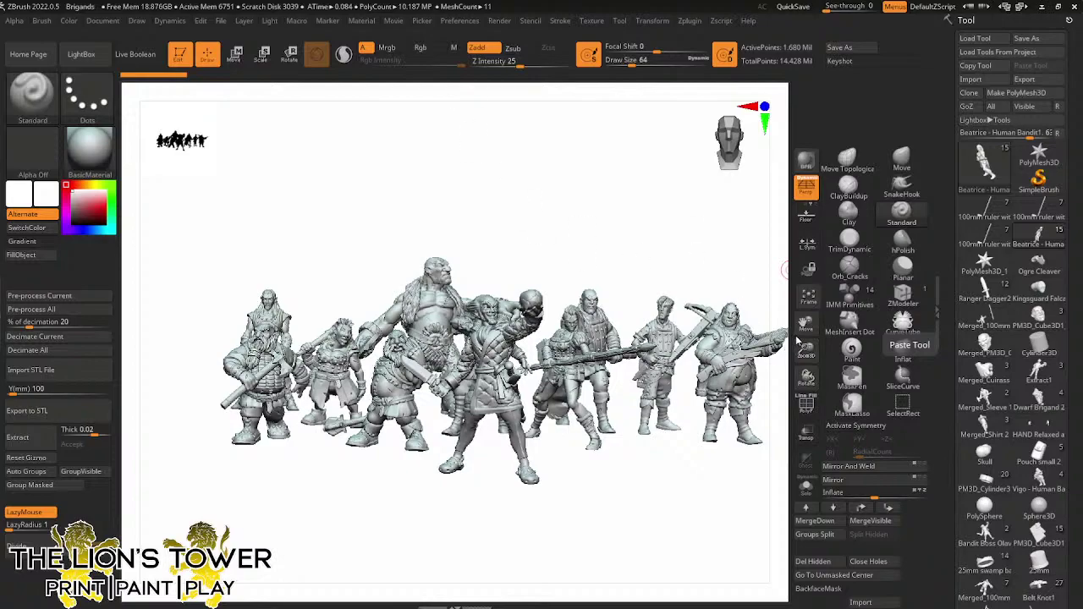
# Examine the assembled brigand miniatures from several angles and check the separate model of the hammer-wielding figure
pyautogui.moveTo(804, 322); pyautogui.dragTo(779, 335)
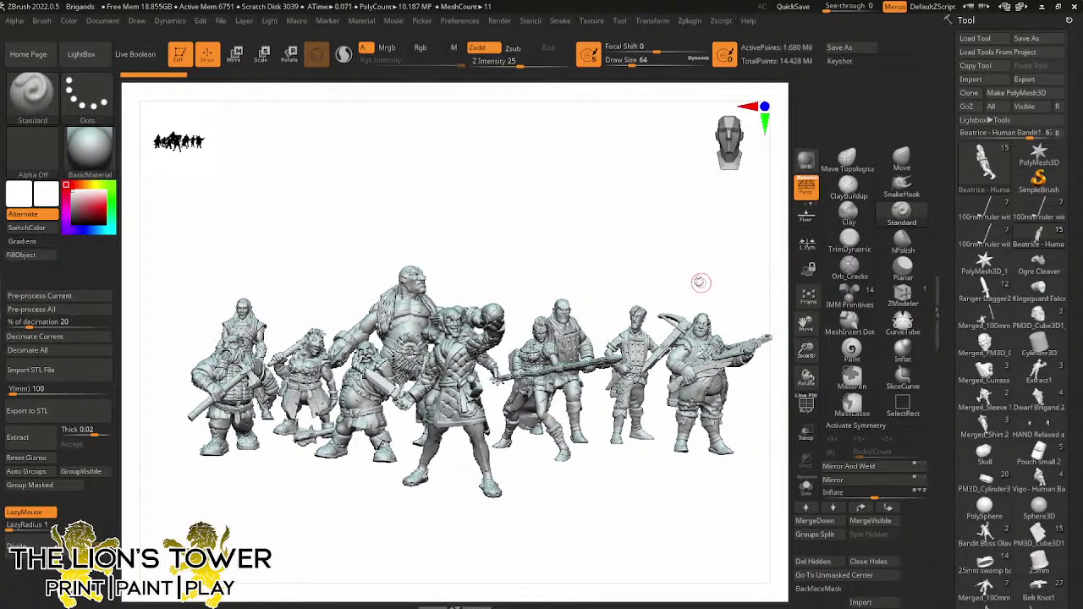
pyautogui.moveTo(700, 282)
pyautogui.mouseDown()
pyautogui.moveTo(740, 320)
pyautogui.moveTo(786, 316)
pyautogui.moveTo(719, 241)
pyautogui.moveTo(708, 264)
pyautogui.mouseUp()
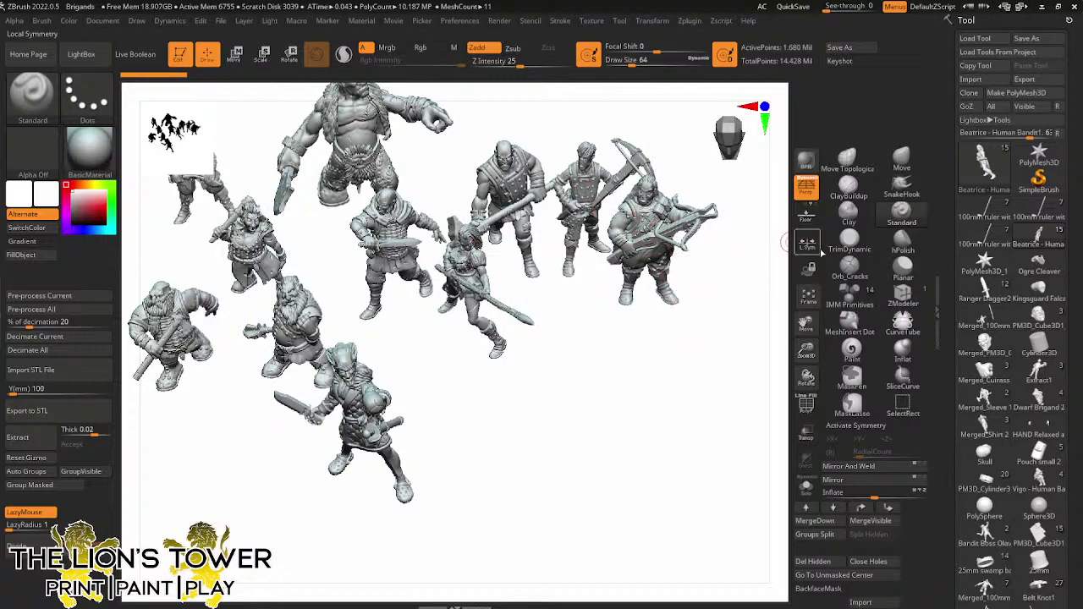
pyautogui.moveTo(805, 323); pyautogui.dragTo(870, 351)
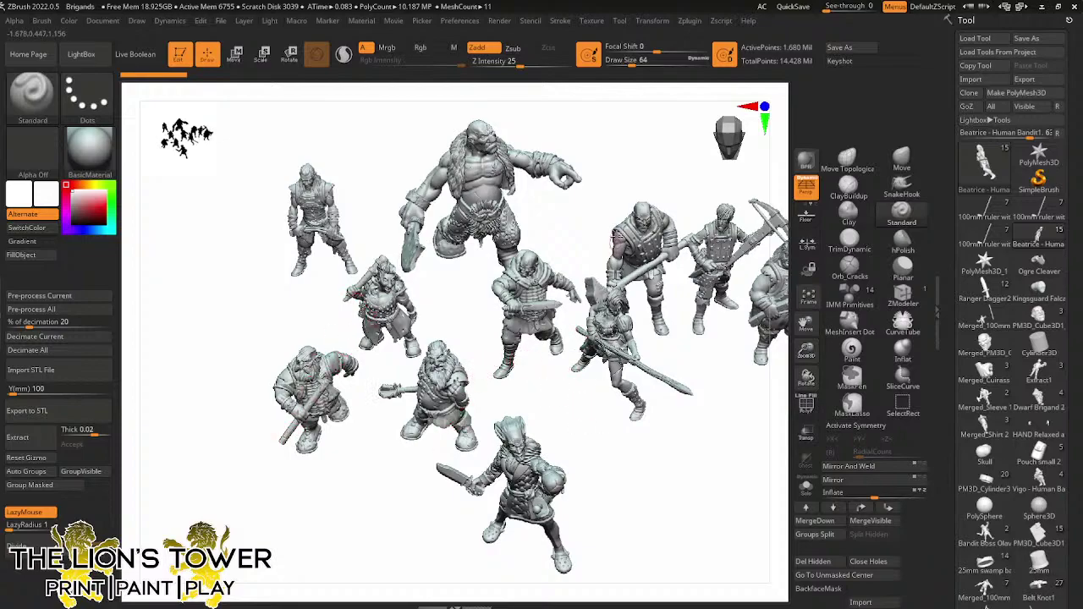
pyautogui.moveTo(812, 325); pyautogui.dragTo(715, 406)
pyautogui.moveTo(799, 321); pyautogui.dragTo(827, 326)
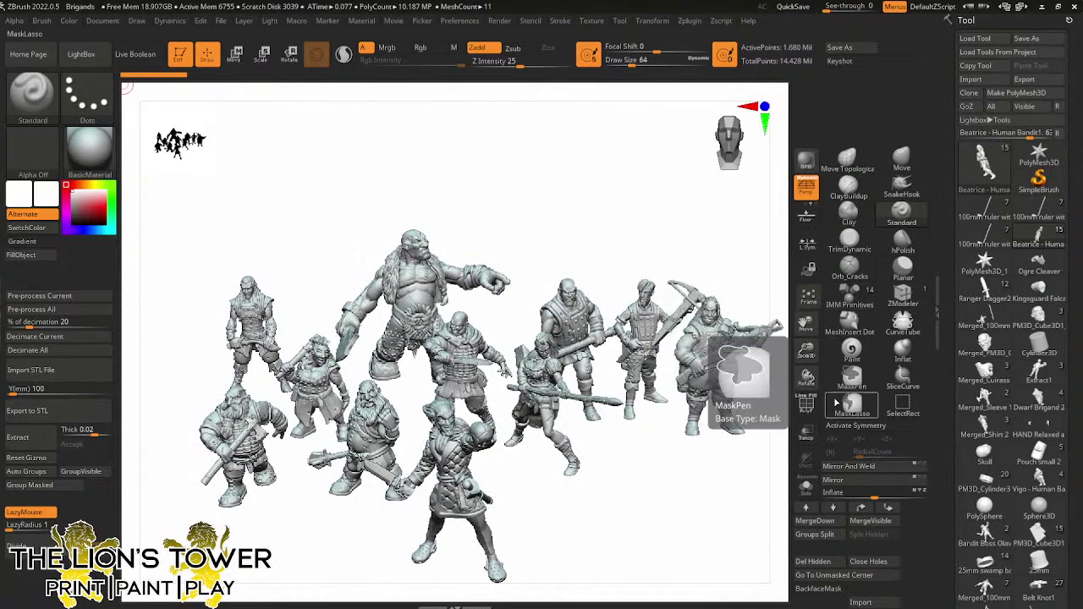
pyautogui.scroll(-2, 977, 241)
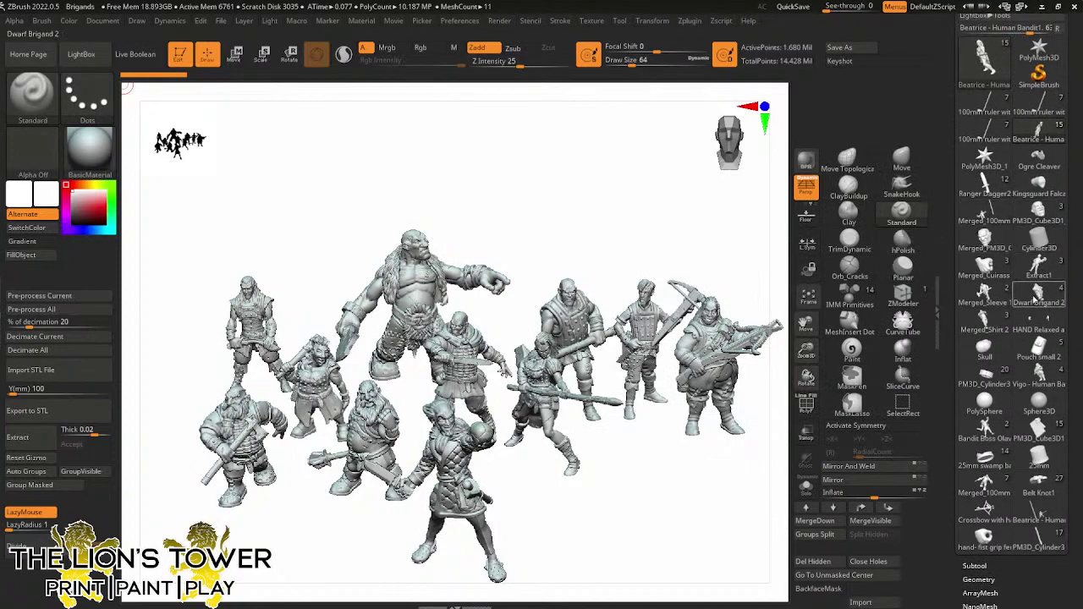
pyautogui.click(982, 298)
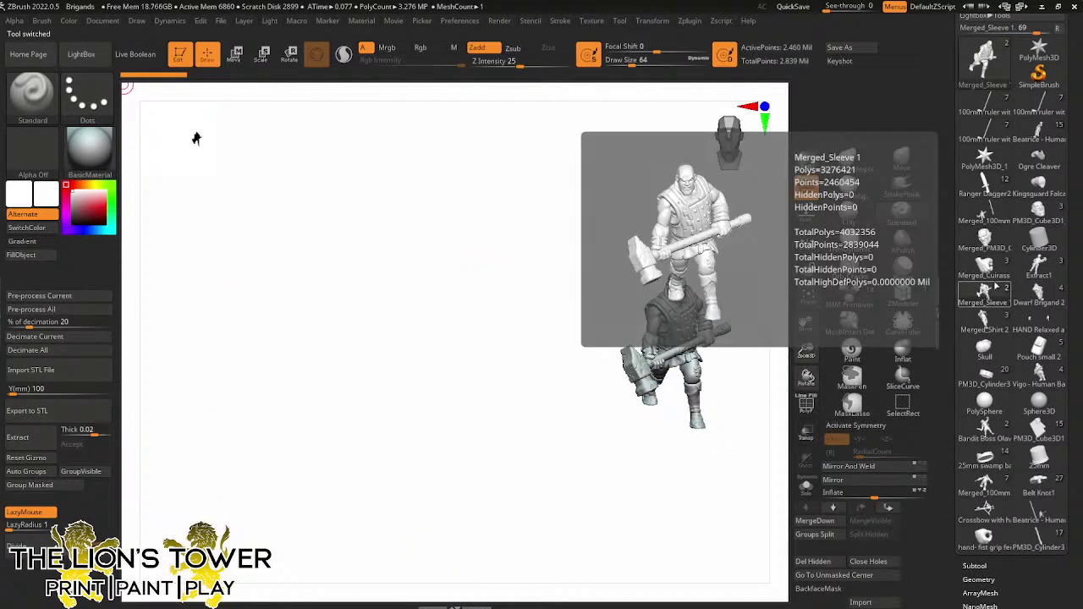
pyautogui.moveTo(1035, 139)
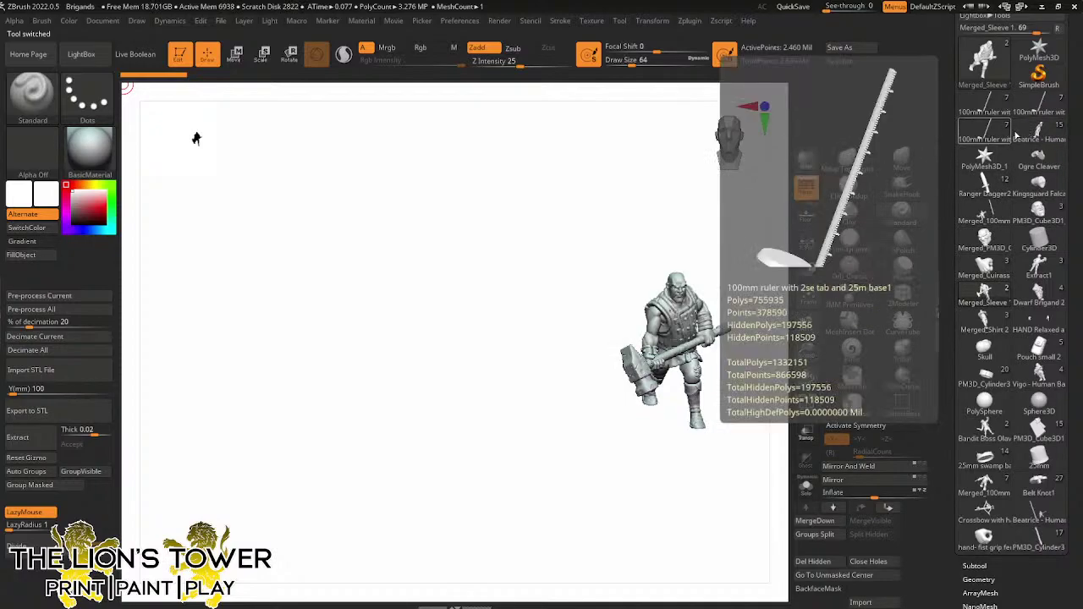
pyautogui.click(1032, 144)
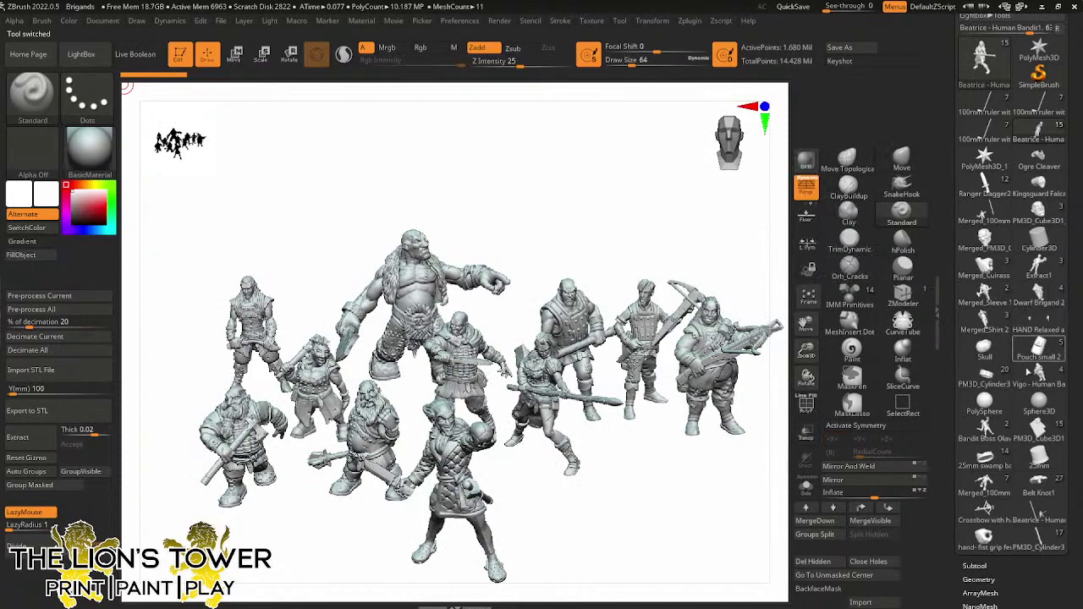
# Load the PM3D_Cylinder3D1 tool with the club-holding female figure and ruler, and turn off perspective
pyautogui.moveTo(1030, 506)
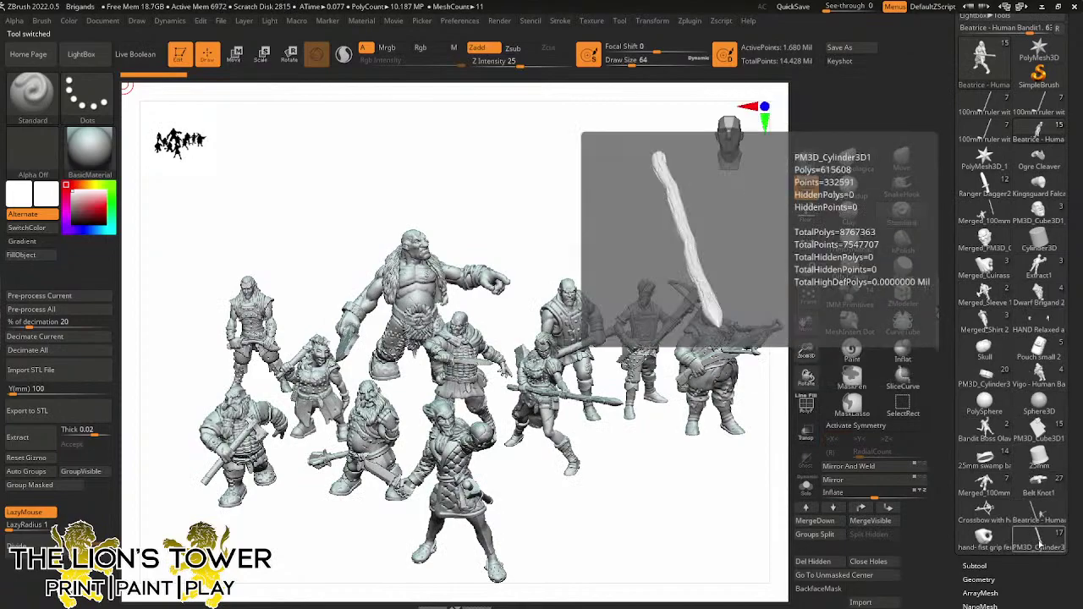
pyautogui.click(1037, 539)
pyautogui.moveTo(805, 350); pyautogui.dragTo(799, 324)
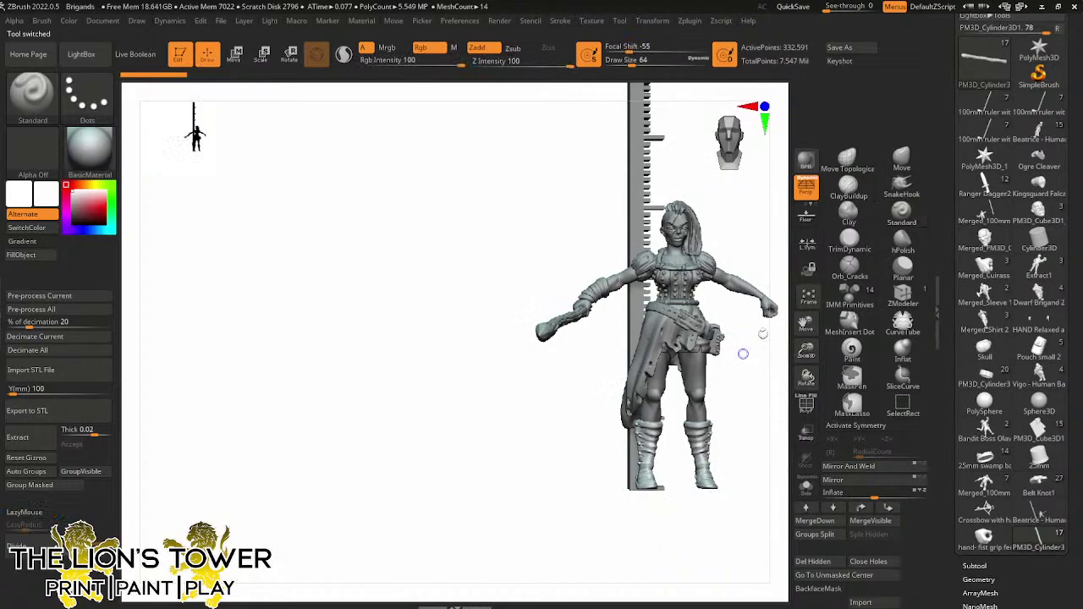
pyautogui.moveTo(806, 324); pyautogui.dragTo(742, 324)
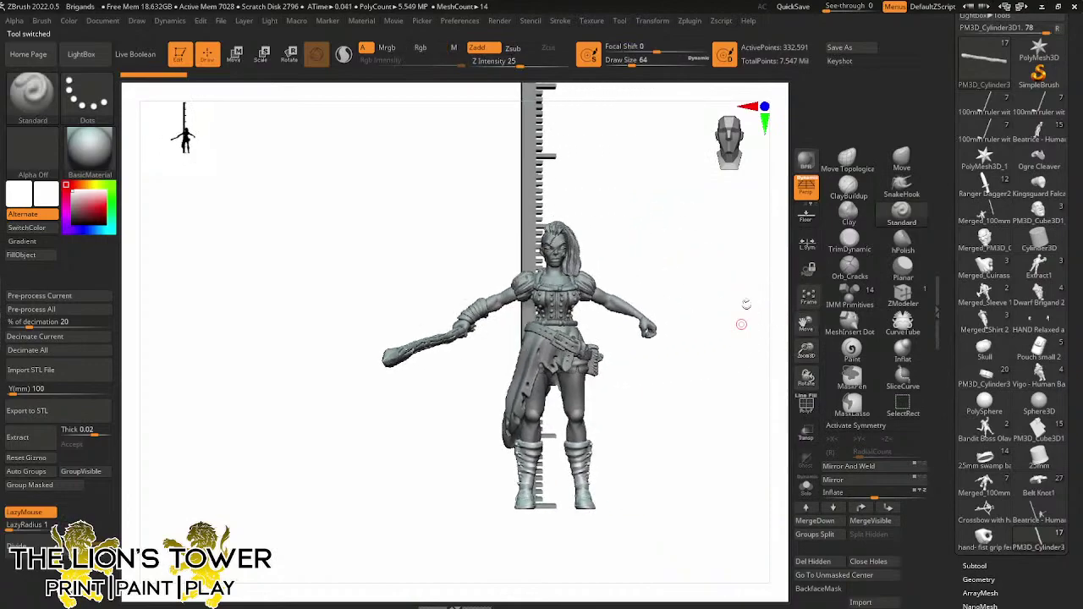
pyautogui.click(806, 186)
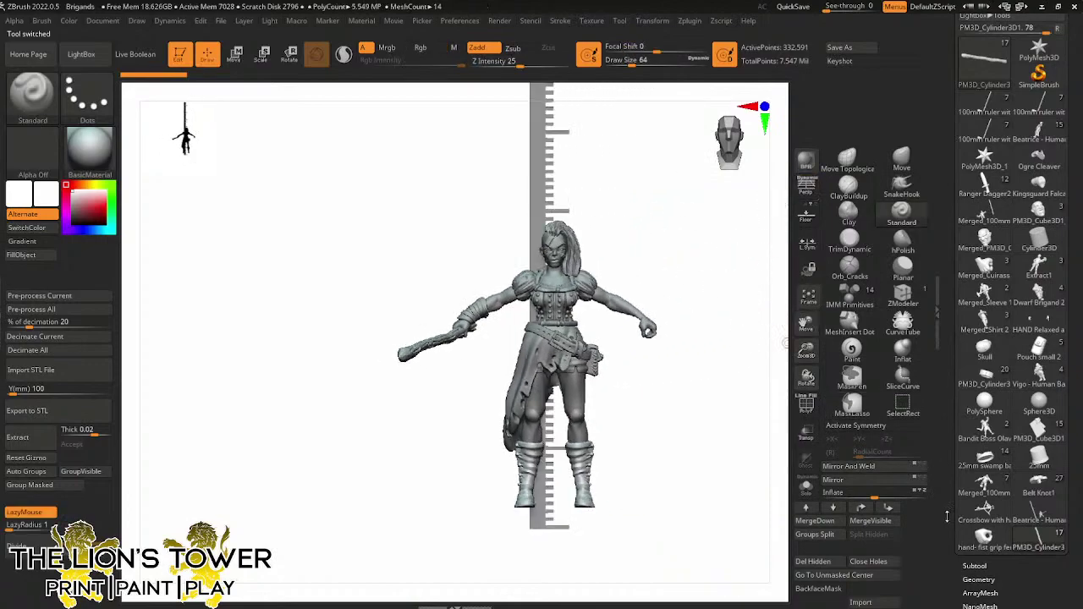
# Merge the female figure's visible subtools into a new tool, inspect it, and return to the original multi-part tool
pyautogui.moveTo(953, 548); pyautogui.dragTo(981, 472)
pyautogui.click(974, 452)
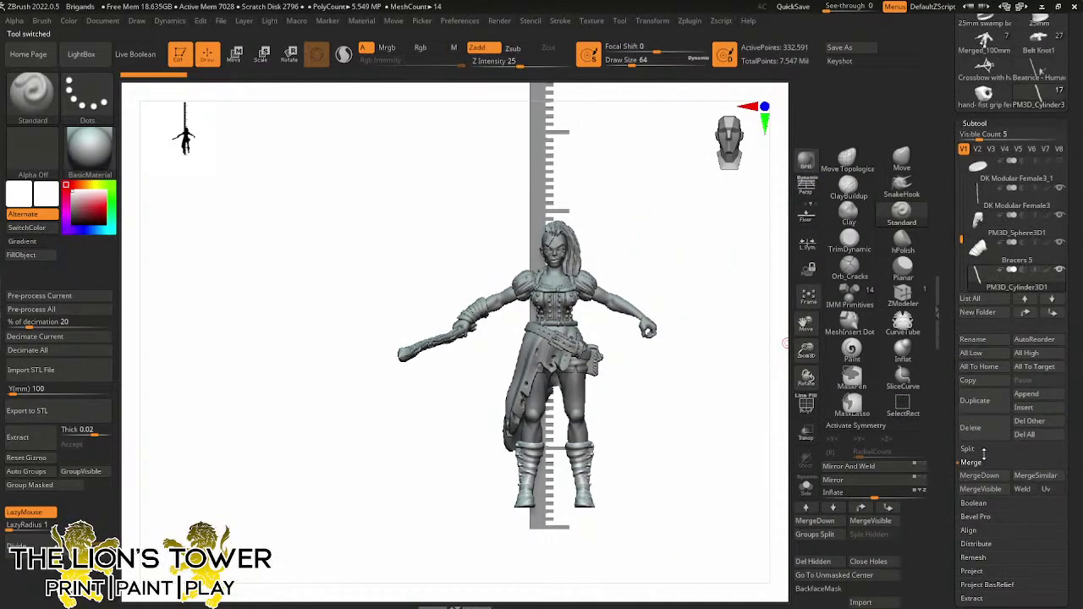
pyautogui.click(992, 191)
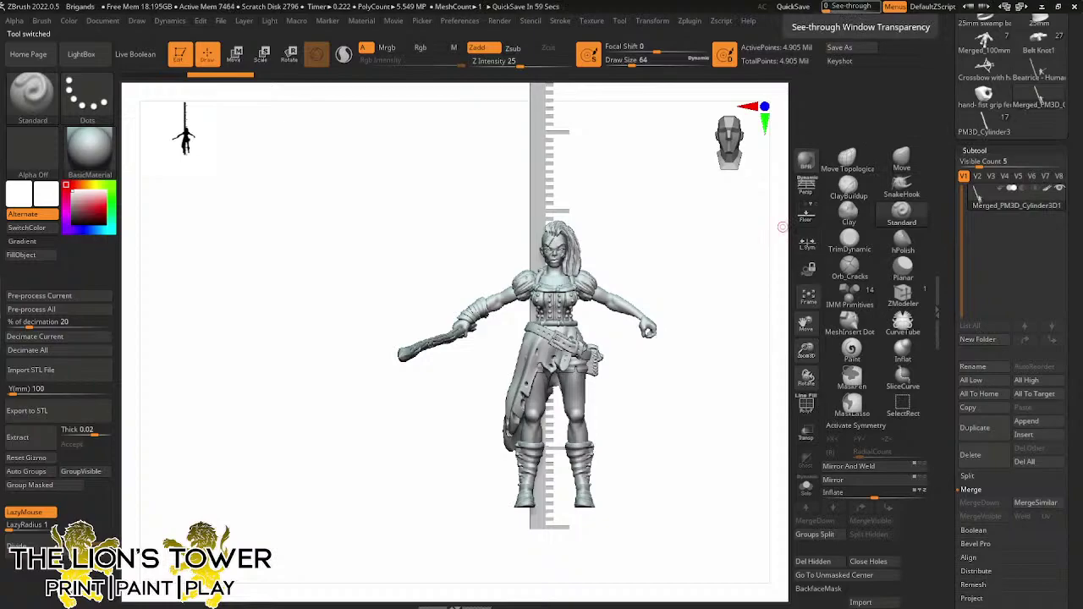
pyautogui.moveTo(805, 350); pyautogui.dragTo(808, 362)
pyautogui.moveTo(805, 323)
pyautogui.mouseDown()
pyautogui.moveTo(742, 364)
pyautogui.moveTo(742, 334)
pyautogui.moveTo(688, 293)
pyautogui.moveTo(640, 278)
pyautogui.moveTo(634, 322)
pyautogui.mouseUp()
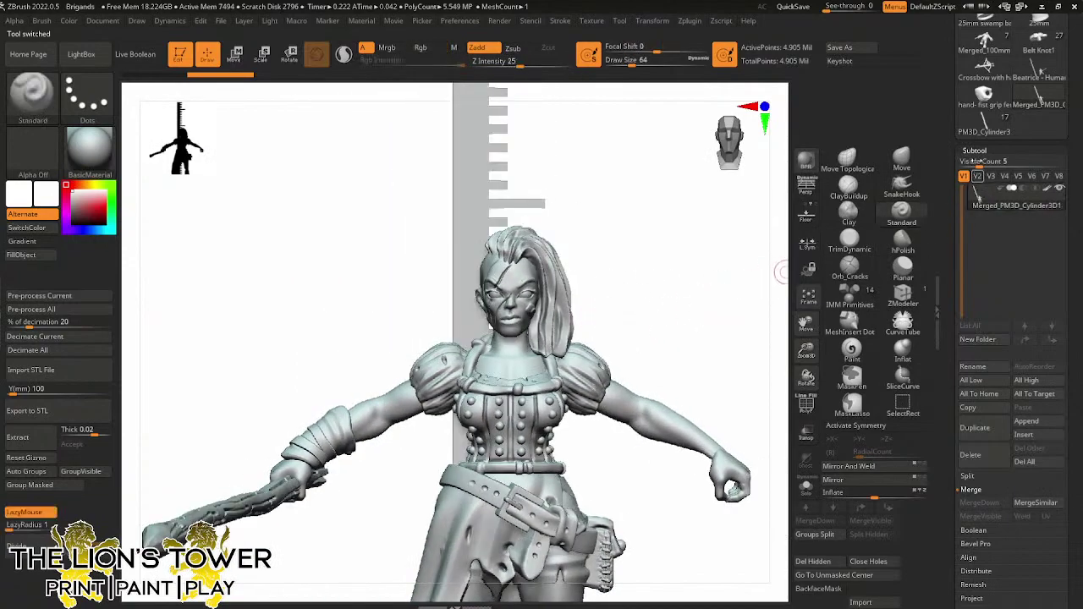
pyautogui.click(977, 127)
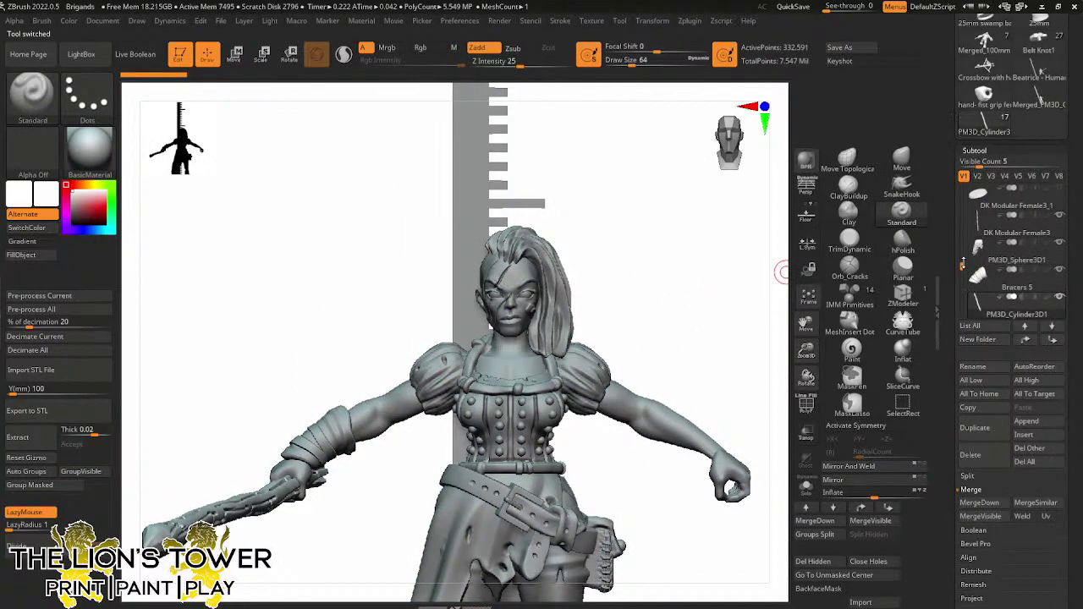
# Hide the scarred head subtool, select the unscarred DK Female head at the start of the list and duplicate it
pyautogui.moveTo(960, 266); pyautogui.dragTo(963, 183)
pyautogui.click(1006, 222)
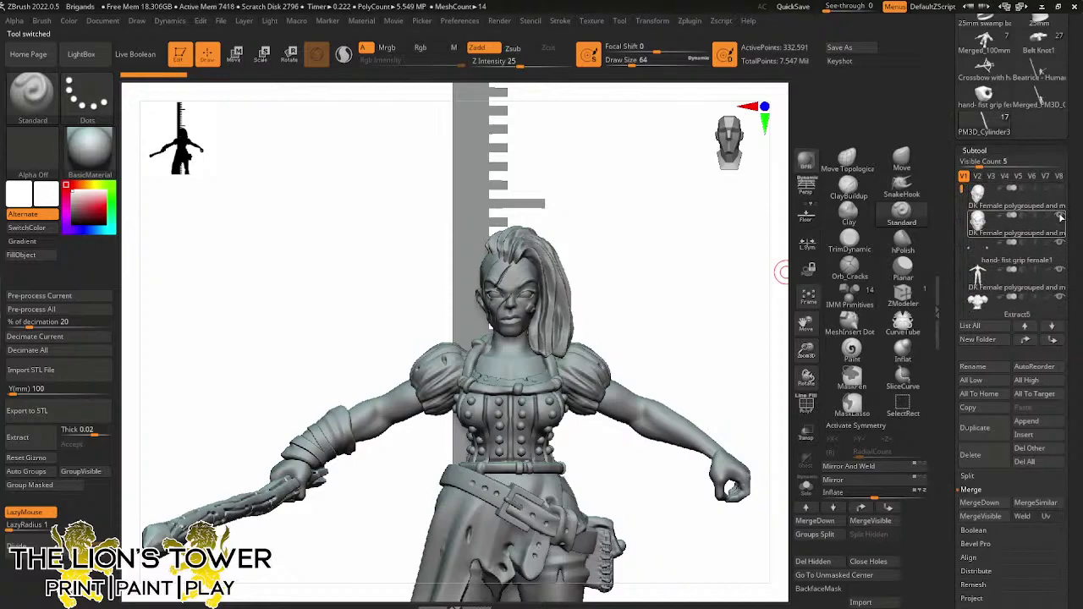
pyautogui.moveTo(1007, 135)
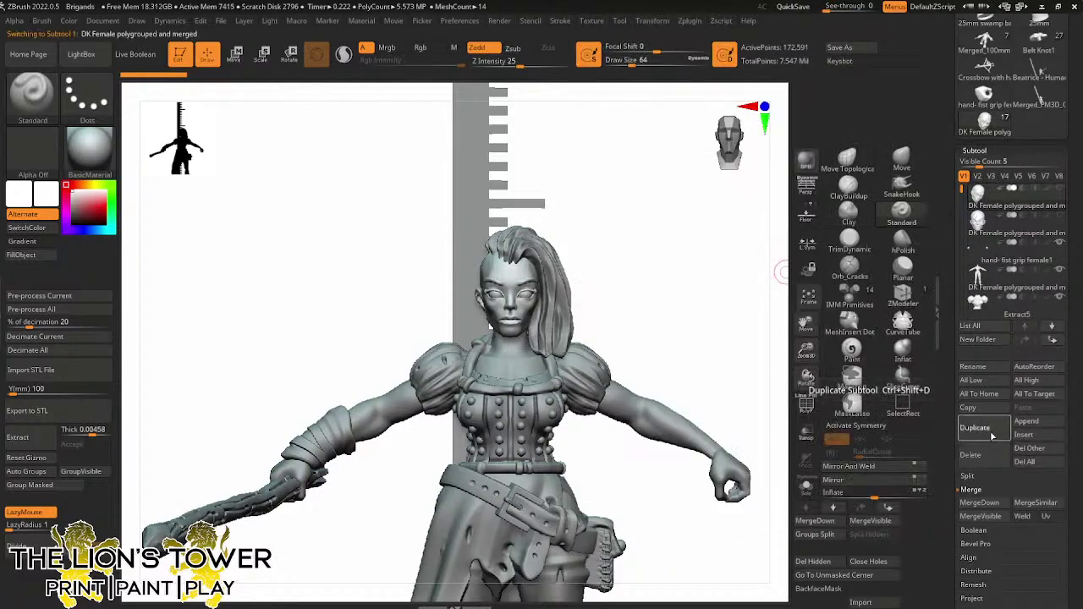
pyautogui.click(973, 427)
# Choose the Move brush with a draw size of about 46 and isolate the face polygroup of the duplicated head
pyautogui.moveTo(806, 349); pyautogui.dragTo(776, 384)
pyautogui.moveTo(805, 323); pyautogui.dragTo(794, 605)
pyautogui.moveTo(681, 389)
pyautogui.mouseDown()
pyautogui.moveTo(676, 363)
pyautogui.moveTo(698, 368)
pyautogui.moveTo(671, 334)
pyautogui.mouseUp()
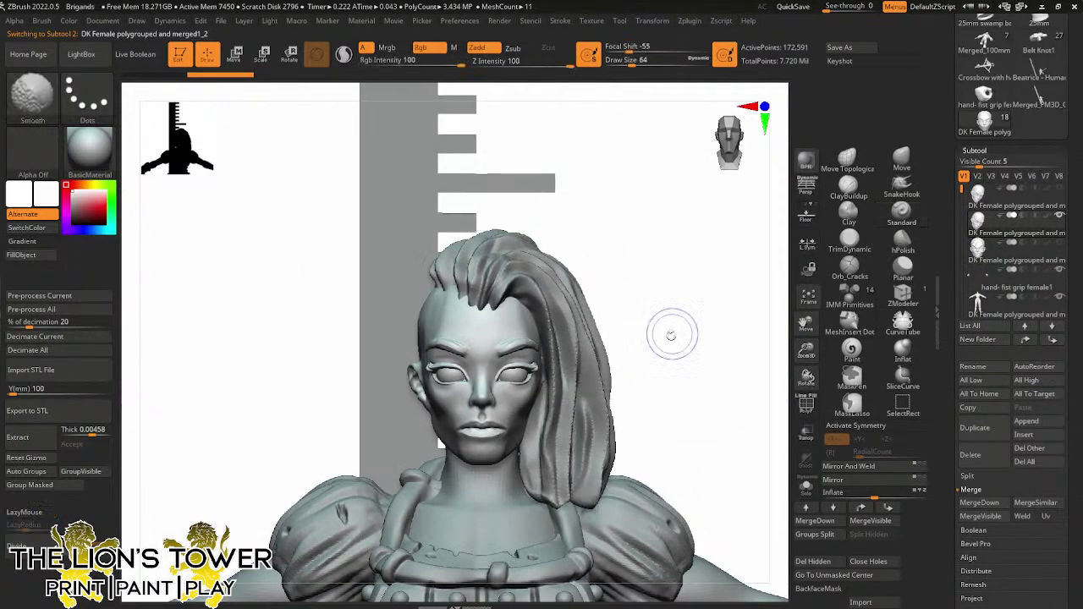
pyautogui.click(901, 159)
pyautogui.moveTo(629, 61); pyautogui.dragTo(625, 61)
pyautogui.keyDown('ctrl'); pyautogui.keyDown('shift'); pyautogui.click(494, 394); pyautogui.keyUp('shift'); pyautogui.keyUp('ctrl')
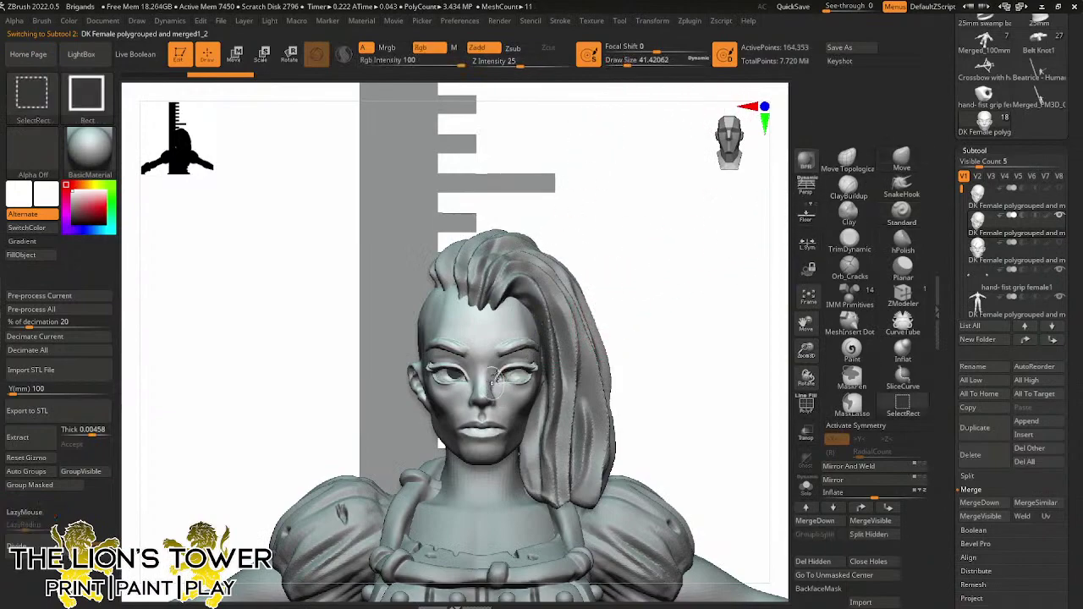
pyautogui.moveTo(617, 288); pyautogui.dragTo(724, 291)
pyautogui.moveTo(806, 350); pyautogui.dragTo(794, 381)
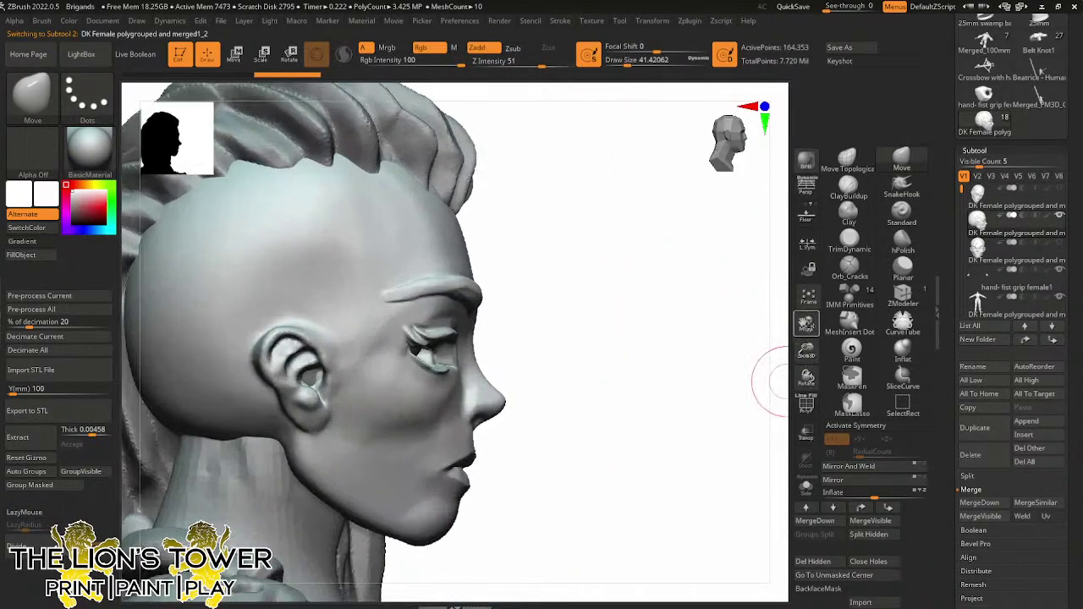
pyautogui.moveTo(806, 323); pyautogui.dragTo(848, 268)
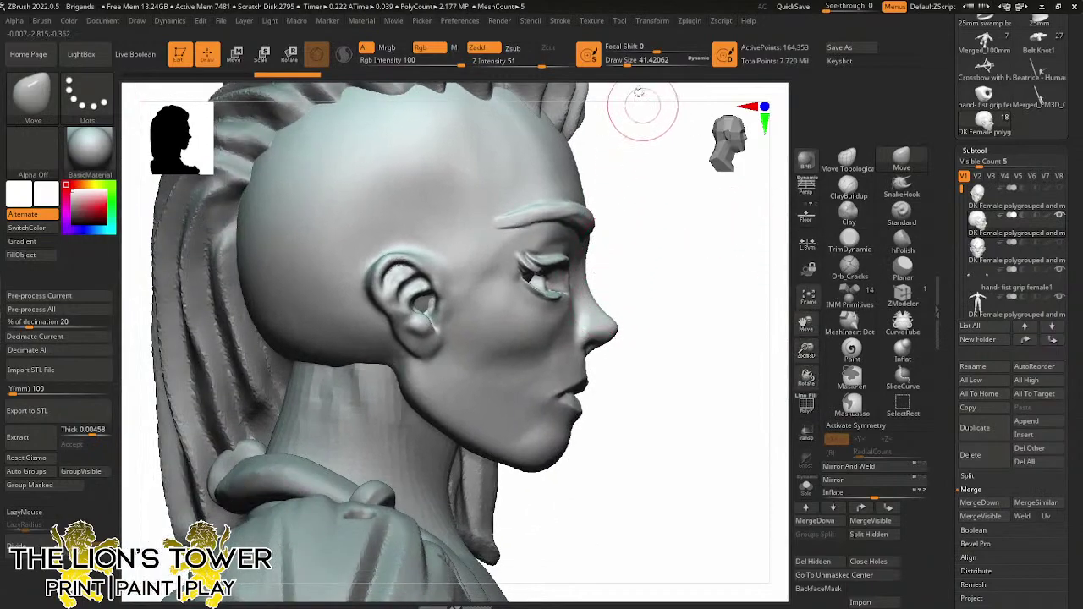
pyautogui.moveTo(621, 64); pyautogui.dragTo(627, 68)
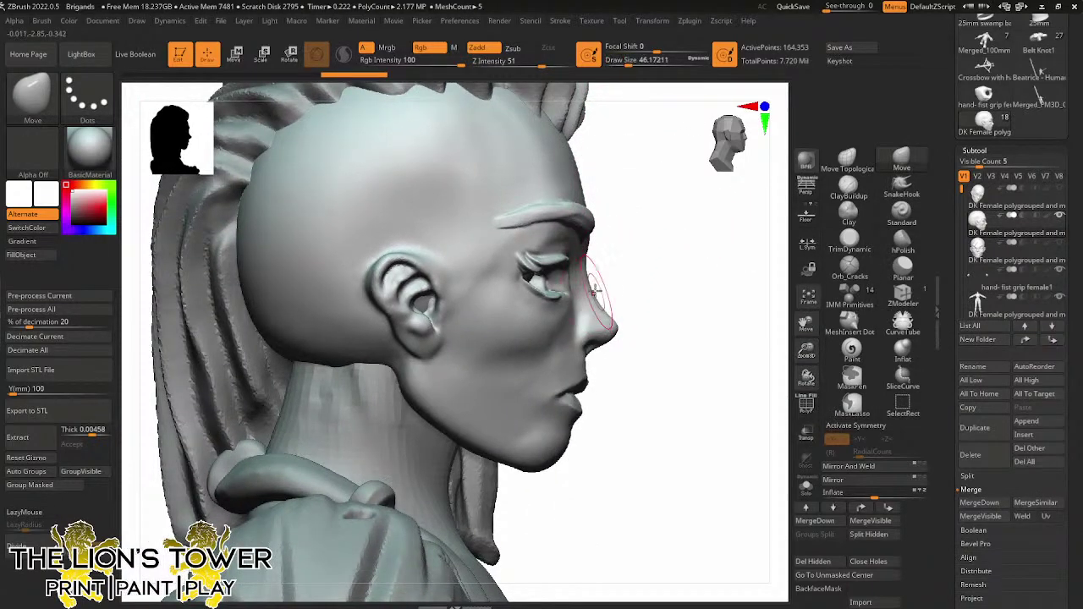
# Try to push the nose bridge outward and pull the nose tip forward and down with the Move brush
pyautogui.moveTo(604, 288); pyautogui.dragTo(611, 284)
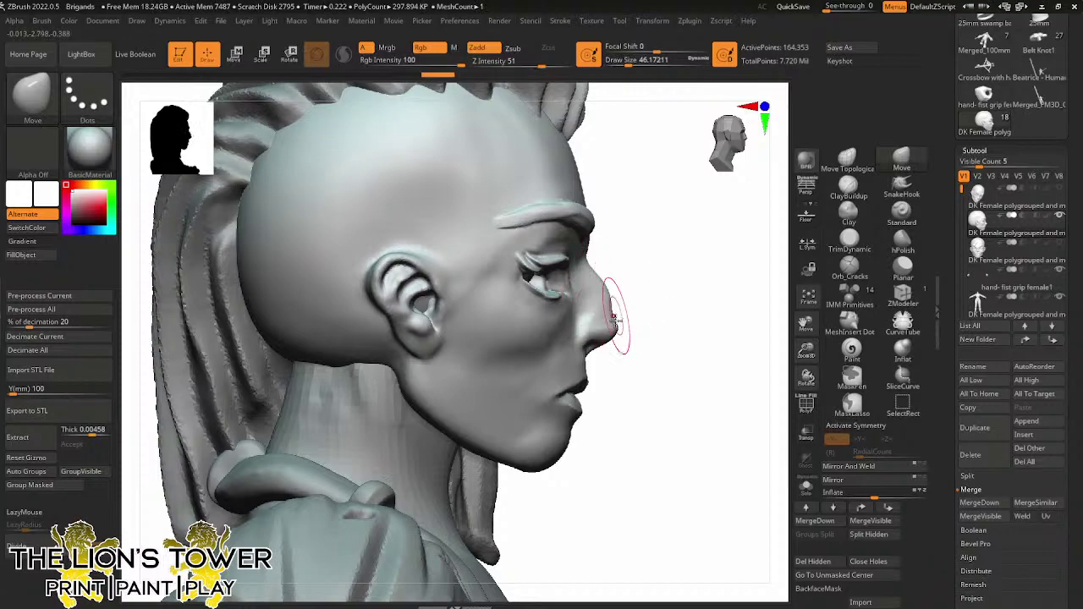
pyautogui.moveTo(617, 324); pyautogui.dragTo(624, 334)
pyautogui.moveTo(728, 345)
pyautogui.mouseDown()
pyautogui.moveTo(674, 326)
pyautogui.moveTo(655, 332)
pyautogui.mouseUp()
pyautogui.press('ctrl')
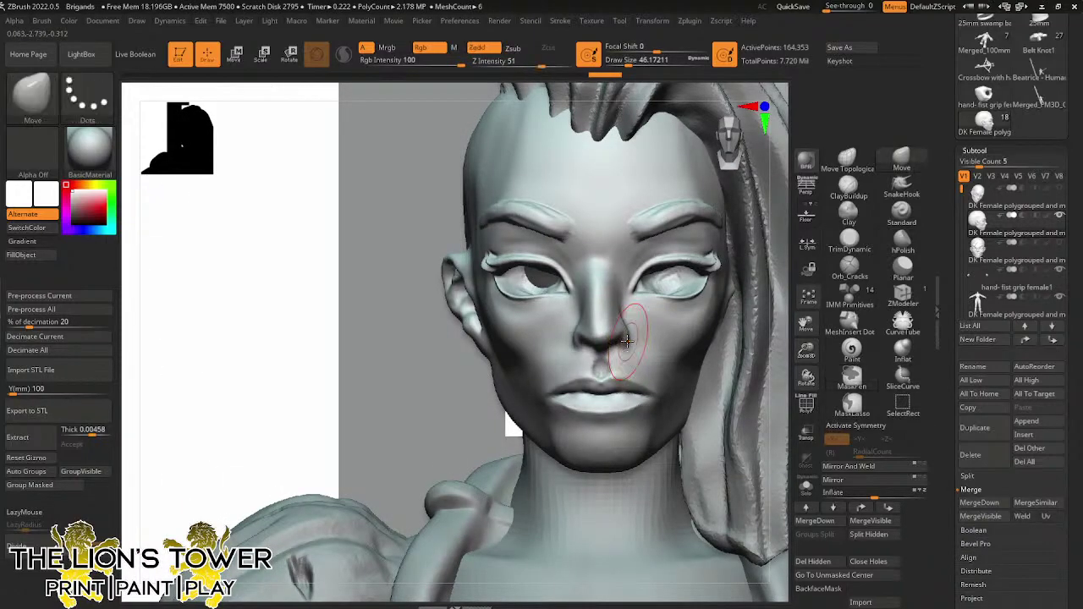
pyautogui.press('ctrl')
# Turn on X symmetry and solo the head subtool
pyautogui.press('x')
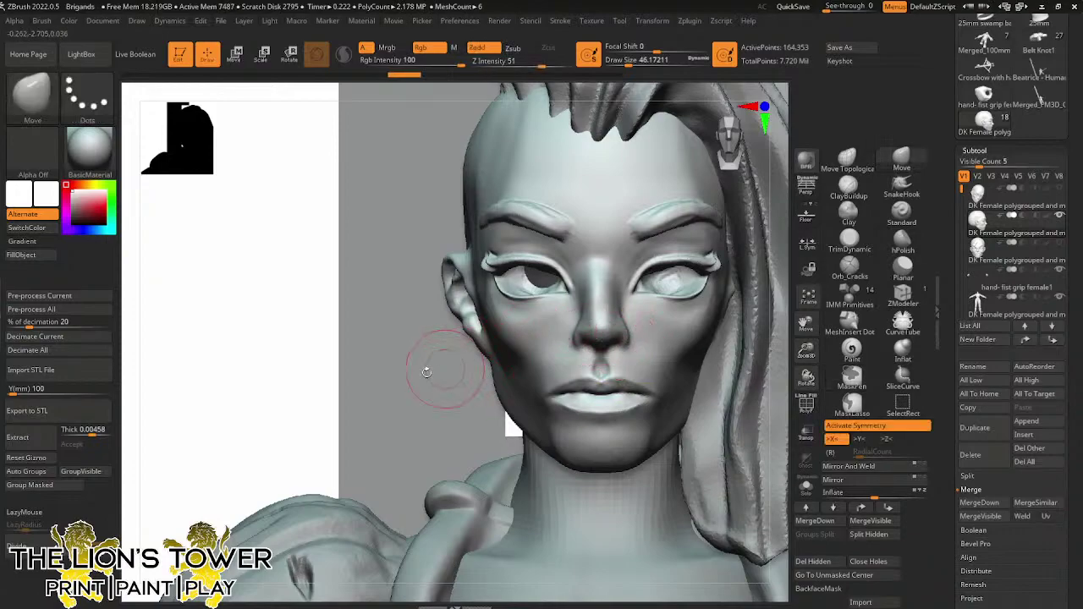
pyautogui.keyDown('shift'); pyautogui.moveTo(288, 402); pyautogui.dragTo(389, 349); pyautogui.keyUp('shift')
pyautogui.click(805, 486)
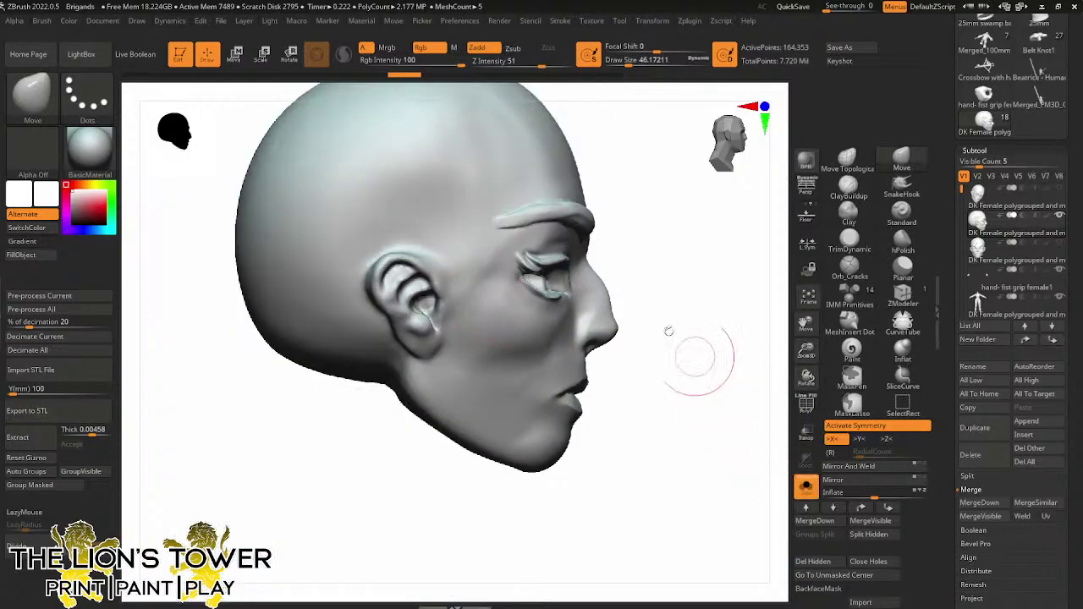
# Undo the reshaping of the nose
pyautogui.moveTo(657, 294)
pyautogui.mouseDown()
pyautogui.moveTo(685, 296)
pyautogui.moveTo(643, 314)
pyautogui.mouseUp()
pyautogui.hotkey('ctrl', 'z')
pyautogui.hotkey('ctrl', 'z')
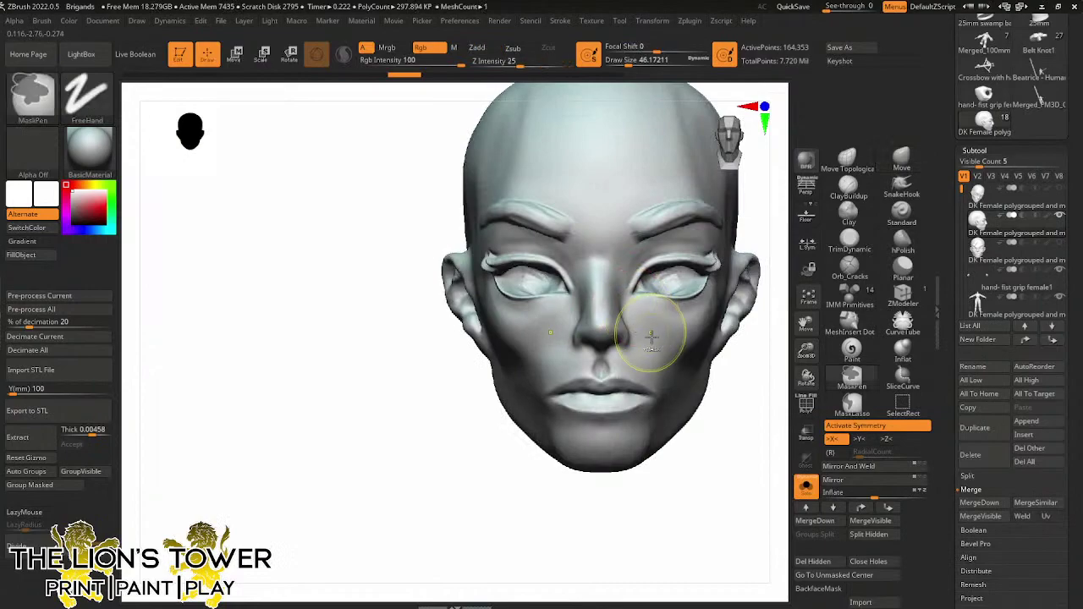
# Pull the nose bridge outward and the tip forward and down with the symmetrical Move brush to form a large hooked nose
pyautogui.moveTo(733, 392); pyautogui.dragTo(781, 396)
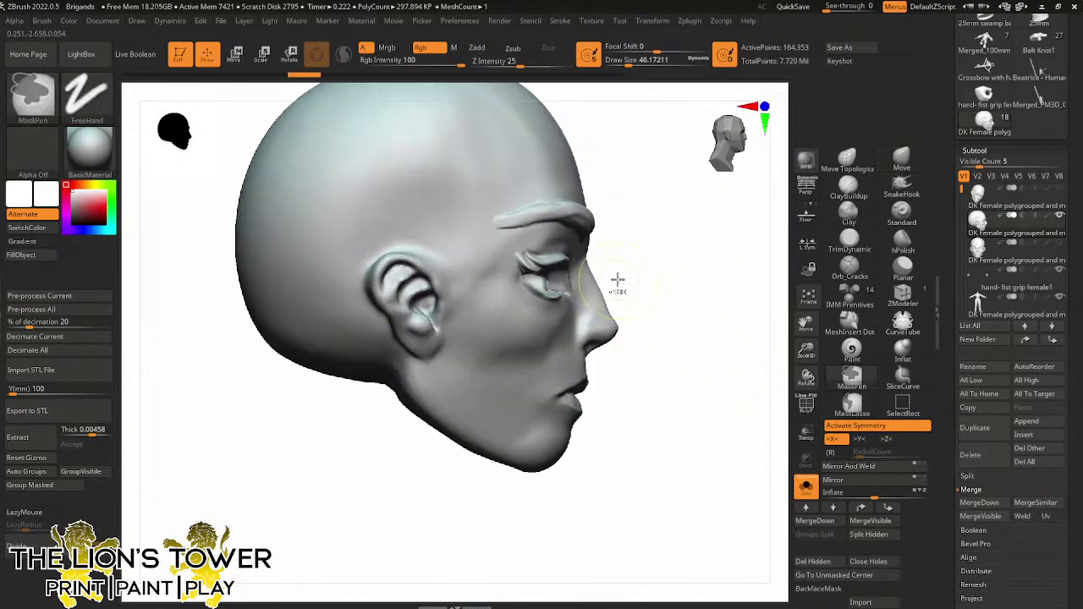
pyautogui.keyDown('shift'); pyautogui.moveTo(597, 290); pyautogui.dragTo(616, 277); pyautogui.keyUp('shift')
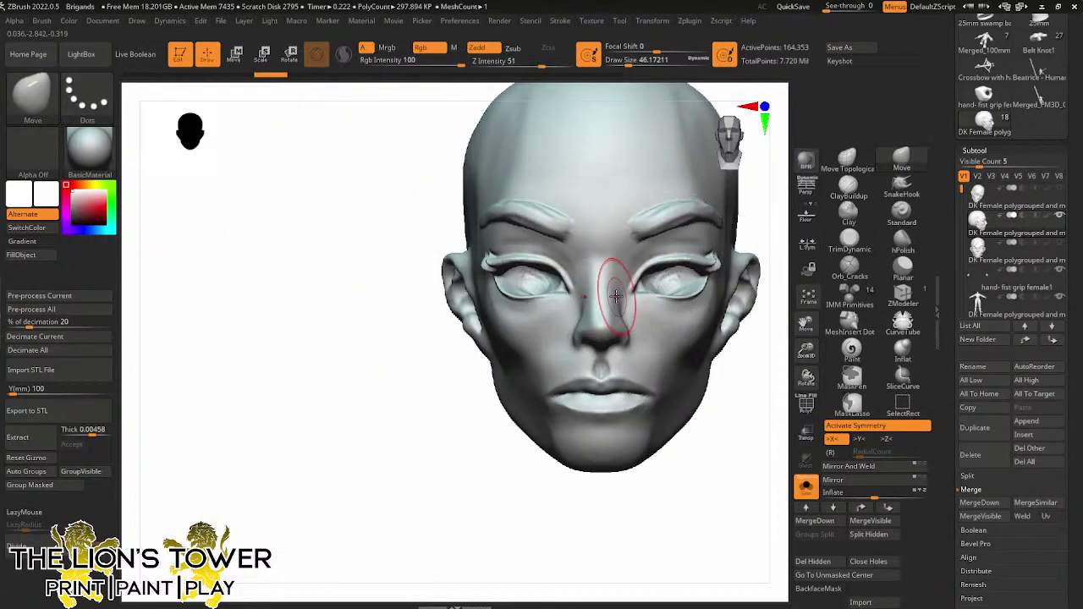
pyautogui.keyDown('shift'); pyautogui.moveTo(716, 456); pyautogui.dragTo(764, 457); pyautogui.keyUp('shift')
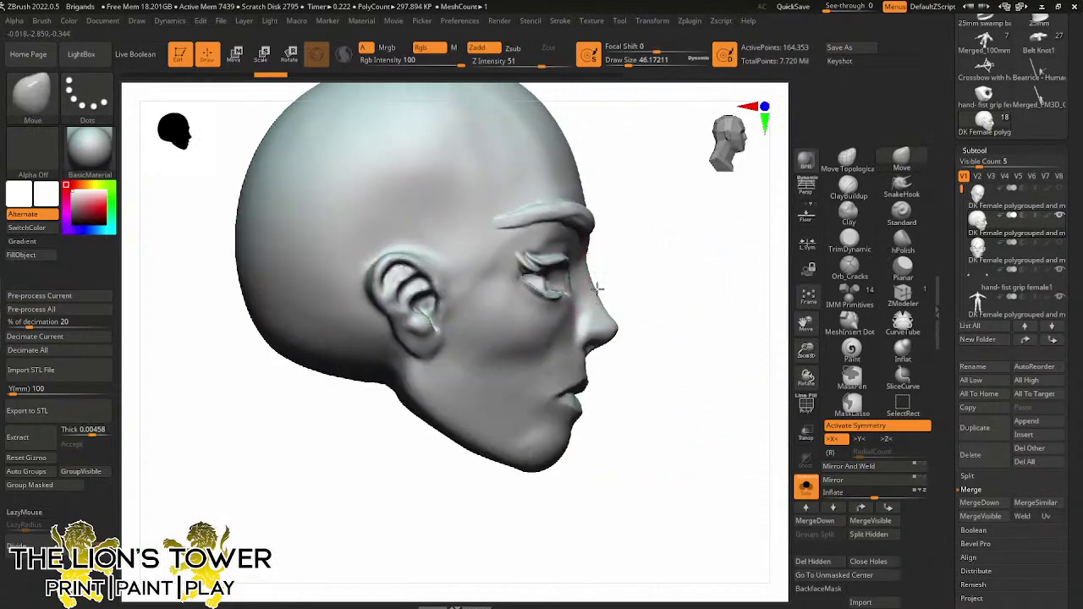
pyautogui.moveTo(603, 288); pyautogui.dragTo(619, 332)
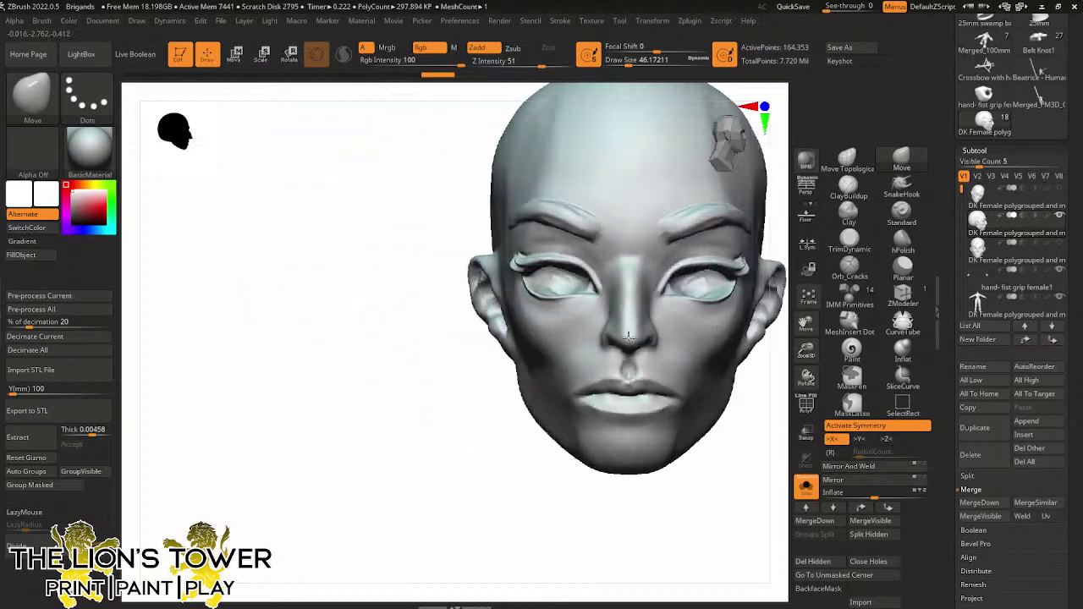
pyautogui.moveTo(555, 469); pyautogui.dragTo(621, 386)
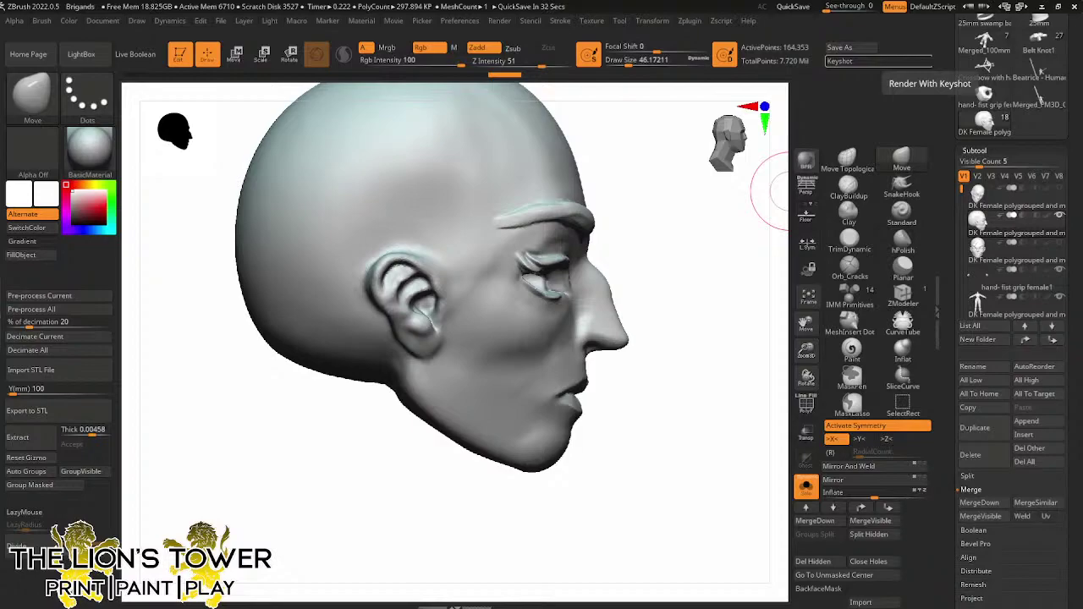
# Switch to the web browser with the ArtStation artist portfolio and maximise its window
pyautogui.hotkey('alt', 'Tab')
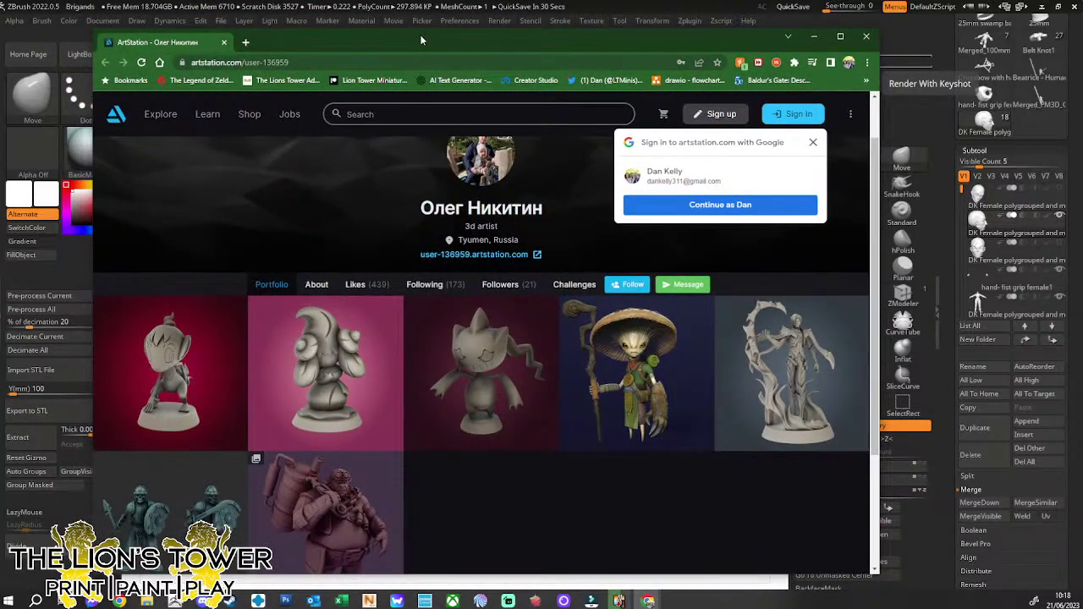
pyautogui.doubleClick(420, 40)
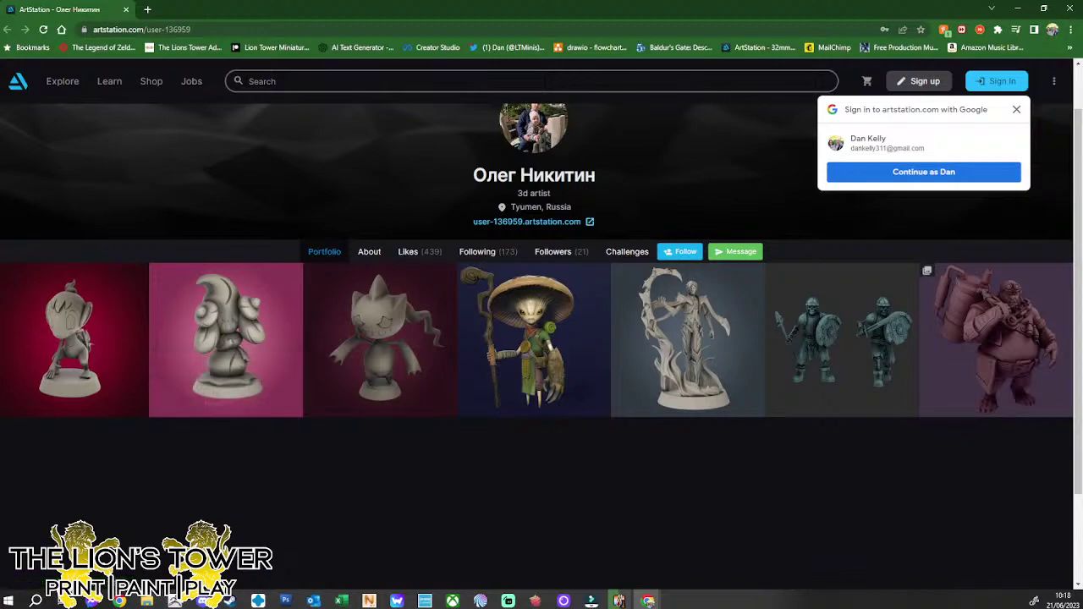
# View the Aemon (3D print) artwork from the portfolio, dismiss the sign-in prompt and return to the artist's profile
pyautogui.hotkey('alt', 'Tab')
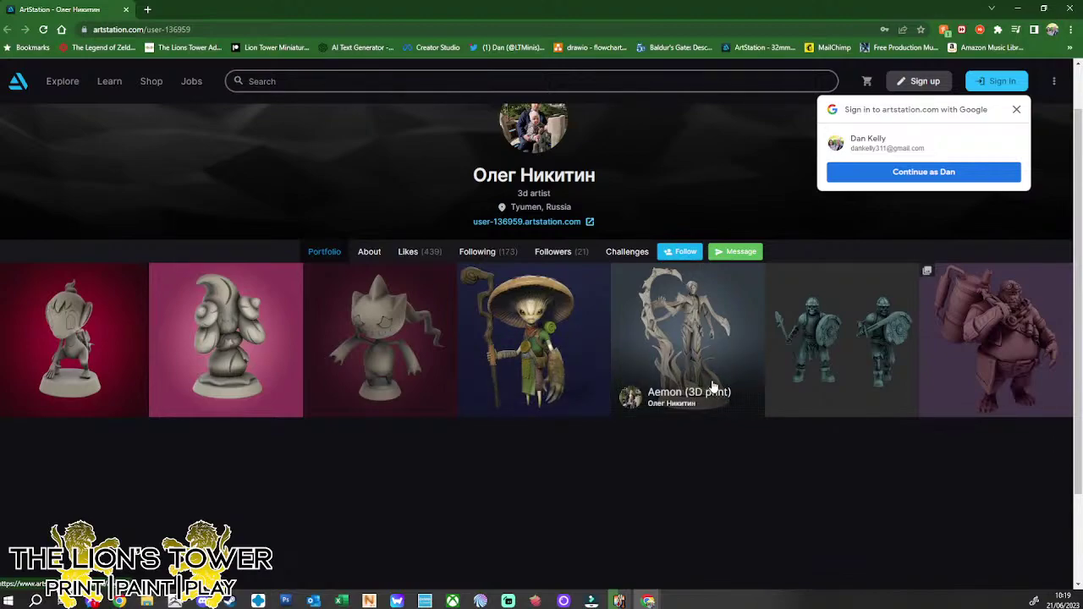
pyautogui.middleClick(697, 348)
pyautogui.click(697, 347)
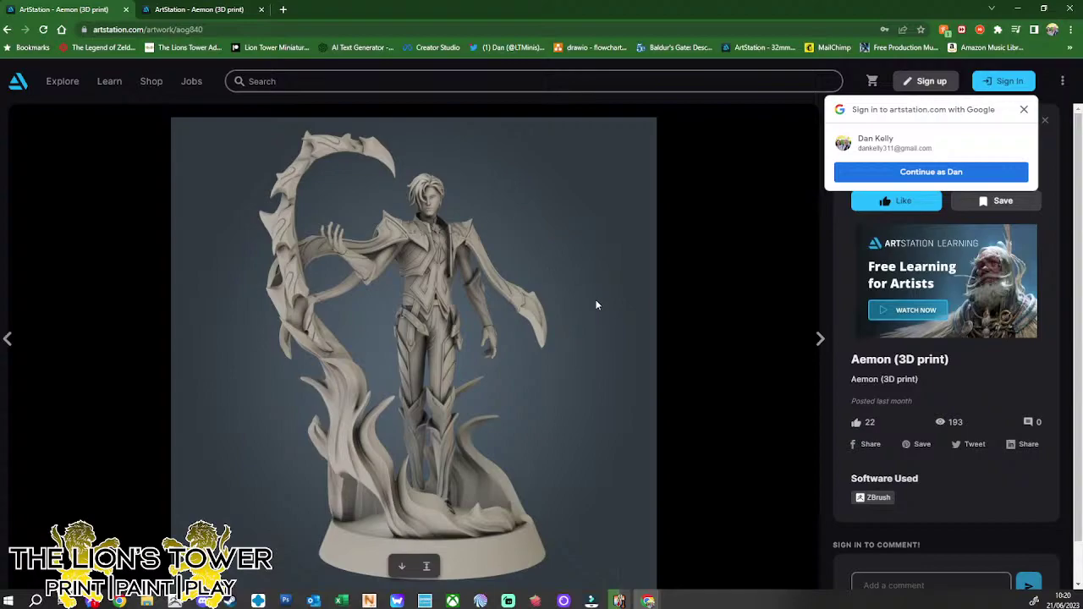
pyautogui.click(1024, 111)
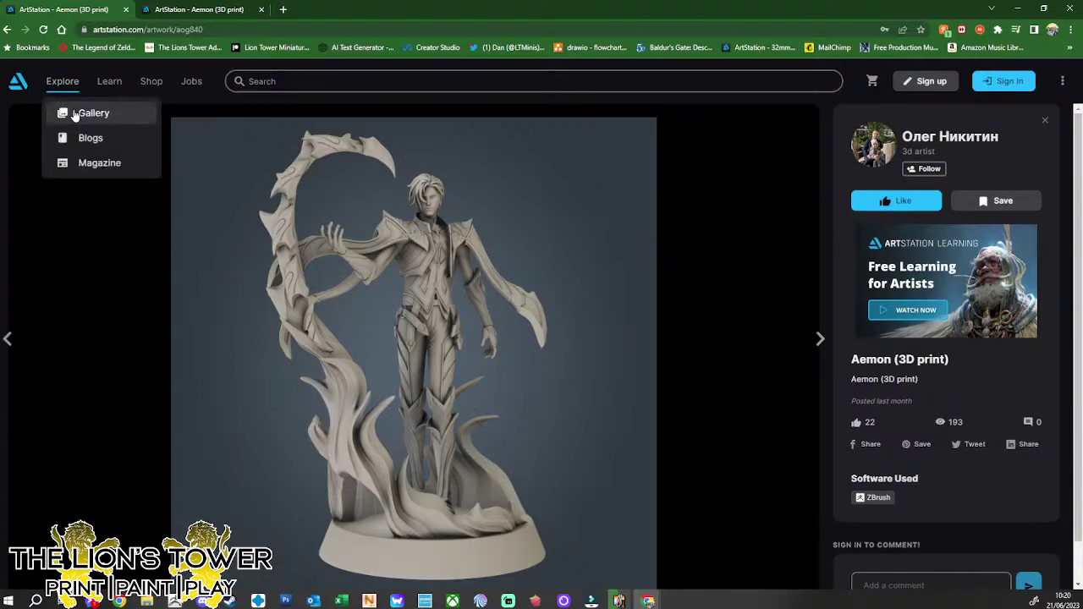
pyautogui.click(1045, 125)
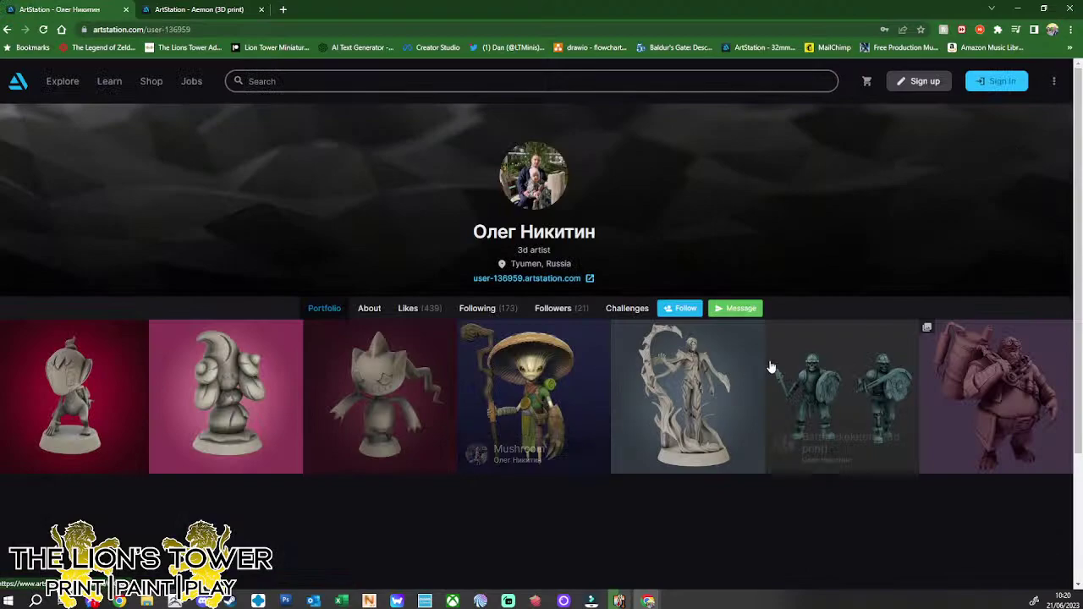
# View the Battle skeletons (3d print) and Character (3d print) artworks, then return to the portfolio page
pyautogui.click(874, 401)
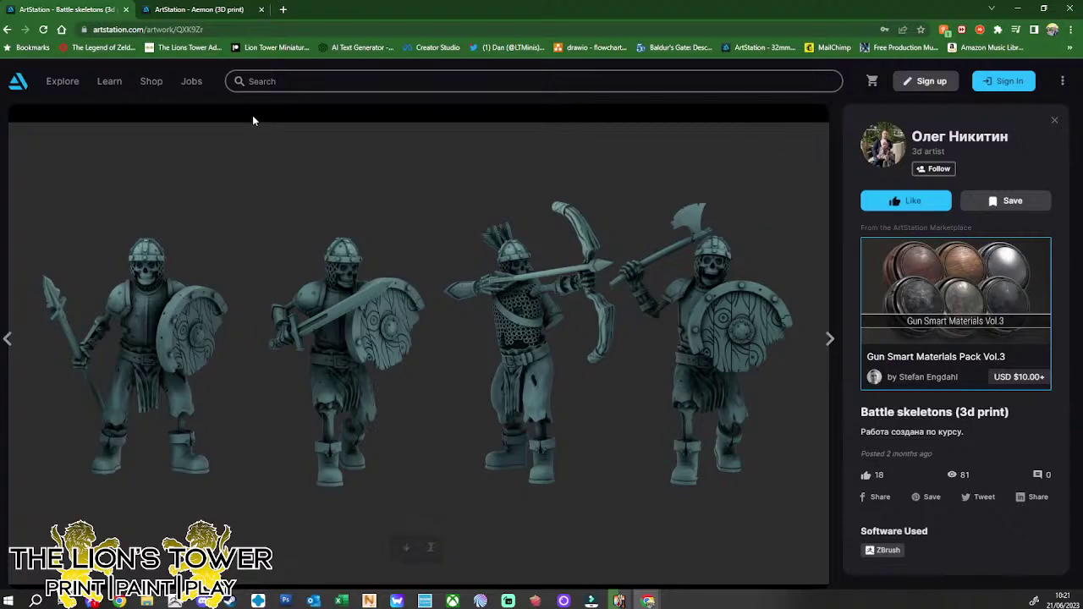
pyautogui.click(939, 136)
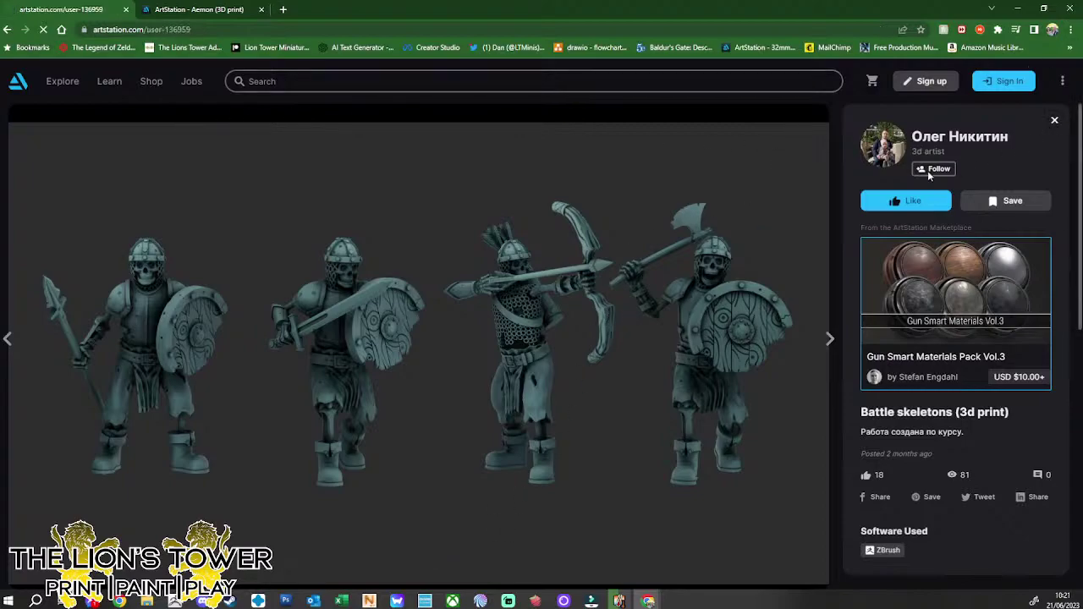
pyautogui.click(993, 395)
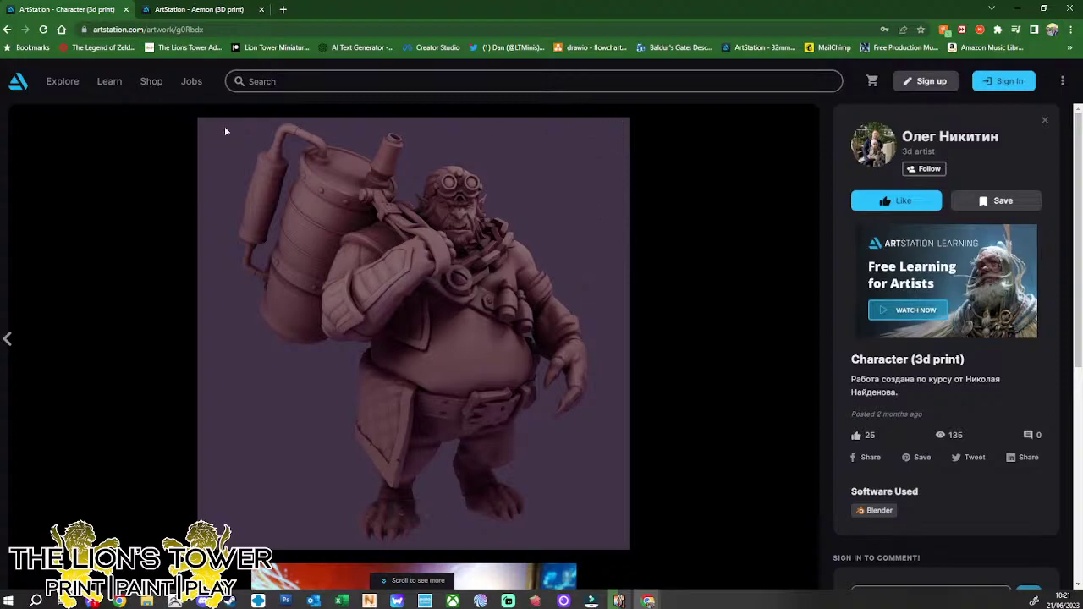
pyautogui.click(1045, 121)
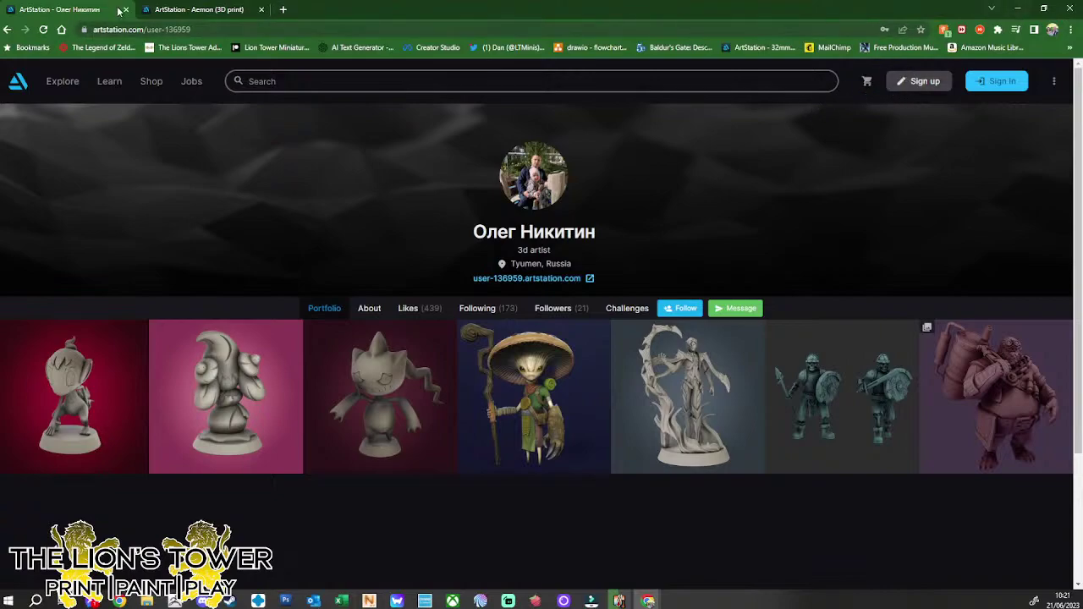
# Close both ArtStation tabs and go back to the head model in ZBrush
pyautogui.click(214, 11)
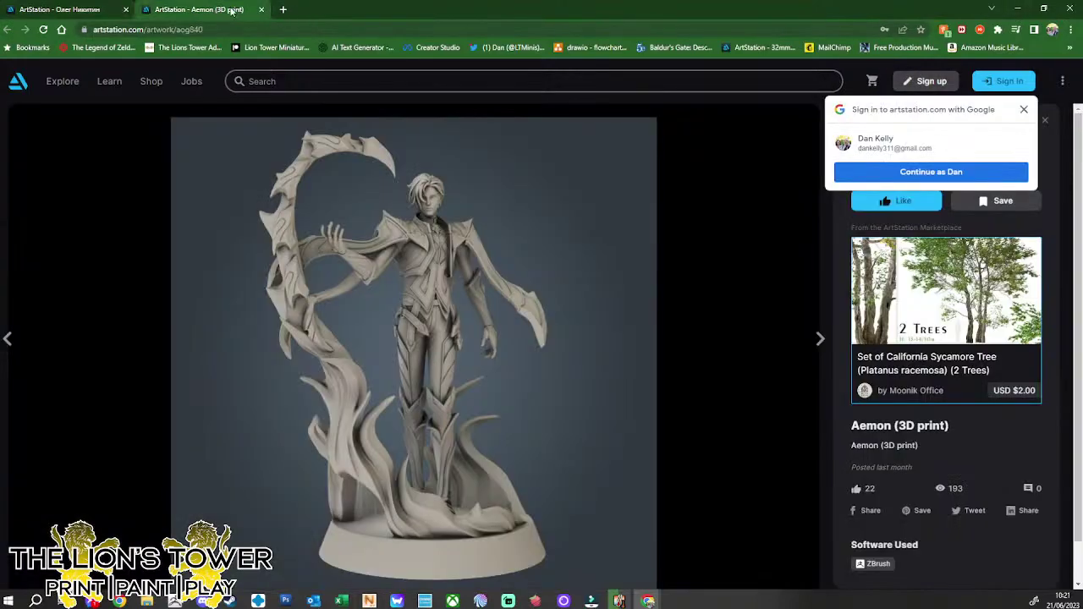
pyautogui.click(260, 10)
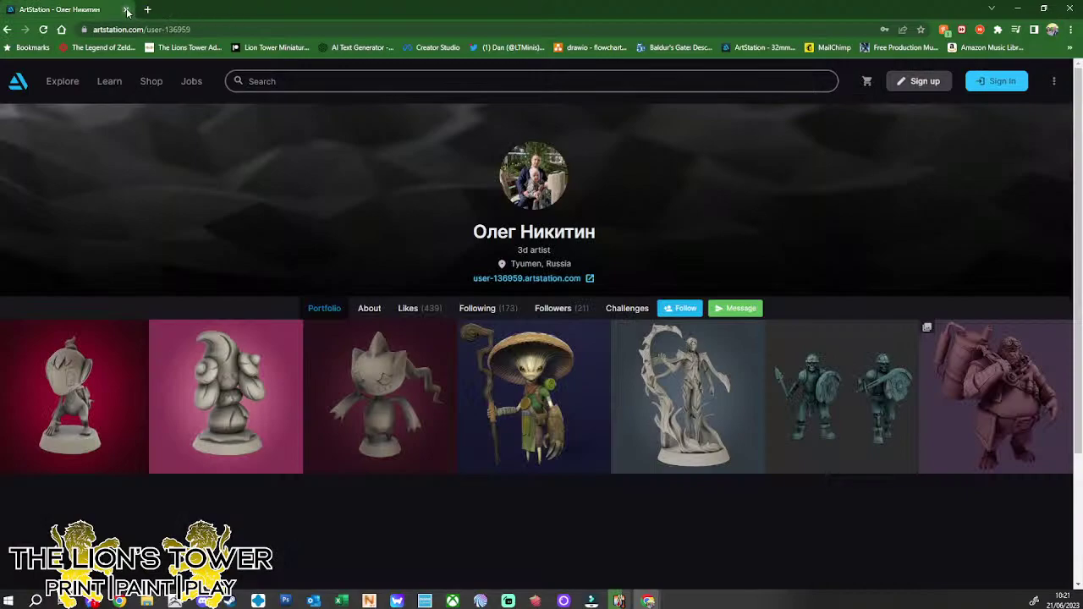
pyautogui.click(123, 10)
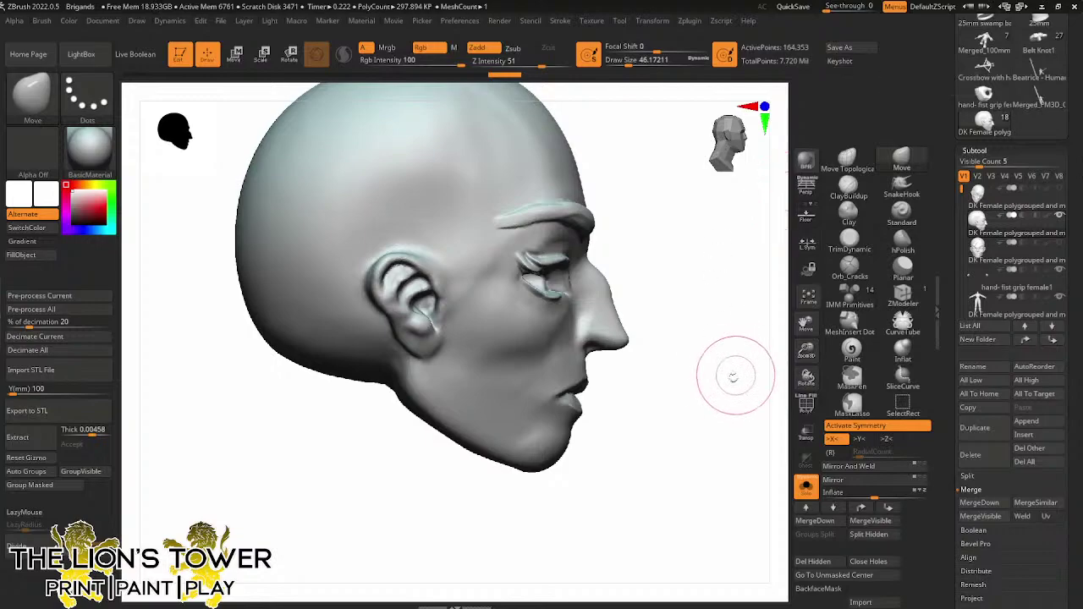
# Nudge the mouth corners slightly down using the symmetrical Move brush at a draw size of about 80
pyautogui.moveTo(727, 377)
pyautogui.mouseDown()
pyautogui.moveTo(716, 367)
pyautogui.moveTo(776, 395)
pyautogui.mouseUp()
pyautogui.moveTo(805, 350); pyautogui.dragTo(723, 333)
pyautogui.moveTo(724, 332); pyautogui.dragTo(717, 358)
pyautogui.moveTo(806, 350); pyautogui.dragTo(857, 311)
pyautogui.keyDown('shift'); pyautogui.moveTo(708, 384); pyautogui.dragTo(657, 423); pyautogui.keyUp('shift')
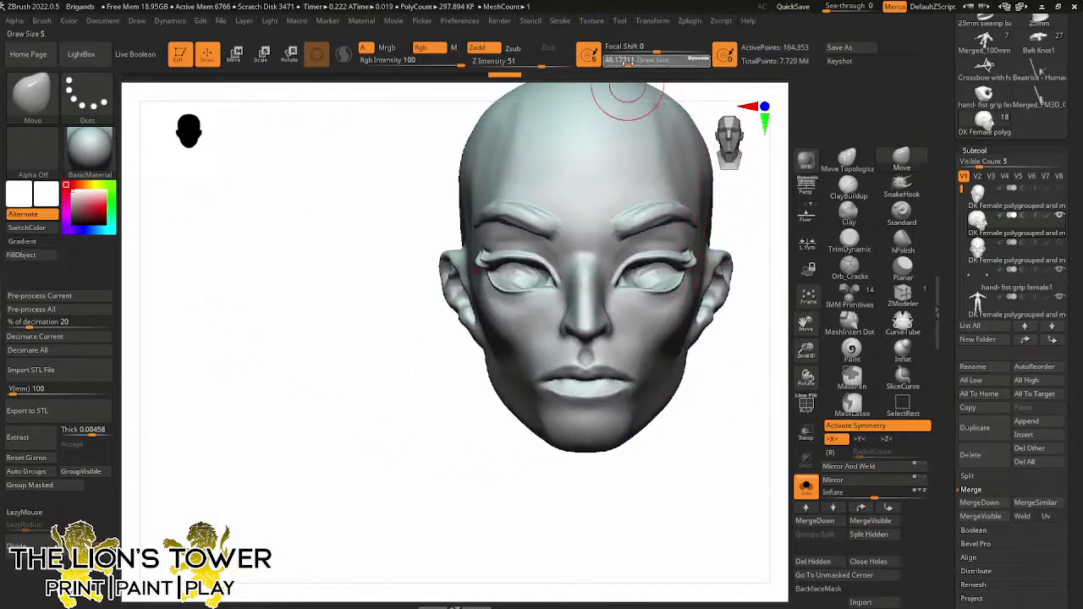
pyautogui.click(634, 61)
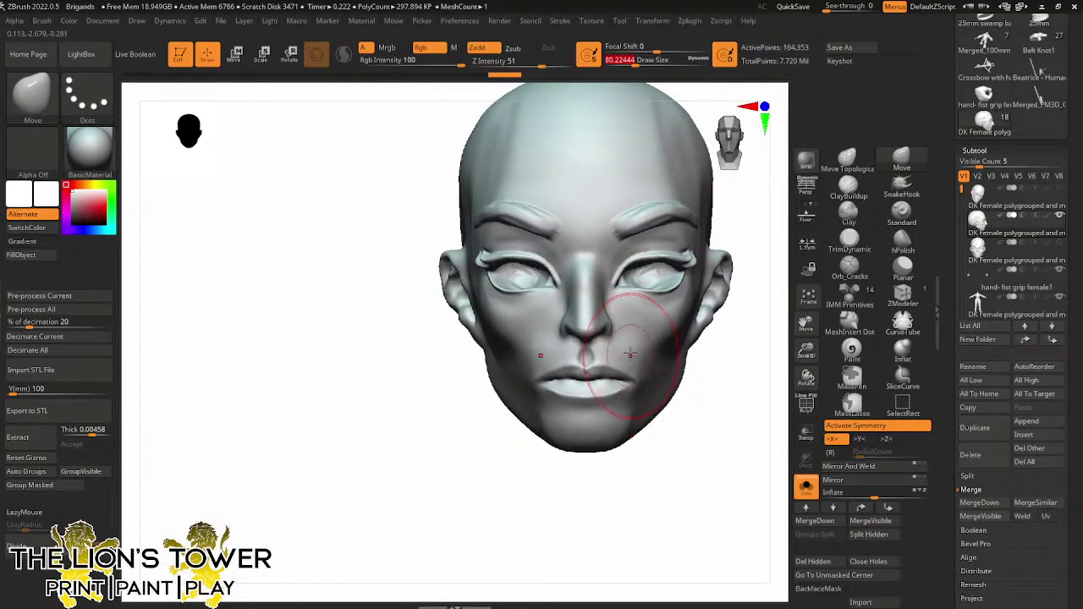
pyautogui.moveTo(634, 380); pyautogui.dragTo(631, 386)
pyautogui.moveTo(695, 476); pyautogui.dragTo(609, 469)
# Carve diagonal creases from beside the nose down across the cheeks with the Orb_Cracks brush at a draw size of about 65
pyautogui.click(855, 267)
pyautogui.moveTo(771, 437); pyautogui.dragTo(710, 436)
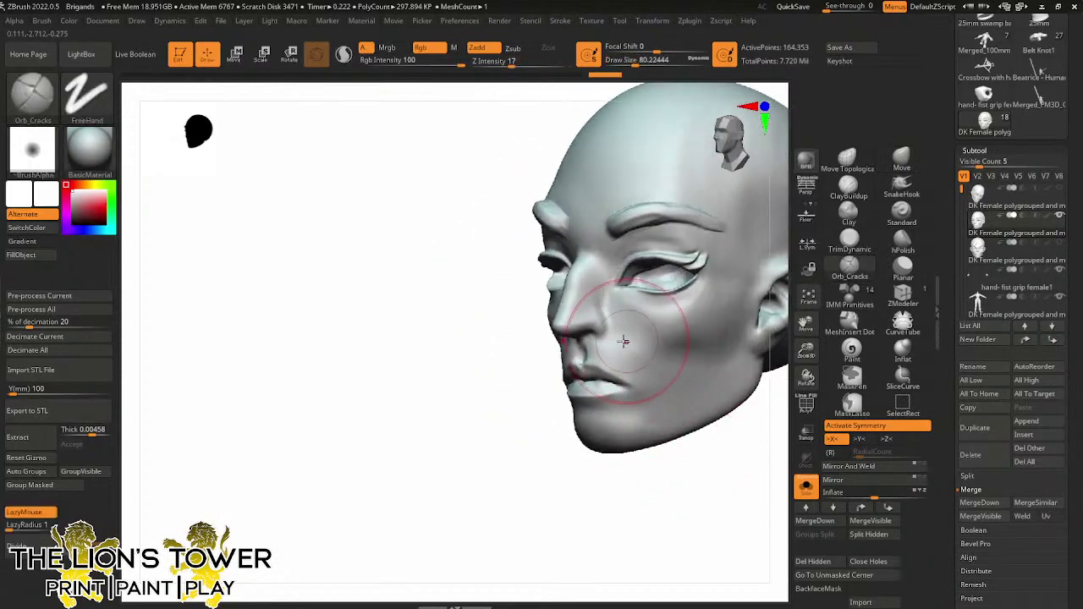
pyautogui.click(632, 63)
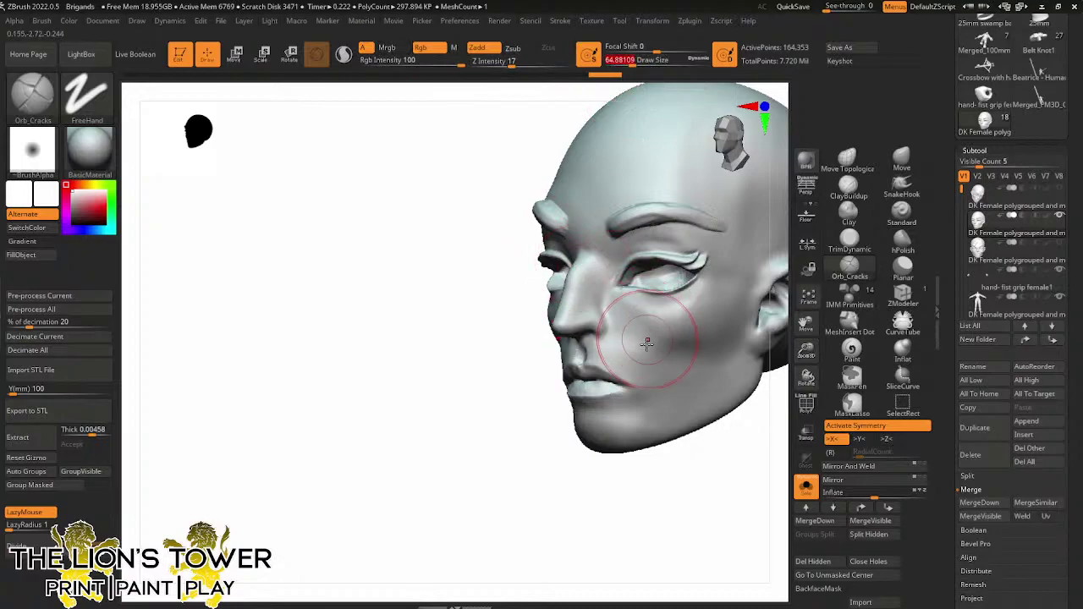
pyautogui.moveTo(624, 330)
pyautogui.mouseDown()
pyautogui.moveTo(685, 375)
pyautogui.moveTo(624, 337)
pyautogui.moveTo(663, 387)
pyautogui.mouseUp()
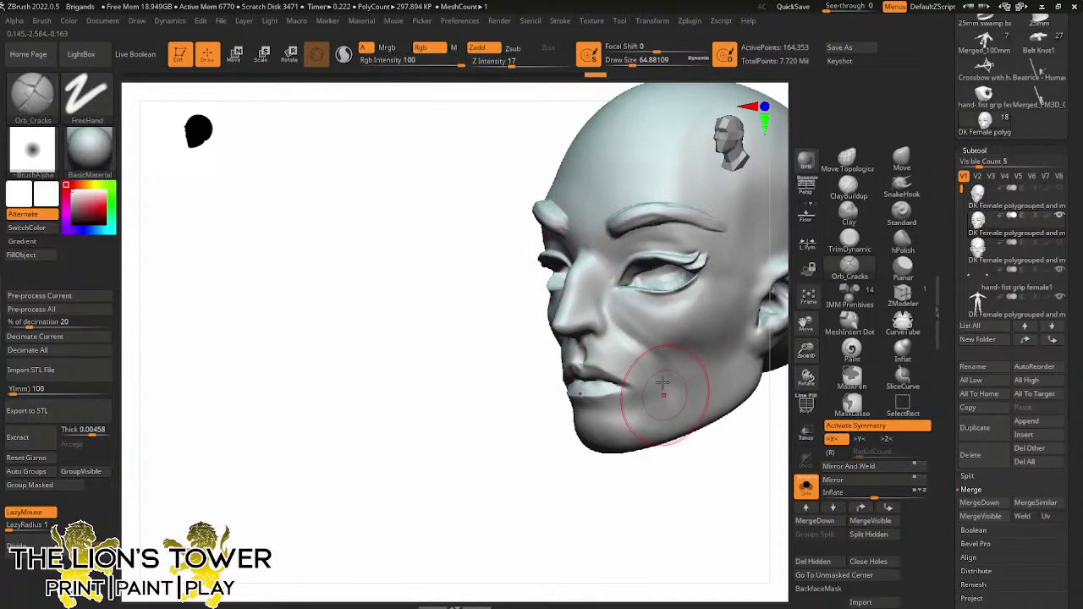
pyautogui.moveTo(688, 474)
pyautogui.keyDown('shift'); pyautogui.mouseDown()
pyautogui.moveTo(656, 365)
pyautogui.moveTo(678, 427)
pyautogui.moveTo(636, 441)
pyautogui.mouseUp(); pyautogui.keyUp('shift')
pyautogui.moveTo(624, 330); pyautogui.dragTo(681, 406)
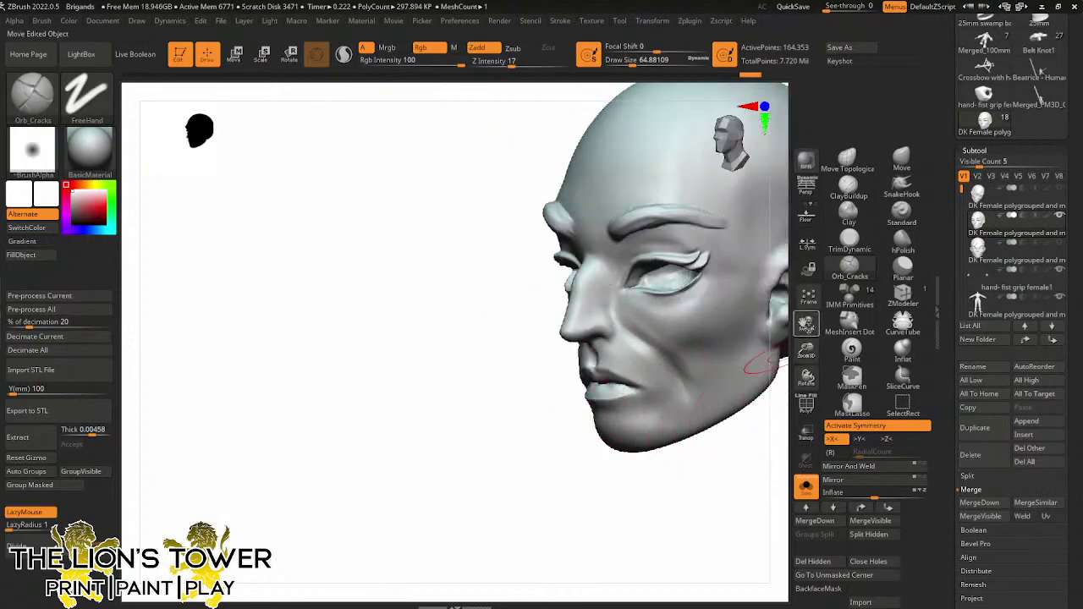
# Carve vertical hollows into the rear cheeks from the jaw up toward the ears for a gaunt look
pyautogui.moveTo(782, 328)
pyautogui.mouseDown()
pyautogui.moveTo(725, 339)
pyautogui.moveTo(657, 445)
pyautogui.moveTo(565, 309)
pyautogui.mouseUp()
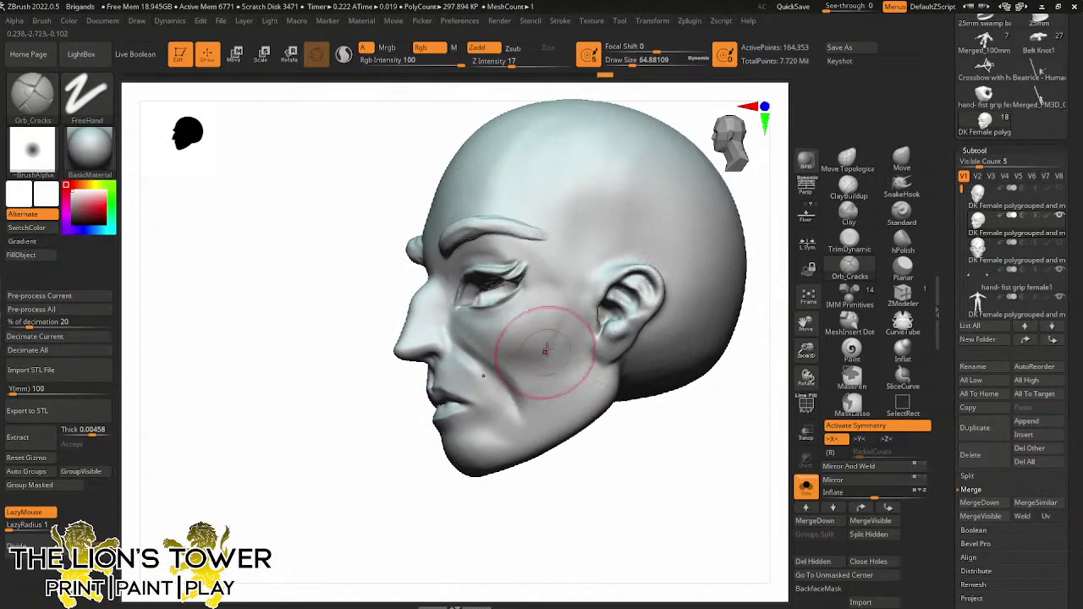
pyautogui.moveTo(553, 411)
pyautogui.mouseDown()
pyautogui.moveTo(542, 380)
pyautogui.moveTo(553, 362)
pyautogui.mouseUp()
pyautogui.moveTo(554, 406); pyautogui.dragTo(553, 352)
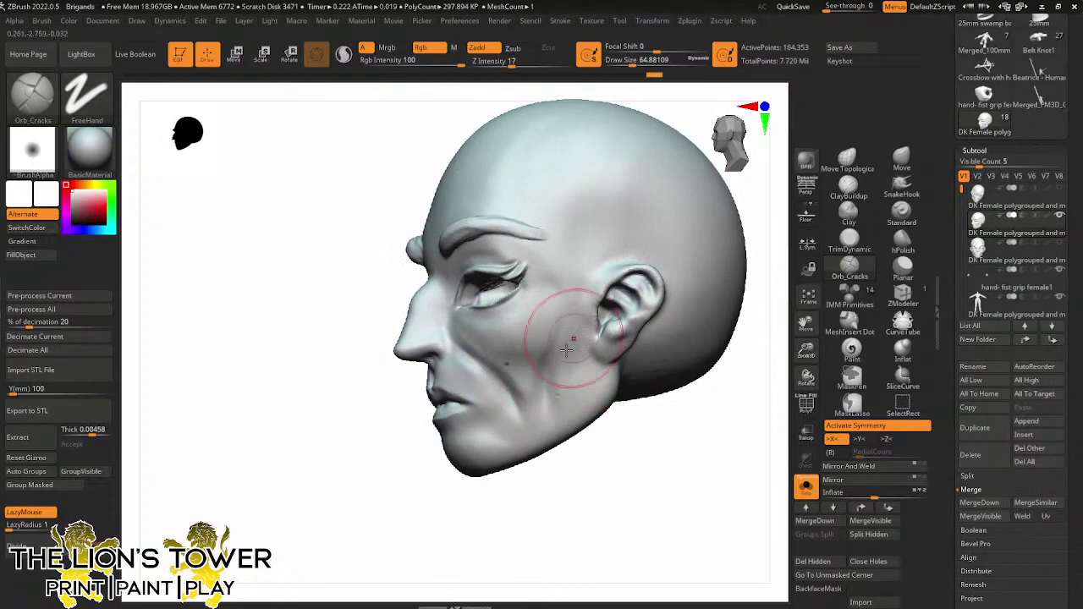
pyautogui.press('shift')
pyautogui.keyDown('shift'); pyautogui.moveTo(576, 460); pyautogui.dragTo(629, 466); pyautogui.keyUp('shift')
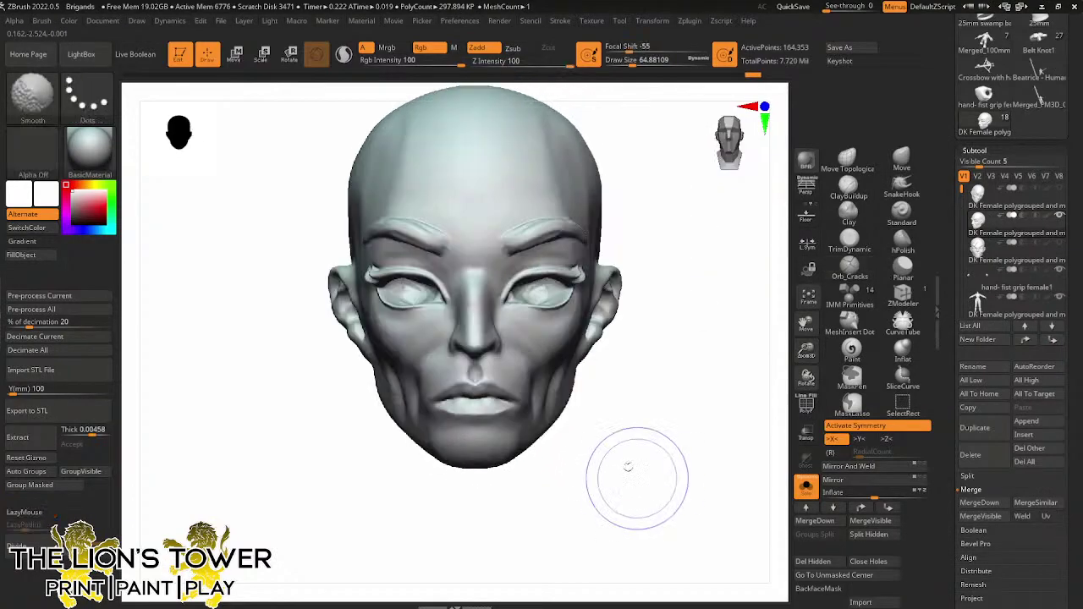
pyautogui.hotkey('ctrl', 'z')
pyautogui.hotkey('ctrl', 'z')
pyautogui.hotkey('ctrl', 'z')
pyautogui.hotkey('ctrl', 'z')
pyautogui.hotkey('ctrl', 'z')
pyautogui.hotkey('ctrl', 'z')
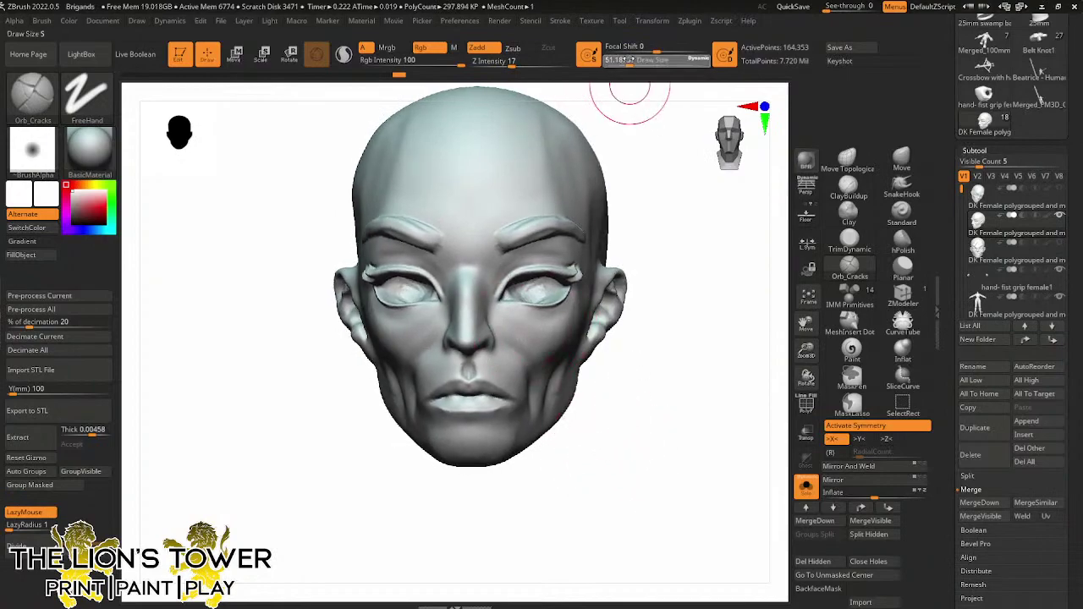
# Reshape the eyebrows into a thinner, sharper arch with the Move brush at a draw size of about 35
pyautogui.moveTo(632, 89); pyautogui.dragTo(637, 174)
pyautogui.keyDown('shift'); pyautogui.moveTo(643, 324); pyautogui.dragTo(676, 193); pyautogui.keyUp('shift')
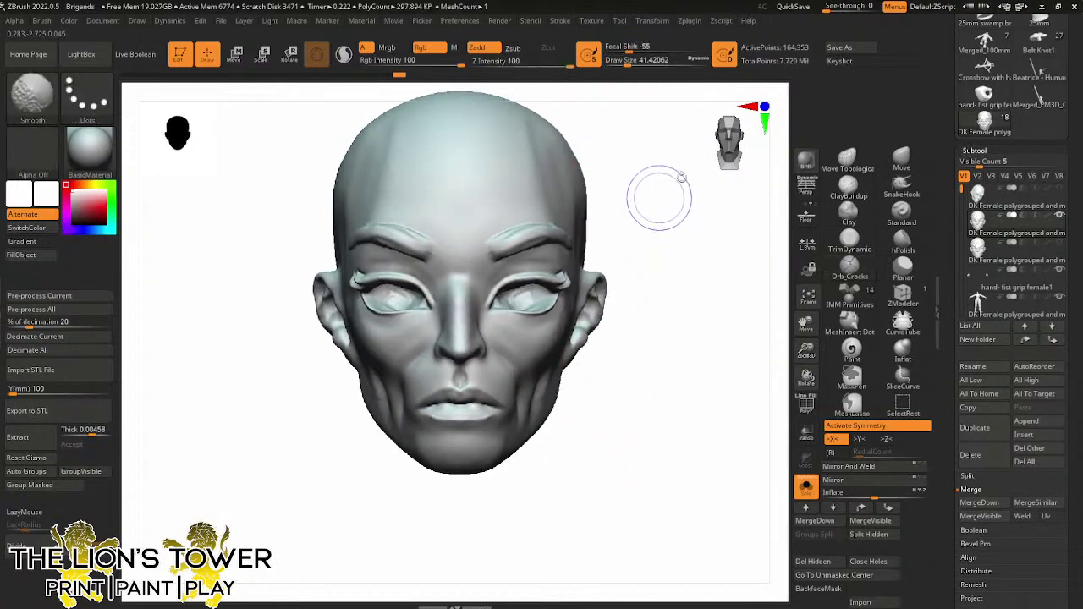
pyautogui.moveTo(629, 60); pyautogui.dragTo(624, 59)
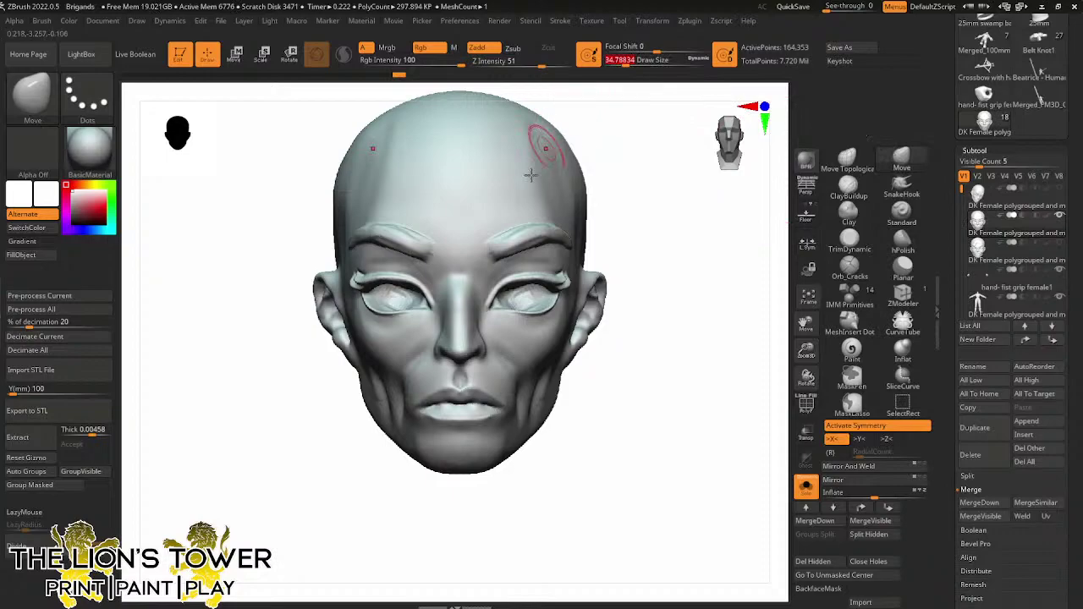
pyautogui.moveTo(493, 230)
pyautogui.mouseDown()
pyautogui.moveTo(494, 238)
pyautogui.moveTo(516, 224)
pyautogui.mouseUp()
pyautogui.moveTo(520, 223); pyautogui.dragTo(517, 232)
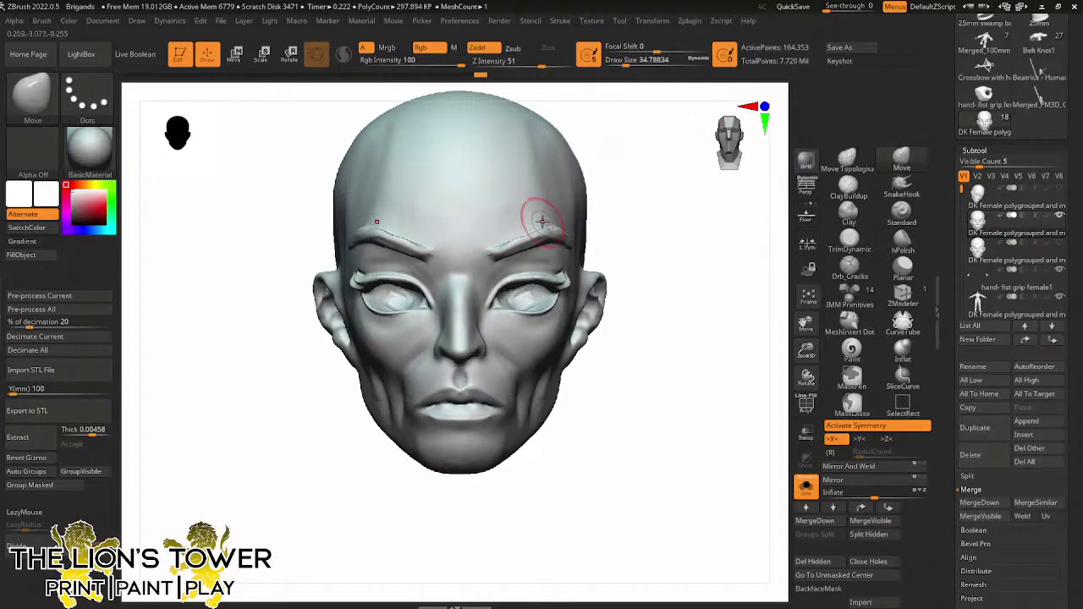
pyautogui.moveTo(605, 197)
pyautogui.mouseDown()
pyautogui.moveTo(536, 234)
pyautogui.moveTo(499, 233)
pyautogui.mouseUp()
pyautogui.moveTo(748, 238); pyautogui.dragTo(779, 252)
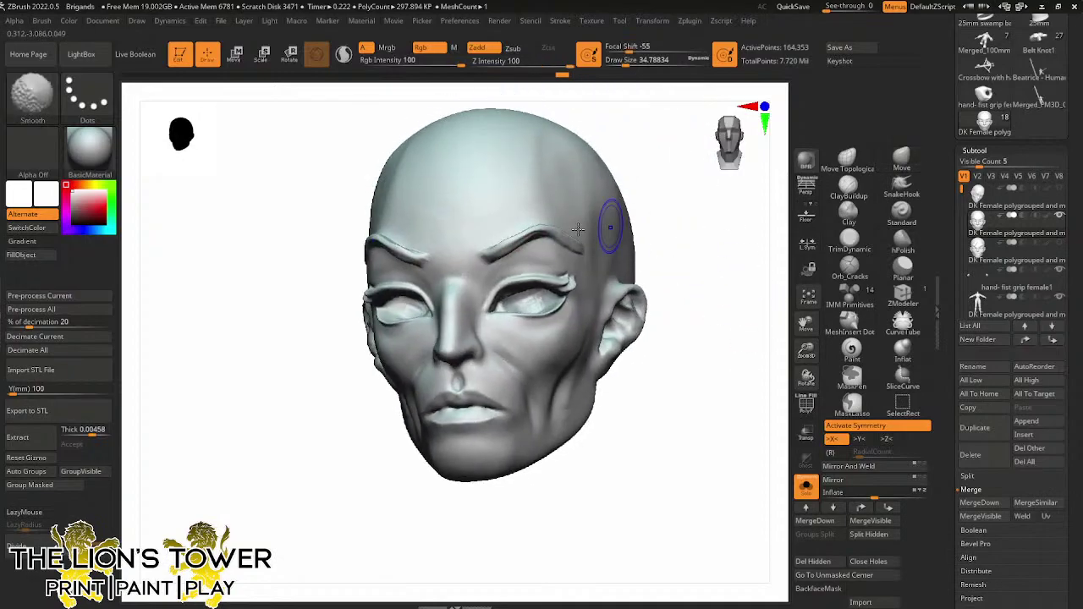
# Adjust the outer ends of the eyebrows from the side with the Move brush and return to the front view
pyautogui.moveTo(358, 245); pyautogui.dragTo(288, 245)
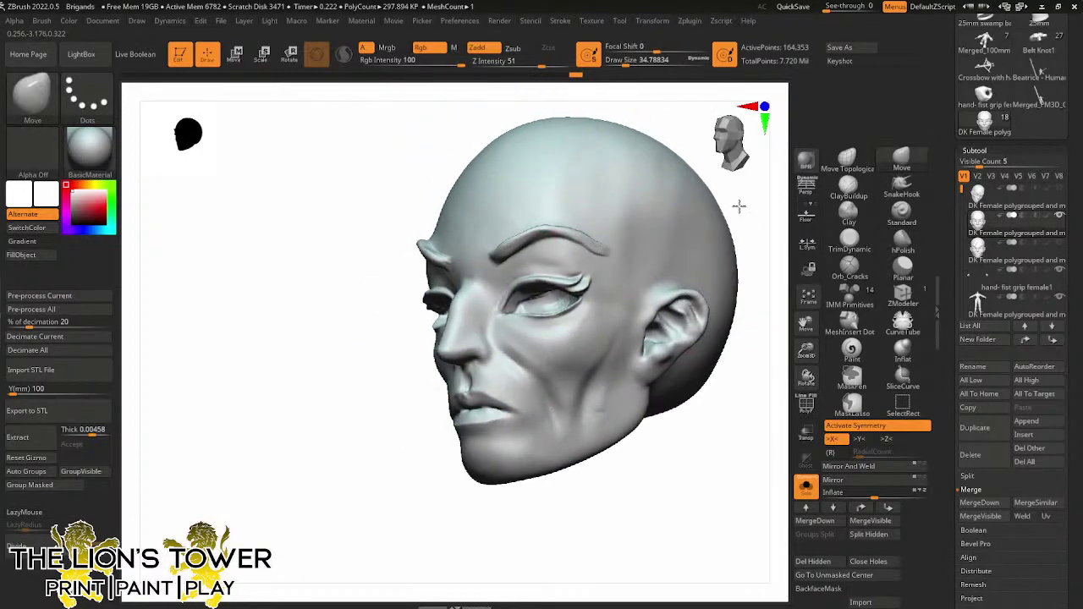
pyautogui.moveTo(742, 206); pyautogui.dragTo(597, 229, button='right')
pyautogui.moveTo(615, 251); pyautogui.dragTo(584, 244)
pyautogui.keyDown('shift'); pyautogui.moveTo(610, 488); pyautogui.dragTo(652, 519); pyautogui.keyUp('shift')
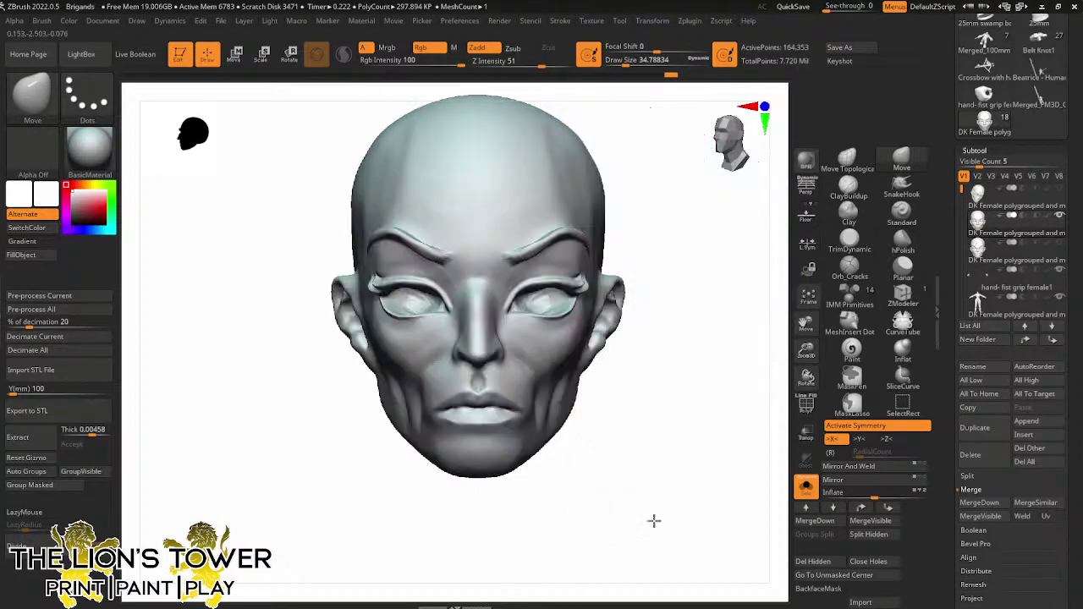
# Angle the inner ends of the eyebrows down into a scowl, smooth the brow area and check the head from several sides
pyautogui.keyDown('alt'); pyautogui.moveTo(779, 307); pyautogui.dragTo(703, 317); pyautogui.keyUp('alt')
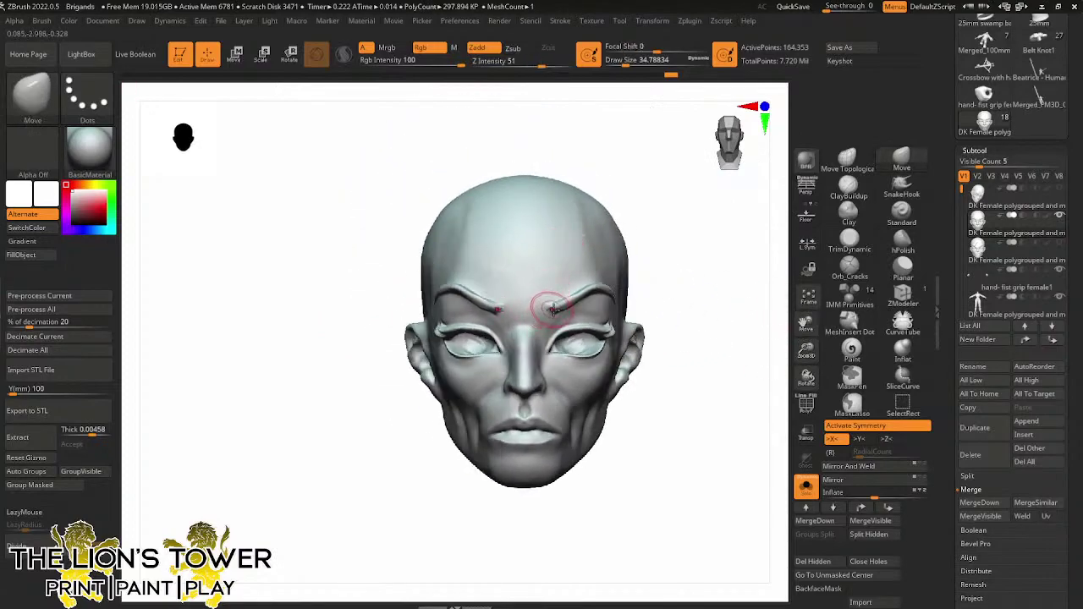
pyautogui.moveTo(552, 298); pyautogui.dragTo(639, 260, button='right')
pyautogui.keyDown('shift'); pyautogui.moveTo(565, 285); pyautogui.dragTo(703, 225, button='right'); pyautogui.keyUp('shift')
pyautogui.moveTo(559, 270)
pyautogui.keyDown('shift'); pyautogui.mouseDown(button='right')
pyautogui.moveTo(640, 214)
pyautogui.moveTo(514, 261)
pyautogui.mouseUp(button='right'); pyautogui.keyUp('shift')
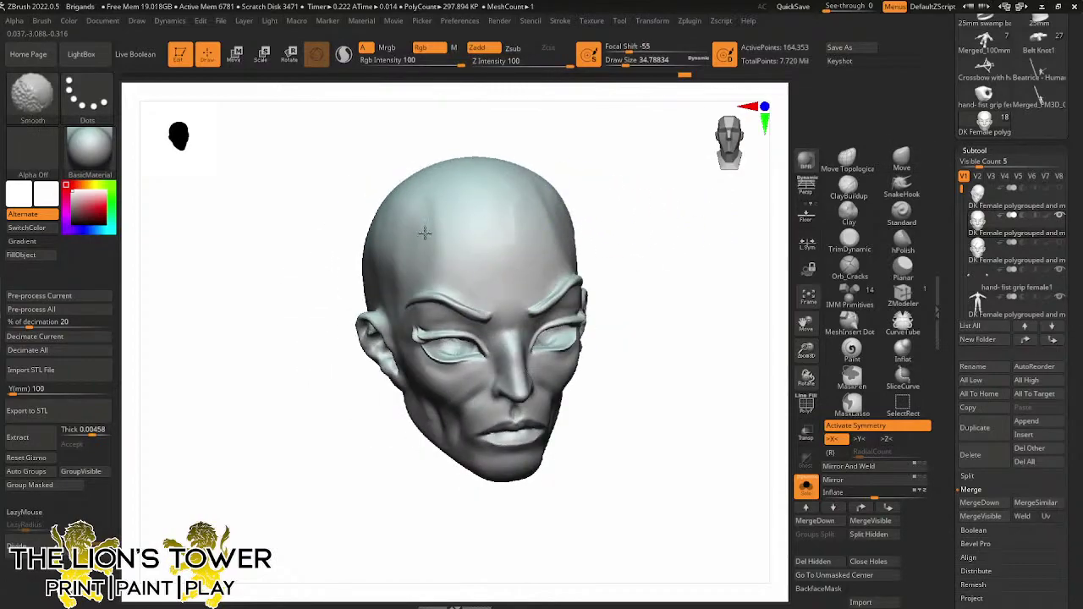
pyautogui.moveTo(481, 202); pyautogui.dragTo(702, 173, button='right')
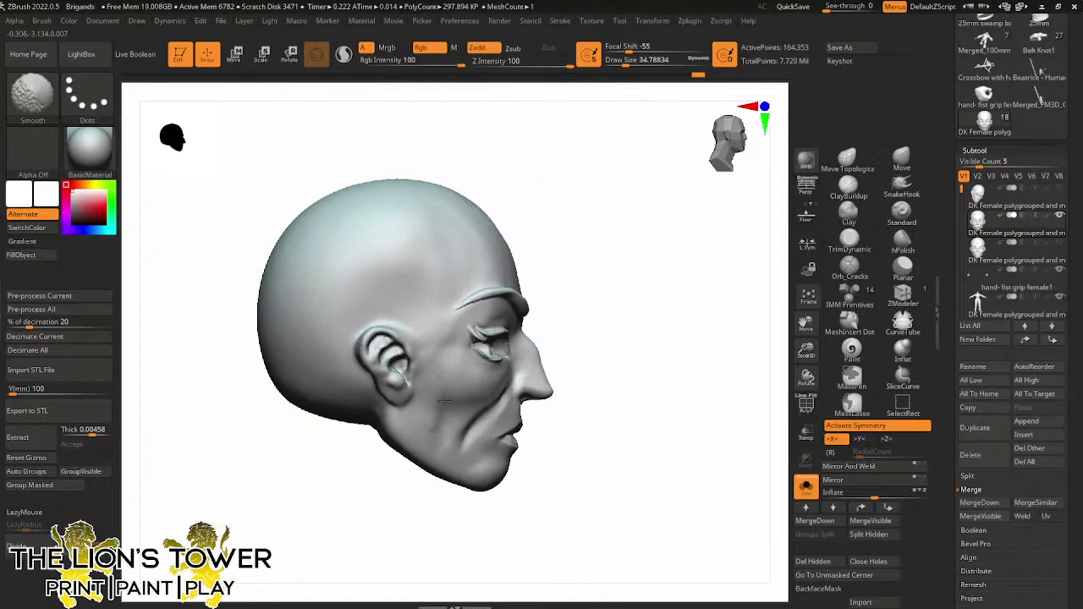
pyautogui.keyDown('shift'); pyautogui.moveTo(478, 406); pyautogui.dragTo(533, 393, button='right'); pyautogui.keyUp('shift')
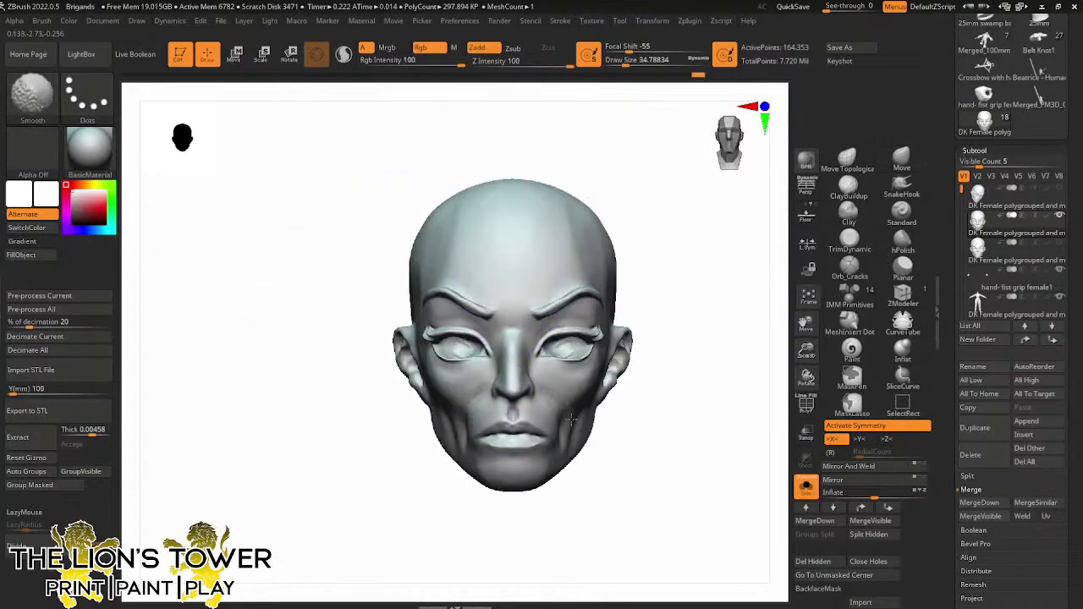
# Pull the upper eyelids upward into a higher arch with the Move brush at a draw size of about 49
pyautogui.press('b')
pyautogui.press('m')
pyautogui.press('v')
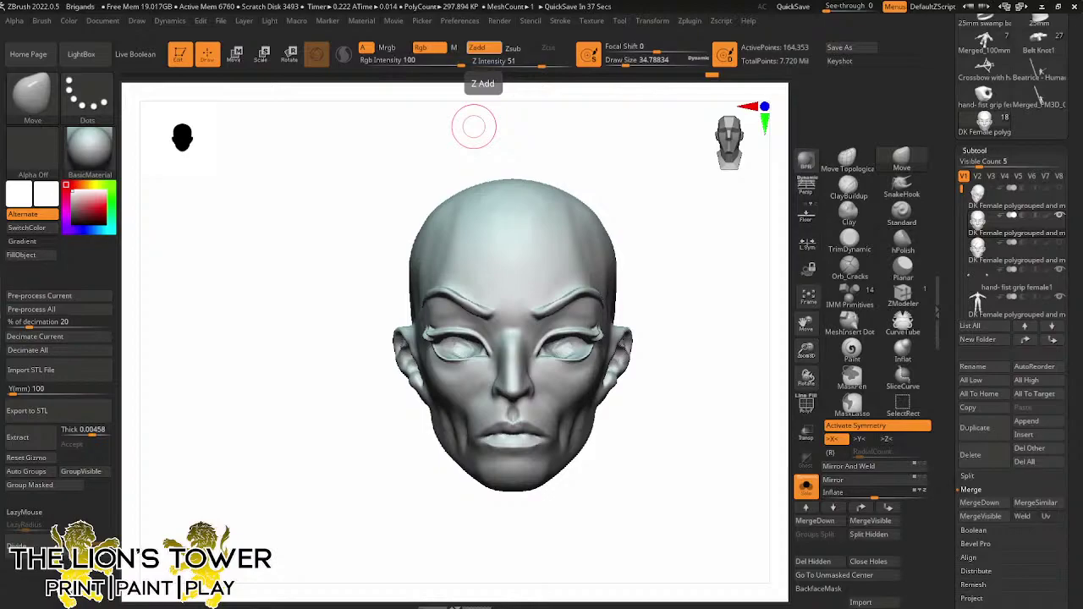
pyautogui.moveTo(805, 352); pyautogui.dragTo(805, 328)
pyautogui.click(807, 297)
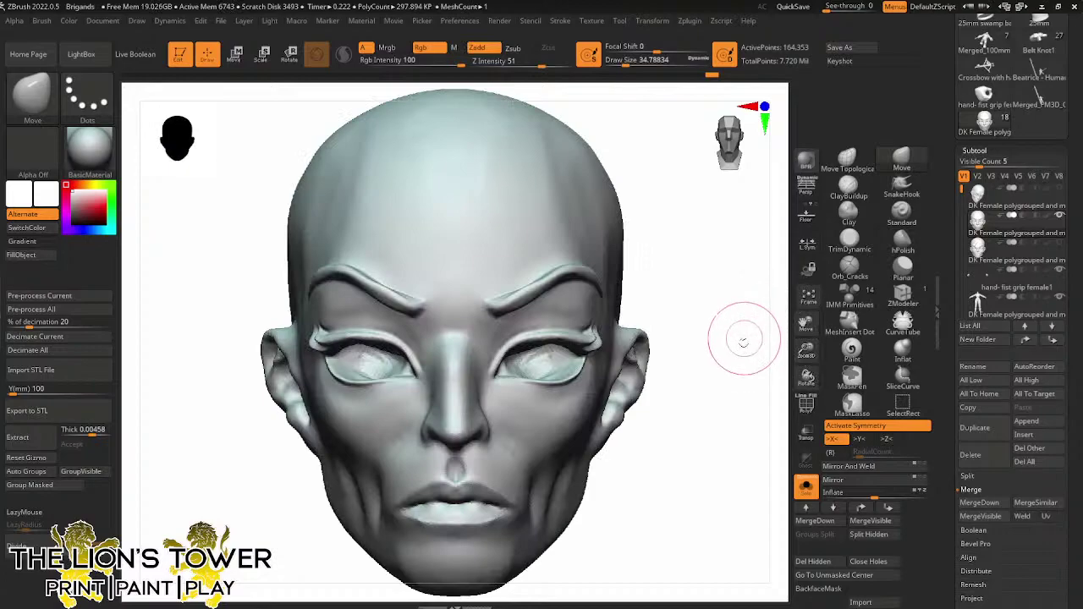
pyautogui.moveTo(743, 341)
pyautogui.mouseDown()
pyautogui.moveTo(713, 387)
pyautogui.moveTo(737, 363)
pyautogui.moveTo(708, 336)
pyautogui.moveTo(717, 341)
pyautogui.moveTo(736, 169)
pyautogui.mouseUp()
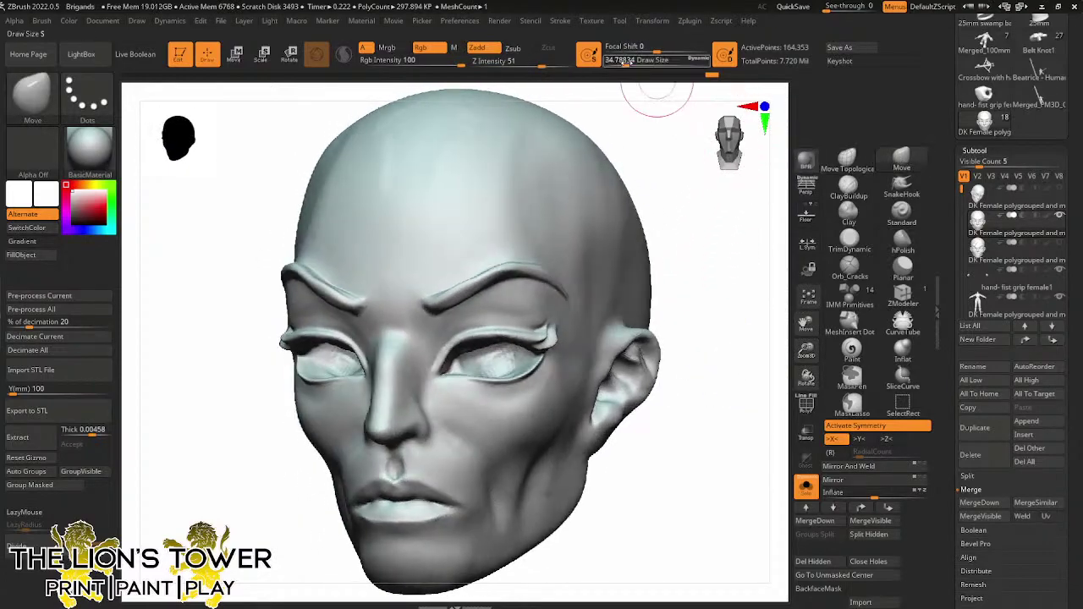
pyautogui.moveTo(626, 62); pyautogui.dragTo(636, 61)
pyautogui.moveTo(724, 193); pyautogui.dragTo(722, 249)
pyautogui.moveTo(479, 367); pyautogui.dragTo(471, 357)
pyautogui.moveTo(604, 235)
pyautogui.mouseDown(button='right')
pyautogui.moveTo(641, 234)
pyautogui.moveTo(613, 230)
pyautogui.mouseUp(button='right')
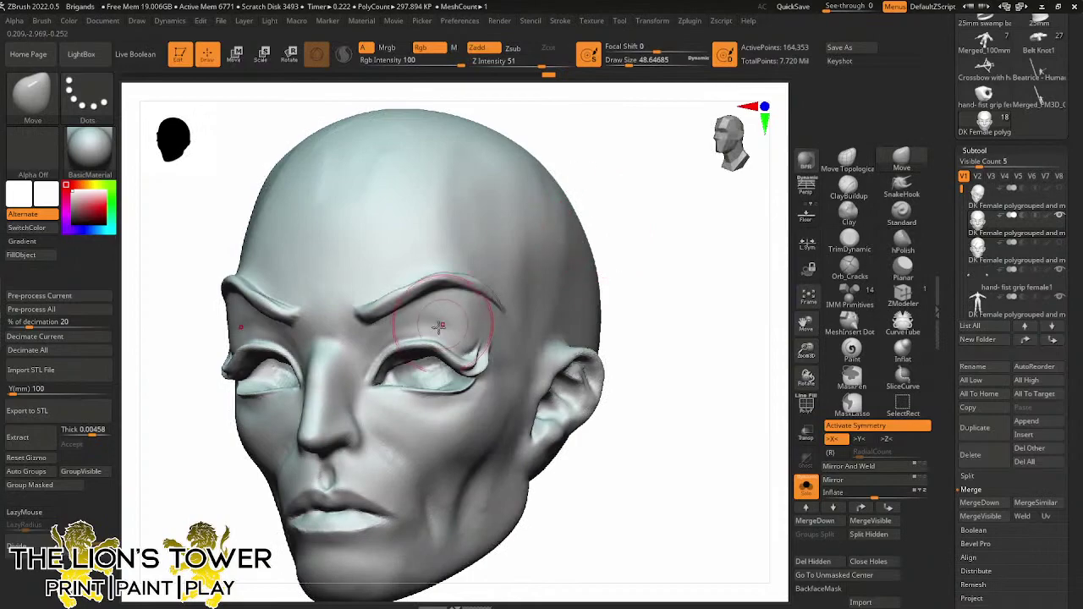
# Refine the arch of the upper eyelids and the eye rims with the Move brush from three-quarter and front views
pyautogui.moveTo(453, 346); pyautogui.dragTo(450, 342)
pyautogui.moveTo(623, 203)
pyautogui.mouseDown()
pyautogui.moveTo(660, 198)
pyautogui.moveTo(628, 209)
pyautogui.mouseUp()
pyautogui.moveTo(412, 392); pyautogui.dragTo(416, 400)
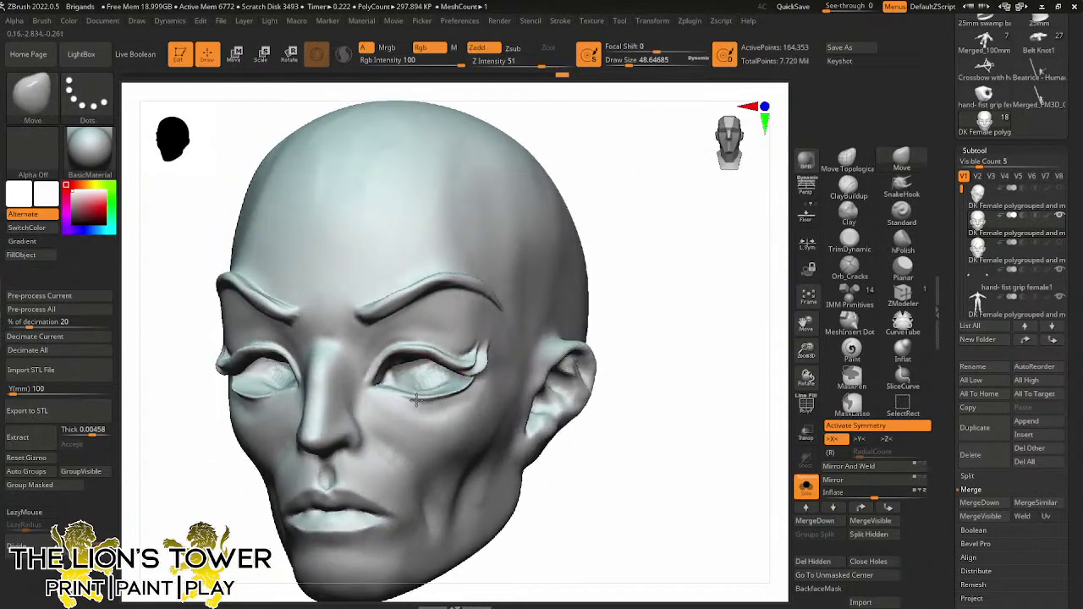
pyautogui.keyDown('shift'); pyautogui.moveTo(626, 199); pyautogui.dragTo(584, 209); pyautogui.keyUp('shift')
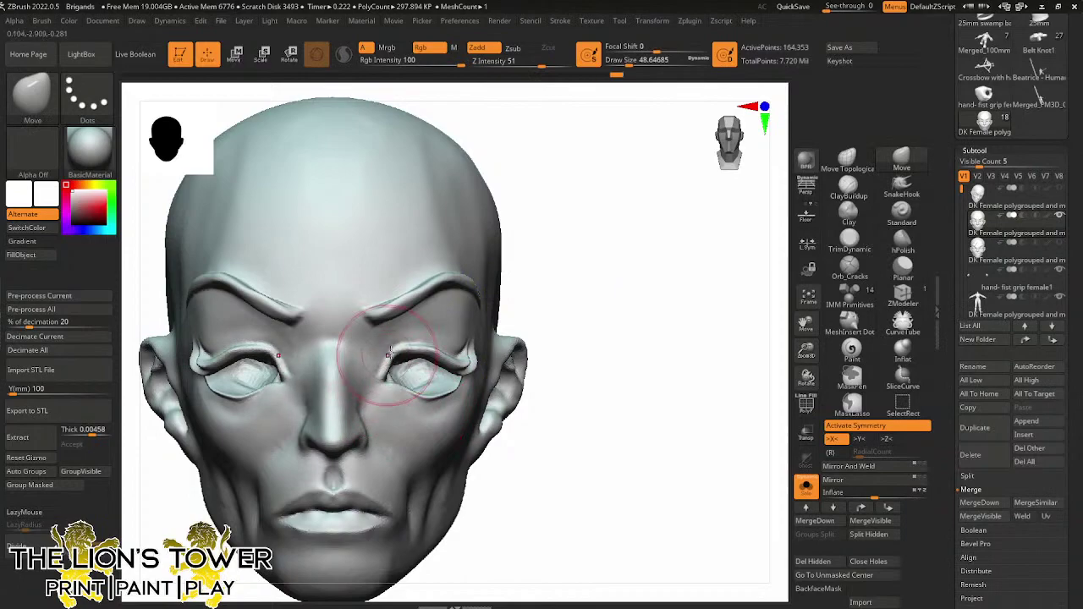
pyautogui.moveTo(533, 258)
pyautogui.mouseDown()
pyautogui.moveTo(567, 255)
pyautogui.moveTo(567, 264)
pyautogui.mouseUp()
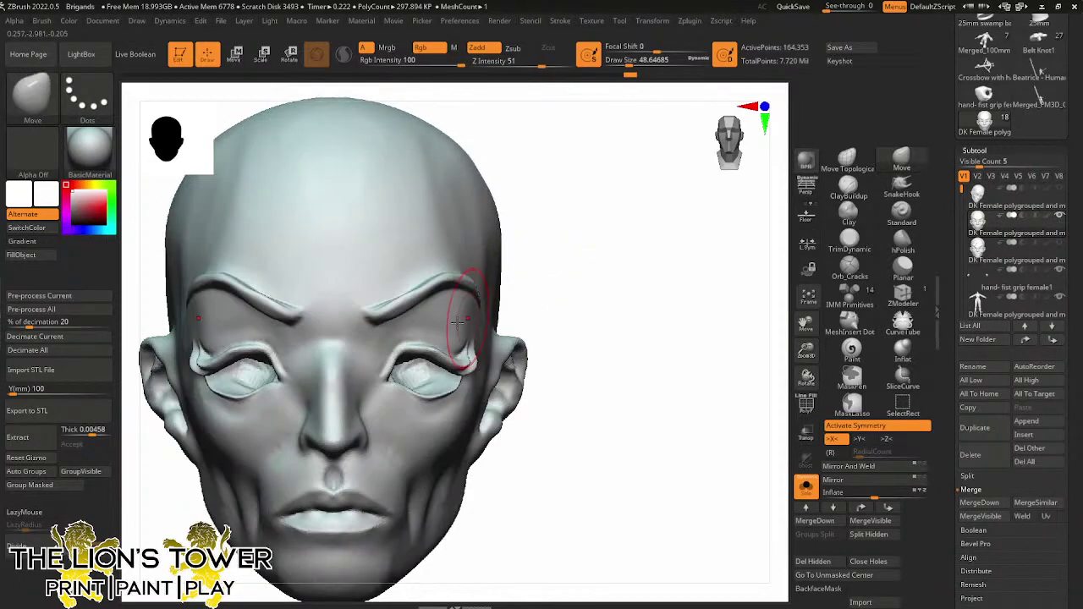
pyautogui.moveTo(437, 342); pyautogui.dragTo(444, 336)
pyautogui.keyDown('shift'); pyautogui.moveTo(524, 262); pyautogui.dragTo(541, 266); pyautogui.keyUp('shift')
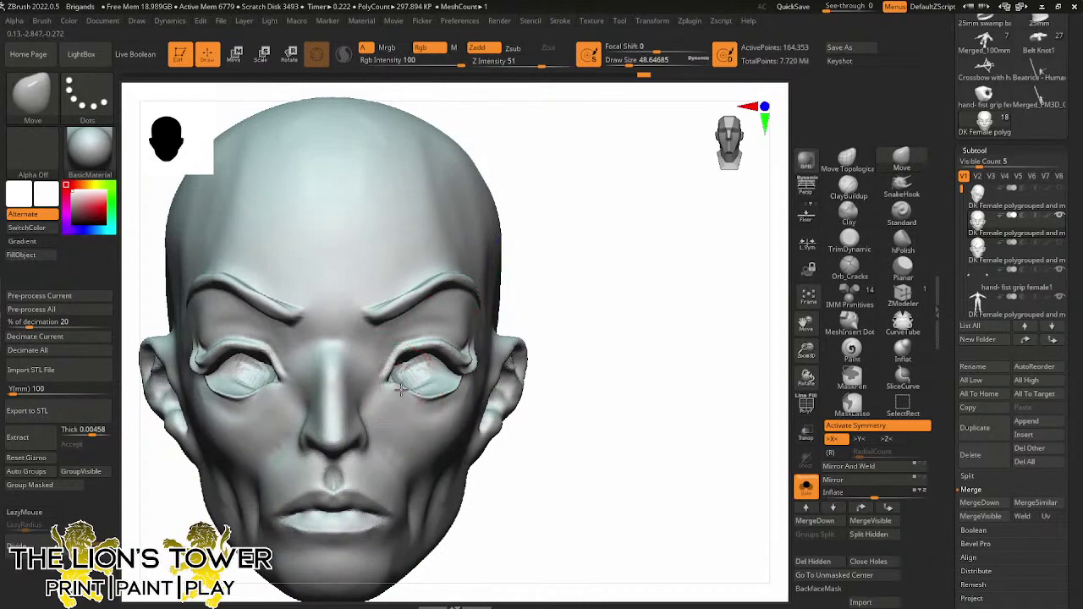
pyautogui.moveTo(407, 384); pyautogui.dragTo(377, 371)
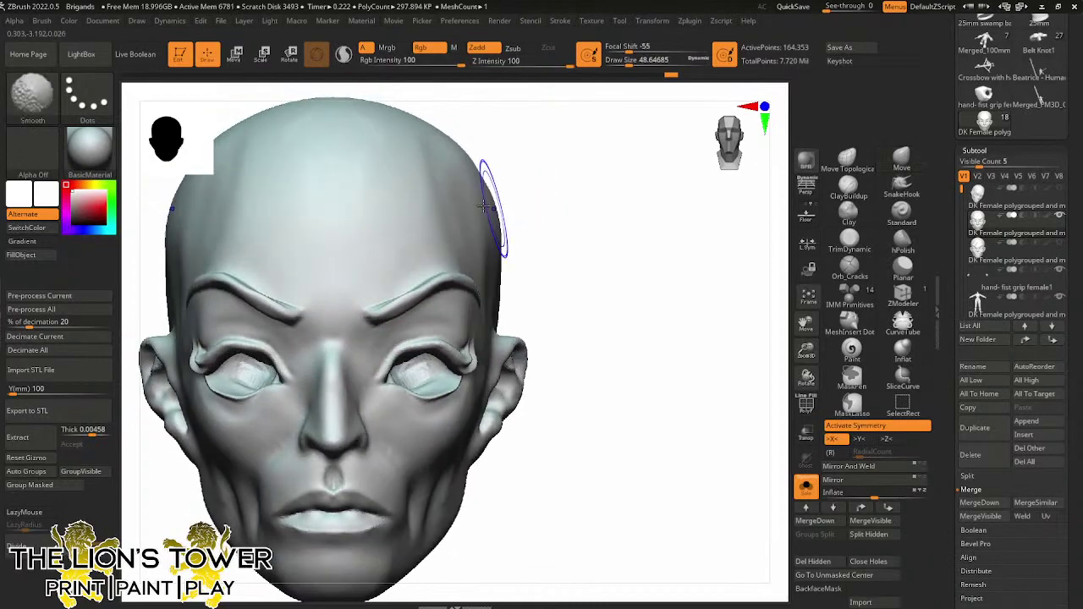
pyautogui.moveTo(409, 293)
pyautogui.mouseDown()
pyautogui.moveTo(398, 285)
pyautogui.moveTo(382, 304)
pyautogui.mouseUp()
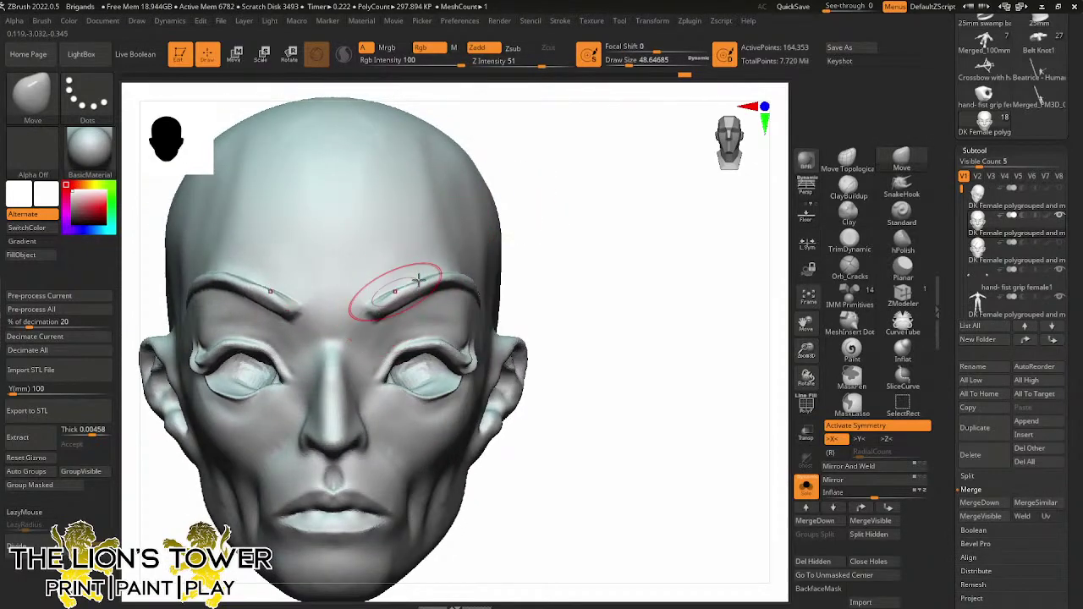
# Reshape the temples and outer eye areas with the Move brush at a draw size of about 132
pyautogui.moveTo(806, 345); pyautogui.dragTo(802, 368)
pyautogui.moveTo(631, 62); pyautogui.dragTo(653, 62)
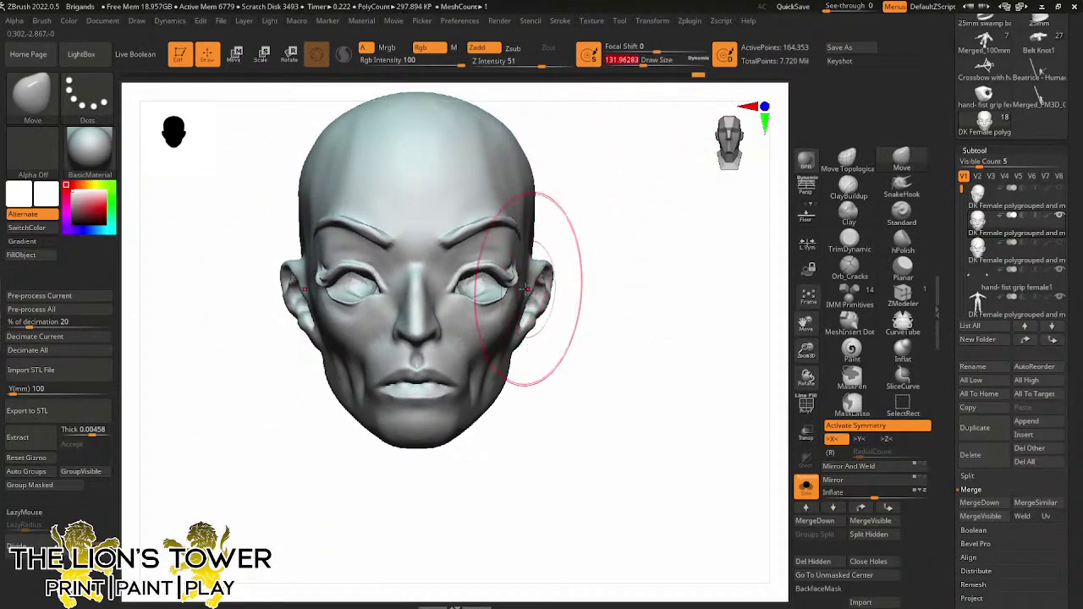
pyautogui.moveTo(514, 302); pyautogui.dragTo(528, 241)
pyautogui.keyDown('shift'); pyautogui.moveTo(597, 206); pyautogui.dragTo(578, 202); pyautogui.keyUp('shift')
pyautogui.keyDown('shift'); pyautogui.moveTo(551, 443); pyautogui.dragTo(594, 418); pyautogui.keyUp('shift')
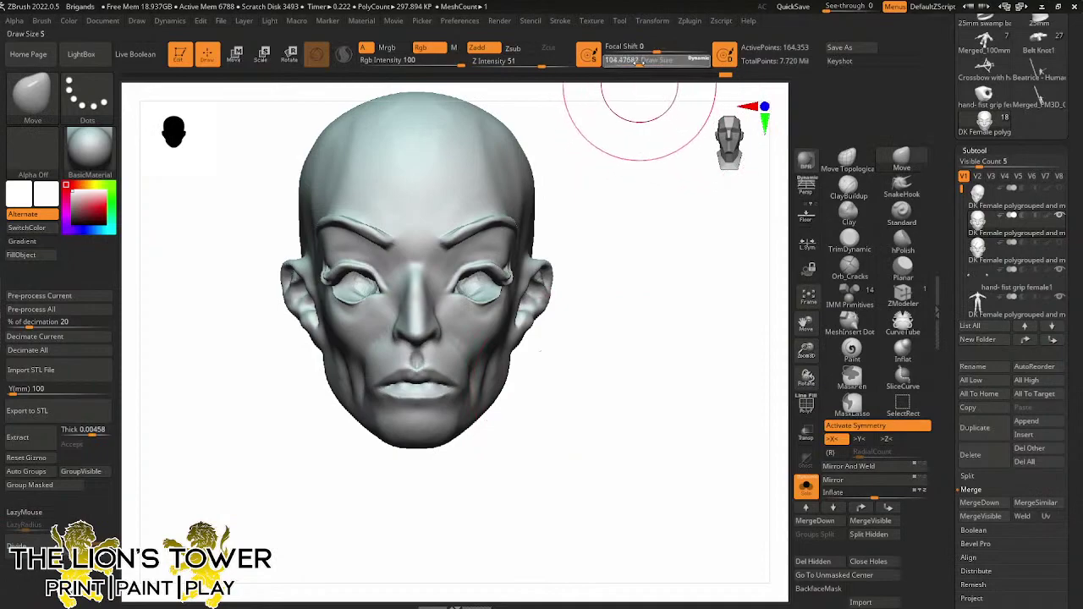
# Reshape the upper eyelids with the Move brush at a draw size of about 37 and check them from the side
pyautogui.moveTo(652, 62); pyautogui.dragTo(633, 62)
pyautogui.moveTo(803, 359); pyautogui.dragTo(802, 396)
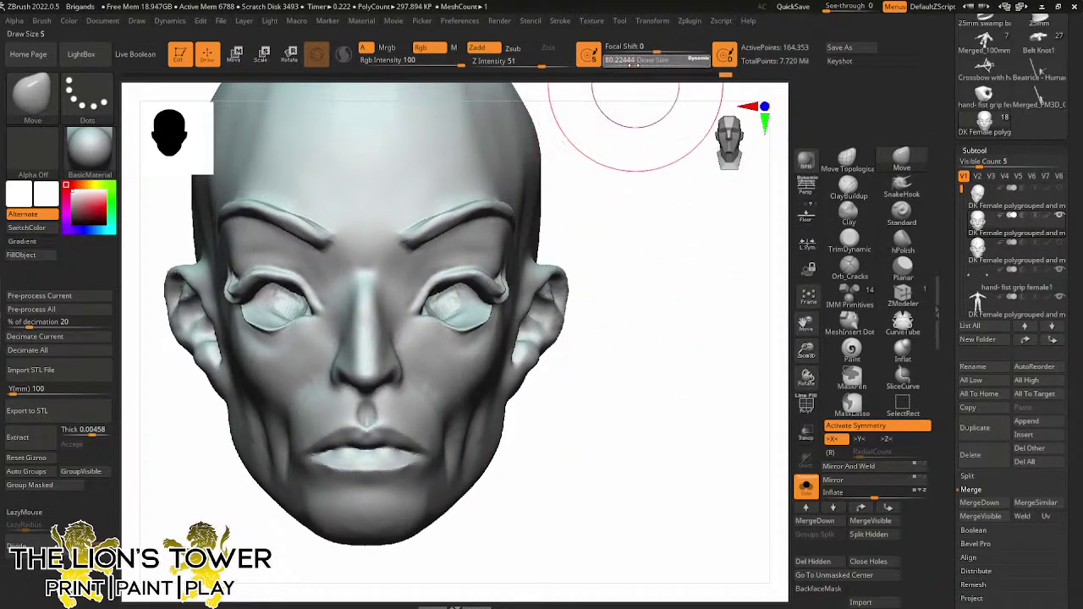
pyautogui.moveTo(635, 63); pyautogui.dragTo(626, 63)
pyautogui.moveTo(439, 286)
pyautogui.mouseDown()
pyautogui.moveTo(437, 295)
pyautogui.moveTo(480, 276)
pyautogui.mouseUp()
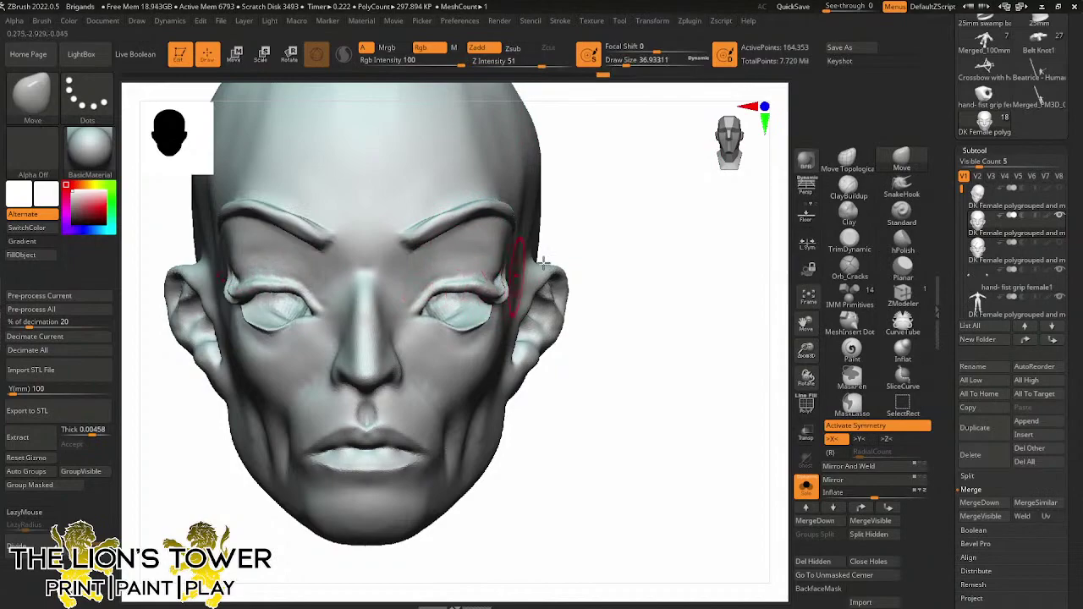
pyautogui.moveTo(659, 221); pyautogui.dragTo(620, 222)
pyautogui.moveTo(620, 222); pyautogui.dragTo(592, 224, button='right')
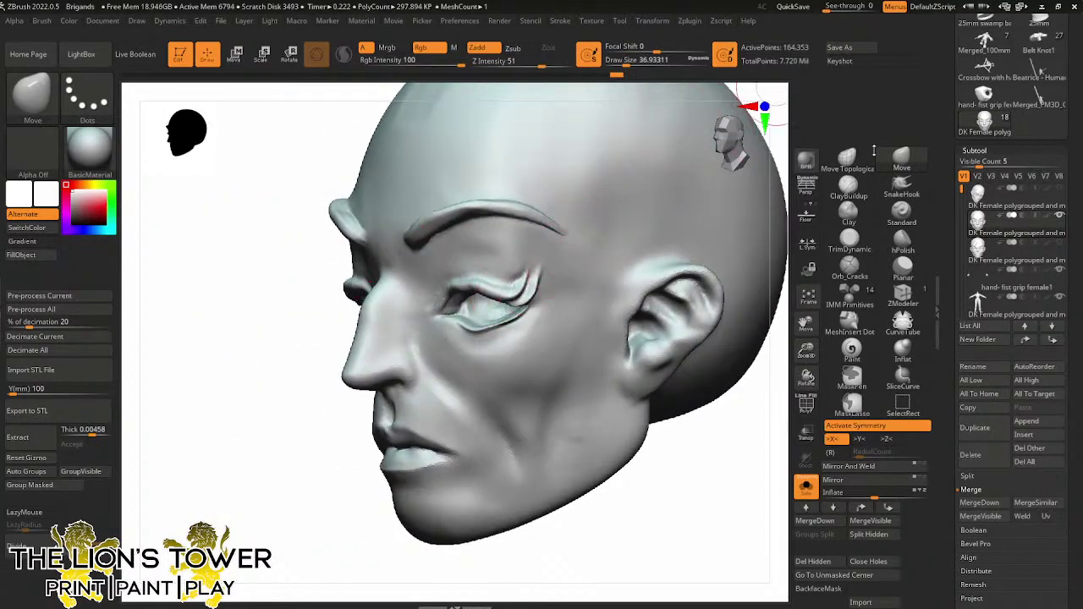
# Clean up the stretched folds at the outer eye corners with ClayBuildup at a draw size of about 16, Sculptris Pro enabled, and smoothing
pyautogui.click(849, 182)
pyautogui.moveTo(626, 63); pyautogui.dragTo(619, 62)
pyautogui.press('shift')
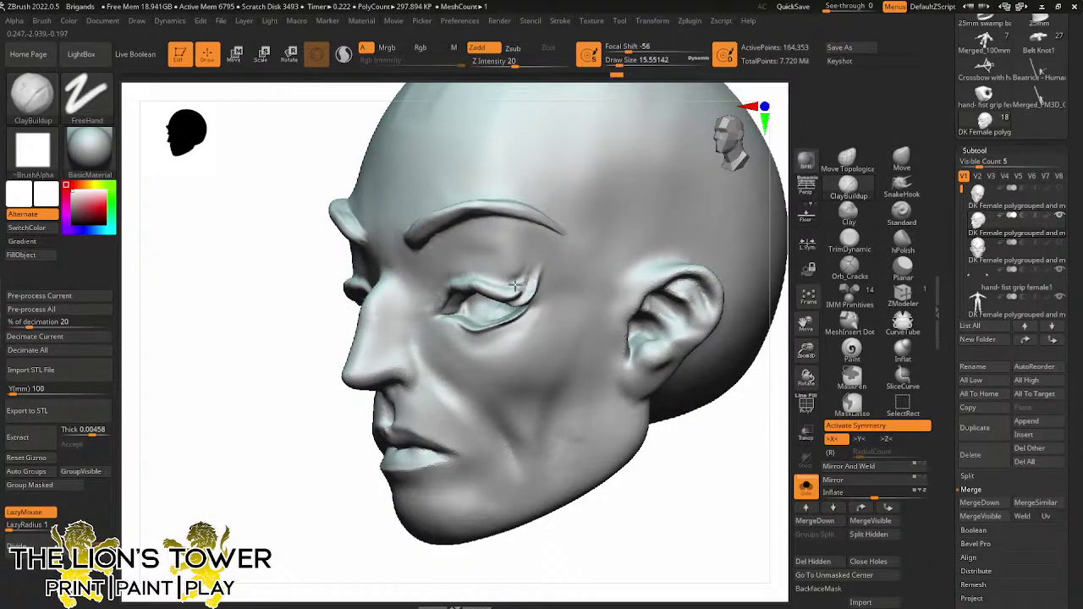
pyautogui.click(344, 53)
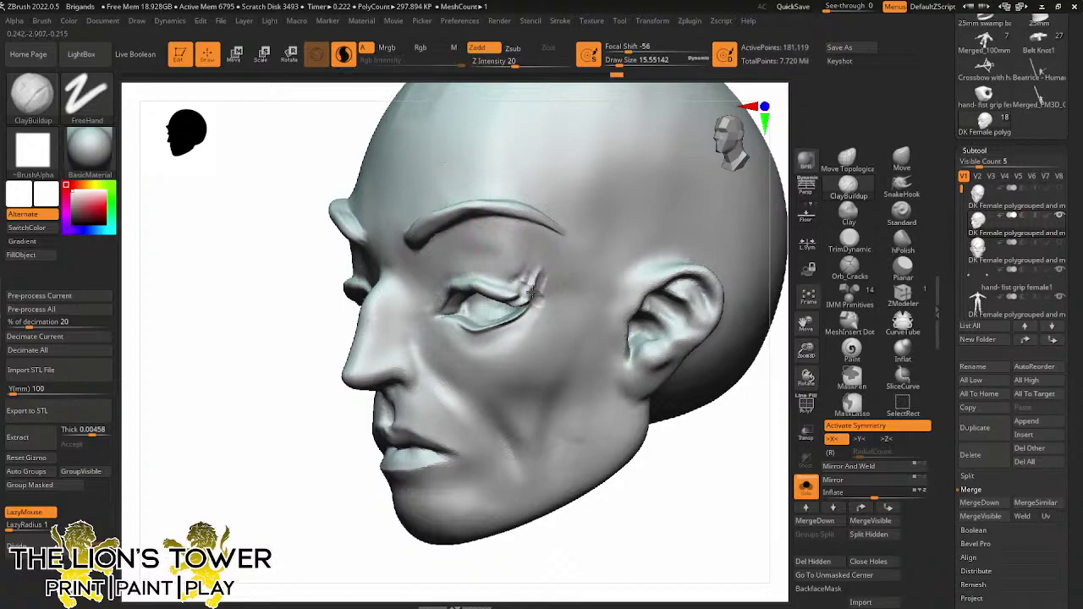
pyautogui.press('shift')
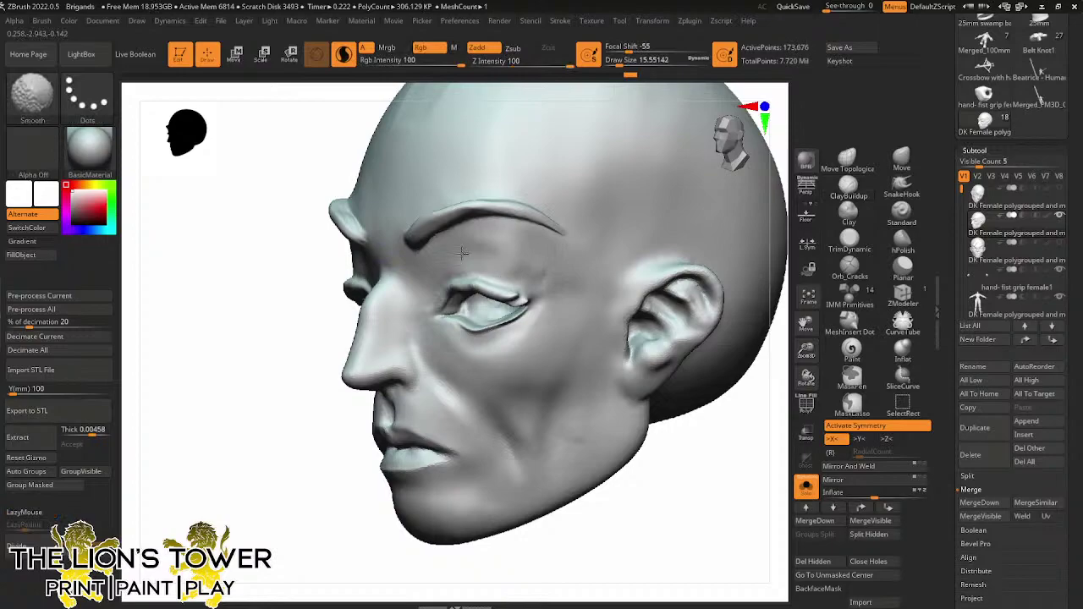
pyautogui.keyDown('shift'); pyautogui.moveTo(641, 476); pyautogui.dragTo(686, 507); pyautogui.keyUp('shift')
pyautogui.press('l')
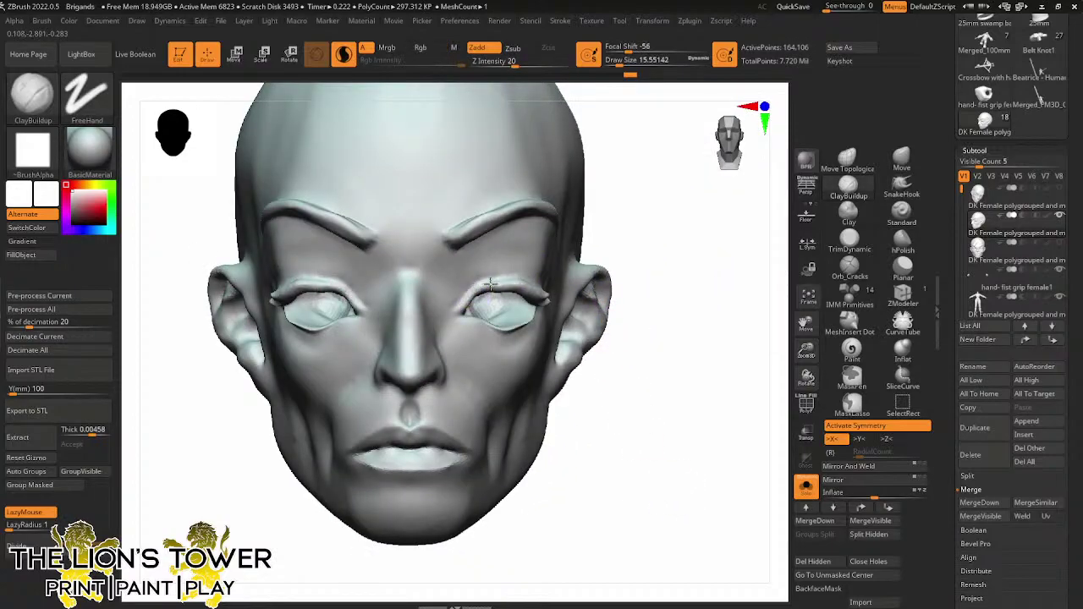
# Build up the outer ends of the upper eyelids with ClayBuildup and smooth the lids into the surrounding skin
pyautogui.moveTo(677, 258)
pyautogui.mouseDown()
pyautogui.moveTo(498, 282)
pyautogui.moveTo(534, 294)
pyautogui.mouseUp()
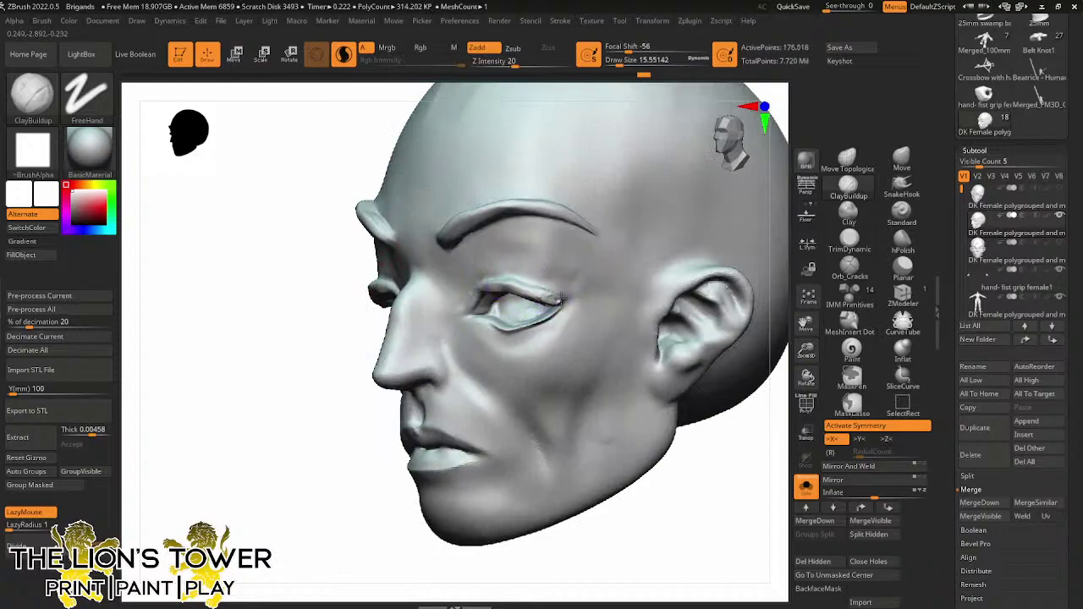
pyautogui.moveTo(703, 463)
pyautogui.mouseDown()
pyautogui.moveTo(708, 483)
pyautogui.moveTo(702, 474)
pyautogui.mouseUp()
pyautogui.press('shift')
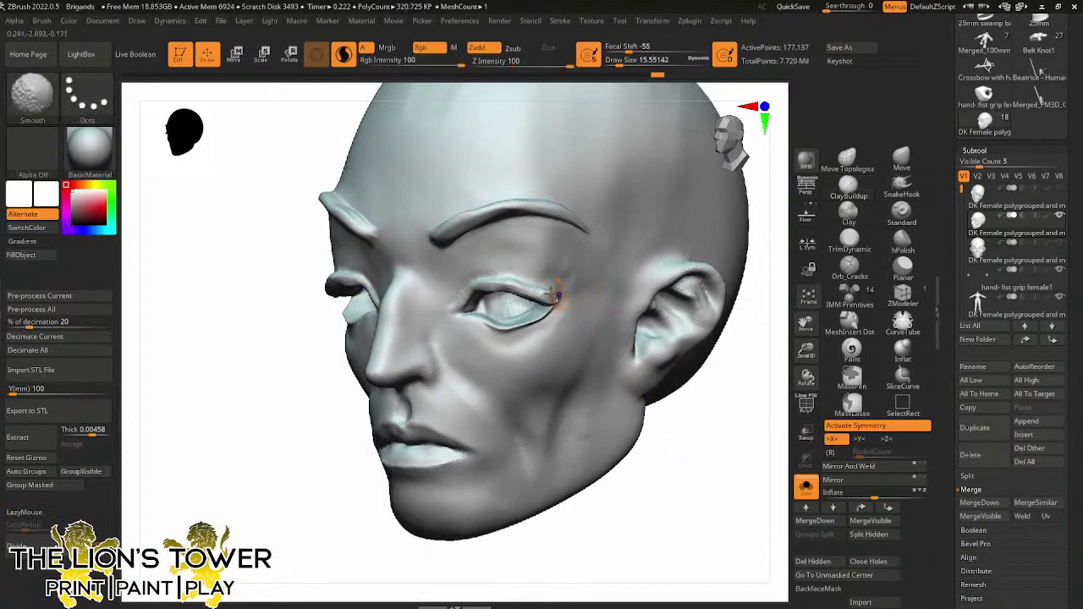
pyautogui.keyDown('shift'); pyautogui.moveTo(538, 295); pyautogui.dragTo(484, 280); pyautogui.keyUp('shift')
pyautogui.moveTo(671, 474)
pyautogui.mouseDown()
pyautogui.moveTo(698, 464)
pyautogui.moveTo(653, 415)
pyautogui.mouseUp()
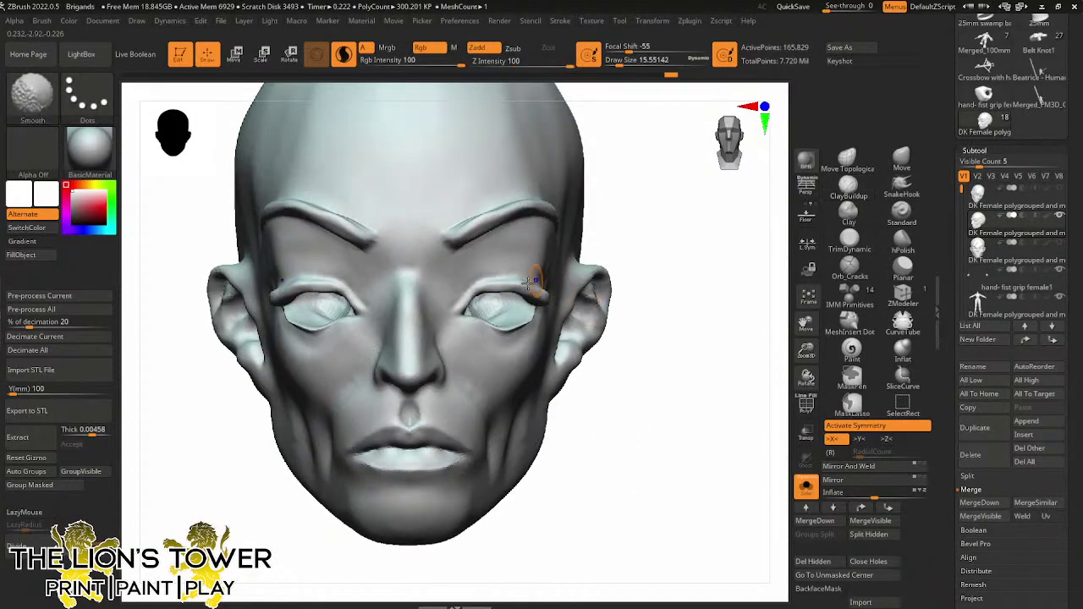
pyautogui.moveTo(702, 222); pyautogui.dragTo(603, 211)
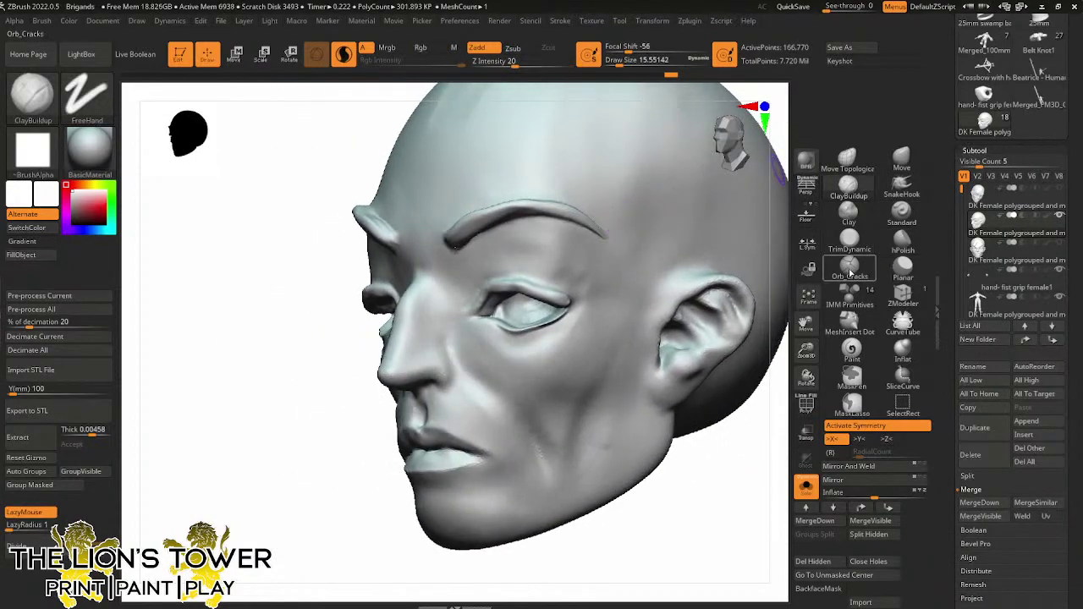
# Carve a curved crease above each upper eyelid with the Orb_Cracks brush at a draw size of about 35, with Sculptris Pro off
pyautogui.click(849, 269)
pyautogui.keyDown('shift'); pyautogui.moveTo(701, 497); pyautogui.dragTo(658, 377); pyautogui.keyUp('shift')
pyautogui.click(626, 64)
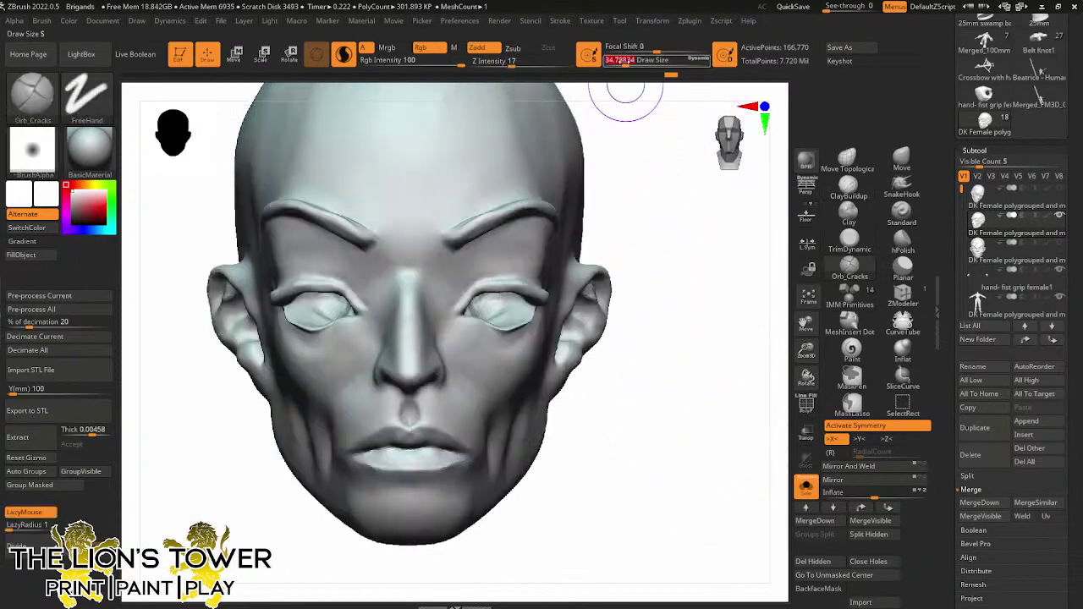
pyautogui.moveTo(643, 245); pyautogui.dragTo(643, 222)
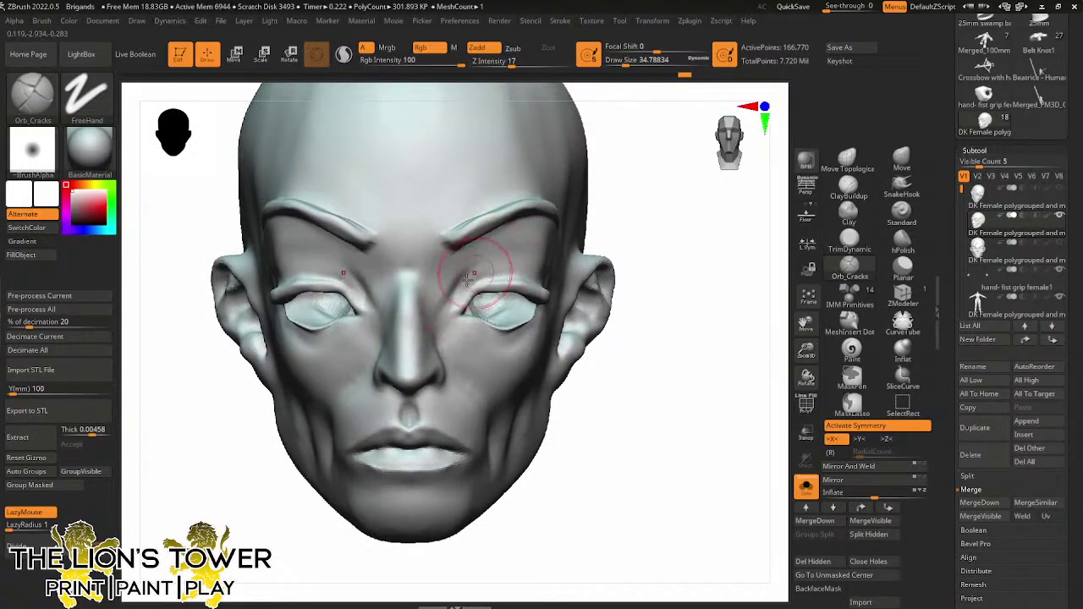
pyautogui.moveTo(669, 244)
pyautogui.mouseDown()
pyautogui.moveTo(529, 277)
pyautogui.moveTo(527, 264)
pyautogui.moveTo(552, 290)
pyautogui.mouseUp()
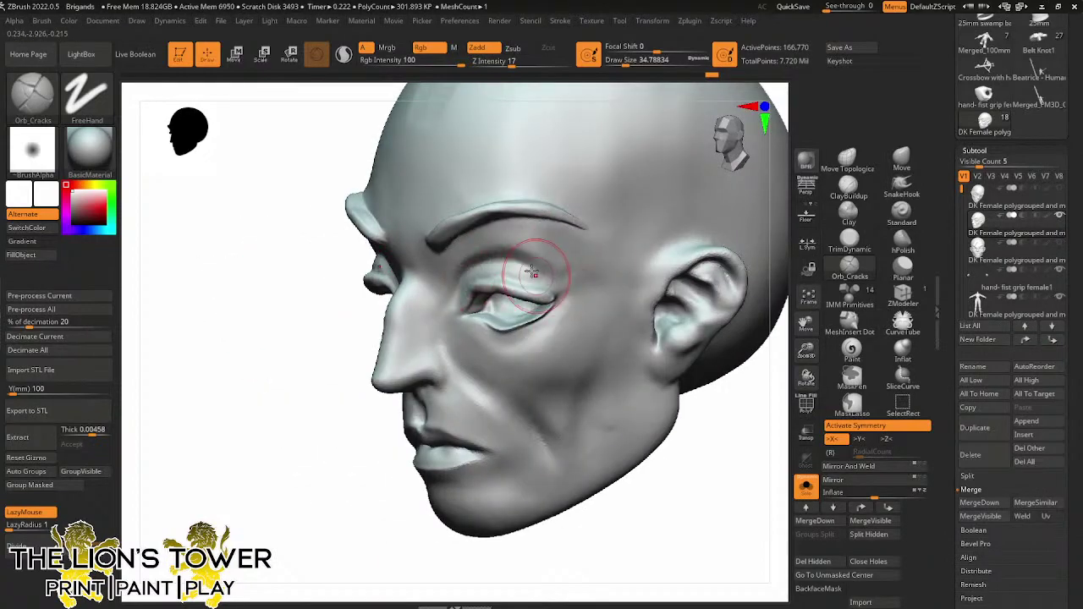
pyautogui.moveTo(616, 415); pyautogui.dragTo(677, 396, button='right')
pyautogui.moveTo(679, 394); pyautogui.dragTo(532, 294)
pyautogui.moveTo(421, 337); pyautogui.dragTo(491, 267)
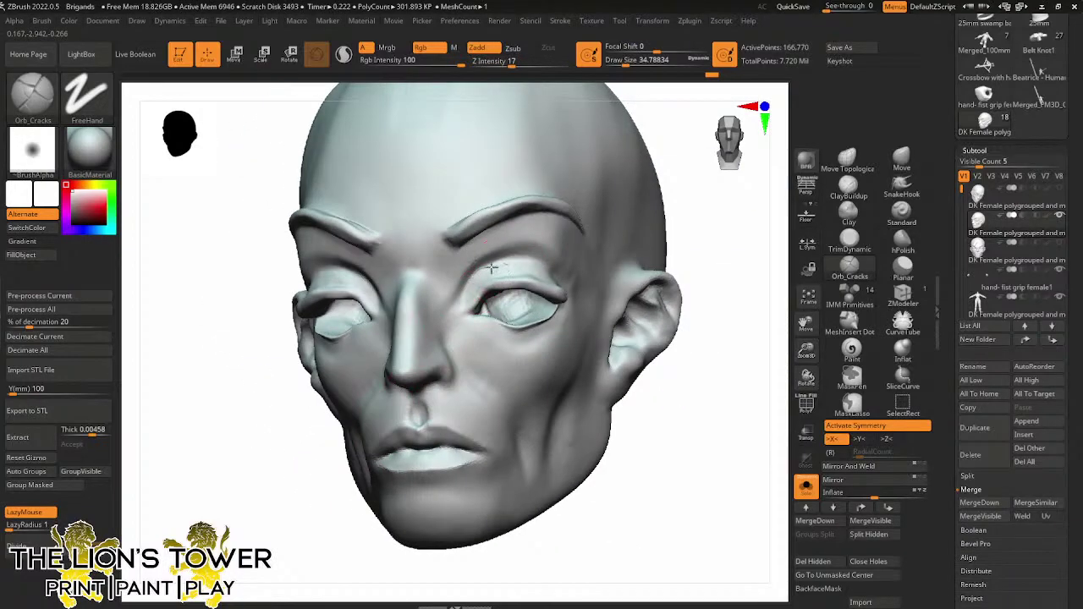
pyautogui.moveTo(649, 220); pyautogui.dragTo(703, 204, button='right')
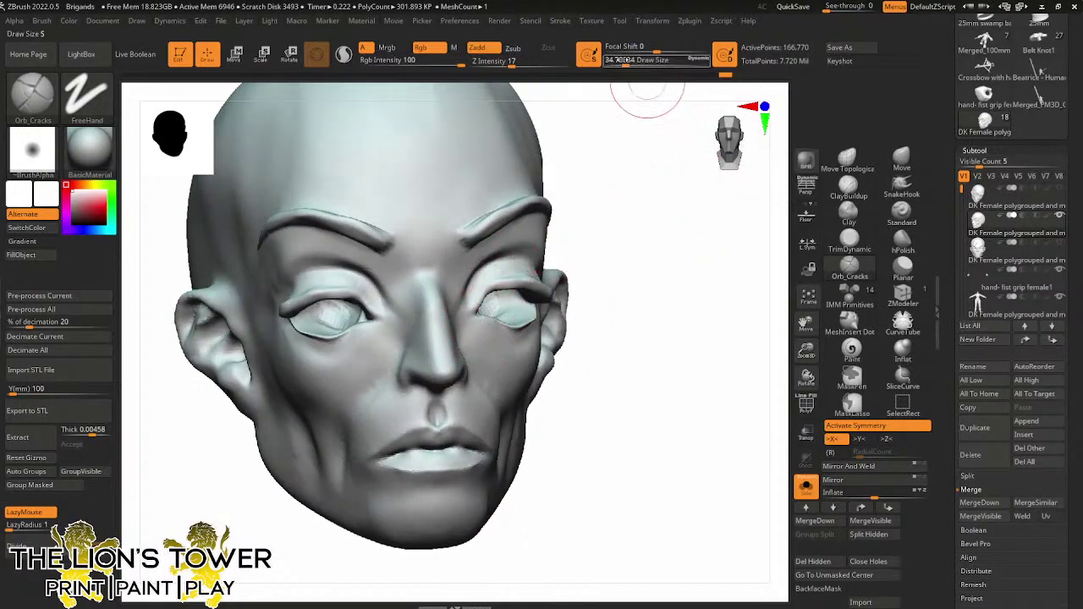
# Refine the eyelid creases at a draw size of about 12 and smooth them with Sculptris Pro enabled
pyautogui.click(618, 63)
pyautogui.moveTo(618, 85); pyautogui.dragTo(668, 263)
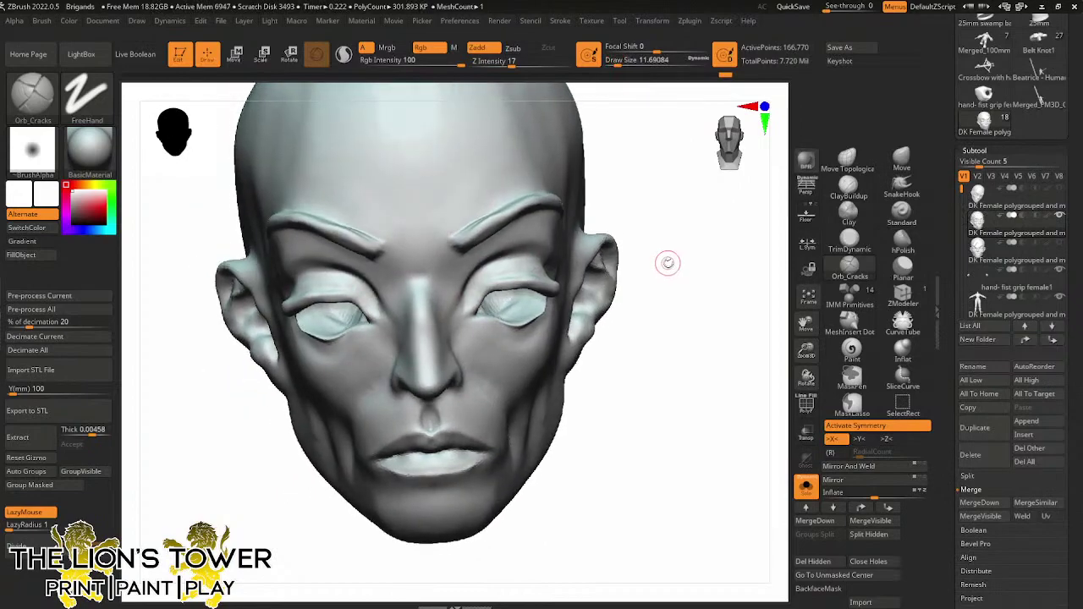
pyautogui.press('shift')
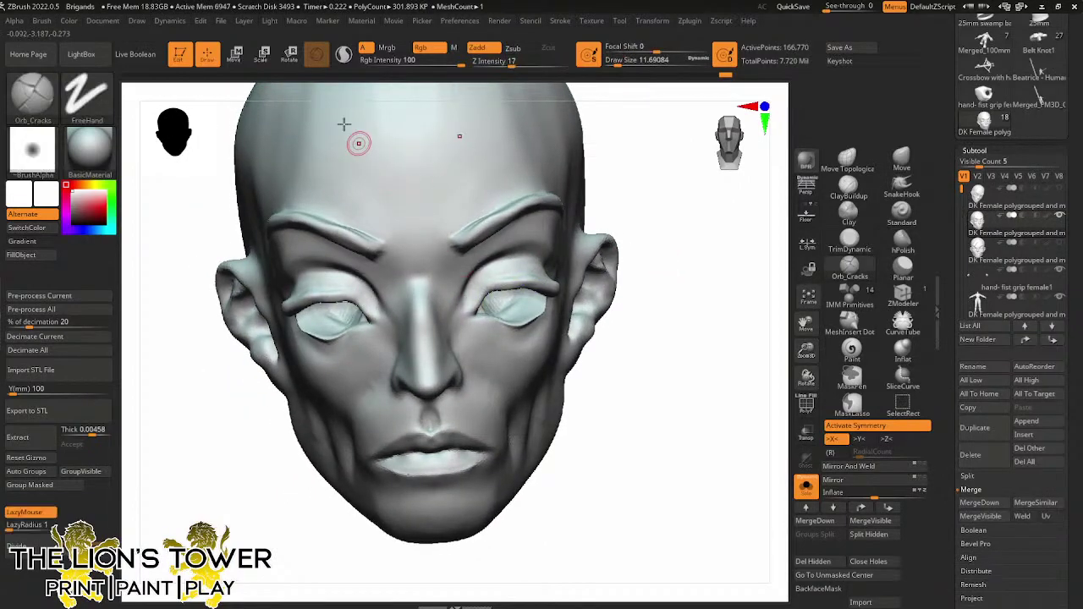
pyautogui.moveTo(588, 200); pyautogui.dragTo(472, 291)
pyautogui.moveTo(609, 264); pyautogui.dragTo(466, 280)
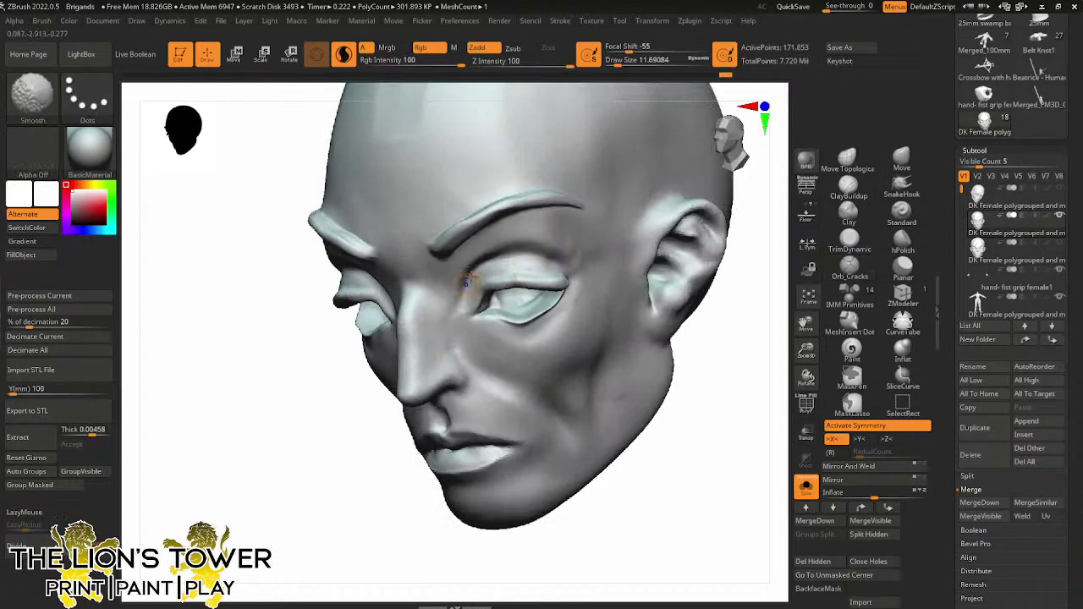
pyautogui.keyDown('shift'); pyautogui.moveTo(689, 333); pyautogui.dragTo(646, 350); pyautogui.keyUp('shift')
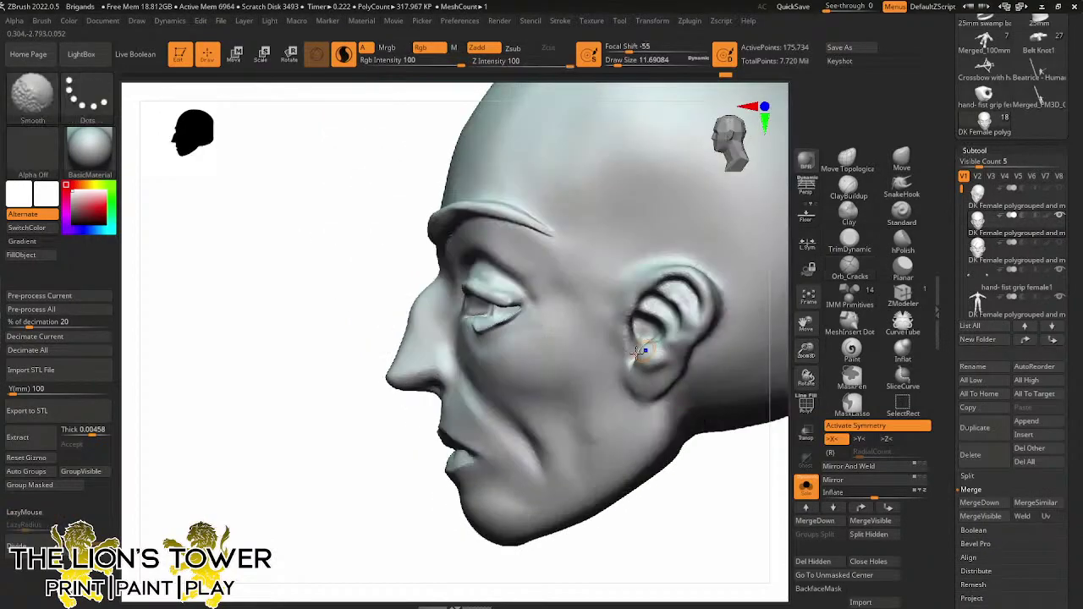
pyautogui.moveTo(655, 520)
pyautogui.mouseDown()
pyautogui.moveTo(701, 534)
pyautogui.moveTo(702, 466)
pyautogui.moveTo(679, 443)
pyautogui.mouseUp()
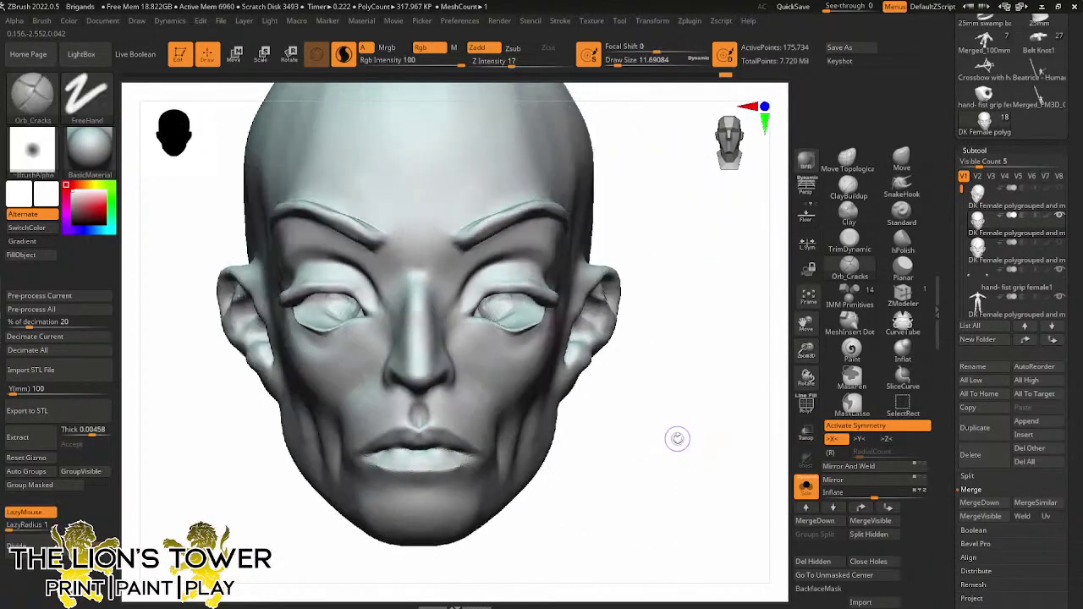
# Widen the nostrils with the Move brush at a draw size of about 25, undoing unwanted strokes
pyautogui.click(901, 159)
pyautogui.moveTo(648, 62); pyautogui.dragTo(623, 63)
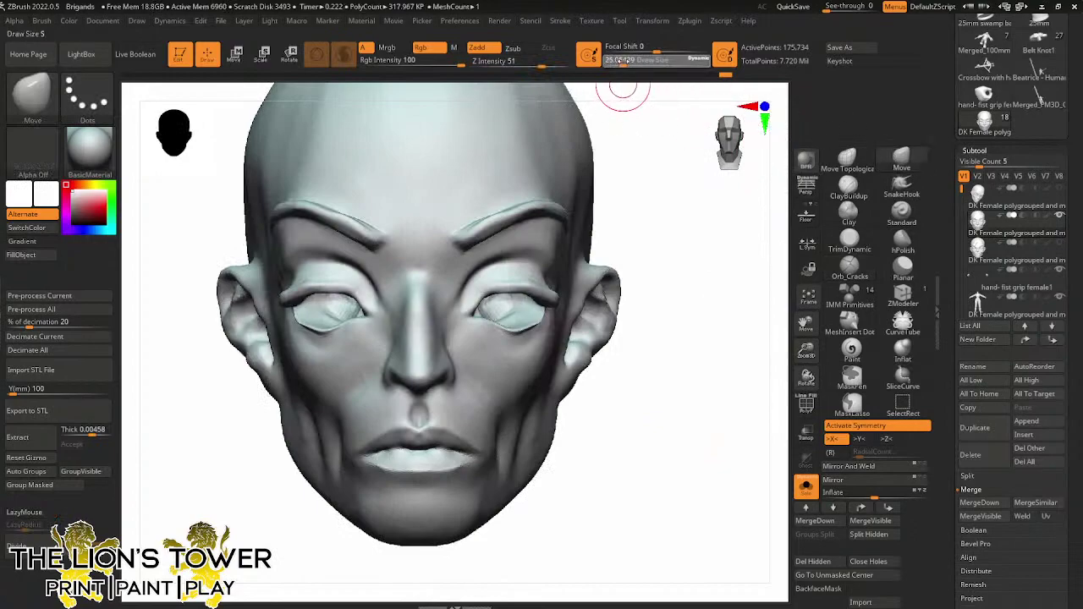
pyautogui.moveTo(449, 380); pyautogui.dragTo(463, 376)
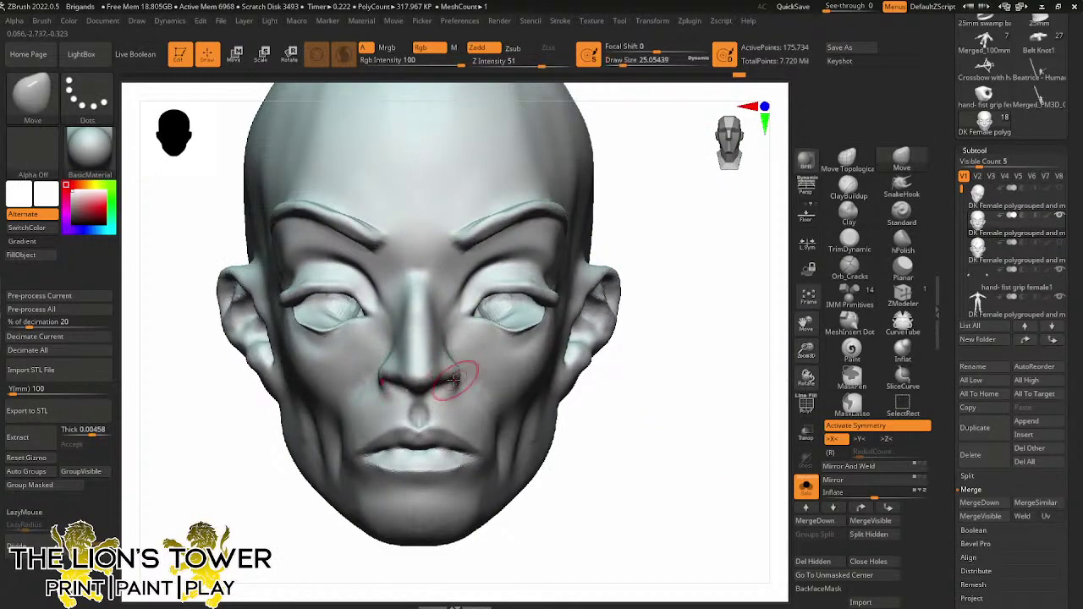
pyautogui.hotkey('ctrl', 'z')
pyautogui.hotkey('ctrl', 'z')
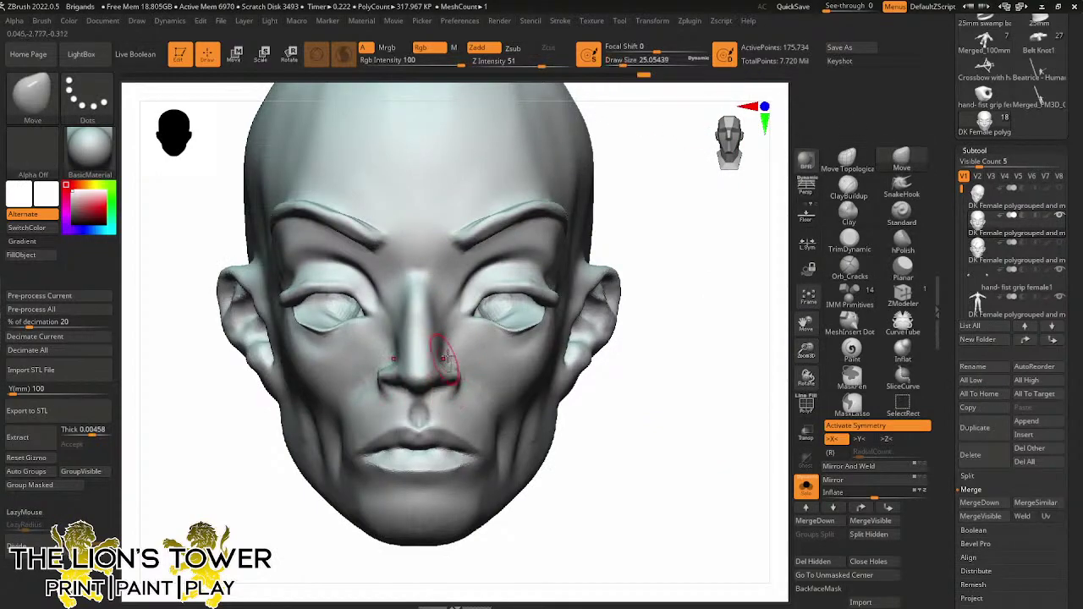
# Broaden and reshape the upper nose bridge with the Move brush, using draw sizes of about 25 and 41
pyautogui.moveTo(636, 406); pyautogui.dragTo(653, 412)
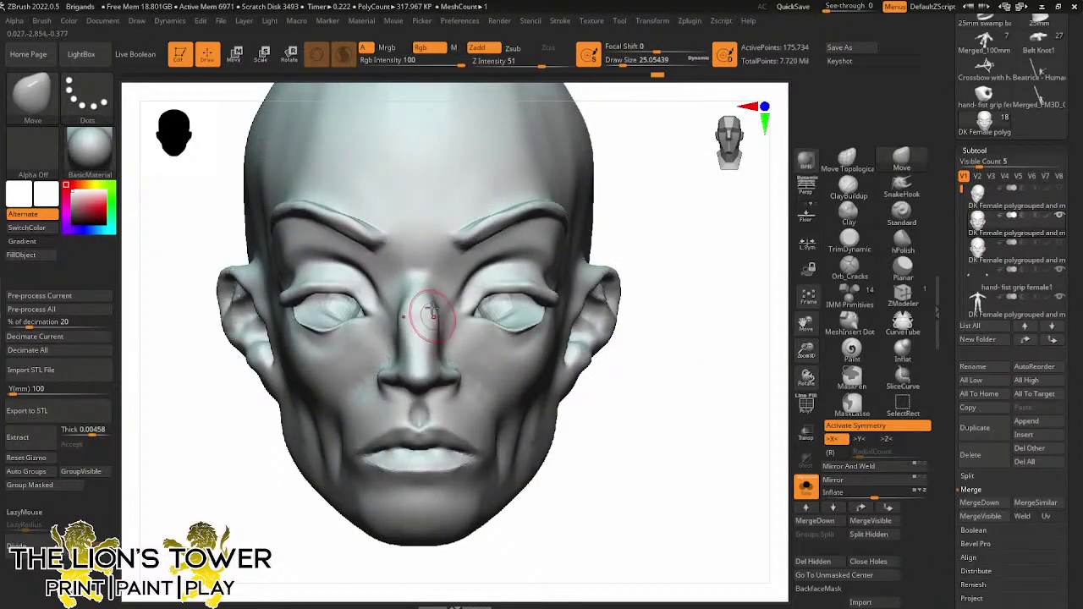
pyautogui.moveTo(427, 283); pyautogui.dragTo(437, 273)
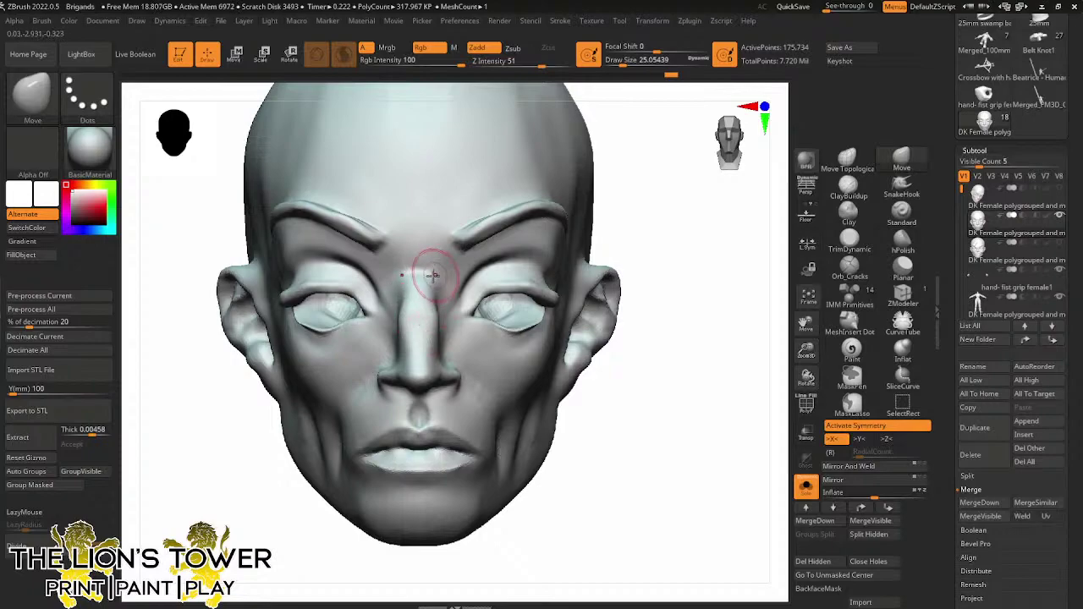
pyautogui.click(627, 60)
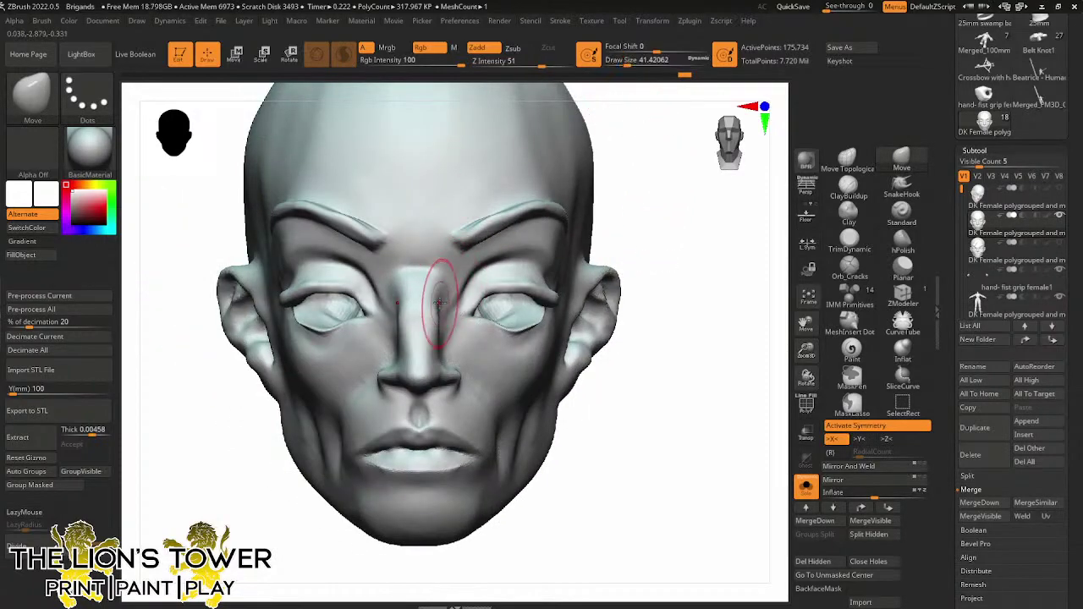
pyautogui.moveTo(702, 302)
pyautogui.mouseDown()
pyautogui.moveTo(664, 355)
pyautogui.moveTo(710, 541)
pyautogui.moveTo(683, 391)
pyautogui.mouseUp()
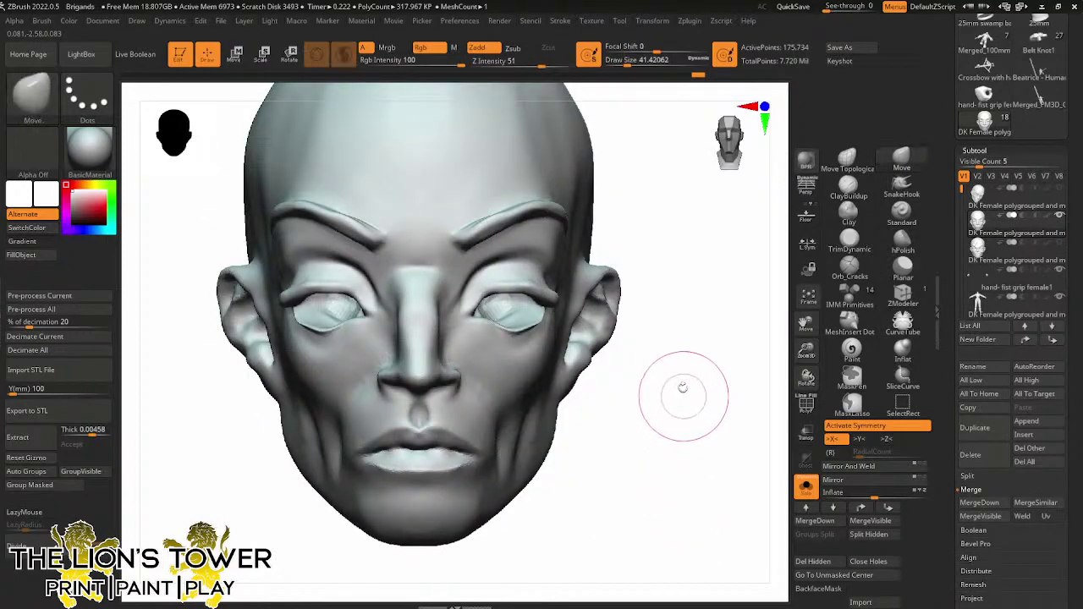
# Carve curved creases under both eyes with the Orb_Cracks brush at a draw size of about 25 and soften them
pyautogui.click(836, 274)
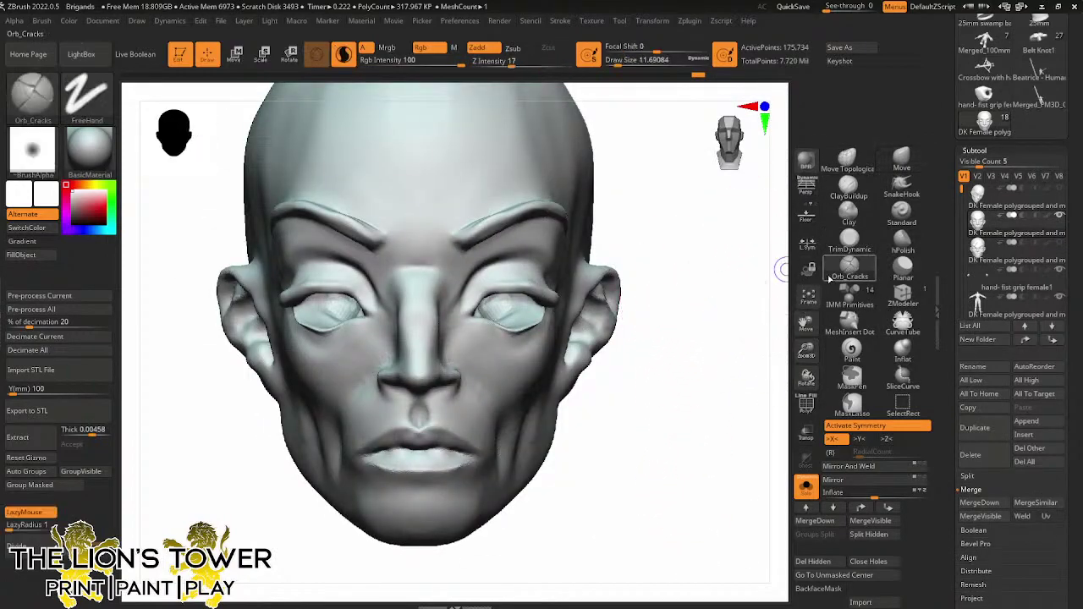
pyautogui.moveTo(736, 292); pyautogui.dragTo(651, 305)
pyautogui.click(622, 63)
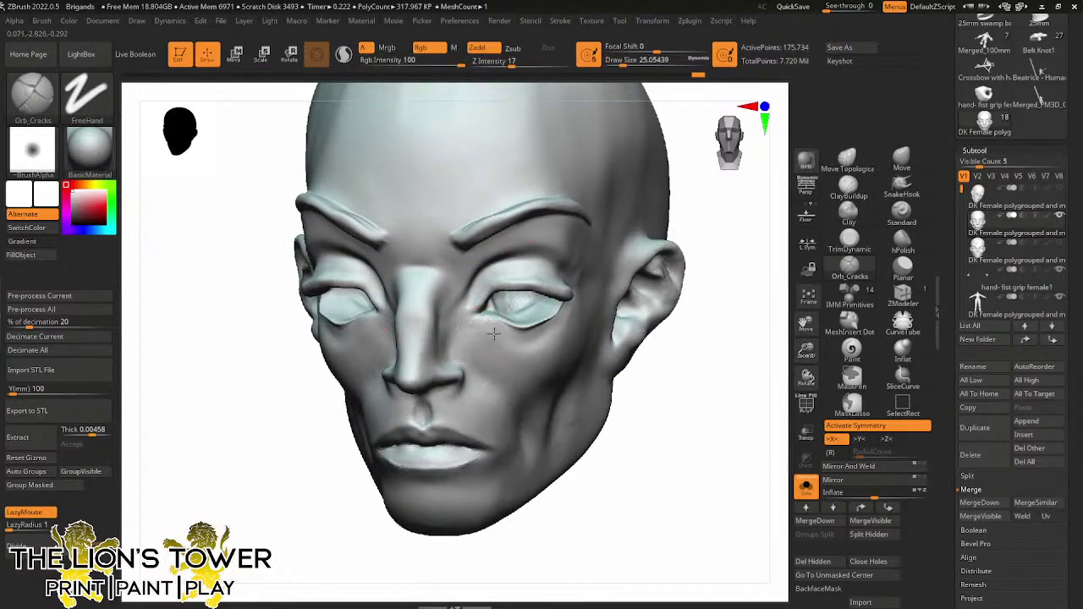
pyautogui.moveTo(473, 324); pyautogui.dragTo(531, 345)
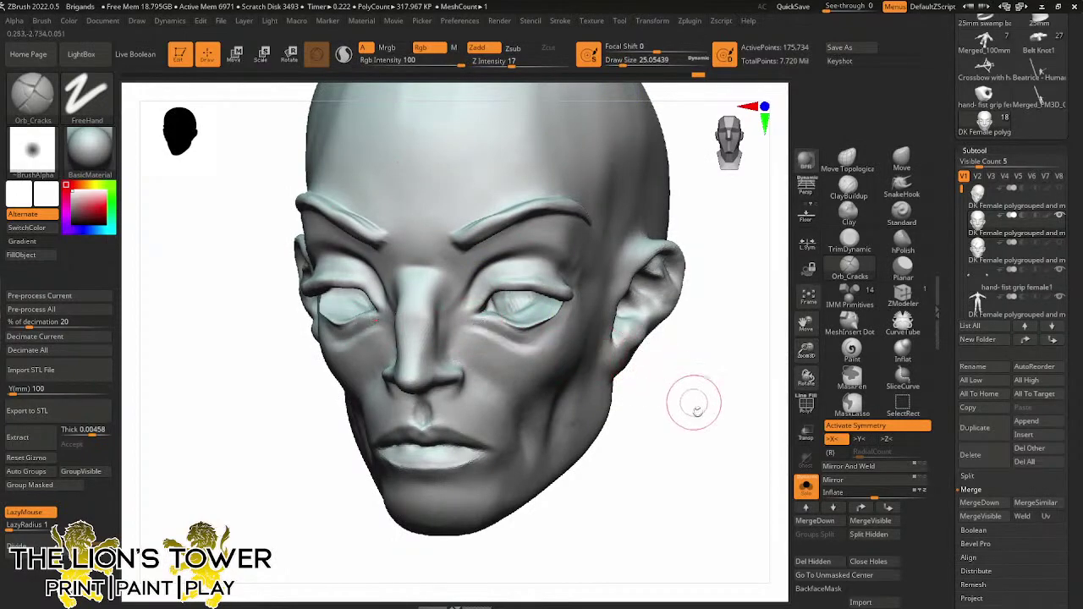
pyautogui.moveTo(695, 406); pyautogui.dragTo(626, 398)
pyautogui.moveTo(531, 341); pyautogui.dragTo(582, 311)
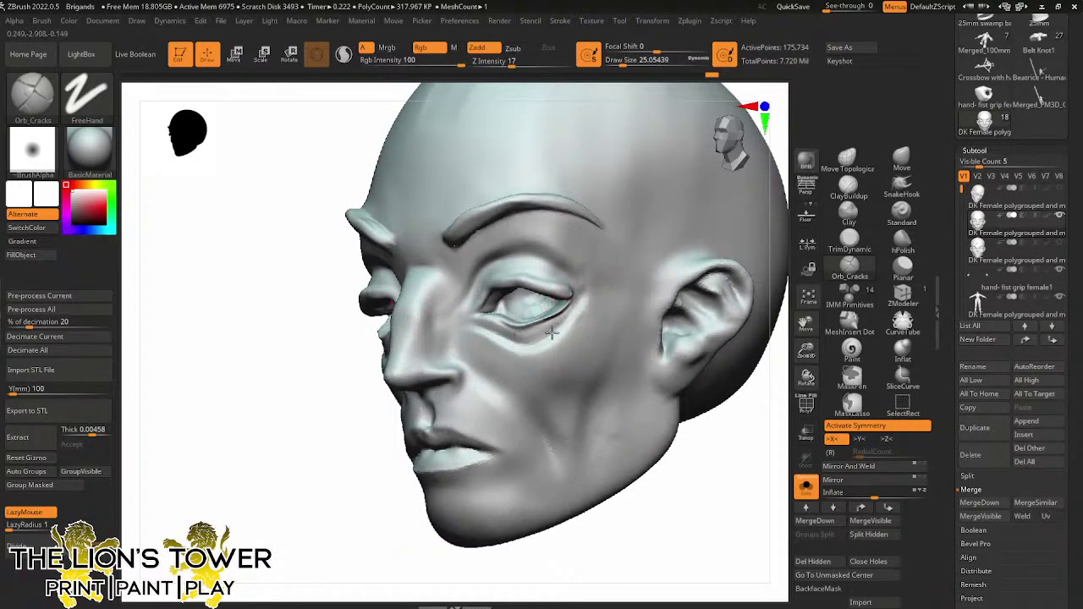
pyautogui.moveTo(663, 458); pyautogui.dragTo(640, 465)
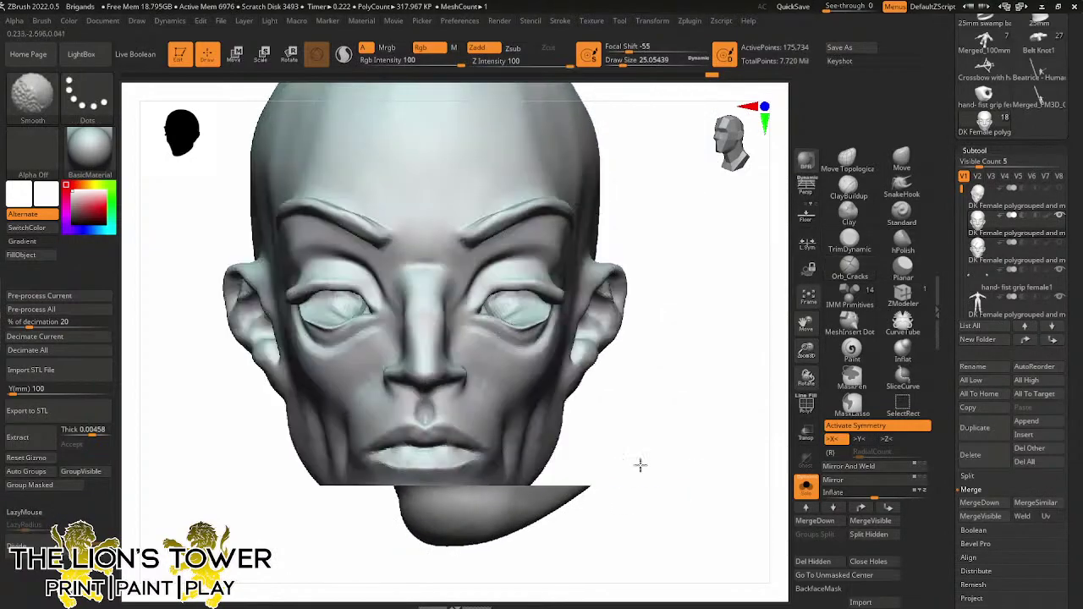
pyautogui.moveTo(653, 211); pyautogui.dragTo(623, 208)
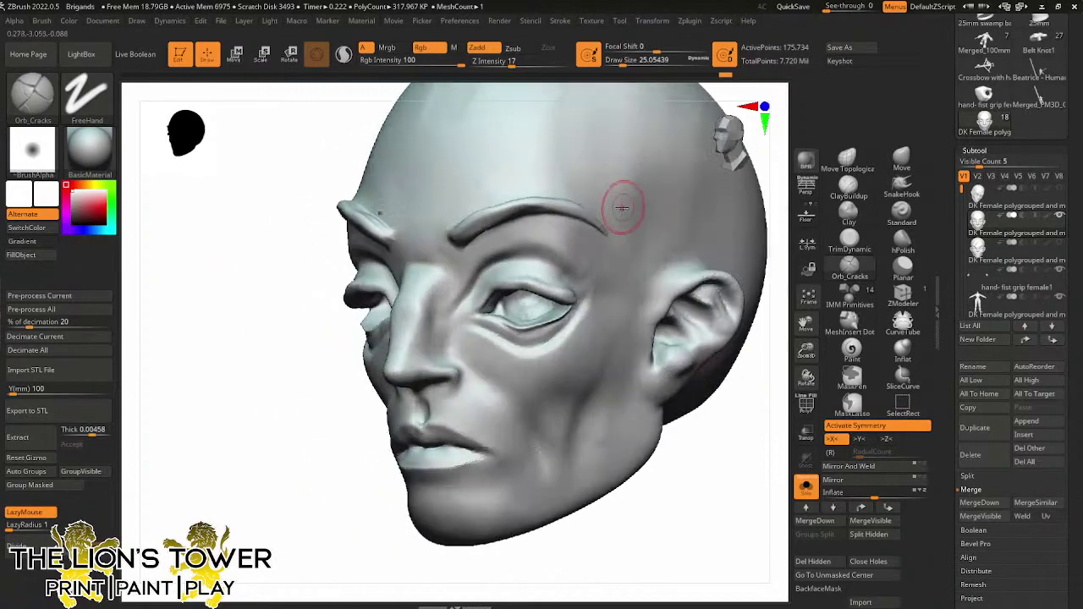
# Flatten the planes of the nose bridge with hPolish at a draw size of about 18, with Sculptris Pro enabled, and smooth the transitions
pyautogui.click(903, 241)
pyautogui.moveTo(625, 61); pyautogui.dragTo(619, 61)
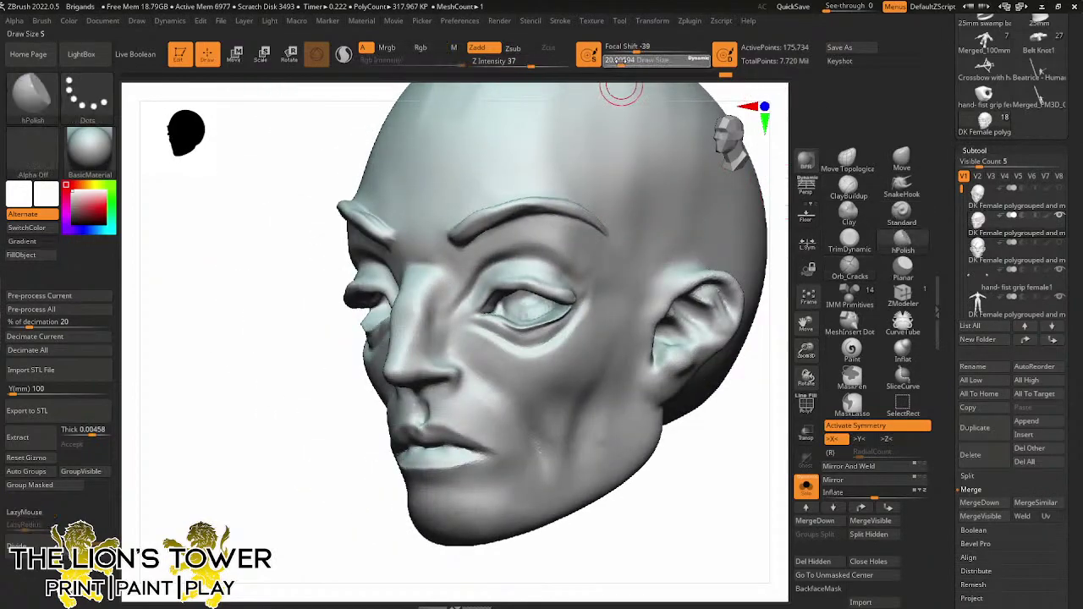
pyautogui.click(343, 54)
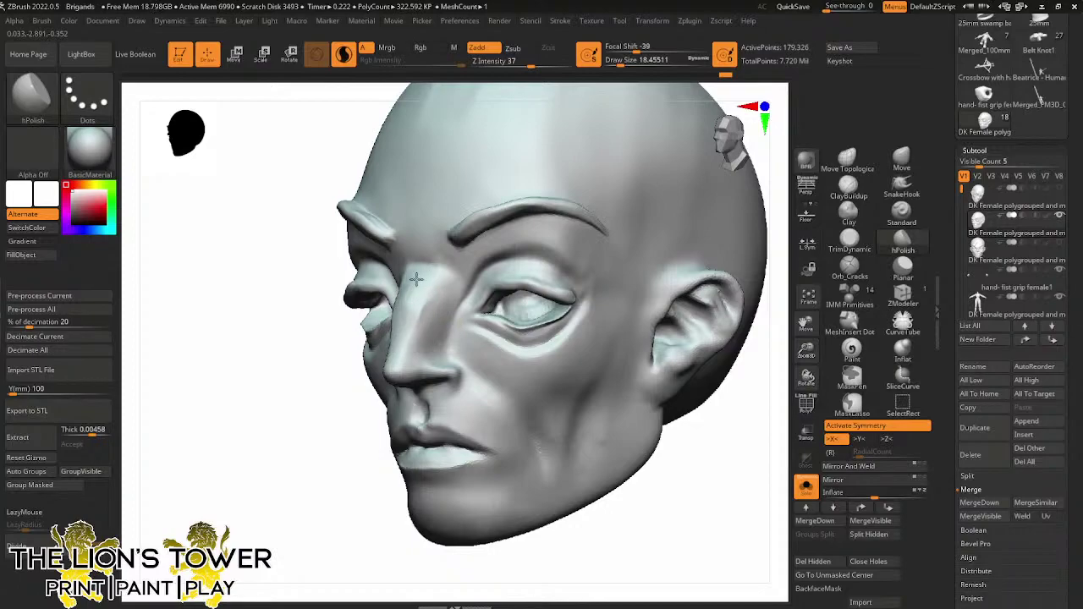
pyautogui.moveTo(438, 291); pyautogui.dragTo(420, 322)
pyautogui.keyDown('shift'); pyautogui.moveTo(450, 278); pyautogui.dragTo(424, 306); pyautogui.keyUp('shift')
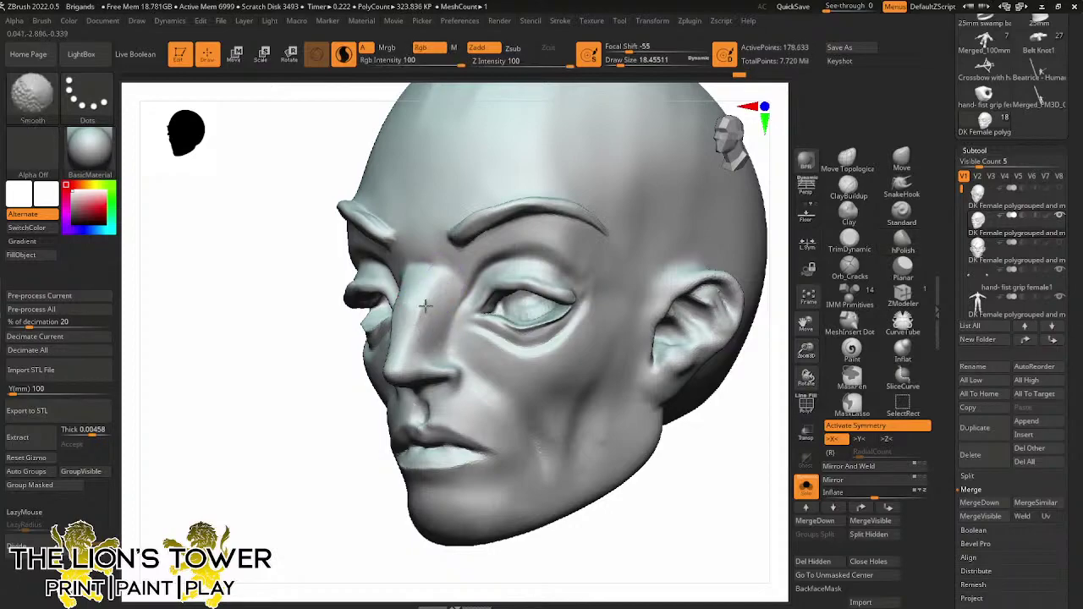
pyautogui.keyDown('shift'); pyautogui.moveTo(429, 373); pyautogui.dragTo(683, 404, button='right'); pyautogui.keyUp('shift')
pyautogui.moveTo(536, 397); pyautogui.dragTo(490, 359, button='right')
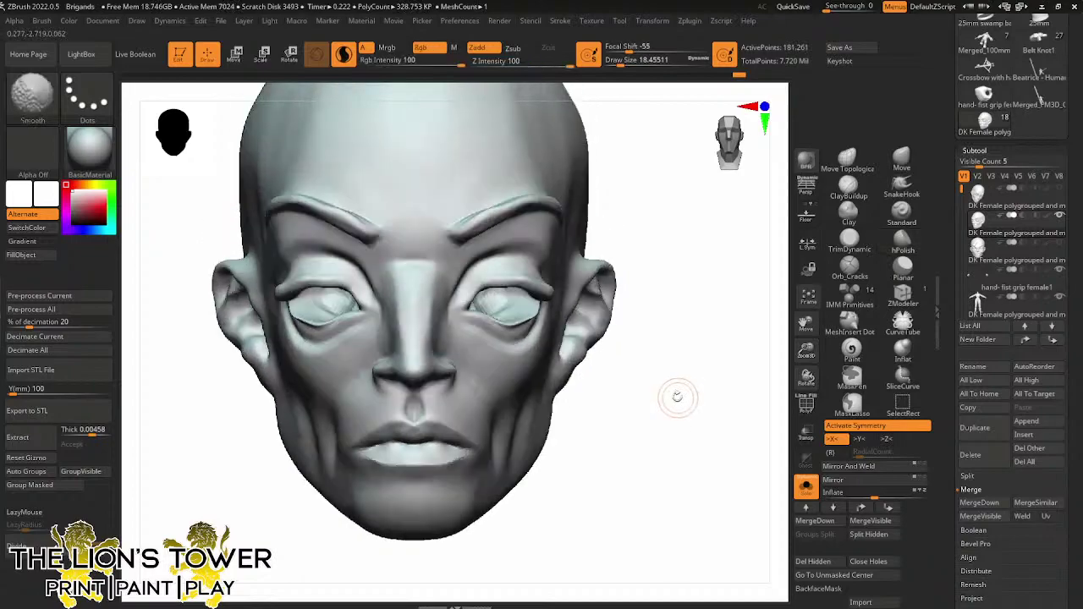
# Polish the inner eye corners and under-eye folds with hPolish, undoing the last stroke
pyautogui.moveTo(677, 394)
pyautogui.mouseDown()
pyautogui.moveTo(671, 411)
pyautogui.moveTo(622, 410)
pyautogui.moveTo(654, 515)
pyautogui.moveTo(611, 428)
pyautogui.mouseUp()
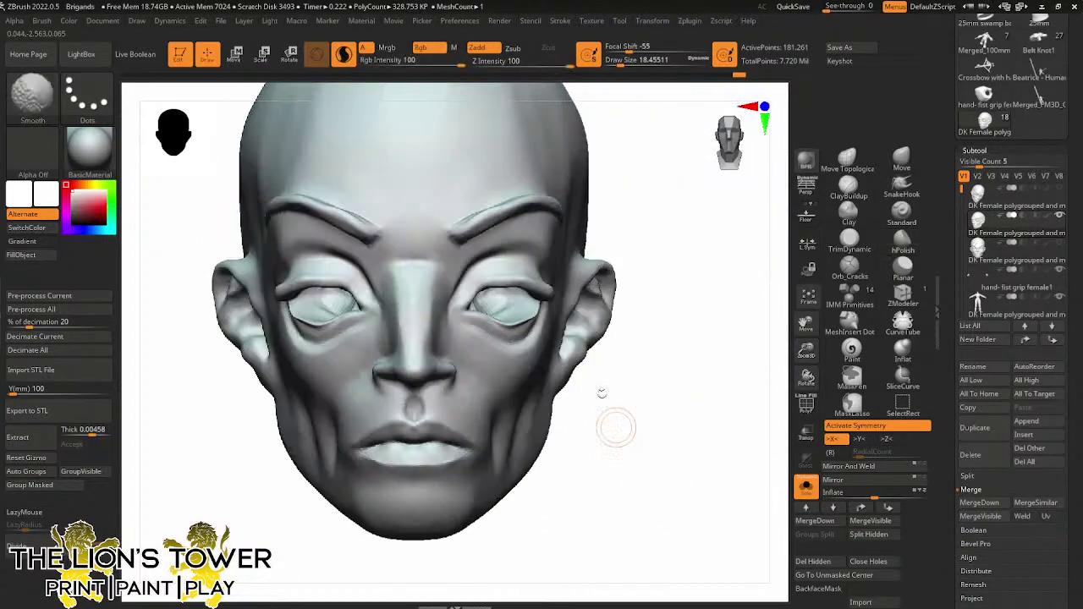
pyautogui.moveTo(660, 250); pyautogui.dragTo(478, 279)
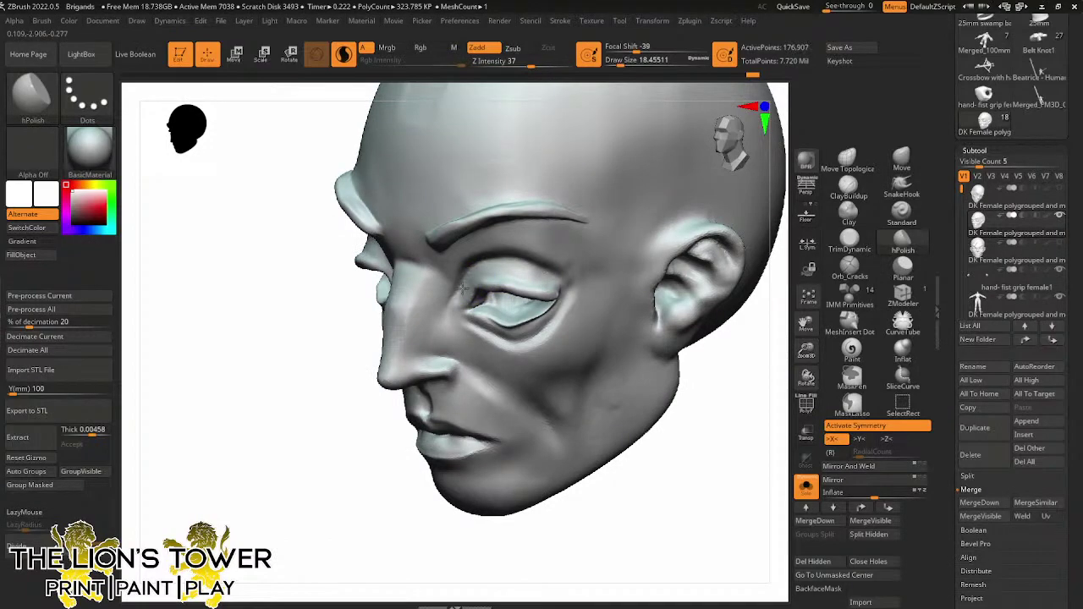
pyautogui.moveTo(719, 398)
pyautogui.mouseDown()
pyautogui.moveTo(746, 411)
pyautogui.moveTo(732, 397)
pyautogui.mouseUp()
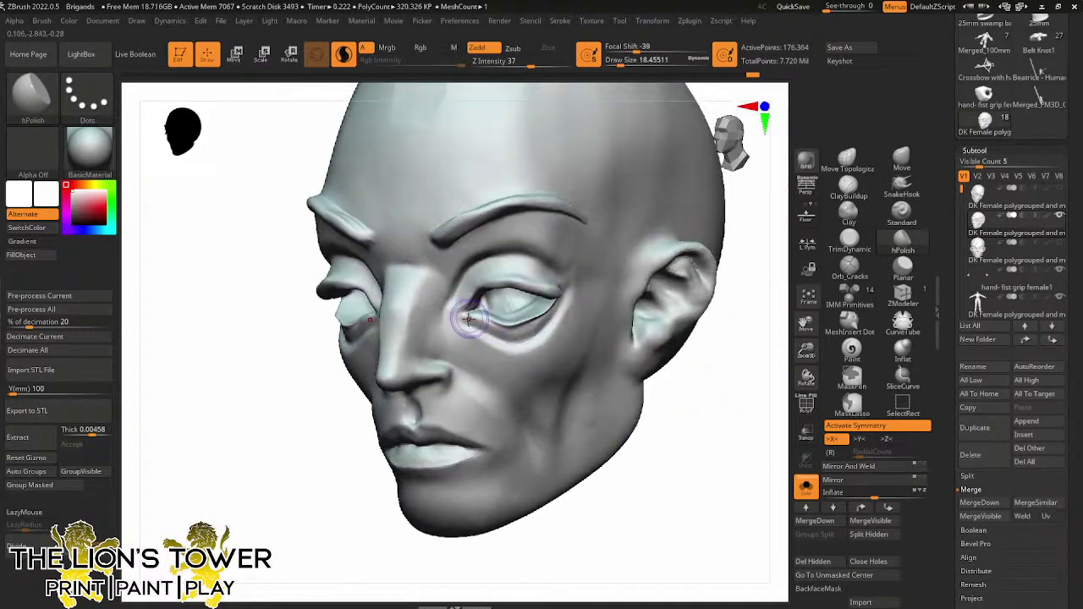
pyautogui.moveTo(510, 339)
pyautogui.mouseDown()
pyautogui.moveTo(552, 321)
pyautogui.moveTo(508, 339)
pyautogui.moveTo(449, 336)
pyautogui.mouseUp()
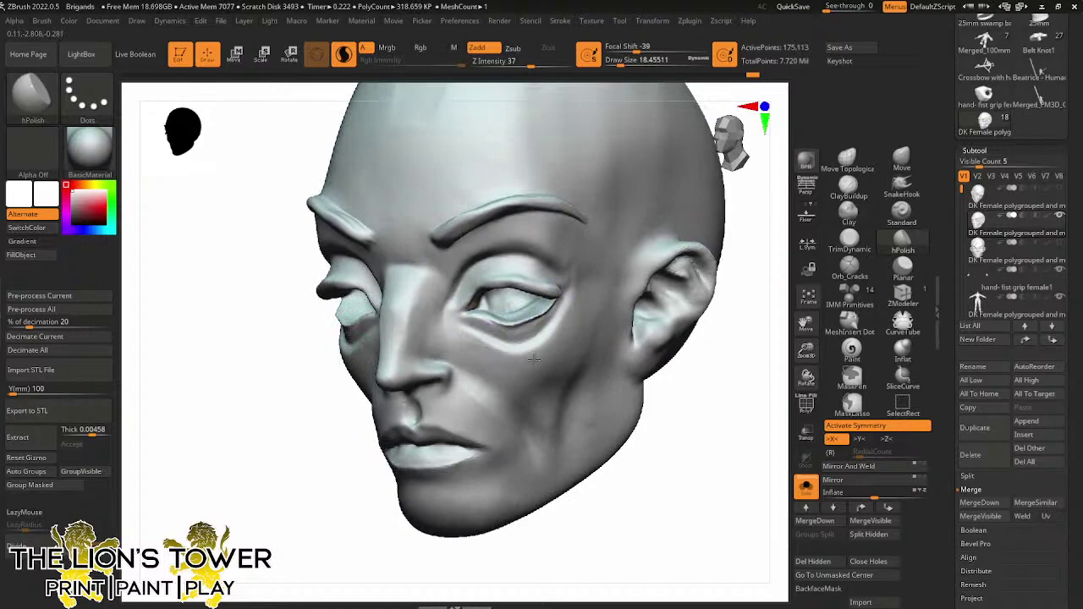
pyautogui.moveTo(526, 355); pyautogui.dragTo(577, 295)
pyautogui.hotkey('ctrl', 'z')
# Pull the mouth corners down and lengthen the chin with the Move brush at a draw size of about 46
pyautogui.keyDown('shift'); pyautogui.moveTo(598, 380); pyautogui.dragTo(662, 479); pyautogui.keyUp('shift')
pyautogui.click(807, 296)
pyautogui.click(901, 159)
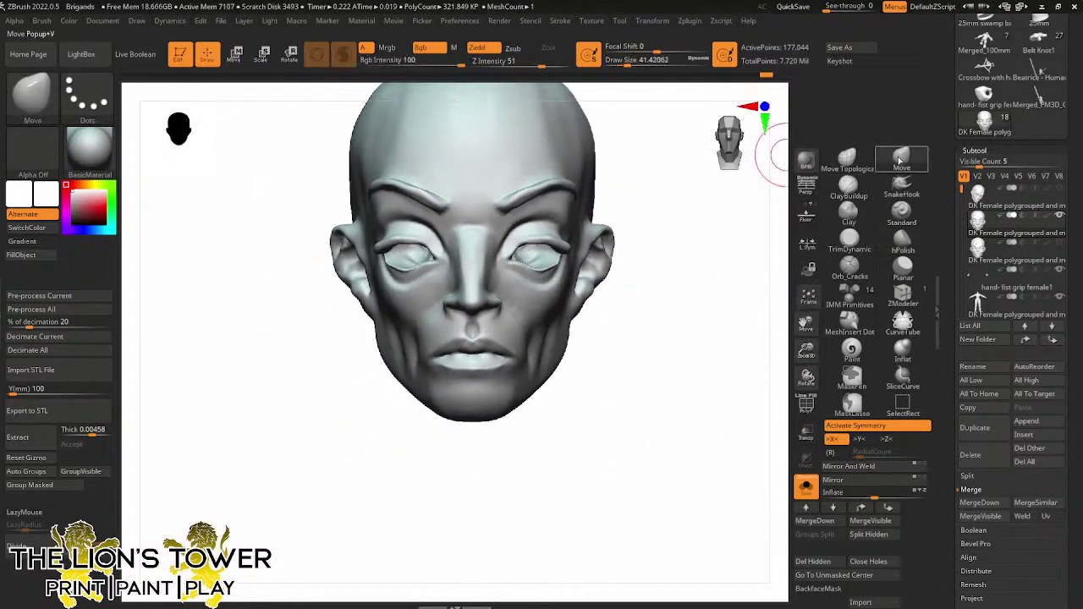
pyautogui.moveTo(625, 61); pyautogui.dragTo(629, 62)
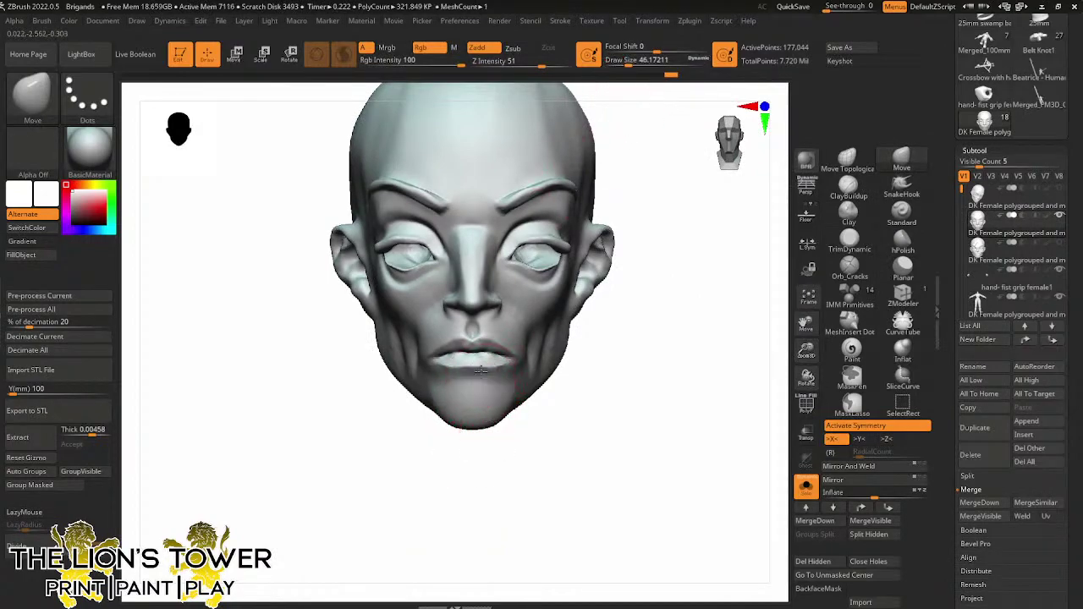
pyautogui.moveTo(598, 434); pyautogui.dragTo(527, 398)
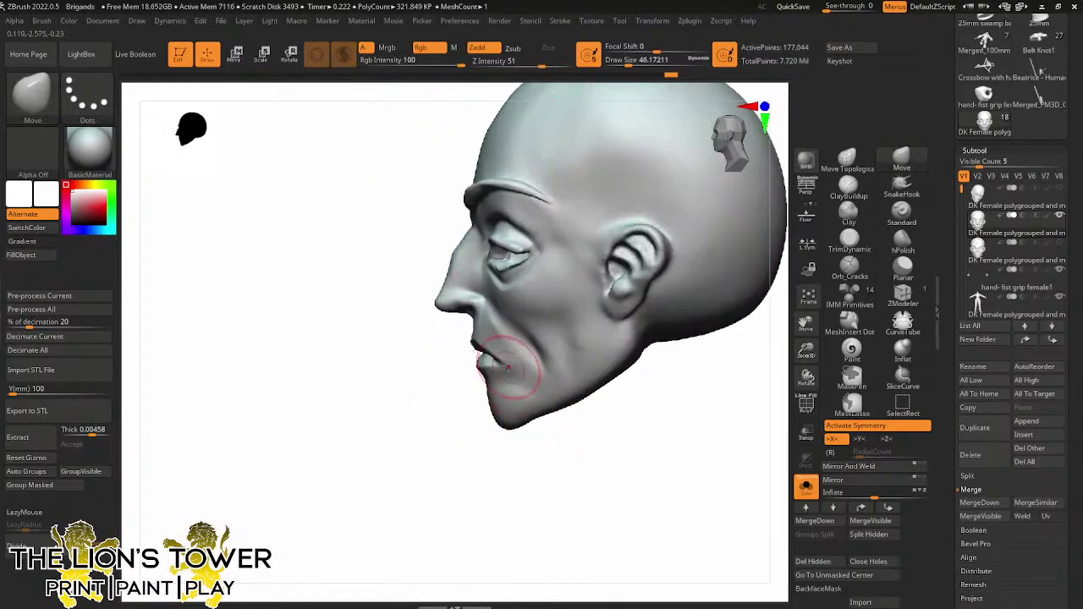
pyautogui.keyDown('shift'); pyautogui.moveTo(534, 436); pyautogui.dragTo(585, 464); pyautogui.keyUp('shift')
pyautogui.moveTo(504, 374)
pyautogui.mouseDown()
pyautogui.moveTo(561, 464)
pyautogui.moveTo(496, 422)
pyautogui.moveTo(616, 471)
pyautogui.moveTo(563, 375)
pyautogui.mouseUp()
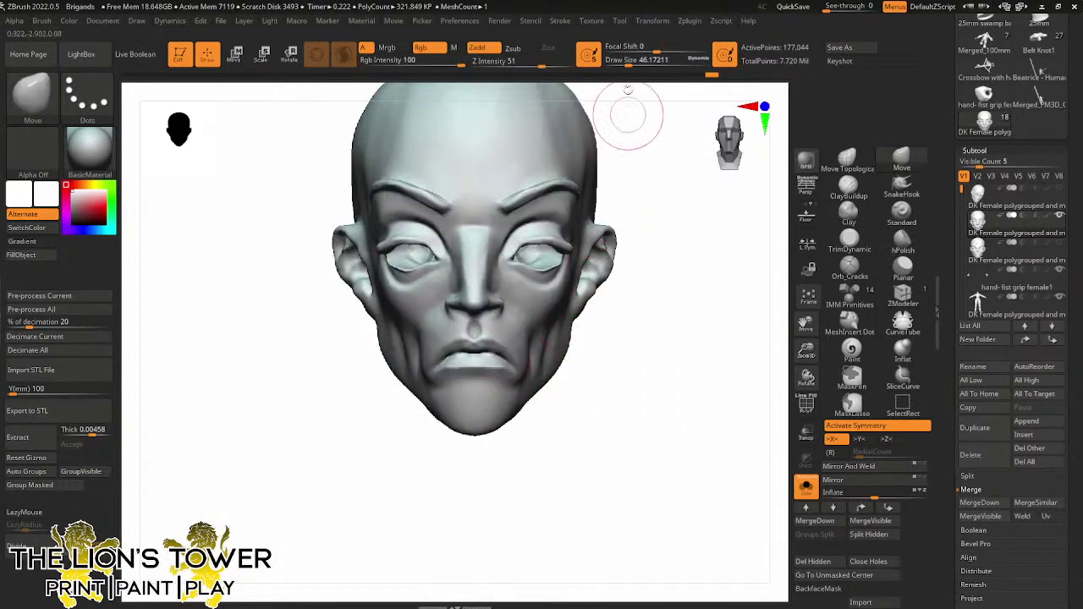
# Adjust the cheeks and jawline with the Move brush at a draw size of about 77
pyautogui.moveTo(627, 64); pyautogui.dragTo(635, 63)
pyautogui.moveTo(574, 343)
pyautogui.mouseDown()
pyautogui.moveTo(566, 348)
pyautogui.moveTo(604, 348)
pyautogui.moveTo(643, 369)
pyautogui.mouseUp()
pyautogui.moveTo(806, 344); pyautogui.dragTo(806, 330)
pyautogui.moveTo(741, 323); pyautogui.dragTo(696, 304)
pyautogui.keyDown('shift'); pyautogui.moveTo(729, 272); pyautogui.dragTo(771, 264); pyautogui.keyUp('shift')
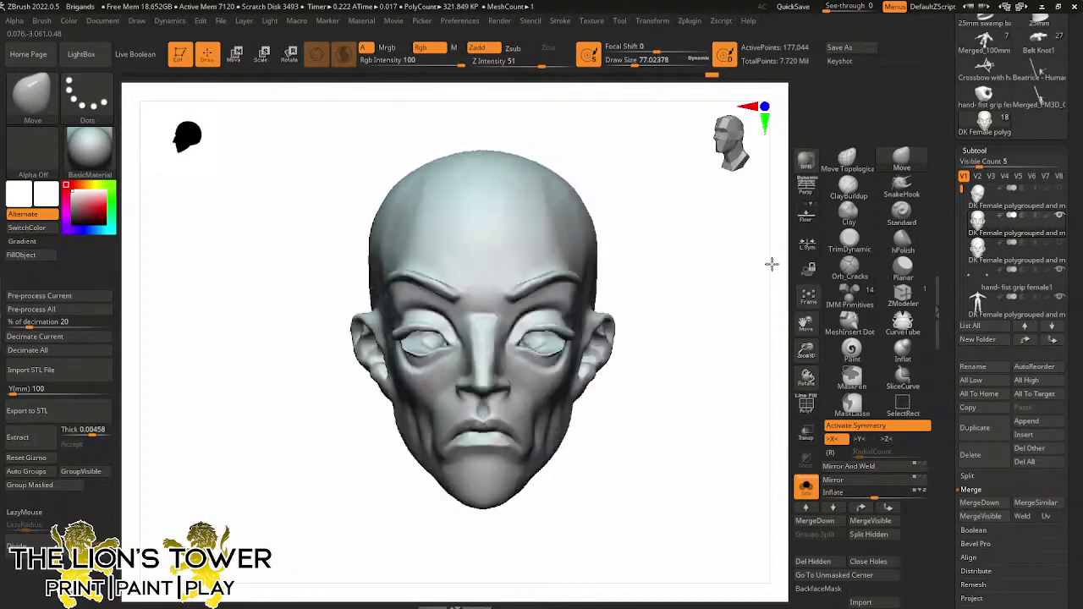
# Fill the eye sockets with smooth, round eyeballs and clear the mask from the head
pyautogui.moveTo(708, 292); pyautogui.dragTo(708, 263)
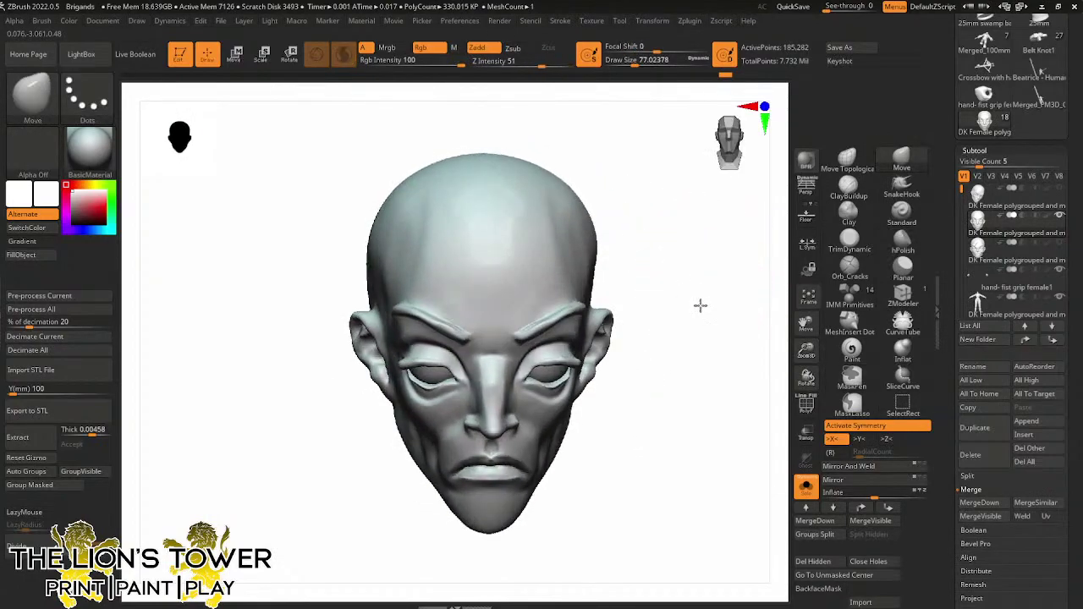
pyautogui.moveTo(700, 306); pyautogui.dragTo(689, 254)
pyautogui.moveTo(805, 349); pyautogui.dragTo(803, 275)
pyautogui.keyDown('ctrl'); pyautogui.click(738, 326); pyautogui.keyUp('ctrl')
pyautogui.moveTo(731, 314)
pyautogui.keyDown('ctrl'); pyautogui.mouseDown()
pyautogui.moveTo(742, 331)
pyautogui.moveTo(695, 357)
pyautogui.moveTo(750, 402)
pyautogui.mouseUp(); pyautogui.keyUp('ctrl')
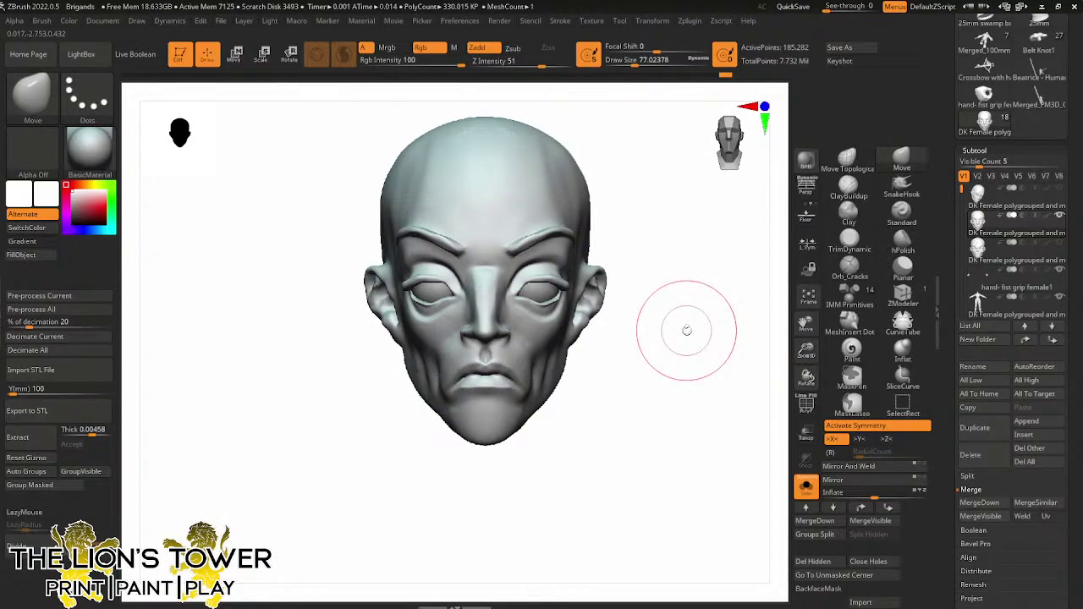
# Build up the outer corners of the eyelids with ClayBuildup at a draw size of about 13 and smooth them
pyautogui.moveTo(648, 454)
pyautogui.mouseDown()
pyautogui.moveTo(689, 452)
pyautogui.moveTo(640, 437)
pyautogui.moveTo(571, 439)
pyautogui.moveTo(601, 436)
pyautogui.mouseUp()
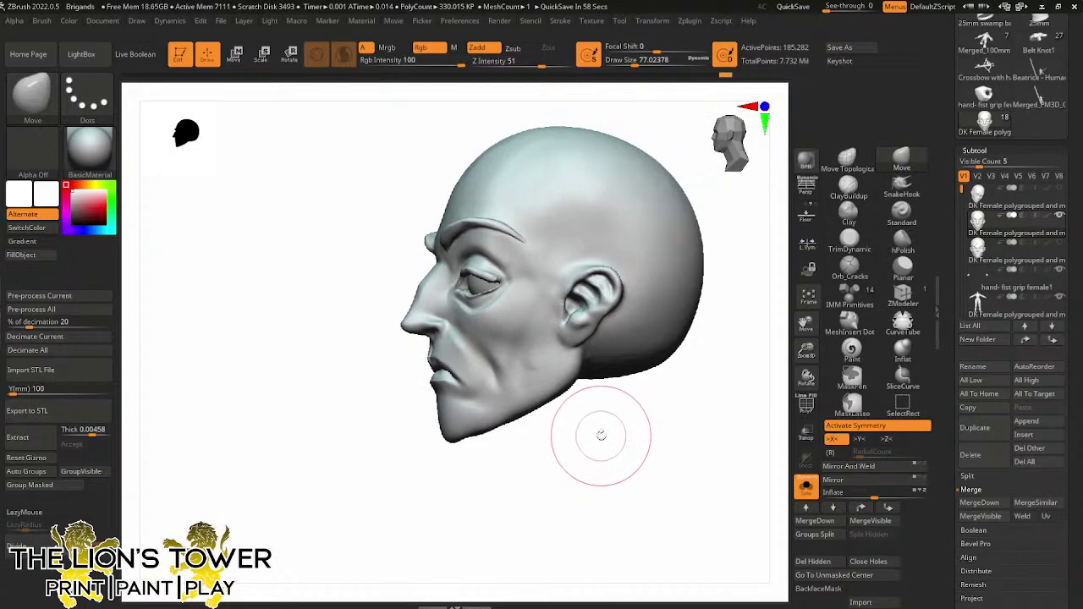
pyautogui.click(846, 191)
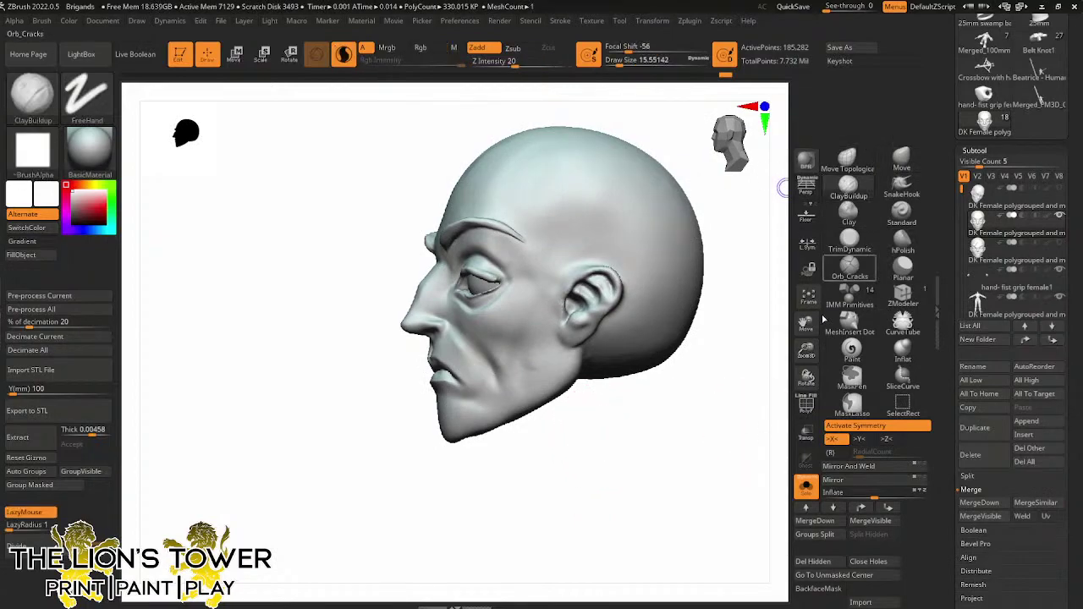
pyautogui.moveTo(806, 348); pyautogui.dragTo(806, 379)
pyautogui.moveTo(806, 324); pyautogui.dragTo(828, 409)
pyautogui.click(618, 63)
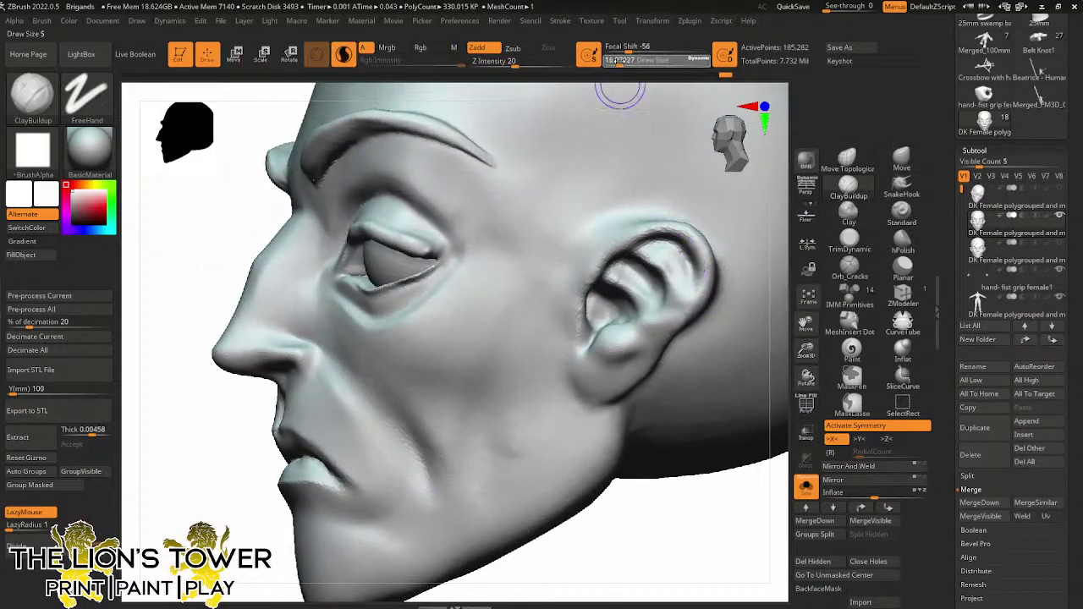
pyautogui.moveTo(434, 254)
pyautogui.mouseDown()
pyautogui.moveTo(454, 247)
pyautogui.moveTo(435, 251)
pyautogui.mouseUp()
pyautogui.moveTo(669, 513)
pyautogui.mouseDown()
pyautogui.moveTo(730, 543)
pyautogui.moveTo(704, 474)
pyautogui.mouseUp()
pyautogui.moveTo(428, 254)
pyautogui.keyDown('shift'); pyautogui.mouseDown()
pyautogui.moveTo(420, 249)
pyautogui.moveTo(430, 254)
pyautogui.mouseUp(); pyautogui.keyUp('shift')
# Define the inner folds and rim of the ears with ClayBuildup and smooth them
pyautogui.moveTo(677, 459); pyautogui.dragTo(609, 453)
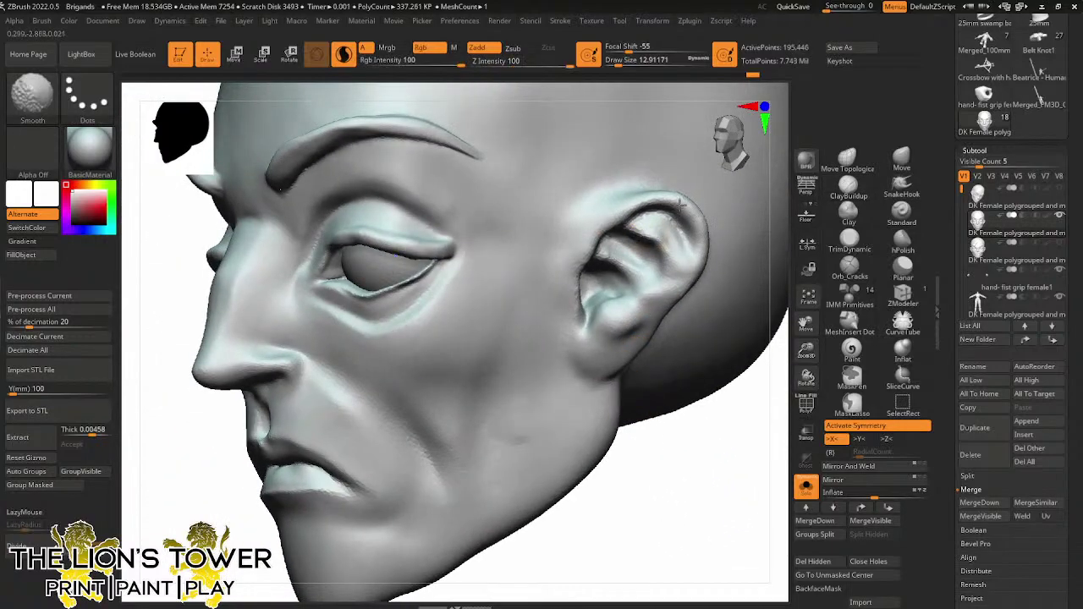
pyautogui.keyDown('shift'); pyautogui.moveTo(673, 228); pyautogui.dragTo(650, 257); pyautogui.keyUp('shift')
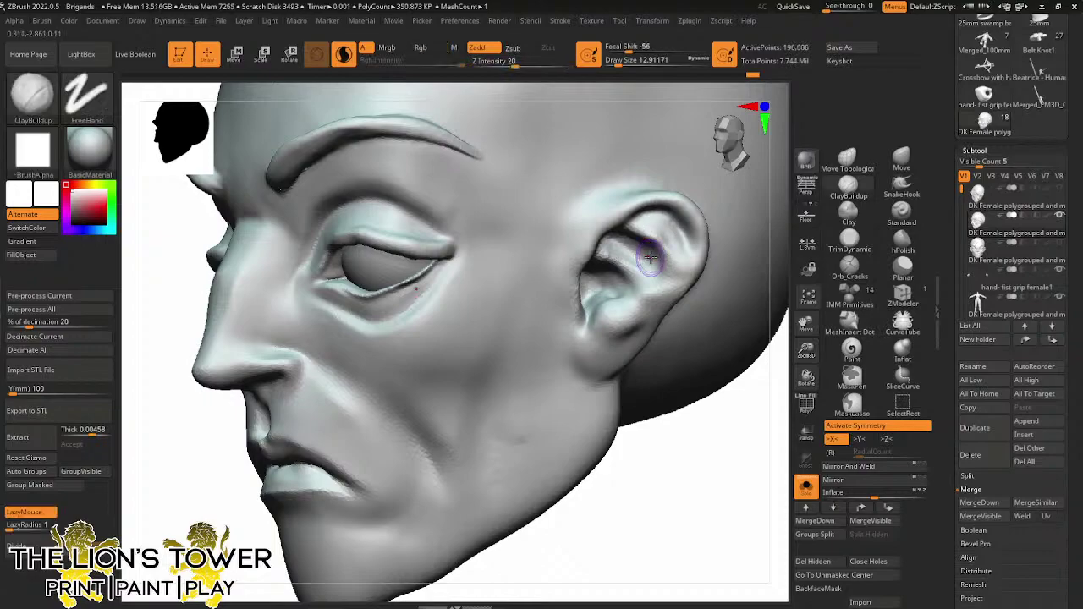
pyautogui.press('shift')
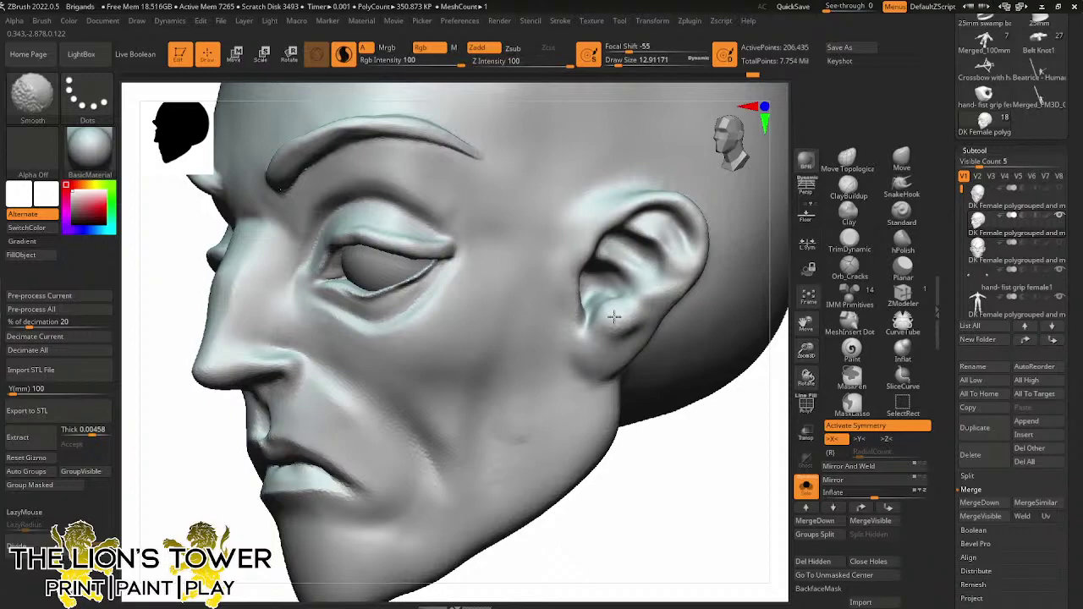
pyautogui.keyDown('shift'); pyautogui.moveTo(648, 312); pyautogui.dragTo(682, 283); pyautogui.keyUp('shift')
# Refine and smooth the upper eyelids, outer lower lids and eyebrows
pyautogui.moveTo(672, 473); pyautogui.dragTo(668, 448)
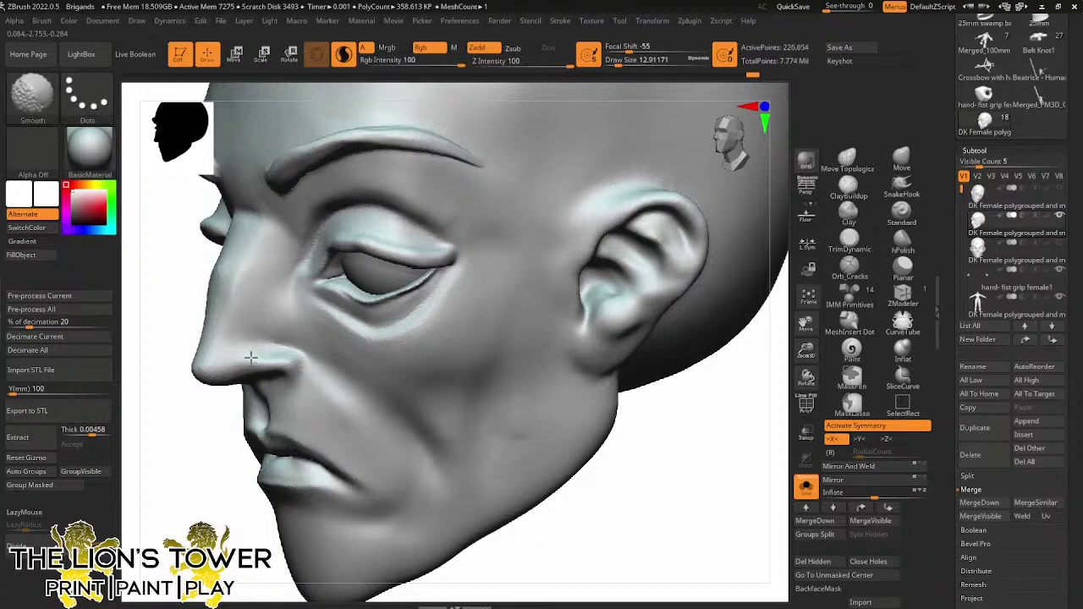
pyautogui.keyDown('shift'); pyautogui.moveTo(331, 210); pyautogui.dragTo(402, 212); pyautogui.keyUp('shift')
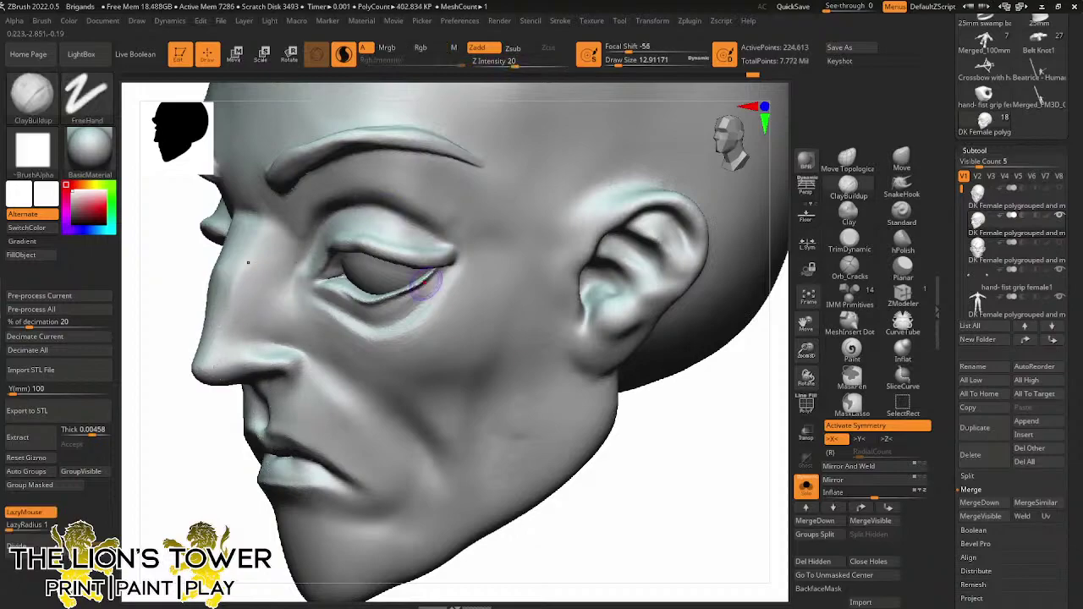
pyautogui.moveTo(432, 276); pyautogui.dragTo(551, 310, button='right')
pyautogui.moveTo(290, 181)
pyautogui.keyDown('shift'); pyautogui.mouseDown()
pyautogui.moveTo(396, 138)
pyautogui.moveTo(470, 164)
pyautogui.mouseUp(); pyautogui.keyUp('shift')
pyautogui.moveTo(704, 243); pyautogui.dragTo(716, 291, button='right')
# Save the project as Brigands.zpr in the SCULPTS folder, replacing the existing file
pyautogui.moveTo(805, 350); pyautogui.dragTo(803, 323)
pyautogui.moveTo(764, 331)
pyautogui.mouseDown(button='right')
pyautogui.moveTo(704, 375)
pyautogui.moveTo(726, 369)
pyautogui.mouseUp(button='right')
pyautogui.moveTo(803, 324); pyautogui.dragTo(879, 386)
pyautogui.hotkey('ctrl', 's')
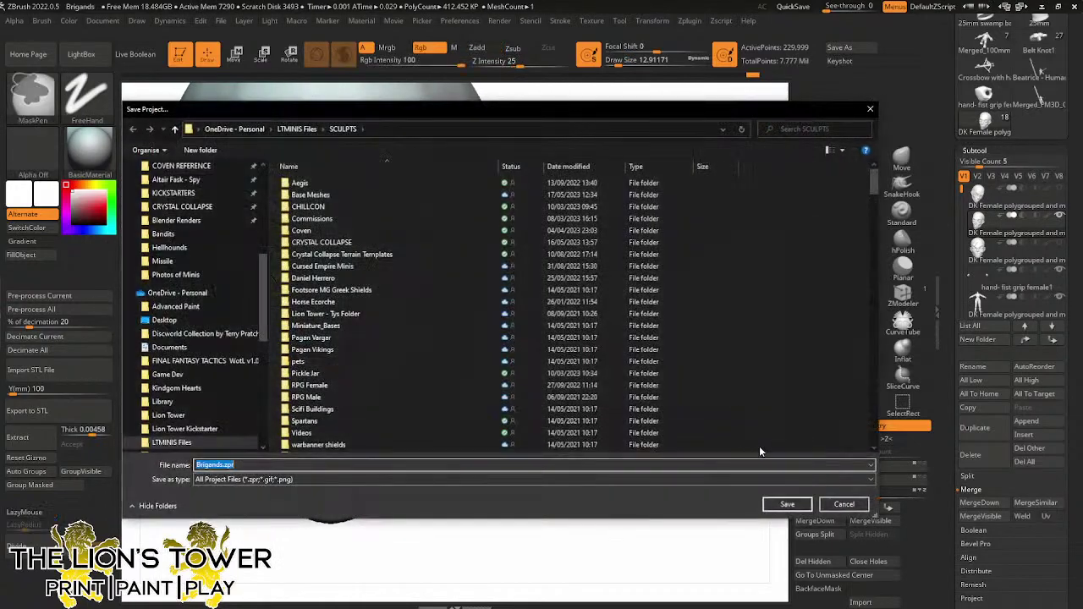
pyautogui.click(807, 506)
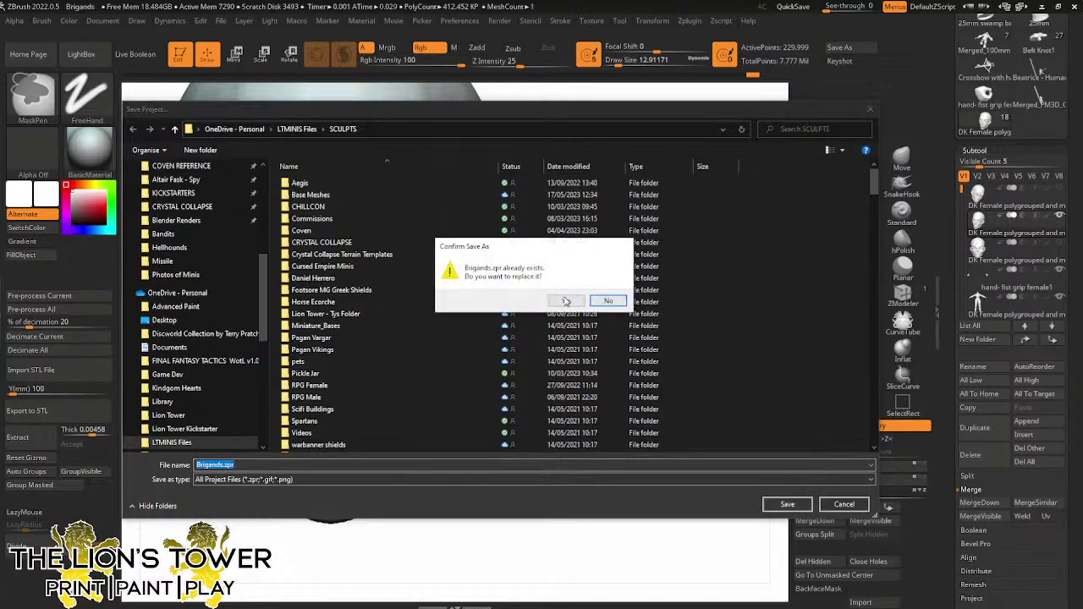
pyautogui.click(566, 301)
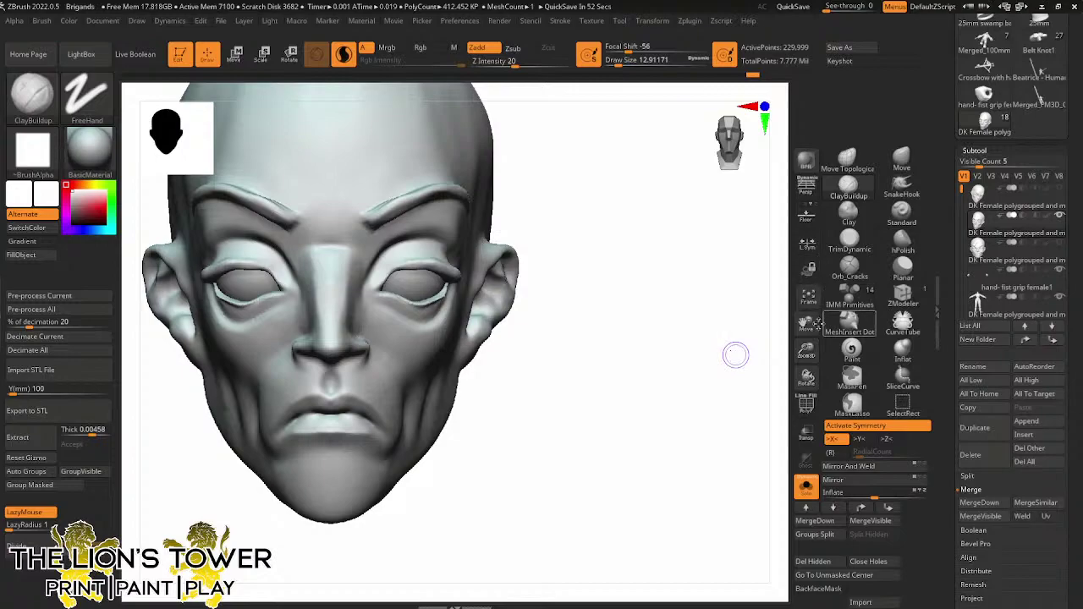
pyautogui.moveTo(735, 355)
pyautogui.mouseDown()
pyautogui.moveTo(742, 375)
pyautogui.moveTo(732, 378)
pyautogui.moveTo(754, 365)
pyautogui.mouseUp()
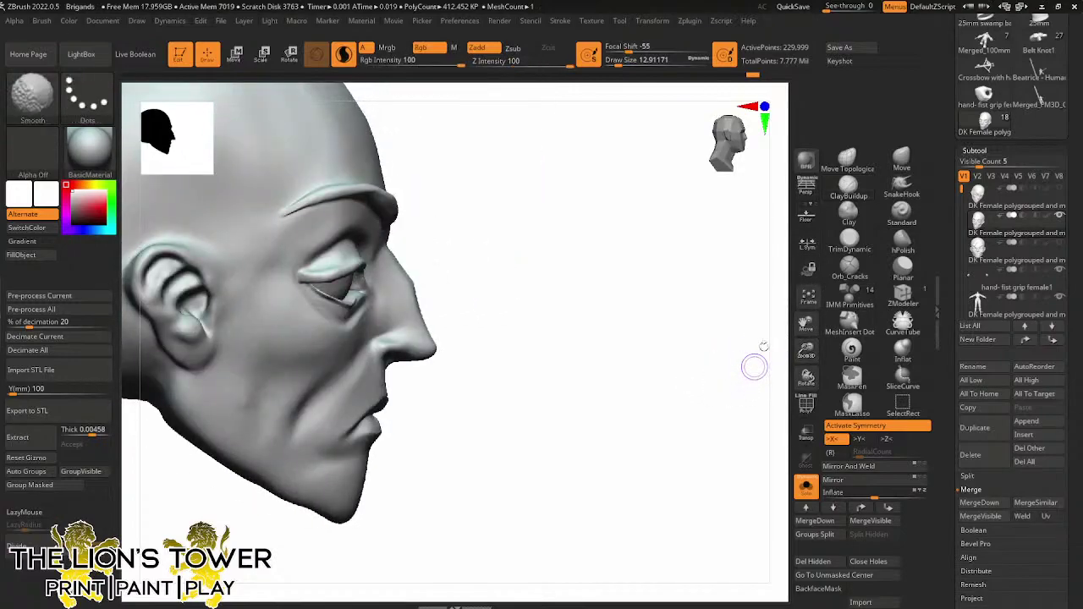
pyautogui.moveTo(803, 323); pyautogui.dragTo(847, 335)
pyautogui.keyDown('shift'); pyautogui.moveTo(751, 397); pyautogui.dragTo(676, 402); pyautogui.keyUp('shift')
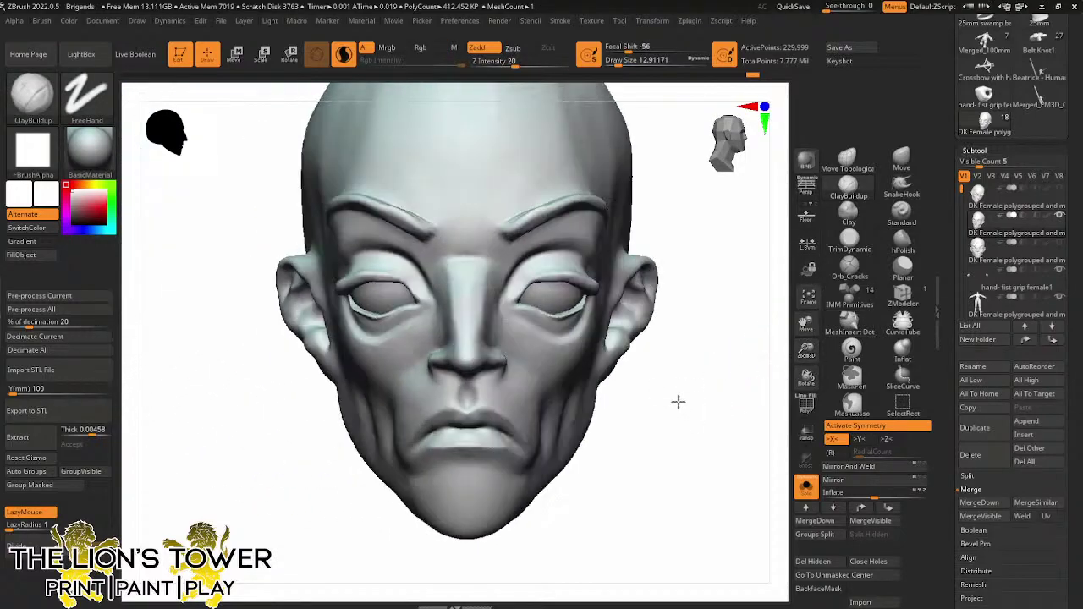
pyautogui.moveTo(714, 363); pyautogui.dragTo(747, 396)
pyautogui.moveTo(805, 350); pyautogui.dragTo(804, 332)
pyautogui.moveTo(805, 324); pyautogui.dragTo(773, 380)
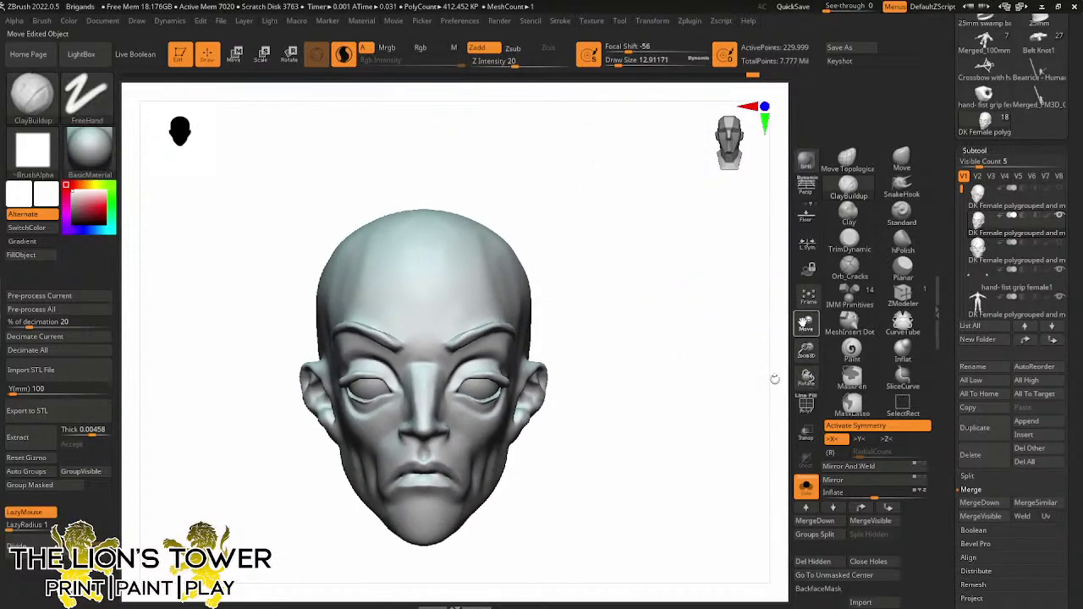
# Start exporting the head as an OBJ mesh and go to the Component Library's Anatomy > Heads folder
pyautogui.moveTo(962, 239); pyautogui.dragTo(961, 343)
pyautogui.scroll(8, 961, 343)
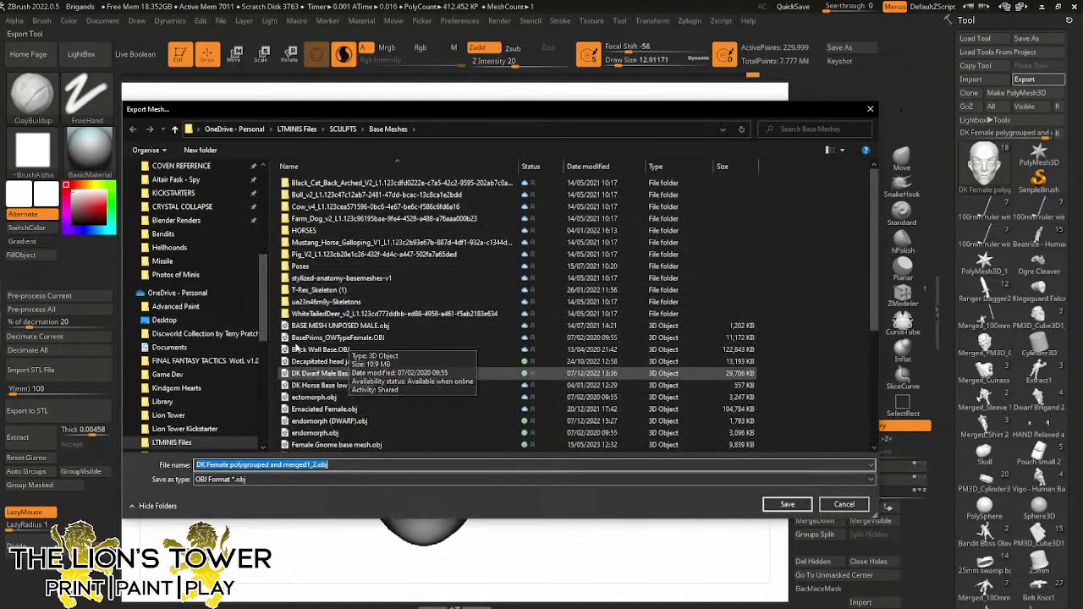
pyautogui.scroll(3, 264, 256)
pyautogui.scroll(1, 254, 257)
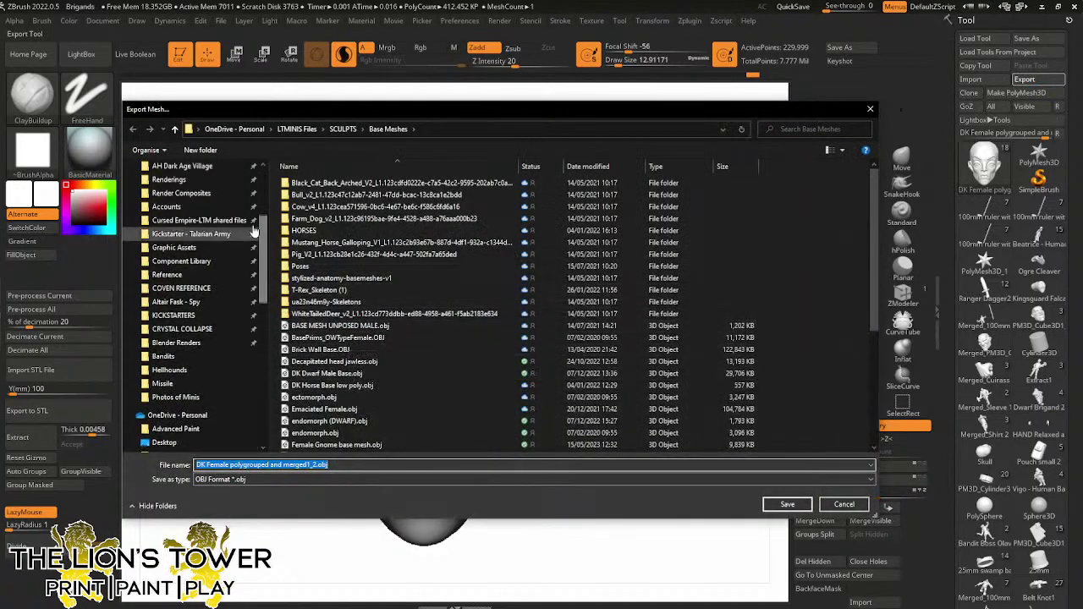
pyautogui.click(199, 260)
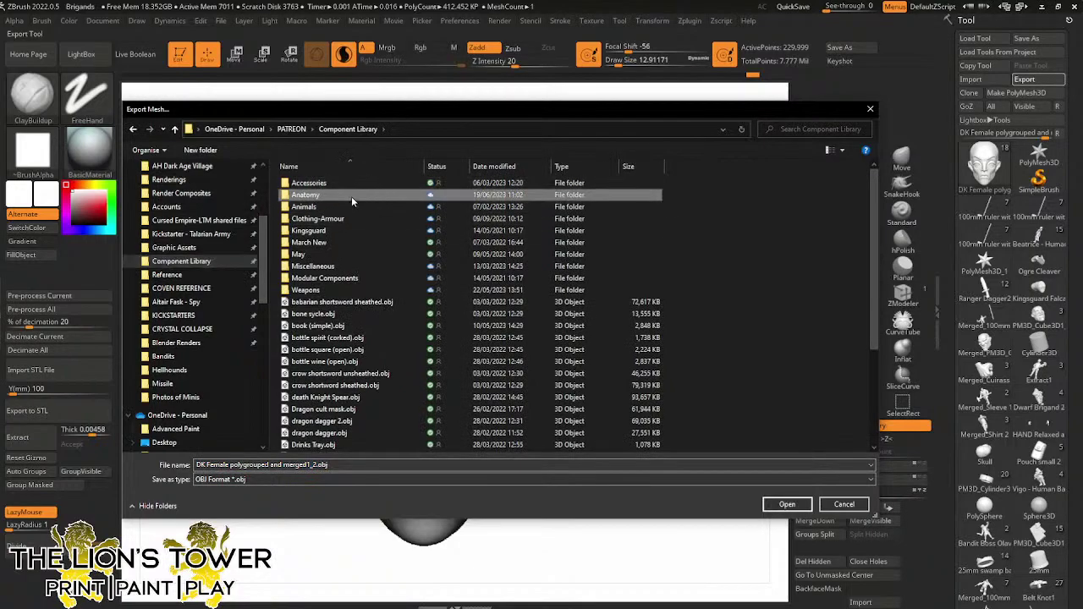
pyautogui.doubleClick(308, 195)
pyautogui.doubleClick(301, 182)
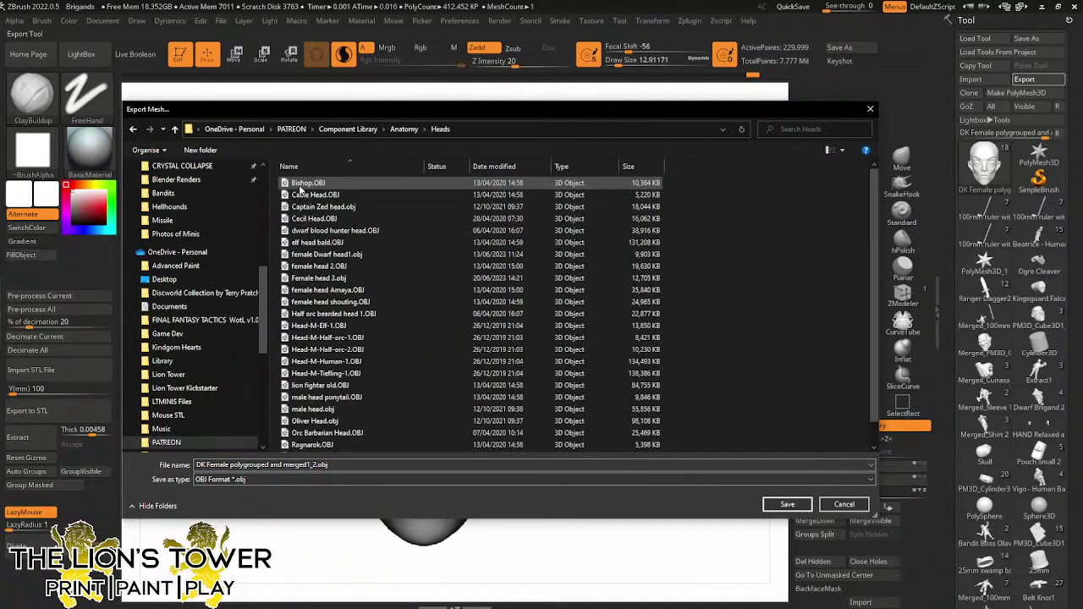
# Base the export's file name on "Female head 3.obj" and save the mesh in OBJ format
pyautogui.click(316, 465)
pyautogui.write('Fema')
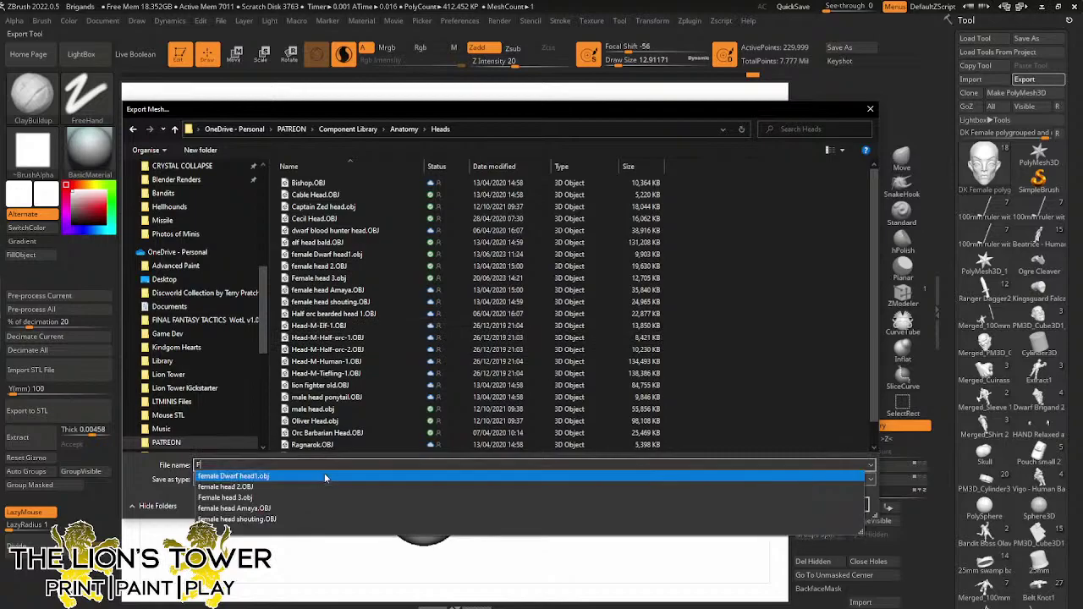
pyautogui.press('Down')
pyautogui.press('Down')
pyautogui.press('Down')
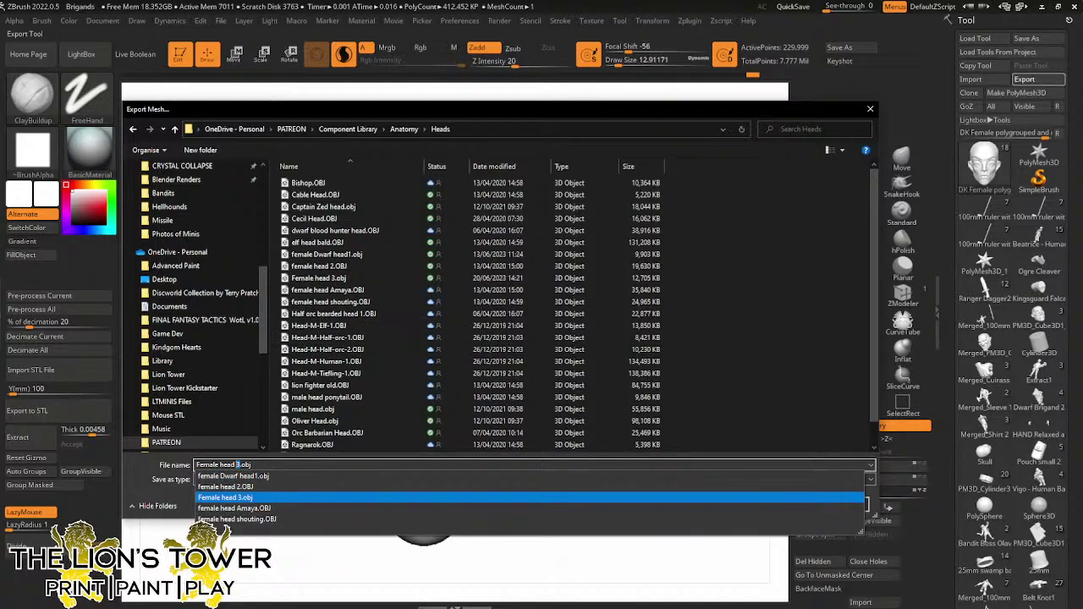
pyautogui.press('Return')
pyautogui.press('Return')
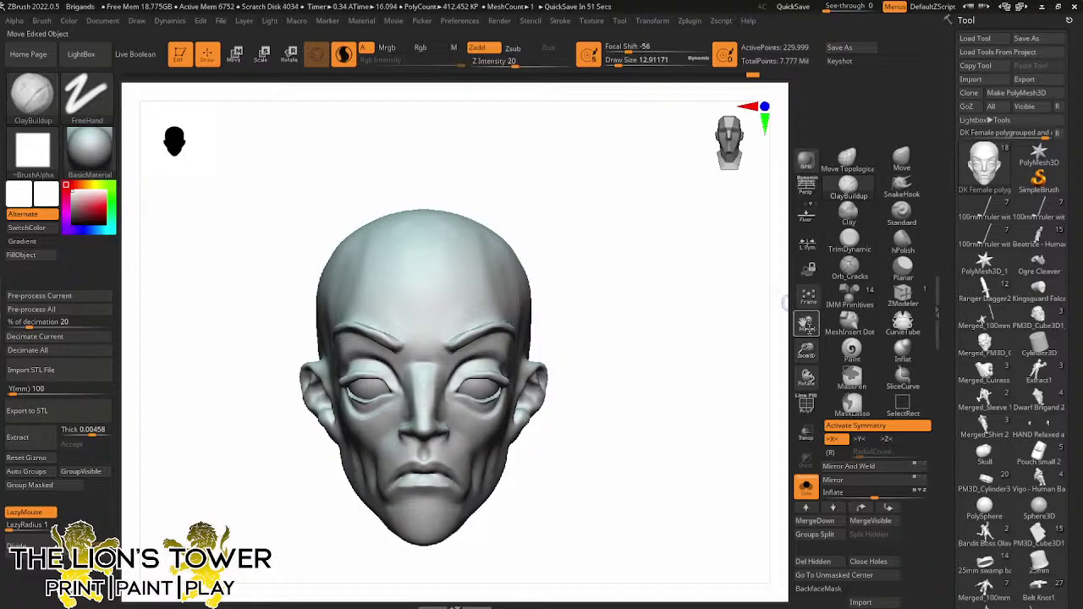
# Smooth the forehead, temples and top of the skull with a draw size of about 41
pyautogui.moveTo(546, 350)
pyautogui.mouseDown()
pyautogui.moveTo(744, 393)
pyautogui.moveTo(689, 417)
pyautogui.moveTo(694, 408)
pyautogui.moveTo(683, 431)
pyautogui.moveTo(720, 468)
pyautogui.moveTo(707, 415)
pyautogui.mouseUp()
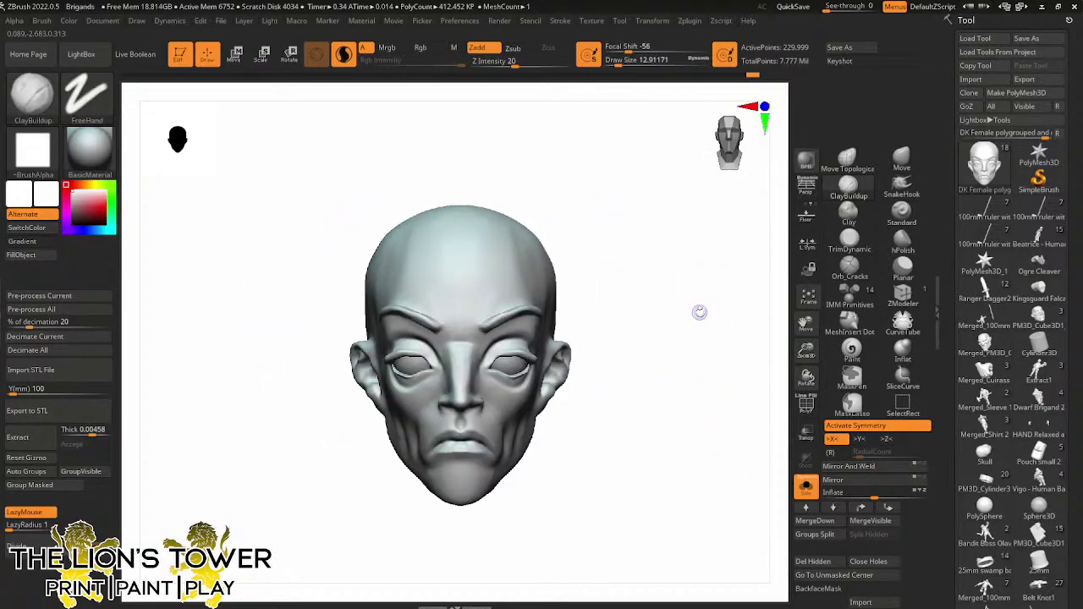
pyautogui.moveTo(699, 312)
pyautogui.mouseDown()
pyautogui.moveTo(703, 435)
pyautogui.moveTo(713, 474)
pyautogui.moveTo(742, 464)
pyautogui.moveTo(737, 472)
pyautogui.mouseUp()
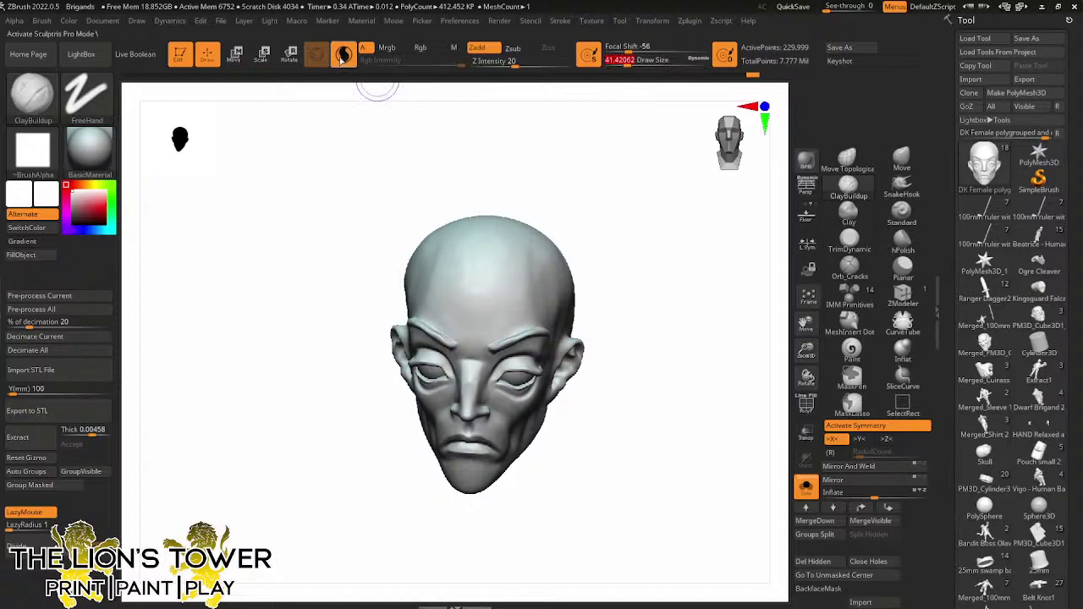
pyautogui.press('shift')
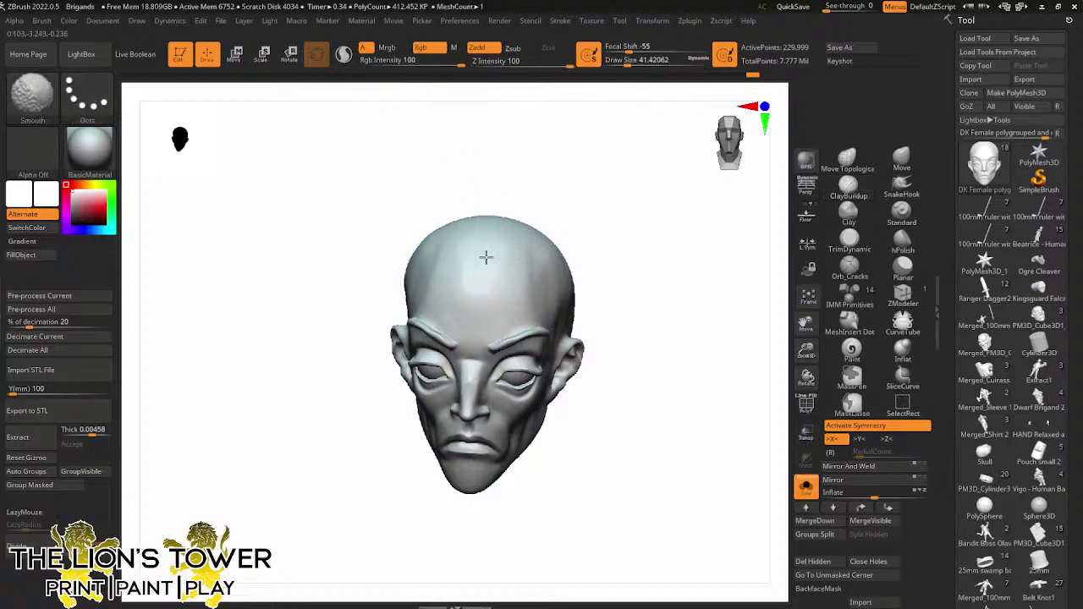
pyautogui.moveTo(627, 246)
pyautogui.mouseDown()
pyautogui.moveTo(498, 259)
pyautogui.moveTo(510, 268)
pyautogui.mouseUp()
pyautogui.keyDown('shift'); pyautogui.moveTo(688, 224); pyautogui.dragTo(691, 245); pyautogui.keyUp('shift')
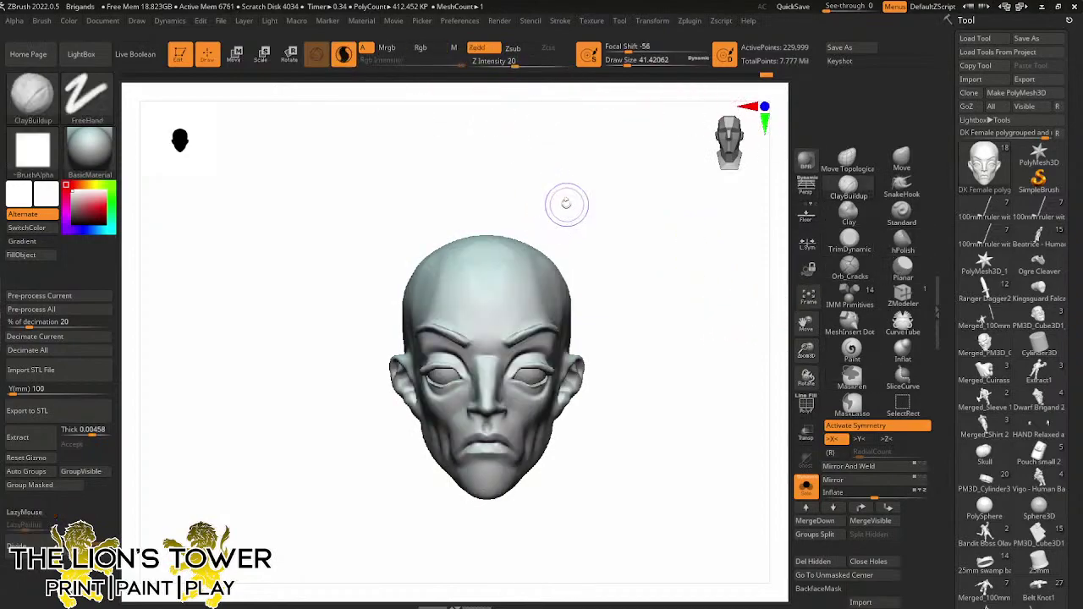
pyautogui.moveTo(566, 203); pyautogui.dragTo(514, 245)
pyautogui.press('shift')
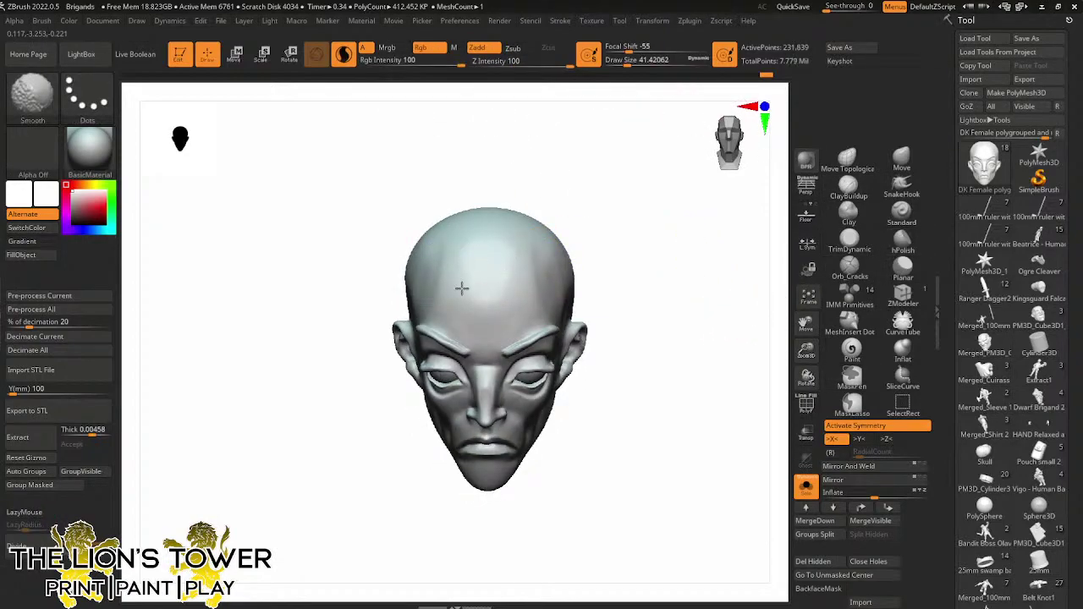
pyautogui.moveTo(622, 216); pyautogui.dragTo(584, 188)
pyautogui.keyDown('shift'); pyautogui.moveTo(501, 271); pyautogui.dragTo(499, 256); pyautogui.keyUp('shift')
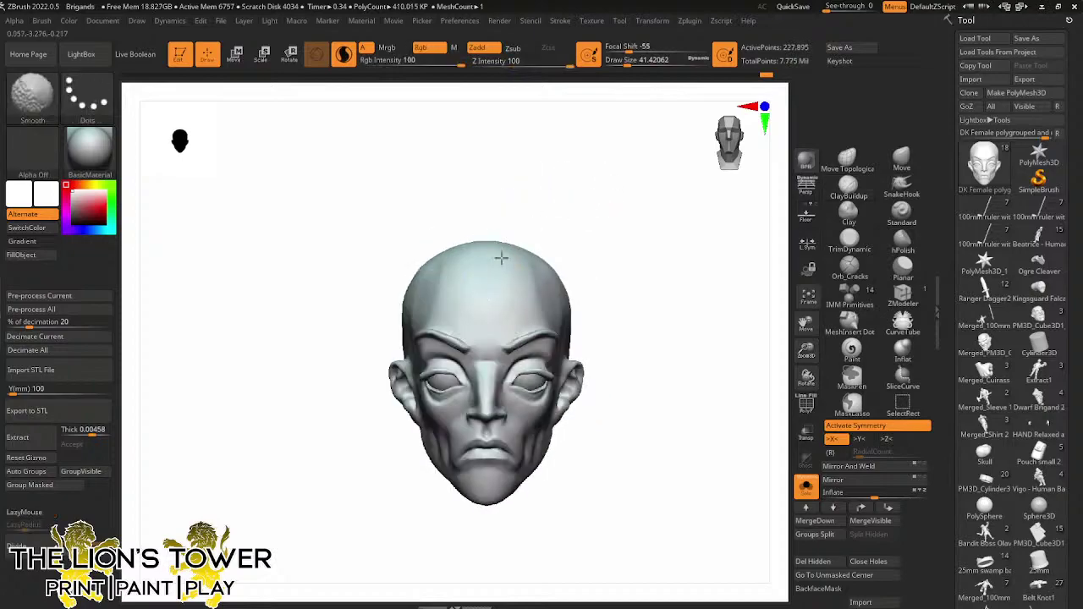
pyautogui.moveTo(652, 262); pyautogui.dragTo(564, 281)
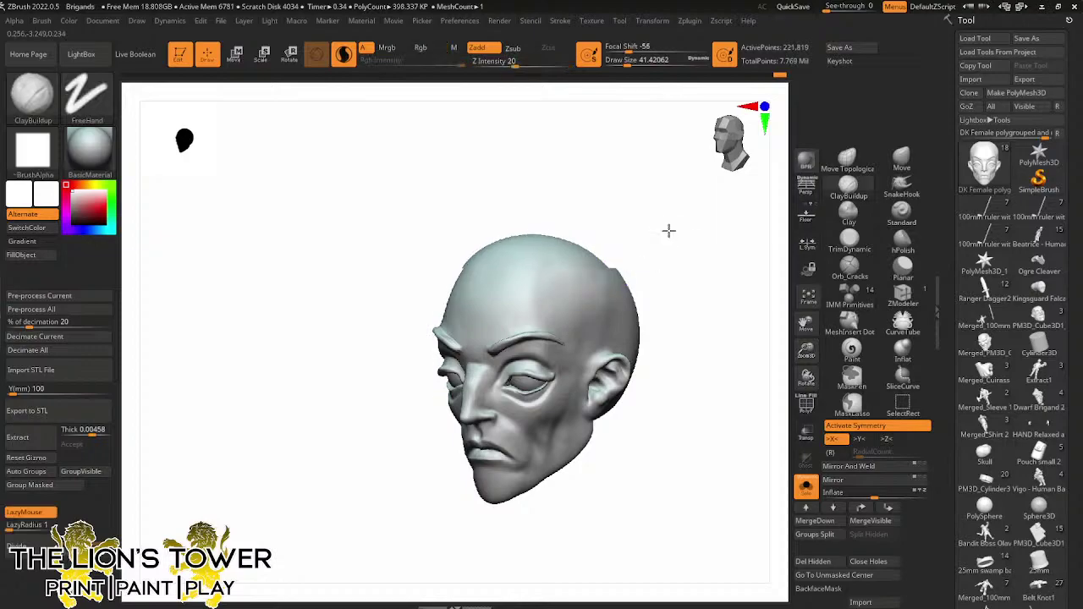
pyautogui.moveTo(667, 229); pyautogui.dragTo(581, 362)
pyautogui.moveTo(736, 302); pyautogui.dragTo(771, 292)
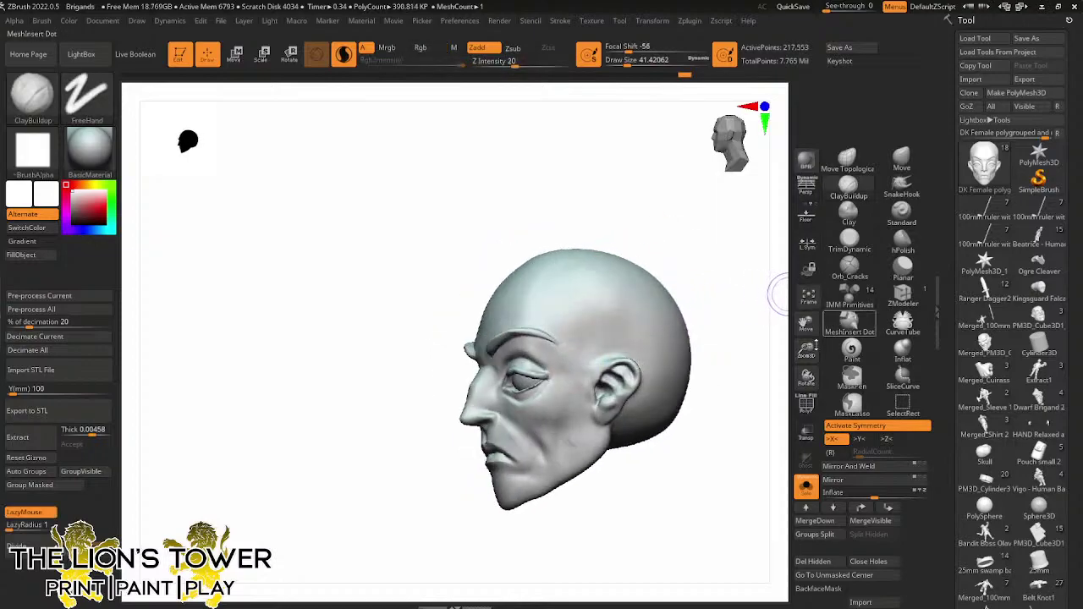
# Carve fine wrinkles at the outer eye corners with Orb_Cracks at draw size about 18, raising the Z intensity to 26
pyautogui.moveTo(806, 350); pyautogui.dragTo(806, 372)
pyautogui.moveTo(807, 324); pyautogui.dragTo(762, 288)
pyautogui.click(850, 270)
pyautogui.click(620, 63)
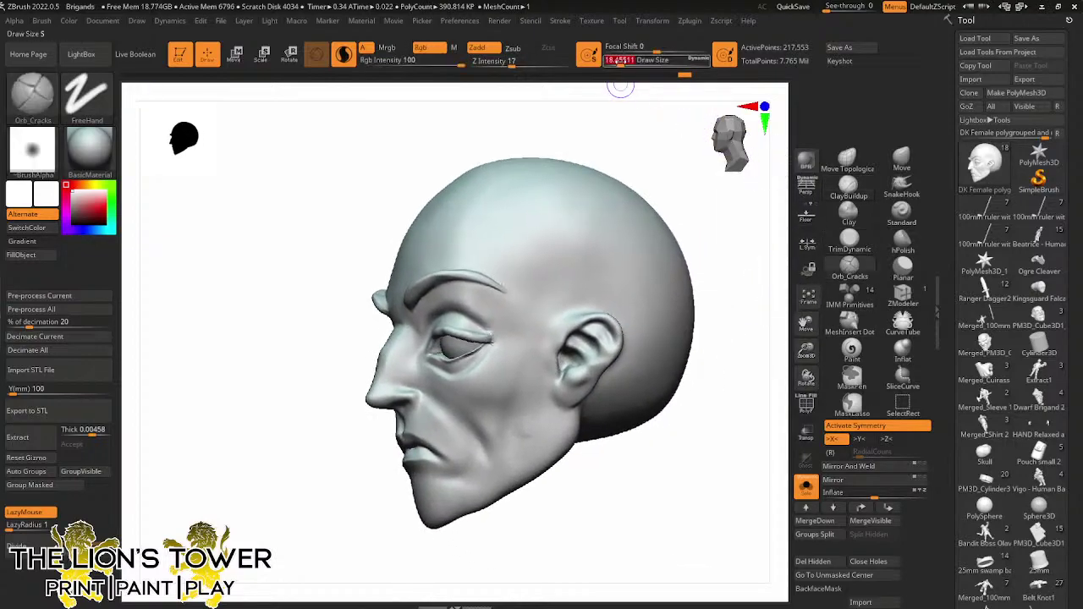
pyautogui.moveTo(707, 220); pyautogui.dragTo(520, 258)
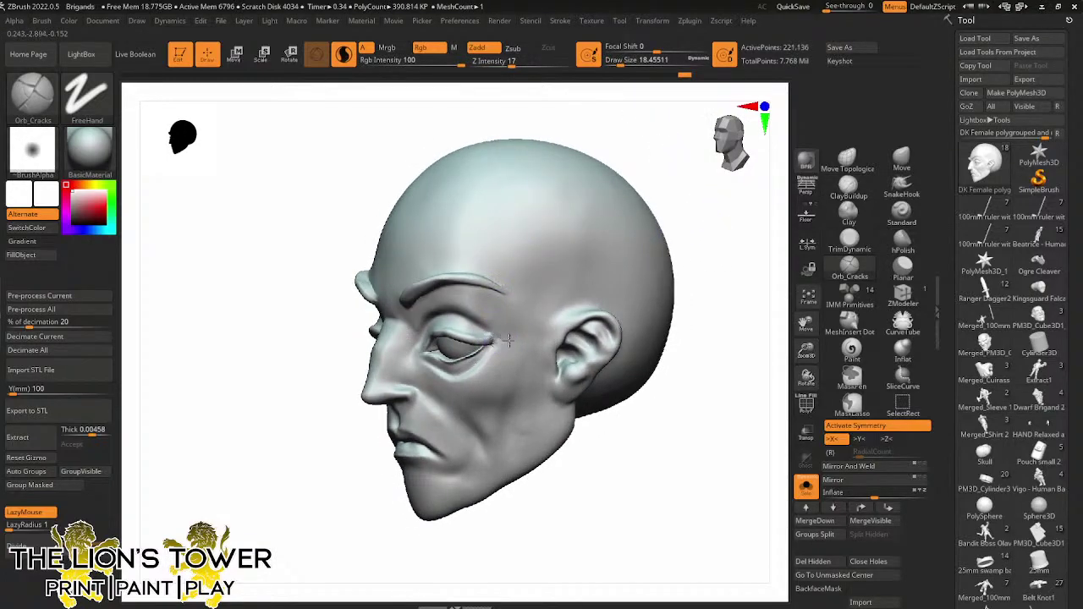
pyautogui.click(521, 64)
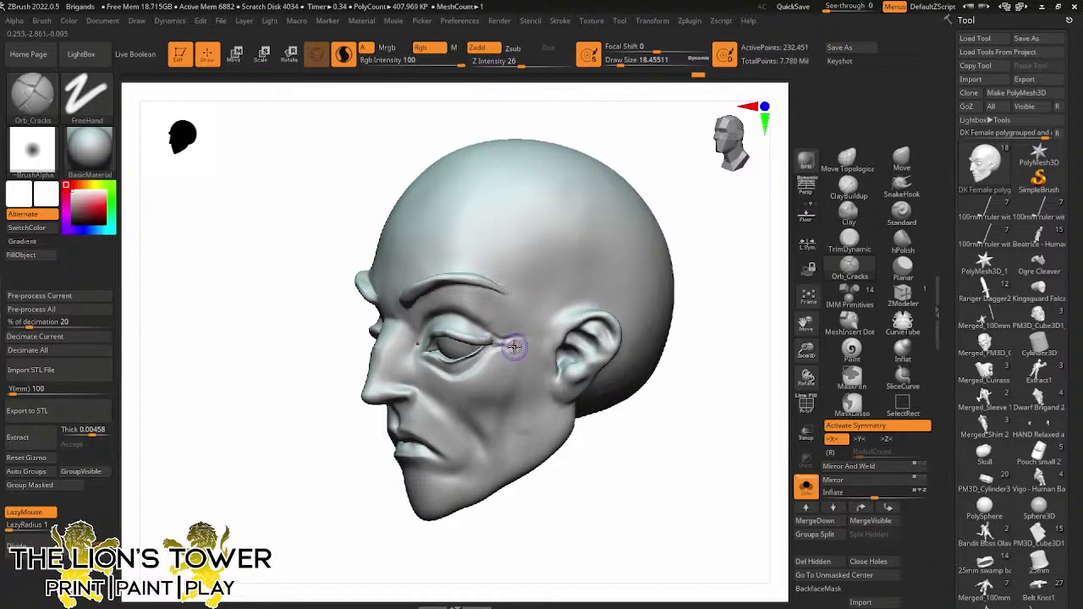
pyautogui.moveTo(679, 309)
pyautogui.keyDown('shift'); pyautogui.mouseDown()
pyautogui.moveTo(723, 295)
pyautogui.moveTo(708, 308)
pyautogui.moveTo(526, 330)
pyautogui.moveTo(742, 237)
pyautogui.moveTo(752, 292)
pyautogui.mouseUp(); pyautogui.keyUp('shift')
pyautogui.keyDown('alt'); pyautogui.moveTo(780, 338); pyautogui.dragTo(778, 282); pyautogui.keyUp('alt')
pyautogui.moveTo(704, 356); pyautogui.dragTo(721, 283)
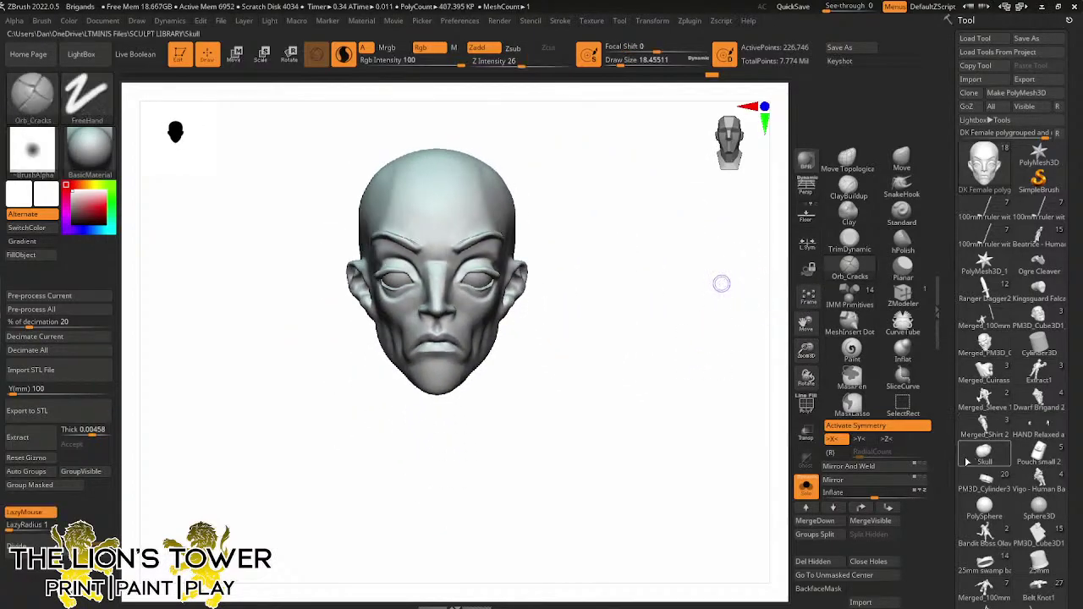
# Duplicate the gaunt head's subtool and make the copy the active one
pyautogui.scroll(-10, 961, 402)
pyautogui.moveTo(960, 401); pyautogui.dragTo(960, 324)
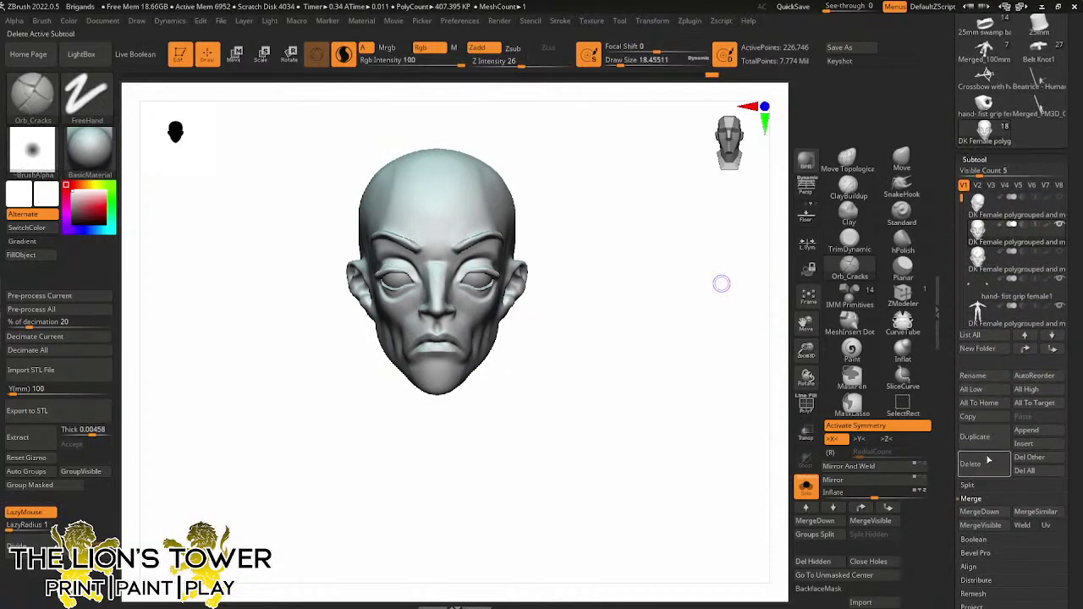
pyautogui.click(987, 443)
pyautogui.keyDown('ctrl'); pyautogui.click(651, 318); pyautogui.keyUp('ctrl')
pyautogui.keyDown('ctrl'); pyautogui.moveTo(651, 320); pyautogui.dragTo(675, 360); pyautogui.keyUp('ctrl')
pyautogui.keyDown('shift'); pyautogui.moveTo(696, 362); pyautogui.dragTo(648, 372); pyautogui.keyUp('shift')
pyautogui.moveTo(804, 323)
pyautogui.keyDown('alt'); pyautogui.mouseDown()
pyautogui.moveTo(816, 328)
pyautogui.moveTo(808, 305)
pyautogui.mouseUp(); pyautogui.keyUp('alt')
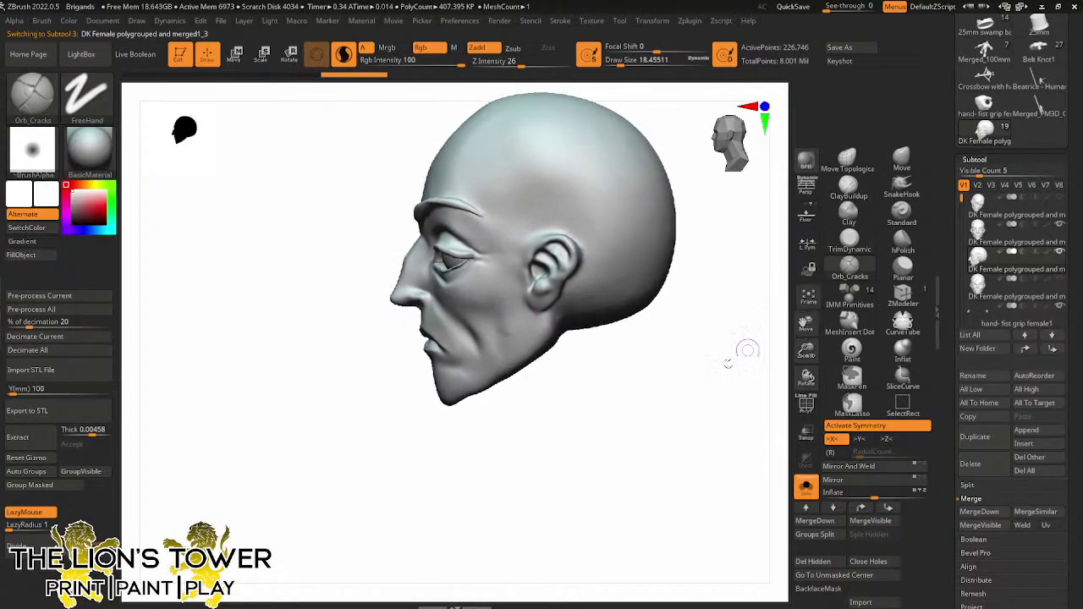
pyautogui.keyDown('shift'); pyautogui.moveTo(741, 355); pyautogui.dragTo(701, 380); pyautogui.keyUp('shift')
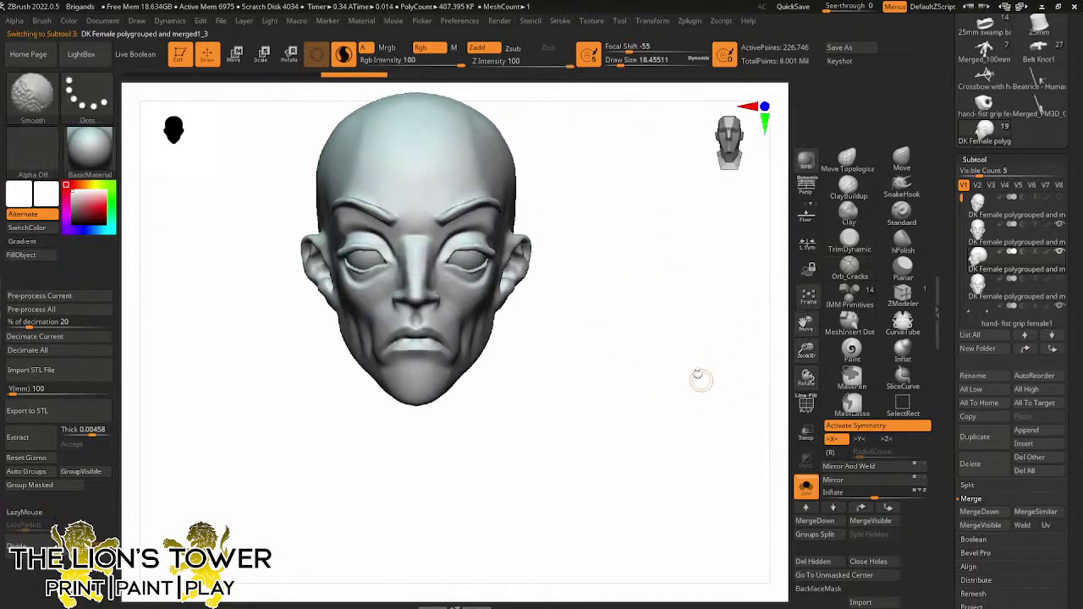
# Reshape the brows and forehead of the duplicated head with the Move brush at a draw size of about 97
pyautogui.moveTo(804, 323); pyautogui.dragTo(803, 326)
pyautogui.moveTo(692, 399); pyautogui.dragTo(753, 356)
pyautogui.moveTo(817, 325)
pyautogui.mouseDown()
pyautogui.moveTo(722, 367)
pyautogui.moveTo(736, 358)
pyautogui.mouseUp()
pyautogui.click(899, 161)
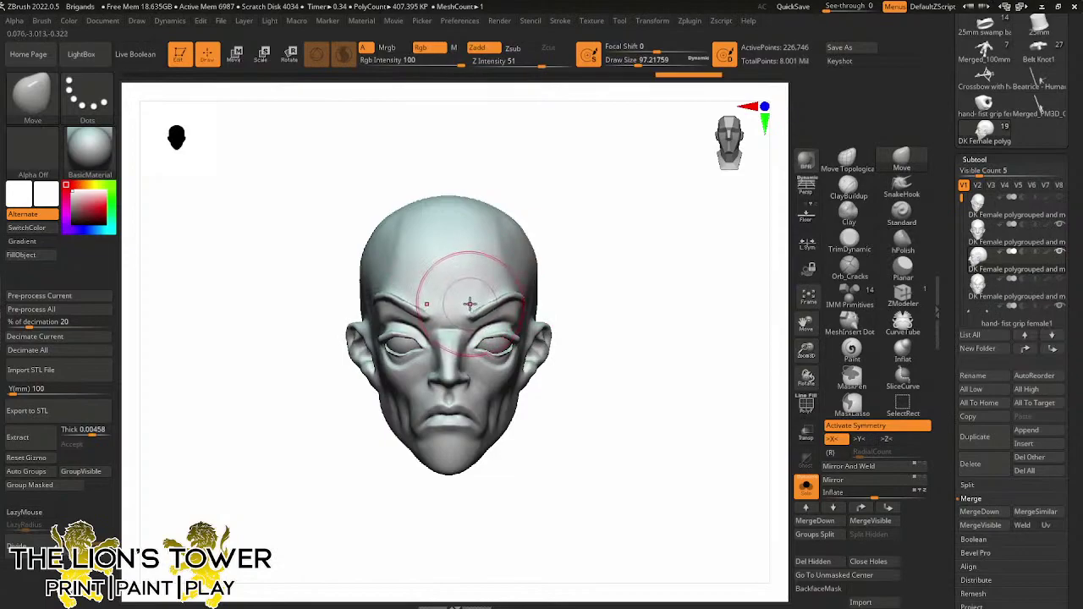
pyautogui.keyDown('shift'); pyautogui.moveTo(587, 241); pyautogui.dragTo(563, 226); pyautogui.keyUp('shift')
pyautogui.keyDown('shift'); pyautogui.moveTo(560, 157); pyautogui.dragTo(571, 130); pyautogui.keyUp('shift')
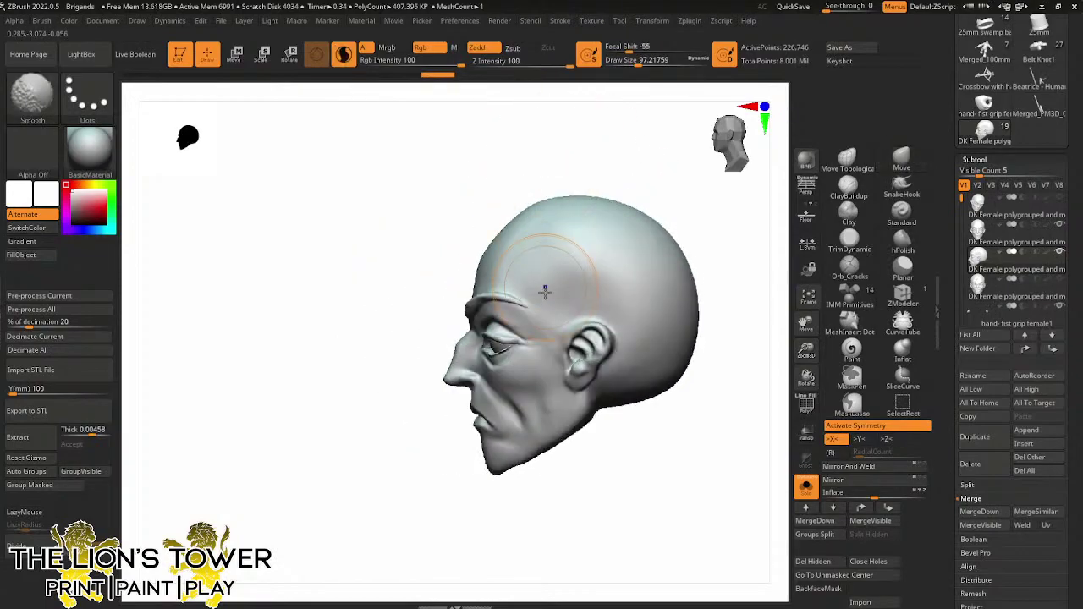
pyautogui.moveTo(503, 265); pyautogui.dragTo(542, 254)
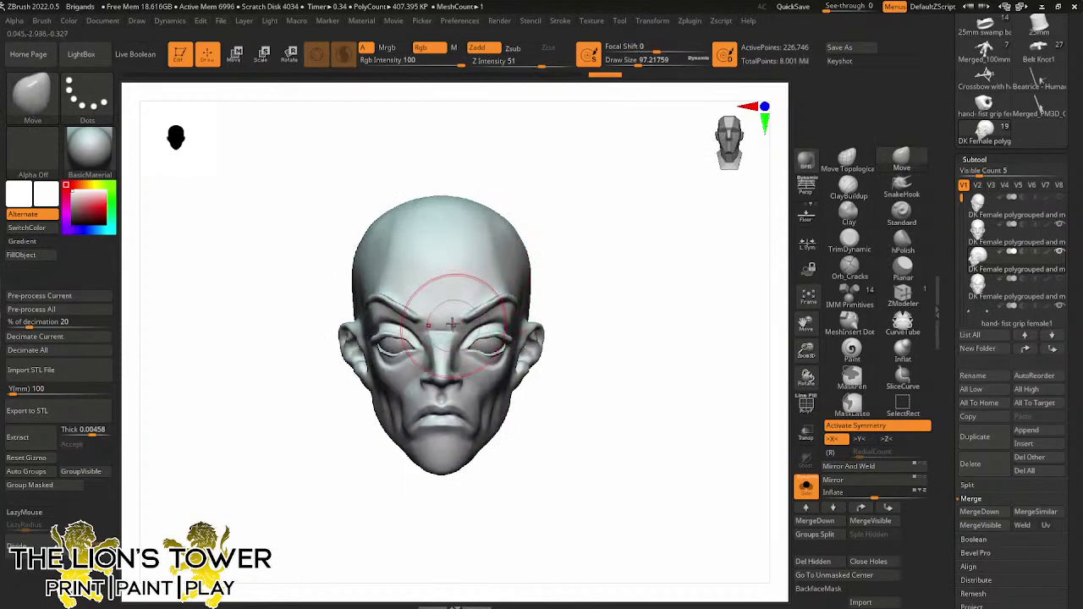
pyautogui.keyDown('ctrl'); pyautogui.click(621, 251); pyautogui.keyUp('ctrl')
pyautogui.keyDown('ctrl'); pyautogui.click(637, 314); pyautogui.keyUp('ctrl')
pyautogui.moveTo(639, 281)
pyautogui.mouseDown()
pyautogui.moveTo(621, 244)
pyautogui.moveTo(639, 245)
pyautogui.mouseUp()
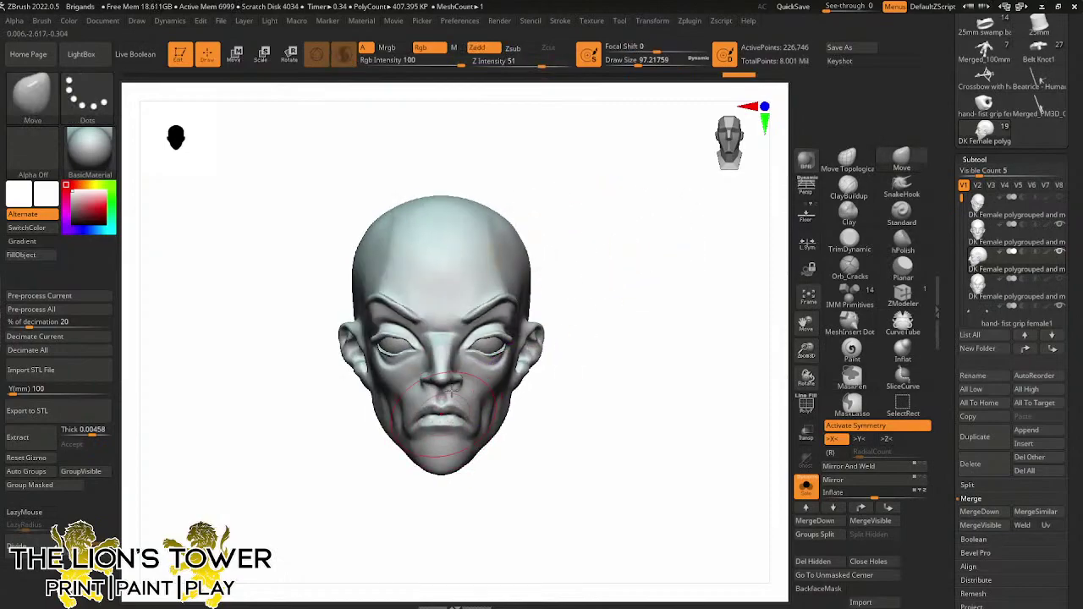
# Flatten the downturned mouth and reshape its corners with the Move brush, reducing the draw size to about 68 and 41
pyautogui.moveTo(633, 60); pyautogui.dragTo(630, 59)
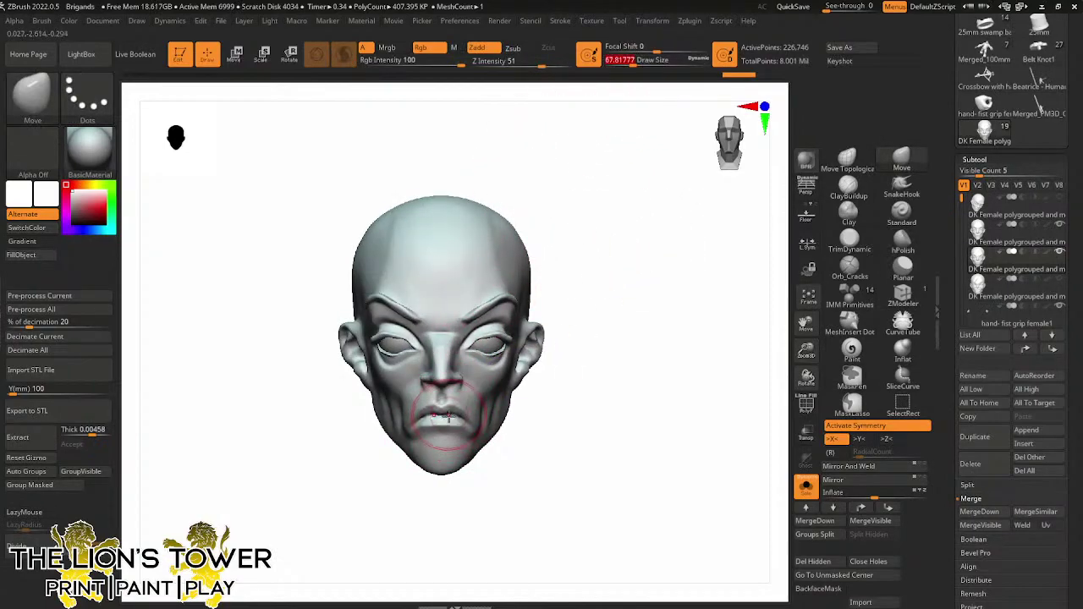
pyautogui.moveTo(552, 457)
pyautogui.mouseDown()
pyautogui.moveTo(480, 474)
pyautogui.moveTo(466, 450)
pyautogui.mouseUp()
pyautogui.moveTo(438, 473); pyautogui.dragTo(483, 454, button='right')
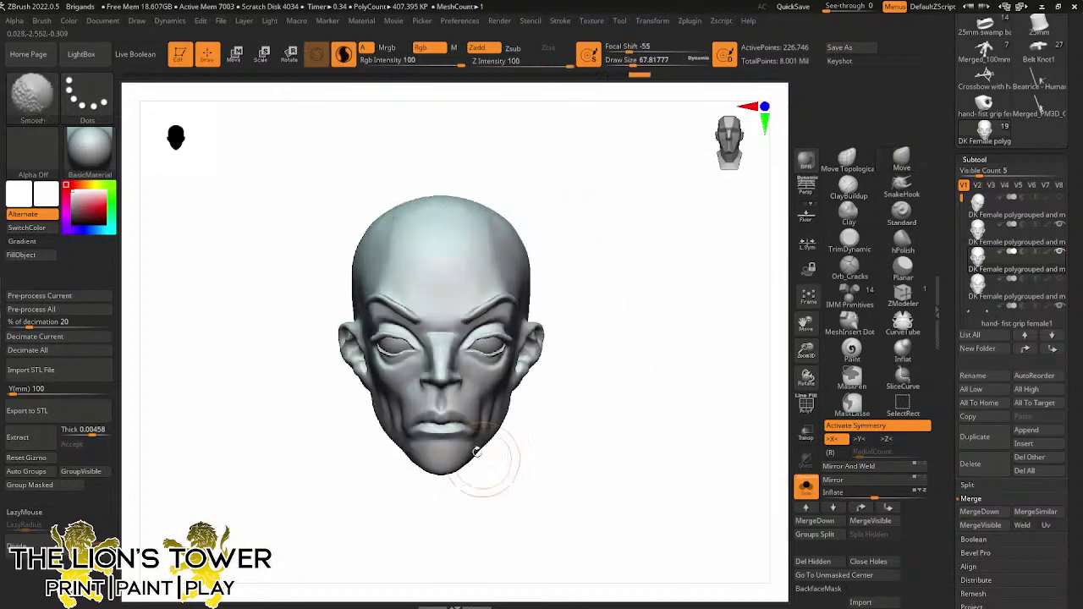
pyautogui.click(627, 63)
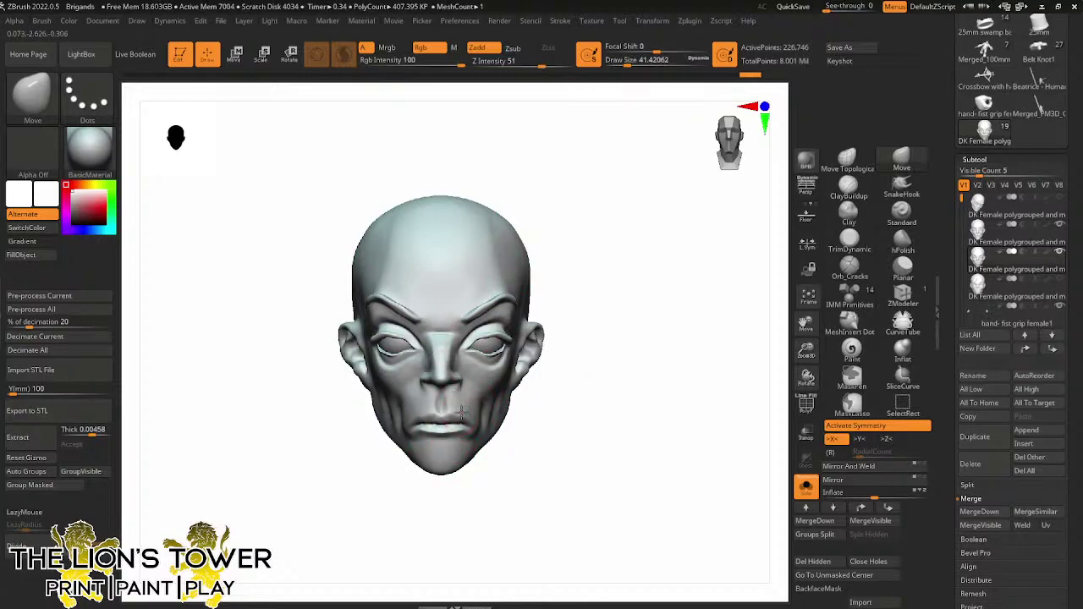
# Check the reshaped head in profile and undo the last two edits
pyautogui.moveTo(551, 466); pyautogui.dragTo(492, 460)
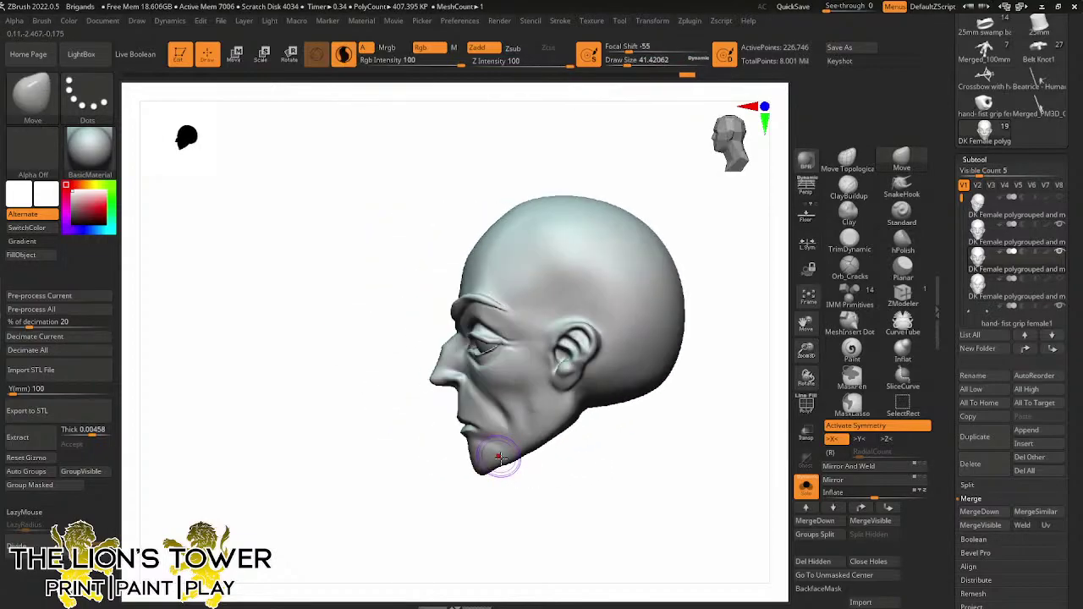
pyautogui.keyDown('shift'); pyautogui.moveTo(520, 483); pyautogui.dragTo(570, 481, button='right'); pyautogui.keyUp('shift')
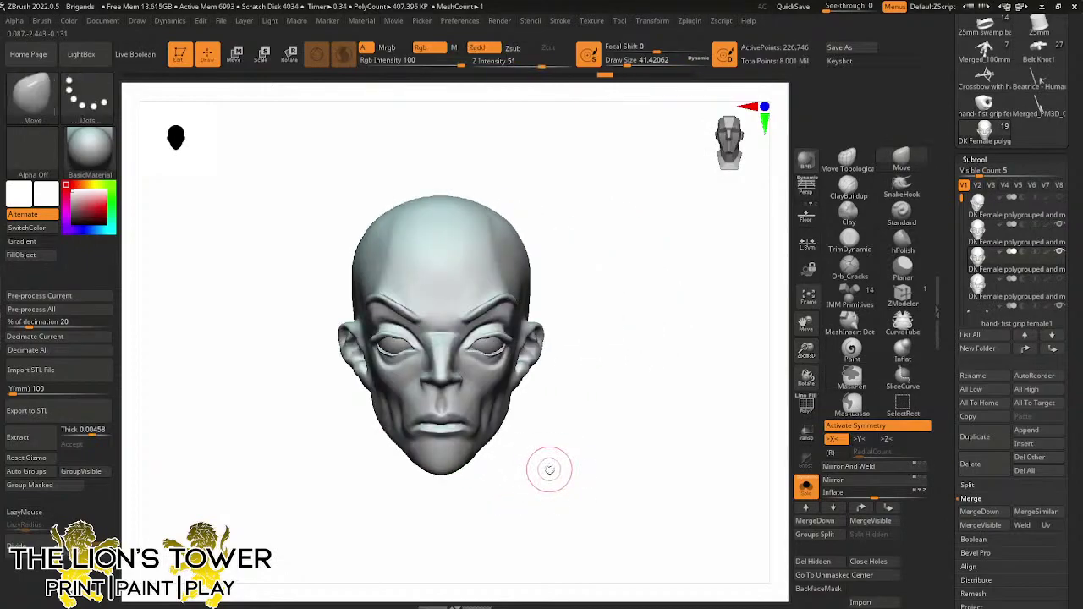
pyautogui.hotkey('ctrl', 'z')
pyautogui.hotkey('ctrl', 'z')
# Hide the original gaunt head's subtool and show the reshaped copy together with the rest of the figure
pyautogui.click(805, 486)
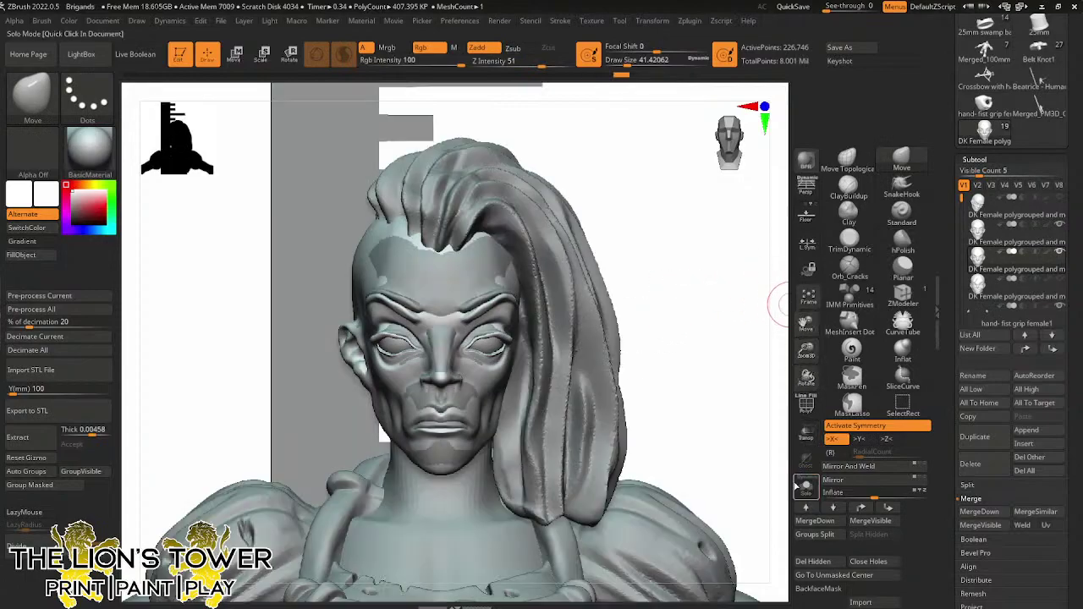
pyautogui.click(806, 487)
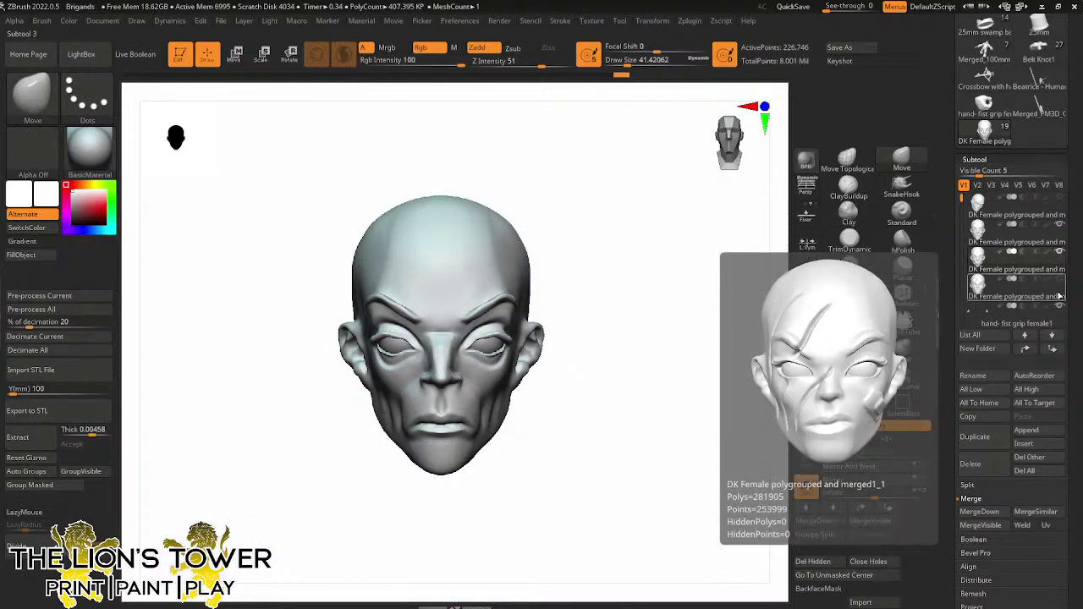
pyautogui.moveTo(1066, 290)
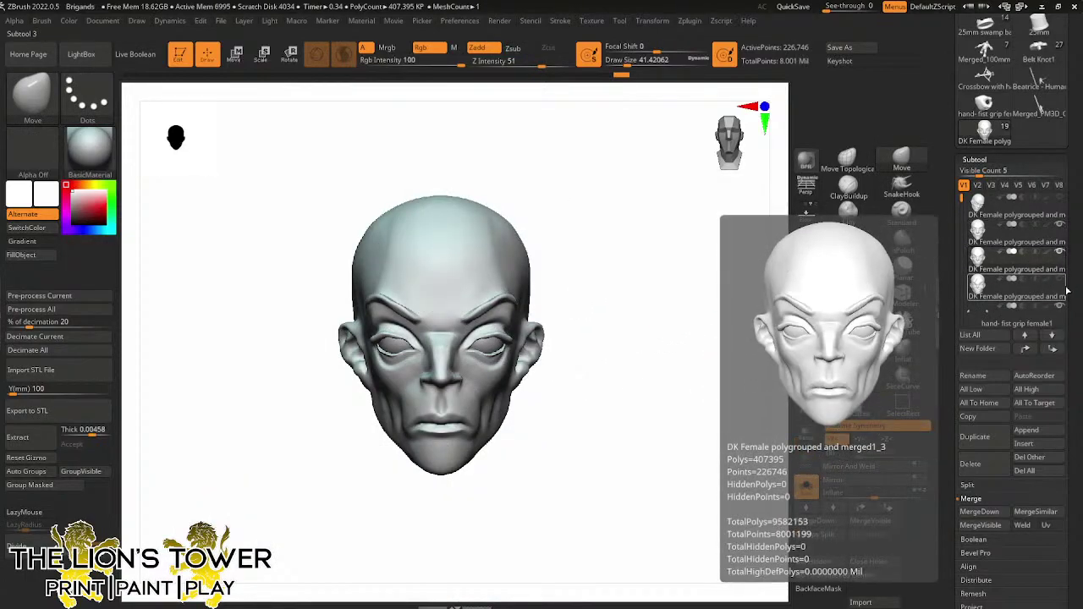
pyautogui.click(1063, 226)
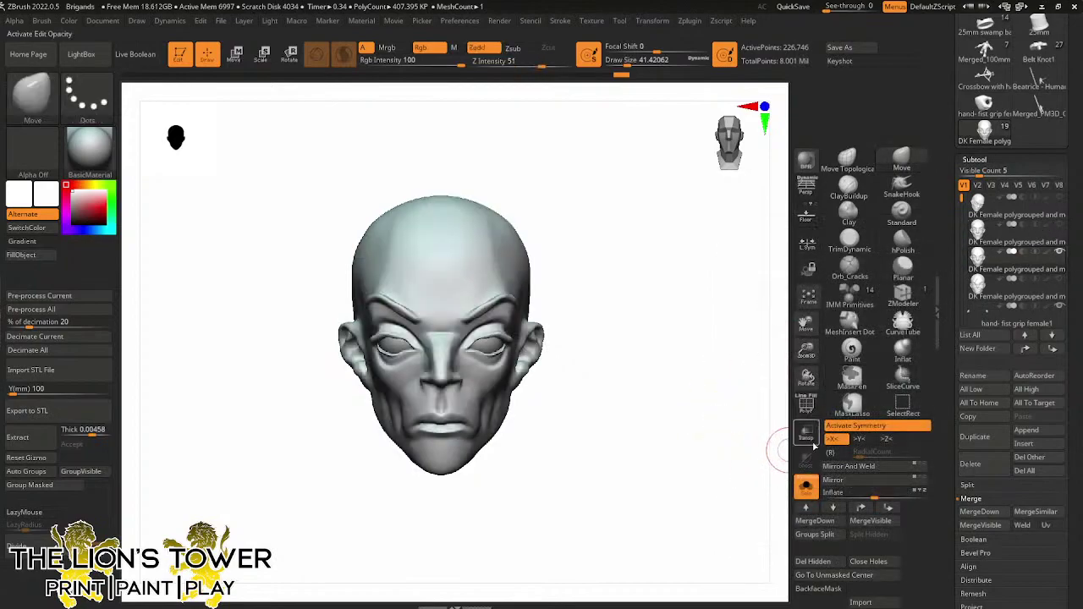
pyautogui.click(804, 484)
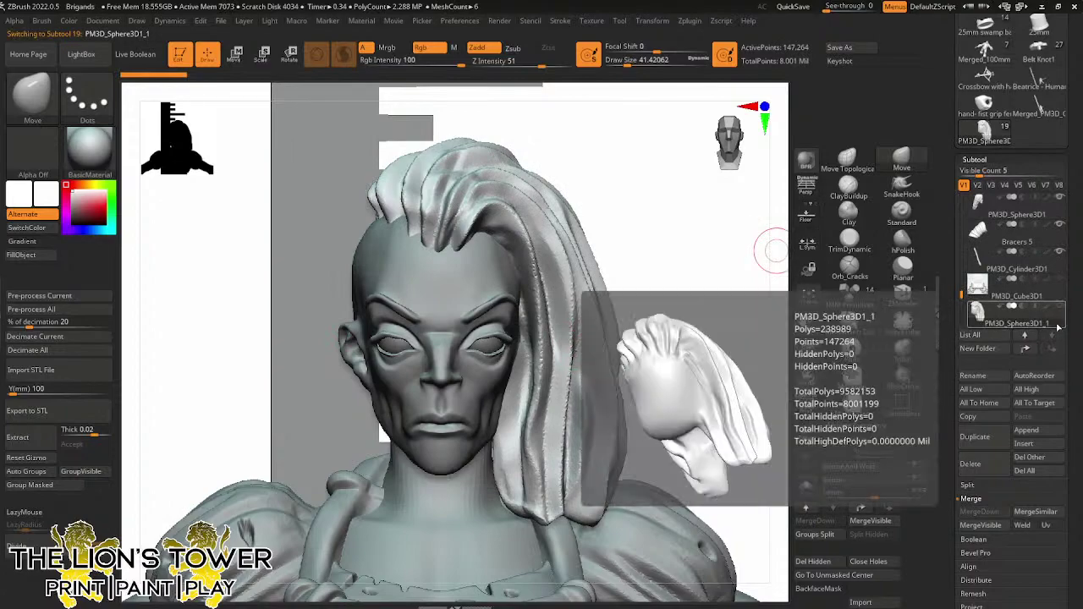
# Hide the long hair subtool PM3D_Sphere3D1_1 and make the reshaped female head the active subtool
pyautogui.moveTo(805, 349); pyautogui.dragTo(750, 333)
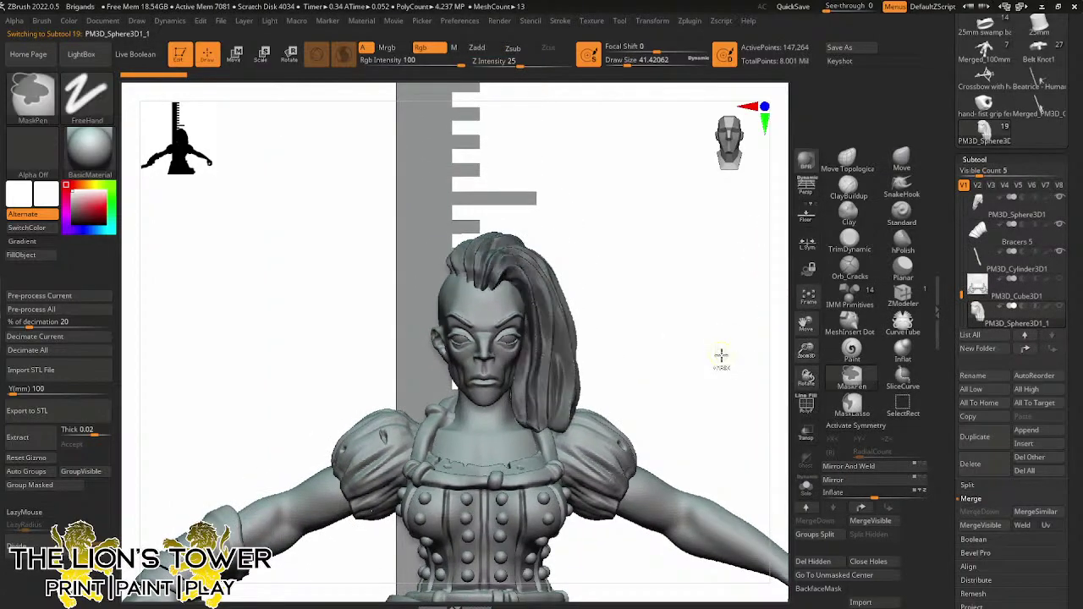
pyautogui.moveTo(751, 382)
pyautogui.mouseDown()
pyautogui.moveTo(764, 380)
pyautogui.moveTo(725, 394)
pyautogui.moveTo(751, 390)
pyautogui.mouseUp()
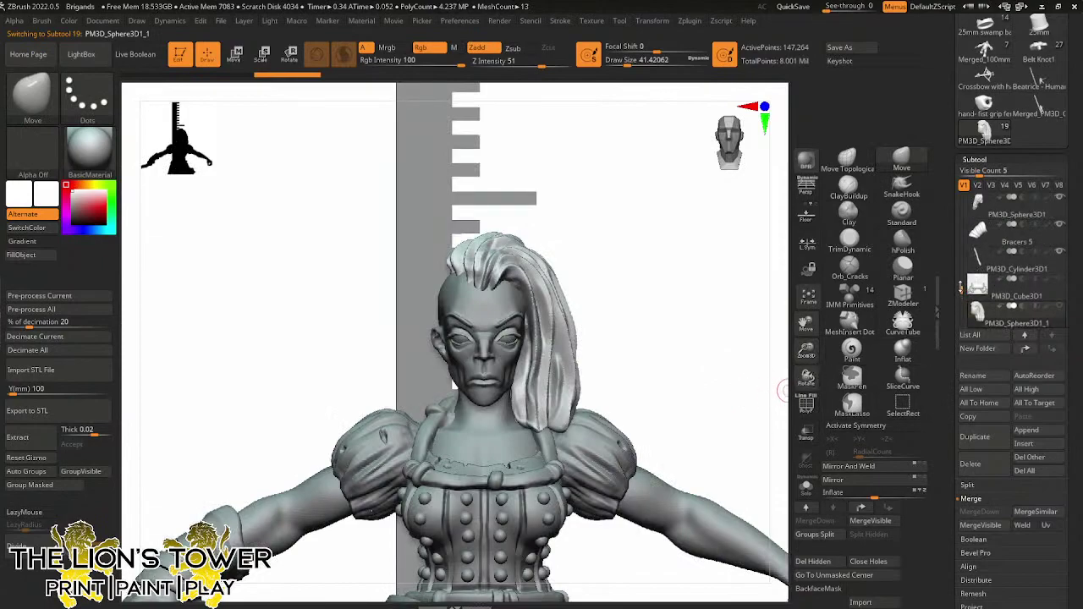
pyautogui.moveTo(961, 288); pyautogui.dragTo(962, 224)
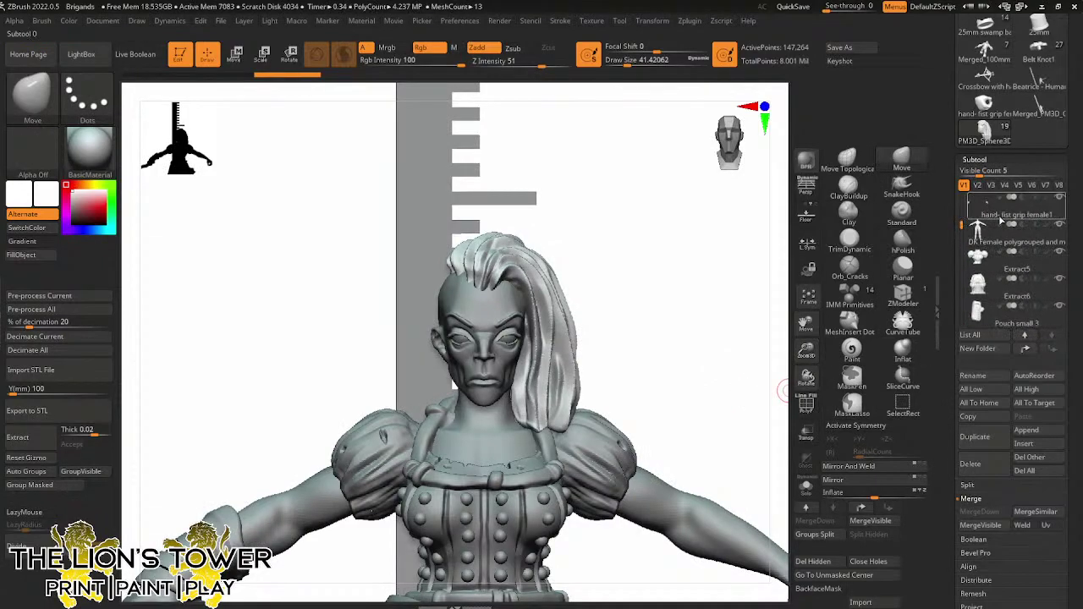
pyautogui.moveTo(985, 235)
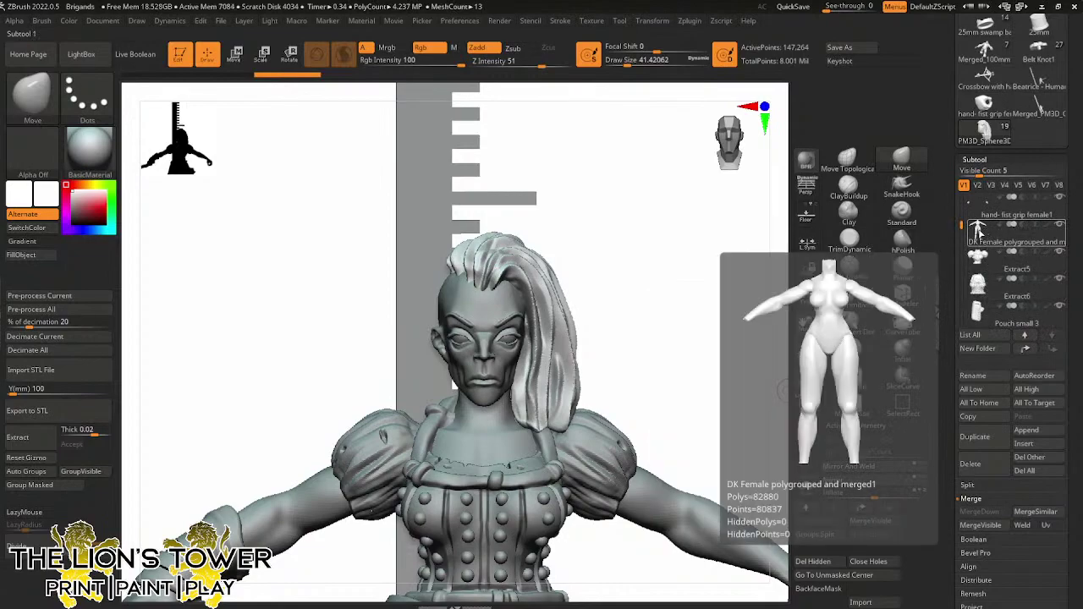
pyautogui.scroll(-3, 982, 235)
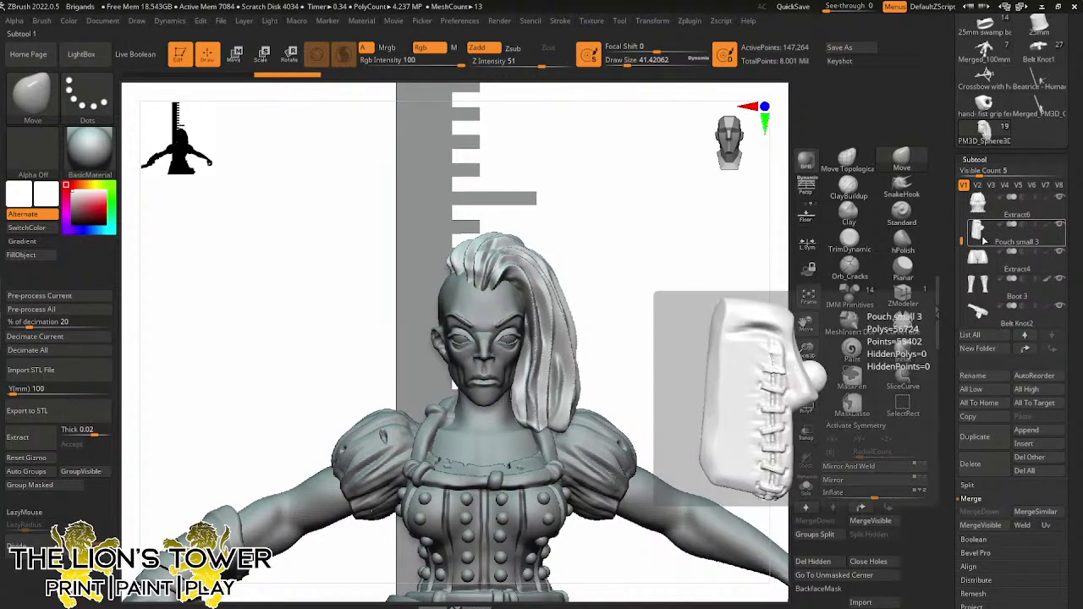
pyautogui.moveTo(987, 283)
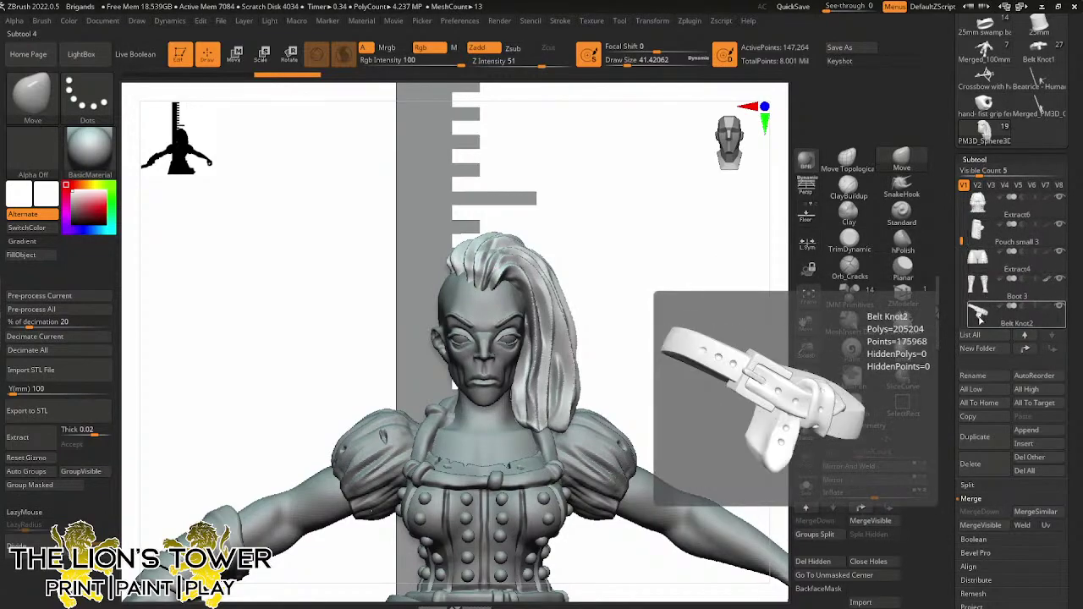
pyautogui.moveTo(960, 243); pyautogui.dragTo(962, 196)
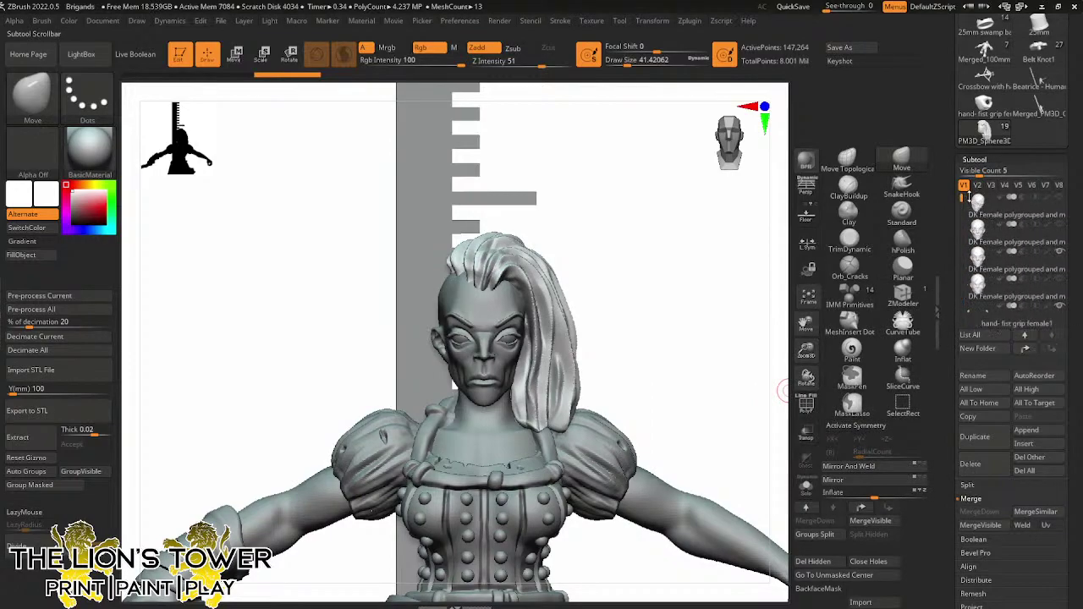
pyautogui.click(995, 269)
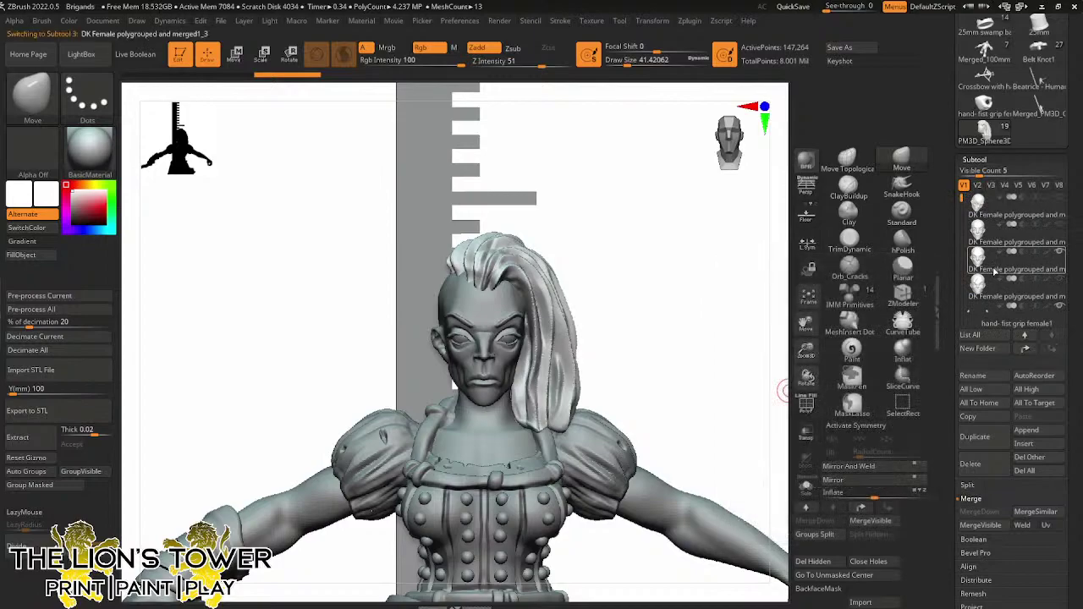
# Copy the reshaped head into the merged full-figure tool Merged_PM3D_Cylinder3D1 as a new subtool
pyautogui.moveTo(949, 343); pyautogui.dragTo(961, 384)
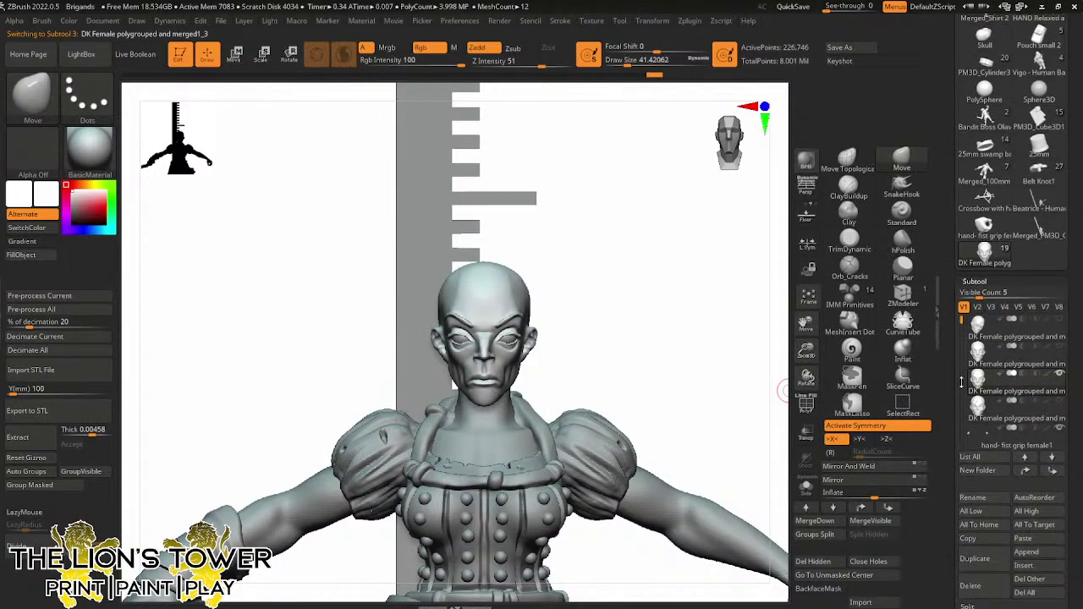
pyautogui.click(1039, 232)
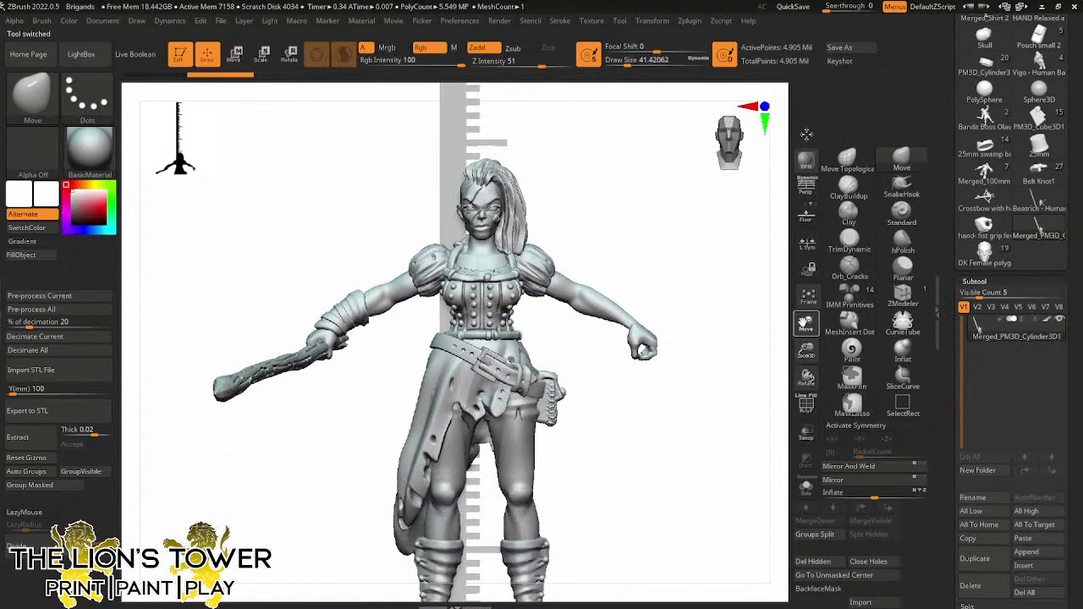
pyautogui.moveTo(1046, 210)
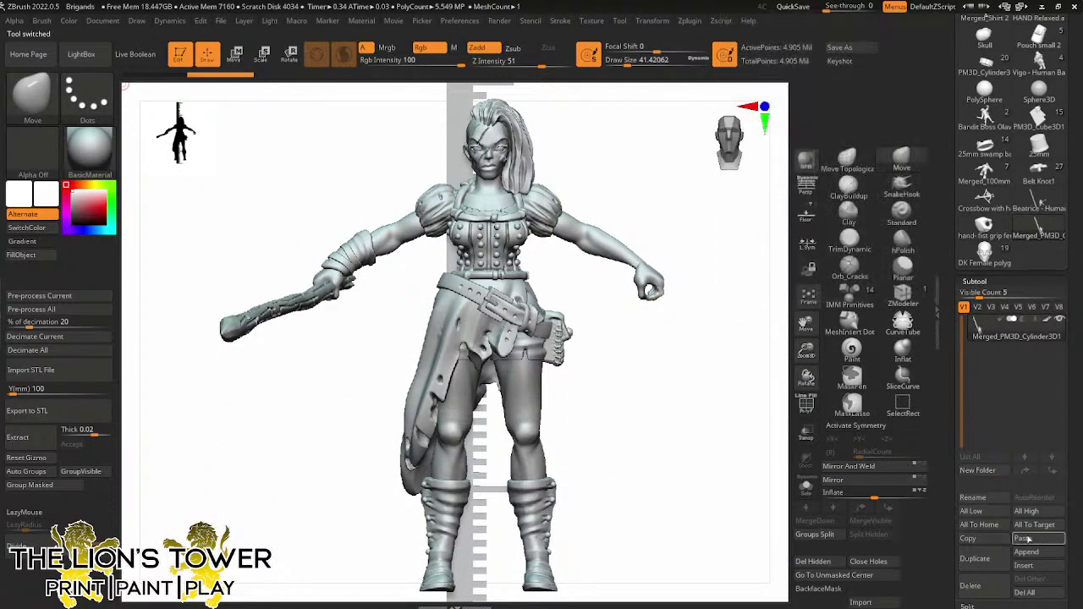
pyautogui.click(1036, 540)
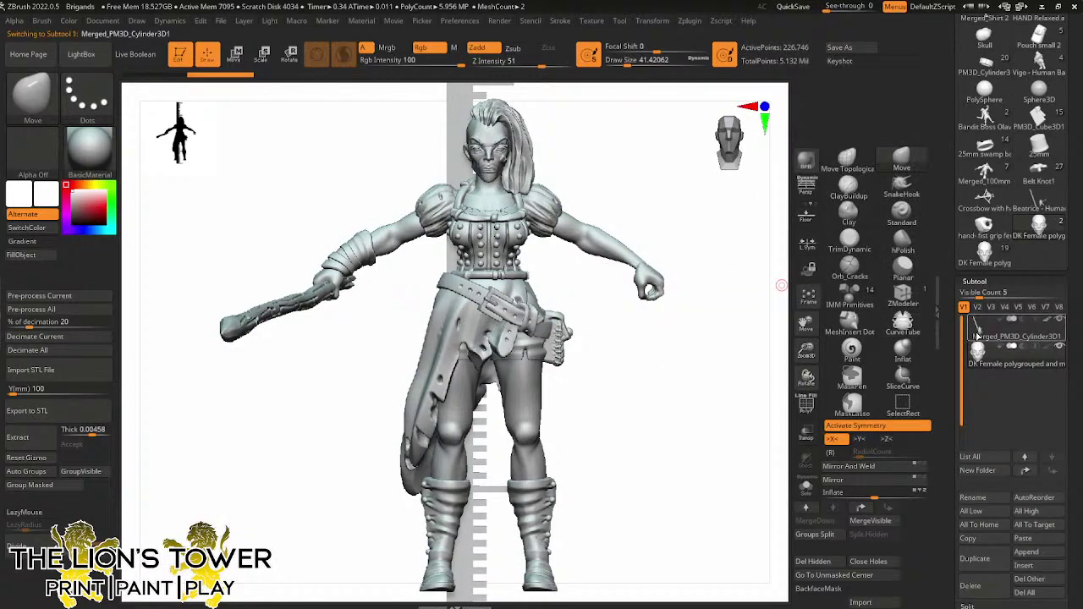
# Isolate the merged figure and remove its old hair, head and eyeballs, leaving the headless body
pyautogui.moveTo(806, 325); pyautogui.dragTo(846, 452)
pyautogui.keyDown('ctrl'); pyautogui.keyDown('shift'); pyautogui.click(558, 279); pyautogui.keyUp('shift'); pyautogui.keyUp('ctrl')
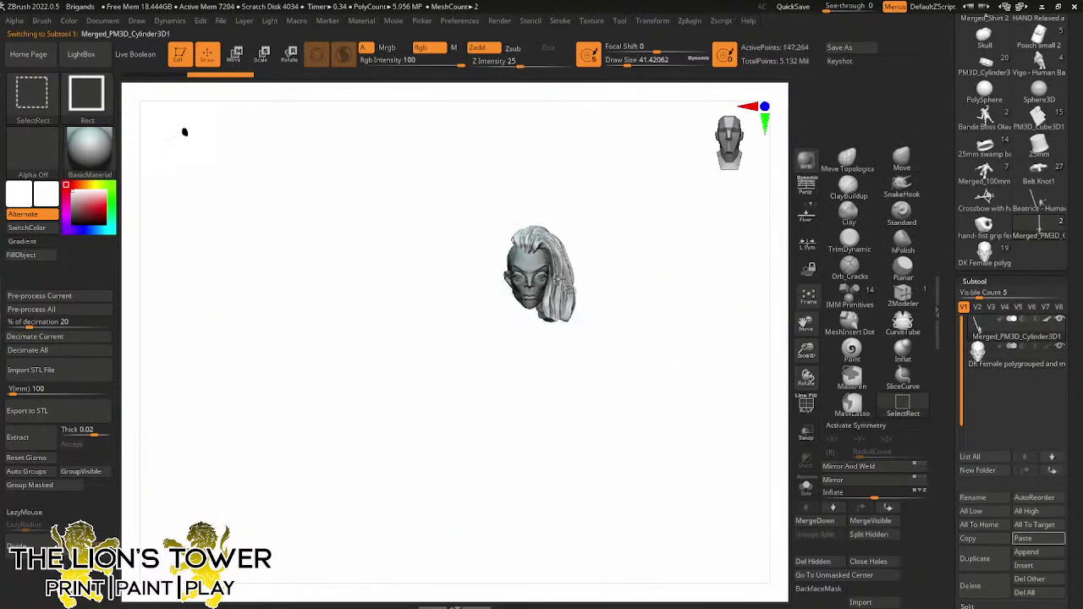
pyautogui.keyDown('ctrl'); pyautogui.keyDown('shift'); pyautogui.click(541, 268); pyautogui.keyUp('shift'); pyautogui.keyUp('ctrl')
pyautogui.keyDown('ctrl'); pyautogui.keyDown('shift'); pyautogui.click(540, 259); pyautogui.keyUp('shift'); pyautogui.keyUp('ctrl')
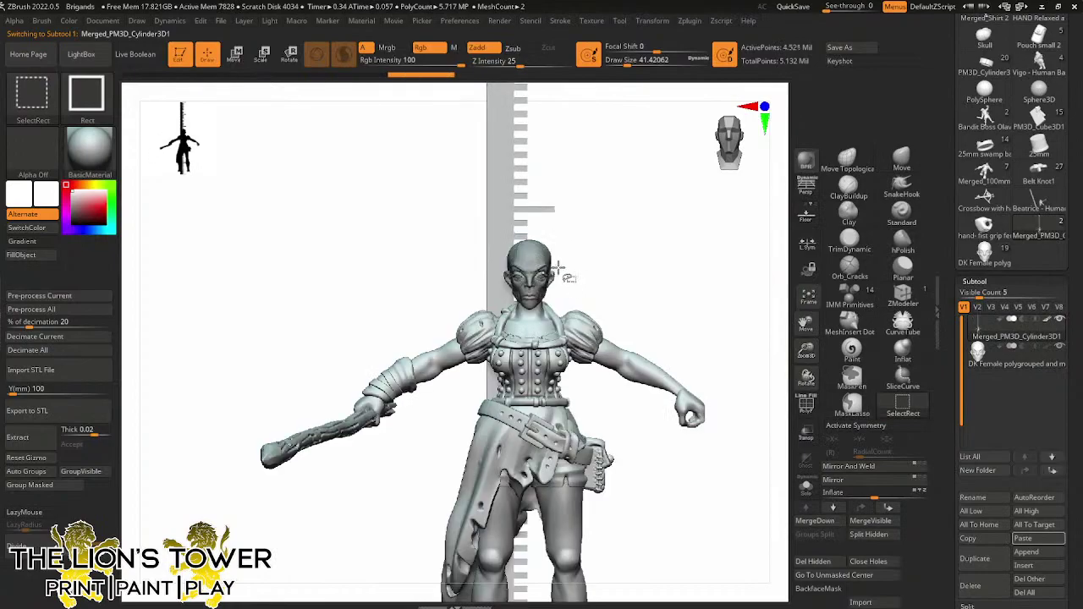
pyautogui.click(807, 489)
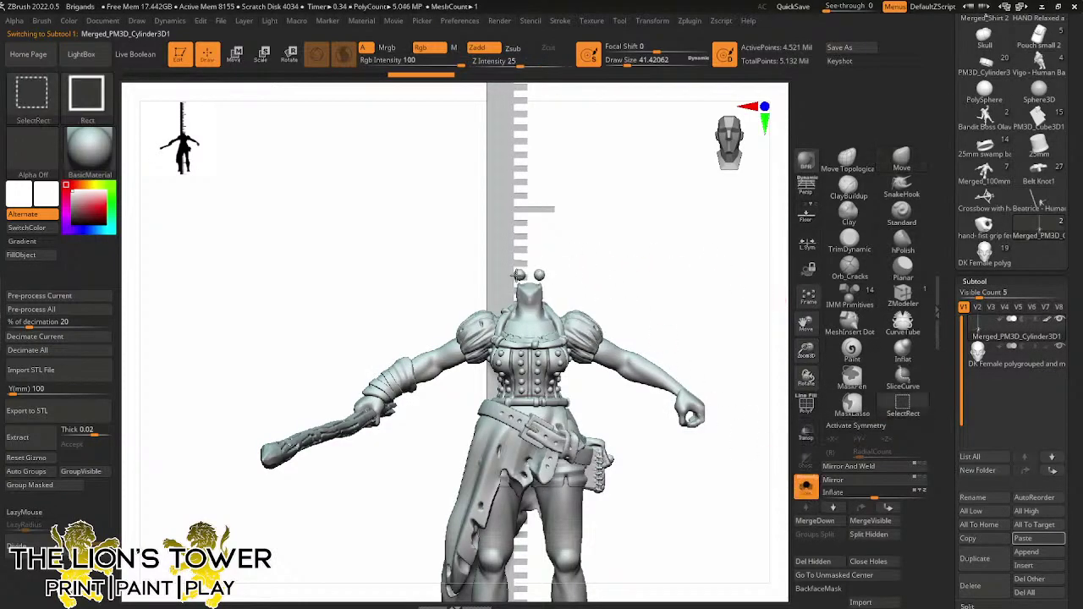
pyautogui.keyDown('ctrl'); pyautogui.keyDown('shift'); pyautogui.click(630, 265); pyautogui.keyUp('shift'); pyautogui.keyUp('ctrl')
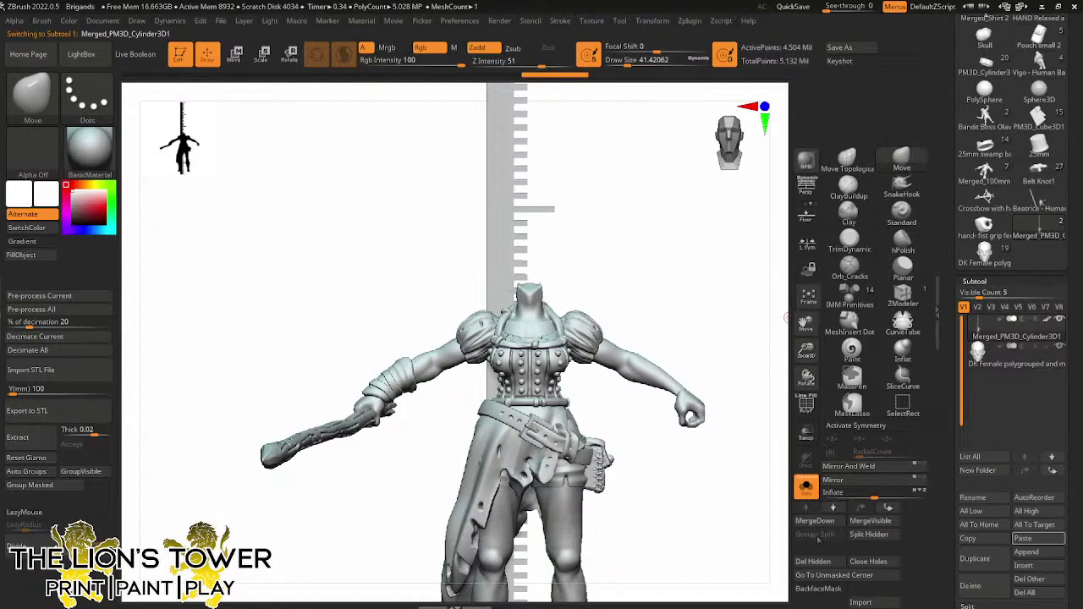
pyautogui.moveTo(681, 280); pyautogui.dragTo(713, 306)
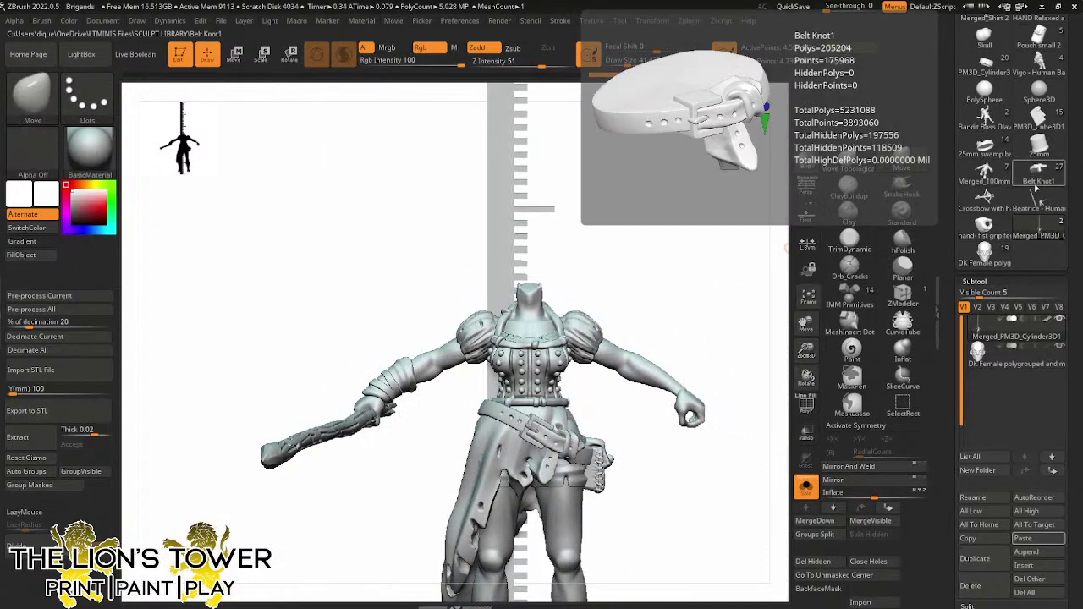
# Copy the Crossbow with hands model and paste it into the merged figure's tool as a new subtool
pyautogui.click(991, 203)
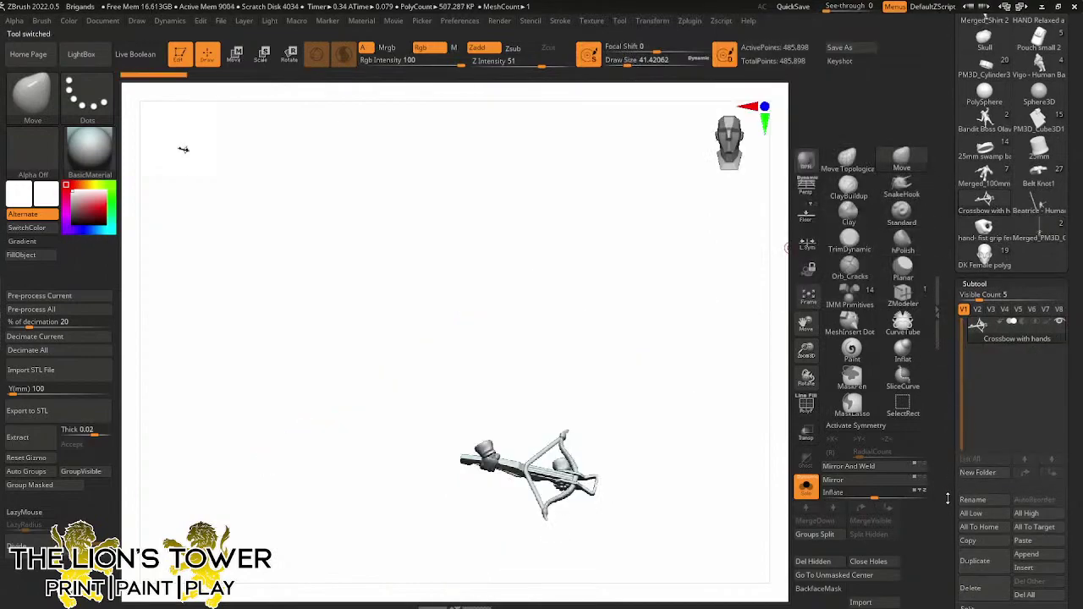
pyautogui.scroll(-3, 994, 453)
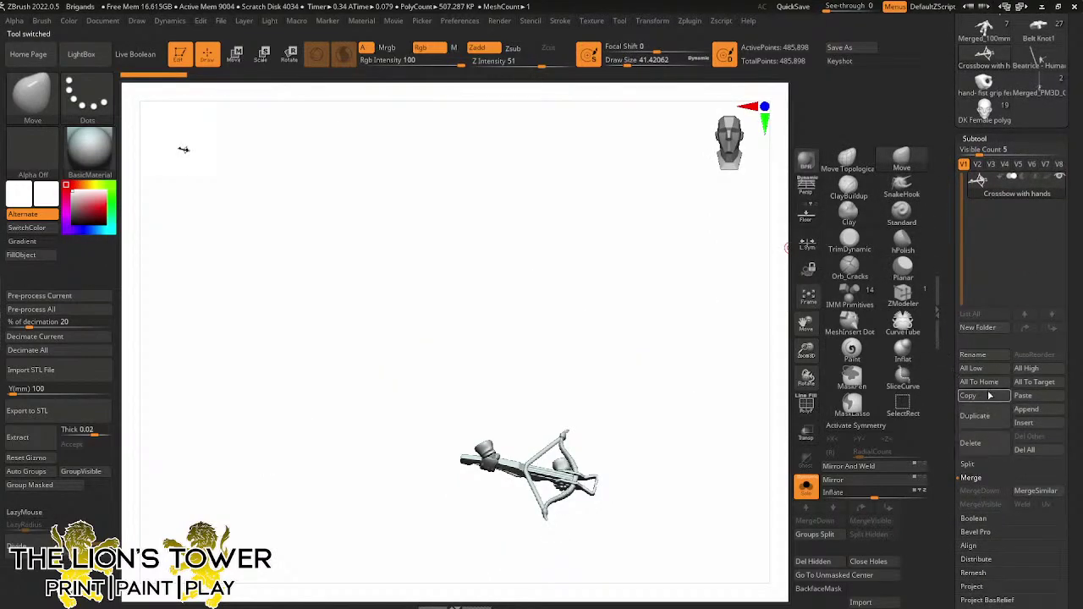
pyautogui.scroll(2, 1011, 253)
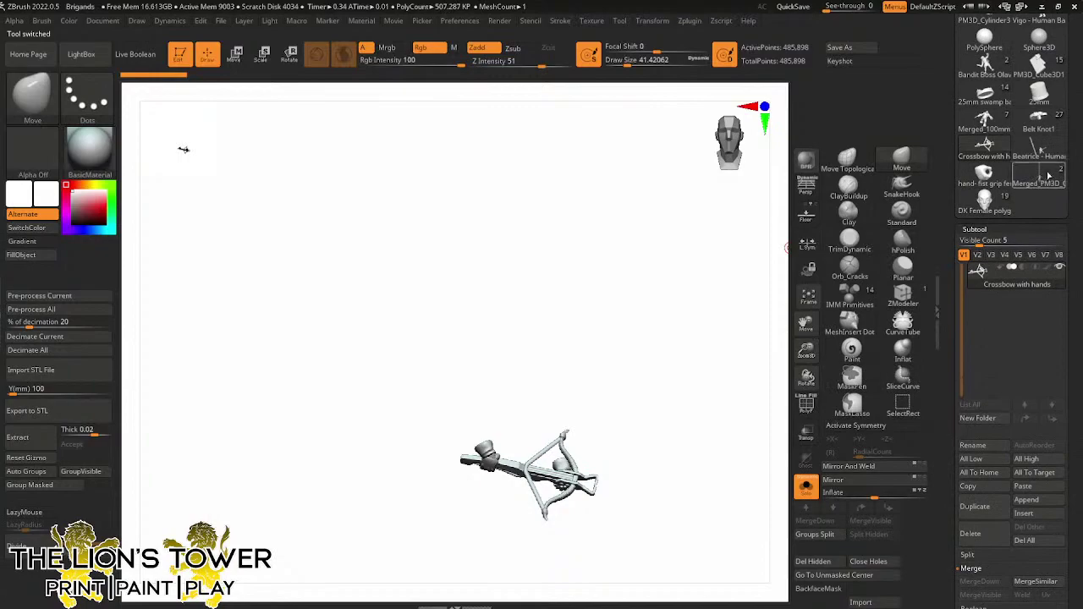
pyautogui.moveTo(1041, 156)
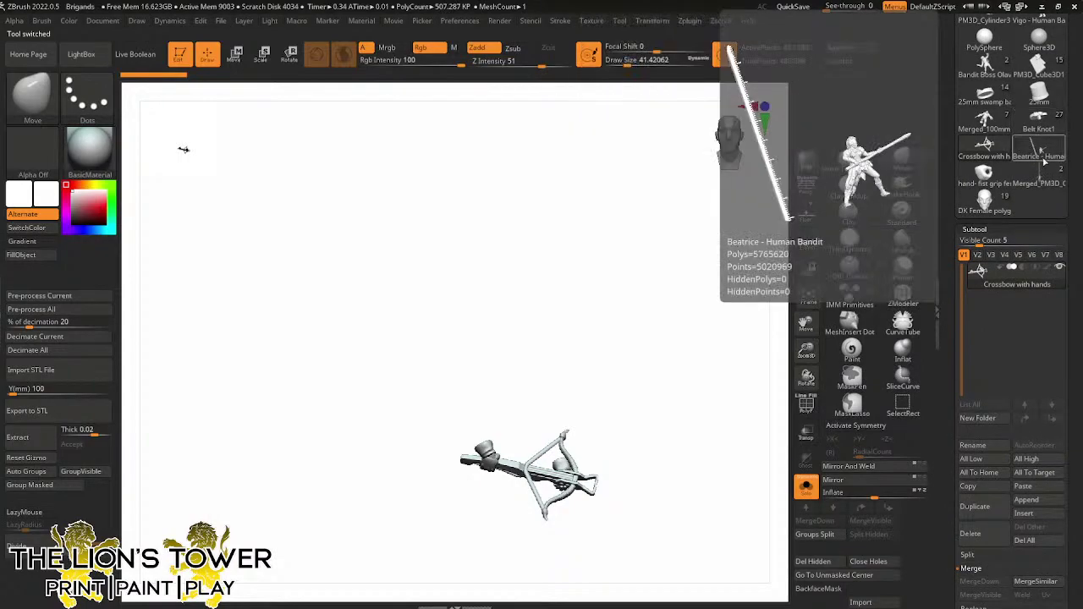
pyautogui.click(1037, 179)
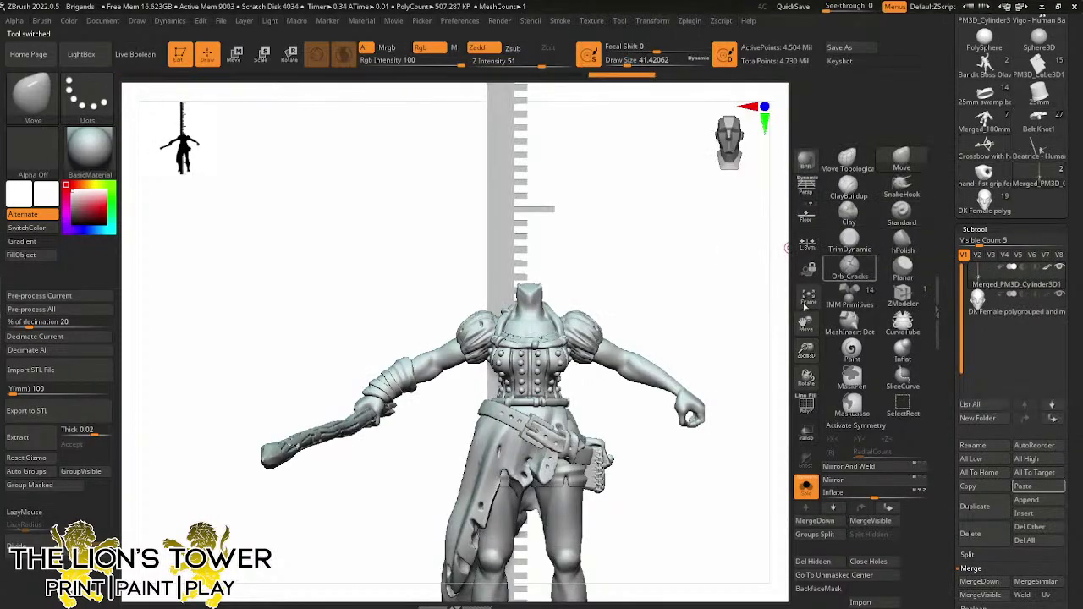
pyautogui.click(1027, 487)
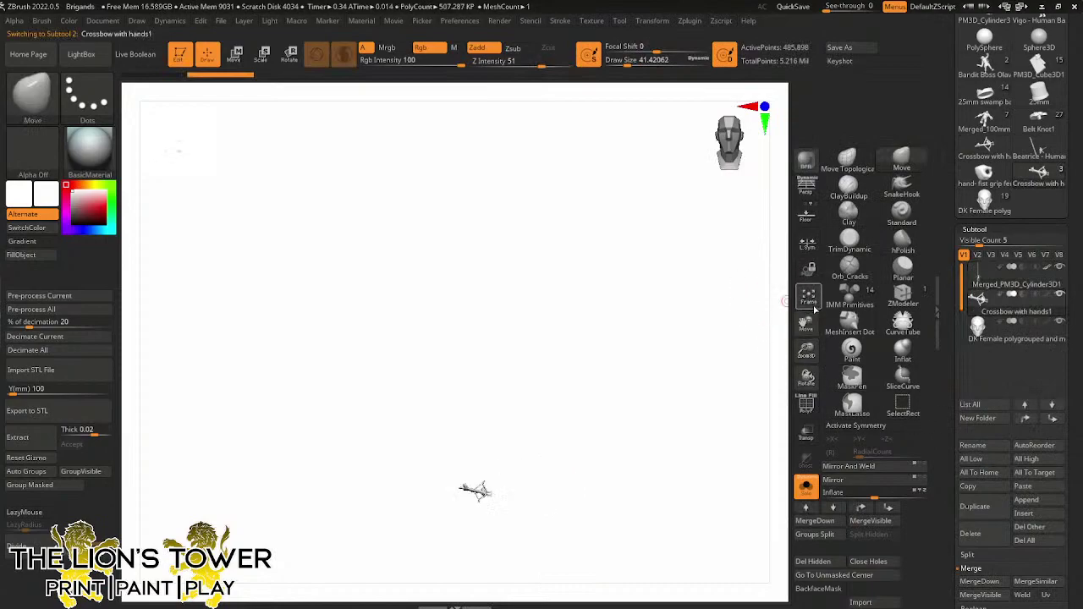
# Show the whole figure and scale the crossbow with hands down slightly to match the body
pyautogui.keyDown('shift'); pyautogui.moveTo(694, 431); pyautogui.dragTo(648, 293); pyautogui.keyUp('shift')
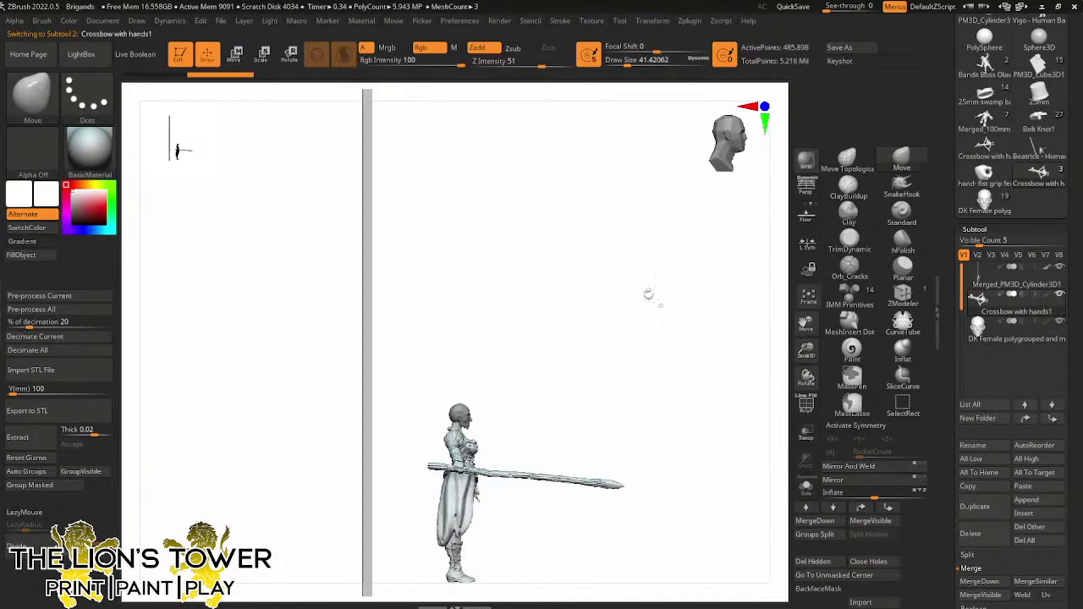
pyautogui.click(263, 54)
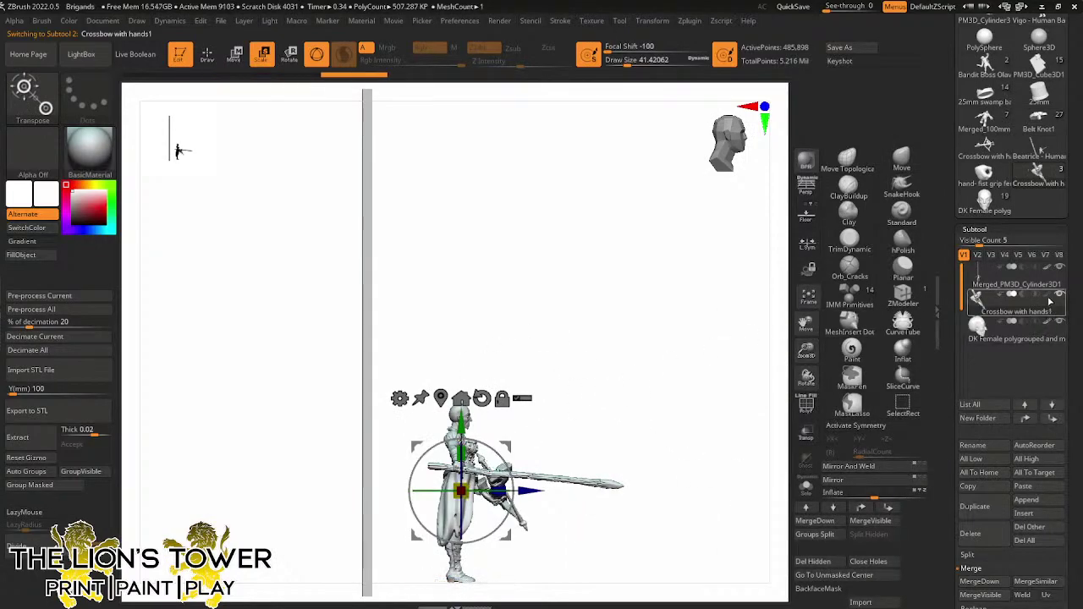
pyautogui.moveTo(762, 386); pyautogui.dragTo(686, 435)
pyautogui.moveTo(804, 348); pyautogui.dragTo(826, 392)
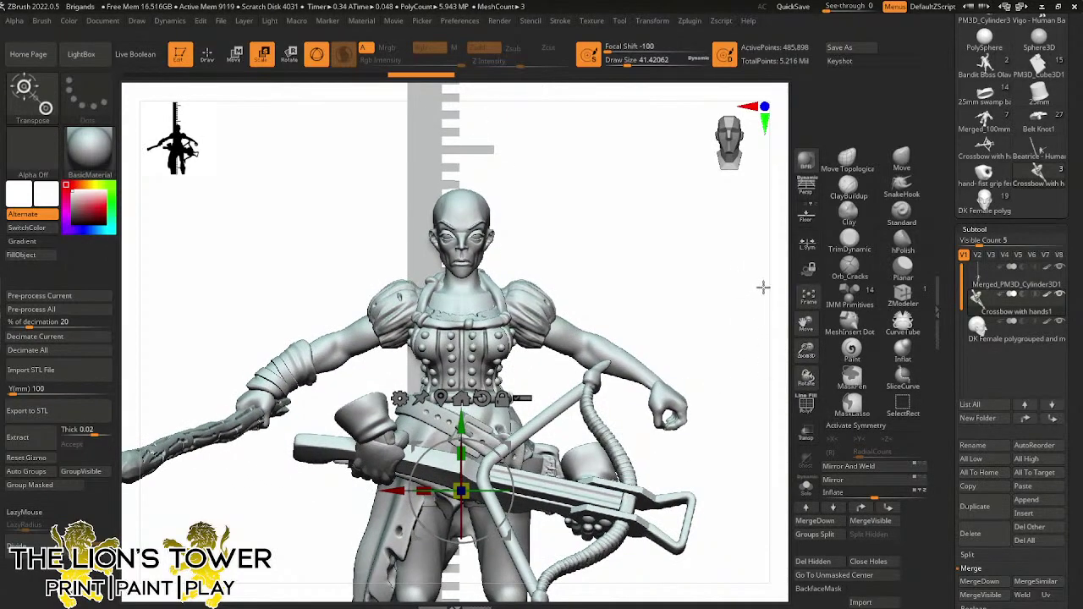
pyautogui.moveTo(477, 470); pyautogui.dragTo(468, 497)
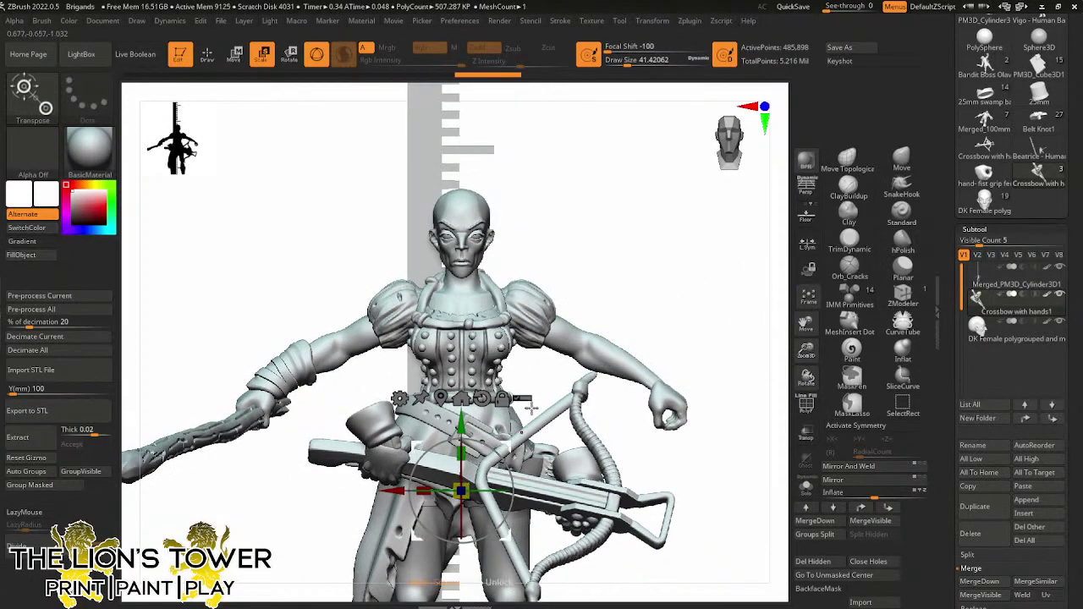
pyautogui.keyDown('ctrl'); pyautogui.click(693, 324); pyautogui.keyUp('ctrl')
pyautogui.keyDown('ctrl'); pyautogui.click(716, 372); pyautogui.keyUp('ctrl')
pyautogui.moveTo(715, 371); pyautogui.dragTo(706, 303)
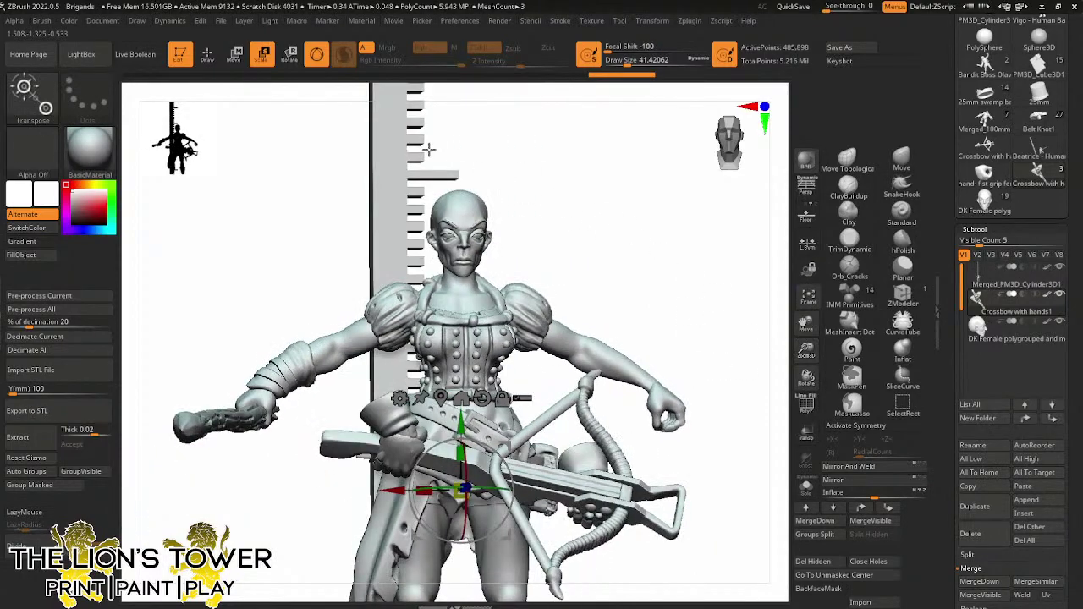
# Hide the sleeve cuffs behind the crossbow's two hands and delete the hidden geometry
pyautogui.click(206, 54)
pyautogui.keyDown('ctrl'); pyautogui.keyDown('shift'); pyautogui.click(394, 412); pyautogui.keyUp('shift'); pyautogui.keyUp('ctrl')
pyautogui.keyDown('ctrl'); pyautogui.keyDown('shift'); pyautogui.click(394, 412); pyautogui.keyUp('shift'); pyautogui.keyUp('ctrl')
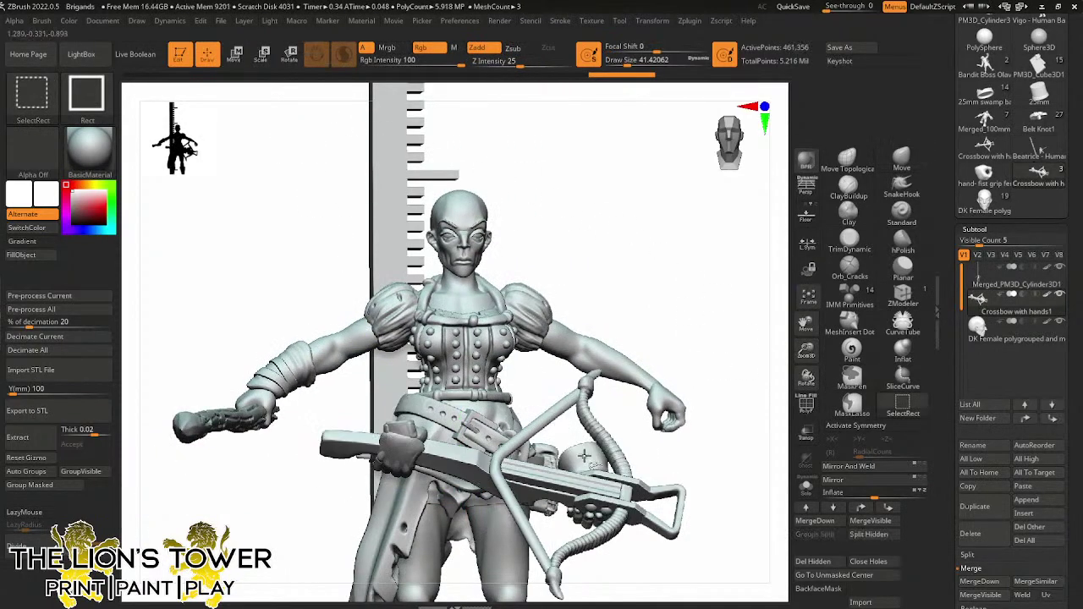
pyautogui.click(824, 562)
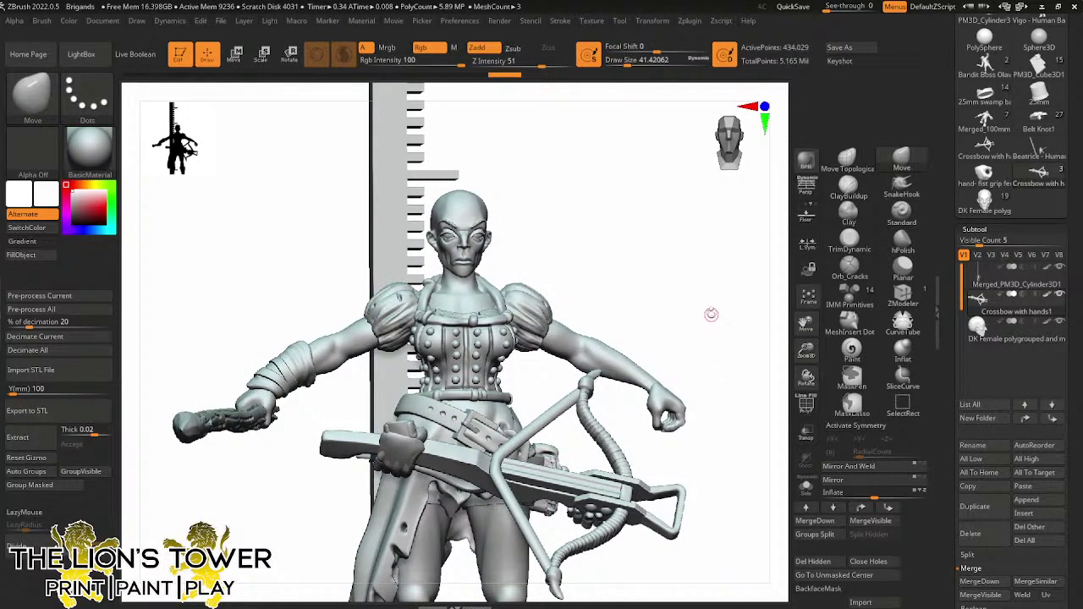
# Center the gizmo on the crossbow with hands and move it in front of the figure's waist
pyautogui.moveTo(711, 313); pyautogui.dragTo(596, 288)
pyautogui.click(261, 55)
pyautogui.moveTo(684, 446); pyautogui.dragTo(503, 443)
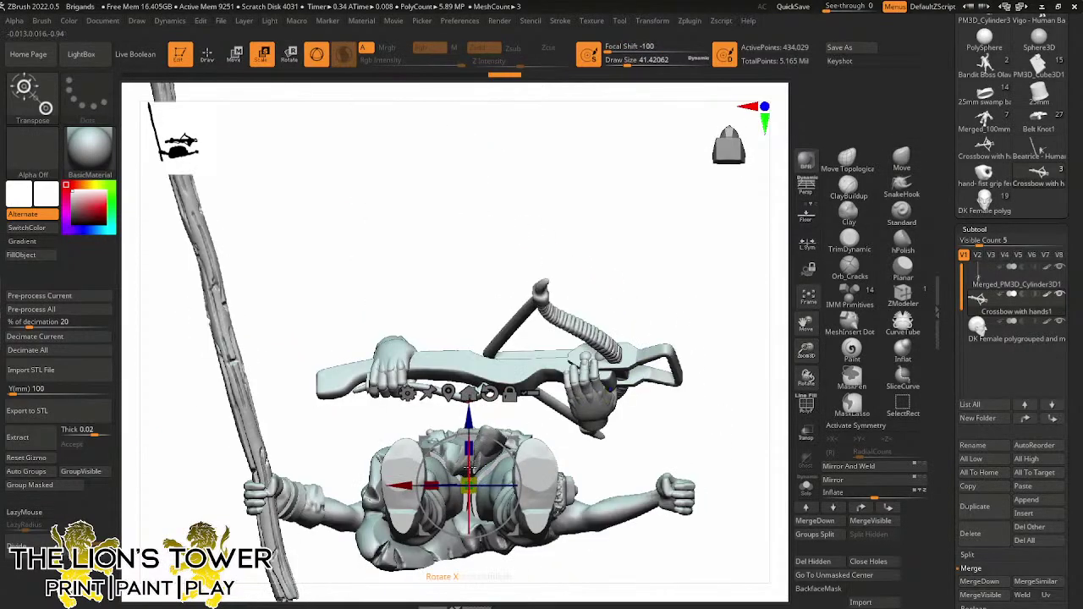
pyautogui.click(448, 393)
pyautogui.moveTo(516, 285); pyautogui.dragTo(502, 347)
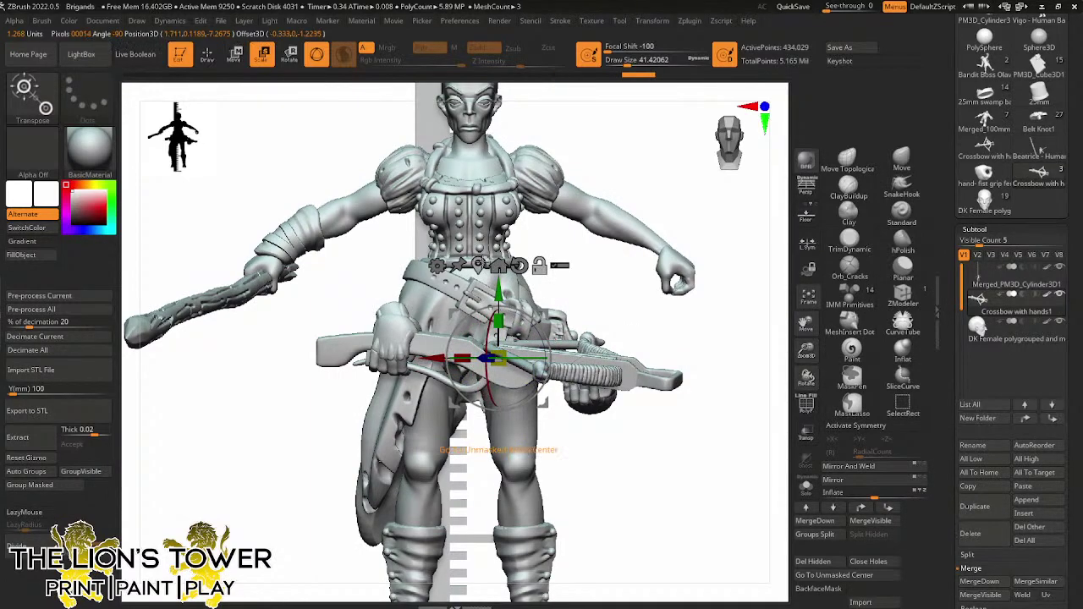
pyautogui.click(498, 265)
pyautogui.moveTo(495, 338); pyautogui.dragTo(514, 364)
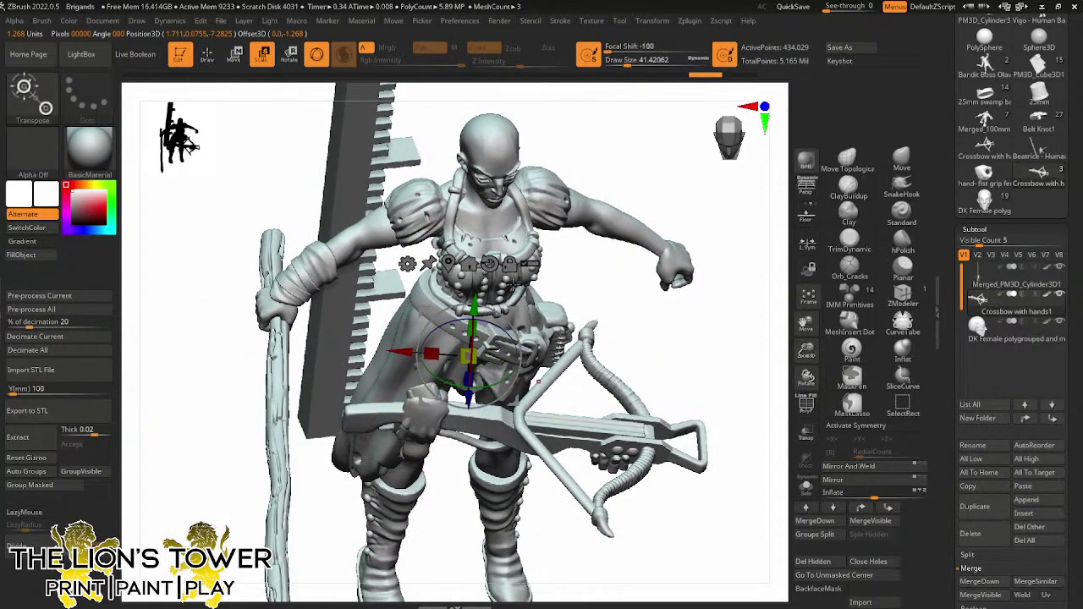
# Recenter the gizmo on the crossbow, then rotate and reposition it so the figure holds it angled outward from the waist
pyautogui.click(510, 264)
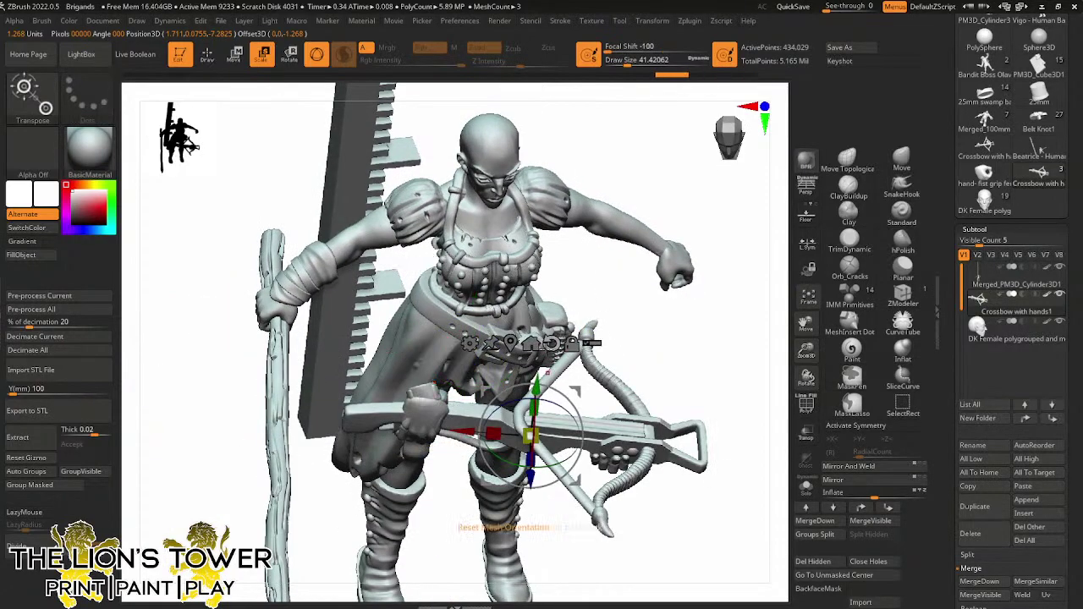
pyautogui.moveTo(575, 396); pyautogui.dragTo(584, 418)
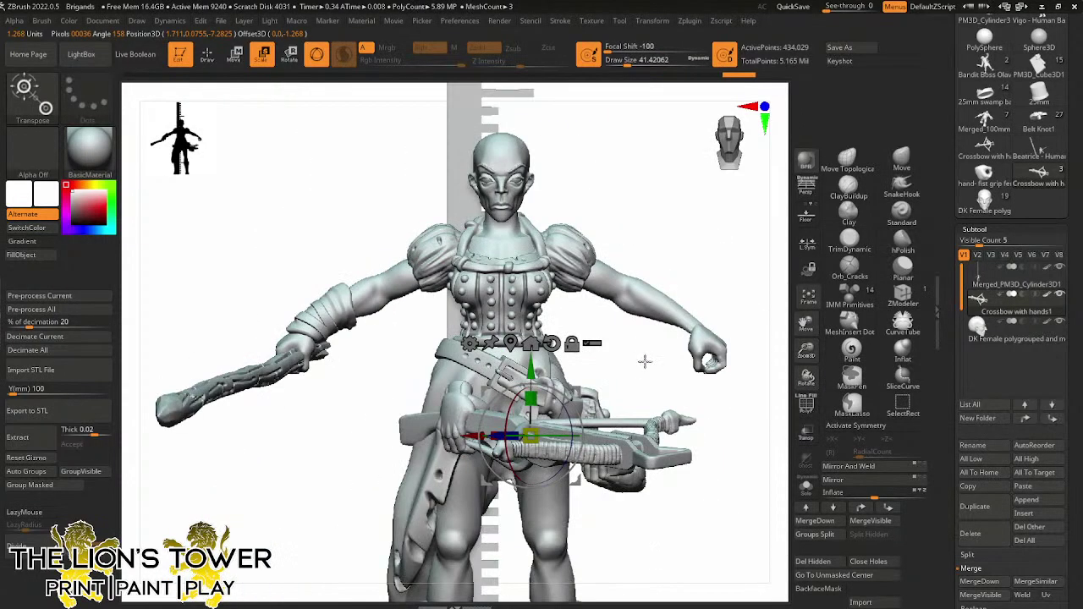
pyautogui.moveTo(628, 379); pyautogui.dragTo(684, 377)
pyautogui.moveTo(580, 392); pyautogui.dragTo(556, 370)
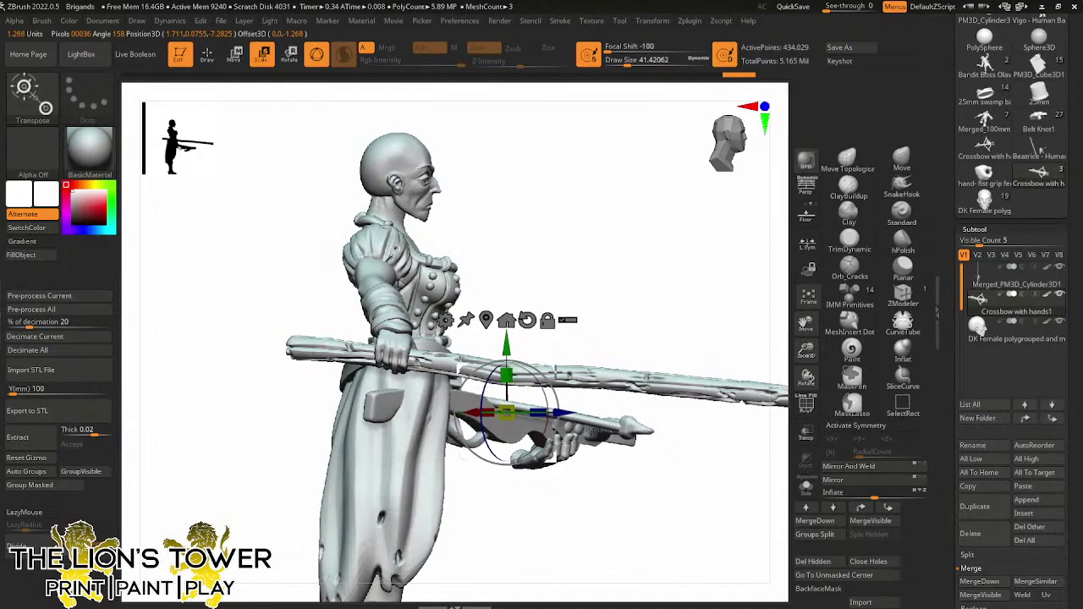
pyautogui.moveTo(605, 345); pyautogui.dragTo(642, 273)
pyautogui.moveTo(809, 328); pyautogui.dragTo(826, 213)
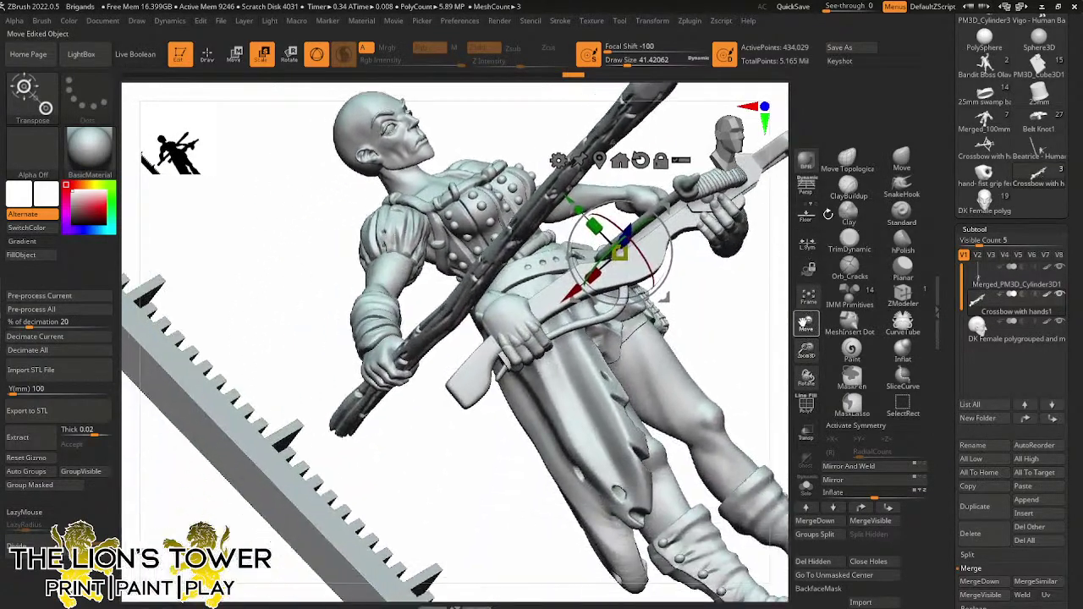
# Mask the crossbow's rear hand and invert the mask so the hand is editable and the stock protected
pyautogui.keyDown('alt'); pyautogui.click(519, 326); pyautogui.keyUp('alt')
pyautogui.moveTo(519, 325); pyautogui.dragTo(605, 279)
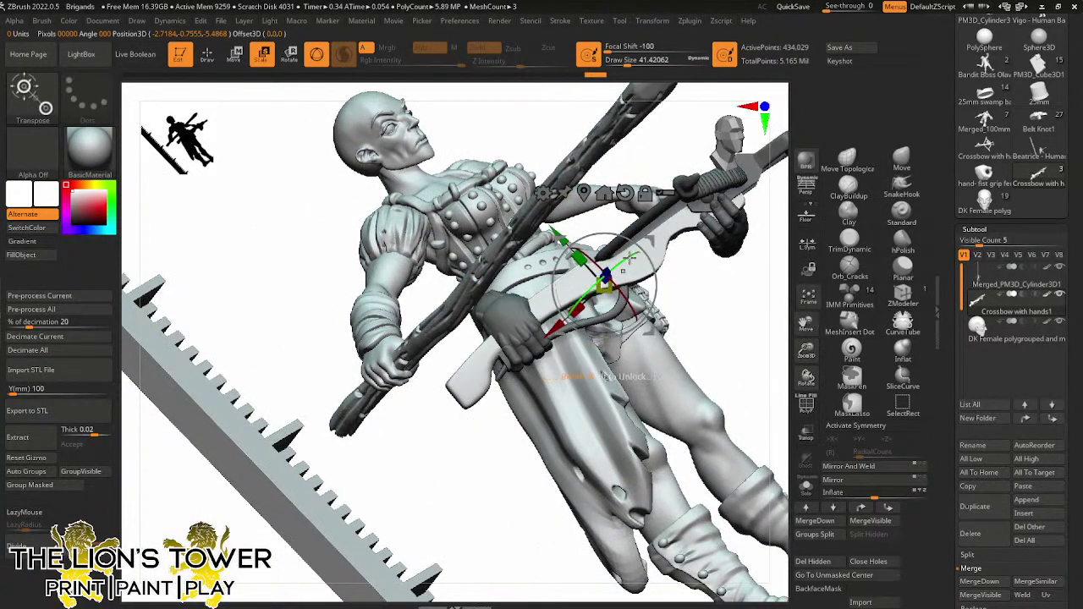
pyautogui.press('ctrl')
pyautogui.keyDown('ctrl'); pyautogui.click(728, 300); pyautogui.keyUp('ctrl')
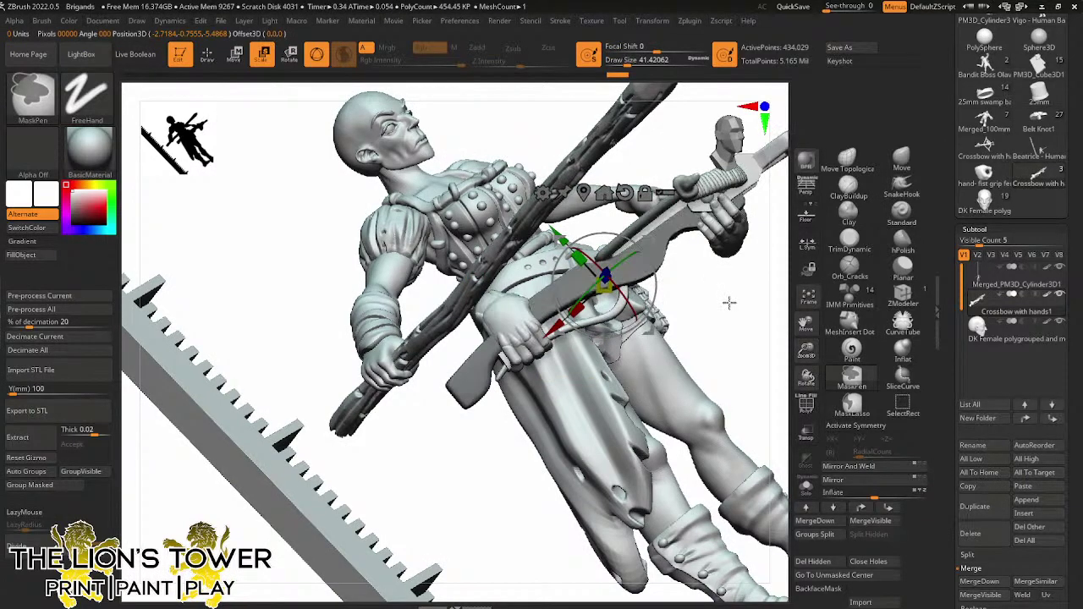
# Isolate the crossbow's trigger lever, add it to the mask, and show the complete crossbow again
pyautogui.click(207, 54)
pyautogui.hotkey('ctrl', 'shift')
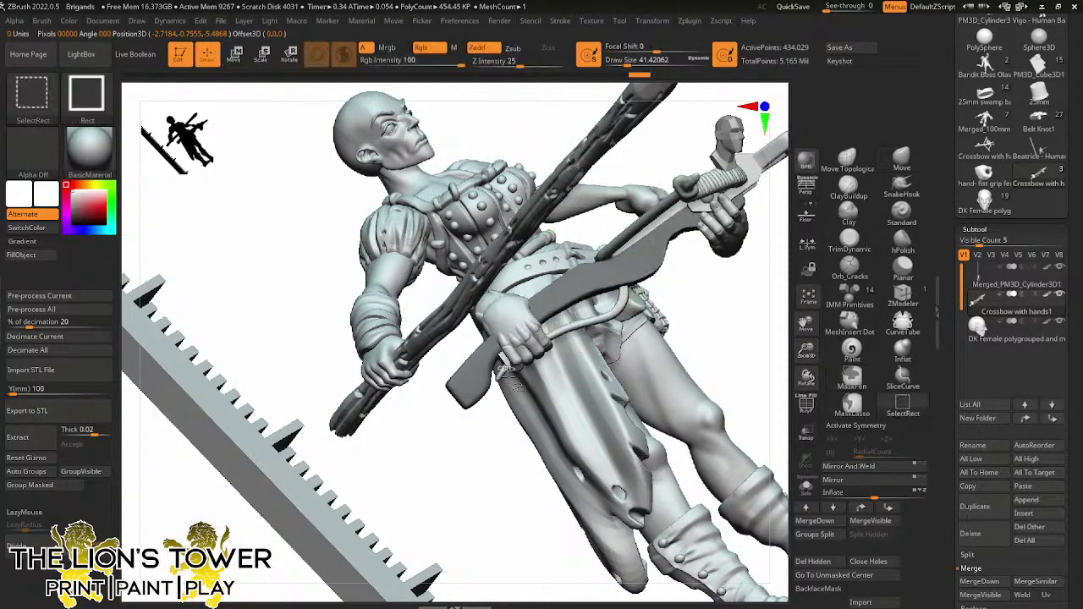
pyautogui.keyDown('ctrl'); pyautogui.keyDown('shift'); pyautogui.click(503, 357); pyautogui.keyUp('shift'); pyautogui.keyUp('ctrl')
pyautogui.keyDown('ctrl'); pyautogui.keyDown('shift'); pyautogui.click(522, 359); pyautogui.keyUp('shift'); pyautogui.keyUp('ctrl')
pyautogui.keyDown('ctrl'); pyautogui.keyDown('shift'); pyautogui.click(505, 371); pyautogui.keyUp('shift'); pyautogui.keyUp('ctrl')
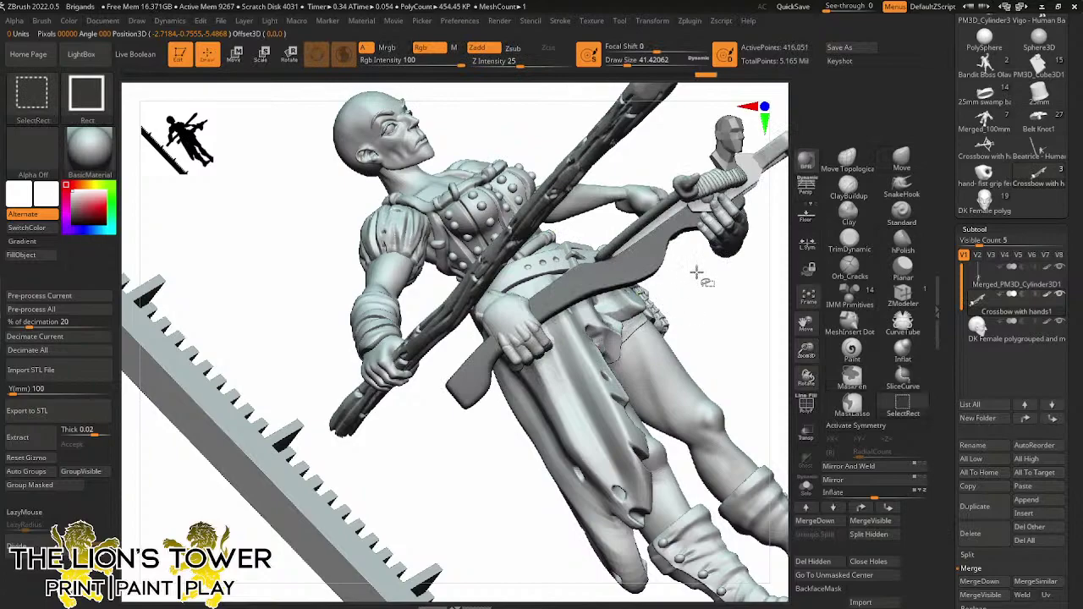
pyautogui.moveTo(806, 343)
pyautogui.mouseDown()
pyautogui.moveTo(718, 341)
pyautogui.moveTo(725, 358)
pyautogui.moveTo(705, 324)
pyautogui.mouseUp()
pyautogui.moveTo(704, 376)
pyautogui.mouseDown()
pyautogui.moveTo(730, 479)
pyautogui.moveTo(749, 460)
pyautogui.moveTo(665, 430)
pyautogui.moveTo(518, 584)
pyautogui.moveTo(516, 603)
pyautogui.mouseUp()
pyautogui.keyDown('ctrl'); pyautogui.keyDown('shift'); pyautogui.click(689, 411); pyautogui.keyUp('shift'); pyautogui.keyUp('ctrl')
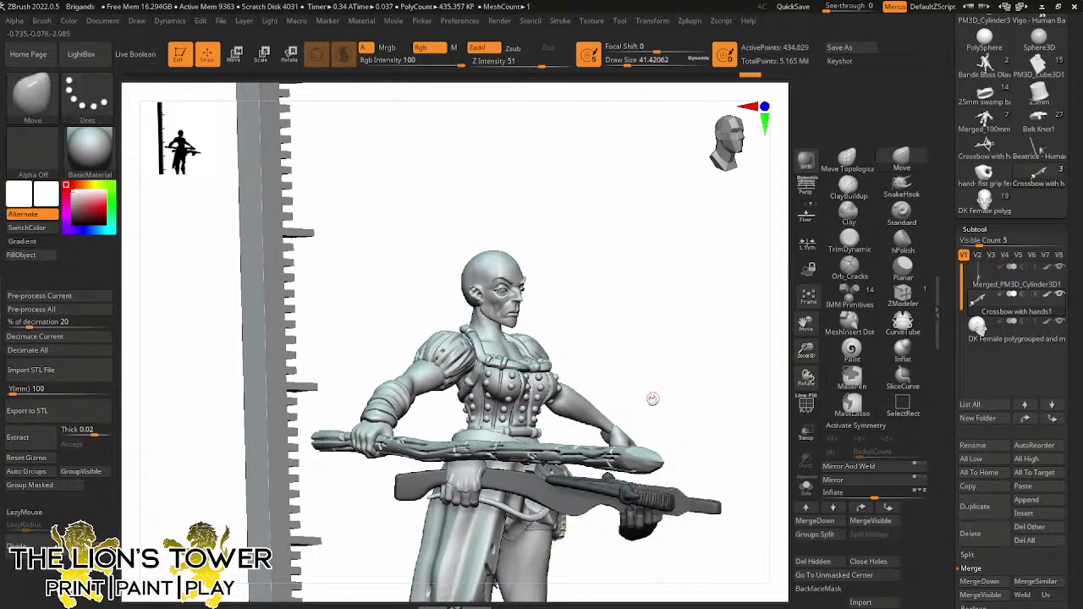
pyautogui.keyDown('ctrl'); pyautogui.keyDown('shift'); pyautogui.click(562, 494); pyautogui.keyUp('shift'); pyautogui.keyUp('ctrl')
pyautogui.keyDown('ctrl'); pyautogui.keyDown('shift'); pyautogui.moveTo(684, 392); pyautogui.dragTo(711, 423); pyautogui.keyUp('shift'); pyautogui.keyUp('ctrl')
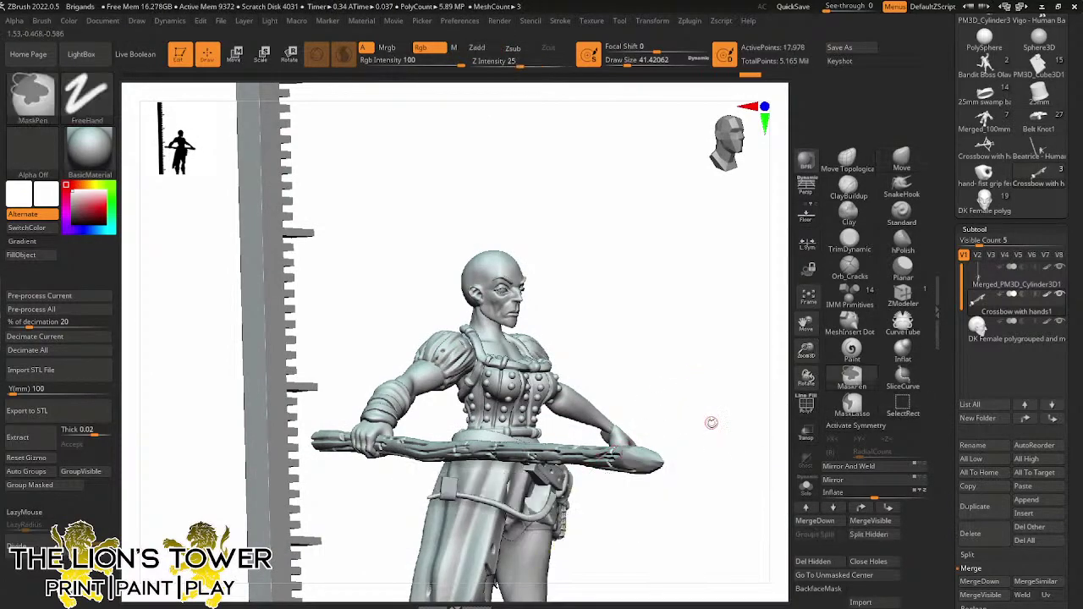
pyautogui.keyDown('ctrl'); pyautogui.keyDown('shift'); pyautogui.click(711, 407); pyautogui.keyUp('shift'); pyautogui.keyUp('ctrl')
# Center the gizmo on the unmasked rear hand and shift it forward along the stock, adjusting its fit from the side
pyautogui.press('r')
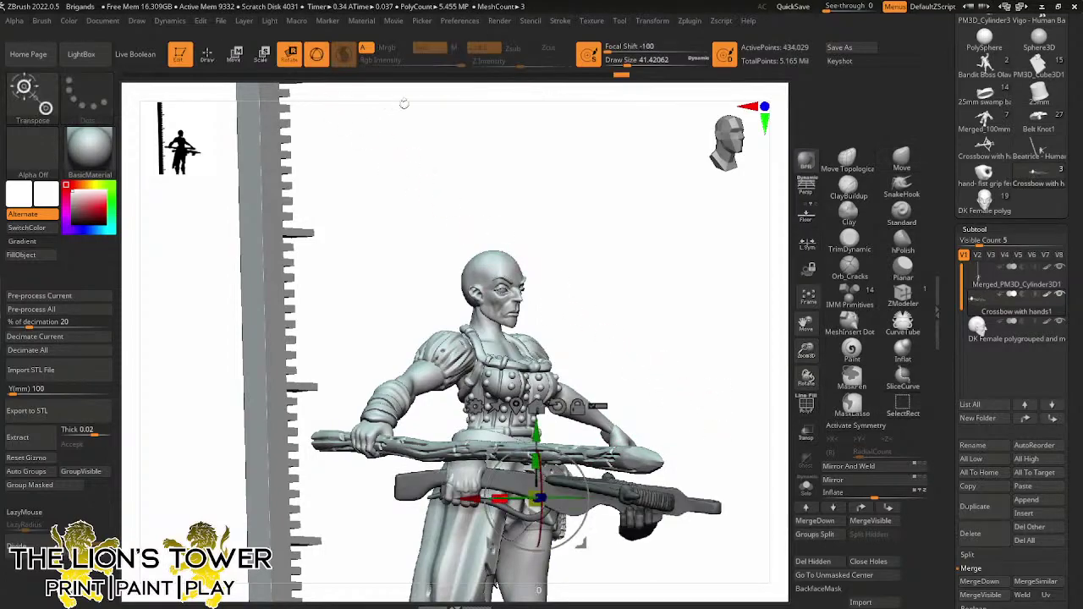
pyautogui.moveTo(808, 347); pyautogui.dragTo(808, 397)
pyautogui.moveTo(806, 325); pyautogui.dragTo(837, 254)
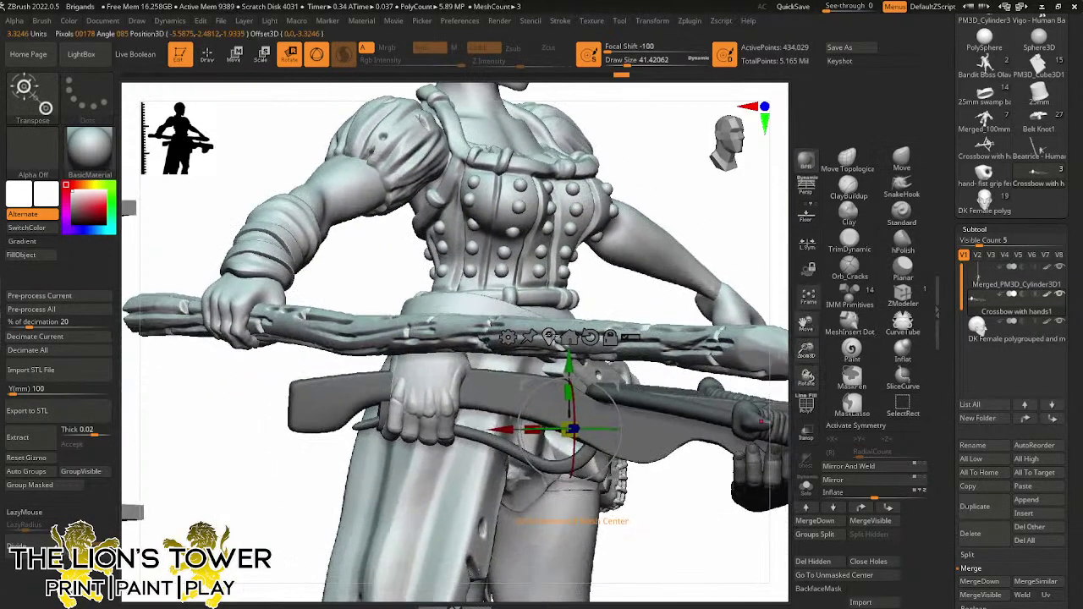
pyautogui.click(548, 335)
pyautogui.moveTo(477, 338); pyautogui.dragTo(511, 340)
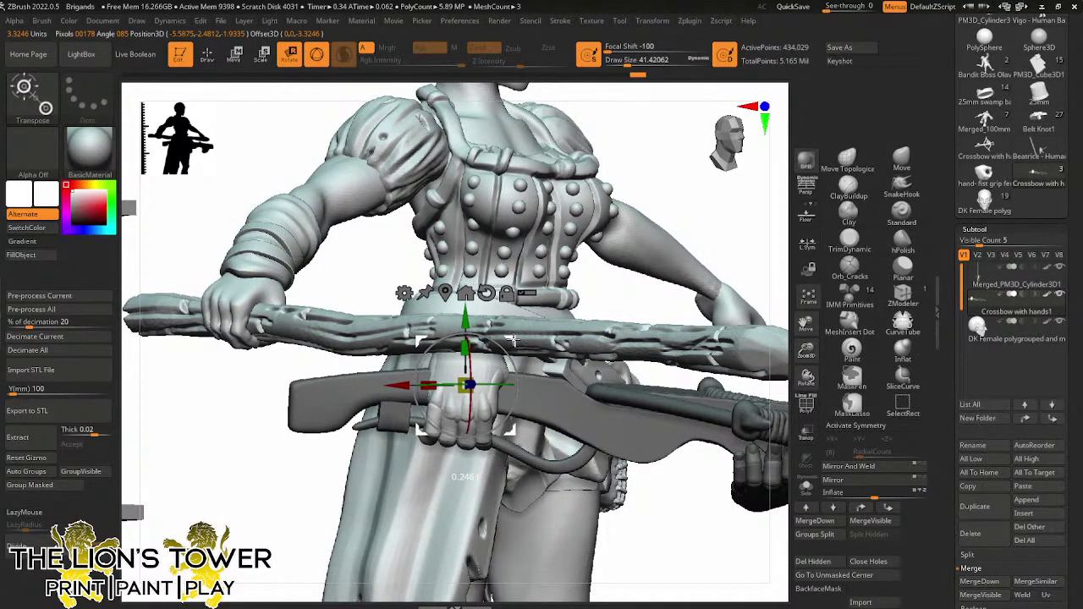
pyautogui.moveTo(665, 217); pyautogui.dragTo(689, 212)
pyautogui.moveTo(518, 338); pyautogui.dragTo(520, 332)
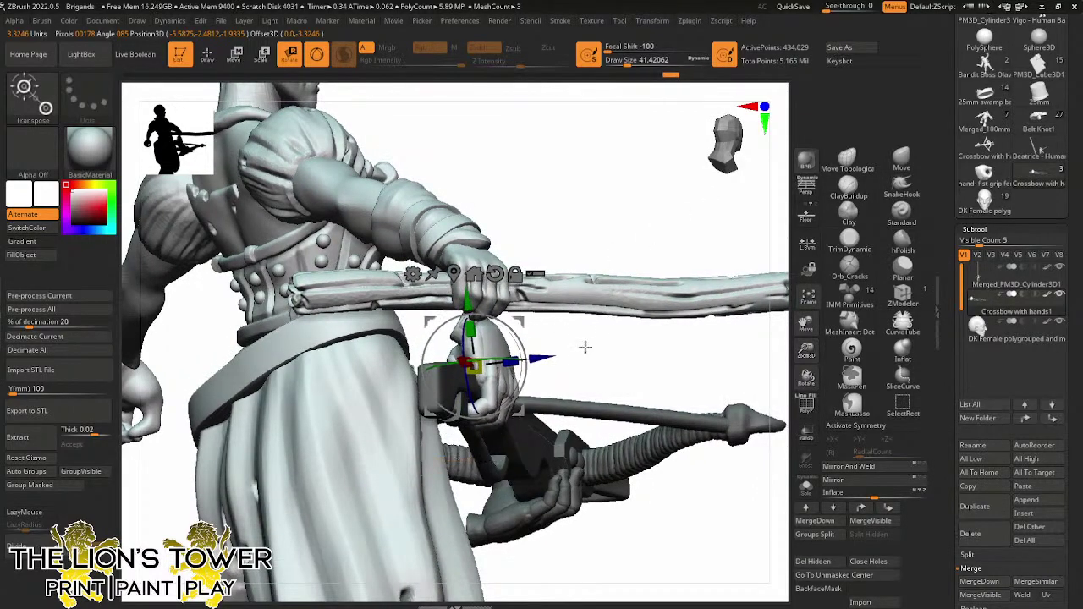
pyautogui.moveTo(585, 347); pyautogui.dragTo(495, 326)
pyautogui.moveTo(634, 329); pyautogui.dragTo(649, 235)
# Mask everything except the tip of the finger nearest the lever's strap, then rotate and move it to curl around the stock
pyautogui.press('q')
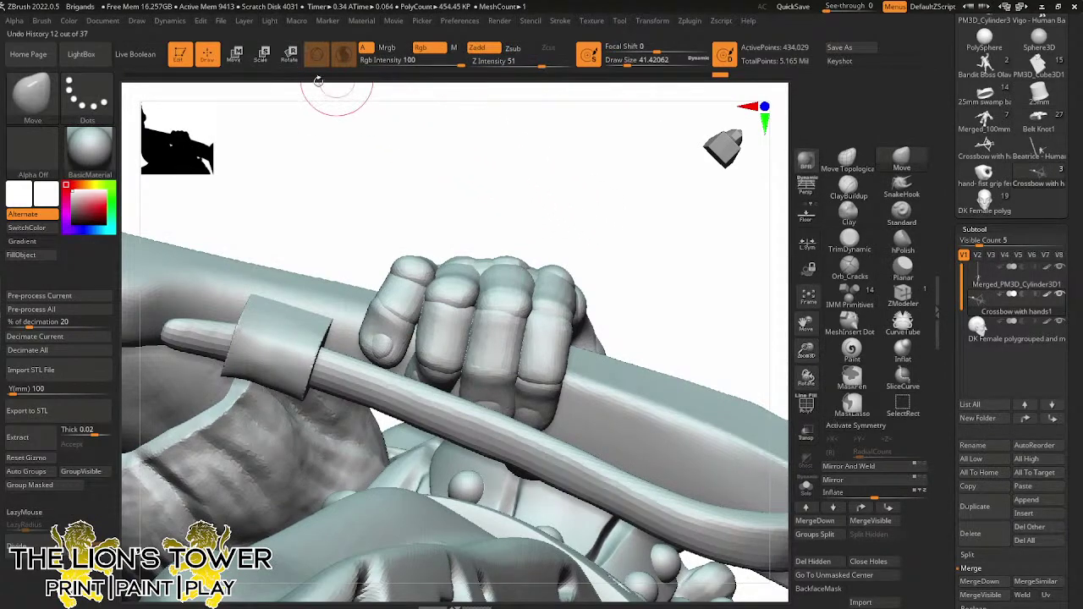
pyautogui.press('r')
pyautogui.keyDown('ctrl'); pyautogui.moveTo(401, 298); pyautogui.dragTo(373, 312); pyautogui.keyUp('ctrl')
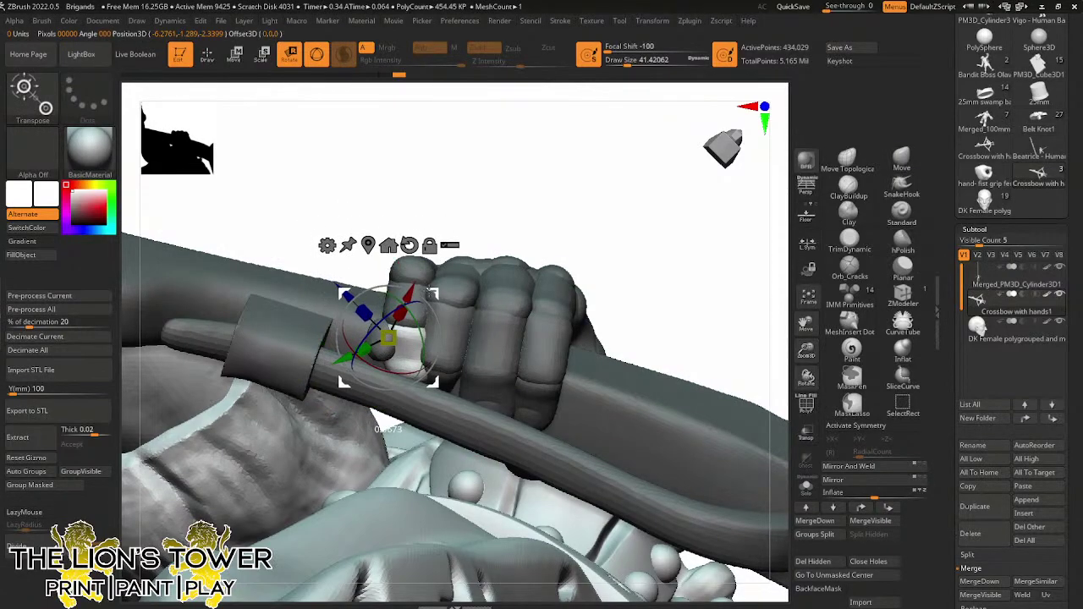
pyautogui.moveTo(565, 197); pyautogui.dragTo(521, 202)
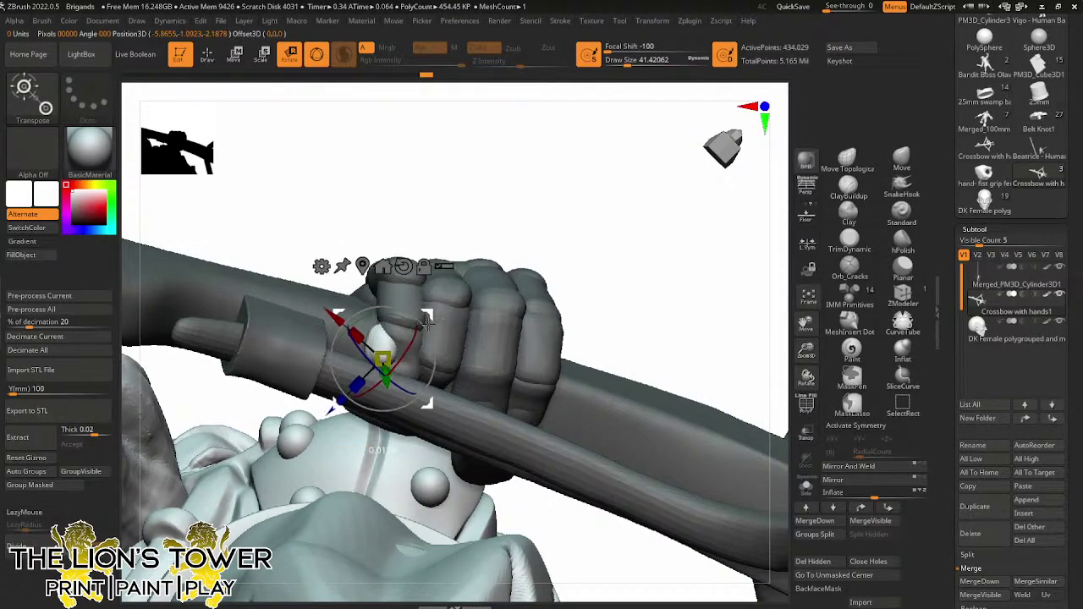
pyautogui.moveTo(615, 257); pyautogui.dragTo(577, 313)
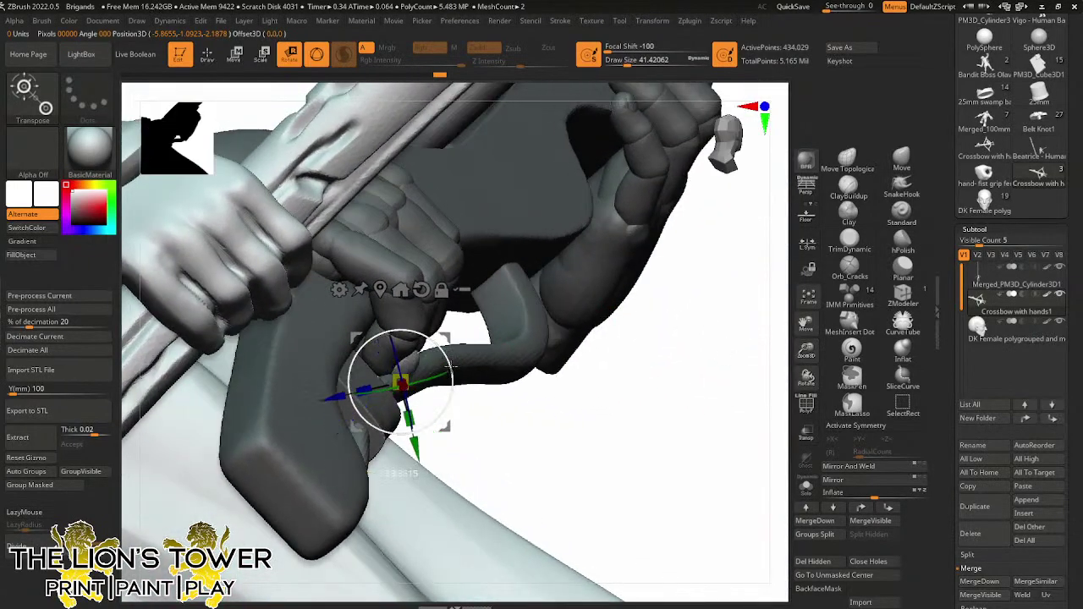
pyautogui.moveTo(578, 352); pyautogui.dragTo(559, 338)
pyautogui.moveTo(443, 330); pyautogui.dragTo(440, 330)
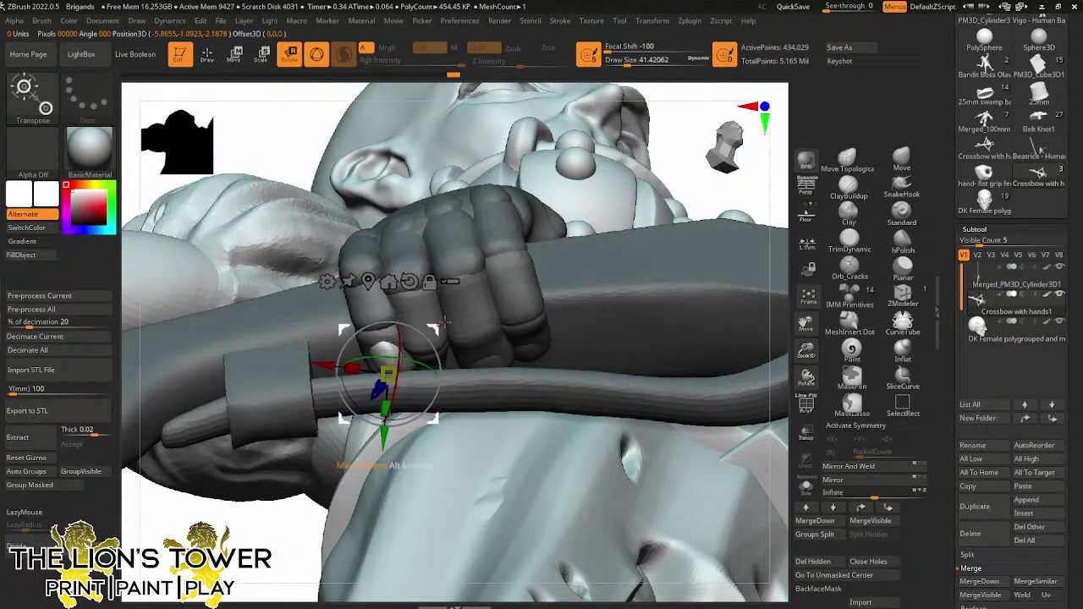
# Hide the trigger lever and leave only the crossbow stock masked, with both hands free to edit
pyautogui.moveTo(697, 202); pyautogui.dragTo(752, 287)
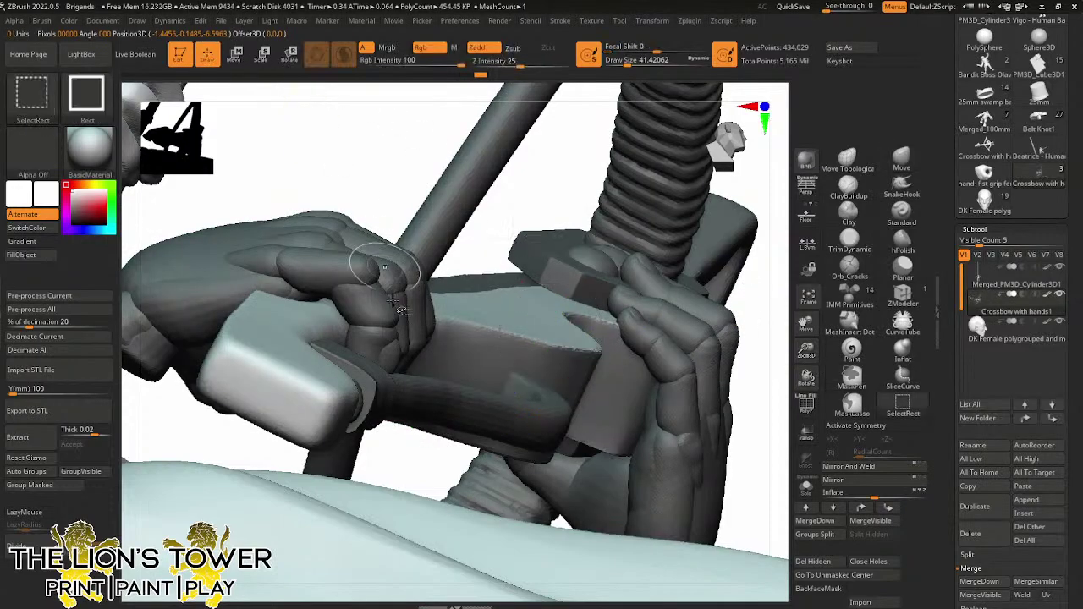
pyautogui.keyDown('ctrl'); pyautogui.keyDown('shift'); pyautogui.click(381, 390); pyautogui.keyUp('shift'); pyautogui.keyUp('ctrl')
pyautogui.keyDown('ctrl'); pyautogui.keyDown('shift'); pyautogui.click(411, 387); pyautogui.keyUp('shift'); pyautogui.keyUp('ctrl')
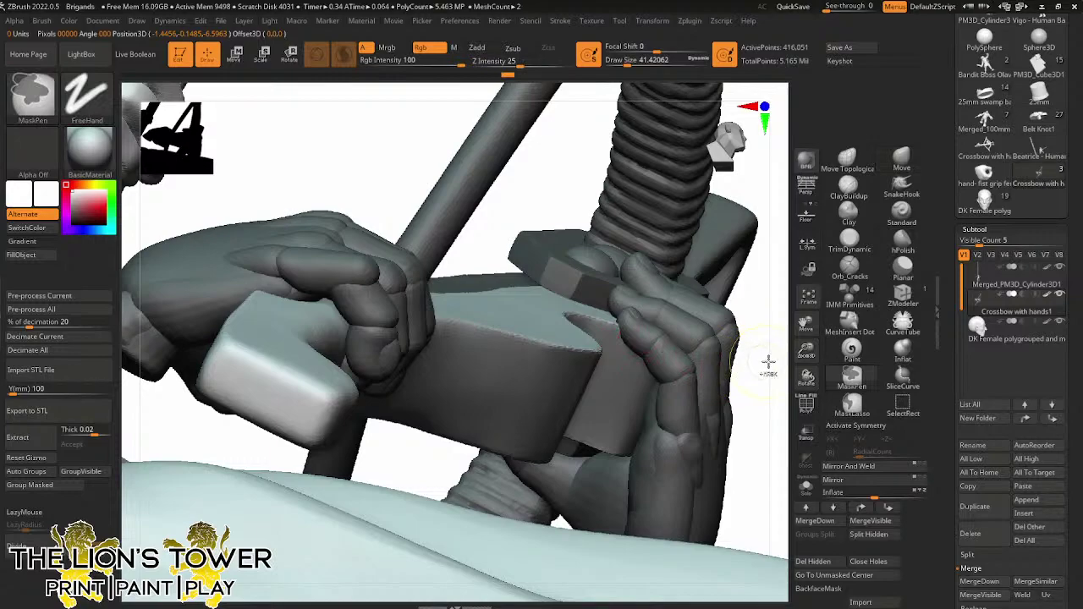
pyautogui.moveTo(771, 361); pyautogui.dragTo(784, 322)
# Adjust the rear hand's grip over the stock using the Move Topological brush at draw size about 71
pyautogui.click(849, 160)
pyautogui.moveTo(667, 339)
pyautogui.mouseDown()
pyautogui.moveTo(765, 296)
pyautogui.moveTo(839, 345)
pyautogui.mouseUp()
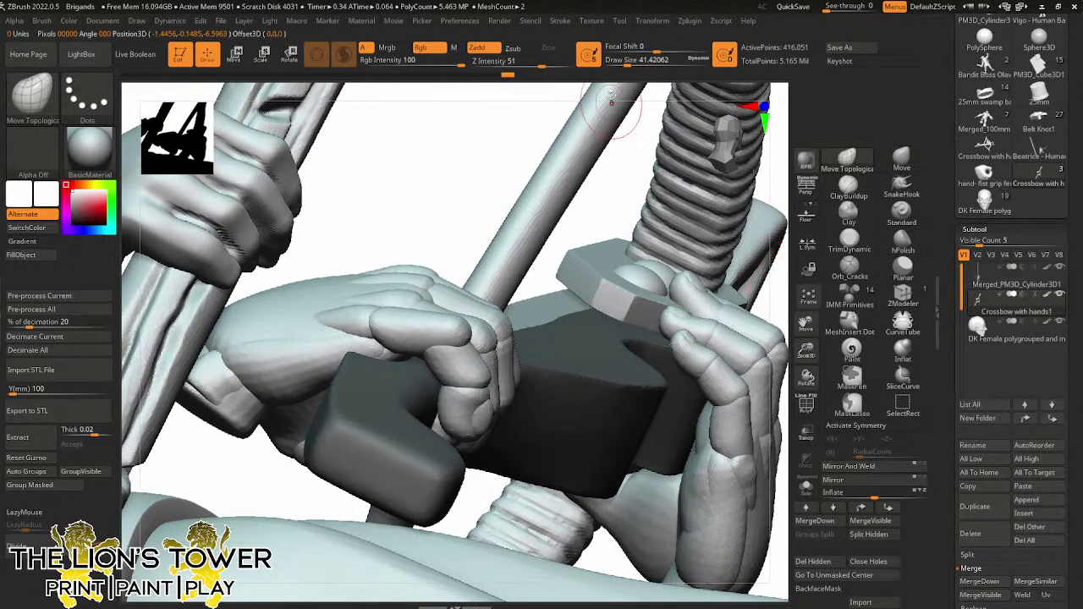
pyautogui.moveTo(627, 65); pyautogui.dragTo(633, 65)
pyautogui.moveTo(587, 207); pyautogui.dragTo(475, 324)
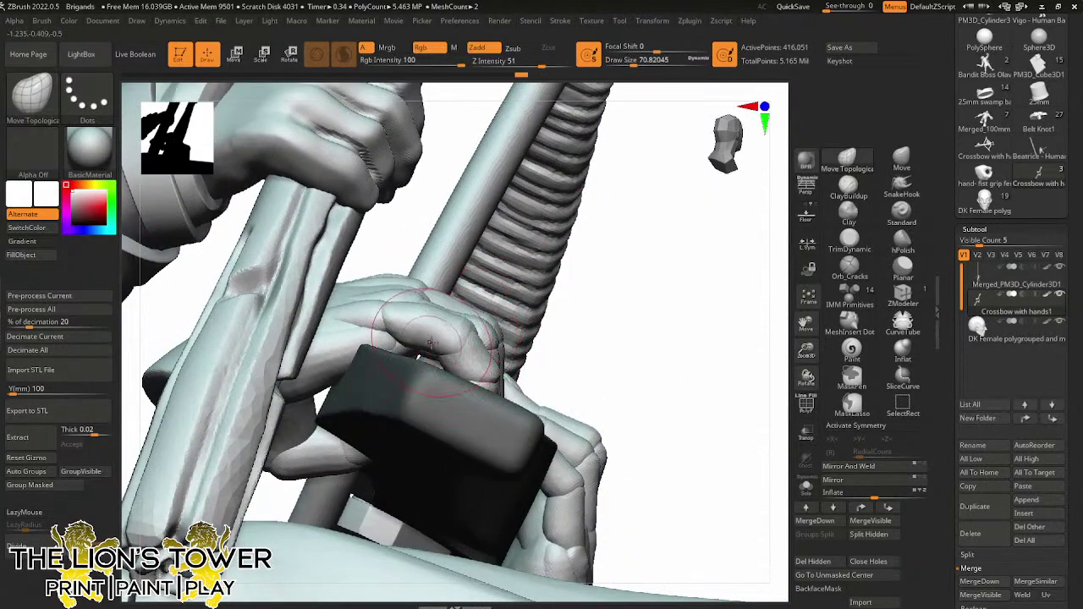
# Reshape the rear hand's fingers around the masked stock using the Move brush at draw sizes of about 104 and 149
pyautogui.moveTo(634, 65); pyautogui.dragTo(652, 62)
pyautogui.click(900, 159)
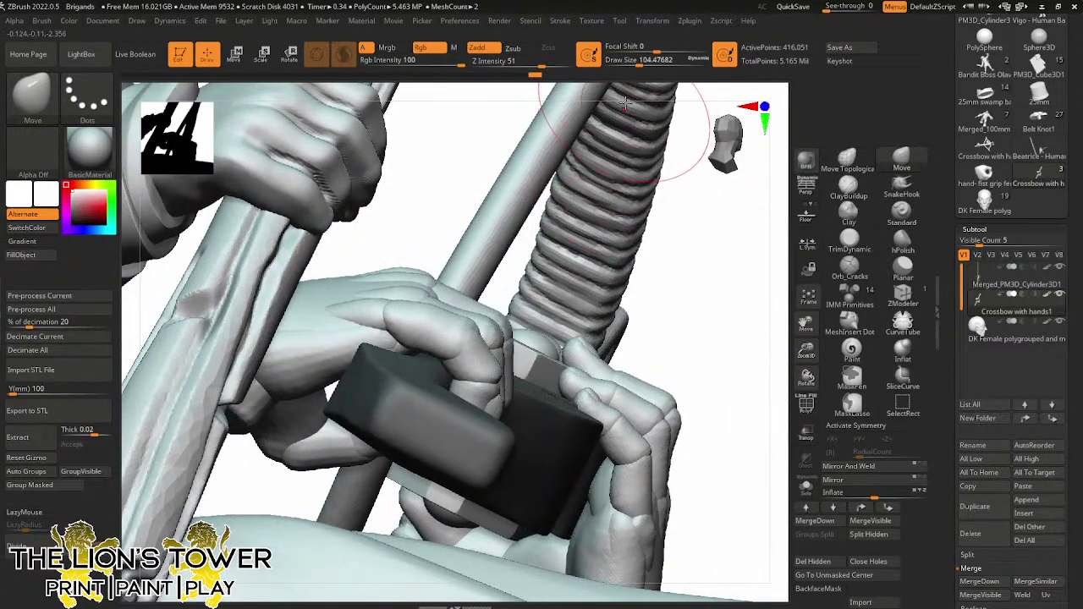
pyautogui.moveTo(630, 62); pyautogui.dragTo(647, 61)
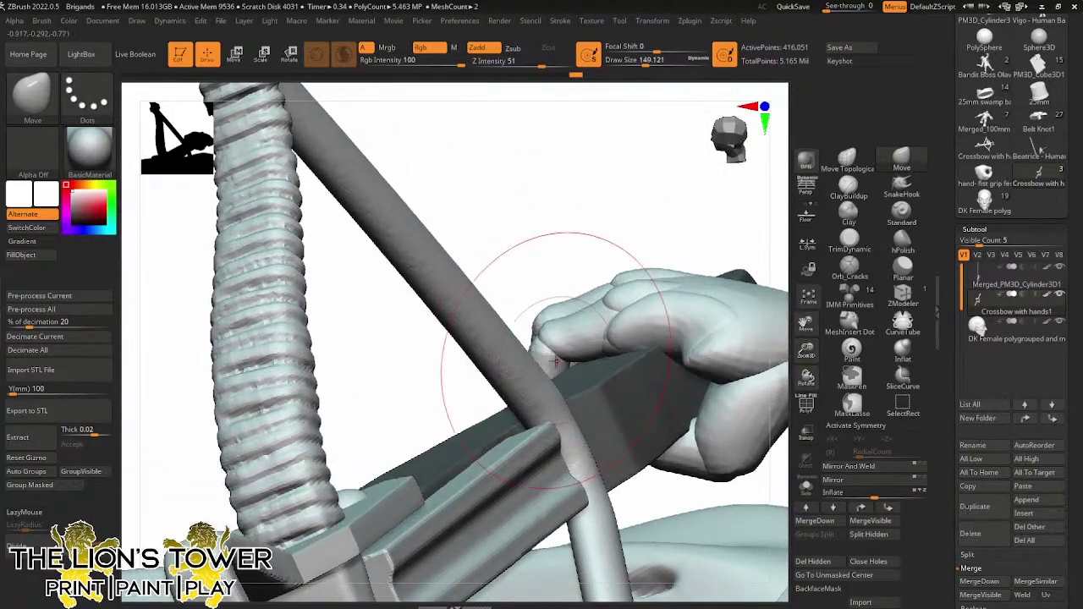
pyautogui.moveTo(558, 175); pyautogui.dragTo(609, 220)
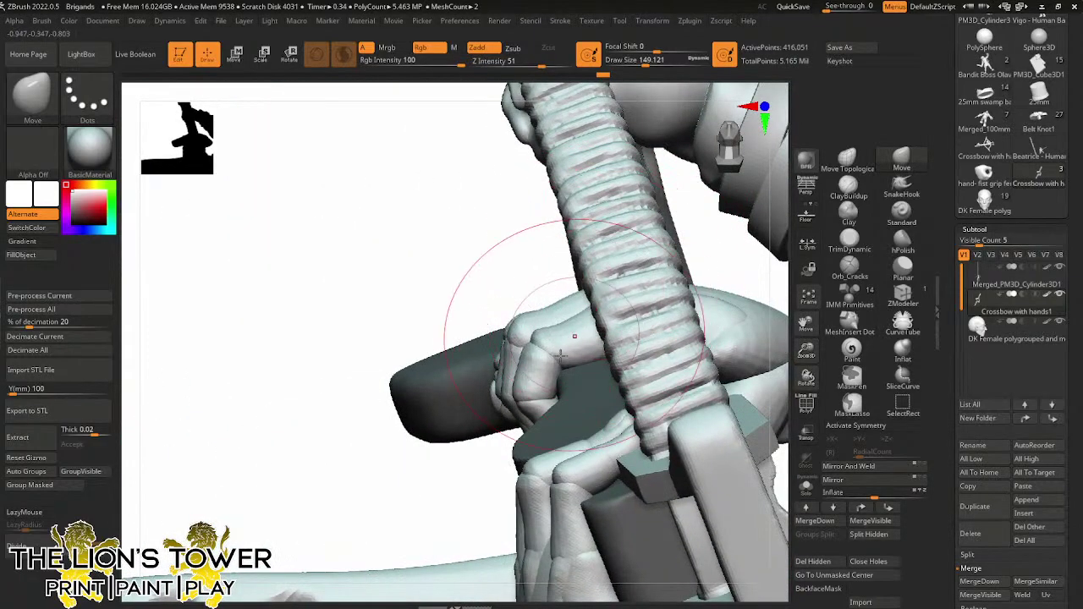
pyautogui.moveTo(517, 289); pyautogui.dragTo(658, 273)
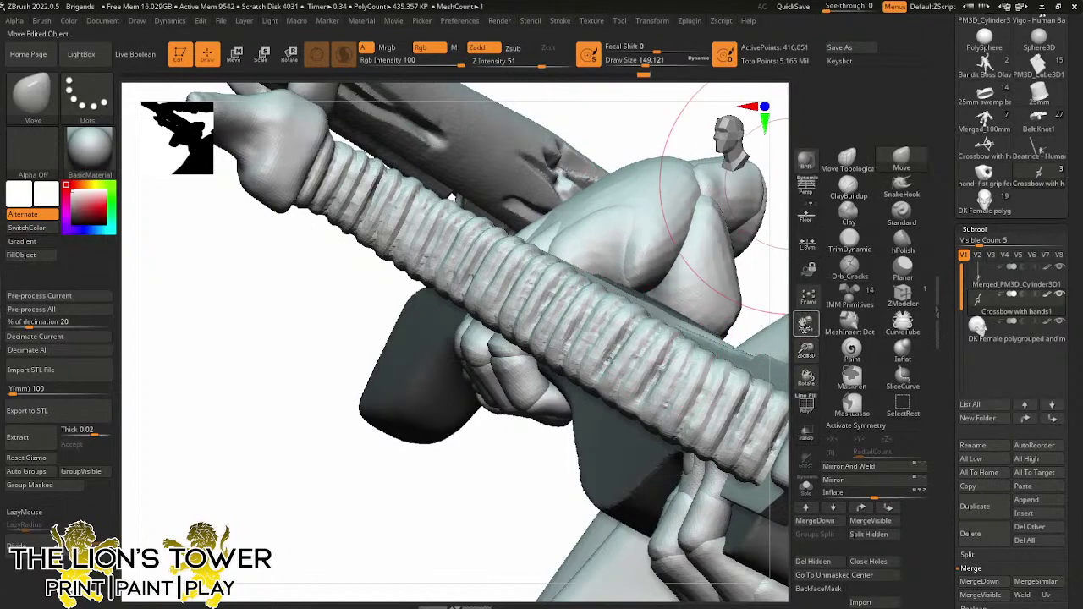
# Reshape the rear hand's palm and thumb base around the stock using the Move Topological brush at draw size about 108
pyautogui.moveTo(765, 198); pyautogui.dragTo(760, 313)
pyautogui.moveTo(738, 250)
pyautogui.mouseDown()
pyautogui.moveTo(732, 263)
pyautogui.moveTo(748, 253)
pyautogui.mouseUp()
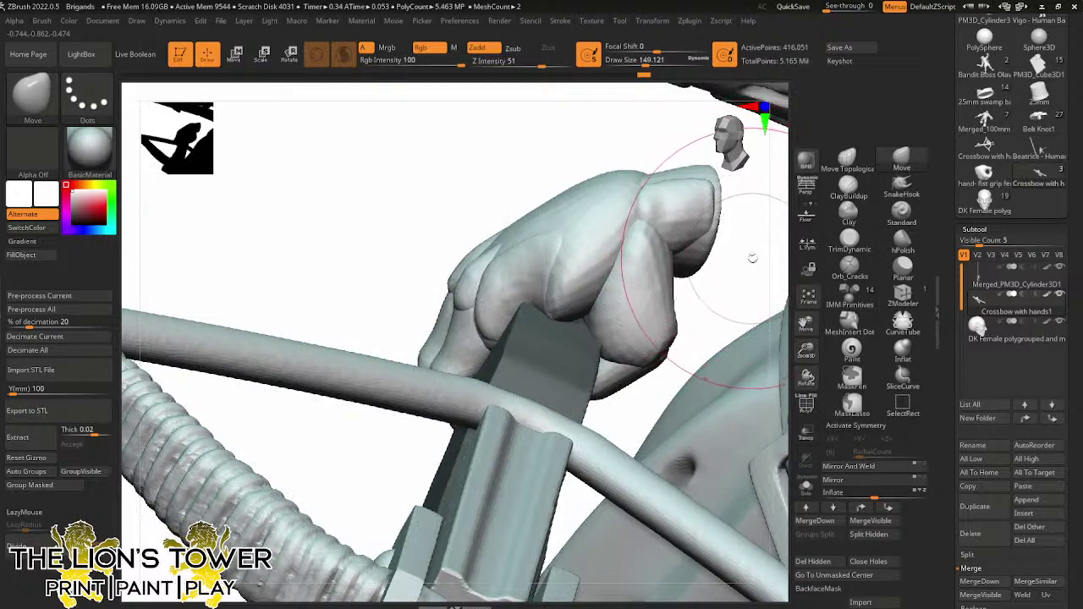
pyautogui.moveTo(750, 269); pyautogui.dragTo(829, 177)
pyautogui.click(844, 160)
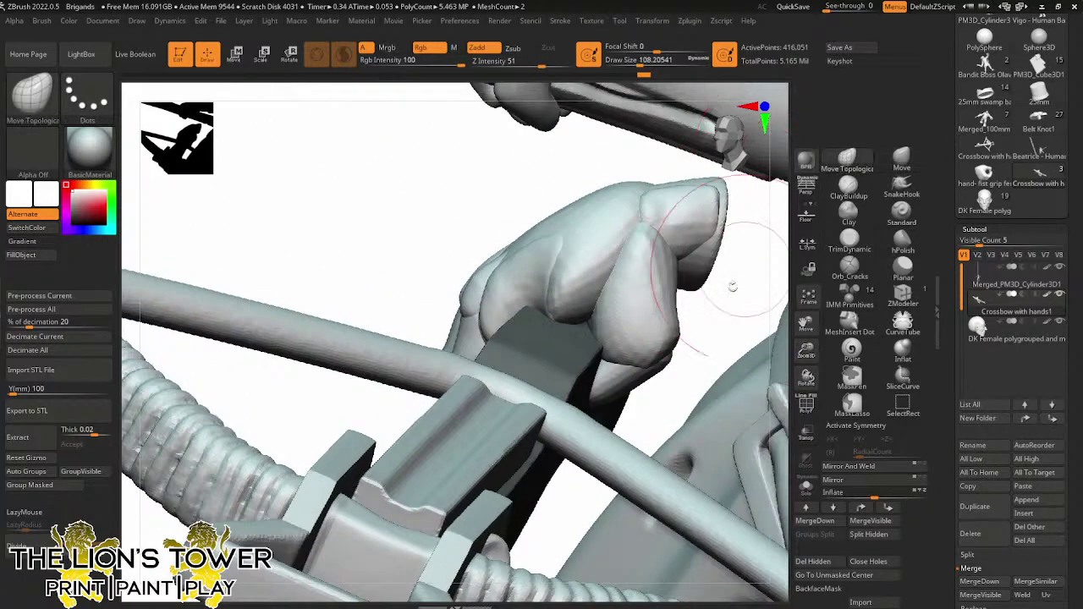
pyautogui.moveTo(734, 288)
pyautogui.mouseDown()
pyautogui.moveTo(665, 266)
pyautogui.moveTo(703, 312)
pyautogui.moveTo(696, 318)
pyautogui.moveTo(613, 290)
pyautogui.moveTo(693, 278)
pyautogui.moveTo(552, 298)
pyautogui.mouseUp()
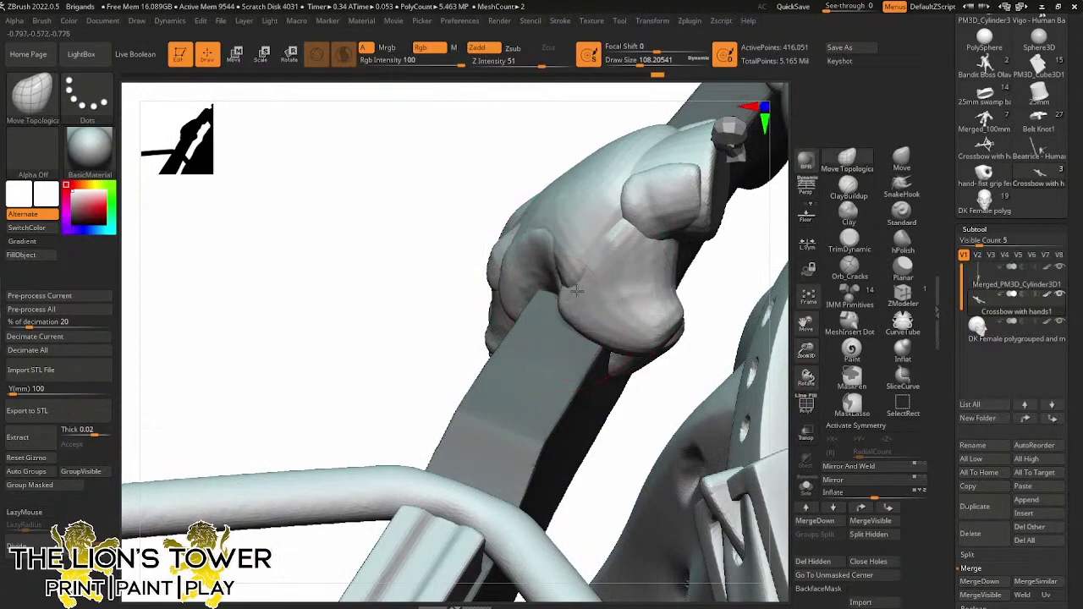
pyautogui.moveTo(640, 287); pyautogui.dragTo(563, 309)
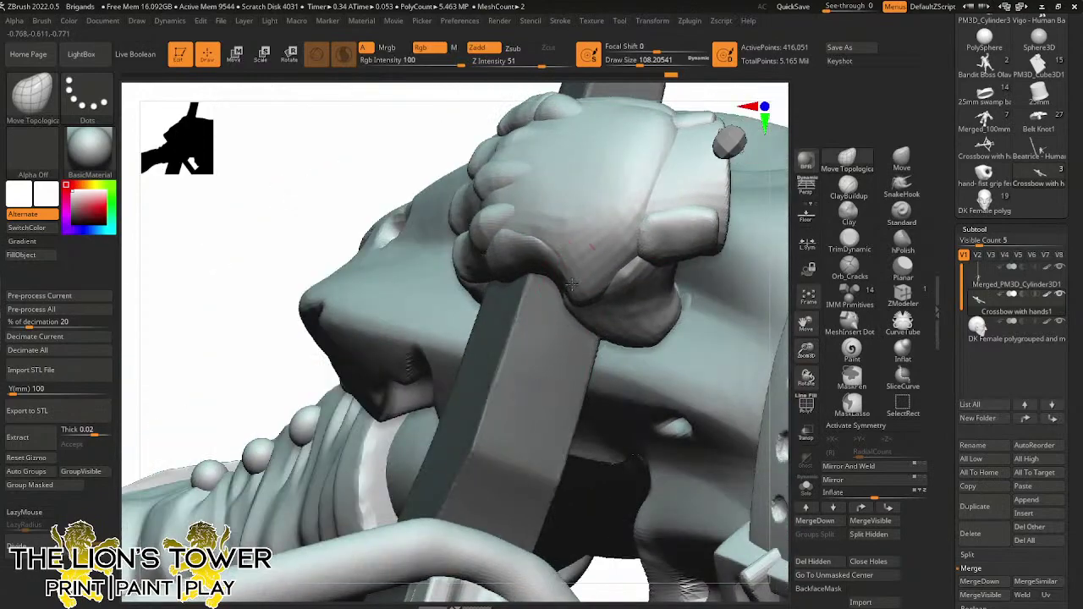
pyautogui.moveTo(808, 377)
pyautogui.mouseDown()
pyautogui.moveTo(816, 368)
pyautogui.moveTo(791, 374)
pyautogui.moveTo(539, 287)
pyautogui.mouseUp()
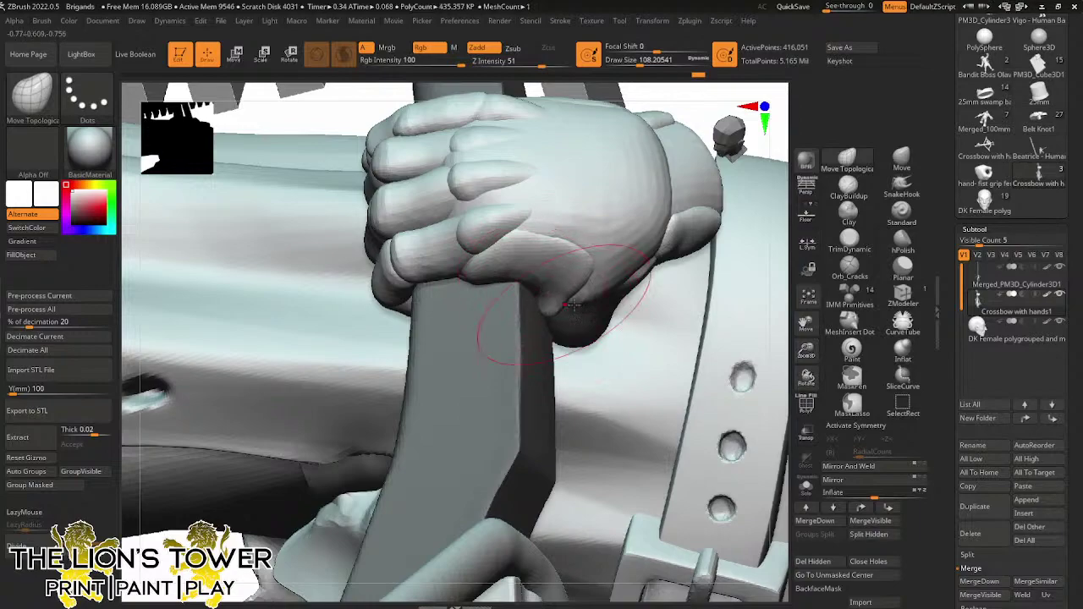
# Clear the mask and hide the crossbow stock section passing through the rear hand, exposing the inside of the grip
pyautogui.moveTo(764, 156); pyautogui.dragTo(780, 245)
pyautogui.moveTo(806, 323); pyautogui.dragTo(711, 324)
pyautogui.moveTo(805, 350); pyautogui.dragTo(805, 361)
pyautogui.moveTo(805, 323); pyautogui.dragTo(851, 267)
pyautogui.moveTo(721, 345); pyautogui.dragTo(746, 279)
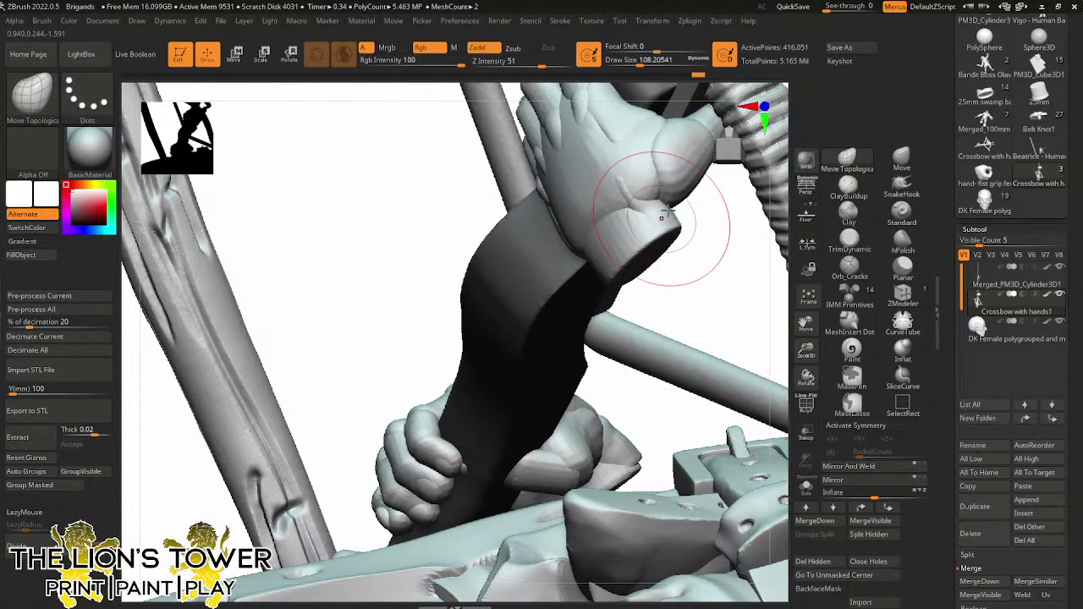
pyautogui.keyDown('ctrl'); pyautogui.keyDown('shift'); pyautogui.click(522, 400); pyautogui.keyUp('shift'); pyautogui.keyUp('ctrl')
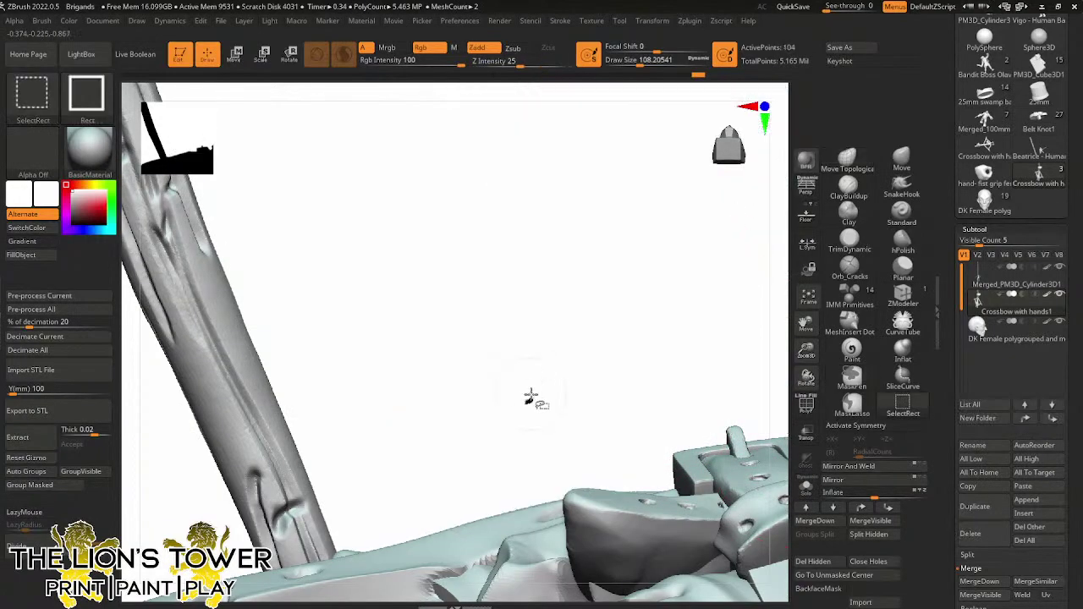
pyautogui.keyDown('ctrl'); pyautogui.keyDown('shift'); pyautogui.click(608, 369); pyautogui.keyUp('shift'); pyautogui.keyUp('ctrl')
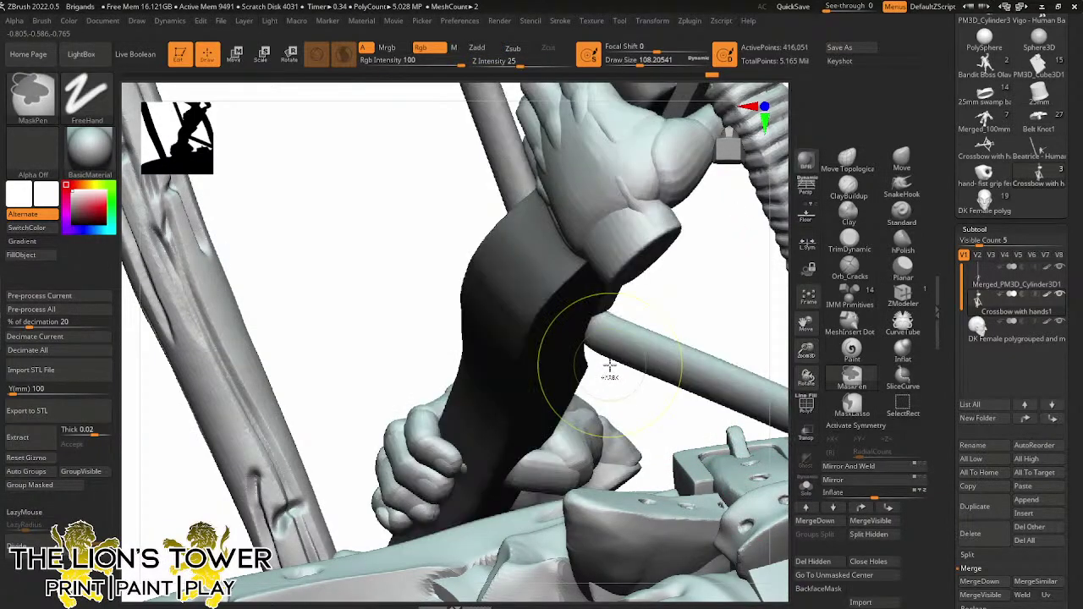
pyautogui.keyDown('ctrl'); pyautogui.click(620, 400); pyautogui.keyUp('ctrl')
pyautogui.moveTo(619, 394)
pyautogui.keyDown('ctrl'); pyautogui.mouseDown()
pyautogui.moveTo(640, 423)
pyautogui.moveTo(668, 387)
pyautogui.mouseUp(); pyautogui.keyUp('ctrl')
pyautogui.keyDown('ctrl'); pyautogui.keyDown('shift'); pyautogui.click(538, 386); pyautogui.keyUp('shift'); pyautogui.keyUp('ctrl')
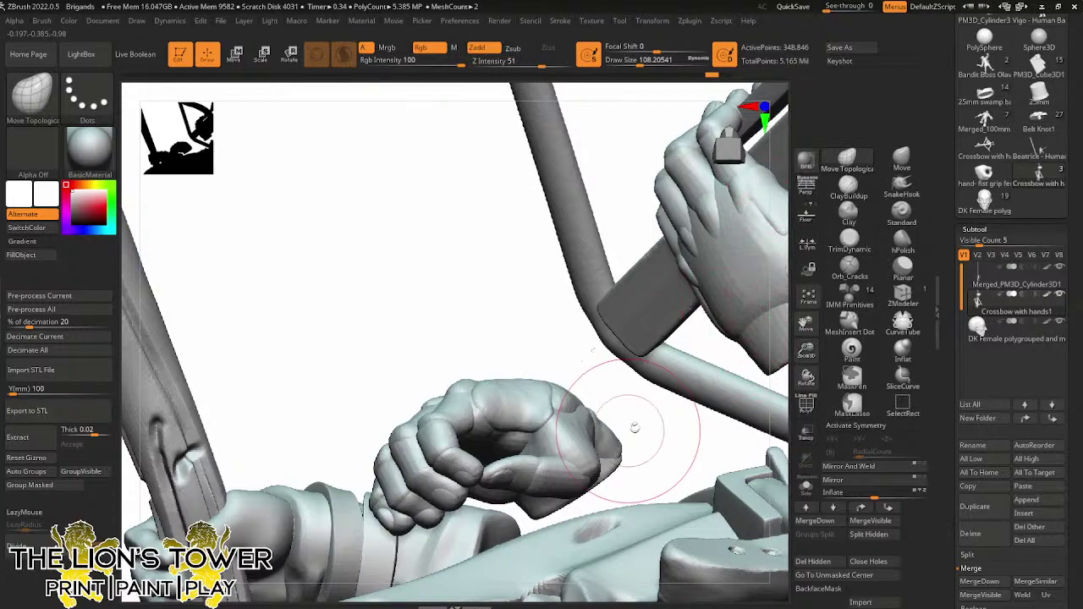
# Mask everything except the rear hand's thumb segment, centre the transform gizmo on it, and show the hidden crossbow parts again
pyautogui.press('r')
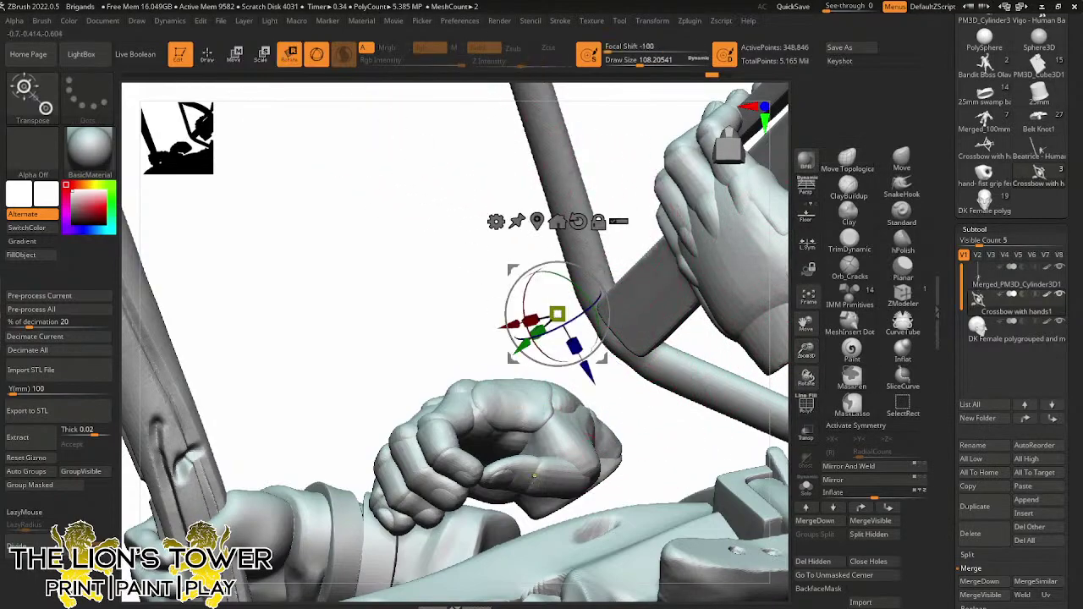
pyautogui.keyDown('ctrl'); pyautogui.click(516, 470); pyautogui.keyUp('ctrl')
pyautogui.moveTo(614, 398); pyautogui.dragTo(626, 458)
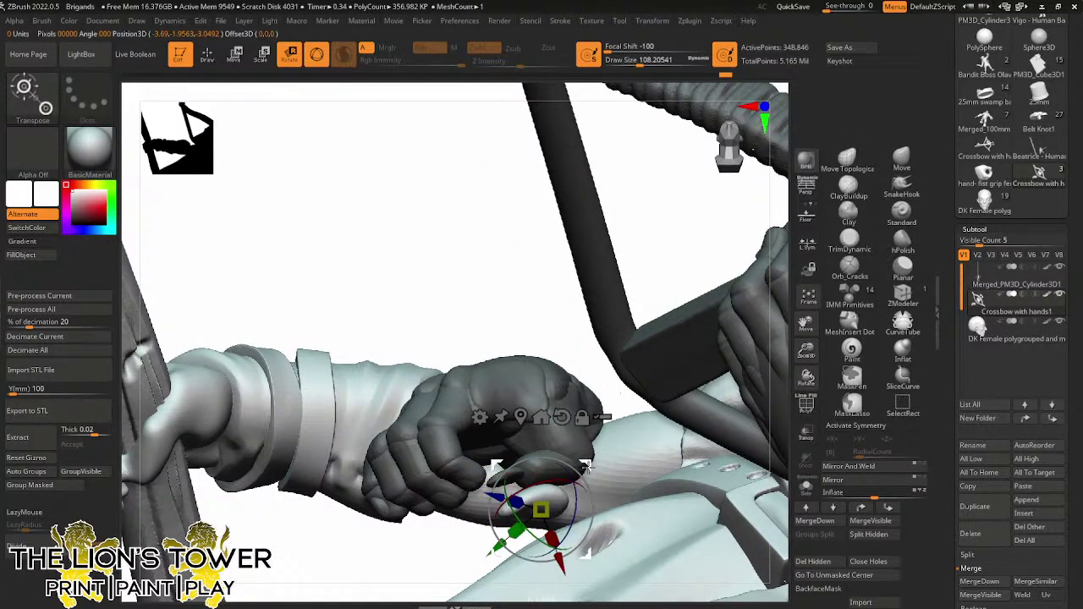
pyautogui.keyDown('alt'); pyautogui.click(516, 480); pyautogui.keyUp('alt')
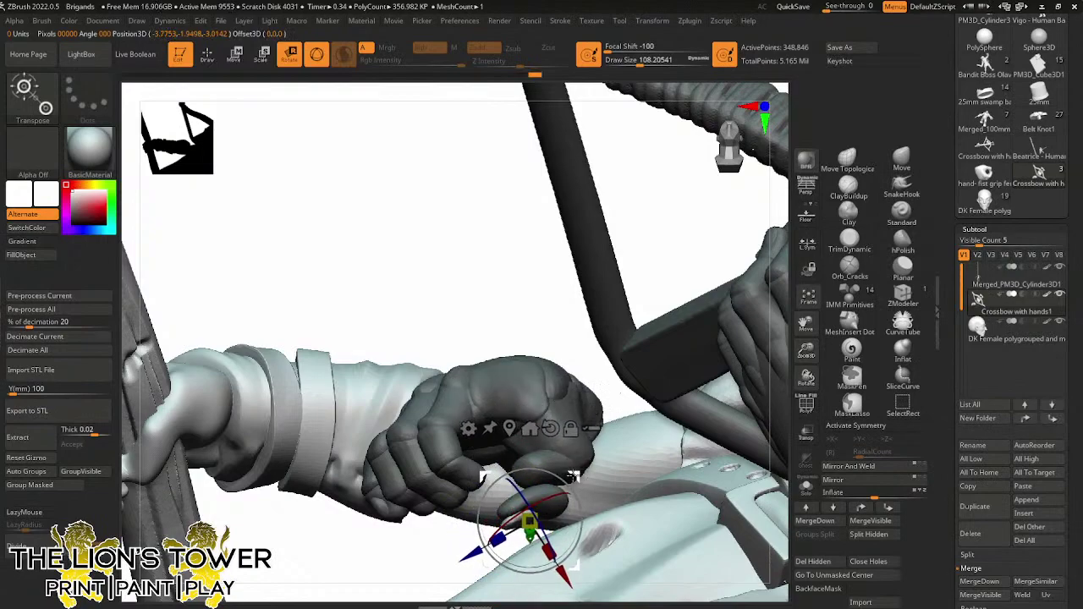
pyautogui.keyDown('ctrl'); pyautogui.click(553, 462); pyautogui.keyUp('ctrl')
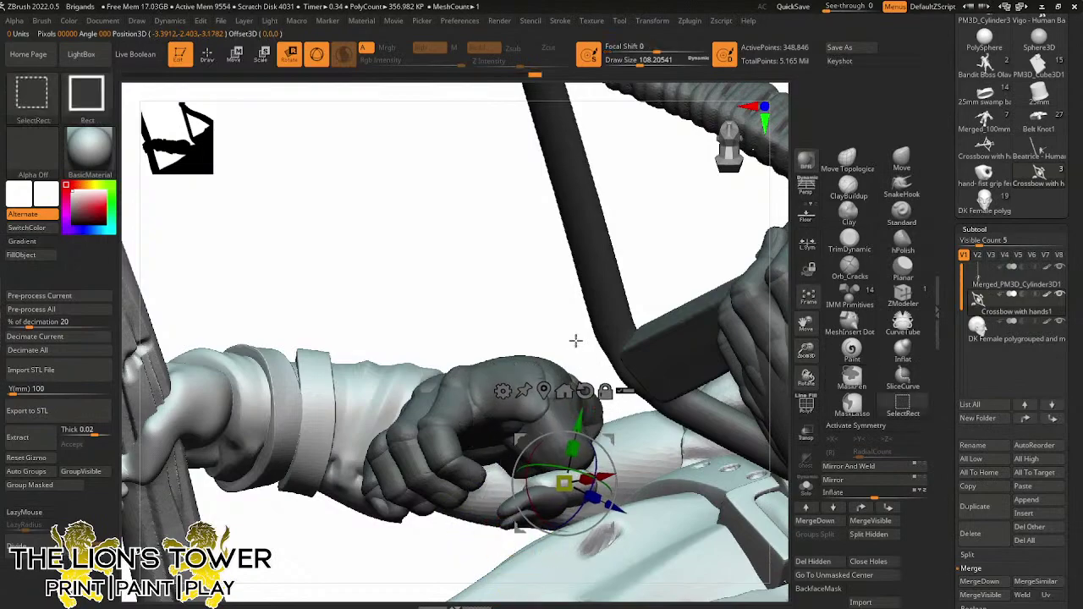
pyautogui.moveTo(575, 341); pyautogui.dragTo(618, 475)
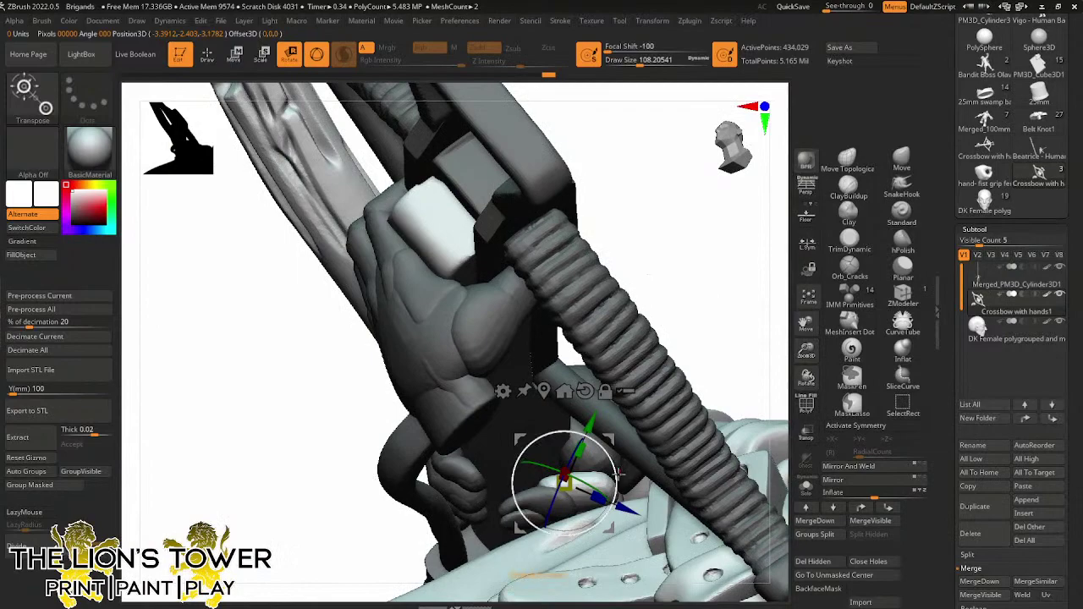
# Rotate and move the rear hand's thumb segments so that the thumb wraps against the crossbow stock
pyautogui.moveTo(596, 522); pyautogui.dragTo(600, 495)
pyautogui.hotkey('ctrl', 'z')
pyautogui.keyDown('alt'); pyautogui.click(600, 479); pyautogui.keyUp('alt')
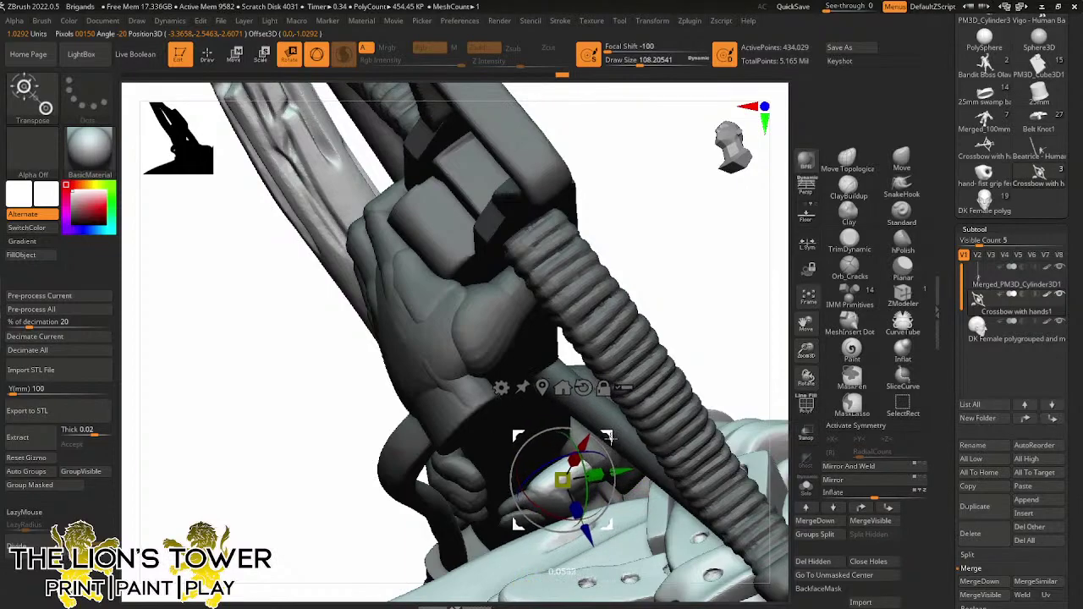
pyautogui.moveTo(723, 317); pyautogui.dragTo(676, 320)
pyautogui.click(504, 507)
pyautogui.moveTo(548, 457); pyautogui.dragTo(522, 443)
pyautogui.moveTo(642, 325); pyautogui.dragTo(538, 477)
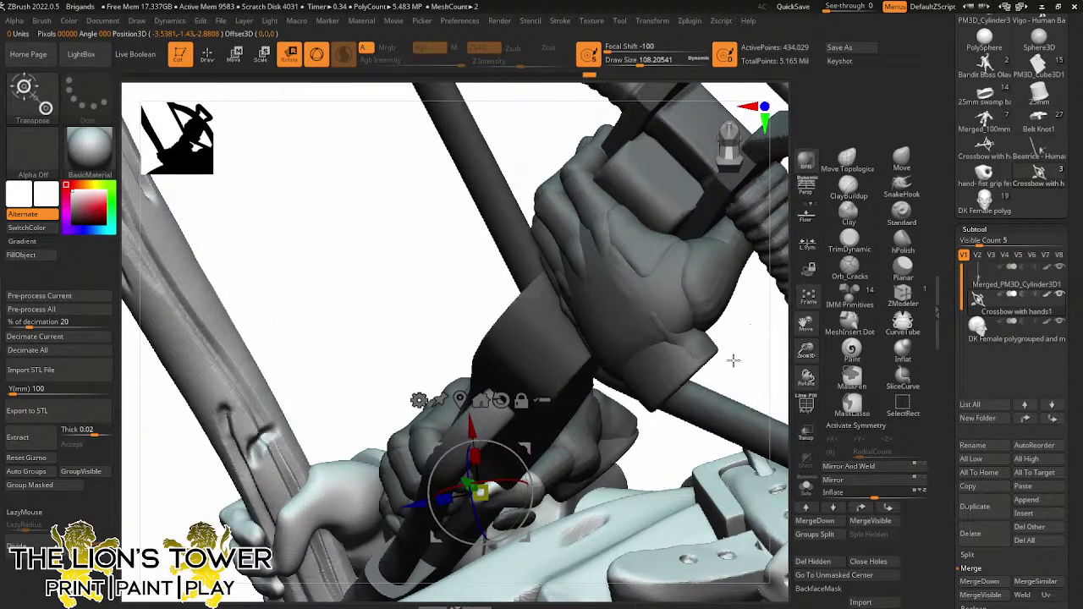
pyautogui.moveTo(733, 360); pyautogui.dragTo(695, 330)
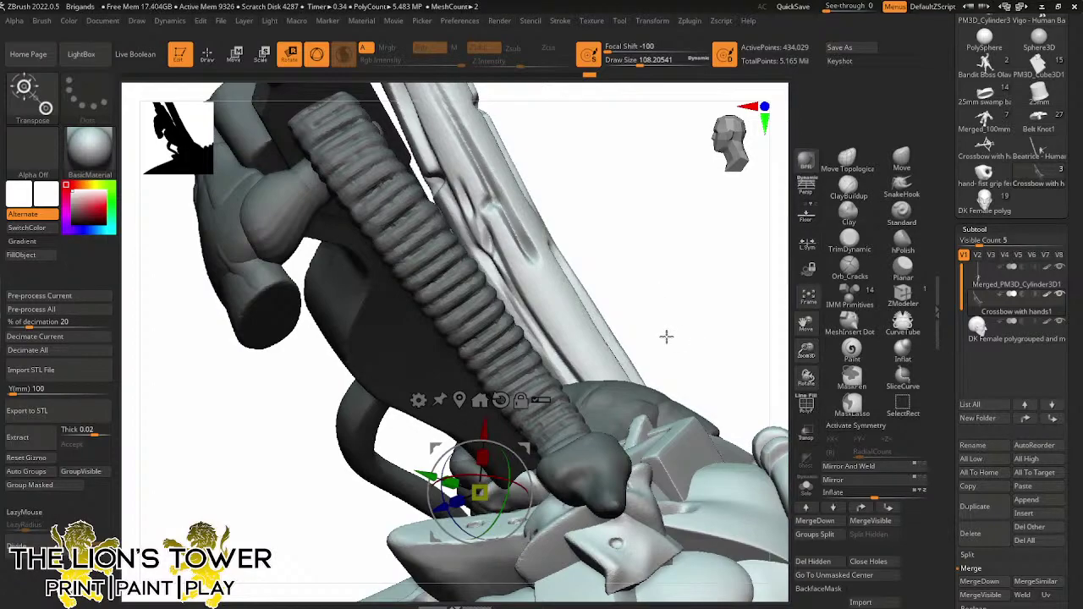
pyautogui.moveTo(665, 336); pyautogui.dragTo(625, 433)
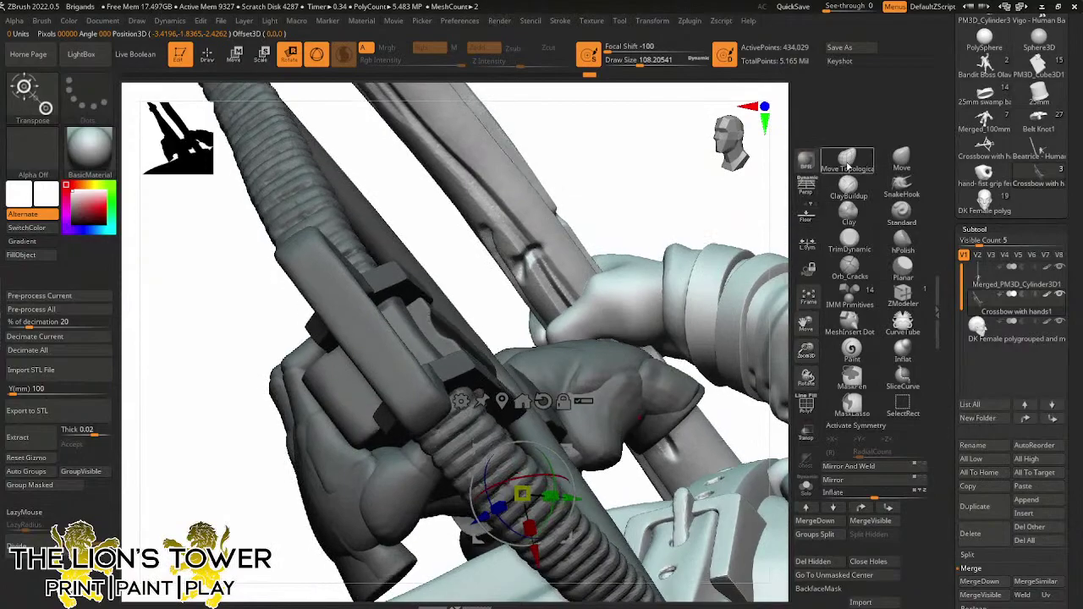
# Clear the mask, isolate the crossbow subtool, and refine the rear hand over the stock with Move Topological at draw size about 108
pyautogui.click(846, 161)
pyautogui.moveTo(739, 220)
pyautogui.keyDown('ctrl'); pyautogui.mouseDown()
pyautogui.moveTo(749, 223)
pyautogui.moveTo(735, 215)
pyautogui.moveTo(625, 446)
pyautogui.moveTo(695, 455)
pyautogui.moveTo(768, 441)
pyautogui.mouseUp(); pyautogui.keyUp('ctrl')
pyautogui.click(805, 486)
pyautogui.moveTo(724, 333); pyautogui.dragTo(738, 279)
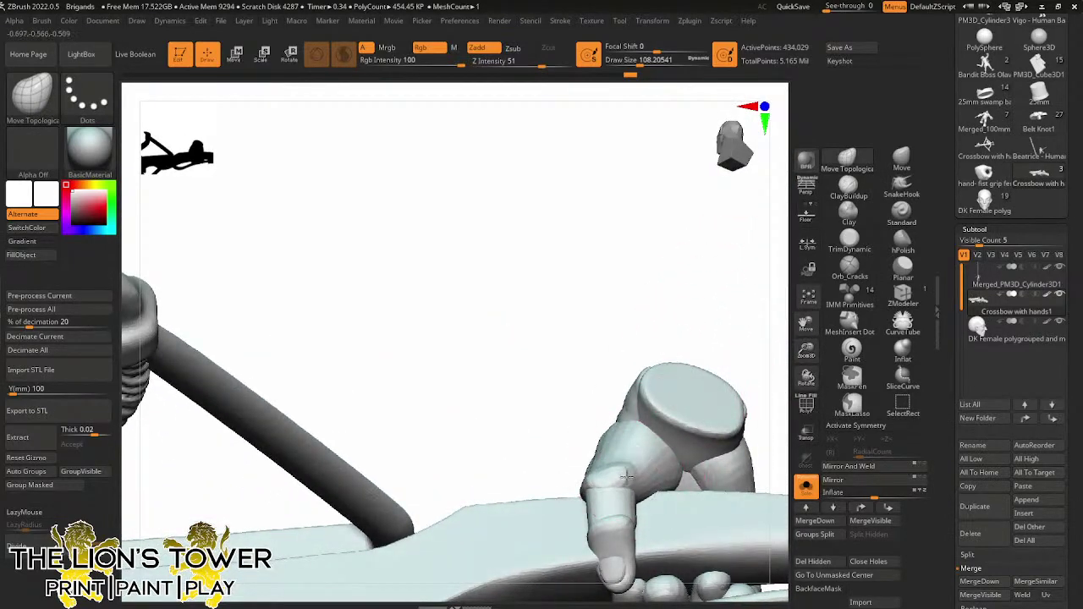
pyautogui.moveTo(590, 480); pyautogui.dragTo(727, 402)
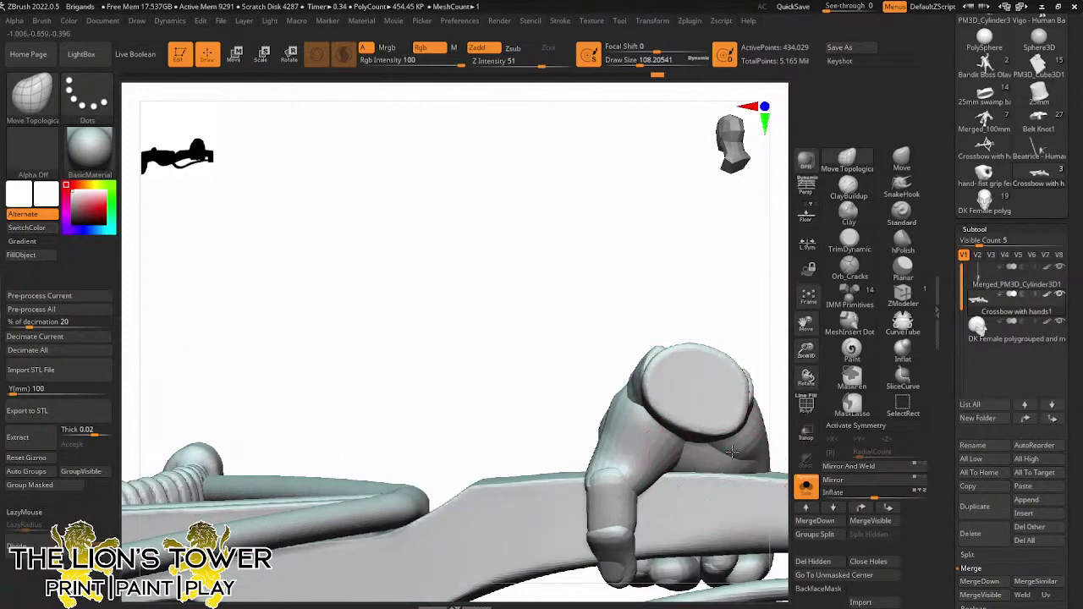
pyautogui.moveTo(785, 355); pyautogui.dragTo(647, 409)
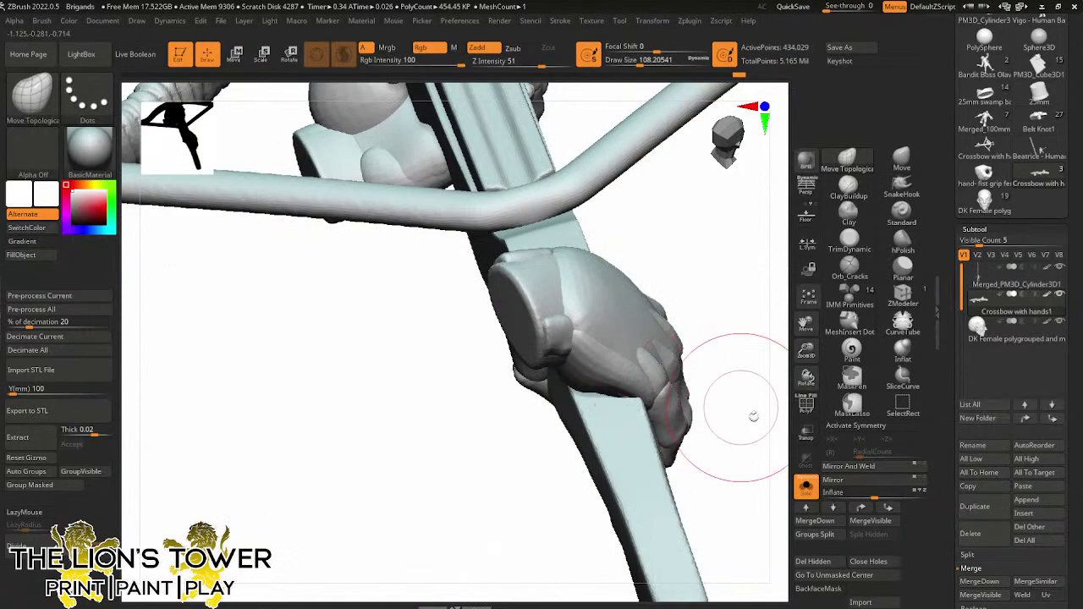
pyautogui.moveTo(753, 416); pyautogui.dragTo(765, 351)
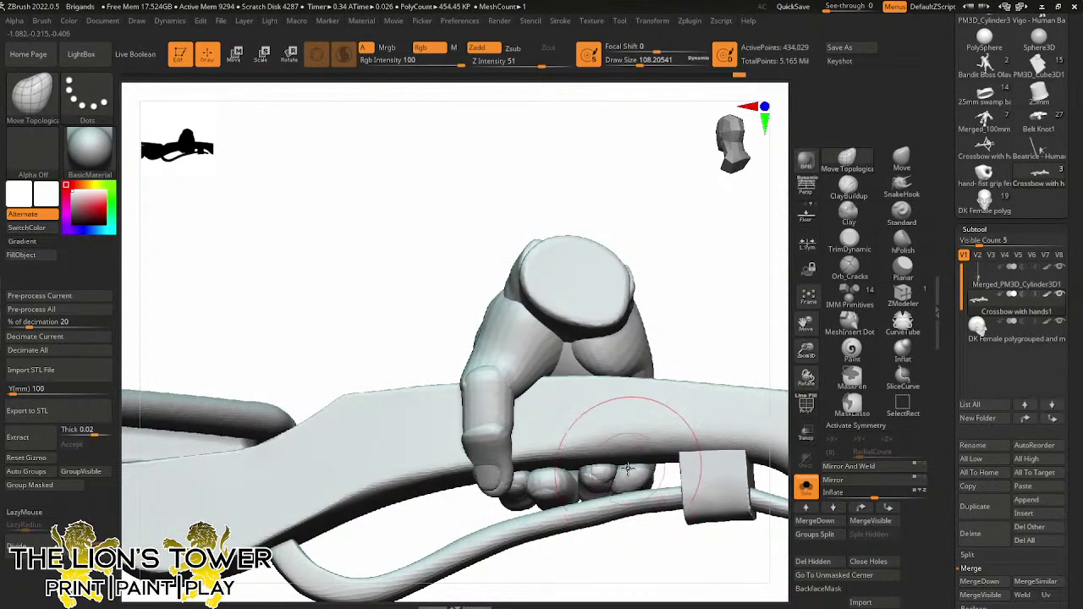
# Reshape the rear hand's little finger beneath the stock using Move Topological at draw size about 83, keeping it clear of the lever
pyautogui.moveTo(641, 62); pyautogui.dragTo(635, 64)
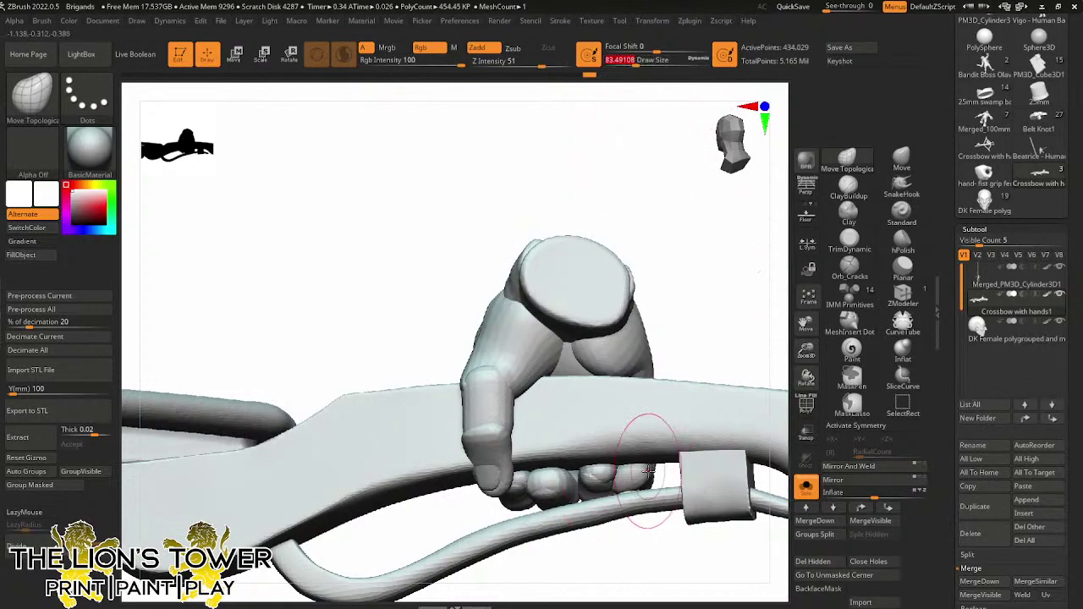
pyautogui.moveTo(740, 305); pyautogui.dragTo(718, 317)
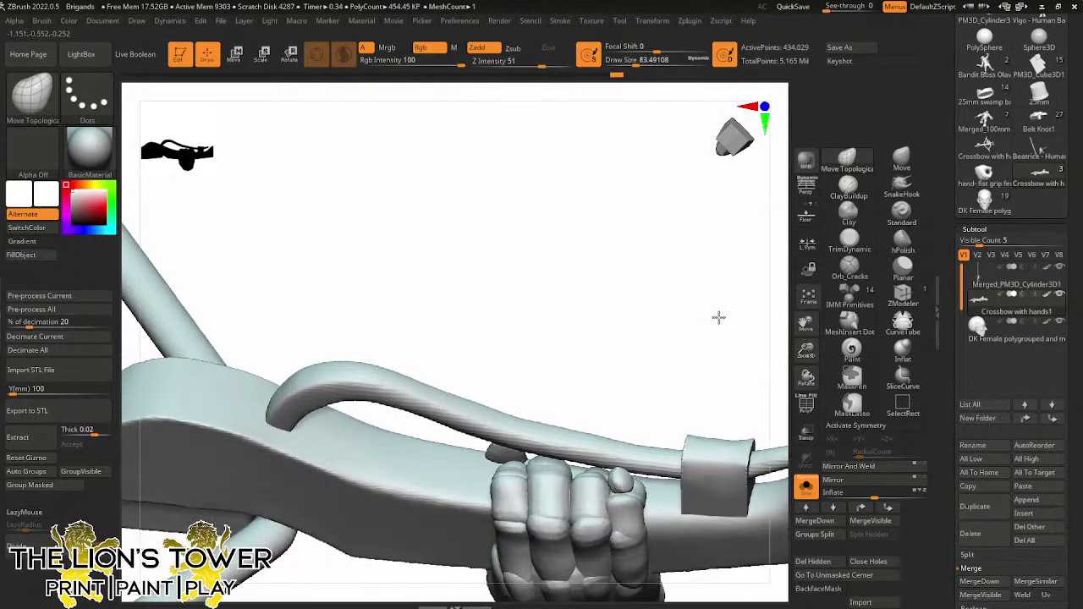
pyautogui.moveTo(636, 438); pyautogui.dragTo(640, 428)
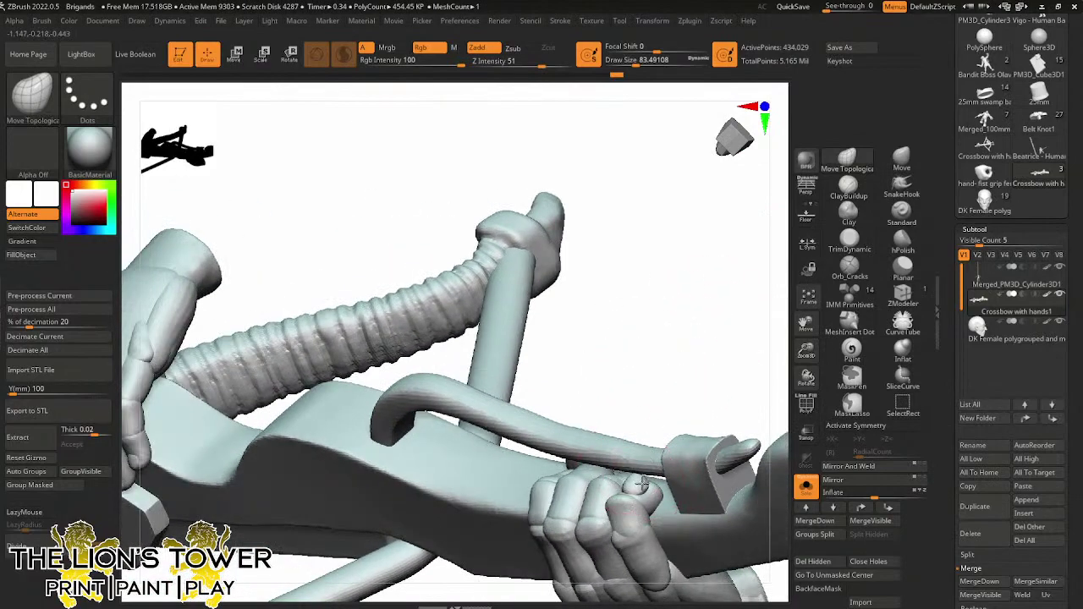
pyautogui.moveTo(693, 364); pyautogui.dragTo(710, 401)
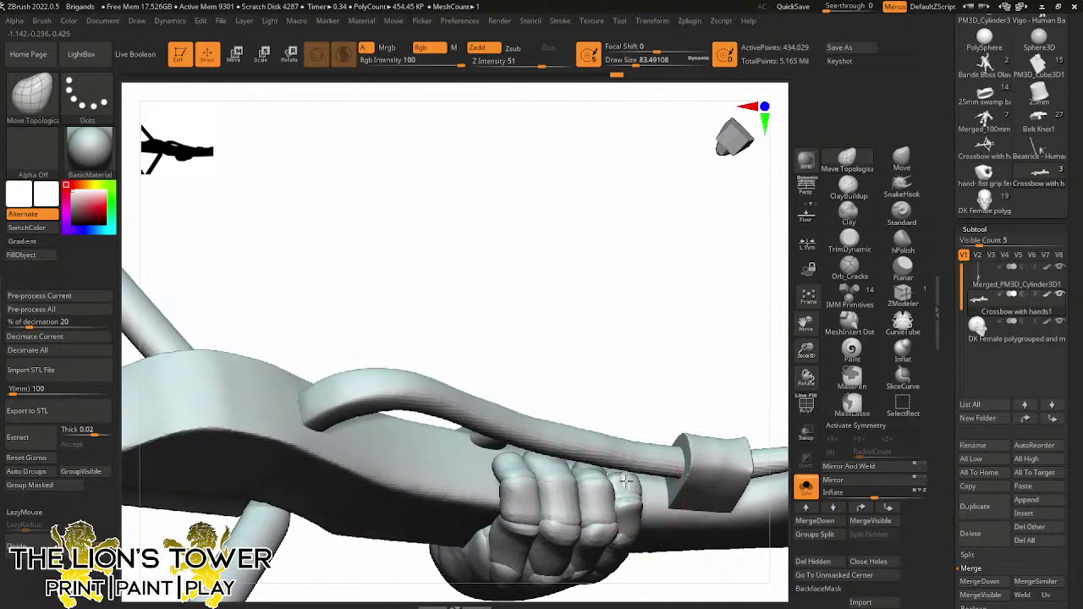
pyautogui.moveTo(653, 377); pyautogui.dragTo(688, 416)
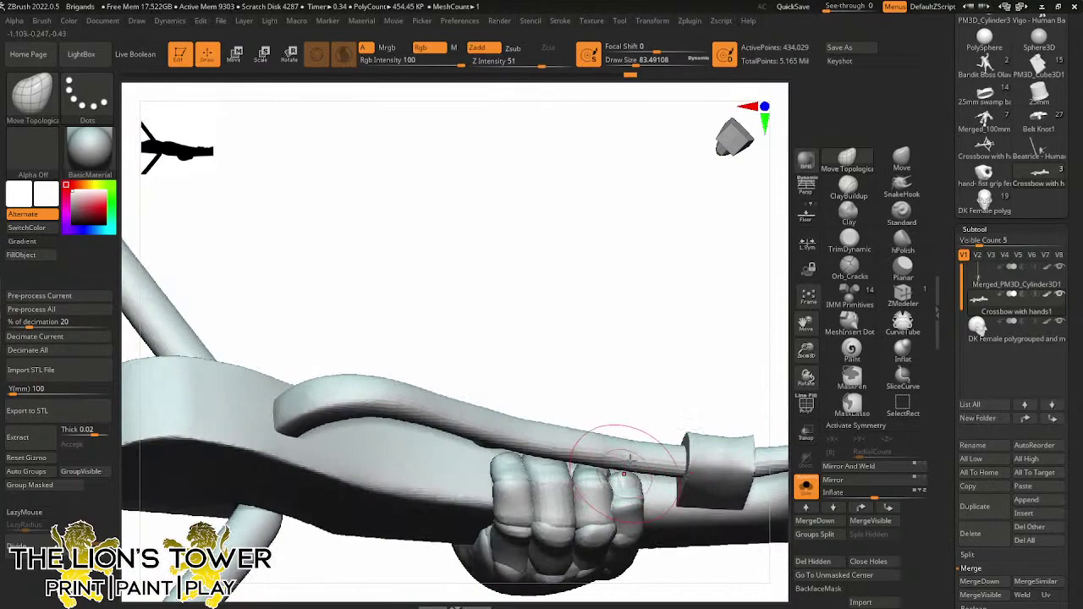
pyautogui.moveTo(624, 474); pyautogui.dragTo(633, 435)
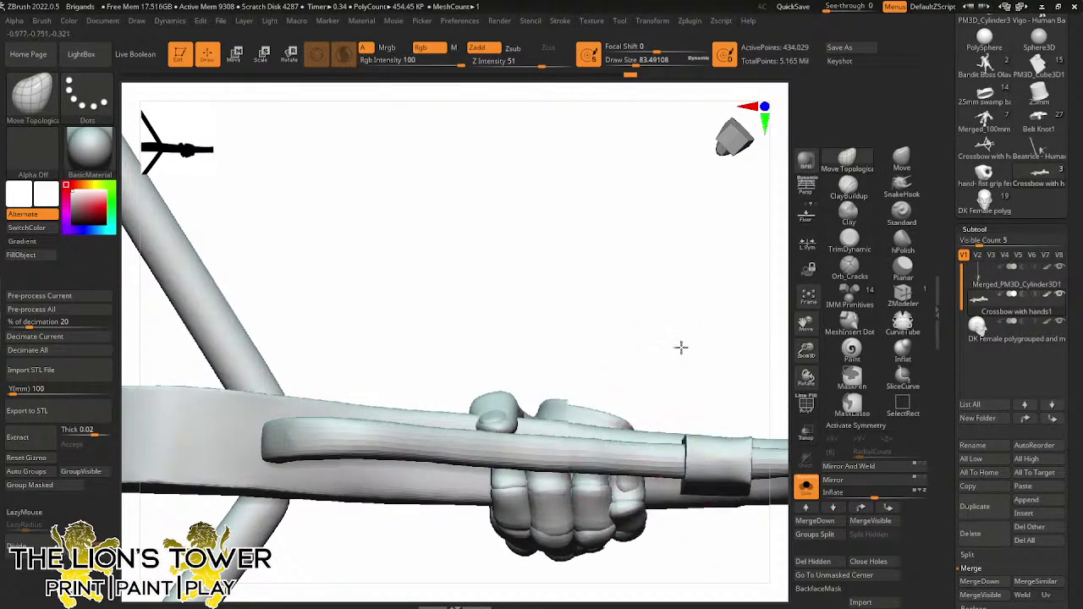
pyautogui.moveTo(681, 346); pyautogui.dragTo(633, 511)
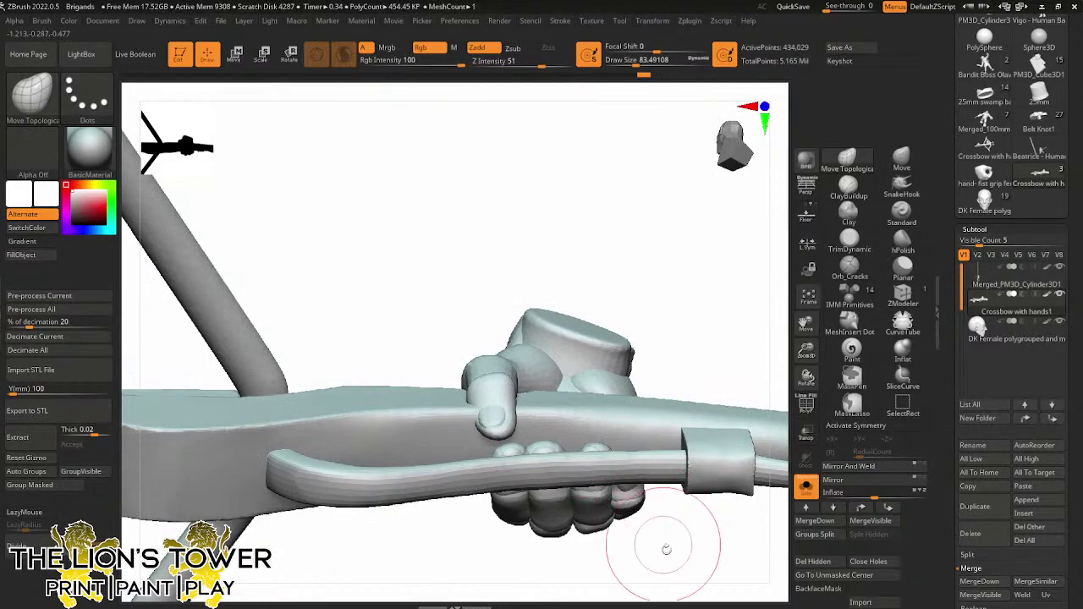
pyautogui.moveTo(666, 549); pyautogui.dragTo(624, 527)
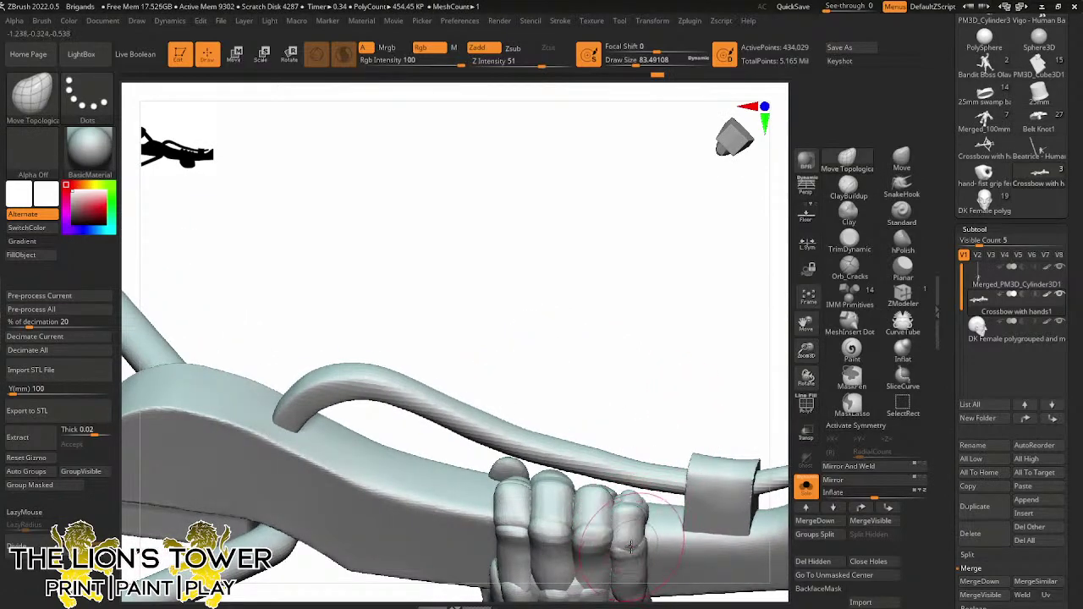
pyautogui.moveTo(652, 390); pyautogui.dragTo(721, 385)
pyautogui.keyDown('alt'); pyautogui.moveTo(774, 341); pyautogui.dragTo(664, 403); pyautogui.keyUp('alt')
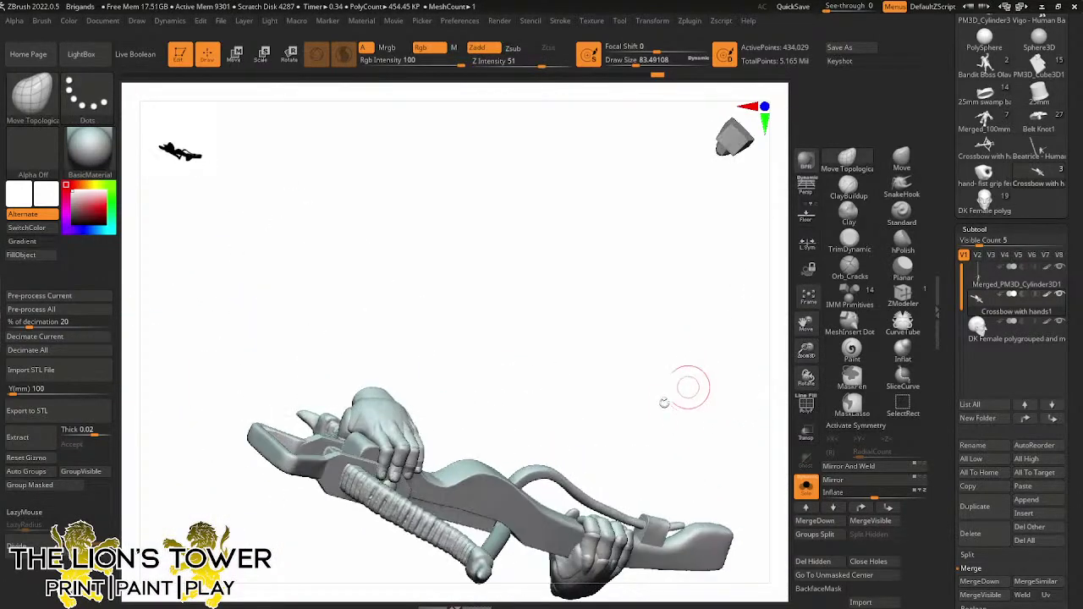
# Mask everything except the trigger lever, centre the transform gizmo on it, and rotate the lever closer to the crossbow stock
pyautogui.keyDown('ctrl'); pyautogui.keyDown('shift'); pyautogui.click(597, 476); pyautogui.keyUp('shift'); pyautogui.keyUp('ctrl')
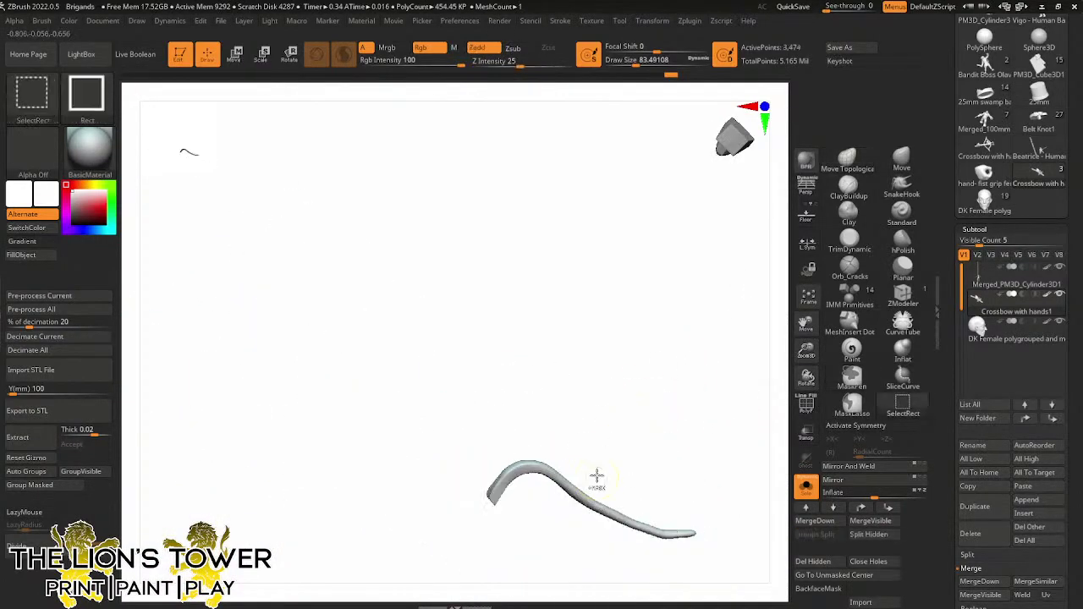
pyautogui.keyDown('ctrl'); pyautogui.keyDown('shift'); pyautogui.click(630, 435); pyautogui.keyUp('shift'); pyautogui.keyUp('ctrl')
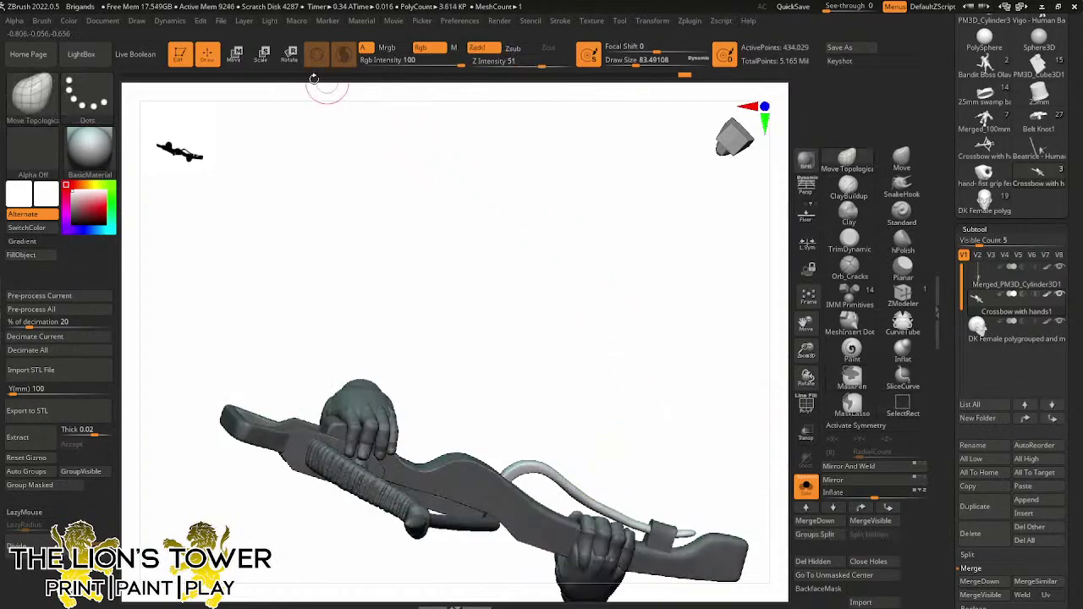
pyautogui.click(289, 54)
pyautogui.moveTo(650, 314); pyautogui.dragTo(699, 342)
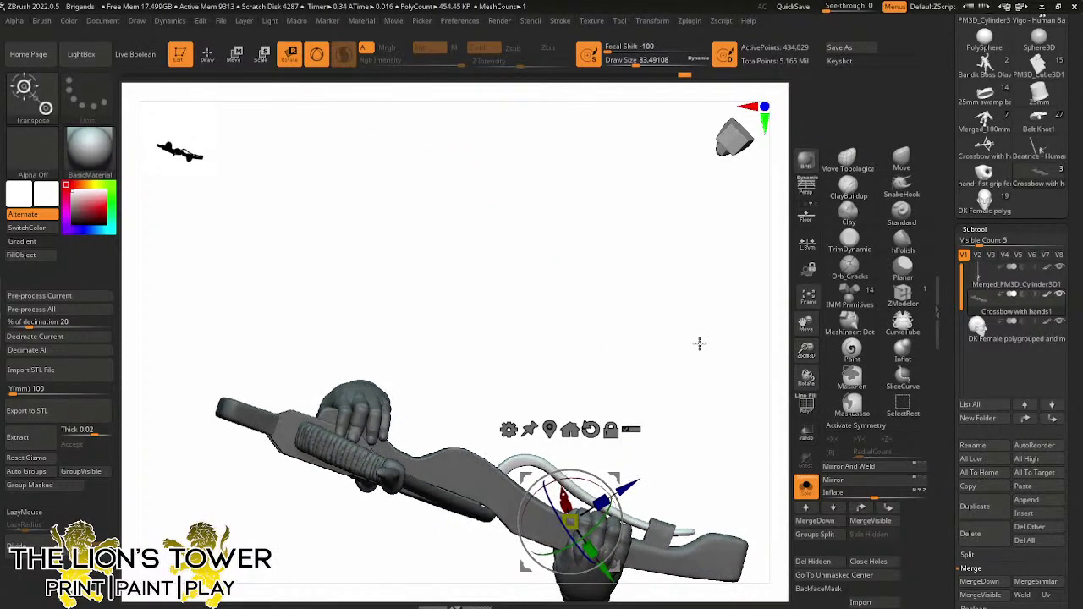
pyautogui.click(550, 426)
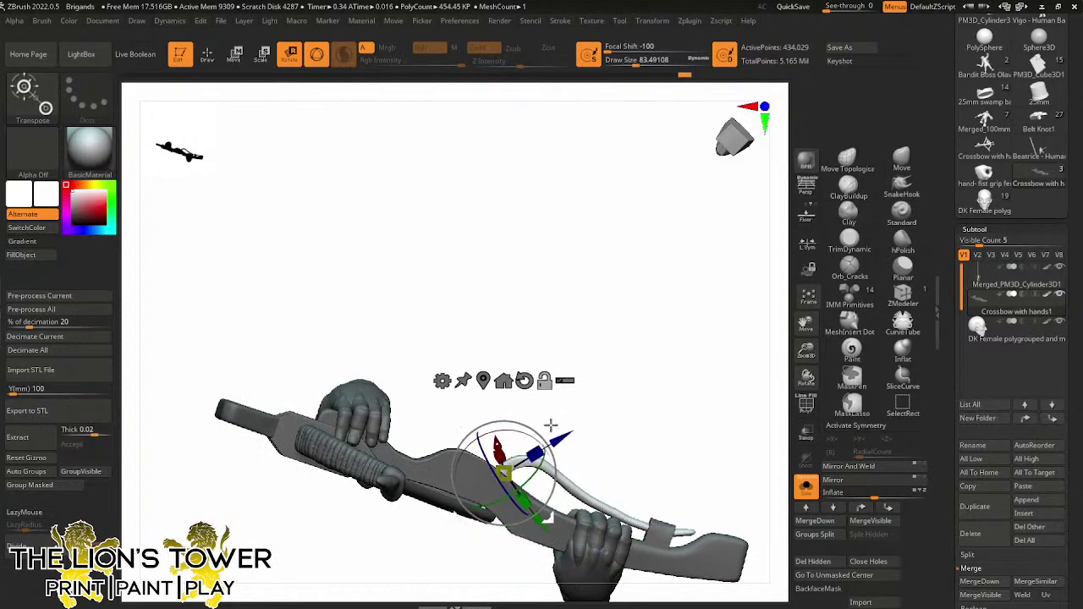
pyautogui.moveTo(539, 433)
pyautogui.mouseDown()
pyautogui.moveTo(550, 421)
pyautogui.moveTo(545, 427)
pyautogui.mouseUp()
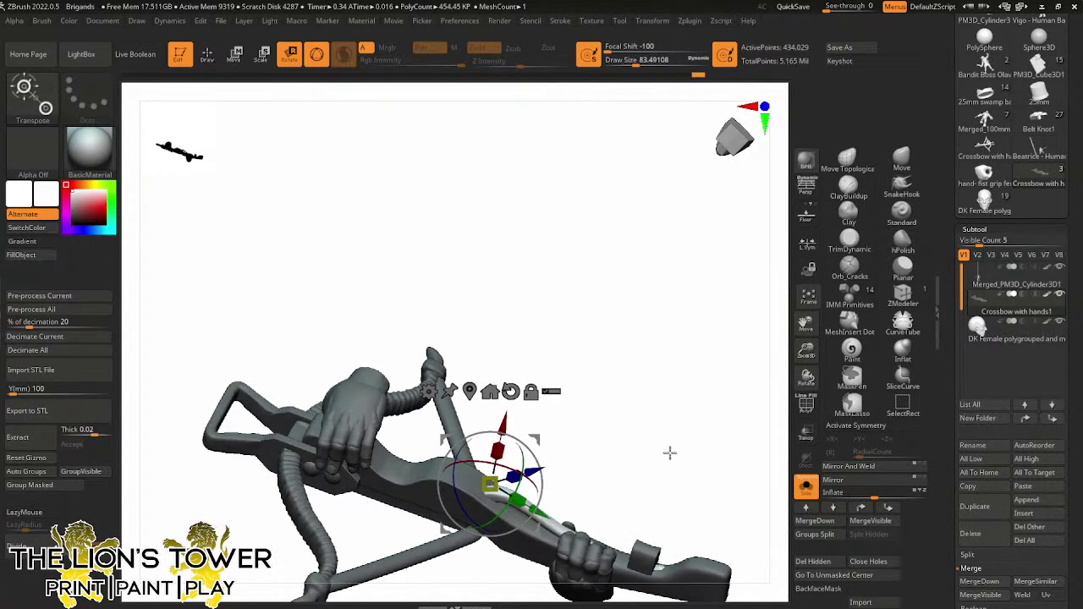
pyautogui.moveTo(669, 453); pyautogui.dragTo(581, 449)
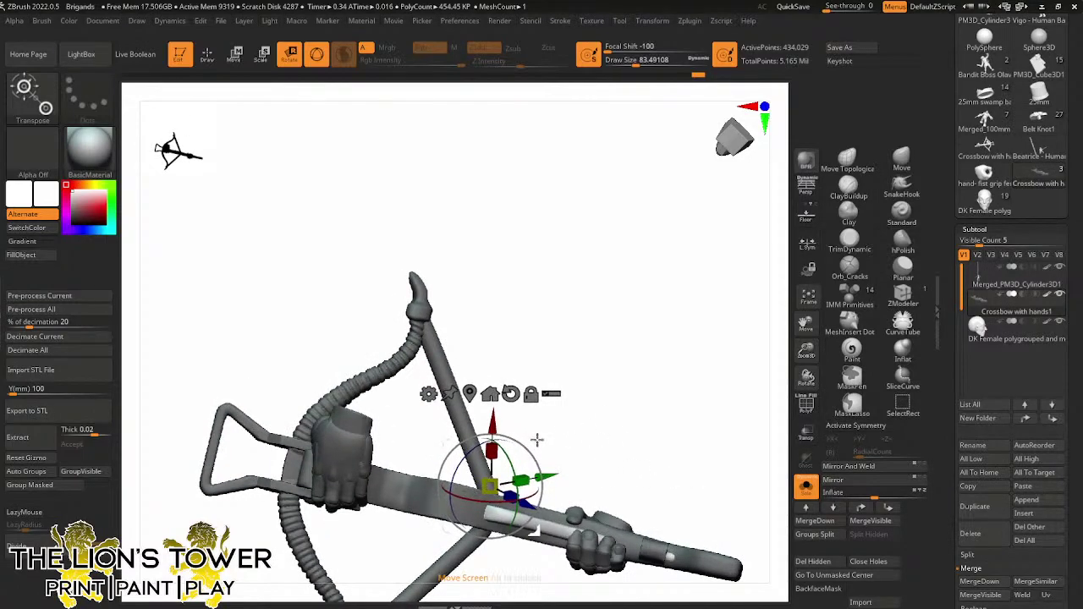
pyautogui.moveTo(680, 447)
pyautogui.mouseDown()
pyautogui.moveTo(689, 397)
pyautogui.moveTo(702, 407)
pyautogui.moveTo(695, 440)
pyautogui.mouseUp()
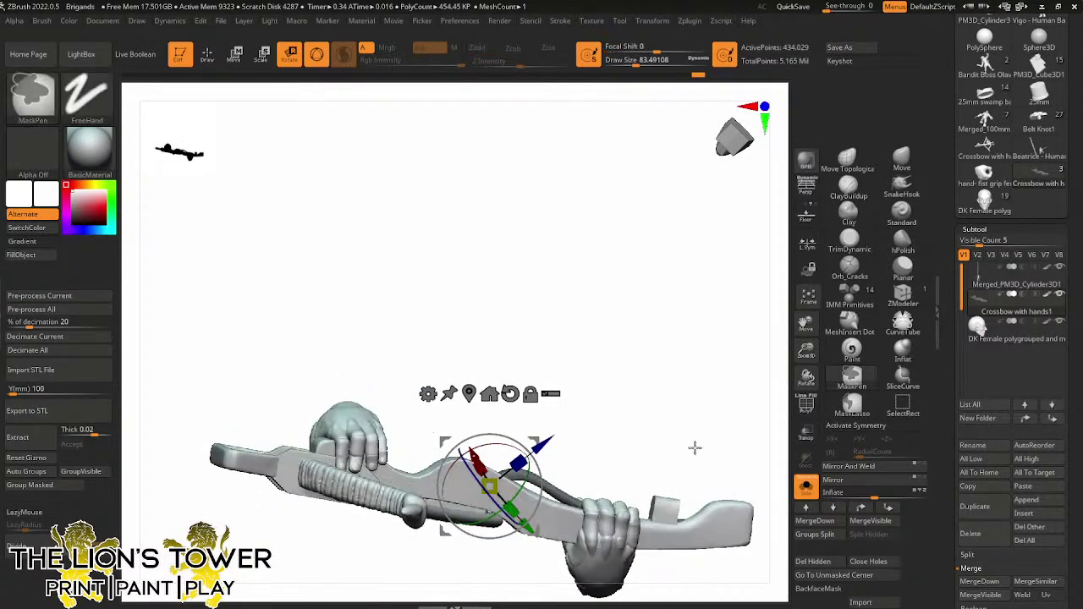
# Clear the mask and delete the small lever bracket from the stock behind the rear hand
pyautogui.keyDown('ctrl'); pyautogui.click(667, 504); pyautogui.keyUp('ctrl')
pyautogui.press('q')
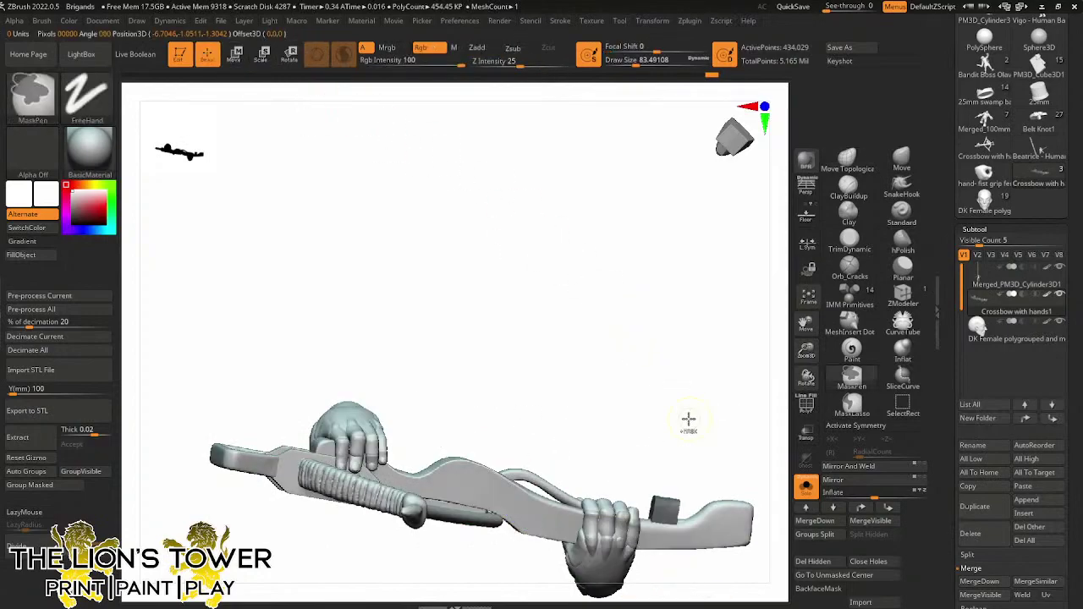
pyautogui.keyDown('ctrl'); pyautogui.keyDown('shift'); pyautogui.click(667, 505); pyautogui.keyUp('shift'); pyautogui.keyUp('ctrl')
pyautogui.keyDown('ctrl'); pyautogui.keyDown('shift'); pyautogui.click(672, 495); pyautogui.keyUp('shift'); pyautogui.keyUp('ctrl')
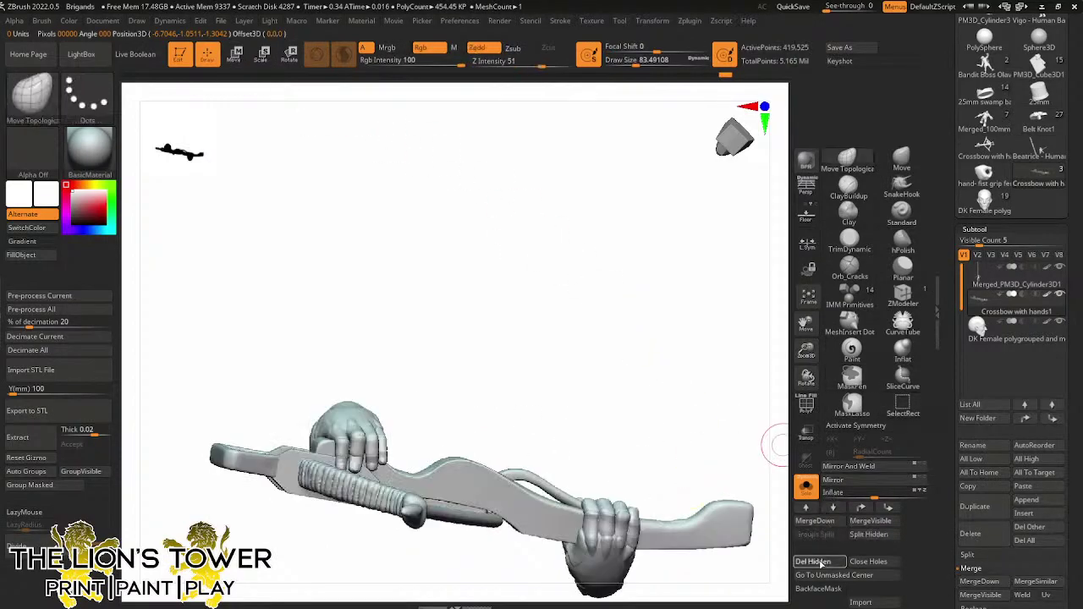
pyautogui.moveTo(762, 444)
pyautogui.mouseDown()
pyautogui.moveTo(720, 488)
pyautogui.moveTo(773, 308)
pyautogui.mouseUp()
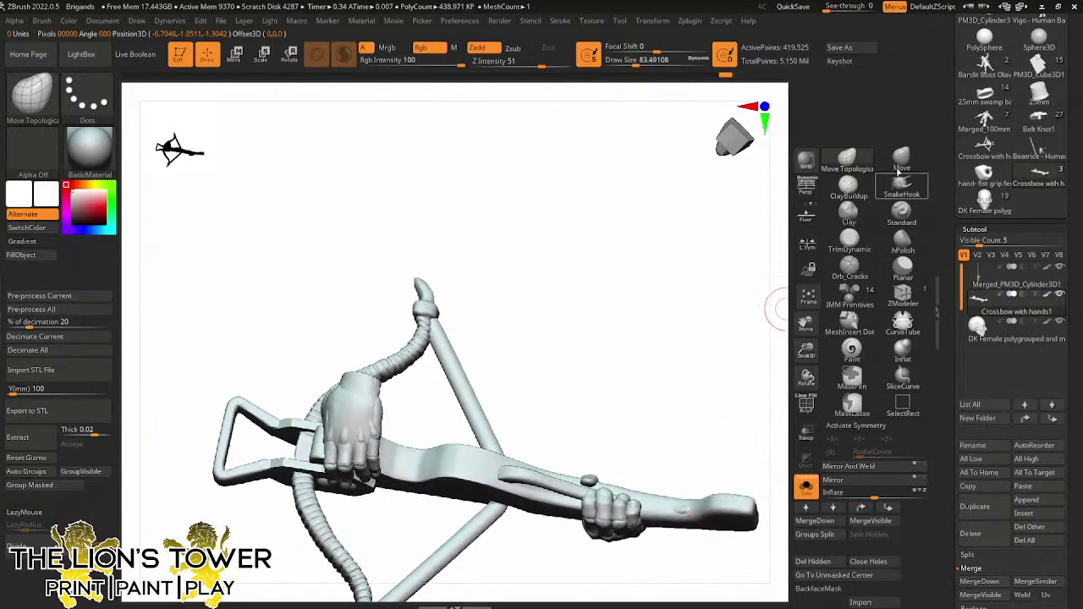
# Mask all parts except the stock and reshape its rear around the lever's end with Move Topological at draw size about 154
pyautogui.moveTo(694, 449); pyautogui.dragTo(769, 242)
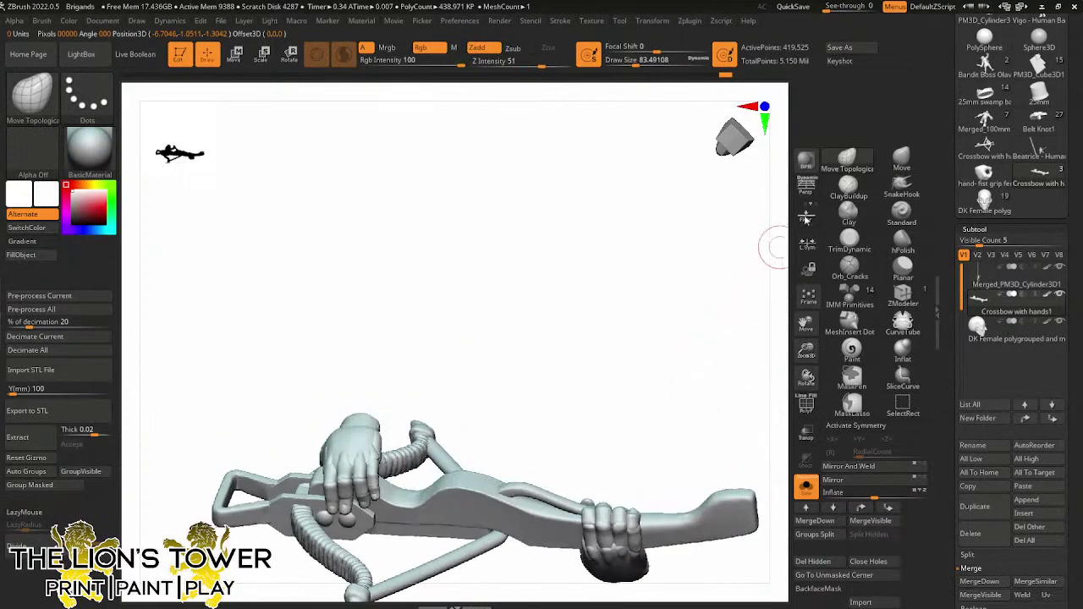
pyautogui.keyDown('ctrl'); pyautogui.keyDown('shift'); pyautogui.click(698, 483); pyautogui.keyUp('shift'); pyautogui.keyUp('ctrl')
pyautogui.keyDown('ctrl'); pyautogui.keyDown('shift'); pyautogui.click(709, 403); pyautogui.keyUp('shift'); pyautogui.keyUp('ctrl')
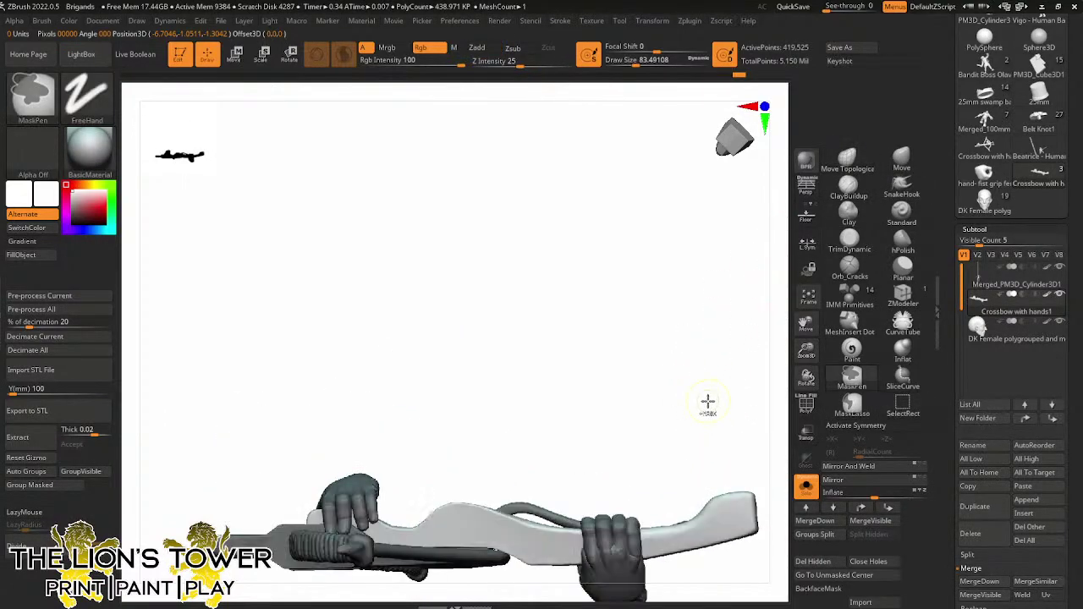
pyautogui.moveTo(598, 69); pyautogui.dragTo(636, 84)
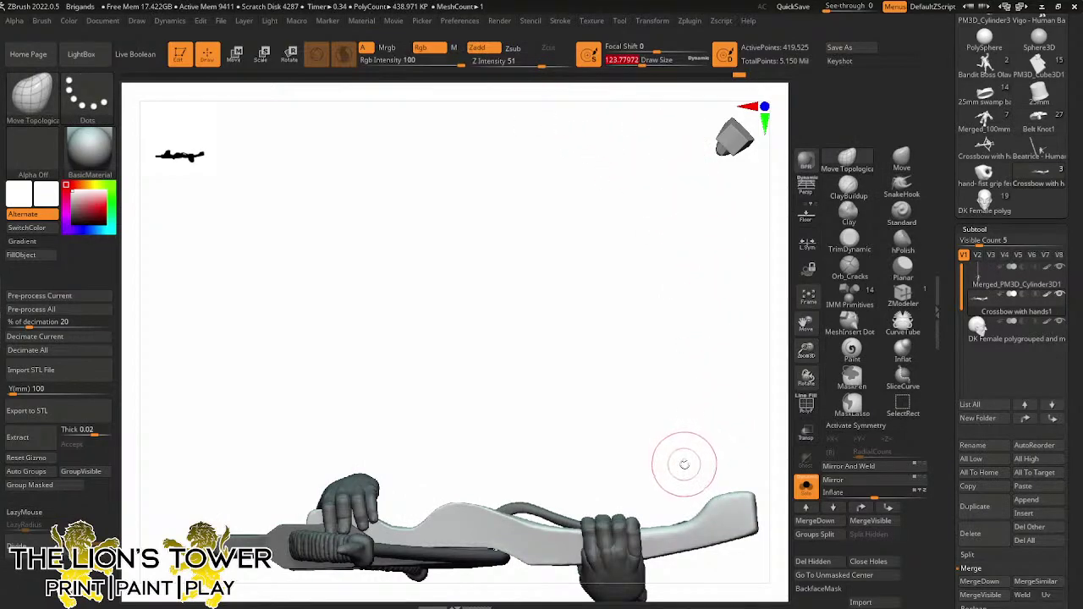
pyautogui.moveTo(806, 328); pyautogui.dragTo(803, 298)
pyautogui.moveTo(634, 66); pyautogui.dragTo(646, 83)
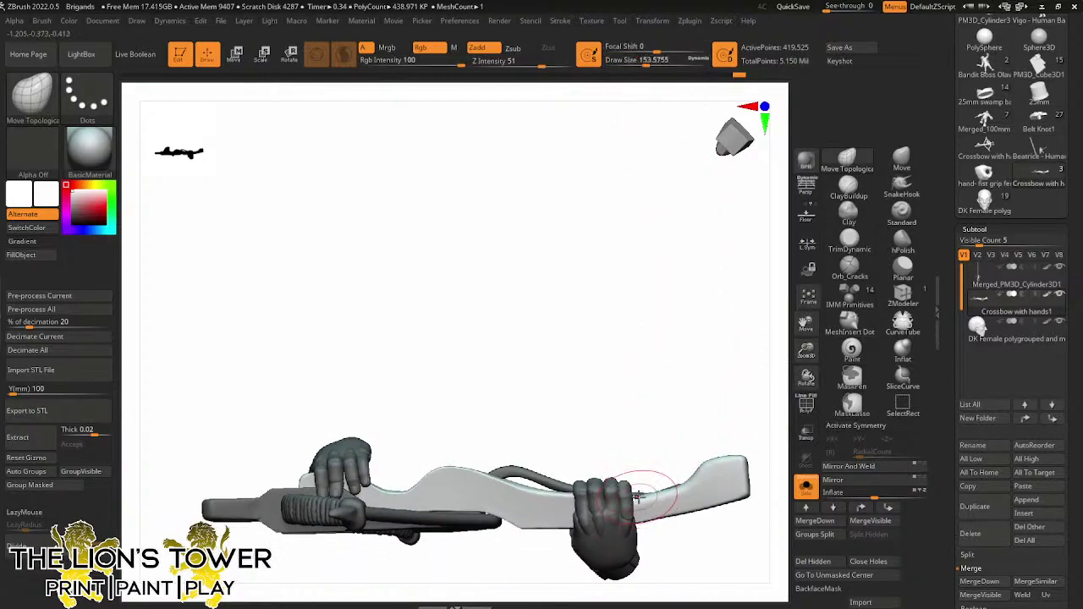
pyautogui.moveTo(694, 414); pyautogui.dragTo(725, 440)
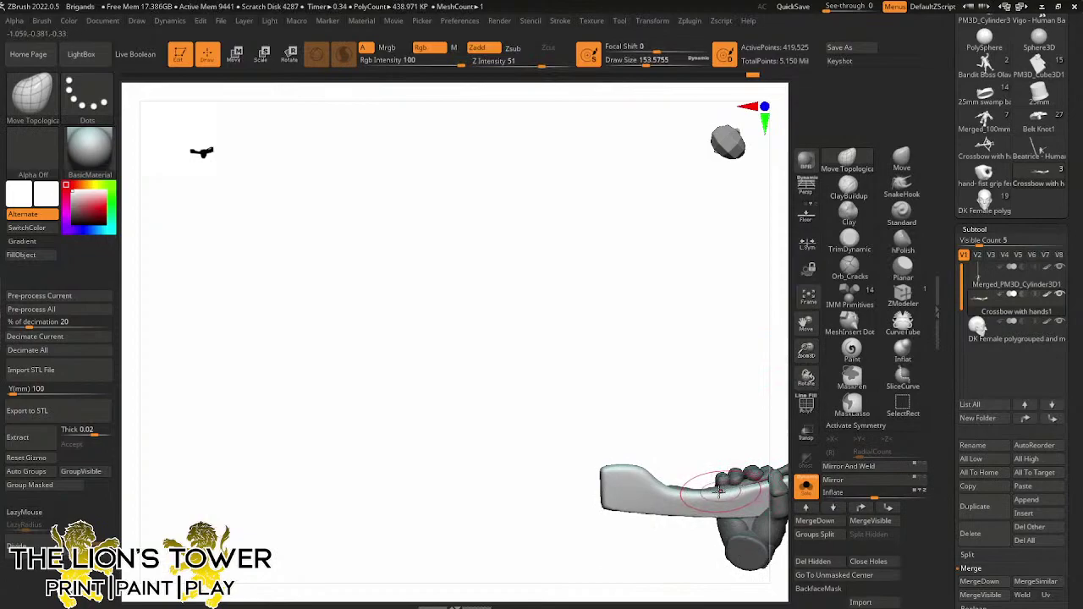
pyautogui.keyDown('shift'); pyautogui.moveTo(730, 426); pyautogui.dragTo(761, 410); pyautogui.keyUp('shift')
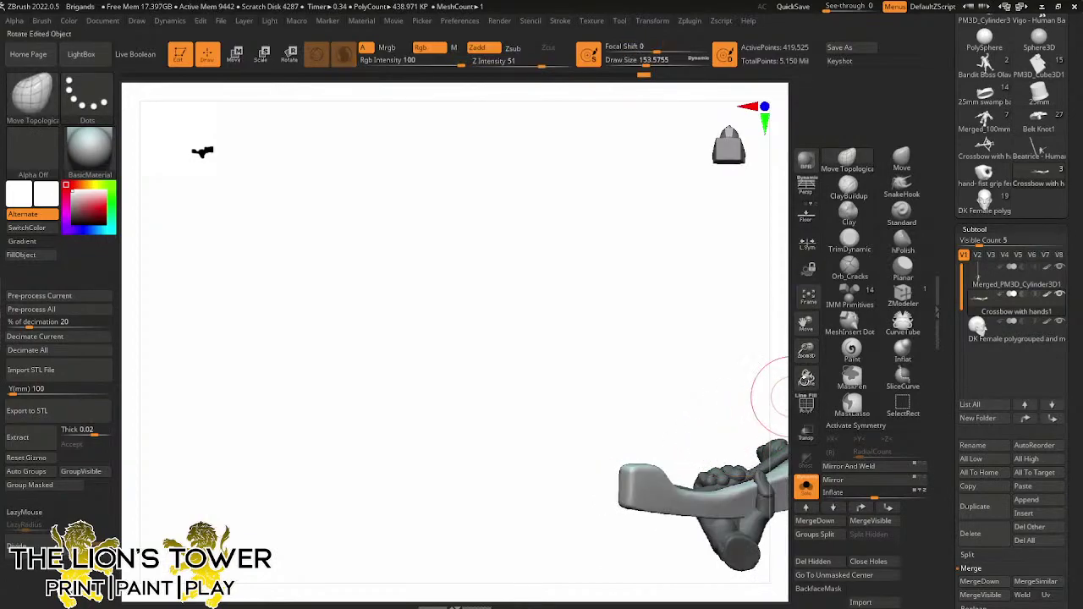
pyautogui.moveTo(804, 352); pyautogui.dragTo(719, 381)
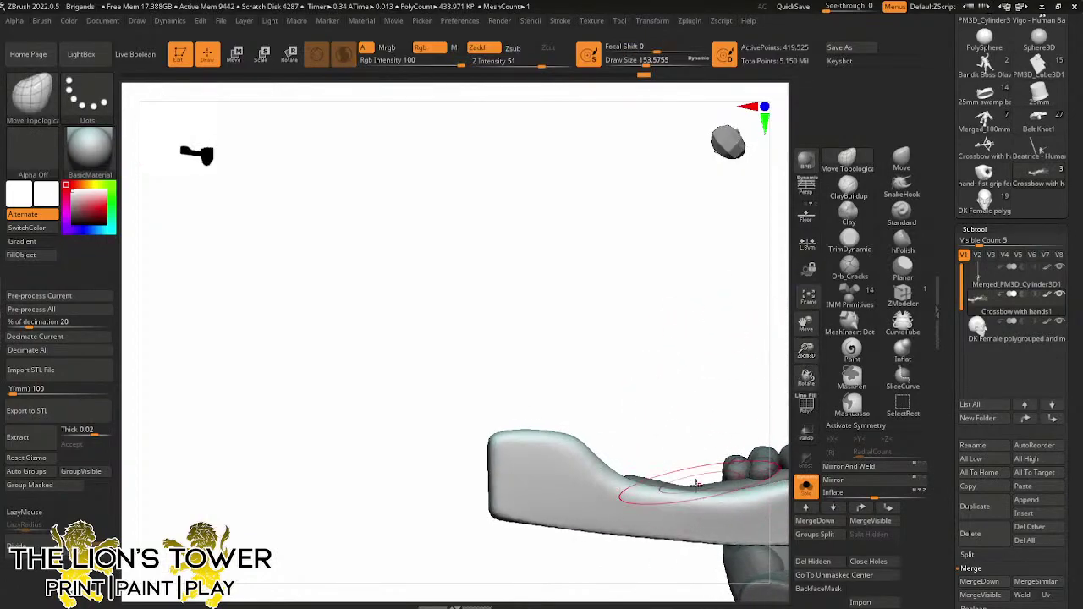
pyautogui.moveTo(665, 430)
pyautogui.mouseDown()
pyautogui.moveTo(761, 389)
pyautogui.moveTo(696, 448)
pyautogui.mouseUp()
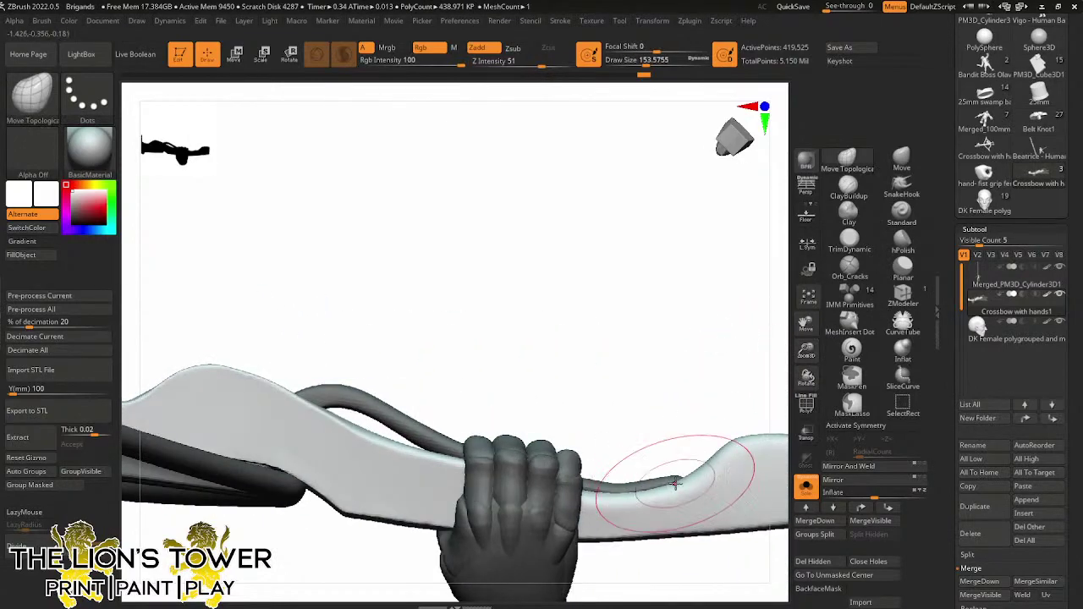
pyautogui.moveTo(783, 370); pyautogui.dragTo(754, 337)
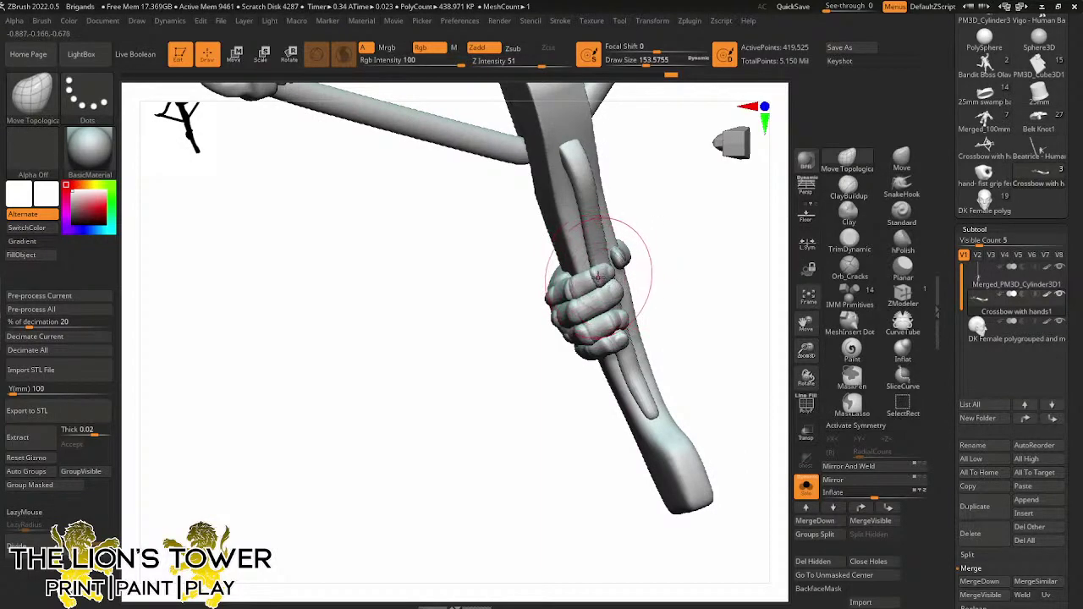
pyautogui.moveTo(660, 237)
pyautogui.mouseDown()
pyautogui.moveTo(669, 184)
pyautogui.moveTo(643, 222)
pyautogui.mouseUp()
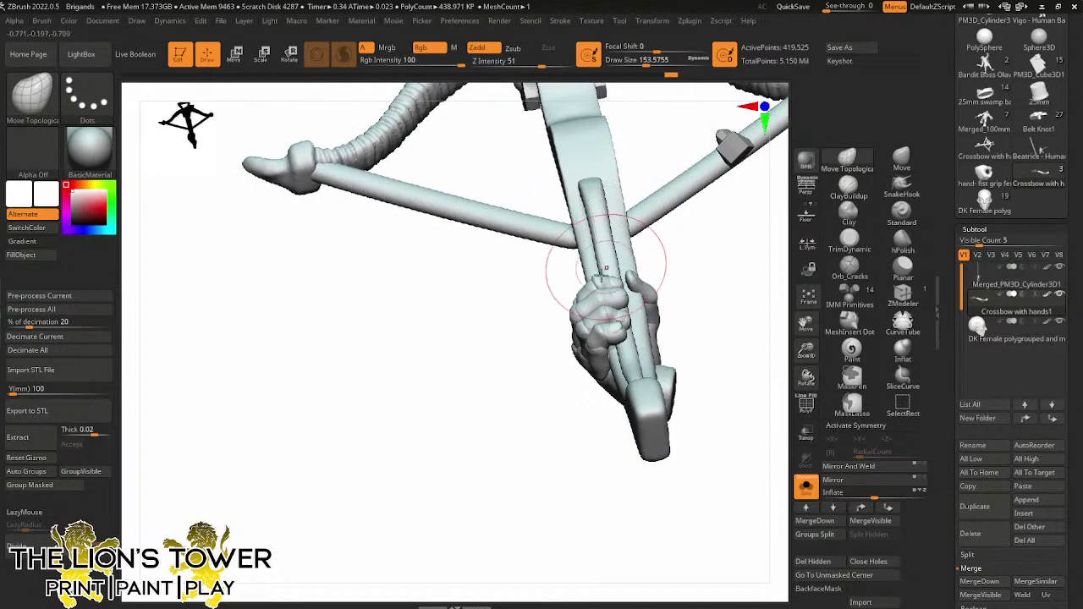
pyautogui.keyDown('shift'); pyautogui.moveTo(720, 259); pyautogui.dragTo(711, 324); pyautogui.keyUp('shift')
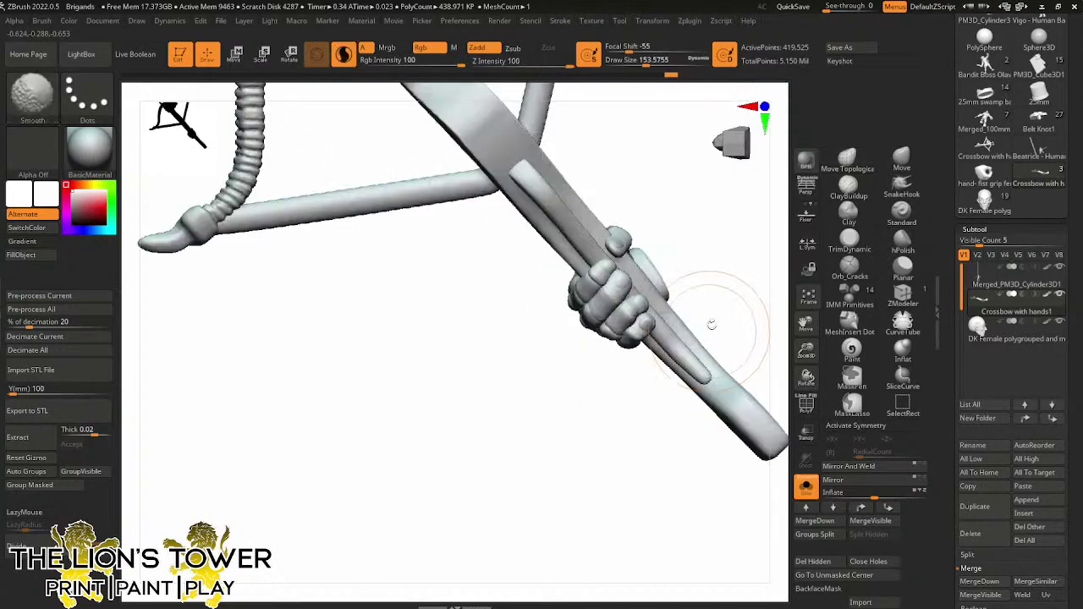
# Clear any remaining mask on the crossbow and show the whole female figure again in front view
pyautogui.keyDown('ctrl'); pyautogui.click(721, 254); pyautogui.keyUp('ctrl')
pyautogui.keyDown('ctrl'); pyautogui.click(721, 254); pyautogui.keyUp('ctrl')
pyautogui.moveTo(805, 349); pyautogui.dragTo(804, 322)
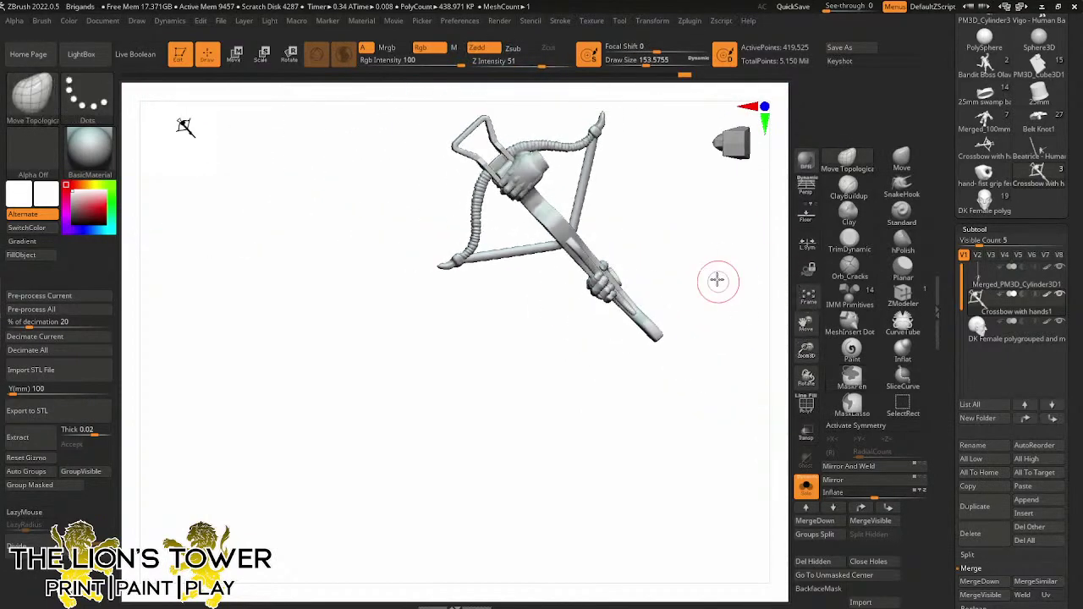
pyautogui.moveTo(716, 280)
pyautogui.mouseDown()
pyautogui.moveTo(749, 251)
pyautogui.moveTo(733, 225)
pyautogui.moveTo(702, 251)
pyautogui.mouseUp()
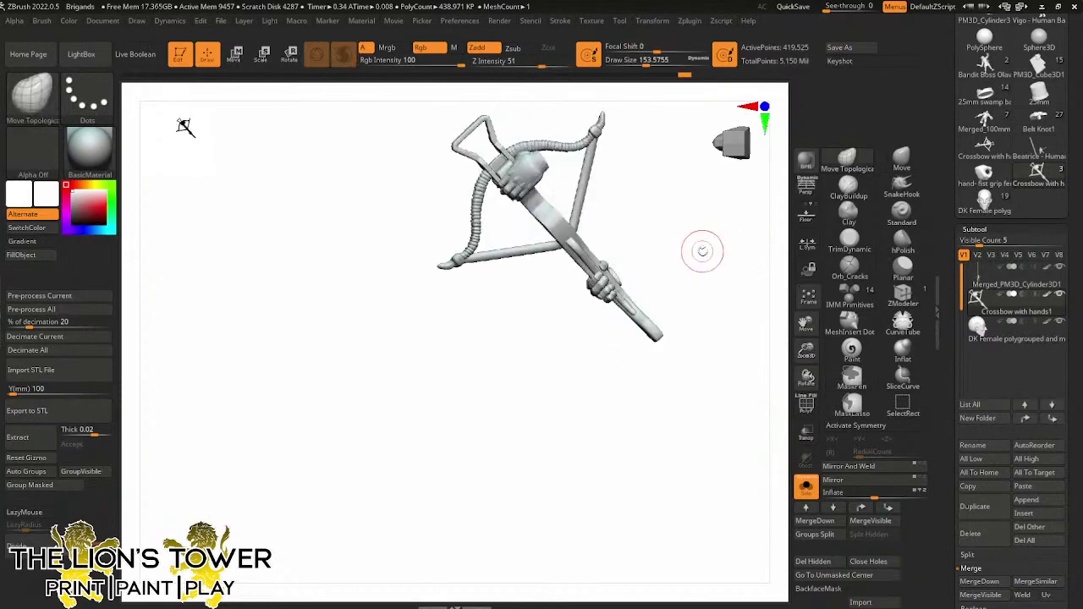
pyautogui.keyDown('ctrl'); pyautogui.click(704, 263); pyautogui.keyUp('ctrl')
pyautogui.keyDown('ctrl'); pyautogui.click(706, 264); pyautogui.keyUp('ctrl')
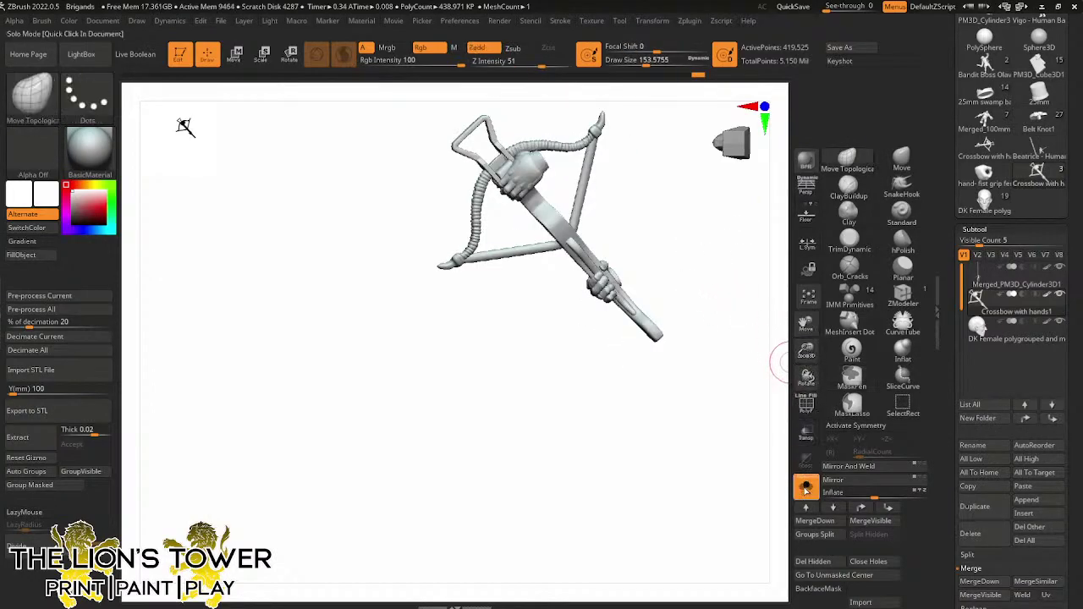
pyautogui.click(805, 485)
pyautogui.moveTo(744, 280); pyautogui.dragTo(776, 276)
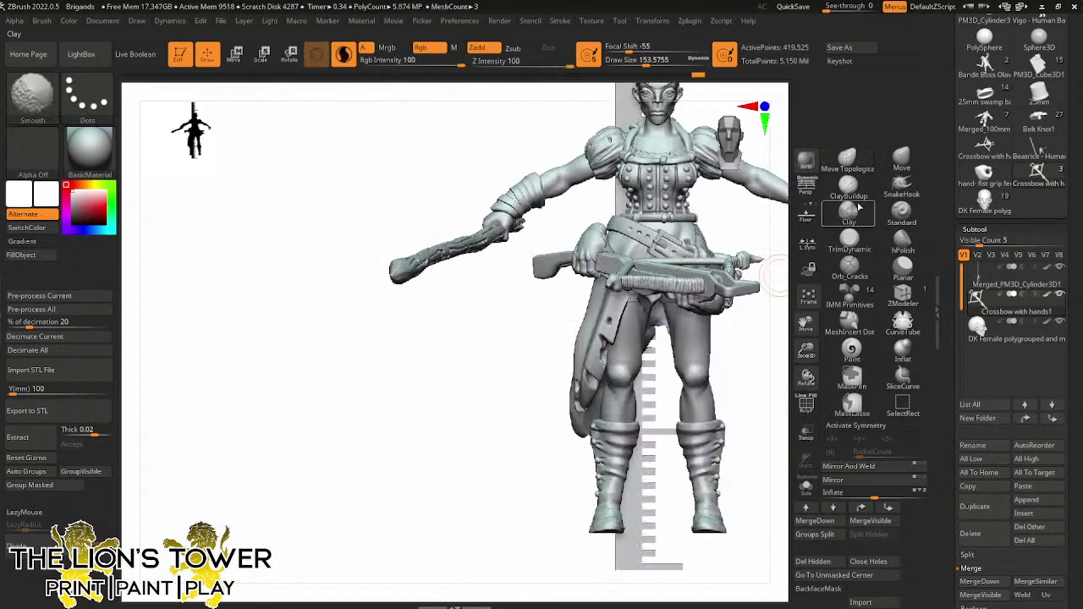
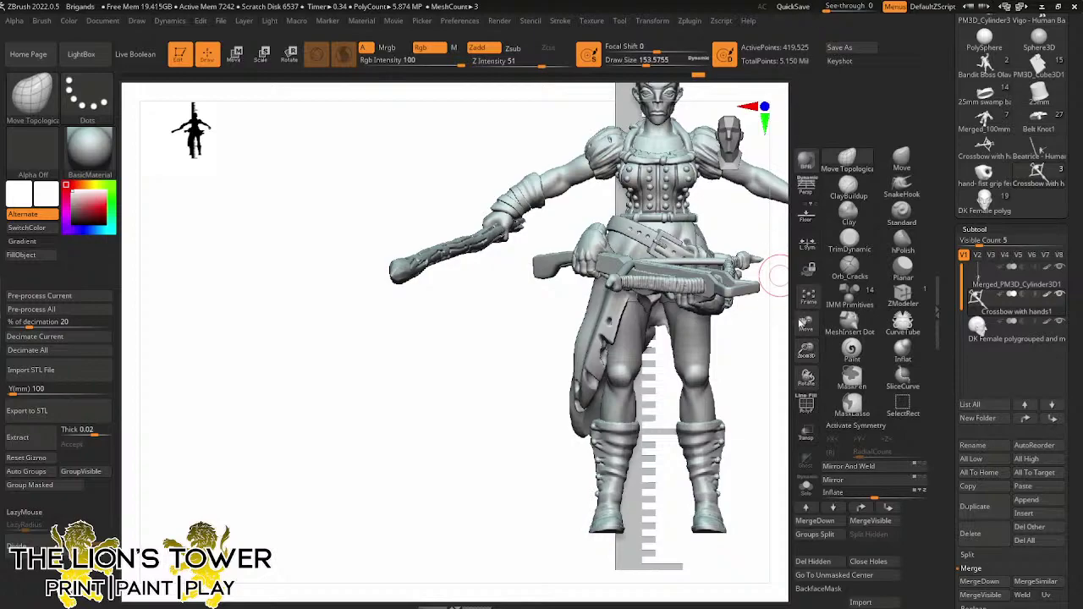
# Examine the crossbow's size and placement on the female figure from the front and at an angle
pyautogui.moveTo(801, 324); pyautogui.dragTo(729, 351)
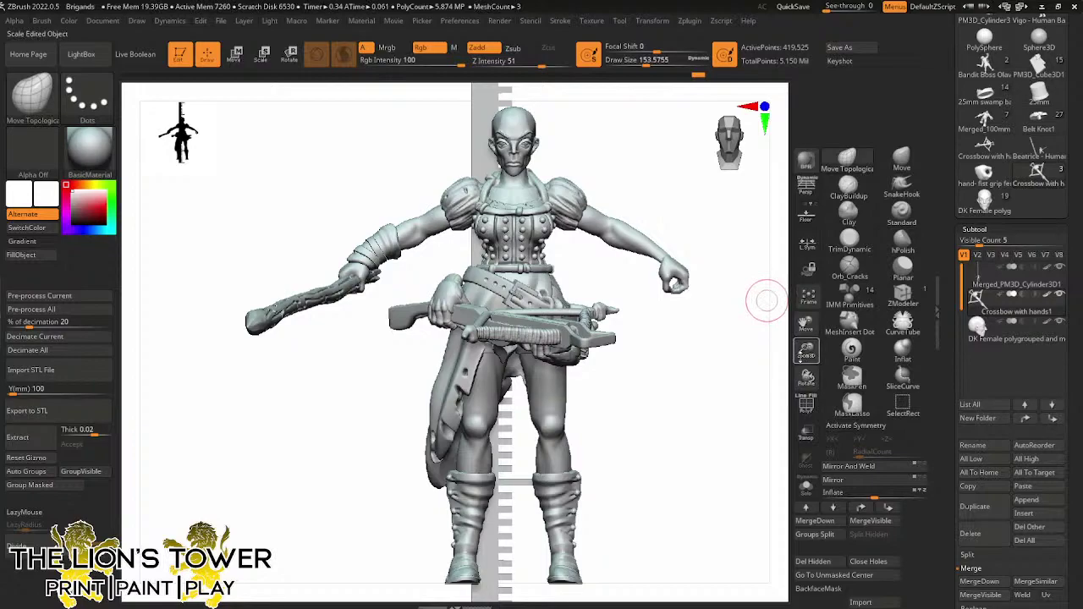
pyautogui.moveTo(766, 300)
pyautogui.mouseDown()
pyautogui.moveTo(804, 336)
pyautogui.moveTo(768, 363)
pyautogui.moveTo(746, 415)
pyautogui.moveTo(736, 395)
pyautogui.moveTo(657, 466)
pyautogui.moveTo(768, 309)
pyautogui.mouseUp()
pyautogui.moveTo(807, 350)
pyautogui.mouseDown()
pyautogui.moveTo(803, 321)
pyautogui.moveTo(808, 330)
pyautogui.mouseUp()
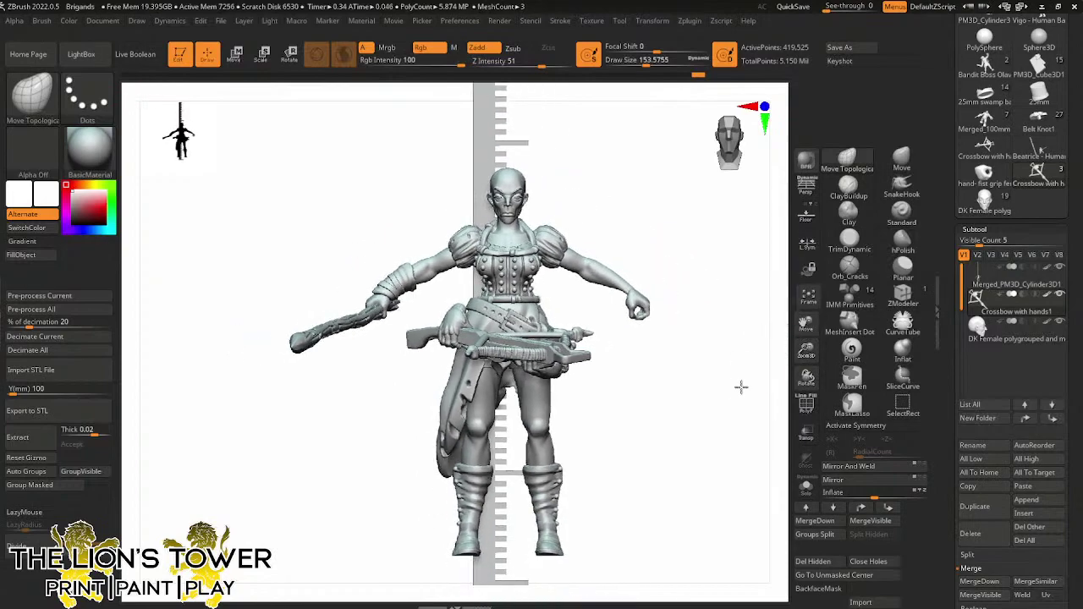
pyautogui.moveTo(739, 386); pyautogui.dragTo(727, 372)
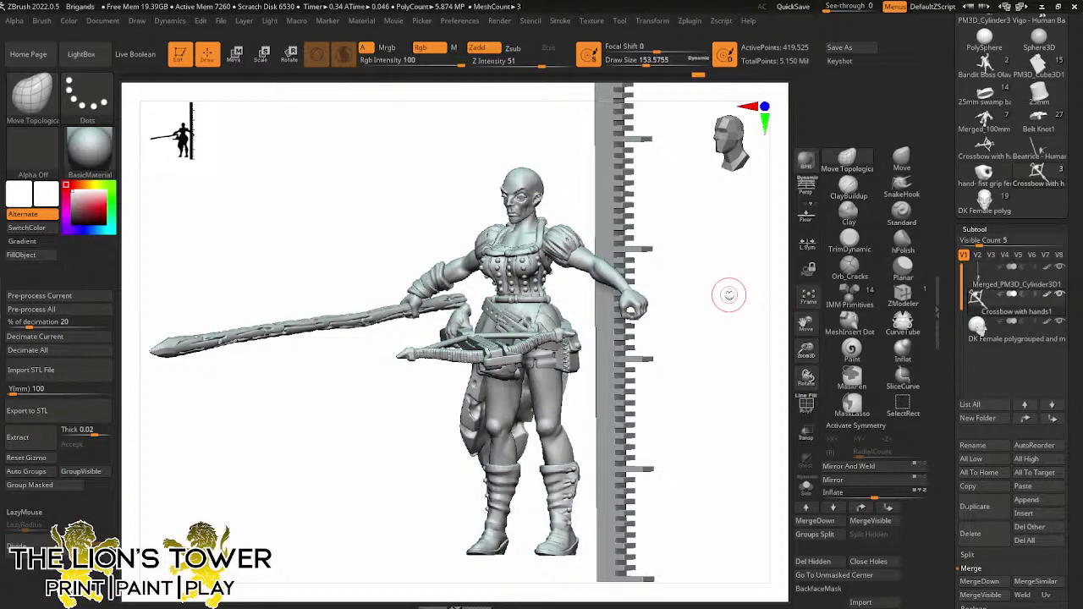
pyautogui.moveTo(806, 323)
pyautogui.mouseDown()
pyautogui.moveTo(809, 332)
pyautogui.moveTo(806, 322)
pyautogui.mouseUp()
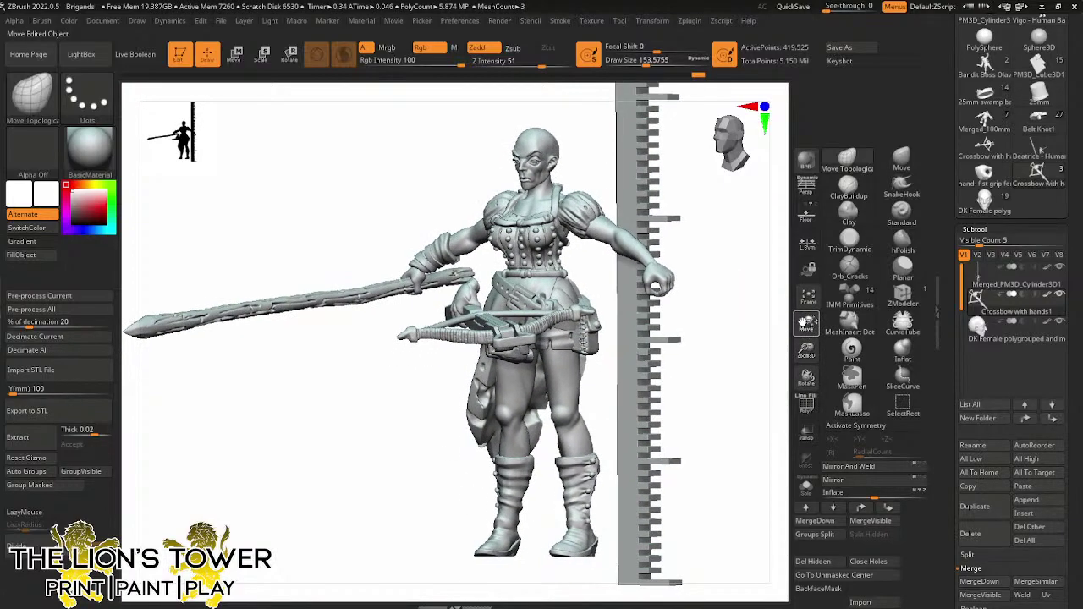
pyautogui.moveTo(744, 342); pyautogui.dragTo(730, 355)
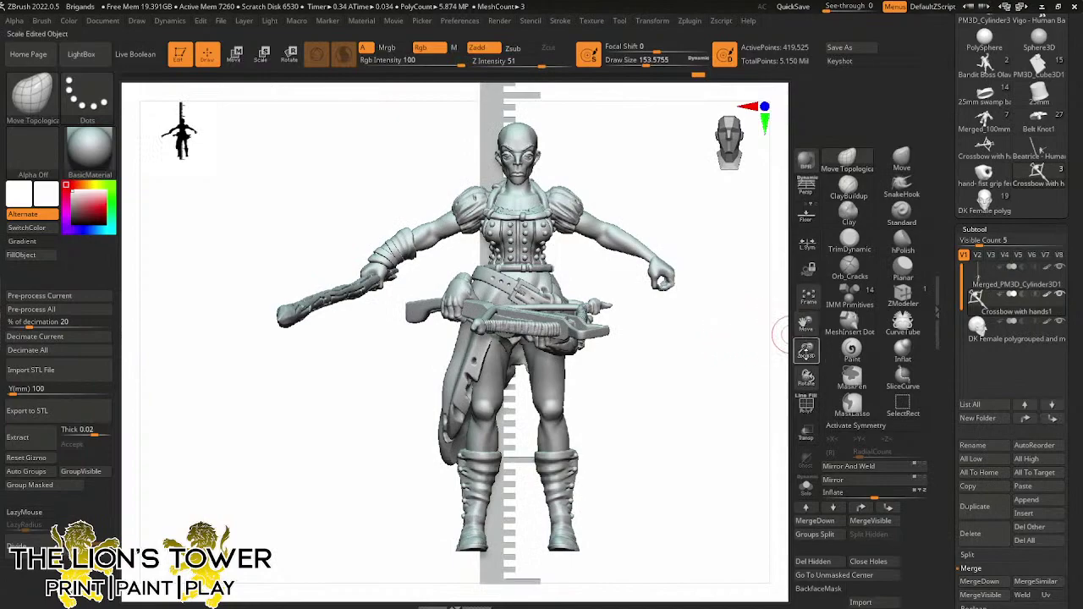
pyautogui.moveTo(806, 323); pyautogui.dragTo(802, 342)
# Clear any mask left on the crossbow with the whole female figure in front view
pyautogui.press('ctrl')
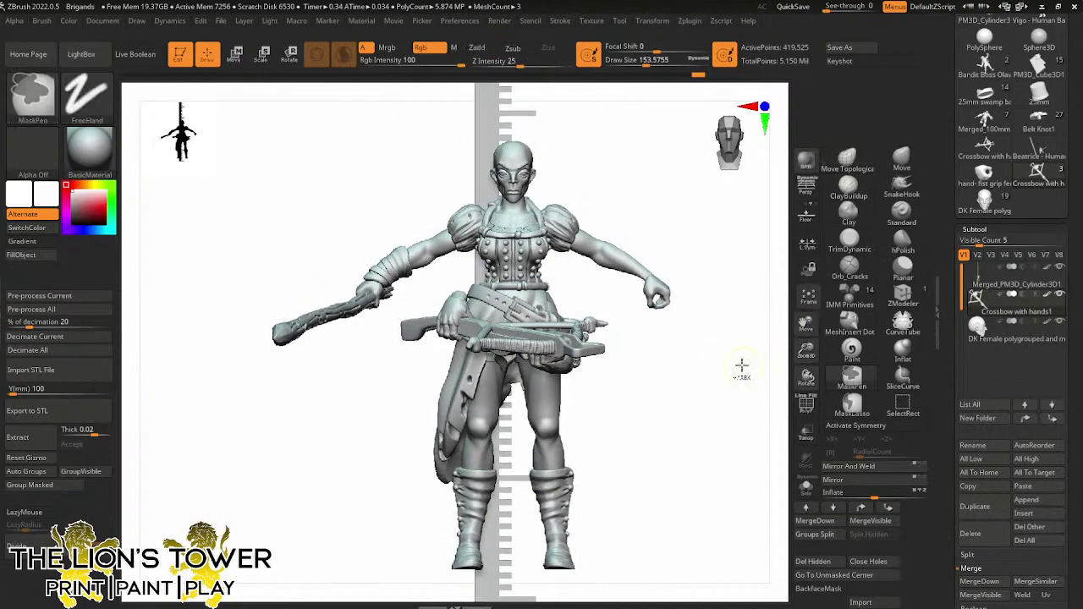
pyautogui.keyDown('ctrl'); pyautogui.click(741, 367); pyautogui.keyUp('ctrl')
pyautogui.keyDown('ctrl'); pyautogui.click(743, 373); pyautogui.keyUp('ctrl')
pyautogui.moveTo(745, 382)
pyautogui.mouseDown()
pyautogui.moveTo(699, 416)
pyautogui.moveTo(726, 429)
pyautogui.mouseUp()
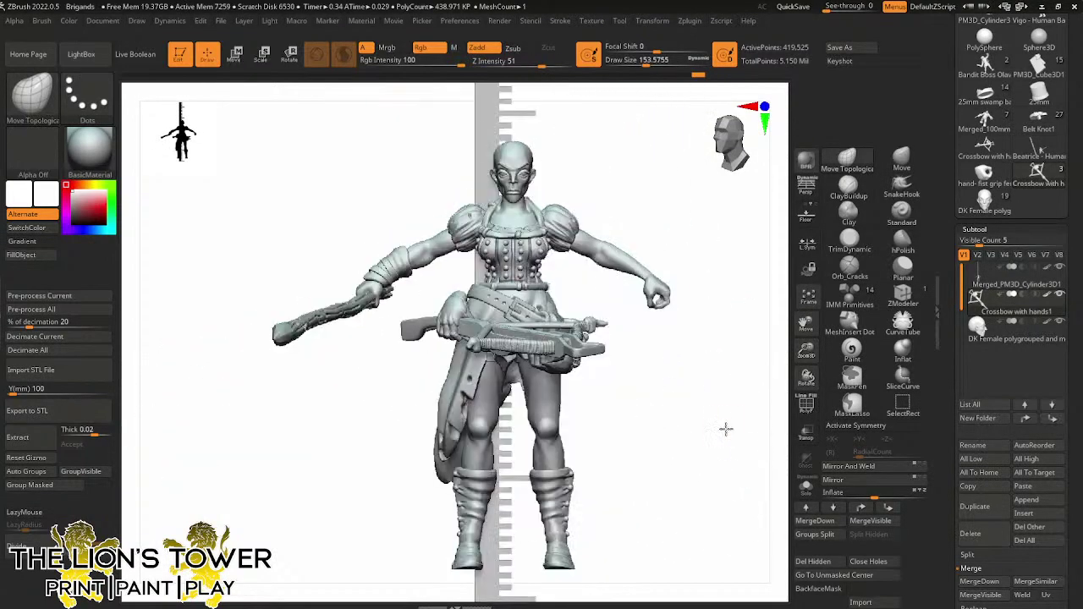
# Examine how the crossbow sits on the female figure from the side and from directly above
pyautogui.click(262, 54)
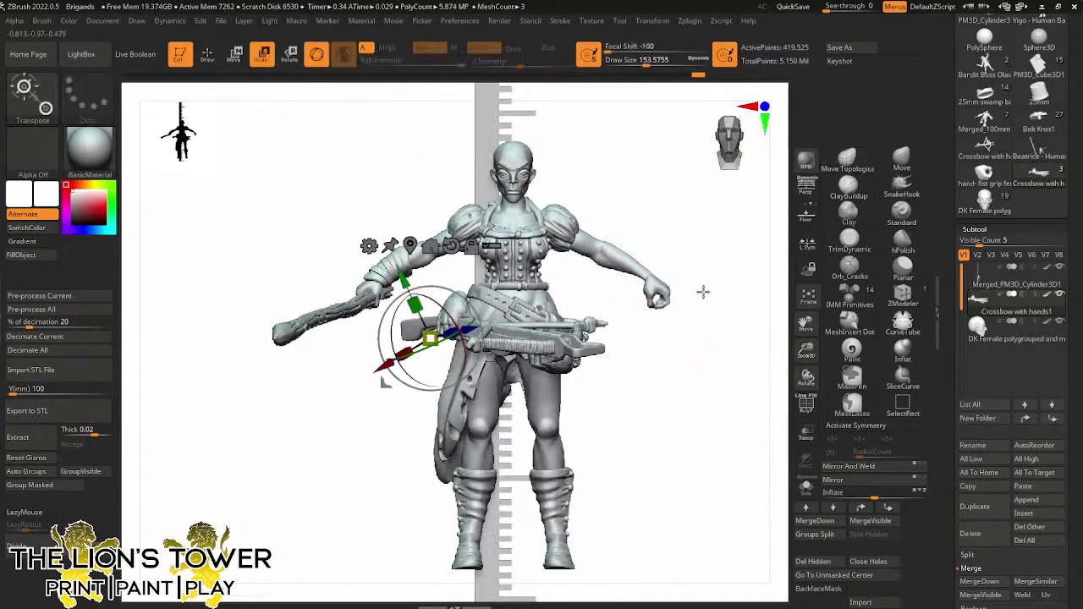
pyautogui.keyDown('shift'); pyautogui.moveTo(699, 358); pyautogui.dragTo(648, 351); pyautogui.keyUp('shift')
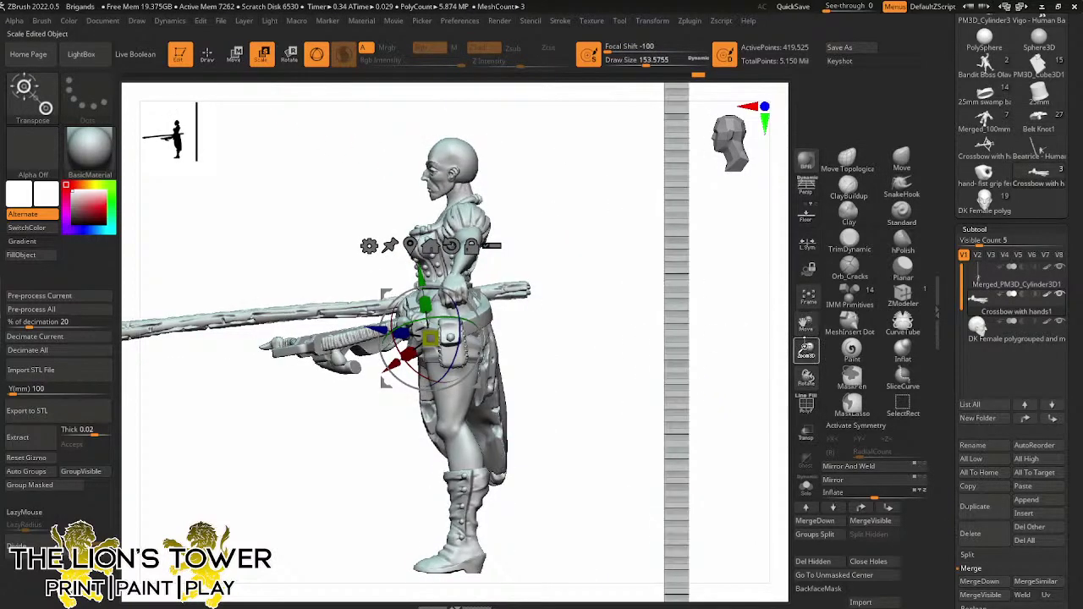
pyautogui.moveTo(804, 342); pyautogui.dragTo(733, 317)
pyautogui.keyDown('ctrl'); pyautogui.click(629, 338); pyautogui.keyUp('ctrl')
pyautogui.moveTo(628, 341); pyautogui.dragTo(732, 428)
pyautogui.keyDown('ctrl'); pyautogui.click(716, 316); pyautogui.keyUp('ctrl')
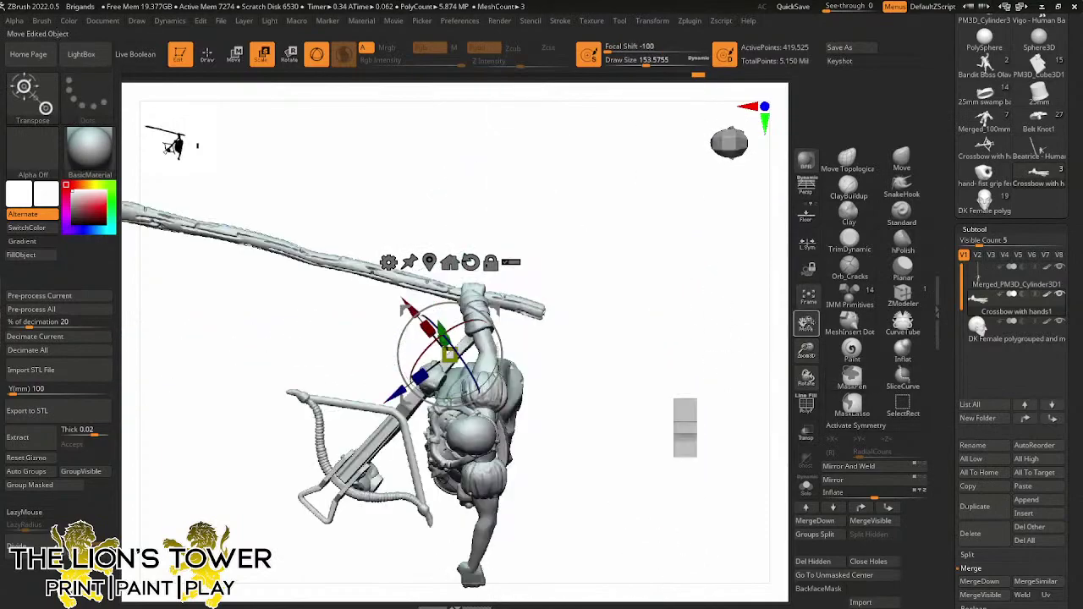
pyautogui.moveTo(806, 323); pyautogui.dragTo(826, 307)
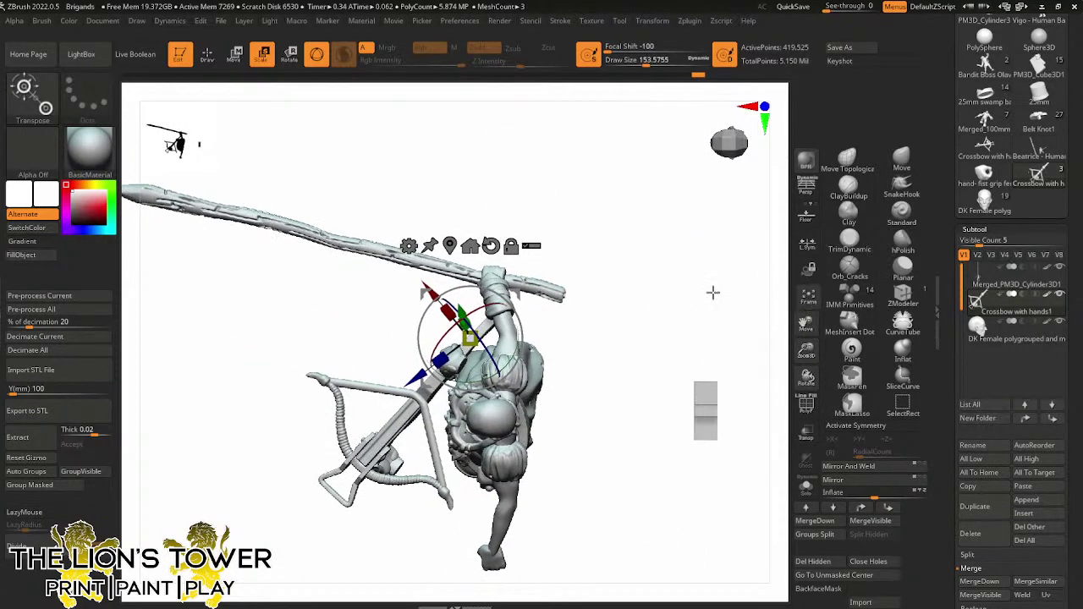
pyautogui.moveTo(679, 321); pyautogui.dragTo(696, 306)
pyautogui.click(182, 55)
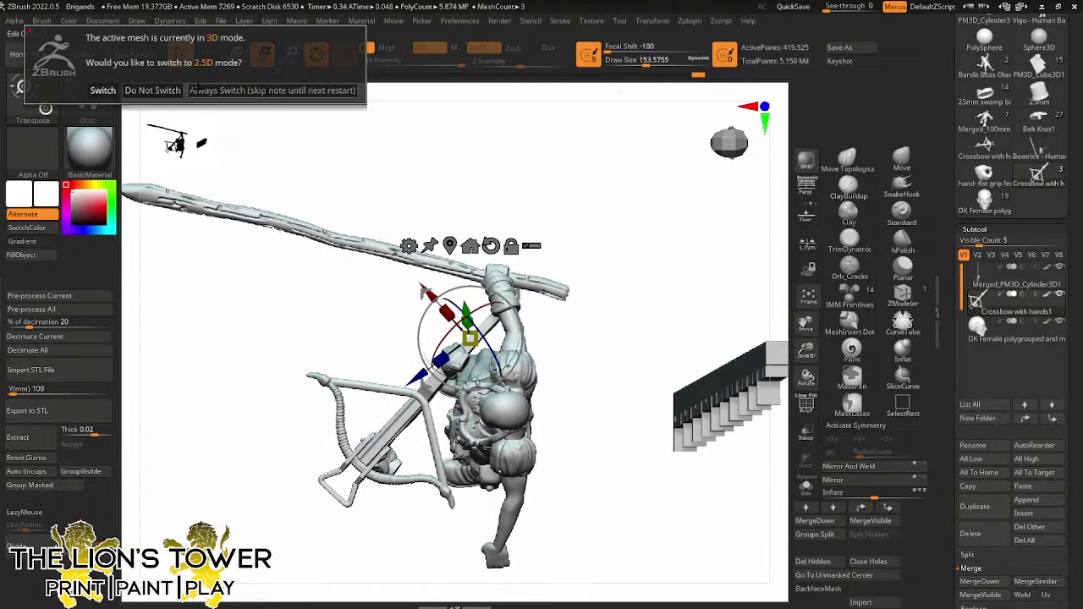
pyautogui.click(156, 91)
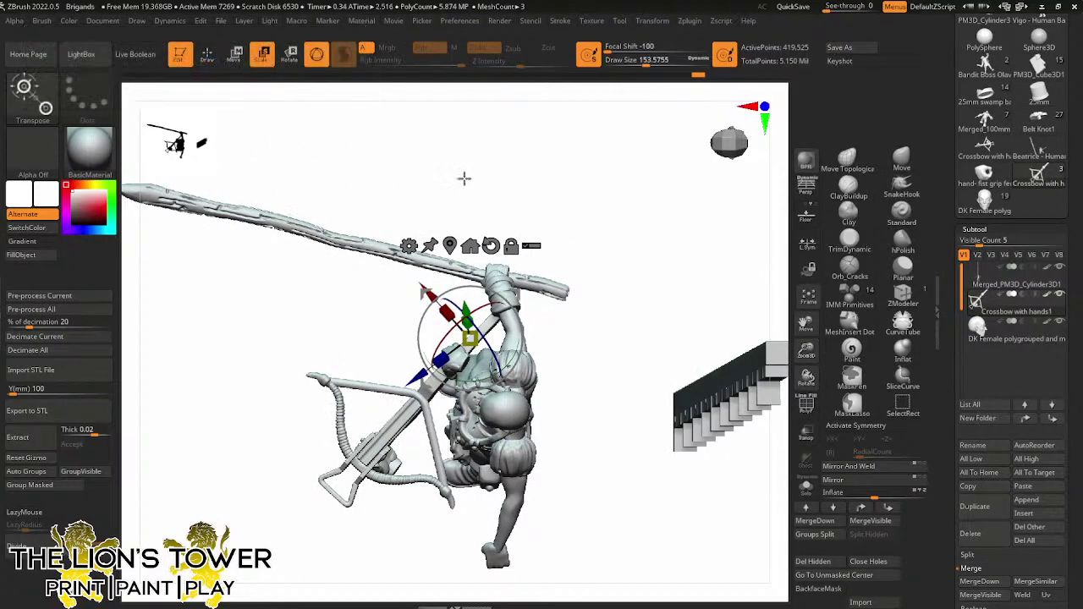
pyautogui.moveTo(807, 350); pyautogui.dragTo(855, 369)
pyautogui.keyDown('shift'); pyautogui.moveTo(696, 328); pyautogui.dragTo(686, 324); pyautogui.keyUp('shift')
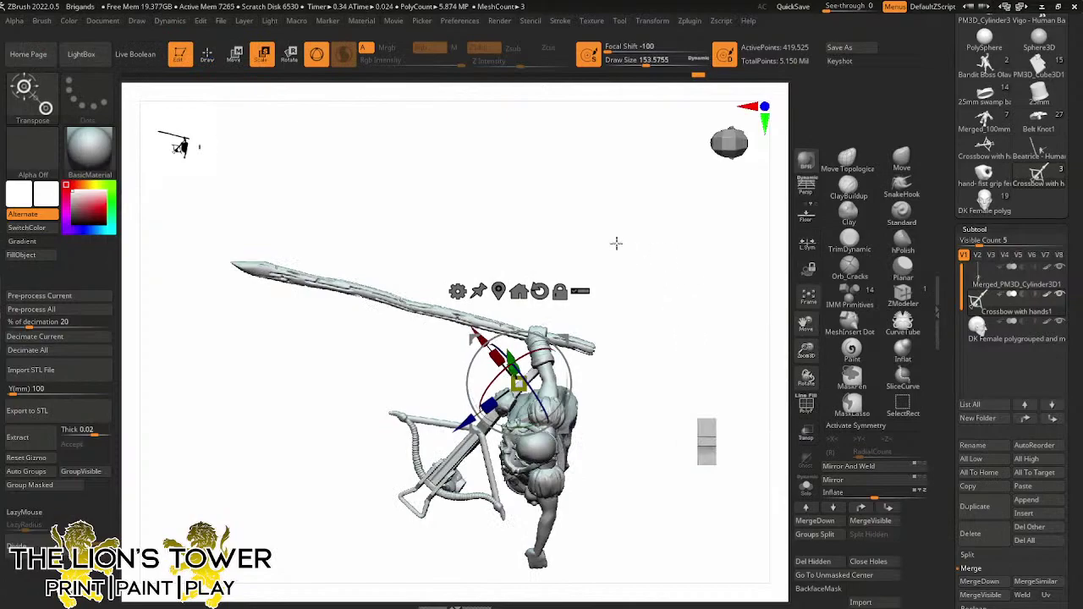
# Hide the wooden weapon and both original hands on the merged female figure and delete these hidden parts
pyautogui.keyDown('alt'); pyautogui.click(558, 340); pyautogui.keyUp('alt')
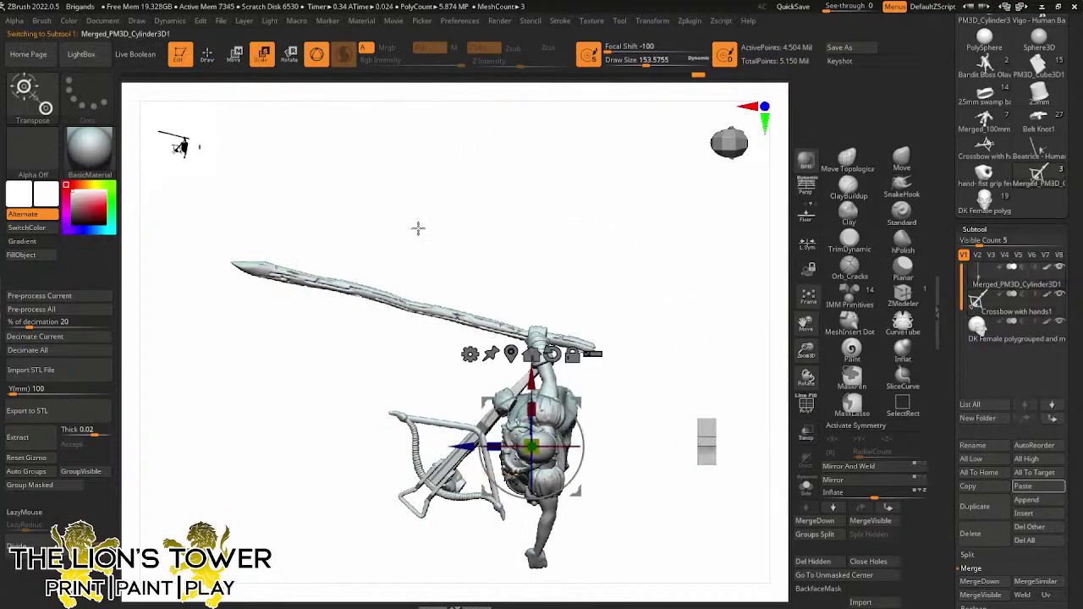
pyautogui.press('q')
pyautogui.keyDown('ctrl'); pyautogui.keyDown('shift'); pyautogui.click(519, 335); pyautogui.keyUp('shift'); pyautogui.keyUp('ctrl')
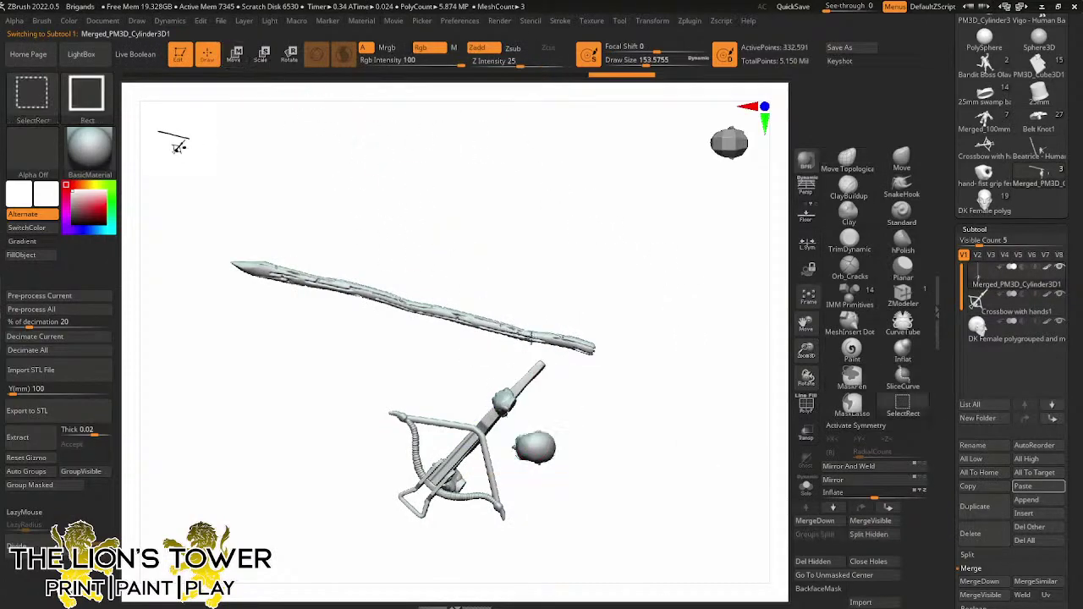
pyautogui.keyDown('ctrl'); pyautogui.keyDown('shift'); pyautogui.click(529, 339); pyautogui.keyUp('shift'); pyautogui.keyUp('ctrl')
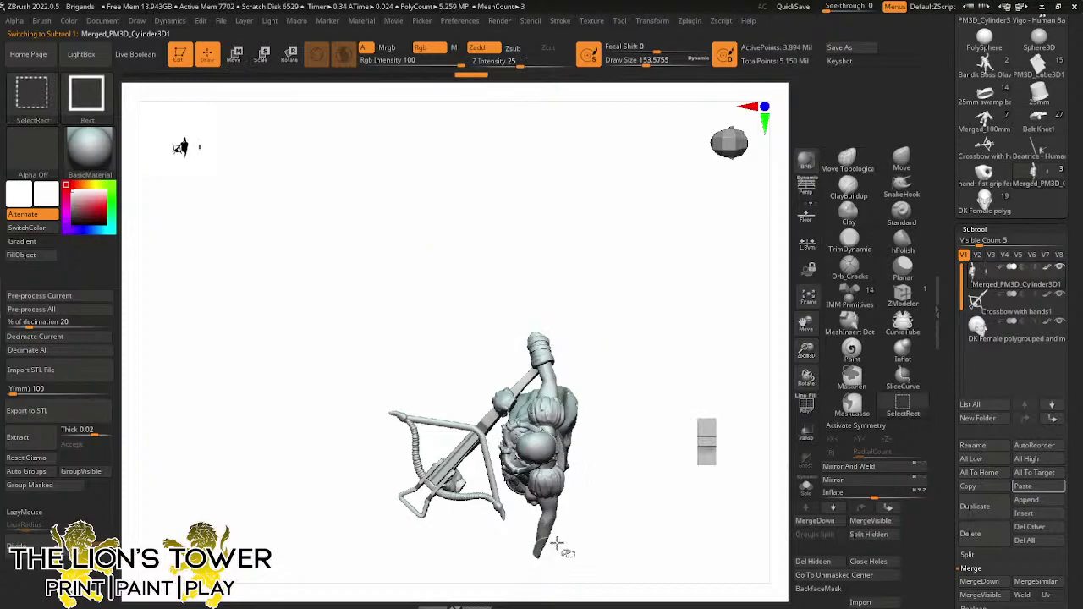
pyautogui.moveTo(736, 440)
pyautogui.mouseDown()
pyautogui.moveTo(663, 380)
pyautogui.moveTo(739, 424)
pyautogui.mouseUp()
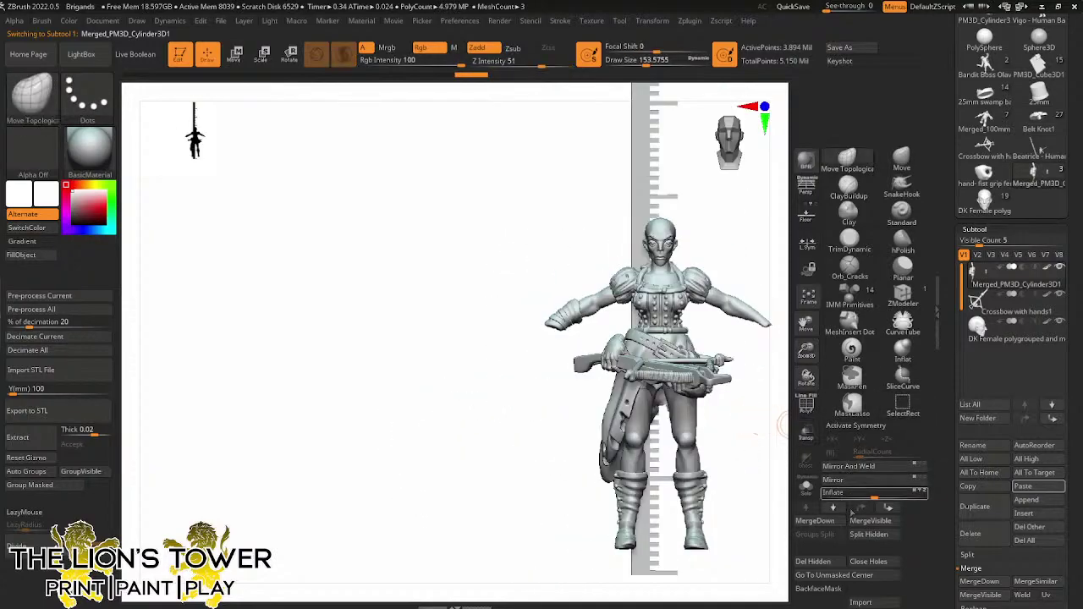
pyautogui.click(869, 533)
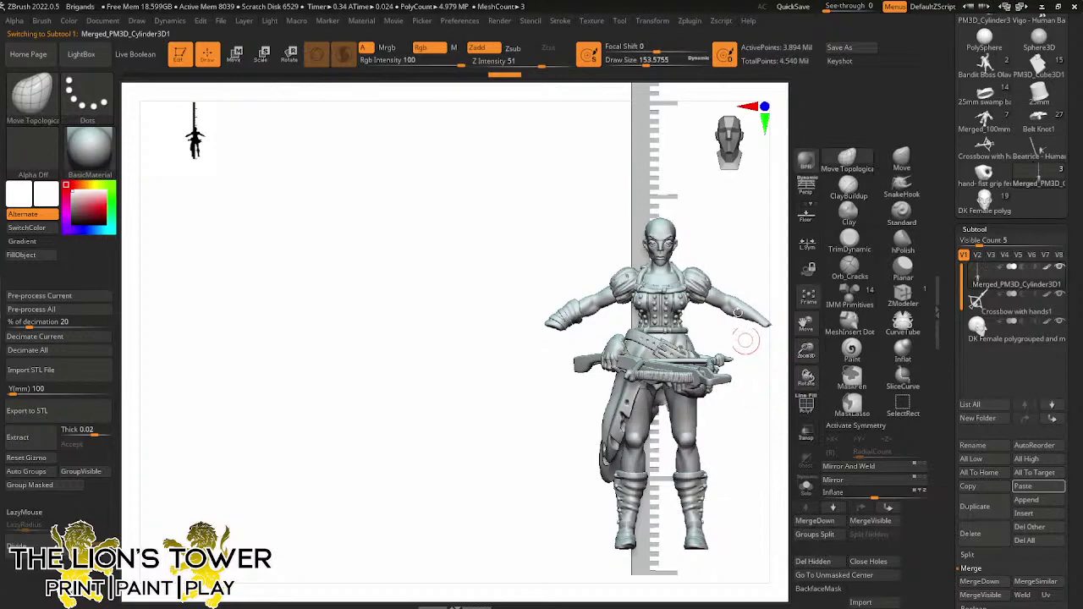
pyautogui.keyDown('alt'); pyautogui.moveTo(780, 260); pyautogui.dragTo(752, 362); pyautogui.keyUp('alt')
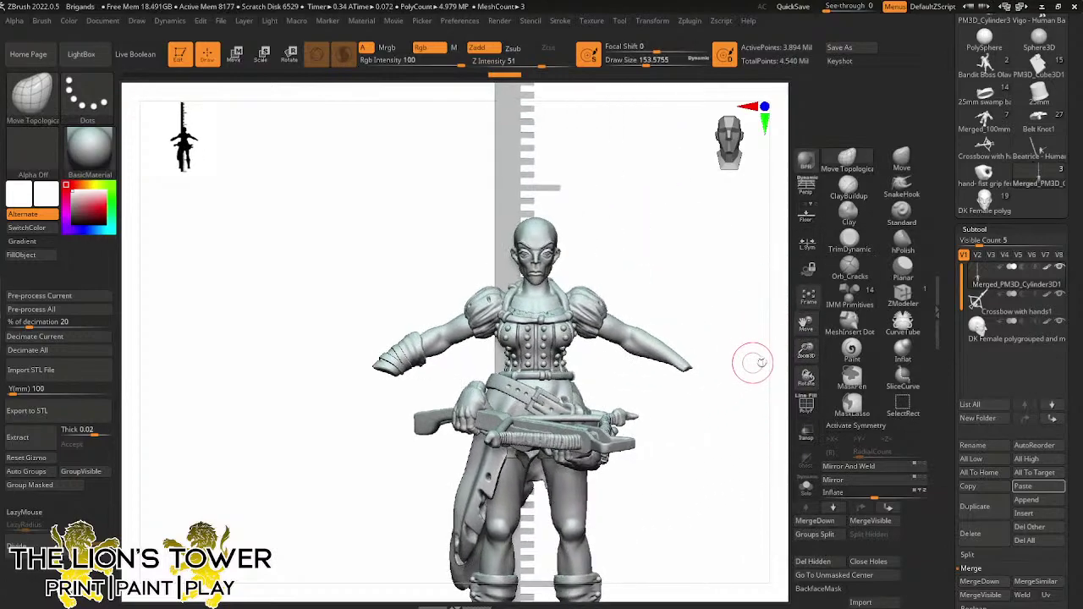
# Copy the Bracers 2_3 subtool from the male figure's parts and paste it into the female crossbow figure
pyautogui.click(1032, 127)
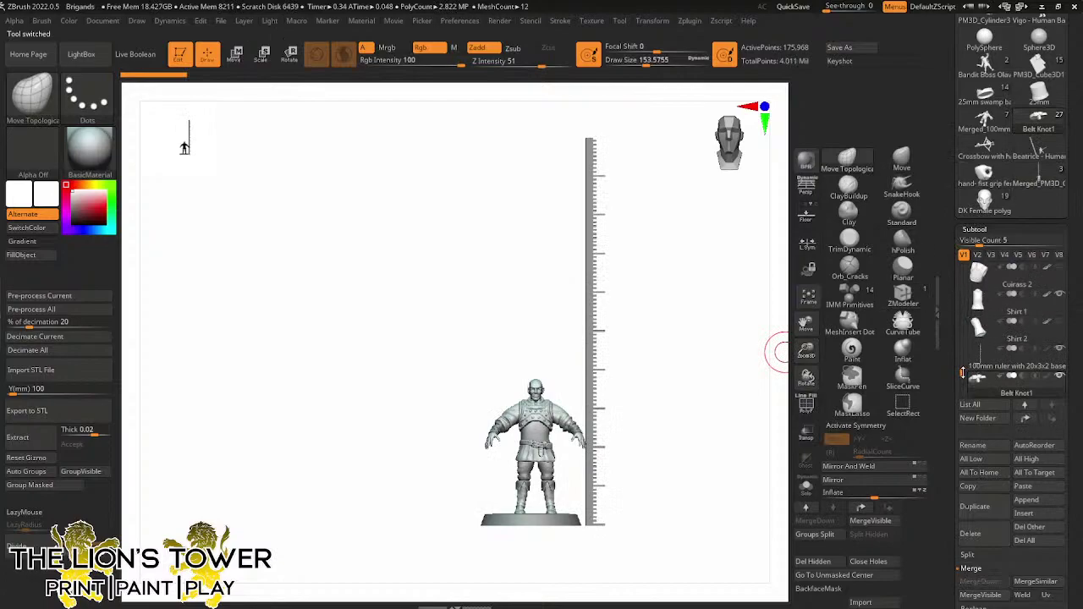
pyautogui.moveTo(962, 373); pyautogui.dragTo(962, 338)
pyautogui.click(985, 336)
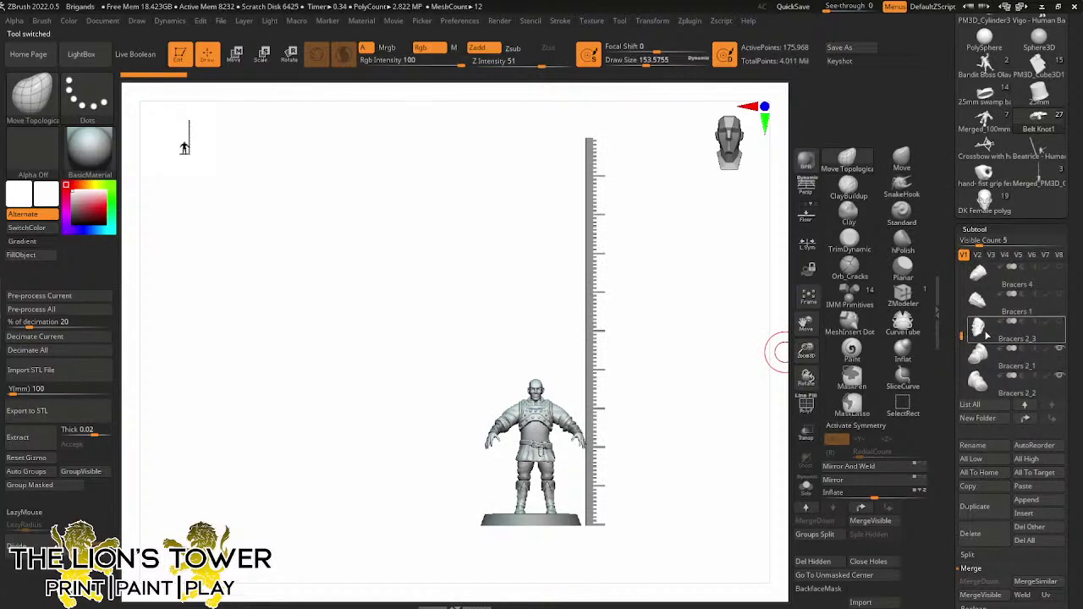
pyautogui.moveTo(984, 336)
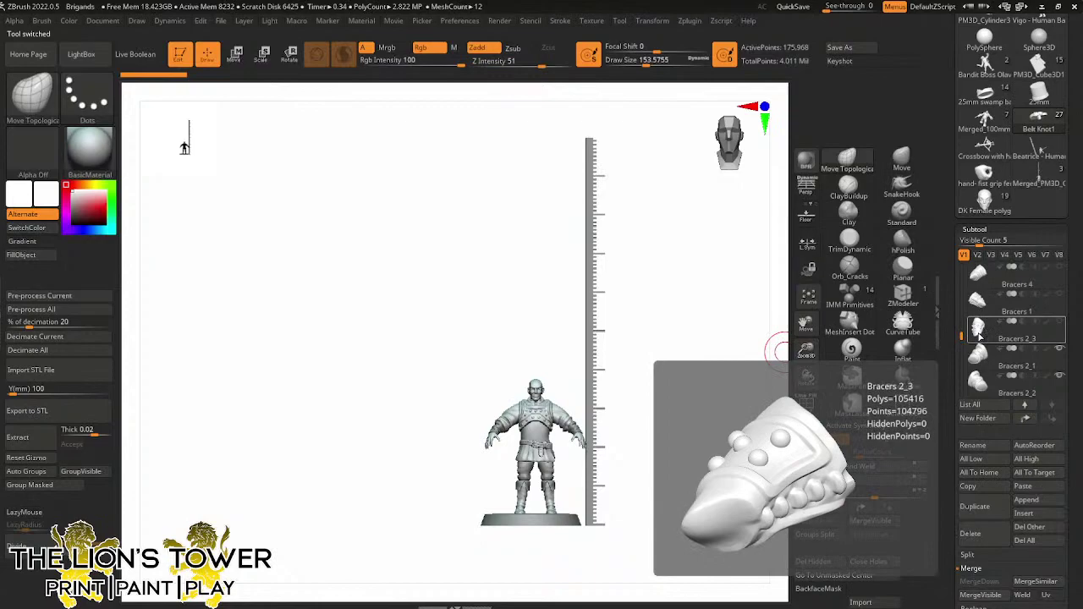
pyautogui.click(979, 334)
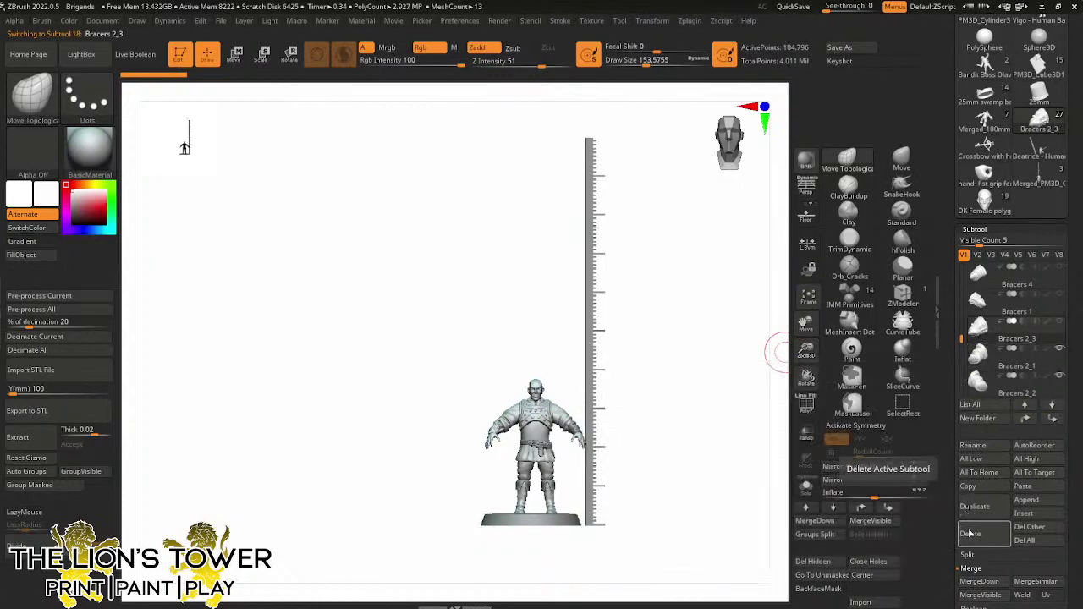
pyautogui.click(983, 198)
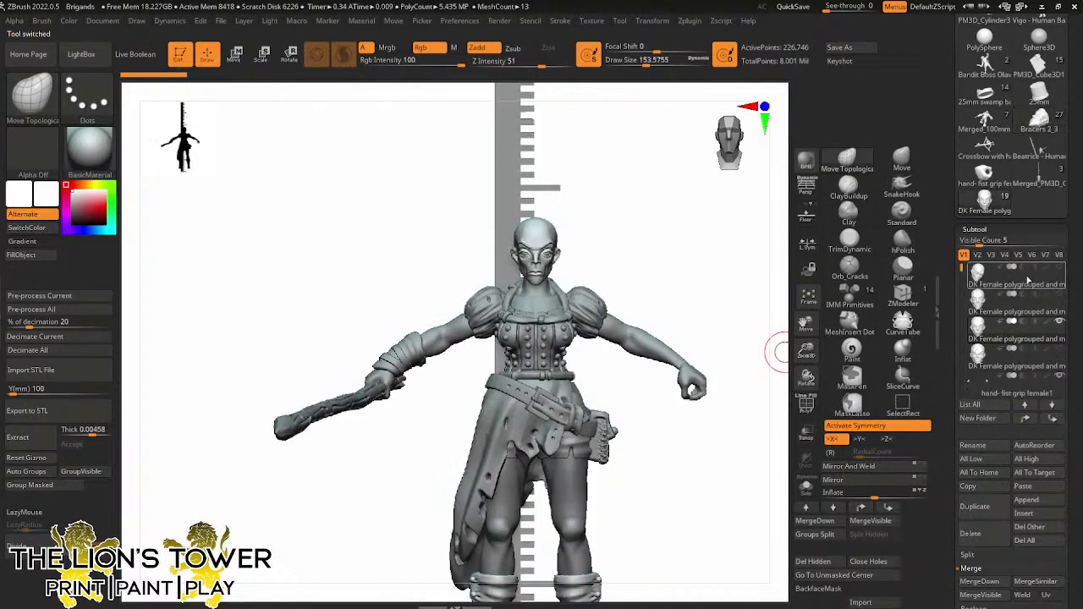
pyautogui.click(1037, 188)
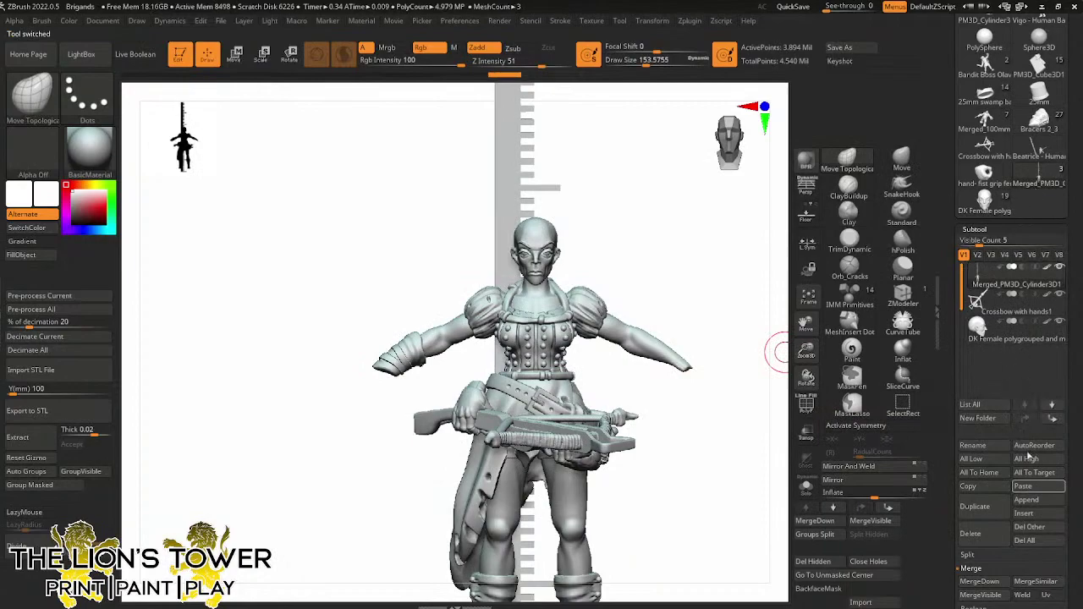
pyautogui.click(1023, 486)
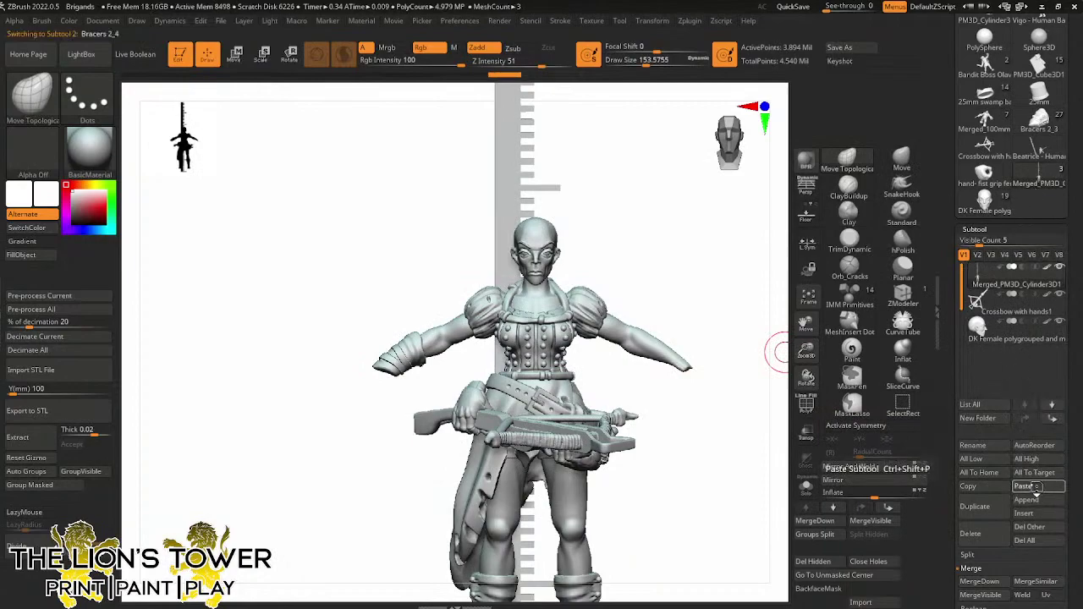
# Copy the Bracers 3_1 subtool from the male figure's parts and paste it into the female crossbow figure
pyautogui.click(1039, 148)
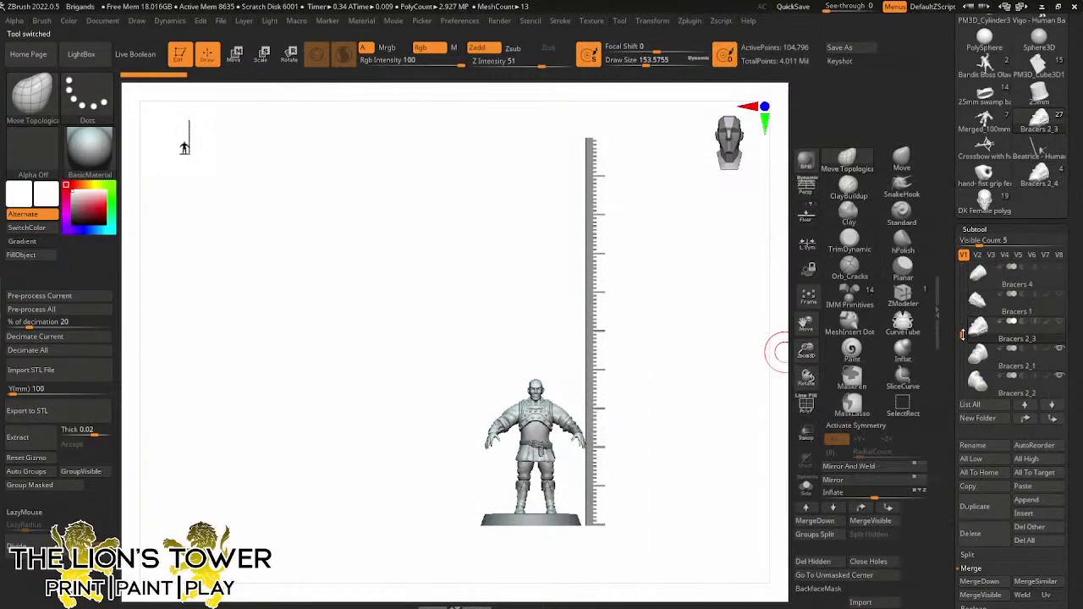
pyautogui.moveTo(962, 335); pyautogui.dragTo(962, 314)
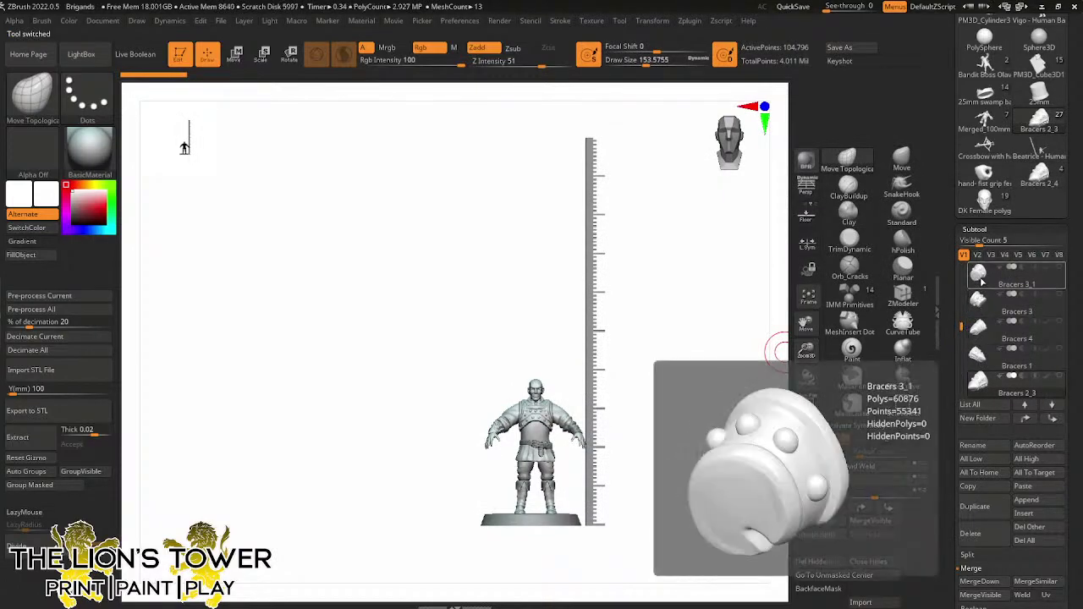
pyautogui.click(979, 284)
pyautogui.click(981, 284)
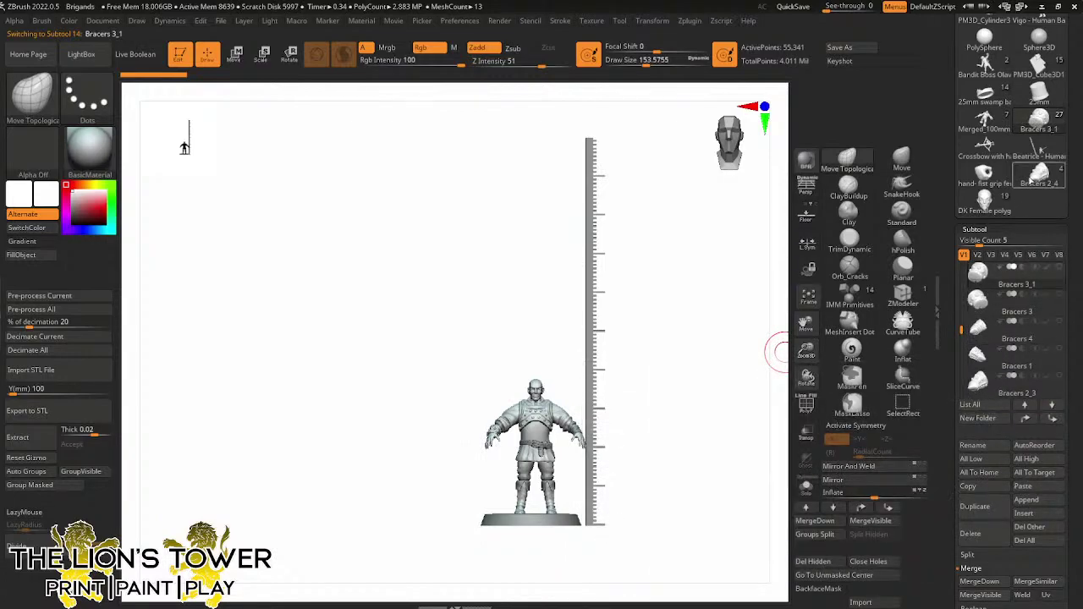
pyautogui.click(1037, 179)
pyautogui.click(1033, 487)
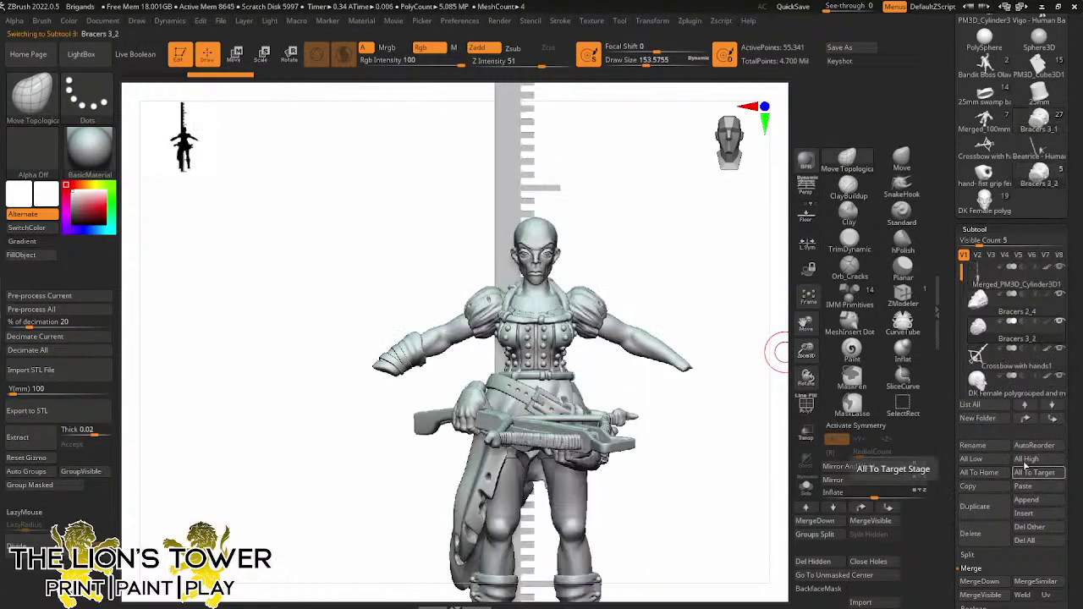
# Copy the Sleeve 2 subtool from the male figure's parts and paste it into the female crossbow figure
pyautogui.click(1039, 145)
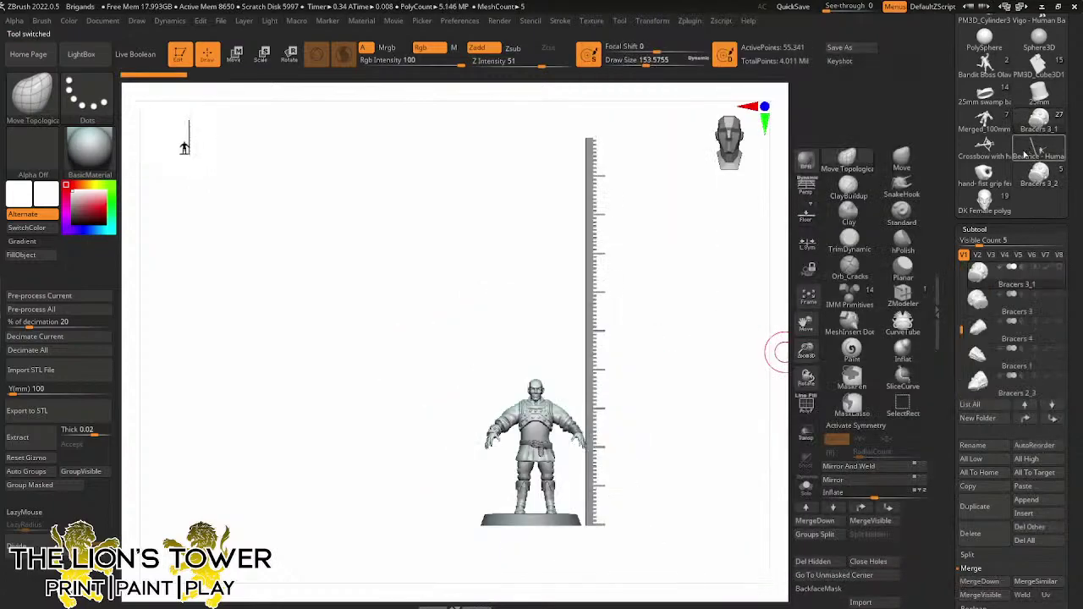
pyautogui.moveTo(962, 313); pyautogui.dragTo(962, 298)
pyautogui.click(982, 355)
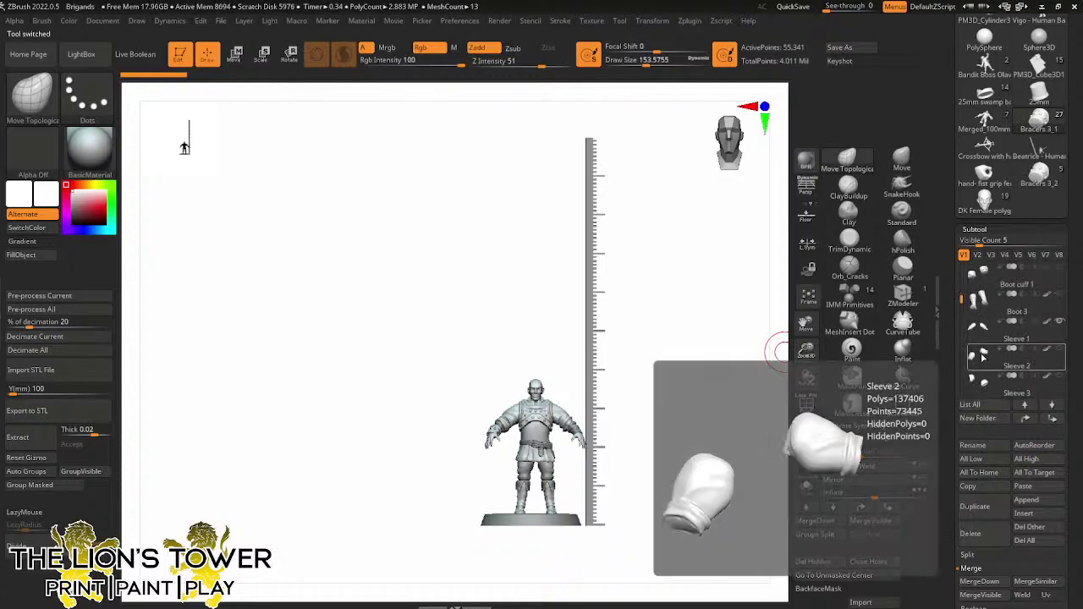
pyautogui.click(982, 372)
pyautogui.moveTo(961, 301)
pyautogui.mouseDown()
pyautogui.moveTo(961, 291)
pyautogui.moveTo(961, 305)
pyautogui.mouseUp()
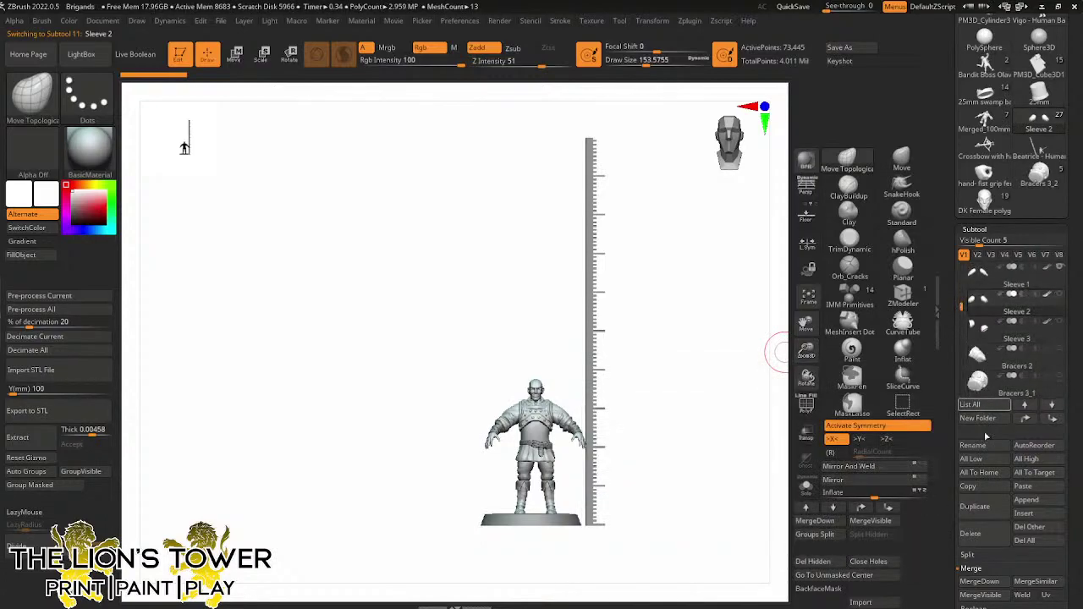
pyautogui.click(1039, 174)
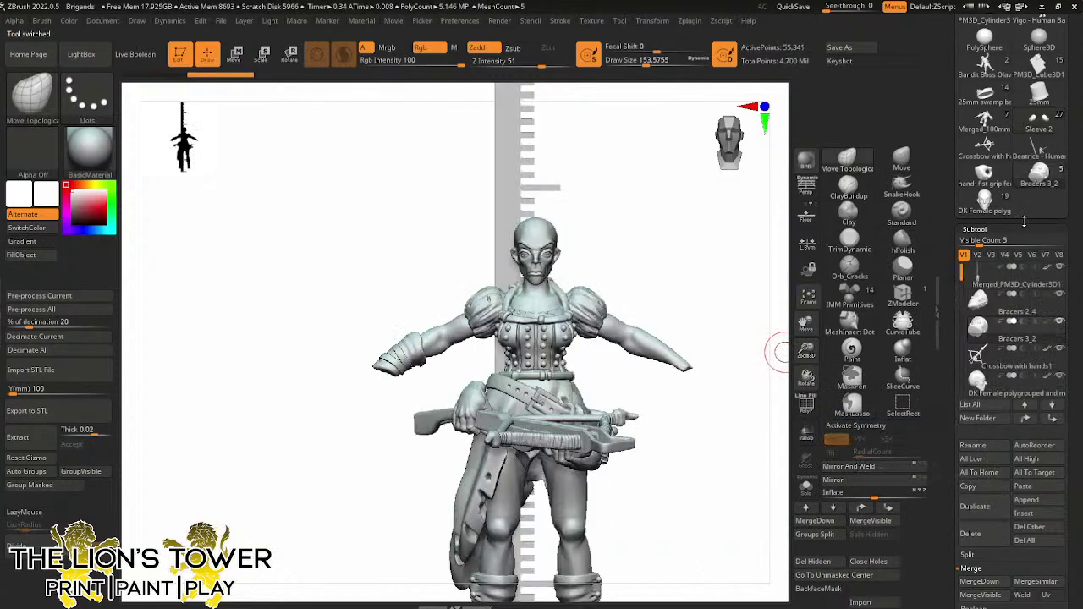
pyautogui.click(1022, 485)
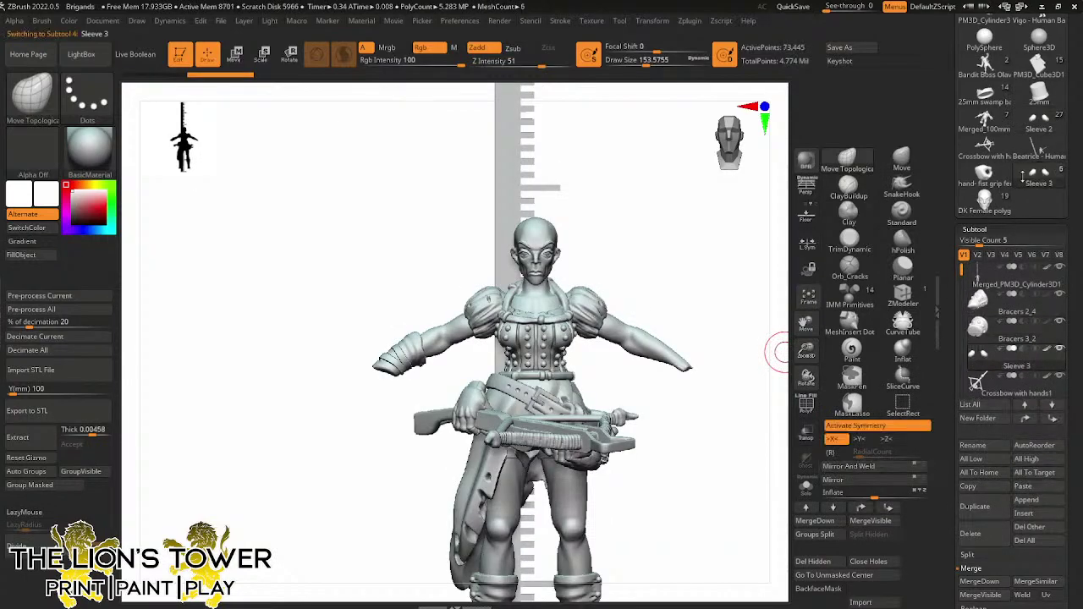
# Copy the Boot cuff 1 subtool from the male figure's parts and paste it into the polygrouped female figure
pyautogui.click(1040, 128)
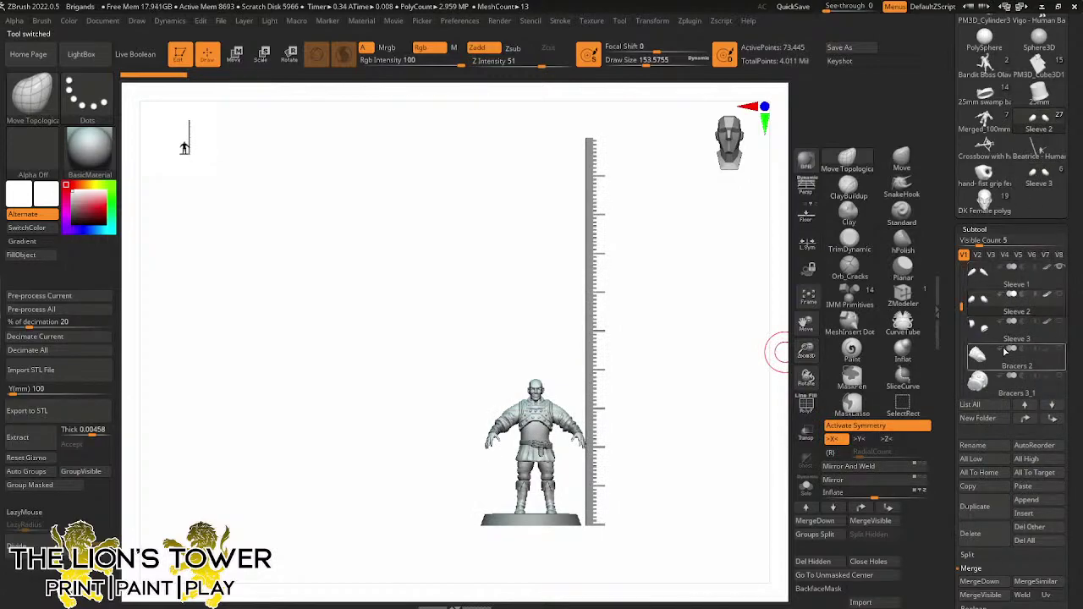
pyautogui.moveTo(962, 308)
pyautogui.mouseDown()
pyautogui.moveTo(965, 359)
pyautogui.moveTo(962, 288)
pyautogui.mouseUp()
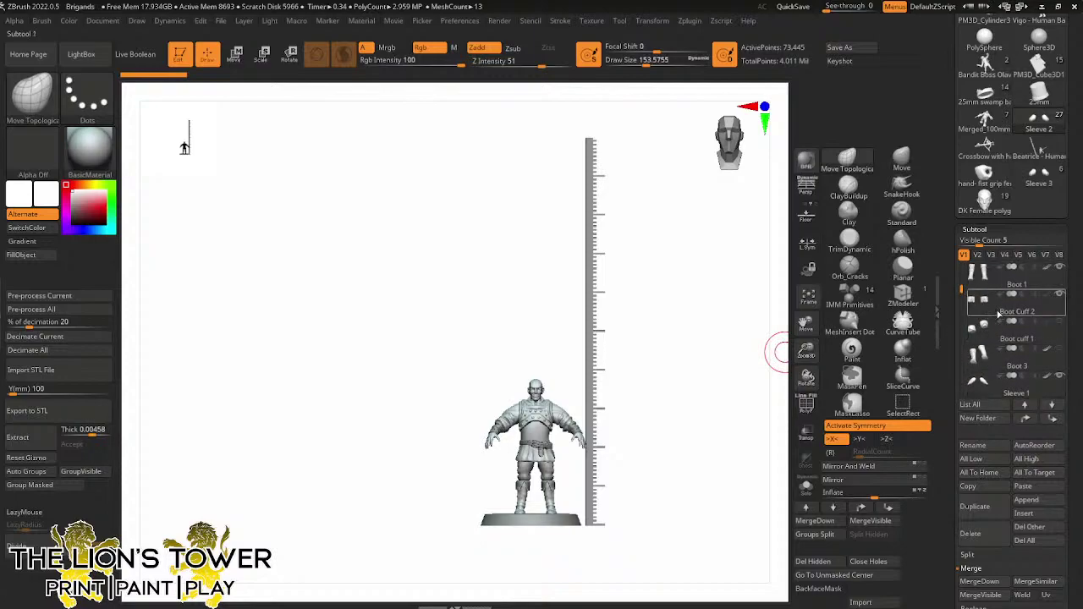
pyautogui.click(981, 349)
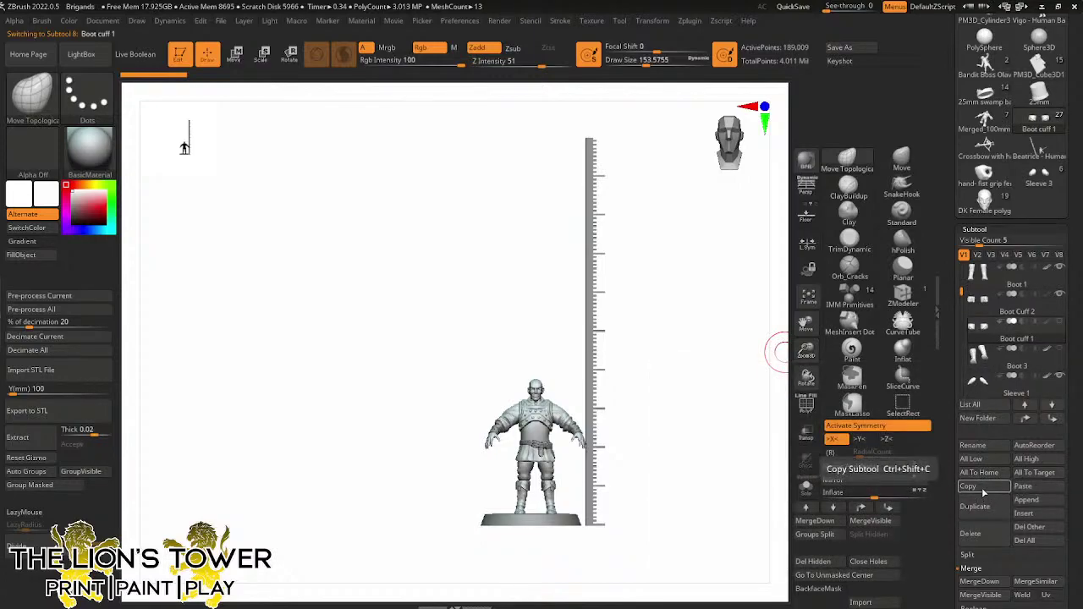
pyautogui.click(986, 202)
pyautogui.scroll(-2, 961, 394)
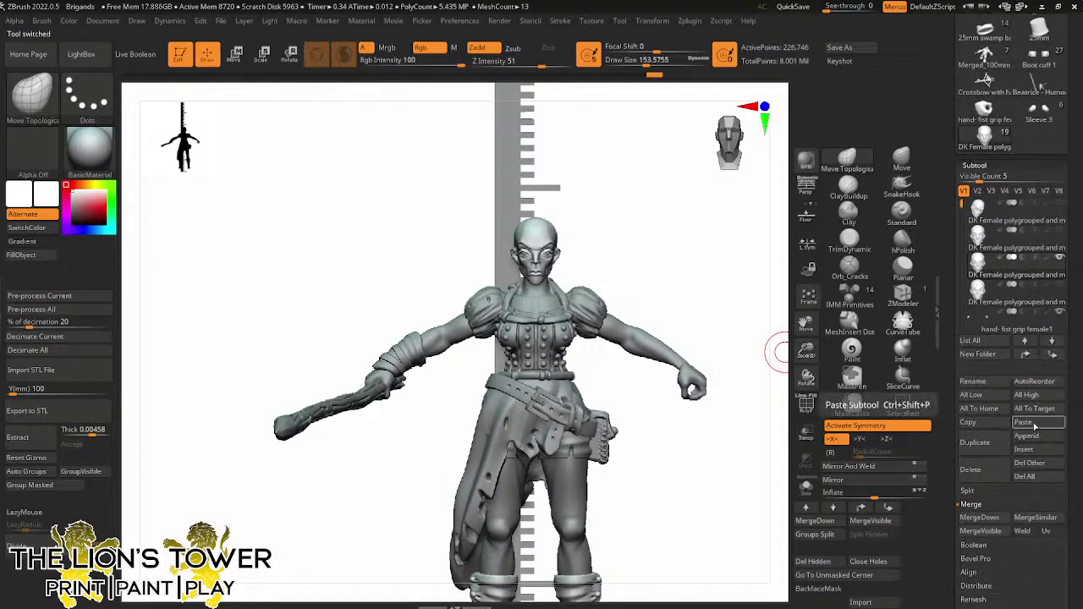
pyautogui.click(1033, 427)
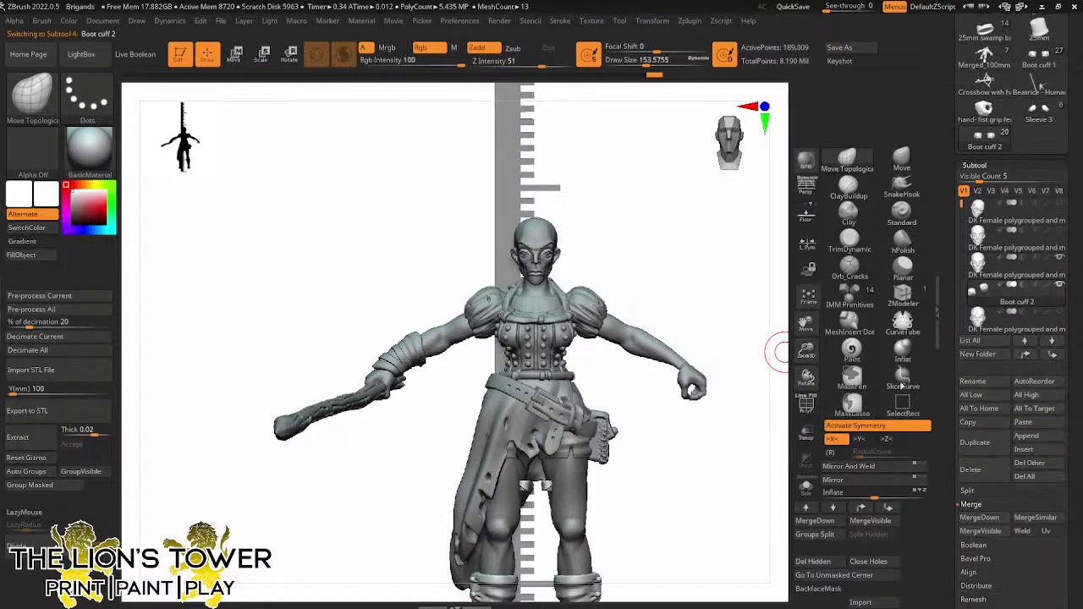
# Move the pasted boot cuffs down onto the tops of the female figure's boots and align them front to back
pyautogui.moveTo(803, 334); pyautogui.dragTo(826, 247)
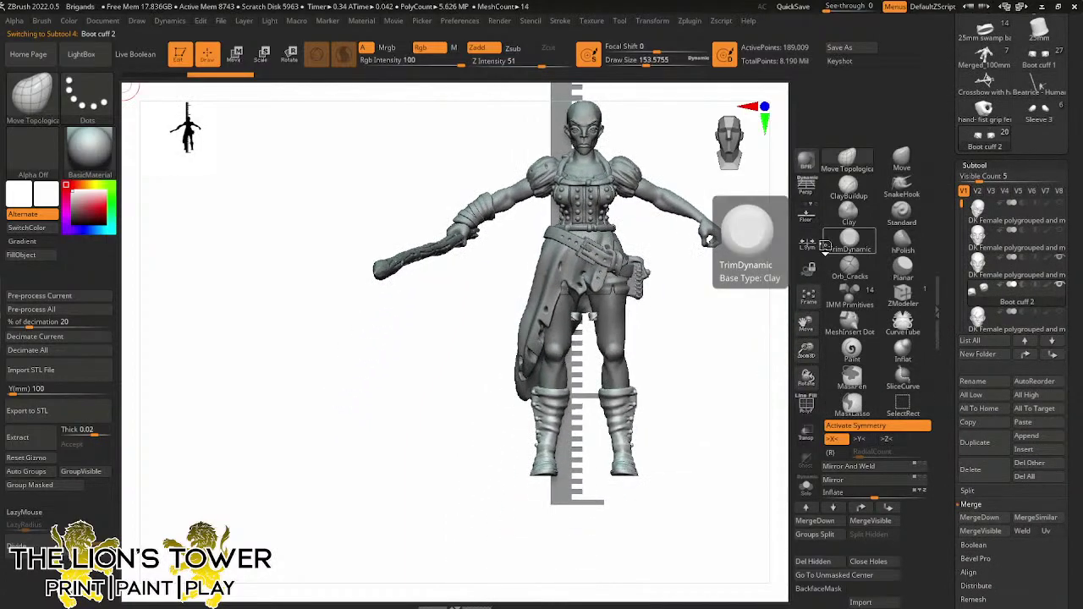
pyautogui.click(263, 53)
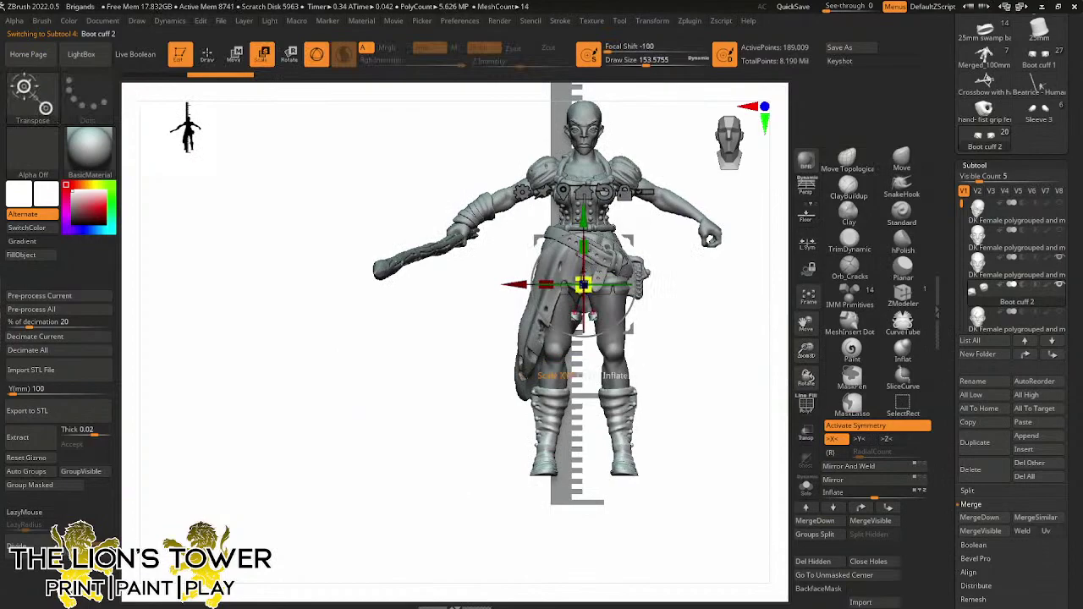
pyautogui.moveTo(587, 279); pyautogui.dragTo(586, 346)
pyautogui.moveTo(602, 252); pyautogui.dragTo(606, 250)
pyautogui.keyDown('shift'); pyautogui.moveTo(669, 348); pyautogui.dragTo(592, 346); pyautogui.keyUp('shift')
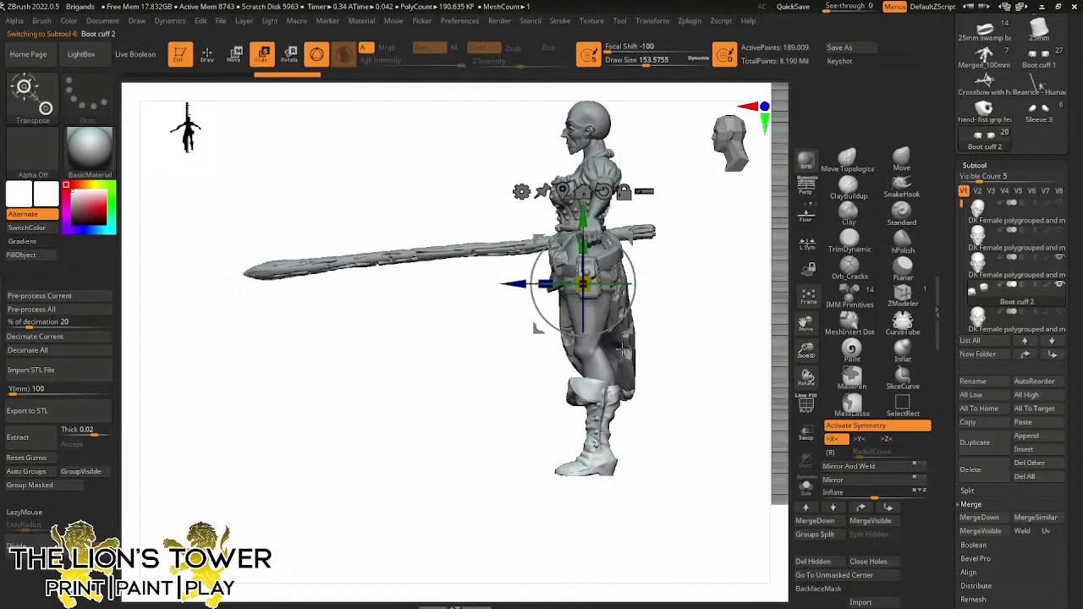
pyautogui.moveTo(584, 284); pyautogui.dragTo(633, 243)
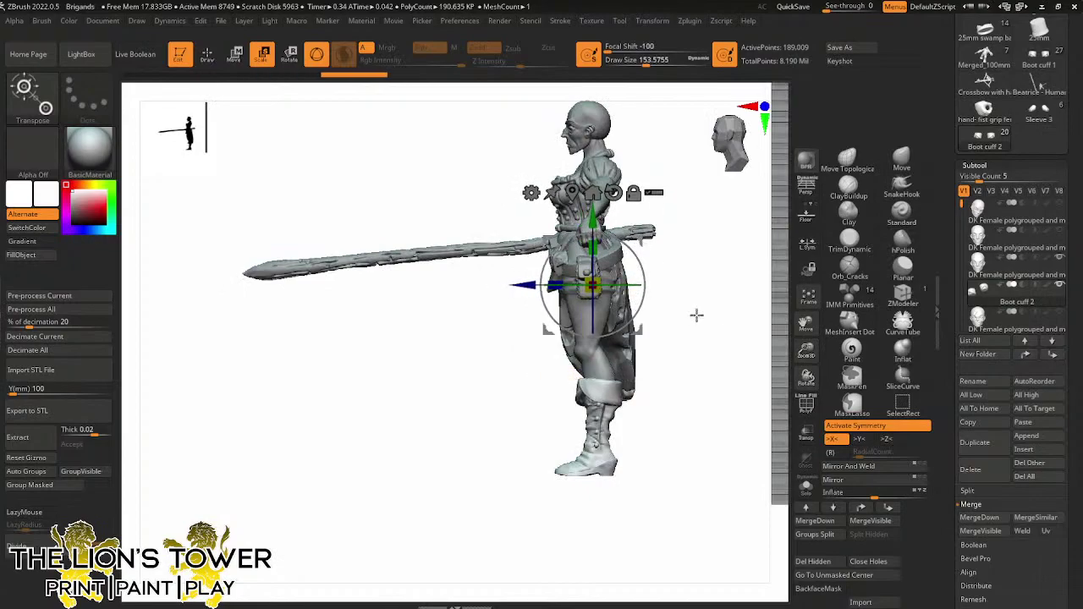
# Center the transform gizmo on the individual boot cuffs and adjust both symmetrically to fit around the boot tops
pyautogui.keyDown('shift'); pyautogui.moveTo(696, 314); pyautogui.dragTo(756, 321); pyautogui.keyUp('shift')
pyautogui.moveTo(805, 351); pyautogui.dragTo(805, 372)
pyautogui.moveTo(805, 324); pyautogui.dragTo(795, 247)
pyautogui.moveTo(746, 324); pyautogui.dragTo(725, 234)
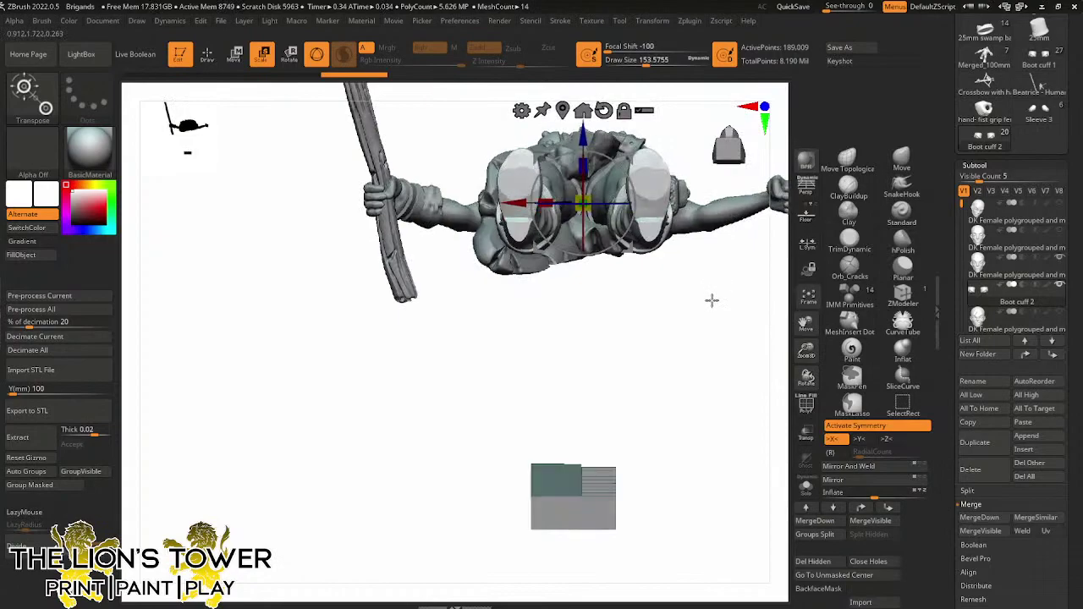
pyautogui.moveTo(710, 299); pyautogui.dragTo(657, 123)
pyautogui.click(561, 109)
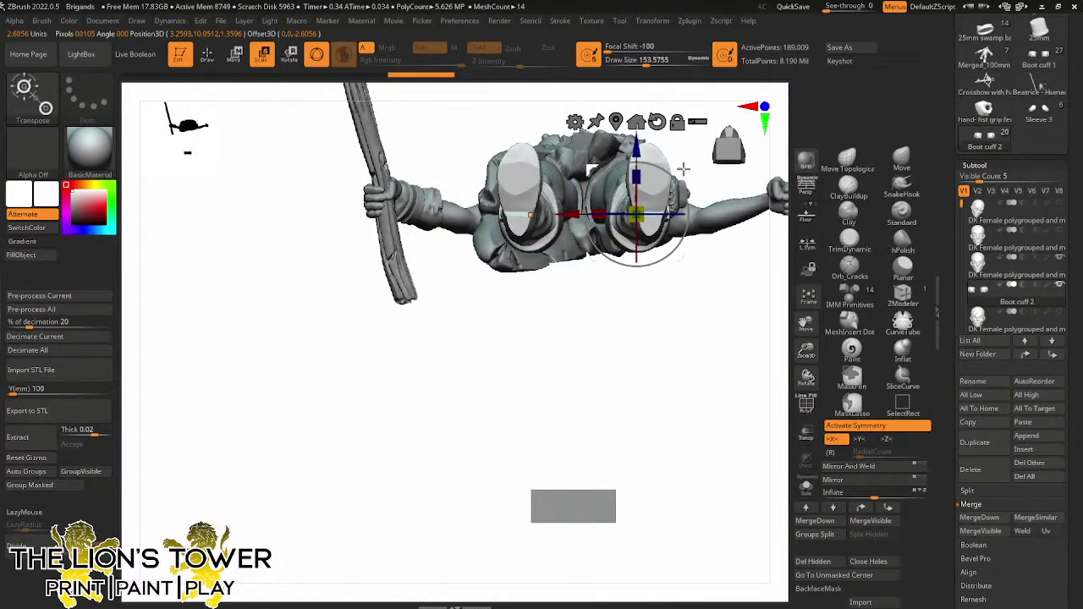
pyautogui.keyDown('shift'); pyautogui.moveTo(685, 170); pyautogui.dragTo(722, 302); pyautogui.keyUp('shift')
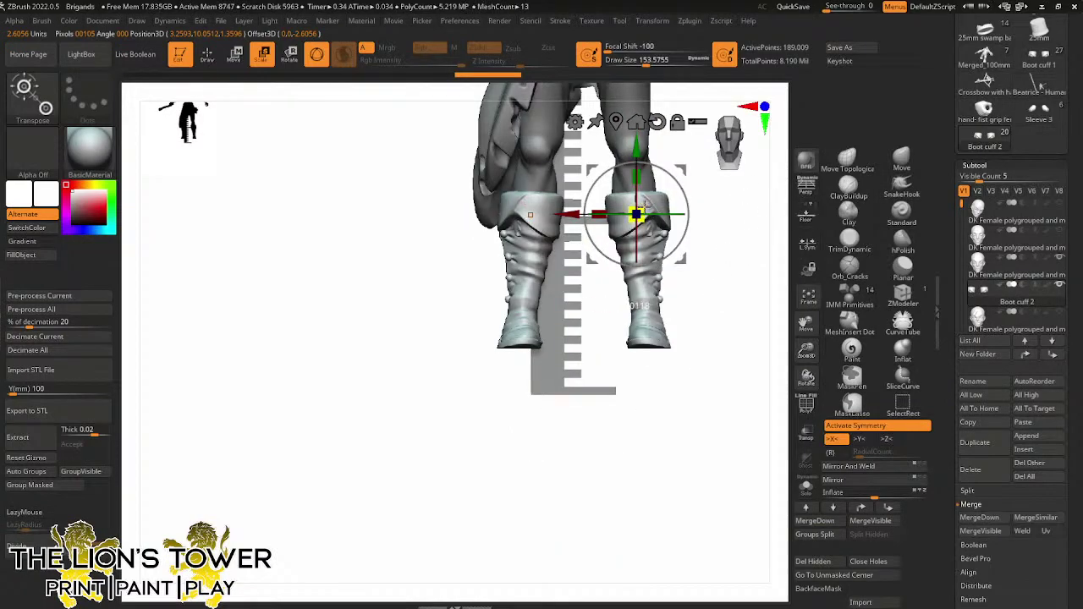
pyautogui.moveTo(728, 249); pyautogui.dragTo(750, 277)
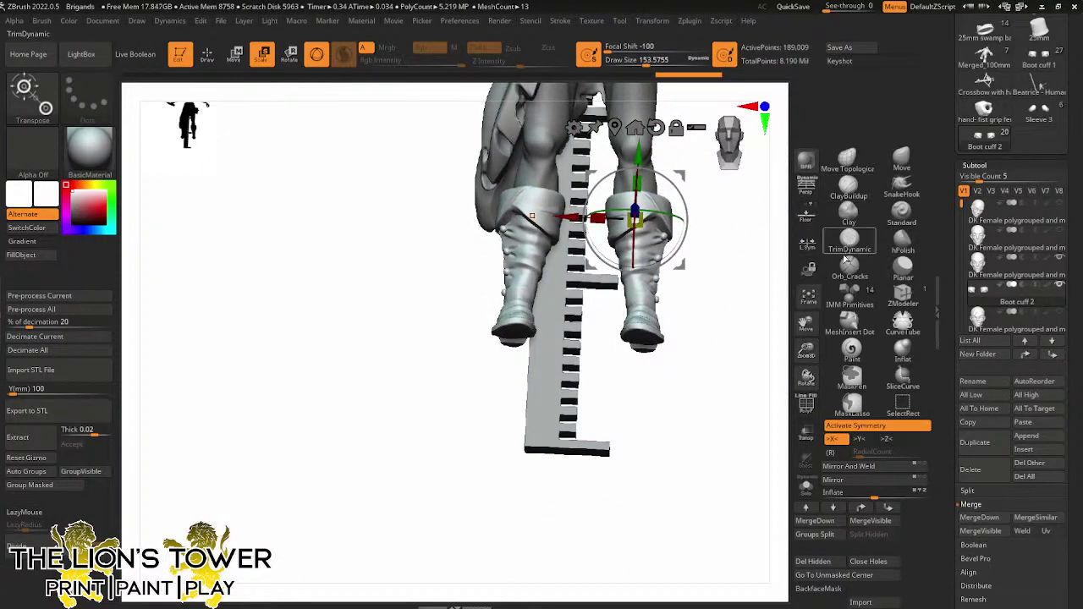
# Reshape the boots and cuffs around the lower legs with the Move brush at a draw size of about 187
pyautogui.moveTo(806, 350); pyautogui.dragTo(611, 338)
pyautogui.keyDown('alt'); pyautogui.click(611, 339); pyautogui.keyUp('alt')
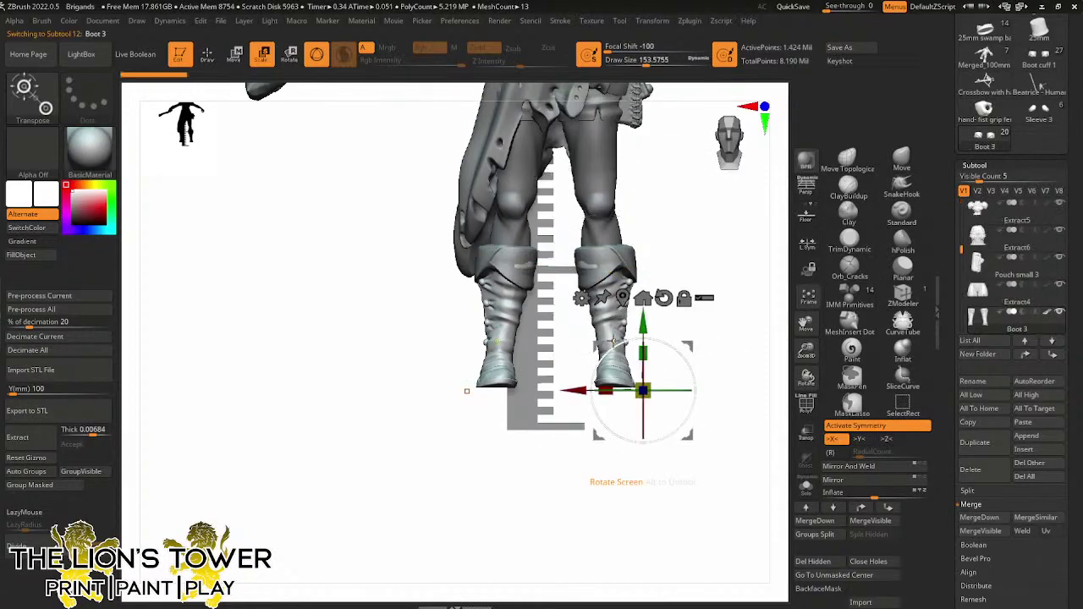
pyautogui.click(901, 159)
pyautogui.moveTo(710, 200); pyautogui.dragTo(662, 255)
pyautogui.moveTo(645, 63); pyautogui.dragTo(650, 63)
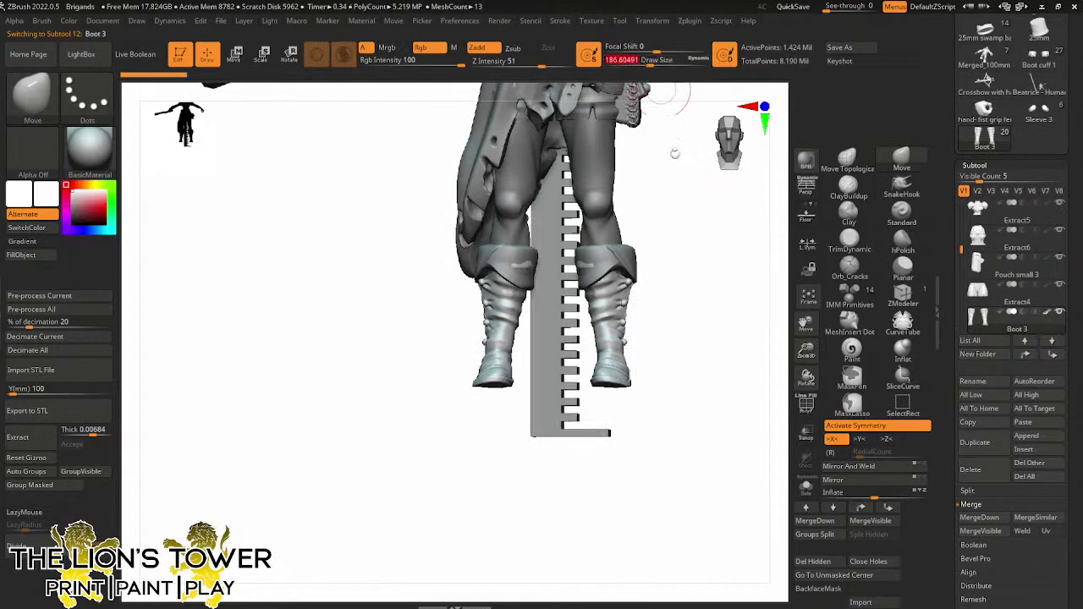
pyautogui.moveTo(674, 152); pyautogui.dragTo(724, 181)
pyautogui.keyDown('alt'); pyautogui.click(595, 271); pyautogui.keyUp('alt')
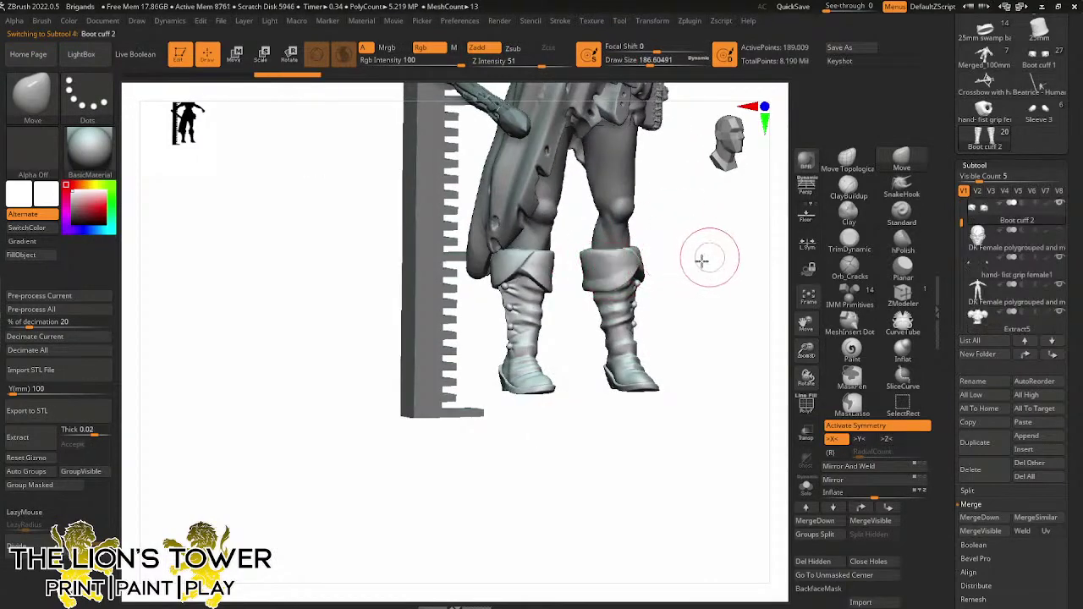
pyautogui.moveTo(701, 258); pyautogui.dragTo(653, 281)
pyautogui.keyDown('alt'); pyautogui.click(664, 287); pyautogui.keyUp('alt')
pyautogui.keyDown('alt'); pyautogui.click(651, 280); pyautogui.keyUp('alt')
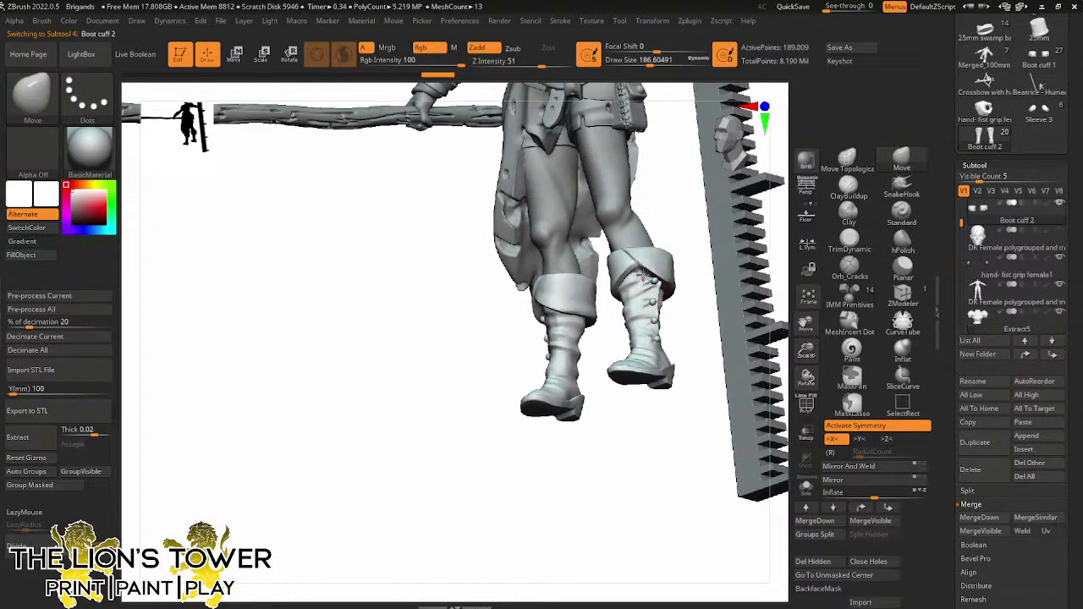
# Hide the individual buttons along the sides of both boots on the Boot 3 subtool
pyautogui.keyDown('alt'); pyautogui.click(644, 283); pyautogui.keyUp('alt')
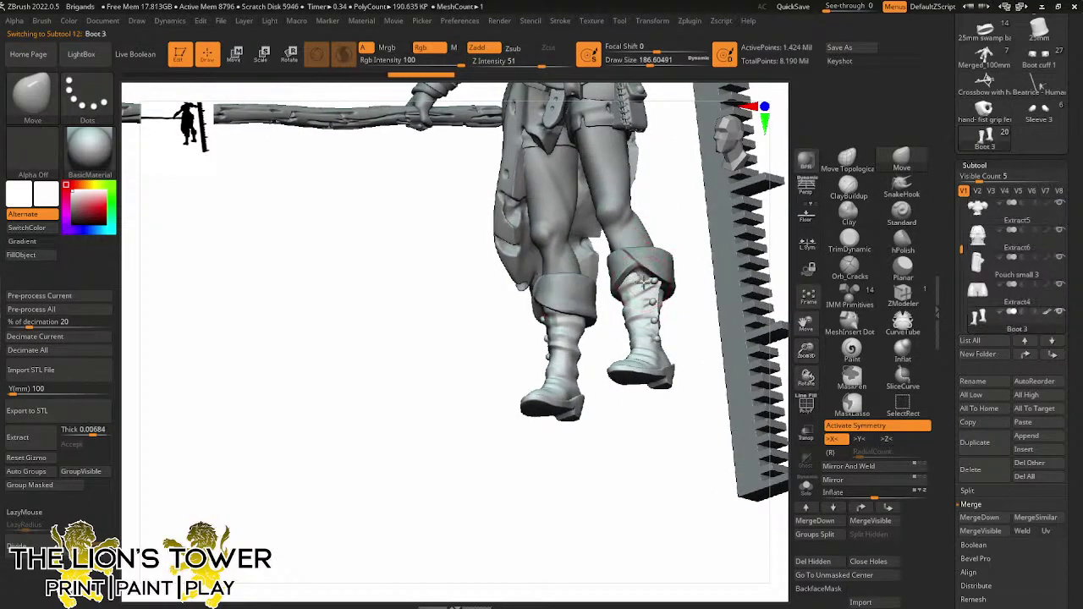
pyautogui.moveTo(689, 233)
pyautogui.mouseDown()
pyautogui.moveTo(686, 203)
pyautogui.moveTo(708, 220)
pyautogui.moveTo(708, 307)
pyautogui.moveTo(732, 338)
pyautogui.moveTo(653, 314)
pyautogui.mouseUp()
pyautogui.press('ctrl')
pyautogui.keyDown('ctrl'); pyautogui.keyDown('shift'); pyautogui.click(651, 282); pyautogui.keyUp('shift'); pyautogui.keyUp('ctrl')
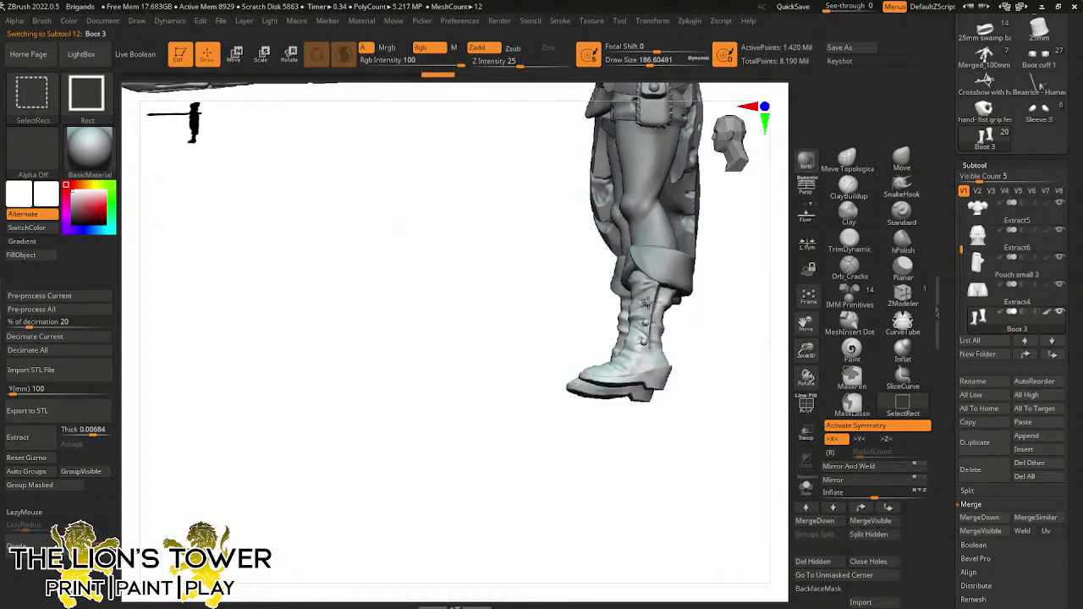
pyautogui.moveTo(683, 356)
pyautogui.mouseDown()
pyautogui.moveTo(713, 361)
pyautogui.moveTo(751, 343)
pyautogui.mouseUp()
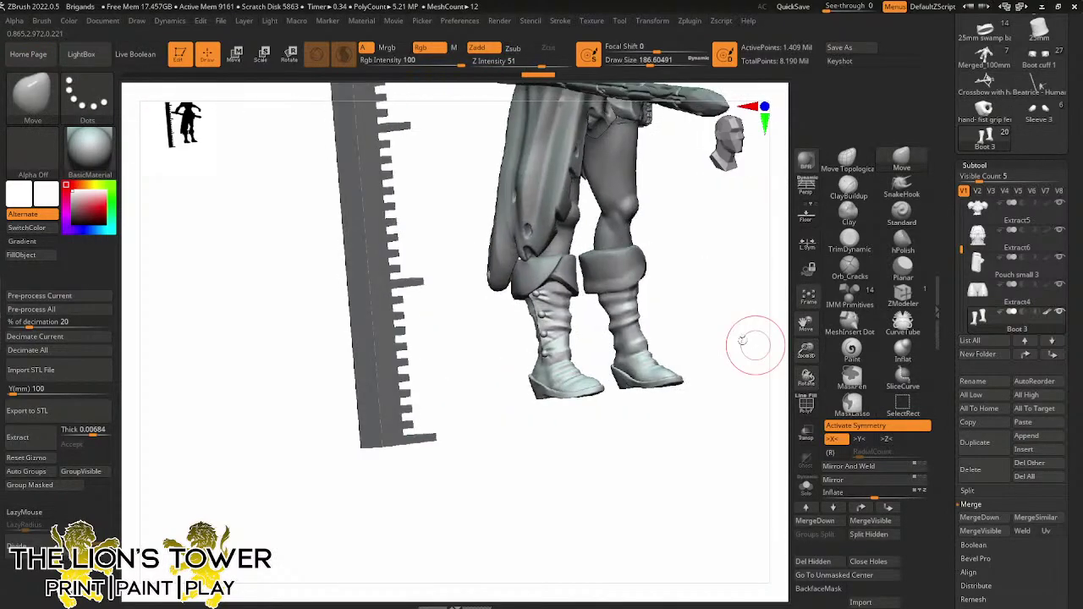
pyautogui.keyDown('ctrl'); pyautogui.keyDown('alt'); pyautogui.keyDown('shift'); pyautogui.click(545, 362); pyautogui.keyUp('shift'); pyautogui.keyUp('alt'); pyautogui.keyUp('ctrl')
pyautogui.keyDown('ctrl'); pyautogui.keyDown('alt'); pyautogui.keyDown('shift'); pyautogui.click(542, 336); pyautogui.keyUp('shift'); pyautogui.keyUp('alt'); pyautogui.keyUp('ctrl')
pyautogui.keyDown('ctrl'); pyautogui.keyDown('alt'); pyautogui.keyDown('shift'); pyautogui.click(542, 319); pyautogui.keyUp('shift'); pyautogui.keyUp('alt'); pyautogui.keyUp('ctrl')
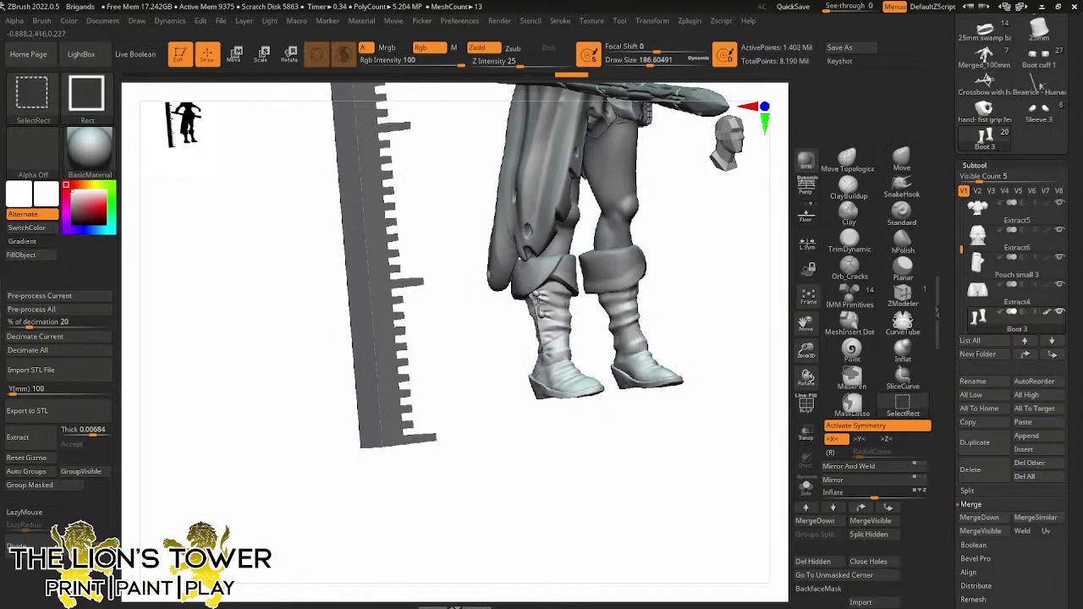
pyautogui.keyDown('ctrl'); pyautogui.keyDown('alt'); pyautogui.keyDown('shift'); pyautogui.click(538, 305); pyautogui.keyUp('shift'); pyautogui.keyUp('alt'); pyautogui.keyUp('ctrl')
pyautogui.keyDown('ctrl'); pyautogui.keyDown('alt'); pyautogui.keyDown('shift'); pyautogui.click(536, 293); pyautogui.keyUp('shift'); pyautogui.keyUp('alt'); pyautogui.keyUp('ctrl')
pyautogui.moveTo(681, 286)
pyautogui.mouseDown()
pyautogui.moveTo(739, 287)
pyautogui.moveTo(737, 317)
pyautogui.moveTo(682, 338)
pyautogui.mouseUp()
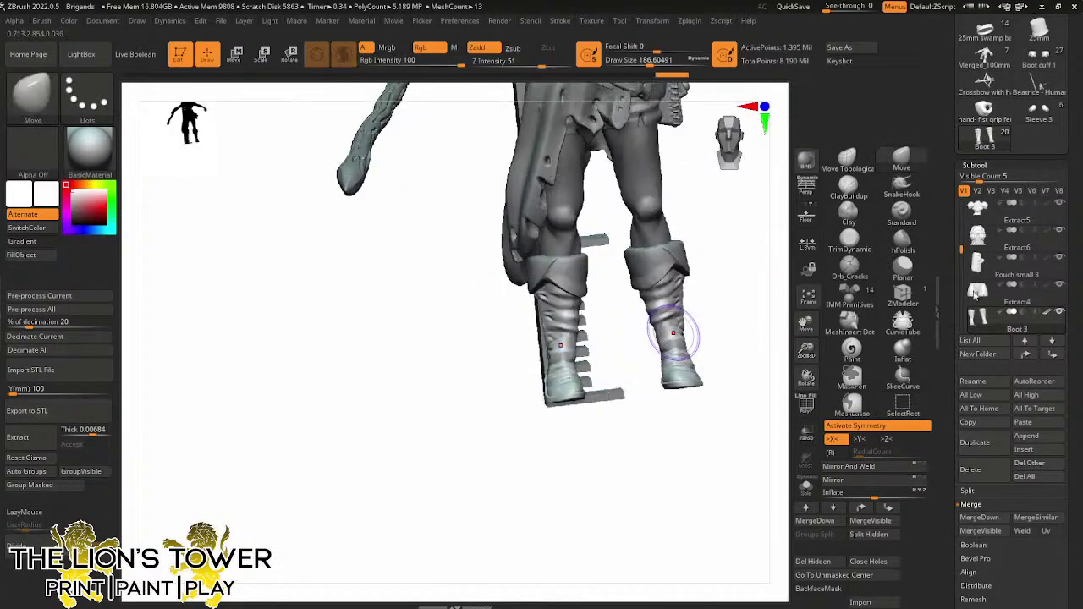
# Examine the female figure with its fitted boot cuffs and skirt cloth from the side, front and back
pyautogui.moveTo(673, 333); pyautogui.dragTo(727, 470)
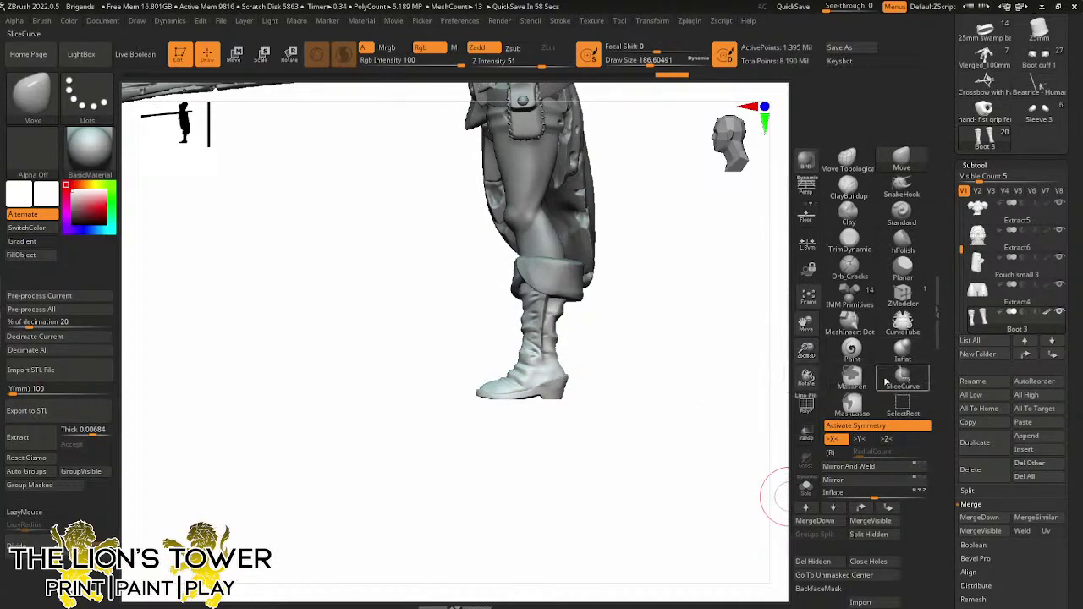
pyautogui.moveTo(708, 454)
pyautogui.mouseDown()
pyautogui.moveTo(740, 471)
pyautogui.moveTo(670, 499)
pyautogui.moveTo(716, 470)
pyautogui.mouseUp()
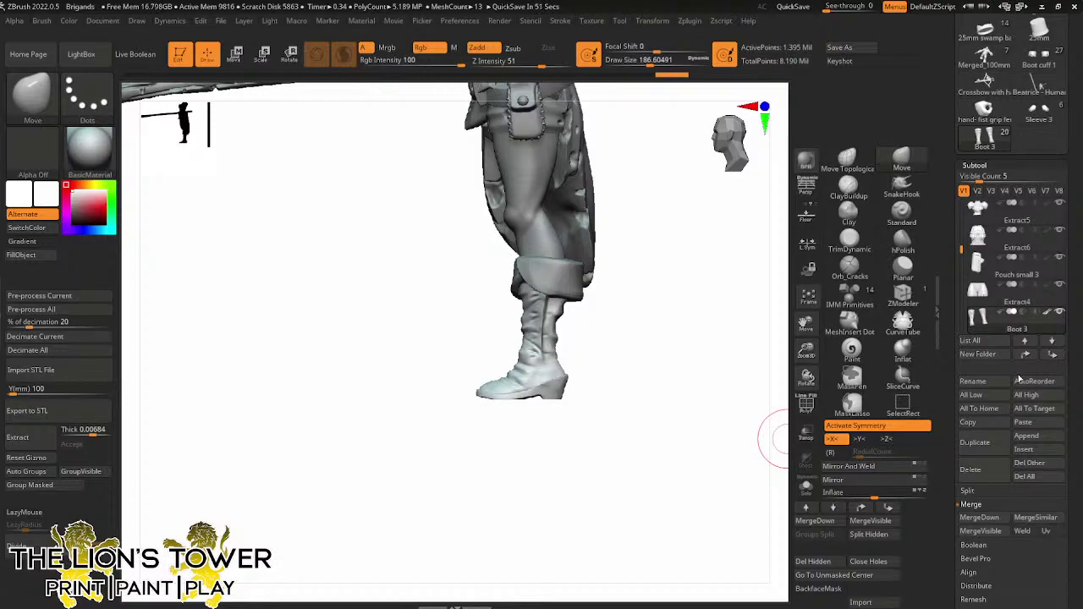
pyautogui.keyDown('ctrl'); pyautogui.moveTo(785, 439); pyautogui.dragTo(770, 350, button='right'); pyautogui.keyUp('ctrl')
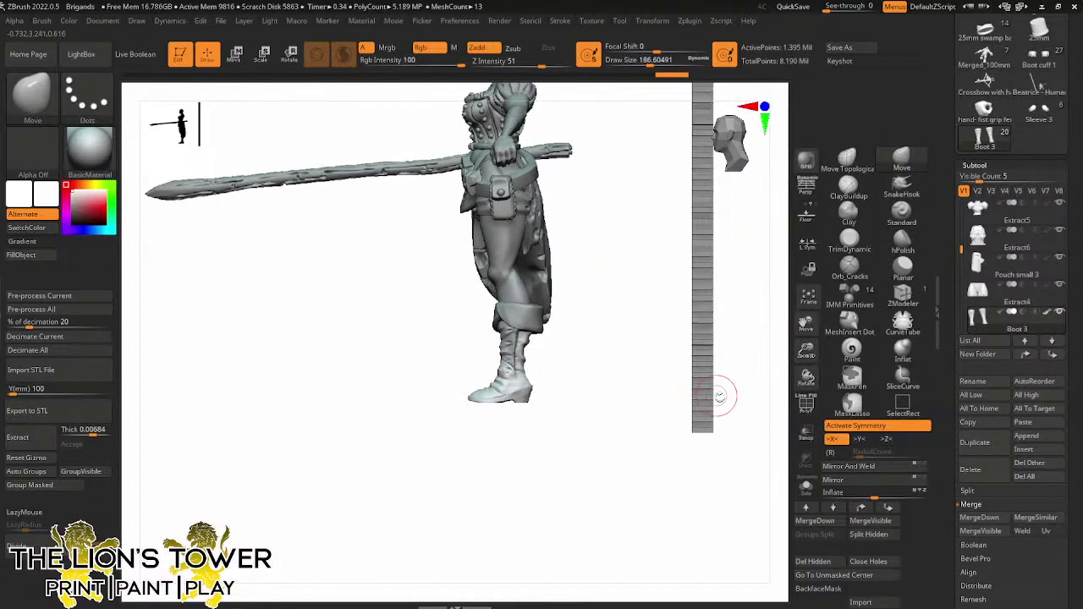
pyautogui.moveTo(718, 396); pyautogui.dragTo(777, 399, button='right')
pyautogui.moveTo(777, 399); pyautogui.dragTo(711, 426)
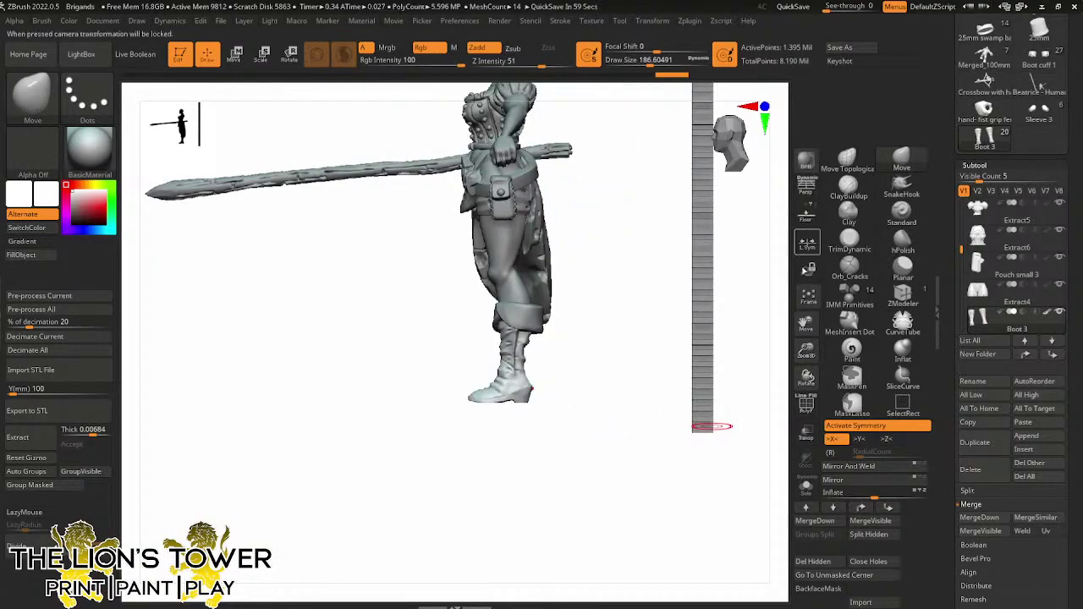
pyautogui.moveTo(807, 320); pyautogui.dragTo(805, 336)
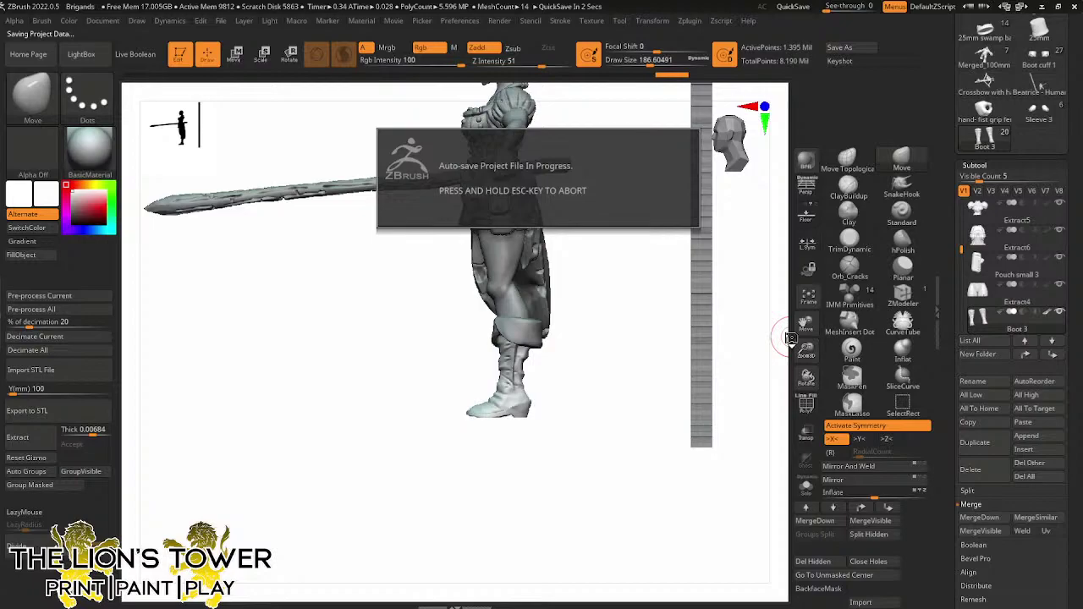
pyautogui.press('F4')
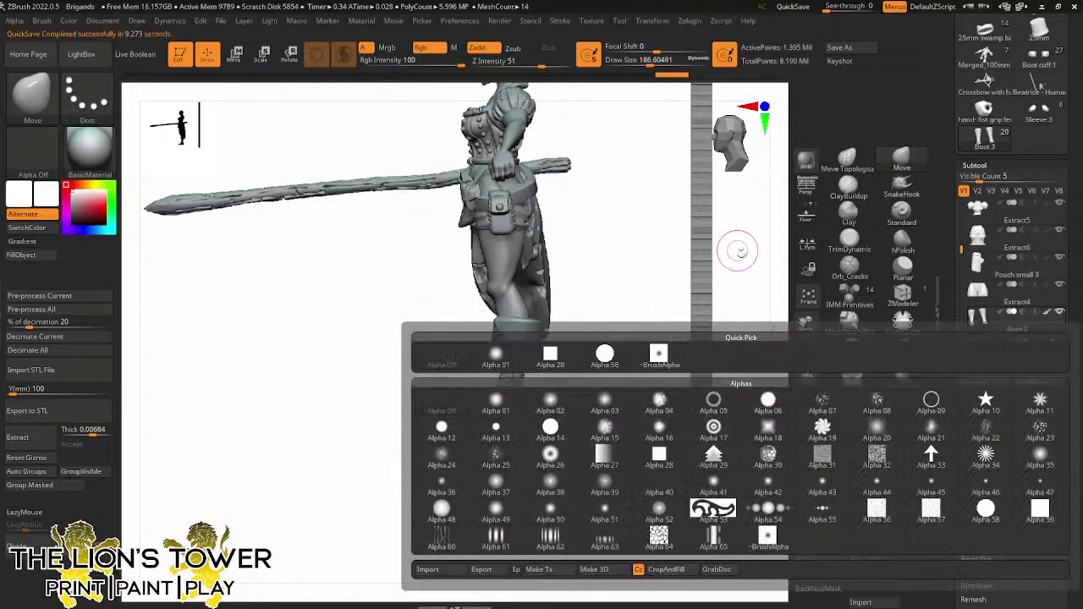
pyautogui.moveTo(739, 251); pyautogui.dragTo(754, 261)
pyautogui.moveTo(806, 317); pyautogui.dragTo(803, 389)
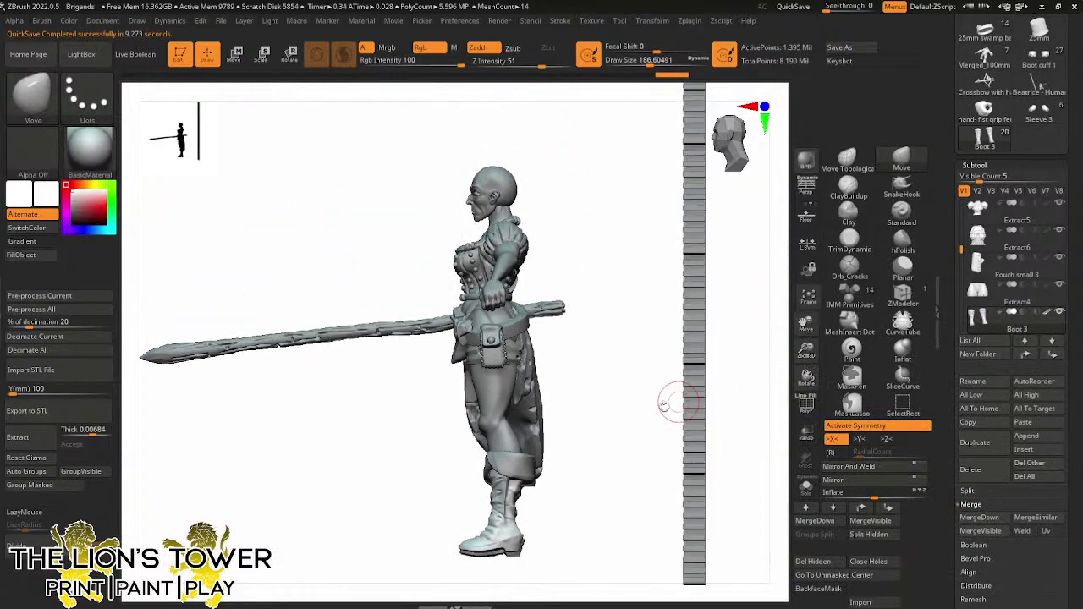
pyautogui.moveTo(641, 429); pyautogui.dragTo(710, 440)
pyautogui.moveTo(806, 345); pyautogui.dragTo(806, 324)
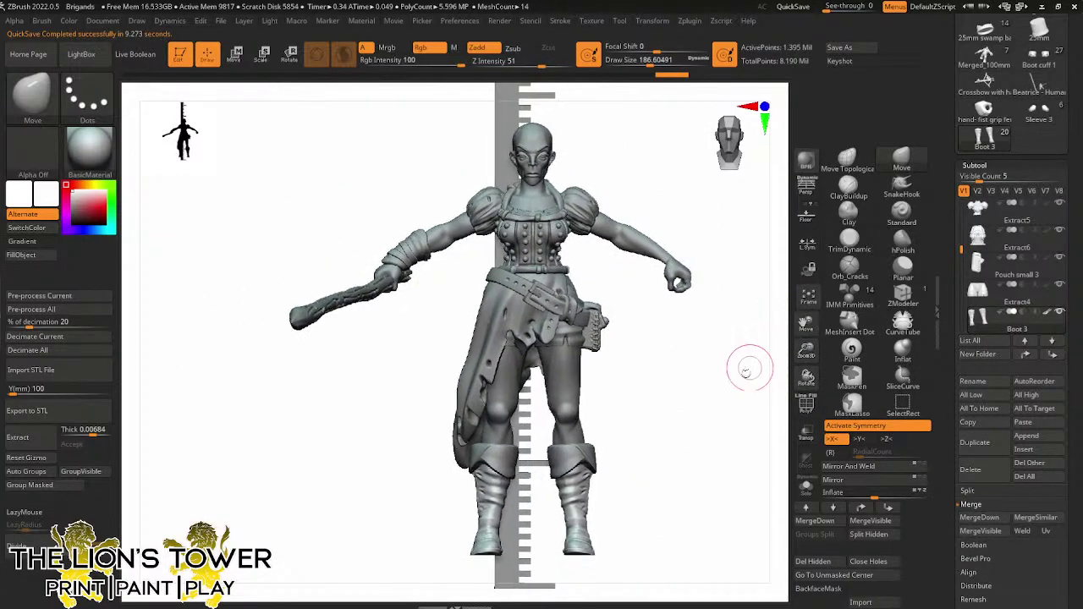
pyautogui.moveTo(750, 363); pyautogui.dragTo(724, 364)
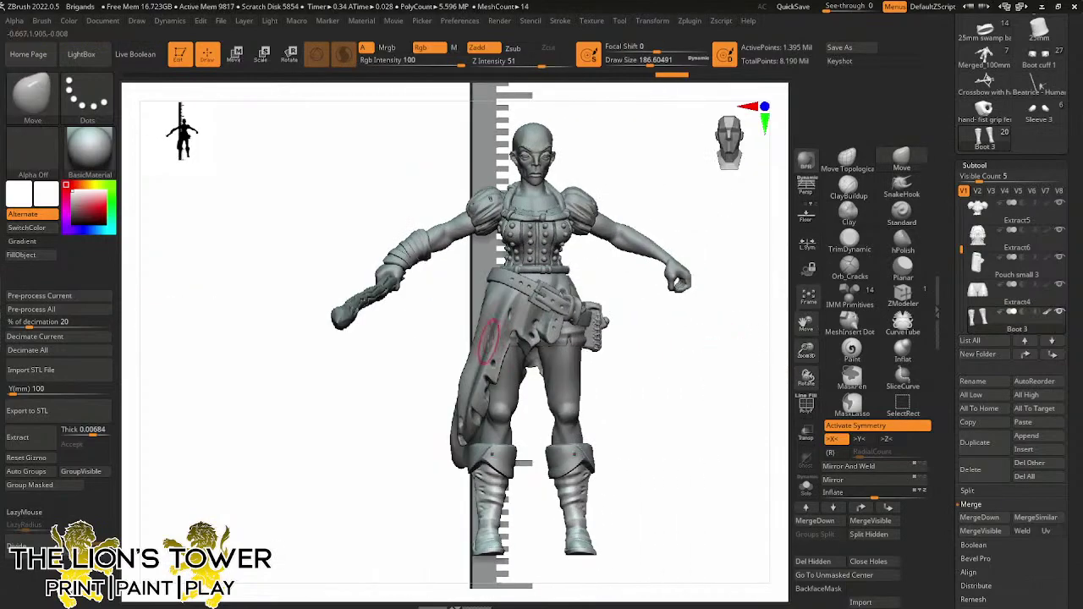
pyautogui.keyDown('alt'); pyautogui.click(491, 343); pyautogui.keyUp('alt')
pyautogui.moveTo(742, 427)
pyautogui.mouseDown()
pyautogui.moveTo(780, 429)
pyautogui.moveTo(674, 454)
pyautogui.moveTo(726, 453)
pyautogui.mouseUp()
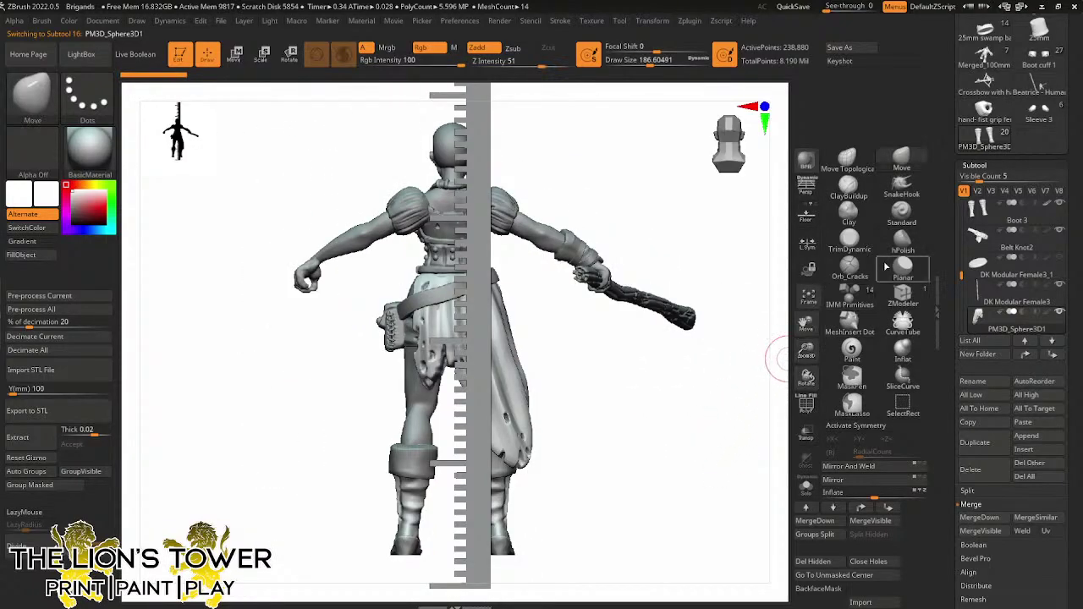
# Switch to the male figure and view the whole model on its base from the front
pyautogui.click(1039, 113)
pyautogui.click(1039, 55)
pyautogui.keyDown('shift'); pyautogui.moveTo(707, 395); pyautogui.dragTo(728, 391); pyautogui.keyUp('shift')
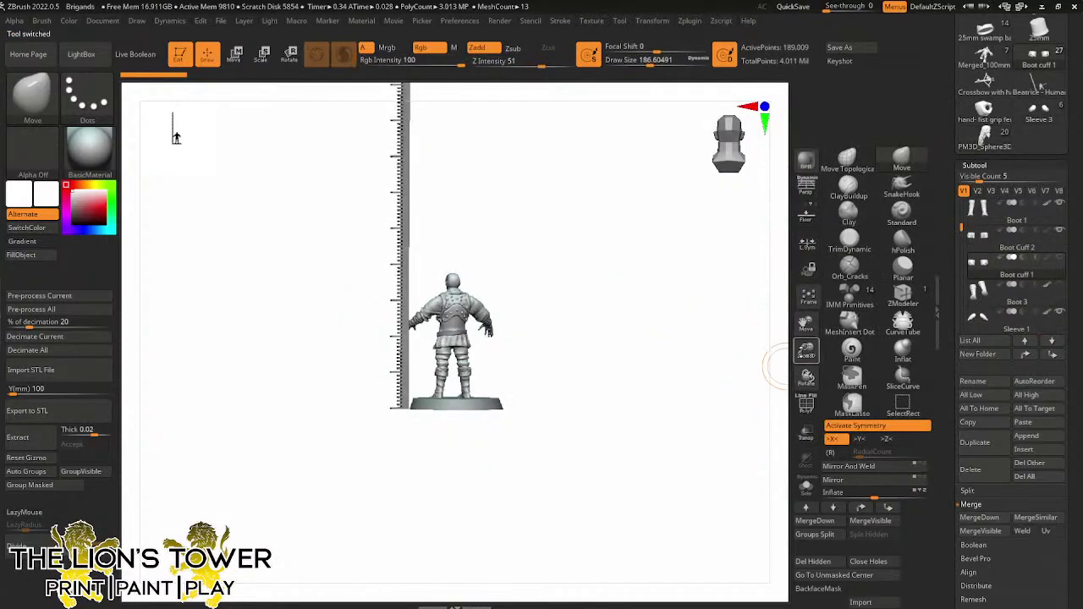
pyautogui.moveTo(806, 349); pyautogui.dragTo(821, 398)
pyautogui.moveTo(734, 435); pyautogui.dragTo(657, 435)
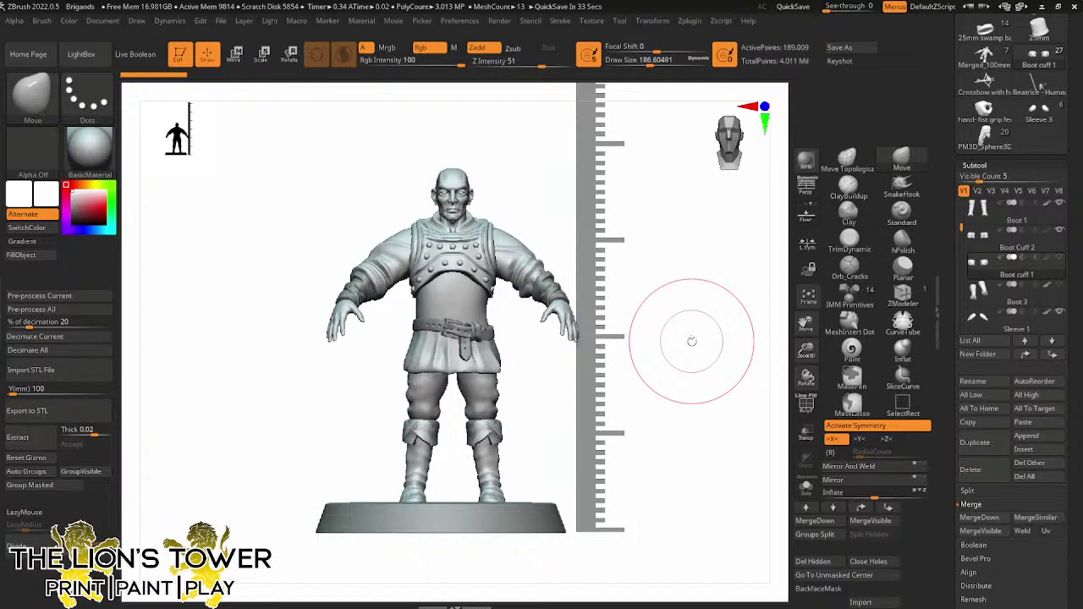
pyautogui.keyDown('ctrl'); pyautogui.moveTo(691, 341); pyautogui.dragTo(759, 323, button='right'); pyautogui.keyUp('ctrl')
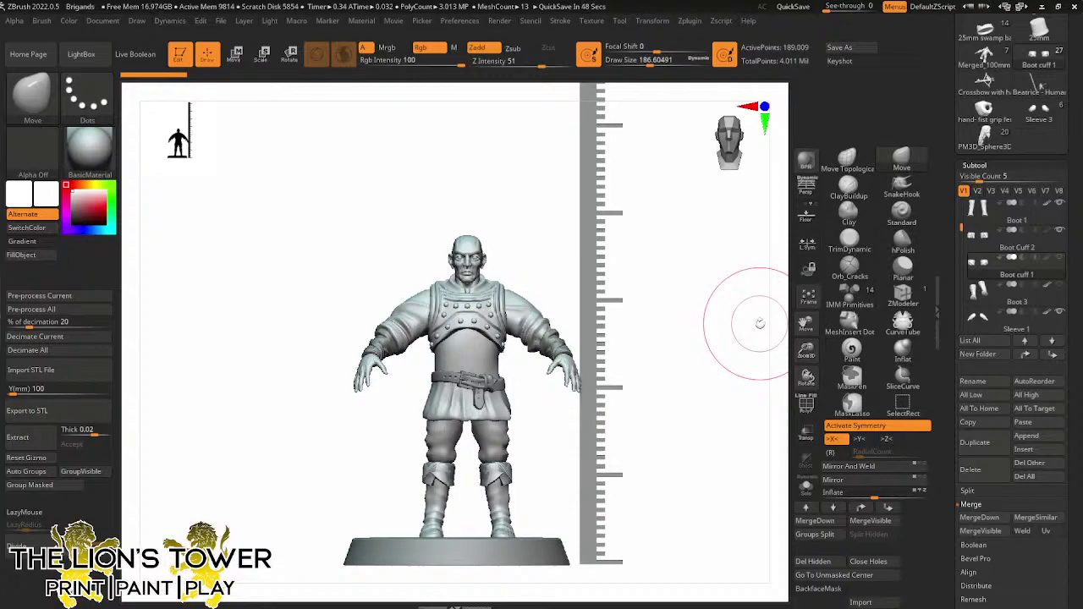
# Examine the male figure's shirt, cuirass, belt and boots close up, and the whole model on its base from the front and above
pyautogui.moveTo(807, 354); pyautogui.dragTo(813, 321)
pyautogui.moveTo(753, 392)
pyautogui.mouseDown()
pyautogui.moveTo(723, 391)
pyautogui.moveTo(736, 391)
pyautogui.mouseUp()
pyautogui.moveTo(806, 354); pyautogui.dragTo(798, 376)
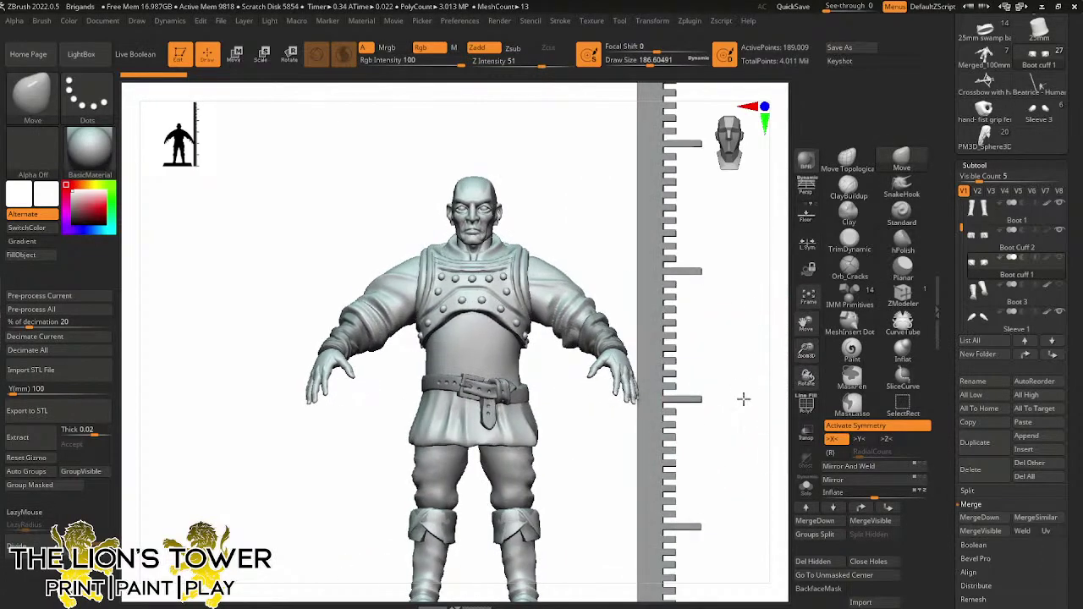
pyautogui.moveTo(752, 418); pyautogui.dragTo(724, 416)
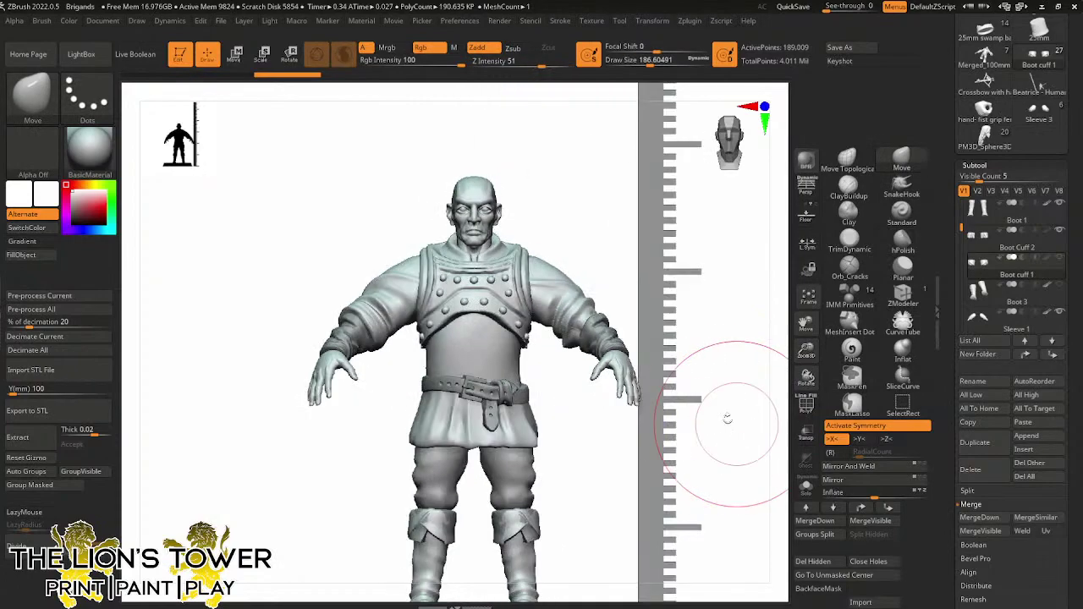
pyautogui.keyDown('alt'); pyautogui.click(488, 360); pyautogui.keyUp('alt')
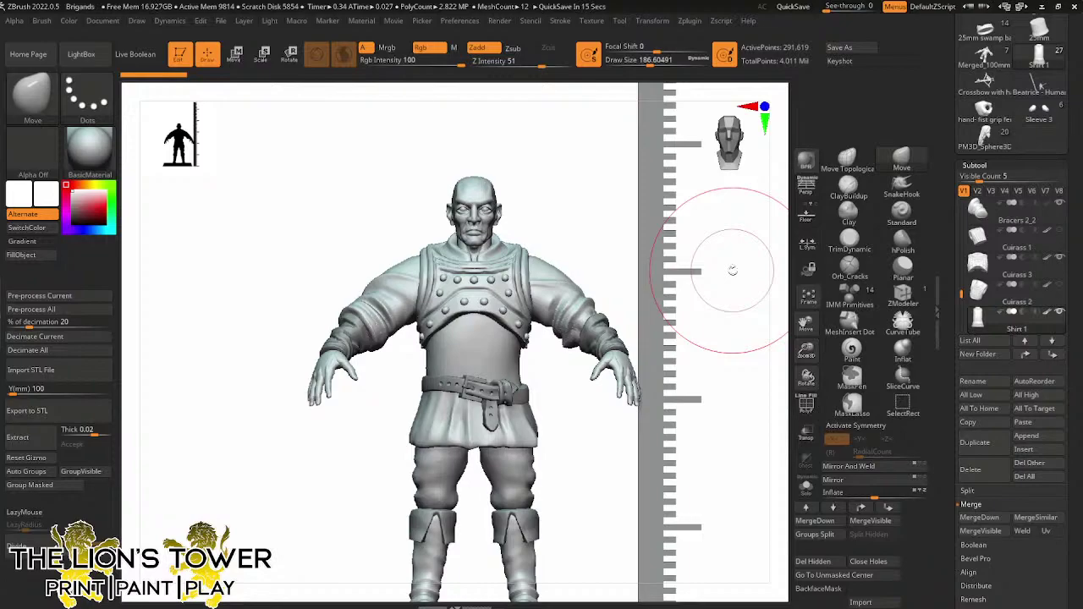
pyautogui.keyDown('ctrl'); pyautogui.moveTo(753, 283); pyautogui.dragTo(742, 255, button='right'); pyautogui.keyUp('ctrl')
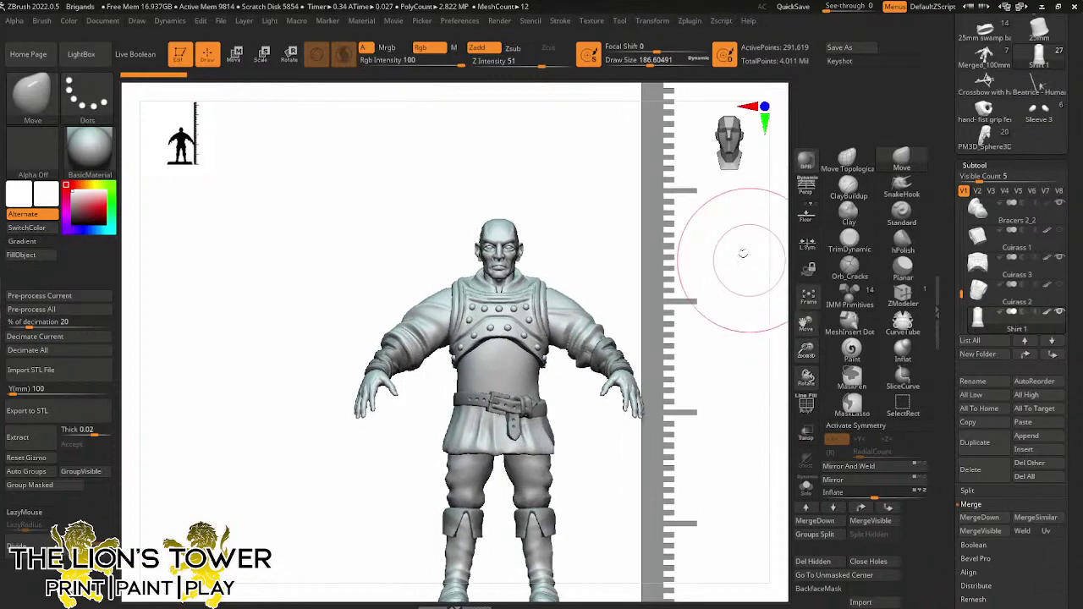
pyautogui.keyDown('ctrl'); pyautogui.click(736, 337); pyautogui.keyUp('ctrl')
pyautogui.keyDown('ctrl'); pyautogui.moveTo(735, 341); pyautogui.dragTo(741, 363); pyautogui.keyUp('ctrl')
pyautogui.moveTo(741, 364)
pyautogui.mouseDown(button='right')
pyautogui.moveTo(775, 372)
pyautogui.moveTo(735, 386)
pyautogui.moveTo(701, 368)
pyautogui.mouseUp(button='right')
pyautogui.moveTo(701, 368); pyautogui.dragTo(747, 380)
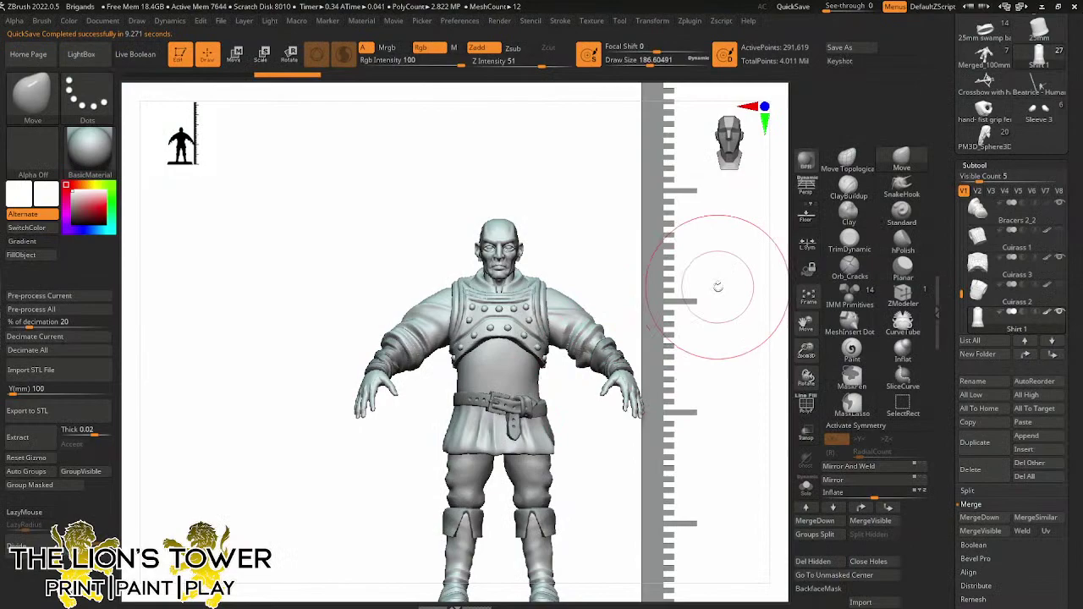
pyautogui.keyDown('ctrl'); pyautogui.moveTo(717, 287); pyautogui.dragTo(753, 339, button='right'); pyautogui.keyUp('ctrl')
pyautogui.moveTo(737, 363)
pyautogui.mouseDown()
pyautogui.moveTo(730, 387)
pyautogui.moveTo(758, 390)
pyautogui.moveTo(742, 390)
pyautogui.mouseUp()
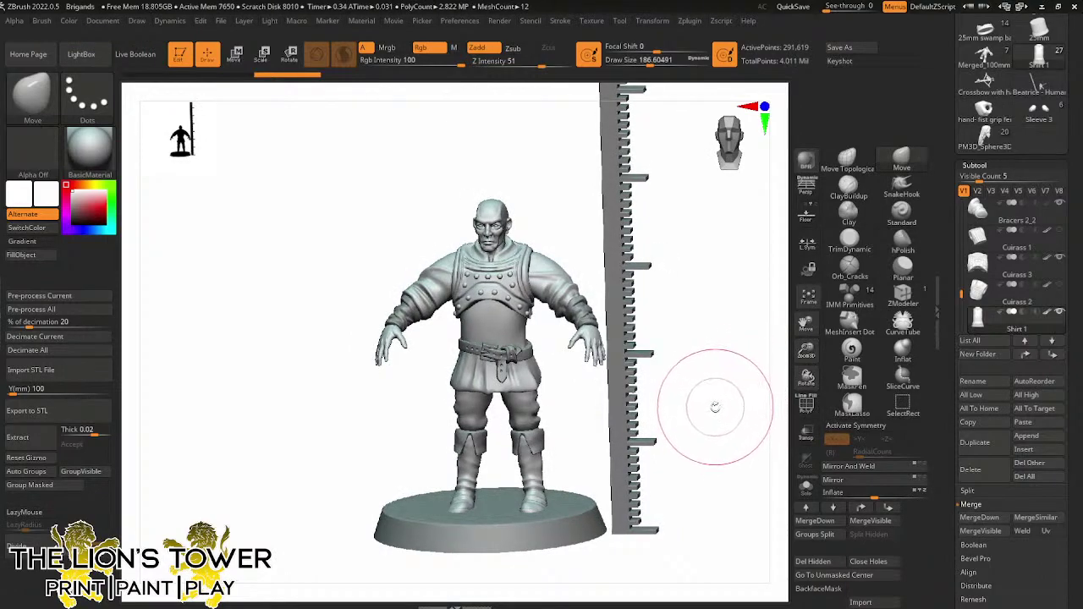
pyautogui.moveTo(725, 410); pyautogui.dragTo(741, 421)
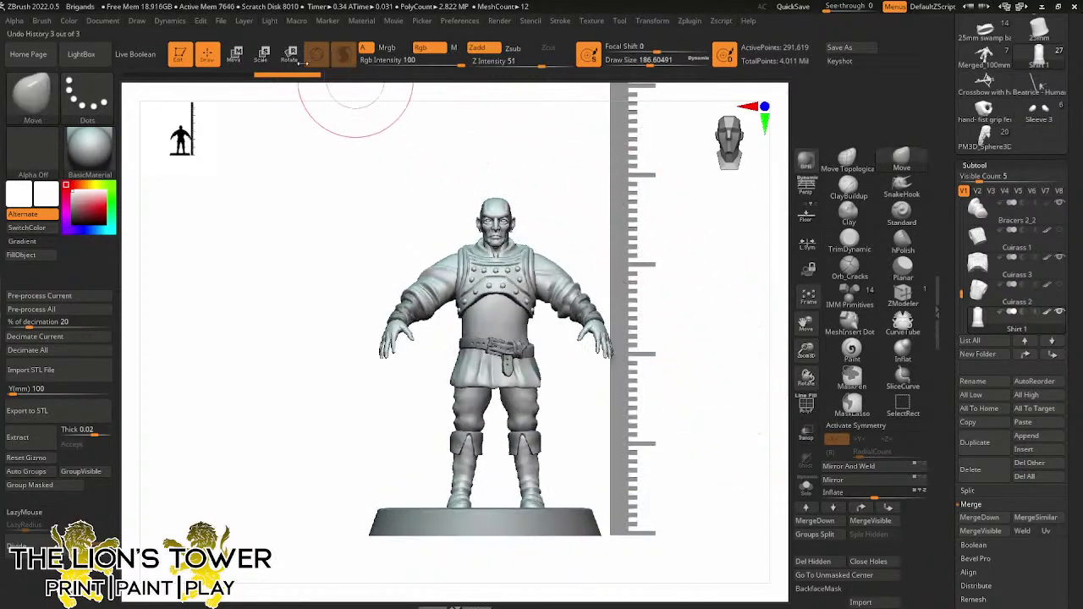
# Activate the Scale gizmo on the 100mm ruler subtool standing beside the male figure
pyautogui.click(262, 54)
pyautogui.keyDown('alt'); pyautogui.click(619, 335); pyautogui.keyUp('alt')
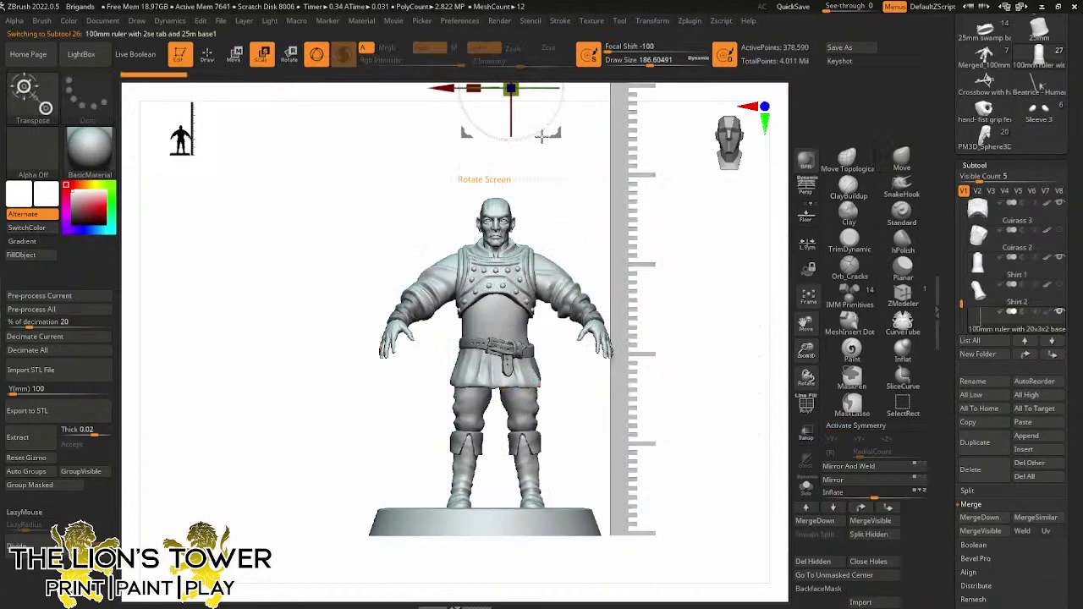
pyautogui.moveTo(542, 136); pyautogui.dragTo(564, 143)
pyautogui.moveTo(764, 336)
pyautogui.keyDown('shift'); pyautogui.mouseDown()
pyautogui.moveTo(742, 372)
pyautogui.moveTo(705, 397)
pyautogui.moveTo(808, 323)
pyautogui.moveTo(804, 340)
pyautogui.mouseUp(); pyautogui.keyUp('shift')
pyautogui.press('ctrl')
pyautogui.keyDown('ctrl'); pyautogui.click(742, 371); pyautogui.keyUp('ctrl')
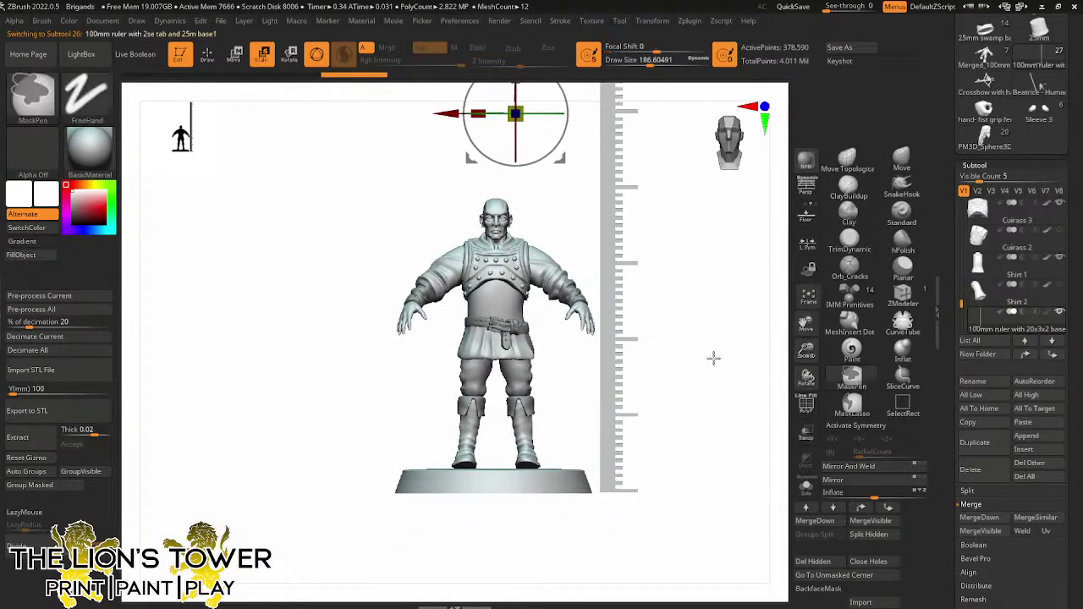
# Reposition only the ruler's gizmo at the middle of the male figure's torso, adjusting it in the front and side views
pyautogui.moveTo(739, 416); pyautogui.dragTo(729, 365)
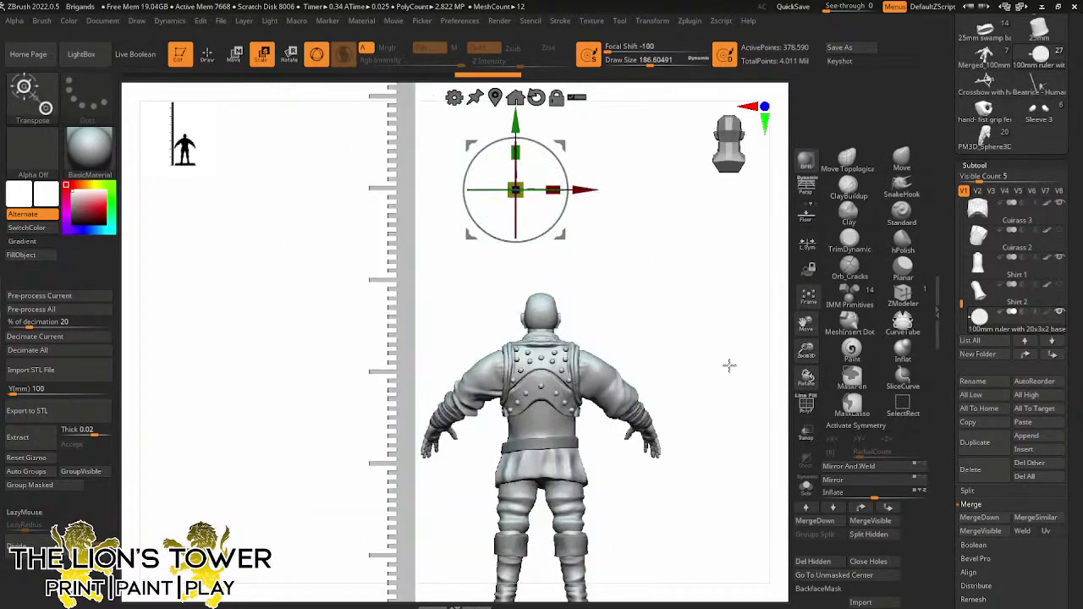
pyautogui.moveTo(804, 347); pyautogui.dragTo(799, 316)
pyautogui.keyDown('alt'); pyautogui.moveTo(710, 392); pyautogui.dragTo(762, 367); pyautogui.keyUp('alt')
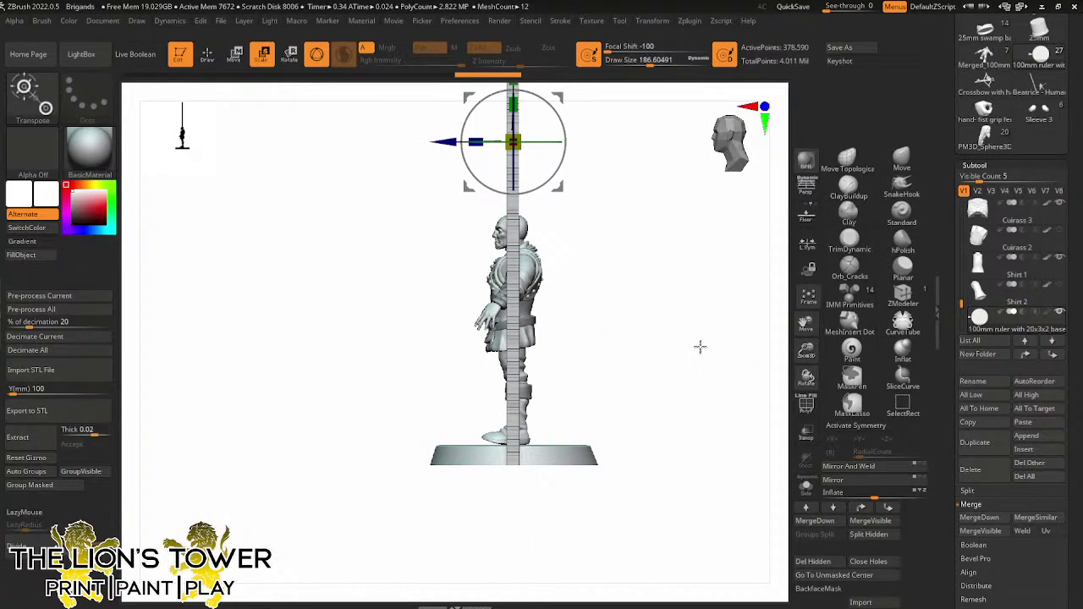
pyautogui.moveTo(699, 346); pyautogui.dragTo(739, 342)
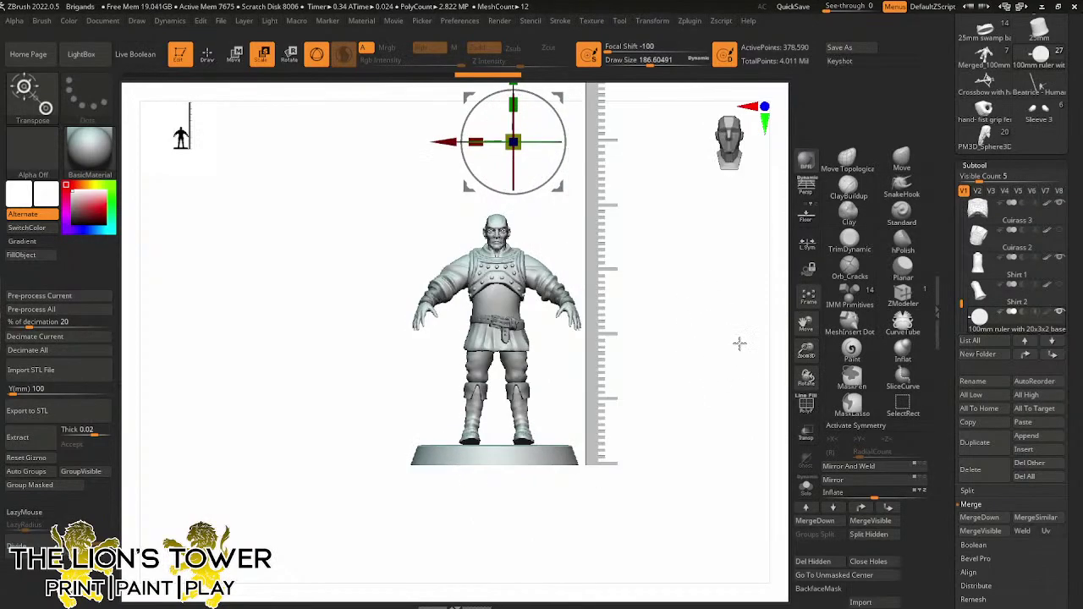
pyautogui.moveTo(805, 343); pyautogui.dragTo(810, 356)
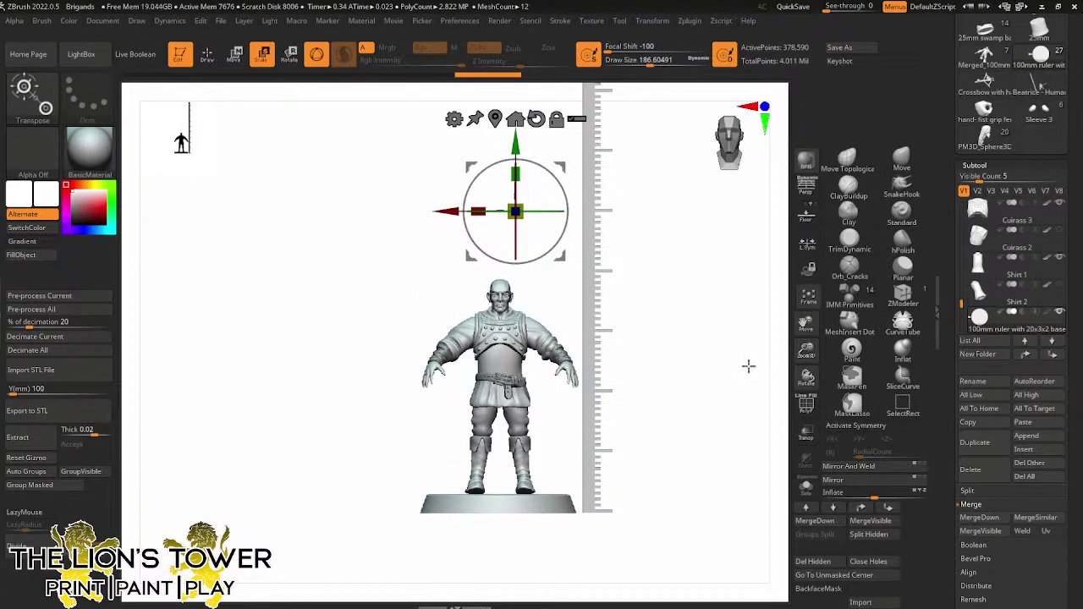
pyautogui.moveTo(806, 348); pyautogui.dragTo(806, 336)
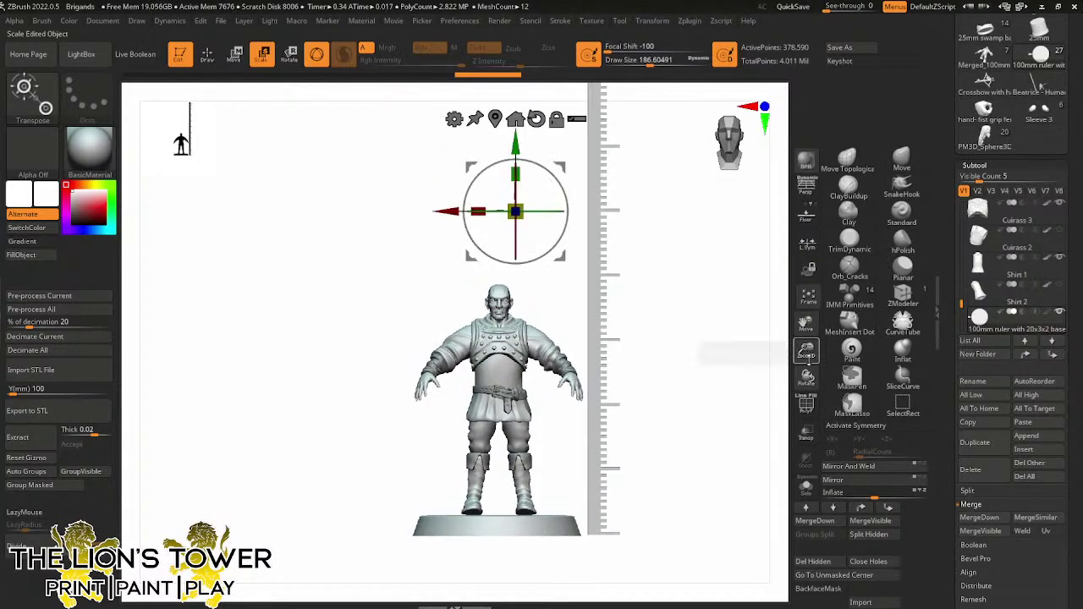
pyautogui.keyDown('alt'); pyautogui.moveTo(559, 157); pyautogui.dragTo(543, 322); pyautogui.keyUp('alt')
pyautogui.moveTo(676, 336); pyautogui.dragTo(695, 369)
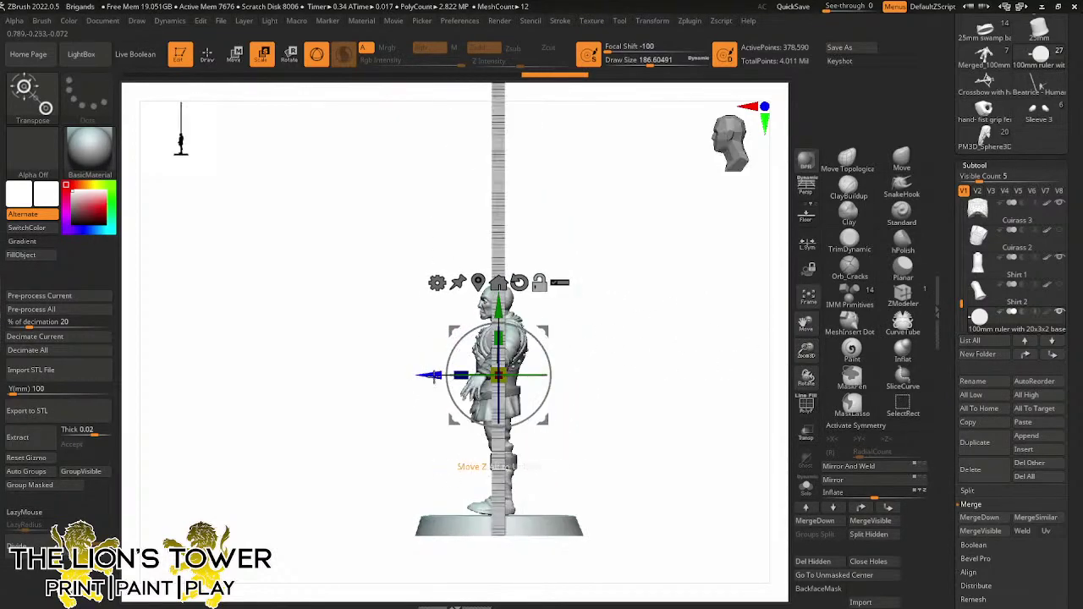
pyautogui.keyDown('alt'); pyautogui.moveTo(428, 375); pyautogui.dragTo(423, 375); pyautogui.keyUp('alt')
pyautogui.moveTo(660, 338); pyautogui.dragTo(744, 339)
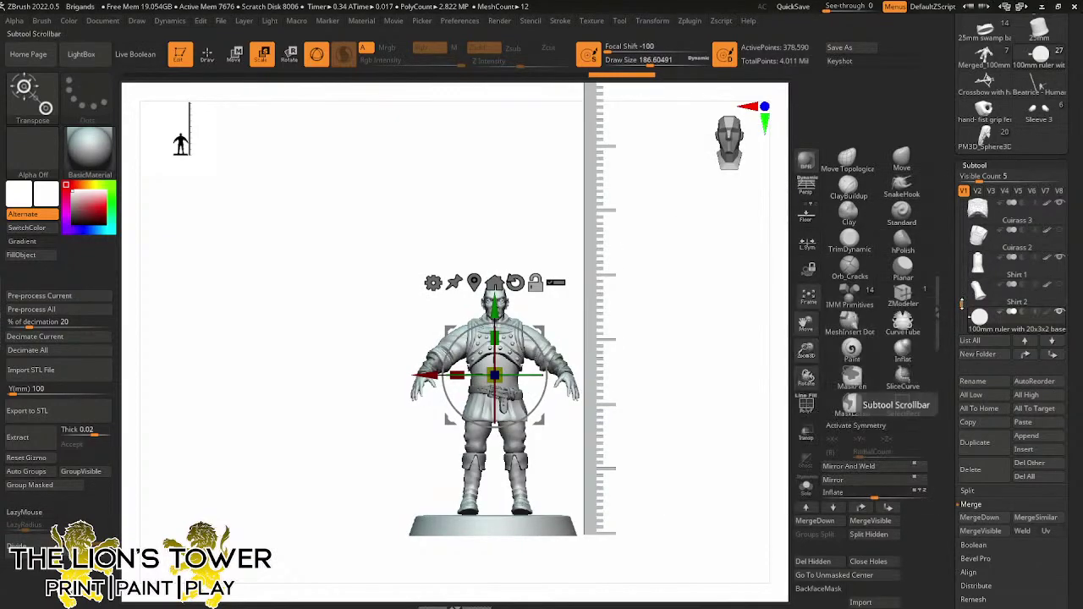
# Browse the male figure's subtool parts from the shirts up to the boots, previewing the cuirass and boot pieces
pyautogui.moveTo(962, 301)
pyautogui.mouseDown()
pyautogui.moveTo(961, 208)
pyautogui.moveTo(963, 303)
pyautogui.mouseUp()
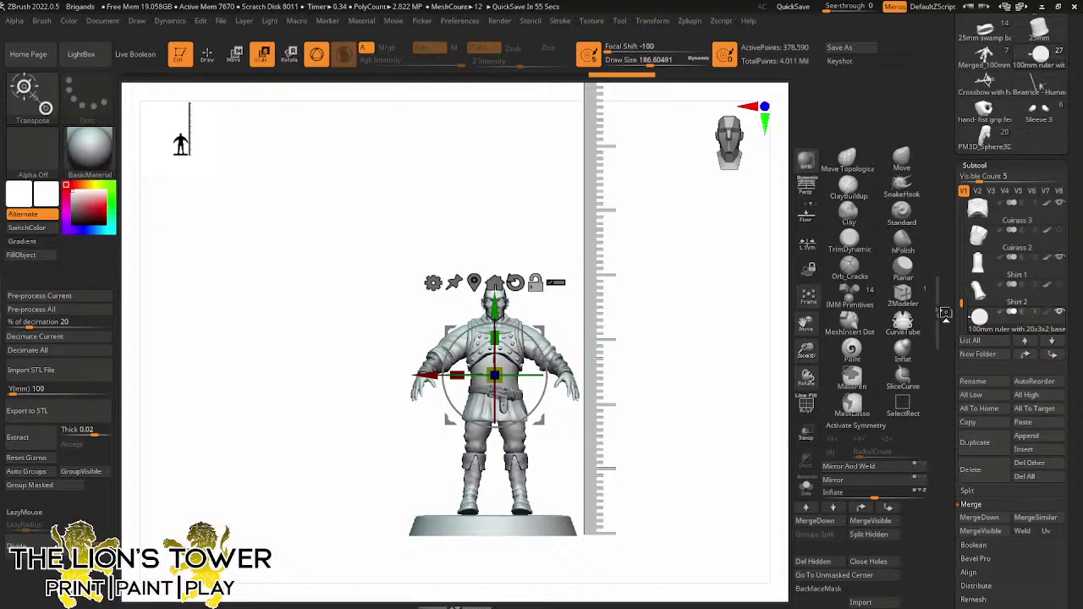
pyautogui.moveTo(945, 313)
pyautogui.mouseDown()
pyautogui.moveTo(964, 312)
pyautogui.moveTo(961, 291)
pyautogui.mouseUp()
pyautogui.moveTo(972, 296)
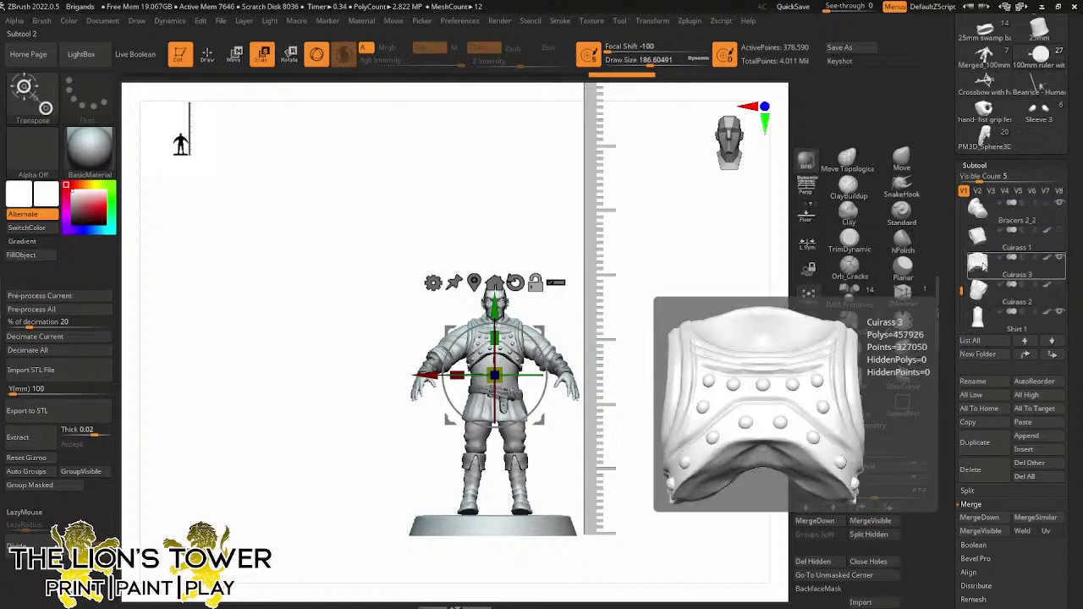
pyautogui.moveTo(964, 294); pyautogui.dragTo(959, 286)
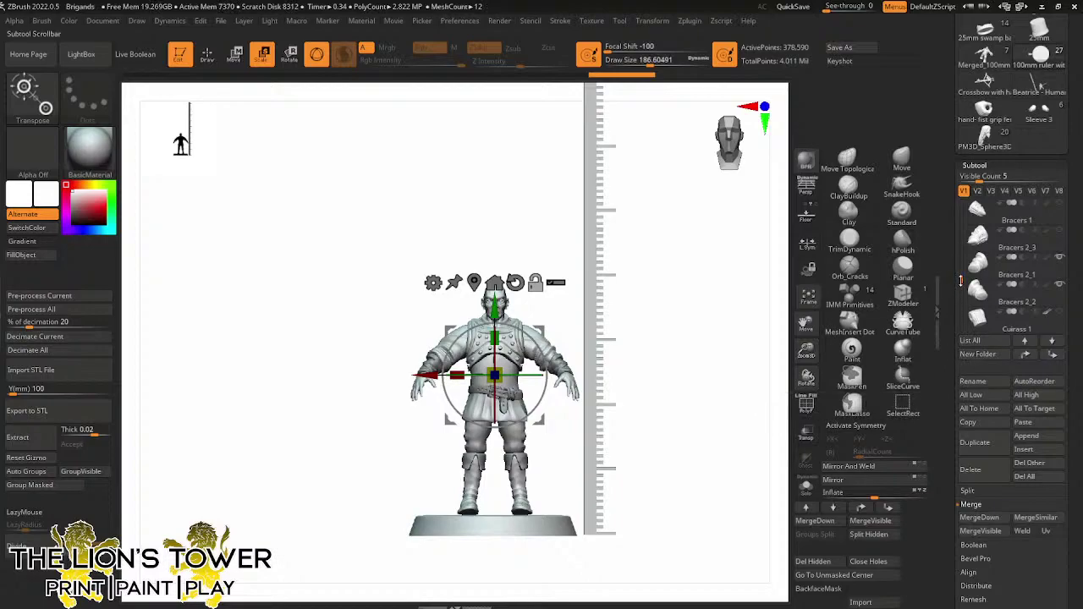
pyautogui.moveTo(961, 281); pyautogui.dragTo(962, 235)
pyautogui.moveTo(977, 269)
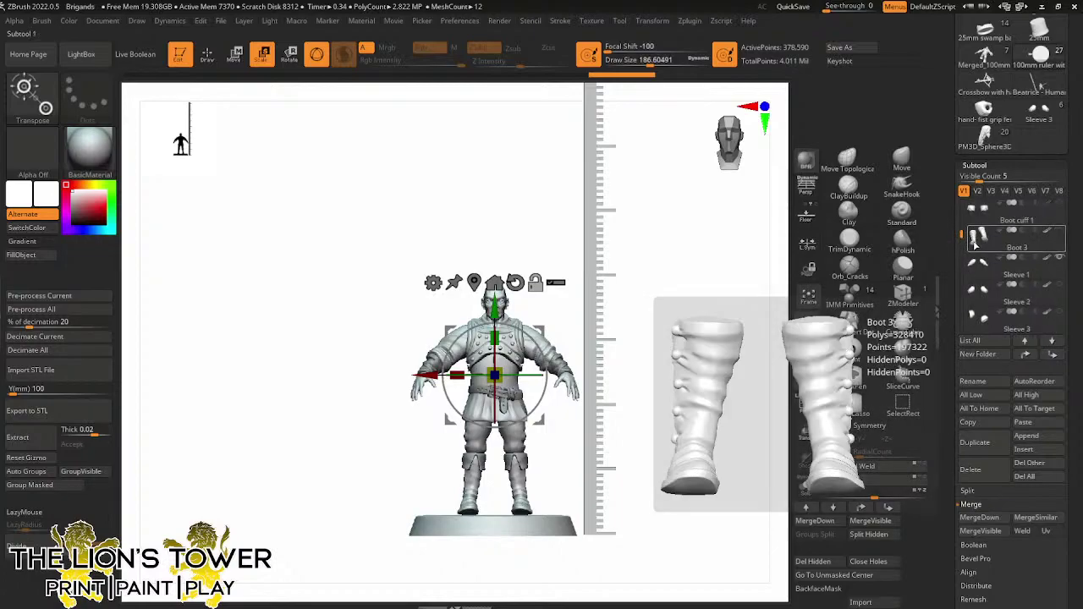
# Switch to the Human Bandit model, go on to the female crossbow figure in Sleeve 3, and preview its Bracers 3_2 part
pyautogui.moveTo(986, 145)
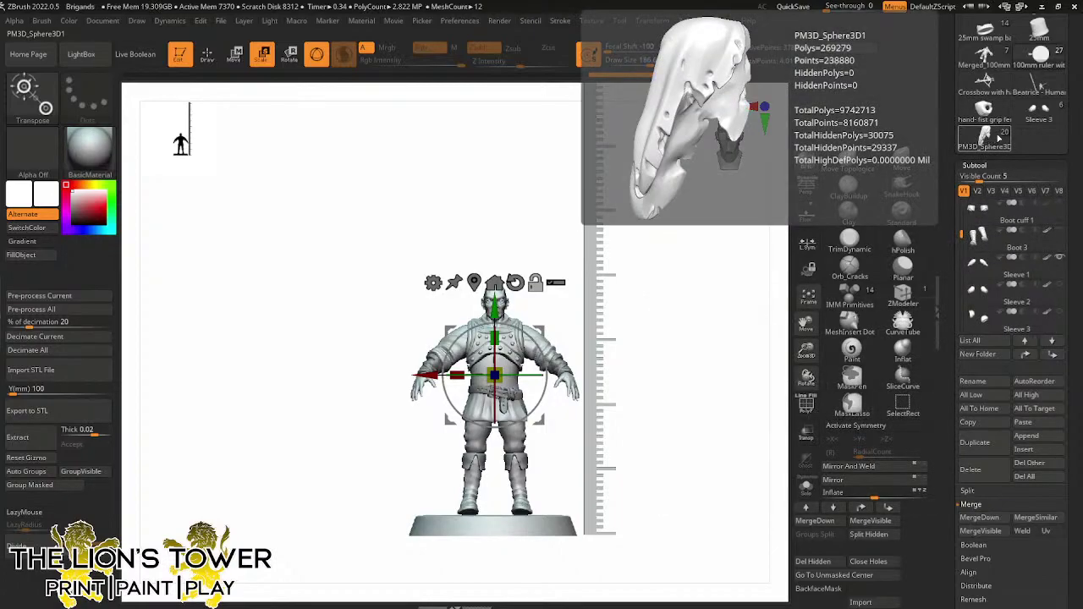
pyautogui.click(1027, 110)
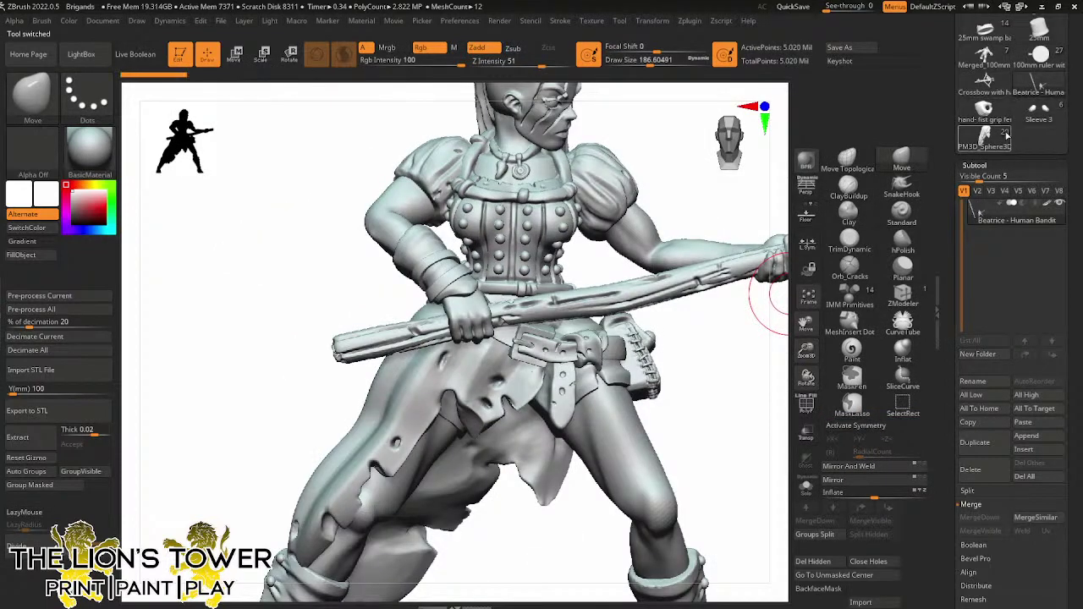
pyautogui.click(1023, 112)
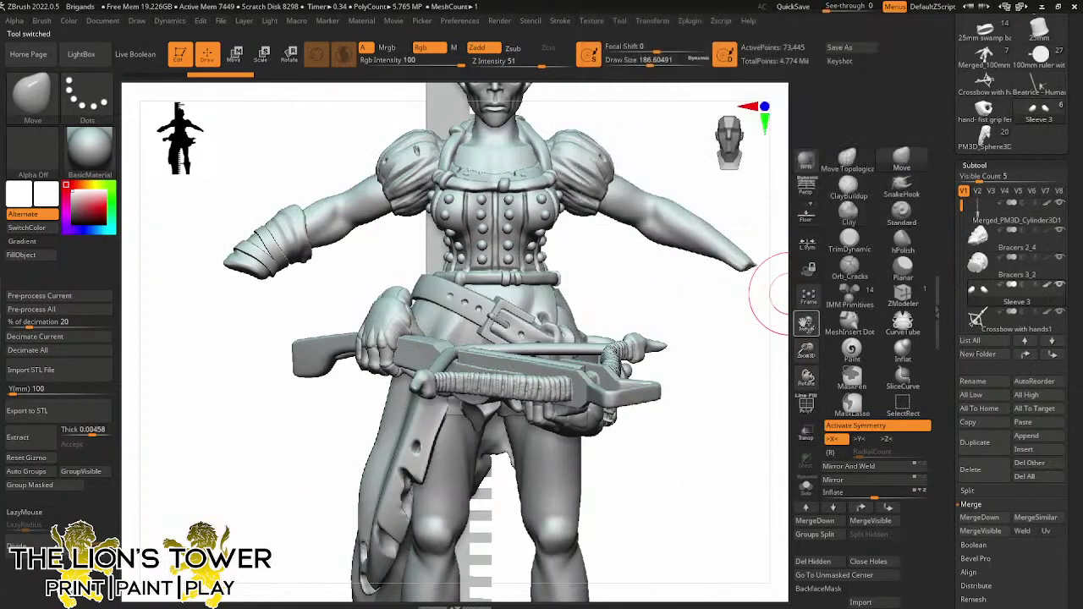
pyautogui.moveTo(806, 350); pyautogui.dragTo(802, 336)
pyautogui.moveTo(972, 280)
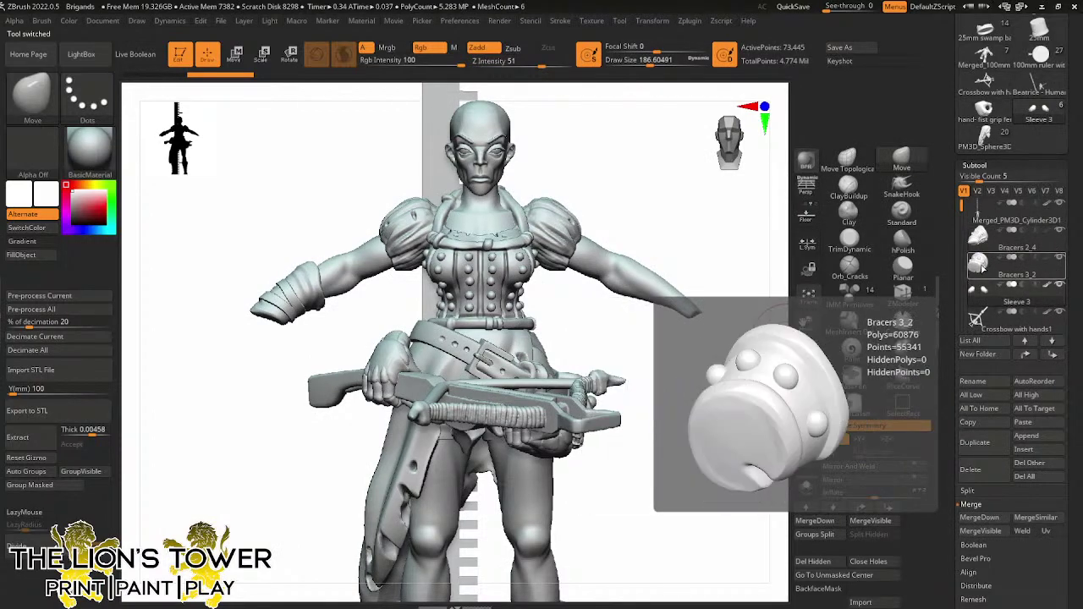
# Centre the gizmo on the Bracers 3_2 subtool, reset its orientation and move the bracer onto the figure's right wrist
pyautogui.click(1020, 269)
pyautogui.press('w')
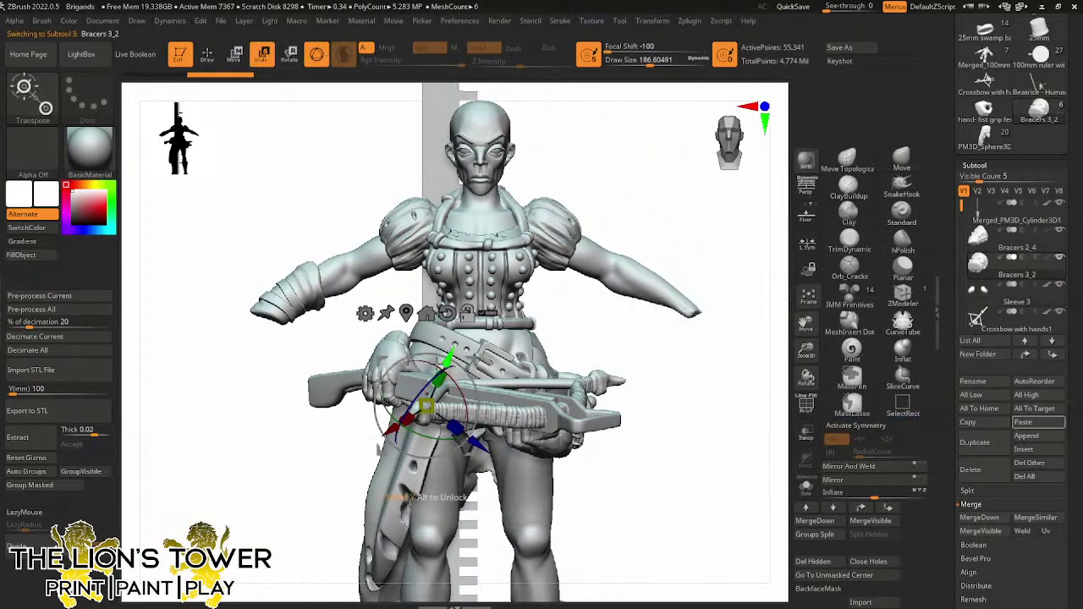
pyautogui.click(406, 313)
pyautogui.click(442, 310)
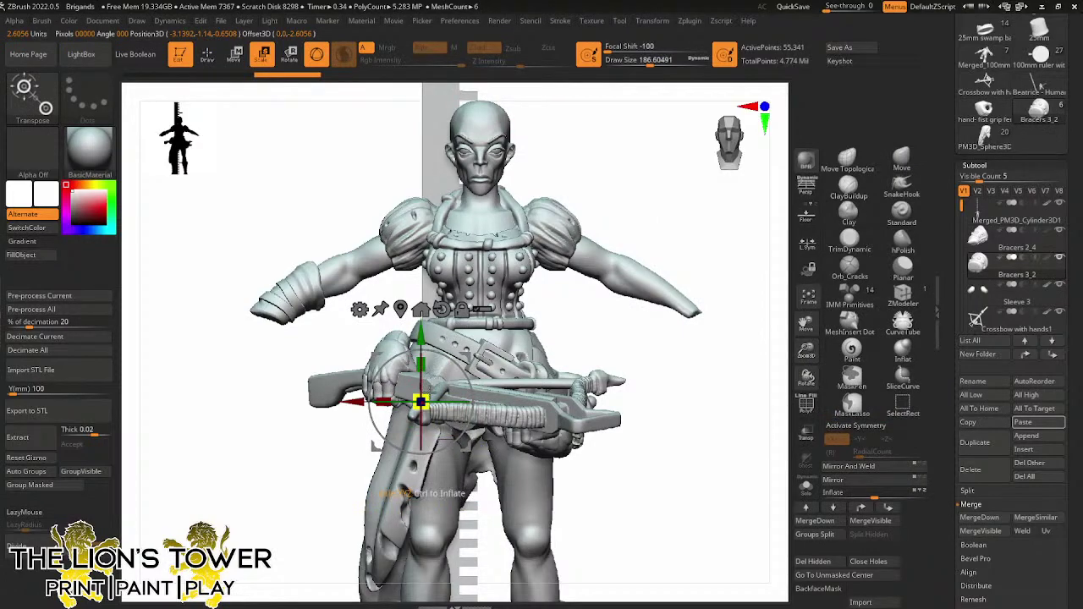
pyautogui.moveTo(420, 401); pyautogui.dragTo(304, 314)
# Hide the layered wrap bracer pieces on the right forearm of the body subtool and delete the hidden geometry
pyautogui.keyDown('alt'); pyautogui.click(347, 271); pyautogui.keyUp('alt')
pyautogui.click(208, 56)
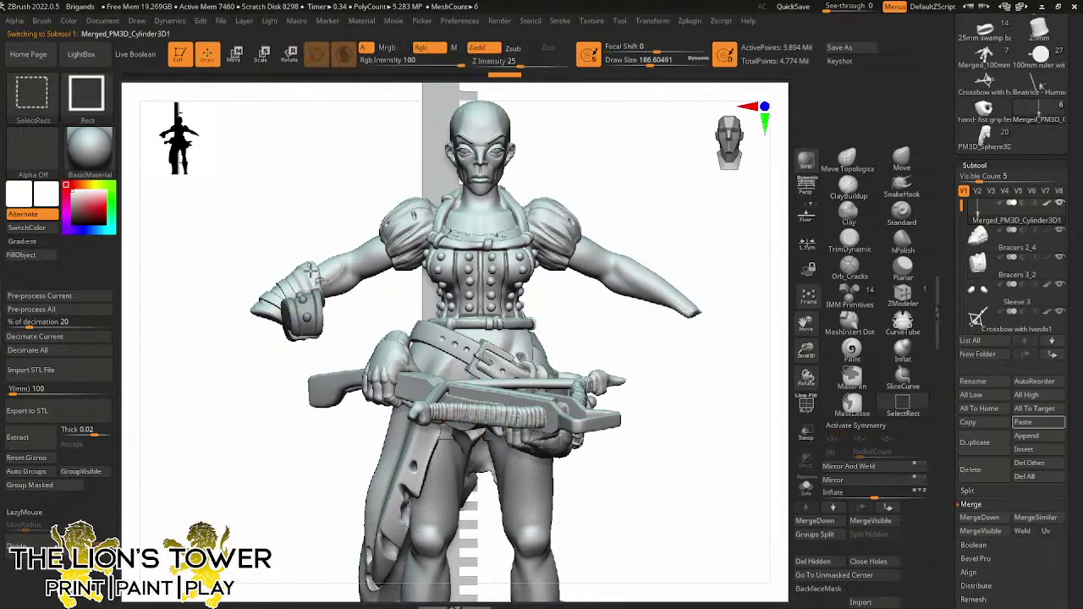
pyautogui.keyDown('ctrl'); pyautogui.keyDown('shift'); pyautogui.click(306, 277); pyautogui.keyUp('shift'); pyautogui.keyUp('ctrl')
pyautogui.keyDown('ctrl'); pyautogui.keyDown('shift'); pyautogui.click(287, 289); pyautogui.keyUp('shift'); pyautogui.keyUp('ctrl')
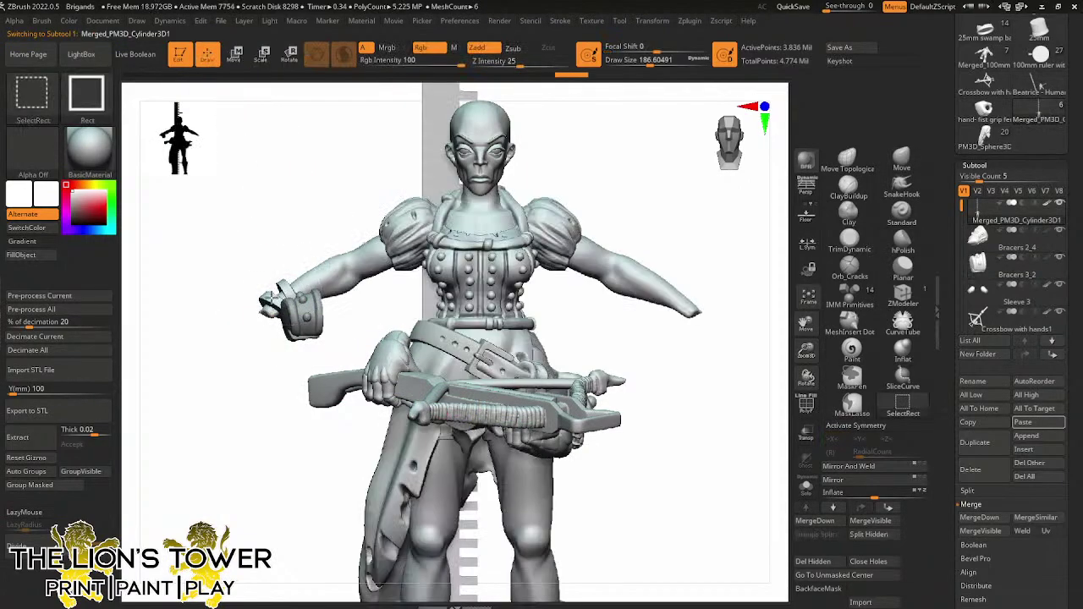
pyautogui.keyDown('ctrl'); pyautogui.keyDown('shift'); pyautogui.click(288, 293); pyautogui.keyUp('shift'); pyautogui.keyUp('ctrl')
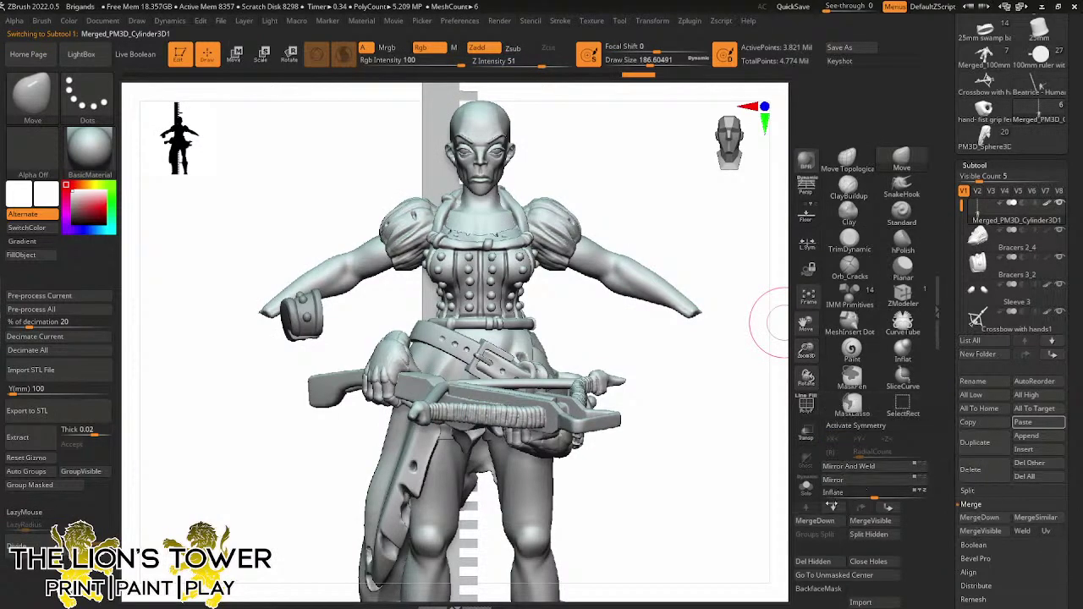
pyautogui.click(829, 562)
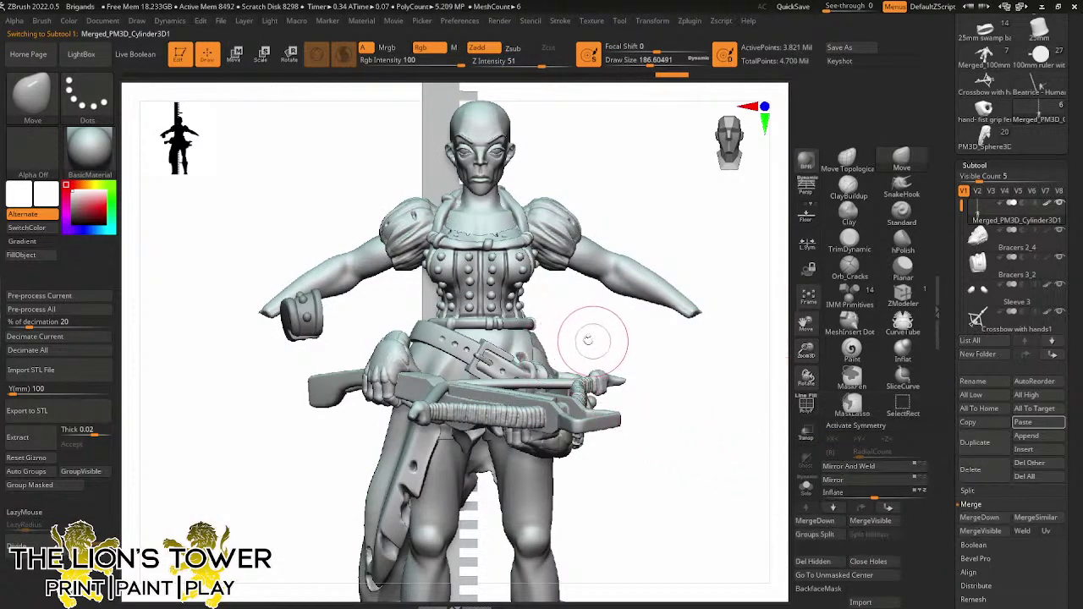
# Rotate and reposition the Bracers 3_2 subtool so the studded bracer fits around the figure's right wrist
pyautogui.keyDown('alt'); pyautogui.click(303, 320); pyautogui.keyUp('alt')
pyautogui.moveTo(310, 242); pyautogui.dragTo(317, 200)
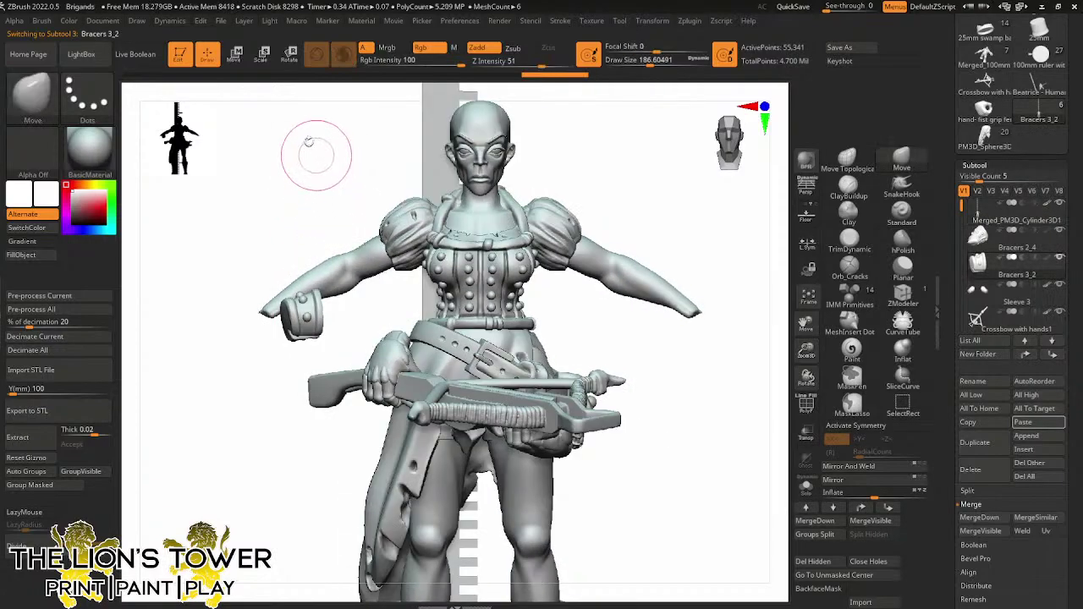
pyautogui.press('w')
pyautogui.moveTo(290, 137); pyautogui.dragTo(346, 173)
pyautogui.moveTo(259, 269); pyautogui.dragTo(241, 256)
pyautogui.moveTo(368, 242); pyautogui.dragTo(350, 263)
pyautogui.moveTo(309, 300); pyautogui.dragTo(296, 303)
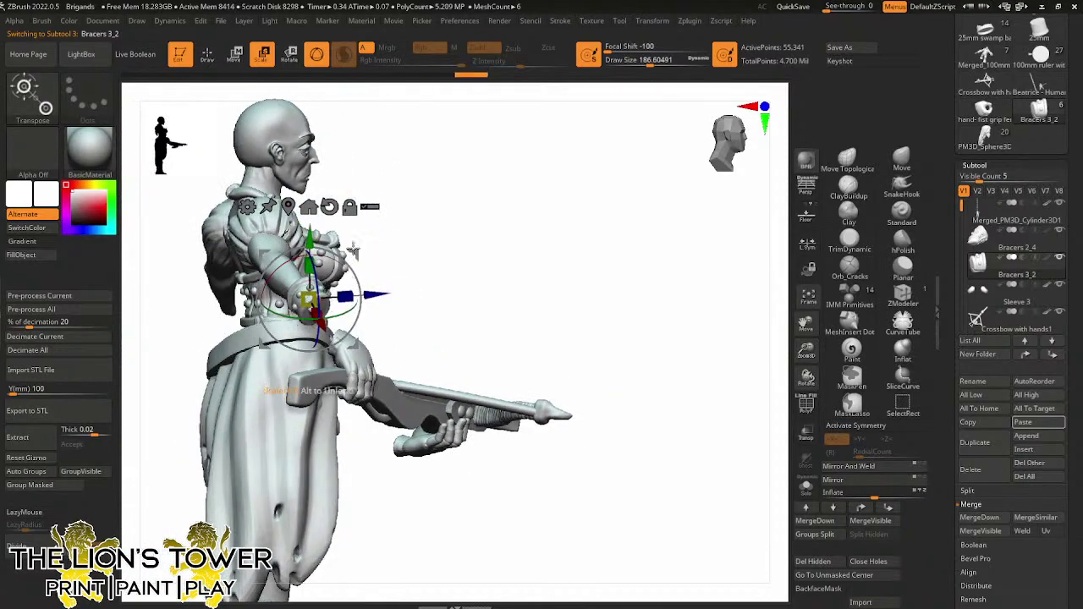
pyautogui.moveTo(368, 240)
pyautogui.mouseDown()
pyautogui.moveTo(448, 207)
pyautogui.moveTo(355, 251)
pyautogui.mouseUp()
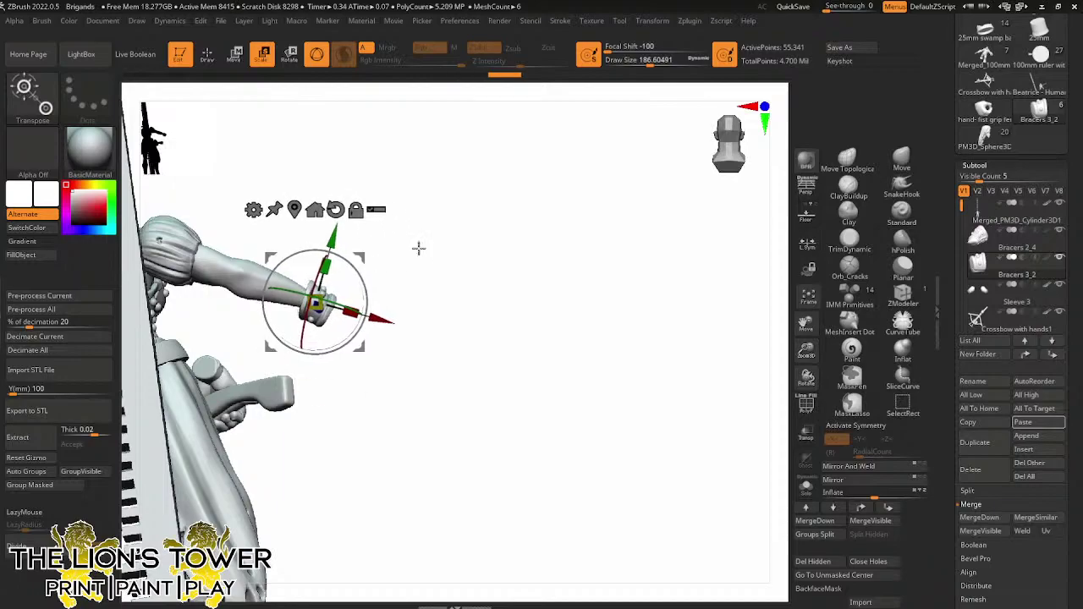
pyautogui.moveTo(548, 285); pyautogui.dragTo(519, 279)
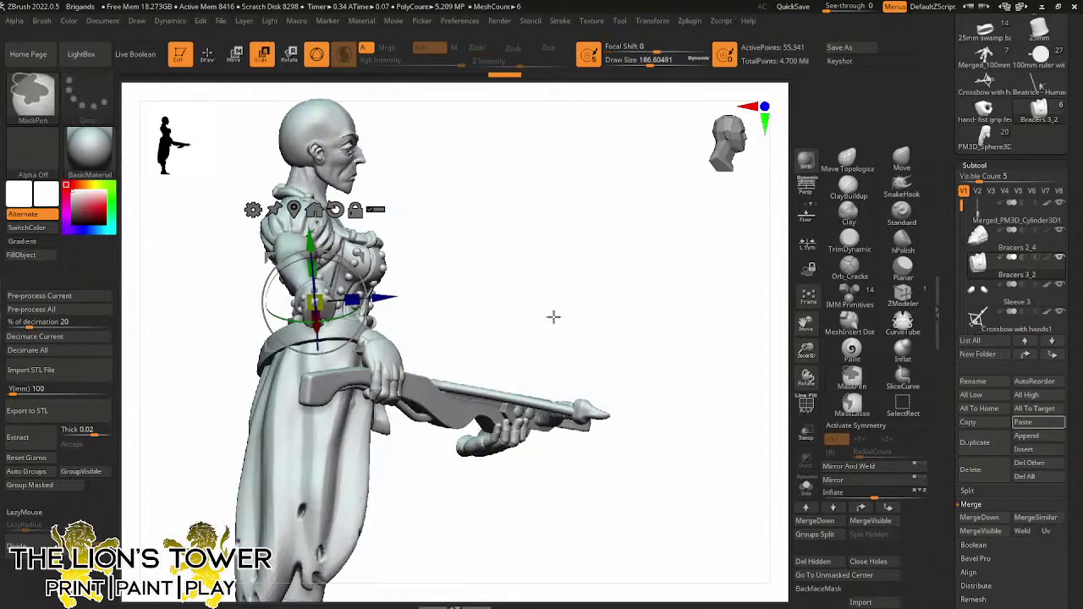
pyautogui.moveTo(553, 314); pyautogui.dragTo(609, 309)
pyautogui.moveTo(546, 294); pyautogui.dragTo(637, 305)
pyautogui.keyDown('shift'); pyautogui.moveTo(719, 330); pyautogui.dragTo(713, 326); pyautogui.keyUp('shift')
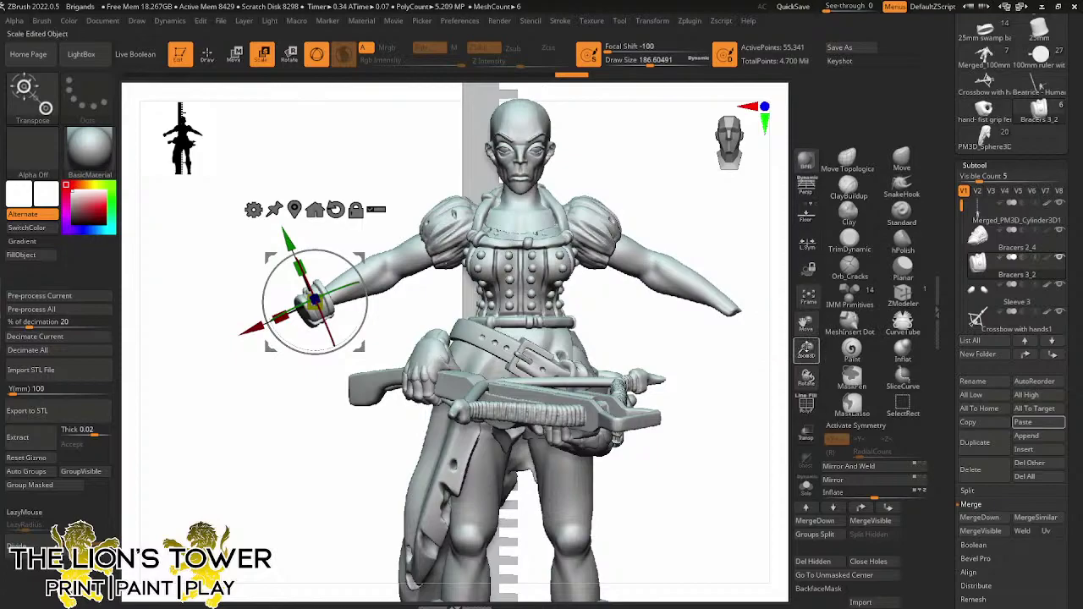
pyautogui.moveTo(805, 346); pyautogui.dragTo(806, 350)
pyautogui.moveTo(747, 369); pyautogui.dragTo(718, 354)
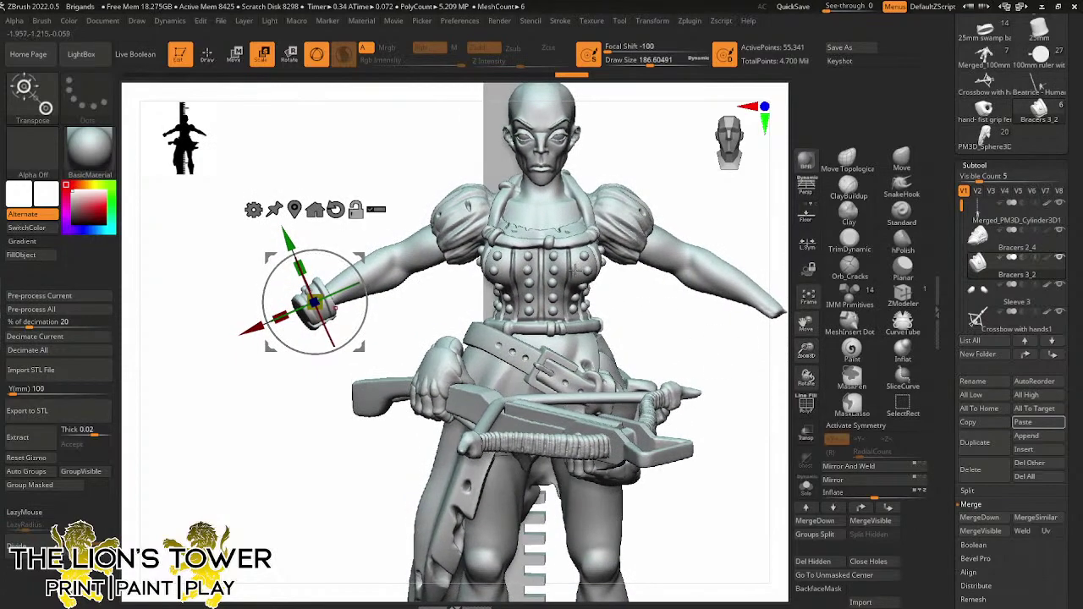
# Hide the corset panels, trims, straps and front studs in the Merged_PM3D_Cylinder3D1 body subtool
pyautogui.keyDown('alt'); pyautogui.click(575, 263); pyautogui.keyUp('alt')
pyautogui.press('q')
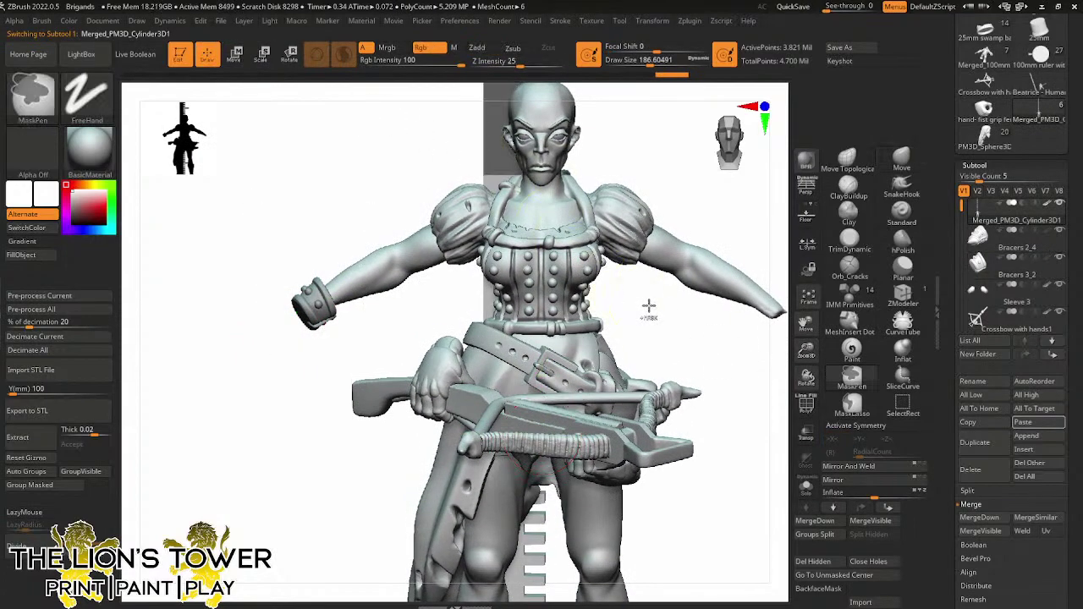
pyautogui.moveTo(643, 313); pyautogui.dragTo(597, 292)
pyautogui.keyDown('ctrl'); pyautogui.keyDown('shift'); pyautogui.click(565, 259); pyautogui.keyUp('shift'); pyautogui.keyUp('ctrl')
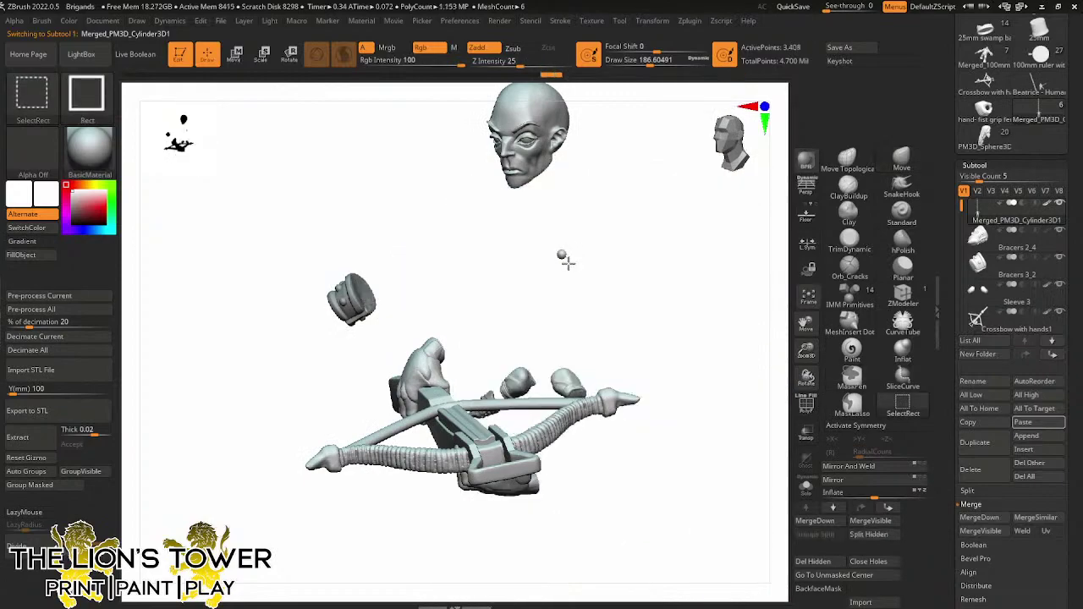
pyautogui.keyDown('ctrl'); pyautogui.keyDown('shift'); pyautogui.click(571, 262); pyautogui.keyUp('shift'); pyautogui.keyUp('ctrl')
pyautogui.keyDown('ctrl'); pyautogui.keyDown('shift'); pyautogui.click(577, 288); pyautogui.keyUp('shift'); pyautogui.keyUp('ctrl')
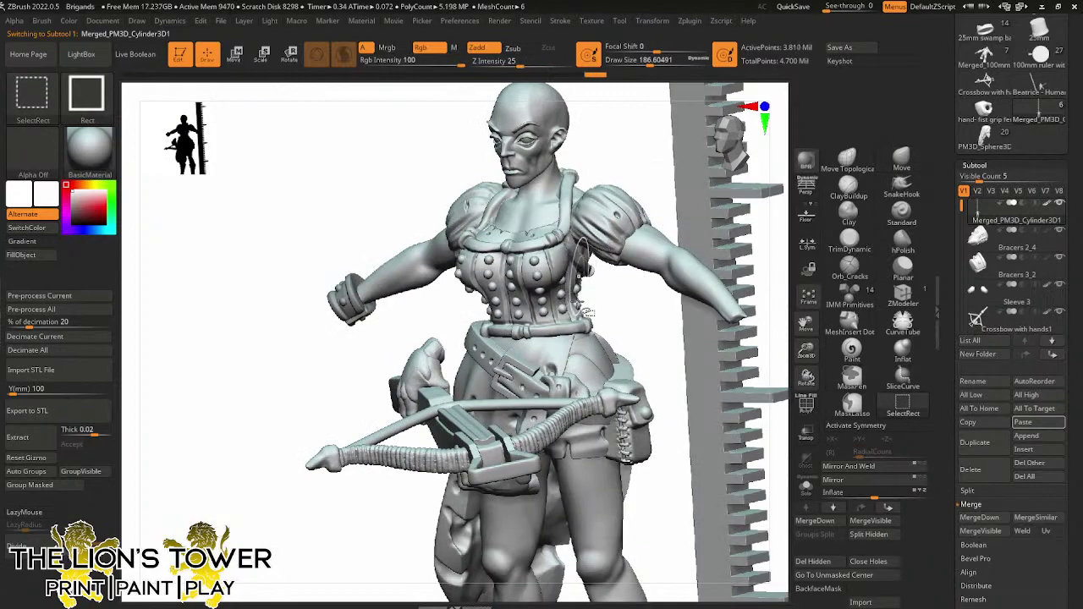
pyautogui.keyDown('ctrl'); pyautogui.keyDown('alt'); pyautogui.keyDown('shift'); pyautogui.click(543, 286); pyautogui.keyUp('shift'); pyautogui.keyUp('alt'); pyautogui.keyUp('ctrl')
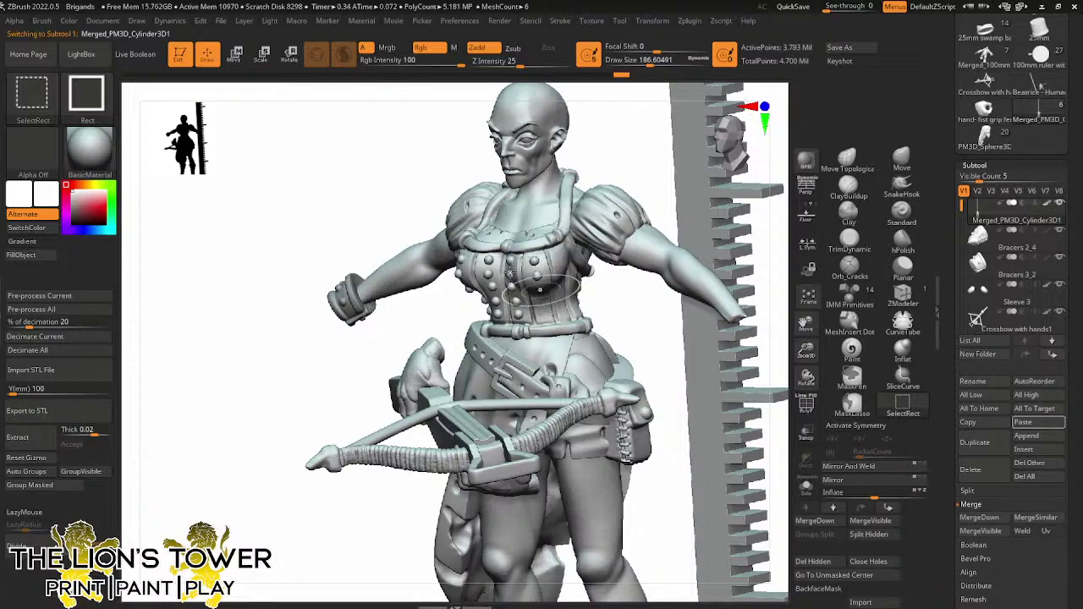
pyautogui.keyDown('ctrl'); pyautogui.keyDown('alt'); pyautogui.keyDown('shift'); pyautogui.click(512, 286); pyautogui.keyUp('shift'); pyautogui.keyUp('alt'); pyautogui.keyUp('ctrl')
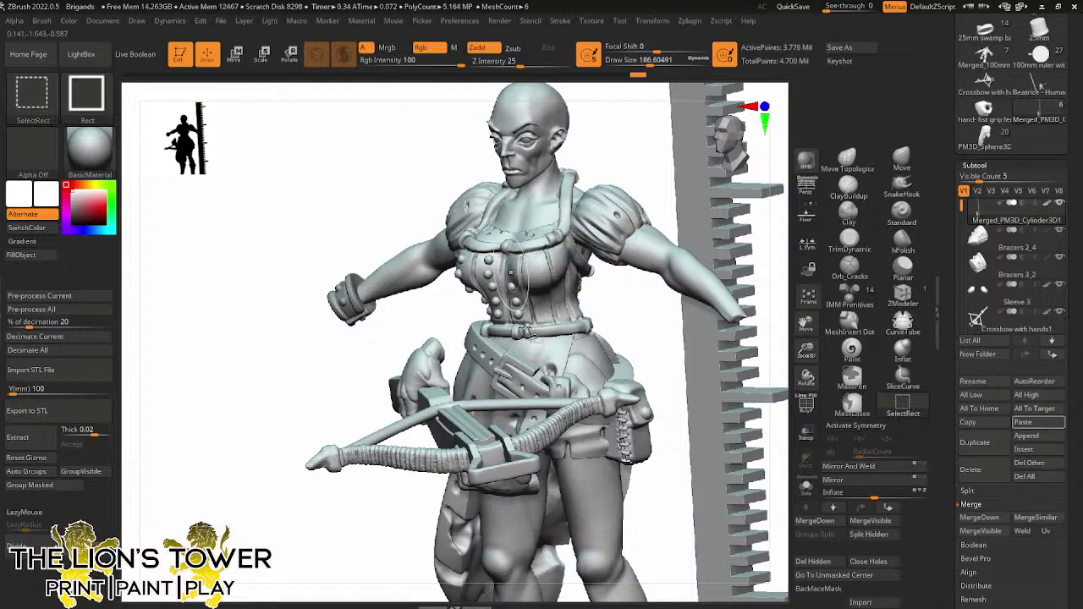
pyautogui.keyDown('ctrl'); pyautogui.keyDown('alt'); pyautogui.keyDown('shift'); pyautogui.click(499, 313); pyautogui.keyUp('shift'); pyautogui.keyUp('alt'); pyautogui.keyUp('ctrl')
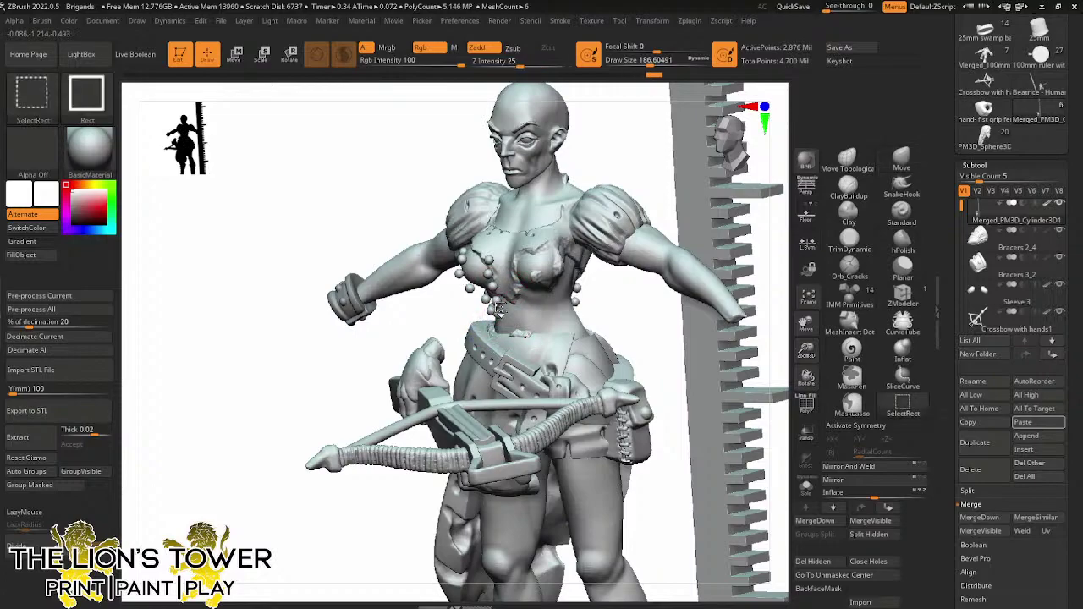
# Hide the leftover corset fragments and studs around the torso and delete all hidden geometry from the body subtool
pyautogui.moveTo(626, 324); pyautogui.dragTo(710, 324)
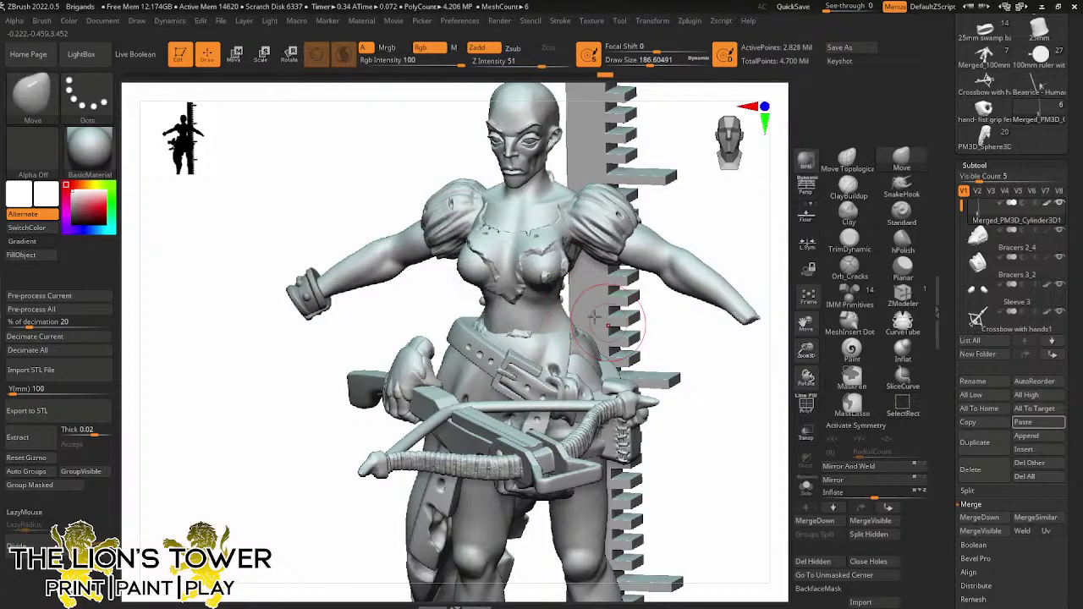
pyautogui.moveTo(423, 307)
pyautogui.mouseDown(button='right')
pyautogui.moveTo(475, 305)
pyautogui.moveTo(480, 269)
pyautogui.mouseUp(button='right')
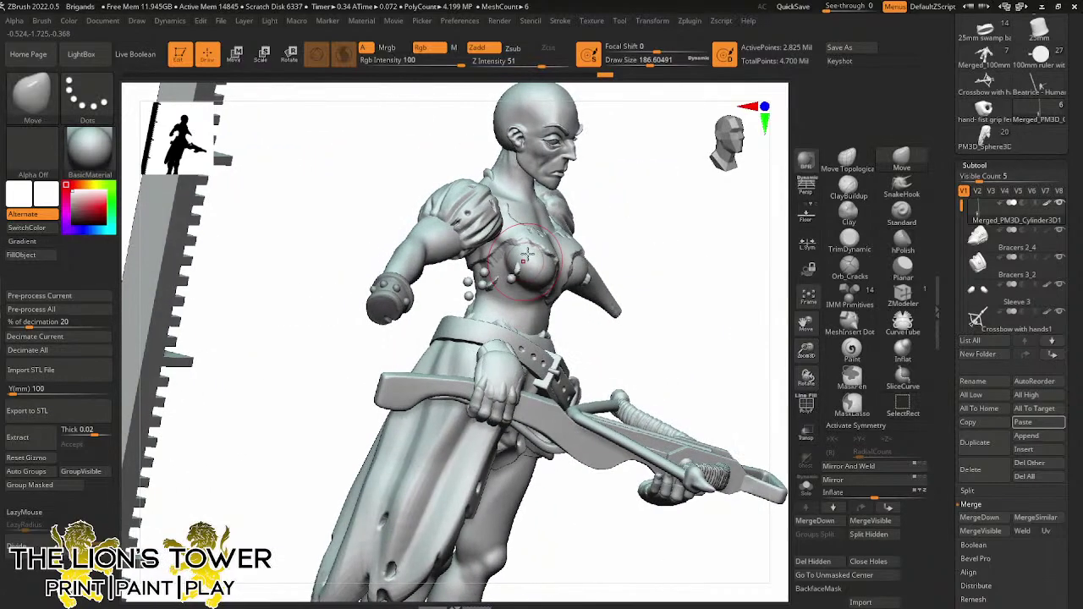
pyautogui.hotkey('ctrl', 'shift')
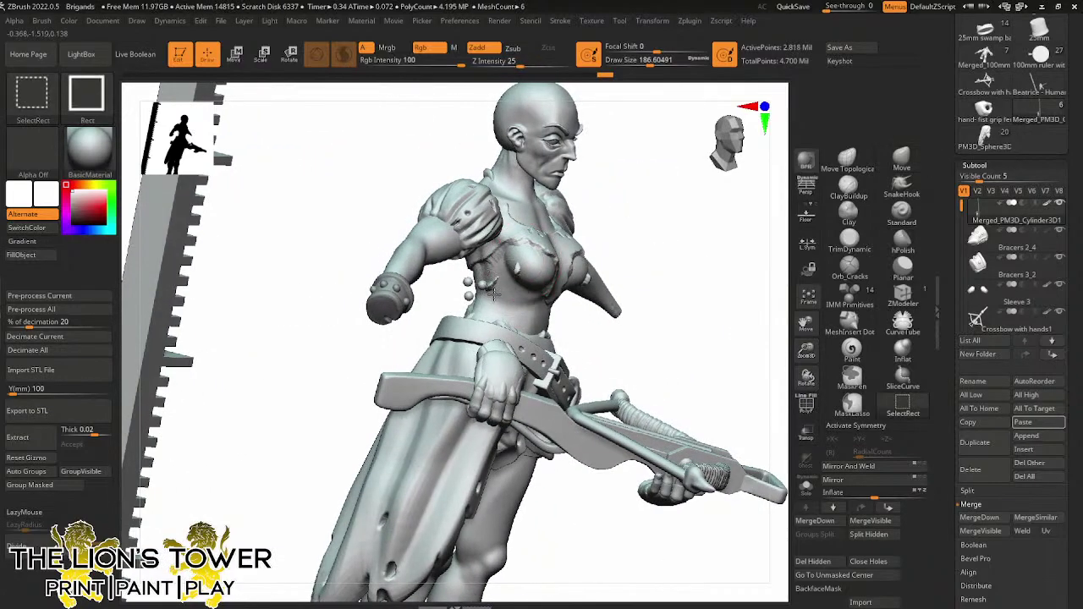
pyautogui.keyDown('ctrl'); pyautogui.keyDown('shift'); pyautogui.click(526, 239); pyautogui.keyUp('shift'); pyautogui.keyUp('ctrl')
pyautogui.moveTo(712, 273)
pyautogui.mouseDown(button='right')
pyautogui.moveTo(697, 294)
pyautogui.moveTo(573, 274)
pyautogui.mouseUp(button='right')
pyautogui.hotkey('ctrl', 'shift')
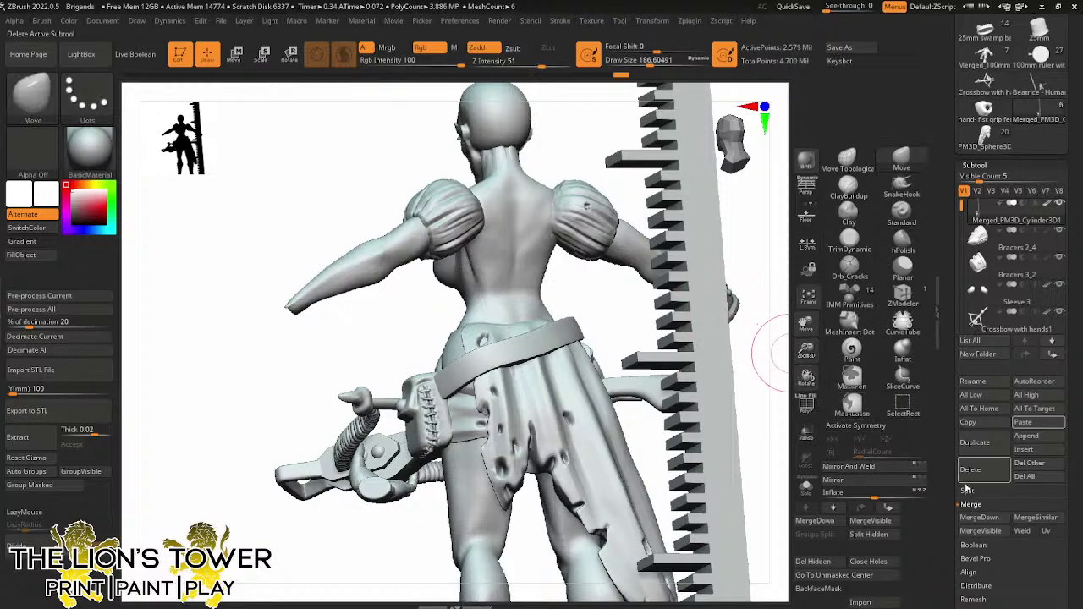
pyautogui.moveTo(776, 490)
pyautogui.keyDown('shift'); pyautogui.mouseDown(button='right')
pyautogui.moveTo(759, 485)
pyautogui.moveTo(766, 479)
pyautogui.mouseUp(button='right'); pyautogui.keyUp('shift')
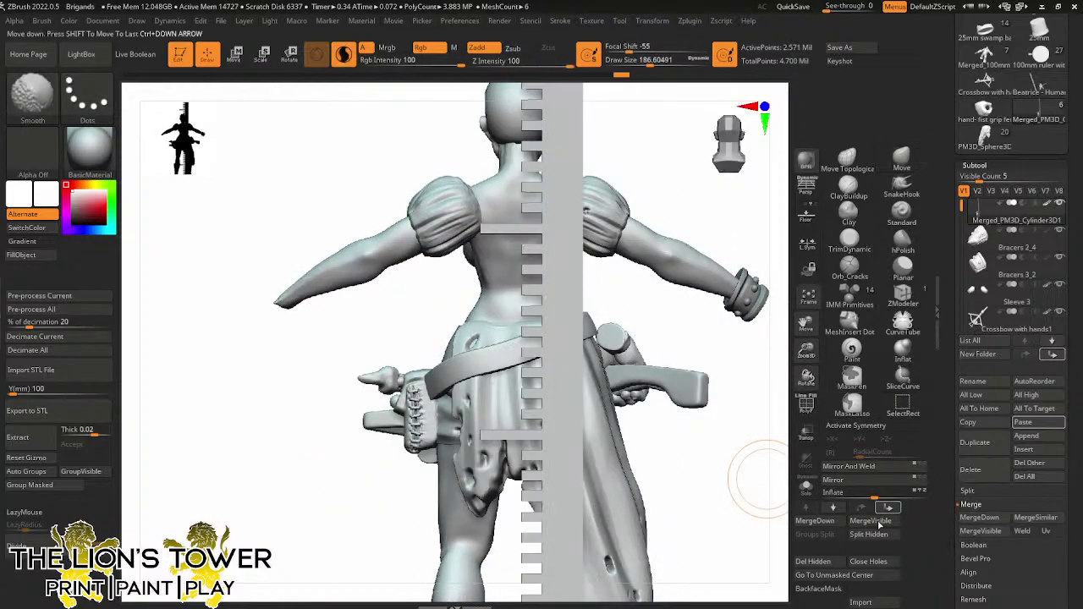
pyautogui.click(817, 562)
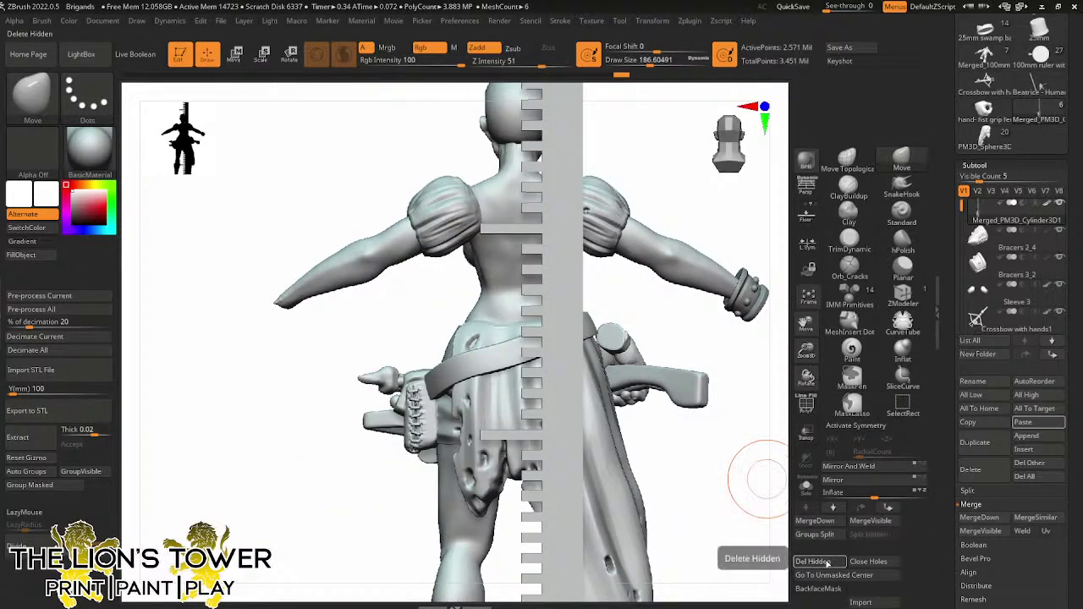
pyautogui.click(818, 561)
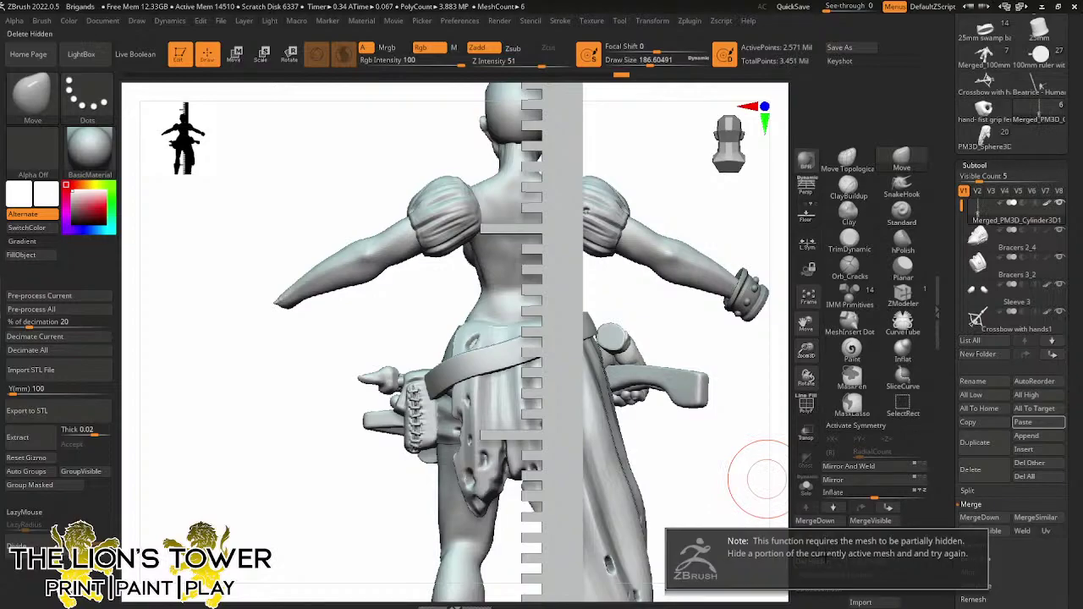
# Clear the mask, hide the cloth pieces covering the figure's thighs and delete the hidden geometry
pyautogui.moveTo(707, 348); pyautogui.dragTo(761, 363, button='right')
pyautogui.moveTo(796, 324); pyautogui.dragTo(836, 360)
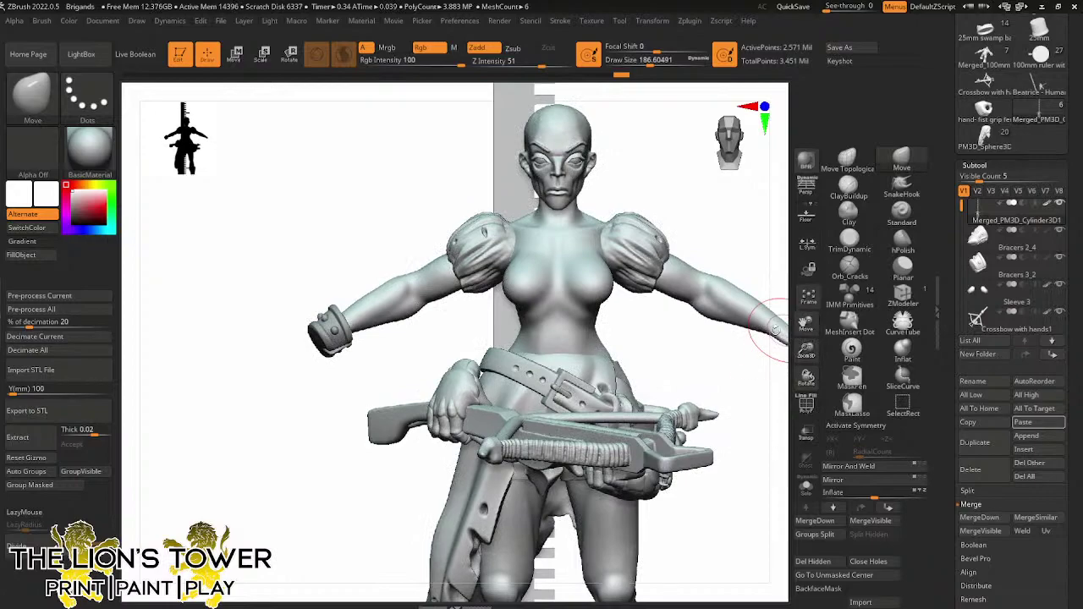
pyautogui.keyDown('ctrl'); pyautogui.click(734, 349); pyautogui.keyUp('ctrl')
pyautogui.keyDown('ctrl'); pyautogui.moveTo(734, 349); pyautogui.dragTo(740, 368); pyautogui.keyUp('ctrl')
pyautogui.moveTo(739, 367)
pyautogui.mouseDown(button='right')
pyautogui.moveTo(688, 367)
pyautogui.moveTo(750, 366)
pyautogui.mouseUp(button='right')
pyautogui.moveTo(804, 349); pyautogui.dragTo(803, 332)
pyautogui.moveTo(803, 324); pyautogui.dragTo(844, 240)
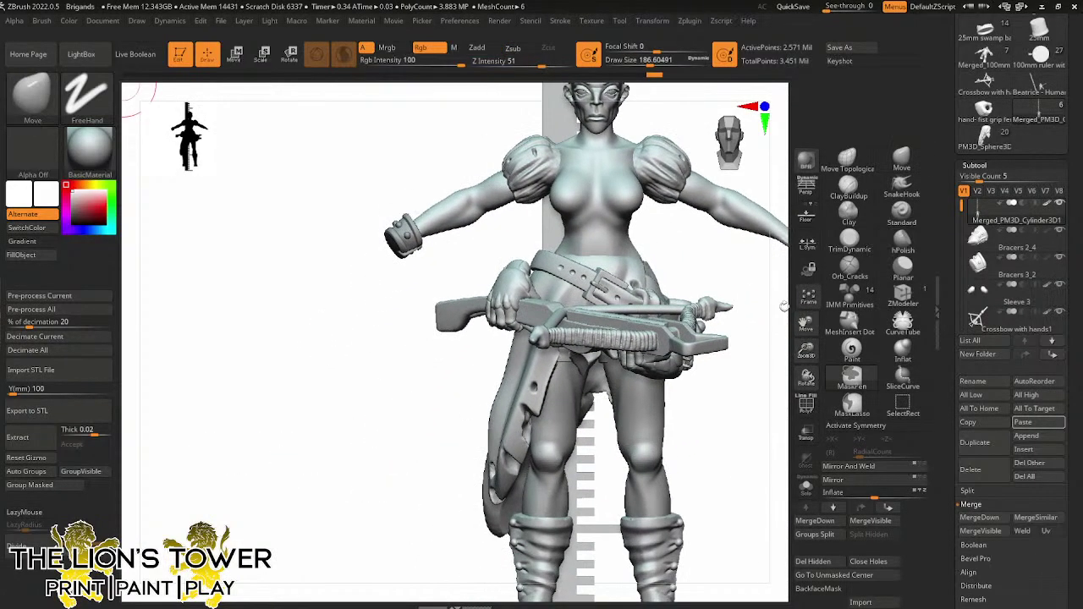
pyautogui.keyDown('ctrl'); pyautogui.click(741, 364); pyautogui.keyUp('ctrl')
pyautogui.keyDown('ctrl'); pyautogui.moveTo(741, 364); pyautogui.dragTo(742, 383); pyautogui.keyUp('ctrl')
pyautogui.moveTo(743, 382)
pyautogui.mouseDown(button='right')
pyautogui.moveTo(719, 391)
pyautogui.moveTo(688, 369)
pyautogui.moveTo(666, 301)
pyautogui.mouseUp(button='right')
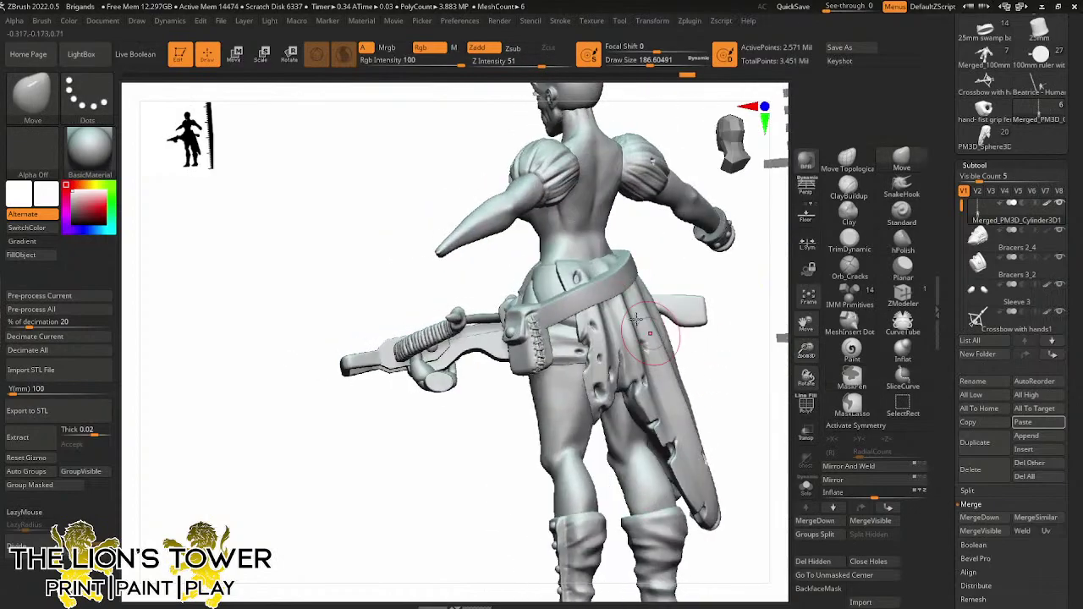
pyautogui.keyDown('ctrl'); pyautogui.keyDown('shift'); pyautogui.click(581, 349); pyautogui.keyUp('shift'); pyautogui.keyUp('ctrl')
pyautogui.keyDown('ctrl'); pyautogui.keyDown('shift'); pyautogui.click(579, 353); pyautogui.keyUp('shift'); pyautogui.keyUp('ctrl')
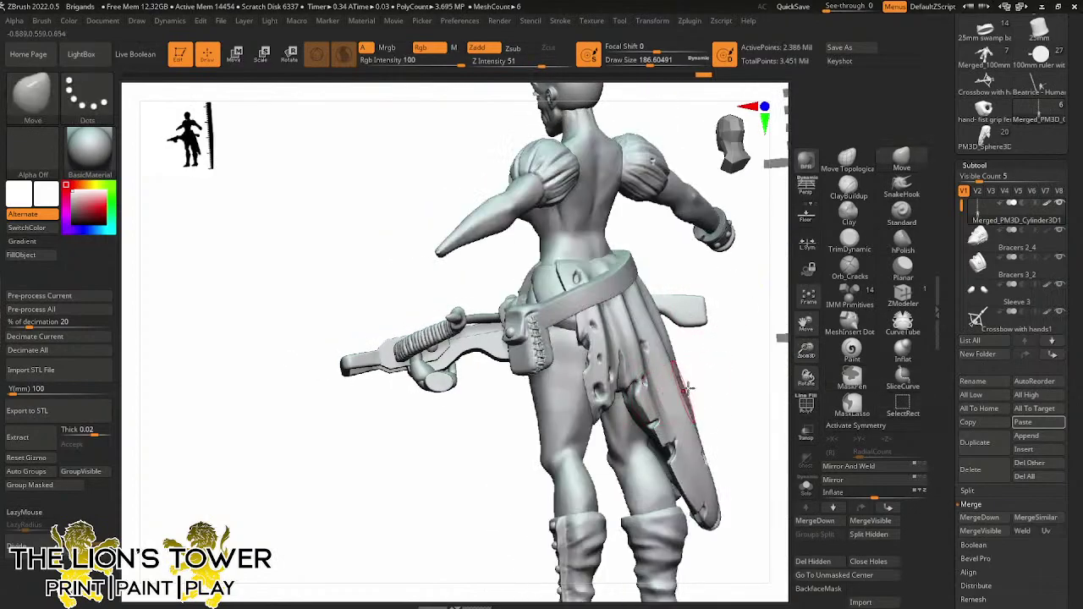
pyautogui.moveTo(686, 388); pyautogui.dragTo(762, 329, button='right')
pyautogui.moveTo(761, 330); pyautogui.dragTo(507, 376)
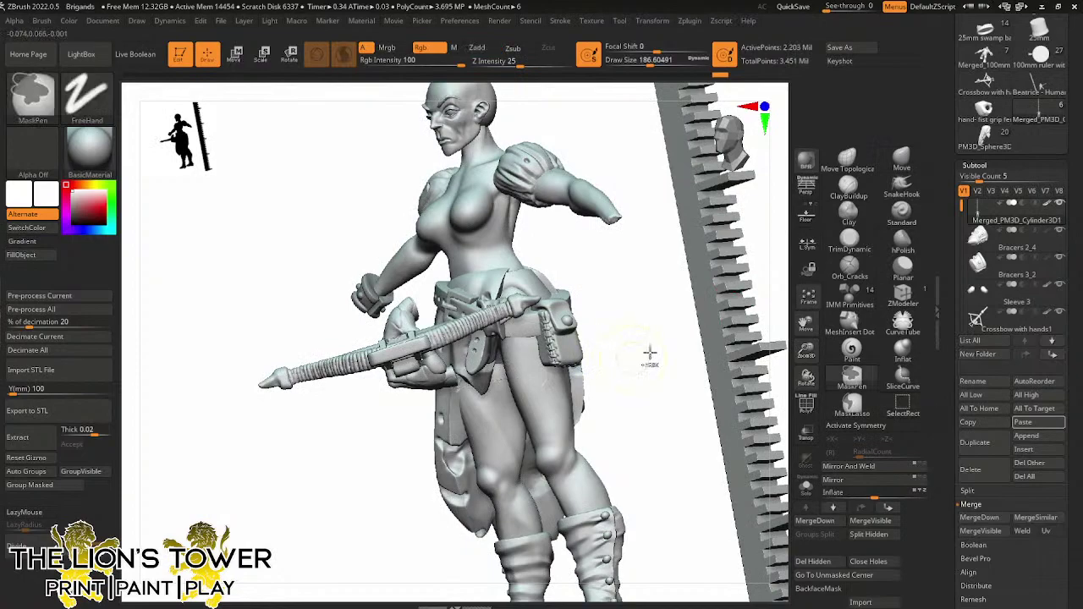
pyautogui.click(819, 564)
# Isolate the bare legs of the body subtool and mask them from the hips to just below the knees
pyautogui.moveTo(621, 414); pyautogui.dragTo(543, 427)
pyautogui.keyDown('ctrl'); pyautogui.keyDown('shift'); pyautogui.click(553, 441); pyautogui.keyUp('shift'); pyautogui.keyUp('ctrl')
pyautogui.keyDown('ctrl'); pyautogui.keyDown('shift'); pyautogui.click(489, 450); pyautogui.keyUp('shift'); pyautogui.keyUp('ctrl')
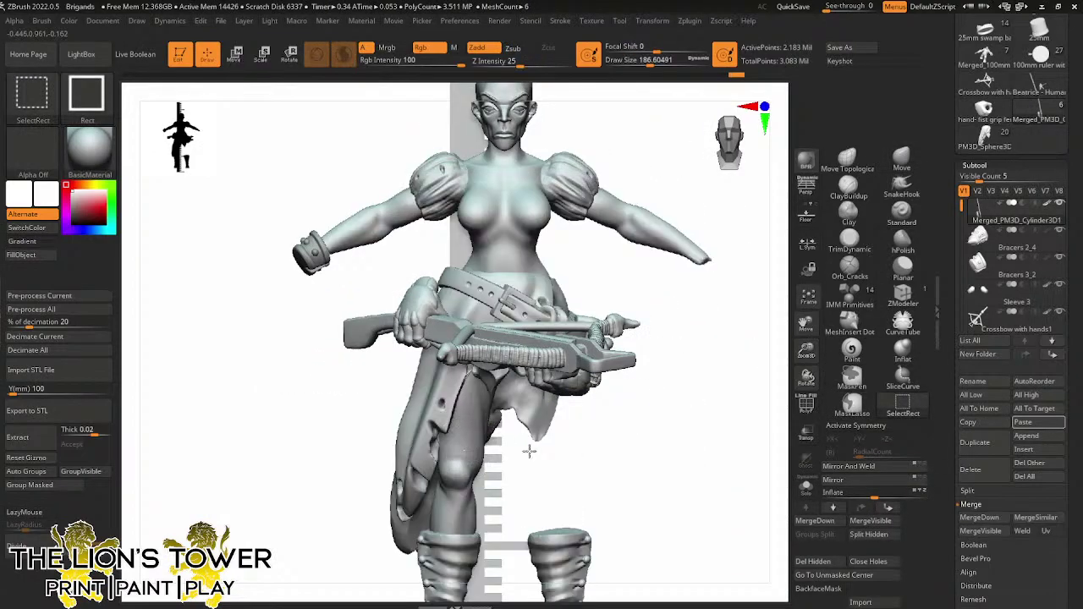
pyautogui.keyDown('ctrl'); pyautogui.keyDown('shift'); pyautogui.click(689, 428); pyautogui.keyUp('shift'); pyautogui.keyUp('ctrl')
pyautogui.moveTo(665, 273)
pyautogui.keyDown('ctrl'); pyautogui.mouseDown()
pyautogui.moveTo(593, 490)
pyautogui.moveTo(410, 508)
pyautogui.moveTo(413, 472)
pyautogui.moveTo(409, 499)
pyautogui.mouseUp(); pyautogui.keyUp('ctrl')
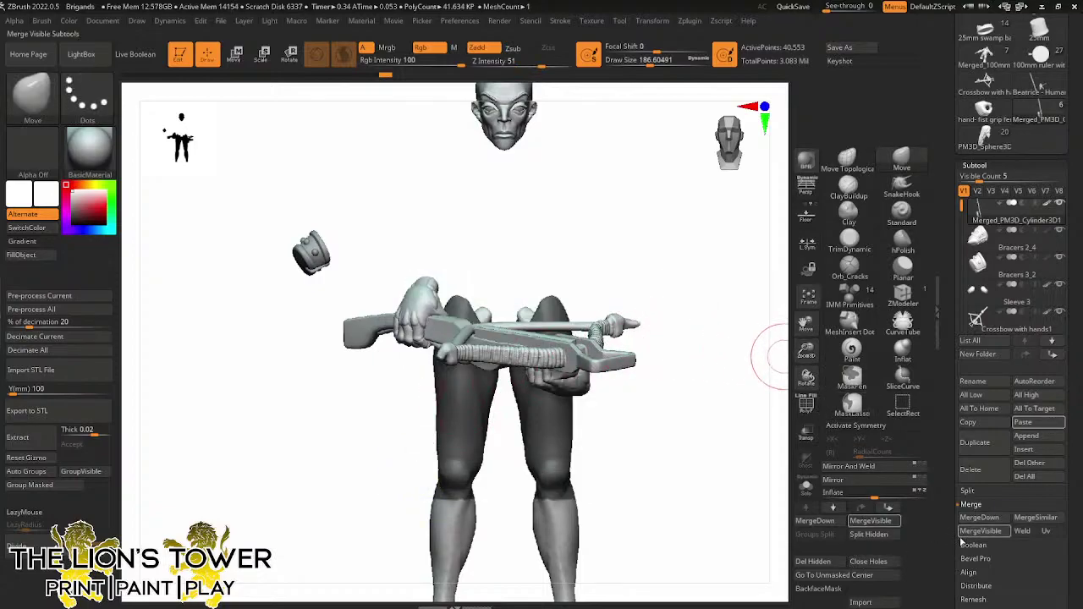
# Extract the masked upper legs with a thickness of 0.00458 and accept the result as a new subtool
pyautogui.scroll(-5, 974, 558)
pyautogui.click(971, 403)
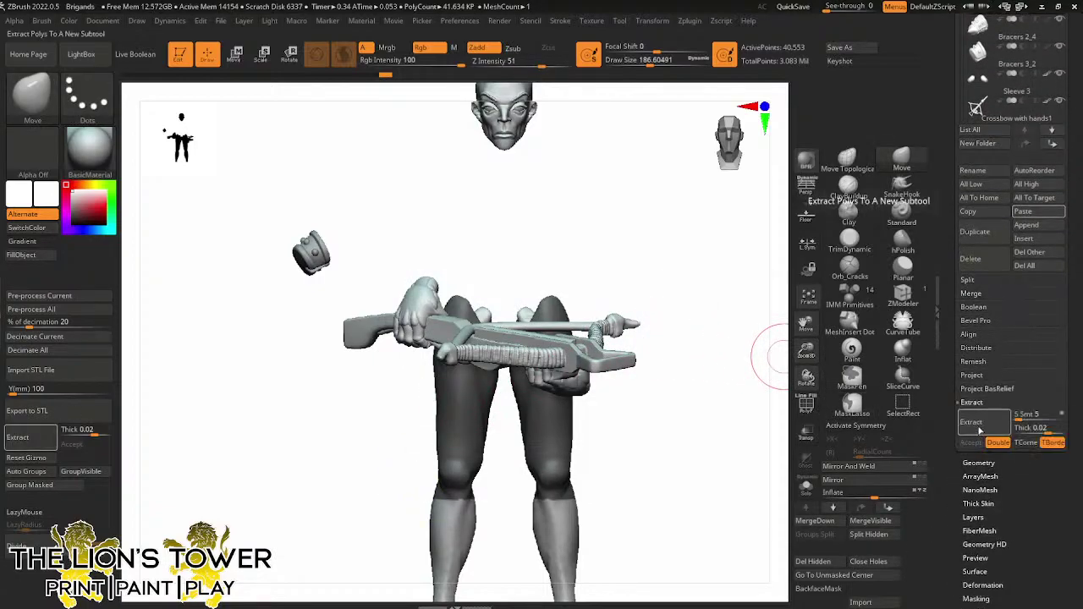
pyautogui.moveTo(1048, 432); pyautogui.dragTo(1046, 432)
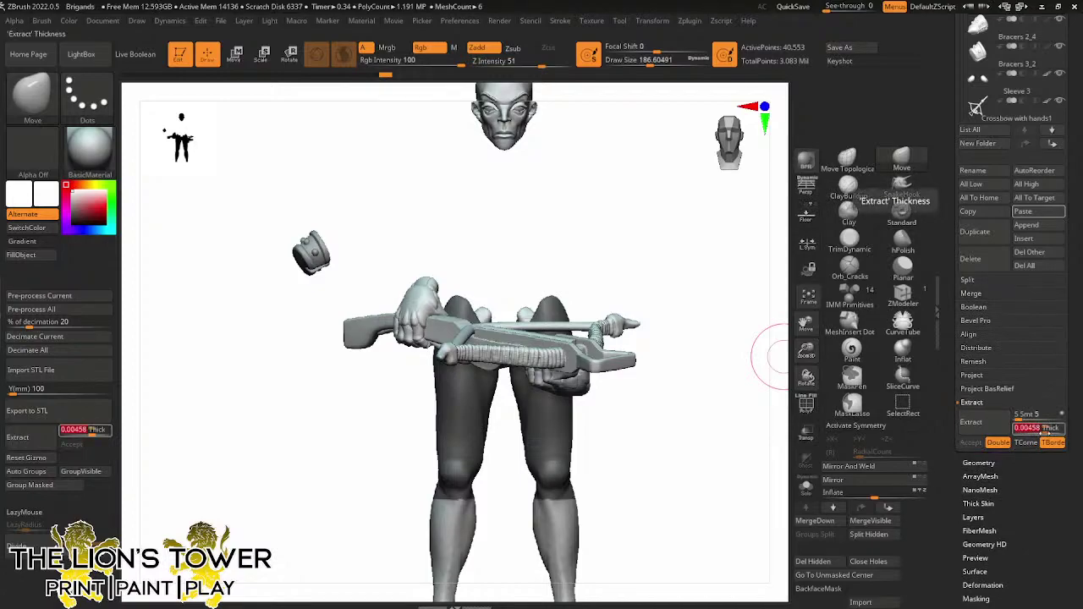
pyautogui.click(991, 429)
pyautogui.click(979, 442)
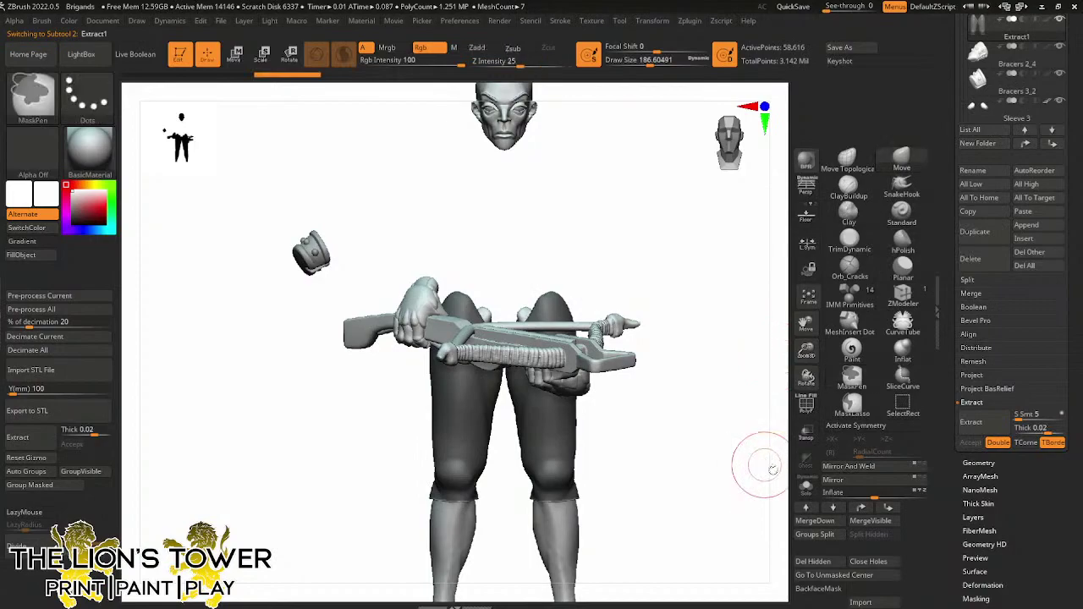
# Isolate the extracted leggings, hide their inner shells, delete the hidden geometry and close the resulting holes
pyautogui.click(800, 486)
pyautogui.moveTo(751, 477); pyautogui.dragTo(734, 315)
pyautogui.keyDown('ctrl'); pyautogui.keyDown('shift'); pyautogui.click(557, 488); pyautogui.keyUp('shift'); pyautogui.keyUp('ctrl')
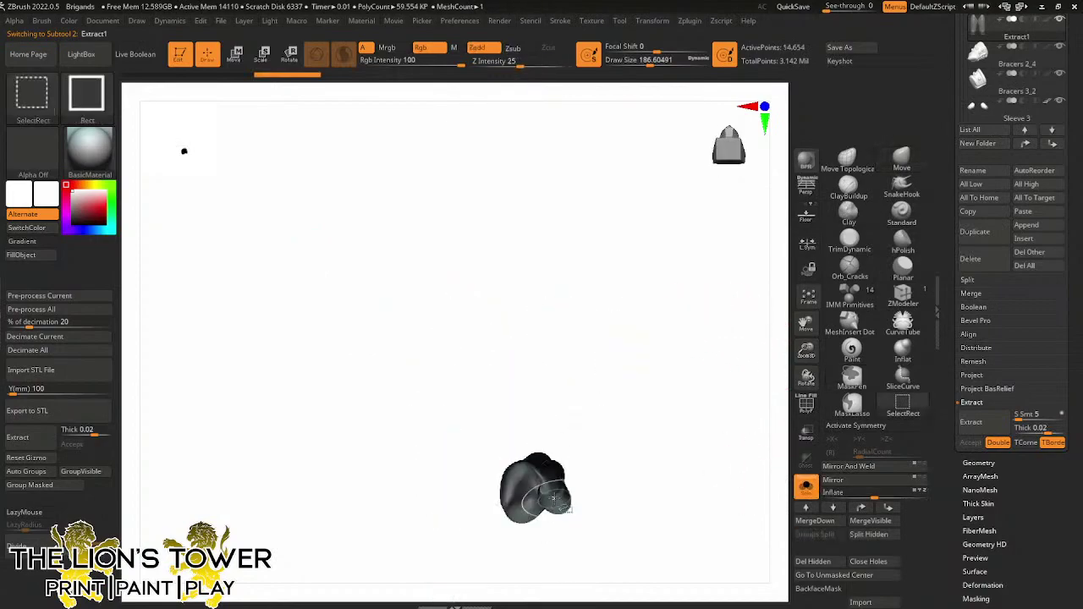
pyautogui.keyDown('ctrl'); pyautogui.keyDown('shift'); pyautogui.click(536, 494); pyautogui.keyUp('shift'); pyautogui.keyUp('ctrl')
pyautogui.keyDown('ctrl'); pyautogui.keyDown('shift'); pyautogui.click(472, 480); pyautogui.keyUp('shift'); pyautogui.keyUp('ctrl')
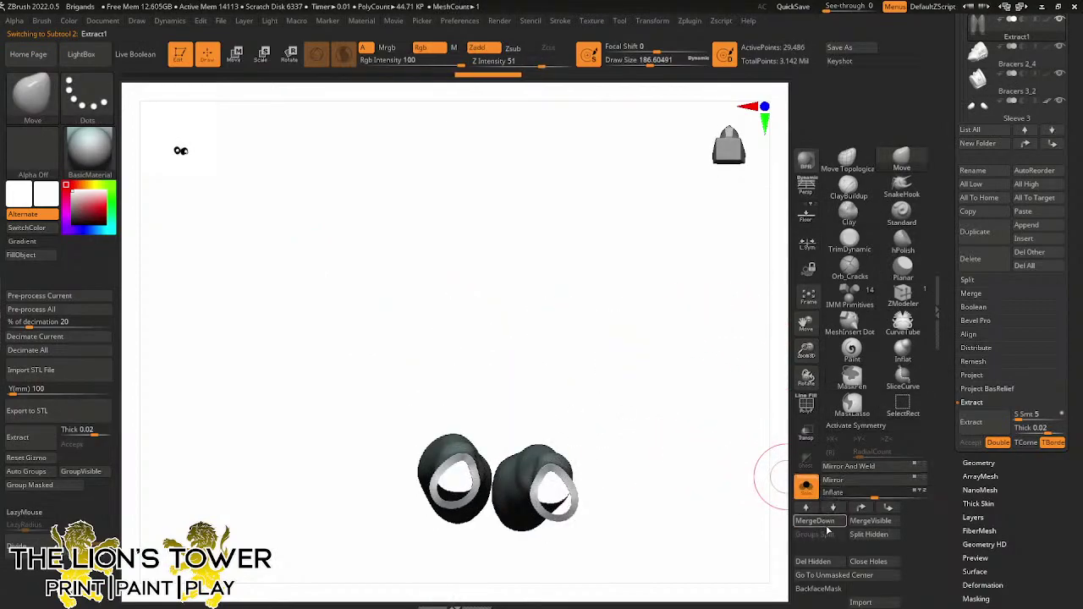
pyautogui.click(825, 563)
pyautogui.click(877, 561)
pyautogui.moveTo(752, 474); pyautogui.dragTo(741, 566)
pyautogui.moveTo(805, 323); pyautogui.dragTo(842, 275)
pyautogui.click(805, 487)
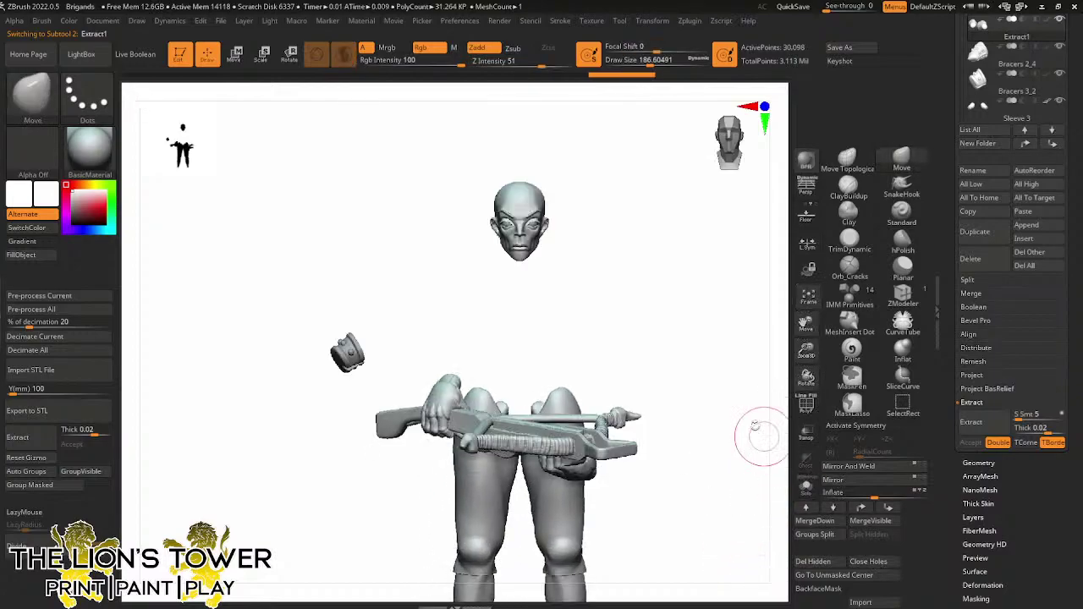
# Check the cleaned leggings from the side, select the body subtool and unhide all of its geometry
pyautogui.moveTo(759, 435); pyautogui.dragTo(684, 404)
pyautogui.click(805, 487)
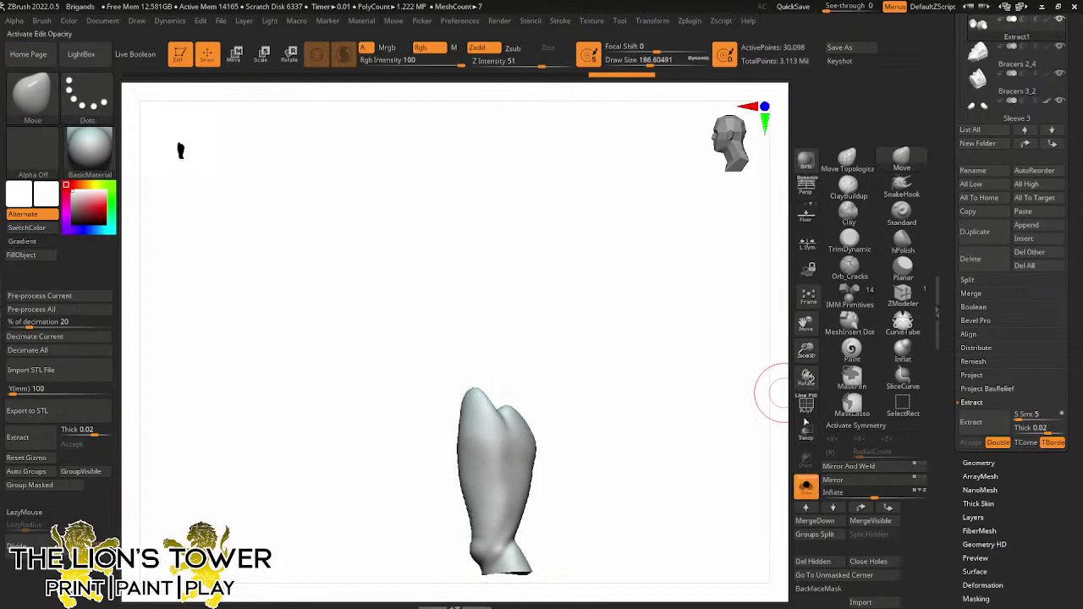
pyautogui.moveTo(804, 325); pyautogui.dragTo(804, 266)
pyautogui.click(805, 487)
pyautogui.keyDown('shift'); pyautogui.moveTo(720, 403); pyautogui.dragTo(776, 418); pyautogui.keyUp('shift')
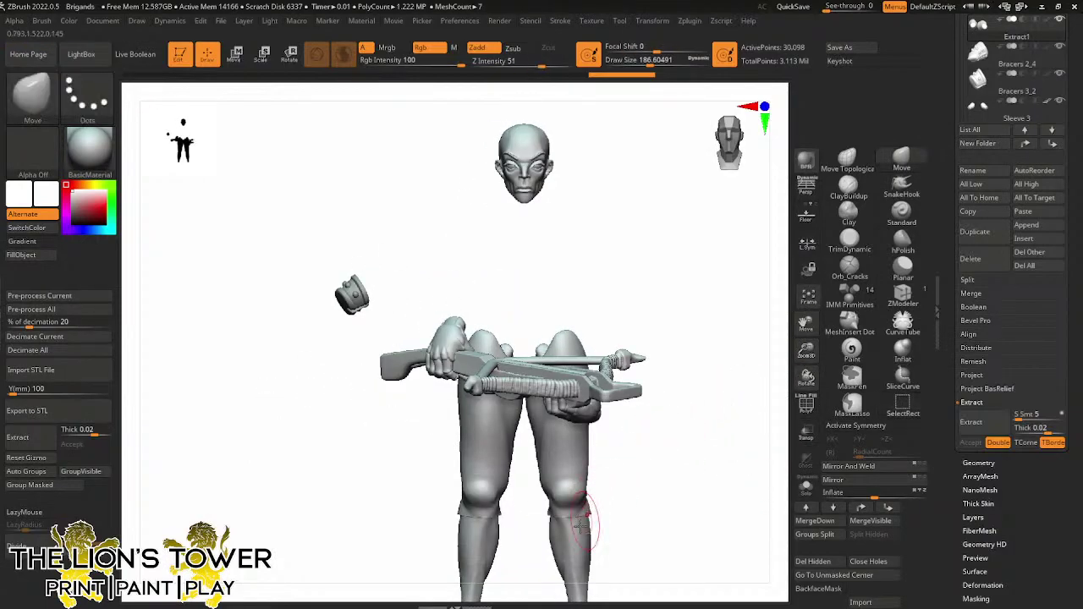
pyautogui.keyDown('ctrl'); pyautogui.keyDown('shift'); pyautogui.click(643, 476); pyautogui.keyUp('shift'); pyautogui.keyUp('ctrl')
pyautogui.keyDown('alt'); pyautogui.click(578, 526); pyautogui.keyUp('alt')
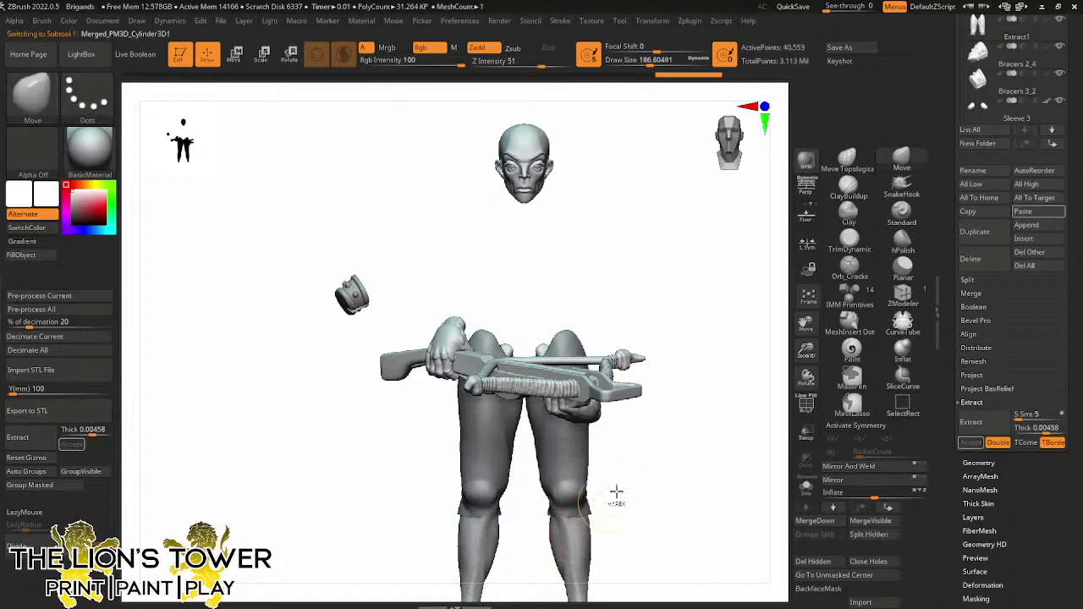
pyautogui.keyDown('ctrl'); pyautogui.keyDown('shift'); pyautogui.click(641, 466); pyautogui.keyUp('shift'); pyautogui.keyUp('ctrl')
# Copy the Boot cuff 2 subtool from the club-wielding figure and paste it into the crossbow figure's subtools
pyautogui.moveTo(806, 351)
pyautogui.mouseDown()
pyautogui.moveTo(805, 324)
pyautogui.moveTo(729, 364)
pyautogui.moveTo(704, 409)
pyautogui.mouseUp()
pyautogui.scroll(3, 987, 168)
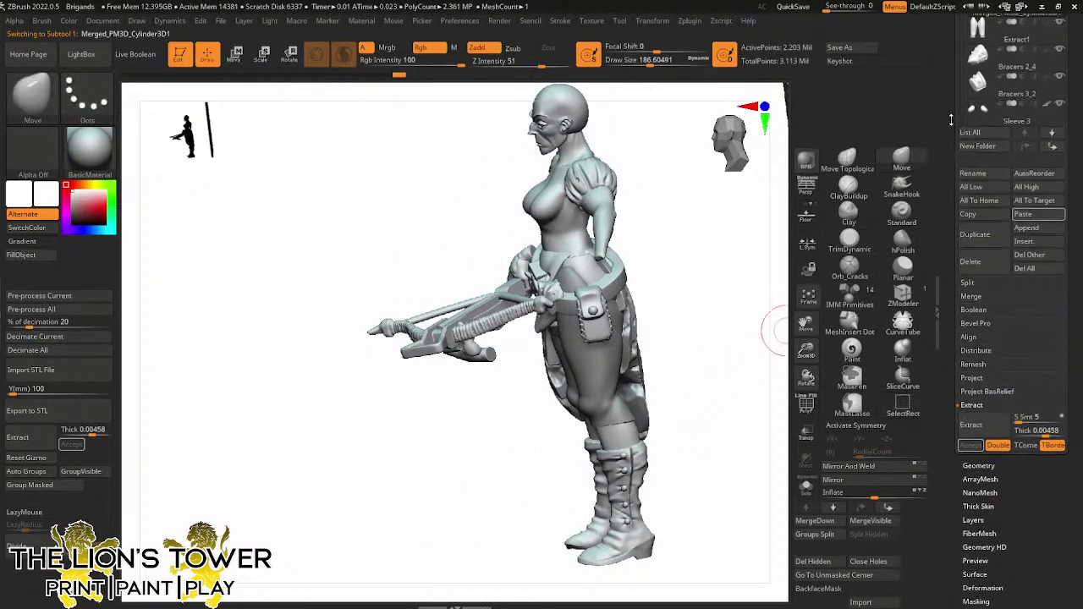
pyautogui.scroll(-3, 988, 168)
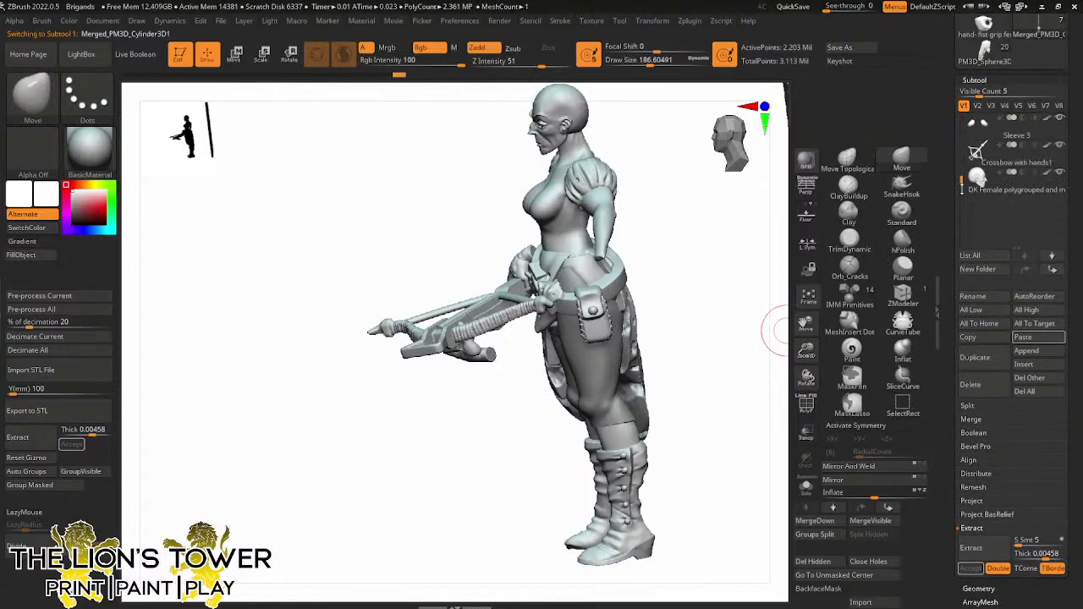
pyautogui.scroll(2, 958, 165)
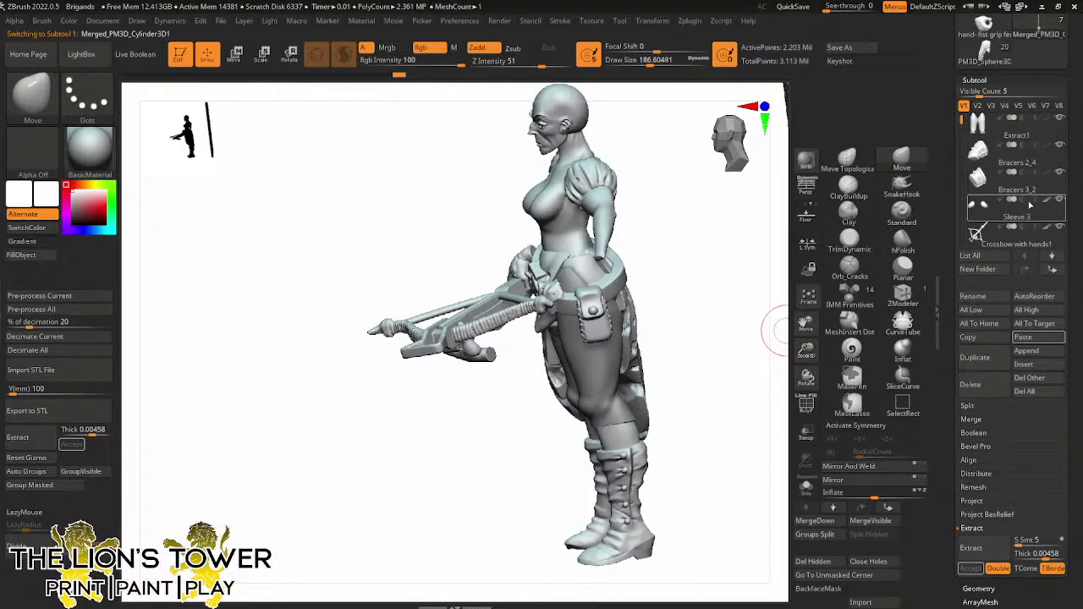
pyautogui.scroll(1, 961, 152)
pyautogui.click(973, 89)
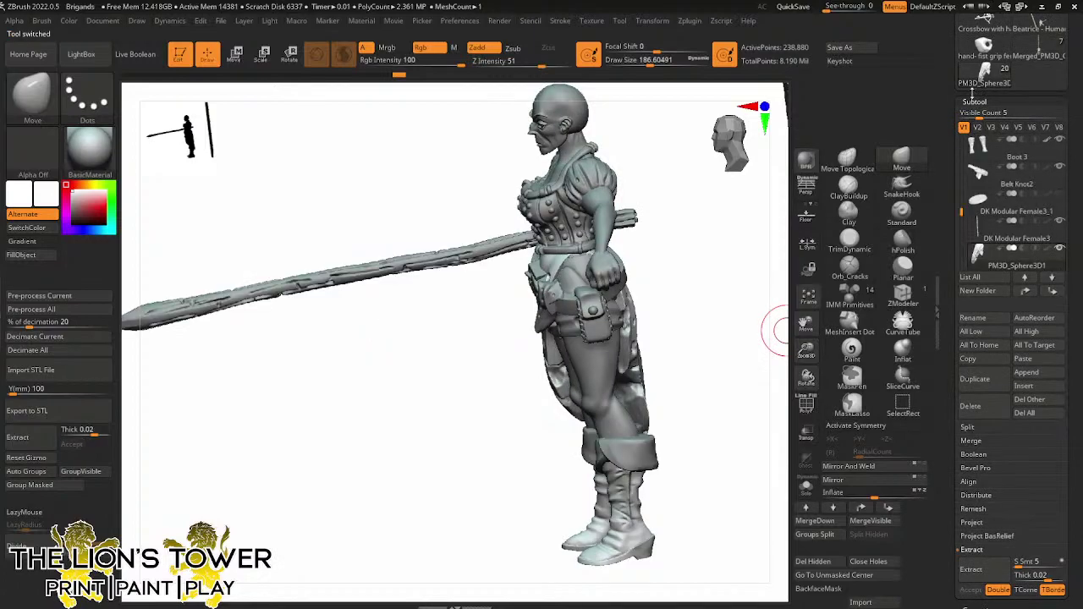
pyautogui.moveTo(712, 360); pyautogui.dragTo(757, 364)
pyautogui.keyDown('alt'); pyautogui.click(684, 441); pyautogui.keyUp('alt')
pyautogui.moveTo(710, 397); pyautogui.dragTo(762, 383)
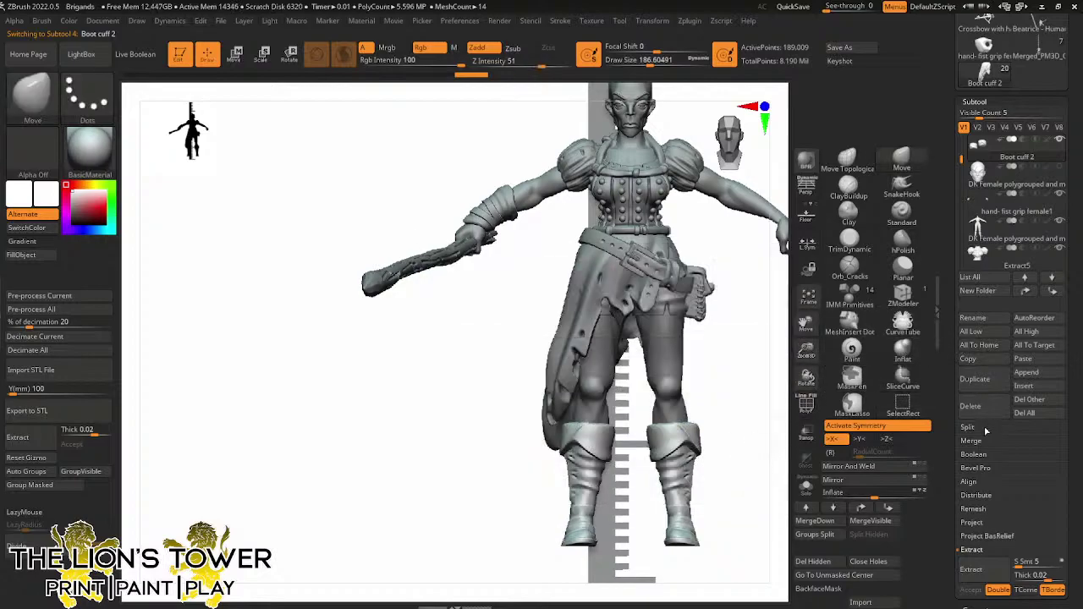
pyautogui.click(982, 358)
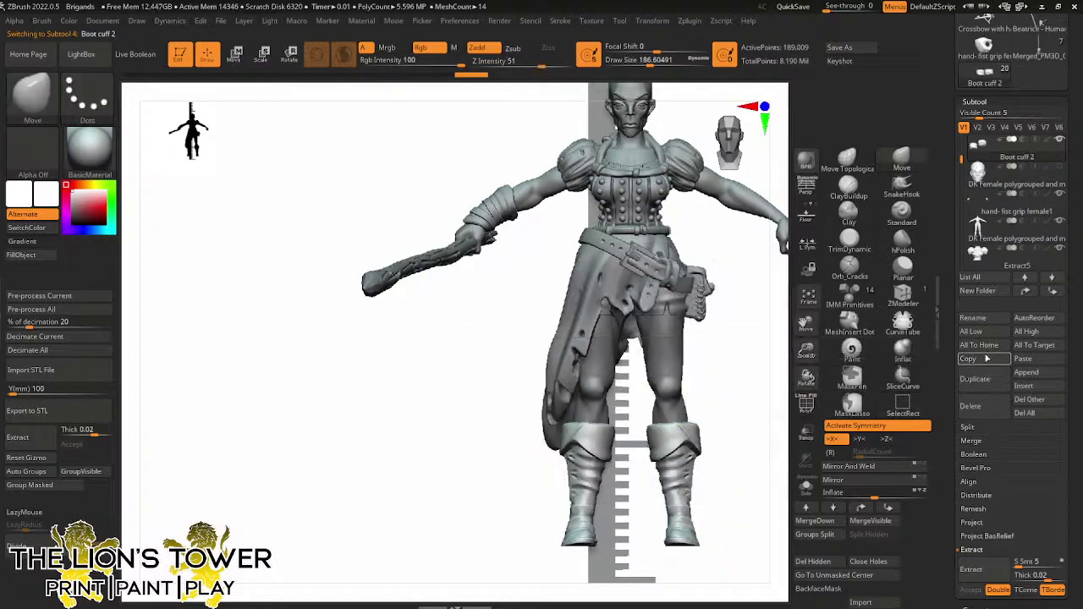
pyautogui.click(1036, 51)
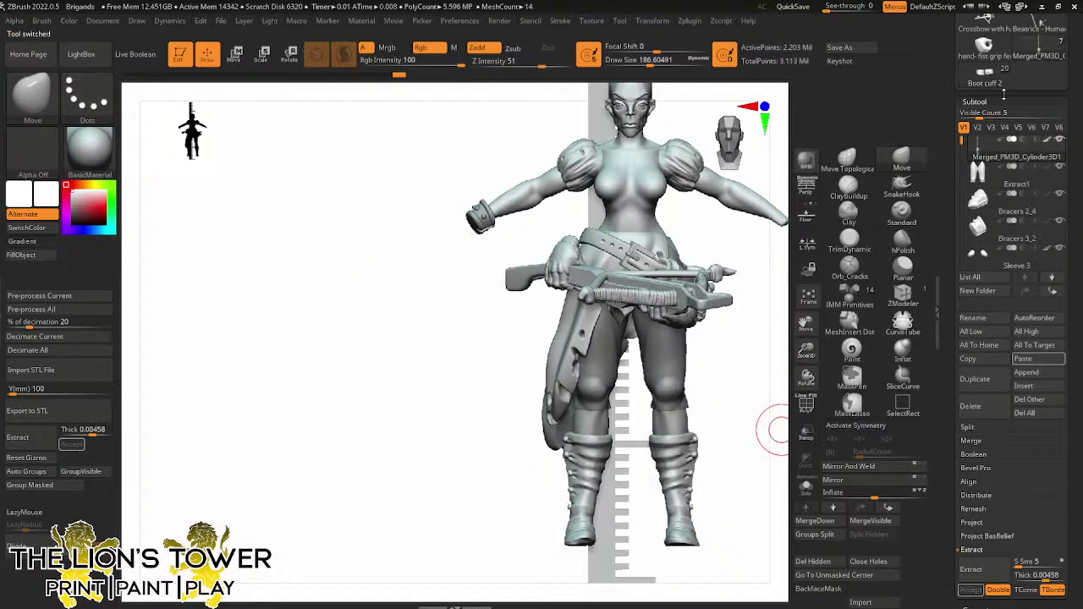
pyautogui.click(1025, 359)
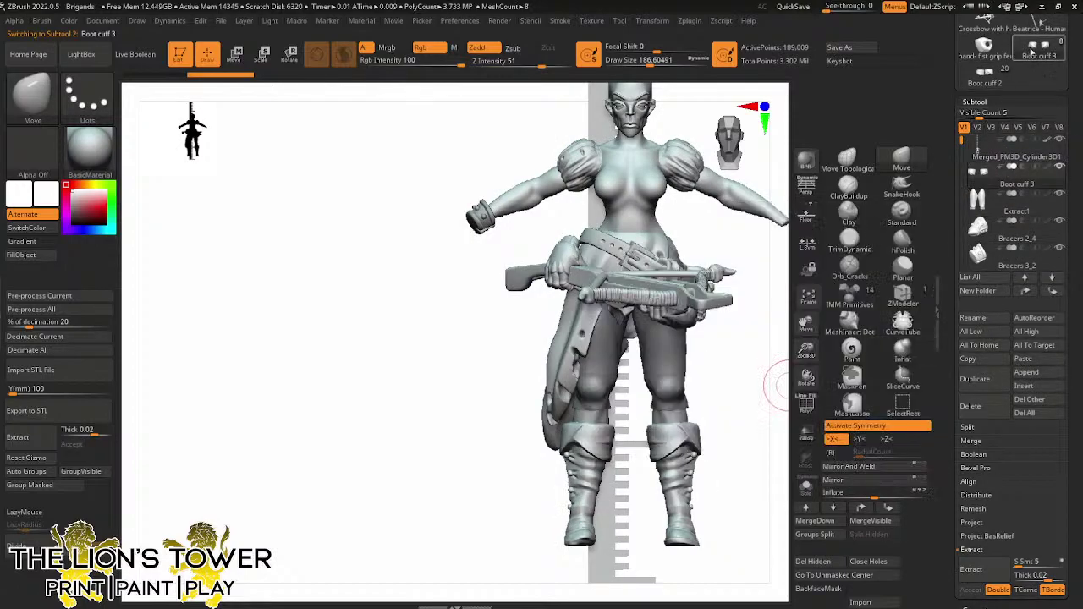
# Copy the Boot 3 subtool from the club-wielding figure and switch back to the crossbow figure
pyautogui.click(996, 73)
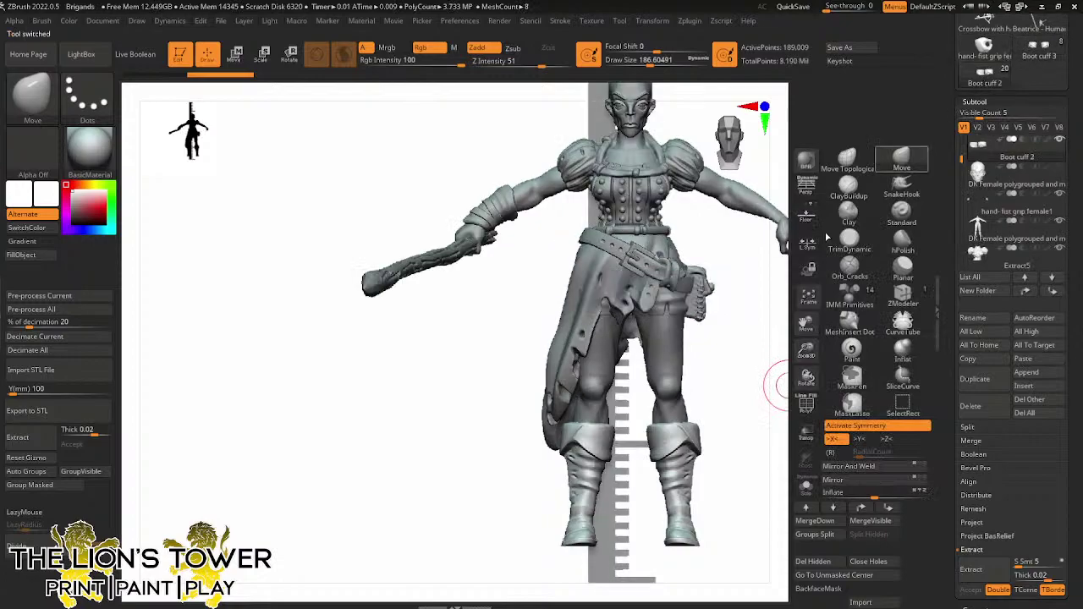
pyautogui.keyDown('alt'); pyautogui.click(680, 480); pyautogui.keyUp('alt')
pyautogui.keyDown('ctrl'); pyautogui.keyDown('shift'); pyautogui.click(681, 481); pyautogui.keyUp('shift'); pyautogui.keyUp('ctrl')
pyautogui.keyDown('ctrl'); pyautogui.keyDown('shift'); pyautogui.moveTo(691, 476); pyautogui.dragTo(729, 459); pyautogui.keyUp('shift'); pyautogui.keyUp('ctrl')
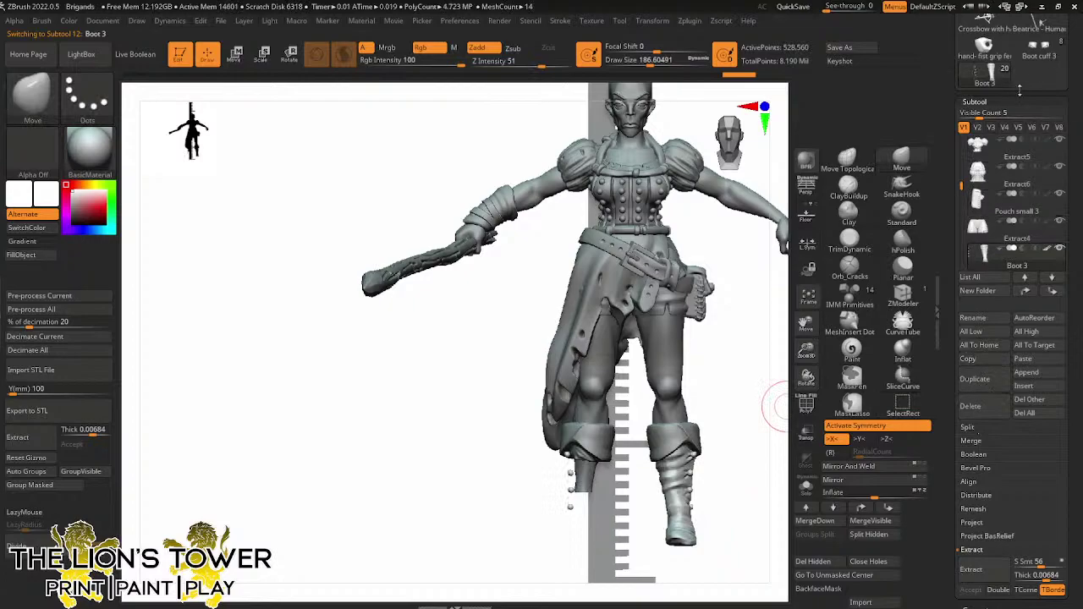
pyautogui.click(1037, 46)
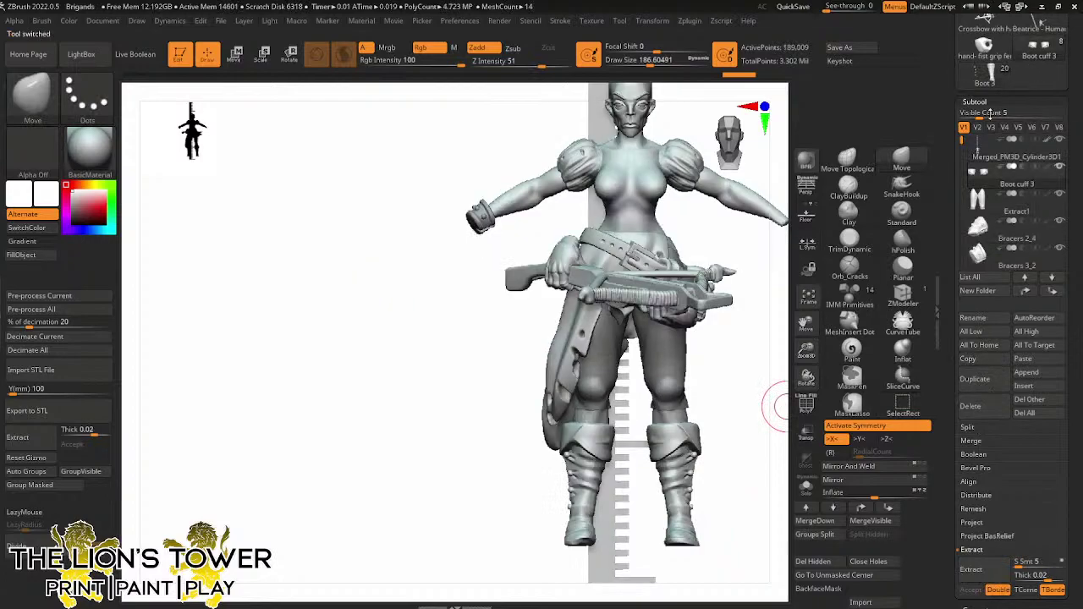
# Delete the old boots from the crossbow figure's body subtool and paste the copied boots as a new subtool
pyautogui.keyDown('ctrl'); pyautogui.keyDown('shift'); pyautogui.click(677, 486); pyautogui.keyUp('shift'); pyautogui.keyUp('ctrl')
pyautogui.keyDown('alt'); pyautogui.click(683, 523); pyautogui.keyUp('alt')
pyautogui.keyDown('ctrl'); pyautogui.keyDown('shift'); pyautogui.click(683, 532); pyautogui.keyUp('shift'); pyautogui.keyUp('ctrl')
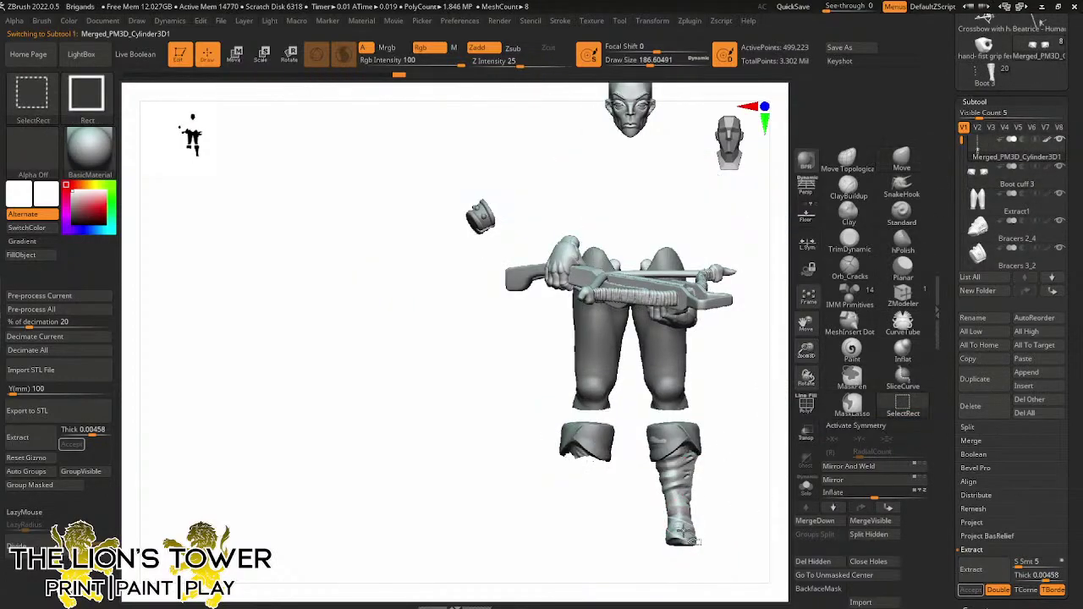
pyautogui.keyDown('ctrl'); pyautogui.keyDown('shift'); pyautogui.click(684, 532); pyautogui.keyUp('shift'); pyautogui.keyUp('ctrl')
pyautogui.keyDown('ctrl'); pyautogui.keyDown('alt'); pyautogui.keyDown('shift'); pyautogui.click(586, 539); pyautogui.keyUp('shift'); pyautogui.keyUp('alt'); pyautogui.keyUp('ctrl')
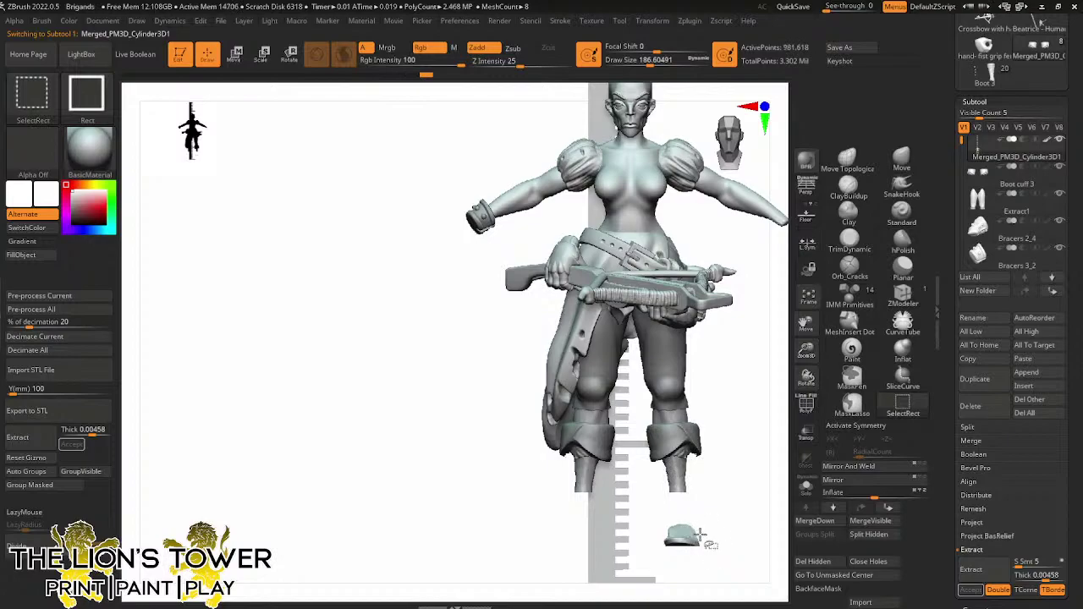
pyautogui.keyDown('ctrl'); pyautogui.keyDown('shift'); pyautogui.moveTo(759, 430); pyautogui.dragTo(762, 399); pyautogui.keyUp('shift'); pyautogui.keyUp('ctrl')
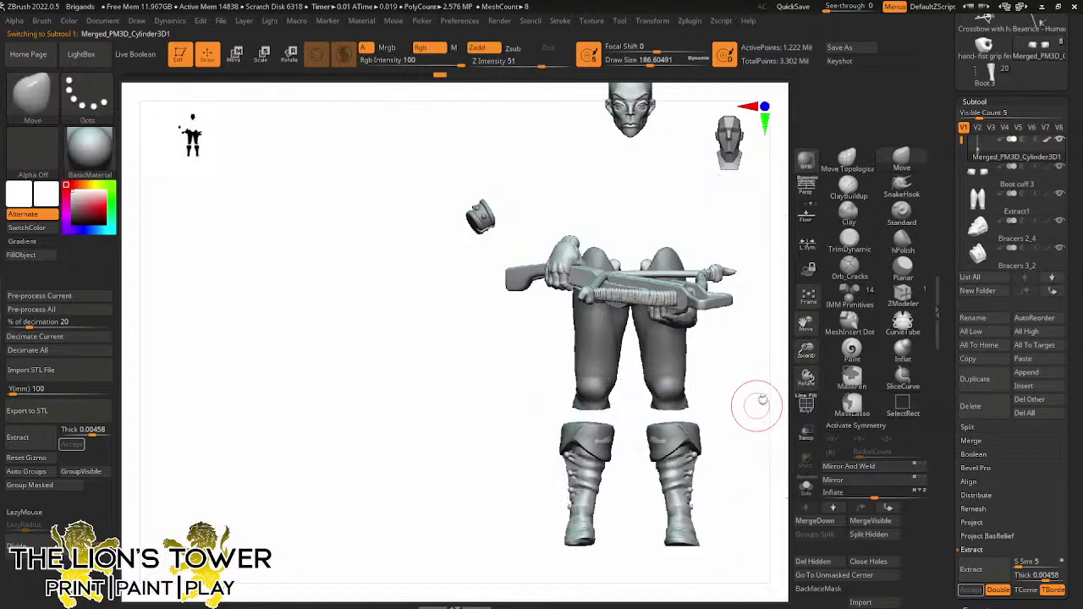
pyautogui.click(807, 487)
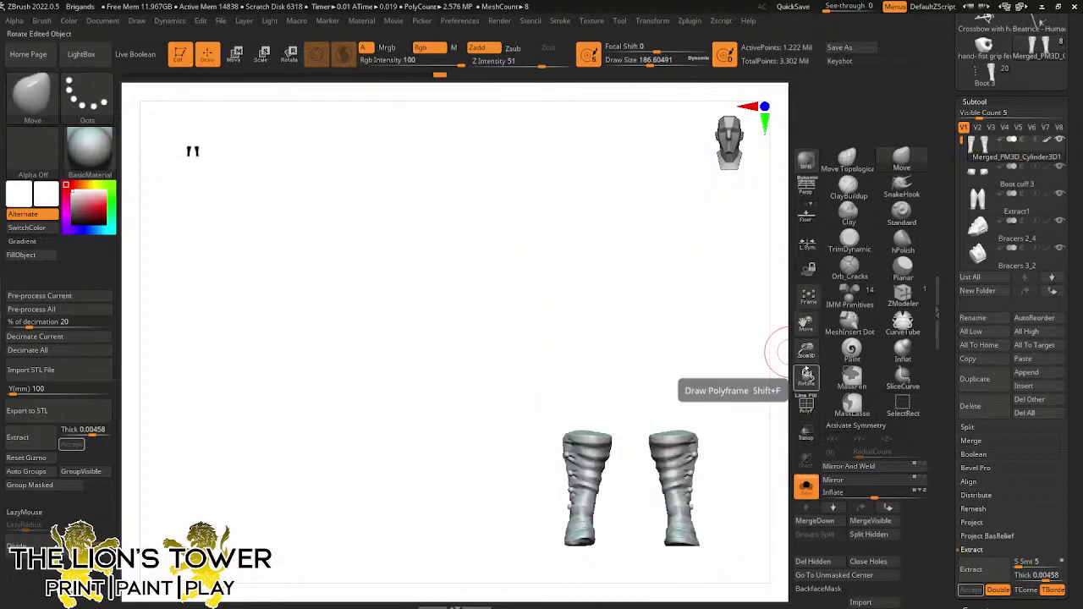
pyautogui.moveTo(806, 350); pyautogui.dragTo(703, 318)
pyautogui.moveTo(807, 377); pyautogui.dragTo(774, 379)
pyautogui.keyDown('ctrl'); pyautogui.keyDown('shift'); pyautogui.moveTo(727, 418); pyautogui.dragTo(735, 423); pyautogui.keyUp('shift'); pyautogui.keyUp('ctrl')
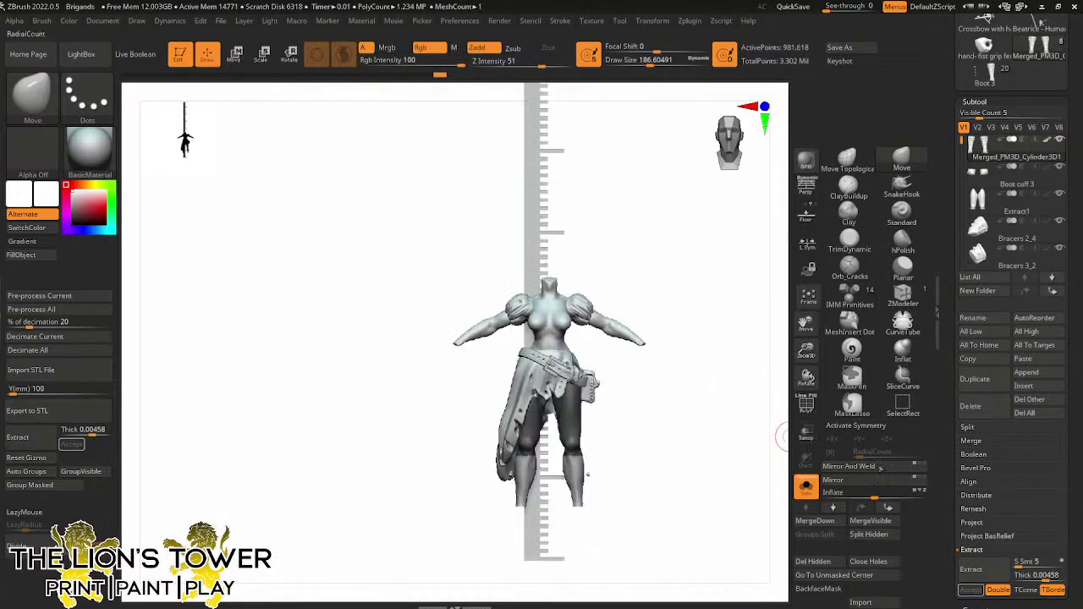
pyautogui.click(812, 561)
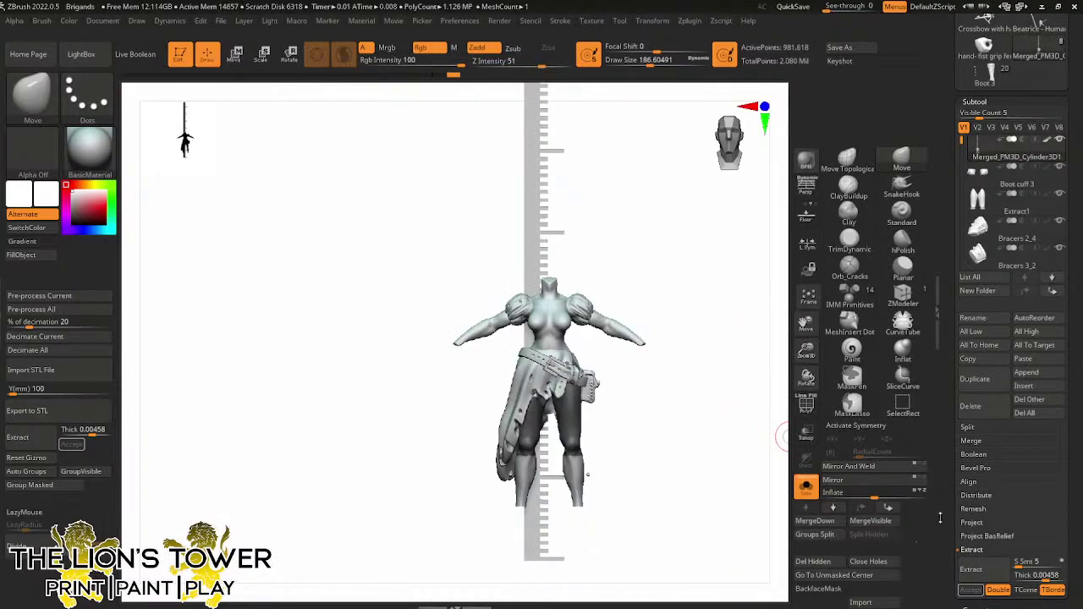
pyautogui.click(1023, 359)
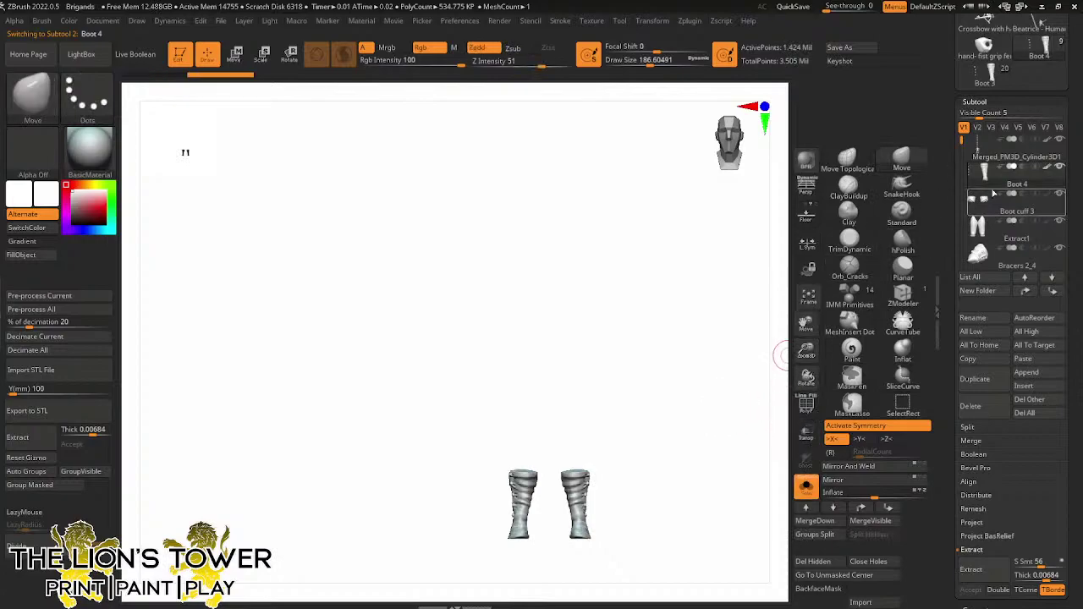
# Hide the leftover stud beside the figure's calf on the body subtool and delete the hidden geometry
pyautogui.click(986, 161)
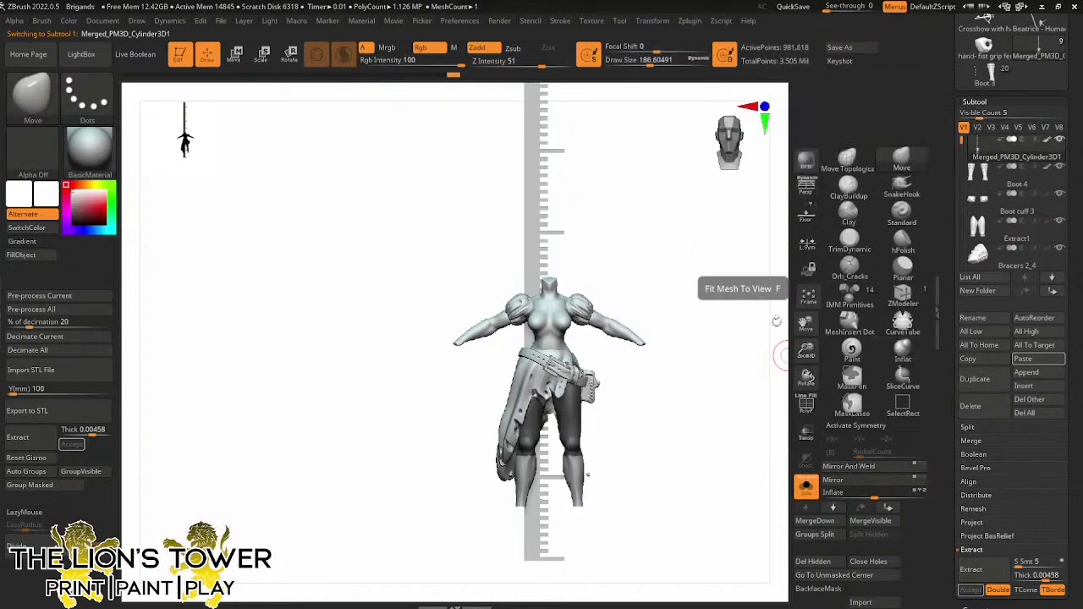
pyautogui.moveTo(742, 381)
pyautogui.mouseDown()
pyautogui.moveTo(718, 394)
pyautogui.moveTo(751, 412)
pyautogui.moveTo(744, 430)
pyautogui.moveTo(763, 418)
pyautogui.mouseUp()
pyautogui.moveTo(805, 350); pyautogui.dragTo(744, 375)
pyautogui.keyDown('ctrl'); pyautogui.keyDown('shift'); pyautogui.click(601, 388); pyautogui.keyUp('shift'); pyautogui.keyUp('ctrl')
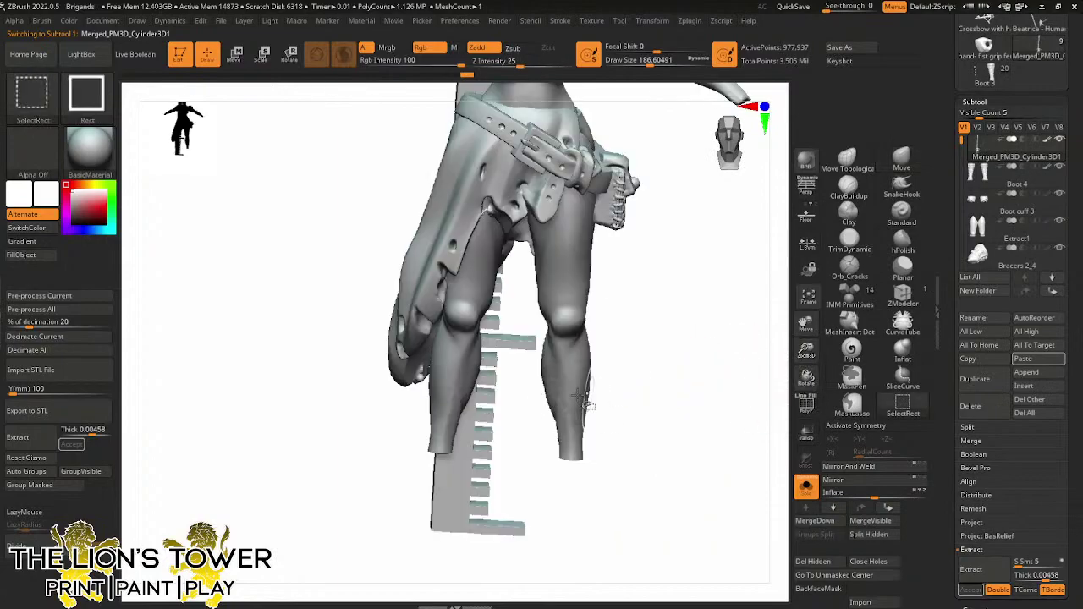
pyautogui.click(835, 564)
# Hide the round studs on both boots of the Boot 4 subtool and delete them
pyautogui.click(1010, 184)
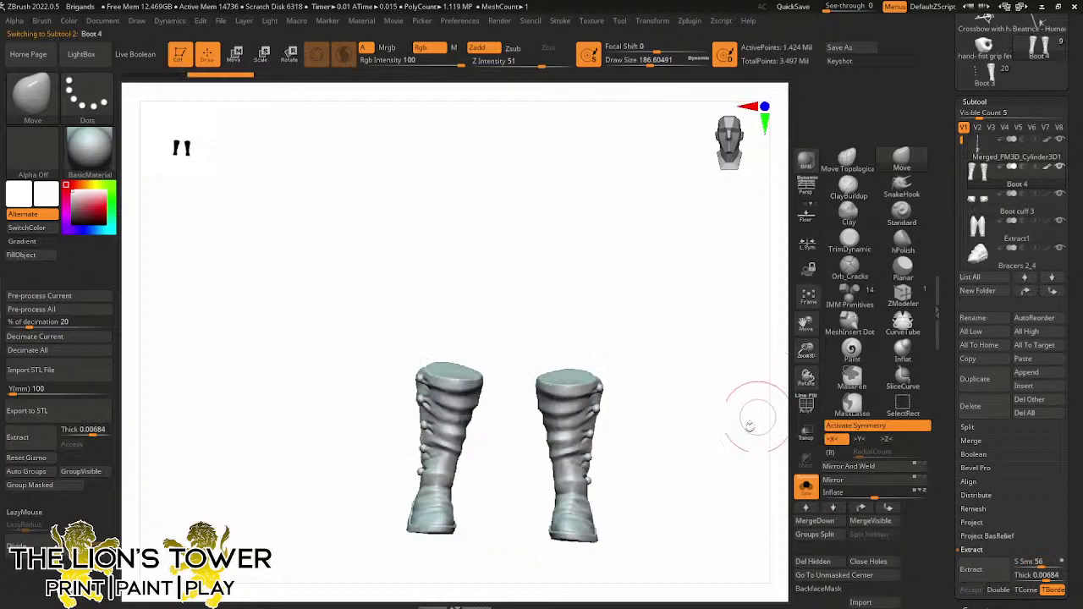
pyautogui.moveTo(749, 423)
pyautogui.mouseDown()
pyautogui.moveTo(713, 430)
pyautogui.moveTo(681, 415)
pyautogui.mouseUp()
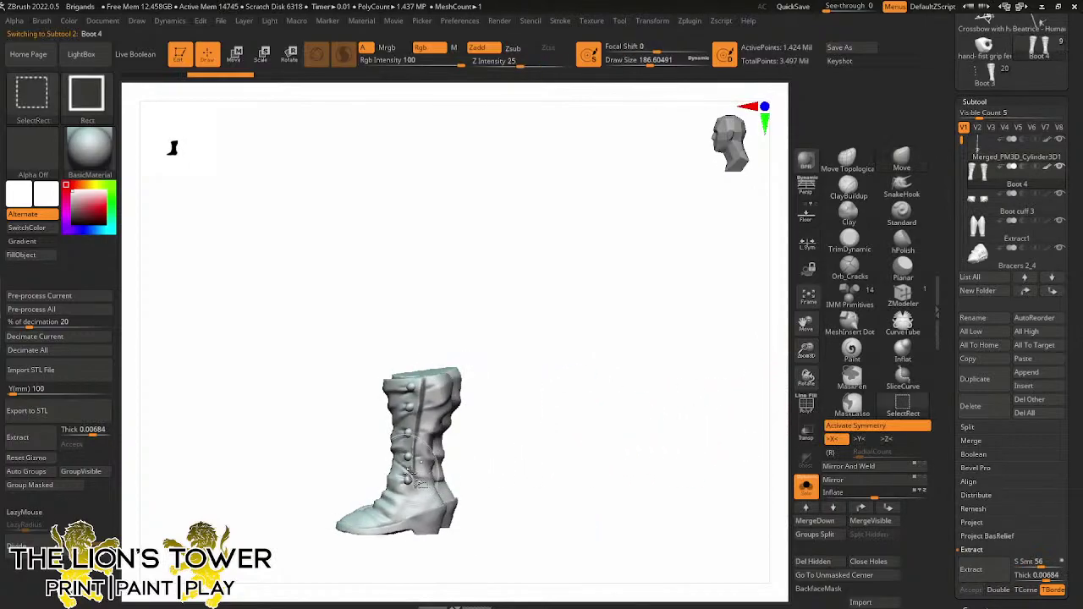
pyautogui.keyDown('ctrl'); pyautogui.keyDown('shift'); pyautogui.click(413, 478); pyautogui.keyUp('shift'); pyautogui.keyUp('ctrl')
pyautogui.keyDown('ctrl'); pyautogui.keyDown('shift'); pyautogui.click(409, 433); pyautogui.keyUp('shift'); pyautogui.keyUp('ctrl')
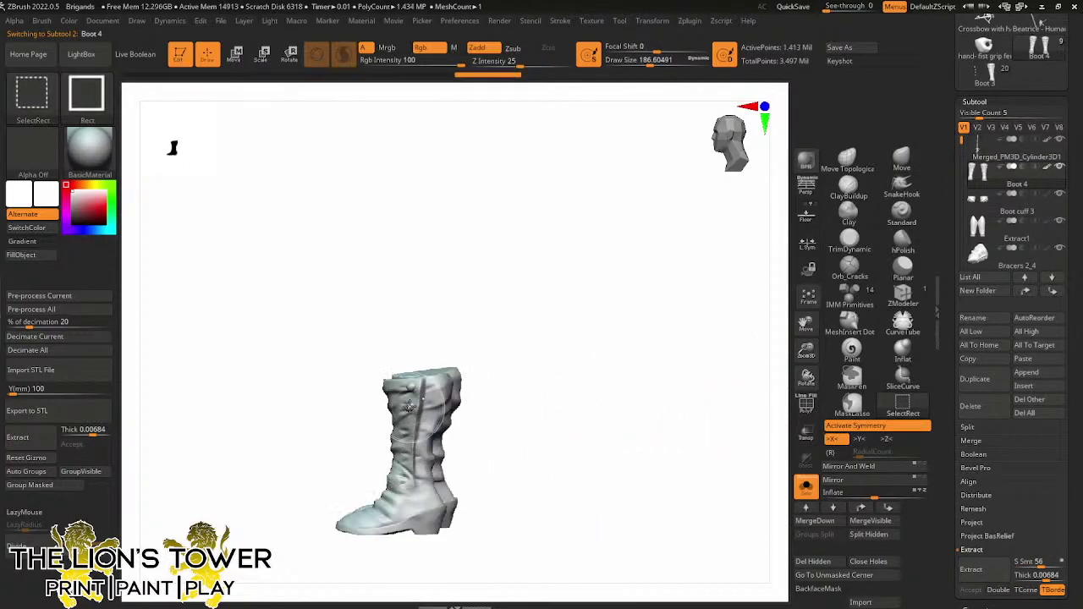
pyautogui.keyDown('ctrl'); pyautogui.keyDown('shift'); pyautogui.click(413, 383); pyautogui.keyUp('shift'); pyautogui.keyUp('ctrl')
pyautogui.moveTo(452, 313); pyautogui.dragTo(575, 292)
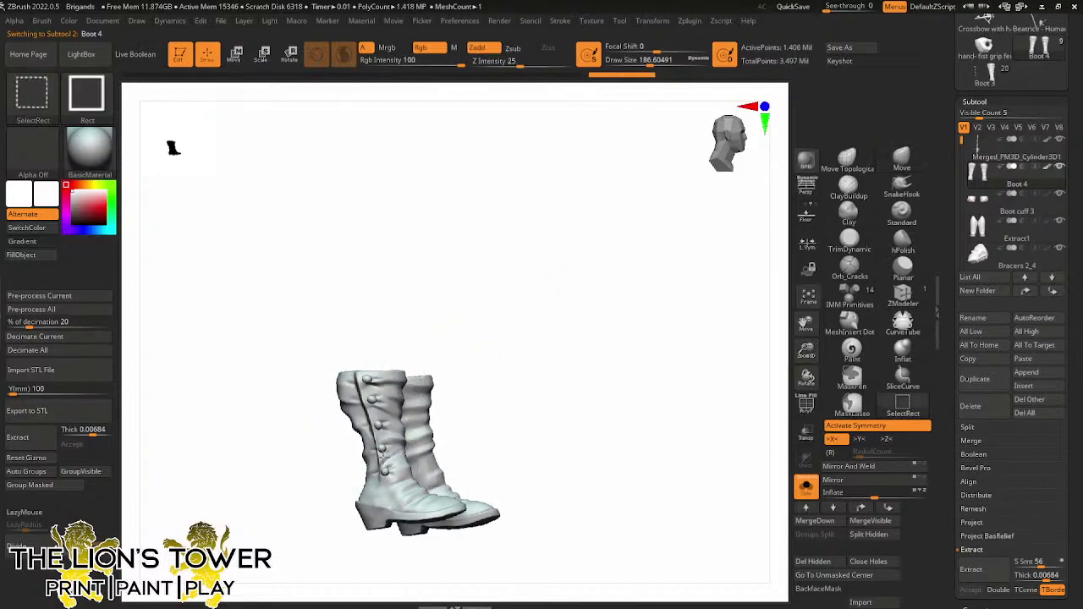
pyautogui.keyDown('ctrl'); pyautogui.keyDown('shift'); pyautogui.click(372, 395); pyautogui.keyUp('shift'); pyautogui.keyUp('ctrl')
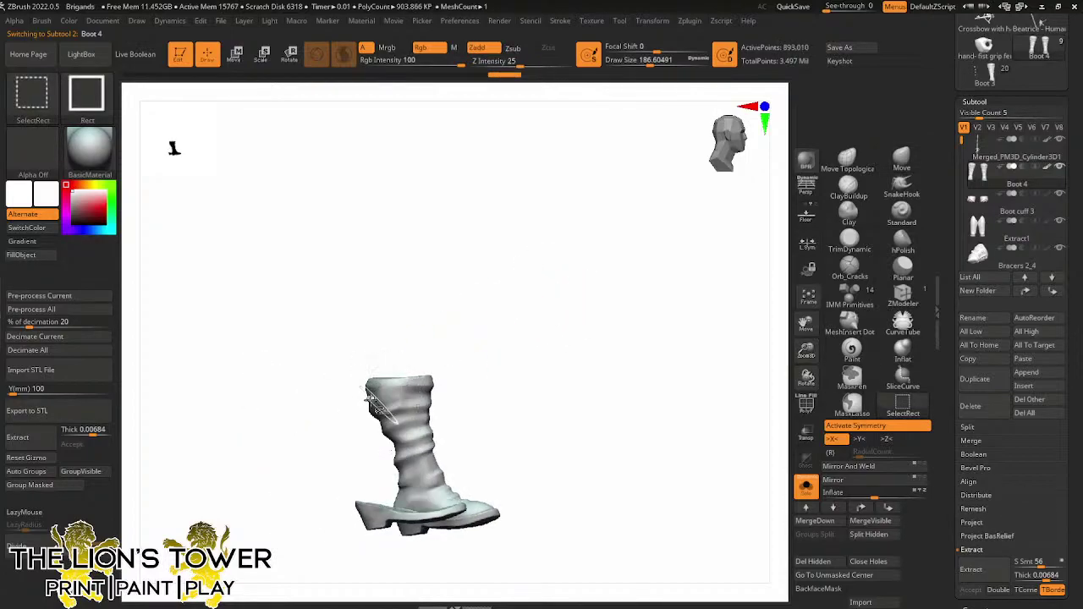
pyautogui.keyDown('ctrl'); pyautogui.keyDown('shift'); pyautogui.moveTo(434, 331); pyautogui.dragTo(442, 364); pyautogui.keyUp('shift'); pyautogui.keyUp('ctrl')
pyautogui.keyDown('ctrl'); pyautogui.keyDown('shift'); pyautogui.click(385, 448); pyautogui.keyUp('shift'); pyautogui.keyUp('ctrl')
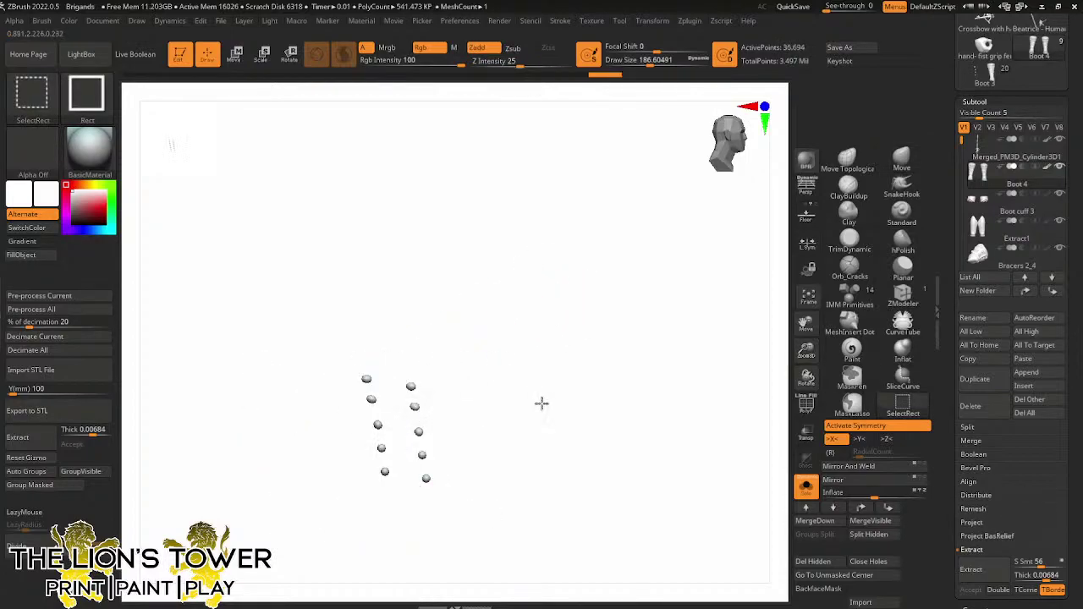
pyautogui.keyDown('ctrl'); pyautogui.keyDown('shift'); pyautogui.moveTo(541, 403); pyautogui.dragTo(592, 421); pyautogui.keyUp('shift'); pyautogui.keyUp('ctrl')
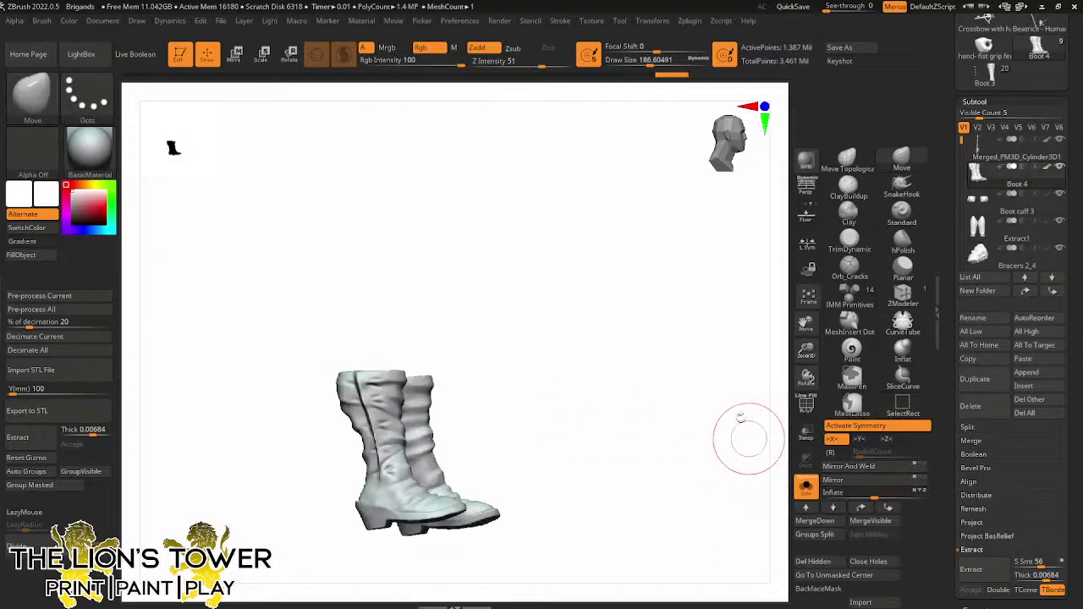
# Flatten the raised seams on the outer sides of both boots with TrimDynamic at a draw size of about 120
pyautogui.moveTo(744, 434)
pyautogui.keyDown('shift'); pyautogui.mouseDown()
pyautogui.moveTo(715, 399)
pyautogui.moveTo(682, 435)
pyautogui.mouseUp(); pyautogui.keyUp('shift')
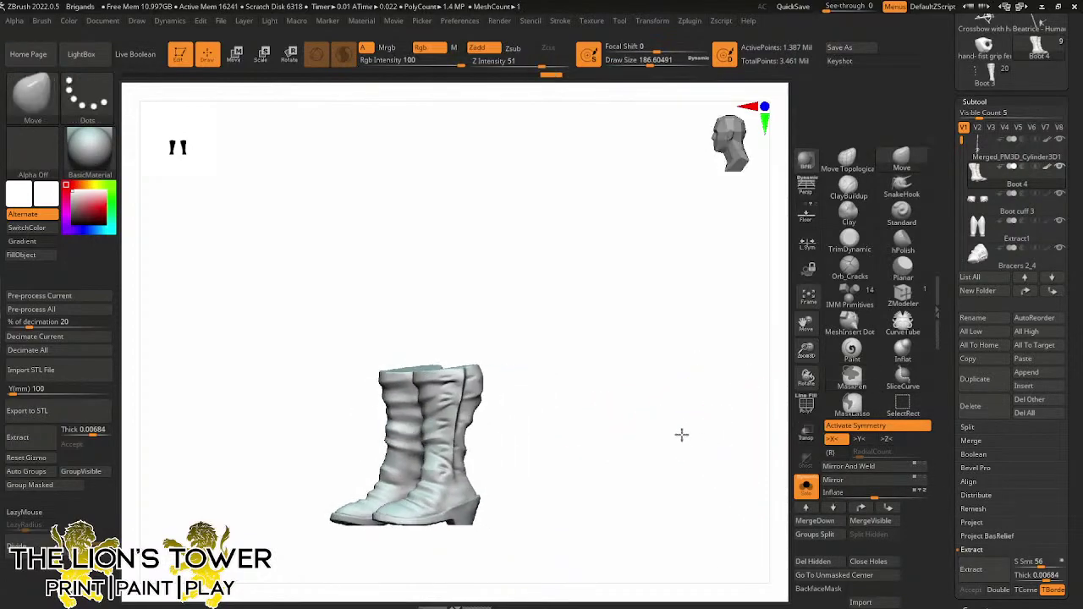
pyautogui.click(849, 239)
pyautogui.moveTo(563, 356)
pyautogui.mouseDown()
pyautogui.moveTo(421, 387)
pyautogui.moveTo(510, 355)
pyautogui.mouseUp()
pyautogui.press('x')
pyautogui.press('x')
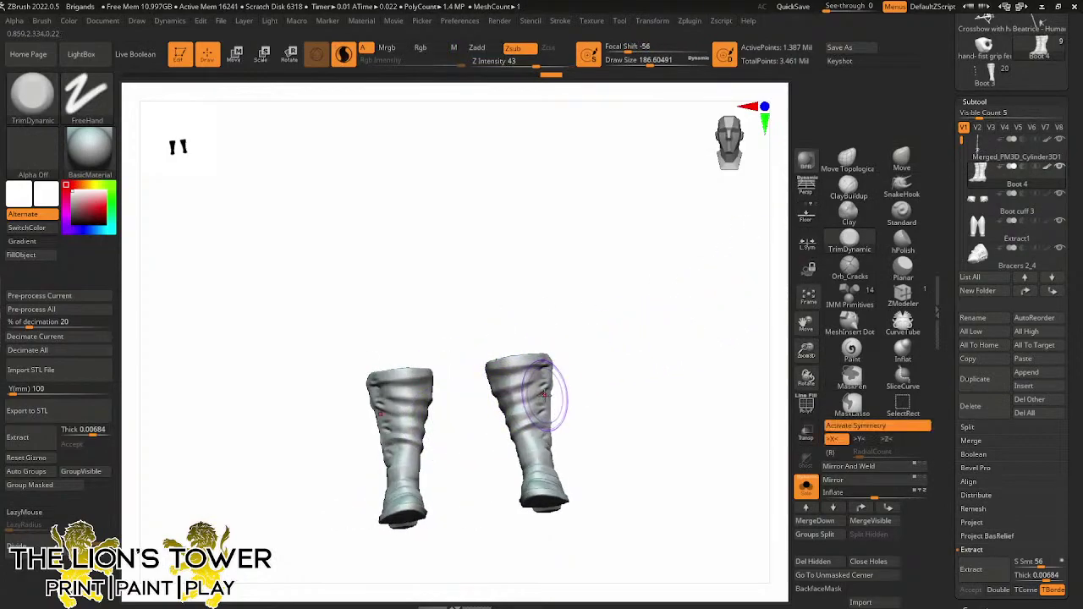
pyautogui.moveTo(608, 348); pyautogui.dragTo(533, 347)
pyautogui.moveTo(650, 60); pyautogui.dragTo(640, 61)
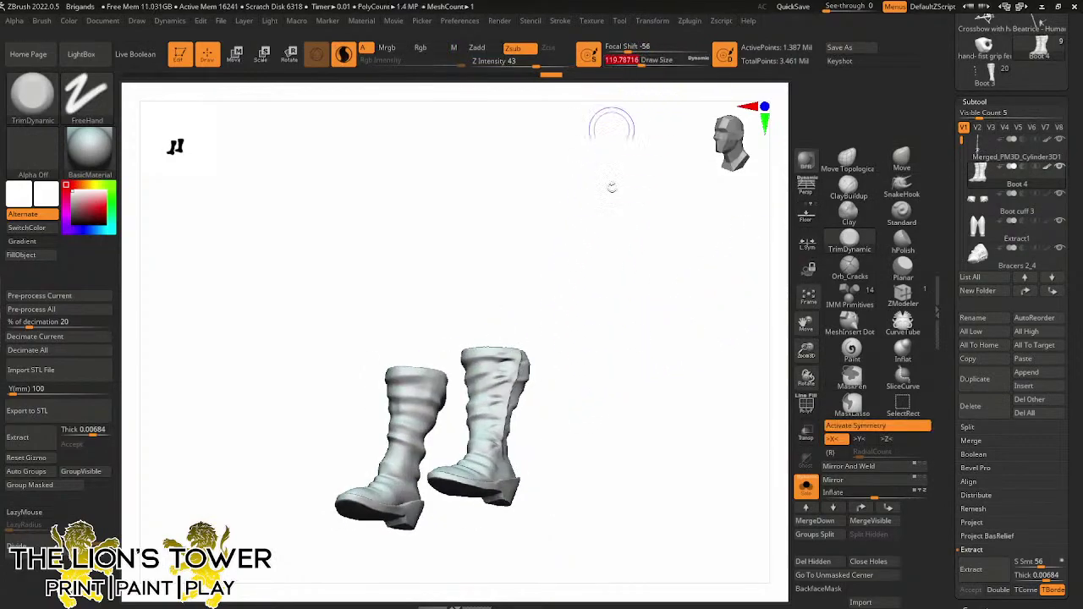
pyautogui.moveTo(612, 186)
pyautogui.mouseDown()
pyautogui.moveTo(605, 306)
pyautogui.moveTo(514, 343)
pyautogui.mouseUp()
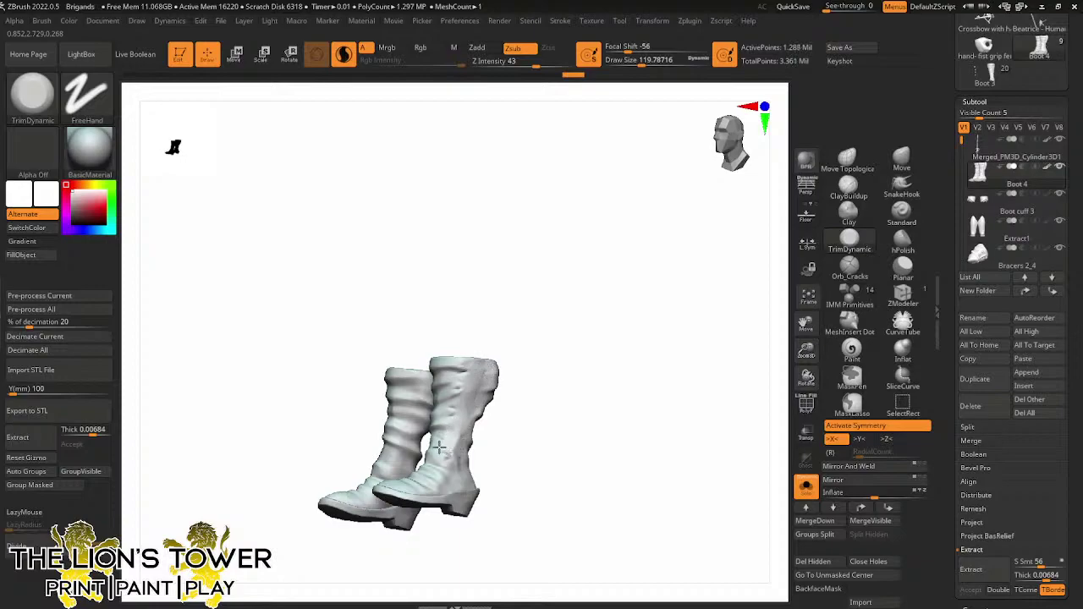
# Trim and smooth the leftover seam bumps along the back and lower outer sides of the boot shafts
pyautogui.moveTo(495, 421); pyautogui.dragTo(474, 431)
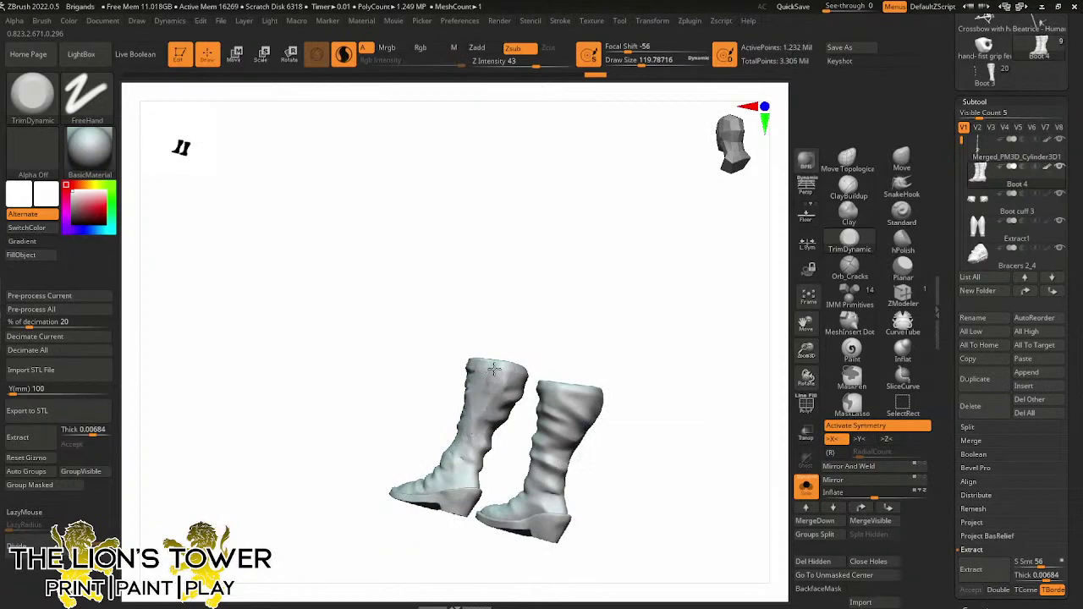
pyautogui.moveTo(532, 307); pyautogui.dragTo(470, 446)
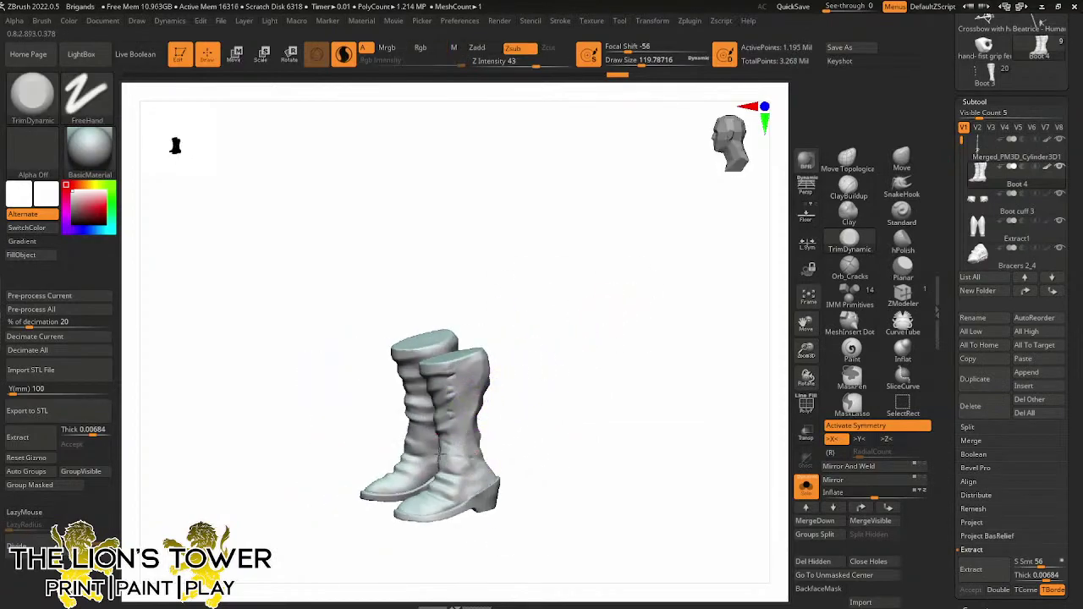
pyautogui.moveTo(514, 405); pyautogui.dragTo(491, 422)
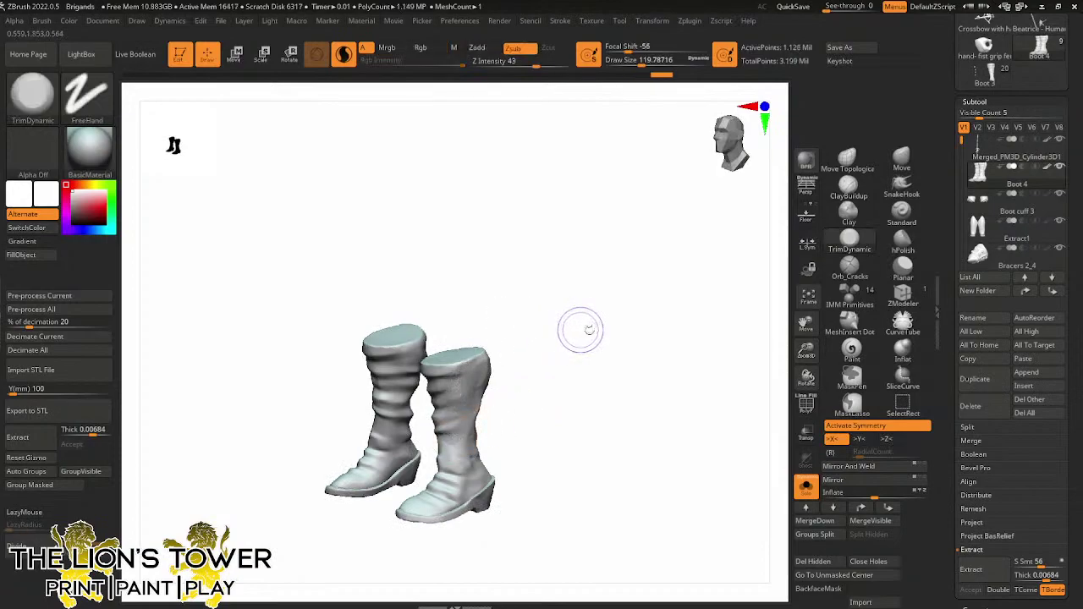
pyautogui.keyDown('shift'); pyautogui.moveTo(580, 327); pyautogui.dragTo(492, 423); pyautogui.keyUp('shift')
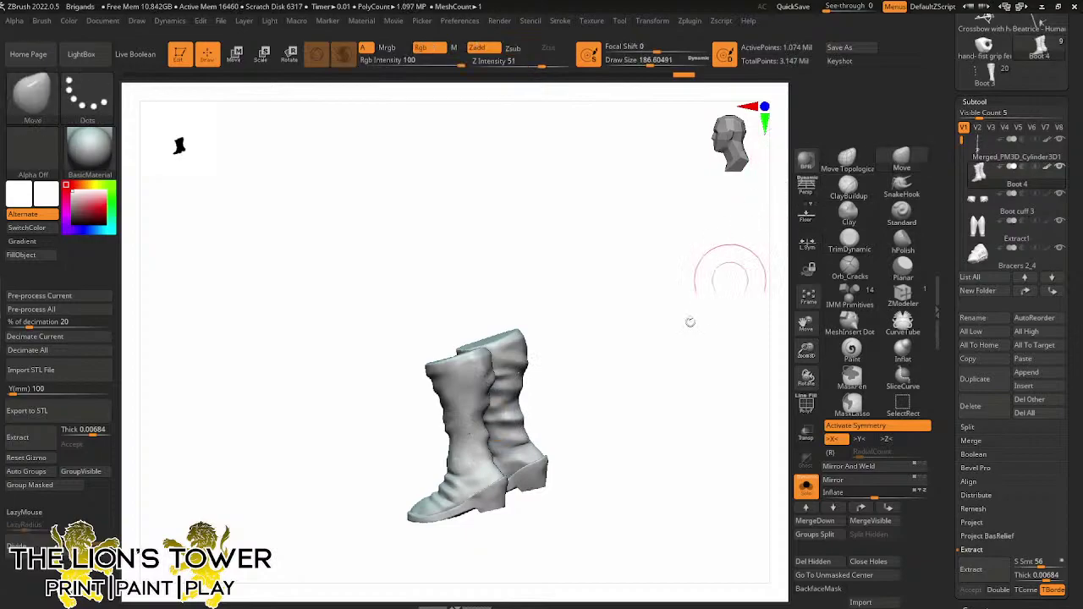
# Reshape the silhouette of both boot shafts with the Move brush
pyautogui.moveTo(689, 319); pyautogui.dragTo(499, 414)
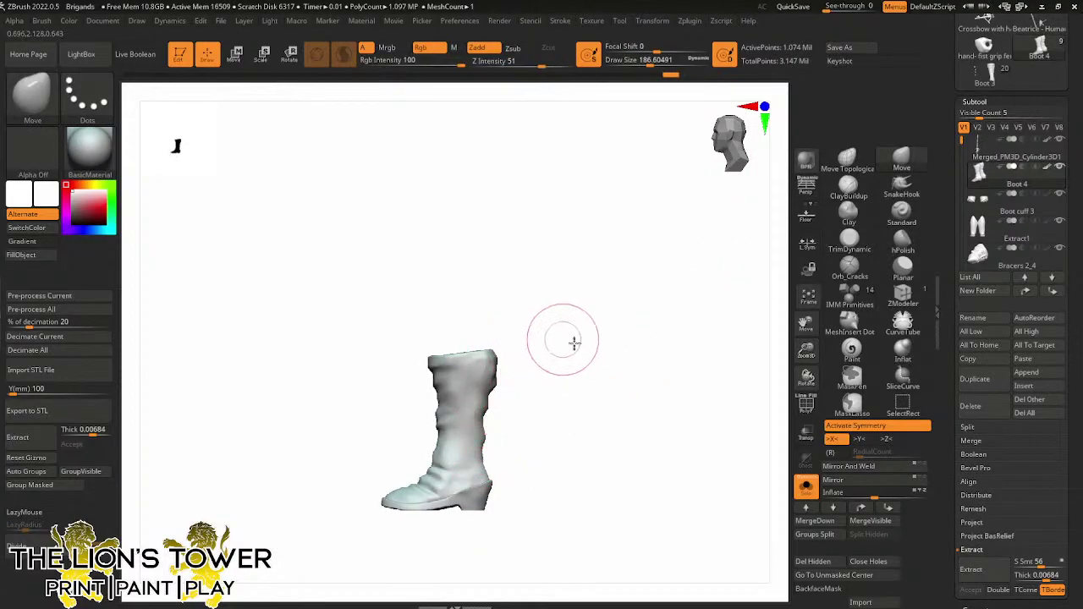
pyautogui.keyDown('shift'); pyautogui.moveTo(573, 341); pyautogui.dragTo(508, 374); pyautogui.keyUp('shift')
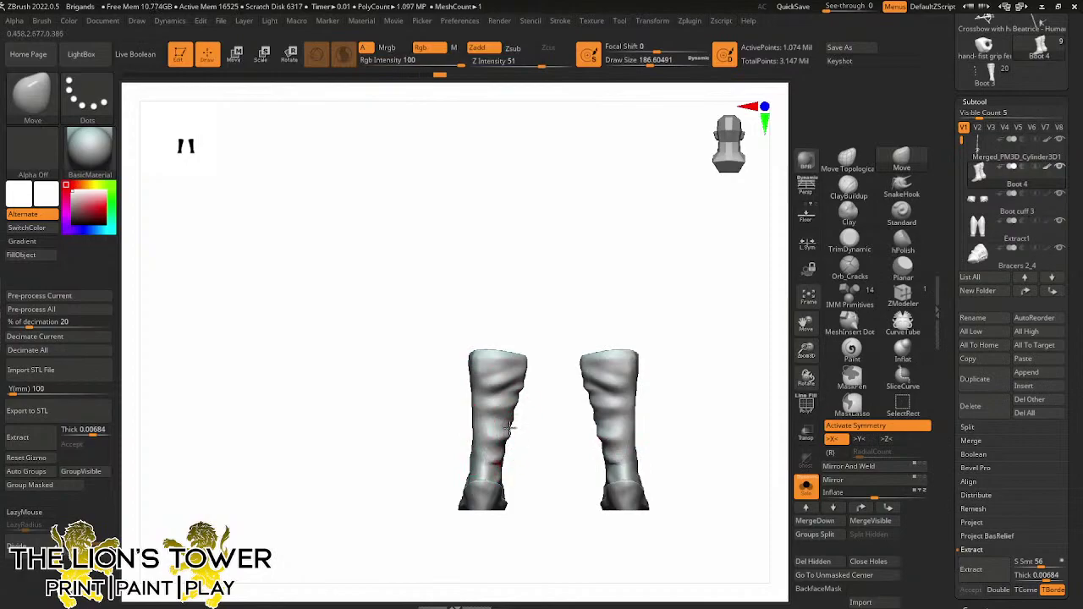
pyautogui.moveTo(653, 379)
pyautogui.mouseDown()
pyautogui.moveTo(742, 399)
pyautogui.moveTo(699, 416)
pyautogui.moveTo(731, 412)
pyautogui.moveTo(723, 389)
pyautogui.moveTo(677, 391)
pyautogui.mouseUp()
# Carve a wrinkle across the ankles of both boots with Orb_Cracks at Z intensity 19 and draw size about 104
pyautogui.click(850, 267)
pyautogui.moveTo(777, 352)
pyautogui.keyDown('alt'); pyautogui.mouseDown()
pyautogui.moveTo(705, 404)
pyautogui.moveTo(581, 442)
pyautogui.mouseUp(); pyautogui.keyUp('alt')
pyautogui.moveTo(619, 62); pyautogui.dragTo(634, 65)
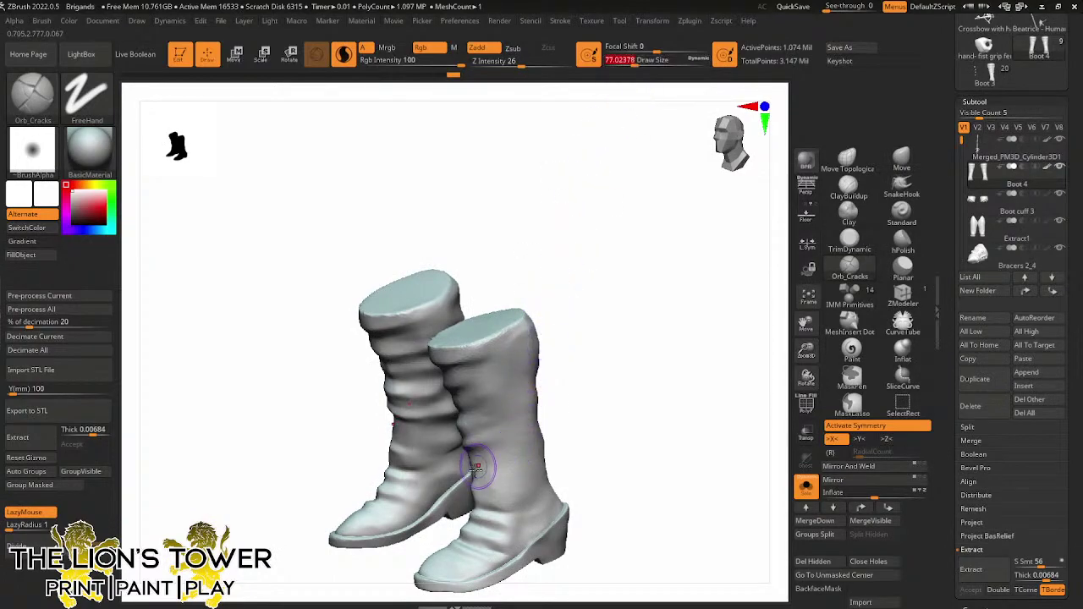
pyautogui.moveTo(475, 493); pyautogui.dragTo(564, 478)
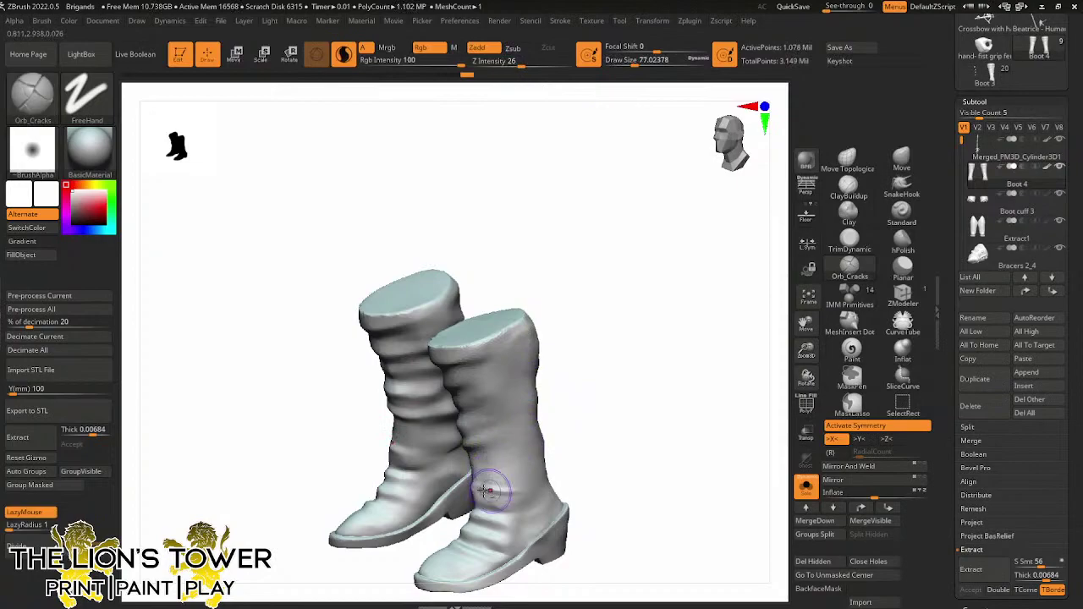
pyautogui.moveTo(522, 62); pyautogui.dragTo(513, 62)
pyautogui.moveTo(630, 64); pyautogui.dragTo(636, 88)
pyautogui.moveTo(498, 493); pyautogui.dragTo(531, 488)
pyautogui.moveTo(636, 435); pyautogui.dragTo(607, 440)
pyautogui.moveTo(494, 496); pyautogui.dragTo(542, 481)
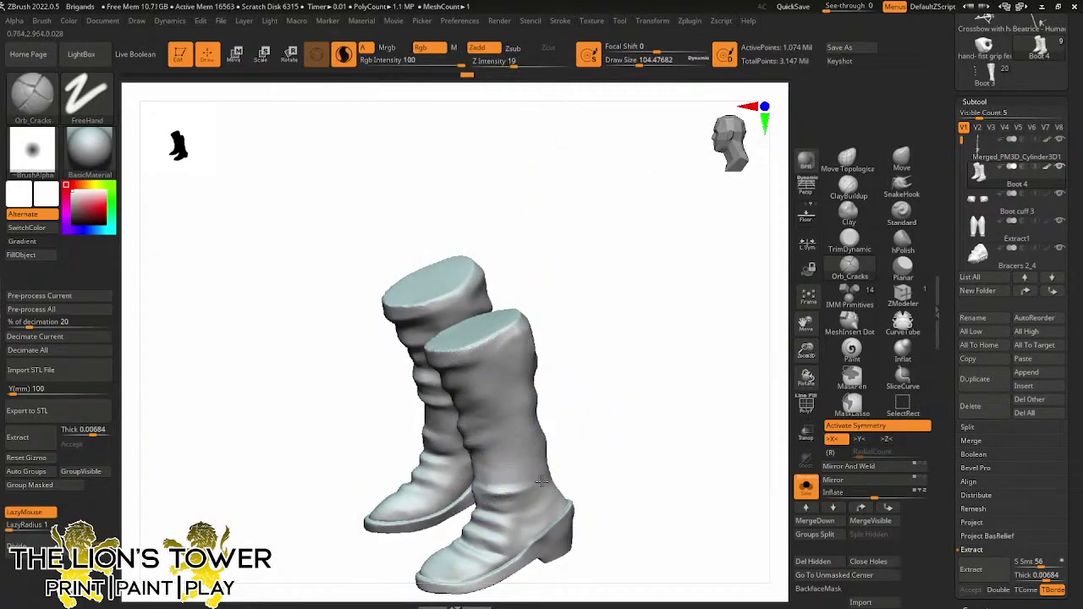
# Carve fabric folds up the outer sides of both boot shafts, from above the ankle to near the top
pyautogui.moveTo(604, 422); pyautogui.dragTo(558, 435)
pyautogui.moveTo(514, 469); pyautogui.dragTo(524, 457)
pyautogui.moveTo(582, 355); pyautogui.dragTo(638, 338)
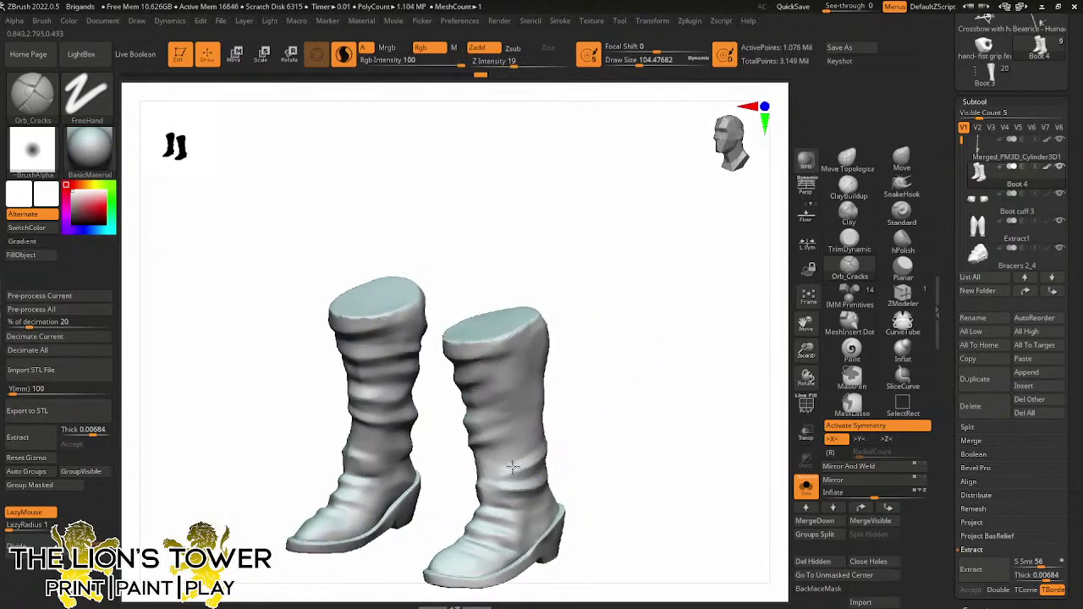
pyautogui.moveTo(525, 464)
pyautogui.mouseDown()
pyautogui.moveTo(489, 459)
pyautogui.moveTo(535, 429)
pyautogui.mouseUp()
pyautogui.moveTo(609, 377); pyautogui.dragTo(520, 434)
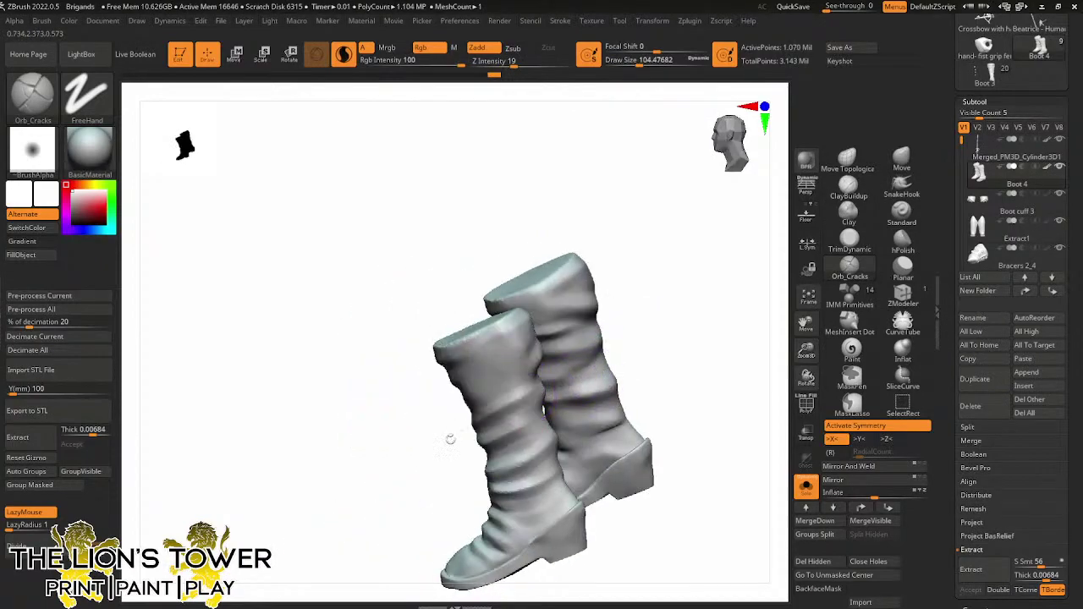
pyautogui.moveTo(450, 437); pyautogui.dragTo(618, 282)
pyautogui.moveTo(482, 380)
pyautogui.mouseDown()
pyautogui.moveTo(514, 350)
pyautogui.moveTo(425, 377)
pyautogui.mouseUp()
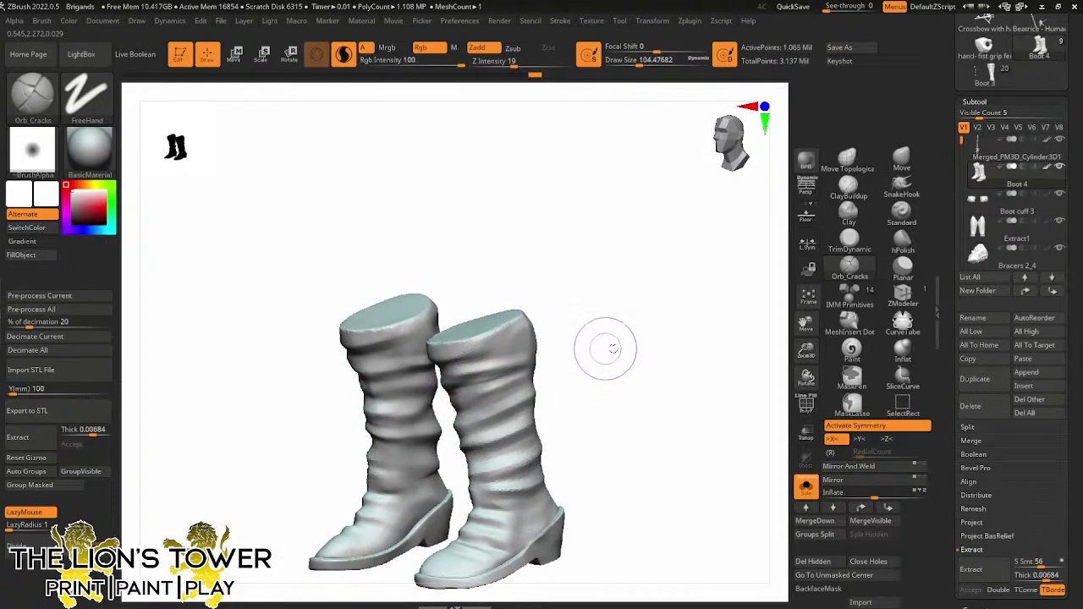
# Continue the Orb_Cracks folds around the back and inner sides of both boot shafts
pyautogui.moveTo(604, 350)
pyautogui.mouseDown()
pyautogui.moveTo(544, 378)
pyautogui.moveTo(580, 398)
pyautogui.moveTo(551, 398)
pyautogui.moveTo(540, 447)
pyautogui.moveTo(503, 502)
pyautogui.mouseUp()
pyautogui.moveTo(603, 421)
pyautogui.mouseDown()
pyautogui.moveTo(562, 440)
pyautogui.moveTo(599, 447)
pyautogui.mouseUp()
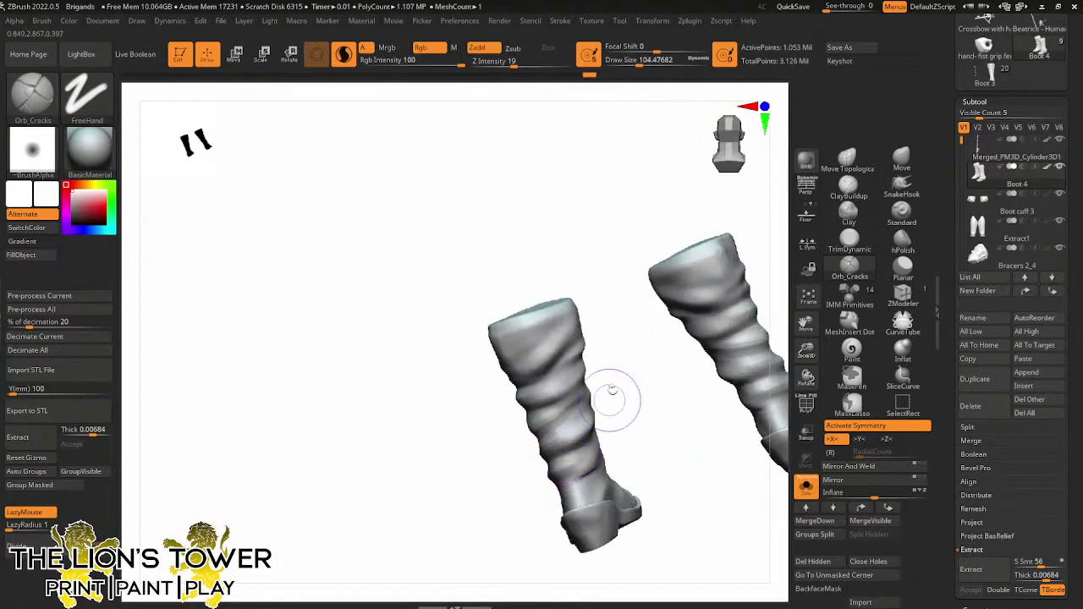
pyautogui.moveTo(609, 390)
pyautogui.mouseDown()
pyautogui.moveTo(584, 406)
pyautogui.moveTo(585, 386)
pyautogui.mouseUp()
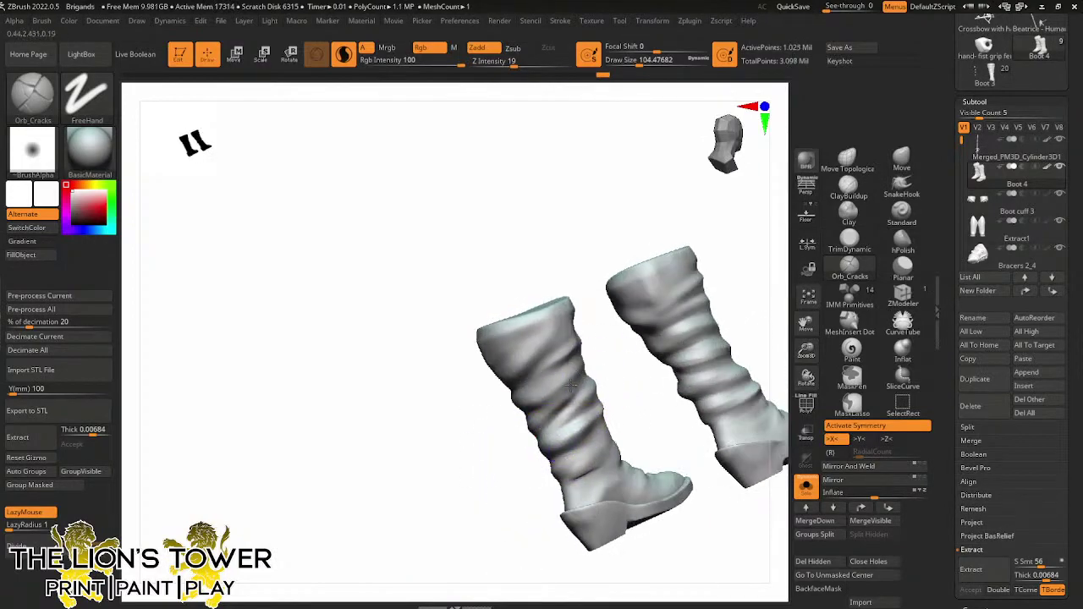
pyautogui.moveTo(570, 383)
pyautogui.mouseDown(button='right')
pyautogui.moveTo(713, 339)
pyautogui.moveTo(544, 373)
pyautogui.mouseUp(button='right')
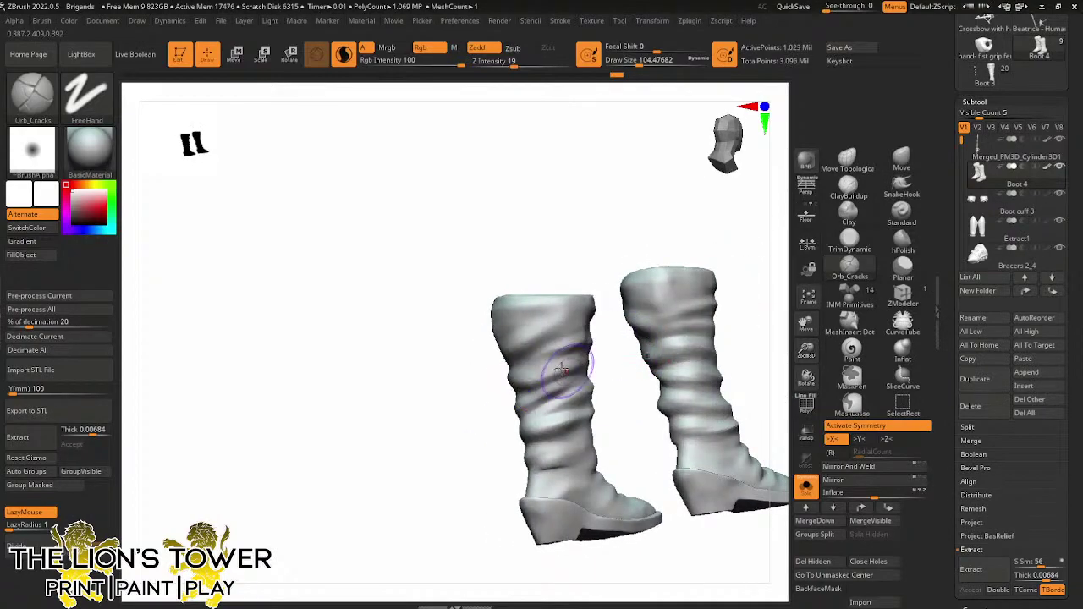
pyautogui.moveTo(561, 369); pyautogui.dragTo(587, 344)
pyautogui.moveTo(511, 375); pyautogui.dragTo(582, 332)
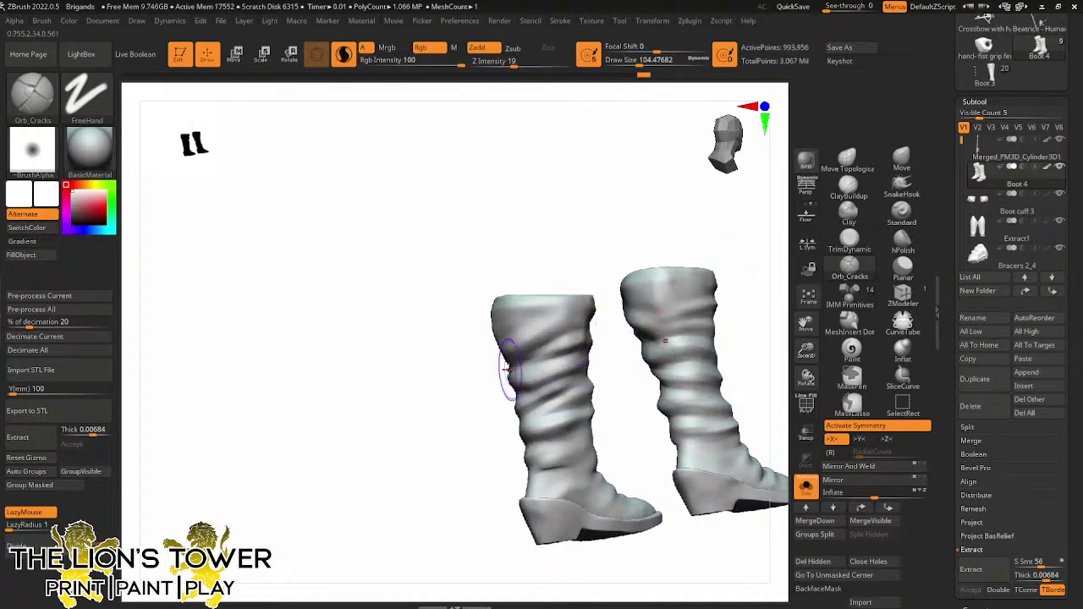
pyautogui.moveTo(516, 337)
pyautogui.mouseDown(button='right')
pyautogui.moveTo(609, 249)
pyautogui.moveTo(558, 269)
pyautogui.moveTo(614, 365)
pyautogui.moveTo(583, 356)
pyautogui.moveTo(718, 416)
pyautogui.moveTo(580, 427)
pyautogui.moveTo(665, 406)
pyautogui.moveTo(626, 413)
pyautogui.mouseUp(button='right')
pyautogui.moveTo(697, 386); pyautogui.dragTo(574, 397, button='right')
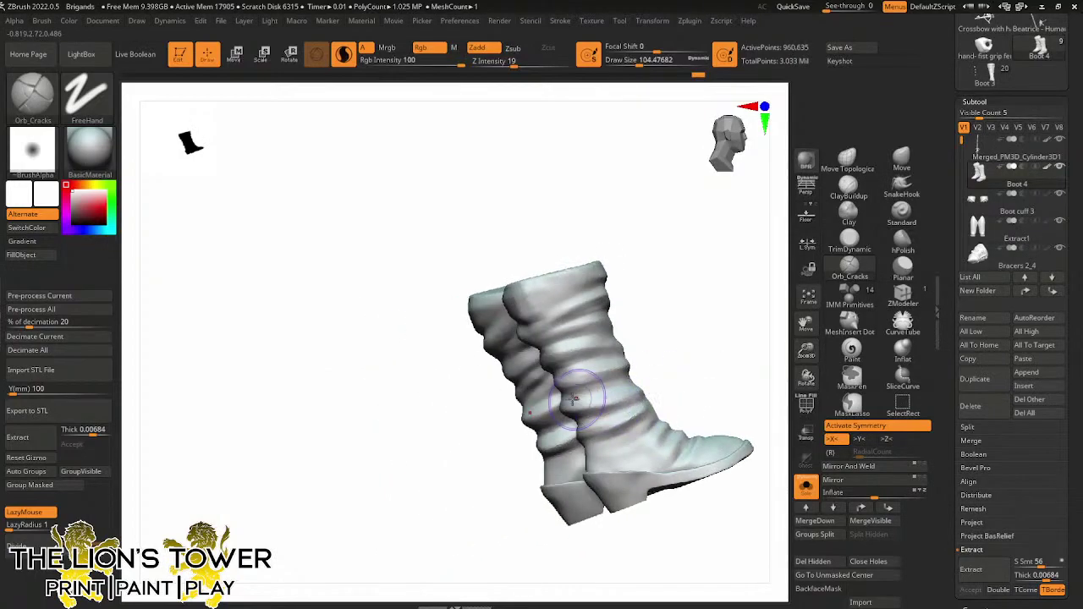
# Carve further creases around the ankles and the front of both boots to connect the folds
pyautogui.moveTo(683, 373); pyautogui.dragTo(653, 414, button='right')
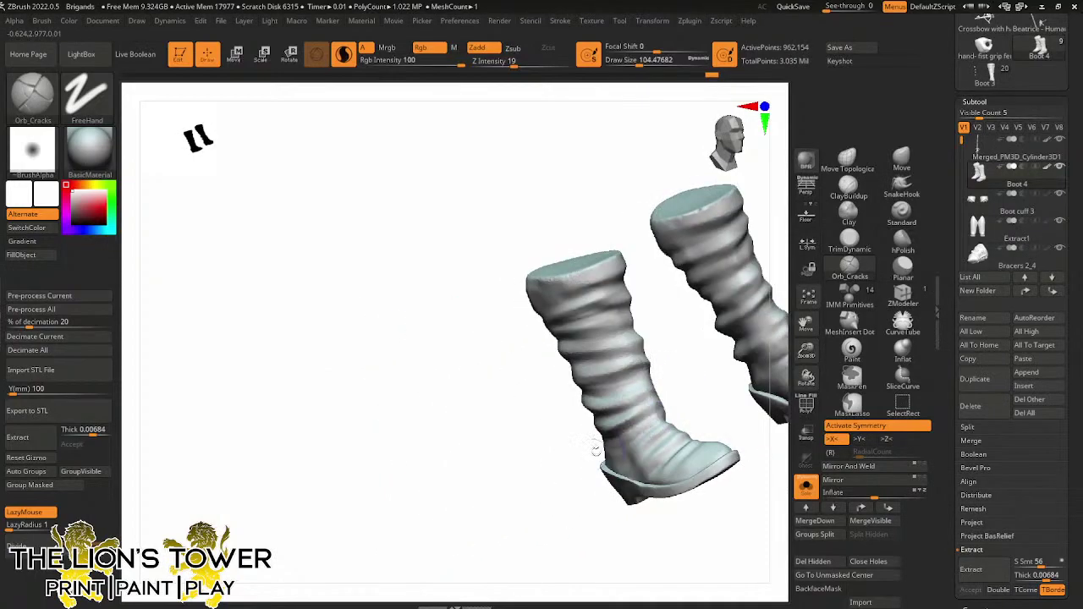
pyautogui.moveTo(596, 451); pyautogui.dragTo(646, 427, button='right')
pyautogui.moveTo(617, 443)
pyautogui.mouseDown()
pyautogui.moveTo(580, 468)
pyautogui.moveTo(625, 430)
pyautogui.mouseUp()
pyautogui.moveTo(607, 446); pyautogui.dragTo(643, 399, button='right')
pyautogui.moveTo(643, 453); pyautogui.dragTo(606, 460, button='right')
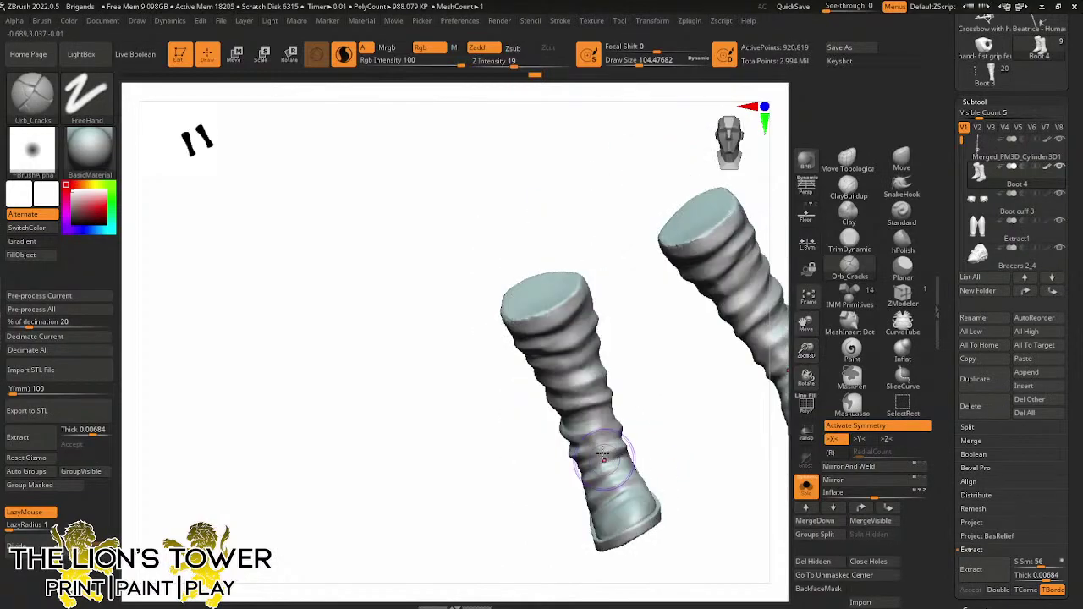
pyautogui.moveTo(606, 460); pyautogui.dragTo(592, 422)
pyautogui.moveTo(652, 405); pyautogui.dragTo(675, 392, button='right')
# Show the whole figure again, select the Boot cuff 3 subtool and close its open holes
pyautogui.moveTo(780, 340)
pyautogui.keyDown('ctrl'); pyautogui.mouseDown(button='right')
pyautogui.moveTo(749, 516)
pyautogui.moveTo(739, 437)
pyautogui.mouseUp(button='right'); pyautogui.keyUp('ctrl')
pyautogui.click(805, 485)
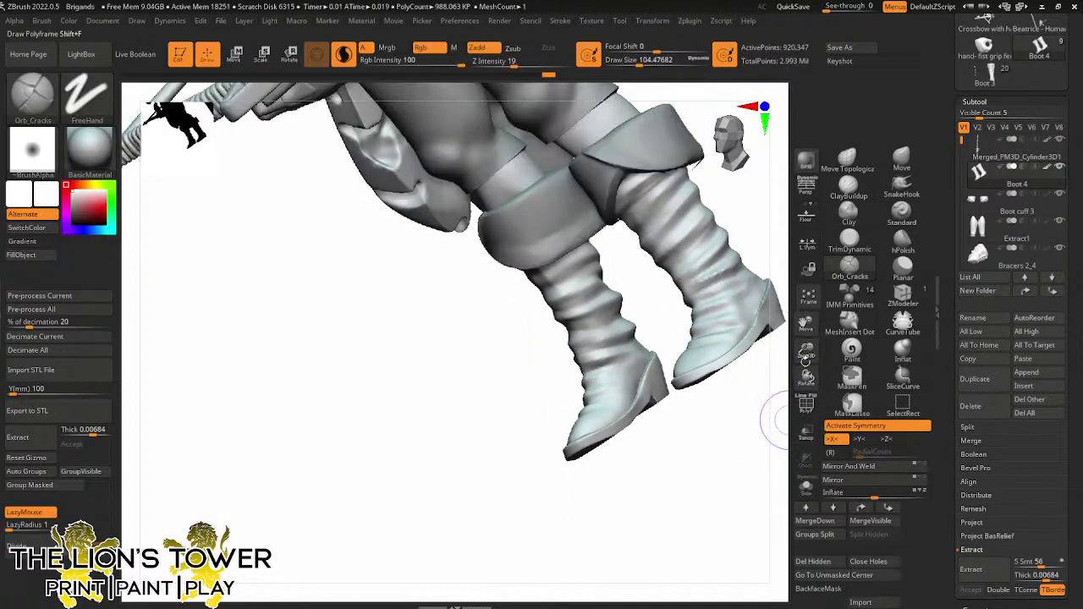
pyautogui.keyDown('alt'); pyautogui.moveTo(782, 233); pyautogui.dragTo(643, 313, button='right'); pyautogui.keyUp('alt')
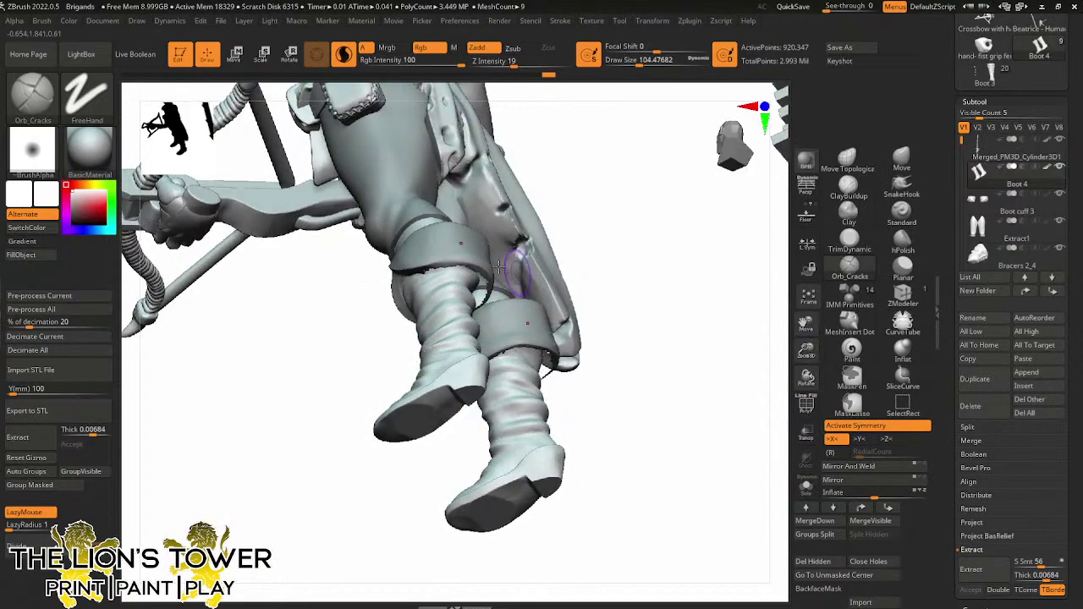
pyautogui.keyDown('alt'); pyautogui.click(474, 258); pyautogui.keyUp('alt')
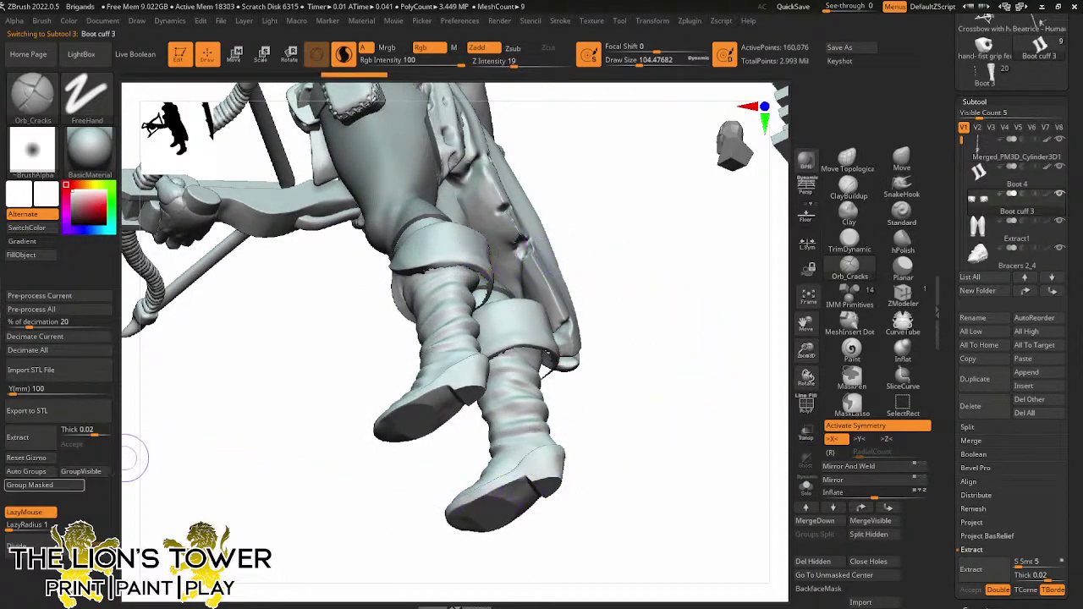
pyautogui.click(885, 562)
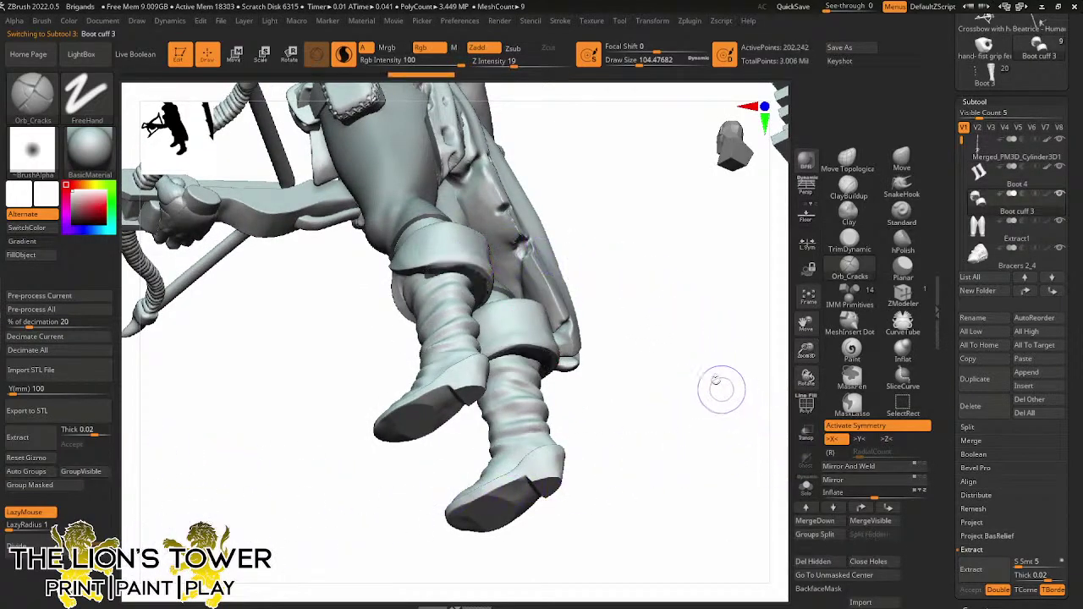
pyautogui.moveTo(718, 387); pyautogui.dragTo(708, 324, button='right')
pyautogui.moveTo(714, 364); pyautogui.dragTo(723, 358, button='right')
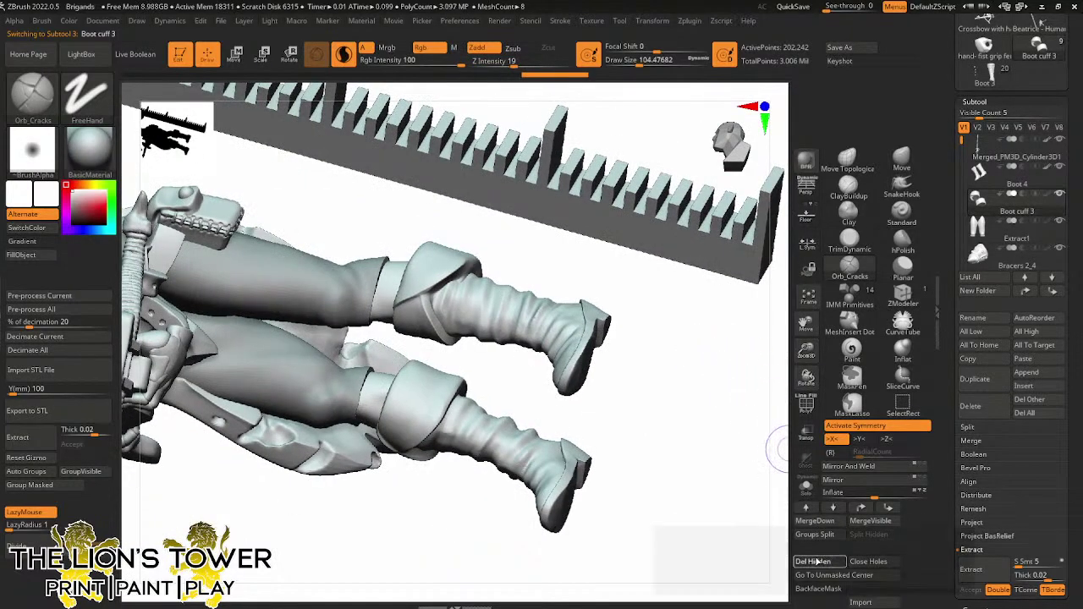
pyautogui.moveTo(744, 356)
pyautogui.mouseDown(button='right')
pyautogui.moveTo(732, 375)
pyautogui.moveTo(756, 307)
pyautogui.moveTo(708, 317)
pyautogui.moveTo(723, 344)
pyautogui.mouseUp(button='right')
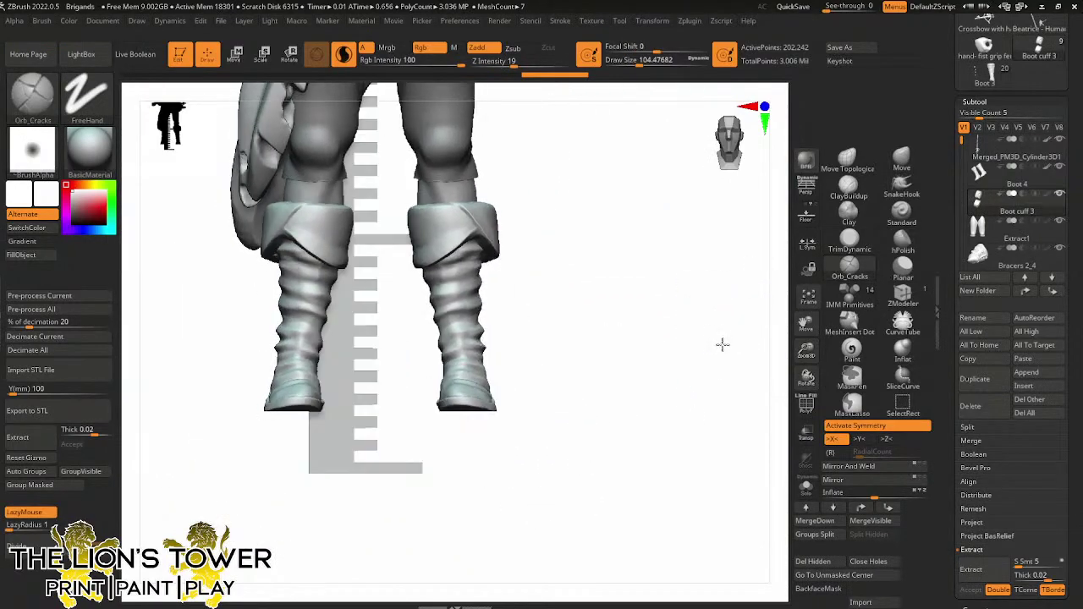
# Reshape the upper rims and sides of both boot cuffs around the calves using Move Topological at a draw size of about 228
pyautogui.click(852, 160)
pyautogui.click(652, 61)
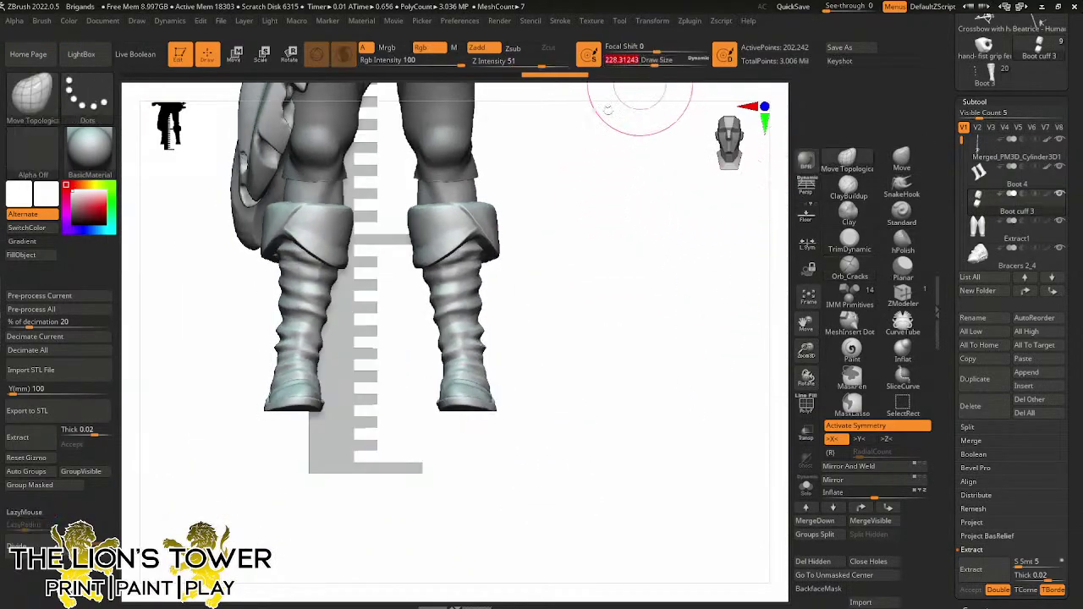
pyautogui.moveTo(398, 266); pyautogui.dragTo(457, 272, button='right')
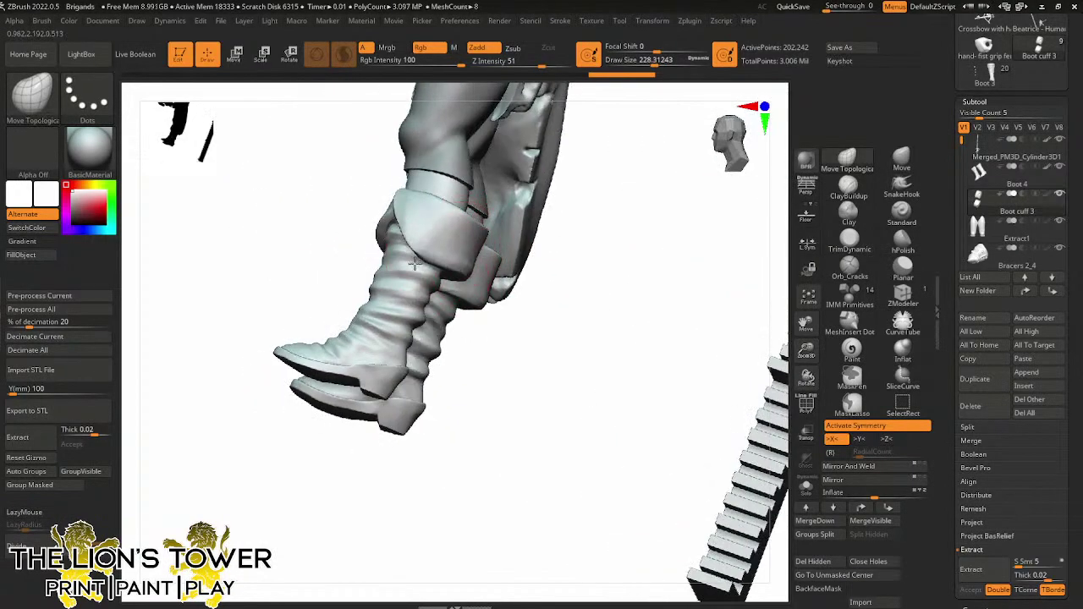
pyautogui.moveTo(518, 259); pyautogui.dragTo(537, 205, button='right')
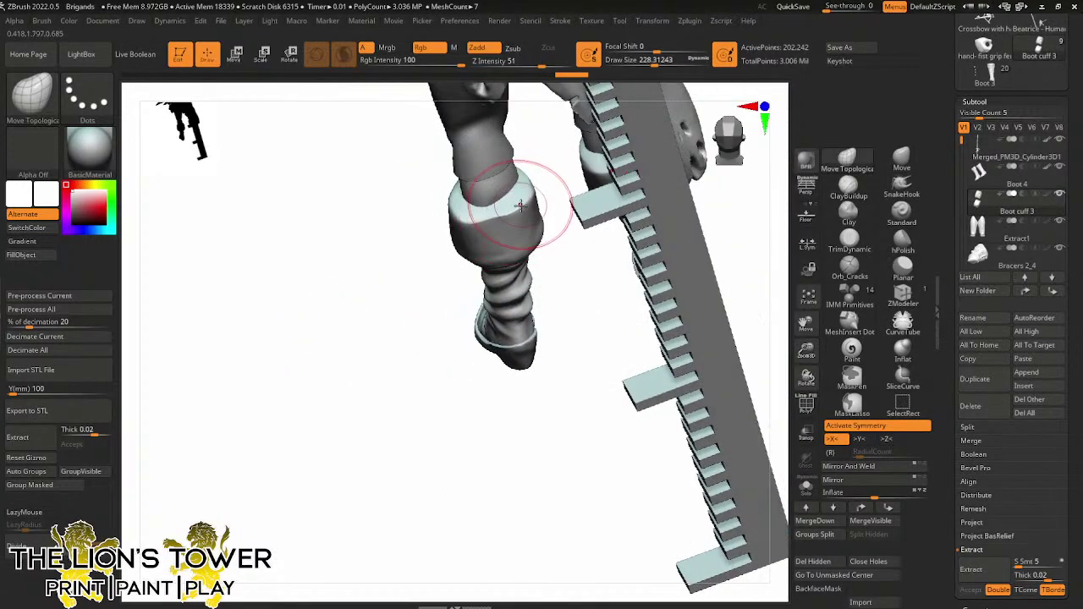
pyautogui.moveTo(534, 193); pyautogui.dragTo(527, 188)
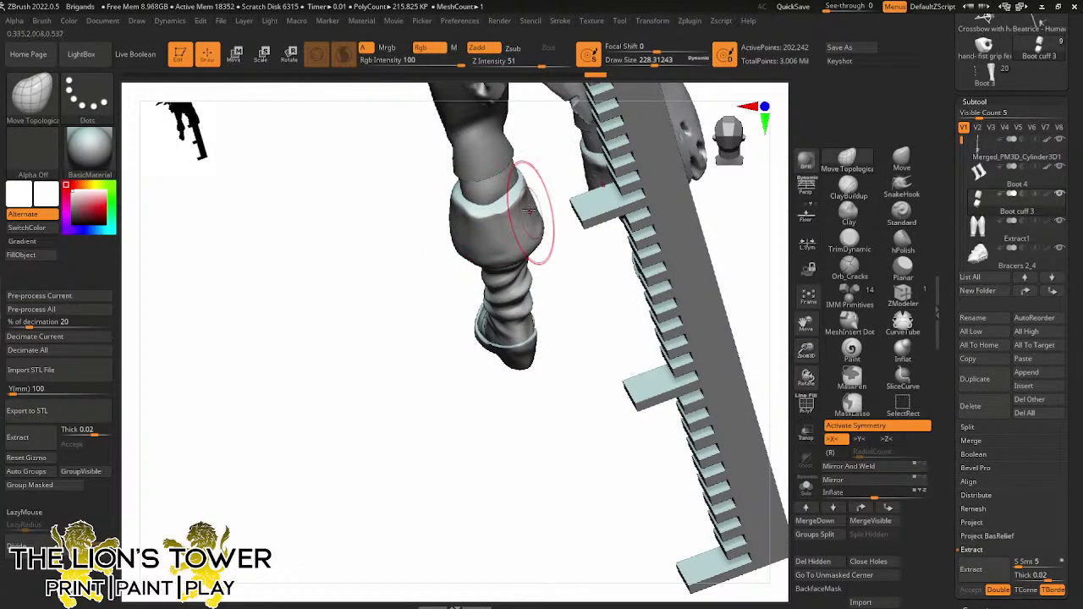
pyautogui.moveTo(532, 213); pyautogui.dragTo(573, 205, button='right')
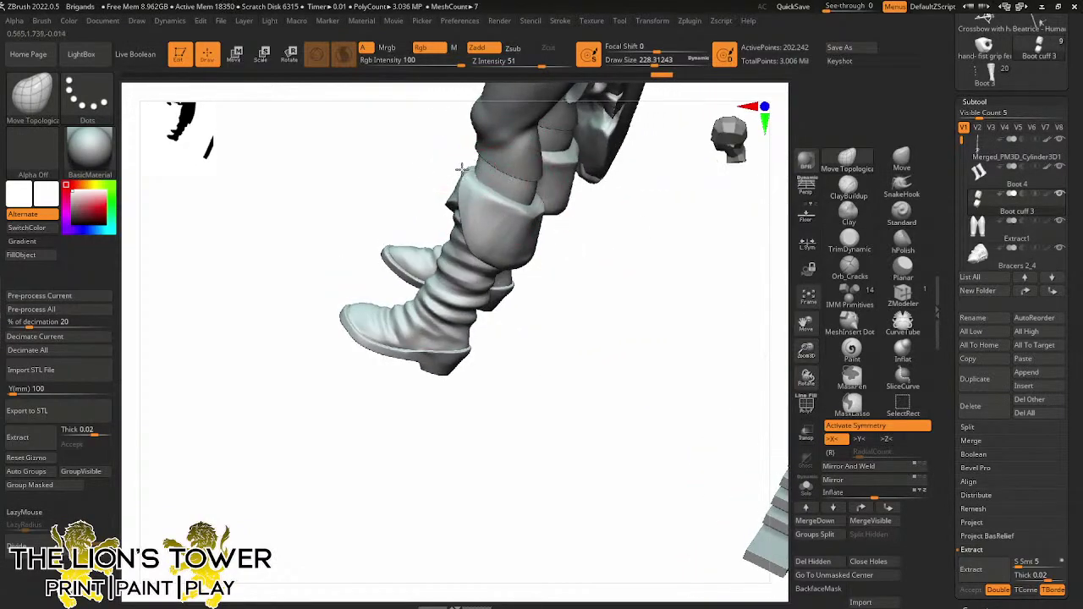
pyautogui.moveTo(568, 252); pyautogui.dragTo(601, 239, button='right')
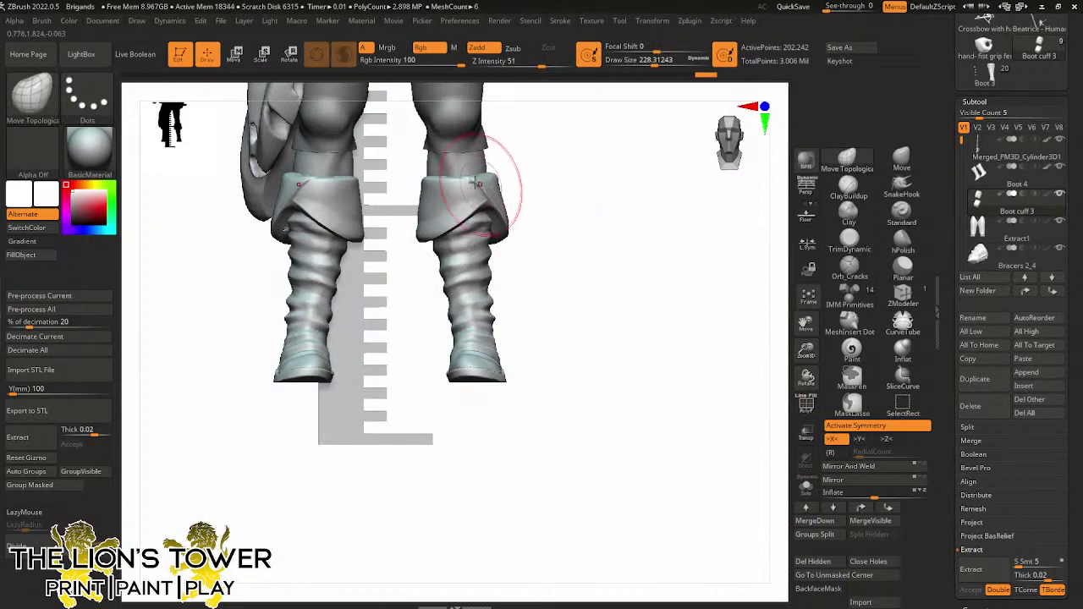
# Move both boot cuffs down along the boot shafts
pyautogui.moveTo(806, 350); pyautogui.dragTo(806, 330)
pyautogui.moveTo(806, 324); pyautogui.dragTo(856, 440)
pyautogui.moveTo(753, 381); pyautogui.dragTo(667, 370, button='right')
pyautogui.click(288, 51)
pyautogui.moveTo(536, 302); pyautogui.dragTo(536, 345)
pyautogui.moveTo(624, 397); pyautogui.dragTo(586, 363, button='right')
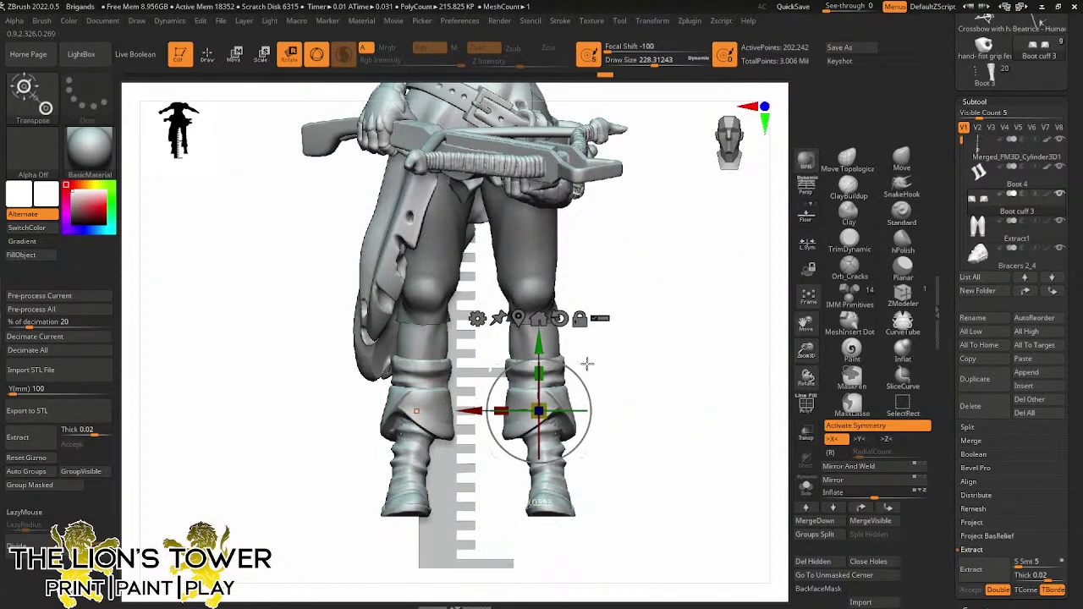
pyautogui.moveTo(579, 370)
pyautogui.mouseDown(button='right')
pyautogui.moveTo(640, 380)
pyautogui.moveTo(569, 370)
pyautogui.mouseUp(button='right')
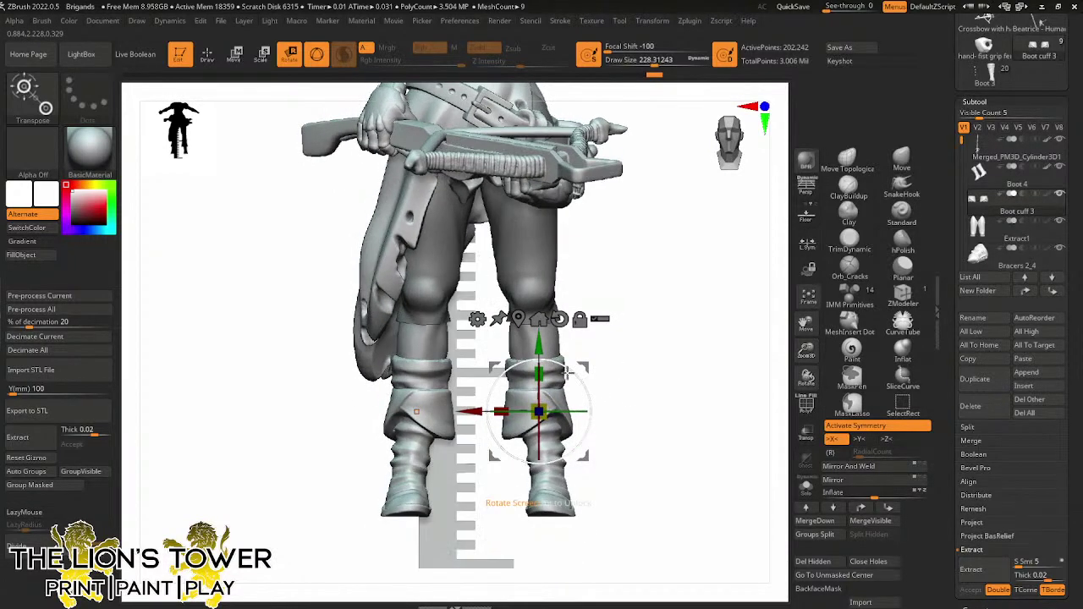
# Select the Boot 4 subtool, ghost the rest of the figure, and start trimming the boot tops with TrimDynamic at draw size about 177
pyautogui.keyDown('alt'); pyautogui.click(560, 372); pyautogui.keyUp('alt')
pyautogui.click(802, 484)
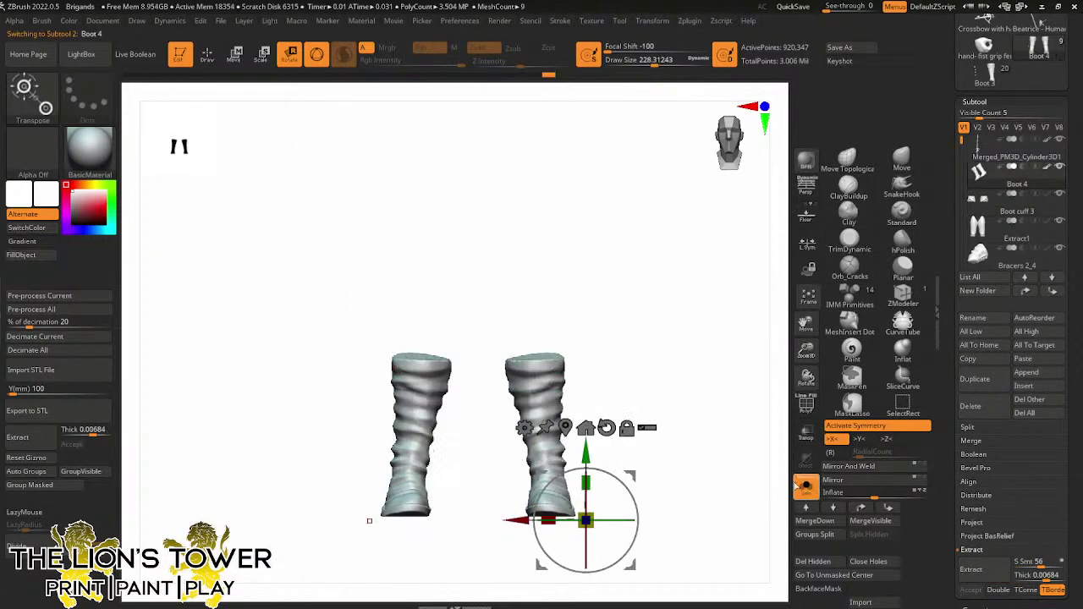
pyautogui.click(851, 241)
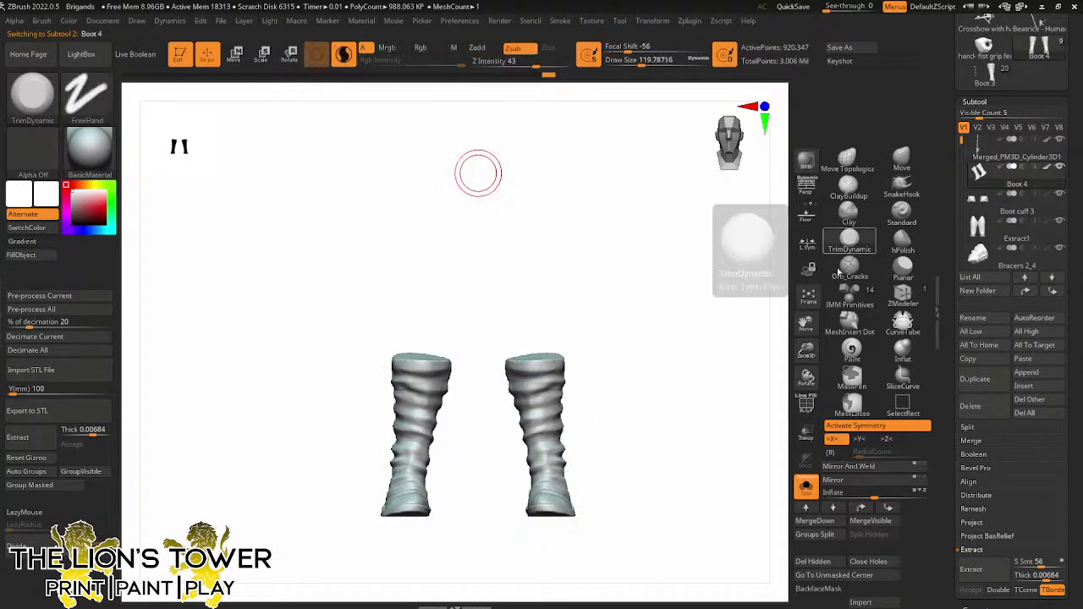
pyautogui.click(806, 485)
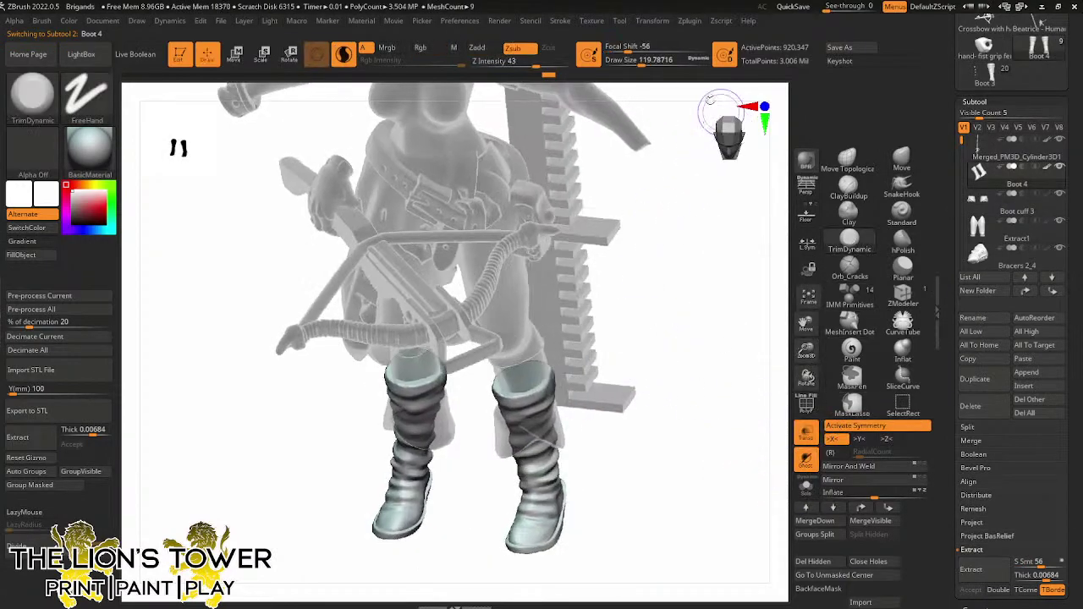
pyautogui.moveTo(641, 65); pyautogui.dragTo(649, 64)
pyautogui.moveTo(700, 252); pyautogui.dragTo(671, 255)
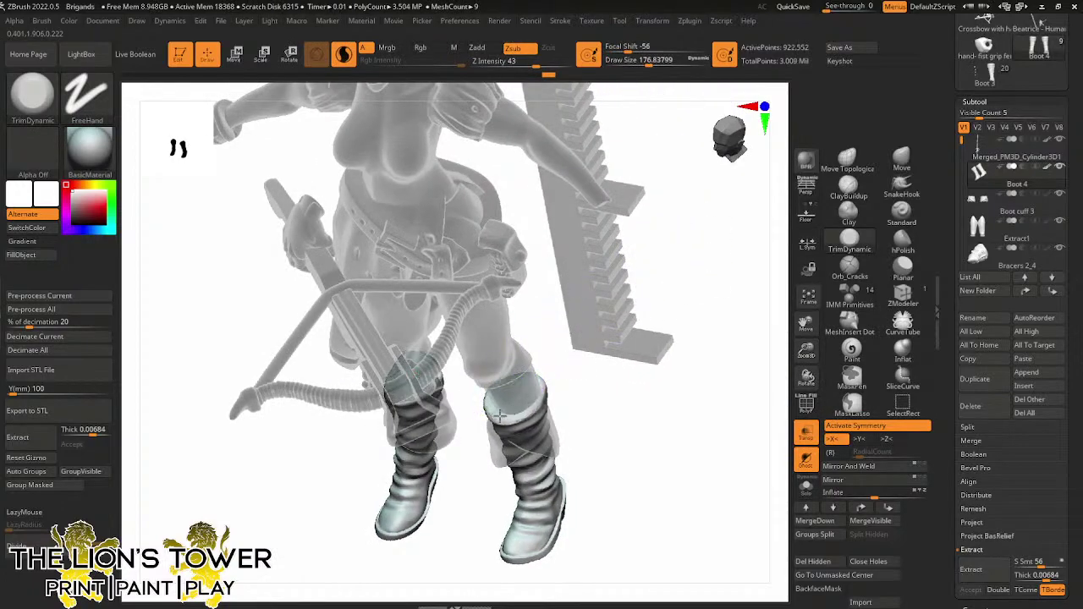
pyautogui.moveTo(533, 403); pyautogui.dragTo(516, 417)
pyautogui.moveTo(516, 417)
pyautogui.mouseDown(button='right')
pyautogui.moveTo(416, 291)
pyautogui.moveTo(406, 296)
pyautogui.mouseUp(button='right')
pyautogui.moveTo(517, 422); pyautogui.dragTo(520, 407)
pyautogui.moveTo(525, 397)
pyautogui.mouseDown(button='right')
pyautogui.moveTo(566, 326)
pyautogui.moveTo(535, 382)
pyautogui.mouseUp(button='right')
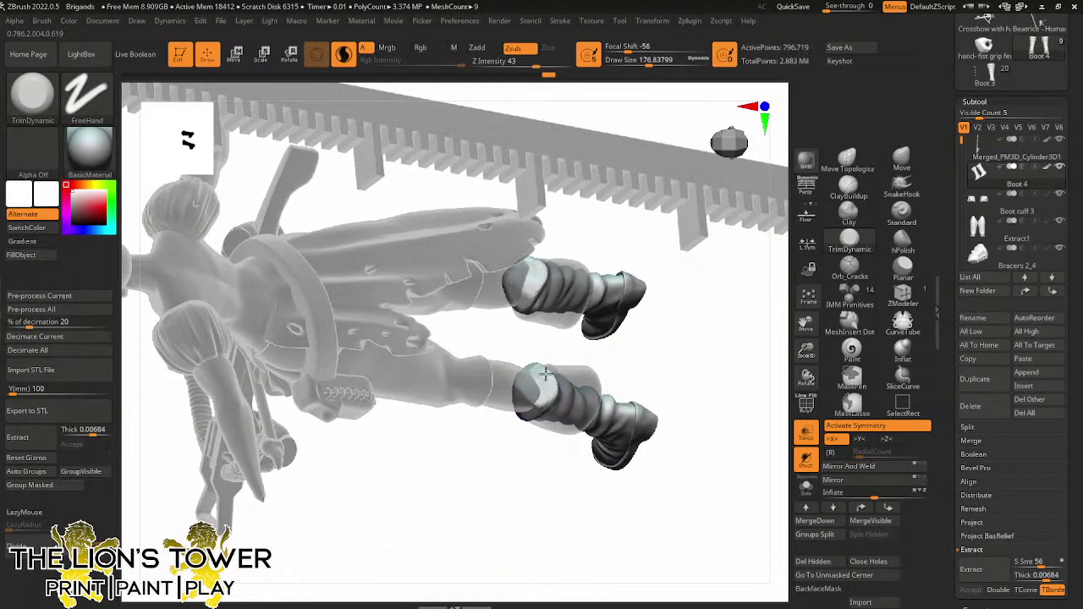
# Trim the back and sides of both boot tops down inside the cuffs and flatten their upper surfaces
pyautogui.moveTo(529, 366); pyautogui.dragTo(530, 355, button='right')
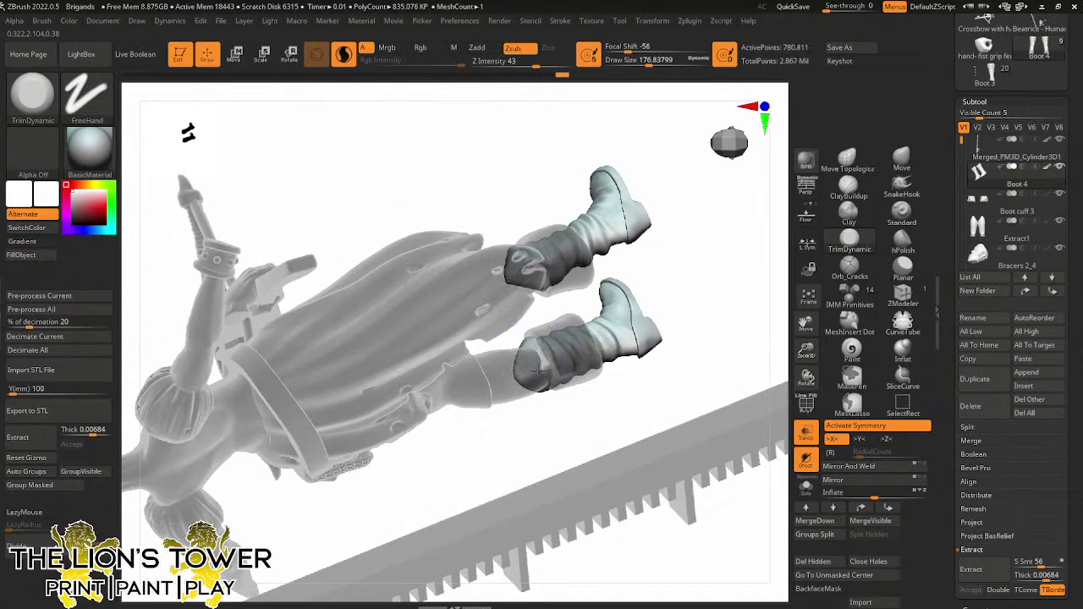
pyautogui.moveTo(537, 395); pyautogui.dragTo(514, 375, button='right')
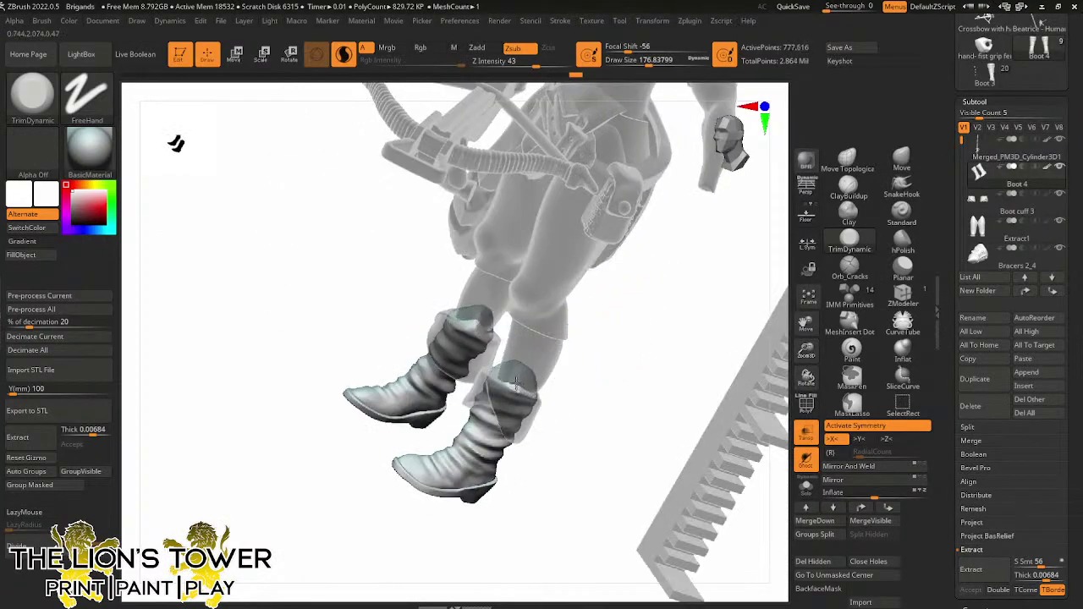
pyautogui.moveTo(592, 379); pyautogui.dragTo(526, 370, button='right')
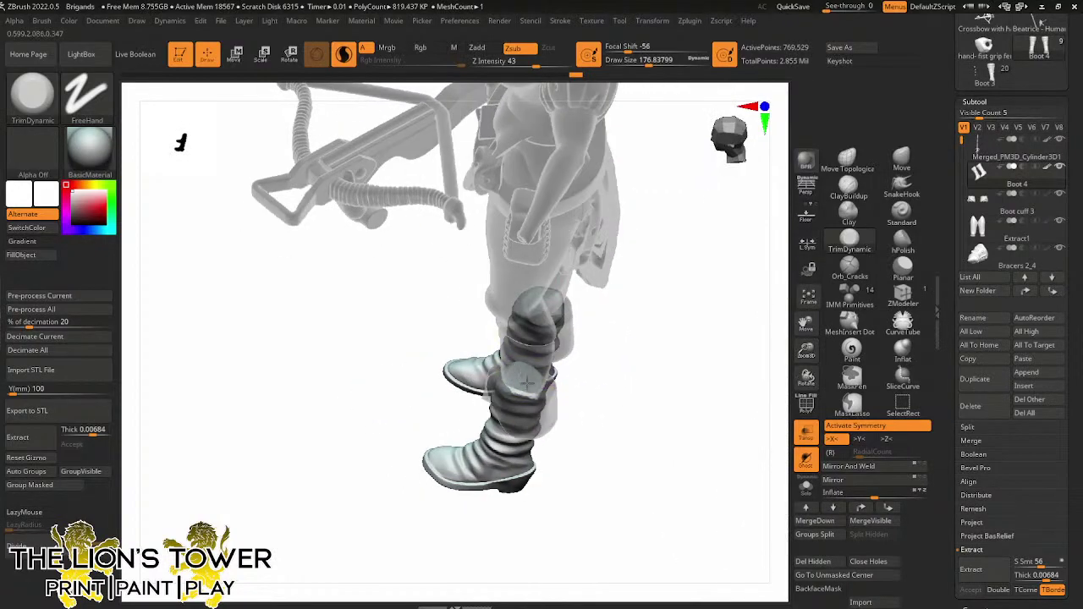
pyautogui.moveTo(537, 314); pyautogui.dragTo(548, 389, button='right')
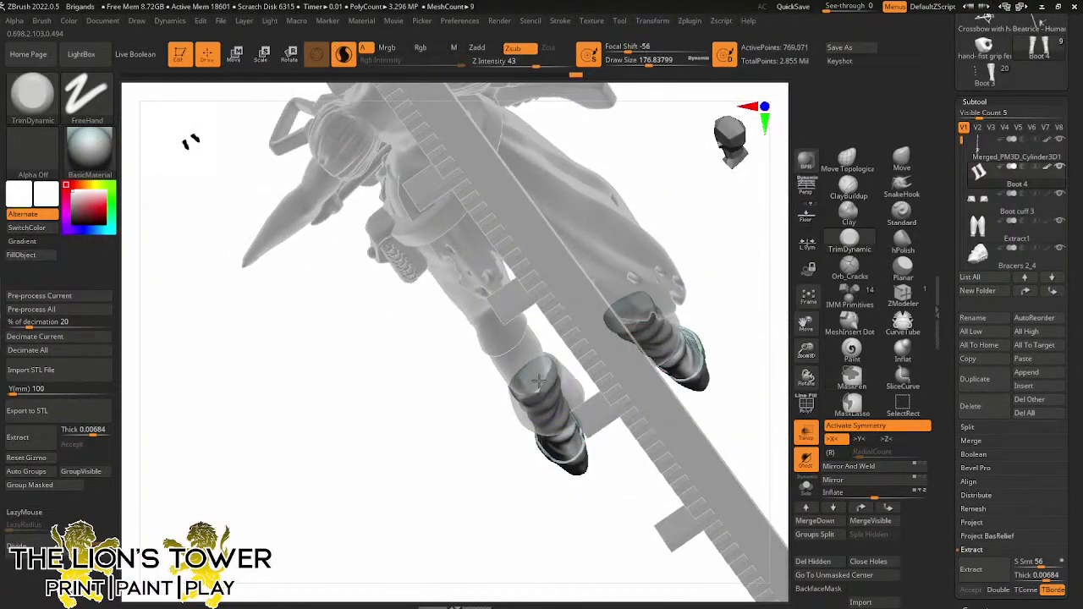
pyautogui.click(806, 485)
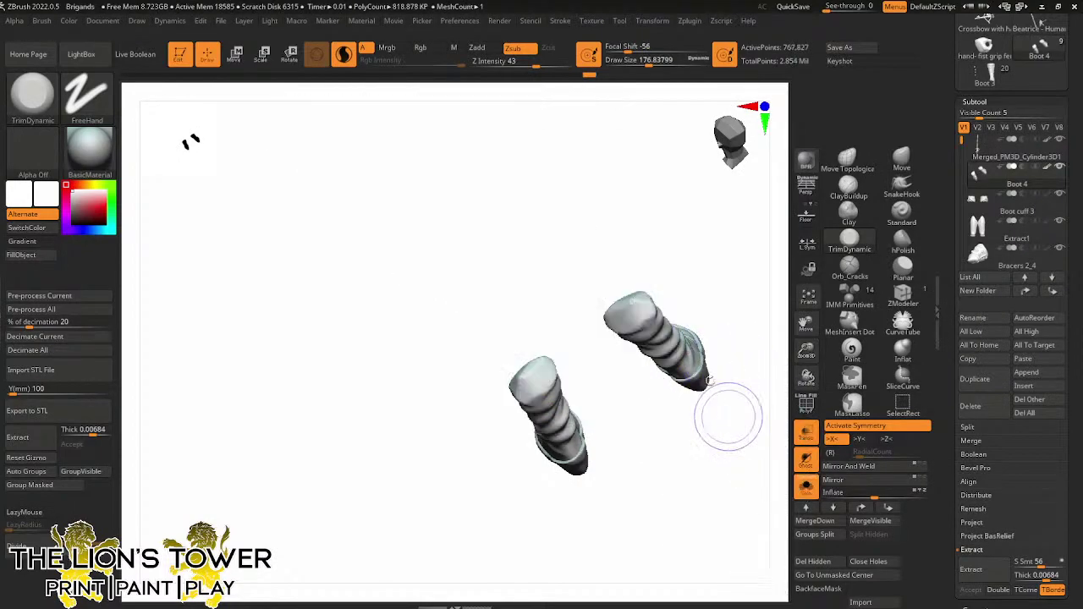
pyautogui.moveTo(725, 411); pyautogui.dragTo(540, 372, button='right')
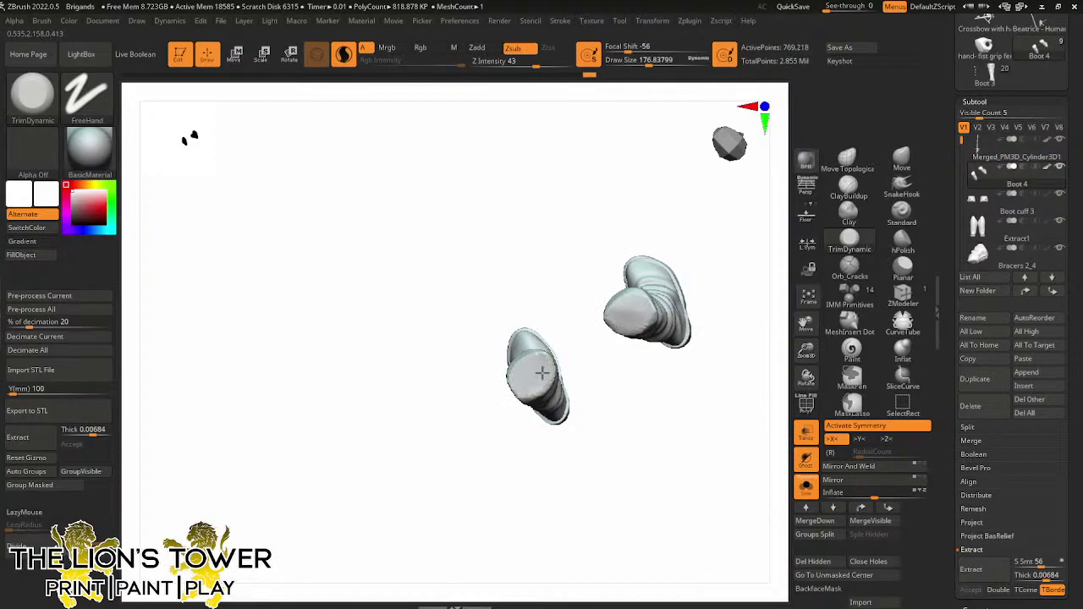
pyautogui.moveTo(541, 383); pyautogui.dragTo(764, 352, button='right')
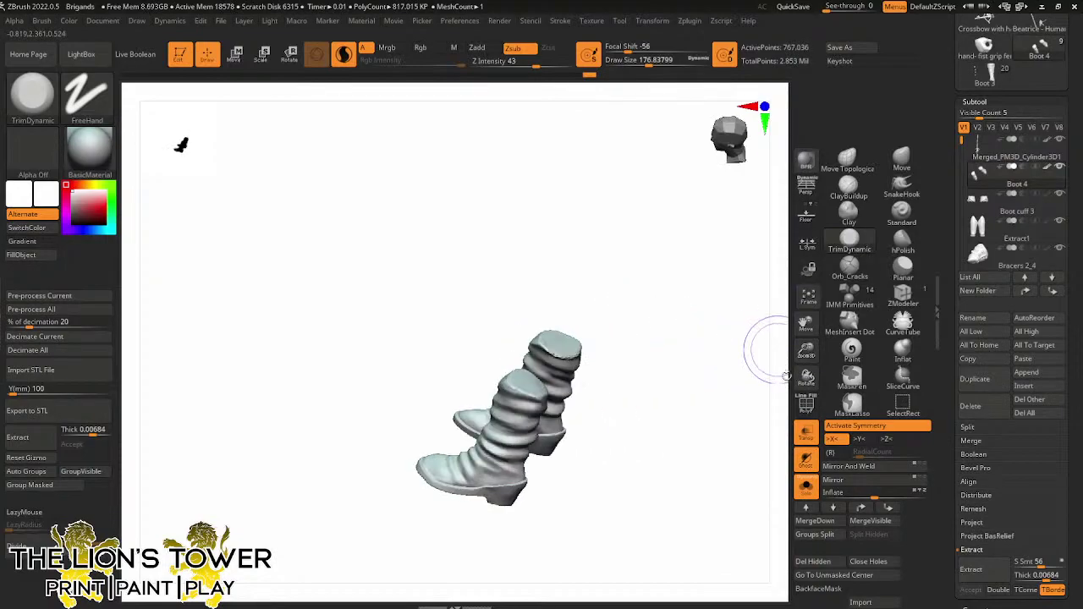
# Check the boot tops against the whole figure, trim them further in isolation, and restore the normal opaque display of all parts
pyautogui.click(806, 485)
pyautogui.moveTo(751, 415)
pyautogui.mouseDown(button='right')
pyautogui.moveTo(716, 375)
pyautogui.moveTo(744, 425)
pyautogui.moveTo(768, 406)
pyautogui.mouseUp(button='right')
pyautogui.click(806, 459)
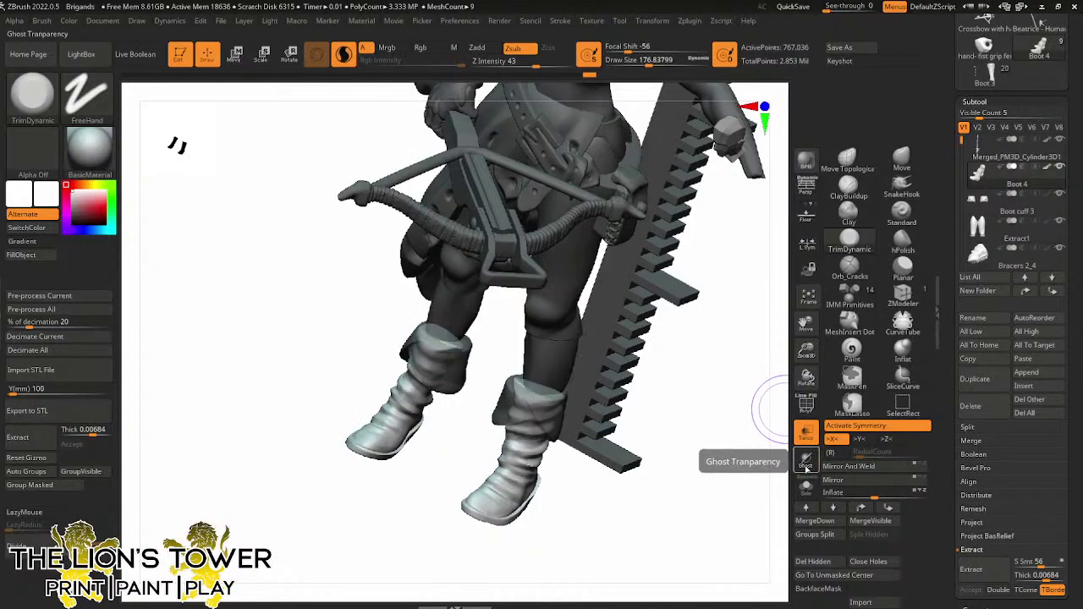
pyautogui.click(806, 460)
pyautogui.click(806, 484)
pyautogui.moveTo(637, 411); pyautogui.dragTo(537, 374, button='right')
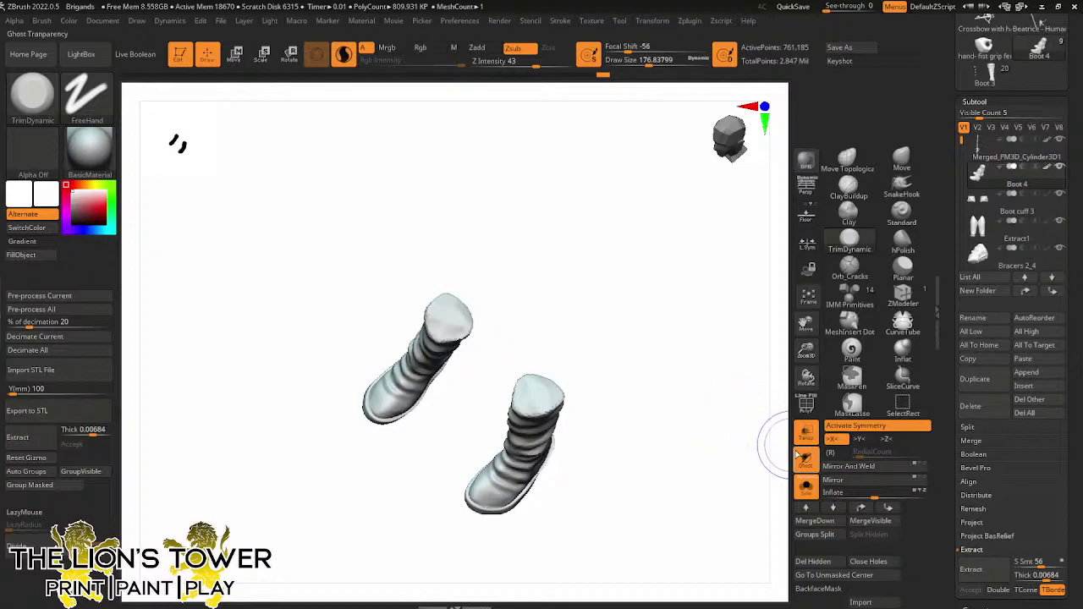
pyautogui.click(806, 485)
pyautogui.moveTo(778, 447); pyautogui.dragTo(669, 386, button='right')
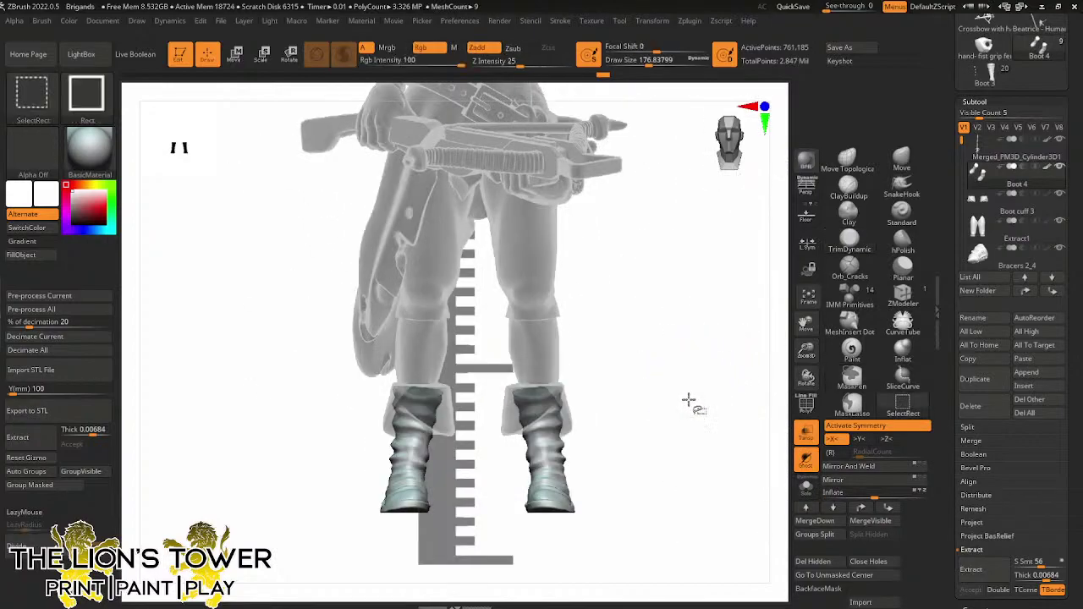
pyautogui.click(806, 461)
pyautogui.click(806, 432)
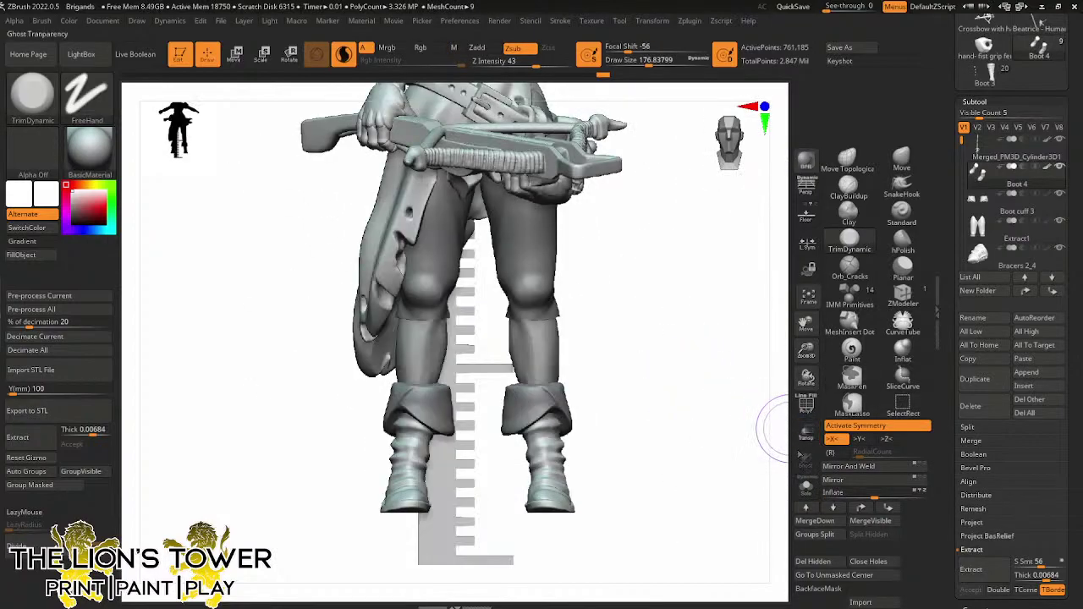
pyautogui.moveTo(749, 439); pyautogui.dragTo(711, 420, button='right')
pyautogui.keyDown('ctrl'); pyautogui.click(710, 420); pyautogui.keyUp('ctrl')
pyautogui.keyDown('ctrl'); pyautogui.moveTo(721, 421); pyautogui.dragTo(738, 450); pyautogui.keyUp('ctrl')
pyautogui.moveTo(738, 450); pyautogui.dragTo(645, 300, button='right')
# Select the Extract1 leggings and carve creases at the outer hem below the knee with Orb_Cracks at draw size 62 and intensity 48
pyautogui.keyDown('alt'); pyautogui.click(532, 303); pyautogui.keyUp('alt')
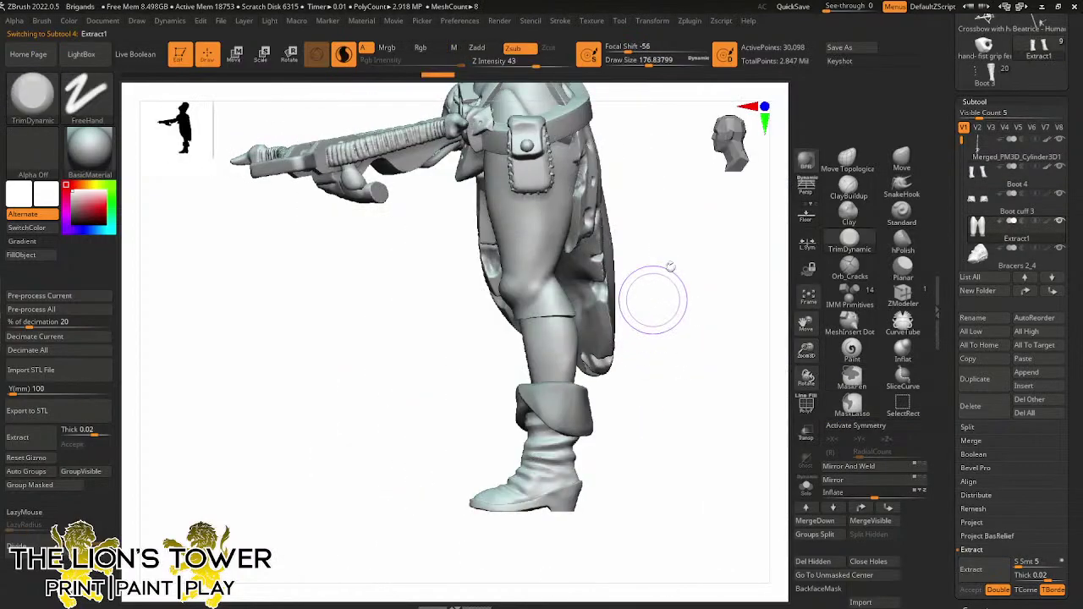
pyautogui.click(850, 267)
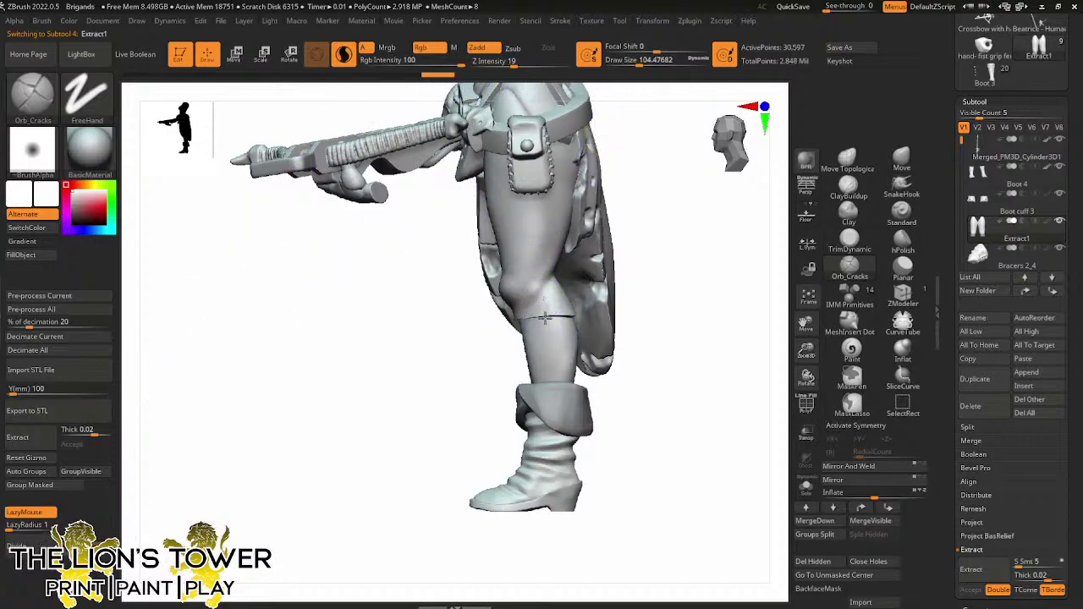
pyautogui.moveTo(545, 318); pyautogui.dragTo(544, 315)
pyautogui.click(631, 62)
pyautogui.click(538, 63)
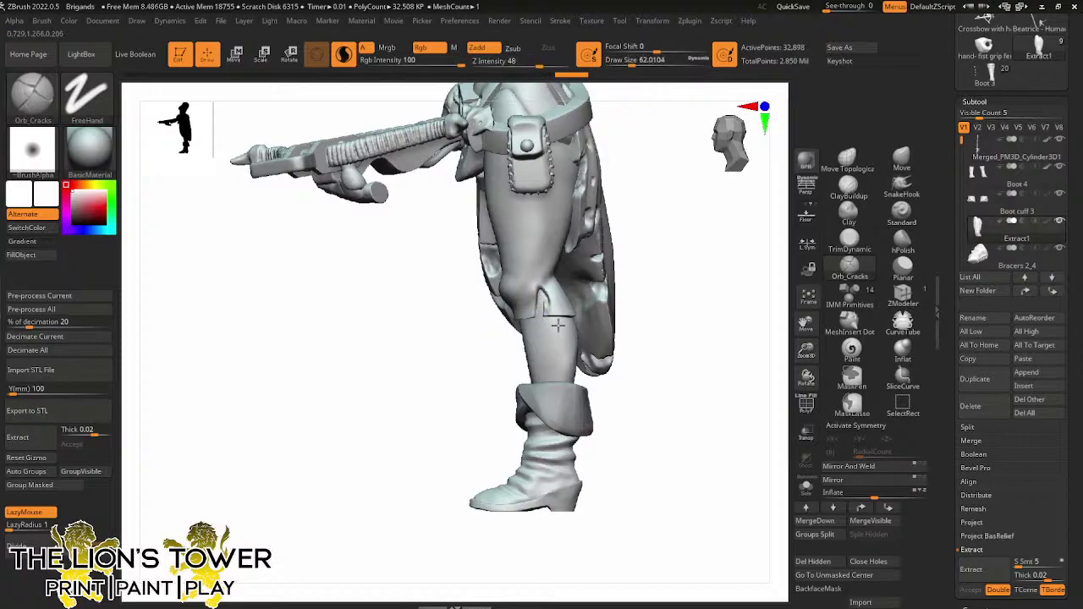
# Isolate the leggings and mirror and weld them so the carved hem creases are copied onto the other leg
pyautogui.moveTo(630, 267); pyautogui.dragTo(738, 276)
pyautogui.click(805, 486)
pyautogui.moveTo(687, 411); pyautogui.dragTo(626, 322)
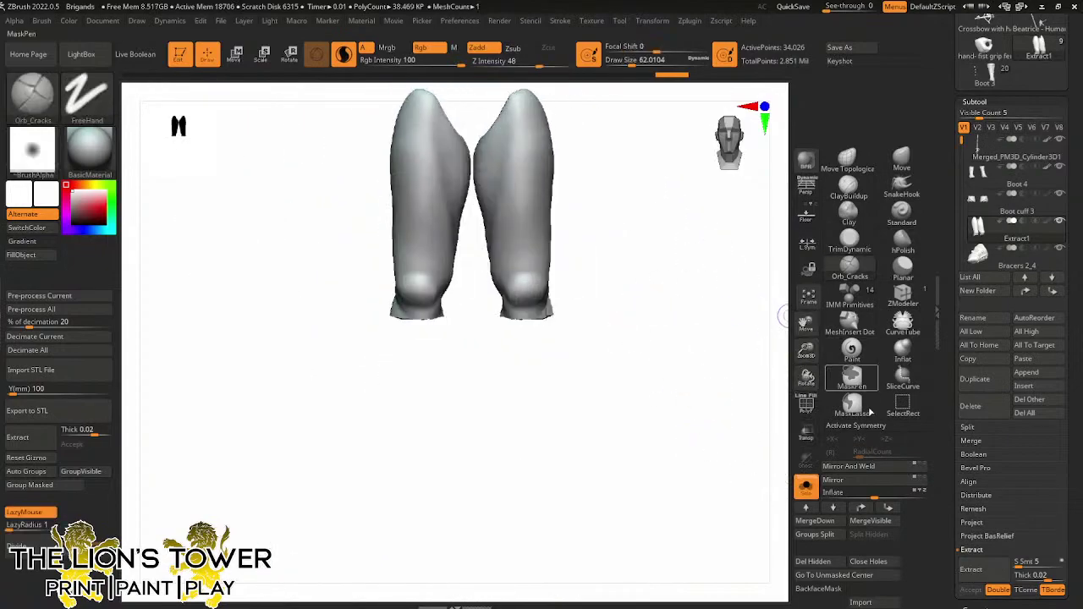
pyautogui.click(892, 467)
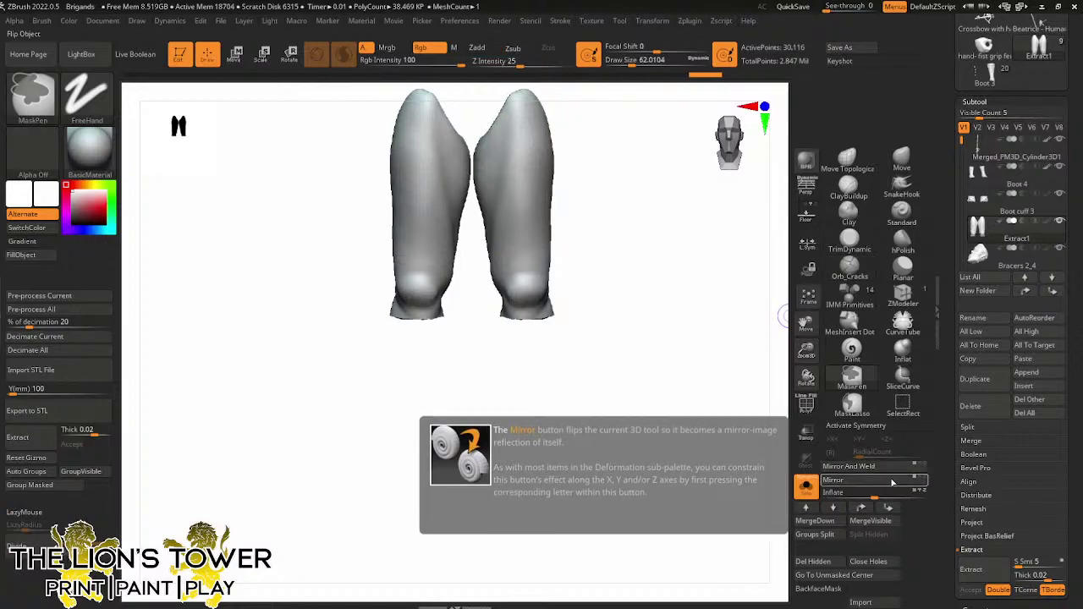
pyautogui.click(891, 481)
pyautogui.click(891, 471)
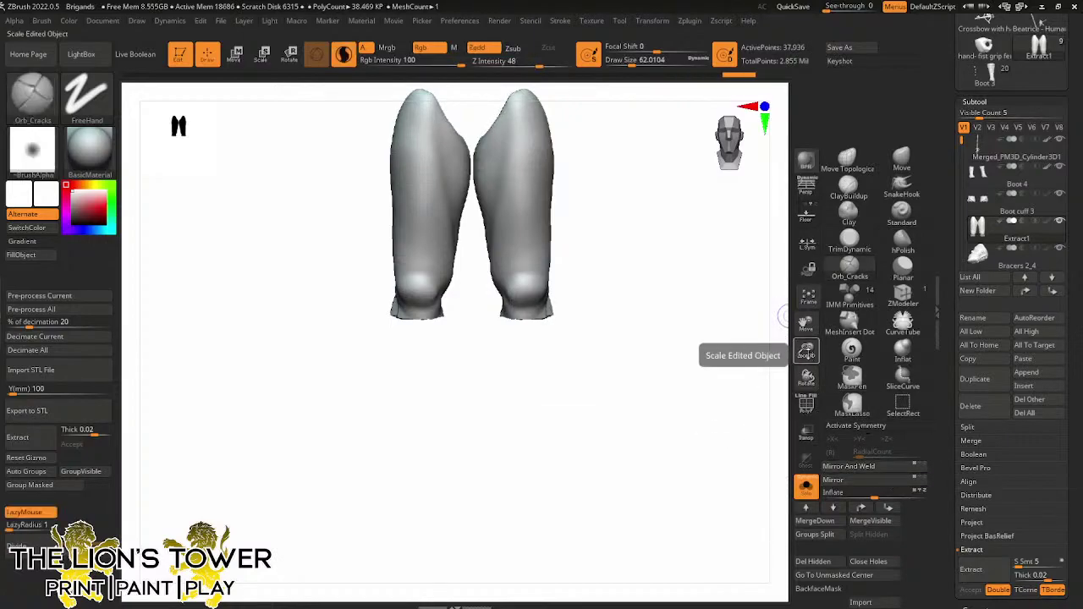
# Turn on X symmetry and carve a long seam up the outer side of both legs from the hem to the top
pyautogui.moveTo(805, 350); pyautogui.dragTo(806, 366)
pyautogui.moveTo(806, 323); pyautogui.dragTo(803, 355)
pyautogui.press('x')
pyautogui.moveTo(737, 336)
pyautogui.mouseDown()
pyautogui.moveTo(668, 372)
pyautogui.moveTo(537, 306)
pyautogui.mouseUp()
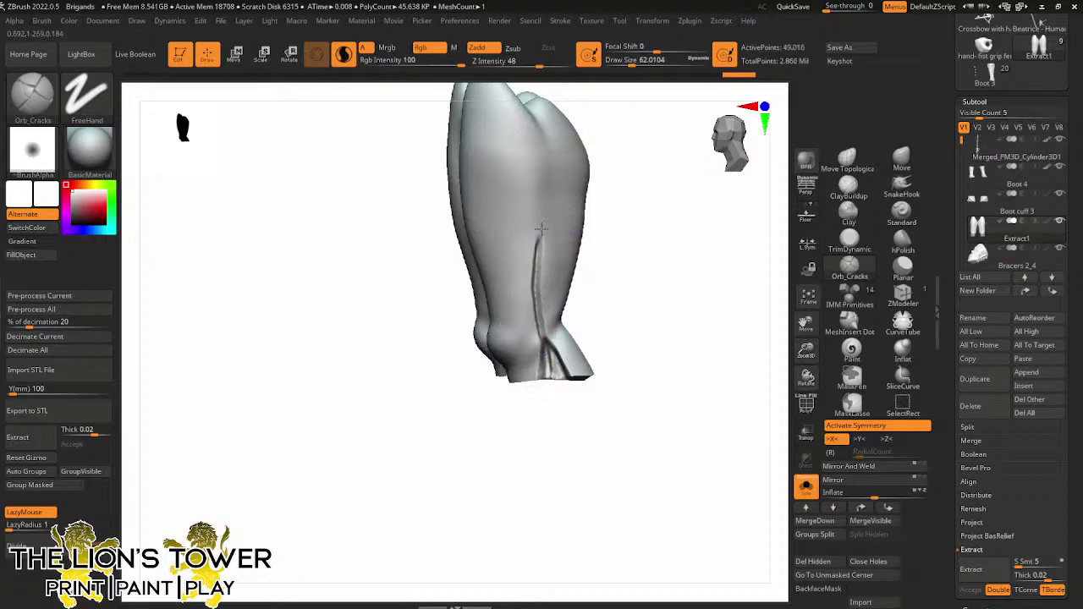
pyautogui.moveTo(541, 140); pyautogui.dragTo(530, 97)
# Build short lace straps across the lower part of the outer leg seams with ClayBuildup at draw size 41 and intensity 20
pyautogui.click(848, 184)
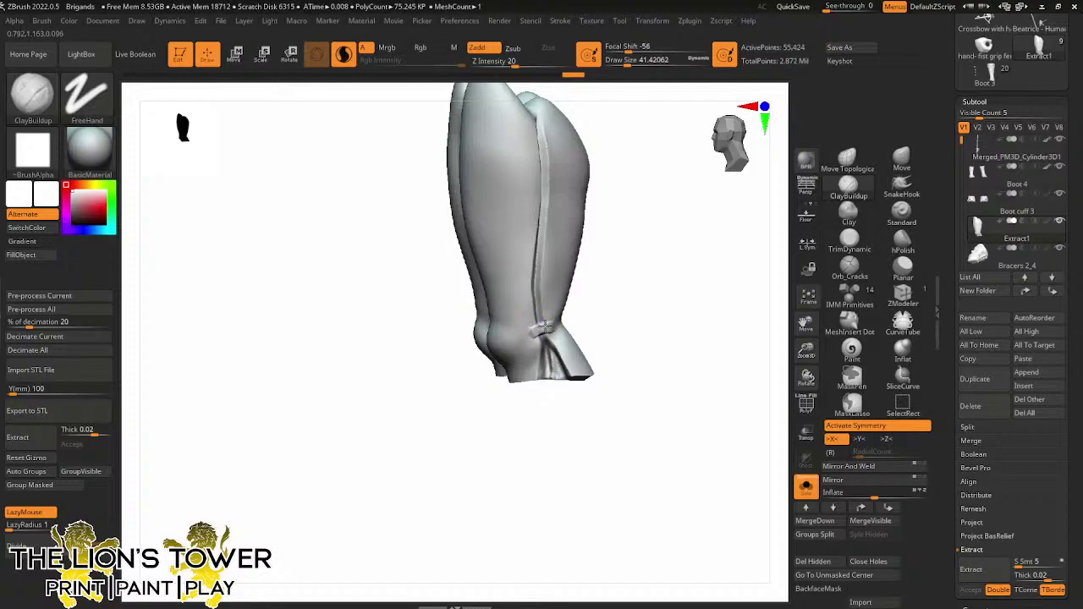
pyautogui.moveTo(545, 326); pyautogui.dragTo(535, 331)
pyautogui.moveTo(587, 285); pyautogui.dragTo(564, 275)
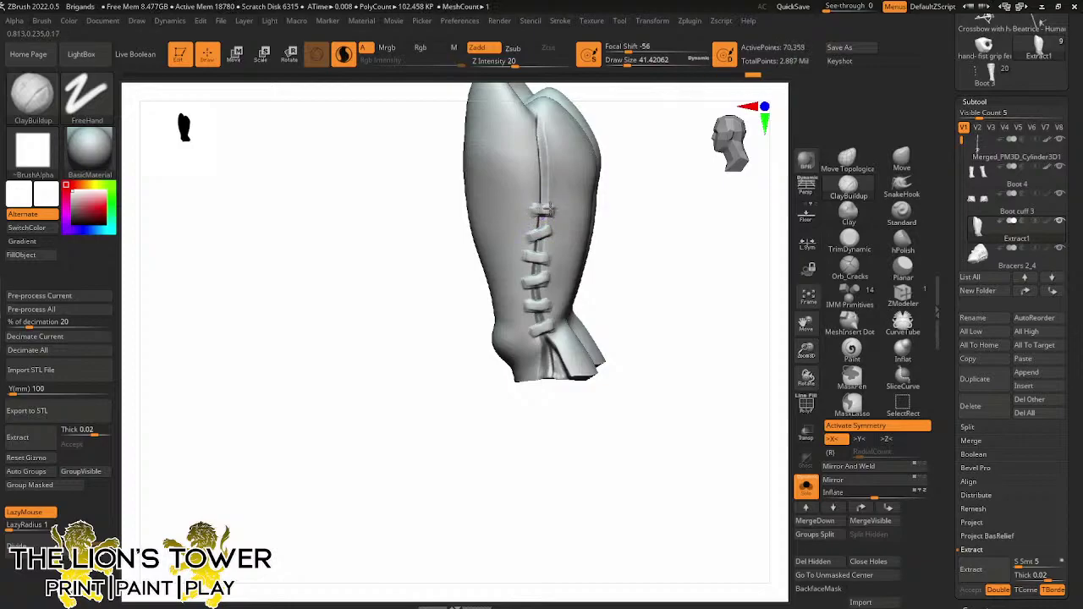
# Continue the row of ClayBuildup lace straps up the outer seam to just below the leggings' upper notch
pyautogui.moveTo(805, 323); pyautogui.dragTo(800, 437)
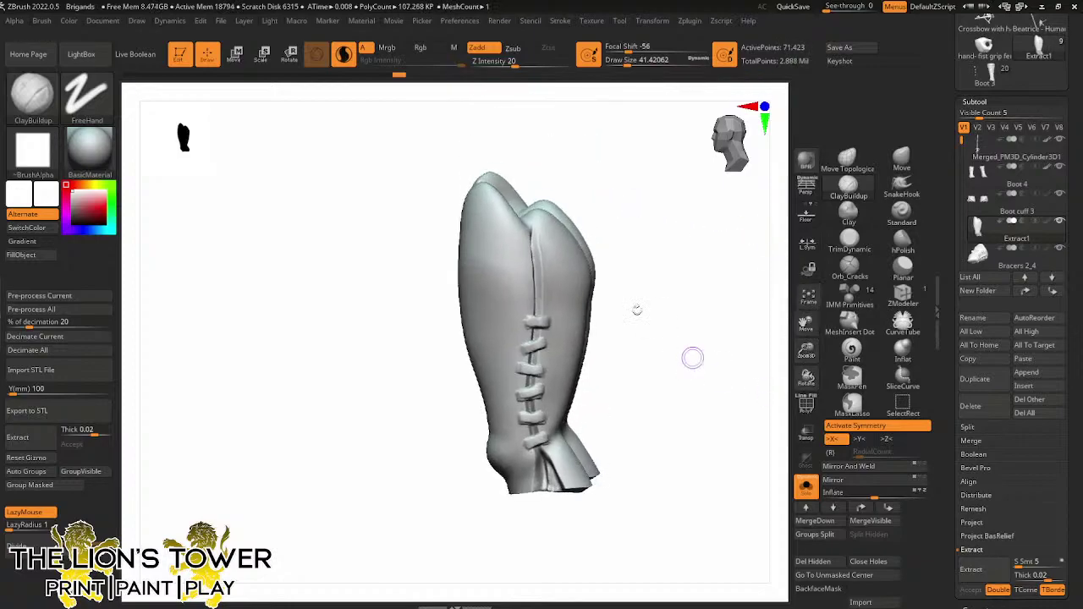
pyautogui.click(535, 300)
pyautogui.moveTo(613, 225); pyautogui.dragTo(557, 241)
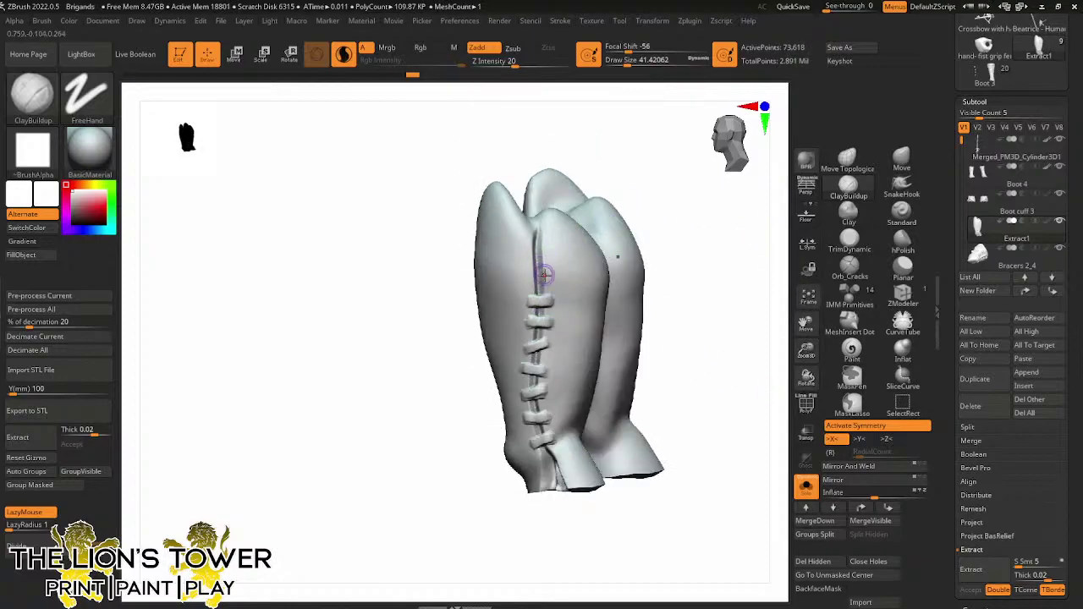
pyautogui.click(529, 280)
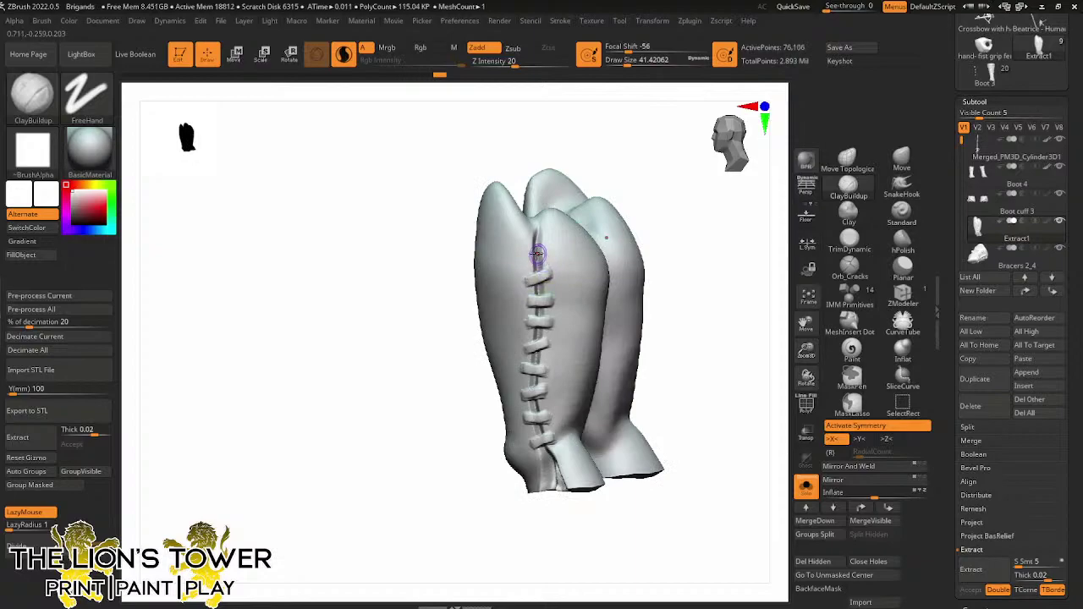
pyautogui.click(535, 251)
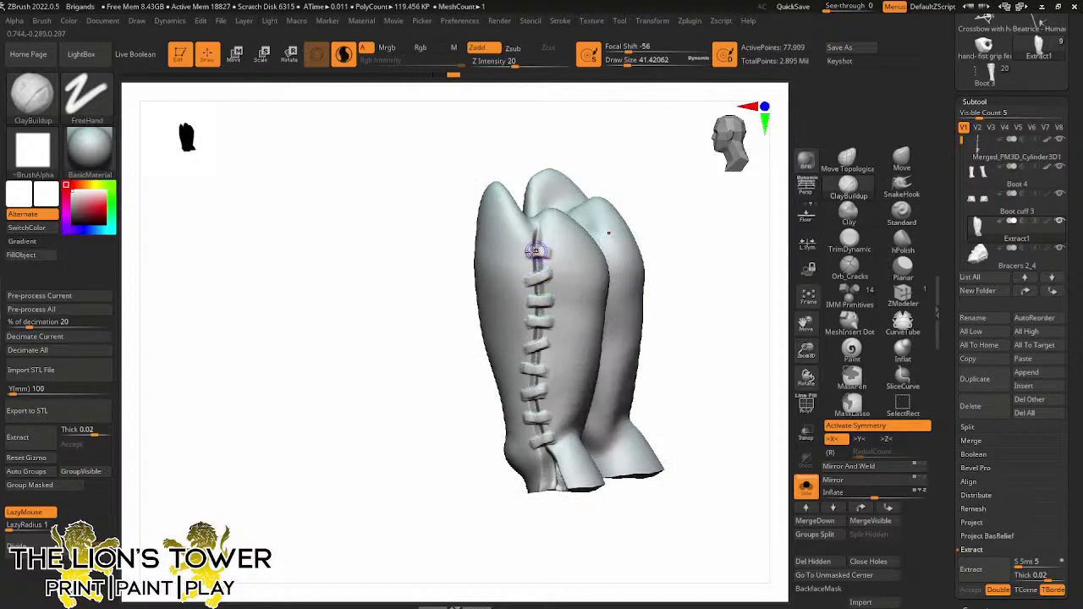
pyautogui.keyDown('ctrl'); pyautogui.click(681, 235); pyautogui.keyUp('ctrl')
pyautogui.keyDown('ctrl'); pyautogui.click(677, 244); pyautogui.keyUp('ctrl')
pyautogui.moveTo(681, 249); pyautogui.dragTo(722, 288)
# Carve recesses around both ends of the four uppermost lace straps with Orb_Cracks, reducing the draw size to 39
pyautogui.click(849, 266)
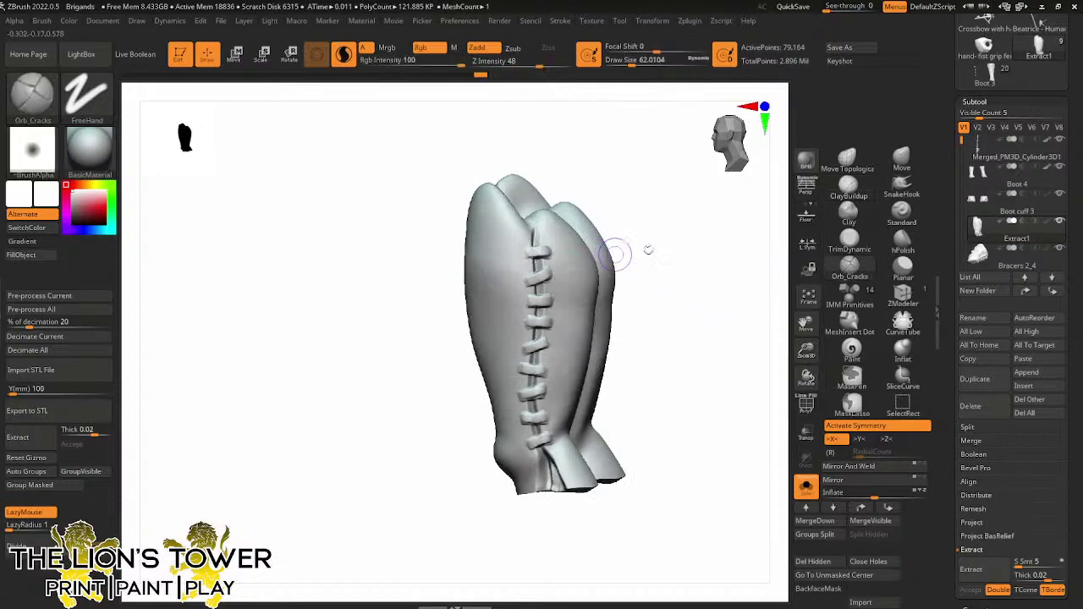
pyautogui.keyDown('alt'); pyautogui.moveTo(648, 249); pyautogui.dragTo(695, 264); pyautogui.keyUp('alt')
pyautogui.moveTo(655, 169); pyautogui.dragTo(634, 183)
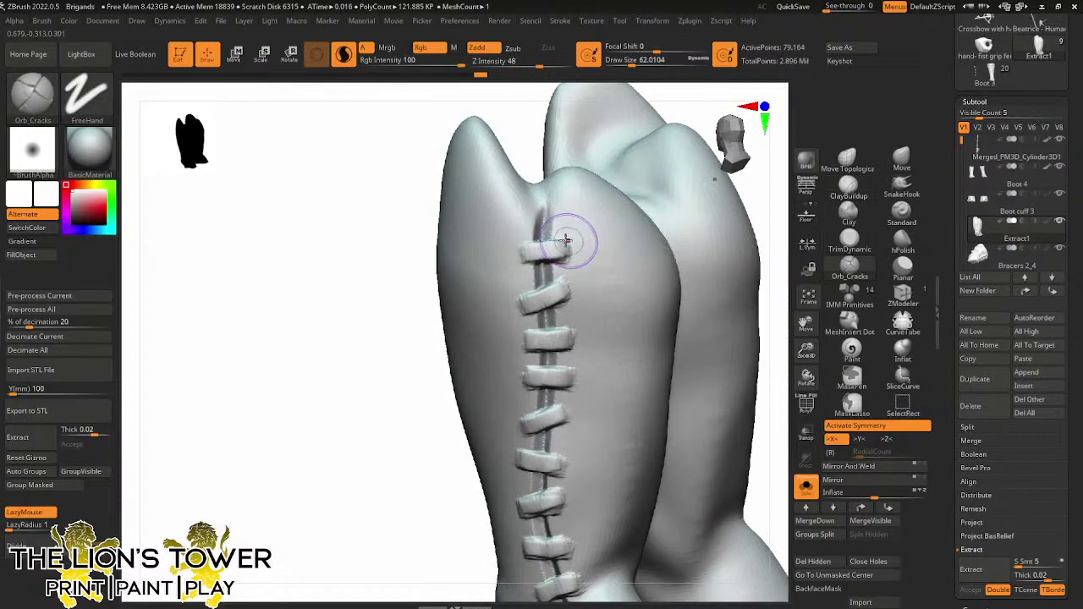
pyautogui.moveTo(565, 240); pyautogui.dragTo(565, 272)
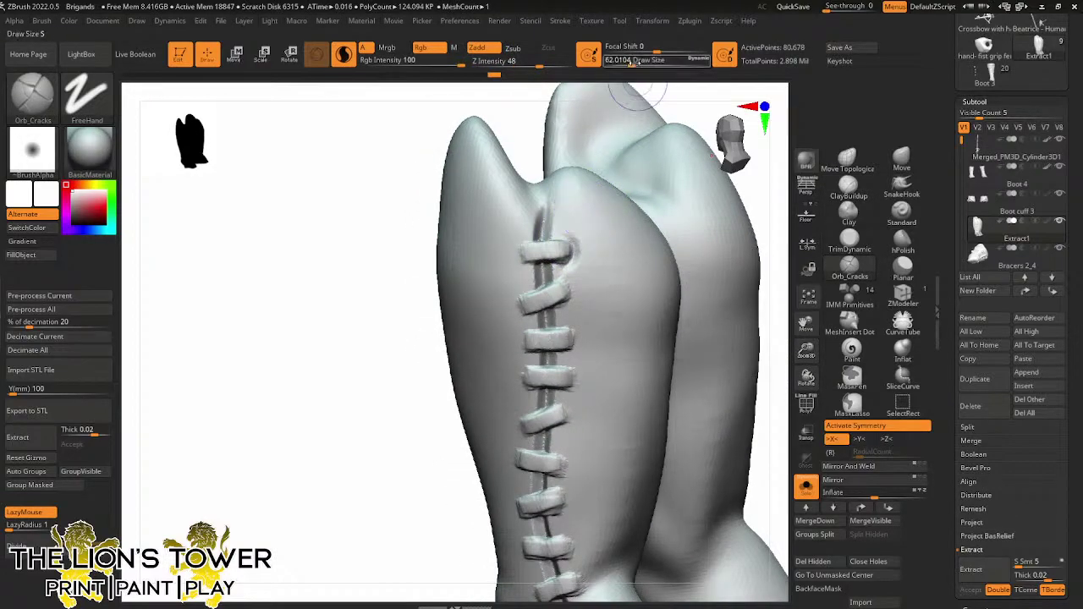
pyautogui.moveTo(641, 62); pyautogui.dragTo(621, 62)
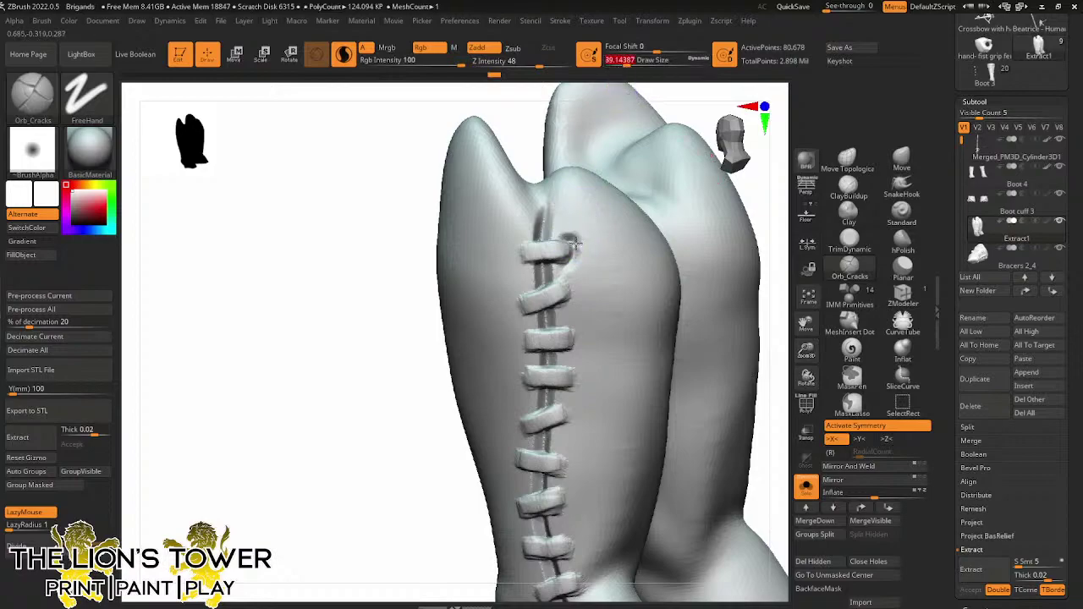
pyautogui.moveTo(575, 244)
pyautogui.mouseDown()
pyautogui.moveTo(522, 295)
pyautogui.moveTo(574, 328)
pyautogui.mouseUp()
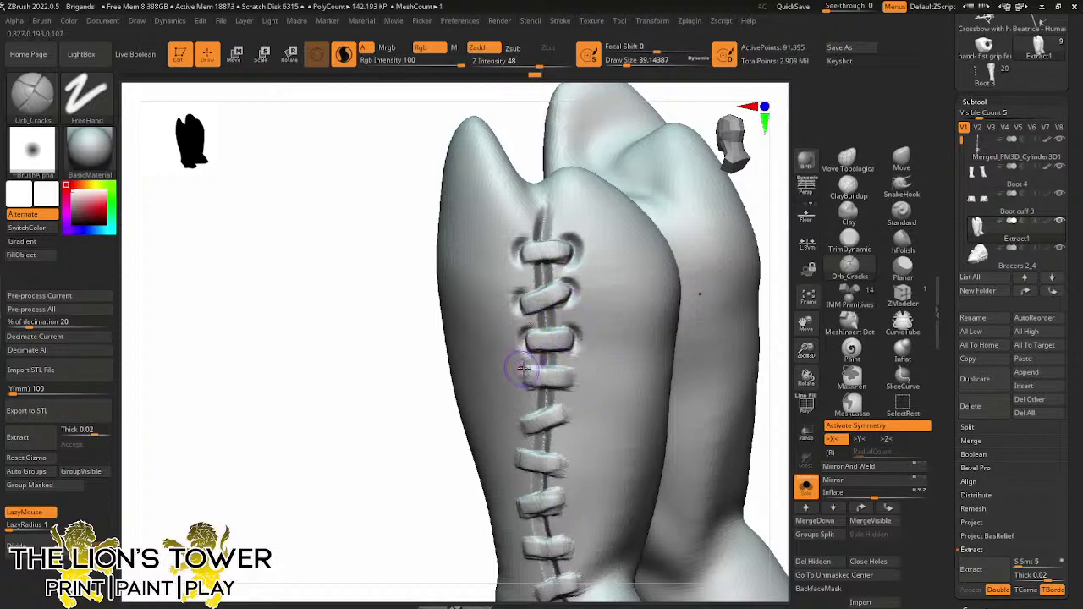
pyautogui.moveTo(576, 371); pyautogui.dragTo(573, 391)
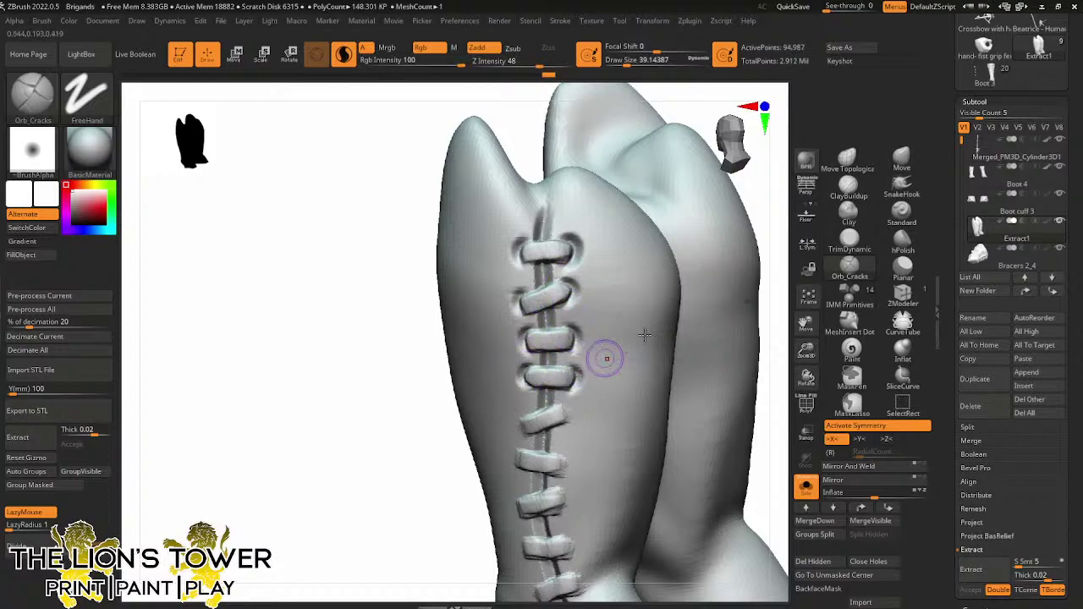
# Carve matching recesses around the ends of the remaining lace straps down to the hem
pyautogui.moveTo(806, 324); pyautogui.dragTo(843, 166)
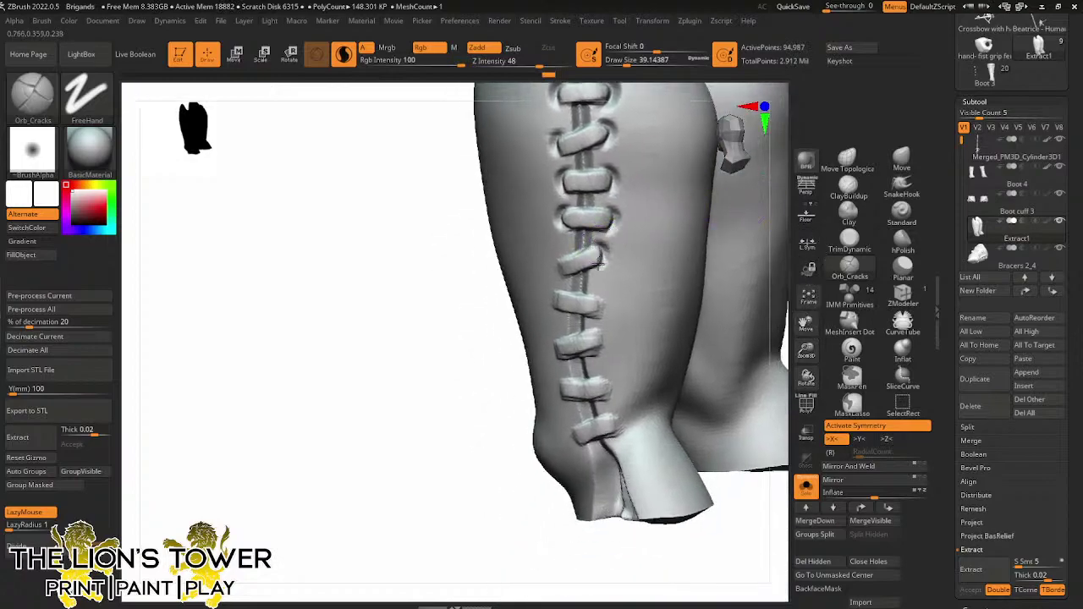
pyautogui.moveTo(598, 264); pyautogui.dragTo(561, 256)
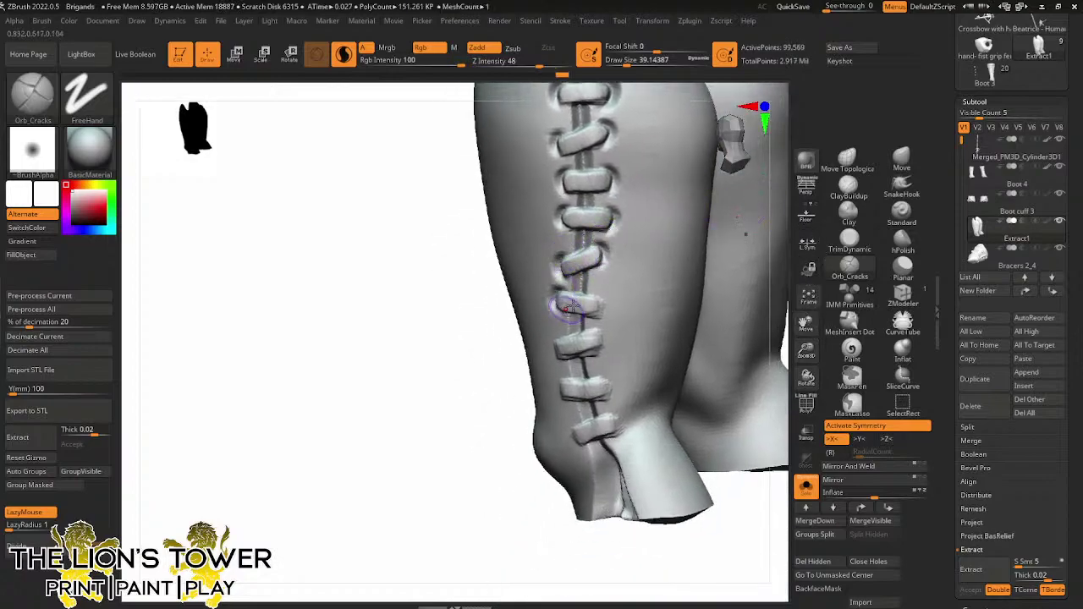
pyautogui.moveTo(569, 308)
pyautogui.mouseDown()
pyautogui.moveTo(598, 296)
pyautogui.moveTo(592, 331)
pyautogui.mouseUp()
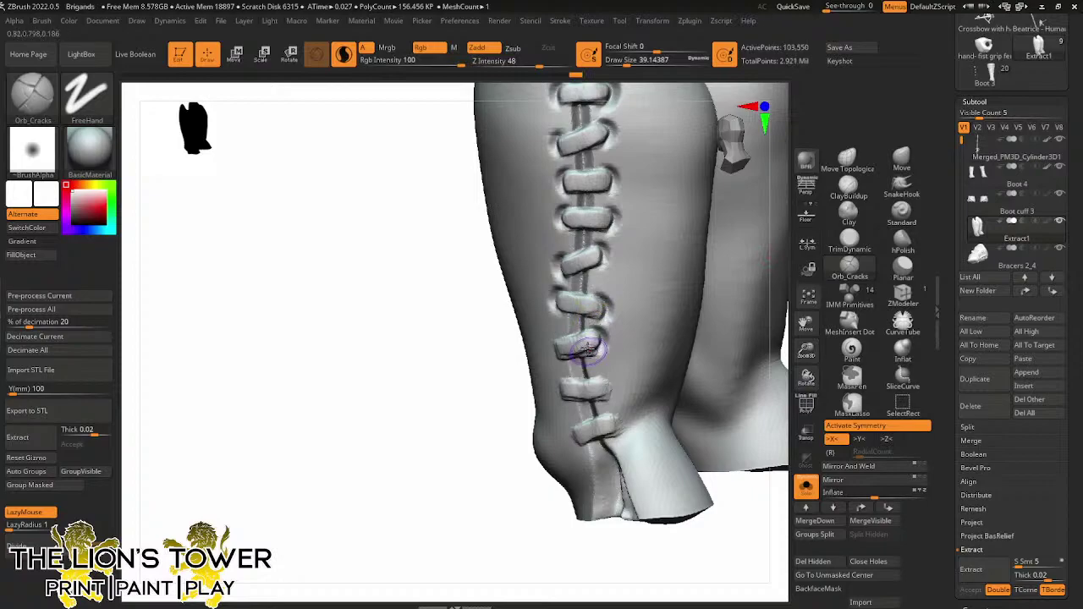
pyautogui.moveTo(568, 363); pyautogui.dragTo(543, 420, button='right')
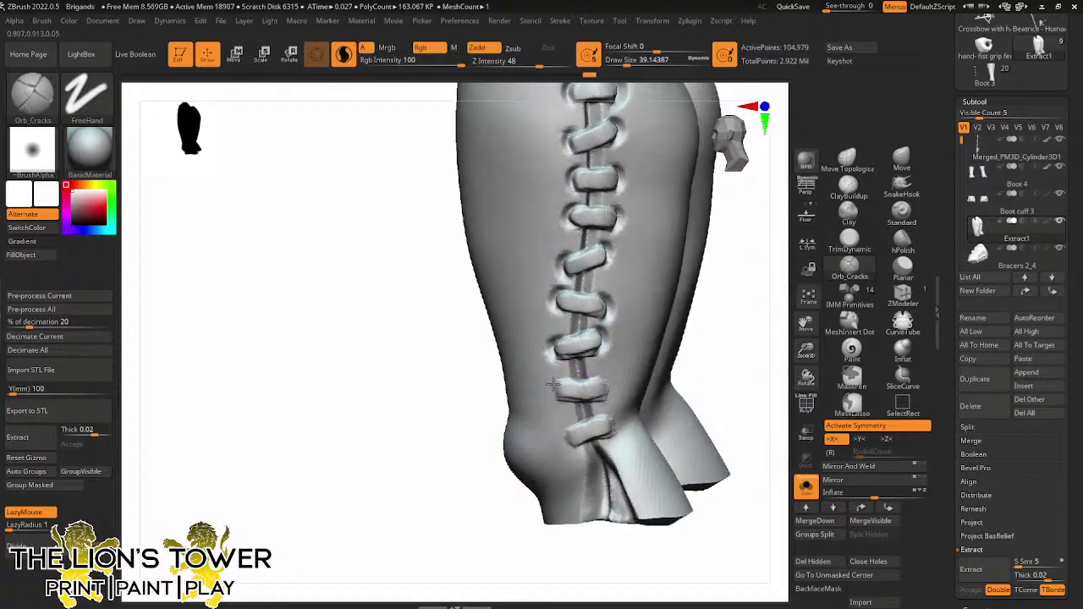
pyautogui.moveTo(552, 384); pyautogui.dragTo(603, 380)
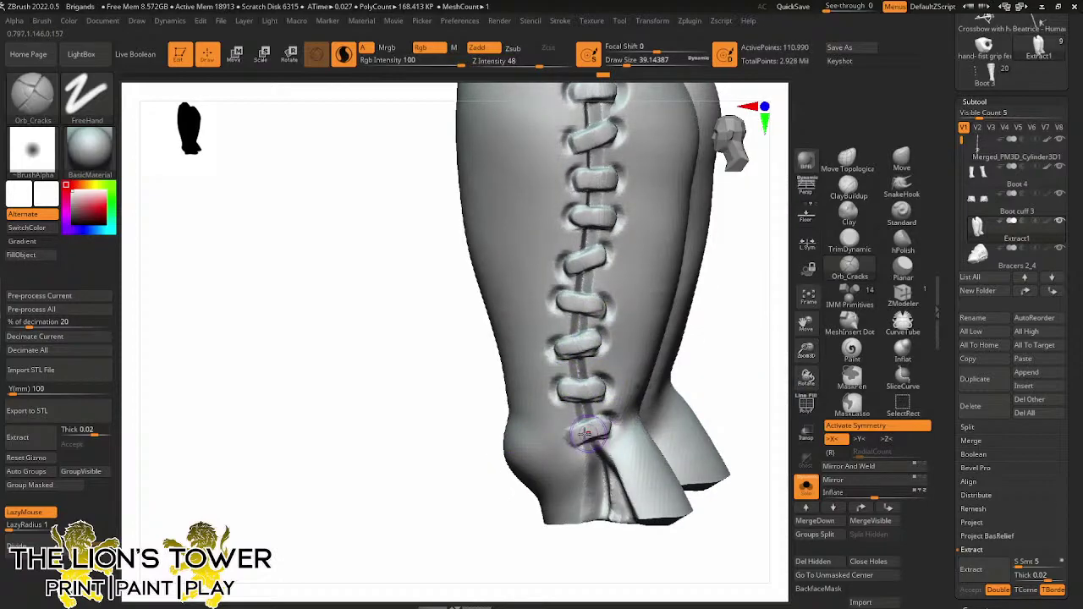
pyautogui.moveTo(570, 448); pyautogui.dragTo(567, 450)
# Turn off Sculptris Pro, try a crease across the back of the lower leg at draw size 68, and undo it
pyautogui.moveTo(695, 379)
pyautogui.mouseDown(button='right')
pyautogui.moveTo(749, 346)
pyautogui.moveTo(760, 286)
pyautogui.mouseUp(button='right')
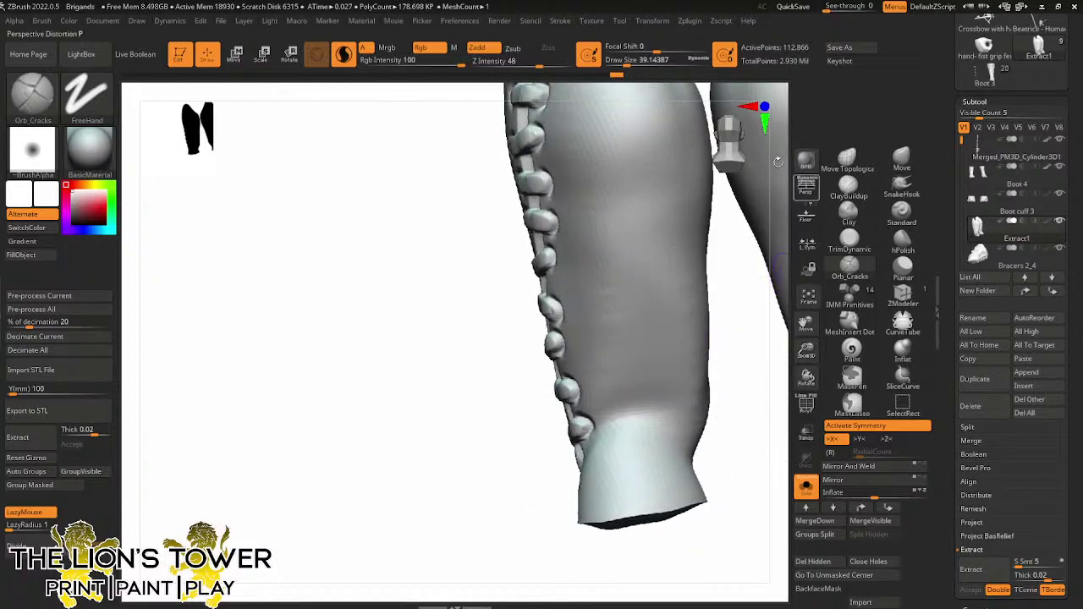
pyautogui.moveTo(628, 62); pyautogui.dragTo(632, 63)
pyautogui.click(343, 54)
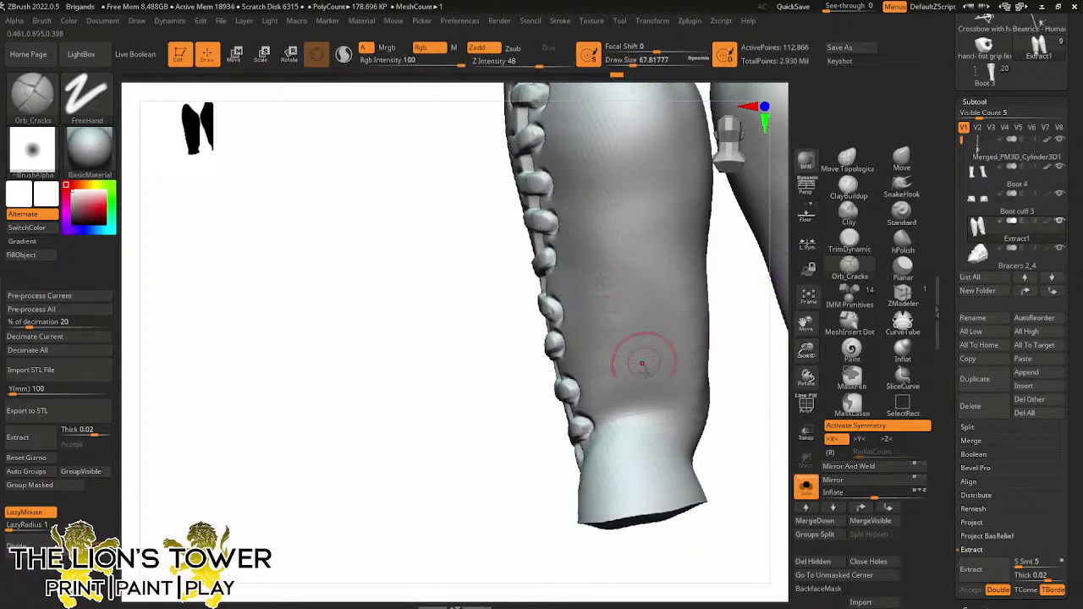
pyautogui.moveTo(581, 392); pyautogui.dragTo(737, 368)
pyautogui.hotkey('ctrl', 'z')
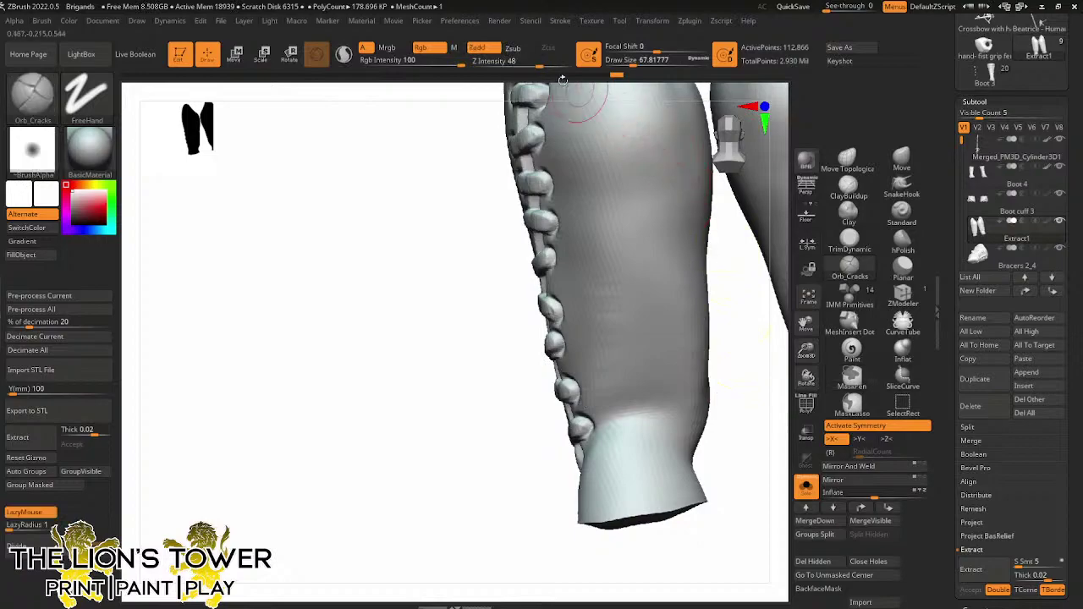
# Lower the brush intensity to 18 and carve soft horizontal creases across the backs of the leggings above the hem
pyautogui.moveTo(539, 64); pyautogui.dragTo(512, 63)
pyautogui.moveTo(806, 350); pyautogui.dragTo(805, 332)
pyautogui.moveTo(805, 325); pyautogui.dragTo(800, 318)
pyautogui.moveTo(715, 432)
pyautogui.mouseDown(button='right')
pyautogui.moveTo(696, 451)
pyautogui.moveTo(681, 419)
pyautogui.mouseUp(button='right')
pyautogui.moveTo(592, 337)
pyautogui.mouseDown()
pyautogui.moveTo(552, 351)
pyautogui.moveTo(643, 347)
pyautogui.moveTo(556, 391)
pyautogui.mouseUp()
# Set the draw size to 87 and carve folds around the hem and the front of the knee toward the laced seam
pyautogui.click(636, 64)
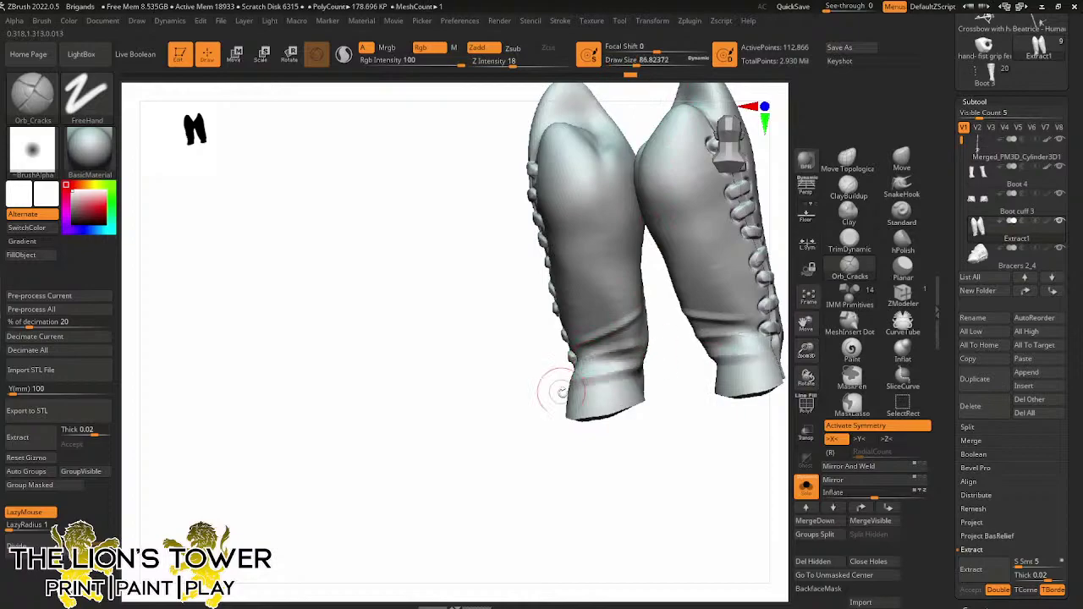
pyautogui.moveTo(624, 421); pyautogui.dragTo(645, 406, button='right')
pyautogui.moveTo(595, 396)
pyautogui.mouseDown()
pyautogui.moveTo(654, 375)
pyautogui.moveTo(592, 383)
pyautogui.moveTo(653, 356)
pyautogui.moveTo(622, 352)
pyautogui.mouseUp()
pyautogui.moveTo(649, 447); pyautogui.dragTo(692, 458)
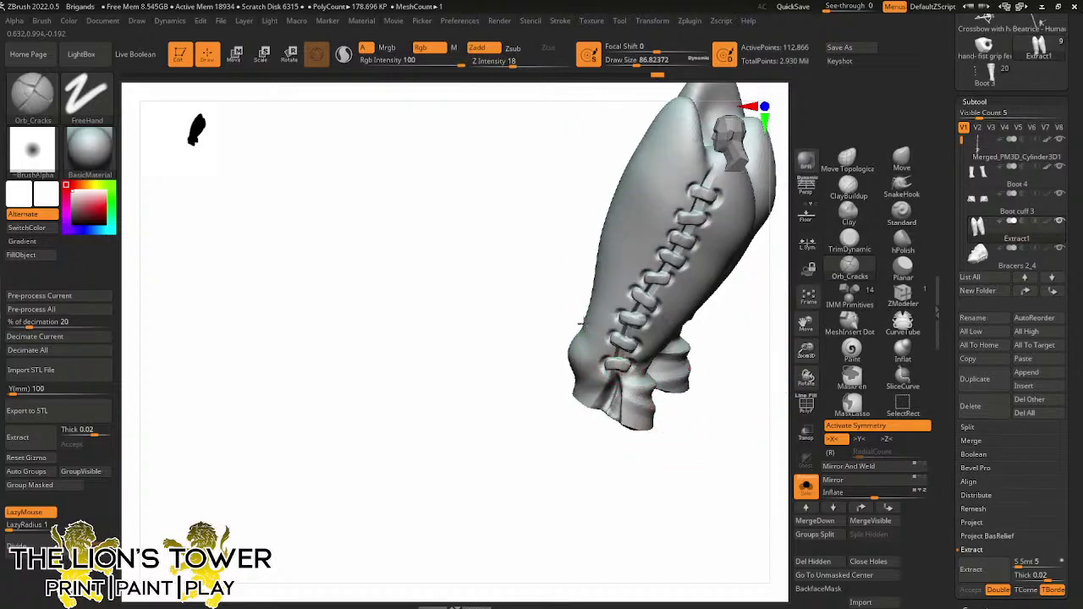
pyautogui.moveTo(581, 322); pyautogui.dragTo(601, 336)
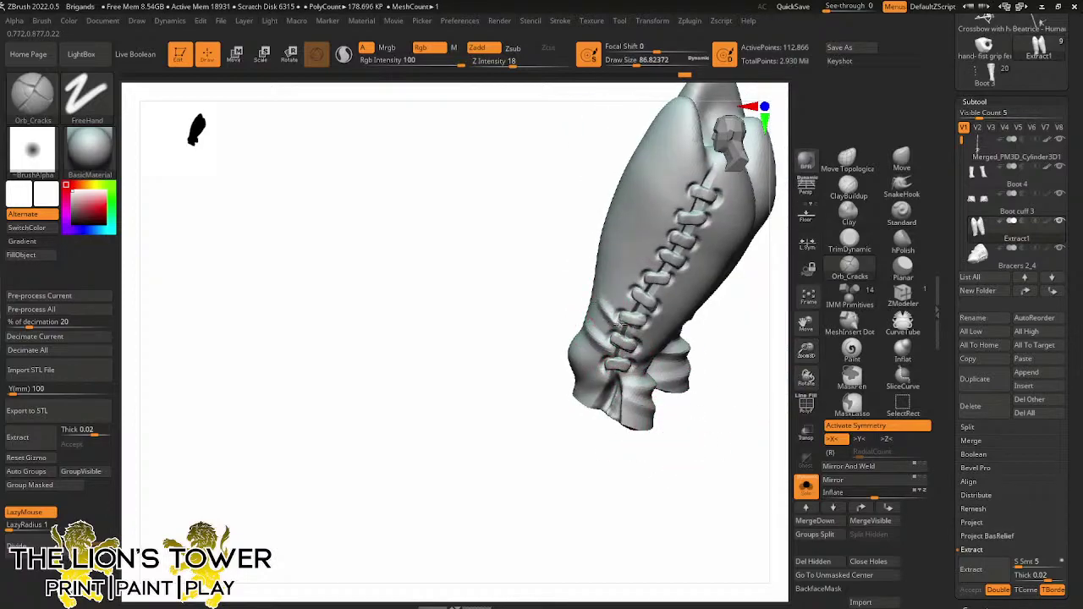
pyautogui.moveTo(744, 338)
pyautogui.mouseDown()
pyautogui.moveTo(697, 358)
pyautogui.moveTo(689, 389)
pyautogui.moveTo(728, 366)
pyautogui.moveTo(724, 350)
pyautogui.mouseUp()
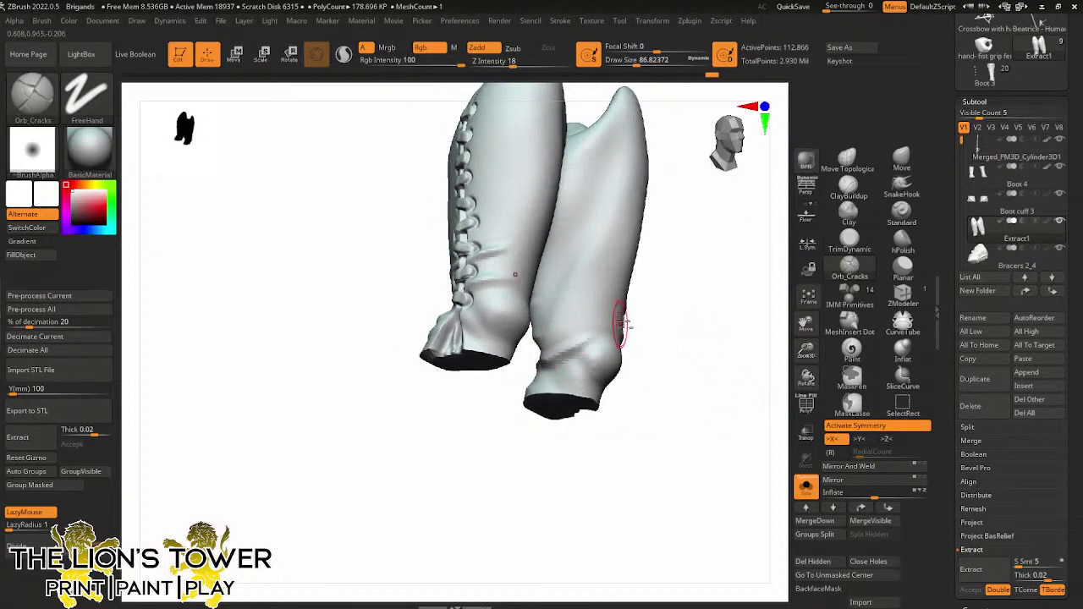
# Carve further wrinkles around the inner side of the knees and down to the hem
pyautogui.moveTo(681, 273); pyautogui.dragTo(502, 313)
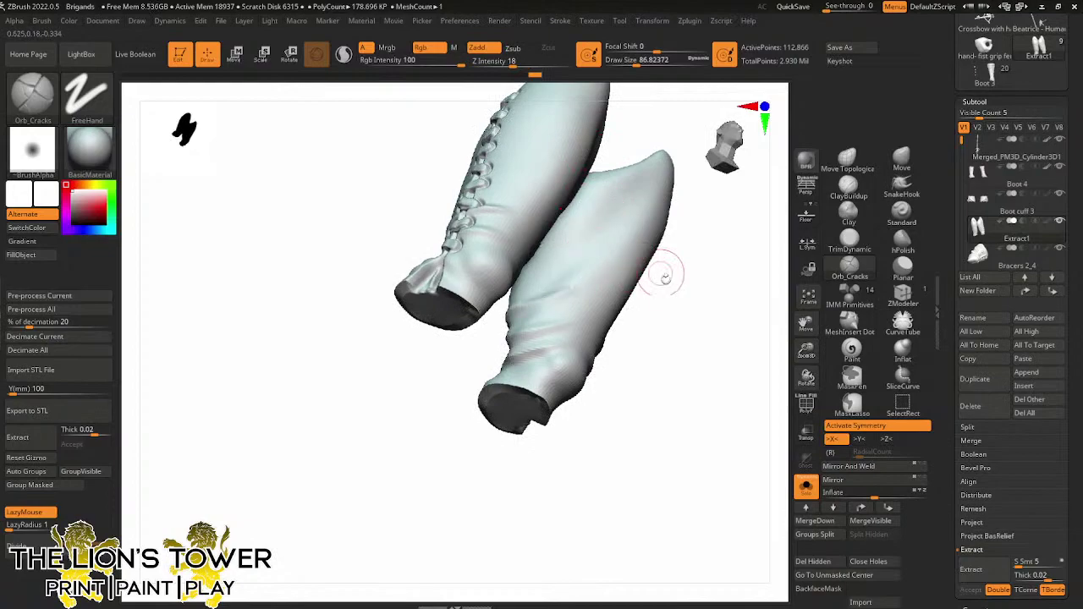
pyautogui.moveTo(665, 279); pyautogui.dragTo(576, 313)
pyautogui.moveTo(481, 338); pyautogui.dragTo(650, 416)
pyautogui.moveTo(554, 394); pyautogui.dragTo(578, 427)
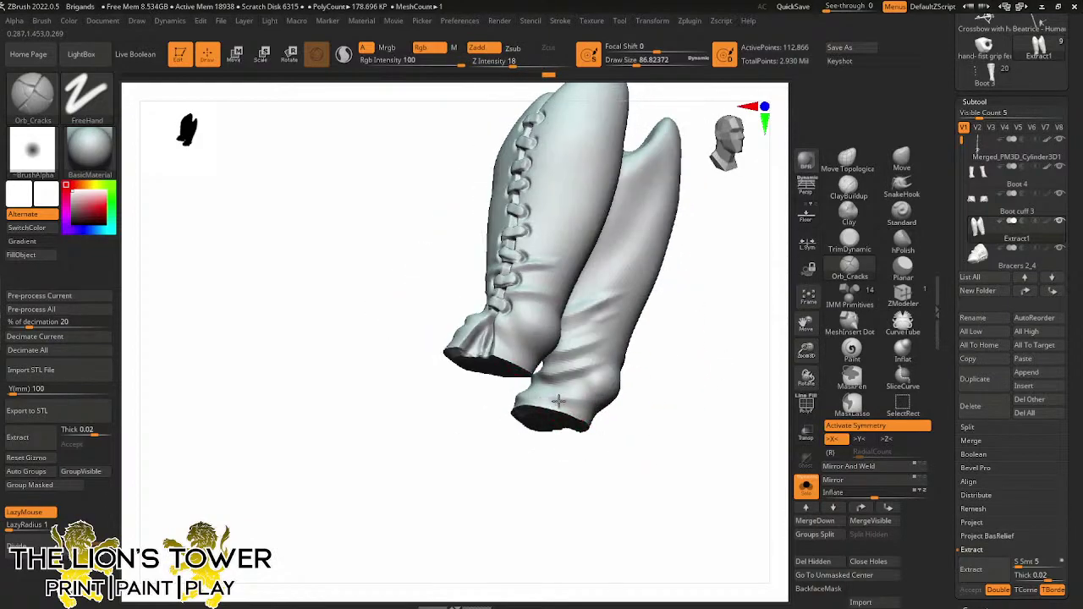
# Show the whole figure again, select the Merged_PM3D_Cylinder1 body, and hide its arms, shins, puffed sleeves and belts
pyautogui.moveTo(629, 455); pyautogui.dragTo(745, 385)
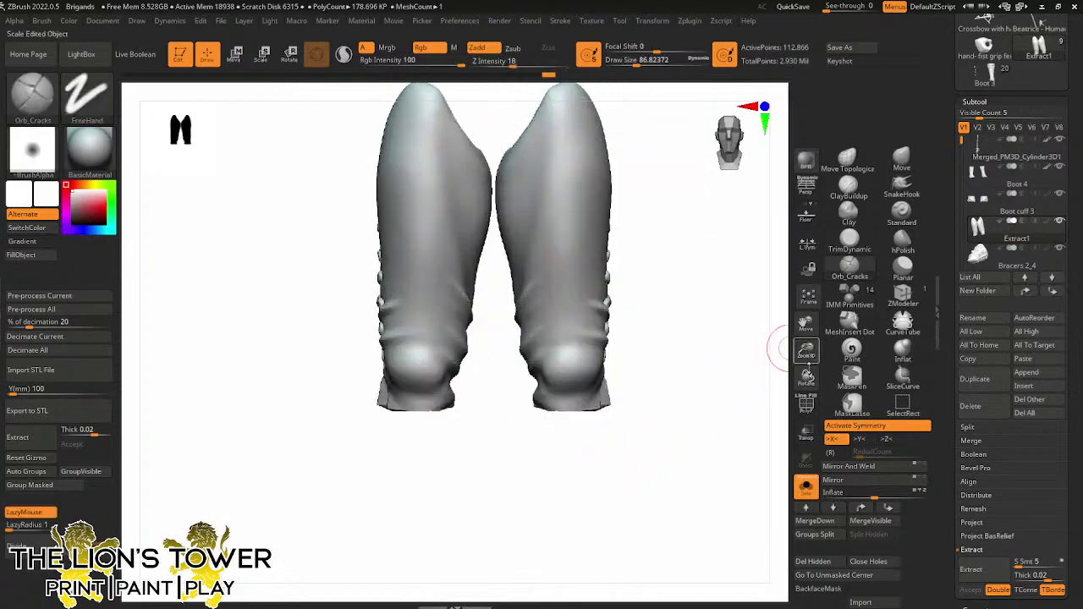
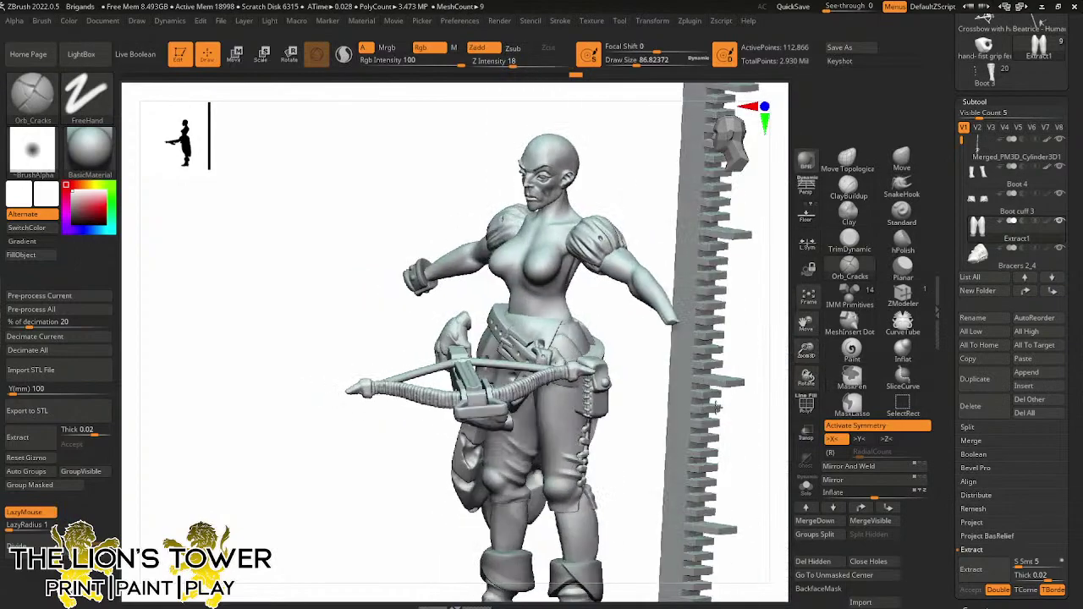
pyautogui.keyDown('shift'); pyautogui.moveTo(716, 407); pyautogui.dragTo(694, 313); pyautogui.keyUp('shift')
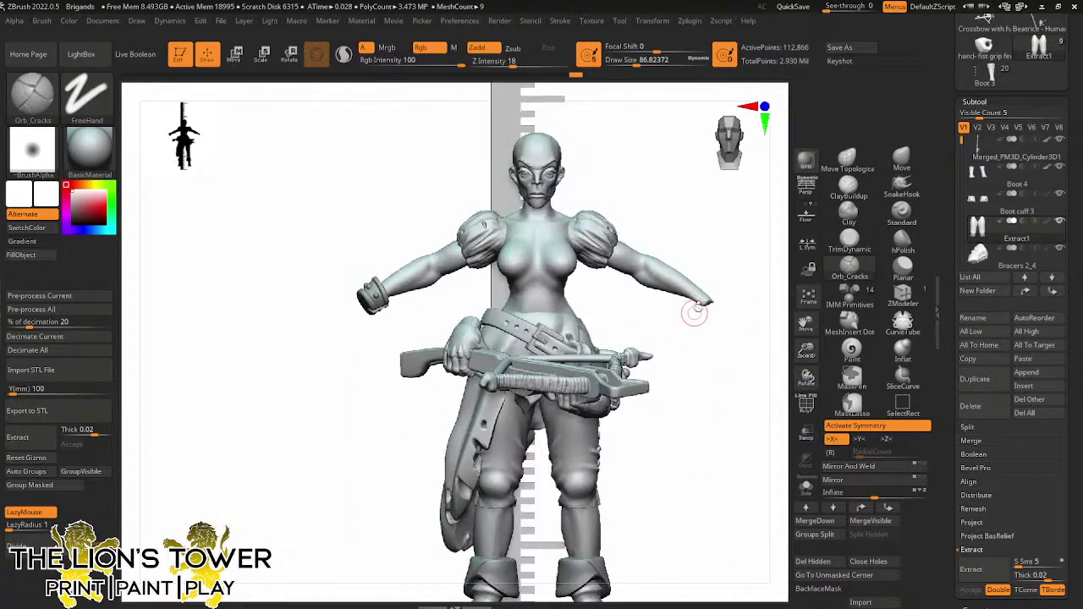
pyautogui.keyDown('ctrl'); pyautogui.keyDown('shift'); pyautogui.click(558, 285); pyautogui.keyUp('shift'); pyautogui.keyUp('ctrl')
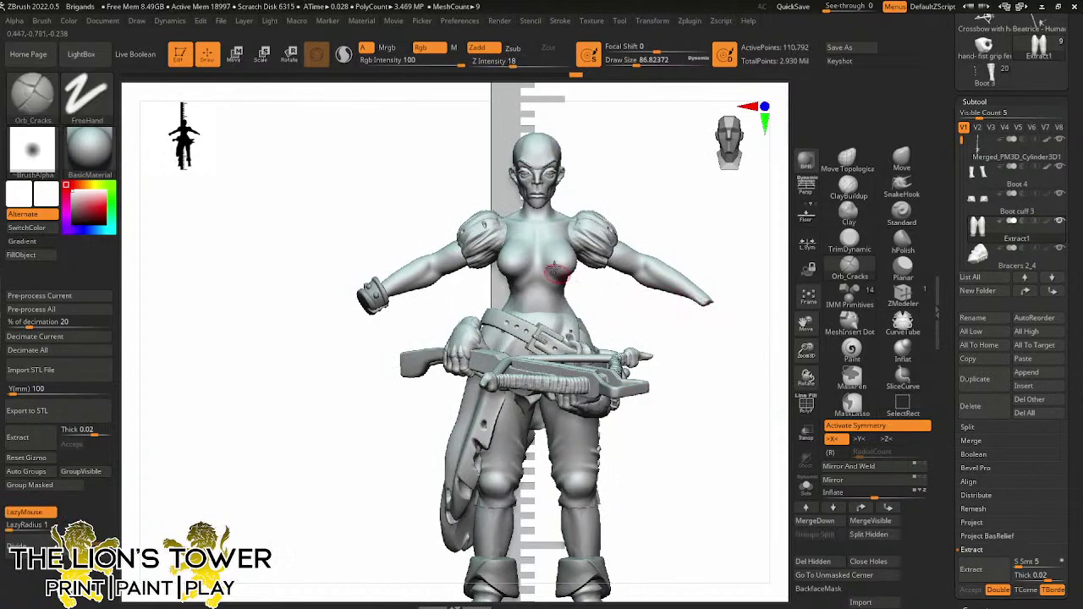
pyautogui.hotkey('shift', 'Up')
pyautogui.moveTo(643, 281); pyautogui.dragTo(666, 284)
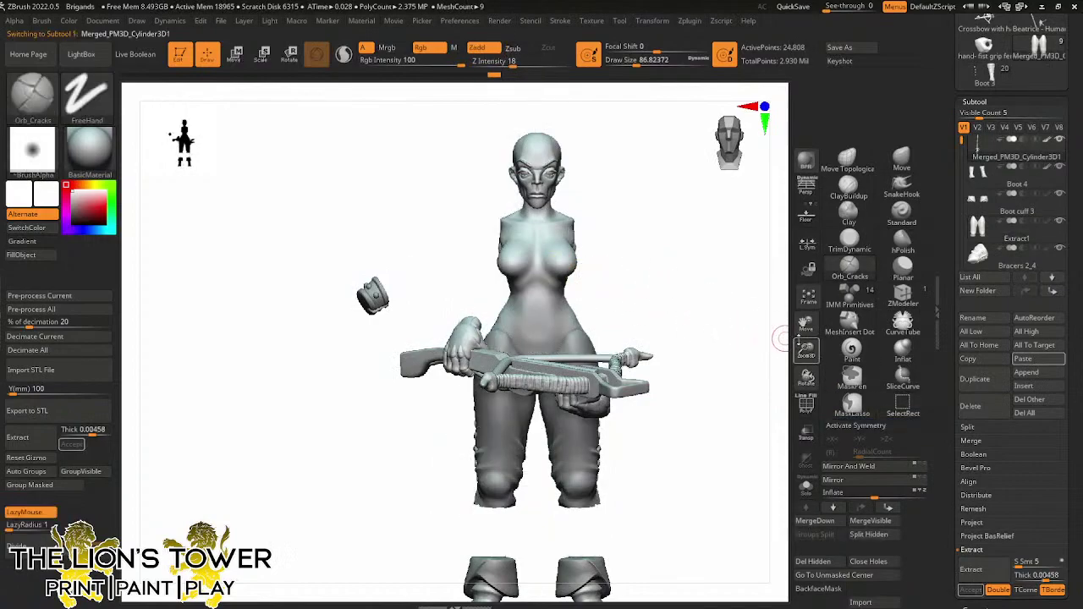
pyautogui.moveTo(802, 346); pyautogui.dragTo(802, 343)
pyautogui.click(805, 487)
pyautogui.click(805, 486)
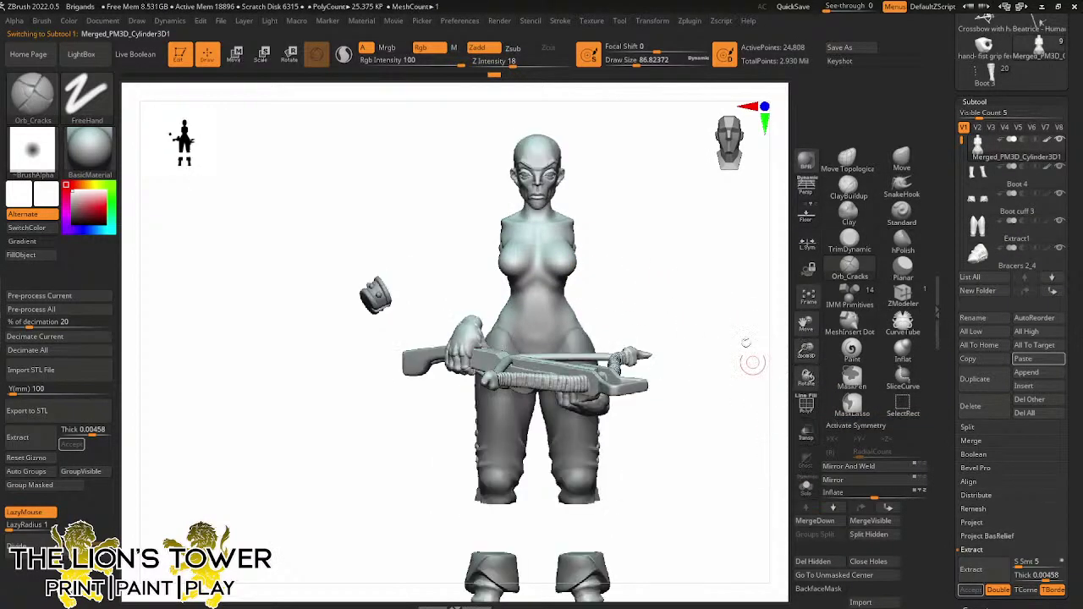
# Mask a band around the body's torso from the upper chest to the waist
pyautogui.press('ctrl')
pyautogui.moveTo(535, 238)
pyautogui.keyDown('ctrl'); pyautogui.mouseDown()
pyautogui.moveTo(491, 285)
pyautogui.moveTo(488, 303)
pyautogui.mouseUp(); pyautogui.keyUp('ctrl')
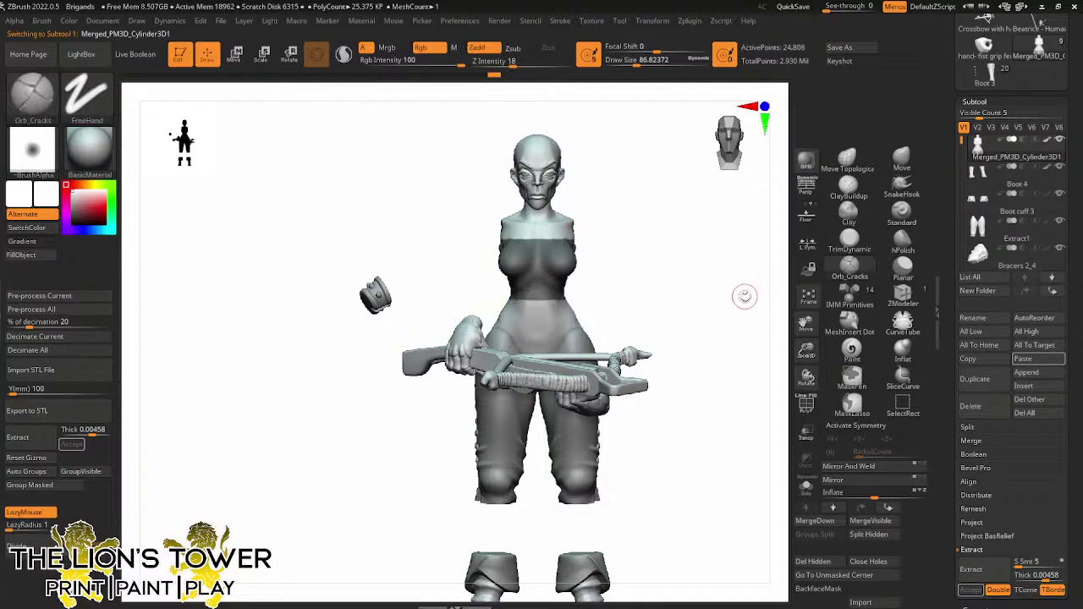
pyautogui.moveTo(782, 273); pyautogui.dragTo(759, 246)
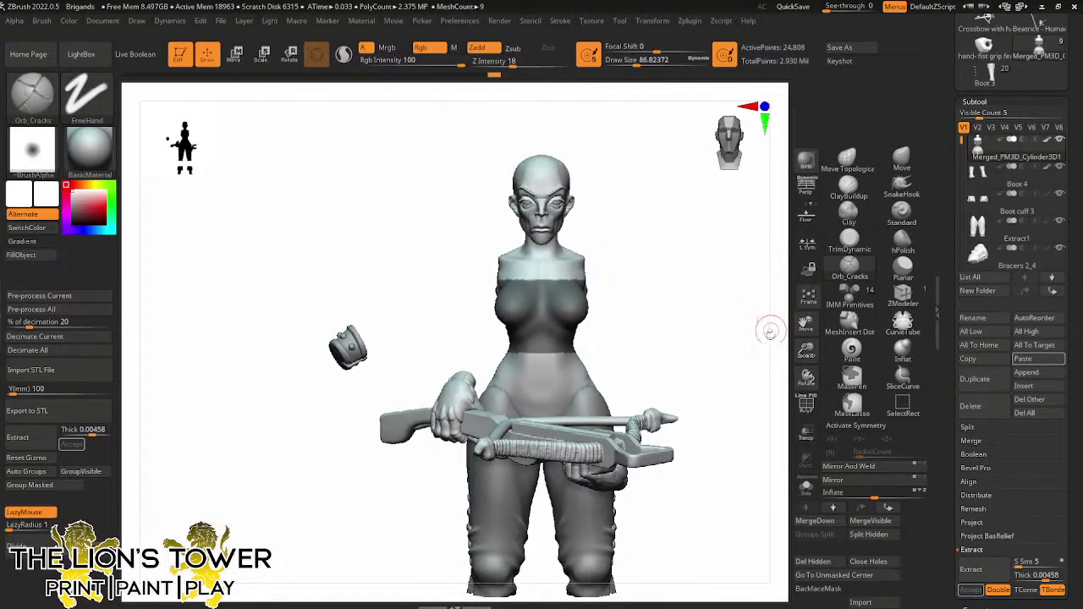
pyautogui.moveTo(769, 332)
pyautogui.keyDown('shift'); pyautogui.mouseDown()
pyautogui.moveTo(713, 350)
pyautogui.moveTo(703, 339)
pyautogui.mouseUp(); pyautogui.keyUp('shift')
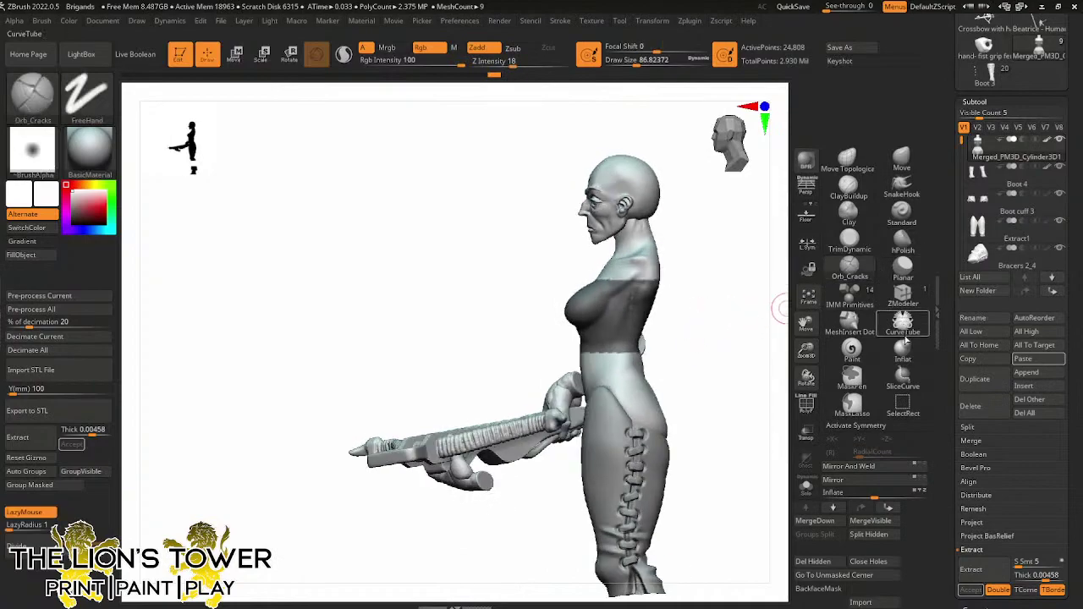
# Erase the mask over the shoulder blade and armpit with MaskLasso so the upper edge slopes down toward the back
pyautogui.click(903, 379)
pyautogui.click(868, 402)
pyautogui.click(851, 405)
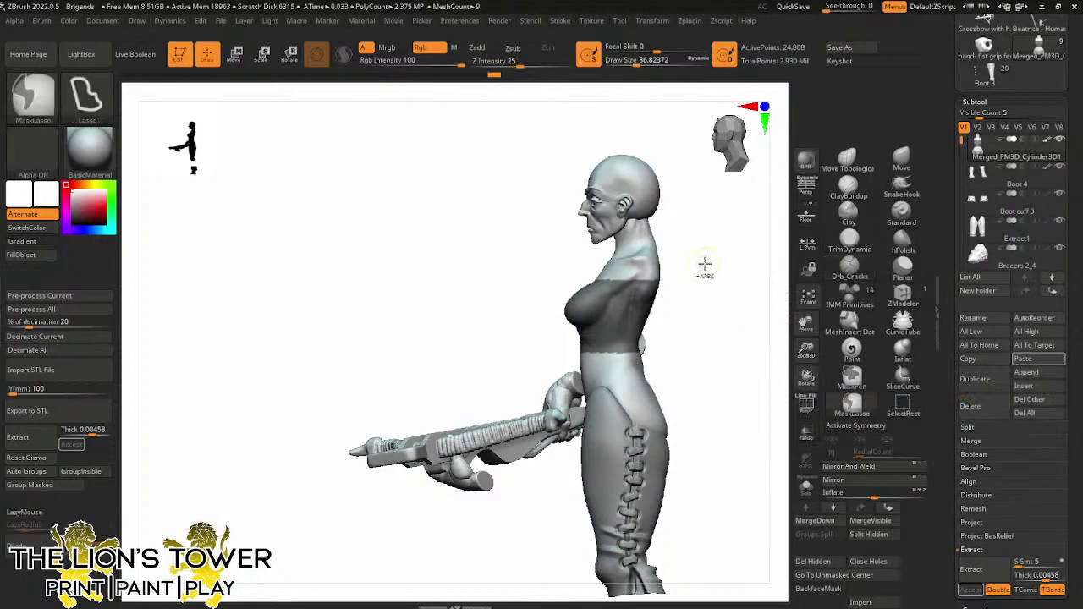
pyautogui.moveTo(604, 286)
pyautogui.keyDown('ctrl'); pyautogui.keyDown('alt'); pyautogui.mouseDown()
pyautogui.moveTo(679, 316)
pyautogui.moveTo(737, 299)
pyautogui.mouseUp(); pyautogui.keyUp('alt'); pyautogui.keyUp('ctrl')
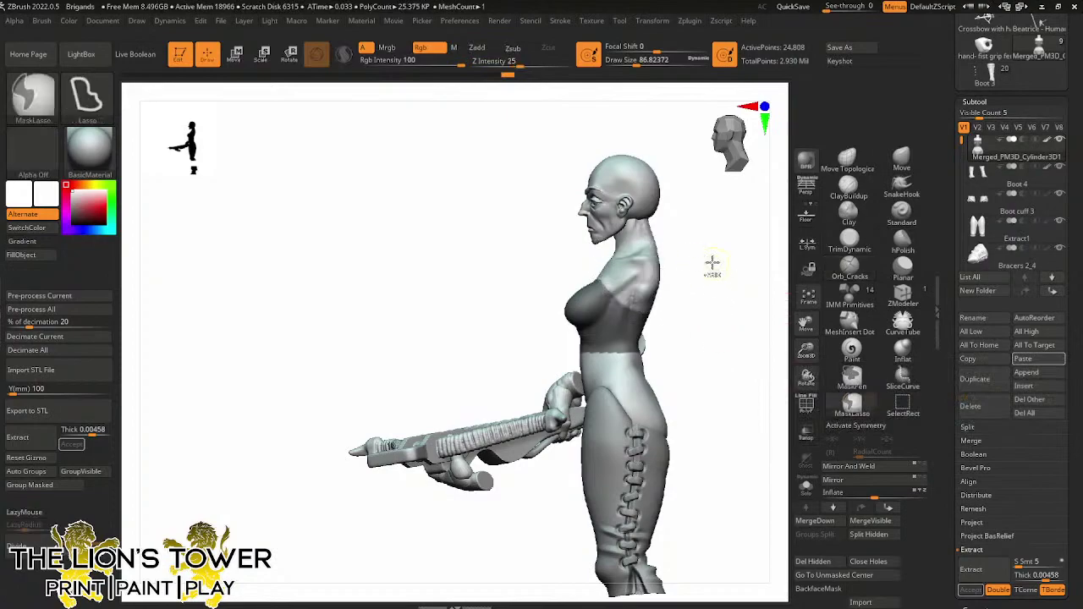
pyautogui.moveTo(711, 261)
pyautogui.mouseDown()
pyautogui.moveTo(778, 299)
pyautogui.moveTo(745, 281)
pyautogui.mouseUp()
pyautogui.press('l')
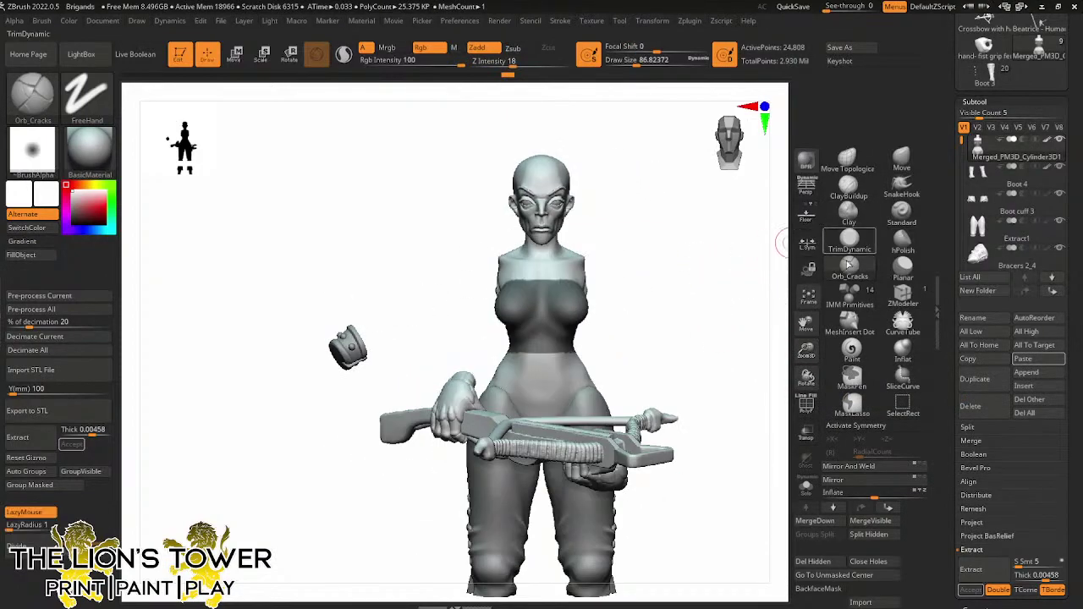
# Unmask a V-shaped dip between the breasts with MaskPen, using X symmetry to form a rounded sweetheart neckline
pyautogui.click(855, 379)
pyautogui.click(817, 401)
pyautogui.moveTo(806, 350); pyautogui.dragTo(803, 323)
pyautogui.moveTo(701, 290); pyautogui.dragTo(647, 324)
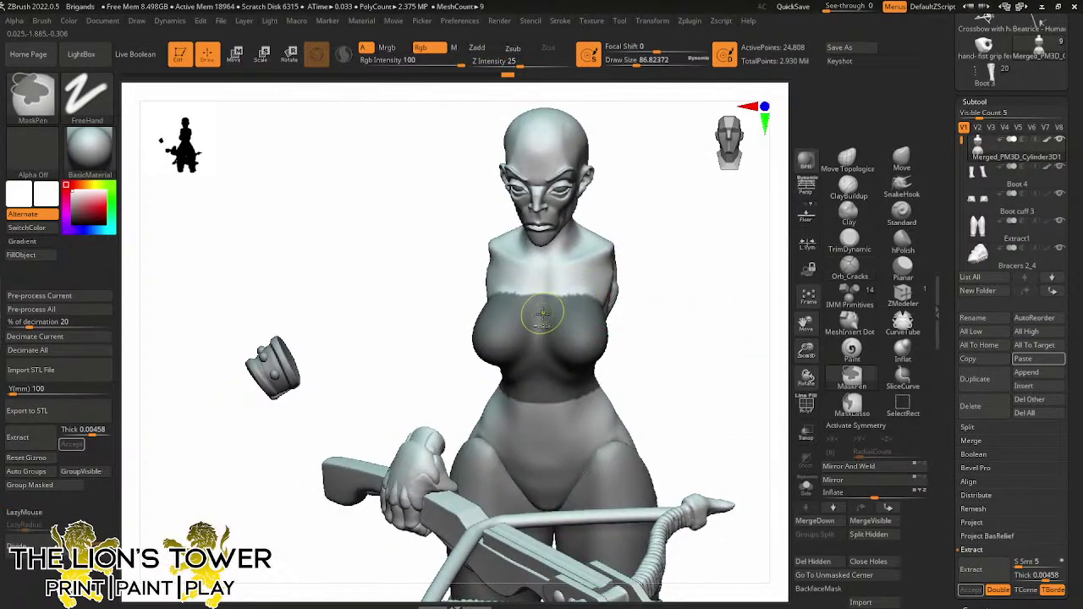
pyautogui.keyDown('ctrl'); pyautogui.keyDown('alt'); pyautogui.moveTo(542, 325); pyautogui.dragTo(560, 296); pyautogui.keyUp('alt'); pyautogui.keyUp('ctrl')
pyautogui.press('x')
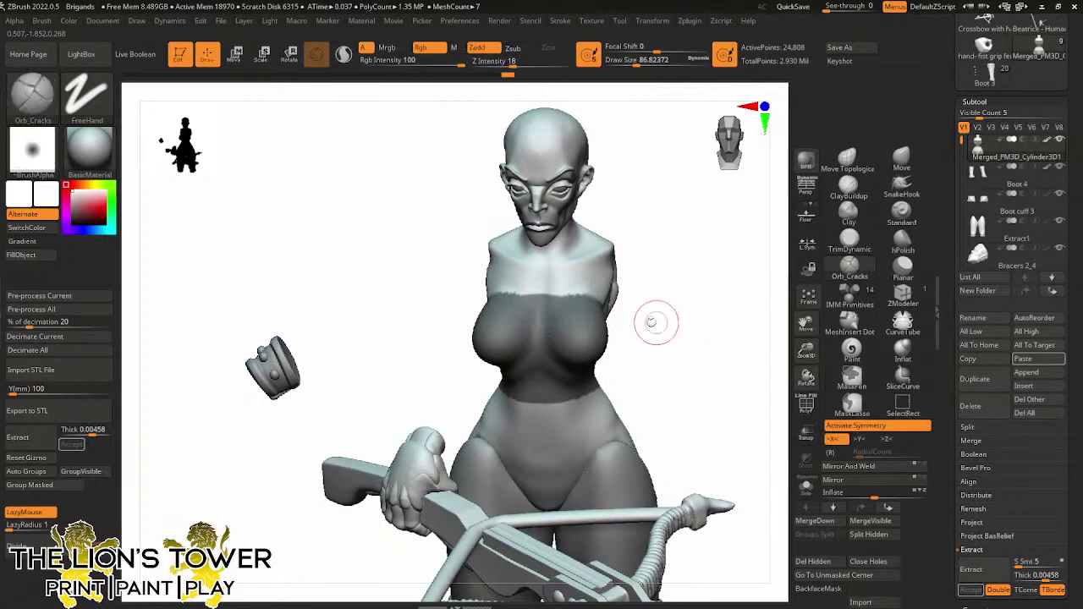
pyautogui.moveTo(550, 305)
pyautogui.keyDown('ctrl'); pyautogui.keyDown('alt'); pyautogui.mouseDown()
pyautogui.moveTo(658, 249)
pyautogui.moveTo(728, 319)
pyautogui.moveTo(781, 310)
pyautogui.moveTo(716, 352)
pyautogui.moveTo(671, 346)
pyautogui.moveTo(701, 319)
pyautogui.moveTo(780, 324)
pyautogui.moveTo(742, 316)
pyautogui.moveTo(691, 346)
pyautogui.moveTo(727, 345)
pyautogui.moveTo(669, 343)
pyautogui.moveTo(800, 332)
pyautogui.mouseUp(); pyautogui.keyUp('alt'); pyautogui.keyUp('ctrl')
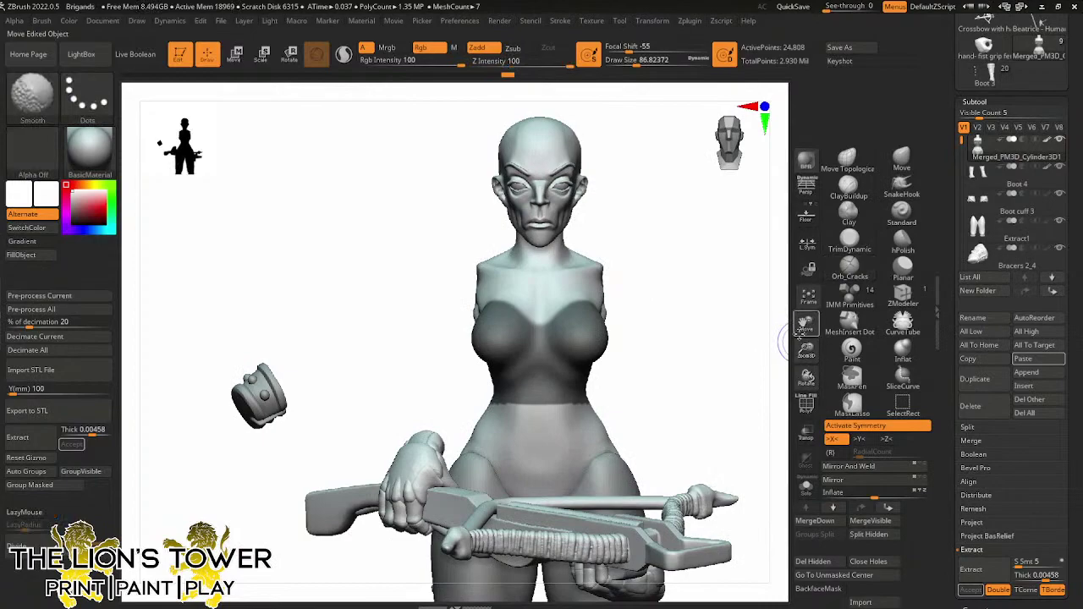
# Extract the masked area as a new subtool with thickness 0.02 and isolate it
pyautogui.click(1036, 574)
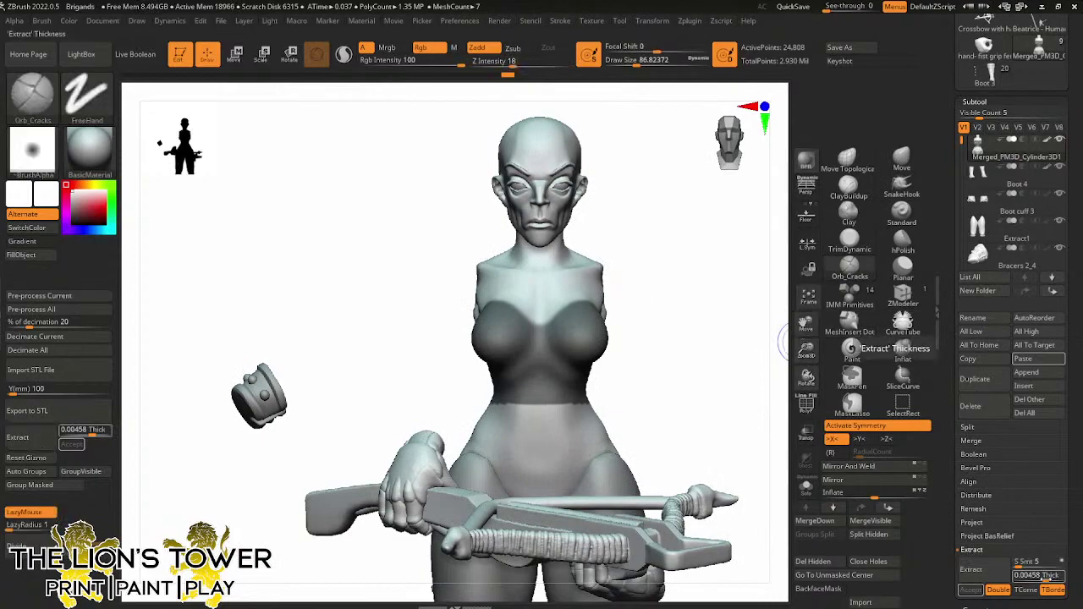
pyautogui.write('0.02')
pyautogui.press('Return')
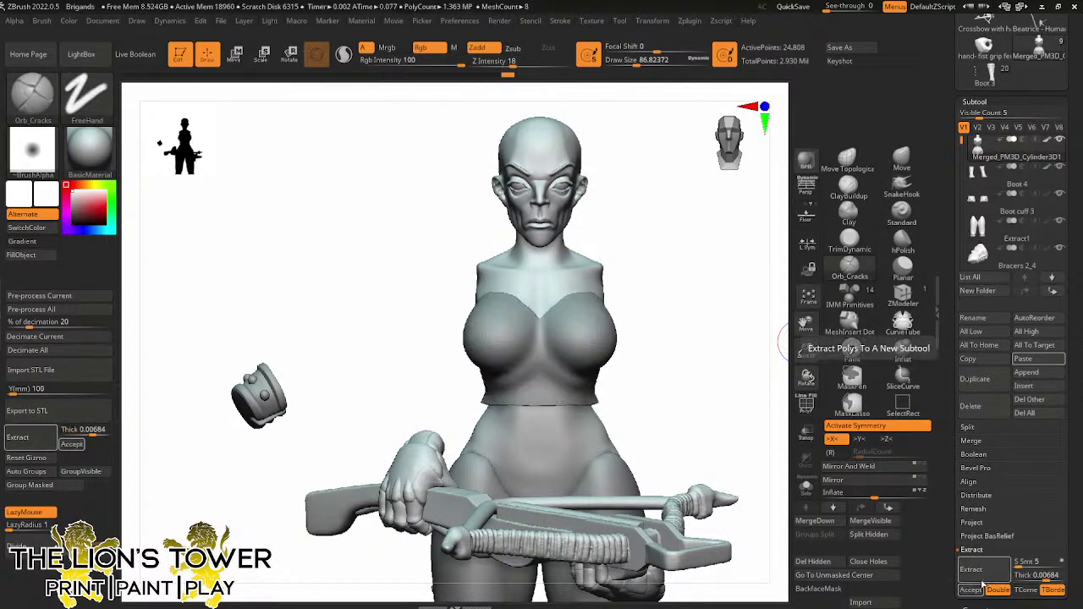
pyautogui.click(971, 589)
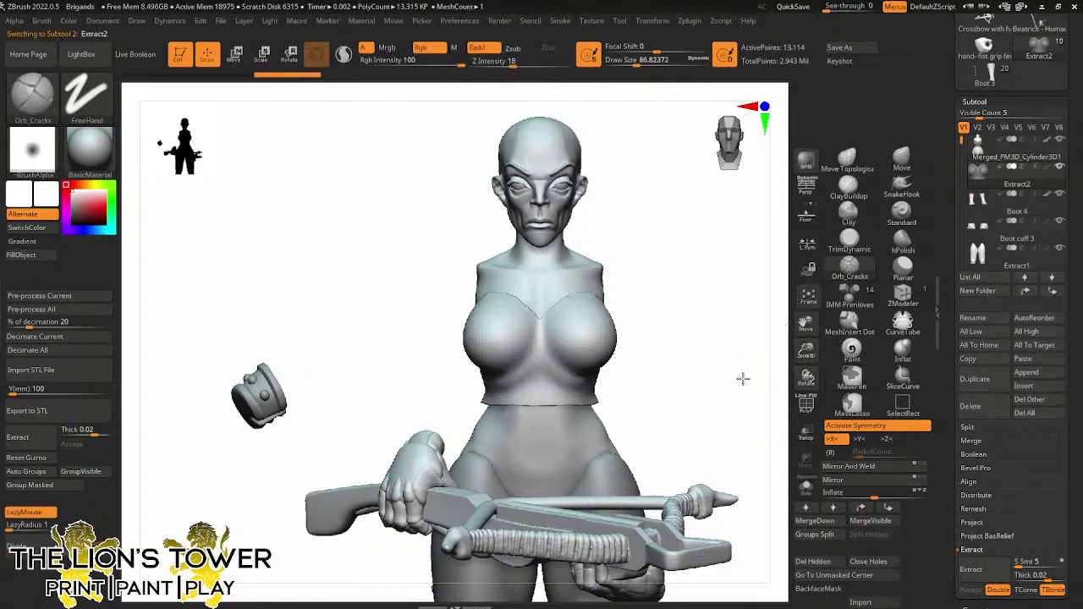
pyautogui.moveTo(741, 377); pyautogui.dragTo(776, 411)
pyautogui.click(806, 488)
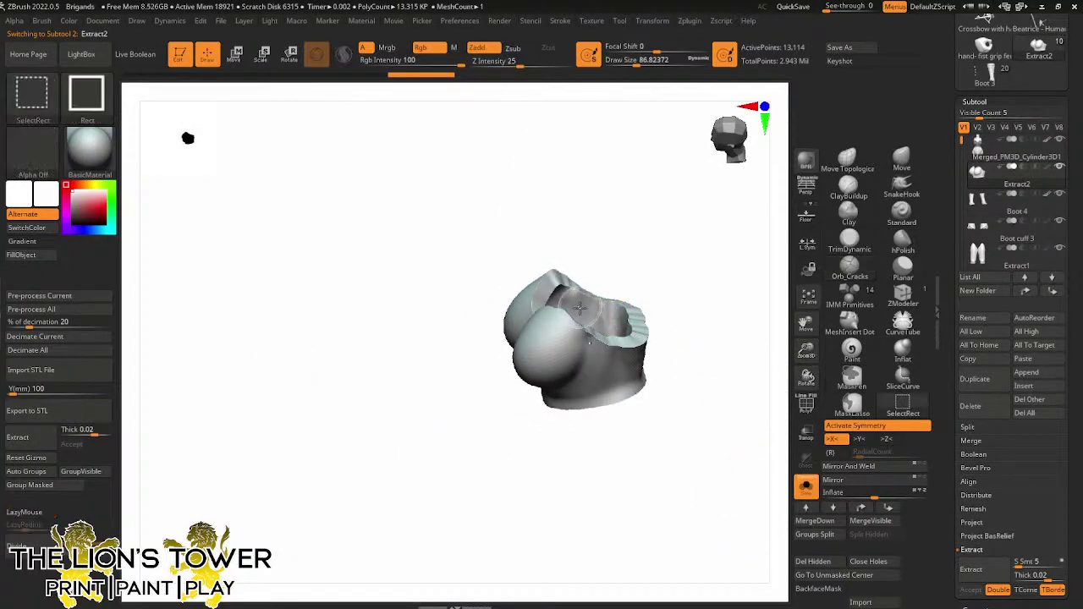
# Strip the garment's inner shell and DynaMesh it at resolution 1000 with Polish enabled
pyautogui.moveTo(745, 396)
pyautogui.mouseDown()
pyautogui.moveTo(699, 430)
pyautogui.moveTo(723, 362)
pyautogui.moveTo(716, 416)
pyautogui.moveTo(754, 431)
pyautogui.mouseUp()
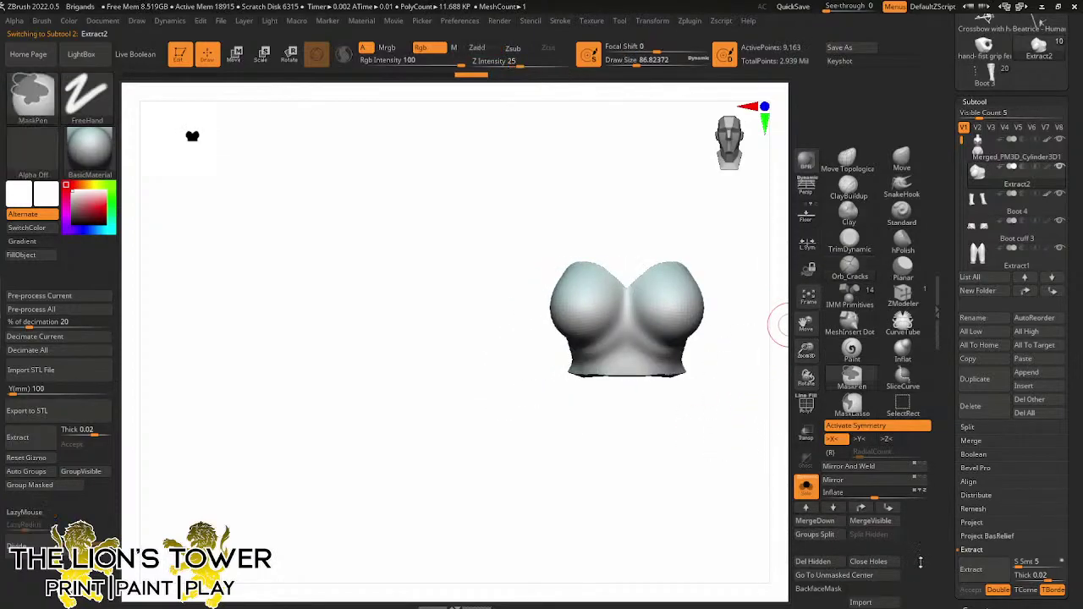
pyautogui.scroll(-3, 833, 520)
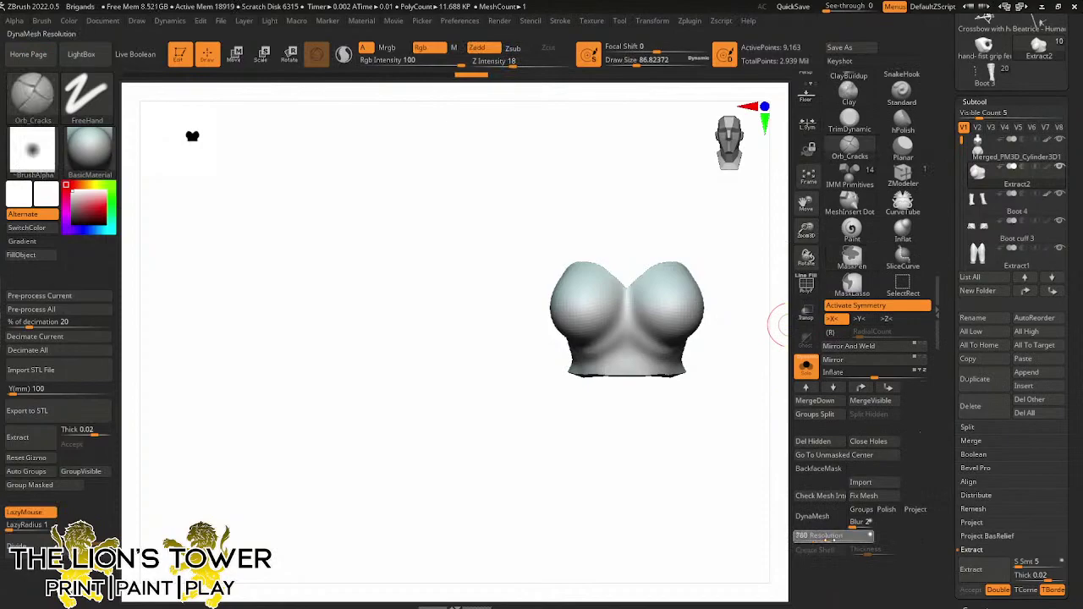
pyautogui.write('1000')
pyautogui.press('Return')
pyautogui.click(886, 509)
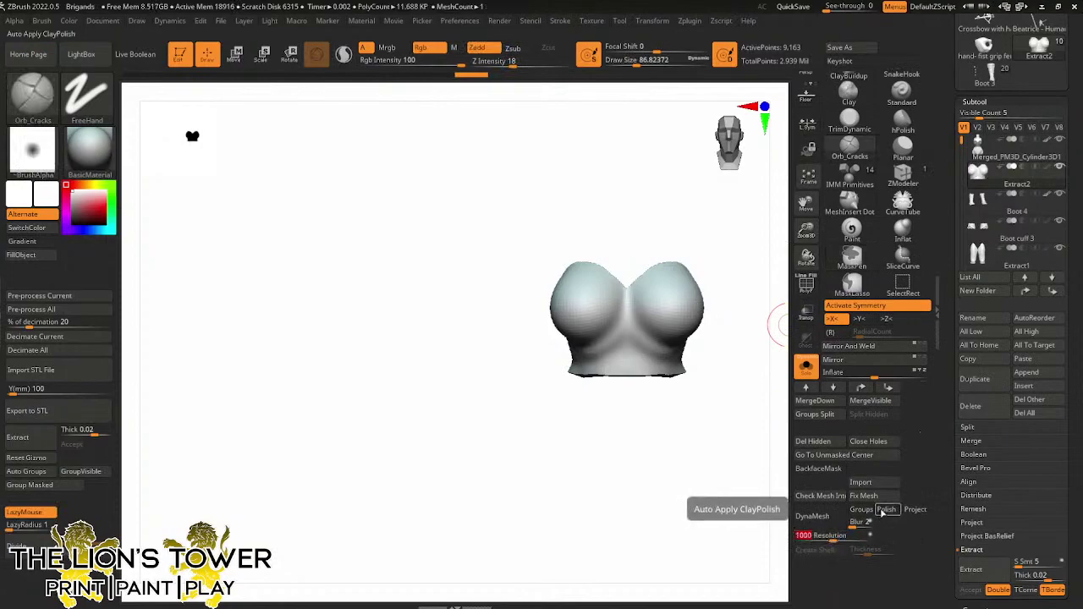
pyautogui.click(817, 511)
# Smooth the cups and front surface of the extracted garment
pyautogui.moveTo(732, 341); pyautogui.dragTo(712, 361)
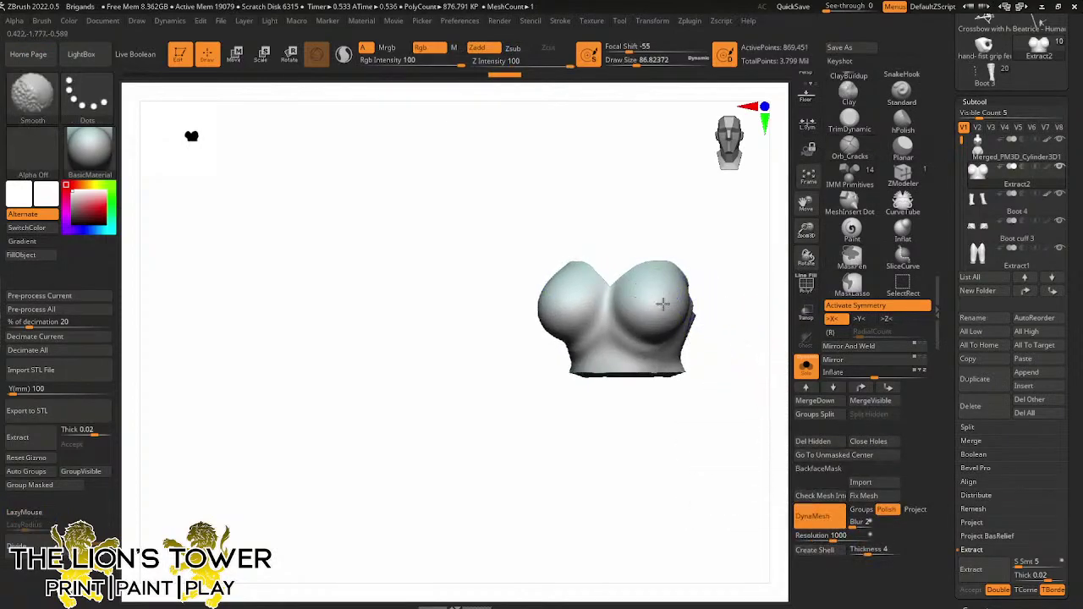
pyautogui.keyDown('shift'); pyautogui.moveTo(662, 304); pyautogui.dragTo(668, 321); pyautogui.keyUp('shift')
pyautogui.moveTo(806, 229); pyautogui.dragTo(804, 243)
pyautogui.keyDown('shift'); pyautogui.moveTo(758, 342); pyautogui.dragTo(751, 333); pyautogui.keyUp('shift')
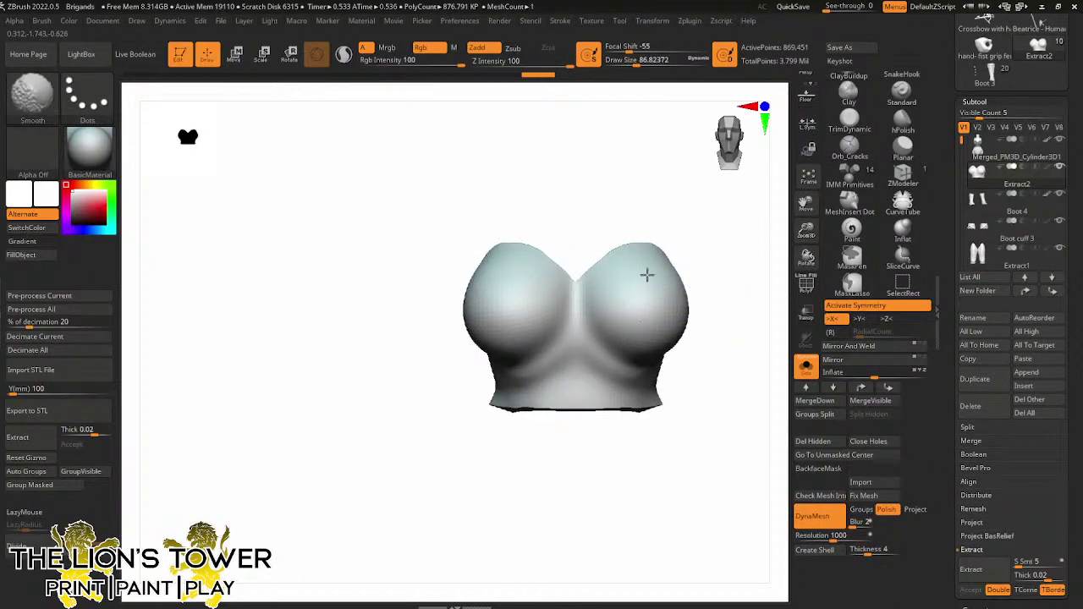
pyautogui.moveTo(747, 307); pyautogui.dragTo(708, 293)
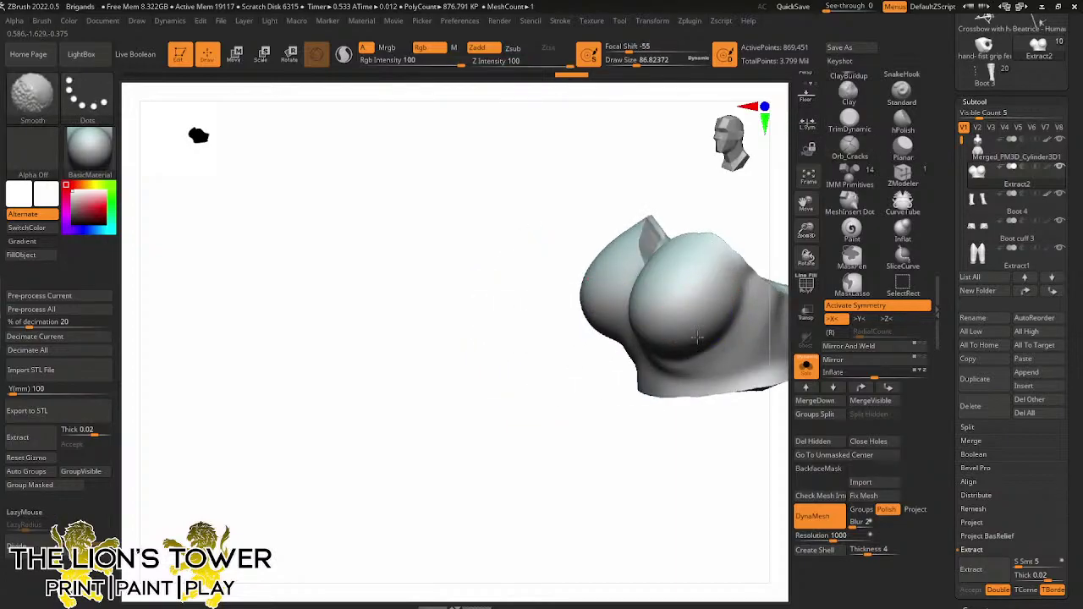
# Flatten the rippled upper opening of the garment using hPolish at draw size 80
pyautogui.moveTo(807, 235)
pyautogui.mouseDown()
pyautogui.moveTo(806, 221)
pyautogui.moveTo(767, 220)
pyautogui.moveTo(673, 239)
pyautogui.mouseUp()
pyautogui.click(890, 145)
pyautogui.click(900, 120)
pyautogui.moveTo(620, 62); pyautogui.dragTo(634, 63)
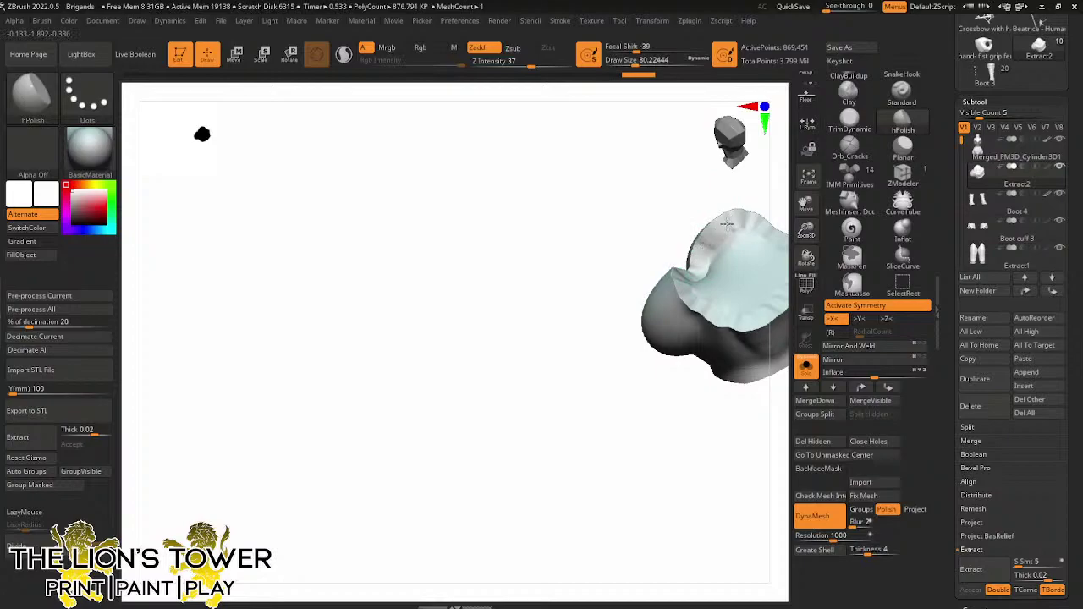
pyautogui.moveTo(803, 205); pyautogui.dragTo(728, 222)
pyautogui.moveTo(728, 222); pyautogui.dragTo(701, 268)
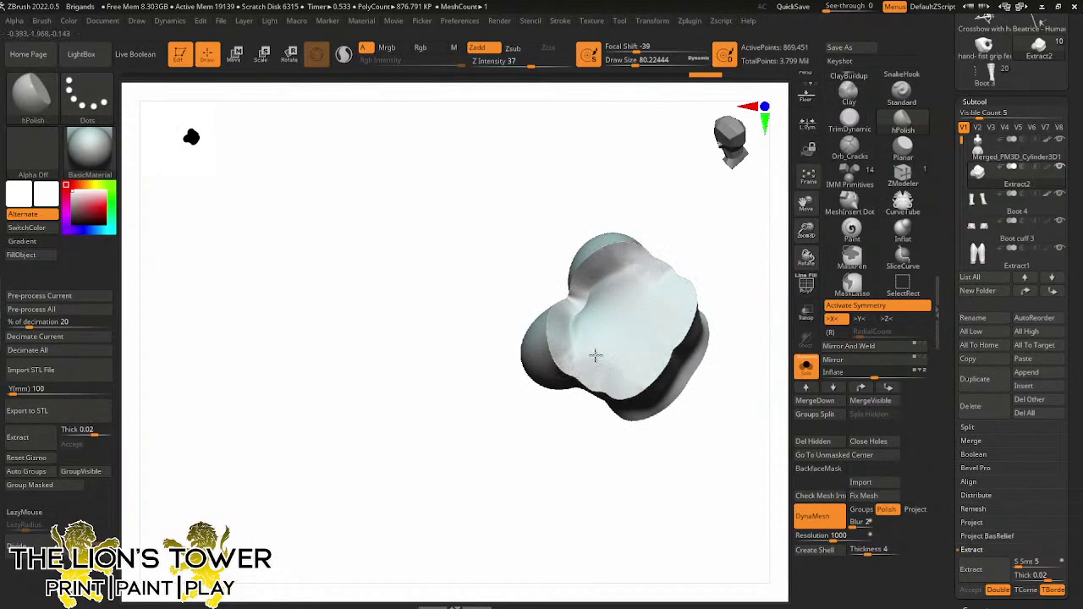
pyautogui.moveTo(684, 217)
pyautogui.mouseDown()
pyautogui.moveTo(654, 243)
pyautogui.moveTo(689, 244)
pyautogui.mouseUp()
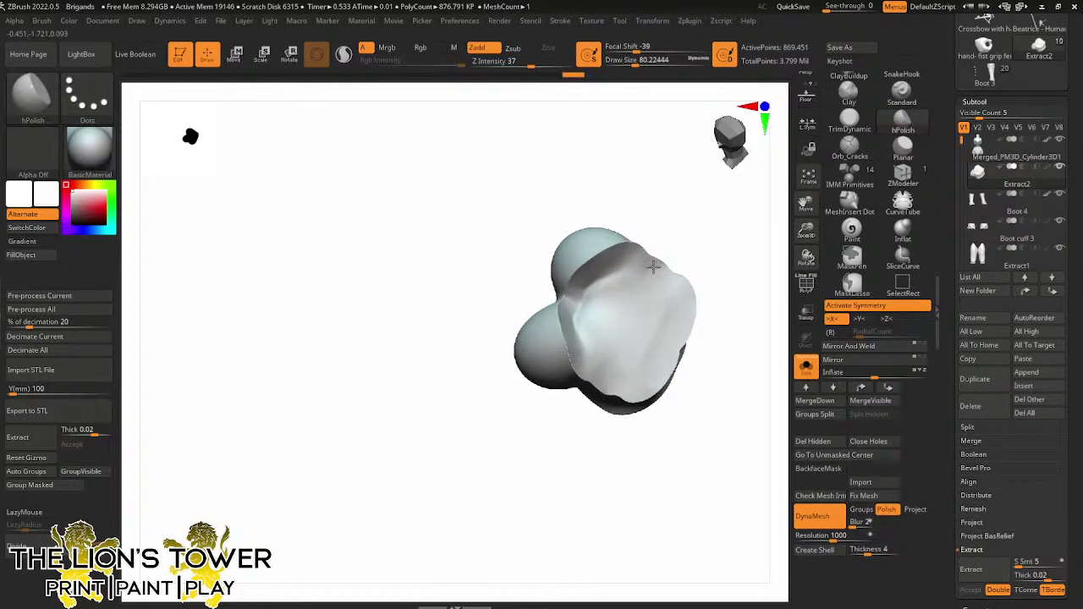
# Polish the garment's side panels and the area beneath the bust into flatter planes
pyautogui.moveTo(662, 372)
pyautogui.mouseDown()
pyautogui.moveTo(725, 200)
pyautogui.moveTo(745, 217)
pyautogui.mouseUp()
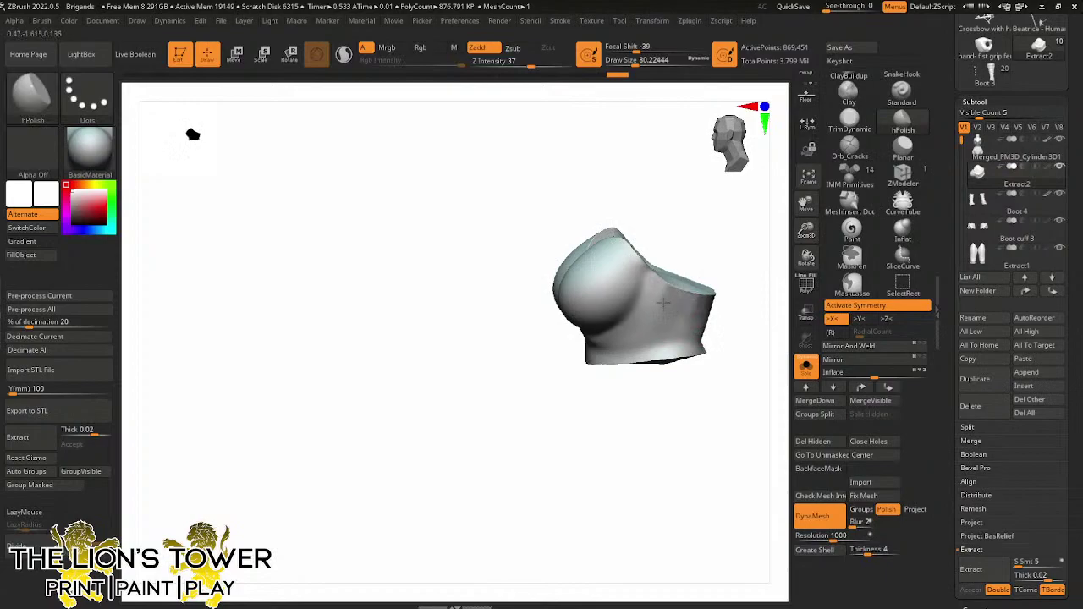
pyautogui.moveTo(717, 269); pyautogui.dragTo(729, 239)
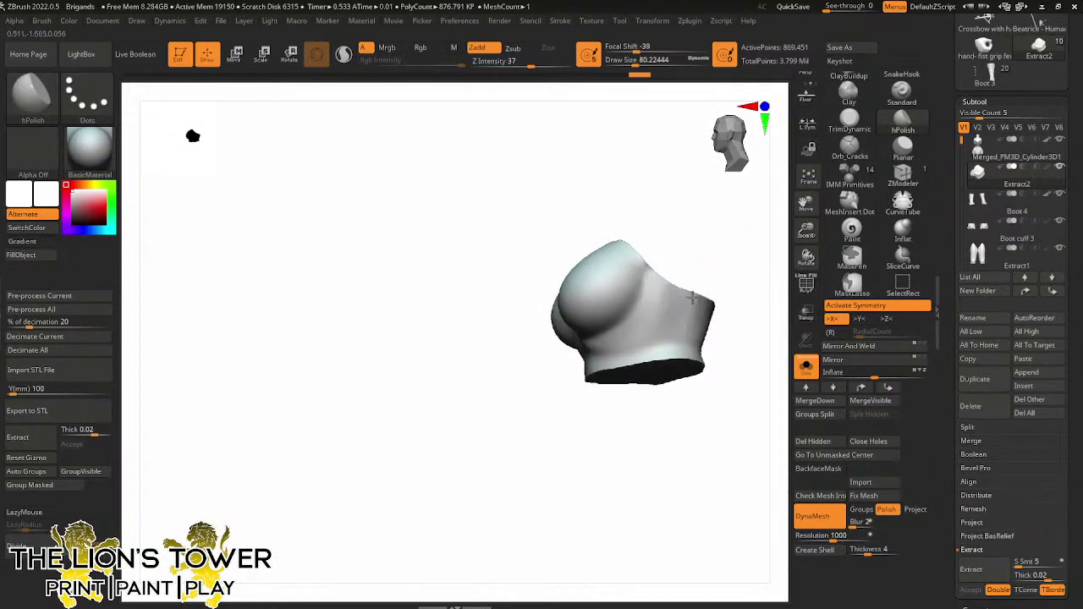
pyautogui.moveTo(692, 298); pyautogui.dragTo(604, 353)
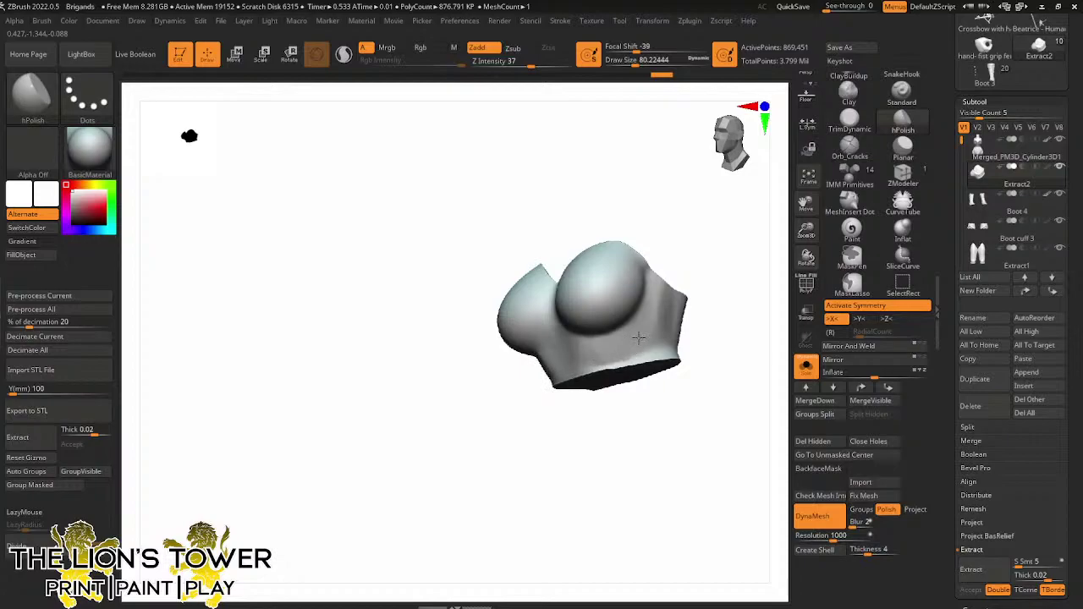
pyautogui.moveTo(724, 305); pyautogui.dragTo(580, 339)
pyautogui.press('shift')
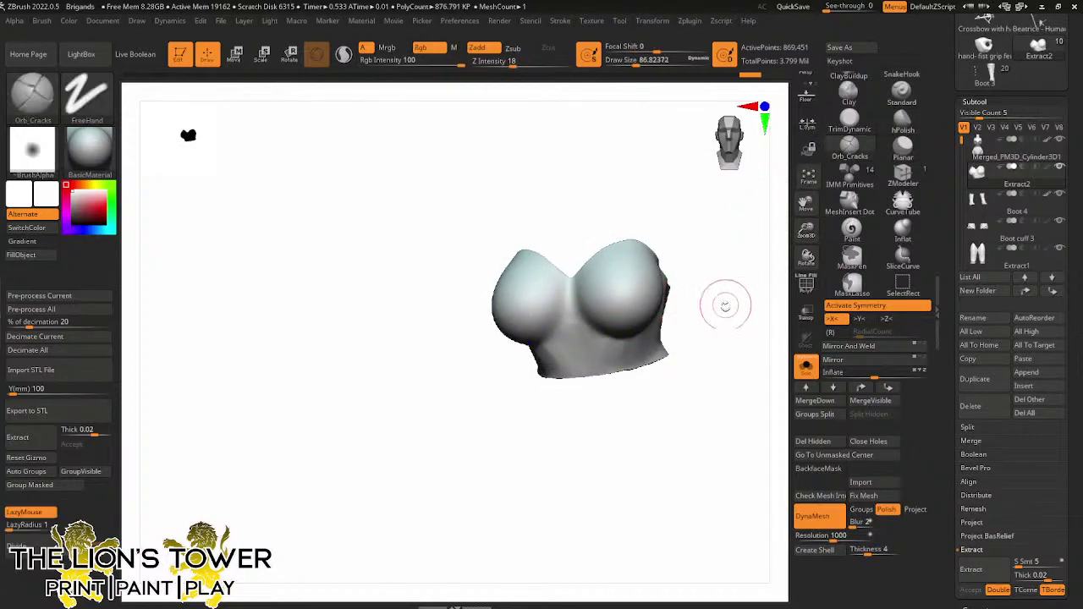
# Carve the creases between and beneath the cups with the Orb_Cracks brush
pyautogui.keyDown('shift'); pyautogui.moveTo(725, 302); pyautogui.dragTo(761, 252); pyautogui.keyUp('shift')
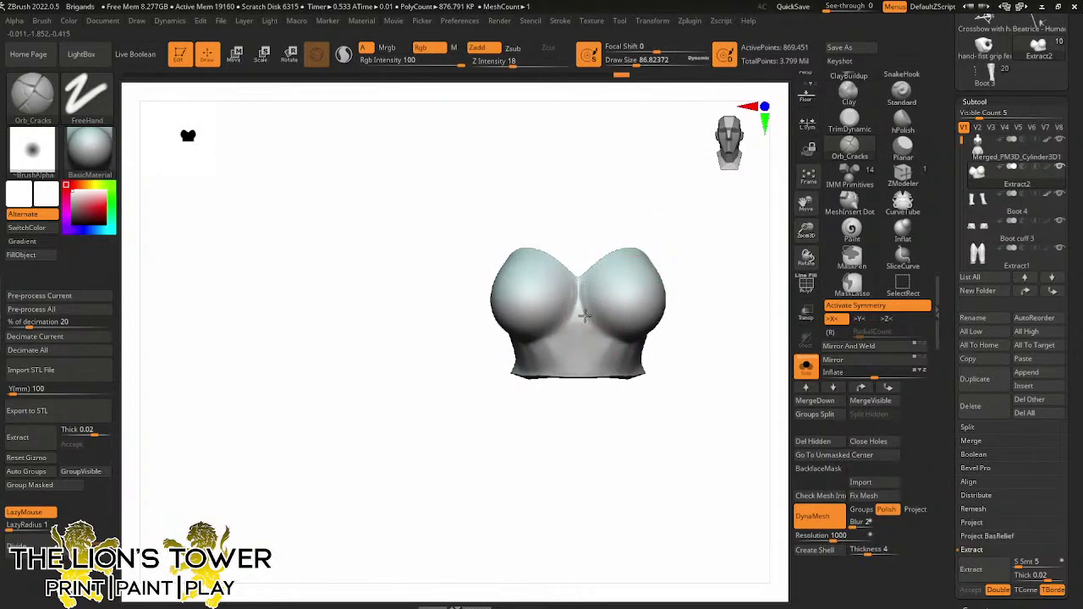
pyautogui.moveTo(712, 334); pyautogui.dragTo(668, 311)
pyautogui.moveTo(717, 272); pyautogui.dragTo(690, 287)
pyautogui.moveTo(682, 327); pyautogui.dragTo(701, 273, button='right')
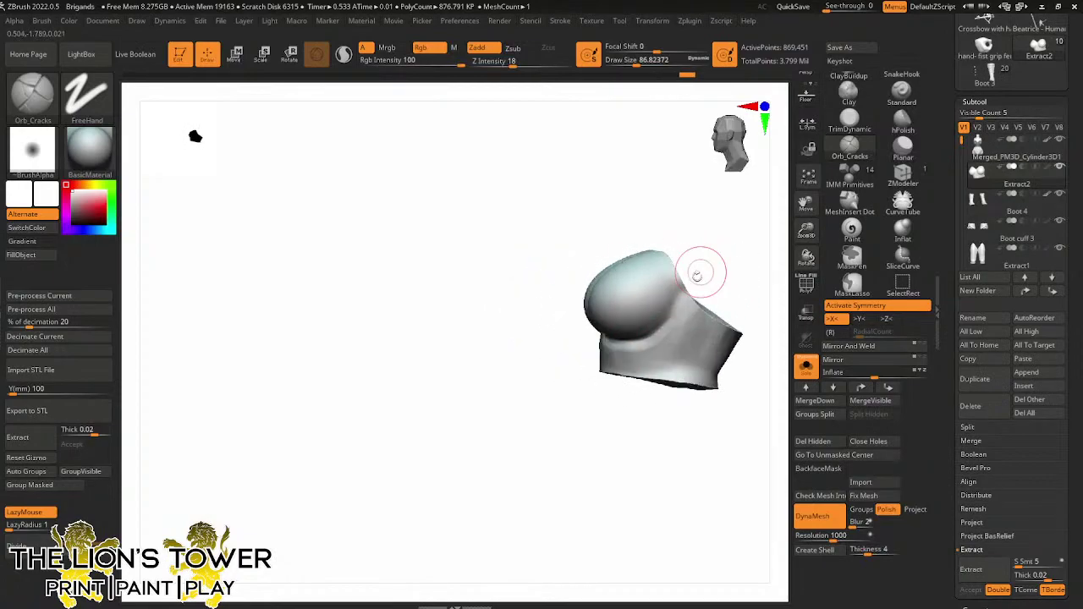
pyautogui.moveTo(646, 335)
pyautogui.mouseDown(button='right')
pyautogui.moveTo(735, 321)
pyautogui.moveTo(722, 283)
pyautogui.mouseUp(button='right')
# Set Orb_Cracks to draw size 39 and intensity 30, and carve a trim line along the upper edge of the cups
pyautogui.click(641, 61)
pyautogui.moveTo(639, 62); pyautogui.dragTo(627, 61)
pyautogui.moveTo(691, 198); pyautogui.dragTo(698, 269, button='right')
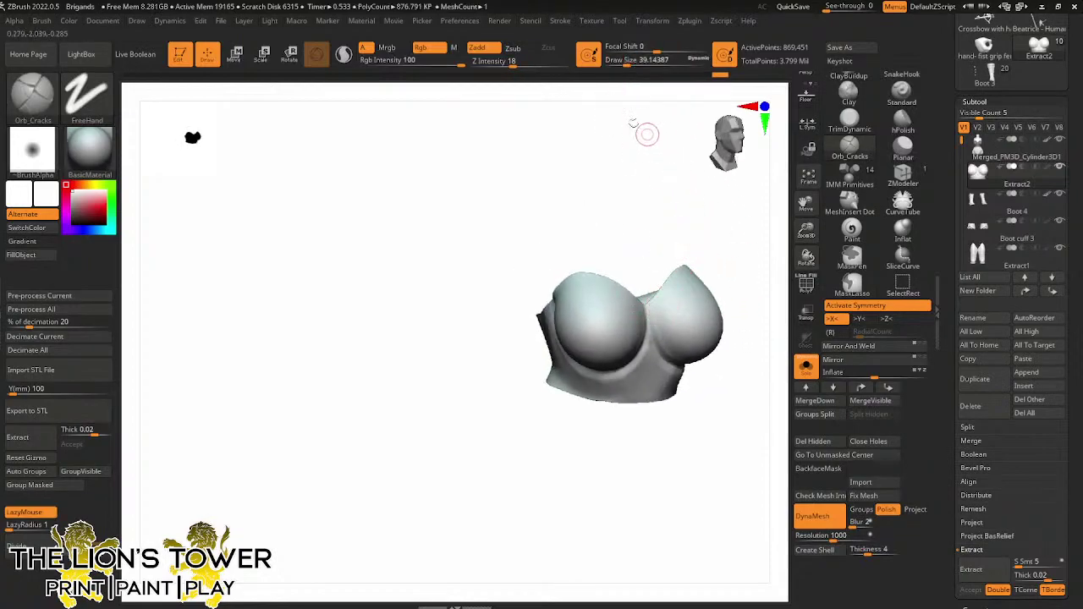
pyautogui.click(524, 62)
pyautogui.moveTo(723, 182); pyautogui.dragTo(752, 239, button='right')
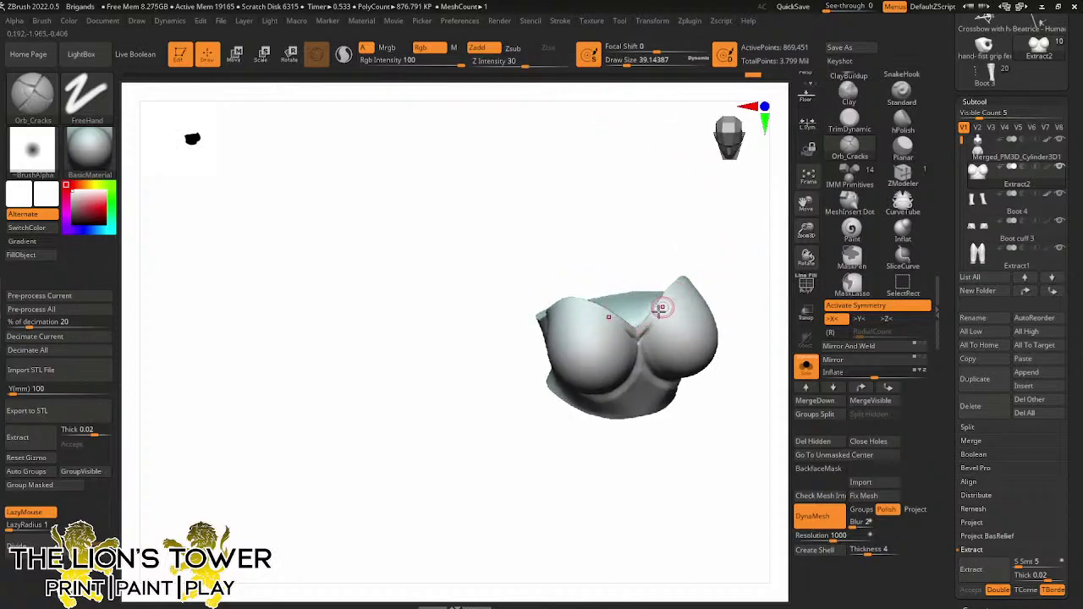
pyautogui.moveTo(729, 246); pyautogui.dragTo(661, 305, button='right')
pyautogui.moveTo(763, 289); pyautogui.dragTo(702, 264, button='right')
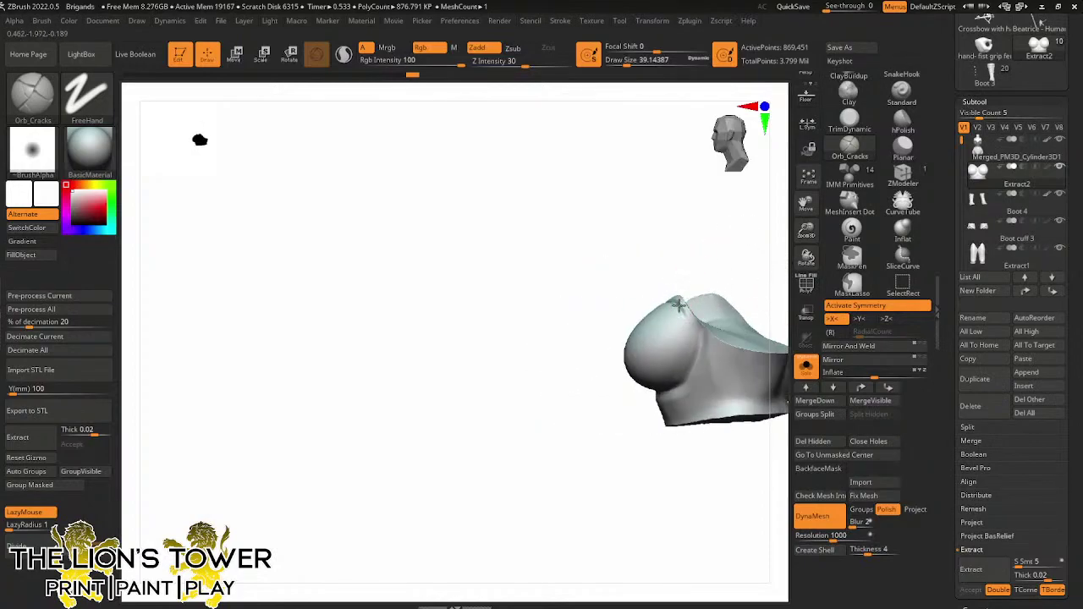
pyautogui.moveTo(692, 328); pyautogui.dragTo(712, 337)
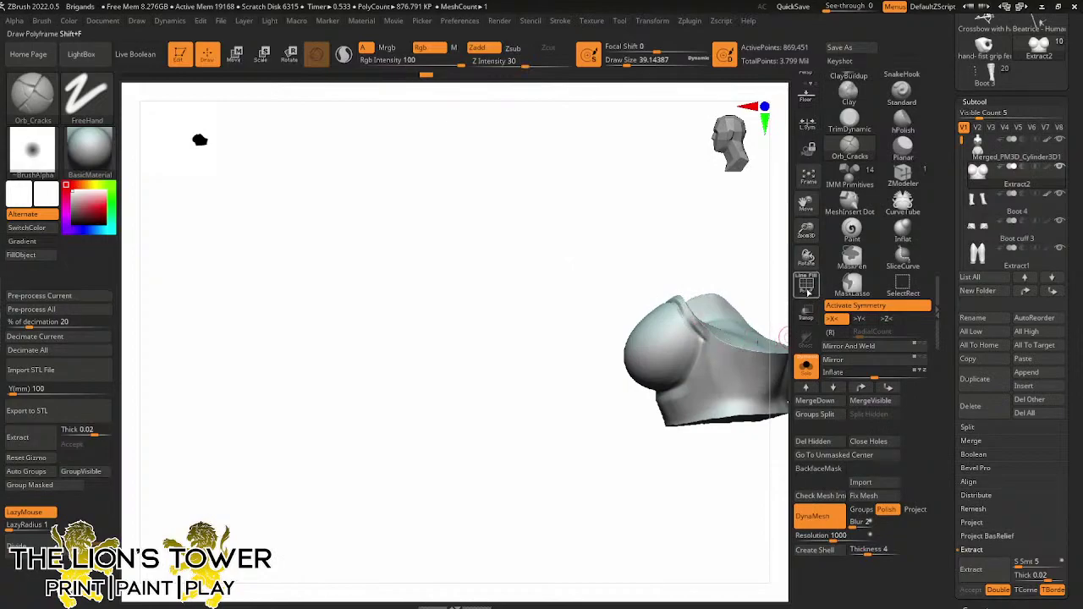
# Continue the carved trim line along the upper edge around the garment's side and back
pyautogui.moveTo(806, 216); pyautogui.dragTo(701, 338)
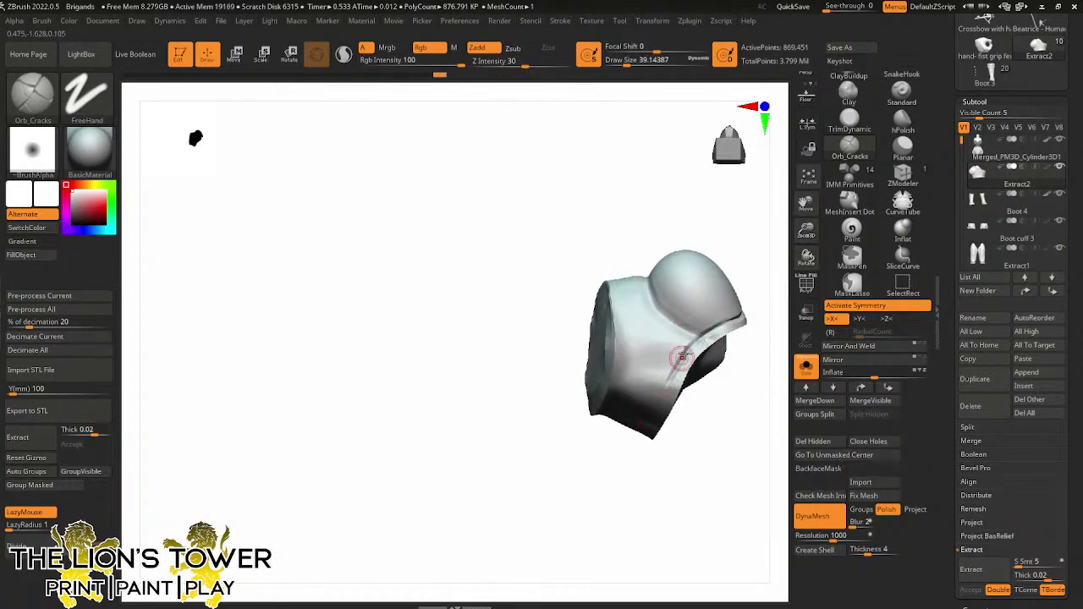
pyautogui.moveTo(682, 451)
pyautogui.mouseDown()
pyautogui.moveTo(707, 359)
pyautogui.moveTo(665, 387)
pyautogui.moveTo(626, 453)
pyautogui.mouseUp()
pyautogui.moveTo(678, 367); pyautogui.dragTo(675, 375)
pyautogui.moveTo(730, 306); pyautogui.dragTo(725, 360)
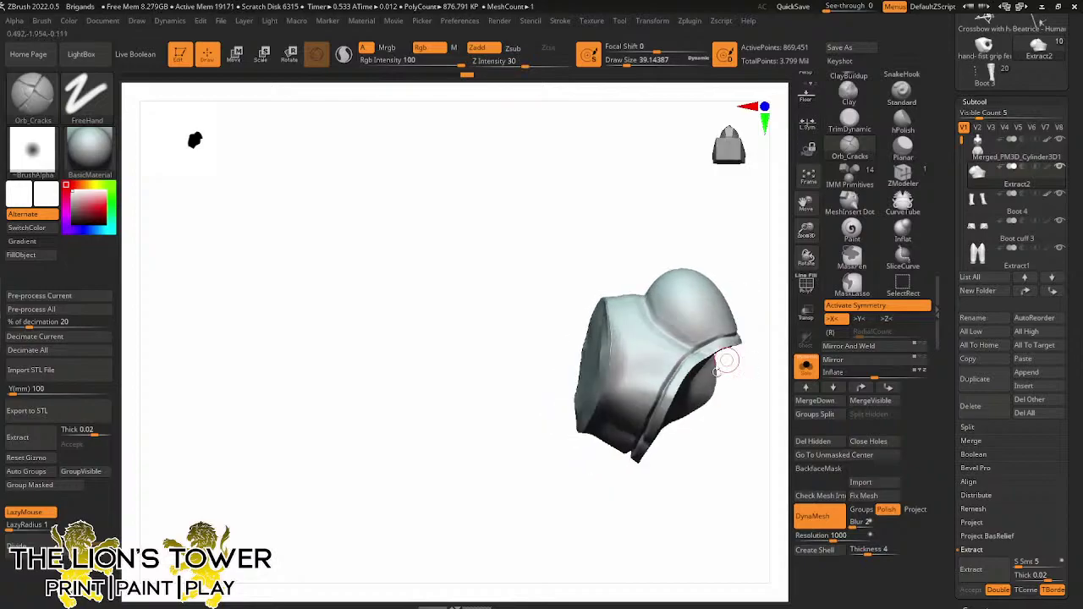
# Carve a matching trim line parallel to the lower hem around the garment's side and back
pyautogui.moveTo(716, 228); pyautogui.dragTo(671, 237)
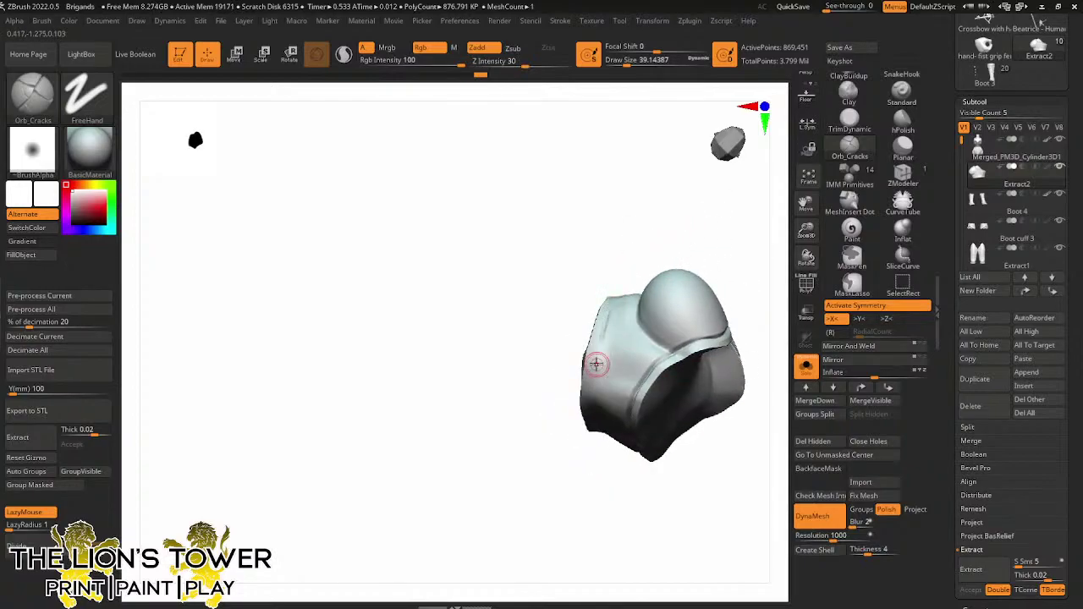
pyautogui.moveTo(597, 270); pyautogui.dragTo(607, 324)
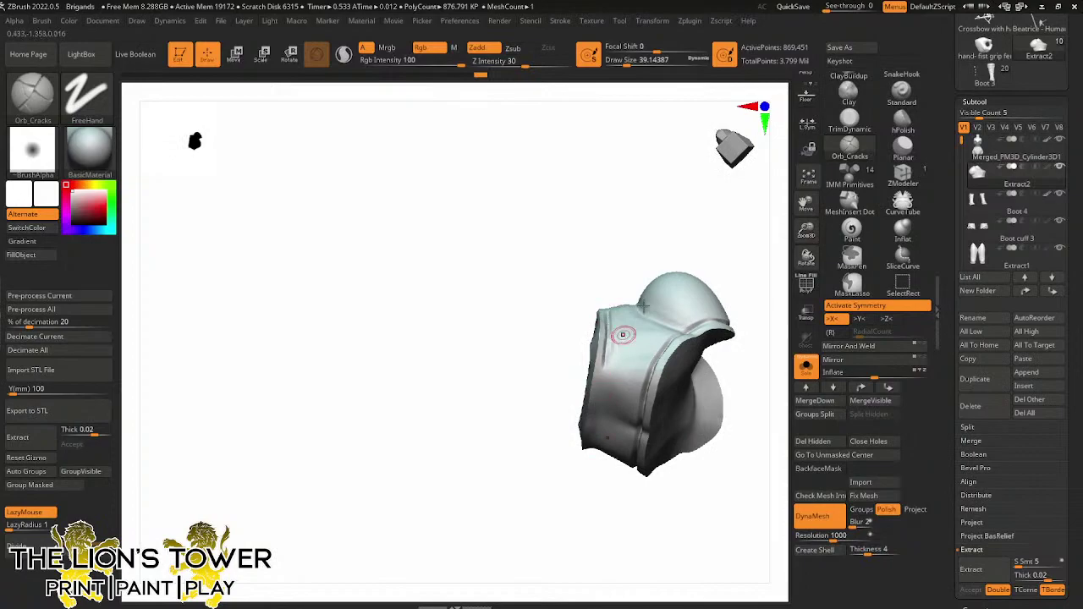
pyautogui.moveTo(631, 283); pyautogui.dragTo(608, 338)
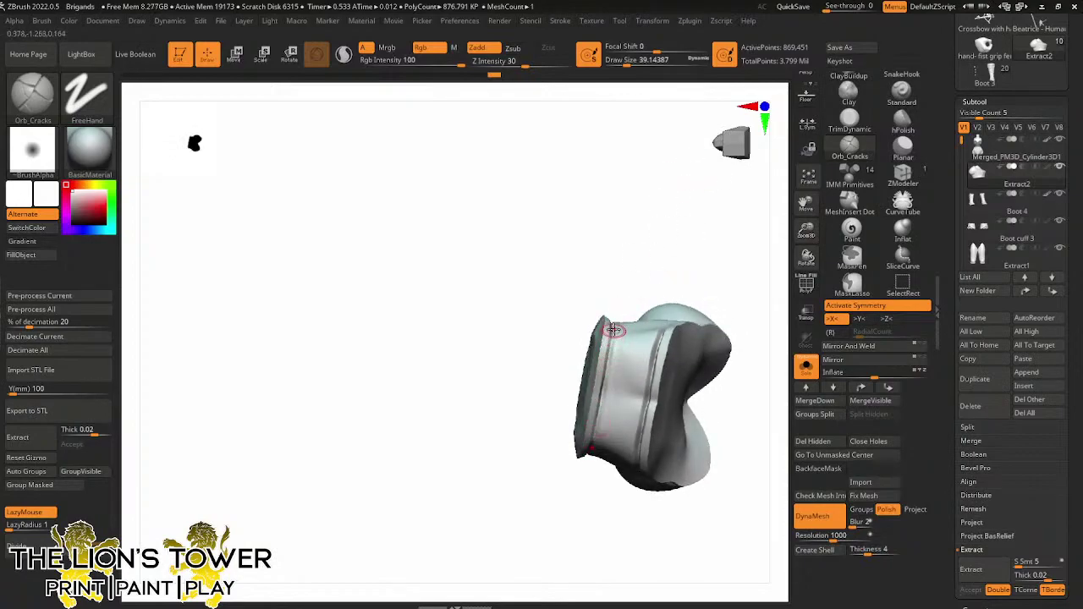
pyautogui.moveTo(682, 212); pyautogui.dragTo(800, 284)
pyautogui.moveTo(806, 203); pyautogui.dragTo(876, 263)
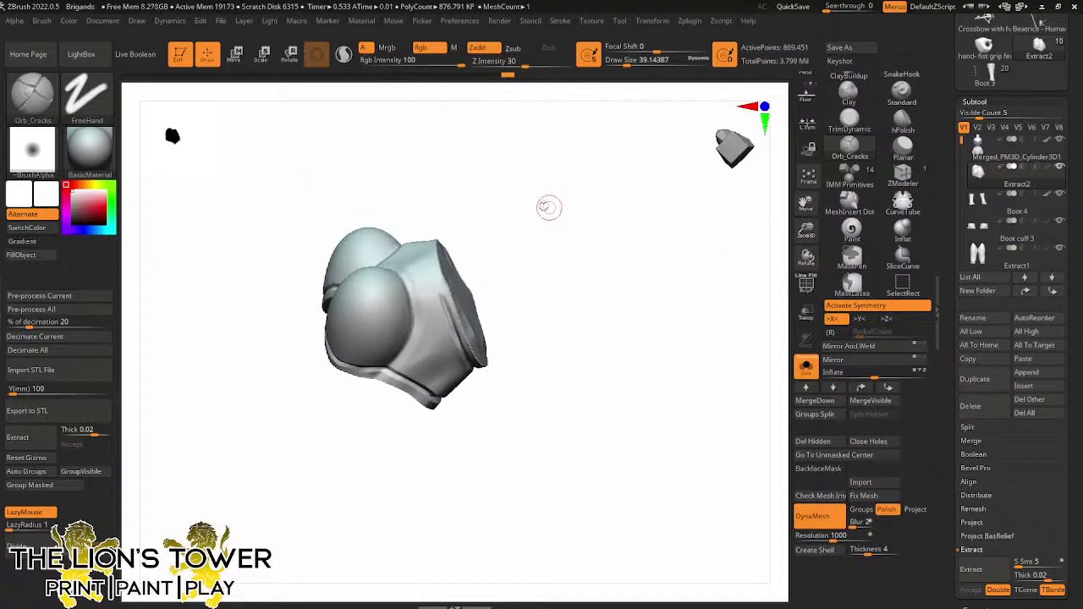
# Carve vertical panel seams with Orb_Cracks on the bodice front, from beneath the cups down to the hem trim
pyautogui.moveTo(549, 207); pyautogui.dragTo(542, 246)
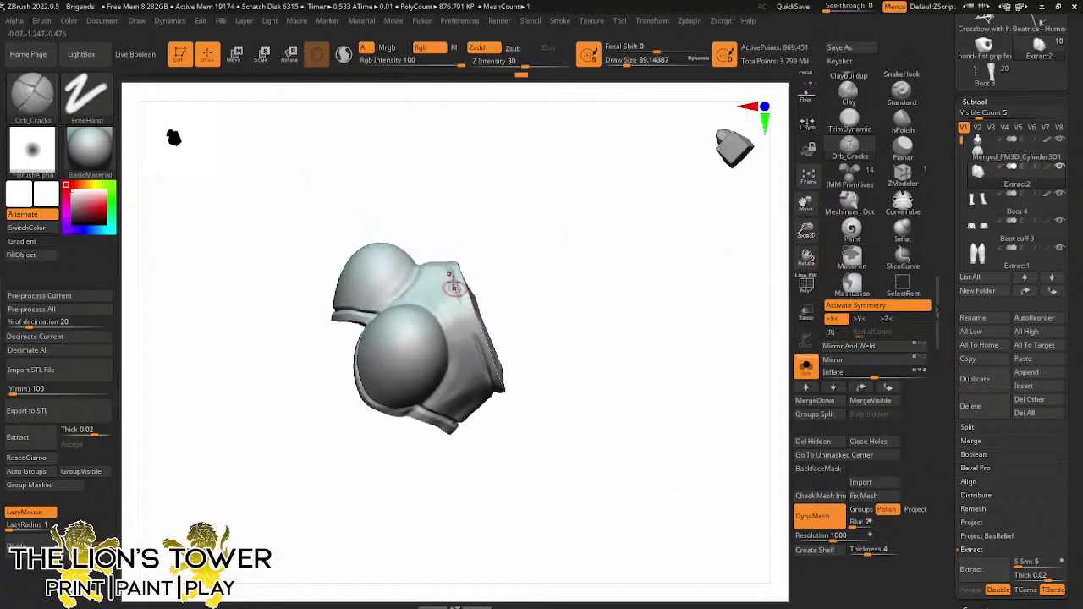
pyautogui.moveTo(481, 240); pyautogui.dragTo(587, 240)
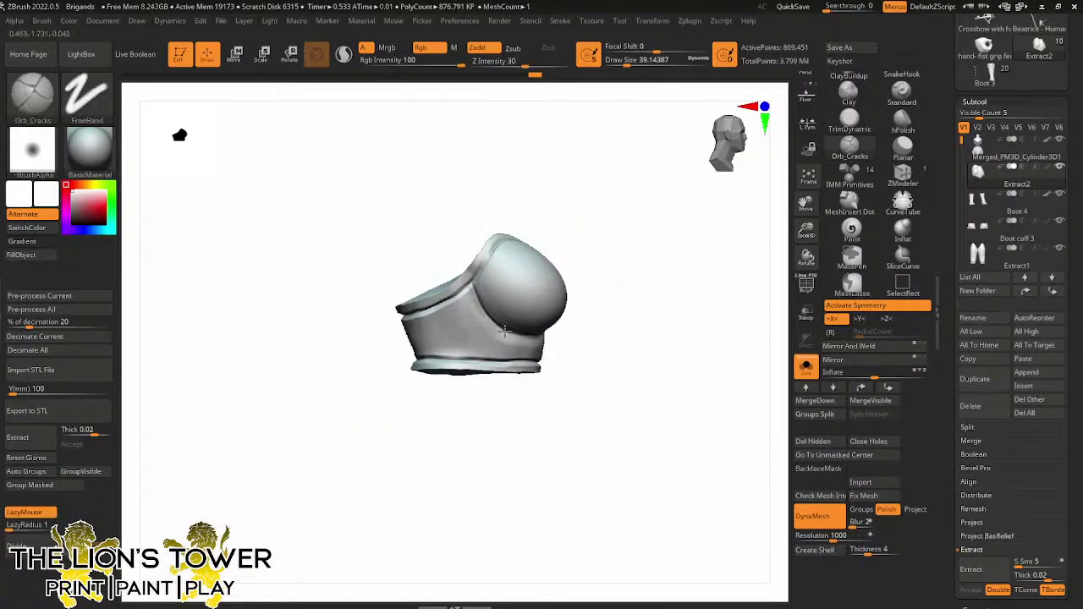
pyautogui.moveTo(599, 336); pyautogui.dragTo(587, 305)
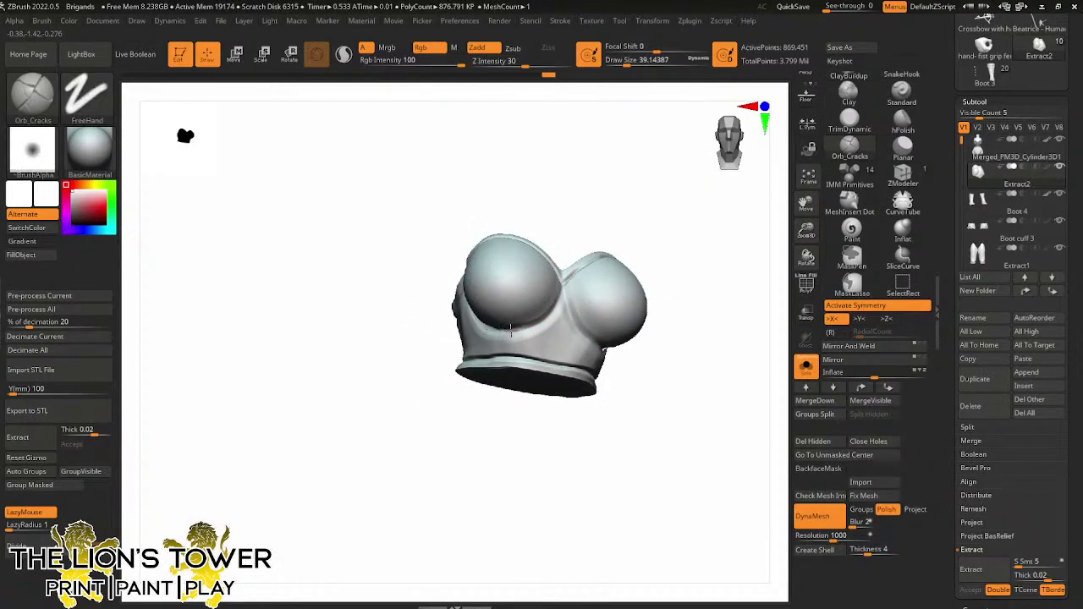
pyautogui.moveTo(645, 210); pyautogui.dragTo(556, 283)
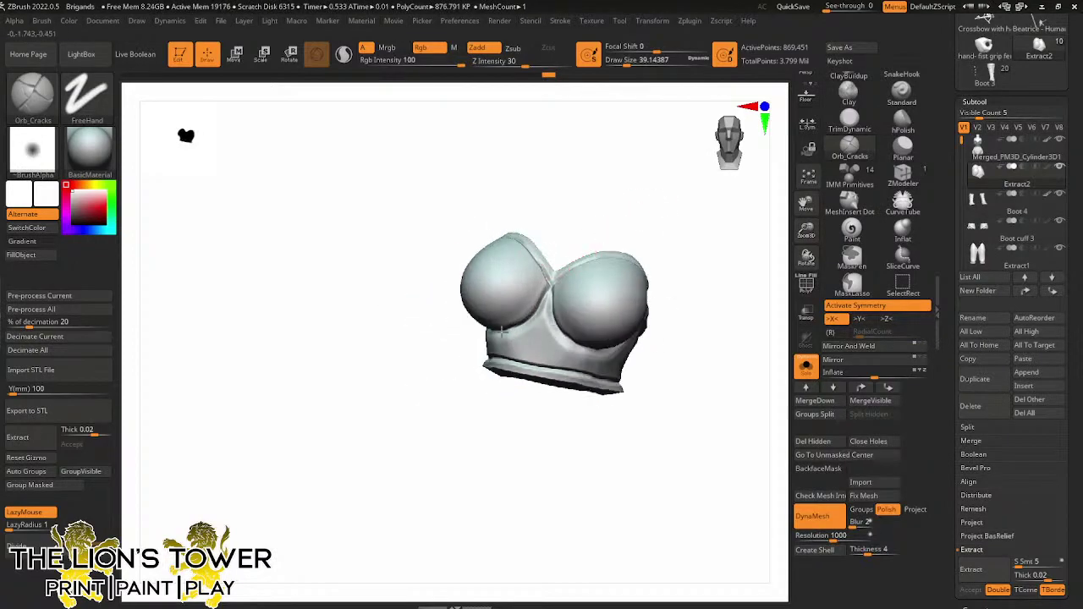
pyautogui.moveTo(725, 242); pyautogui.dragTo(563, 328)
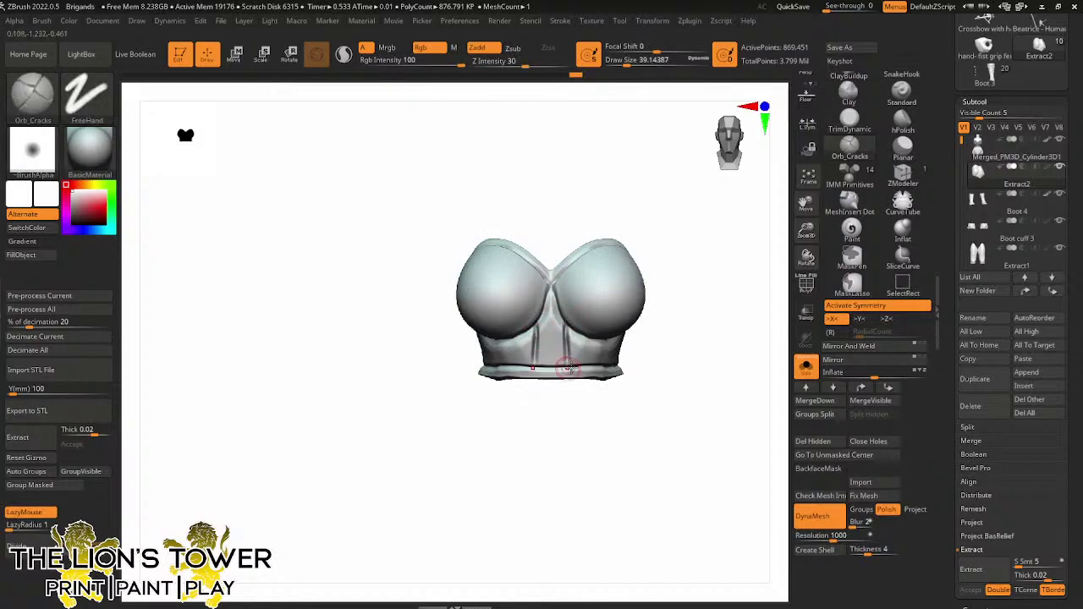
pyautogui.moveTo(563, 321); pyautogui.dragTo(652, 326)
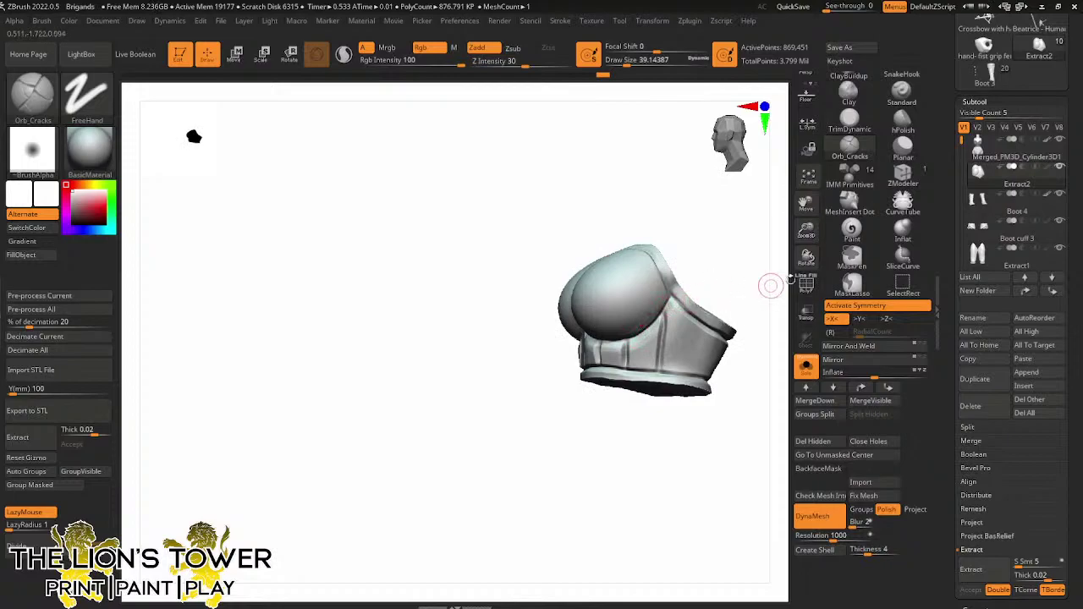
# Continue the vertical panel seams around the bodice's side and back, between the upper and lower trim lines
pyautogui.moveTo(768, 283); pyautogui.dragTo(685, 289)
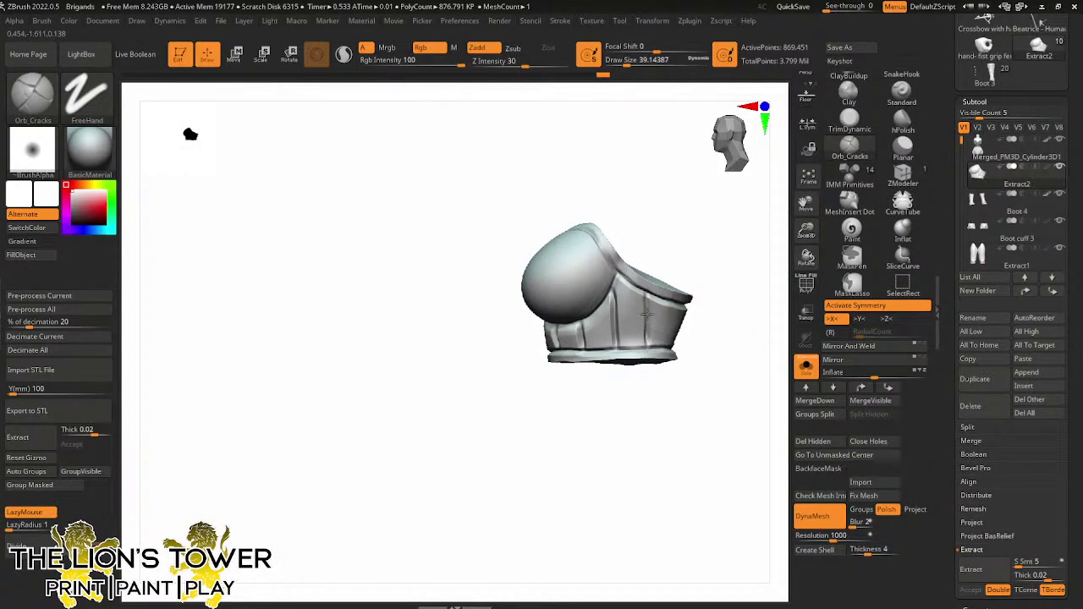
pyautogui.moveTo(646, 315); pyautogui.dragTo(645, 286)
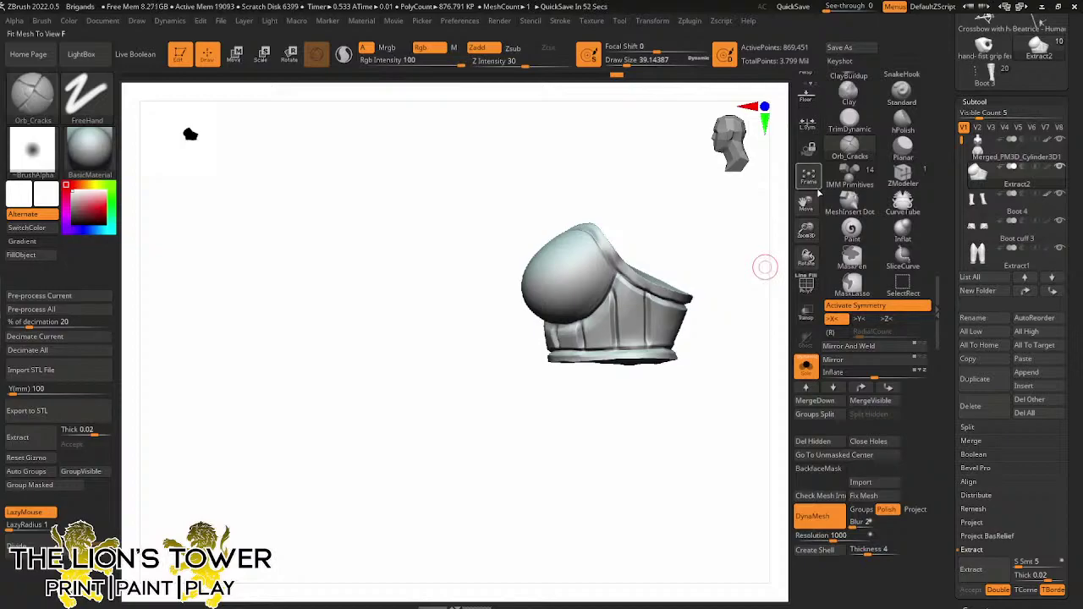
pyautogui.moveTo(779, 197); pyautogui.dragTo(626, 306)
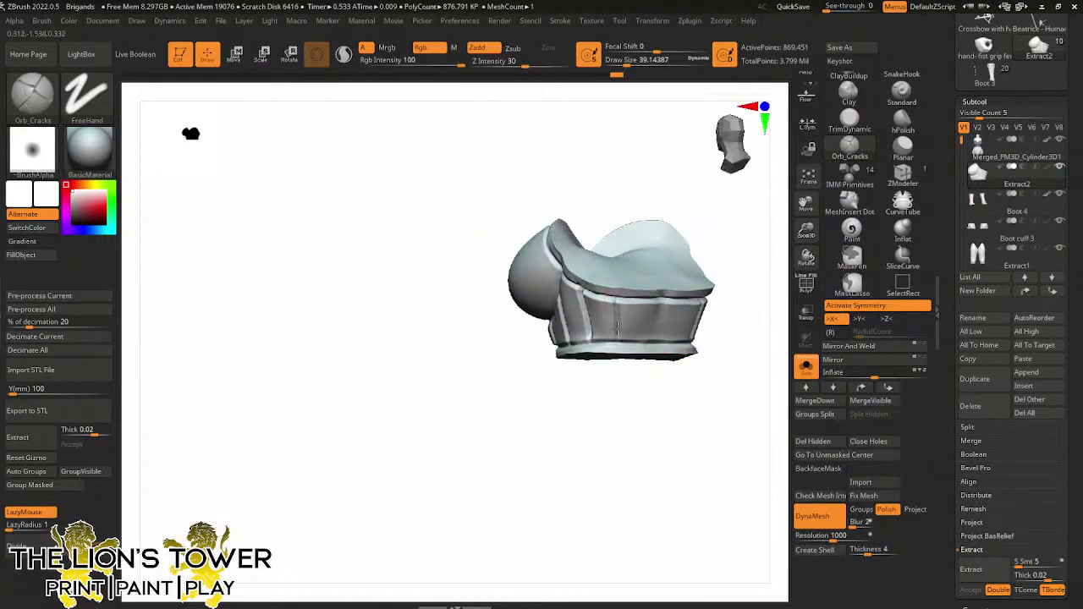
pyautogui.moveTo(732, 242)
pyautogui.mouseDown()
pyautogui.moveTo(747, 235)
pyautogui.moveTo(663, 282)
pyautogui.moveTo(653, 331)
pyautogui.moveTo(648, 300)
pyautogui.moveTo(650, 340)
pyautogui.moveTo(650, 300)
pyautogui.mouseUp()
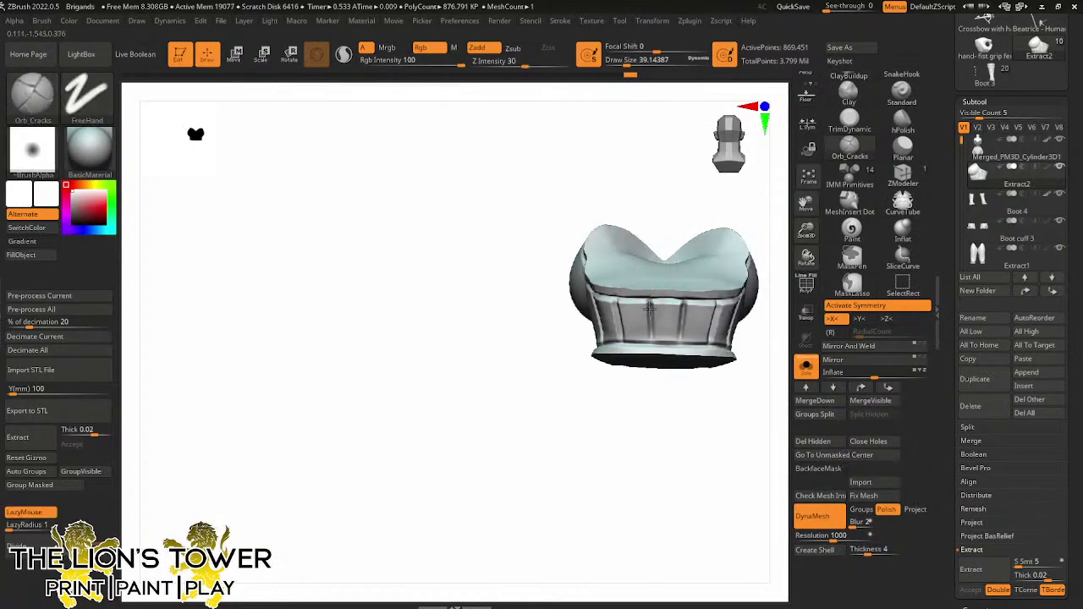
pyautogui.moveTo(656, 376); pyautogui.dragTo(612, 145)
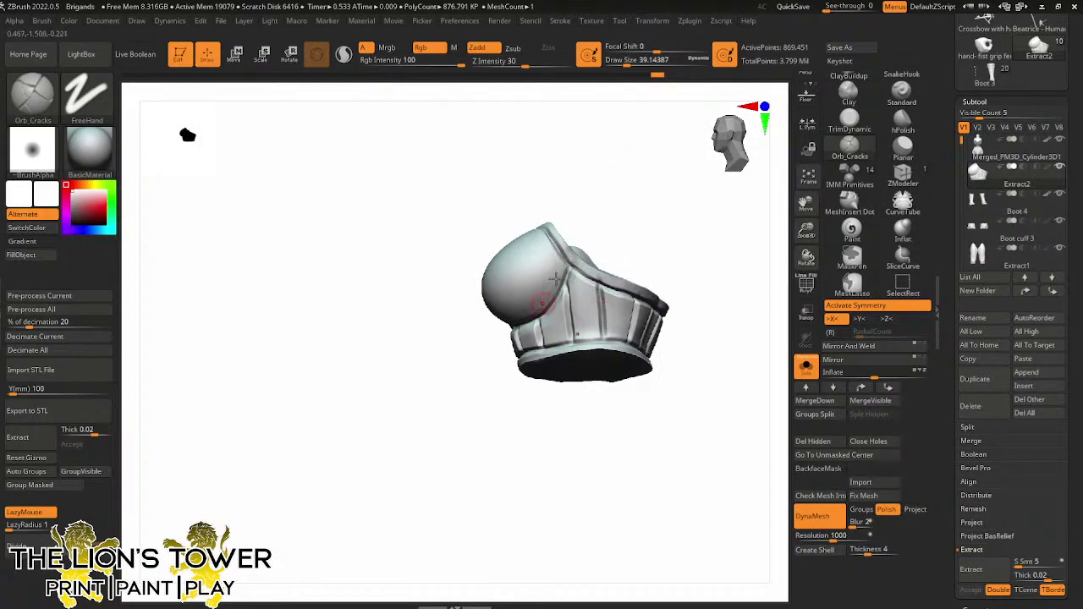
pyautogui.moveTo(615, 241)
pyautogui.keyDown('shift'); pyautogui.mouseDown()
pyautogui.moveTo(660, 256)
pyautogui.moveTo(529, 234)
pyautogui.mouseUp(); pyautogui.keyUp('shift')
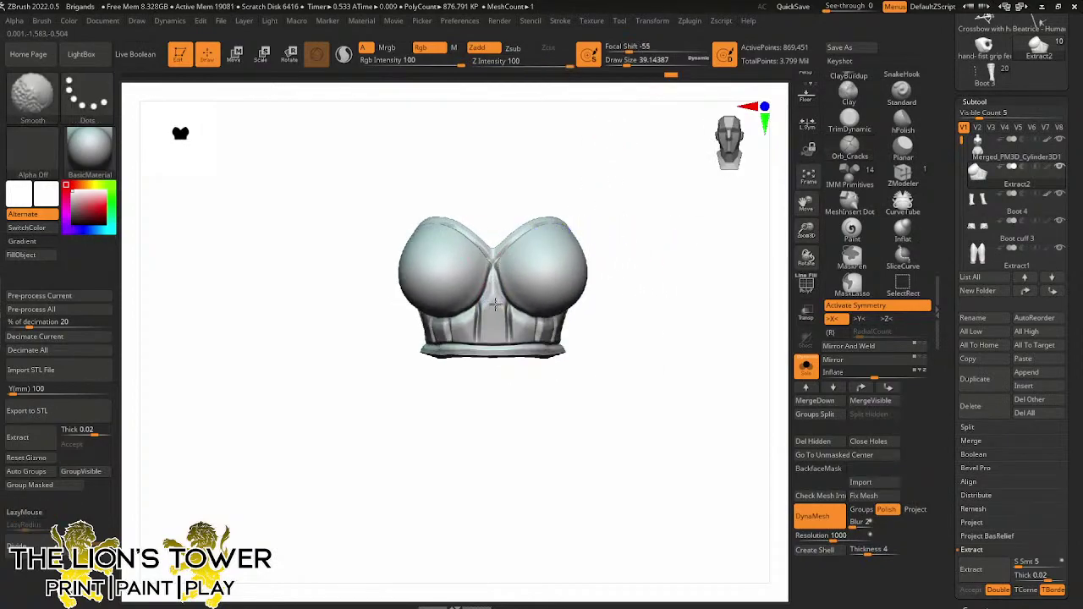
pyautogui.keyDown('shift'); pyautogui.moveTo(527, 255); pyautogui.dragTo(520, 280); pyautogui.keyUp('shift')
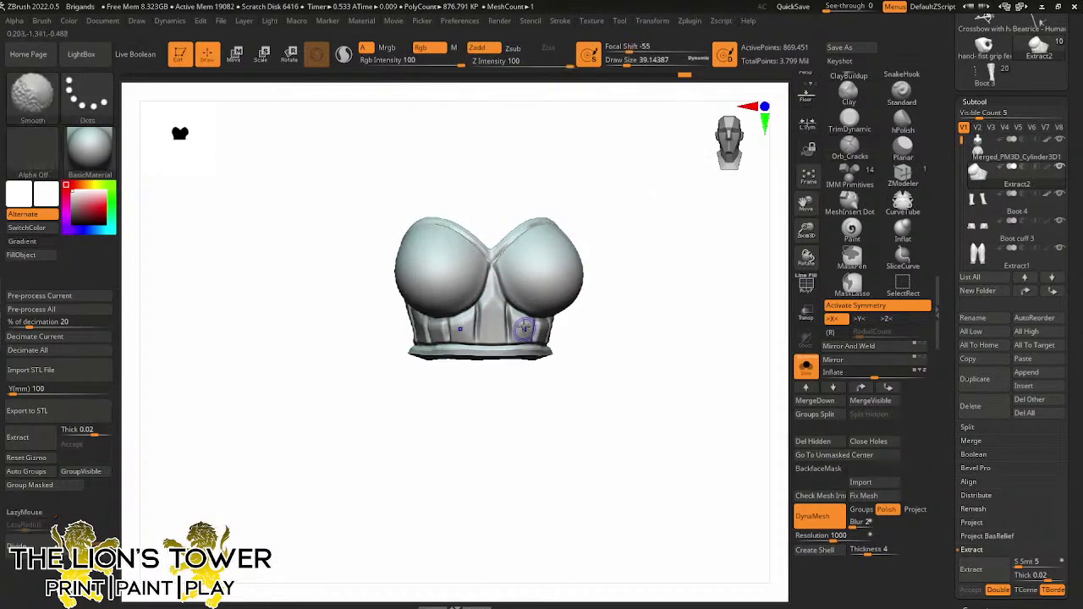
pyautogui.moveTo(615, 263); pyautogui.dragTo(573, 279)
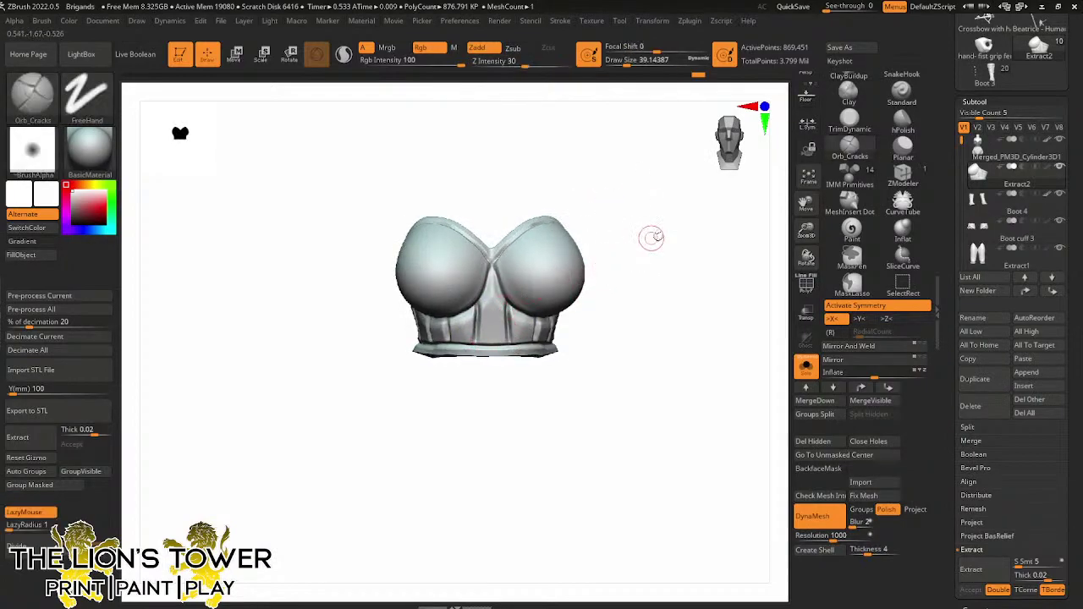
pyautogui.moveTo(651, 237); pyautogui.dragTo(536, 335)
pyautogui.keyDown('shift'); pyautogui.moveTo(646, 259); pyautogui.dragTo(694, 237); pyautogui.keyUp('shift')
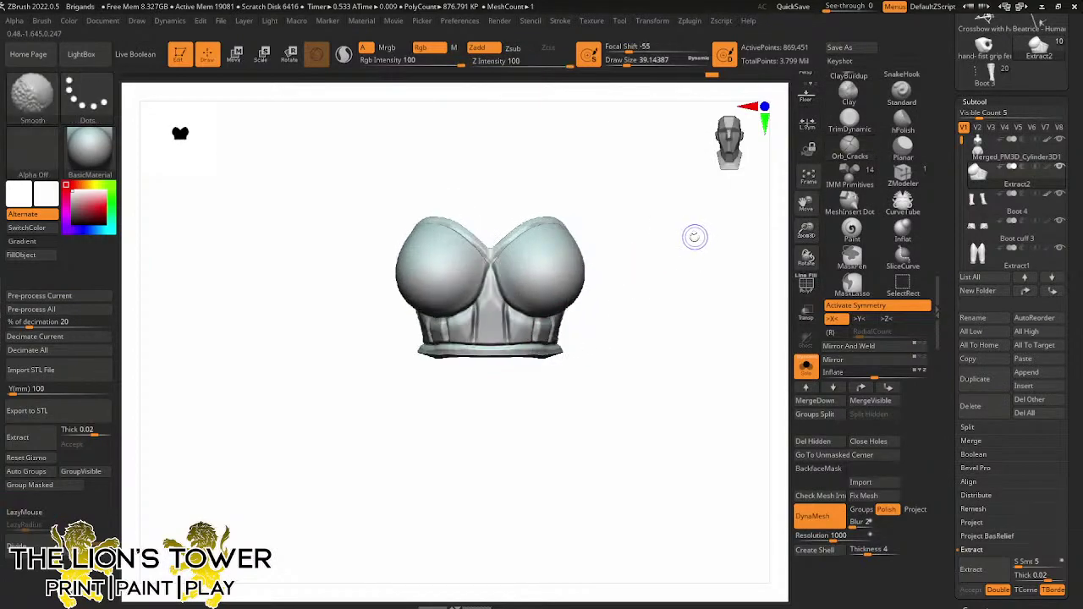
pyautogui.moveTo(656, 278); pyautogui.dragTo(674, 296)
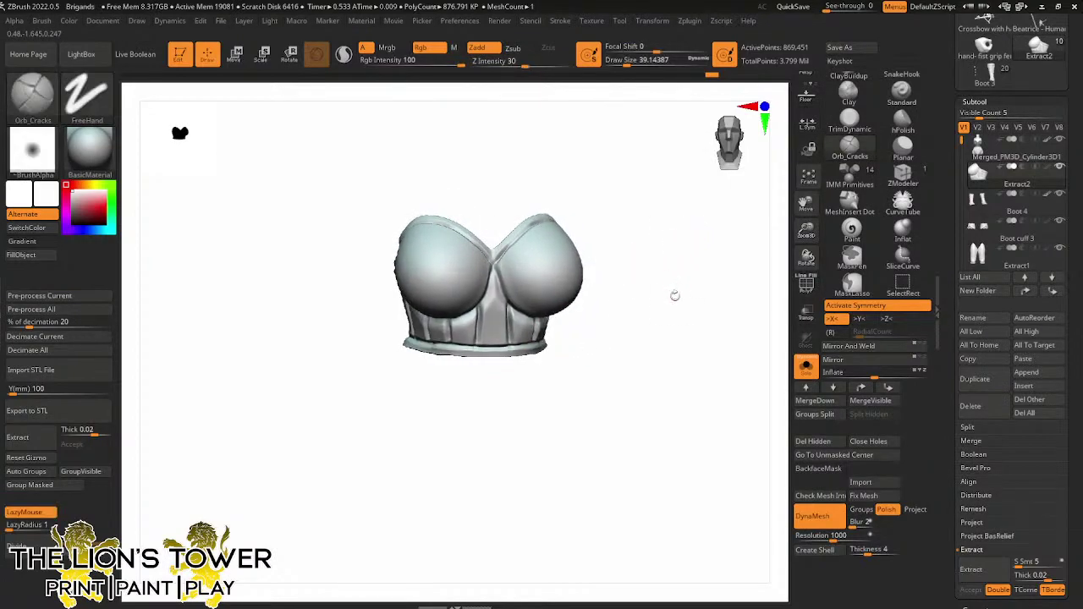
# Set the MeshInsert Dot brush to draw size 25 and insert mirrored studs along the inner and lower inner cup edges
pyautogui.click(850, 202)
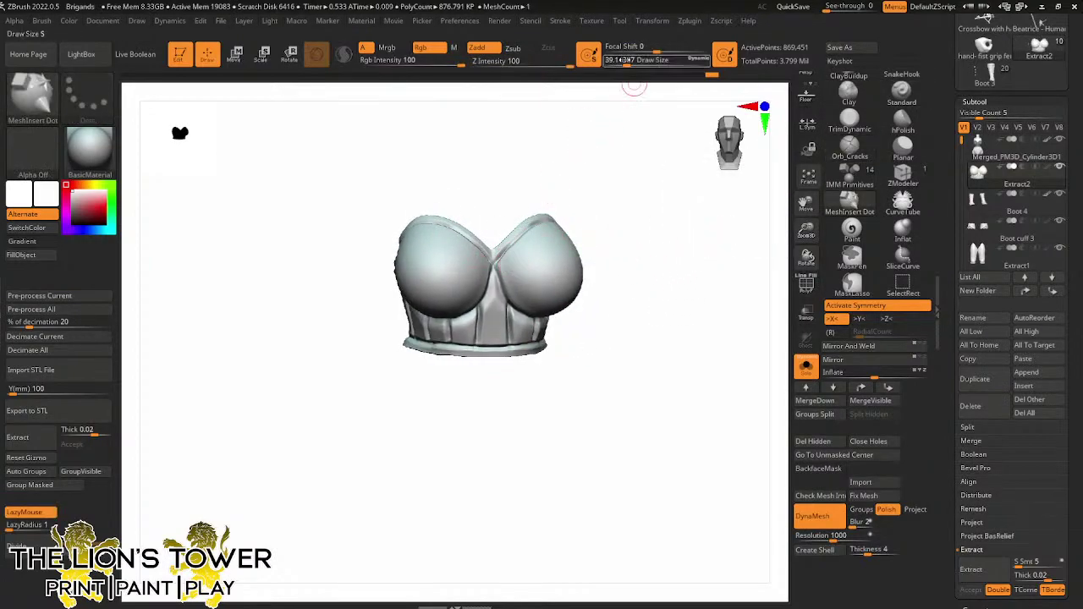
pyautogui.moveTo(633, 62); pyautogui.dragTo(621, 65)
pyautogui.moveTo(511, 260); pyautogui.dragTo(521, 266)
pyautogui.moveTo(608, 223); pyautogui.dragTo(646, 239)
pyautogui.moveTo(533, 245); pyautogui.dragTo(543, 277)
pyautogui.click(524, 290)
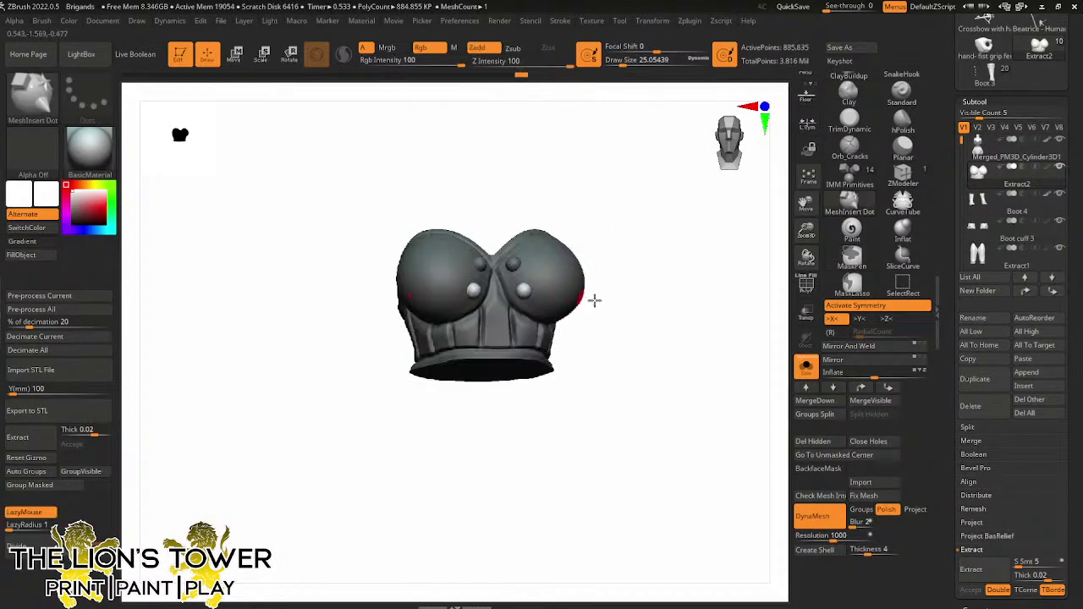
pyautogui.moveTo(595, 299); pyautogui.dragTo(559, 313)
pyautogui.click(545, 309)
# Continue the row of mirrored studs along the lower and outer edges of the cups
pyautogui.moveTo(683, 270); pyautogui.dragTo(633, 264)
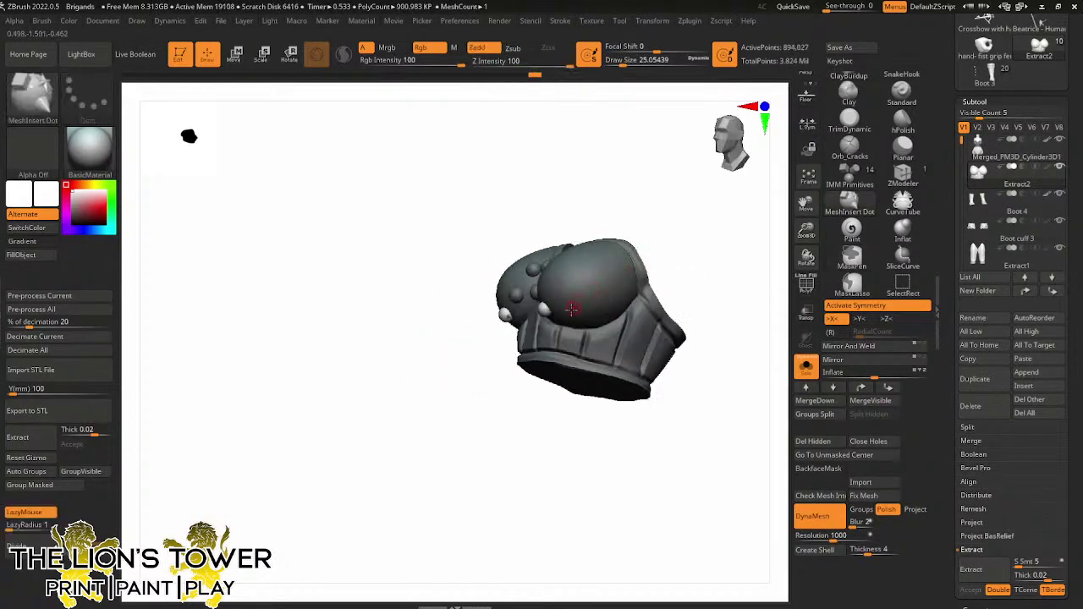
pyautogui.moveTo(567, 316); pyautogui.dragTo(613, 321)
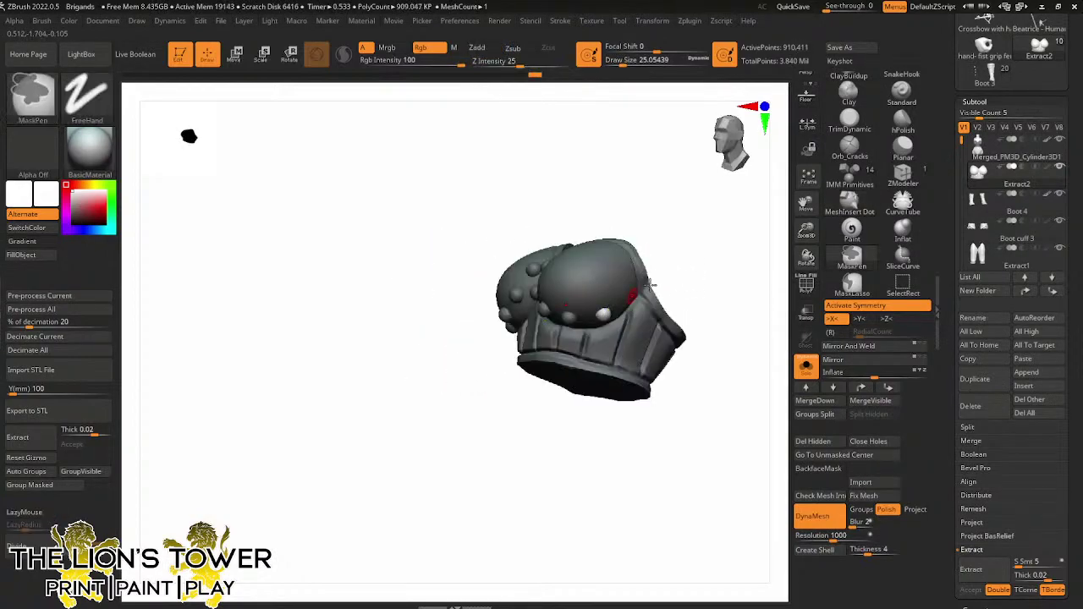
pyautogui.moveTo(695, 269); pyautogui.dragTo(640, 303)
pyautogui.moveTo(703, 228); pyautogui.dragTo(685, 240)
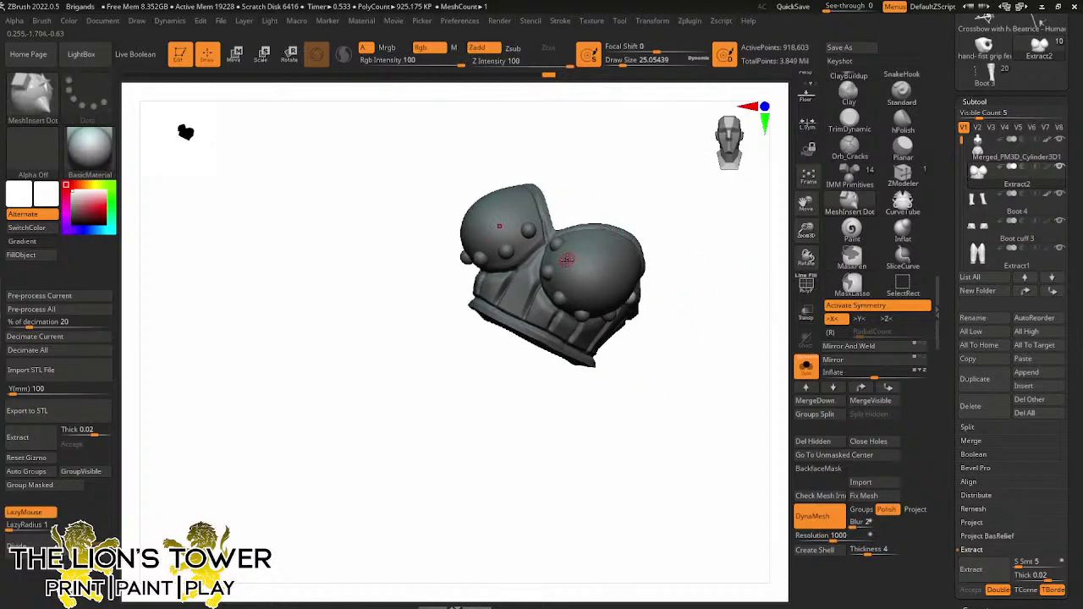
# Fill the front, outer and upper surfaces of the cups with evenly spaced mirrored studs
pyautogui.click(569, 263)
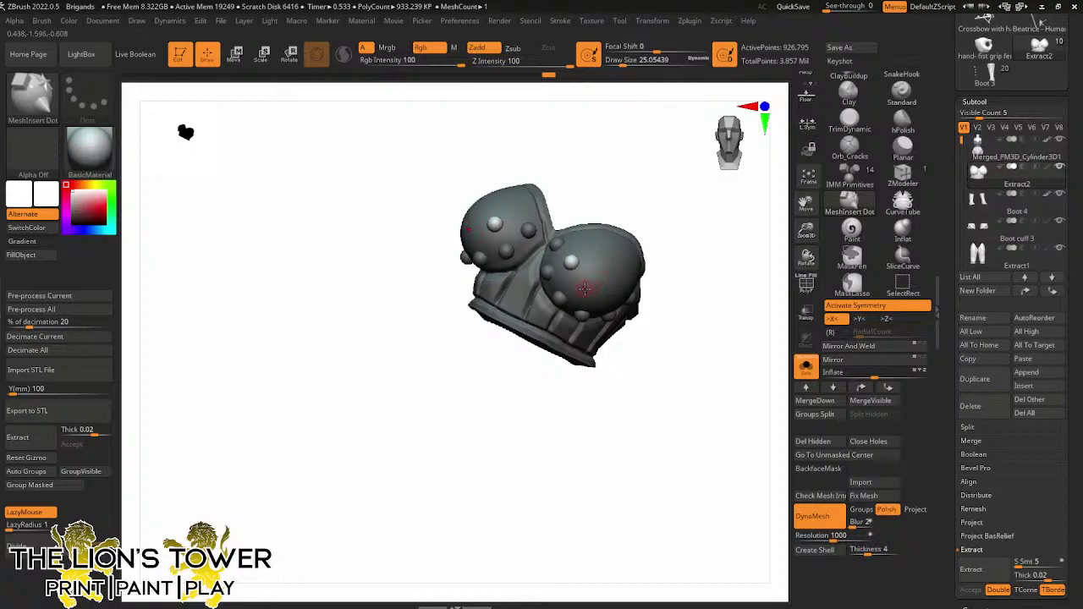
pyautogui.moveTo(584, 289); pyautogui.dragTo(599, 290)
pyautogui.moveTo(729, 230); pyautogui.dragTo(673, 257)
pyautogui.click(613, 299)
pyautogui.click(642, 291)
pyautogui.moveTo(763, 230); pyautogui.dragTo(730, 181)
pyautogui.click(662, 267)
pyautogui.click(634, 269)
pyautogui.click(613, 252)
pyautogui.click(603, 232)
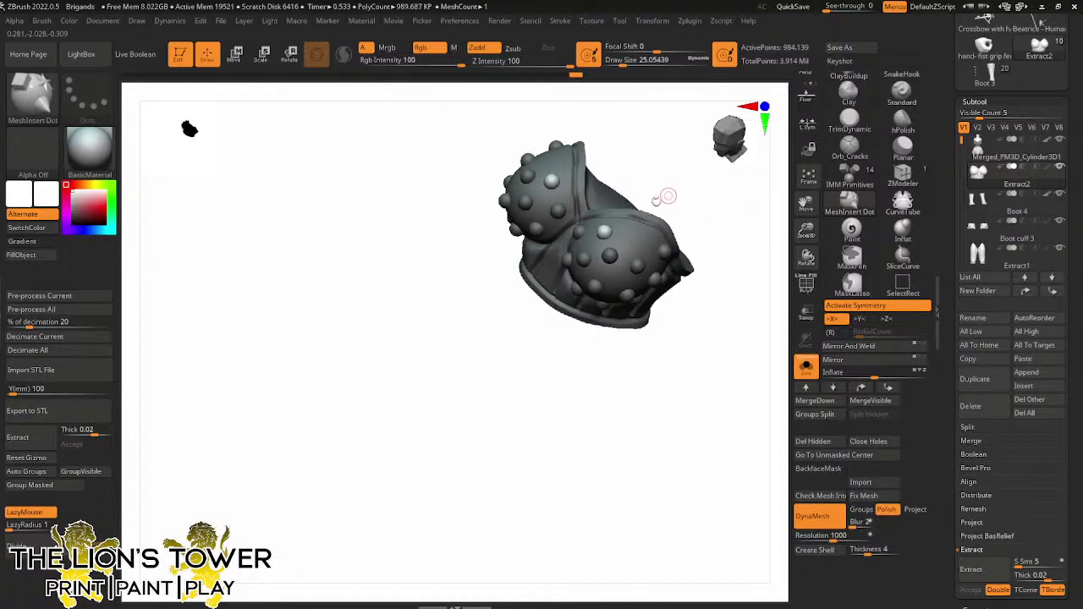
pyautogui.click(635, 240)
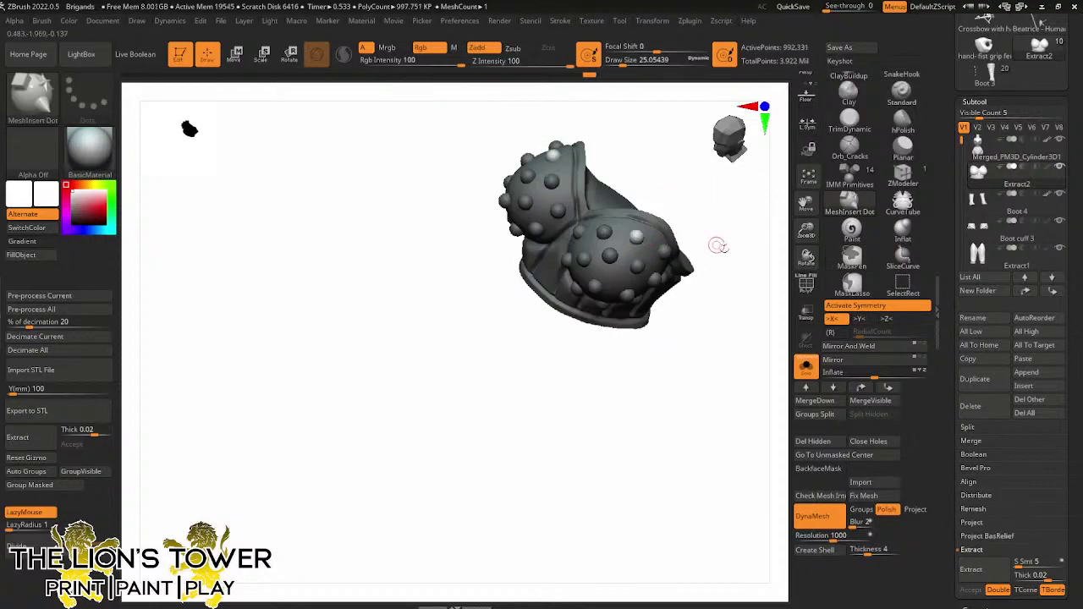
# Clear the mask on the studded bodice and turn off Solo to show the other visible parts of the miniature
pyautogui.moveTo(719, 244)
pyautogui.mouseDown()
pyautogui.moveTo(706, 193)
pyautogui.moveTo(766, 215)
pyautogui.moveTo(737, 285)
pyautogui.moveTo(681, 358)
pyautogui.moveTo(745, 350)
pyautogui.moveTo(715, 347)
pyautogui.mouseUp()
pyautogui.press('ctrl')
pyautogui.keyDown('shift'); pyautogui.moveTo(725, 387); pyautogui.dragTo(746, 389); pyautogui.keyUp('shift')
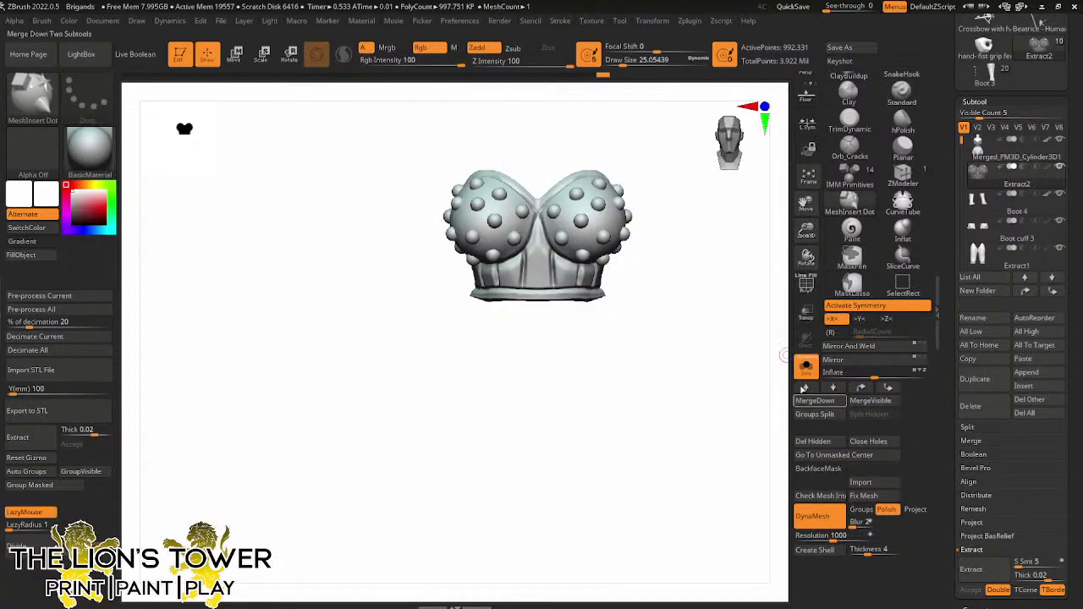
pyautogui.click(805, 366)
pyautogui.moveTo(805, 230); pyautogui.dragTo(756, 280)
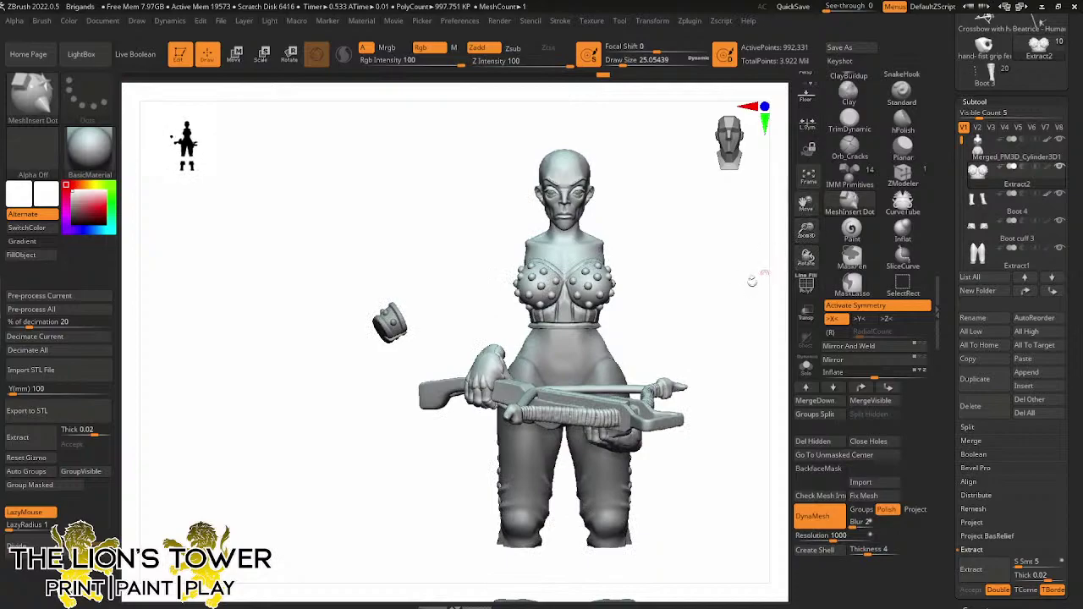
# Select the body subtool, clear its mask and unhide its hidden arms, sleeves, belt and other parts
pyautogui.keyDown('alt'); pyautogui.click(594, 337); pyautogui.keyUp('alt')
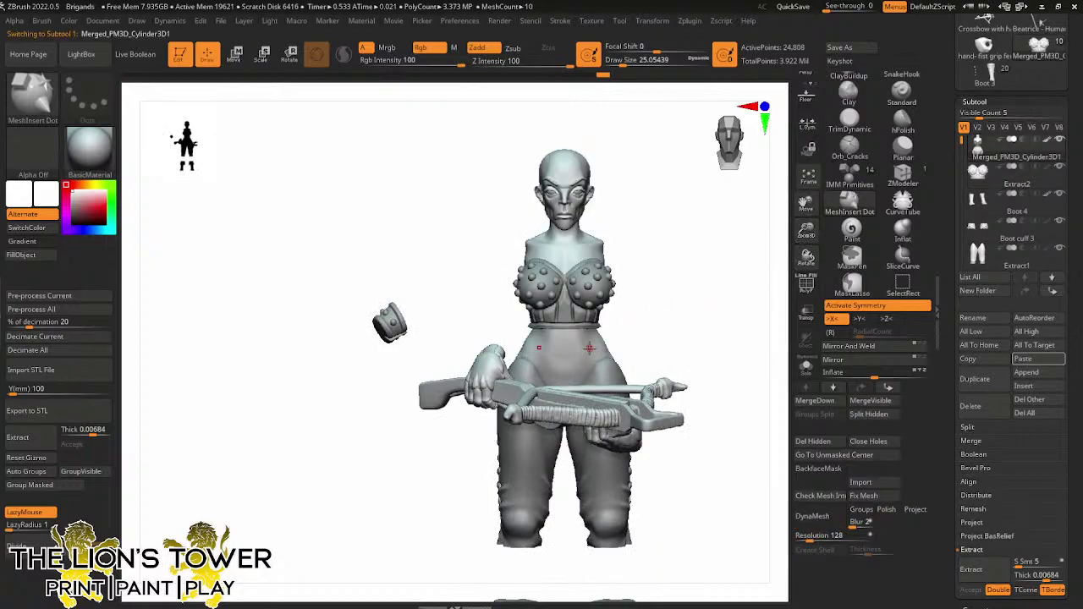
pyautogui.press('ctrl')
pyautogui.keyDown('ctrl'); pyautogui.click(666, 310); pyautogui.keyUp('ctrl')
pyautogui.keyDown('ctrl'); pyautogui.click(668, 309); pyautogui.keyUp('ctrl')
pyautogui.keyDown('ctrl'); pyautogui.keyDown('shift'); pyautogui.click(685, 314); pyautogui.keyUp('shift'); pyautogui.keyUp('ctrl')
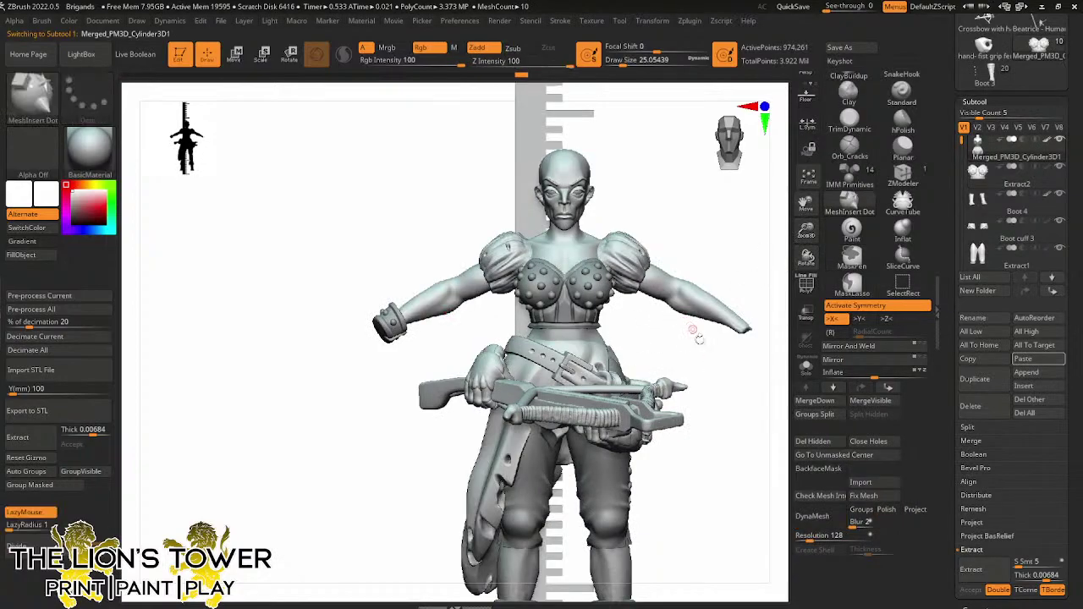
pyautogui.moveTo(696, 336); pyautogui.dragTo(683, 361)
pyautogui.keyDown('shift'); pyautogui.moveTo(743, 346); pyautogui.dragTo(717, 306); pyautogui.keyUp('shift')
pyautogui.moveTo(807, 230); pyautogui.dragTo(779, 233)
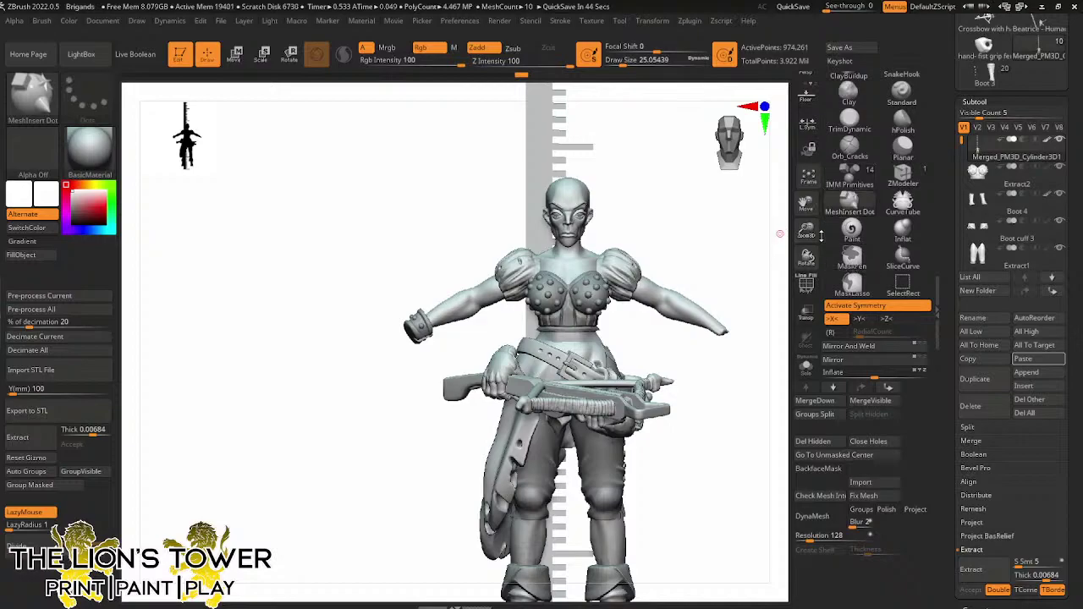
pyautogui.moveTo(806, 230)
pyautogui.mouseDown()
pyautogui.moveTo(710, 302)
pyautogui.moveTo(696, 326)
pyautogui.moveTo(719, 341)
pyautogui.mouseUp()
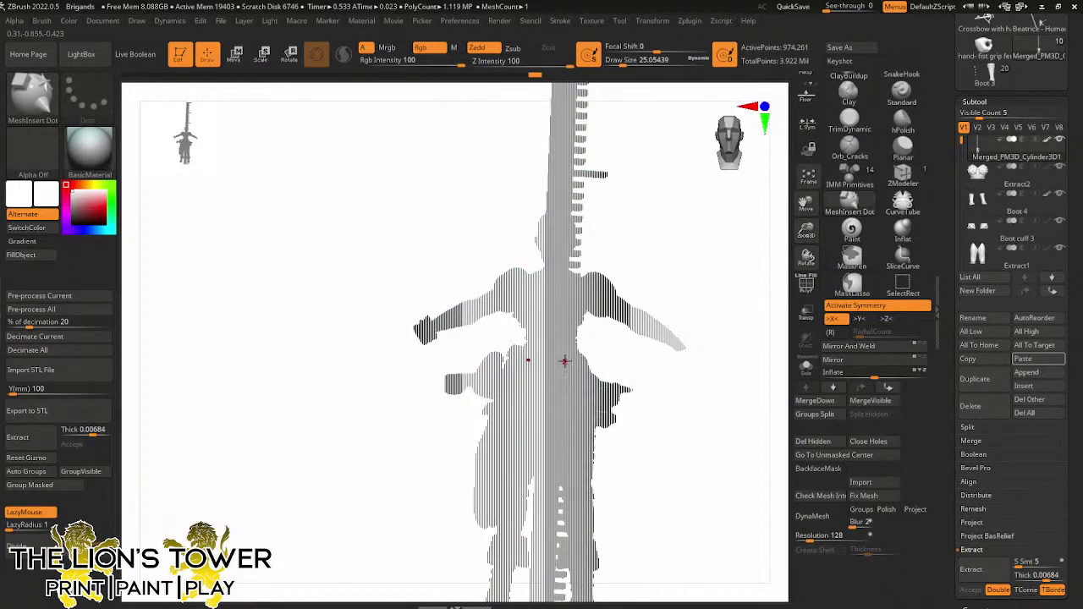
# Switch to the Orb_Cracks brush and leave the body subtool unmasked
pyautogui.keyDown('ctrl'); pyautogui.click(676, 303); pyautogui.keyUp('ctrl')
pyautogui.click(848, 149)
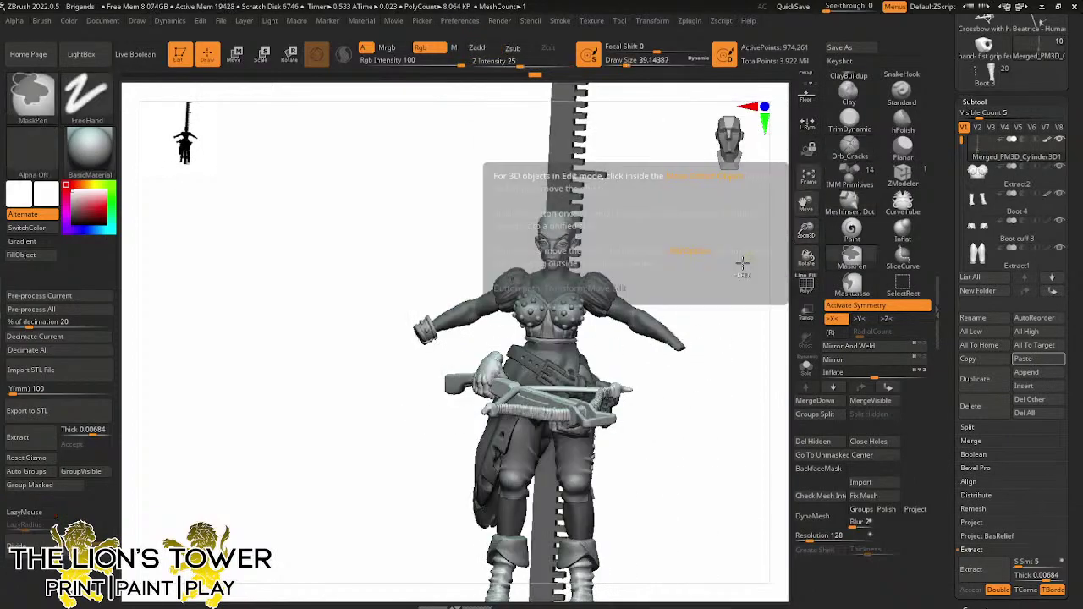
pyautogui.keyDown('ctrl'); pyautogui.click(722, 278); pyautogui.keyUp('ctrl')
pyautogui.keyDown('ctrl'); pyautogui.keyDown('shift'); pyautogui.click(547, 367); pyautogui.keyUp('shift'); pyautogui.keyUp('ctrl')
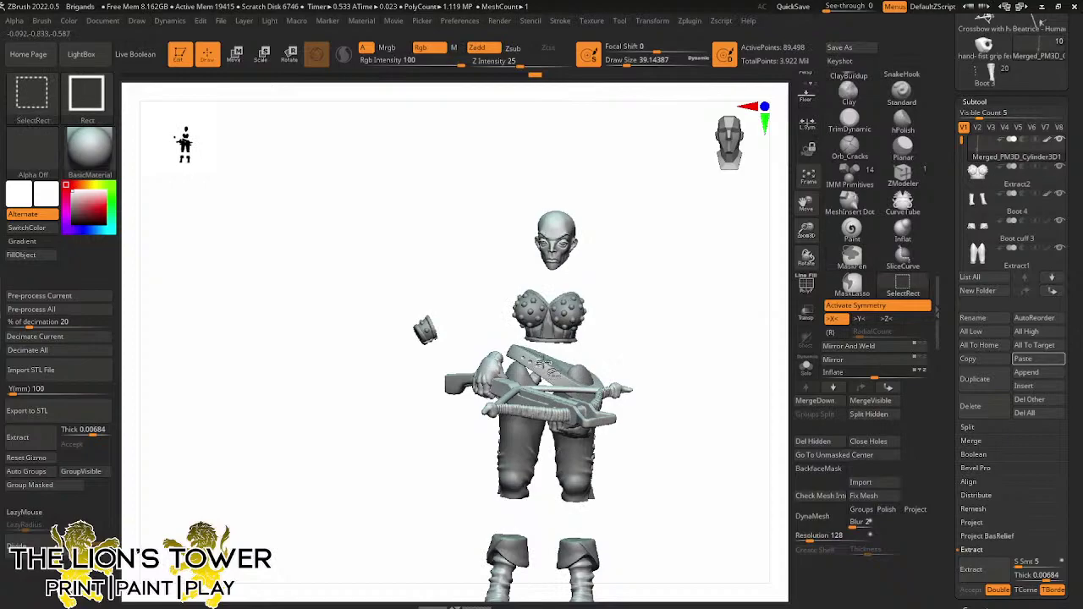
pyautogui.keyDown('ctrl'); pyautogui.keyDown('shift'); pyautogui.click(599, 326); pyautogui.keyUp('shift'); pyautogui.keyUp('ctrl')
pyautogui.keyDown('ctrl'); pyautogui.keyDown('alt'); pyautogui.keyDown('shift'); pyautogui.click(567, 359); pyautogui.keyUp('shift'); pyautogui.keyUp('alt'); pyautogui.keyUp('ctrl')
pyautogui.keyDown('ctrl'); pyautogui.keyDown('shift'); pyautogui.click(616, 348); pyautogui.keyUp('shift'); pyautogui.keyUp('ctrl')
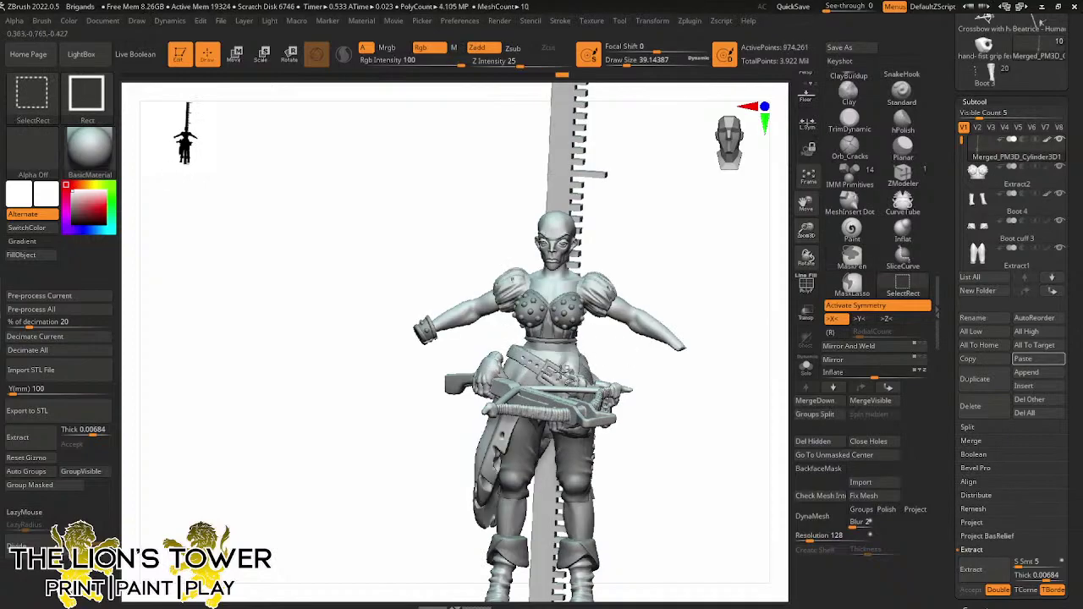
# Hide the tattered cloth hanging from the hip on the body subtool
pyautogui.keyDown('ctrl'); pyautogui.keyDown('shift'); pyautogui.click(570, 377); pyautogui.keyUp('shift'); pyautogui.keyUp('ctrl')
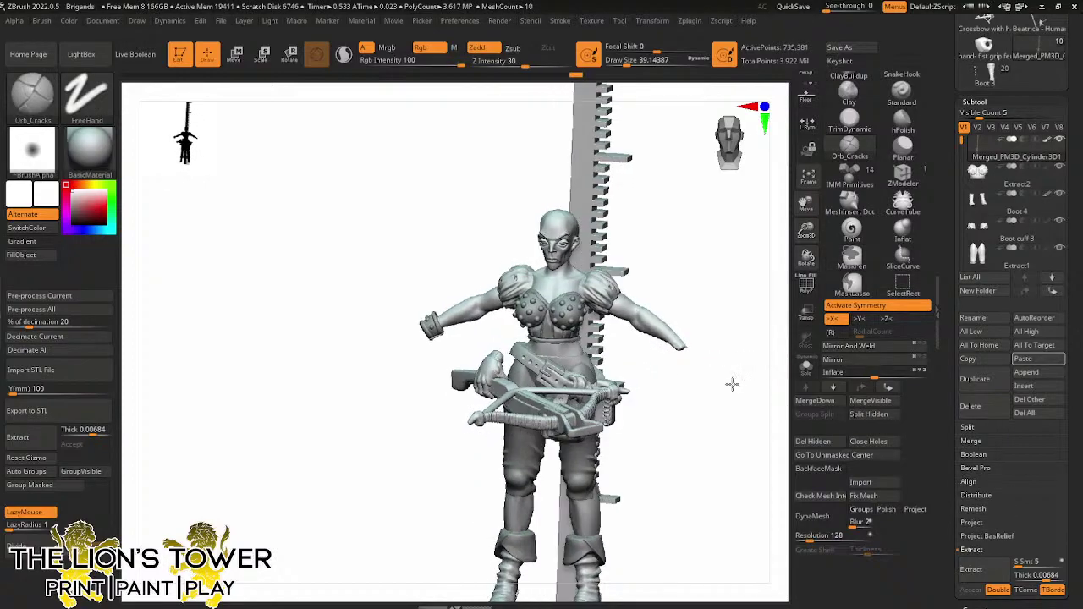
pyautogui.moveTo(732, 384); pyautogui.dragTo(752, 367)
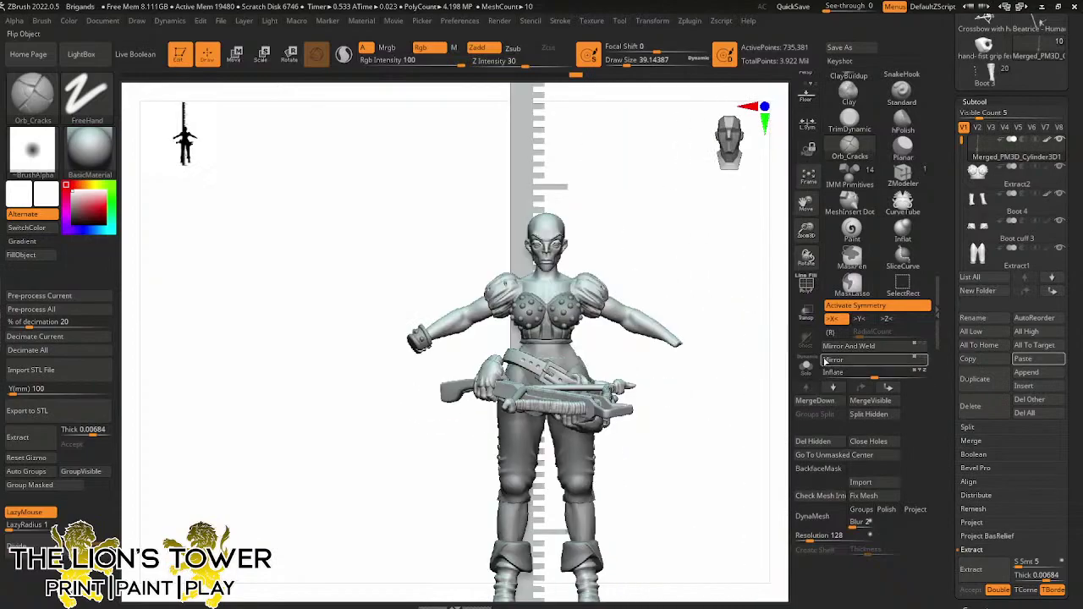
pyautogui.keyDown('ctrl'); pyautogui.click(699, 389); pyautogui.keyUp('ctrl')
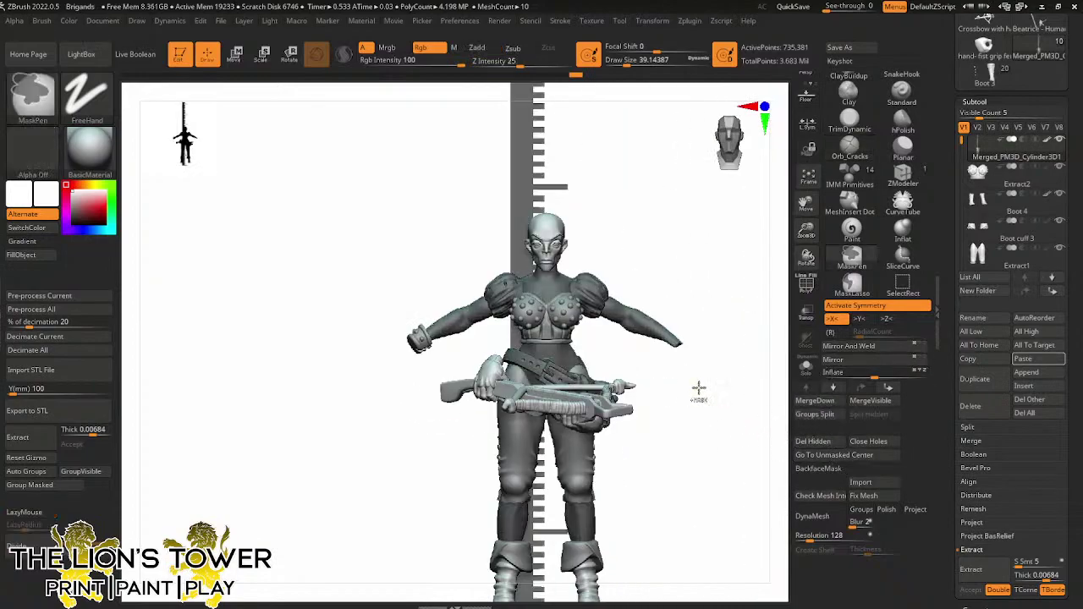
pyautogui.keyDown('ctrl'); pyautogui.moveTo(699, 388); pyautogui.dragTo(720, 407); pyautogui.keyUp('ctrl')
pyautogui.moveTo(760, 401); pyautogui.dragTo(744, 382)
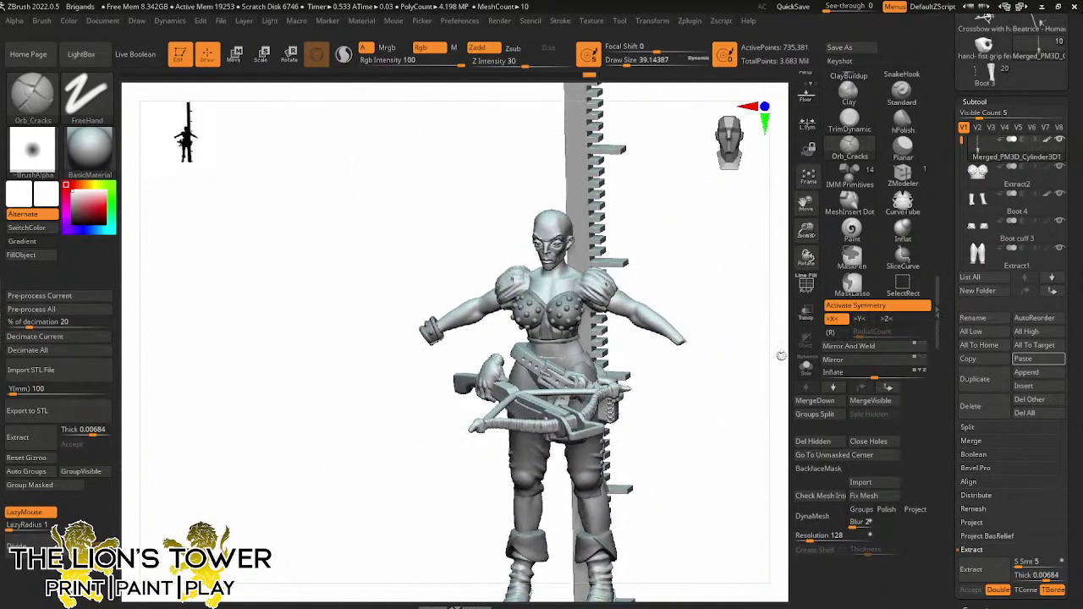
# Select the Bracers 2_4 subtool and reset the position and orientation of its transform gizmo
pyautogui.moveTo(962, 141); pyautogui.dragTo(965, 156)
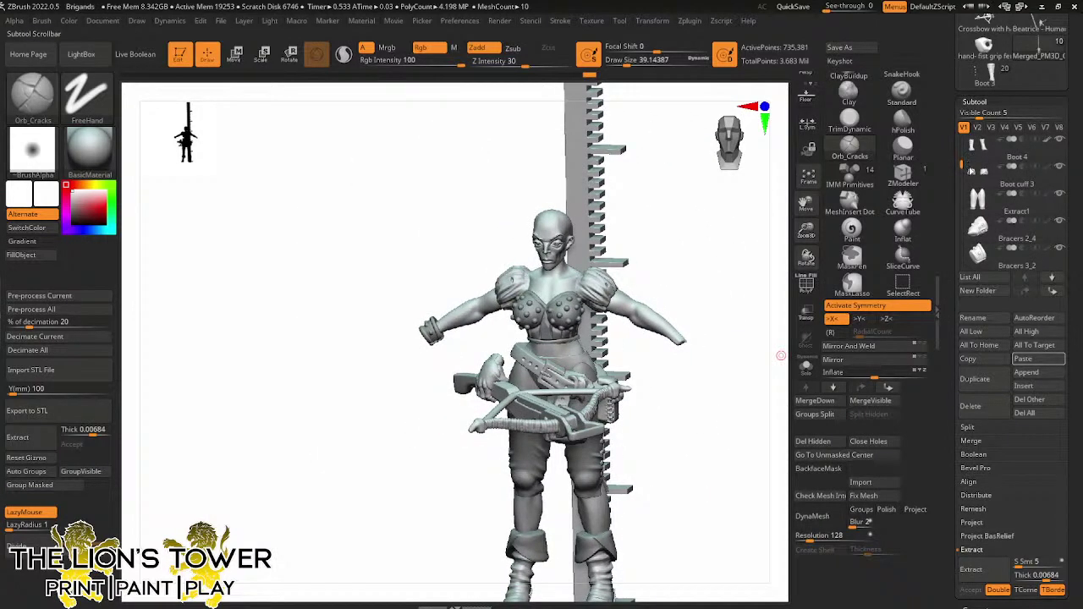
pyautogui.click(980, 233)
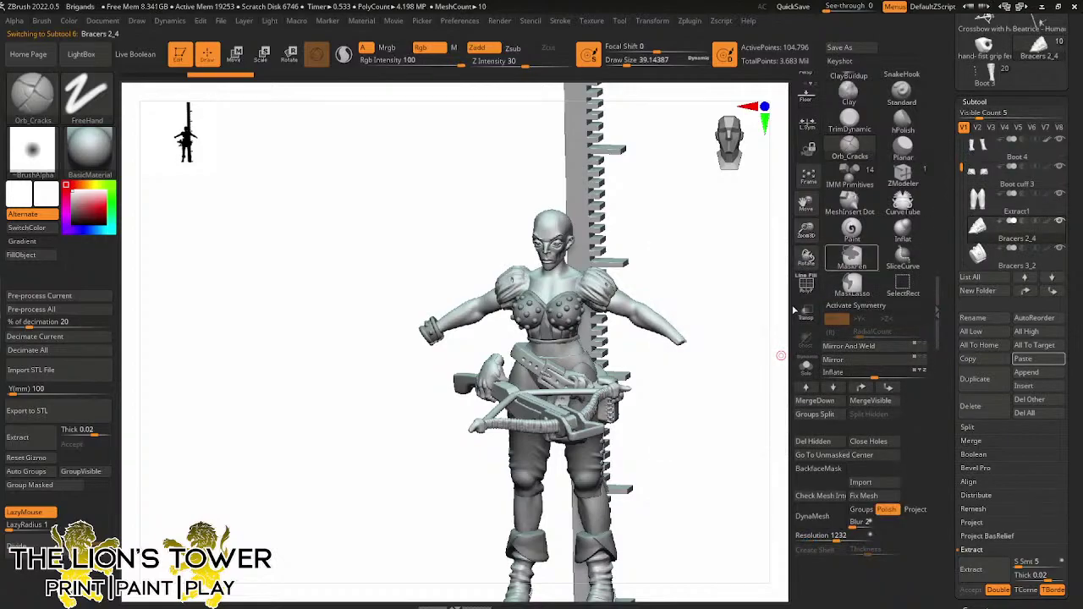
pyautogui.moveTo(709, 392); pyautogui.dragTo(637, 290)
pyautogui.click(261, 54)
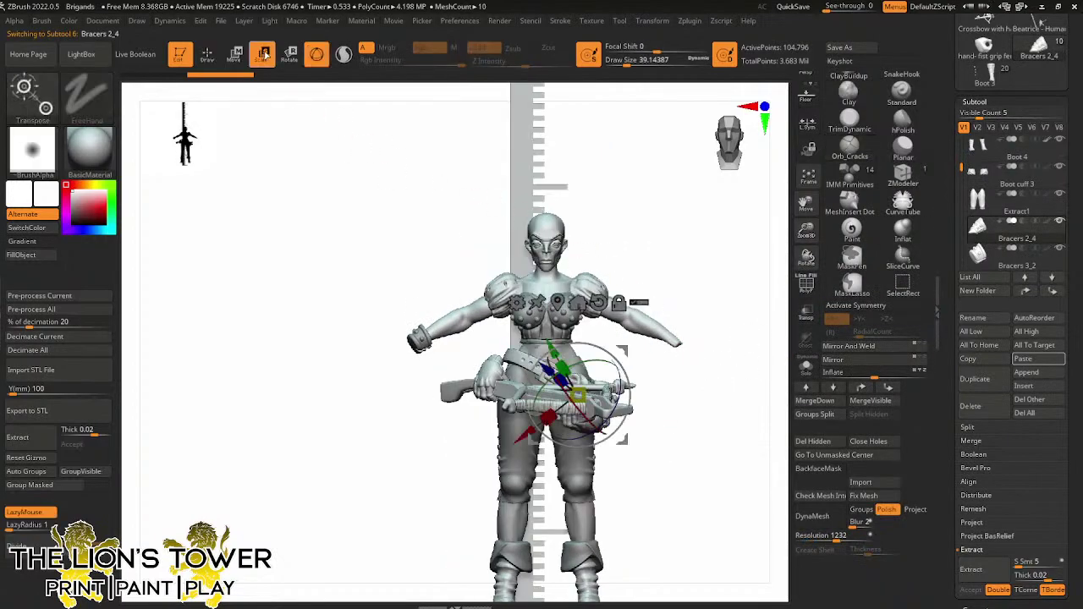
pyautogui.click(560, 302)
pyautogui.click(533, 302)
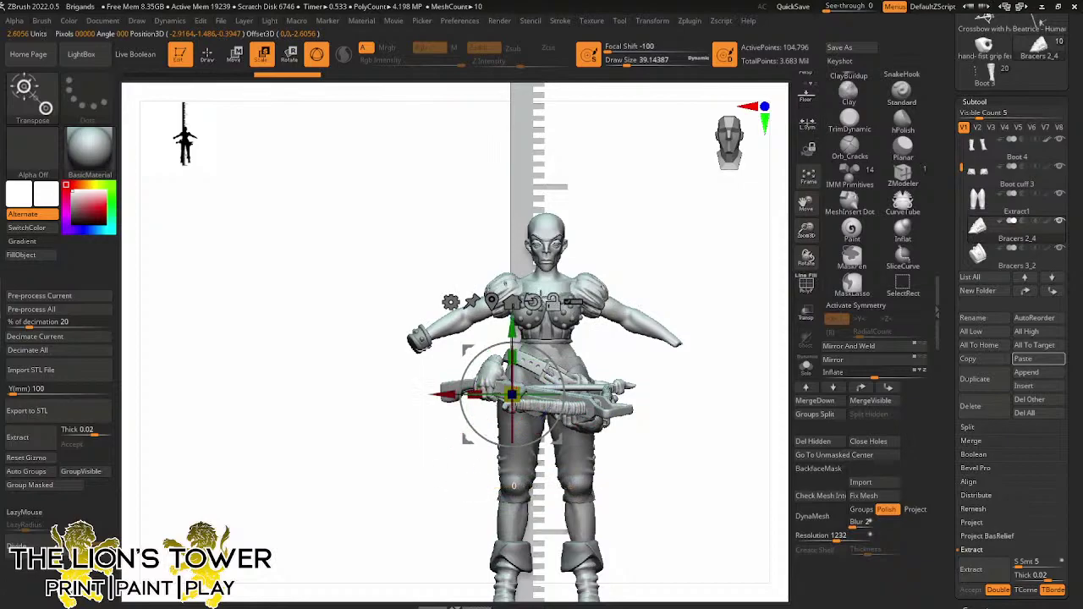
pyautogui.click(512, 302)
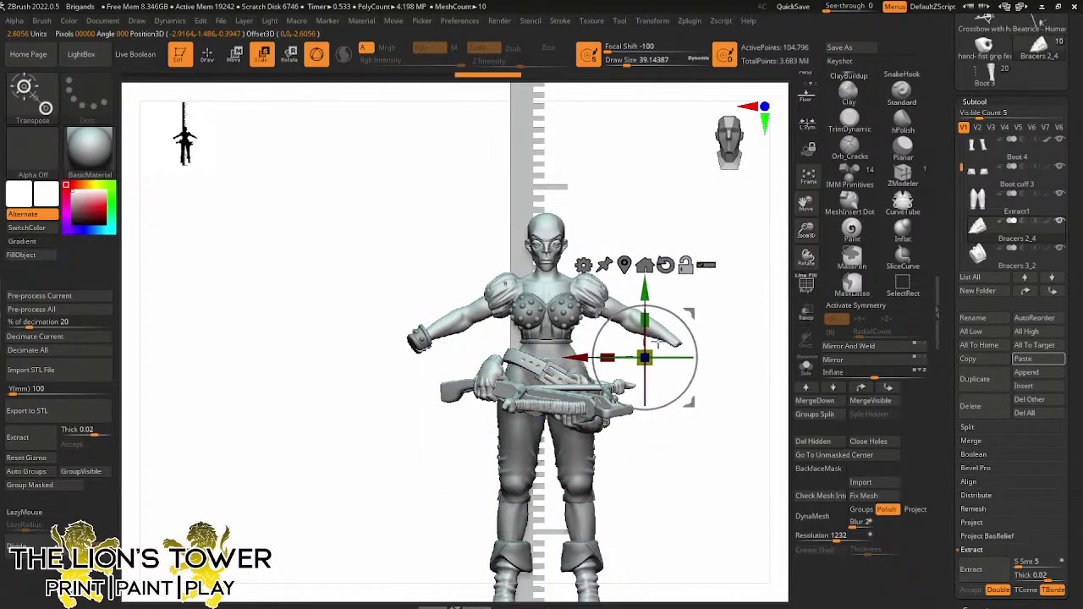
# Move the Bracers 2_4 piece to the bare forearm, mirror it and centre the gizmo on its unmasked mesh
pyautogui.moveTo(644, 358); pyautogui.dragTo(618, 448)
pyautogui.hotkey('ctrl', 'z')
pyautogui.click(624, 264)
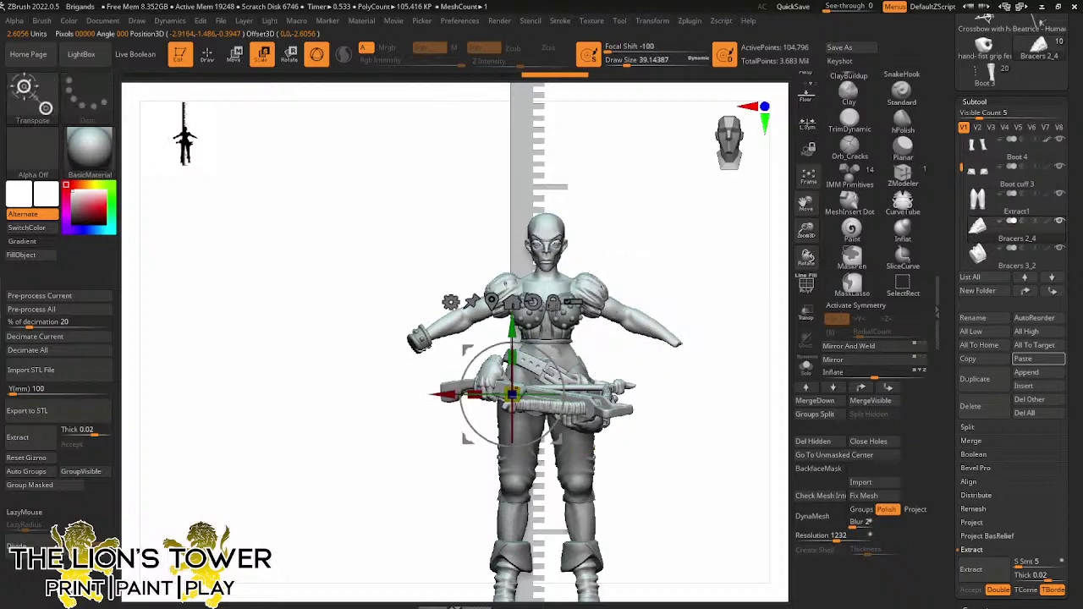
pyautogui.keyDown('alt'); pyautogui.click(675, 341); pyautogui.keyUp('alt')
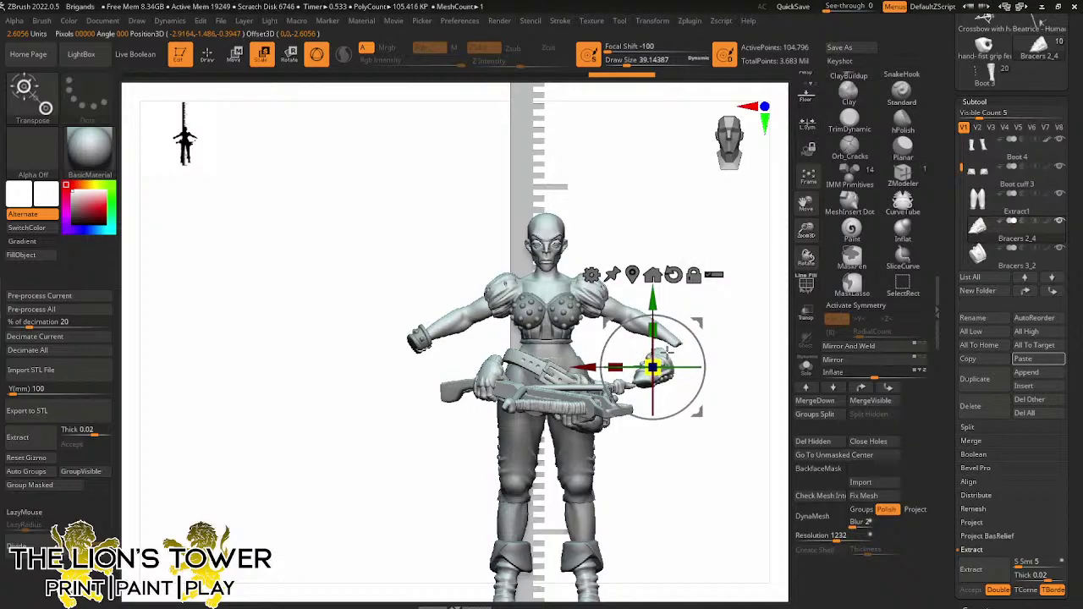
pyautogui.click(832, 360)
pyautogui.click(834, 455)
# Rotate and shift the bracer so it follows the slope of the bare forearm
pyautogui.moveTo(483, 321); pyautogui.dragTo(707, 286)
pyautogui.moveTo(805, 229); pyautogui.dragTo(710, 414)
pyautogui.moveTo(709, 314); pyautogui.dragTo(734, 302)
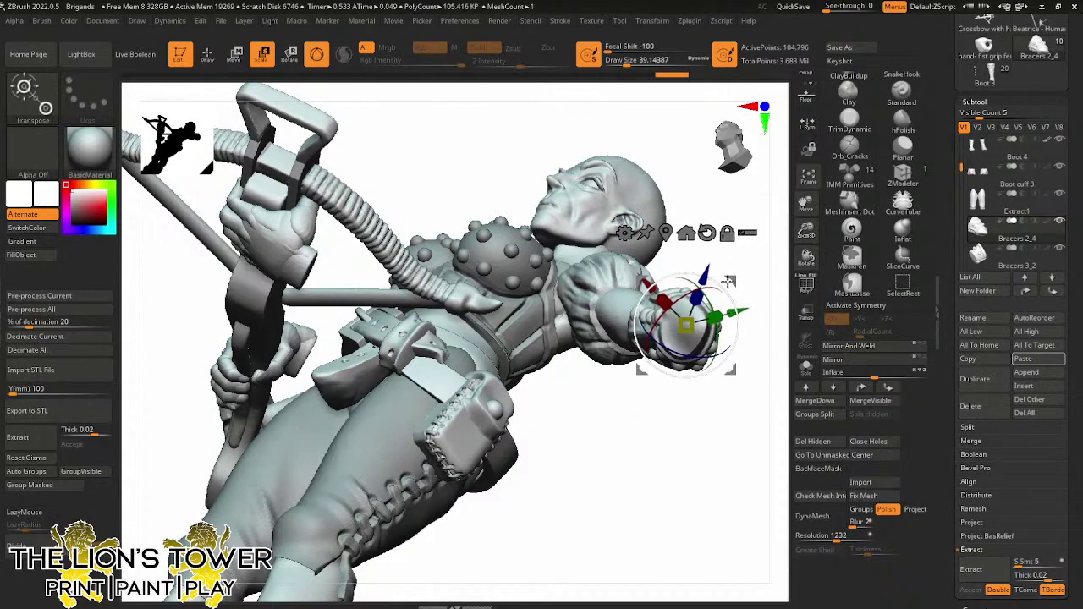
pyautogui.moveTo(756, 265); pyautogui.dragTo(762, 315)
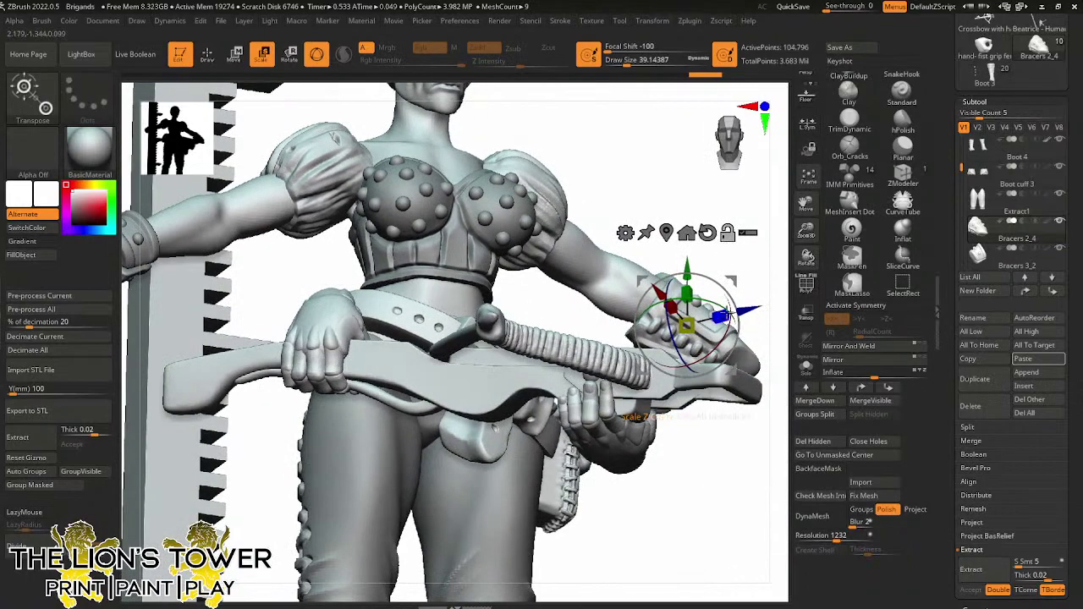
pyautogui.moveTo(693, 288); pyautogui.dragTo(682, 352)
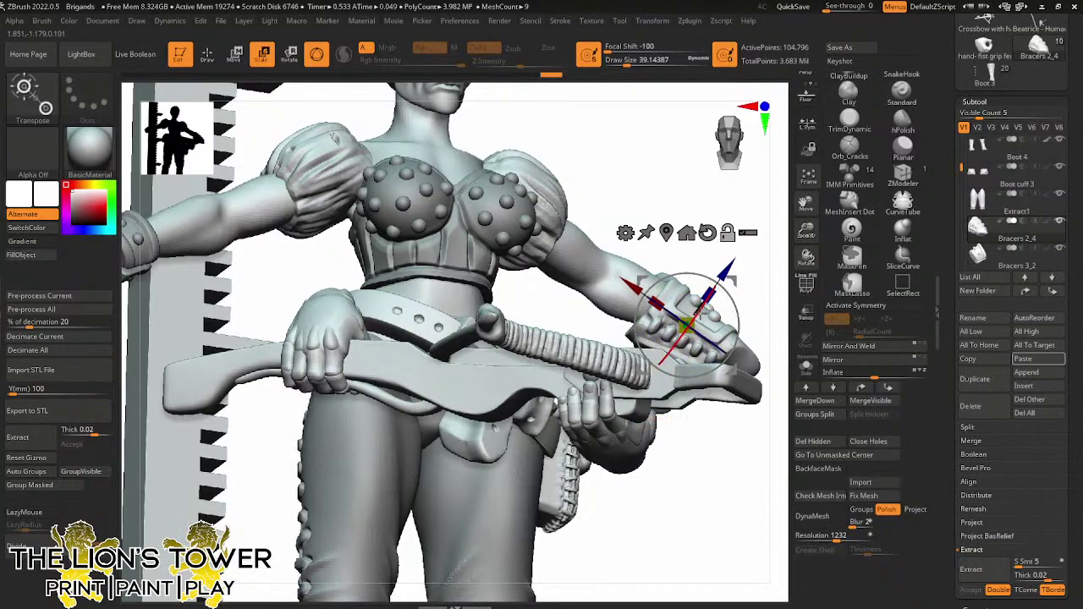
pyautogui.moveTo(725, 273); pyautogui.dragTo(719, 281)
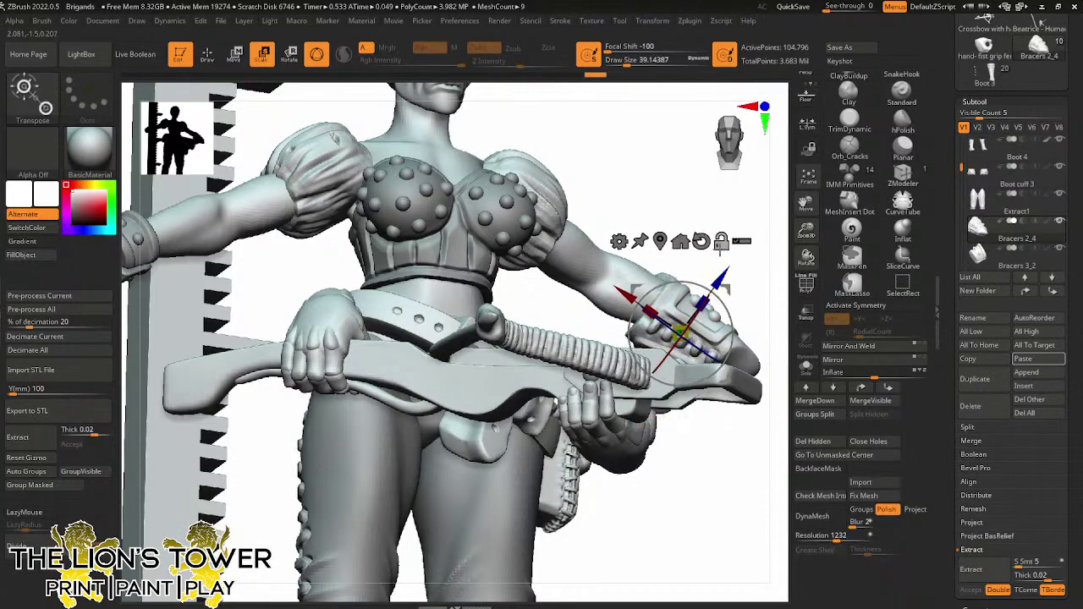
pyautogui.moveTo(694, 321); pyautogui.dragTo(726, 288)
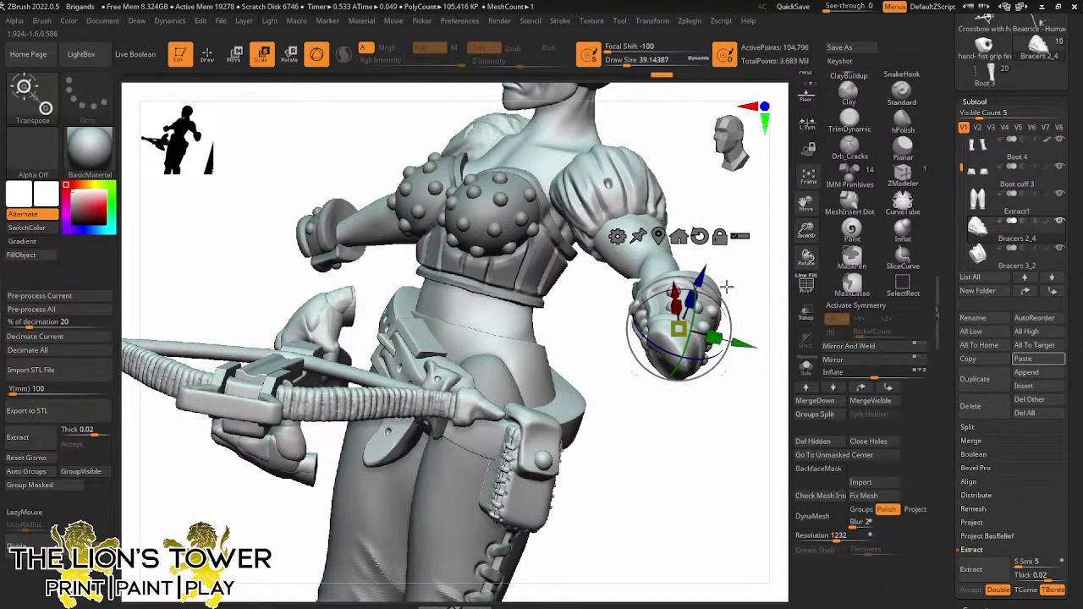
# Fine-tune the bracer's tilt and placement around the forearm, checking it from the side, and return to Draw mode
pyautogui.press('ctrl')
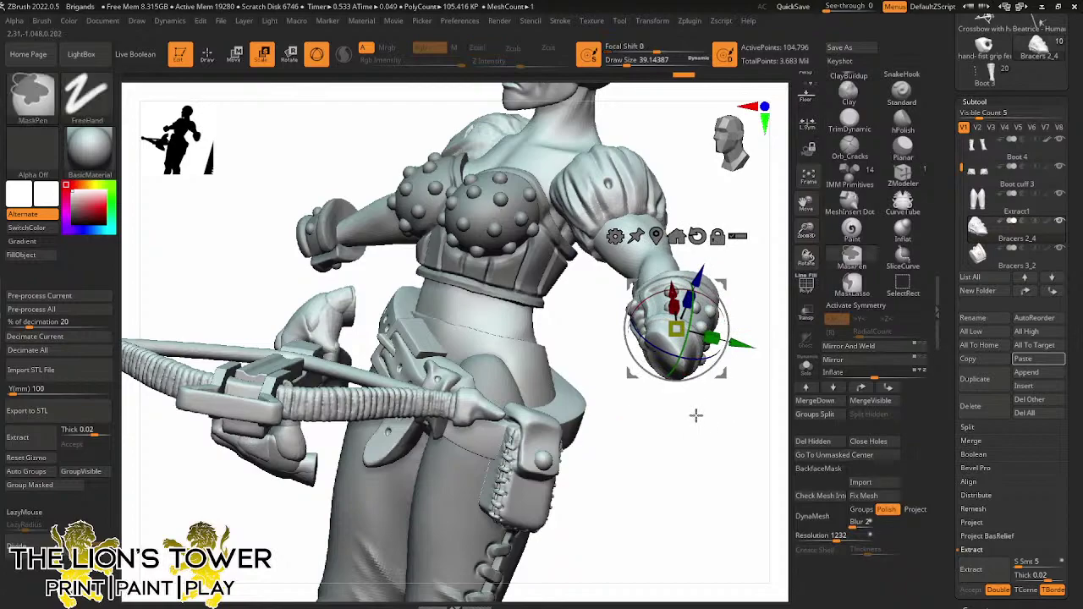
pyautogui.moveTo(699, 420); pyautogui.dragTo(701, 418)
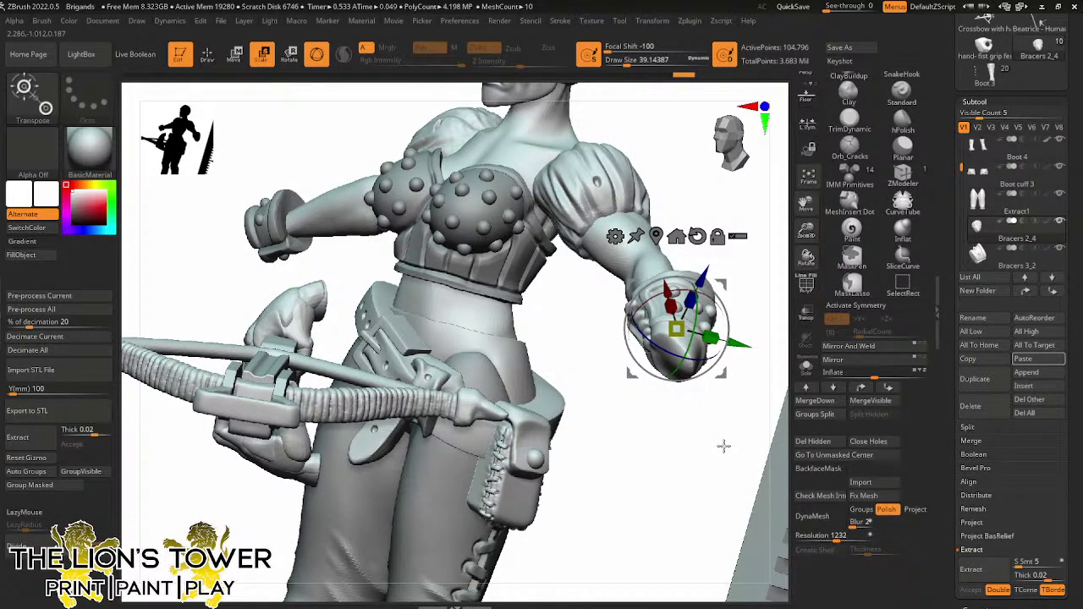
pyautogui.moveTo(724, 446); pyautogui.dragTo(732, 387)
pyautogui.moveTo(723, 287); pyautogui.dragTo(721, 291)
pyautogui.keyDown('ctrl'); pyautogui.click(747, 292); pyautogui.keyUp('ctrl')
pyautogui.keyDown('ctrl'); pyautogui.click(749, 301); pyautogui.keyUp('ctrl')
pyautogui.moveTo(805, 230); pyautogui.dragTo(825, 136)
pyautogui.moveTo(733, 343); pyautogui.dragTo(739, 372)
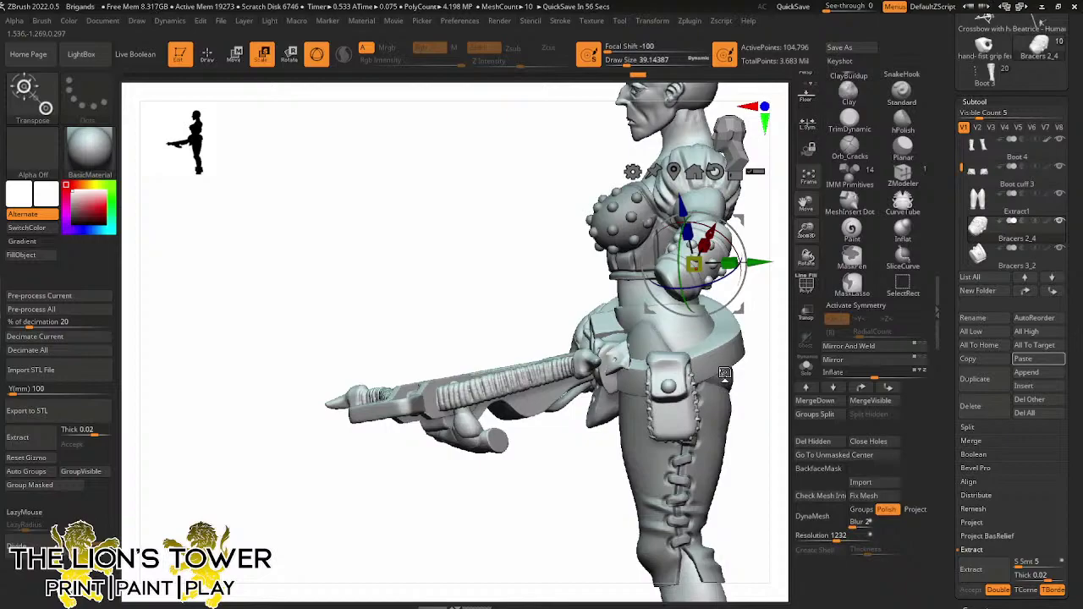
pyautogui.keyDown('ctrl'); pyautogui.moveTo(725, 374); pyautogui.dragTo(758, 319, button='right'); pyautogui.keyUp('ctrl')
pyautogui.moveTo(614, 144)
pyautogui.keyDown('ctrl'); pyautogui.mouseDown(button='right')
pyautogui.moveTo(614, 158)
pyautogui.moveTo(730, 223)
pyautogui.mouseUp(button='right'); pyautogui.keyUp('ctrl')
pyautogui.press('q')
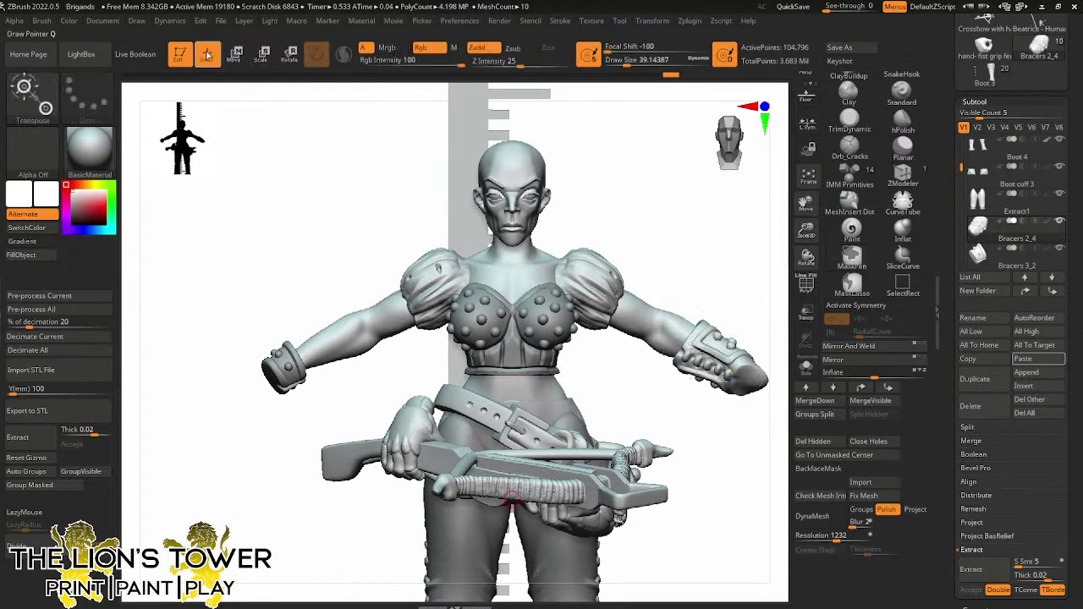
# Hide the puffed shoulder sleeves on the body subtool and delete the hidden geometry
pyautogui.keyDown('ctrl'); pyautogui.keyDown('shift'); pyautogui.click(684, 341); pyautogui.keyUp('shift'); pyautogui.keyUp('ctrl')
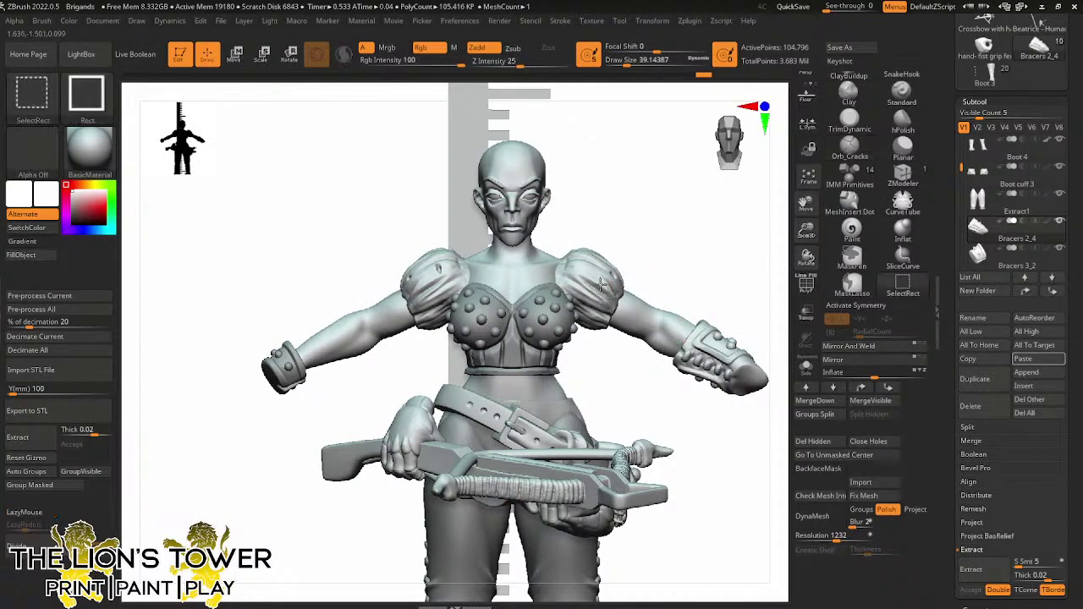
pyautogui.keyDown('ctrl'); pyautogui.keyDown('shift'); pyautogui.moveTo(603, 285); pyautogui.dragTo(611, 293); pyautogui.keyUp('shift'); pyautogui.keyUp('ctrl')
pyautogui.keyDown('ctrl'); pyautogui.keyDown('shift'); pyautogui.click(723, 253); pyautogui.keyUp('shift'); pyautogui.keyUp('ctrl')
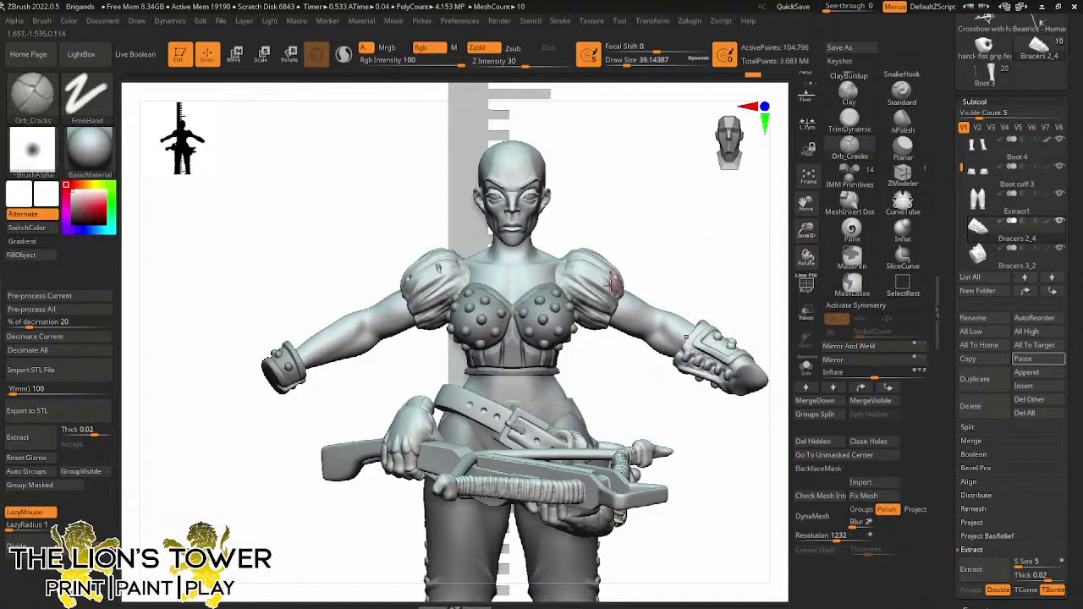
pyautogui.keyDown('alt'); pyautogui.click(603, 282); pyautogui.keyUp('alt')
pyautogui.keyDown('ctrl'); pyautogui.keyDown('shift'); pyautogui.click(600, 277); pyautogui.keyUp('shift'); pyautogui.keyUp('ctrl')
pyautogui.keyDown('ctrl'); pyautogui.keyDown('shift'); pyautogui.click(602, 282); pyautogui.keyUp('shift'); pyautogui.keyUp('ctrl')
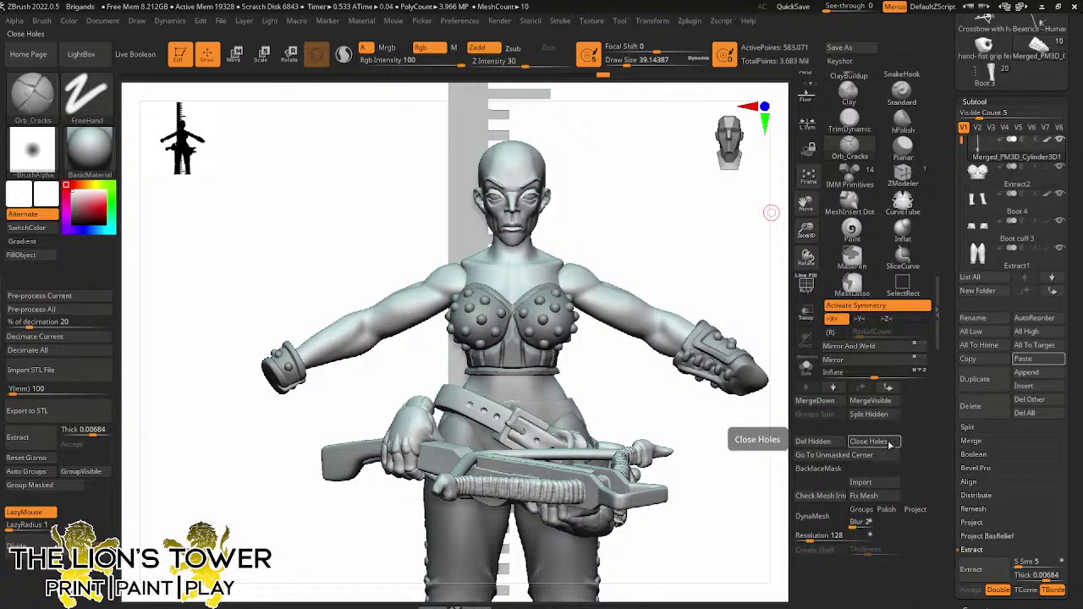
pyautogui.click(837, 441)
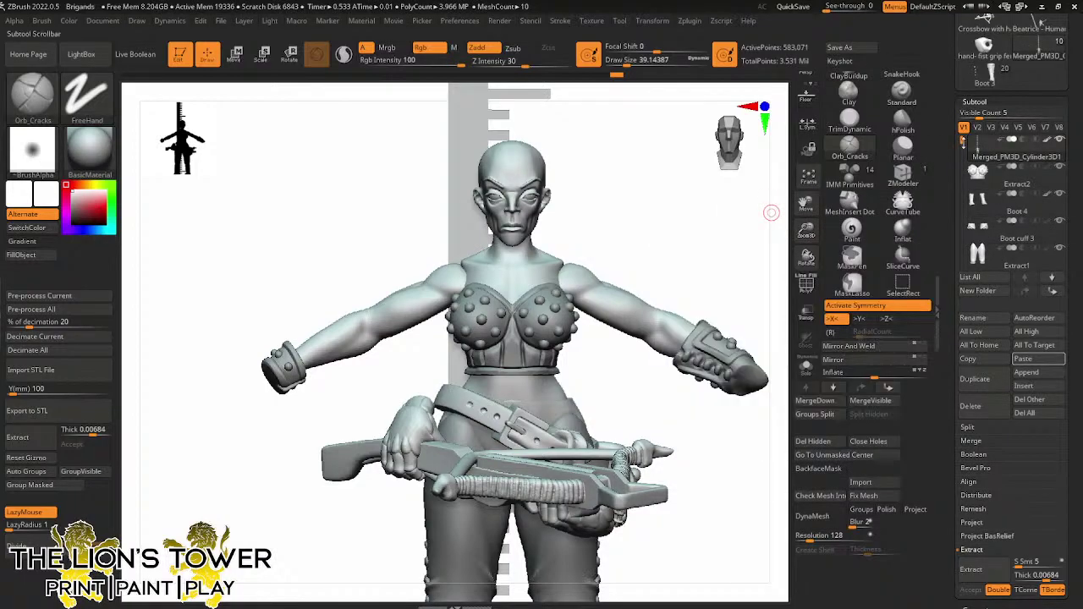
# Select the Sleeve 3 subtool and set up its realigned transform gizmo with X symmetry active
pyautogui.moveTo(962, 142); pyautogui.dragTo(962, 196)
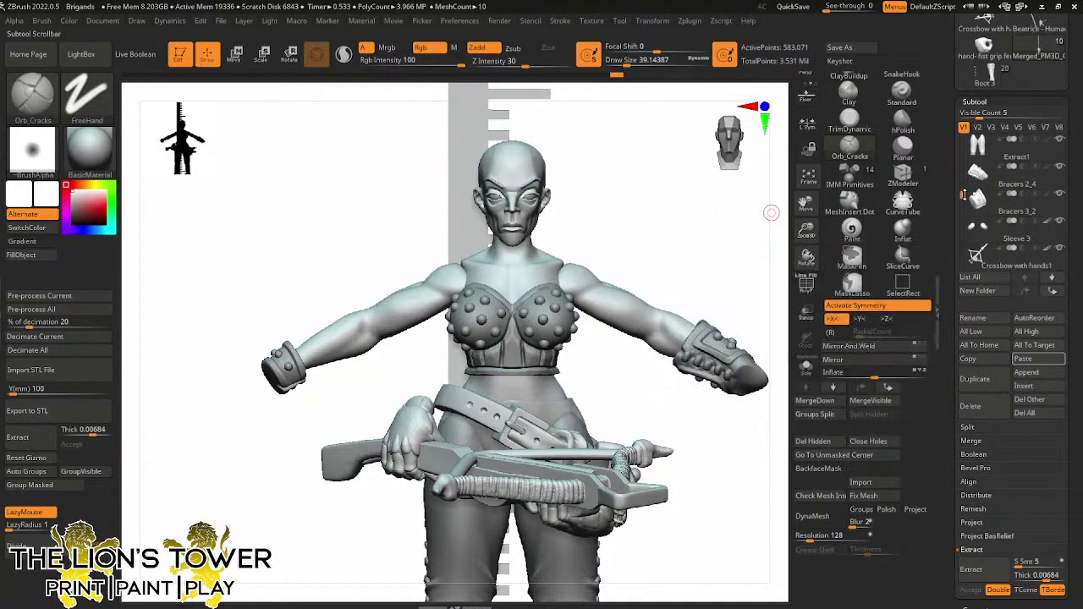
pyautogui.click(1027, 237)
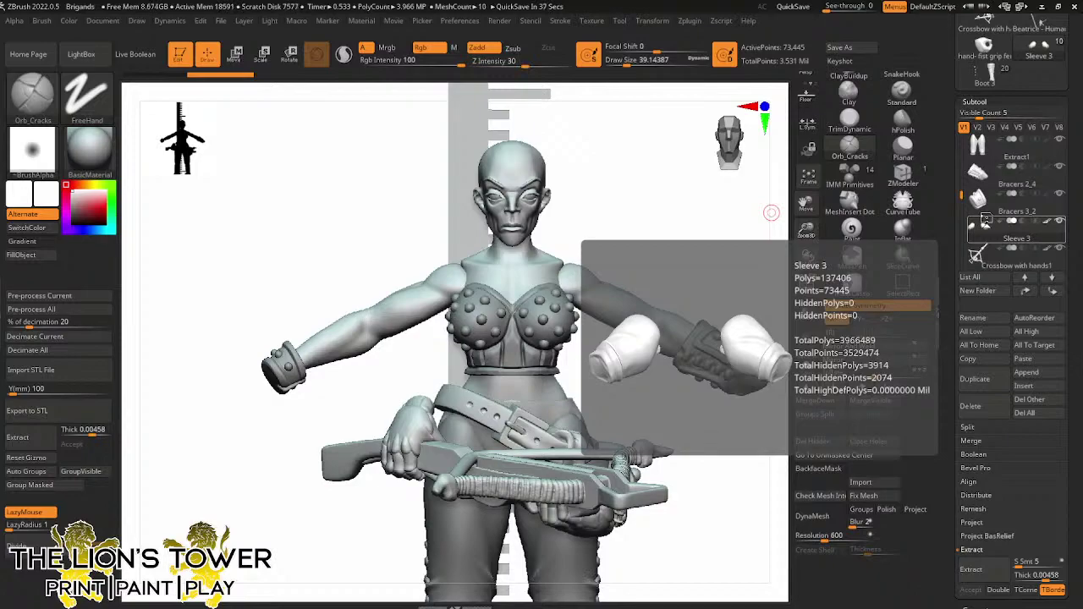
pyautogui.press('e')
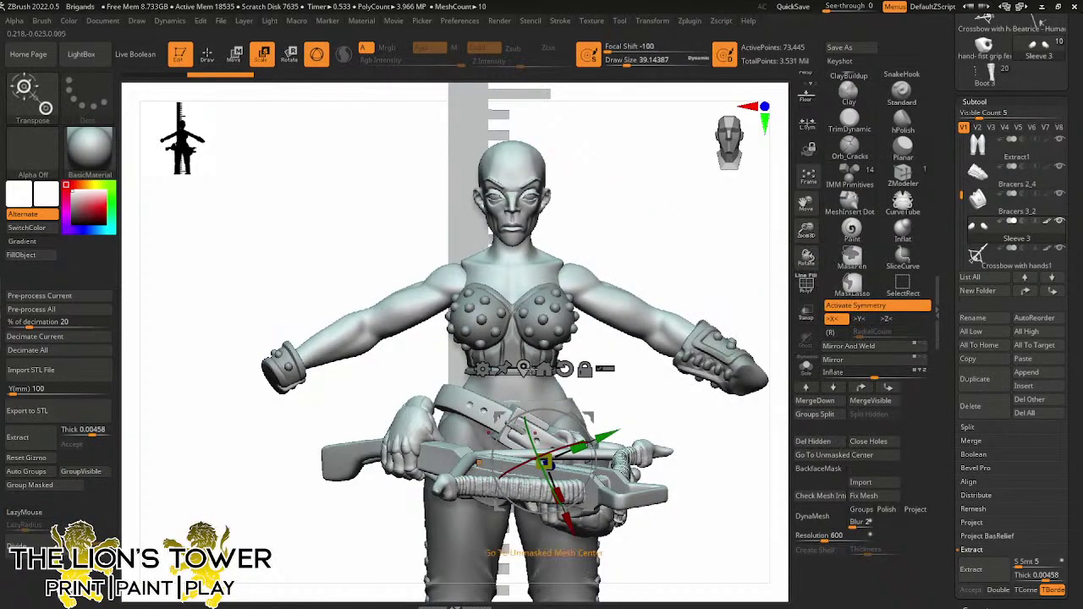
pyautogui.click(542, 356)
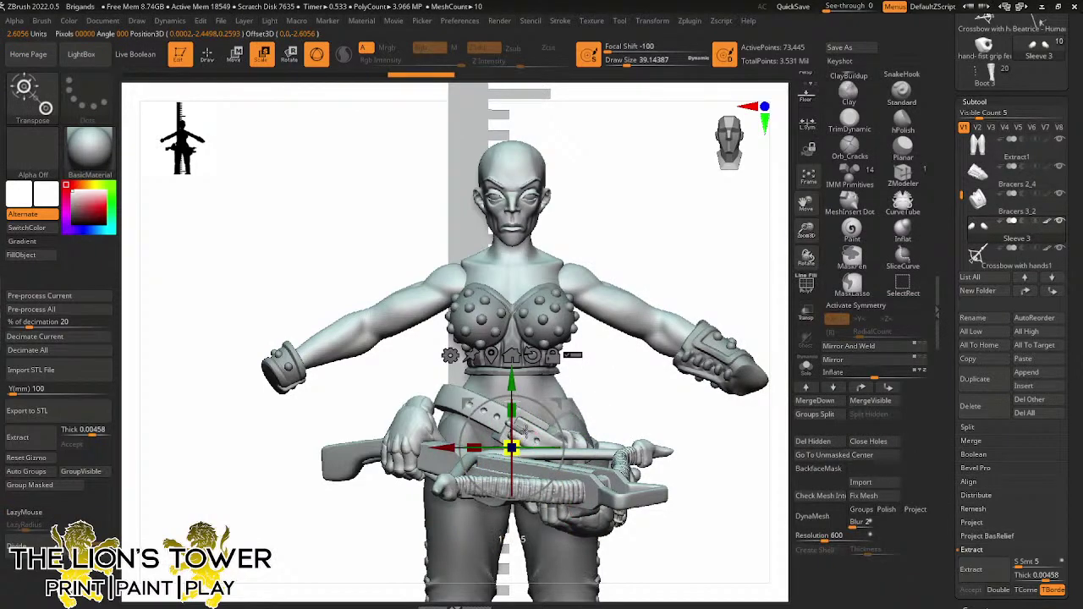
pyautogui.keyDown('alt'); pyautogui.moveTo(512, 448); pyautogui.dragTo(519, 355); pyautogui.keyUp('alt')
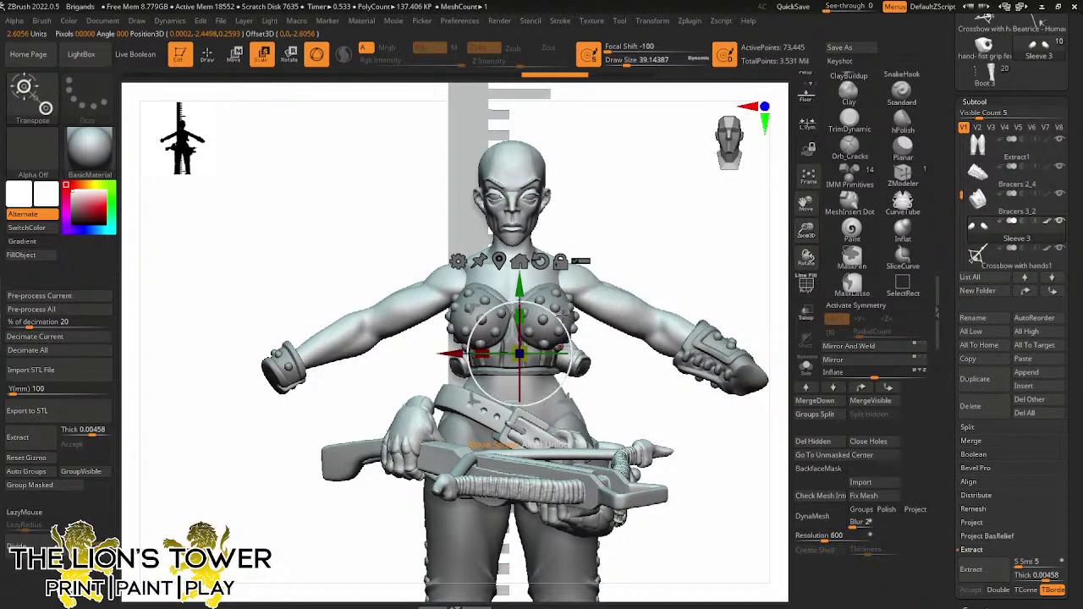
pyautogui.hotkey('ctrl', 'z')
pyautogui.press('x')
pyautogui.click(496, 355)
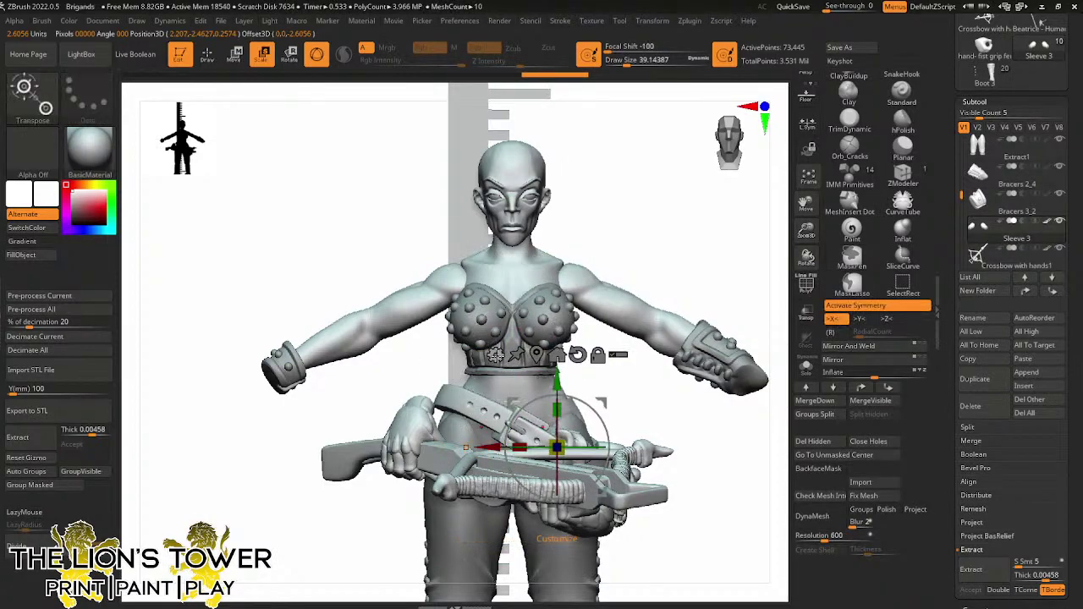
# Raise the mirrored sleeves from the hips to the shoulders and line them up with the upper arms in side view
pyautogui.keyDown('alt'); pyautogui.moveTo(556, 446); pyautogui.dragTo(598, 309); pyautogui.keyUp('alt')
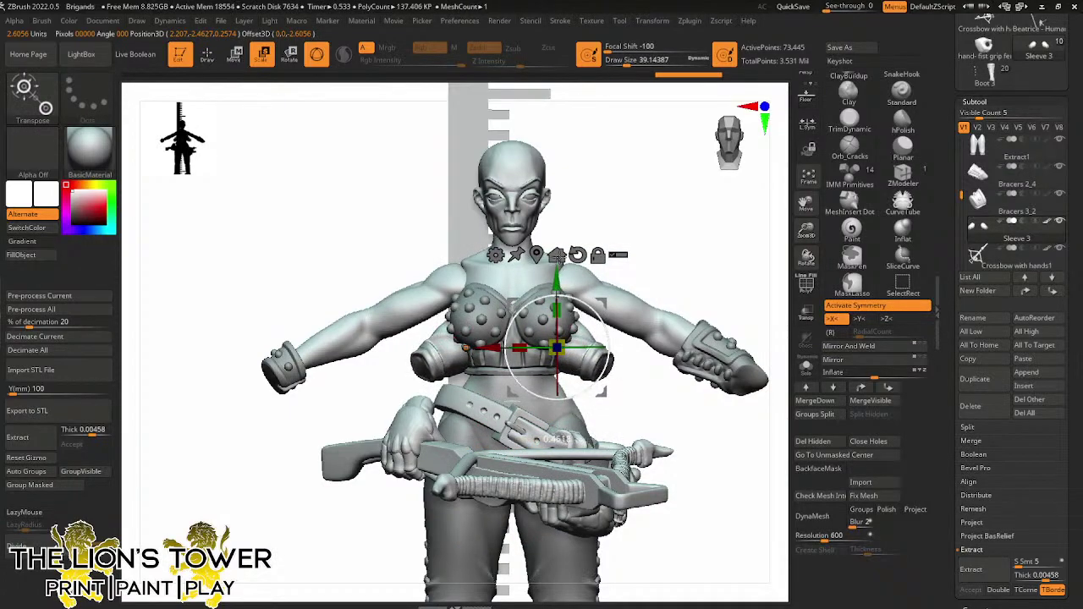
pyautogui.moveTo(558, 277); pyautogui.dragTo(557, 224)
pyautogui.moveTo(764, 307); pyautogui.dragTo(717, 314)
pyautogui.moveTo(805, 229); pyautogui.dragTo(805, 254)
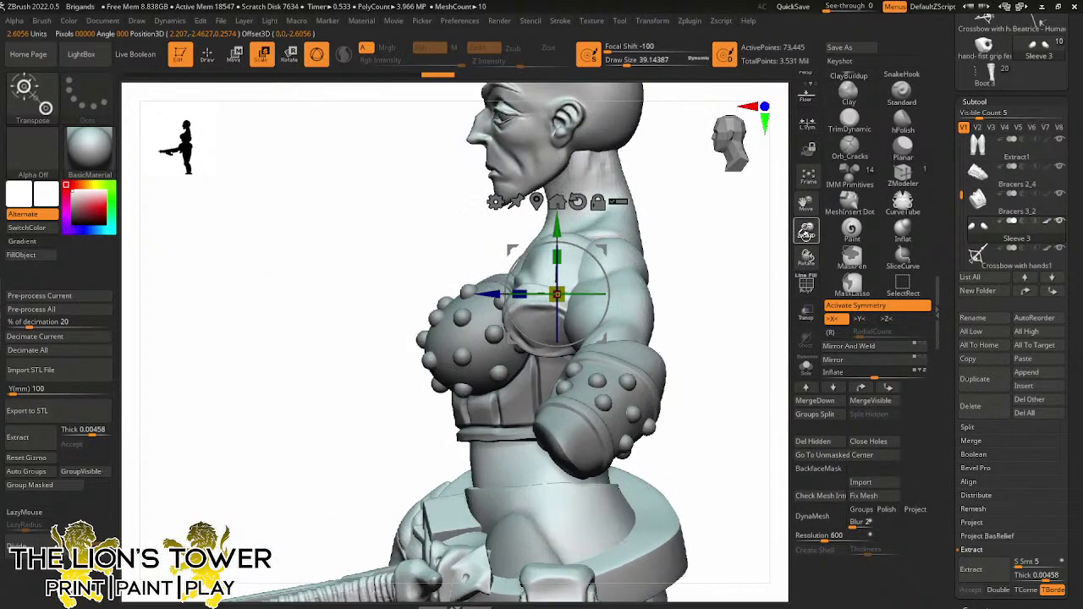
pyautogui.moveTo(805, 203); pyautogui.dragTo(765, 241)
pyautogui.moveTo(568, 289); pyautogui.dragTo(574, 288)
pyautogui.moveTo(570, 331); pyautogui.dragTo(601, 327)
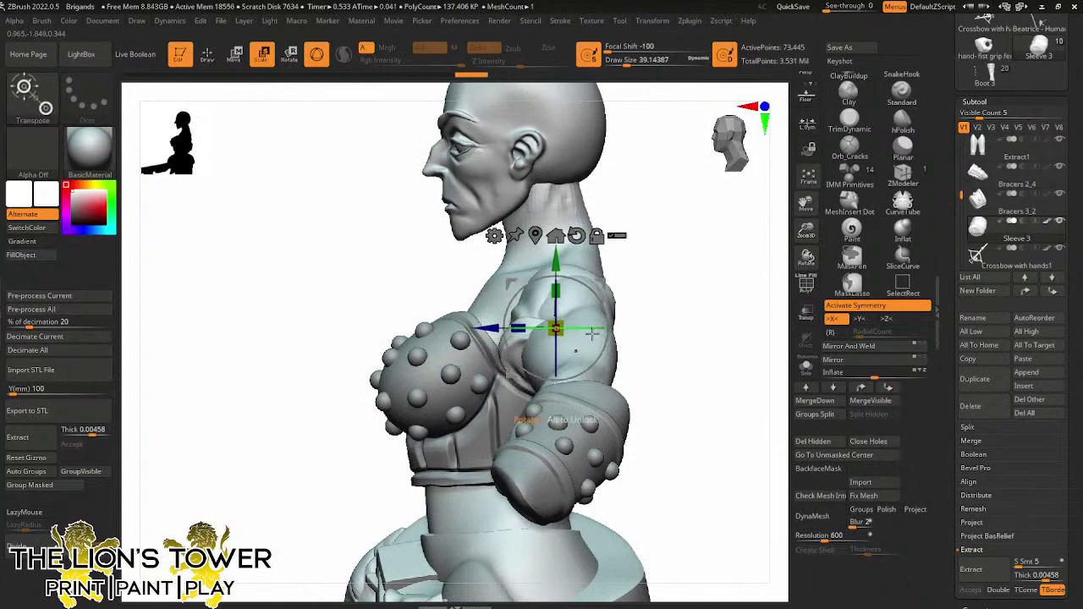
# Rotate, enlarge and reposition the sleeves in front view so they wrap around both upper arms
pyautogui.keyDown('shift'); pyautogui.moveTo(645, 296); pyautogui.dragTo(681, 283); pyautogui.keyUp('shift')
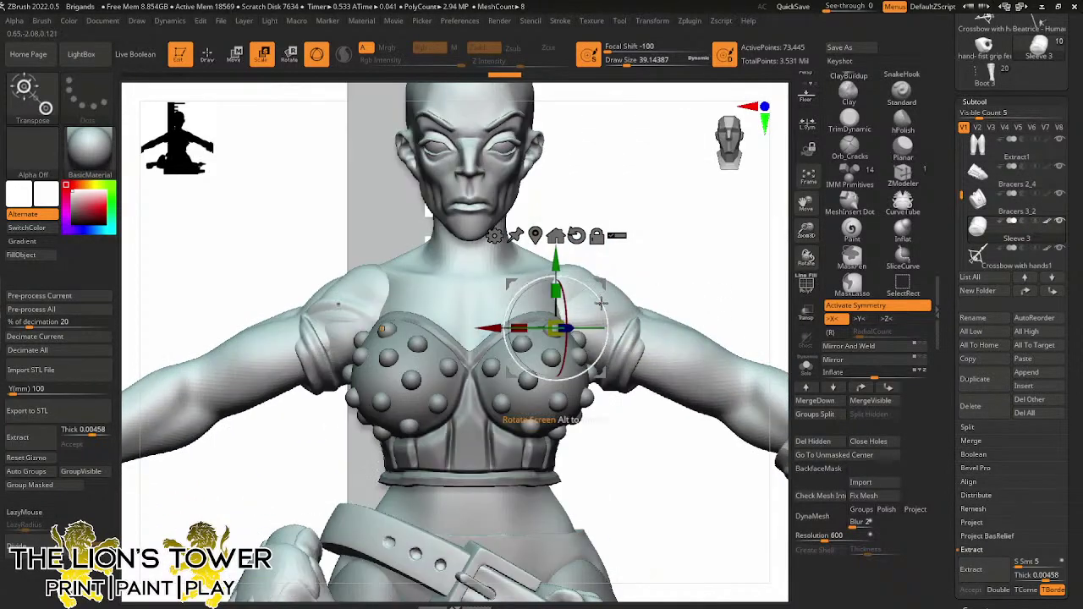
pyautogui.moveTo(602, 305); pyautogui.dragTo(607, 283)
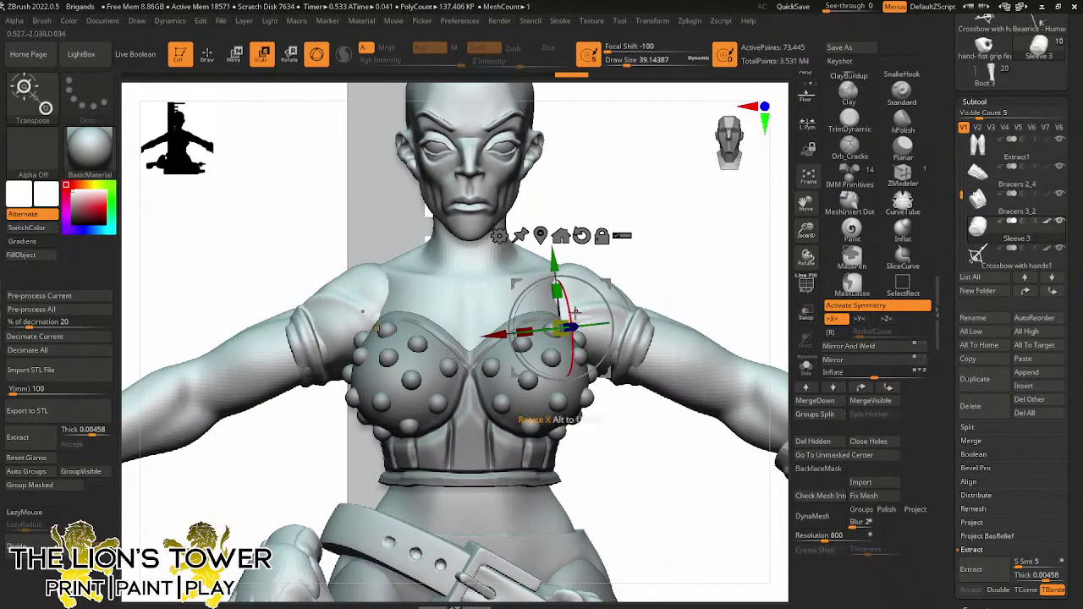
pyautogui.moveTo(561, 329); pyautogui.dragTo(593, 306)
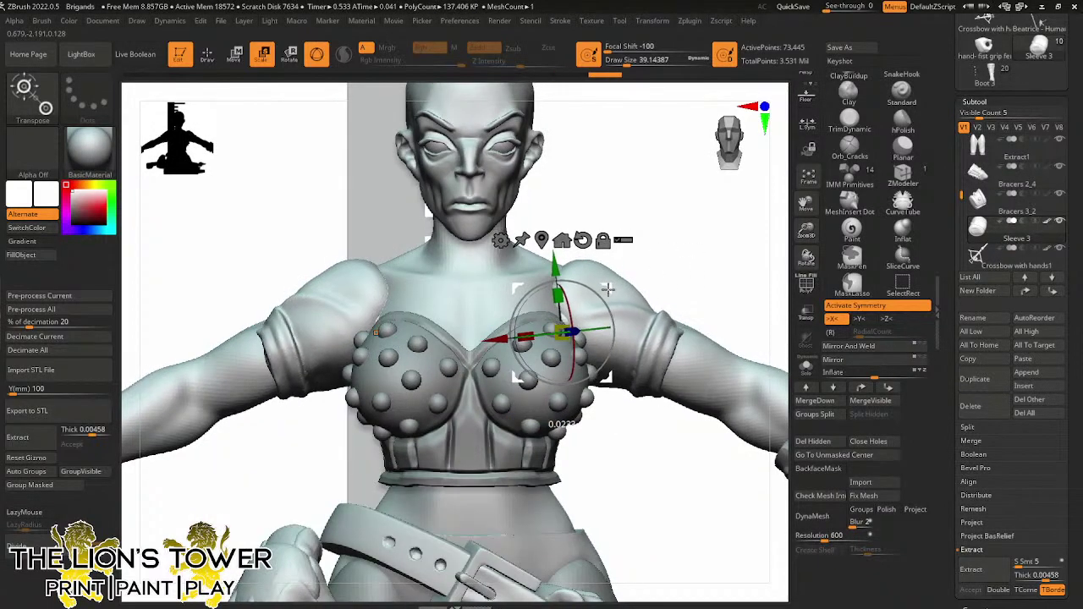
pyautogui.moveTo(672, 284); pyautogui.dragTo(734, 264)
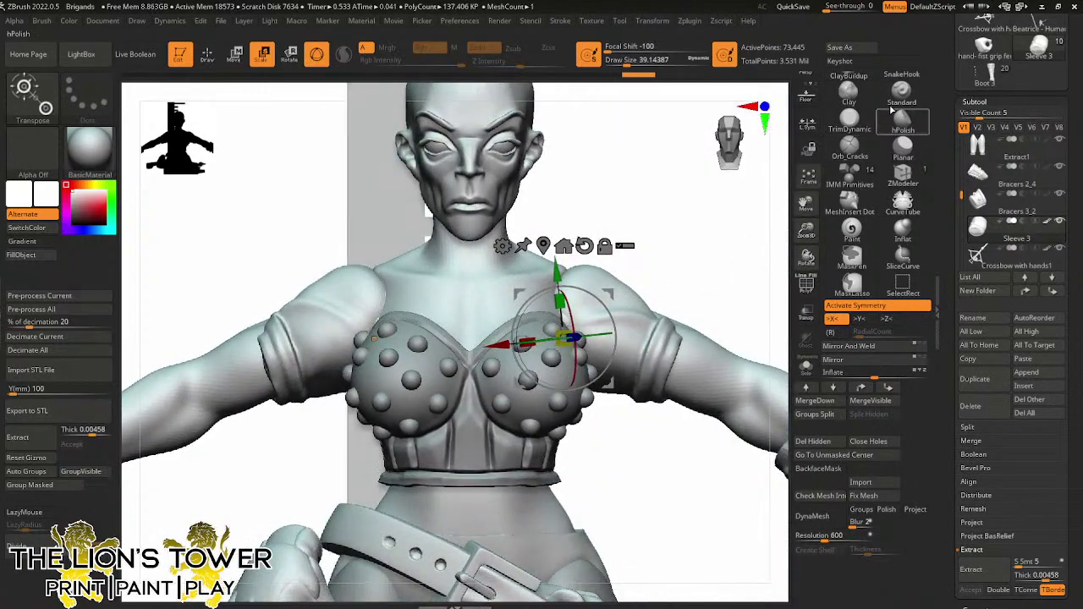
# Reshape the mirrored sleeves at the back of the shoulders with the Move brush at a draw size of about 256
pyautogui.press('ctrl')
pyautogui.moveTo(932, 114); pyautogui.dragTo(928, 214)
pyautogui.click(901, 147)
pyautogui.moveTo(760, 246)
pyautogui.mouseDown()
pyautogui.moveTo(749, 237)
pyautogui.moveTo(652, 246)
pyautogui.moveTo(647, 195)
pyautogui.mouseUp()
pyautogui.press(']')
pyautogui.press(']')
pyautogui.press(']')
pyautogui.press(']')
pyautogui.press(']')
pyautogui.press(']')
pyautogui.press(']')
pyautogui.moveTo(700, 165)
pyautogui.mouseDown()
pyautogui.moveTo(699, 297)
pyautogui.moveTo(646, 381)
pyautogui.moveTo(721, 356)
pyautogui.moveTo(719, 398)
pyautogui.moveTo(691, 344)
pyautogui.mouseUp()
pyautogui.moveTo(776, 289)
pyautogui.mouseDown()
pyautogui.moveTo(734, 278)
pyautogui.moveTo(725, 314)
pyautogui.mouseUp()
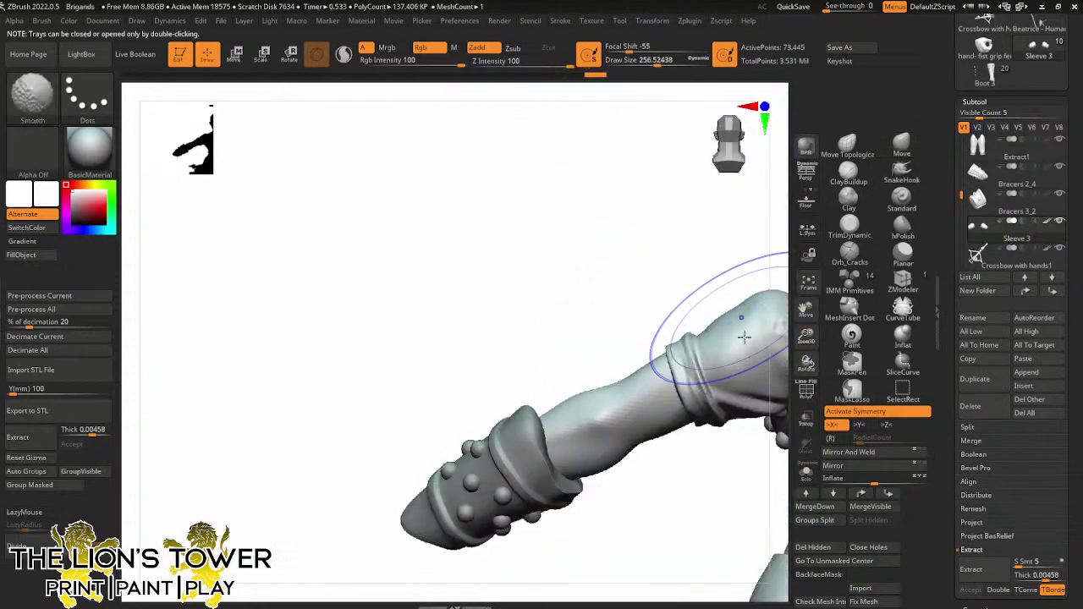
pyautogui.moveTo(802, 310); pyautogui.dragTo(704, 317)
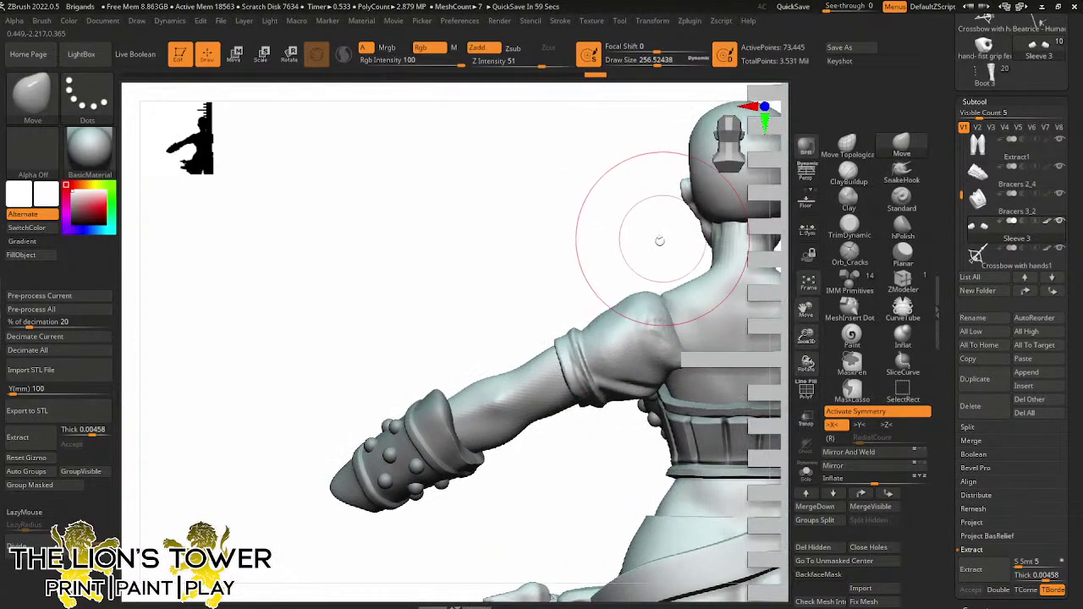
# Adjust the sleeve cuffs and undersides with the Move brush so they fit closely around the upper arms
pyautogui.moveTo(658, 242)
pyautogui.mouseDown()
pyautogui.moveTo(665, 198)
pyautogui.moveTo(623, 250)
pyautogui.mouseUp()
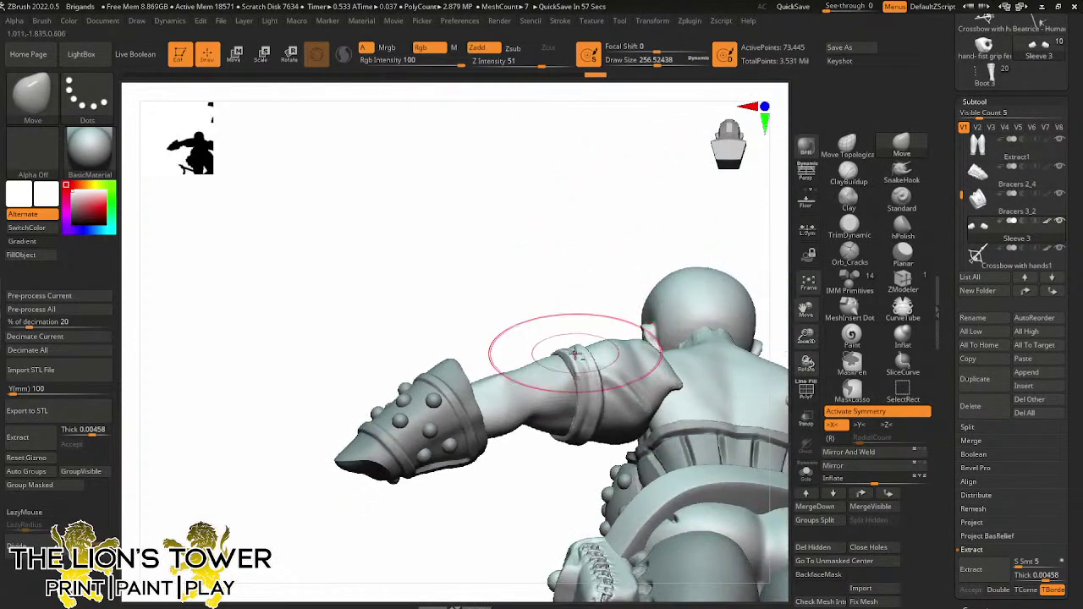
pyautogui.moveTo(575, 354); pyautogui.dragTo(566, 406)
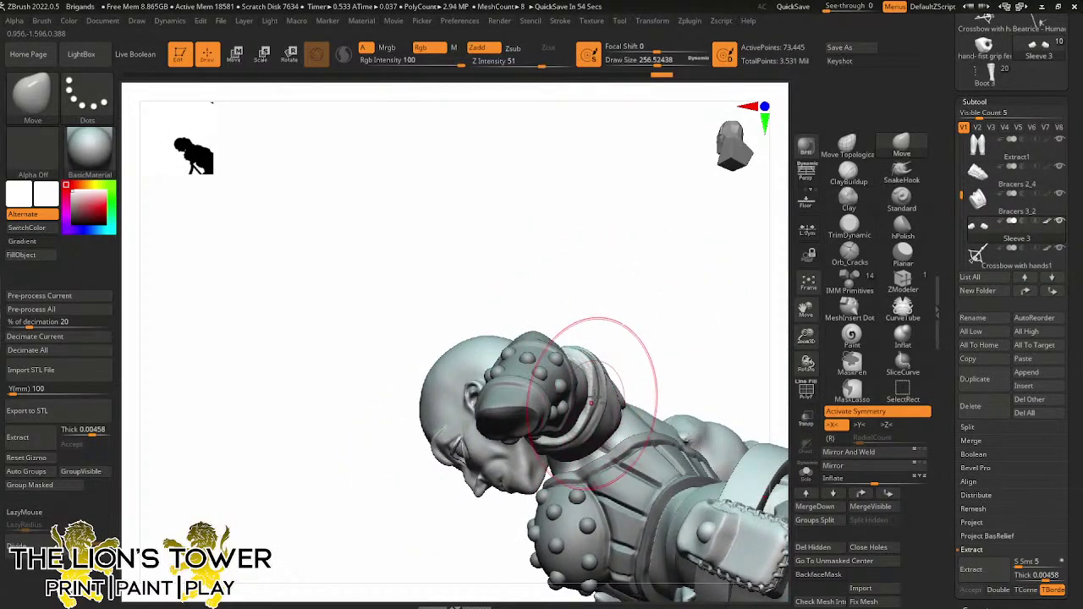
pyautogui.moveTo(667, 280); pyautogui.dragTo(702, 284)
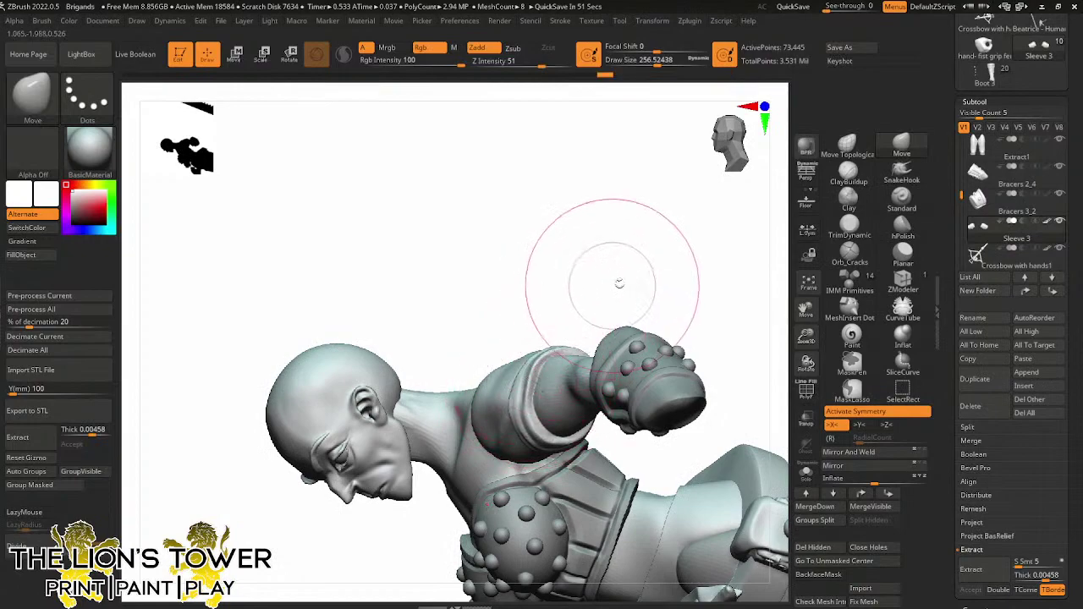
pyautogui.moveTo(616, 282); pyautogui.dragTo(581, 338)
pyautogui.moveTo(635, 261)
pyautogui.mouseDown()
pyautogui.moveTo(680, 256)
pyautogui.moveTo(684, 282)
pyautogui.moveTo(677, 152)
pyautogui.mouseUp()
# Refine the sleeves' shoulder and armpit edges with the Move brush at a draw size of about 177
pyautogui.moveTo(664, 61); pyautogui.dragTo(643, 61)
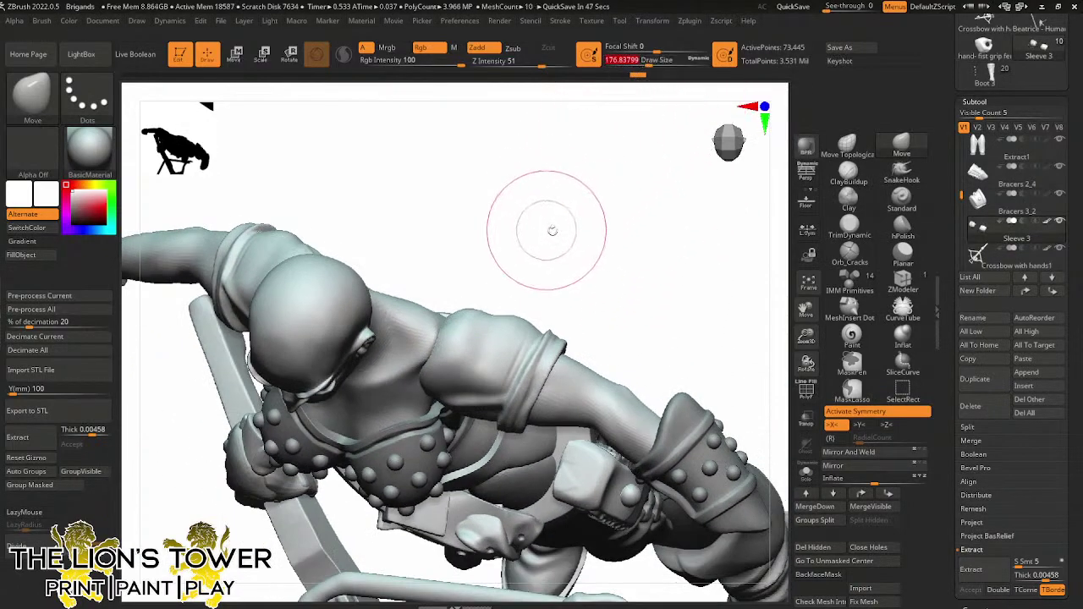
pyautogui.moveTo(551, 230)
pyautogui.mouseDown()
pyautogui.moveTo(518, 313)
pyautogui.moveTo(528, 315)
pyautogui.mouseUp()
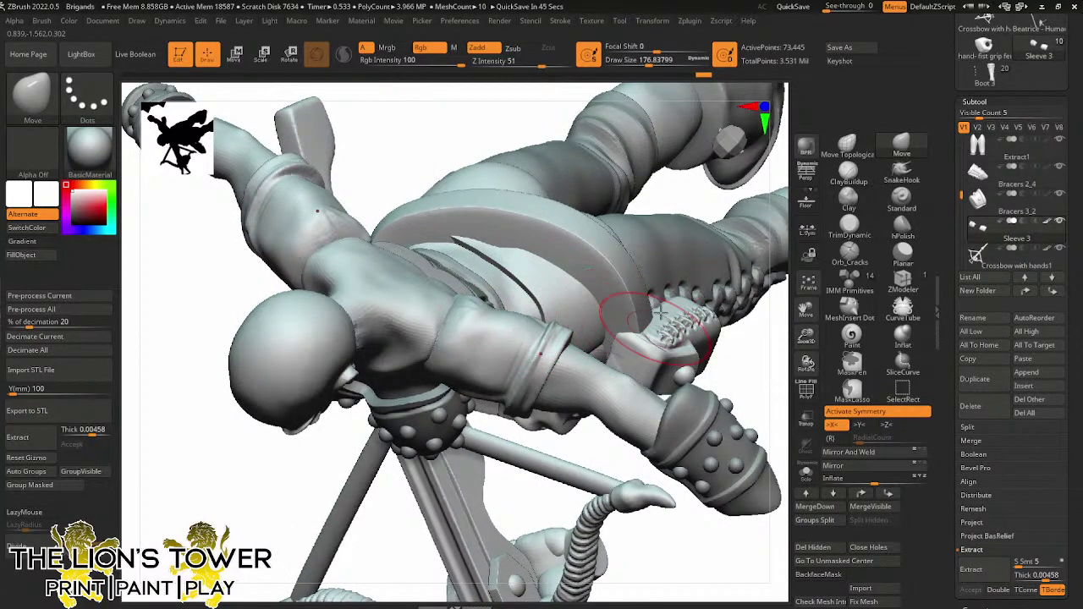
pyautogui.moveTo(659, 190)
pyautogui.mouseDown()
pyautogui.moveTo(670, 296)
pyautogui.moveTo(496, 314)
pyautogui.moveTo(544, 357)
pyautogui.moveTo(720, 338)
pyautogui.moveTo(682, 278)
pyautogui.moveTo(682, 246)
pyautogui.moveTo(499, 296)
pyautogui.mouseUp()
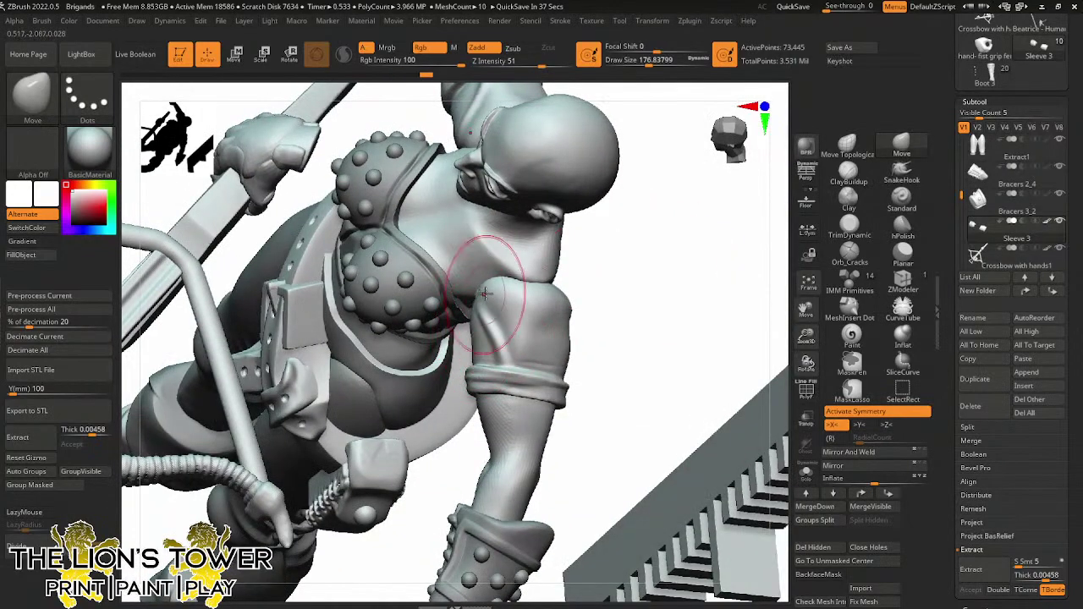
pyautogui.moveTo(563, 273)
pyautogui.mouseDown()
pyautogui.moveTo(719, 278)
pyautogui.moveTo(624, 313)
pyautogui.mouseUp()
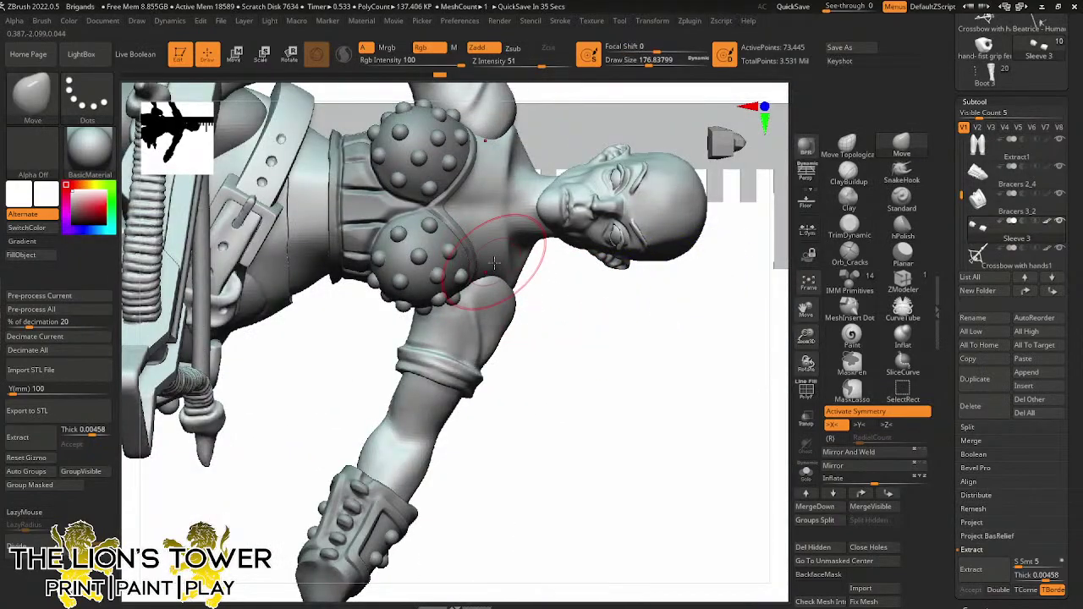
pyautogui.moveTo(525, 310)
pyautogui.mouseDown()
pyautogui.moveTo(545, 311)
pyautogui.moveTo(459, 279)
pyautogui.mouseUp()
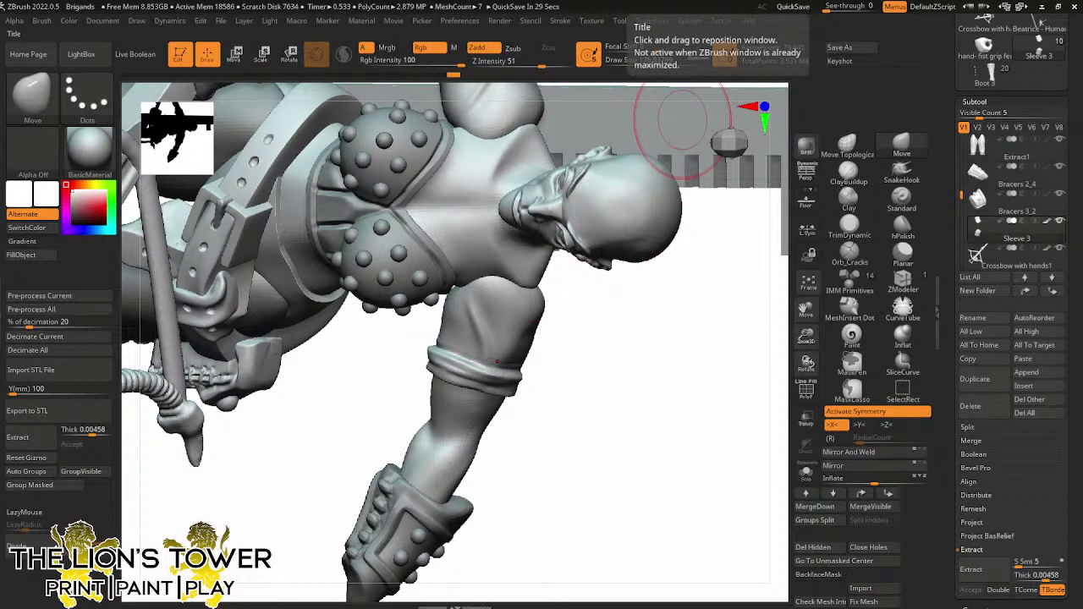
# Switch to Chrome, open shop3d.io and log in with the saved account credentials
pyautogui.moveTo(306, 0); pyautogui.dragTo(336, 45)
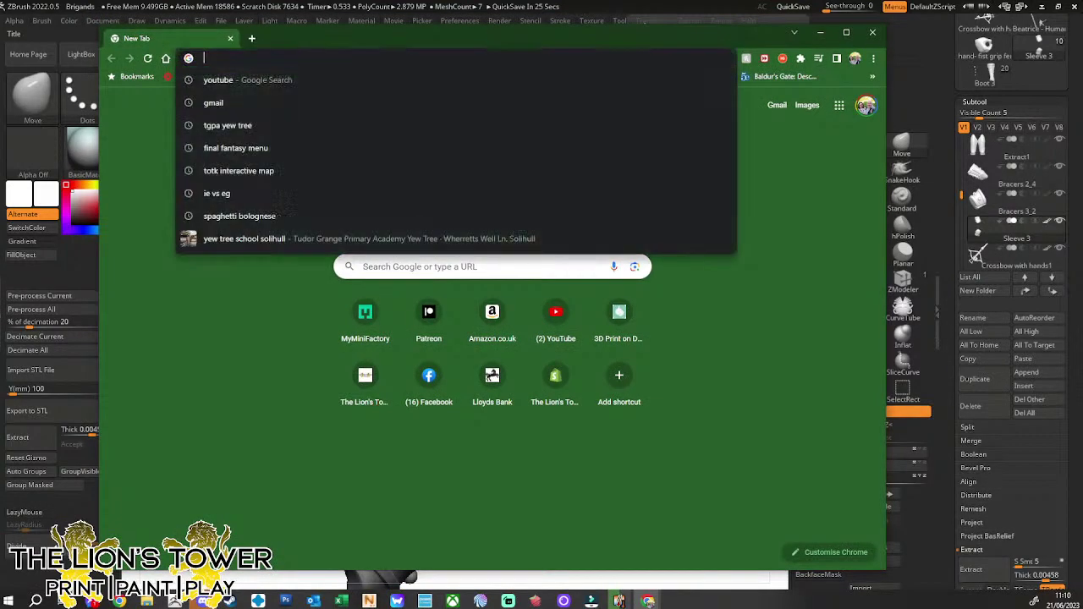
pyautogui.write('sho')
pyautogui.press('Return')
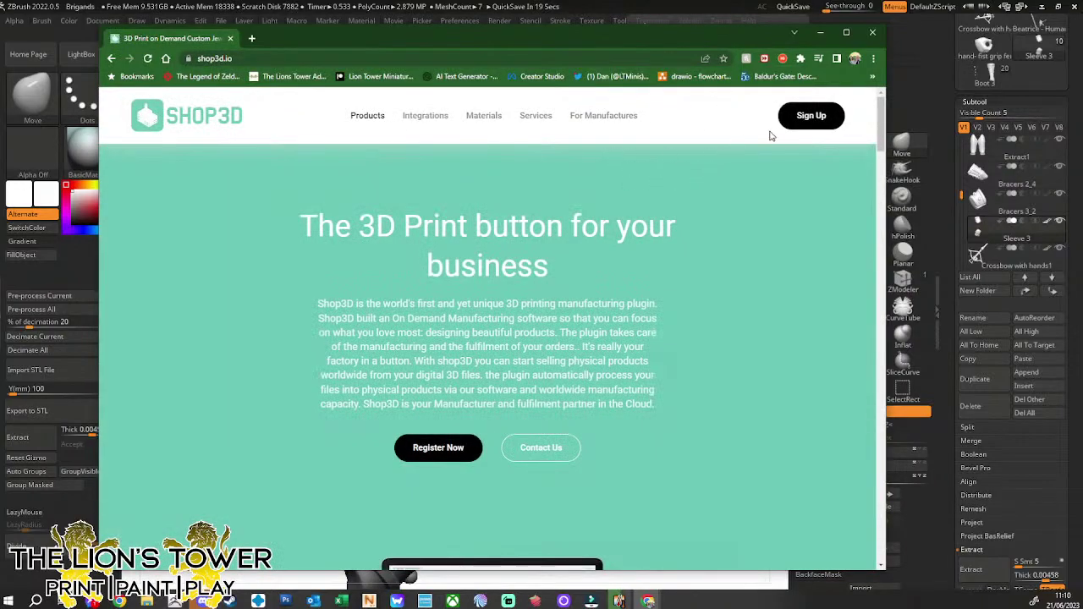
pyautogui.click(800, 121)
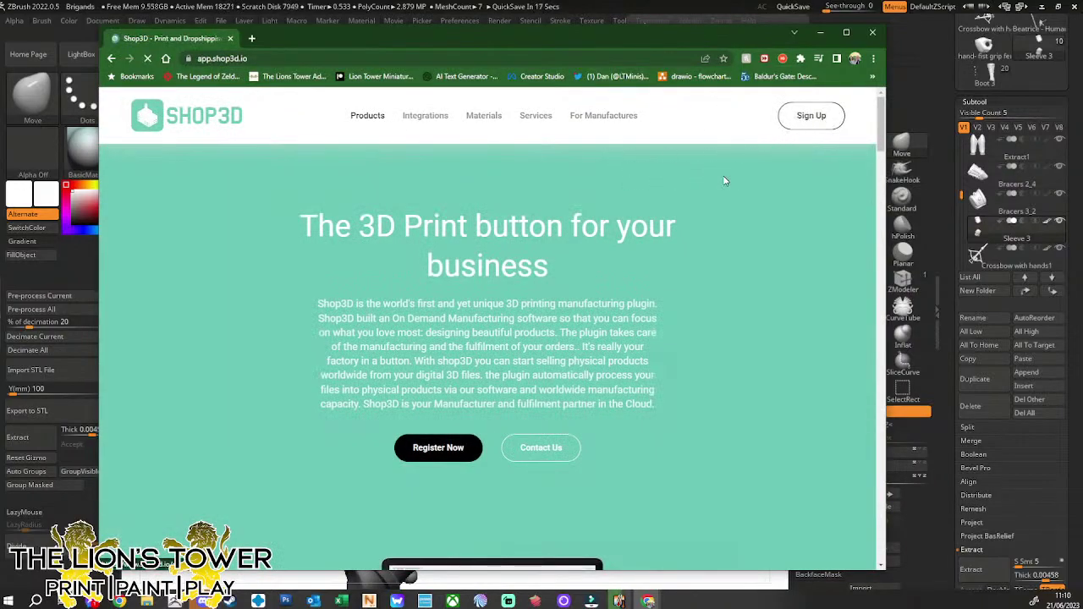
pyautogui.click(483, 303)
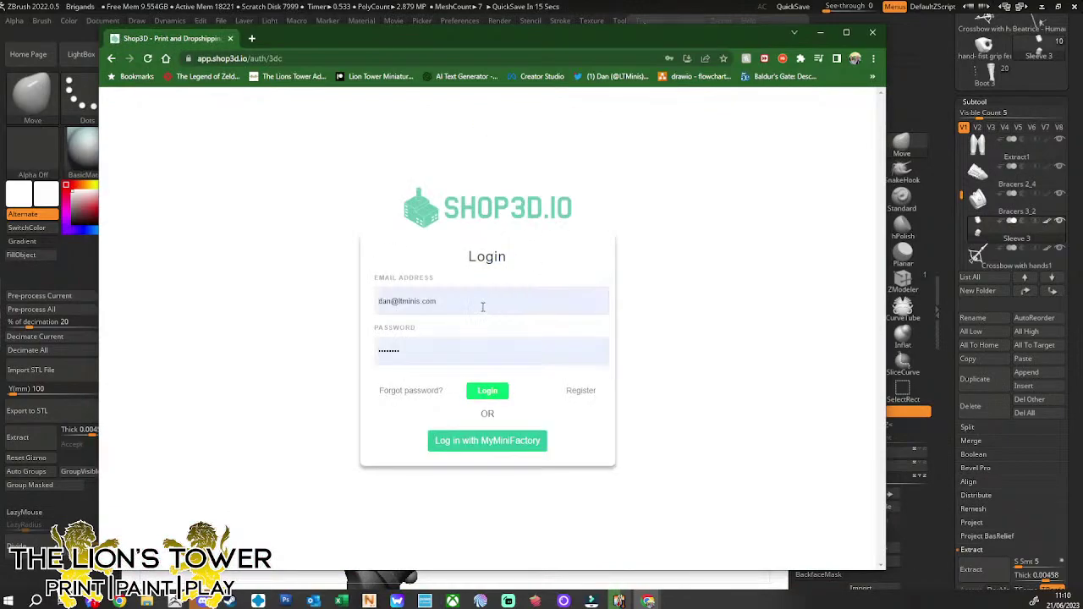
pyautogui.click(494, 392)
pyautogui.click(481, 395)
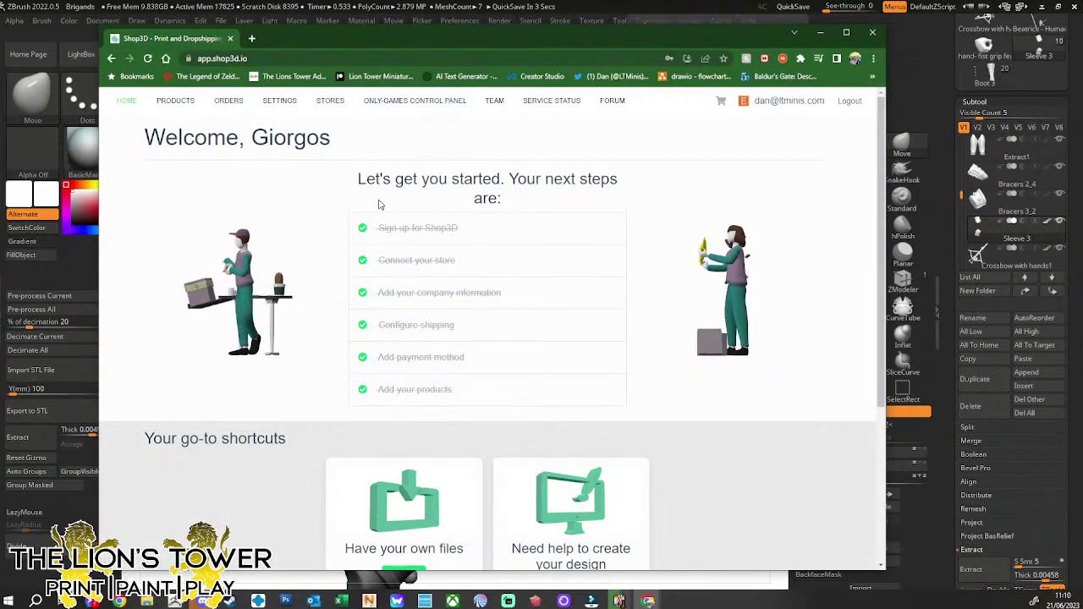
# Look over the Shop3D products page and preview its product creation page
pyautogui.click(173, 101)
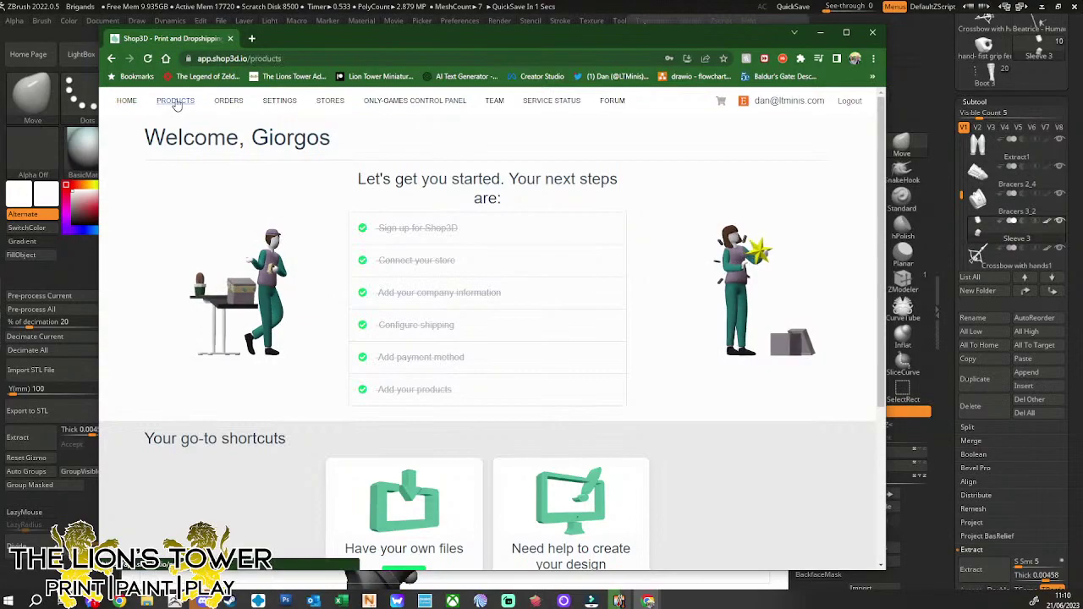
pyautogui.scroll(-3, 338, 439)
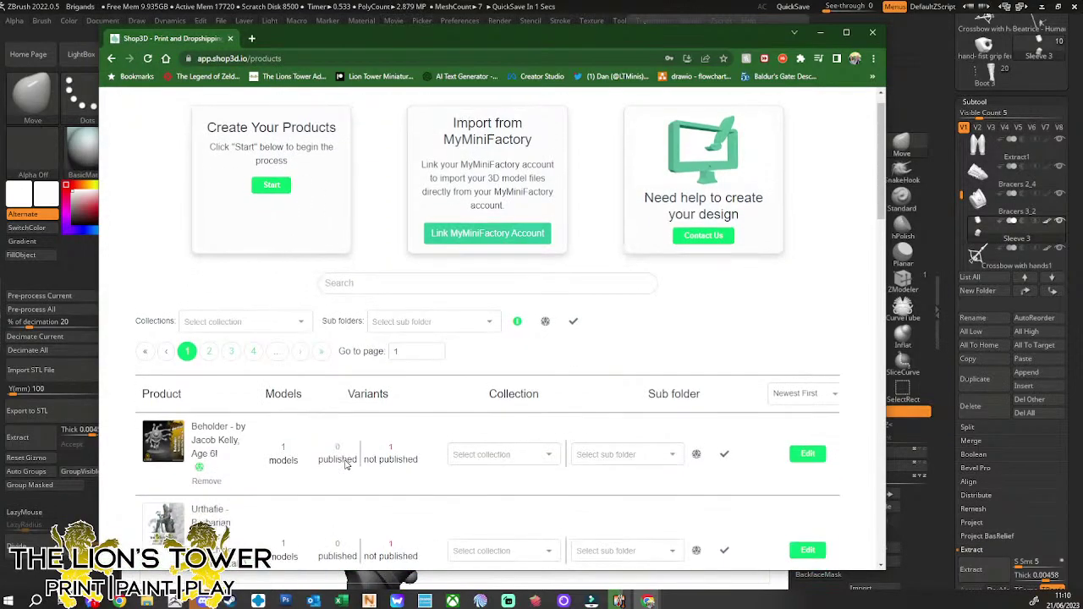
pyautogui.scroll(3, 338, 439)
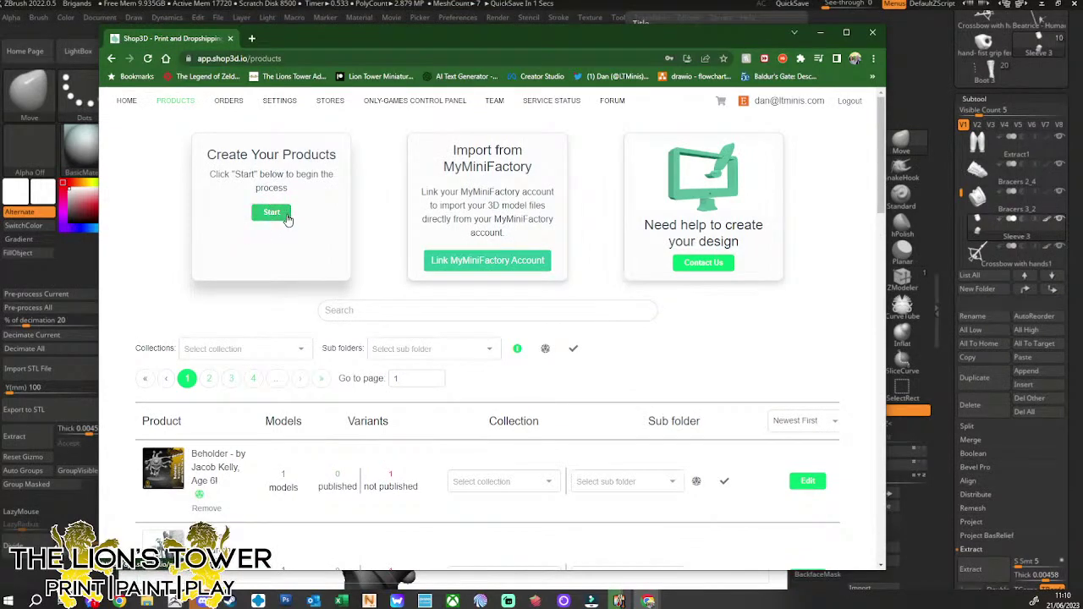
pyautogui.click(288, 219)
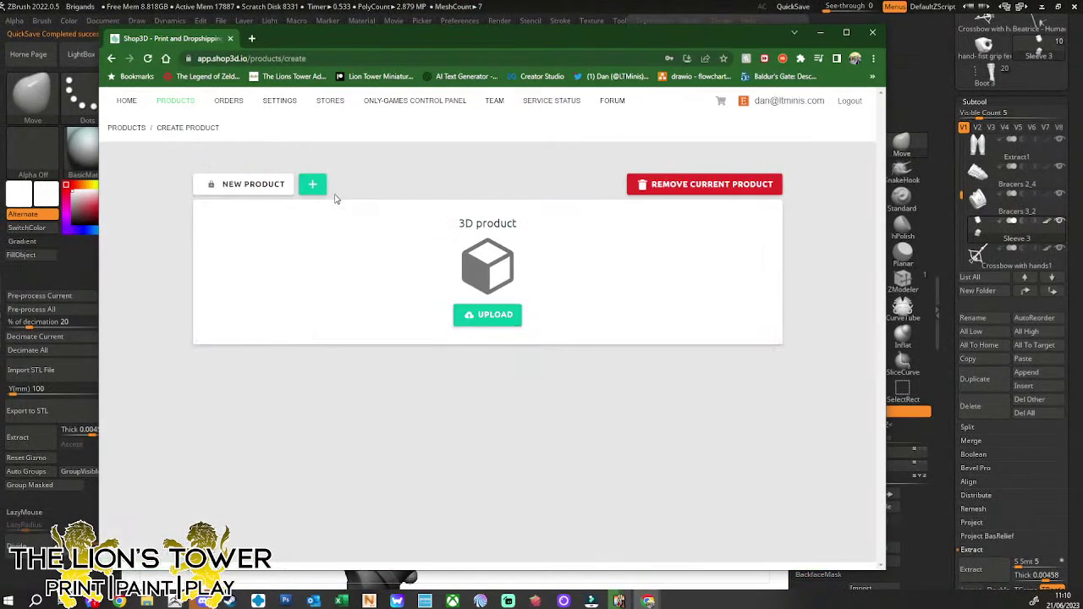
pyautogui.click(111, 58)
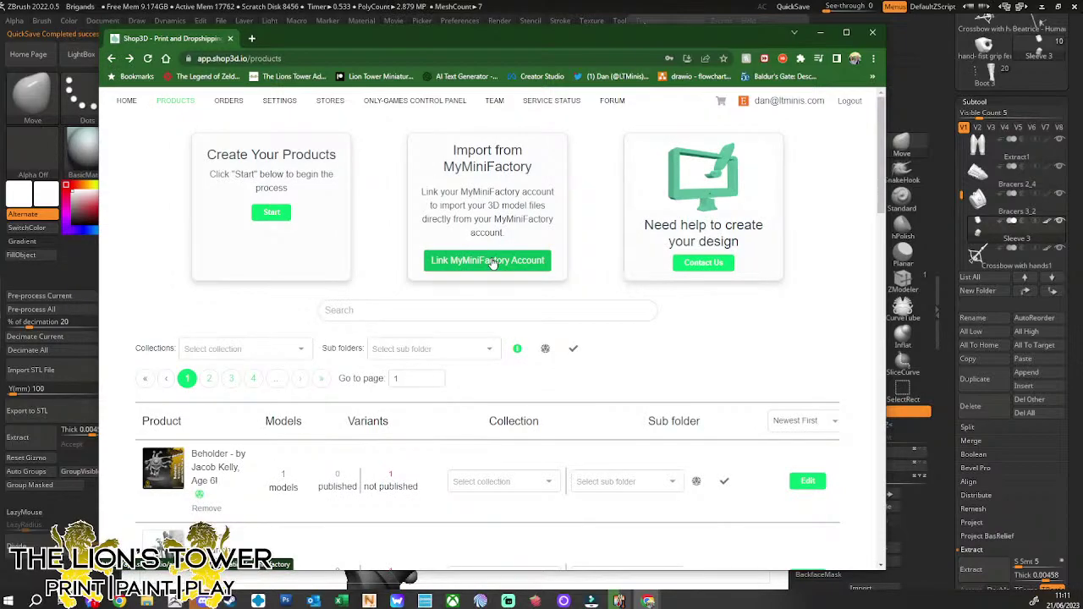
# Start a new 3D product, review its name, file and image upload fields, and return to the product list
pyautogui.click(272, 214)
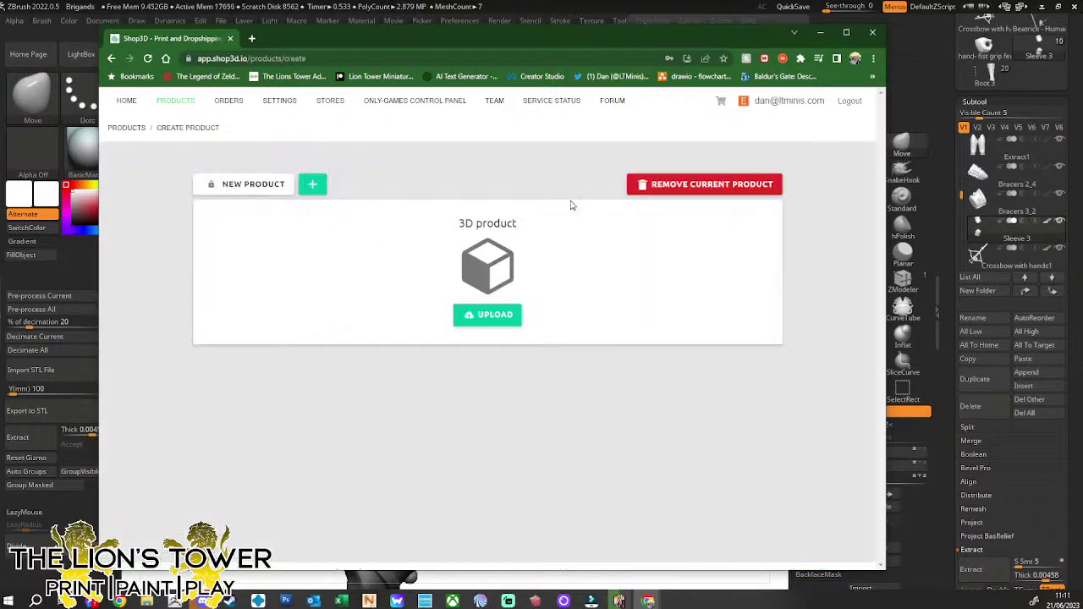
pyautogui.click(489, 317)
pyautogui.scroll(-3, 457, 347)
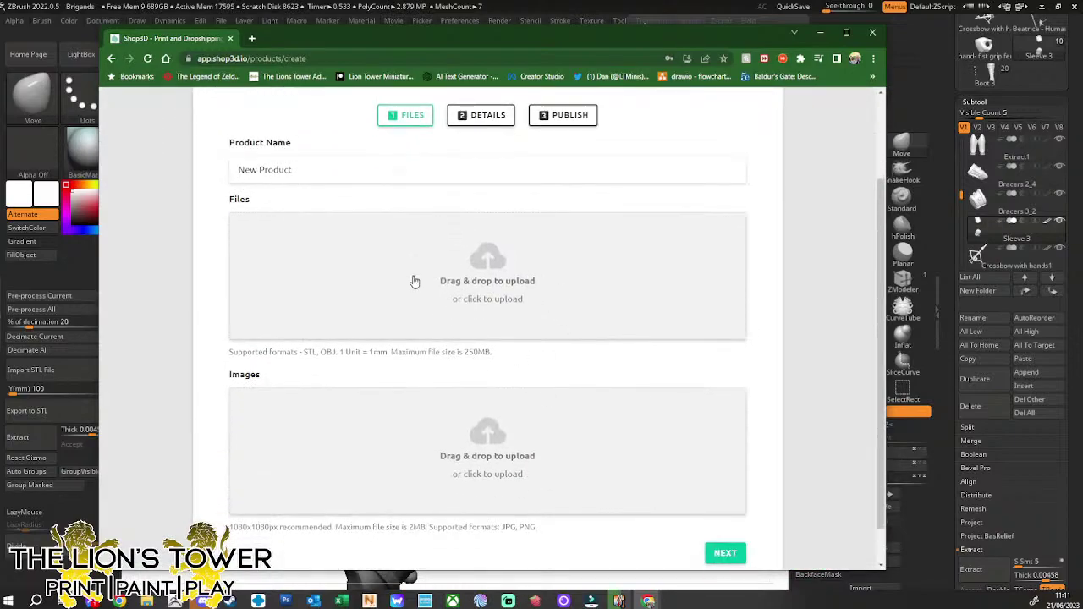
pyautogui.scroll(-1, 482, 489)
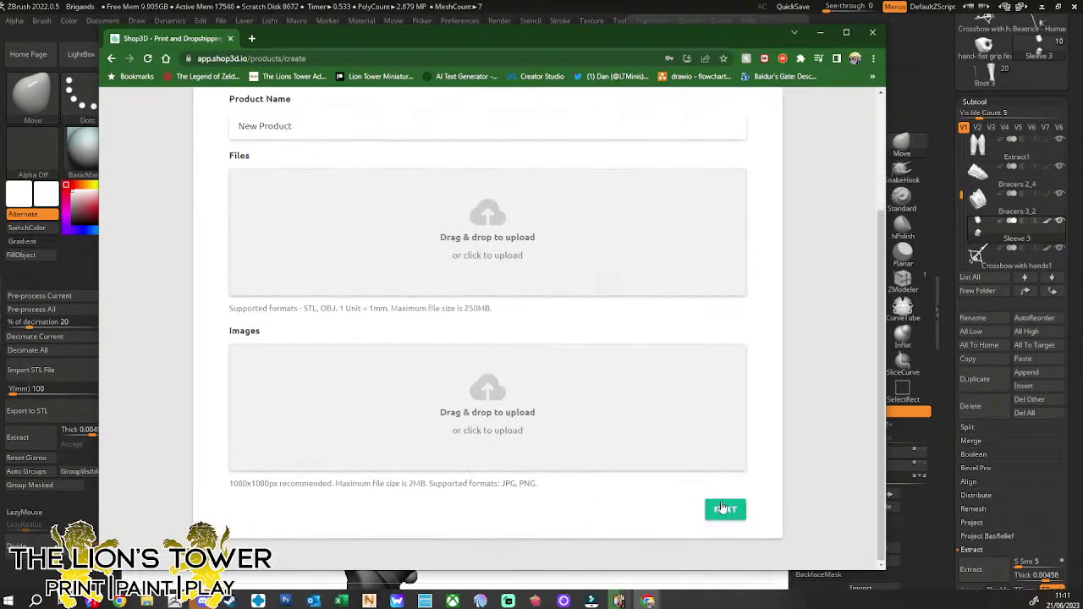
pyautogui.click(111, 58)
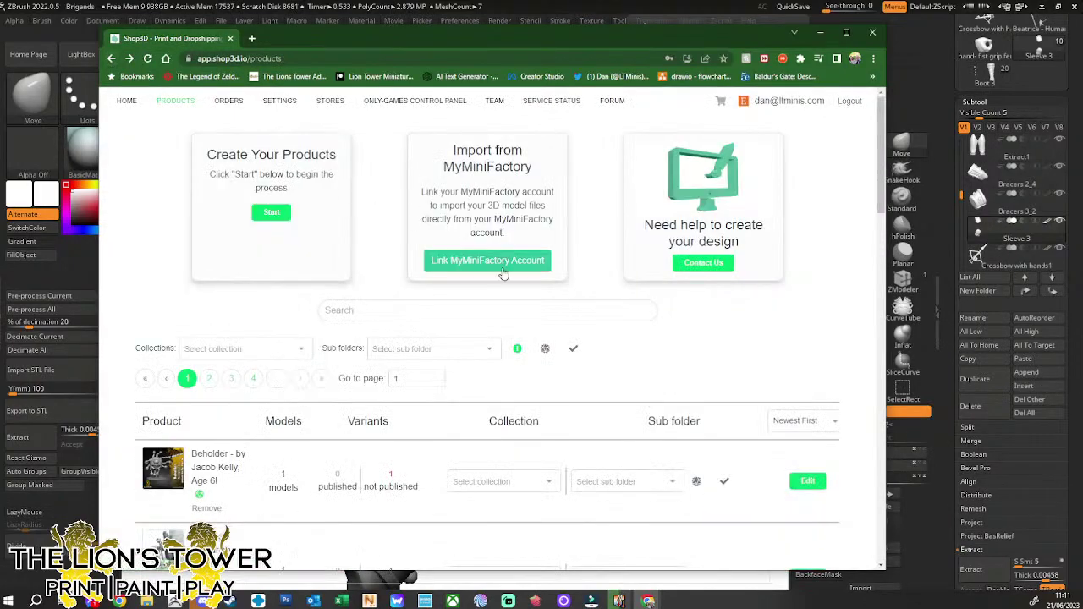
# Find Rayla Mantlemourne - Hellrider (32mm scale) in the product list and open its price settings
pyautogui.scroll(-2, 236, 467)
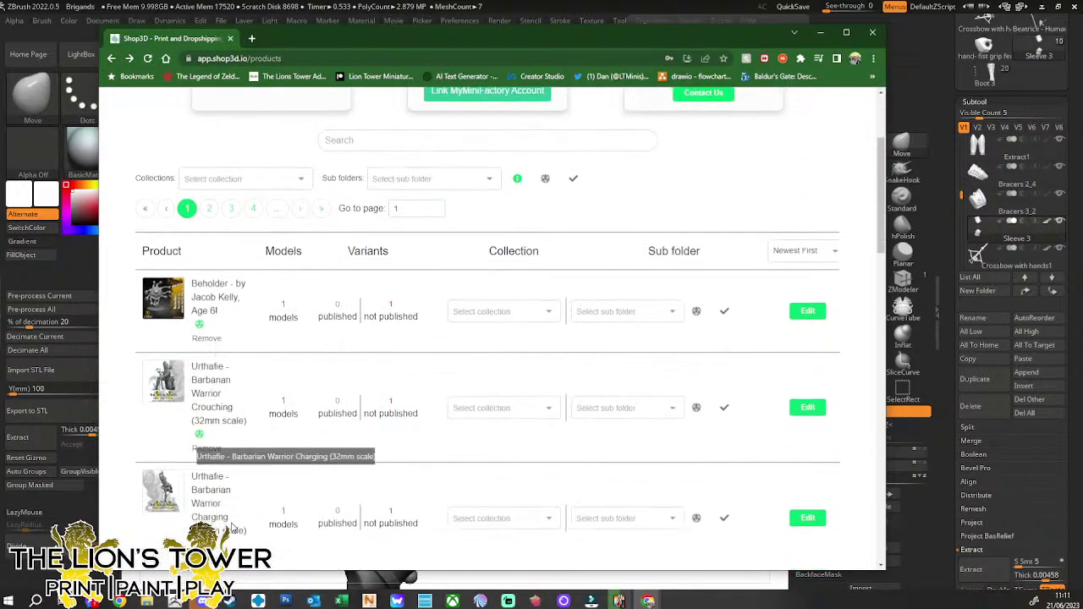
pyautogui.scroll(-6, 341, 398)
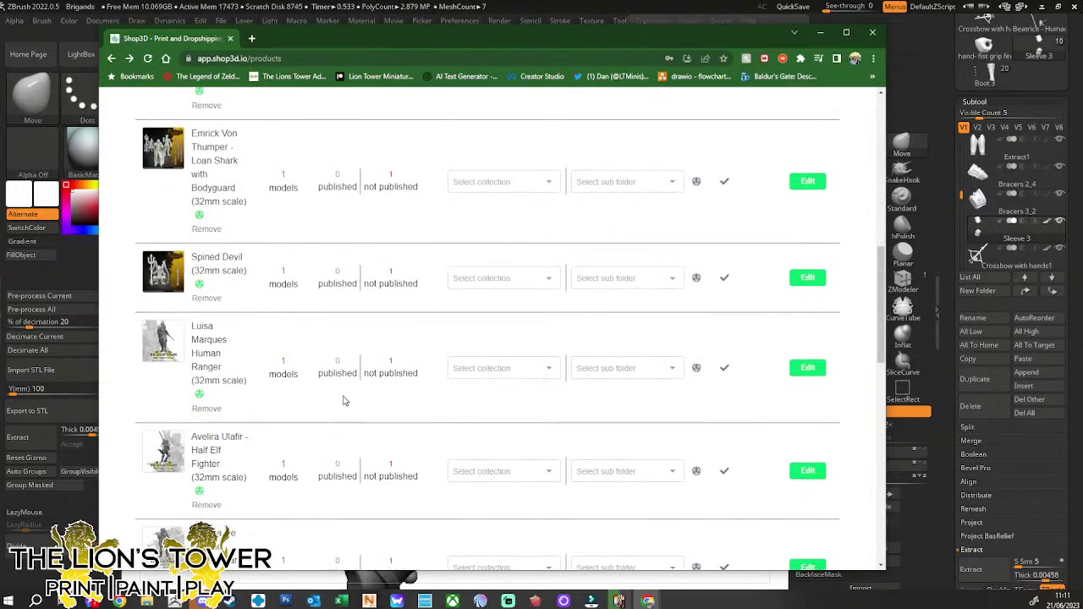
pyautogui.scroll(-3, 343, 401)
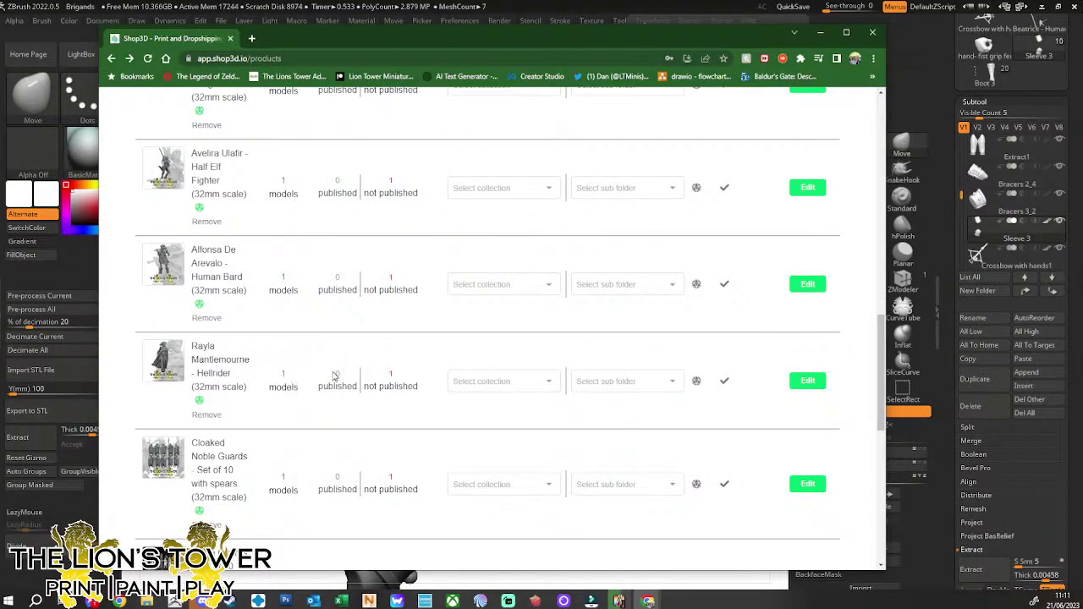
pyautogui.click(806, 381)
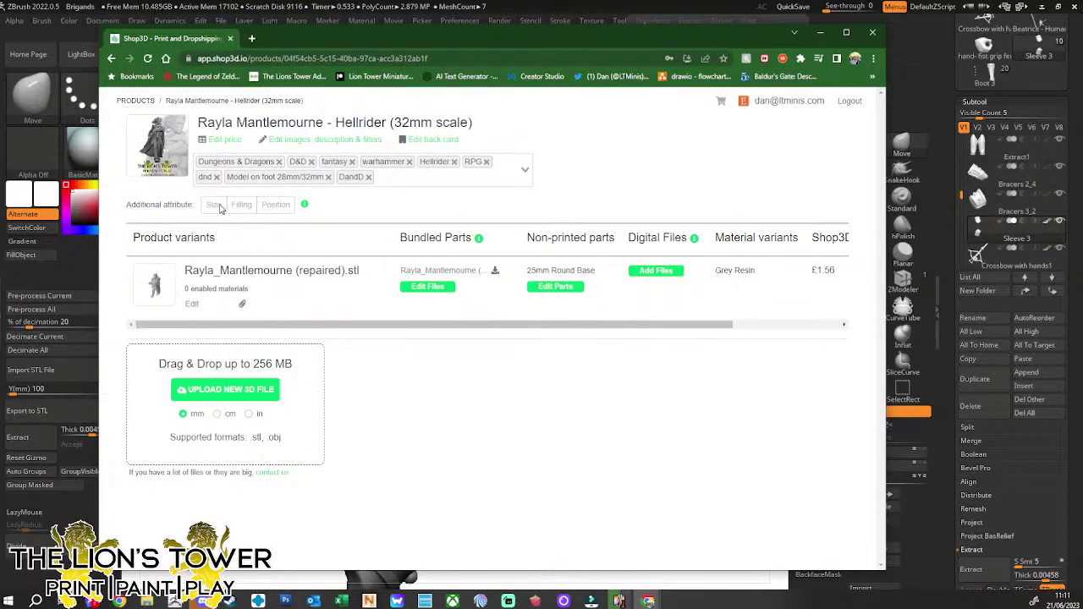
pyautogui.click(218, 140)
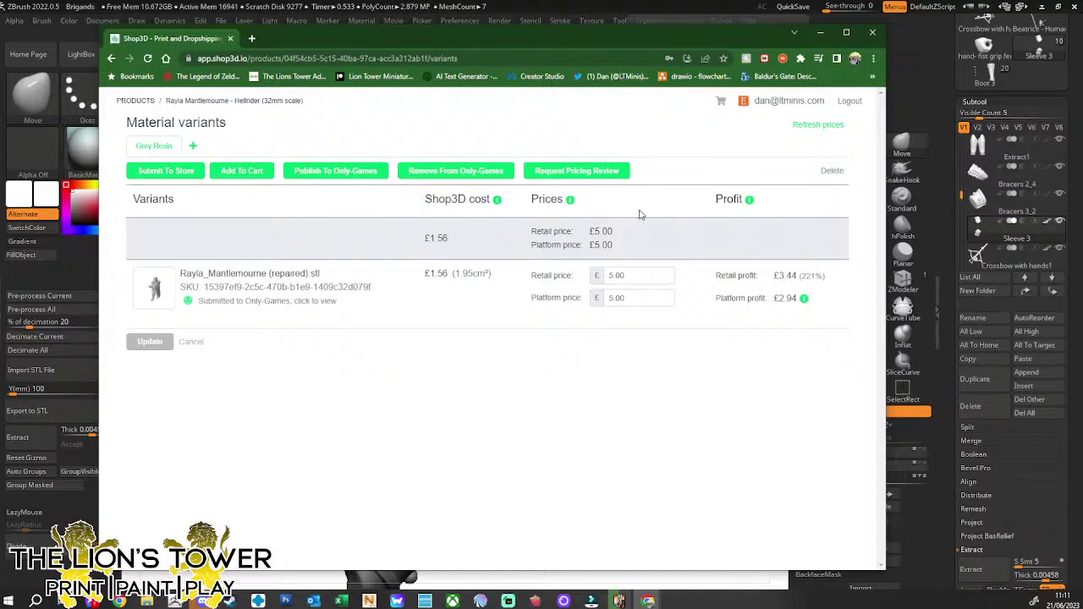
# Review the materials available for a new variant and the colours offered for Resin, and dismiss the dialog
pyautogui.click(193, 147)
pyautogui.click(455, 173)
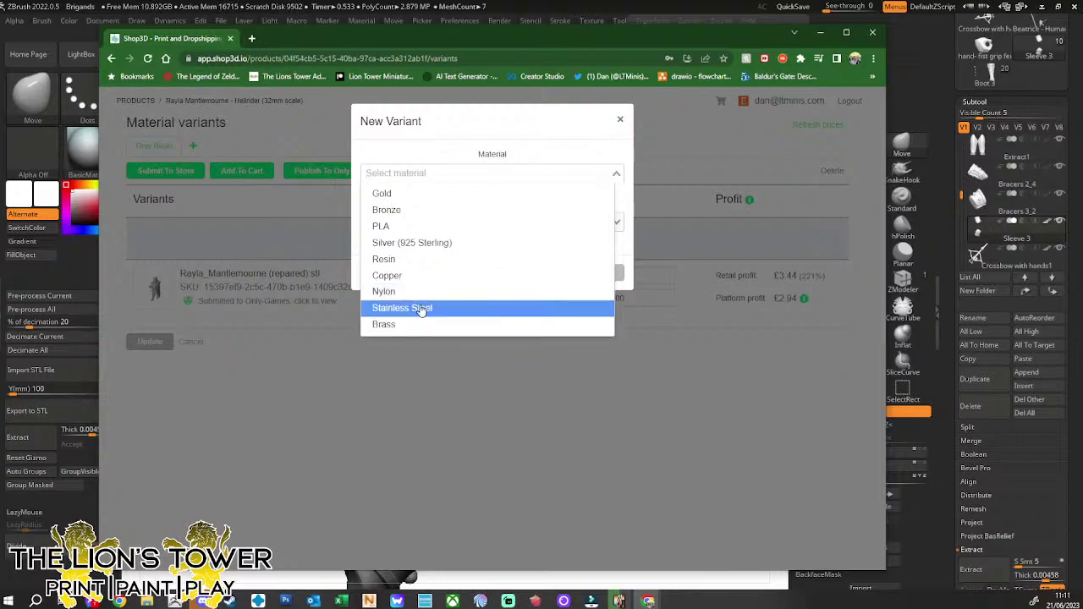
pyautogui.click(396, 262)
pyautogui.click(409, 221)
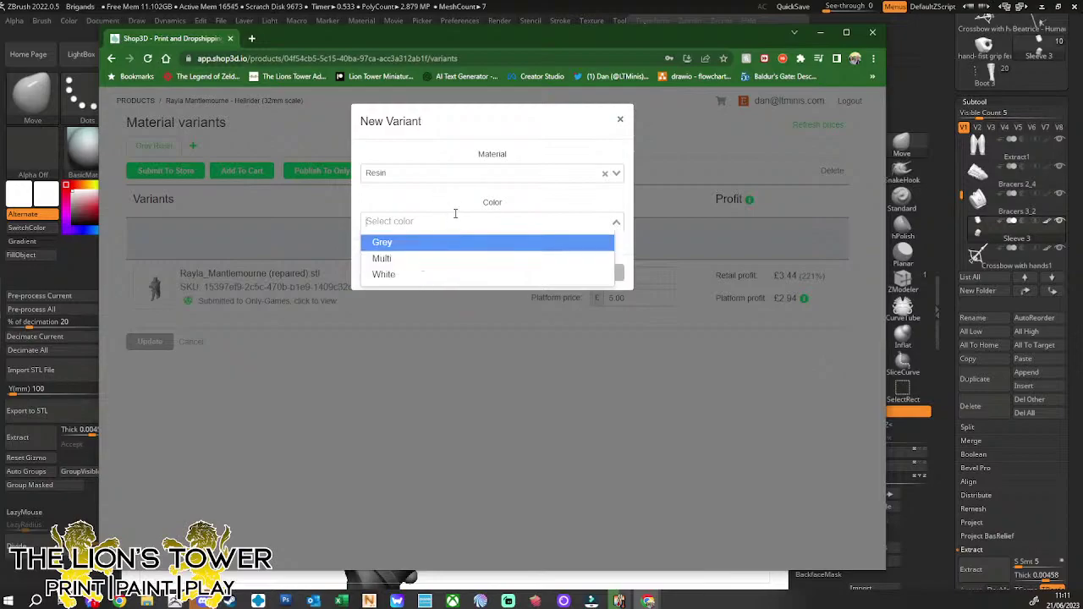
pyautogui.click(620, 119)
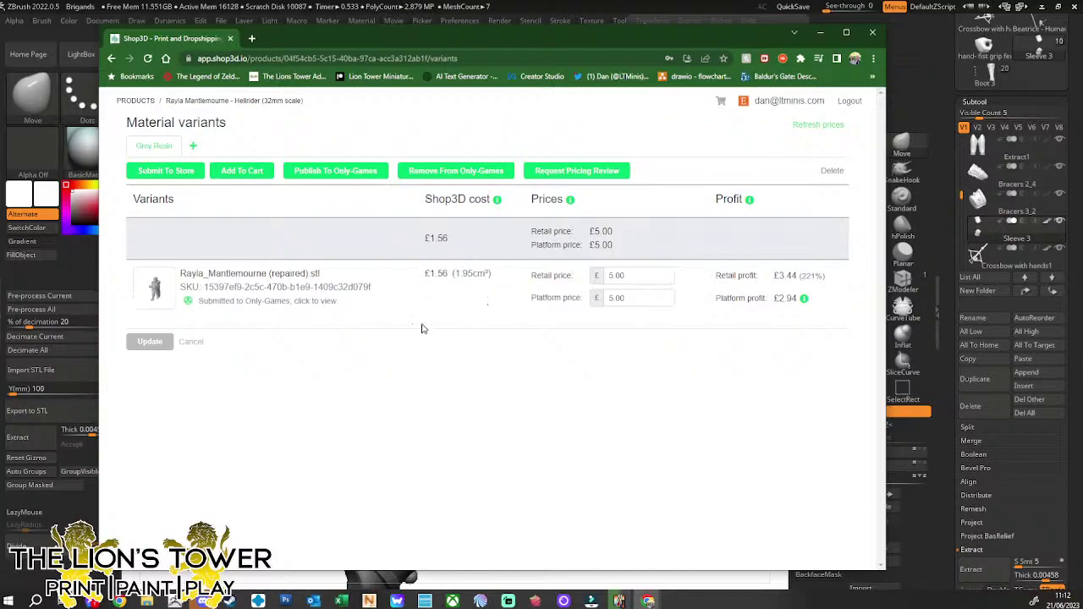
# Examine the Grey Resin variant's retail price, Shop3D cost and platform profit
pyautogui.click(594, 284)
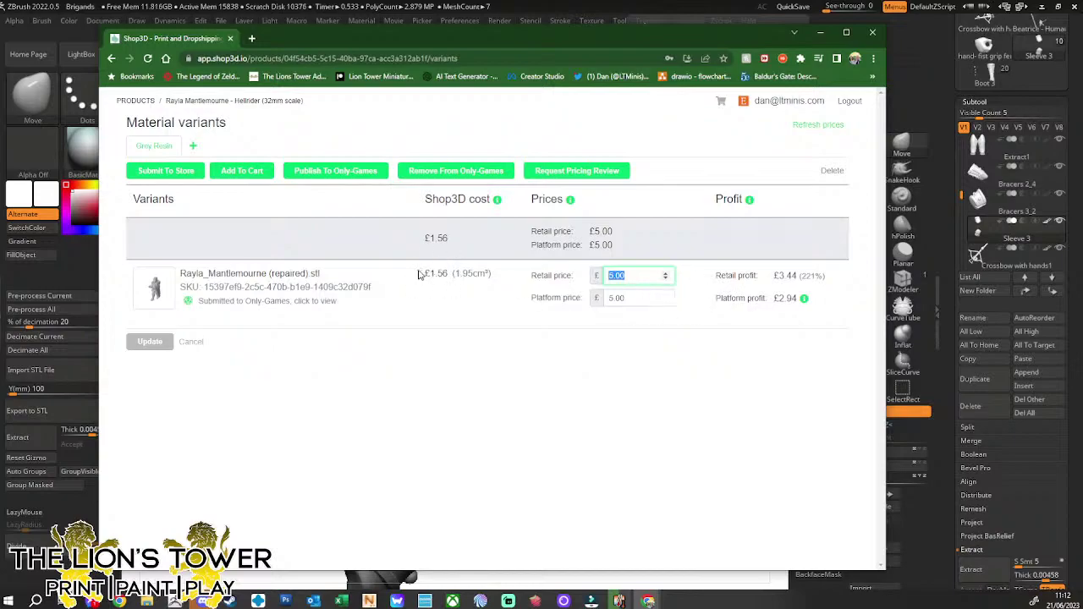
pyautogui.moveTo(420, 274); pyautogui.dragTo(452, 277)
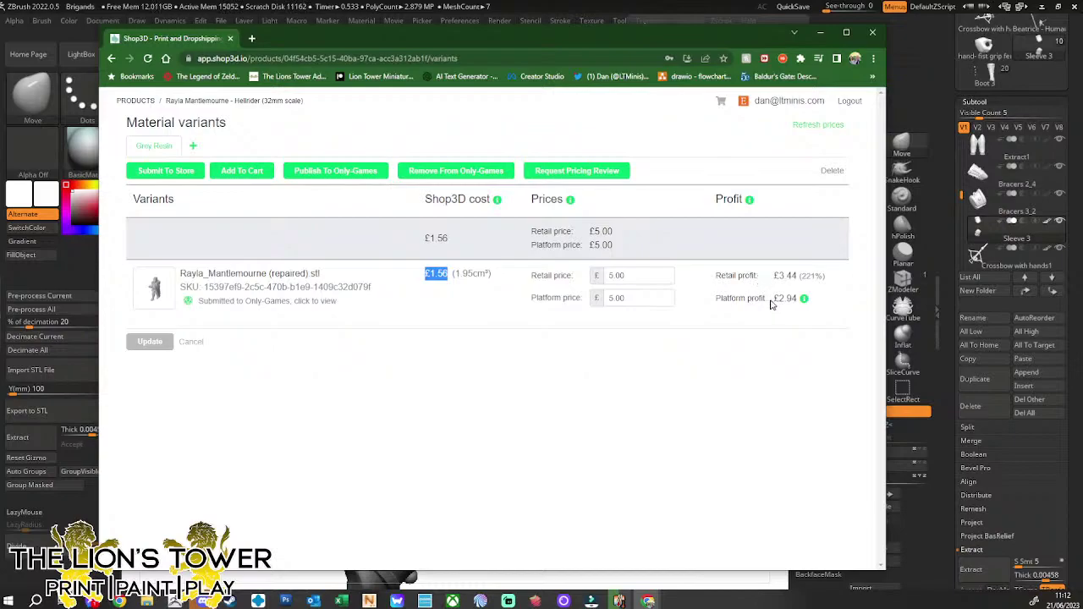
pyautogui.moveTo(772, 298); pyautogui.dragTo(799, 300)
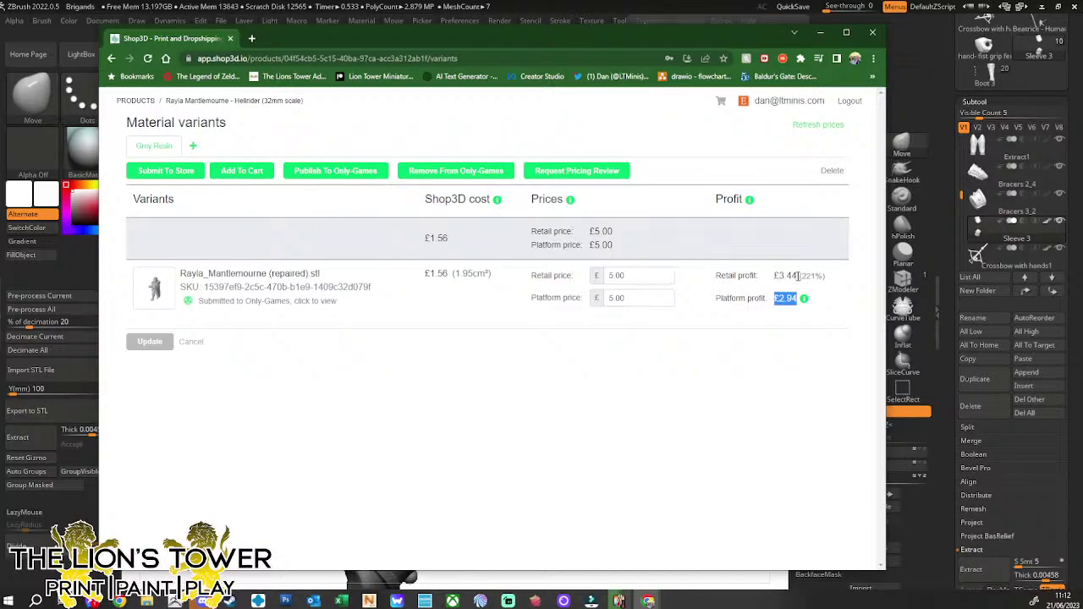
# Compare the Grey Resin variant's retail profit with its platform profit
pyautogui.moveTo(798, 277); pyautogui.dragTo(764, 278)
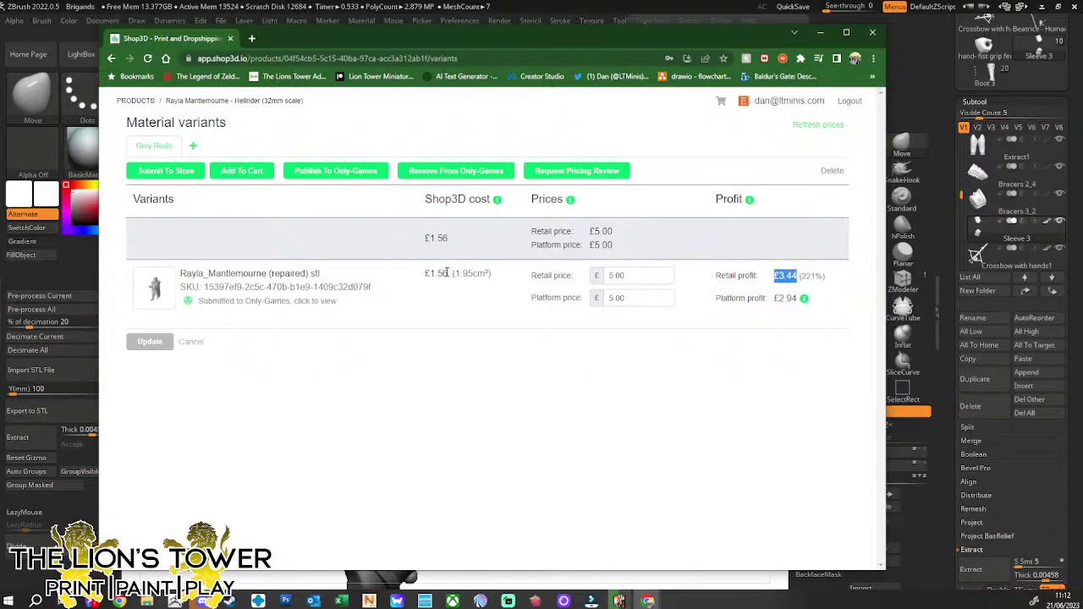
pyautogui.click(780, 276)
pyautogui.moveTo(774, 278); pyautogui.dragTo(795, 276)
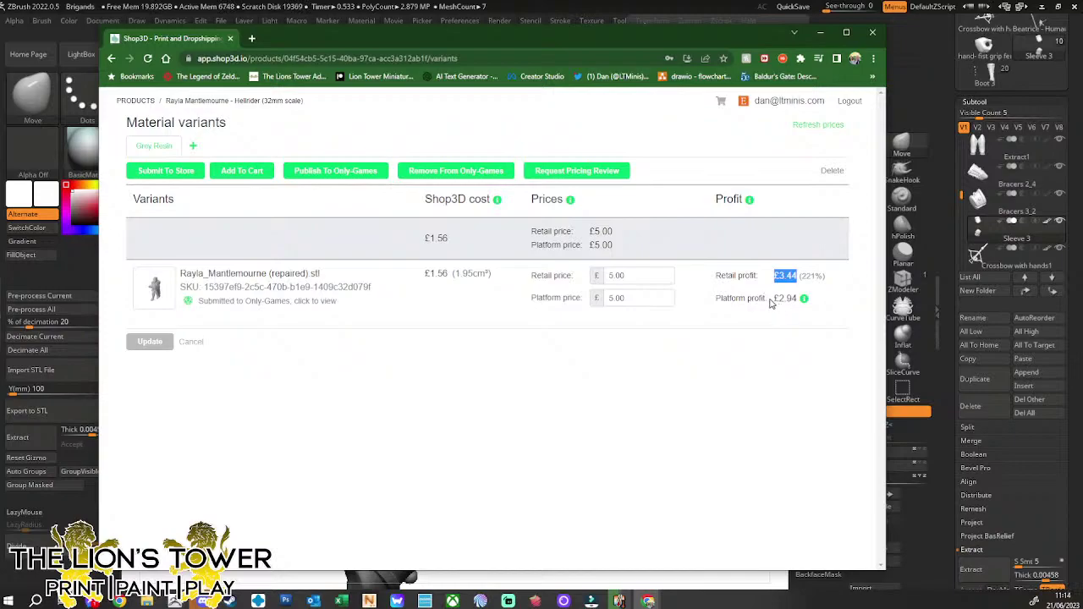
pyautogui.moveTo(739, 297); pyautogui.dragTo(796, 299)
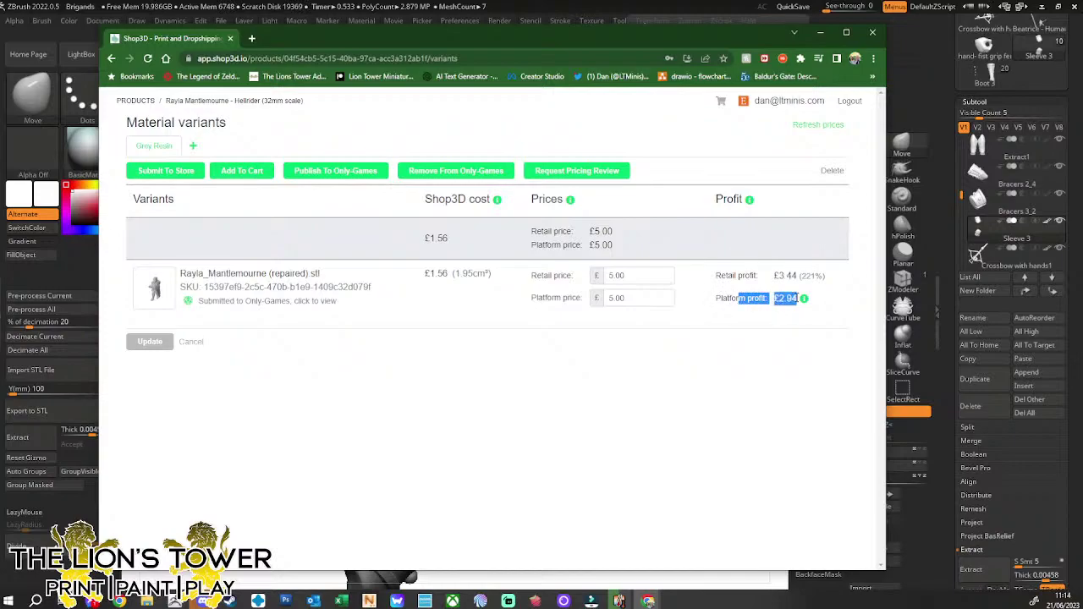
pyautogui.click(796, 298)
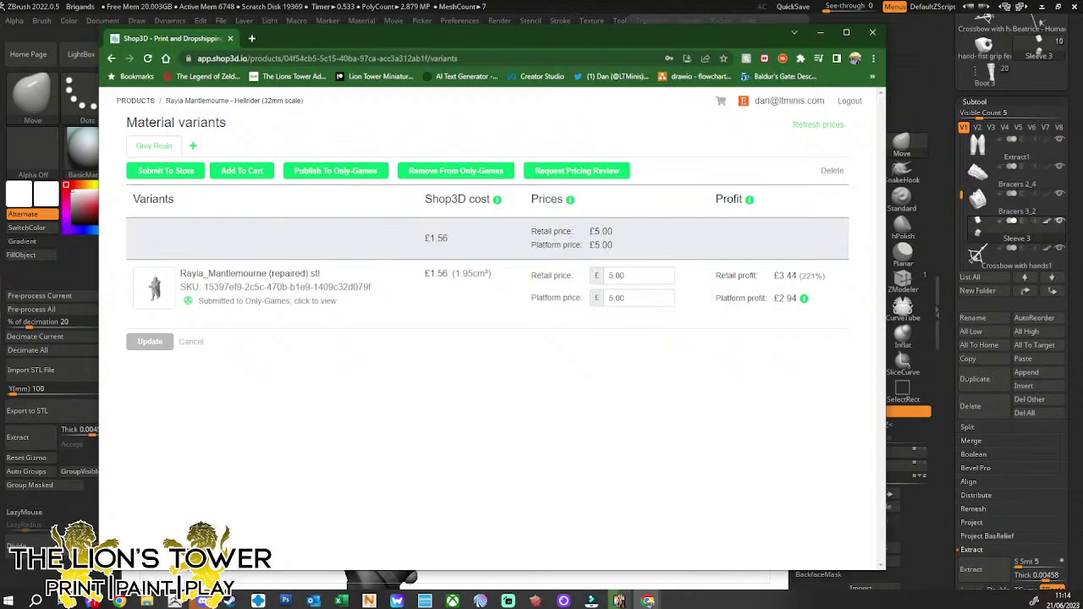
# Go to the only-games.co storefront and glance over its home page
pyautogui.click(406, 58)
pyautogui.write('on')
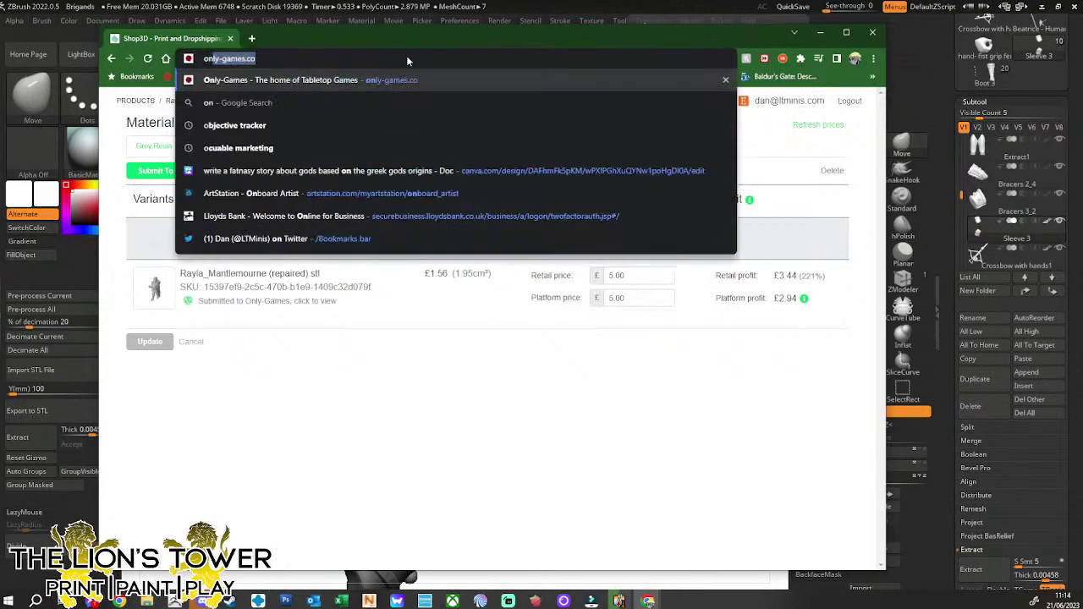
pyautogui.write('lygame')
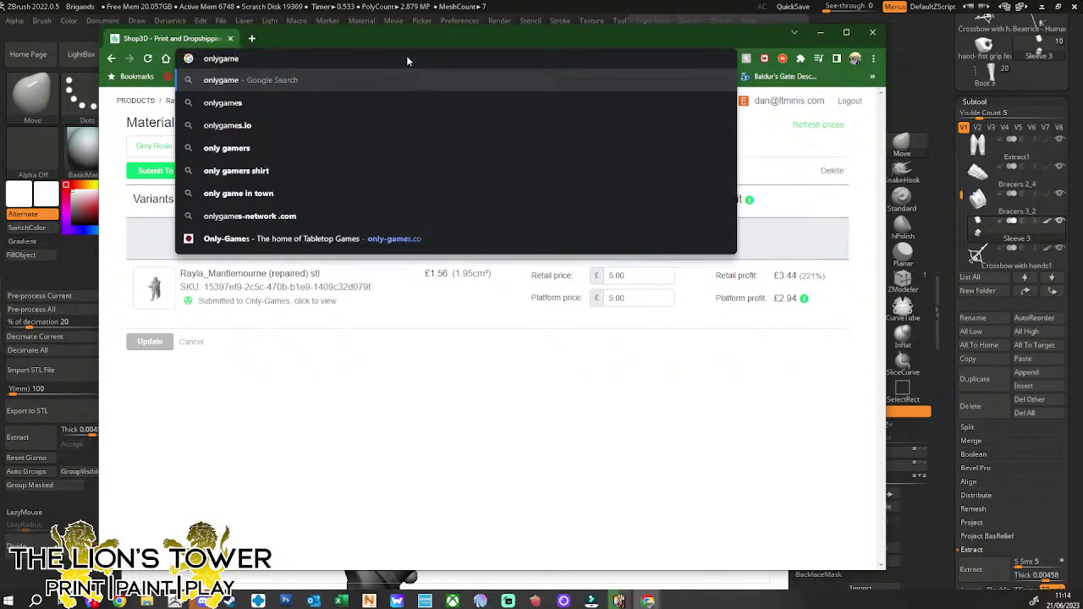
pyautogui.press('Down')
pyautogui.press('Down')
pyautogui.press('Up')
pyautogui.press('Up')
pyautogui.press('Up')
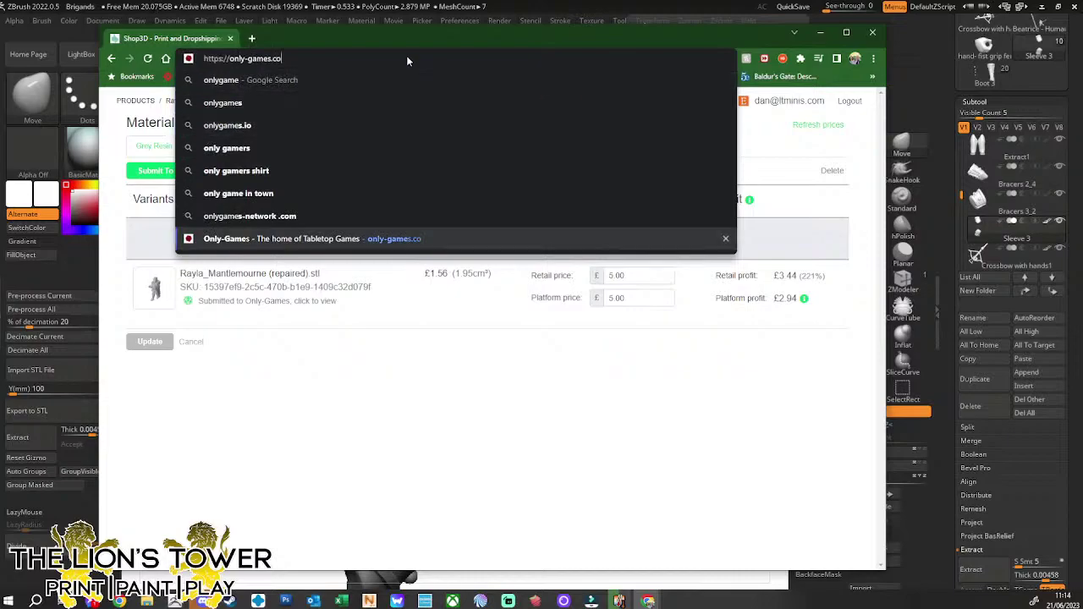
pyautogui.press('Return')
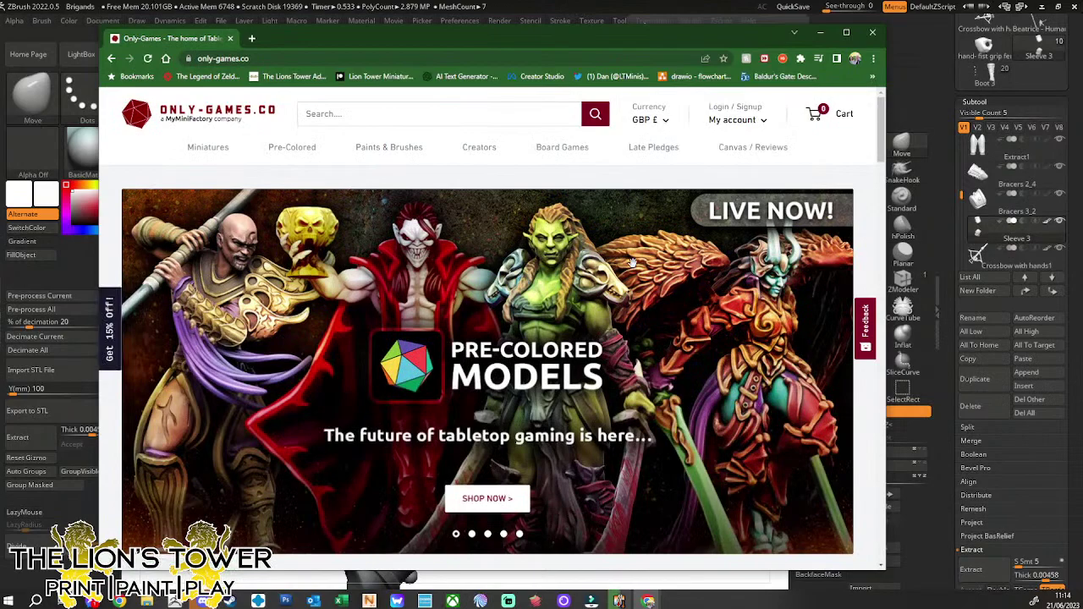
pyautogui.scroll(-2, 523, 351)
pyautogui.scroll(2, 541, 363)
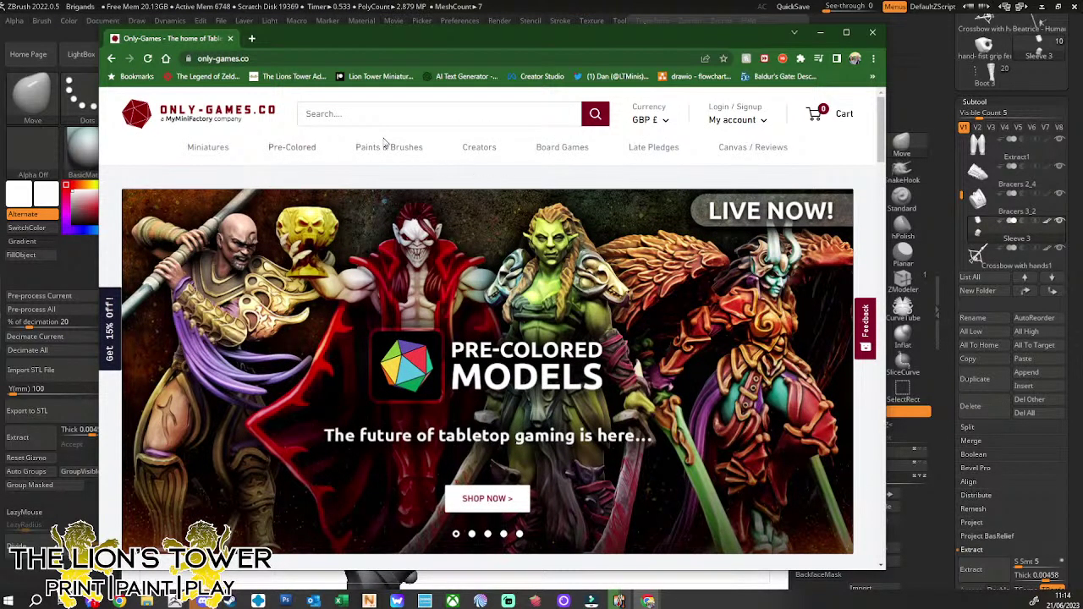
# Find Lion Tower in the alphabetical list of creators and open its store page
pyautogui.click(486, 150)
pyautogui.scroll(-6, 440, 381)
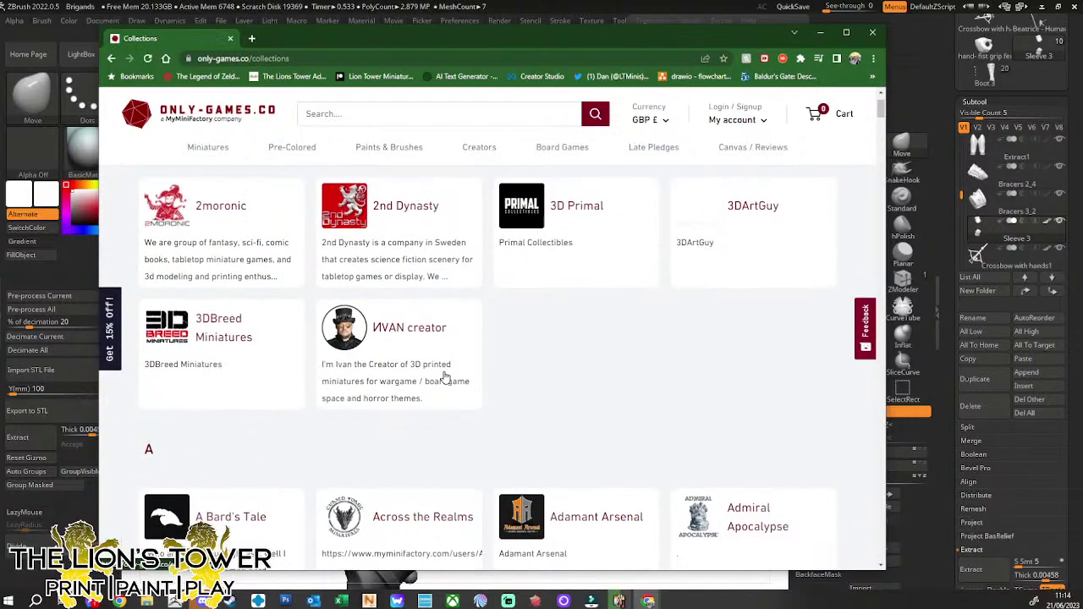
pyautogui.scroll(-7, 444, 372)
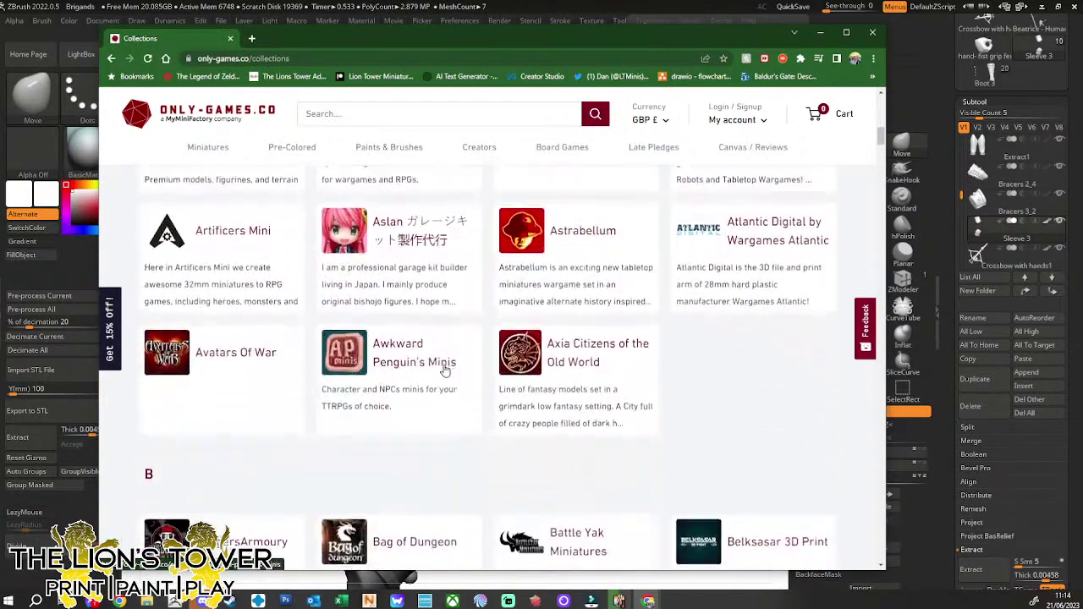
pyautogui.scroll(-6, 446, 367)
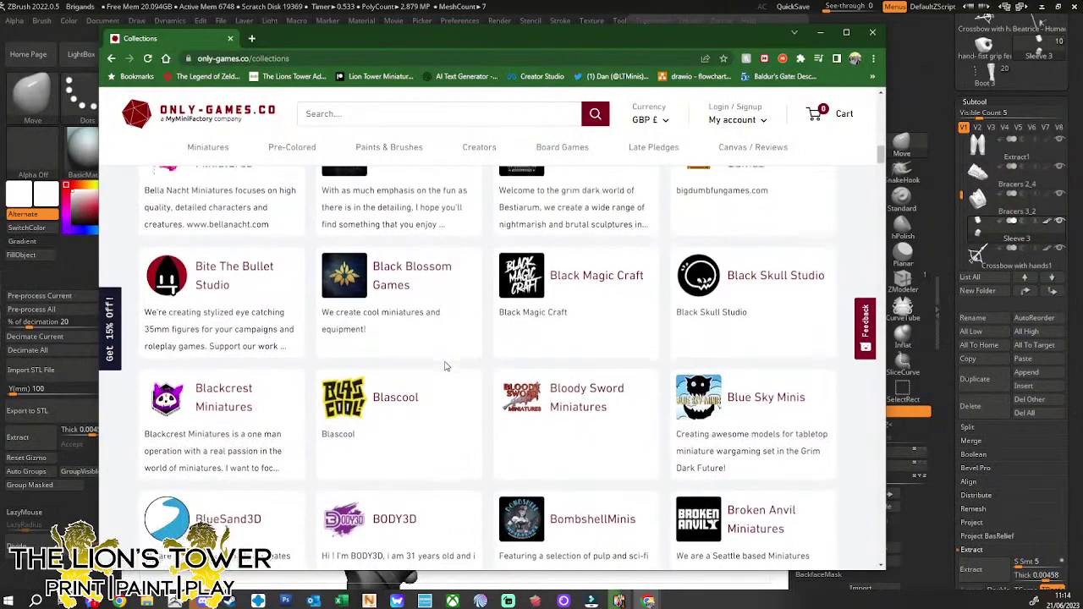
pyautogui.scroll(-6, 446, 366)
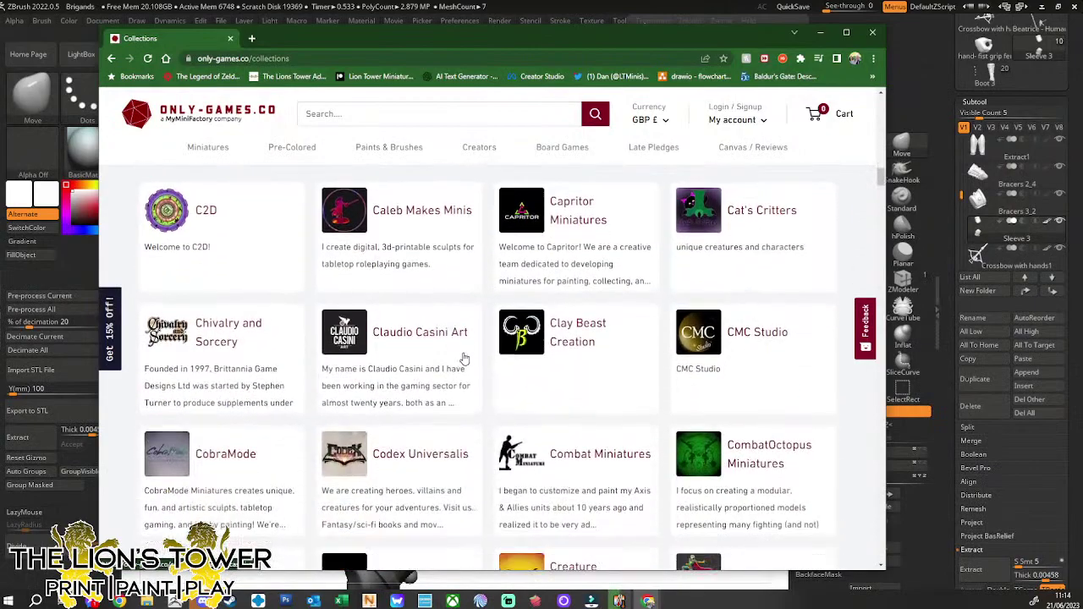
pyautogui.scroll(-14, 457, 320)
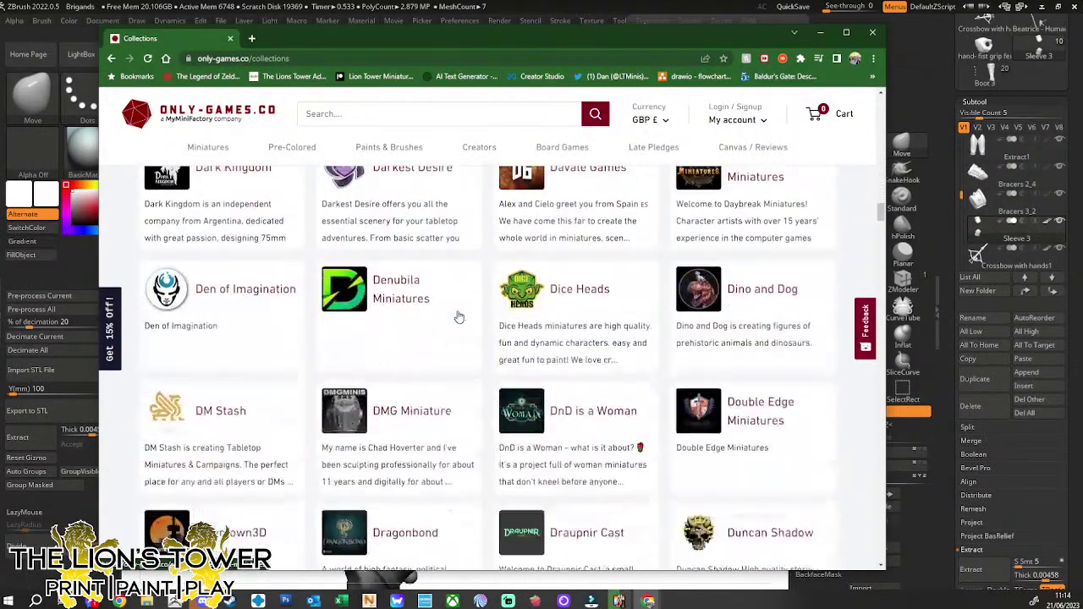
pyautogui.scroll(-15, 471, 323)
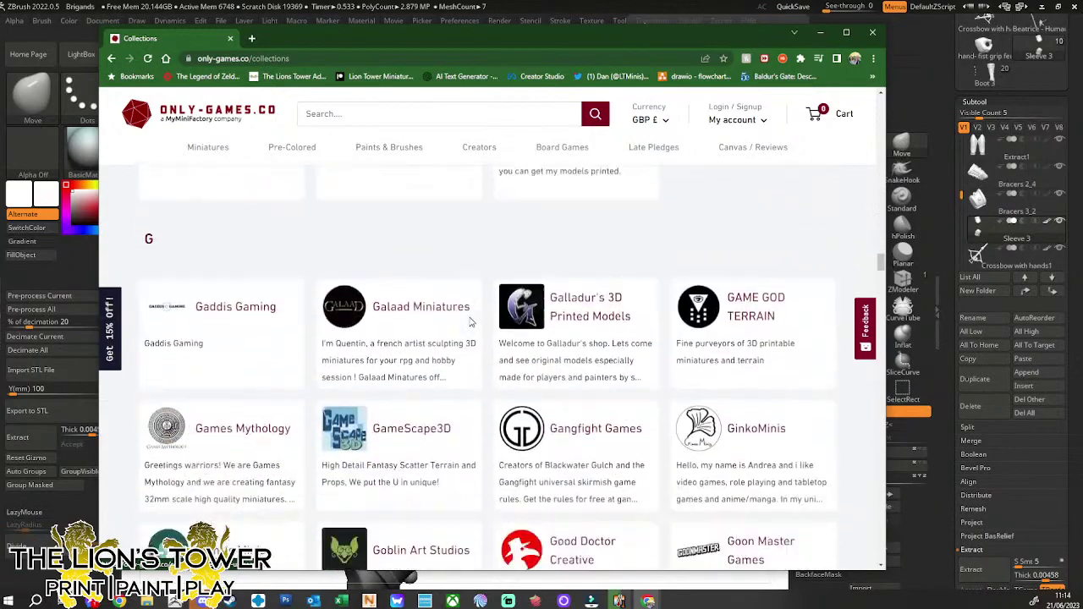
pyautogui.scroll(-7, 471, 323)
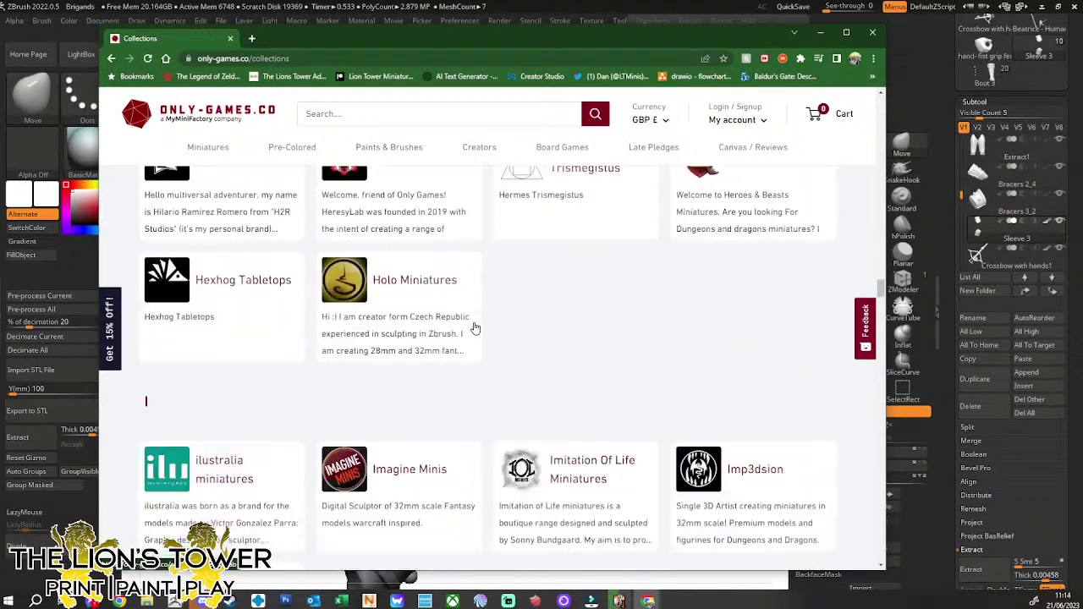
pyautogui.scroll(-2, 474, 327)
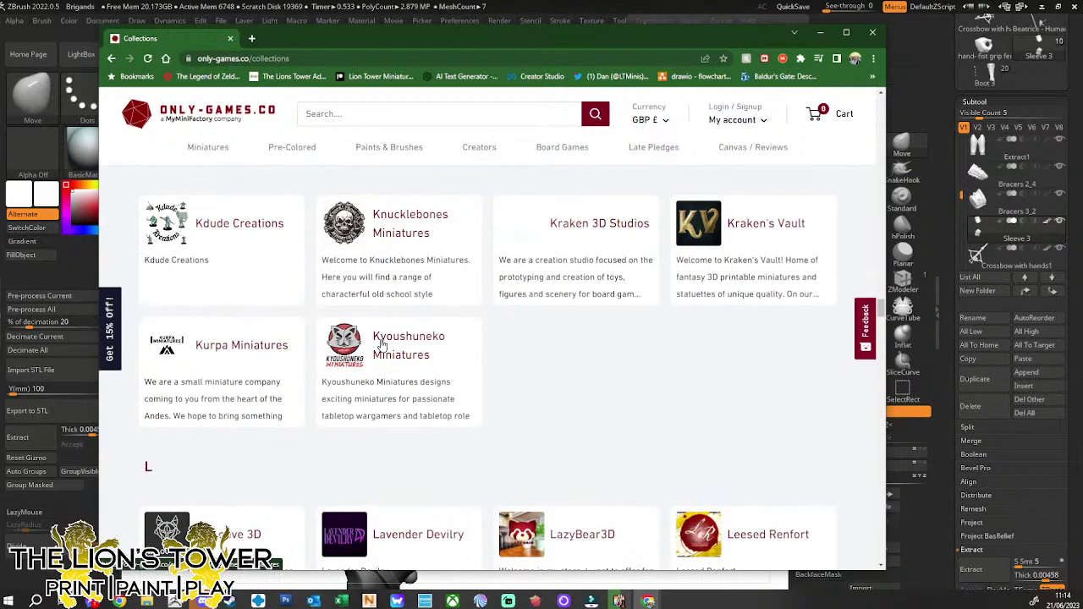
pyautogui.scroll(-1, 517, 355)
pyautogui.scroll(-2, 522, 356)
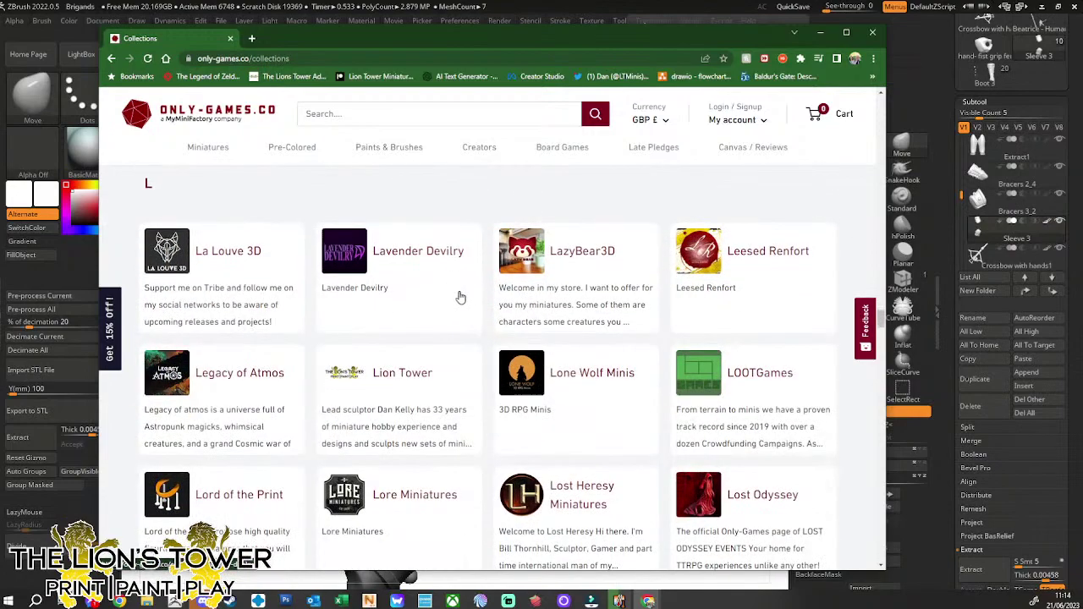
pyautogui.scroll(1, 416, 375)
pyautogui.scroll(-2, 416, 375)
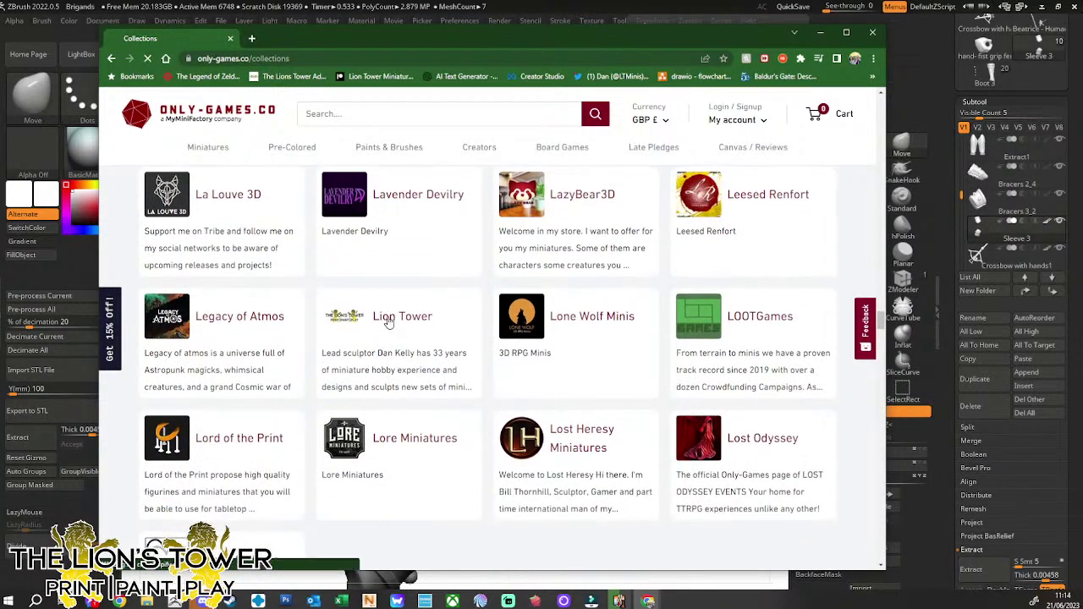
pyautogui.click(385, 316)
# Browse the miniatures and prices listed in the Lion Tower store, and return to the store banner
pyautogui.scroll(-4, 571, 392)
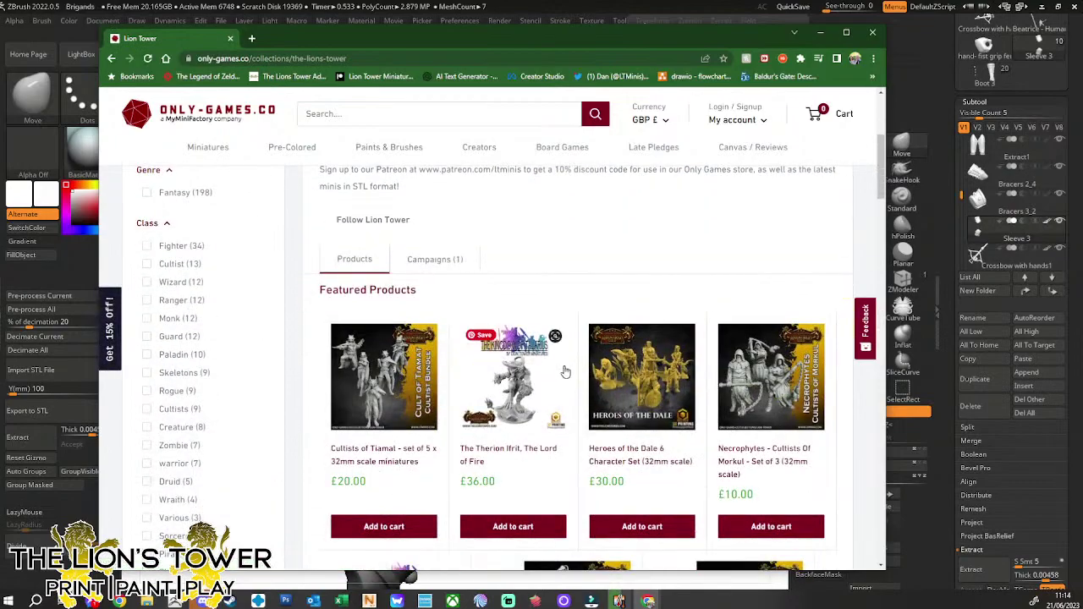
pyautogui.scroll(-4, 592, 292)
pyautogui.scroll(-7, 592, 291)
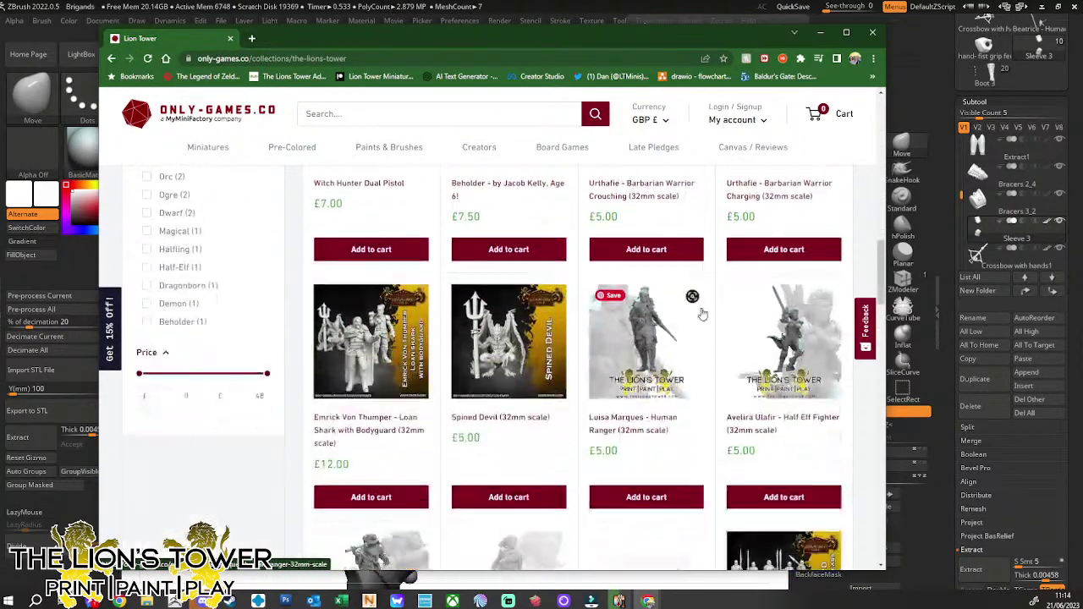
pyautogui.scroll(-6, 541, 279)
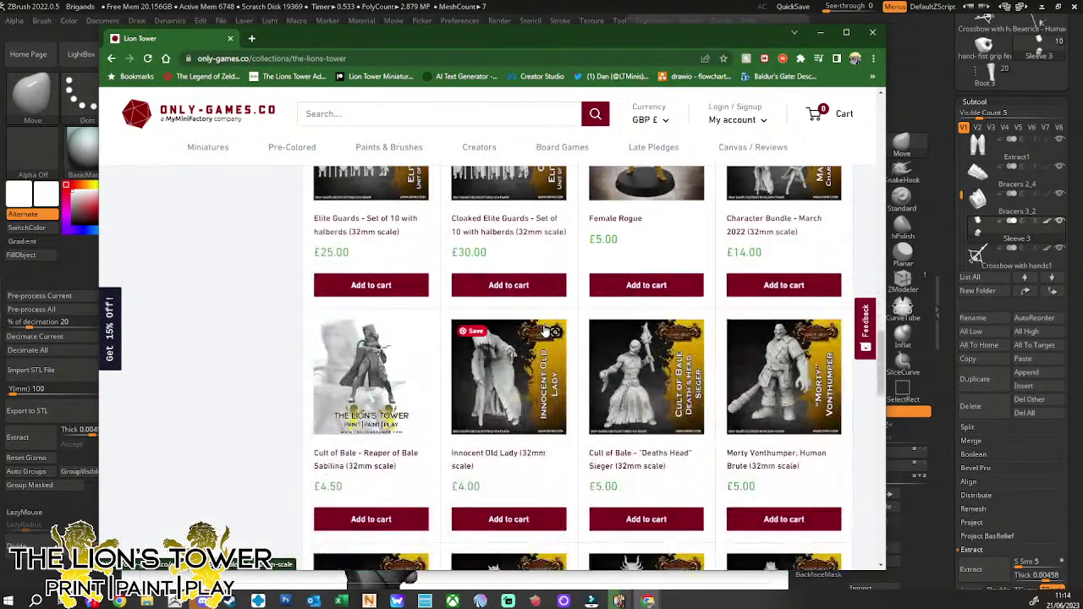
pyautogui.scroll(9, 440, 296)
pyautogui.scroll(-5, 438, 298)
pyautogui.scroll(15, 525, 397)
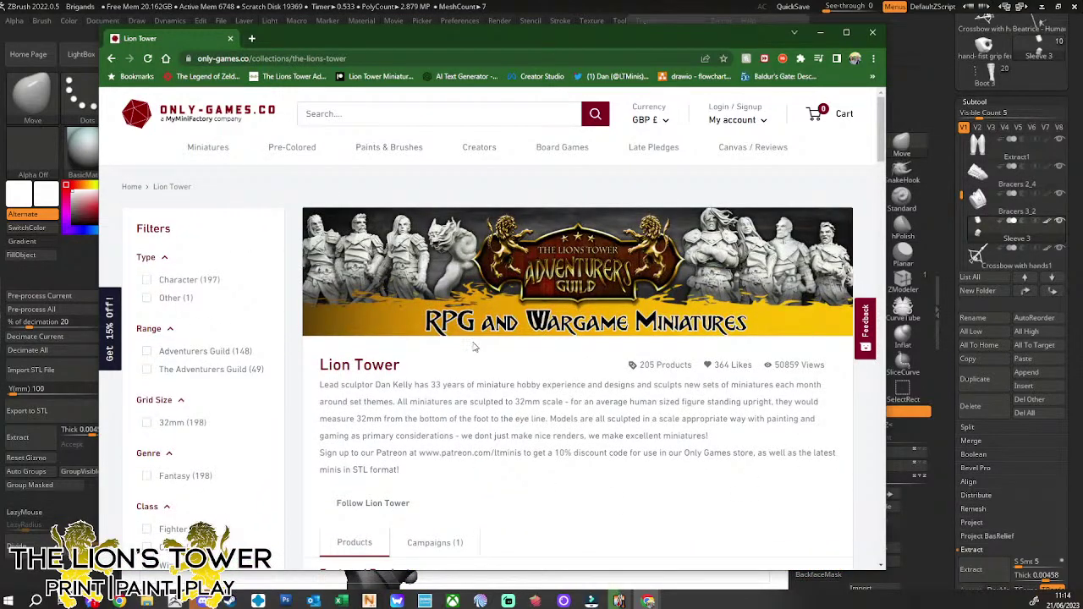
# Review the Lion Tower store description and featured products, and dismiss the 15% off subscription offer
pyautogui.scroll(-2, 491, 348)
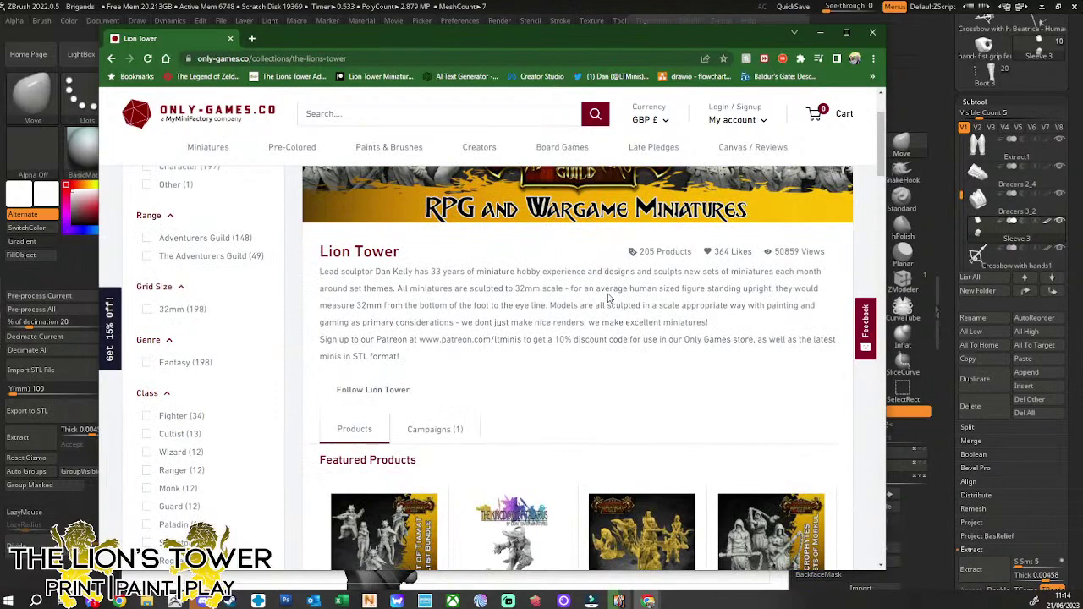
pyautogui.scroll(2, 575, 291)
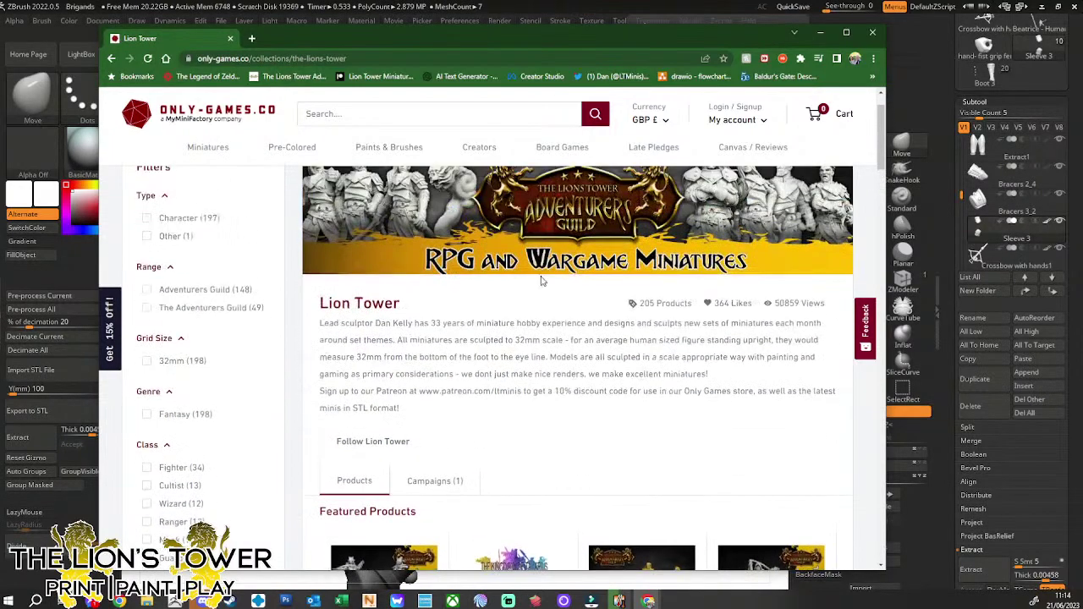
pyautogui.scroll(-6, 554, 307)
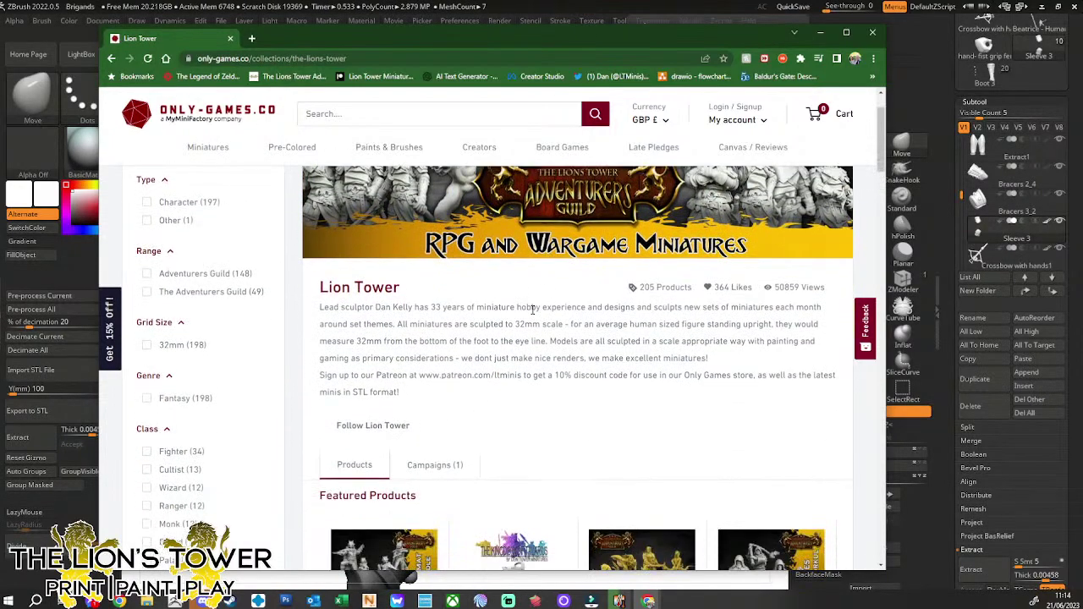
pyautogui.scroll(-1, 551, 331)
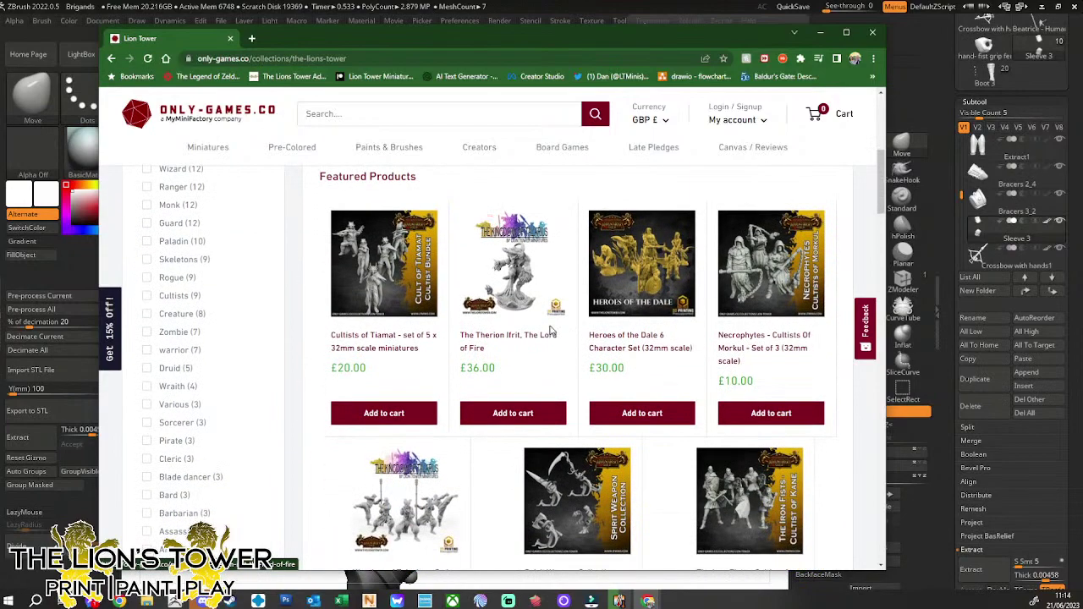
pyautogui.scroll(1, 596, 357)
pyautogui.scroll(-6, 489, 345)
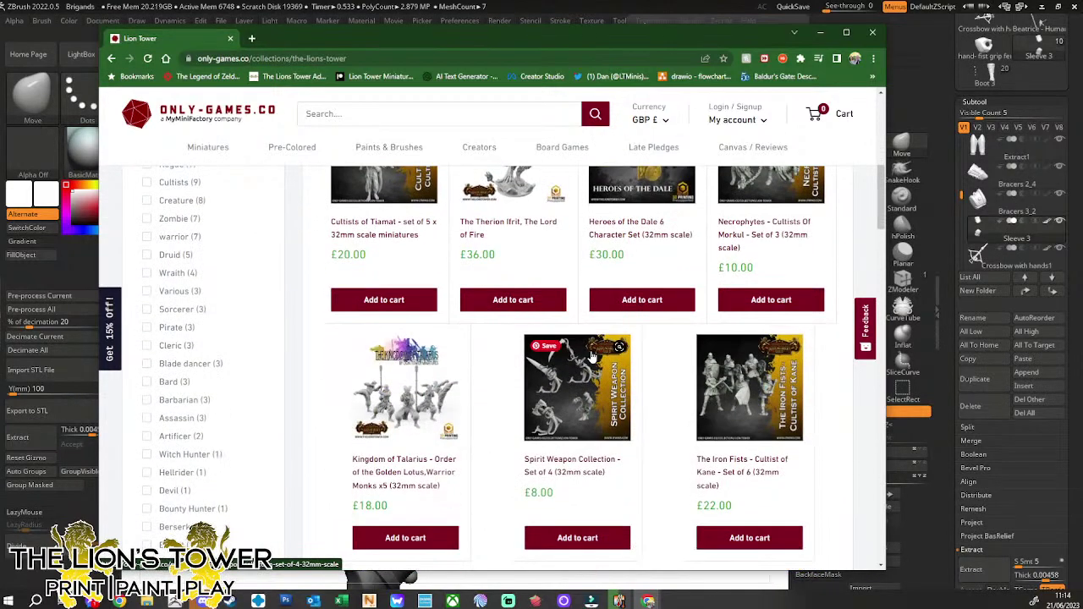
pyautogui.scroll(10, 489, 345)
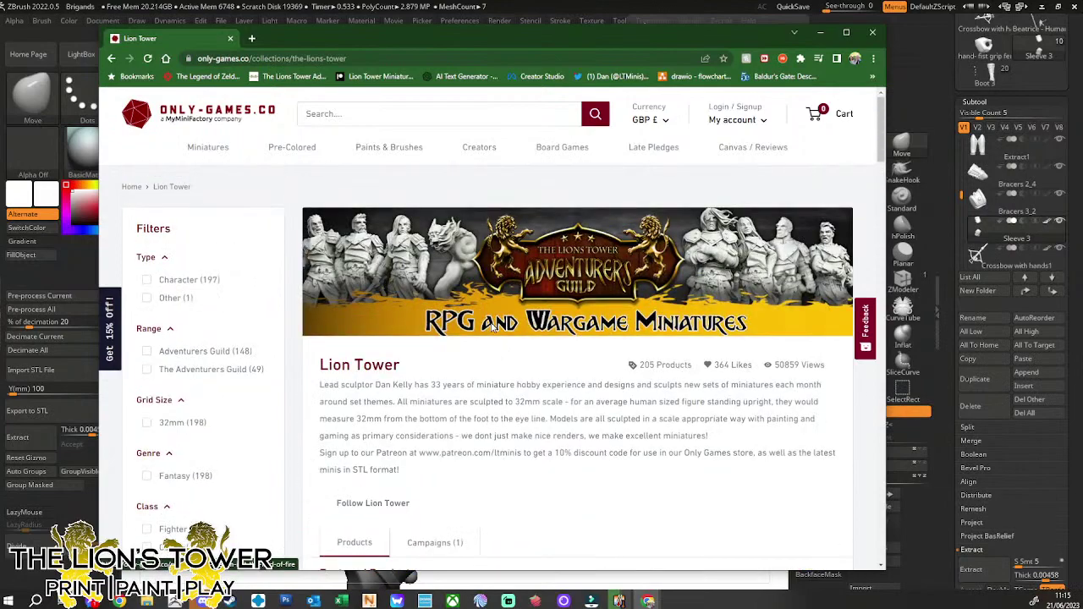
pyautogui.scroll(-1, 492, 328)
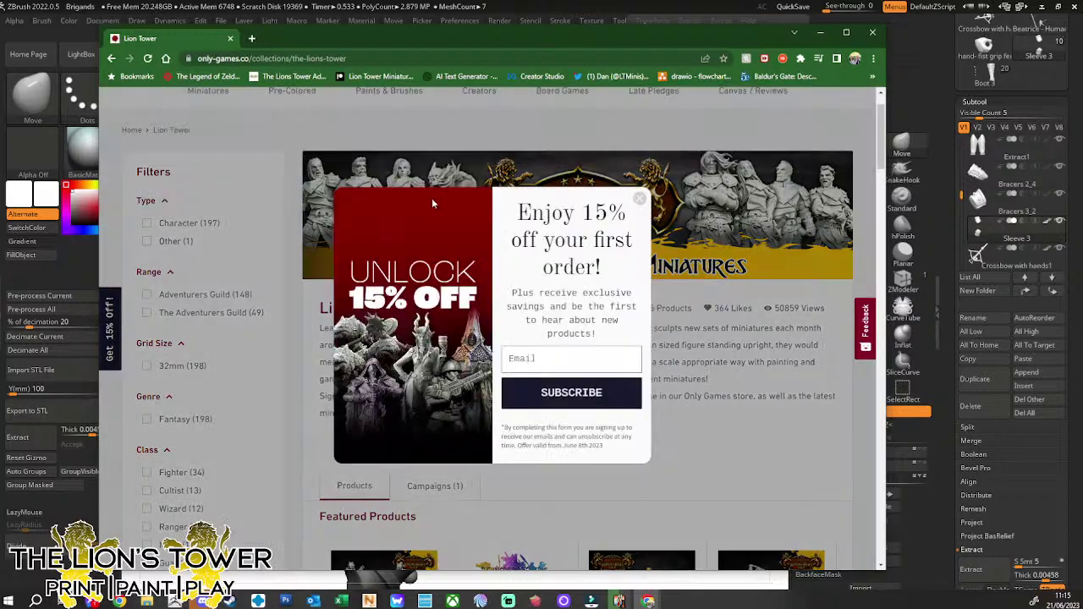
pyautogui.click(640, 197)
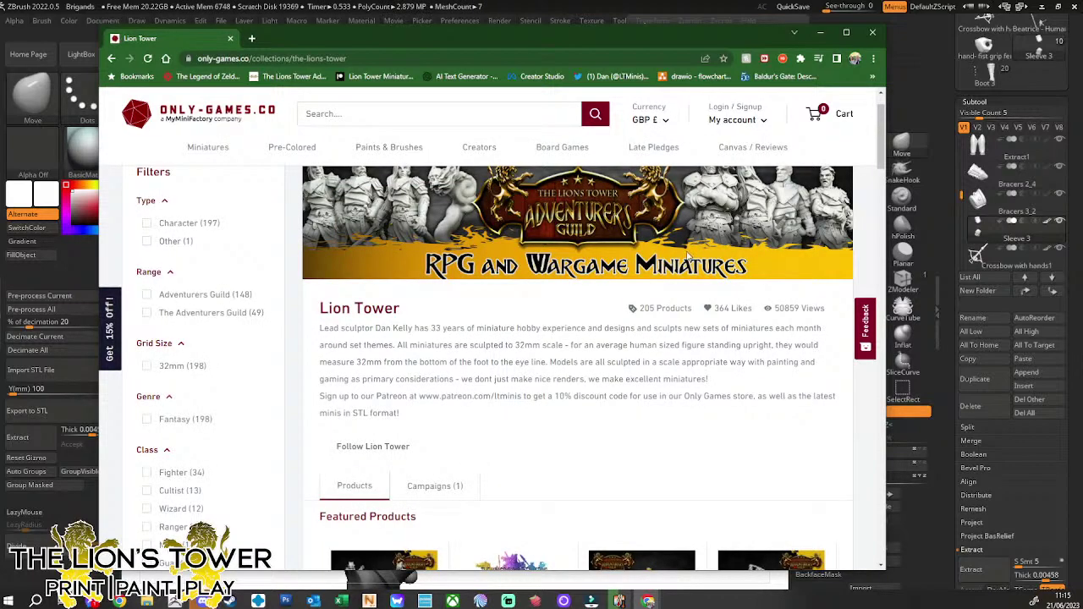
pyautogui.scroll(1, 734, 320)
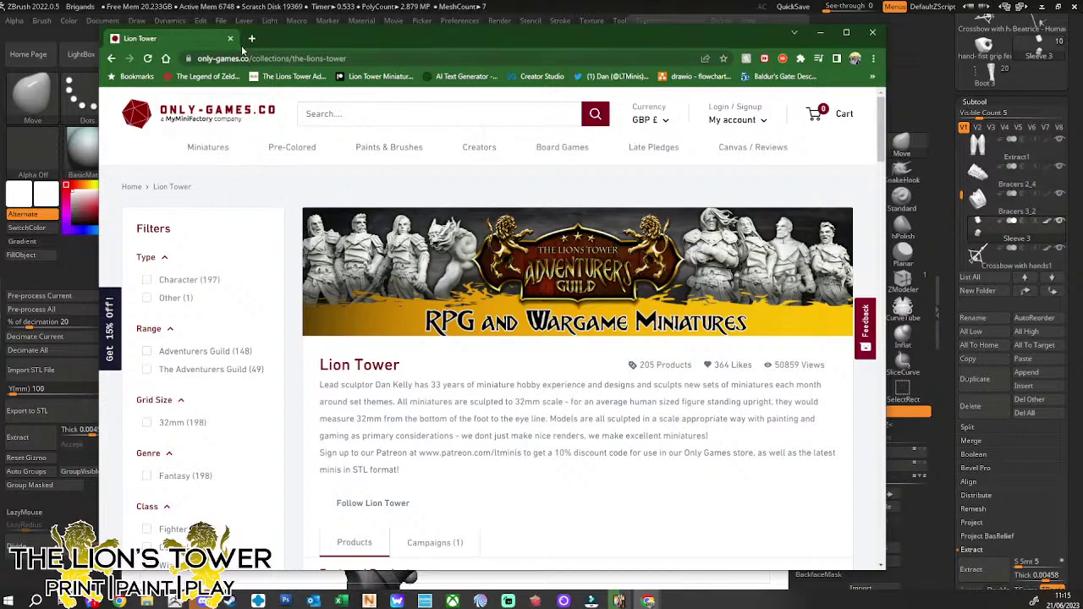
# Close the browser, return to ZBrush and show the brigand's upper body from the front
pyautogui.click(871, 35)
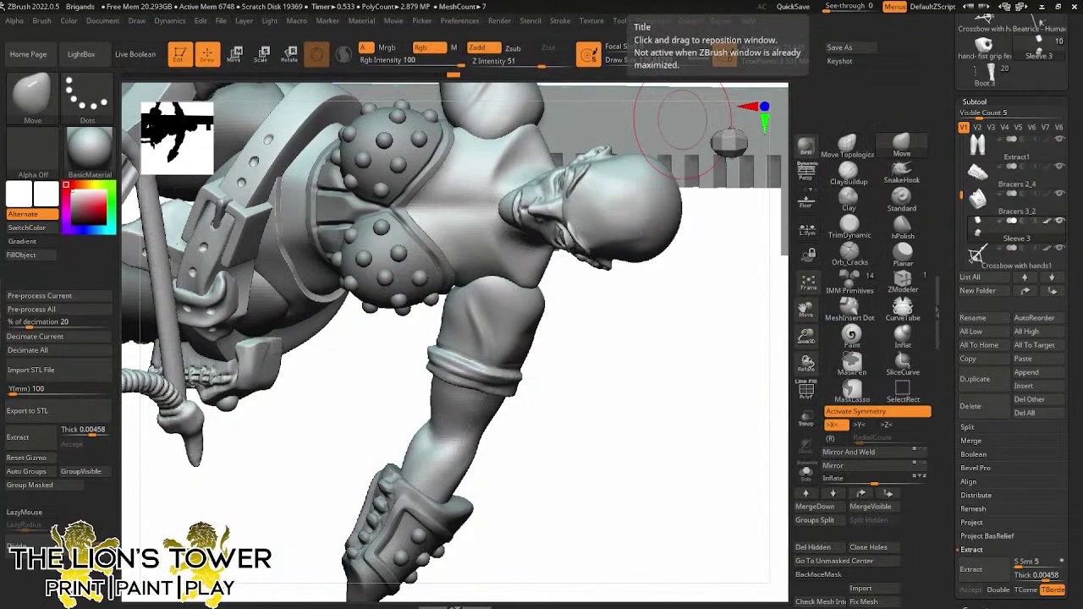
pyautogui.moveTo(683, 401); pyautogui.dragTo(795, 263)
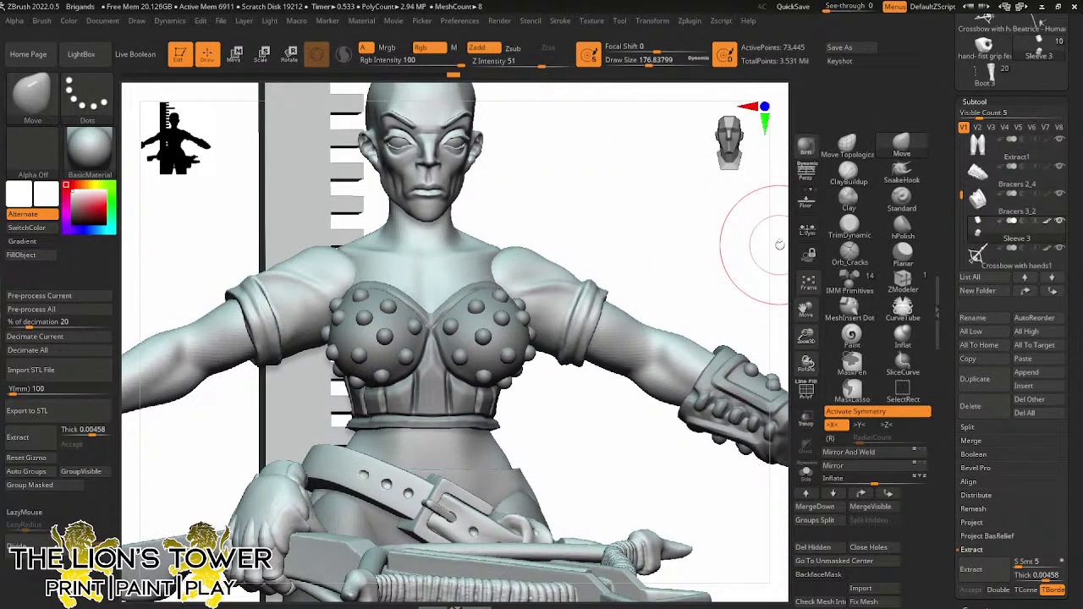
pyautogui.keyDown('ctrl'); pyautogui.moveTo(780, 245); pyautogui.dragTo(737, 336, button='right'); pyautogui.keyUp('ctrl')
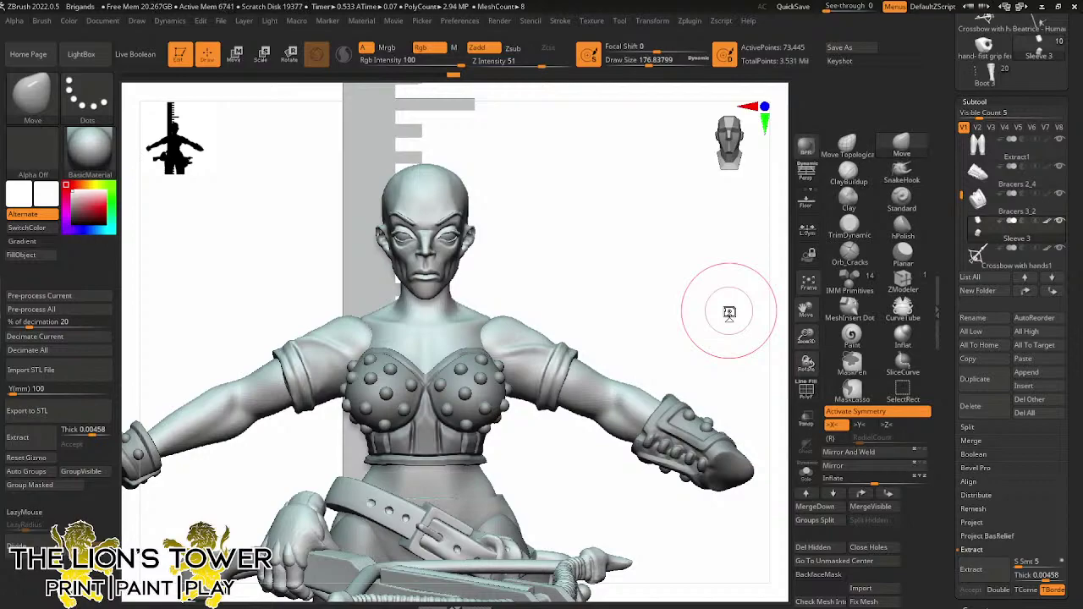
# Select the merged body subtool, hide the ruler so only the body remains, and expand the subtool splitting options
pyautogui.moveTo(729, 311)
pyautogui.keyDown('alt'); pyautogui.mouseDown()
pyautogui.moveTo(716, 345)
pyautogui.moveTo(734, 370)
pyautogui.moveTo(749, 365)
pyautogui.moveTo(742, 350)
pyautogui.mouseUp(); pyautogui.keyUp('alt')
pyautogui.keyDown('ctrl'); pyautogui.click(715, 345); pyautogui.keyUp('ctrl')
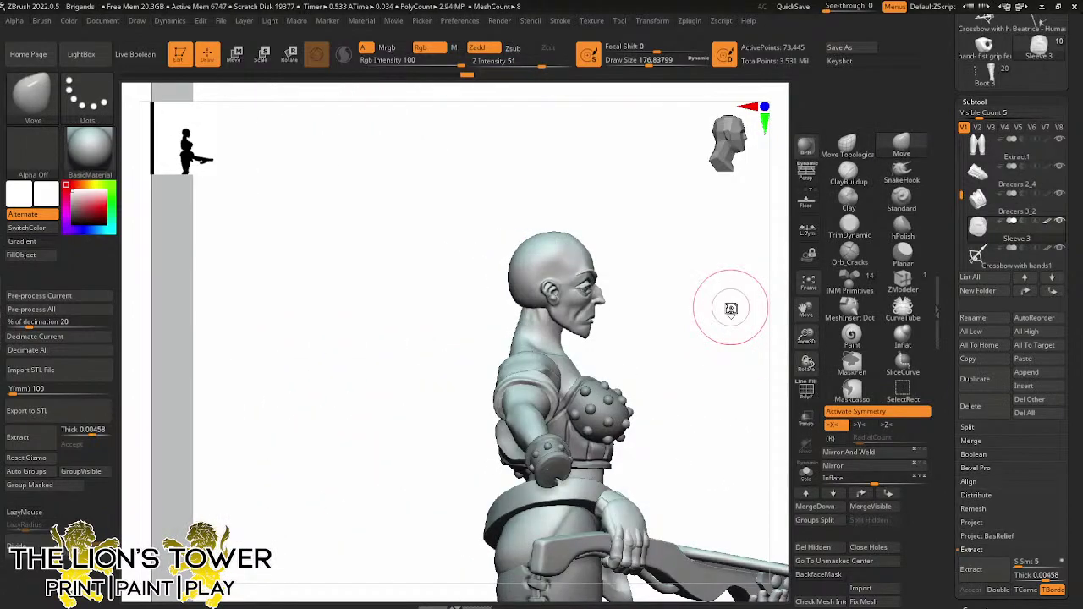
pyautogui.moveTo(730, 367); pyautogui.dragTo(688, 395)
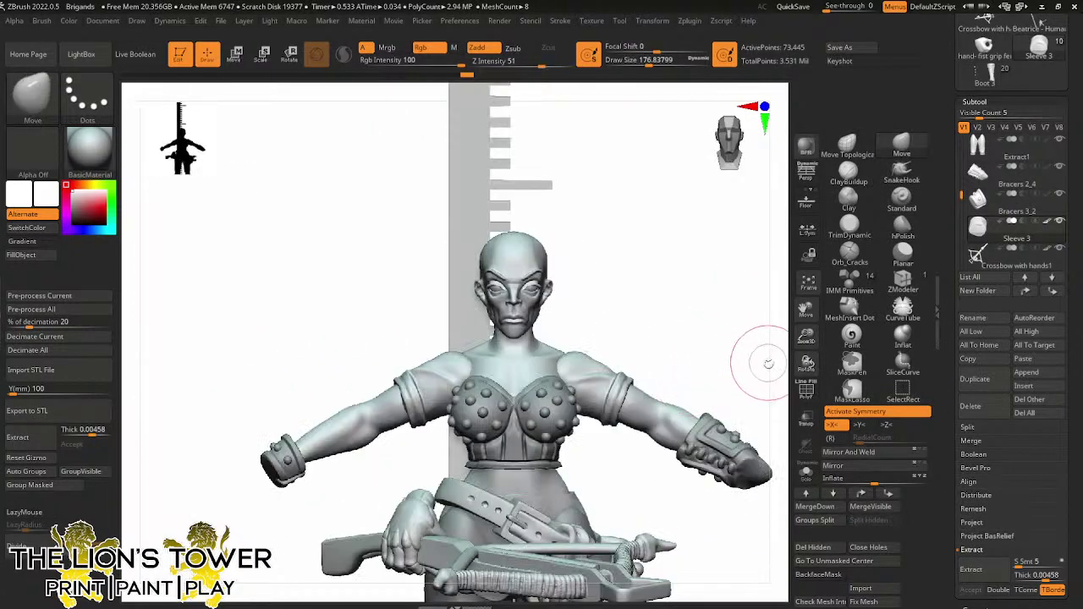
pyautogui.moveTo(757, 362)
pyautogui.mouseDown()
pyautogui.moveTo(785, 378)
pyautogui.moveTo(732, 382)
pyautogui.moveTo(761, 346)
pyautogui.moveTo(770, 354)
pyautogui.mouseUp()
pyautogui.moveTo(961, 196); pyautogui.dragTo(962, 129)
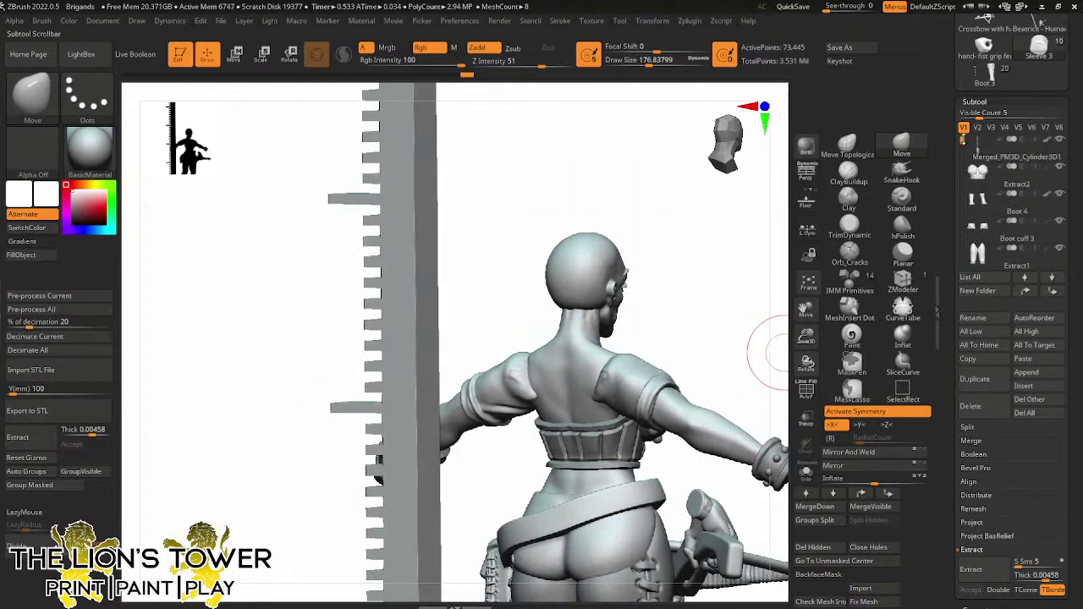
pyautogui.moveTo(1060, 143)
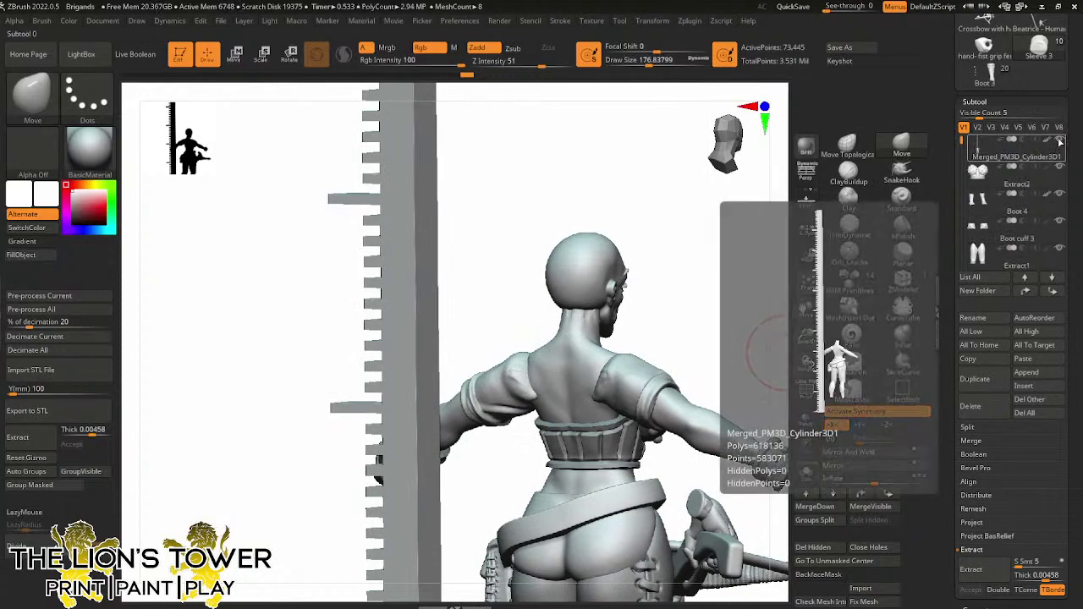
pyautogui.click(1008, 157)
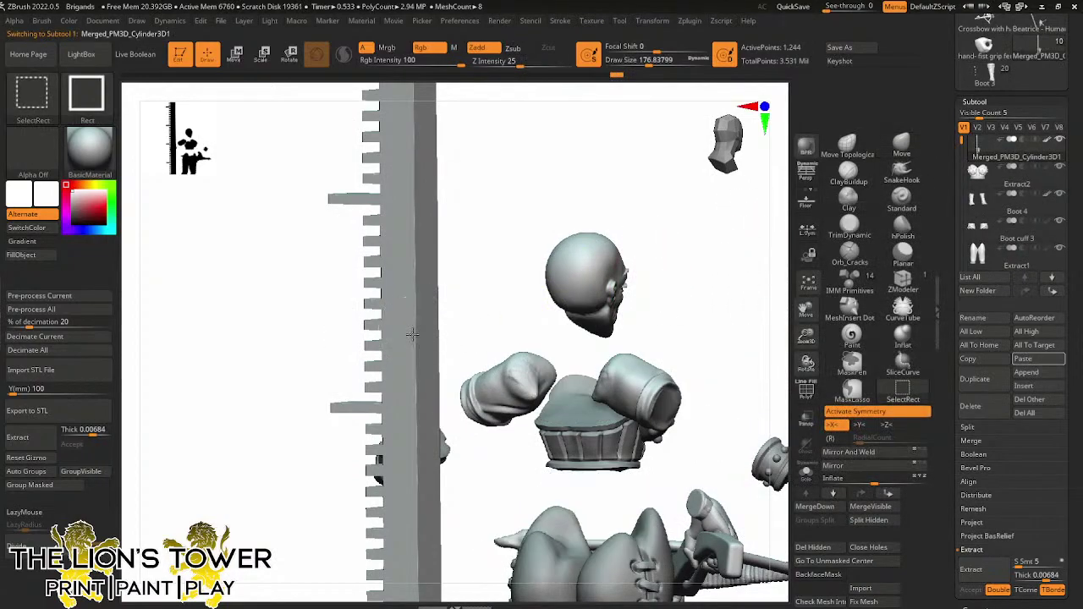
pyautogui.moveTo(804, 333); pyautogui.dragTo(699, 351)
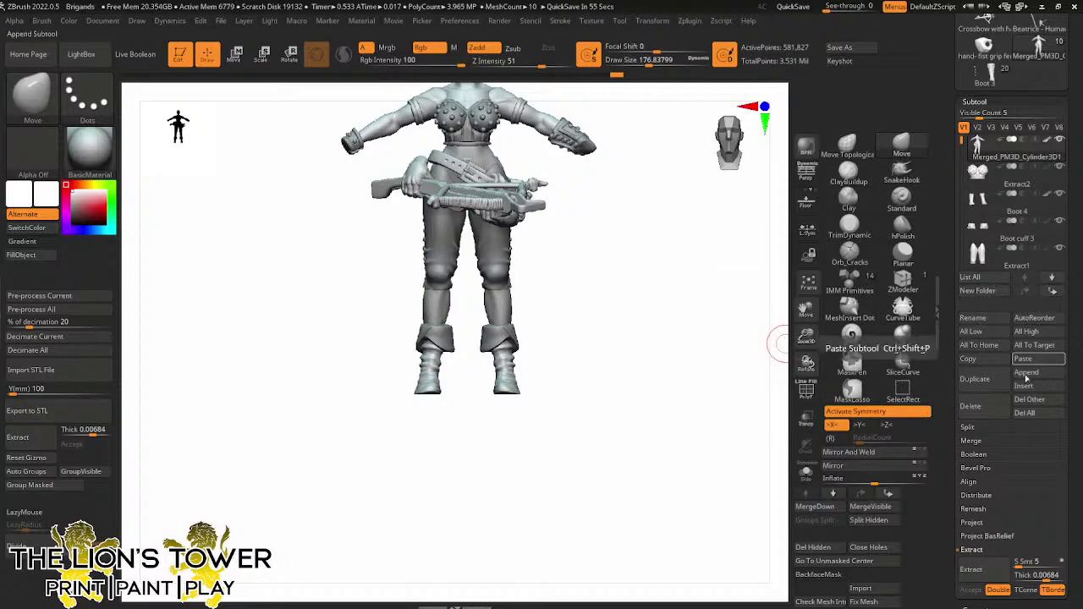
pyautogui.scroll(-2, 969, 415)
pyautogui.click(968, 406)
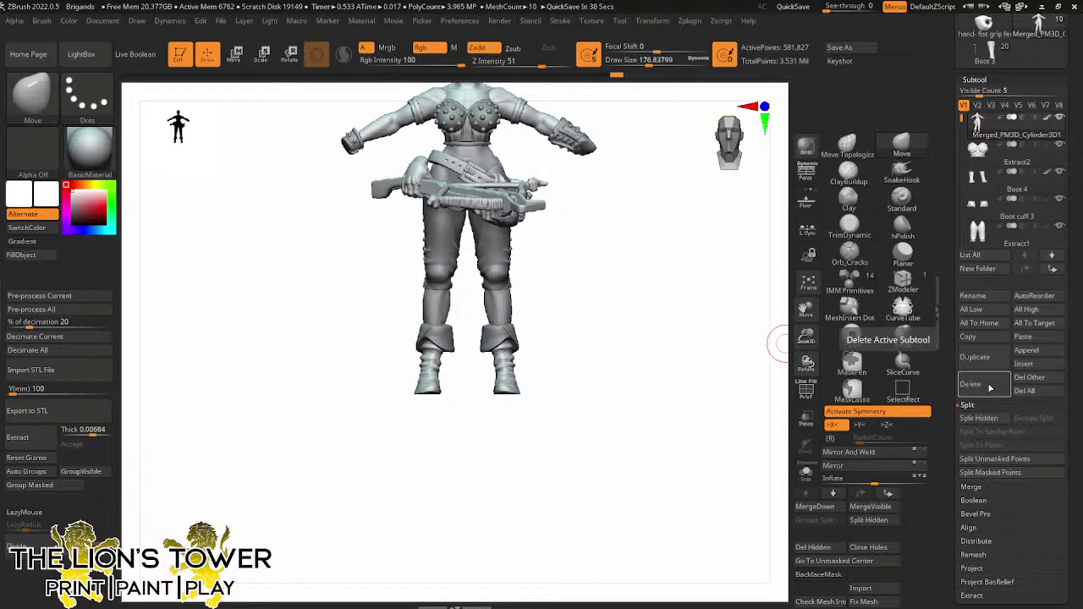
# Examine the brigand's full outfit and crossbow from the front at several distances
pyautogui.moveTo(806, 336); pyautogui.dragTo(806, 321)
pyautogui.moveTo(804, 309); pyautogui.dragTo(805, 391)
pyautogui.moveTo(745, 408)
pyautogui.mouseDown()
pyautogui.moveTo(682, 411)
pyautogui.moveTo(743, 406)
pyautogui.mouseUp()
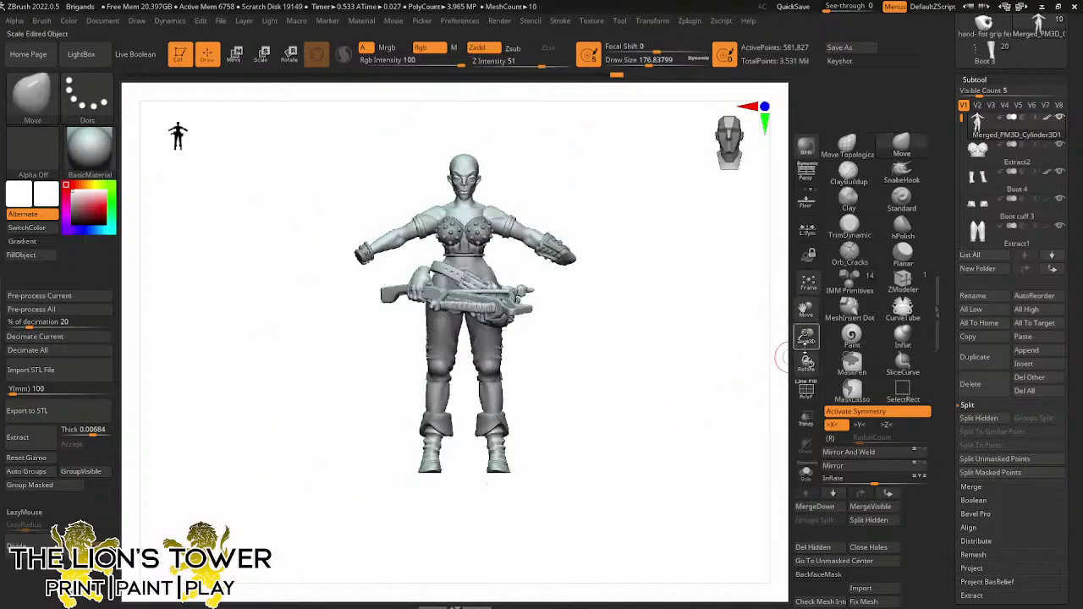
pyautogui.moveTo(806, 336); pyautogui.dragTo(806, 349)
pyautogui.moveTo(804, 311); pyautogui.dragTo(804, 290)
pyautogui.moveTo(737, 404)
pyautogui.mouseDown()
pyautogui.moveTo(669, 404)
pyautogui.moveTo(778, 396)
pyautogui.moveTo(727, 402)
pyautogui.mouseUp()
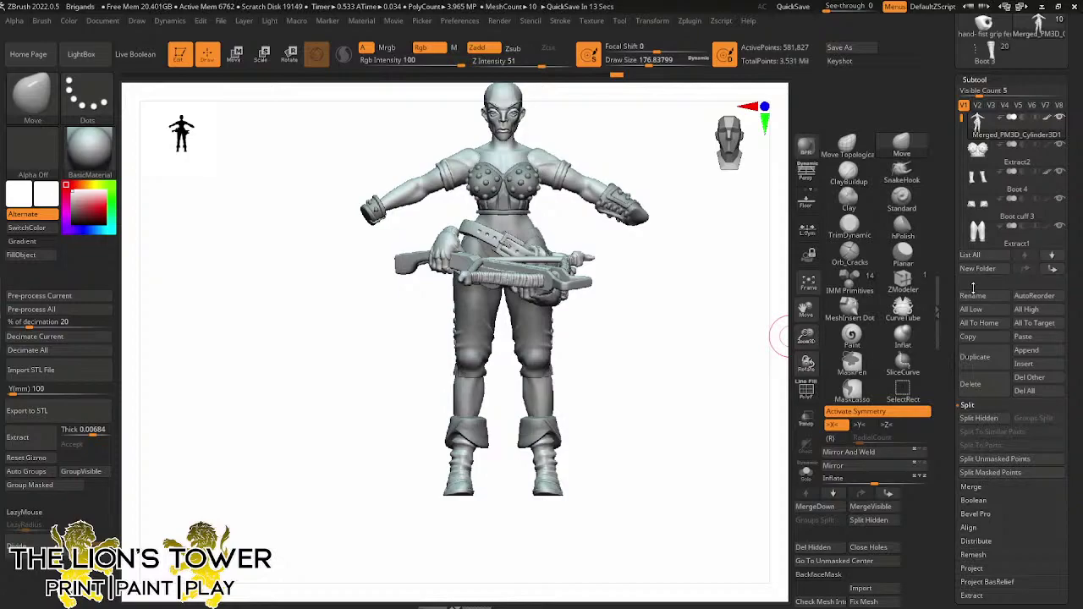
pyautogui.moveTo(805, 336); pyautogui.dragTo(801, 389)
pyautogui.moveTo(753, 351); pyautogui.dragTo(705, 389)
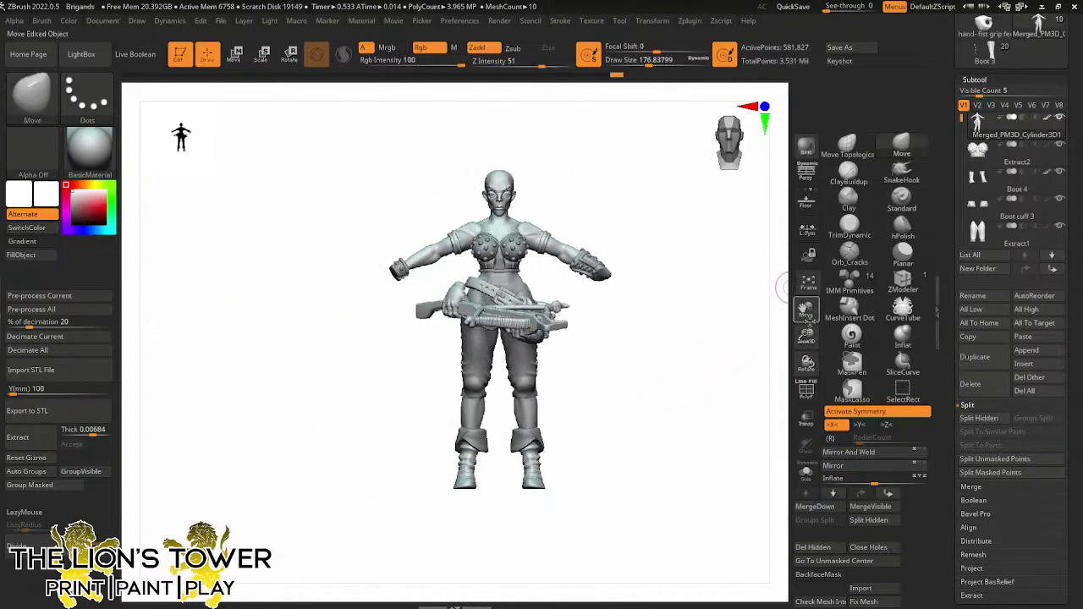
pyautogui.moveTo(806, 336); pyautogui.dragTo(762, 310)
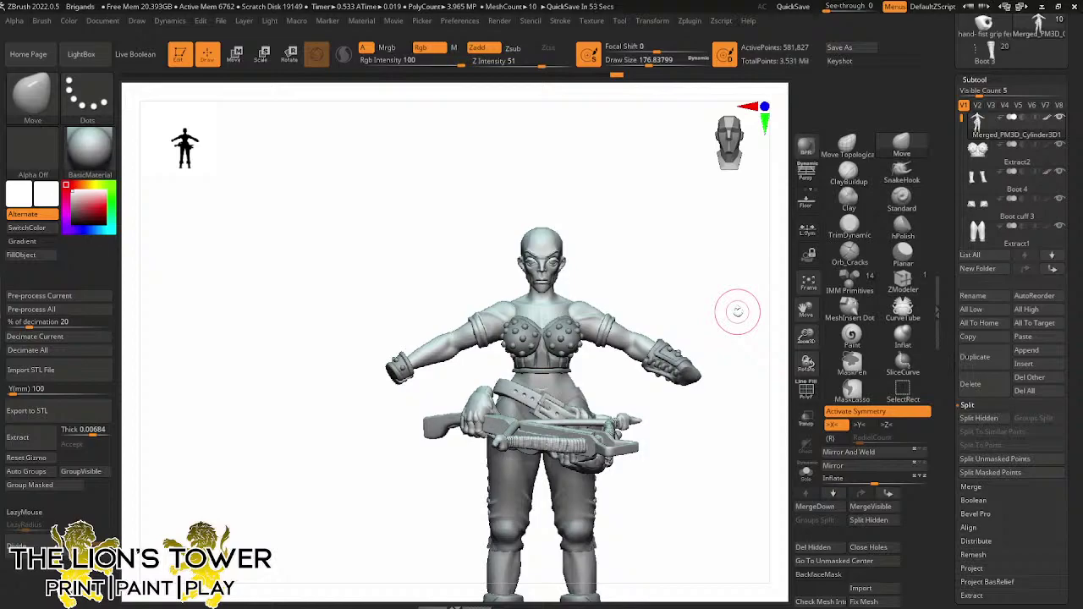
pyautogui.moveTo(699, 256); pyautogui.dragTo(695, 301)
pyautogui.moveTo(806, 336); pyautogui.dragTo(807, 363)
pyautogui.moveTo(805, 309); pyautogui.dragTo(879, 193)
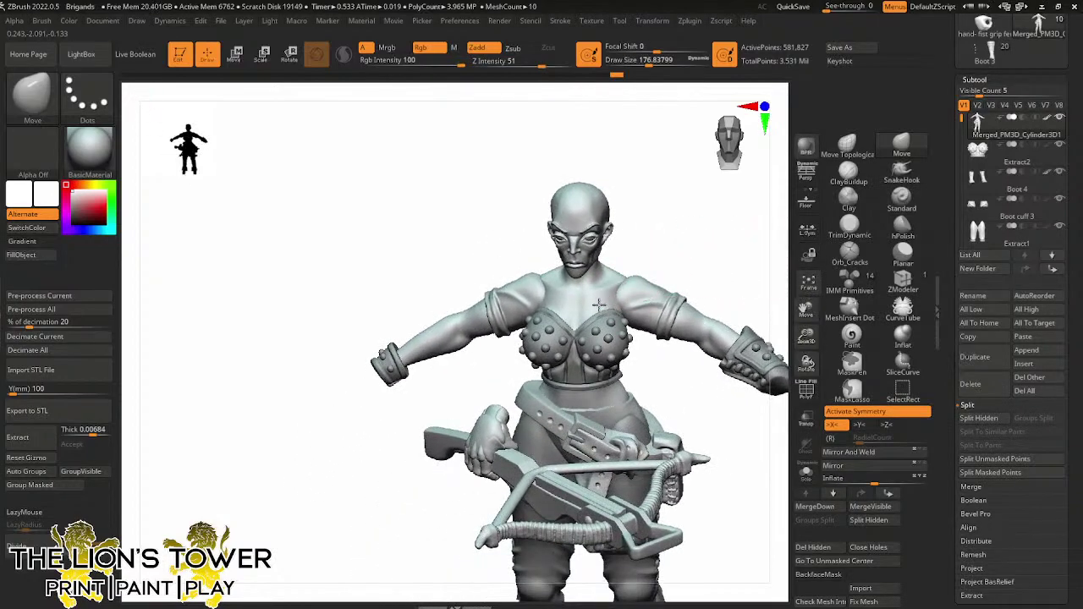
# Isolate the torso polygroup of the body and show that subtool on its own
pyautogui.keyDown('ctrl'); pyautogui.click(682, 256); pyautogui.keyUp('ctrl')
pyautogui.keyDown('ctrl'); pyautogui.click(682, 256); pyautogui.keyUp('ctrl')
pyautogui.keyDown('shift'); pyautogui.moveTo(664, 245); pyautogui.dragTo(626, 296); pyautogui.keyUp('shift')
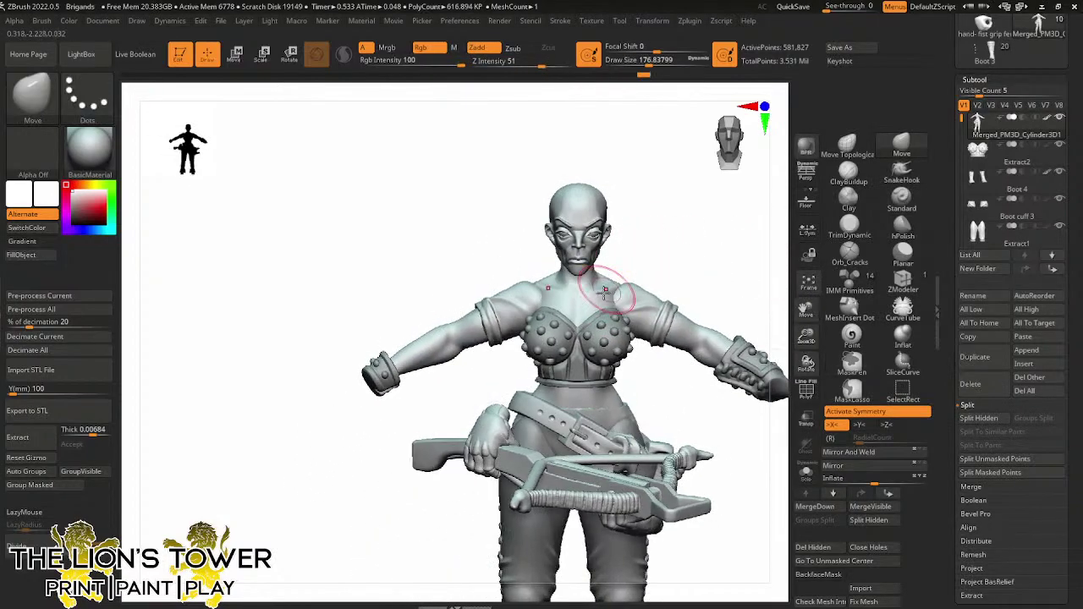
pyautogui.keyDown('ctrl'); pyautogui.keyDown('shift'); pyautogui.click(657, 259); pyautogui.keyUp('shift'); pyautogui.keyUp('ctrl')
pyautogui.keyDown('ctrl'); pyautogui.click(669, 256); pyautogui.keyUp('ctrl')
pyautogui.keyDown('ctrl'); pyautogui.moveTo(669, 256); pyautogui.dragTo(640, 259); pyautogui.keyUp('ctrl')
pyautogui.keyDown('ctrl'); pyautogui.keyDown('shift'); pyautogui.click(624, 283); pyautogui.keyUp('shift'); pyautogui.keyUp('ctrl')
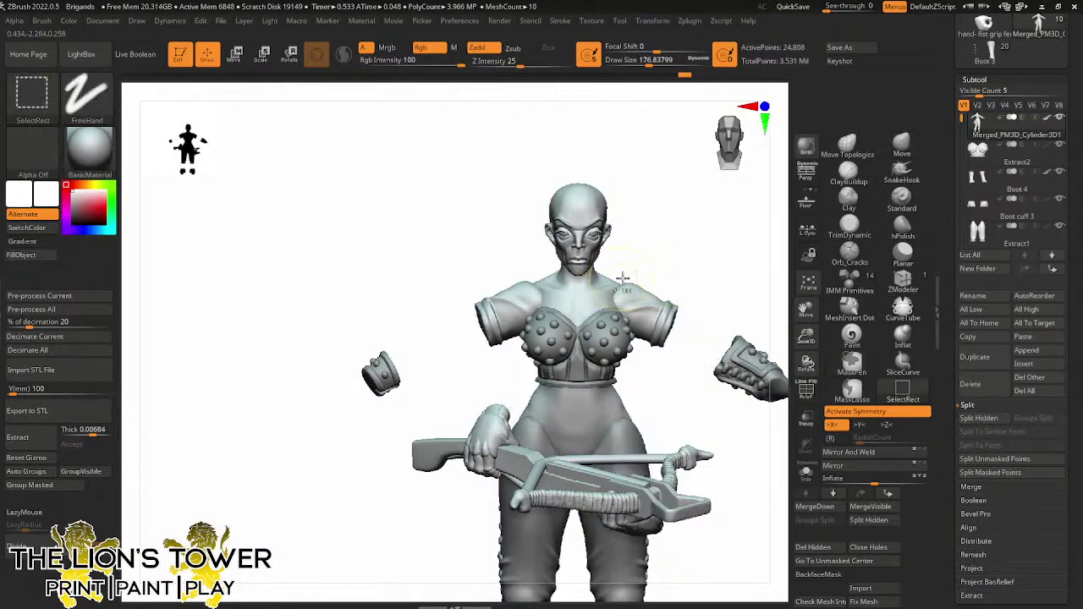
pyautogui.click(805, 471)
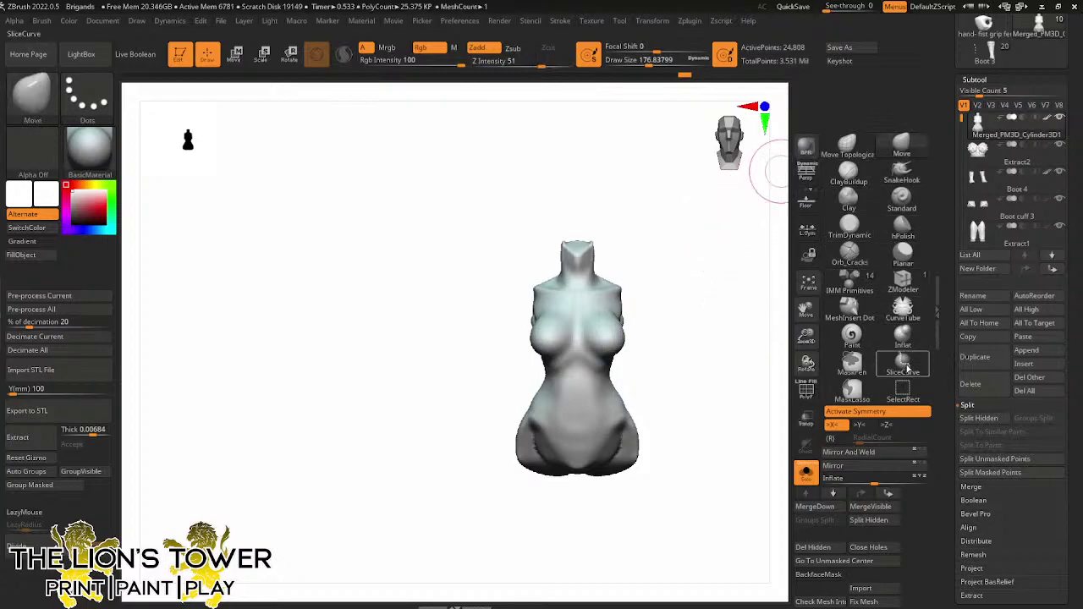
# Mask the torso with MaskLasso in the shape of a V-necked vest ending just below the waist, and check it against the outfit
pyautogui.click(856, 379)
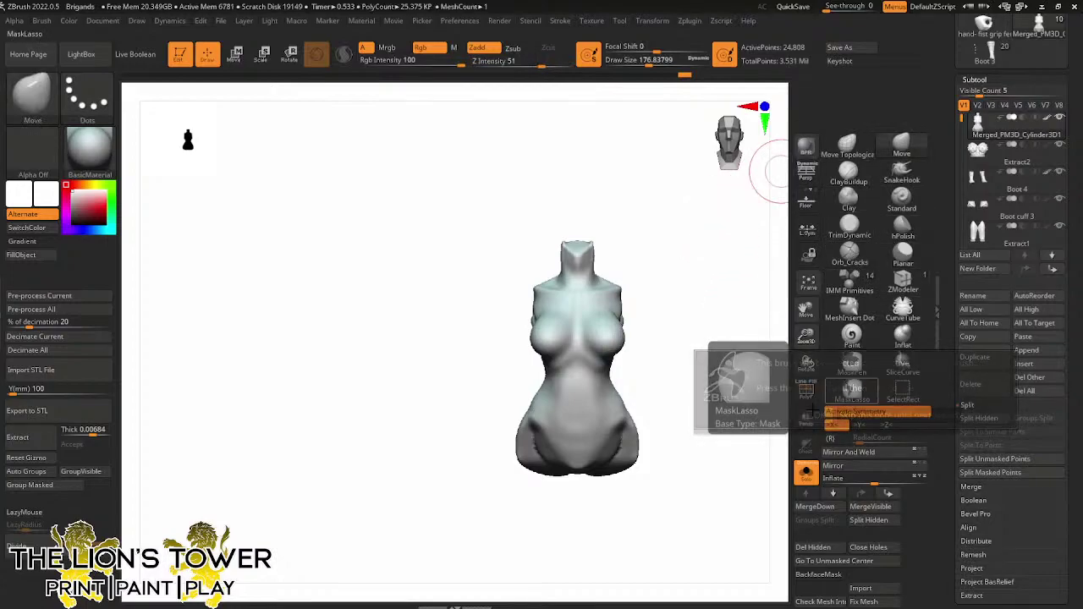
pyautogui.moveTo(640, 375)
pyautogui.keyDown('ctrl'); pyautogui.mouseDown()
pyautogui.moveTo(640, 299)
pyautogui.moveTo(616, 285)
pyautogui.moveTo(575, 305)
pyautogui.moveTo(527, 273)
pyautogui.moveTo(501, 415)
pyautogui.moveTo(558, 423)
pyautogui.mouseUp(); pyautogui.keyUp('ctrl')
pyautogui.keyDown('ctrl'); pyautogui.moveTo(621, 276); pyautogui.dragTo(581, 321); pyautogui.keyUp('ctrl')
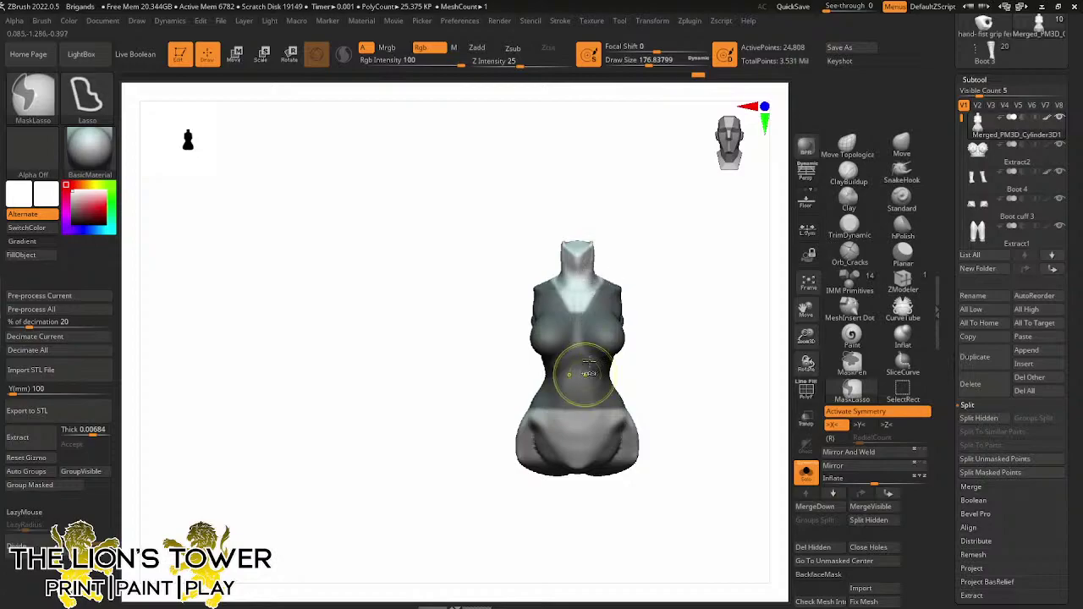
pyautogui.moveTo(673, 295); pyautogui.dragTo(584, 300)
pyautogui.moveTo(659, 274)
pyautogui.keyDown('ctrl'); pyautogui.mouseDown()
pyautogui.moveTo(631, 326)
pyautogui.moveTo(647, 320)
pyautogui.mouseUp(); pyautogui.keyUp('ctrl')
pyautogui.moveTo(723, 330)
pyautogui.mouseDown()
pyautogui.moveTo(677, 335)
pyautogui.moveTo(683, 290)
pyautogui.moveTo(754, 314)
pyautogui.mouseUp()
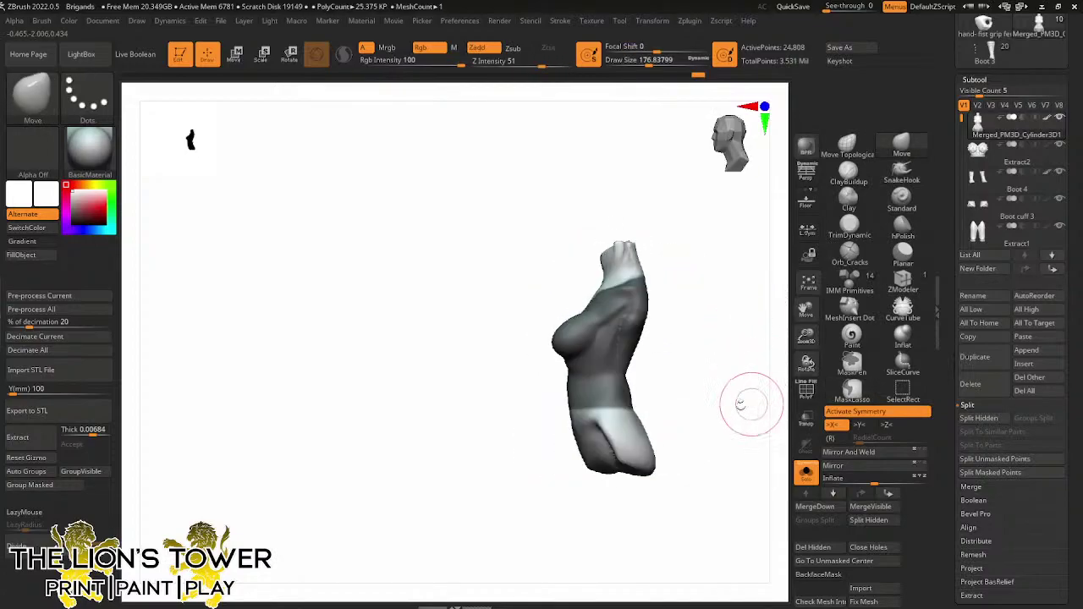
pyautogui.moveTo(751, 403); pyautogui.dragTo(783, 395)
pyautogui.click(805, 471)
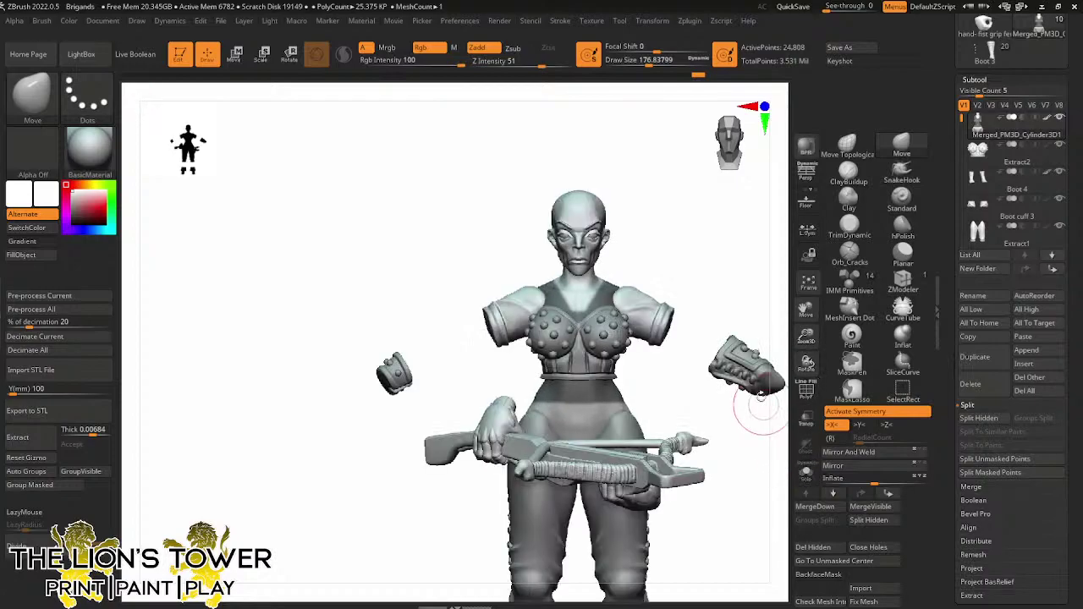
pyautogui.moveTo(756, 330); pyautogui.dragTo(744, 296)
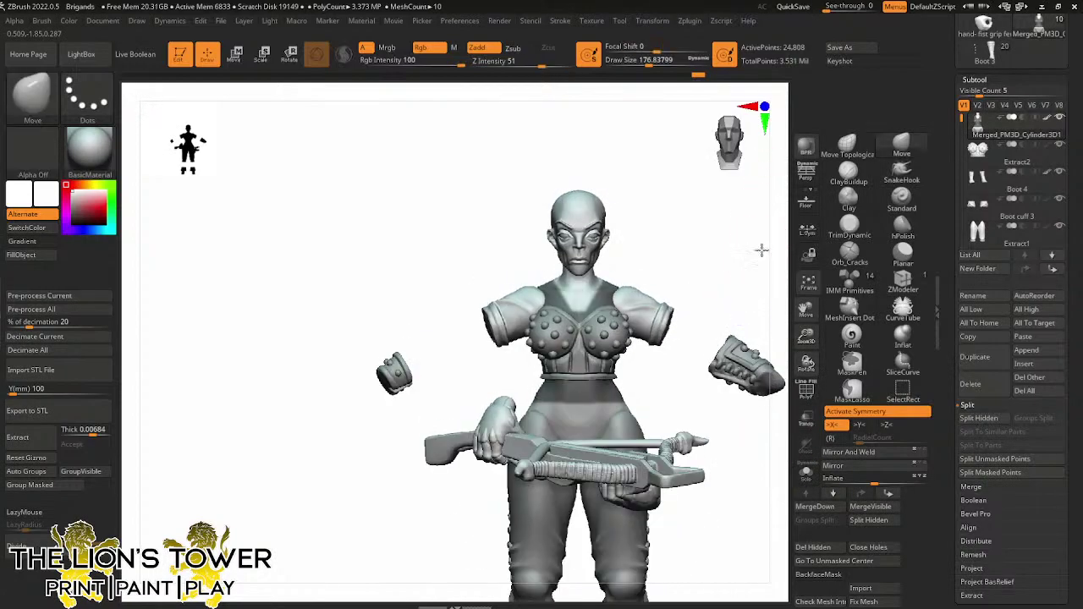
pyautogui.moveTo(758, 248); pyautogui.dragTo(775, 255)
# Extract the masked vest area as a double-sided piece with a thickness of 0.00294 and accept it as a new subtool
pyautogui.scroll(-2, 966, 515)
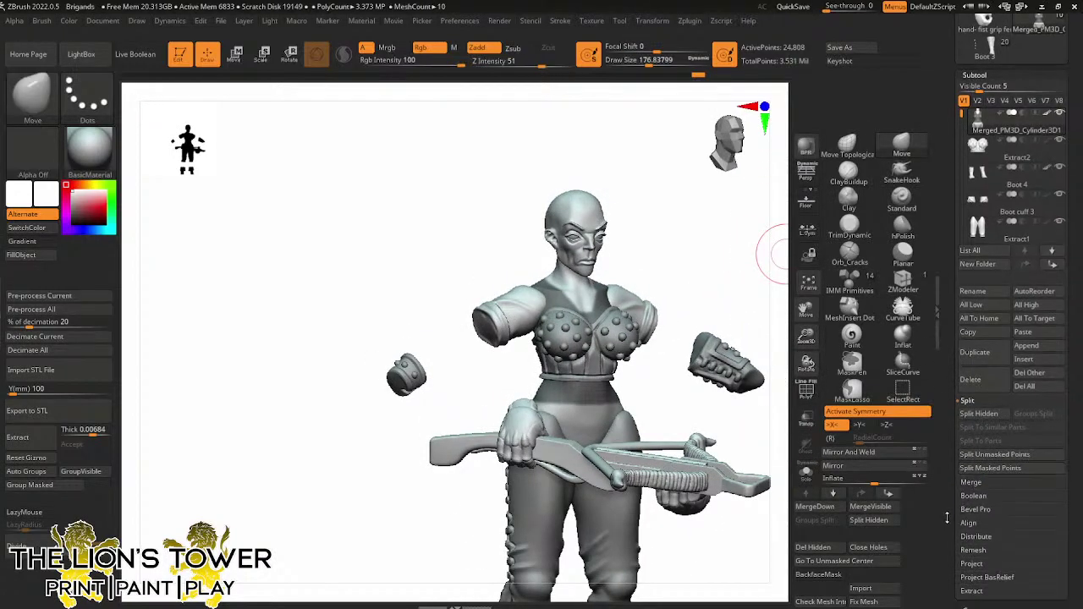
pyautogui.click(969, 514)
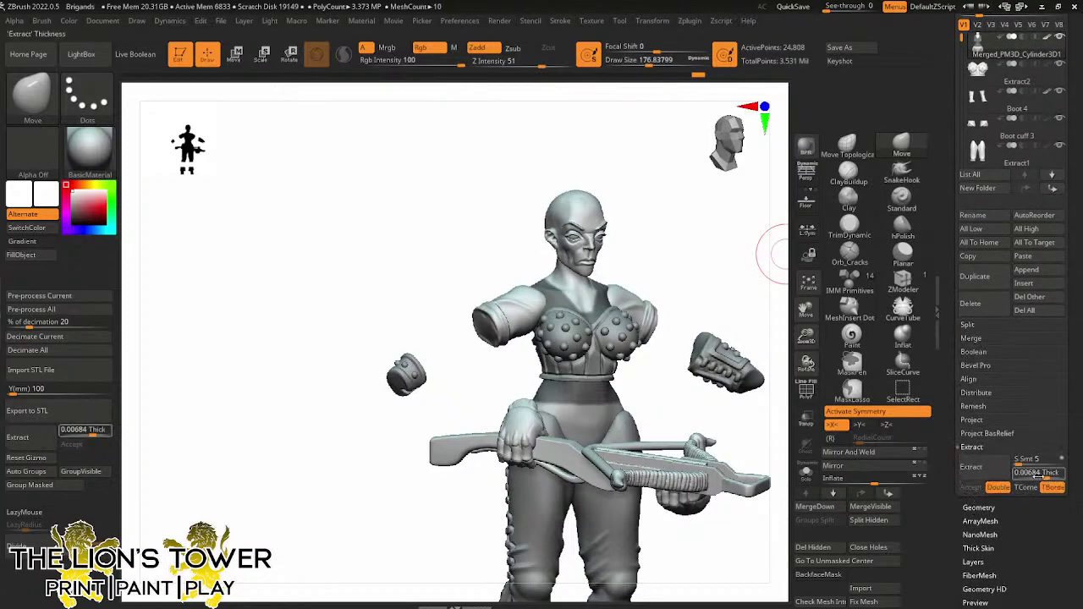
pyautogui.press('Return')
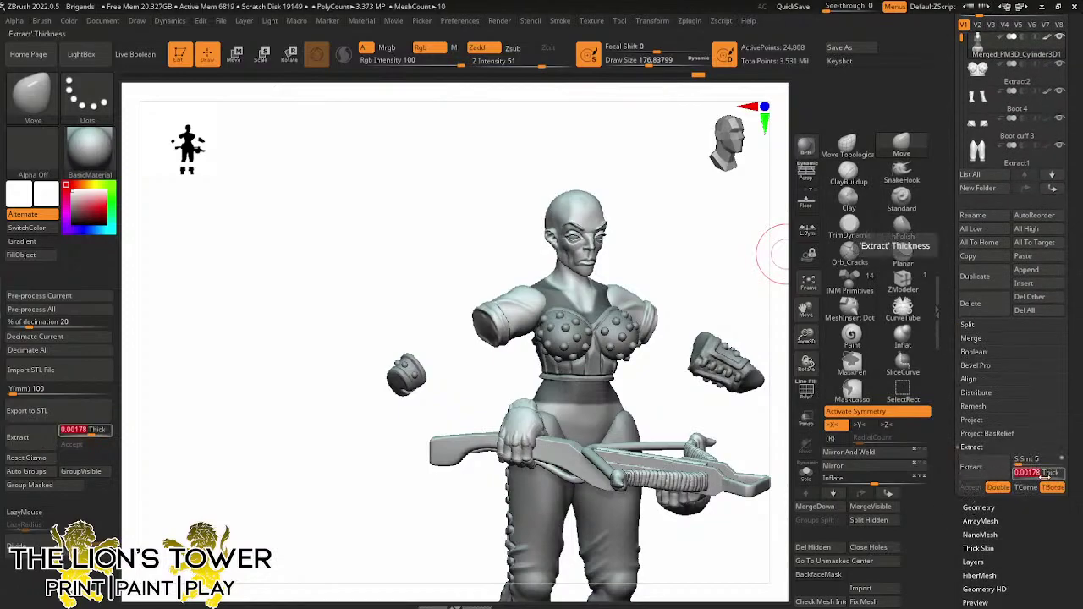
pyautogui.click(981, 470)
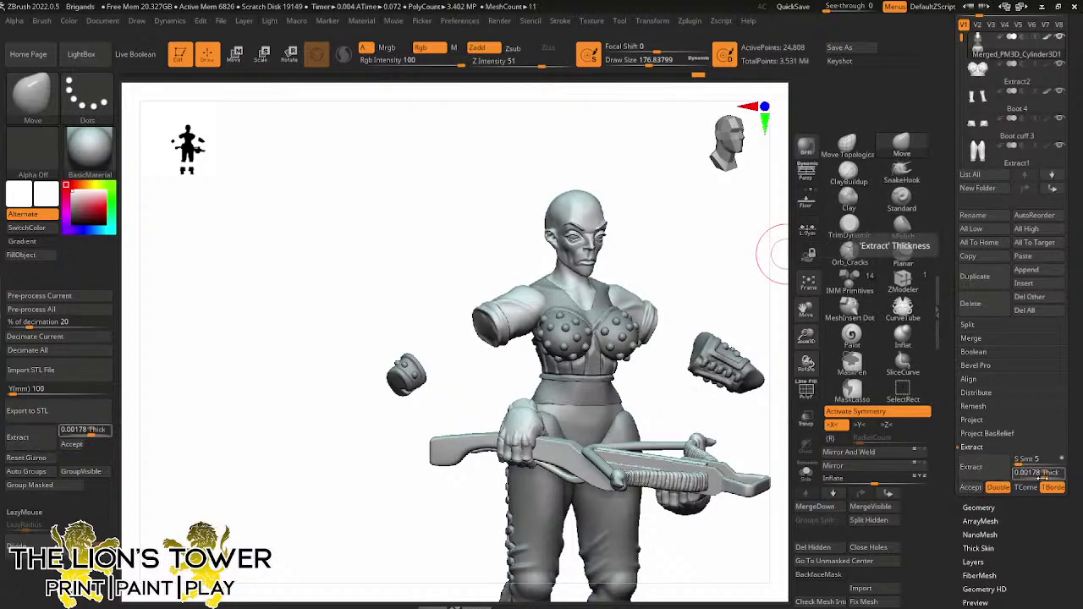
pyautogui.moveTo(1034, 476); pyautogui.dragTo(1045, 477)
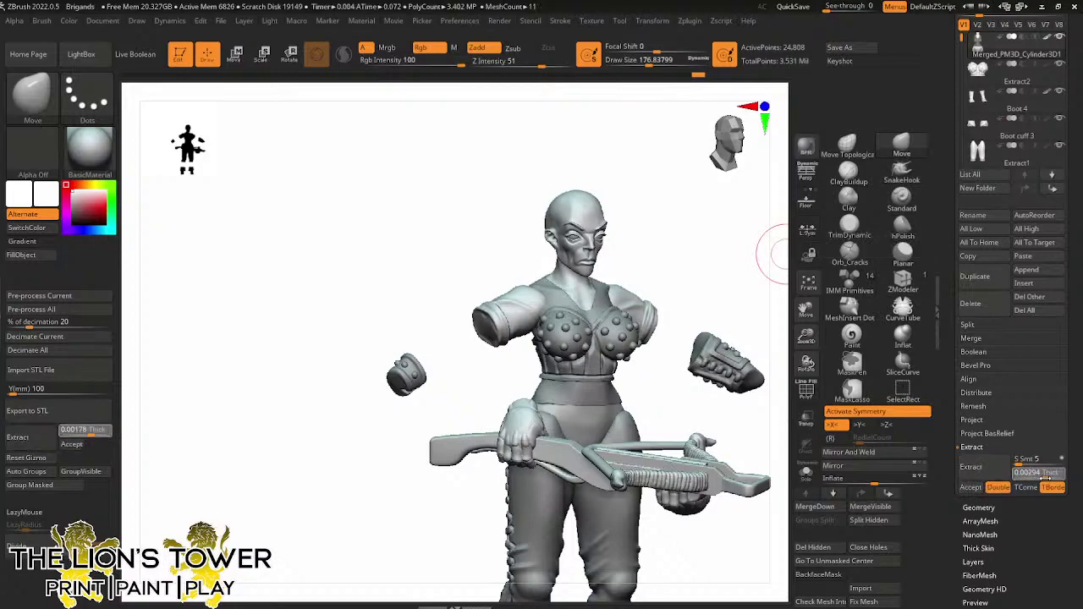
pyautogui.click(994, 471)
pyautogui.click(972, 487)
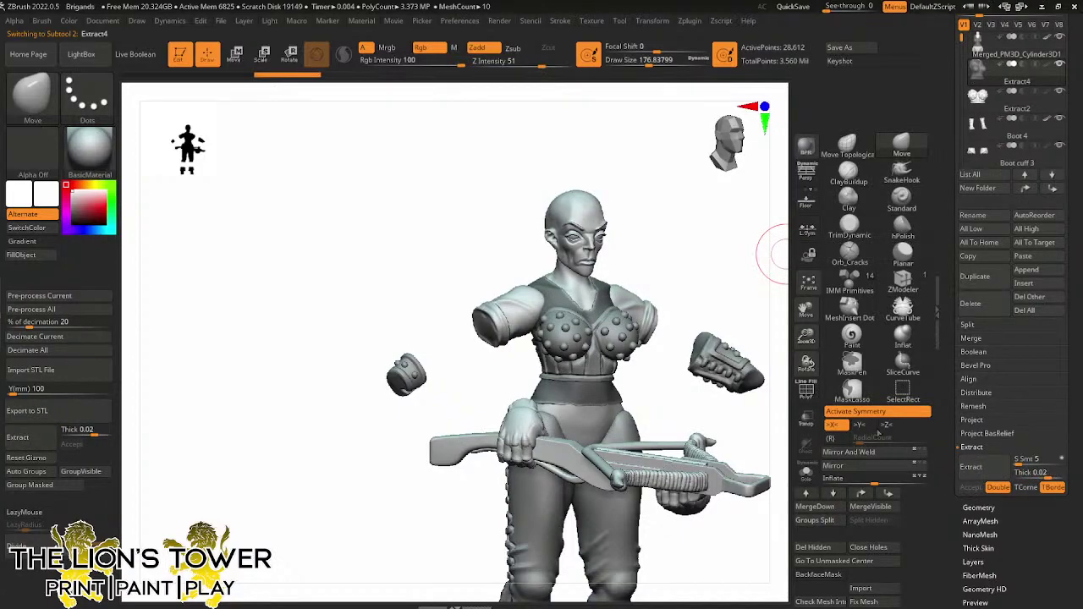
# Clear the mask on the extracted vest, show it alone and hide all but one of its surface layers
pyautogui.keyDown('ctrl'); pyautogui.click(718, 263); pyautogui.keyUp('ctrl')
pyautogui.keyDown('ctrl'); pyautogui.moveTo(761, 290); pyautogui.dragTo(723, 329); pyautogui.keyUp('ctrl')
pyautogui.click(806, 471)
pyautogui.keyDown('ctrl'); pyautogui.keyDown('shift'); pyautogui.click(568, 289); pyautogui.keyUp('shift'); pyautogui.keyUp('ctrl')
pyautogui.keyDown('ctrl'); pyautogui.keyDown('shift'); pyautogui.click(568, 289); pyautogui.keyUp('shift'); pyautogui.keyUp('ctrl')
pyautogui.moveTo(739, 292)
pyautogui.mouseDown()
pyautogui.moveTo(718, 242)
pyautogui.moveTo(747, 370)
pyautogui.moveTo(774, 375)
pyautogui.mouseUp()
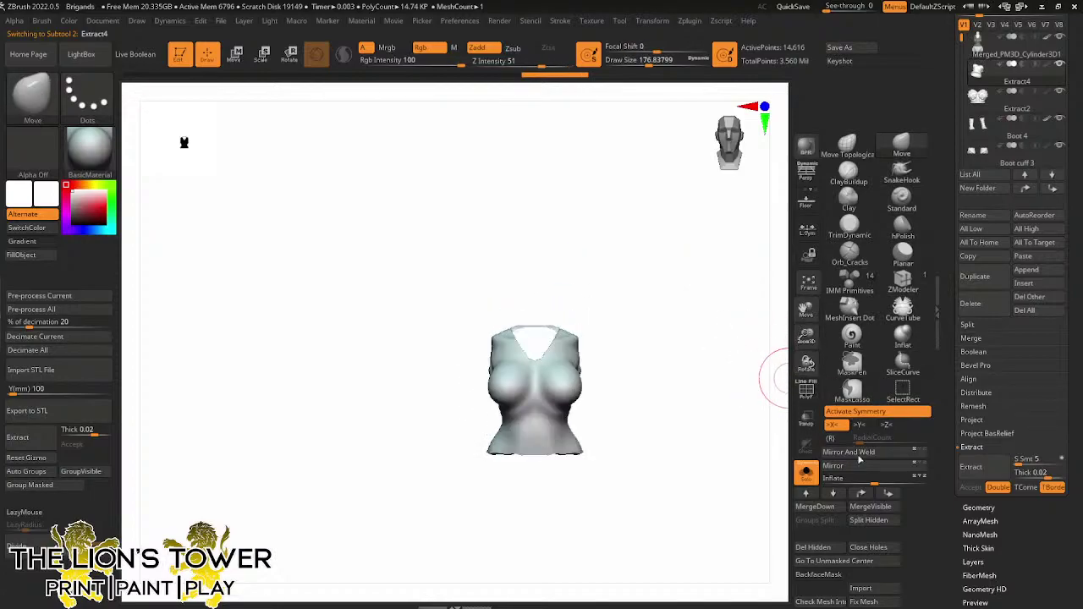
pyautogui.moveTo(807, 312); pyautogui.dragTo(785, 286)
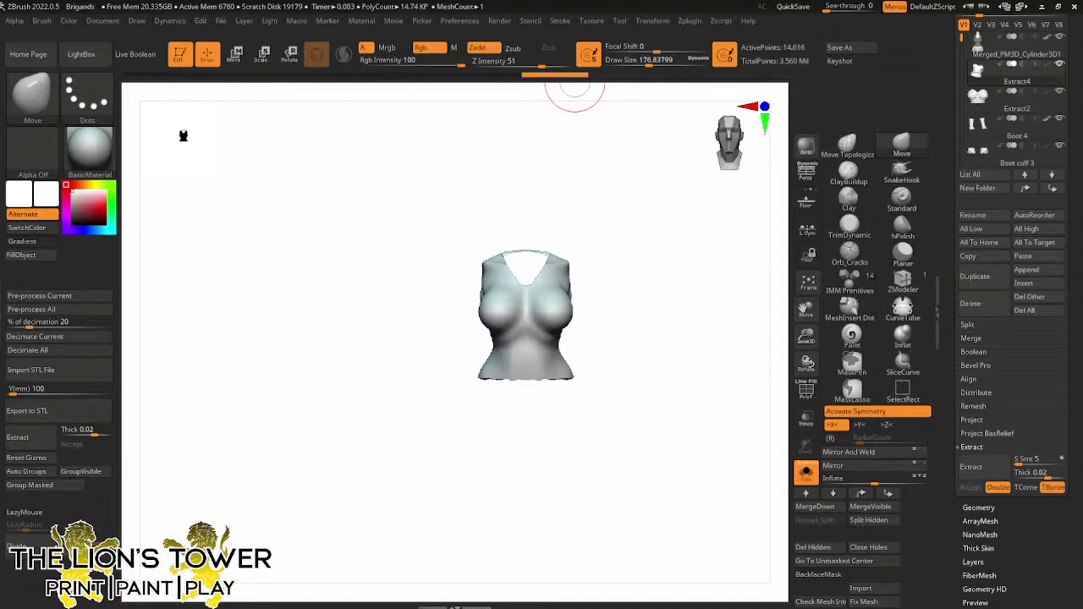
# Delete the vest's hidden geometry and close its neck, arm and waist openings
pyautogui.click(824, 547)
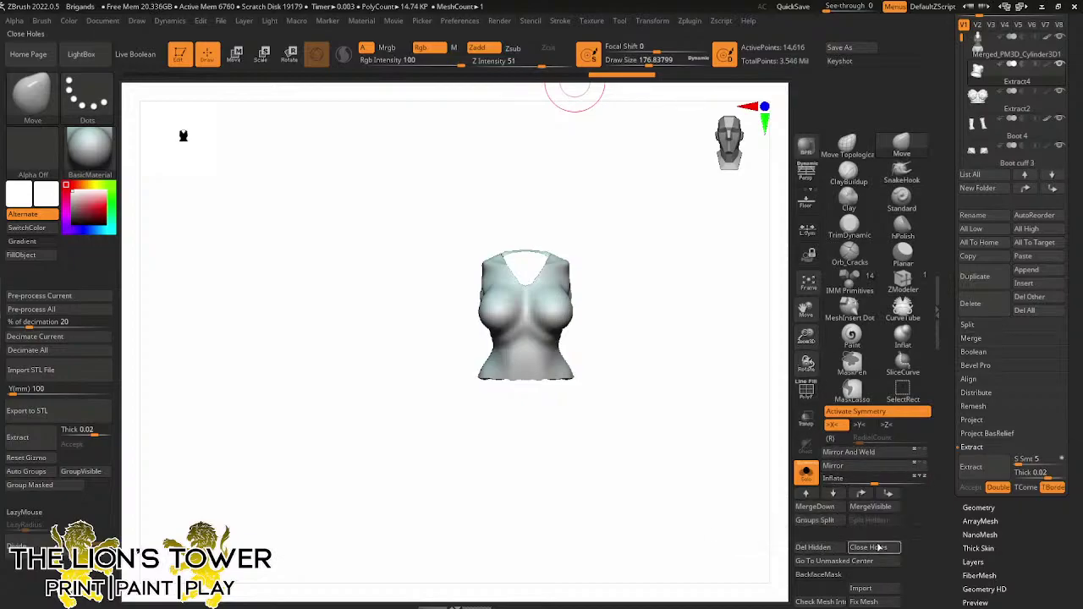
pyautogui.click(879, 548)
pyautogui.moveTo(757, 478); pyautogui.dragTo(702, 481)
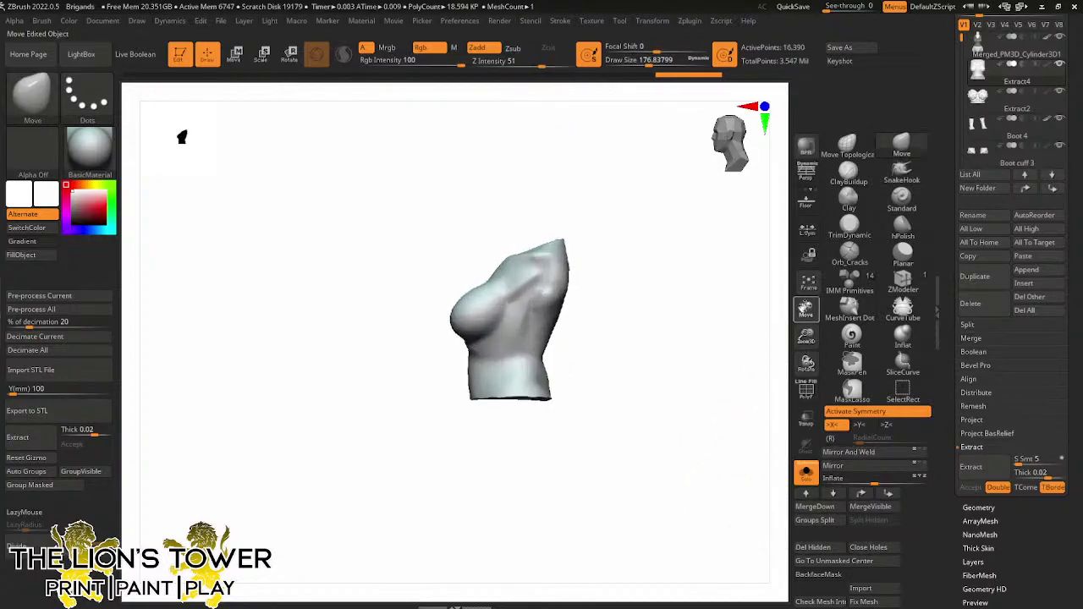
pyautogui.moveTo(804, 309); pyautogui.dragTo(819, 403)
pyautogui.moveTo(743, 396)
pyautogui.mouseDown()
pyautogui.moveTo(753, 440)
pyautogui.moveTo(732, 485)
pyautogui.mouseUp()
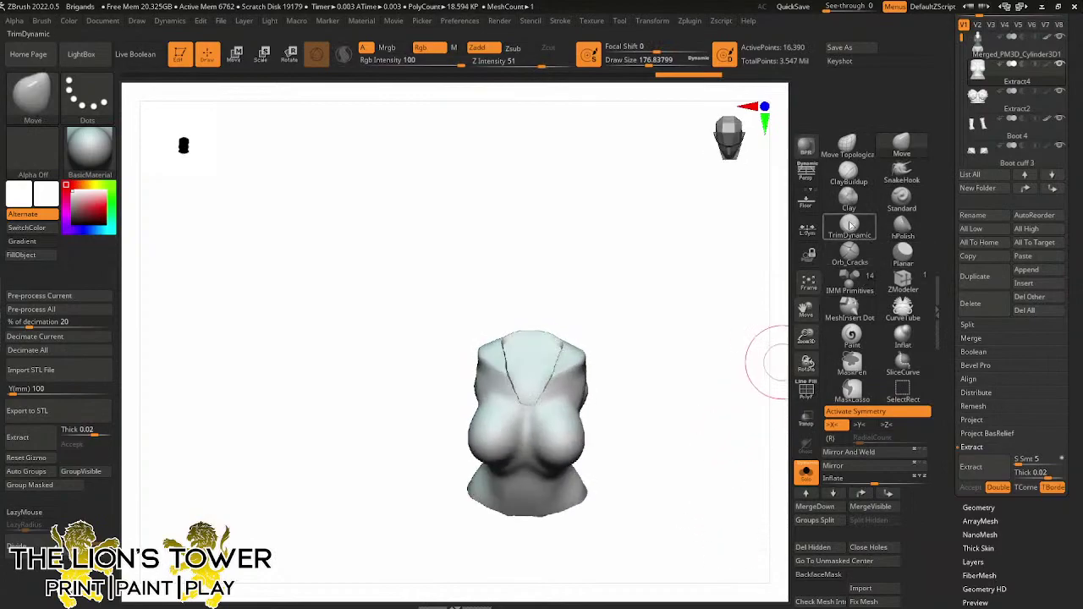
# Carve the vest's filled V-neck inward with the ClayBuildup brush and Sculptris Pro at a draw size of about 68
pyautogui.click(848, 174)
pyautogui.moveTo(806, 336); pyautogui.dragTo(809, 377)
pyautogui.moveTo(805, 309); pyautogui.dragTo(801, 272)
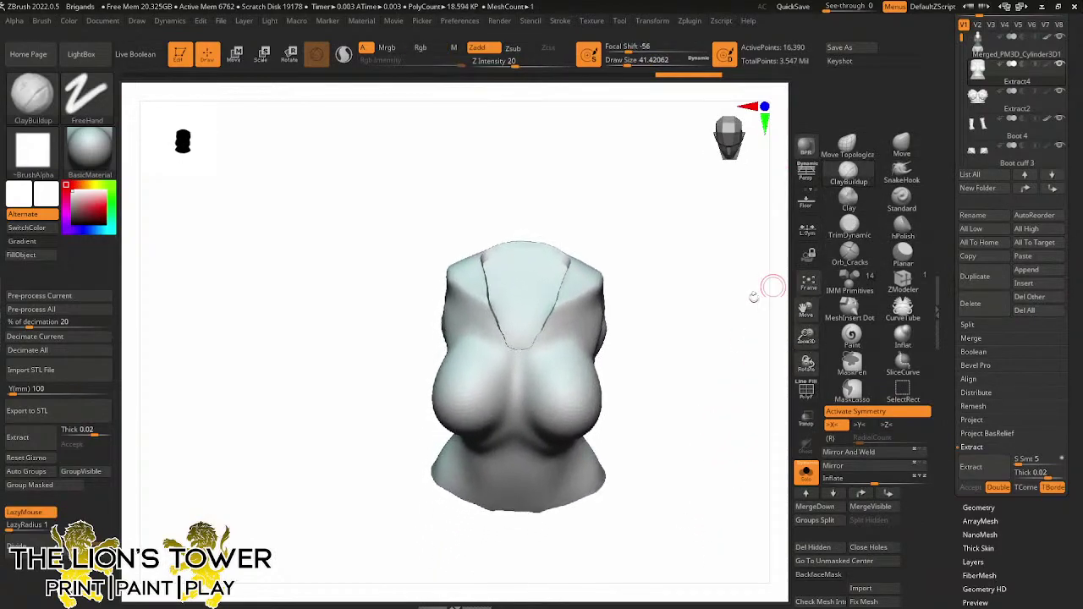
pyautogui.moveTo(753, 296)
pyautogui.mouseDown()
pyautogui.moveTo(720, 365)
pyautogui.moveTo(708, 341)
pyautogui.moveTo(718, 293)
pyautogui.moveTo(741, 277)
pyautogui.moveTo(732, 268)
pyautogui.mouseUp()
pyautogui.moveTo(622, 64); pyautogui.dragTo(632, 64)
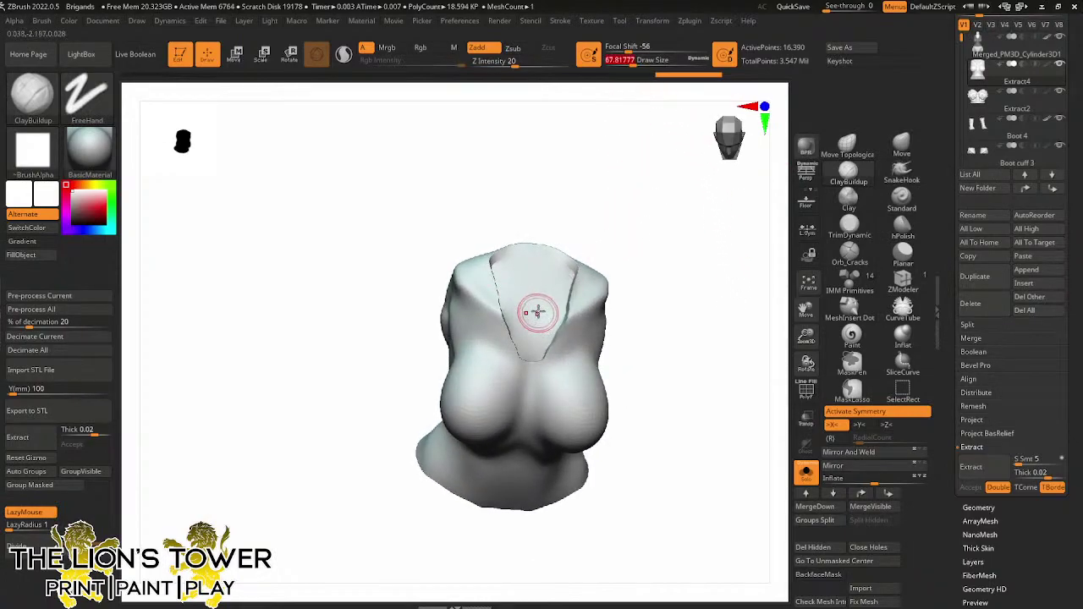
pyautogui.moveTo(616, 234); pyautogui.dragTo(544, 346)
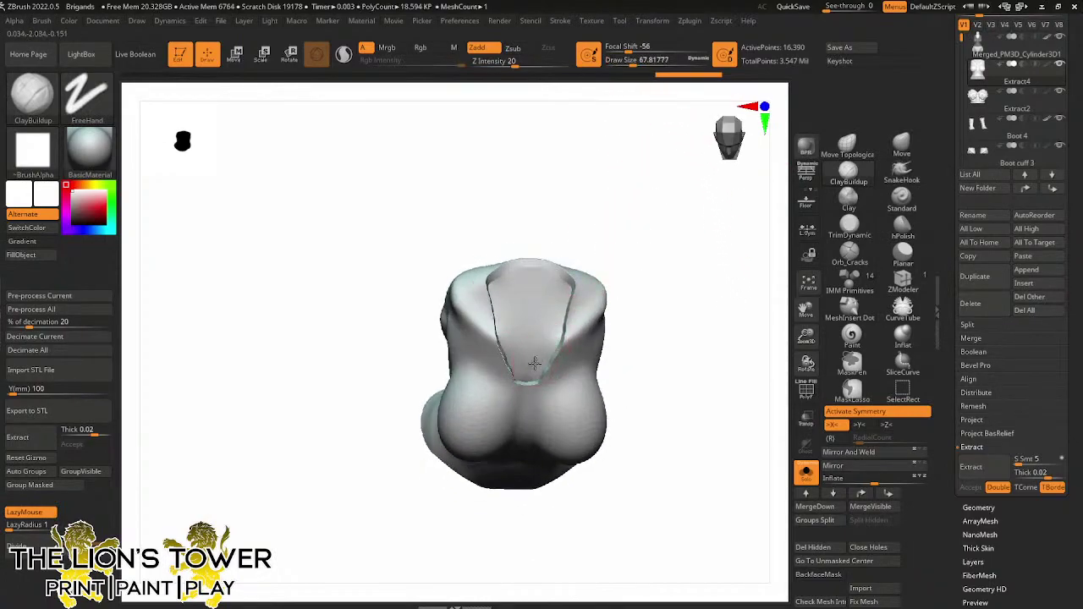
pyautogui.hotkey('ctrl', 'z')
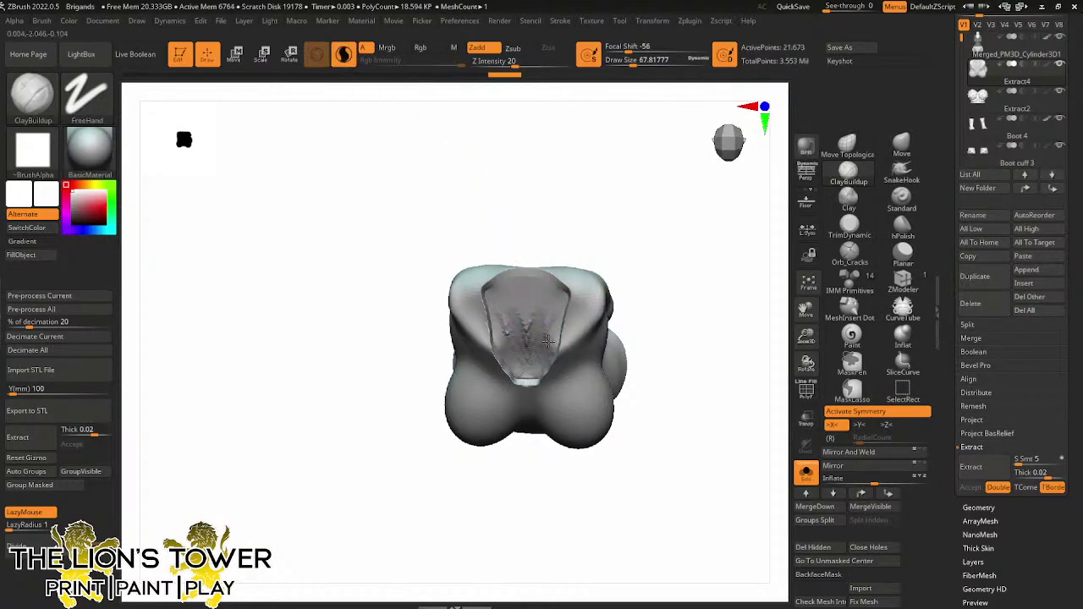
pyautogui.hotkey('ctrl', 'shift', 'z')
pyautogui.hotkey('ctrl', 'shift', 'z')
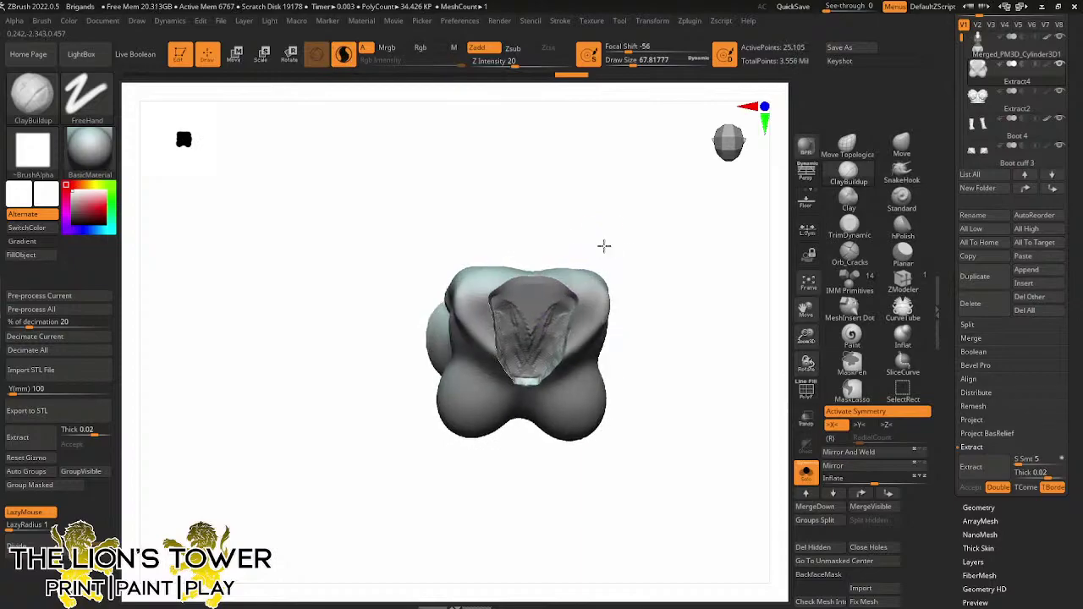
pyautogui.moveTo(542, 299)
pyautogui.mouseDown()
pyautogui.moveTo(496, 302)
pyautogui.moveTo(519, 312)
pyautogui.moveTo(503, 318)
pyautogui.moveTo(525, 330)
pyautogui.moveTo(532, 306)
pyautogui.mouseUp()
pyautogui.moveTo(584, 262); pyautogui.dragTo(586, 239)
pyautogui.moveTo(550, 314)
pyautogui.mouseDown()
pyautogui.moveTo(519, 370)
pyautogui.moveTo(525, 360)
pyautogui.mouseUp()
pyautogui.moveTo(598, 276); pyautogui.dragTo(617, 245)
# Smooth the carved hollow inside the vest's V-neck
pyautogui.keyDown('shift'); pyautogui.moveTo(545, 364); pyautogui.dragTo(533, 380); pyautogui.keyUp('shift')
pyautogui.moveTo(554, 298)
pyautogui.keyDown('shift'); pyautogui.mouseDown()
pyautogui.moveTo(529, 292)
pyautogui.moveTo(525, 361)
pyautogui.moveTo(533, 339)
pyautogui.mouseUp(); pyautogui.keyUp('shift')
pyautogui.moveTo(630, 300); pyautogui.dragTo(638, 283)
pyautogui.keyDown('shift'); pyautogui.moveTo(559, 394); pyautogui.dragTo(546, 397); pyautogui.keyUp('shift')
pyautogui.moveTo(559, 273); pyautogui.dragTo(470, 368)
pyautogui.moveTo(581, 434)
pyautogui.keyDown('shift'); pyautogui.mouseDown()
pyautogui.moveTo(621, 433)
pyautogui.moveTo(683, 377)
pyautogui.moveTo(726, 388)
pyautogui.mouseUp(); pyautogui.keyUp('shift')
# Smooth the vest's waist, sides and front up to the tip of the neckline
pyautogui.moveTo(806, 310); pyautogui.dragTo(741, 271)
pyautogui.moveTo(741, 271)
pyautogui.mouseDown()
pyautogui.moveTo(711, 344)
pyautogui.moveTo(688, 324)
pyautogui.moveTo(599, 333)
pyautogui.moveTo(634, 320)
pyautogui.moveTo(692, 382)
pyautogui.moveTo(677, 339)
pyautogui.moveTo(613, 416)
pyautogui.mouseUp()
pyautogui.moveTo(715, 397); pyautogui.dragTo(752, 386)
pyautogui.moveTo(599, 403)
pyautogui.keyDown('shift'); pyautogui.mouseDown()
pyautogui.moveTo(568, 447)
pyautogui.moveTo(529, 453)
pyautogui.mouseUp(); pyautogui.keyUp('shift')
pyautogui.moveTo(644, 403)
pyautogui.mouseDown()
pyautogui.moveTo(686, 394)
pyautogui.moveTo(660, 396)
pyautogui.mouseUp()
pyautogui.moveTo(575, 440)
pyautogui.keyDown('shift'); pyautogui.mouseDown()
pyautogui.moveTo(585, 388)
pyautogui.moveTo(519, 428)
pyautogui.mouseUp(); pyautogui.keyUp('shift')
pyautogui.moveTo(633, 366); pyautogui.dragTo(672, 358)
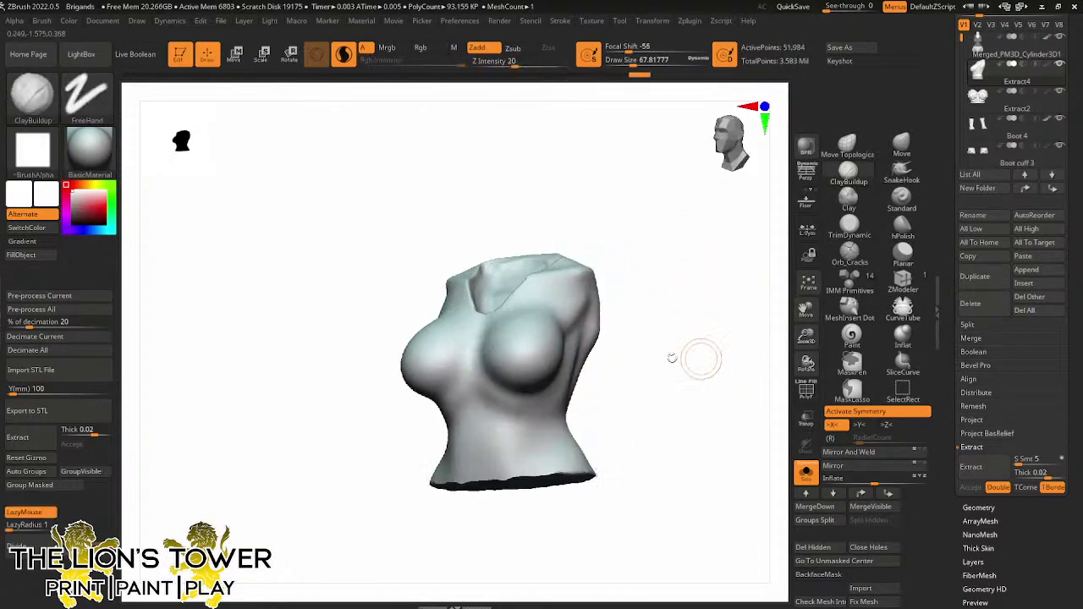
pyautogui.keyDown('shift'); pyautogui.moveTo(481, 437); pyautogui.dragTo(485, 322); pyautogui.keyUp('shift')
pyautogui.keyDown('shift'); pyautogui.moveTo(592, 368); pyautogui.dragTo(624, 381); pyautogui.keyUp('shift')
pyautogui.keyDown('shift'); pyautogui.moveTo(499, 331); pyautogui.dragTo(501, 319); pyautogui.keyUp('shift')
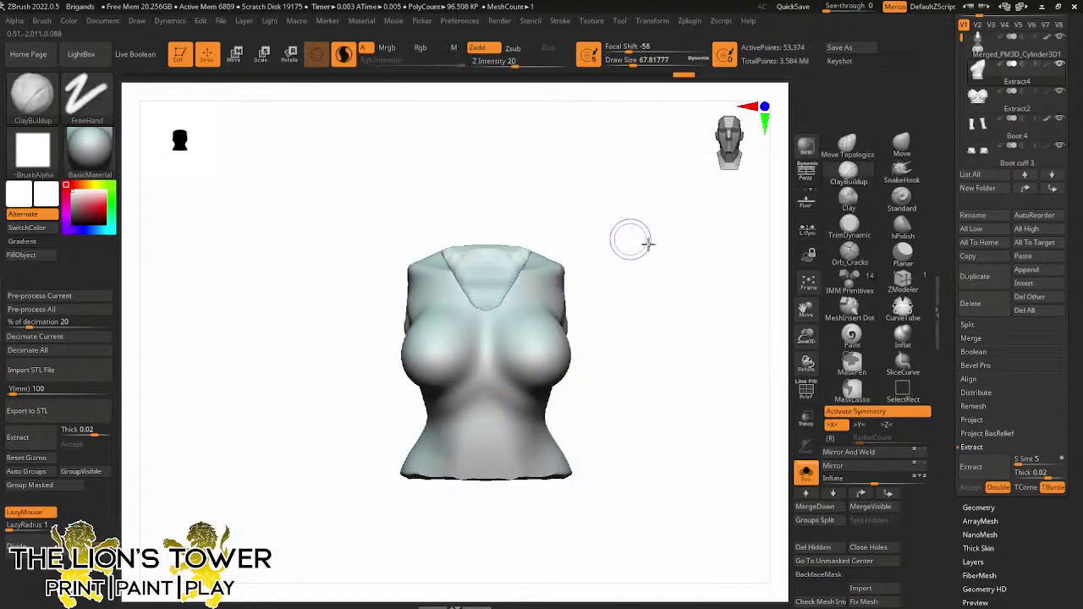
# Polish the inner edges of the vest's V-neck with the hPolish brush at a draw size of about 56
pyautogui.moveTo(648, 244)
pyautogui.keyDown('shift'); pyautogui.mouseDown()
pyautogui.moveTo(617, 322)
pyautogui.moveTo(634, 241)
pyautogui.mouseUp(); pyautogui.keyUp('shift')
pyautogui.click(901, 235)
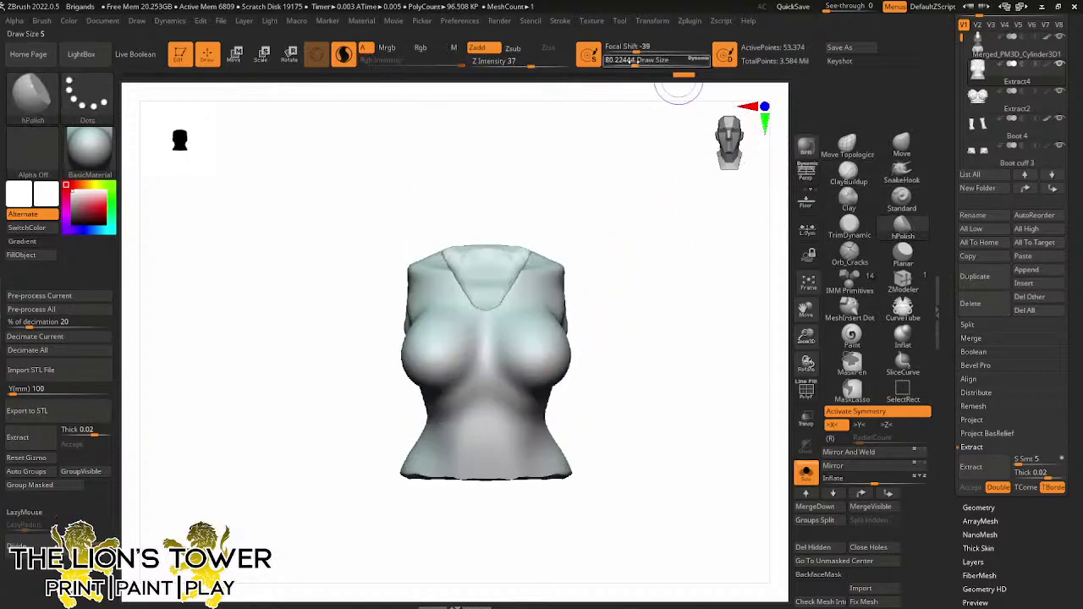
pyautogui.moveTo(633, 87); pyautogui.dragTo(495, 281, button='right')
pyautogui.moveTo(537, 186); pyautogui.dragTo(533, 224, button='right')
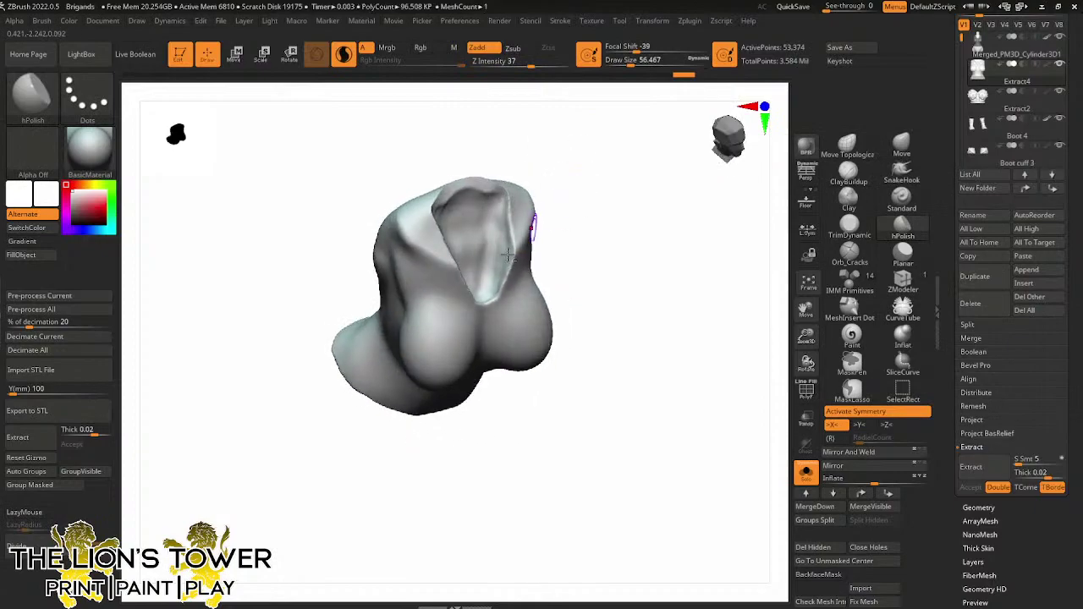
pyautogui.moveTo(487, 294); pyautogui.dragTo(504, 203)
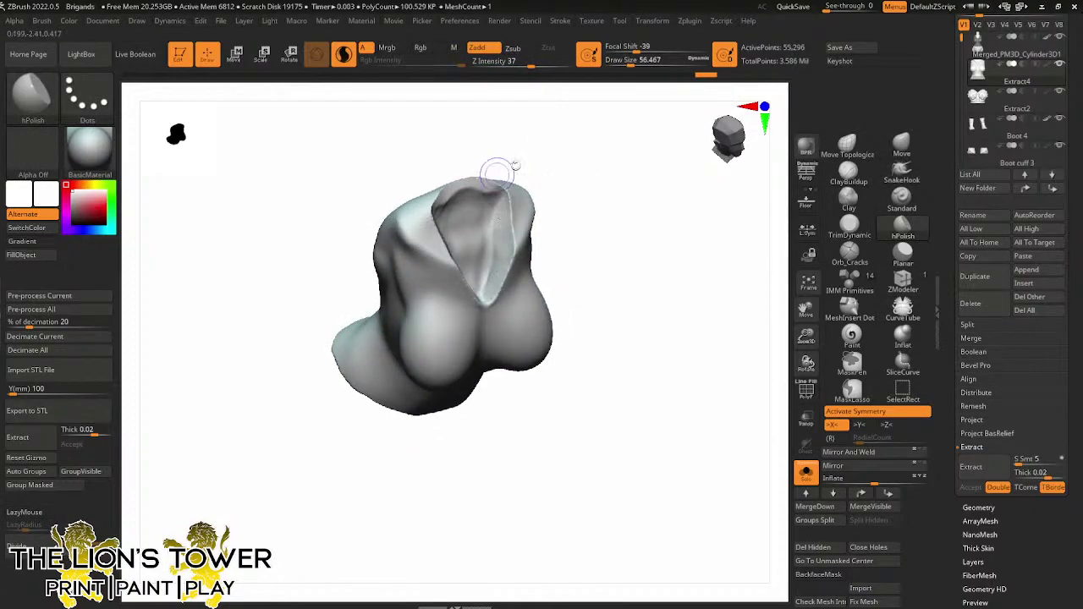
pyautogui.moveTo(500, 167); pyautogui.dragTo(496, 201, button='right')
pyautogui.moveTo(496, 201)
pyautogui.mouseDown()
pyautogui.moveTo(498, 215)
pyautogui.moveTo(497, 196)
pyautogui.moveTo(470, 186)
pyautogui.moveTo(489, 187)
pyautogui.moveTo(461, 197)
pyautogui.moveTo(449, 217)
pyautogui.moveTo(465, 265)
pyautogui.mouseUp()
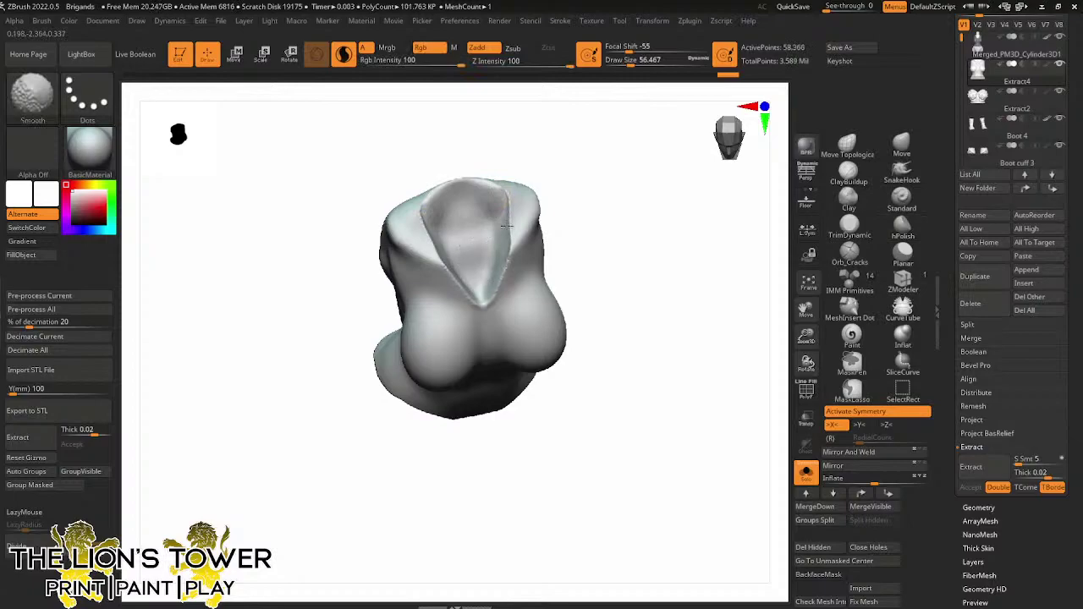
# Smooth the polished rim of the vest's neckline from its back edge down to the tip of the V
pyautogui.moveTo(508, 224); pyautogui.dragTo(500, 275, button='right')
pyautogui.keyDown('shift'); pyautogui.moveTo(501, 275); pyautogui.dragTo(513, 203); pyautogui.keyUp('shift')
pyautogui.moveTo(568, 169)
pyautogui.mouseDown()
pyautogui.moveTo(565, 208)
pyautogui.moveTo(512, 248)
pyautogui.mouseUp()
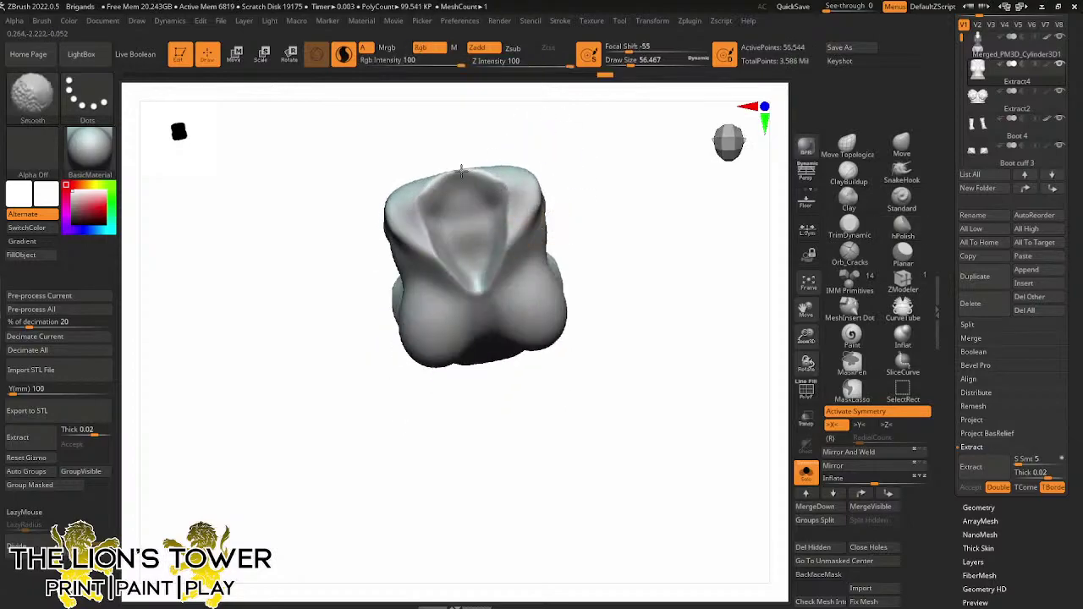
pyautogui.keyDown('shift'); pyautogui.moveTo(462, 172); pyautogui.dragTo(448, 176); pyautogui.keyUp('shift')
pyautogui.moveTo(613, 152); pyautogui.dragTo(542, 175)
pyautogui.keyDown('shift'); pyautogui.moveTo(599, 273); pyautogui.dragTo(524, 288, button='right'); pyautogui.keyUp('shift')
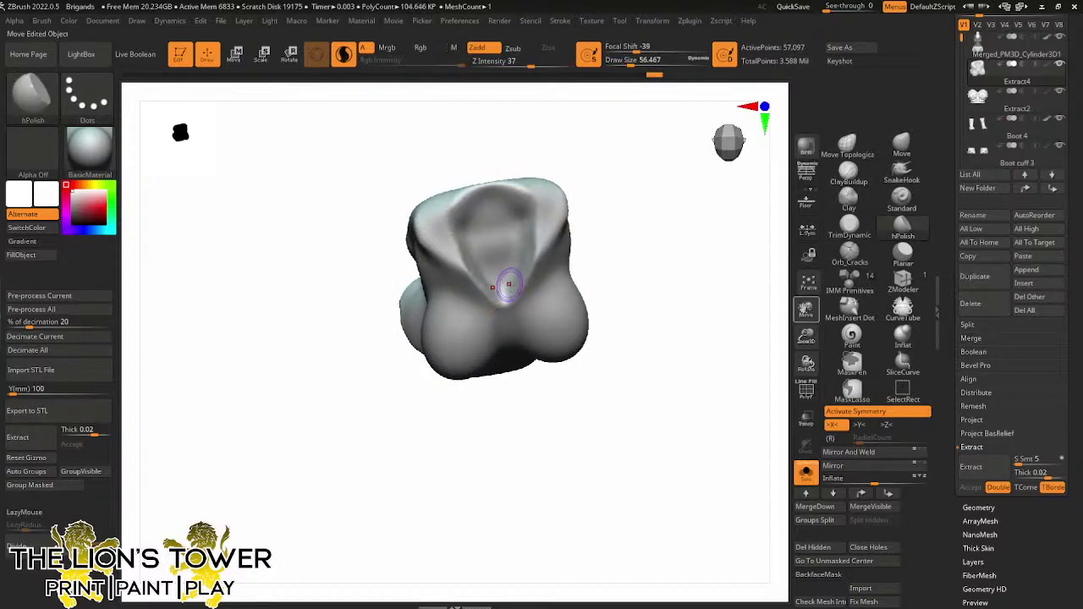
# Smooth the side of the vest and polish the edge of its closed waist
pyautogui.moveTo(805, 334); pyautogui.dragTo(782, 296)
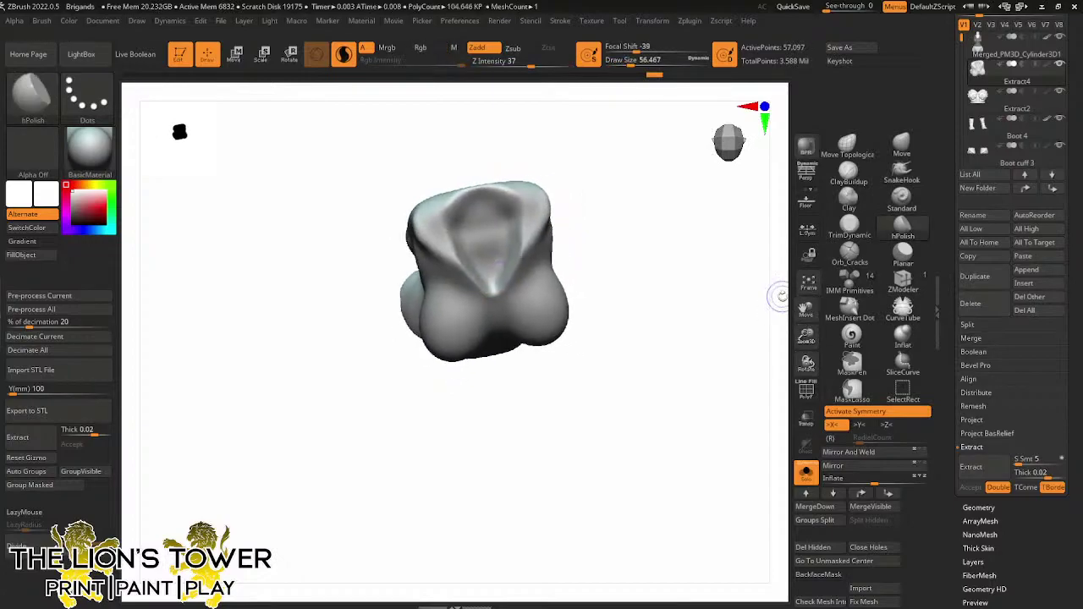
pyautogui.moveTo(780, 296)
pyautogui.mouseDown(button='right')
pyautogui.moveTo(736, 357)
pyautogui.moveTo(722, 358)
pyautogui.moveTo(732, 245)
pyautogui.mouseUp(button='right')
pyautogui.moveTo(569, 253)
pyautogui.keyDown('shift'); pyautogui.mouseDown()
pyautogui.moveTo(479, 266)
pyautogui.moveTo(467, 318)
pyautogui.moveTo(516, 329)
pyautogui.moveTo(575, 314)
pyautogui.moveTo(559, 259)
pyautogui.mouseUp(); pyautogui.keyUp('shift')
pyautogui.moveTo(611, 250); pyautogui.dragTo(643, 254, button='right')
pyautogui.moveTo(555, 269)
pyautogui.mouseDown()
pyautogui.moveTo(529, 251)
pyautogui.moveTo(469, 274)
pyautogui.mouseUp()
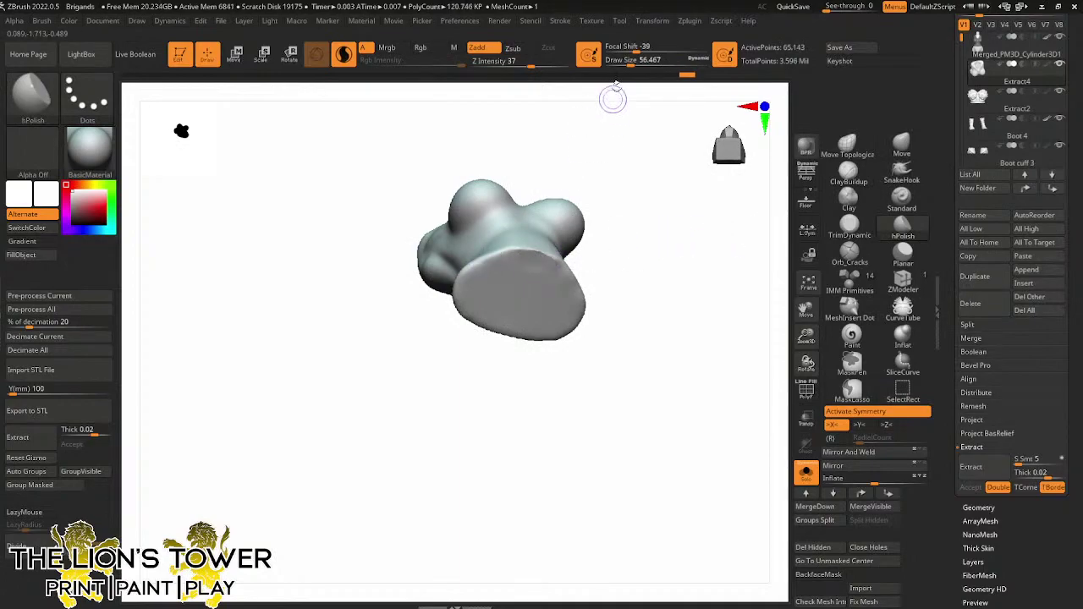
# Flatten and smooth the vest's closed underside with hPolish at a draw size of about 108
pyautogui.moveTo(631, 62); pyautogui.dragTo(639, 62)
pyautogui.moveTo(630, 172); pyautogui.dragTo(647, 211, button='right')
pyautogui.moveTo(529, 274)
pyautogui.mouseDown()
pyautogui.moveTo(498, 257)
pyautogui.moveTo(472, 282)
pyautogui.moveTo(543, 294)
pyautogui.moveTo(528, 256)
pyautogui.mouseUp()
pyautogui.moveTo(647, 271); pyautogui.dragTo(642, 201, button='right')
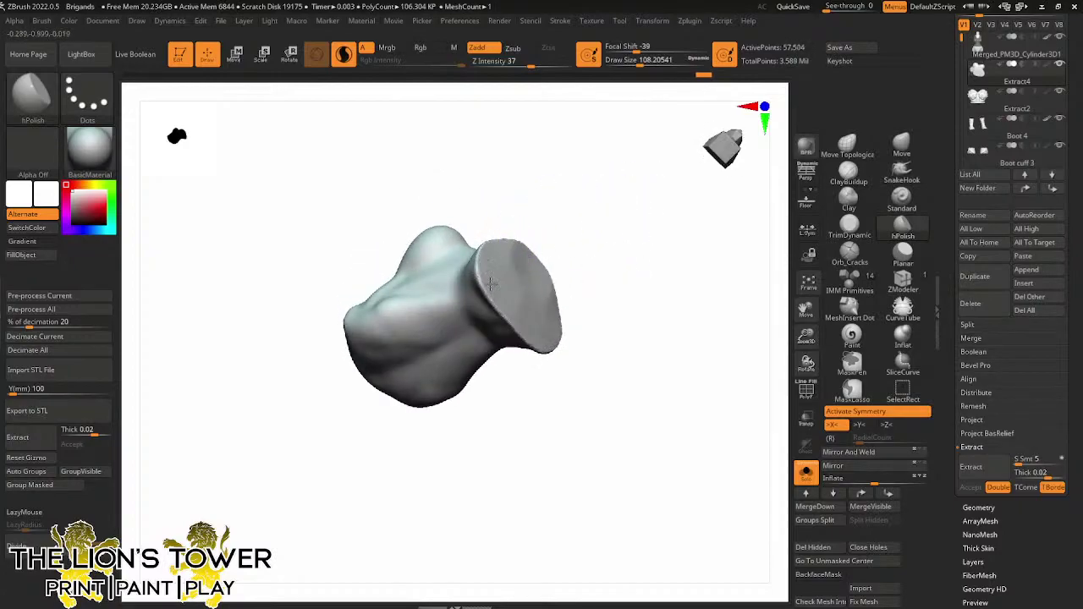
pyautogui.moveTo(552, 340)
pyautogui.mouseDown(button='right')
pyautogui.moveTo(510, 254)
pyautogui.moveTo(498, 289)
pyautogui.mouseUp(button='right')
pyautogui.keyDown('shift'); pyautogui.moveTo(498, 288); pyautogui.dragTo(495, 268); pyautogui.keyUp('shift')
pyautogui.moveTo(522, 359)
pyautogui.mouseDown(button='right')
pyautogui.moveTo(570, 302)
pyautogui.moveTo(516, 292)
pyautogui.moveTo(531, 298)
pyautogui.moveTo(519, 305)
pyautogui.mouseUp(button='right')
pyautogui.moveTo(520, 265); pyautogui.dragTo(642, 257, button='right')
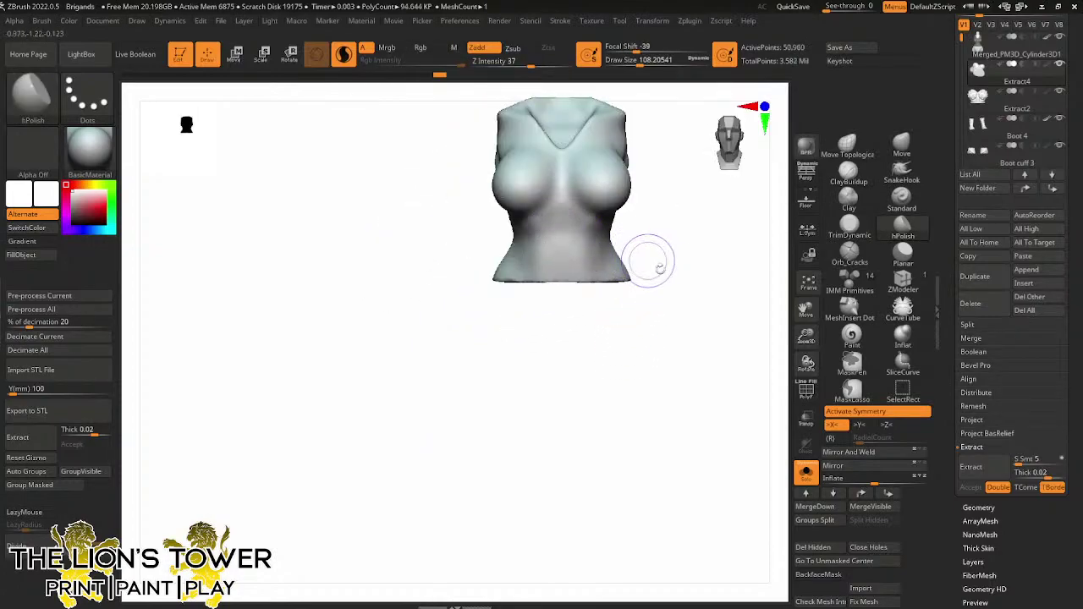
# Show the whole figure around the vest again and switch to the Move brush to adjust the vest's fit
pyautogui.moveTo(659, 269); pyautogui.dragTo(740, 311, button='right')
pyautogui.hotkey('ctrl', 'shift', 'z')
pyautogui.hotkey('ctrl', 'shift', 'z')
pyautogui.click(805, 475)
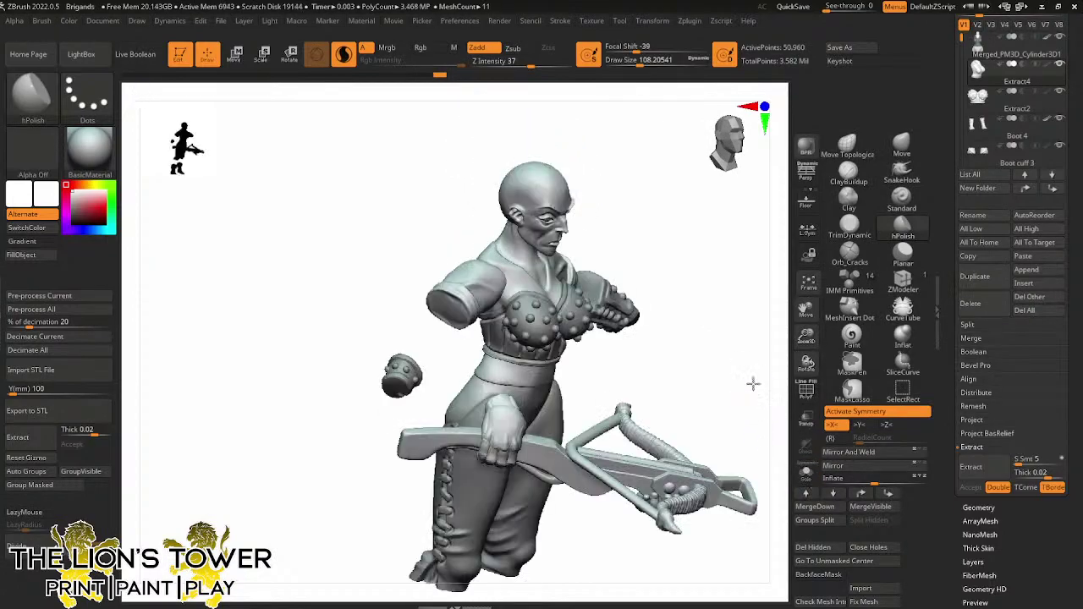
pyautogui.moveTo(749, 381)
pyautogui.mouseDown(button='right')
pyautogui.moveTo(713, 366)
pyautogui.moveTo(703, 409)
pyautogui.moveTo(674, 394)
pyautogui.moveTo(747, 403)
pyautogui.moveTo(660, 382)
pyautogui.moveTo(660, 401)
pyautogui.moveTo(709, 386)
pyautogui.mouseUp(button='right')
pyautogui.press('ctrl')
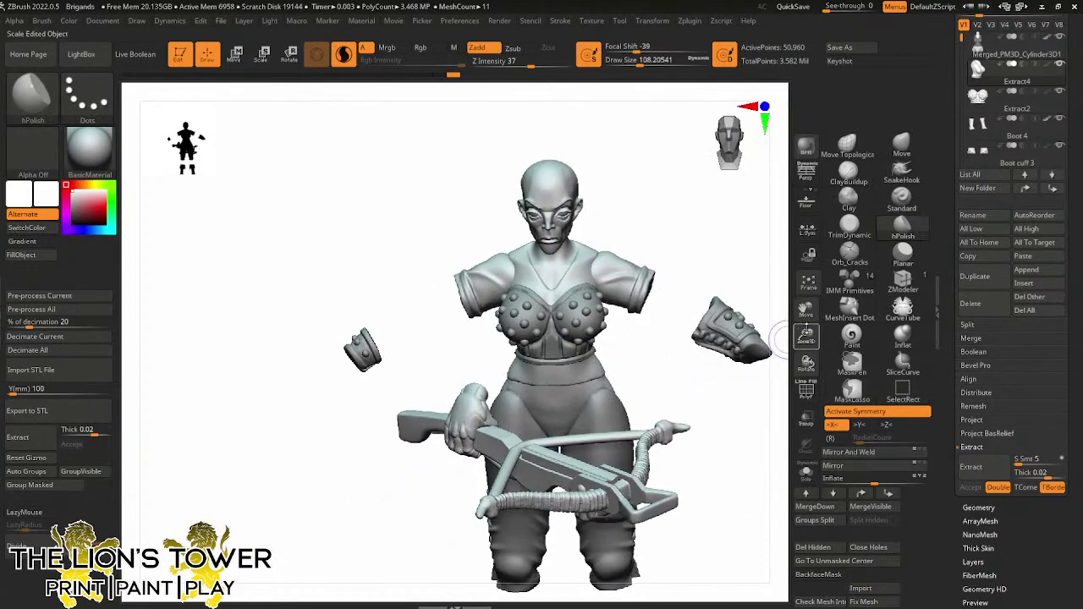
pyautogui.moveTo(805, 336); pyautogui.dragTo(746, 359)
pyautogui.click(901, 145)
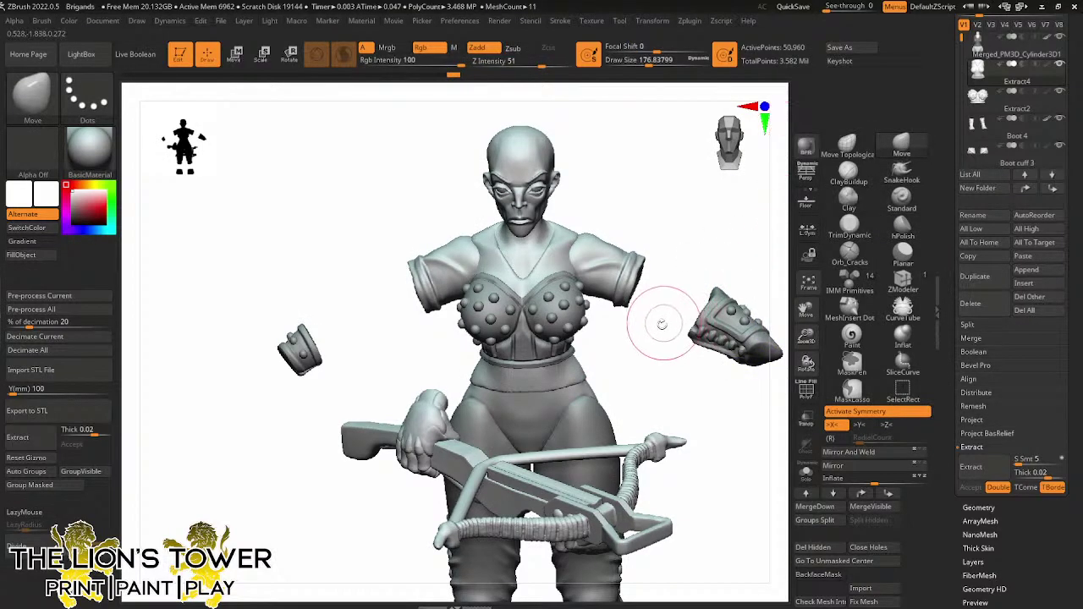
# Turn off symmetry and pull the shirt's front and side hem into an uneven, pointed shape with the Move brush
pyautogui.press('x')
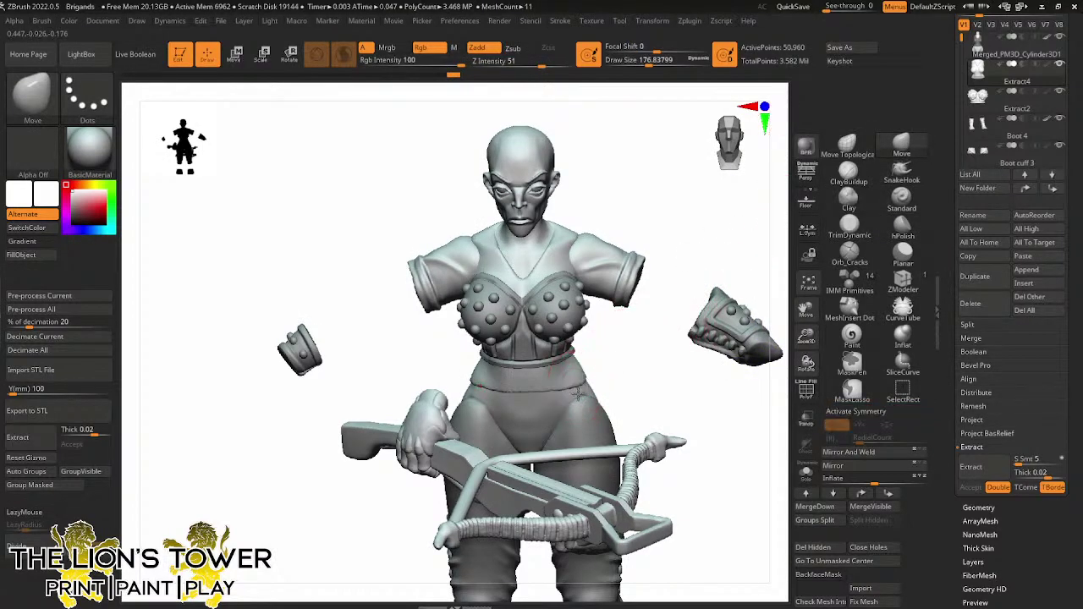
pyautogui.moveTo(677, 387); pyautogui.dragTo(533, 408)
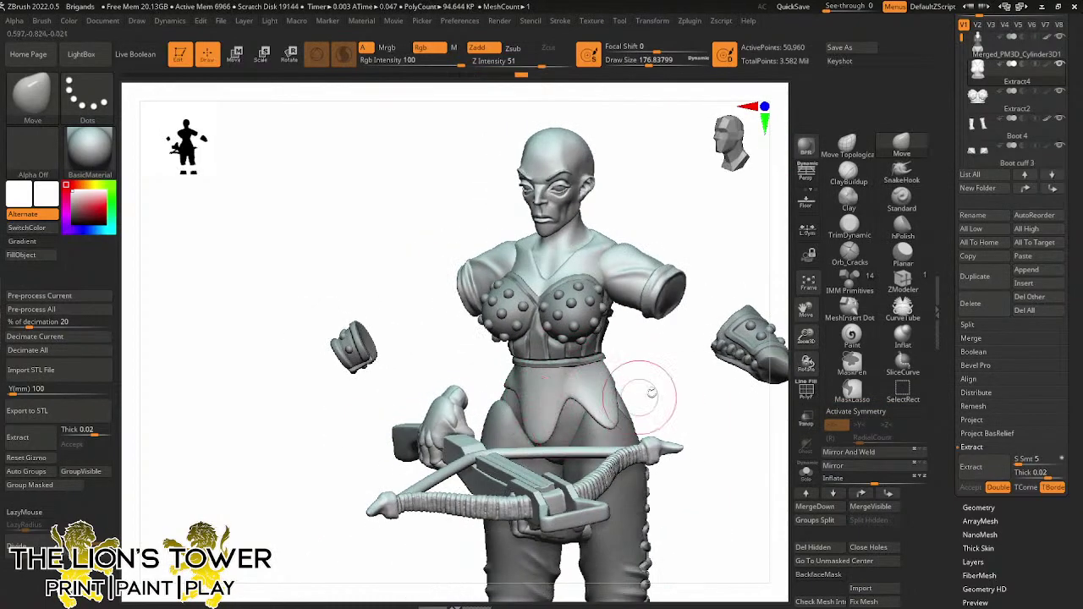
pyautogui.moveTo(633, 386); pyautogui.dragTo(675, 388)
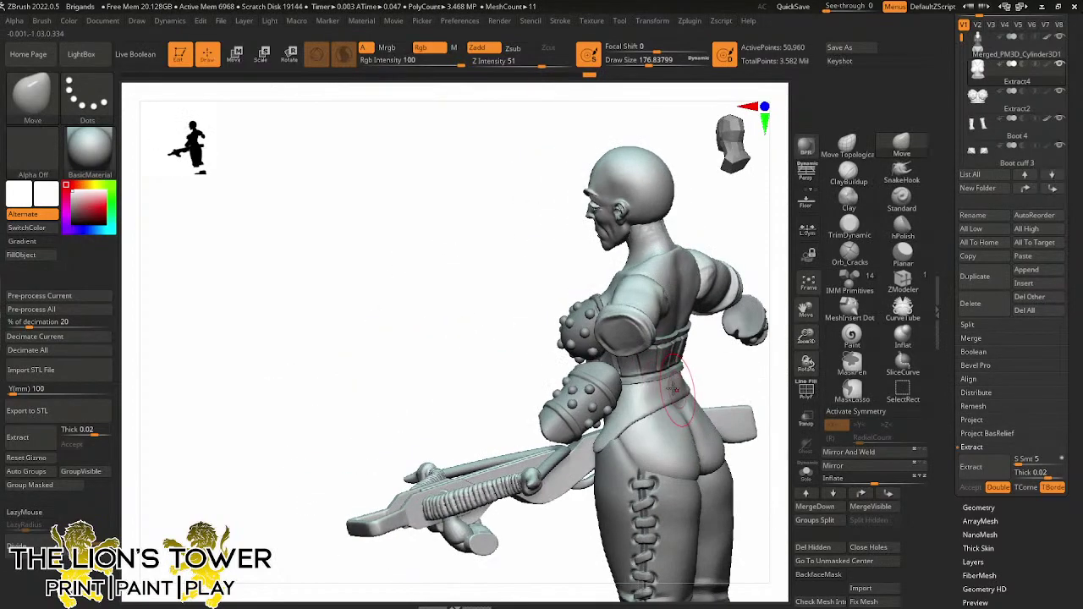
pyautogui.moveTo(701, 415); pyautogui.dragTo(705, 404, button='right')
pyautogui.moveTo(705, 404); pyautogui.dragTo(716, 411)
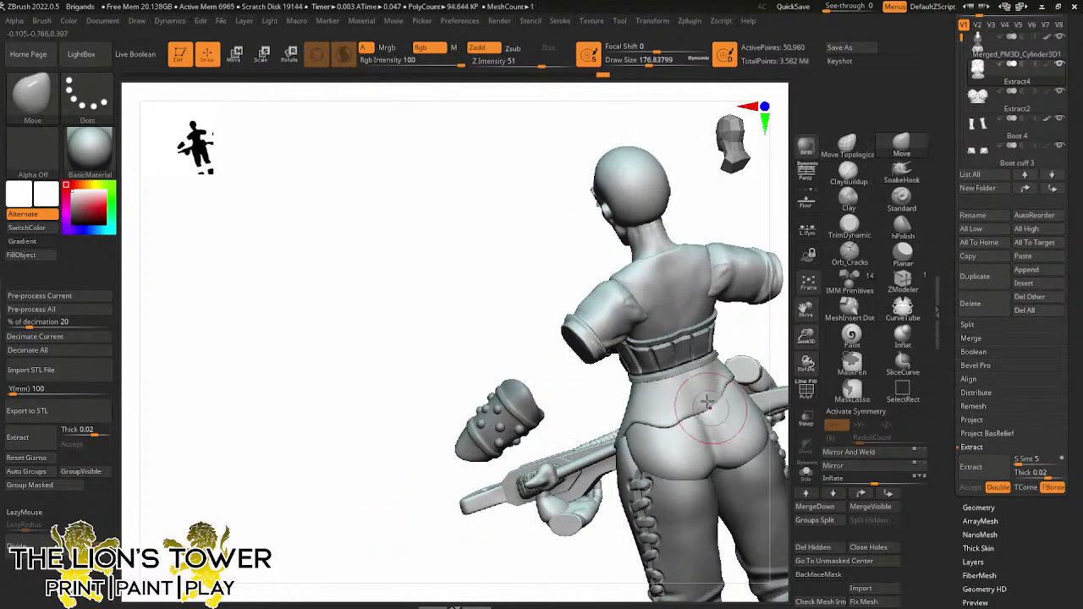
pyautogui.moveTo(751, 355); pyautogui.dragTo(723, 405, button='right')
pyautogui.moveTo(724, 404); pyautogui.dragTo(720, 419)
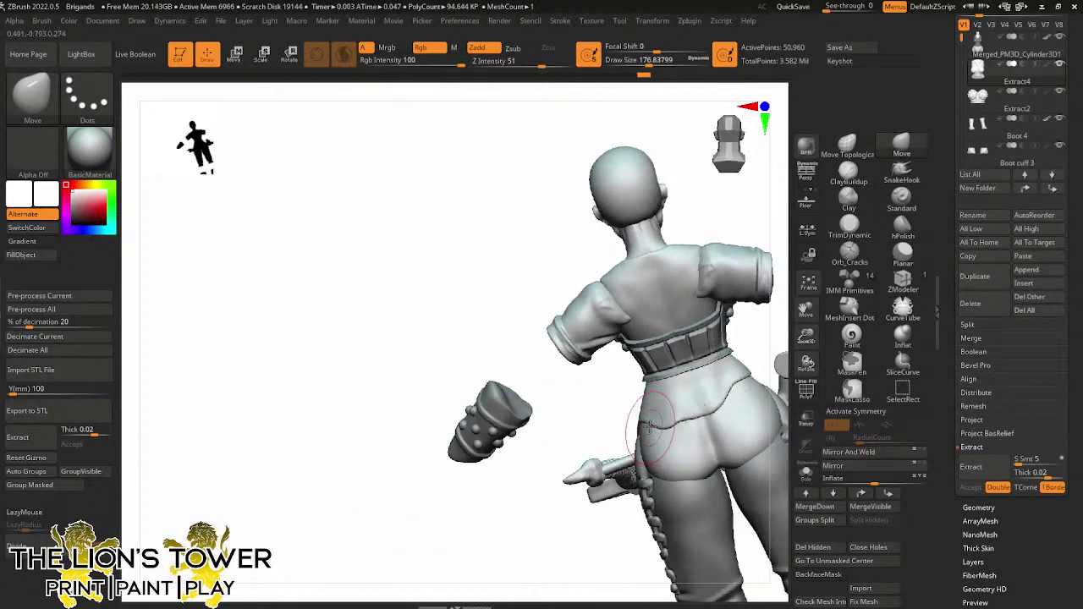
# Reshape the shirt's back and underside hem into irregular waves around the hips with the Move brush
pyautogui.moveTo(782, 338); pyautogui.dragTo(616, 412)
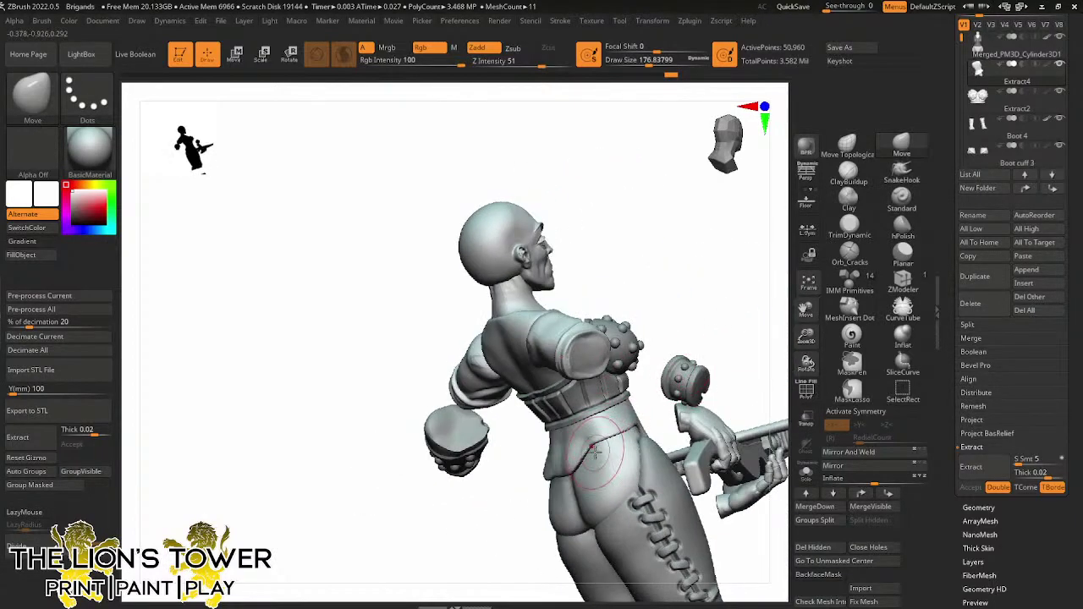
pyautogui.moveTo(595, 451); pyautogui.dragTo(620, 442)
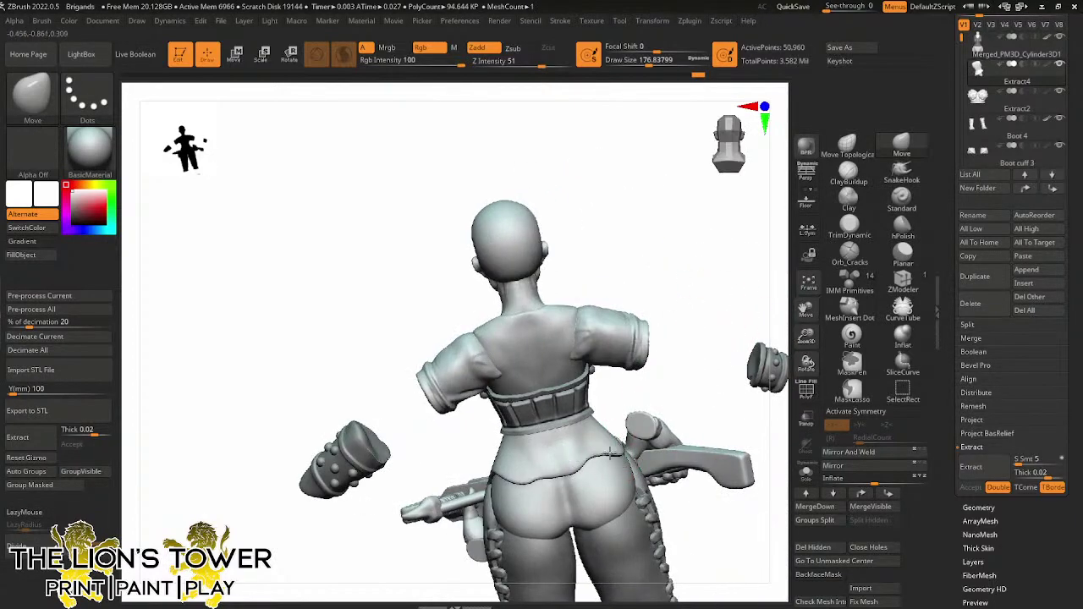
pyautogui.moveTo(708, 389); pyautogui.dragTo(689, 364)
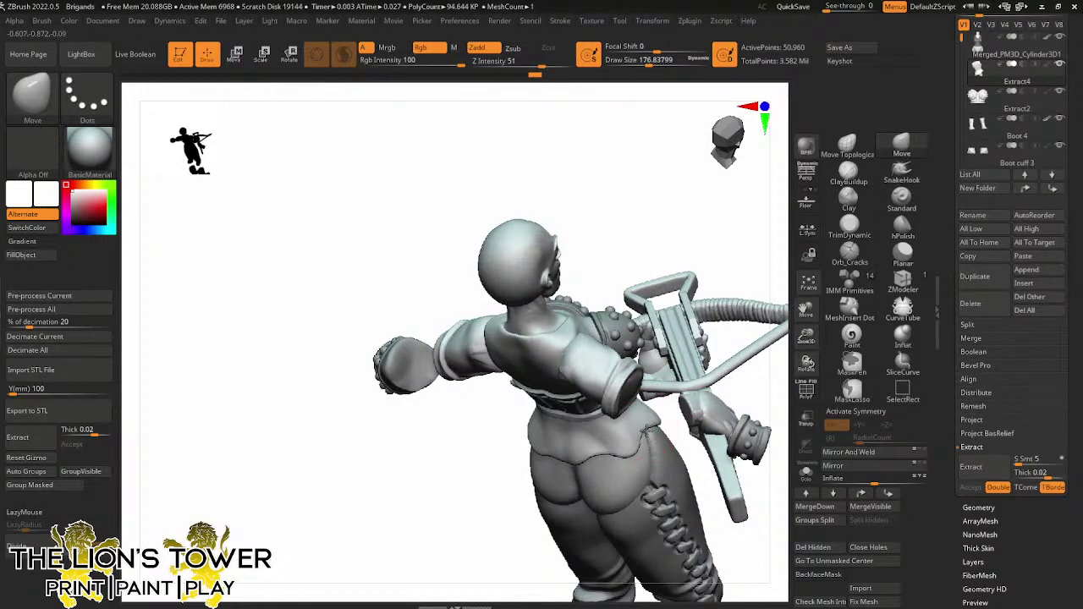
pyautogui.moveTo(645, 431); pyautogui.dragTo(687, 402)
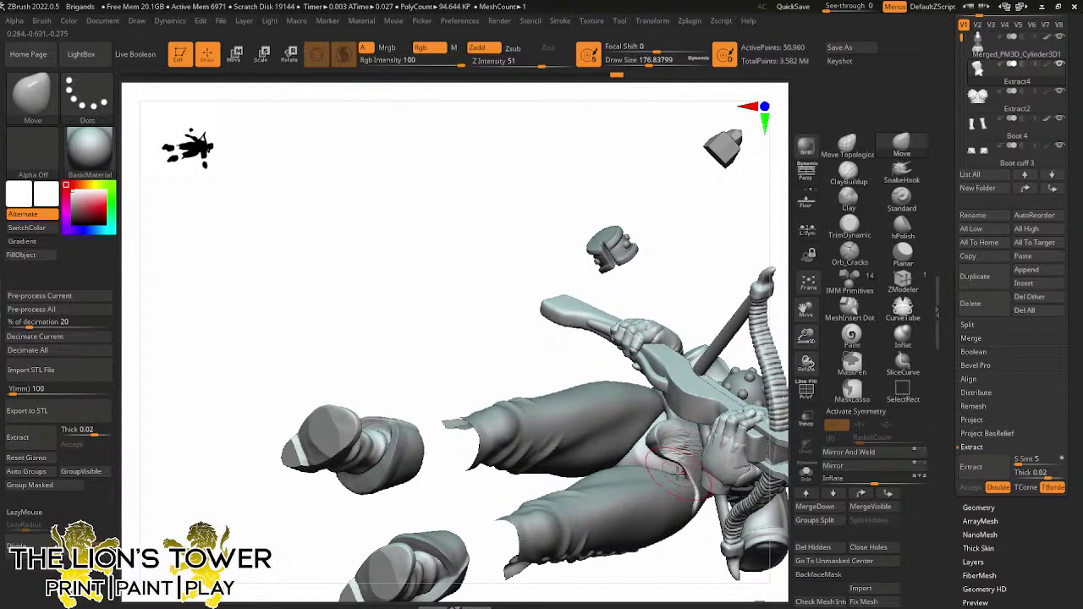
pyautogui.moveTo(711, 525); pyautogui.dragTo(682, 533)
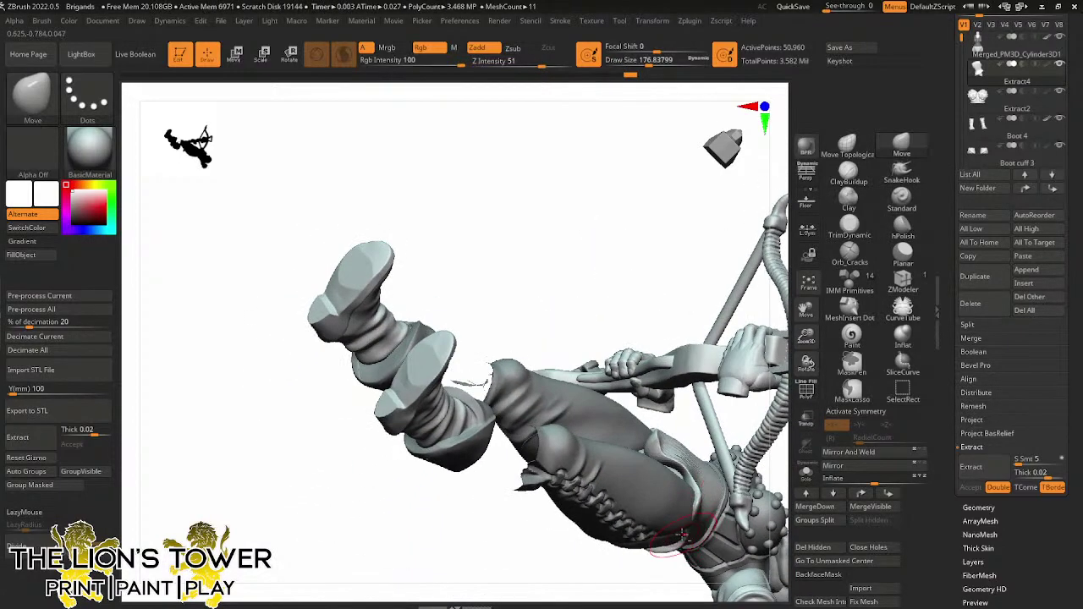
pyautogui.moveTo(683, 409); pyautogui.dragTo(682, 296)
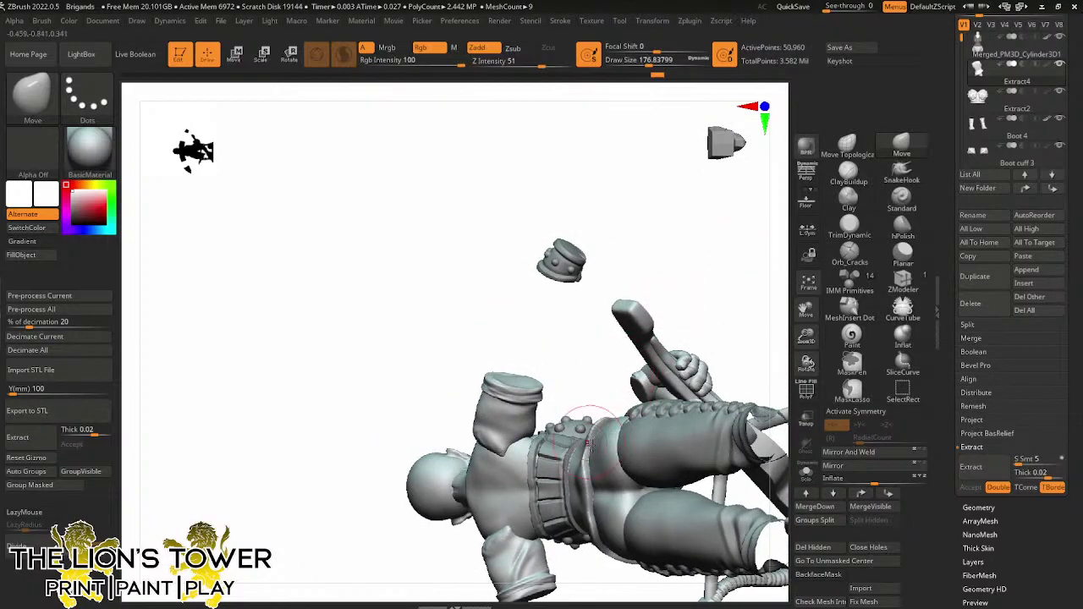
pyautogui.moveTo(589, 440); pyautogui.dragTo(718, 420)
# Isolate the shirt, set the draw size to about 124 and smooth its lower front and hem
pyautogui.click(806, 471)
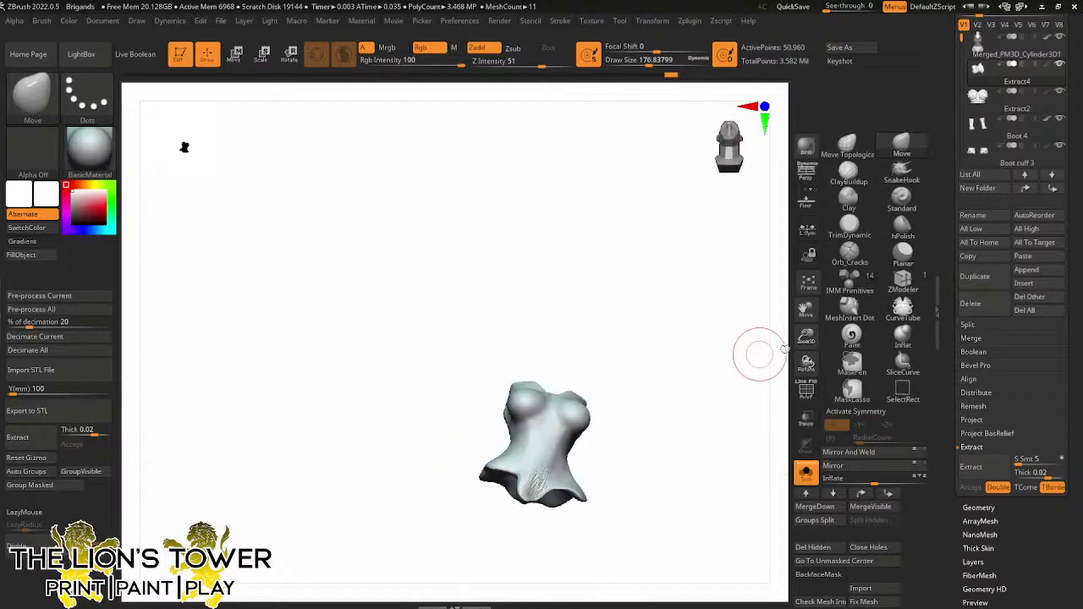
pyautogui.moveTo(806, 309); pyautogui.dragTo(861, 193)
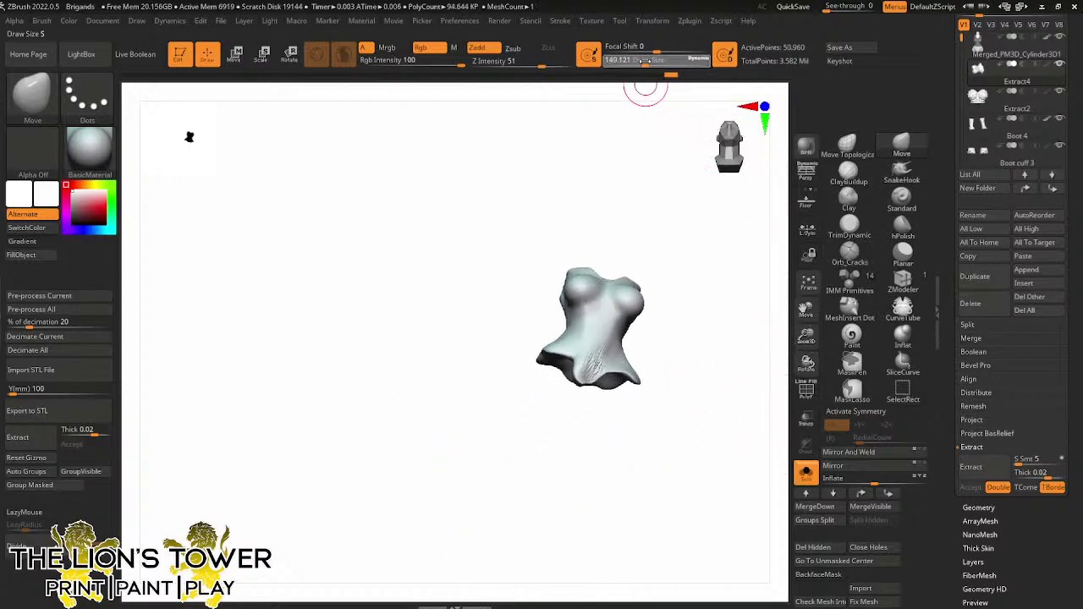
pyautogui.click(642, 64)
pyautogui.press('shift')
pyautogui.keyDown('shift'); pyautogui.moveTo(701, 346); pyautogui.dragTo(594, 374); pyautogui.keyUp('shift')
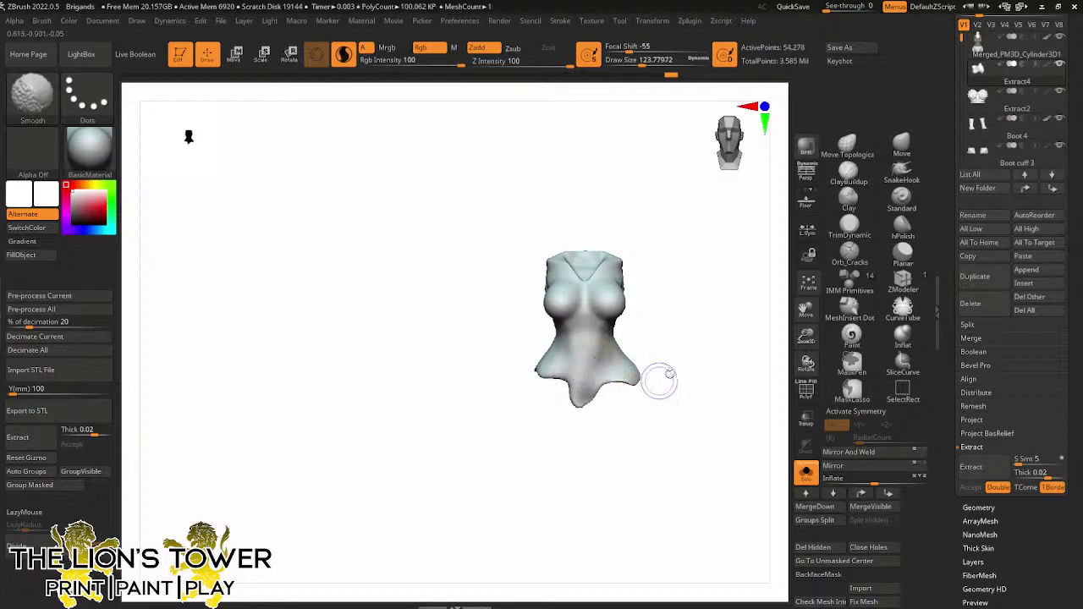
pyautogui.moveTo(657, 380); pyautogui.dragTo(622, 356)
pyautogui.moveTo(686, 349); pyautogui.dragTo(725, 314)
pyautogui.moveTo(603, 388)
pyautogui.keyDown('shift'); pyautogui.mouseDown()
pyautogui.moveTo(592, 399)
pyautogui.moveTo(571, 396)
pyautogui.mouseUp(); pyautogui.keyUp('shift')
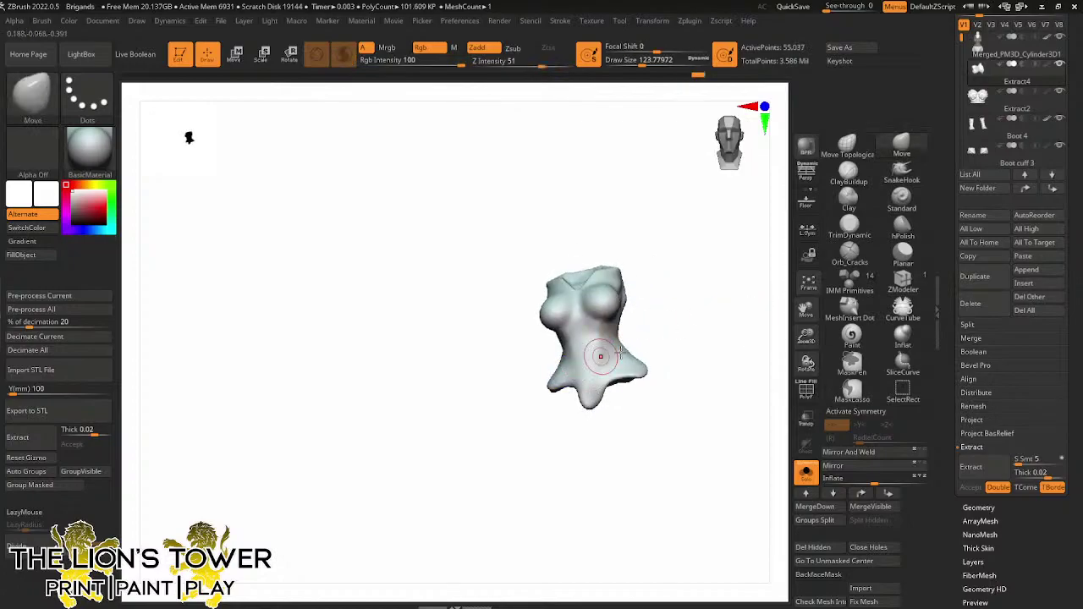
# Smooth the shirt's hem around the side, underside and back, refining the flared edge
pyautogui.moveTo(631, 355); pyautogui.dragTo(653, 344)
pyautogui.moveTo(592, 372); pyautogui.dragTo(575, 309)
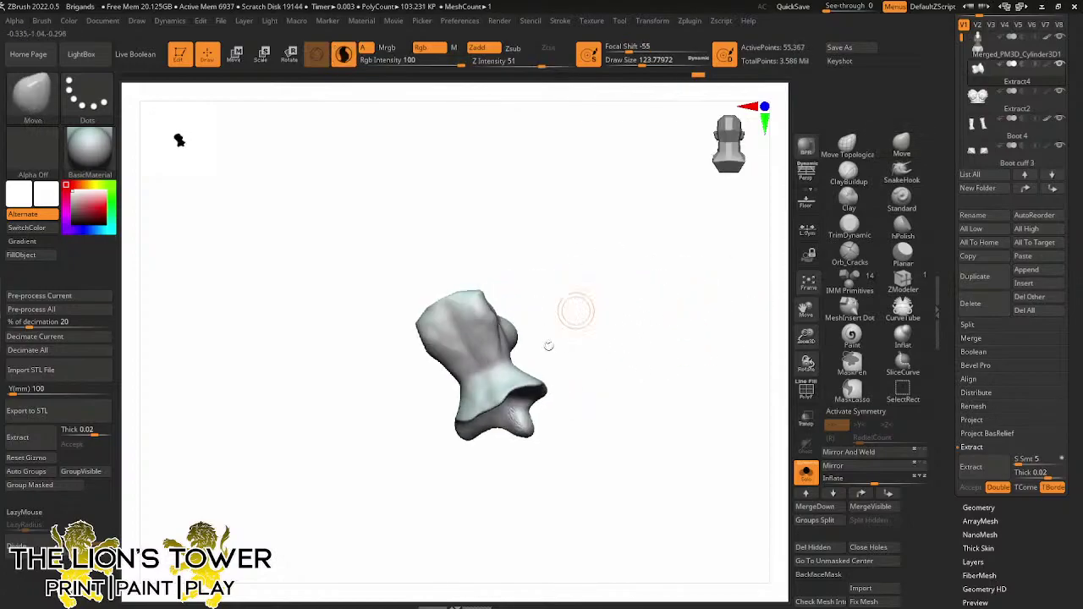
pyautogui.moveTo(605, 404)
pyautogui.mouseDown()
pyautogui.moveTo(583, 382)
pyautogui.moveTo(630, 371)
pyautogui.mouseUp()
pyautogui.press('shift')
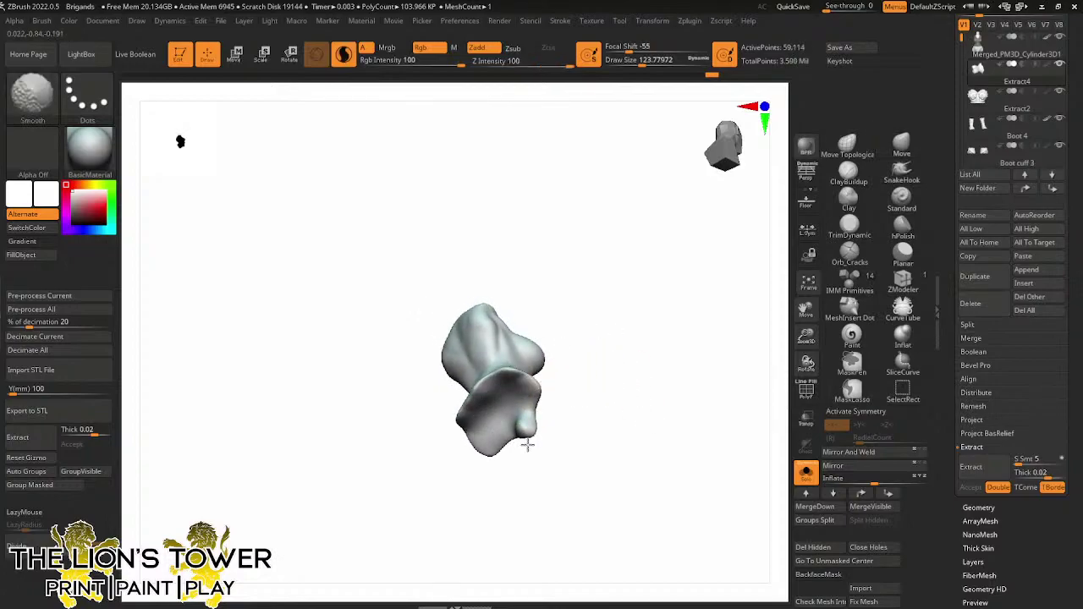
pyautogui.moveTo(527, 444); pyautogui.dragTo(612, 438)
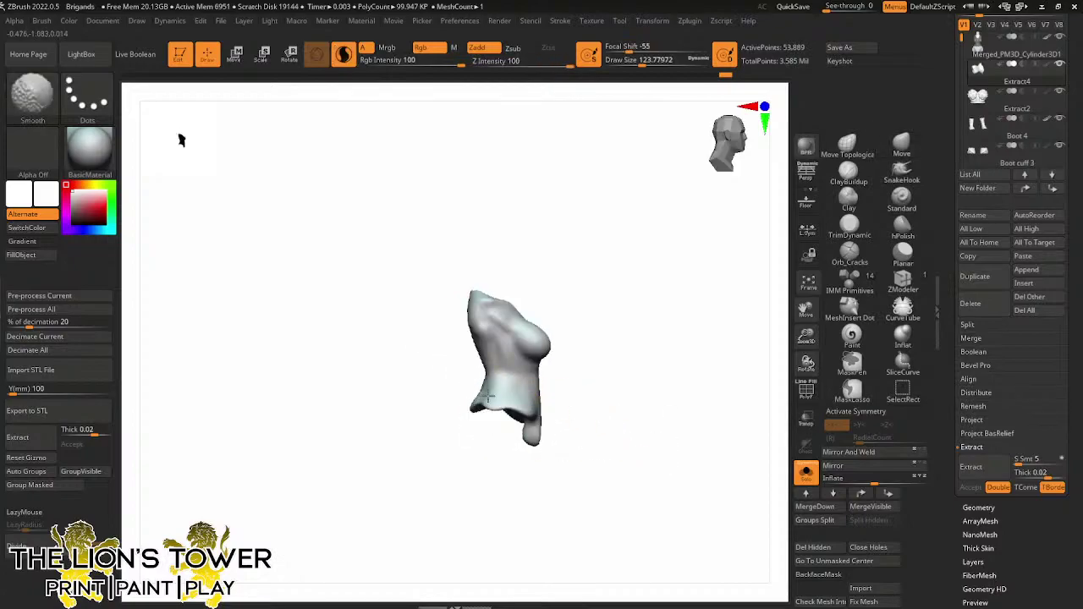
pyautogui.moveTo(487, 397)
pyautogui.keyDown('shift'); pyautogui.mouseDown()
pyautogui.moveTo(636, 416)
pyautogui.moveTo(621, 389)
pyautogui.mouseUp(); pyautogui.keyUp('shift')
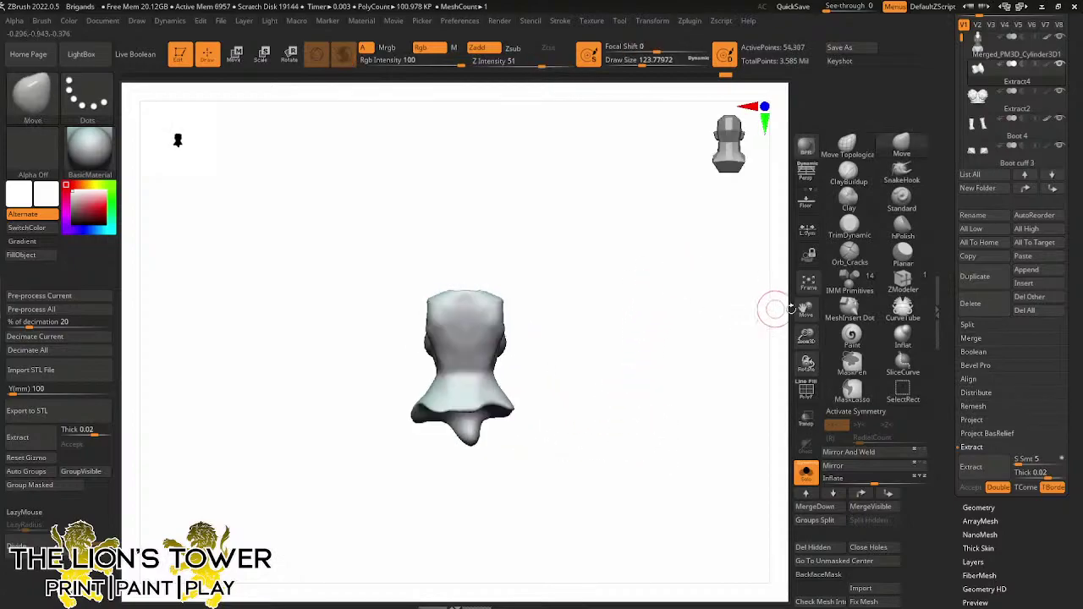
# Set up the Orb_Cracks brush with draw size about 23, Z intensity 35 and LazyMouse turned off
pyautogui.moveTo(806, 337); pyautogui.dragTo(807, 326)
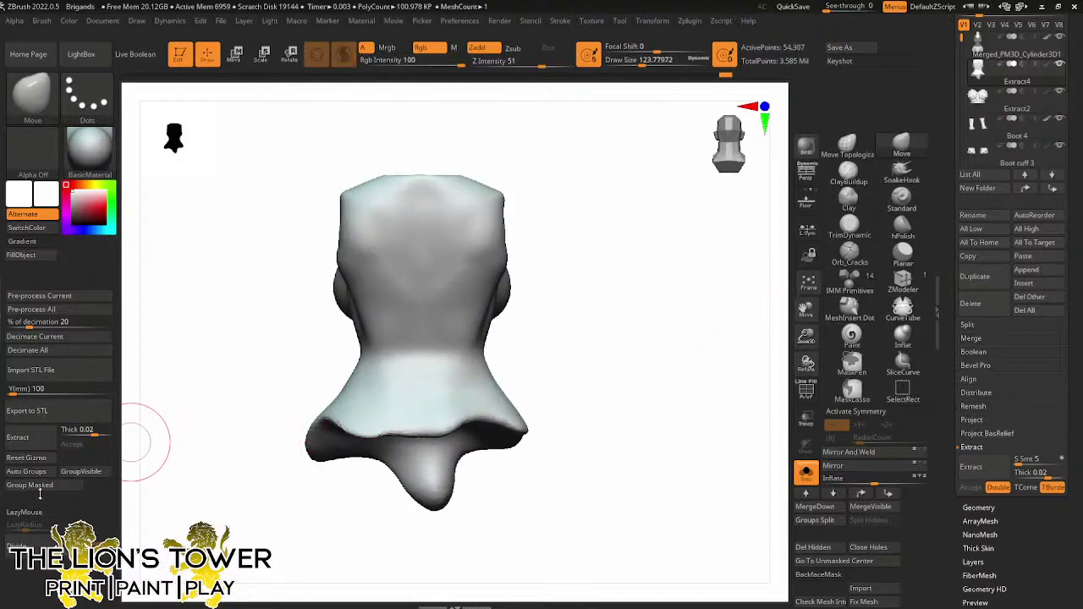
pyautogui.hotkey('ctrl', 'd')
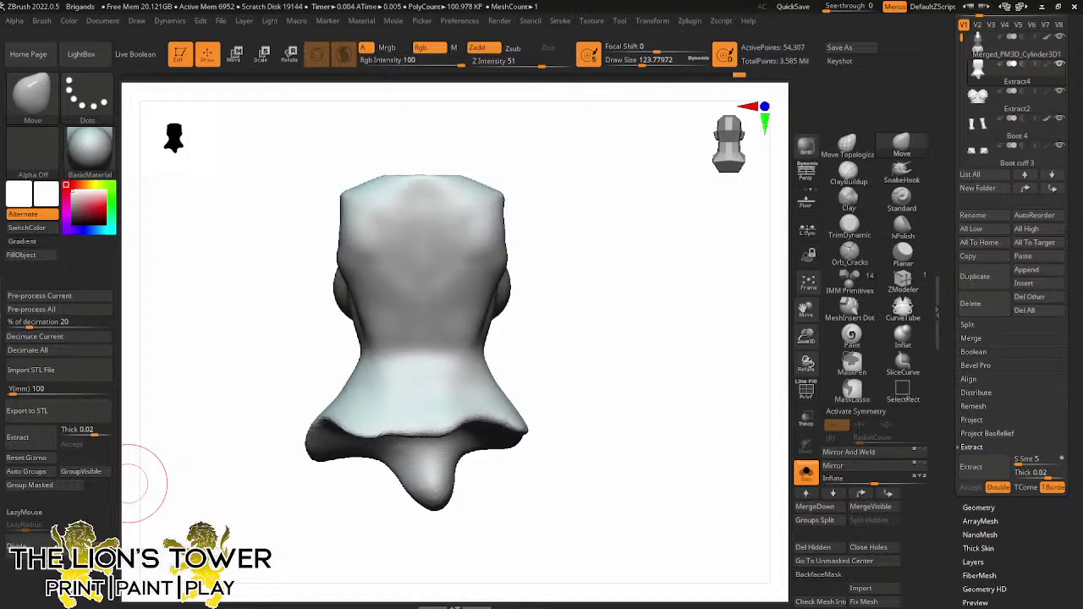
pyautogui.moveTo(803, 311); pyautogui.dragTo(831, 311)
pyautogui.moveTo(732, 413)
pyautogui.mouseDown()
pyautogui.moveTo(705, 415)
pyautogui.moveTo(707, 372)
pyautogui.mouseUp()
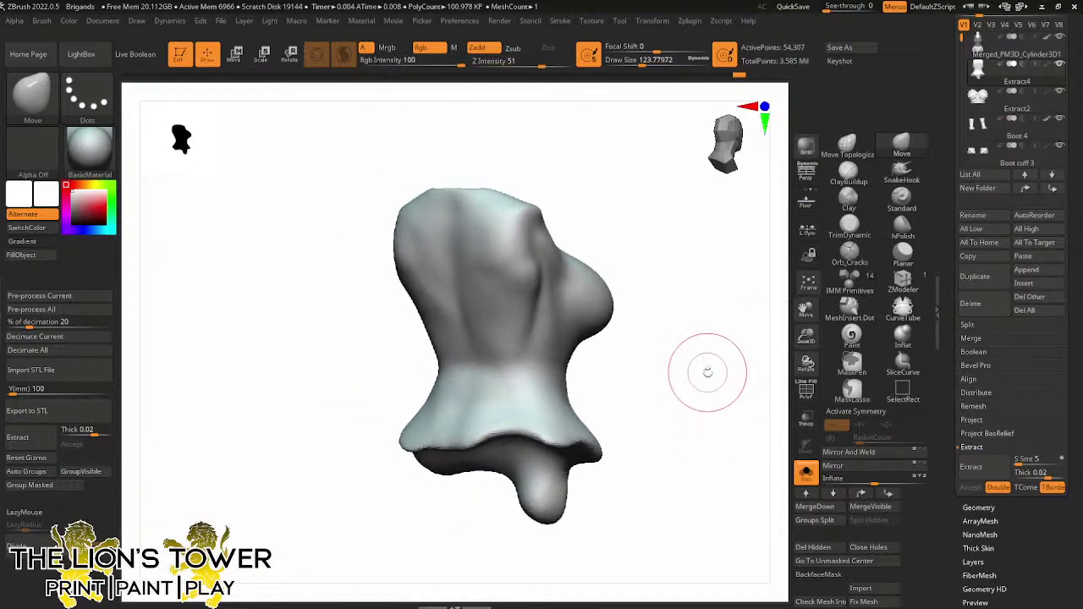
pyautogui.click(849, 251)
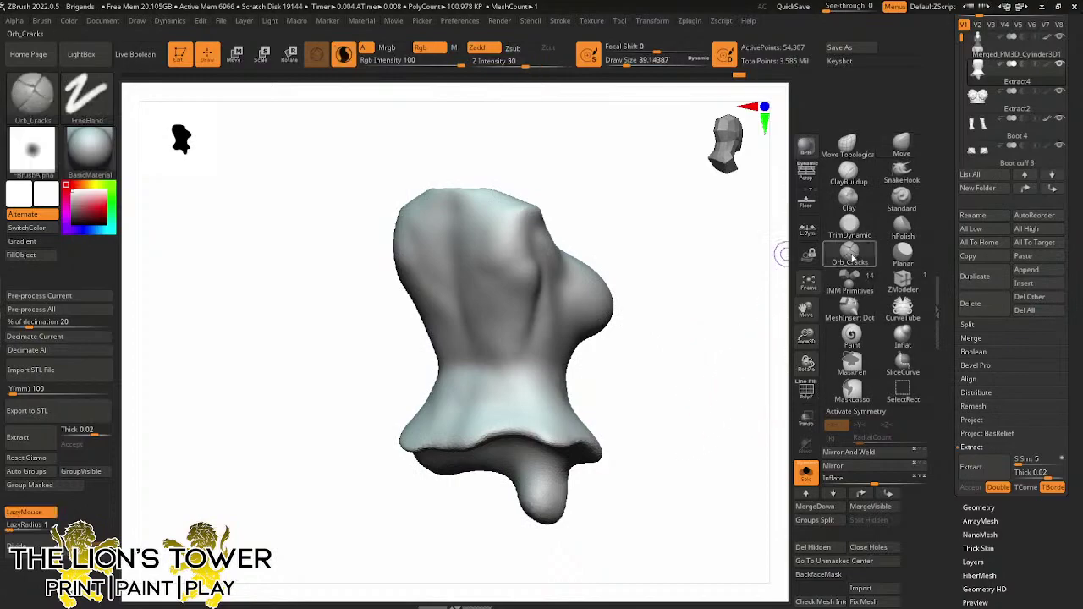
pyautogui.click(623, 62)
pyautogui.click(528, 62)
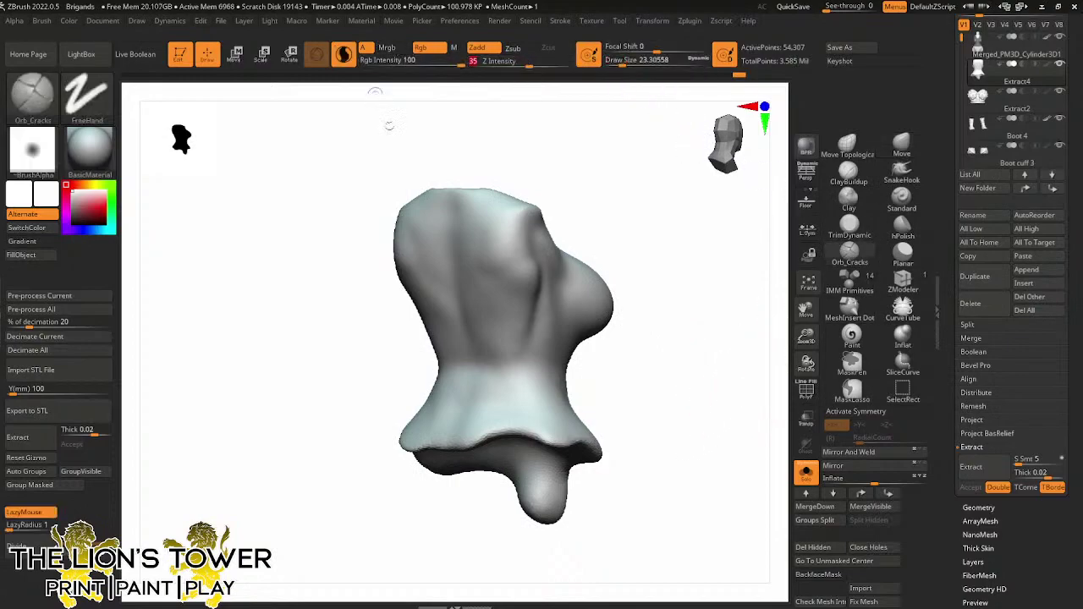
pyautogui.moveTo(692, 385)
pyautogui.mouseDown()
pyautogui.moveTo(687, 396)
pyautogui.moveTo(585, 407)
pyautogui.mouseUp()
pyautogui.press('l')
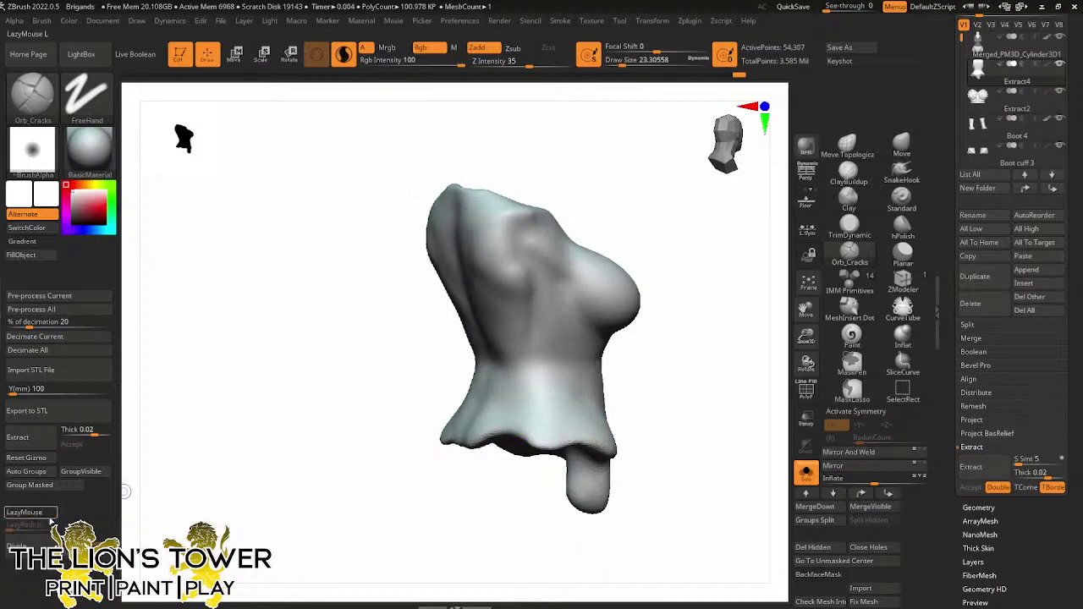
# Set the draw size to about 37 and carve ragged notches into the shirt's central front hem flap
pyautogui.moveTo(730, 426)
pyautogui.mouseDown()
pyautogui.moveTo(582, 450)
pyautogui.moveTo(580, 439)
pyautogui.mouseUp()
pyautogui.click(626, 62)
pyautogui.moveTo(602, 514); pyautogui.dragTo(658, 516)
pyautogui.moveTo(609, 509)
pyautogui.mouseDown()
pyautogui.moveTo(622, 502)
pyautogui.moveTo(613, 505)
pyautogui.mouseUp()
pyautogui.keyDown('shift'); pyautogui.moveTo(756, 390); pyautogui.dragTo(719, 391); pyautogui.keyUp('shift')
pyautogui.moveTo(611, 504); pyautogui.dragTo(636, 495)
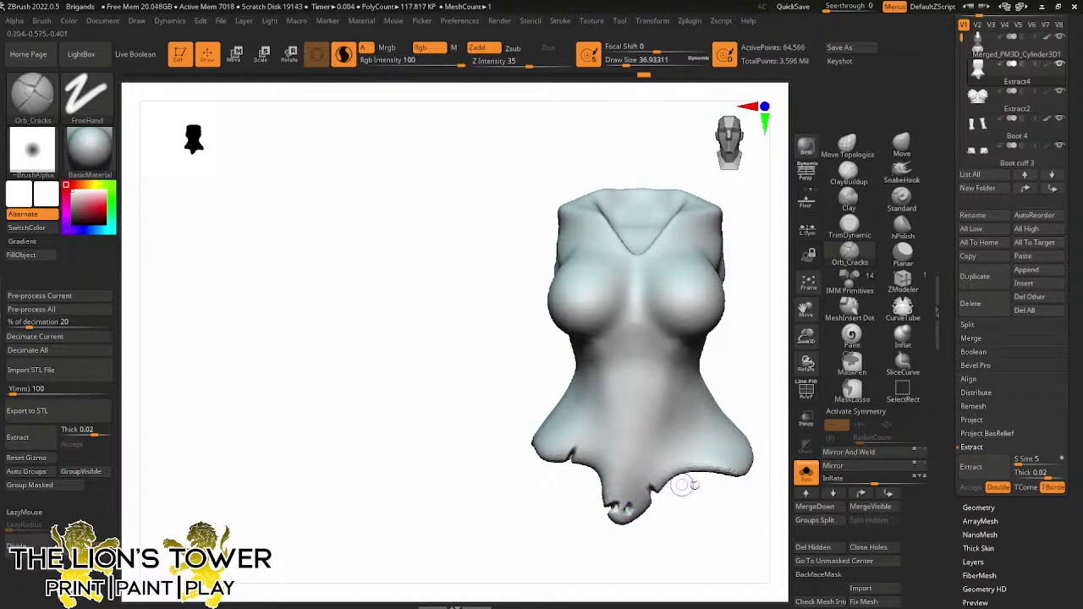
# Carve a further notch and small holes into the front hem on both sides of the central flap
pyautogui.moveTo(690, 458); pyautogui.dragTo(685, 462)
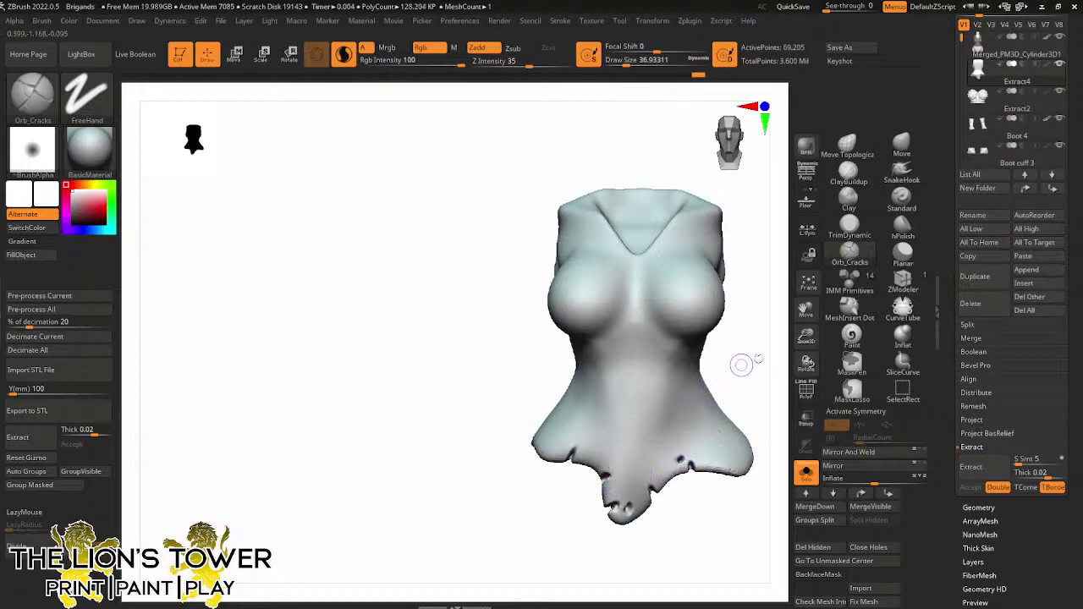
pyautogui.moveTo(741, 365)
pyautogui.mouseDown()
pyautogui.moveTo(597, 479)
pyautogui.moveTo(615, 465)
pyautogui.mouseUp()
pyautogui.moveTo(733, 401)
pyautogui.mouseDown()
pyautogui.moveTo(742, 392)
pyautogui.moveTo(642, 429)
pyautogui.mouseUp()
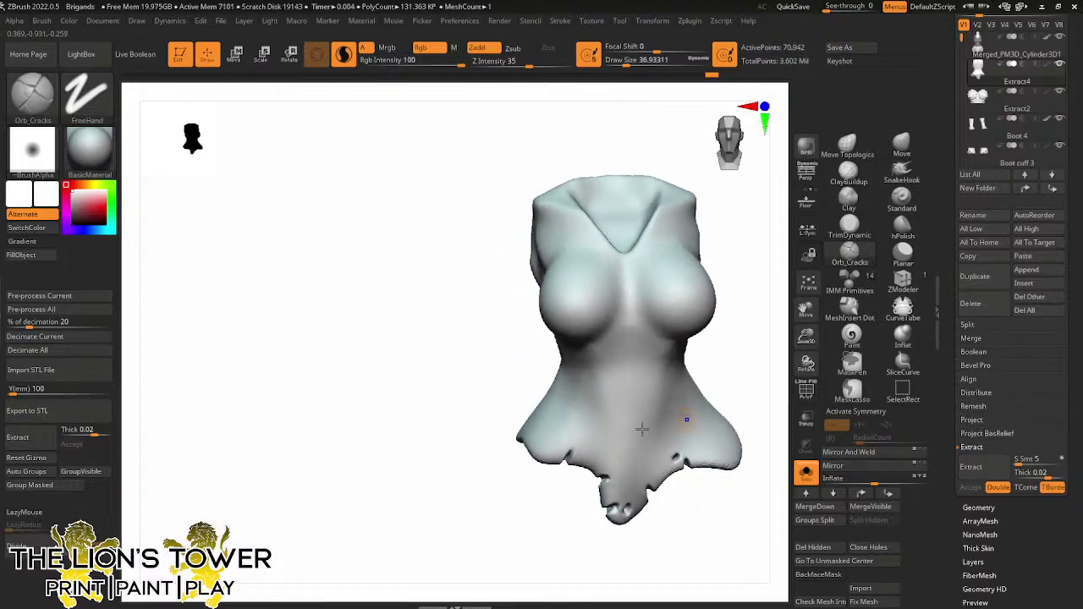
pyautogui.keyDown('shift'); pyautogui.moveTo(720, 377); pyautogui.dragTo(750, 401); pyautogui.keyUp('shift')
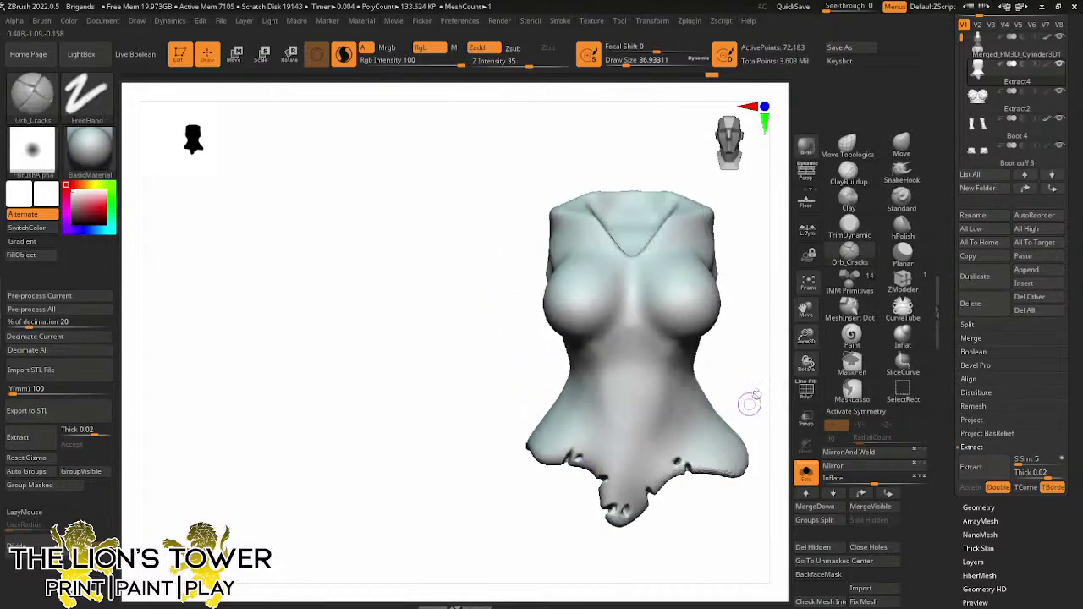
# Cut a tear into the hem near the character's left hip and smooth the torn front edges
pyautogui.moveTo(806, 310); pyautogui.dragTo(810, 313)
pyautogui.moveTo(766, 372); pyautogui.dragTo(651, 432)
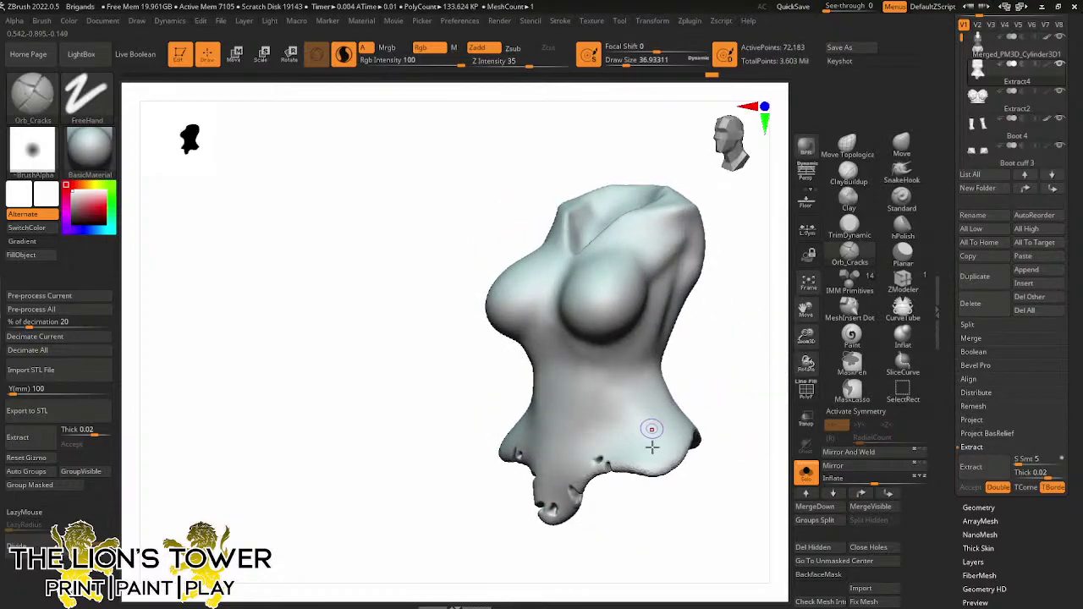
pyautogui.press('shift')
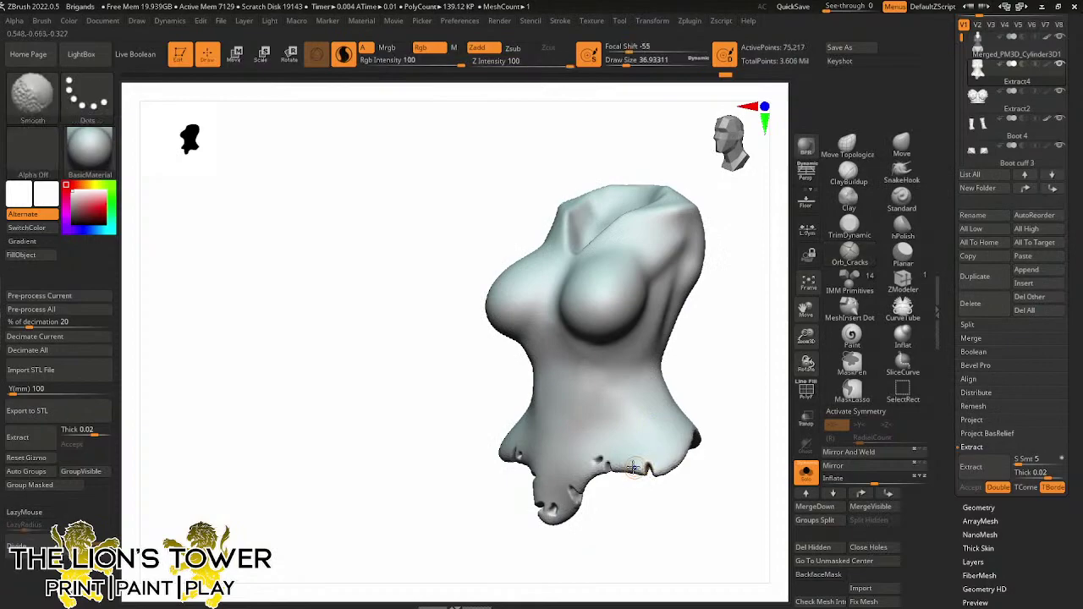
pyautogui.moveTo(740, 417); pyautogui.dragTo(758, 440)
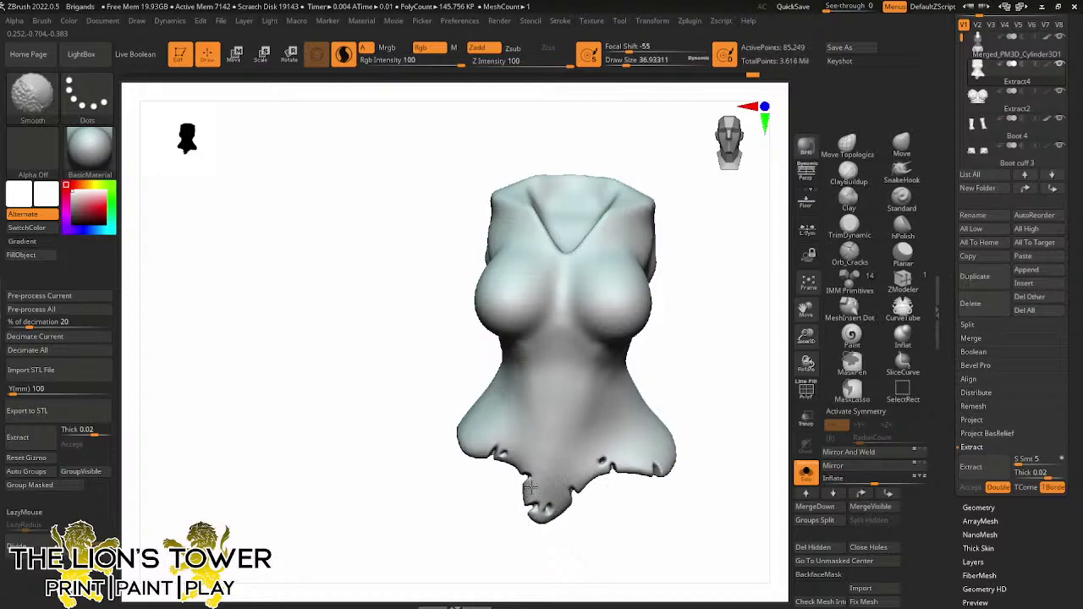
pyautogui.moveTo(654, 372)
pyautogui.mouseDown()
pyautogui.moveTo(694, 355)
pyautogui.moveTo(715, 362)
pyautogui.mouseUp()
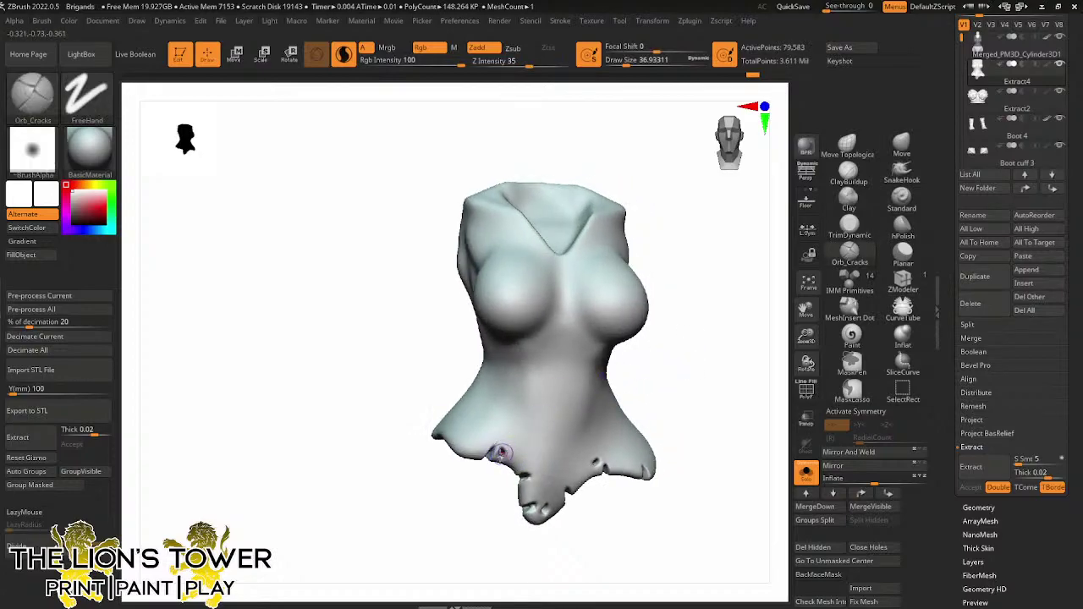
# Smooth the hem along the character's right side and cut a notch into the side edge
pyautogui.moveTo(493, 448); pyautogui.dragTo(602, 387)
pyautogui.press('shift')
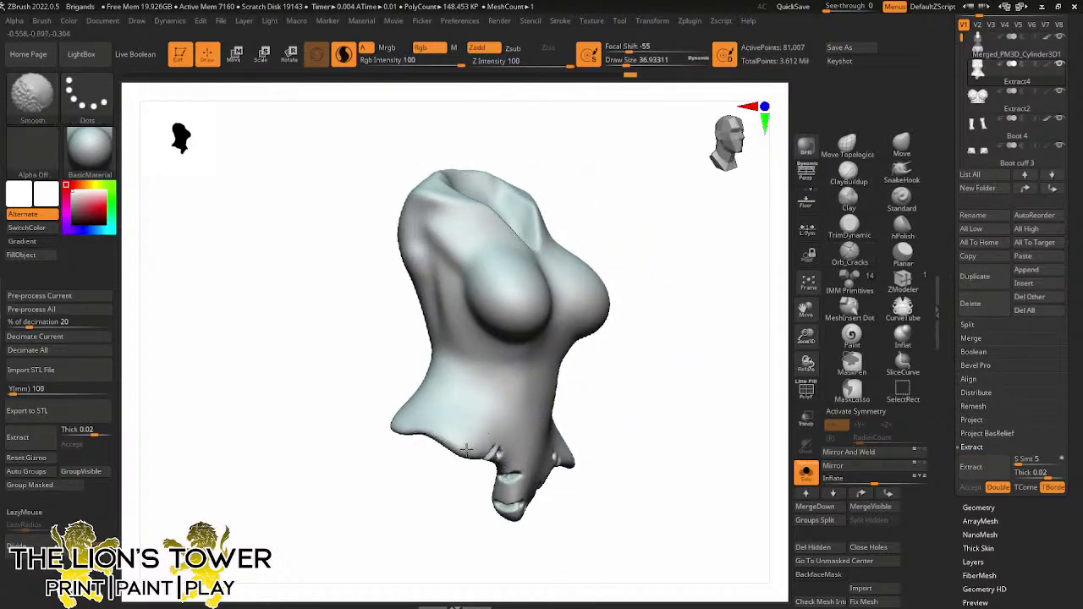
pyautogui.moveTo(393, 429); pyautogui.dragTo(633, 391)
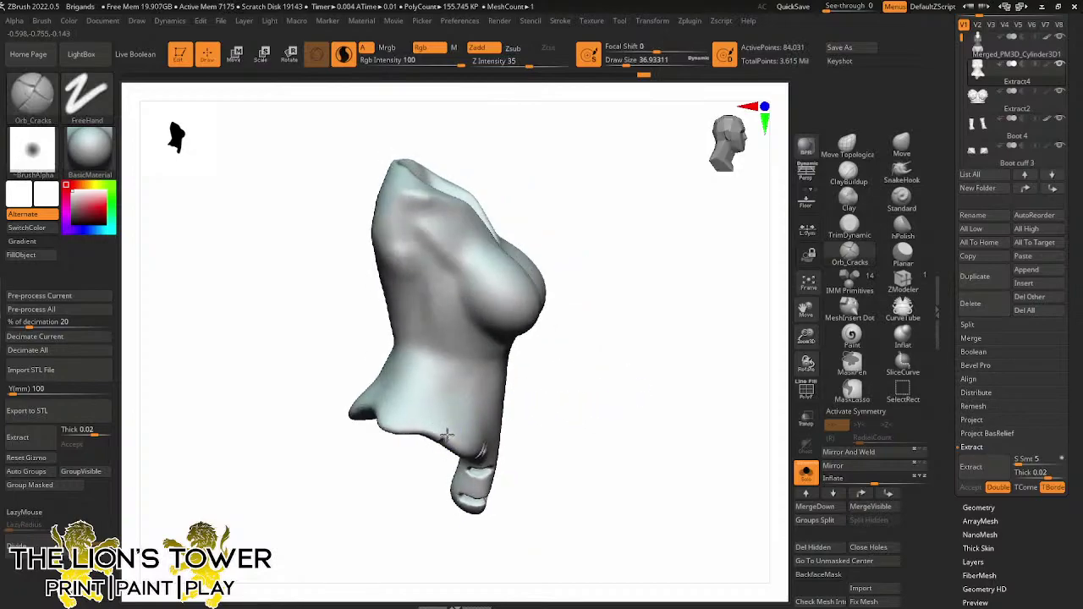
pyautogui.moveTo(467, 406)
pyautogui.mouseDown()
pyautogui.moveTo(561, 382)
pyautogui.moveTo(612, 401)
pyautogui.moveTo(431, 411)
pyautogui.mouseUp()
pyautogui.press('shift')
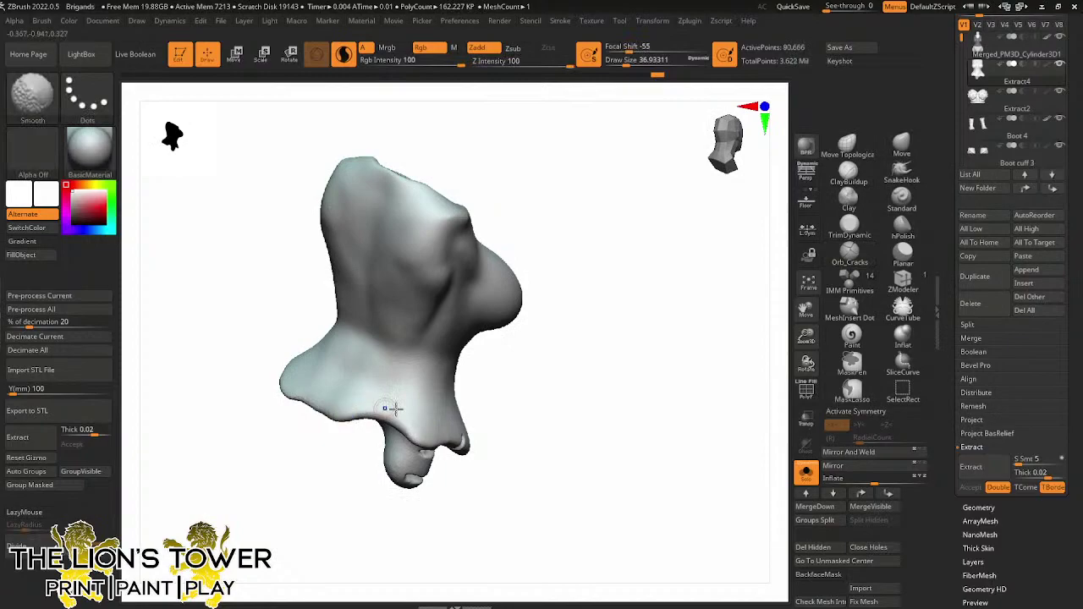
pyautogui.moveTo(393, 420); pyautogui.dragTo(535, 386)
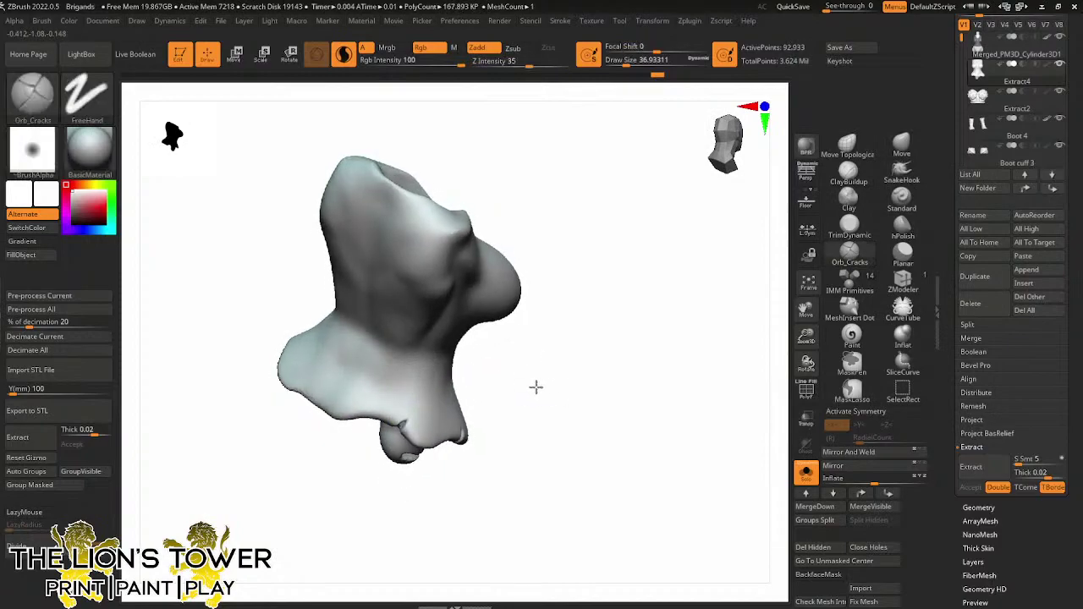
# Smooth the rear hem edge and carve a notch near the centre of the back
pyautogui.moveTo(804, 335); pyautogui.dragTo(820, 318)
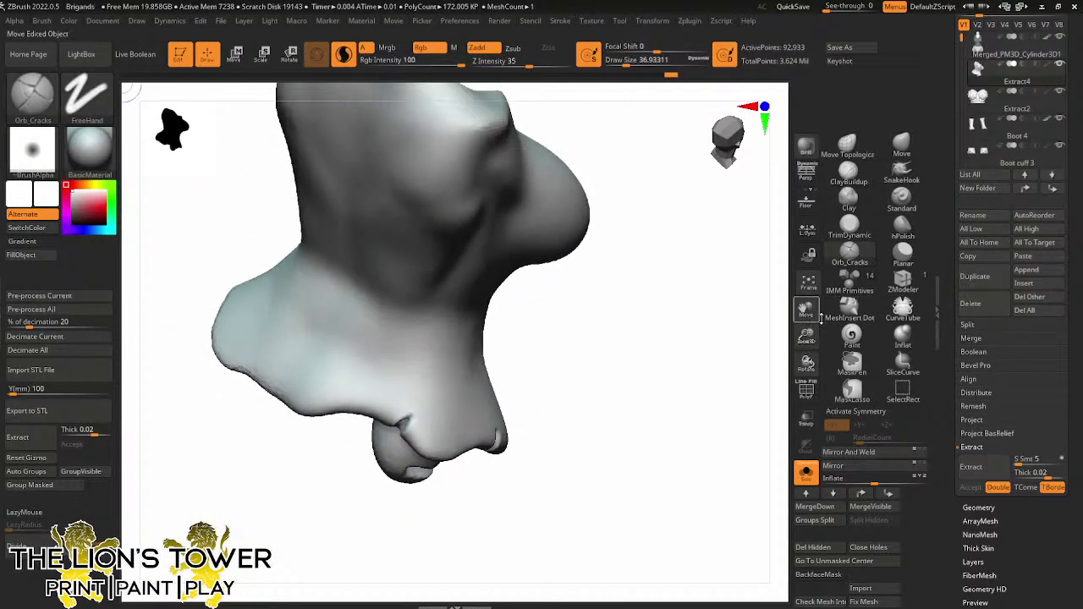
pyautogui.moveTo(656, 407); pyautogui.dragTo(723, 405)
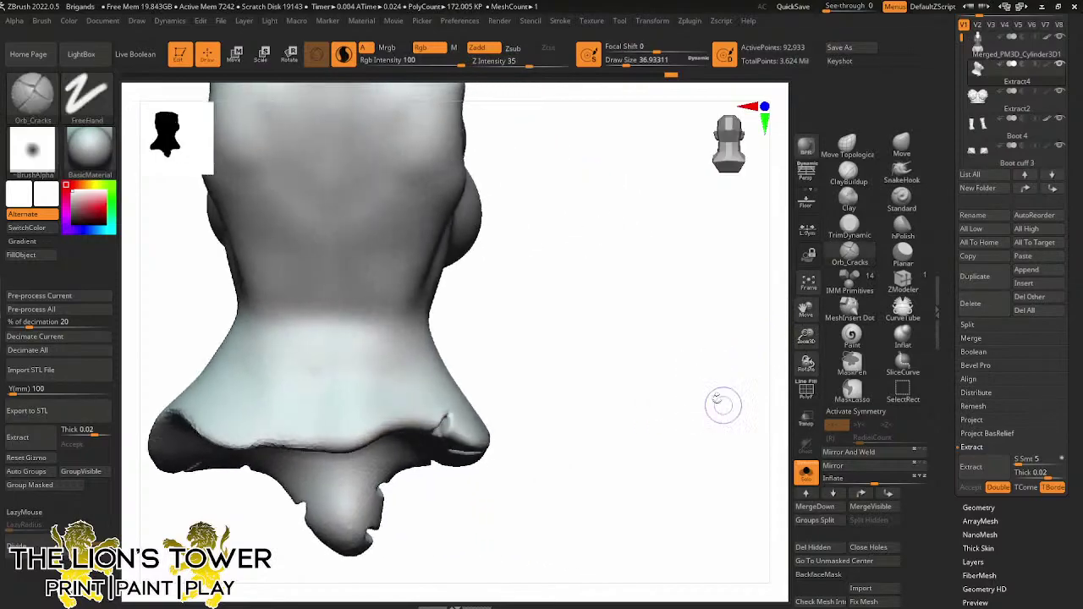
pyautogui.press('shift')
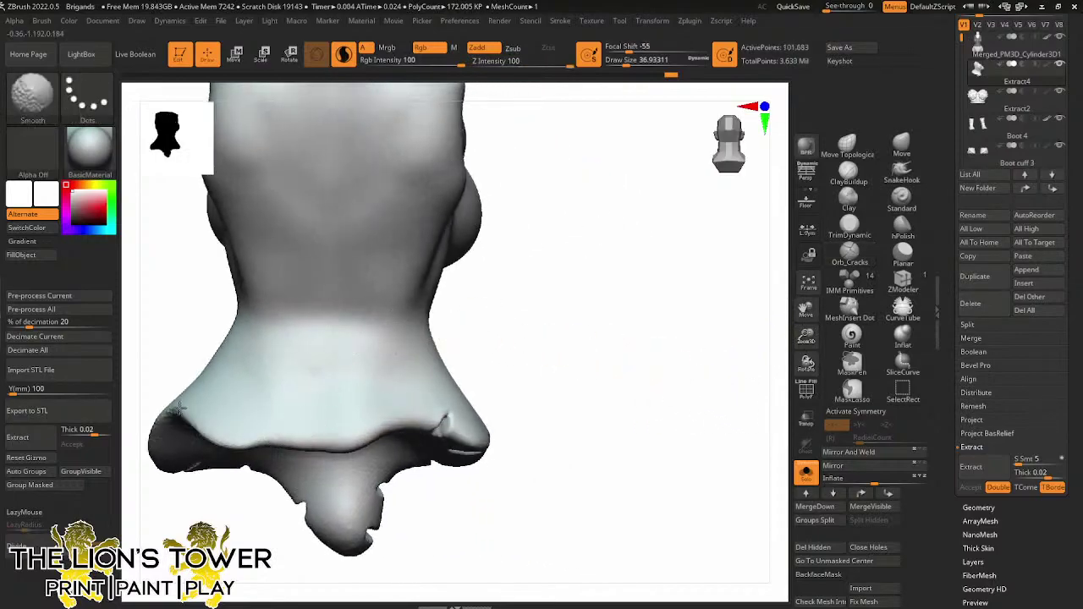
pyautogui.moveTo(179, 408); pyautogui.dragTo(306, 407)
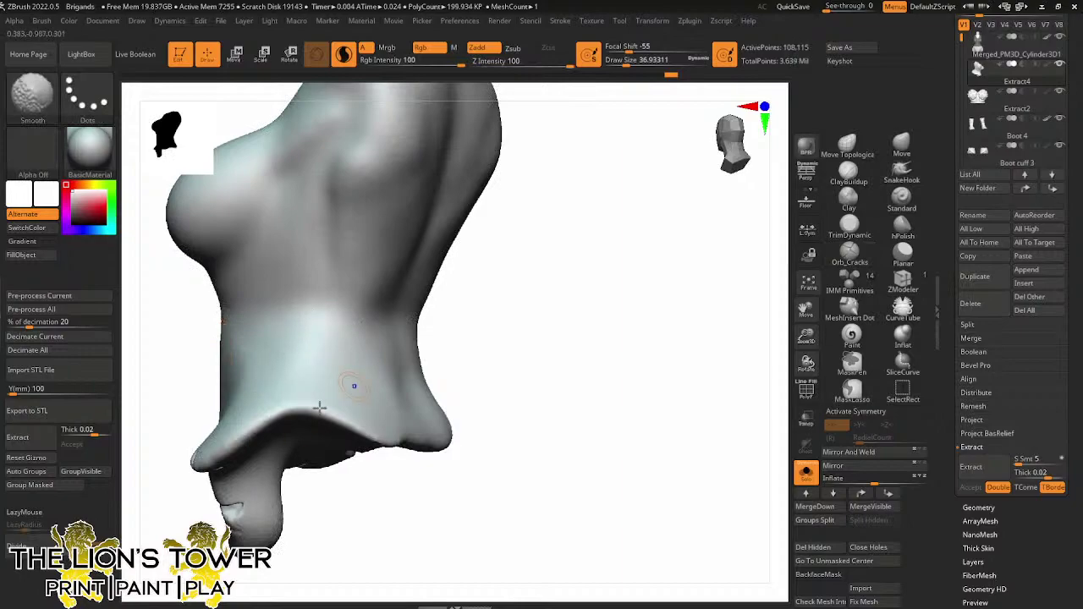
pyautogui.moveTo(279, 472); pyautogui.dragTo(272, 532)
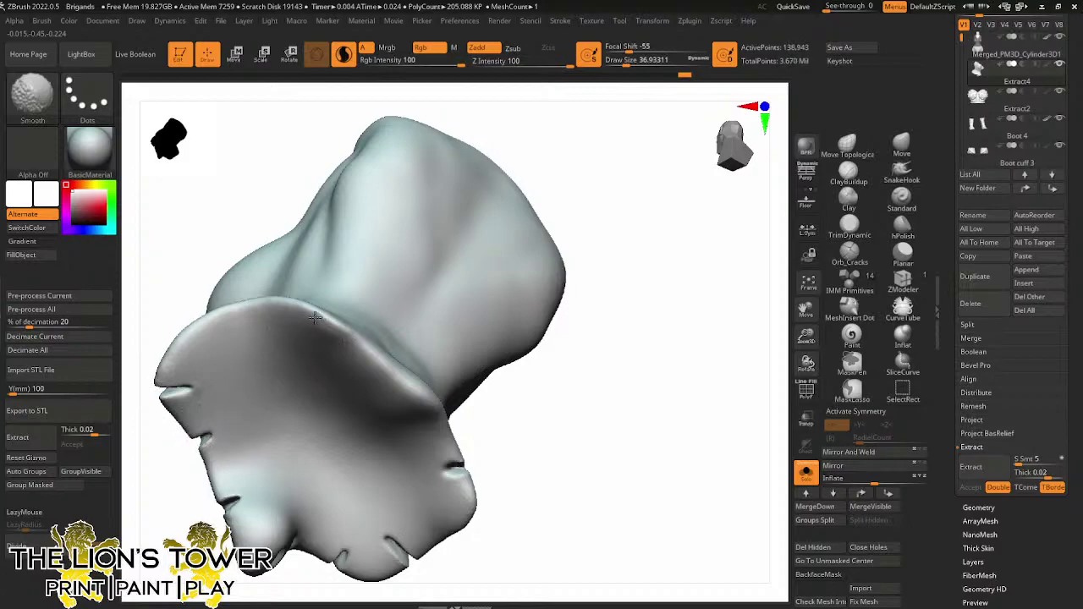
pyautogui.moveTo(507, 442)
pyautogui.mouseDown()
pyautogui.moveTo(641, 428)
pyautogui.moveTo(617, 473)
pyautogui.moveTo(474, 423)
pyautogui.mouseUp()
pyautogui.moveTo(241, 454); pyautogui.dragTo(243, 442)
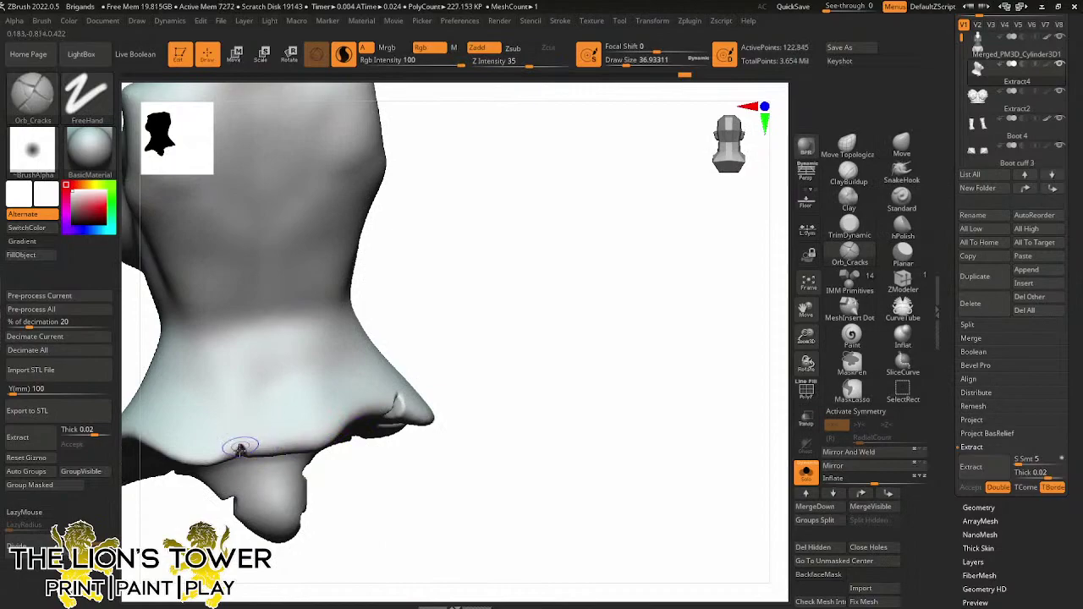
# Smooth the lower back of the shirt around the central rear notch
pyautogui.moveTo(806, 336)
pyautogui.mouseDown()
pyautogui.moveTo(805, 315)
pyautogui.moveTo(953, 149)
pyautogui.mouseUp()
pyautogui.moveTo(695, 344)
pyautogui.mouseDown()
pyautogui.moveTo(669, 401)
pyautogui.moveTo(693, 367)
pyautogui.mouseUp()
pyautogui.click(807, 283)
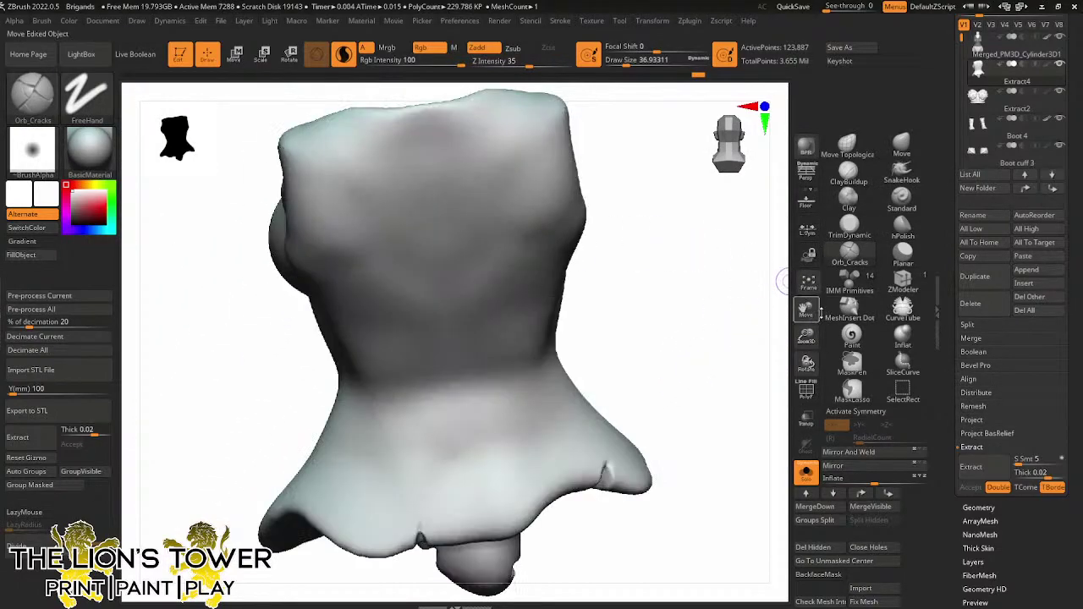
pyautogui.moveTo(805, 336); pyautogui.dragTo(808, 359)
pyautogui.moveTo(805, 309); pyautogui.dragTo(798, 259)
pyautogui.moveTo(744, 283)
pyautogui.mouseDown()
pyautogui.moveTo(736, 332)
pyautogui.moveTo(764, 296)
pyautogui.mouseUp()
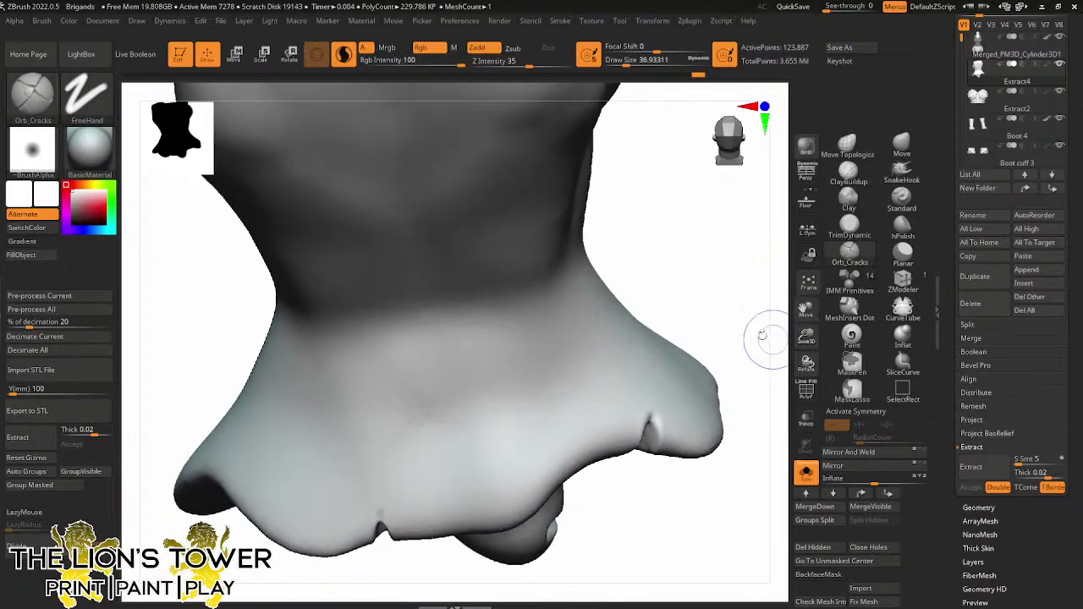
pyautogui.moveTo(763, 336); pyautogui.dragTo(690, 377)
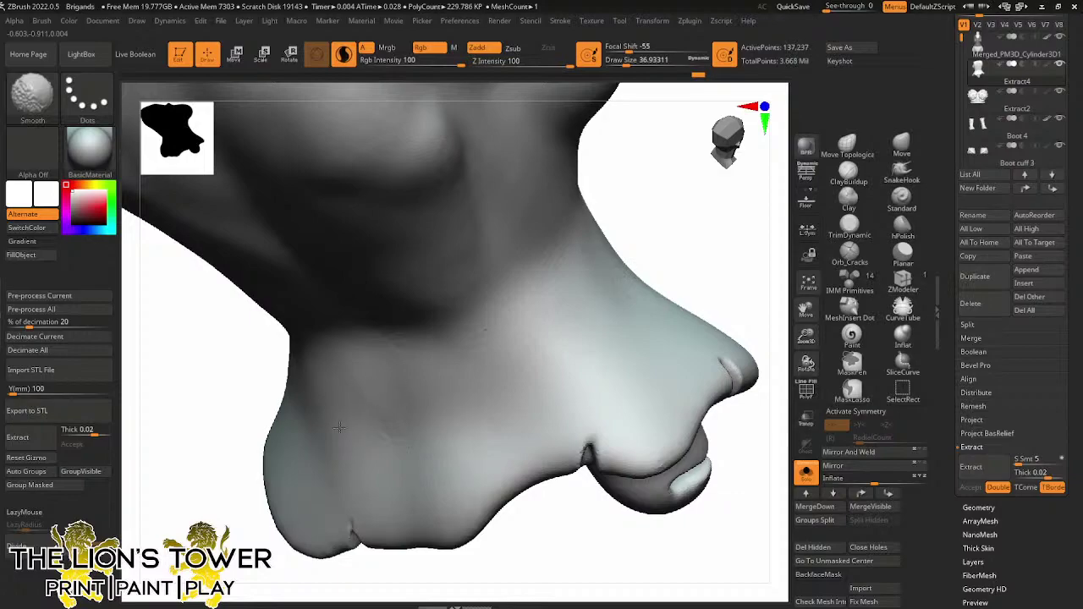
pyautogui.moveTo(643, 241)
pyautogui.keyDown('shift'); pyautogui.mouseDown()
pyautogui.moveTo(742, 208)
pyautogui.moveTo(515, 418)
pyautogui.mouseUp(); pyautogui.keyUp('shift')
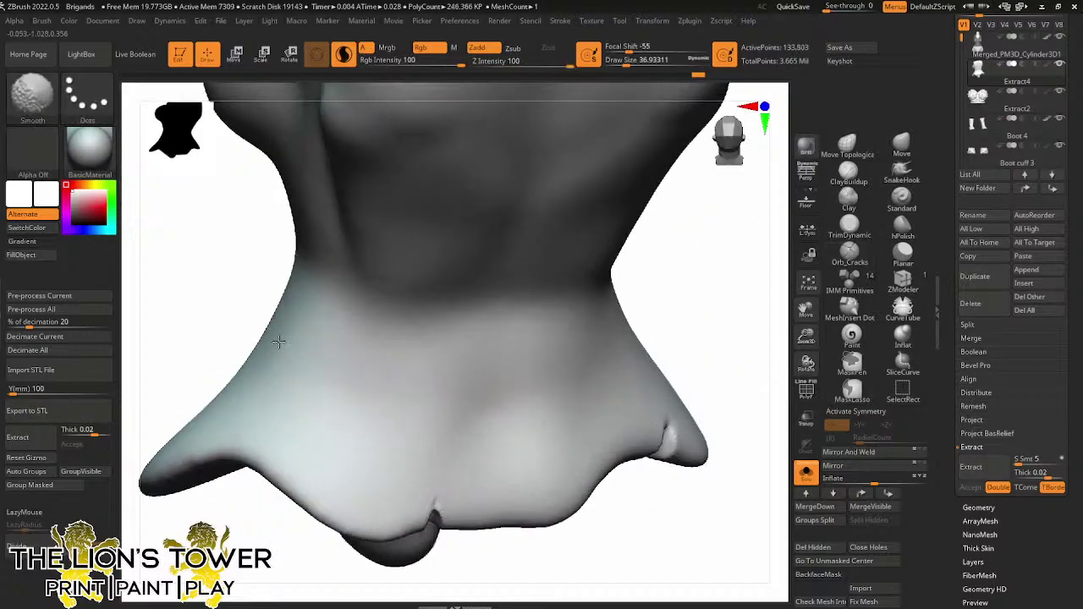
# Carve a notch with a small hole beside it into the hem near the character's left hip
pyautogui.moveTo(255, 483); pyautogui.dragTo(296, 429)
pyautogui.keyDown('alt'); pyautogui.moveTo(697, 328); pyautogui.dragTo(475, 387); pyautogui.keyUp('alt')
pyautogui.moveTo(380, 338); pyautogui.dragTo(377, 311)
pyautogui.moveTo(377, 338)
pyautogui.mouseDown()
pyautogui.moveTo(379, 299)
pyautogui.moveTo(400, 321)
pyautogui.mouseUp()
pyautogui.moveTo(438, 387); pyautogui.dragTo(460, 429)
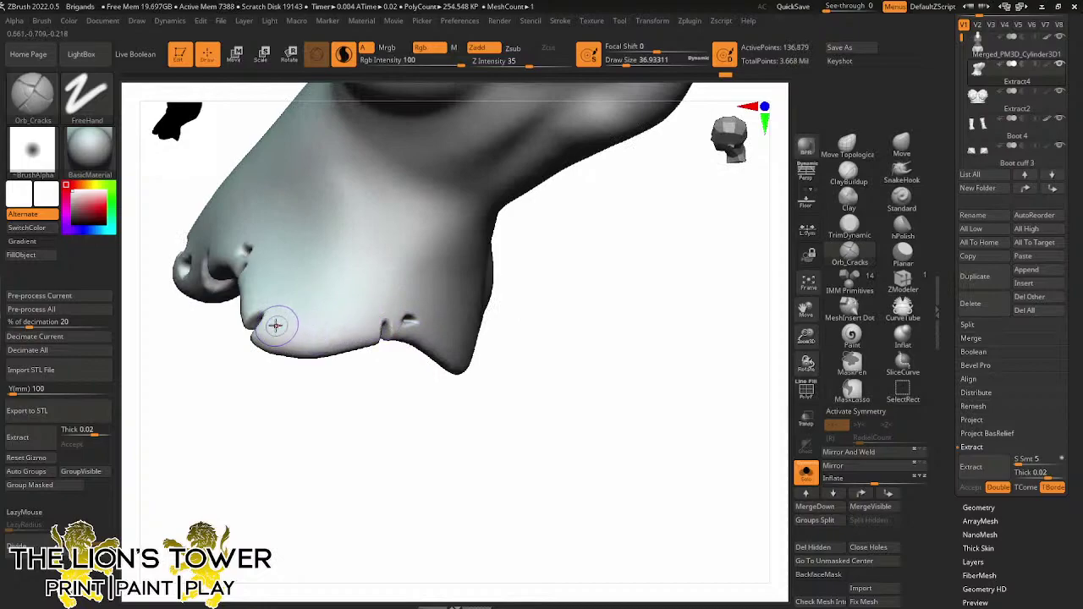
pyautogui.moveTo(279, 316); pyautogui.dragTo(269, 328)
pyautogui.moveTo(553, 368)
pyautogui.mouseDown()
pyautogui.moveTo(637, 357)
pyautogui.moveTo(585, 363)
pyautogui.moveTo(448, 257)
pyautogui.moveTo(446, 271)
pyautogui.mouseUp()
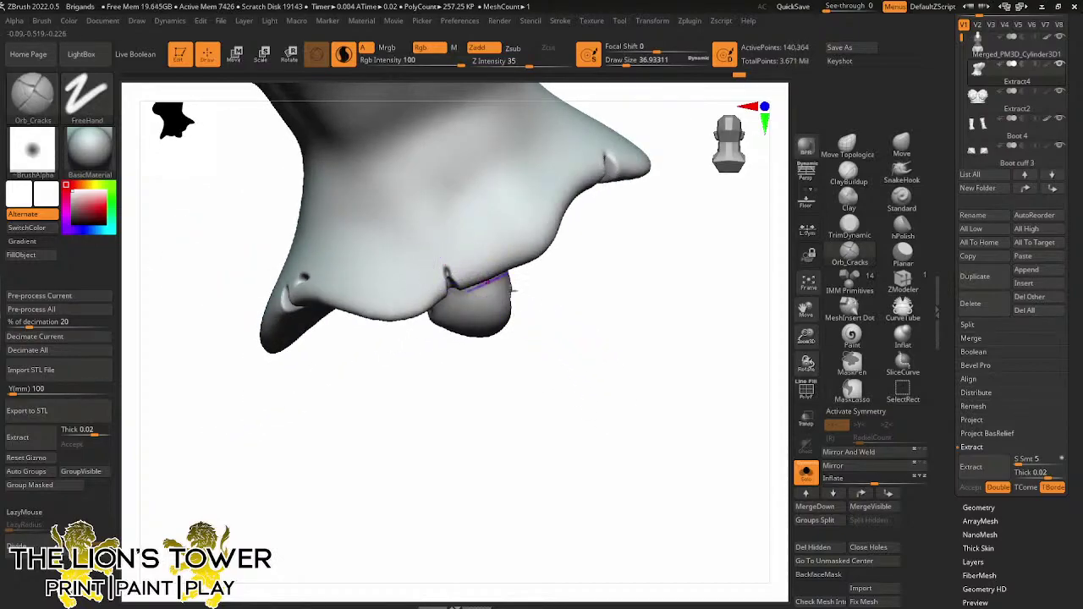
# Punch a small hole into the back hem between the central notch and the right-side notch
pyautogui.moveTo(620, 289); pyautogui.dragTo(584, 242)
pyautogui.click(547, 208)
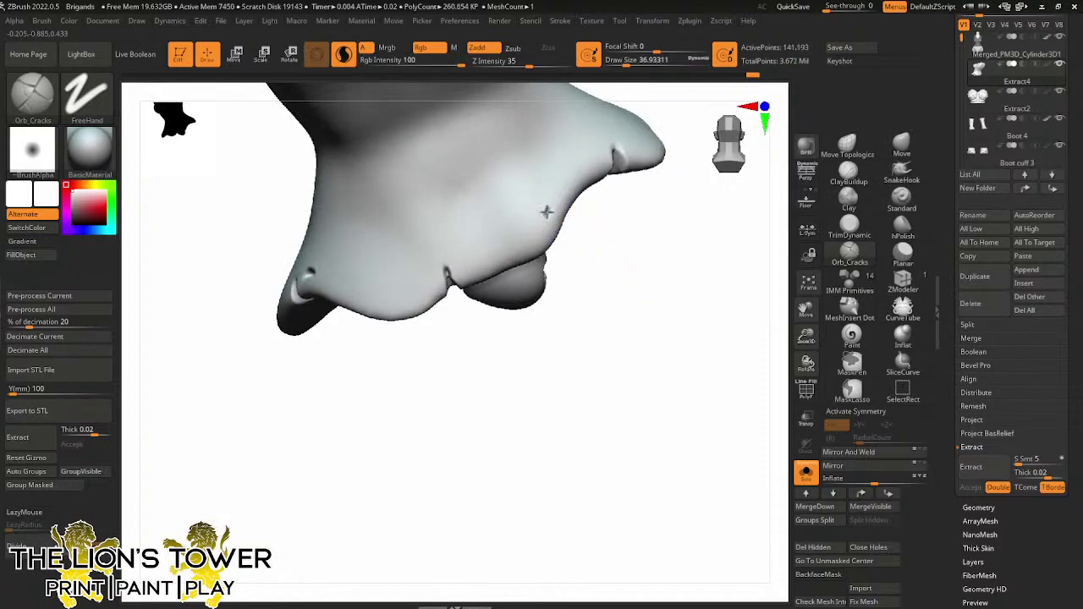
pyautogui.moveTo(805, 309)
pyautogui.mouseDown()
pyautogui.moveTo(765, 386)
pyautogui.moveTo(720, 406)
pyautogui.mouseUp()
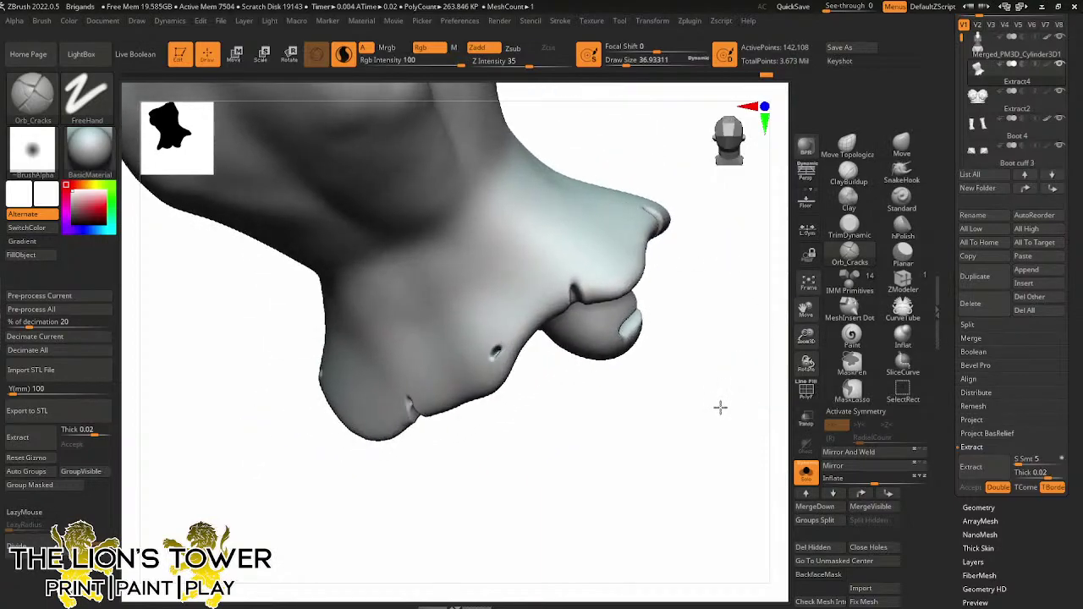
# Set the draw size to about 22 and add small holes beside the notches along the hem
pyautogui.moveTo(627, 64); pyautogui.dragTo(620, 72)
pyautogui.moveTo(680, 219)
pyautogui.mouseDown()
pyautogui.moveTo(710, 304)
pyautogui.moveTo(676, 280)
pyautogui.mouseUp()
pyautogui.click(569, 272)
pyautogui.moveTo(569, 272); pyautogui.dragTo(575, 272)
pyautogui.moveTo(707, 255); pyautogui.dragTo(744, 247)
pyautogui.moveTo(575, 272); pyautogui.dragTo(607, 246)
pyautogui.moveTo(681, 254)
pyautogui.mouseDown()
pyautogui.moveTo(761, 267)
pyautogui.moveTo(761, 352)
pyautogui.mouseUp()
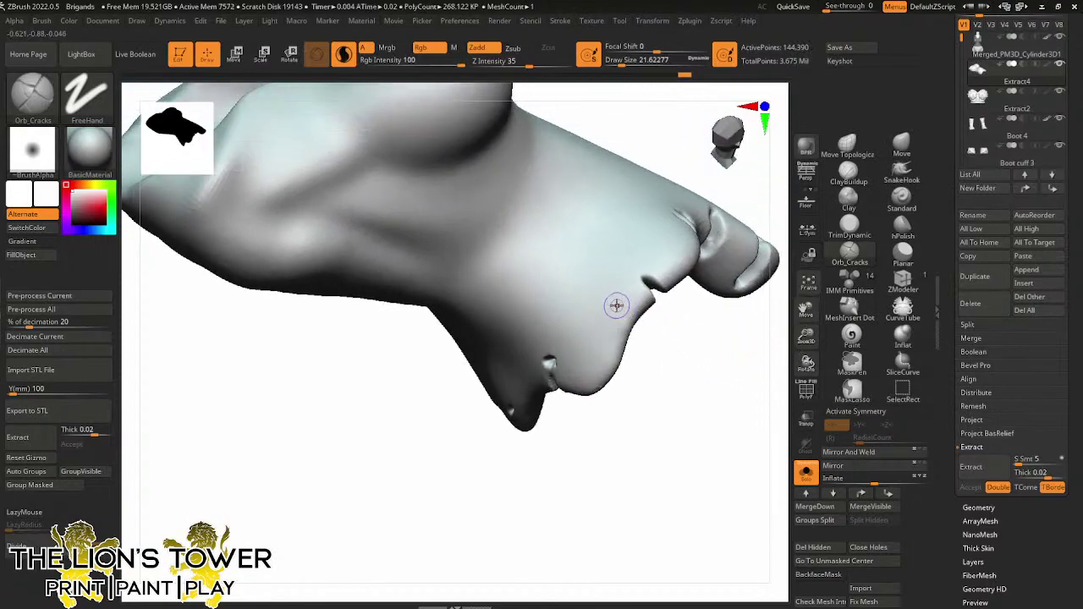
# Cut a small nick and a hole into the hem beside the tear at the character's right hip
pyautogui.click(626, 330)
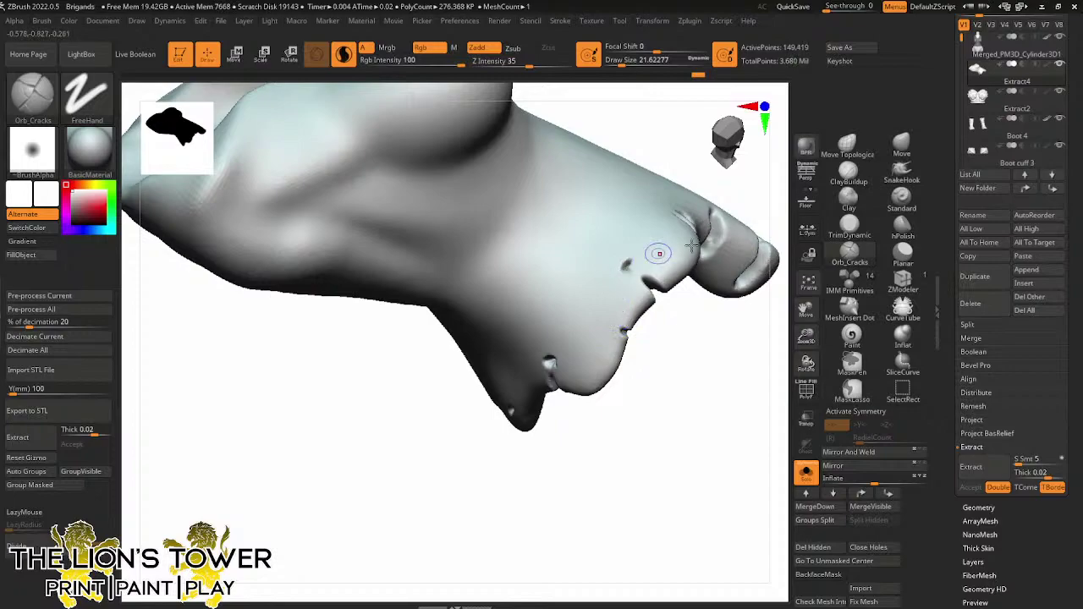
pyautogui.moveTo(779, 306); pyautogui.dragTo(703, 289)
pyautogui.click(667, 261)
pyautogui.keyDown('shift'); pyautogui.moveTo(666, 261); pyautogui.dragTo(686, 222, button='right'); pyautogui.keyUp('shift')
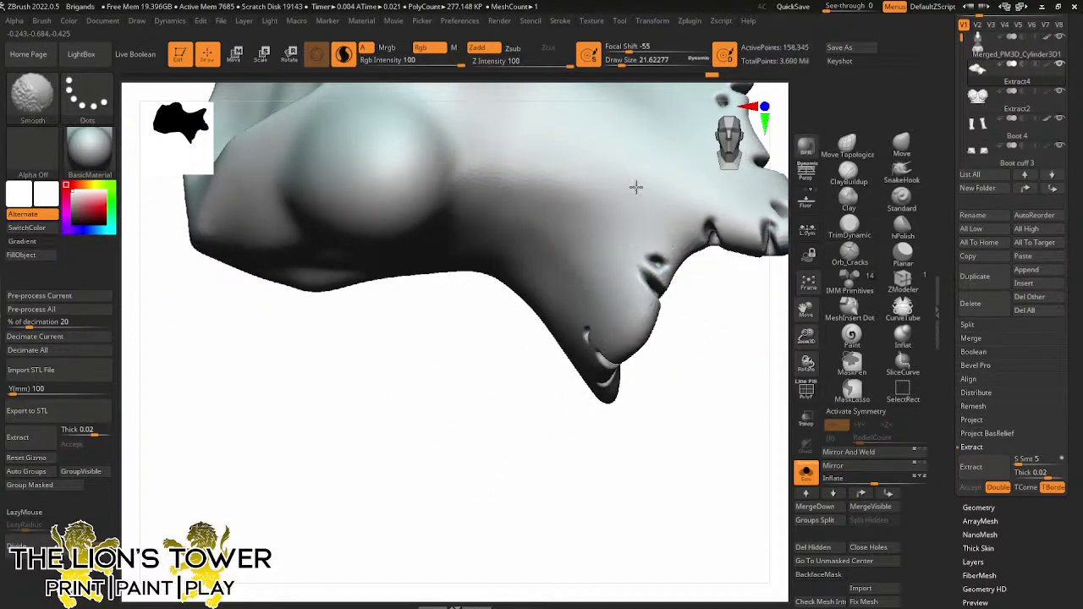
# Smooth the front of the shirt across the midriff above the torn hem
pyautogui.moveTo(539, 144)
pyautogui.keyDown('shift'); pyautogui.mouseDown()
pyautogui.moveTo(461, 200)
pyautogui.moveTo(570, 153)
pyautogui.mouseUp(); pyautogui.keyUp('shift')
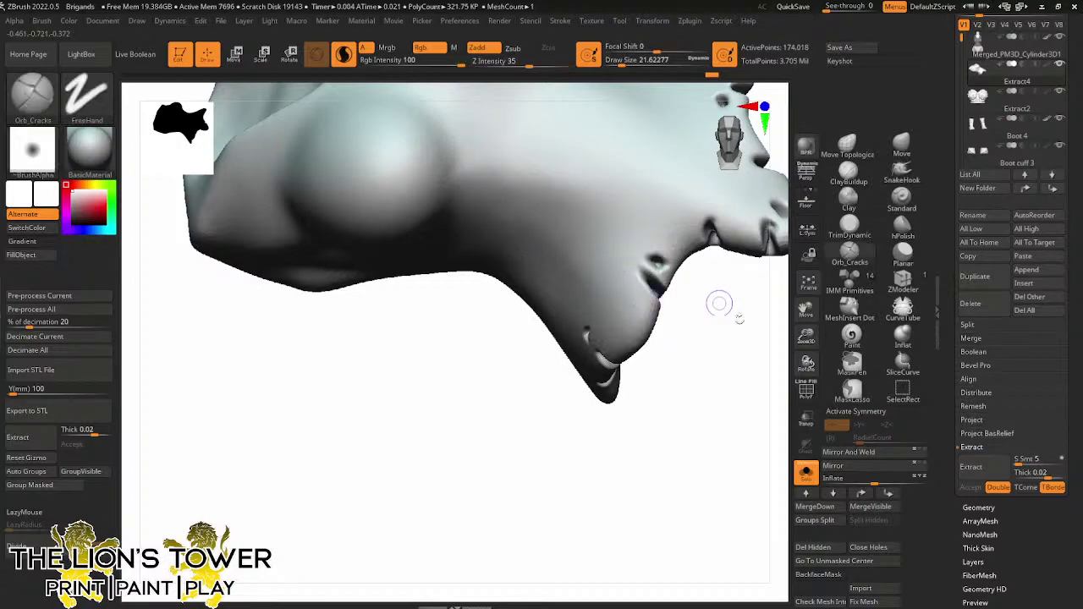
pyautogui.moveTo(718, 307)
pyautogui.mouseDown()
pyautogui.moveTo(754, 375)
pyautogui.moveTo(692, 368)
pyautogui.moveTo(702, 353)
pyautogui.moveTo(647, 364)
pyautogui.moveTo(553, 322)
pyautogui.mouseUp()
pyautogui.moveTo(660, 452)
pyautogui.mouseDown()
pyautogui.moveTo(696, 462)
pyautogui.moveTo(731, 363)
pyautogui.mouseUp()
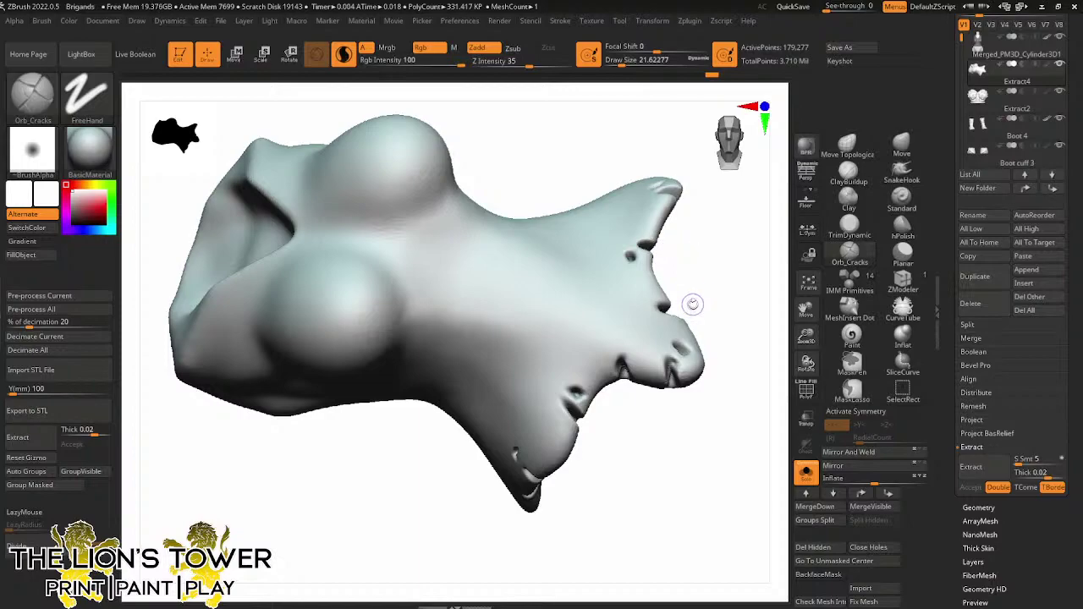
pyautogui.moveTo(730, 310); pyautogui.dragTo(648, 445)
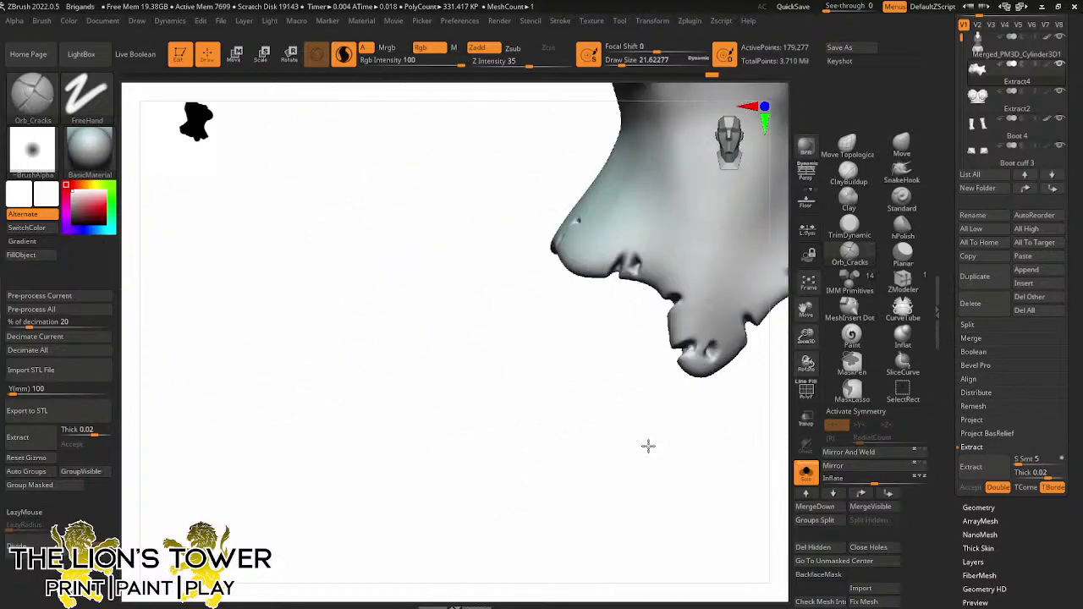
pyautogui.moveTo(806, 310)
pyautogui.mouseDown()
pyautogui.moveTo(701, 354)
pyautogui.moveTo(713, 363)
pyautogui.mouseUp()
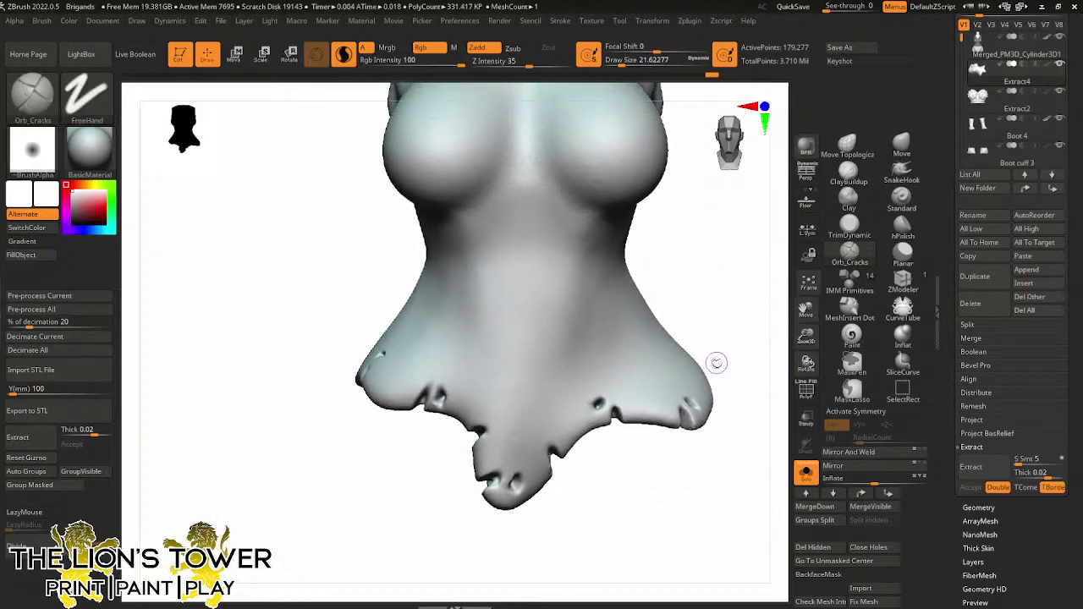
pyautogui.press('shift')
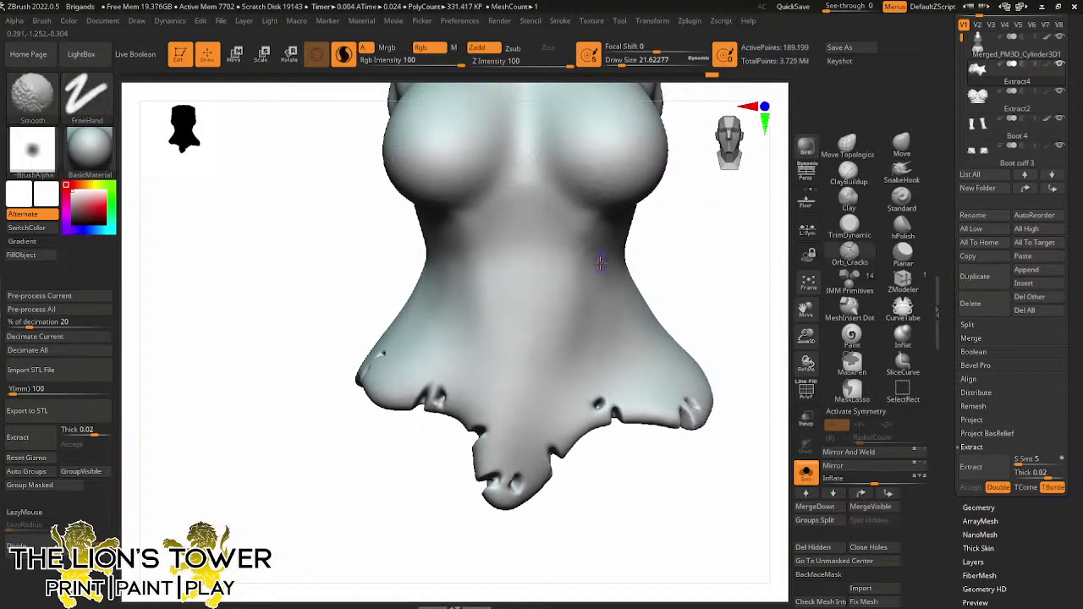
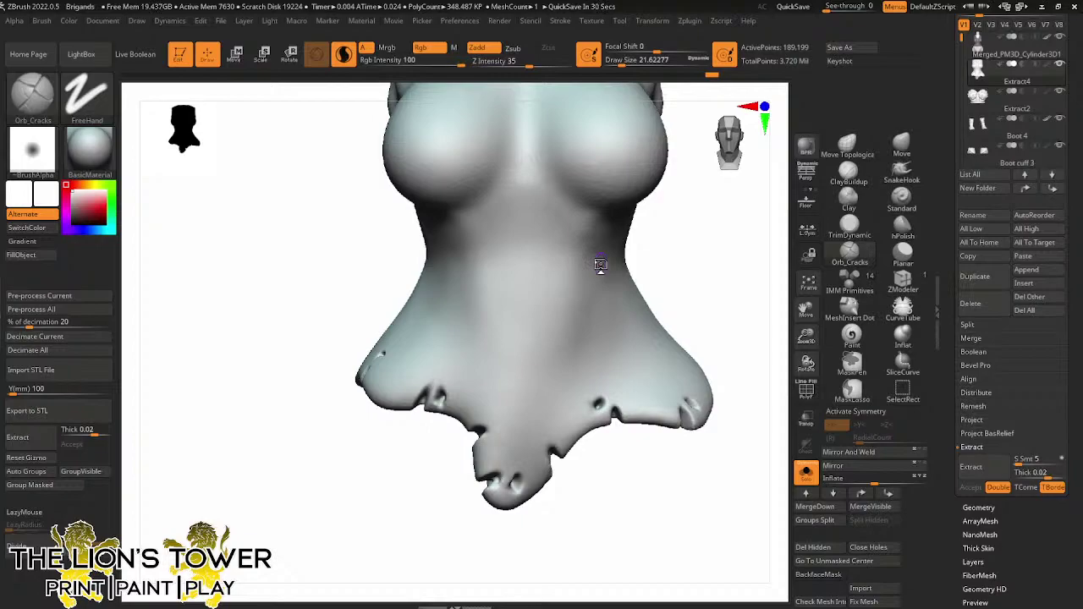
# Smooth the shirt surface beneath the bust and around the front of the waist
pyautogui.moveTo(805, 337); pyautogui.dragTo(805, 326)
pyautogui.moveTo(805, 309); pyautogui.dragTo(814, 381)
pyautogui.moveTo(732, 336); pyautogui.dragTo(696, 338)
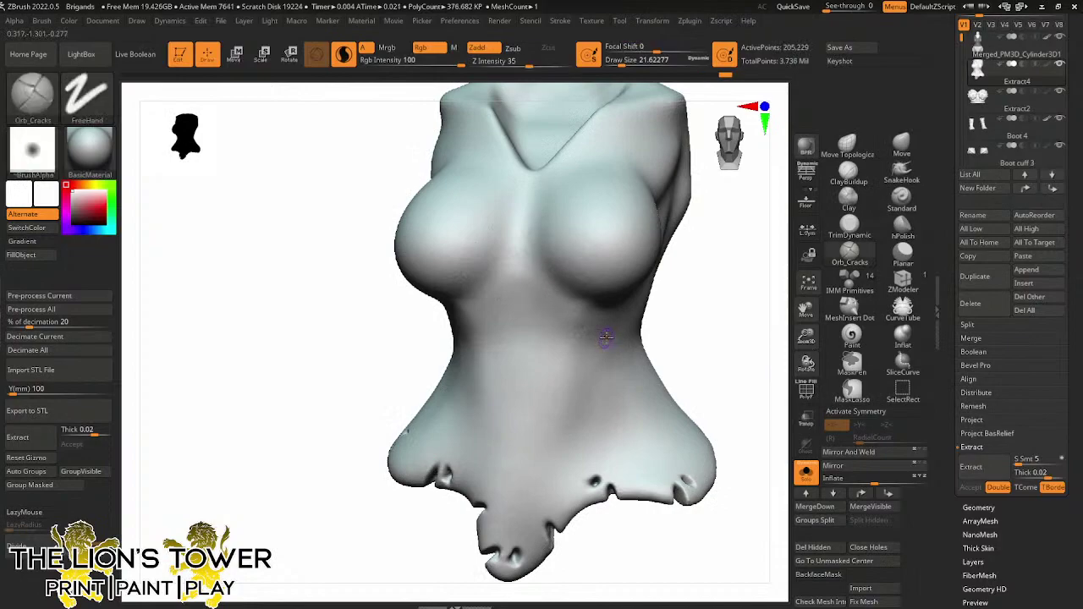
pyautogui.press('shift')
pyautogui.moveTo(716, 372); pyautogui.dragTo(657, 364)
pyautogui.press('shift')
pyautogui.moveTo(757, 312); pyautogui.dragTo(783, 313)
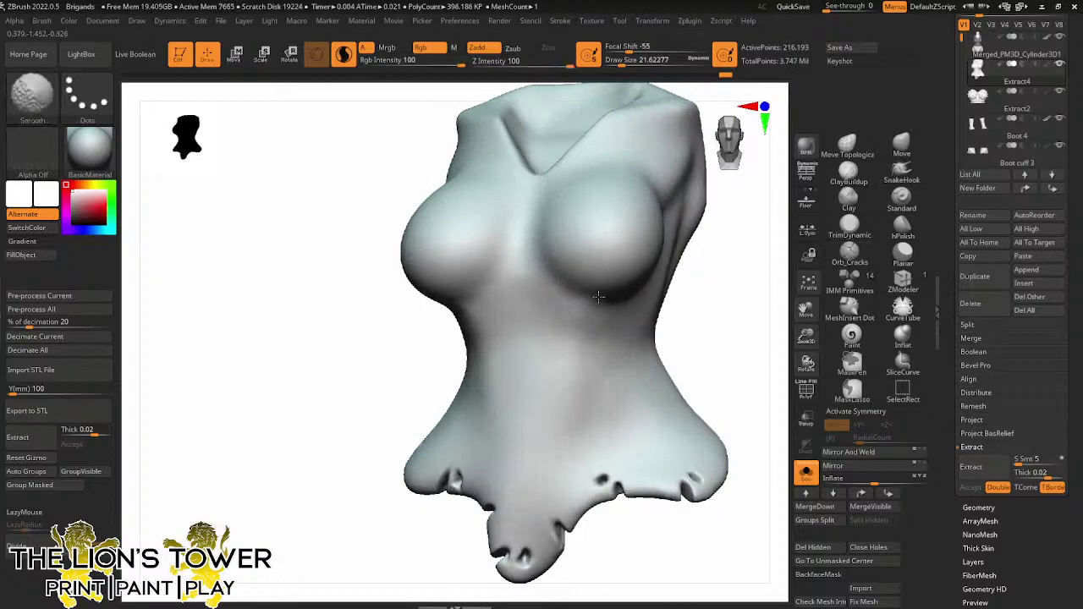
# Smooth the shirt over the character's left breast and the right side of the waist
pyautogui.keyDown('shift'); pyautogui.moveTo(586, 256); pyautogui.dragTo(623, 189); pyautogui.keyUp('shift')
pyautogui.moveTo(706, 315); pyautogui.dragTo(738, 318)
pyautogui.moveTo(550, 268); pyautogui.dragTo(362, 227, button='right')
pyautogui.keyDown('shift'); pyautogui.moveTo(454, 298); pyautogui.dragTo(478, 340); pyautogui.keyUp('shift')
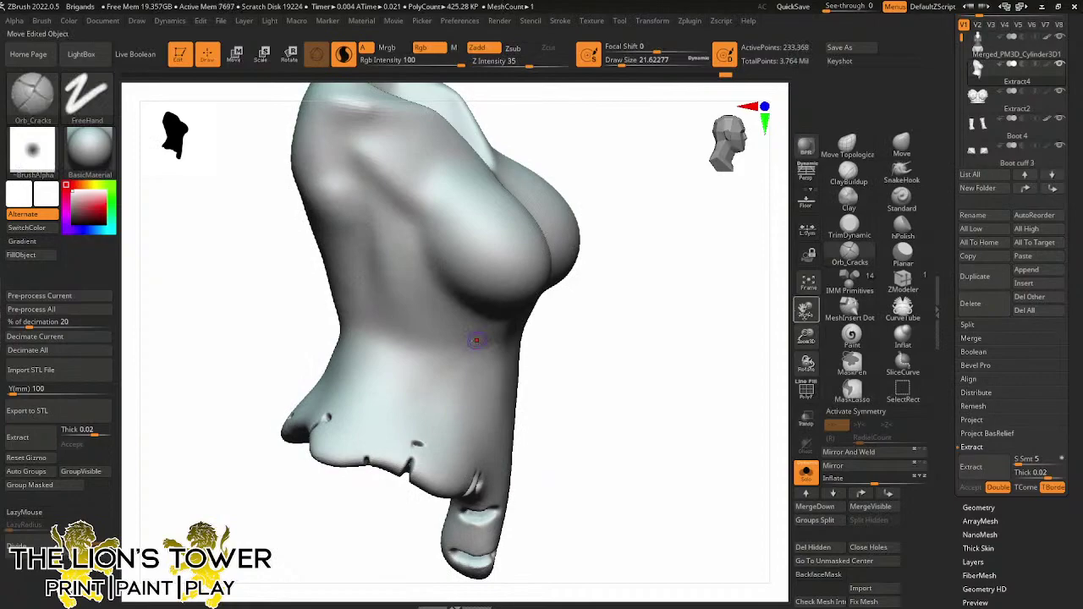
# Smooth the shirt around the character's right armpit and shoulder
pyautogui.moveTo(476, 340)
pyautogui.mouseDown(button='right')
pyautogui.moveTo(730, 346)
pyautogui.moveTo(686, 314)
pyautogui.mouseUp(button='right')
pyautogui.press('shift')
pyautogui.keyDown('shift'); pyautogui.moveTo(459, 220); pyautogui.dragTo(410, 172); pyautogui.keyUp('shift')
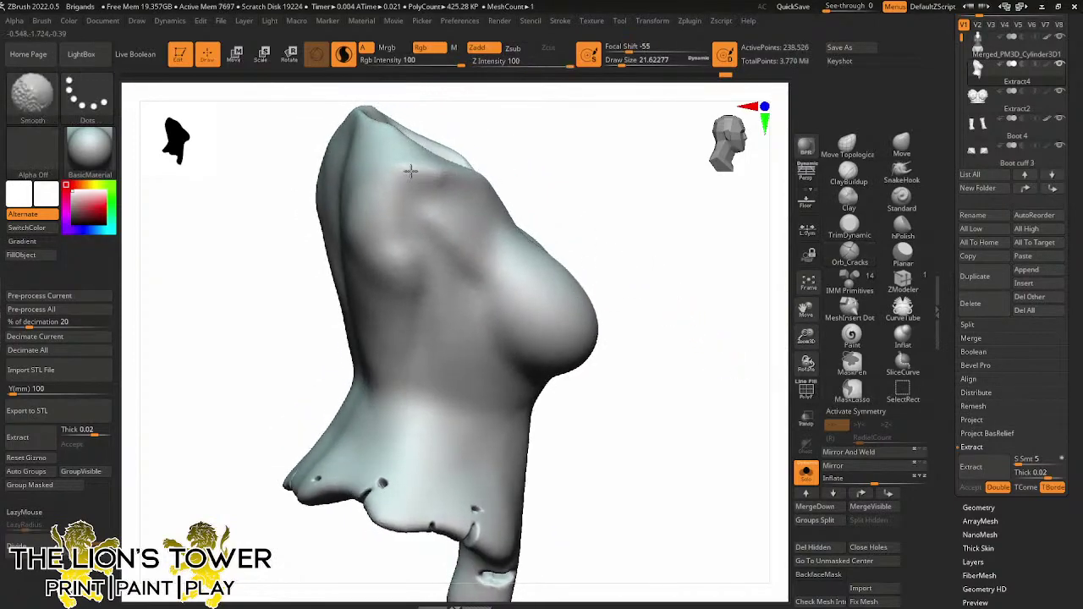
pyautogui.moveTo(525, 237)
pyautogui.mouseDown(button='right')
pyautogui.moveTo(744, 300)
pyautogui.moveTo(445, 268)
pyautogui.mouseUp(button='right')
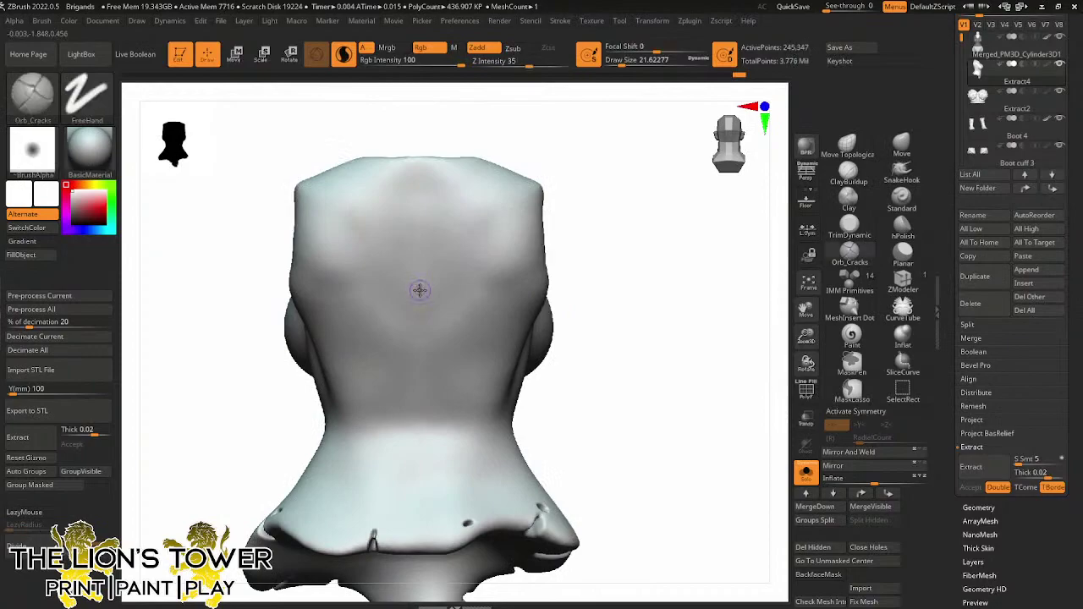
# Punch two more small holes into the back of the shirt skirt above the hem
pyautogui.moveTo(718, 295); pyautogui.dragTo(478, 384, button='right')
pyautogui.moveTo(459, 391); pyautogui.dragTo(461, 396)
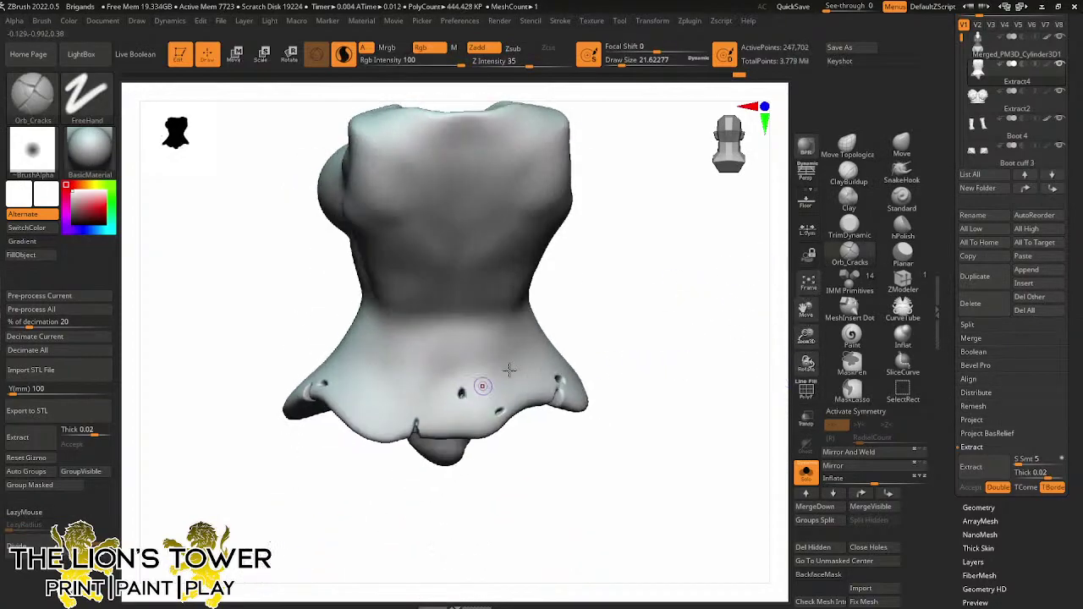
pyautogui.moveTo(507, 370); pyautogui.dragTo(521, 316, button='right')
pyautogui.moveTo(383, 391); pyautogui.dragTo(385, 397)
# Turn off Solo mode to show the whole figure and cut a nick into the left side of the shirt's neckline
pyautogui.moveTo(572, 318); pyautogui.dragTo(780, 367, button='right')
pyautogui.click(805, 470)
pyautogui.moveTo(674, 423); pyautogui.dragTo(496, 325, button='right')
pyautogui.moveTo(410, 348); pyautogui.dragTo(415, 349)
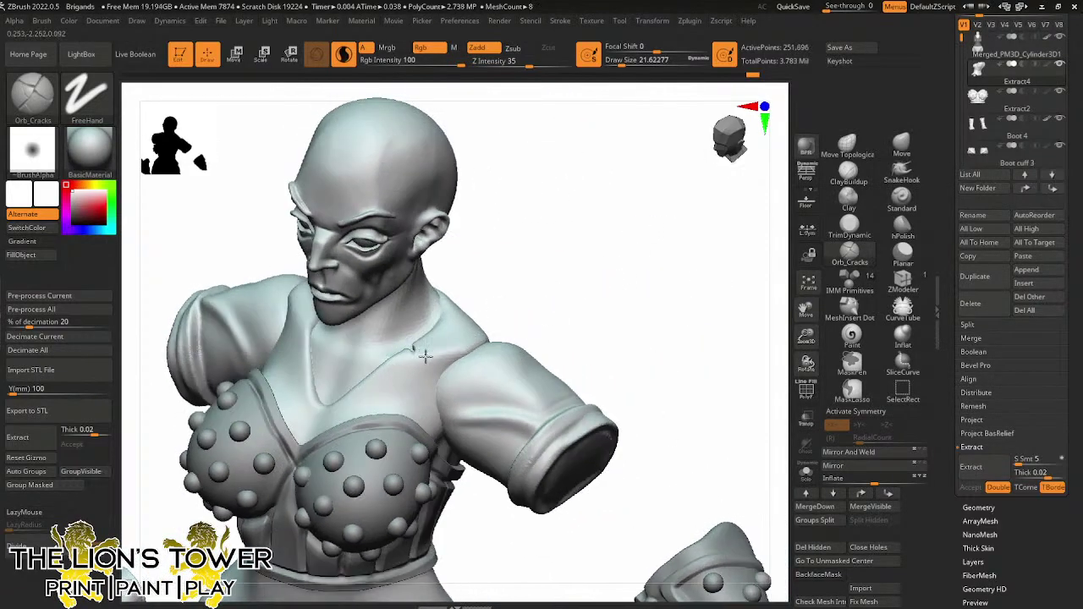
# Set the draw size to about 33 and carve another tear and a hole beside the neckline on the character's left chest
pyautogui.moveTo(426, 356); pyautogui.dragTo(581, 107, button='right')
pyautogui.moveTo(621, 64); pyautogui.dragTo(625, 65)
pyautogui.moveTo(402, 258); pyautogui.dragTo(431, 289, button='right')
pyautogui.moveTo(377, 384); pyautogui.dragTo(406, 386)
pyautogui.moveTo(560, 260); pyautogui.dragTo(462, 282, button='right')
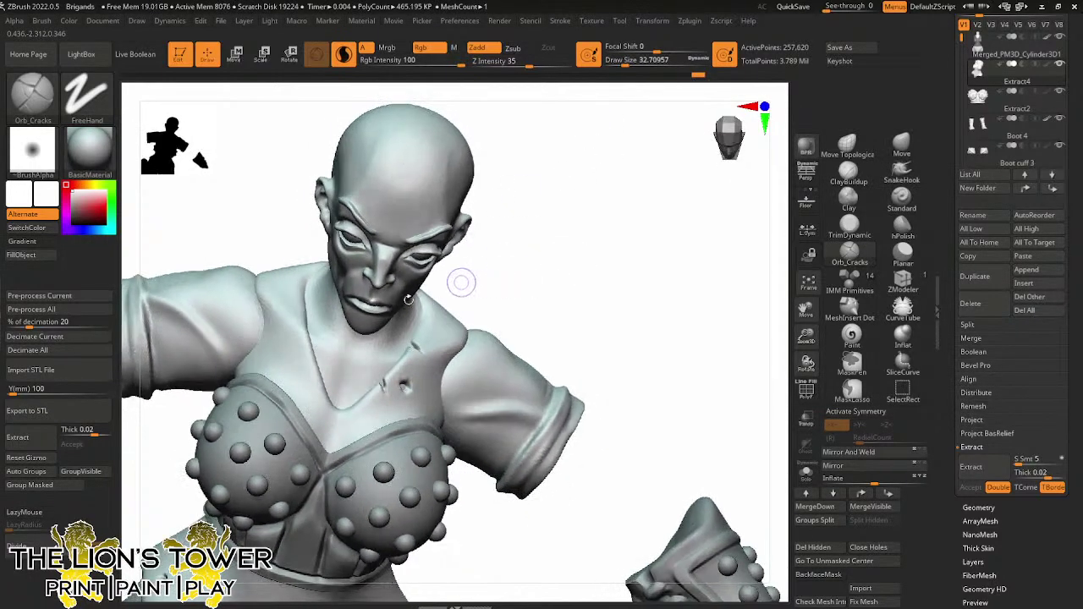
# Cut nicks along the character's right side of the neckline and back of the collar, and punch a hole into the upper back
pyautogui.moveTo(314, 369); pyautogui.dragTo(308, 353)
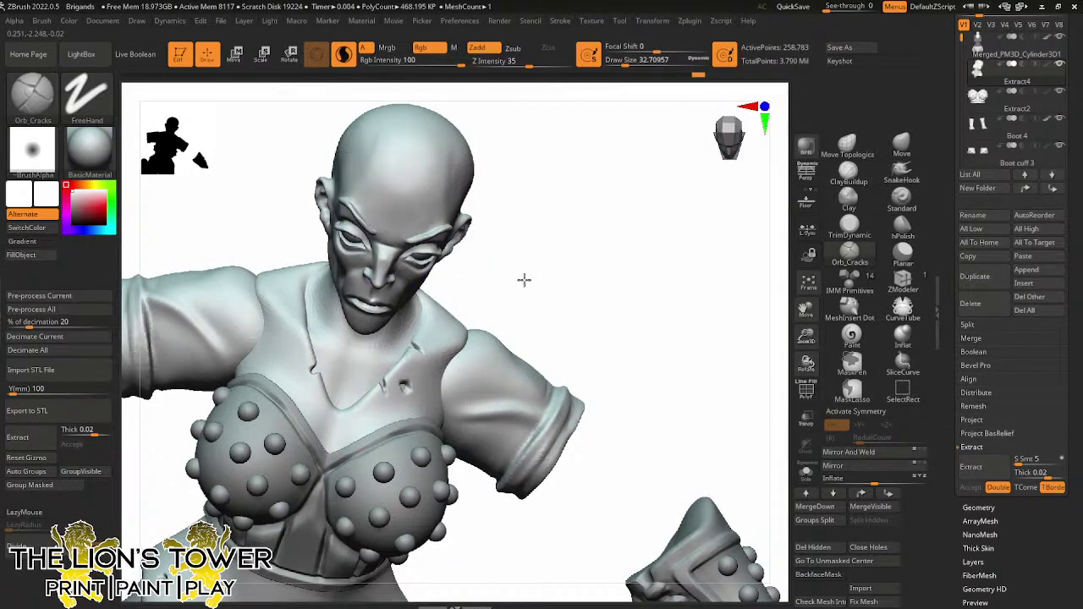
pyautogui.moveTo(524, 280); pyautogui.dragTo(541, 355, button='right')
pyautogui.moveTo(303, 298); pyautogui.dragTo(302, 276)
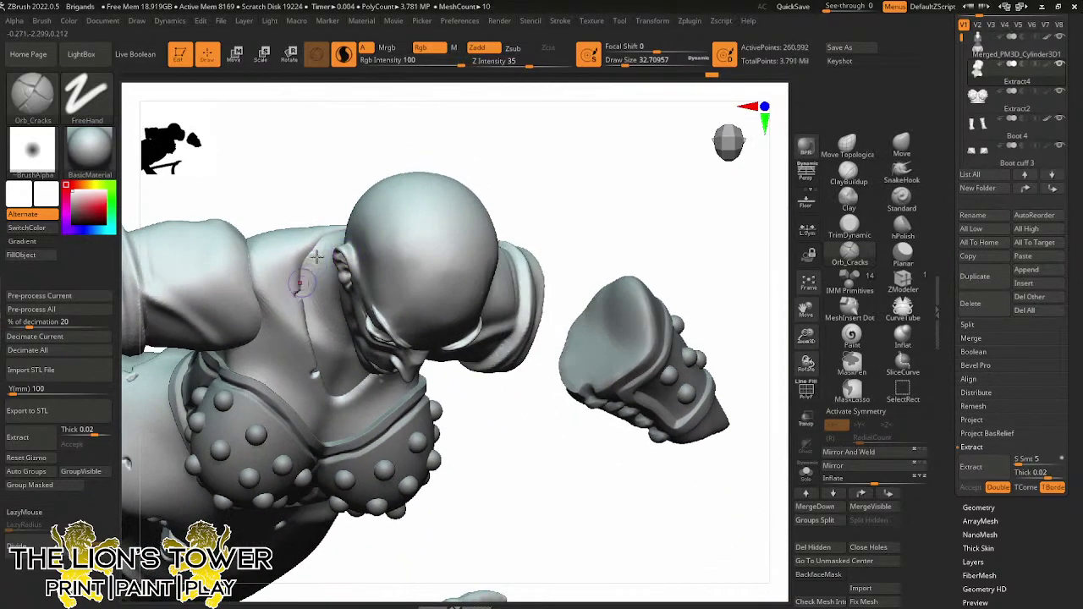
pyautogui.moveTo(395, 135); pyautogui.dragTo(406, 205, button='right')
pyautogui.moveTo(333, 237); pyautogui.dragTo(322, 242)
pyautogui.moveTo(514, 194); pyautogui.dragTo(551, 283, button='right')
pyautogui.moveTo(384, 173); pyautogui.dragTo(387, 176)
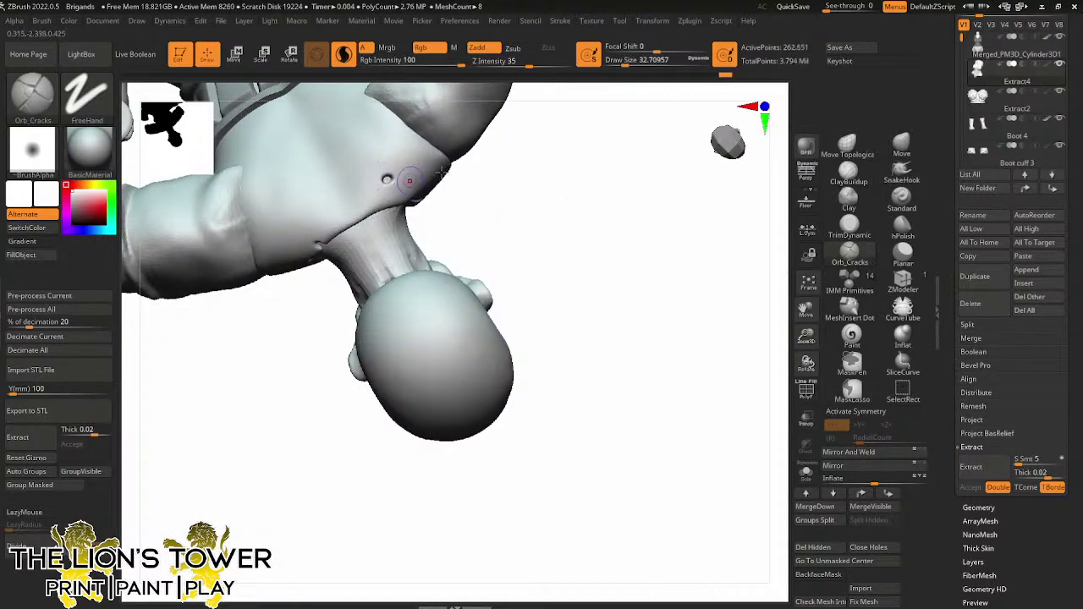
# Punch a hole beside the neckline on the character's right chest and add another notch to the back collar
pyautogui.moveTo(406, 179); pyautogui.dragTo(331, 194, button='right')
pyautogui.moveTo(650, 383); pyautogui.dragTo(616, 266, button='right')
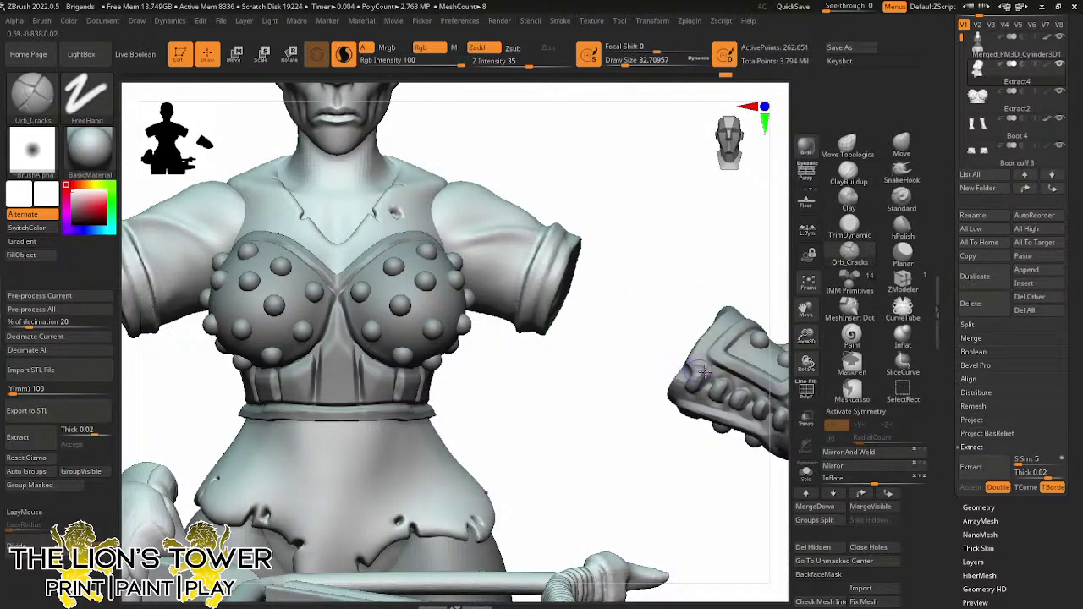
pyautogui.moveTo(805, 311); pyautogui.dragTo(920, 406)
pyautogui.moveTo(422, 267); pyautogui.dragTo(461, 265, button='right')
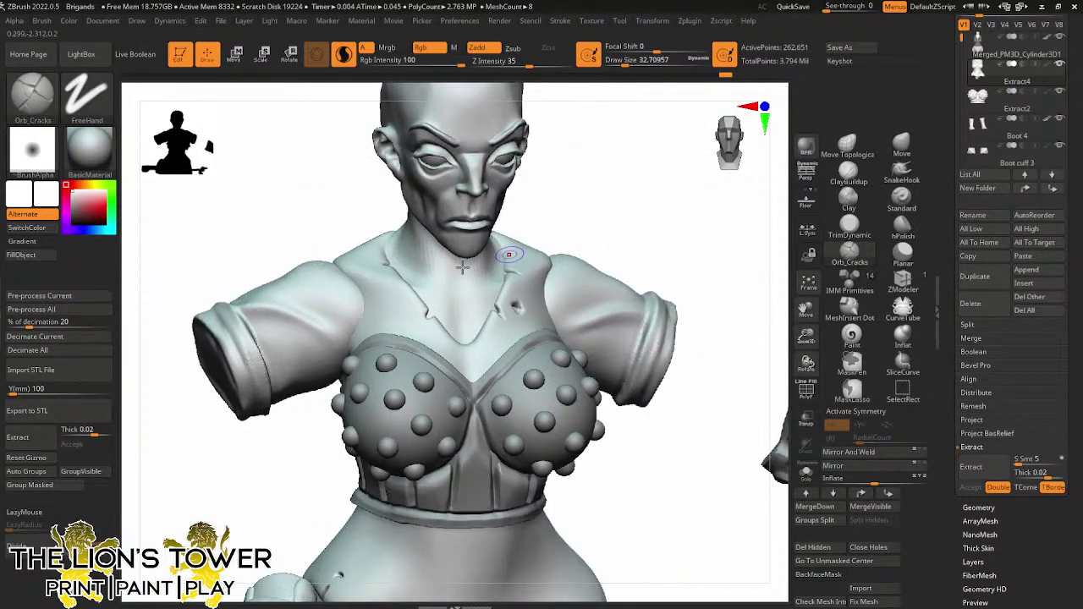
pyautogui.click(385, 312)
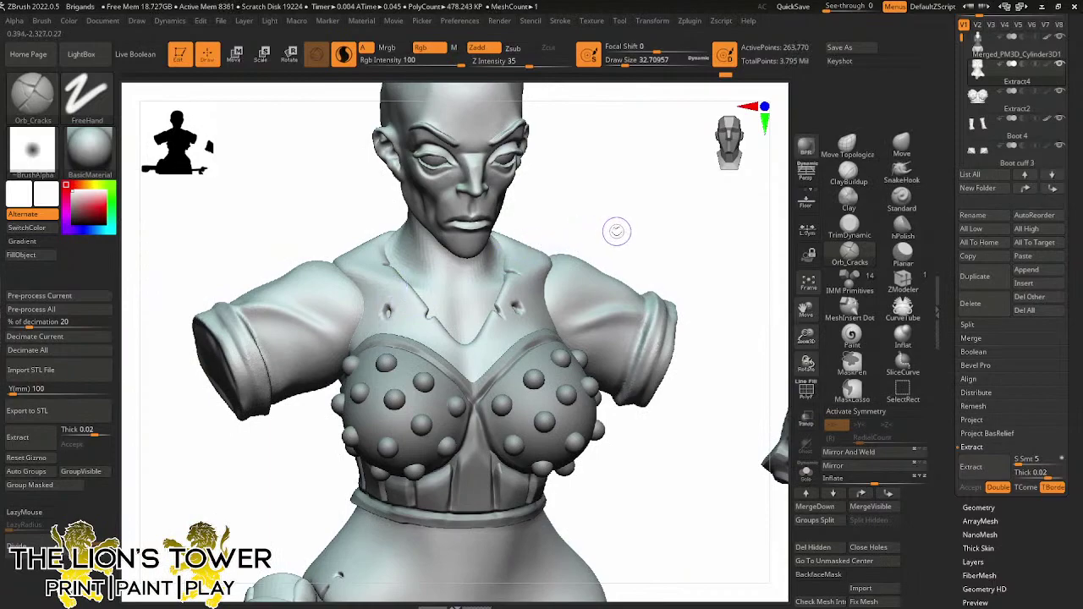
pyautogui.moveTo(805, 310); pyautogui.dragTo(810, 362)
pyautogui.moveTo(759, 316); pyautogui.dragTo(499, 365, button='right')
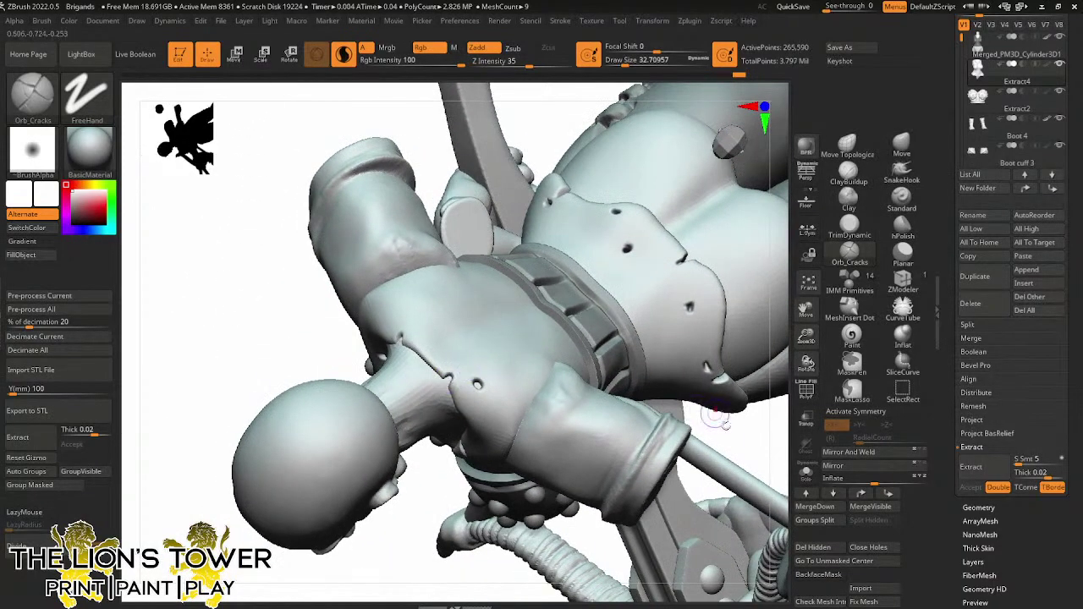
pyautogui.moveTo(711, 419)
pyautogui.mouseDown(button='right')
pyautogui.moveTo(759, 406)
pyautogui.moveTo(742, 347)
pyautogui.moveTo(722, 406)
pyautogui.moveTo(727, 347)
pyautogui.moveTo(801, 302)
pyautogui.moveTo(807, 283)
pyautogui.mouseUp(button='right')
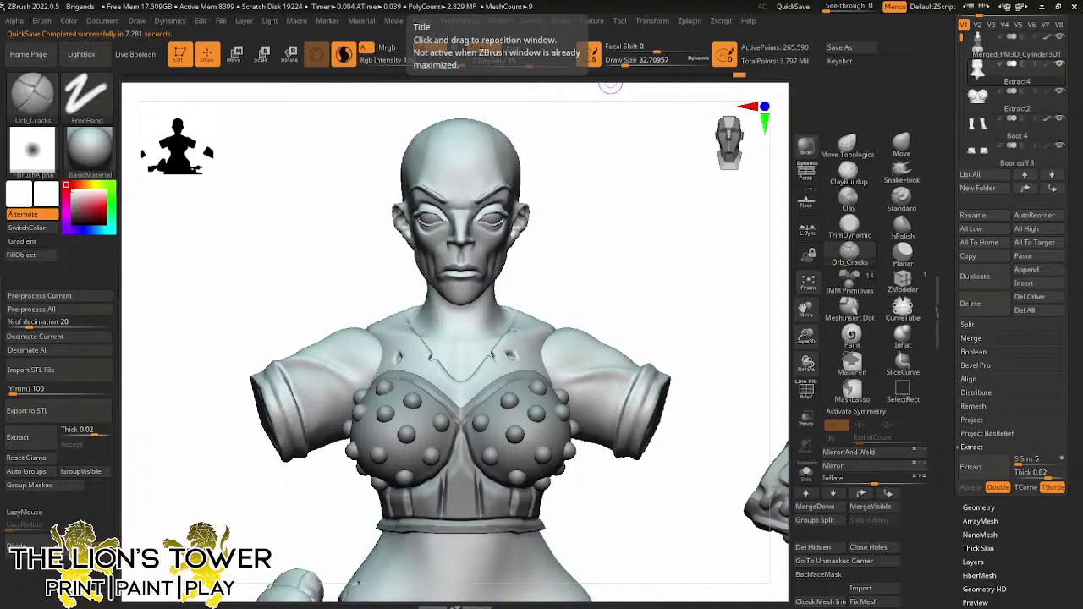
# Switch to the Shop3D site in the browser and examine the marketplaces and connections on its Stores page
pyautogui.moveTo(301, 0); pyautogui.dragTo(380, 46)
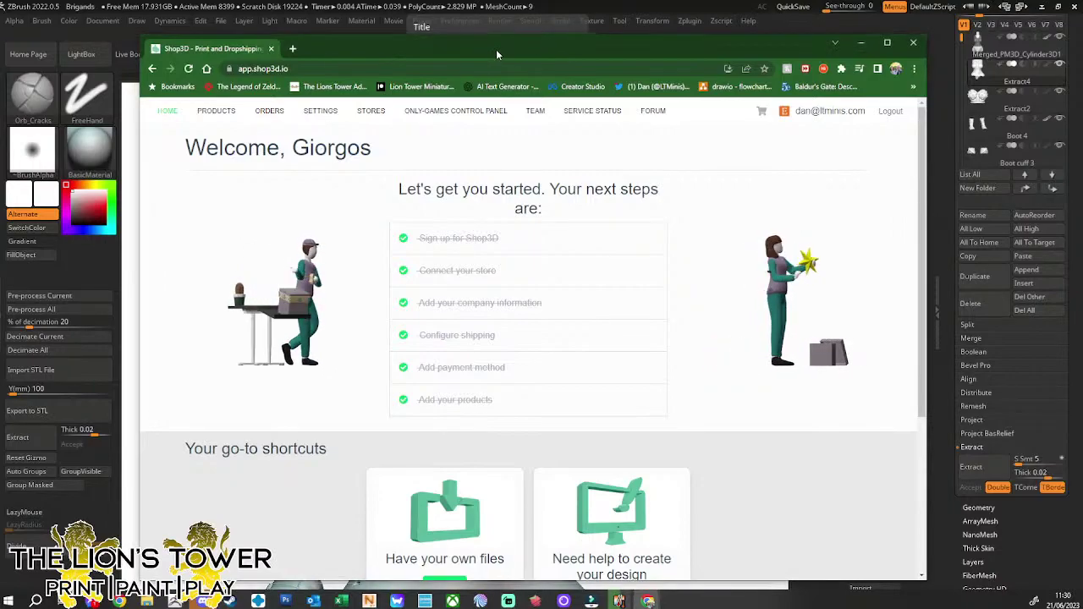
pyautogui.moveTo(496, 52); pyautogui.dragTo(473, 54)
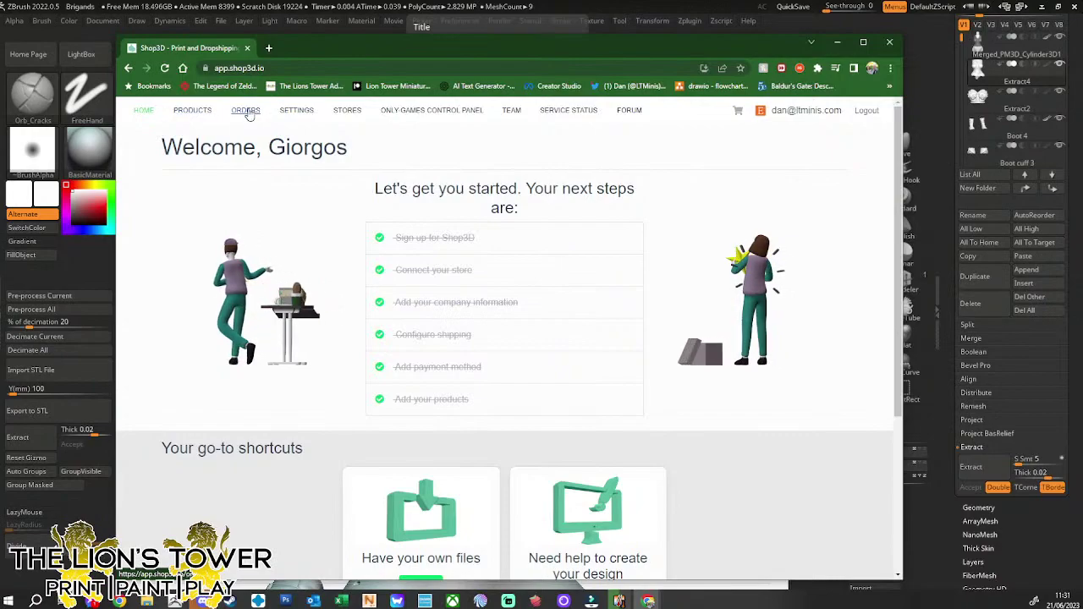
pyautogui.click(342, 115)
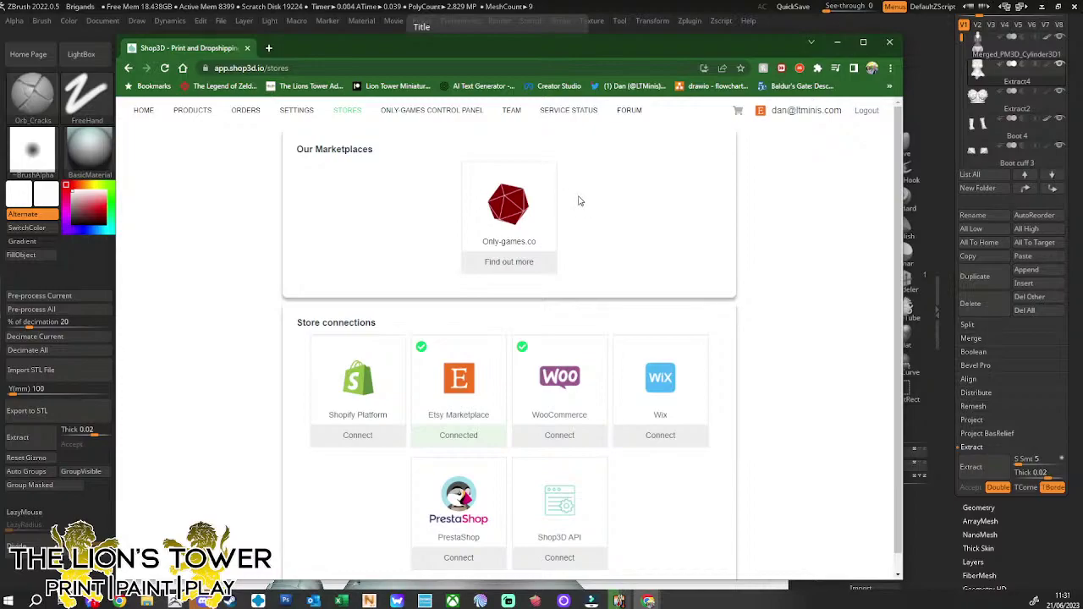
pyautogui.scroll(-1, 455, 448)
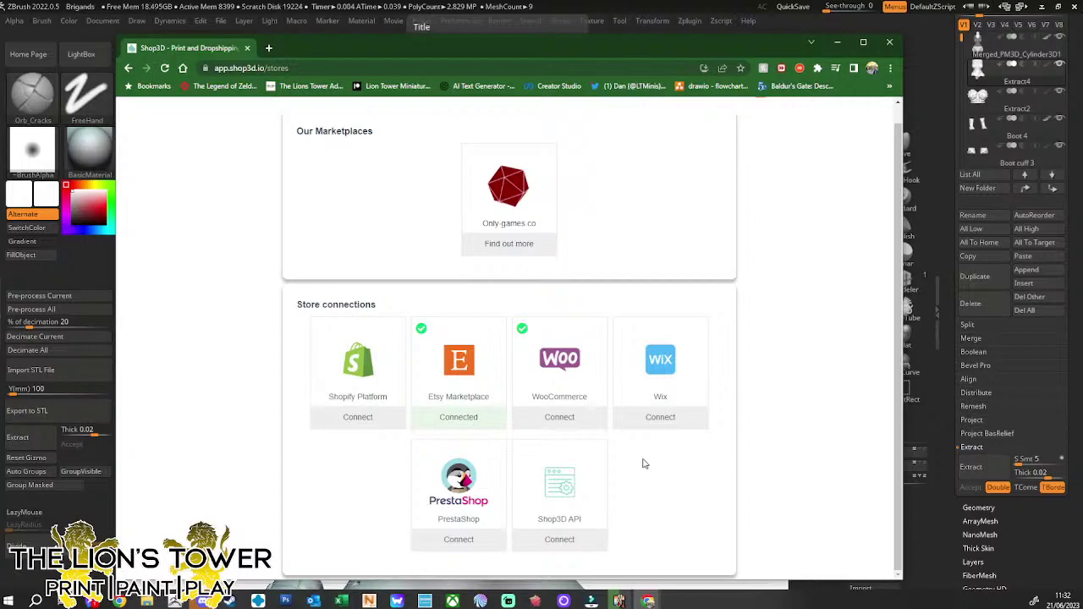
pyautogui.scroll(1, 367, 310)
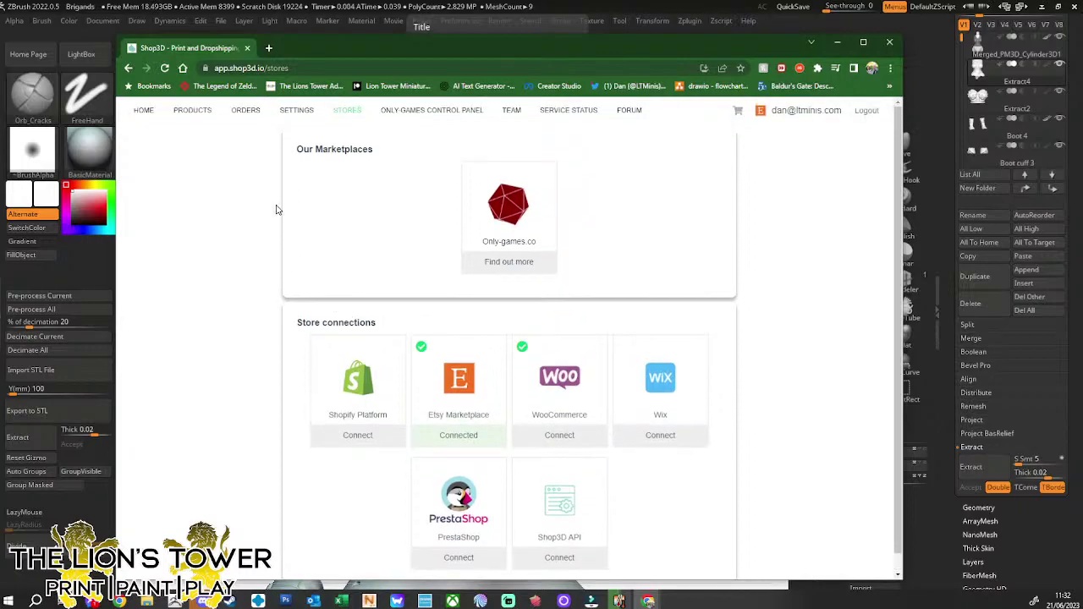
# Find the product Rayla Mantlemourne - Hellrider (32mm scale) and open its material variant pricing to examine the Shop3D cost
pyautogui.click(191, 113)
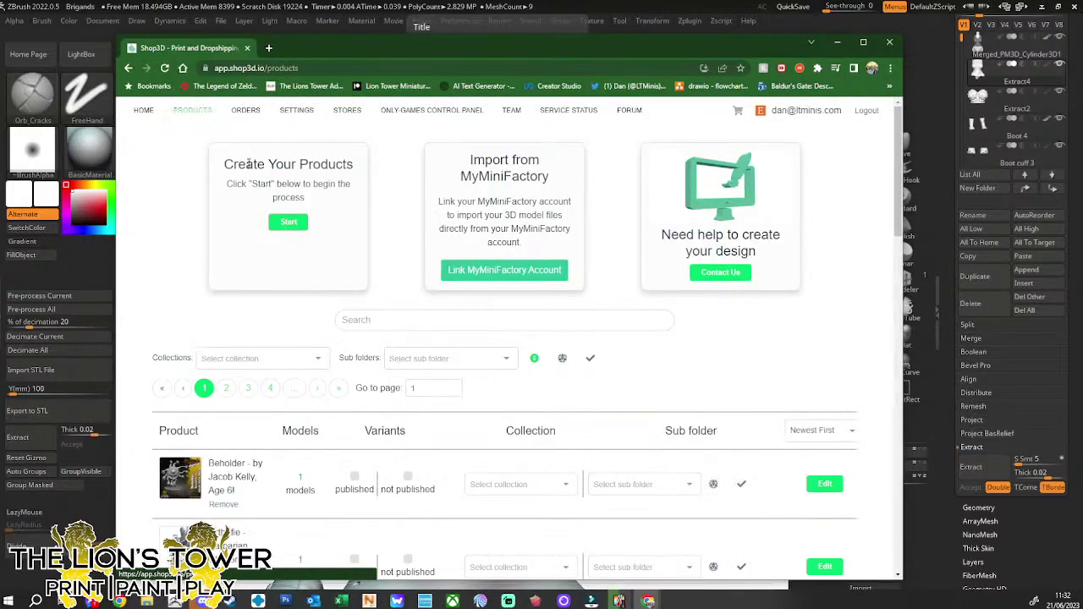
pyautogui.scroll(-6, 418, 392)
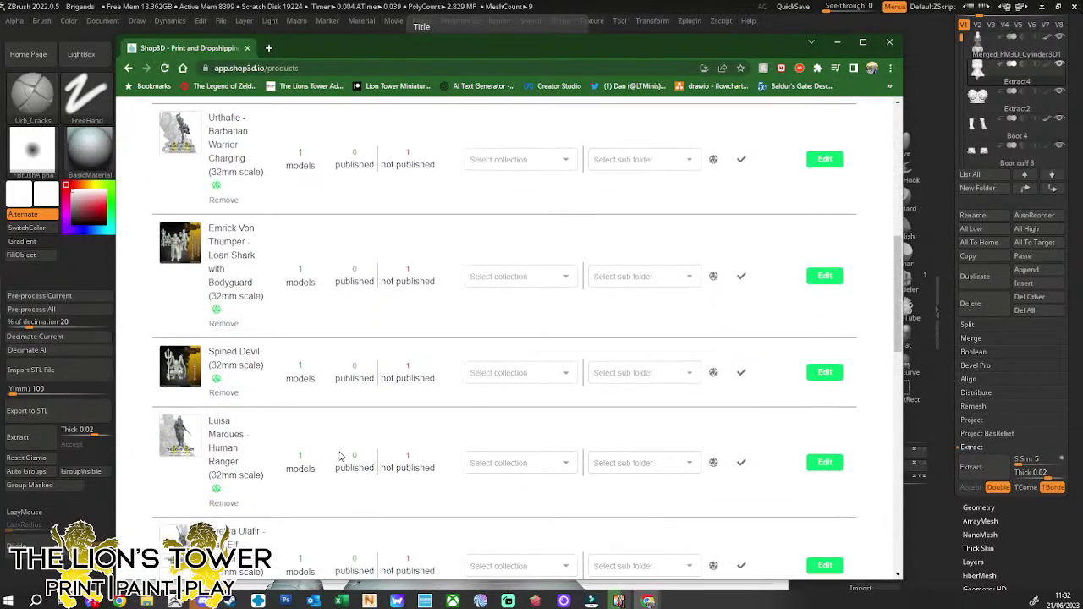
pyautogui.scroll(-4, 193, 421)
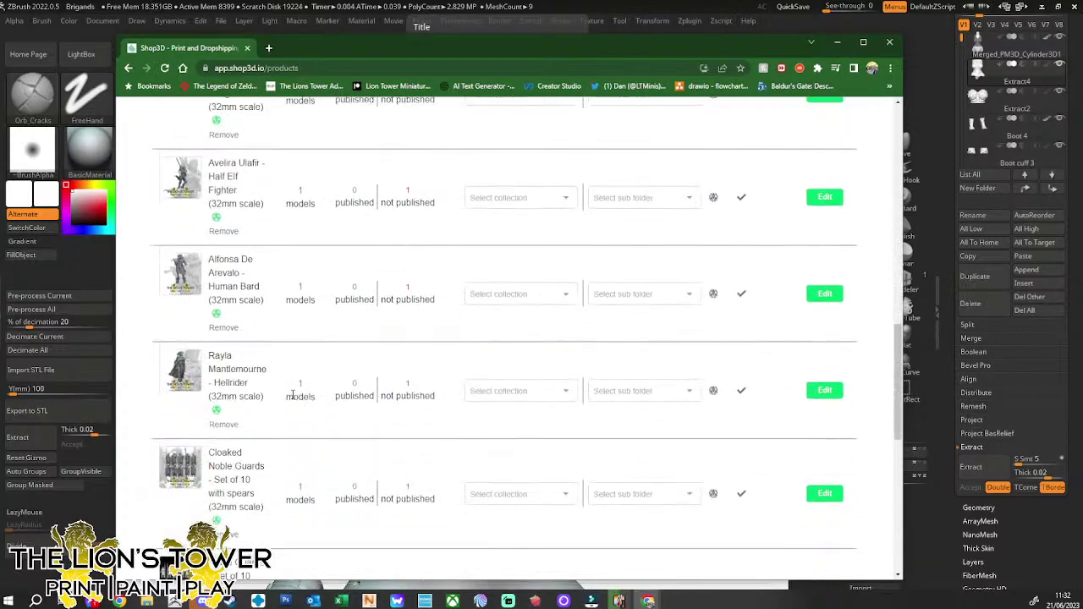
pyautogui.click(822, 390)
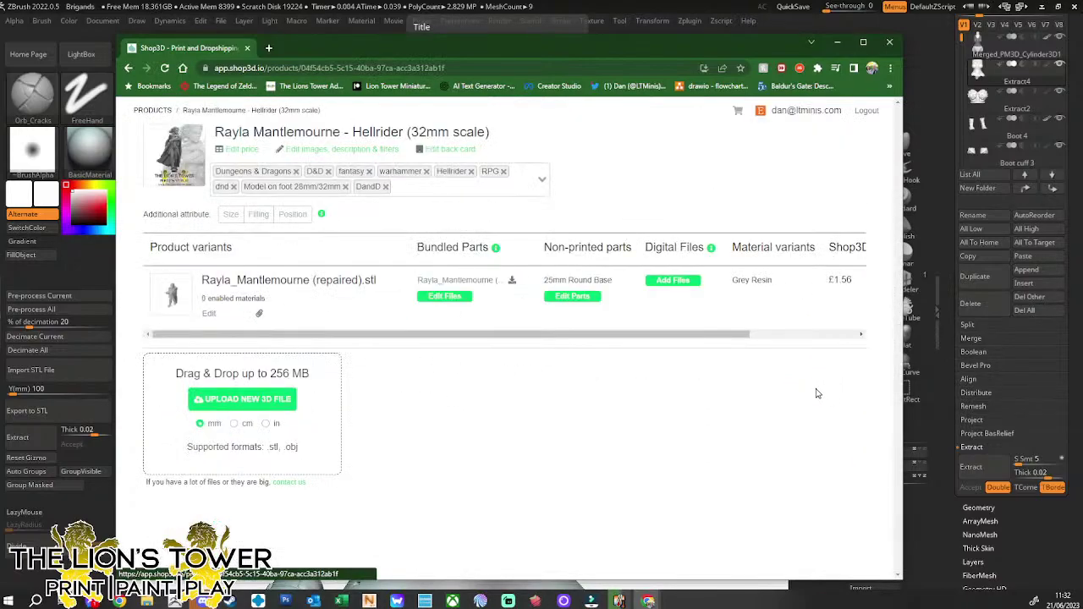
pyautogui.click(243, 150)
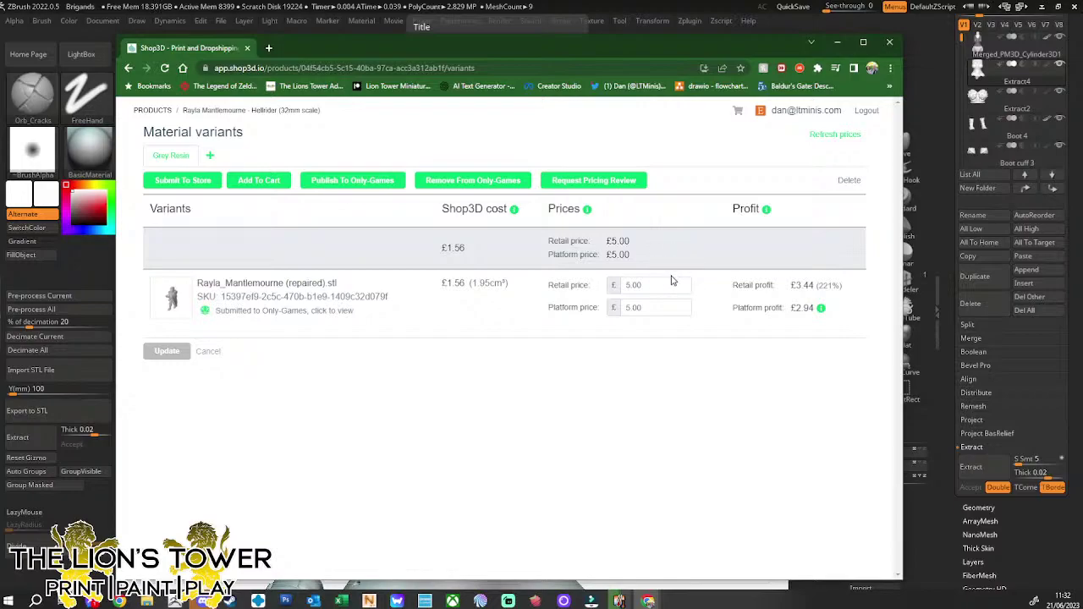
pyautogui.doubleClick(455, 283)
# Open thelionstower.com in a new browser tab and look through the home page down to the collections
pyautogui.click(268, 49)
pyautogui.write('thelionstower.com')
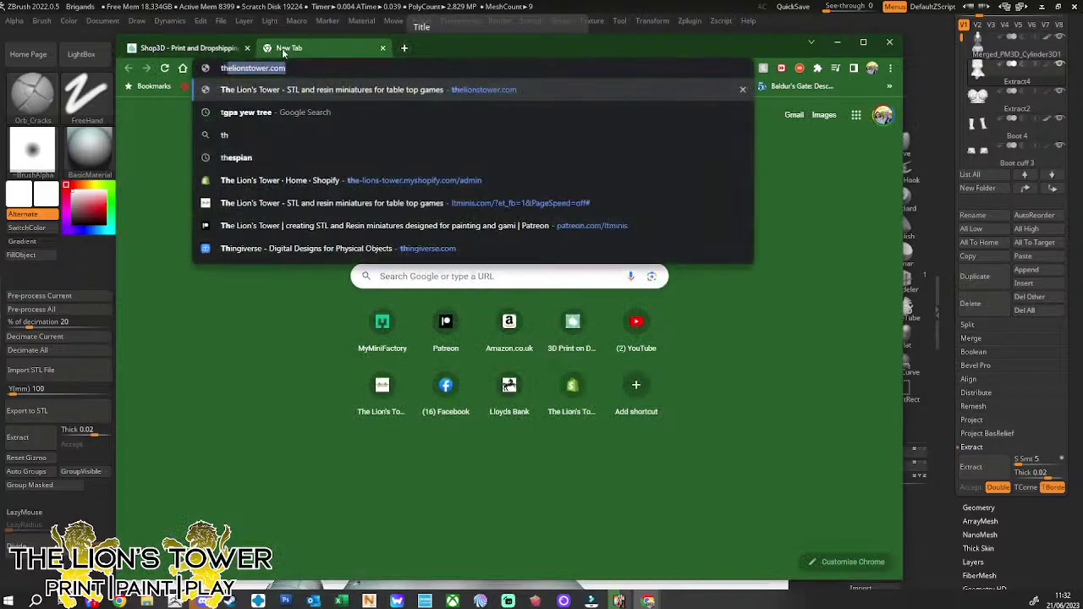
pyautogui.press('Return')
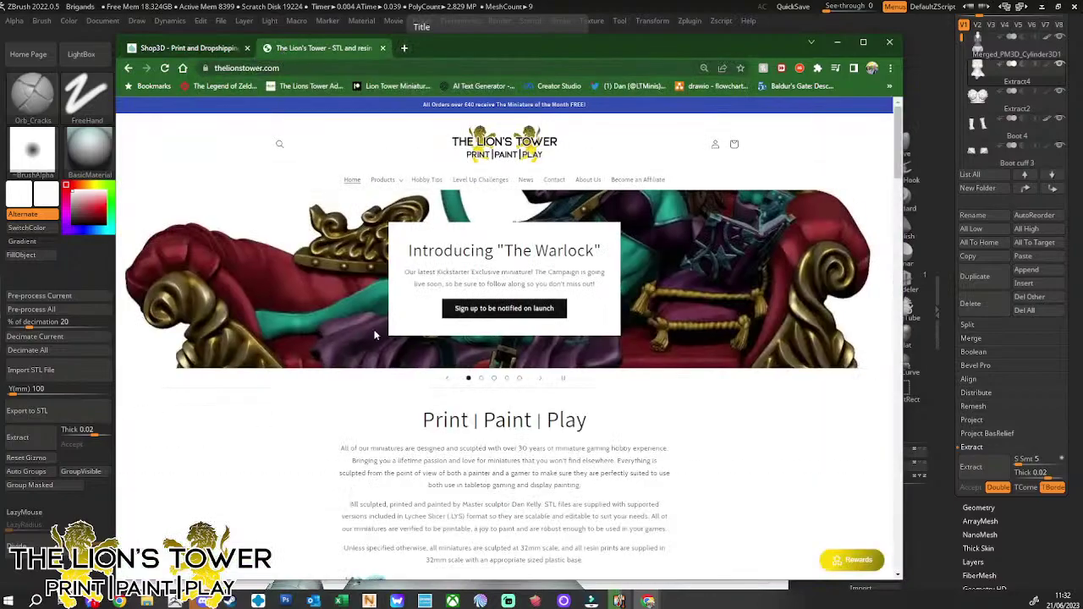
pyautogui.scroll(-7, 451, 432)
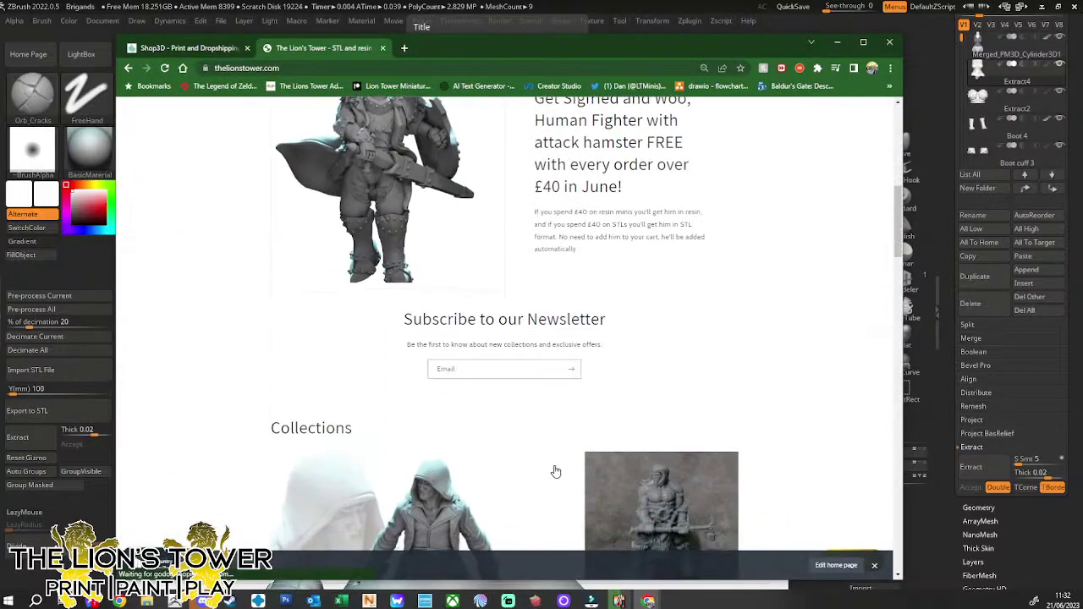
pyautogui.scroll(8, 552, 470)
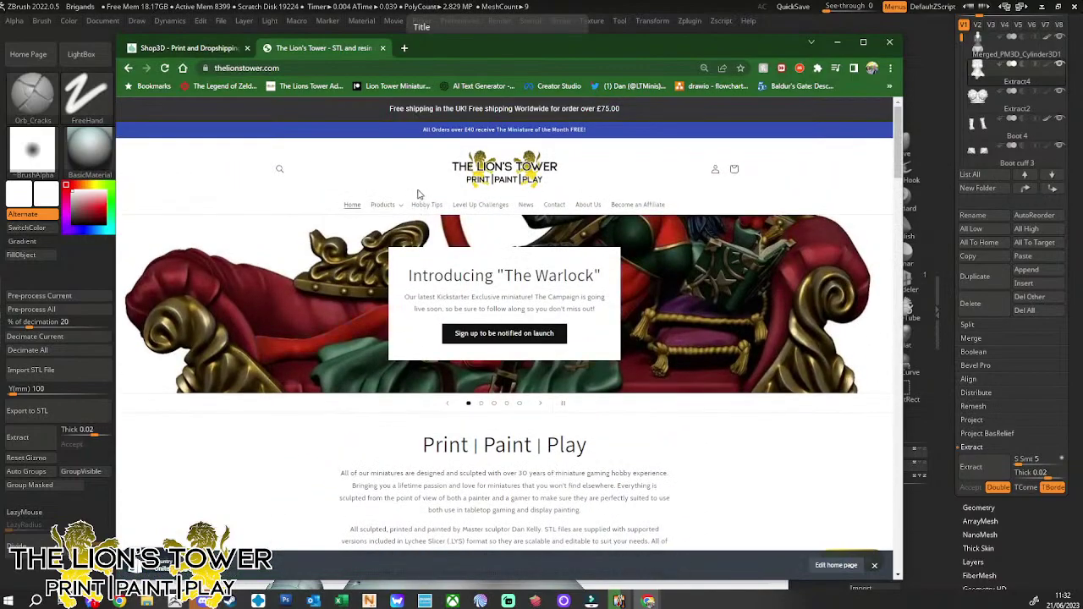
pyautogui.scroll(-3, 464, 281)
pyautogui.scroll(-10, 464, 281)
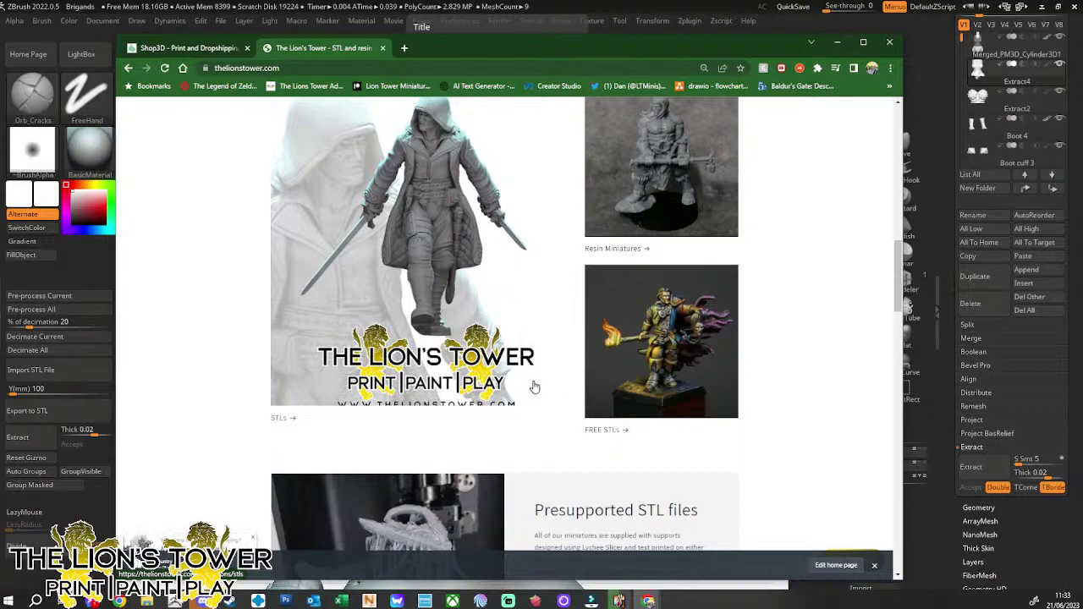
pyautogui.scroll(2, 544, 386)
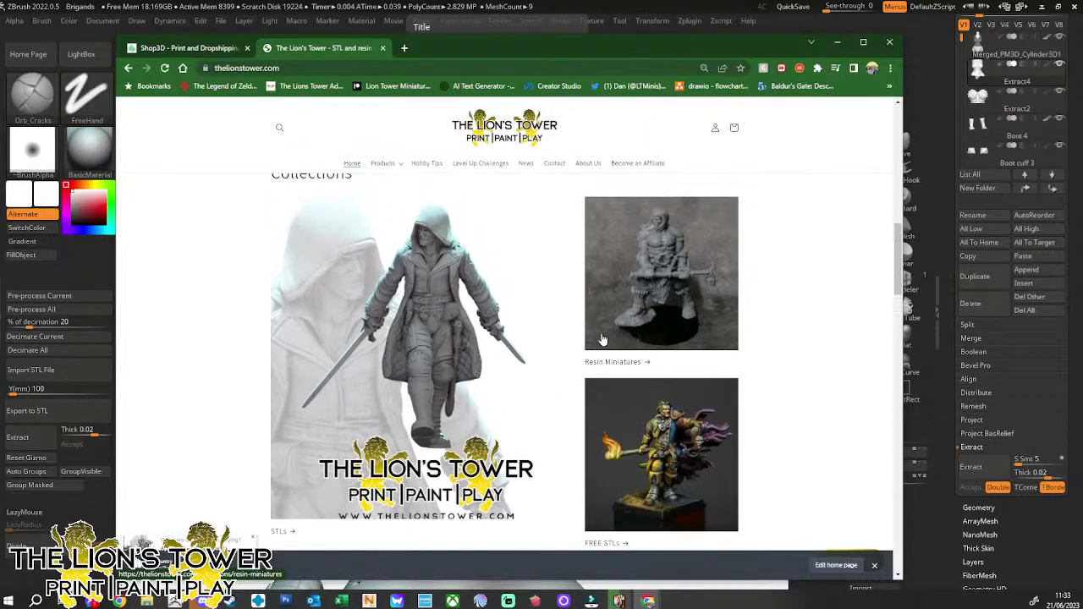
# Open the Resin Miniatures collection, dismiss the discount offer and look through the listed products and prices
pyautogui.click(636, 293)
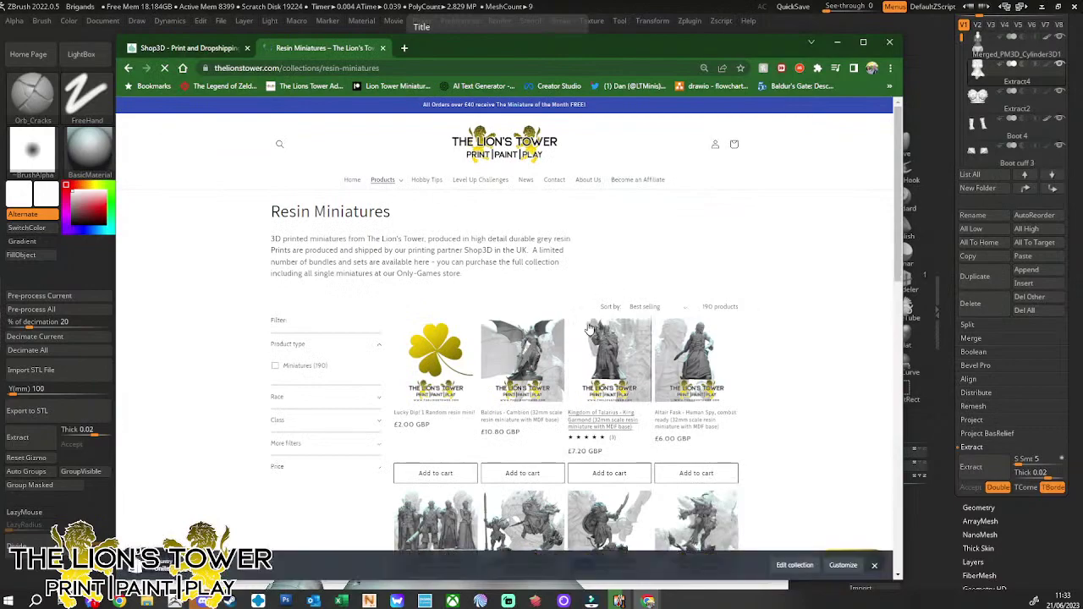
pyautogui.scroll(-1, 588, 327)
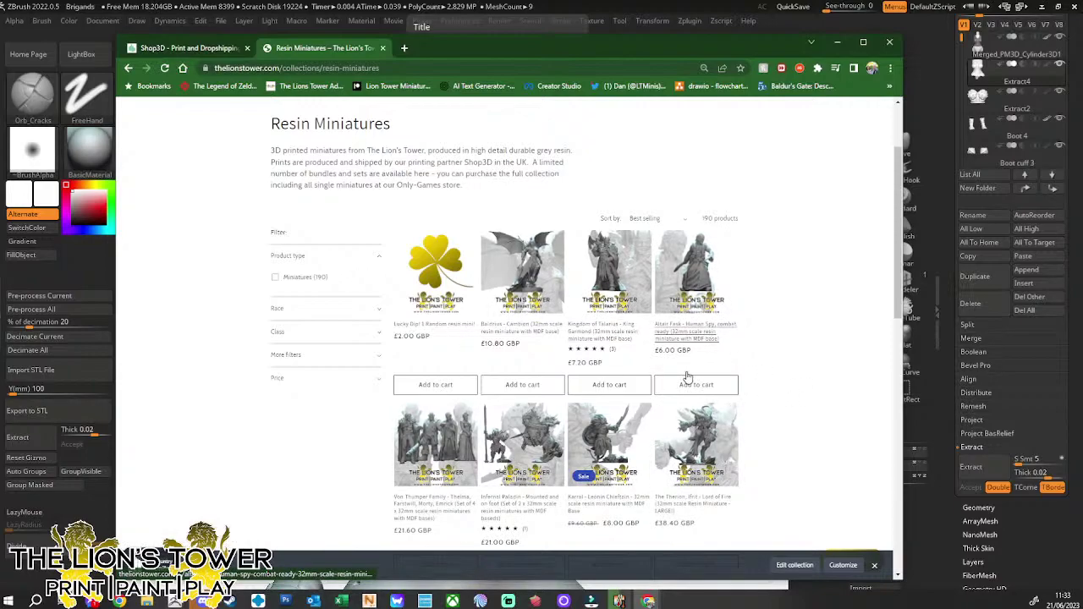
pyautogui.scroll(-3, 772, 448)
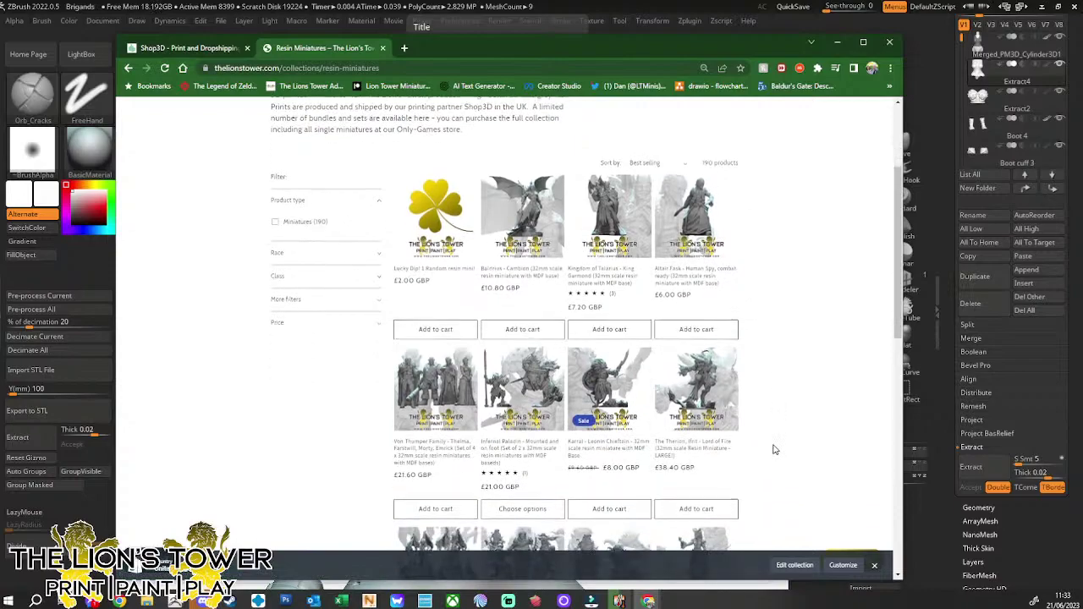
pyautogui.scroll(-3, 772, 448)
pyautogui.scroll(6, 772, 448)
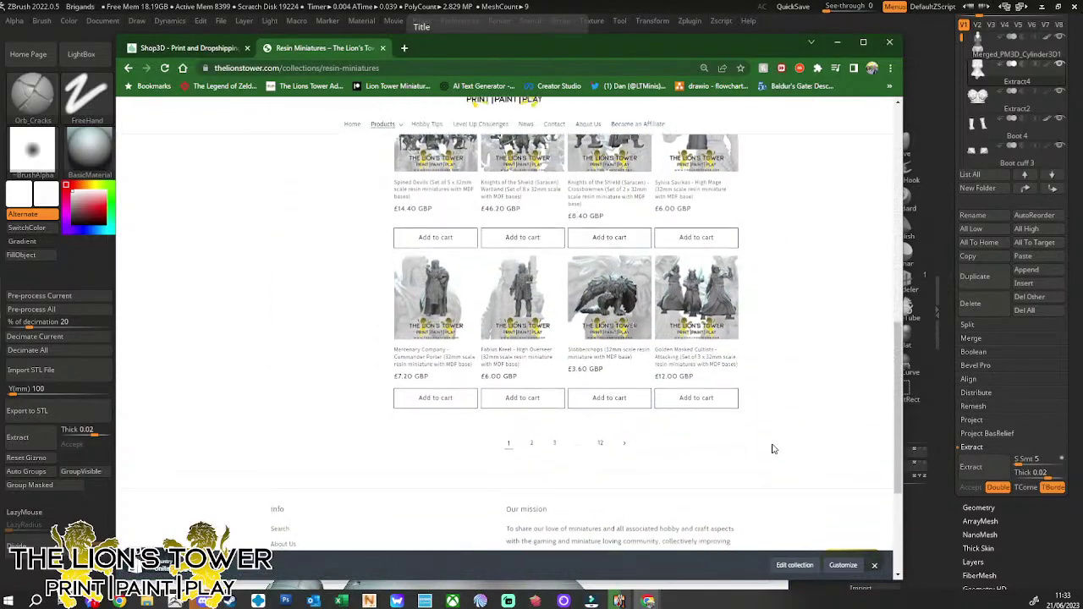
pyautogui.scroll(2, 772, 448)
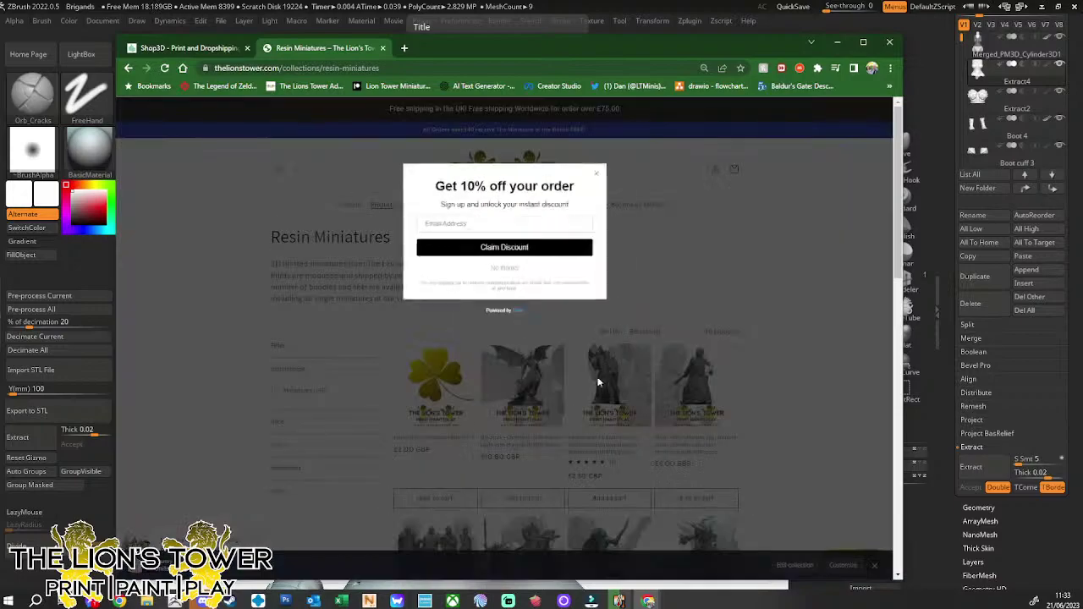
pyautogui.click(619, 157)
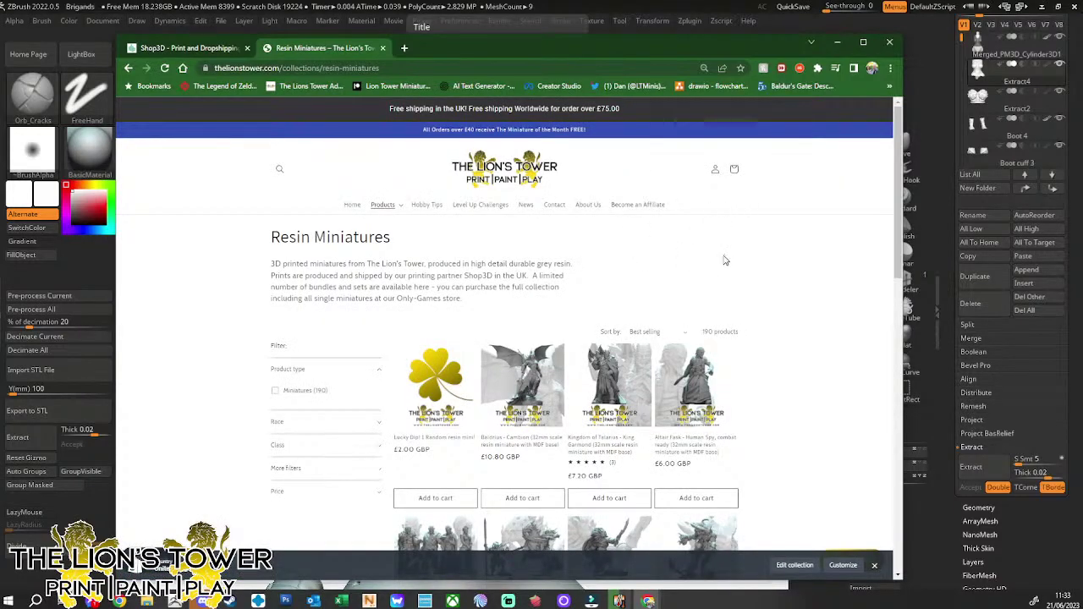
pyautogui.scroll(-2, 787, 360)
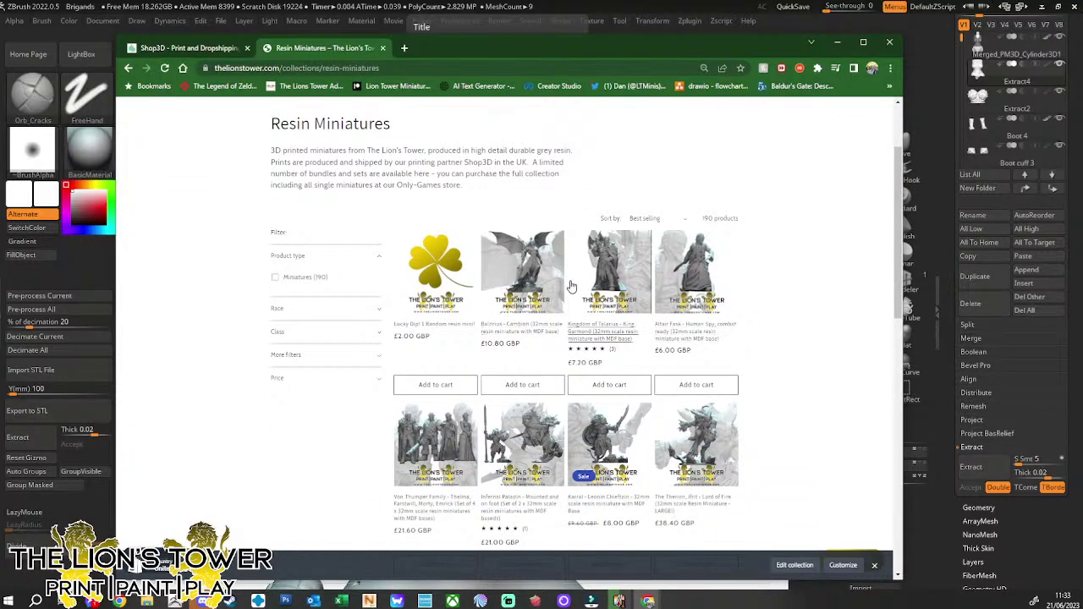
# Return to the Shop3D pricing page and highlight the variant's Shop3D cost and retail profit to compare them
pyautogui.click(176, 47)
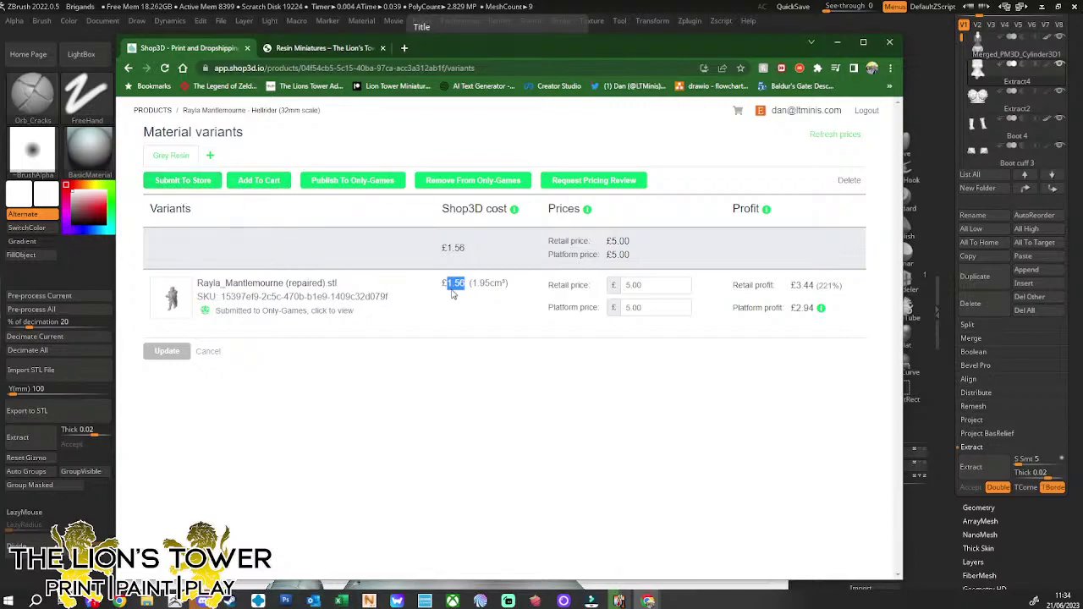
pyautogui.doubleClick(802, 285)
pyautogui.doubleClick(457, 282)
pyautogui.moveTo(441, 281)
pyautogui.mouseDown()
pyautogui.moveTo(433, 284)
pyautogui.moveTo(446, 281)
pyautogui.mouseUp()
pyautogui.click(453, 283)
pyautogui.moveTo(466, 284); pyautogui.dragTo(444, 282)
pyautogui.click(466, 286)
pyautogui.doubleClick(796, 286)
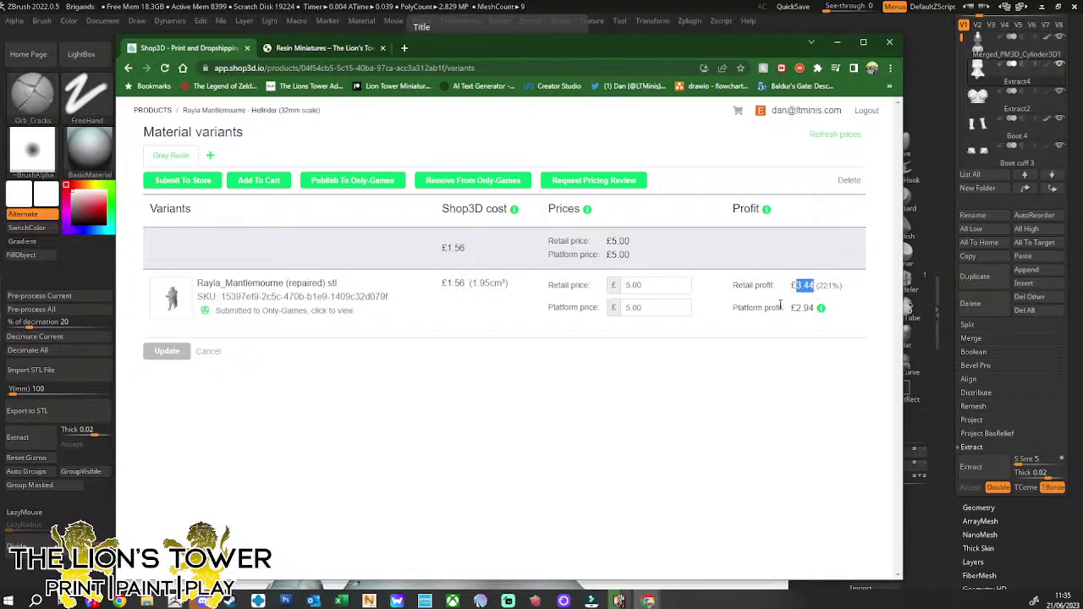
pyautogui.moveTo(471, 283); pyautogui.dragTo(446, 285)
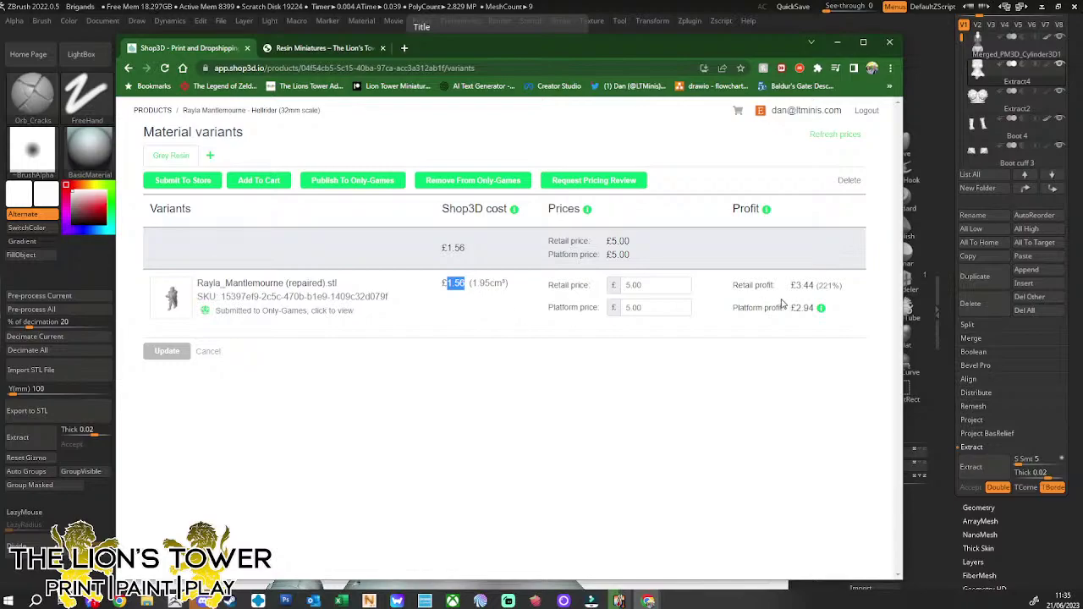
pyautogui.moveTo(795, 285); pyautogui.dragTo(817, 285)
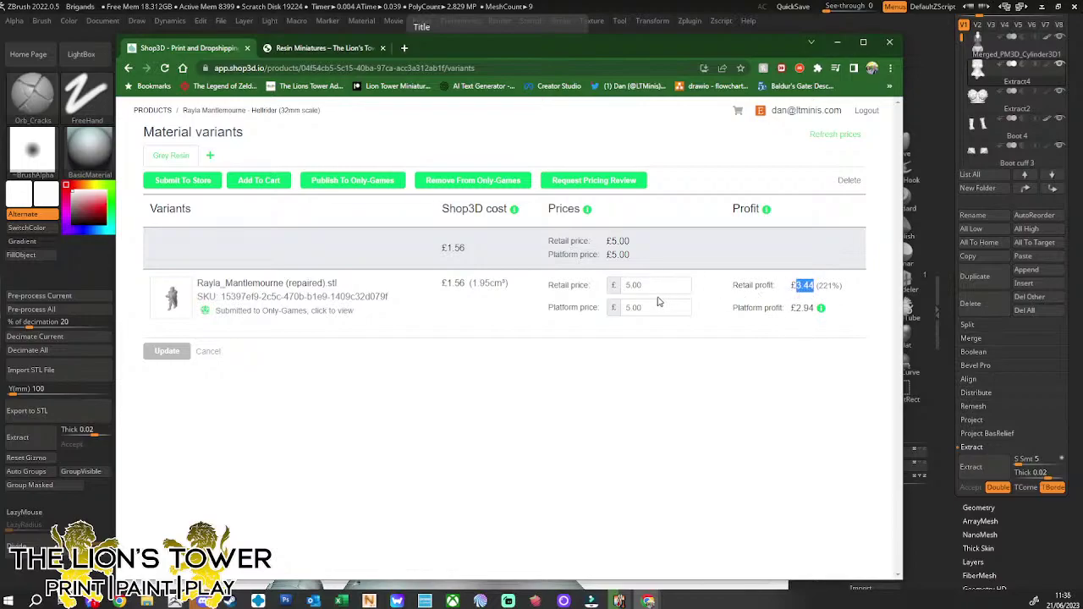
# Add a new material variant in Silver (925 Sterling) with the Antique colour to check its cost
pyautogui.moveTo(646, 286); pyautogui.dragTo(627, 287)
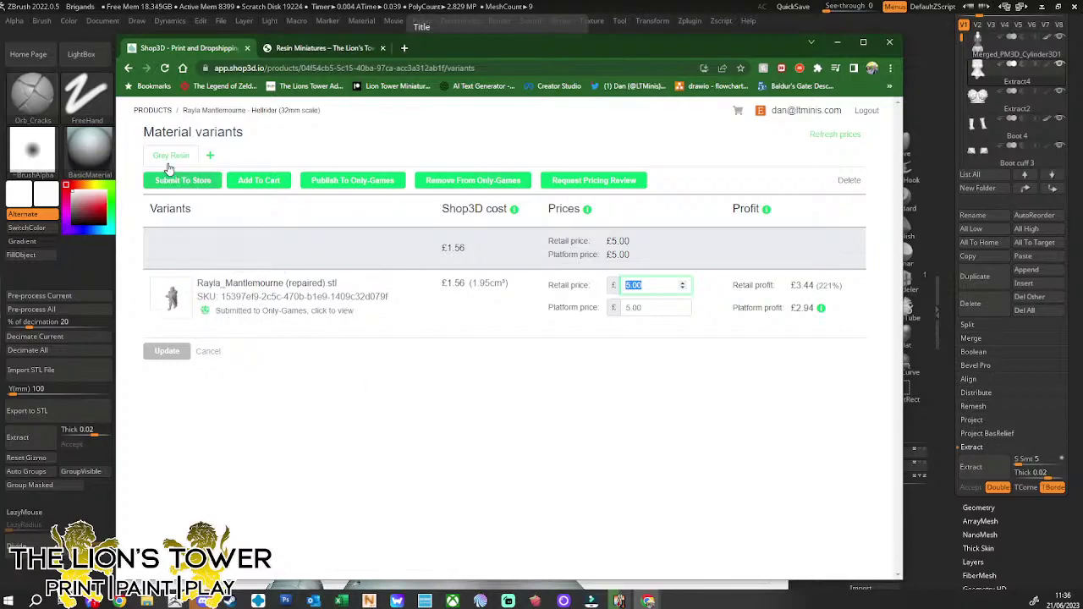
pyautogui.click(213, 159)
pyautogui.click(451, 183)
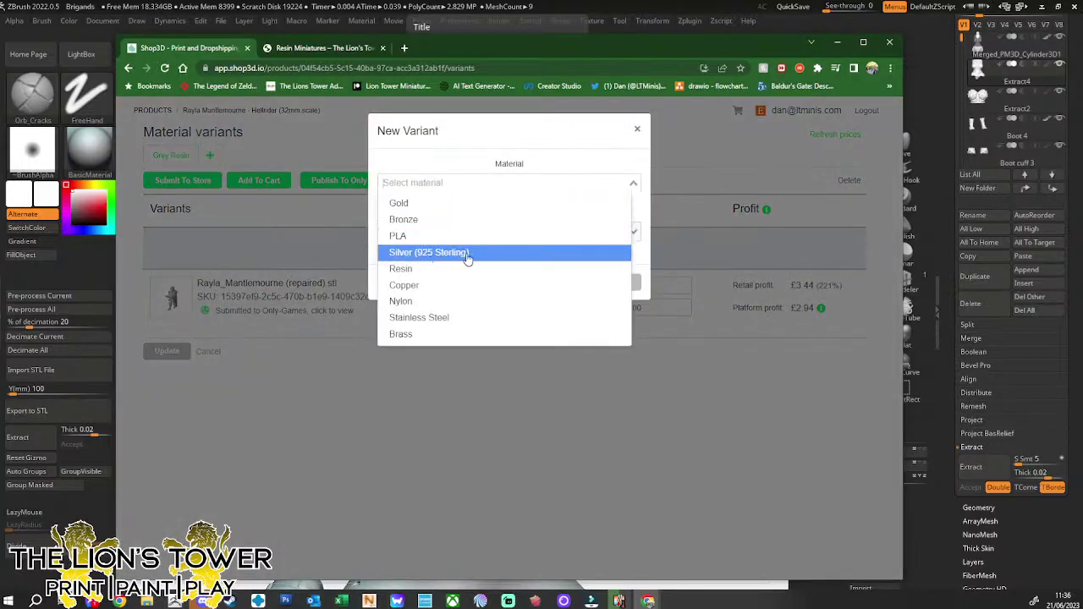
pyautogui.click(467, 254)
pyautogui.click(461, 231)
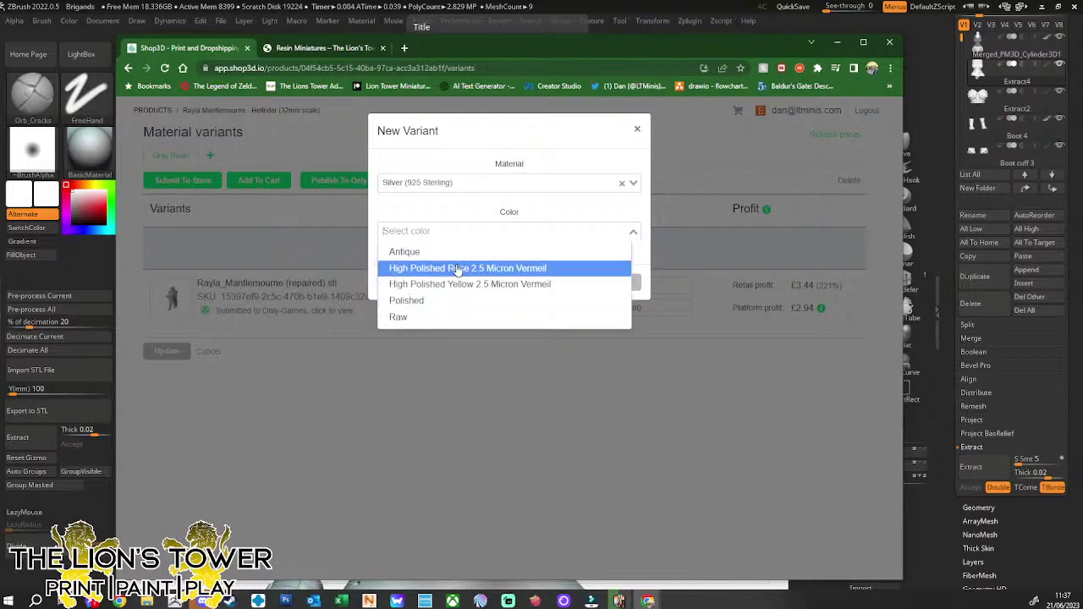
pyautogui.click(411, 252)
pyautogui.click(620, 284)
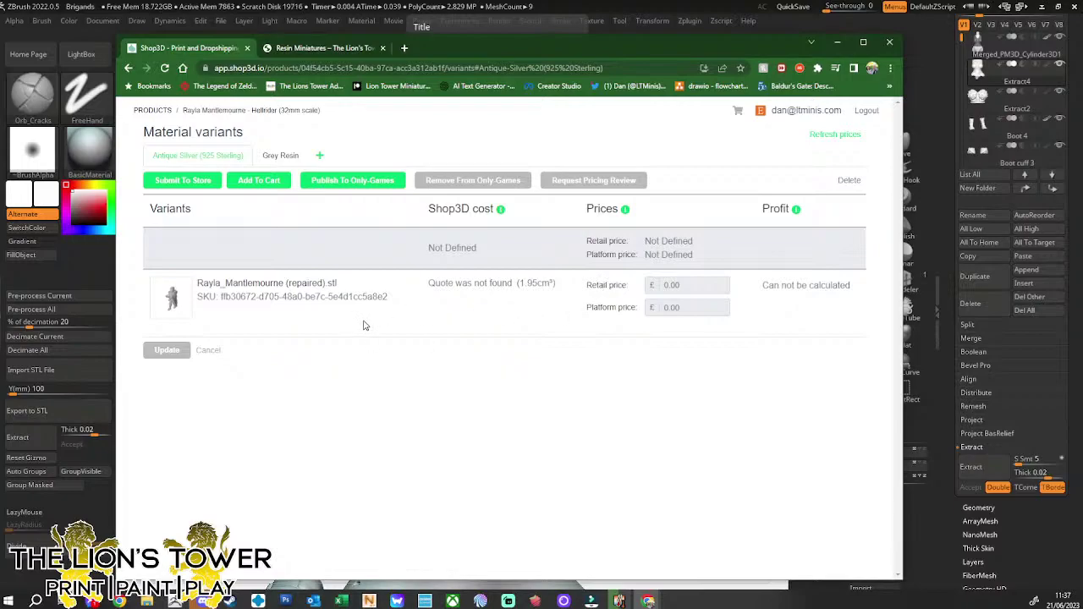
# Delete the Antique Silver (925 Sterling) variant and highlight the Grey Resin variant's profits and Shop3D cost
pyautogui.click(850, 180)
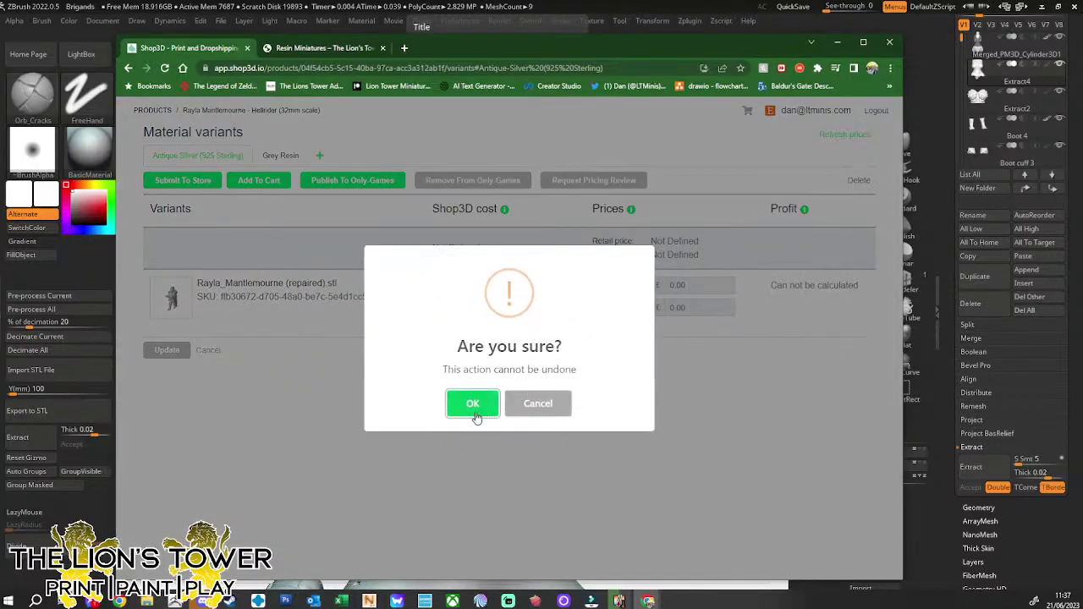
pyautogui.click(474, 404)
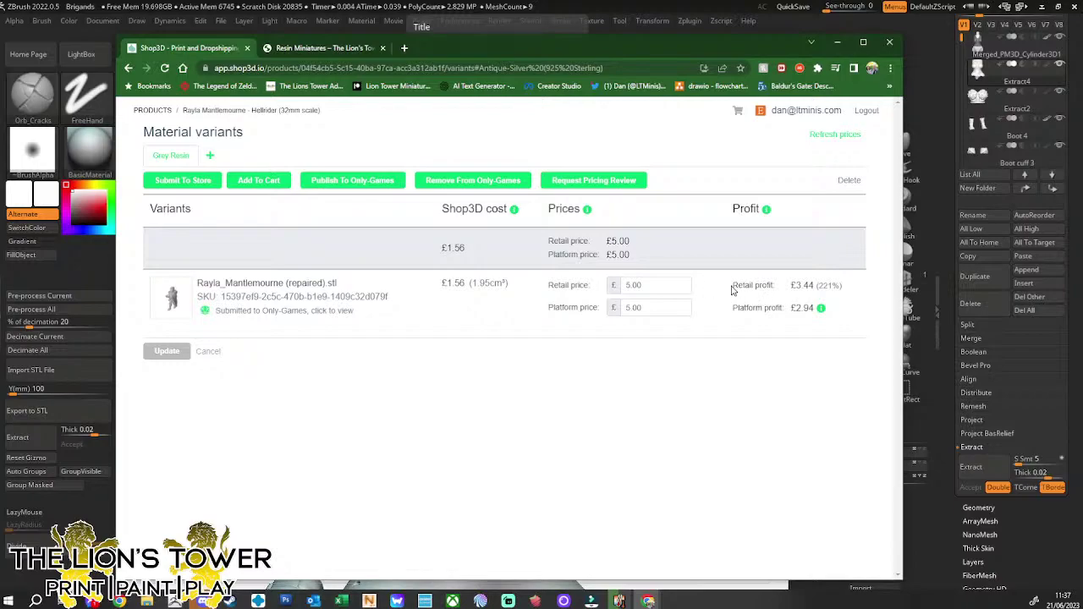
pyautogui.moveTo(790, 285); pyautogui.dragTo(814, 309)
pyautogui.moveTo(467, 286); pyautogui.dragTo(449, 285)
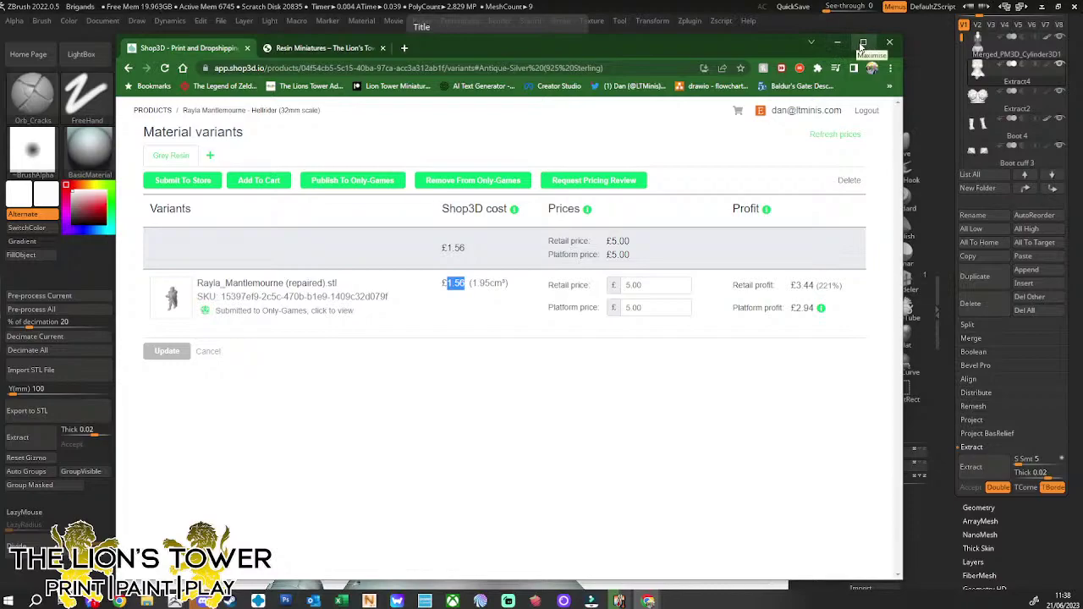
# Close the Shop3D page and return to the beginning of the Resin Miniatures collection to view its description
pyautogui.click(247, 48)
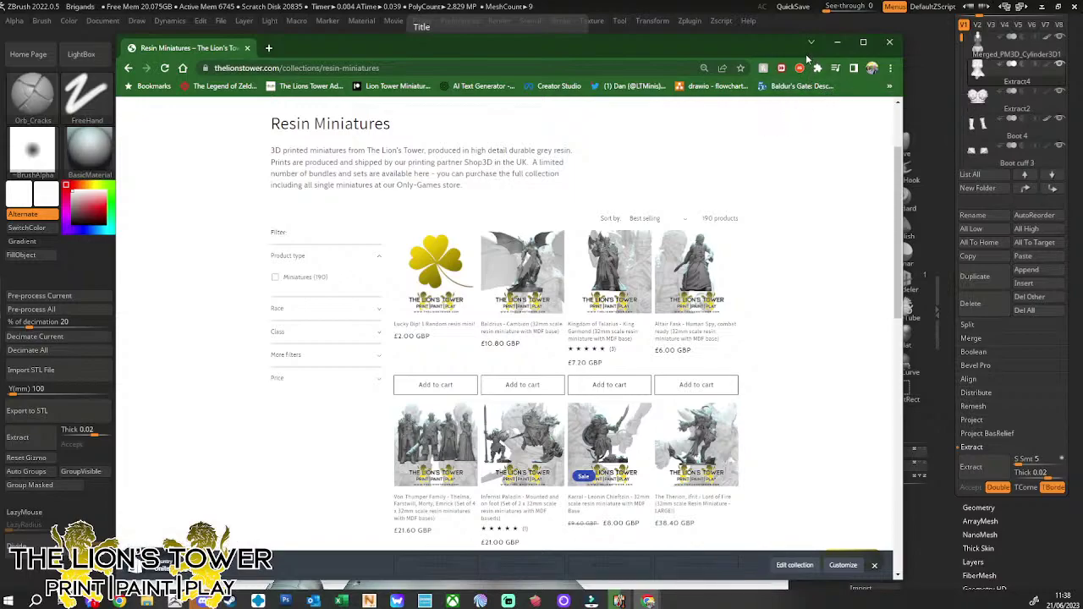
pyautogui.scroll(1, 898, 185)
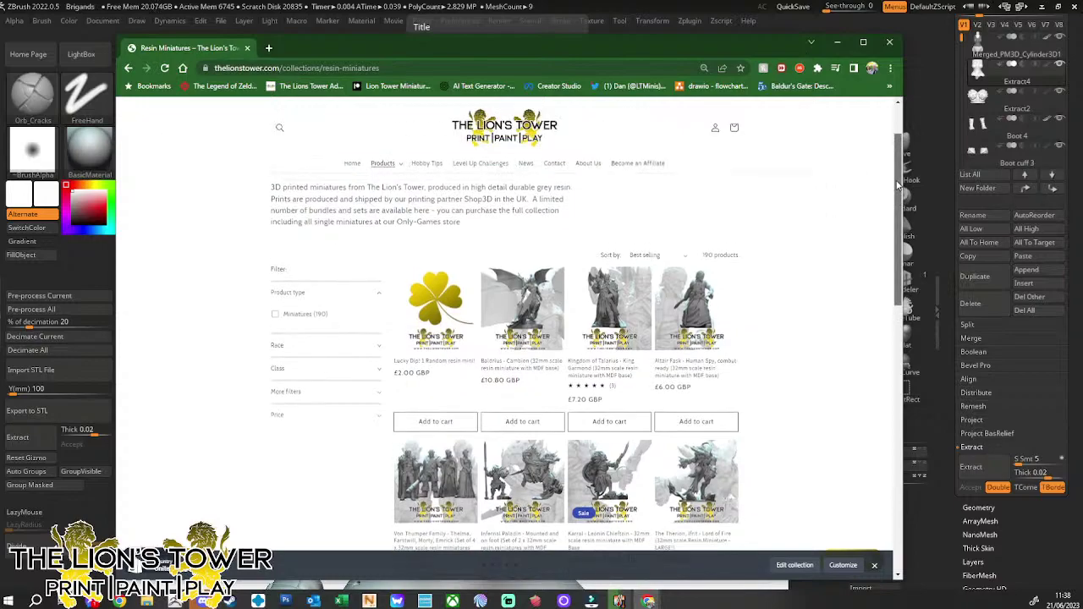
pyautogui.scroll(2, 898, 184)
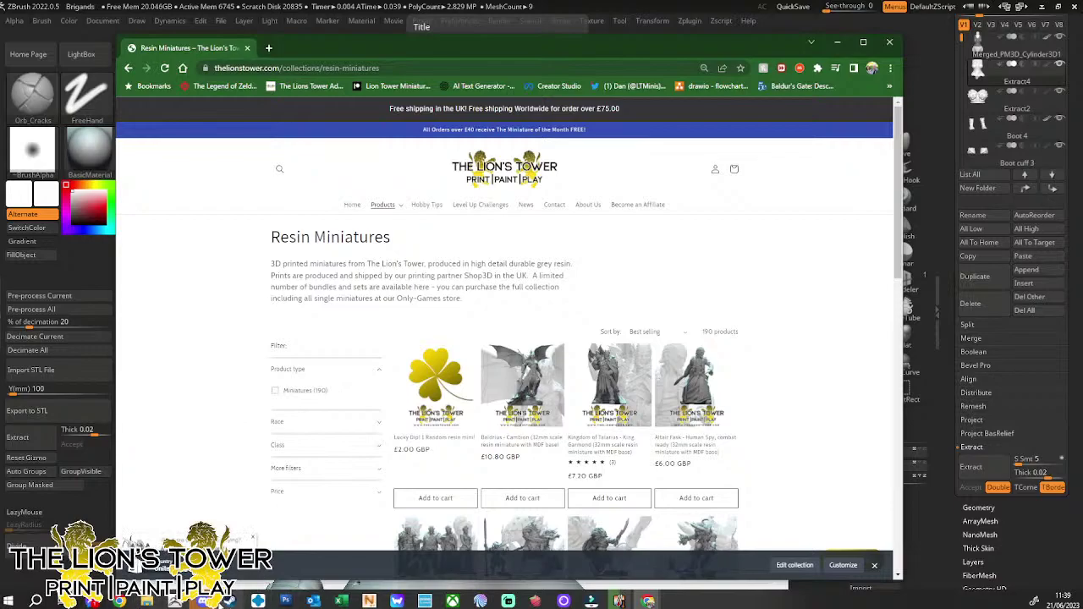
# Switch to Discord, bring its window into view and look through the MyMiniFactory server's channels and creator-general messages
pyautogui.click(201, 600)
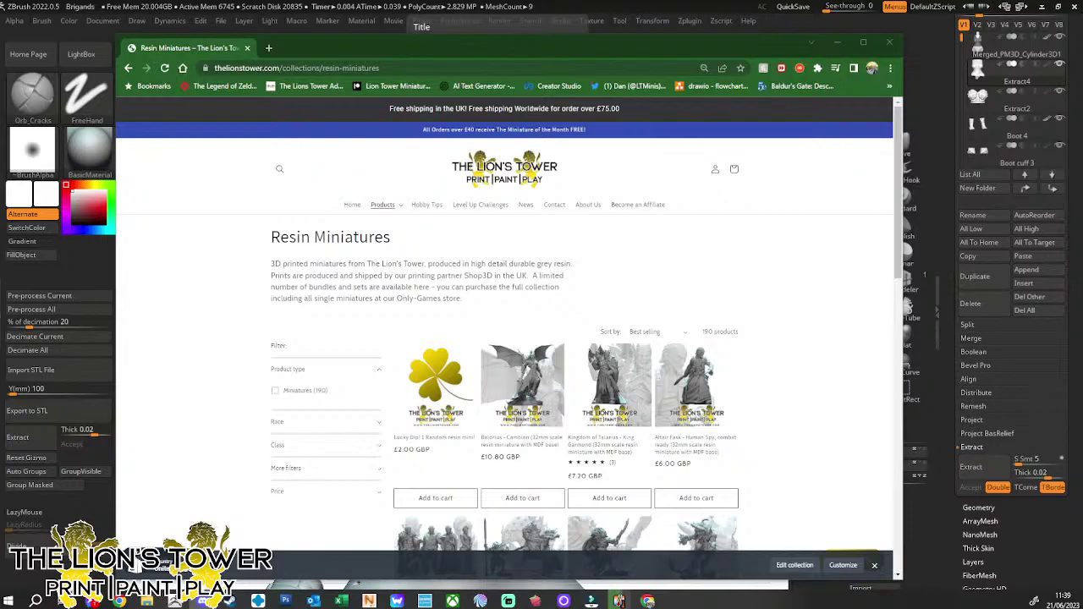
pyautogui.moveTo(461, 0); pyautogui.dragTo(387, 39)
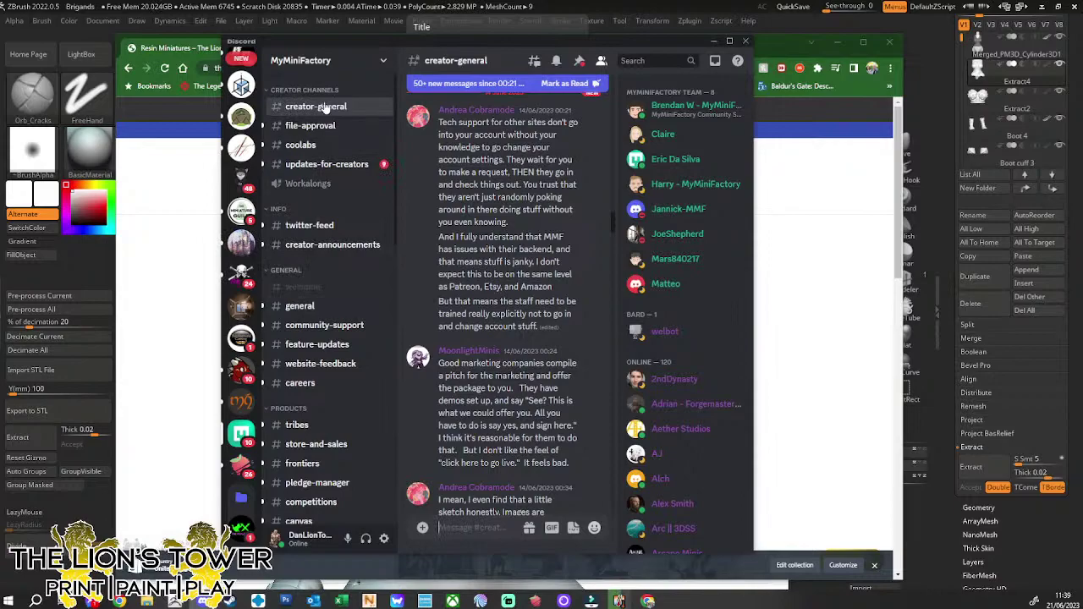
pyautogui.scroll(-4, 507, 296)
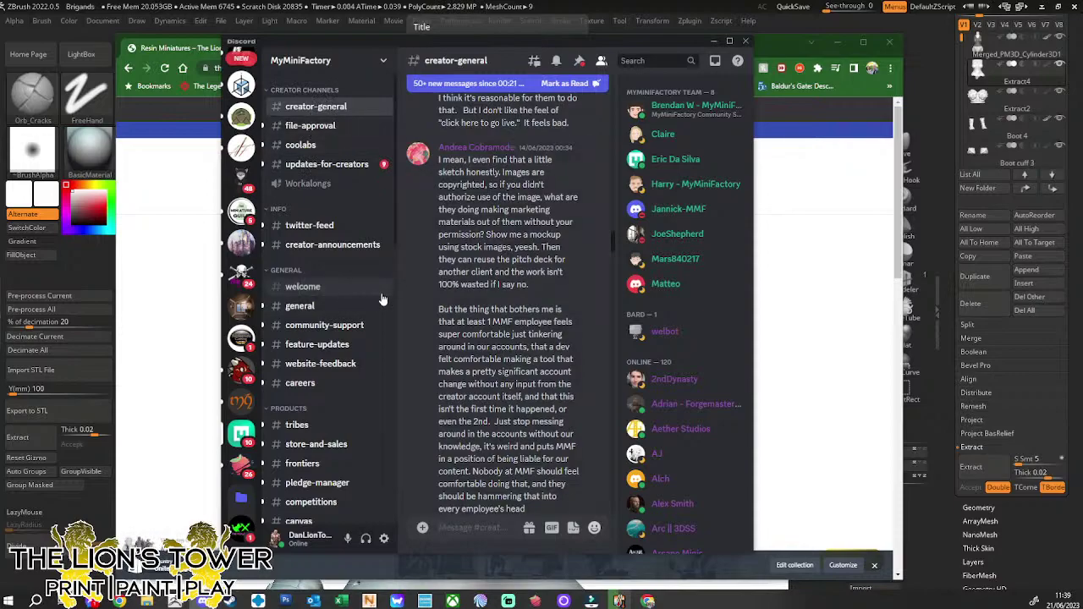
pyautogui.scroll(-5, 359, 359)
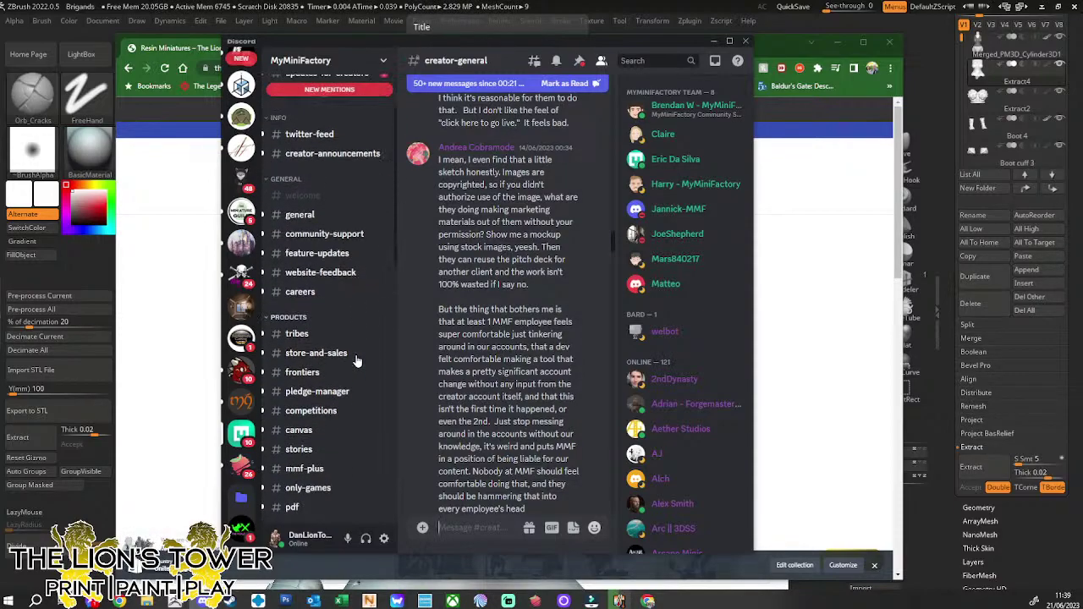
pyautogui.scroll(-1, 338, 319)
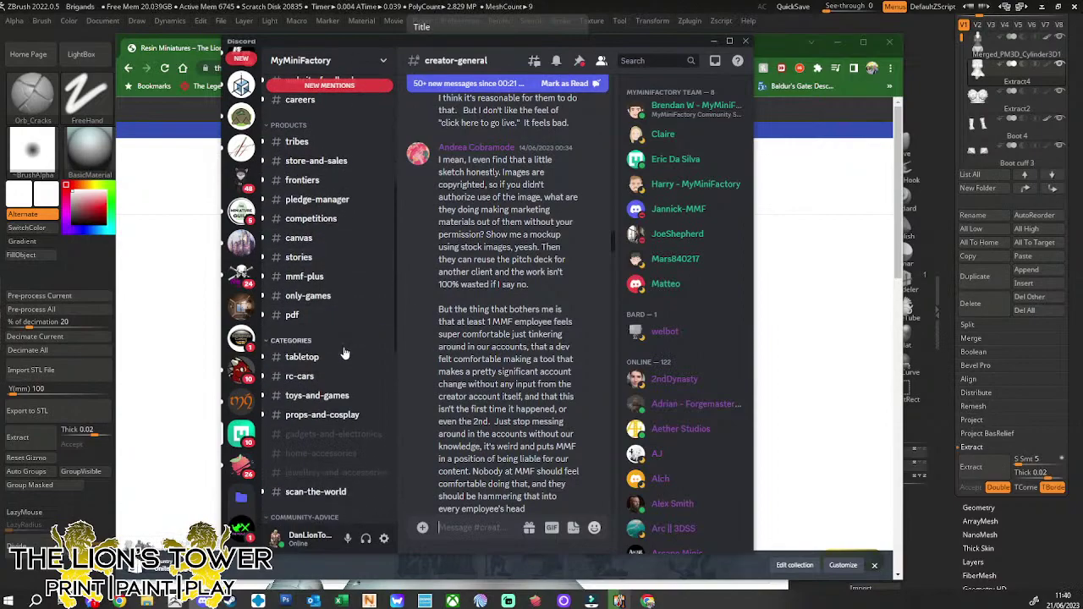
pyautogui.scroll(-6, 489, 441)
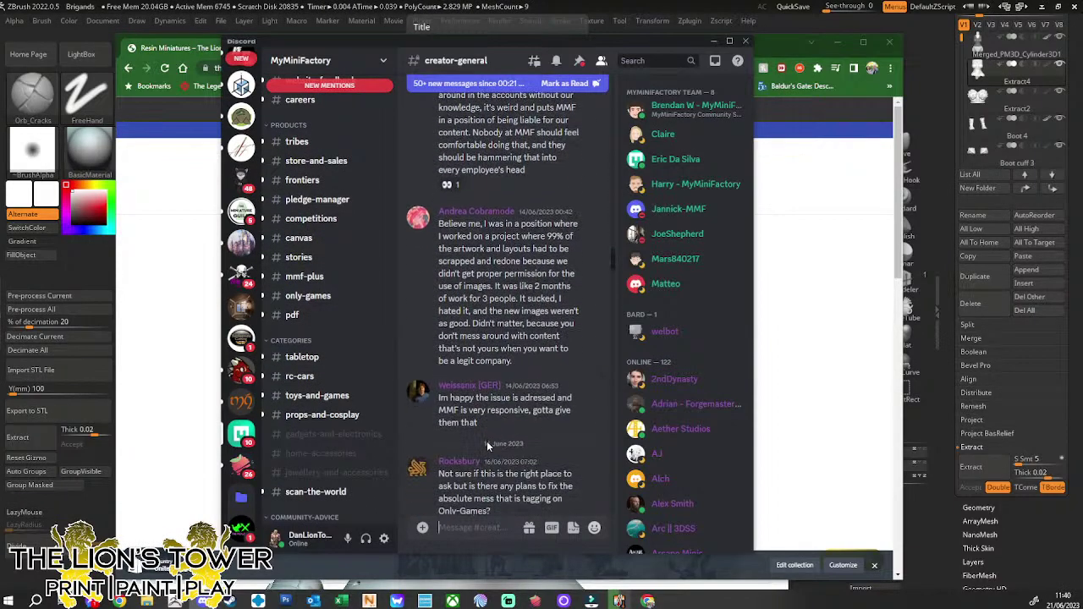
pyautogui.scroll(-5, 489, 440)
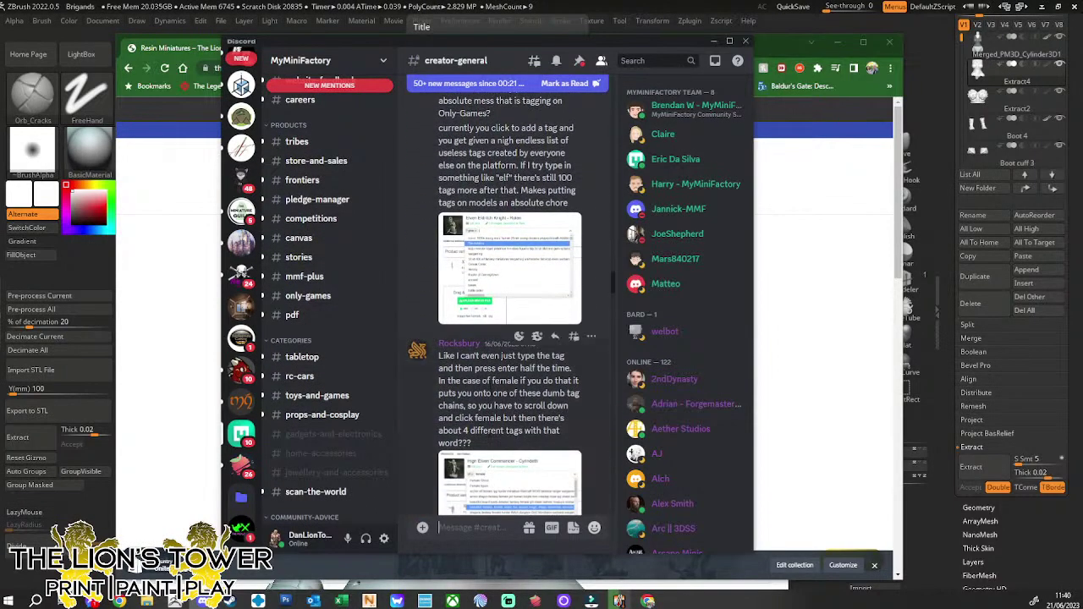
pyautogui.scroll(-3, 489, 338)
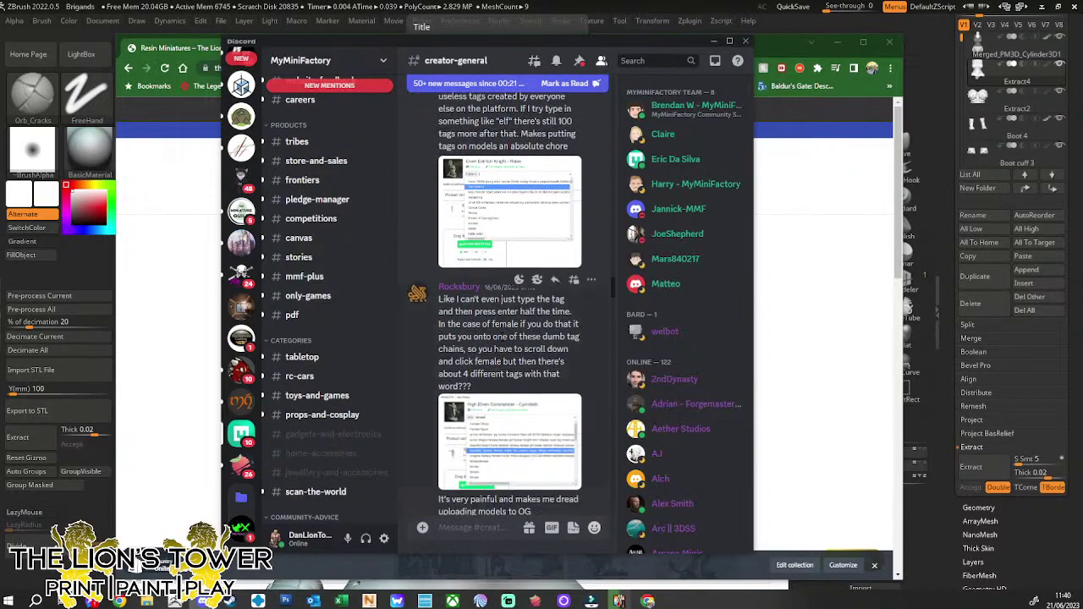
pyautogui.scroll(-6, 502, 342)
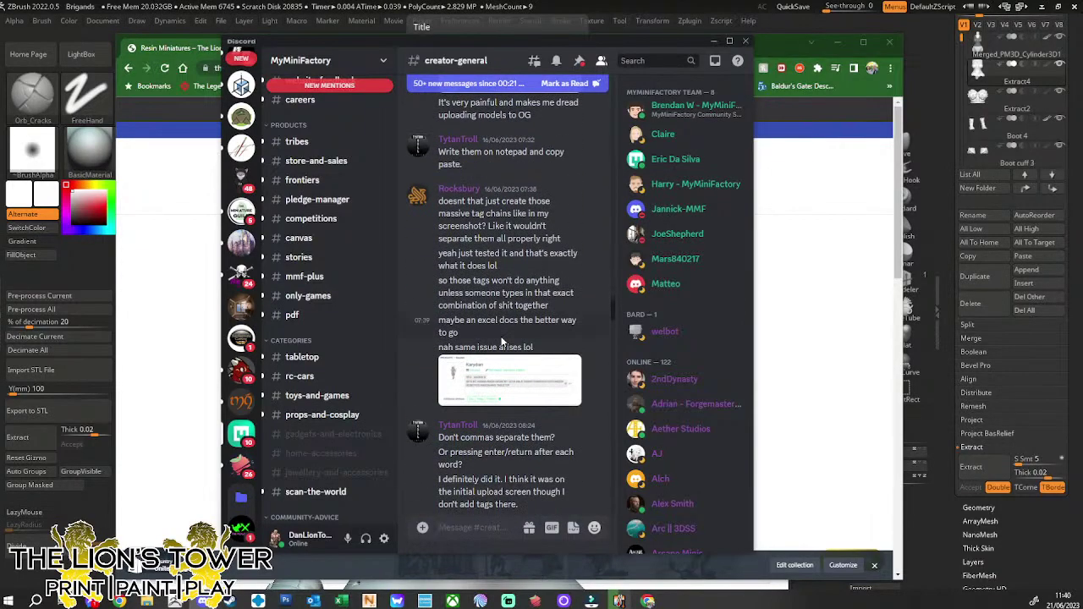
pyautogui.scroll(-3, 505, 329)
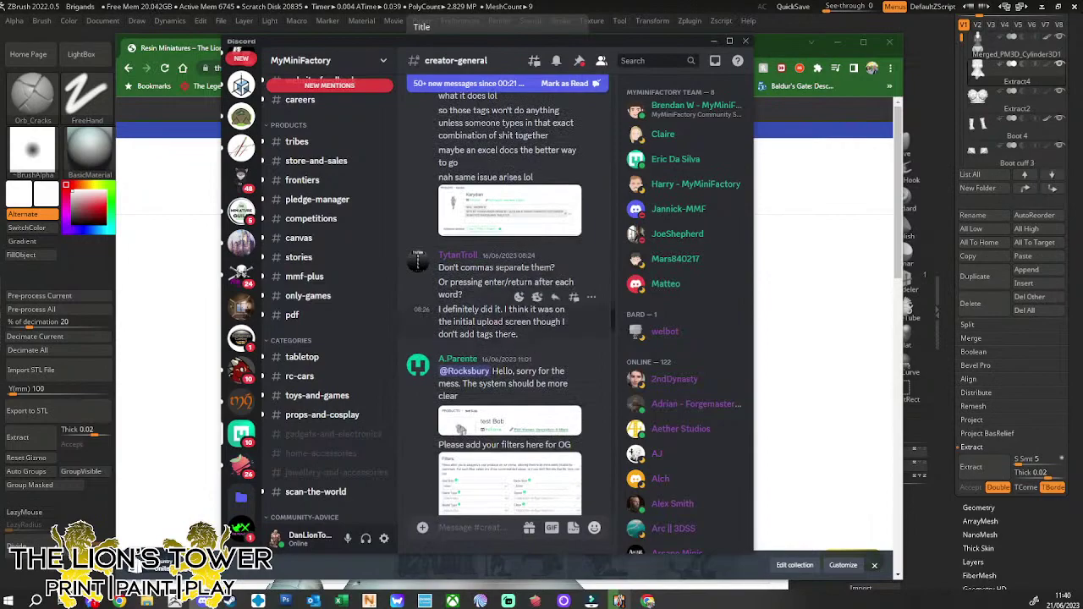
pyautogui.scroll(-10, 519, 343)
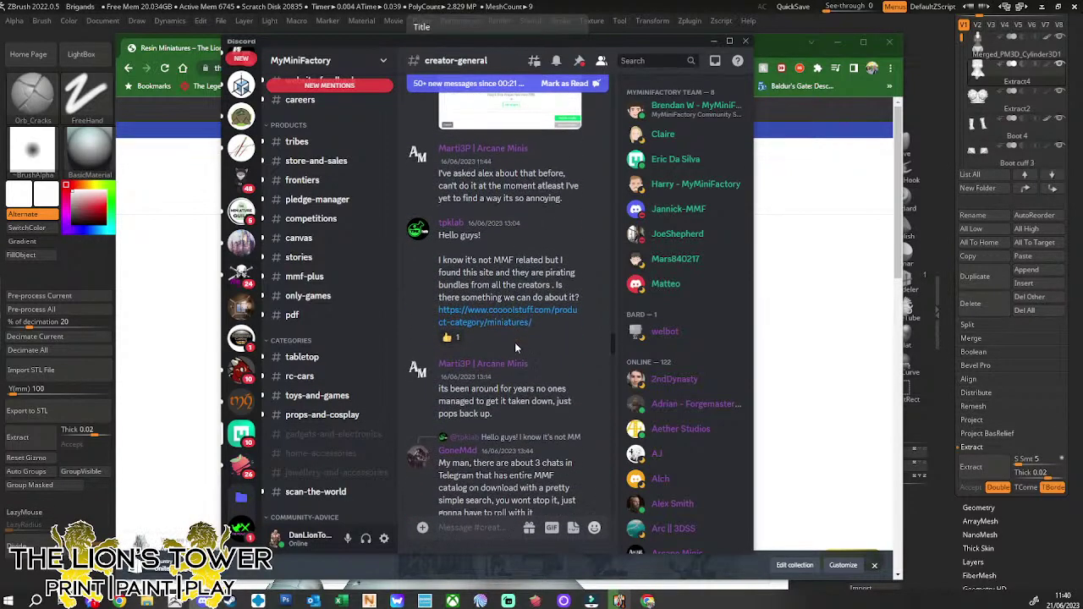
pyautogui.scroll(-5, 514, 347)
pyautogui.scroll(-8, 352, 398)
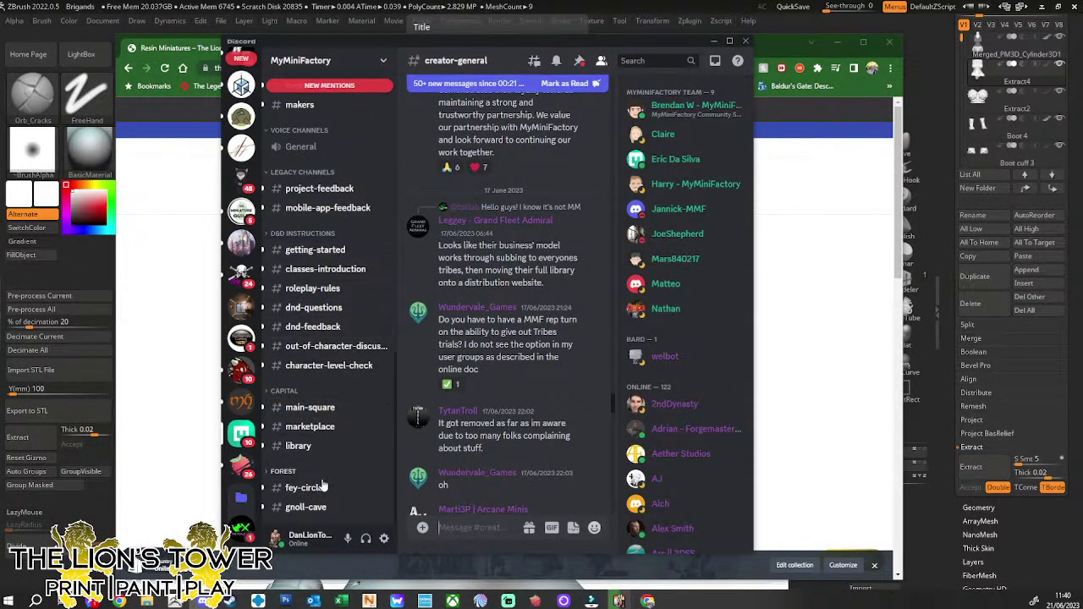
# Open the Lions Tower - MyMiniFactory group conversation in the direct messages, view its members and close Discord
pyautogui.scroll(10, 320, 504)
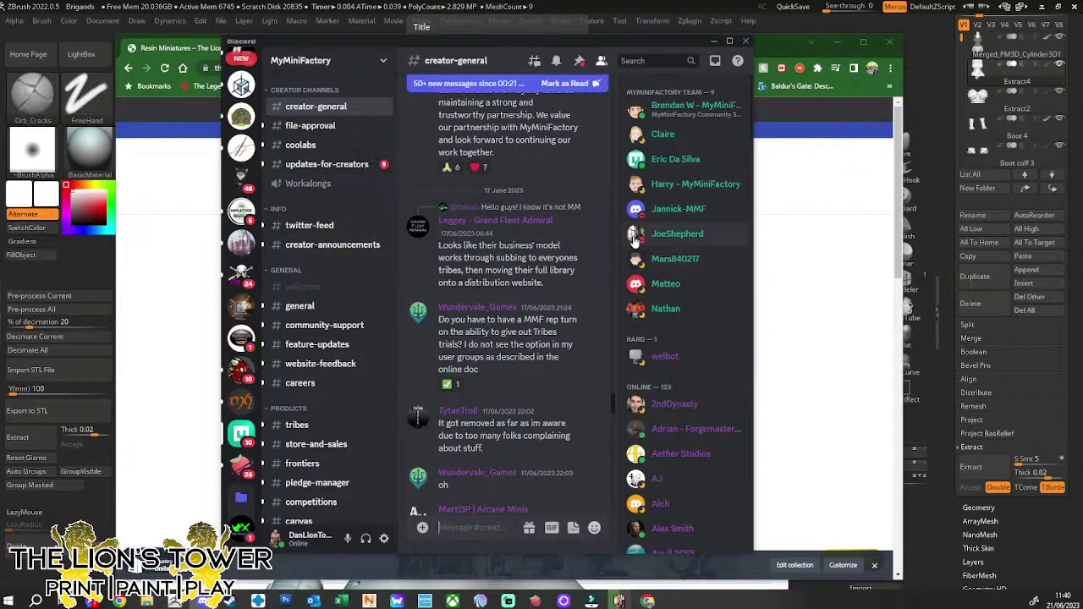
pyautogui.scroll(3, 241, 241)
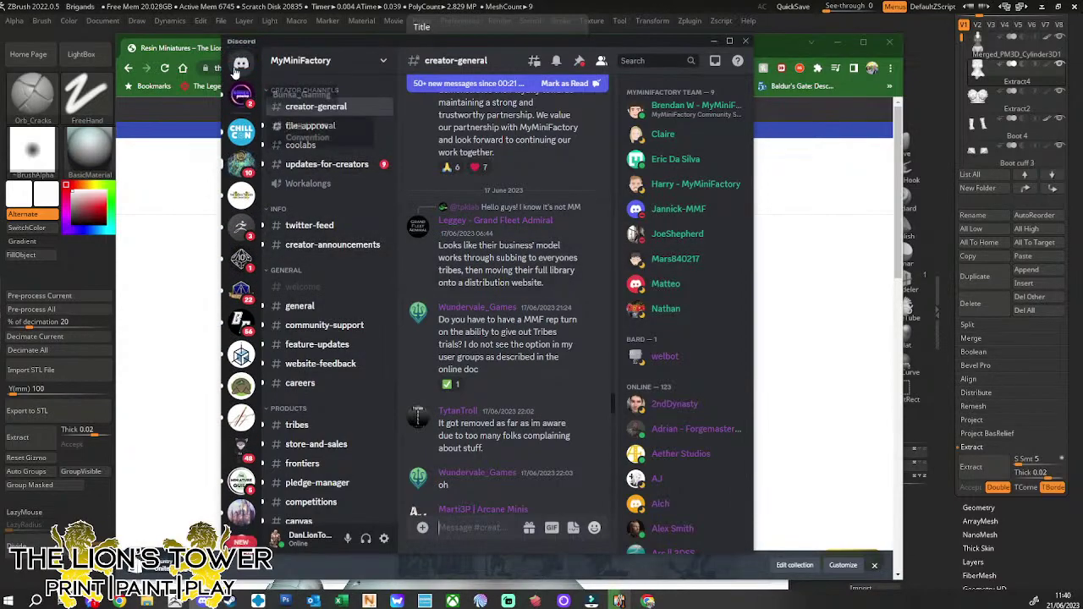
pyautogui.click(241, 63)
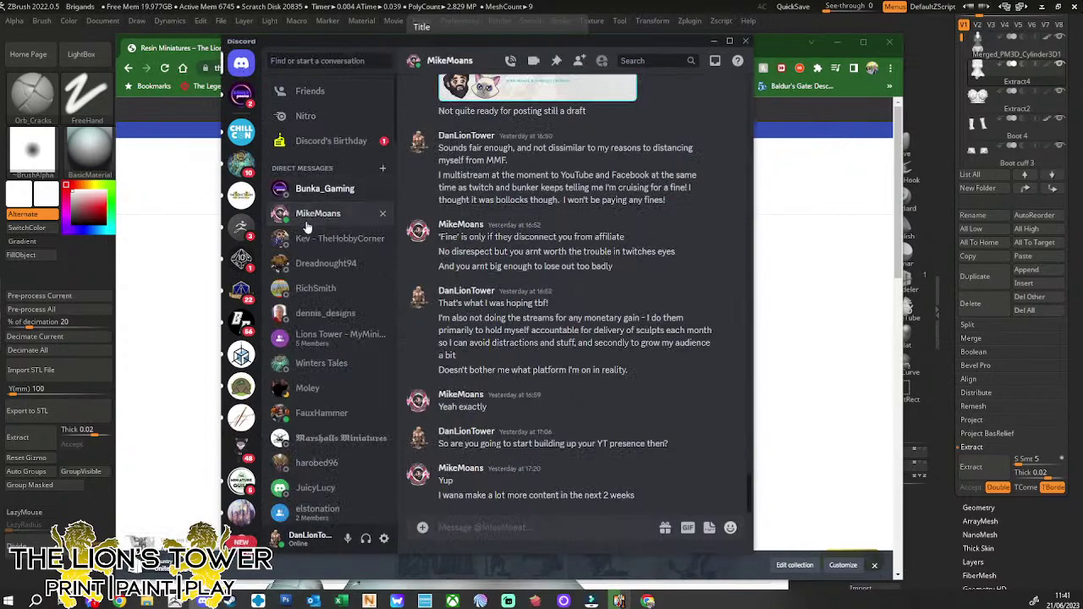
pyautogui.click(322, 337)
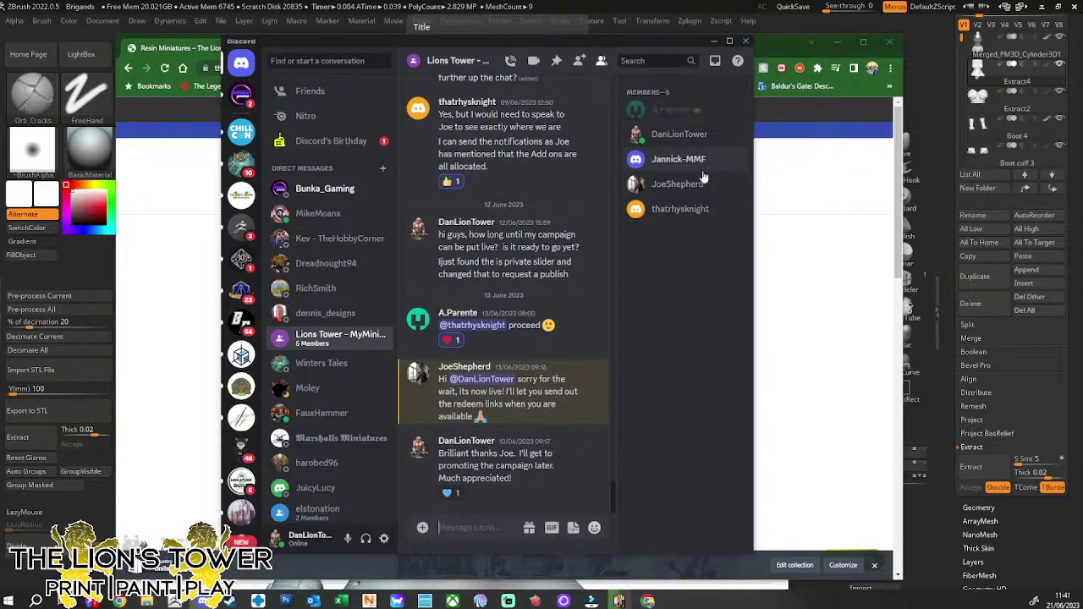
pyautogui.click(746, 42)
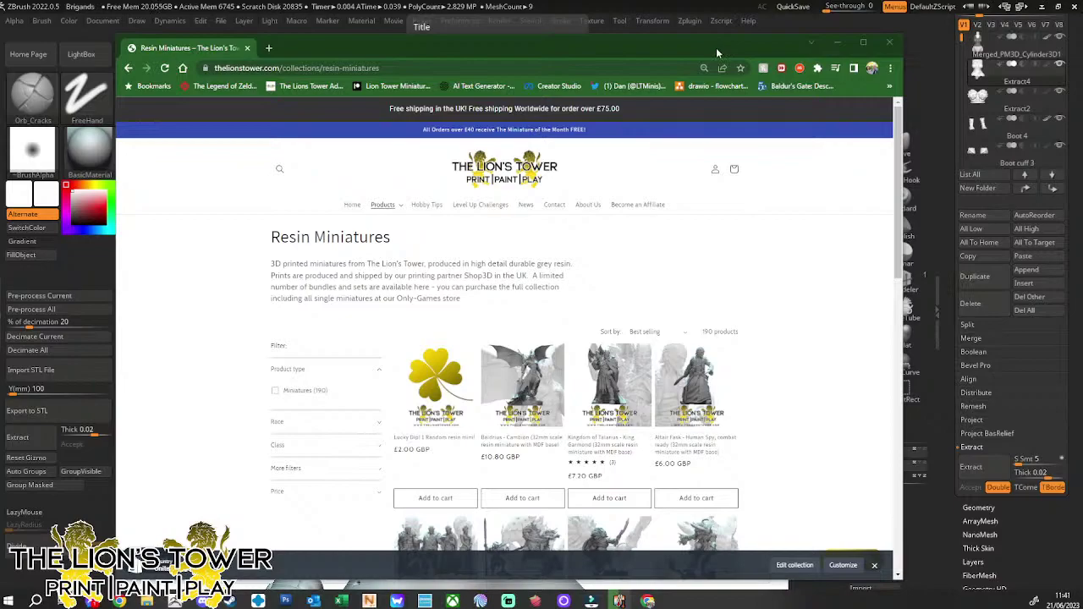
# Look through the Resin Miniatures products and prices once more and close the browser to return to ZBrush
pyautogui.scroll(-5, 765, 287)
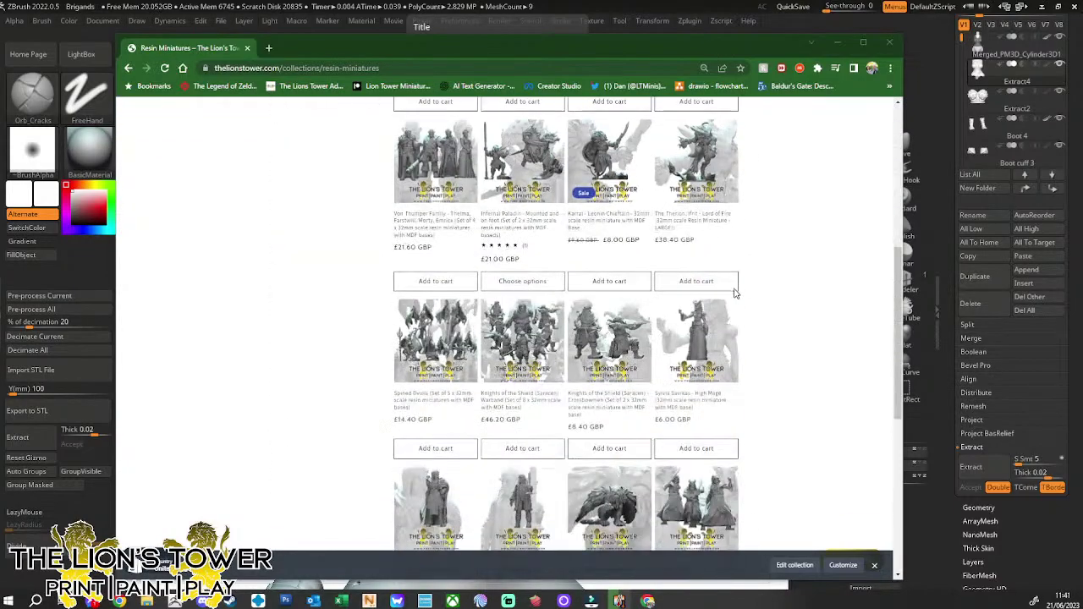
pyautogui.scroll(3, 676, 332)
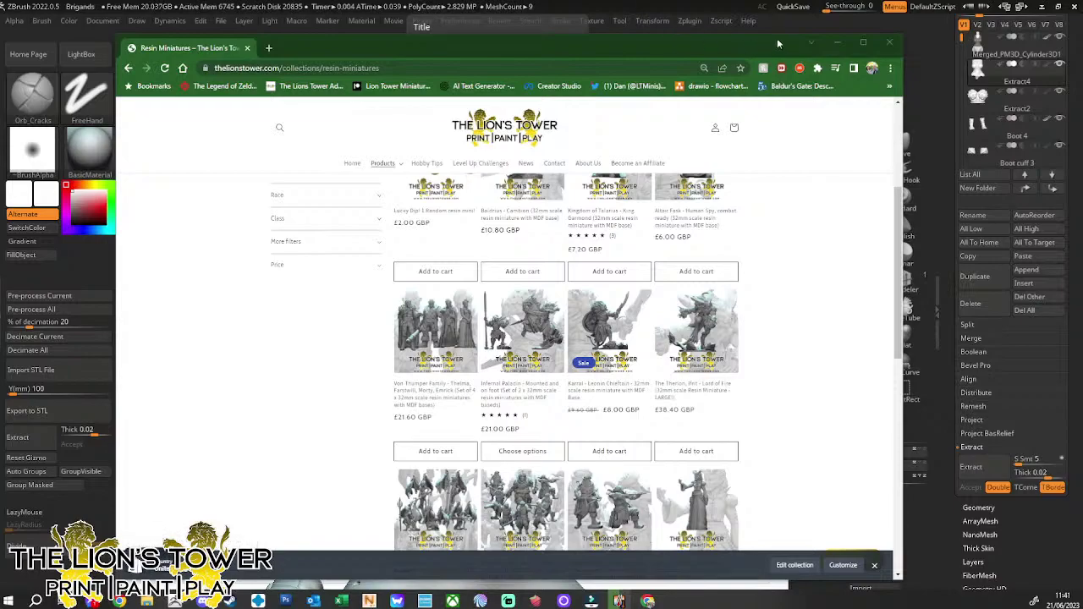
pyautogui.click(889, 44)
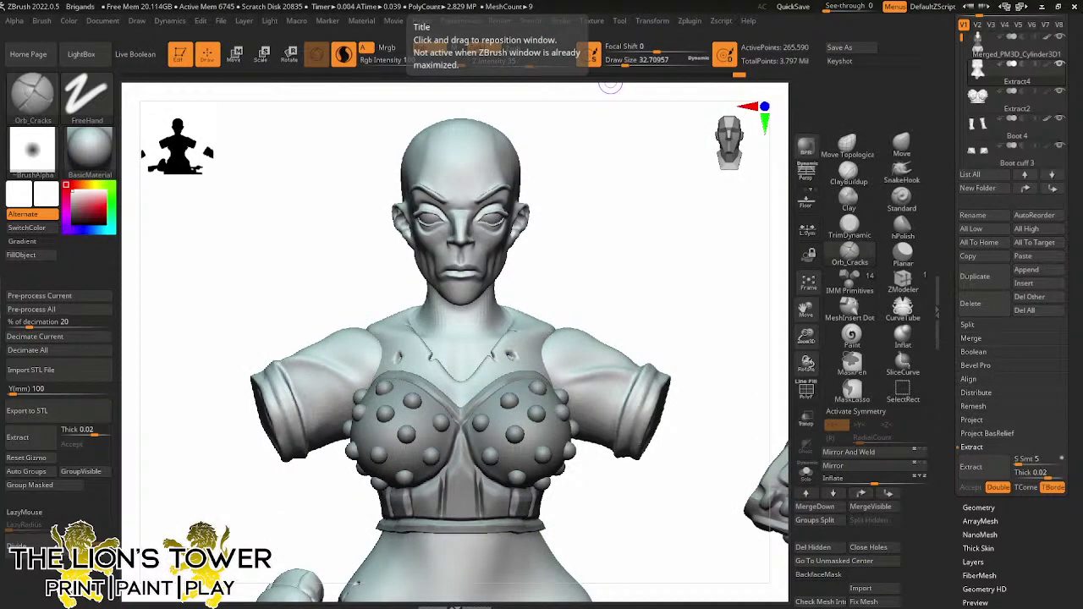
# Reshape the back shoulder ends of the sleeves with the Move brush at a draw size of about 217
pyautogui.moveTo(805, 341)
pyautogui.mouseDown()
pyautogui.moveTo(770, 333)
pyautogui.moveTo(814, 337)
pyautogui.mouseUp()
pyautogui.keyDown('ctrl'); pyautogui.keyDown('shift'); pyautogui.click(692, 368); pyautogui.keyUp('shift'); pyautogui.keyUp('ctrl')
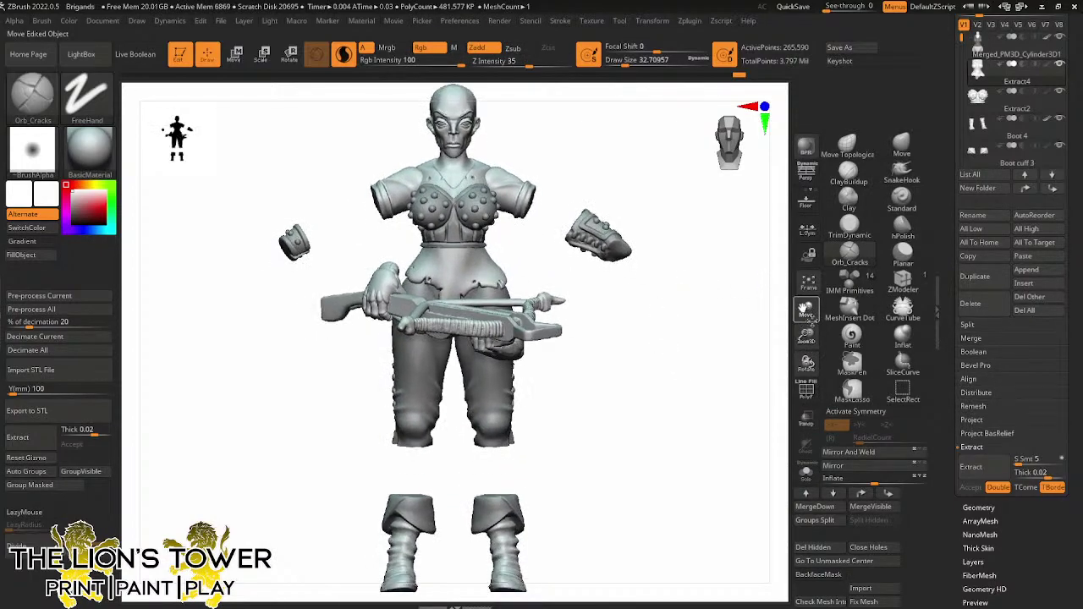
pyautogui.moveTo(576, 127)
pyautogui.keyDown('alt'); pyautogui.mouseDown()
pyautogui.moveTo(654, 254)
pyautogui.moveTo(710, 270)
pyautogui.moveTo(602, 265)
pyautogui.moveTo(642, 288)
pyautogui.moveTo(560, 310)
pyautogui.mouseUp(); pyautogui.keyUp('alt')
pyautogui.moveTo(603, 271); pyautogui.dragTo(624, 283)
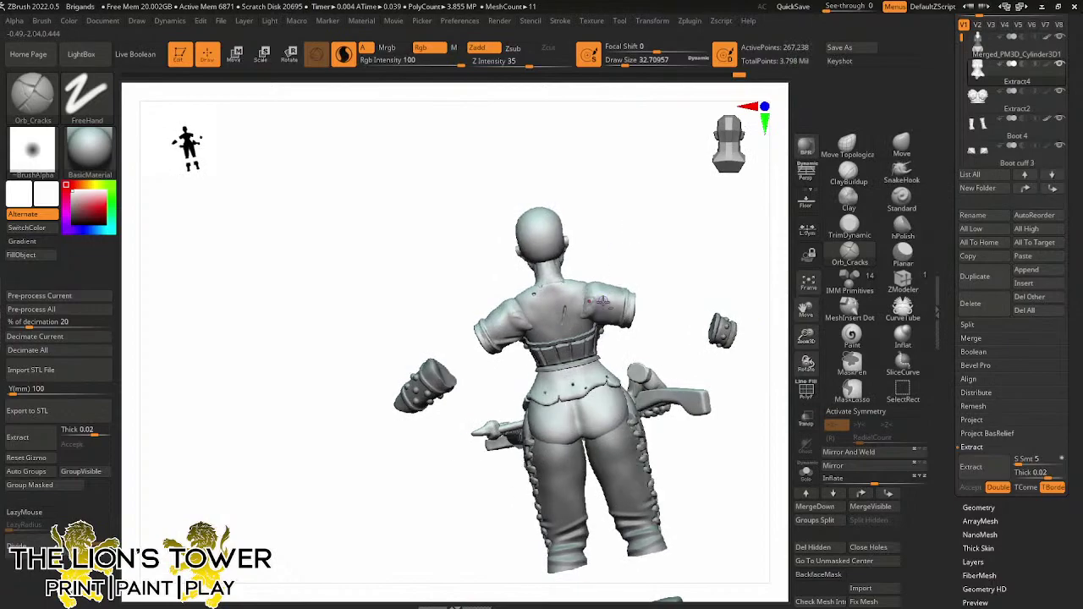
pyautogui.keyDown('alt'); pyautogui.click(624, 291); pyautogui.keyUp('alt')
pyautogui.click(900, 146)
pyautogui.moveTo(741, 264)
pyautogui.mouseDown()
pyautogui.moveTo(697, 275)
pyautogui.moveTo(741, 291)
pyautogui.mouseUp()
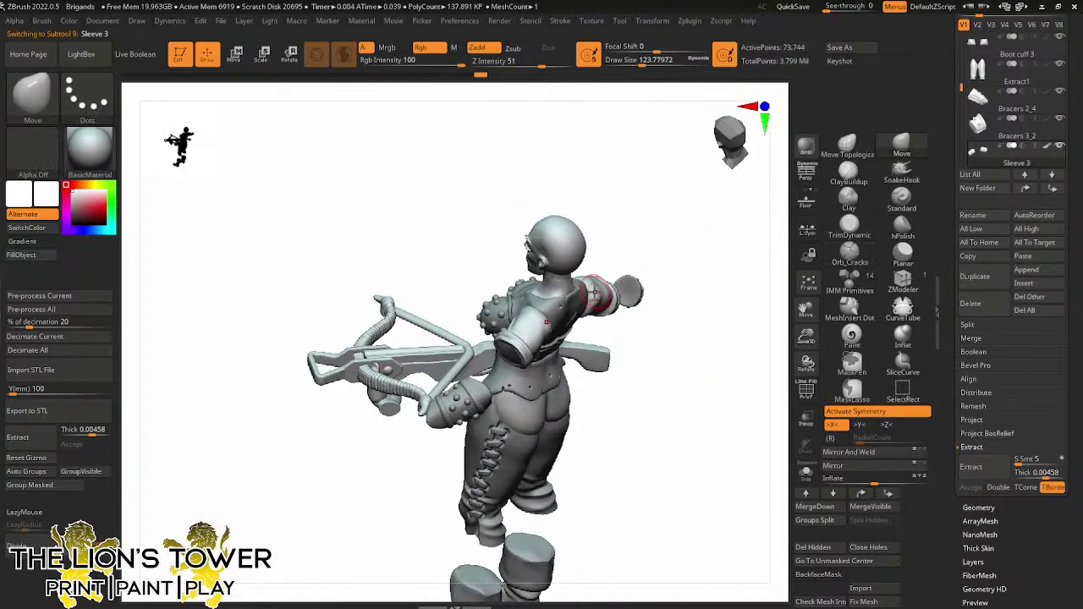
pyautogui.moveTo(642, 63); pyautogui.dragTo(653, 63)
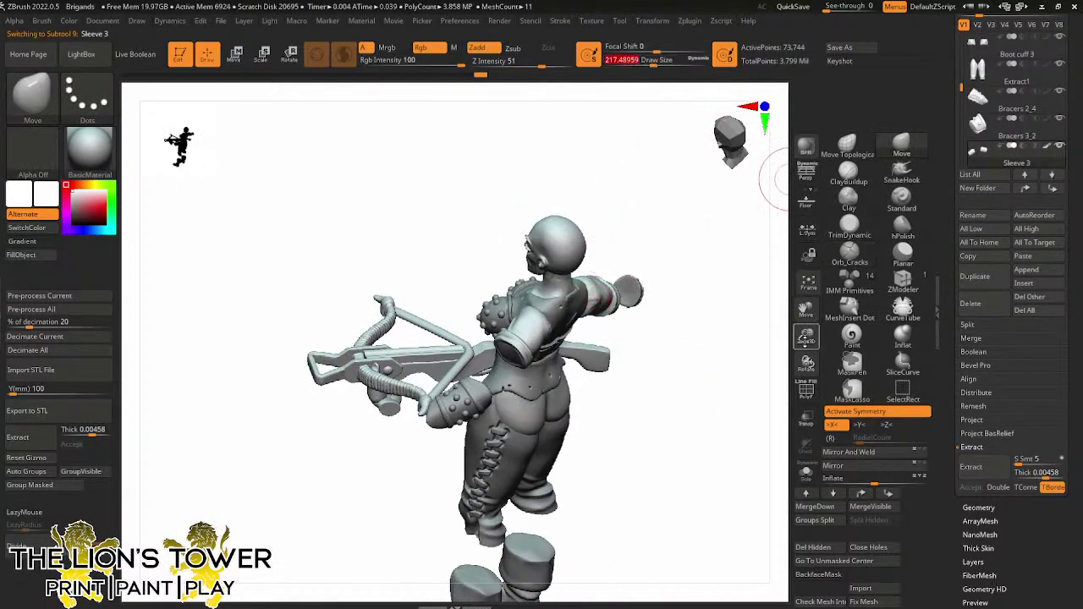
pyautogui.moveTo(806, 336); pyautogui.dragTo(806, 363)
pyautogui.moveTo(723, 327)
pyautogui.mouseDown()
pyautogui.moveTo(679, 331)
pyautogui.moveTo(672, 234)
pyautogui.moveTo(640, 230)
pyautogui.moveTo(578, 332)
pyautogui.moveTo(583, 312)
pyautogui.mouseUp()
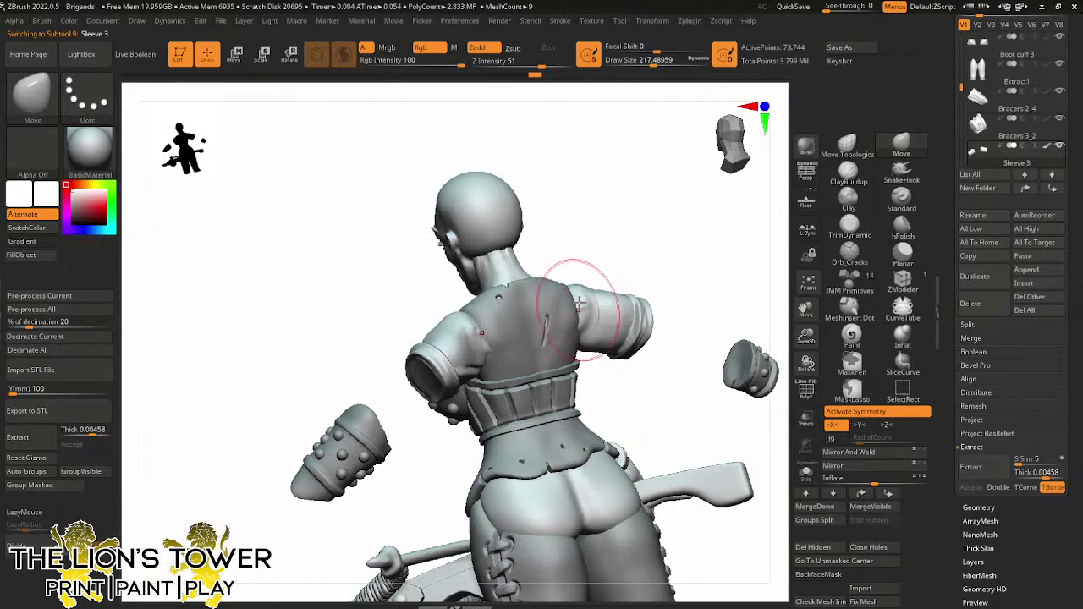
pyautogui.moveTo(643, 254); pyautogui.dragTo(677, 237)
pyautogui.moveTo(610, 298); pyautogui.dragTo(599, 310)
pyautogui.moveTo(655, 237)
pyautogui.mouseDown()
pyautogui.moveTo(629, 229)
pyautogui.moveTo(618, 241)
pyautogui.mouseUp()
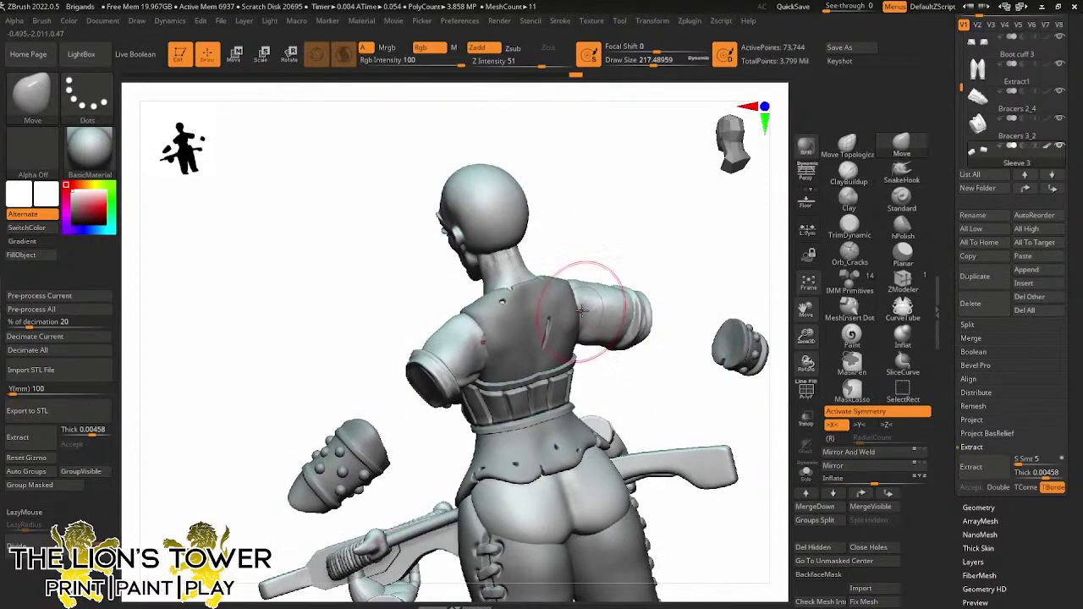
pyautogui.moveTo(582, 310)
pyautogui.mouseDown()
pyautogui.moveTo(672, 365)
pyautogui.moveTo(582, 311)
pyautogui.mouseUp()
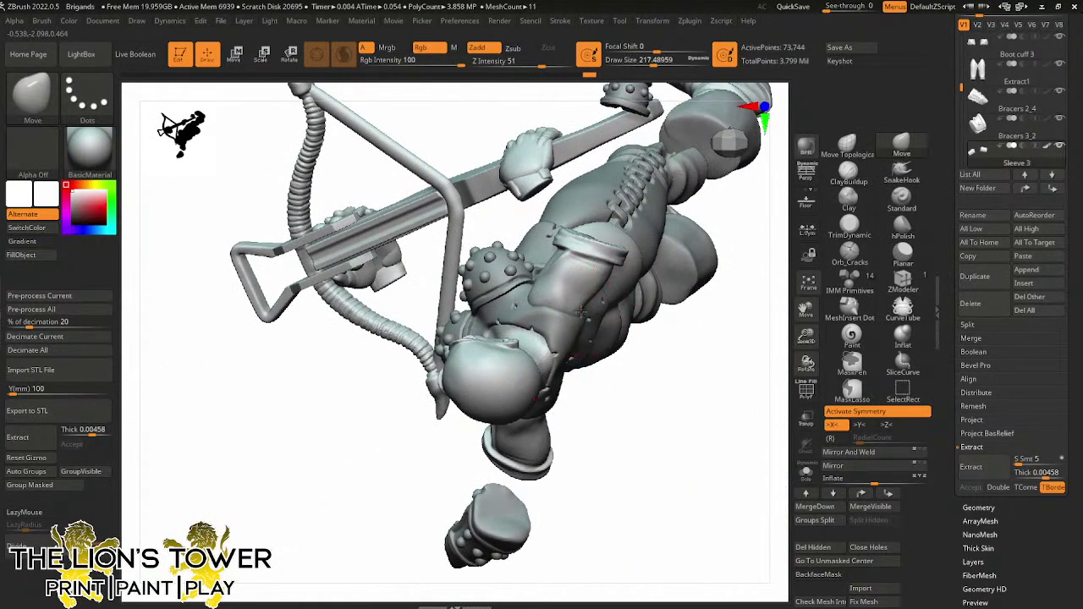
# Refine the sleeves' edges over the top of the shoulders with the Move brush at a draw size of about 167
pyautogui.moveTo(719, 292); pyautogui.dragTo(633, 218)
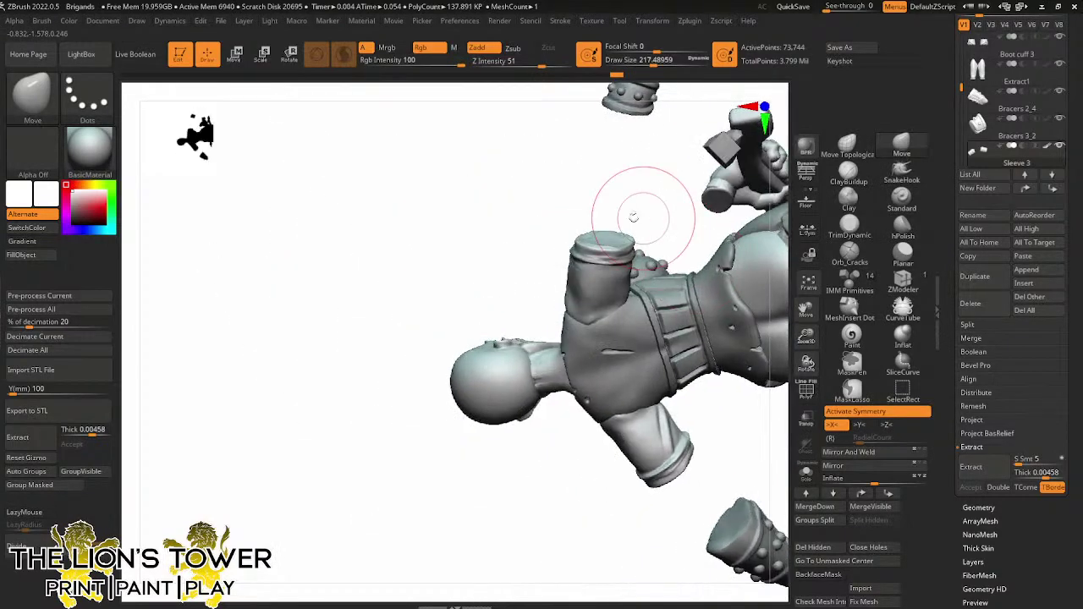
pyautogui.moveTo(537, 240)
pyautogui.mouseDown()
pyautogui.moveTo(565, 251)
pyautogui.moveTo(682, 151)
pyautogui.mouseUp()
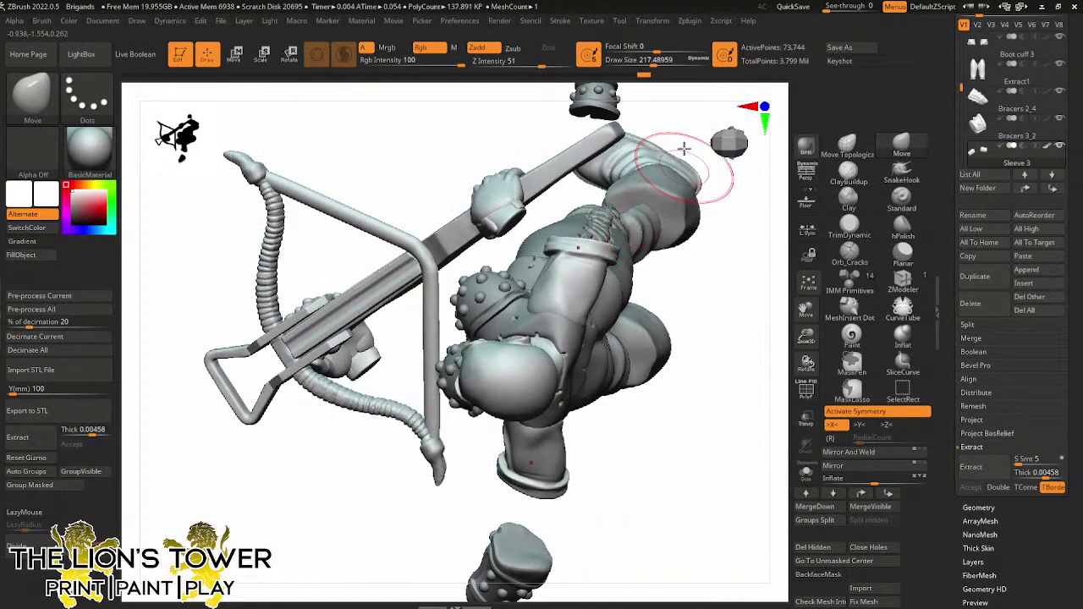
pyautogui.moveTo(656, 62); pyautogui.dragTo(647, 62)
pyautogui.moveTo(687, 247); pyautogui.dragTo(562, 294)
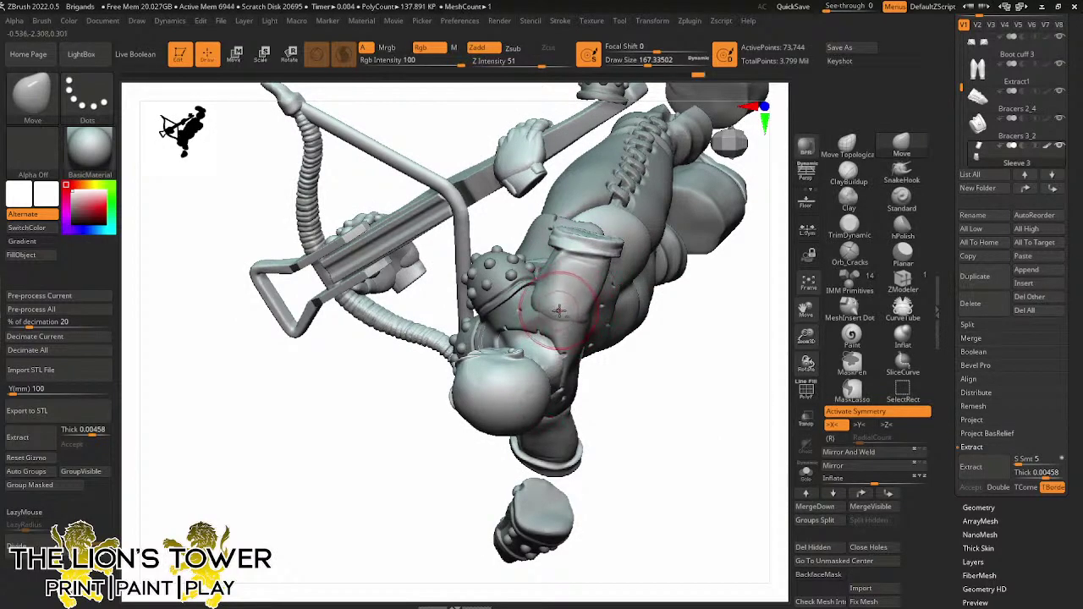
pyautogui.moveTo(648, 389); pyautogui.dragTo(581, 322)
# Select the torn shirt and adjust its shoulder area beside the sleeve with the Move brush at a draw size of about 108
pyautogui.keyDown('alt'); pyautogui.click(580, 331); pyautogui.keyUp('alt')
pyautogui.moveTo(648, 61); pyautogui.dragTo(639, 60)
pyautogui.moveTo(669, 175)
pyautogui.mouseDown()
pyautogui.moveTo(671, 187)
pyautogui.moveTo(617, 250)
pyautogui.mouseUp()
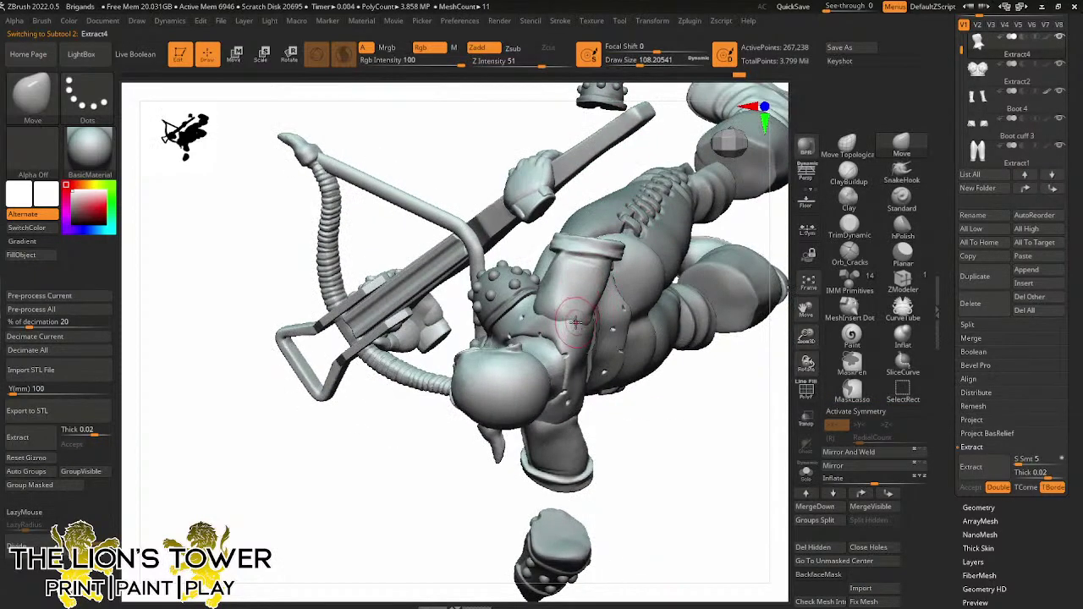
pyautogui.moveTo(574, 322); pyautogui.dragTo(629, 430)
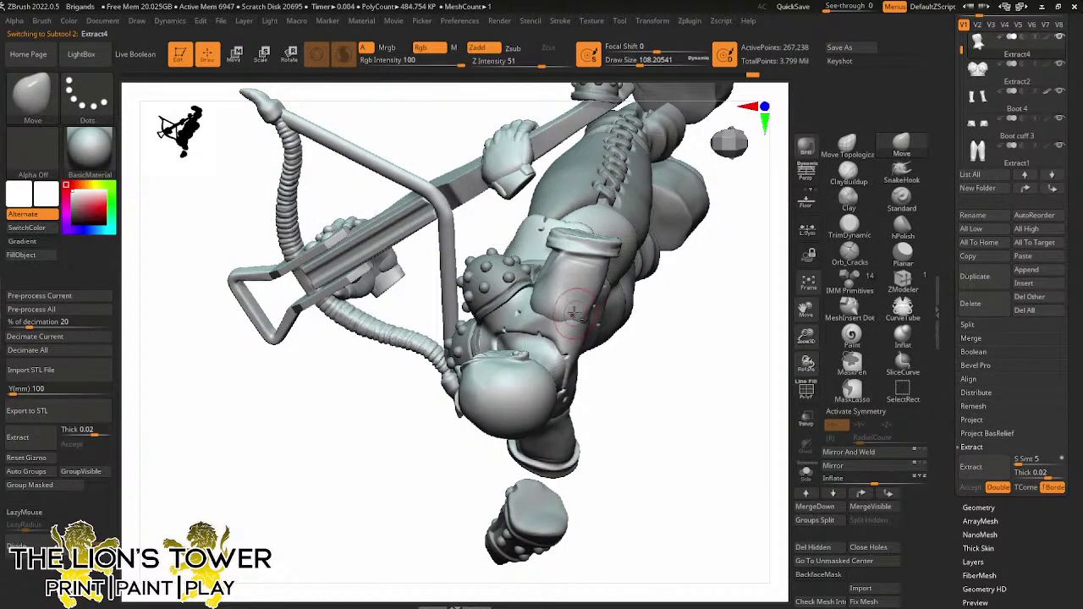
# Reselect the sleeves and fit their shoulder edges against the shirt with the Move brush
pyautogui.keyDown('alt'); pyautogui.click(575, 315); pyautogui.keyUp('alt')
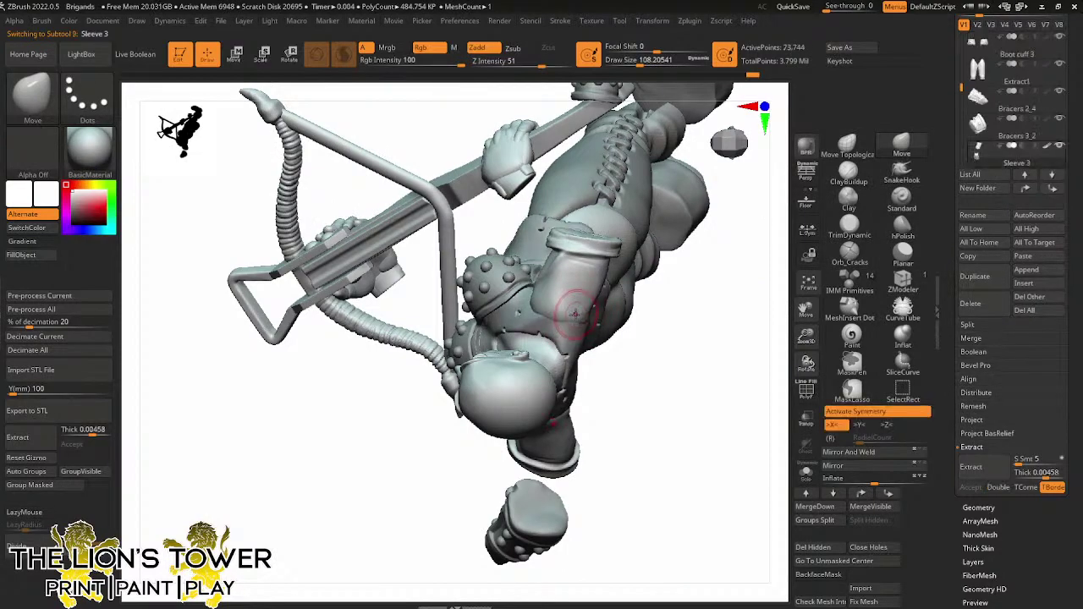
pyautogui.moveTo(641, 406); pyautogui.dragTo(624, 321)
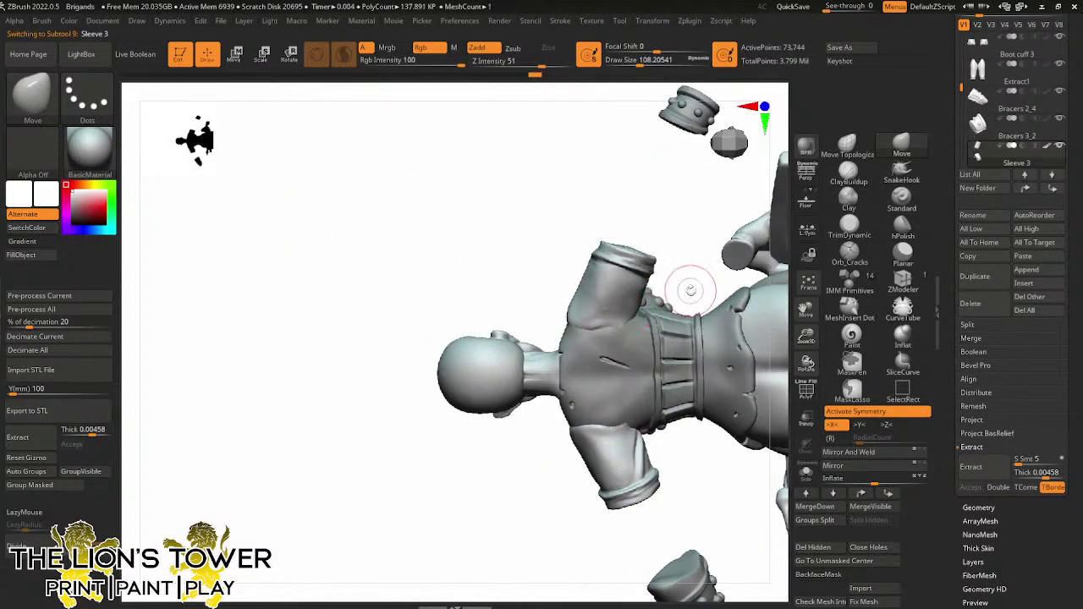
pyautogui.moveTo(694, 279); pyautogui.dragTo(732, 247)
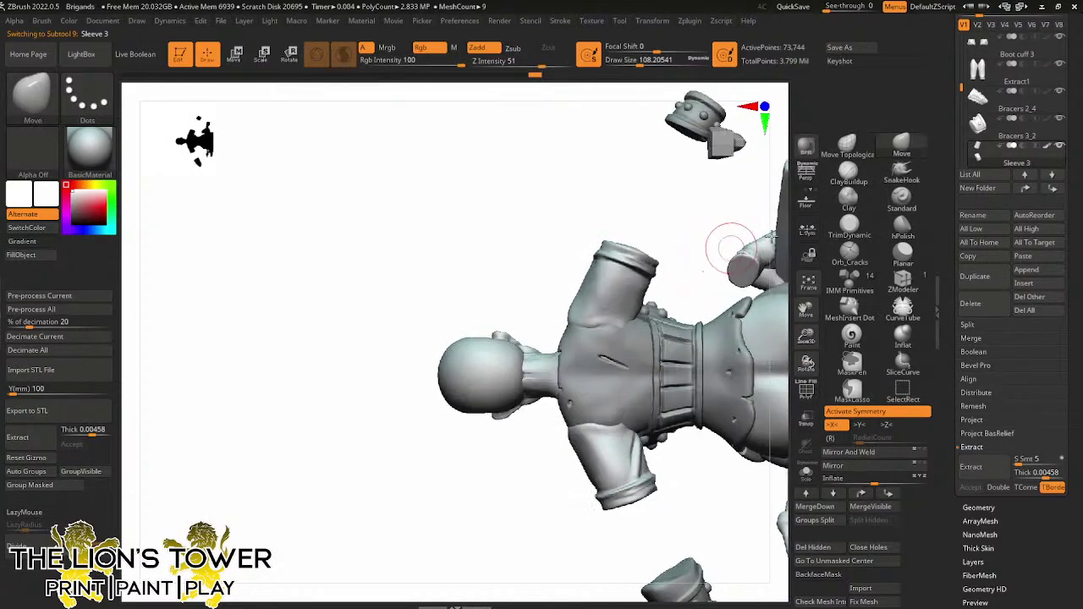
# Carve the seams where the sleeves meet the shirt, front and back, with the Orb_Cracks brush at a draw size of about 37
pyautogui.click(849, 251)
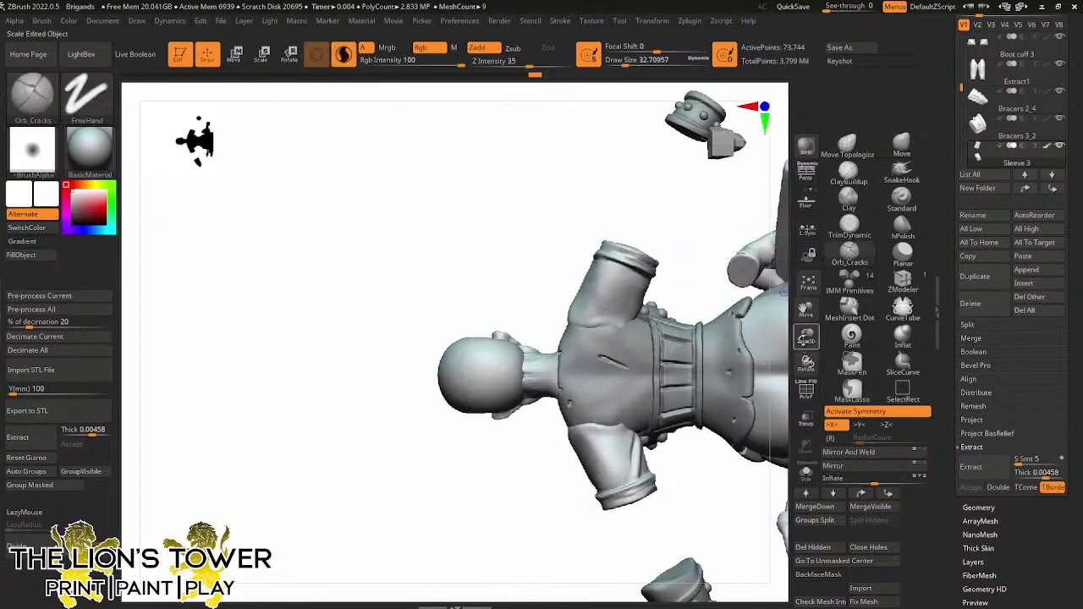
pyautogui.moveTo(806, 337); pyautogui.dragTo(636, 323)
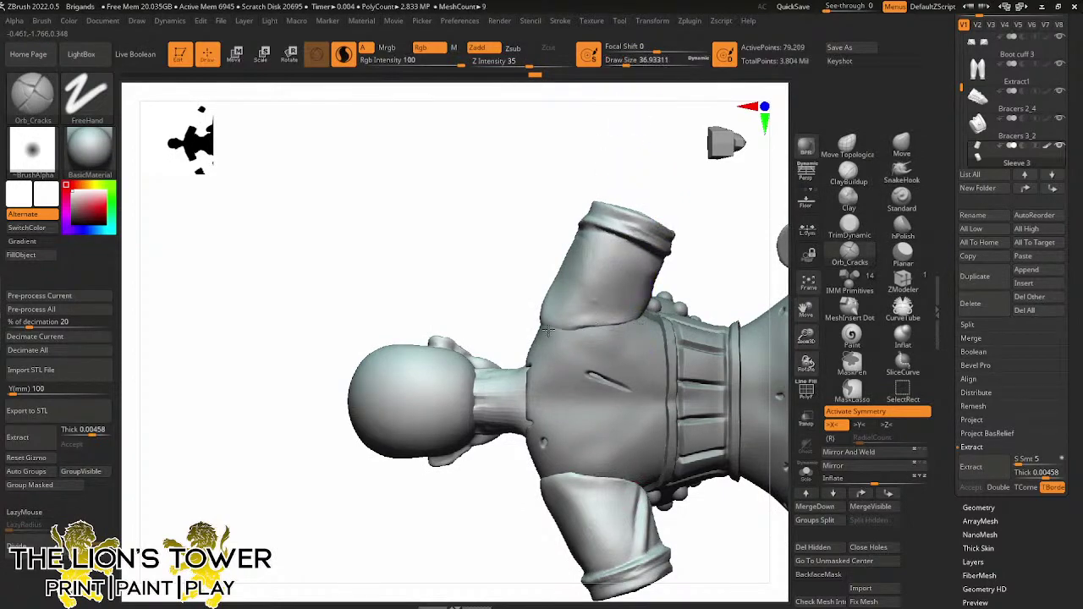
pyautogui.moveTo(485, 330); pyautogui.dragTo(558, 338)
pyautogui.moveTo(631, 336); pyautogui.dragTo(562, 328)
pyautogui.moveTo(466, 319); pyautogui.dragTo(453, 326)
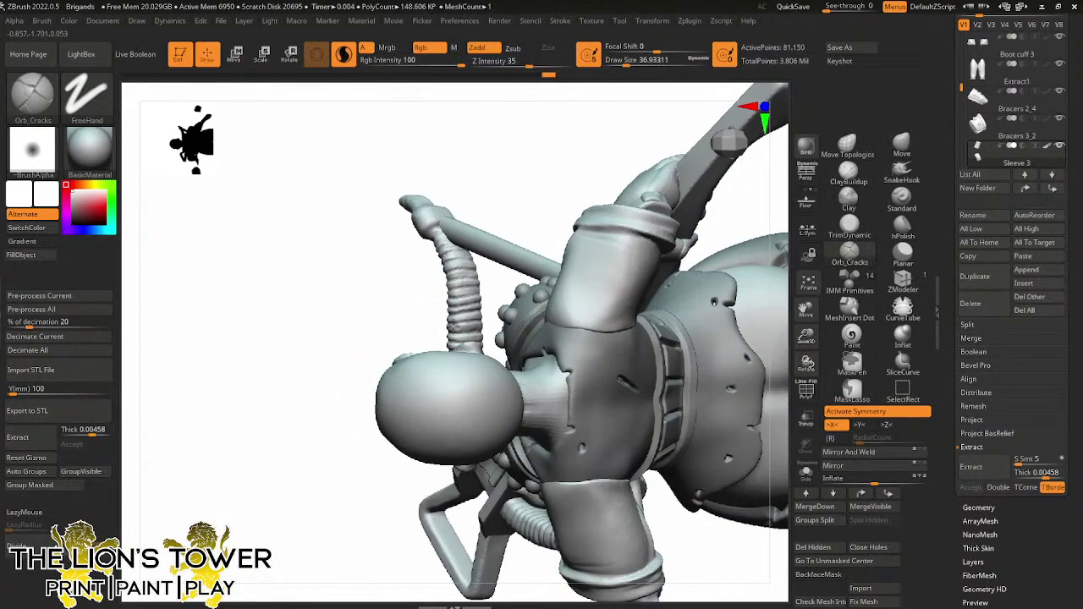
pyautogui.moveTo(453, 326); pyautogui.dragTo(549, 322, button='right')
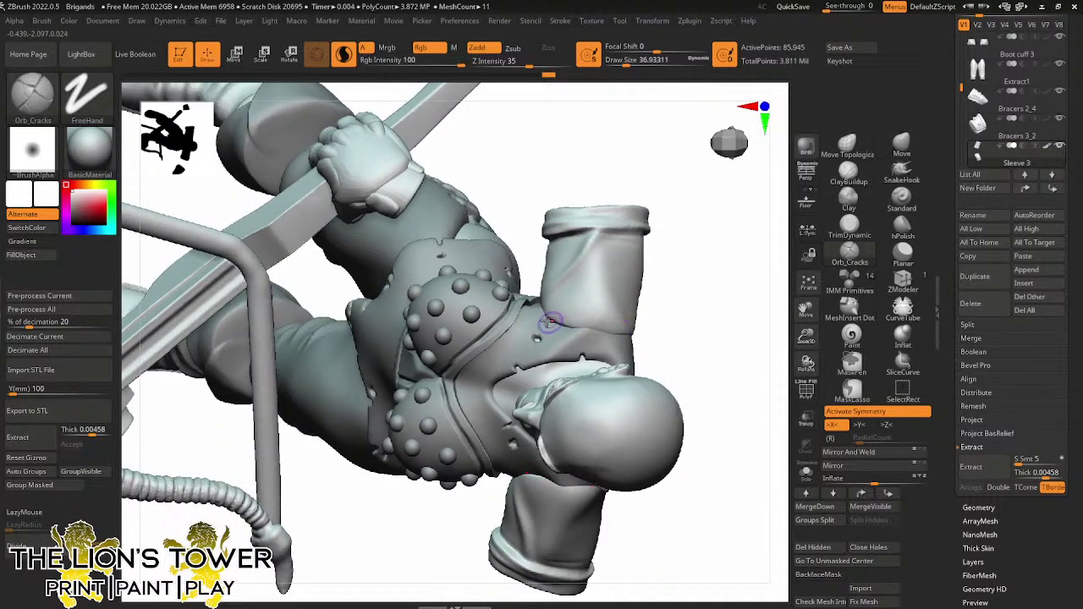
pyautogui.moveTo(664, 330); pyautogui.dragTo(611, 337, button='right')
pyautogui.moveTo(544, 536); pyautogui.dragTo(753, 397, button='right')
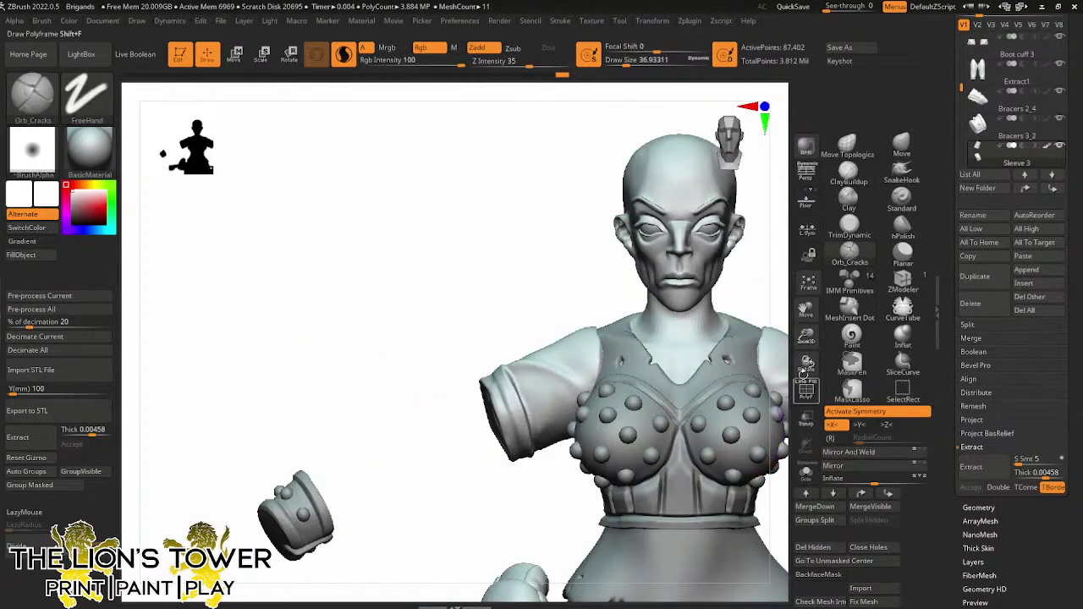
pyautogui.moveTo(806, 338); pyautogui.dragTo(730, 321)
pyautogui.moveTo(730, 322); pyautogui.dragTo(725, 375, button='right')
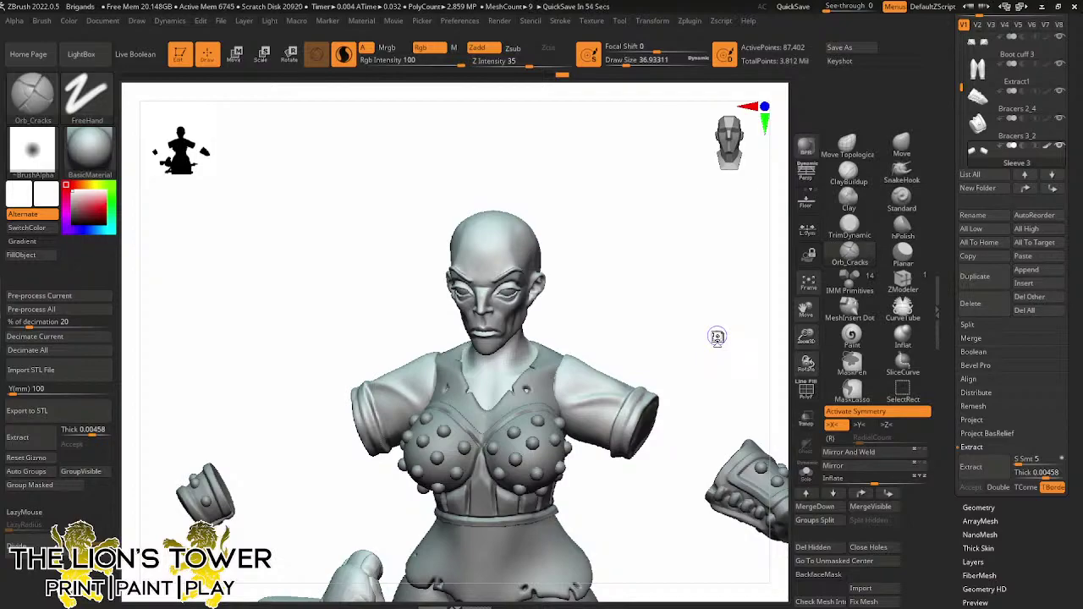
# Select the torn shirt, try an Orb_Cracks stroke on its collar at a draw size of about 35, and undo it
pyautogui.keyDown('alt'); pyautogui.moveTo(716, 337); pyautogui.dragTo(677, 373); pyautogui.keyUp('alt')
pyautogui.keyDown('alt'); pyautogui.click(524, 406); pyautogui.keyUp('alt')
pyautogui.moveTo(709, 308)
pyautogui.keyDown('alt'); pyautogui.mouseDown()
pyautogui.moveTo(716, 334)
pyautogui.moveTo(686, 381)
pyautogui.mouseUp(); pyautogui.keyUp('alt')
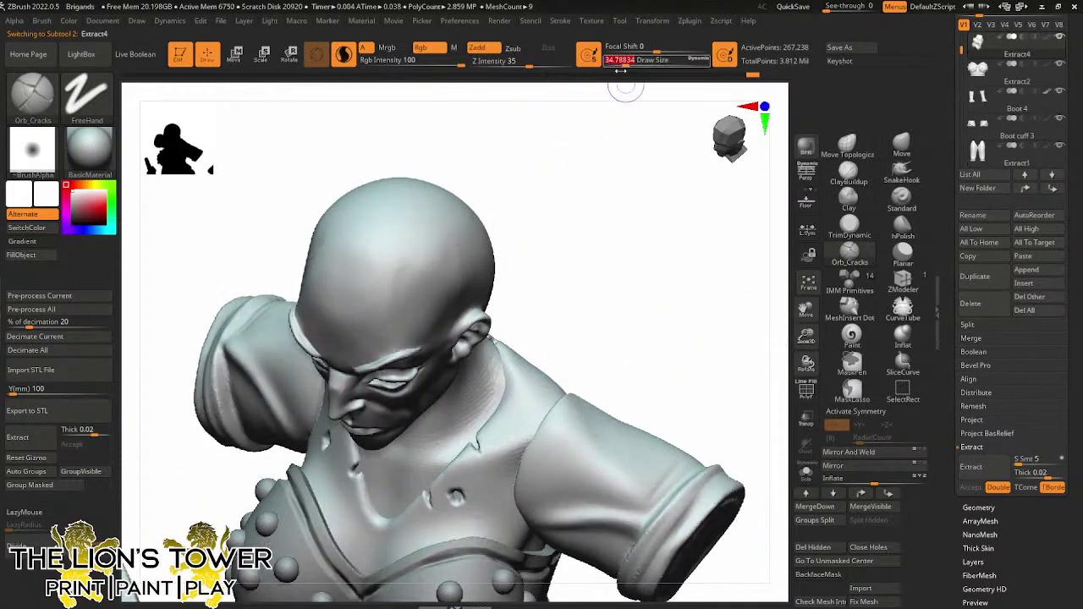
pyautogui.moveTo(619, 160); pyautogui.dragTo(513, 282)
pyautogui.press('space')
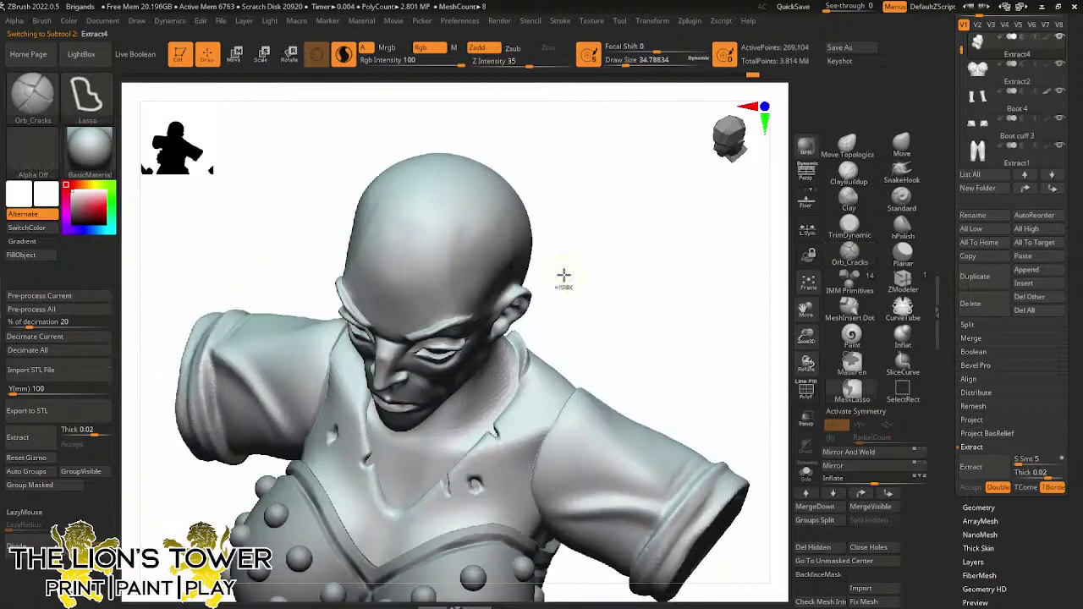
pyautogui.hotkey('ctrl', 'z')
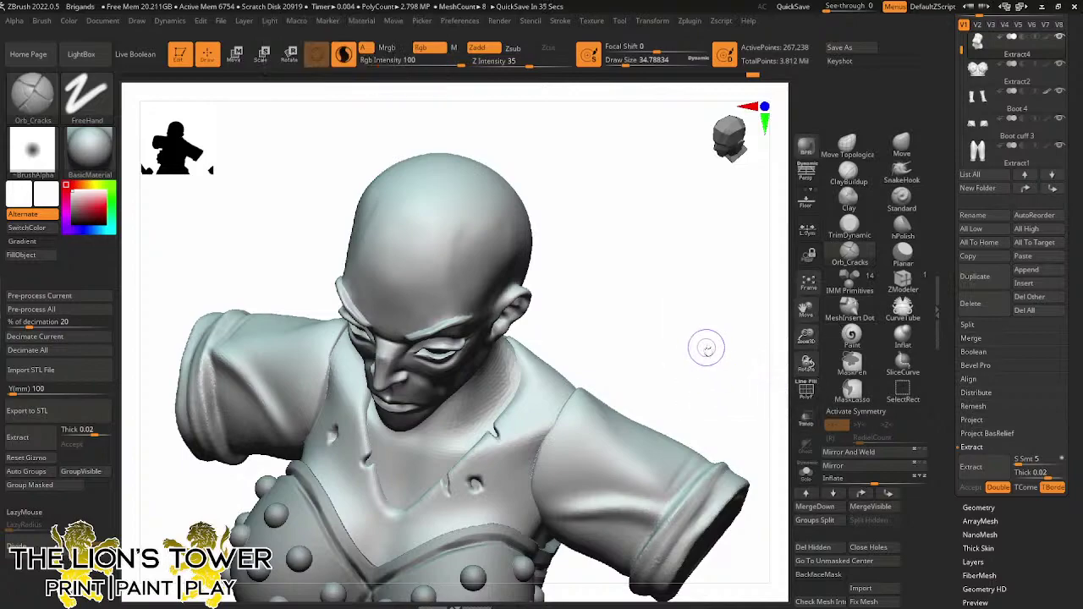
# Carve along the shirt's torn collar edge on both sides with Orb_Cracks at a draw size of about 54 and Z Intensity 21
pyautogui.moveTo(706, 347)
pyautogui.mouseDown()
pyautogui.moveTo(710, 382)
pyautogui.moveTo(720, 347)
pyautogui.mouseUp()
pyautogui.moveTo(623, 62); pyautogui.dragTo(630, 62)
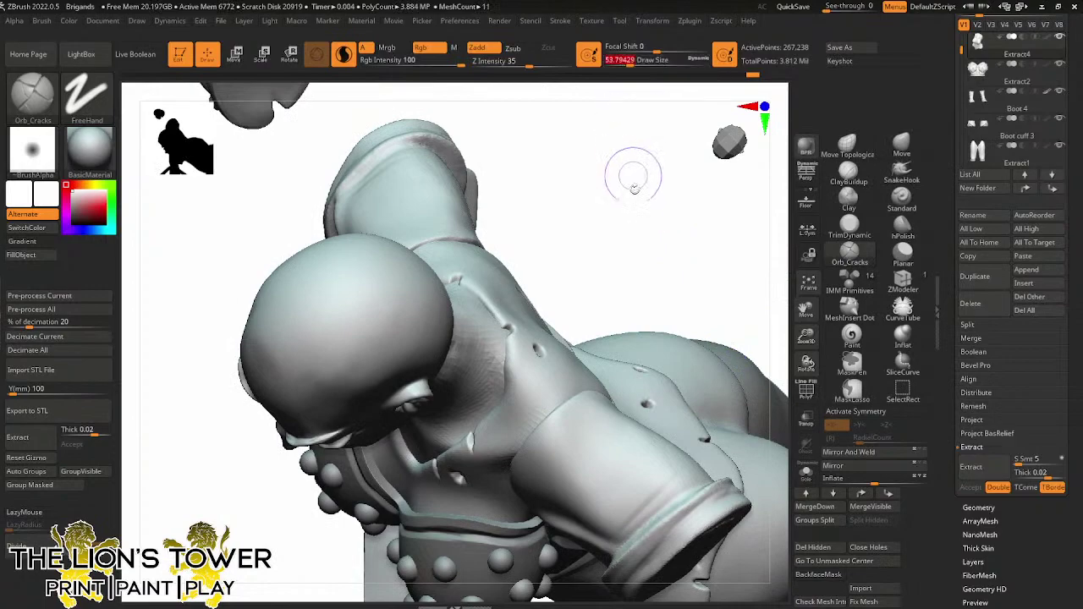
pyautogui.moveTo(634, 188); pyautogui.dragTo(499, 286)
pyautogui.press('ctrl')
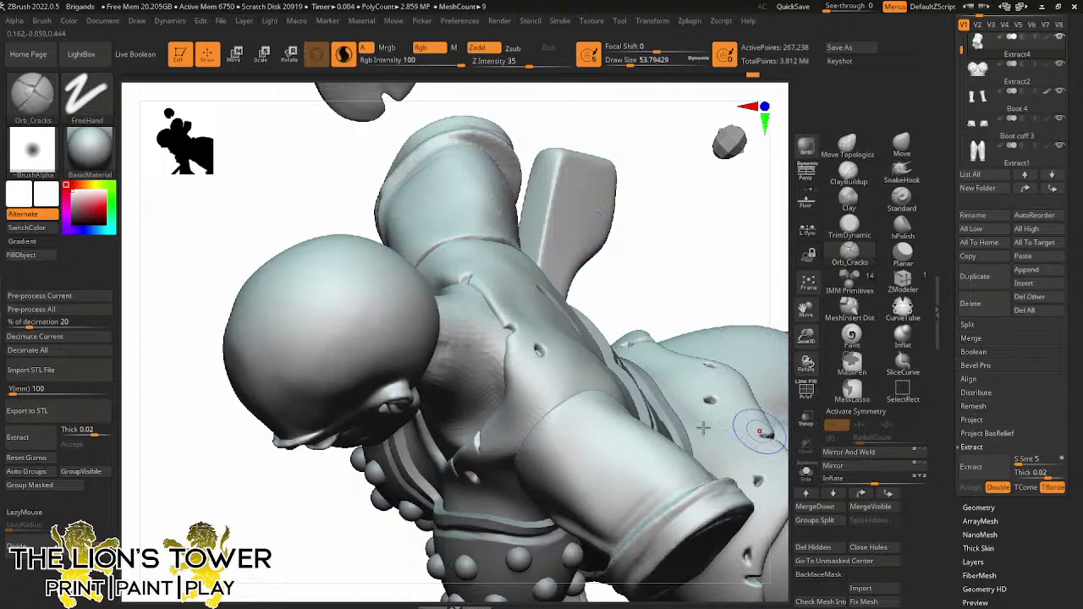
pyautogui.moveTo(528, 66); pyautogui.dragTo(515, 68)
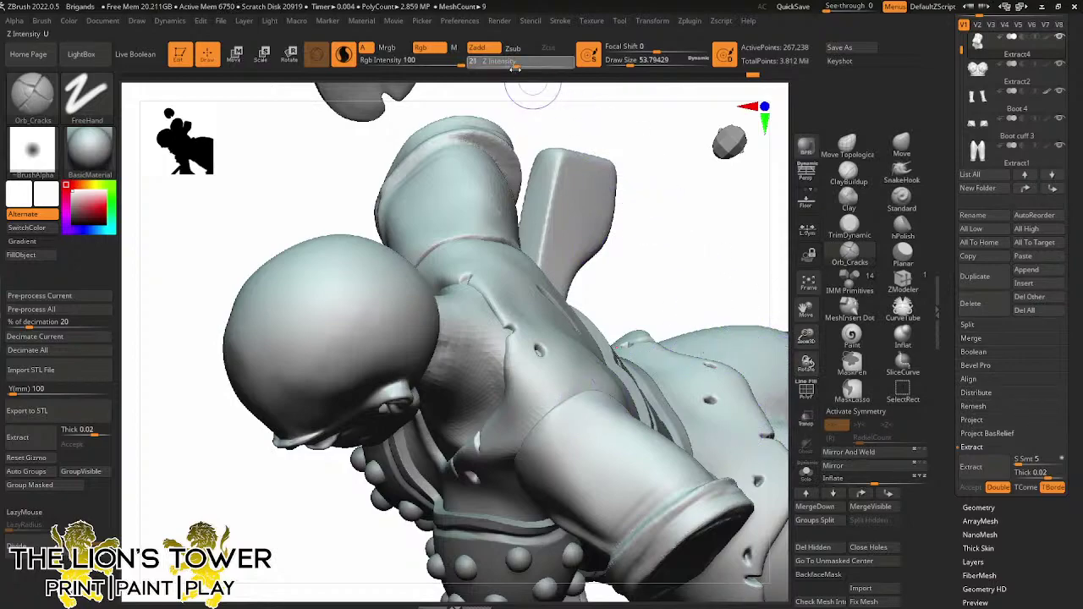
pyautogui.moveTo(470, 277); pyautogui.dragTo(510, 336)
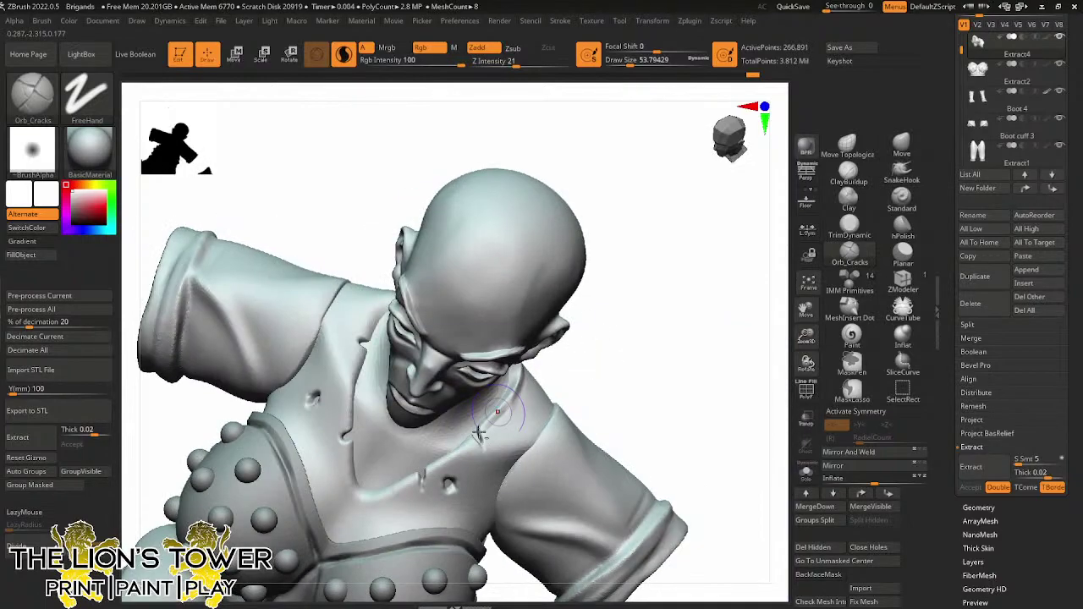
pyautogui.moveTo(479, 433)
pyautogui.mouseDown()
pyautogui.moveTo(372, 492)
pyautogui.moveTo(351, 467)
pyautogui.moveTo(351, 360)
pyautogui.mouseUp()
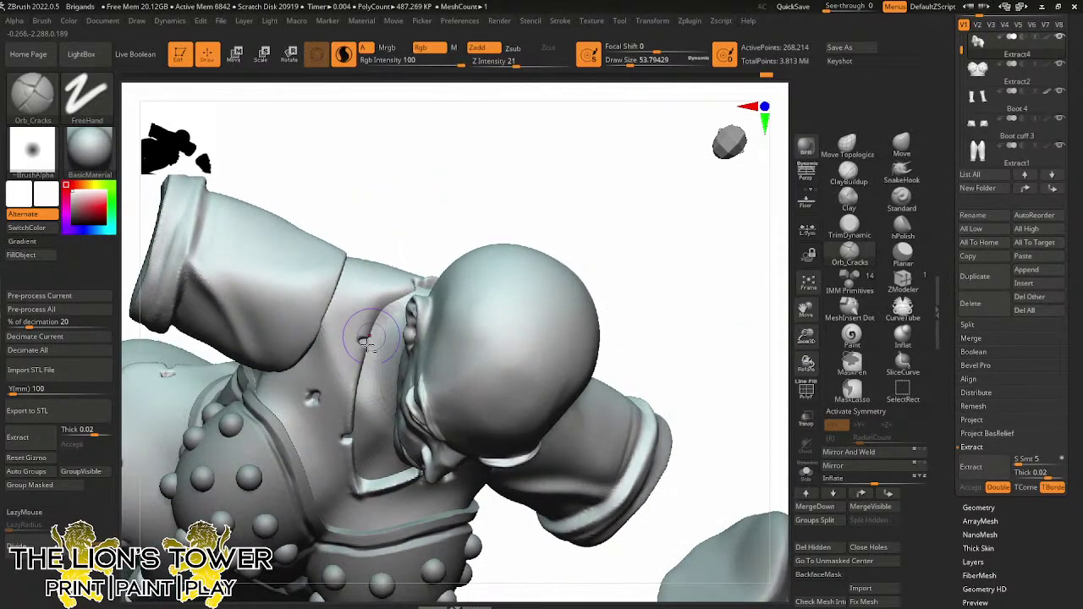
pyautogui.moveTo(364, 380); pyautogui.dragTo(412, 273)
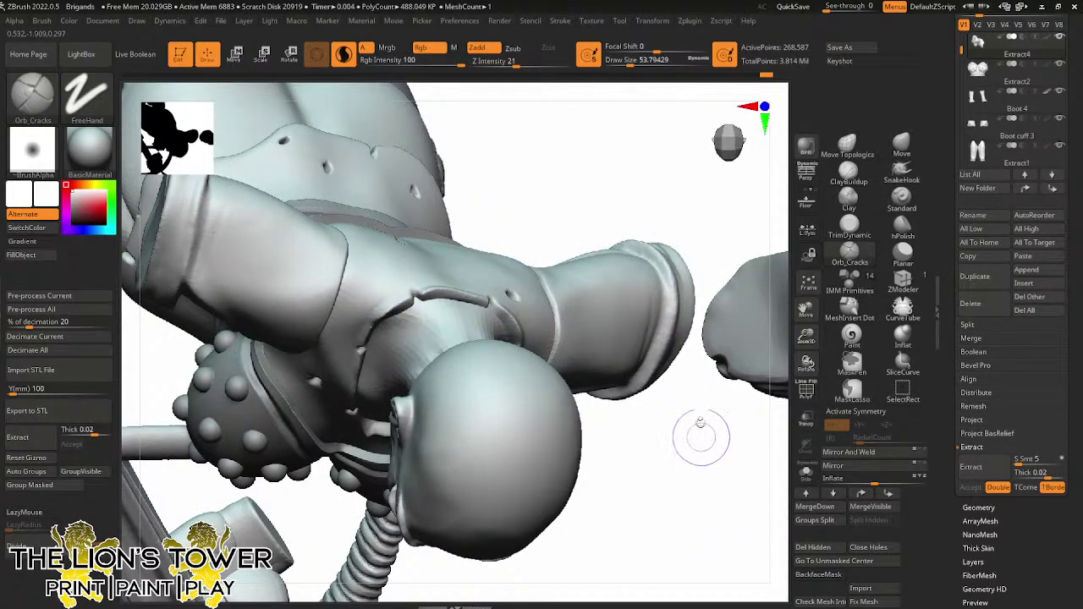
pyautogui.moveTo(717, 503)
pyautogui.mouseDown()
pyautogui.moveTo(724, 264)
pyautogui.moveTo(648, 314)
pyautogui.mouseUp()
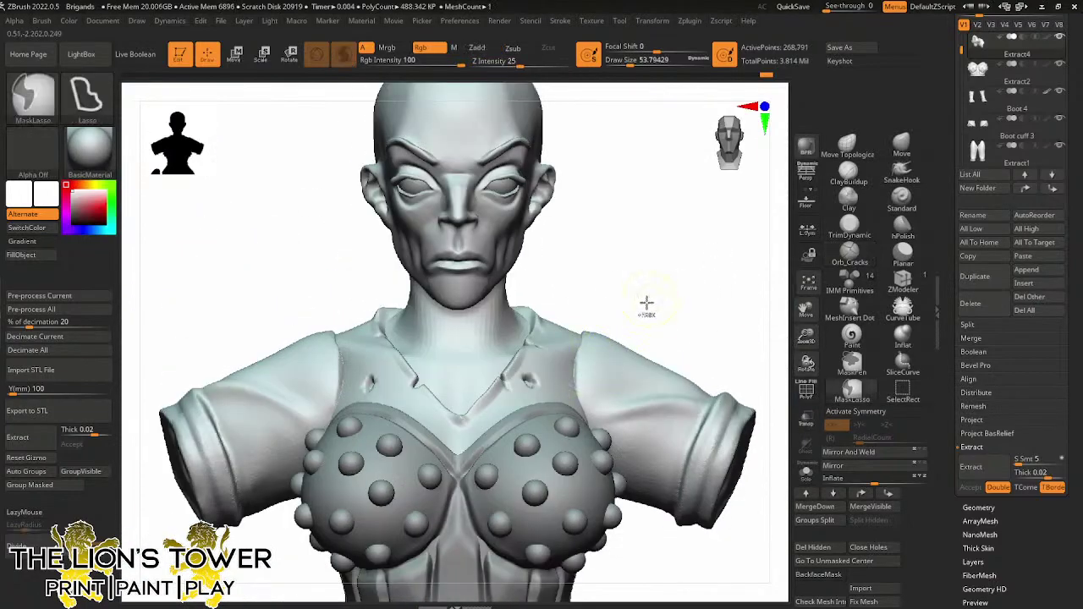
# Select the sleeves, turn on X symmetry, and carve along their shoulder seams with Orb_Cracks at a draw size of about 83
pyautogui.keyDown('alt'); pyautogui.click(621, 358); pyautogui.keyUp('alt')
pyautogui.press('x')
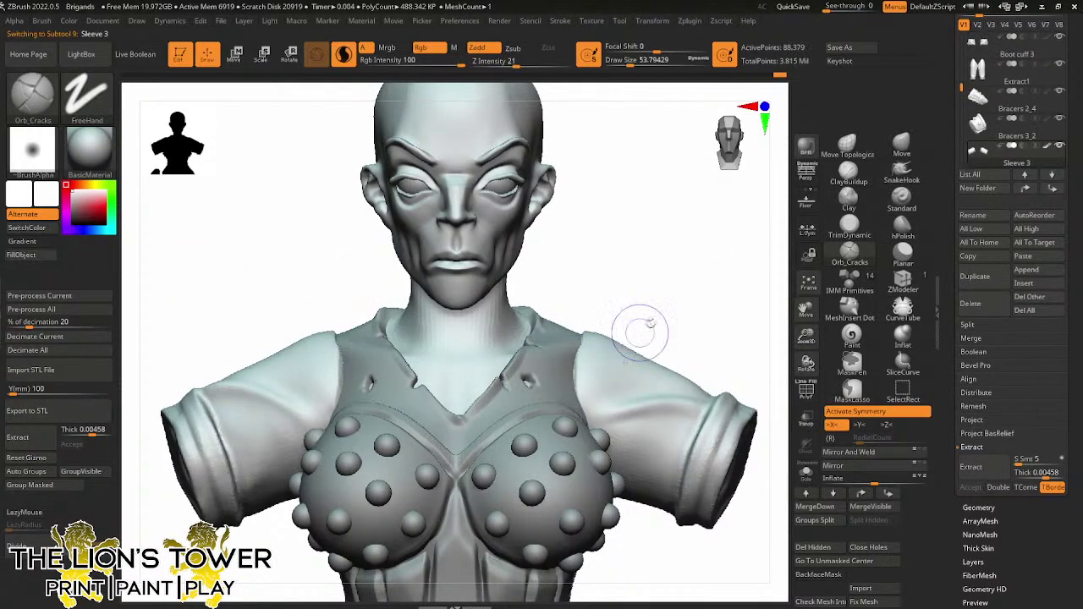
pyautogui.moveTo(689, 244); pyautogui.dragTo(617, 305)
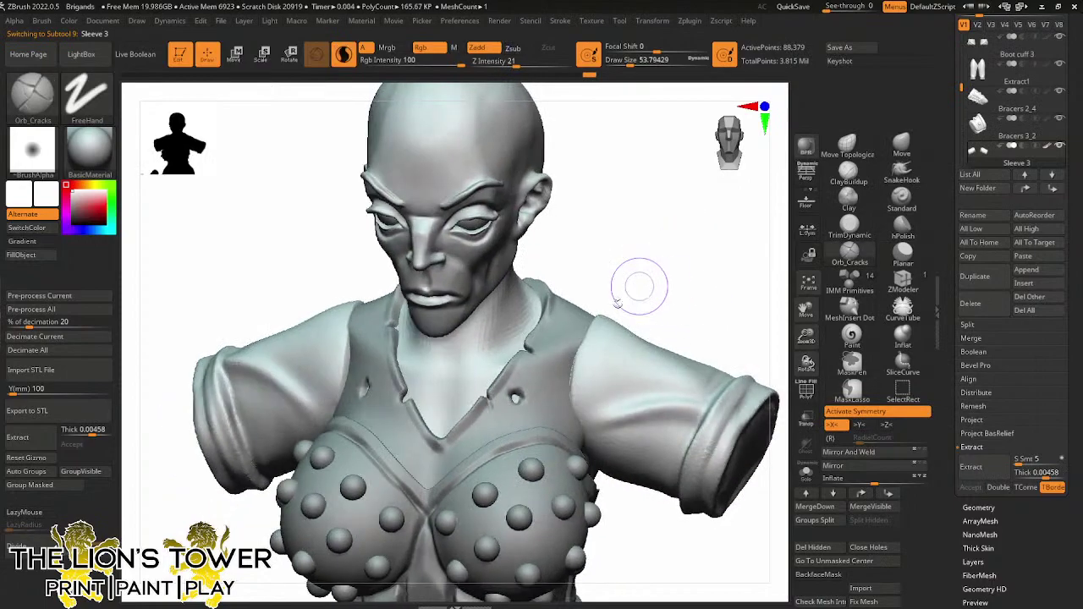
pyautogui.moveTo(628, 64); pyautogui.dragTo(635, 64)
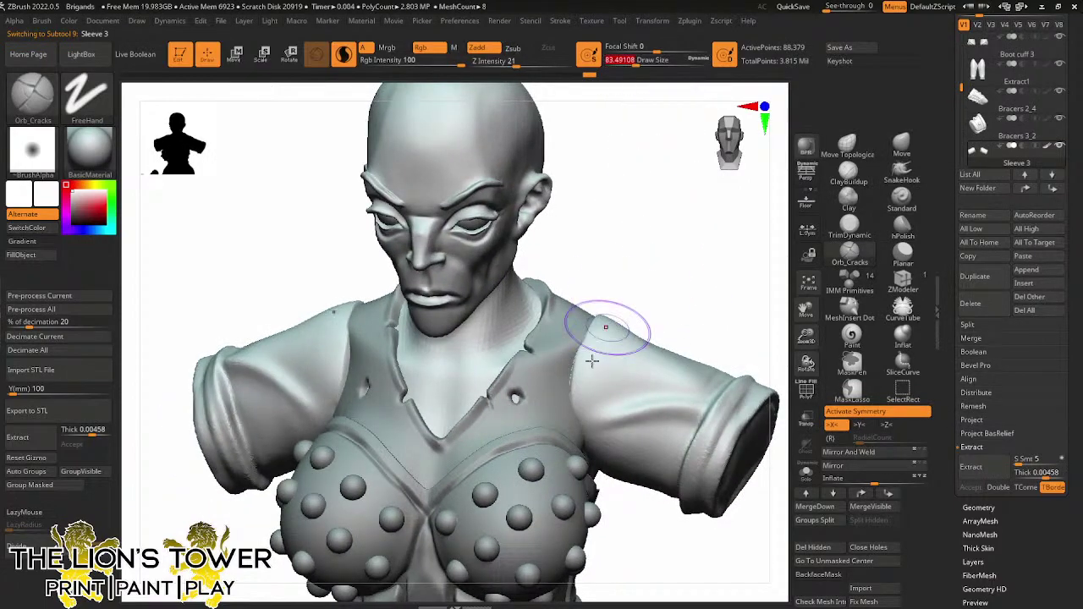
pyautogui.moveTo(641, 265); pyautogui.dragTo(583, 361)
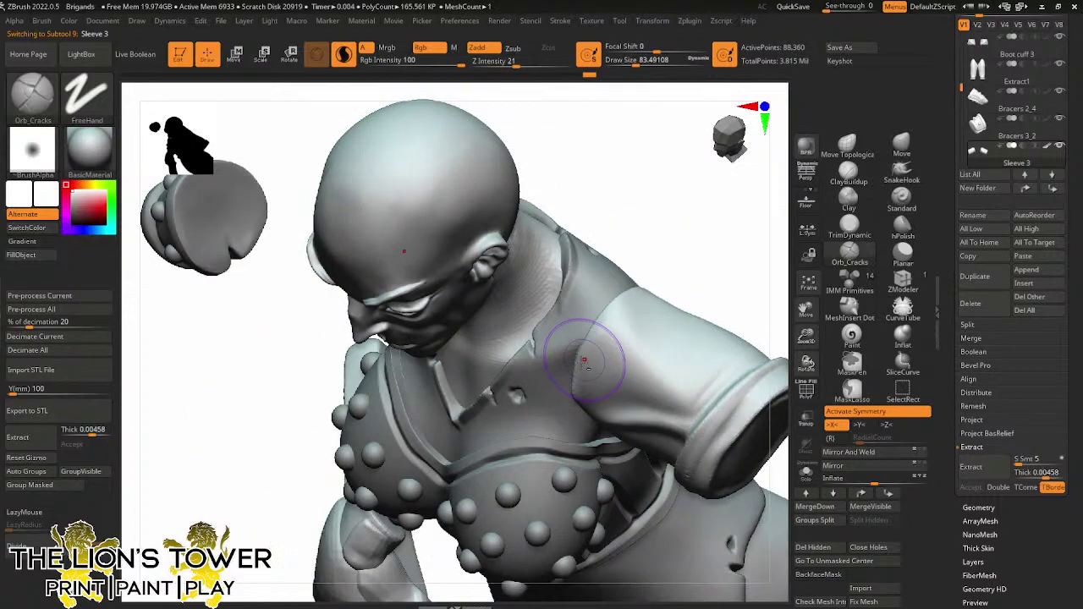
pyautogui.moveTo(657, 276); pyautogui.dragTo(621, 319)
pyautogui.moveTo(669, 155)
pyautogui.mouseDown()
pyautogui.moveTo(644, 230)
pyautogui.moveTo(660, 246)
pyautogui.mouseUp()
pyautogui.moveTo(725, 269); pyautogui.dragTo(643, 298)
pyautogui.moveTo(583, 402); pyautogui.dragTo(635, 343)
pyautogui.moveTo(722, 273); pyautogui.dragTo(636, 305)
pyautogui.moveTo(589, 370); pyautogui.dragTo(642, 279)
pyautogui.moveTo(704, 269); pyautogui.dragTo(643, 296)
pyautogui.press('shift')
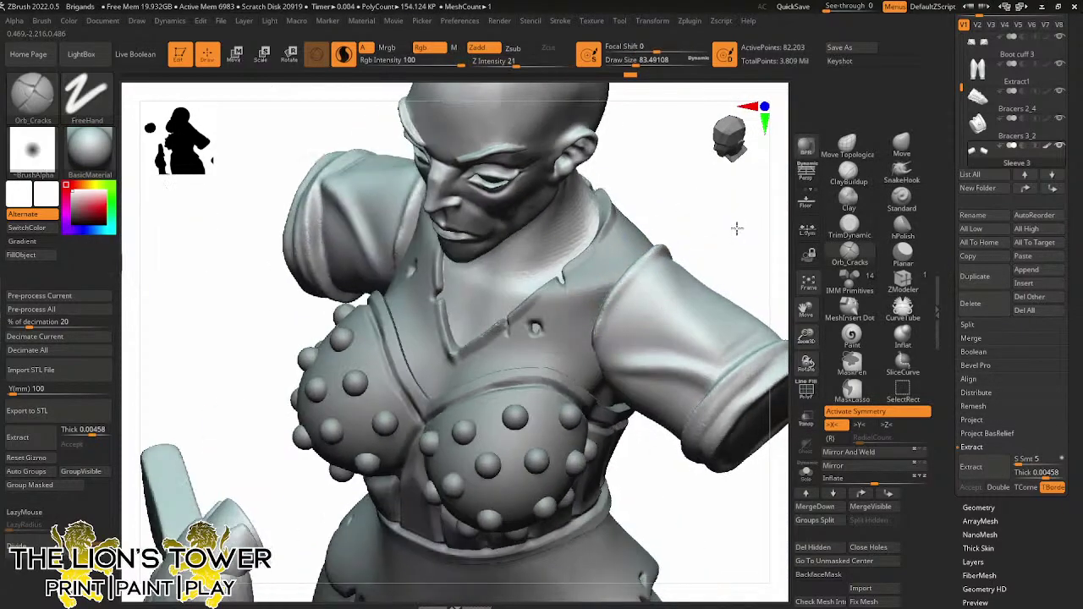
pyautogui.keyDown('shift'); pyautogui.moveTo(736, 227); pyautogui.dragTo(742, 229); pyautogui.keyUp('shift')
pyautogui.moveTo(808, 305); pyautogui.dragTo(738, 372)
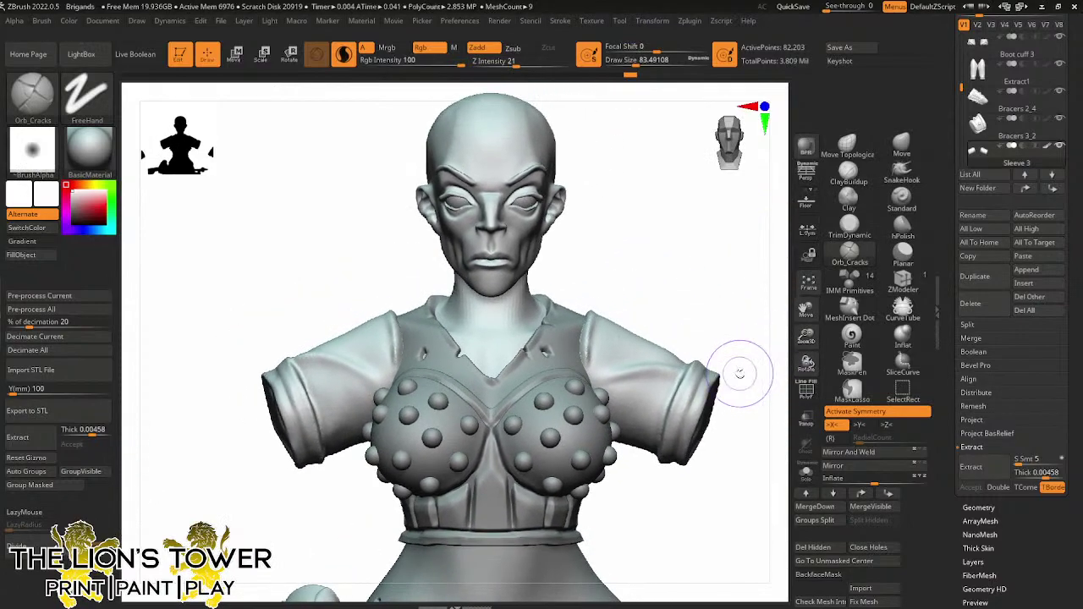
# Refine the sleeves' shoulder seams from front to back with finer strokes at a draw size of about 33
pyautogui.keyDown('ctrl'); pyautogui.click(722, 293); pyautogui.keyUp('ctrl')
pyautogui.keyDown('ctrl'); pyautogui.moveTo(721, 295); pyautogui.dragTo(718, 331); pyautogui.keyUp('ctrl')
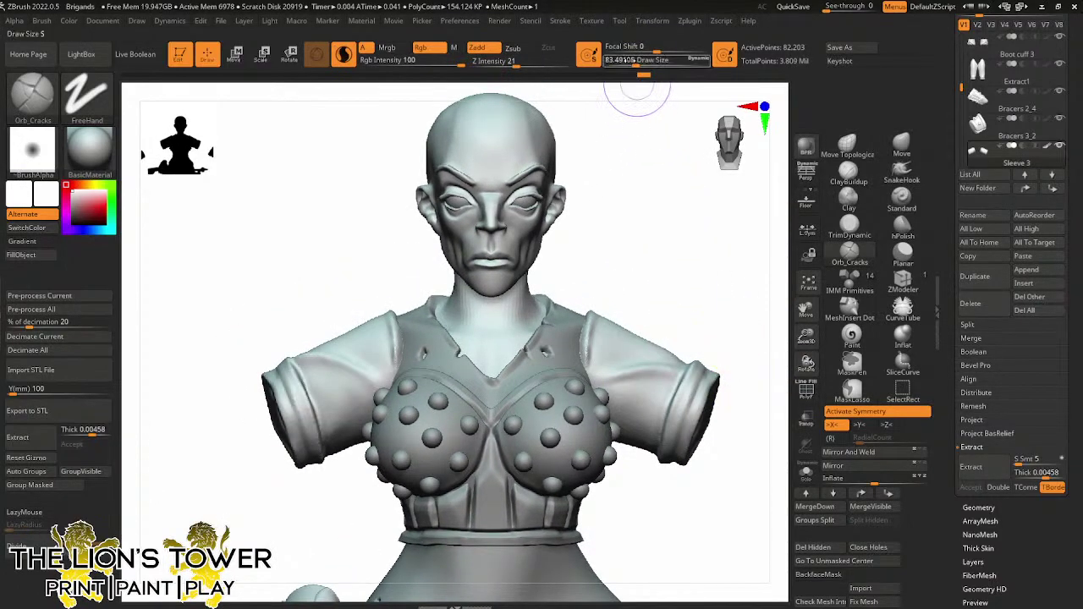
pyautogui.moveTo(636, 64); pyautogui.dragTo(625, 64)
pyautogui.keyDown('shift'); pyautogui.moveTo(597, 340); pyautogui.dragTo(590, 359); pyautogui.keyUp('shift')
pyautogui.moveTo(643, 222); pyautogui.dragTo(591, 256, button='right')
pyautogui.keyDown('shift'); pyautogui.moveTo(590, 259); pyautogui.dragTo(589, 285); pyautogui.keyUp('shift')
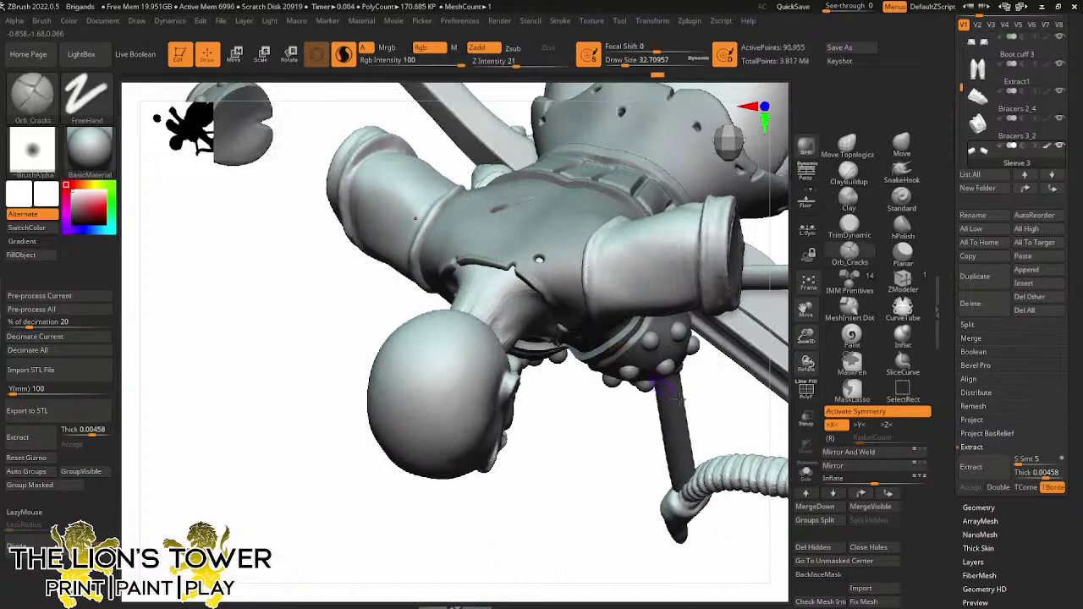
pyautogui.moveTo(588, 286); pyautogui.dragTo(718, 345, button='right')
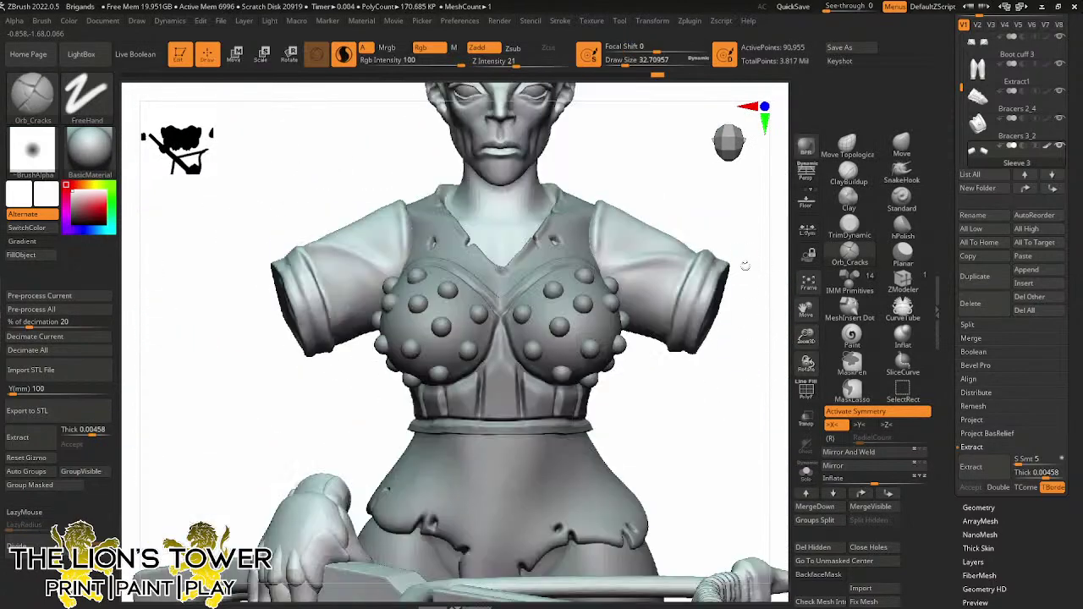
pyautogui.keyDown('ctrl'); pyautogui.moveTo(752, 273); pyautogui.dragTo(741, 316, button='right'); pyautogui.keyUp('ctrl')
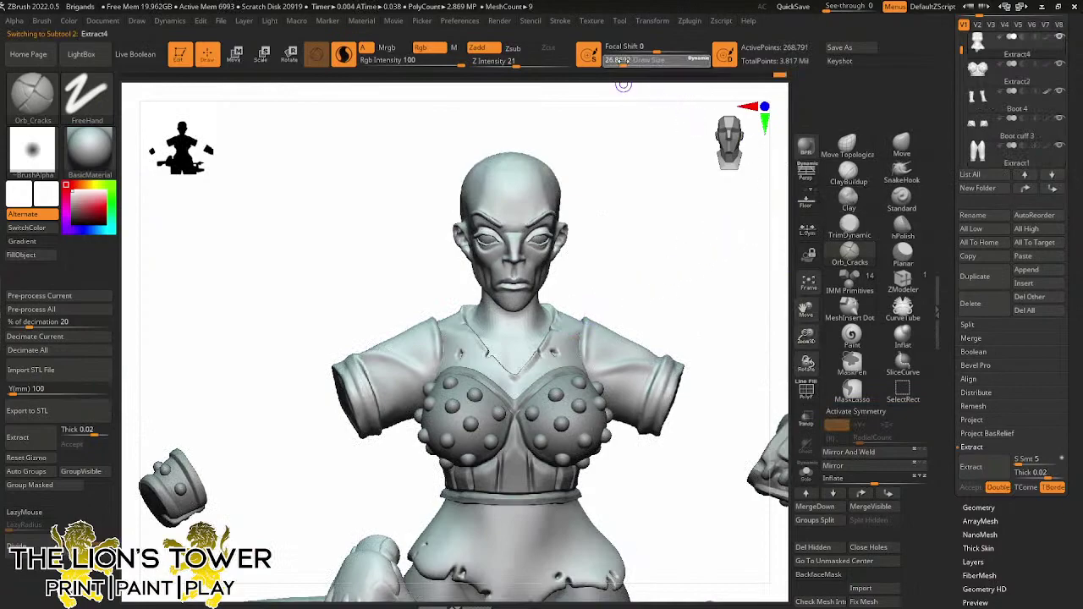
# Carve the torn shirt's shoulder beside the sleeve seam with Orb_Cracks at Z Intensity 16 and a draw size of about 62
pyautogui.click(624, 64)
pyautogui.moveTo(703, 194); pyautogui.dragTo(658, 293, button='right')
pyautogui.click(511, 64)
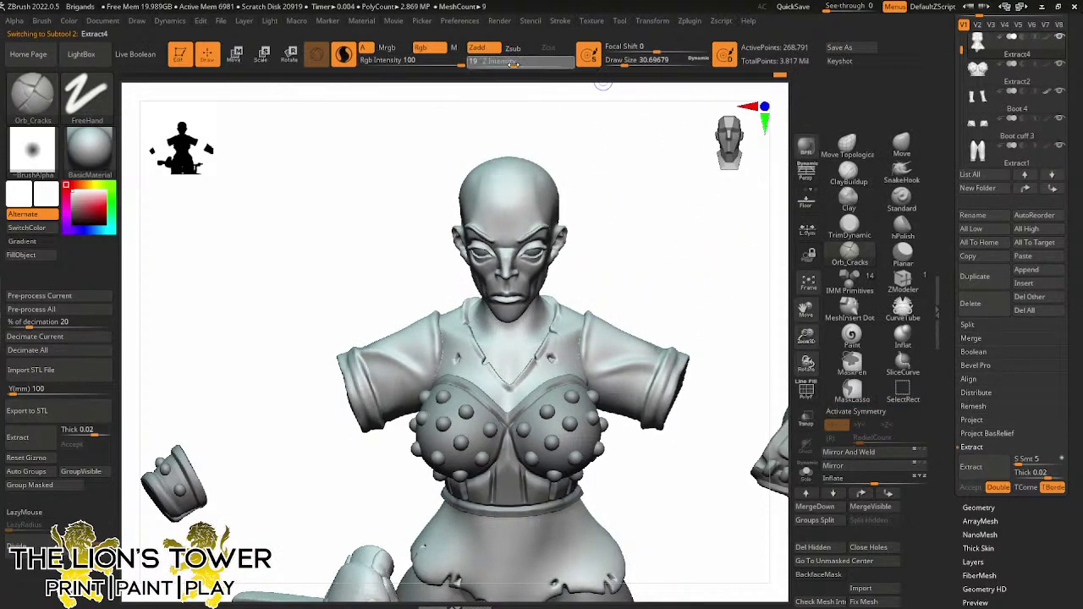
pyautogui.moveTo(677, 227); pyautogui.dragTo(656, 296, button='right')
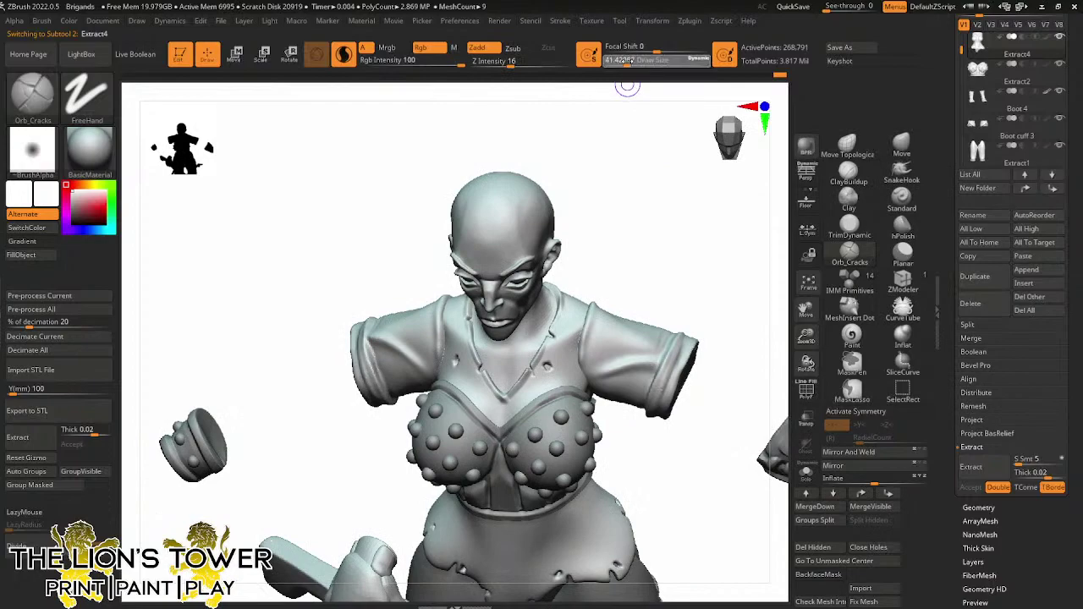
pyautogui.moveTo(672, 226)
pyautogui.mouseDown(button='right')
pyautogui.moveTo(669, 268)
pyautogui.moveTo(615, 88)
pyautogui.mouseUp(button='right')
pyautogui.click(631, 65)
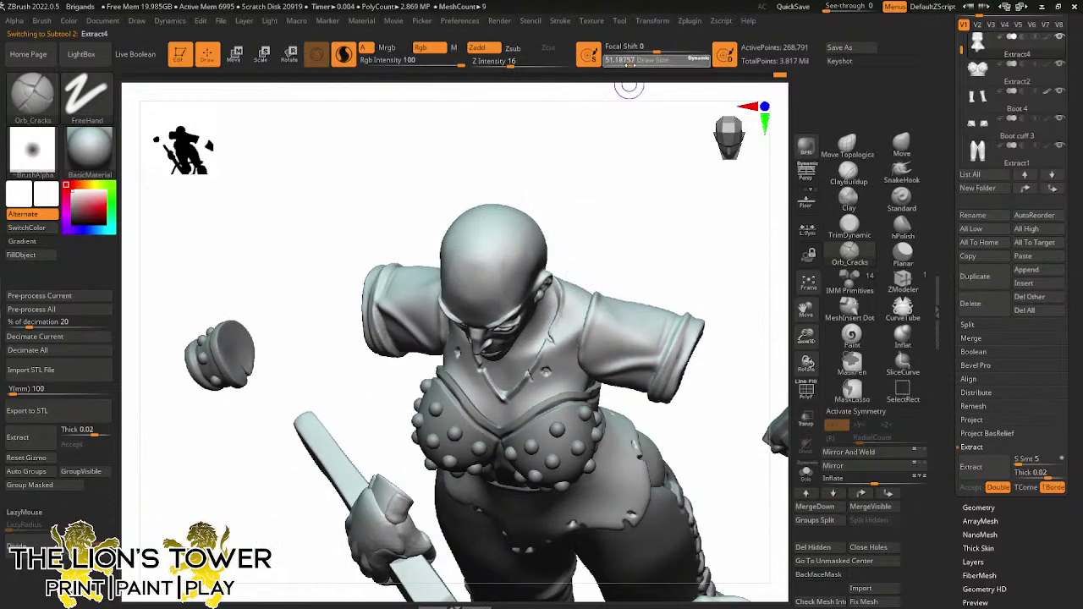
pyautogui.moveTo(663, 199); pyautogui.dragTo(658, 230, button='right')
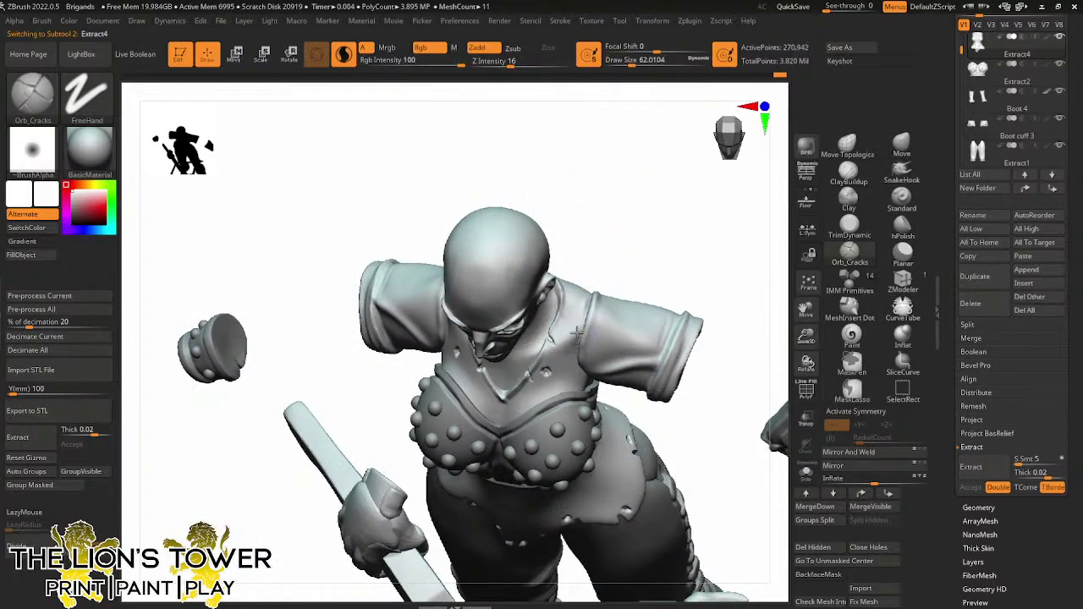
pyautogui.moveTo(579, 326); pyautogui.dragTo(649, 245, button='right')
# Turn on X symmetry and carve the shirt's armhole seams on both sides, across the back and over the shoulders
pyautogui.press('x')
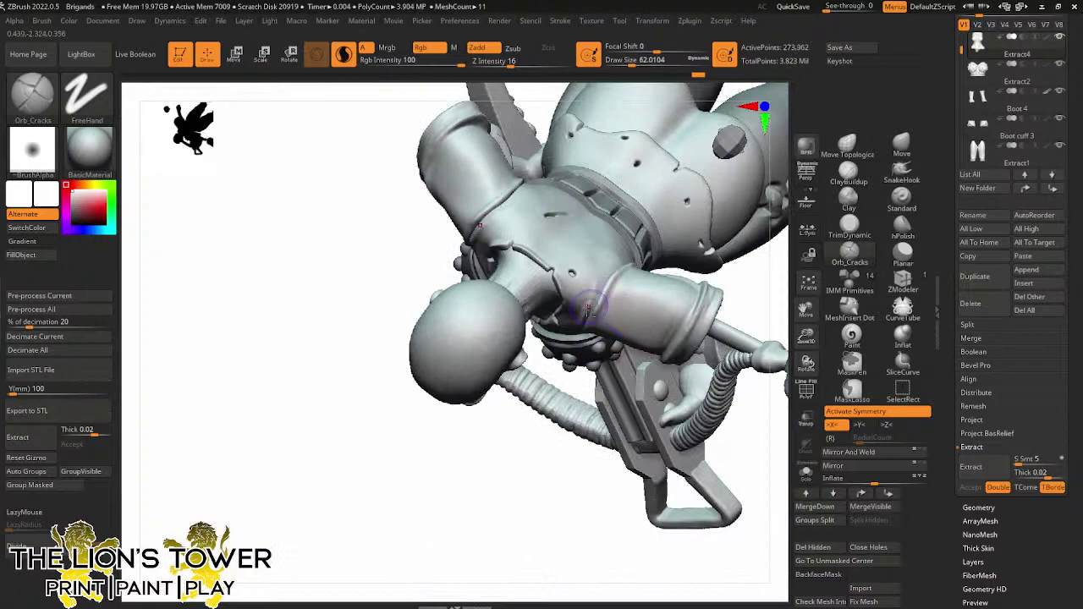
pyautogui.moveTo(592, 440)
pyautogui.mouseDown(button='right')
pyautogui.moveTo(541, 491)
pyautogui.moveTo(570, 344)
pyautogui.moveTo(633, 234)
pyautogui.moveTo(582, 410)
pyautogui.moveTo(583, 389)
pyautogui.mouseUp(button='right')
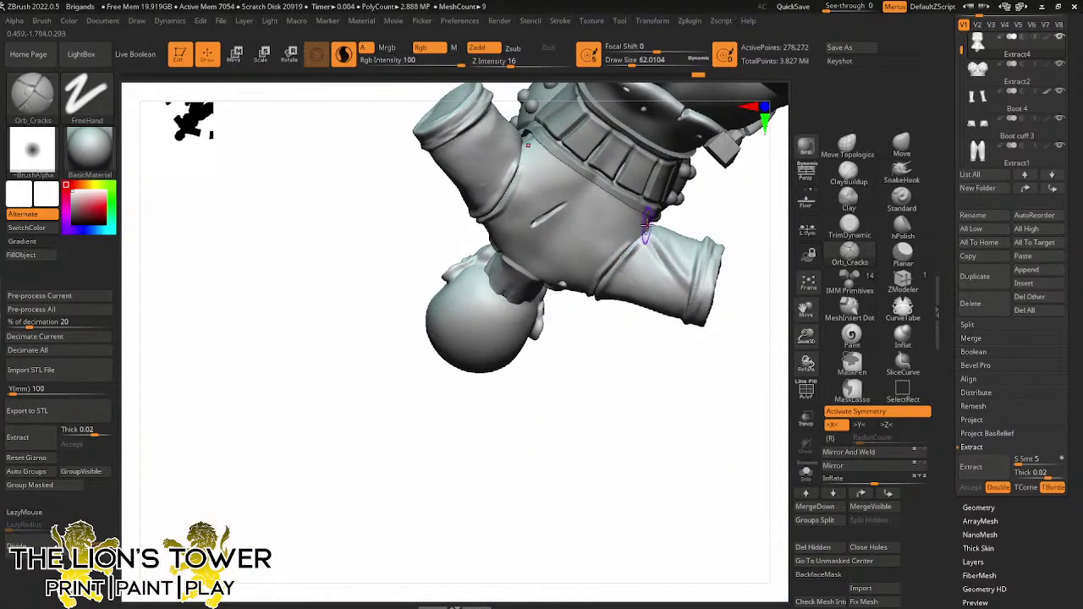
pyautogui.moveTo(642, 233); pyautogui.dragTo(598, 284)
pyautogui.moveTo(599, 316)
pyautogui.mouseDown(button='right')
pyautogui.moveTo(595, 350)
pyautogui.moveTo(638, 266)
pyautogui.mouseUp(button='right')
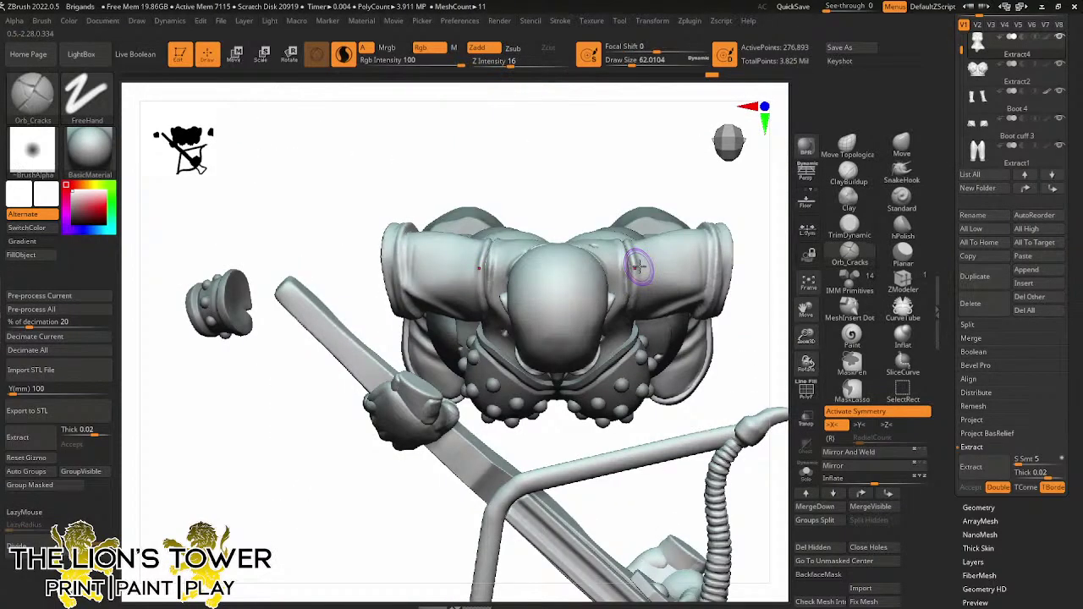
pyautogui.moveTo(736, 343)
pyautogui.mouseDown(button='right')
pyautogui.moveTo(736, 259)
pyautogui.moveTo(644, 163)
pyautogui.moveTo(586, 230)
pyautogui.moveTo(607, 226)
pyautogui.mouseUp(button='right')
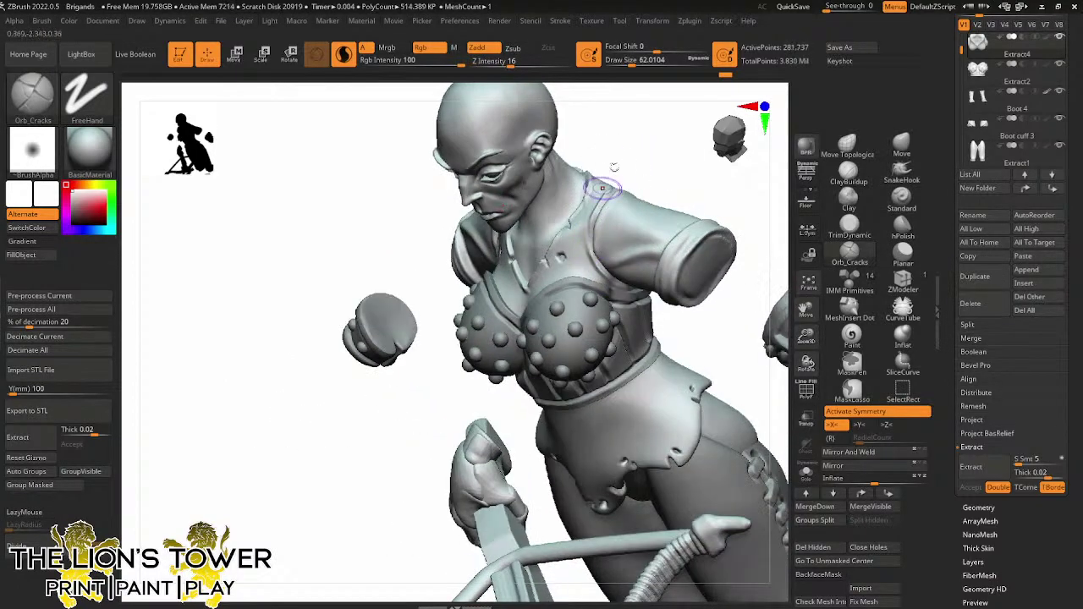
pyautogui.moveTo(604, 181); pyautogui.dragTo(588, 207, button='right')
pyautogui.moveTo(587, 206)
pyautogui.keyDown('shift'); pyautogui.mouseDown()
pyautogui.moveTo(582, 256)
pyautogui.moveTo(590, 228)
pyautogui.mouseUp(); pyautogui.keyUp('shift')
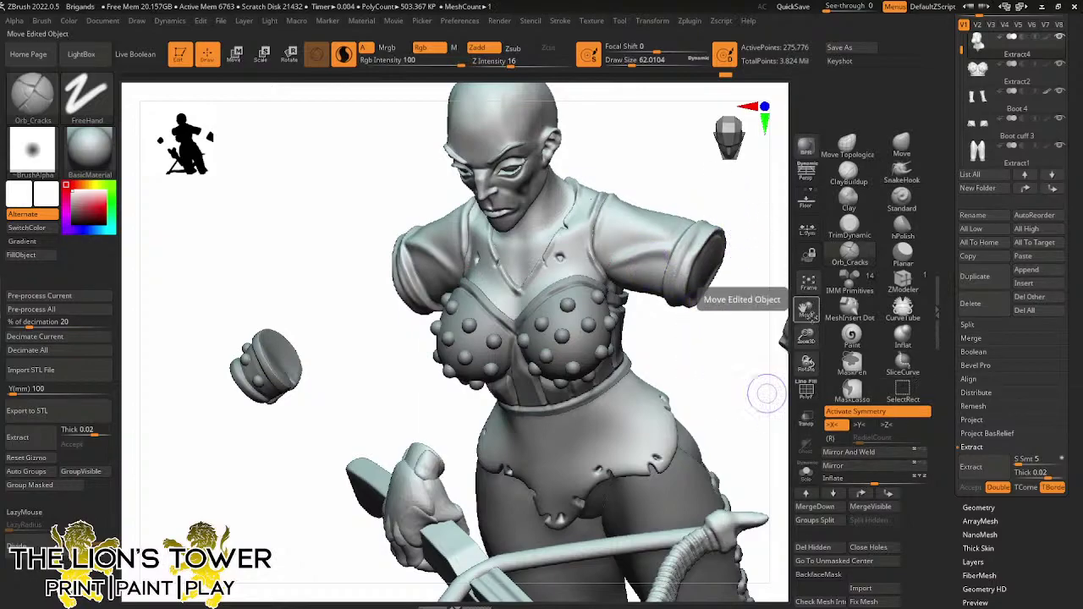
# Turn off Sculptris Pro and X symmetry, and carve fabric folds into the shirt's front below the corset at a draw size of about 163
pyautogui.moveTo(765, 343); pyautogui.dragTo(764, 307)
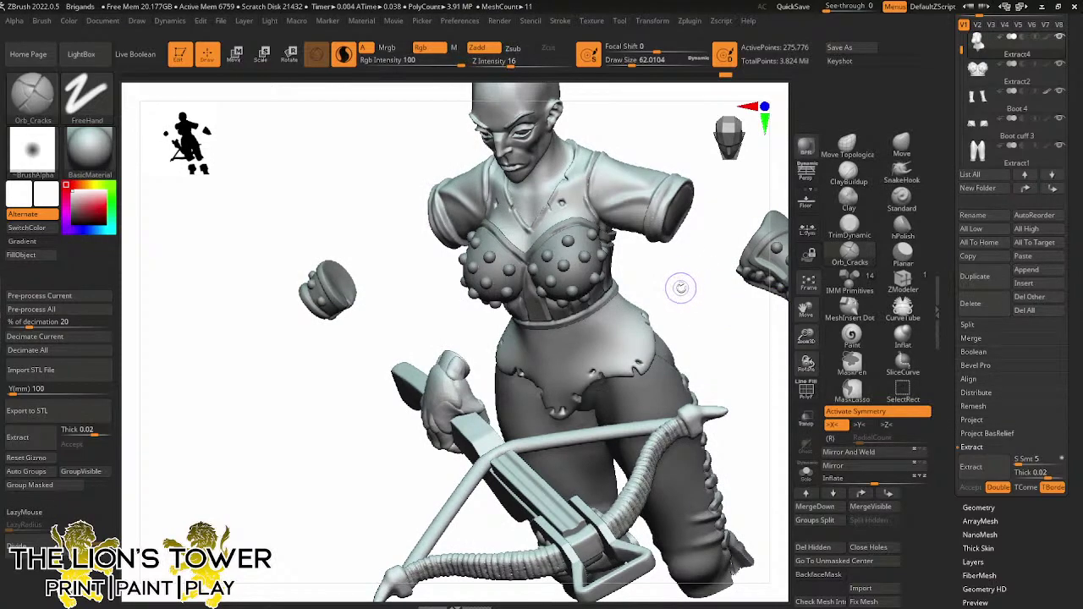
pyautogui.moveTo(679, 288)
pyautogui.mouseDown()
pyautogui.moveTo(698, 282)
pyautogui.moveTo(685, 297)
pyautogui.moveTo(682, 346)
pyautogui.moveTo(694, 320)
pyautogui.mouseUp()
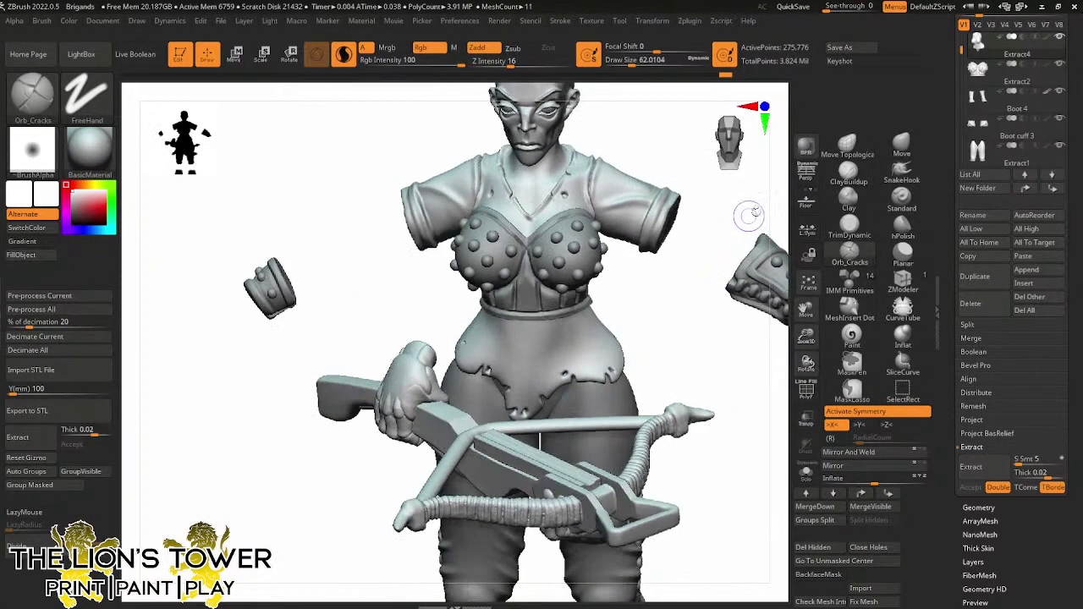
pyautogui.moveTo(630, 62); pyautogui.dragTo(639, 62)
pyautogui.click(348, 57)
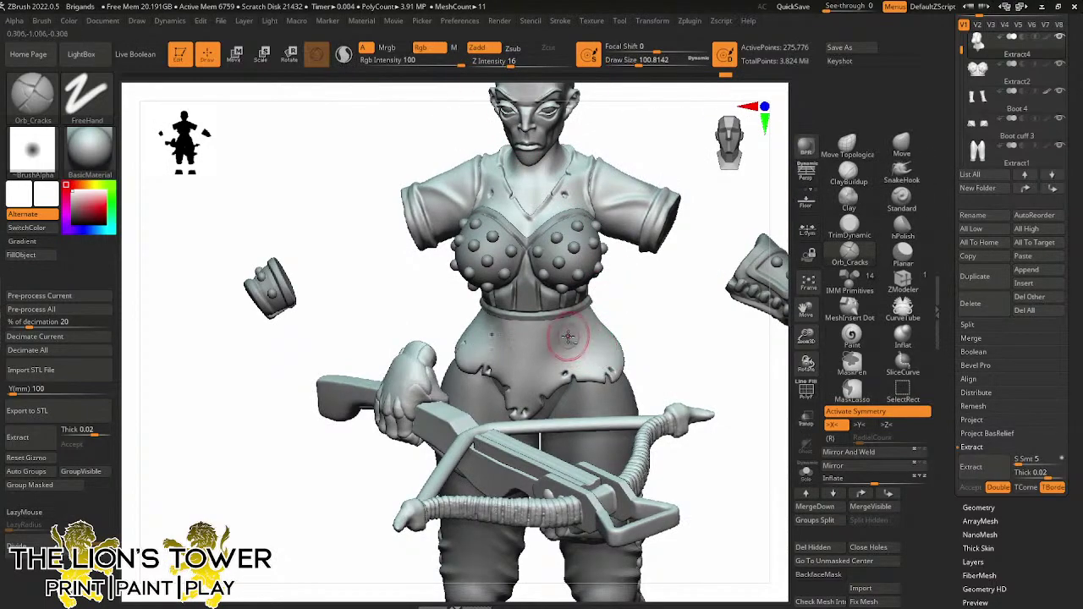
pyautogui.press('x')
pyautogui.moveTo(565, 338)
pyautogui.mouseDown()
pyautogui.moveTo(567, 319)
pyautogui.moveTo(517, 396)
pyautogui.mouseUp()
pyautogui.hotkey('ctrl', 'z')
pyautogui.hotkey('ctrl', 'z')
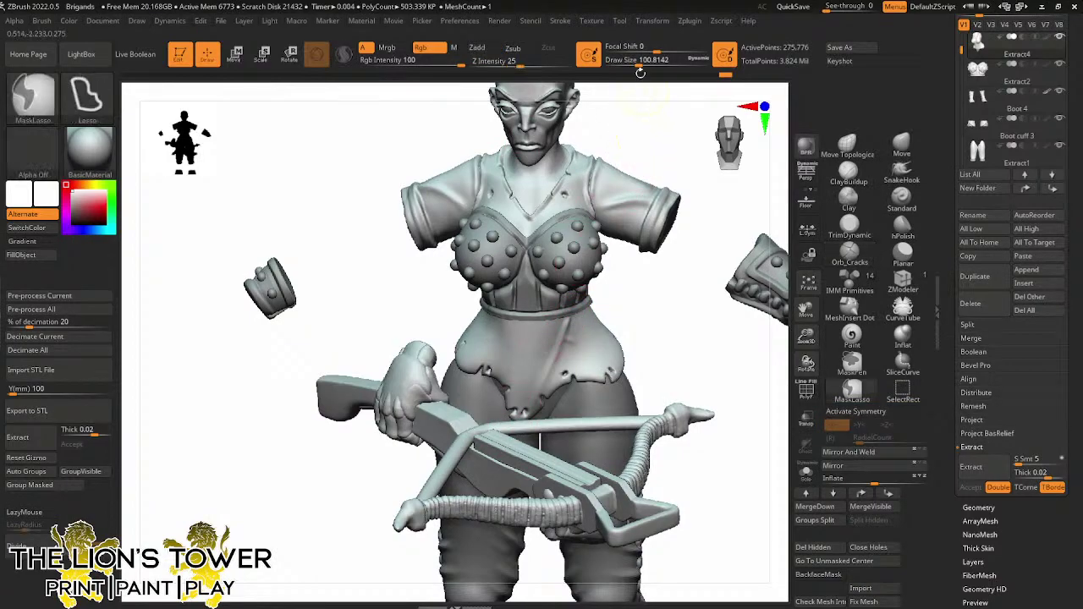
pyautogui.moveTo(638, 64); pyautogui.dragTo(647, 65)
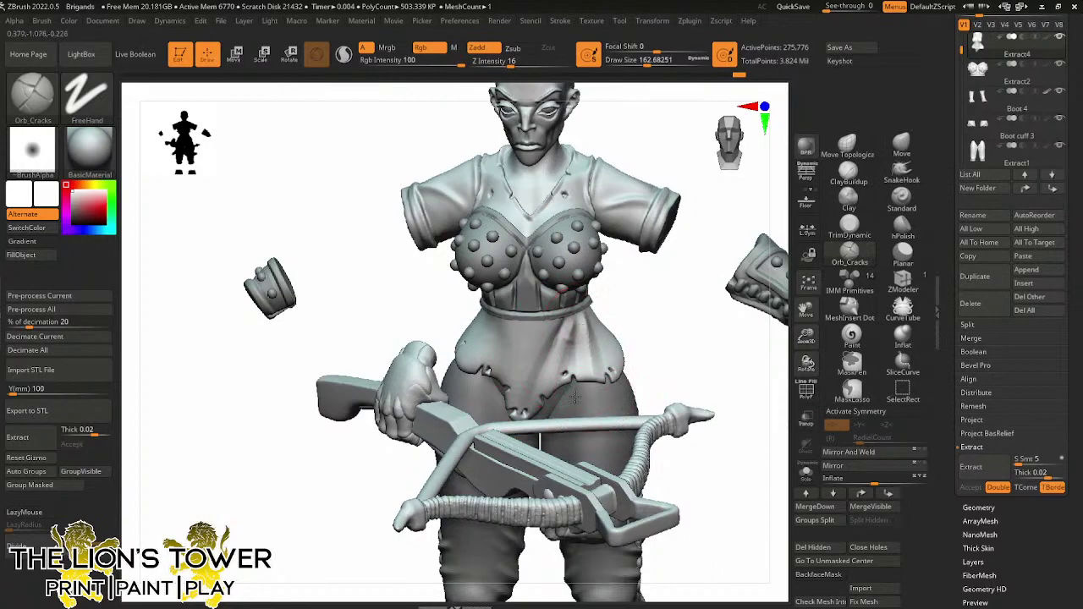
pyautogui.moveTo(617, 309); pyautogui.dragTo(606, 302)
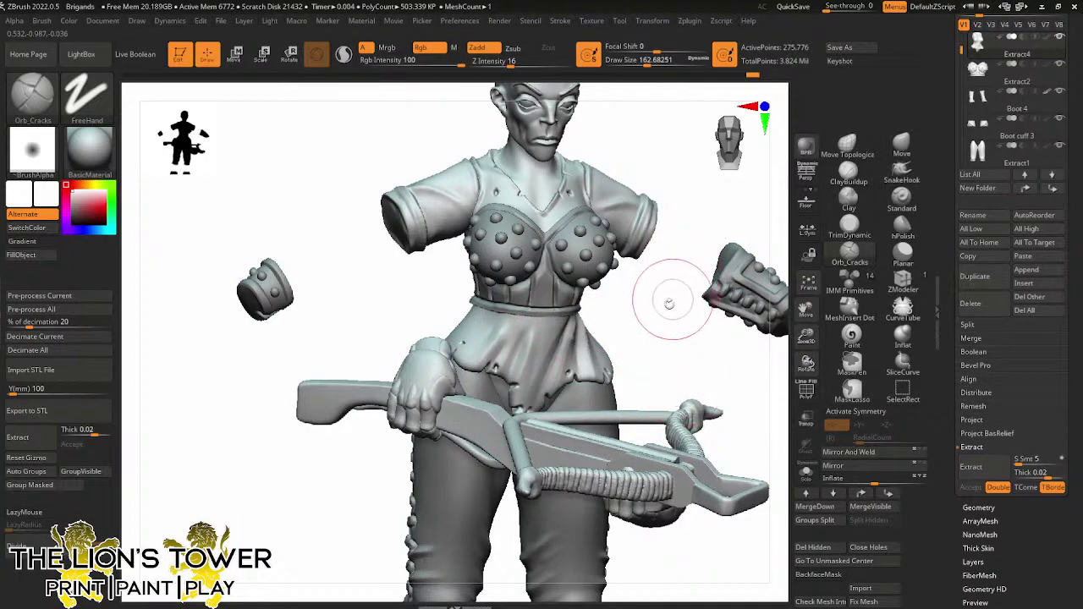
# Carve fabric folds into the back of the shirt's torn hem, running down from the corset, with Orb_Cracks
pyautogui.moveTo(668, 305)
pyautogui.mouseDown()
pyautogui.moveTo(648, 333)
pyautogui.moveTo(672, 352)
pyautogui.moveTo(682, 329)
pyautogui.moveTo(652, 323)
pyautogui.mouseUp()
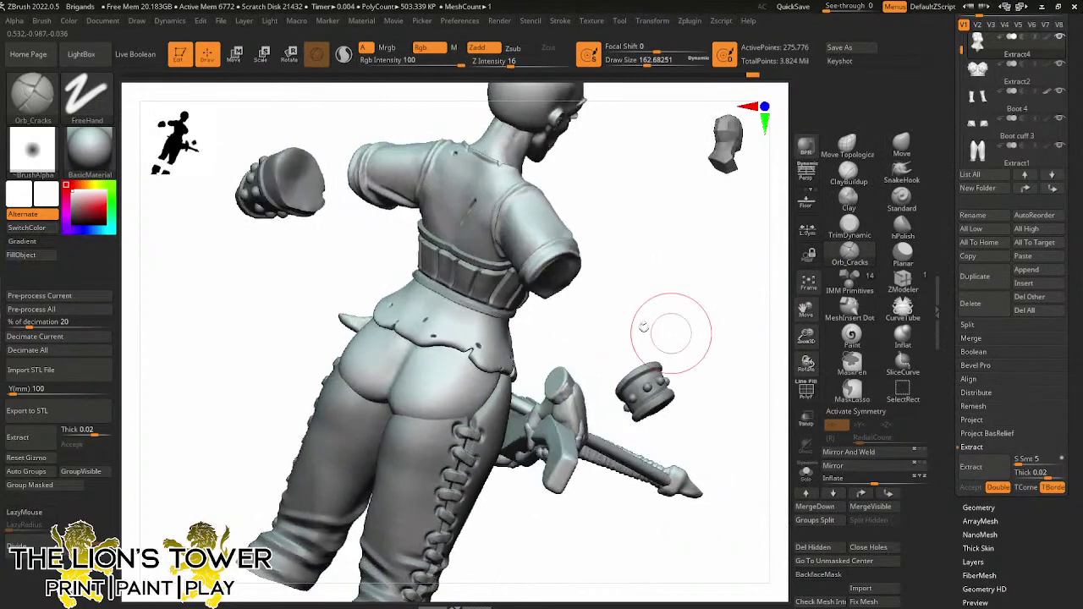
pyautogui.moveTo(512, 362); pyautogui.dragTo(474, 331, button='right')
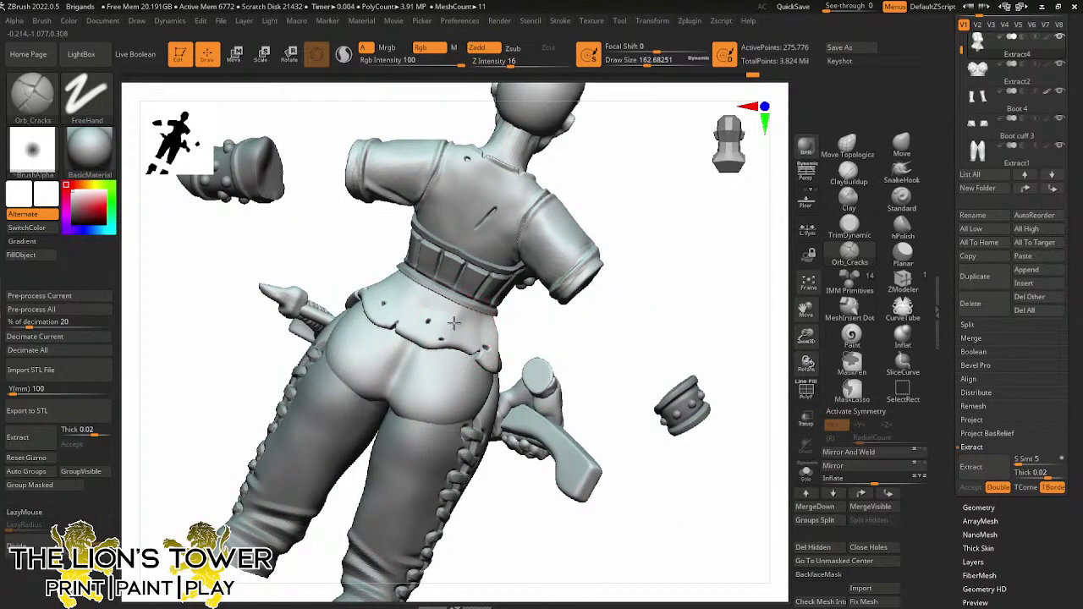
pyautogui.moveTo(454, 321); pyautogui.dragTo(414, 314)
pyautogui.moveTo(373, 373)
pyautogui.mouseDown()
pyautogui.moveTo(397, 307)
pyautogui.moveTo(399, 331)
pyautogui.mouseUp()
pyautogui.press('shift')
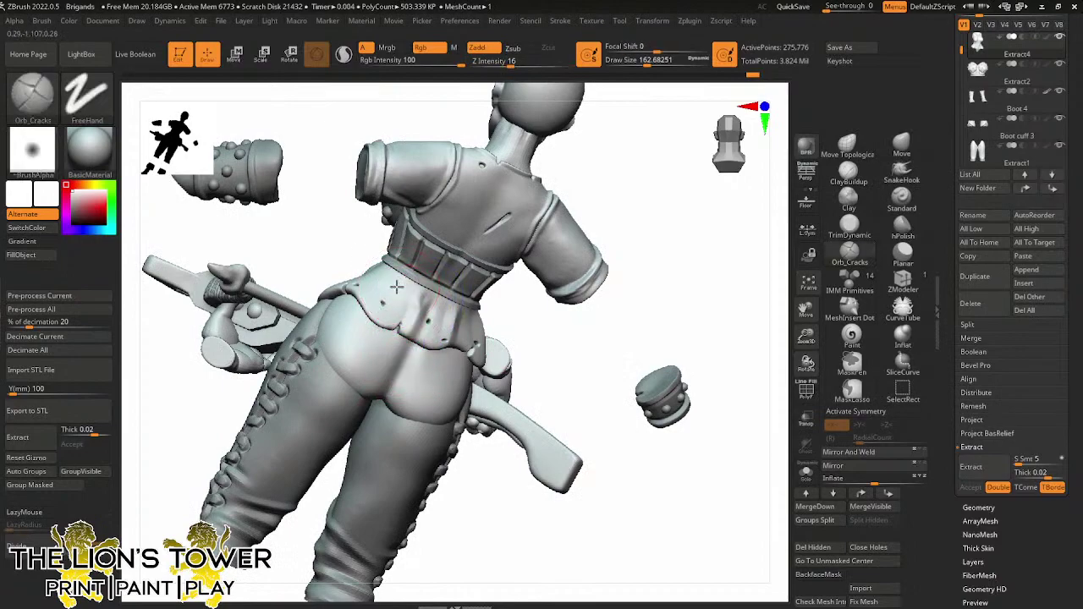
pyautogui.moveTo(396, 284)
pyautogui.mouseDown()
pyautogui.moveTo(344, 331)
pyautogui.moveTo(364, 325)
pyautogui.mouseUp()
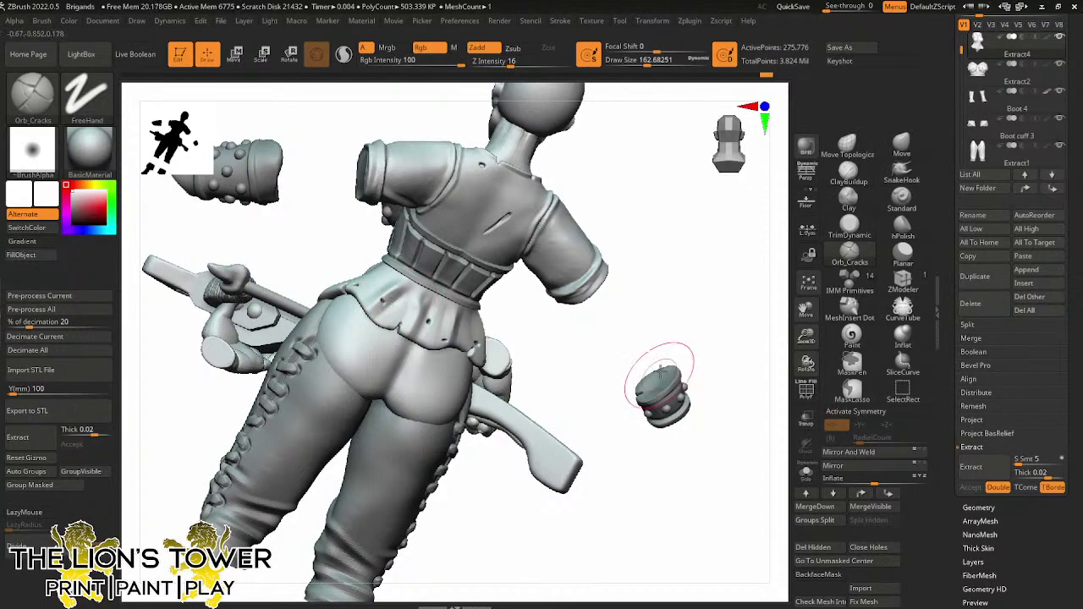
# Add more carved folds to the shirt's torn hem over the hip at the front and side
pyautogui.moveTo(710, 296)
pyautogui.mouseDown()
pyautogui.moveTo(684, 348)
pyautogui.moveTo(717, 346)
pyautogui.moveTo(702, 387)
pyautogui.moveTo(664, 398)
pyautogui.mouseUp()
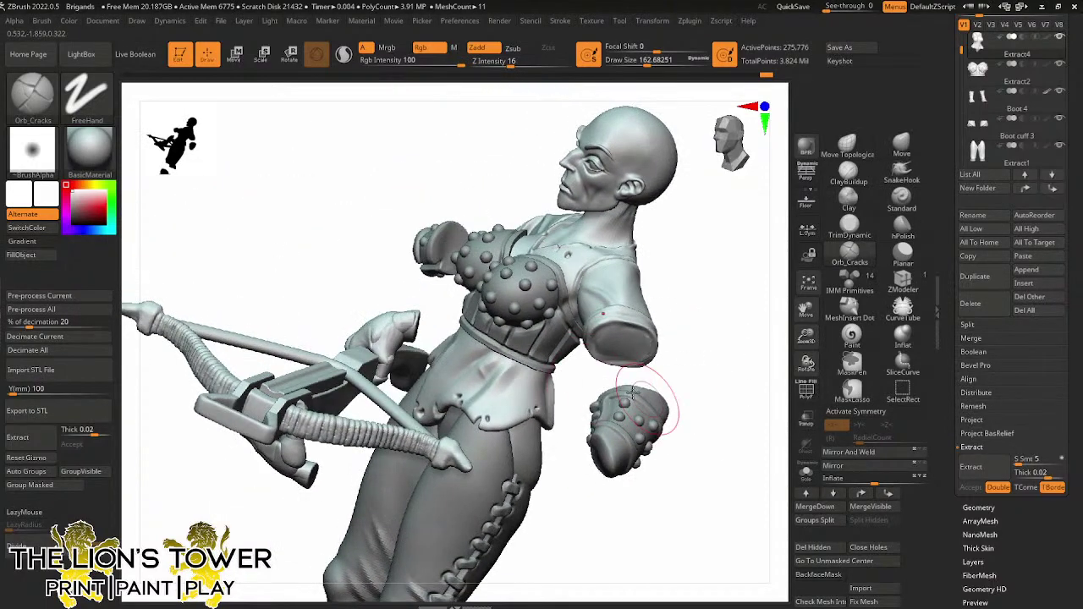
pyautogui.moveTo(527, 405)
pyautogui.mouseDown()
pyautogui.moveTo(514, 384)
pyautogui.moveTo(508, 421)
pyautogui.moveTo(505, 406)
pyautogui.mouseUp()
pyautogui.moveTo(567, 493); pyautogui.dragTo(549, 461)
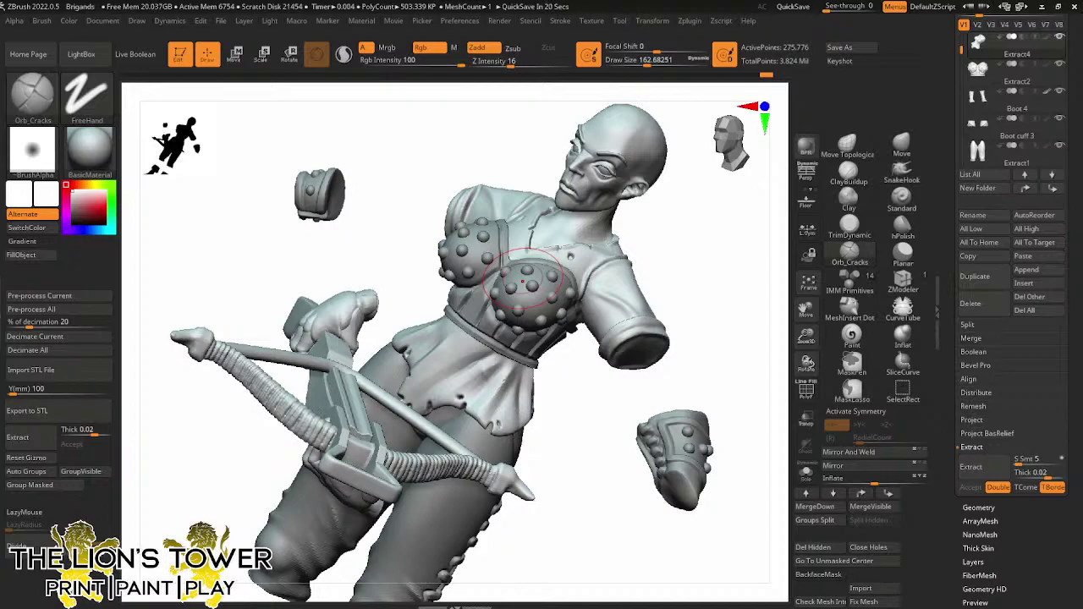
# Switch to the Chrome browser and review the Shop3D homepage's sections on its advantages and what it offers
pyautogui.hotkey('alt', 'Tab')
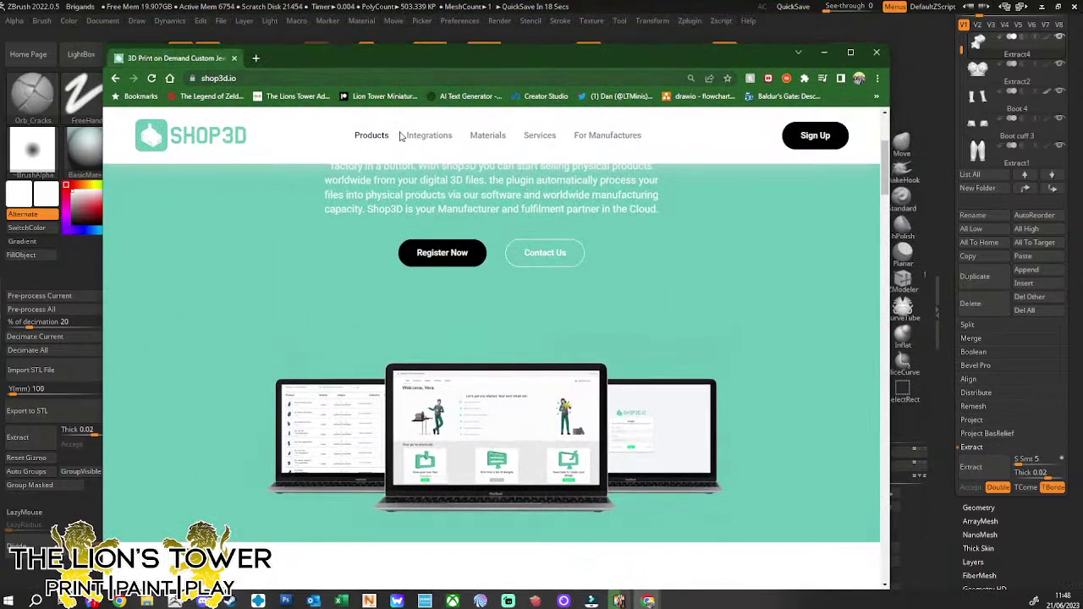
pyautogui.scroll(3, 797, 314)
pyautogui.scroll(-5, 797, 313)
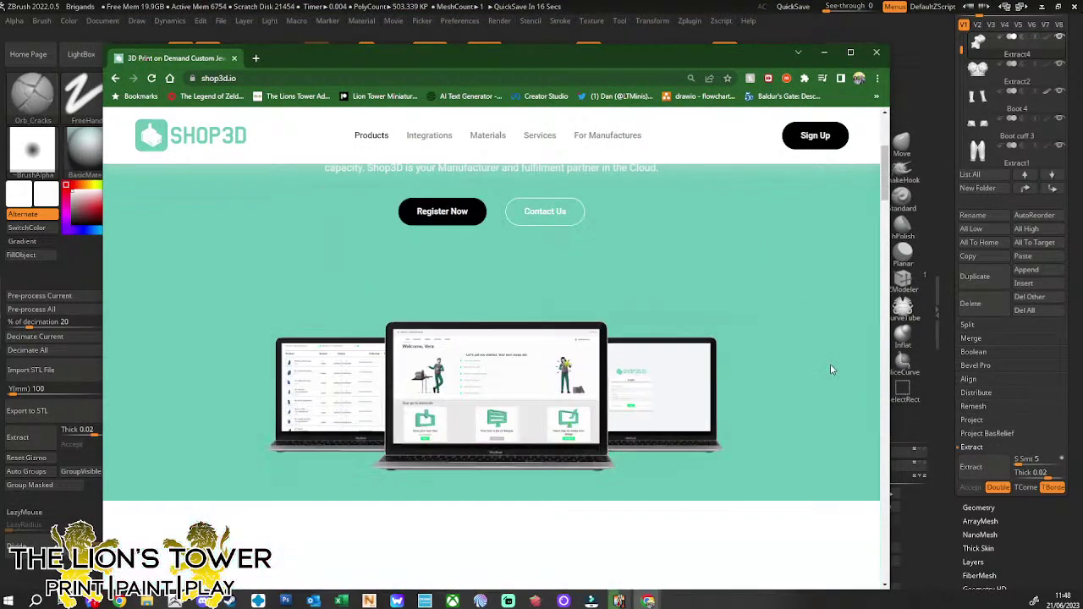
pyautogui.scroll(-1, 783, 362)
pyautogui.scroll(-3, 778, 361)
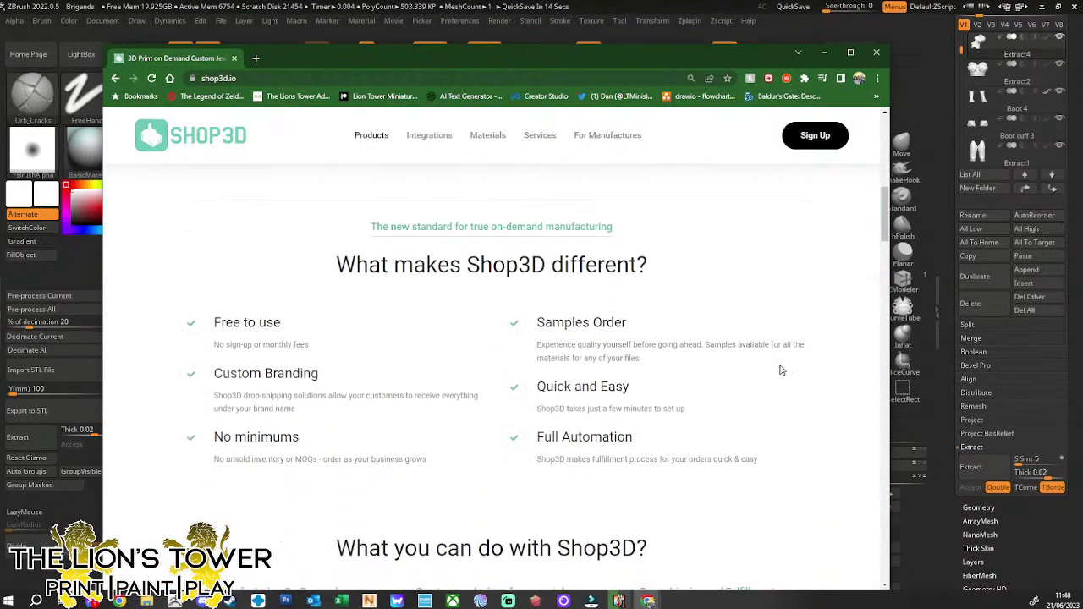
pyautogui.scroll(-3, 767, 385)
pyautogui.scroll(1, 206, 356)
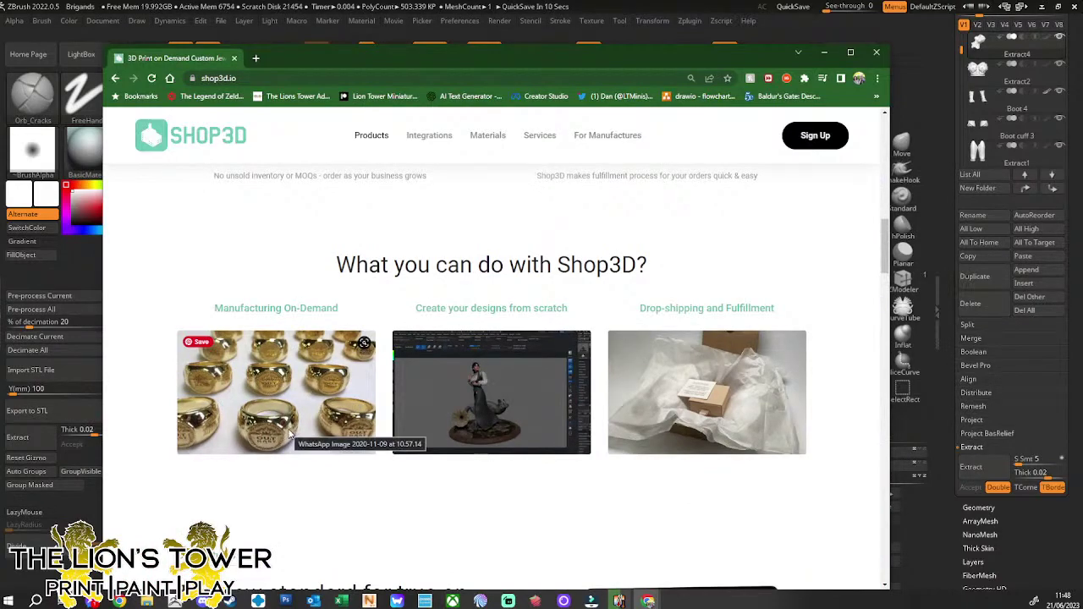
# Review the rest of the Shop3D homepage, covering its features, ecommerce integrations, and figurine, gallery and jewellery solutions
pyautogui.scroll(-1, 292, 438)
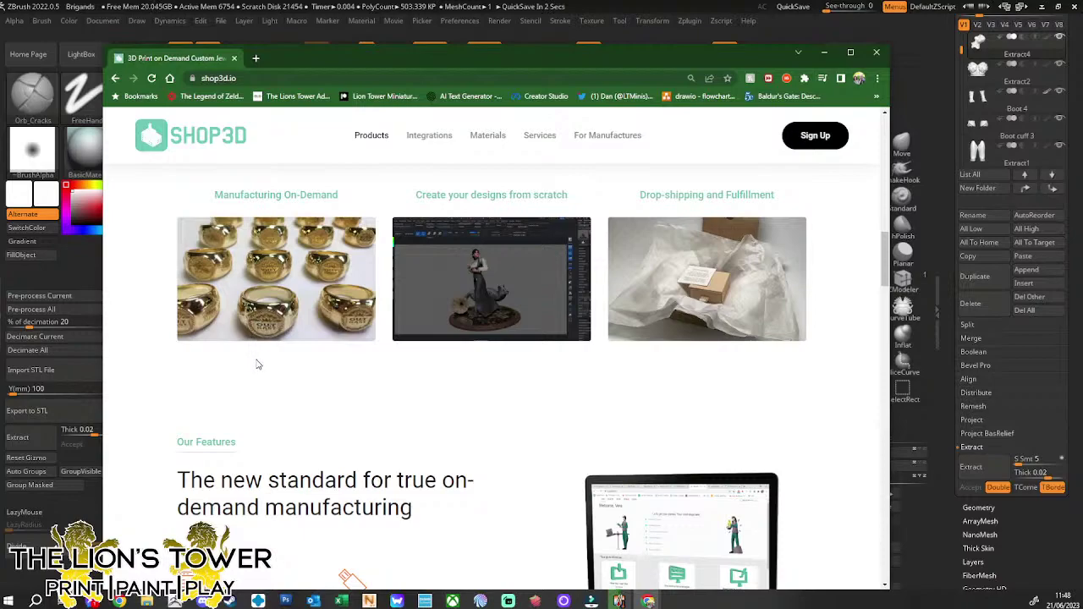
pyautogui.scroll(-3, 258, 363)
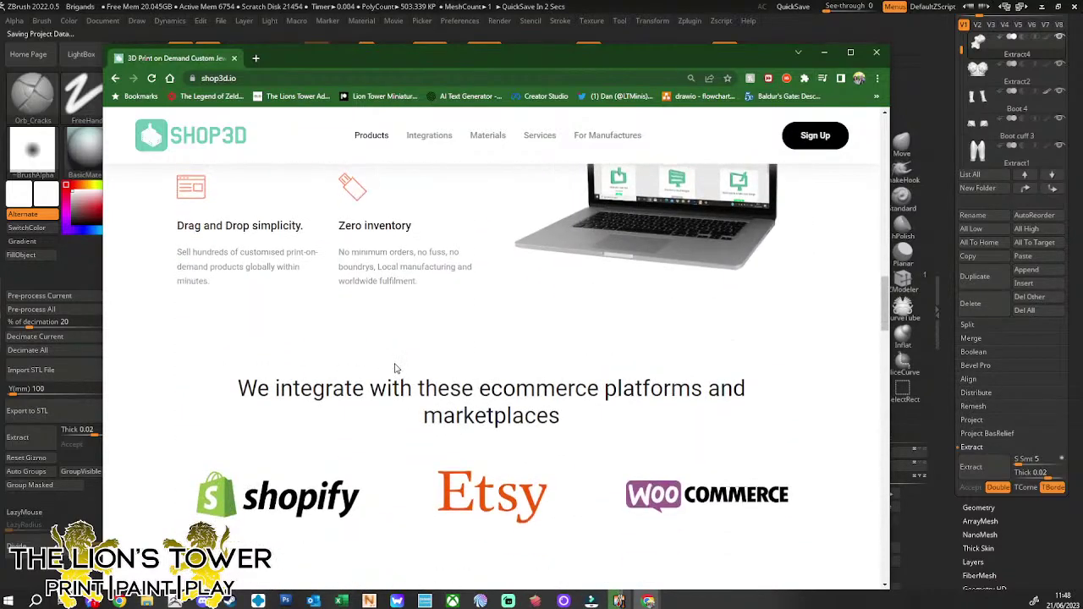
pyautogui.scroll(1, 394, 367)
pyautogui.scroll(-2, 423, 367)
pyautogui.scroll(-5, 448, 367)
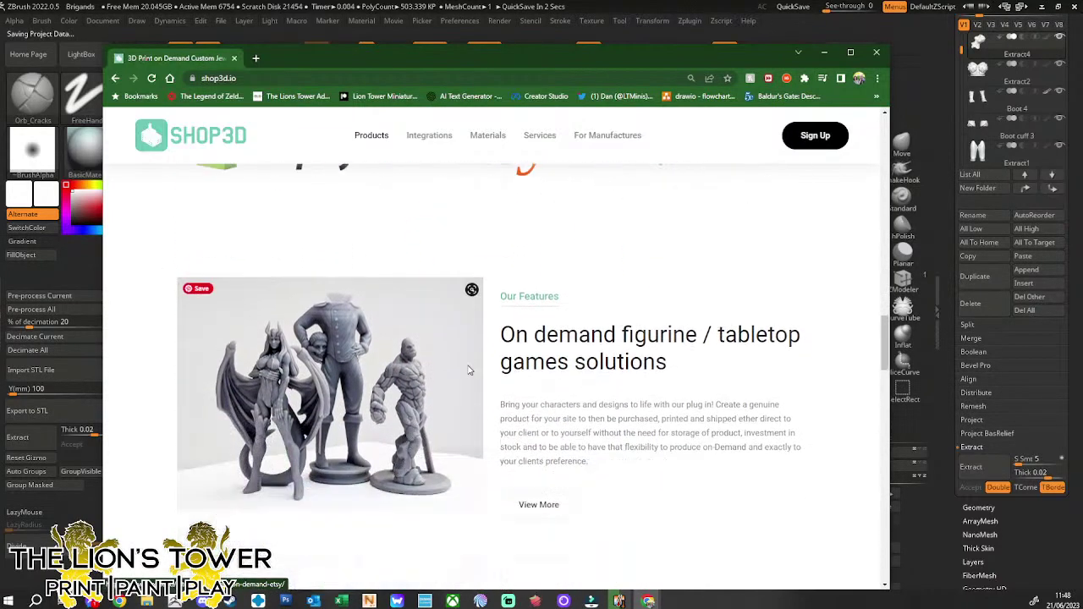
pyautogui.scroll(-6, 538, 389)
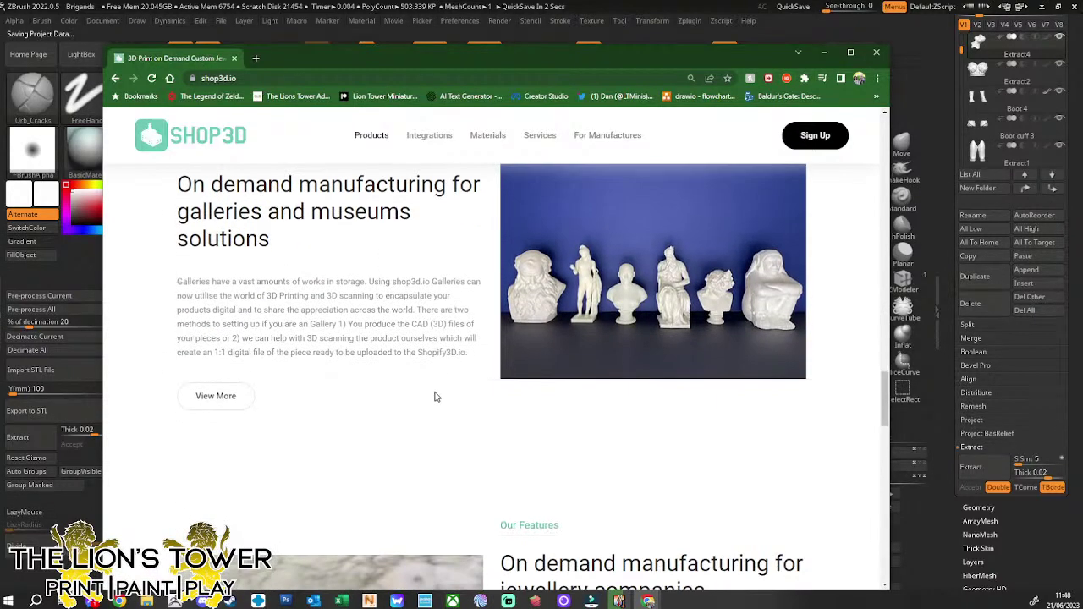
pyautogui.scroll(1, 567, 215)
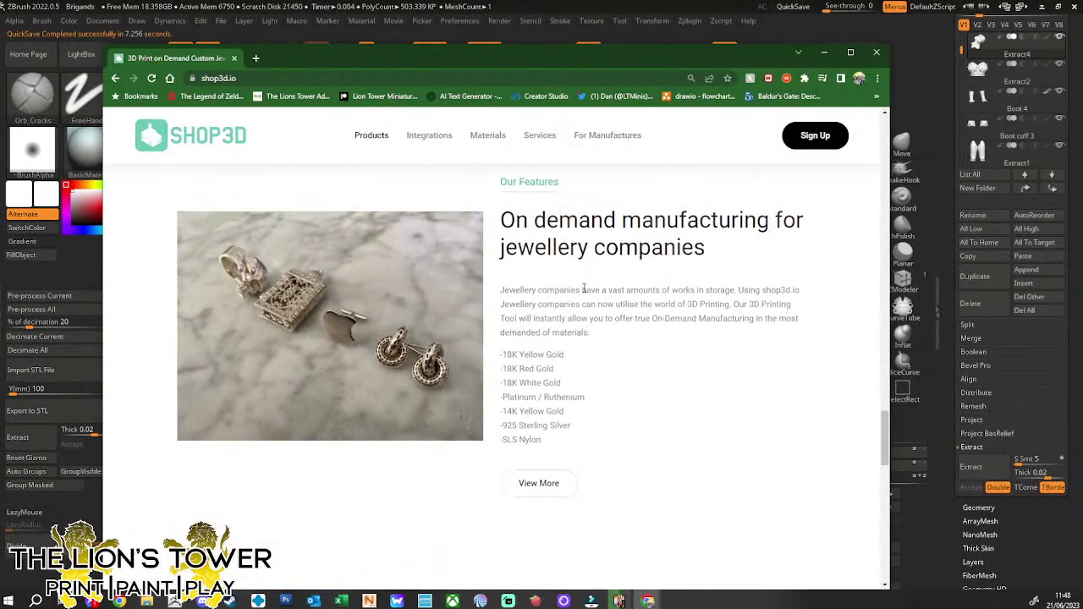
# Open the homepage's jewellery manufacturing details and review who the service helps and what can be produced
pyautogui.click(539, 482)
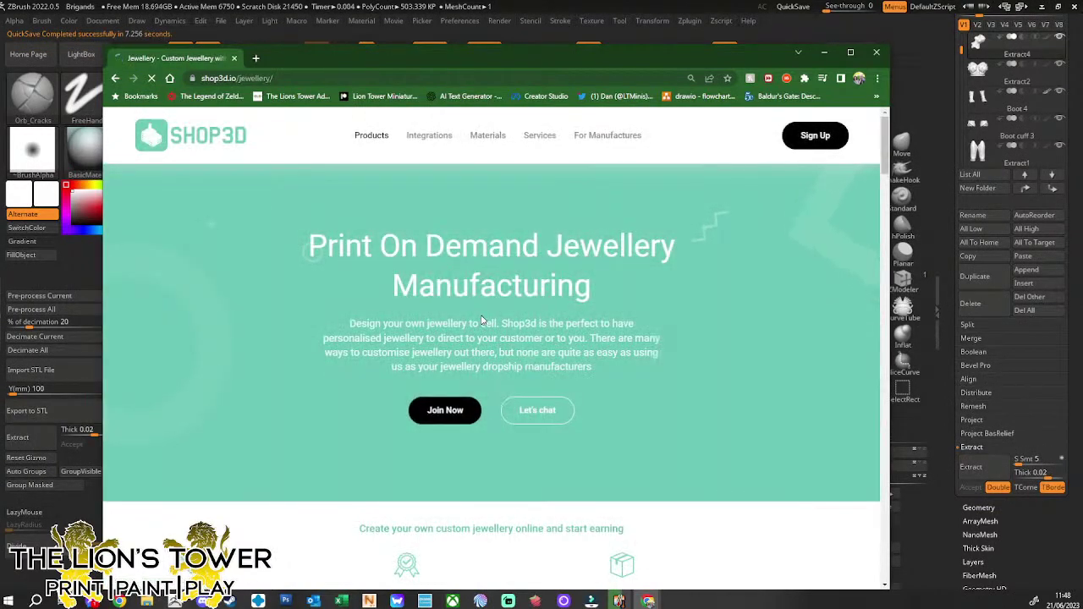
pyautogui.scroll(-3, 650, 396)
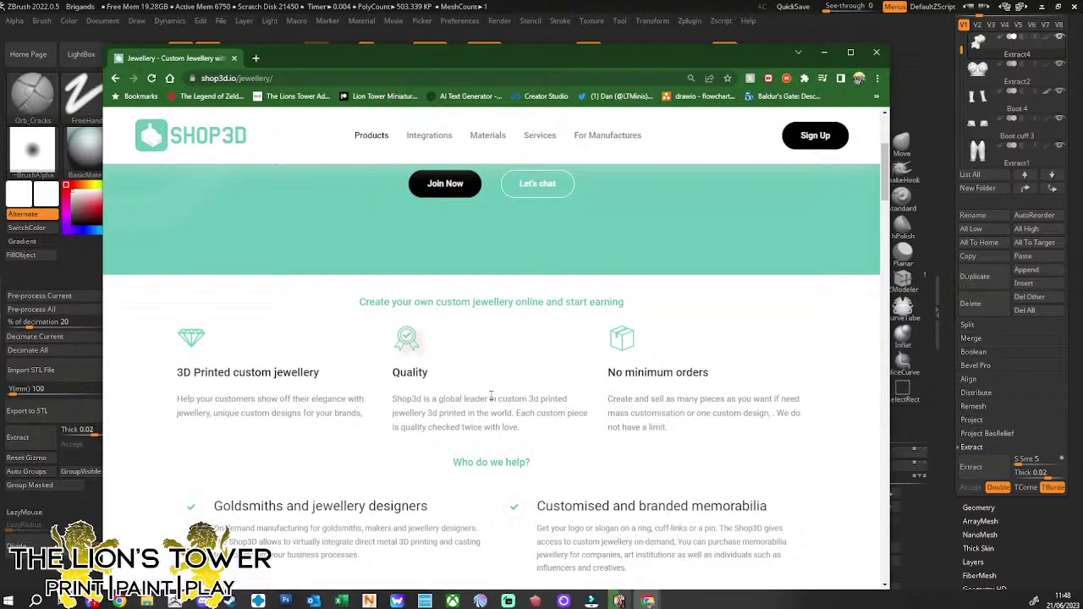
pyautogui.scroll(-2, 410, 404)
pyautogui.scroll(-2, 410, 406)
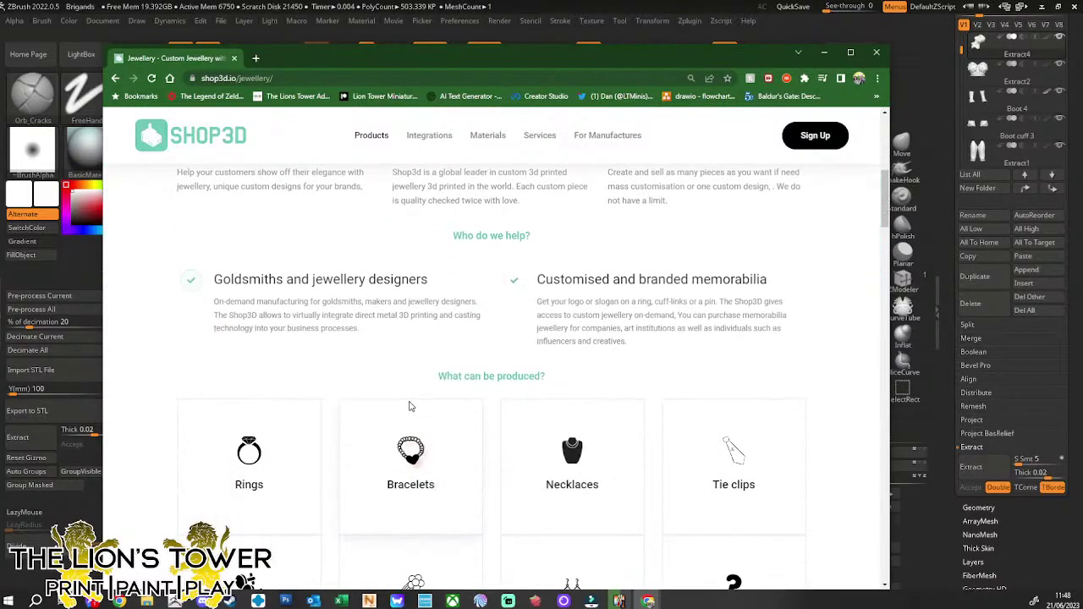
pyautogui.scroll(-2, 350, 391)
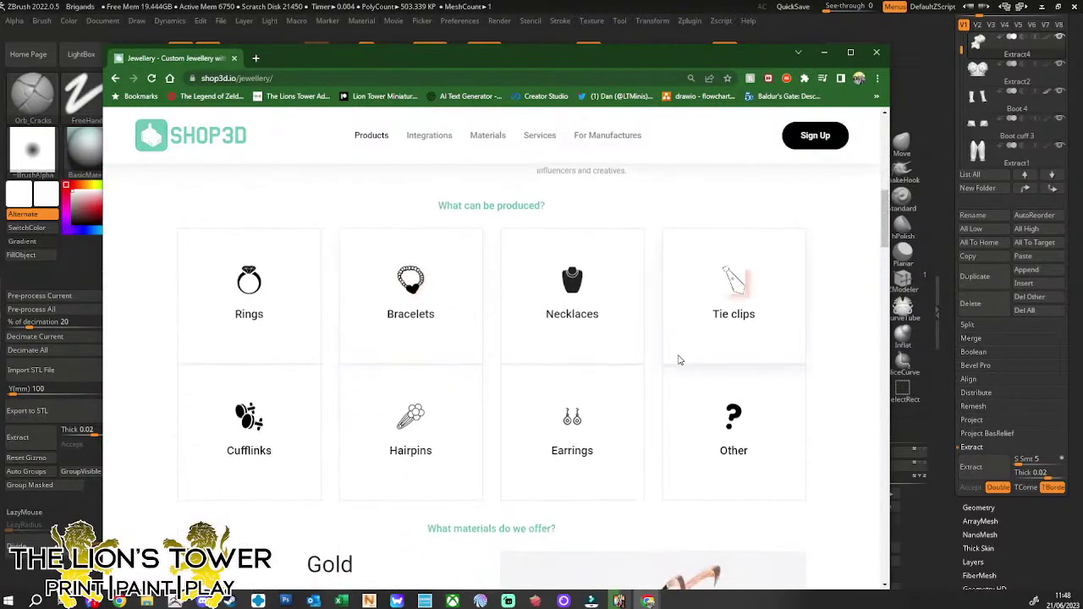
# Examine the jewellery page's materials on offer: Gold, Sterling Silver, and Brass and Bronze with its miniature examples
pyautogui.scroll(-3, 622, 375)
pyautogui.scroll(1, 620, 378)
pyautogui.scroll(-5, 507, 364)
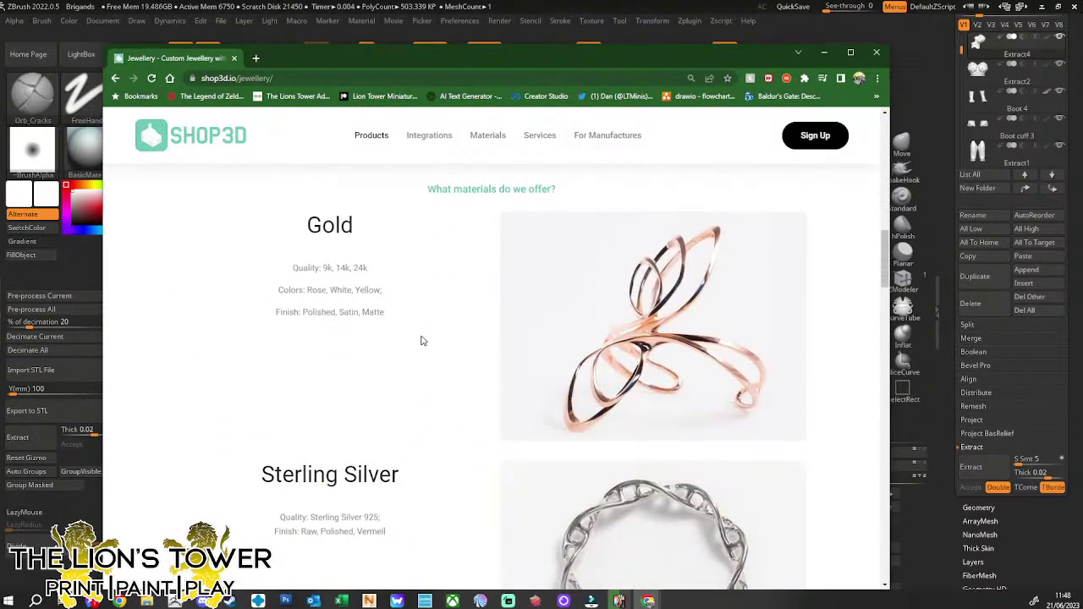
pyautogui.scroll(1, 589, 389)
pyautogui.scroll(-5, 542, 371)
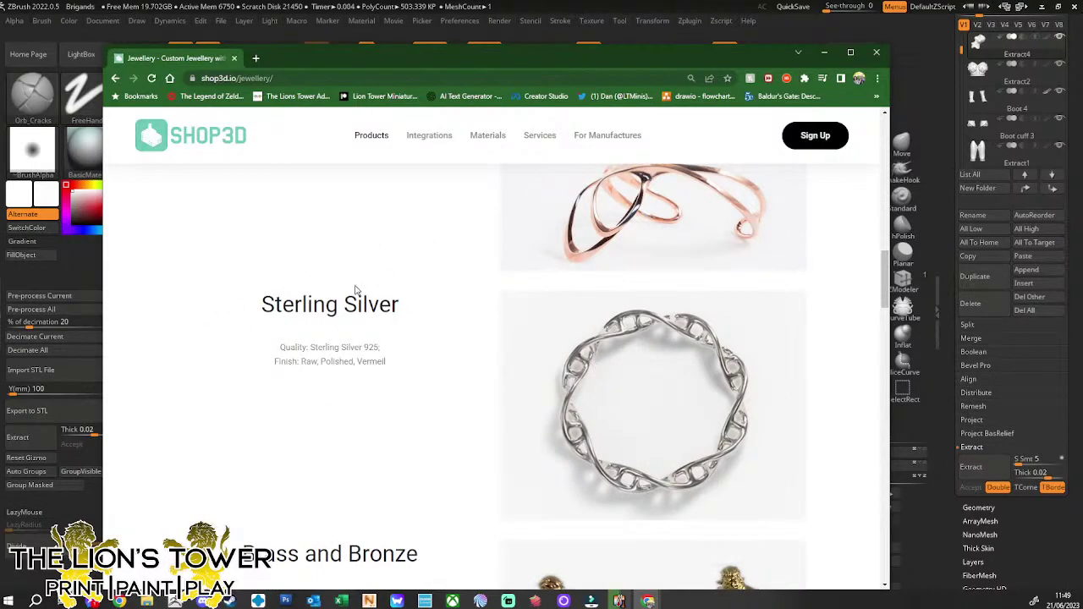
pyautogui.scroll(-1, 415, 364)
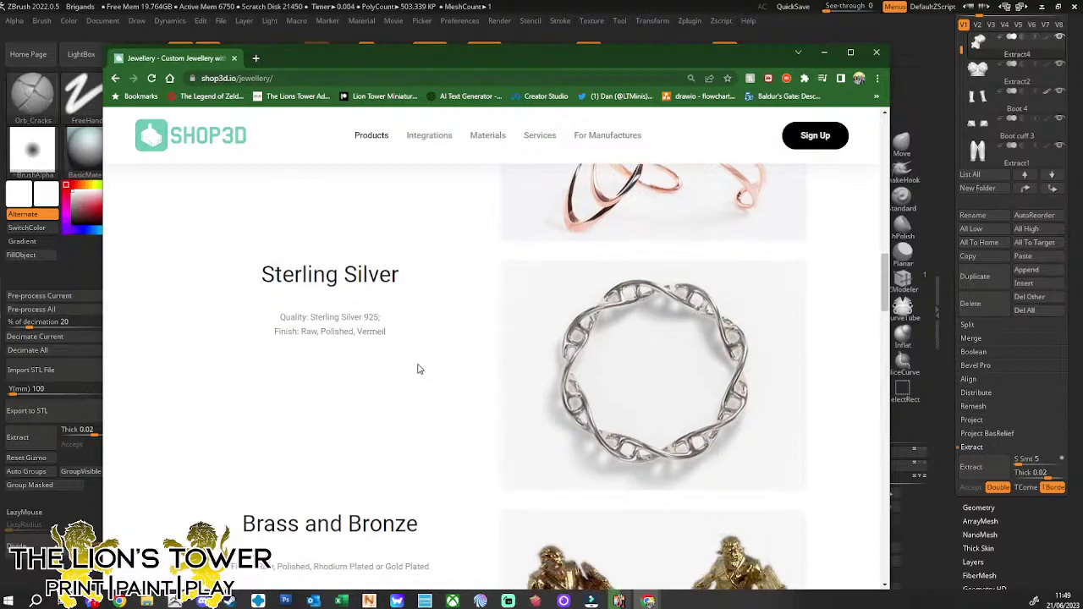
pyautogui.scroll(-3, 524, 321)
pyautogui.scroll(-1, 542, 372)
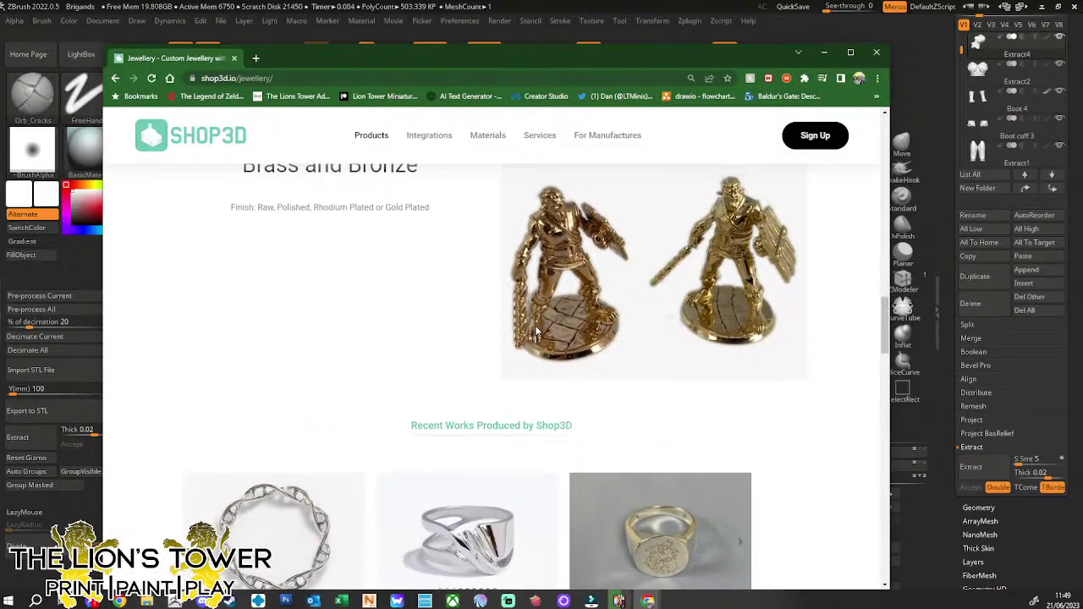
pyautogui.scroll(1, 485, 326)
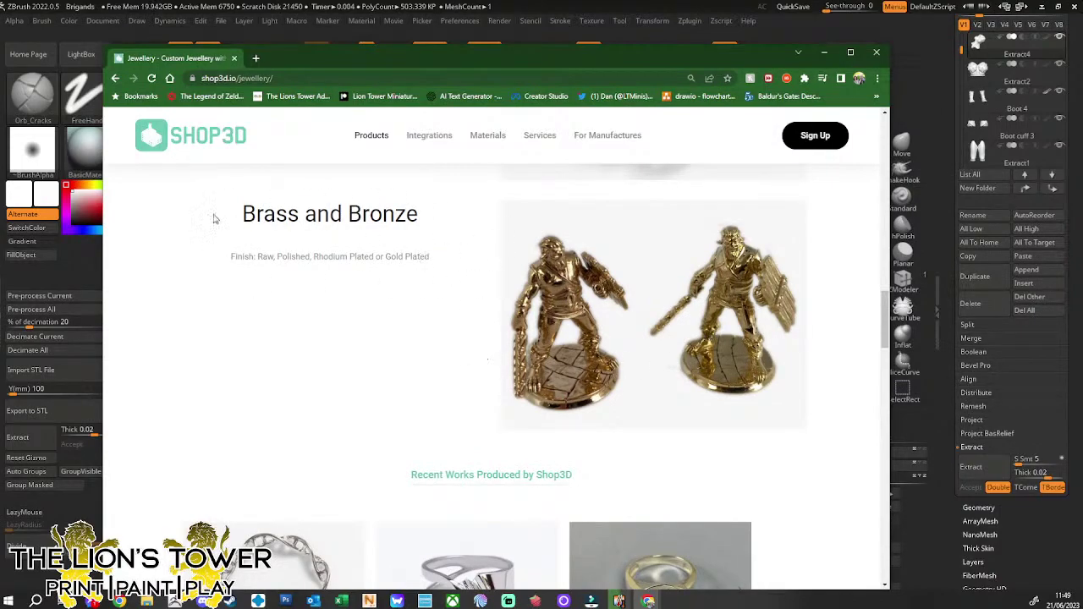
pyautogui.scroll(-3, 525, 311)
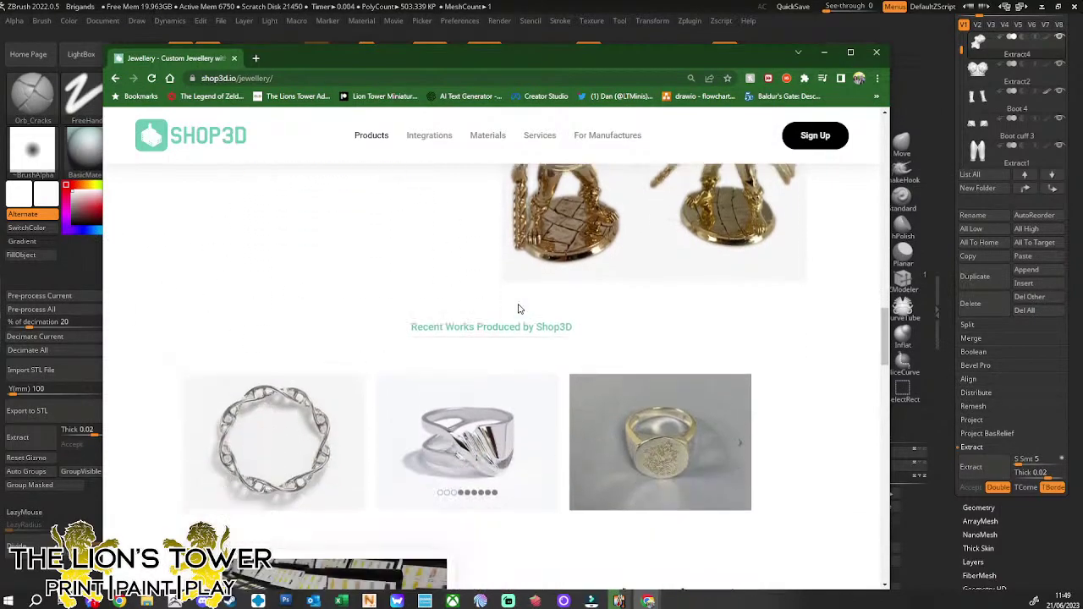
pyautogui.scroll(2, 605, 316)
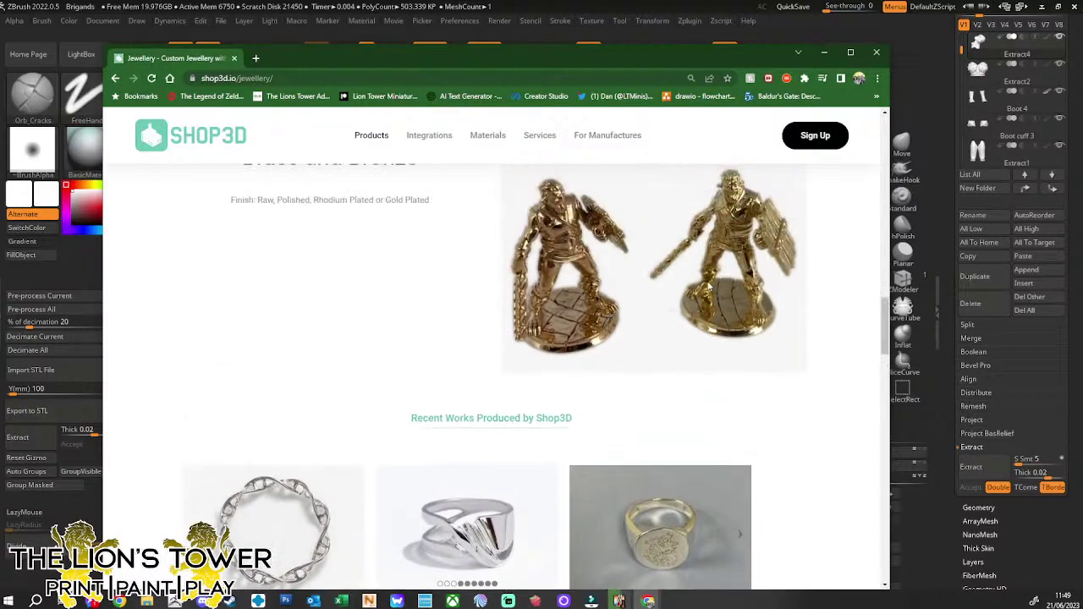
pyautogui.scroll(1, 648, 268)
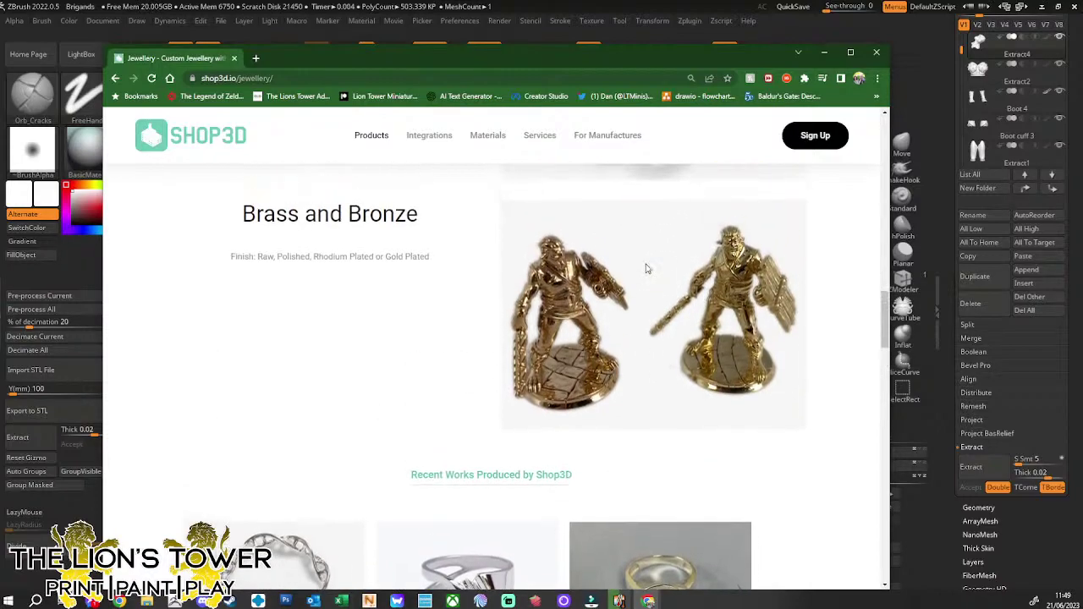
# Review the jewellery page's recent works, finish selection, drop-shipping services, ecommerce integrations and contact section
pyautogui.scroll(-8, 640, 270)
pyautogui.scroll(2, 535, 258)
pyautogui.scroll(-5, 520, 330)
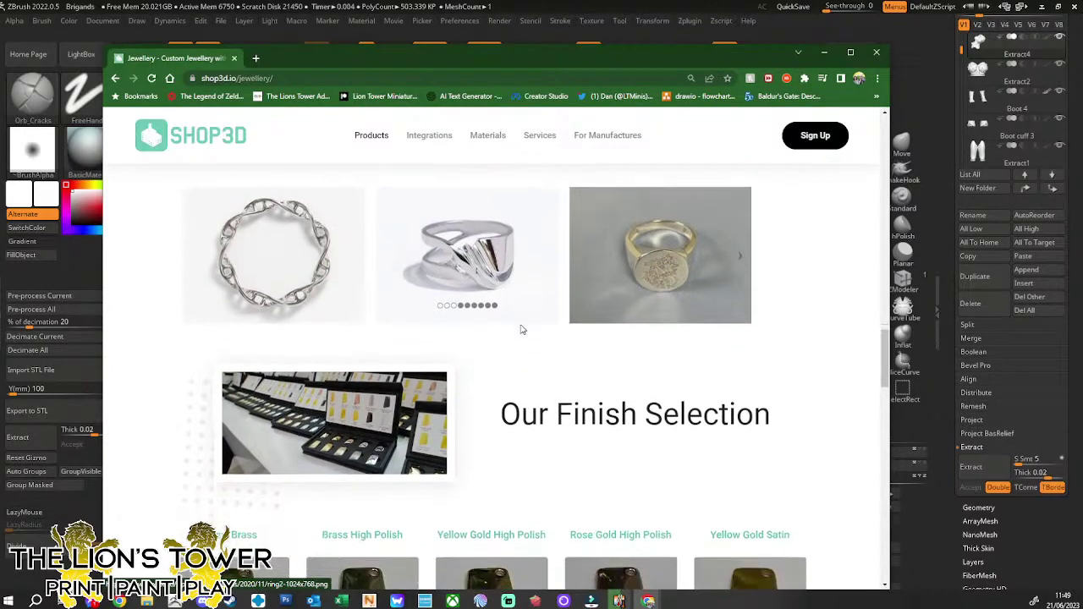
pyautogui.scroll(-4, 455, 381)
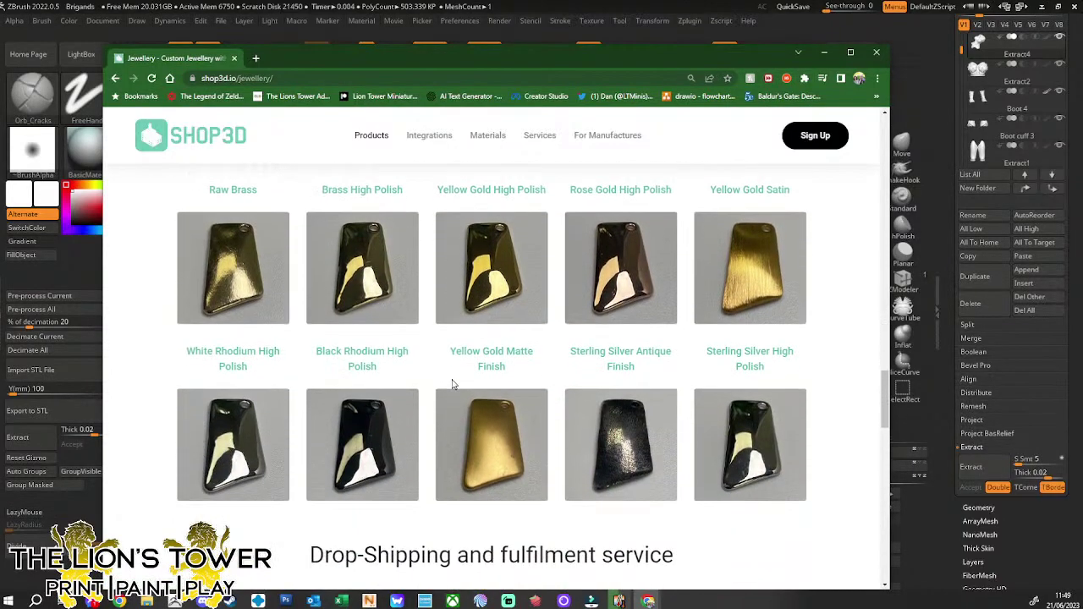
pyautogui.scroll(-7, 452, 384)
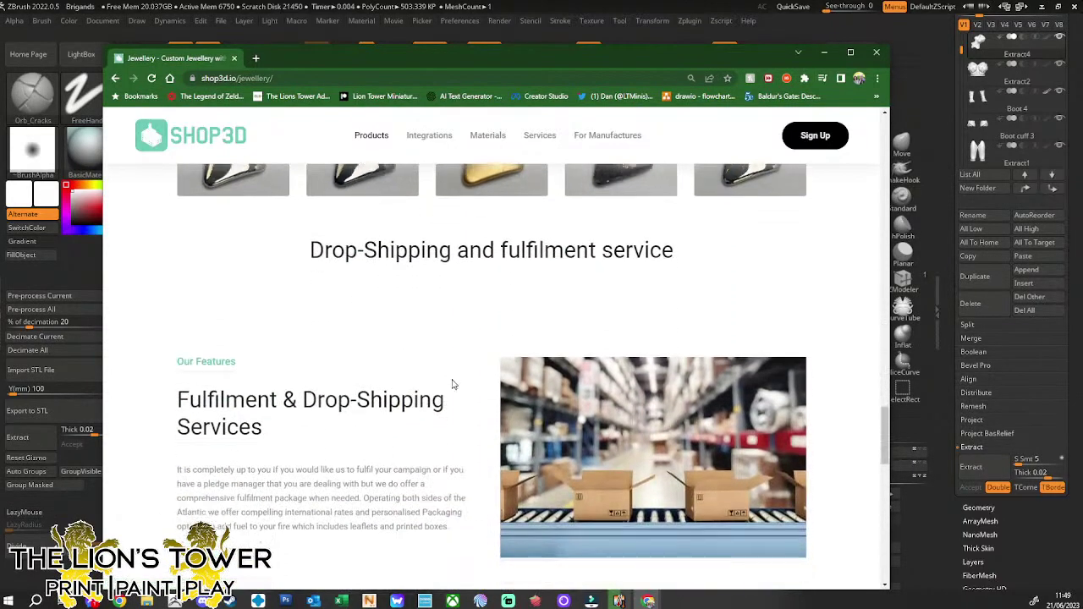
pyautogui.scroll(-7, 453, 384)
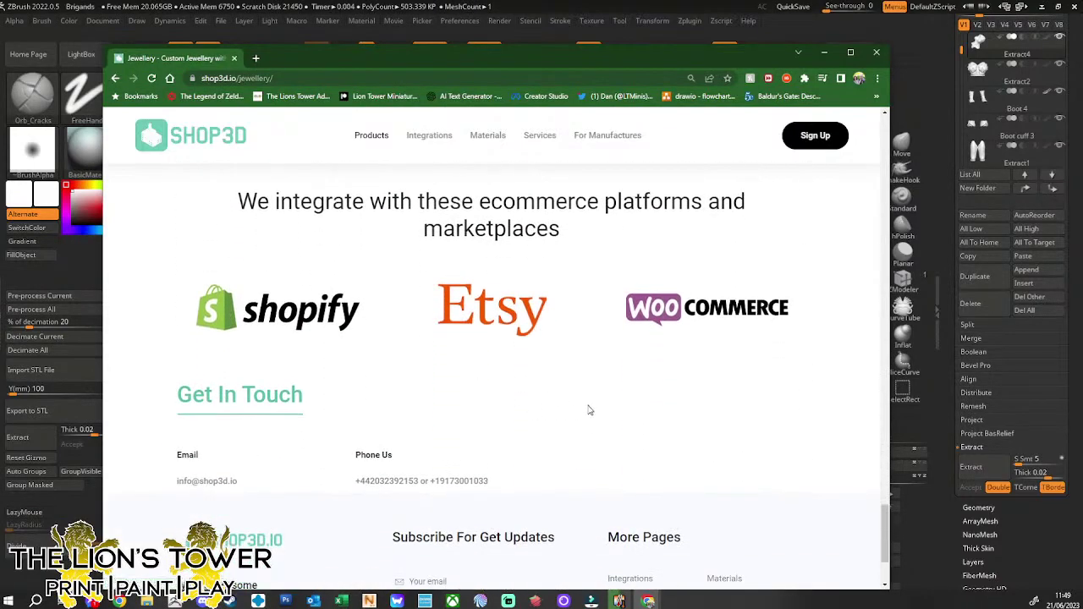
pyautogui.scroll(-3, 578, 408)
pyautogui.scroll(1, 507, 415)
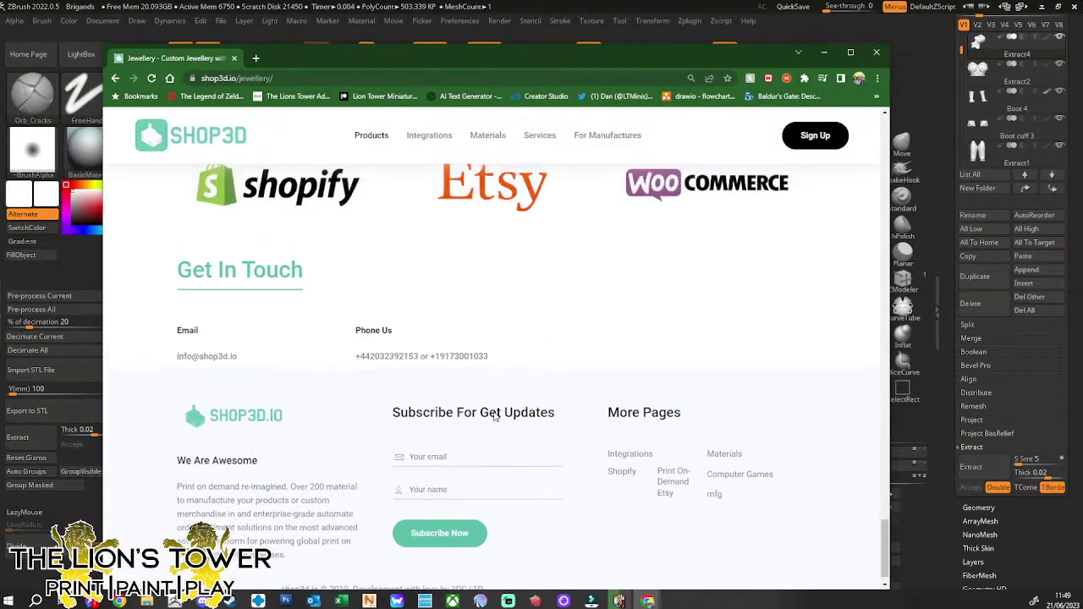
pyautogui.scroll(-1, 505, 423)
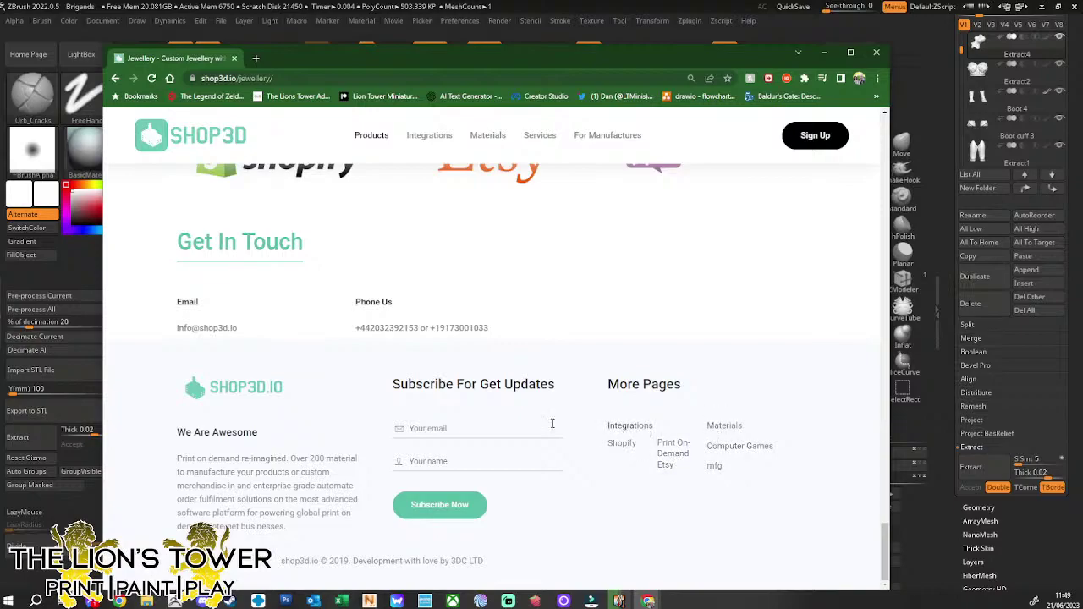
# Look back through the jewellery page to its Integrations options, and return to the footer with the company details
pyautogui.scroll(3, 307, 509)
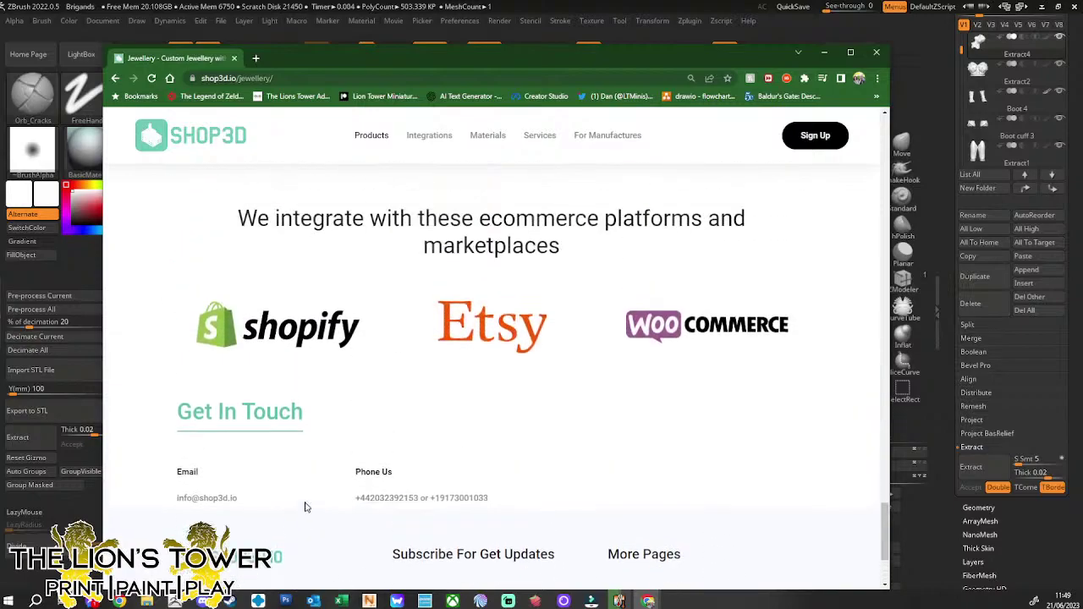
pyautogui.scroll(10, 307, 508)
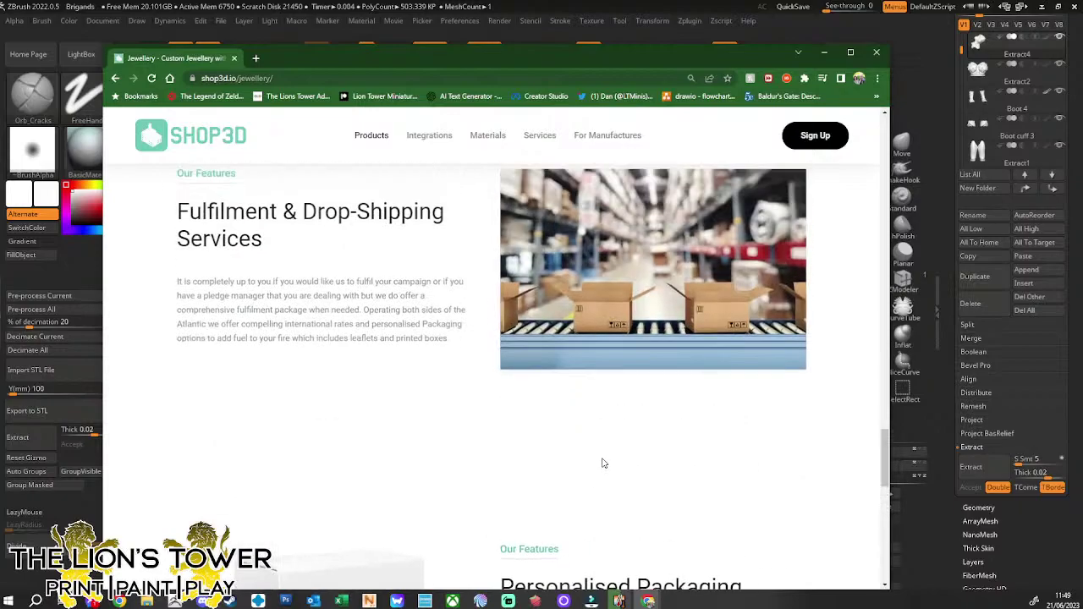
pyautogui.scroll(15, 606, 457)
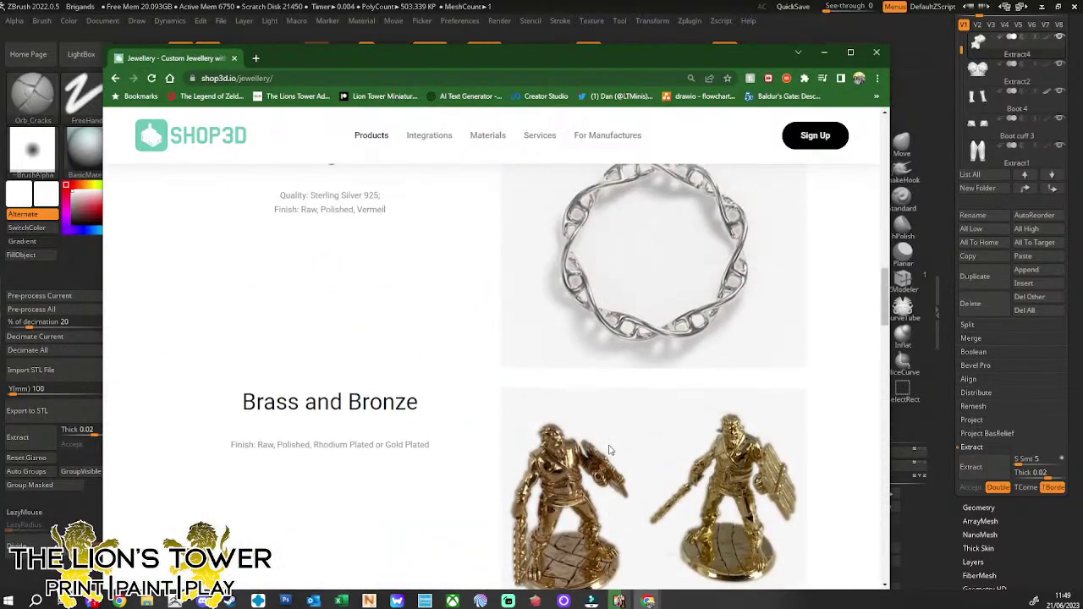
pyautogui.scroll(15, 607, 450)
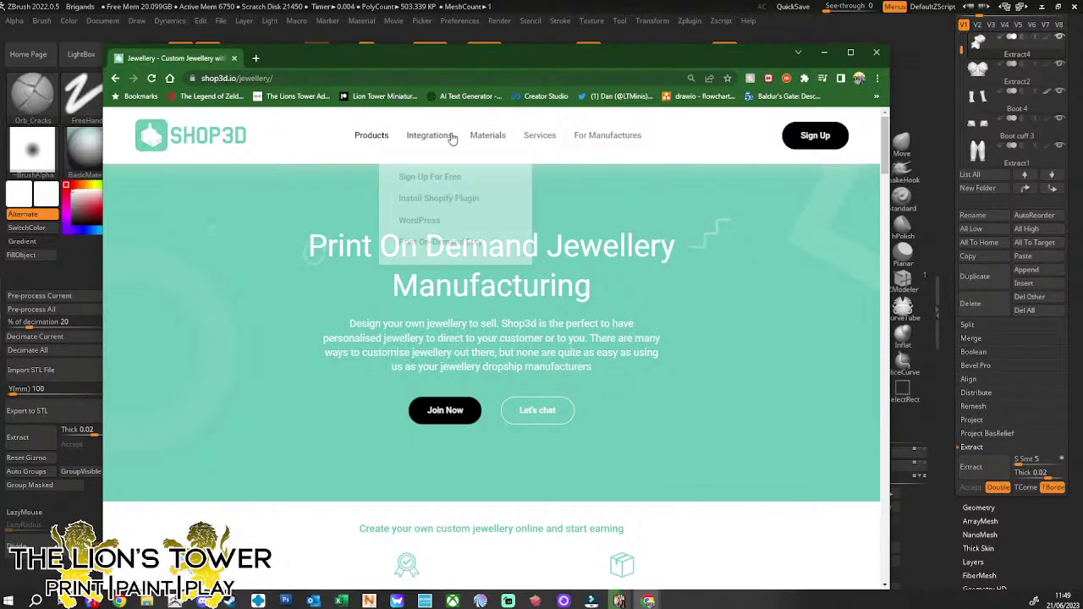
pyautogui.moveTo(415, 140)
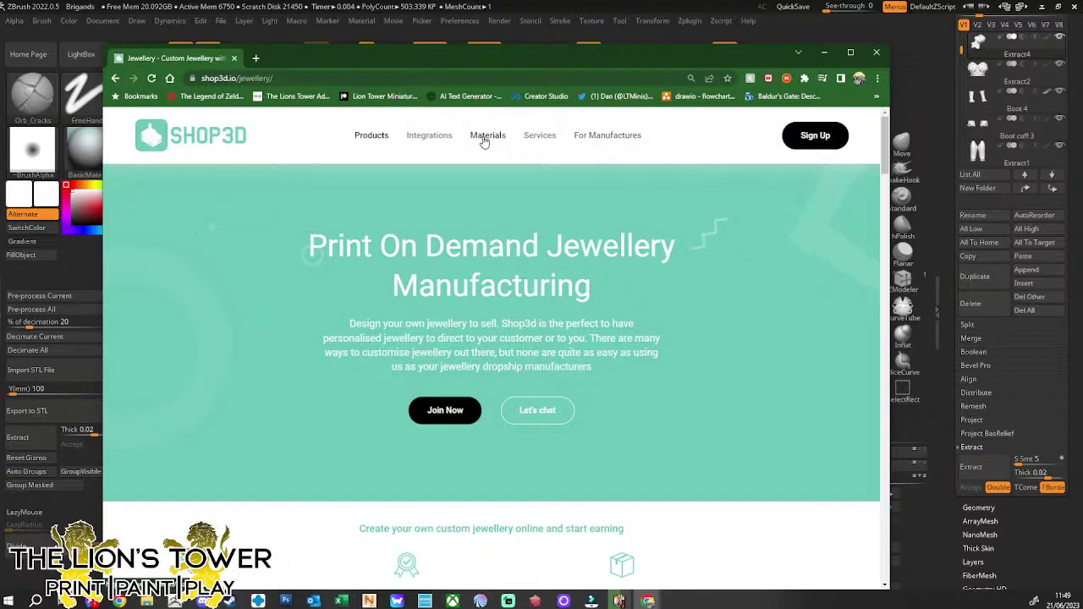
pyautogui.scroll(-5, 703, 366)
pyautogui.scroll(-15, 703, 366)
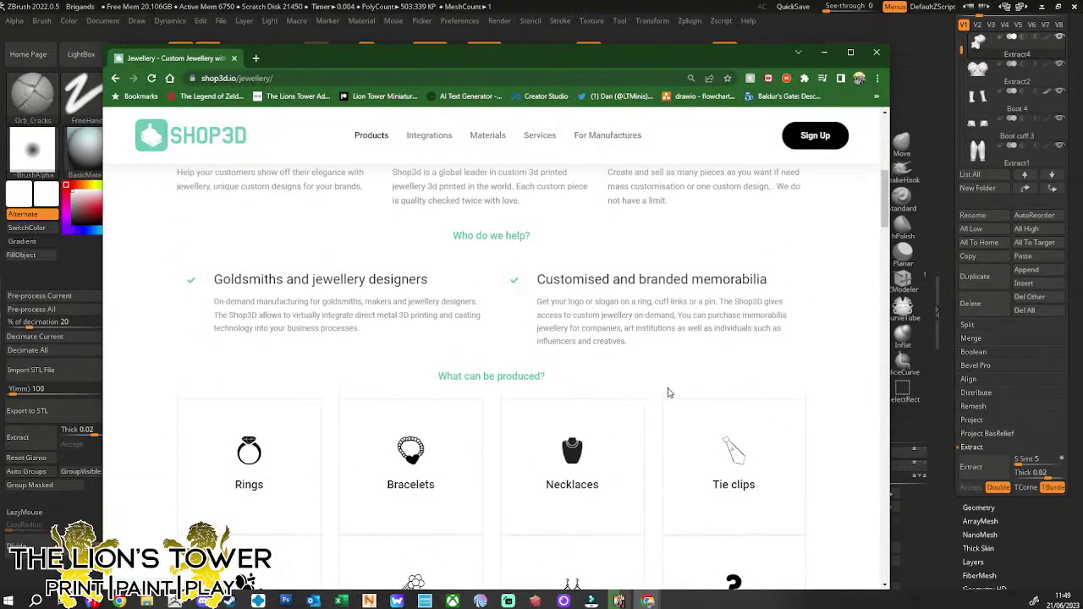
pyautogui.scroll(-15, 616, 421)
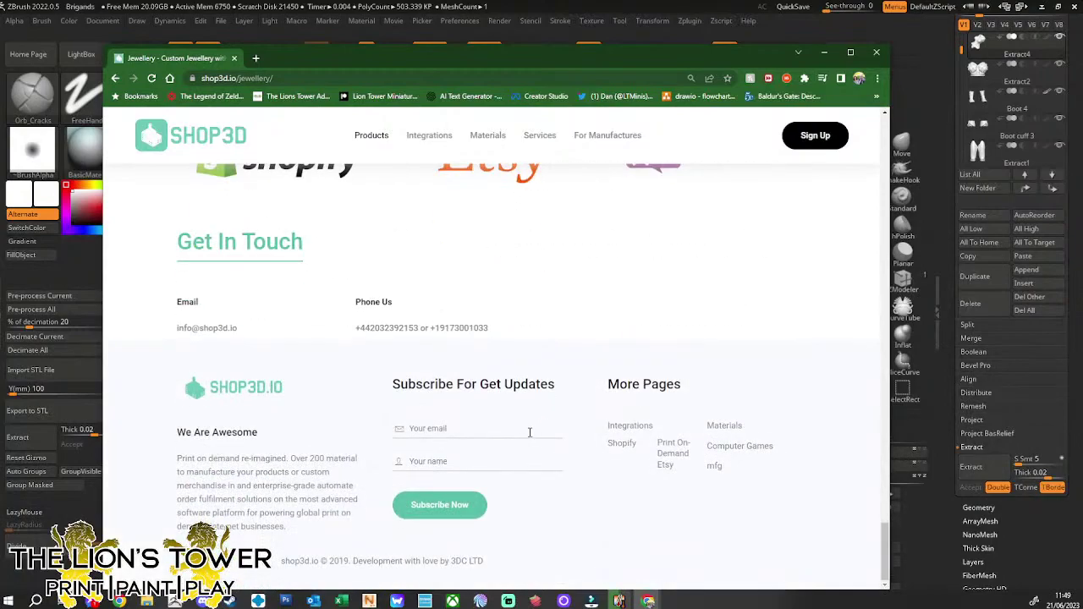
# Open the 3DC LTD website from the footer credit and review its Shop3d.io and SHOP3D MFG descriptions
pyautogui.click(459, 561)
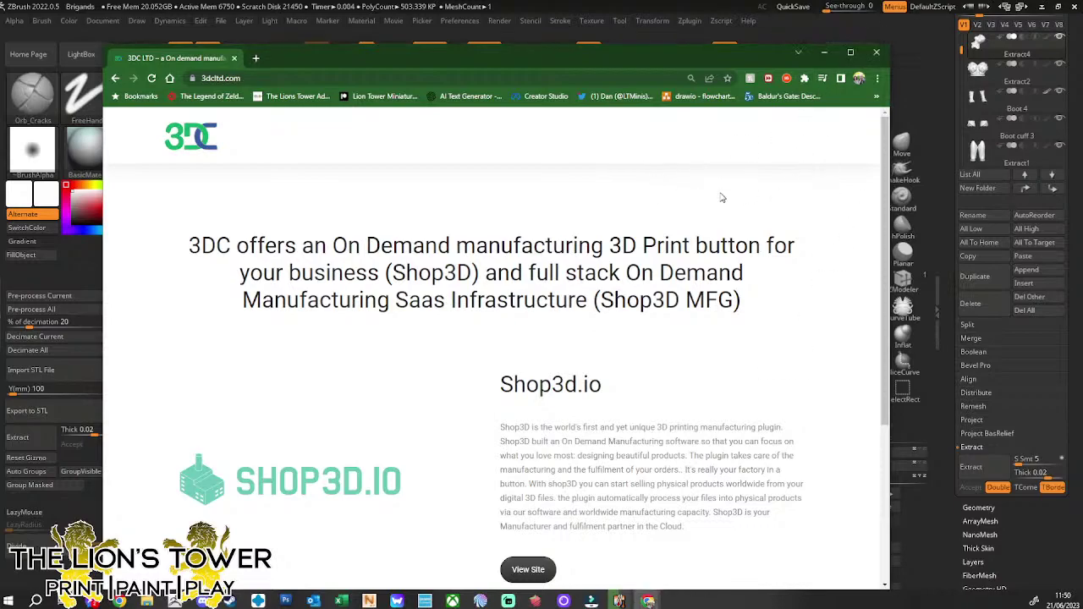
pyautogui.scroll(-3, 796, 296)
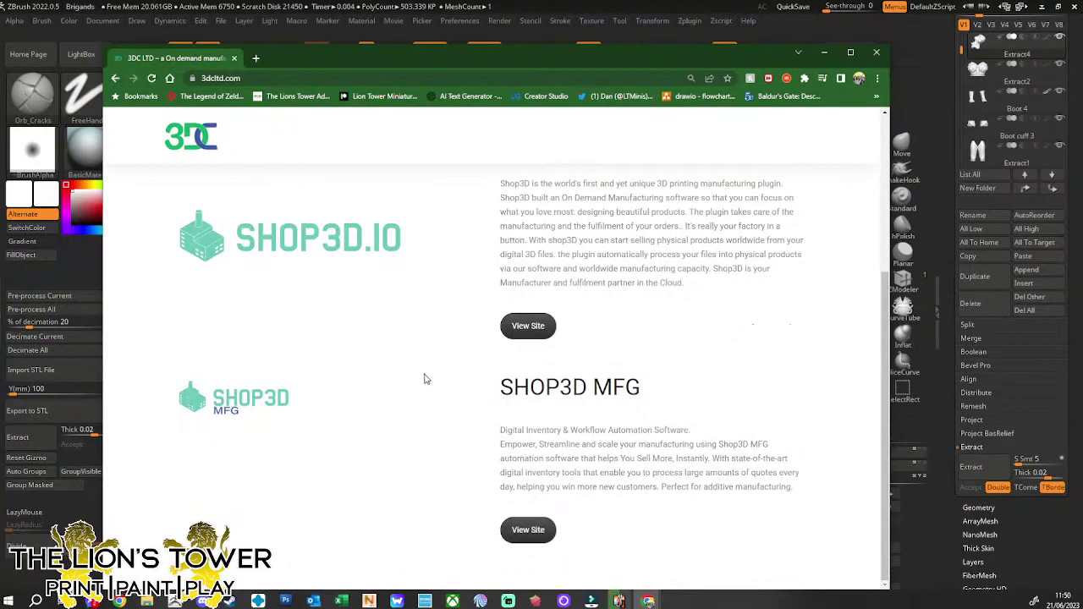
pyautogui.scroll(2, 761, 403)
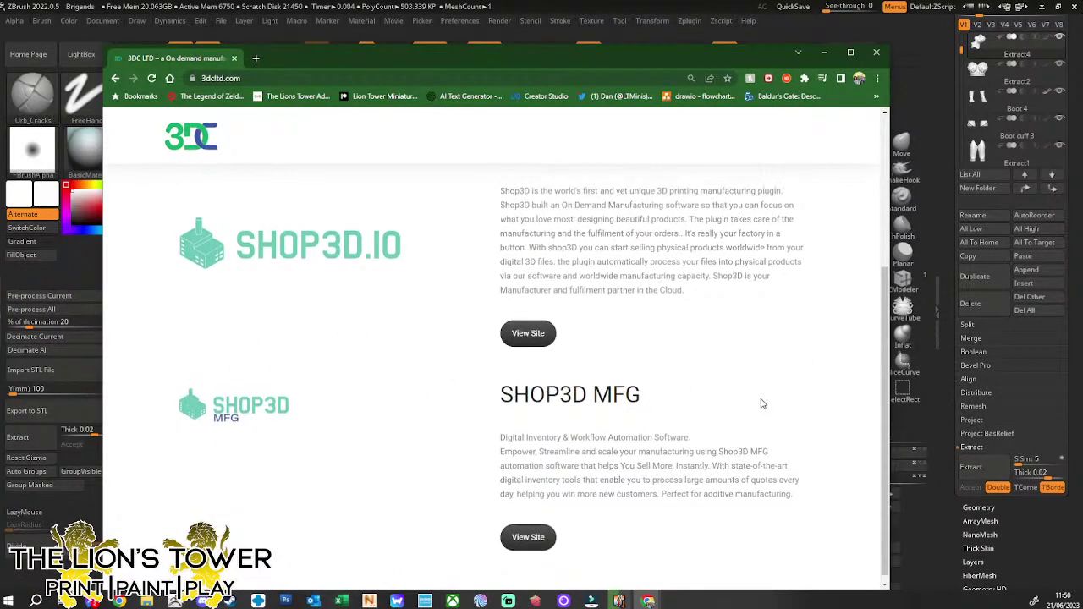
pyautogui.scroll(1, 614, 424)
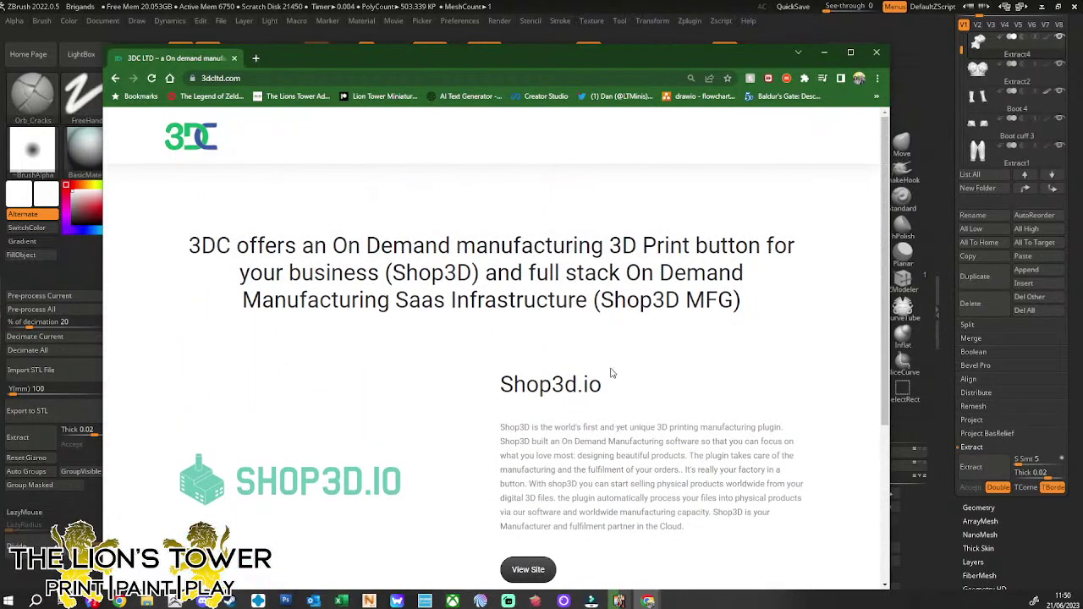
# Search the web for "shop 3e jewellery platform"
pyautogui.click(373, 76)
pyautogui.write('shop ')
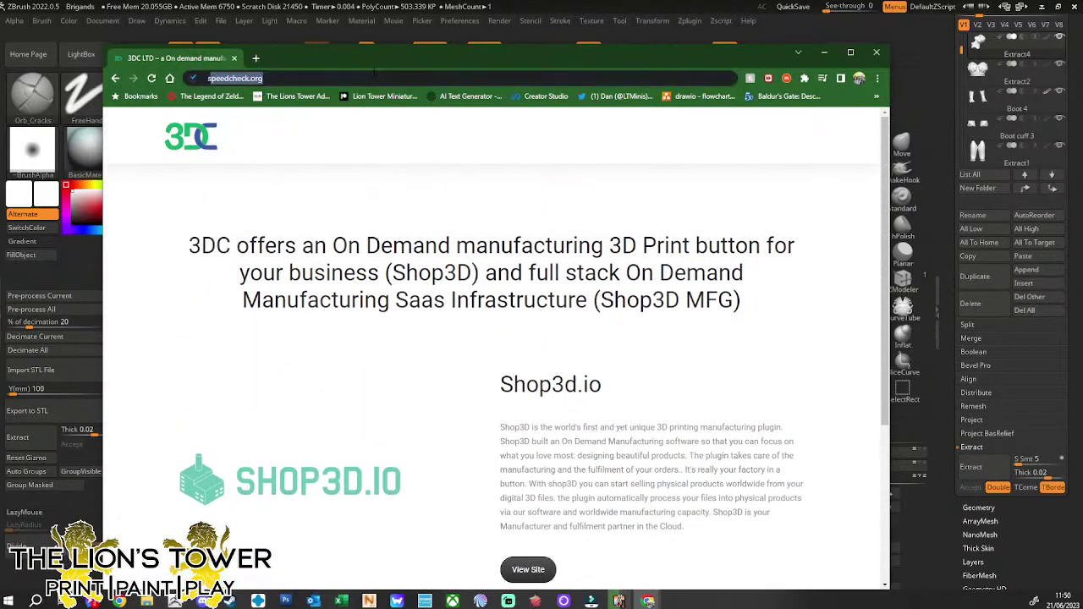
pyautogui.write('3e')
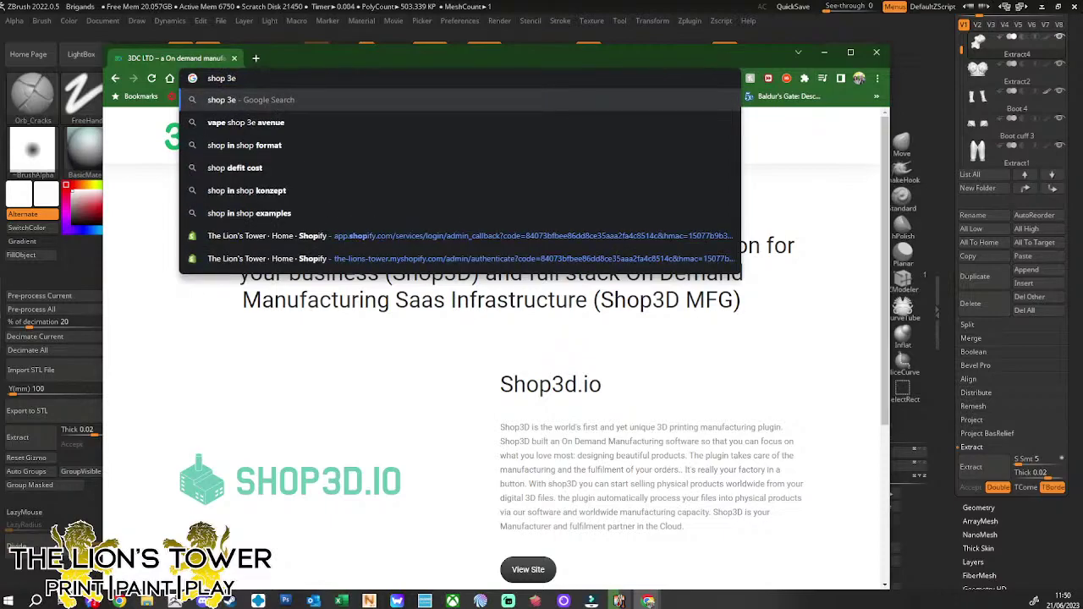
pyautogui.write(' jeweller')
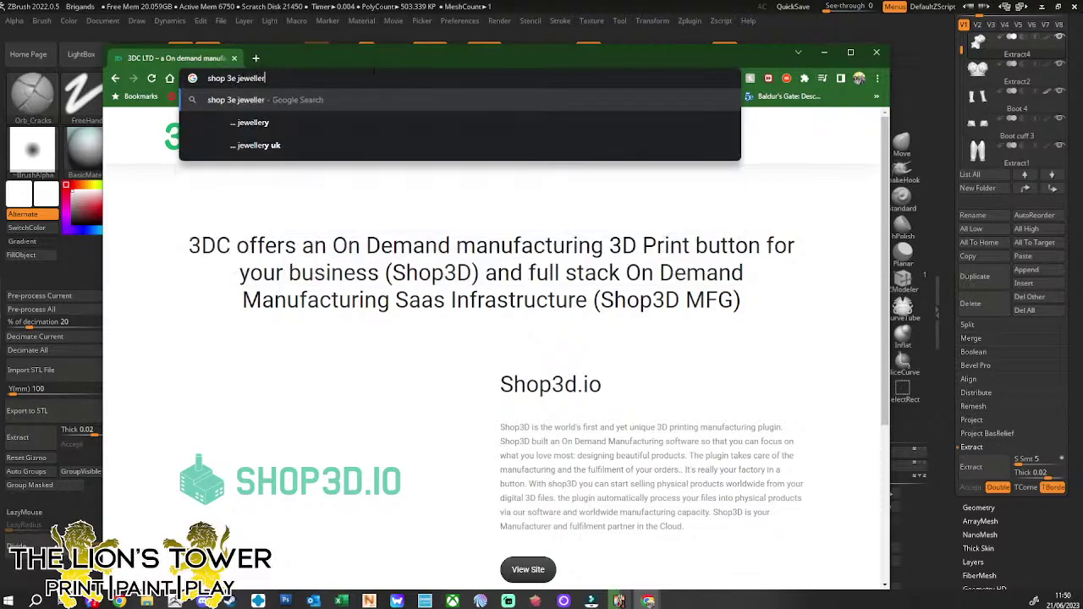
pyautogui.write('y platform')
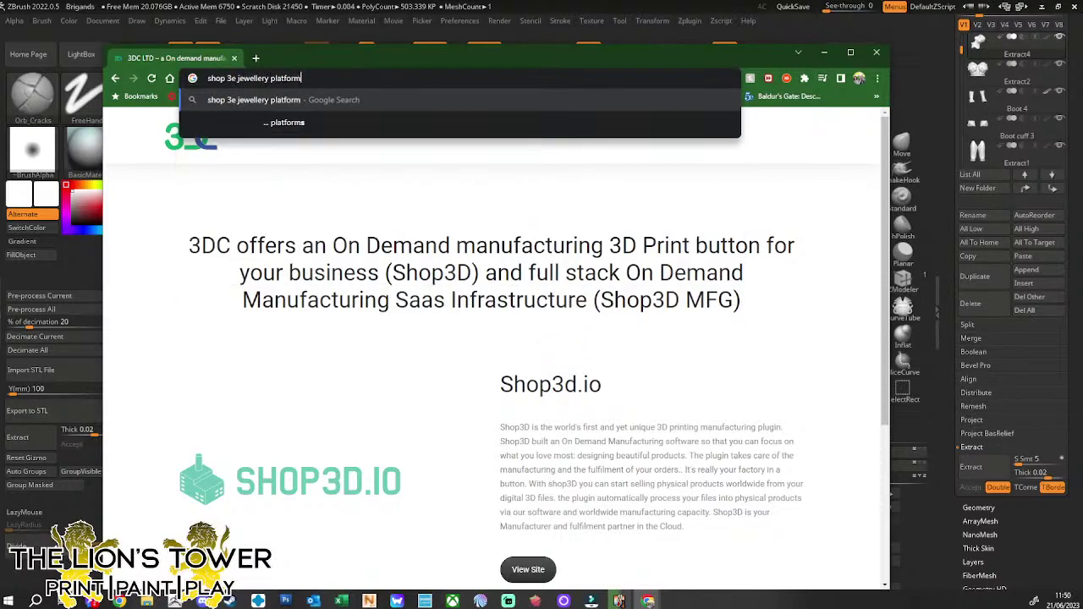
pyautogui.press('Return')
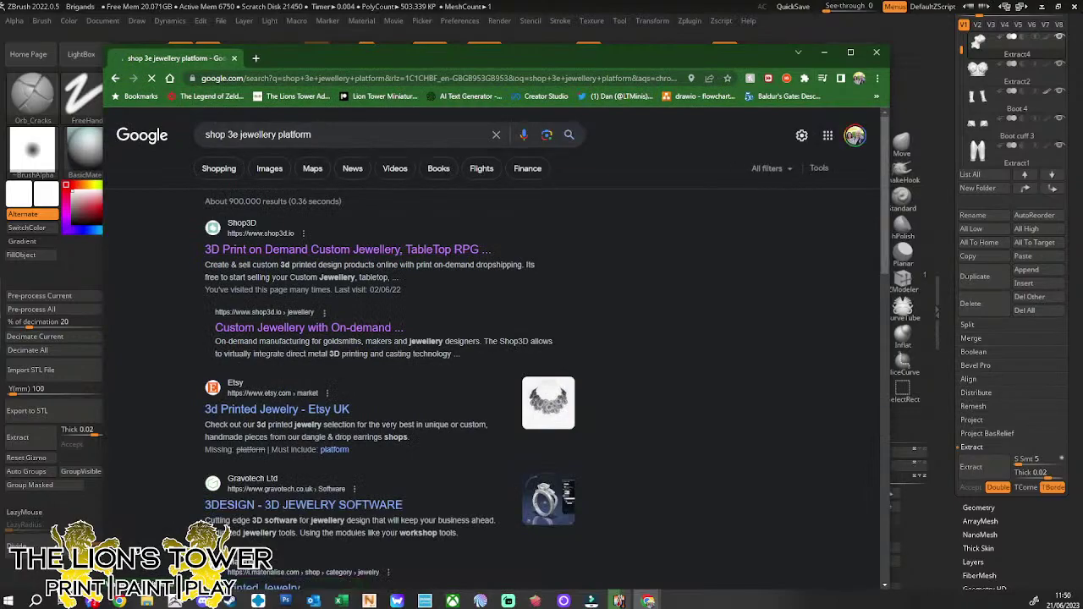
# Review the search results for jewellery print-on-demand platforms, and close the browser tab to return to ZBrush
pyautogui.scroll(-1, 494, 355)
pyautogui.scroll(-3, 373, 373)
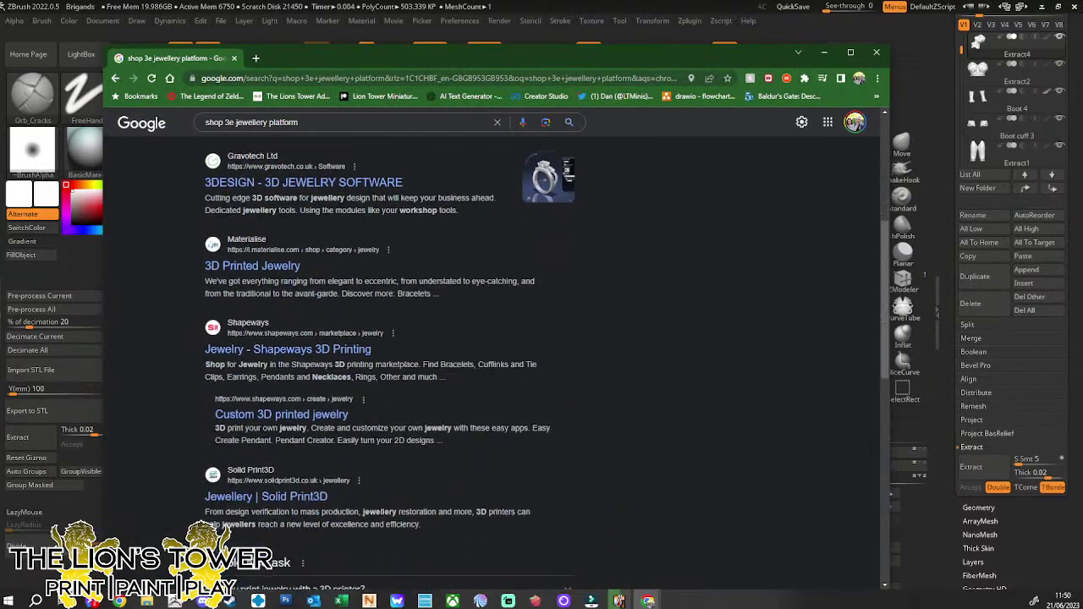
pyautogui.scroll(-1, 406, 382)
pyautogui.scroll(-2, 386, 371)
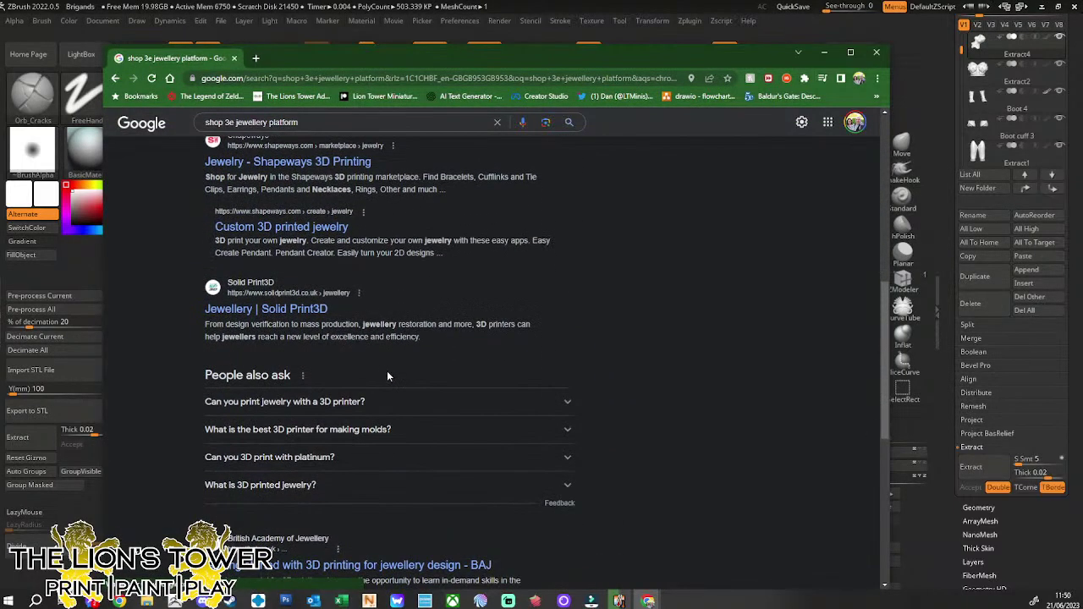
pyautogui.scroll(-2, 509, 431)
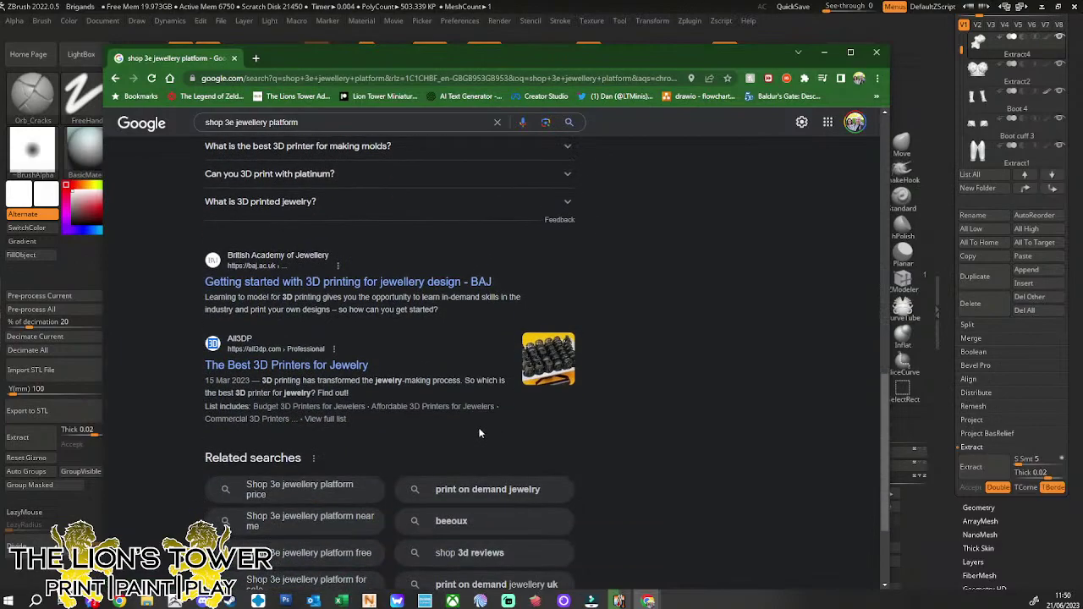
pyautogui.scroll(-2, 479, 433)
pyautogui.scroll(4, 658, 461)
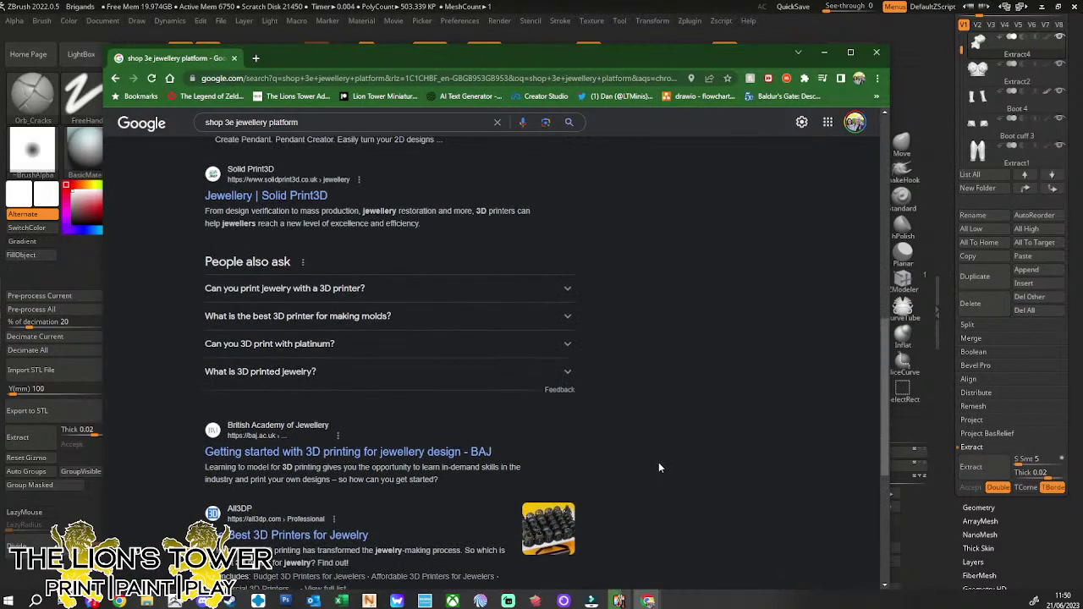
pyautogui.scroll(3, 658, 462)
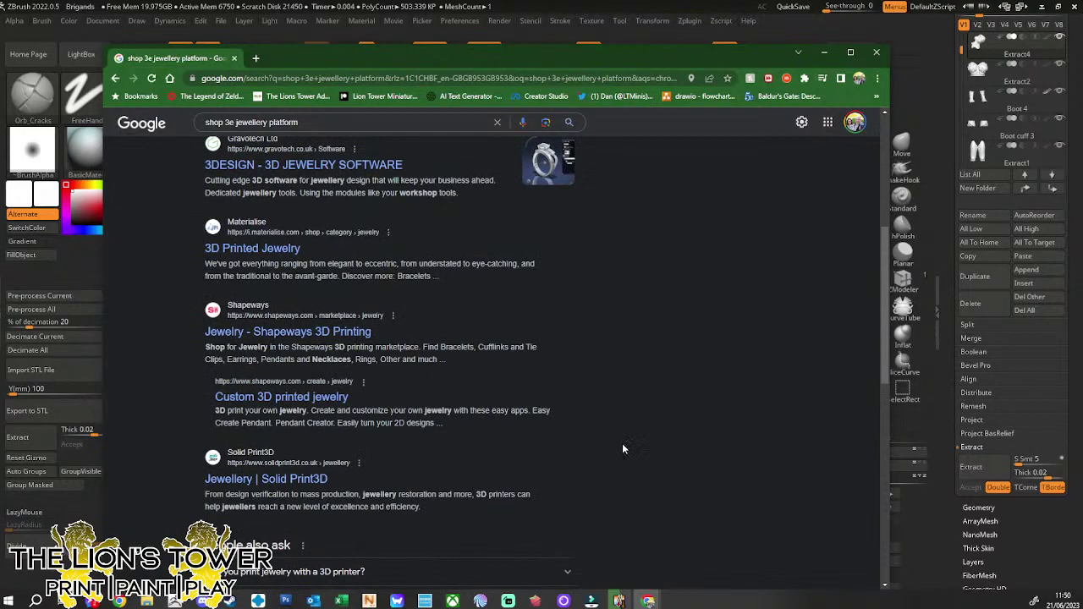
pyautogui.scroll(1, 622, 443)
pyautogui.scroll(1, 516, 429)
pyautogui.scroll(3, 487, 431)
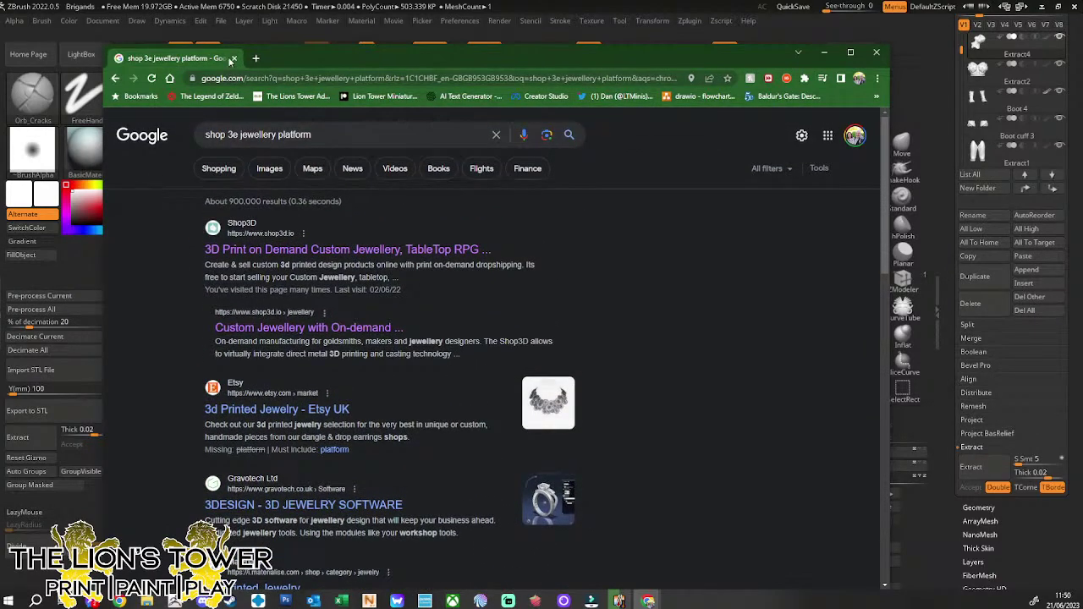
pyautogui.click(235, 59)
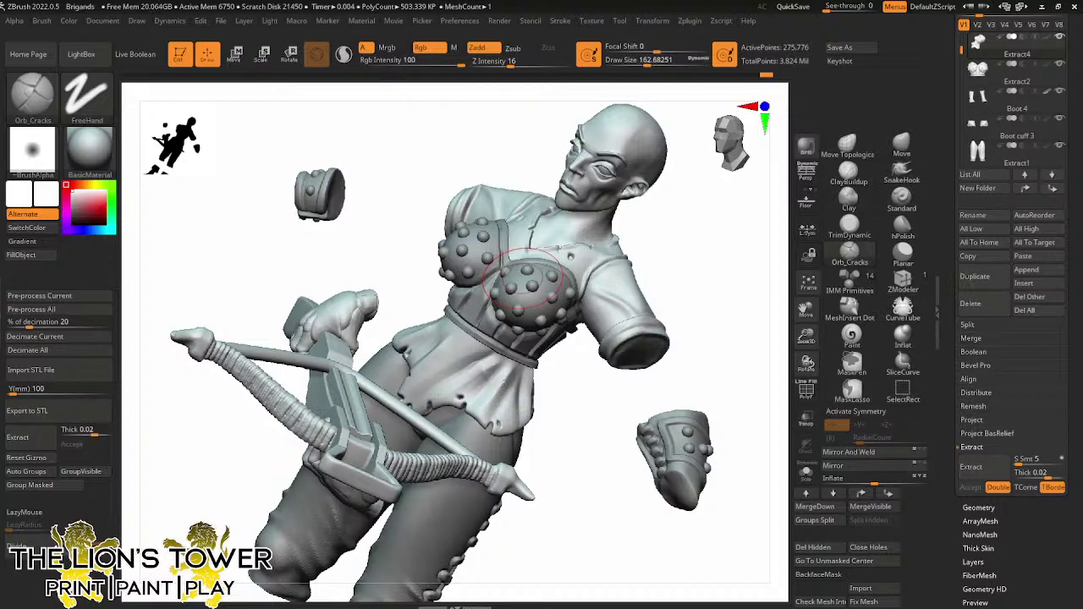
pyautogui.hotkey('alt', 'Tab')
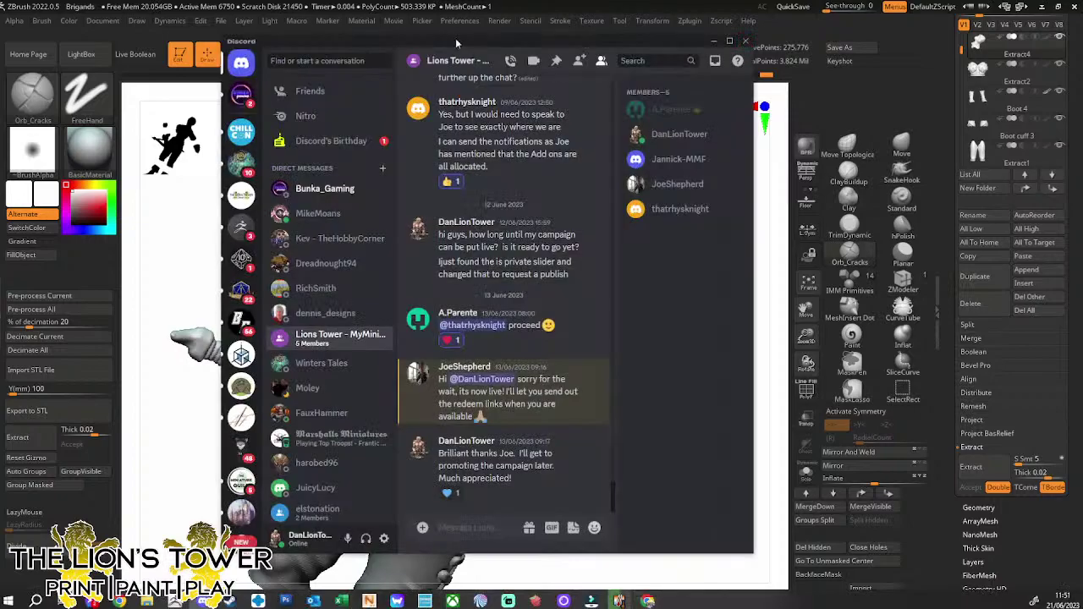
pyautogui.hotkey('alt', 'Tab')
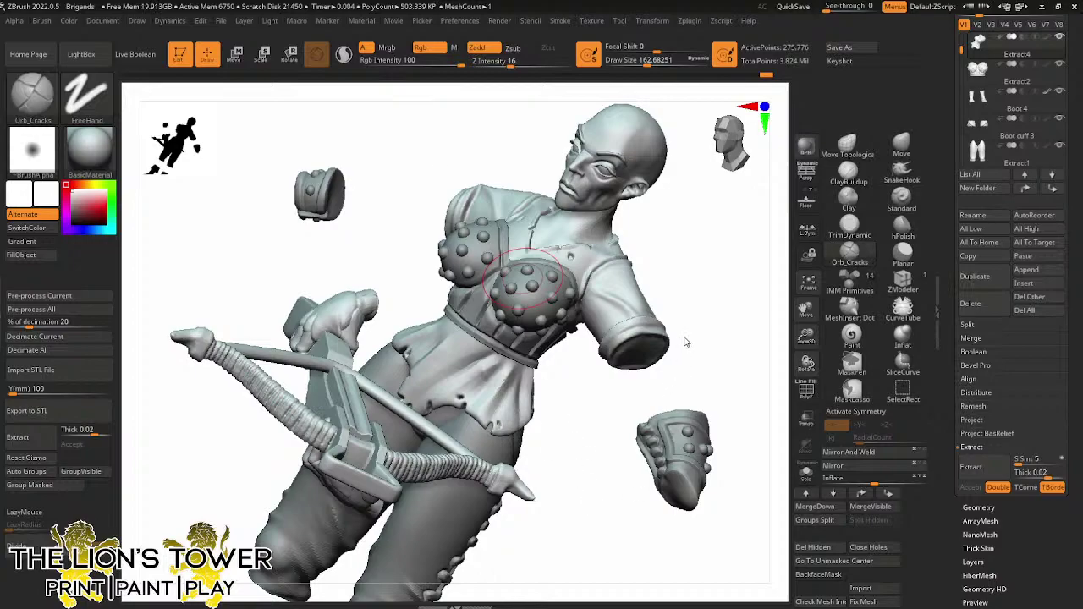
# Select the Sleeve 3 subtool, turn off symmetry and dent the figure's left sleeve near the cuff with Orb_Cracks at Draw Size about 46
pyautogui.keyDown('shift'); pyautogui.moveTo(686, 341); pyautogui.dragTo(725, 344); pyautogui.keyUp('shift')
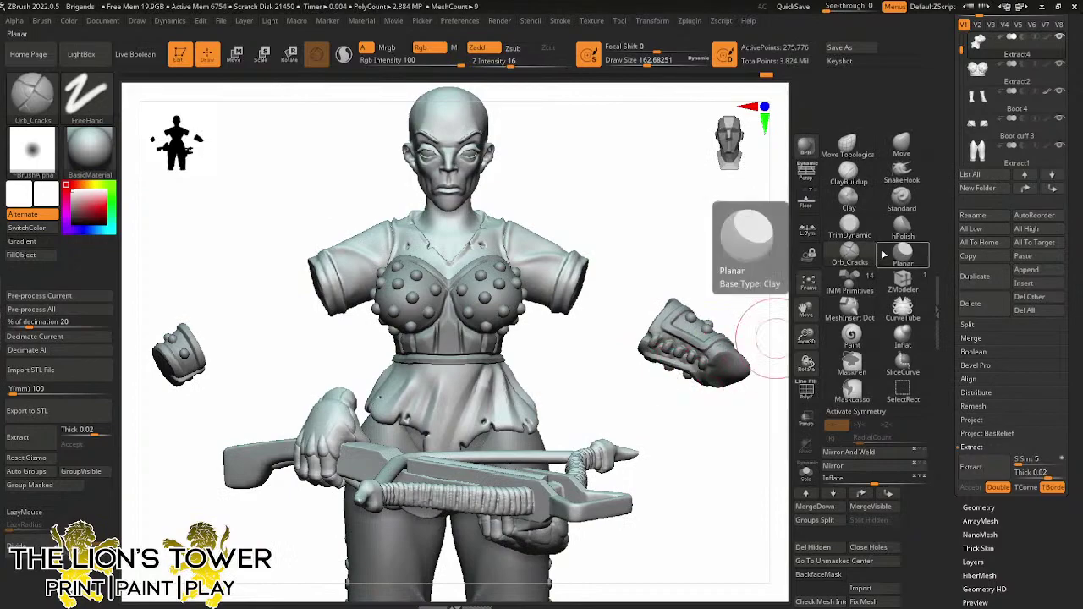
pyautogui.keyDown('ctrl'); pyautogui.moveTo(778, 310); pyautogui.dragTo(792, 332, button='right'); pyautogui.keyUp('ctrl')
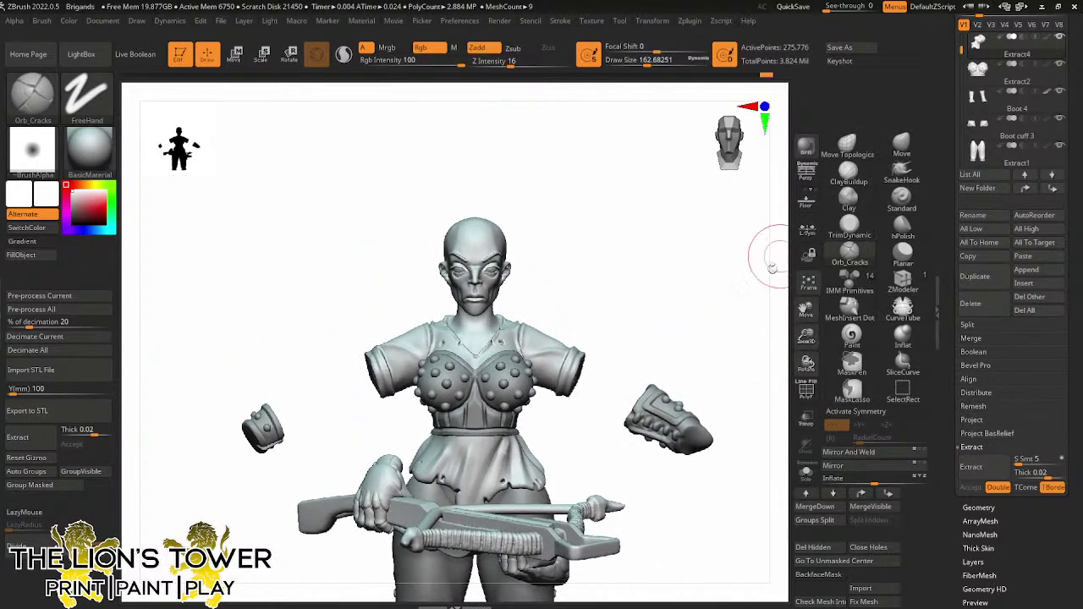
pyautogui.moveTo(780, 257); pyautogui.dragTo(791, 381, button='right')
pyautogui.moveTo(647, 62); pyautogui.dragTo(629, 65)
pyautogui.keyDown('alt'); pyautogui.click(609, 186); pyautogui.keyUp('alt')
pyautogui.press('x')
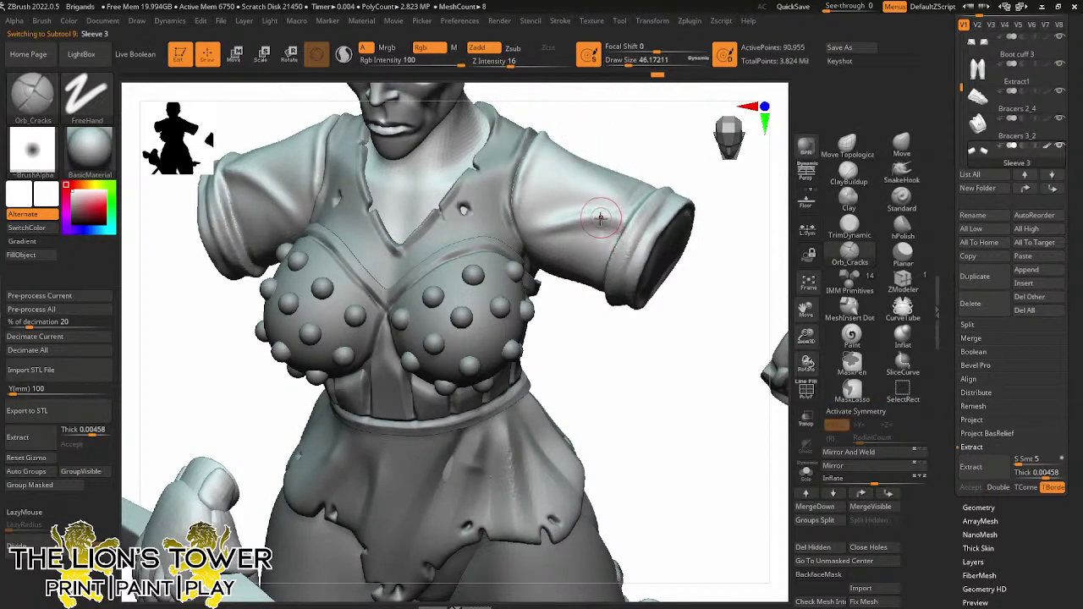
pyautogui.click(600, 219)
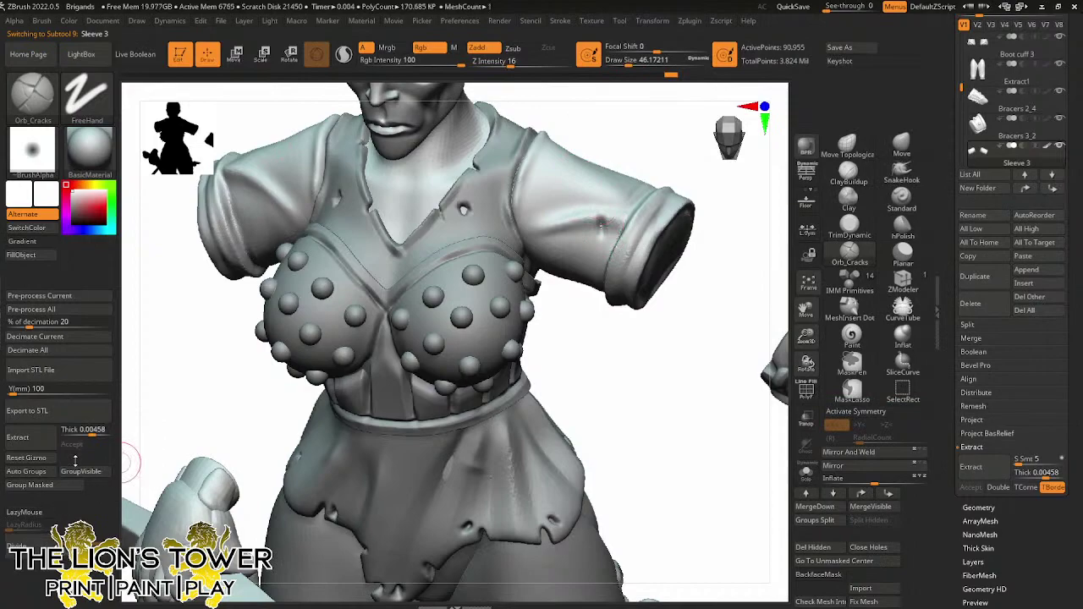
# Set Z Intensity to 47 and carve deeper holes into the front and lower side of the figure's left sleeve
pyautogui.moveTo(510, 63); pyautogui.dragTo(551, 64)
pyautogui.moveTo(623, 339); pyautogui.dragTo(631, 349)
pyautogui.moveTo(599, 219); pyautogui.dragTo(602, 226)
pyautogui.moveTo(602, 227); pyautogui.dragTo(622, 247, button='right')
pyautogui.click(618, 254)
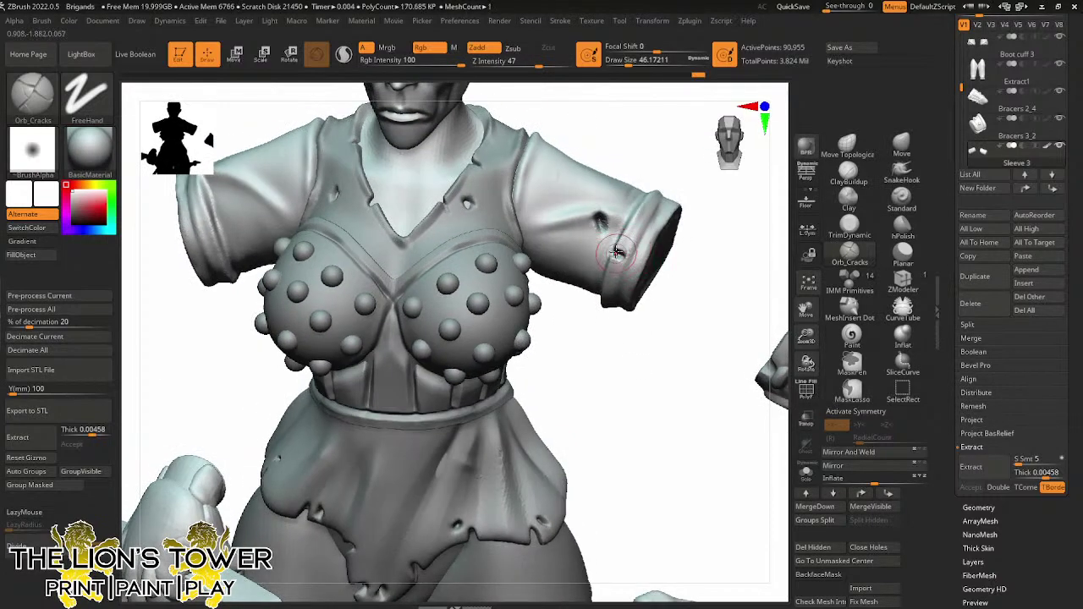
pyautogui.moveTo(665, 292)
pyautogui.mouseDown()
pyautogui.moveTo(679, 276)
pyautogui.moveTo(592, 258)
pyautogui.moveTo(570, 273)
pyautogui.mouseUp()
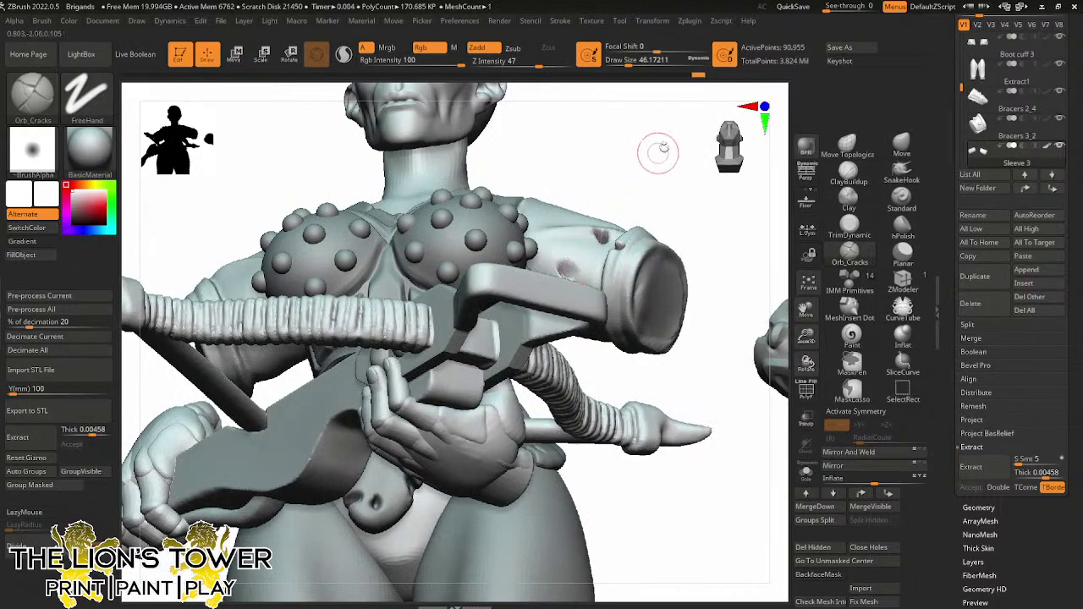
# Turn on Sculptris Pro and cut a narrow tear into the back of the figure's left sleeve
pyautogui.moveTo(652, 155); pyautogui.dragTo(644, 240, button='right')
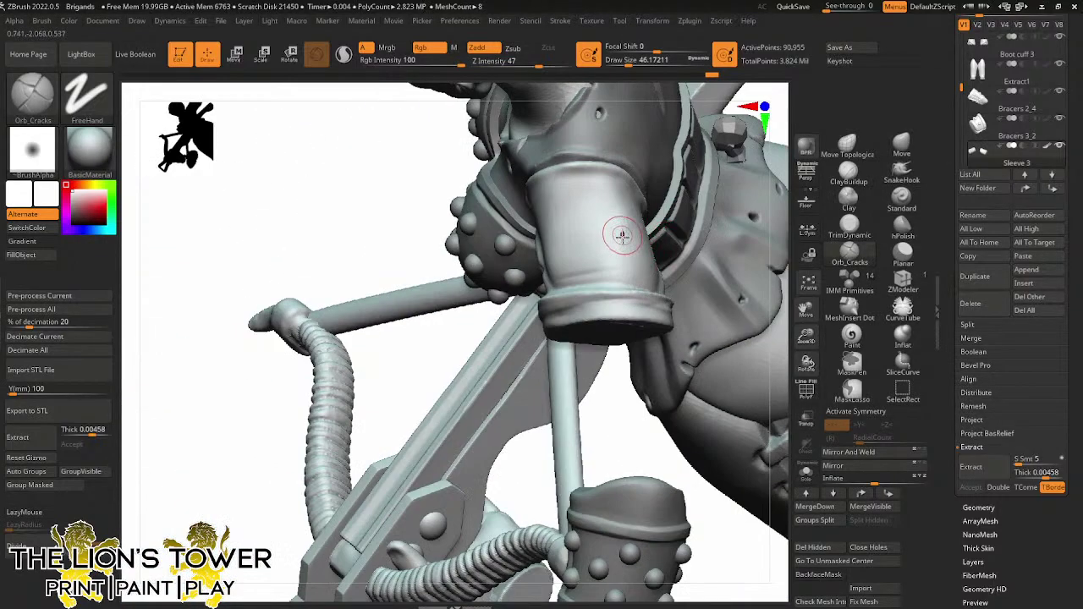
pyautogui.click(342, 54)
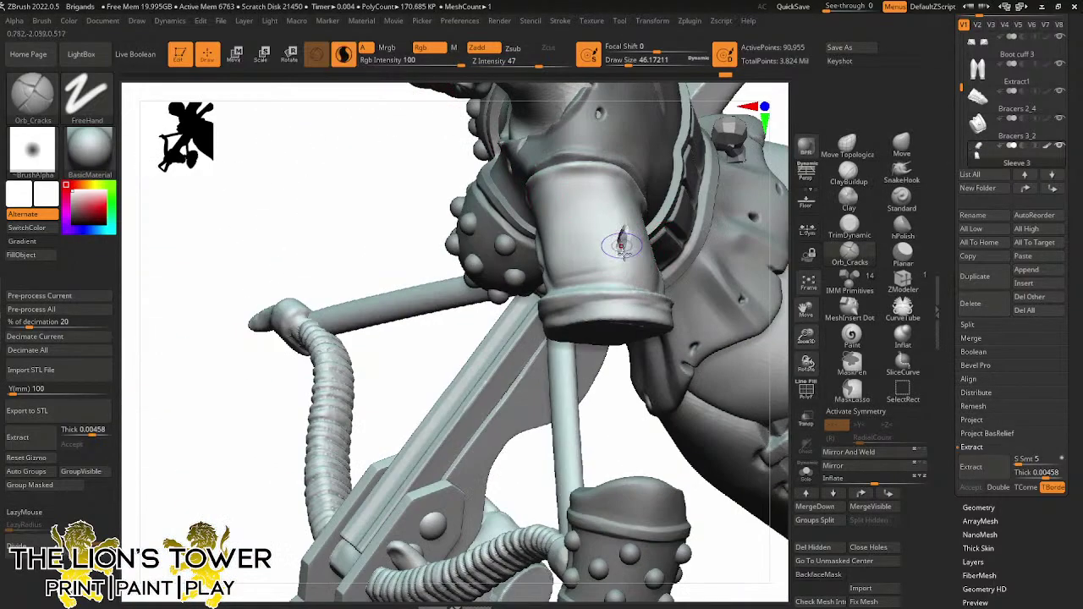
pyautogui.moveTo(624, 248); pyautogui.dragTo(621, 252)
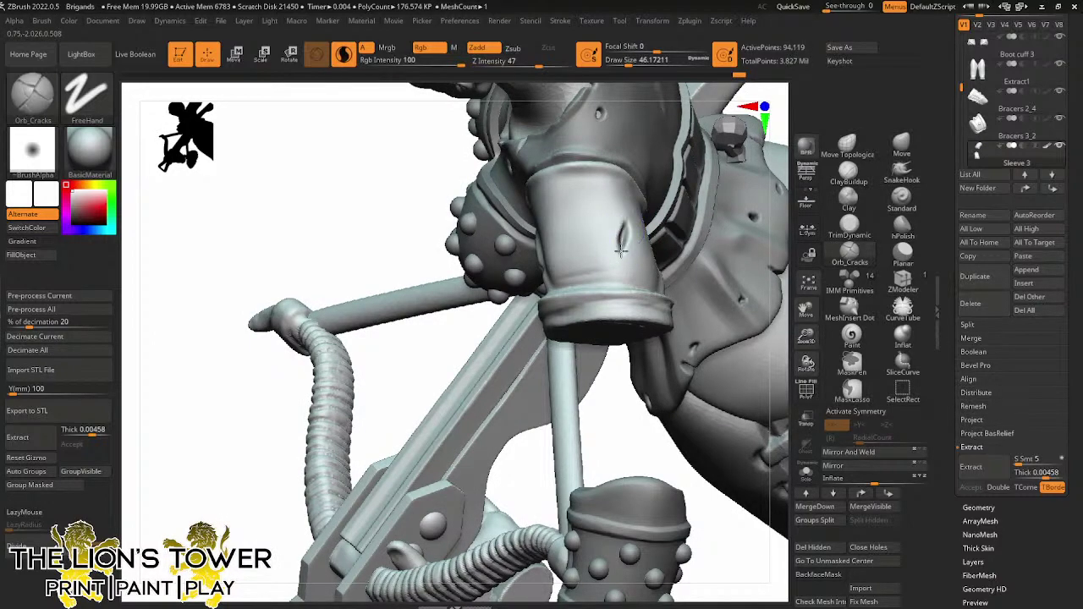
# Cut a matching narrow tear into the back of the figure's right sleeve
pyautogui.moveTo(717, 258)
pyautogui.mouseDown(button='right')
pyautogui.moveTo(710, 308)
pyautogui.moveTo(656, 283)
pyautogui.mouseUp(button='right')
pyautogui.moveTo(633, 197); pyautogui.dragTo(585, 237, button='right')
pyautogui.press('shift')
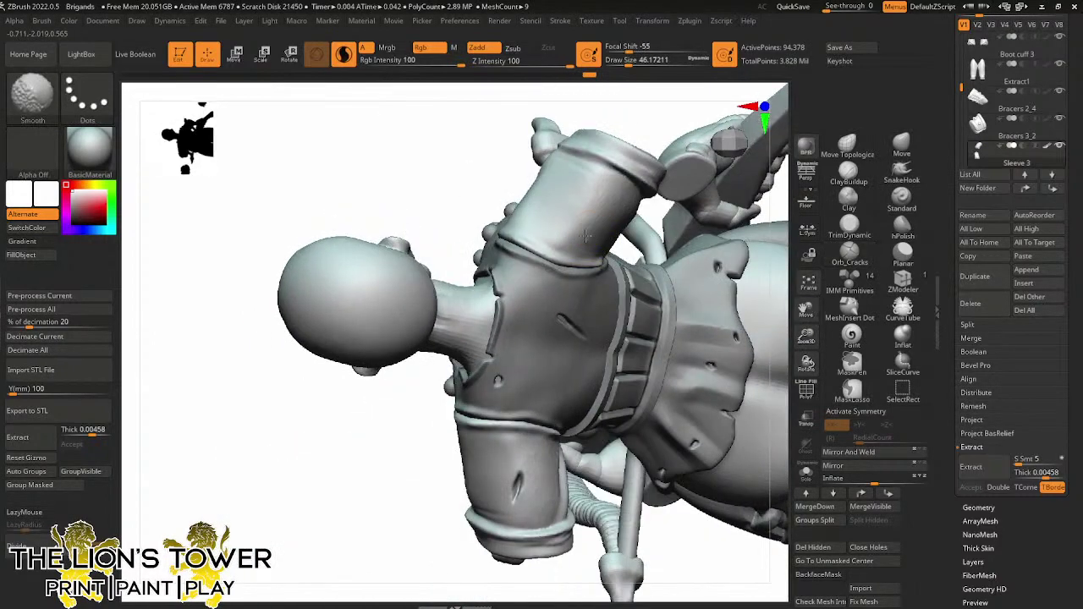
pyautogui.moveTo(580, 194)
pyautogui.mouseDown()
pyautogui.moveTo(597, 222)
pyautogui.moveTo(587, 198)
pyautogui.mouseUp()
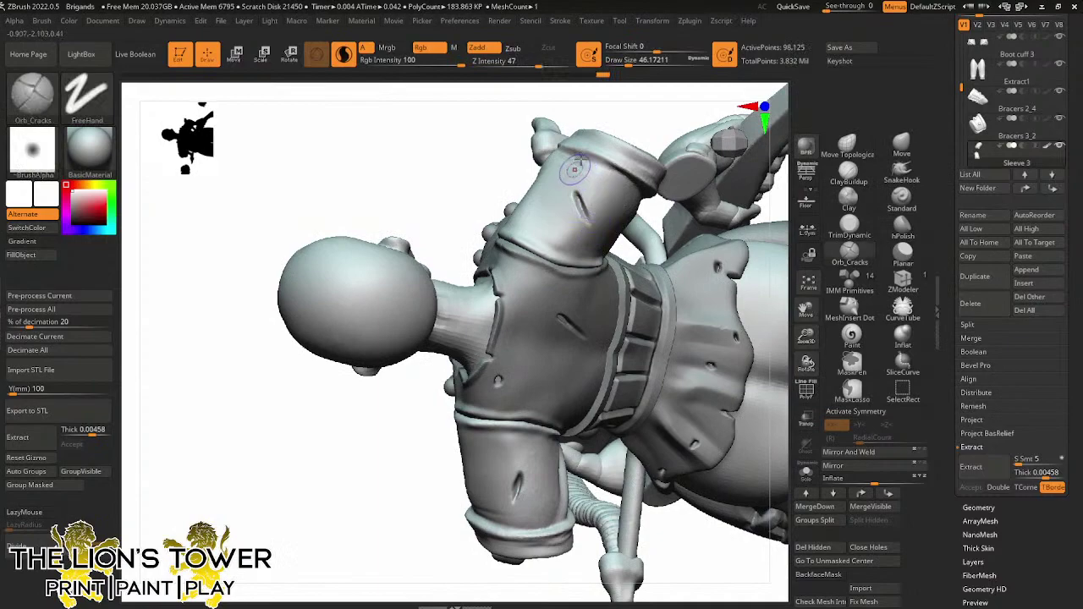
# Carve two small holes into the upper front of the figure's right sleeve with Orb_Cracks
pyautogui.moveTo(575, 169); pyautogui.dragTo(630, 119, button='right')
pyautogui.moveTo(630, 118)
pyautogui.mouseDown()
pyautogui.moveTo(600, 115)
pyautogui.moveTo(592, 144)
pyautogui.moveTo(604, 141)
pyautogui.moveTo(609, 111)
pyautogui.mouseUp()
pyautogui.moveTo(609, 112)
pyautogui.mouseDown(button='right')
pyautogui.moveTo(618, 130)
pyautogui.moveTo(559, 146)
pyautogui.mouseUp(button='right')
pyautogui.moveTo(556, 184); pyautogui.dragTo(561, 198)
pyautogui.moveTo(592, 203)
pyautogui.mouseDown(button='right')
pyautogui.moveTo(643, 220)
pyautogui.moveTo(596, 203)
pyautogui.mouseUp(button='right')
pyautogui.moveTo(519, 176); pyautogui.dragTo(517, 184)
pyautogui.moveTo(576, 159)
pyautogui.mouseDown(button='right')
pyautogui.moveTo(606, 143)
pyautogui.moveTo(571, 158)
pyautogui.mouseUp(button='right')
pyautogui.click(527, 181)
pyautogui.click(524, 183)
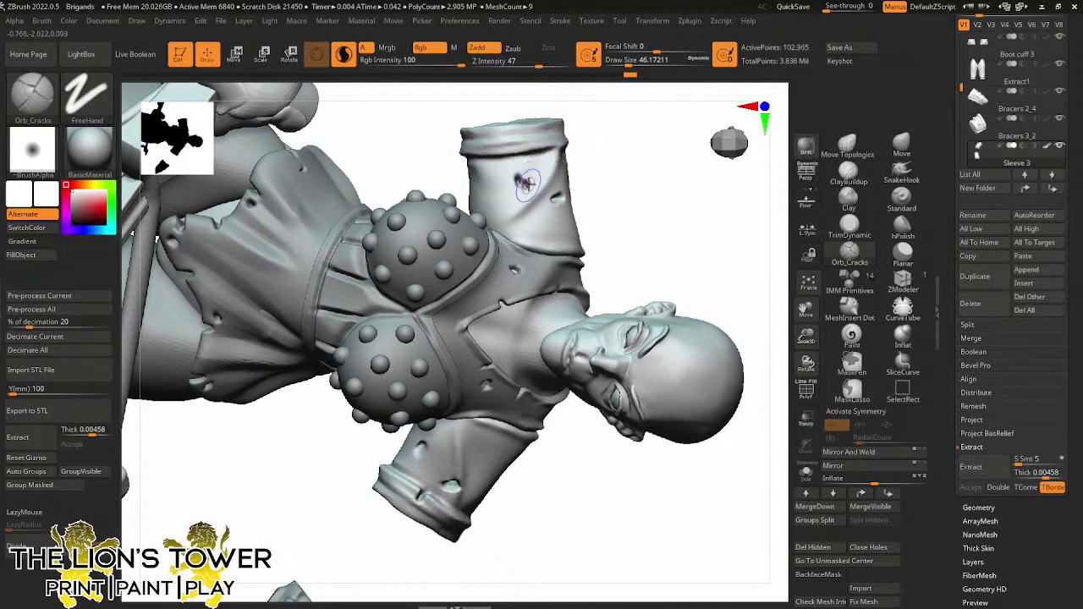
pyautogui.click(524, 185)
# Add a small hole to the cuff of the figure's right sleeve, checking the damage from front and back
pyautogui.moveTo(604, 191); pyautogui.dragTo(786, 289, button='right')
pyautogui.moveTo(475, 307); pyautogui.dragTo(487, 226, button='right')
pyautogui.moveTo(443, 263); pyautogui.dragTo(485, 230, button='right')
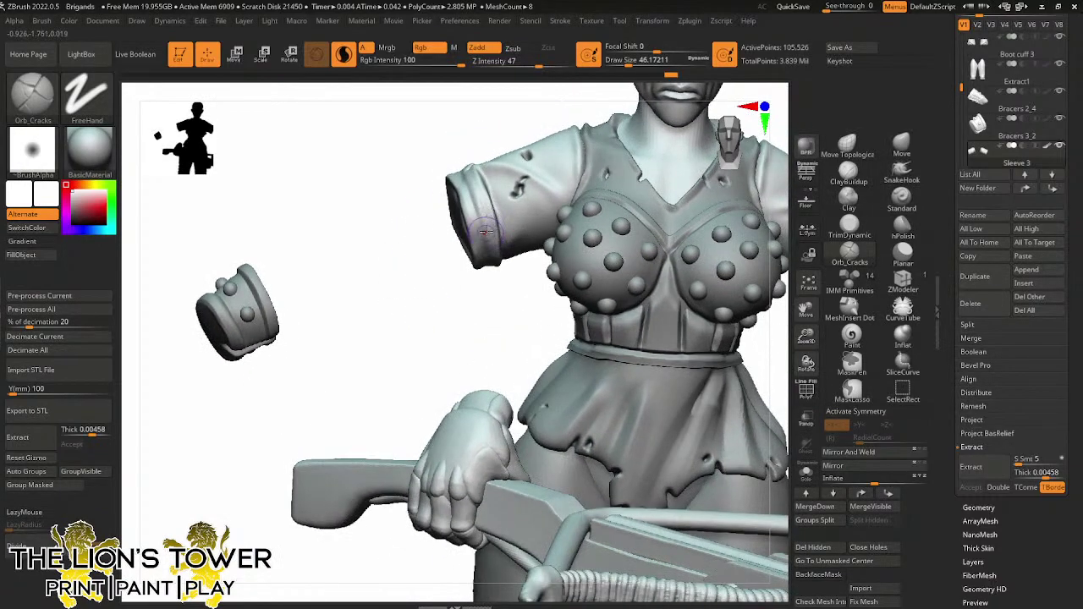
pyautogui.moveTo(490, 284); pyautogui.dragTo(460, 222, button='right')
pyautogui.moveTo(563, 194); pyautogui.dragTo(510, 200, button='right')
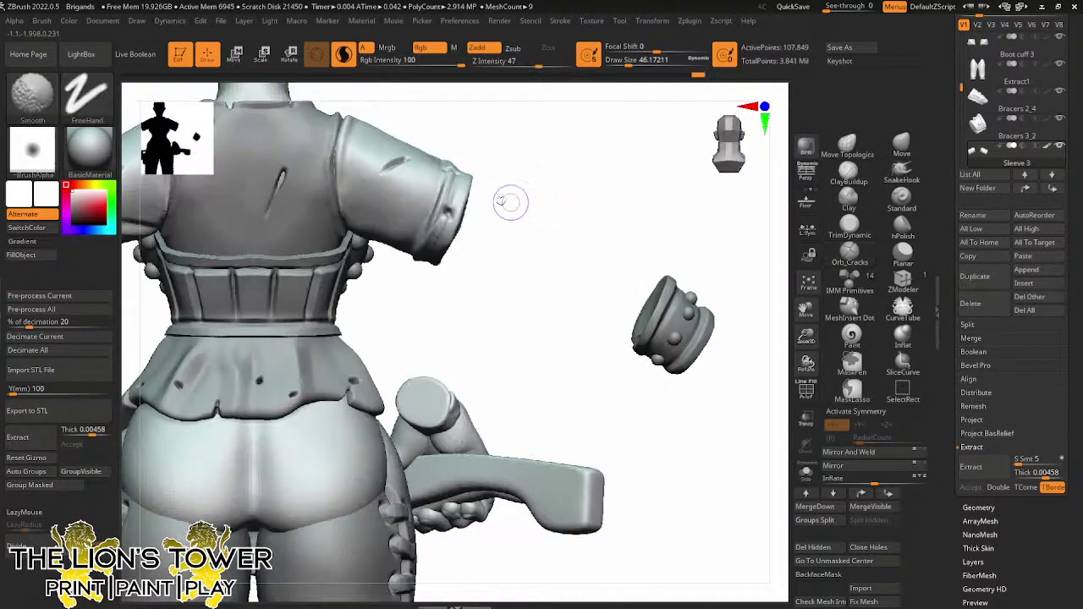
pyautogui.press('shift')
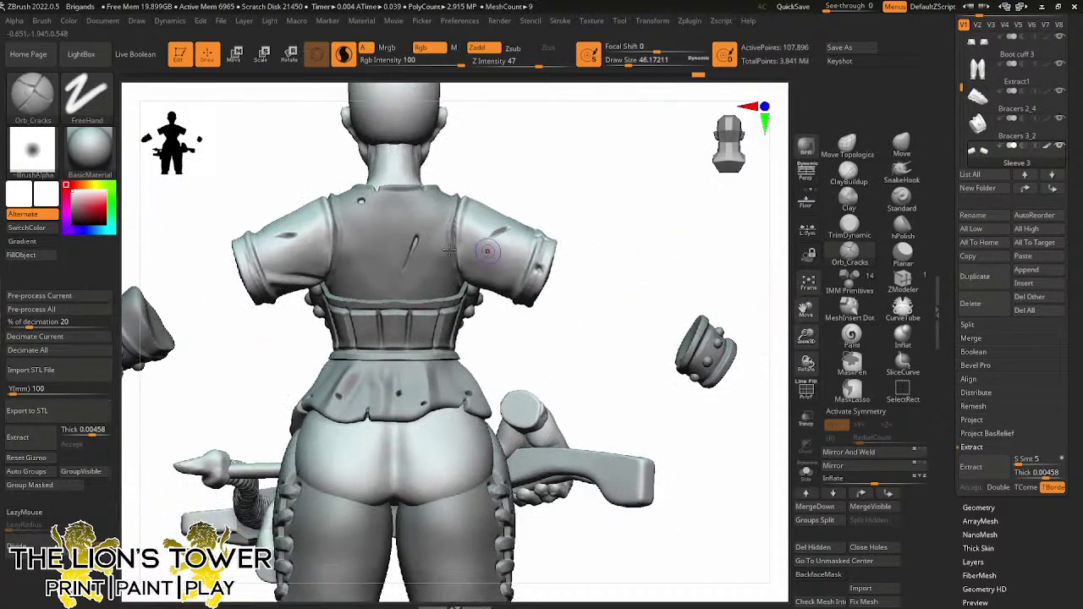
# Select the shirt subtool and carve a small hole into its lower back beside the bodice edge
pyautogui.keyDown('alt'); pyautogui.click(381, 269); pyautogui.keyUp('alt')
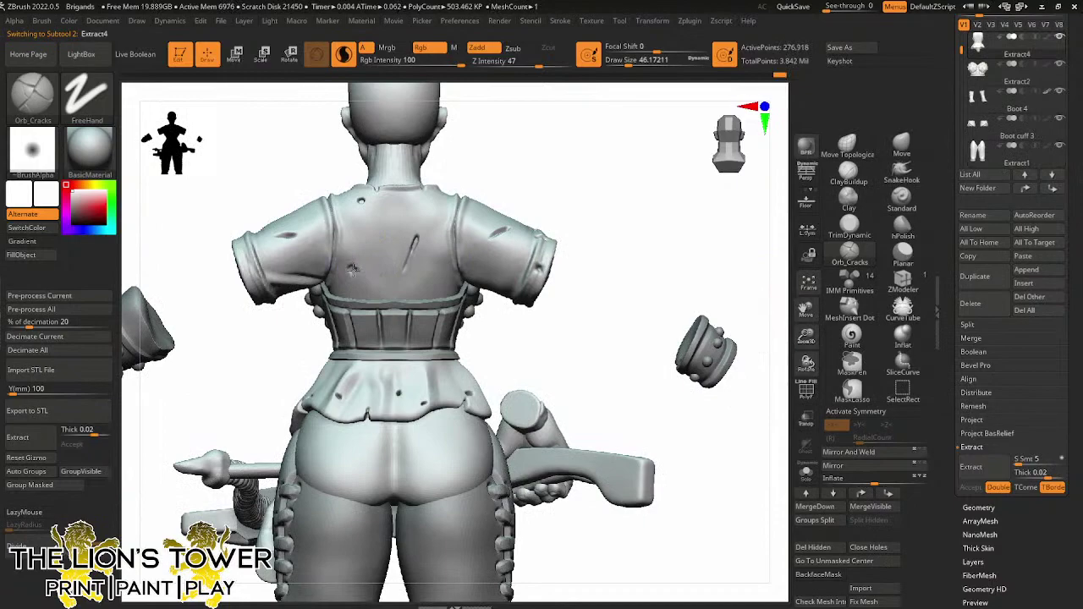
pyautogui.moveTo(496, 177)
pyautogui.mouseDown()
pyautogui.moveTo(527, 208)
pyautogui.moveTo(449, 203)
pyautogui.moveTo(475, 192)
pyautogui.mouseUp()
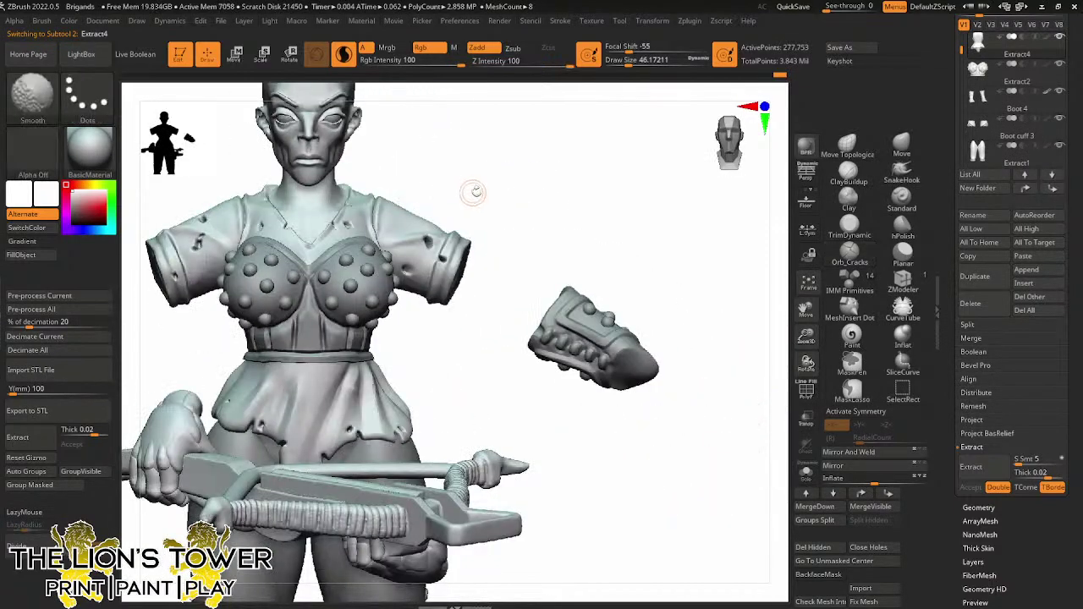
pyautogui.moveTo(805, 309); pyautogui.dragTo(831, 284)
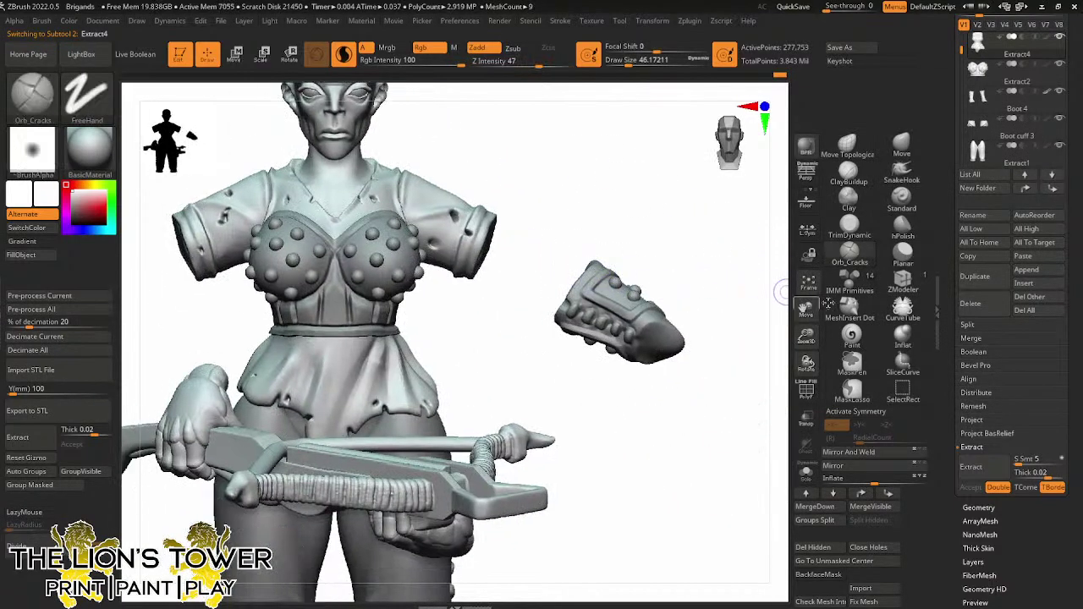
# Select the merged body subtool and unhide its arms, legs, belt and ruler
pyautogui.moveTo(1000, 163); pyautogui.dragTo(1002, 347)
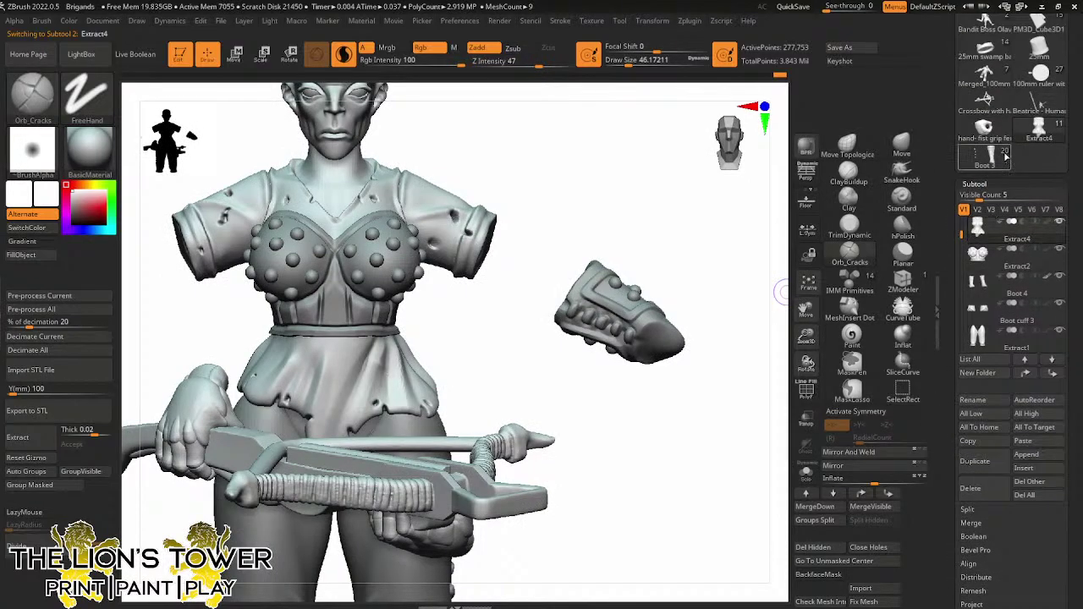
pyautogui.keyDown('alt'); pyautogui.click(410, 425); pyautogui.keyUp('alt')
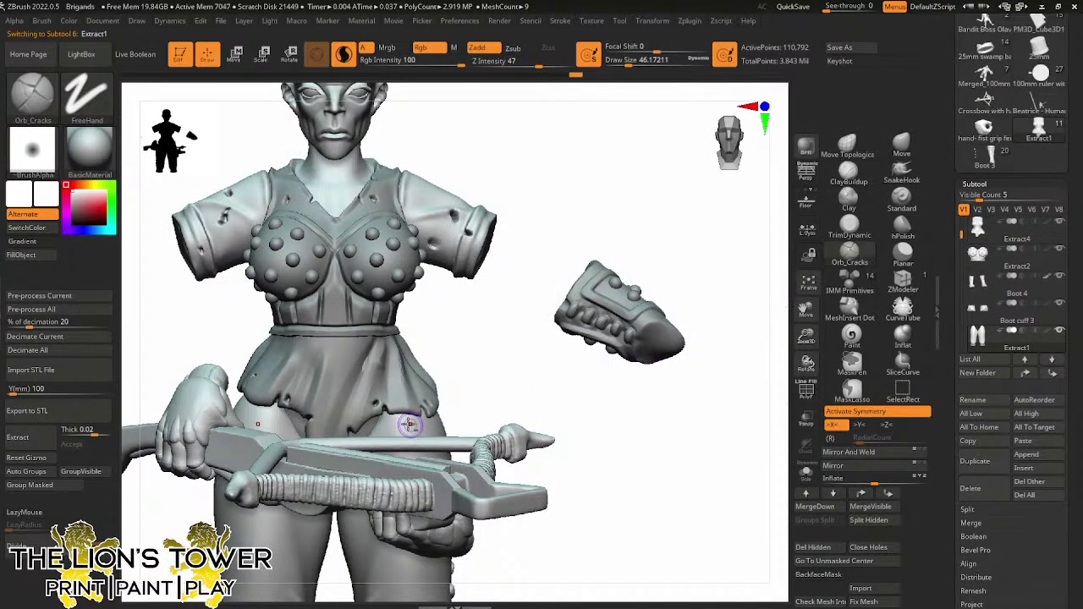
pyautogui.keyDown('ctrl'); pyautogui.keyDown('shift'); pyautogui.click(479, 365); pyautogui.keyUp('shift'); pyautogui.keyUp('ctrl')
pyautogui.keyDown('alt'); pyautogui.click(341, 188); pyautogui.keyUp('alt')
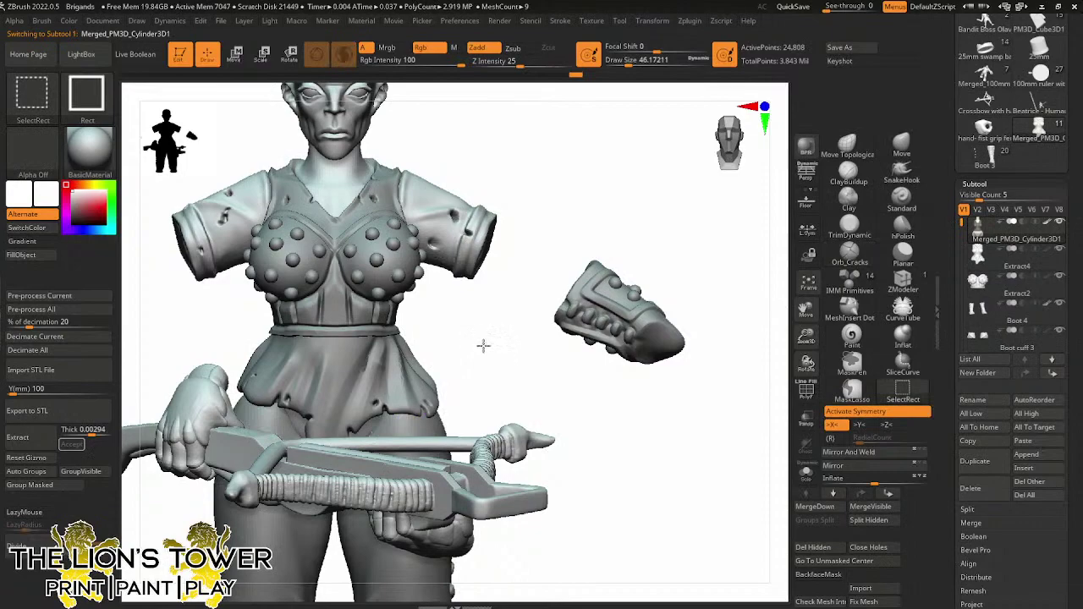
pyautogui.keyDown('ctrl'); pyautogui.keyDown('shift'); pyautogui.click(483, 345); pyautogui.keyUp('shift'); pyautogui.keyUp('ctrl')
pyautogui.moveTo(805, 336)
pyautogui.mouseDown()
pyautogui.moveTo(809, 310)
pyautogui.moveTo(836, 306)
pyautogui.moveTo(817, 266)
pyautogui.mouseUp()
pyautogui.moveTo(713, 328); pyautogui.dragTo(680, 331)
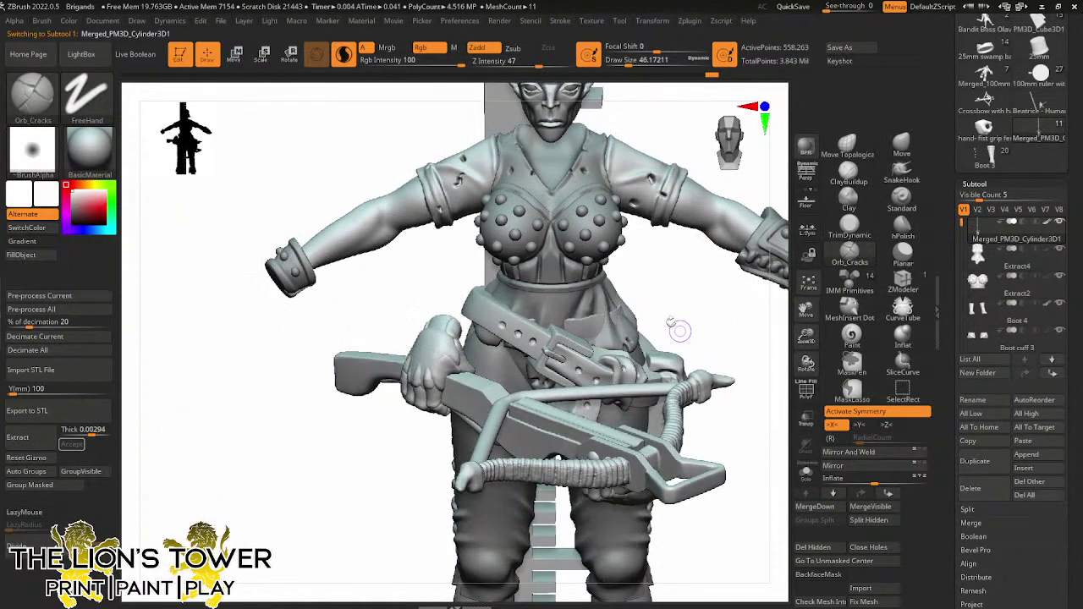
# Mask the body parts of the merged subtool, leaving the belt strap, buckle and pouch unmasked with the whole mesh shown
pyautogui.keyDown('ctrl'); pyautogui.keyDown('shift'); pyautogui.click(549, 348); pyautogui.keyUp('shift'); pyautogui.keyUp('ctrl')
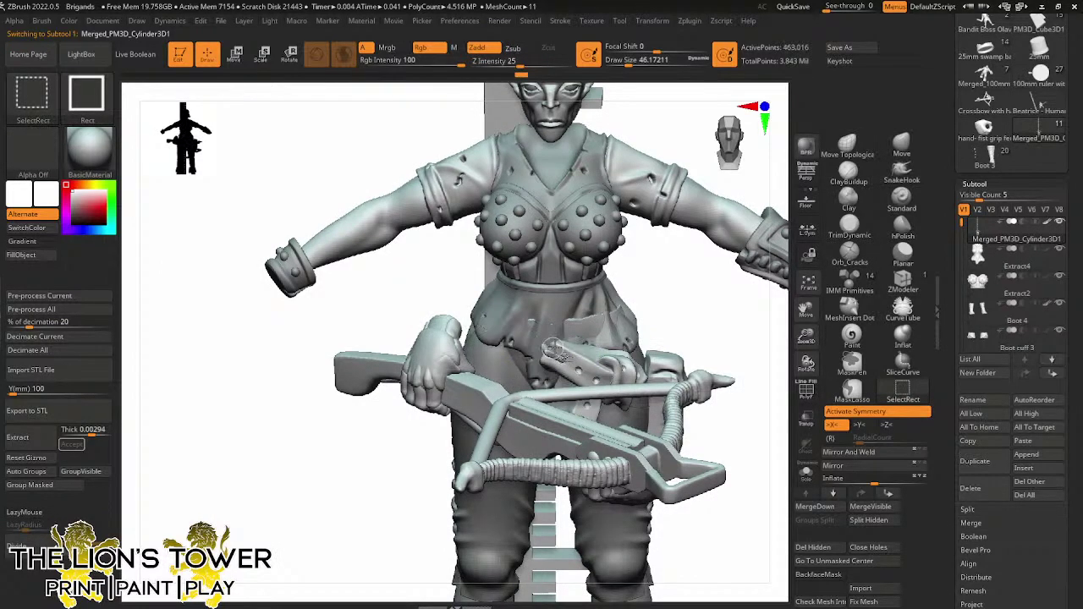
pyautogui.keyDown('ctrl'); pyautogui.keyDown('alt'); pyautogui.keyDown('shift'); pyautogui.click(556, 354); pyautogui.keyUp('shift'); pyautogui.keyUp('alt'); pyautogui.keyUp('ctrl')
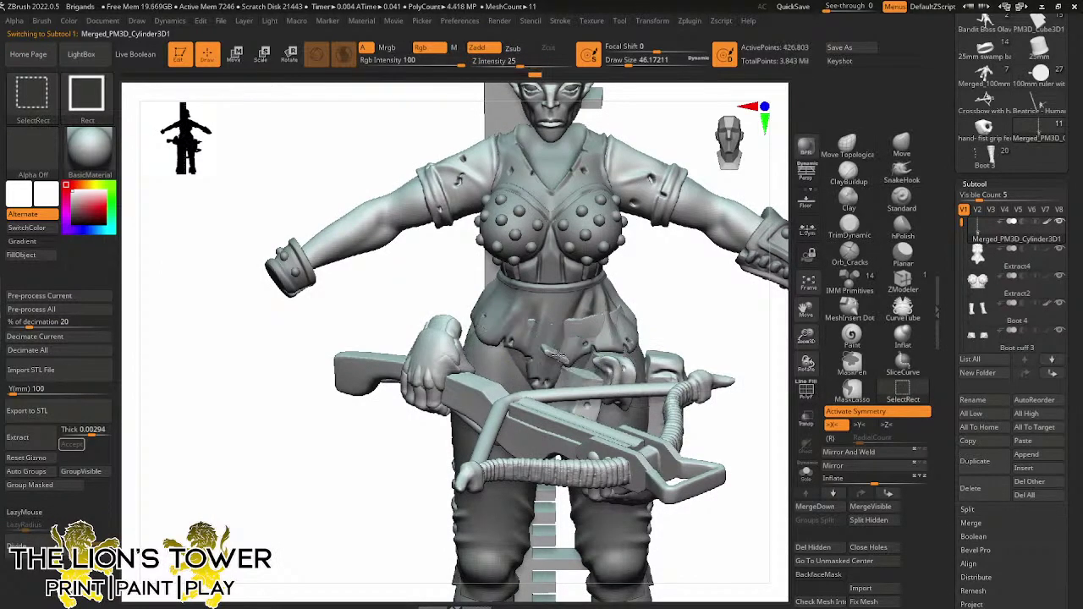
pyautogui.keyDown('ctrl'); pyautogui.keyDown('alt'); pyautogui.keyDown('shift'); pyautogui.click(617, 368); pyautogui.keyUp('shift'); pyautogui.keyUp('alt'); pyautogui.keyUp('ctrl')
pyautogui.moveTo(701, 324); pyautogui.dragTo(631, 336)
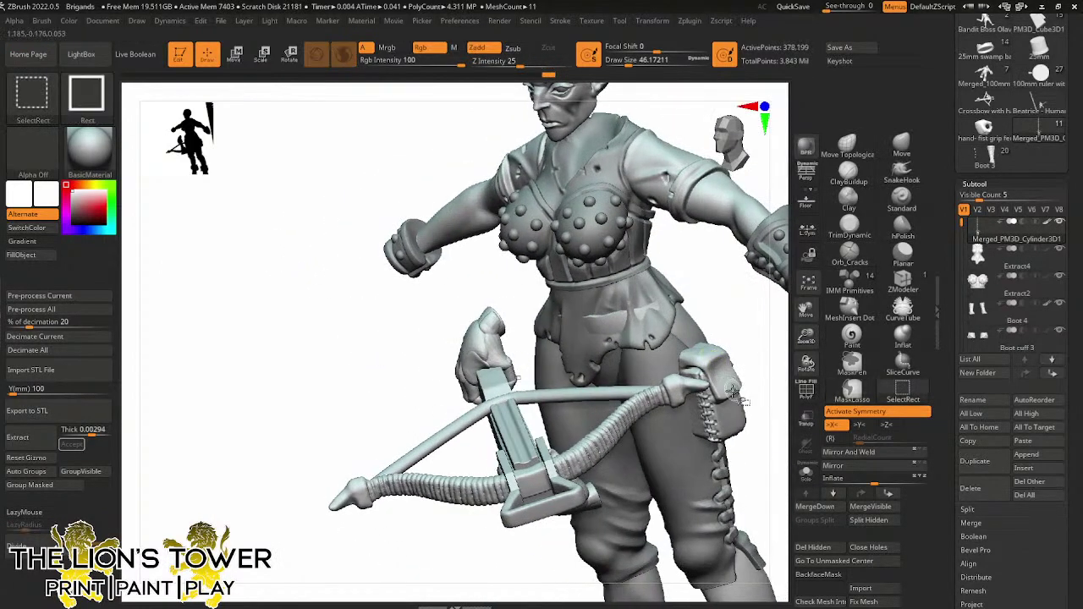
pyautogui.keyDown('ctrl'); pyautogui.keyDown('alt'); pyautogui.keyDown('shift'); pyautogui.click(736, 332); pyautogui.keyUp('shift'); pyautogui.keyUp('alt'); pyautogui.keyUp('ctrl')
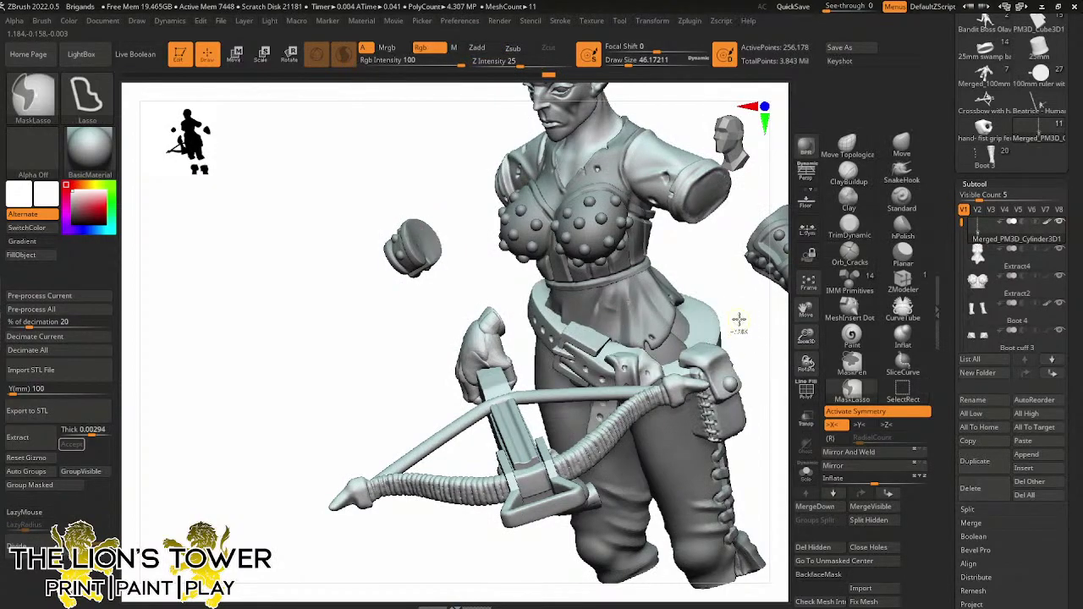
pyautogui.keyDown('ctrl'); pyautogui.keyDown('shift'); pyautogui.click(737, 314); pyautogui.keyUp('shift'); pyautogui.keyUp('ctrl')
pyautogui.moveTo(737, 314)
pyautogui.keyDown('shift'); pyautogui.mouseDown()
pyautogui.moveTo(766, 300)
pyautogui.moveTo(748, 309)
pyautogui.moveTo(742, 297)
pyautogui.moveTo(753, 306)
pyautogui.mouseUp(); pyautogui.keyUp('shift')
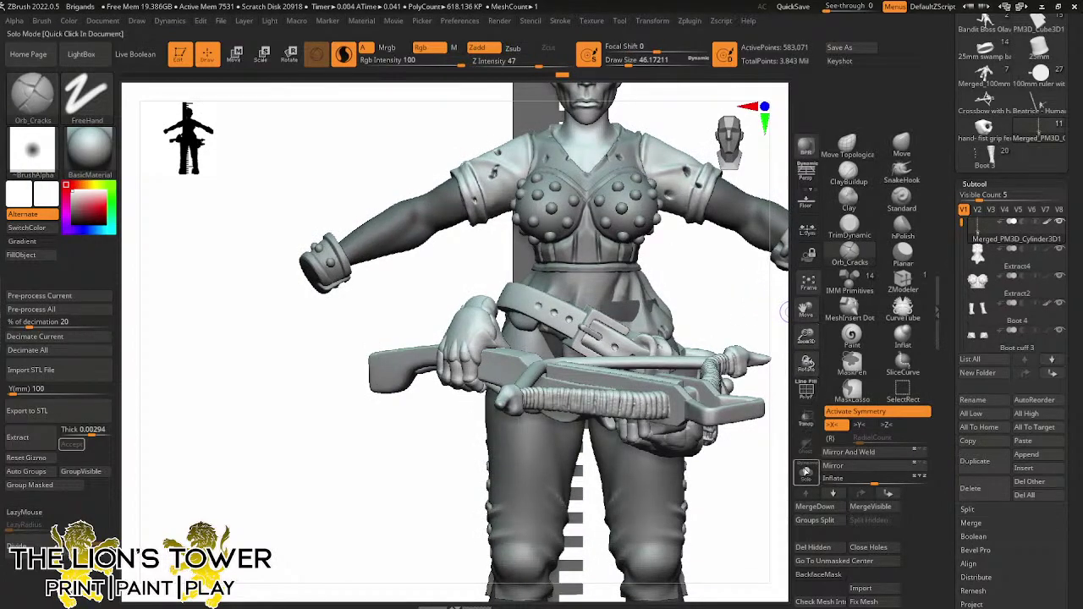
# Isolate the torso piece in solo view, mask it completely, and bring the whole figure back into view
pyautogui.click(805, 471)
pyautogui.keyDown('ctrl'); pyautogui.keyDown('shift'); pyautogui.click(587, 149); pyautogui.keyUp('shift'); pyautogui.keyUp('ctrl')
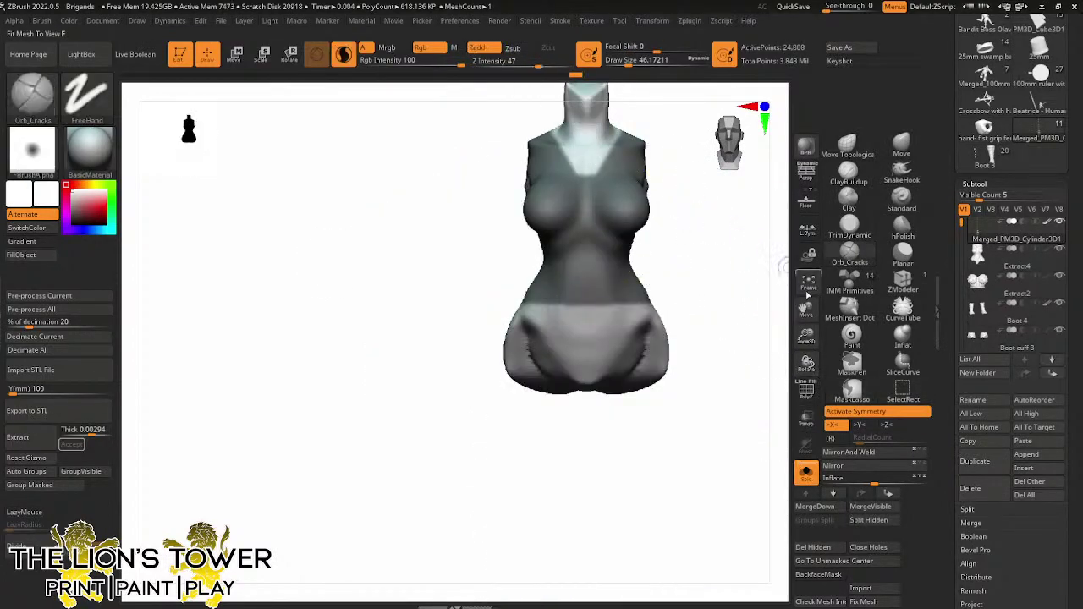
pyautogui.moveTo(807, 335)
pyautogui.mouseDown()
pyautogui.moveTo(807, 287)
pyautogui.moveTo(786, 410)
pyautogui.mouseUp()
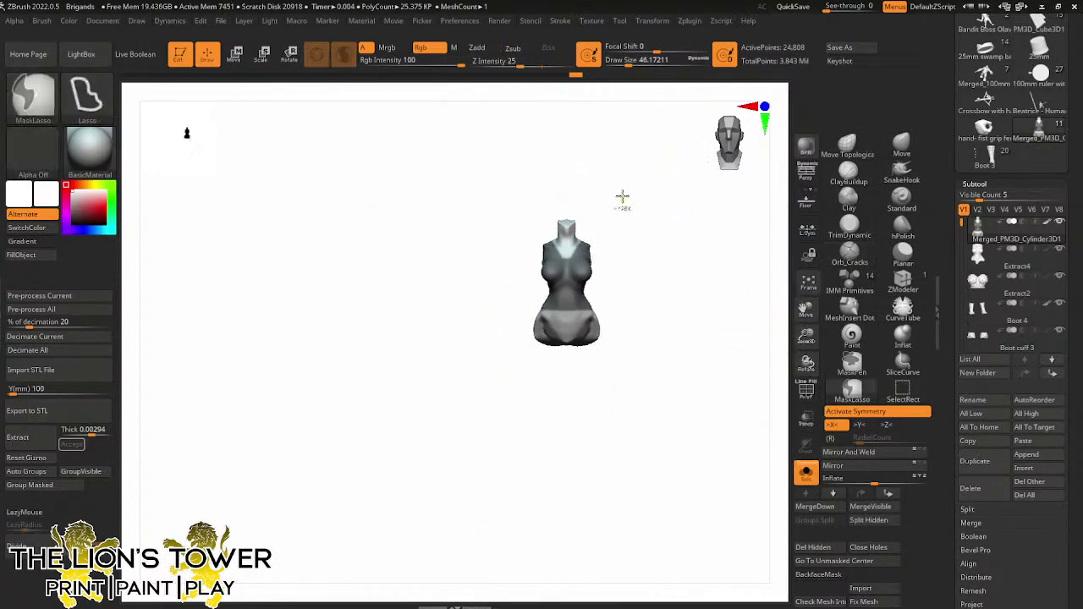
pyautogui.moveTo(628, 188)
pyautogui.keyDown('ctrl'); pyautogui.mouseDown()
pyautogui.moveTo(473, 420)
pyautogui.moveTo(466, 245)
pyautogui.mouseUp(); pyautogui.keyUp('ctrl')
pyautogui.keyDown('ctrl'); pyautogui.keyDown('shift'); pyautogui.moveTo(674, 280); pyautogui.dragTo(694, 319); pyautogui.keyUp('shift'); pyautogui.keyUp('ctrl')
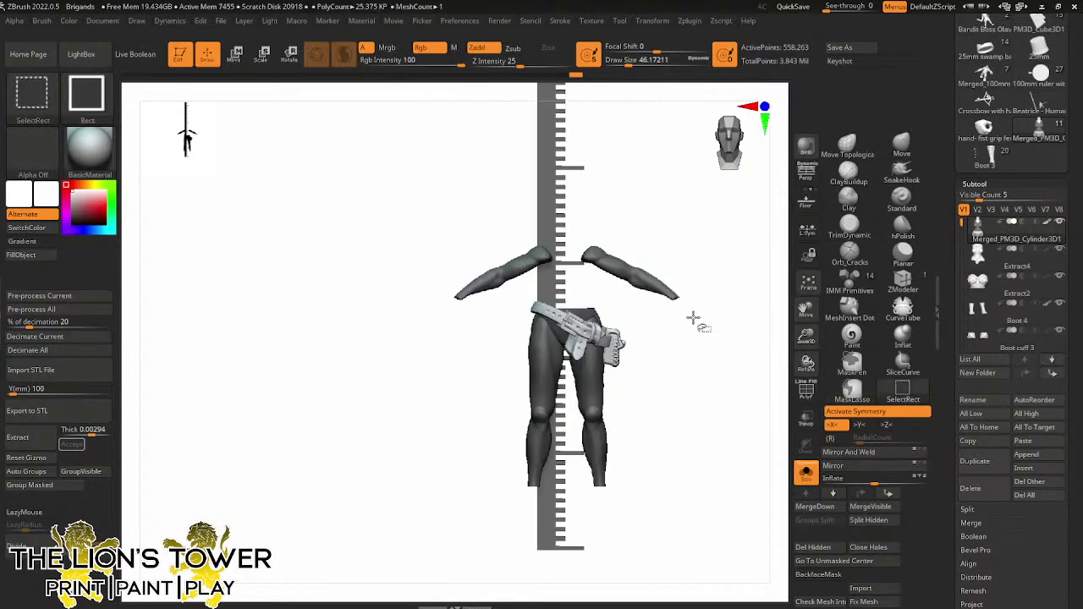
pyautogui.keyDown('ctrl'); pyautogui.keyDown('shift'); pyautogui.click(742, 352); pyautogui.keyUp('shift'); pyautogui.keyUp('ctrl')
pyautogui.moveTo(741, 352); pyautogui.dragTo(796, 432)
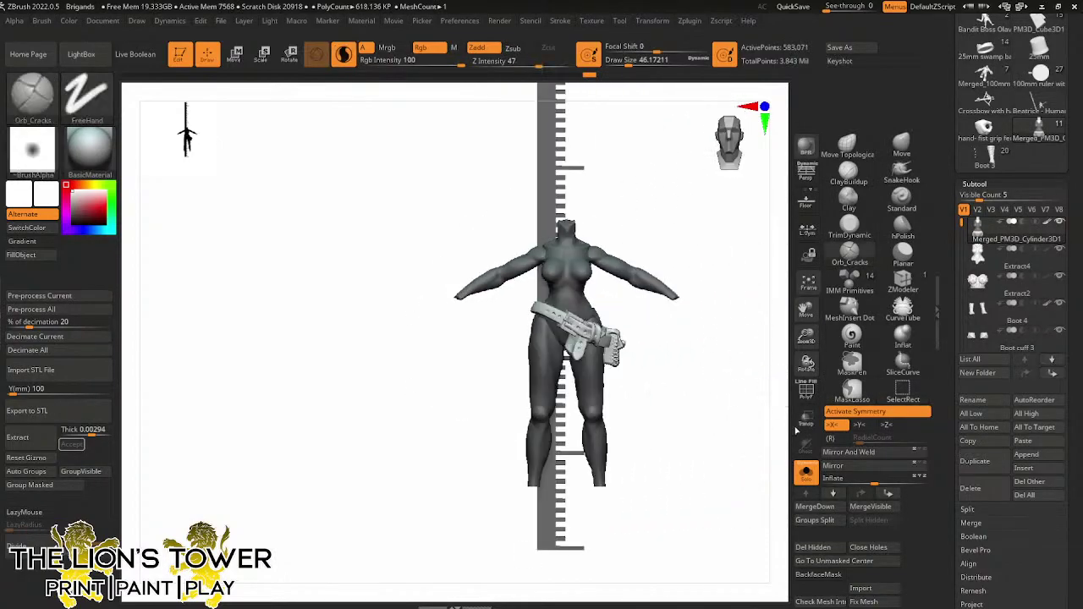
pyautogui.click(805, 472)
# Turn off symmetry, then raise the unmasked belt and pouch to the waist and rotate them to a gentle tilt
pyautogui.moveTo(805, 336); pyautogui.dragTo(805, 376)
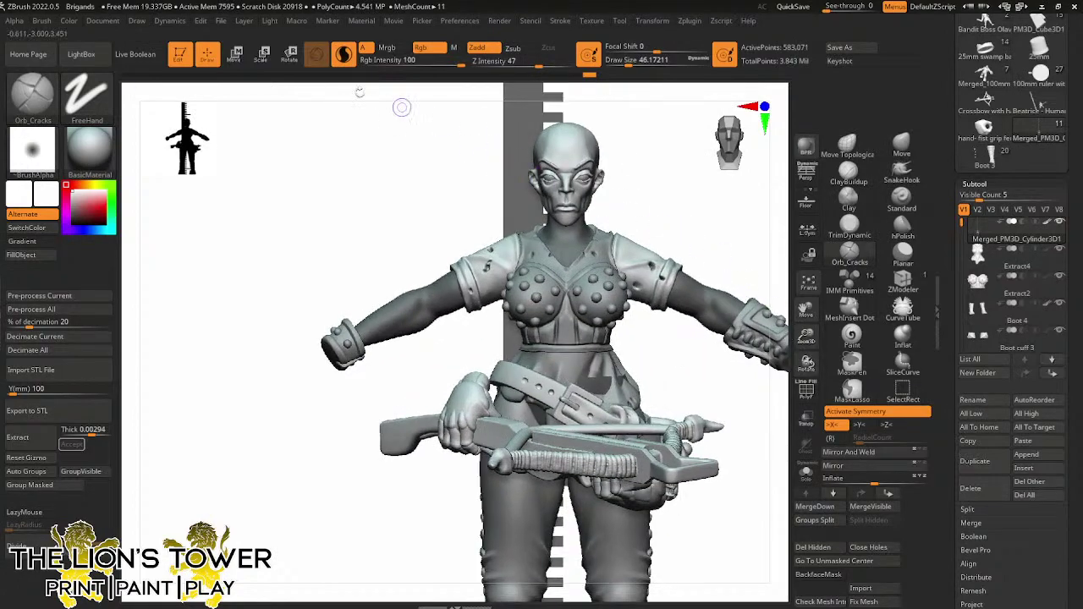
pyautogui.click(289, 54)
pyautogui.click(546, 379)
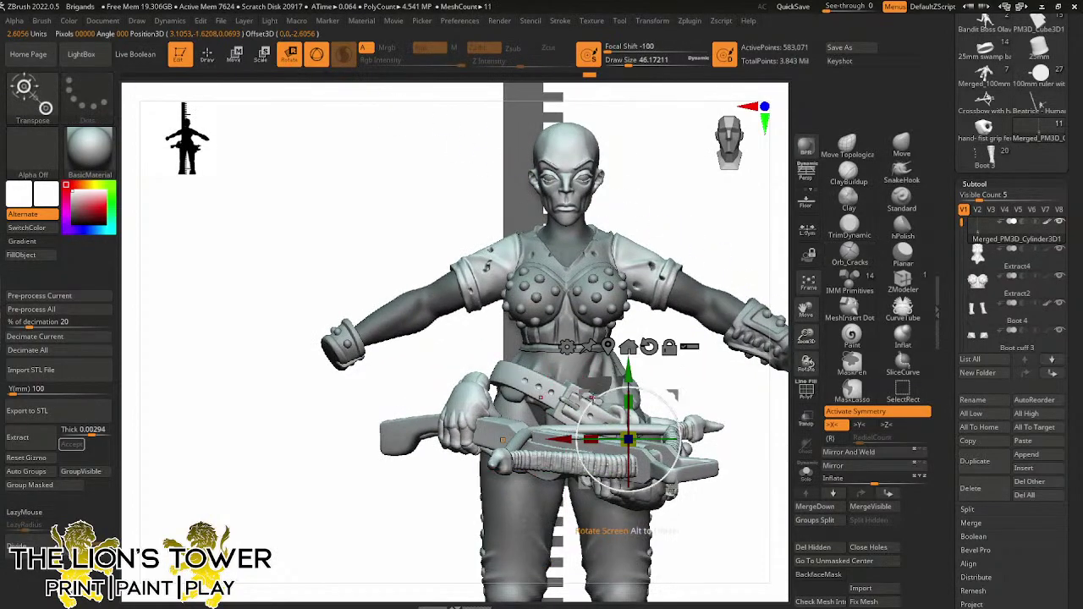
pyautogui.press('x')
pyautogui.click(607, 346)
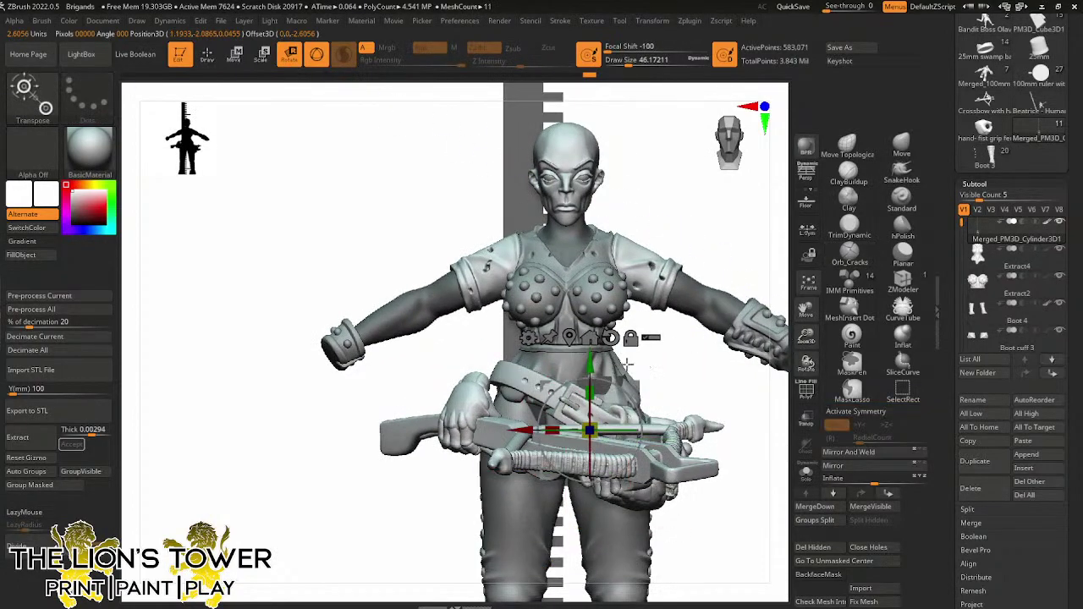
pyautogui.moveTo(617, 389); pyautogui.dragTo(637, 343)
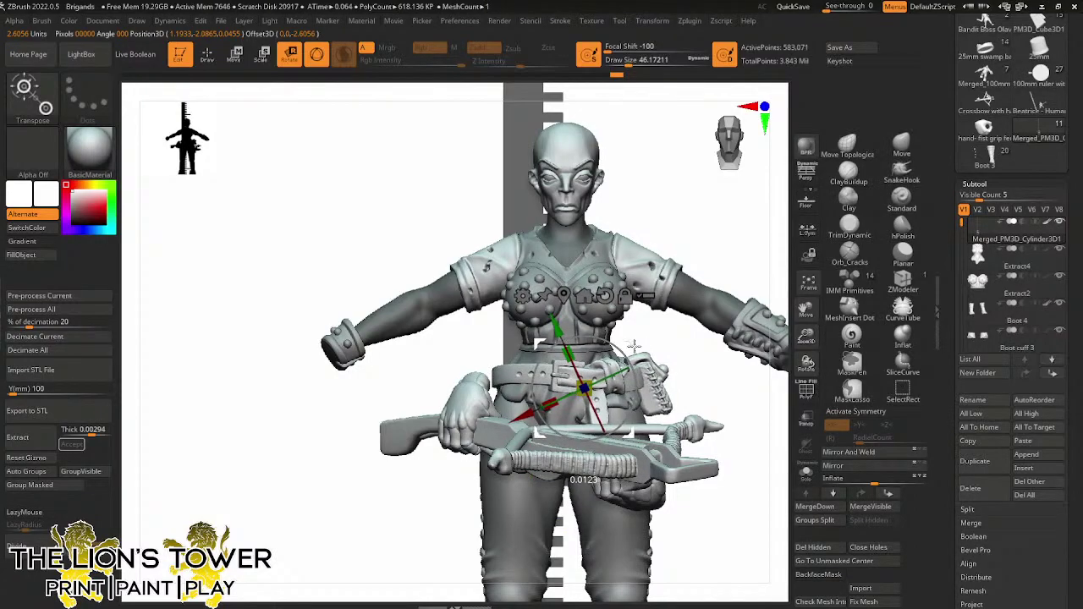
pyautogui.moveTo(699, 372); pyautogui.dragTo(668, 314)
# Reset the transform gizmo's orientation and lower the belt slightly onto the hips
pyautogui.click(606, 296)
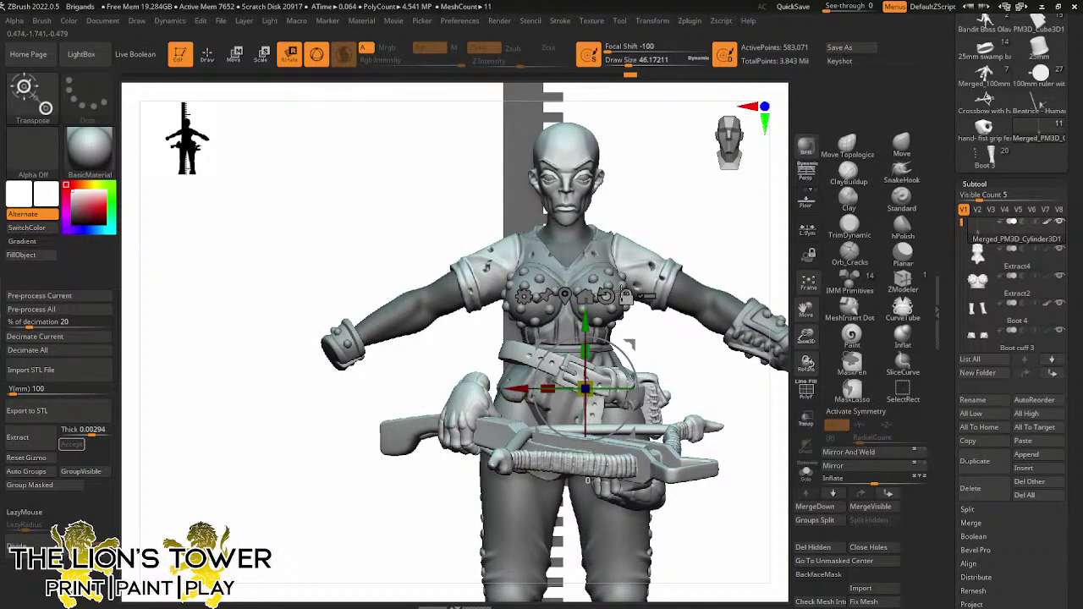
pyautogui.moveTo(583, 323); pyautogui.dragTo(585, 339)
pyautogui.moveTo(681, 375)
pyautogui.mouseDown()
pyautogui.moveTo(670, 390)
pyautogui.moveTo(745, 339)
pyautogui.mouseUp()
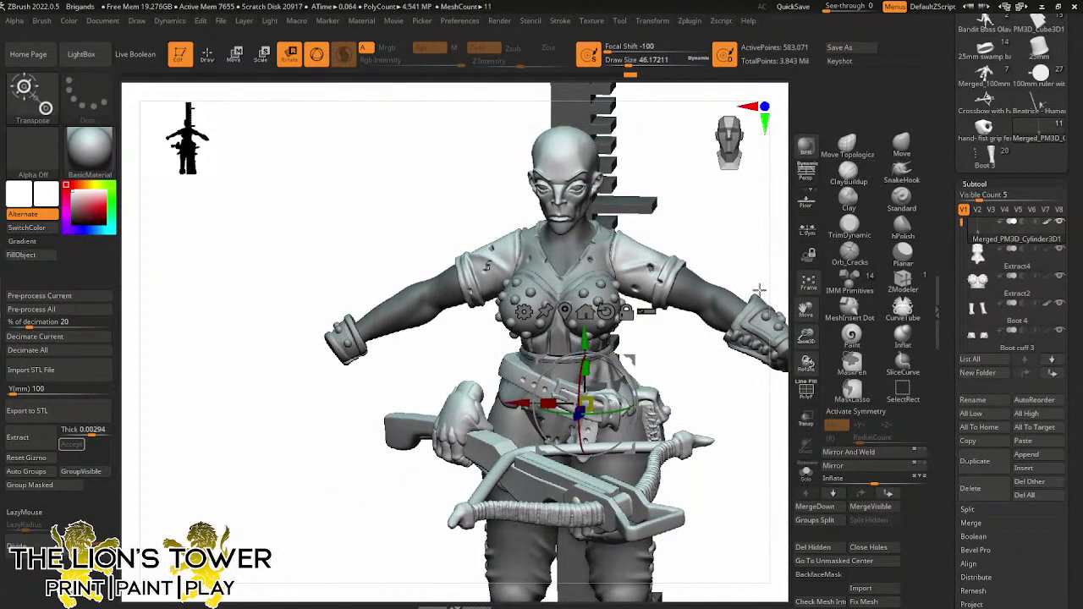
pyautogui.keyDown('shift'); pyautogui.moveTo(687, 384); pyautogui.dragTo(697, 389); pyautogui.keyUp('shift')
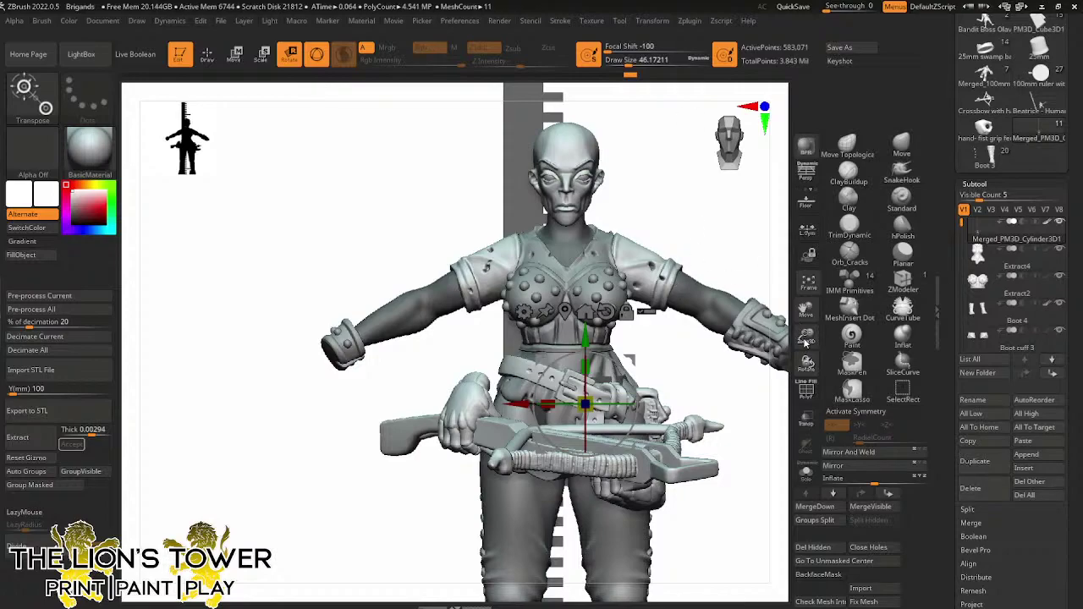
# Clear the mask and mask everything in the merged subtool except the belt pouch
pyautogui.moveTo(805, 342); pyautogui.dragTo(805, 262)
pyautogui.moveTo(805, 309); pyautogui.dragTo(806, 406)
pyautogui.moveTo(806, 309); pyautogui.dragTo(894, 119)
pyautogui.moveTo(718, 276)
pyautogui.keyDown('ctrl'); pyautogui.mouseDown()
pyautogui.moveTo(728, 329)
pyautogui.moveTo(694, 314)
pyautogui.moveTo(718, 313)
pyautogui.moveTo(707, 314)
pyautogui.moveTo(700, 288)
pyautogui.mouseUp(); pyautogui.keyUp('ctrl')
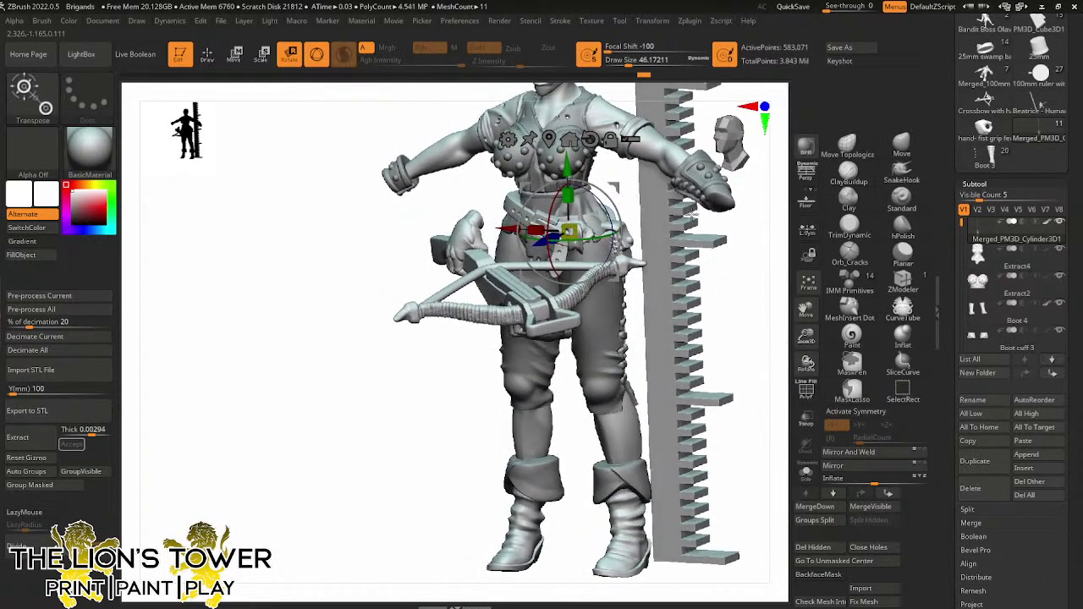
pyautogui.click(207, 54)
pyautogui.keyDown('ctrl'); pyautogui.moveTo(753, 254); pyautogui.dragTo(744, 289); pyautogui.keyUp('ctrl')
pyautogui.keyDown('ctrl'); pyautogui.keyDown('shift'); pyautogui.click(624, 239); pyautogui.keyUp('shift'); pyautogui.keyUp('ctrl')
pyautogui.keyDown('ctrl'); pyautogui.keyDown('shift'); pyautogui.click(626, 241); pyautogui.keyUp('shift'); pyautogui.keyUp('ctrl')
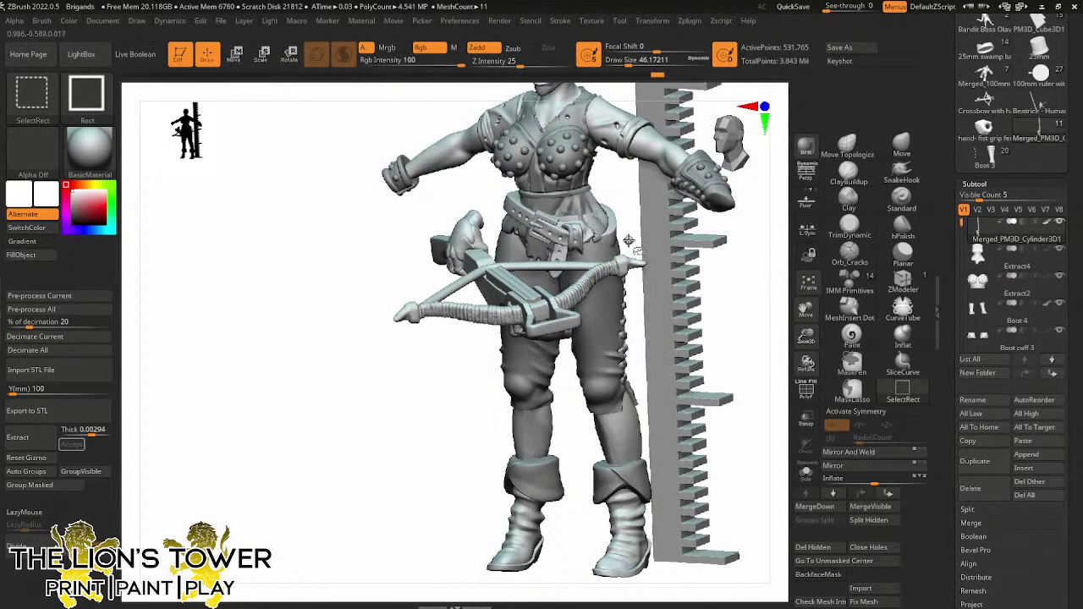
pyautogui.keyDown('ctrl'); pyautogui.click(743, 282); pyautogui.keyUp('ctrl')
pyautogui.keyDown('ctrl'); pyautogui.keyDown('shift'); pyautogui.click(745, 283); pyautogui.keyUp('shift'); pyautogui.keyUp('ctrl')
# Adjust the pouch at the figure's left hip with the transform gizmo
pyautogui.click(262, 54)
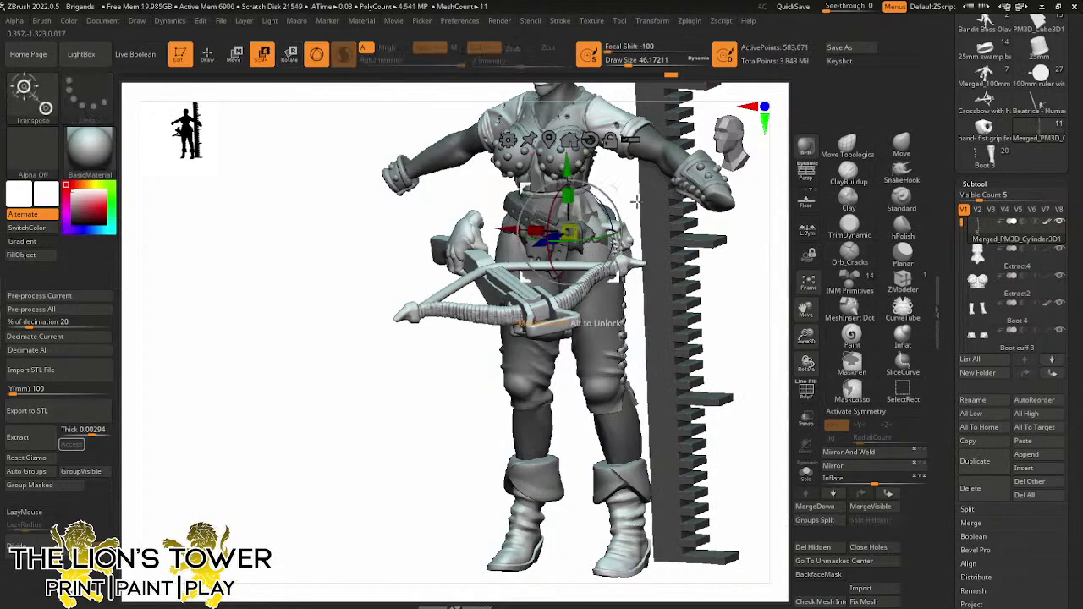
pyautogui.keyDown('shift'); pyautogui.moveTo(744, 292); pyautogui.dragTo(711, 229); pyautogui.keyUp('shift')
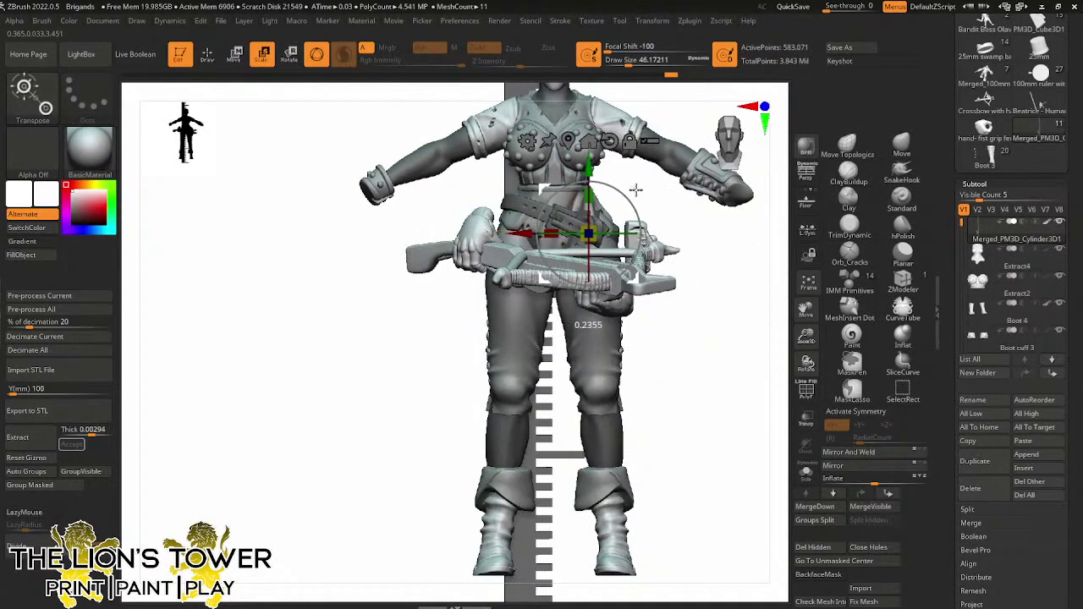
pyautogui.moveTo(711, 280); pyautogui.dragTo(633, 227)
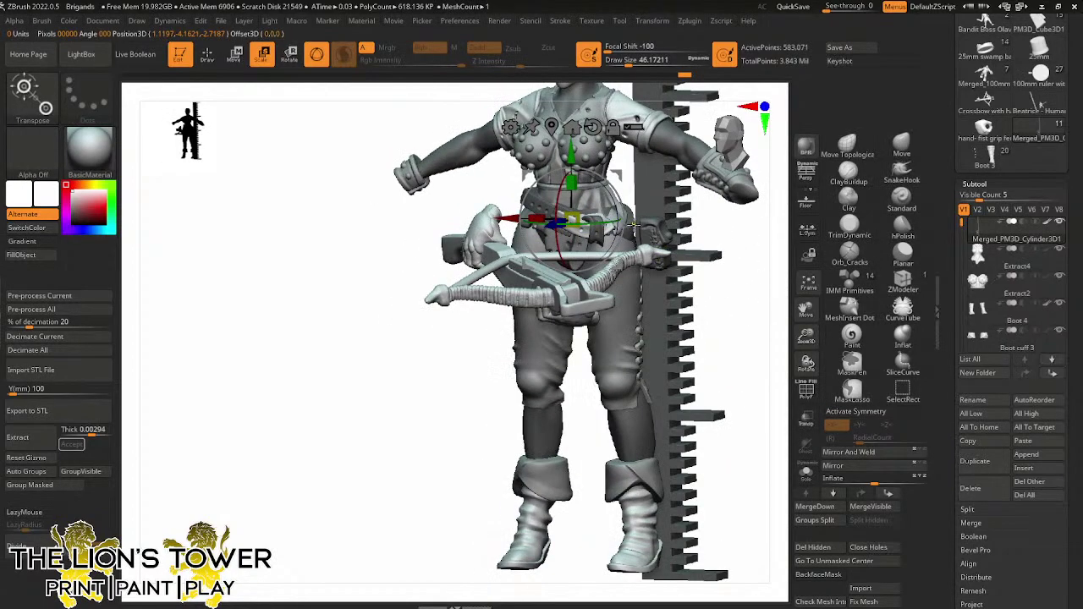
pyautogui.keyDown('alt'); pyautogui.click(634, 224); pyautogui.keyUp('alt')
# Nudge the unmasked geometry beside the pouch with the Move brush at draw size 262
pyautogui.click(901, 144)
pyautogui.moveTo(740, 279)
pyautogui.mouseDown()
pyautogui.moveTo(680, 253)
pyautogui.moveTo(677, 239)
pyautogui.mouseUp()
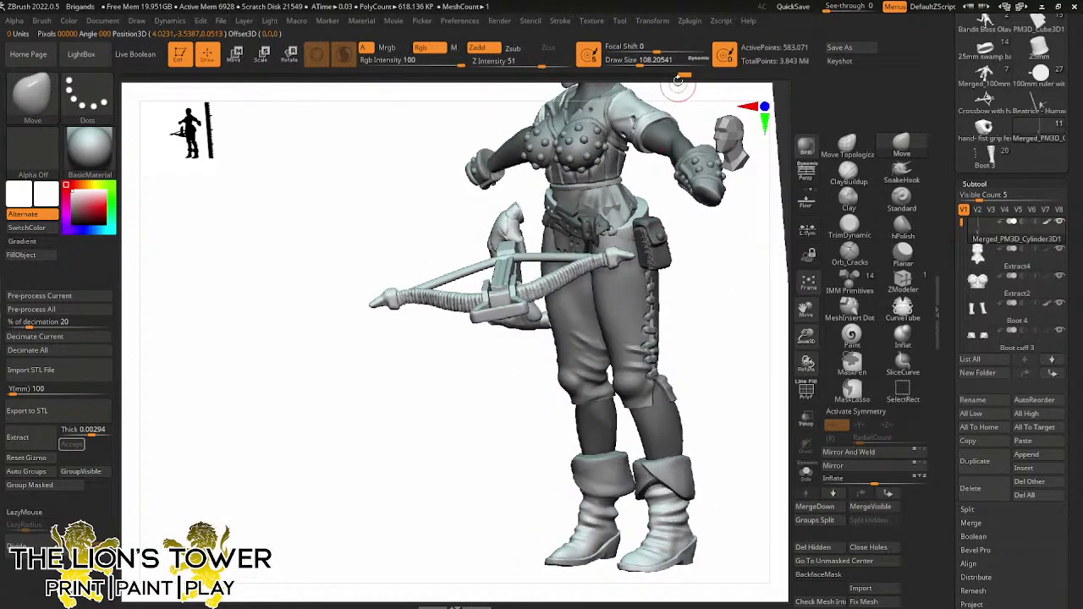
pyautogui.click(658, 63)
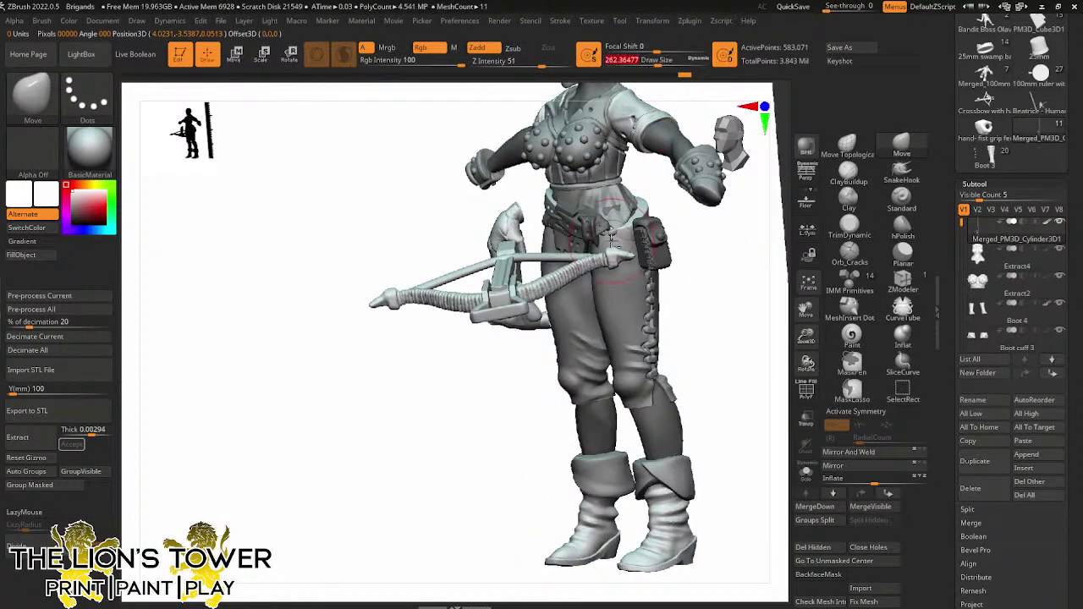
pyautogui.moveTo(610, 238); pyautogui.dragTo(615, 239)
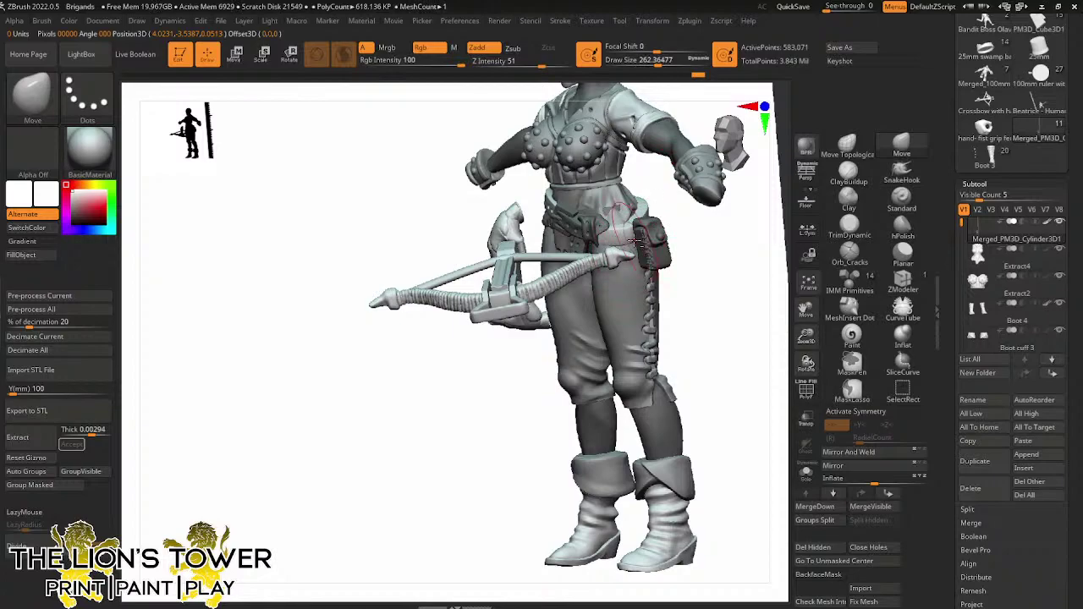
# Hide the ruler piece of the merged subtool and split it off into its own subtool
pyautogui.moveTo(638, 224); pyautogui.dragTo(753, 264, button='right')
pyautogui.moveTo(805, 301); pyautogui.dragTo(766, 334)
pyautogui.moveTo(1059, 222)
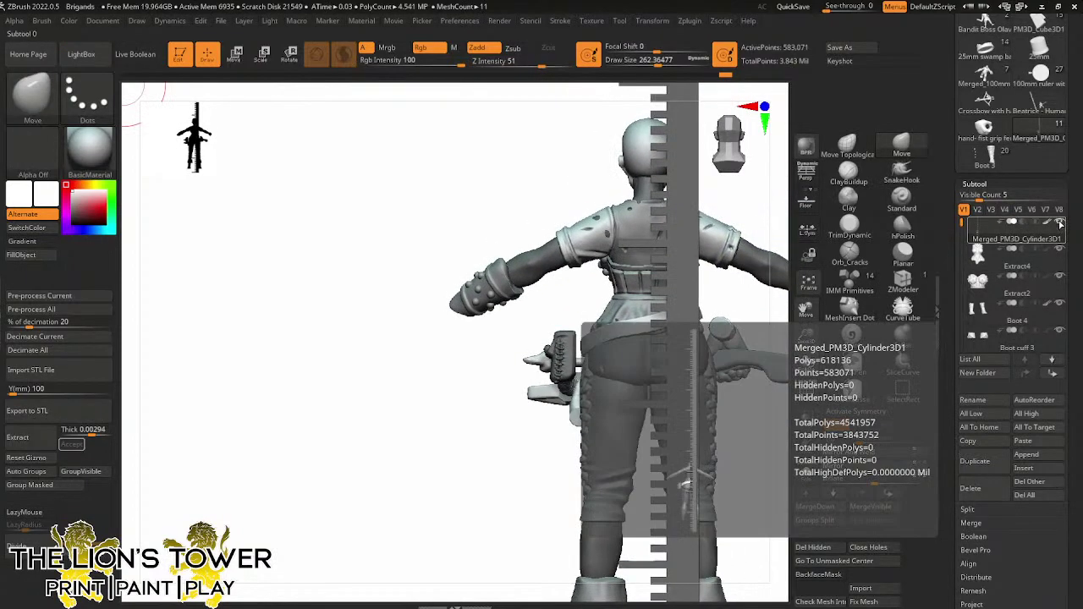
pyautogui.keyDown('ctrl'); pyautogui.keyDown('shift'); pyautogui.click(681, 296); pyautogui.keyUp('shift'); pyautogui.keyUp('ctrl')
pyautogui.keyDown('ctrl'); pyautogui.keyDown('shift'); pyautogui.click(681, 296); pyautogui.keyUp('shift'); pyautogui.keyUp('ctrl')
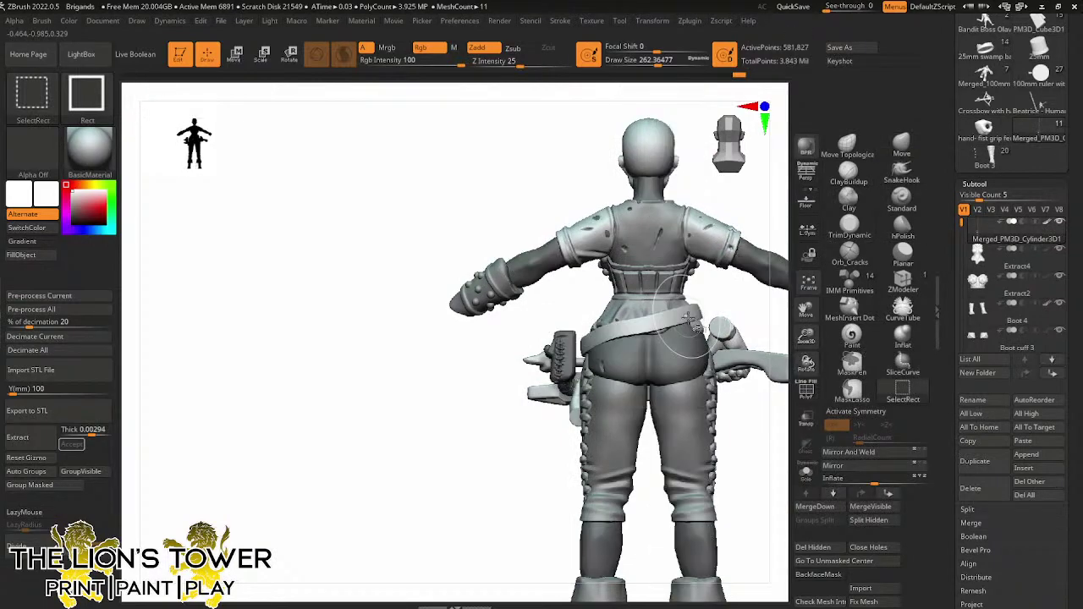
pyautogui.click(979, 473)
pyautogui.click(967, 509)
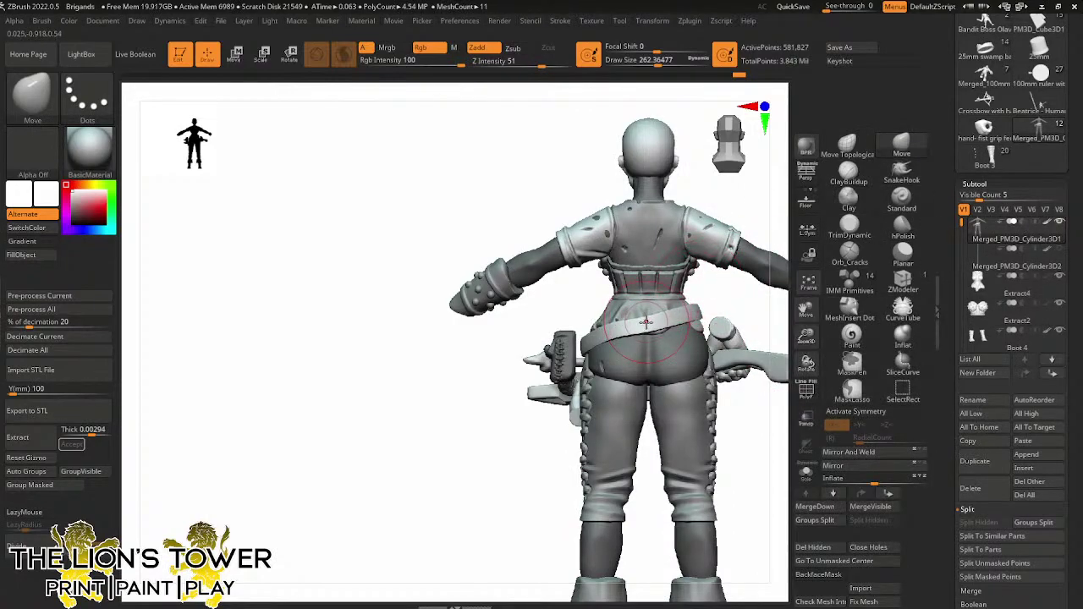
# Pull the back of the belt into place around the hips with Move Topological at draw size about 299
pyautogui.click(847, 146)
pyautogui.moveTo(648, 60); pyautogui.dragTo(675, 60)
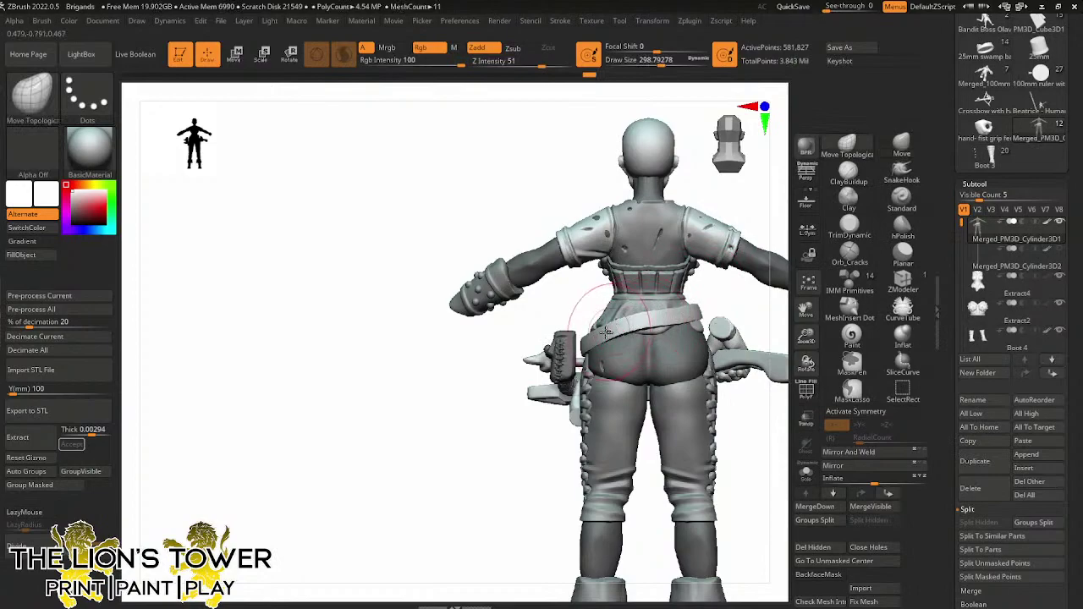
pyautogui.moveTo(591, 342); pyautogui.dragTo(590, 348)
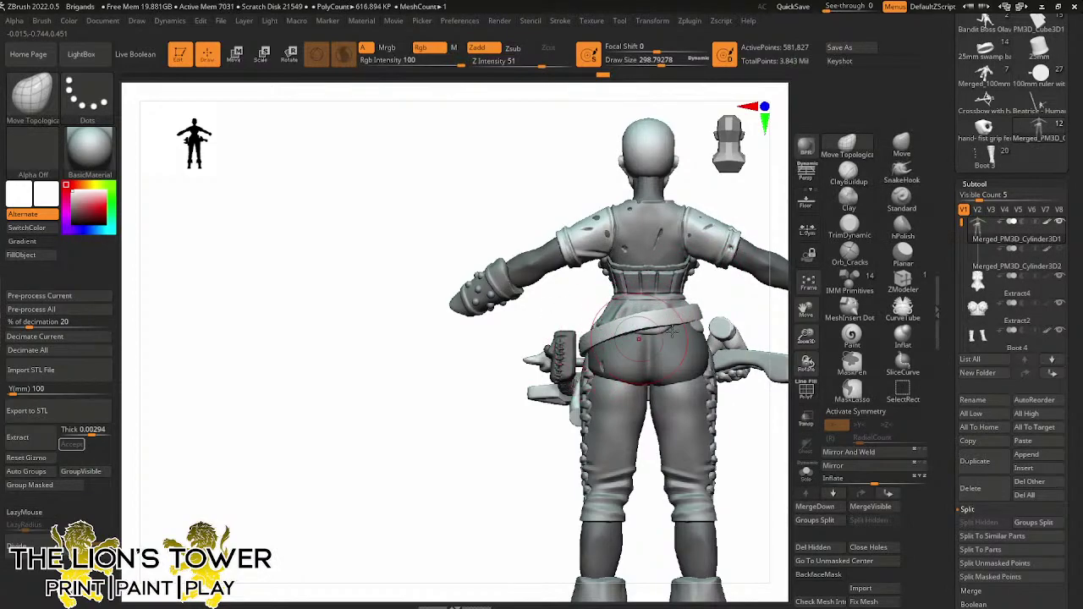
pyautogui.moveTo(670, 331)
pyautogui.mouseDown()
pyautogui.moveTo(694, 308)
pyautogui.moveTo(648, 333)
pyautogui.moveTo(722, 292)
pyautogui.mouseUp()
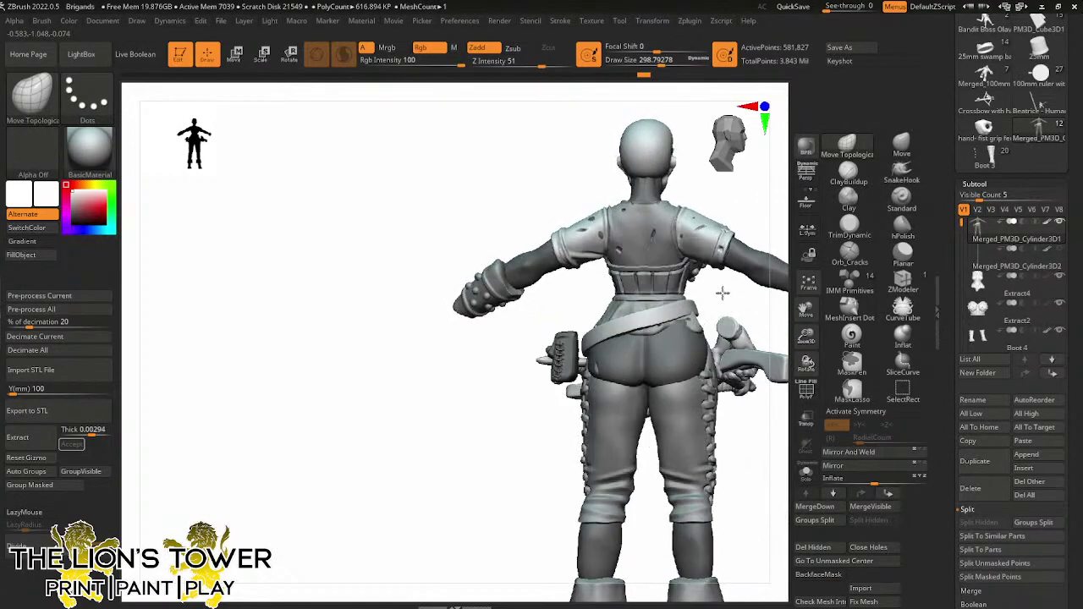
pyautogui.moveTo(722, 293)
pyautogui.mouseDown(button='right')
pyautogui.moveTo(718, 310)
pyautogui.moveTo(626, 329)
pyautogui.moveTo(652, 334)
pyautogui.mouseUp(button='right')
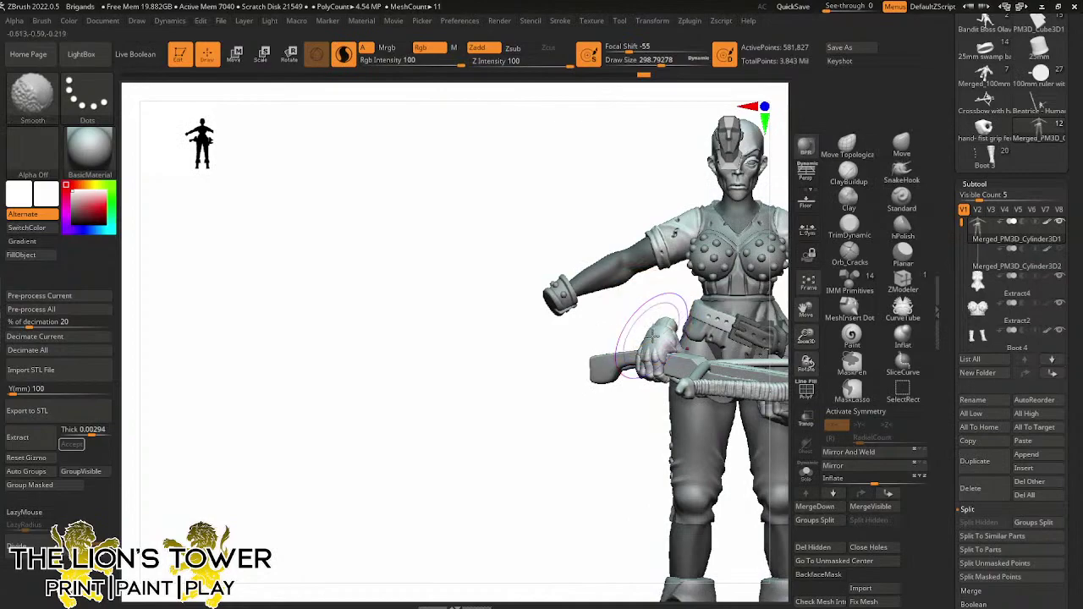
# Examine how the belt sits against the shirt and hips from the back, side and front
pyautogui.moveTo(672, 290)
pyautogui.mouseDown()
pyautogui.moveTo(768, 292)
pyautogui.moveTo(687, 326)
pyautogui.mouseUp()
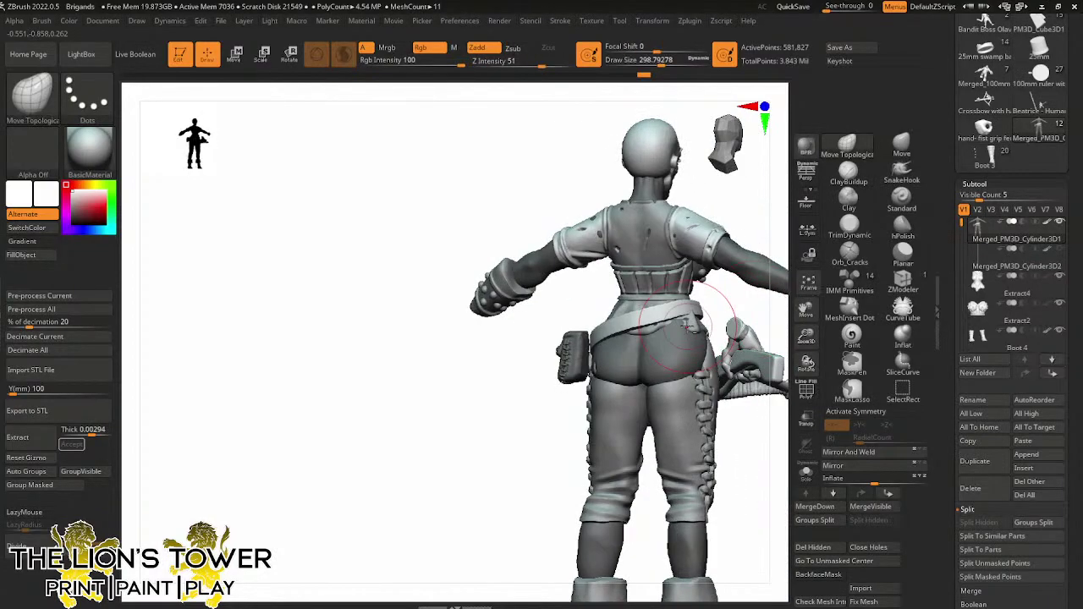
pyautogui.keyDown('alt'); pyautogui.click(676, 283); pyautogui.keyUp('alt')
pyautogui.moveTo(677, 288); pyautogui.dragTo(738, 315, button='right')
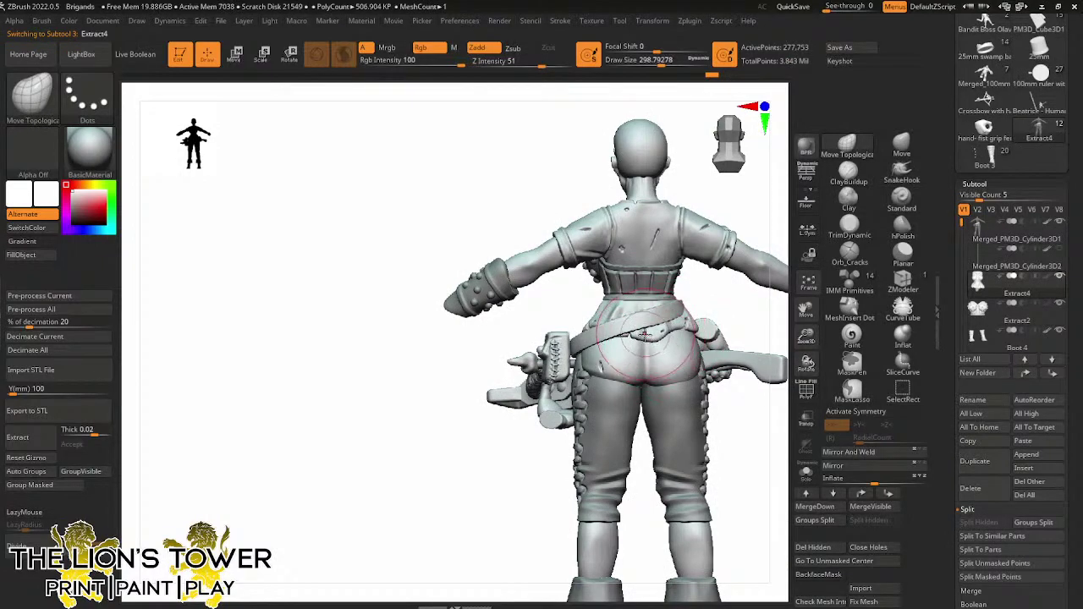
pyautogui.moveTo(718, 313)
pyautogui.mouseDown(button='right')
pyautogui.moveTo(726, 307)
pyautogui.moveTo(721, 315)
pyautogui.mouseUp(button='right')
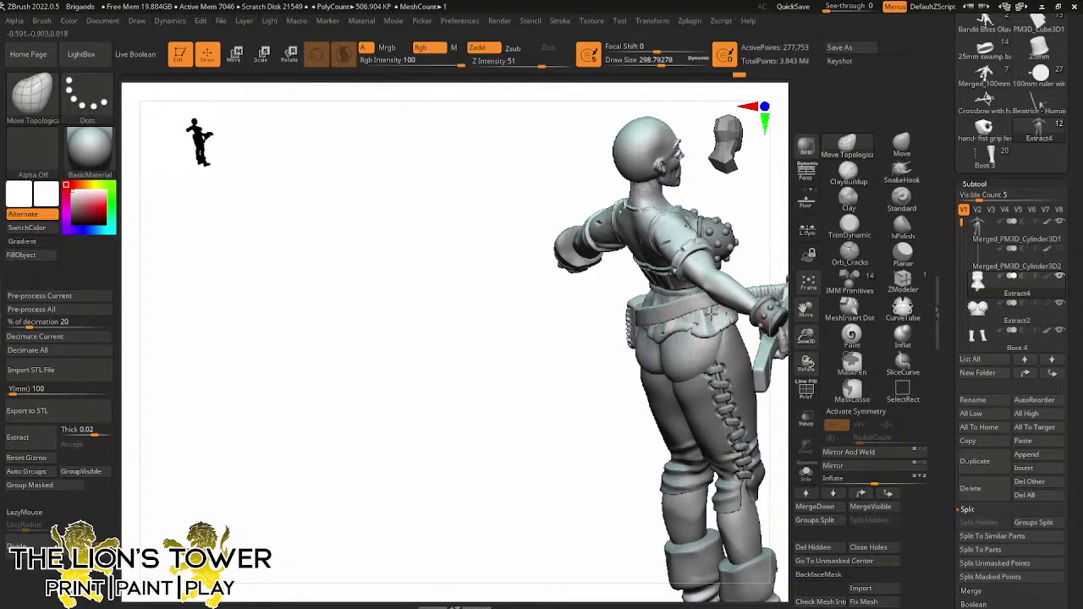
pyautogui.keyDown('alt'); pyautogui.click(710, 313); pyautogui.keyUp('alt')
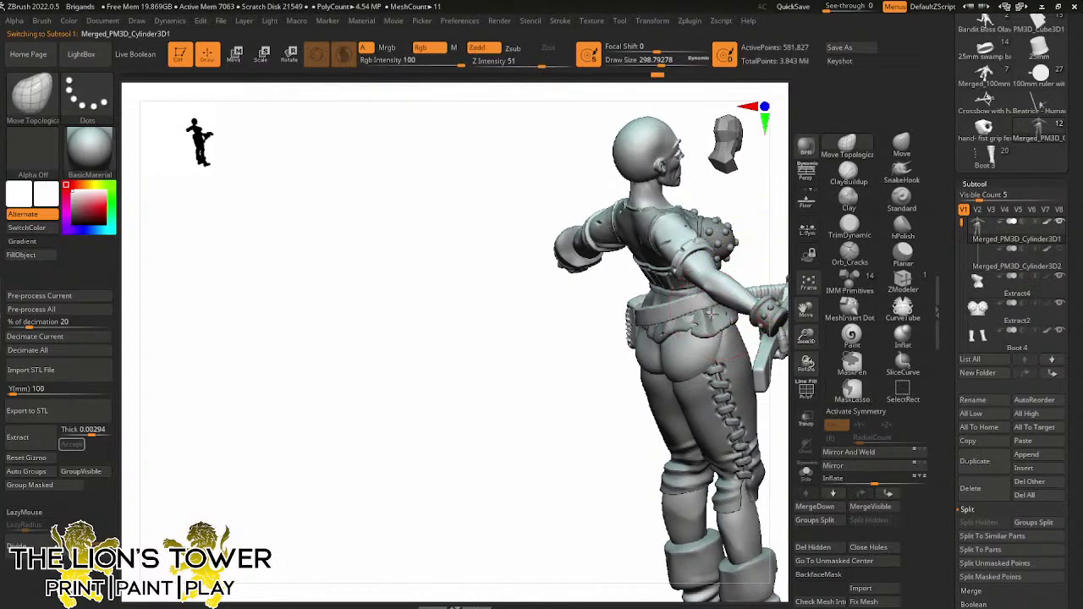
pyautogui.moveTo(744, 253); pyautogui.dragTo(779, 297, button='right')
pyautogui.moveTo(715, 306); pyautogui.dragTo(750, 315, button='right')
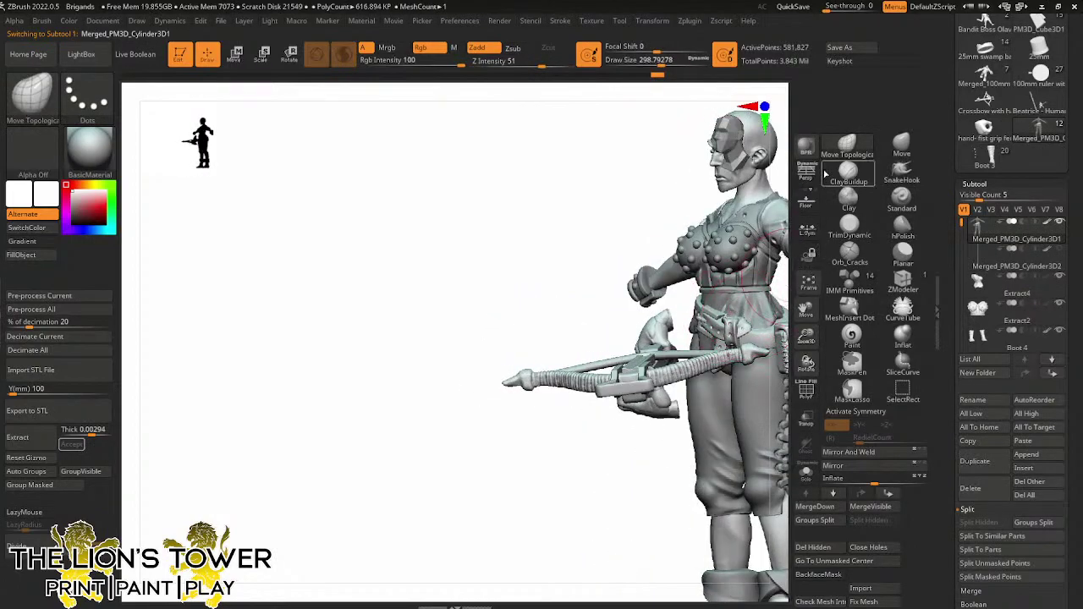
pyautogui.moveTo(805, 309); pyautogui.dragTo(732, 334)
pyautogui.moveTo(733, 333)
pyautogui.mouseDown(button='right')
pyautogui.moveTo(720, 380)
pyautogui.moveTo(701, 363)
pyautogui.moveTo(669, 368)
pyautogui.moveTo(676, 364)
pyautogui.mouseUp(button='right')
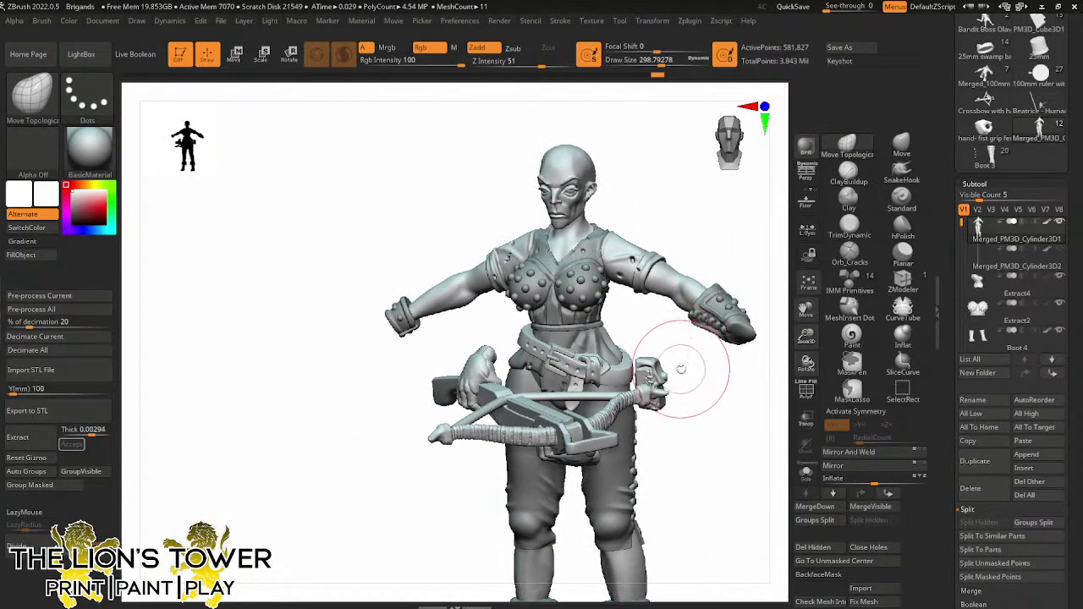
pyautogui.keyDown('shift'); pyautogui.moveTo(716, 403); pyautogui.dragTo(725, 406, button='right'); pyautogui.keyUp('shift')
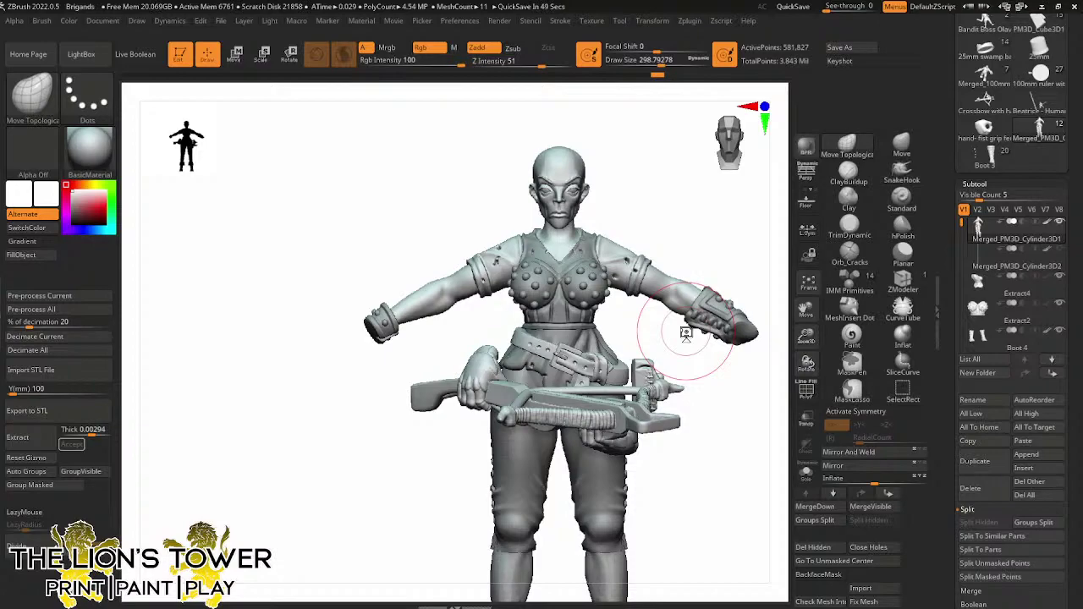
# Switch to the tool holding the full brigand group and examine the lineup from the front, both sides and above
pyautogui.scroll(10, 998, 152)
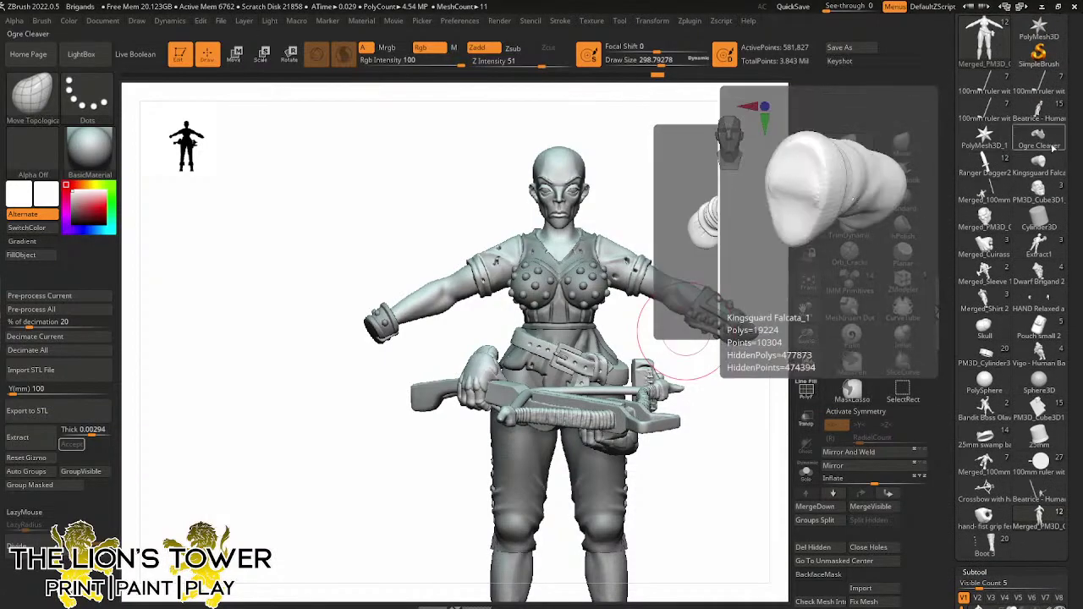
pyautogui.click(1045, 114)
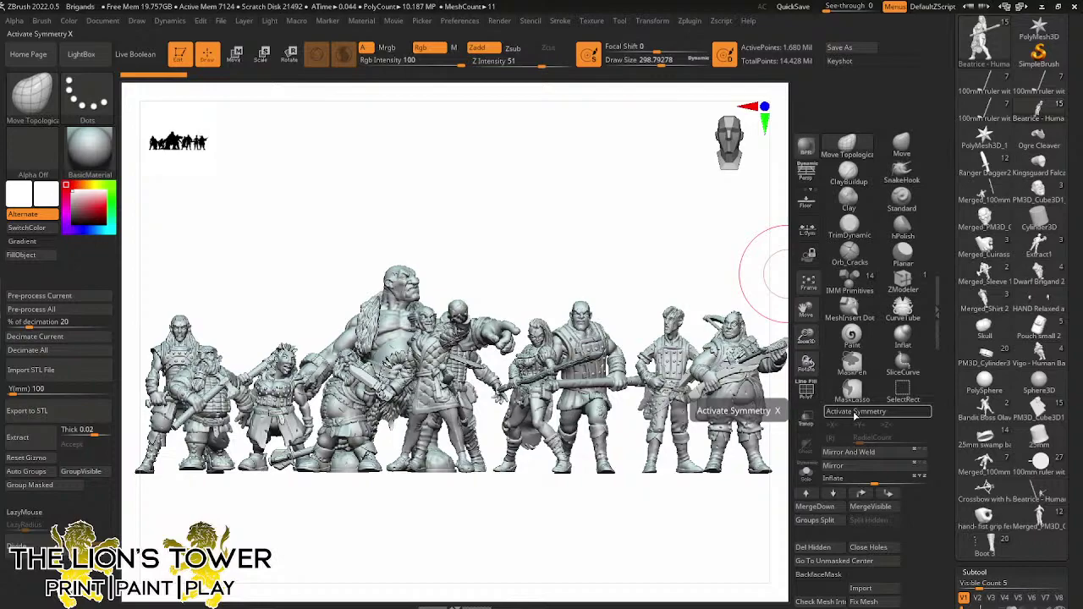
pyautogui.moveTo(973, 334)
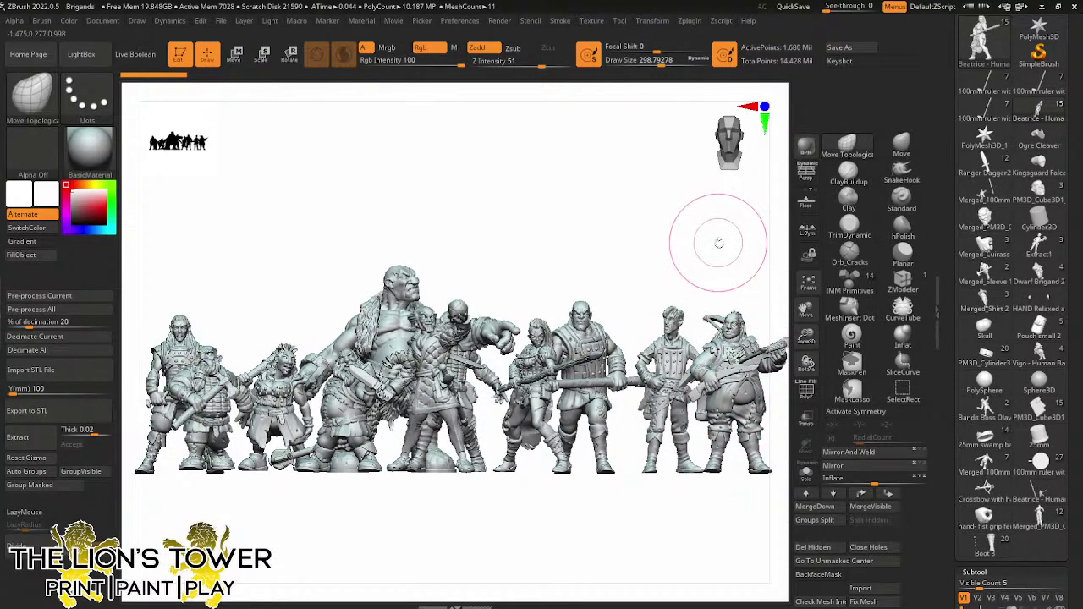
pyautogui.moveTo(713, 242)
pyautogui.mouseDown()
pyautogui.moveTo(729, 242)
pyautogui.moveTo(740, 224)
pyautogui.mouseUp()
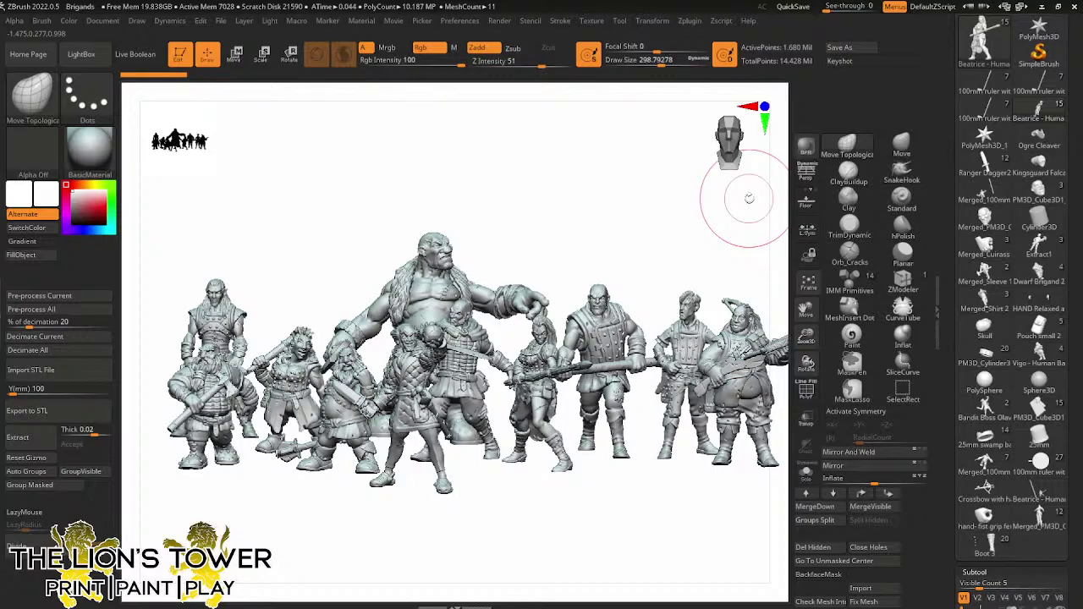
pyautogui.moveTo(736, 199); pyautogui.dragTo(507, 385)
pyautogui.moveTo(616, 248); pyautogui.dragTo(556, 229)
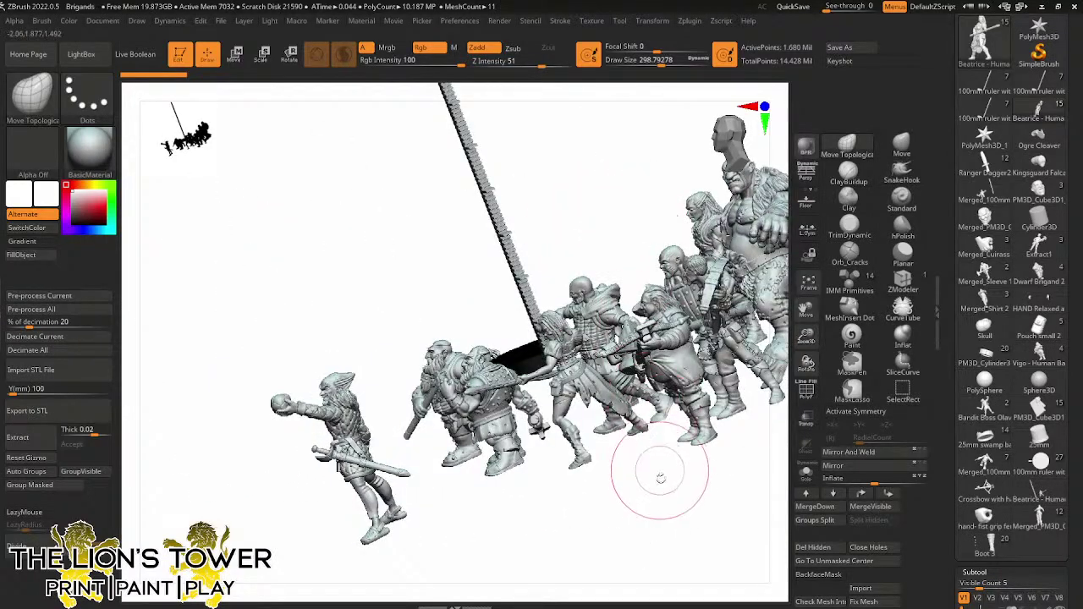
pyautogui.moveTo(653, 471)
pyautogui.mouseDown()
pyautogui.moveTo(647, 503)
pyautogui.moveTo(634, 436)
pyautogui.mouseUp()
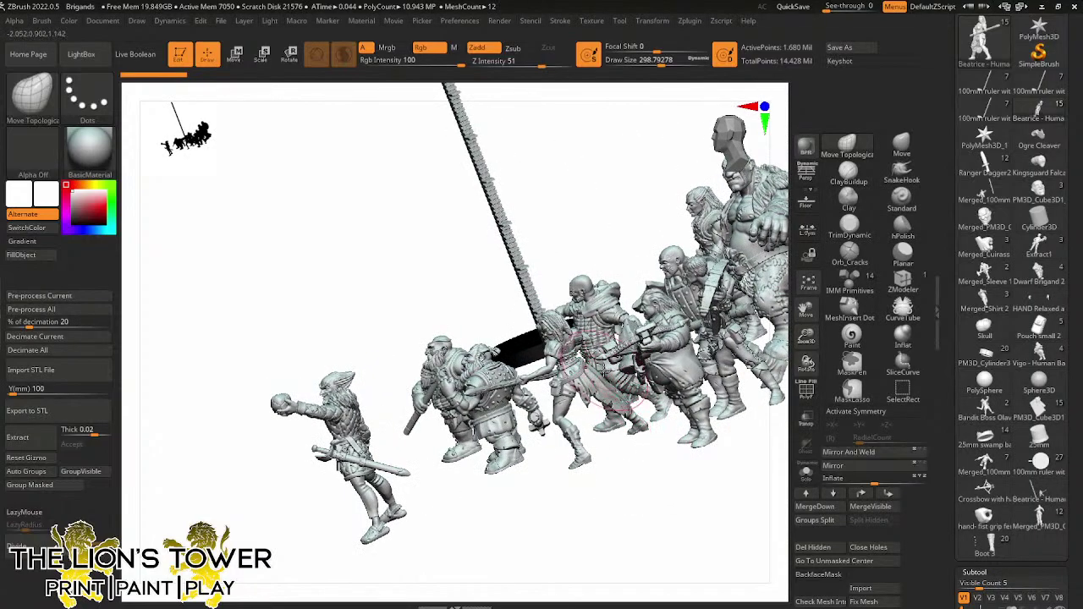
pyautogui.moveTo(640, 387); pyautogui.dragTo(765, 415)
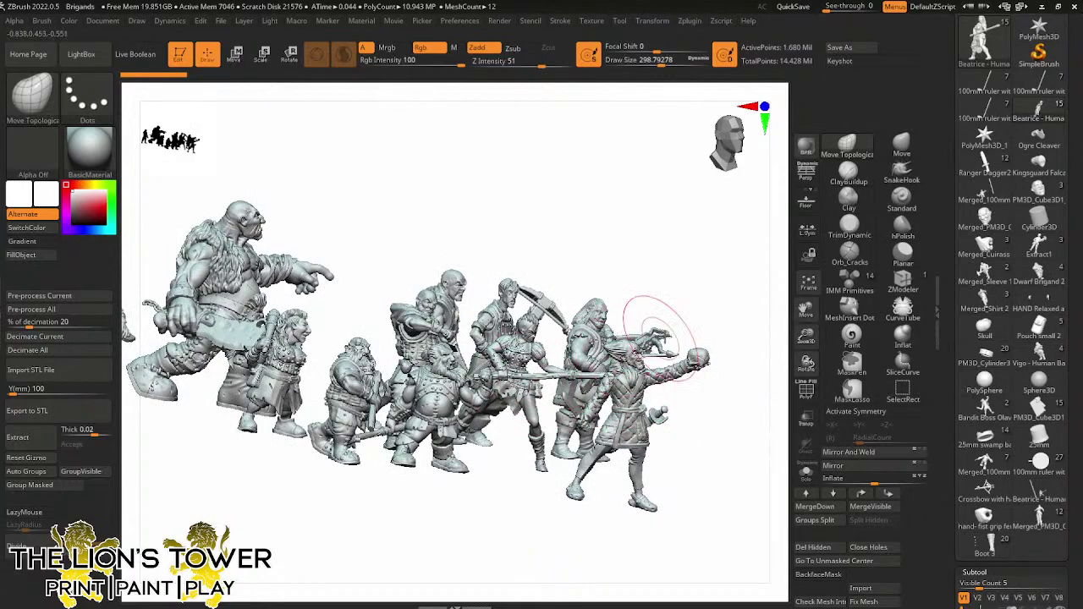
pyautogui.moveTo(729, 333); pyautogui.dragTo(728, 262)
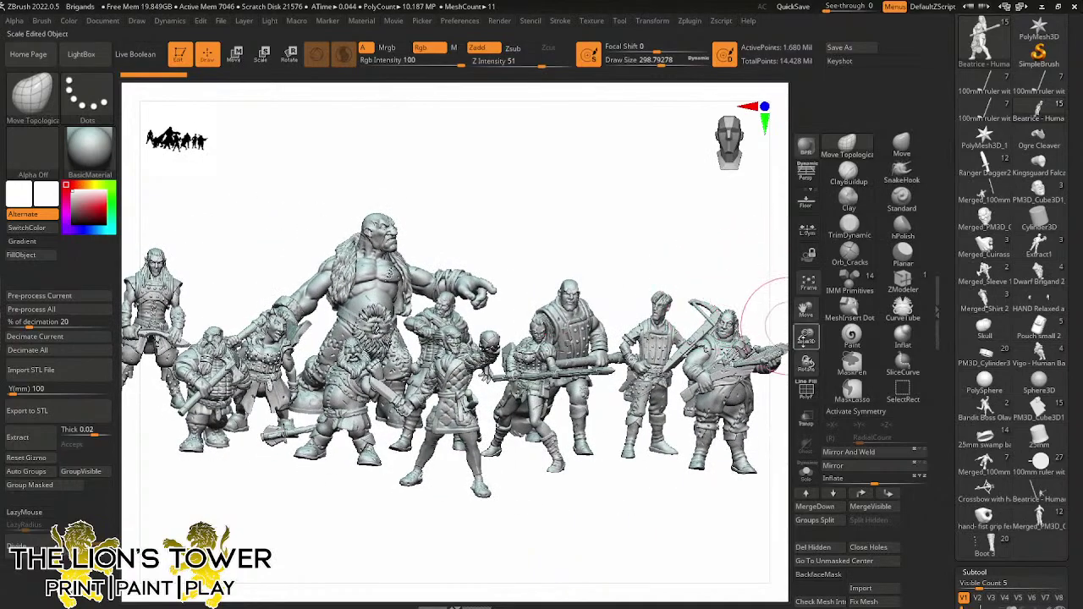
pyautogui.moveTo(805, 337); pyautogui.dragTo(792, 391)
pyautogui.moveTo(733, 356); pyautogui.dragTo(805, 376)
pyautogui.moveTo(805, 311); pyautogui.dragTo(745, 296)
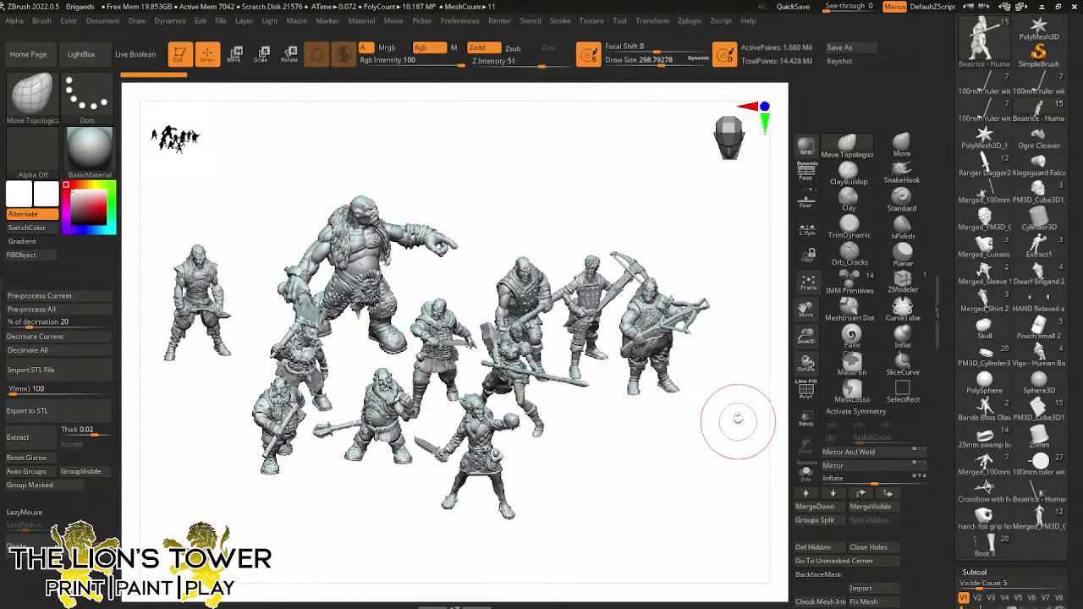
# Switch back to the merged crossbow figure and examine its overall proportions and outfit from the front and back
pyautogui.scroll(-2, 950, 316)
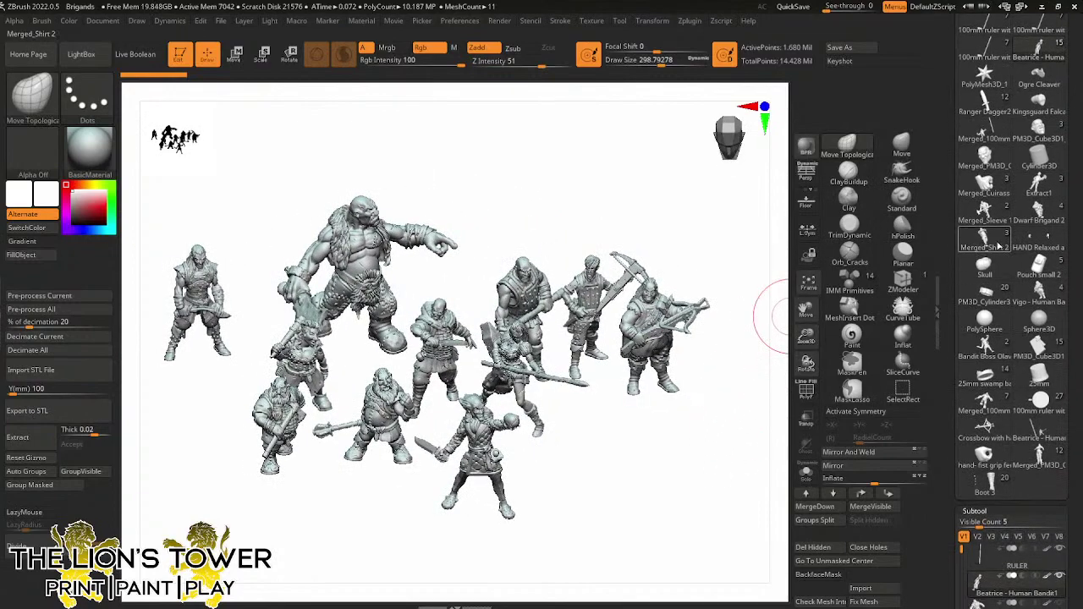
pyautogui.click(1042, 457)
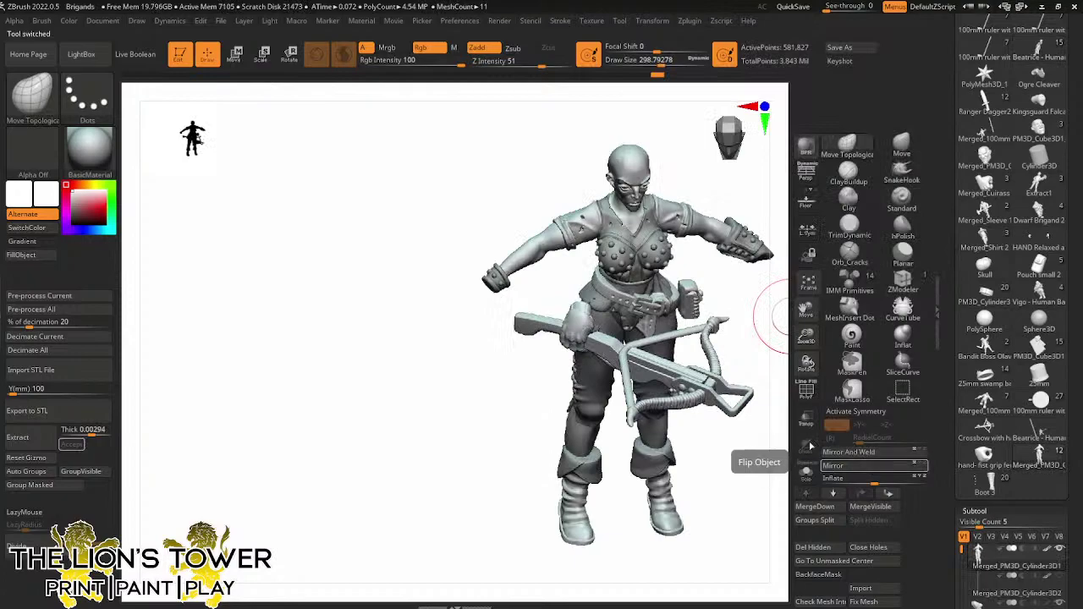
pyautogui.moveTo(784, 311); pyautogui.dragTo(699, 404)
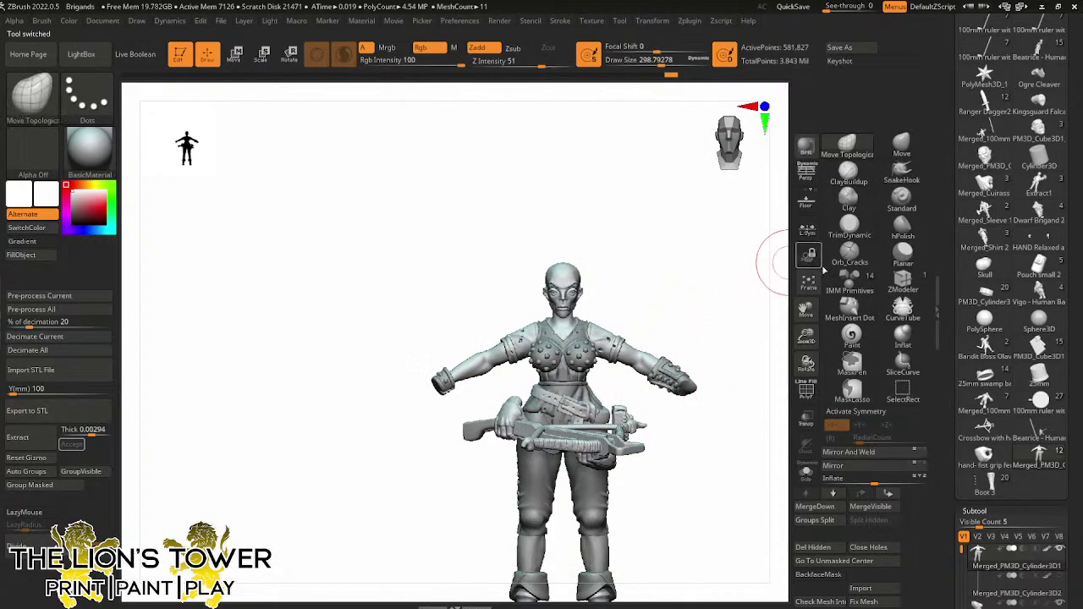
pyautogui.moveTo(961, 297)
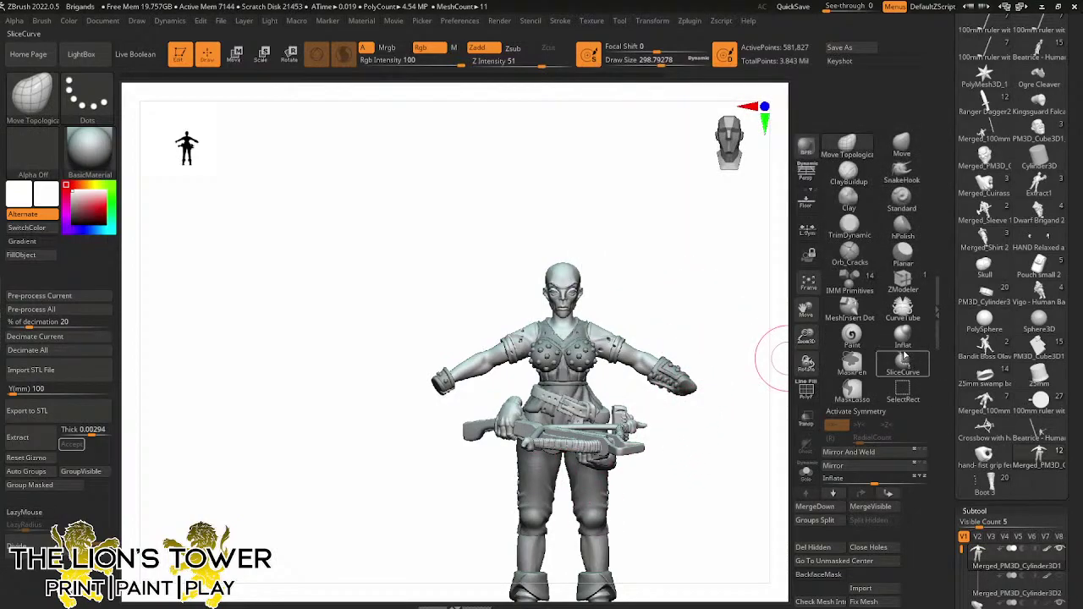
pyautogui.moveTo(899, 337)
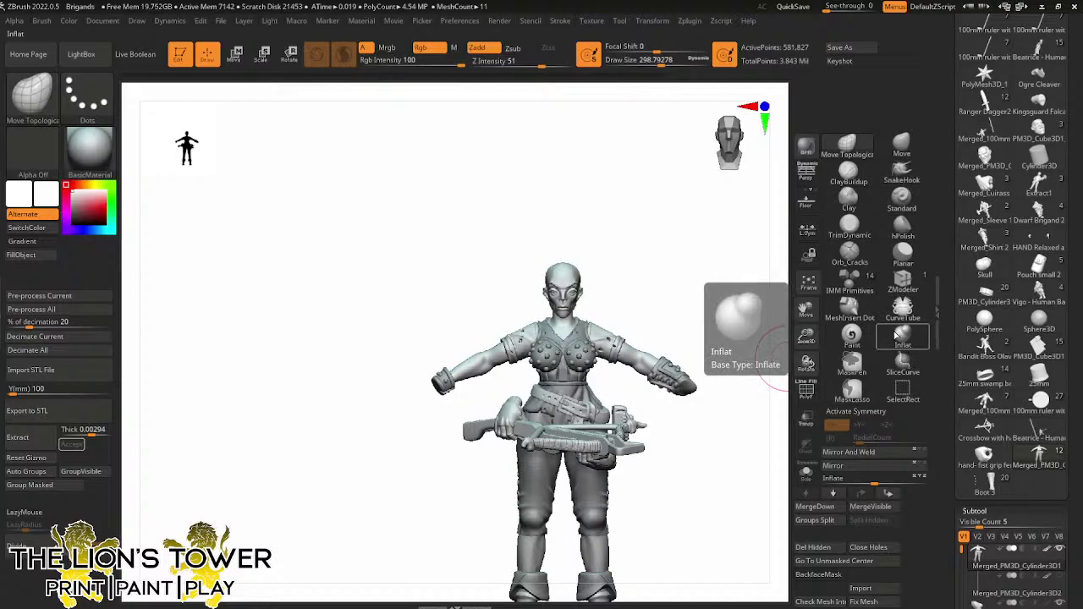
pyautogui.moveTo(806, 335)
pyautogui.mouseDown()
pyautogui.moveTo(827, 287)
pyautogui.moveTo(822, 325)
pyautogui.mouseUp()
pyautogui.moveTo(806, 309)
pyautogui.mouseDown()
pyautogui.moveTo(820, 268)
pyautogui.moveTo(854, 241)
pyautogui.mouseUp()
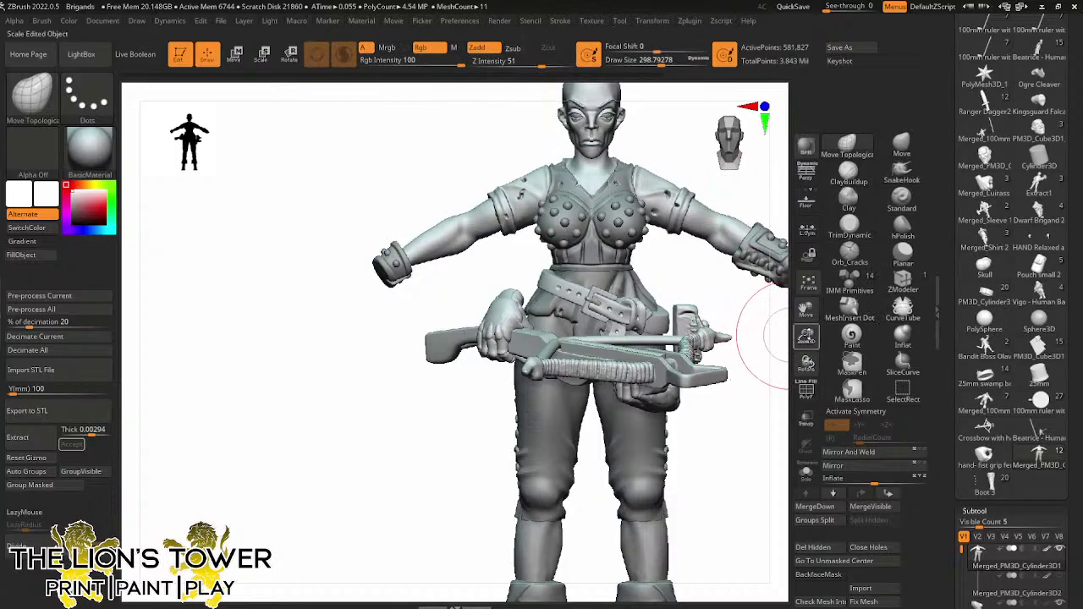
pyautogui.moveTo(806, 337); pyautogui.dragTo(777, 323)
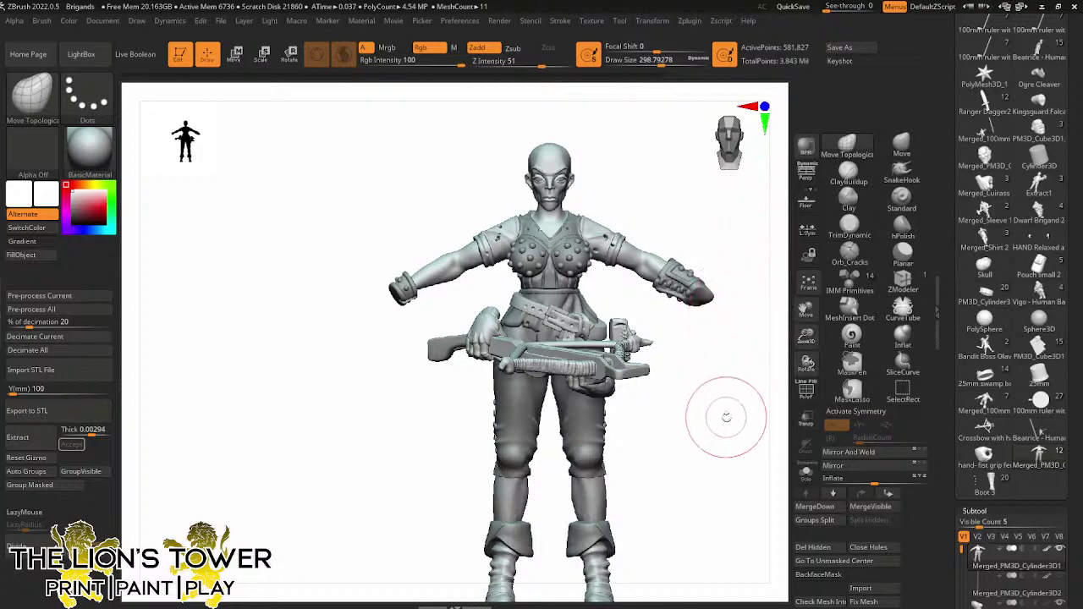
pyautogui.moveTo(720, 391)
pyautogui.mouseDown()
pyautogui.moveTo(752, 387)
pyautogui.moveTo(731, 397)
pyautogui.moveTo(732, 370)
pyautogui.mouseUp()
pyautogui.press('ctrl')
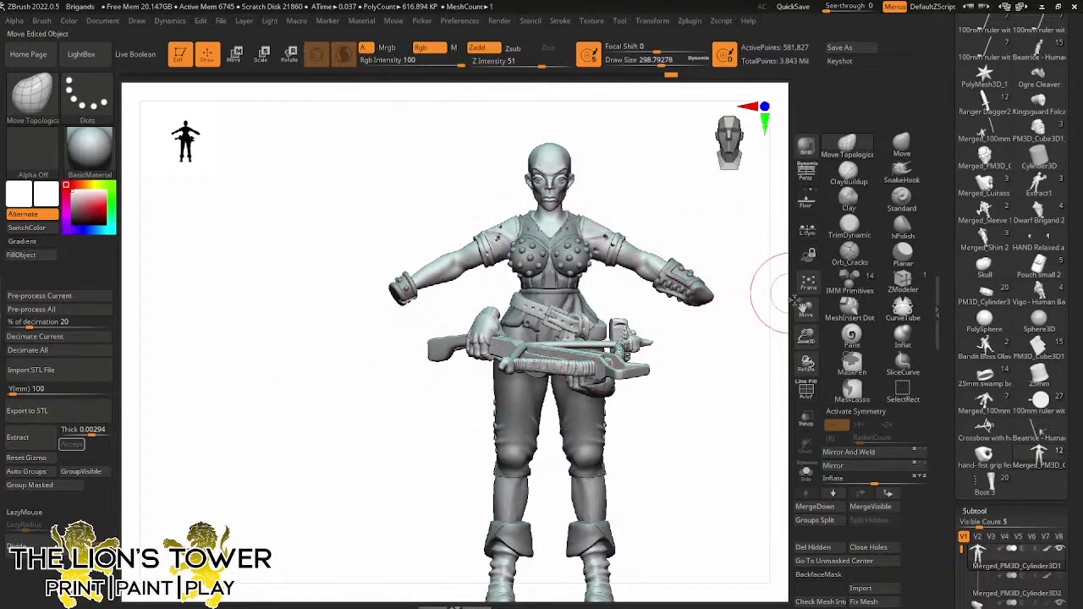
pyautogui.moveTo(804, 308); pyautogui.dragTo(765, 353)
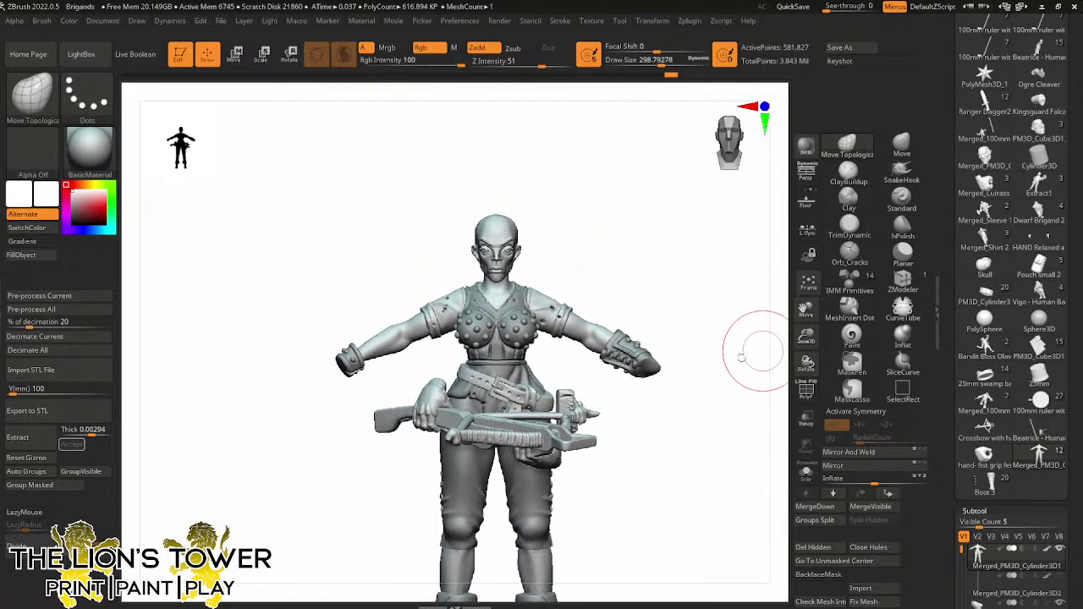
pyautogui.moveTo(688, 380); pyautogui.dragTo(668, 372)
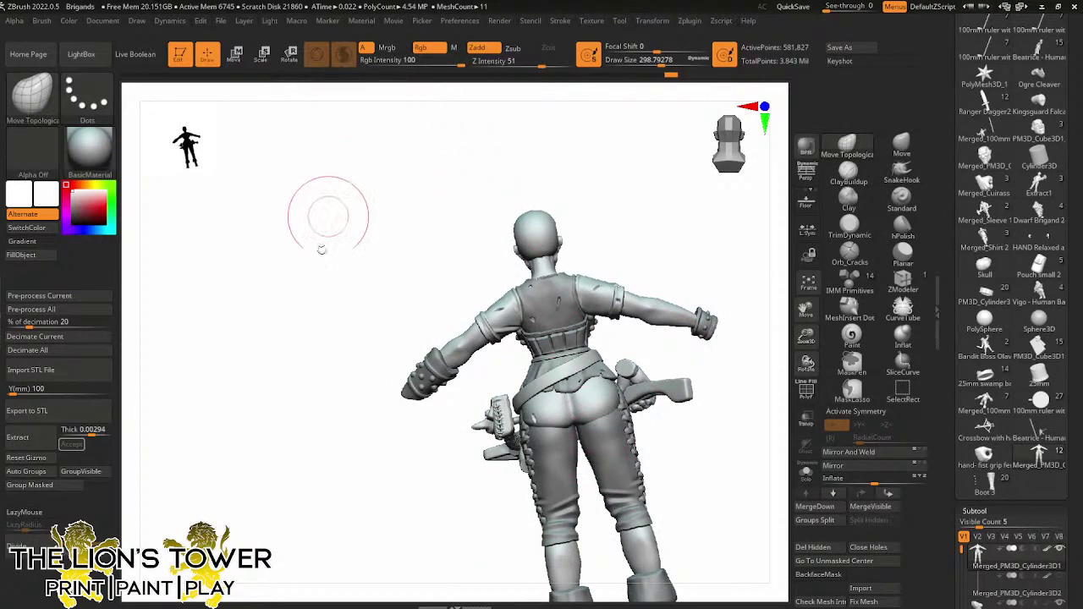
pyautogui.moveTo(770, 279); pyautogui.dragTo(807, 325)
pyautogui.moveTo(807, 317)
pyautogui.mouseDown()
pyautogui.moveTo(823, 299)
pyautogui.moveTo(778, 339)
pyautogui.moveTo(756, 333)
pyautogui.moveTo(753, 363)
pyautogui.moveTo(793, 301)
pyautogui.moveTo(765, 314)
pyautogui.mouseUp()
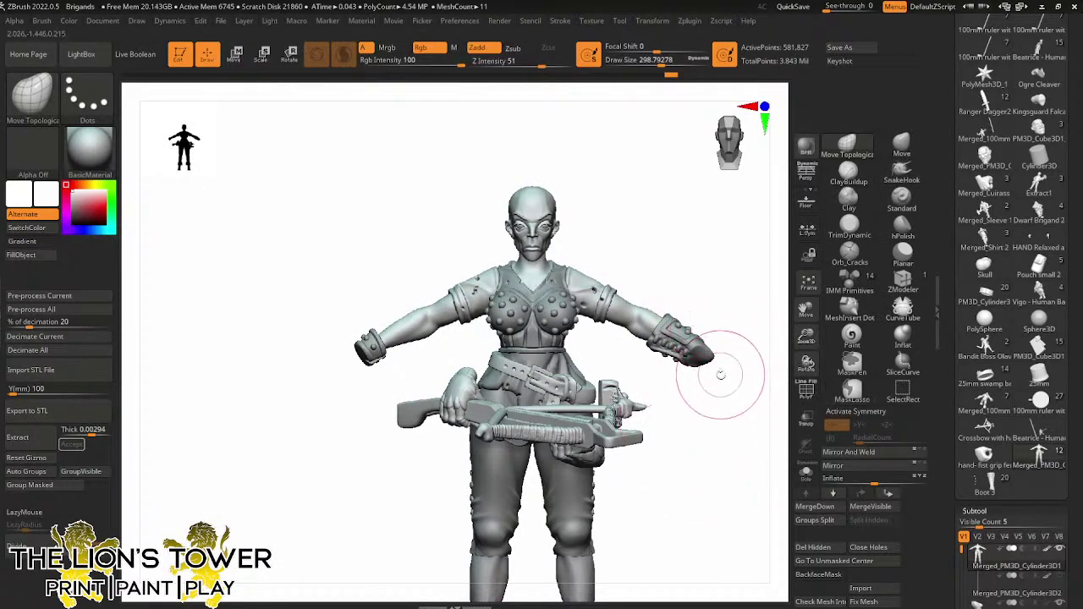
pyautogui.moveTo(788, 314)
pyautogui.keyDown('alt'); pyautogui.mouseDown()
pyautogui.moveTo(753, 304)
pyautogui.moveTo(751, 339)
pyautogui.moveTo(703, 338)
pyautogui.moveTo(768, 327)
pyautogui.moveTo(742, 317)
pyautogui.moveTo(749, 336)
pyautogui.moveTo(798, 327)
pyautogui.mouseUp(); pyautogui.keyUp('alt')
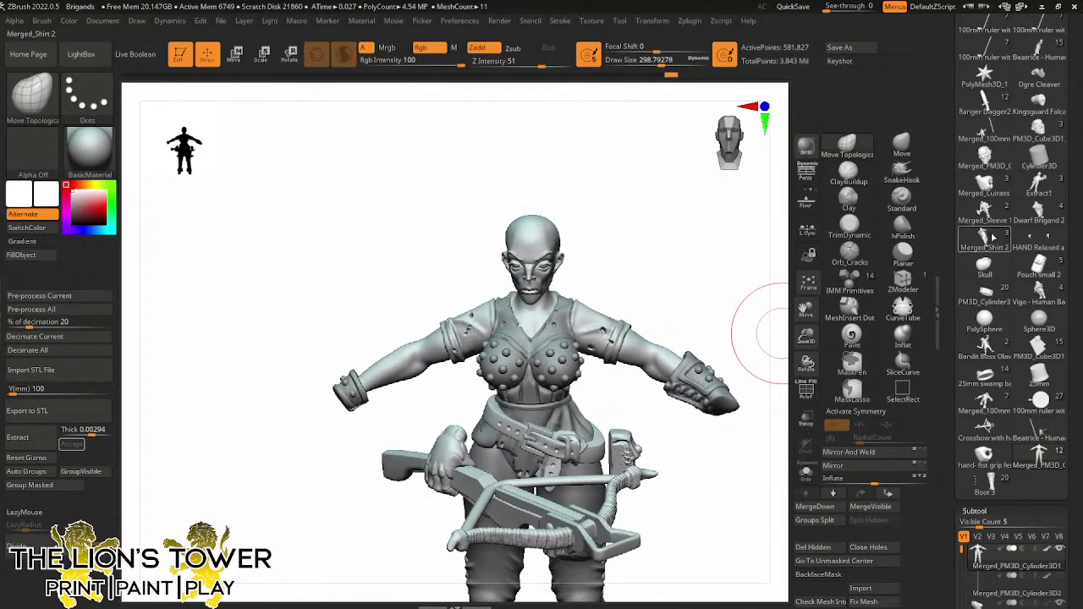
# Reopen the brigand group, frame it, and compare the figures beside the ruler from the front and at an angle
pyautogui.click(1039, 46)
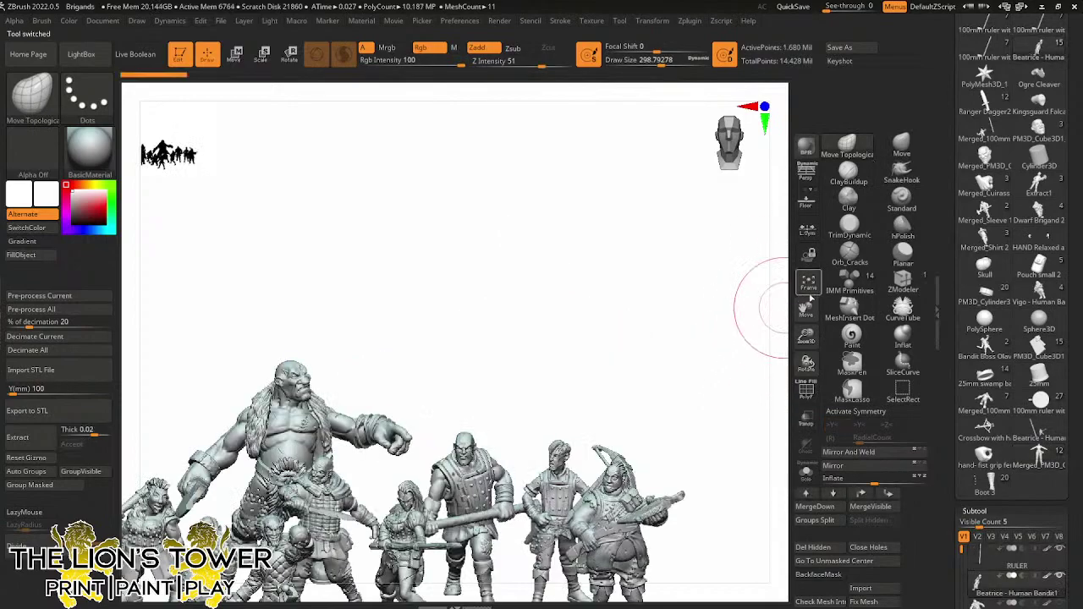
pyautogui.click(807, 285)
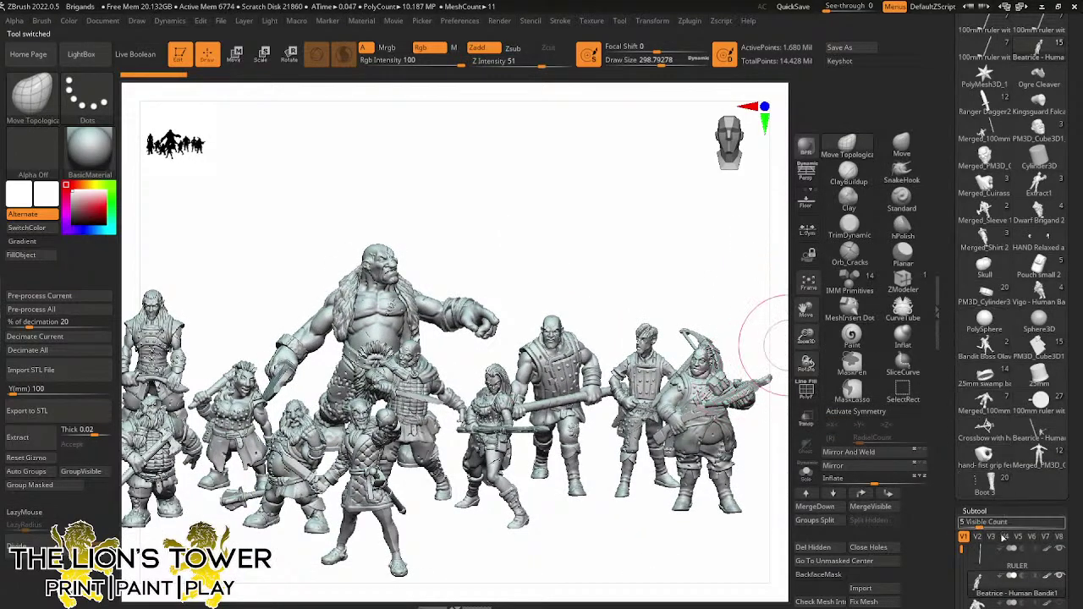
pyautogui.moveTo(806, 338); pyautogui.dragTo(925, 307)
pyautogui.keyDown('shift'); pyautogui.moveTo(766, 288); pyautogui.dragTo(708, 278); pyautogui.keyUp('shift')
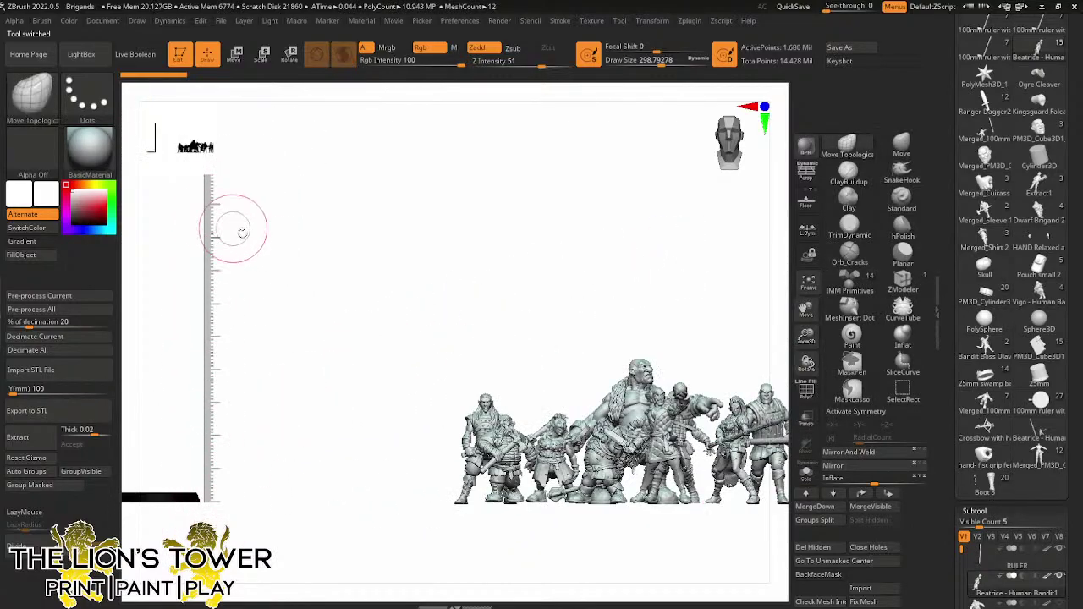
pyautogui.moveTo(808, 306); pyautogui.dragTo(756, 288)
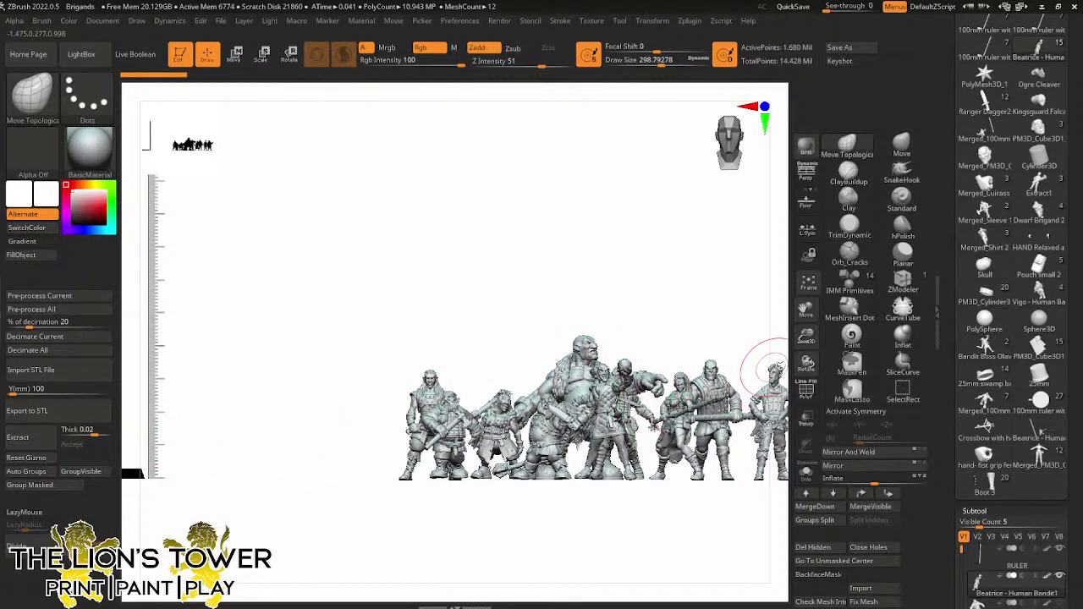
pyautogui.moveTo(805, 336); pyautogui.dragTo(802, 313)
pyautogui.moveTo(805, 310); pyautogui.dragTo(736, 313)
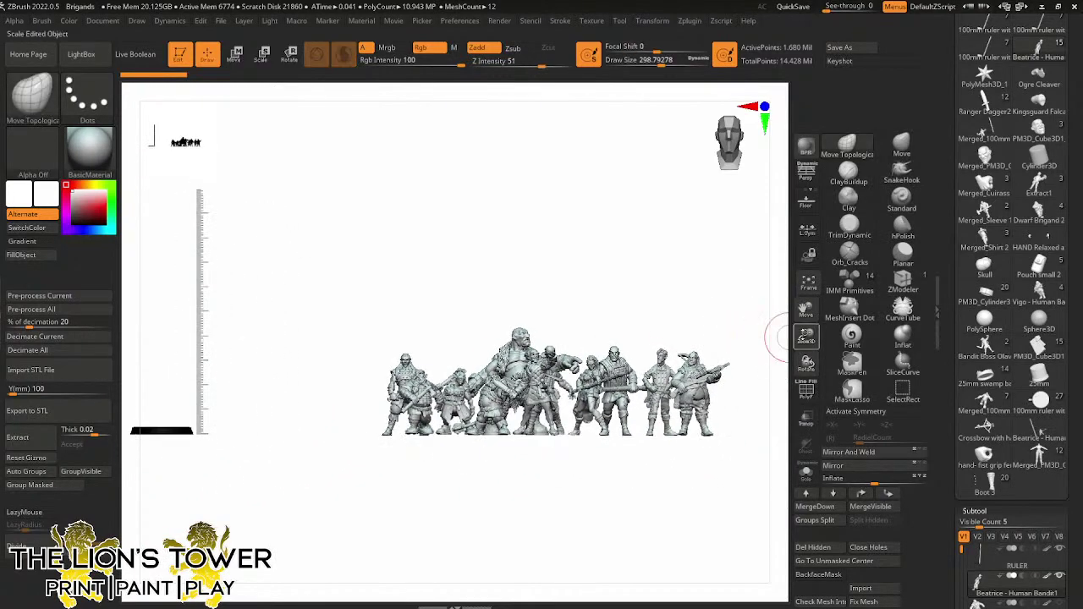
pyautogui.moveTo(805, 336); pyautogui.dragTo(806, 373)
pyautogui.moveTo(686, 495); pyautogui.dragTo(719, 491)
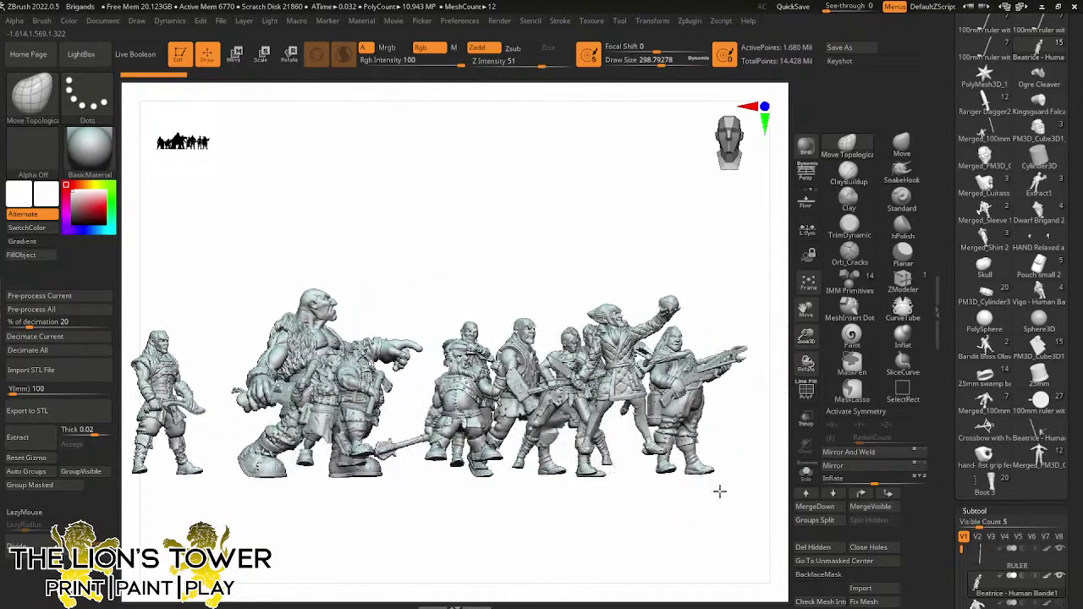
pyautogui.moveTo(719, 490)
pyautogui.mouseDown(button='right')
pyautogui.moveTo(686, 505)
pyautogui.moveTo(694, 476)
pyautogui.moveTo(703, 514)
pyautogui.moveTo(685, 500)
pyautogui.moveTo(726, 500)
pyautogui.moveTo(677, 515)
pyautogui.moveTo(703, 509)
pyautogui.mouseUp(button='right')
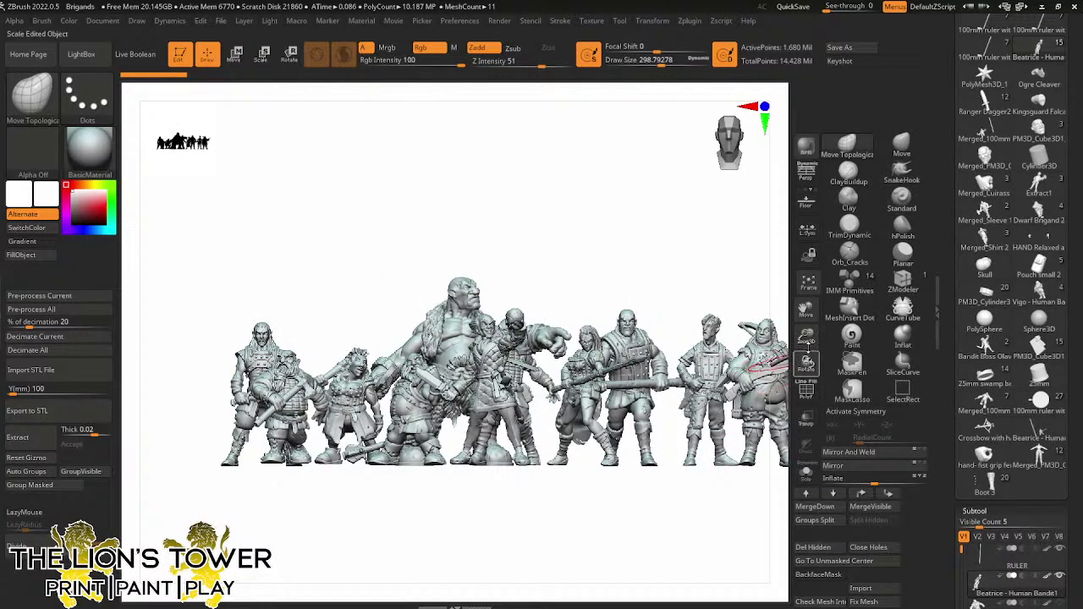
# Examine the brigand lineup from the front, comparing the outfits and gear of the figures from one end to the other
pyautogui.moveTo(808, 347)
pyautogui.mouseDown()
pyautogui.moveTo(808, 325)
pyautogui.moveTo(808, 335)
pyautogui.mouseUp()
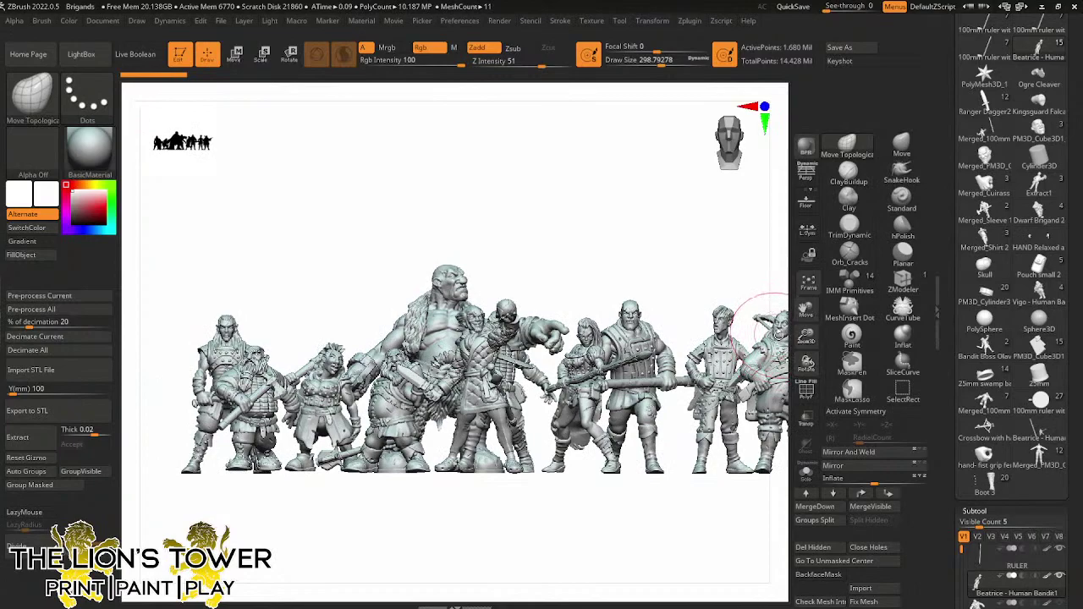
pyautogui.moveTo(802, 310); pyautogui.dragTo(719, 324)
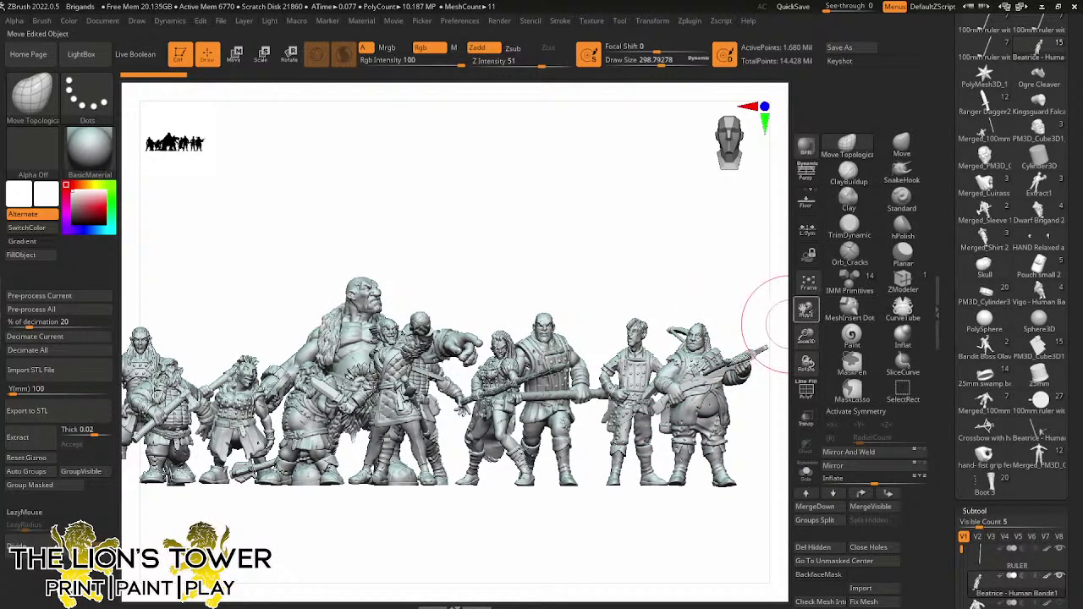
pyautogui.moveTo(767, 326); pyautogui.dragTo(682, 464, button='right')
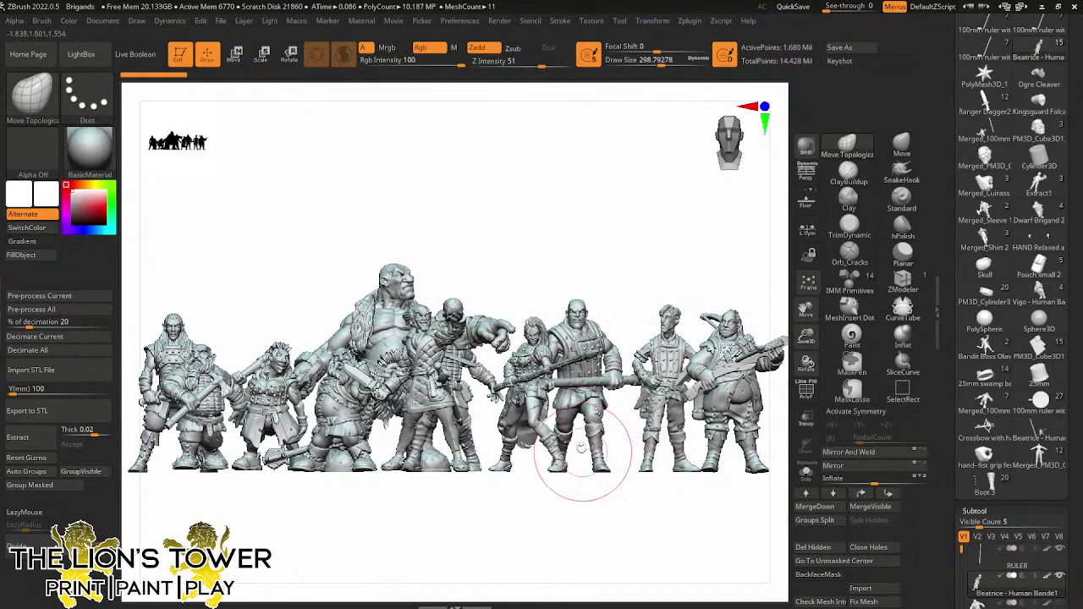
pyautogui.moveTo(801, 308)
pyautogui.mouseDown()
pyautogui.moveTo(811, 311)
pyautogui.moveTo(767, 316)
pyautogui.mouseUp()
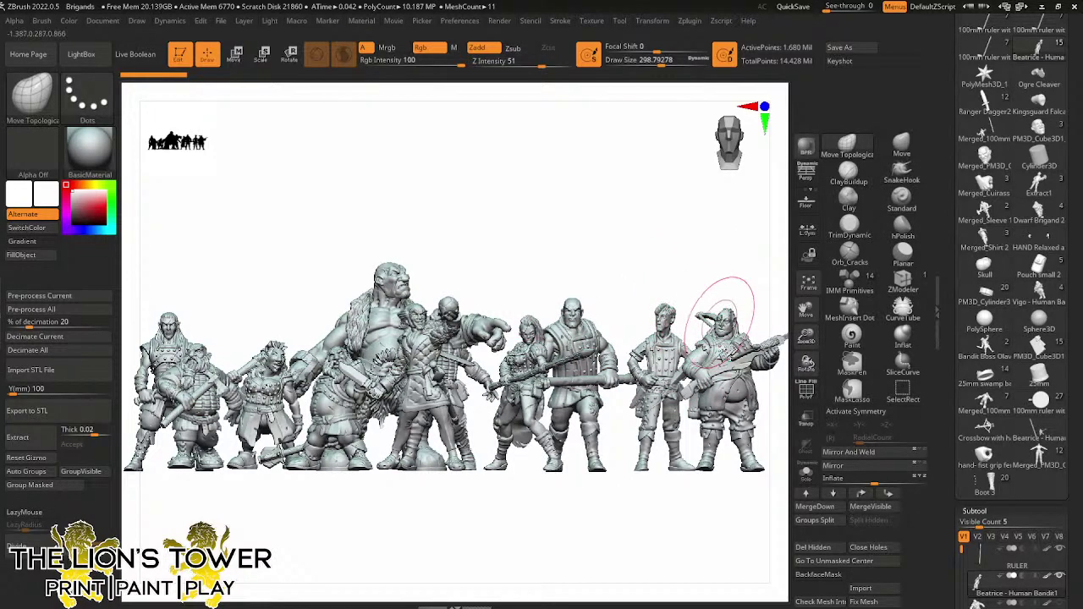
pyautogui.moveTo(810, 304); pyautogui.dragTo(731, 316)
pyautogui.moveTo(731, 317); pyautogui.dragTo(750, 314, button='right')
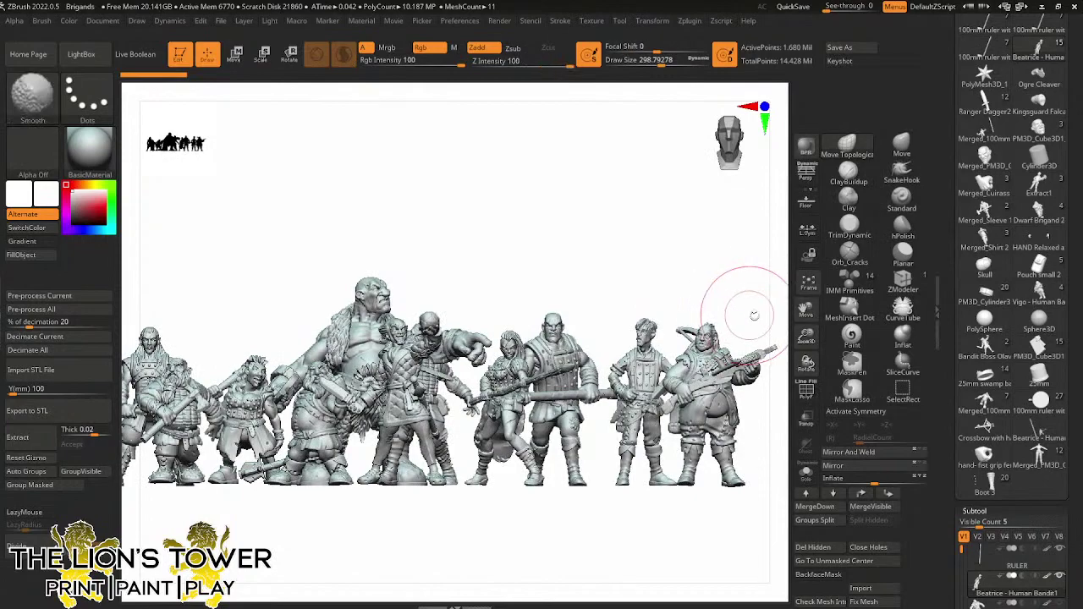
pyautogui.moveTo(805, 310)
pyautogui.mouseDown()
pyautogui.moveTo(834, 325)
pyautogui.moveTo(853, 315)
pyautogui.moveTo(845, 289)
pyautogui.mouseUp()
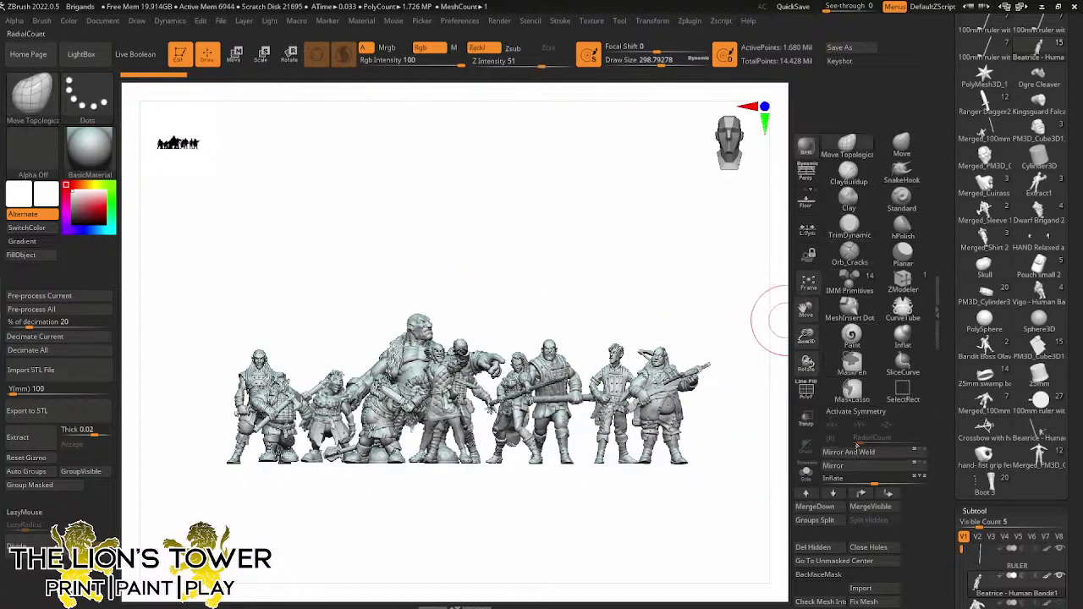
# Look through the subtool list of the brigand group
pyautogui.moveTo(968, 385)
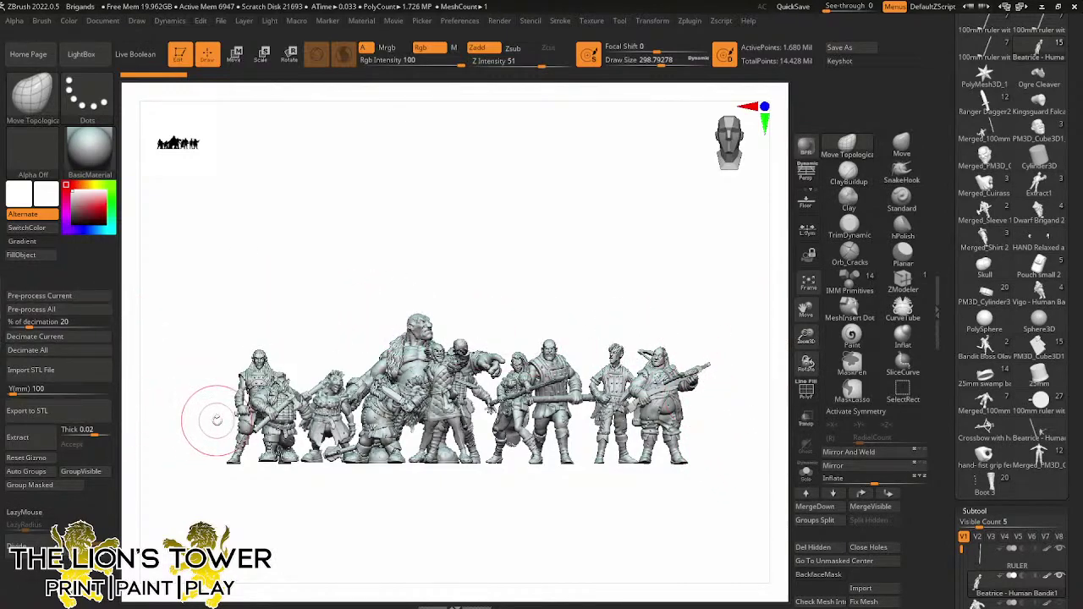
pyautogui.scroll(-5, 1007, 389)
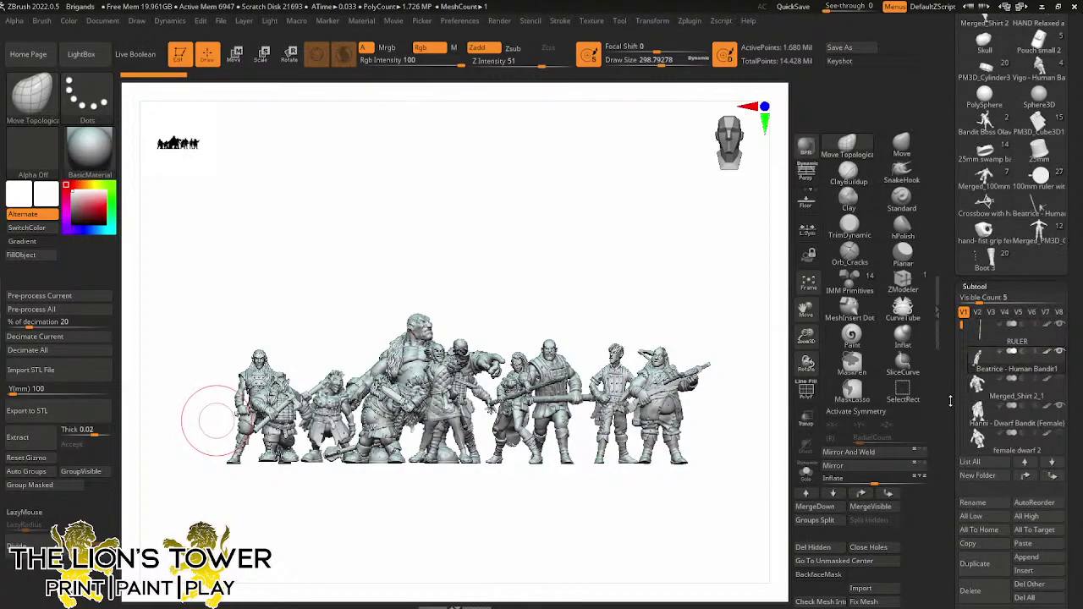
pyautogui.moveTo(959, 398); pyautogui.dragTo(959, 377)
pyautogui.moveTo(962, 303); pyautogui.dragTo(960, 356)
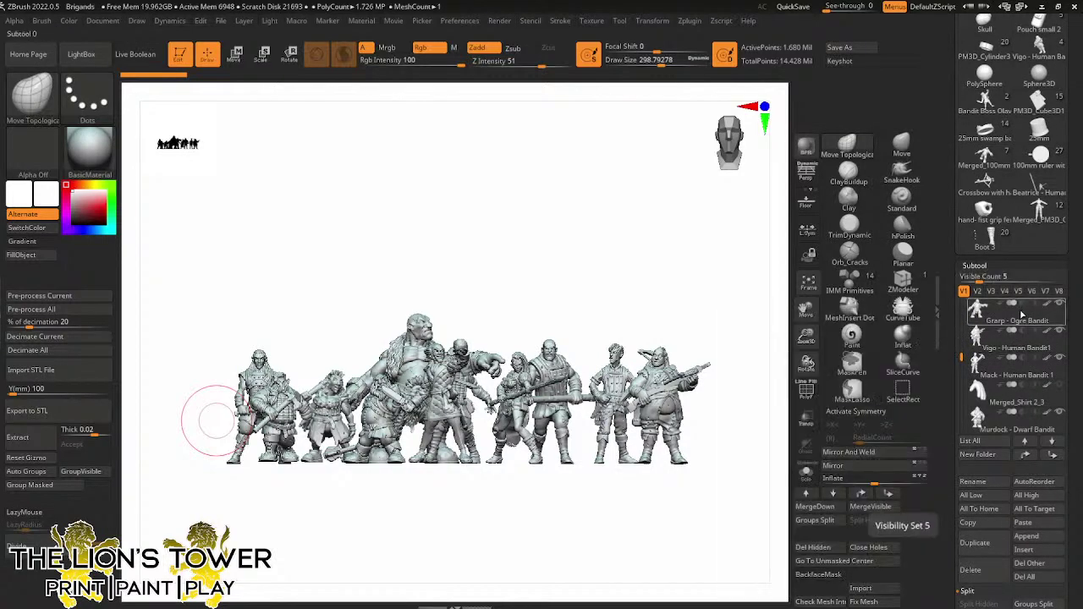
pyautogui.scroll(-2, 950, 373)
pyautogui.scroll(-1, 950, 373)
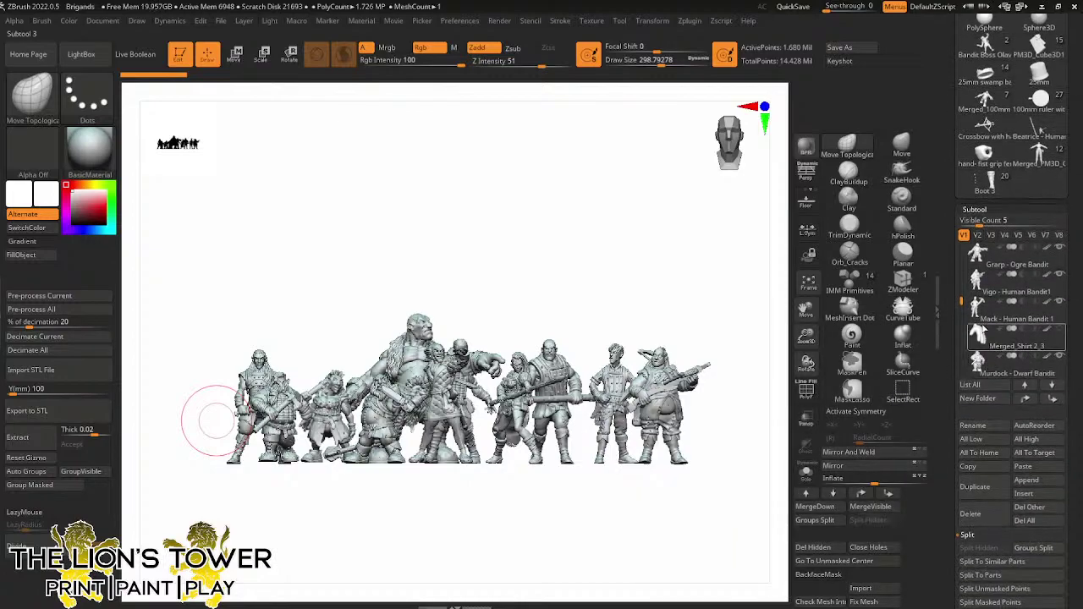
# Reopen the merged crossbow figure and inspect its clothing and gear from above and the side, briefly hiding and restoring parts
pyautogui.click(1039, 155)
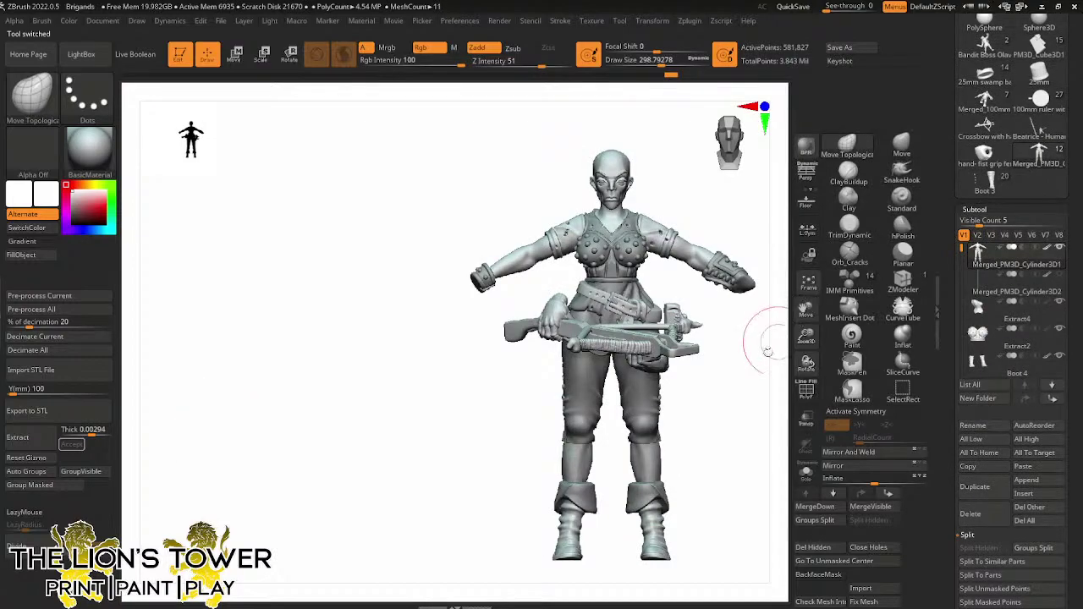
pyautogui.moveTo(752, 331)
pyautogui.mouseDown()
pyautogui.moveTo(737, 387)
pyautogui.moveTo(732, 369)
pyautogui.moveTo(763, 374)
pyautogui.moveTo(759, 341)
pyautogui.moveTo(757, 380)
pyautogui.moveTo(744, 346)
pyautogui.moveTo(739, 414)
pyautogui.moveTo(720, 331)
pyautogui.mouseUp()
pyautogui.press('ctrl')
pyautogui.keyDown('ctrl'); pyautogui.keyDown('shift'); pyautogui.click(686, 311); pyautogui.keyUp('shift'); pyautogui.keyUp('ctrl')
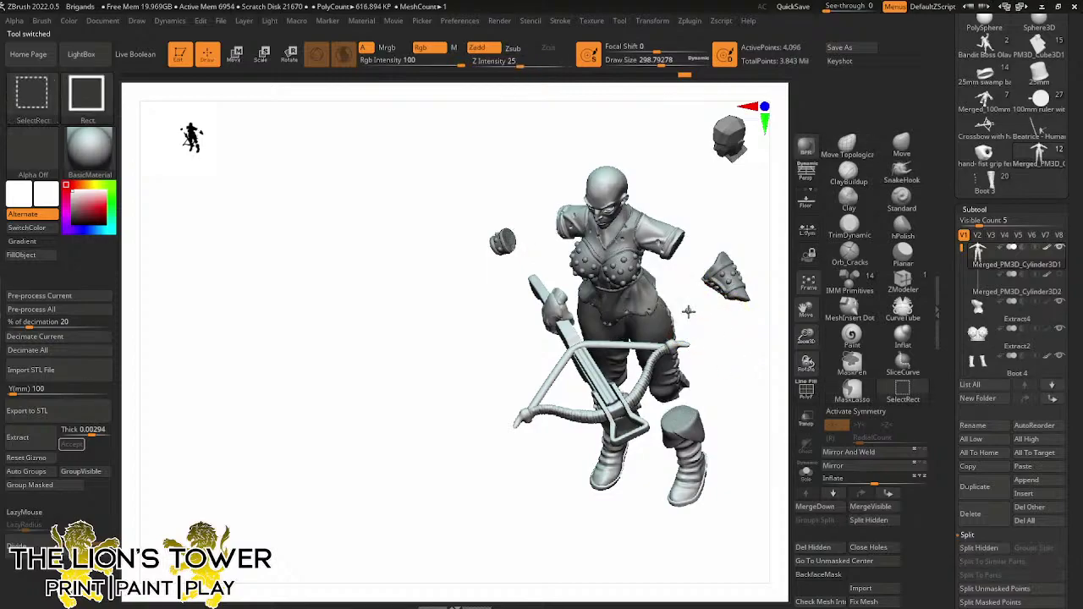
pyautogui.keyDown('ctrl'); pyautogui.keyDown('shift'); pyautogui.click(686, 312); pyautogui.keyUp('shift'); pyautogui.keyUp('ctrl')
pyautogui.keyDown('ctrl'); pyautogui.click(720, 333); pyautogui.keyUp('ctrl')
pyautogui.keyDown('ctrl'); pyautogui.keyDown('shift'); pyautogui.click(725, 336); pyautogui.keyUp('shift'); pyautogui.keyUp('ctrl')
pyautogui.moveTo(730, 340); pyautogui.dragTo(725, 319)
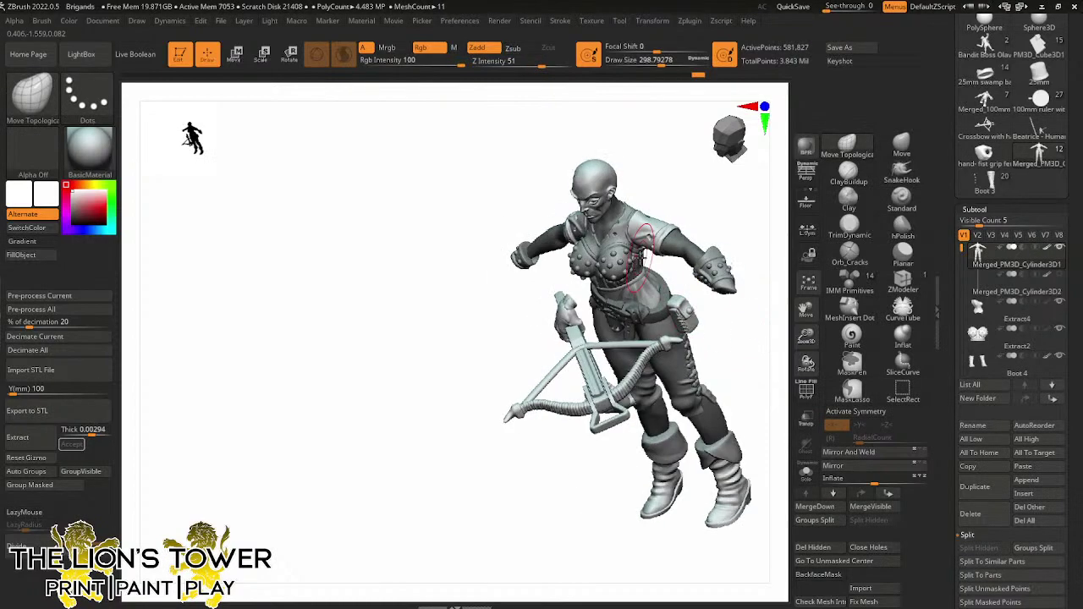
pyautogui.click(292, 56)
pyautogui.moveTo(765, 398); pyautogui.dragTo(710, 307)
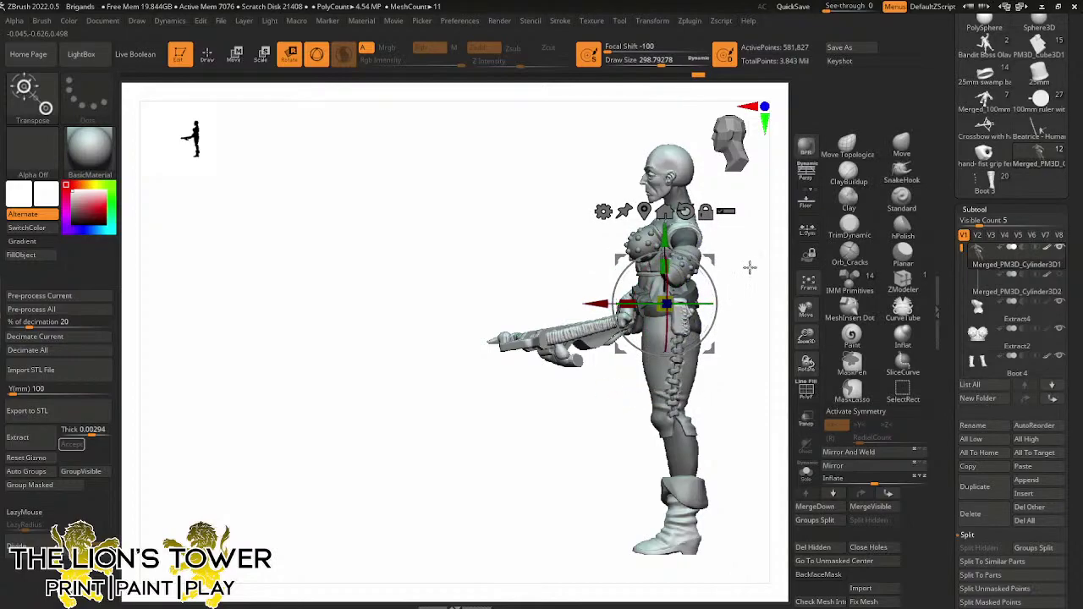
pyautogui.moveTo(733, 249)
pyautogui.mouseDown()
pyautogui.moveTo(741, 284)
pyautogui.moveTo(745, 244)
pyautogui.mouseUp()
pyautogui.moveTo(658, 368); pyautogui.dragTo(703, 380)
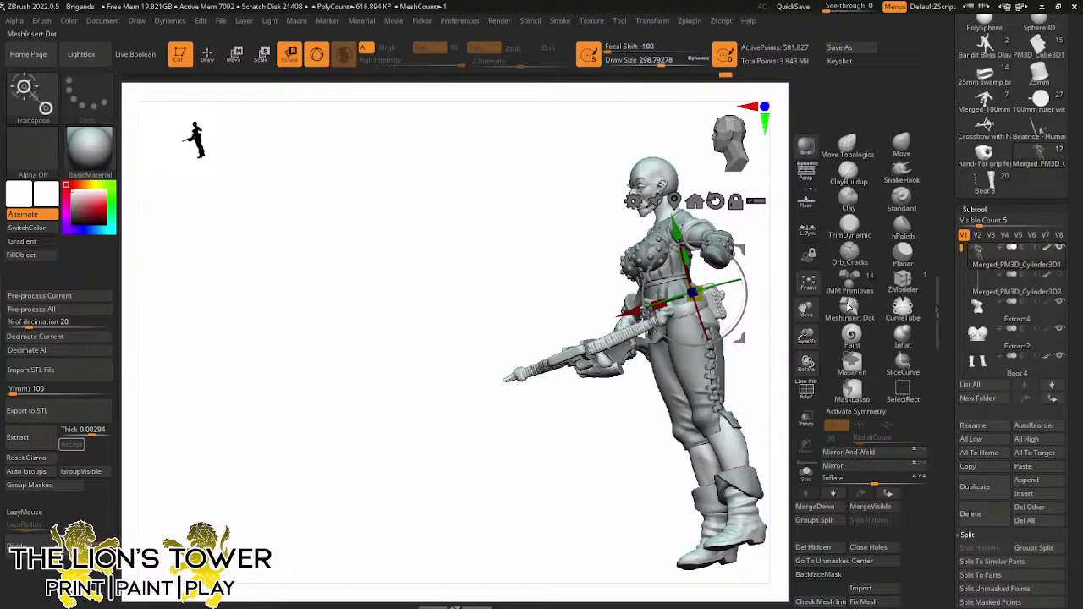
# Open the Vigo - Human Bandit tool and hide the quiver parts at his side
pyautogui.scroll(1, 951, 308)
pyautogui.scroll(5, 951, 308)
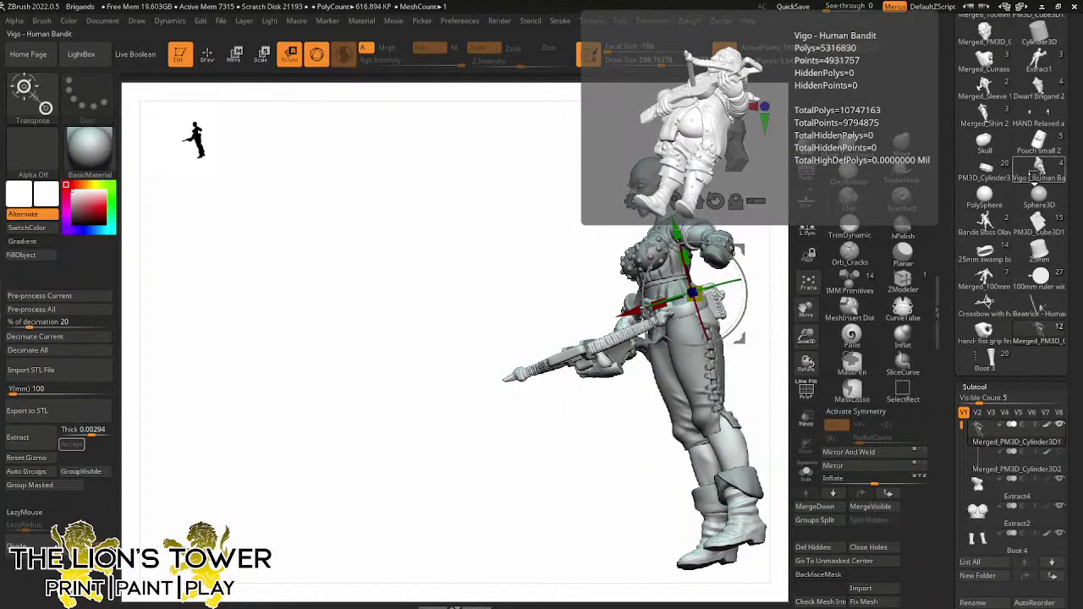
pyautogui.click(1036, 170)
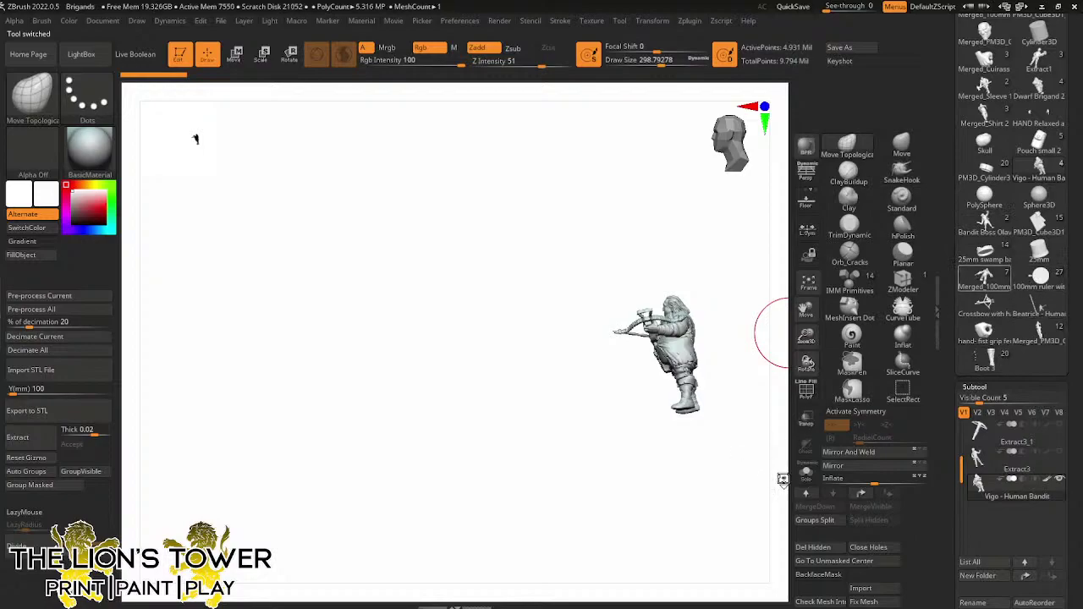
pyautogui.moveTo(783, 479); pyautogui.dragTo(744, 450)
pyautogui.moveTo(805, 336); pyautogui.dragTo(845, 423)
pyautogui.keyDown('ctrl'); pyautogui.keyDown('shift'); pyautogui.click(692, 364); pyautogui.keyUp('shift'); pyautogui.keyUp('ctrl')
pyautogui.keyDown('ctrl'); pyautogui.keyDown('shift'); pyautogui.click(726, 352); pyautogui.keyUp('shift'); pyautogui.keyUp('ctrl')
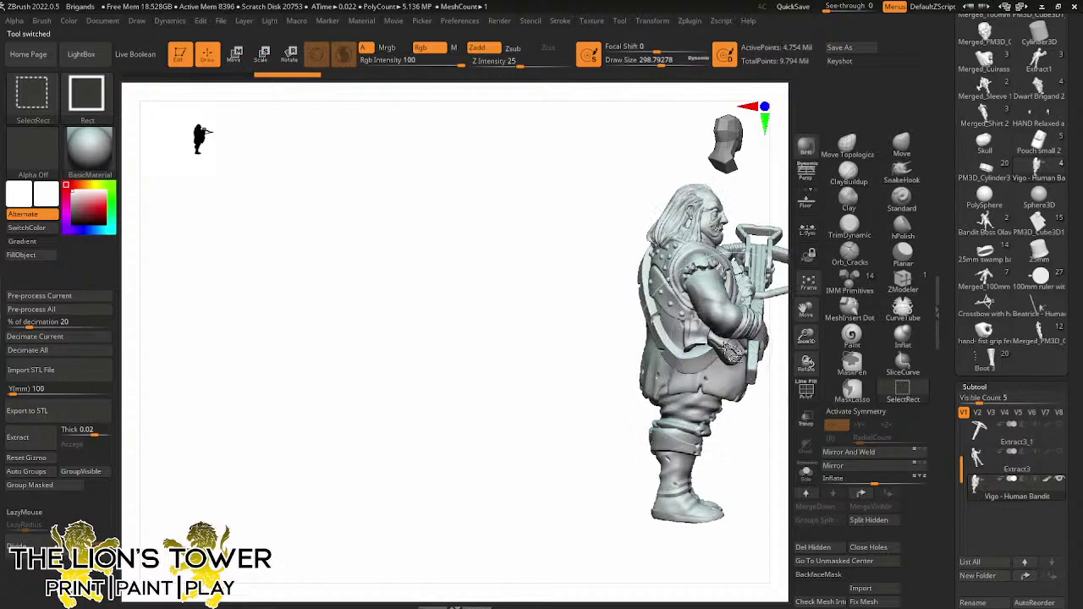
pyautogui.keyDown('ctrl'); pyautogui.keyDown('shift'); pyautogui.click(706, 362); pyautogui.keyUp('shift'); pyautogui.keyUp('ctrl')
# Hide the remaining pieces of the quiver's shoulder strap and split all the hidden parts into a separate subtool
pyautogui.moveTo(765, 201); pyautogui.dragTo(773, 263)
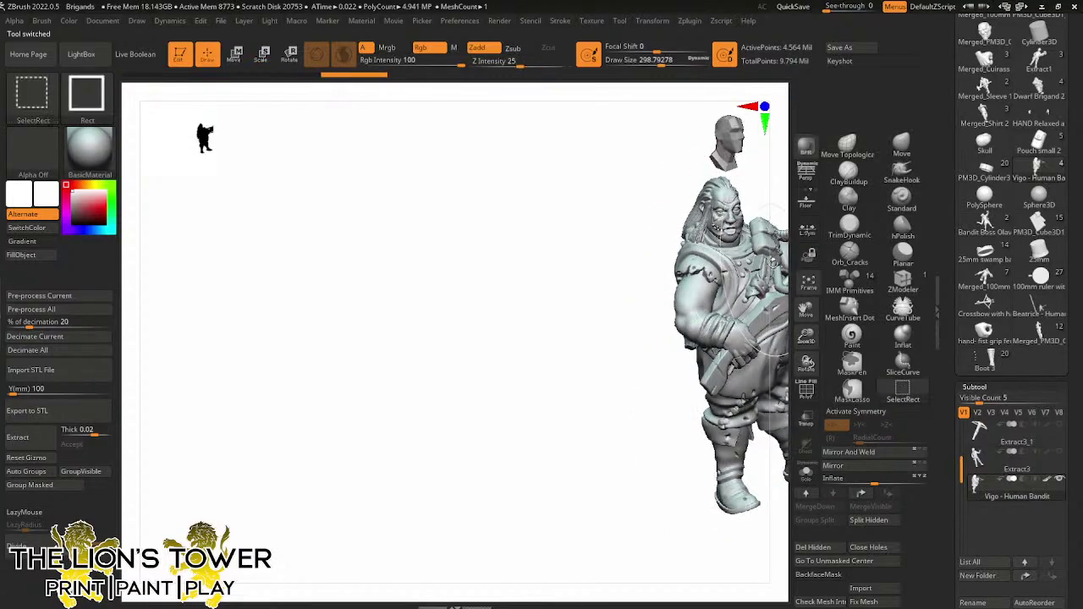
pyautogui.keyDown('ctrl'); pyautogui.keyDown('shift'); pyautogui.click(764, 288); pyautogui.keyUp('shift'); pyautogui.keyUp('ctrl')
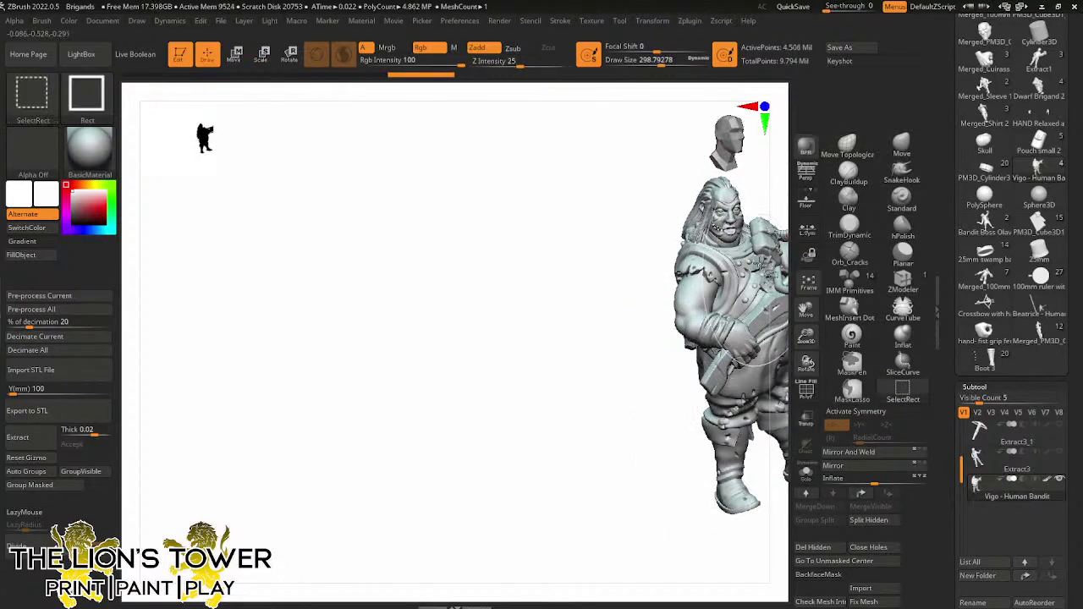
pyautogui.keyDown('ctrl'); pyautogui.keyDown('shift'); pyautogui.click(764, 266); pyautogui.keyUp('shift'); pyautogui.keyUp('ctrl')
pyautogui.moveTo(806, 312); pyautogui.dragTo(722, 365)
pyautogui.moveTo(745, 212); pyautogui.dragTo(753, 254)
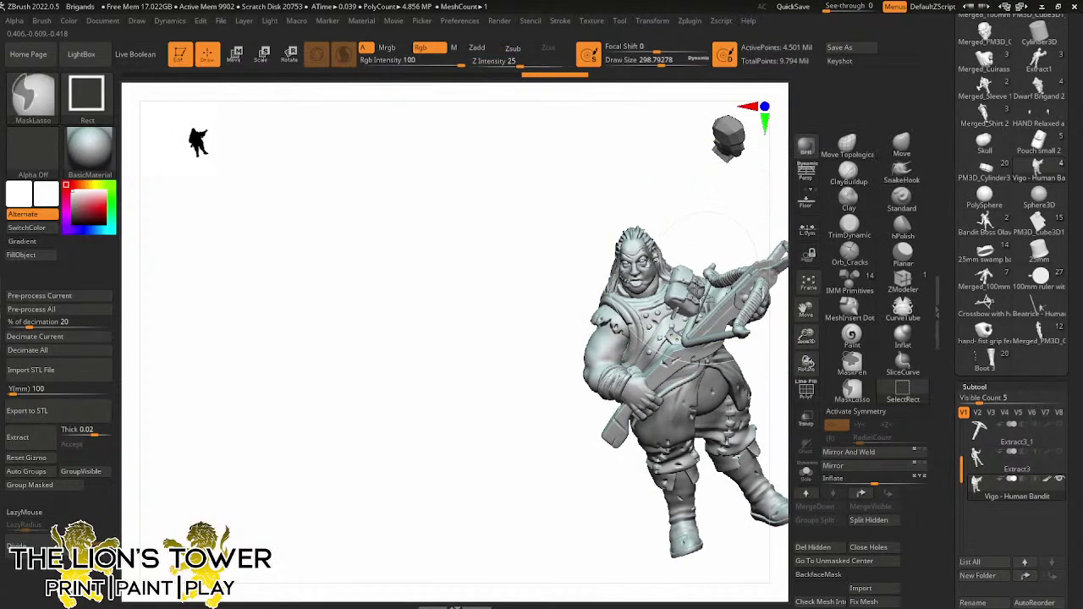
pyautogui.keyDown('ctrl'); pyautogui.keyDown('shift'); pyautogui.click(677, 319); pyautogui.keyUp('shift'); pyautogui.keyUp('ctrl')
pyautogui.hotkey('ctrl', 'z')
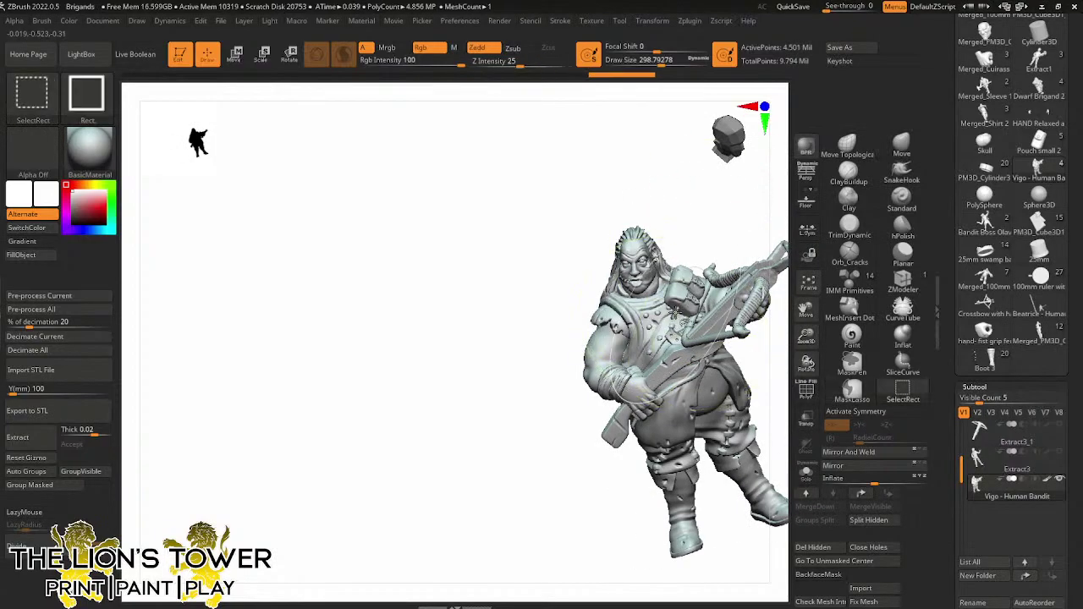
pyautogui.keyDown('ctrl'); pyautogui.keyDown('shift'); pyautogui.click(707, 370); pyautogui.keyUp('shift'); pyautogui.keyUp('ctrl')
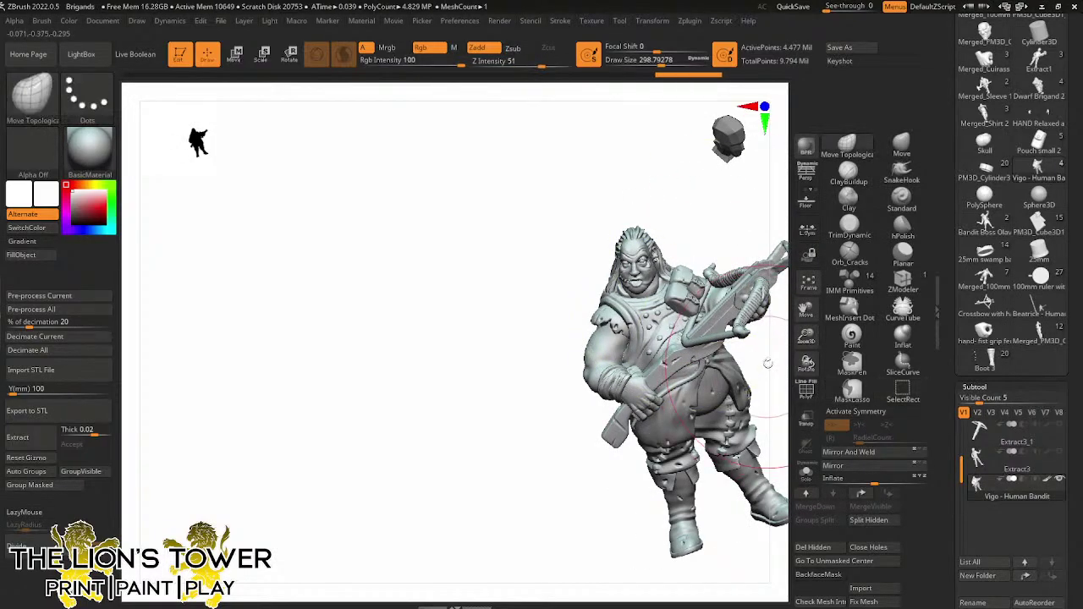
pyautogui.moveTo(766, 362)
pyautogui.mouseDown()
pyautogui.moveTo(774, 435)
pyautogui.moveTo(721, 428)
pyautogui.moveTo(753, 398)
pyautogui.mouseUp()
pyautogui.hotkey('ctrl', 'shift')
pyautogui.keyDown('ctrl'); pyautogui.keyDown('shift'); pyautogui.click(701, 352); pyautogui.keyUp('shift'); pyautogui.keyUp('ctrl')
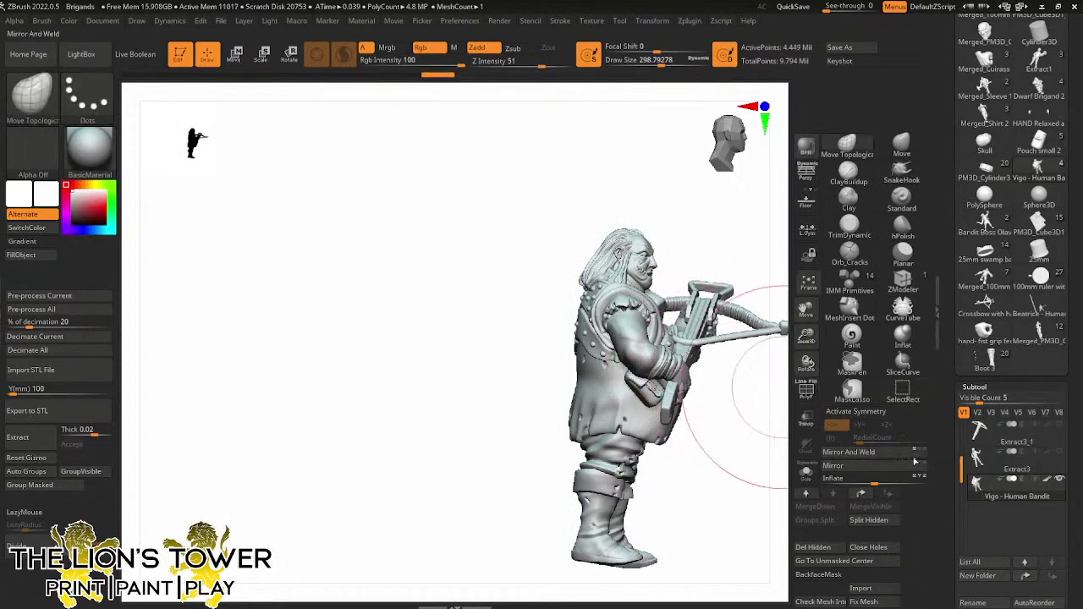
pyautogui.moveTo(951, 545); pyautogui.dragTo(950, 419)
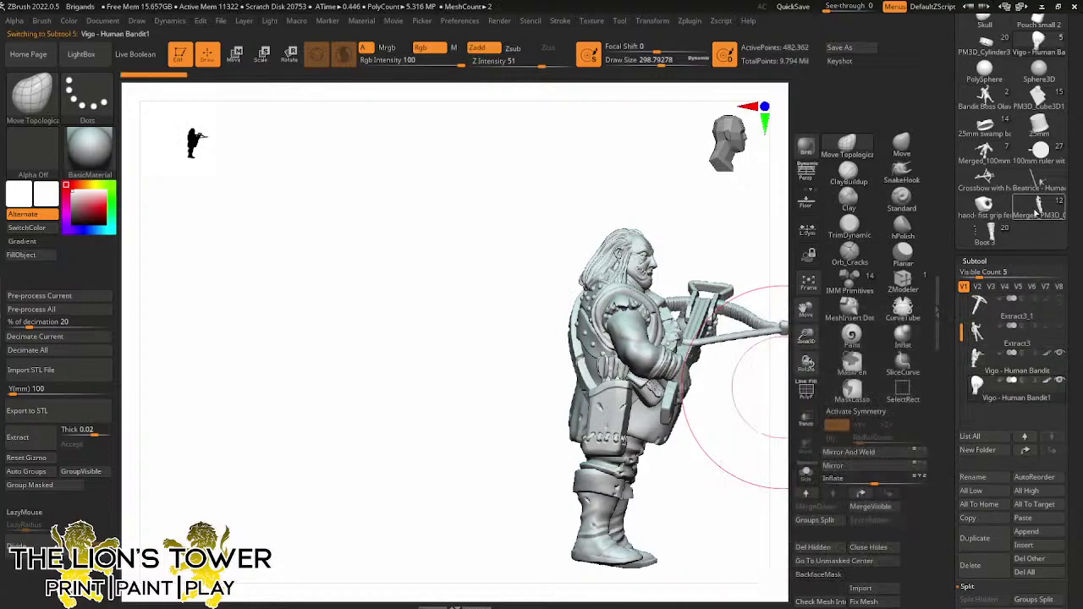
# Paste the split-off quiver and strap into the merged crossbow figure as a new subtool and frame the model
pyautogui.click(1036, 211)
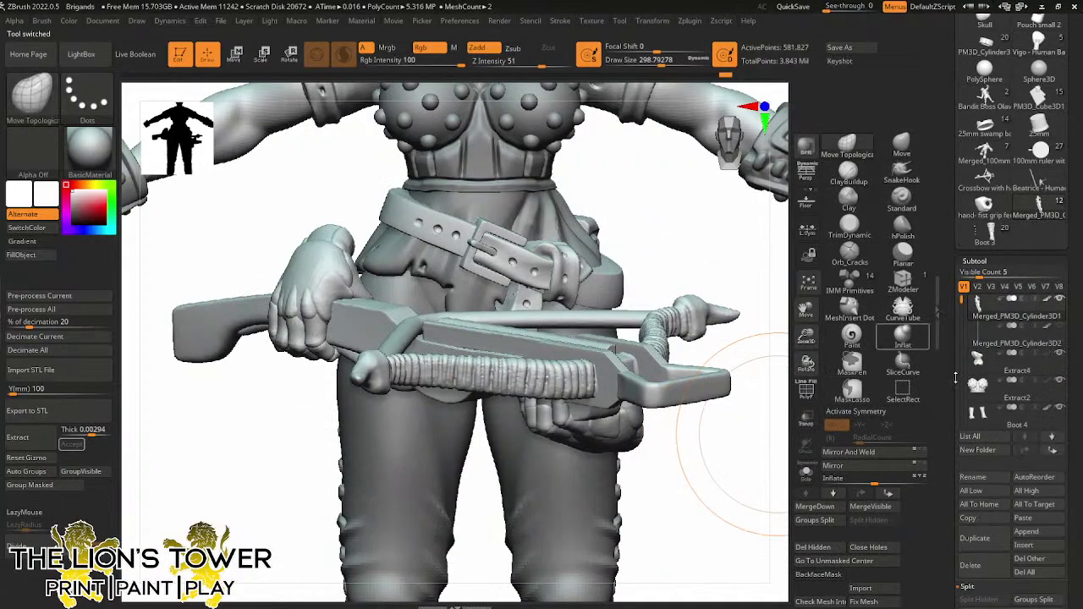
pyautogui.click(1034, 519)
pyautogui.moveTo(809, 338); pyautogui.dragTo(808, 281)
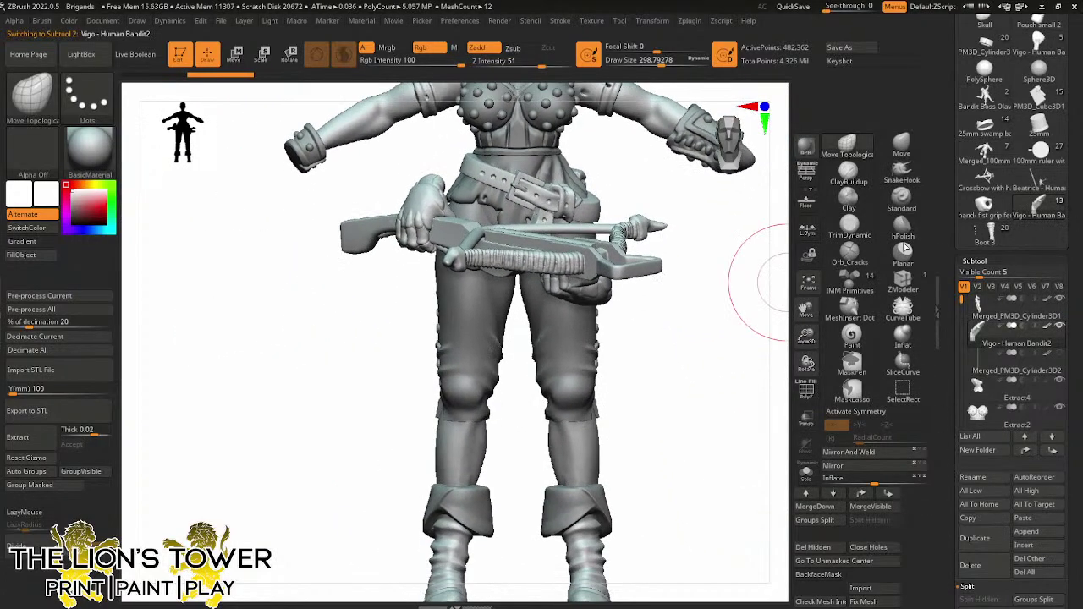
pyautogui.click(808, 285)
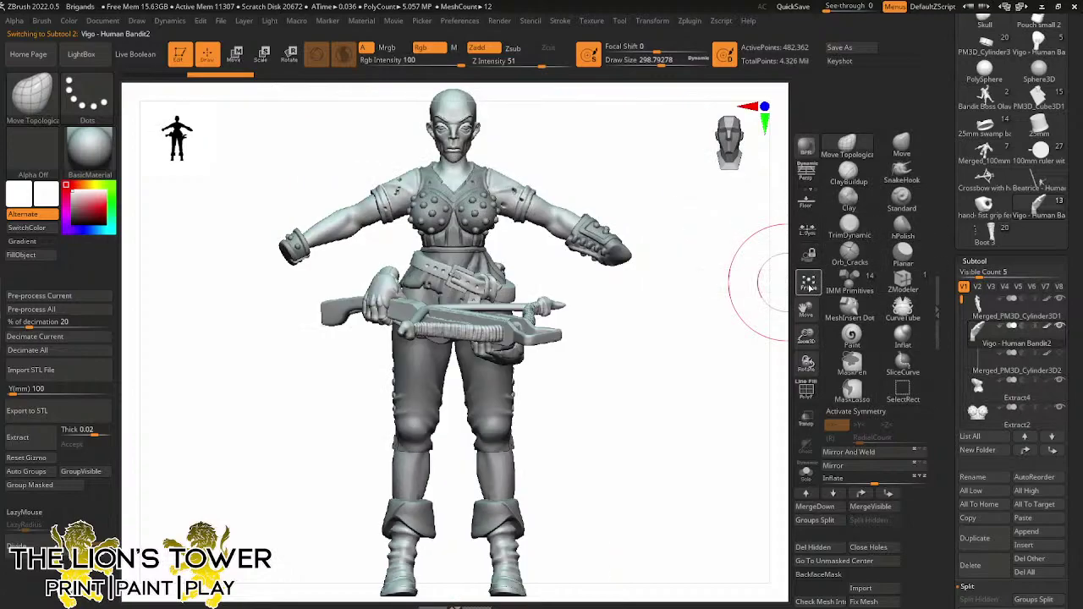
pyautogui.click(808, 284)
pyautogui.click(808, 284)
# Reset the quiver's gizmo orientation and move the quiver with its strap up against the figure's back and hip
pyautogui.click(289, 54)
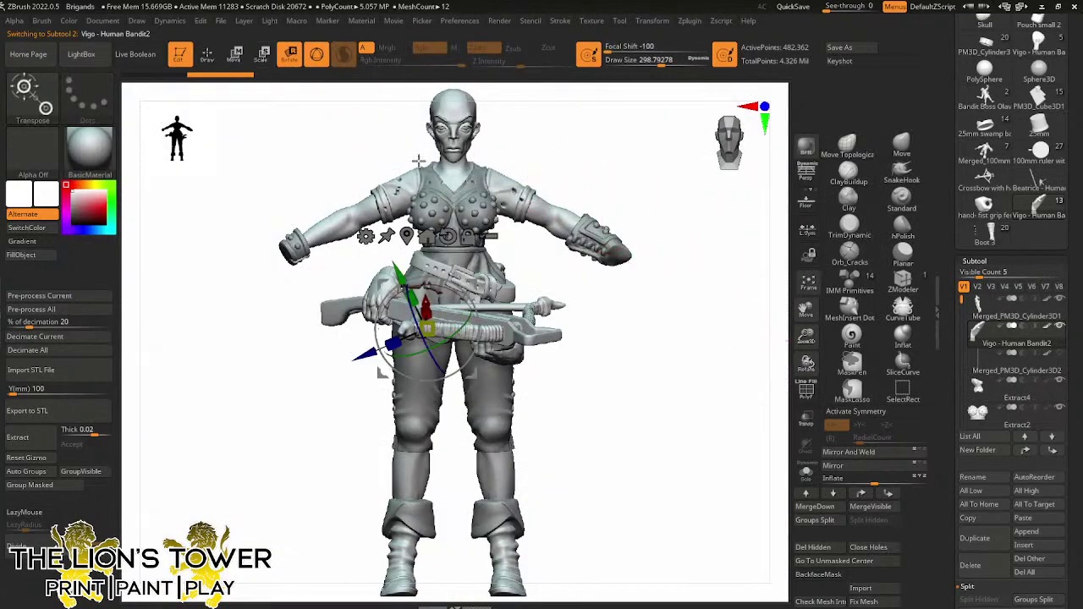
pyautogui.click(407, 236)
pyautogui.keyDown('alt'); pyautogui.click(467, 234); pyautogui.keyUp('alt')
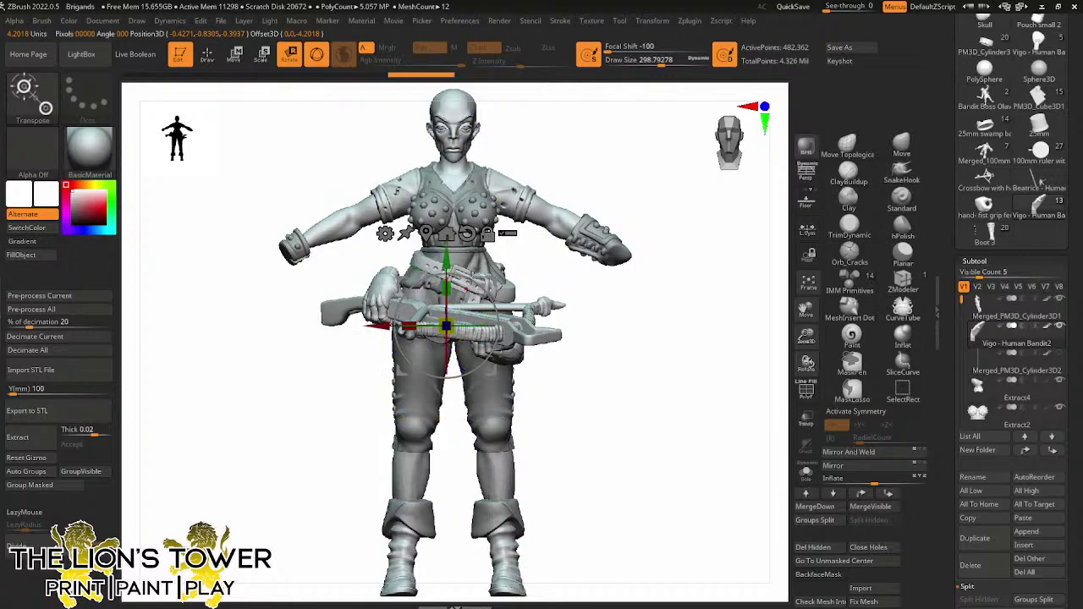
pyautogui.moveTo(462, 294); pyautogui.dragTo(471, 276)
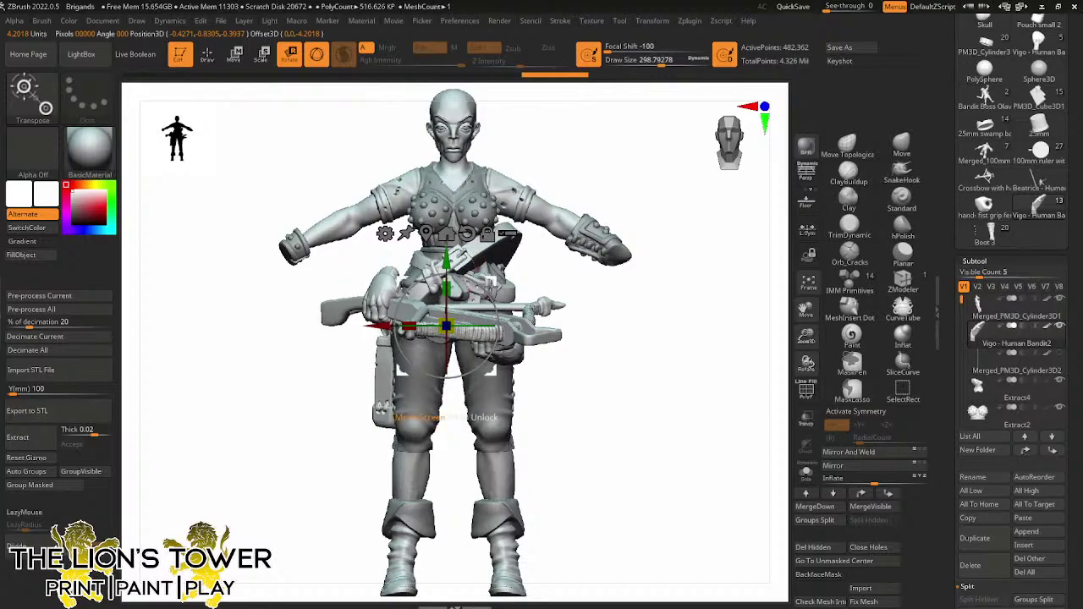
pyautogui.moveTo(445, 325); pyautogui.dragTo(483, 222)
pyautogui.keyDown('shift'); pyautogui.moveTo(587, 158); pyautogui.dragTo(634, 157); pyautogui.keyUp('shift')
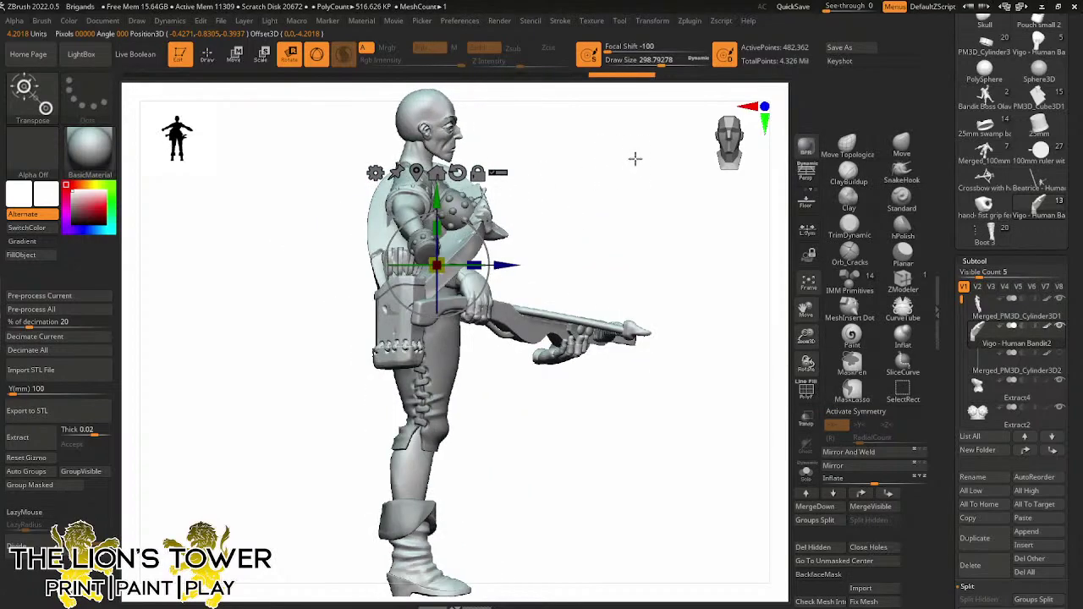
pyautogui.moveTo(597, 208); pyautogui.dragTo(626, 244)
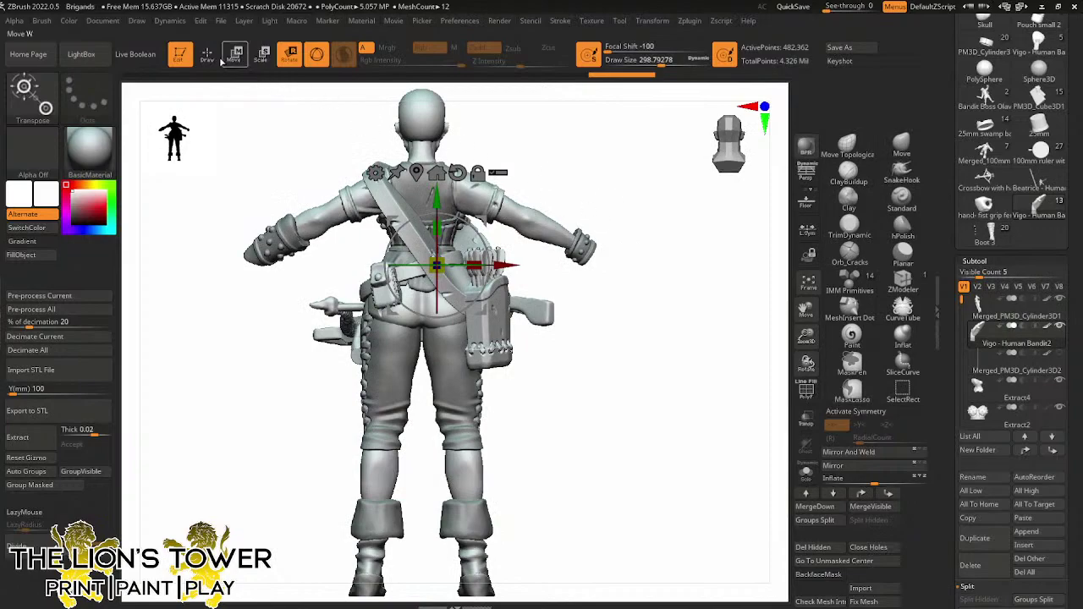
# Isolate the quiver from its shoulder strap, mask it, and show the strap again
pyautogui.click(208, 54)
pyautogui.keyDown('ctrl'); pyautogui.keyDown('shift'); pyautogui.click(485, 315); pyautogui.keyUp('shift'); pyautogui.keyUp('ctrl')
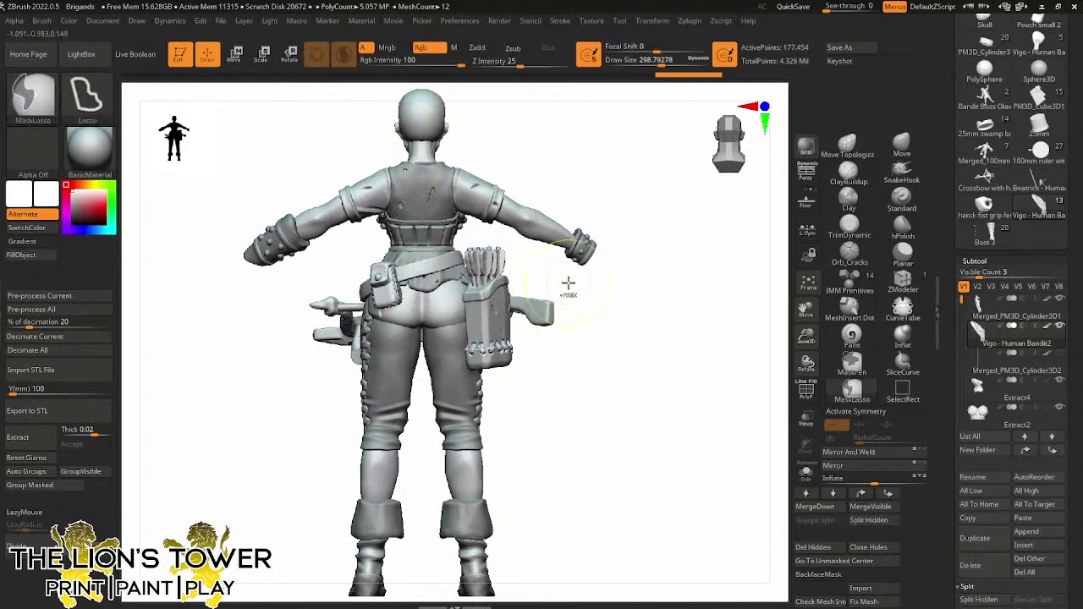
pyautogui.moveTo(567, 283)
pyautogui.mouseDown()
pyautogui.moveTo(597, 287)
pyautogui.moveTo(522, 237)
pyautogui.mouseUp()
pyautogui.click(289, 54)
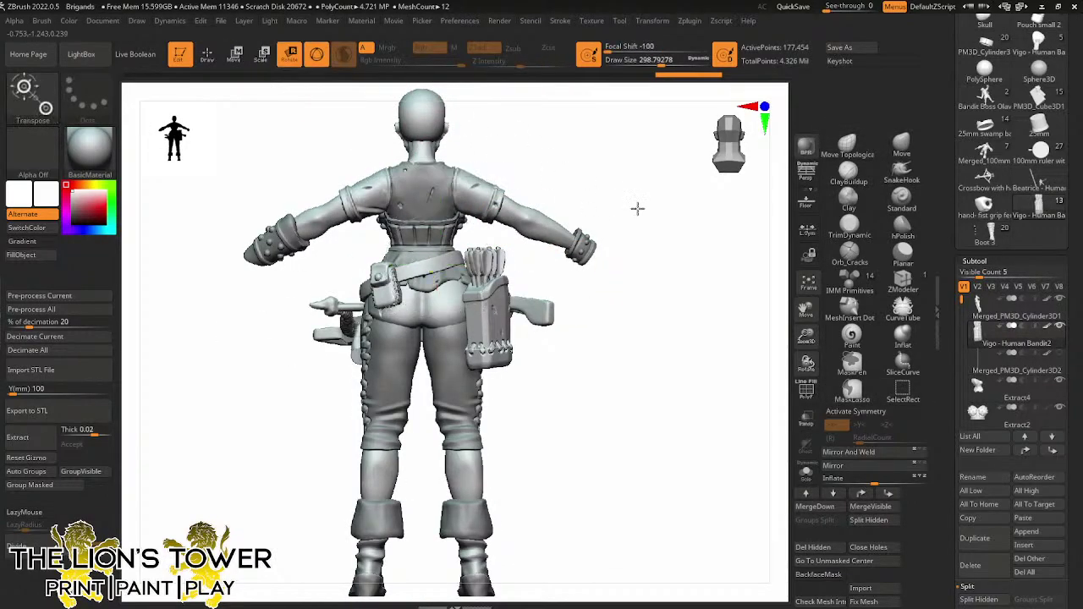
pyautogui.moveTo(637, 208)
pyautogui.mouseDown()
pyautogui.moveTo(689, 205)
pyautogui.moveTo(566, 201)
pyautogui.moveTo(541, 217)
pyautogui.moveTo(560, 288)
pyautogui.mouseUp()
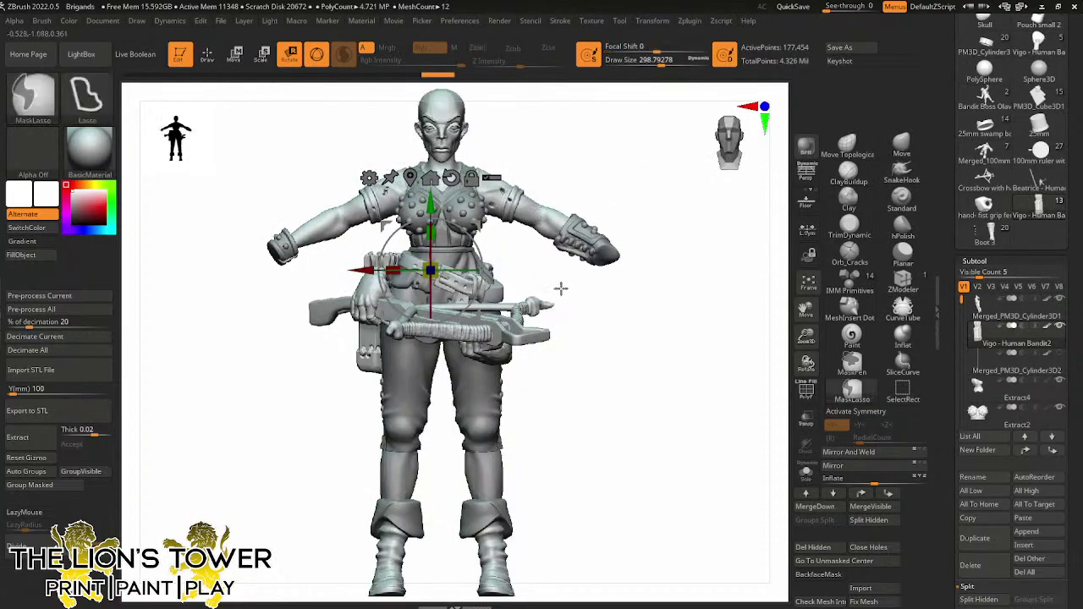
pyautogui.hotkey('ctrl', 'shift', 'z')
pyautogui.hotkey('ctrl', 'shift', 'z')
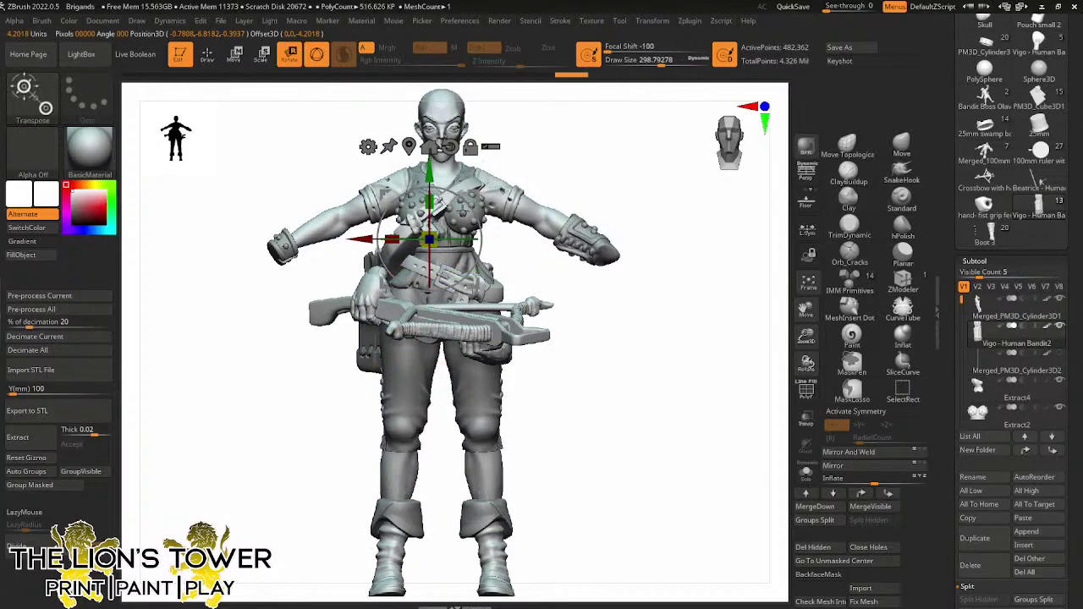
# Try to shift the unmasked strap with the gizmo and pull it over the shoulder with a Move brush sized about 611
pyautogui.moveTo(474, 191); pyautogui.dragTo(477, 178)
pyautogui.moveTo(560, 150)
pyautogui.mouseDown()
pyautogui.moveTo(600, 154)
pyautogui.moveTo(600, 195)
pyautogui.moveTo(645, 222)
pyautogui.moveTo(754, 186)
pyautogui.mouseUp()
pyautogui.press('q')
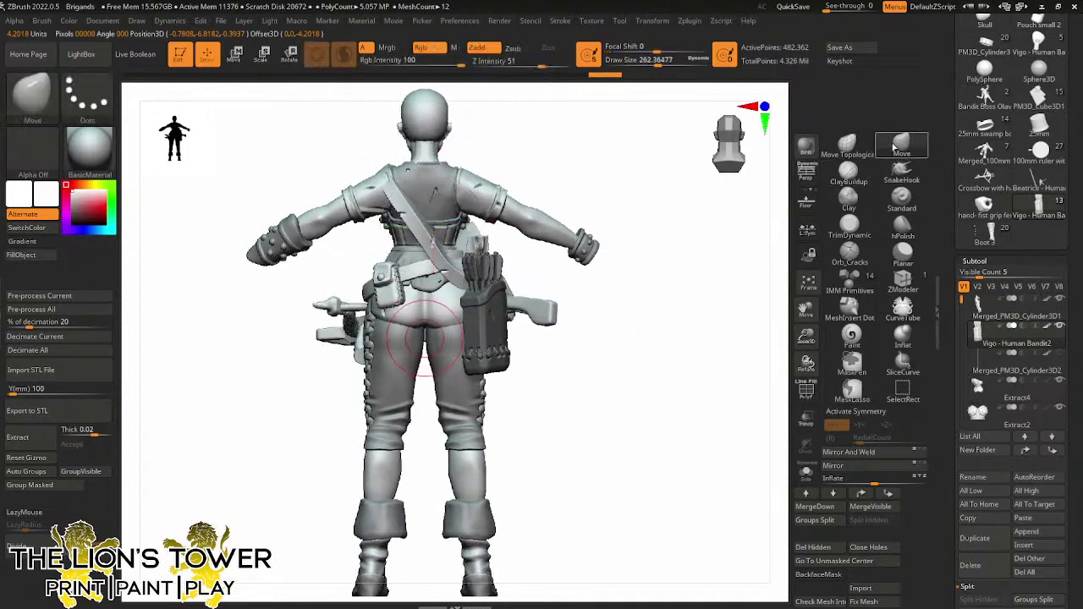
pyautogui.moveTo(659, 64); pyautogui.dragTo(684, 63)
pyautogui.moveTo(398, 170); pyautogui.dragTo(383, 145)
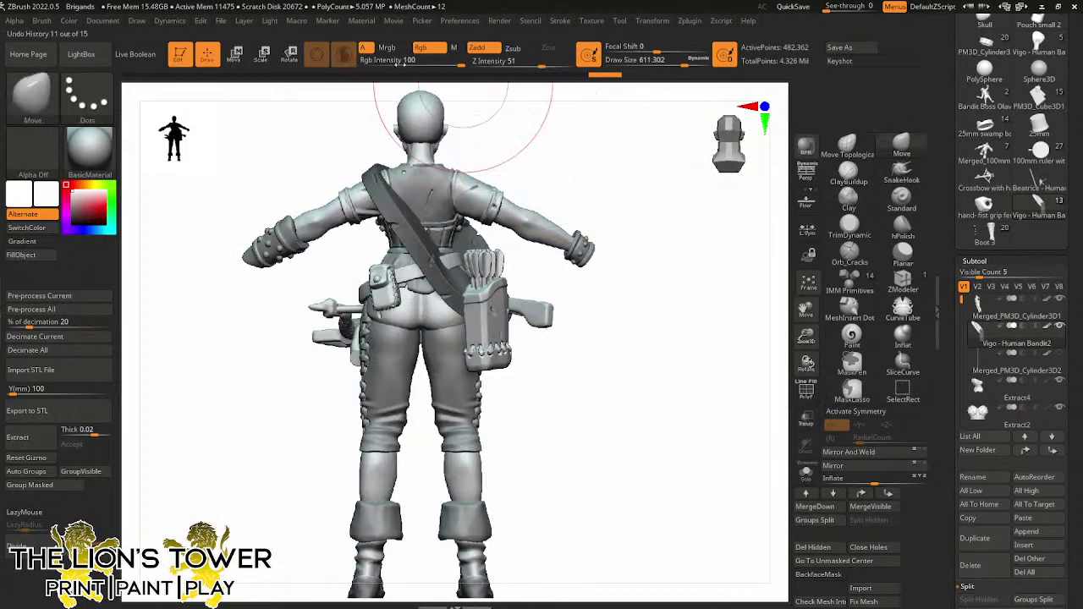
# Adjust the quiver's position against the hip with the gizmo while the shoulder strap stays masked
pyautogui.click(289, 55)
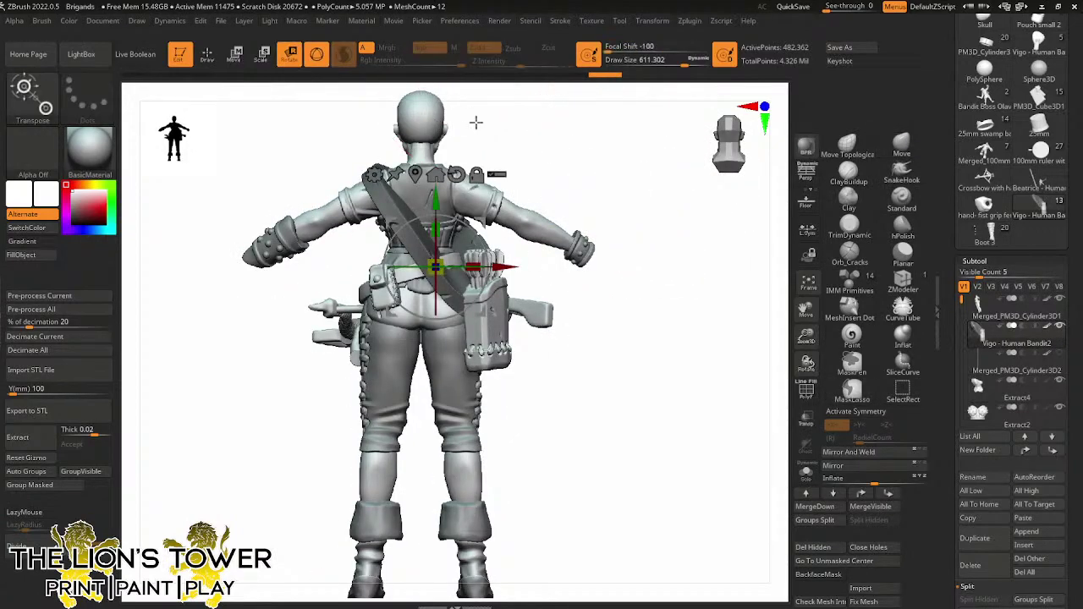
pyautogui.moveTo(627, 208); pyautogui.dragTo(592, 212)
pyautogui.moveTo(485, 219); pyautogui.dragTo(479, 223)
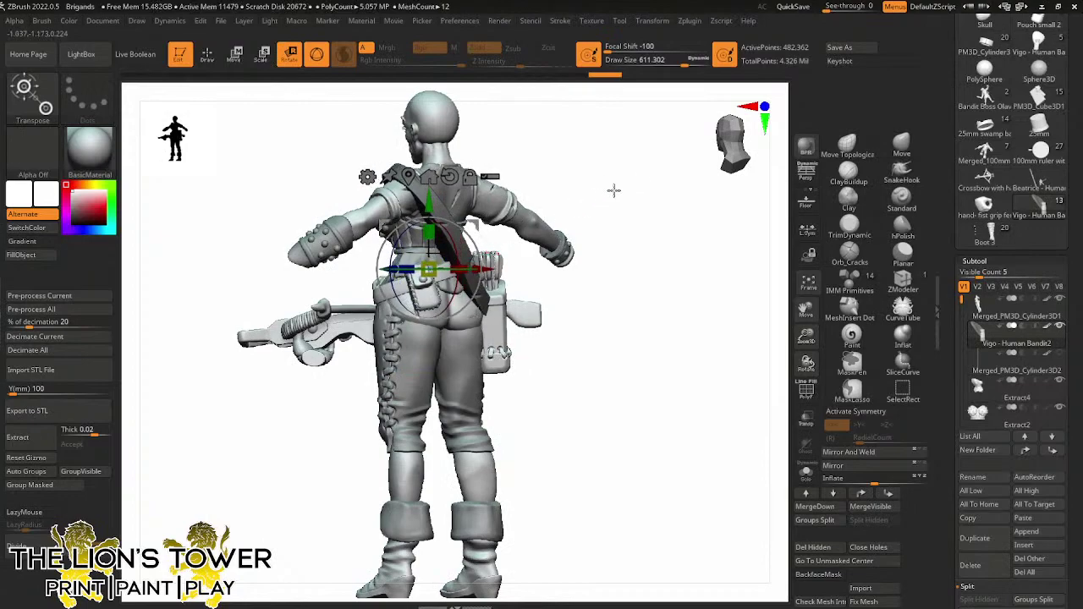
pyautogui.moveTo(614, 190); pyautogui.dragTo(583, 231)
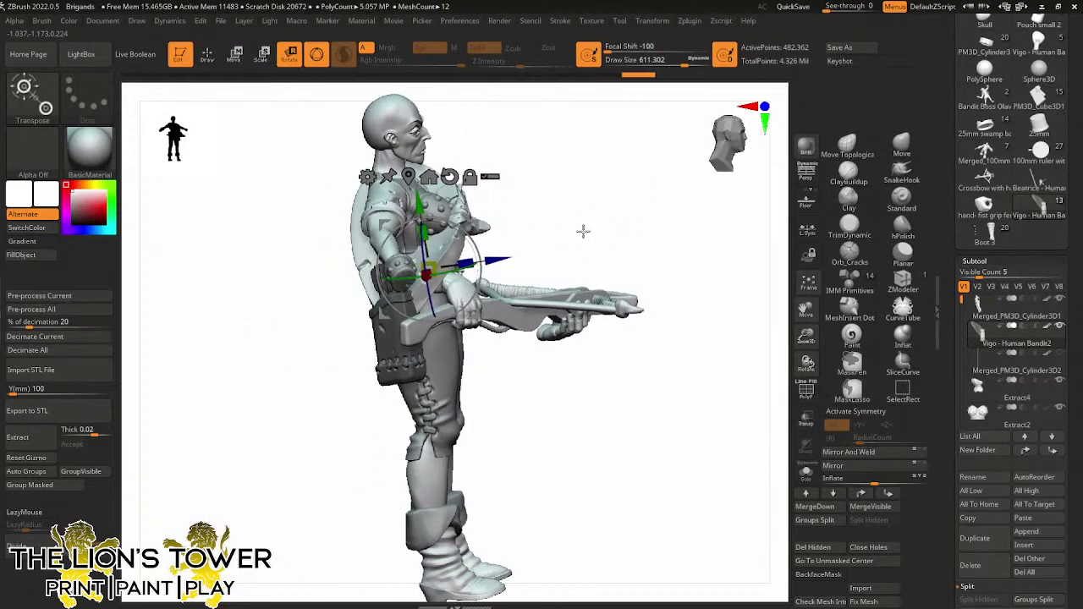
# Shape the strap around the torso between quiver and chest using the Move brush at draw sizes between about 305 and 400
pyautogui.press('q')
pyautogui.moveTo(689, 204)
pyautogui.mouseDown()
pyautogui.moveTo(628, 222)
pyautogui.moveTo(645, 218)
pyautogui.moveTo(652, 194)
pyautogui.moveTo(503, 144)
pyautogui.moveTo(452, 145)
pyautogui.moveTo(437, 172)
pyautogui.moveTo(502, 145)
pyautogui.moveTo(440, 269)
pyautogui.mouseUp()
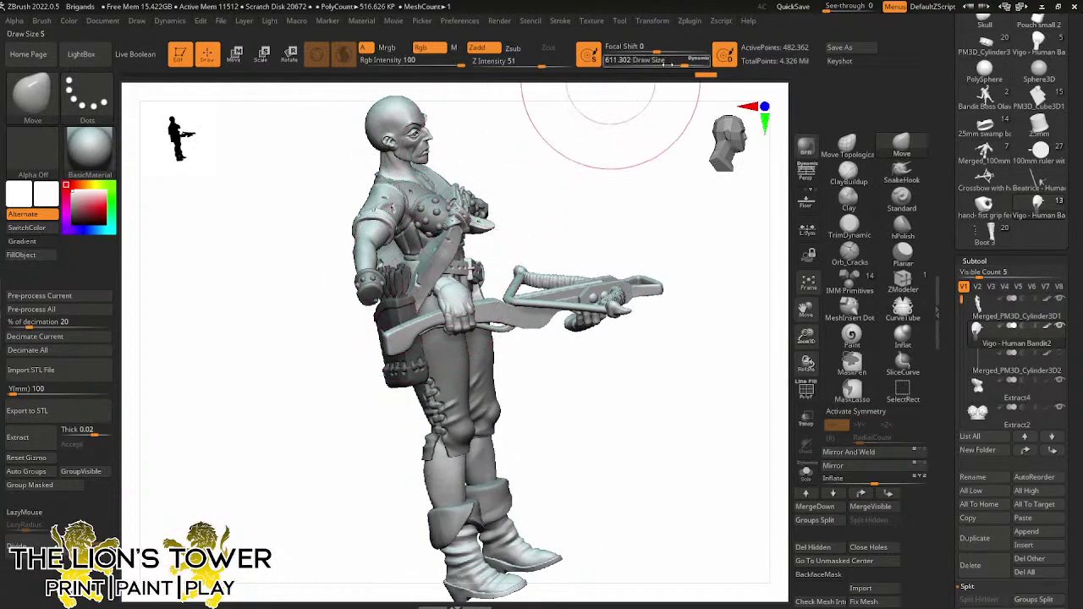
pyautogui.moveTo(684, 62); pyautogui.dragTo(668, 62)
pyautogui.moveTo(668, 100)
pyautogui.mouseDown()
pyautogui.moveTo(575, 189)
pyautogui.moveTo(561, 167)
pyautogui.mouseUp()
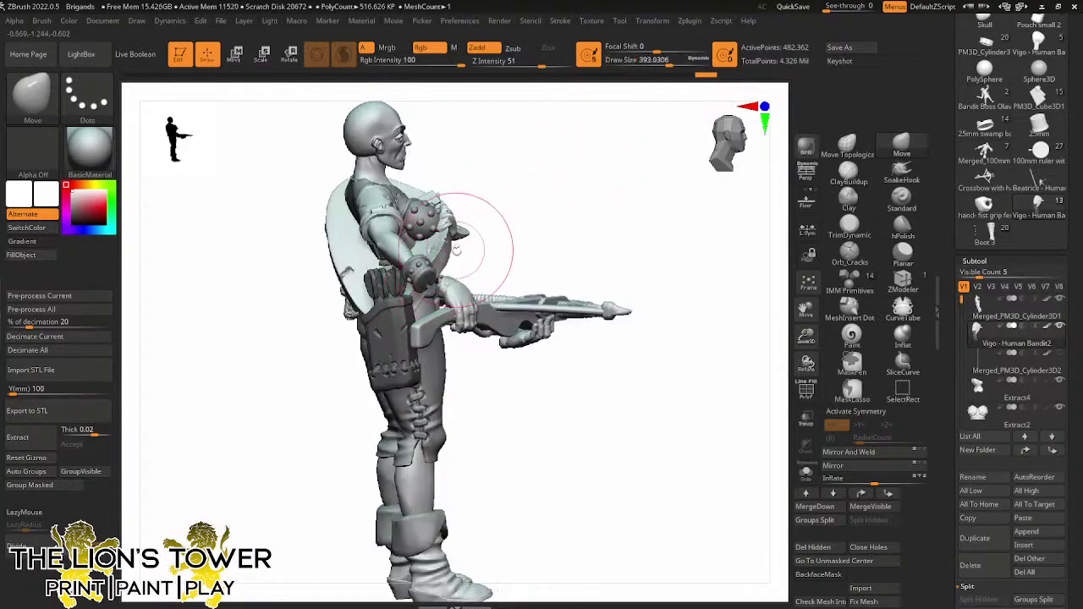
pyautogui.moveTo(666, 64); pyautogui.dragTo(436, 275)
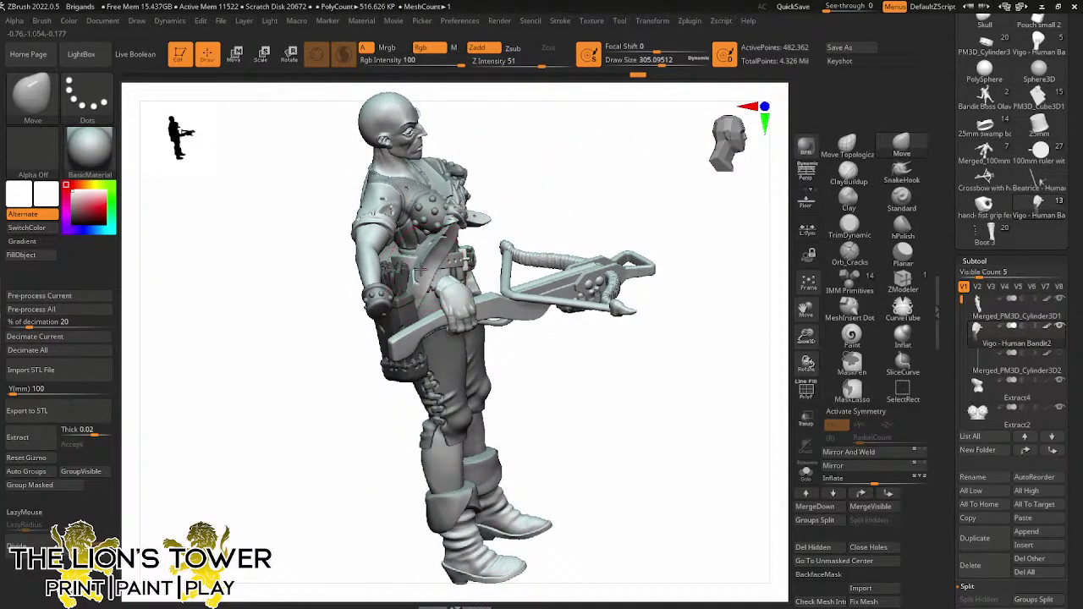
pyautogui.moveTo(463, 253); pyautogui.dragTo(433, 230)
pyautogui.moveTo(550, 212)
pyautogui.mouseDown()
pyautogui.moveTo(600, 189)
pyautogui.moveTo(633, 93)
pyautogui.moveTo(669, 64)
pyautogui.mouseUp()
pyautogui.moveTo(630, 154)
pyautogui.mouseDown()
pyautogui.moveTo(643, 194)
pyautogui.moveTo(633, 194)
pyautogui.mouseUp()
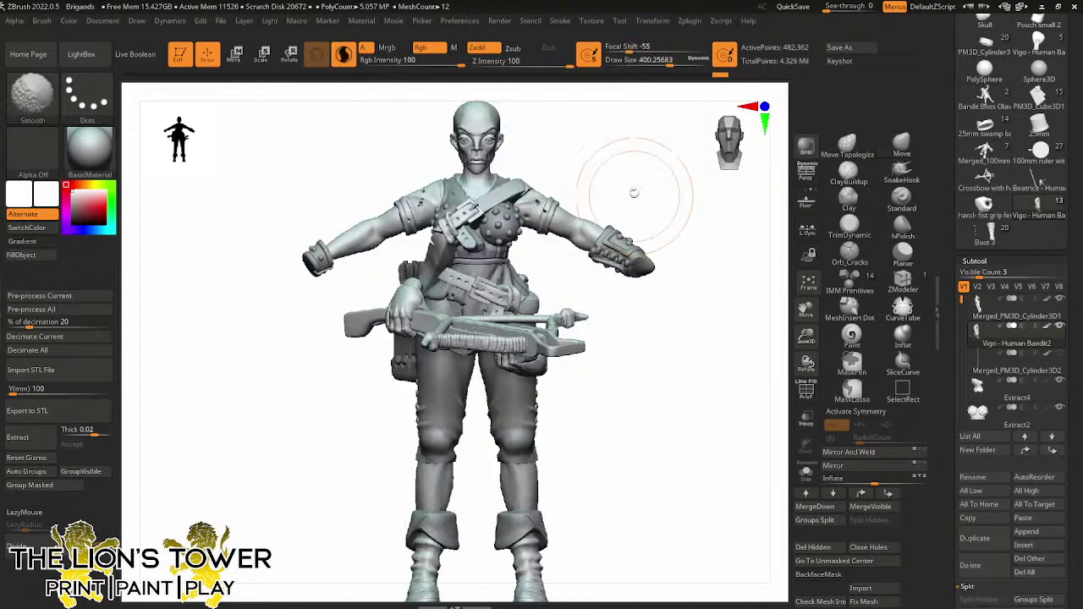
# Pull the buckled front of the strap into place against the chest using the Move brush at a draw size of about 585
pyautogui.moveTo(669, 64); pyautogui.dragTo(675, 64)
pyautogui.click(682, 65)
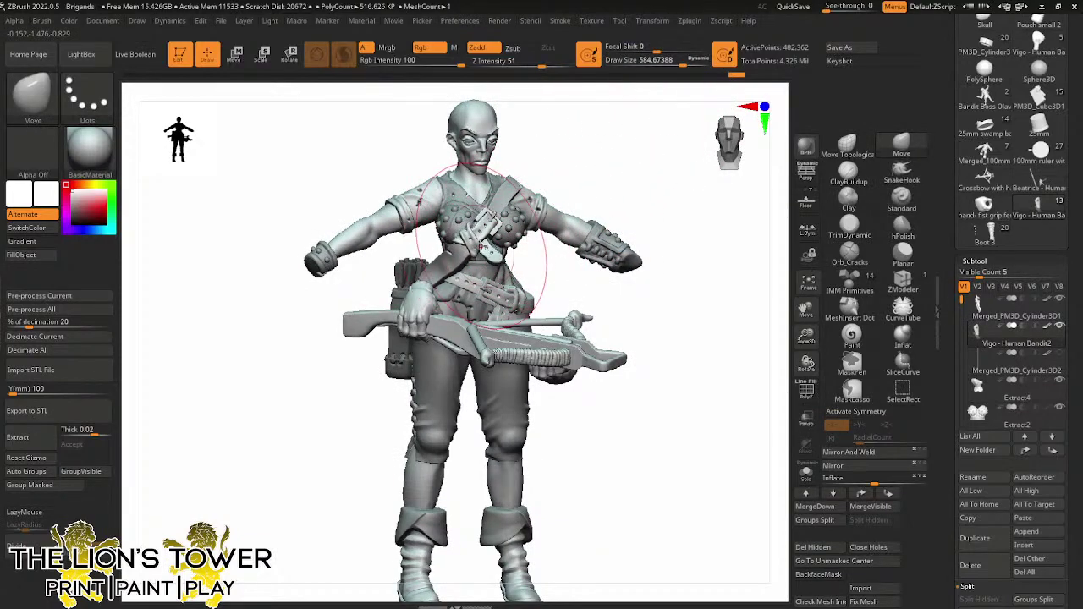
pyautogui.moveTo(552, 177); pyautogui.dragTo(660, 156)
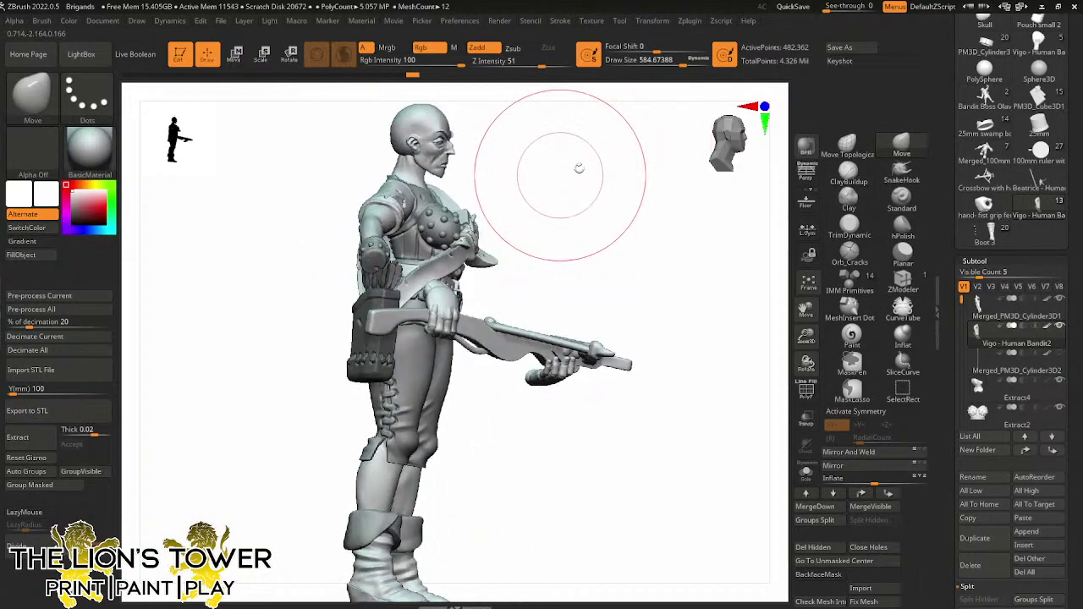
pyautogui.moveTo(496, 240)
pyautogui.mouseDown()
pyautogui.moveTo(609, 196)
pyautogui.moveTo(679, 147)
pyautogui.moveTo(655, 205)
pyautogui.mouseUp()
# Refine the strap's lower front across the abdomen, reducing the Move brush from a draw size of about 299 to 183
pyautogui.moveTo(681, 62); pyautogui.dragTo(661, 62)
pyautogui.moveTo(631, 163); pyautogui.dragTo(458, 292)
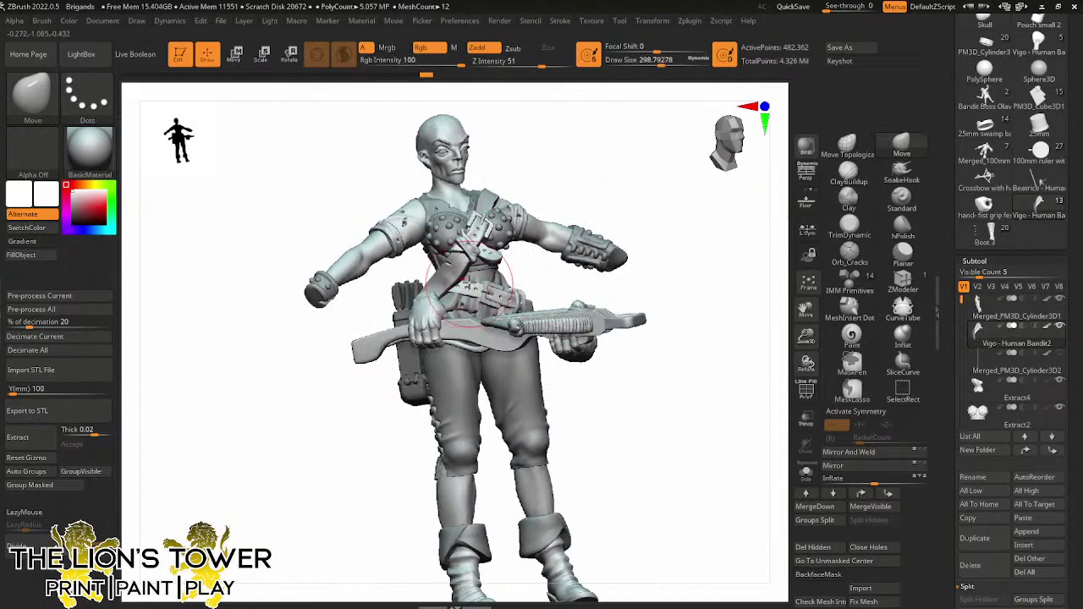
pyautogui.press('[')
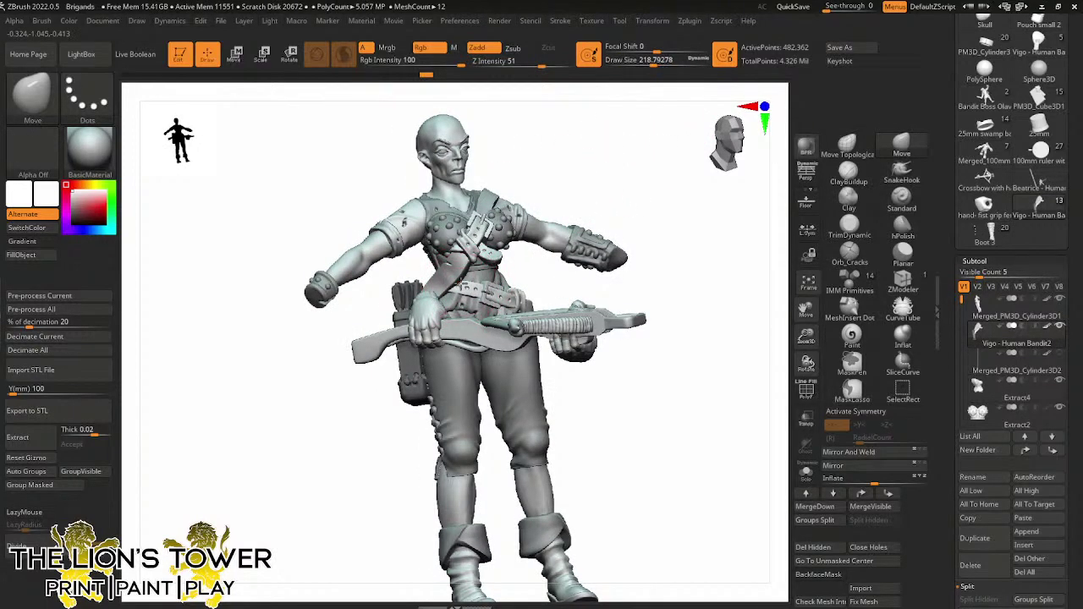
pyautogui.moveTo(457, 278); pyautogui.dragTo(459, 276)
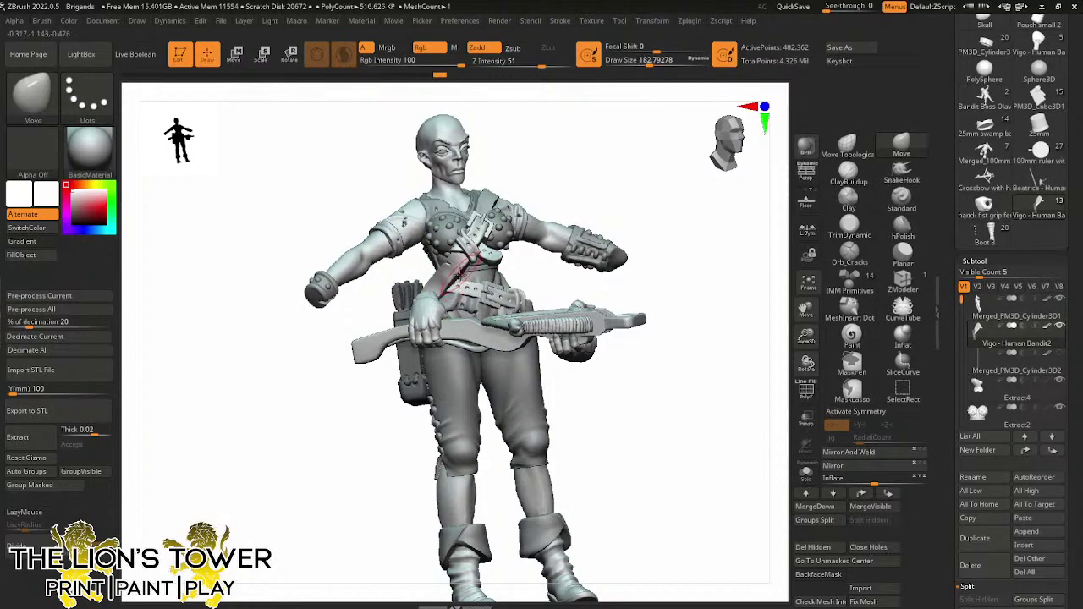
pyautogui.moveTo(592, 182)
pyautogui.mouseDown()
pyautogui.moveTo(611, 169)
pyautogui.moveTo(583, 179)
pyautogui.mouseUp()
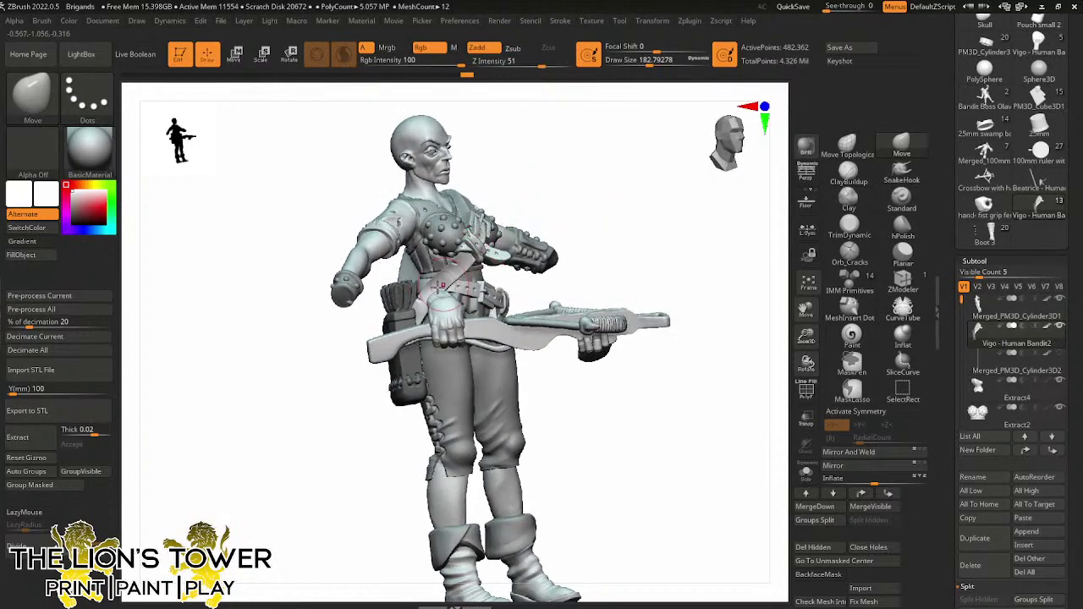
# Fit the strap's rear section against the back, enlarging the Move brush to a draw size of about 593
pyautogui.moveTo(653, 66); pyautogui.dragTo(662, 66)
pyautogui.moveTo(583, 186)
pyautogui.mouseDown()
pyautogui.moveTo(551, 197)
pyautogui.moveTo(597, 164)
pyautogui.moveTo(587, 186)
pyautogui.moveTo(601, 191)
pyautogui.moveTo(652, 169)
pyautogui.moveTo(648, 115)
pyautogui.mouseUp()
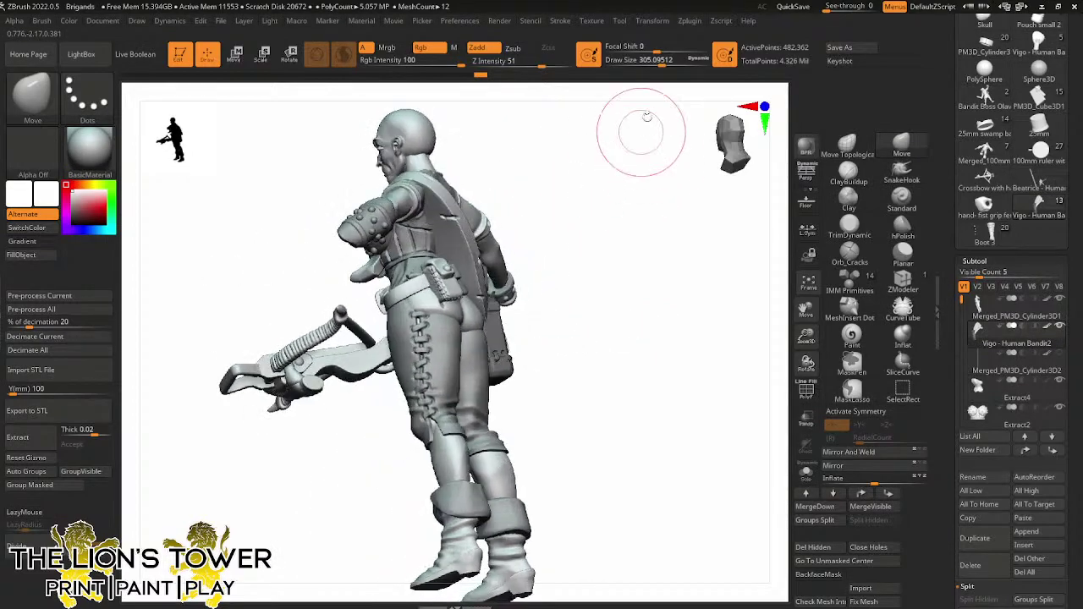
pyautogui.moveTo(661, 64); pyautogui.dragTo(682, 64)
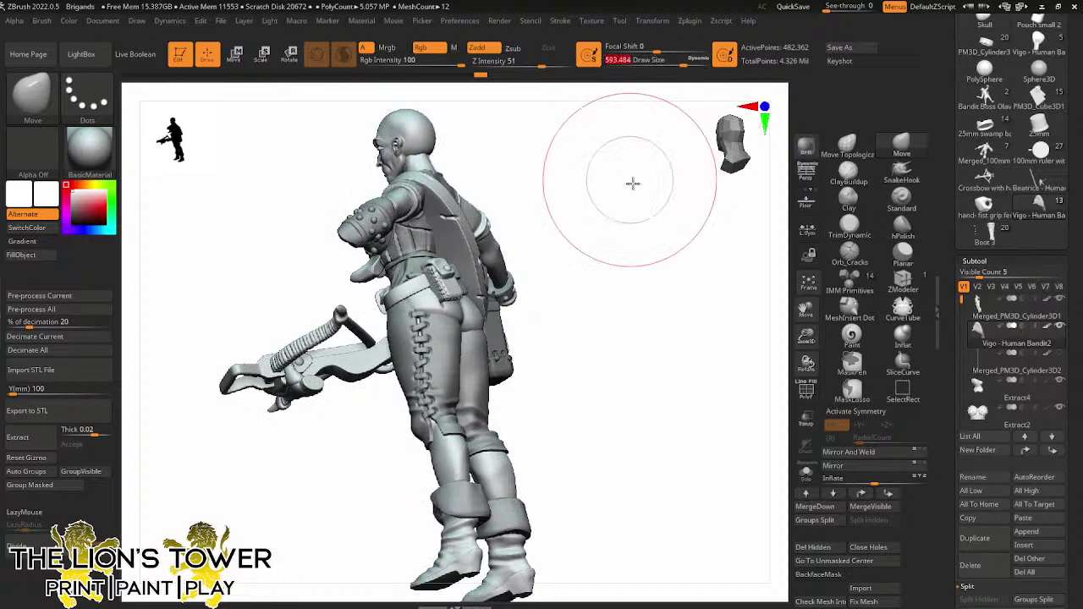
# Pull the diagonal strap closer to the figure's back with the Move brush at a draw size of about 593
pyautogui.moveTo(633, 184); pyautogui.dragTo(587, 169)
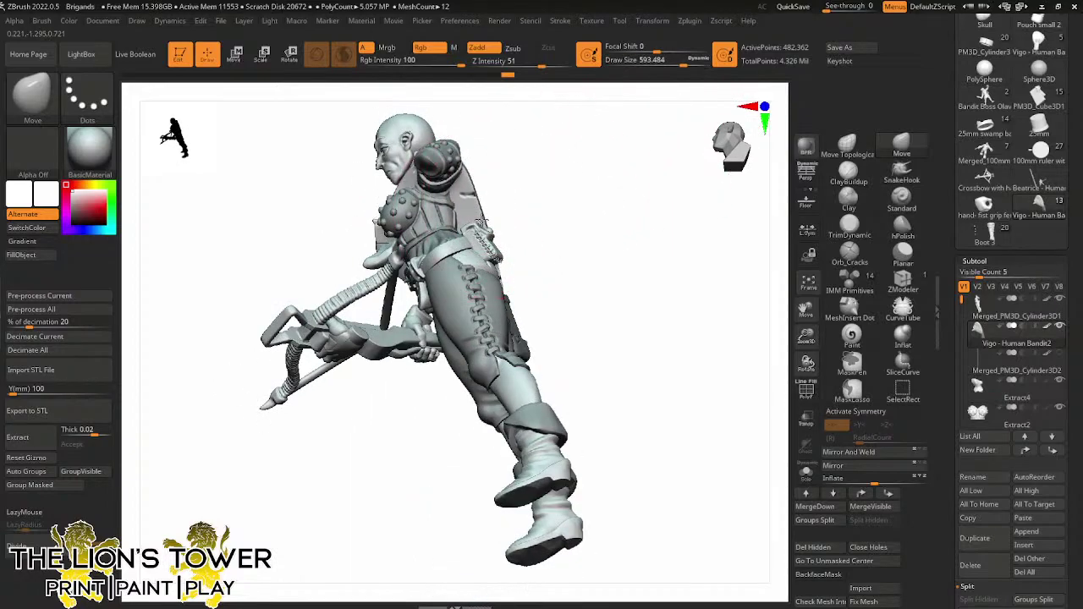
pyautogui.keyDown('alt'); pyautogui.click(480, 221); pyautogui.keyUp('alt')
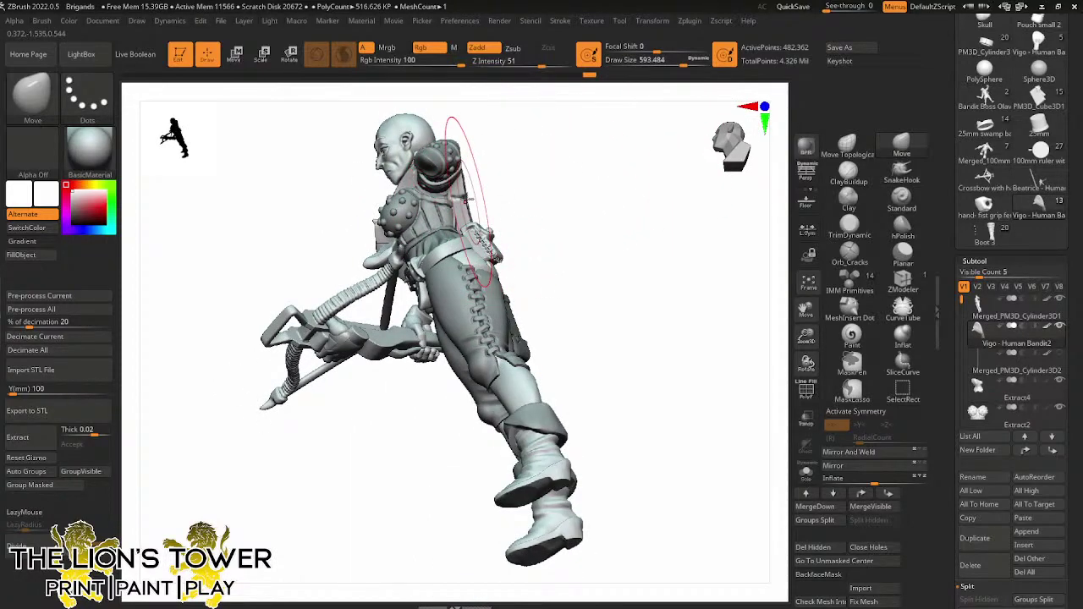
pyautogui.moveTo(604, 169)
pyautogui.mouseDown(button='right')
pyautogui.moveTo(624, 217)
pyautogui.moveTo(501, 254)
pyautogui.moveTo(526, 229)
pyautogui.mouseUp(button='right')
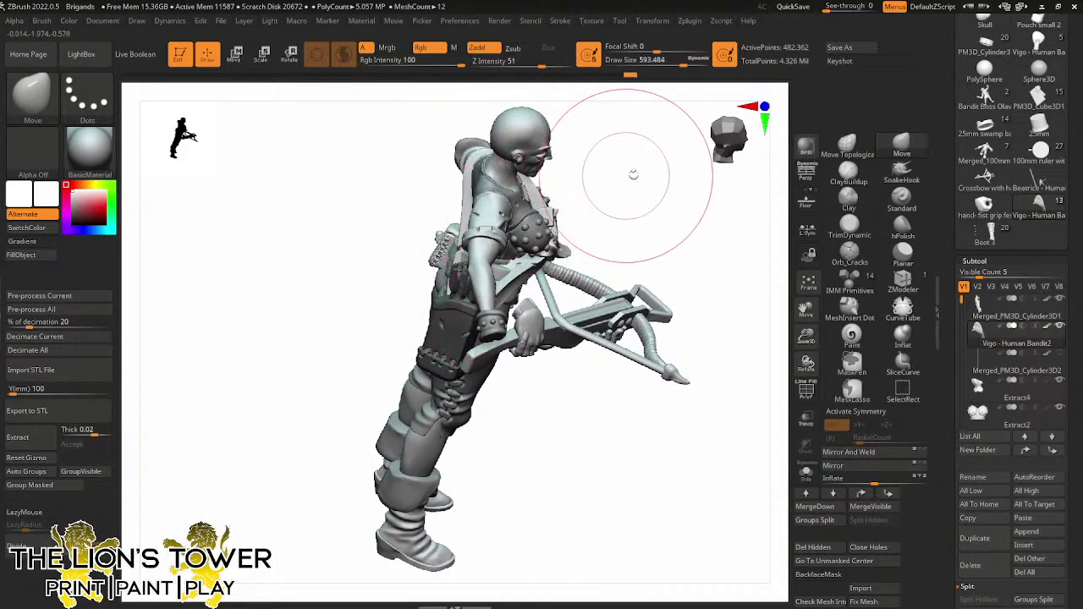
pyautogui.moveTo(633, 176)
pyautogui.mouseDown(button='right')
pyautogui.moveTo(679, 162)
pyautogui.moveTo(670, 157)
pyautogui.mouseUp(button='right')
# Refine the strap's path across the back with the Move brush at draw sizes of about 228 and 804
pyautogui.moveTo(654, 64); pyautogui.dragTo(654, 64)
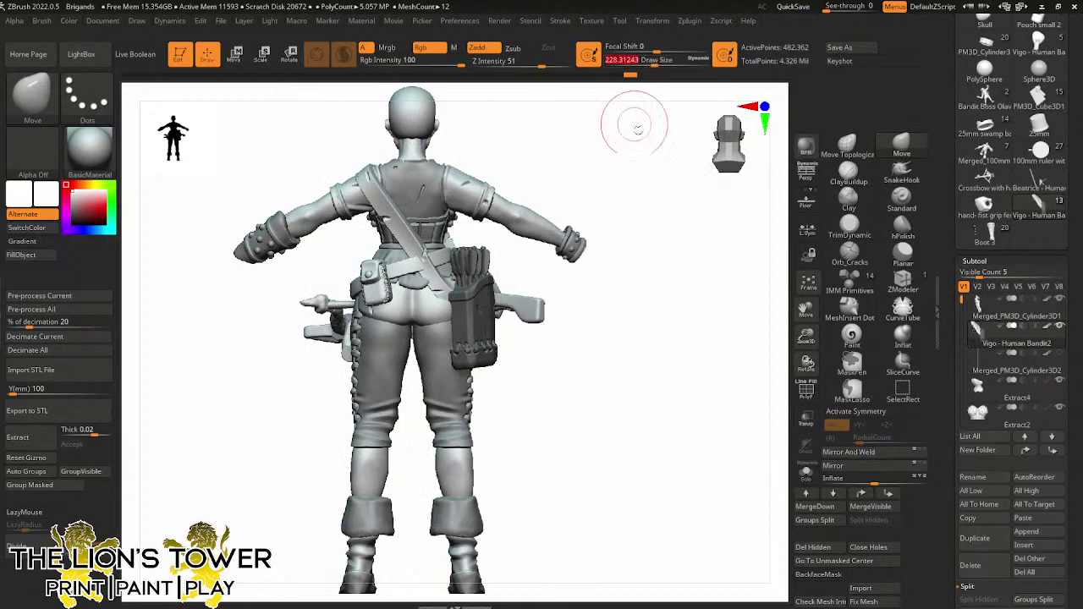
pyautogui.moveTo(638, 122); pyautogui.dragTo(584, 153, button='right')
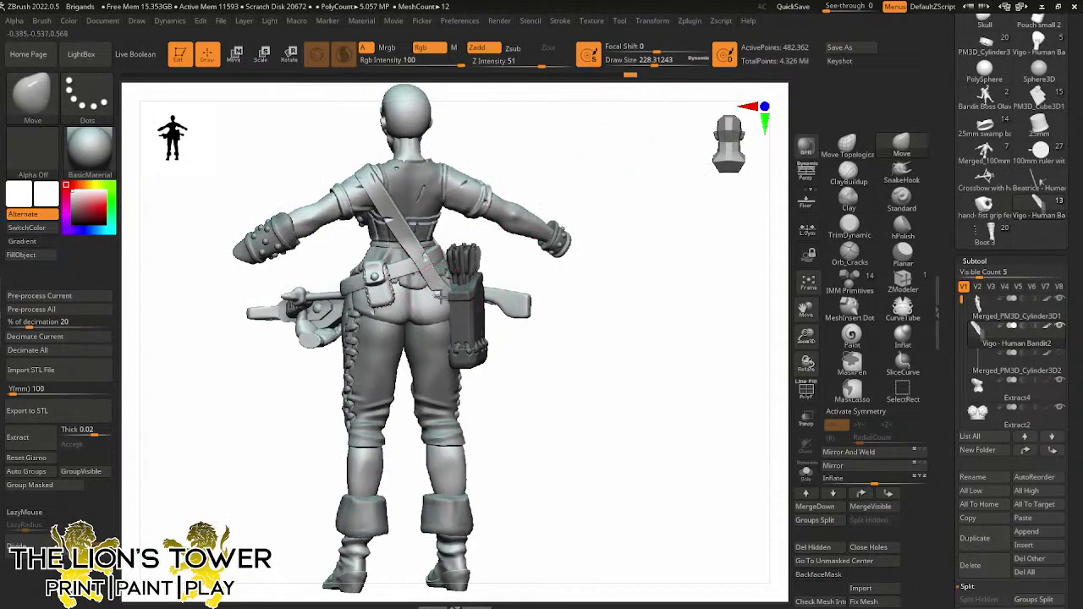
pyautogui.moveTo(559, 274)
pyautogui.mouseDown(button='right')
pyautogui.moveTo(570, 188)
pyautogui.moveTo(597, 212)
pyautogui.moveTo(580, 121)
pyautogui.mouseUp(button='right')
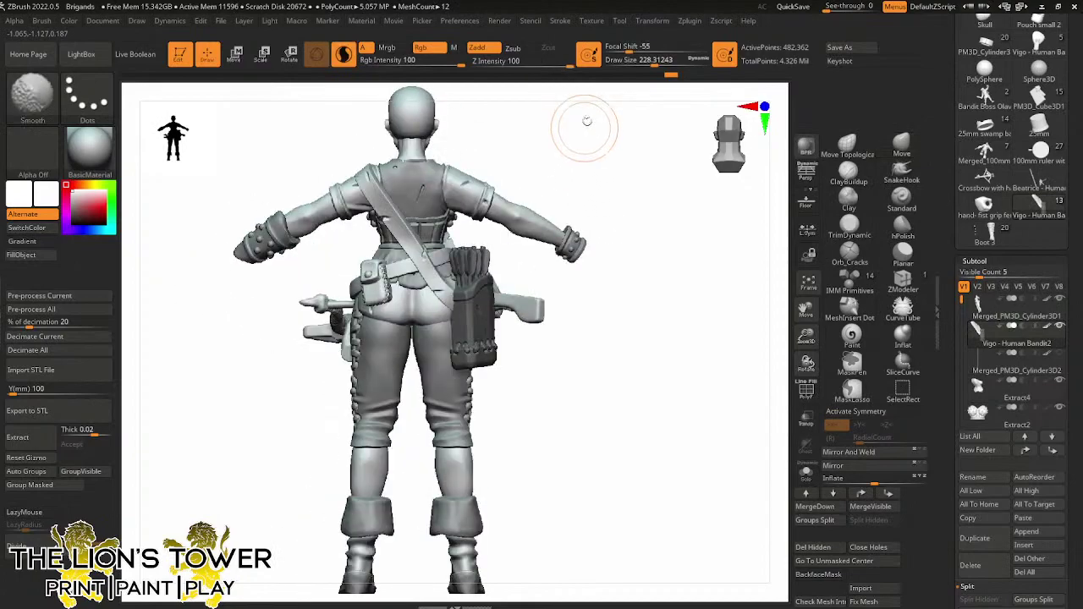
pyautogui.moveTo(655, 64); pyautogui.dragTo(695, 64)
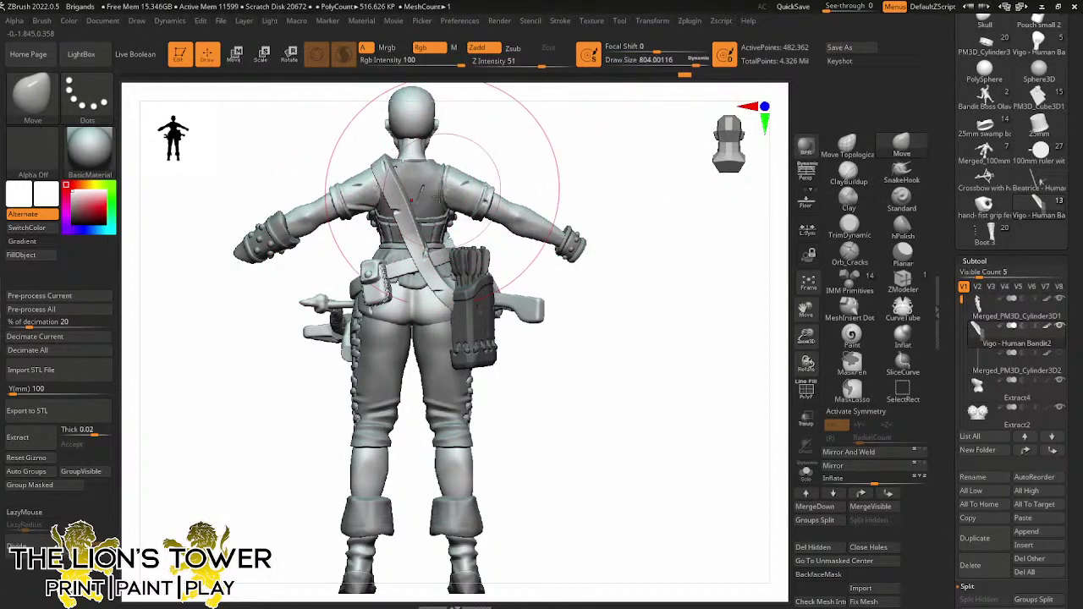
pyautogui.moveTo(558, 193)
pyautogui.mouseDown()
pyautogui.moveTo(682, 175)
pyautogui.moveTo(665, 201)
pyautogui.moveTo(652, 186)
pyautogui.mouseUp()
# Fit the strap over the front of the shoulder with the Move brush at draw sizes of about 550 and 305
pyautogui.moveTo(693, 64); pyautogui.dragTo(681, 64)
pyautogui.moveTo(628, 144); pyautogui.dragTo(615, 149)
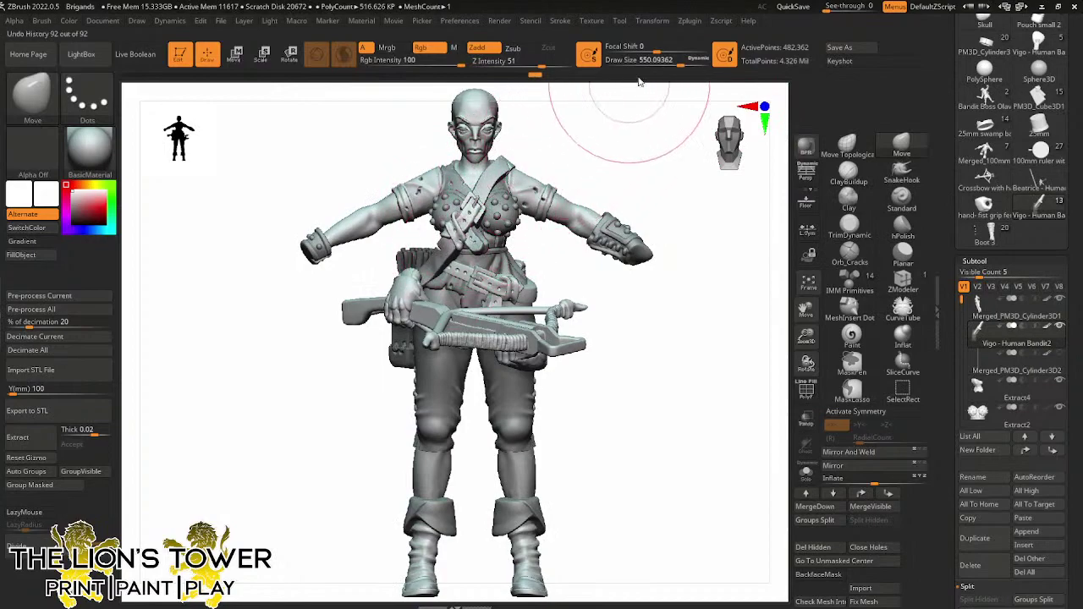
pyautogui.moveTo(679, 63); pyautogui.dragTo(661, 63)
pyautogui.moveTo(617, 125); pyautogui.dragTo(499, 173)
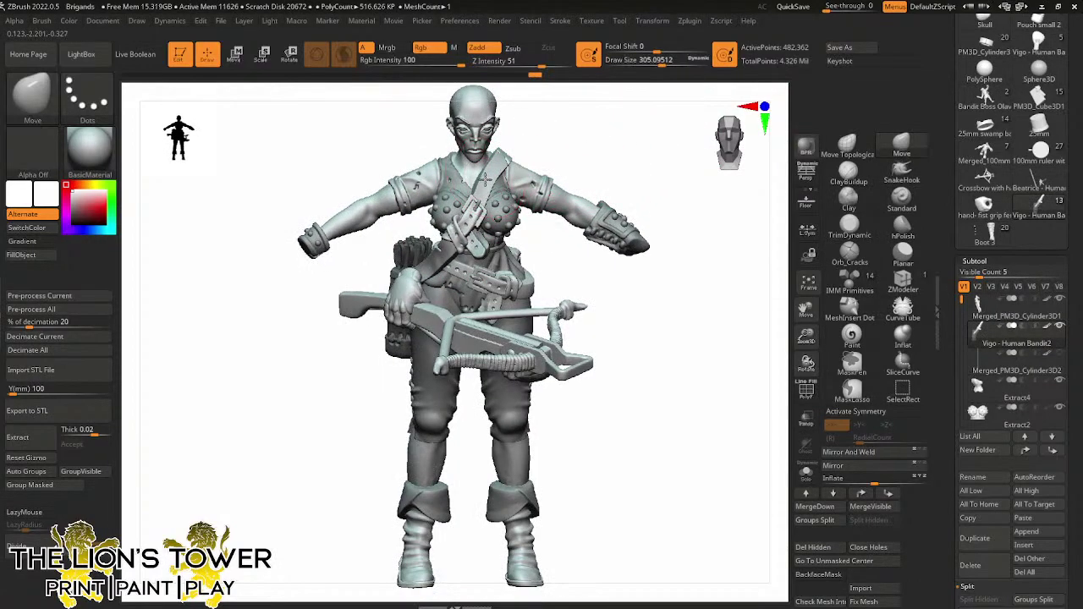
# Adjust the strap around the chest buckle with the Move brush at a draw size of about 149
pyautogui.moveTo(572, 134); pyautogui.dragTo(583, 122)
pyautogui.moveTo(805, 337); pyautogui.dragTo(812, 306)
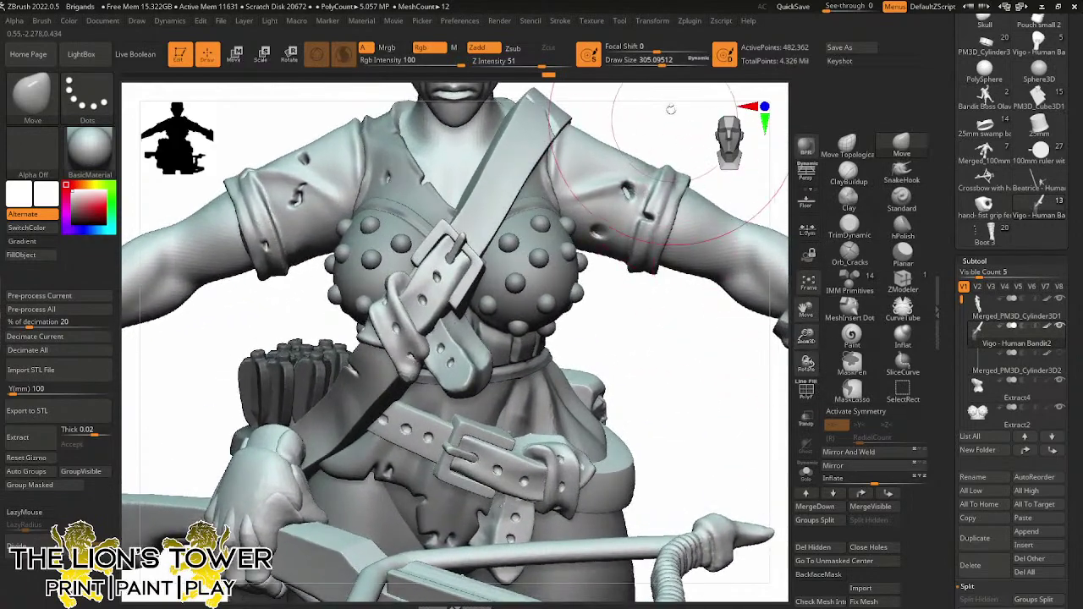
pyautogui.moveTo(656, 60)
pyautogui.mouseDown()
pyautogui.moveTo(640, 61)
pyautogui.moveTo(638, 74)
pyautogui.mouseUp()
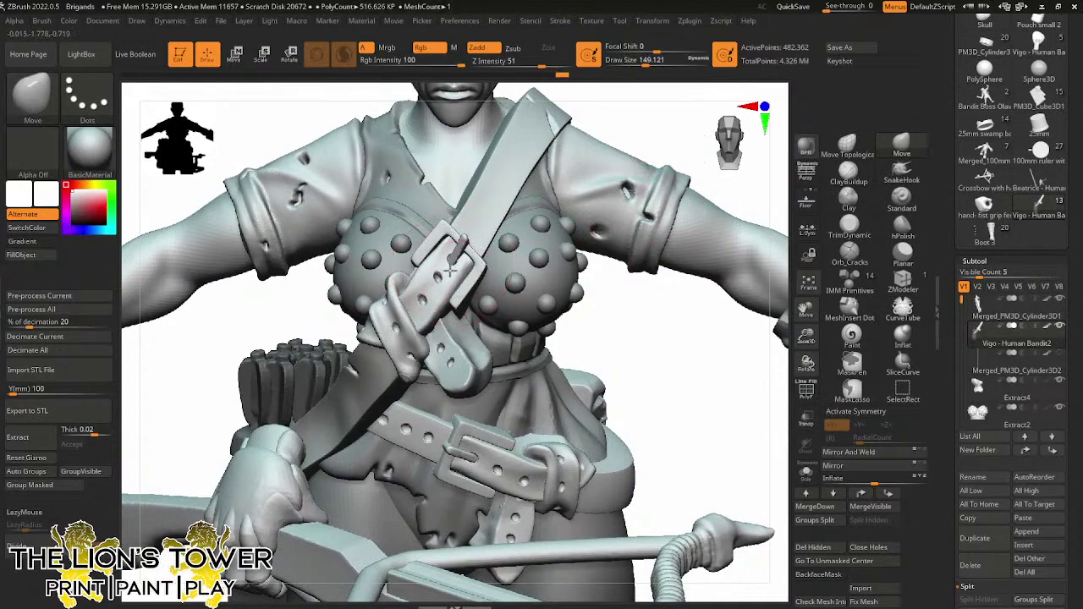
# Shape the strap over the top of the shoulder with the Move brush at draw sizes of about 251 and 358
pyautogui.moveTo(615, 127); pyautogui.dragTo(666, 108)
pyautogui.moveTo(805, 335); pyautogui.dragTo(796, 518)
pyautogui.moveTo(644, 63); pyautogui.dragTo(657, 73)
pyautogui.moveTo(648, 143)
pyautogui.mouseDown()
pyautogui.moveTo(643, 246)
pyautogui.moveTo(637, 181)
pyautogui.mouseUp()
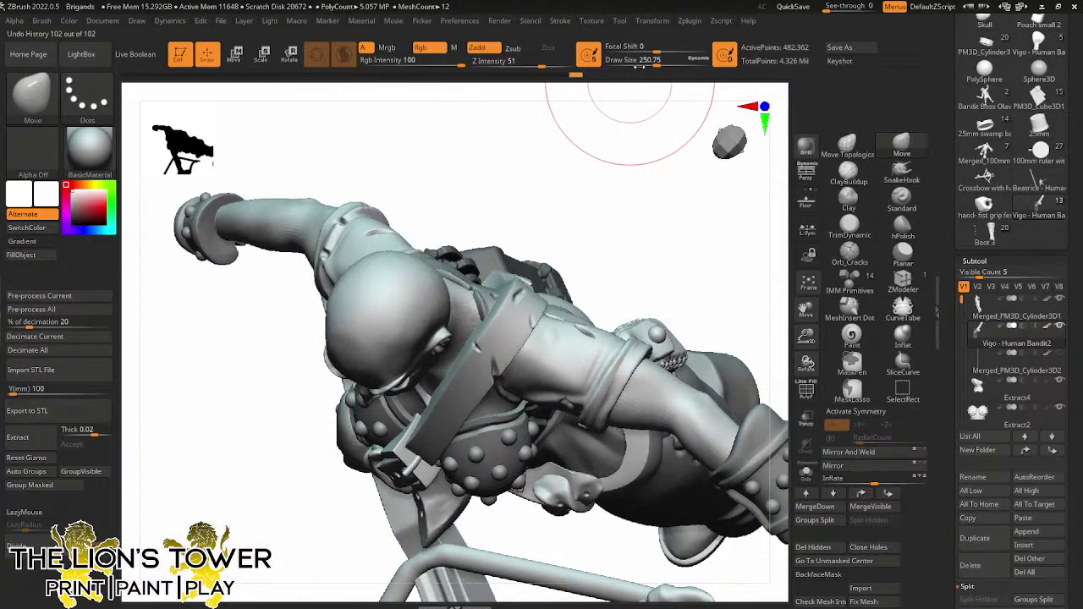
pyautogui.moveTo(655, 63); pyautogui.dragTo(666, 64)
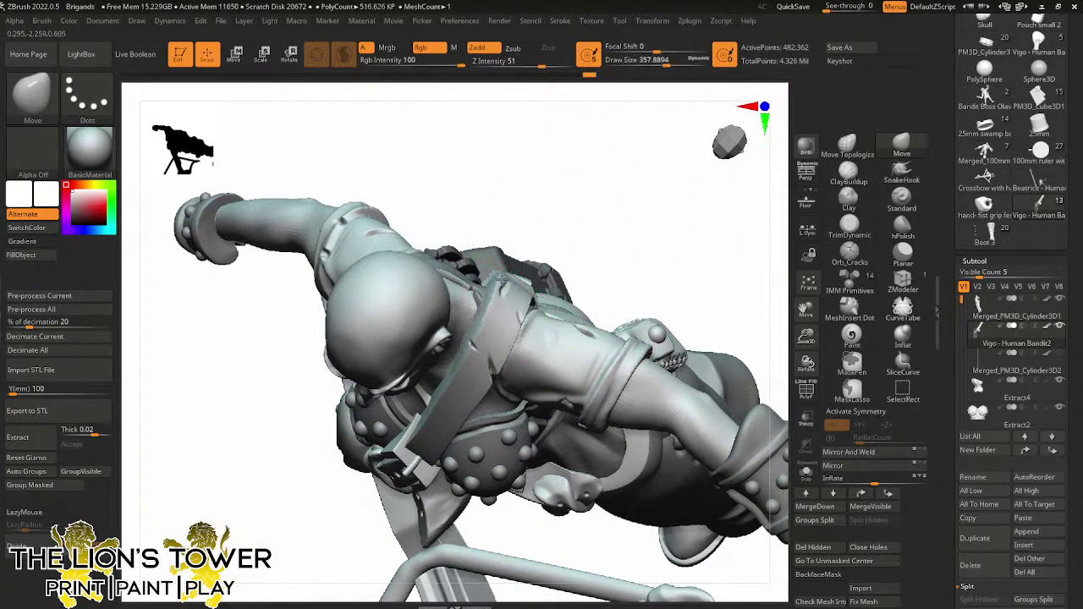
# Reshape the strap from the upper back down to the quiver with the Move brush, finishing at a draw size of about 217
pyautogui.moveTo(592, 169); pyautogui.dragTo(564, 200)
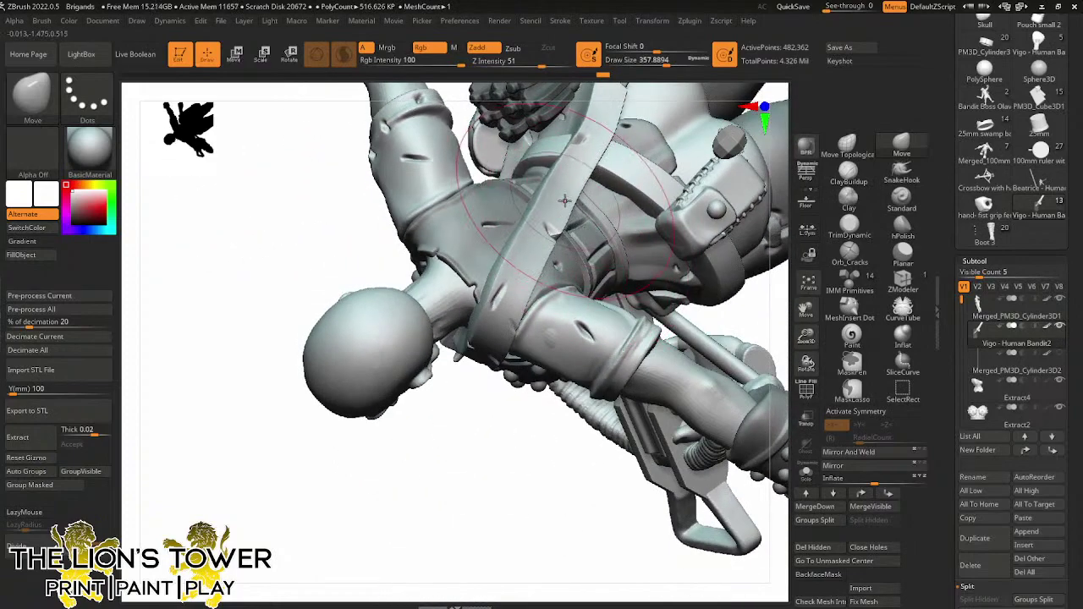
pyautogui.moveTo(596, 146); pyautogui.dragTo(582, 139)
pyautogui.moveTo(806, 335); pyautogui.dragTo(734, 327)
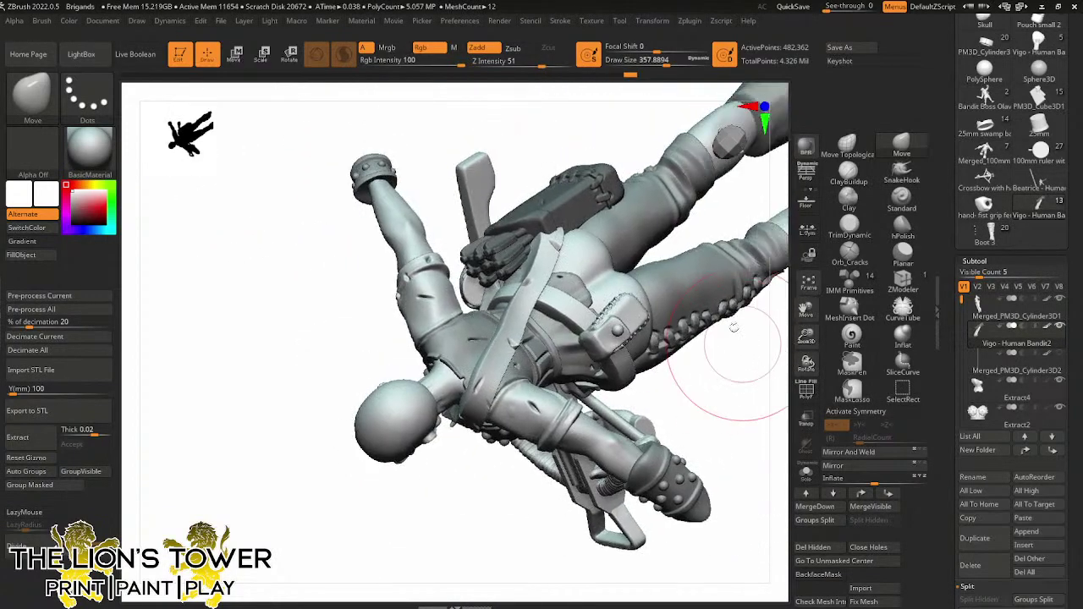
pyautogui.moveTo(744, 215); pyautogui.dragTo(643, 279)
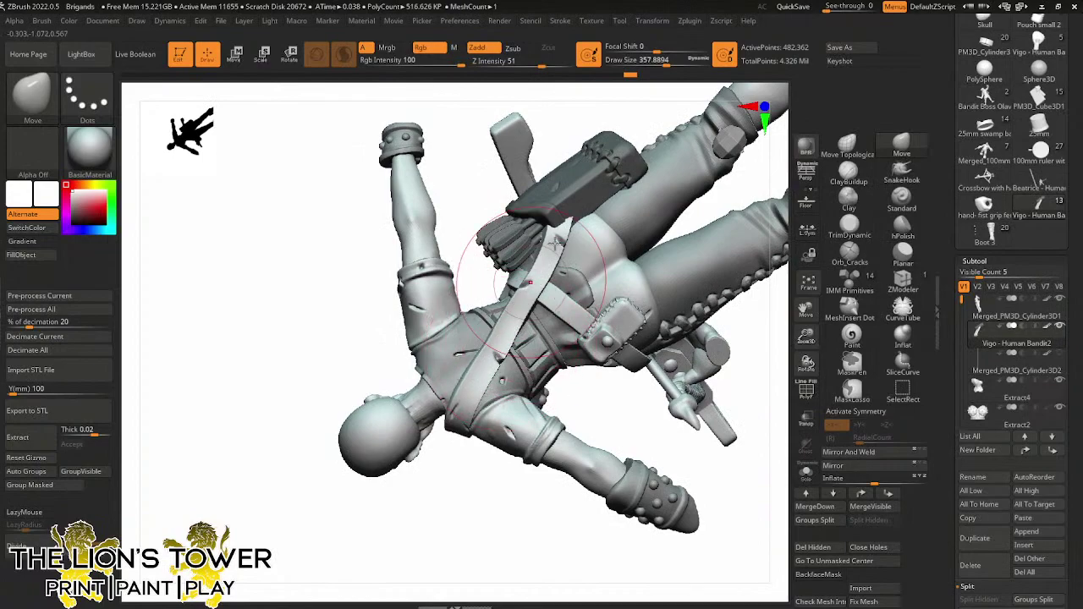
pyautogui.moveTo(656, 73); pyautogui.dragTo(644, 73)
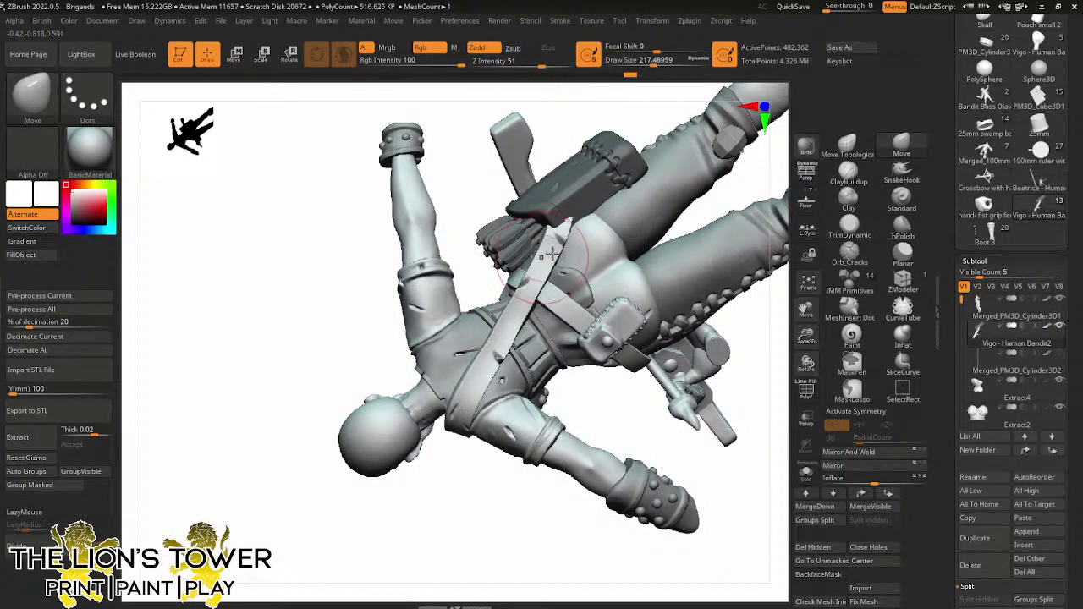
pyautogui.moveTo(765, 211)
pyautogui.mouseDown()
pyautogui.moveTo(754, 176)
pyautogui.moveTo(701, 448)
pyautogui.moveTo(688, 348)
pyautogui.moveTo(684, 375)
pyautogui.moveTo(753, 415)
pyautogui.moveTo(699, 430)
pyautogui.moveTo(652, 519)
pyautogui.mouseUp()
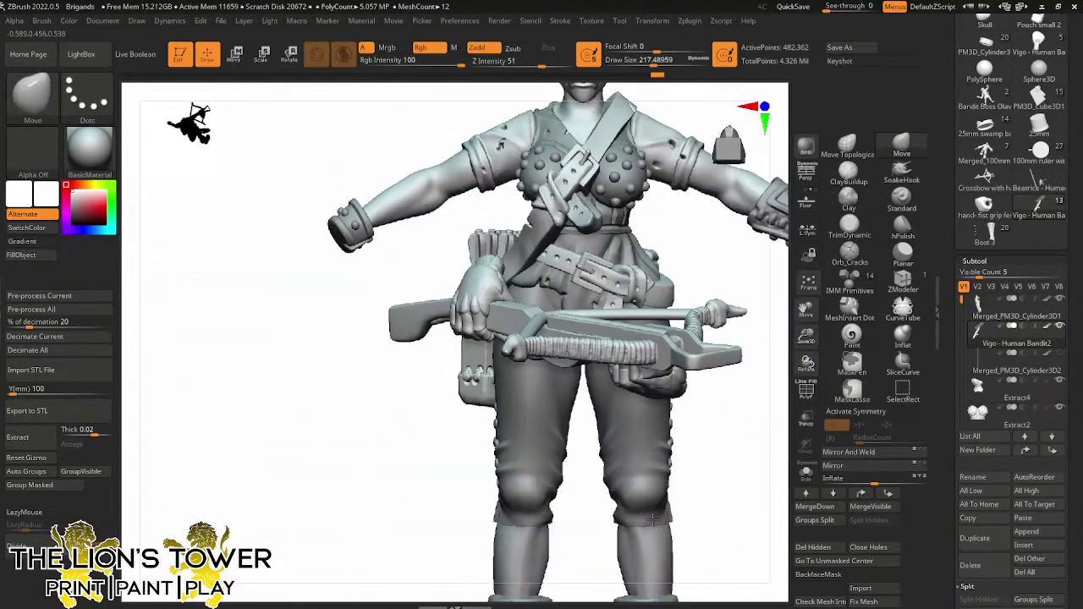
# Carve nicks and cracks into the diagonal strap, front and back, with the Orb_Cracks brush at a draw size of about 46
pyautogui.press('f')
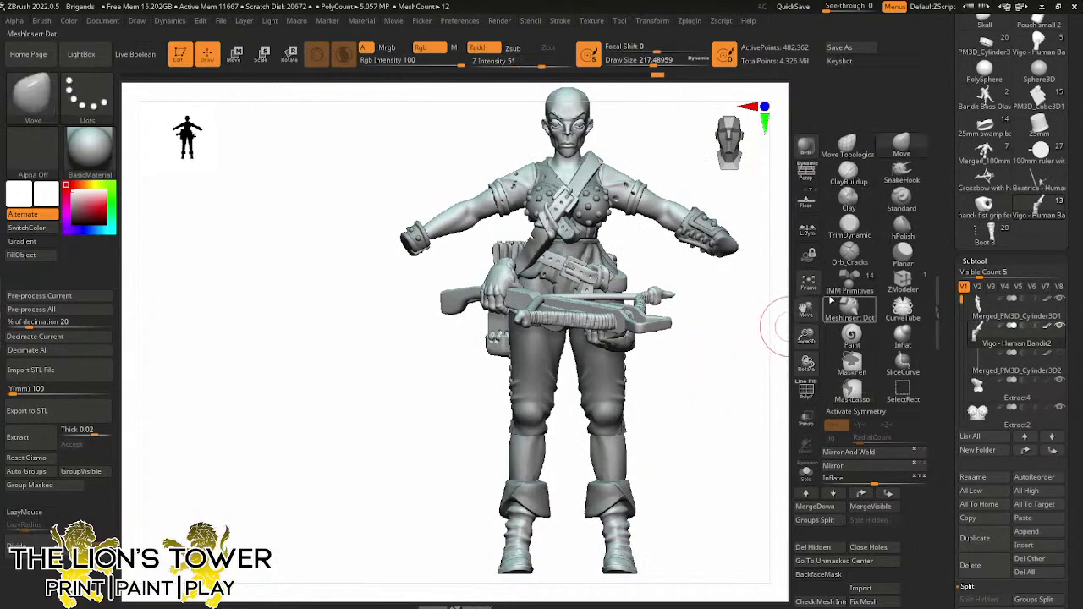
pyautogui.moveTo(806, 309); pyautogui.dragTo(773, 413)
pyautogui.click(849, 254)
pyautogui.moveTo(806, 336); pyautogui.dragTo(813, 432)
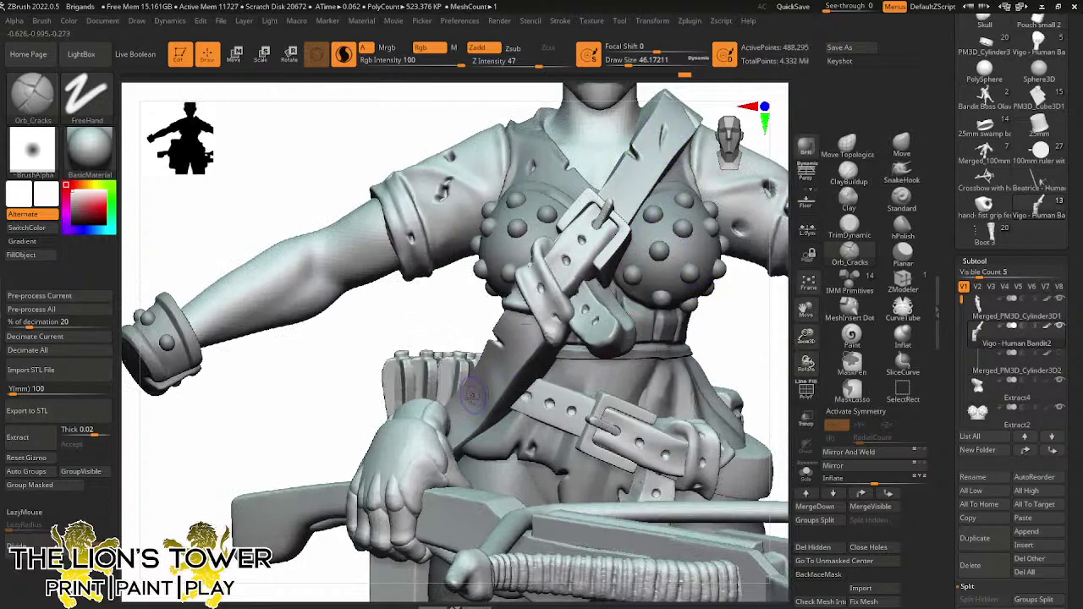
pyautogui.moveTo(432, 318); pyautogui.dragTo(711, 296)
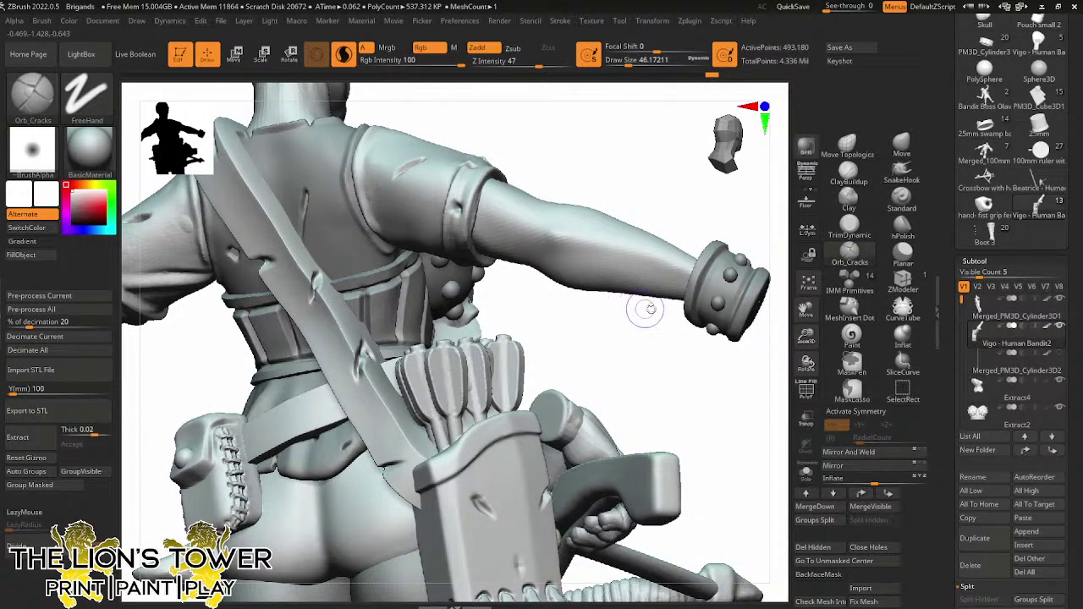
pyautogui.moveTo(634, 347); pyautogui.dragTo(287, 207)
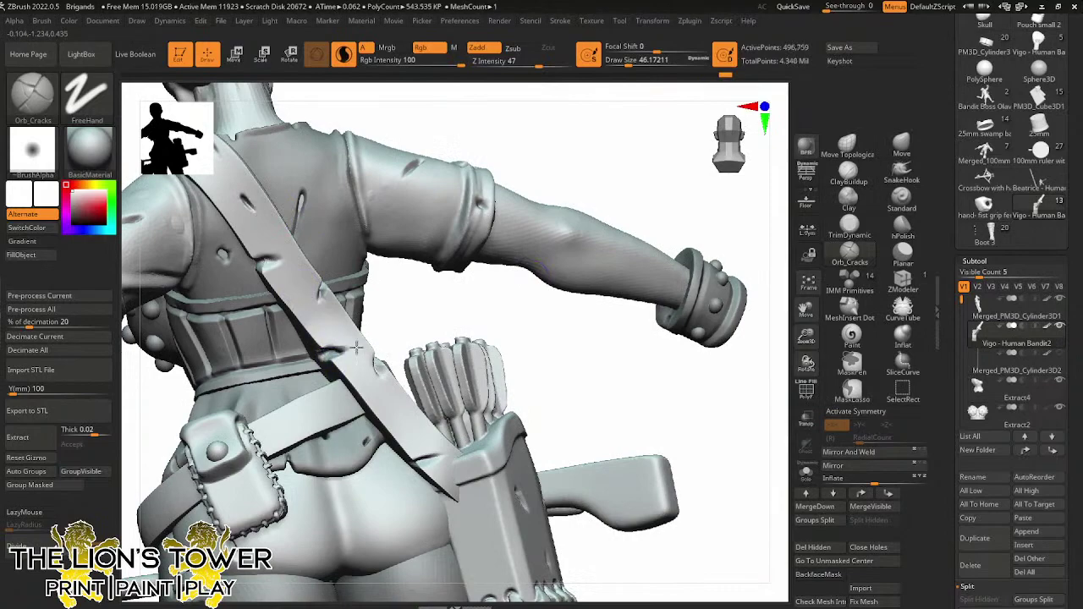
# Select the subtool containing the waist belt and carve nicks along the belt's back and side with the Orb_Cracks brush
pyautogui.keyDown('alt'); pyautogui.click(313, 405); pyautogui.keyUp('alt')
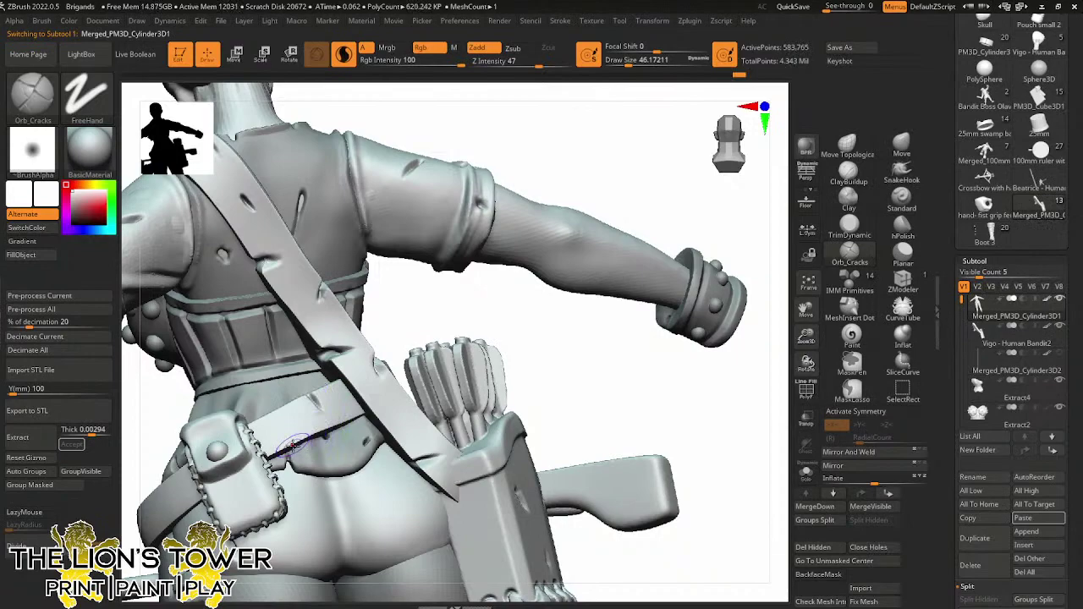
pyautogui.moveTo(773, 295); pyautogui.dragTo(472, 319)
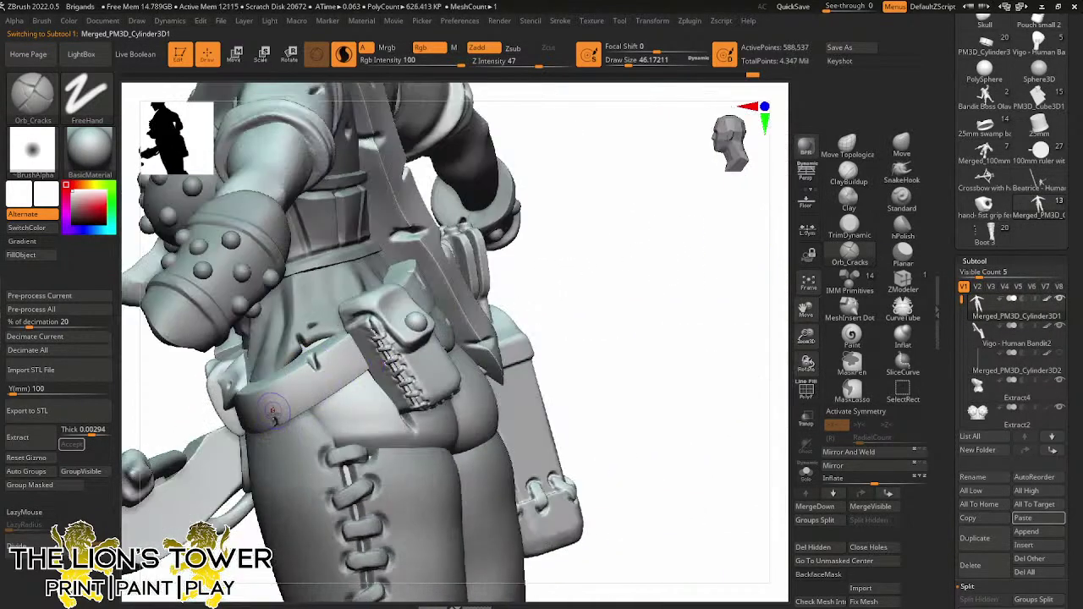
pyautogui.moveTo(510, 263); pyautogui.dragTo(276, 403)
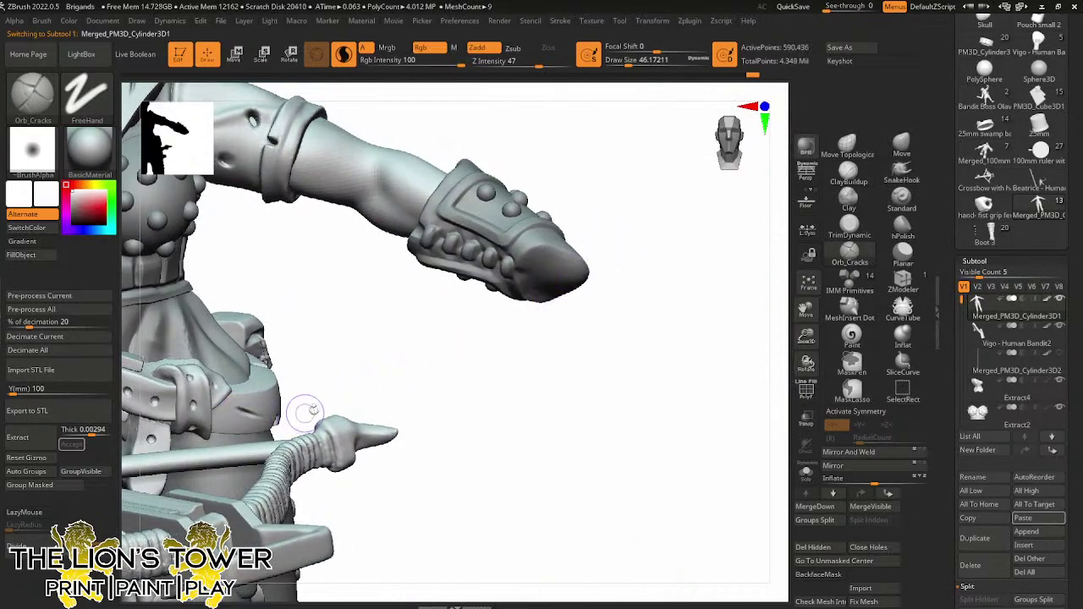
pyautogui.moveTo(401, 375); pyautogui.dragTo(196, 400)
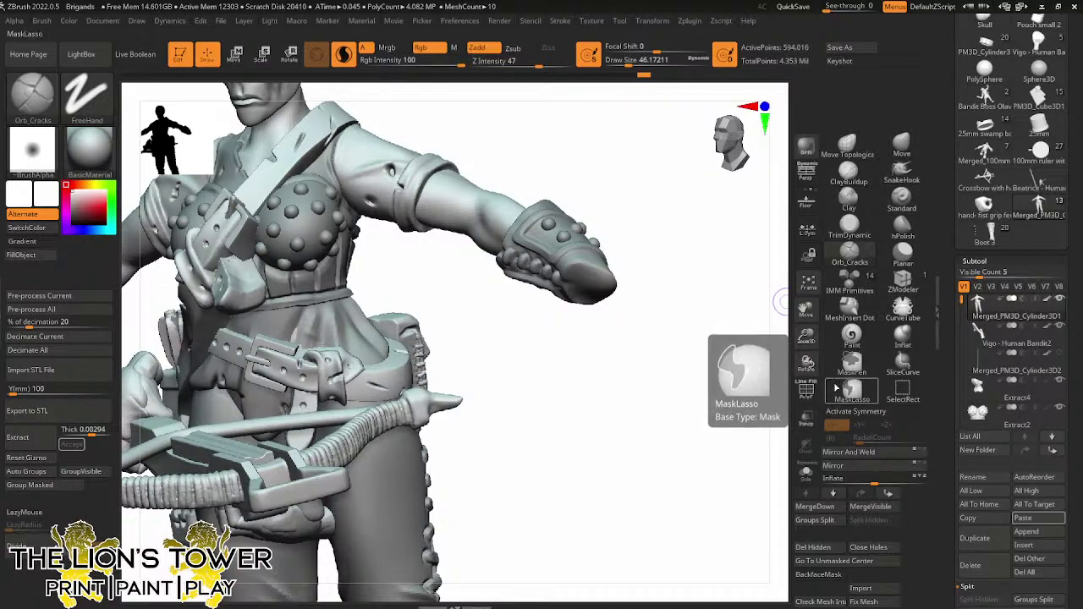
# Save the project as Brigands.zpr in the SCULPTS folder, replacing the existing file
pyautogui.click(835, 385)
pyautogui.hotkey('ctrl', 's')
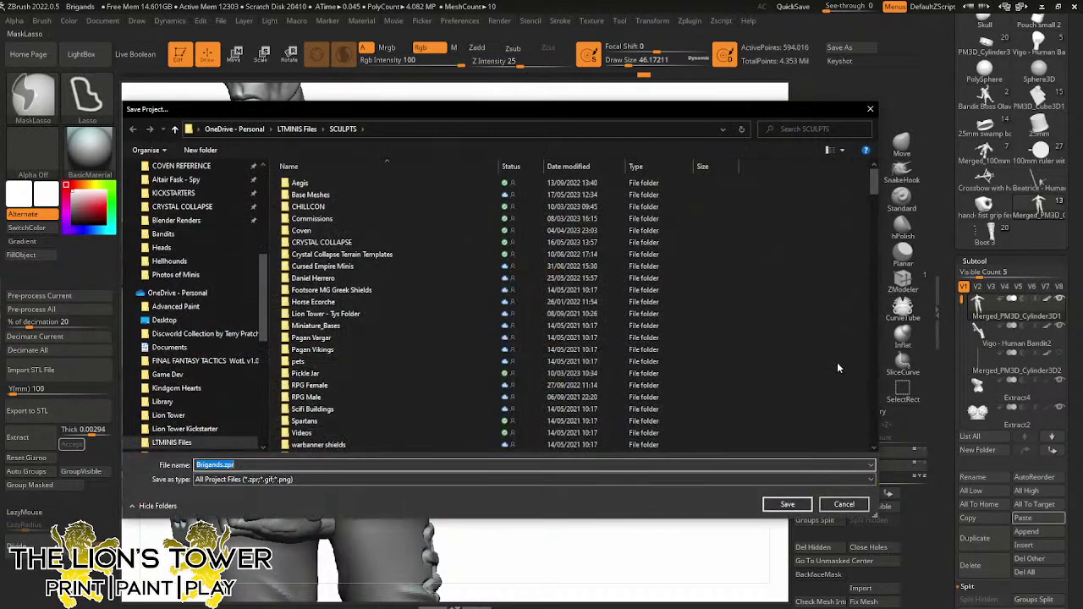
pyautogui.click(778, 504)
pyautogui.click(565, 302)
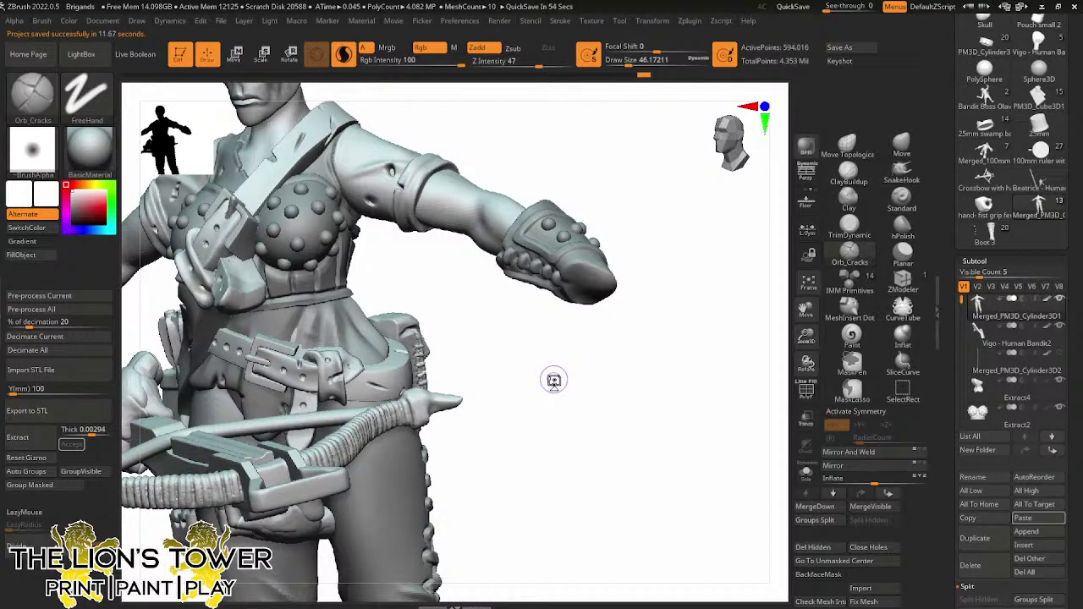
pyautogui.moveTo(807, 338)
pyautogui.mouseDown()
pyautogui.moveTo(753, 346)
pyautogui.moveTo(804, 351)
pyautogui.moveTo(764, 316)
pyautogui.moveTo(718, 391)
pyautogui.mouseUp()
pyautogui.keyDown('ctrl'); pyautogui.keyDown('shift'); pyautogui.click(679, 394); pyautogui.keyUp('shift'); pyautogui.keyUp('ctrl')
pyautogui.moveTo(807, 311); pyautogui.dragTo(846, 302)
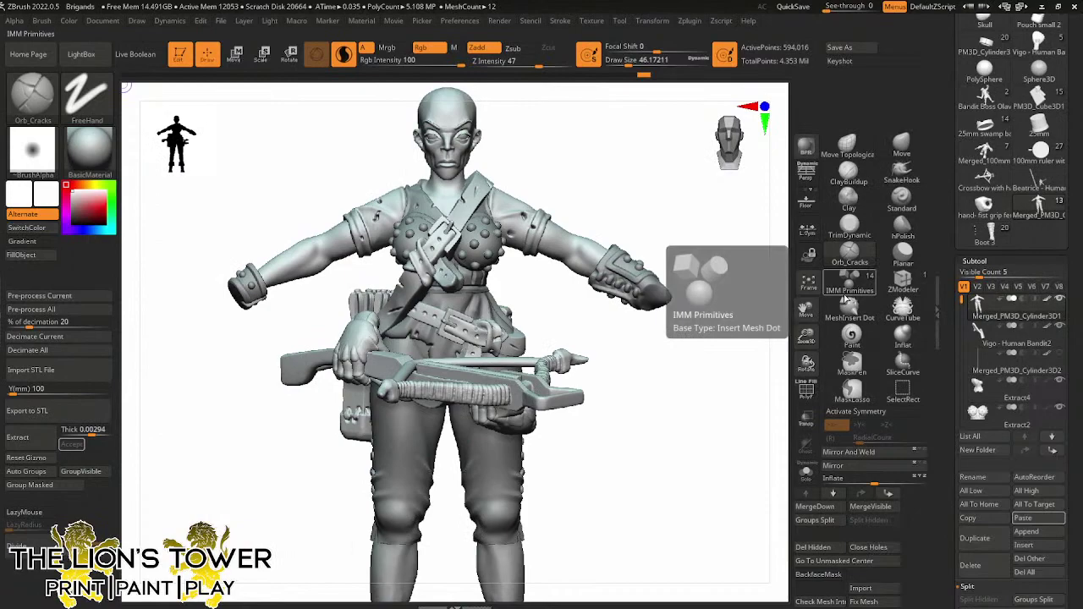
pyautogui.moveTo(809, 315); pyautogui.dragTo(757, 344)
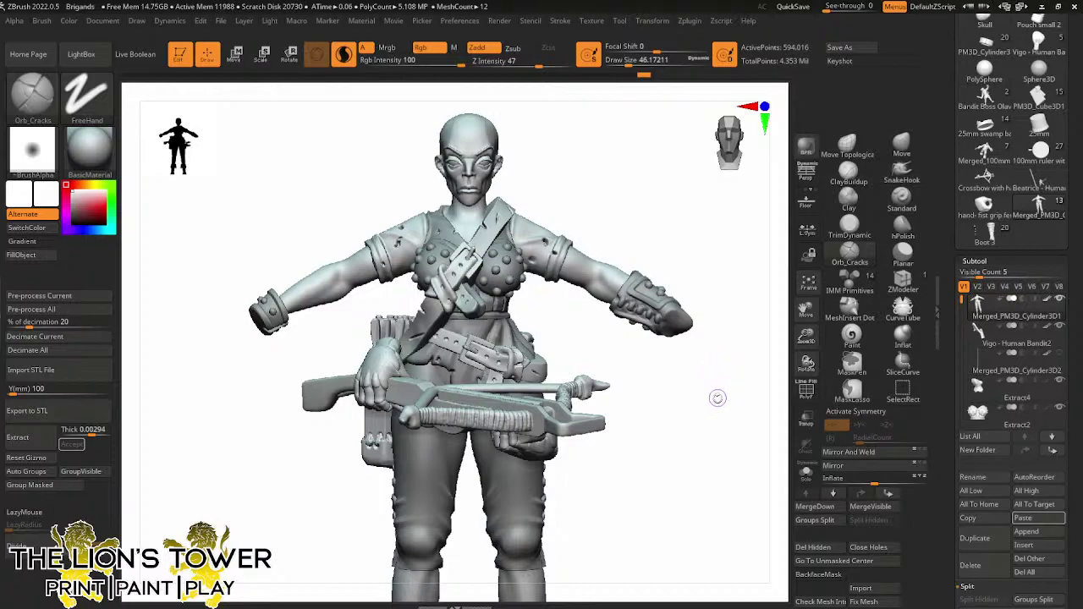
# Choose the Move brush, isolate the neck polygroup of the body subtool, and invert the visibility to hide only the neck
pyautogui.moveTo(718, 397)
pyautogui.mouseDown()
pyautogui.moveTo(683, 404)
pyautogui.moveTo(739, 386)
pyautogui.moveTo(739, 367)
pyautogui.moveTo(696, 397)
pyautogui.moveTo(696, 316)
pyautogui.mouseUp()
pyautogui.click(902, 146)
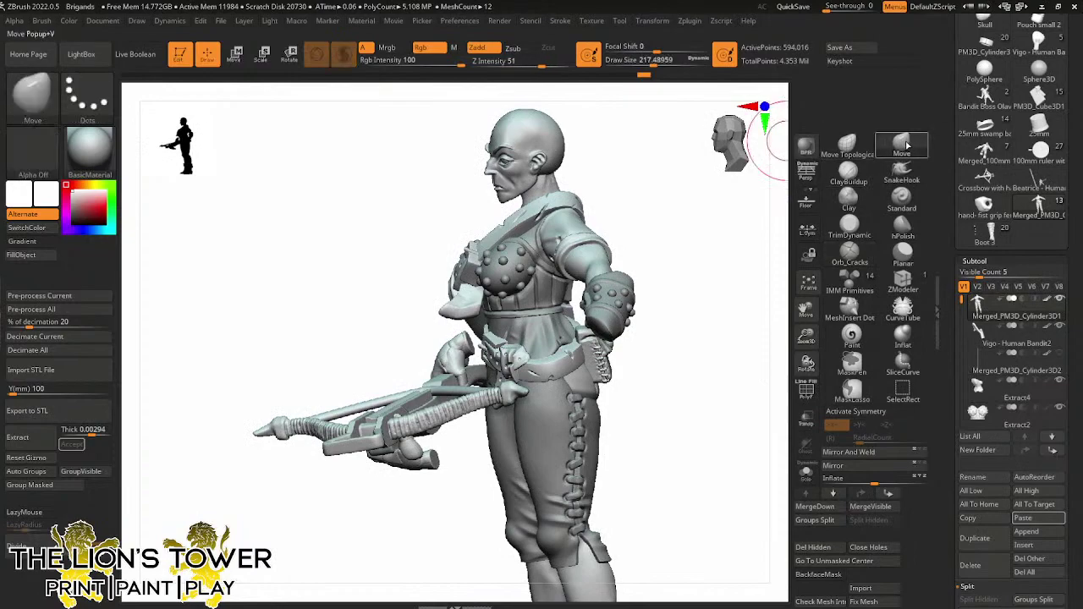
pyautogui.keyDown('ctrl'); pyautogui.keyDown('shift'); pyautogui.click(610, 294); pyautogui.keyUp('shift'); pyautogui.keyUp('ctrl')
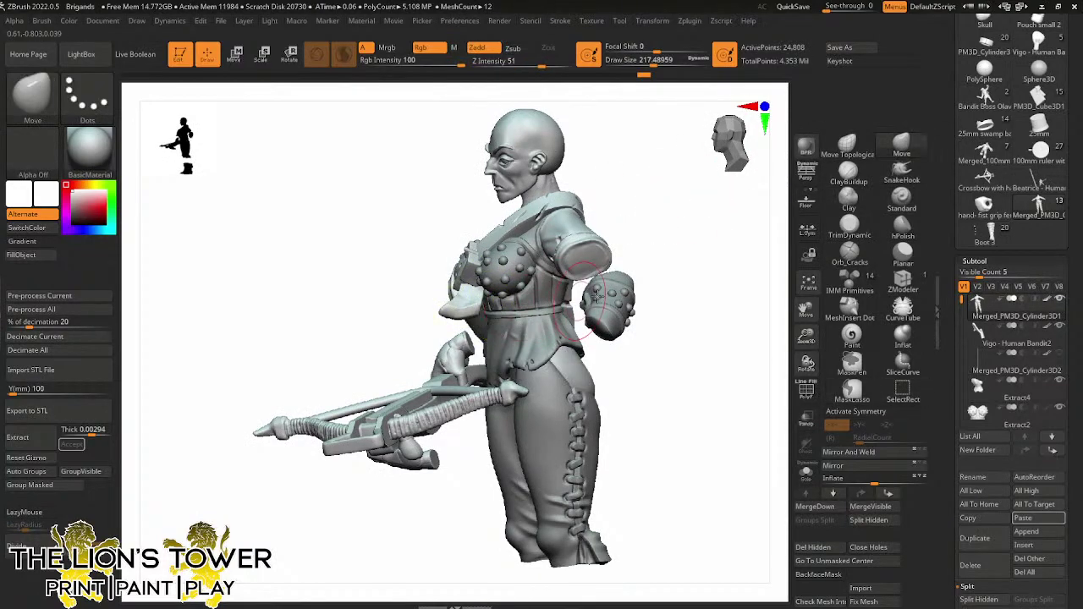
pyautogui.keyDown('ctrl'); pyautogui.keyDown('shift'); pyautogui.click(679, 244); pyautogui.keyUp('shift'); pyautogui.keyUp('ctrl')
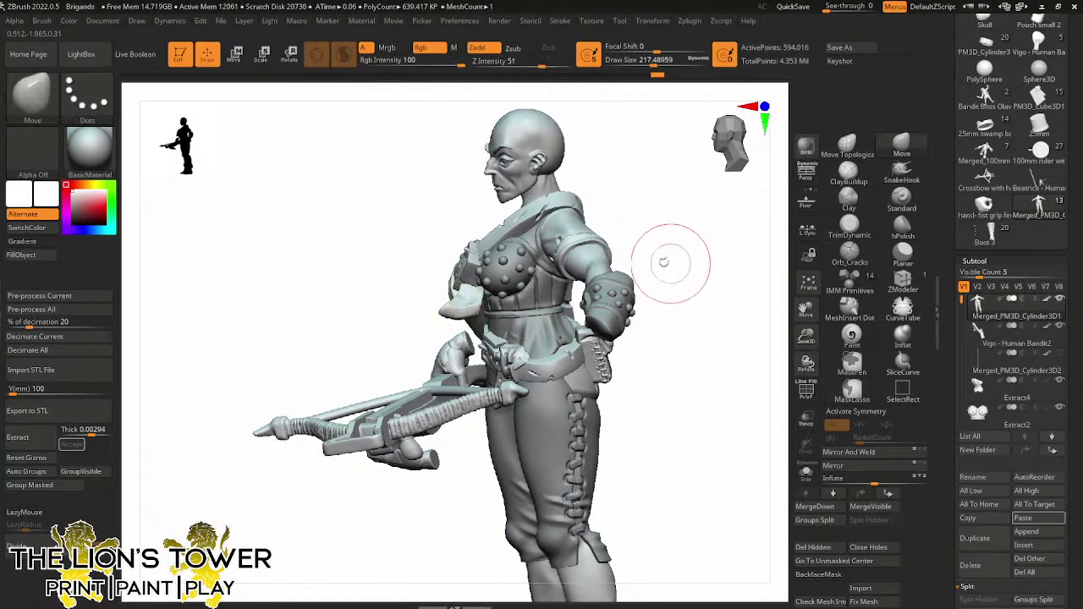
pyautogui.keyDown('ctrl'); pyautogui.keyDown('shift'); pyautogui.click(469, 302); pyautogui.keyUp('shift'); pyautogui.keyUp('ctrl')
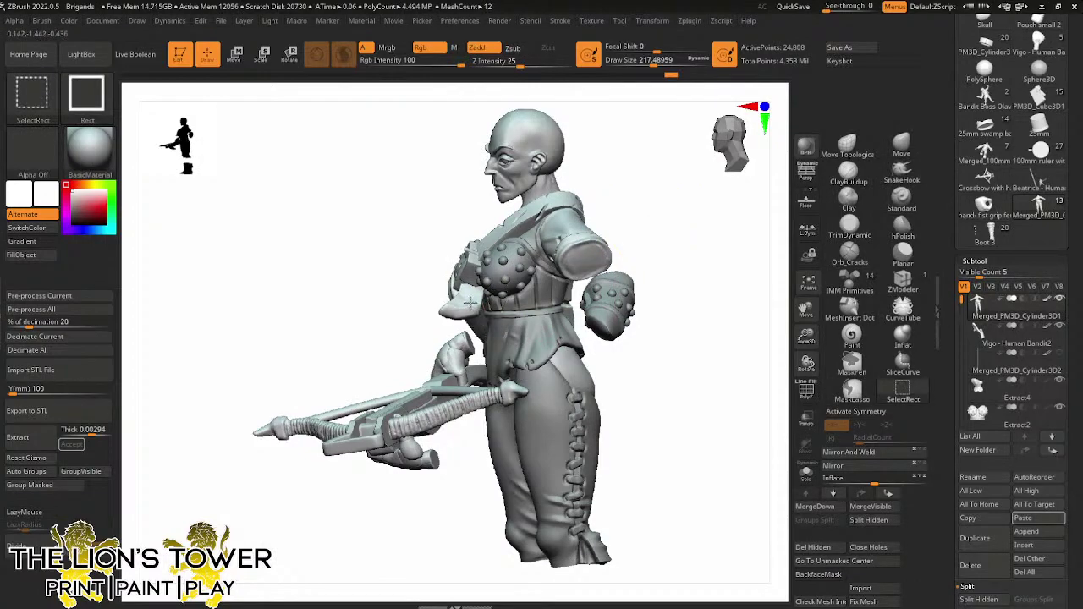
pyautogui.keyDown('ctrl'); pyautogui.keyDown('shift'); pyautogui.click(624, 212); pyautogui.keyUp('shift'); pyautogui.keyUp('ctrl')
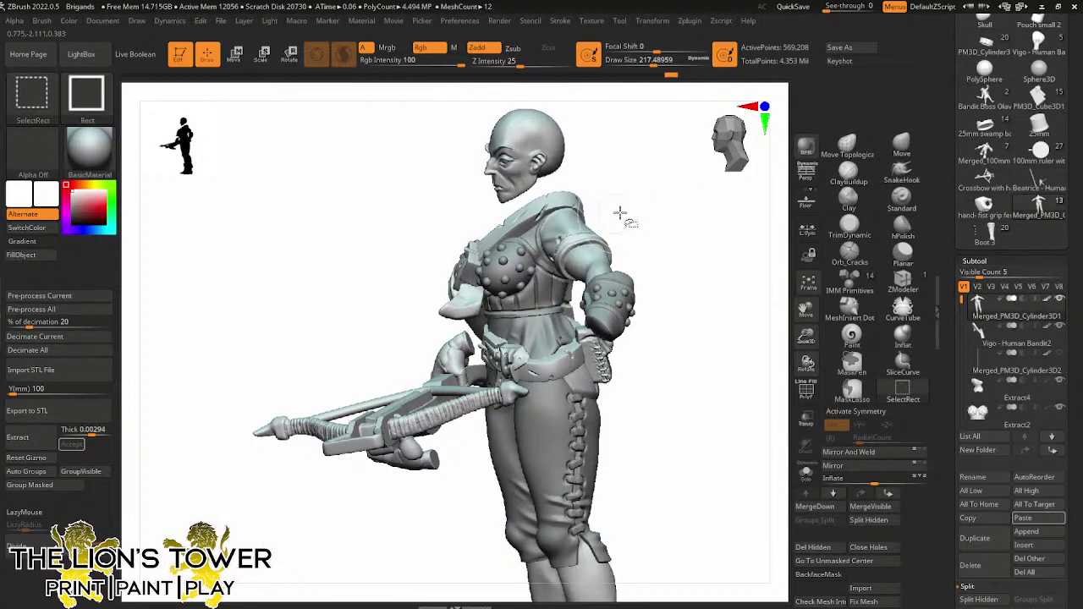
# Select the Vigo - Human Bandit2 subtool and bring back all its hidden geometry
pyautogui.keyDown('alt'); pyautogui.click(471, 289); pyautogui.keyUp('alt')
pyautogui.moveTo(624, 213); pyautogui.dragTo(761, 203)
pyautogui.moveTo(643, 209)
pyautogui.mouseDown()
pyautogui.moveTo(664, 234)
pyautogui.moveTo(566, 231)
pyautogui.mouseUp()
pyautogui.moveTo(653, 90)
pyautogui.mouseDown()
pyautogui.moveTo(660, 169)
pyautogui.moveTo(539, 247)
pyautogui.moveTo(547, 198)
pyautogui.moveTo(484, 330)
pyautogui.mouseUp()
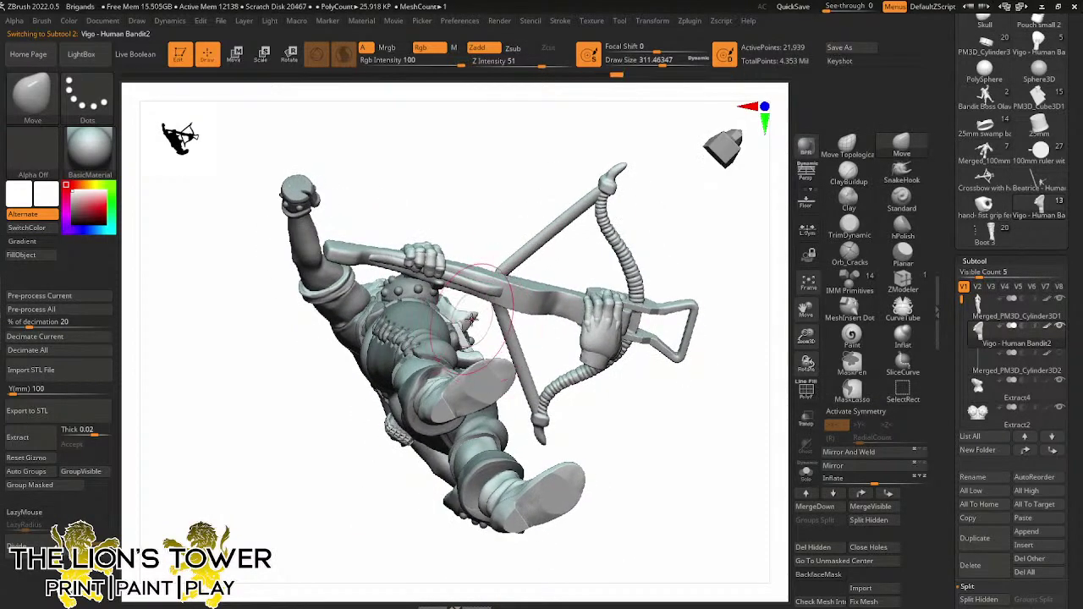
pyautogui.moveTo(677, 237)
pyautogui.mouseDown()
pyautogui.moveTo(689, 248)
pyautogui.moveTo(660, 300)
pyautogui.moveTo(667, 271)
pyautogui.moveTo(685, 297)
pyautogui.moveTo(672, 287)
pyautogui.moveTo(658, 297)
pyautogui.moveTo(678, 283)
pyautogui.moveTo(733, 302)
pyautogui.moveTo(677, 380)
pyautogui.moveTo(702, 387)
pyautogui.moveTo(720, 373)
pyautogui.mouseUp()
pyautogui.keyDown('ctrl'); pyautogui.keyDown('shift'); pyautogui.click(685, 297); pyautogui.keyUp('shift'); pyautogui.keyUp('ctrl')
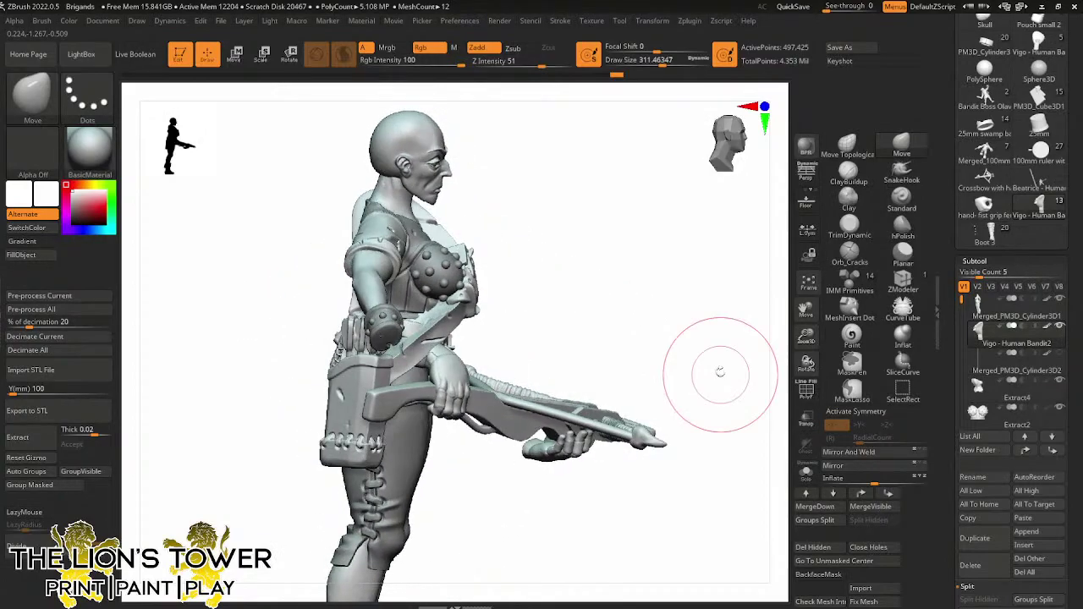
pyautogui.moveTo(691, 336)
pyautogui.mouseDown()
pyautogui.moveTo(725, 350)
pyautogui.moveTo(623, 344)
pyautogui.moveTo(682, 329)
pyautogui.moveTo(674, 297)
pyautogui.moveTo(701, 322)
pyautogui.moveTo(747, 307)
pyautogui.moveTo(683, 262)
pyautogui.moveTo(781, 282)
pyautogui.moveTo(725, 319)
pyautogui.moveTo(702, 314)
pyautogui.moveTo(771, 313)
pyautogui.moveTo(698, 355)
pyautogui.moveTo(739, 336)
pyautogui.moveTo(643, 320)
pyautogui.moveTo(499, 328)
pyautogui.mouseUp()
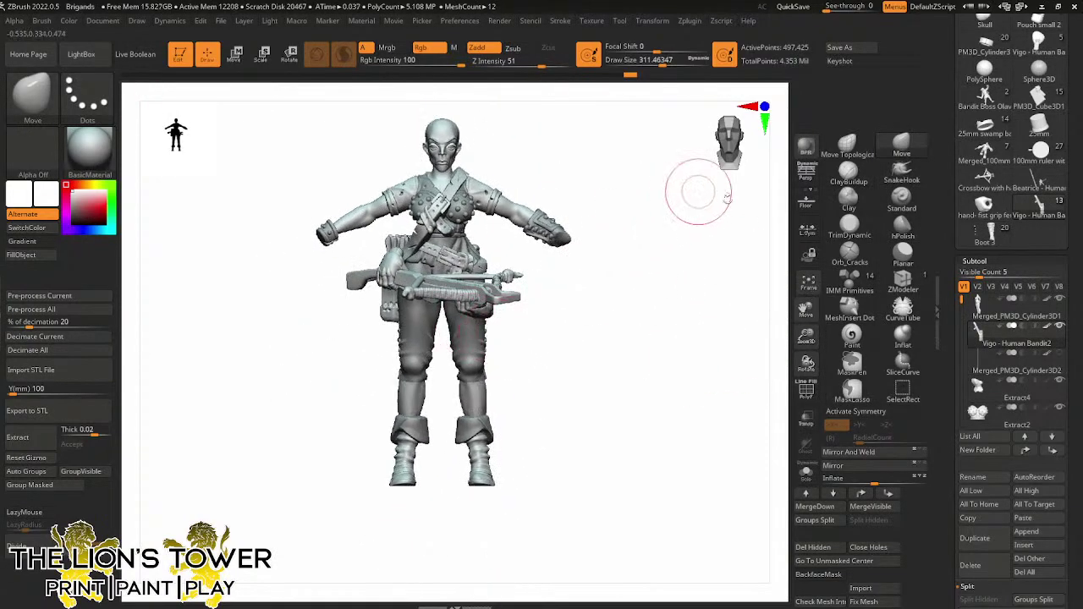
pyautogui.keyDown('alt'); pyautogui.moveTo(726, 197); pyautogui.dragTo(704, 278); pyautogui.keyUp('alt')
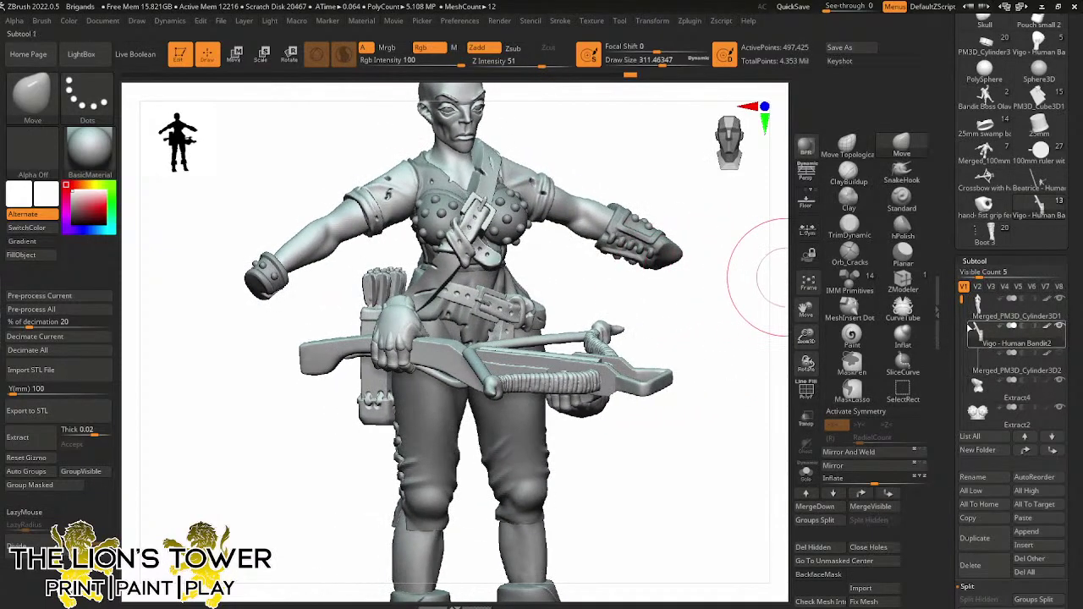
# Merge the body subtool Merged_PM3D_Cylinder3D1 with the Vigo - Human Bandit2 subtool directly below it, accepting the non-undoable operation
pyautogui.click(963, 289)
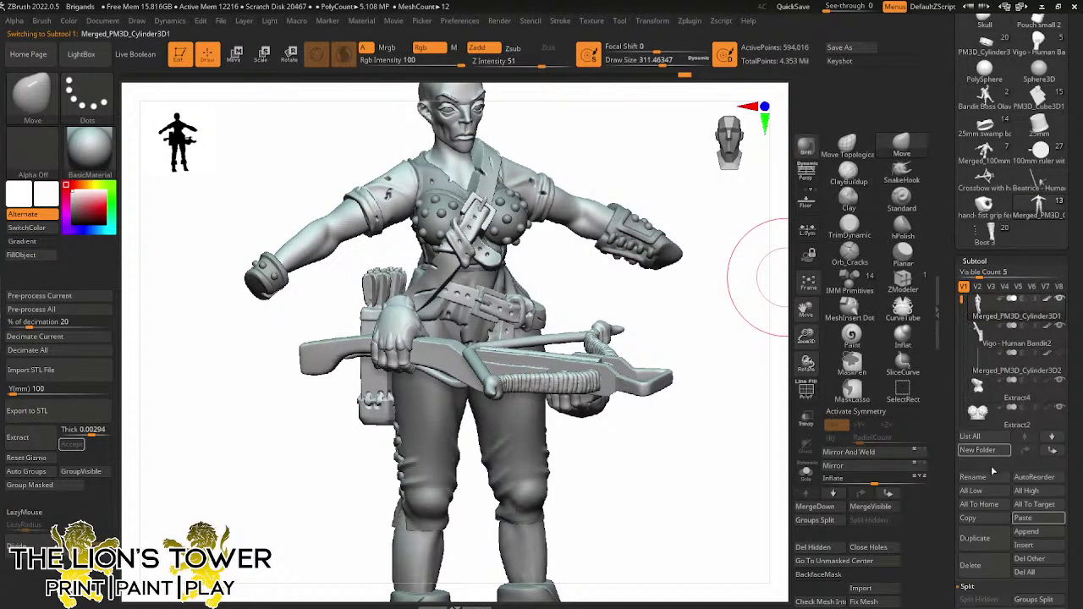
pyautogui.scroll(-2, 994, 474)
pyautogui.click(939, 548)
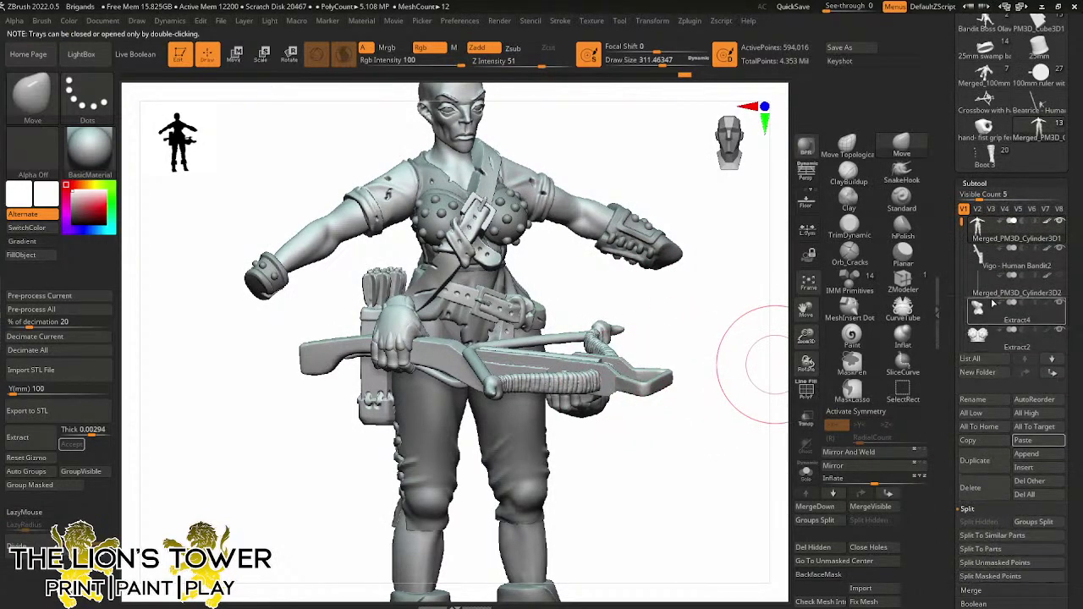
pyautogui.moveTo(991, 568); pyautogui.dragTo(986, 506)
pyautogui.click(988, 530)
pyautogui.click(980, 472)
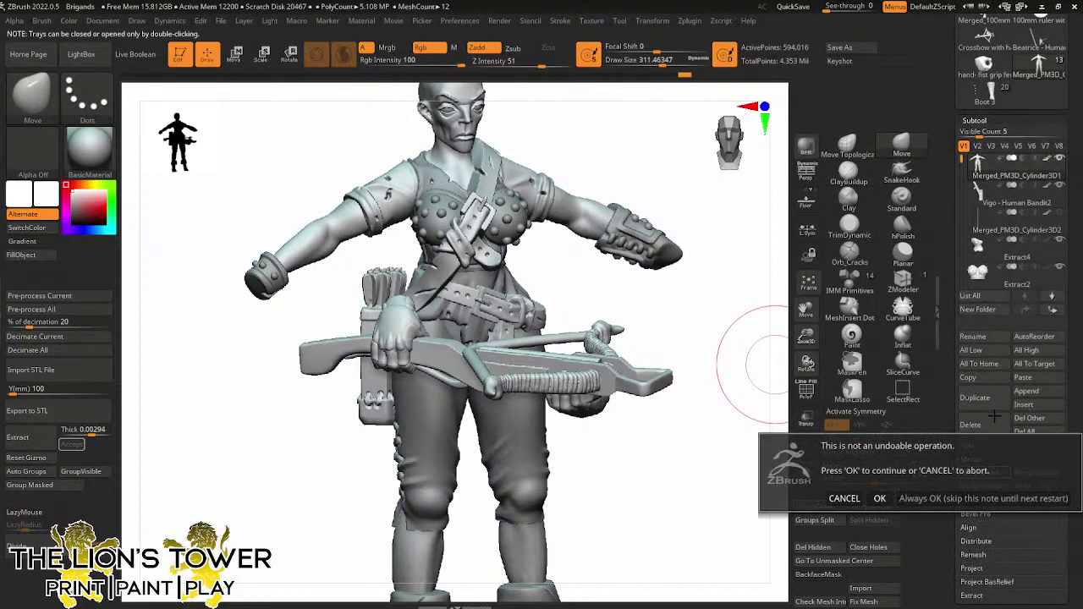
pyautogui.click(880, 499)
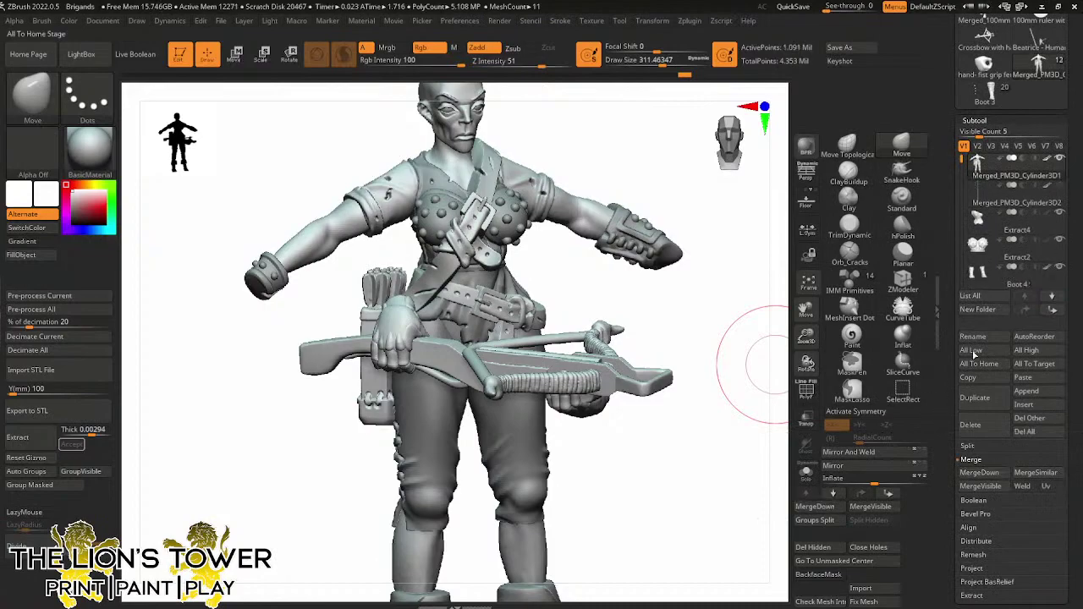
# Reorder the body subtool to sit below Merged_PM3D_Cylinder3D2, and merge Extract4 and Extract2 into it
pyautogui.click(1052, 310)
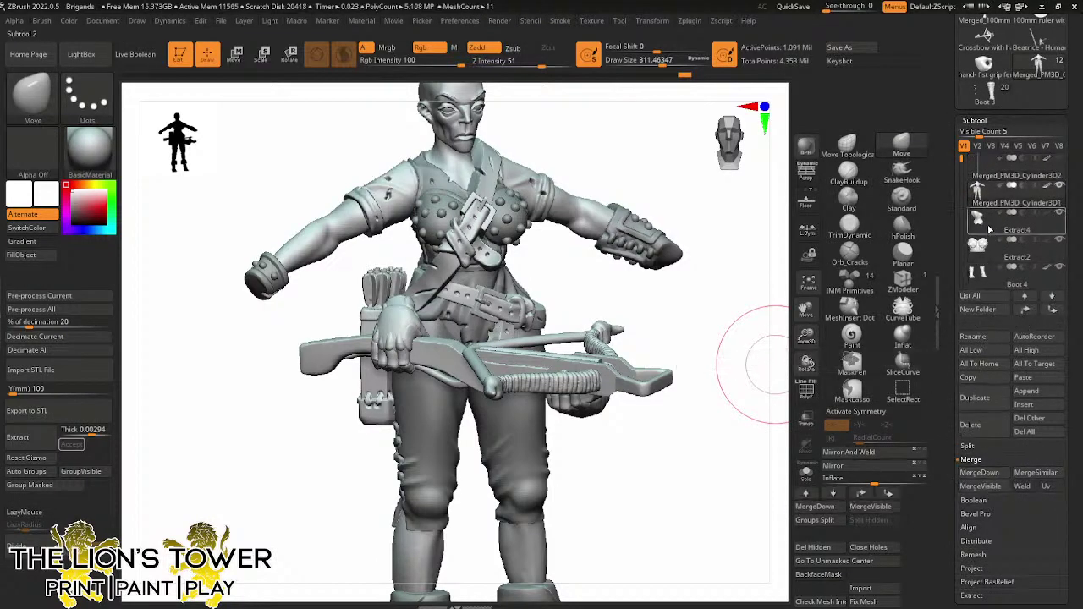
pyautogui.click(980, 472)
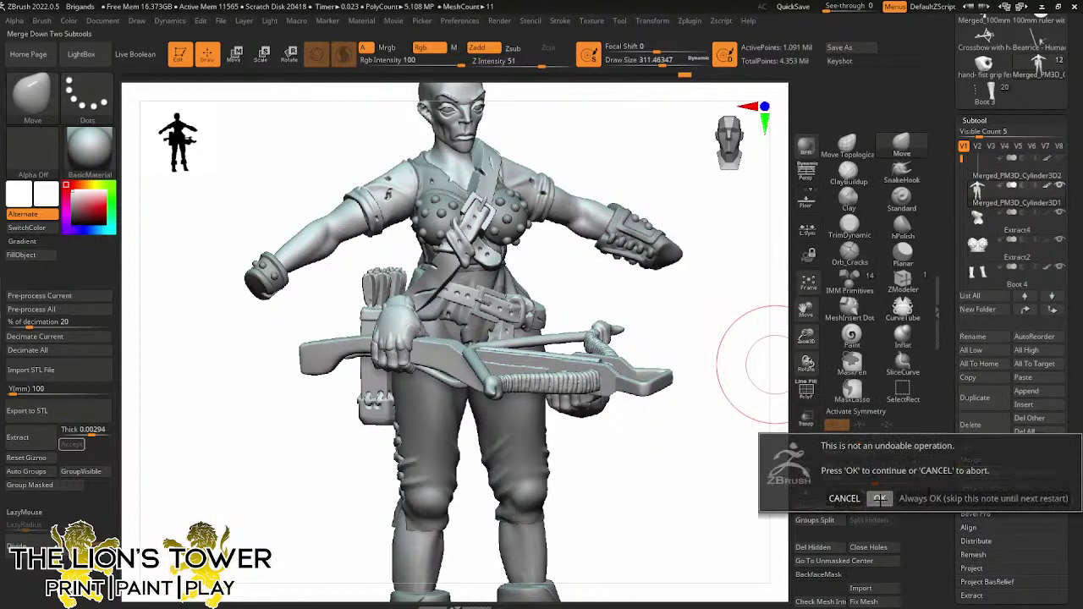
pyautogui.click(880, 498)
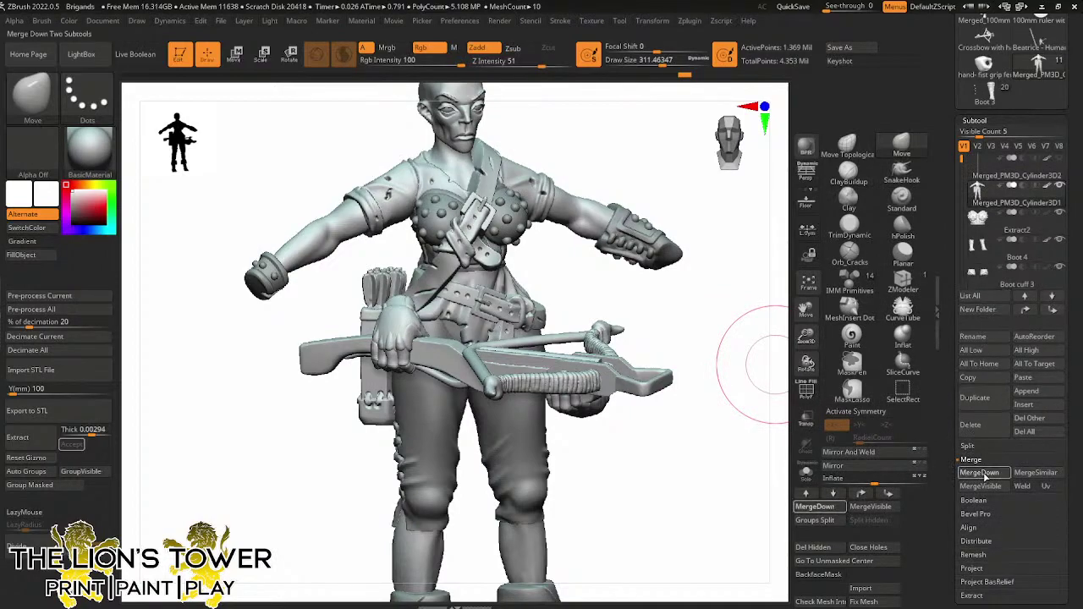
pyautogui.click(980, 472)
pyautogui.click(880, 498)
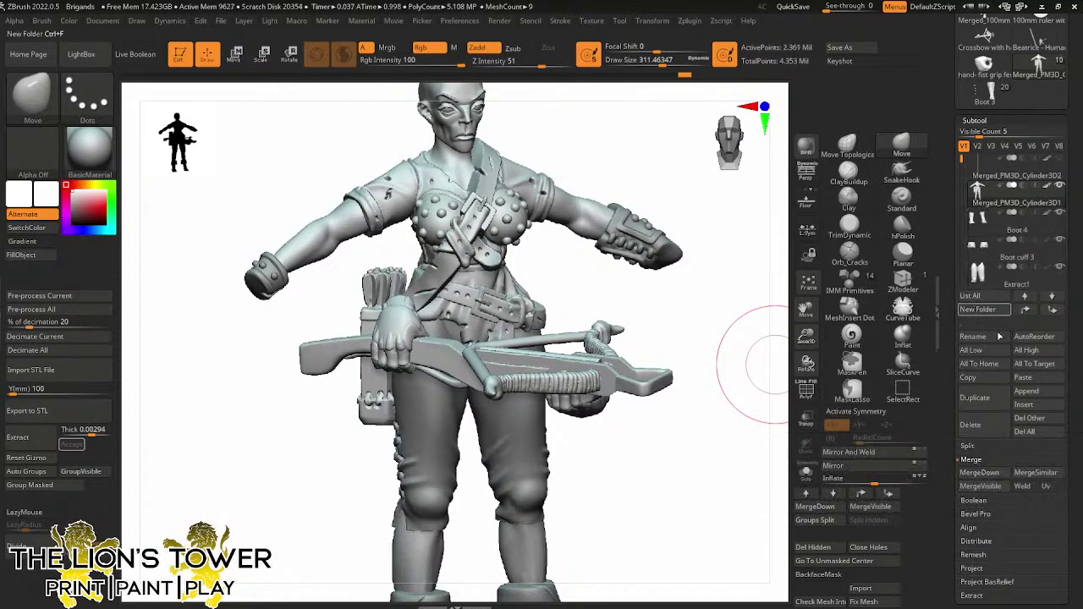
# Merge the Boot 4, Boot cuff 3 and Extract1 subtools into the body subtool one after another
pyautogui.click(979, 472)
pyautogui.click(880, 498)
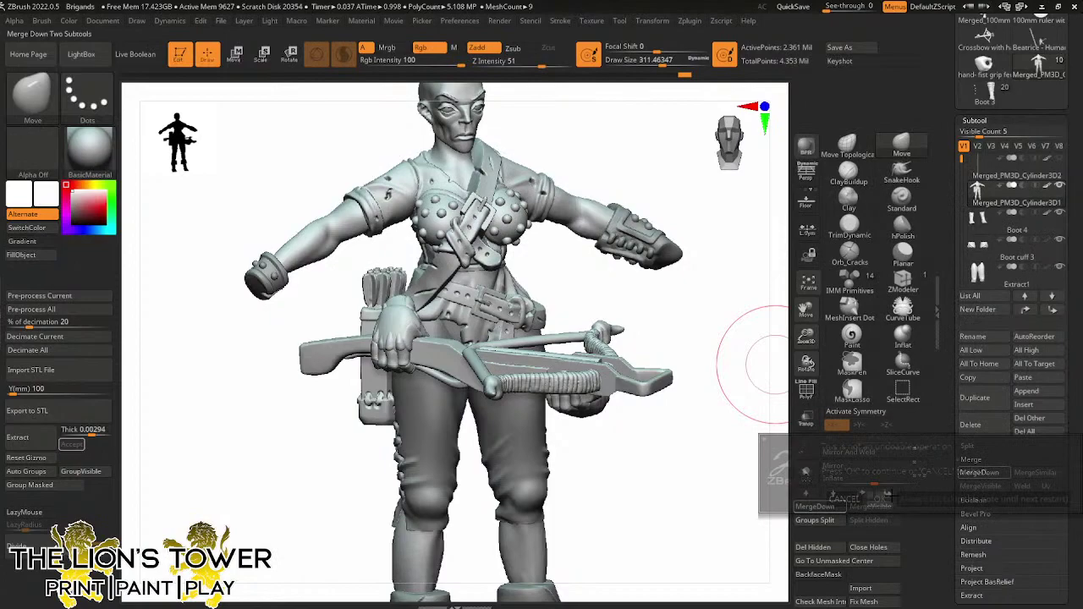
pyautogui.click(979, 472)
pyautogui.click(879, 499)
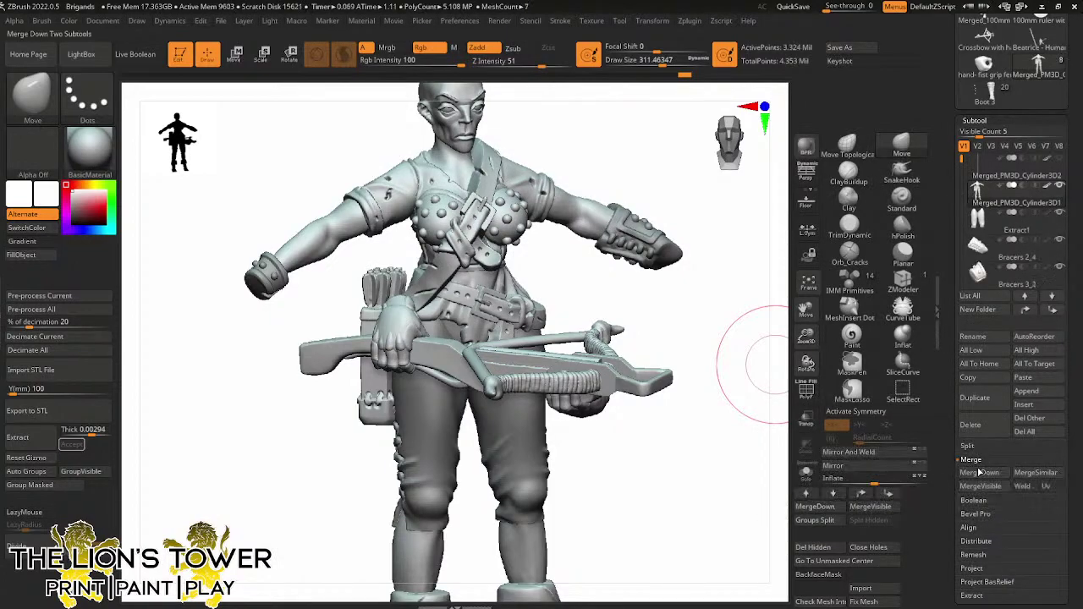
pyautogui.click(979, 472)
pyautogui.click(879, 499)
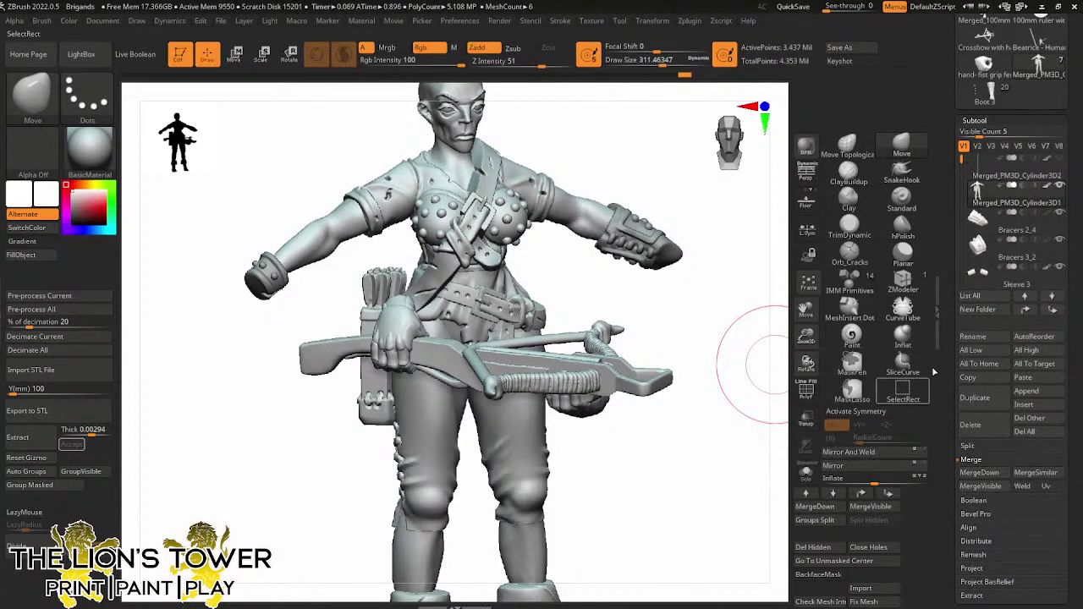
# Merge the Bracers 2_4, Bracers 3_2 and Sleeve 3 subtools into the body subtool
pyautogui.click(980, 472)
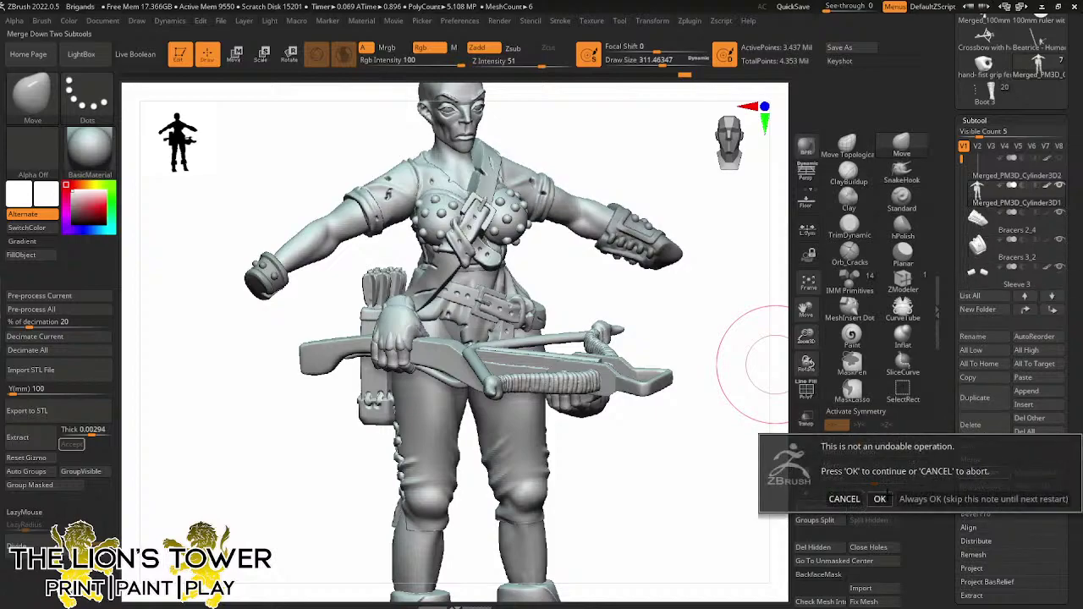
pyautogui.click(880, 498)
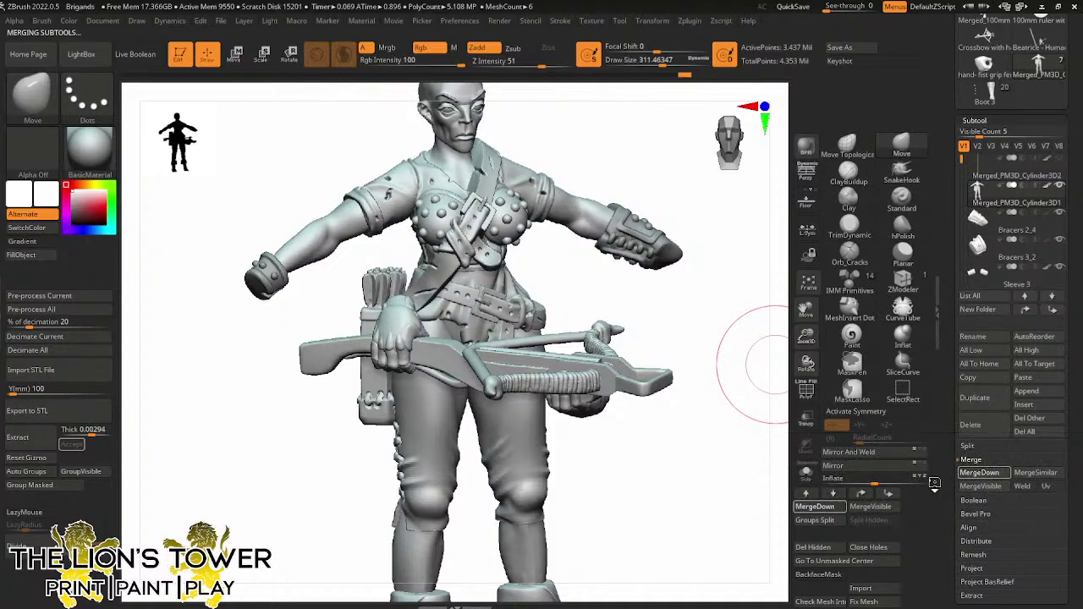
pyautogui.click(979, 472)
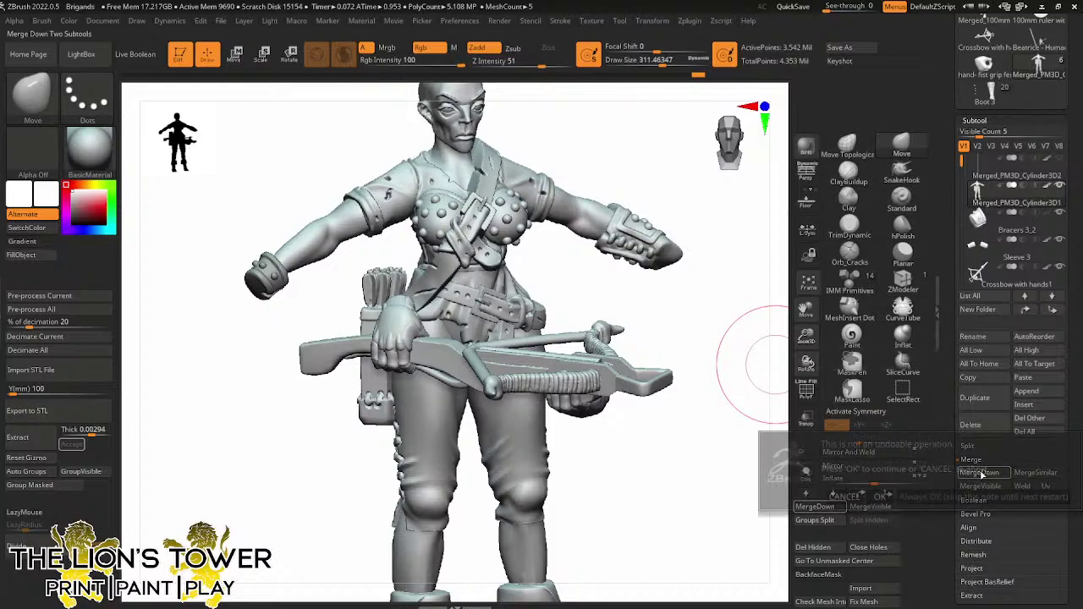
pyautogui.click(846, 497)
pyautogui.click(980, 472)
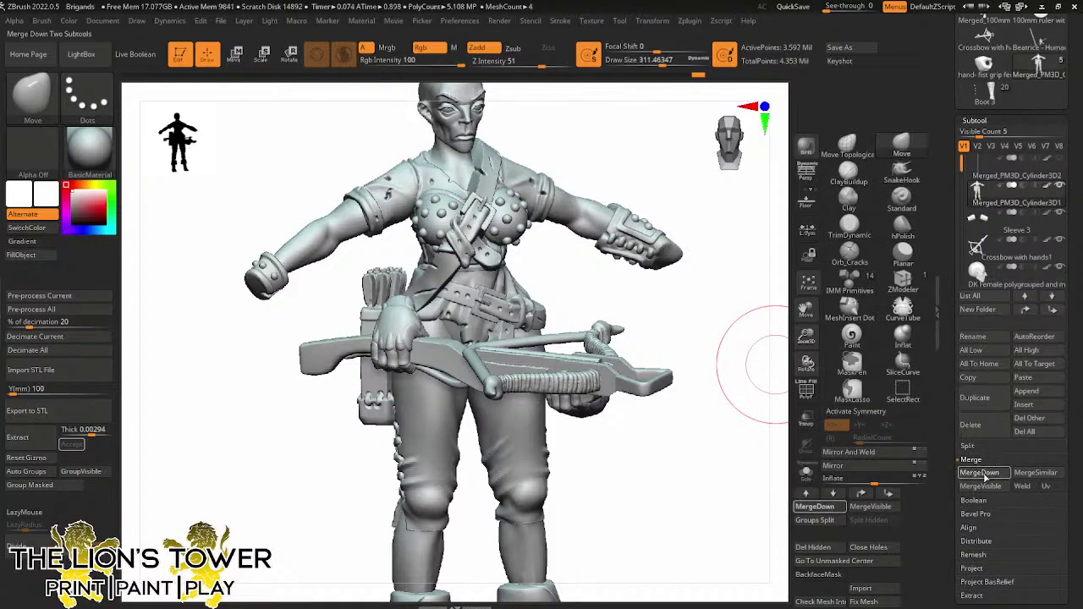
pyautogui.click(884, 501)
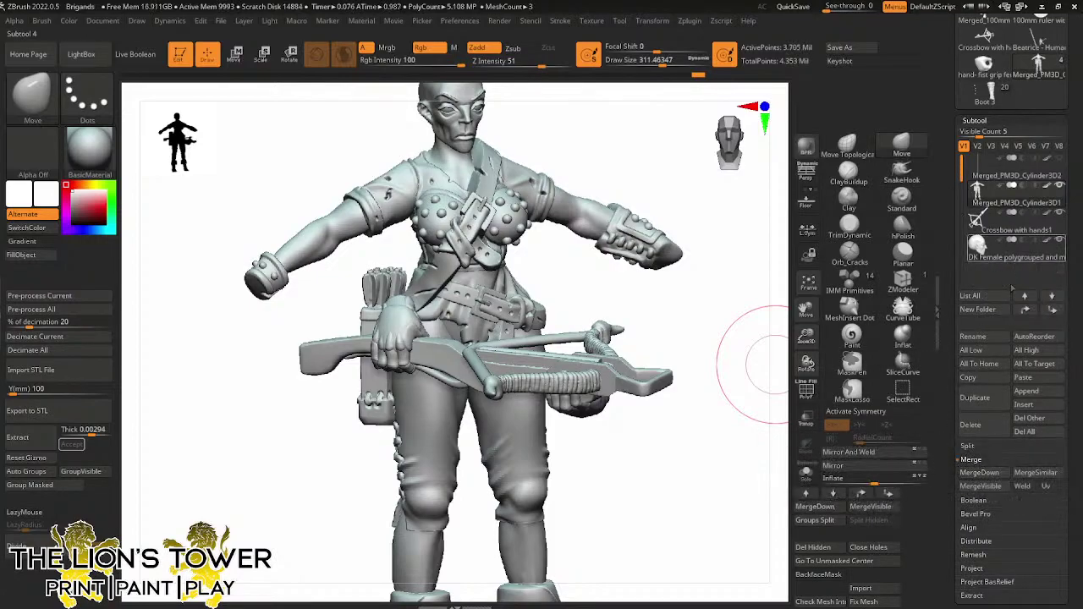
# Reorder the body subtool to sit below Crossbow with hands1 and merge the DK Female head subtool into it
pyautogui.click(1036, 334)
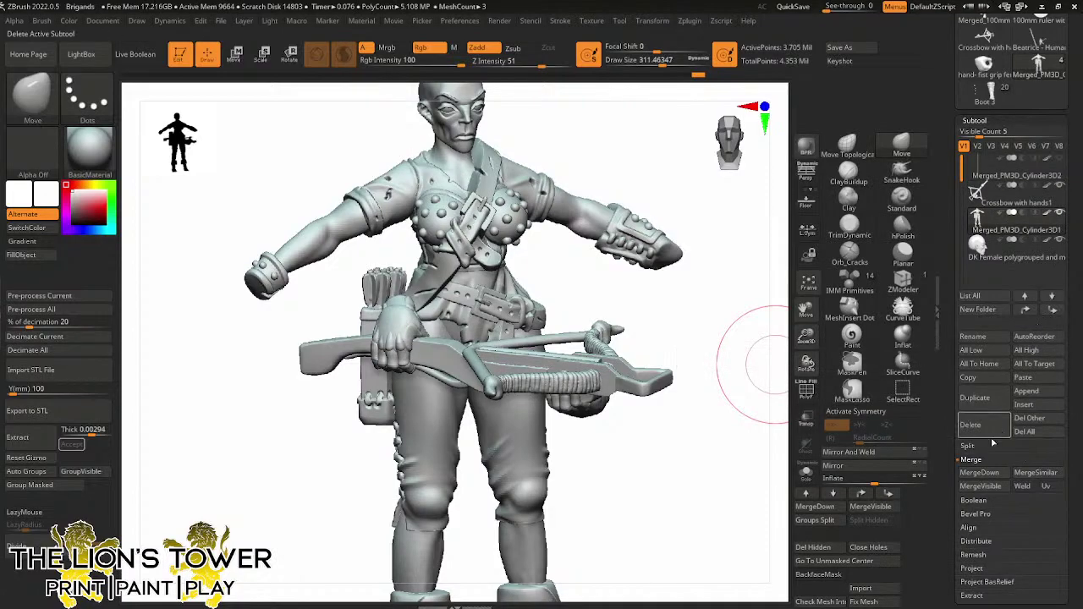
pyautogui.click(979, 472)
pyautogui.click(880, 499)
# Split the merged body subtool into separate polygroups with Auto Groups
pyautogui.press('ctrl')
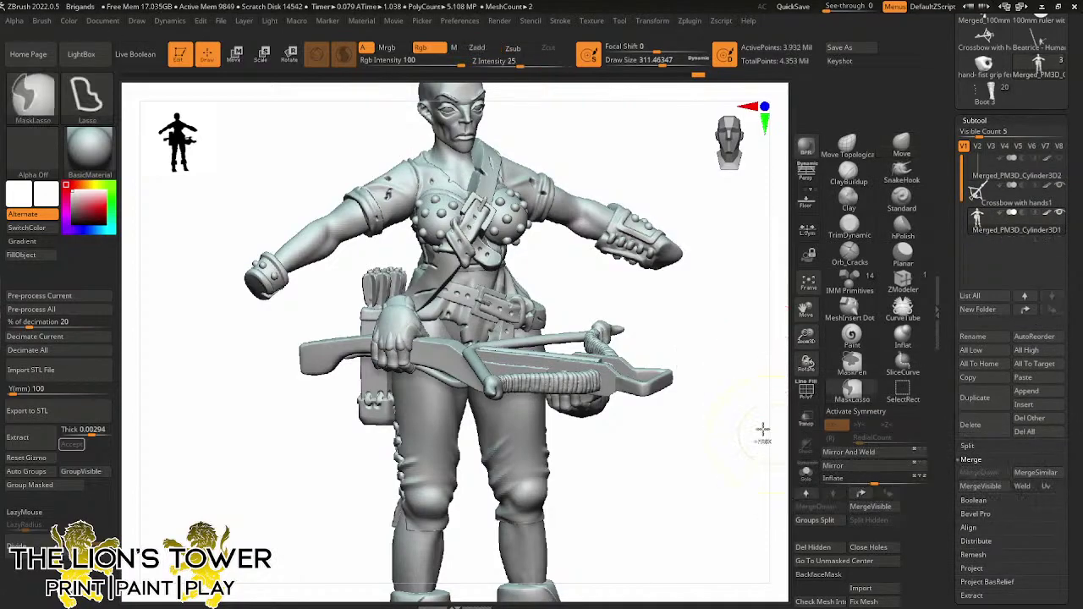
pyautogui.keyDown('shift'); pyautogui.moveTo(729, 357); pyautogui.dragTo(725, 406); pyautogui.keyUp('shift')
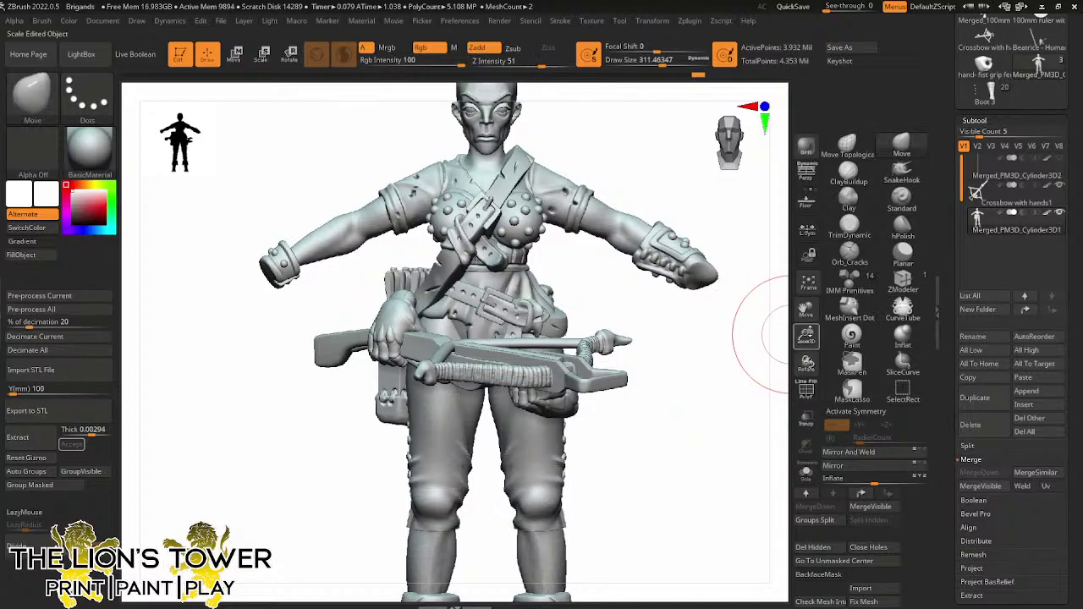
pyautogui.moveTo(765, 337)
pyautogui.mouseDown()
pyautogui.moveTo(751, 339)
pyautogui.moveTo(787, 400)
pyautogui.moveTo(850, 385)
pyautogui.moveTo(780, 407)
pyautogui.moveTo(688, 278)
pyautogui.mouseUp()
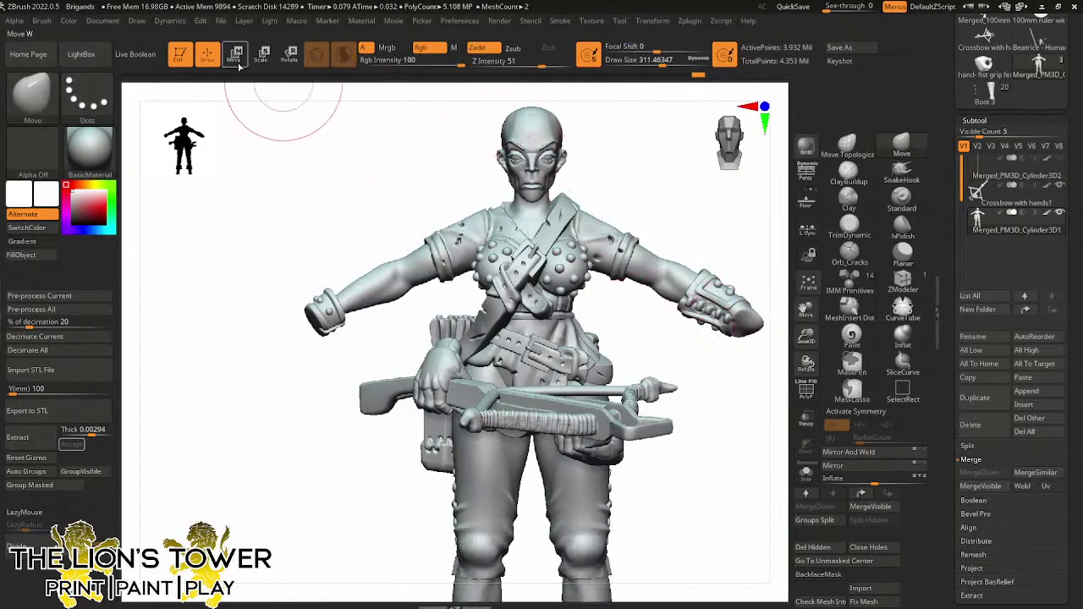
pyautogui.click(27, 472)
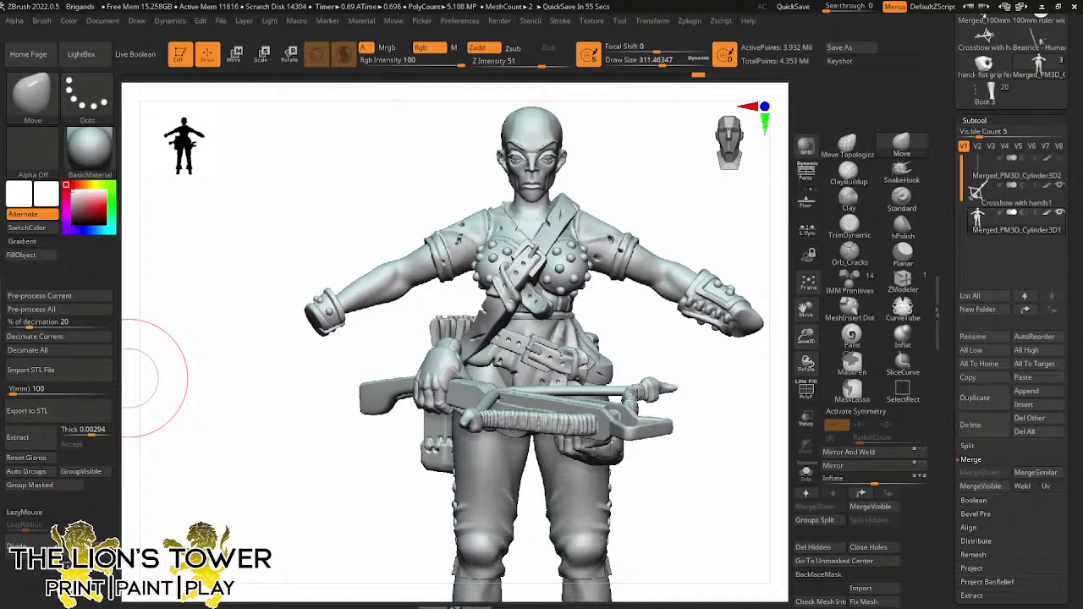
# Mask the whole merged figure except the character's right arm with its sleeve and bracer, using polygroup visibility, leaving everything visible
pyautogui.moveTo(806, 342); pyautogui.dragTo(803, 316)
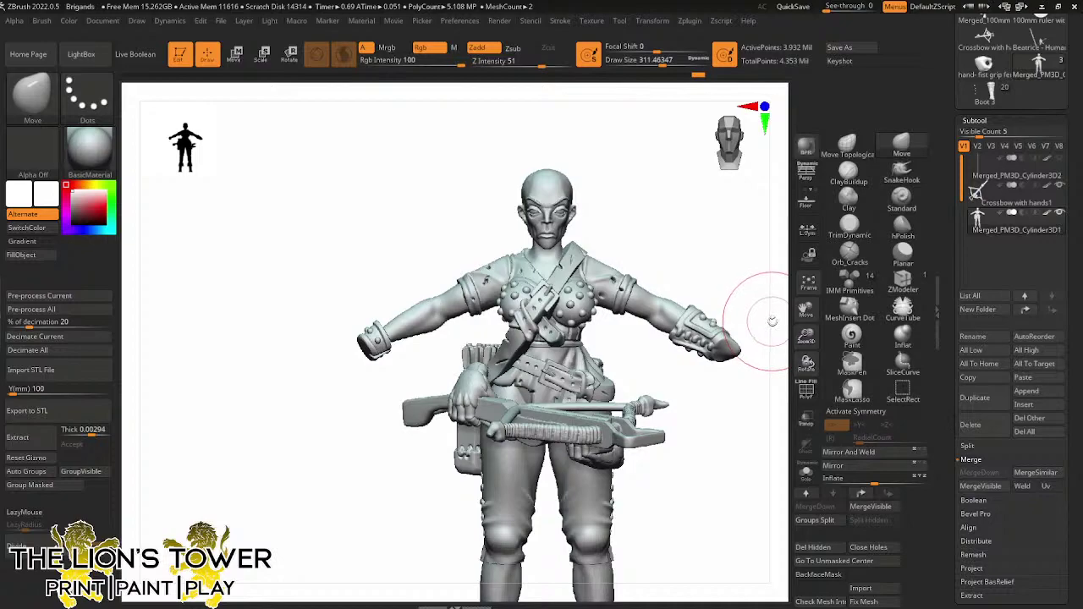
pyautogui.moveTo(756, 285)
pyautogui.mouseDown()
pyautogui.moveTo(757, 273)
pyautogui.moveTo(734, 296)
pyautogui.moveTo(713, 290)
pyautogui.mouseUp()
pyautogui.keyDown('ctrl'); pyautogui.keyDown('shift'); pyautogui.click(493, 287); pyautogui.keyUp('shift'); pyautogui.keyUp('ctrl')
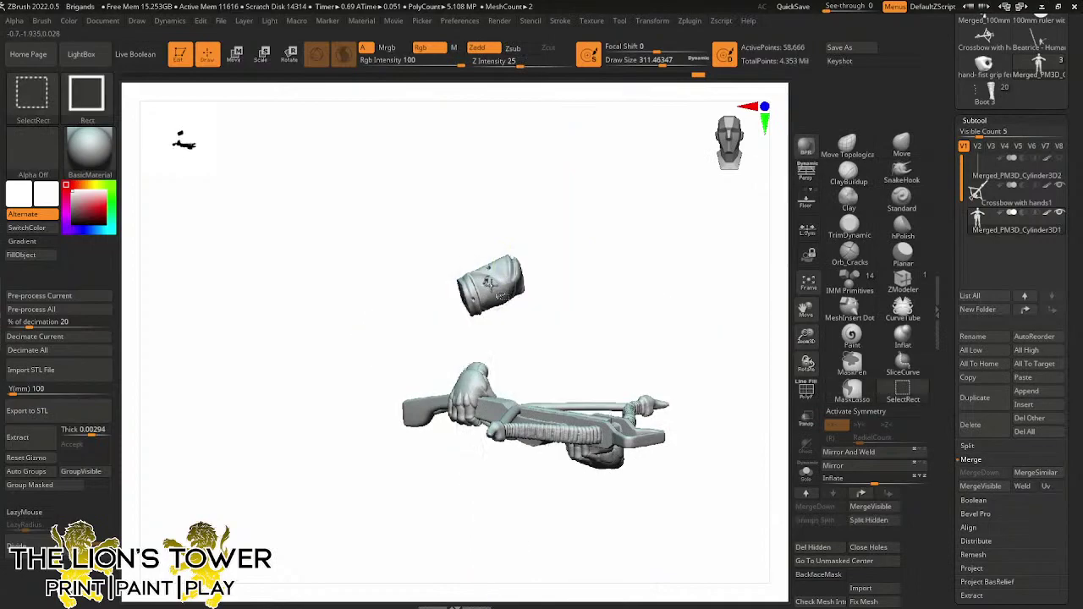
pyautogui.keyDown('ctrl'); pyautogui.keyDown('shift'); pyautogui.click(455, 319); pyautogui.keyUp('shift'); pyautogui.keyUp('ctrl')
pyautogui.keyDown('ctrl'); pyautogui.keyDown('alt'); pyautogui.keyDown('shift'); pyautogui.click(385, 327); pyautogui.keyUp('shift'); pyautogui.keyUp('alt'); pyautogui.keyUp('ctrl')
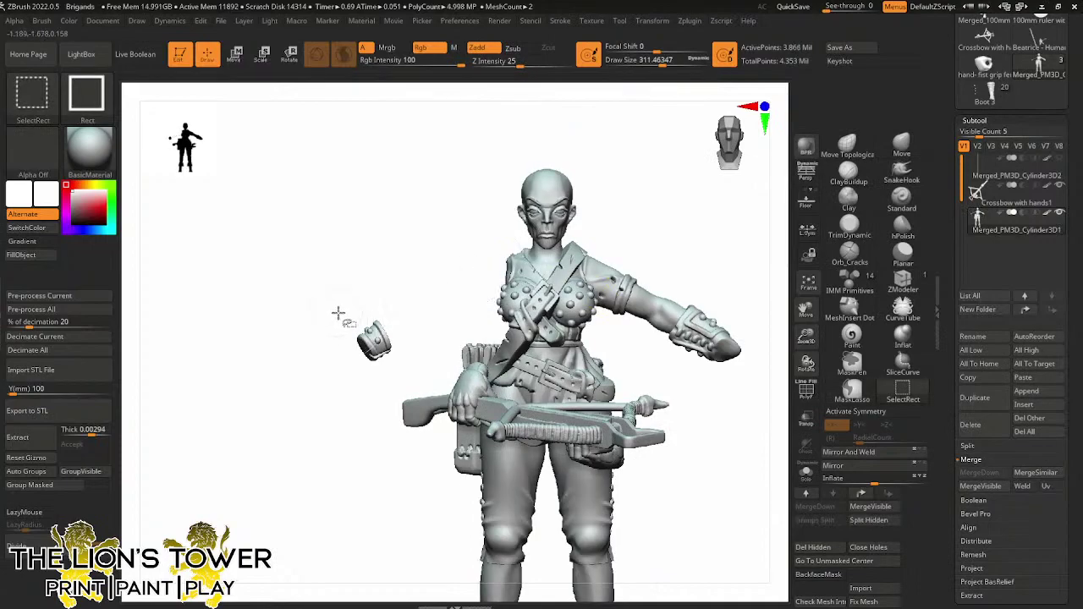
pyautogui.keyDown('ctrl'); pyautogui.keyDown('alt'); pyautogui.keyDown('shift'); pyautogui.moveTo(339, 315); pyautogui.dragTo(403, 372); pyautogui.keyUp('shift'); pyautogui.keyUp('alt'); pyautogui.keyUp('ctrl')
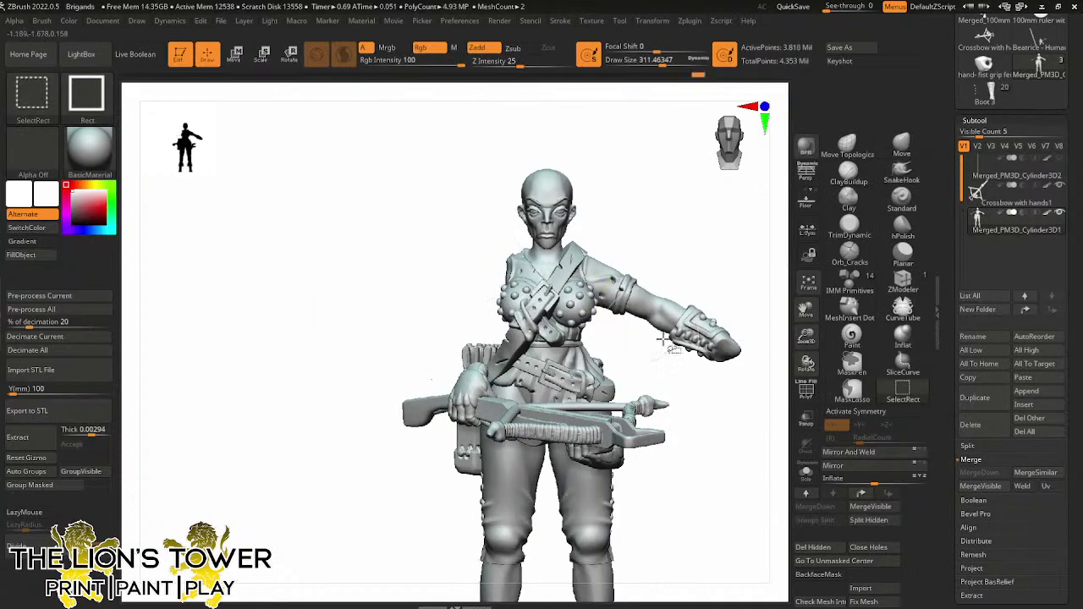
pyautogui.keyDown('ctrl'); pyautogui.click(728, 280); pyautogui.keyUp('ctrl')
pyautogui.keyDown('ctrl'); pyautogui.keyDown('shift'); pyautogui.click(733, 261); pyautogui.keyUp('shift'); pyautogui.keyUp('ctrl')
pyautogui.keyDown('shift'); pyautogui.moveTo(734, 253); pyautogui.dragTo(746, 234); pyautogui.keyUp('shift')
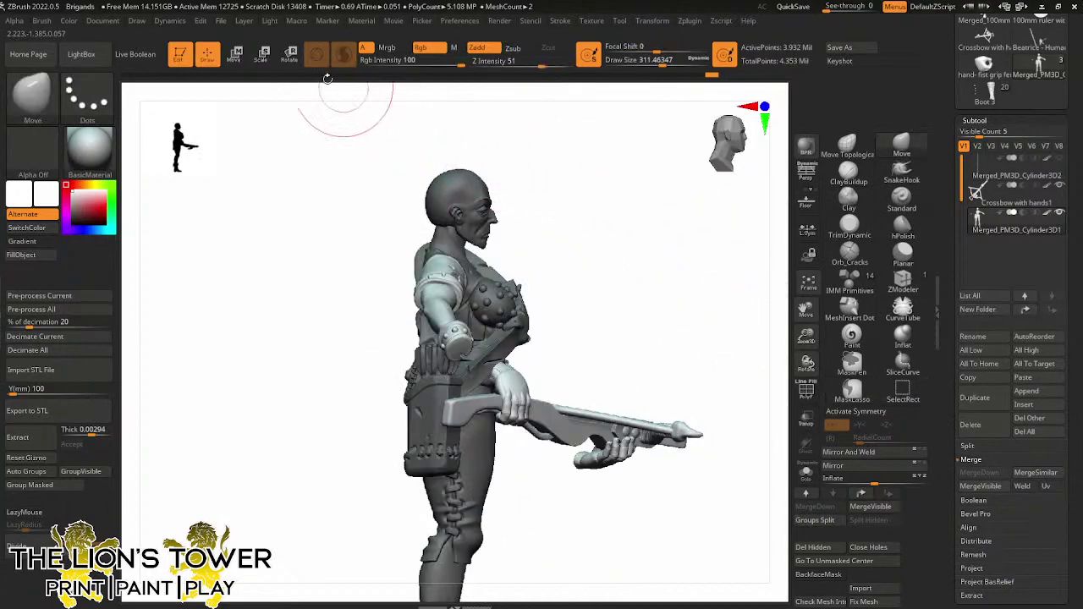
# Activate the Rotate gizmo, place its pivot at the unmasked arm's shoulder and reset its orientation
pyautogui.click(289, 54)
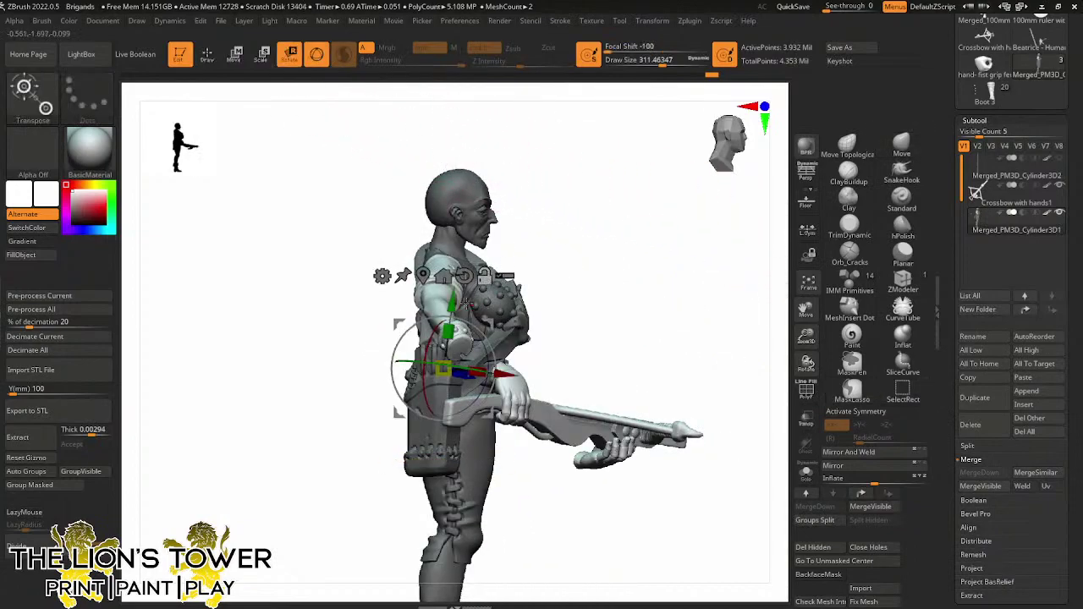
pyautogui.keyDown('alt'); pyautogui.moveTo(453, 302); pyautogui.dragTo(452, 206); pyautogui.keyUp('alt')
pyautogui.moveTo(536, 220); pyautogui.dragTo(409, 298)
pyautogui.keyDown('alt'); pyautogui.click(384, 185); pyautogui.keyUp('alt')
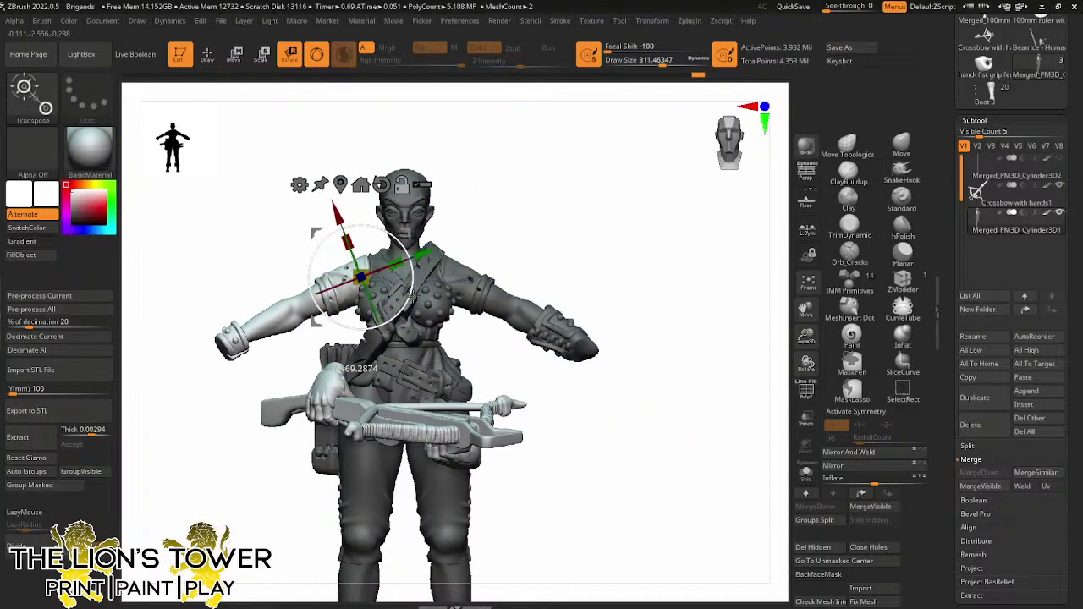
pyautogui.moveTo(506, 207); pyautogui.dragTo(575, 198)
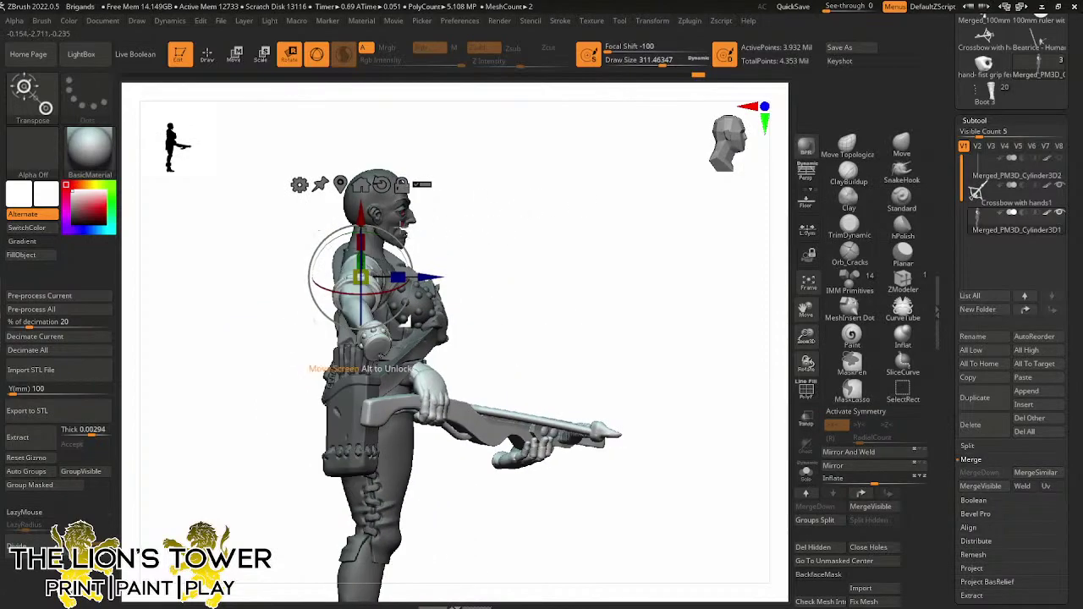
pyautogui.moveTo(409, 250); pyautogui.dragTo(497, 352)
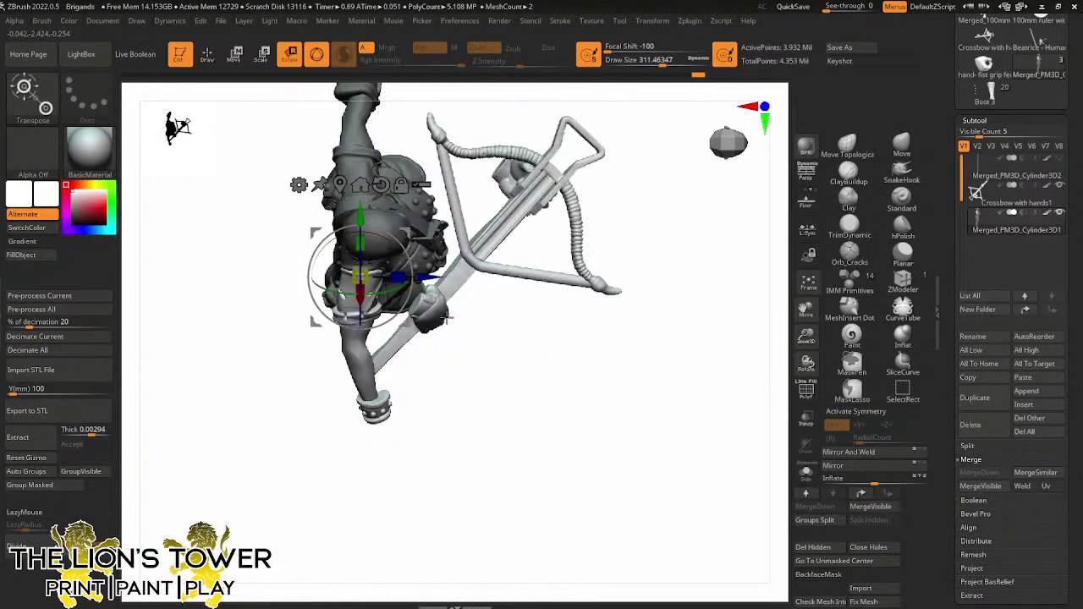
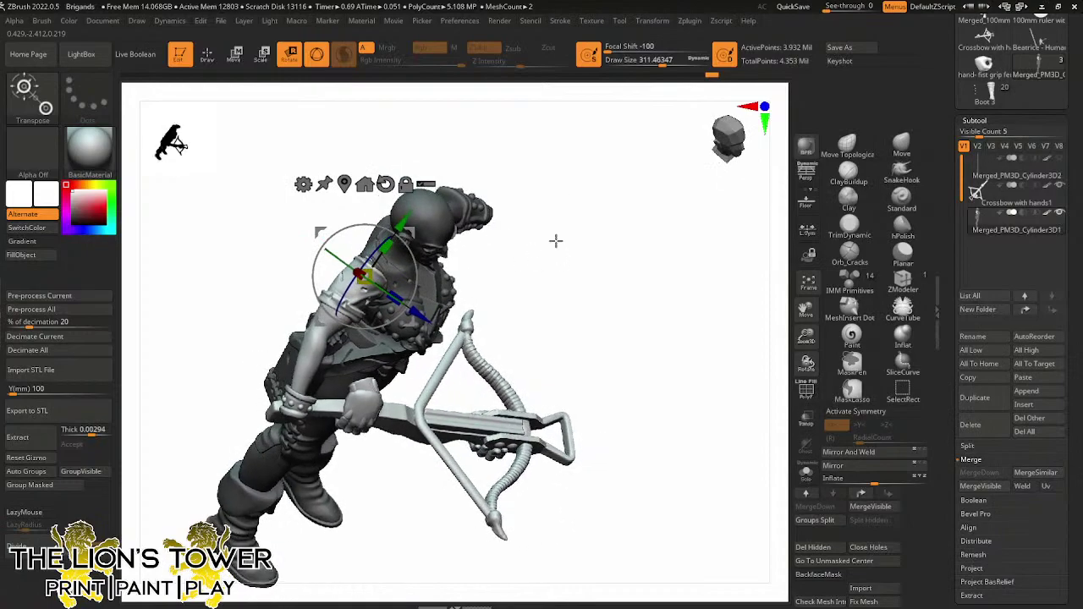
# Mask the right upper arm and bend the unmasked forearm at the elbow toward the hand gripping the crossbow stock
pyautogui.click(857, 380)
pyautogui.click(815, 415)
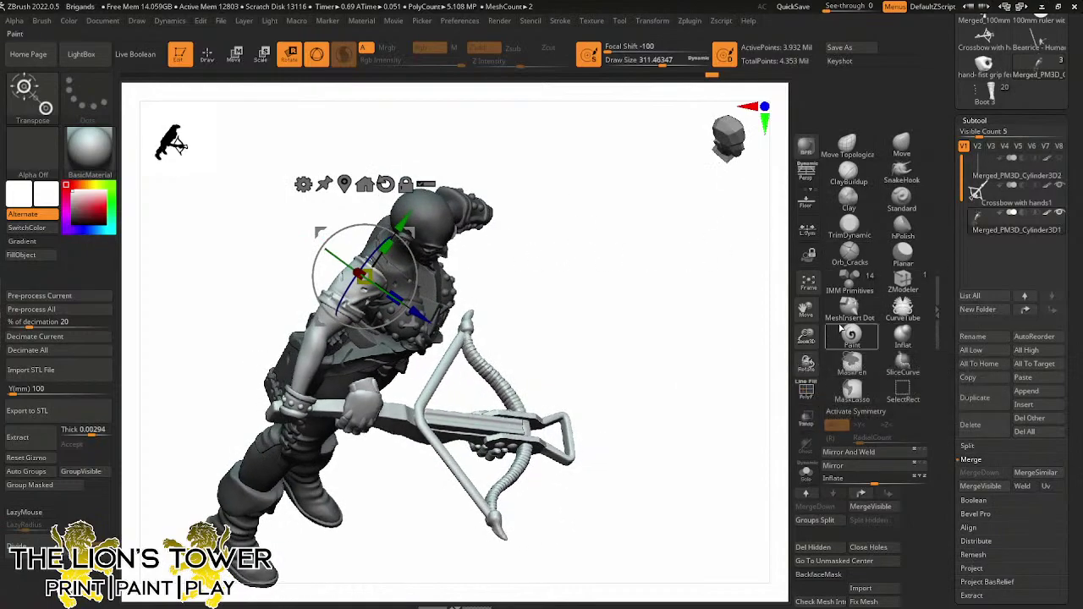
pyautogui.moveTo(807, 309); pyautogui.dragTo(898, 300)
pyautogui.moveTo(586, 283)
pyautogui.keyDown('ctrl'); pyautogui.mouseDown()
pyautogui.moveTo(457, 214)
pyautogui.moveTo(389, 303)
pyautogui.mouseUp(); pyautogui.keyUp('ctrl')
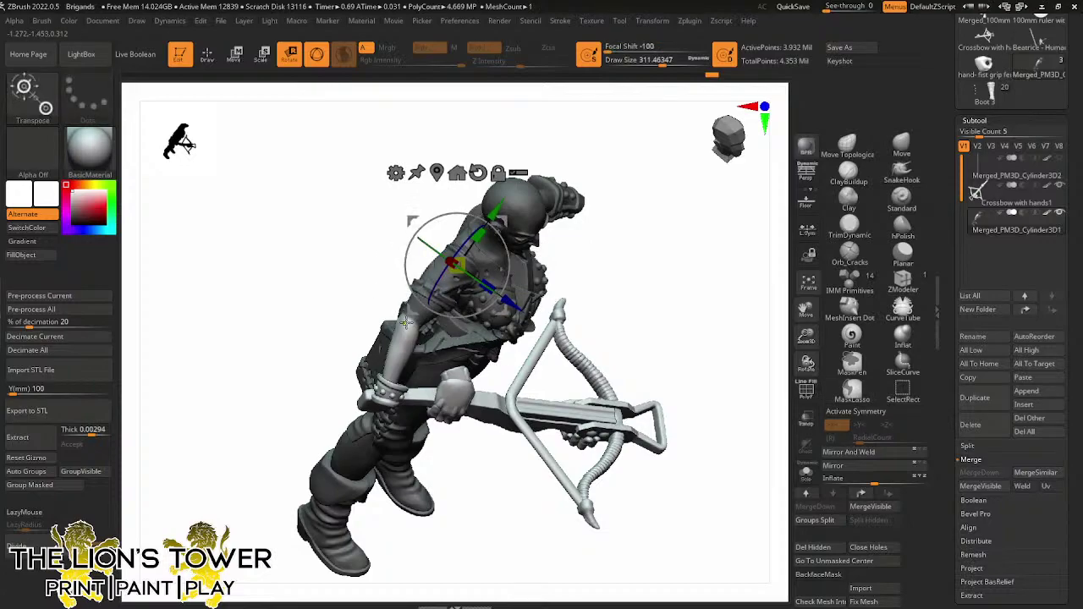
pyautogui.click(495, 177)
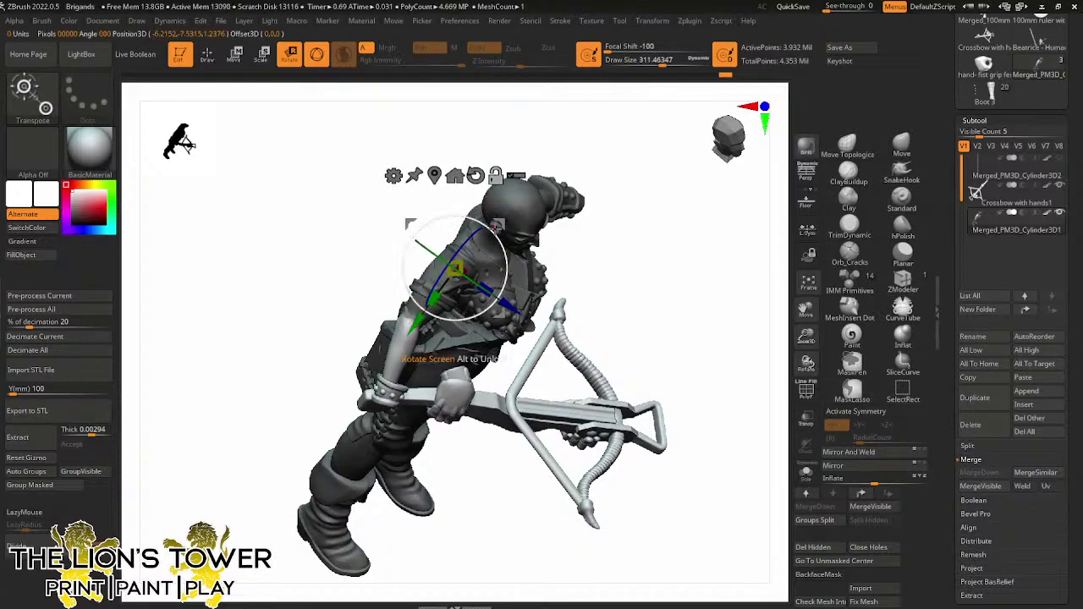
pyautogui.moveTo(499, 227); pyautogui.dragTo(474, 254)
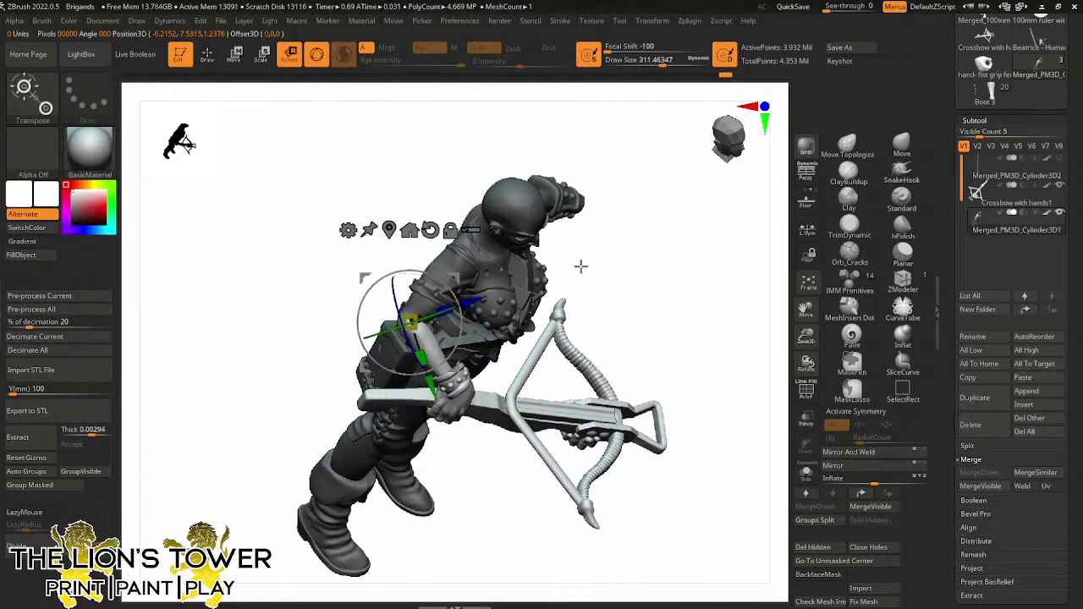
# Shift and rotate the unmasked right forearm so its bracer lines up with the rear crossbow hand
pyautogui.moveTo(580, 266); pyautogui.dragTo(474, 261)
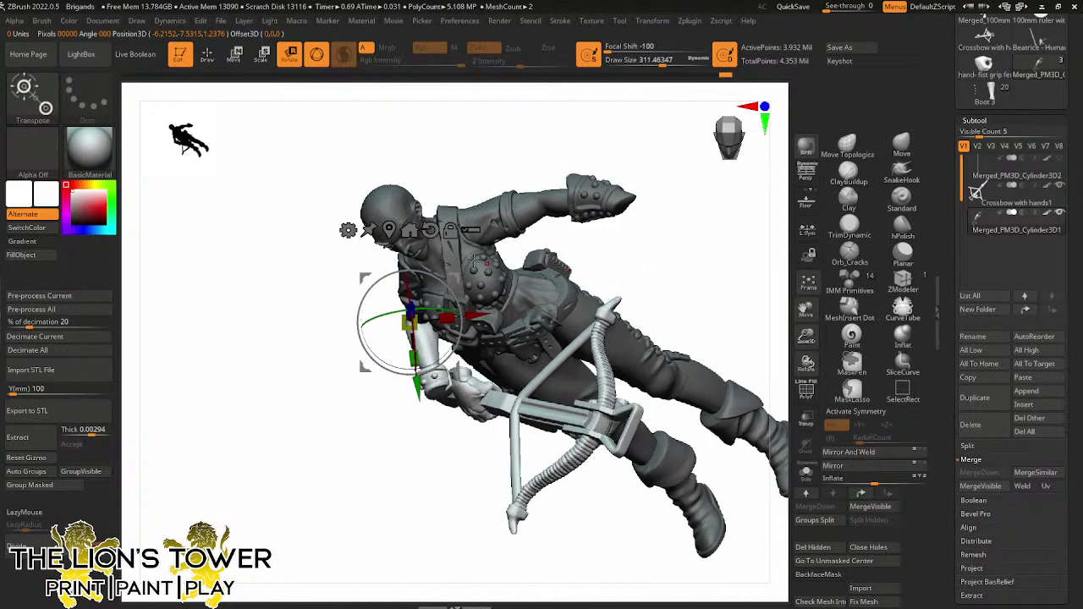
pyautogui.moveTo(476, 315); pyautogui.dragTo(490, 313)
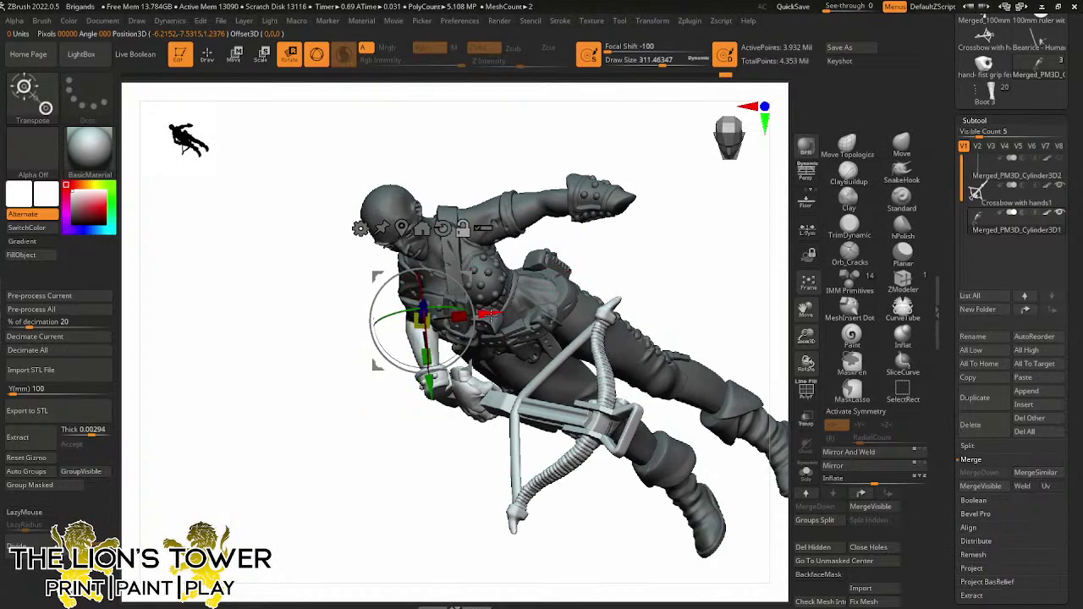
pyautogui.click(463, 229)
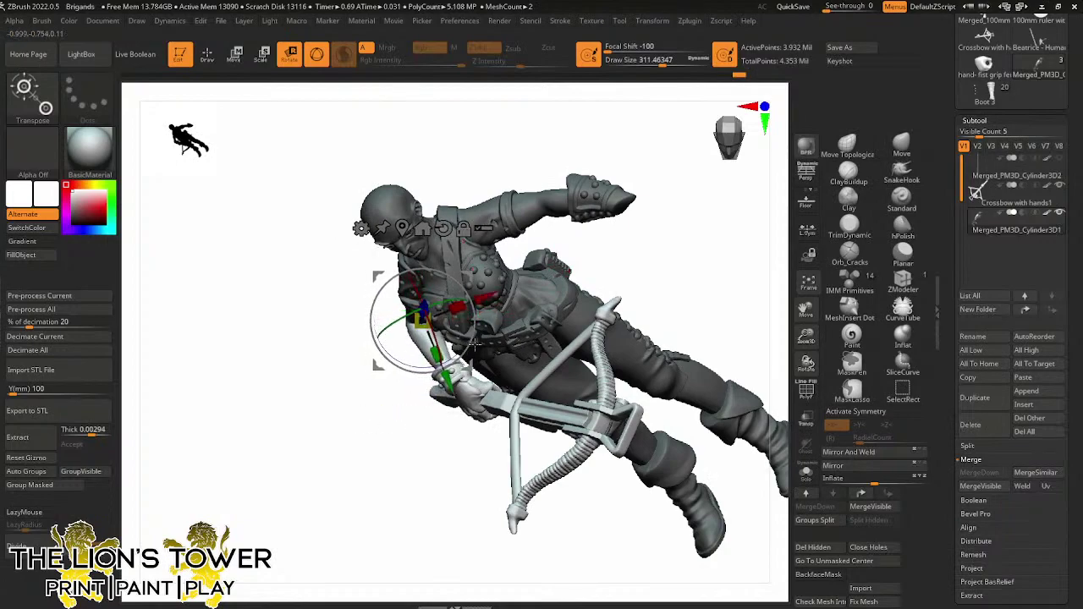
pyautogui.moveTo(660, 254); pyautogui.dragTo(677, 217)
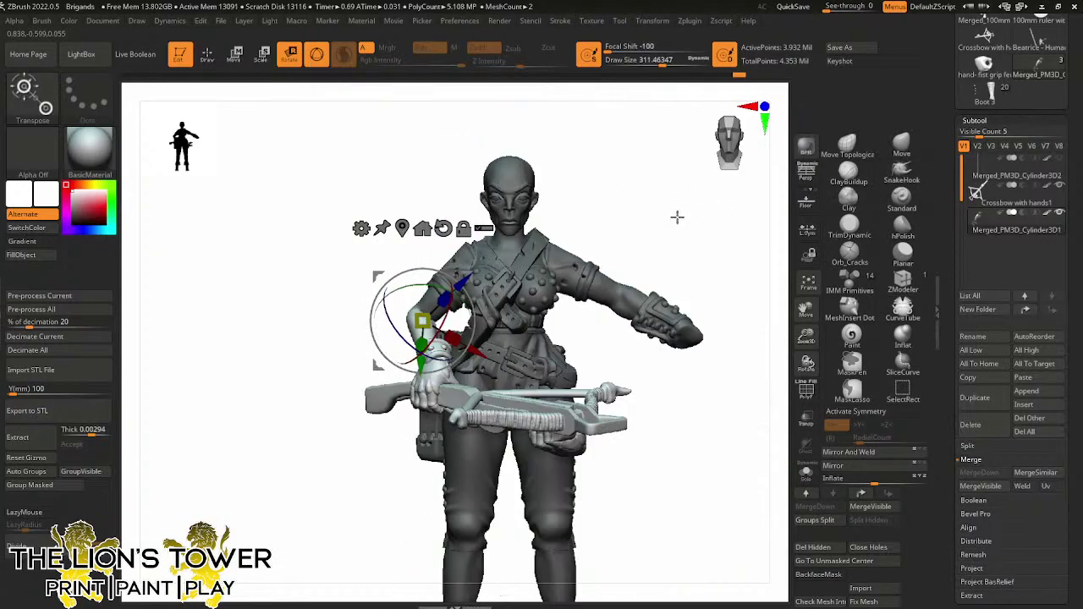
pyautogui.moveTo(721, 344); pyautogui.dragTo(692, 355)
# Select the Crossbow with hands1 subtool and place the gizmo pivot at the wrist of its rear gripping hand
pyautogui.keyDown('alt'); pyautogui.click(606, 413); pyautogui.keyUp('alt')
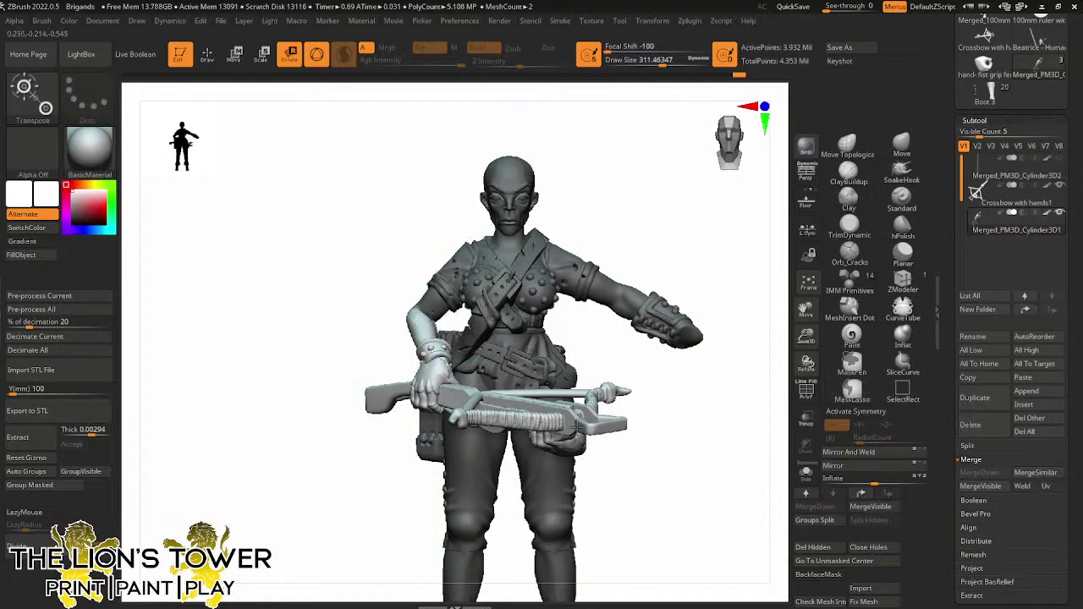
pyautogui.moveTo(657, 400); pyautogui.dragTo(692, 392)
pyautogui.moveTo(621, 384); pyautogui.dragTo(626, 384)
pyautogui.moveTo(588, 422); pyautogui.dragTo(585, 423)
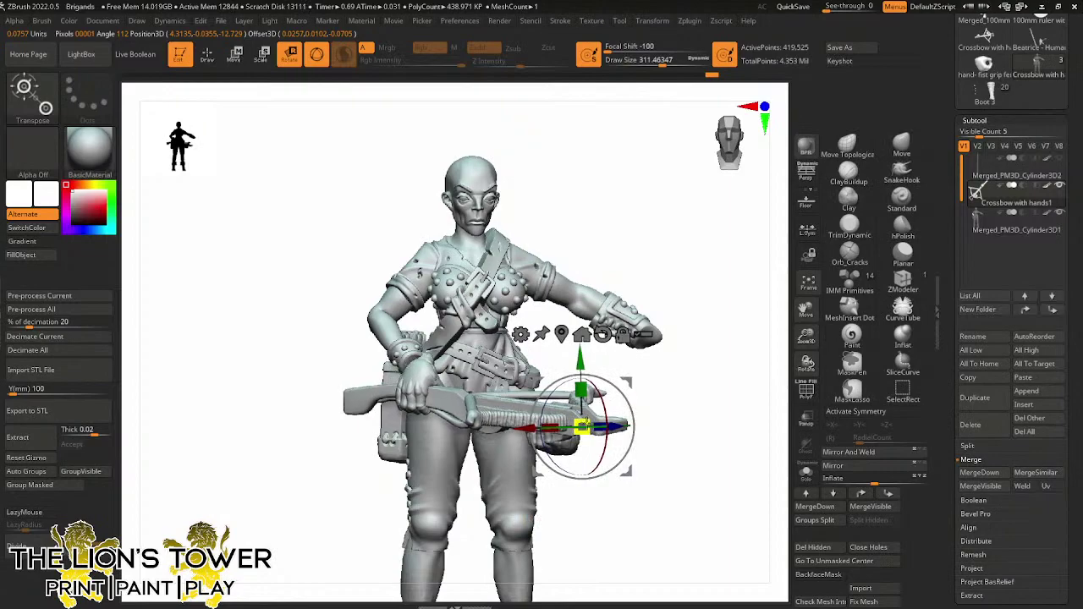
pyautogui.moveTo(646, 396); pyautogui.dragTo(438, 323)
pyautogui.click(623, 339)
pyautogui.moveTo(515, 290); pyautogui.dragTo(547, 271)
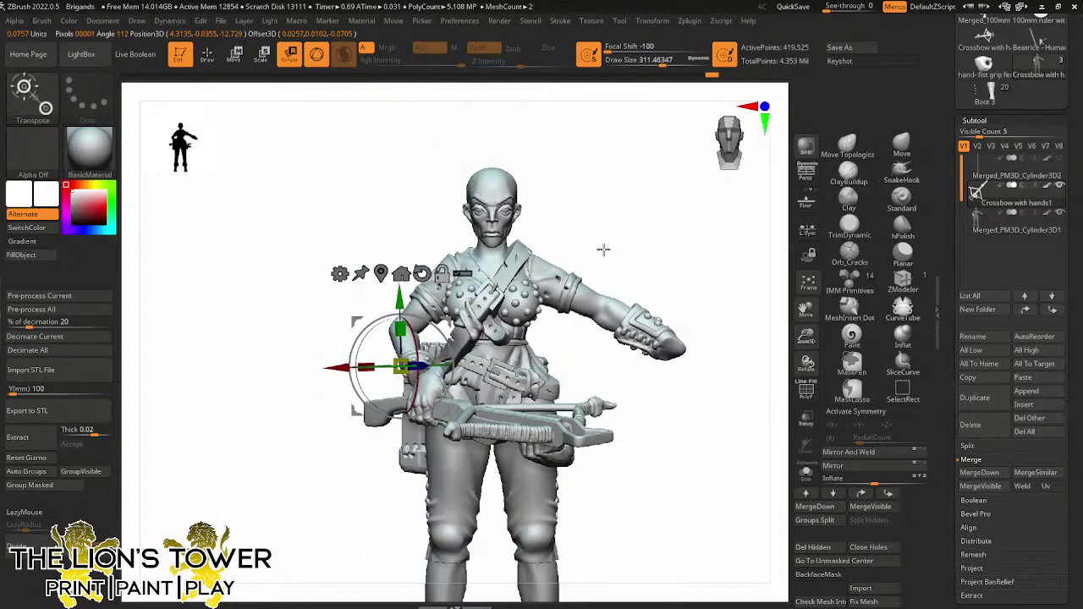
pyautogui.moveTo(603, 250); pyautogui.dragTo(567, 254)
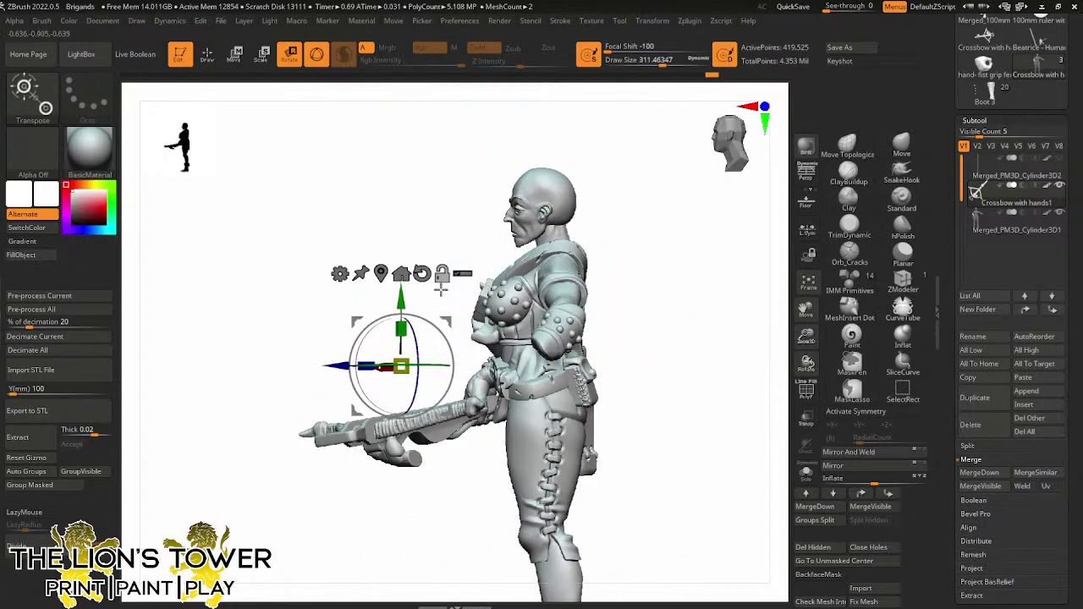
pyautogui.moveTo(447, 321); pyautogui.dragTo(531, 335)
pyautogui.moveTo(614, 305); pyautogui.dragTo(561, 332)
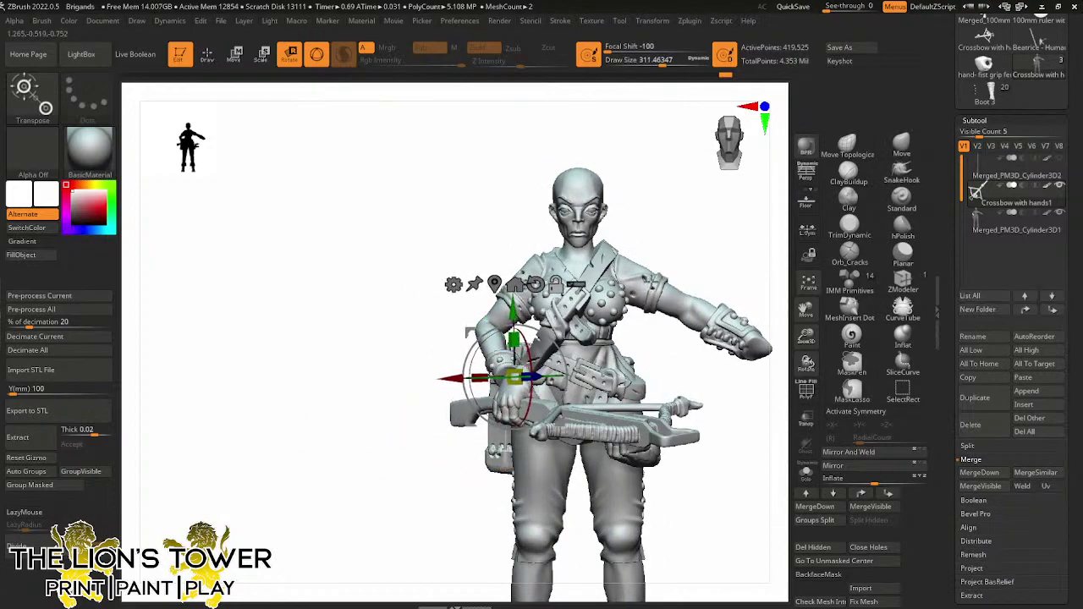
# Rotate the crossbow with its hands about the rear wrist, raising its front end and aligning the grip with the right forearm
pyautogui.moveTo(740, 249); pyautogui.dragTo(667, 353)
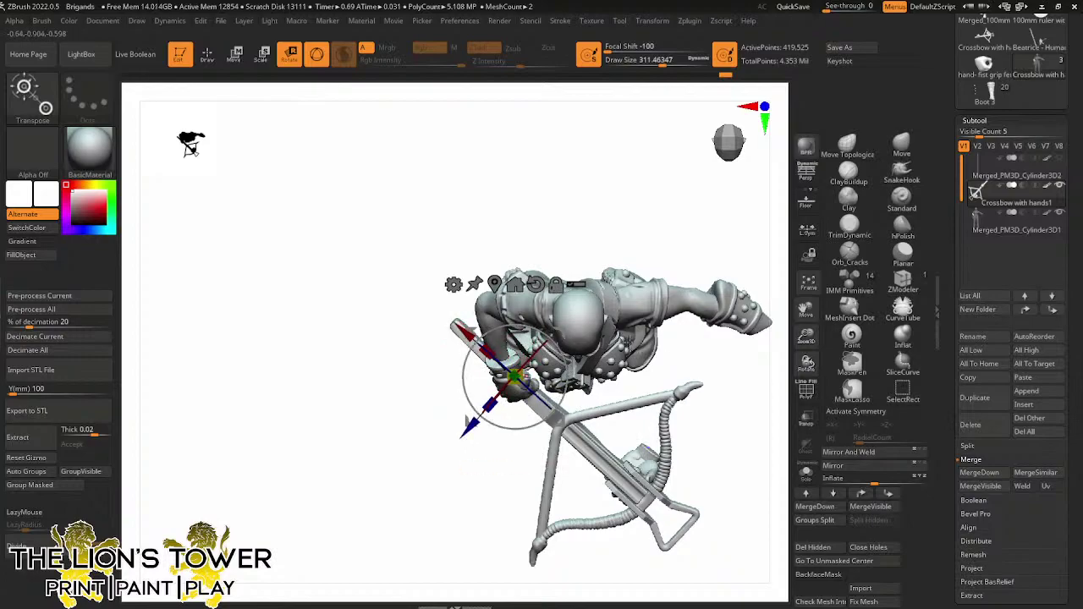
pyautogui.moveTo(764, 443); pyautogui.dragTo(702, 314)
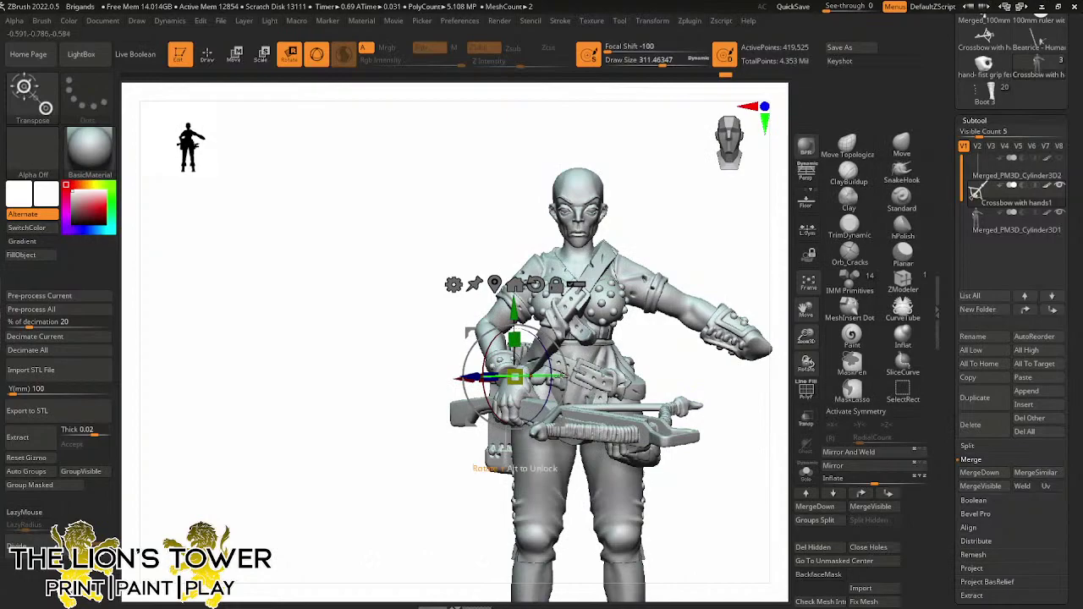
pyautogui.moveTo(552, 393); pyautogui.dragTo(548, 357)
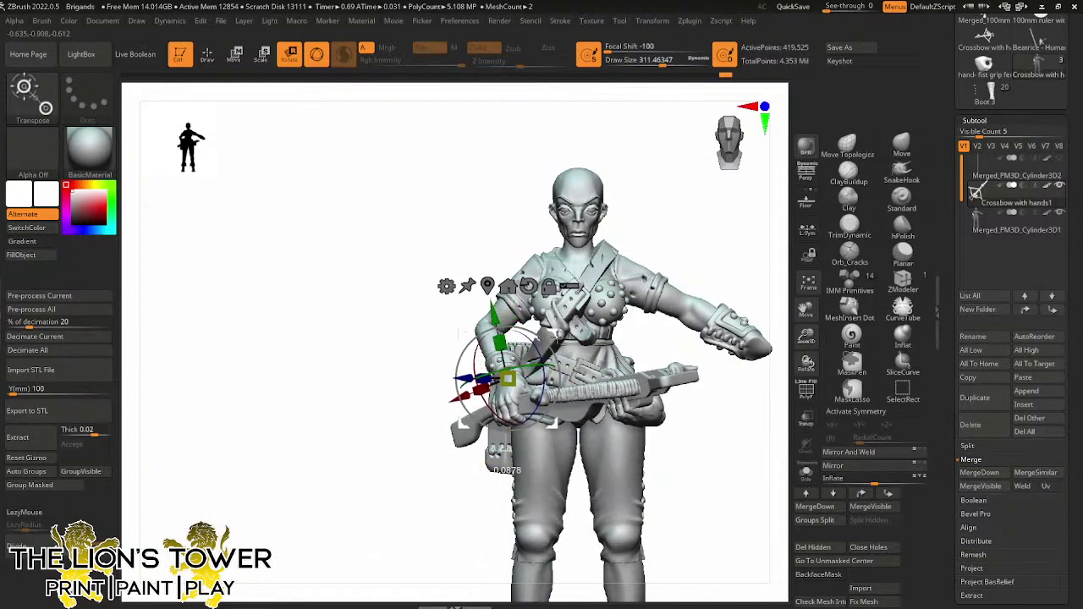
pyautogui.moveTo(761, 233); pyautogui.dragTo(745, 310)
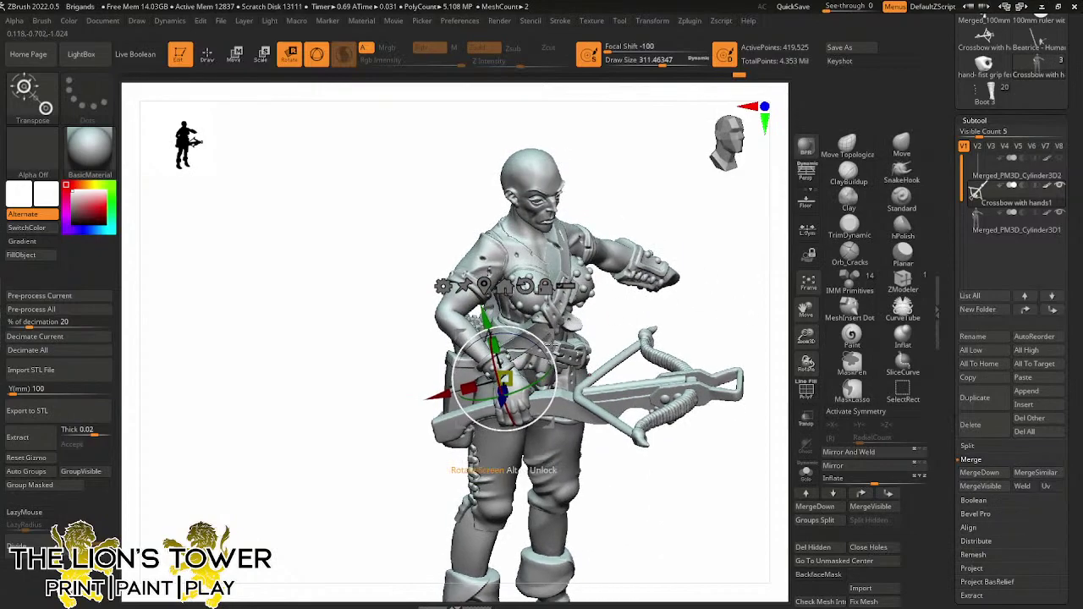
pyautogui.moveTo(592, 318); pyautogui.dragTo(631, 278)
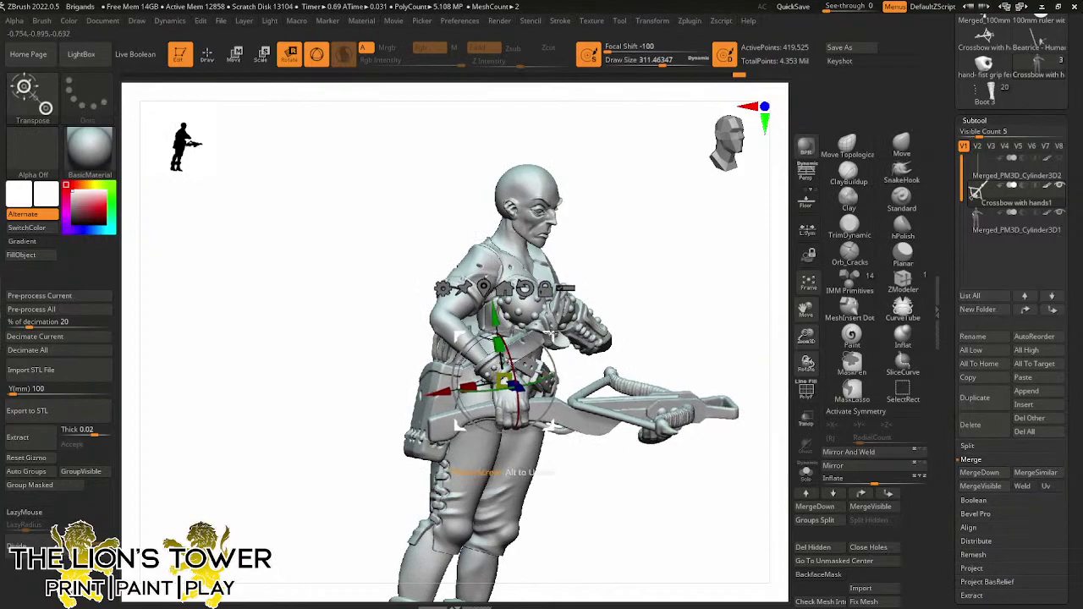
# Choose the Move brush, switch to the body subtool, isolate the right bracer, clear its mask and set the draw size to about 128
pyautogui.moveTo(806, 336); pyautogui.dragTo(808, 372)
pyautogui.click(900, 144)
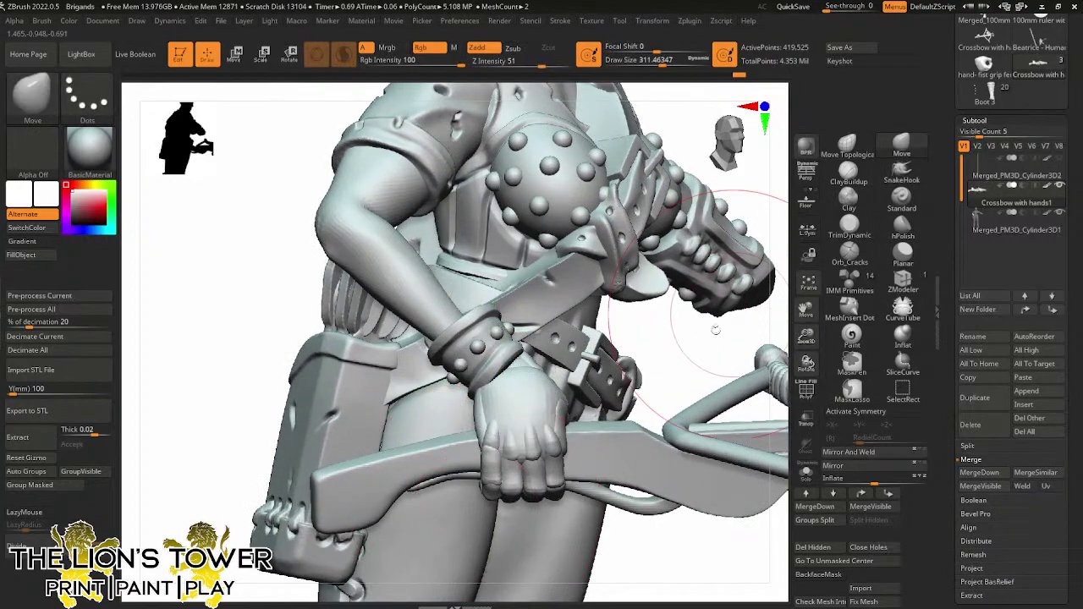
pyautogui.moveTo(715, 331)
pyautogui.mouseDown()
pyautogui.moveTo(683, 355)
pyautogui.moveTo(534, 342)
pyautogui.mouseUp()
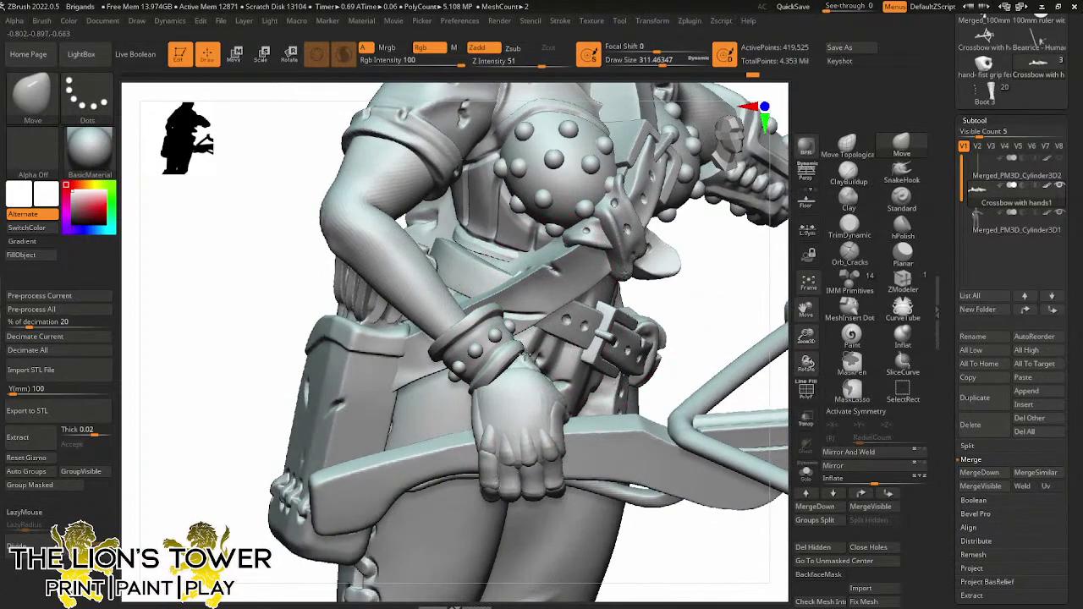
pyautogui.moveTo(725, 314); pyautogui.dragTo(609, 313)
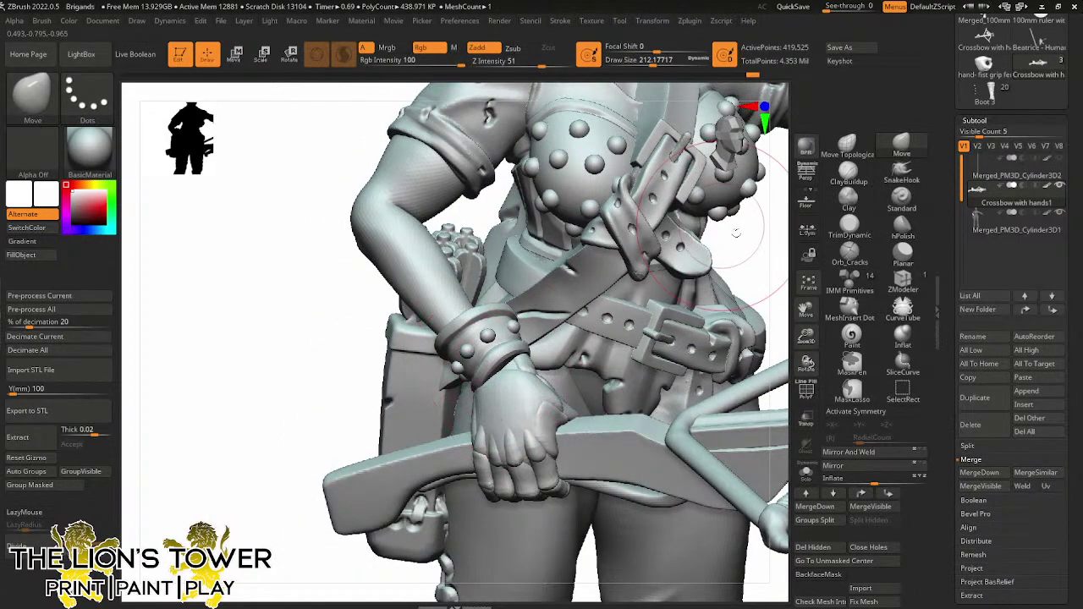
pyautogui.moveTo(736, 232); pyautogui.dragTo(562, 254, button='right')
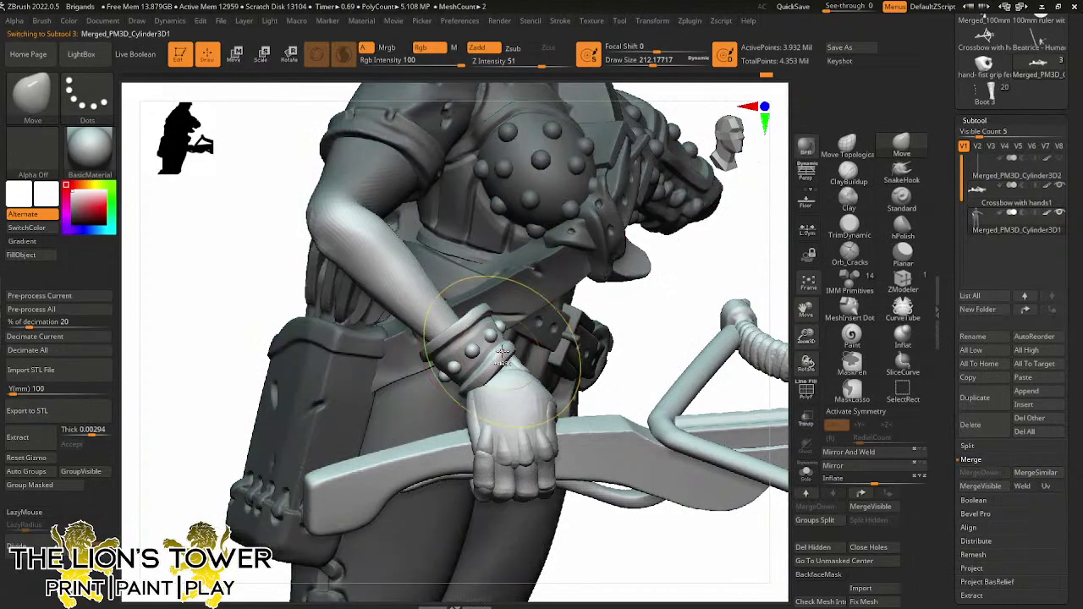
pyautogui.keyDown('ctrl'); pyautogui.keyDown('shift'); pyautogui.click(487, 376); pyautogui.keyUp('shift'); pyautogui.keyUp('ctrl')
pyautogui.moveTo(652, 60); pyautogui.dragTo(639, 60)
pyautogui.keyDown('ctrl'); pyautogui.moveTo(623, 114); pyautogui.dragTo(639, 169); pyautogui.keyUp('ctrl')
pyautogui.moveTo(640, 60); pyautogui.dragTo(642, 60)
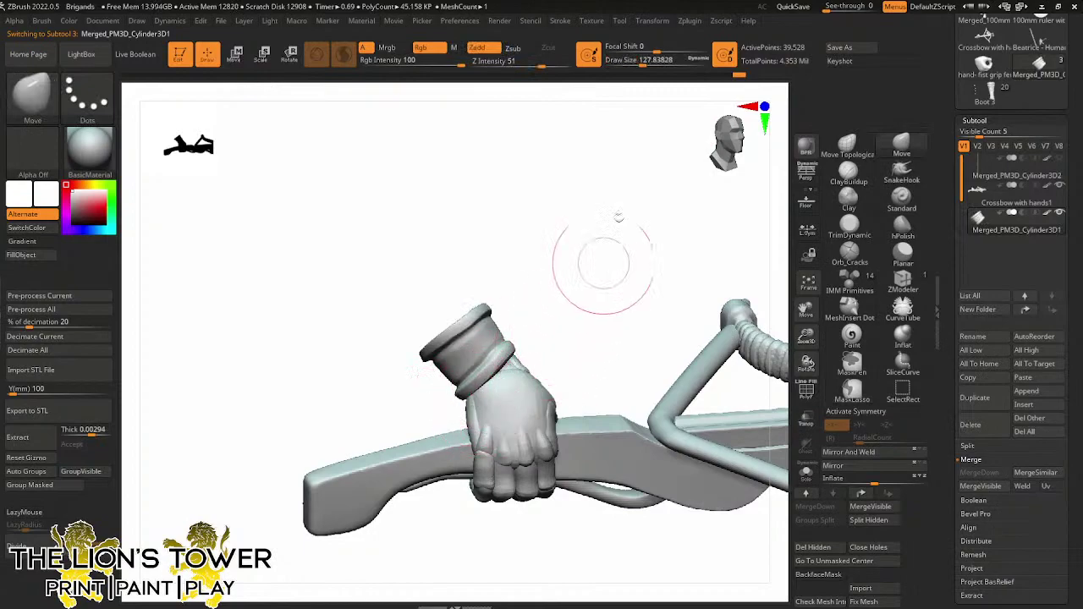
# Reshape the isolated bracer with the Move brush to fit the crossbow hand's wrist, and show the whole figure again
pyautogui.moveTo(642, 63); pyautogui.dragTo(648, 63)
pyautogui.moveTo(678, 164)
pyautogui.mouseDown()
pyautogui.moveTo(601, 289)
pyautogui.moveTo(548, 312)
pyautogui.mouseUp()
pyautogui.moveTo(617, 263); pyautogui.dragTo(585, 288)
pyautogui.moveTo(650, 65); pyautogui.dragTo(646, 65)
pyautogui.moveTo(659, 143); pyautogui.dragTo(576, 265)
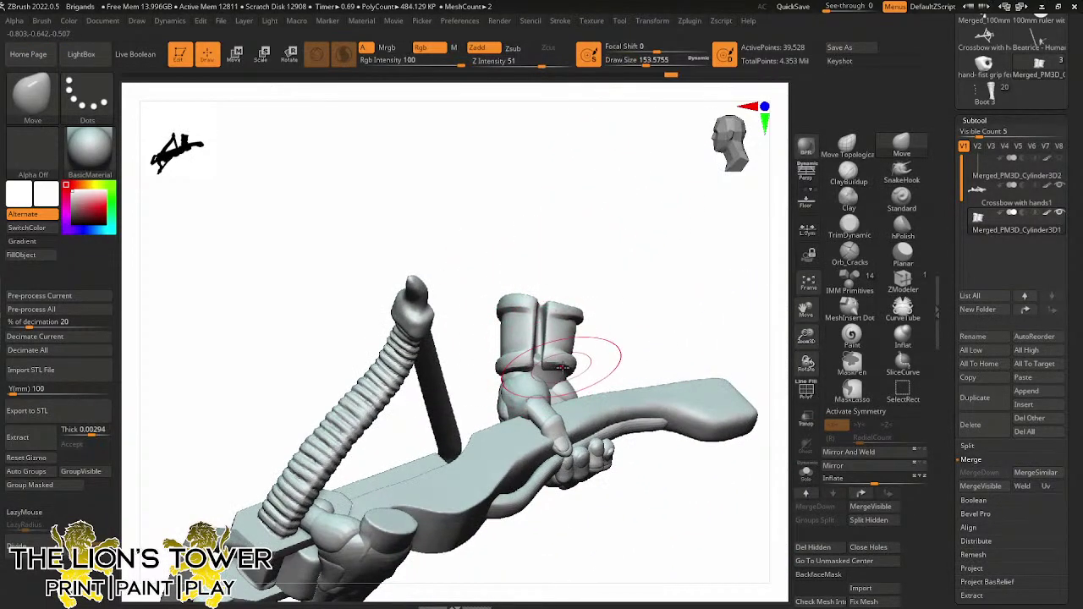
pyautogui.moveTo(575, 358)
pyautogui.mouseDown(button='right')
pyautogui.moveTo(589, 372)
pyautogui.moveTo(581, 314)
pyautogui.mouseUp(button='right')
pyautogui.moveTo(643, 61); pyautogui.dragTo(633, 61)
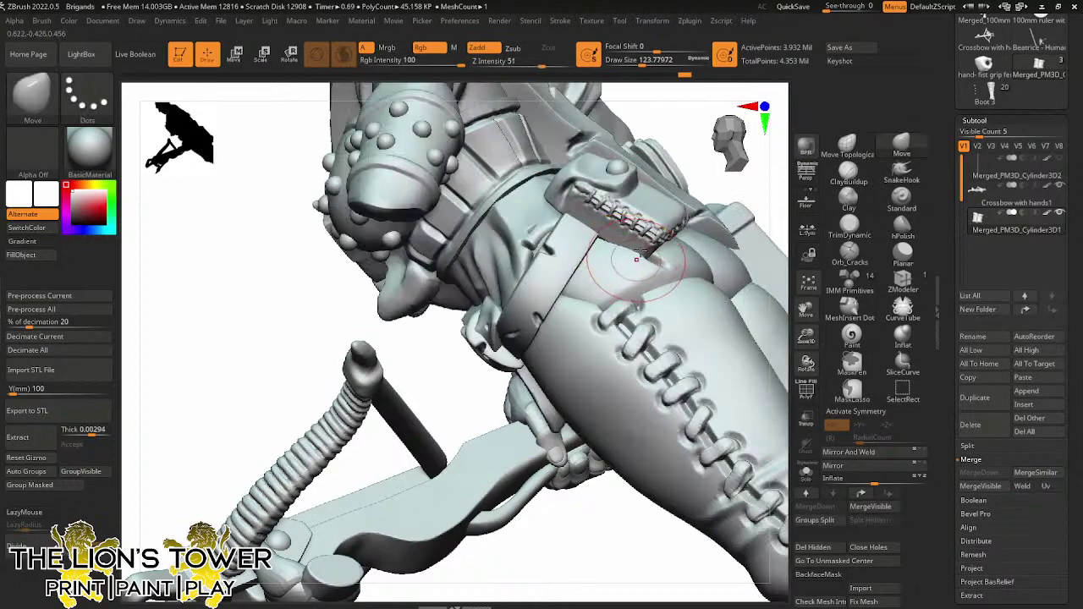
pyautogui.moveTo(625, 247); pyautogui.dragTo(639, 244, button='right')
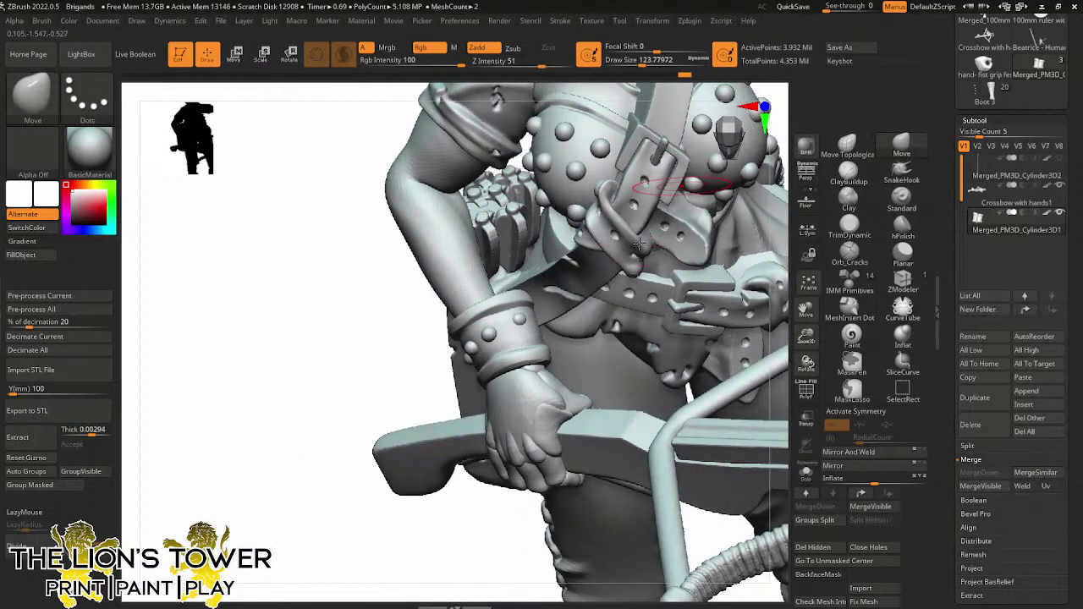
# Hide the round studs around the right bracer and delete the hidden geometry
pyautogui.keyDown('ctrl'); pyautogui.keyDown('shift'); pyautogui.click(518, 319); pyautogui.keyUp('shift'); pyautogui.keyUp('ctrl')
pyautogui.keyDown('ctrl'); pyautogui.keyDown('shift'); pyautogui.click(491, 337); pyautogui.keyUp('shift'); pyautogui.keyUp('ctrl')
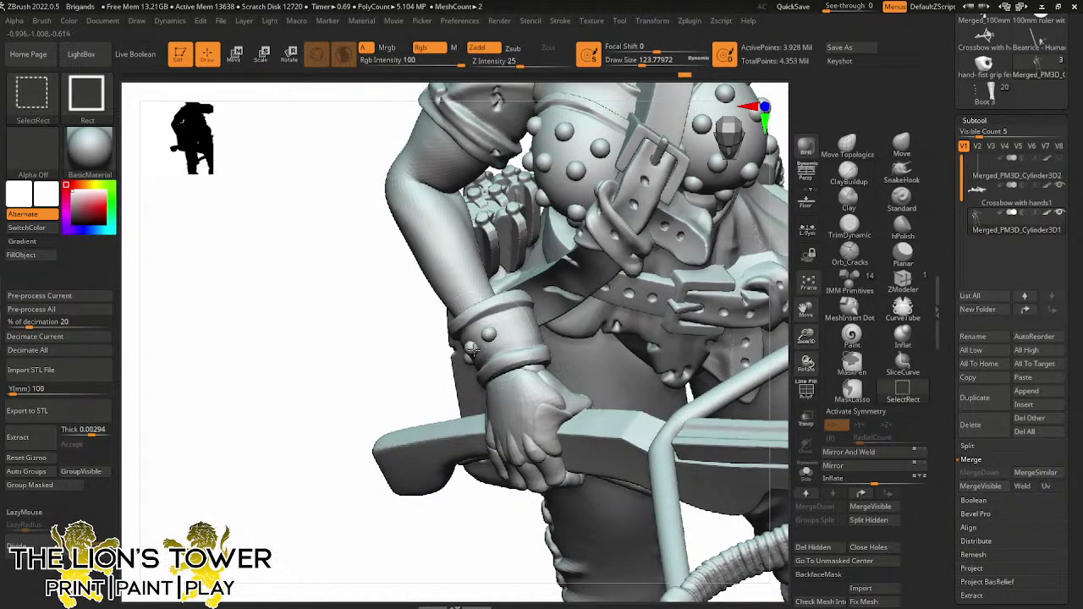
pyautogui.moveTo(411, 386); pyautogui.dragTo(420, 370, button='right')
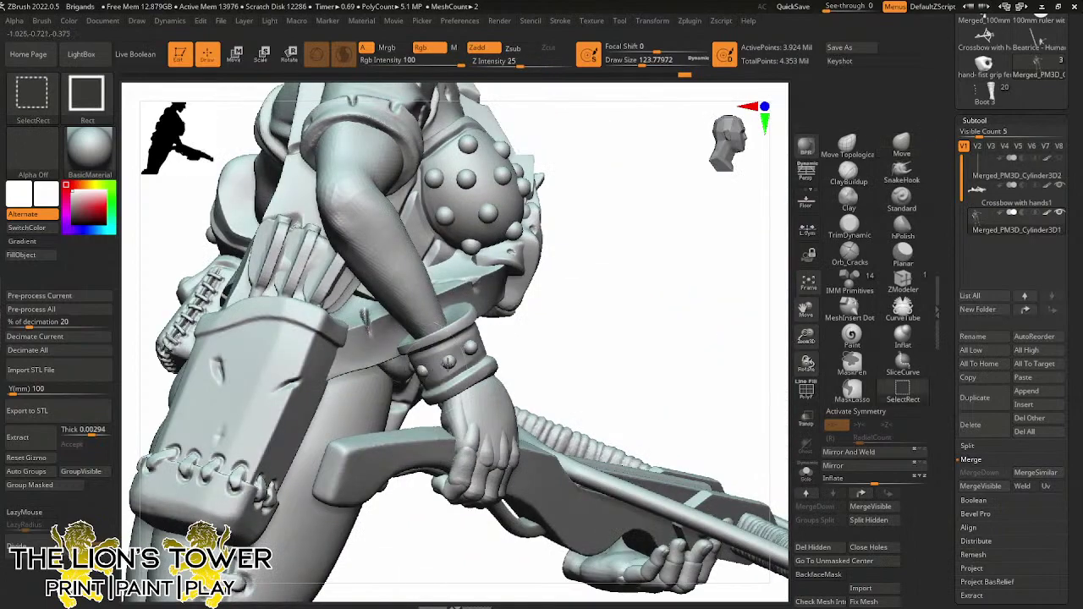
pyautogui.moveTo(551, 344); pyautogui.dragTo(446, 343, button='right')
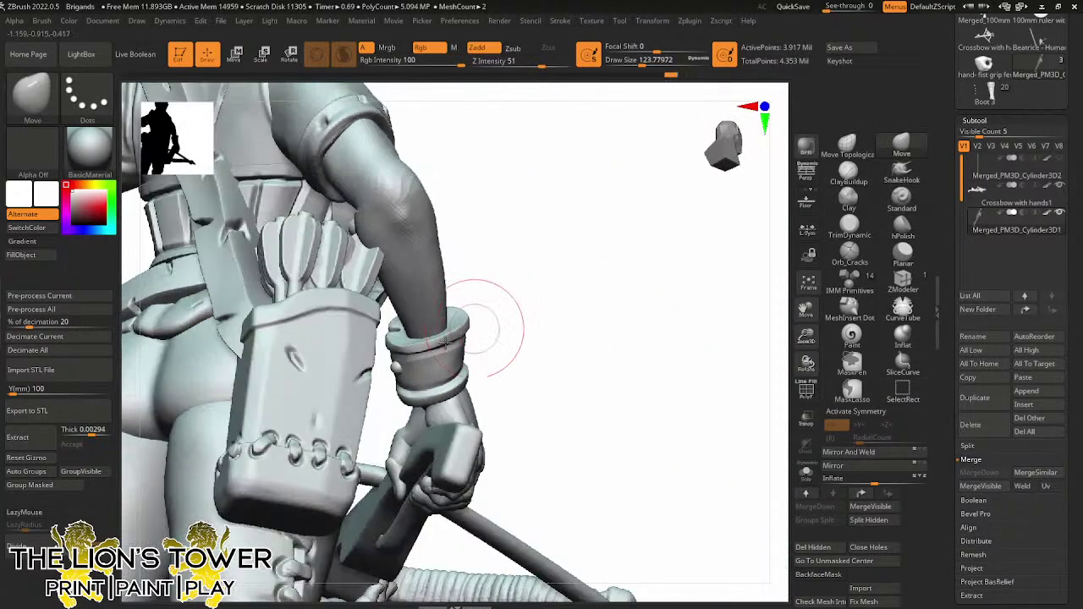
pyautogui.hotkey('ctrl', 'shift')
pyautogui.click(825, 548)
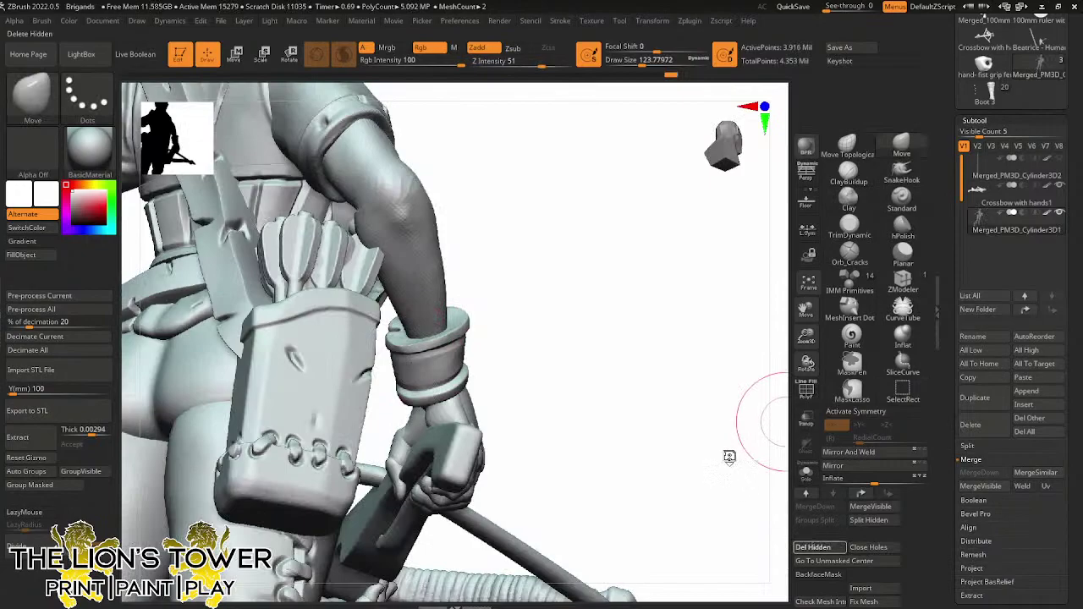
pyautogui.moveTo(697, 379); pyautogui.dragTo(634, 272, button='right')
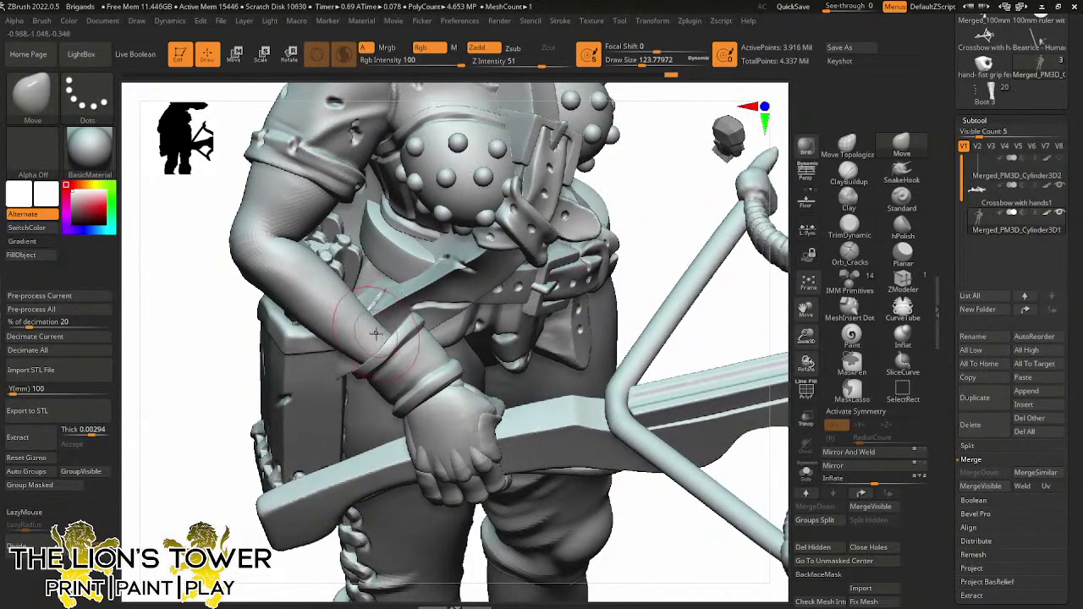
pyautogui.keyDown('ctrl'); pyautogui.keyDown('shift'); pyautogui.click(350, 310); pyautogui.keyUp('shift'); pyautogui.keyUp('ctrl')
pyautogui.keyDown('ctrl'); pyautogui.click(425, 292); pyautogui.keyUp('ctrl')
pyautogui.keyDown('ctrl'); pyautogui.keyDown('shift'); pyautogui.click(430, 283); pyautogui.keyUp('shift'); pyautogui.keyUp('ctrl')
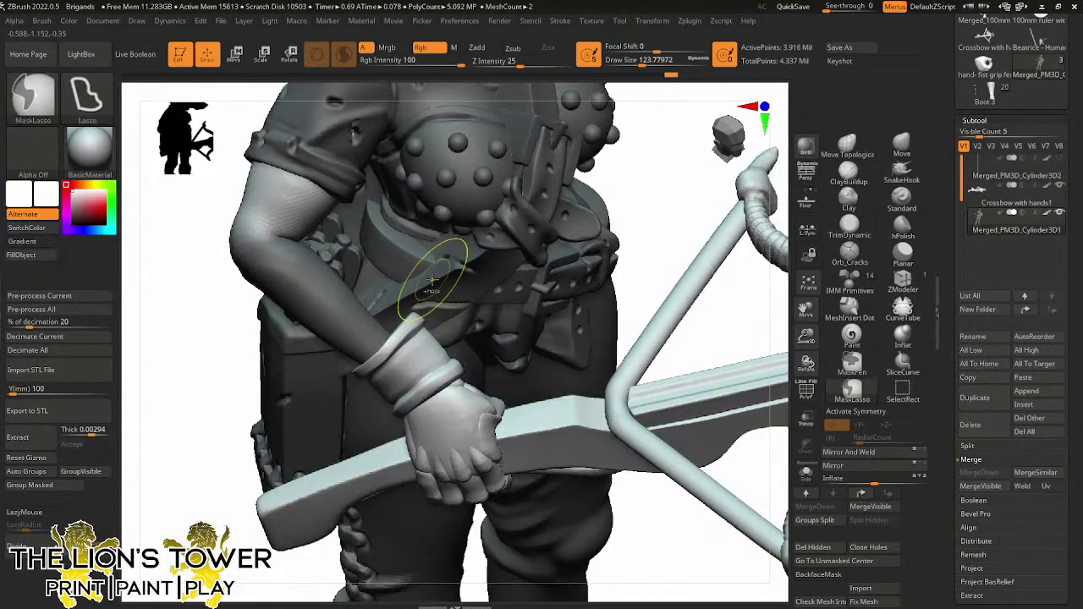
pyautogui.keyDown('ctrl'); pyautogui.moveTo(635, 184); pyautogui.dragTo(647, 161); pyautogui.keyUp('ctrl')
# Set the draw size to about 145 and mask the whole figure except the bare right arm, leaving everything visible
pyautogui.click(644, 63)
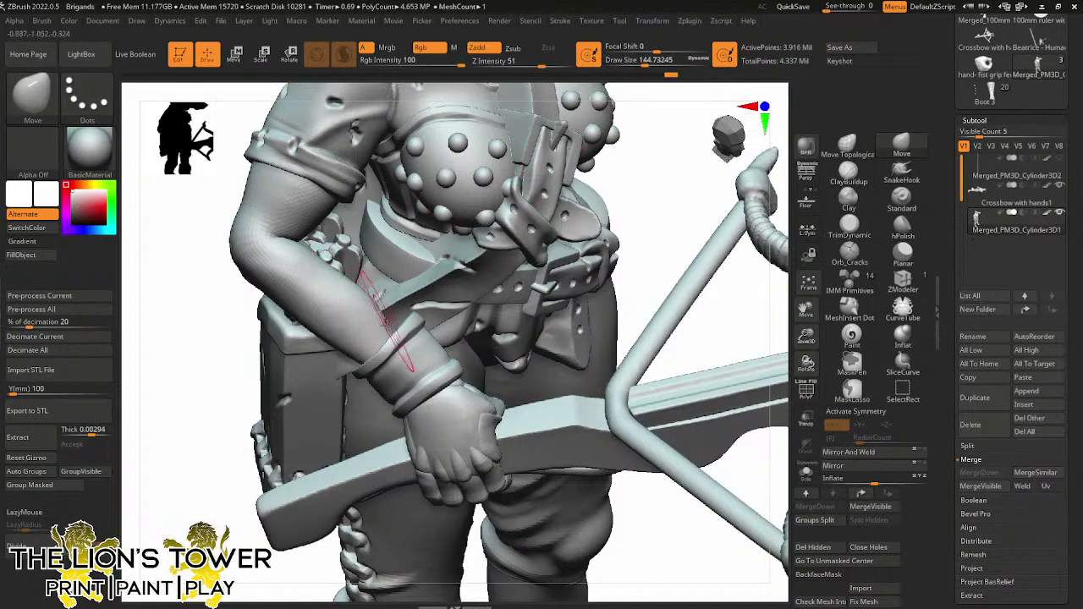
pyautogui.keyDown('ctrl'); pyautogui.keyDown('shift'); pyautogui.click(397, 328); pyautogui.keyUp('shift'); pyautogui.keyUp('ctrl')
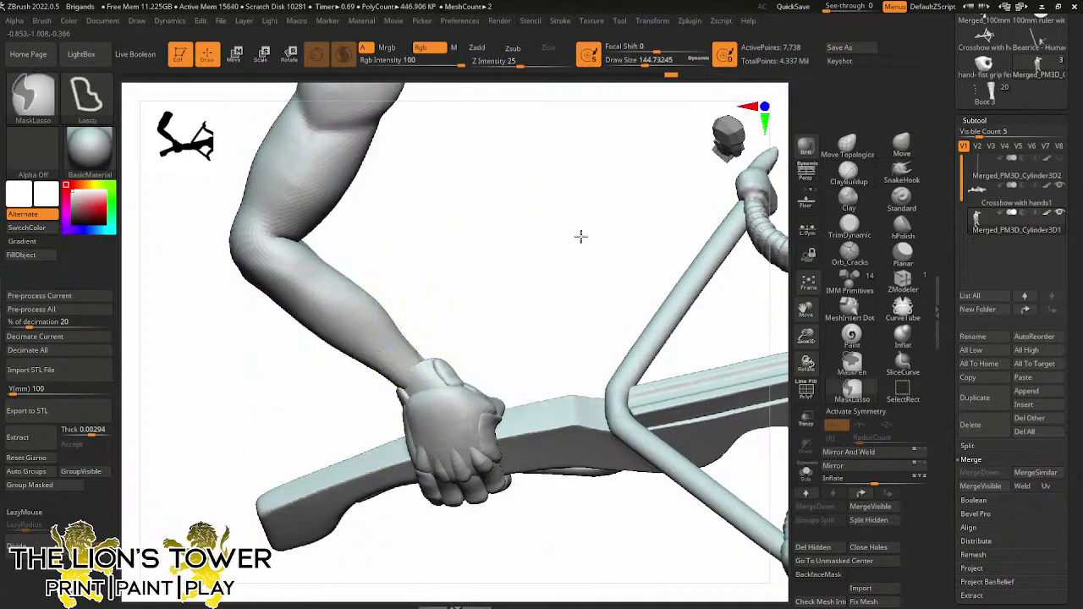
pyautogui.keyDown('ctrl'); pyautogui.keyDown('shift'); pyautogui.click(572, 246); pyautogui.keyUp('shift'); pyautogui.keyUp('ctrl')
pyautogui.moveTo(623, 205)
pyautogui.mouseDown()
pyautogui.moveTo(647, 191)
pyautogui.moveTo(449, 281)
pyautogui.mouseUp()
pyautogui.moveTo(496, 310); pyautogui.dragTo(415, 334)
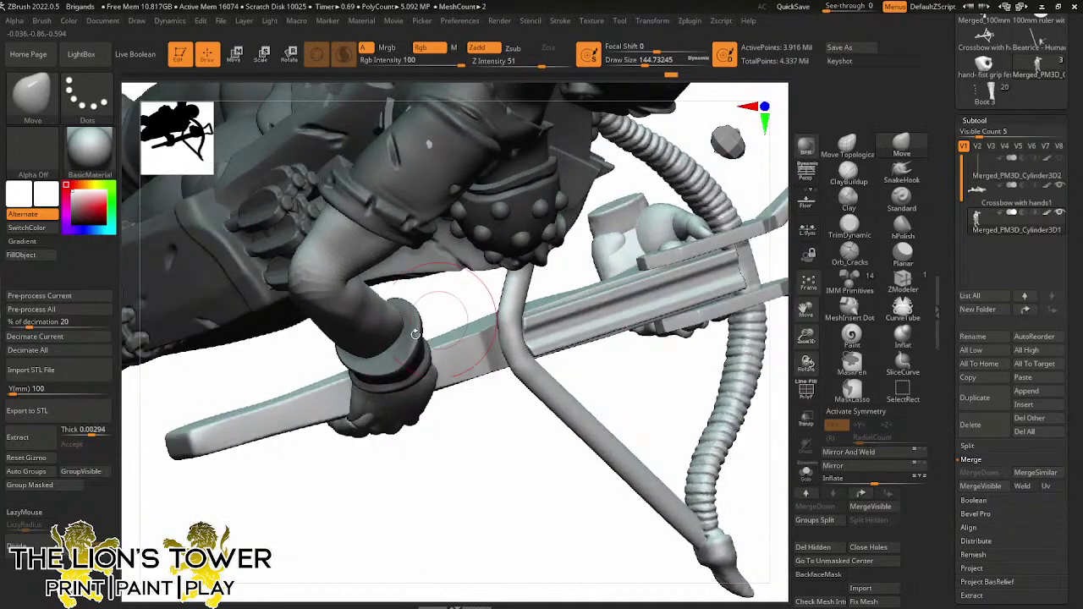
# Refine the shape of the bare right forearm above the bracer with the Move brush and reframe the whole figure
pyautogui.moveTo(477, 394); pyautogui.dragTo(369, 303, button='right')
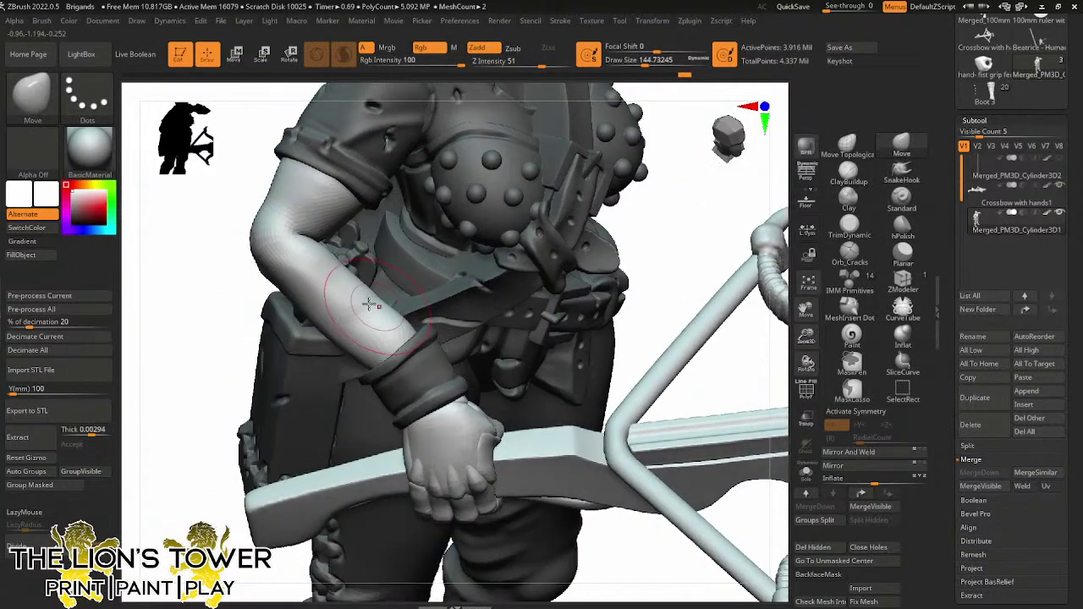
pyautogui.moveTo(192, 412); pyautogui.dragTo(237, 372)
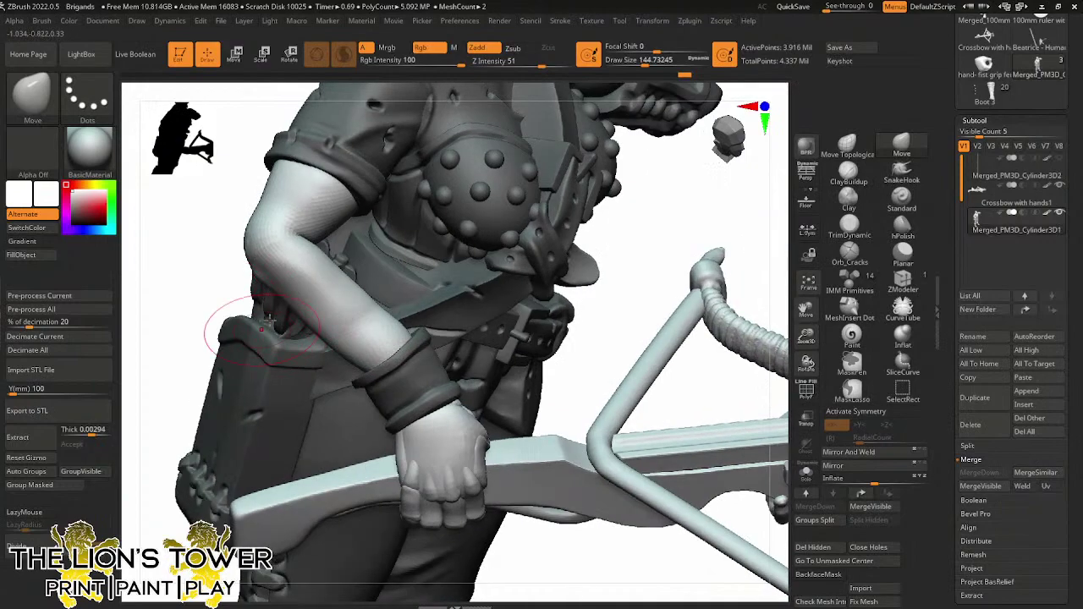
pyautogui.moveTo(272, 298); pyautogui.dragTo(289, 314)
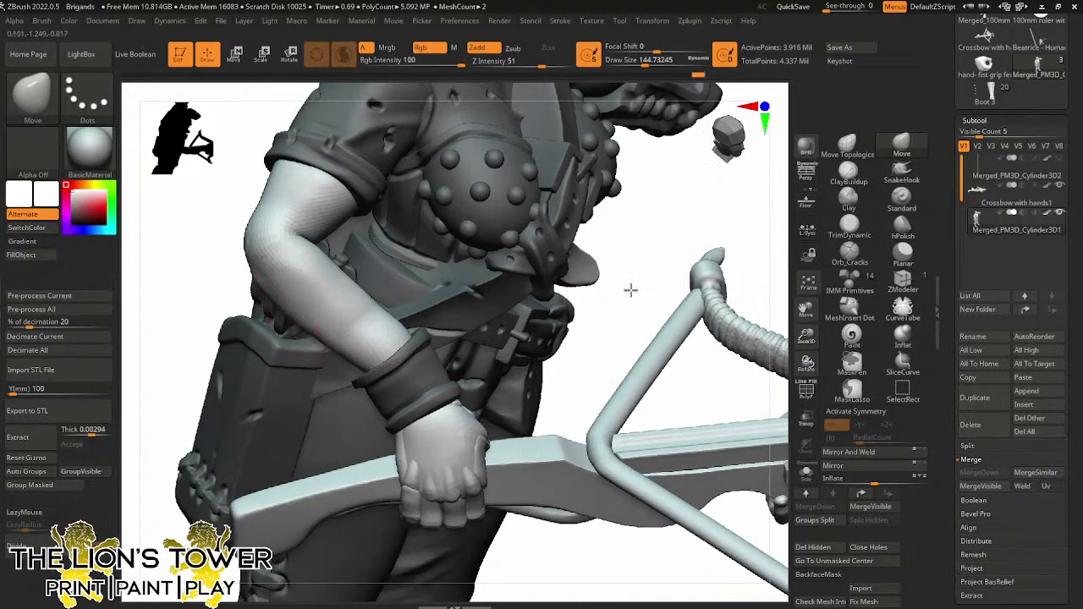
pyautogui.moveTo(630, 290); pyautogui.dragTo(350, 274, button='right')
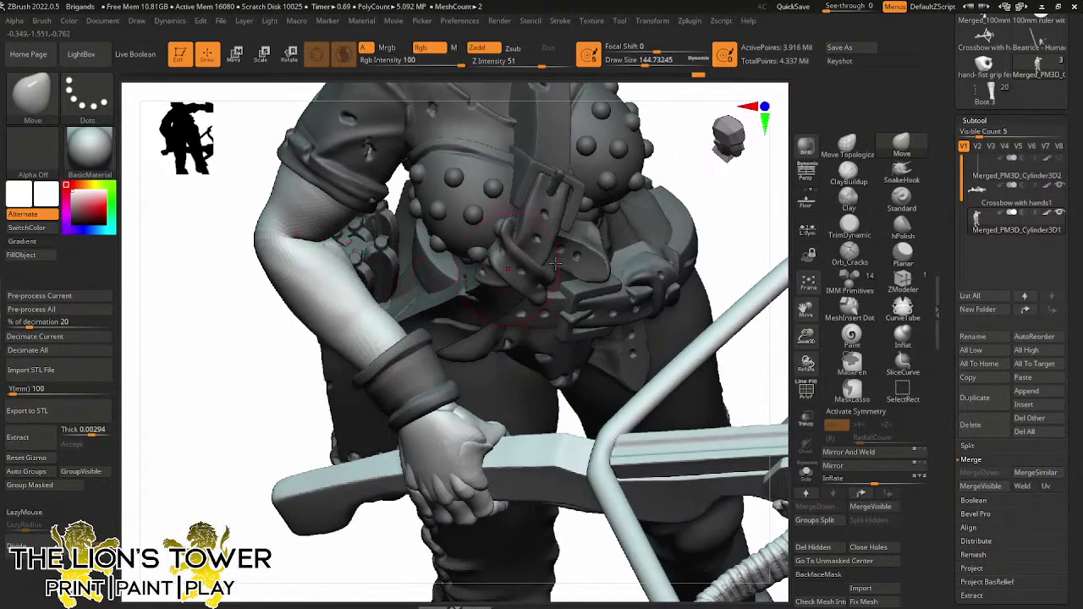
pyautogui.click(808, 284)
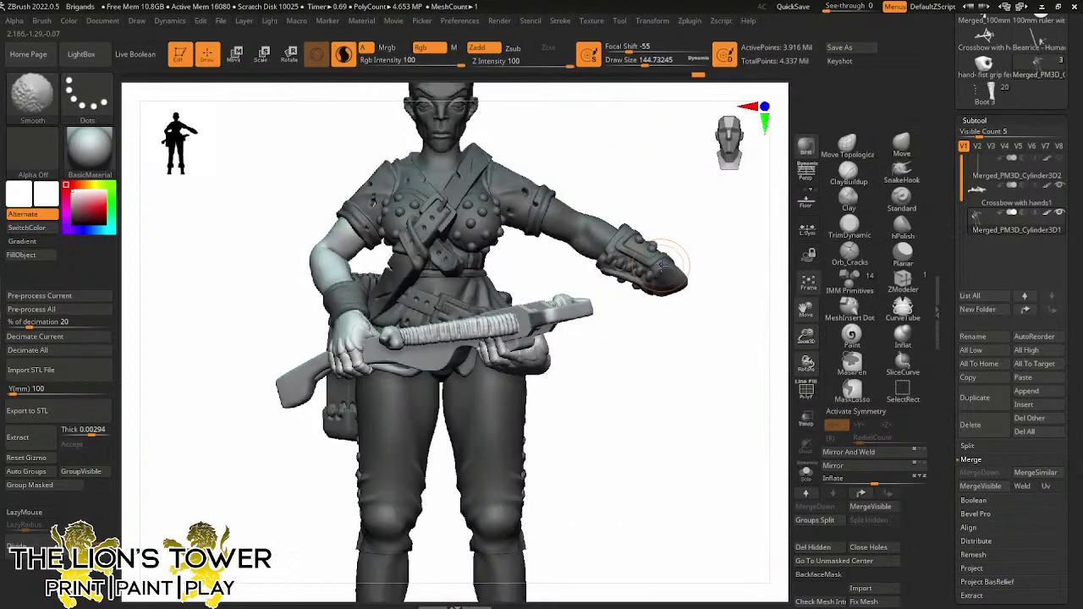
# Set the draw size to about 245 and mask only the right bracer, leaving the whole figure visible
pyautogui.moveTo(661, 265)
pyautogui.mouseDown(button='right')
pyautogui.moveTo(672, 379)
pyautogui.moveTo(669, 282)
pyautogui.moveTo(630, 276)
pyautogui.moveTo(580, 170)
pyautogui.mouseUp(button='right')
pyautogui.moveTo(643, 59); pyautogui.dragTo(657, 60)
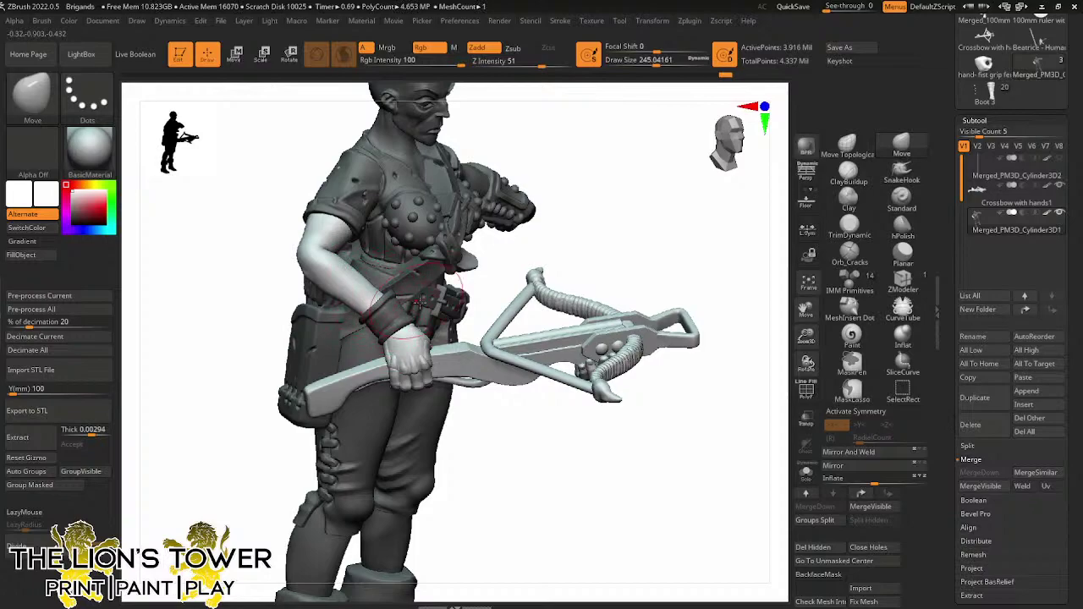
pyautogui.moveTo(427, 293)
pyautogui.mouseDown(button='right')
pyautogui.moveTo(477, 274)
pyautogui.moveTo(567, 181)
pyautogui.moveTo(657, 164)
pyautogui.moveTo(585, 270)
pyautogui.moveTo(544, 267)
pyautogui.mouseUp(button='right')
pyautogui.keyDown('ctrl'); pyautogui.click(544, 266); pyautogui.keyUp('ctrl')
pyautogui.keyDown('ctrl'); pyautogui.keyDown('shift'); pyautogui.click(380, 309); pyautogui.keyUp('shift'); pyautogui.keyUp('ctrl')
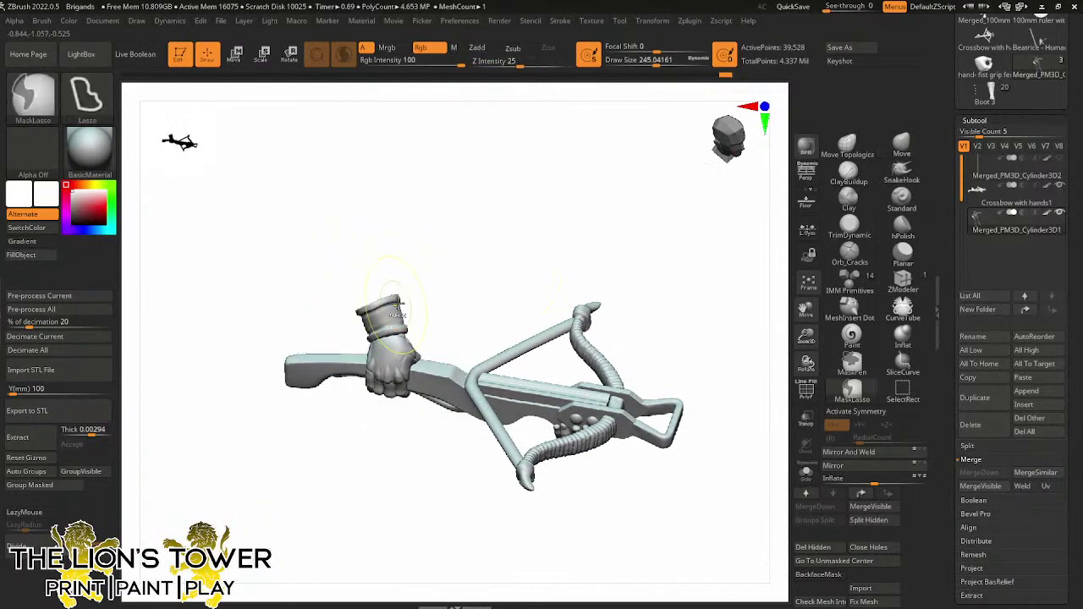
pyautogui.keyDown('ctrl'); pyautogui.click(488, 258); pyautogui.keyUp('ctrl')
pyautogui.keyDown('ctrl'); pyautogui.keyDown('shift'); pyautogui.click(484, 258); pyautogui.keyUp('shift'); pyautogui.keyUp('ctrl')
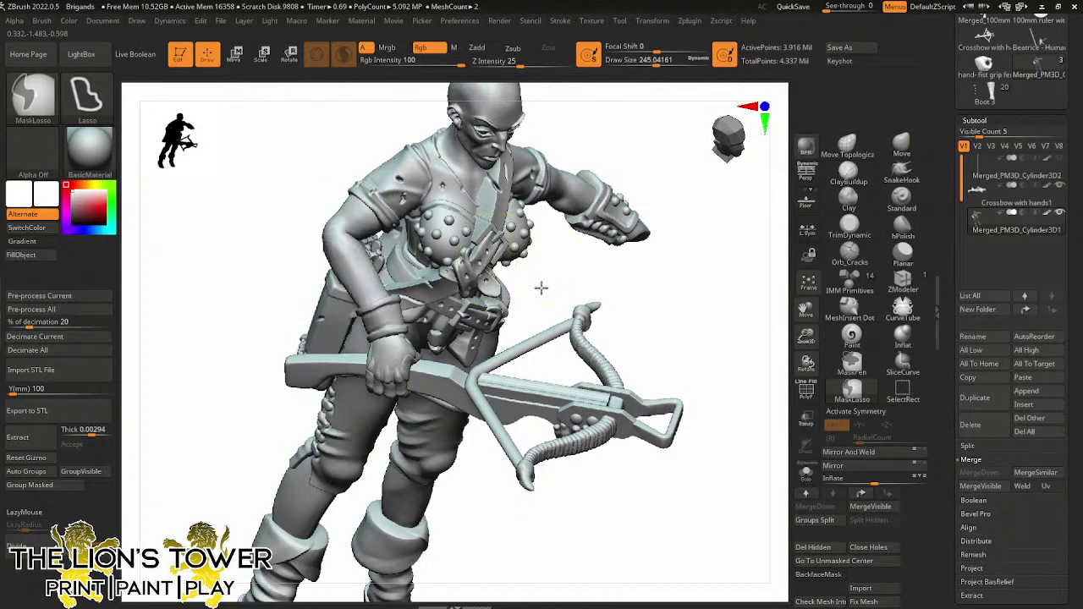
pyautogui.keyDown('ctrl'); pyautogui.keyDown('shift'); pyautogui.click(394, 311); pyautogui.keyUp('shift'); pyautogui.keyUp('ctrl')
pyautogui.keyDown('ctrl'); pyautogui.keyDown('shift'); pyautogui.click(465, 282); pyautogui.keyUp('shift'); pyautogui.keyUp('ctrl')
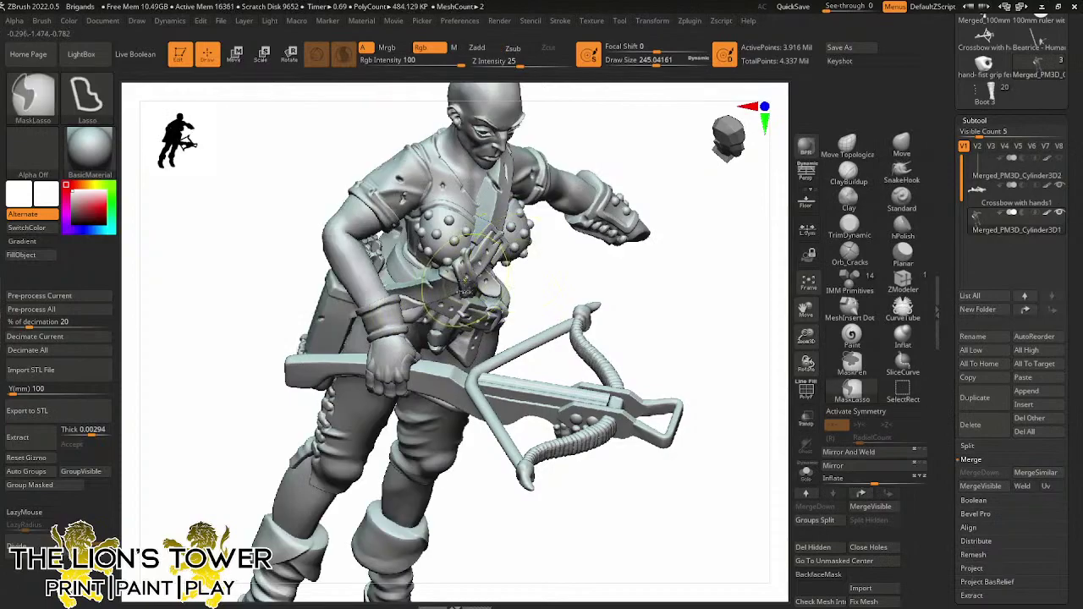
pyautogui.keyDown('ctrl'); pyautogui.keyDown('shift'); pyautogui.click(391, 312); pyautogui.keyUp('shift'); pyautogui.keyUp('ctrl')
pyautogui.keyDown('ctrl'); pyautogui.keyDown('shift'); pyautogui.click(514, 285); pyautogui.keyUp('shift'); pyautogui.keyUp('ctrl')
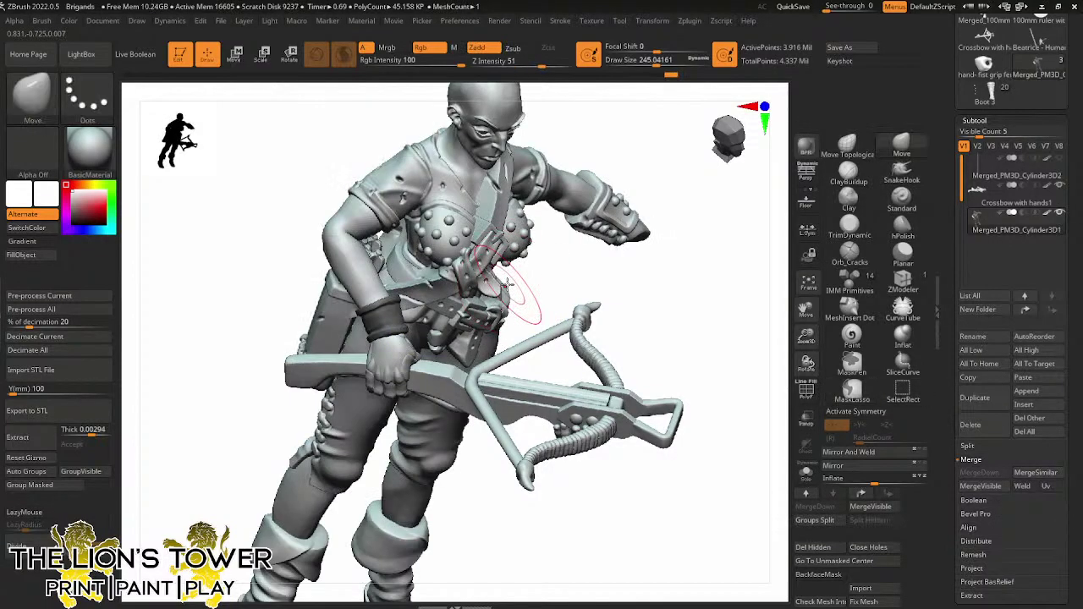
# Save the project as Brigands.zpr, replacing the existing file
pyautogui.hotkey('ctrl', 's')
pyautogui.press('Return')
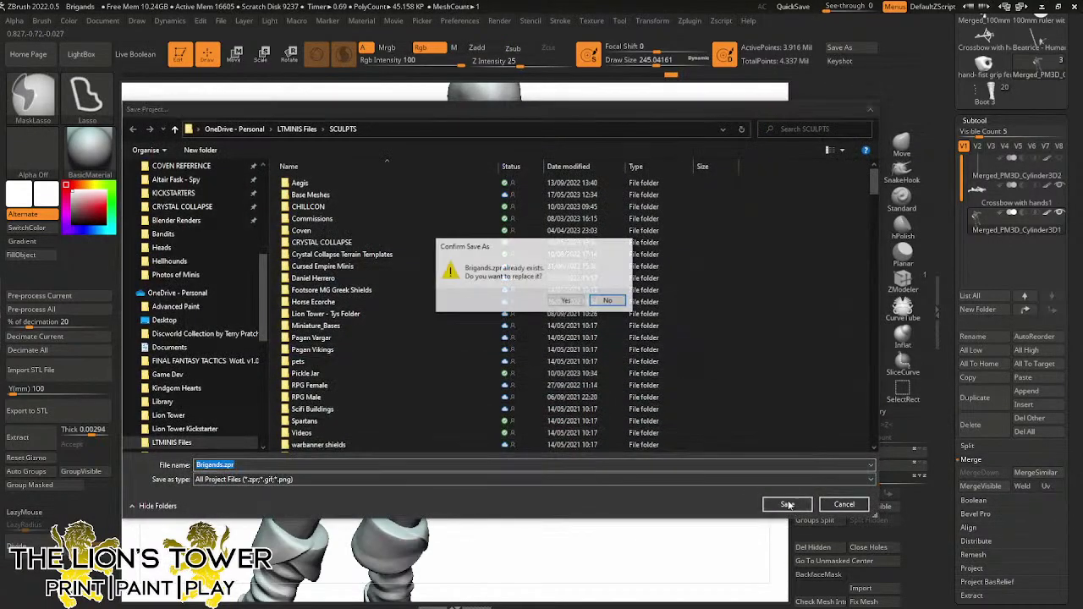
pyautogui.click(557, 304)
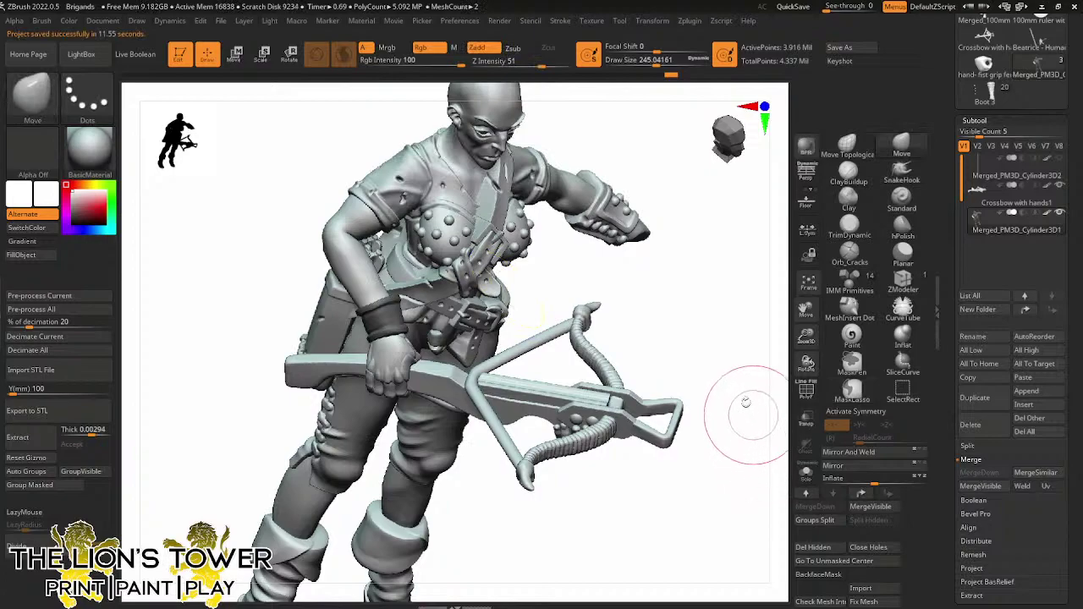
# Unmask only the right bracer, adjust its placement around the wrist with the transform gizmo, and clear the mask
pyautogui.moveTo(701, 314); pyautogui.dragTo(641, 234)
pyautogui.press('ctrl')
pyautogui.keyDown('ctrl'); pyautogui.click(346, 122); pyautogui.keyUp('ctrl')
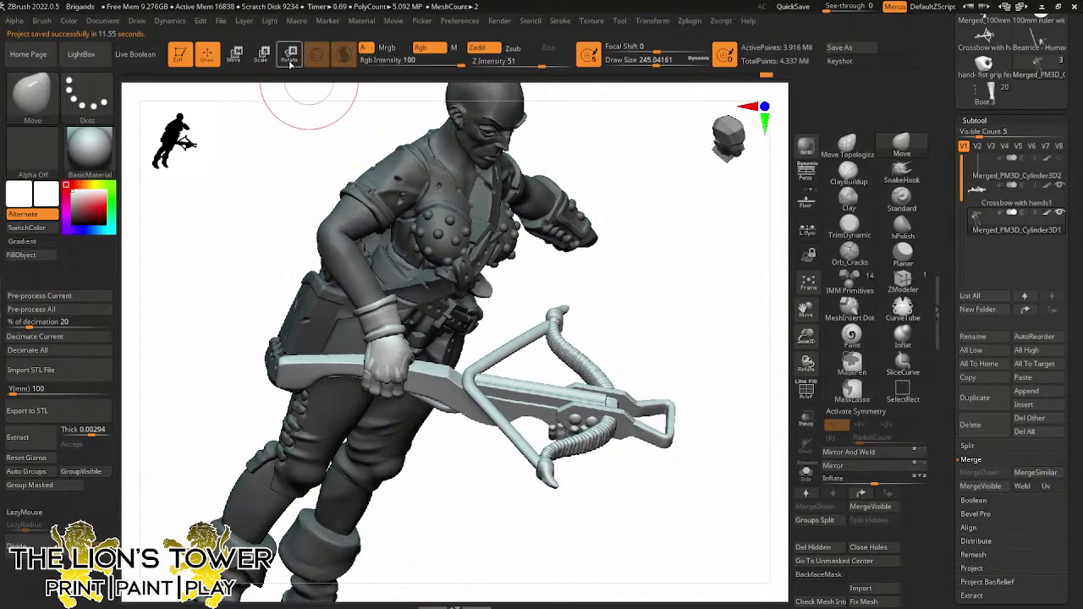
pyautogui.click(289, 54)
pyautogui.click(317, 145)
pyautogui.moveTo(422, 288); pyautogui.dragTo(417, 271)
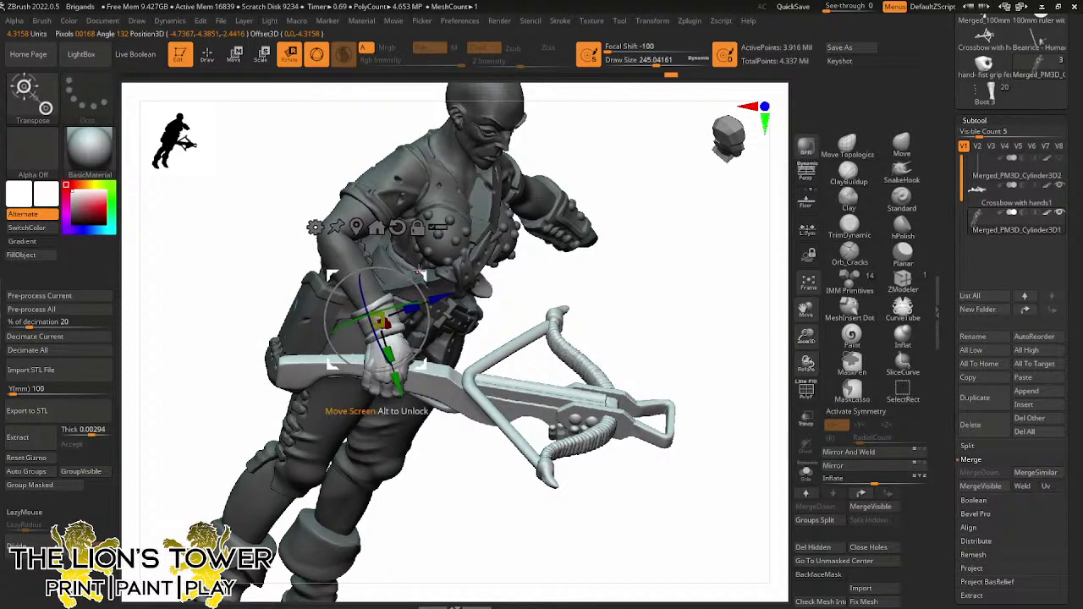
pyautogui.moveTo(685, 264)
pyautogui.mouseDown()
pyautogui.moveTo(621, 276)
pyautogui.moveTo(637, 248)
pyautogui.moveTo(682, 228)
pyautogui.moveTo(675, 266)
pyautogui.moveTo(689, 246)
pyautogui.moveTo(725, 237)
pyautogui.moveTo(677, 270)
pyautogui.moveTo(686, 350)
pyautogui.moveTo(626, 335)
pyautogui.moveTo(693, 268)
pyautogui.mouseUp()
pyautogui.press('ctrl')
pyautogui.keyDown('ctrl'); pyautogui.click(675, 266); pyautogui.keyUp('ctrl')
pyautogui.keyDown('ctrl'); pyautogui.click(681, 261); pyautogui.keyUp('ctrl')
pyautogui.keyDown('ctrl'); pyautogui.click(694, 298); pyautogui.keyUp('ctrl')
# Mask the whole body except the left arm with its sleeve and bracer, leaving everything visible
pyautogui.click(626, 243)
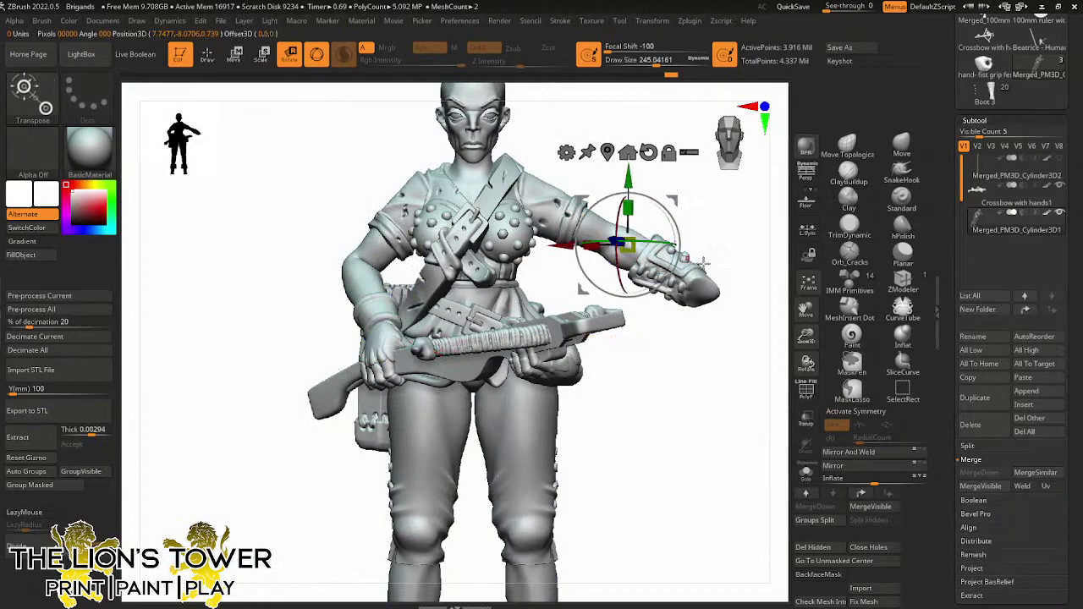
pyautogui.keyDown('ctrl'); pyautogui.click(735, 273); pyautogui.keyUp('ctrl')
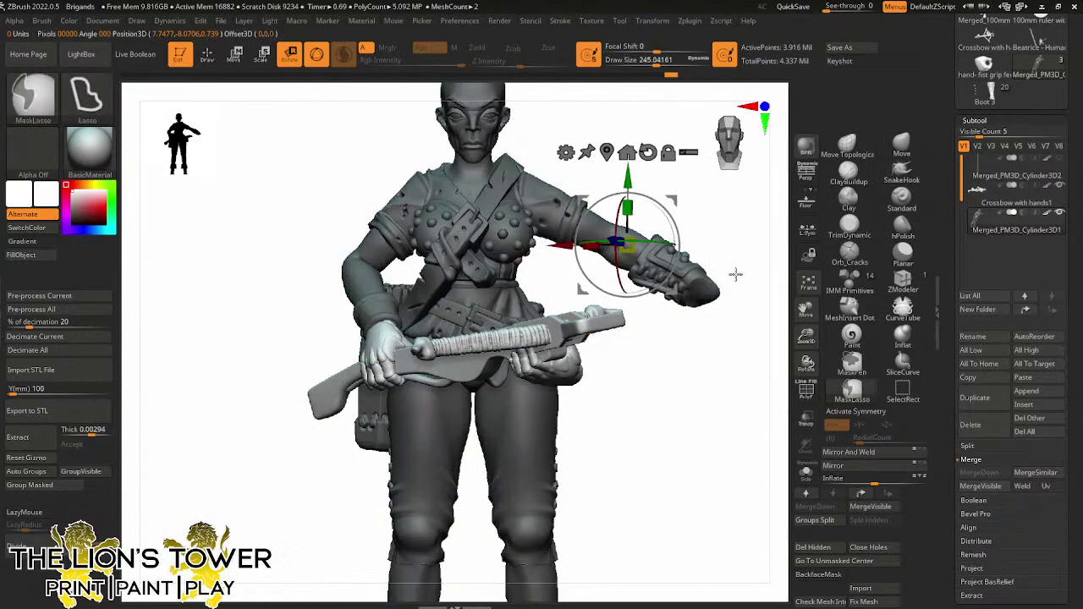
pyautogui.click(212, 54)
pyautogui.keyDown('ctrl'); pyautogui.keyDown('shift'); pyautogui.moveTo(740, 201); pyautogui.dragTo(656, 326); pyautogui.keyUp('shift'); pyautogui.keyUp('ctrl')
pyautogui.keyDown('ctrl'); pyautogui.keyDown('shift'); pyautogui.moveTo(668, 223); pyautogui.dragTo(615, 296); pyautogui.keyUp('shift'); pyautogui.keyUp('ctrl')
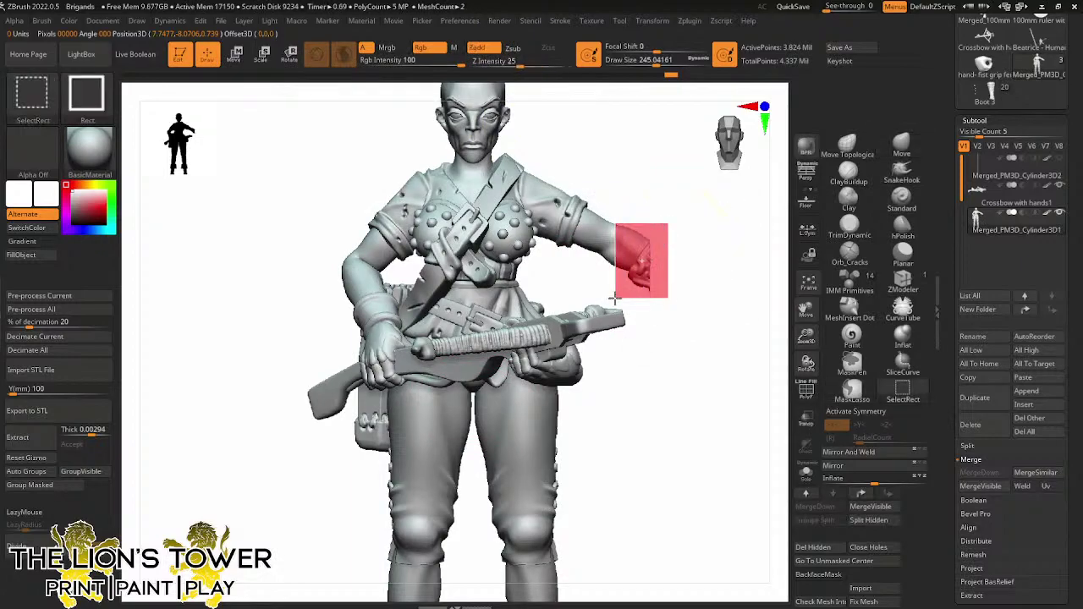
pyautogui.keyDown('ctrl'); pyautogui.keyDown('shift'); pyautogui.moveTo(610, 242); pyautogui.dragTo(607, 244); pyautogui.keyUp('shift'); pyautogui.keyUp('ctrl')
pyautogui.keyDown('ctrl'); pyautogui.keyDown('shift'); pyautogui.click(582, 225); pyautogui.keyUp('shift'); pyautogui.keyUp('ctrl')
pyautogui.keyDown('ctrl'); pyautogui.keyDown('shift'); pyautogui.click(571, 221); pyautogui.keyUp('shift'); pyautogui.keyUp('ctrl')
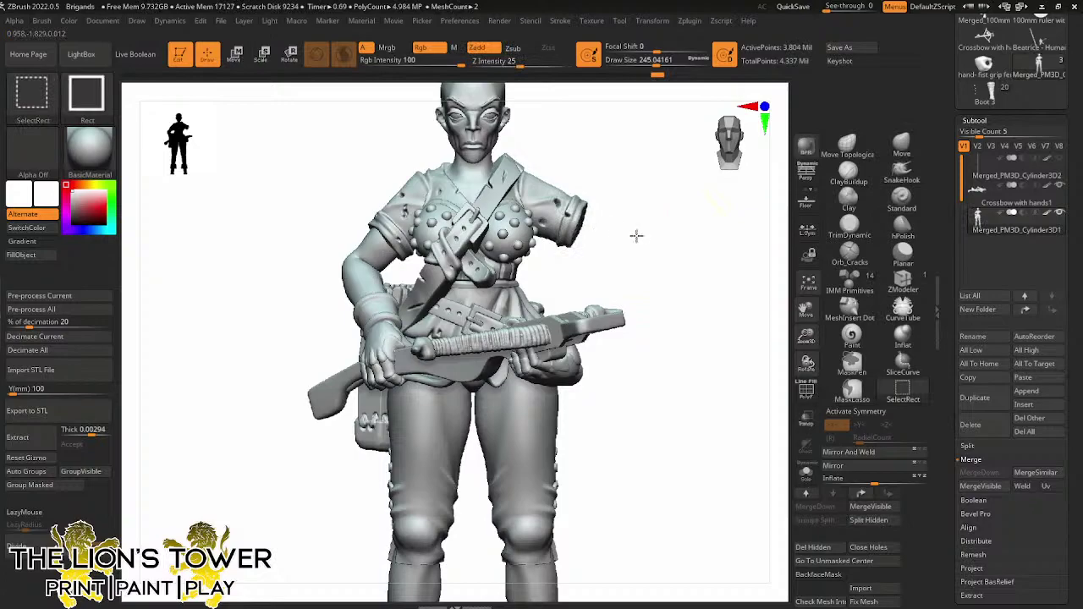
pyautogui.keyDown('ctrl'); pyautogui.click(658, 231); pyautogui.keyUp('ctrl')
pyautogui.keyDown('ctrl'); pyautogui.keyDown('shift'); pyautogui.click(683, 236); pyautogui.keyUp('shift'); pyautogui.keyUp('ctrl')
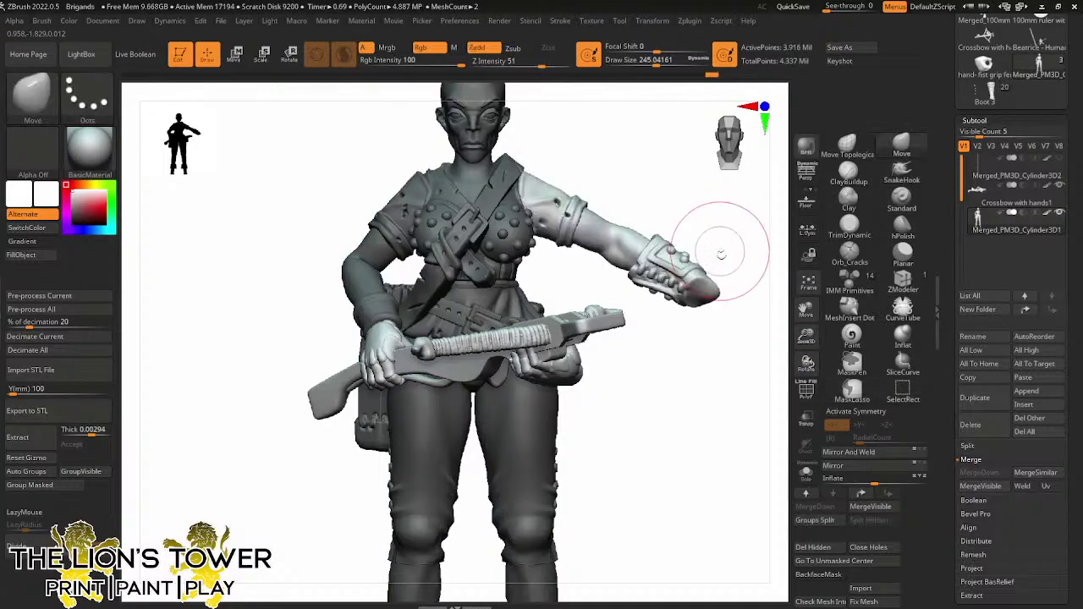
# Activate Rotate, reset the gizmo's orientation, and place its pivot at the left shoulder in line with the arm
pyautogui.moveTo(720, 254)
pyautogui.mouseDown()
pyautogui.moveTo(708, 271)
pyautogui.moveTo(656, 273)
pyautogui.mouseUp()
pyautogui.press('r')
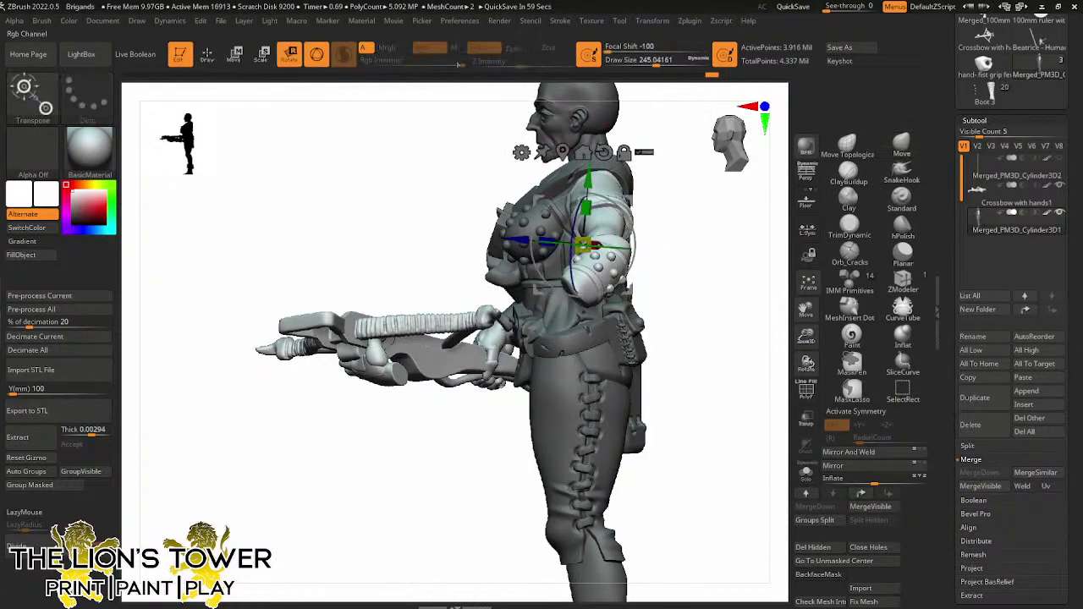
pyautogui.click(603, 153)
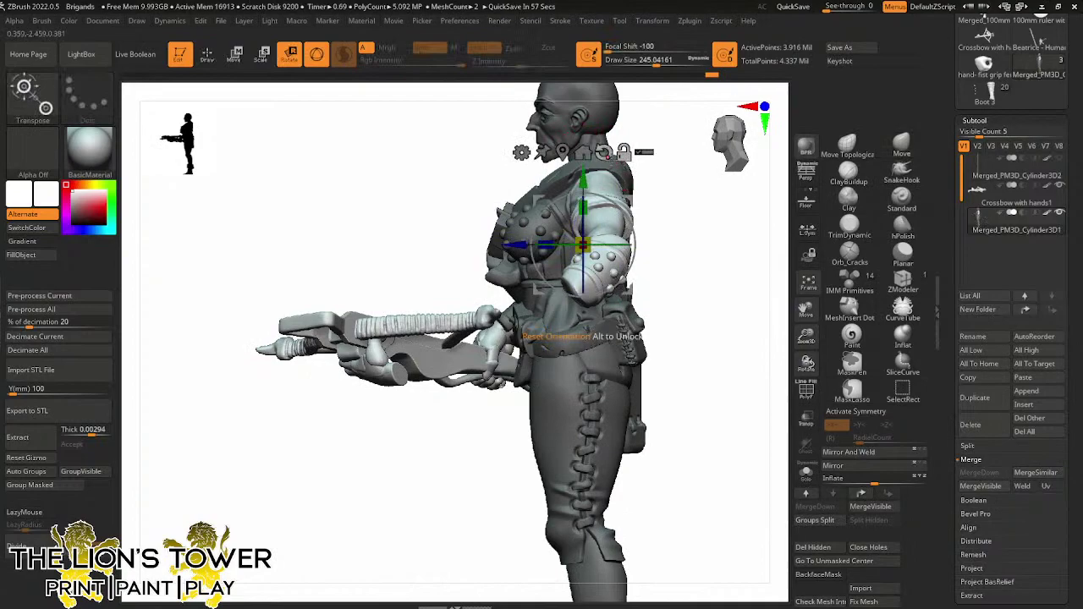
pyautogui.keyDown('alt'); pyautogui.moveTo(627, 197); pyautogui.dragTo(747, 227); pyautogui.keyUp('alt')
pyautogui.keyDown('alt'); pyautogui.moveTo(530, 187); pyautogui.dragTo(424, 186); pyautogui.keyUp('alt')
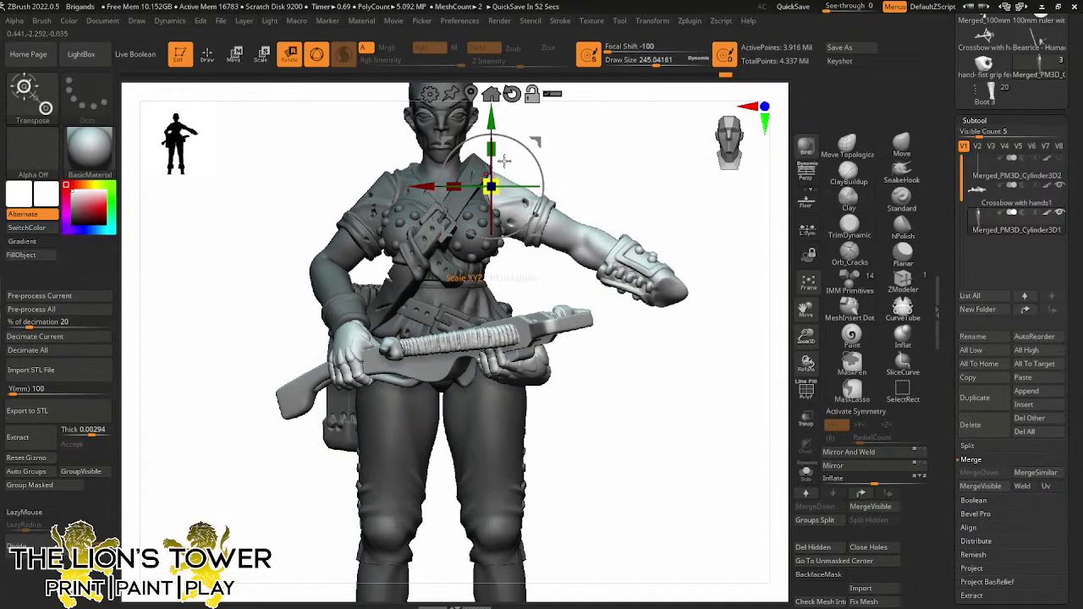
pyautogui.keyDown('alt'); pyautogui.moveTo(534, 140); pyautogui.dragTo(528, 154); pyautogui.keyUp('alt')
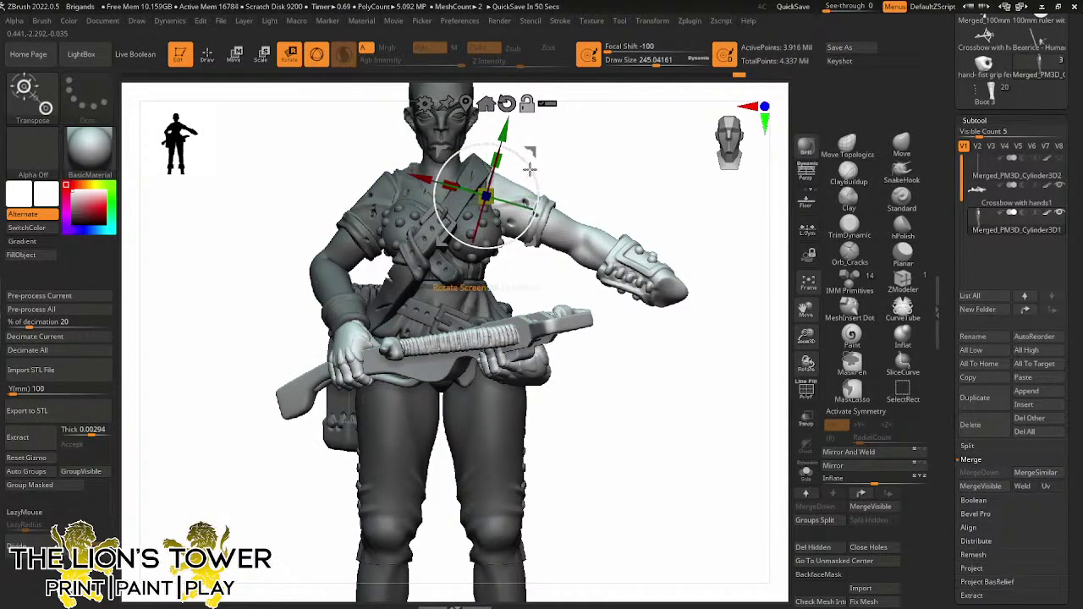
# Rotate the left arm at the shoulder downward and forward so the bracer reaches toward the front crossbow hand
pyautogui.moveTo(617, 161); pyautogui.dragTo(574, 148)
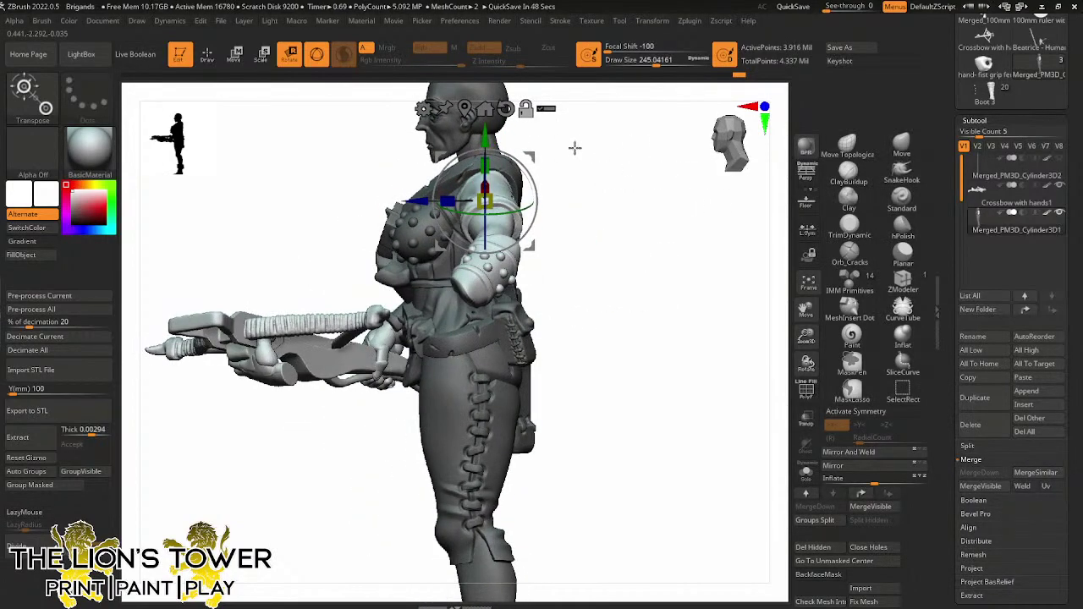
pyautogui.moveTo(485, 179); pyautogui.dragTo(485, 212)
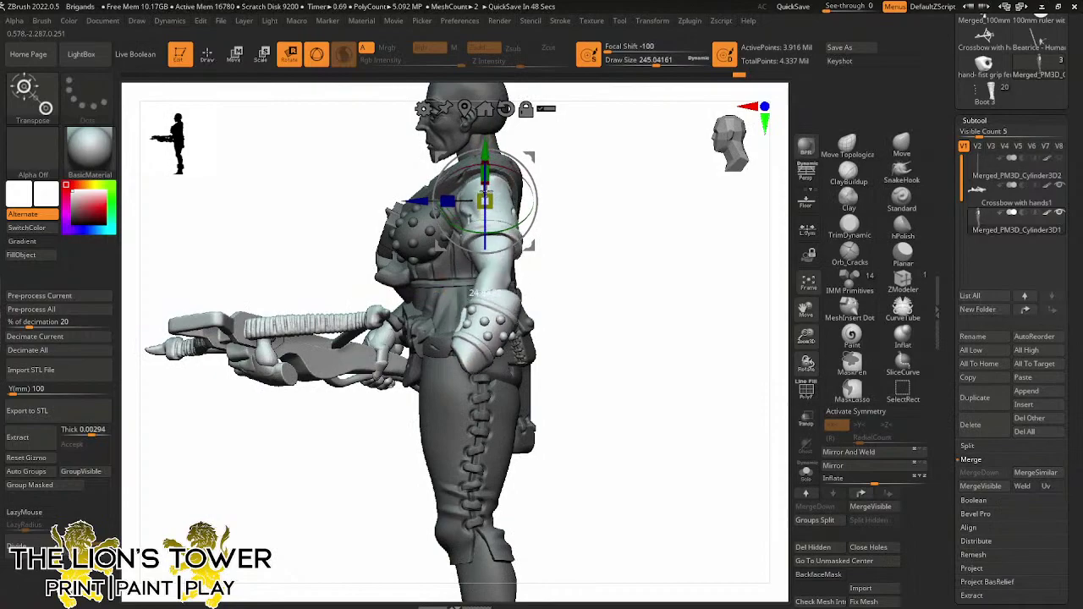
pyautogui.moveTo(527, 169); pyautogui.dragTo(457, 233)
pyautogui.moveTo(505, 165); pyautogui.dragTo(508, 152)
pyautogui.moveTo(589, 223); pyautogui.dragTo(615, 319)
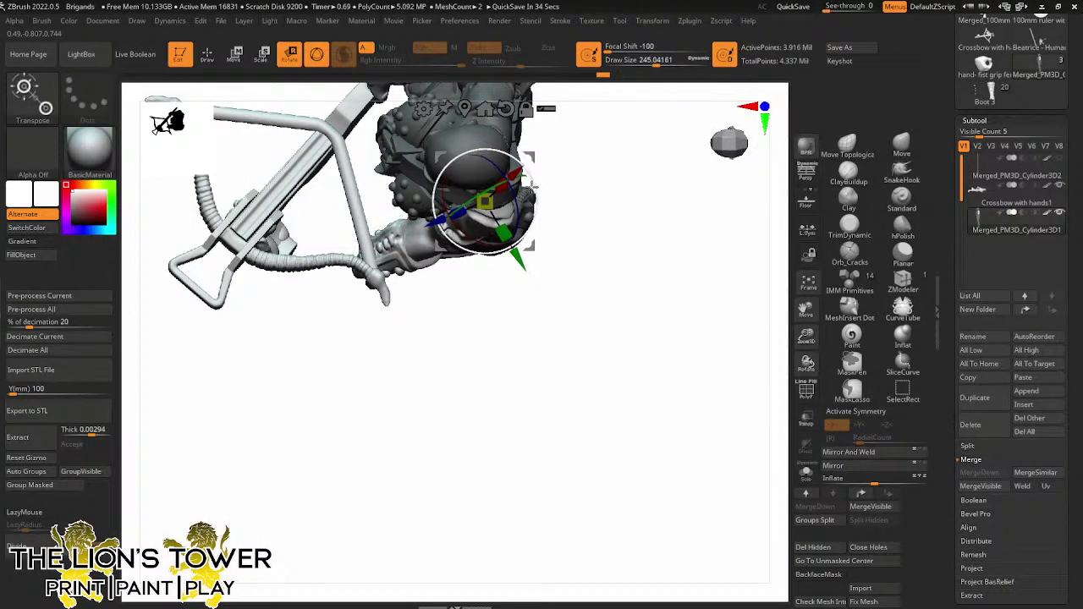
pyautogui.moveTo(531, 184); pyautogui.dragTo(407, 226)
# Switch to the crossbow subtool and rotate the crossbow with its hands around the right wrist toward the left bracer
pyautogui.keyDown('alt'); pyautogui.click(291, 266); pyautogui.keyUp('alt')
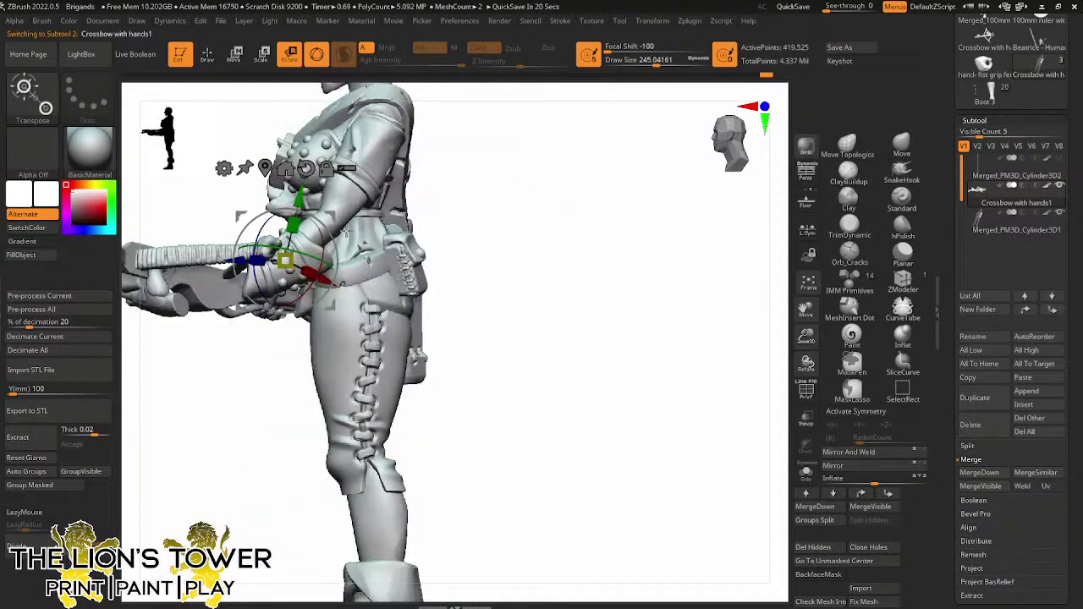
pyautogui.moveTo(313, 247); pyautogui.dragTo(268, 253)
pyautogui.moveTo(485, 217); pyautogui.dragTo(596, 255)
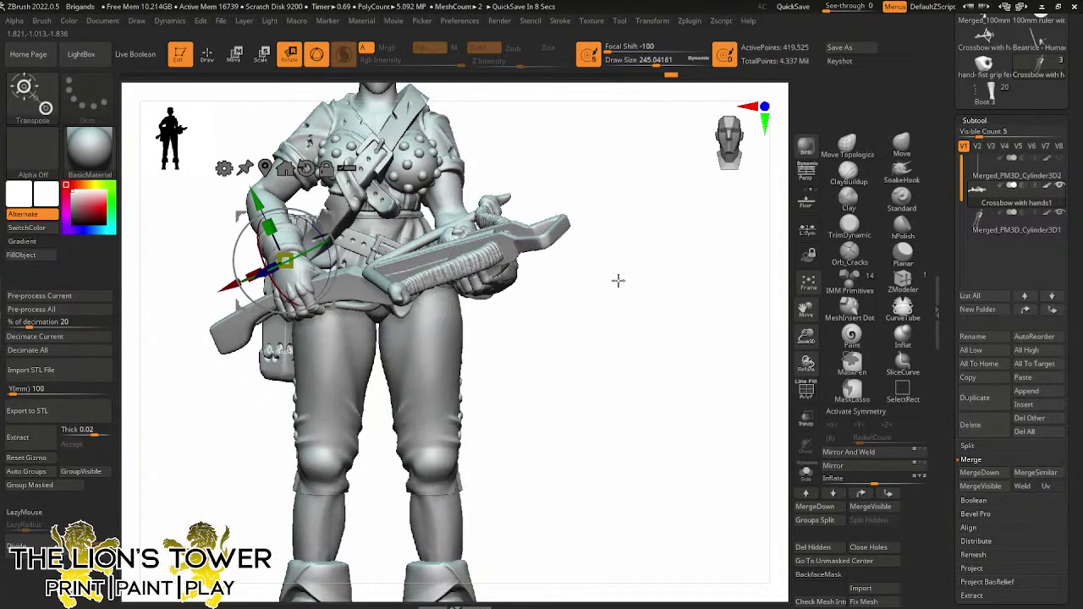
pyautogui.moveTo(786, 294); pyautogui.dragTo(662, 225)
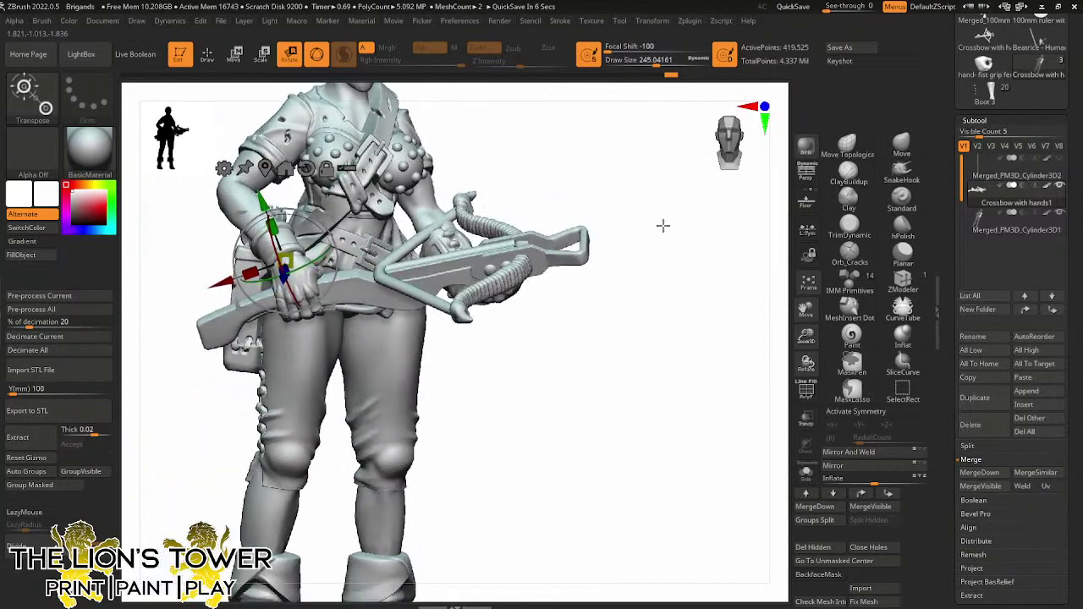
pyautogui.moveTo(254, 348); pyautogui.dragTo(261, 350)
pyautogui.moveTo(295, 292); pyautogui.dragTo(302, 285)
# Rotate the left arm at the shoulder and the crossbow around the right wrist to bring the front hand to the bracer
pyautogui.moveTo(702, 297); pyautogui.dragTo(604, 212)
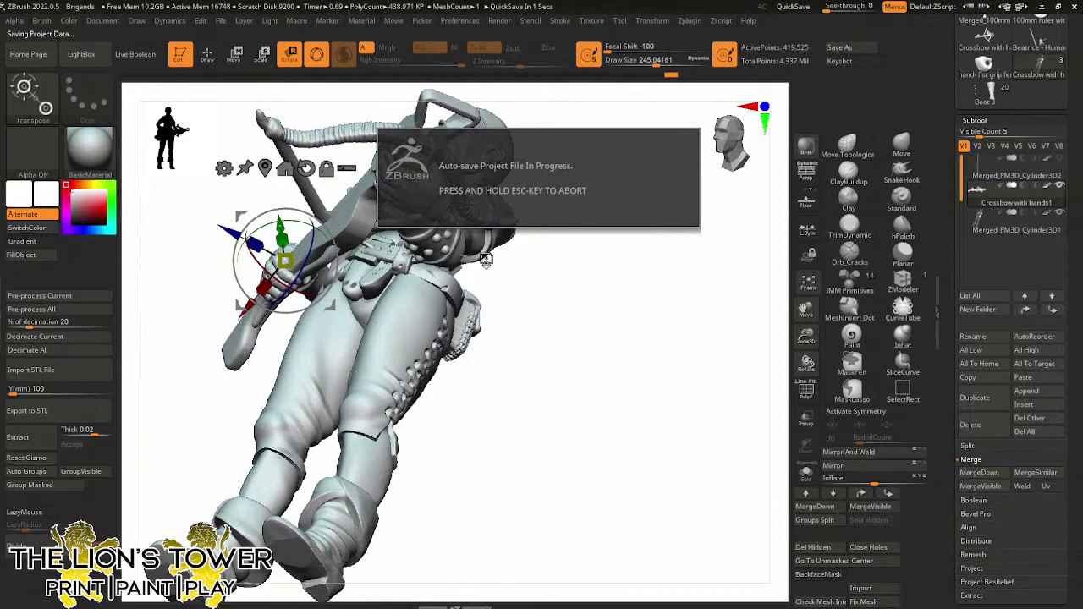
pyautogui.moveTo(485, 260); pyautogui.dragTo(581, 197)
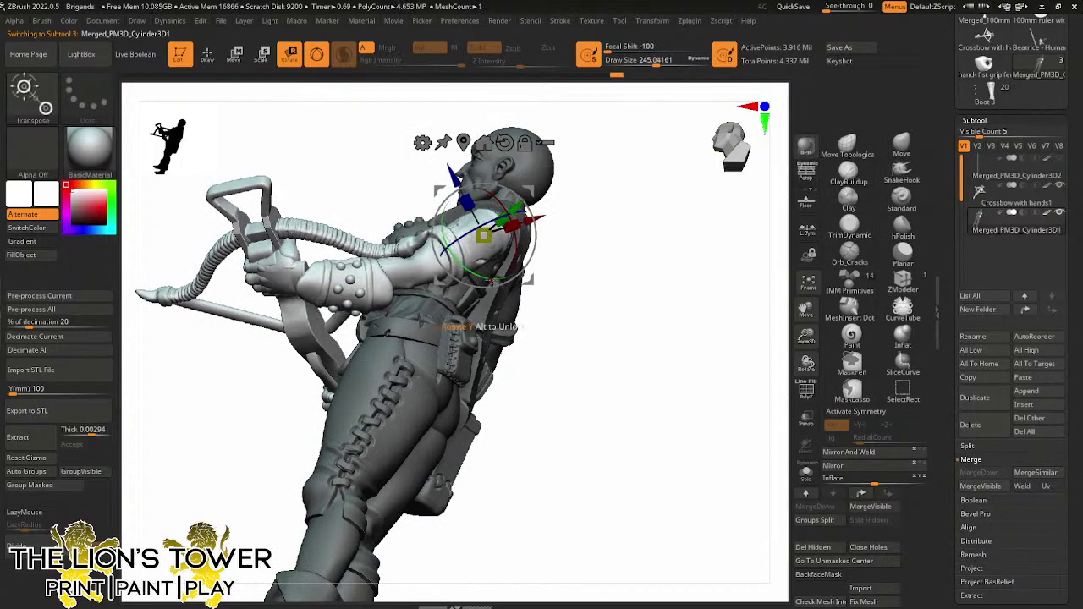
pyautogui.moveTo(573, 332); pyautogui.dragTo(560, 288)
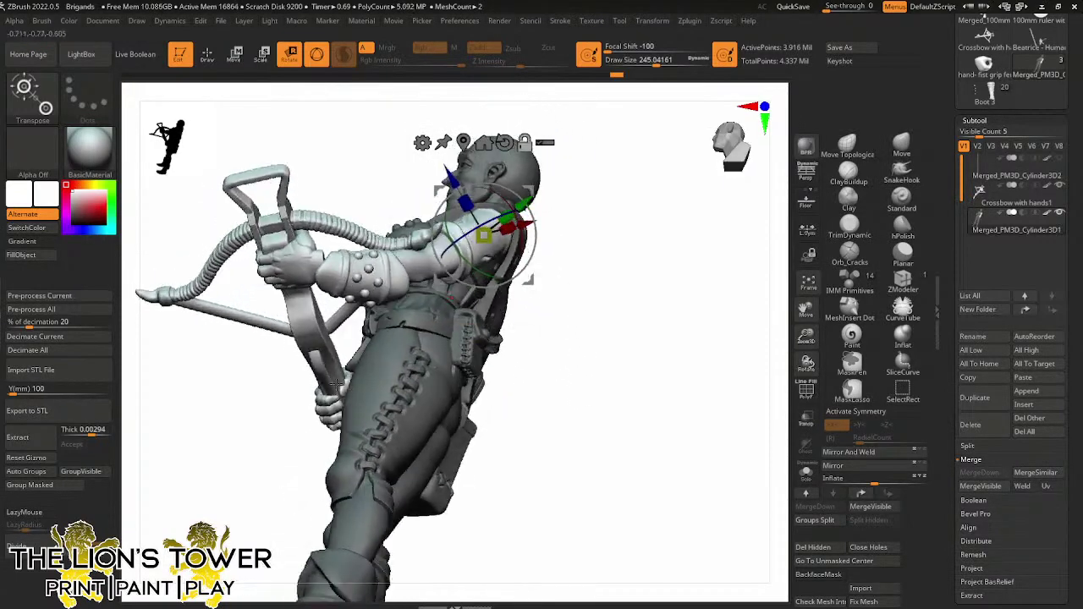
pyautogui.keyDown('alt'); pyautogui.click(333, 408); pyautogui.keyUp('alt')
pyautogui.moveTo(382, 358); pyautogui.dragTo(383, 359)
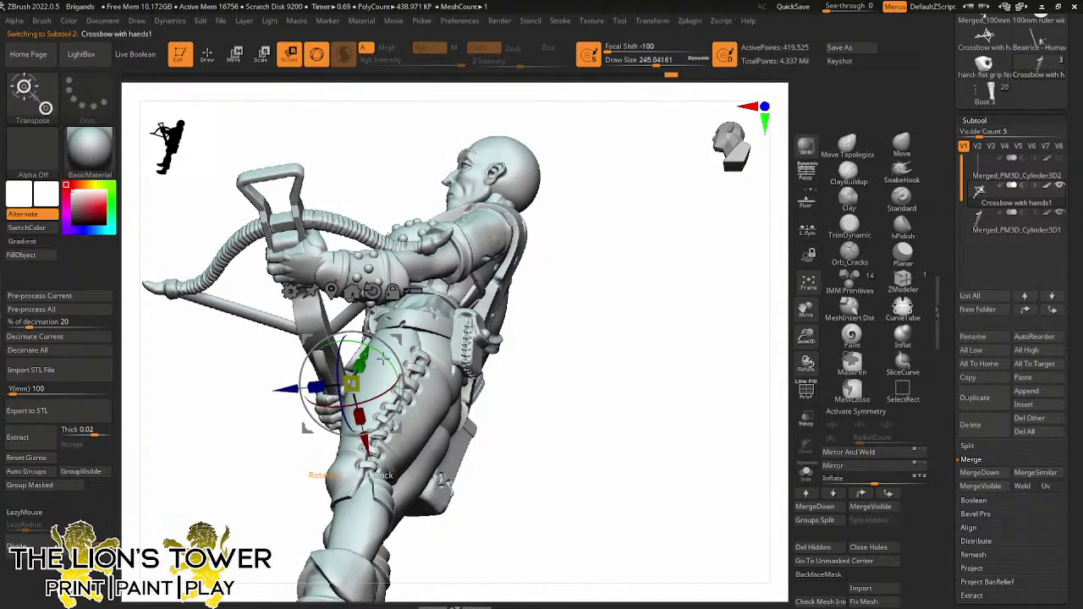
# Switch back to the body subtool and rotate the left arm at the shoulder to realign the bracer with the front hand
pyautogui.keyDown('alt'); pyautogui.click(478, 236); pyautogui.keyUp('alt')
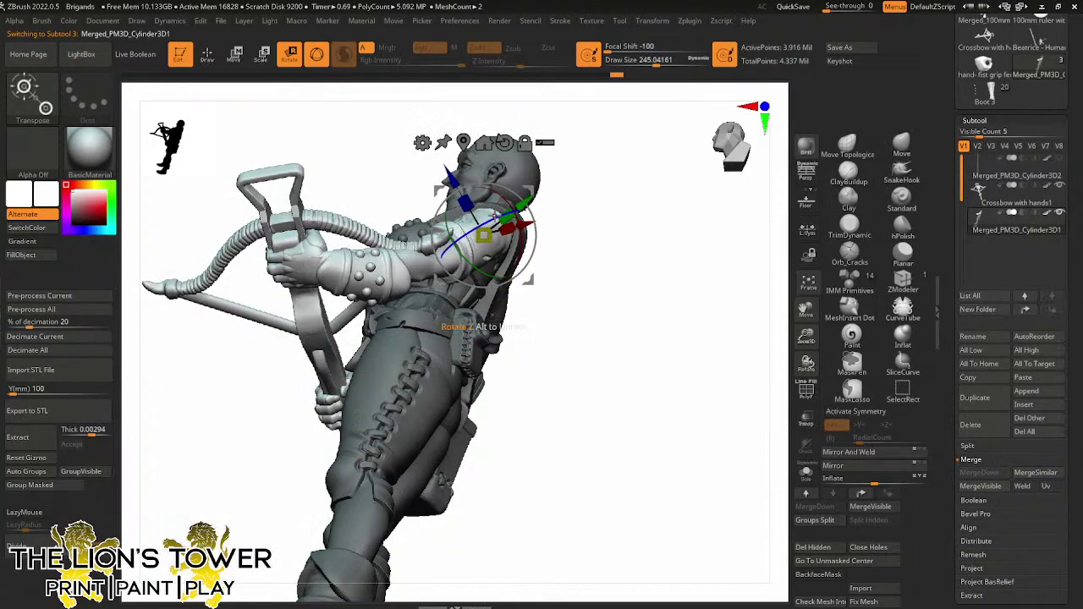
pyautogui.moveTo(611, 227); pyautogui.dragTo(619, 311)
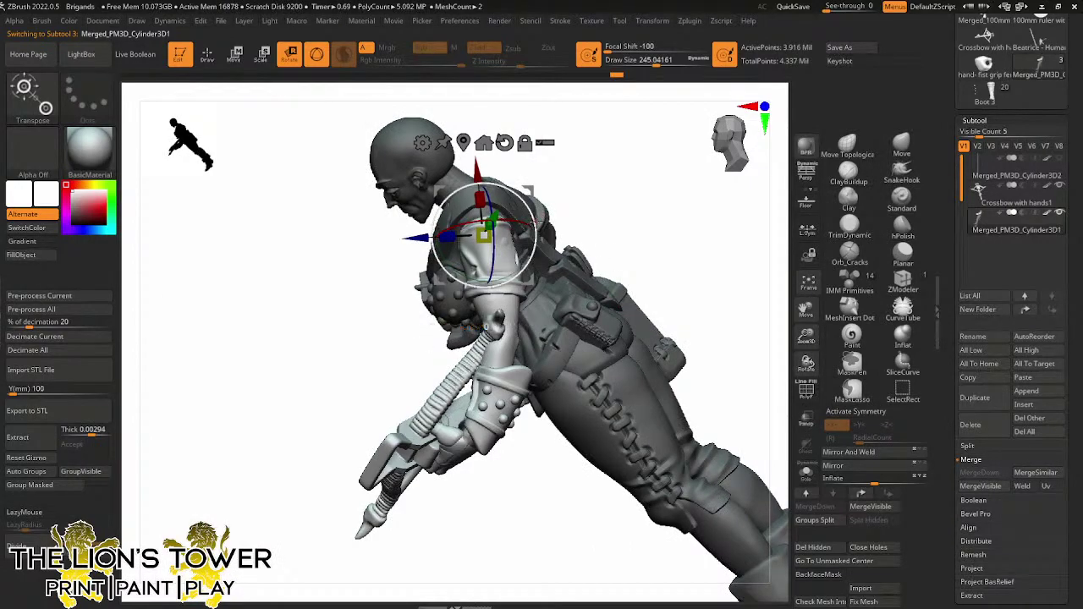
pyautogui.moveTo(534, 221); pyautogui.dragTo(579, 209)
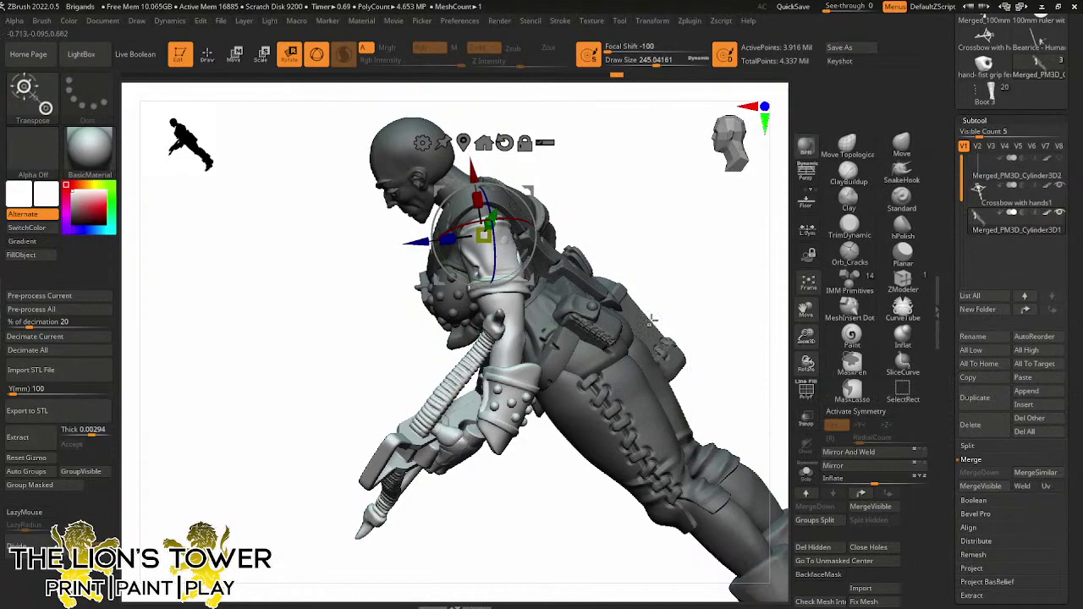
# Extend the mask over the left upper arm, place the pivot at the elbow, and bend the forearm toward the front crossbow hand
pyautogui.keyDown('ctrl'); pyautogui.moveTo(668, 307); pyautogui.dragTo(626, 311); pyautogui.keyUp('ctrl')
pyautogui.moveTo(492, 335)
pyautogui.keyDown('ctrl'); pyautogui.mouseDown()
pyautogui.moveTo(394, 242)
pyautogui.moveTo(573, 222)
pyautogui.mouseUp(); pyautogui.keyUp('ctrl')
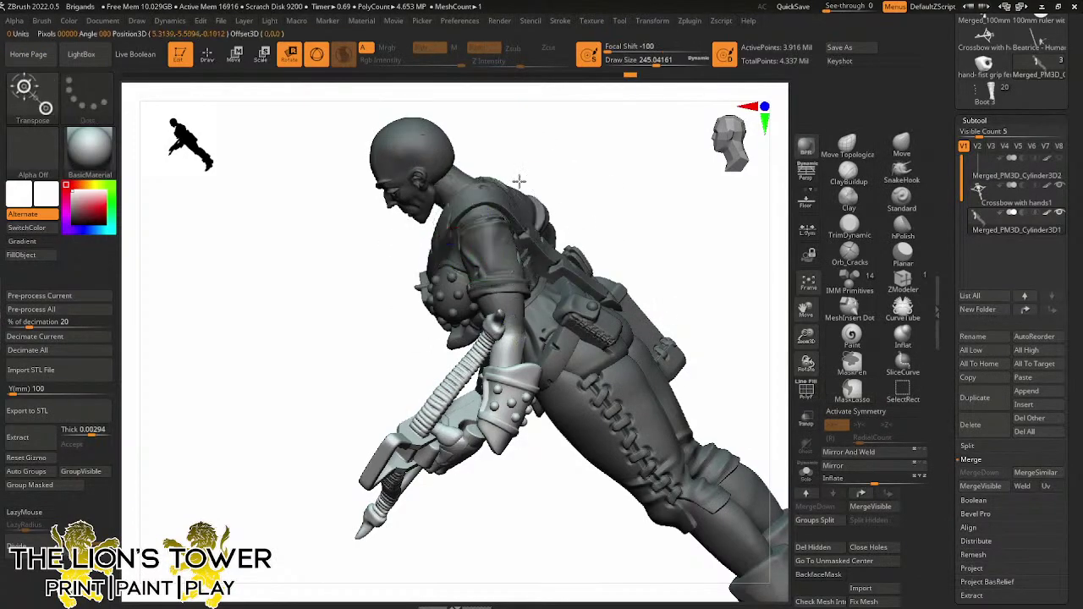
pyautogui.click(525, 144)
pyautogui.moveTo(534, 206); pyautogui.dragTo(556, 307)
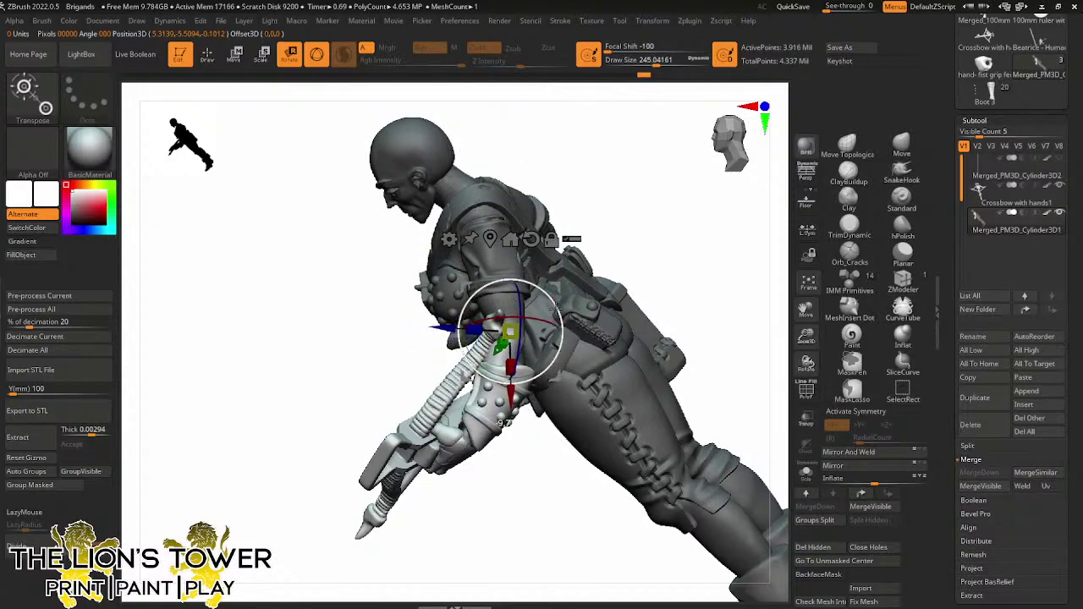
pyautogui.moveTo(682, 225); pyautogui.dragTo(643, 156)
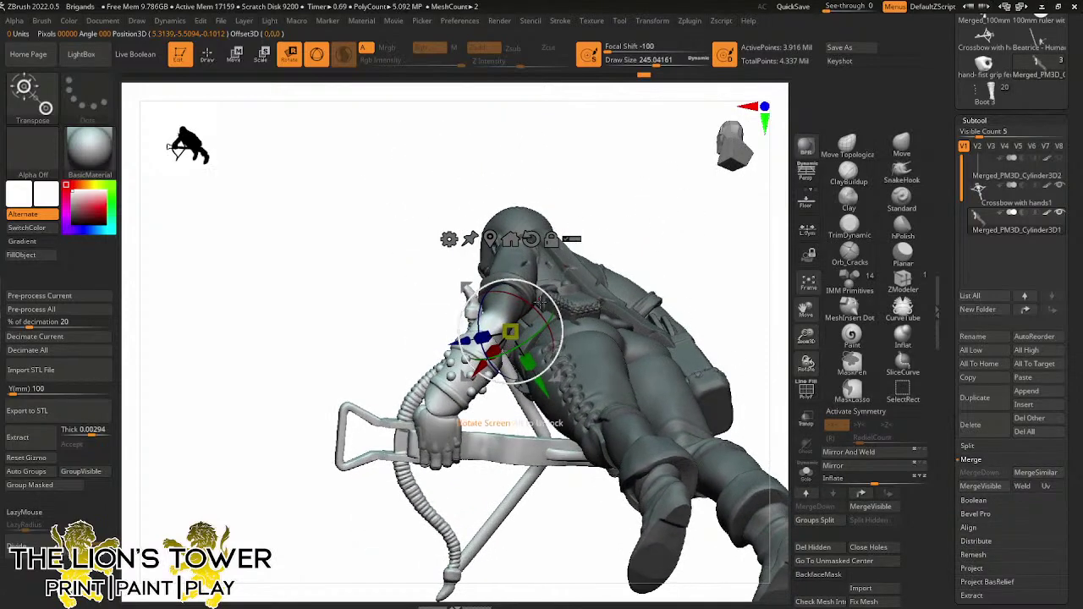
pyautogui.keyDown('alt'); pyautogui.moveTo(556, 283); pyautogui.dragTo(546, 274); pyautogui.keyUp('alt')
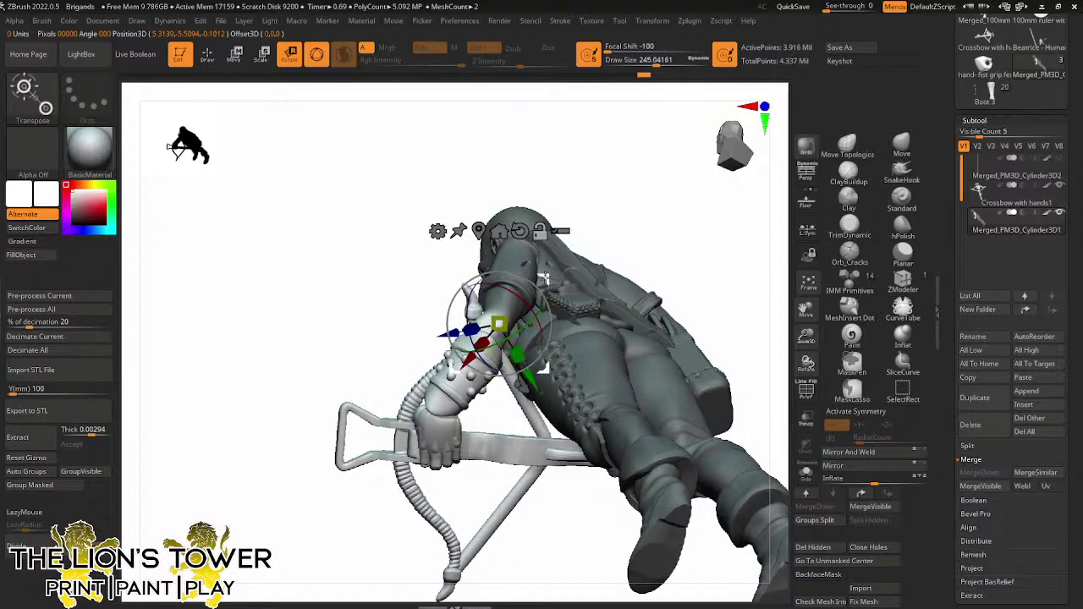
# Switch to the crossbow subtool and pull the front hand's wrist into the left bracer with the Move Topological brush
pyautogui.moveTo(647, 165); pyautogui.dragTo(674, 247)
pyautogui.keyDown('alt'); pyautogui.click(550, 457); pyautogui.keyUp('alt')
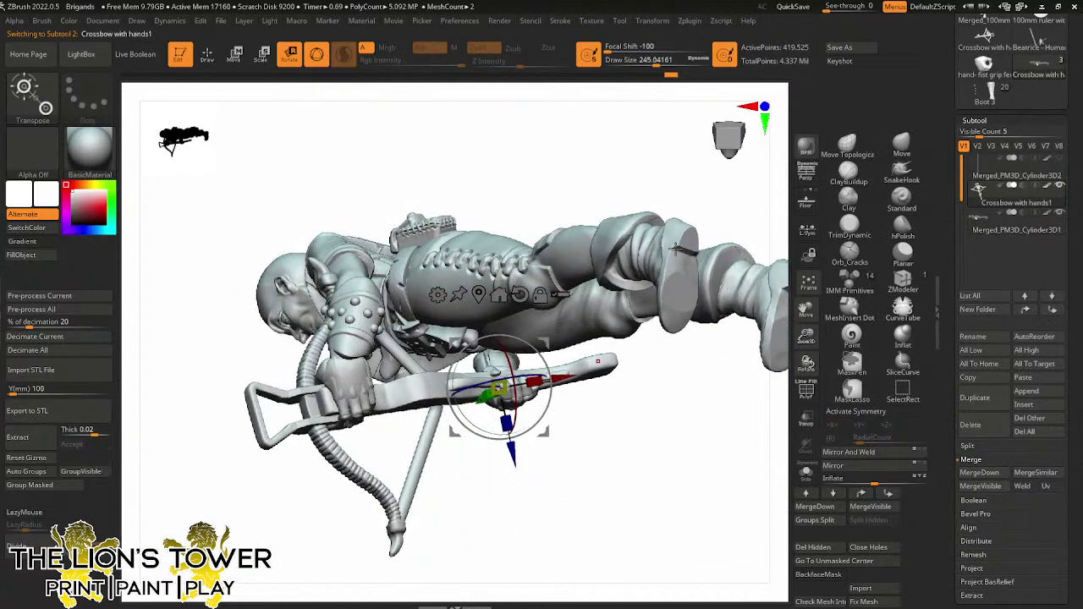
pyautogui.click(850, 146)
pyautogui.moveTo(520, 455); pyautogui.dragTo(307, 359)
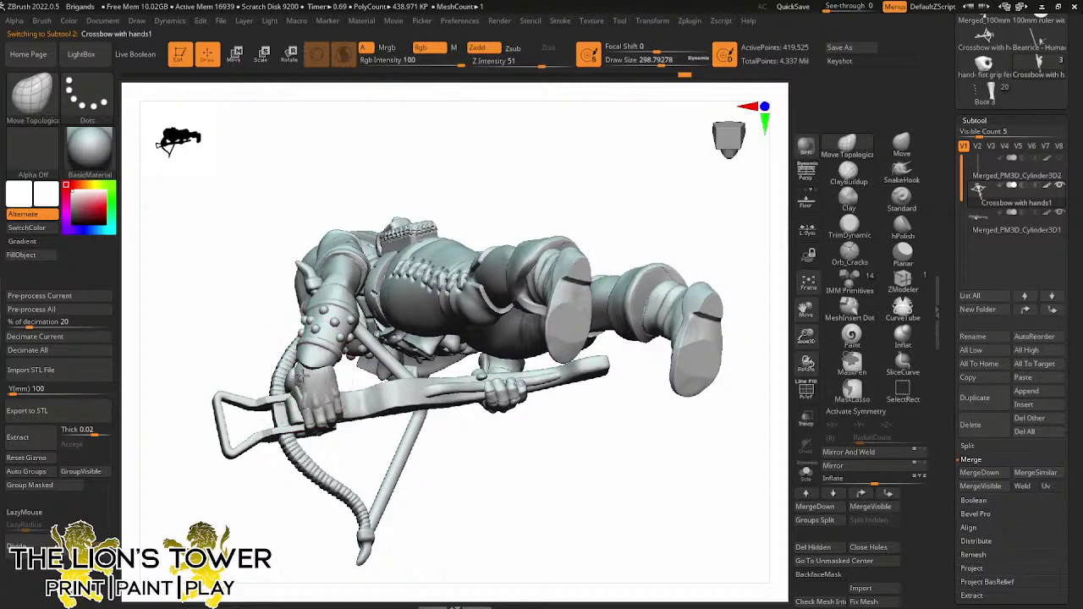
pyautogui.moveTo(422, 190)
pyautogui.mouseDown()
pyautogui.moveTo(459, 160)
pyautogui.moveTo(459, 144)
pyautogui.moveTo(413, 180)
pyautogui.moveTo(423, 111)
pyautogui.moveTo(414, 160)
pyautogui.moveTo(288, 317)
pyautogui.moveTo(299, 282)
pyautogui.moveTo(309, 296)
pyautogui.moveTo(269, 372)
pyautogui.mouseUp()
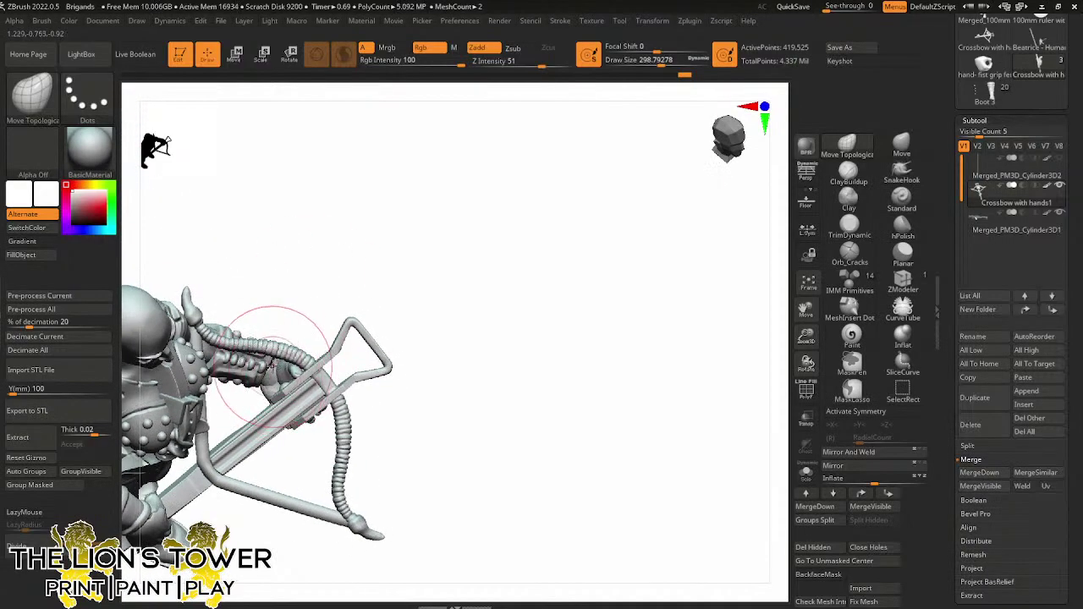
pyautogui.moveTo(336, 266)
pyautogui.mouseDown()
pyautogui.moveTo(352, 219)
pyautogui.moveTo(338, 198)
pyautogui.moveTo(482, 220)
pyautogui.moveTo(561, 279)
pyautogui.moveTo(515, 344)
pyautogui.moveTo(575, 287)
pyautogui.moveTo(590, 295)
pyautogui.mouseUp()
pyautogui.moveTo(600, 356)
pyautogui.mouseDown()
pyautogui.moveTo(646, 280)
pyautogui.moveTo(631, 340)
pyautogui.mouseUp()
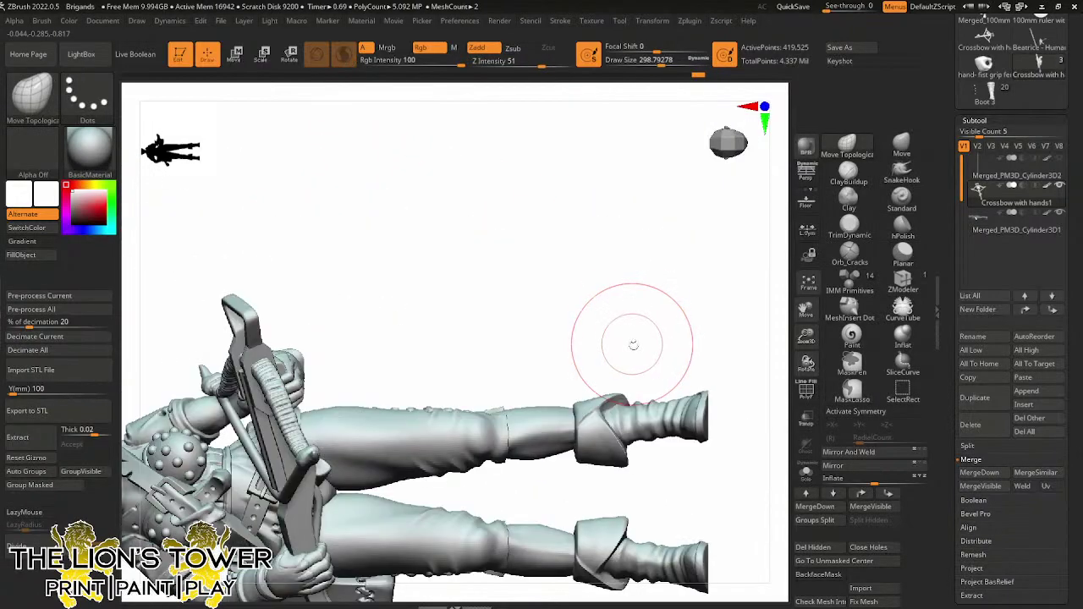
# Hide the crossbow's wrapped bow limbs with selection visibility, leaving the stock, string and both hands shown
pyautogui.click(805, 284)
pyautogui.moveTo(707, 334); pyautogui.dragTo(667, 235)
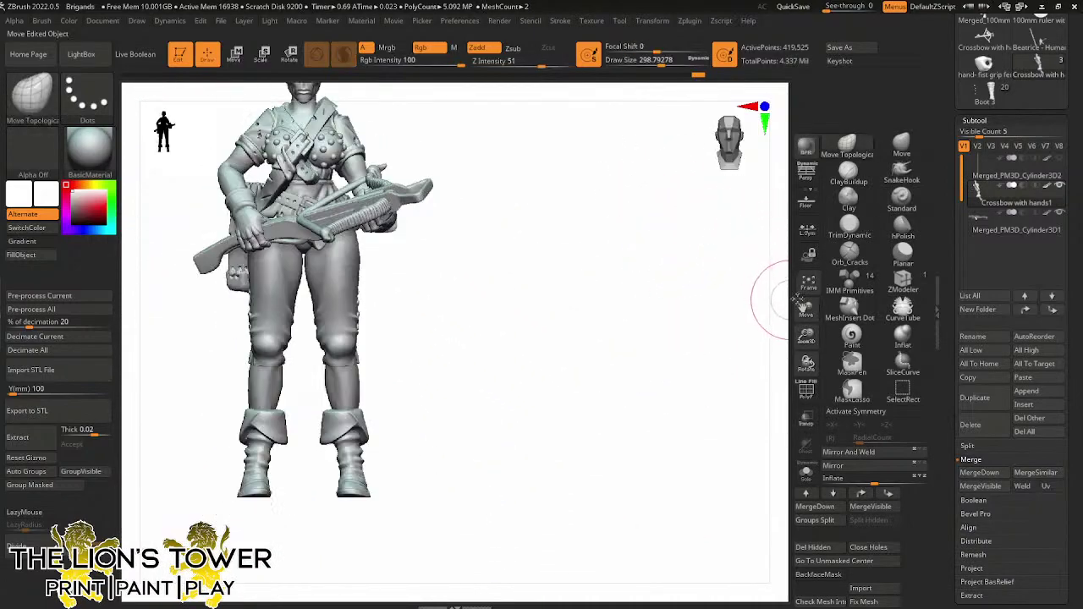
pyautogui.click(805, 285)
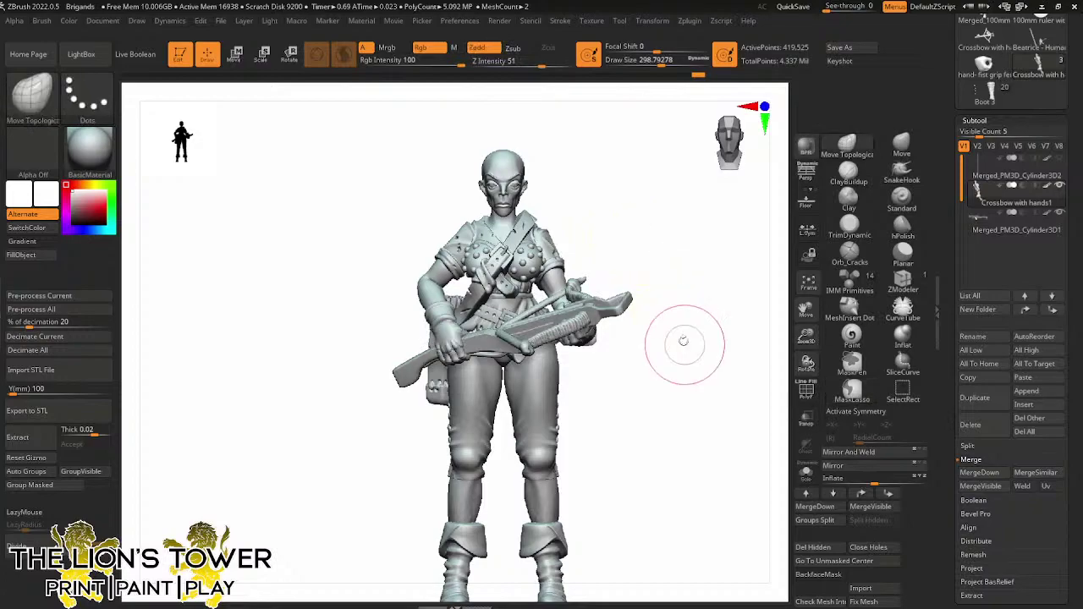
pyautogui.moveTo(676, 343); pyautogui.dragTo(653, 230)
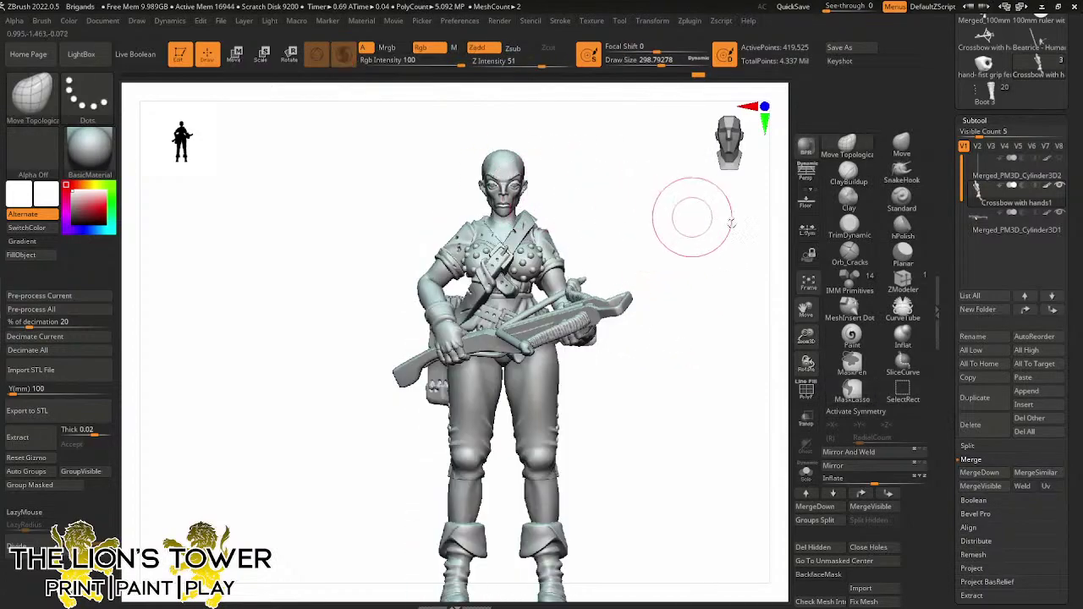
pyautogui.moveTo(806, 337); pyautogui.dragTo(911, 485)
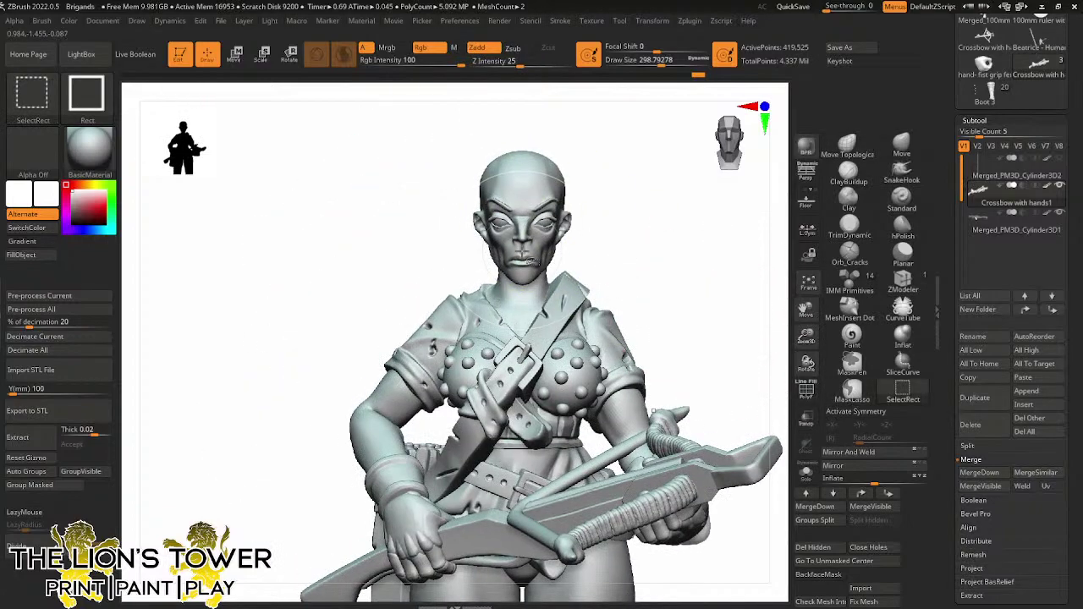
pyautogui.keyDown('ctrl'); pyautogui.keyDown('shift'); pyautogui.click(634, 506); pyautogui.keyUp('shift'); pyautogui.keyUp('ctrl')
pyautogui.keyDown('ctrl'); pyautogui.keyDown('shift'); pyautogui.click(635, 506); pyautogui.keyUp('shift'); pyautogui.keyUp('ctrl')
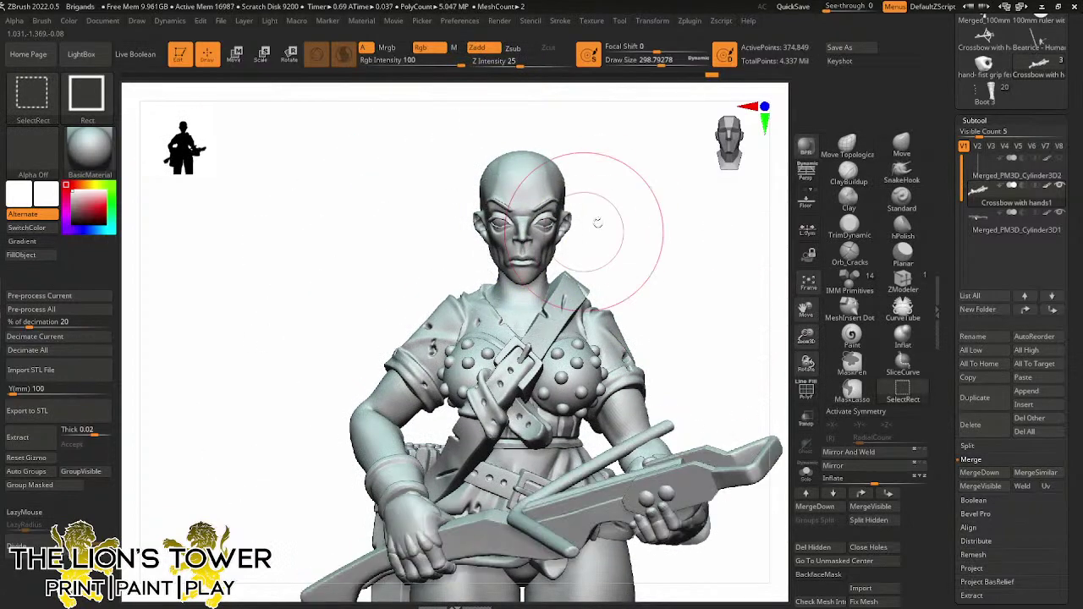
# In the body subtool, mask the whole body except the head and eyes, leaving every part visible
pyautogui.keyDown('ctrl'); pyautogui.keyDown('shift'); pyautogui.click(542, 223); pyautogui.keyUp('shift'); pyautogui.keyUp('ctrl')
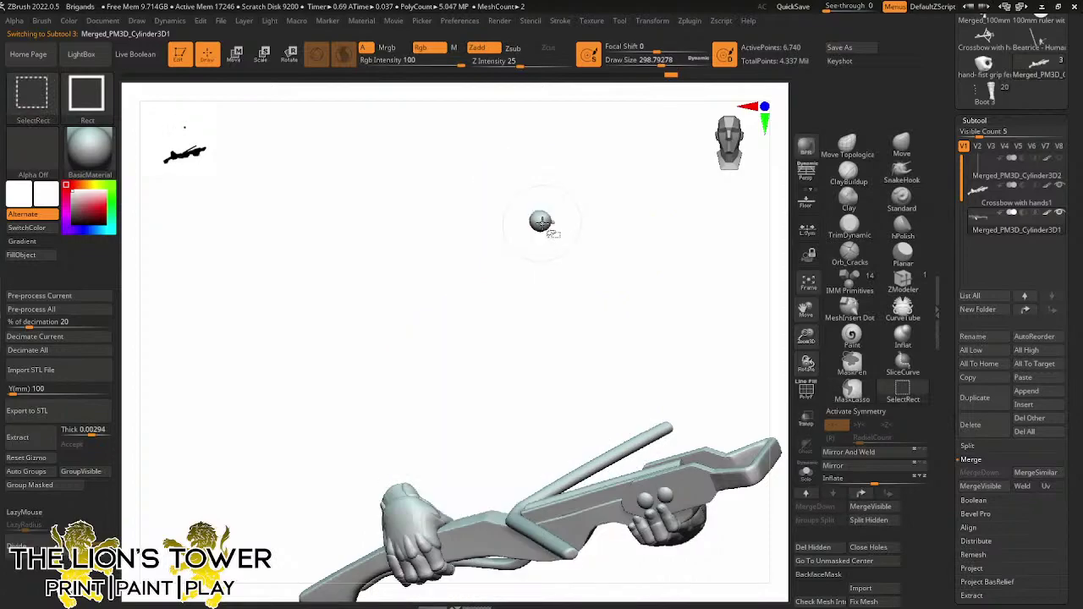
pyautogui.keyDown('ctrl'); pyautogui.keyDown('shift'); pyautogui.click(504, 223); pyautogui.keyUp('shift'); pyautogui.keyUp('ctrl')
pyautogui.keyDown('ctrl'); pyautogui.keyDown('shift'); pyautogui.click(521, 221); pyautogui.keyUp('shift'); pyautogui.keyUp('ctrl')
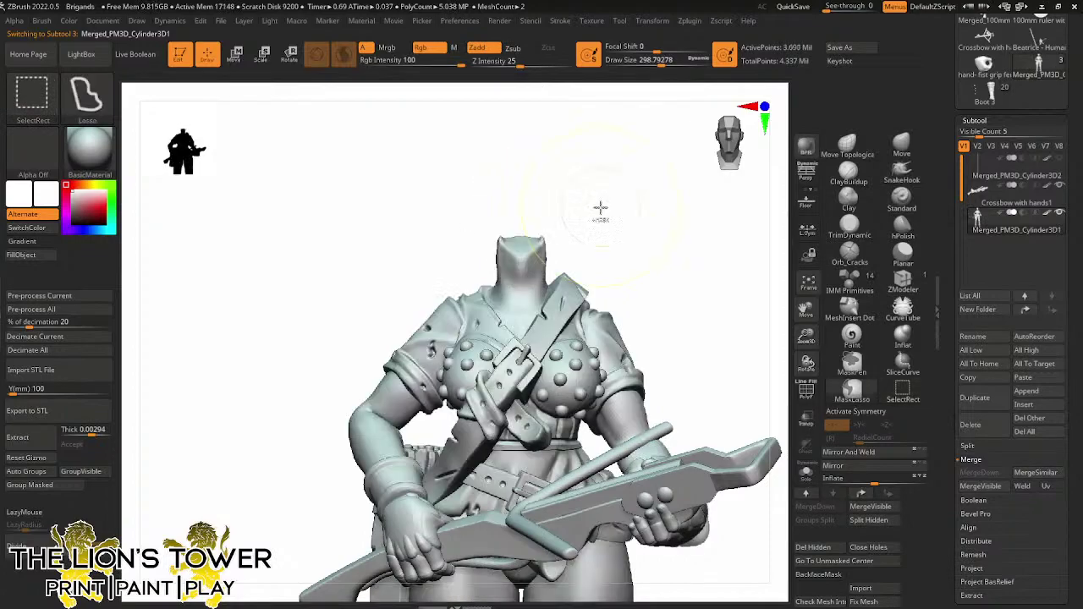
pyautogui.keyDown('ctrl'); pyautogui.click(597, 213); pyautogui.keyUp('ctrl')
pyautogui.keyDown('ctrl'); pyautogui.keyDown('shift'); pyautogui.click(597, 213); pyautogui.keyUp('shift'); pyautogui.keyUp('ctrl')
# Place the gizmo pivot at the base of the head and rotate the head toward the figure's left with a slight tilt
pyautogui.click(264, 55)
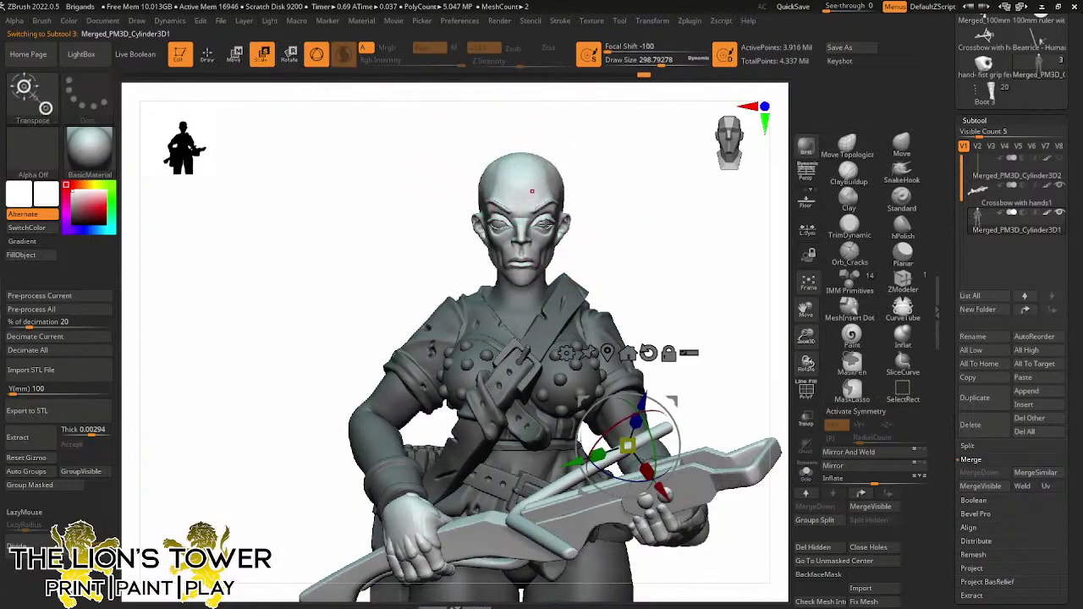
pyautogui.click(609, 354)
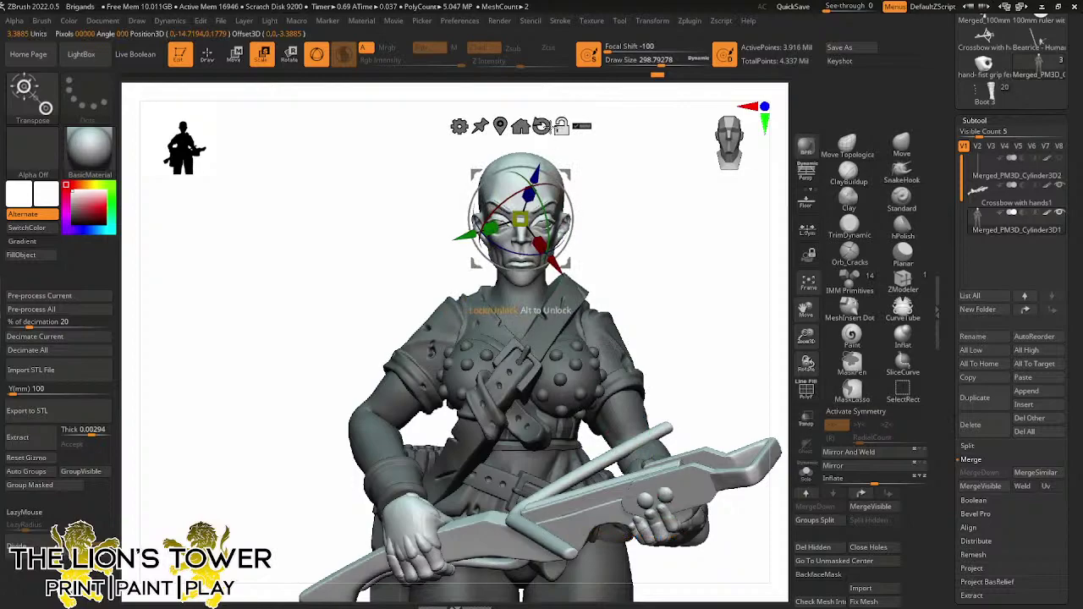
pyautogui.moveTo(632, 197); pyautogui.dragTo(619, 172)
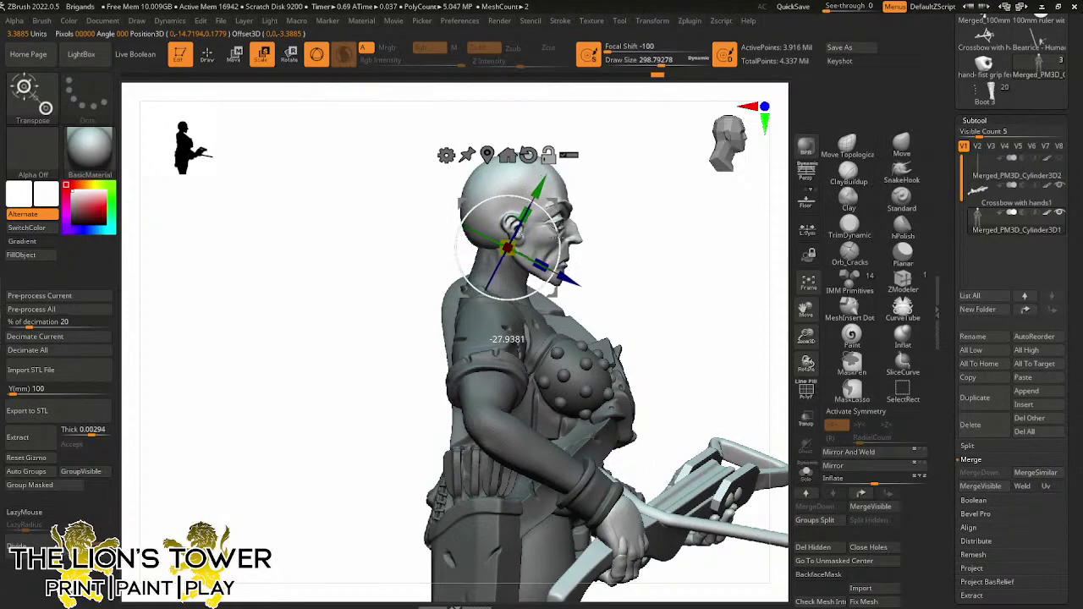
pyautogui.moveTo(623, 217); pyautogui.dragTo(558, 206)
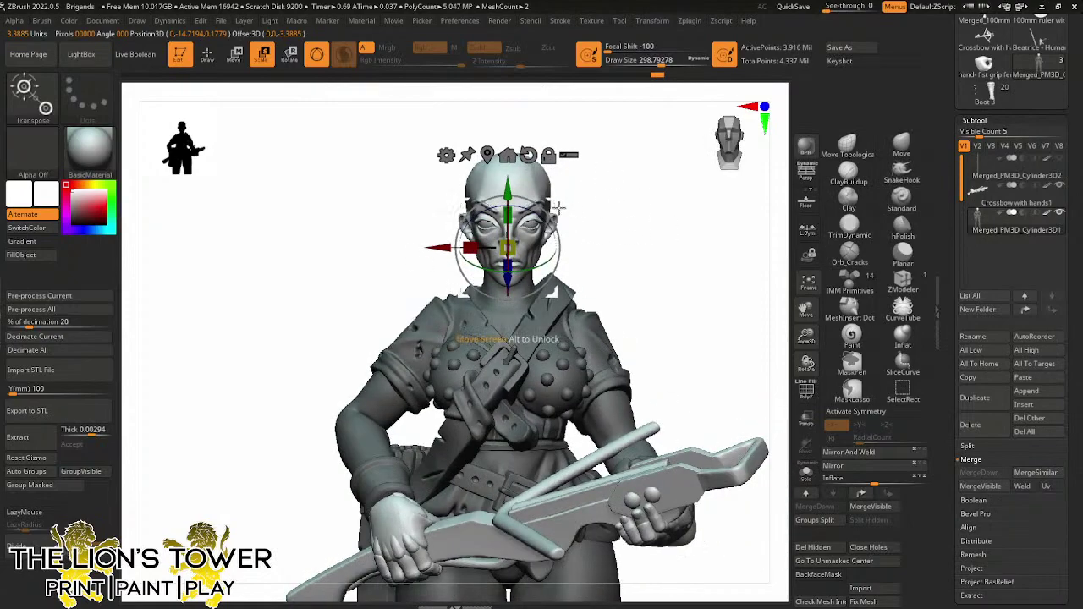
pyautogui.moveTo(558, 265); pyautogui.dragTo(563, 260)
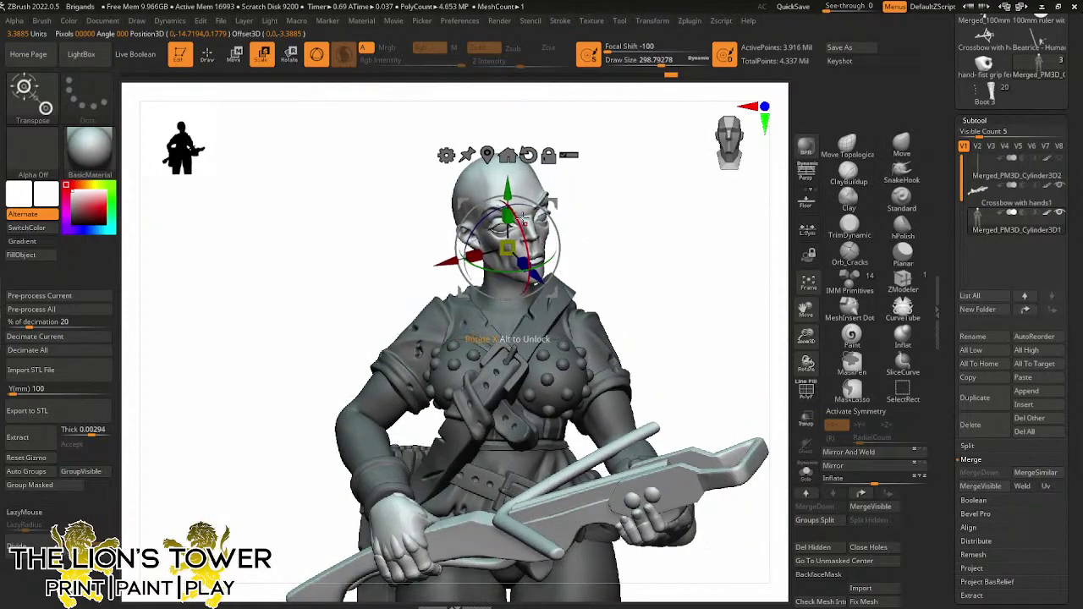
pyautogui.moveTo(536, 208); pyautogui.dragTo(626, 254)
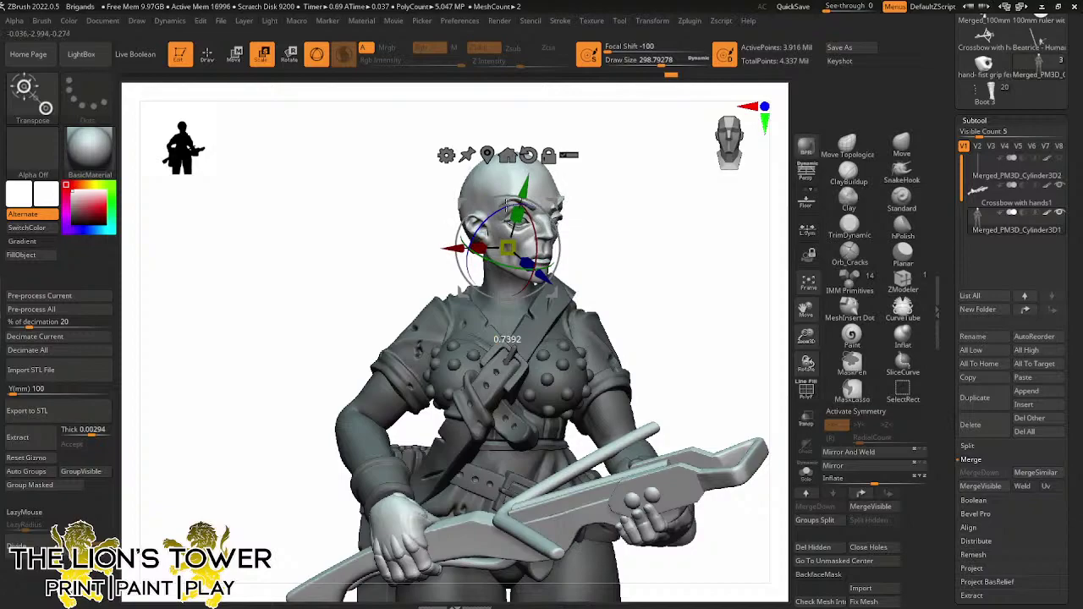
# Mask the head together with the body so that only the neck stays unmasked
pyautogui.moveTo(600, 201); pyautogui.dragTo(639, 270)
pyautogui.keyDown('ctrl'); pyautogui.click(617, 235); pyautogui.keyUp('ctrl')
pyautogui.moveTo(805, 315); pyautogui.dragTo(792, 389)
pyautogui.moveTo(677, 300); pyautogui.dragTo(693, 321)
# Reshape the neck with the Move brush at a draw size of about 140 so it follows the turned head from all sides
pyautogui.click(897, 146)
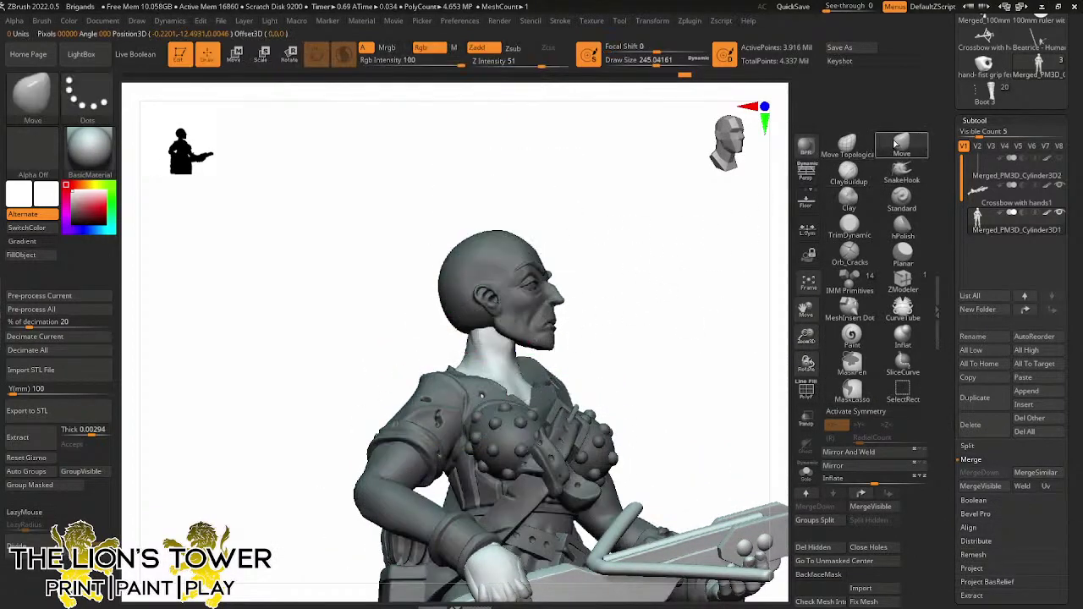
pyautogui.moveTo(656, 63); pyautogui.dragTo(645, 63)
pyautogui.moveTo(646, 127)
pyautogui.mouseDown()
pyautogui.moveTo(643, 167)
pyautogui.moveTo(592, 242)
pyautogui.mouseUp()
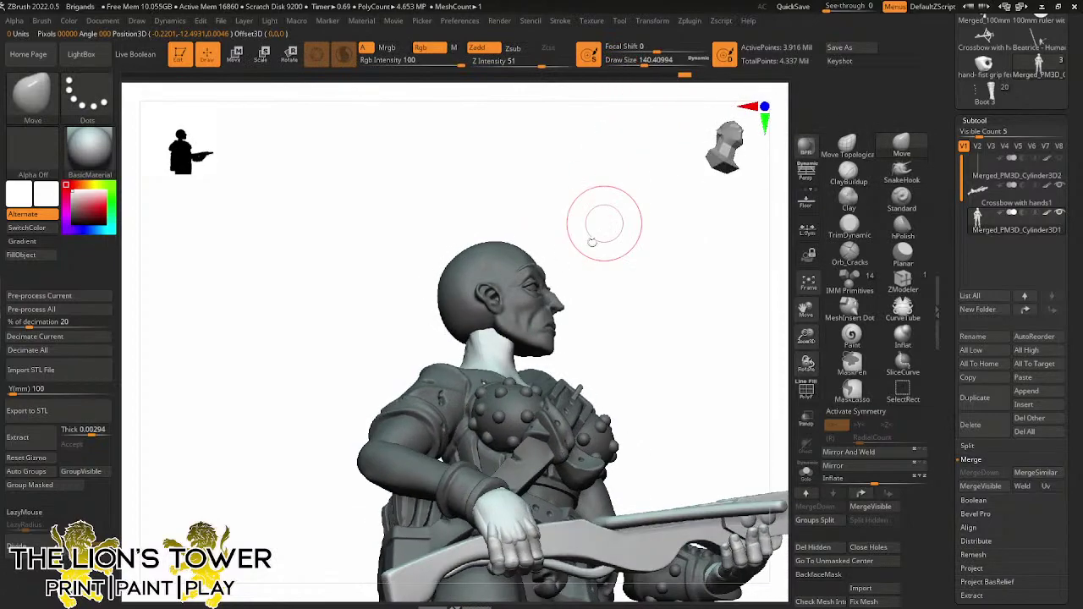
pyautogui.moveTo(626, 306); pyautogui.dragTo(499, 321)
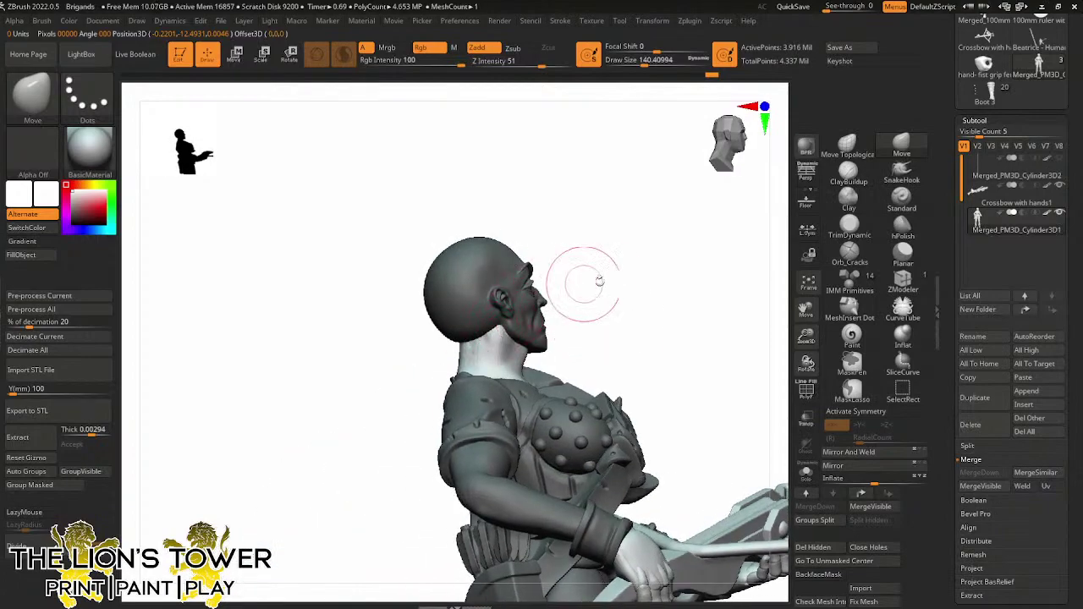
pyautogui.moveTo(599, 280); pyautogui.dragTo(497, 338)
pyautogui.moveTo(606, 247)
pyautogui.mouseDown()
pyautogui.moveTo(508, 356)
pyautogui.moveTo(604, 278)
pyautogui.mouseUp()
pyautogui.moveTo(544, 314)
pyautogui.mouseDown()
pyautogui.moveTo(626, 292)
pyautogui.moveTo(583, 324)
pyautogui.moveTo(529, 330)
pyautogui.moveTo(621, 283)
pyautogui.moveTo(508, 351)
pyautogui.moveTo(498, 336)
pyautogui.moveTo(428, 355)
pyautogui.moveTo(539, 346)
pyautogui.moveTo(580, 381)
pyautogui.moveTo(516, 309)
pyautogui.mouseUp()
pyautogui.moveTo(377, 310); pyautogui.dragTo(440, 255)
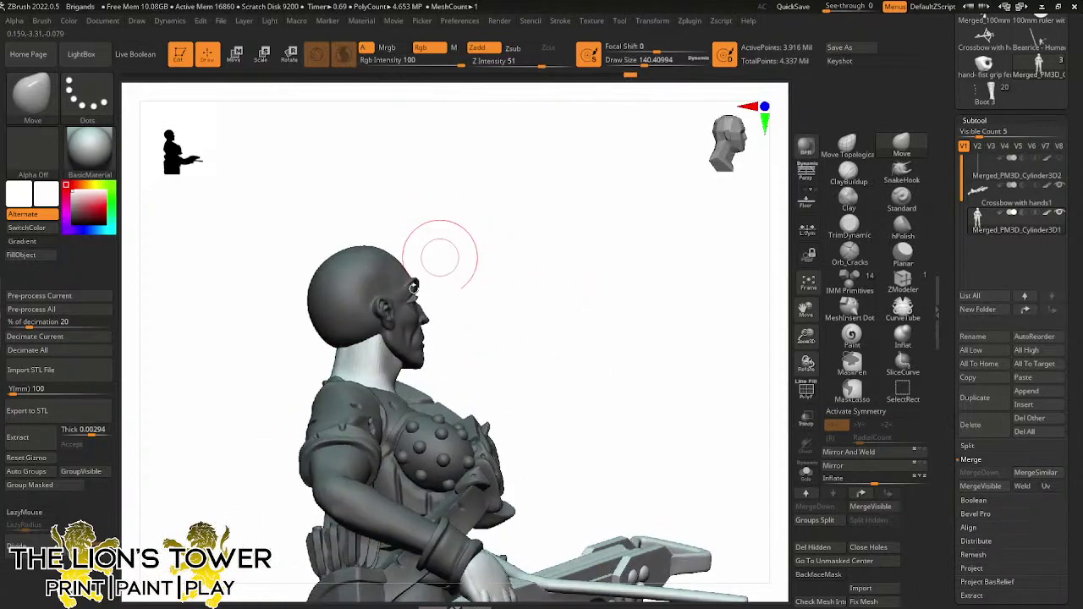
pyautogui.moveTo(362, 318)
pyautogui.mouseDown()
pyautogui.moveTo(498, 242)
pyautogui.moveTo(515, 305)
pyautogui.moveTo(354, 357)
pyautogui.mouseUp()
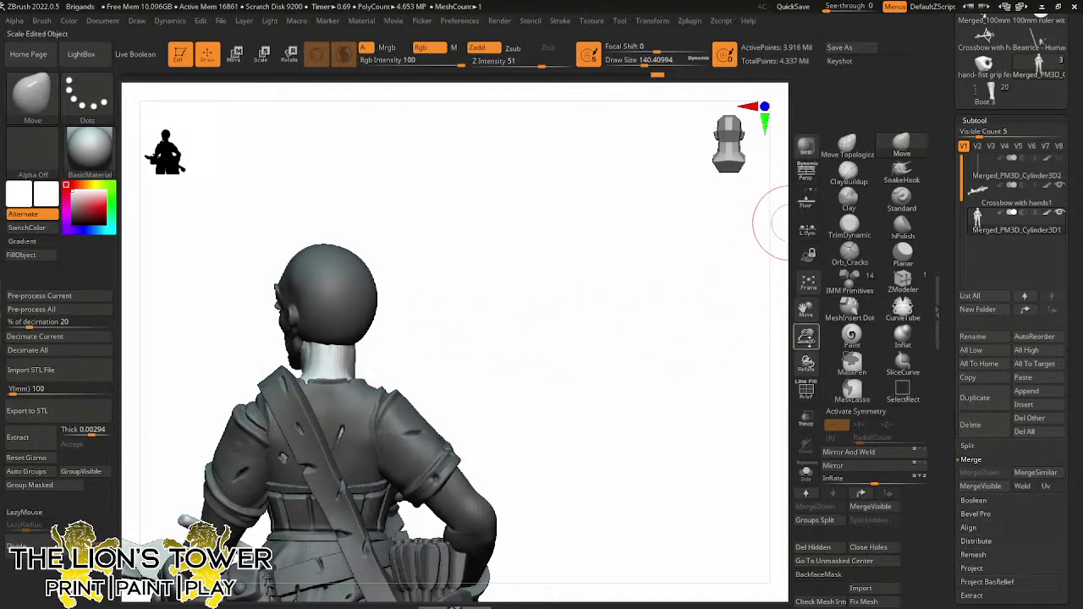
# Clear the mask and reshape the right elbow with the Move brush
pyautogui.moveTo(808, 338); pyautogui.dragTo(798, 299)
pyautogui.keyDown('ctrl'); pyautogui.moveTo(744, 330); pyautogui.dragTo(601, 347); pyautogui.keyUp('ctrl')
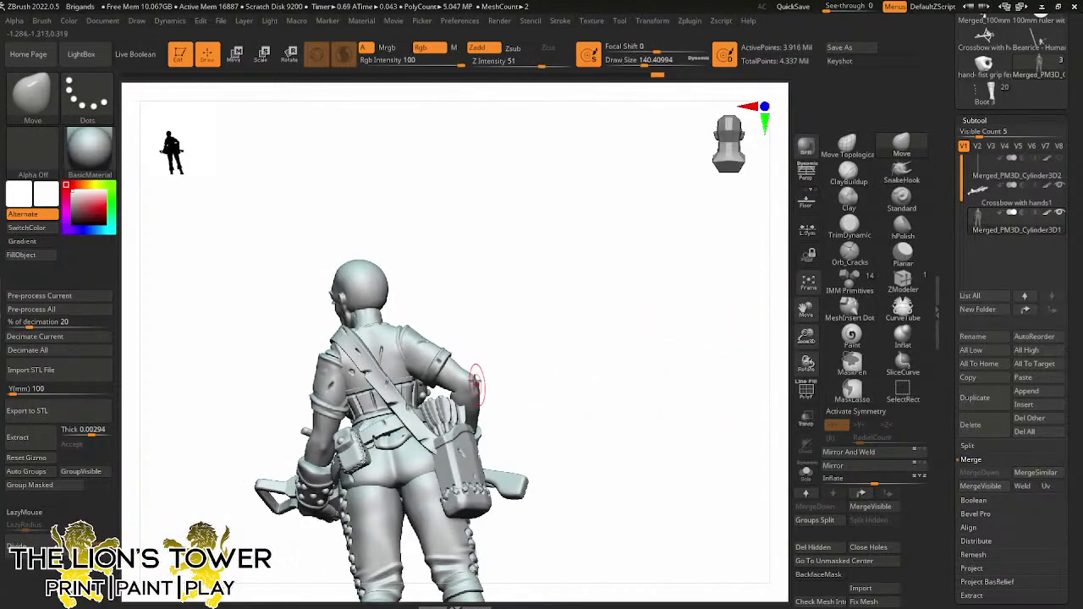
pyautogui.moveTo(494, 376)
pyautogui.mouseDown()
pyautogui.moveTo(478, 362)
pyautogui.moveTo(480, 384)
pyautogui.moveTo(491, 309)
pyautogui.moveTo(475, 391)
pyautogui.mouseUp()
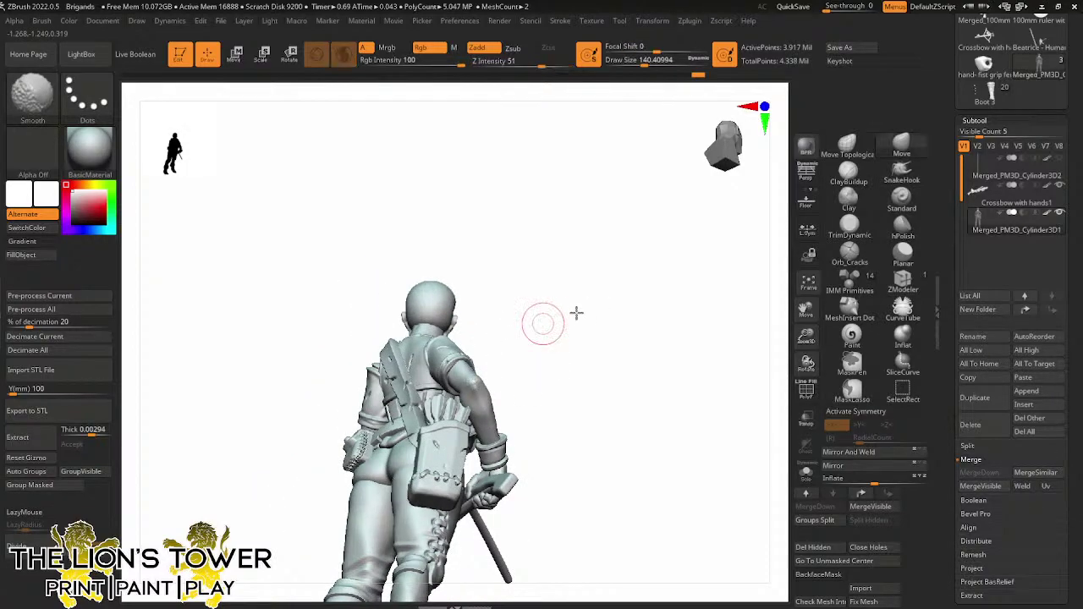
# Isolate the left arm and reshape its elbow with the Move brush, raising the draw size to about 192
pyautogui.moveTo(575, 312)
pyautogui.keyDown('shift'); pyautogui.mouseDown()
pyautogui.moveTo(553, 316)
pyautogui.moveTo(565, 328)
pyautogui.mouseUp(); pyautogui.keyUp('shift')
pyautogui.keyDown('ctrl'); pyautogui.keyDown('shift'); pyautogui.click(399, 442); pyautogui.keyUp('shift'); pyautogui.keyUp('ctrl')
pyautogui.moveTo(397, 442)
pyautogui.mouseDown()
pyautogui.moveTo(488, 353)
pyautogui.moveTo(393, 444)
pyautogui.moveTo(398, 453)
pyautogui.mouseUp()
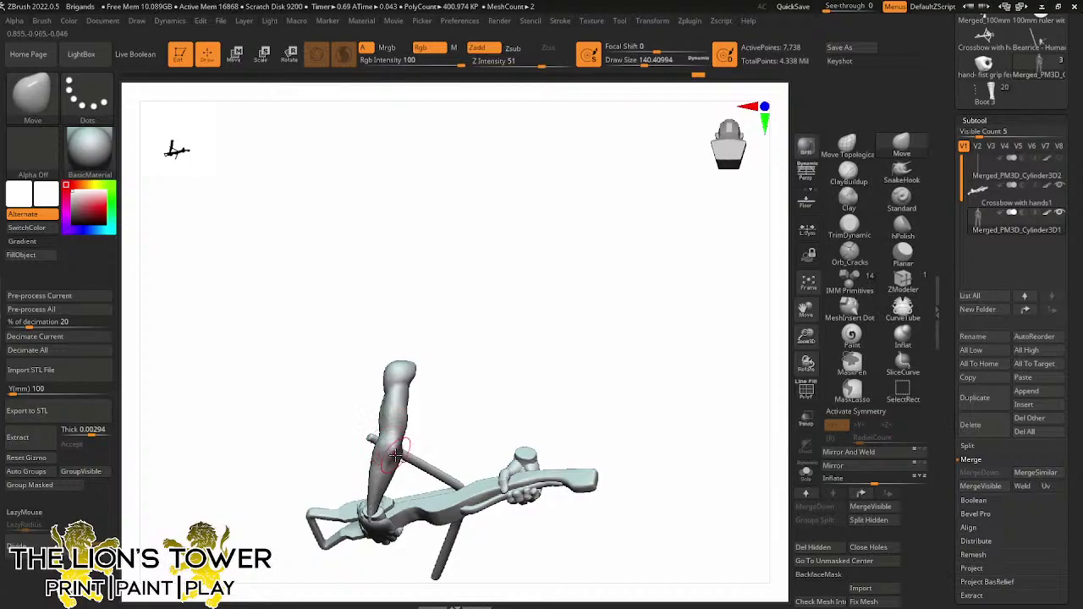
pyautogui.press('shift')
pyautogui.hotkey('ctrl', 'shift')
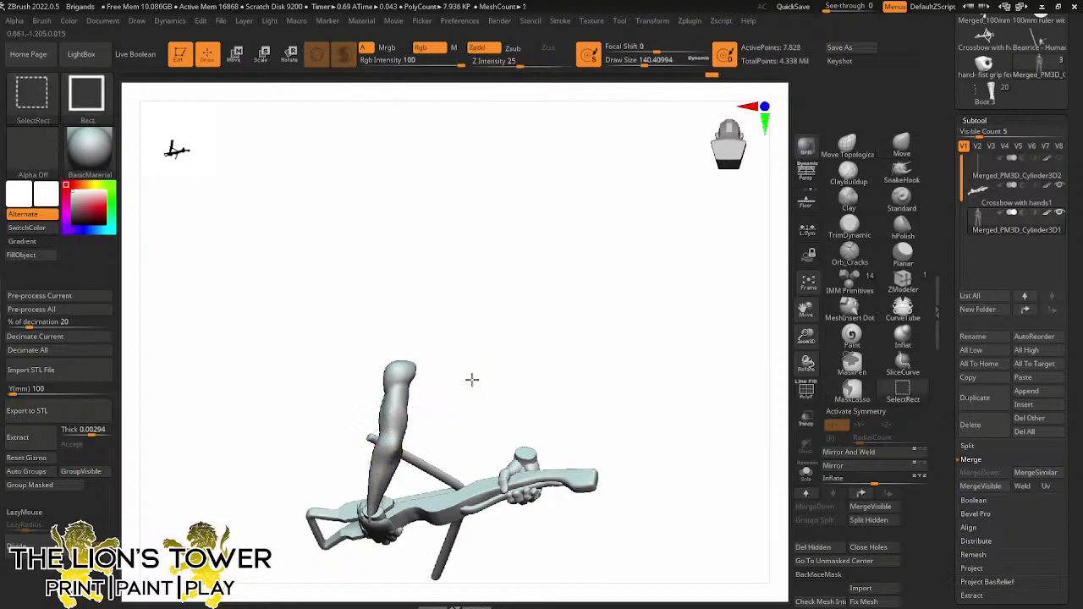
pyautogui.keyDown('ctrl'); pyautogui.keyDown('shift'); pyautogui.click(493, 386); pyautogui.keyUp('shift'); pyautogui.keyUp('ctrl')
pyautogui.moveTo(616, 346); pyautogui.dragTo(583, 368)
pyautogui.keyDown('ctrl'); pyautogui.keyDown('shift'); pyautogui.click(466, 411); pyautogui.keyUp('shift'); pyautogui.keyUp('ctrl')
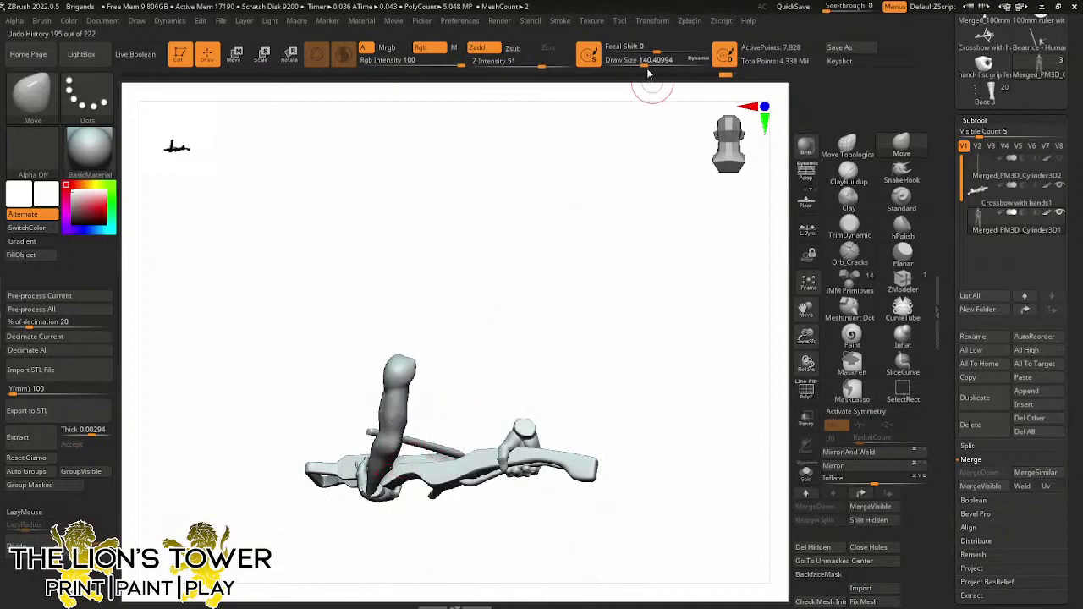
pyautogui.moveTo(648, 73); pyautogui.dragTo(654, 73)
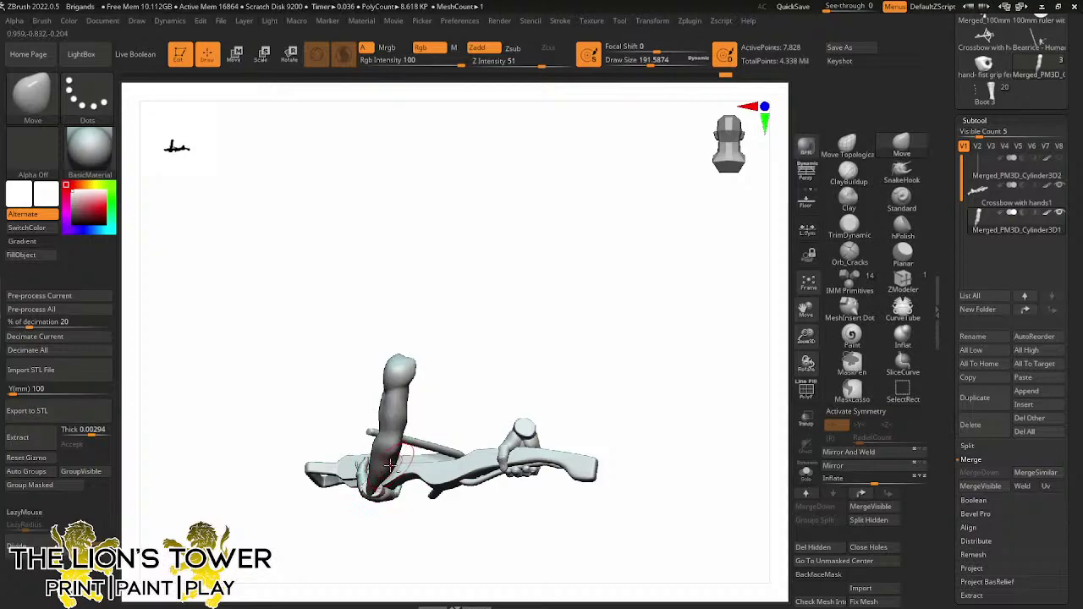
# Show the whole figure with everything but the left arm masked, and refine the arm with the Move brush at a draw size of about 257
pyautogui.keyDown('ctrl'); pyautogui.keyDown('shift'); pyautogui.click(524, 344); pyautogui.keyUp('shift'); pyautogui.keyUp('ctrl')
pyautogui.moveTo(524, 343); pyautogui.dragTo(614, 312)
pyautogui.keyDown('ctrl'); pyautogui.click(614, 312); pyautogui.keyUp('ctrl')
pyautogui.moveTo(650, 63); pyautogui.dragTo(657, 63)
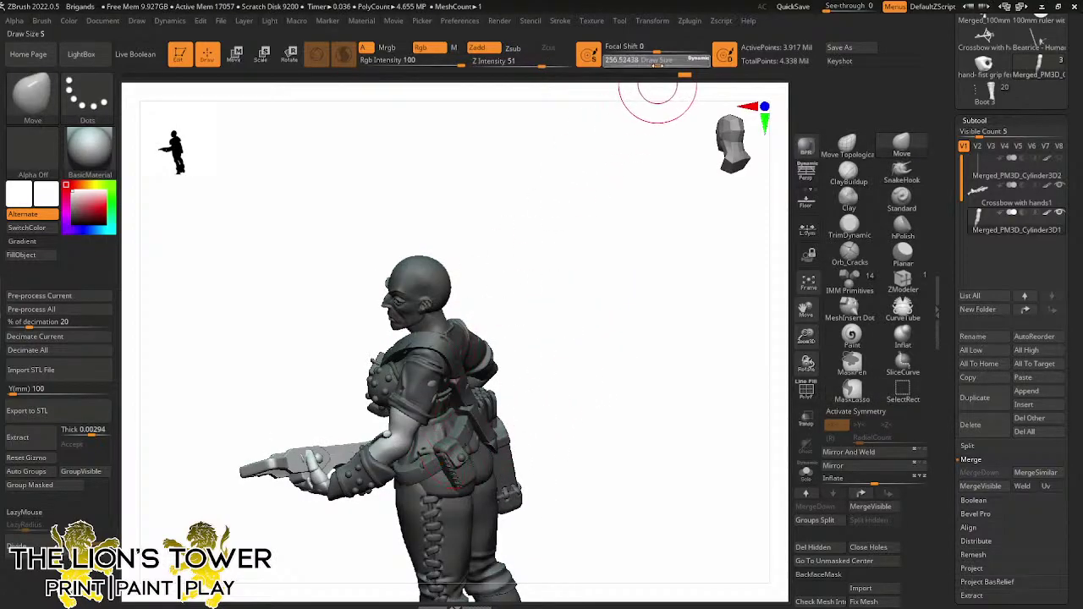
pyautogui.moveTo(600, 246)
pyautogui.mouseDown()
pyautogui.moveTo(553, 290)
pyautogui.moveTo(565, 314)
pyautogui.mouseUp()
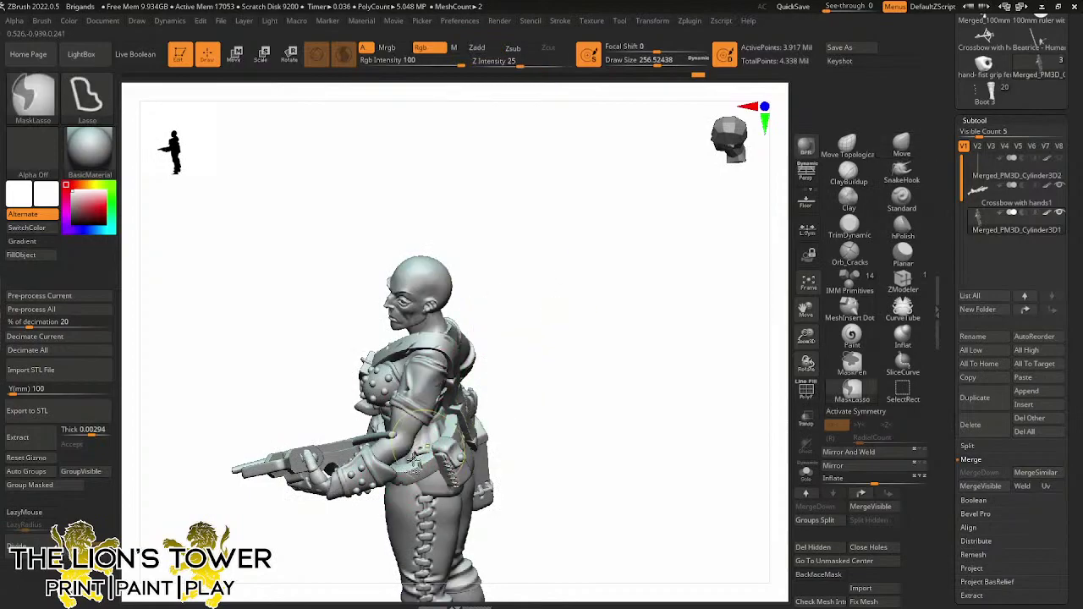
# Isolate the left bracer with its studs and straps, mask these parts, and show the whole figure again
pyautogui.keyDown('ctrl'); pyautogui.keyDown('shift'); pyautogui.click(366, 474); pyautogui.keyUp('shift'); pyautogui.keyUp('ctrl')
pyautogui.keyDown('ctrl'); pyautogui.keyDown('shift'); pyautogui.click(366, 474); pyautogui.keyUp('shift'); pyautogui.keyUp('ctrl')
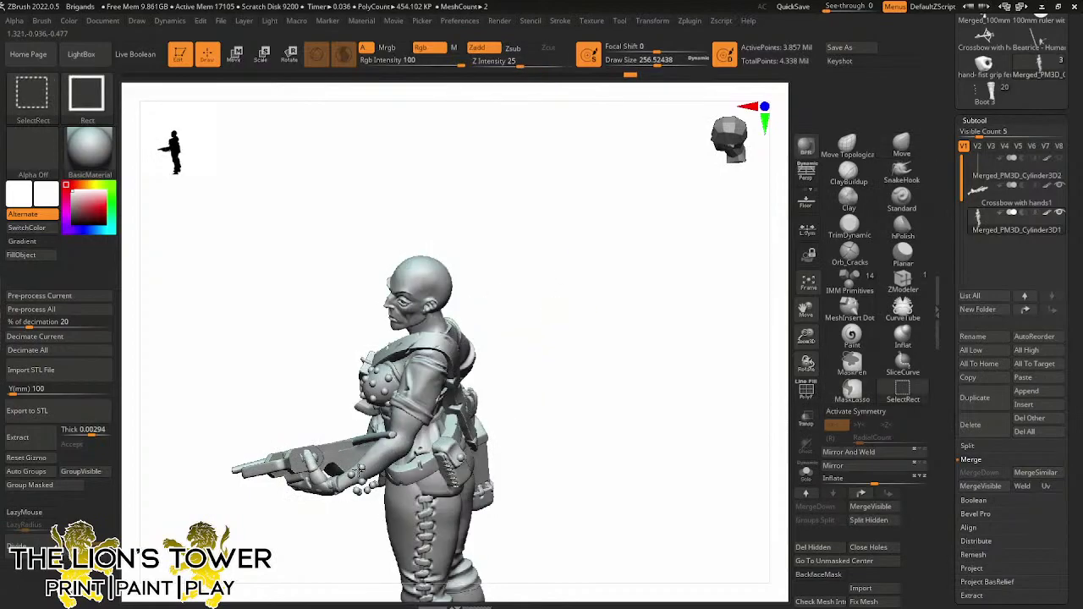
pyautogui.keyDown('ctrl'); pyautogui.keyDown('shift'); pyautogui.click(353, 476); pyautogui.keyUp('shift'); pyautogui.keyUp('ctrl')
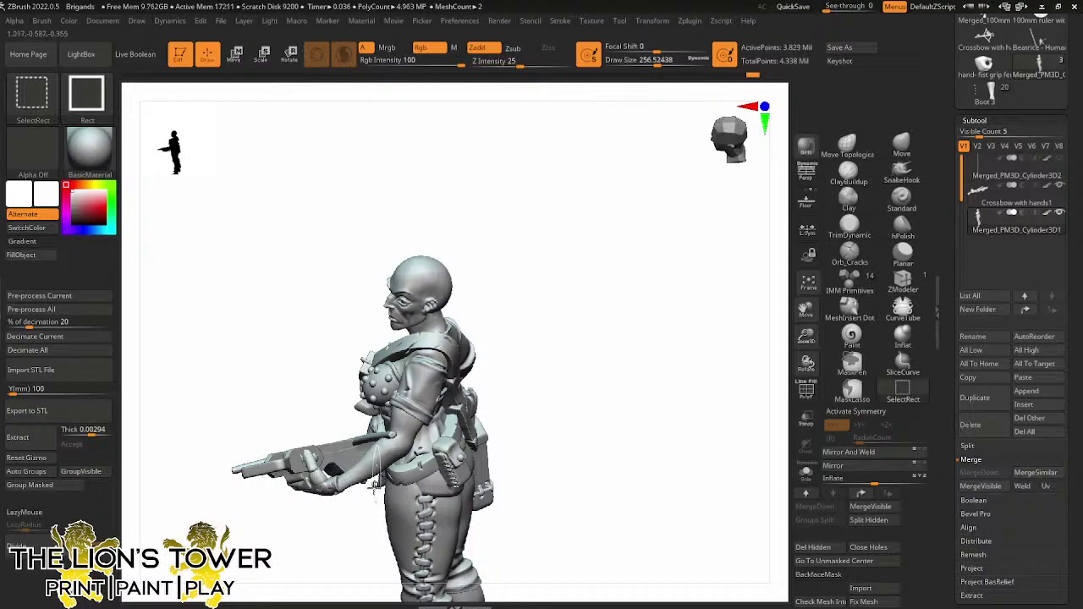
pyautogui.moveTo(483, 382); pyautogui.dragTo(529, 222)
pyautogui.keyDown('ctrl'); pyautogui.keyDown('shift'); pyautogui.click(365, 488); pyautogui.keyUp('shift'); pyautogui.keyUp('ctrl')
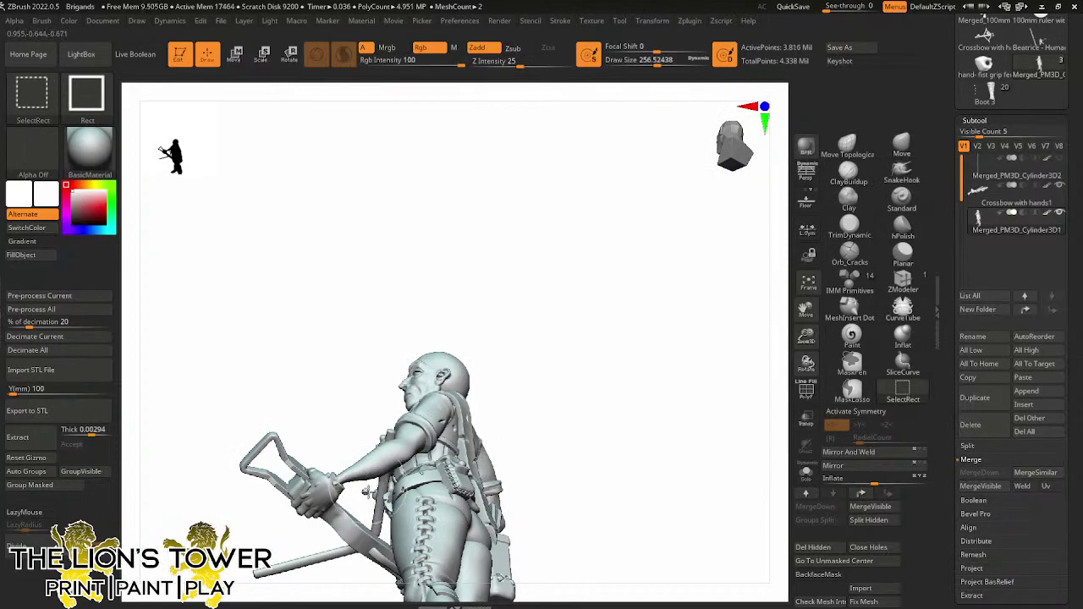
pyautogui.keyDown('ctrl'); pyautogui.keyDown('shift'); pyautogui.click(396, 385); pyautogui.keyUp('shift'); pyautogui.keyUp('ctrl')
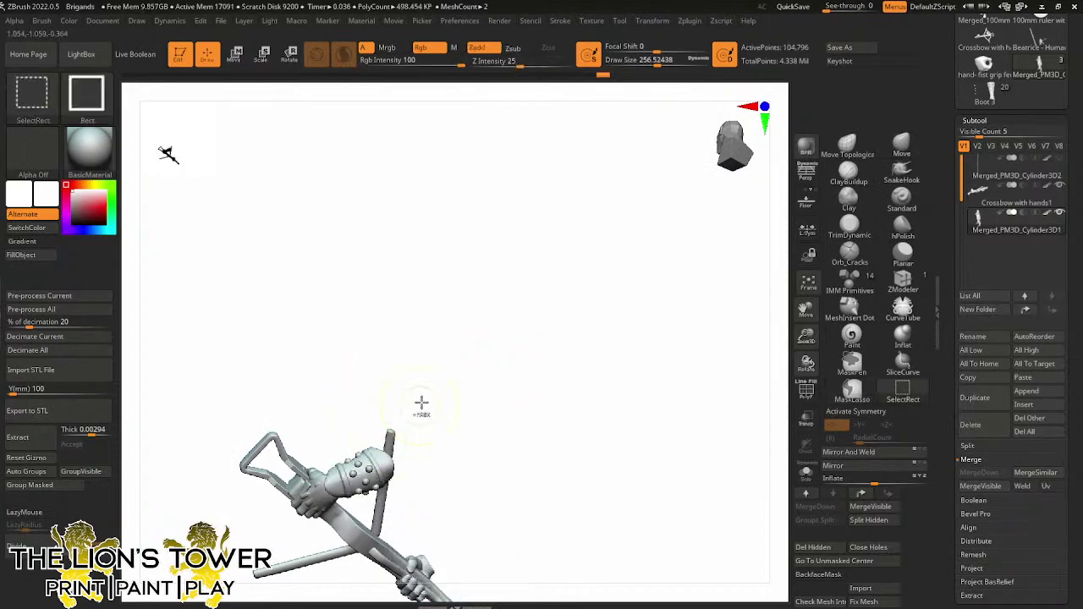
pyautogui.keyDown('ctrl'); pyautogui.keyDown('shift'); pyautogui.click(435, 358); pyautogui.keyUp('shift'); pyautogui.keyUp('ctrl')
pyautogui.moveTo(453, 294)
pyautogui.mouseDown()
pyautogui.moveTo(471, 269)
pyautogui.moveTo(466, 354)
pyautogui.mouseUp()
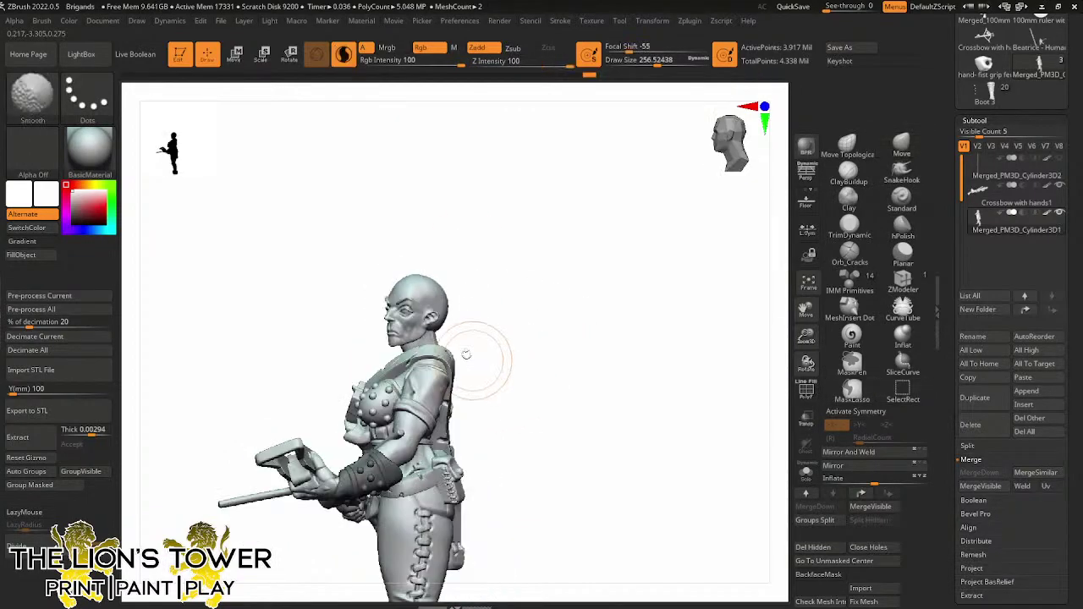
# Centre the gizmo on the unmasked left bracer and adjust its placement around the forearm
pyautogui.press('w')
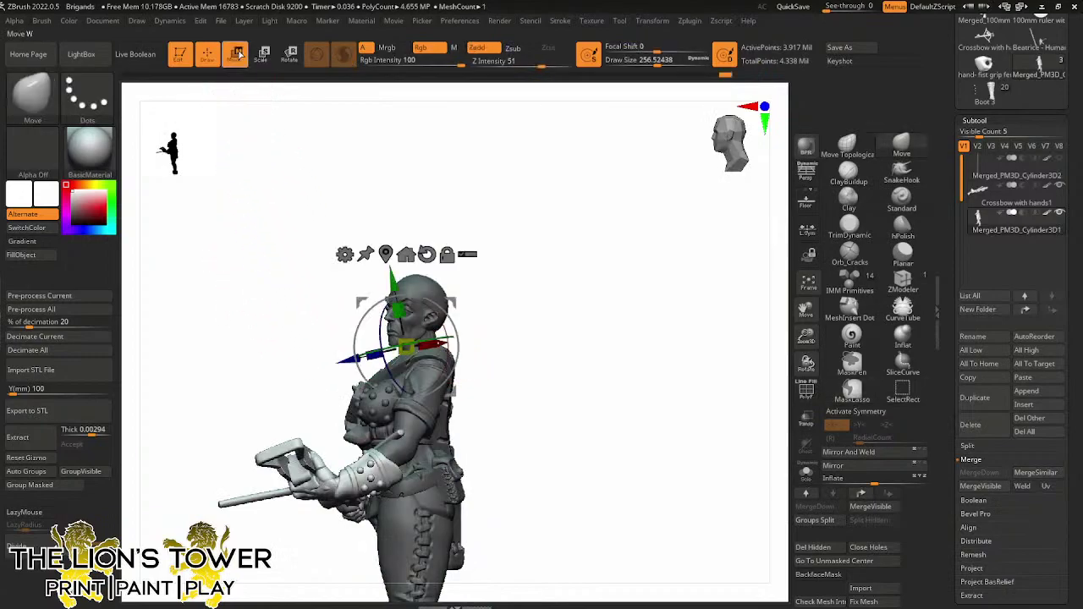
pyautogui.click(385, 253)
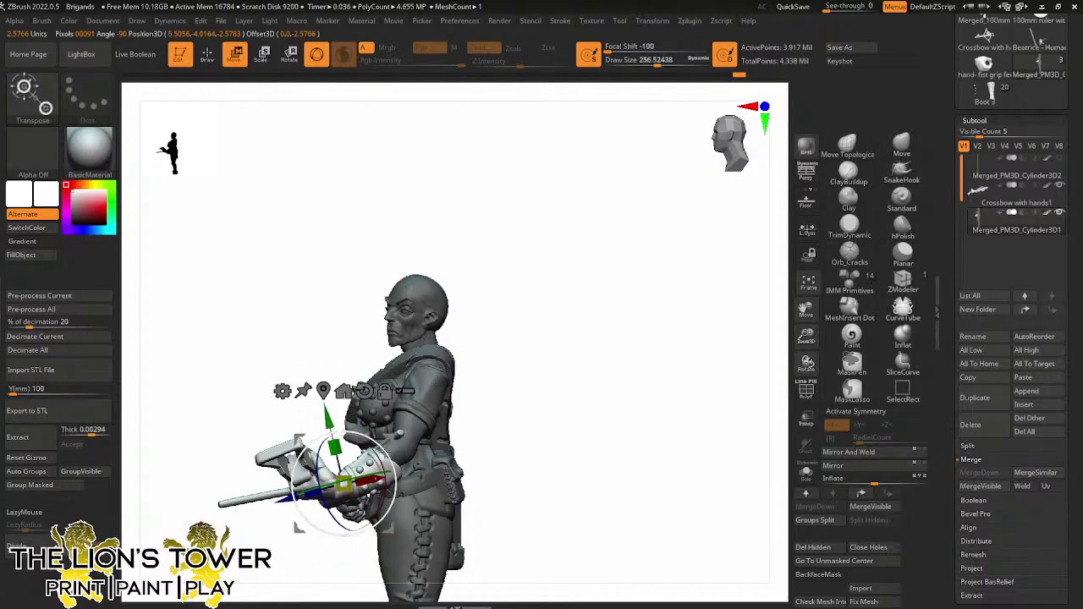
pyautogui.moveTo(541, 363); pyautogui.dragTo(538, 435)
pyautogui.moveTo(569, 279)
pyautogui.mouseDown()
pyautogui.moveTo(602, 347)
pyautogui.moveTo(587, 256)
pyautogui.moveTo(597, 240)
pyautogui.moveTo(568, 263)
pyautogui.mouseUp()
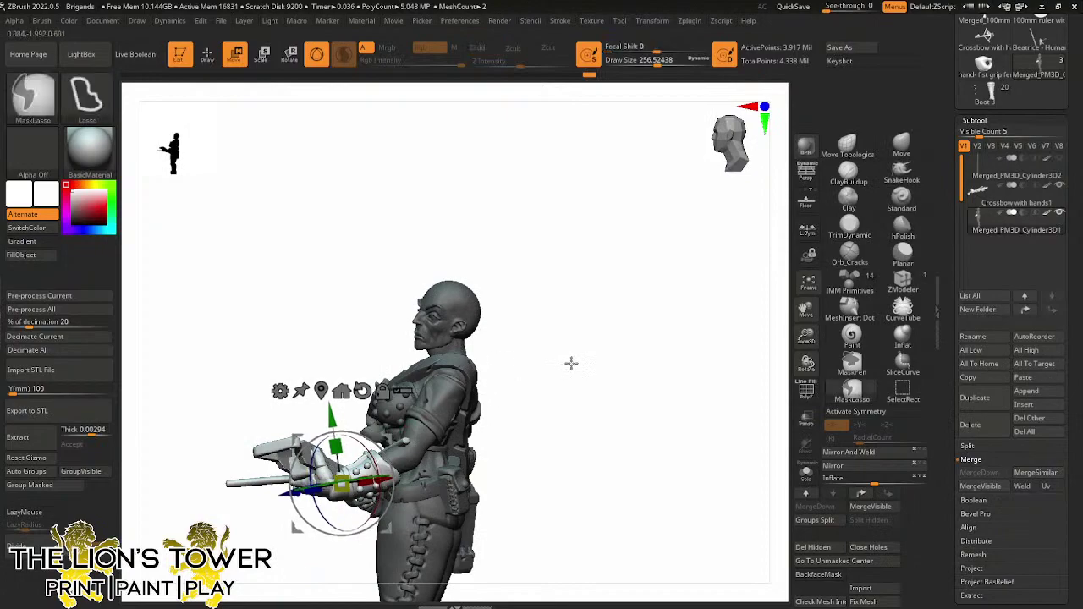
pyautogui.moveTo(570, 362)
pyautogui.mouseDown()
pyautogui.moveTo(701, 365)
pyautogui.moveTo(691, 312)
pyautogui.moveTo(401, 428)
pyautogui.mouseUp()
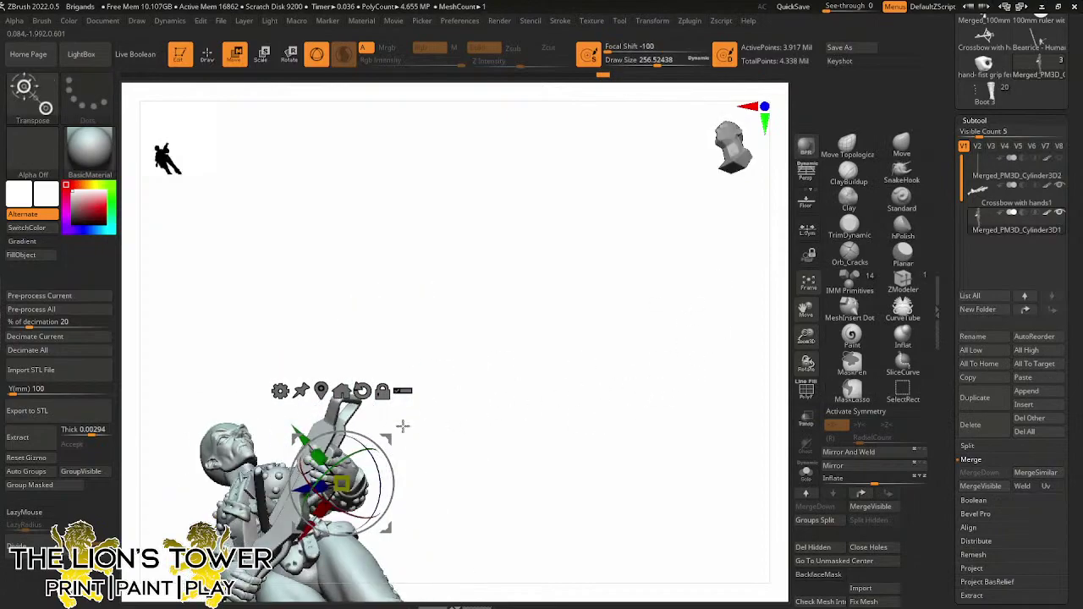
# Select the crossbow with hands subtool, place the gizmo at the right hand, and leave the subtool unmasked
pyautogui.keyDown('alt'); pyautogui.click(338, 408); pyautogui.keyUp('alt')
pyautogui.moveTo(422, 338)
pyautogui.mouseDown()
pyautogui.moveTo(435, 344)
pyautogui.moveTo(435, 442)
pyautogui.mouseUp()
pyautogui.moveTo(806, 323)
pyautogui.mouseDown()
pyautogui.moveTo(773, 253)
pyautogui.moveTo(765, 297)
pyautogui.moveTo(746, 310)
pyautogui.moveTo(732, 290)
pyautogui.moveTo(705, 307)
pyautogui.moveTo(740, 316)
pyautogui.mouseUp()
pyautogui.keyDown('ctrl'); pyautogui.click(743, 280); pyautogui.keyUp('ctrl')
pyautogui.keyDown('ctrl'); pyautogui.click(743, 280); pyautogui.keyUp('ctrl')
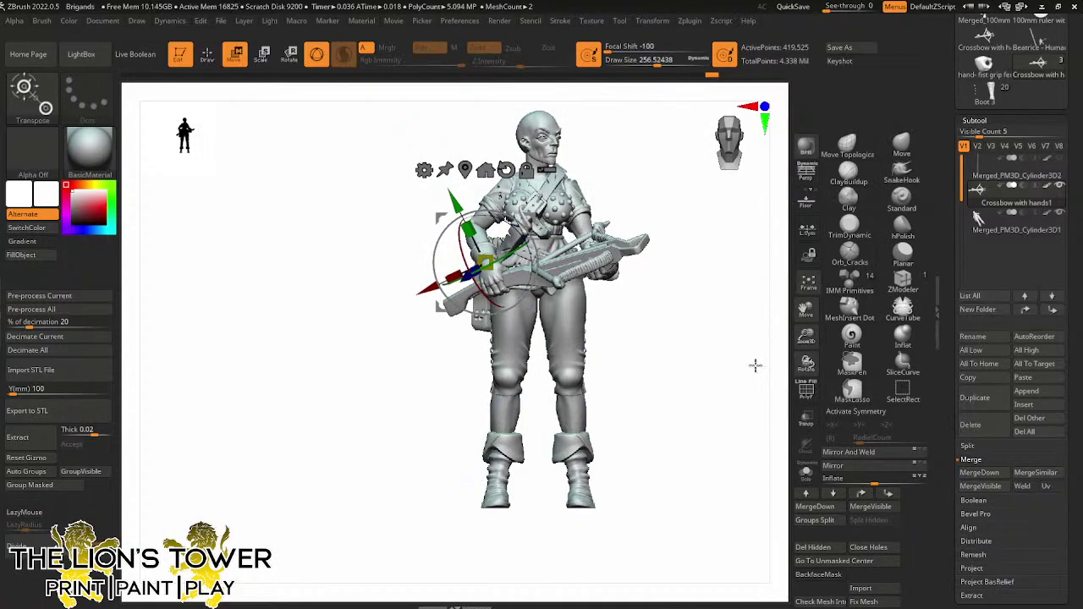
pyautogui.moveTo(756, 366); pyautogui.dragTo(768, 400)
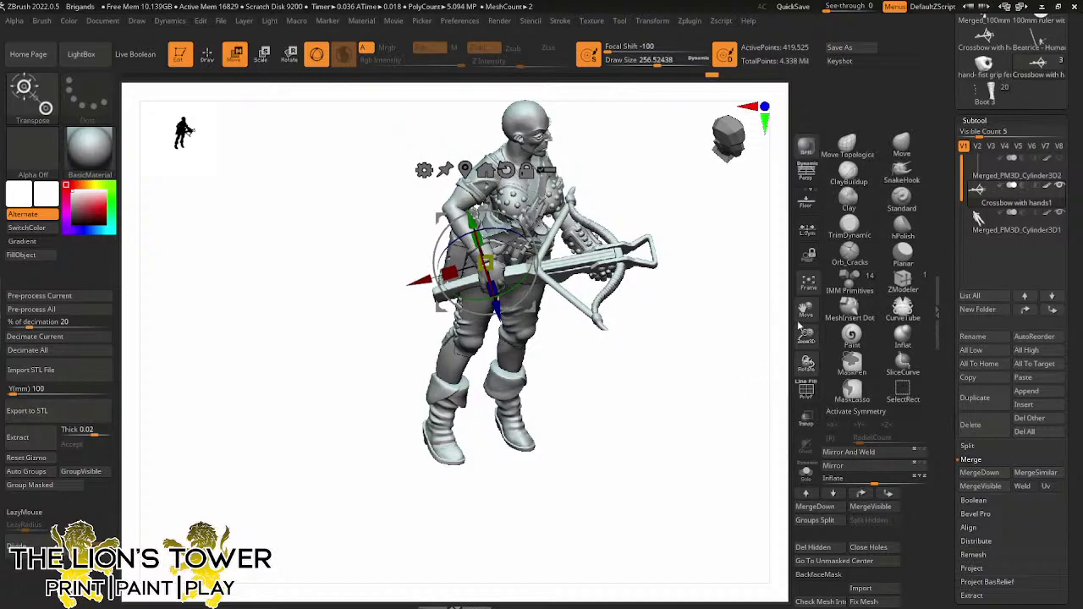
# Select the brigand's body subtool and isolate the bare torso, trousers, side lacing and boots from the head, clothing, arms and gear
pyautogui.moveTo(783, 338); pyautogui.dragTo(665, 391)
pyautogui.press('q')
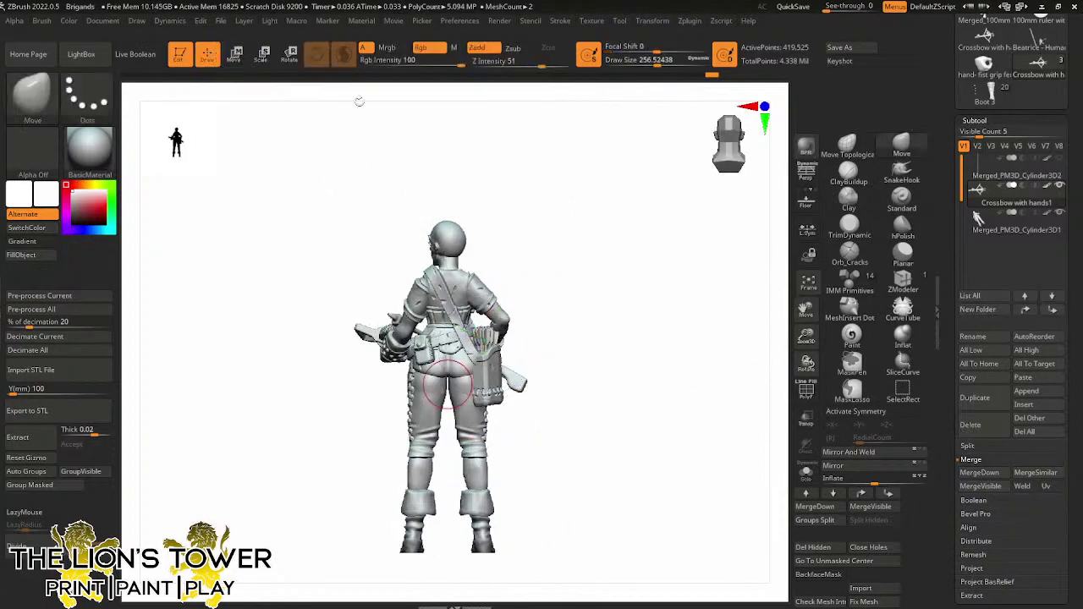
pyautogui.keyDown('alt'); pyautogui.click(464, 365); pyautogui.keyUp('alt')
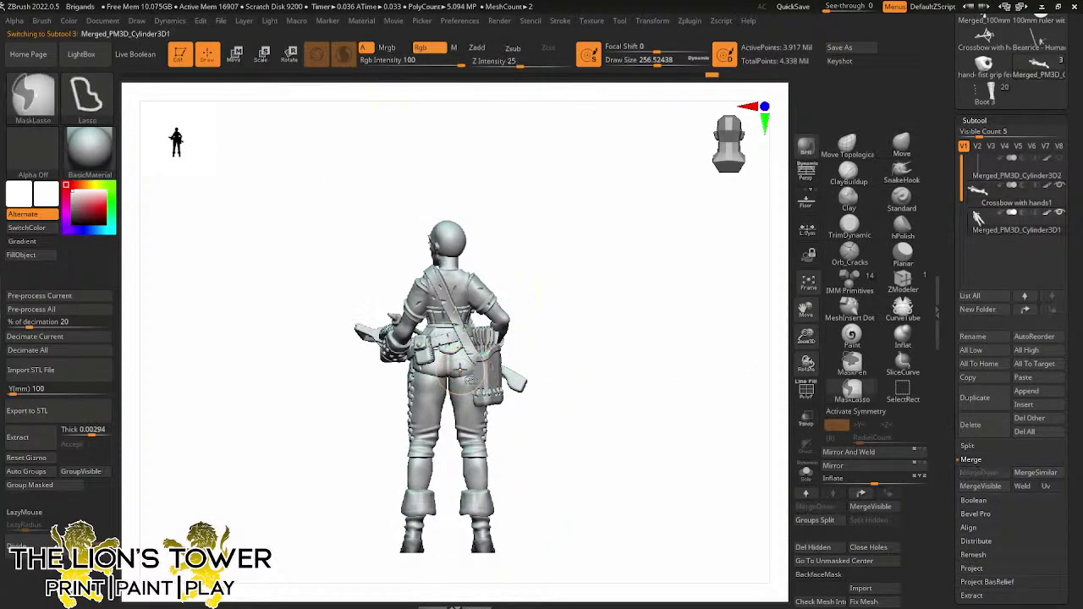
pyautogui.keyDown('ctrl'); pyautogui.keyDown('shift'); pyautogui.click(461, 366); pyautogui.keyUp('shift'); pyautogui.keyUp('ctrl')
pyautogui.keyDown('ctrl'); pyautogui.keyDown('shift'); pyautogui.click(472, 390); pyautogui.keyUp('shift'); pyautogui.keyUp('ctrl')
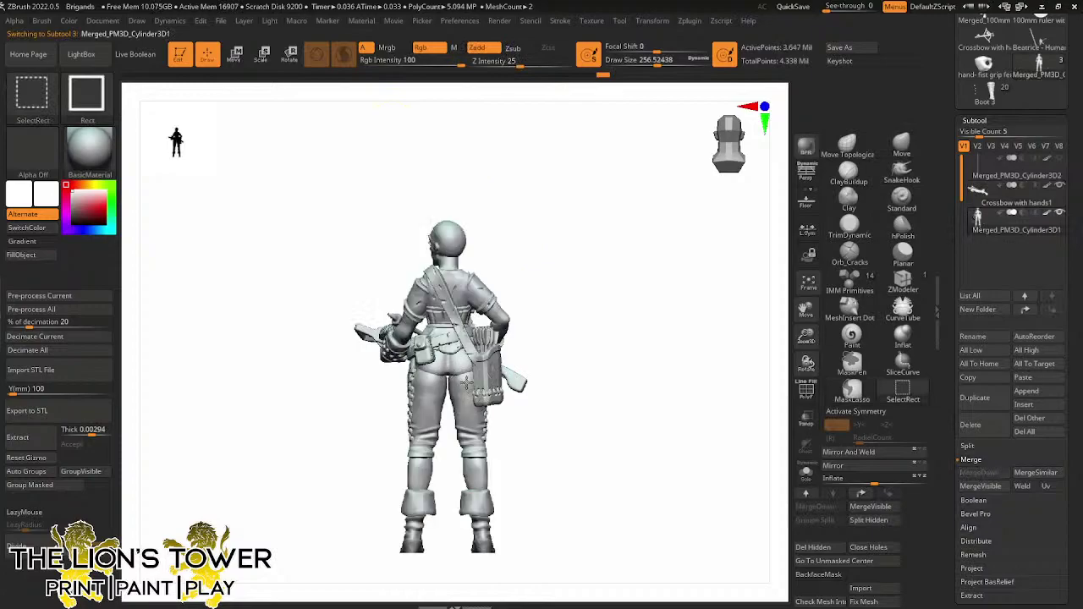
pyautogui.keyDown('ctrl'); pyautogui.keyDown('alt'); pyautogui.keyDown('shift'); pyautogui.click(466, 379); pyautogui.keyUp('shift'); pyautogui.keyUp('alt'); pyautogui.keyUp('ctrl')
pyautogui.keyDown('ctrl'); pyautogui.keyDown('alt'); pyautogui.keyDown('shift'); pyautogui.click(462, 409); pyautogui.keyUp('shift'); pyautogui.keyUp('alt'); pyautogui.keyUp('ctrl')
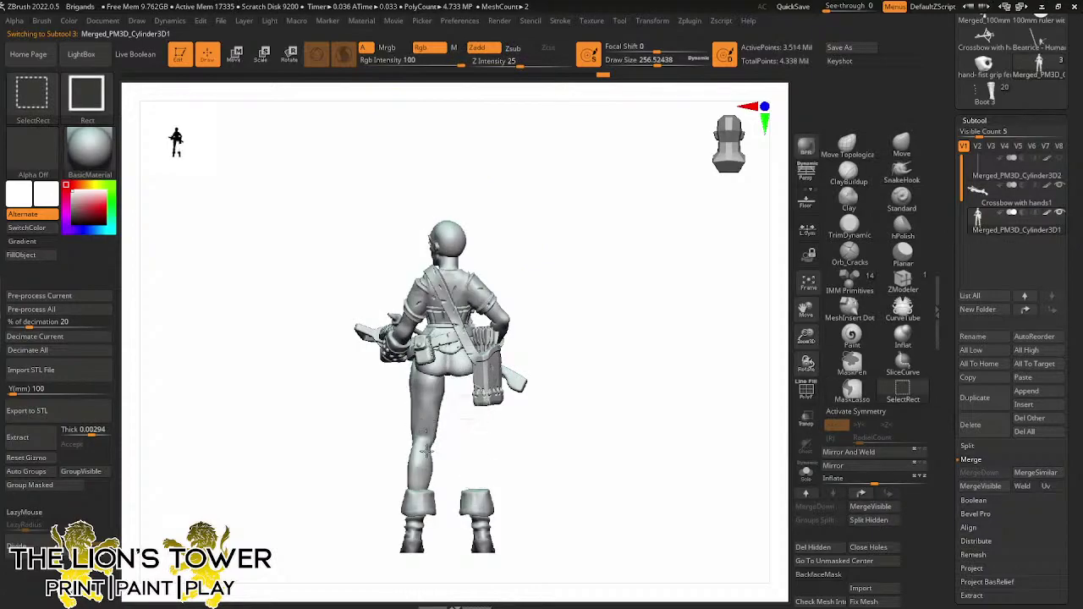
pyautogui.keyDown('ctrl'); pyautogui.keyDown('alt'); pyautogui.keyDown('shift'); pyautogui.click(427, 450); pyautogui.keyUp('shift'); pyautogui.keyUp('alt'); pyautogui.keyUp('ctrl')
pyautogui.keyDown('ctrl'); pyautogui.keyDown('alt'); pyautogui.keyDown('shift'); pyautogui.click(416, 517); pyautogui.keyUp('shift'); pyautogui.keyUp('alt'); pyautogui.keyUp('ctrl')
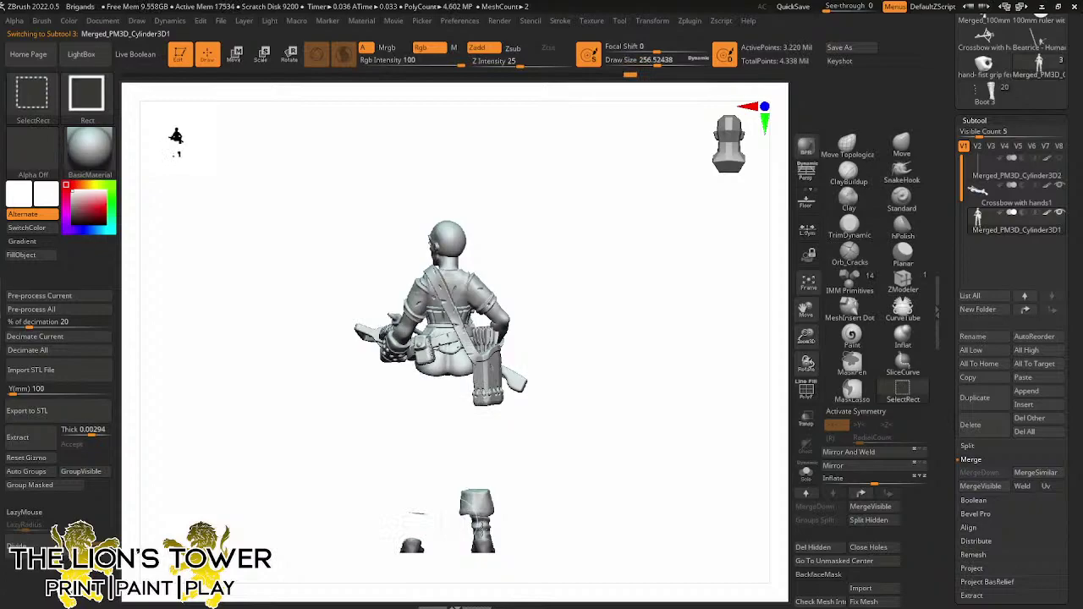
pyautogui.keyDown('ctrl'); pyautogui.keyDown('alt'); pyautogui.keyDown('shift'); pyautogui.click(483, 532); pyautogui.keyUp('shift'); pyautogui.keyUp('alt'); pyautogui.keyUp('ctrl')
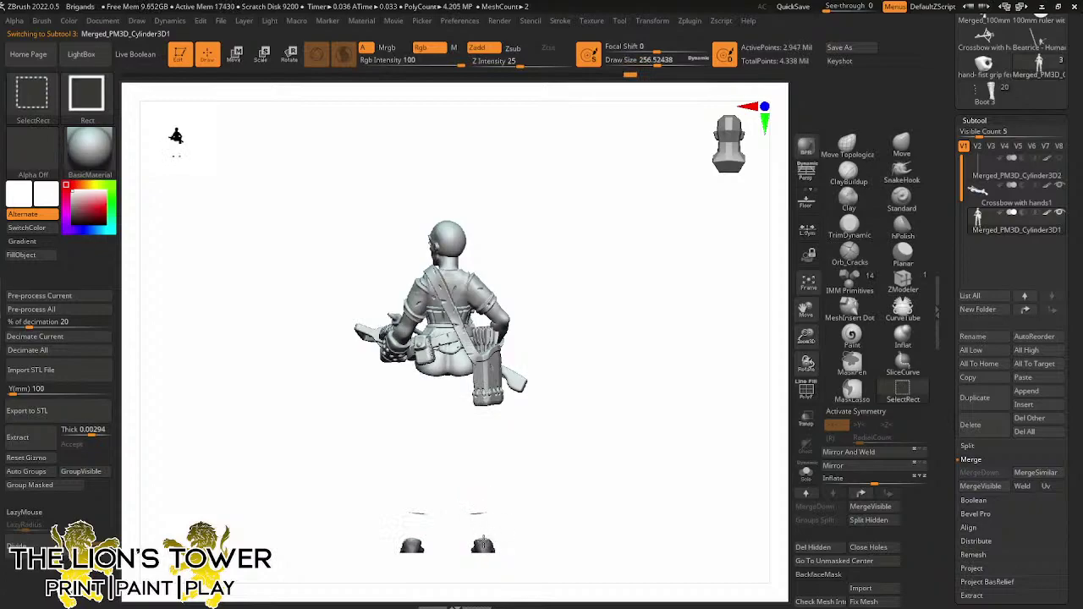
pyautogui.keyDown('ctrl'); pyautogui.keyDown('alt'); pyautogui.keyDown('shift'); pyautogui.click(483, 544); pyautogui.keyUp('shift'); pyautogui.keyUp('alt'); pyautogui.keyUp('ctrl')
pyautogui.keyDown('ctrl'); pyautogui.keyDown('alt'); pyautogui.keyDown('shift'); pyautogui.click(417, 531); pyautogui.keyUp('shift'); pyautogui.keyUp('alt'); pyautogui.keyUp('ctrl')
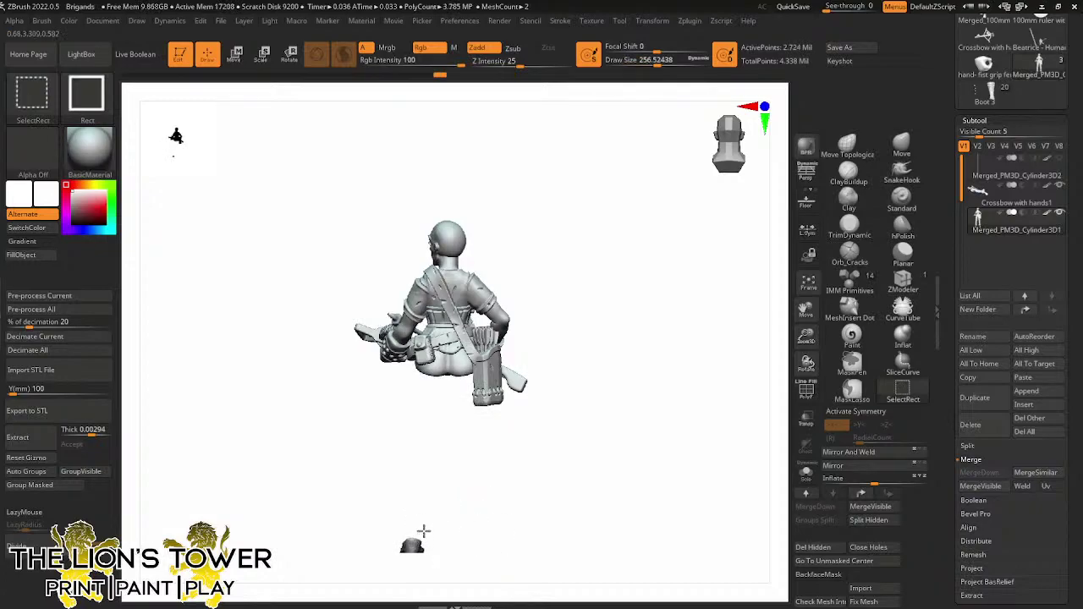
pyautogui.moveTo(597, 430)
pyautogui.mouseDown()
pyautogui.moveTo(570, 423)
pyautogui.moveTo(499, 437)
pyautogui.moveTo(561, 432)
pyautogui.moveTo(570, 401)
pyautogui.mouseUp()
pyautogui.hotkey('ctrl', 'shift')
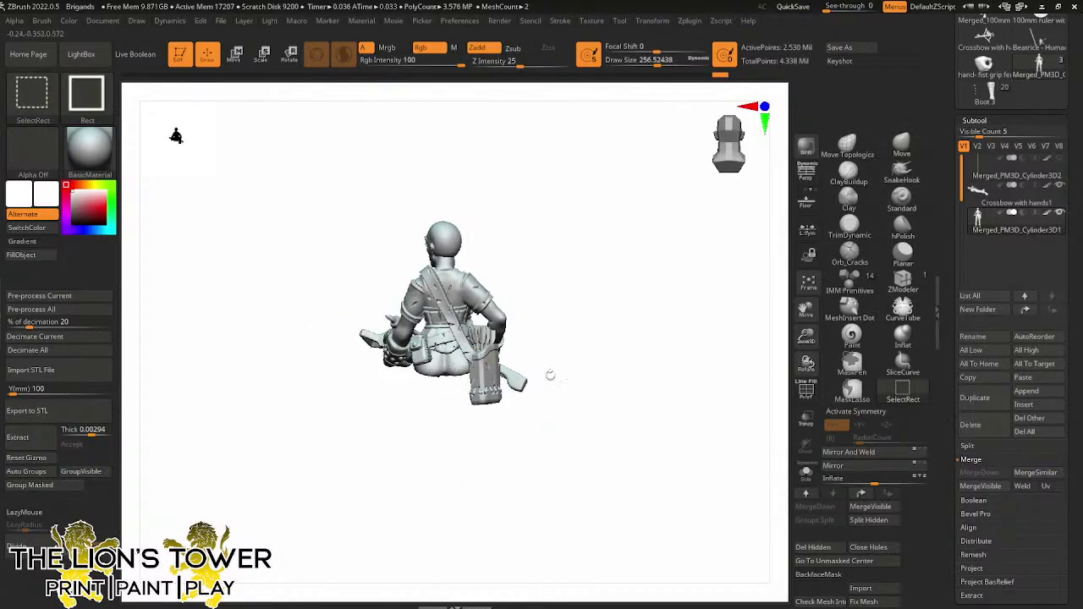
pyautogui.keyDown('ctrl'); pyautogui.keyDown('shift'); pyautogui.moveTo(658, 376); pyautogui.dragTo(678, 429); pyautogui.keyUp('shift'); pyautogui.keyUp('ctrl')
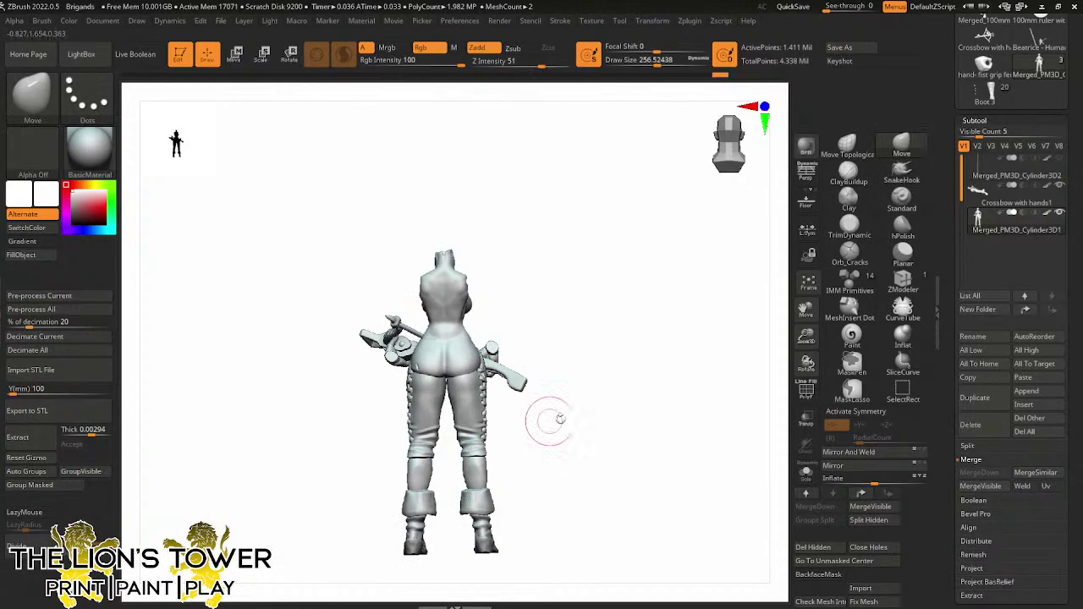
# Solo the isolated body parts and lasso-mask the hips, legs and boots, with a soft mask edge at the waist
pyautogui.moveTo(560, 419); pyautogui.dragTo(716, 377)
pyautogui.click(806, 473)
pyautogui.keyDown('shift'); pyautogui.moveTo(702, 496); pyautogui.dragTo(604, 525); pyautogui.keyUp('shift')
pyautogui.press('ctrl')
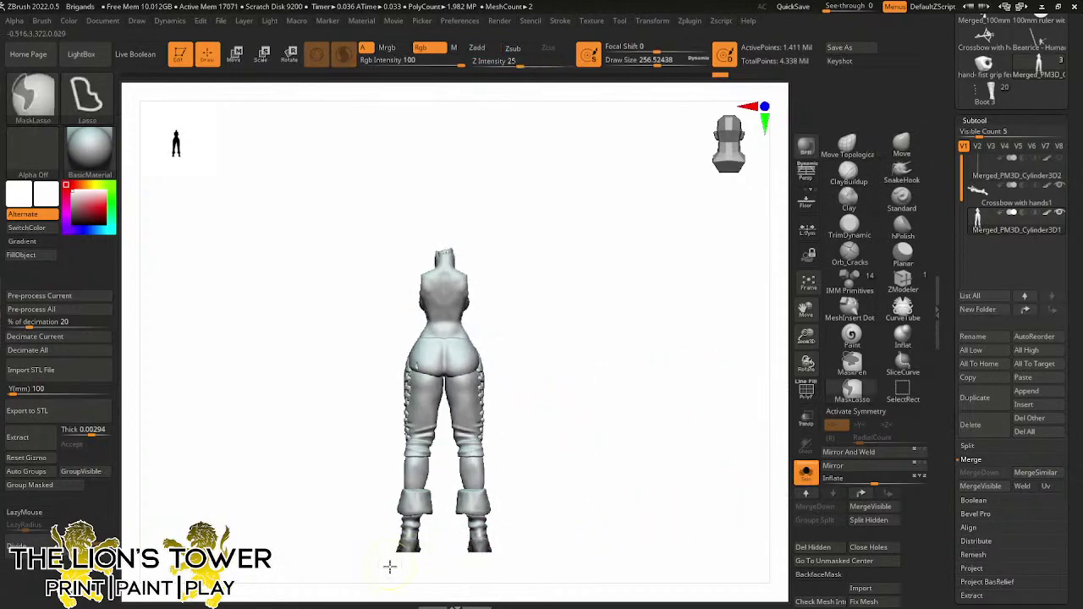
pyautogui.moveTo(389, 566)
pyautogui.keyDown('ctrl'); pyautogui.mouseDown()
pyautogui.moveTo(550, 446)
pyautogui.moveTo(411, 390)
pyautogui.mouseUp(); pyautogui.keyUp('ctrl')
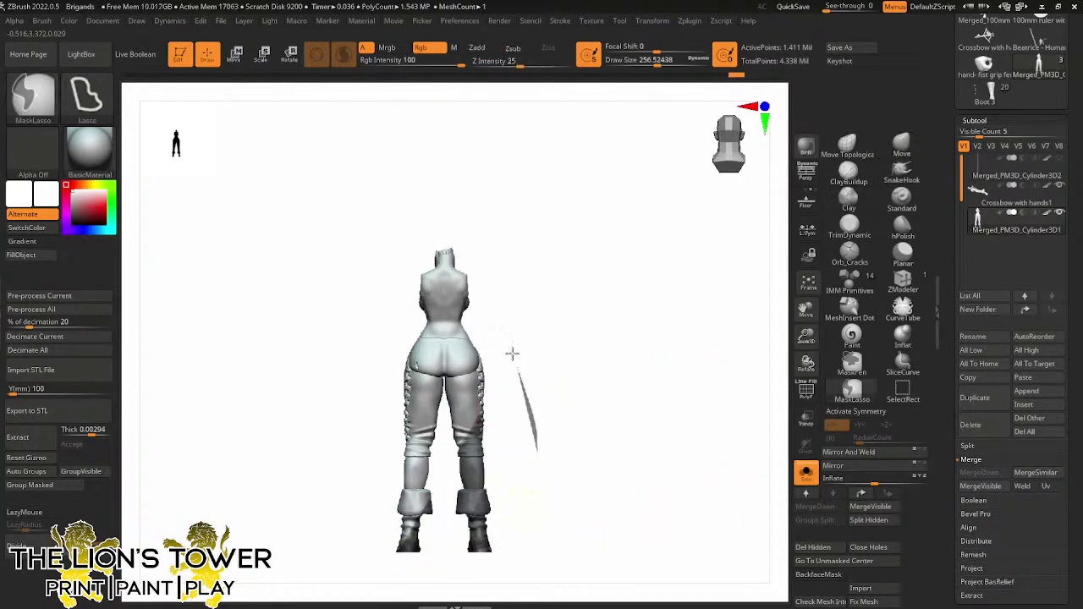
pyautogui.moveTo(512, 353)
pyautogui.keyDown('ctrl'); pyautogui.mouseDown()
pyautogui.moveTo(484, 337)
pyautogui.moveTo(427, 331)
pyautogui.moveTo(372, 391)
pyautogui.moveTo(534, 573)
pyautogui.moveTo(475, 327)
pyautogui.moveTo(422, 551)
pyautogui.moveTo(628, 398)
pyautogui.moveTo(685, 393)
pyautogui.mouseUp(); pyautogui.keyUp('ctrl')
pyautogui.press('ctrl')
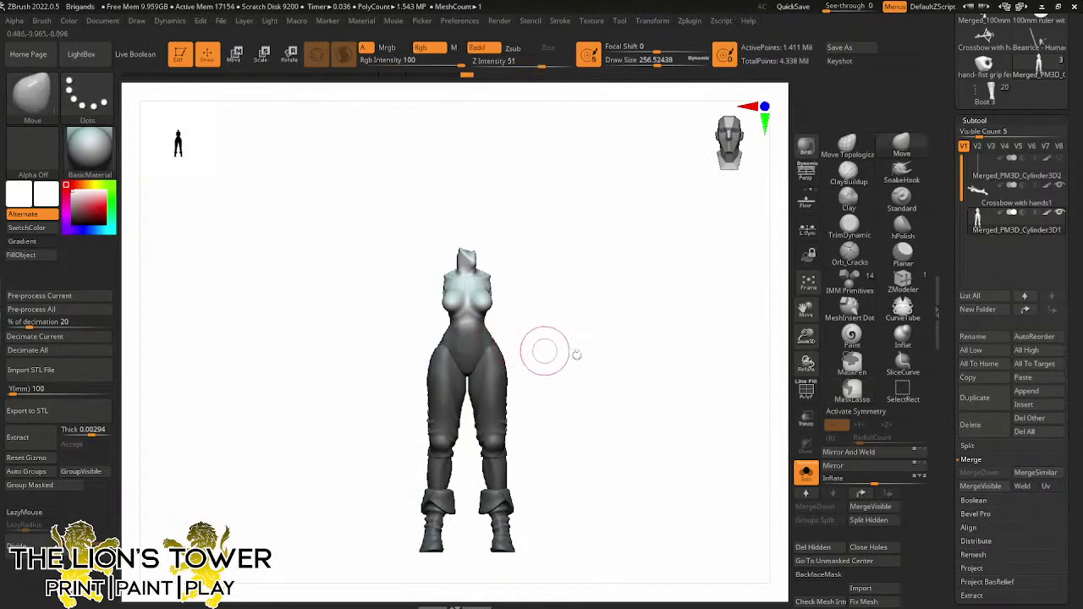
# Show the complete figure with the crossbow again and invert the mask so only the hips and legs stay unmasked
pyautogui.click(803, 471)
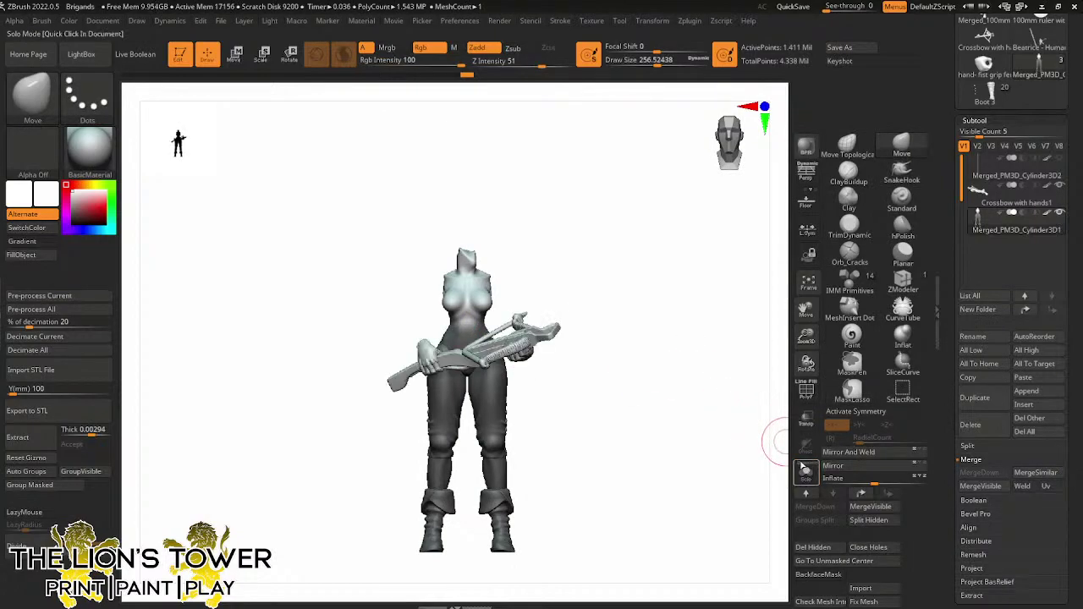
pyautogui.keyDown('ctrl'); pyautogui.keyDown('shift'); pyautogui.click(699, 362); pyautogui.keyUp('shift'); pyautogui.keyUp('ctrl')
pyautogui.moveTo(694, 369)
pyautogui.mouseDown()
pyautogui.moveTo(720, 406)
pyautogui.moveTo(685, 373)
pyautogui.mouseUp()
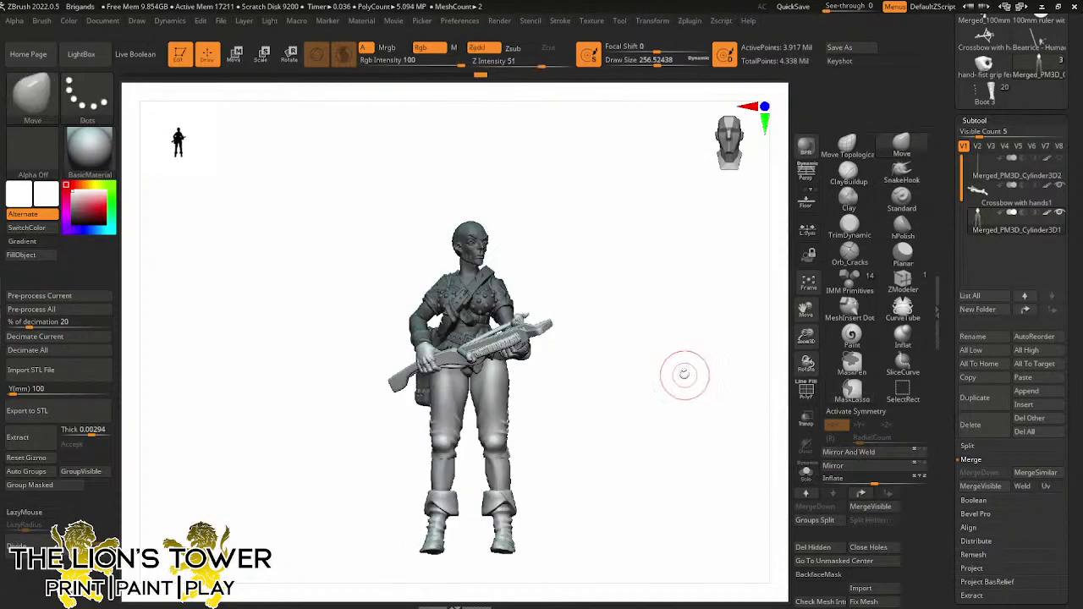
# Place the gizmo pivot at the waist and rotate the unmasked hips and legs toward the figure's right
pyautogui.click(263, 54)
pyautogui.moveTo(674, 311); pyautogui.dragTo(472, 264)
pyautogui.click(514, 256)
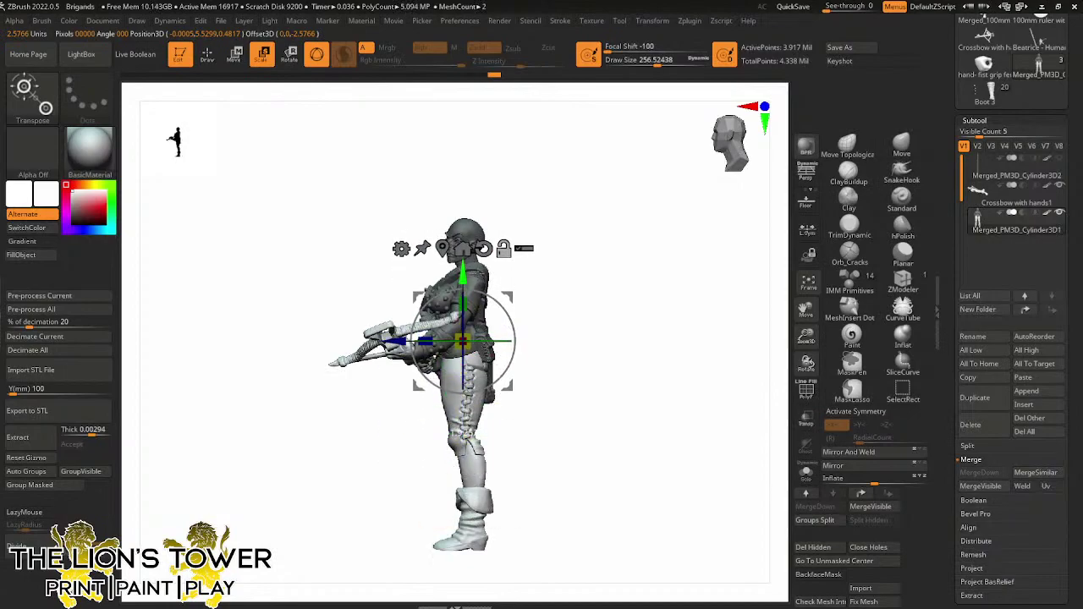
pyautogui.moveTo(617, 302); pyautogui.dragTo(500, 299)
pyautogui.moveTo(566, 279); pyautogui.dragTo(574, 331)
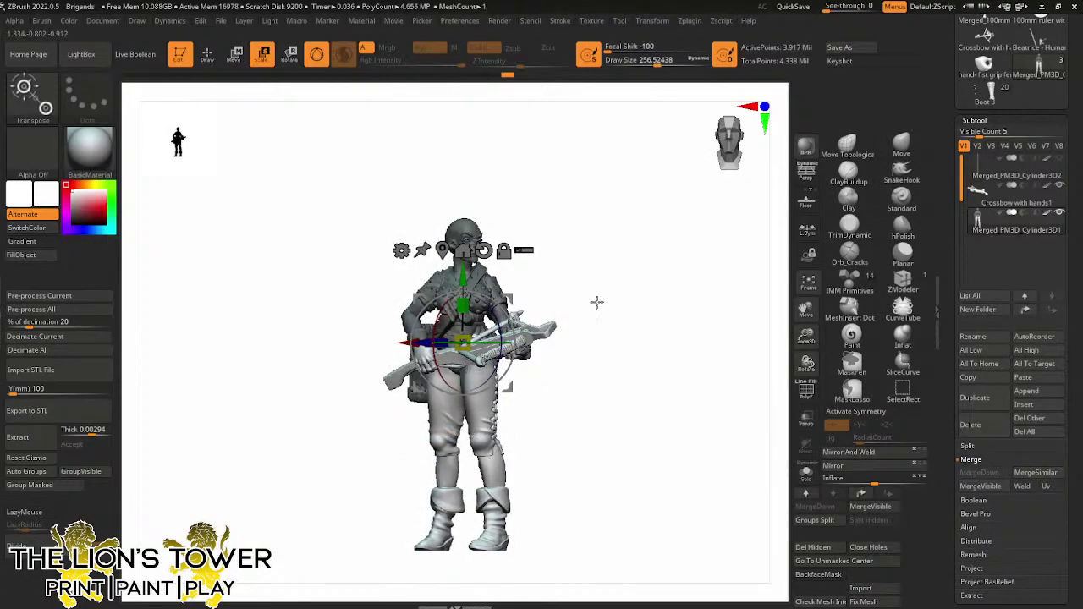
pyautogui.moveTo(596, 302)
pyautogui.mouseDown()
pyautogui.moveTo(708, 290)
pyautogui.moveTo(645, 302)
pyautogui.moveTo(585, 287)
pyautogui.mouseUp()
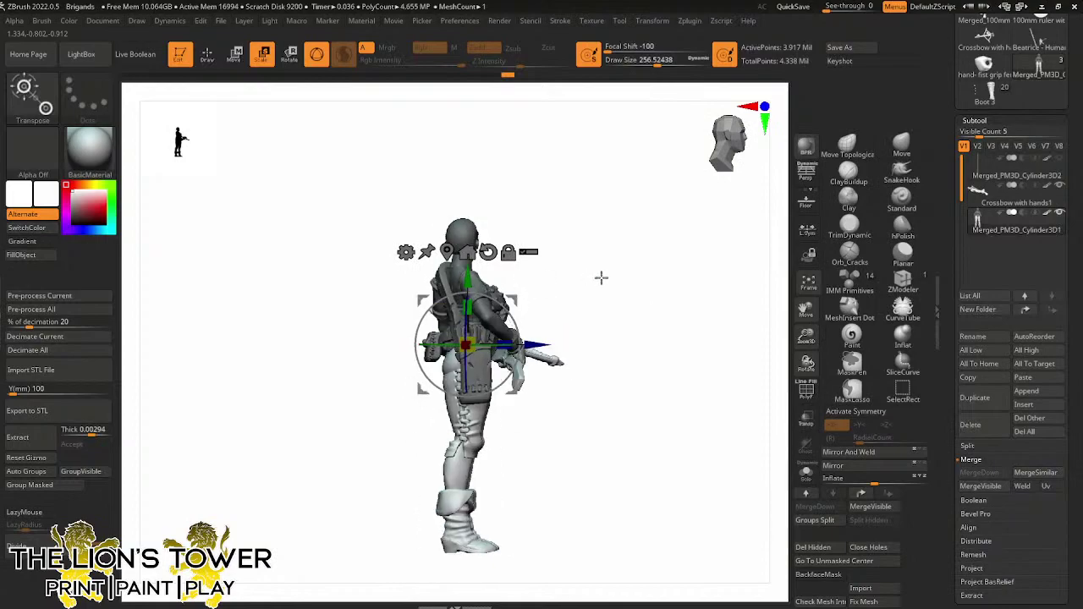
pyautogui.moveTo(601, 277); pyautogui.dragTo(545, 290)
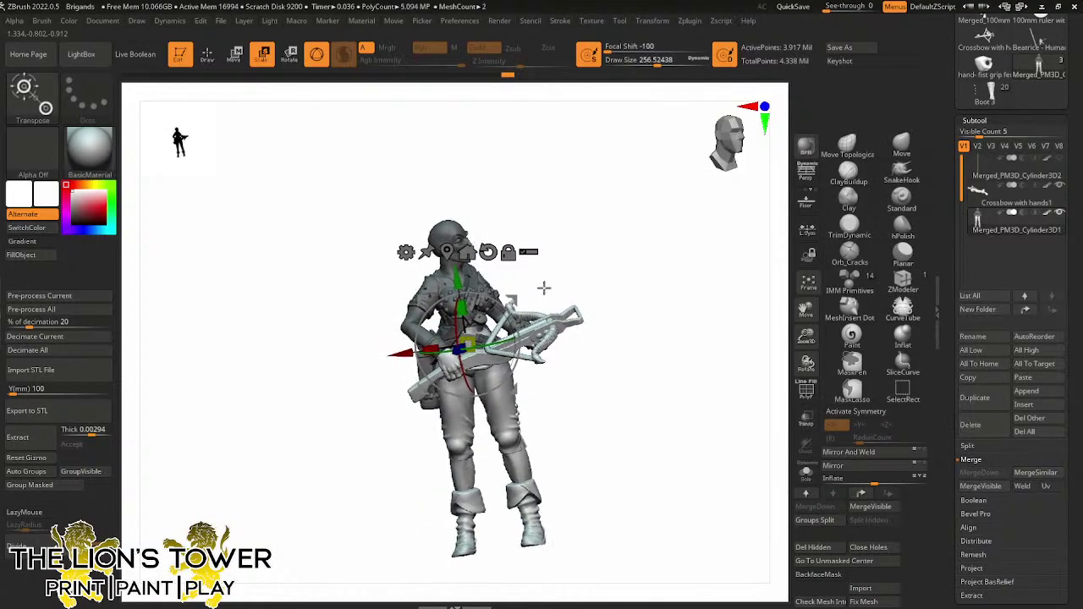
# Check the repositioned lower body from the side and front, clear the mask and regenerate the body's polygroups with Auto Groups
pyautogui.moveTo(551, 252); pyautogui.dragTo(511, 303)
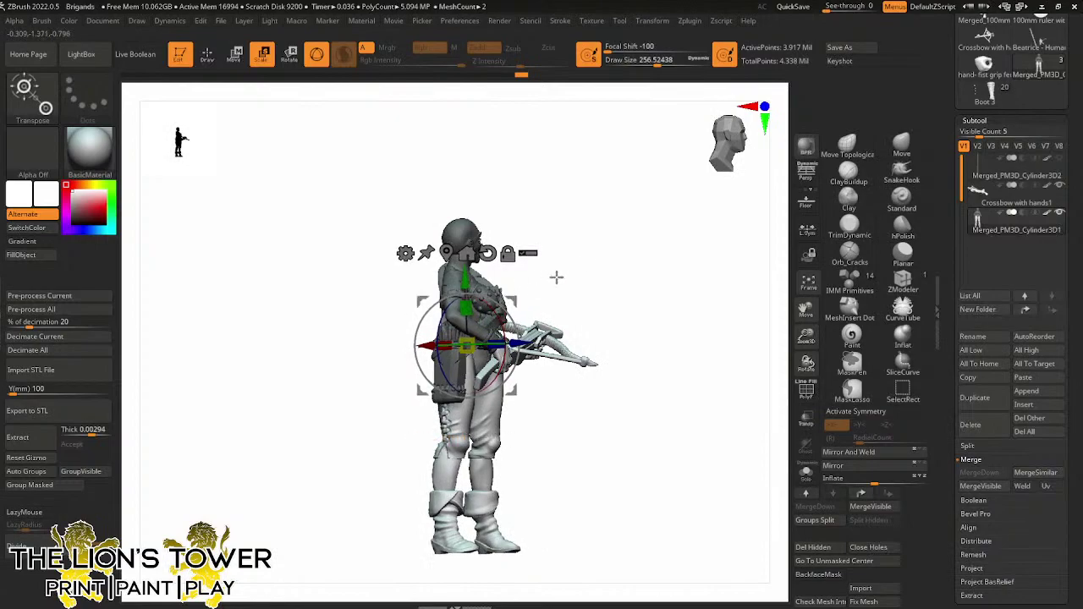
pyautogui.moveTo(632, 285); pyautogui.dragTo(656, 295)
pyautogui.moveTo(642, 354); pyautogui.dragTo(667, 325)
pyautogui.moveTo(809, 337); pyautogui.dragTo(800, 350)
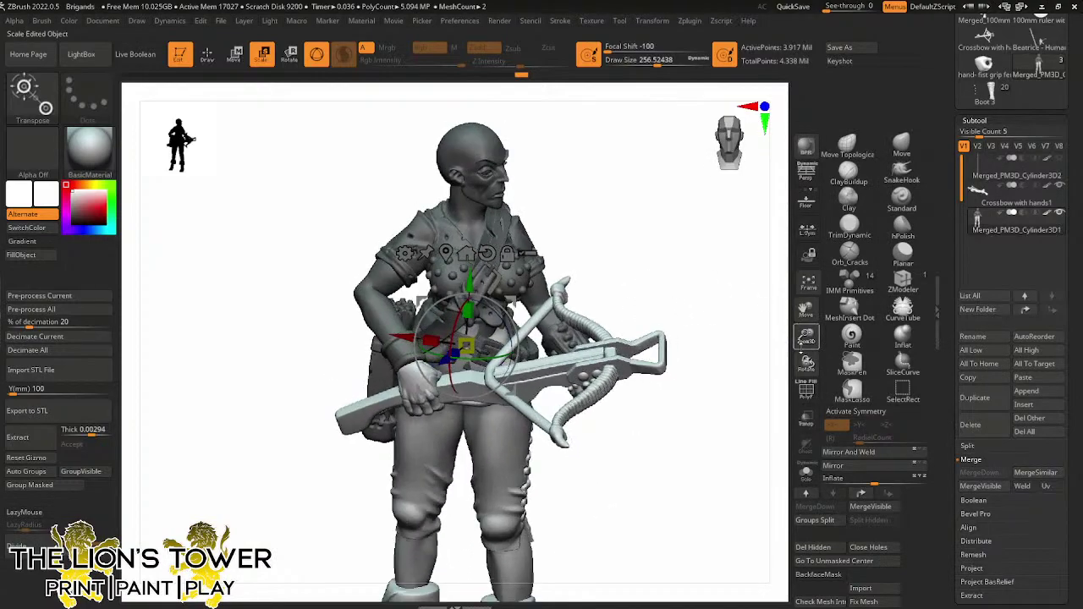
pyautogui.moveTo(805, 310); pyautogui.dragTo(805, 198)
pyautogui.moveTo(737, 321); pyautogui.dragTo(810, 244)
pyautogui.keyDown('ctrl'); pyautogui.click(588, 307); pyautogui.keyUp('ctrl')
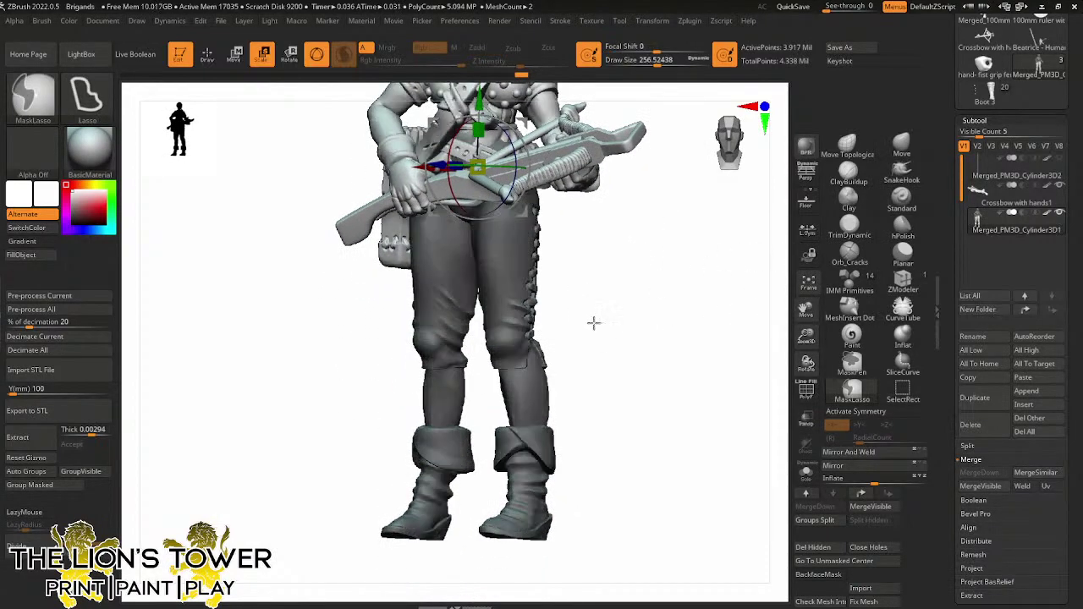
pyautogui.keyDown('ctrl'); pyautogui.moveTo(595, 324); pyautogui.dragTo(606, 343); pyautogui.keyUp('ctrl')
pyautogui.click(39, 475)
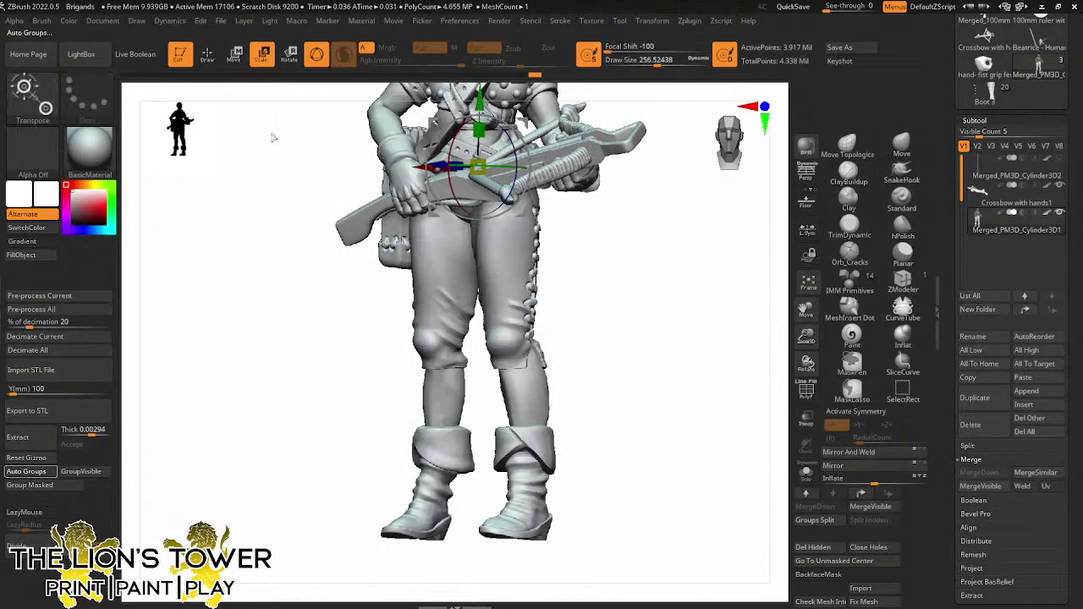
# Hide the polygroups of the figure's left leg: trouser leg, side lacing, boot cuff, boot and sole
pyautogui.click(206, 54)
pyautogui.keyDown('ctrl'); pyautogui.keyDown('shift'); pyautogui.click(526, 519); pyautogui.keyUp('shift'); pyautogui.keyUp('ctrl')
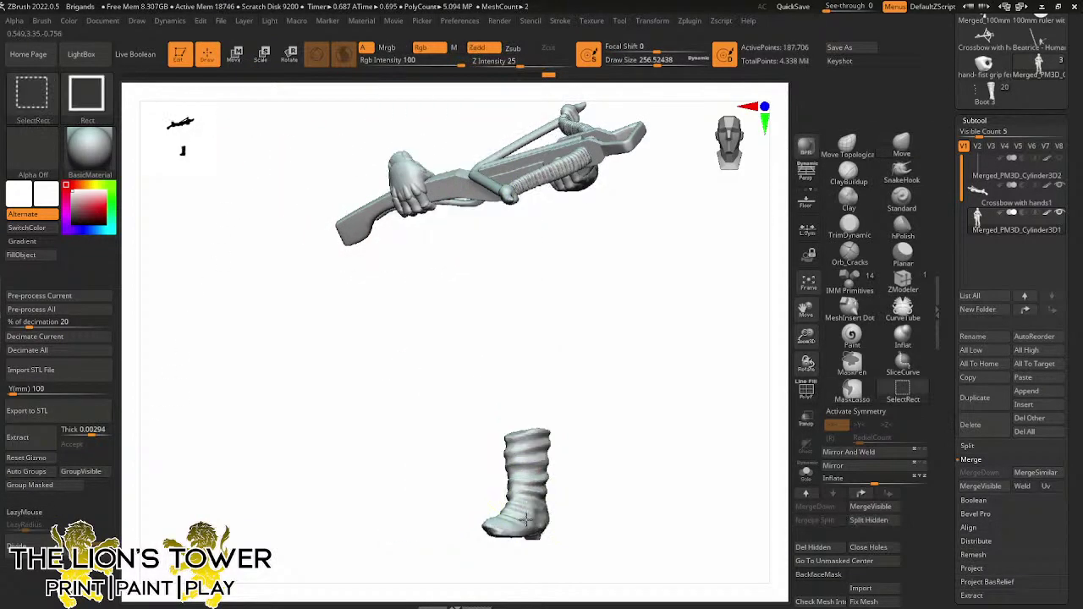
pyautogui.keyDown('ctrl'); pyautogui.keyDown('shift'); pyautogui.click(533, 531); pyautogui.keyUp('shift'); pyautogui.keyUp('ctrl')
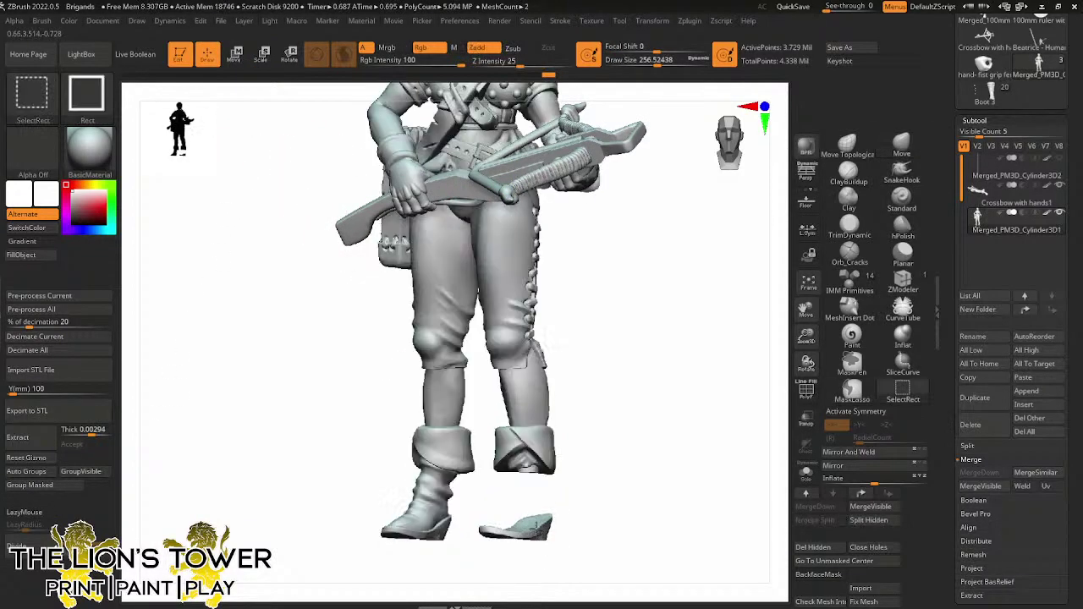
pyautogui.keyDown('ctrl'); pyautogui.keyDown('shift'); pyautogui.click(532, 413); pyautogui.keyUp('shift'); pyautogui.keyUp('ctrl')
pyautogui.keyDown('ctrl'); pyautogui.keyDown('shift'); pyautogui.click(527, 442); pyautogui.keyUp('shift'); pyautogui.keyUp('ctrl')
pyautogui.keyDown('ctrl'); pyautogui.keyDown('alt'); pyautogui.keyDown('shift'); pyautogui.click(543, 466); pyautogui.keyUp('shift'); pyautogui.keyUp('alt'); pyautogui.keyUp('ctrl')
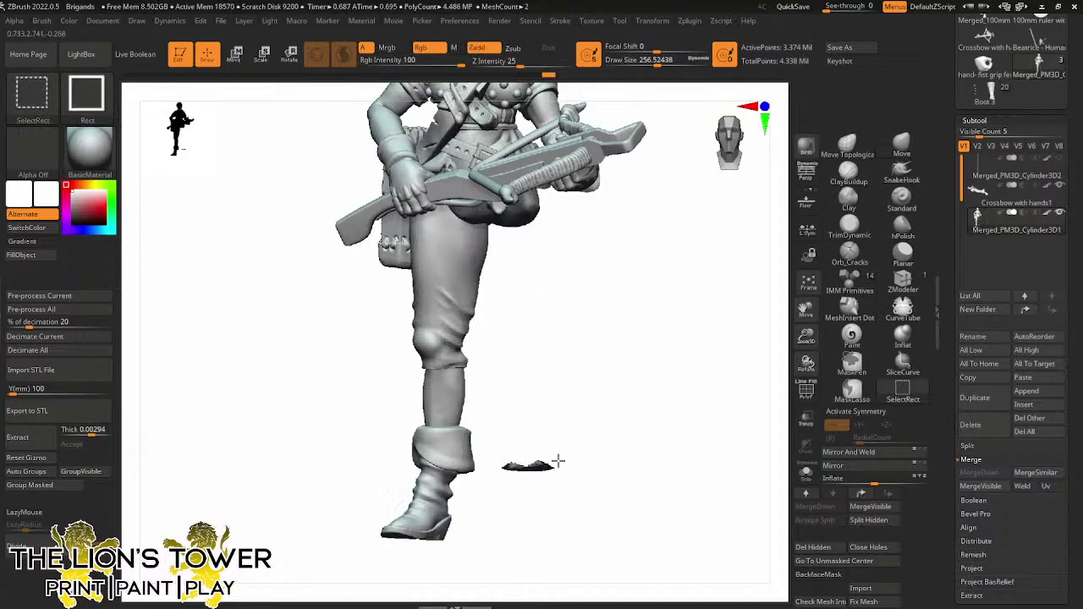
# Swap visibility to the left leg parts, mask them, show the full figure and invert the mask to free only that leg
pyautogui.keyDown('ctrl'); pyautogui.keyDown('shift'); pyautogui.moveTo(657, 448); pyautogui.dragTo(704, 459); pyautogui.keyUp('shift'); pyautogui.keyUp('ctrl')
pyautogui.keyDown('ctrl'); pyautogui.click(670, 434); pyautogui.keyUp('ctrl')
pyautogui.keyDown('ctrl'); pyautogui.keyDown('shift'); pyautogui.click(669, 434); pyautogui.keyUp('shift'); pyautogui.keyUp('ctrl')
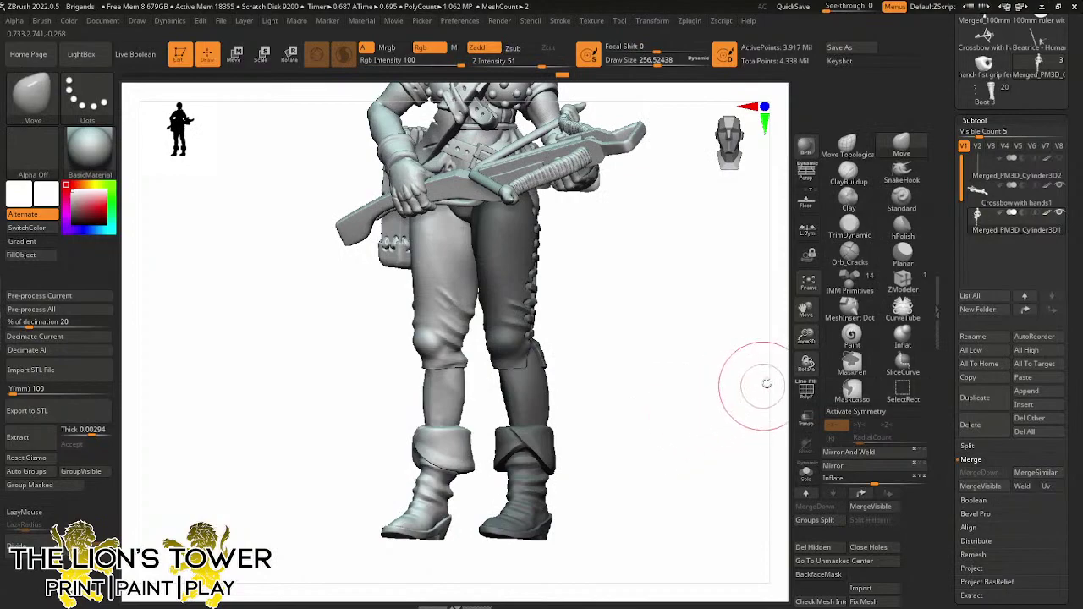
pyautogui.keyDown('alt'); pyautogui.moveTo(777, 354); pyautogui.dragTo(723, 389); pyautogui.keyUp('alt')
pyautogui.keyDown('ctrl'); pyautogui.click(630, 269); pyautogui.keyUp('ctrl')
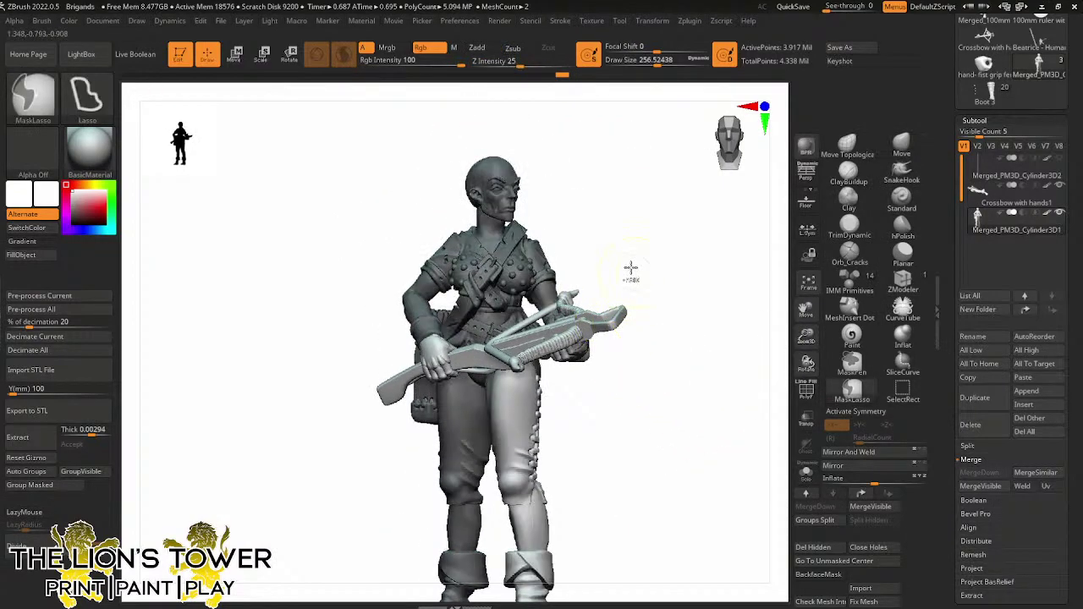
# Set the gizmo at the left hip and rotate and shift the left leg outward into a wider stance
pyautogui.click(290, 54)
pyautogui.moveTo(562, 249); pyautogui.dragTo(534, 291)
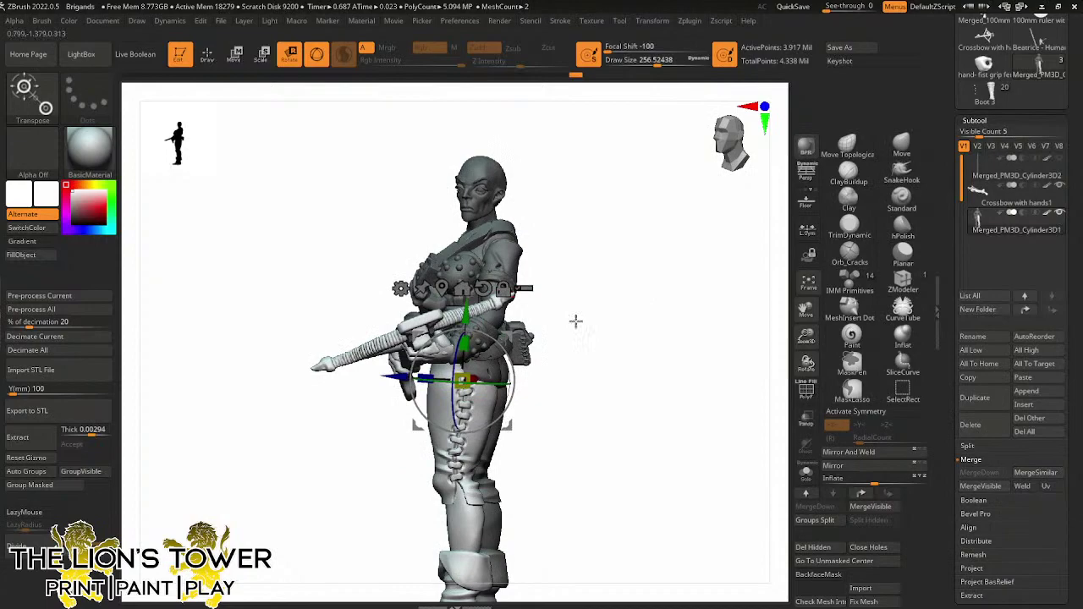
pyautogui.moveTo(575, 321); pyautogui.dragTo(505, 425)
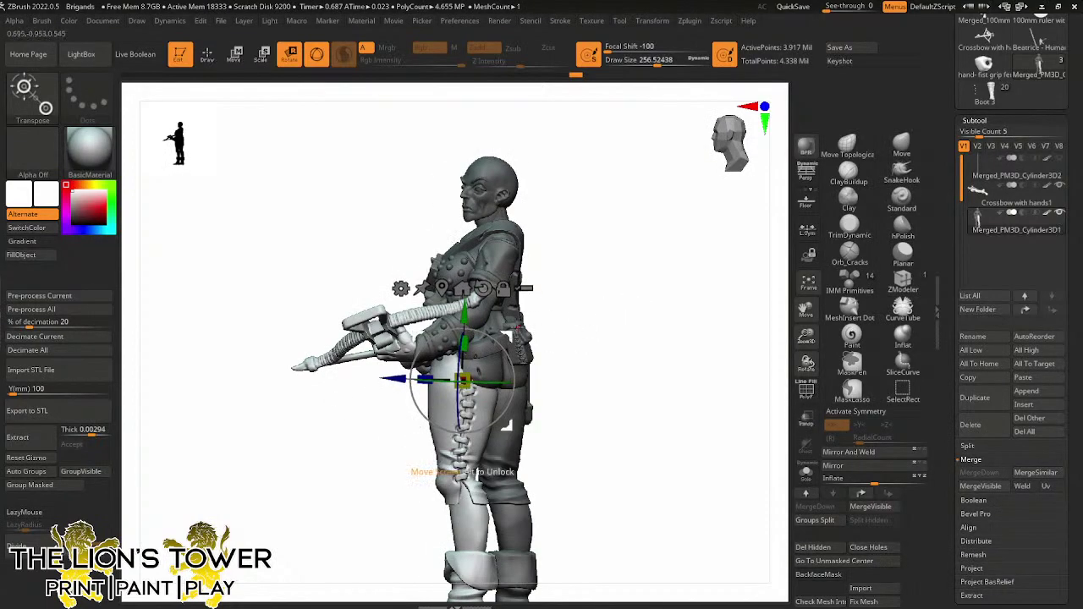
pyautogui.moveTo(514, 336); pyautogui.dragTo(423, 427)
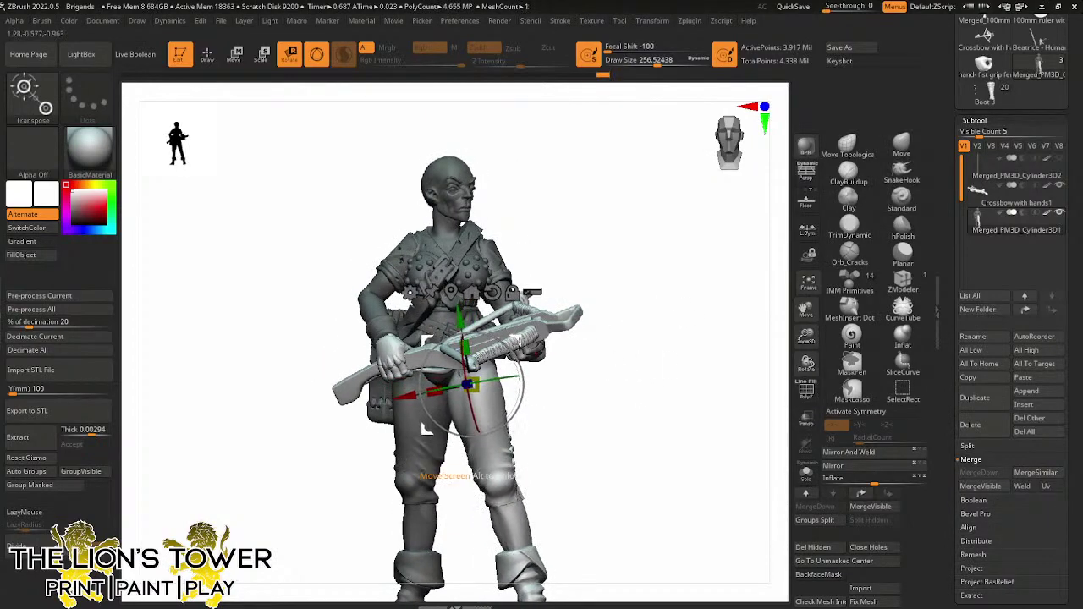
pyautogui.moveTo(422, 427); pyautogui.dragTo(524, 339)
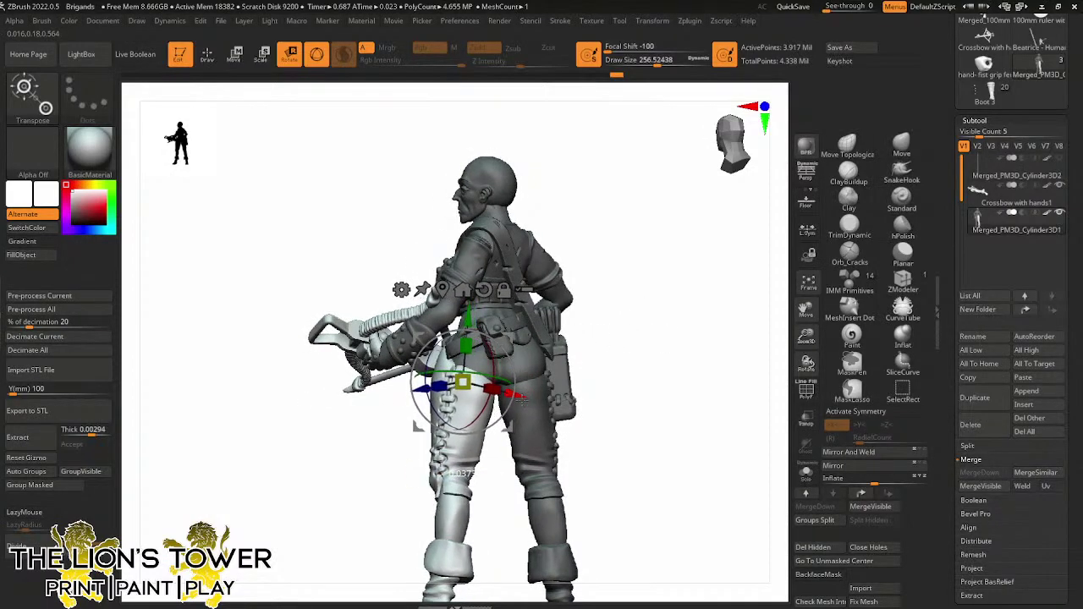
pyautogui.moveTo(634, 338)
pyautogui.mouseDown()
pyautogui.moveTo(672, 246)
pyautogui.moveTo(665, 235)
pyautogui.moveTo(636, 251)
pyautogui.moveTo(622, 153)
pyautogui.mouseUp()
# Adjust the top of the left thigh where it meets the hips using the Move brush at a draw size of about 422
pyautogui.press('q')
pyautogui.moveTo(663, 63); pyautogui.dragTo(672, 63)
pyautogui.moveTo(640, 135)
pyautogui.mouseDown()
pyautogui.moveTo(520, 249)
pyautogui.moveTo(541, 324)
pyautogui.moveTo(440, 358)
pyautogui.moveTo(519, 314)
pyautogui.moveTo(465, 348)
pyautogui.moveTo(669, 314)
pyautogui.moveTo(585, 310)
pyautogui.mouseUp()
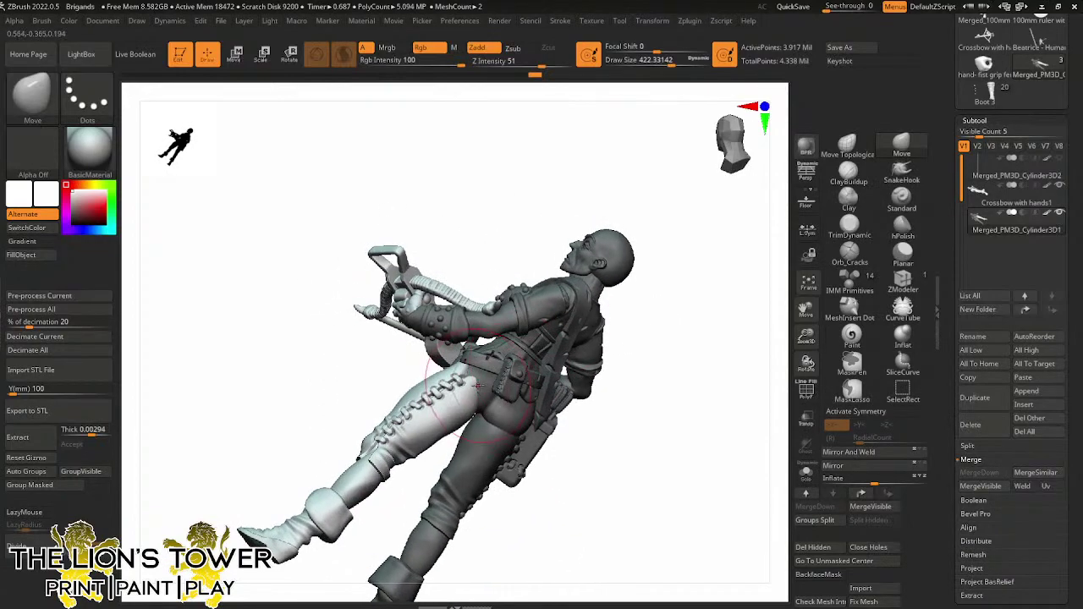
pyautogui.moveTo(617, 442); pyautogui.dragTo(643, 418)
# Clear the mask, isolate and mask the hips piece, show the whole figure and invert the mask so only the hips stay editable
pyautogui.keyDown('ctrl'); pyautogui.moveTo(643, 418); pyautogui.dragTo(629, 413); pyautogui.keyUp('ctrl')
pyautogui.keyDown('ctrl'); pyautogui.keyDown('shift'); pyautogui.click(493, 405); pyautogui.keyUp('shift'); pyautogui.keyUp('ctrl')
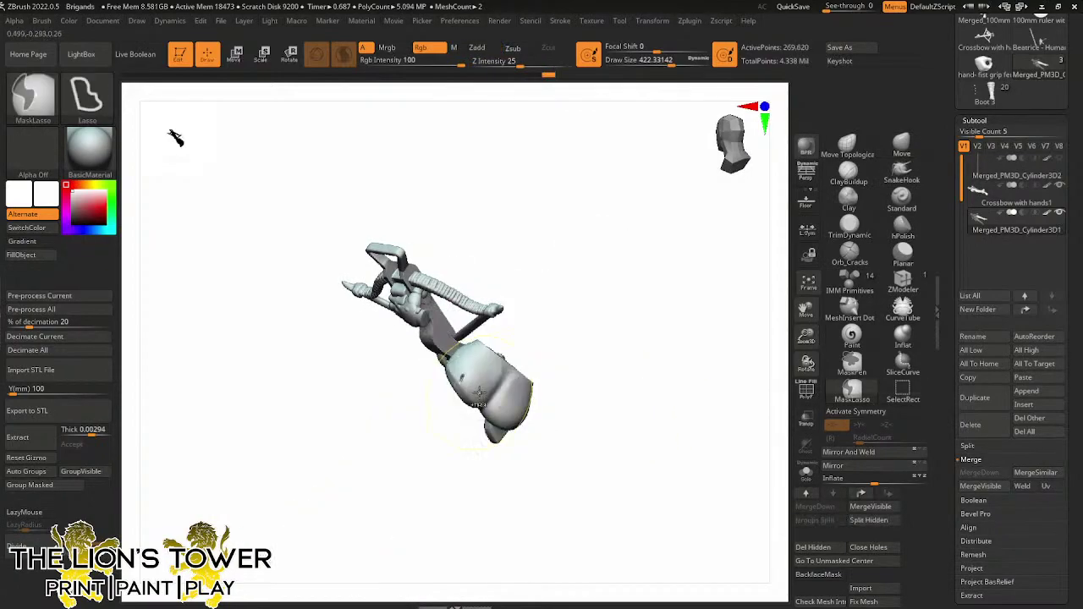
pyautogui.moveTo(452, 425); pyautogui.dragTo(490, 375)
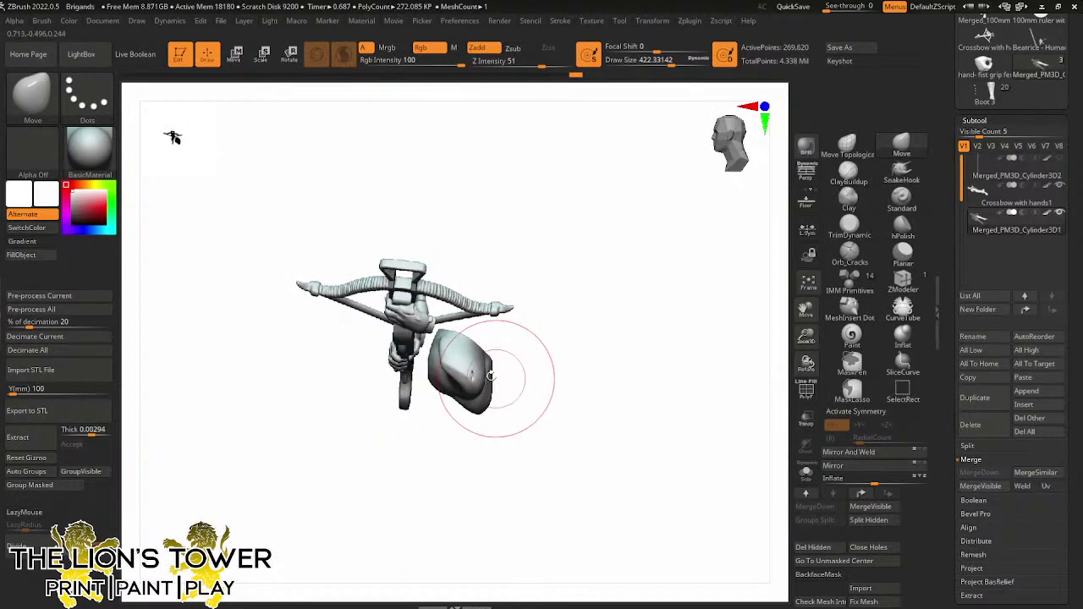
pyautogui.keyDown('ctrl'); pyautogui.click(558, 375); pyautogui.keyUp('ctrl')
pyautogui.keyDown('ctrl'); pyautogui.keyDown('shift'); pyautogui.click(560, 378); pyautogui.keyUp('shift'); pyautogui.keyUp('ctrl')
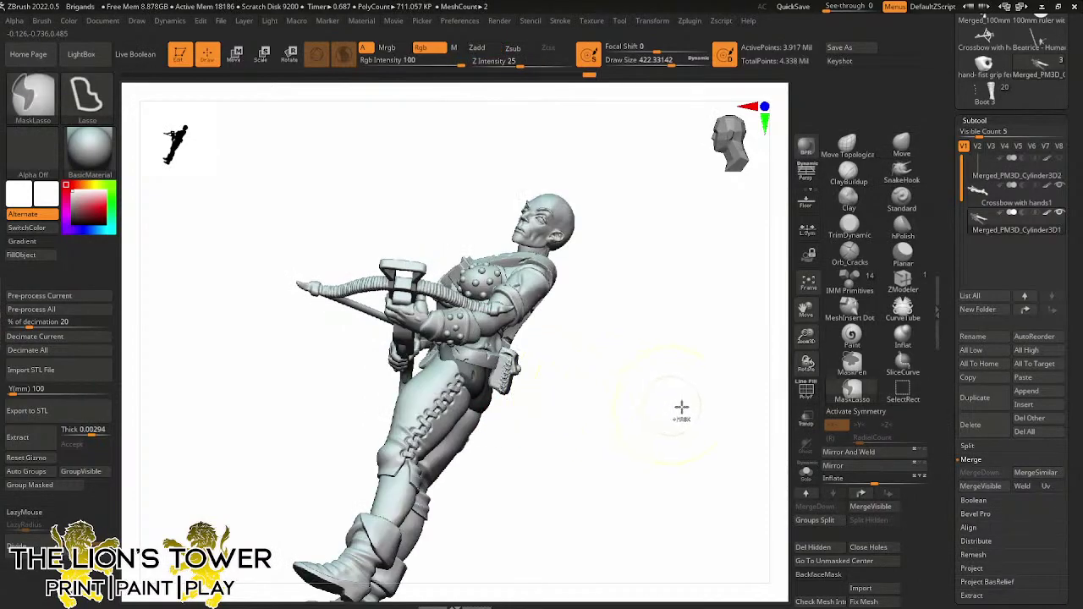
pyautogui.moveTo(723, 417)
pyautogui.mouseDown()
pyautogui.moveTo(691, 407)
pyautogui.moveTo(703, 374)
pyautogui.moveTo(736, 359)
pyautogui.mouseUp()
pyautogui.moveTo(543, 362); pyautogui.dragTo(606, 396)
pyautogui.keyDown('ctrl'); pyautogui.click(607, 396); pyautogui.keyUp('ctrl')
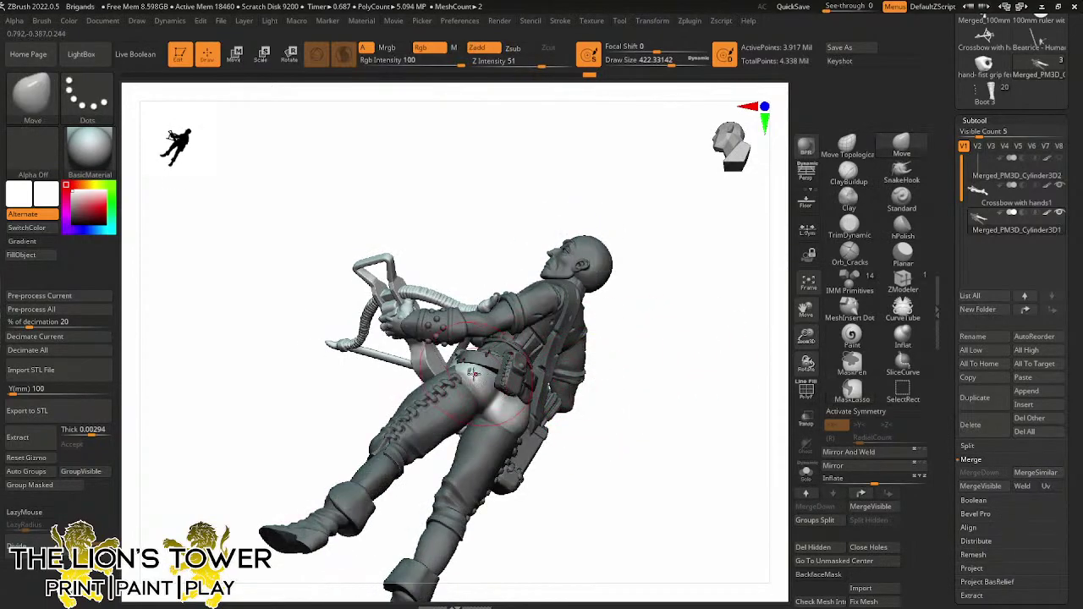
# Reshape the buttocks with the Move brush so they meet the posed legs, and clear the mask
pyautogui.moveTo(667, 418); pyautogui.dragTo(626, 401)
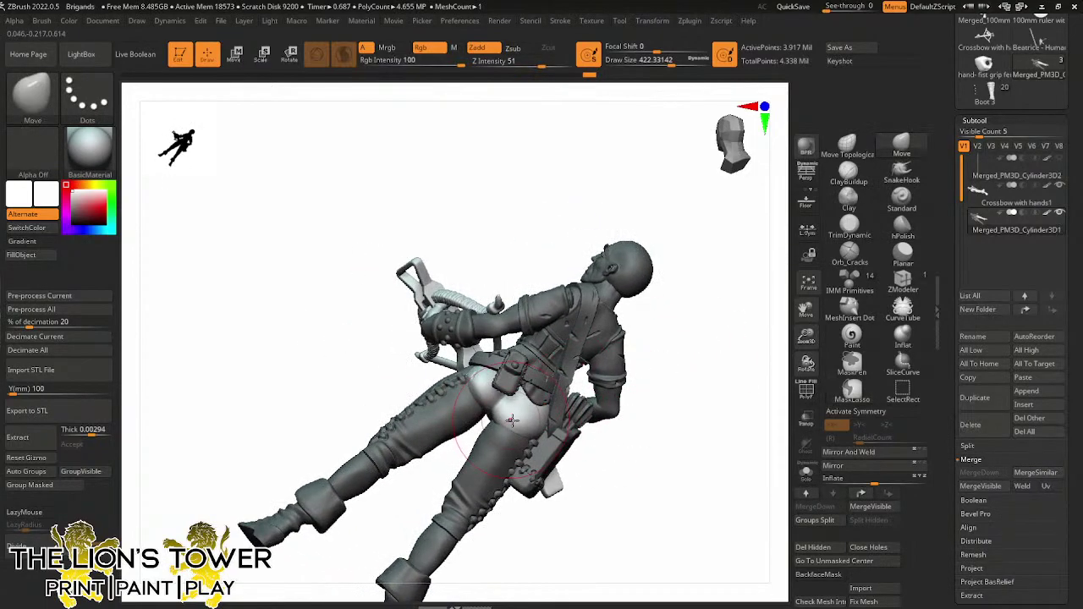
pyautogui.moveTo(533, 435)
pyautogui.mouseDown()
pyautogui.moveTo(688, 449)
pyautogui.moveTo(512, 433)
pyautogui.mouseUp()
pyautogui.moveTo(680, 444); pyautogui.dragTo(722, 425)
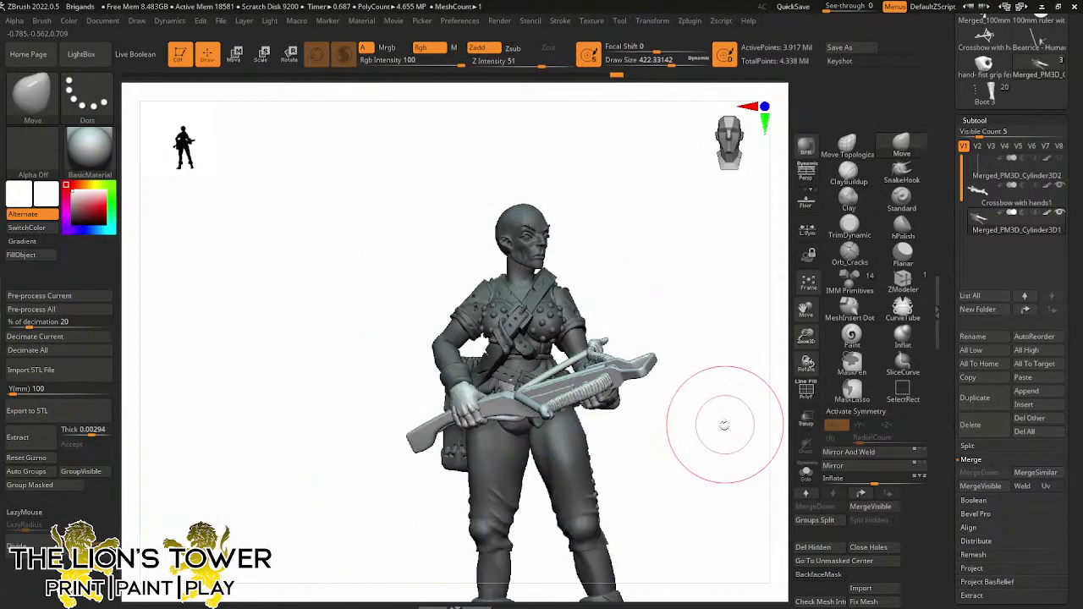
pyautogui.keyDown('ctrl'); pyautogui.click(718, 438); pyautogui.keyUp('ctrl')
# Isolate the hips piece, undo a first smoothing stroke, smooth its front at a draw size of about 158 and show the full figure
pyautogui.moveTo(769, 261); pyautogui.dragTo(724, 269)
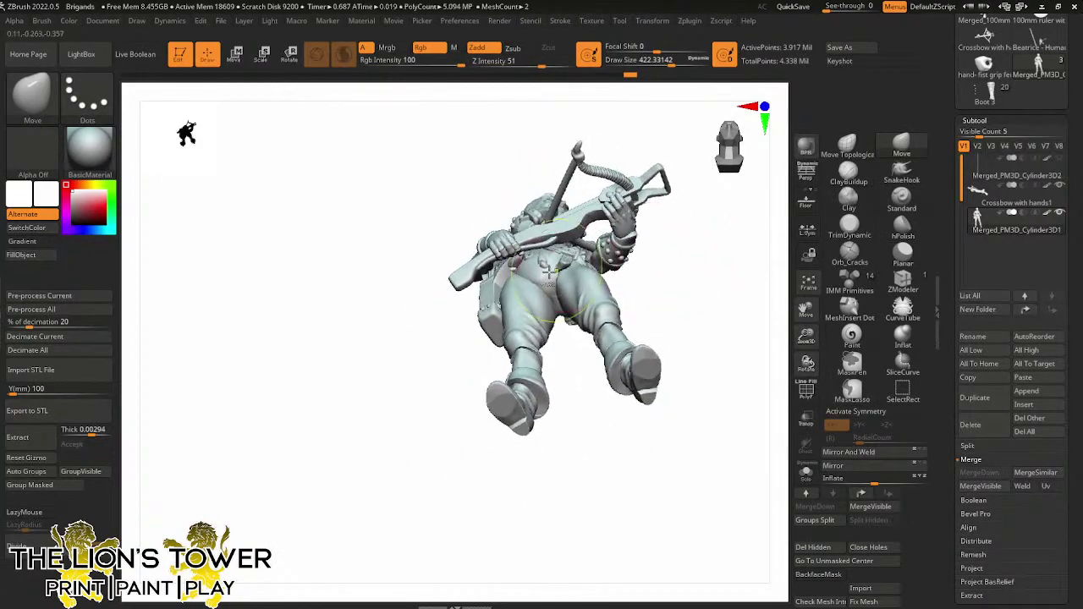
pyautogui.keyDown('ctrl'); pyautogui.keyDown('shift'); pyautogui.click(555, 276); pyautogui.keyUp('shift'); pyautogui.keyUp('ctrl')
pyautogui.moveTo(549, 267)
pyautogui.keyDown('shift'); pyautogui.mouseDown()
pyautogui.moveTo(544, 282)
pyautogui.moveTo(568, 262)
pyautogui.mouseUp(); pyautogui.keyUp('shift')
pyautogui.hotkey('ctrl', 'z')
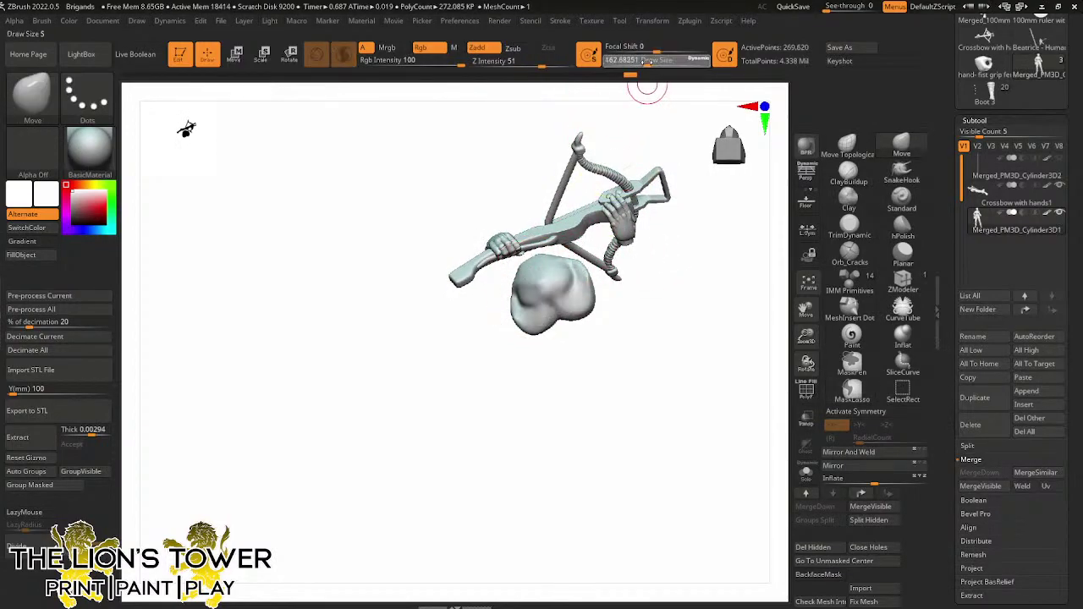
pyautogui.press('shift')
pyautogui.hotkey('ctrl', 'shift')
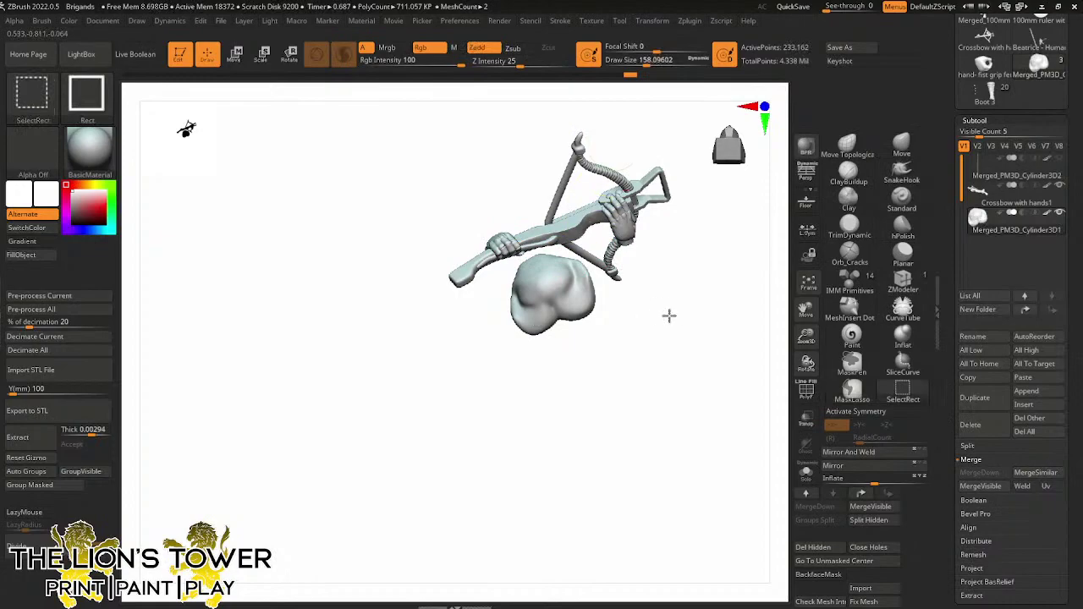
pyautogui.keyDown('ctrl'); pyautogui.keyDown('shift'); pyautogui.click(669, 315); pyautogui.keyUp('shift'); pyautogui.keyUp('ctrl')
# Isolate the hips piece once more, smooth the remaining bump on its front and bring back the complete figure
pyautogui.moveTo(710, 292)
pyautogui.mouseDown()
pyautogui.moveTo(703, 307)
pyautogui.moveTo(694, 296)
pyautogui.mouseUp()
pyautogui.keyDown('ctrl'); pyautogui.keyDown('shift'); pyautogui.click(545, 284); pyautogui.keyUp('shift'); pyautogui.keyUp('ctrl')
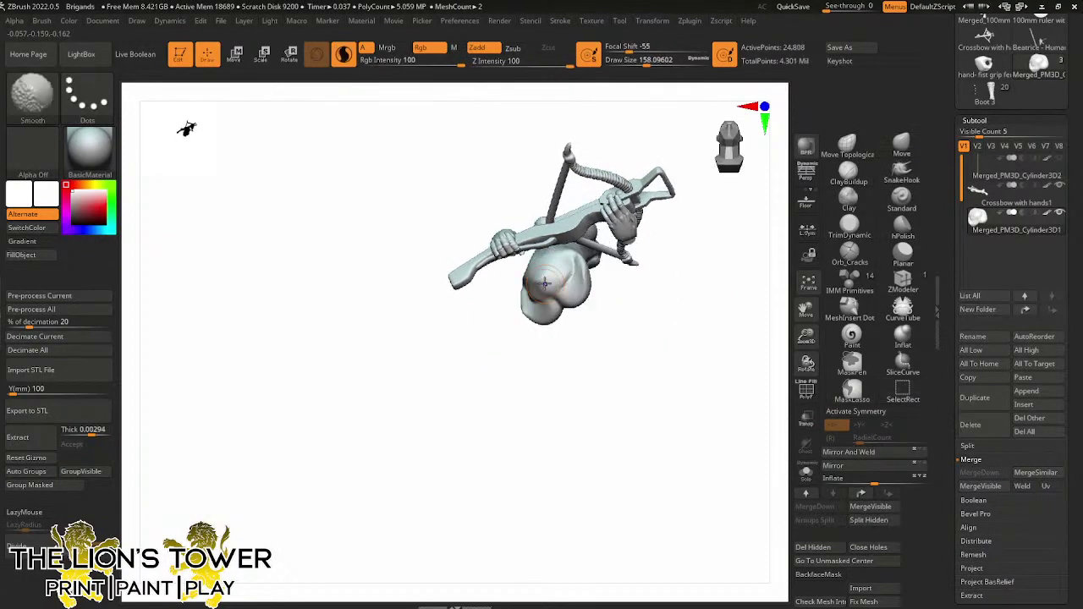
pyautogui.keyDown('shift'); pyautogui.moveTo(541, 269); pyautogui.dragTo(539, 272); pyautogui.keyUp('shift')
pyautogui.hotkey('ctrl', 'shift')
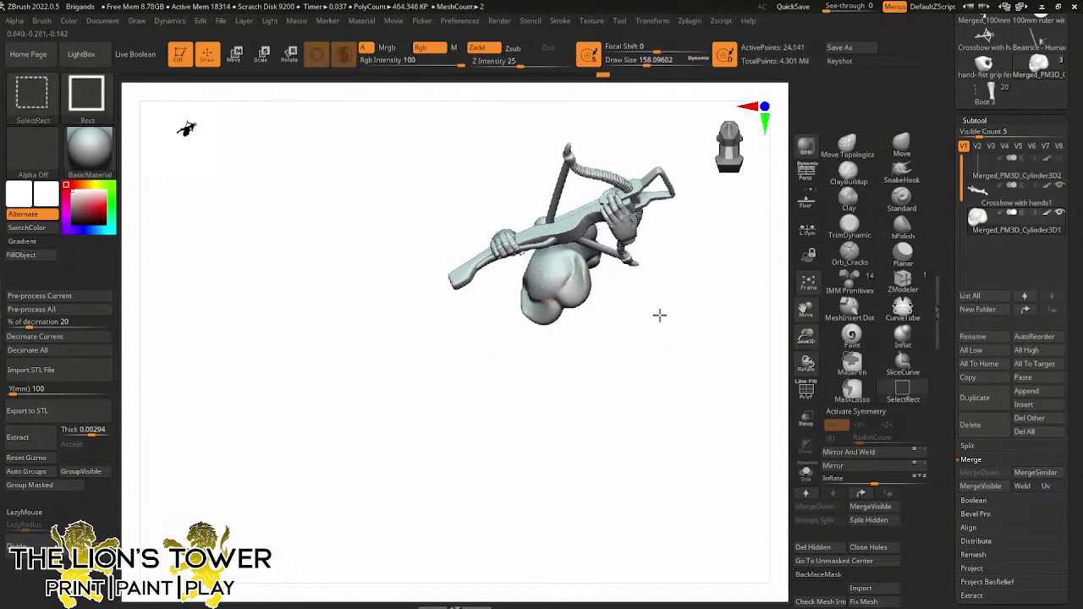
pyautogui.keyDown('ctrl'); pyautogui.keyDown('shift'); pyautogui.click(681, 321); pyautogui.keyUp('shift'); pyautogui.keyUp('ctrl')
pyautogui.moveTo(713, 316)
pyautogui.mouseDown()
pyautogui.moveTo(730, 317)
pyautogui.moveTo(700, 328)
pyautogui.moveTo(697, 302)
pyautogui.moveTo(725, 266)
pyautogui.moveTo(711, 370)
pyautogui.mouseUp()
# Hide the polygroups of the figure's right leg, including the trouser leg, knee section, lacing, boot cuff and boot
pyautogui.hotkey('ctrl', 'shift')
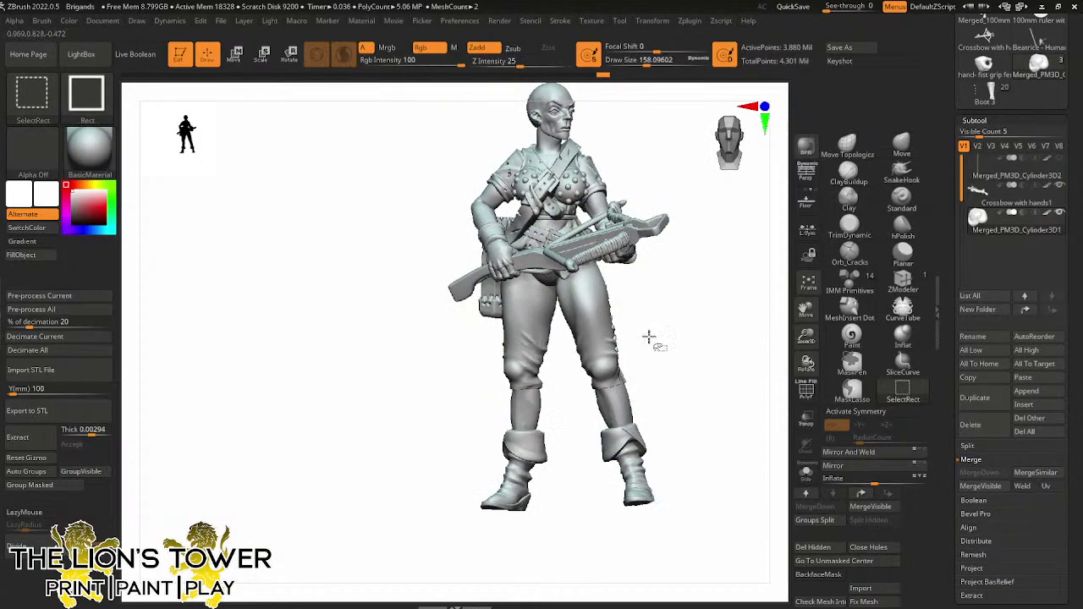
pyautogui.moveTo(648, 337)
pyautogui.mouseDown()
pyautogui.moveTo(706, 325)
pyautogui.moveTo(643, 326)
pyautogui.mouseUp()
pyautogui.keyDown('ctrl'); pyautogui.keyDown('shift'); pyautogui.click(516, 329); pyautogui.keyUp('shift'); pyautogui.keyUp('ctrl')
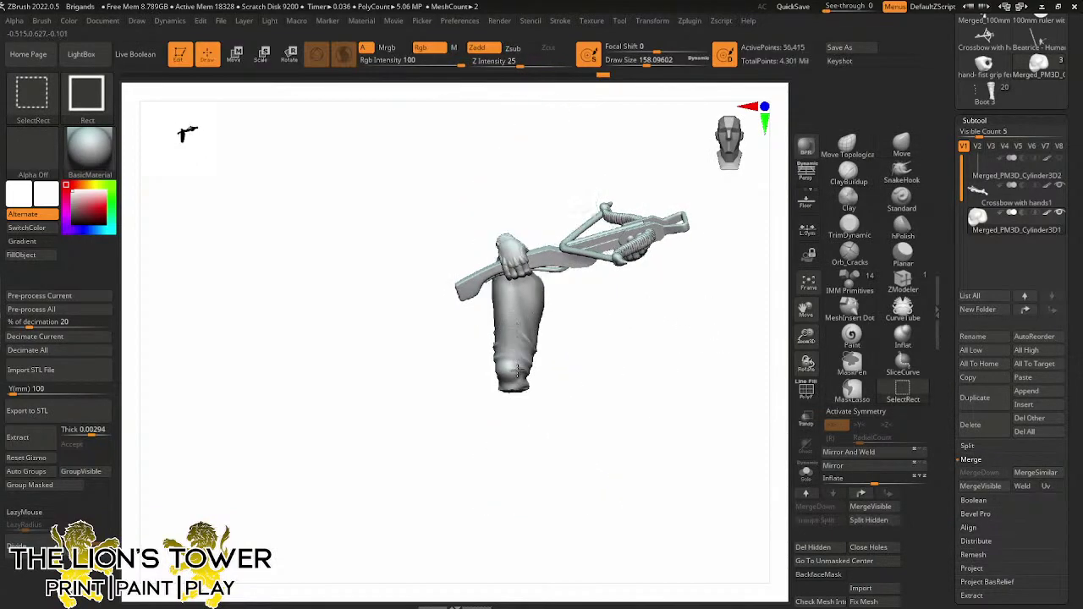
pyautogui.keyDown('ctrl'); pyautogui.keyDown('shift'); pyautogui.click(516, 370); pyautogui.keyUp('shift'); pyautogui.keyUp('ctrl')
pyautogui.keyDown('ctrl'); pyautogui.keyDown('alt'); pyautogui.keyDown('shift'); pyautogui.click(513, 446); pyautogui.keyUp('shift'); pyautogui.keyUp('alt'); pyautogui.keyUp('ctrl')
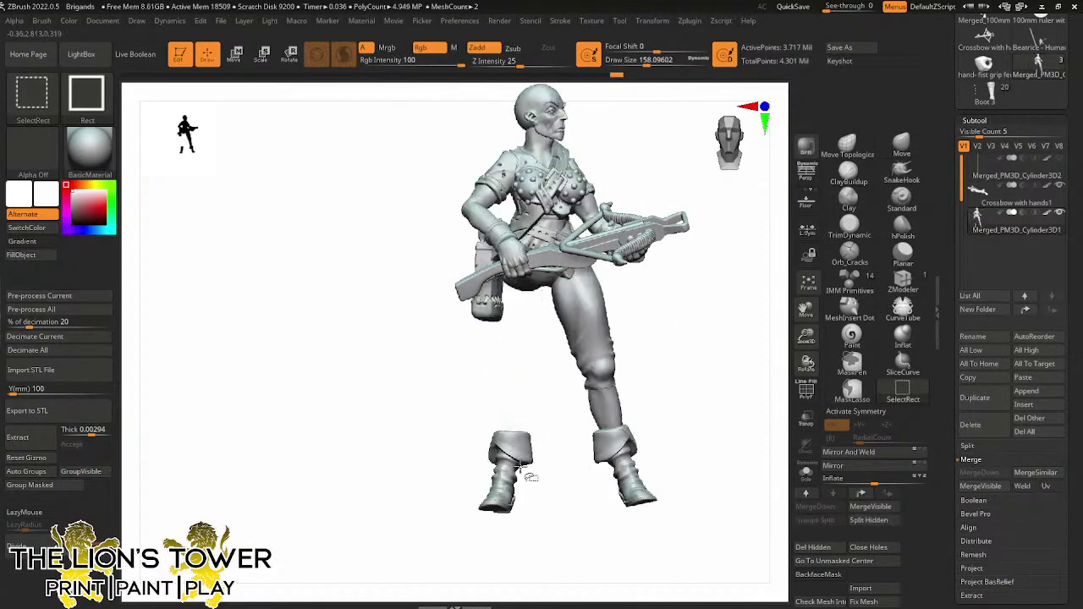
pyautogui.keyDown('ctrl'); pyautogui.keyDown('shift'); pyautogui.click(520, 464); pyautogui.keyUp('shift'); pyautogui.keyUp('ctrl')
pyautogui.keyDown('ctrl'); pyautogui.keyDown('shift'); pyautogui.click(520, 472); pyautogui.keyUp('shift'); pyautogui.keyUp('ctrl')
# Hide the remaining right boot pieces and the hip quiver, mask the rest of the body and show the full figure
pyautogui.moveTo(536, 470); pyautogui.dragTo(541, 372)
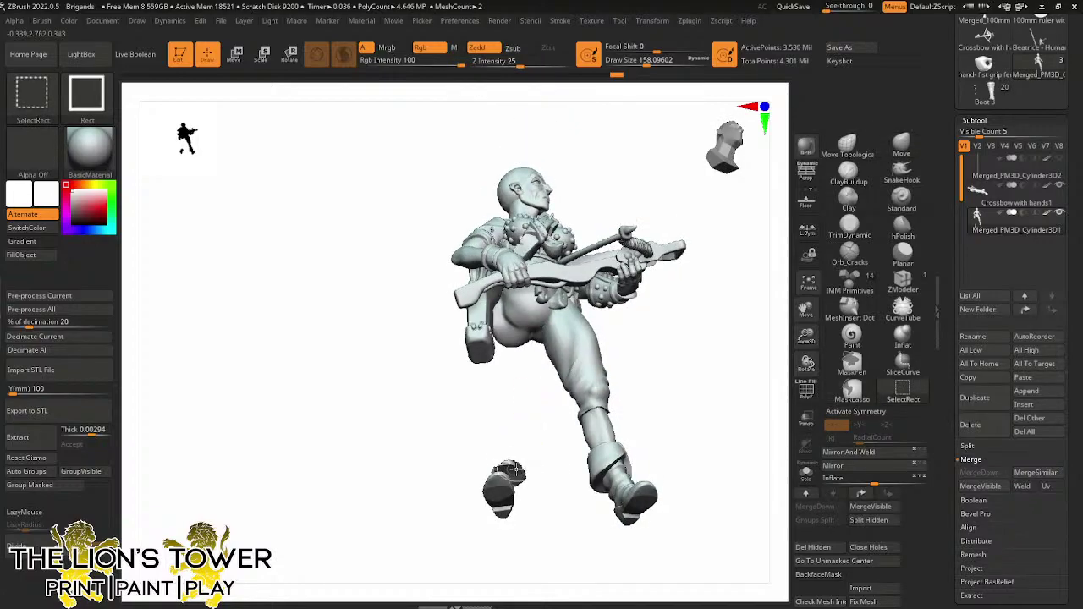
pyautogui.keyDown('ctrl'); pyautogui.keyDown('alt'); pyautogui.keyDown('shift'); pyautogui.click(505, 489); pyautogui.keyUp('shift'); pyautogui.keyUp('alt'); pyautogui.keyUp('ctrl')
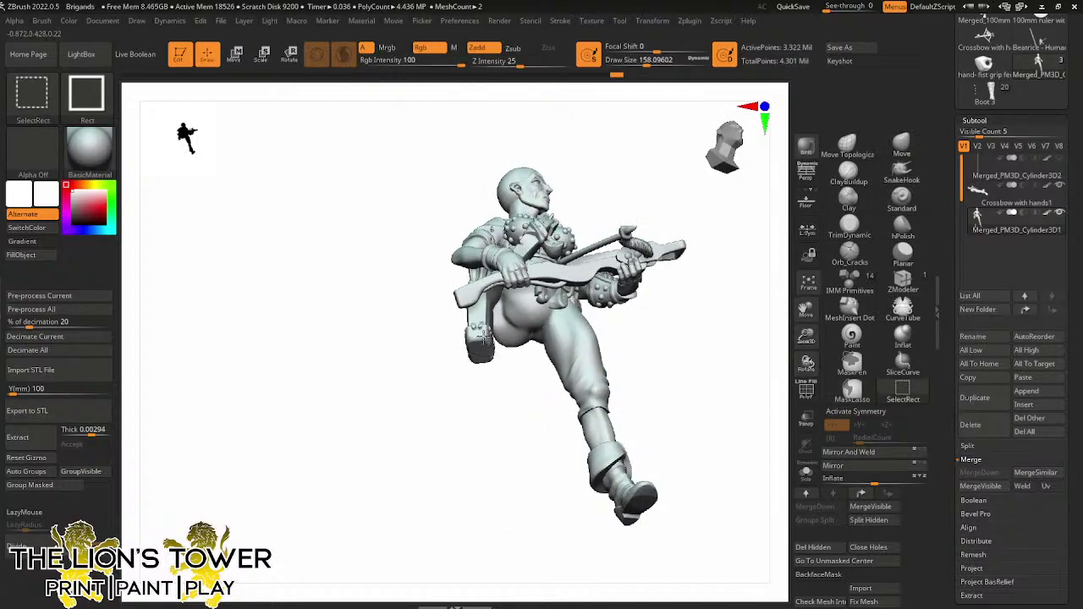
pyautogui.keyDown('ctrl'); pyautogui.keyDown('shift'); pyautogui.click(484, 337); pyautogui.keyUp('shift'); pyautogui.keyUp('ctrl')
pyautogui.moveTo(496, 377); pyautogui.dragTo(549, 372)
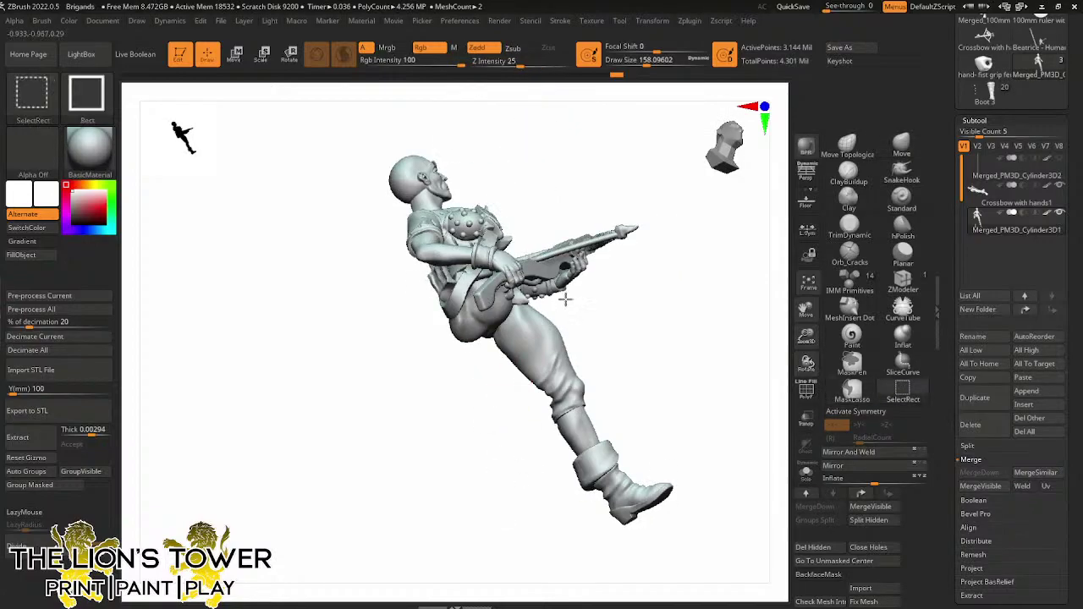
pyautogui.keyDown('ctrl'); pyautogui.keyDown('shift'); pyautogui.click(603, 321); pyautogui.keyUp('shift'); pyautogui.keyUp('ctrl')
pyautogui.moveTo(623, 321)
pyautogui.mouseDown()
pyautogui.moveTo(608, 349)
pyautogui.moveTo(550, 359)
pyautogui.mouseUp()
# Place the gizmo pivot at the right hip, swing the right leg and quiver outward into a wider stance, and invert the mask
pyautogui.click(289, 53)
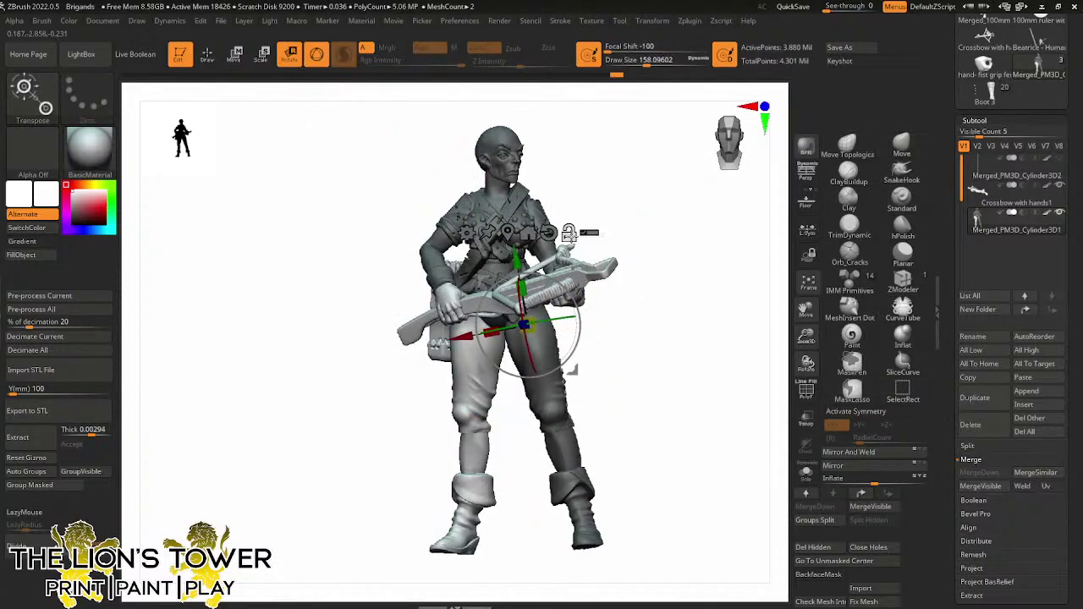
pyautogui.click(569, 235)
pyautogui.moveTo(577, 280); pyautogui.dragTo(524, 267)
pyautogui.moveTo(592, 317); pyautogui.dragTo(645, 338)
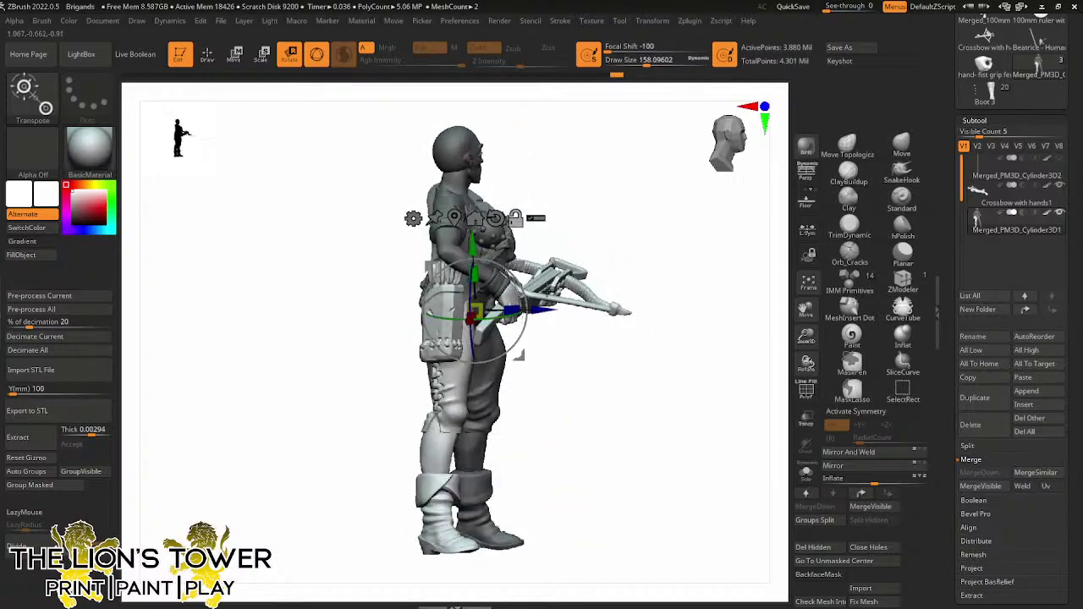
pyautogui.moveTo(522, 263); pyautogui.dragTo(497, 255)
pyautogui.moveTo(554, 347); pyautogui.dragTo(501, 222)
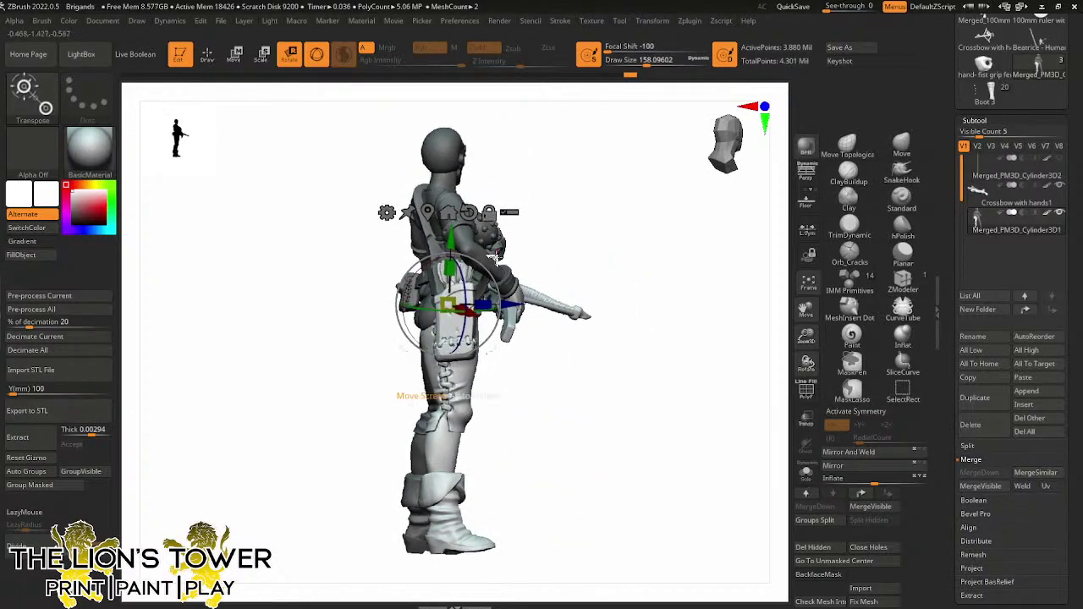
pyautogui.moveTo(486, 269); pyautogui.dragTo(455, 278)
pyautogui.moveTo(561, 254); pyautogui.dragTo(473, 247)
pyautogui.keyDown('ctrl'); pyautogui.click(634, 244); pyautogui.keyUp('ctrl')
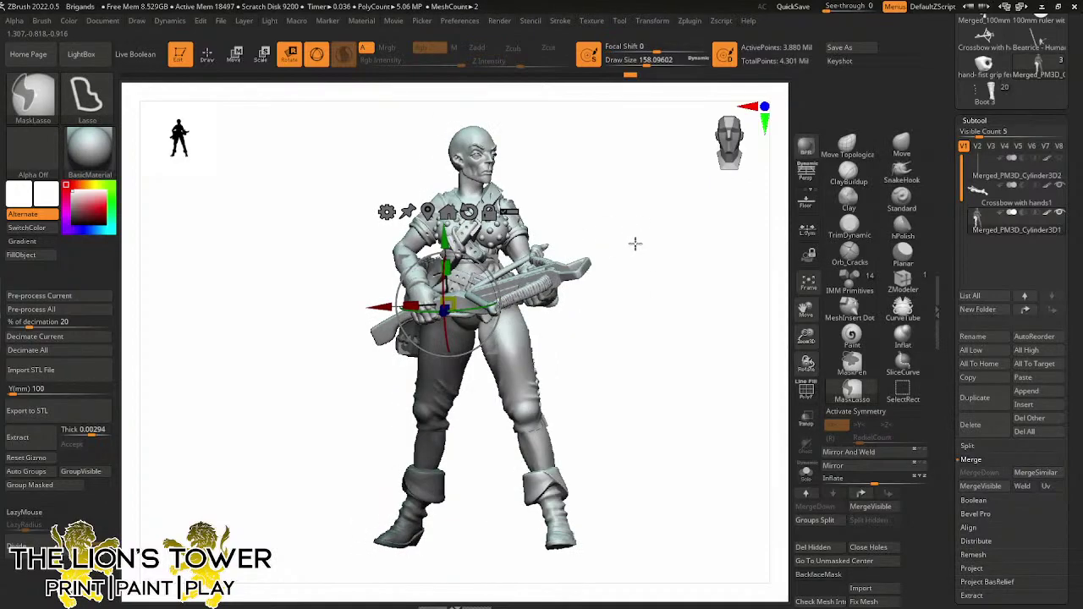
# Leave only the figure's left foot unmasked, with a softened mask edge, and place the gizmo pivot at its ankle
pyautogui.keyDown('ctrl'); pyautogui.moveTo(635, 243); pyautogui.dragTo(660, 292); pyautogui.keyUp('ctrl')
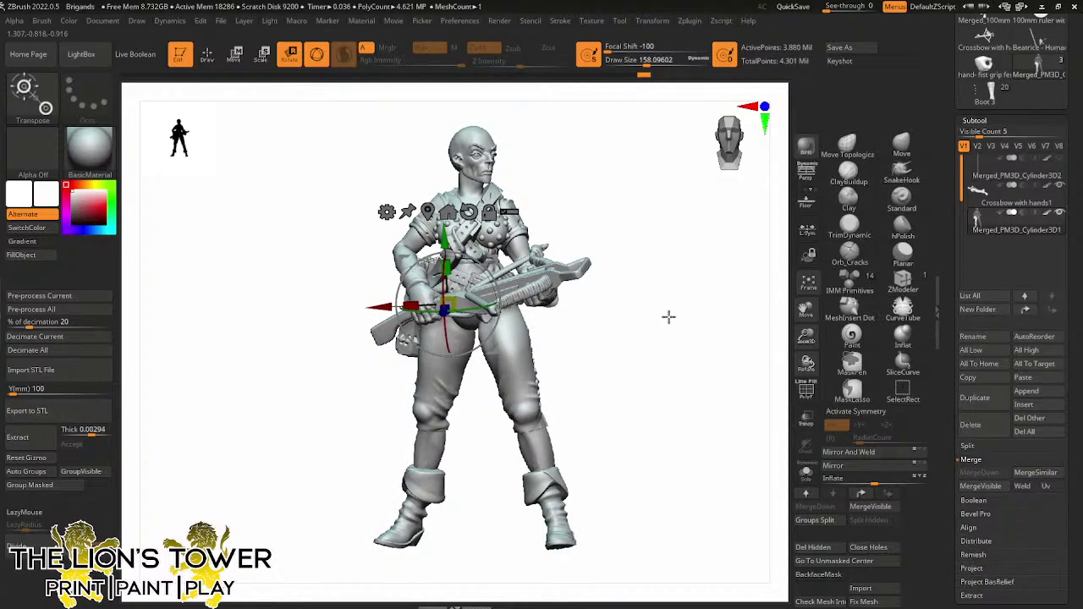
pyautogui.moveTo(708, 411); pyautogui.dragTo(696, 459)
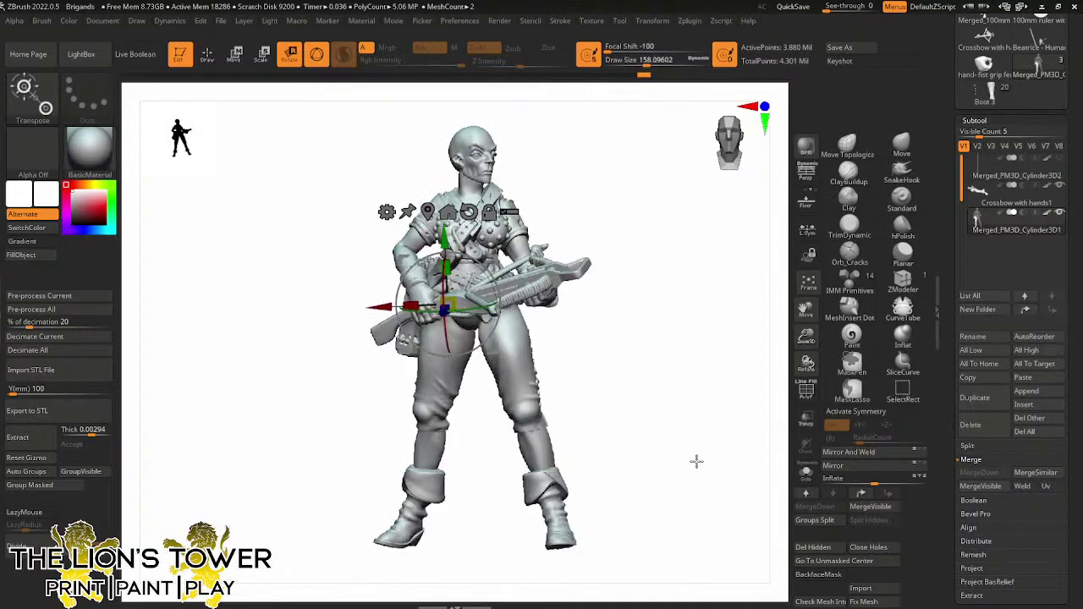
pyautogui.press('ctrl')
pyautogui.keyDown('ctrl'); pyautogui.moveTo(527, 533); pyautogui.dragTo(610, 531); pyautogui.keyUp('ctrl')
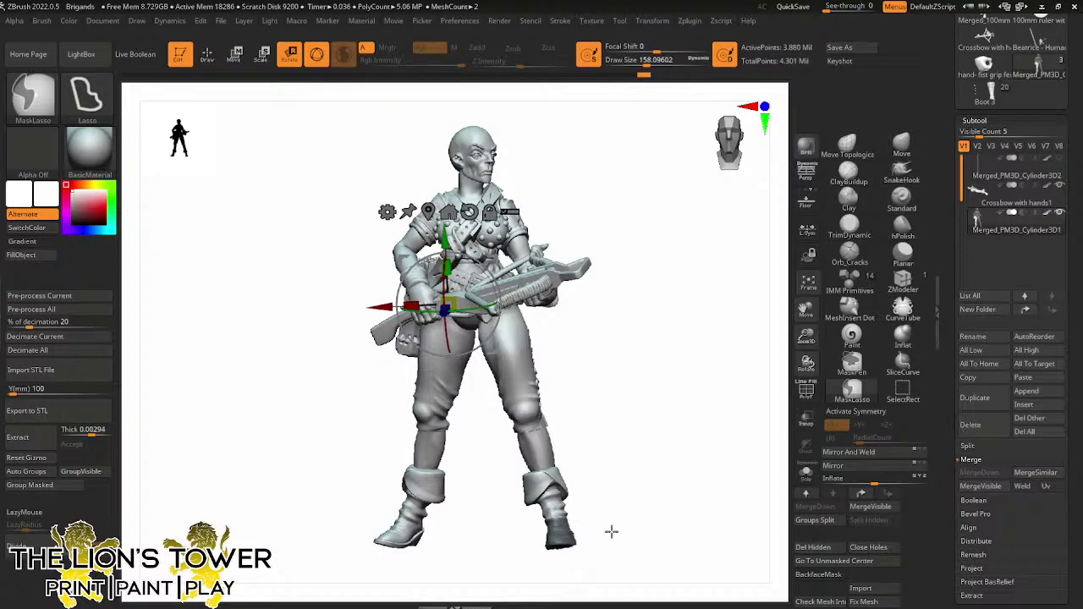
pyautogui.keyDown('ctrl'); pyautogui.click(562, 517); pyautogui.keyUp('ctrl')
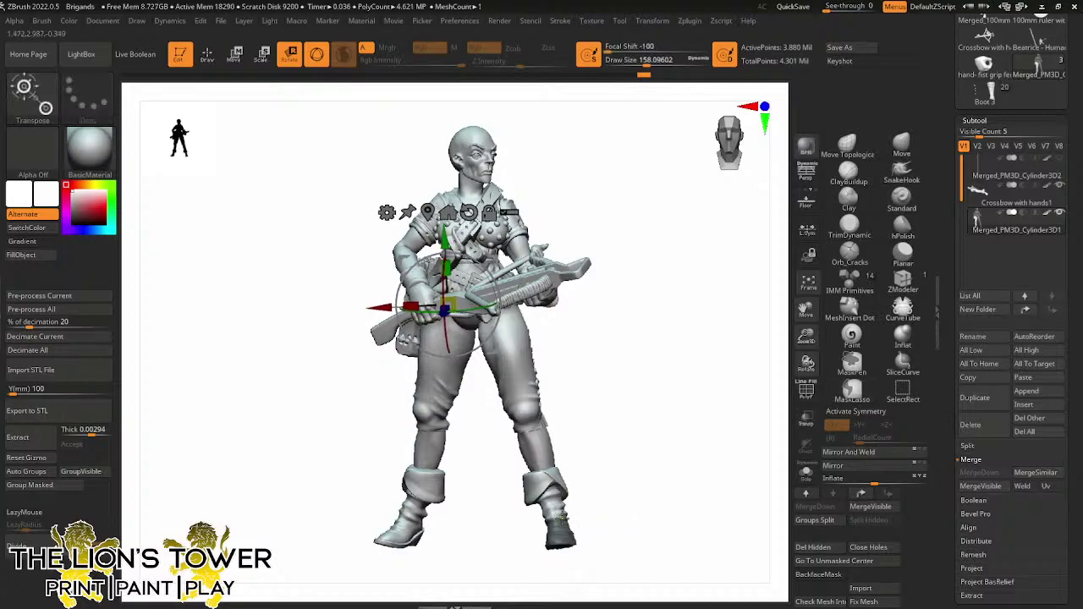
pyautogui.keyDown('ctrl'); pyautogui.click(596, 476); pyautogui.keyUp('ctrl')
pyautogui.click(488, 212)
pyautogui.moveTo(496, 258); pyautogui.dragTo(582, 474)
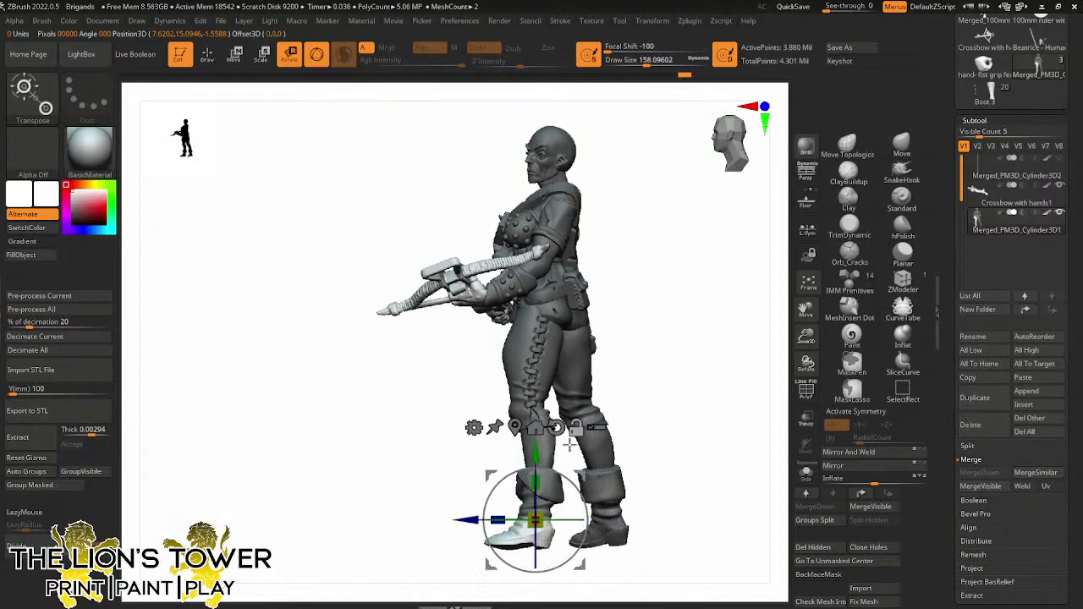
# Rotate the left foot at the ankle in front and side views so the boot sole sits level
pyautogui.moveTo(656, 391); pyautogui.dragTo(673, 406)
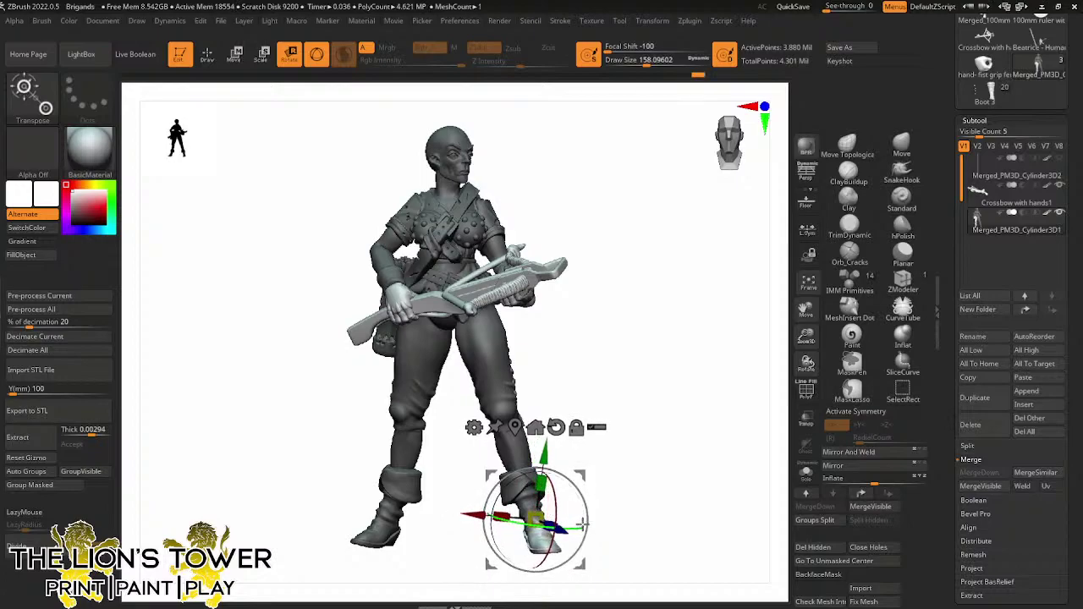
pyautogui.moveTo(582, 524); pyautogui.dragTo(585, 480)
pyautogui.moveTo(651, 432)
pyautogui.mouseDown()
pyautogui.moveTo(674, 426)
pyautogui.moveTo(661, 431)
pyautogui.mouseUp()
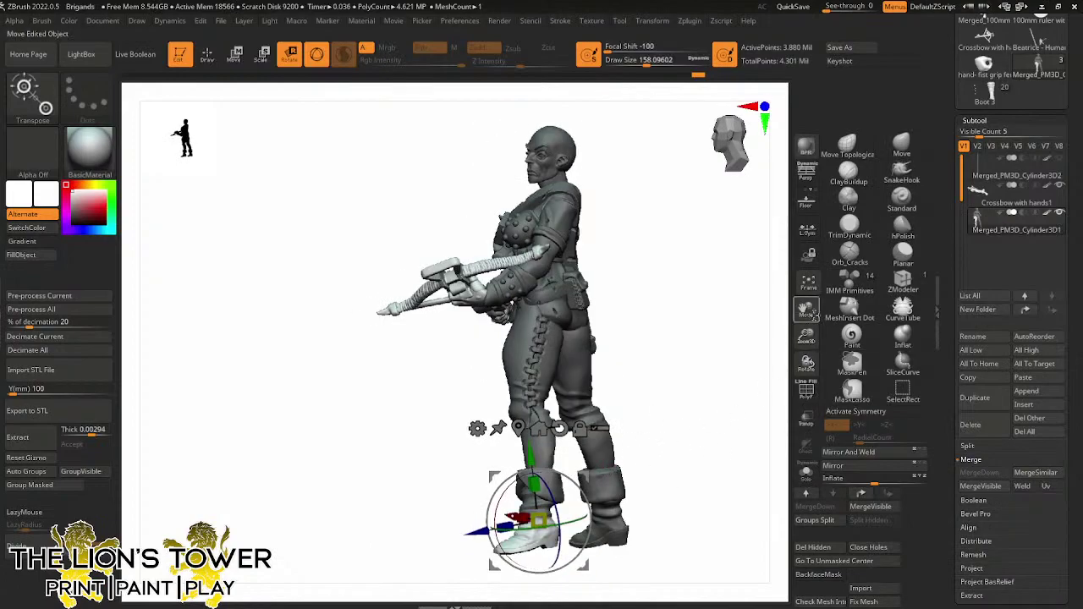
pyautogui.moveTo(805, 310); pyautogui.dragTo(796, 345)
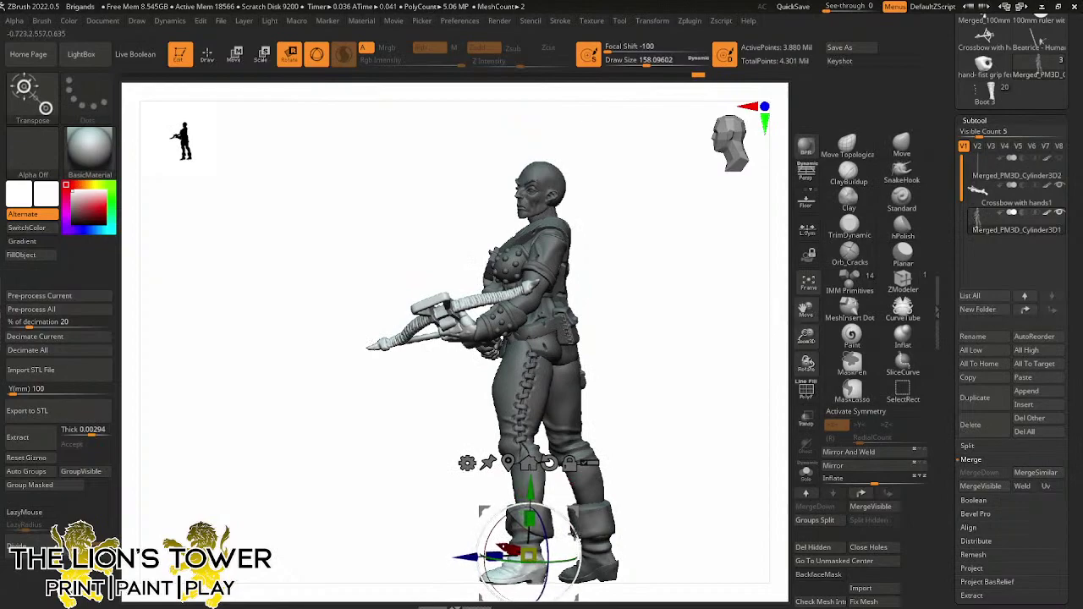
pyautogui.moveTo(571, 534); pyautogui.dragTo(578, 526)
pyautogui.keyDown('shift'); pyautogui.moveTo(626, 491); pyautogui.dragTo(756, 449); pyautogui.keyUp('shift')
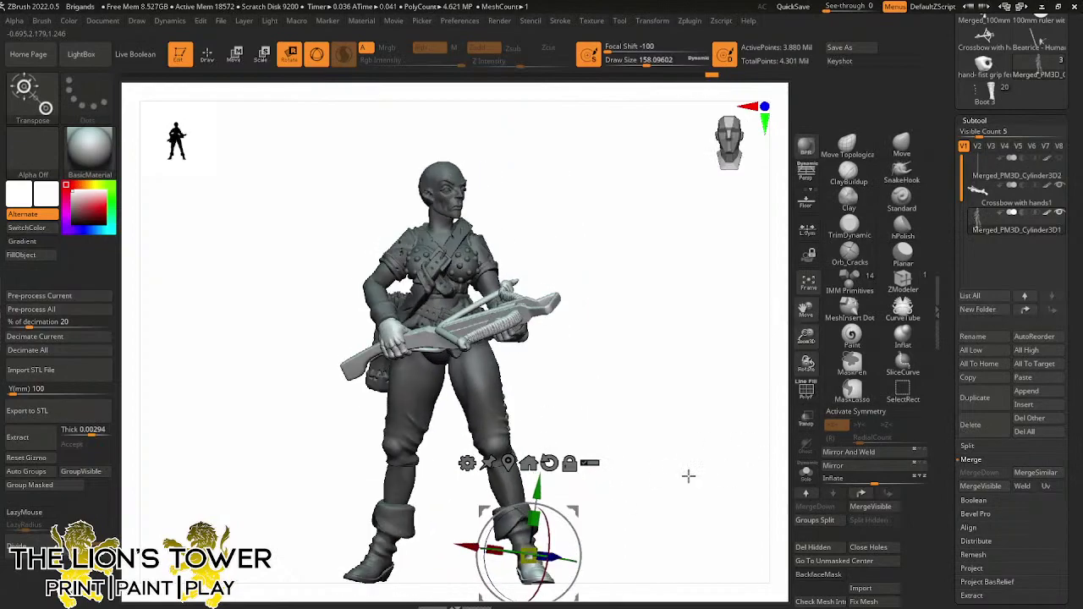
# Clear the left foot's mask, leave only the figure's right foot unmasked and place the gizmo pivot at its ankle
pyautogui.keyDown('ctrl'); pyautogui.click(406, 559); pyautogui.keyUp('ctrl')
pyautogui.moveTo(406, 559)
pyautogui.keyDown('ctrl'); pyautogui.mouseDown()
pyautogui.moveTo(432, 573)
pyautogui.moveTo(309, 563)
pyautogui.moveTo(364, 603)
pyautogui.moveTo(410, 550)
pyautogui.mouseUp(); pyautogui.keyUp('ctrl')
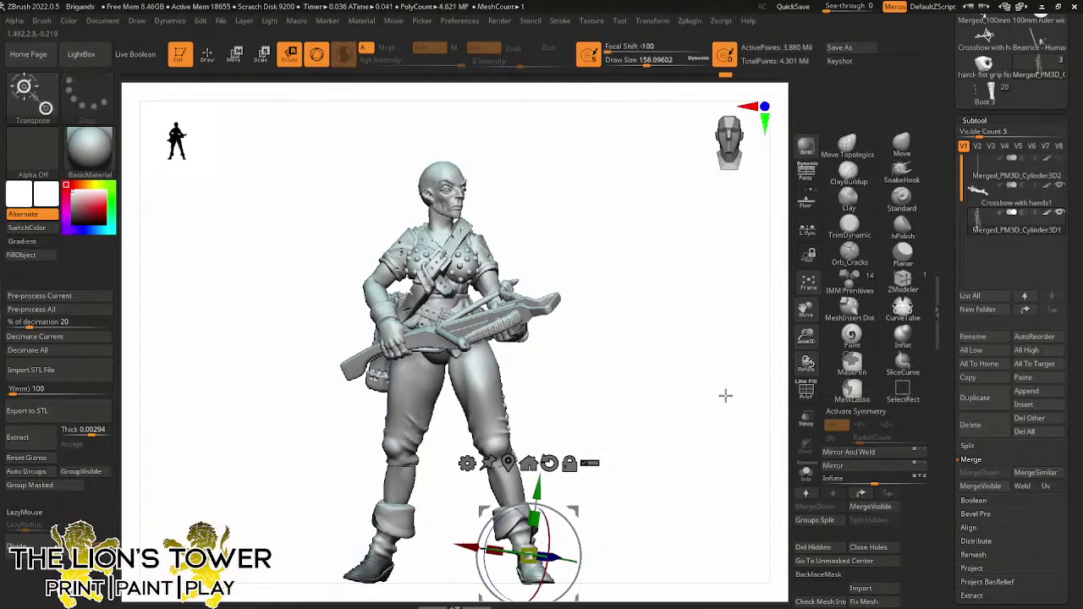
pyautogui.moveTo(806, 311); pyautogui.dragTo(842, 267)
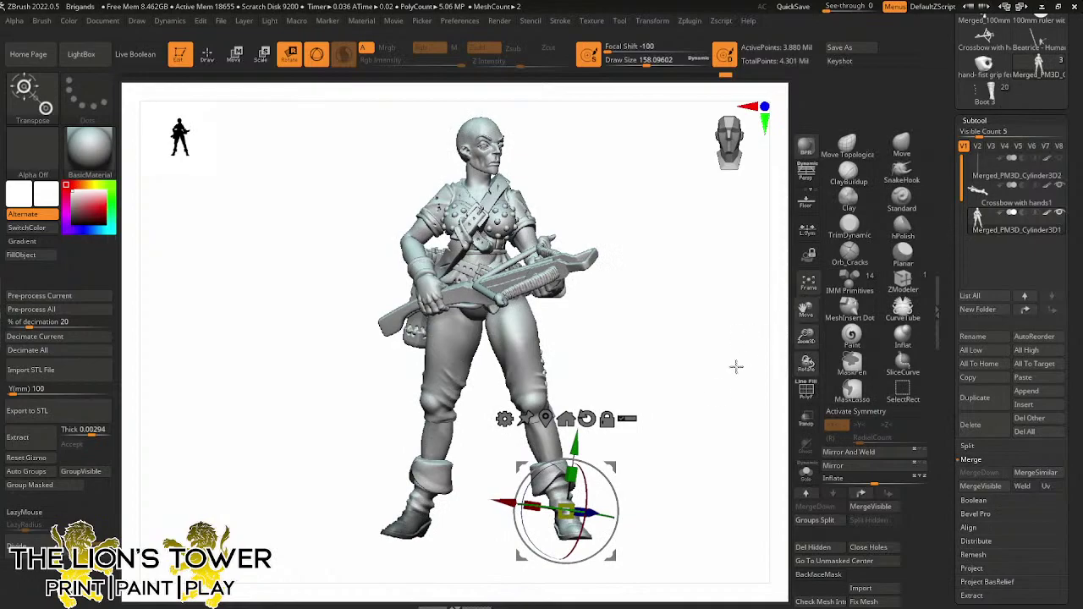
pyautogui.keyDown('ctrl'); pyautogui.click(691, 427); pyautogui.keyUp('ctrl')
pyautogui.moveTo(806, 309); pyautogui.dragTo(828, 342)
pyautogui.click(588, 466)
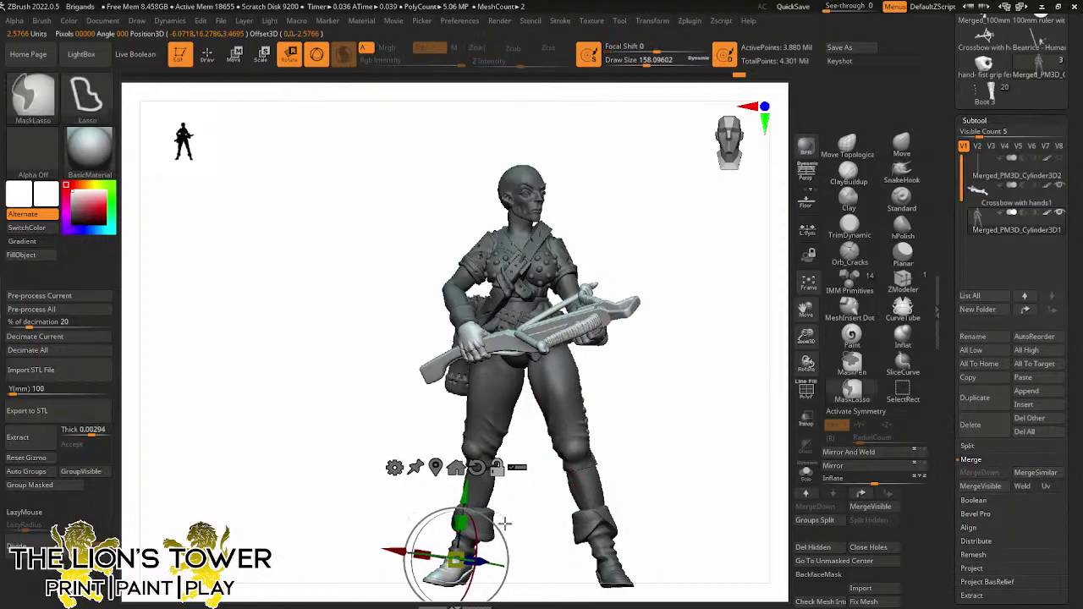
# Save the project as Brigands.zpr, replacing the existing file
pyautogui.hotkey('ctrl', 's')
pyautogui.click(786, 504)
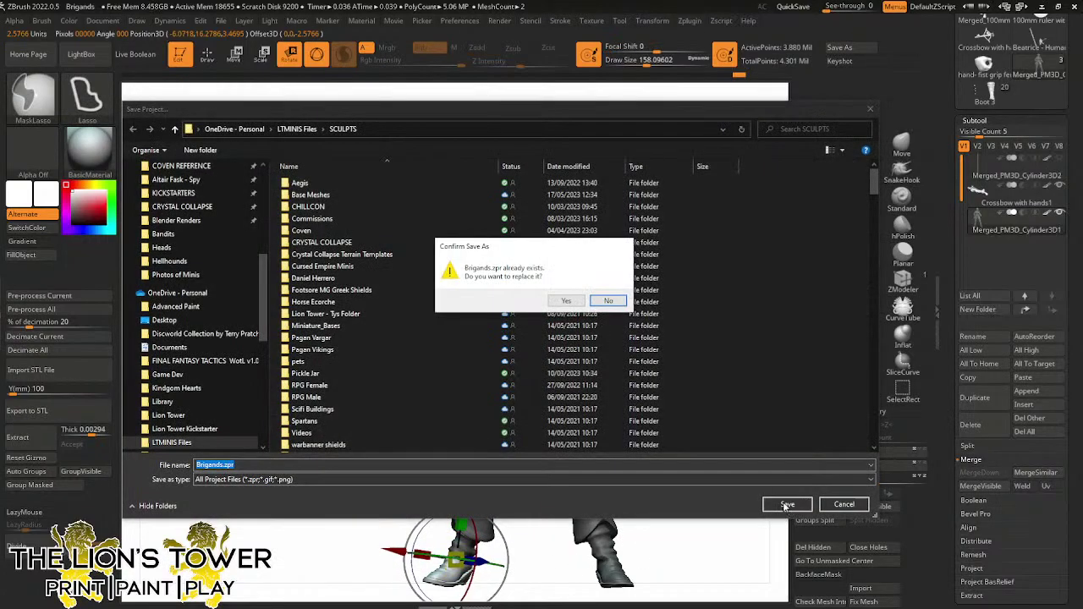
pyautogui.click(567, 301)
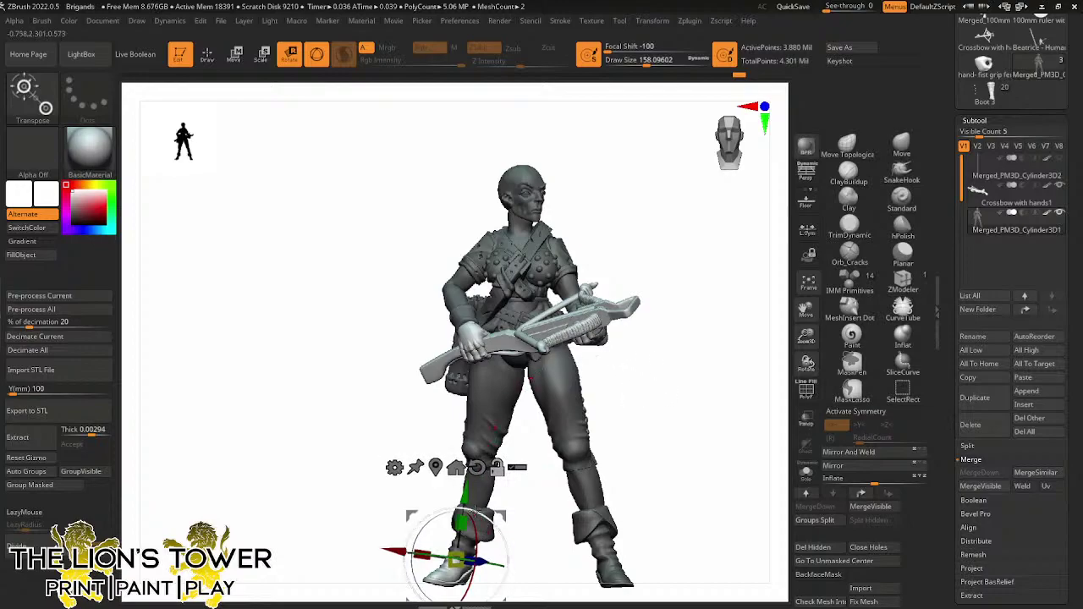
# Reset the gizmo orientation, rotate and shift the right foot so its boot sole sits level, and clear the mask
pyautogui.click(496, 469)
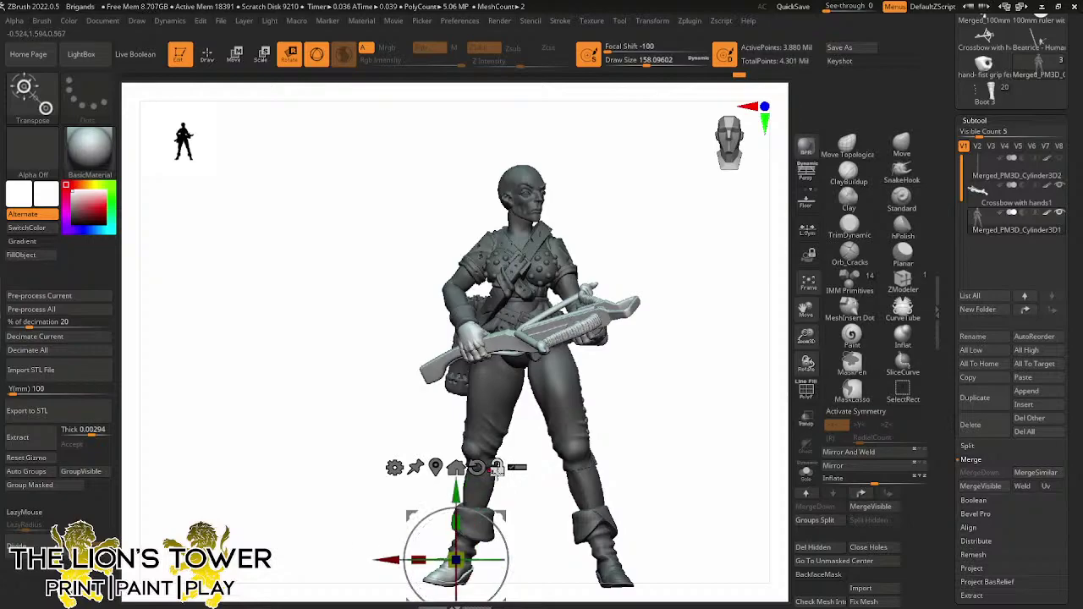
pyautogui.moveTo(499, 533); pyautogui.dragTo(489, 518)
pyautogui.moveTo(670, 443); pyautogui.dragTo(694, 418)
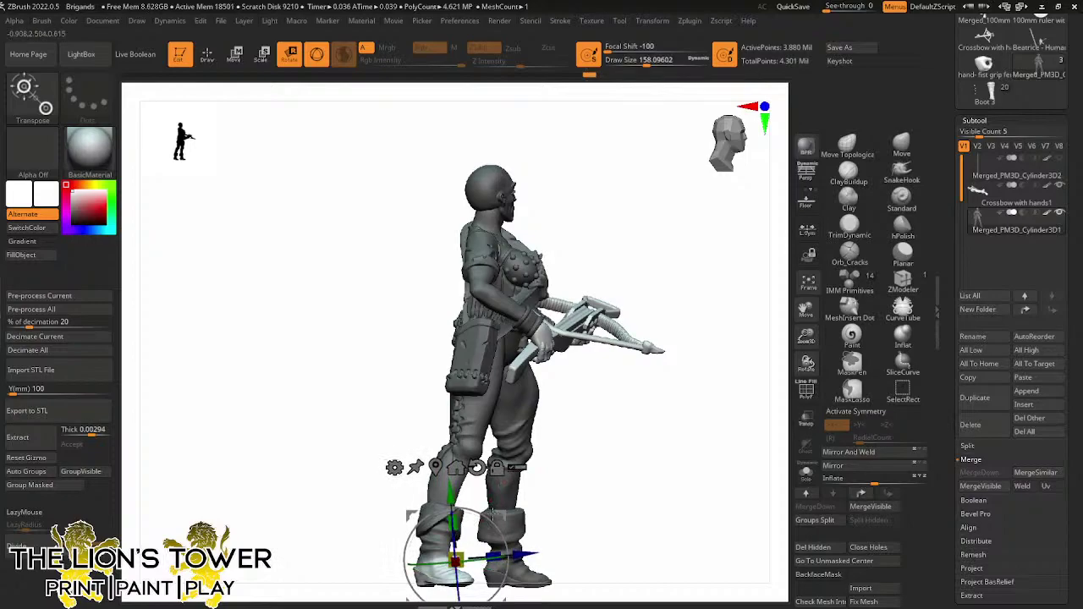
pyautogui.moveTo(493, 529); pyautogui.dragTo(547, 513)
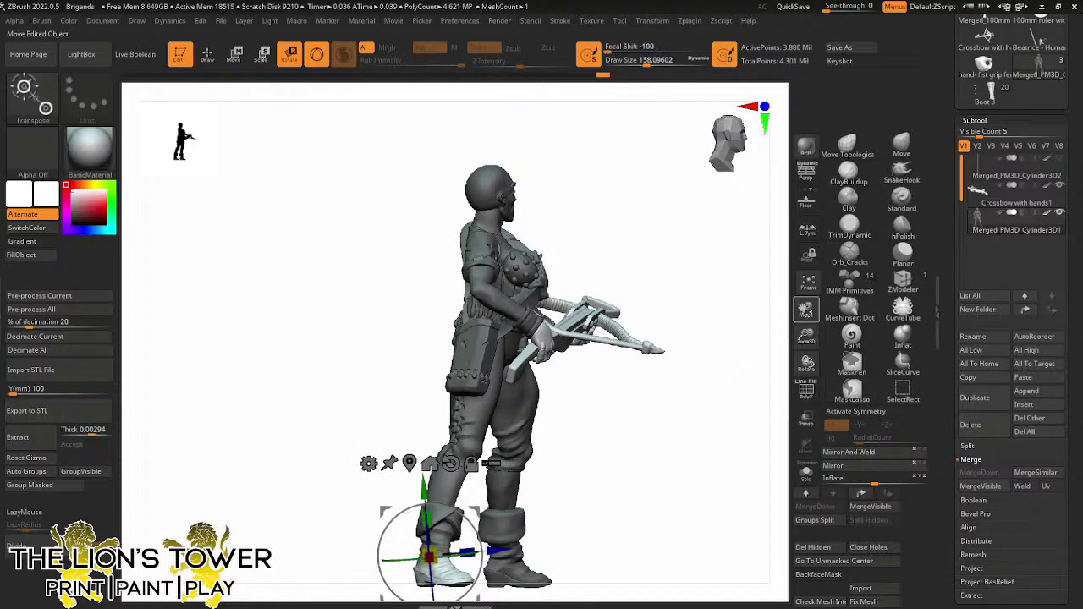
pyautogui.moveTo(807, 313); pyautogui.dragTo(804, 308)
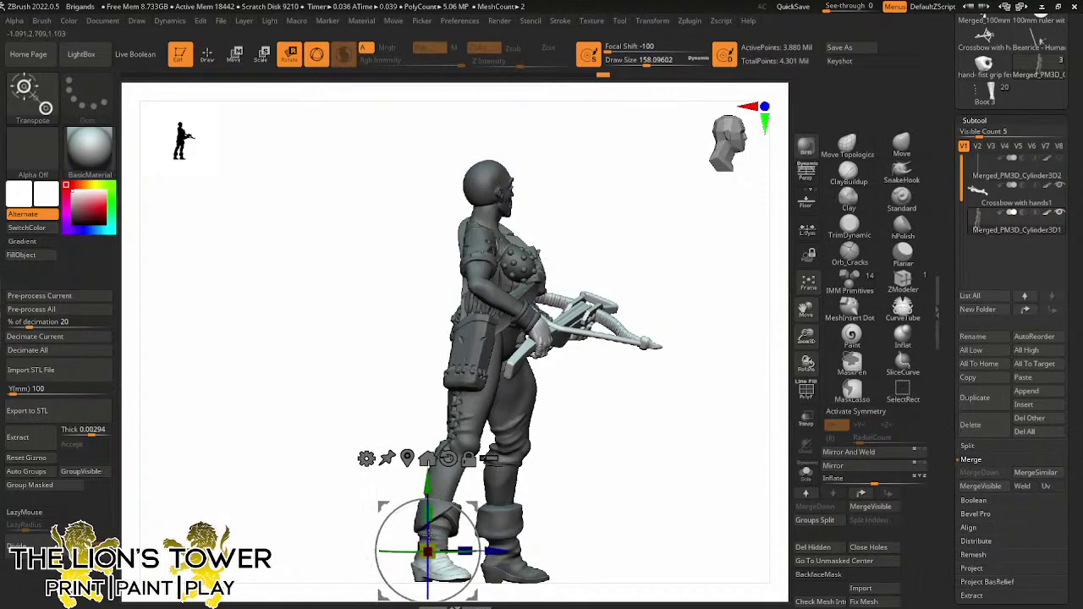
pyautogui.moveTo(428, 533); pyautogui.dragTo(428, 538)
pyautogui.moveTo(587, 486); pyautogui.dragTo(646, 478)
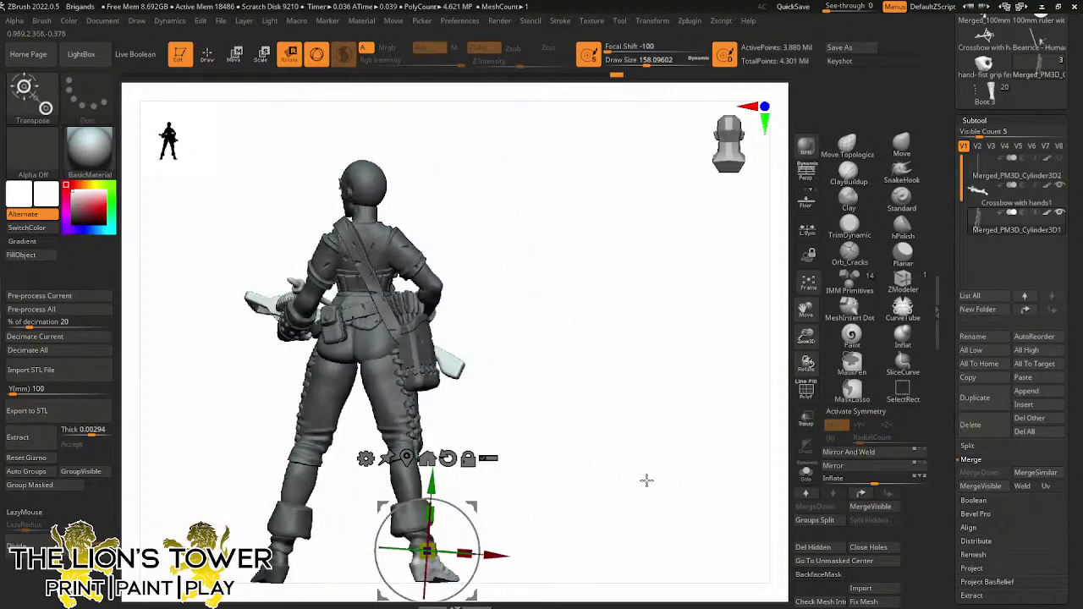
pyautogui.moveTo(432, 490); pyautogui.dragTo(432, 491)
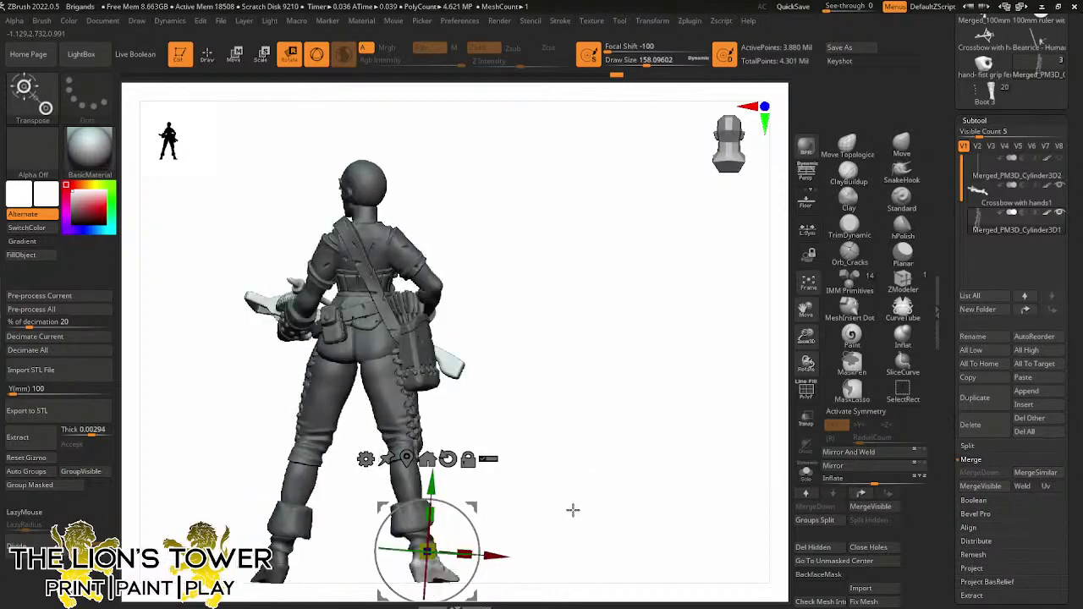
pyautogui.moveTo(540, 505); pyautogui.dragTo(470, 505)
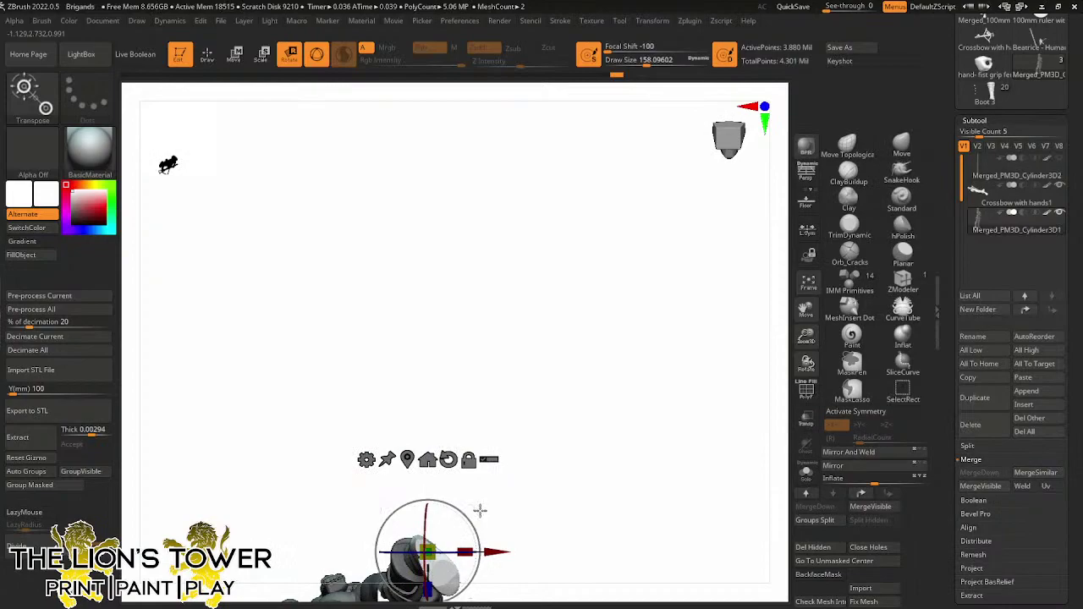
pyautogui.moveTo(595, 390); pyautogui.dragTo(609, 478)
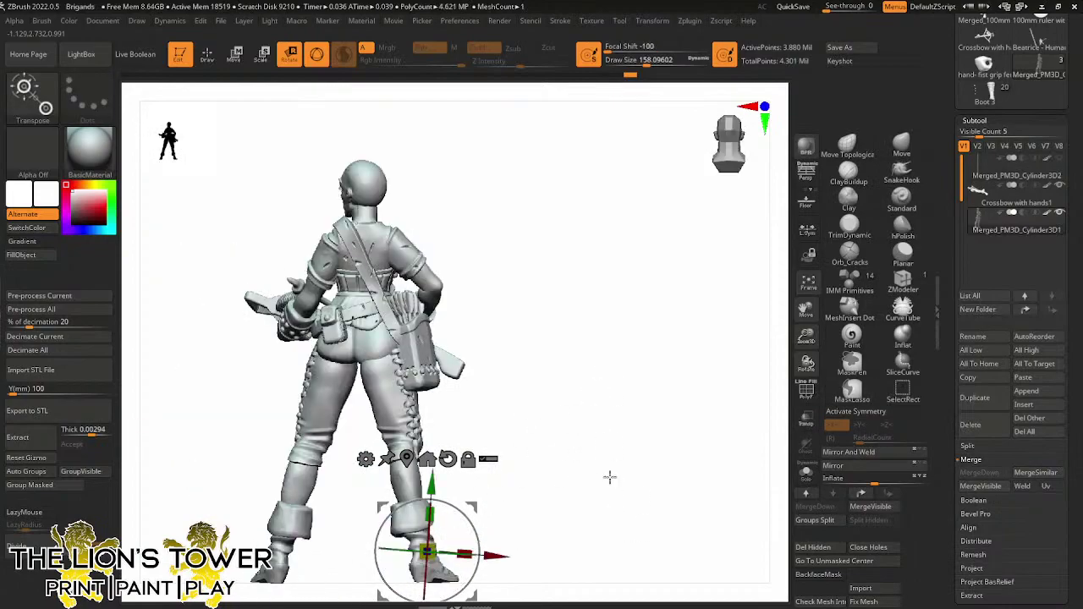
pyautogui.moveTo(643, 380)
pyautogui.mouseDown()
pyautogui.moveTo(652, 411)
pyautogui.moveTo(667, 343)
pyautogui.mouseUp()
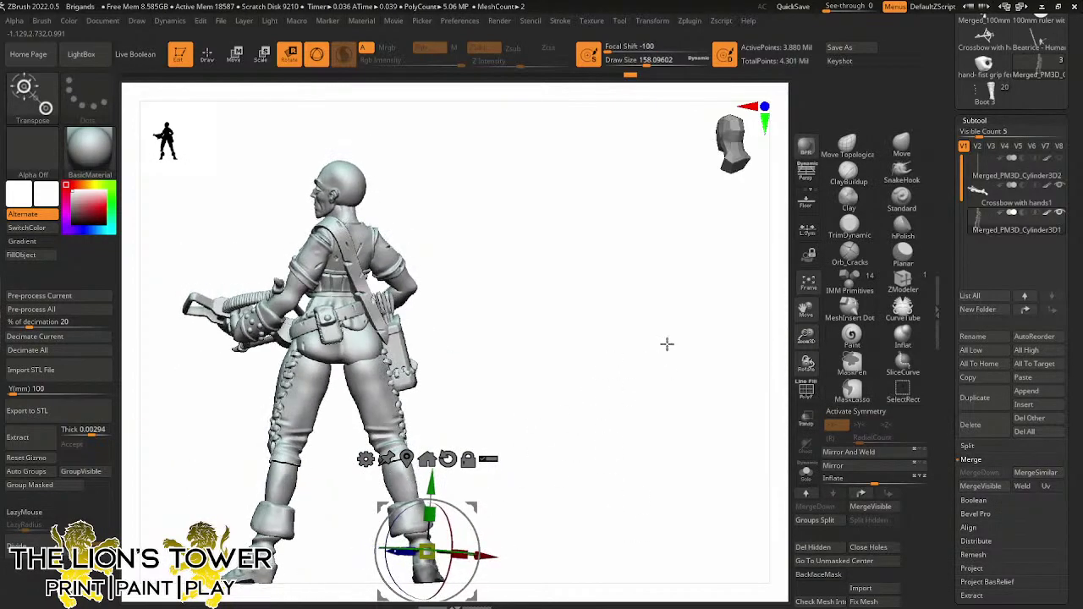
# Reshape the hips and buttocks from behind with the Move Topological brush at a draw size of about 365
pyautogui.press('q')
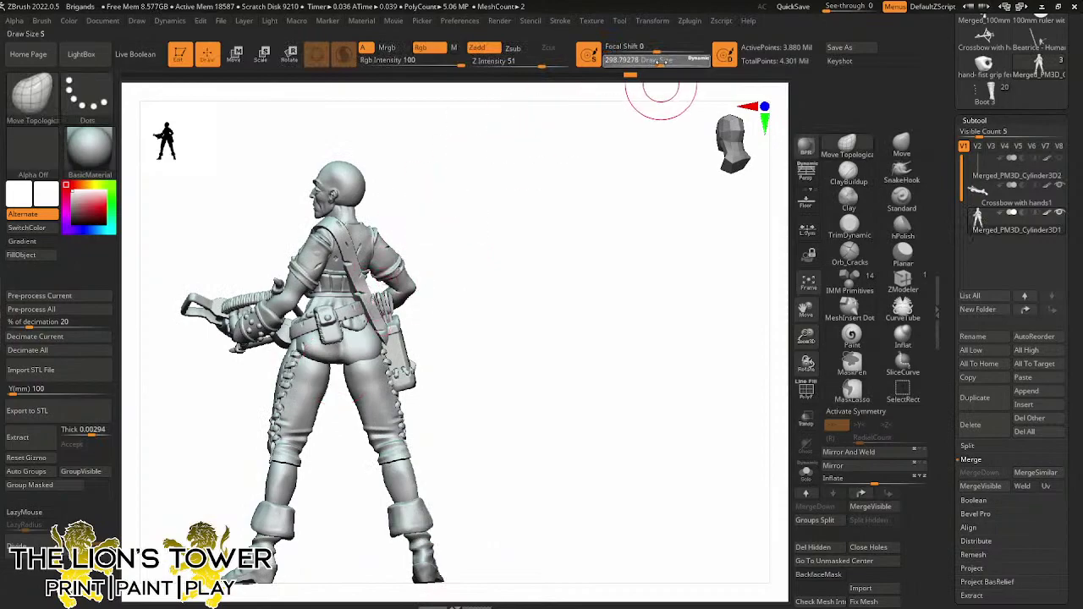
pyautogui.moveTo(661, 62); pyautogui.dragTo(667, 62)
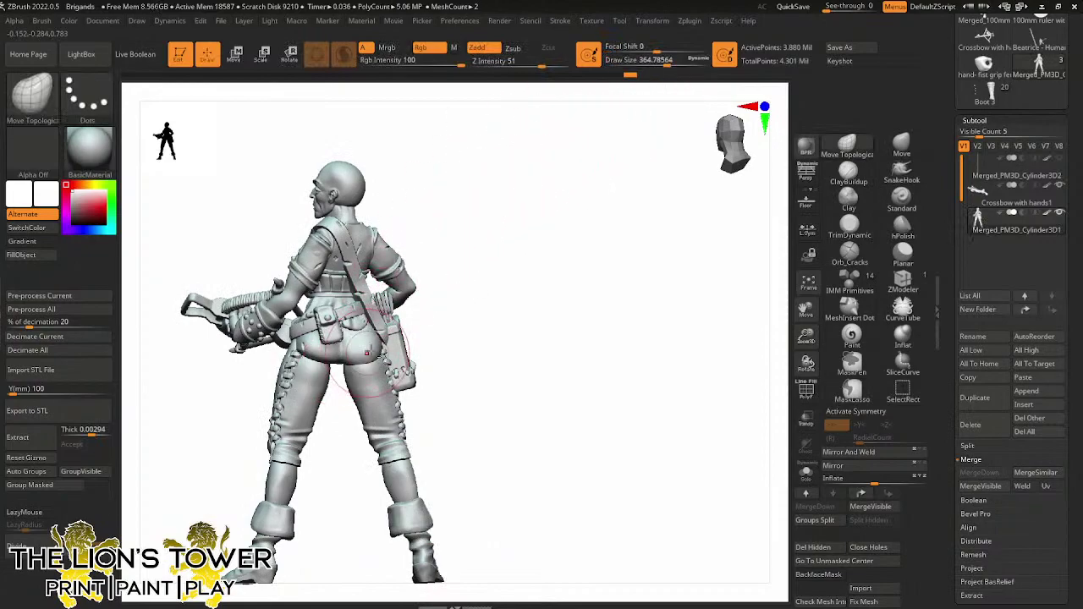
pyautogui.moveTo(473, 320)
pyautogui.mouseDown()
pyautogui.moveTo(452, 293)
pyautogui.moveTo(466, 305)
pyautogui.moveTo(467, 333)
pyautogui.moveTo(364, 331)
pyautogui.mouseUp()
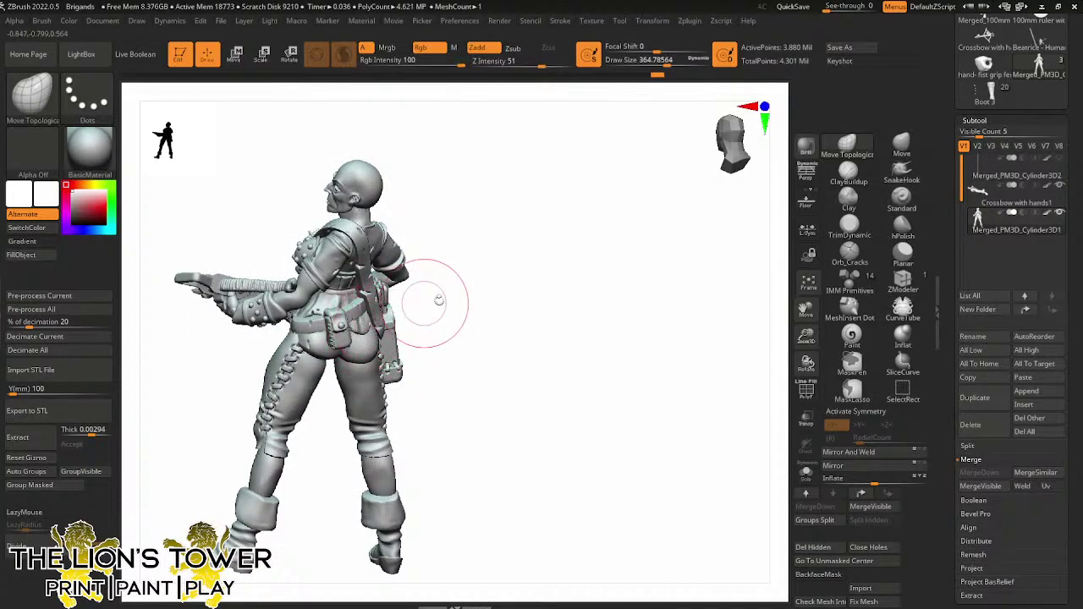
pyautogui.moveTo(439, 299)
pyautogui.mouseDown()
pyautogui.moveTo(500, 300)
pyautogui.moveTo(513, 266)
pyautogui.moveTo(354, 284)
pyautogui.moveTo(449, 278)
pyautogui.moveTo(428, 306)
pyautogui.moveTo(366, 275)
pyautogui.moveTo(451, 229)
pyautogui.moveTo(462, 231)
pyautogui.moveTo(448, 241)
pyautogui.moveTo(495, 270)
pyautogui.moveTo(491, 234)
pyautogui.moveTo(527, 210)
pyautogui.moveTo(488, 242)
pyautogui.moveTo(496, 234)
pyautogui.moveTo(518, 251)
pyautogui.moveTo(436, 303)
pyautogui.moveTo(624, 307)
pyautogui.moveTo(617, 340)
pyautogui.mouseUp()
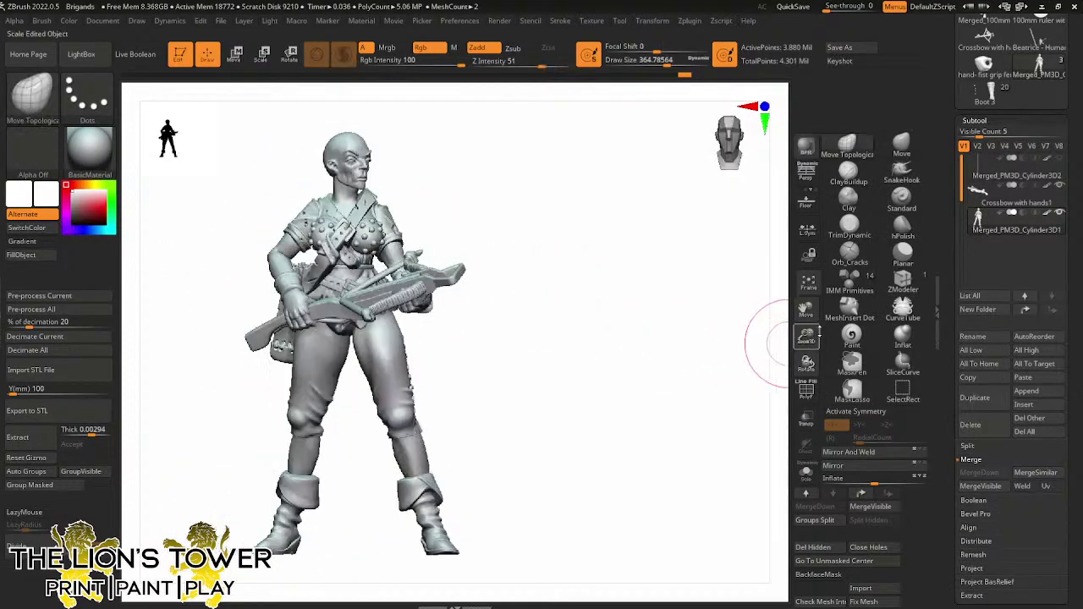
# Isolate the short sleeve on the figure's left arm, mask it separately from the body and show the complete figure
pyautogui.moveTo(817, 335); pyautogui.dragTo(946, 441)
pyautogui.moveTo(716, 392); pyautogui.dragTo(690, 467)
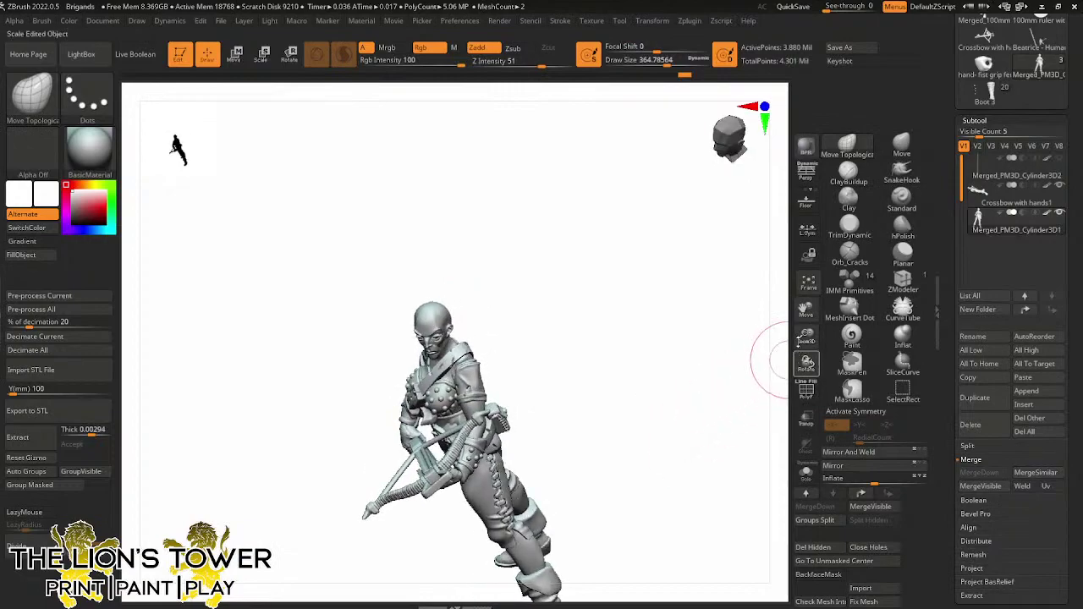
pyautogui.moveTo(805, 336); pyautogui.dragTo(808, 385)
pyautogui.moveTo(803, 309); pyautogui.dragTo(804, 357)
pyautogui.moveTo(624, 331); pyautogui.dragTo(603, 372)
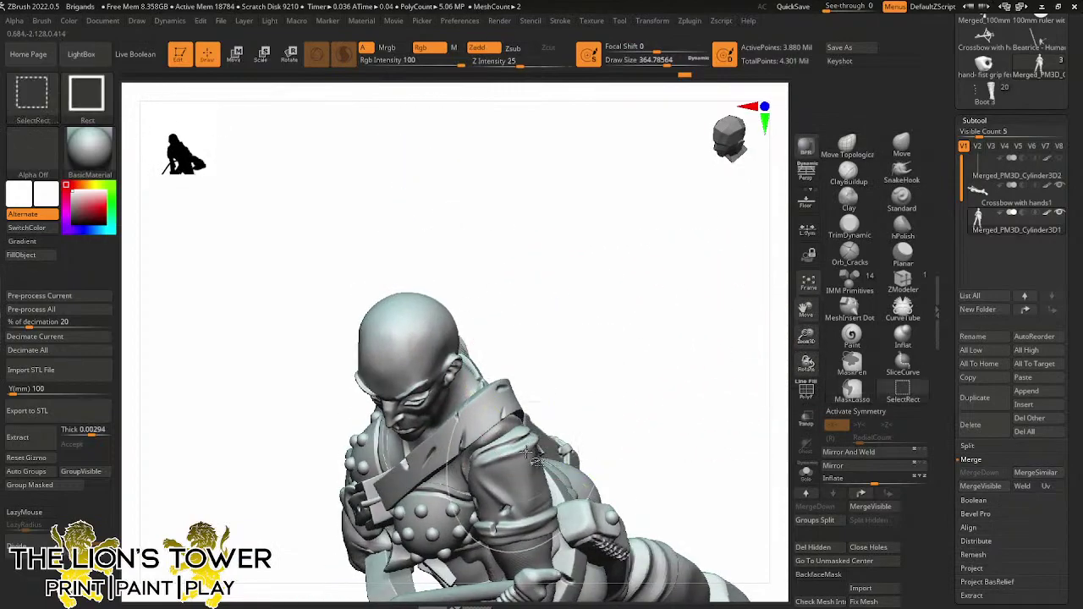
pyautogui.keyDown('ctrl'); pyautogui.keyDown('shift'); pyautogui.click(533, 444); pyautogui.keyUp('shift'); pyautogui.keyUp('ctrl')
pyautogui.keyDown('ctrl'); pyautogui.keyDown('shift'); pyautogui.click(554, 411); pyautogui.keyUp('shift'); pyautogui.keyUp('ctrl')
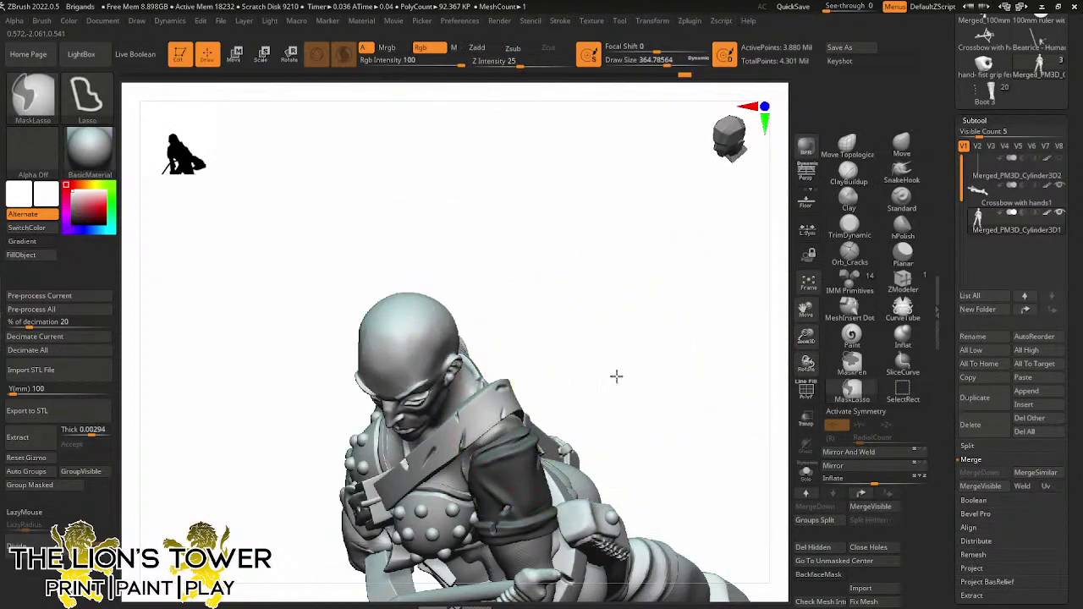
# Hollow the upper opening of the isolated left sleeve with ClayBuildup at a draw size of about 74, restore the full figure and clear the mask
pyautogui.click(846, 173)
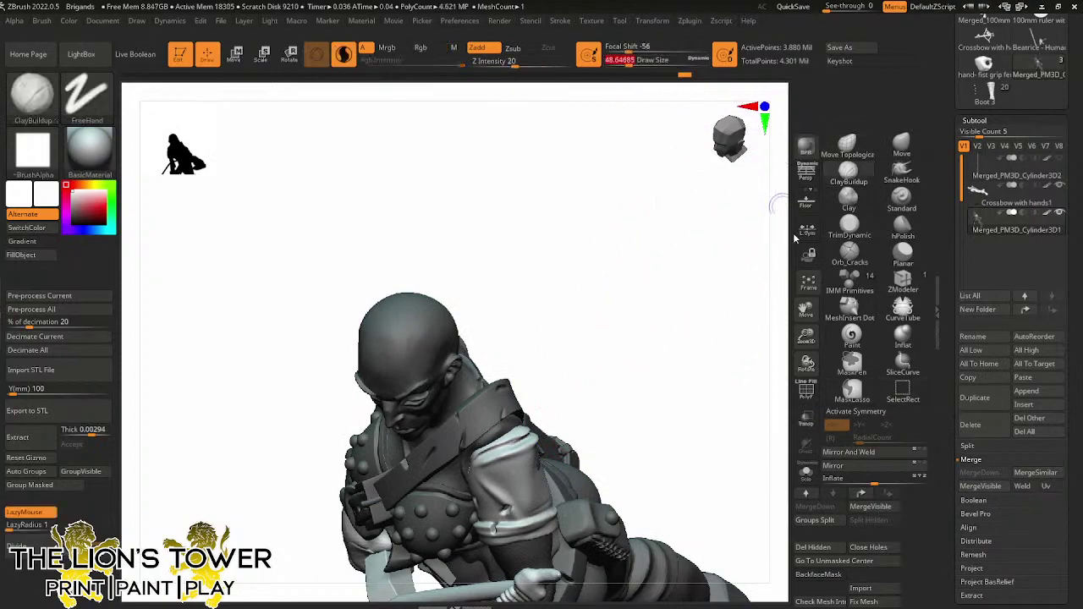
pyautogui.moveTo(805, 309); pyautogui.dragTo(887, 191)
pyautogui.moveTo(627, 64); pyautogui.dragTo(634, 100)
pyautogui.moveTo(675, 203)
pyautogui.mouseDown()
pyautogui.moveTo(696, 245)
pyautogui.moveTo(730, 247)
pyautogui.mouseUp()
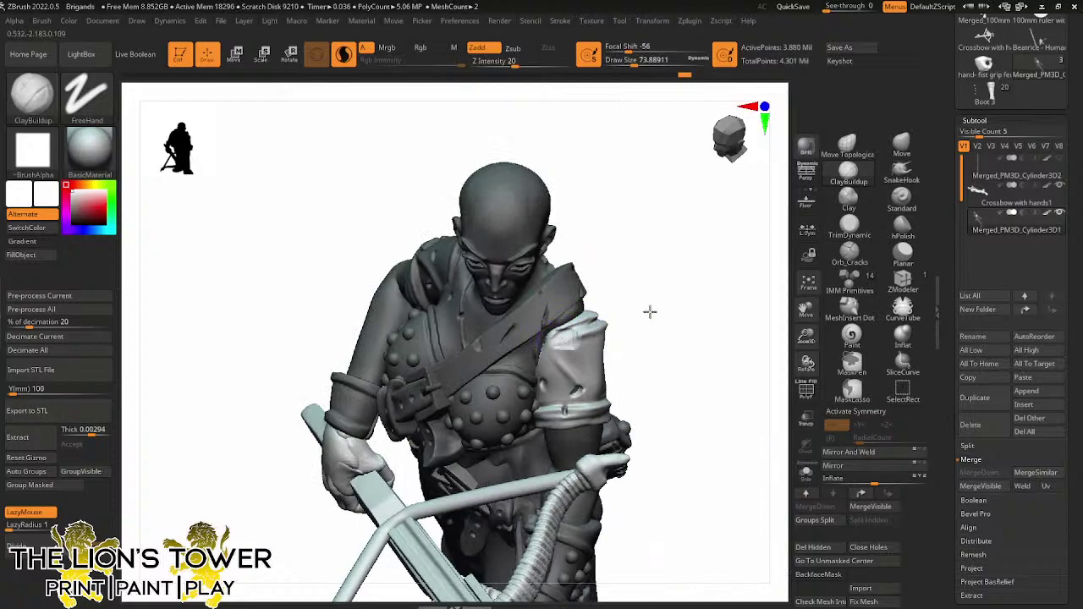
pyautogui.keyDown('ctrl'); pyautogui.keyDown('shift'); pyautogui.click(587, 338); pyautogui.keyUp('shift'); pyautogui.keyUp('ctrl')
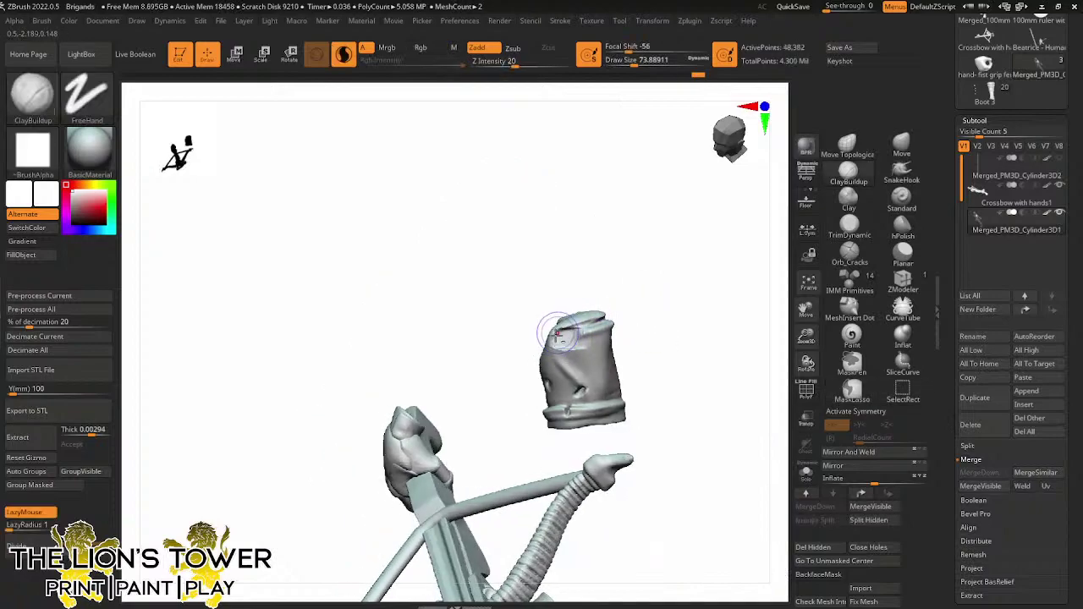
pyautogui.keyDown('alt'); pyautogui.moveTo(556, 335); pyautogui.dragTo(557, 337); pyautogui.keyUp('alt')
pyautogui.moveTo(587, 339); pyautogui.dragTo(644, 318)
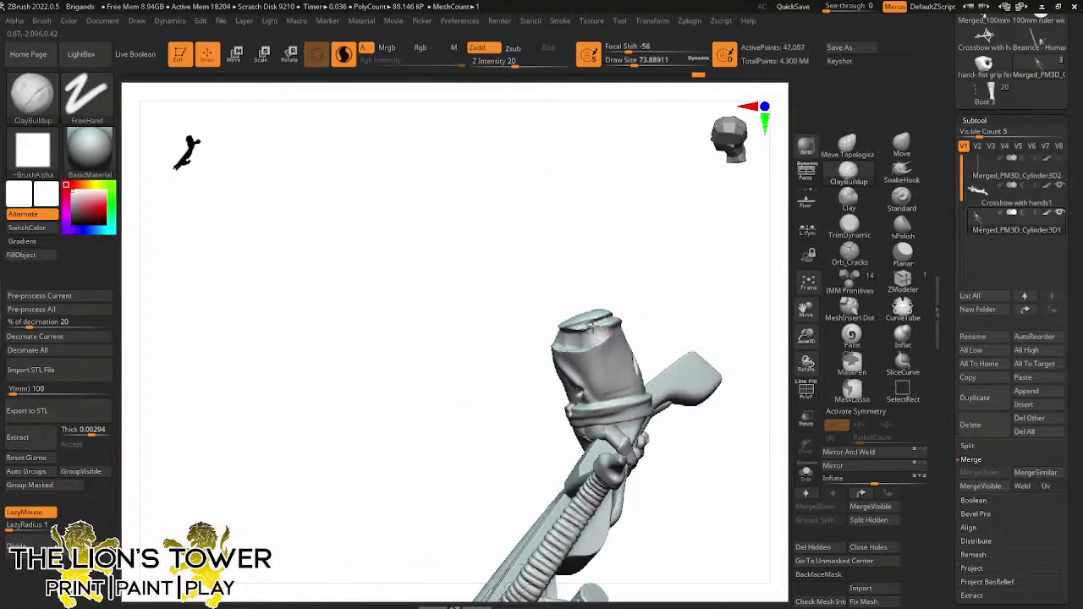
pyautogui.moveTo(574, 333); pyautogui.dragTo(632, 305)
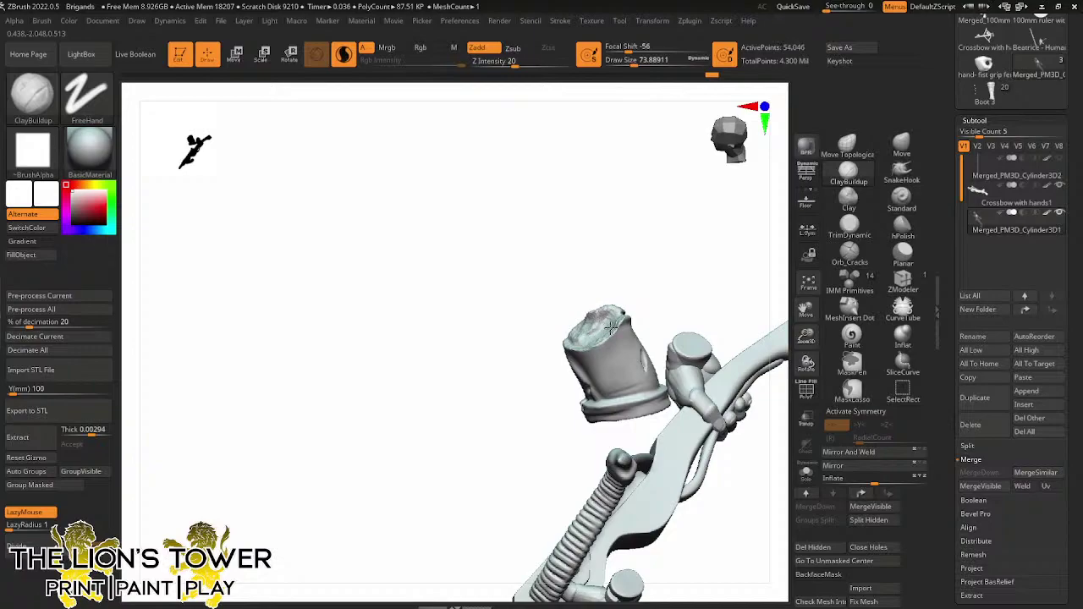
pyautogui.moveTo(614, 313); pyautogui.dragTo(624, 308)
pyautogui.hotkey('ctrl', 'shift')
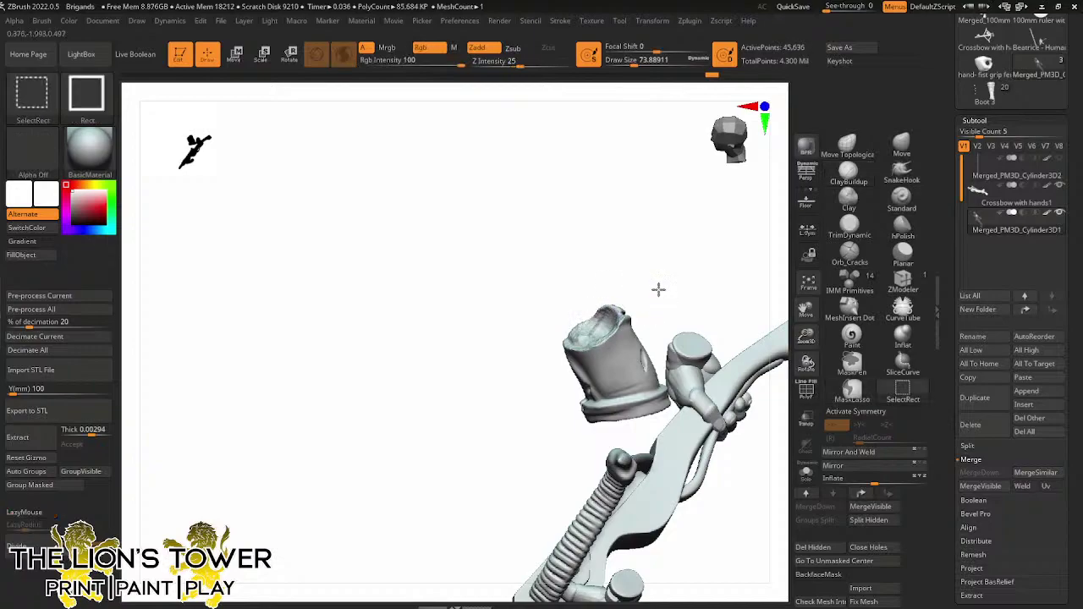
pyautogui.keyDown('ctrl'); pyautogui.keyDown('shift'); pyautogui.click(656, 290); pyautogui.keyUp('shift'); pyautogui.keyUp('ctrl')
pyautogui.moveTo(751, 245)
pyautogui.mouseDown()
pyautogui.moveTo(773, 225)
pyautogui.moveTo(747, 249)
pyautogui.moveTo(592, 280)
pyautogui.mouseUp()
pyautogui.keyDown('ctrl'); pyautogui.click(652, 254); pyautogui.keyUp('ctrl')
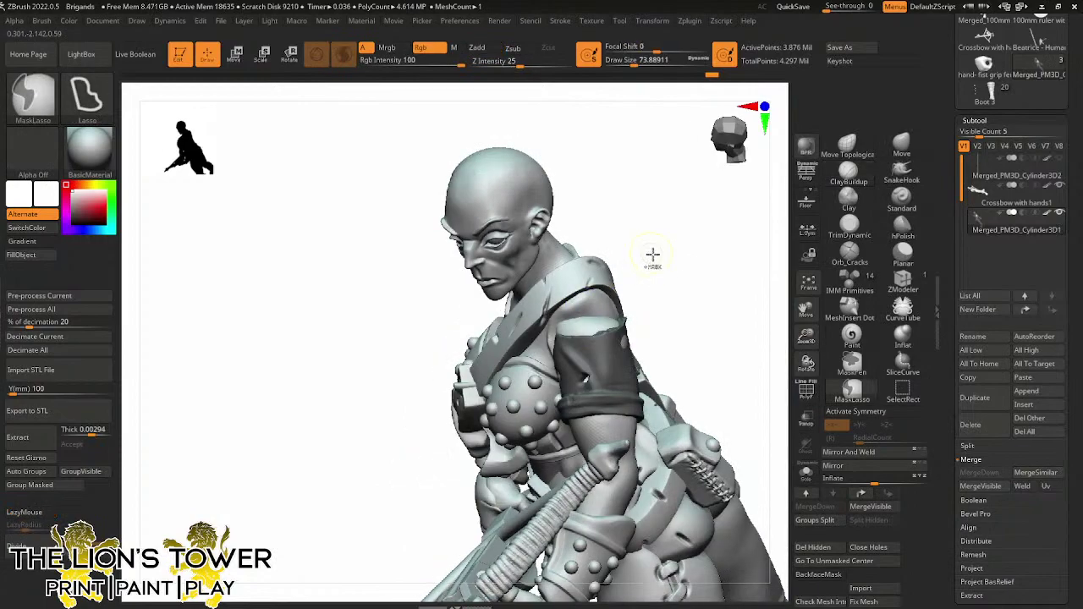
pyautogui.keyDown('ctrl'); pyautogui.moveTo(652, 253); pyautogui.dragTo(660, 266); pyautogui.keyUp('ctrl')
# Isolate the torso garment, carve its left armhole deeper with ClayBuildup and show the complete figure
pyautogui.keyDown('ctrl'); pyautogui.keyDown('shift'); pyautogui.click(585, 307); pyautogui.keyUp('shift'); pyautogui.keyUp('ctrl')
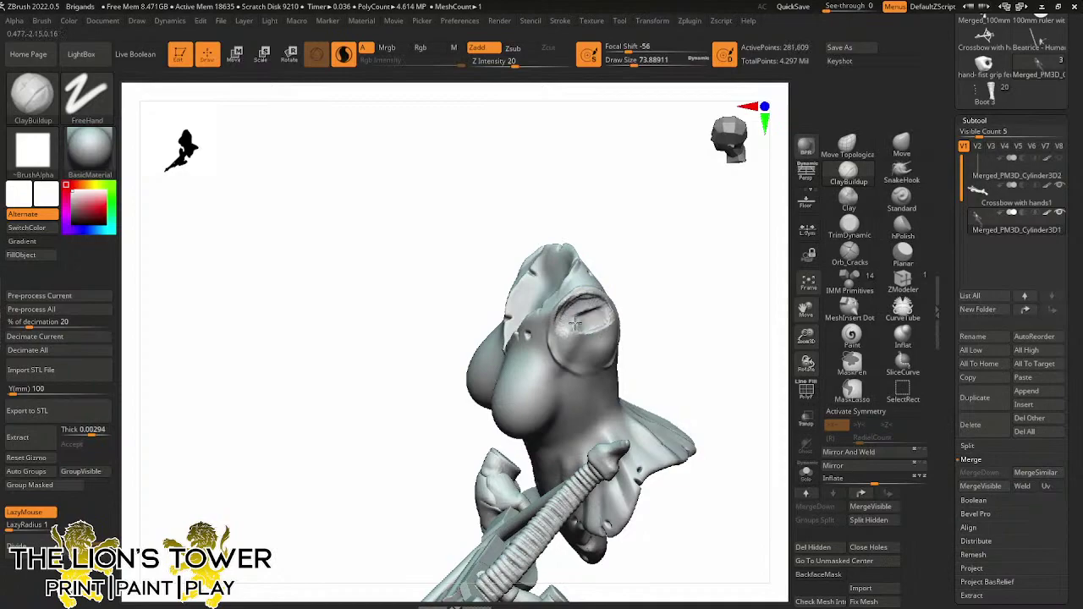
pyautogui.moveTo(569, 327); pyautogui.dragTo(617, 307)
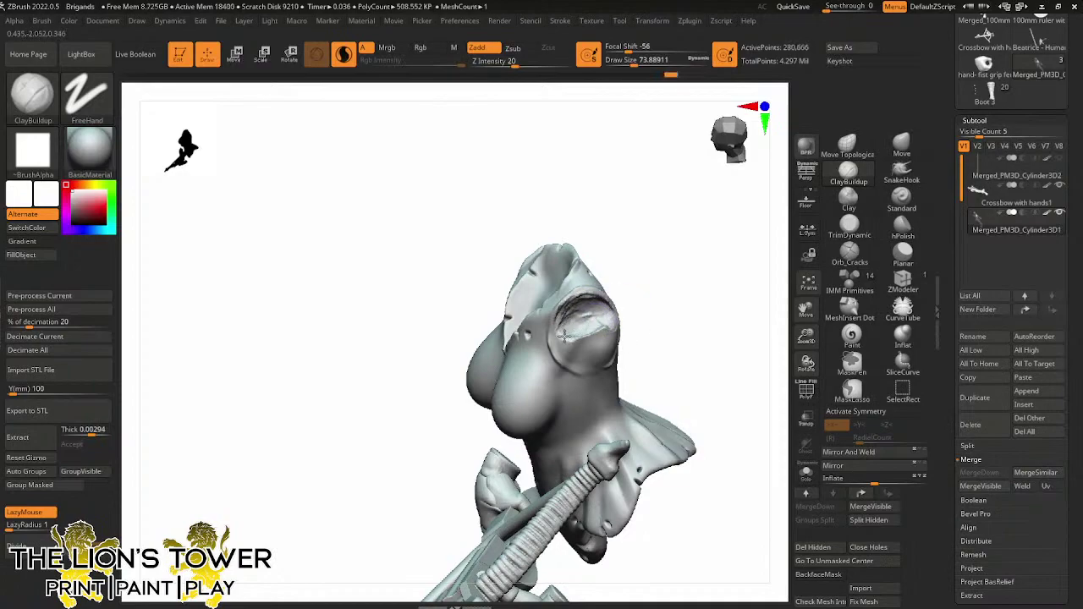
pyautogui.hotkey('ctrl', 'shift')
pyautogui.keyDown('ctrl'); pyautogui.keyDown('shift'); pyautogui.click(653, 293); pyautogui.keyUp('shift'); pyautogui.keyUp('ctrl')
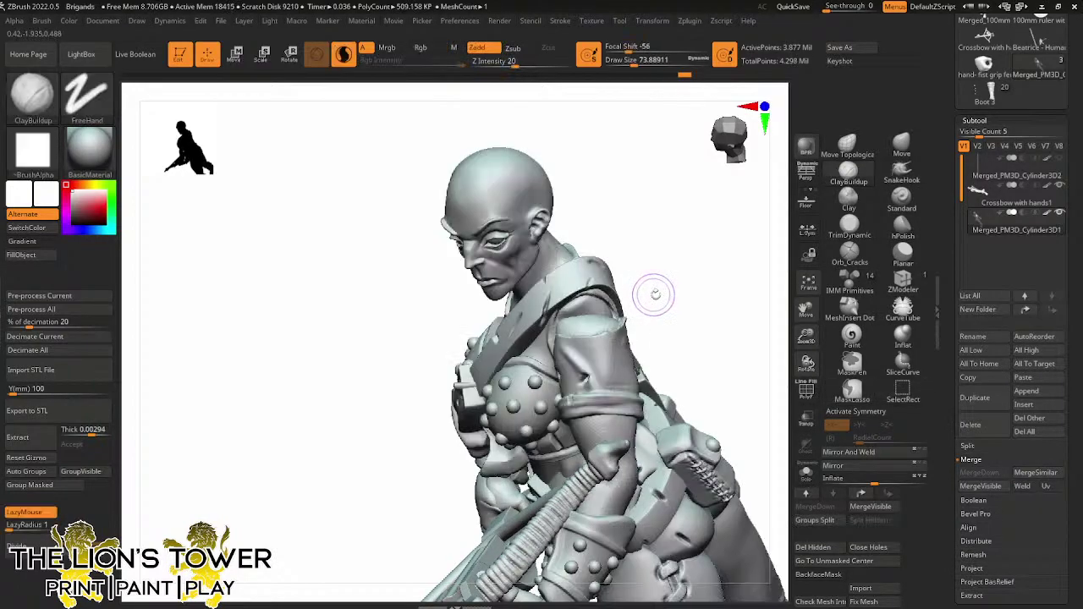
pyautogui.moveTo(653, 294)
pyautogui.mouseDown()
pyautogui.moveTo(683, 293)
pyautogui.moveTo(769, 210)
pyautogui.mouseUp()
# Set the Move Topological brush to a draw size of about 239 and bring the full clothed figure back into view
pyautogui.click(847, 146)
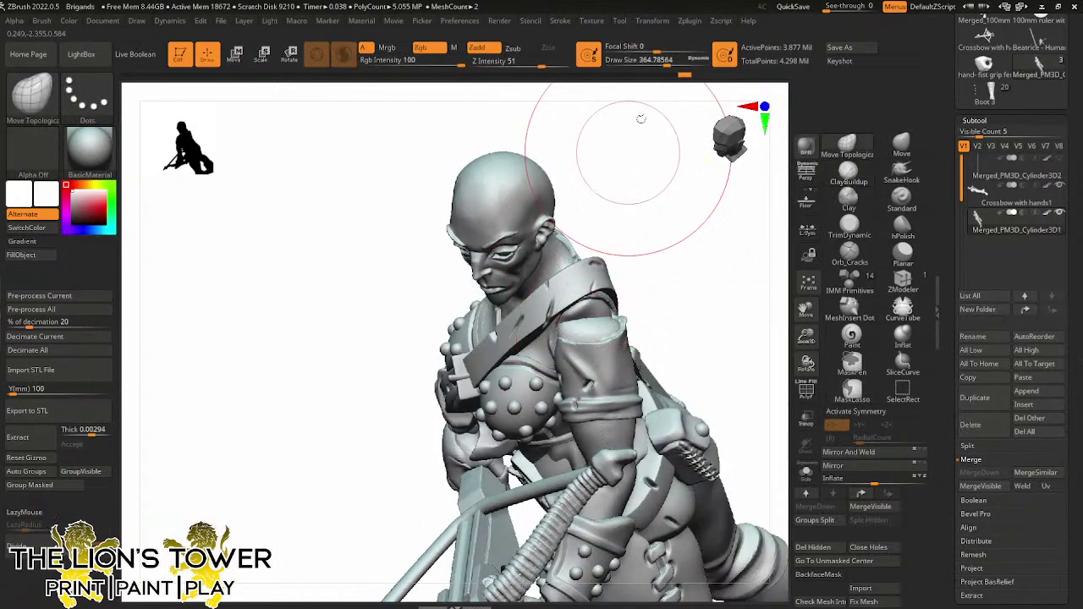
pyautogui.moveTo(666, 62); pyautogui.dragTo(655, 62)
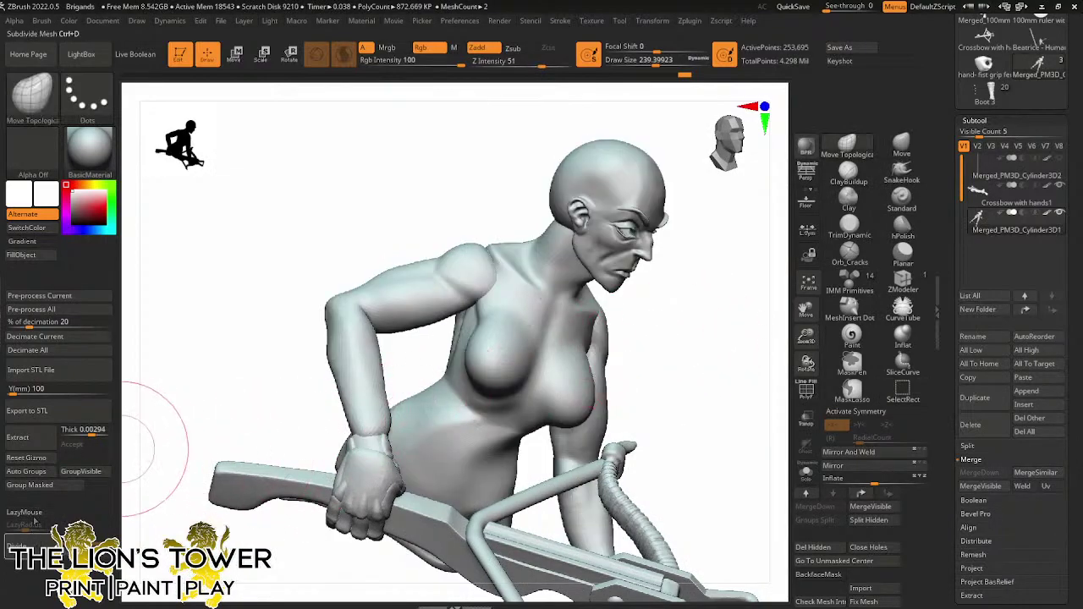
pyautogui.hotkey('ctrl', 'shift')
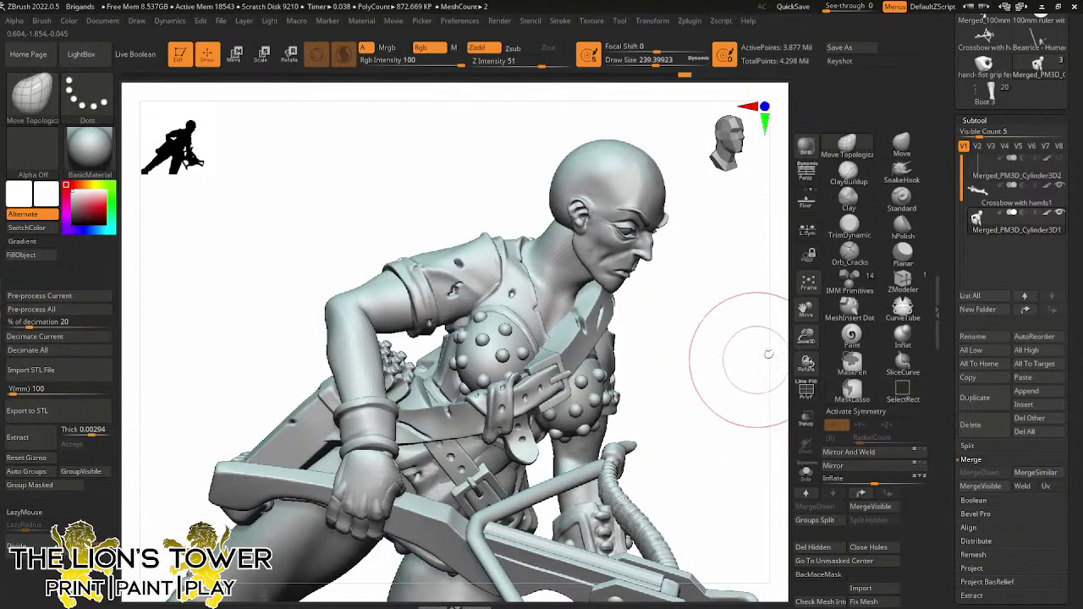
pyautogui.moveTo(725, 350)
pyautogui.mouseDown()
pyautogui.moveTo(761, 265)
pyautogui.moveTo(727, 260)
pyautogui.moveTo(765, 365)
pyautogui.moveTo(676, 356)
pyautogui.mouseUp()
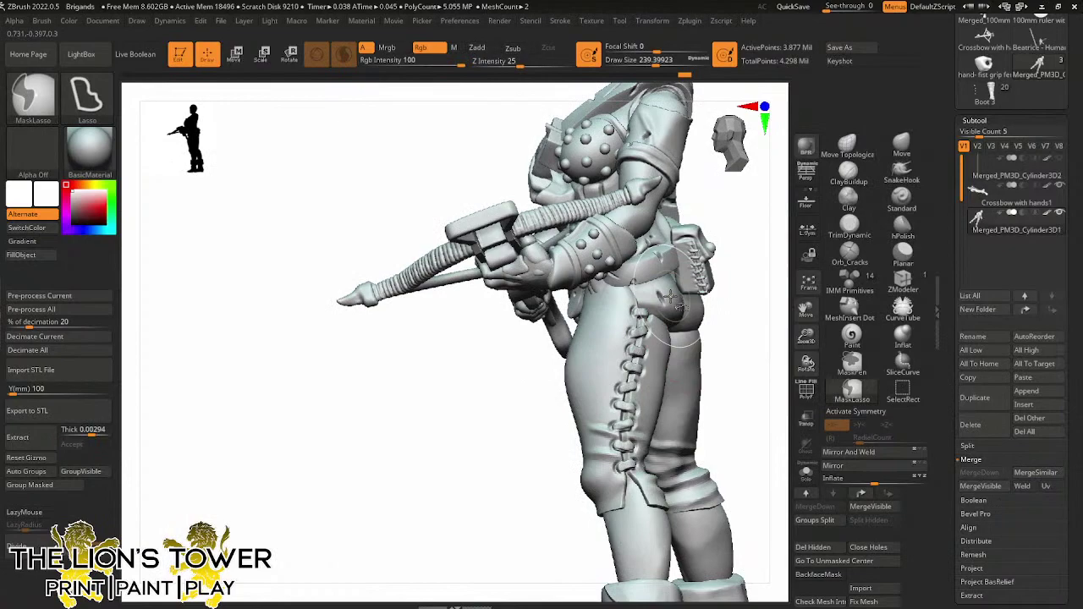
# Isolate the trousers with their side lacing, group them as one polygroup and show the complete figure
pyautogui.keyDown('ctrl'); pyautogui.keyDown('shift'); pyautogui.click(664, 295); pyautogui.keyUp('shift'); pyautogui.keyUp('ctrl')
pyautogui.keyDown('ctrl'); pyautogui.keyDown('shift'); pyautogui.click(671, 352); pyautogui.keyUp('shift'); pyautogui.keyUp('ctrl')
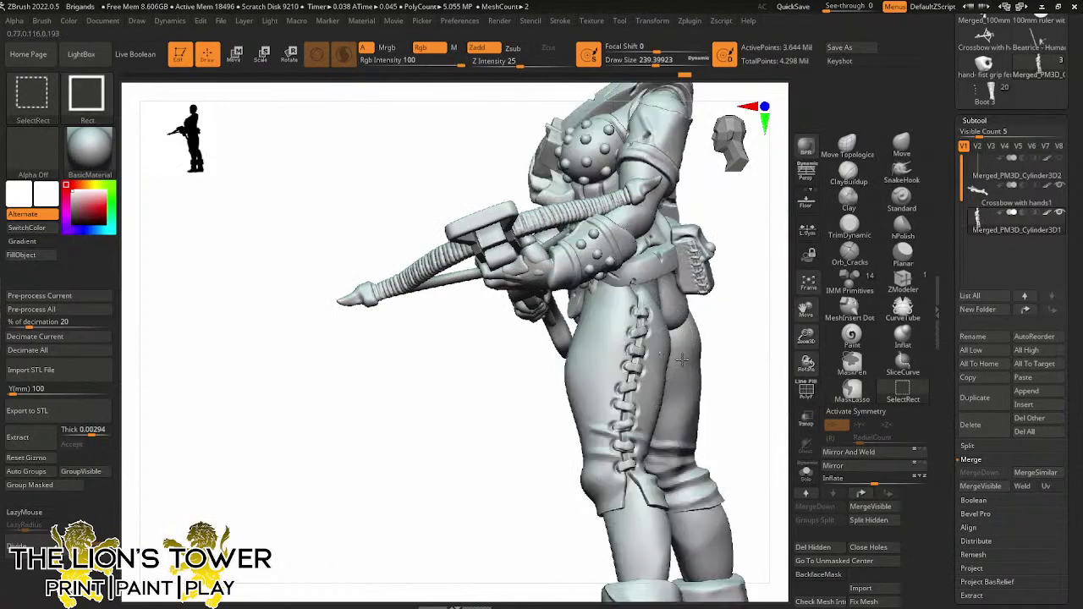
pyautogui.keyDown('ctrl'); pyautogui.keyDown('shift'); pyautogui.moveTo(738, 331); pyautogui.dragTo(749, 363); pyautogui.keyUp('shift'); pyautogui.keyUp('ctrl')
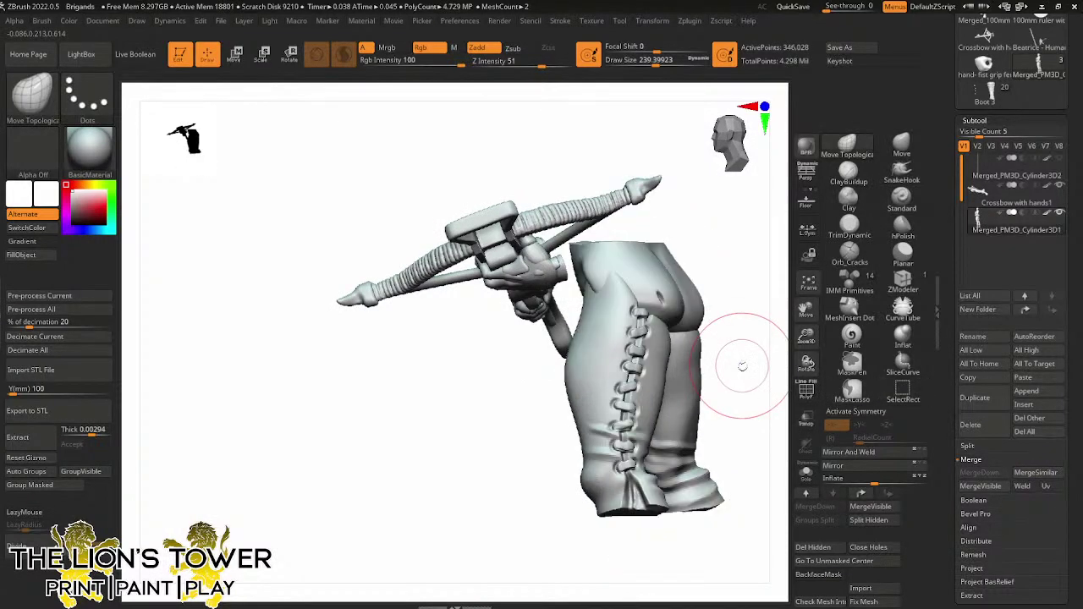
pyautogui.click(63, 472)
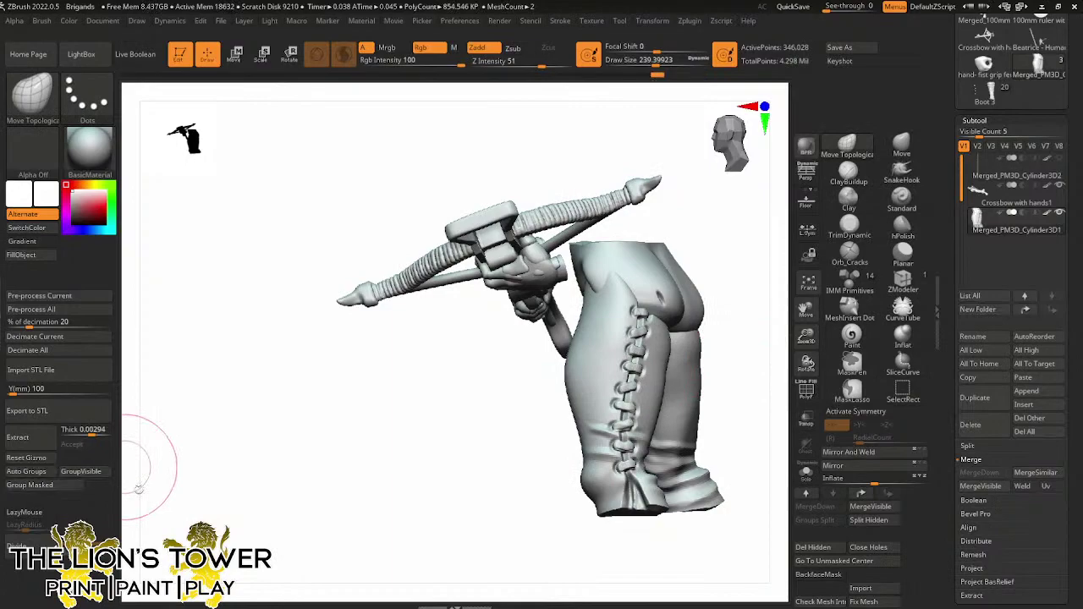
pyautogui.keyDown('ctrl'); pyautogui.keyDown('shift'); pyautogui.click(761, 359); pyautogui.keyUp('shift'); pyautogui.keyUp('ctrl')
# Display the figure's polygroup colours with the wireframe lines turned off
pyautogui.click(805, 390)
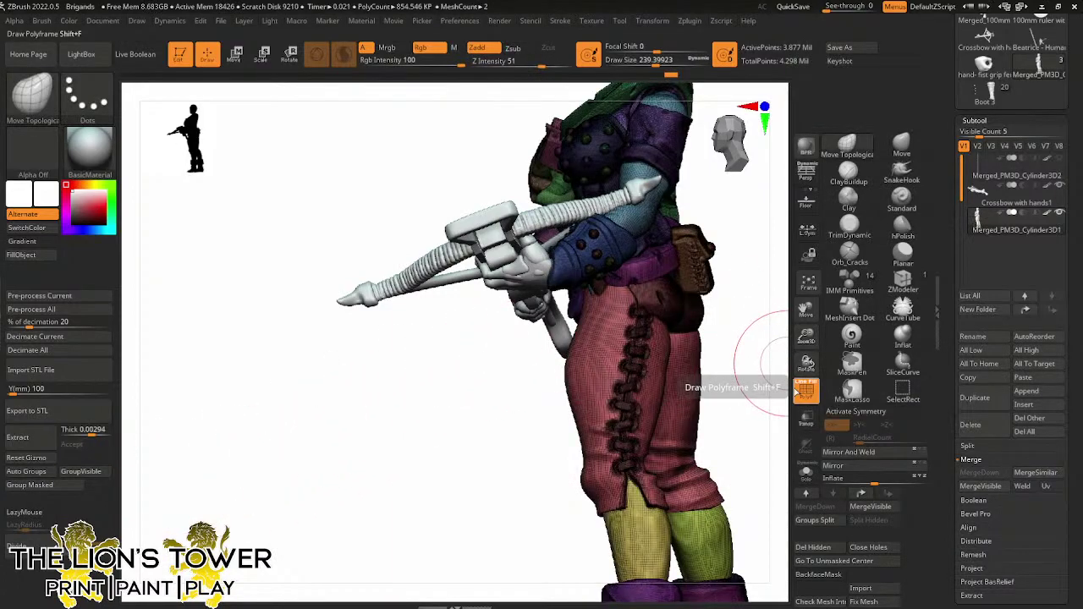
pyautogui.moveTo(737, 369); pyautogui.dragTo(766, 359)
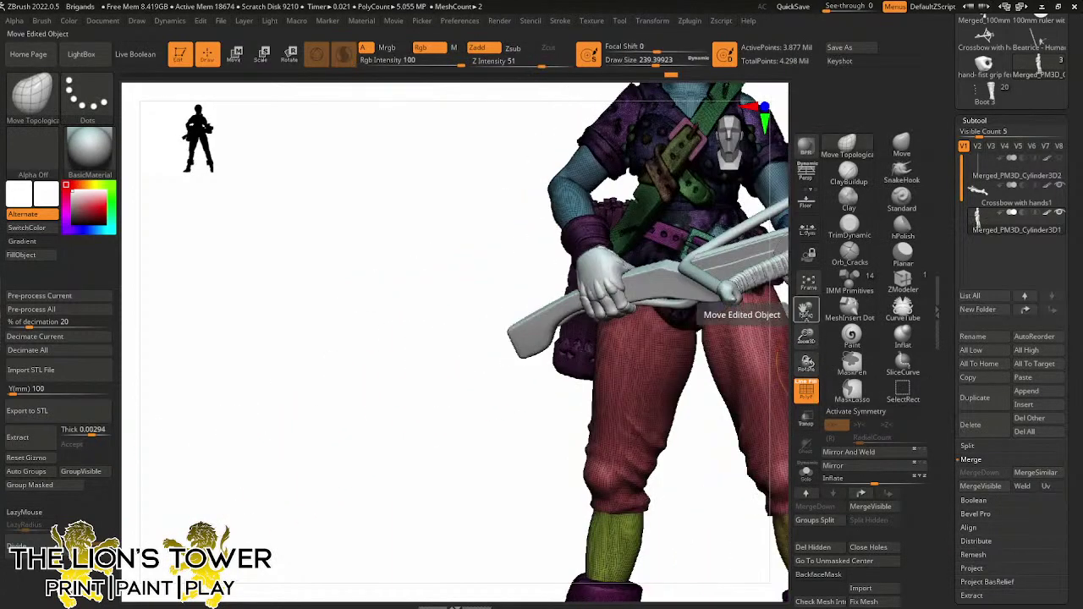
pyautogui.moveTo(805, 311); pyautogui.dragTo(743, 361)
pyautogui.click(806, 389)
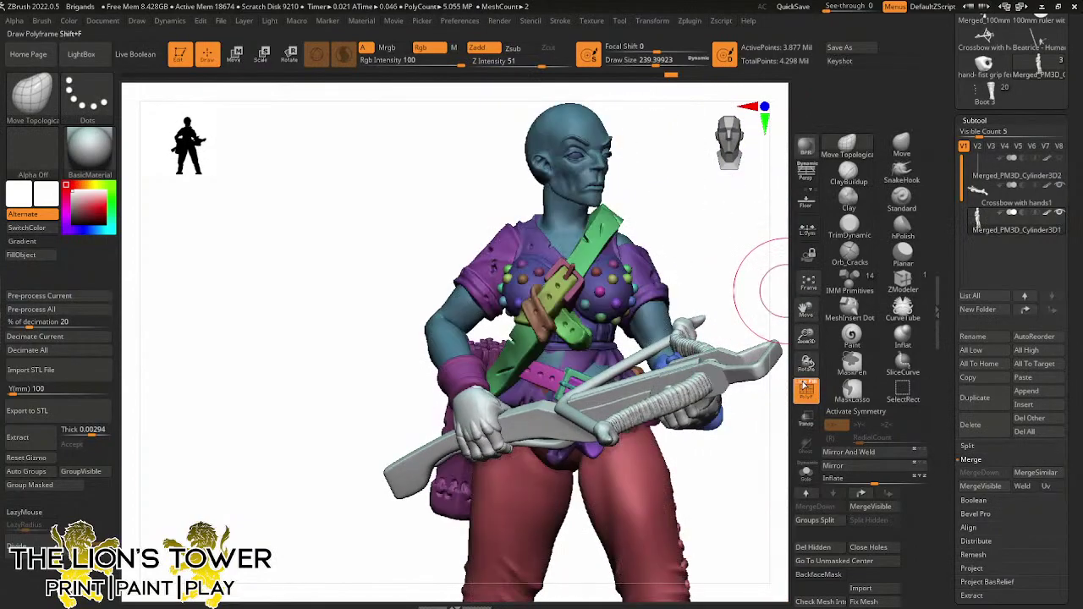
# Remesh the figure with DynaMesh at resolution 968 with Groups enabled, accepting the undo history notice
pyautogui.scroll(-5, 862, 423)
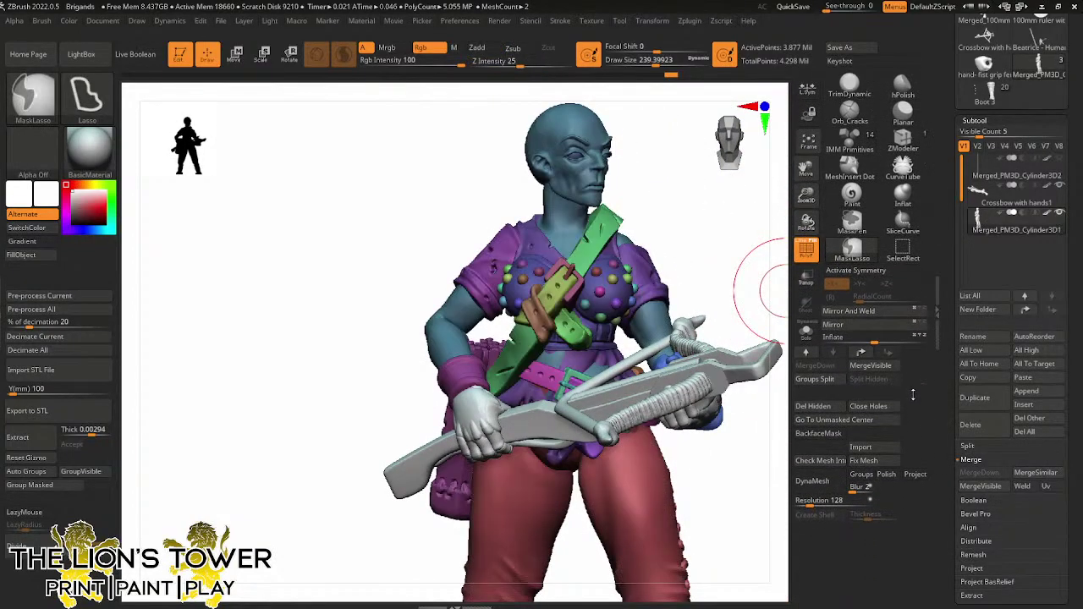
pyautogui.moveTo(816, 497); pyautogui.dragTo(828, 499)
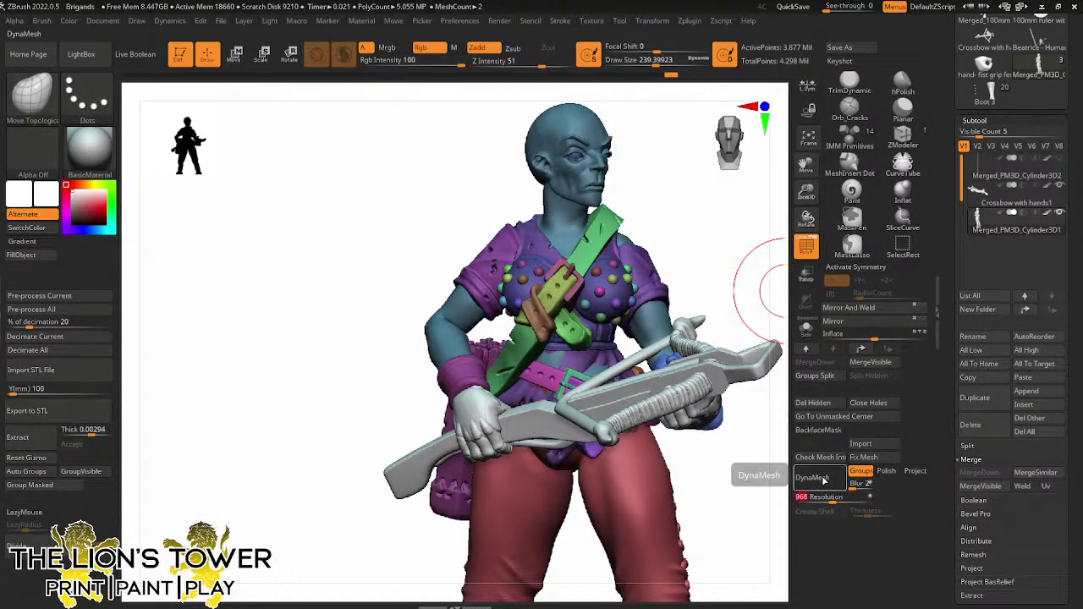
pyautogui.click(823, 485)
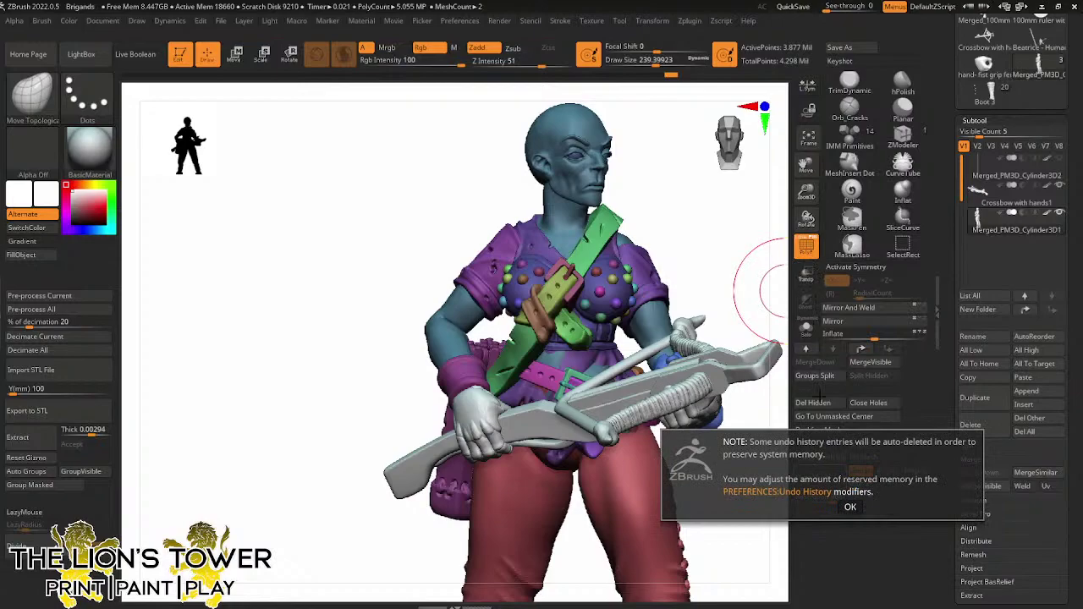
pyautogui.click(850, 506)
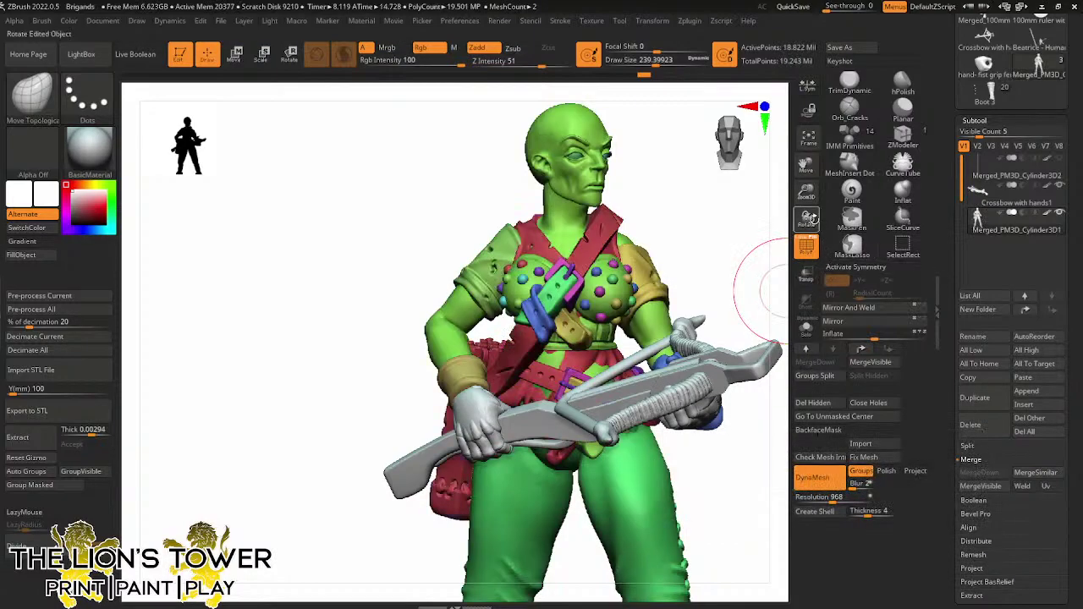
pyautogui.moveTo(805, 192)
pyautogui.mouseDown()
pyautogui.moveTo(803, 165)
pyautogui.moveTo(768, 374)
pyautogui.moveTo(767, 365)
pyautogui.mouseUp()
pyautogui.press('ctrl')
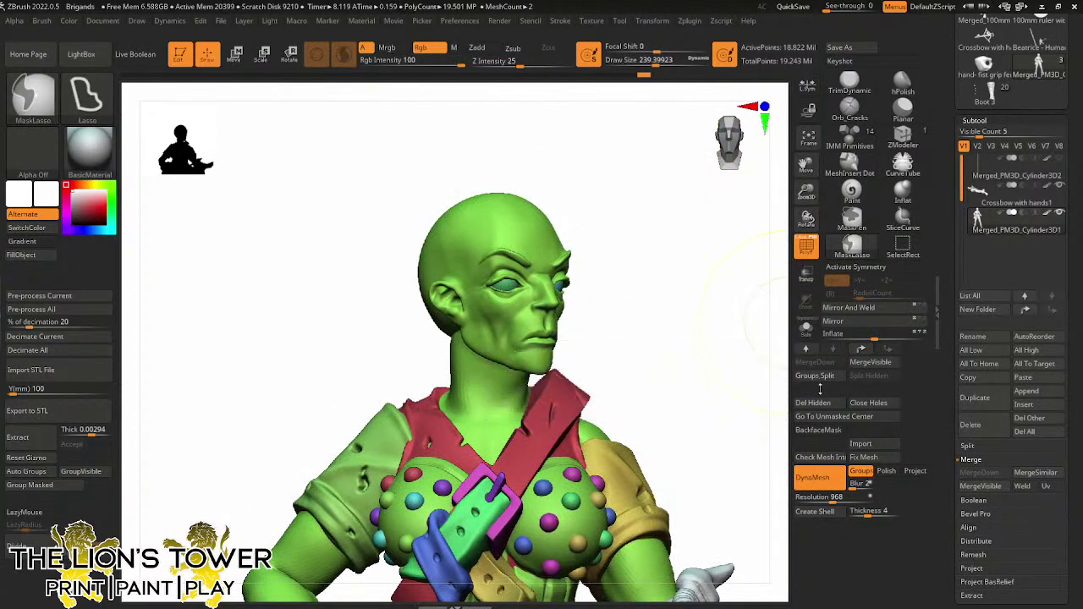
pyautogui.click(853, 447)
pyautogui.click(834, 505)
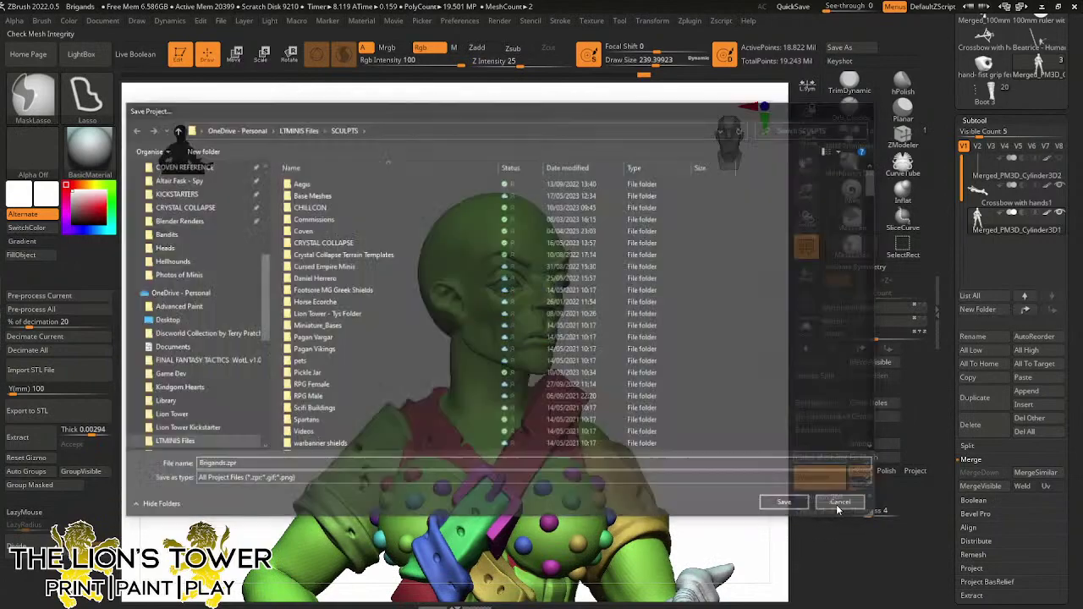
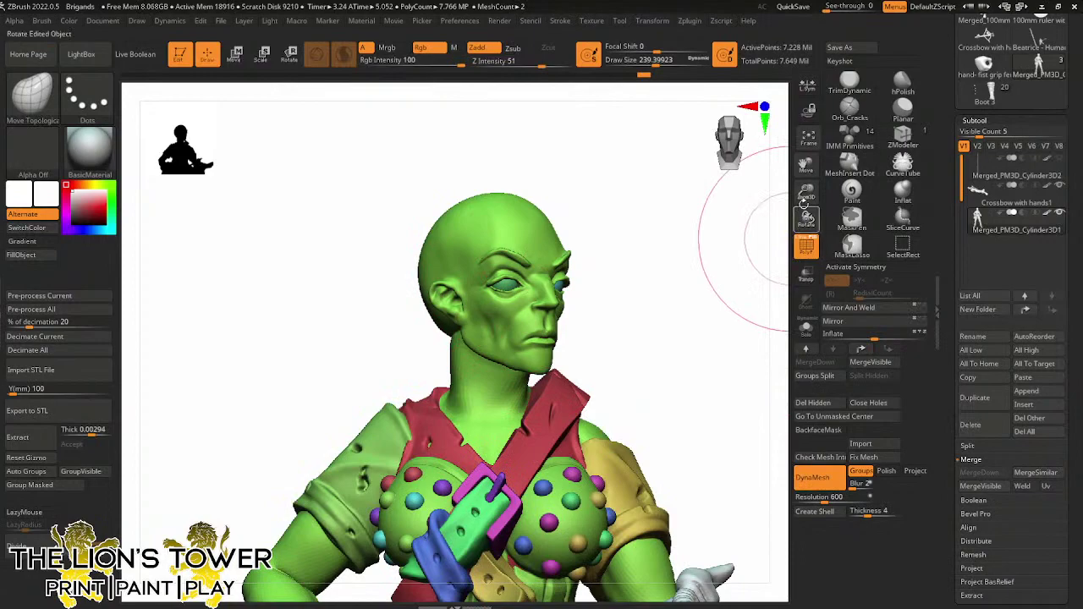
# Isolate the bare body and smooth the neck and right shoulder with the Smooth brush at a draw size of about 87
pyautogui.moveTo(805, 192); pyautogui.dragTo(804, 224)
pyautogui.hotkey('ctrl', 'shift')
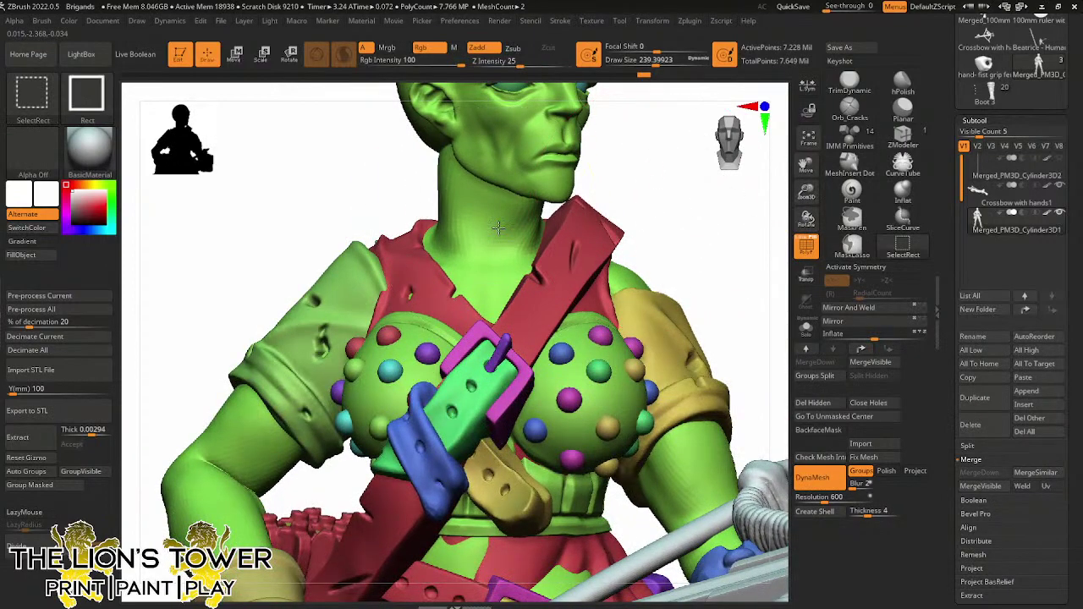
pyautogui.keyDown('ctrl'); pyautogui.keyDown('shift'); pyautogui.click(498, 228); pyautogui.keyUp('shift'); pyautogui.keyUp('ctrl')
pyautogui.moveTo(651, 220); pyautogui.dragTo(631, 120)
pyautogui.moveTo(656, 66); pyautogui.dragTo(639, 66)
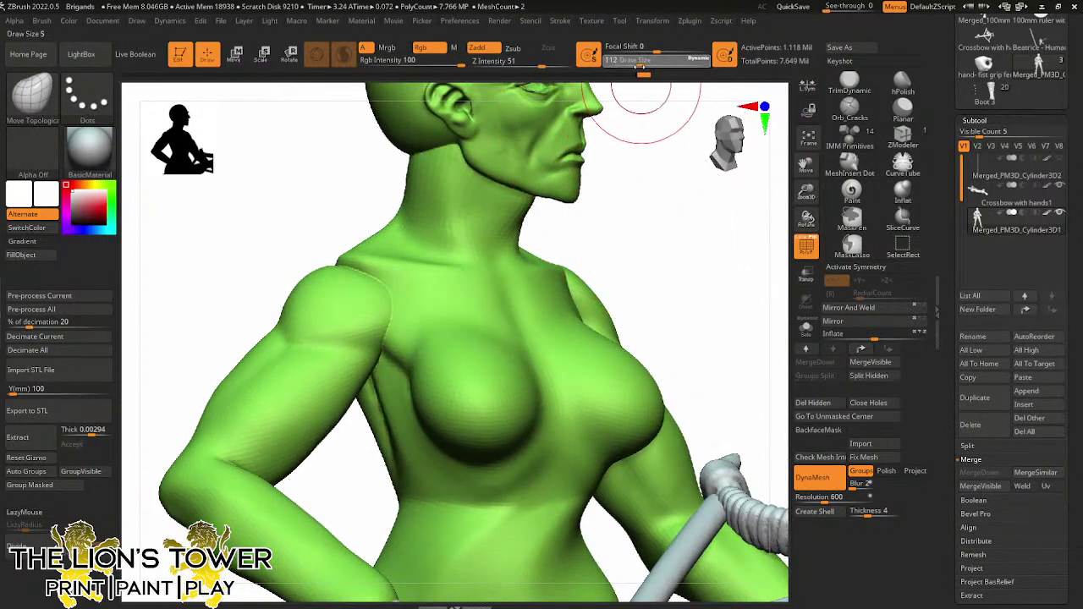
pyautogui.press('shift')
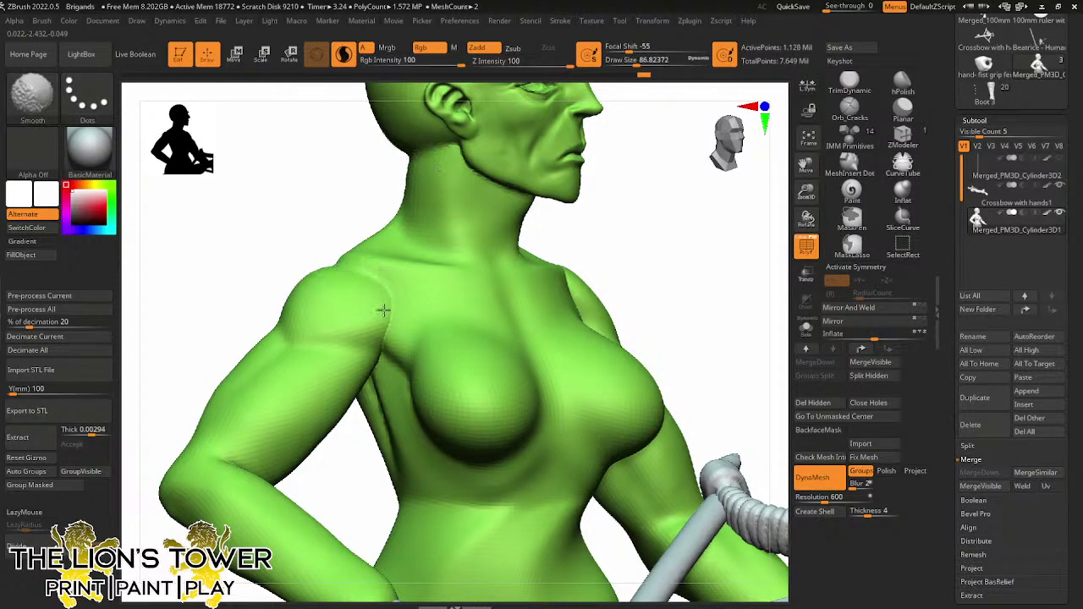
pyautogui.moveTo(375, 181); pyautogui.dragTo(453, 149)
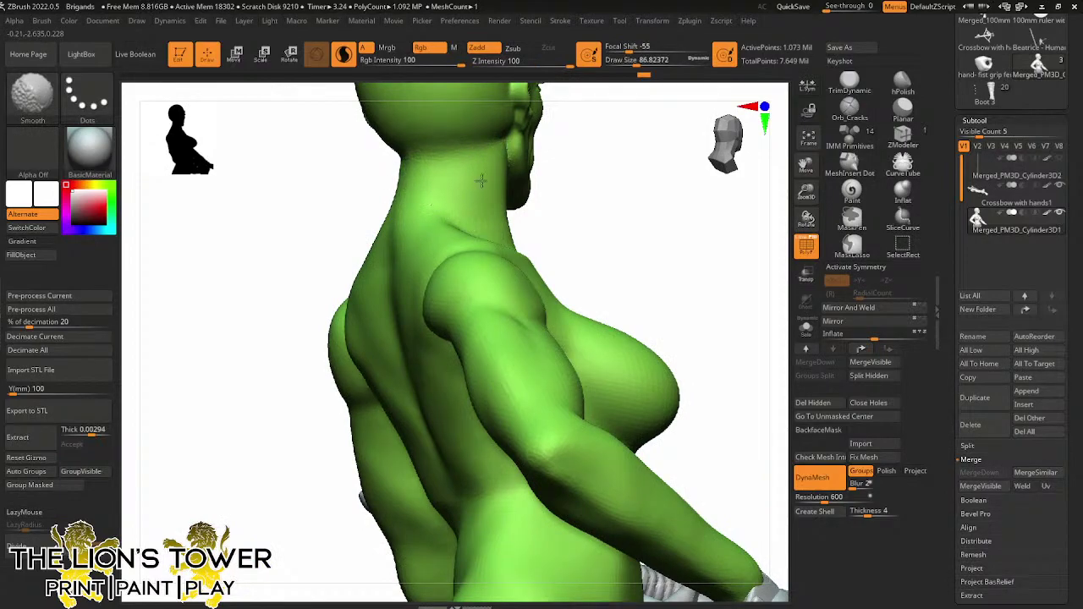
pyautogui.moveTo(652, 194)
pyautogui.mouseDown()
pyautogui.moveTo(719, 272)
pyautogui.moveTo(676, 249)
pyautogui.mouseUp()
pyautogui.keyDown('shift'); pyautogui.moveTo(464, 224); pyautogui.dragTo(403, 218); pyautogui.keyUp('shift')
# Reduce the Smooth brush to a draw size of about 56 and smooth the neck, nape and left shoulder
pyautogui.moveTo(636, 62); pyautogui.dragTo(624, 62)
pyautogui.moveTo(606, 174); pyautogui.dragTo(518, 184)
pyautogui.keyDown('shift'); pyautogui.moveTo(444, 218); pyautogui.dragTo(407, 218); pyautogui.keyUp('shift')
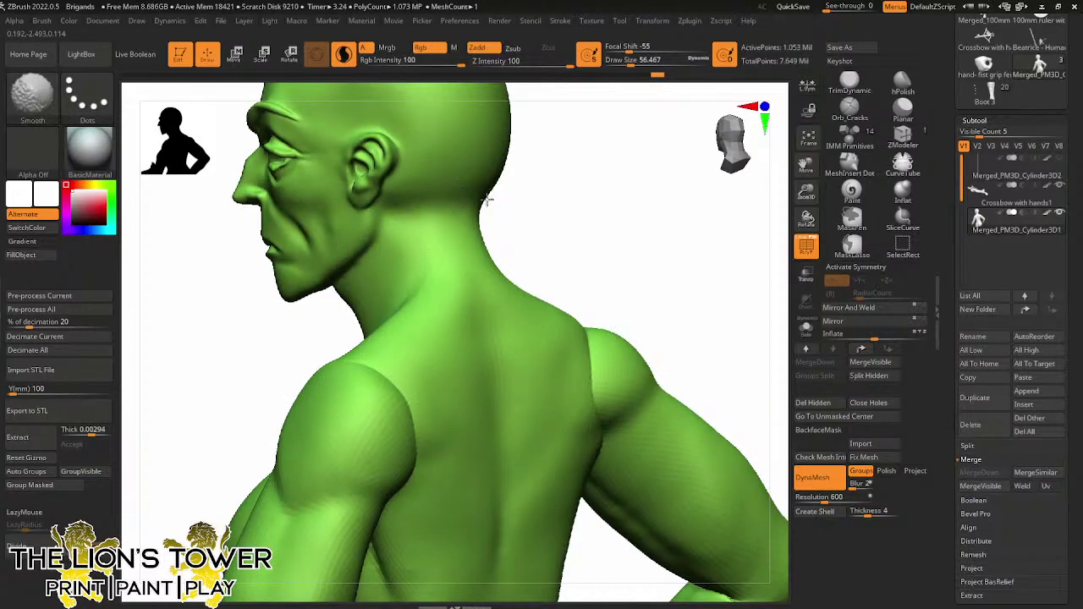
pyautogui.moveTo(487, 200); pyautogui.dragTo(550, 229)
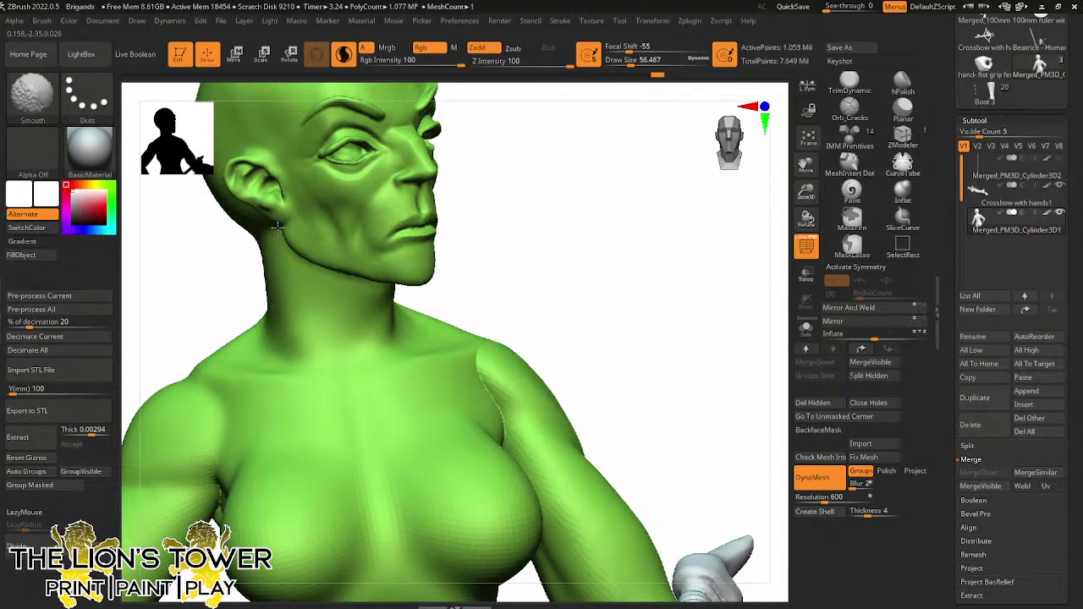
pyautogui.moveTo(750, 268); pyautogui.dragTo(657, 247)
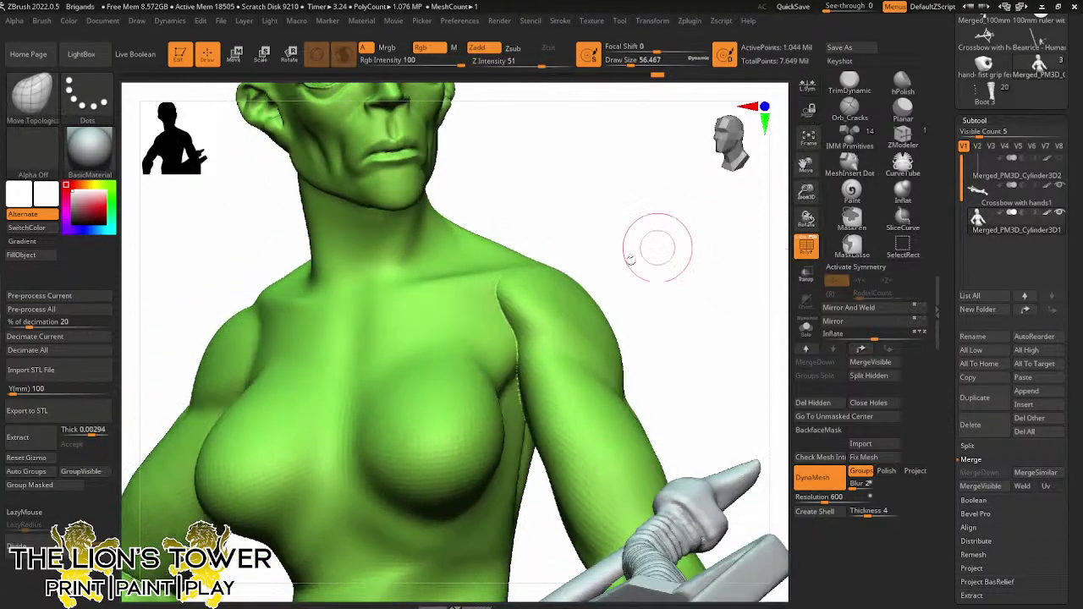
pyautogui.press('shift')
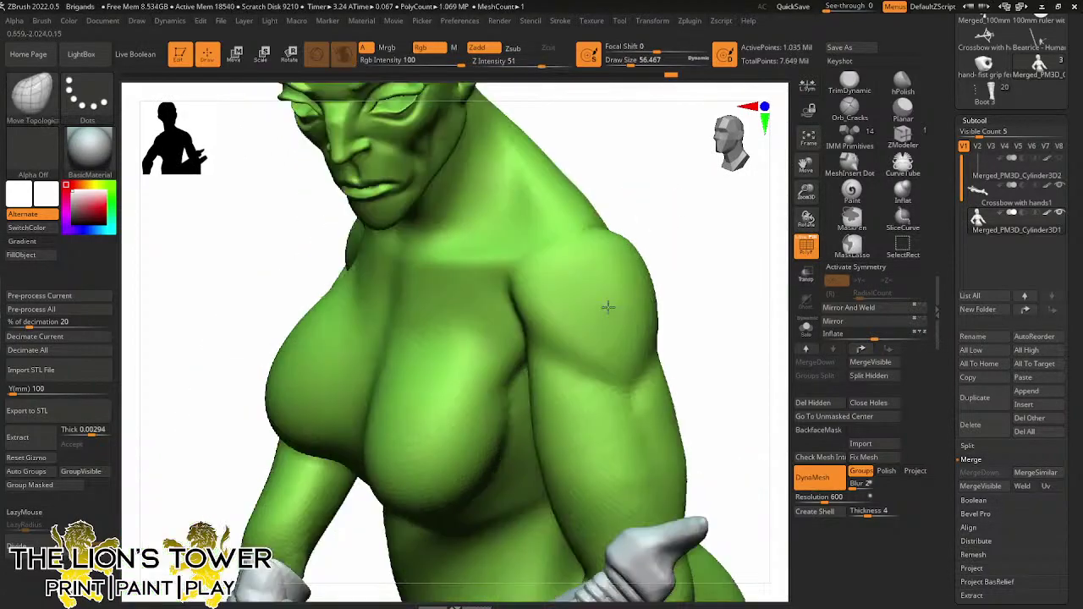
# Smooth the left shoulder, armpit and upper arm with the Smooth brush at a draw size of about 56
pyautogui.moveTo(609, 307); pyautogui.dragTo(563, 278, button='right')
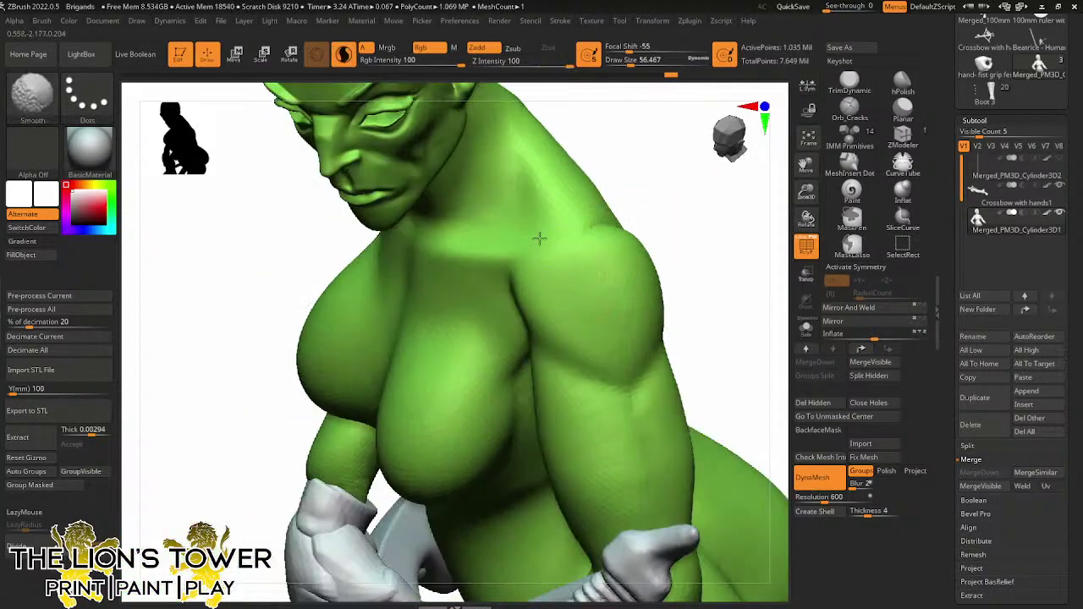
pyautogui.moveTo(618, 217); pyautogui.dragTo(564, 248, button='right')
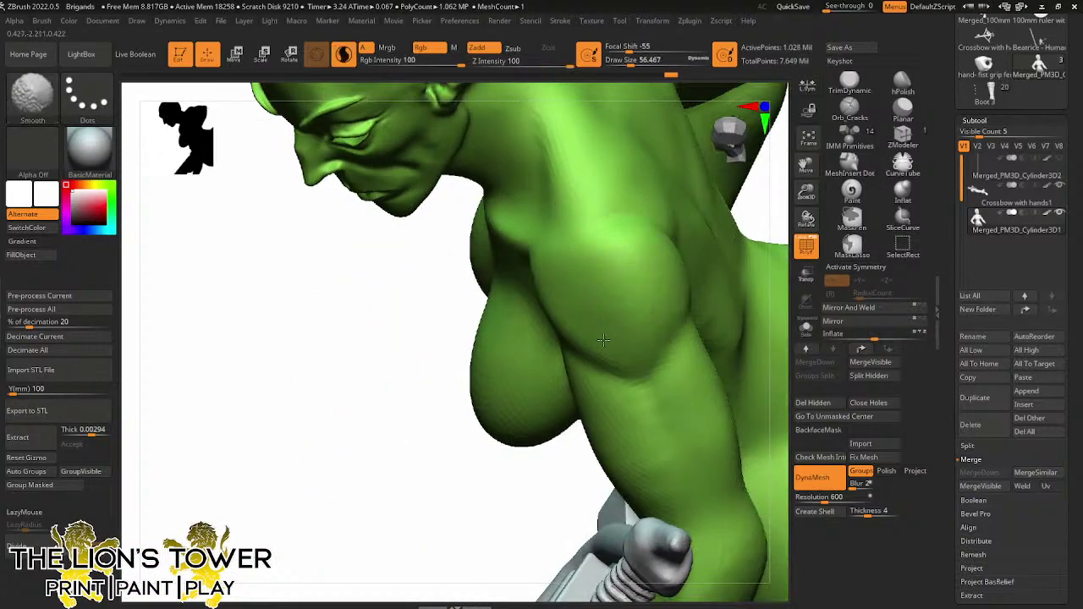
pyautogui.moveTo(582, 343); pyautogui.dragTo(692, 231, button='right')
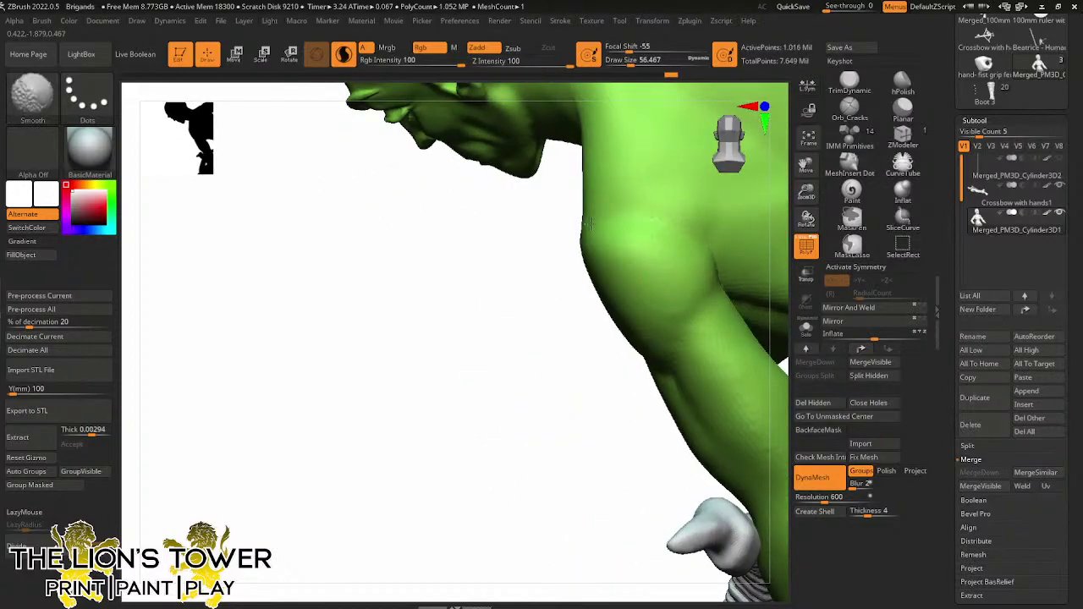
pyautogui.moveTo(542, 332); pyautogui.dragTo(600, 232, button='right')
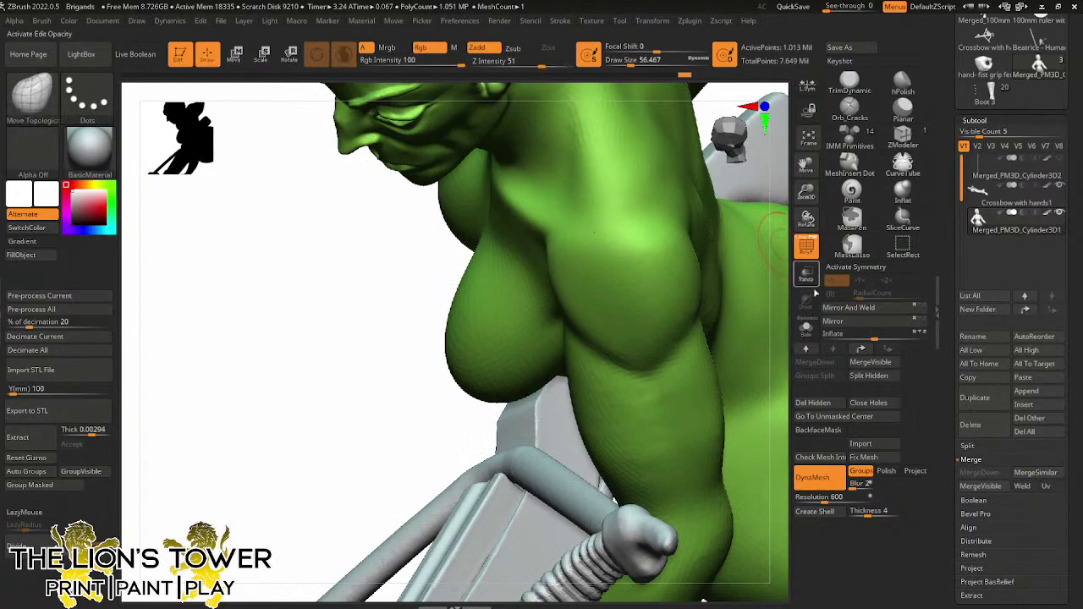
pyautogui.moveTo(806, 193); pyautogui.dragTo(730, 181)
pyautogui.moveTo(730, 181)
pyautogui.mouseDown(button='right')
pyautogui.moveTo(691, 187)
pyautogui.moveTo(561, 265)
pyautogui.mouseUp(button='right')
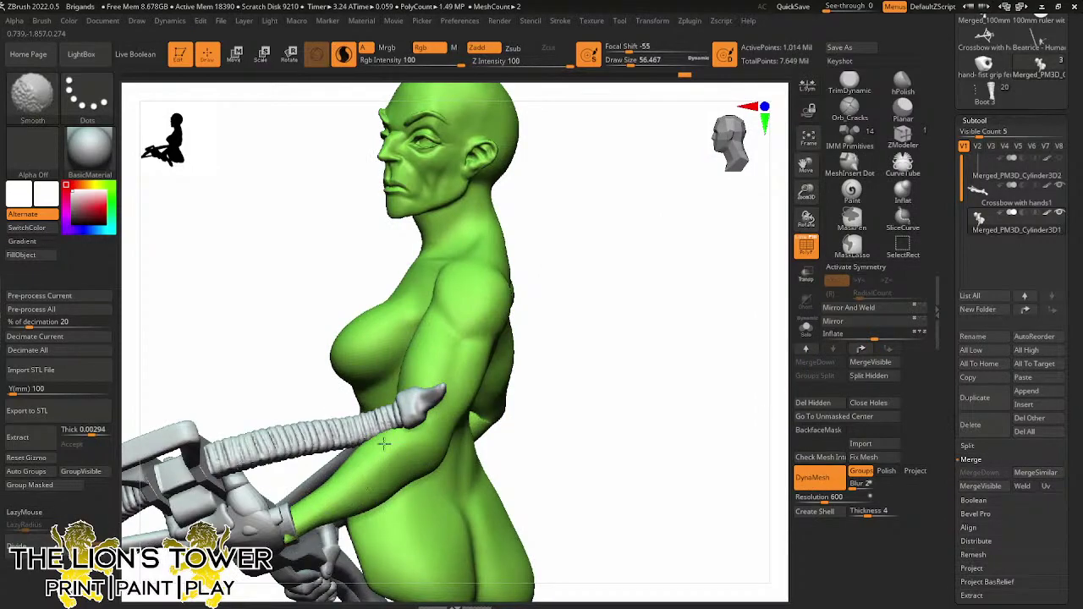
# Smooth the left forearm and the chest with the Smooth brush
pyautogui.moveTo(641, 350); pyautogui.dragTo(448, 334, button='right')
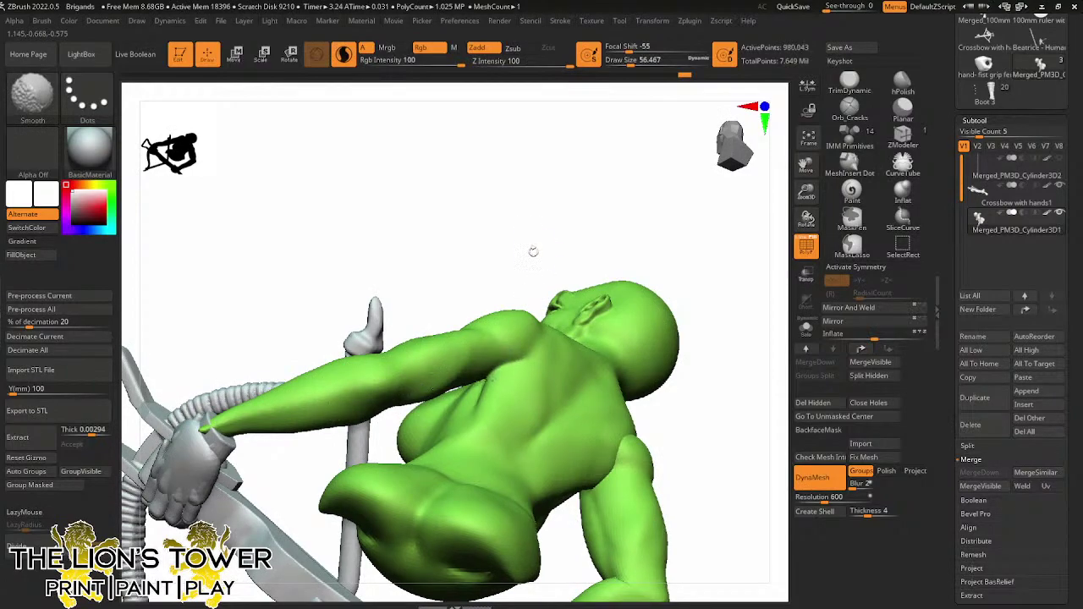
pyautogui.moveTo(533, 251); pyautogui.dragTo(592, 254, button='right')
pyautogui.moveTo(805, 165); pyautogui.dragTo(889, 95)
pyautogui.press('shift')
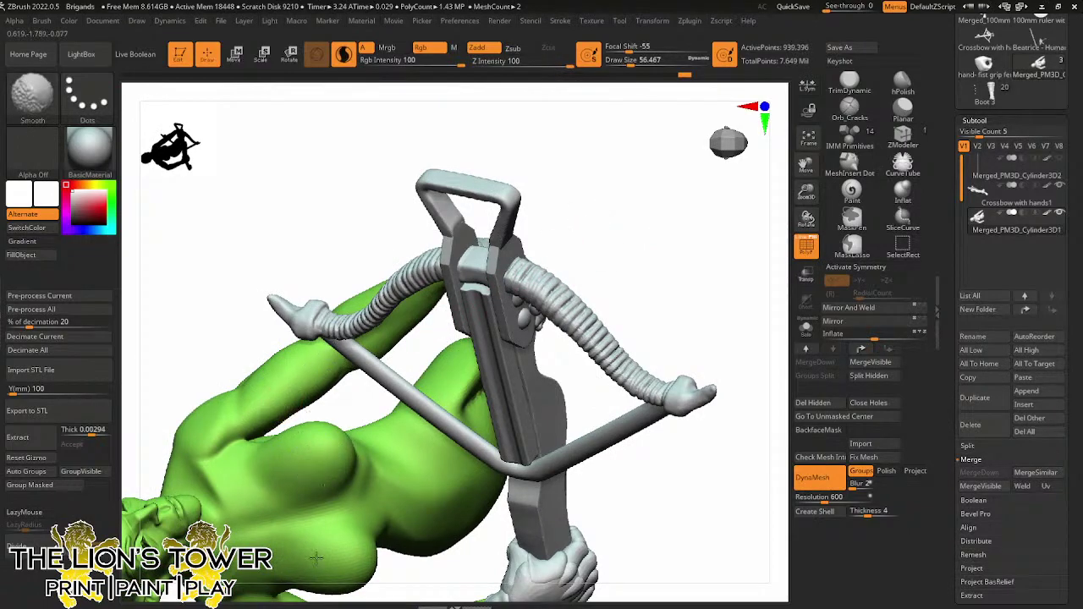
pyautogui.moveTo(806, 165); pyautogui.dragTo(899, 7)
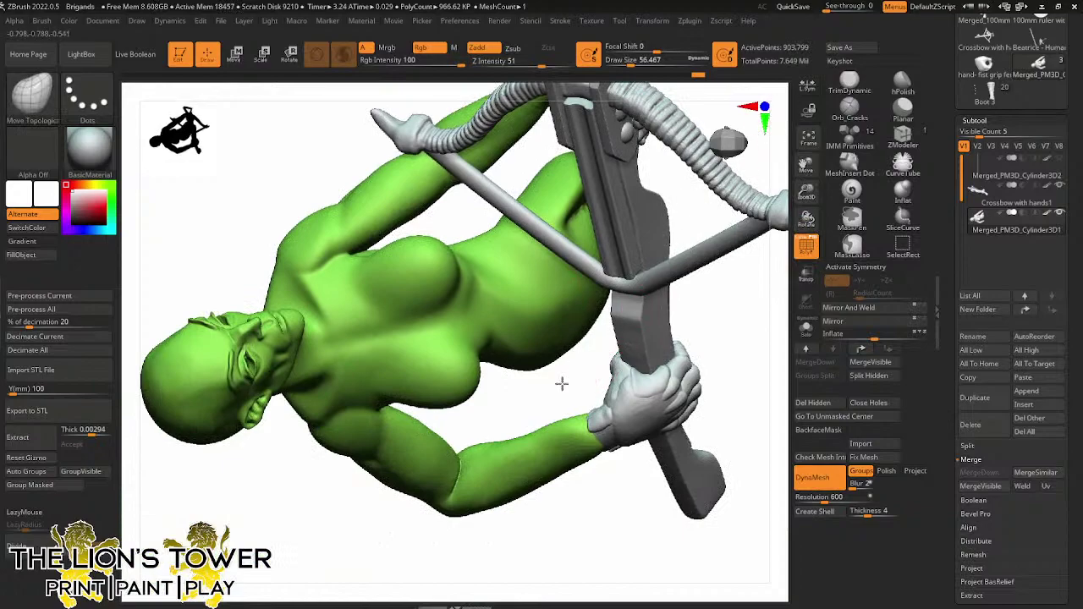
# Smooth the right shoulder, upper arm and elbow with the Smooth brush from the back and side
pyautogui.moveTo(561, 384); pyautogui.dragTo(642, 247, button='right')
pyautogui.moveTo(697, 325)
pyautogui.mouseDown(button='right')
pyautogui.moveTo(667, 276)
pyautogui.moveTo(626, 262)
pyautogui.mouseUp(button='right')
pyautogui.moveTo(350, 212)
pyautogui.keyDown('shift'); pyautogui.mouseDown()
pyautogui.moveTo(255, 170)
pyautogui.moveTo(226, 241)
pyautogui.mouseUp(); pyautogui.keyUp('shift')
pyautogui.moveTo(226, 241); pyautogui.dragTo(292, 166, button='right')
pyautogui.keyDown('shift'); pyautogui.moveTo(269, 169); pyautogui.dragTo(248, 187); pyautogui.keyUp('shift')
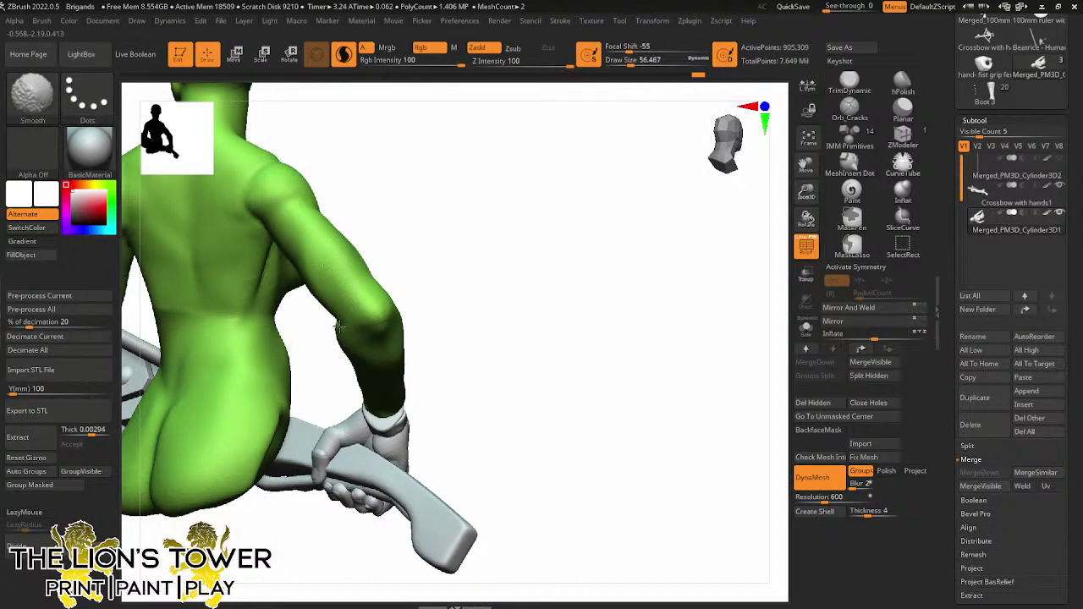
pyautogui.moveTo(377, 265); pyautogui.dragTo(411, 237, button='right')
pyautogui.keyDown('shift'); pyautogui.moveTo(327, 323); pyautogui.dragTo(345, 340); pyautogui.keyUp('shift')
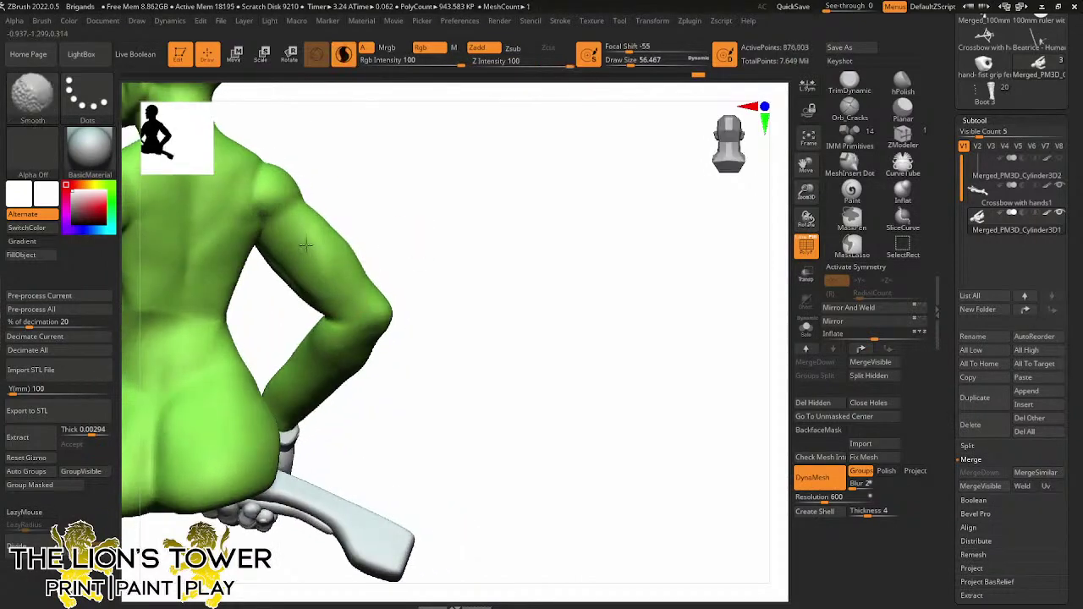
pyautogui.hotkey('ctrl', 'z')
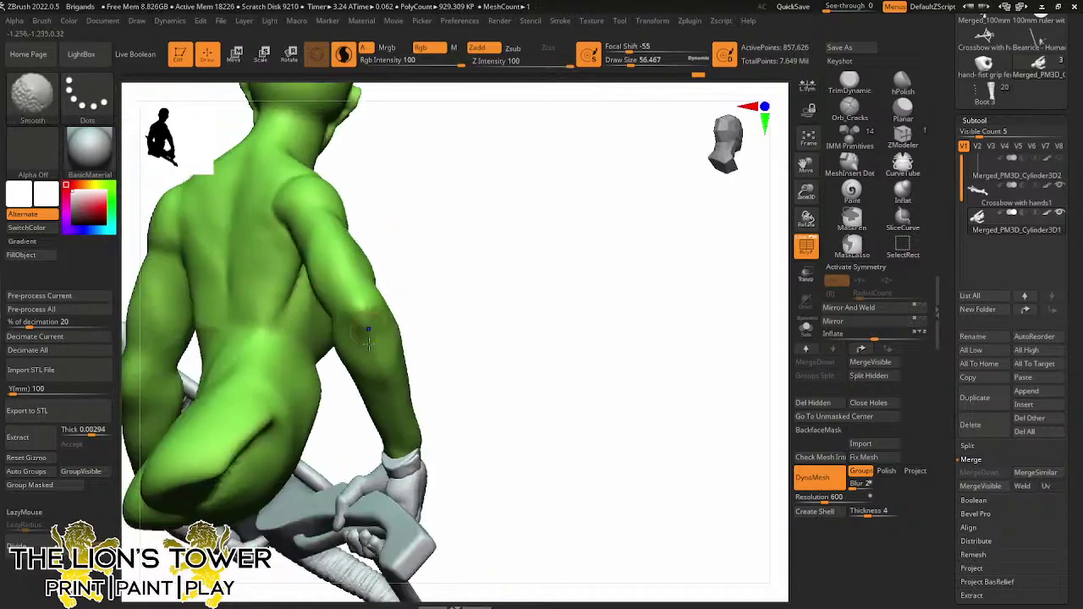
pyautogui.hotkey('ctrl', 'z')
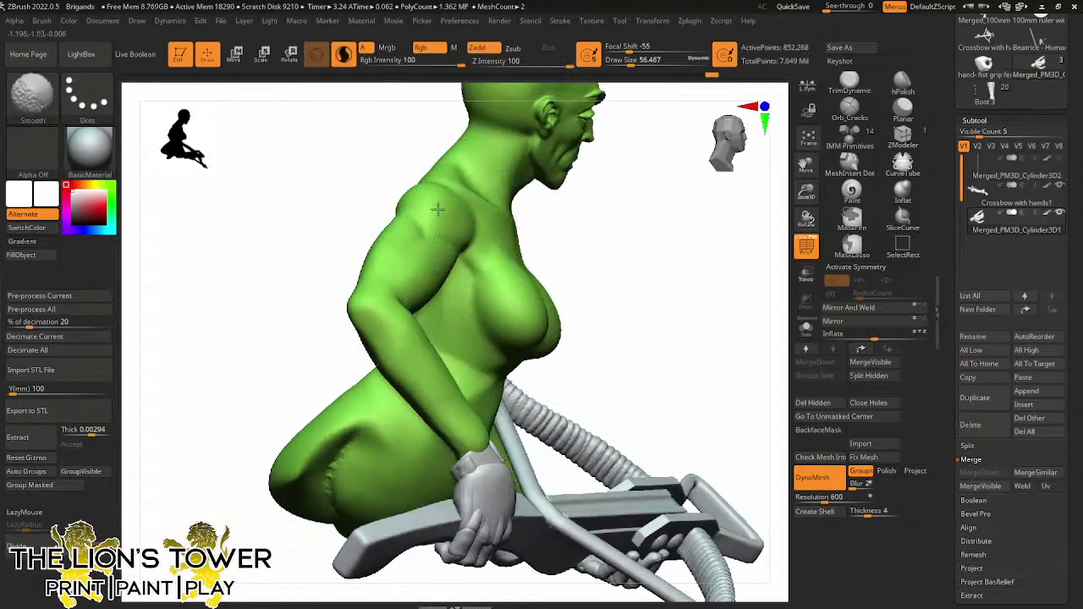
pyautogui.hotkey('ctrl', 'z')
# Unhide all parts of the figure and isolate the torn left sleeve
pyautogui.hotkey('ctrl', 'shift')
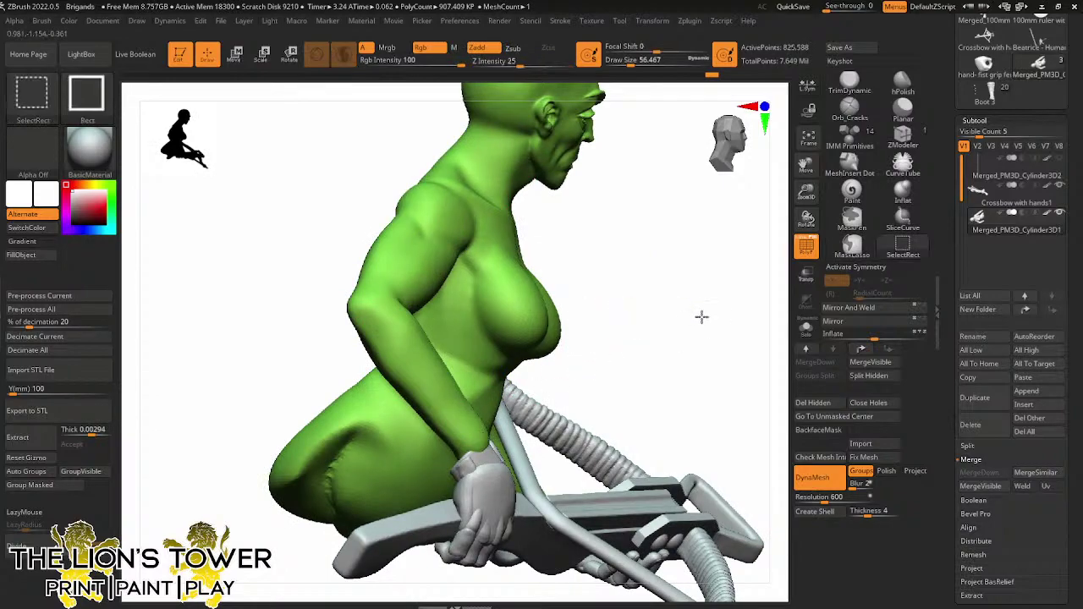
pyautogui.keyDown('ctrl'); pyautogui.keyDown('shift'); pyautogui.click(718, 347); pyautogui.keyUp('shift'); pyautogui.keyUp('ctrl')
pyautogui.moveTo(764, 347); pyautogui.dragTo(634, 326)
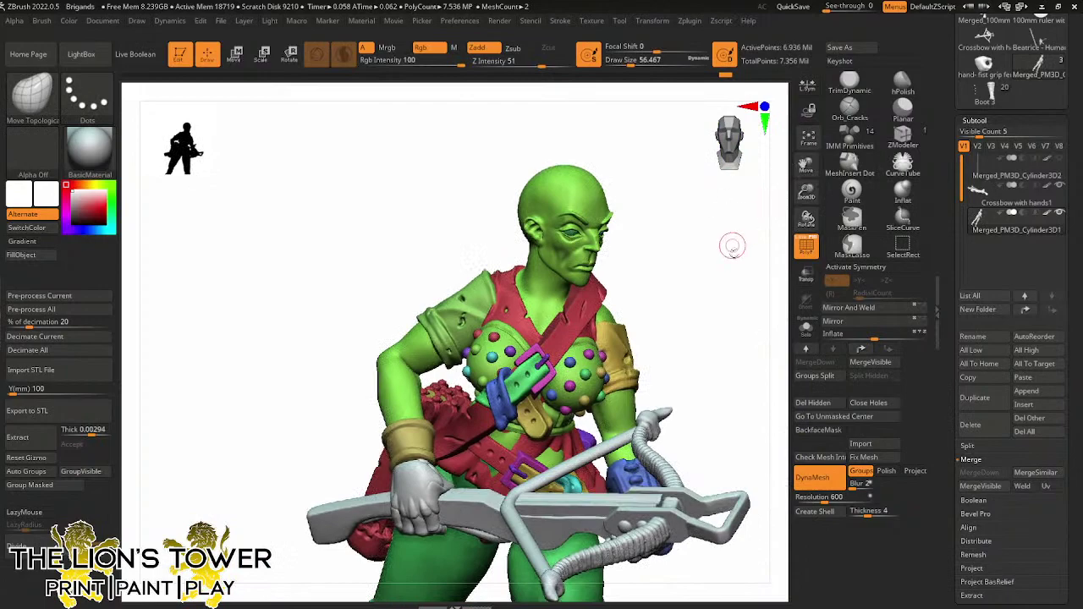
pyautogui.moveTo(706, 269); pyautogui.dragTo(704, 284)
pyautogui.keyDown('ctrl'); pyautogui.keyDown('shift'); pyautogui.click(594, 346); pyautogui.keyUp('shift'); pyautogui.keyUp('ctrl')
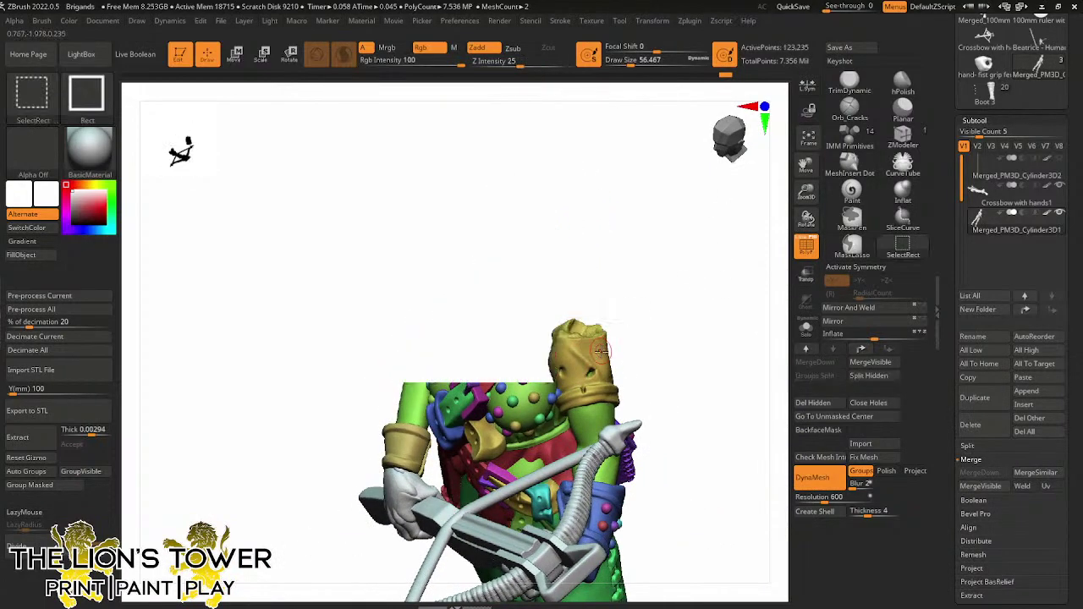
# Carve creases along the left sleeve's torn upper edge with the Orb_Cracks brush at a draw size of about 46
pyautogui.click(849, 107)
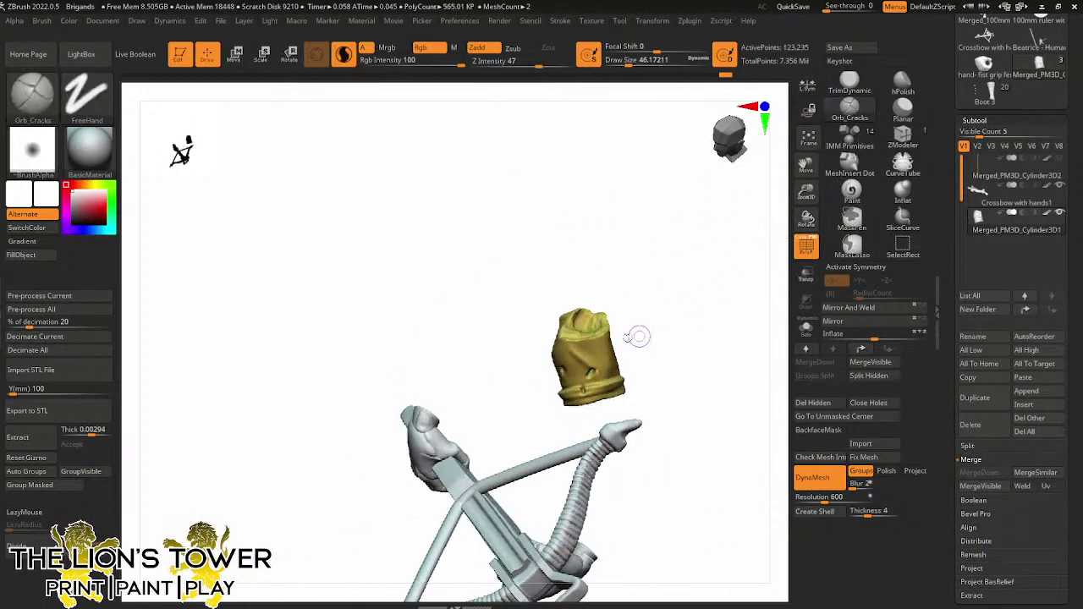
pyautogui.moveTo(580, 337); pyautogui.dragTo(589, 359)
pyautogui.moveTo(669, 285); pyautogui.dragTo(640, 289)
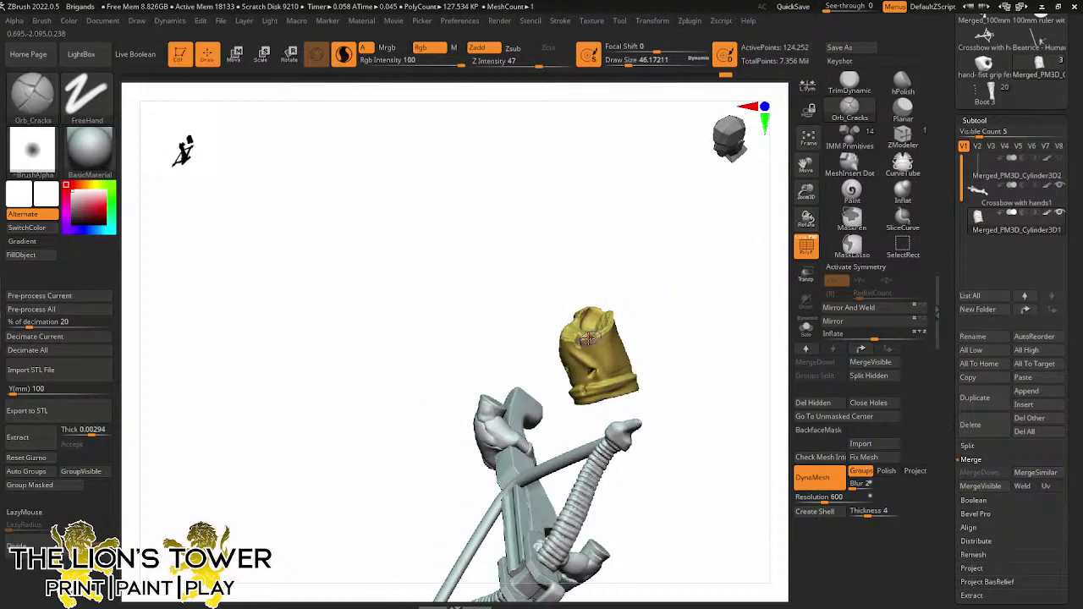
pyautogui.moveTo(609, 347); pyautogui.dragTo(647, 306, button='right')
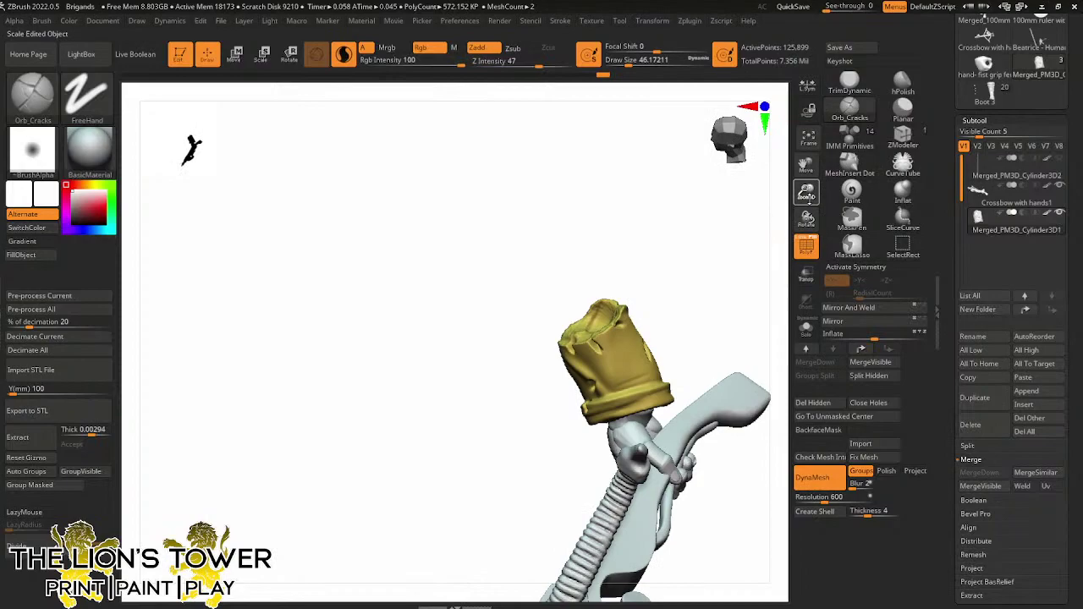
pyautogui.moveTo(809, 199); pyautogui.dragTo(810, 204)
pyautogui.moveTo(716, 277); pyautogui.dragTo(743, 232)
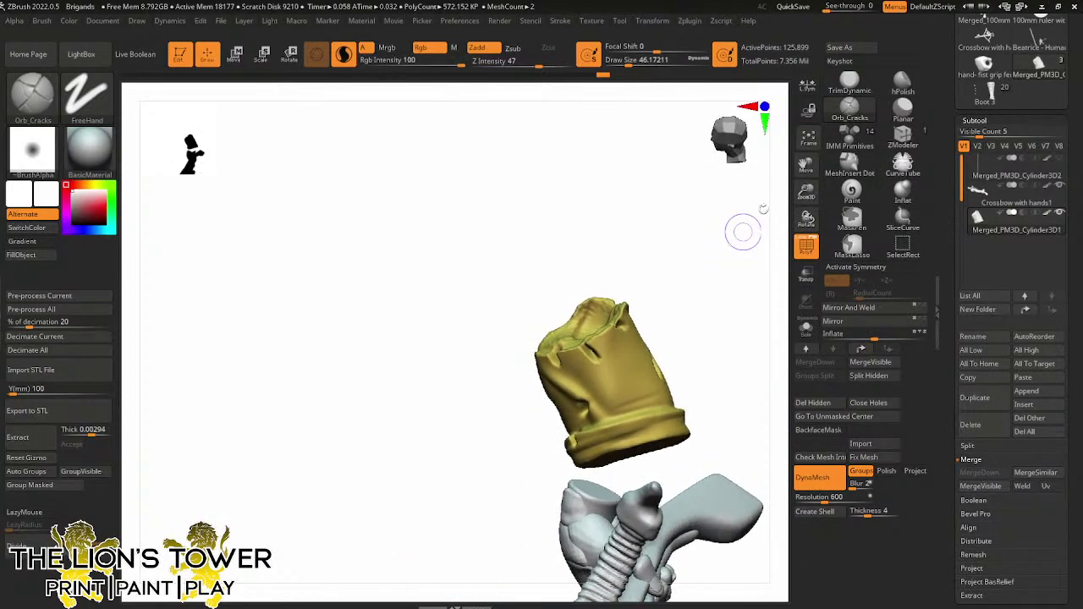
pyautogui.moveTo(595, 359); pyautogui.dragTo(601, 348)
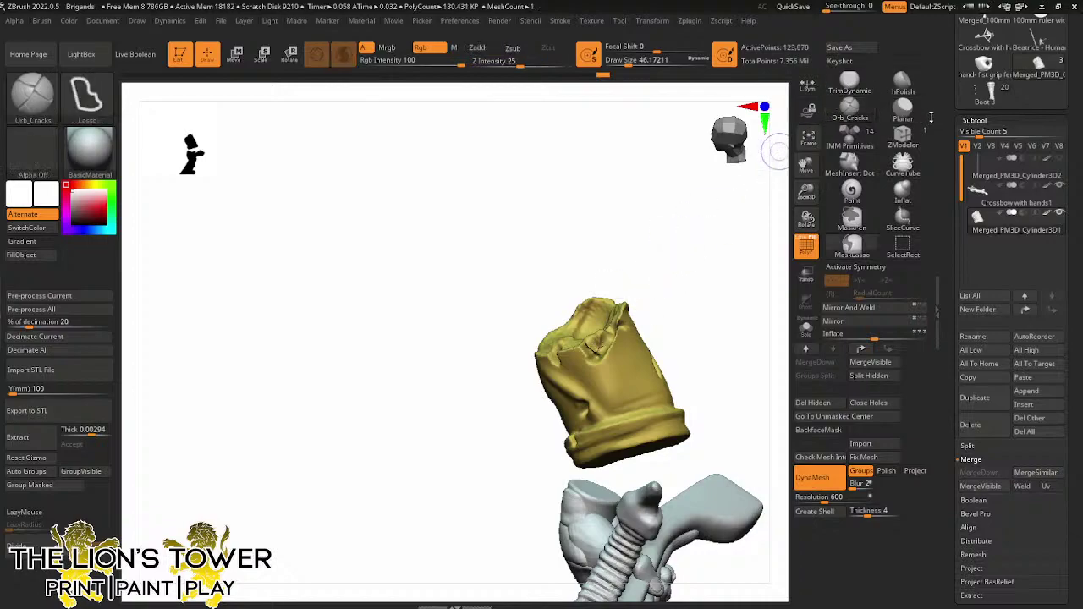
# Build up a hanging torn flap below the sleeve's upper edge with ClayBuildup at a draw size of about 27, and smooth its tip
pyautogui.scroll(2, 844, 120)
pyautogui.click(848, 103)
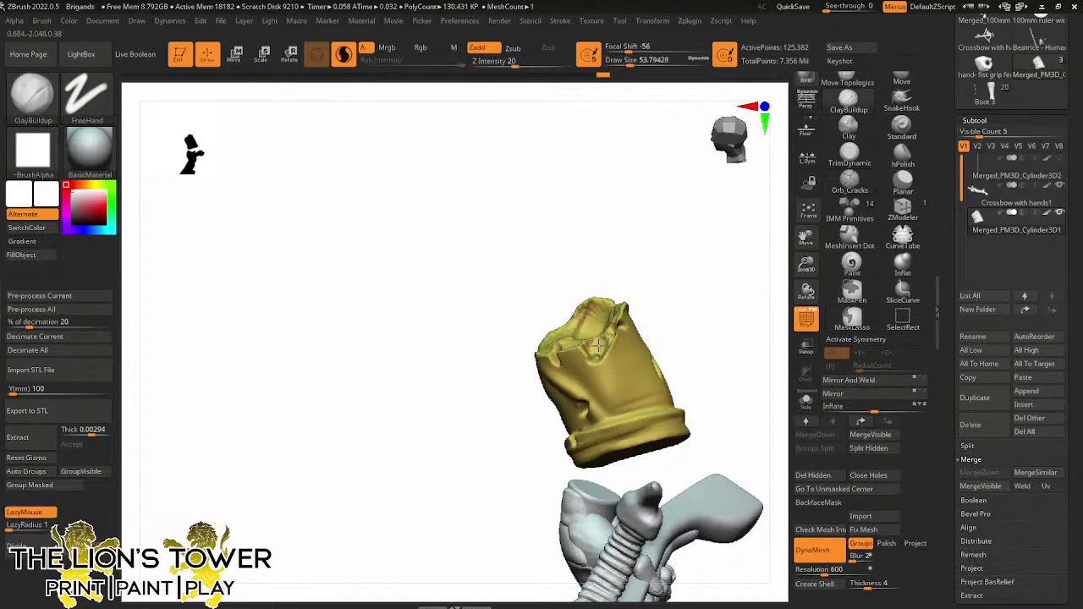
pyautogui.moveTo(598, 346)
pyautogui.mouseDown()
pyautogui.moveTo(617, 309)
pyautogui.moveTo(593, 352)
pyautogui.mouseUp()
pyautogui.click(639, 63)
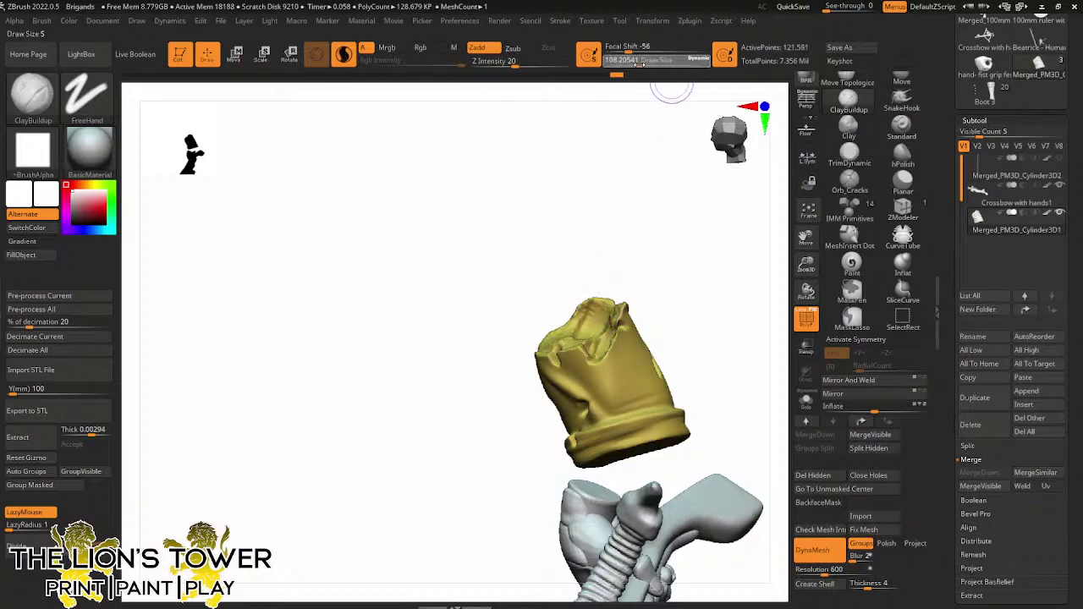
pyautogui.moveTo(641, 64); pyautogui.dragTo(621, 66)
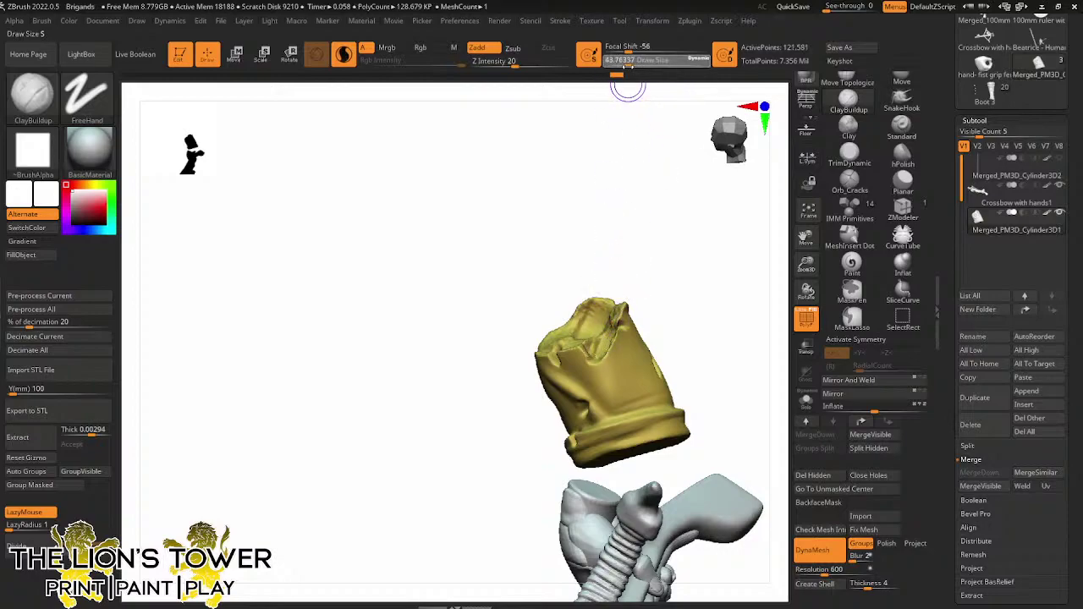
pyautogui.click(616, 335)
pyautogui.moveTo(626, 356)
pyautogui.mouseDown()
pyautogui.moveTo(598, 365)
pyautogui.moveTo(616, 343)
pyautogui.moveTo(612, 375)
pyautogui.moveTo(592, 367)
pyautogui.moveTo(614, 385)
pyautogui.moveTo(618, 356)
pyautogui.mouseUp()
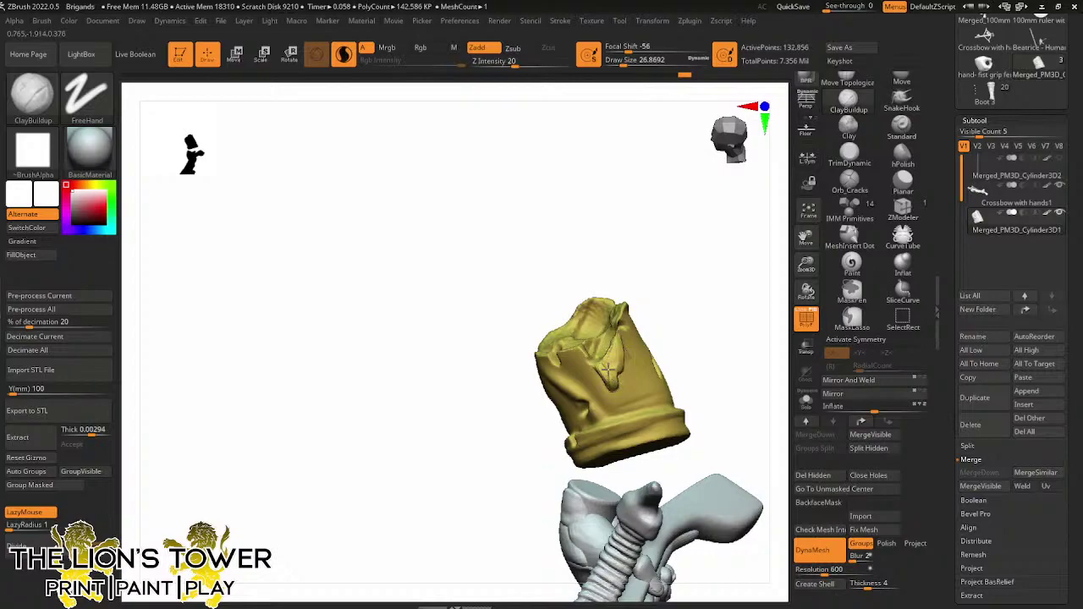
pyautogui.press('shift')
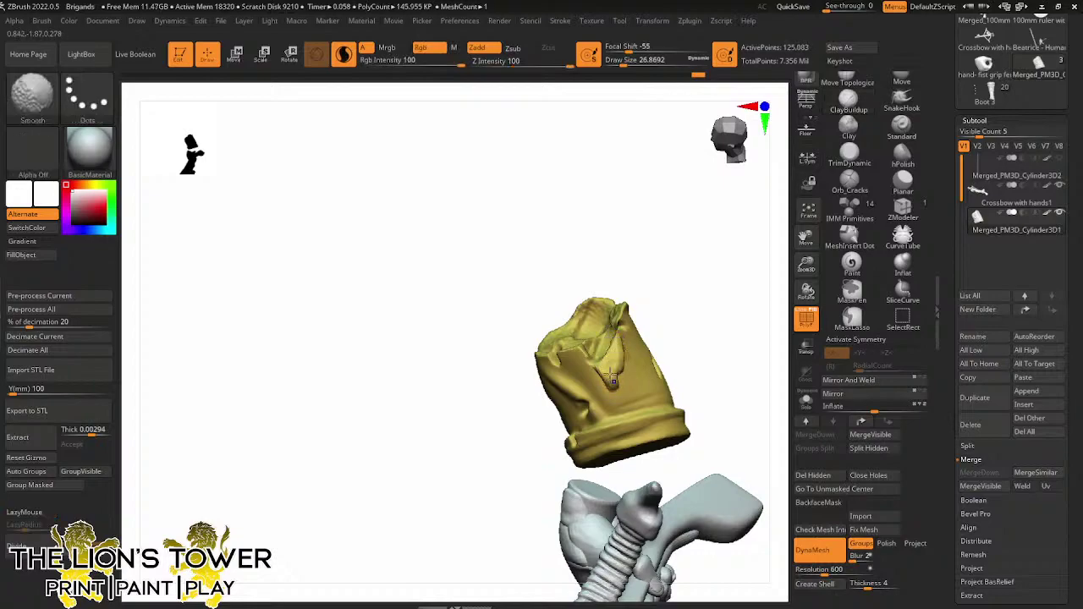
pyautogui.keyDown('shift'); pyautogui.moveTo(612, 378); pyautogui.dragTo(614, 383); pyautogui.keyUp('shift')
# Carve a sharp outline around the hanging flap with the Orb_Cracks brush at a draw size of about 46
pyautogui.moveTo(740, 290); pyautogui.dragTo(770, 266)
pyautogui.click(850, 181)
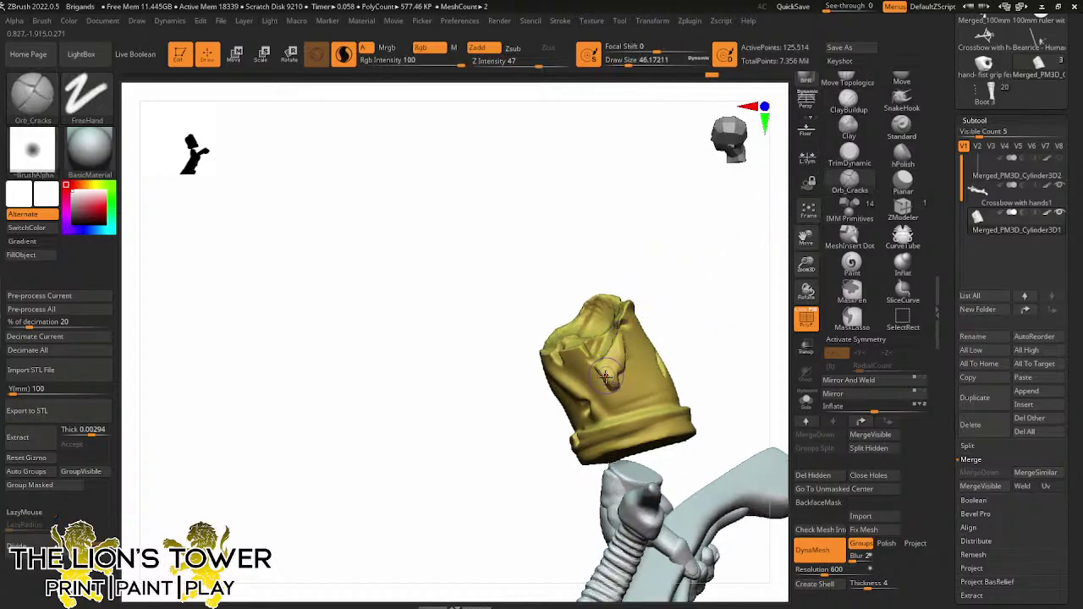
pyautogui.moveTo(605, 379)
pyautogui.mouseDown()
pyautogui.moveTo(618, 391)
pyautogui.moveTo(627, 373)
pyautogui.mouseUp()
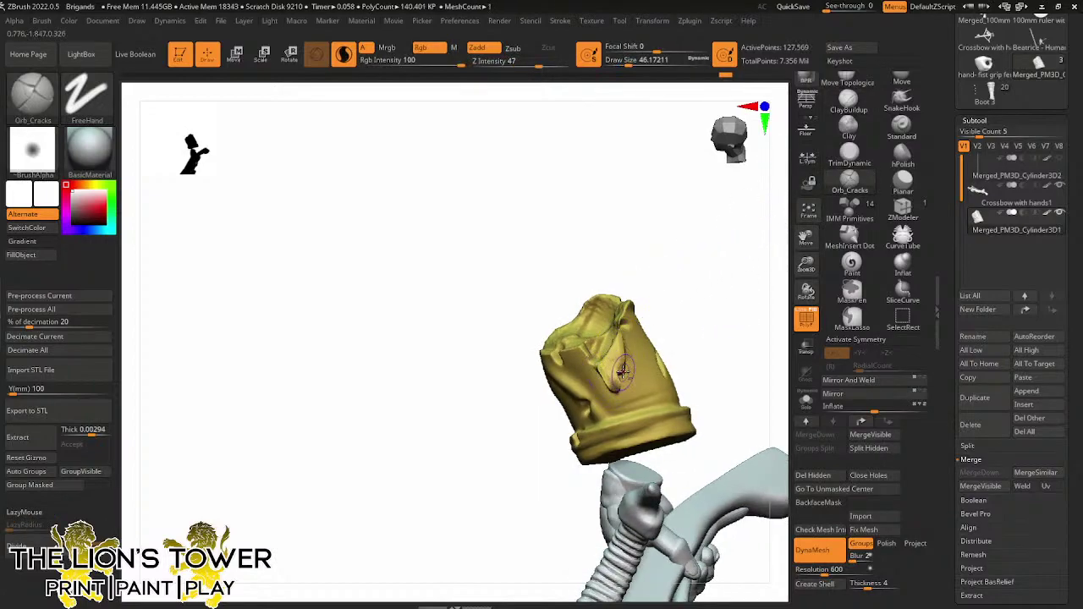
pyautogui.moveTo(633, 304); pyautogui.dragTo(643, 322)
# Flatten the hanging flap's surface and edges with the hPolish brush at a draw size of about 39
pyautogui.click(902, 156)
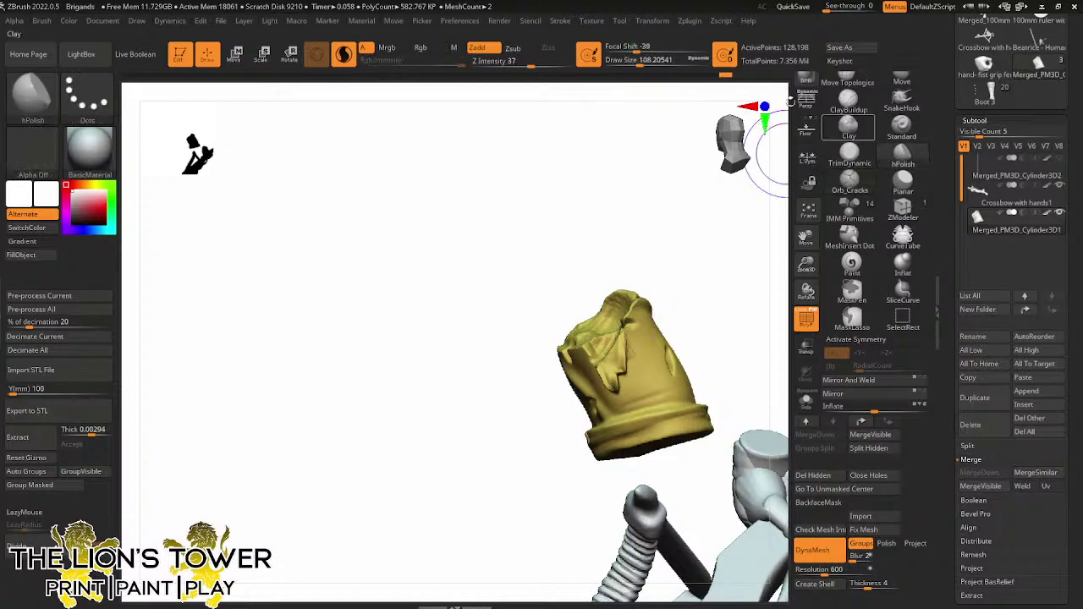
pyautogui.moveTo(636, 61); pyautogui.dragTo(626, 61)
pyautogui.moveTo(650, 186); pyautogui.dragTo(638, 313)
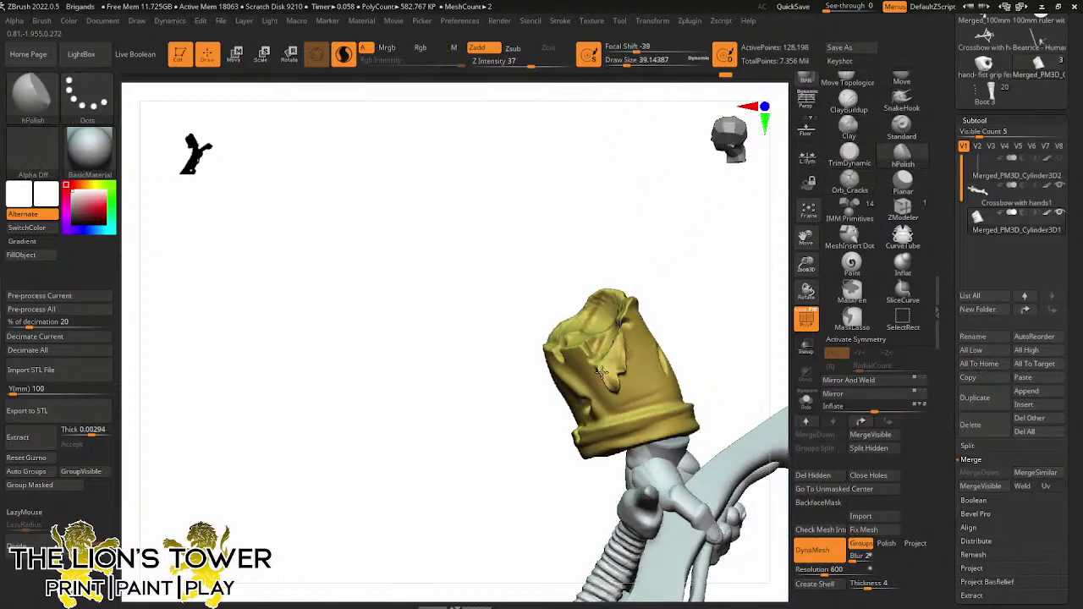
pyautogui.moveTo(620, 357); pyautogui.dragTo(622, 329)
pyautogui.moveTo(680, 279)
pyautogui.mouseDown()
pyautogui.moveTo(689, 263)
pyautogui.moveTo(677, 221)
pyautogui.mouseUp()
pyautogui.moveTo(623, 365); pyautogui.dragTo(612, 385)
pyautogui.moveTo(720, 310); pyautogui.dragTo(782, 342)
# Show the figure in Solo mode with all its parts unhidden and check the reworked sleeve on the arm
pyautogui.click(805, 400)
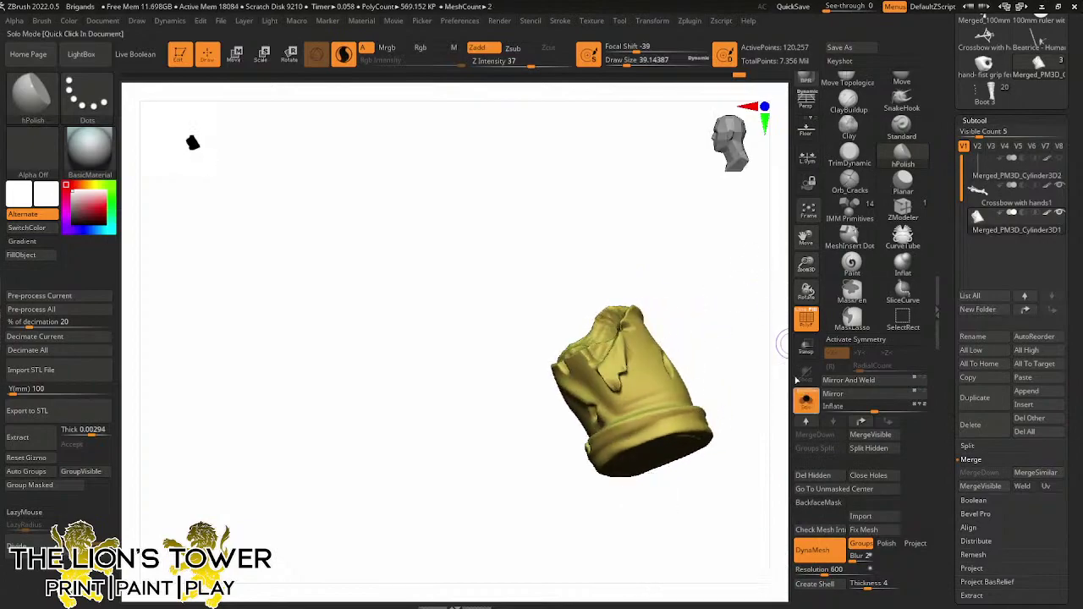
pyautogui.keyDown('ctrl'); pyautogui.keyDown('shift'); pyautogui.click(740, 327); pyautogui.keyUp('shift'); pyautogui.keyUp('ctrl')
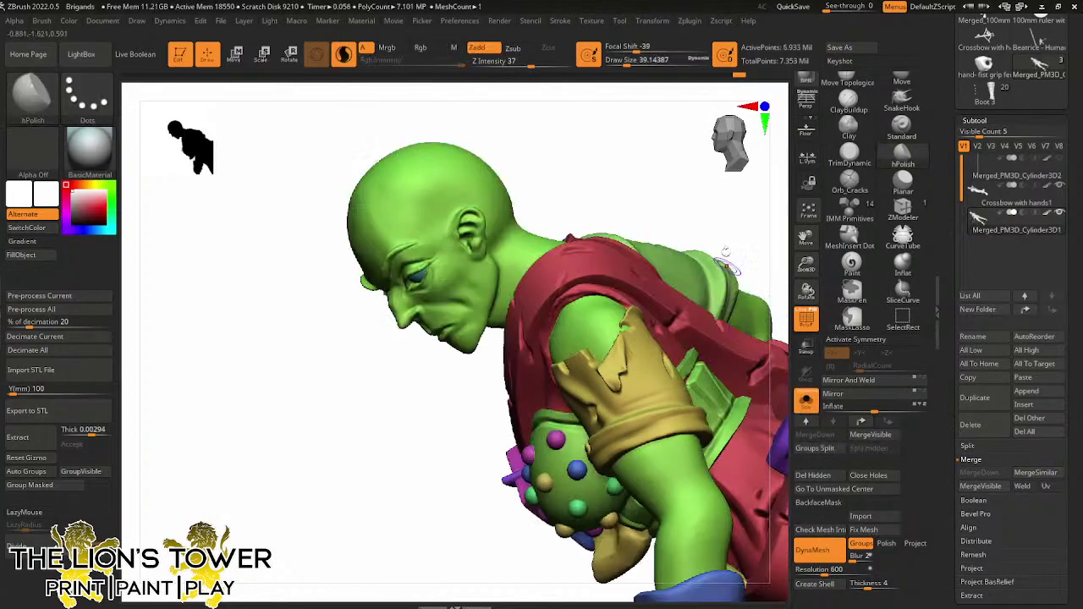
pyautogui.moveTo(725, 254); pyautogui.dragTo(795, 313)
pyautogui.moveTo(805, 265); pyautogui.dragTo(803, 176)
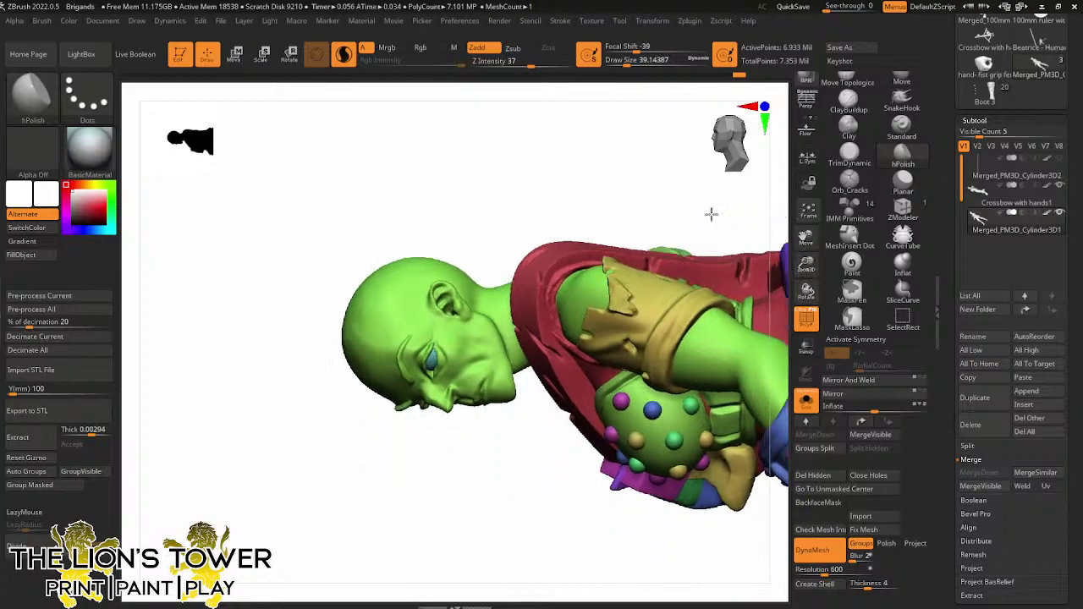
pyautogui.moveTo(711, 213); pyautogui.dragTo(728, 205)
pyautogui.moveTo(688, 245); pyautogui.dragTo(707, 233)
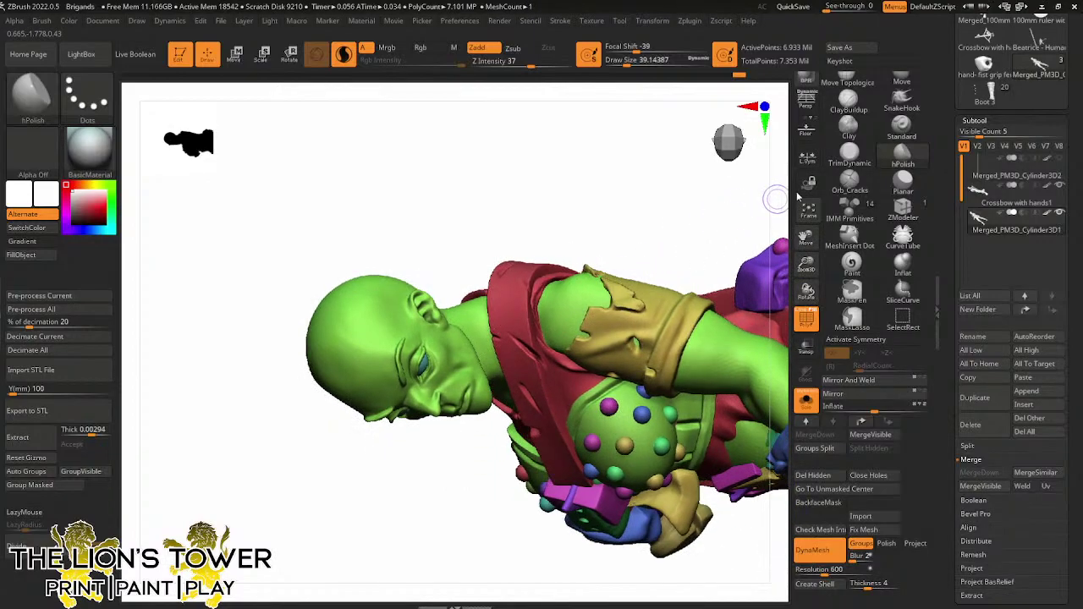
# Isolate the left sleeve and build up a second torn flap beside the first with ClayBuildup at a draw size of about 27
pyautogui.click(841, 104)
pyautogui.keyDown('ctrl'); pyautogui.keyDown('shift'); pyautogui.click(594, 316); pyautogui.keyUp('shift'); pyautogui.keyUp('ctrl')
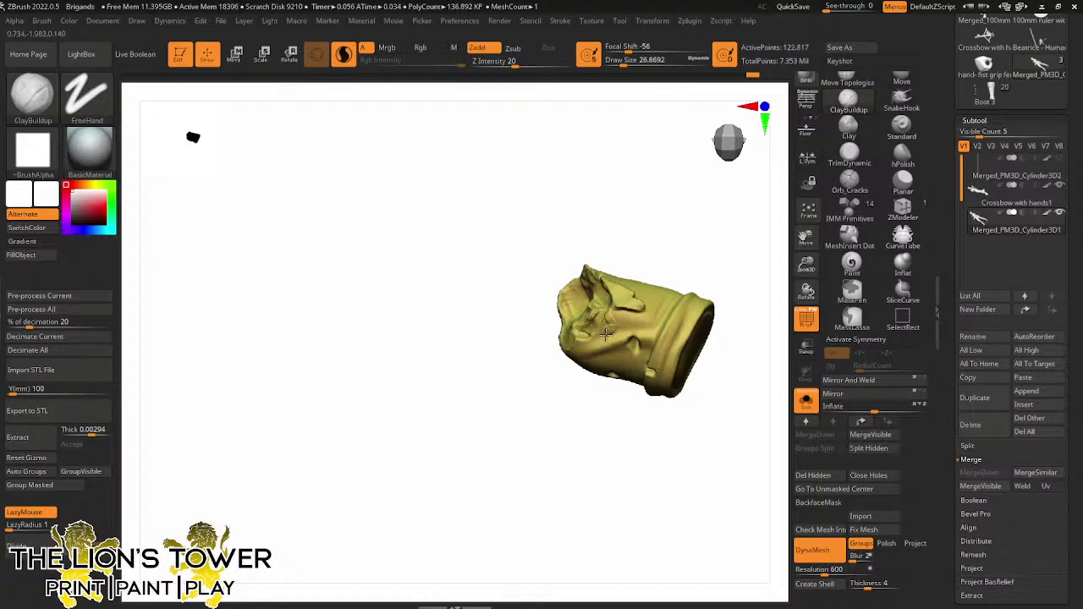
pyautogui.moveTo(596, 335)
pyautogui.mouseDown()
pyautogui.moveTo(611, 320)
pyautogui.moveTo(617, 327)
pyautogui.moveTo(602, 340)
pyautogui.mouseUp()
# Flatten the second torn flap on the left sleeve with the hPolish brush at a draw size of about 18
pyautogui.click(849, 181)
pyautogui.click(902, 159)
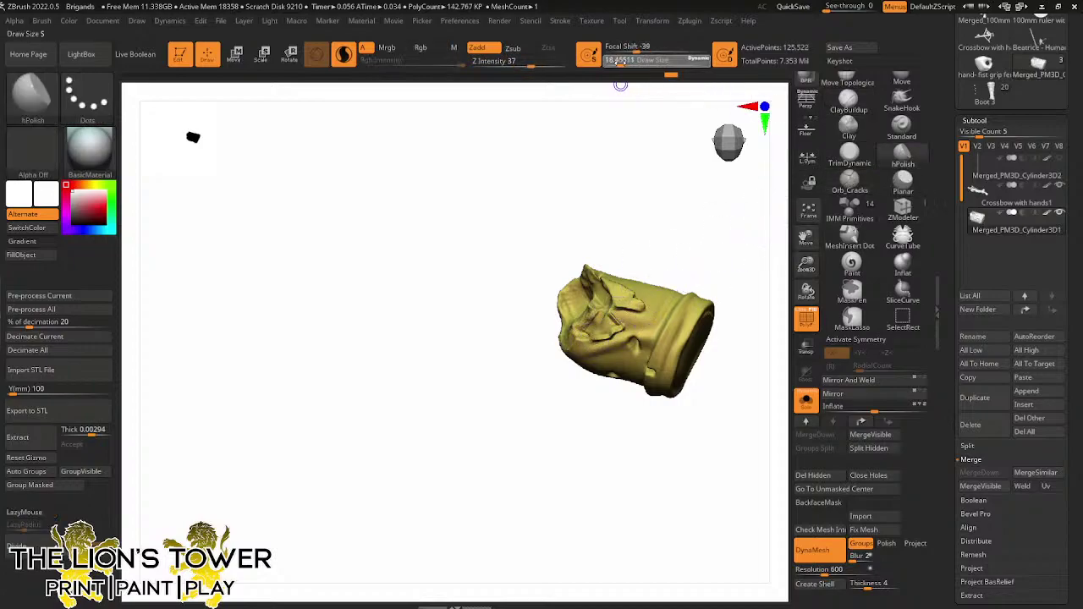
pyautogui.moveTo(619, 309); pyautogui.dragTo(616, 323)
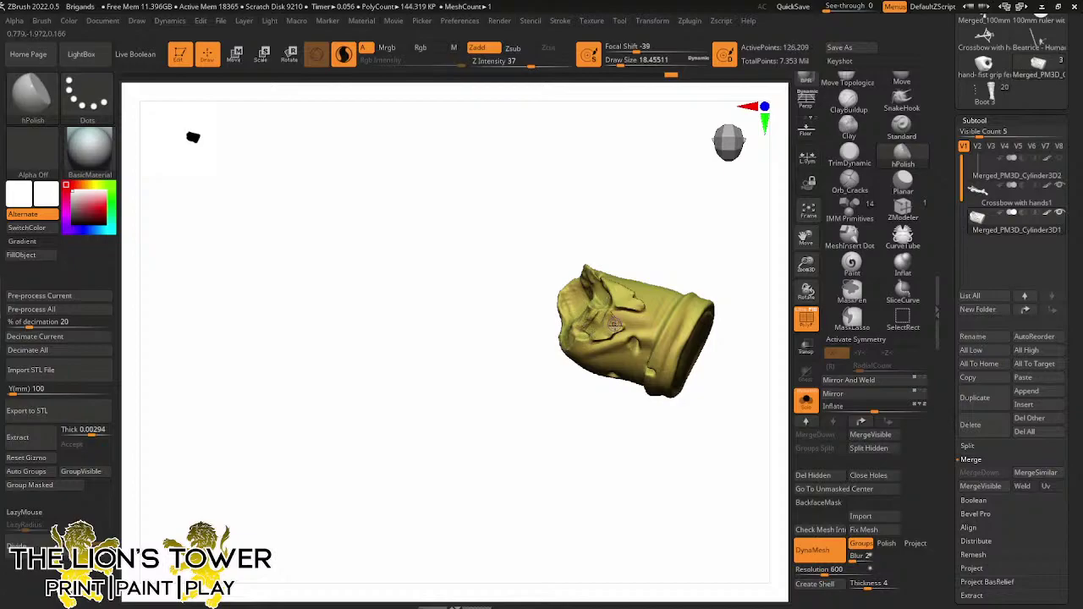
# Carve sharp outlines around the sleeve's torn flaps with the Orb_Cracks brush at a draw size of about 46
pyautogui.moveTo(670, 256)
pyautogui.mouseDown()
pyautogui.moveTo(740, 209)
pyautogui.moveTo(632, 301)
pyautogui.mouseUp()
pyautogui.click(838, 188)
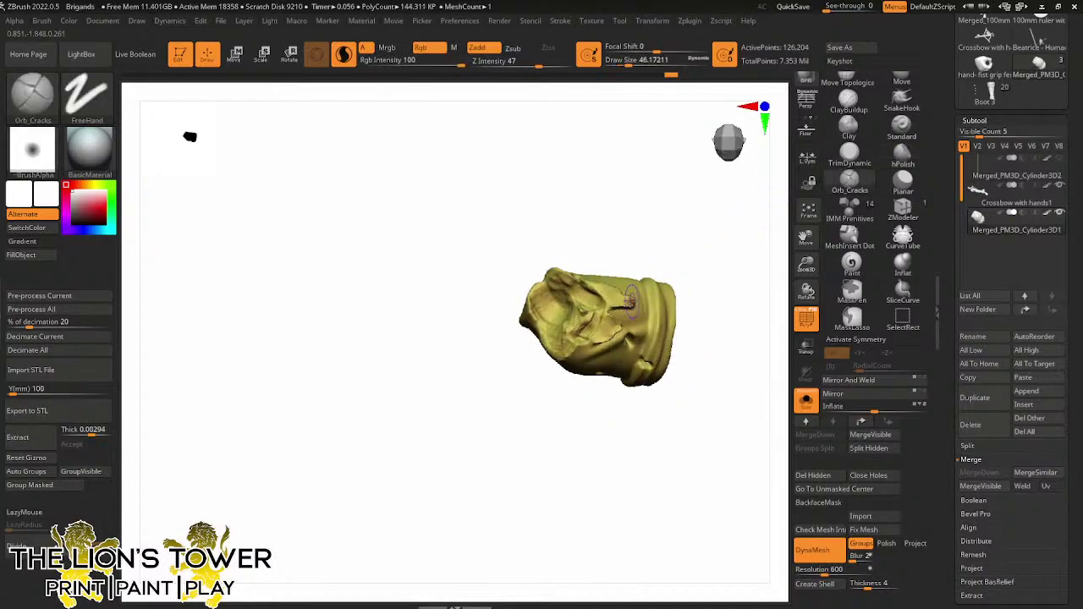
pyautogui.moveTo(660, 237); pyautogui.dragTo(628, 299)
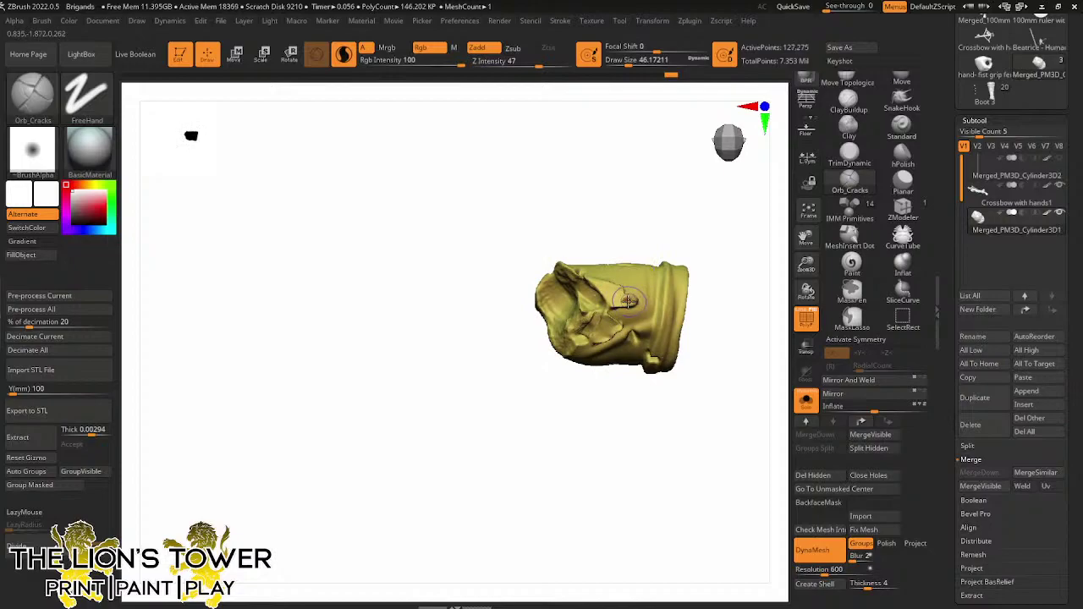
pyautogui.moveTo(689, 237); pyautogui.dragTo(609, 330)
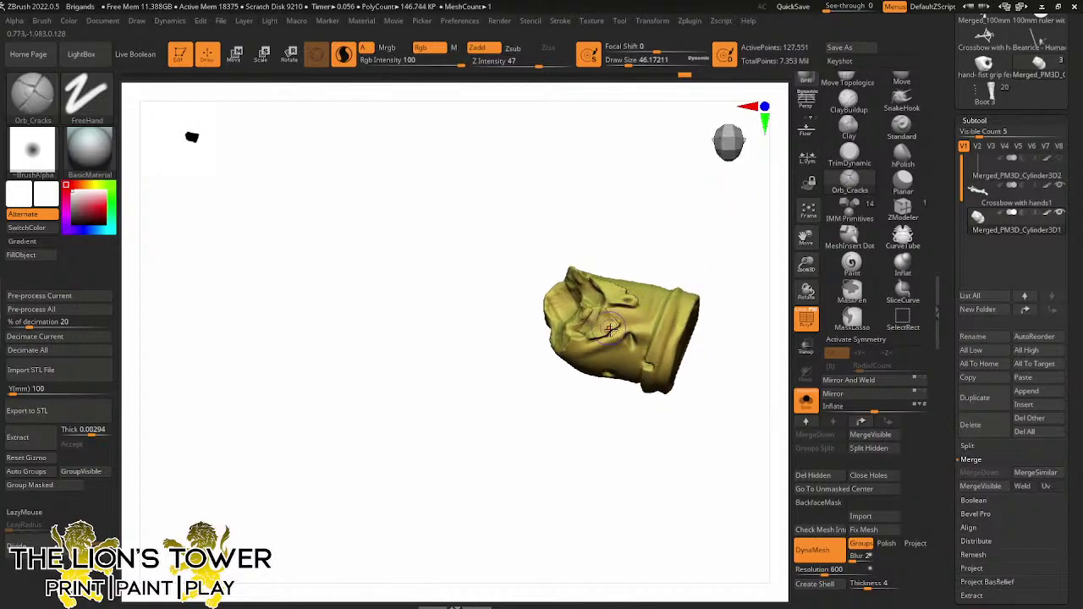
# Refine the creases around the sleeve's flaps and opening with Orb_Cracks at a draw size of 28.75
pyautogui.click(624, 61)
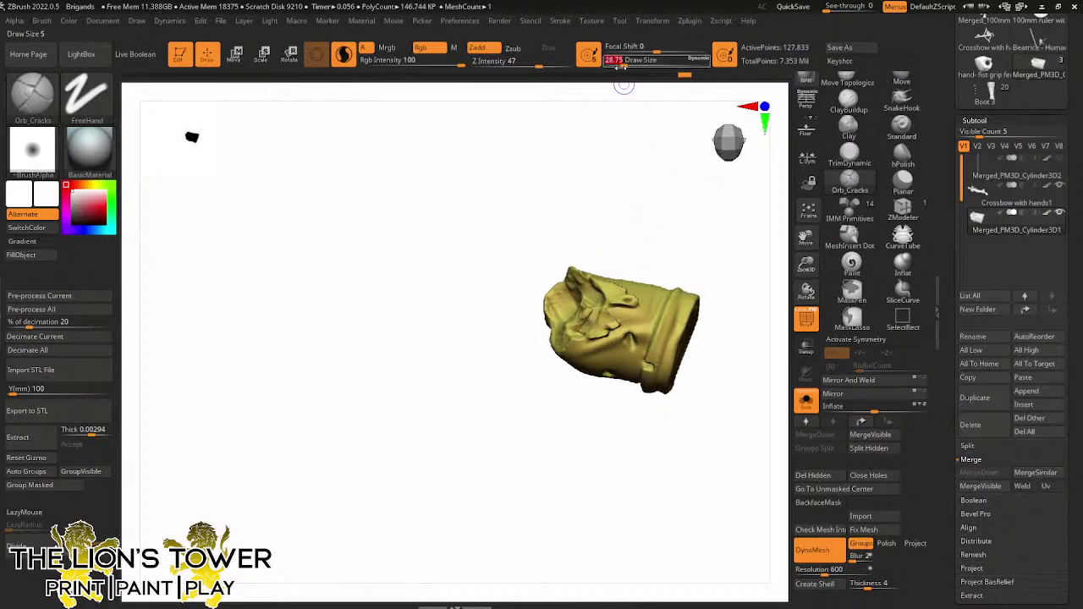
pyautogui.moveTo(625, 95)
pyautogui.mouseDown()
pyautogui.moveTo(640, 159)
pyautogui.moveTo(635, 143)
pyautogui.mouseUp()
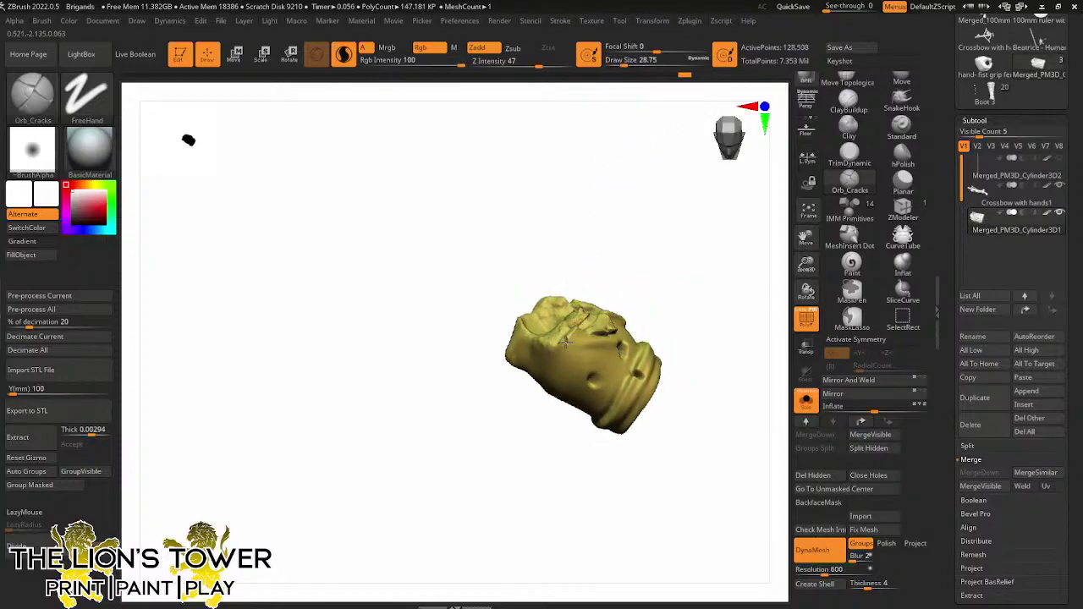
pyautogui.moveTo(603, 297)
pyautogui.mouseDown()
pyautogui.moveTo(713, 240)
pyautogui.moveTo(587, 347)
pyautogui.moveTo(596, 343)
pyautogui.mouseUp()
pyautogui.moveTo(719, 220)
pyautogui.mouseDown()
pyautogui.moveTo(686, 299)
pyautogui.moveTo(663, 219)
pyautogui.moveTo(703, 223)
pyautogui.mouseUp()
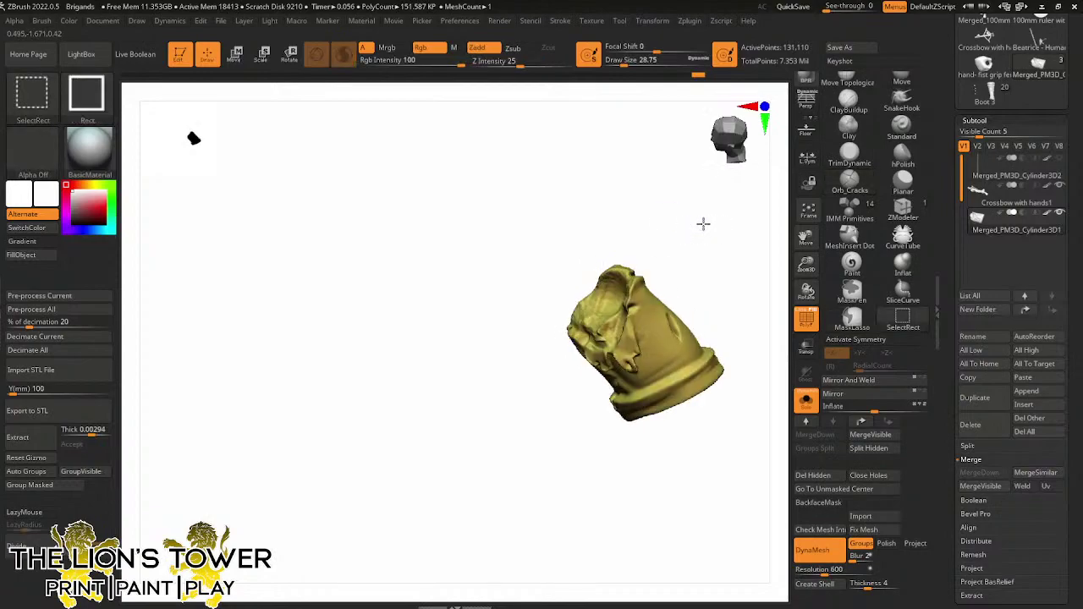
# Cut another small tear into the isolated left sleeve's upper edge with Orb_Cracks, and unhide the whole figure
pyautogui.keyDown('ctrl'); pyautogui.keyDown('shift'); pyautogui.click(699, 227); pyautogui.keyUp('shift'); pyautogui.keyUp('ctrl')
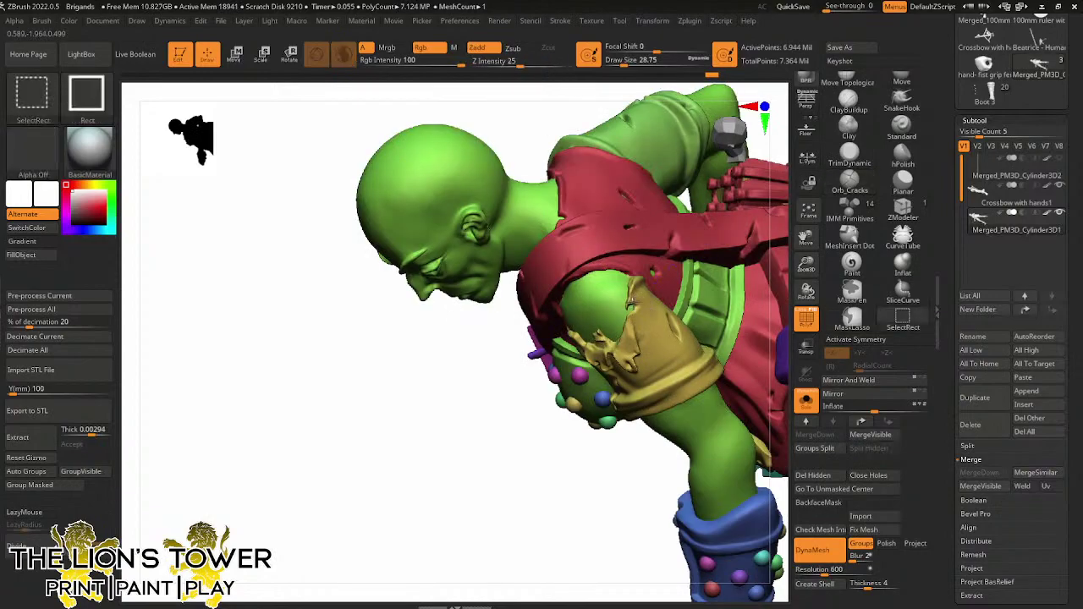
pyautogui.keyDown('ctrl'); pyautogui.keyDown('shift'); pyautogui.click(628, 306); pyautogui.keyUp('shift'); pyautogui.keyUp('ctrl')
pyautogui.moveTo(627, 307); pyautogui.dragTo(636, 306)
pyautogui.moveTo(692, 245)
pyautogui.mouseDown()
pyautogui.moveTo(683, 221)
pyautogui.moveTo(701, 220)
pyautogui.moveTo(674, 289)
pyautogui.moveTo(671, 189)
pyautogui.moveTo(669, 245)
pyautogui.moveTo(623, 257)
pyautogui.moveTo(550, 304)
pyautogui.mouseUp()
pyautogui.hotkey('ctrl', 'shift')
pyautogui.keyDown('ctrl'); pyautogui.keyDown('shift'); pyautogui.click(695, 247); pyautogui.keyUp('shift'); pyautogui.keyUp('ctrl')
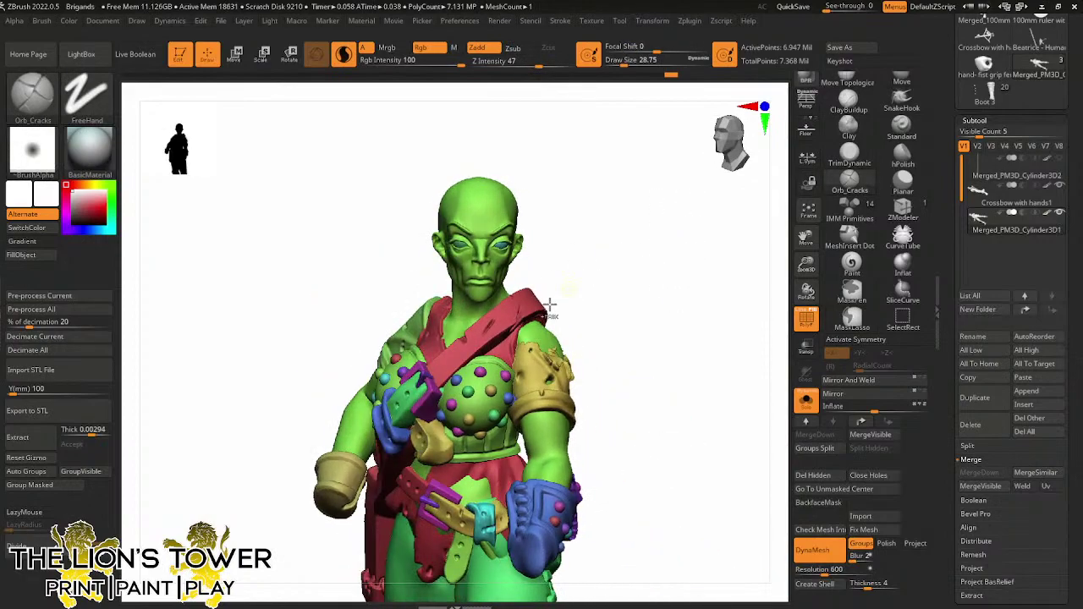
# Mask everything except the red shirt and adjust its left armhole with the Move brush at a draw size of about 158
pyautogui.keyDown('ctrl'); pyautogui.keyDown('shift'); pyautogui.click(550, 304); pyautogui.keyUp('shift'); pyautogui.keyUp('ctrl')
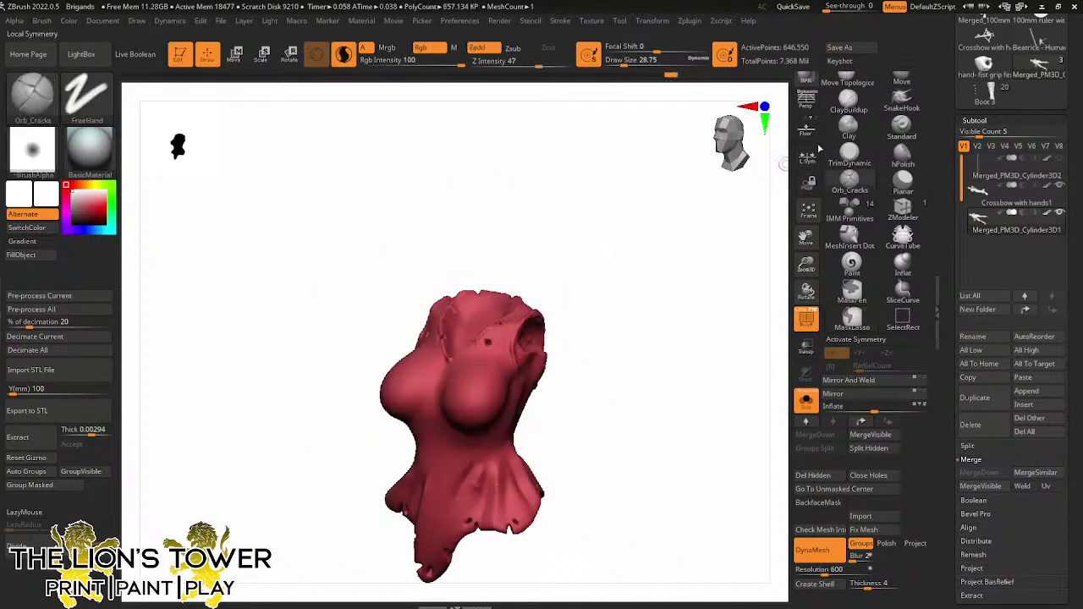
pyautogui.click(901, 85)
pyautogui.moveTo(671, 297)
pyautogui.mouseDown()
pyautogui.moveTo(536, 297)
pyautogui.moveTo(564, 311)
pyautogui.moveTo(654, 282)
pyautogui.mouseUp()
pyautogui.keyDown('ctrl'); pyautogui.click(670, 256); pyautogui.keyUp('ctrl')
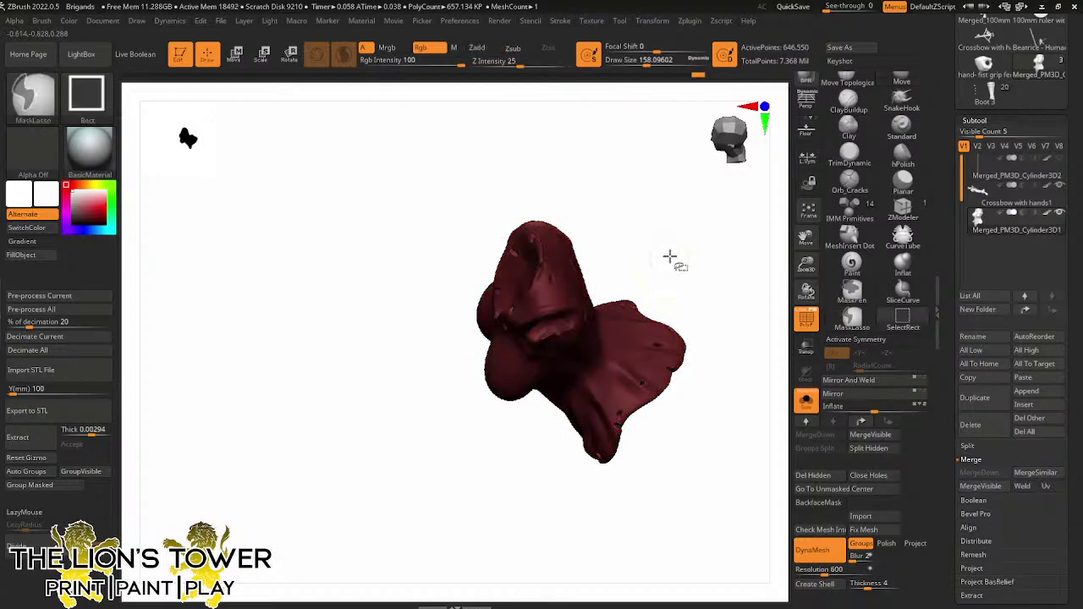
pyautogui.keyDown('ctrl'); pyautogui.keyDown('shift'); pyautogui.click(669, 256); pyautogui.keyUp('shift'); pyautogui.keyUp('ctrl')
pyautogui.keyDown('ctrl'); pyautogui.click(667, 241); pyautogui.keyUp('ctrl')
pyautogui.moveTo(662, 222); pyautogui.dragTo(582, 326)
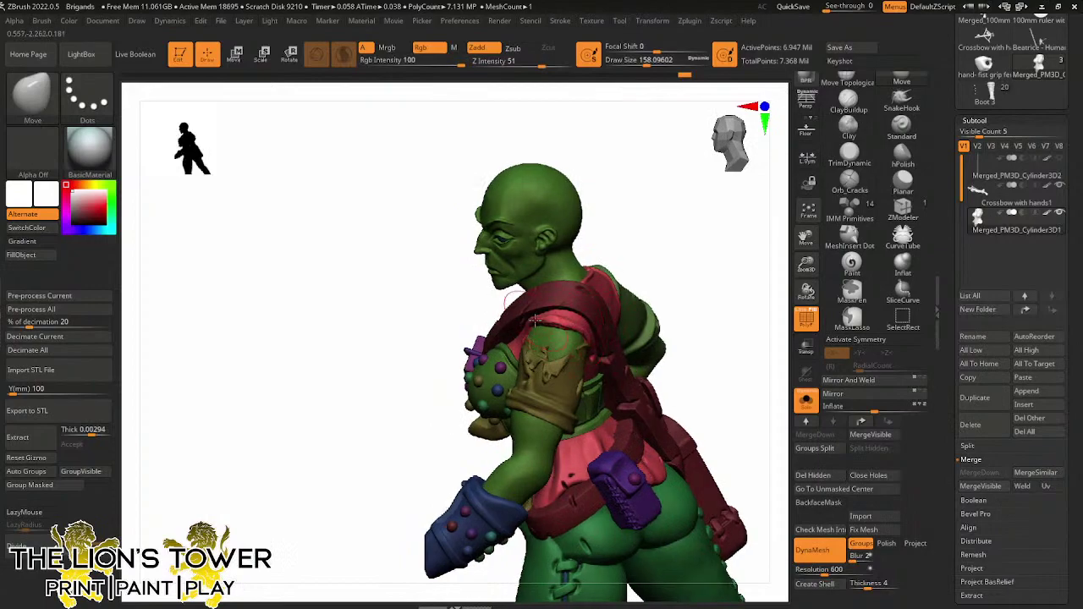
# Isolate the red shirt and carve small tears along its left armhole edge with Orb_Cracks at a draw size of 28.75
pyautogui.click(849, 181)
pyautogui.moveTo(507, 304); pyautogui.dragTo(563, 329, button='right')
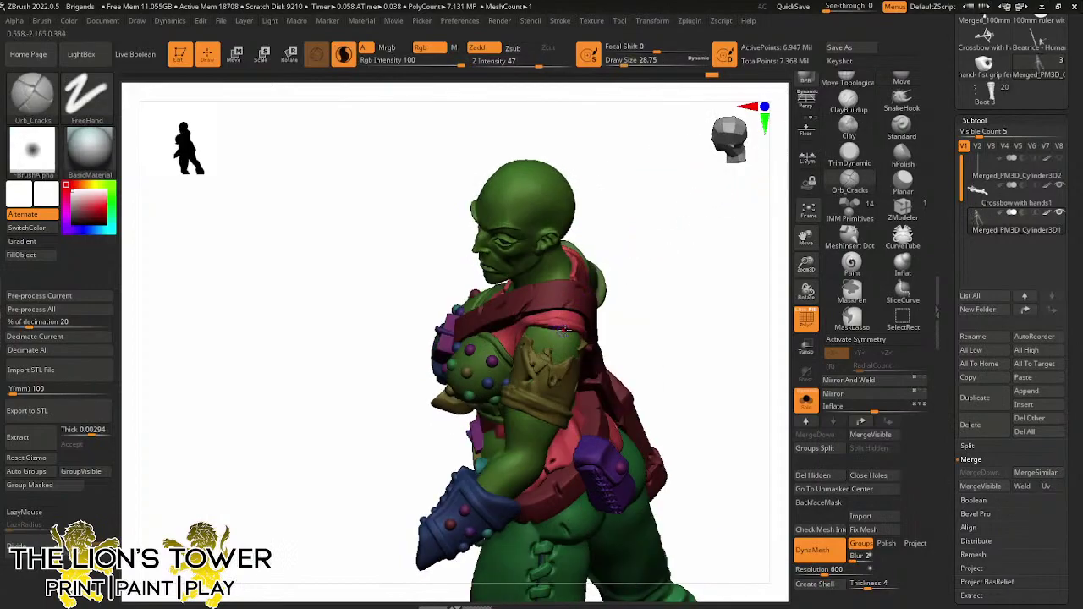
pyautogui.click(571, 319)
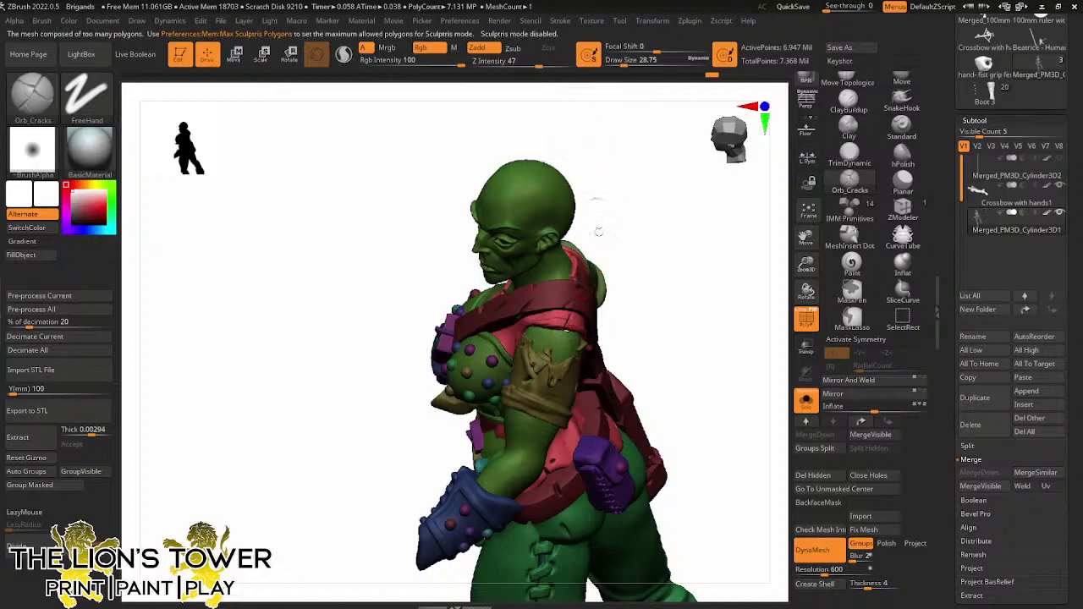
pyautogui.hotkey('ctrl', 'shift')
pyautogui.keyDown('ctrl'); pyautogui.keyDown('shift'); pyautogui.click(577, 318); pyautogui.keyUp('shift'); pyautogui.keyUp('ctrl')
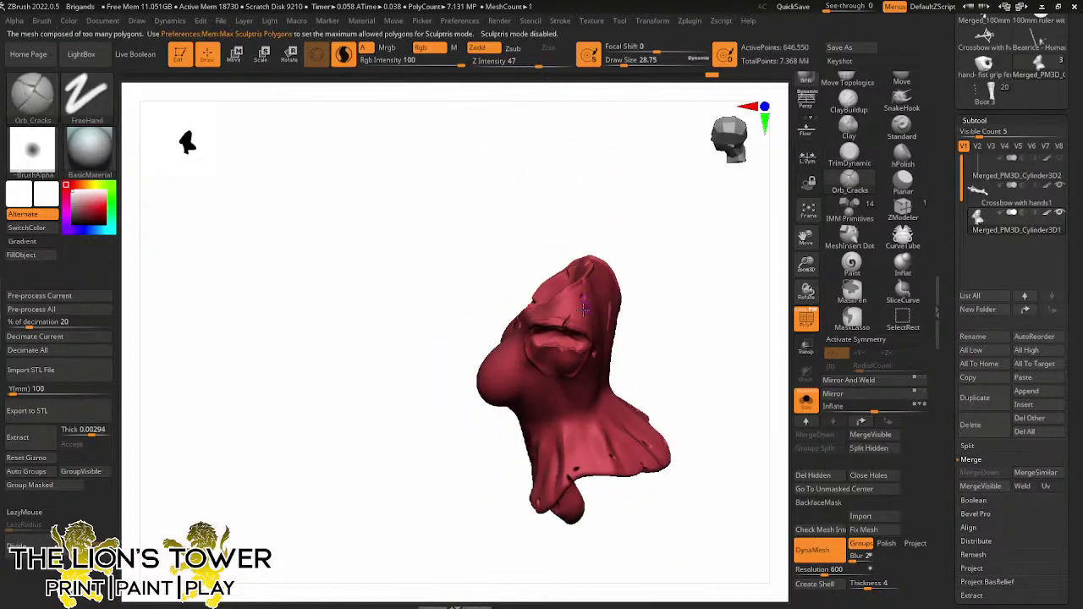
pyautogui.moveTo(565, 331); pyautogui.dragTo(617, 262)
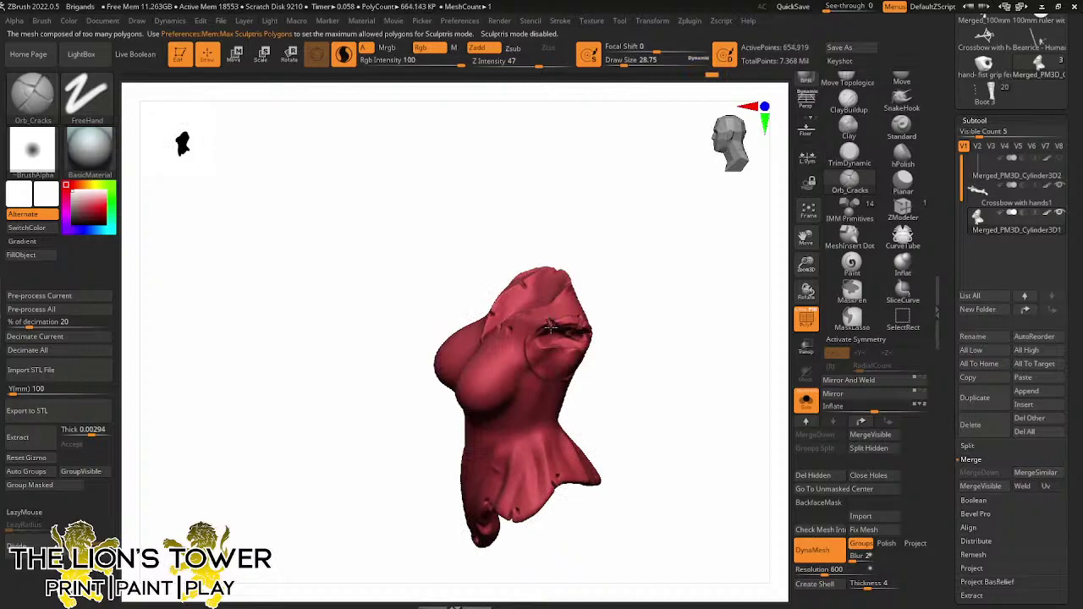
pyautogui.moveTo(550, 326)
pyautogui.mouseDown()
pyautogui.moveTo(614, 275)
pyautogui.moveTo(550, 324)
pyautogui.moveTo(569, 318)
pyautogui.mouseUp()
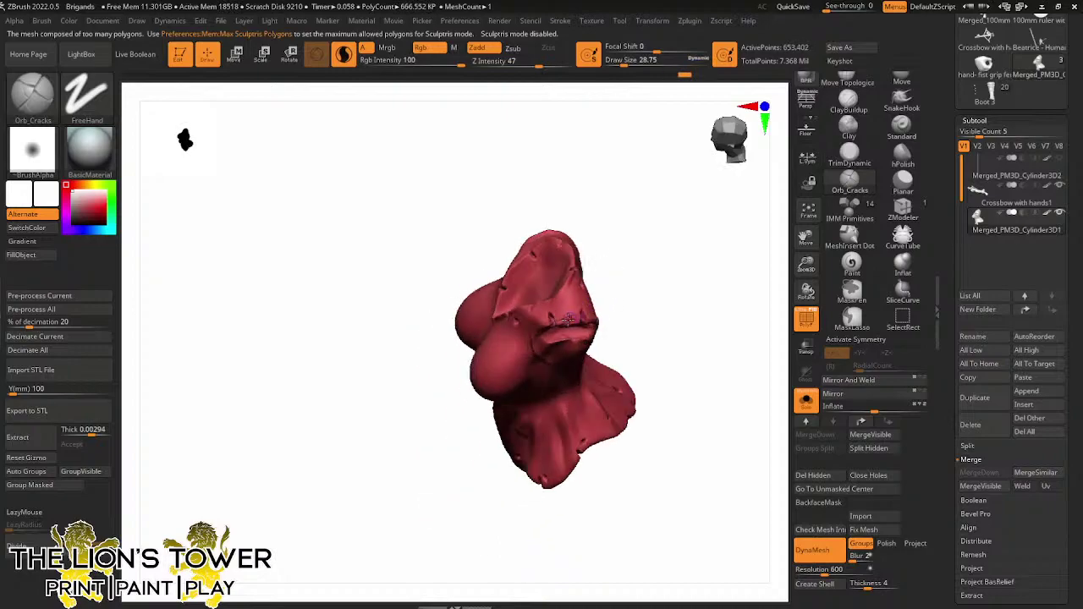
pyautogui.press('shift')
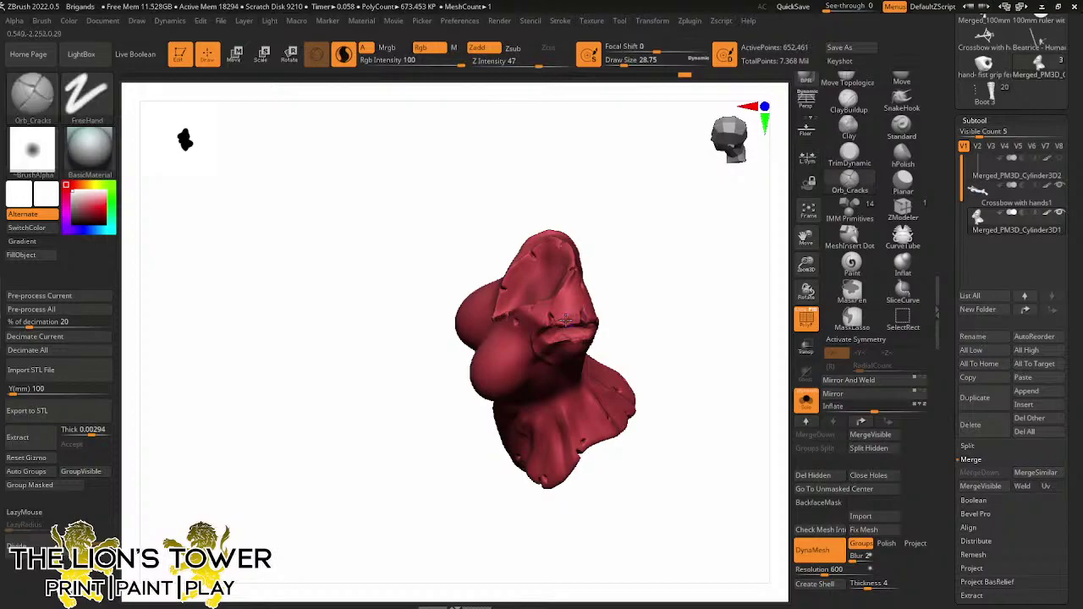
pyautogui.moveTo(565, 318); pyautogui.dragTo(580, 317)
pyautogui.moveTo(623, 282); pyautogui.dragTo(559, 288)
pyautogui.hotkey('ctrl', 'shift')
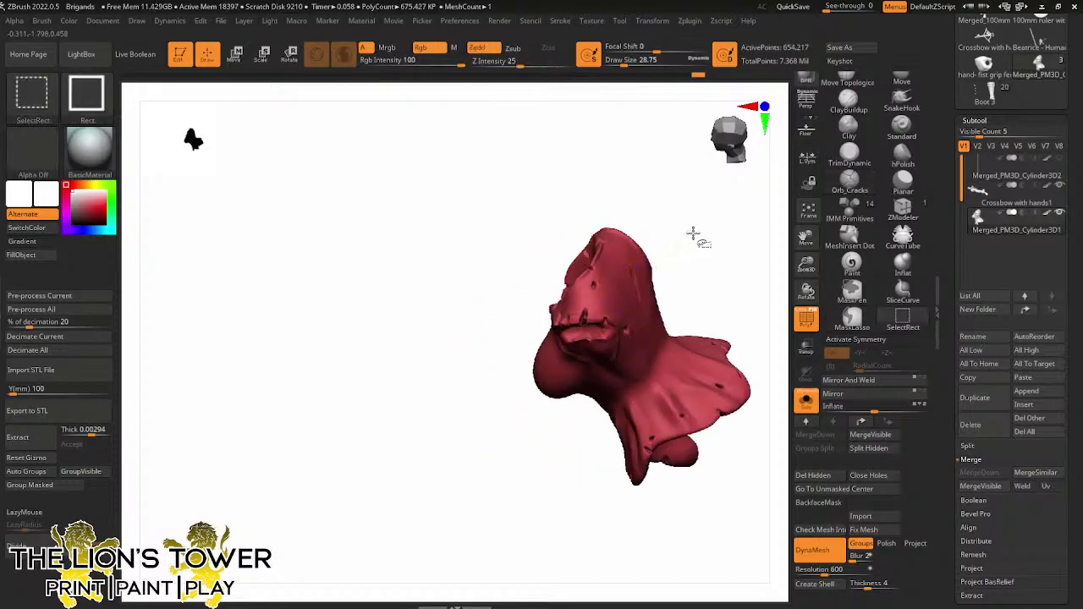
pyautogui.keyDown('ctrl'); pyautogui.keyDown('shift'); pyautogui.click(729, 287); pyautogui.keyUp('shift'); pyautogui.keyUp('ctrl')
# Build up more torn cloth on the isolated left sleeve with ClayBuildup at a draw size of about 27, unhide the figure and clear the mask
pyautogui.moveTo(738, 251); pyautogui.dragTo(623, 299)
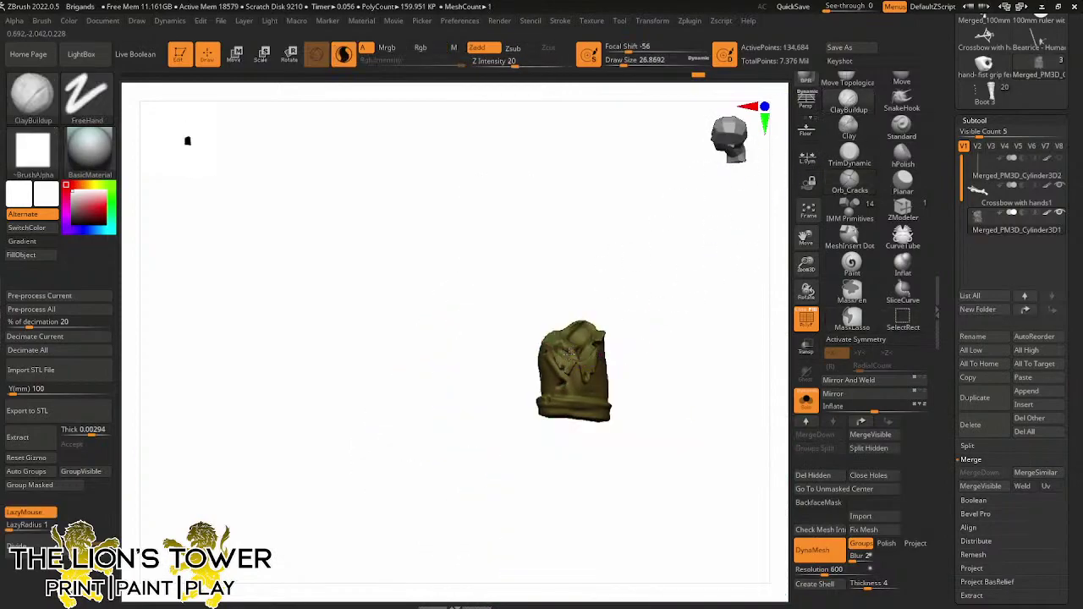
pyautogui.keyDown('ctrl'); pyautogui.click(592, 316); pyautogui.keyUp('ctrl')
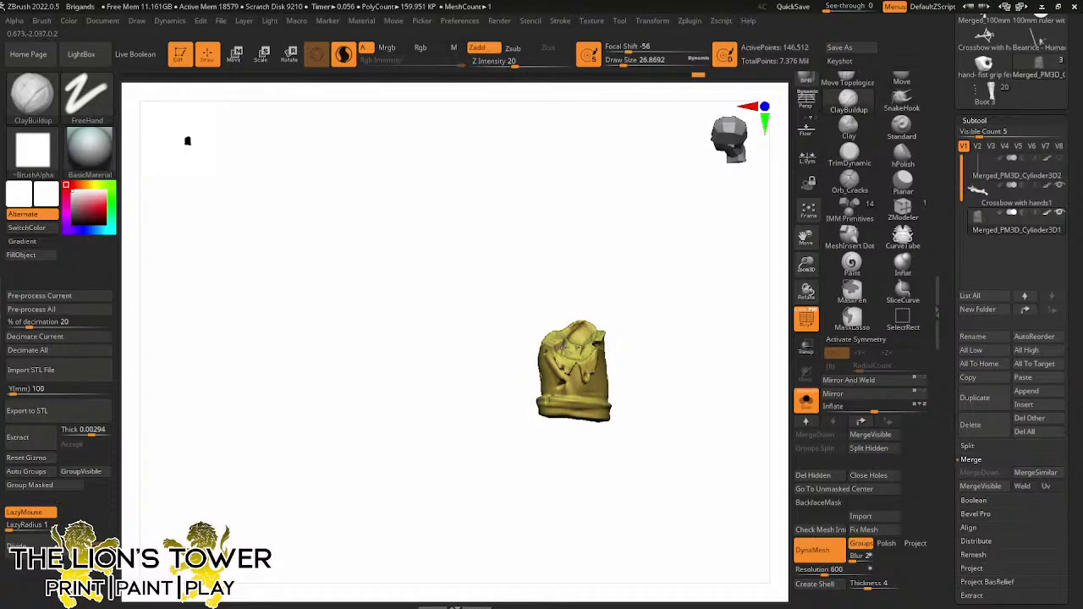
pyautogui.hotkey('ctrl', 'shift')
pyautogui.keyDown('ctrl'); pyautogui.keyDown('shift'); pyautogui.click(621, 290); pyautogui.keyUp('shift'); pyautogui.keyUp('ctrl')
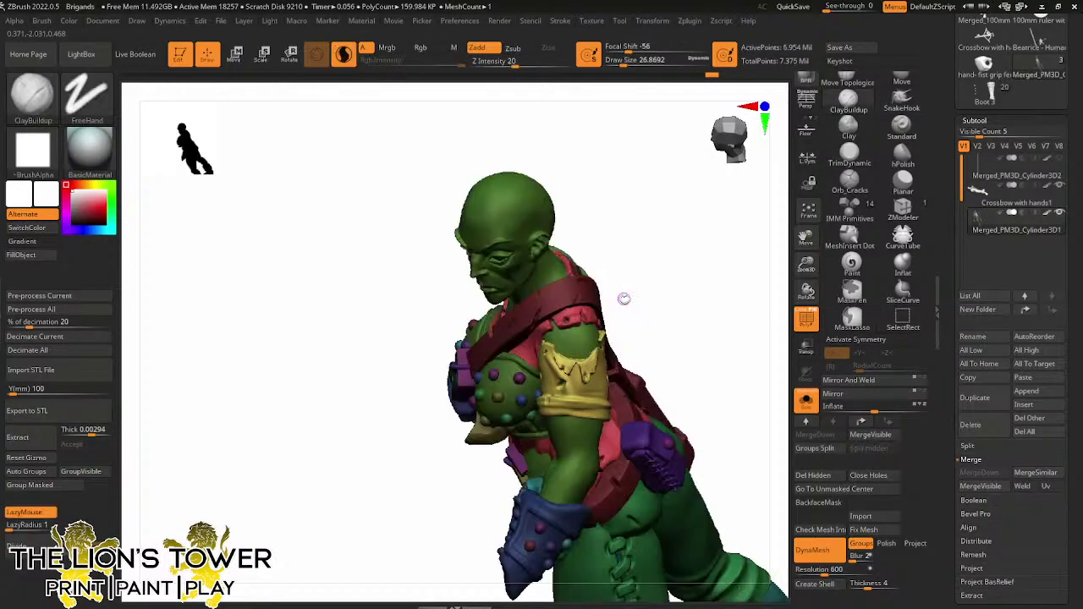
pyautogui.keyDown('ctrl'); pyautogui.click(652, 262); pyautogui.keyUp('ctrl')
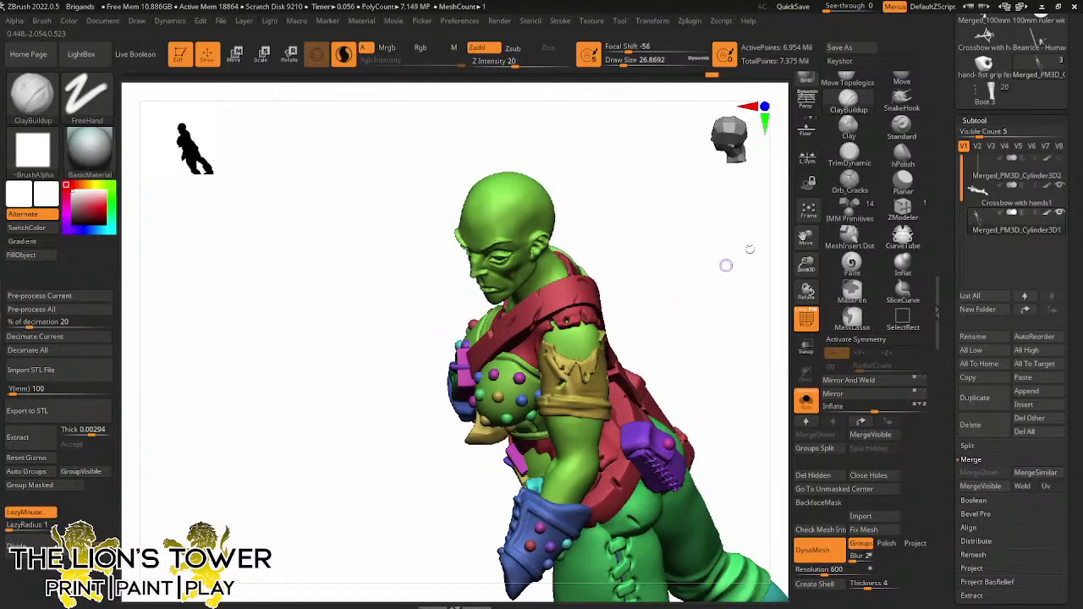
# Isolate the body, carve a slash wound across the left upper arm with Orb_Cracks, and unhide all parts
pyautogui.keyDown('ctrl'); pyautogui.keyDown('shift'); pyautogui.click(568, 339); pyautogui.keyUp('shift'); pyautogui.keyUp('ctrl')
pyautogui.press('2')
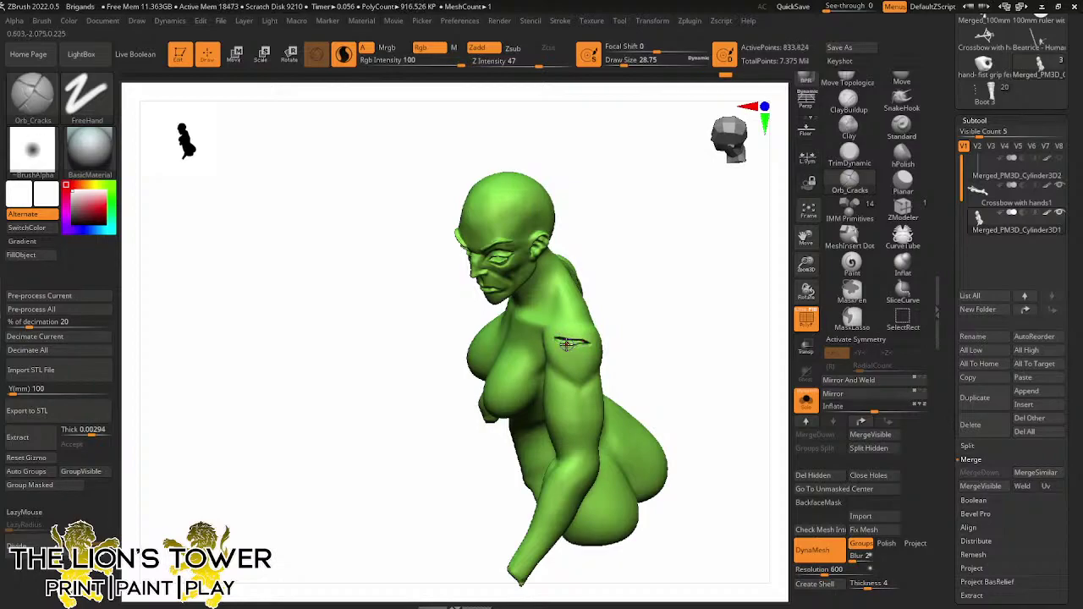
pyautogui.keyDown('ctrl'); pyautogui.keyDown('shift'); pyautogui.click(635, 292); pyautogui.keyUp('shift'); pyautogui.keyUp('ctrl')
pyautogui.moveTo(641, 293); pyautogui.dragTo(605, 239)
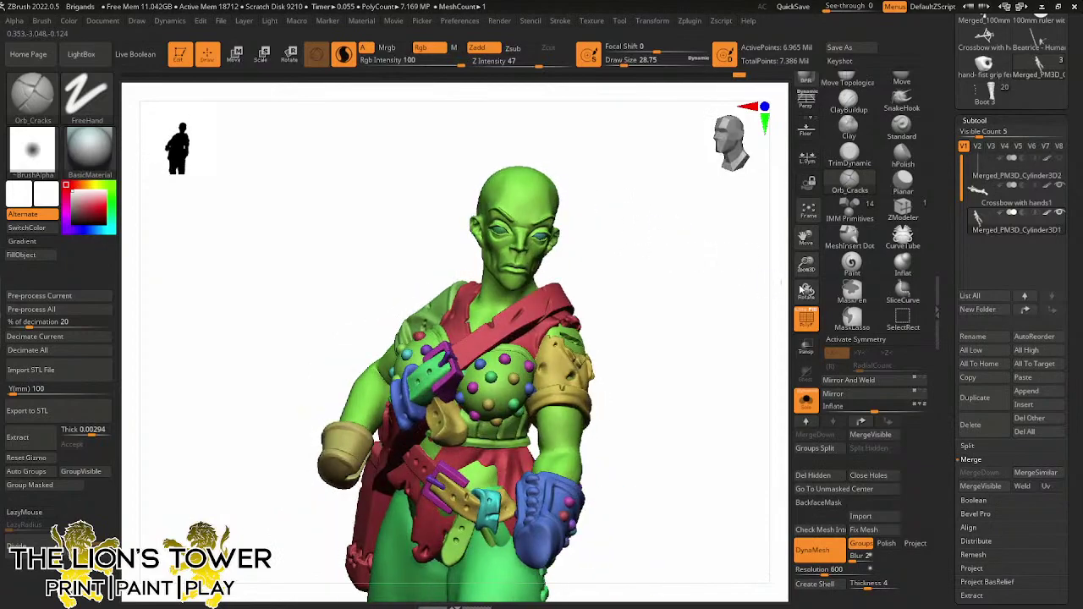
# Isolate the body and carve a scar at the right corner of the mouth with Orb_Cracks in Sculptris mode
pyautogui.moveTo(806, 260); pyautogui.dragTo(807, 272)
pyautogui.moveTo(806, 226); pyautogui.dragTo(804, 236)
pyautogui.moveTo(744, 280); pyautogui.dragTo(698, 296)
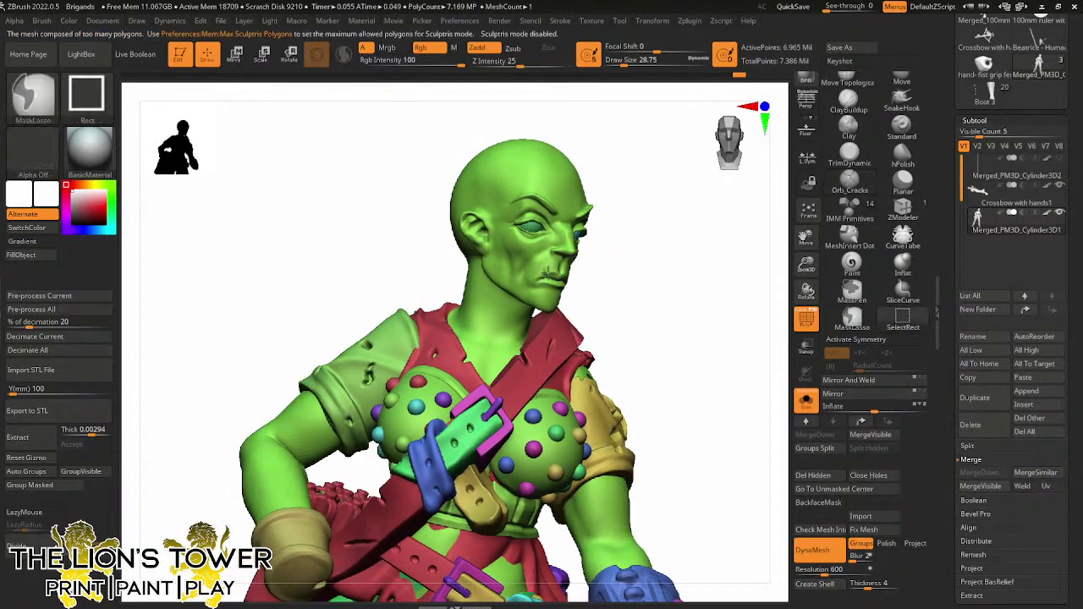
pyautogui.keyDown('ctrl'); pyautogui.keyDown('shift'); pyautogui.click(546, 276); pyautogui.keyUp('shift'); pyautogui.keyUp('ctrl')
pyautogui.click(344, 53)
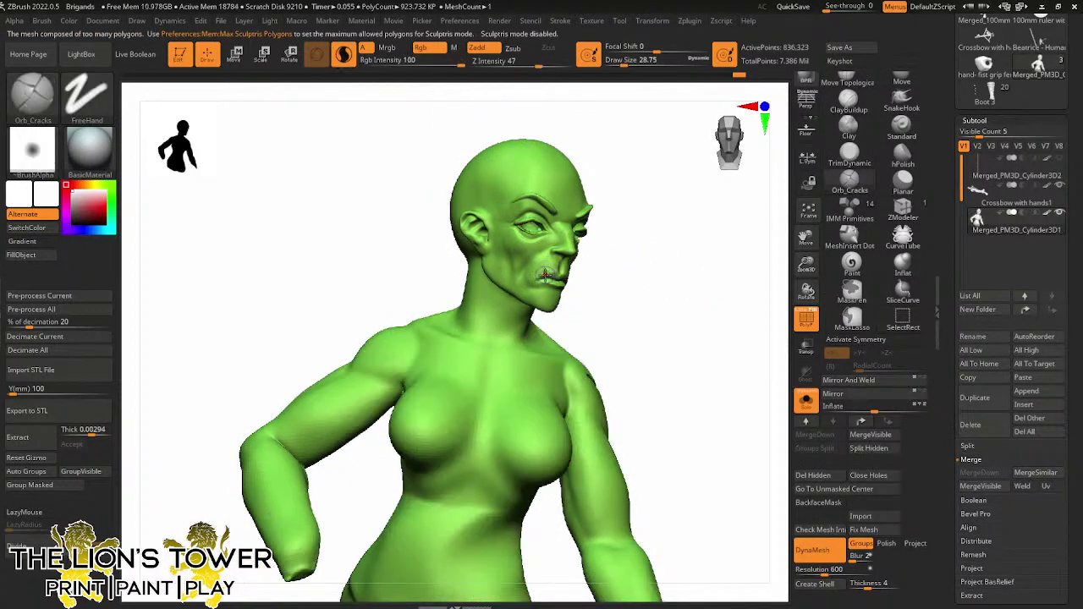
pyautogui.moveTo(544, 273); pyautogui.dragTo(539, 282)
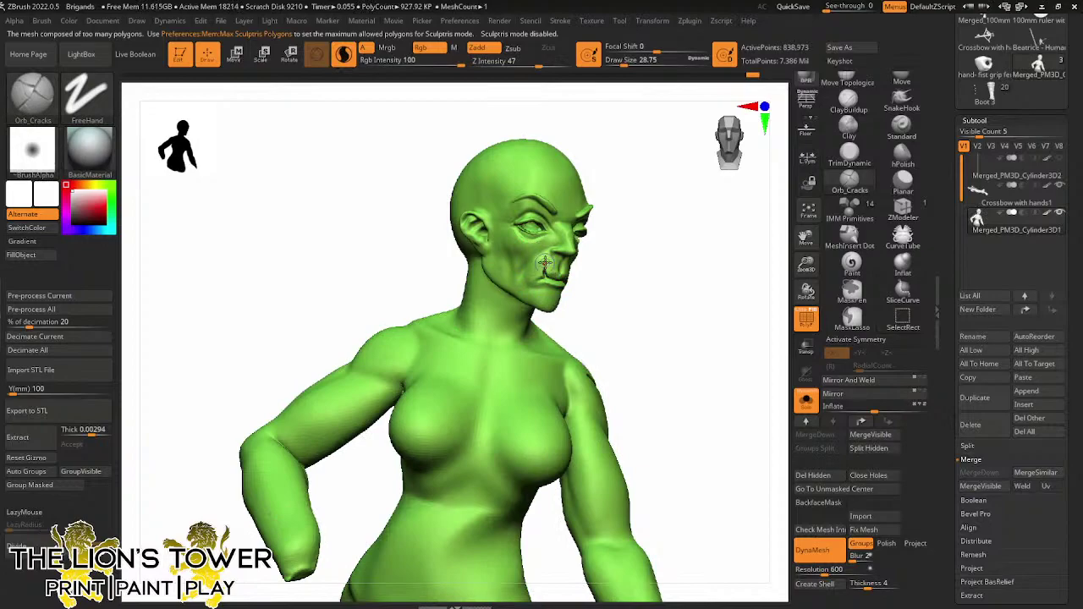
# Carve a diagonal scar across the left eyebrow with the Orb_Cracks brush at a draw size of 28.75
pyautogui.moveTo(648, 250)
pyautogui.mouseDown()
pyautogui.moveTo(665, 251)
pyautogui.moveTo(654, 299)
pyautogui.moveTo(635, 298)
pyautogui.mouseUp()
pyautogui.keyDown('ctrl'); pyautogui.click(680, 289); pyautogui.keyUp('ctrl')
pyautogui.keyDown('ctrl'); pyautogui.click(680, 288); pyautogui.keyUp('ctrl')
pyautogui.moveTo(807, 265); pyautogui.dragTo(807, 280)
pyautogui.moveTo(807, 237); pyautogui.dragTo(806, 303)
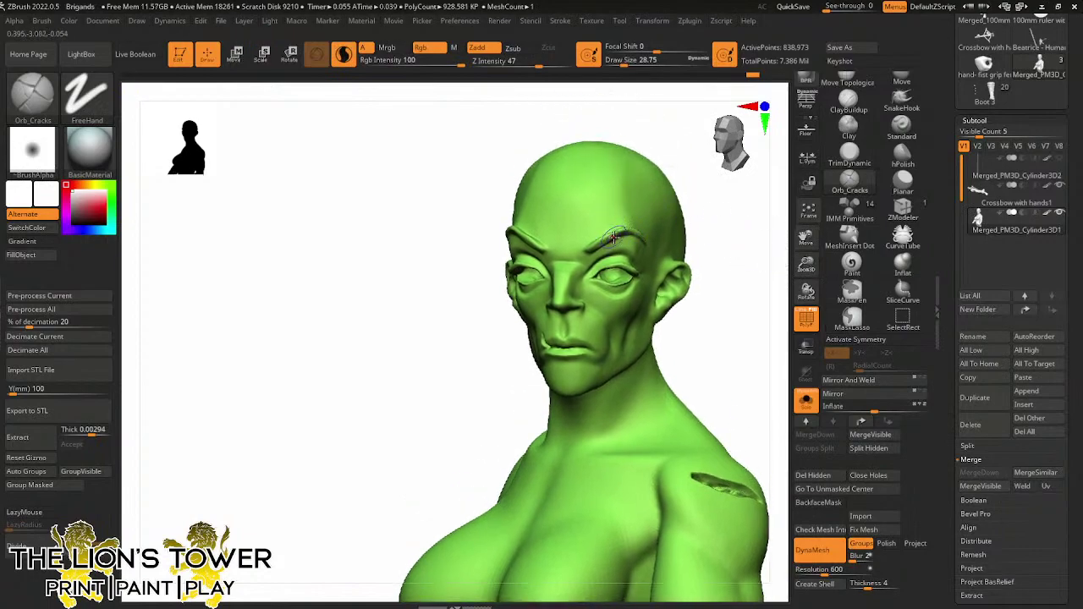
pyautogui.moveTo(599, 227); pyautogui.dragTo(606, 238)
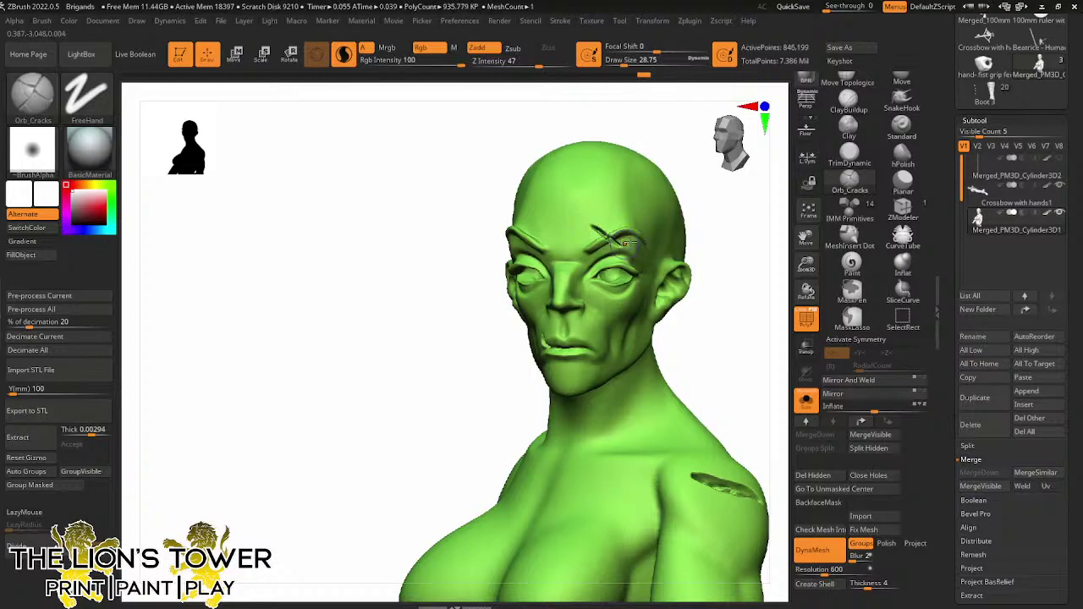
# Unhide the rest of the figure and clear the mask to check the scarred face from both sides
pyautogui.keyDown('ctrl'); pyautogui.click(682, 159); pyautogui.keyUp('ctrl')
pyautogui.keyDown('ctrl'); pyautogui.keyDown('shift'); pyautogui.click(701, 188); pyautogui.keyUp('shift'); pyautogui.keyUp('ctrl')
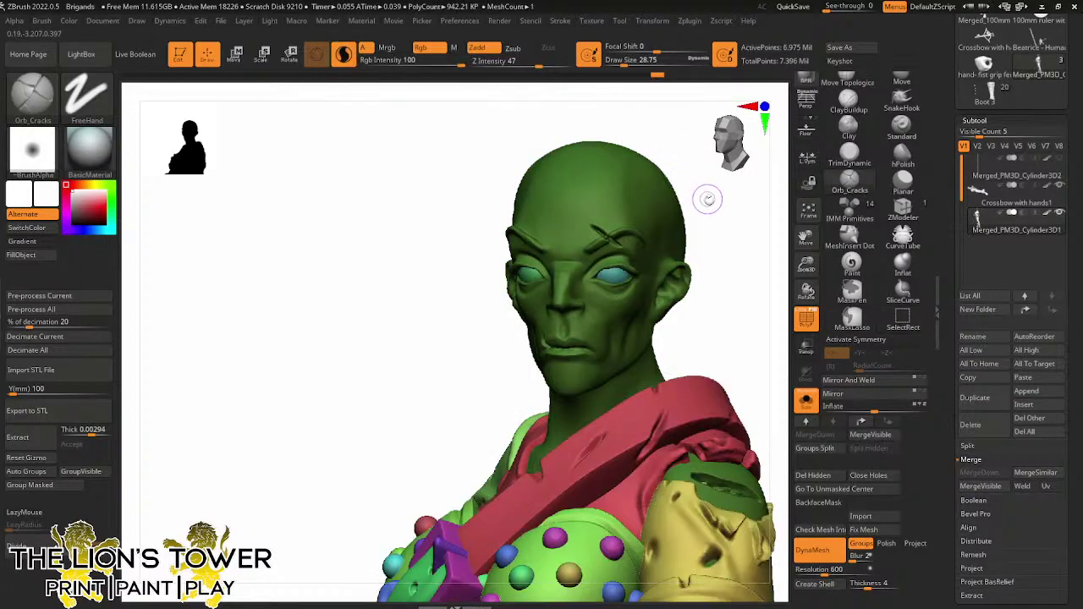
pyautogui.moveTo(717, 208)
pyautogui.mouseDown()
pyautogui.moveTo(730, 208)
pyautogui.moveTo(719, 236)
pyautogui.mouseUp()
pyautogui.keyDown('ctrl'); pyautogui.click(723, 213); pyautogui.keyUp('ctrl')
pyautogui.moveTo(720, 237)
pyautogui.mouseDown()
pyautogui.moveTo(722, 225)
pyautogui.moveTo(749, 230)
pyautogui.moveTo(723, 246)
pyautogui.mouseUp()
pyautogui.moveTo(729, 329); pyautogui.dragTo(758, 337)
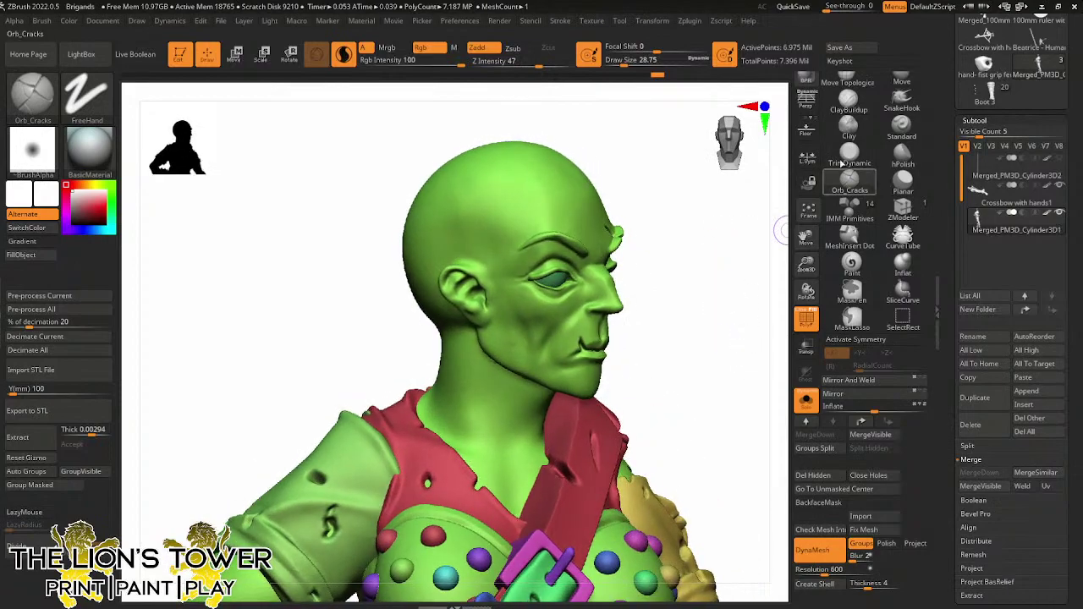
# Build up the muscle on the right side of the neck using ClayBuildup at a draw size of 56.467
pyautogui.click(848, 99)
pyautogui.moveTo(623, 61); pyautogui.dragTo(631, 62)
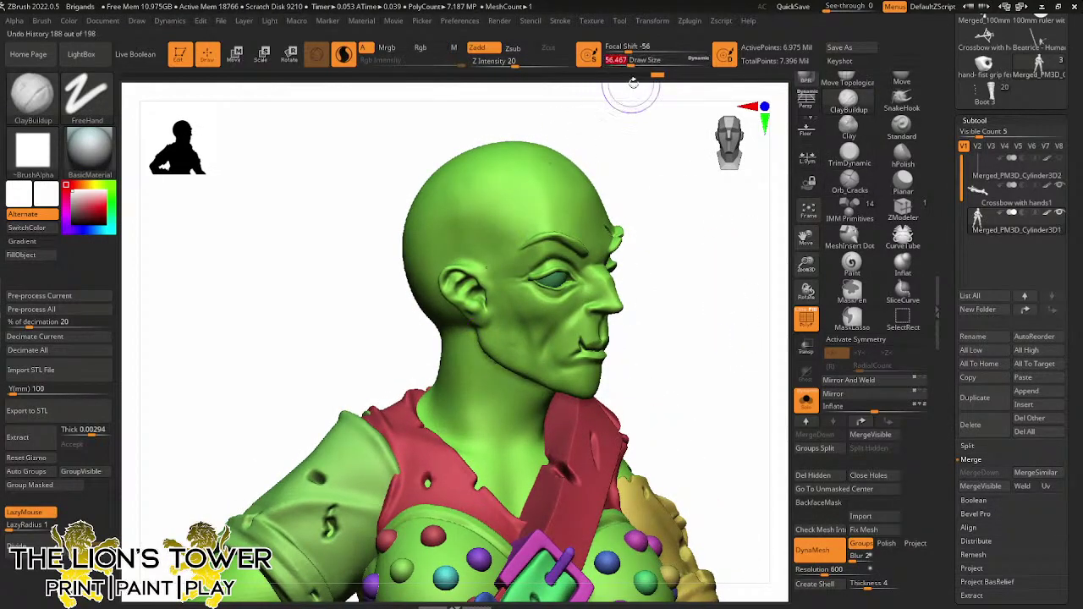
pyautogui.moveTo(474, 275); pyautogui.dragTo(461, 263, button='right')
pyautogui.moveTo(461, 334); pyautogui.dragTo(480, 412)
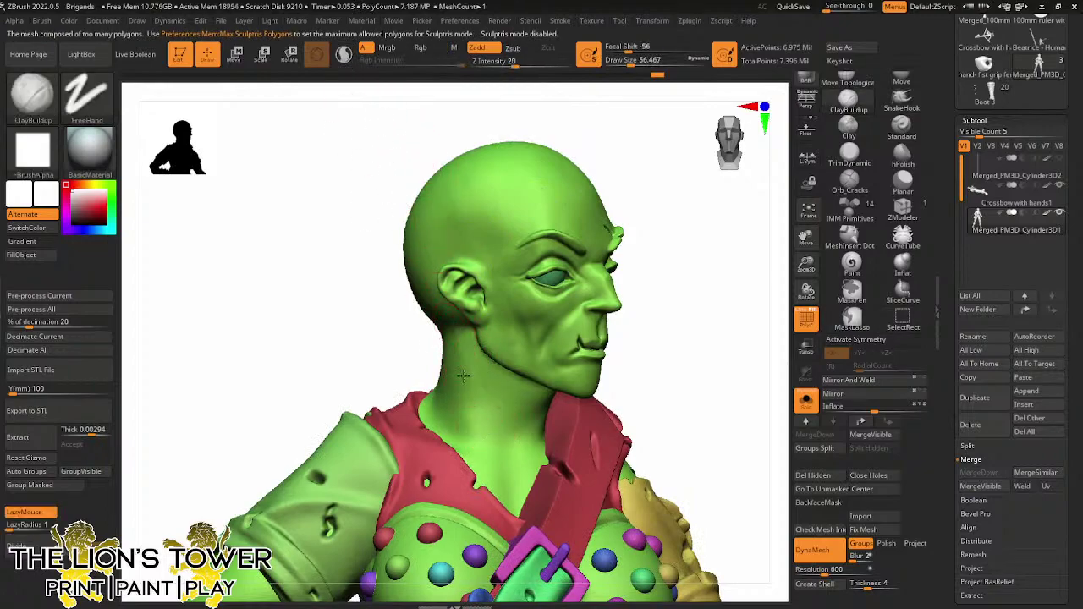
pyautogui.moveTo(455, 330); pyautogui.dragTo(493, 423)
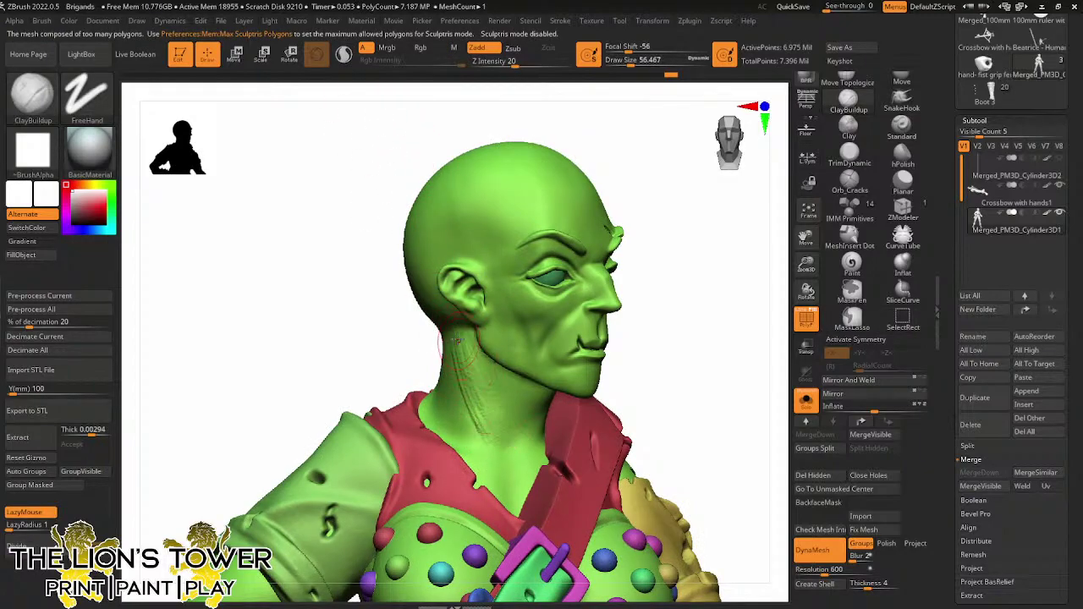
pyautogui.moveTo(457, 340); pyautogui.dragTo(503, 444)
pyautogui.press('shift')
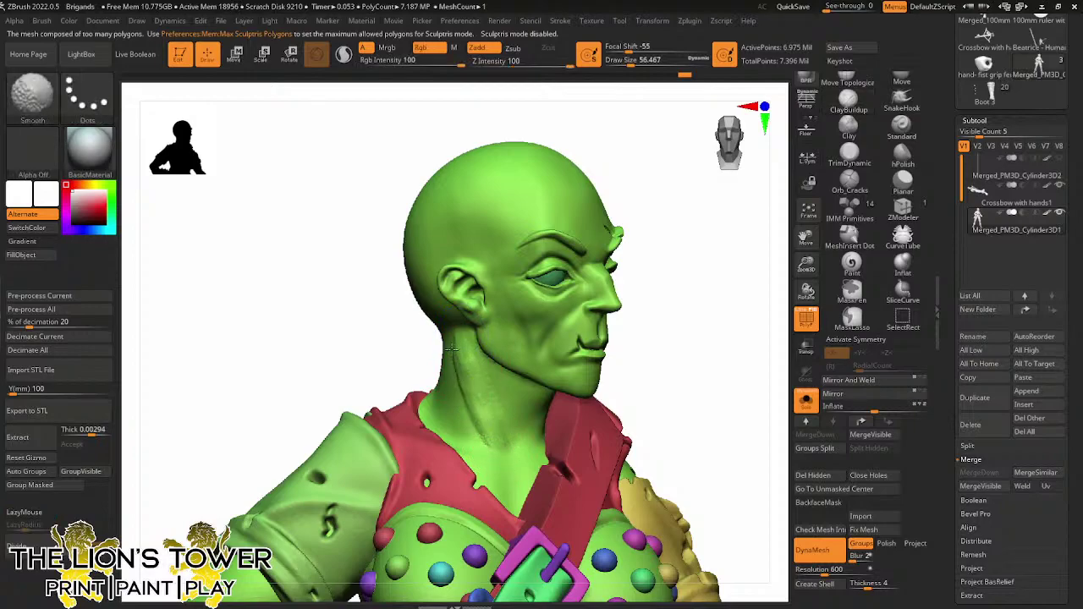
# Isolate the body, smooth the right side of the neck, and build up its muscle further with ClayBuildup
pyautogui.moveTo(575, 133); pyautogui.dragTo(386, 92)
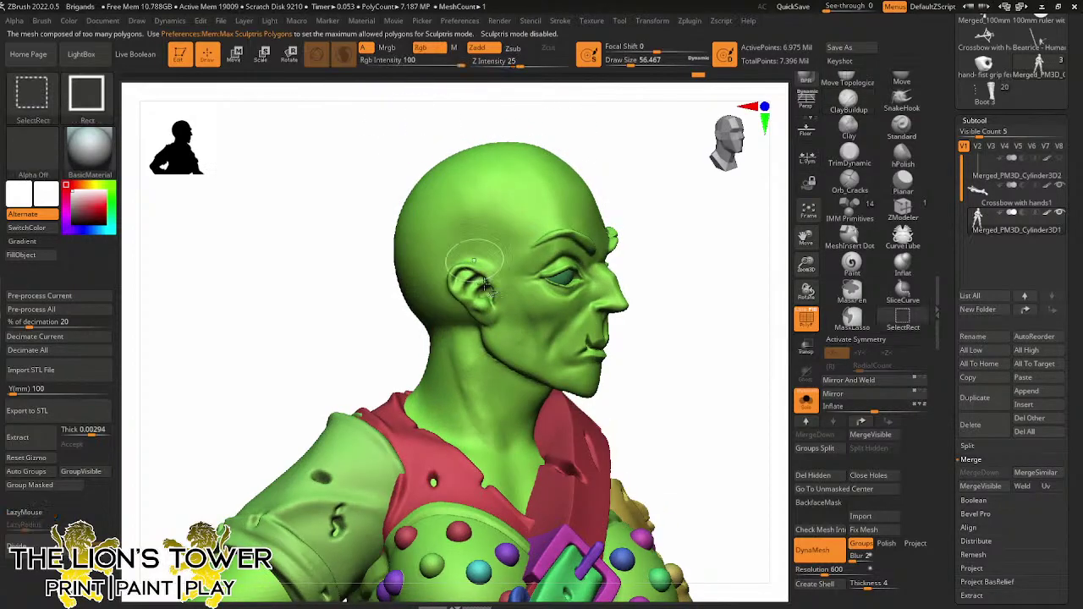
pyautogui.keyDown('ctrl'); pyautogui.keyDown('shift'); pyautogui.click(480, 372); pyautogui.keyUp('shift'); pyautogui.keyUp('ctrl')
pyautogui.moveTo(461, 338)
pyautogui.keyDown('shift'); pyautogui.mouseDown()
pyautogui.moveTo(484, 416)
pyautogui.moveTo(476, 363)
pyautogui.mouseUp(); pyautogui.keyUp('shift')
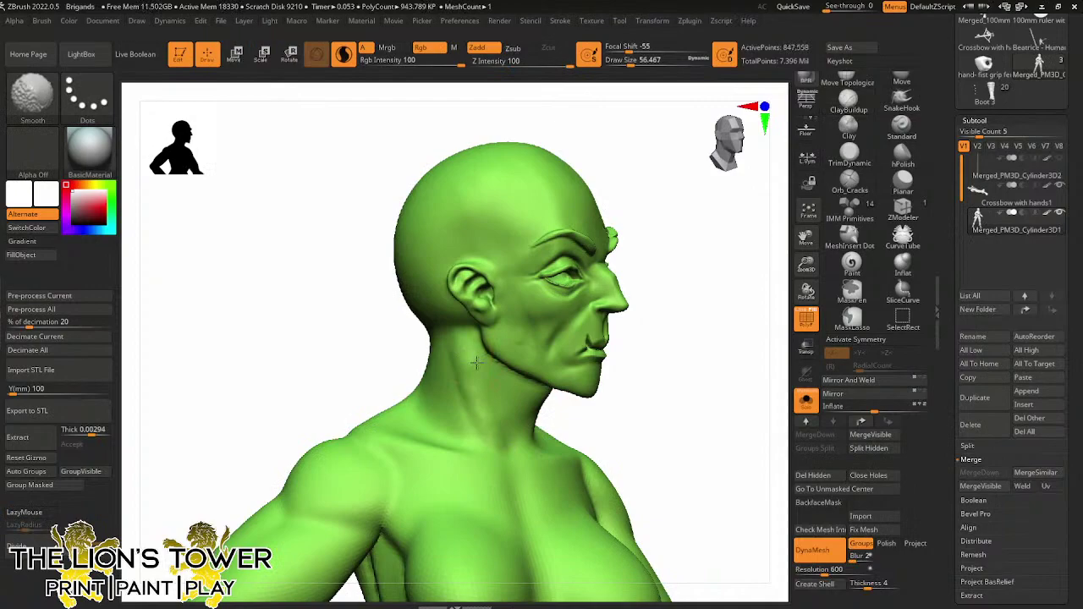
pyautogui.moveTo(611, 389); pyautogui.dragTo(471, 366)
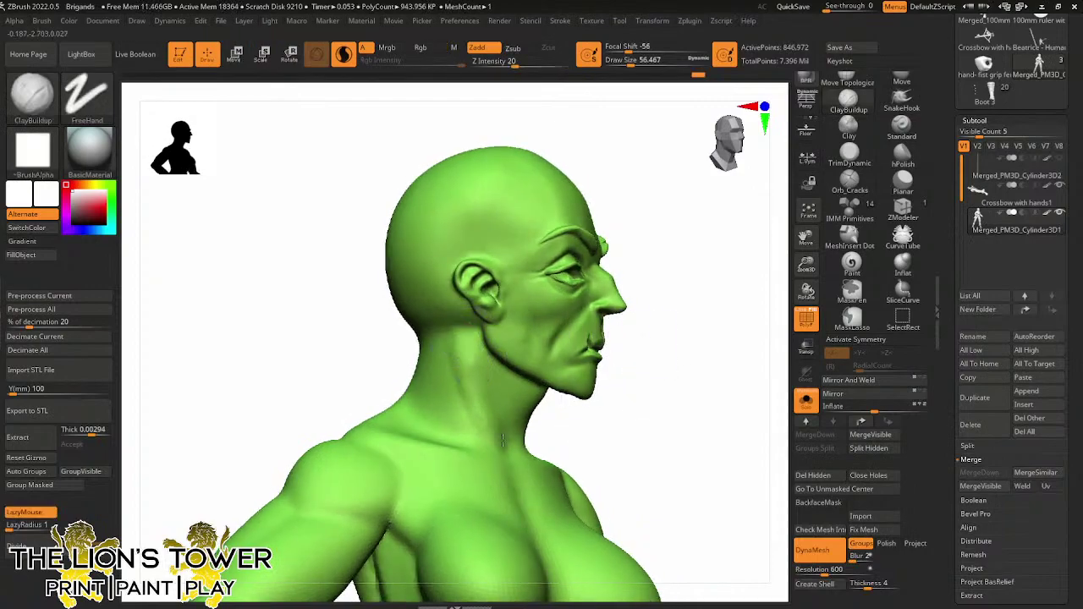
pyautogui.moveTo(454, 325)
pyautogui.mouseDown()
pyautogui.moveTo(487, 430)
pyautogui.moveTo(479, 419)
pyautogui.mouseUp()
# Build up the neck muscle below the left ear down to the collarbone with ClayBuildup and smooth it
pyautogui.moveTo(694, 330)
pyautogui.mouseDown()
pyautogui.moveTo(663, 290)
pyautogui.moveTo(634, 279)
pyautogui.moveTo(616, 295)
pyautogui.mouseUp()
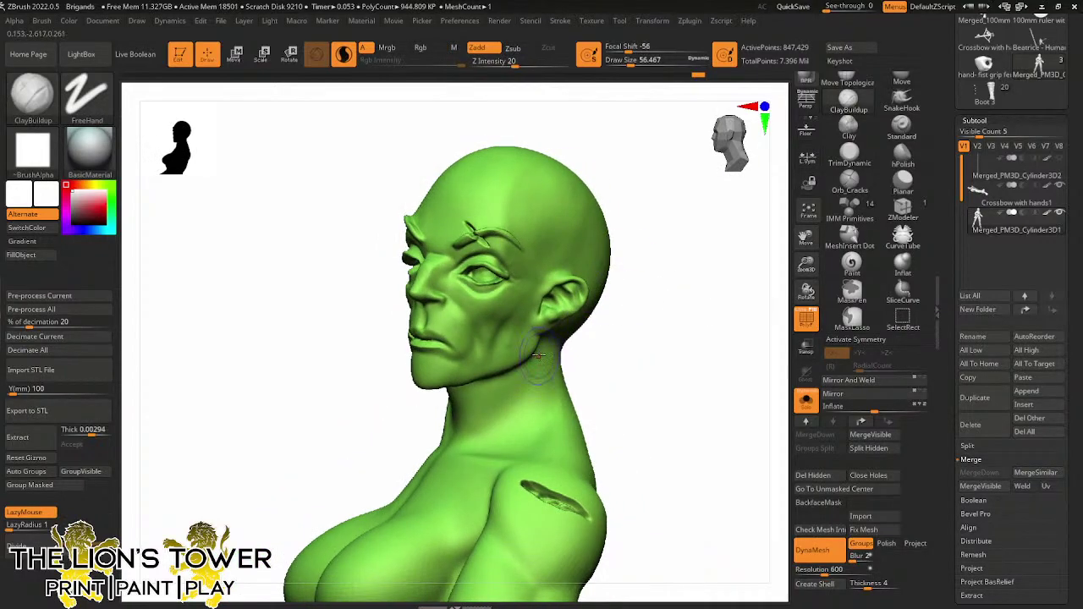
pyautogui.moveTo(526, 381)
pyautogui.mouseDown()
pyautogui.moveTo(482, 432)
pyautogui.moveTo(558, 336)
pyautogui.moveTo(477, 419)
pyautogui.mouseUp()
pyautogui.moveTo(549, 318); pyautogui.dragTo(493, 406)
pyautogui.moveTo(603, 361)
pyautogui.mouseDown()
pyautogui.moveTo(623, 342)
pyautogui.moveTo(568, 342)
pyautogui.moveTo(501, 434)
pyautogui.mouseUp()
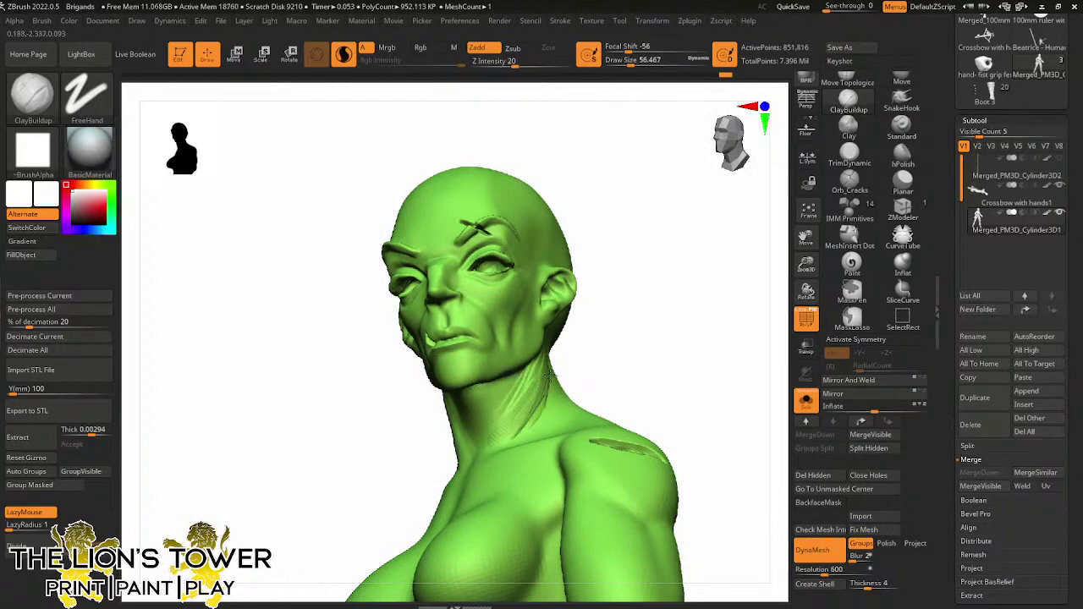
pyautogui.press('shift')
pyautogui.moveTo(599, 358)
pyautogui.mouseDown()
pyautogui.moveTo(643, 365)
pyautogui.moveTo(631, 374)
pyautogui.mouseUp()
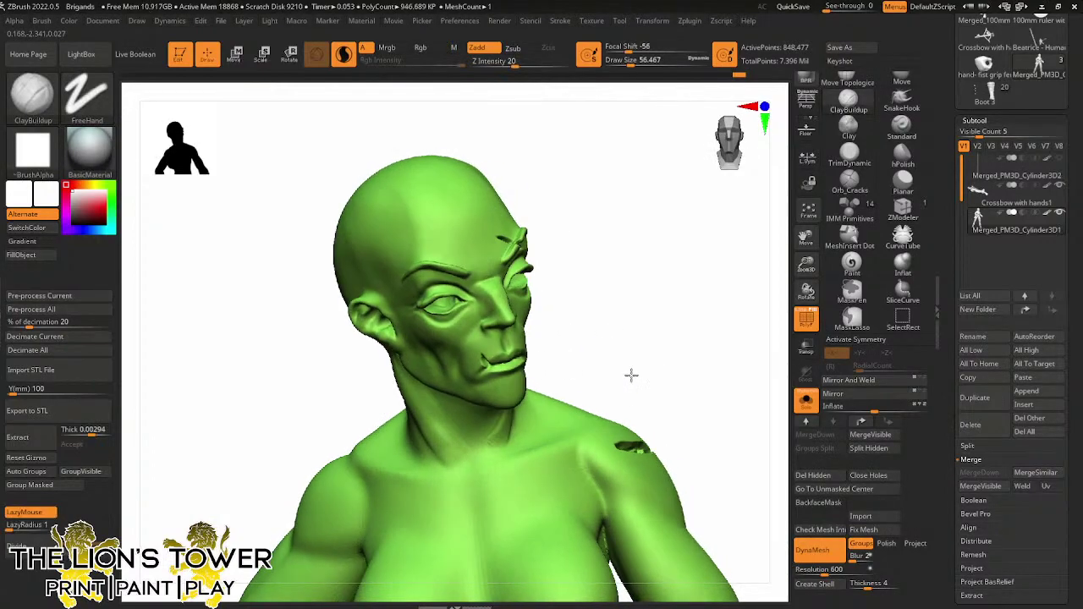
# Sculpt both collarbones across the upper chest with ClayBuildup and soften their inner ends with the Smooth brush
pyautogui.moveTo(486, 476)
pyautogui.mouseDown()
pyautogui.moveTo(575, 431)
pyautogui.moveTo(455, 491)
pyautogui.moveTo(392, 476)
pyautogui.moveTo(364, 455)
pyautogui.mouseUp()
pyautogui.moveTo(364, 455)
pyautogui.mouseDown()
pyautogui.moveTo(456, 493)
pyautogui.moveTo(362, 453)
pyautogui.moveTo(450, 483)
pyautogui.mouseUp()
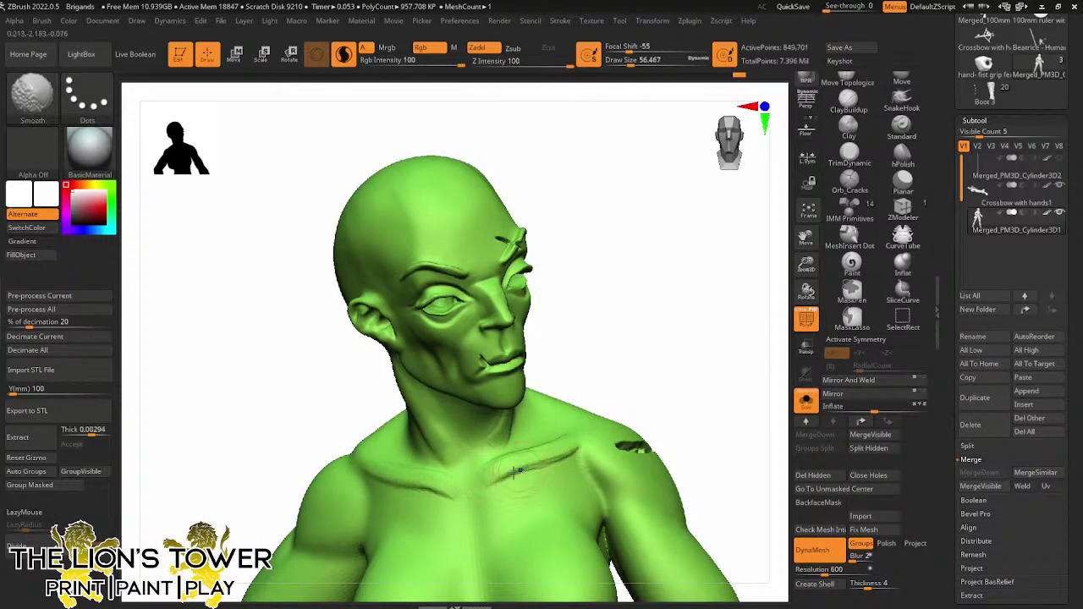
pyautogui.moveTo(603, 353); pyautogui.dragTo(693, 340)
pyautogui.keyDown('shift'); pyautogui.moveTo(520, 459); pyautogui.dragTo(481, 493); pyautogui.keyUp('shift')
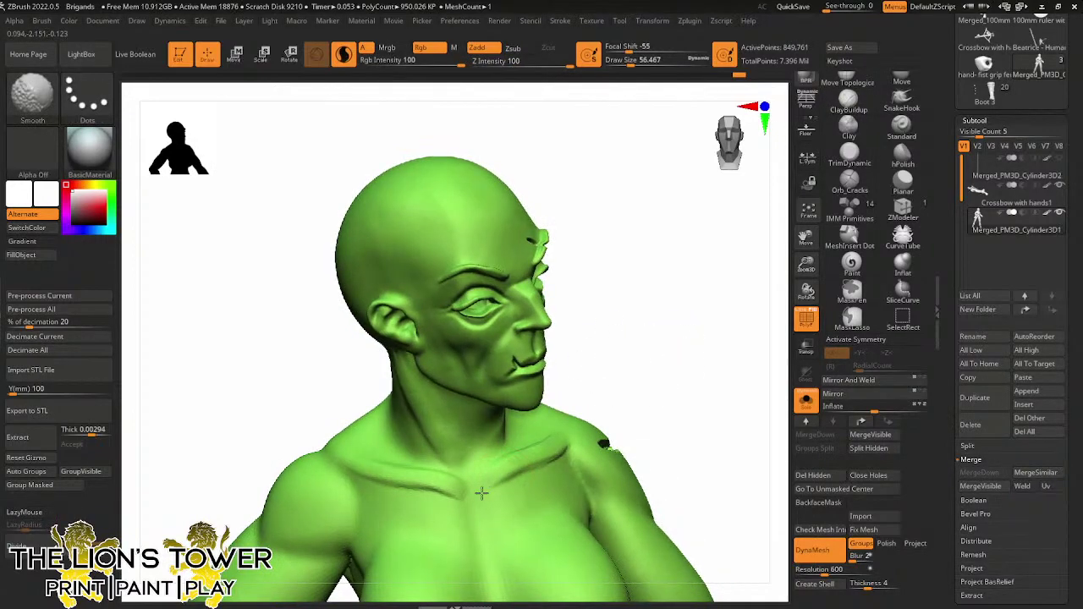
pyautogui.moveTo(653, 373); pyautogui.dragTo(606, 368)
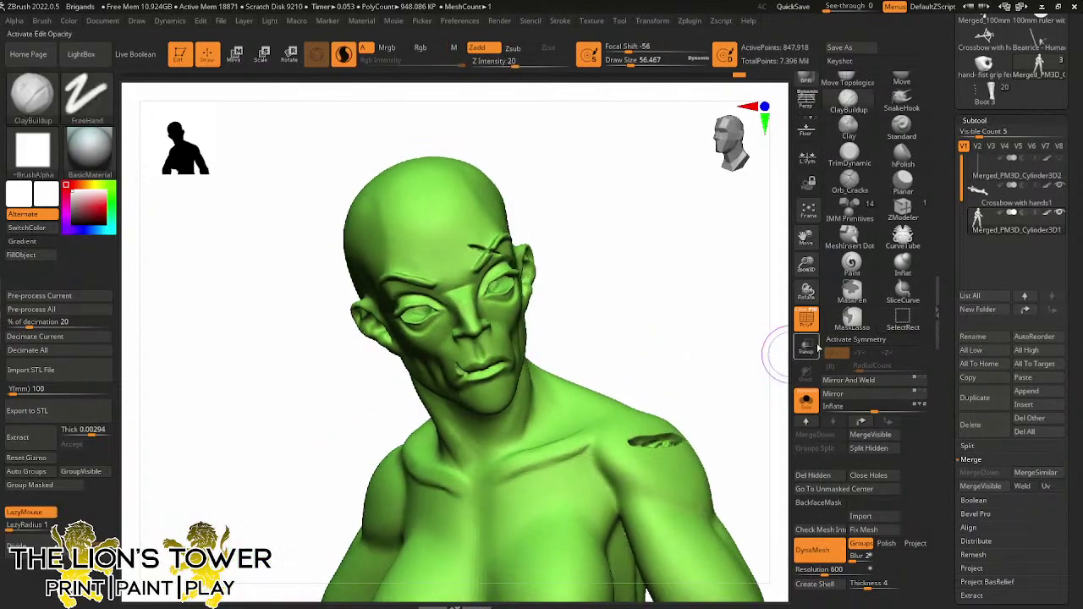
# Unhide the rest of the figure and clear the mask, viewing the figure from its left side
pyautogui.moveTo(806, 266); pyautogui.dragTo(806, 291)
pyautogui.moveTo(750, 309)
pyautogui.mouseDown()
pyautogui.moveTo(682, 347)
pyautogui.moveTo(697, 282)
pyautogui.mouseUp()
pyautogui.hotkey('ctrl', 'shift')
pyautogui.keyDown('ctrl'); pyautogui.keyDown('shift'); pyautogui.click(709, 337); pyautogui.keyUp('shift'); pyautogui.keyUp('ctrl')
pyautogui.press('ctrl')
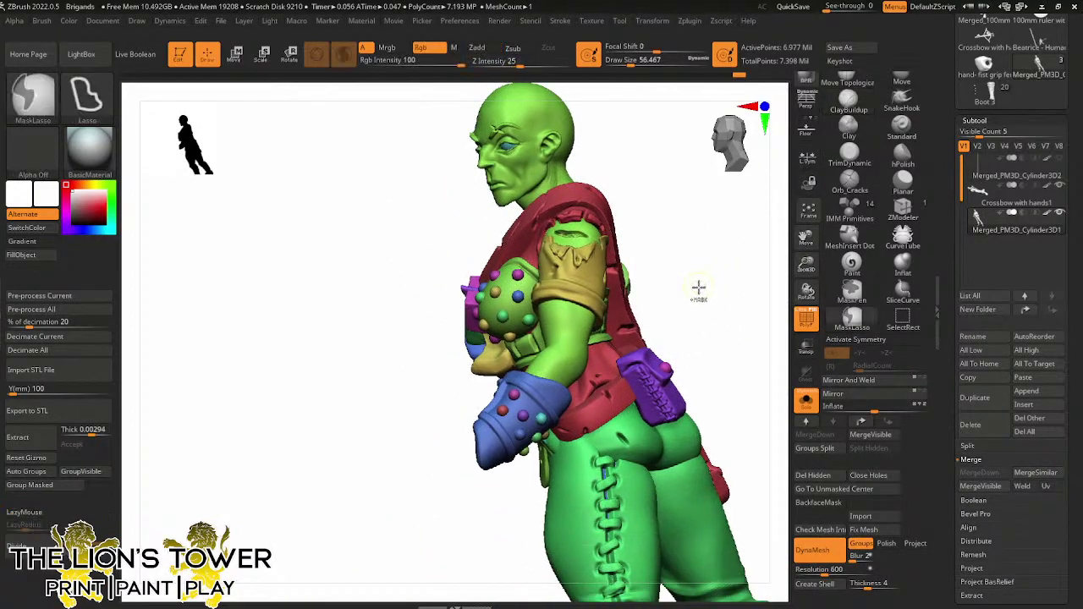
pyautogui.keyDown('ctrl'); pyautogui.click(698, 288); pyautogui.keyUp('ctrl')
pyautogui.keyDown('ctrl'); pyautogui.click(701, 292); pyautogui.keyUp('ctrl')
# Isolate the trousers and build up a vertical crotch seam on the front with ClayBuildup at a draw size of 119.78716
pyautogui.keyDown('ctrl'); pyautogui.keyDown('shift'); pyautogui.click(627, 444); pyautogui.keyUp('shift'); pyautogui.keyUp('ctrl')
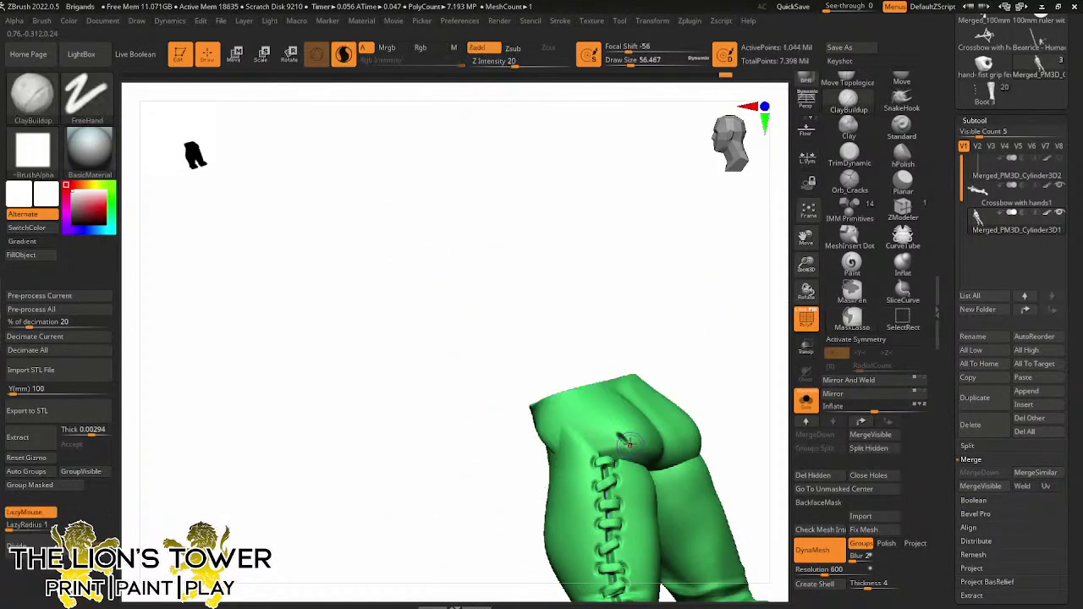
pyautogui.press('shift')
pyautogui.keyDown('shift'); pyautogui.moveTo(602, 299); pyautogui.dragTo(604, 310); pyautogui.keyUp('shift')
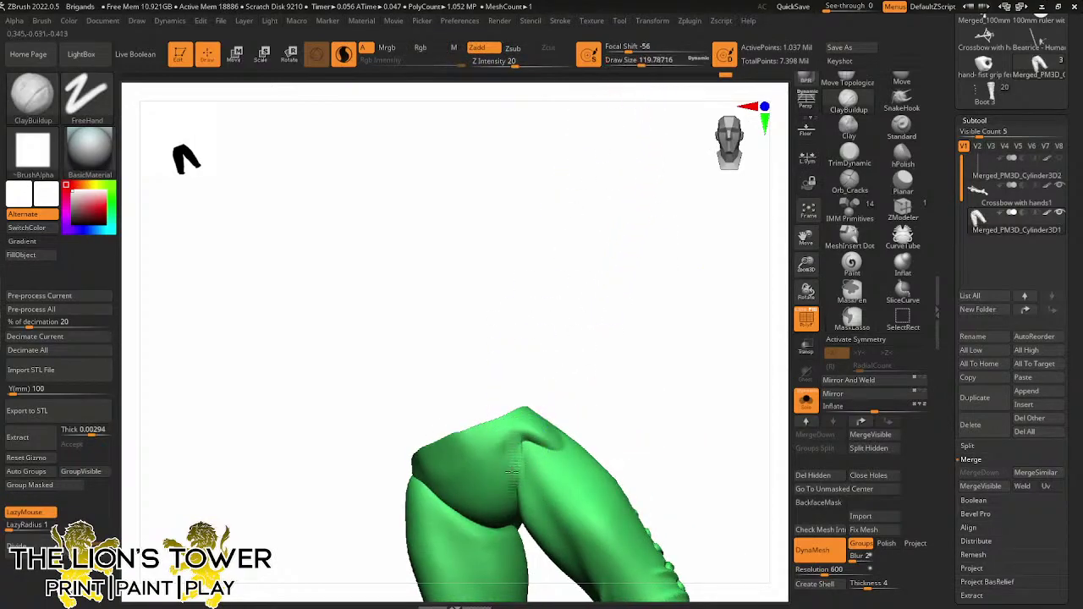
pyautogui.moveTo(512, 466); pyautogui.dragTo(512, 497)
pyautogui.moveTo(532, 432); pyautogui.dragTo(547, 337, button='right')
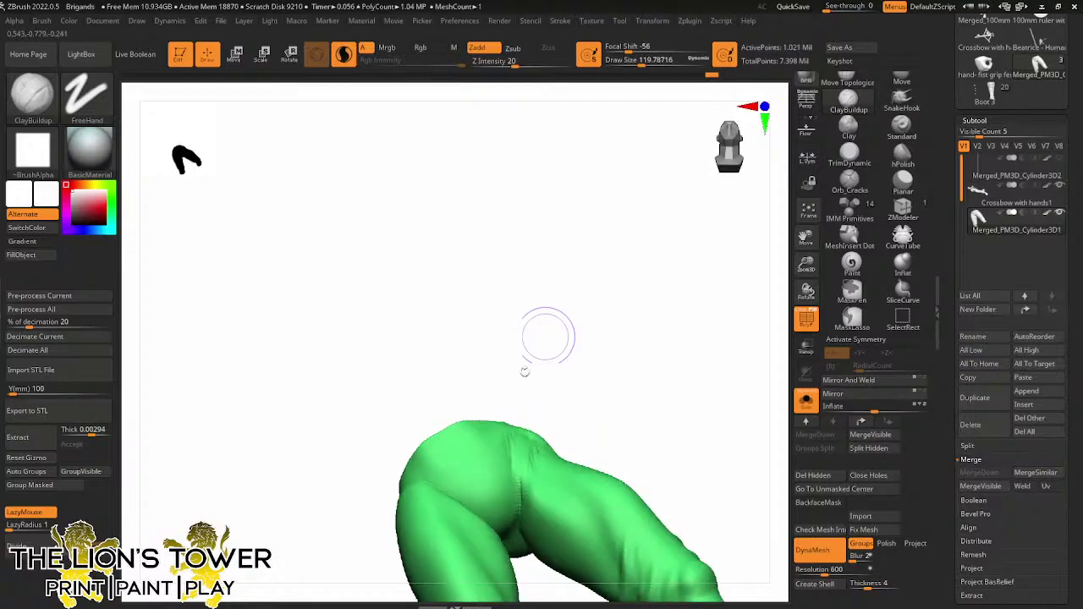
# Build up and blend the crotch and front hip creases of the trousers with ClayBuildup, undoing the last stroke
pyautogui.moveTo(489, 436); pyautogui.dragTo(459, 414, button='right')
pyautogui.moveTo(425, 485); pyautogui.dragTo(495, 538)
pyautogui.moveTo(499, 423); pyautogui.dragTo(505, 334, button='right')
pyautogui.moveTo(515, 479); pyautogui.dragTo(516, 506)
pyautogui.moveTo(516, 380); pyautogui.dragTo(514, 472, button='right')
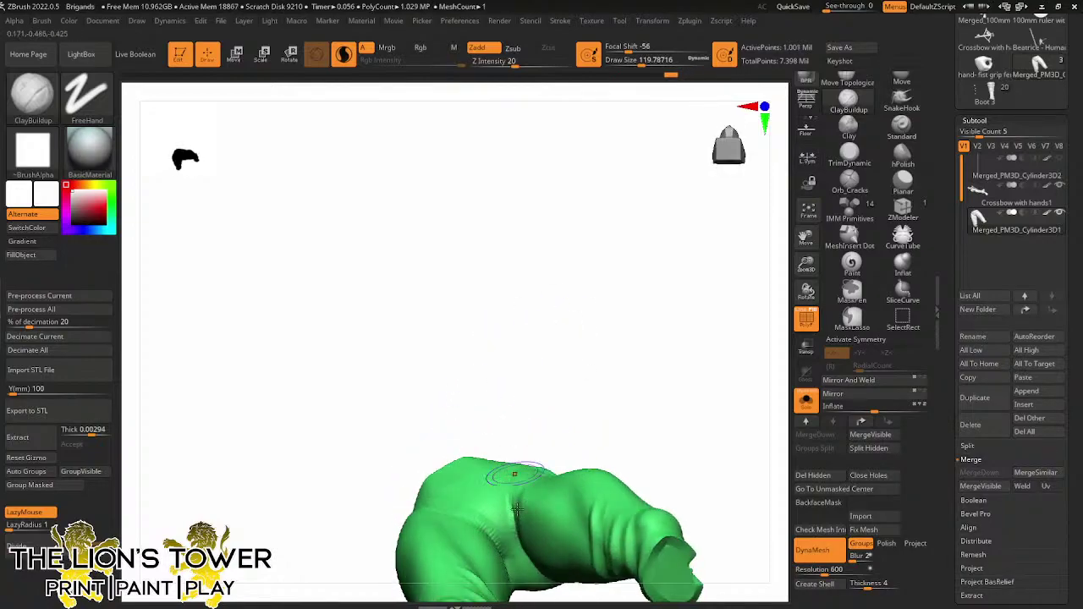
pyautogui.moveTo(514, 495); pyautogui.dragTo(516, 551)
pyautogui.moveTo(544, 426); pyautogui.dragTo(600, 353, button='right')
pyautogui.moveTo(601, 354); pyautogui.dragTo(518, 479)
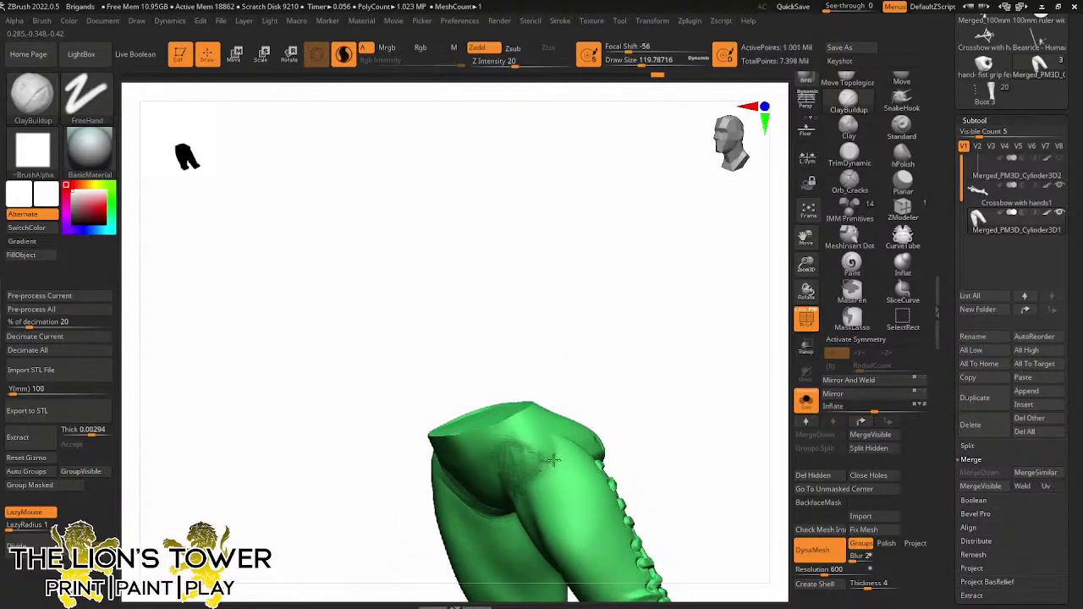
pyautogui.hotkey('ctrl', 'z')
# Build up and smooth the folds beneath the buttocks, out to the upper ends of the side lacing
pyautogui.moveTo(554, 460); pyautogui.dragTo(570, 428, button='right')
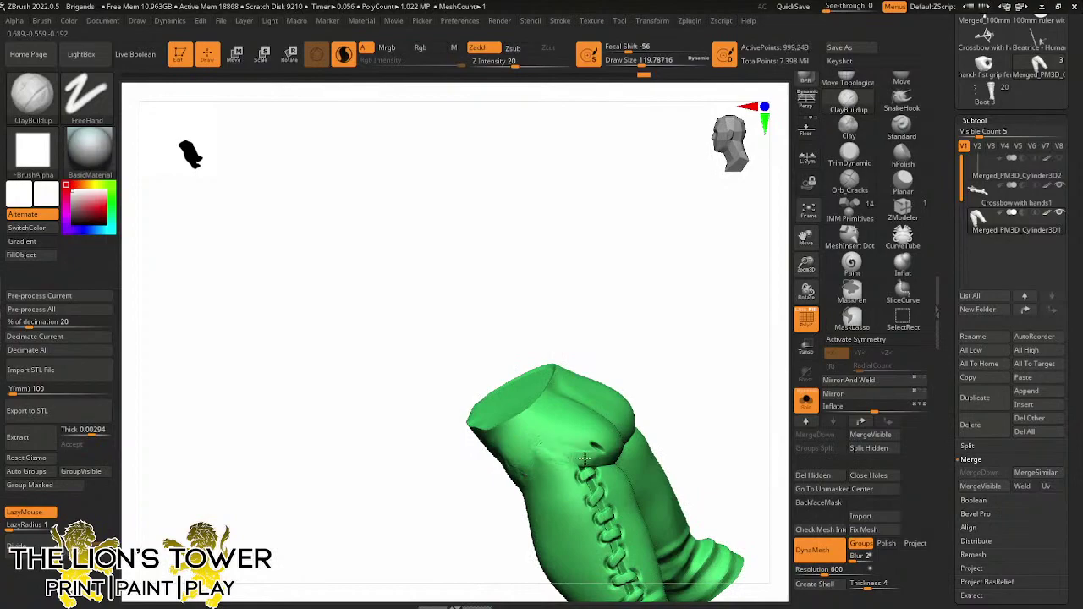
pyautogui.moveTo(599, 467); pyautogui.dragTo(621, 450)
pyautogui.moveTo(702, 440); pyautogui.dragTo(613, 430, button='right')
pyautogui.moveTo(626, 469)
pyautogui.mouseDown()
pyautogui.moveTo(581, 457)
pyautogui.moveTo(651, 453)
pyautogui.mouseUp()
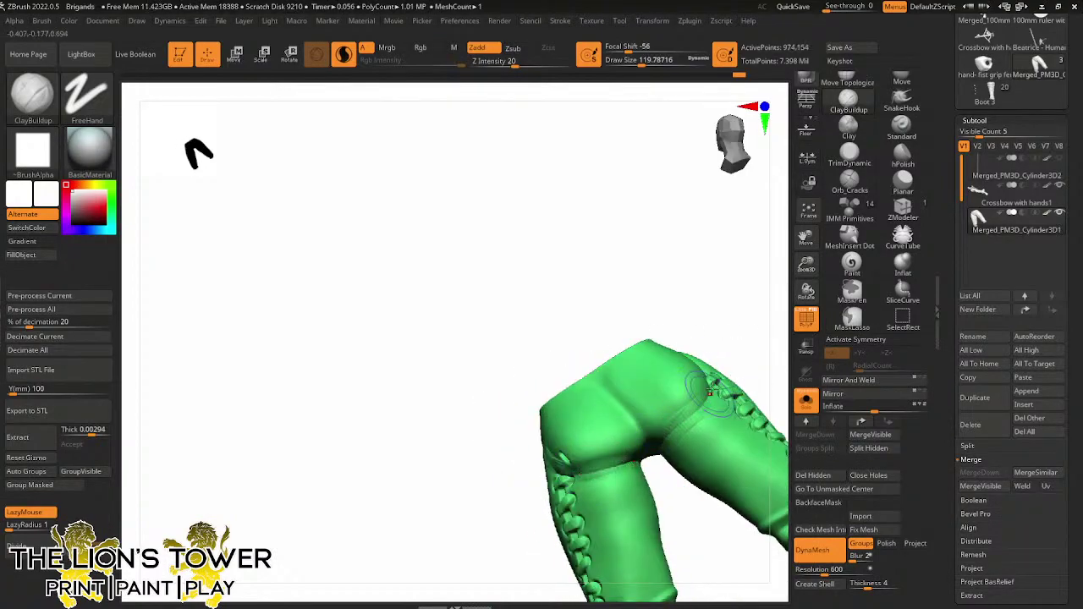
pyautogui.moveTo(706, 402); pyautogui.dragTo(702, 404, button='right')
pyautogui.moveTo(701, 406)
pyautogui.keyDown('shift'); pyautogui.mouseDown()
pyautogui.moveTo(688, 404)
pyautogui.moveTo(704, 381)
pyautogui.mouseUp(); pyautogui.keyUp('shift')
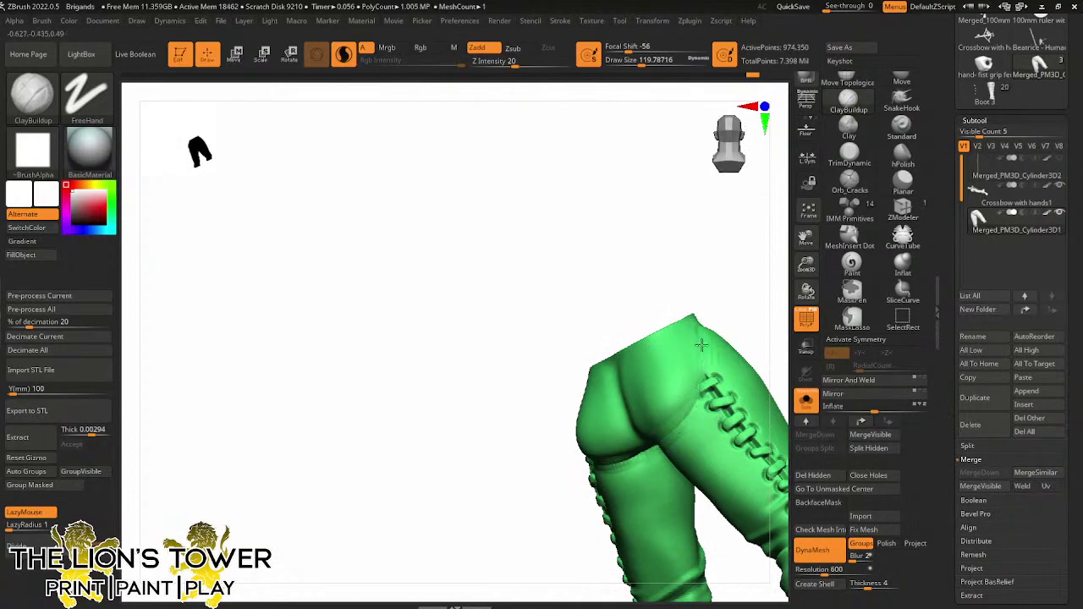
# Smooth the outer hip and seat above the lacing on the right leg
pyautogui.moveTo(701, 344); pyautogui.dragTo(702, 346, button='right')
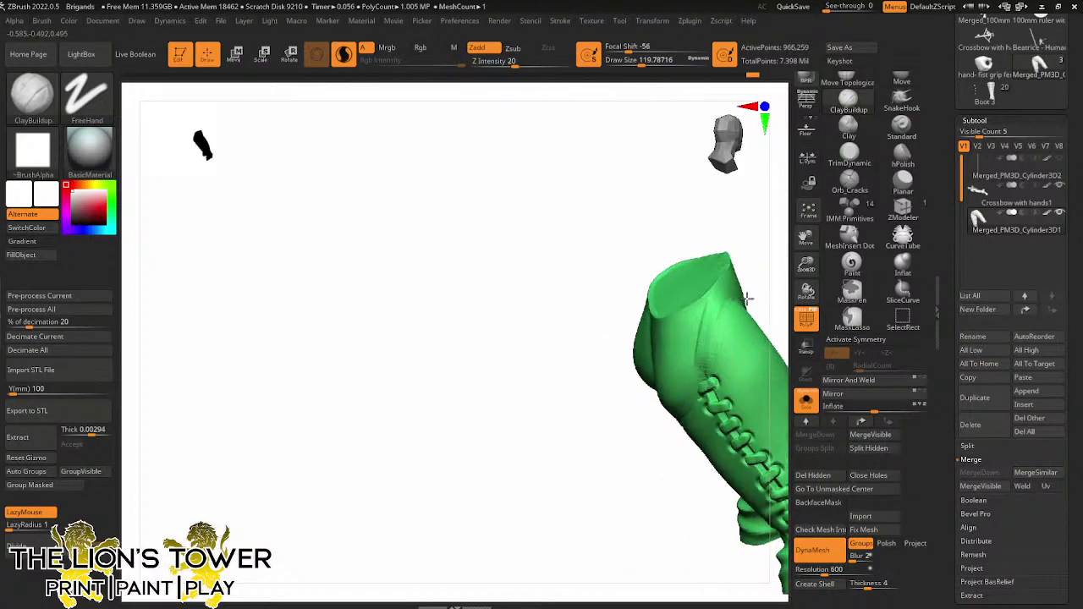
pyautogui.moveTo(746, 298); pyautogui.dragTo(718, 316, button='right')
pyautogui.press('shift')
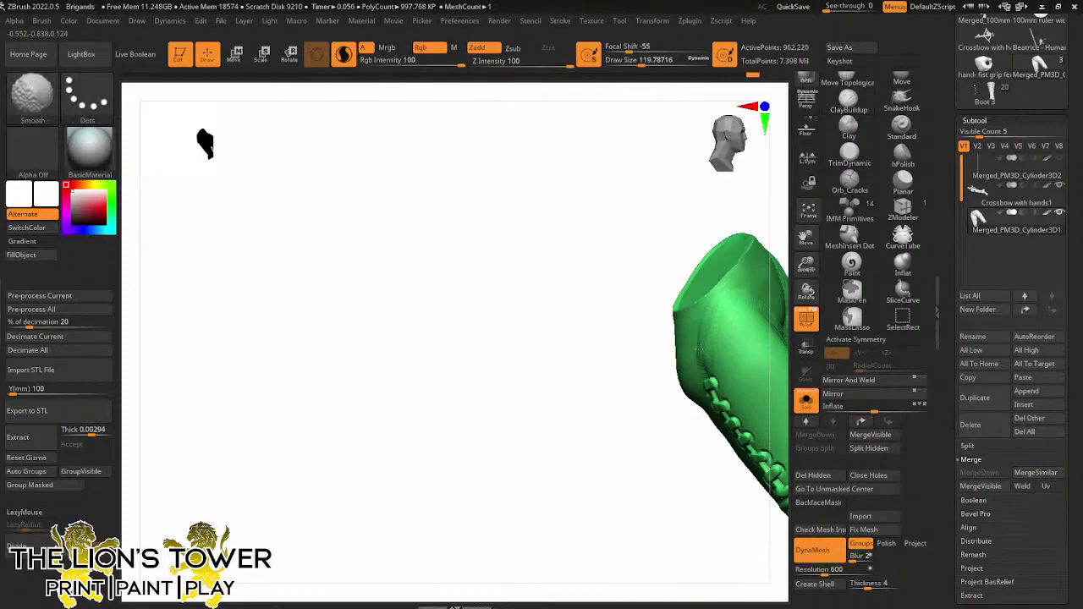
pyautogui.moveTo(623, 428); pyautogui.dragTo(659, 362, button='right')
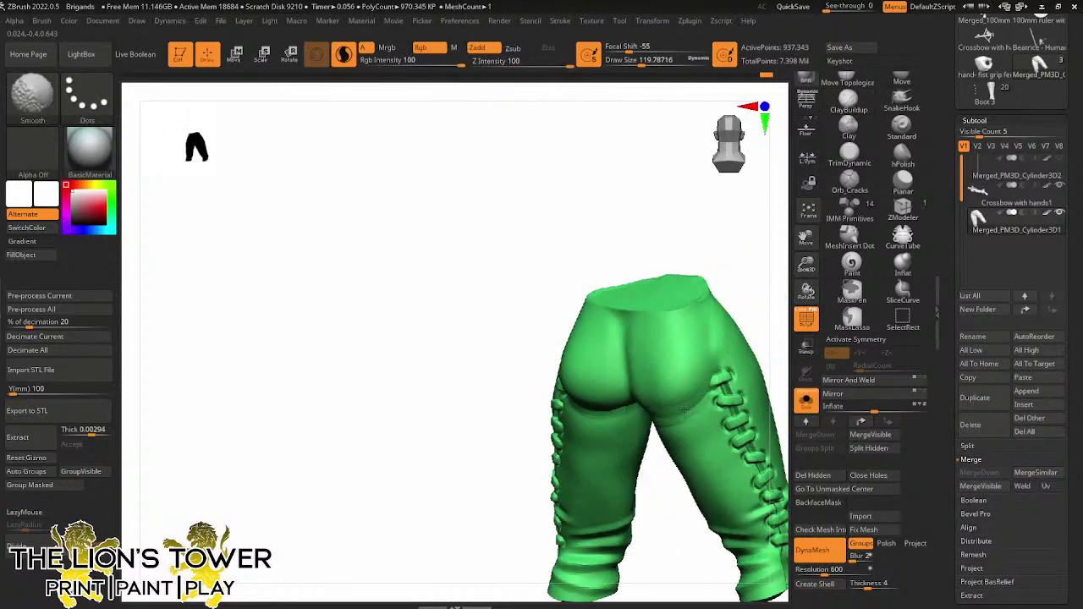
pyautogui.moveTo(683, 410); pyautogui.dragTo(595, 421, button='right')
pyautogui.moveTo(559, 376); pyautogui.dragTo(584, 229, button='right')
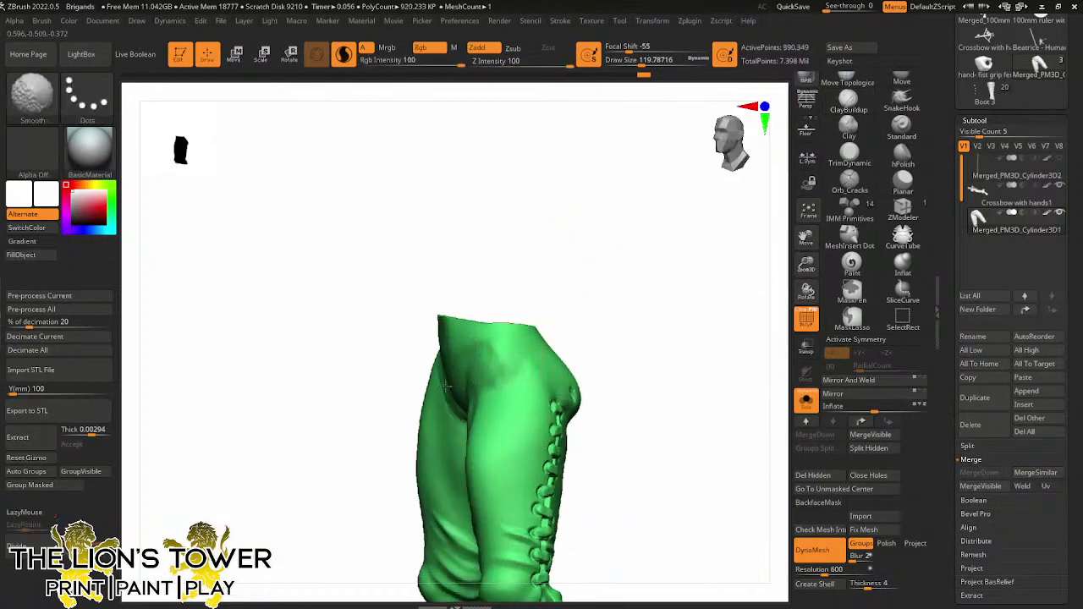
# Smooth the front hip and groin transitions into the upper thighs
pyautogui.keyDown('shift'); pyautogui.moveTo(445, 386); pyautogui.dragTo(468, 282); pyautogui.keyUp('shift')
pyautogui.moveTo(551, 149); pyautogui.dragTo(643, 161, button='right')
pyautogui.keyDown('shift'); pyautogui.moveTo(429, 387); pyautogui.dragTo(429, 410); pyautogui.keyUp('shift')
pyautogui.moveTo(694, 306); pyautogui.dragTo(575, 311, button='right')
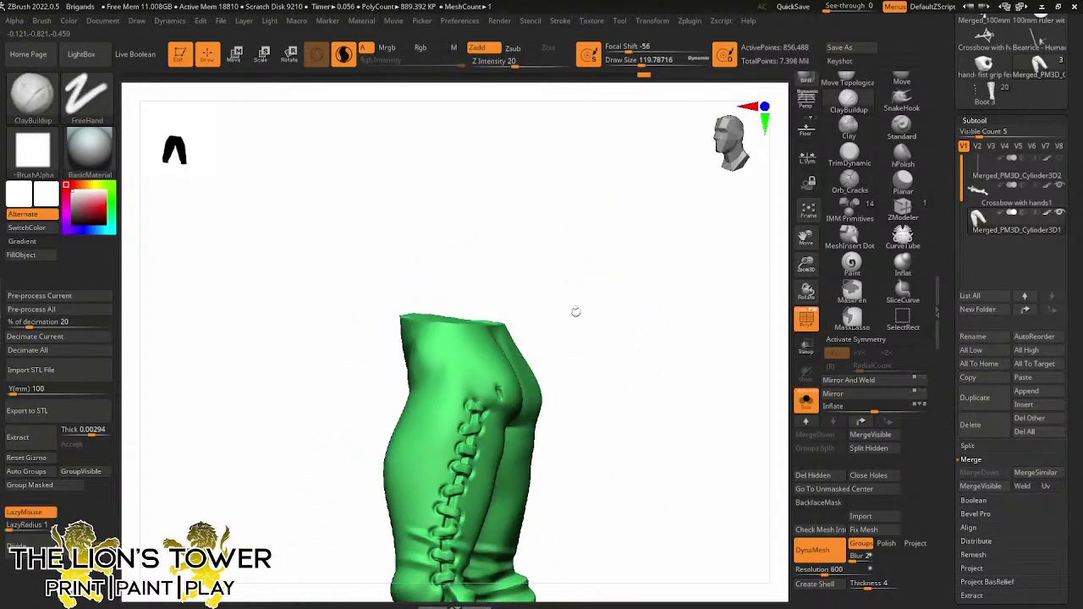
# Set the ClayBuildup draw size to about 51, and carve seams from the lacing up to the waist on both hips with Orb_Cracks
pyautogui.moveTo(639, 61); pyautogui.dragTo(628, 61)
pyautogui.moveTo(619, 156); pyautogui.dragTo(527, 263, button='right')
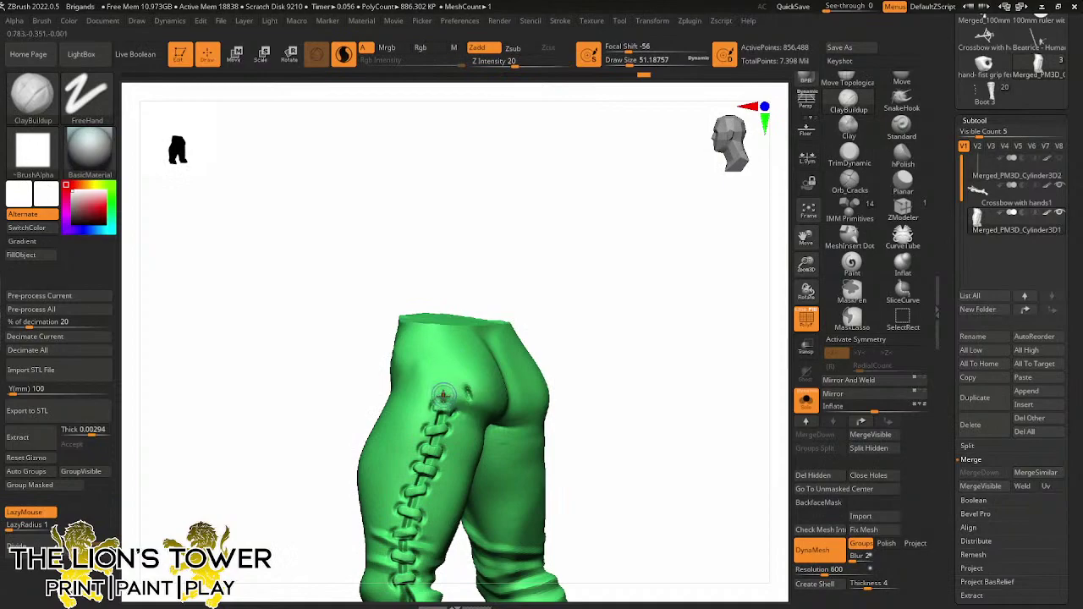
pyautogui.click(849, 179)
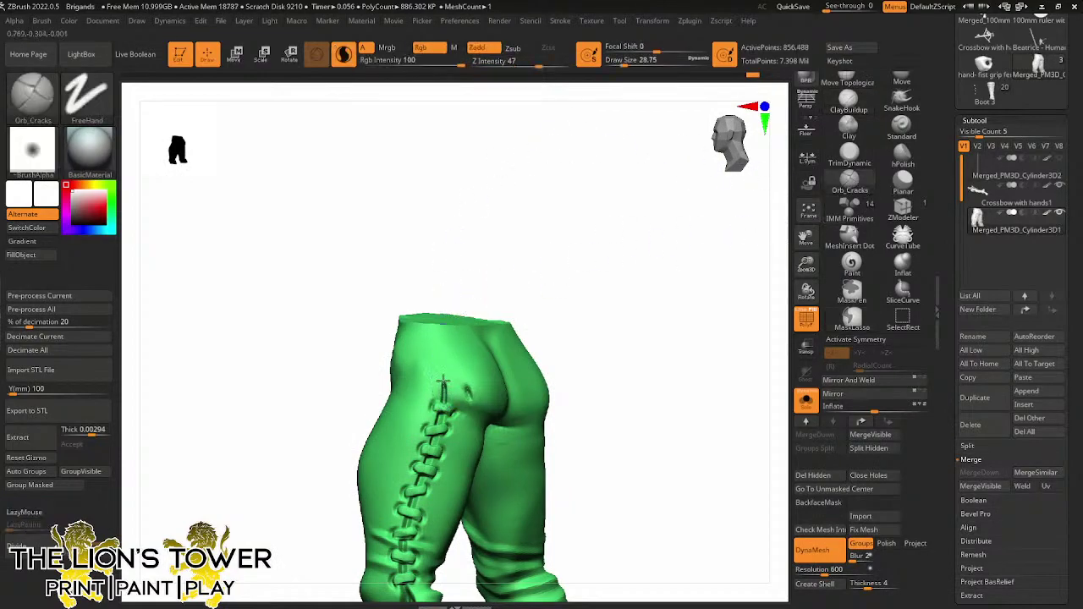
pyautogui.moveTo(590, 259); pyautogui.dragTo(587, 301, button='right')
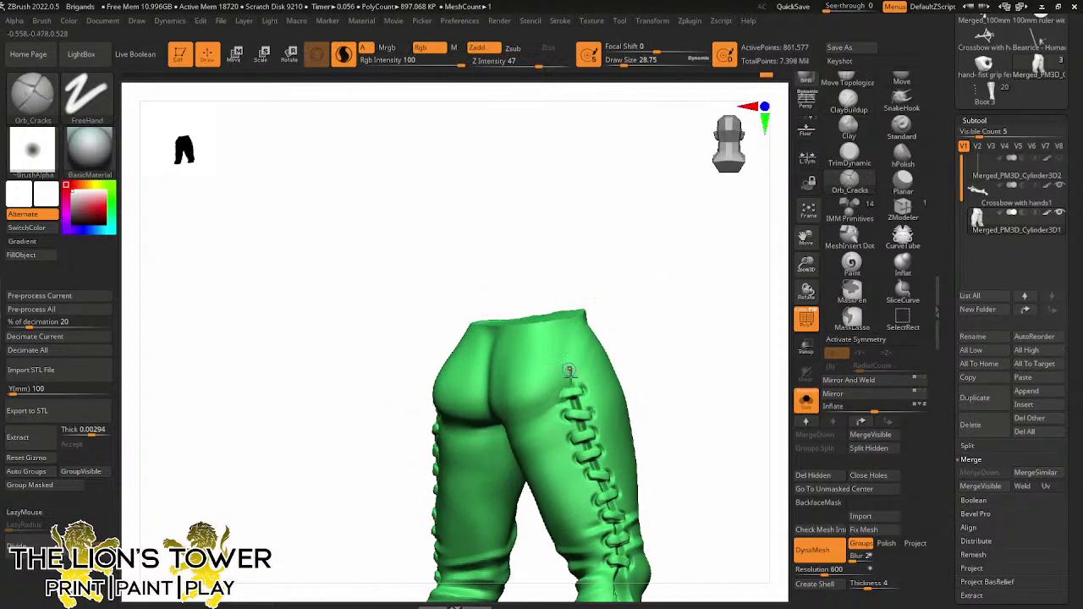
pyautogui.moveTo(570, 363); pyautogui.dragTo(566, 296)
pyautogui.moveTo(566, 296); pyautogui.dragTo(490, 183, button='right')
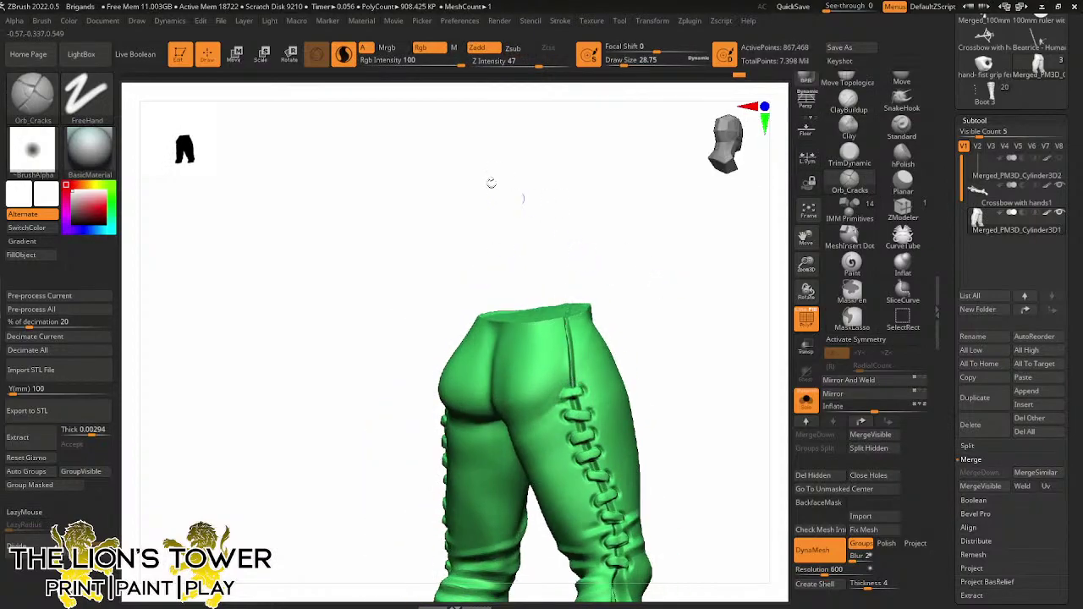
# Build up raised cross stitches with ClayBuildup over the new hip seam on the right leg
pyautogui.click(849, 101)
pyautogui.moveTo(673, 221); pyautogui.dragTo(562, 369, button='right')
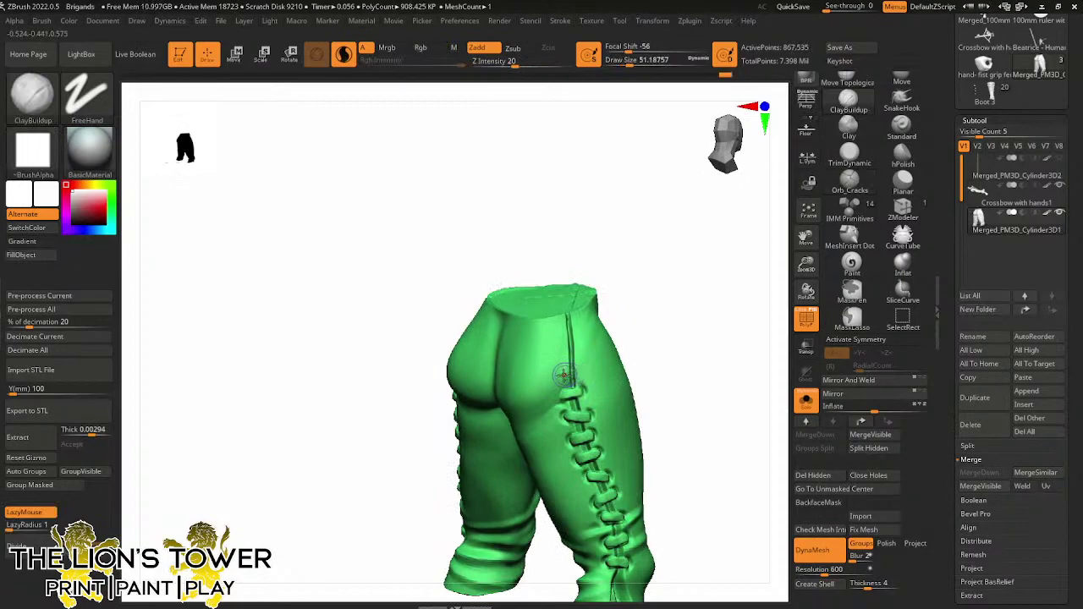
pyautogui.moveTo(572, 377)
pyautogui.mouseDown()
pyautogui.moveTo(581, 372)
pyautogui.moveTo(567, 373)
pyautogui.moveTo(568, 353)
pyautogui.moveTo(578, 352)
pyautogui.moveTo(567, 335)
pyautogui.mouseUp()
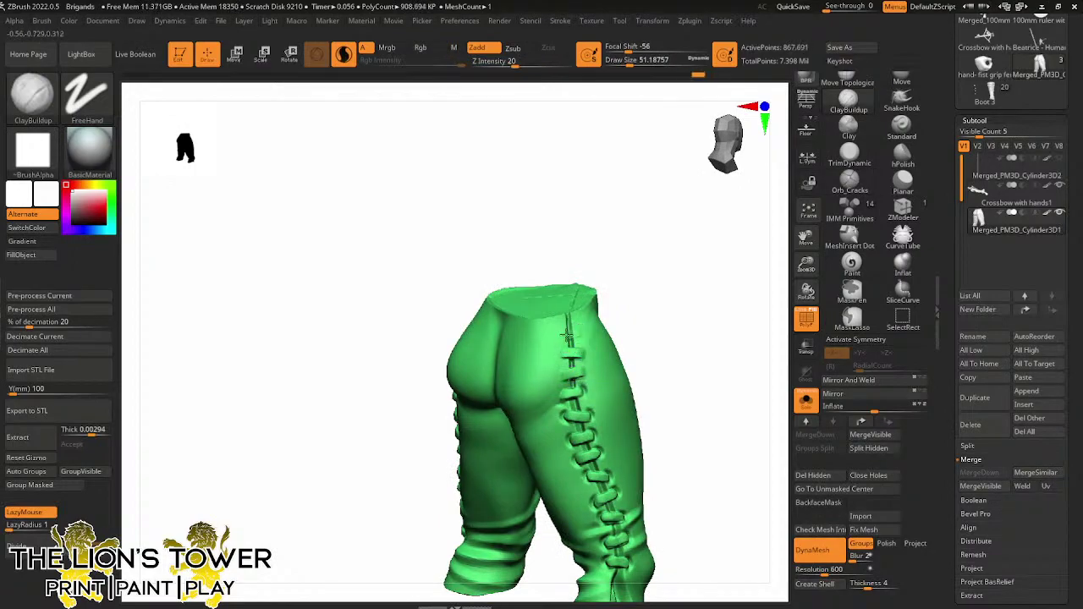
# Build up matching cross stitches along the left hip seam to the waist, and finish the uppermost stitch on the right
pyautogui.moveTo(621, 290); pyautogui.dragTo(669, 301)
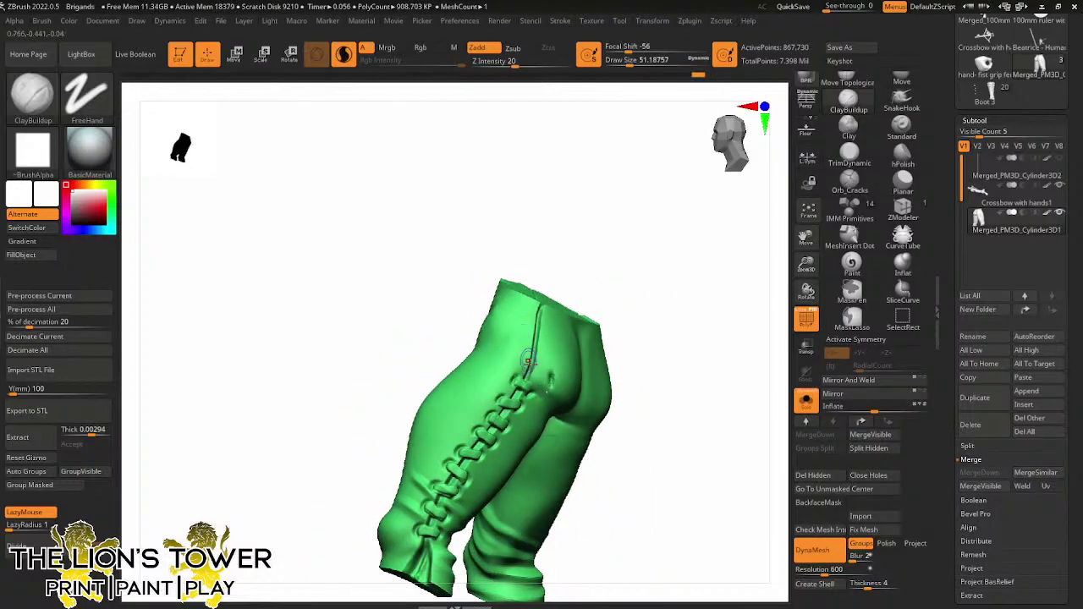
pyautogui.moveTo(523, 385); pyautogui.dragTo(533, 346)
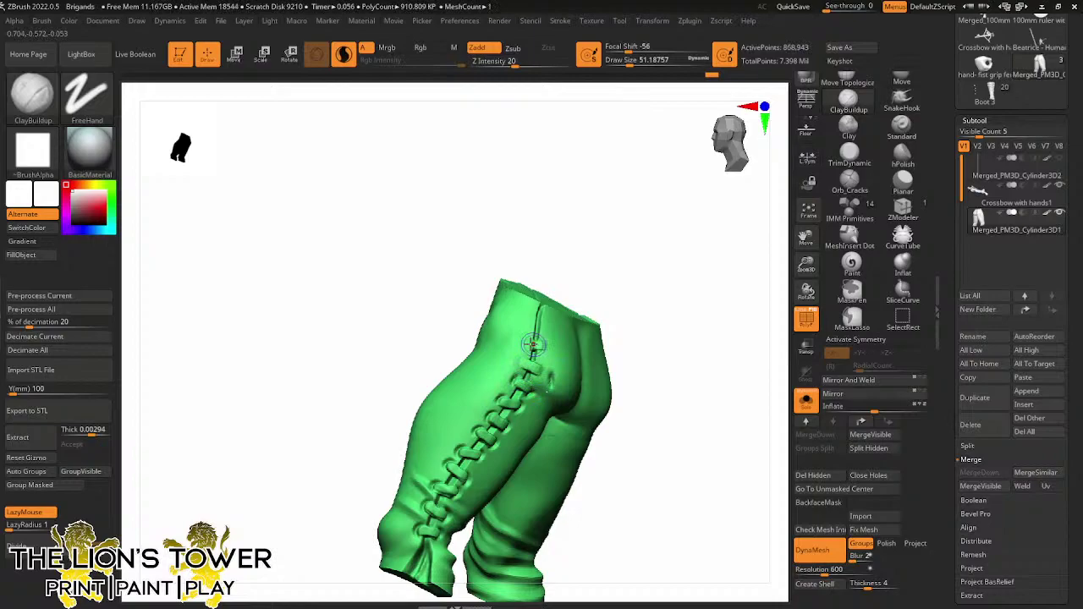
pyautogui.moveTo(621, 288); pyautogui.dragTo(580, 285)
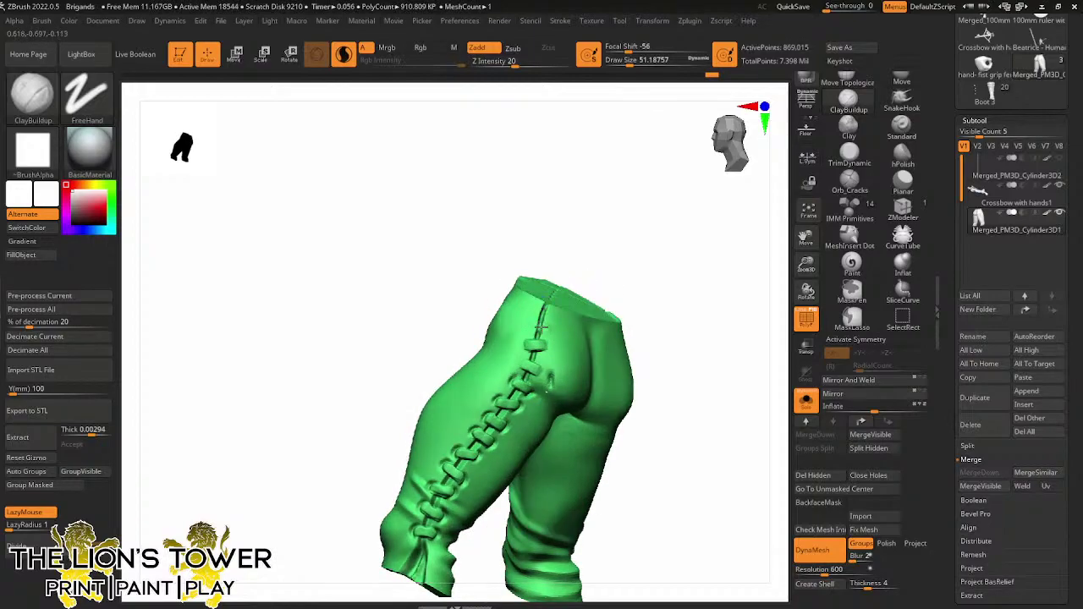
pyautogui.moveTo(538, 322); pyautogui.dragTo(541, 308)
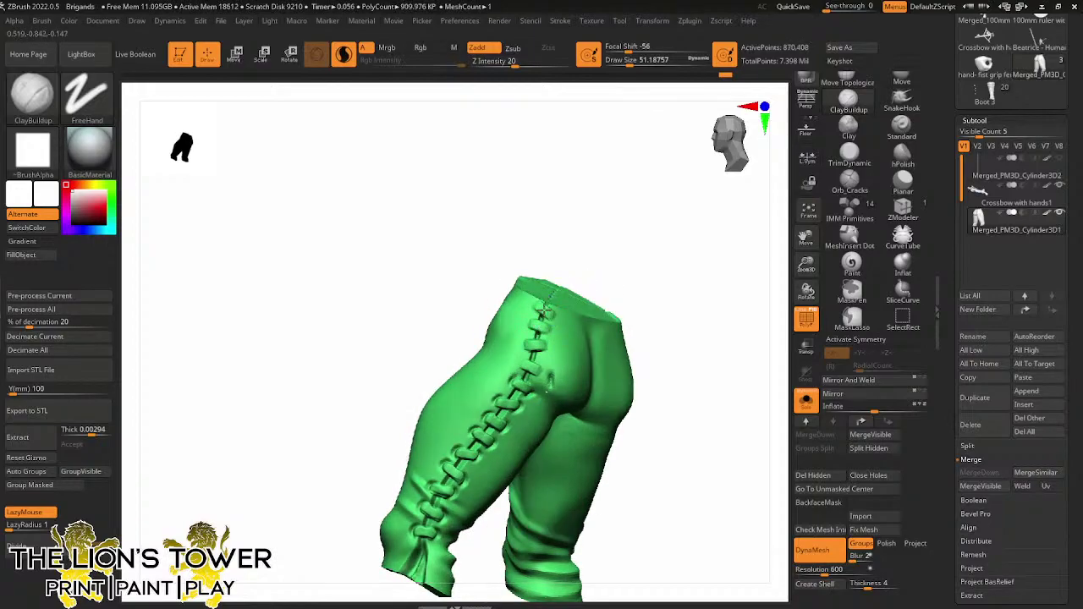
pyautogui.moveTo(684, 257); pyautogui.dragTo(609, 298)
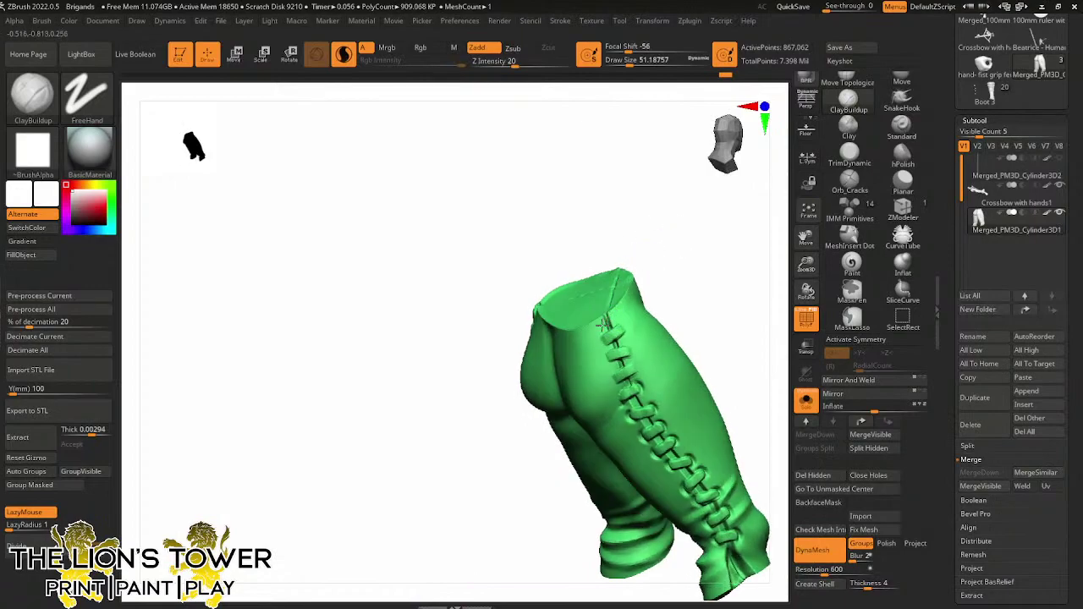
# Turn on LazyMouse for Orb_Cracks and carve pulled-fabric creases around the stitches on the right hip, redoing one stroke
pyautogui.click(848, 181)
pyautogui.moveTo(732, 246); pyautogui.dragTo(688, 276)
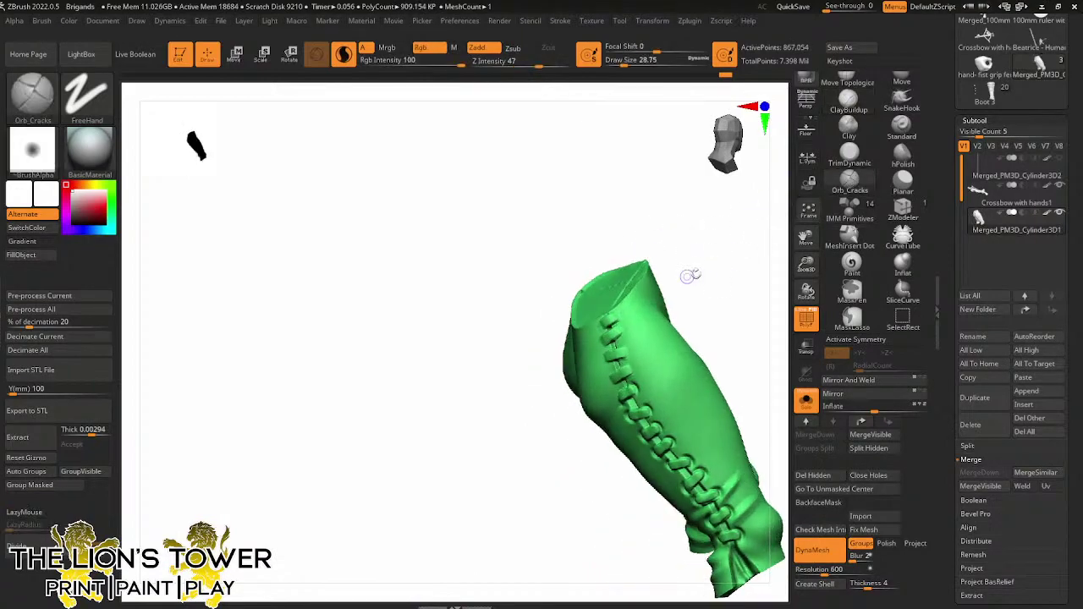
pyautogui.moveTo(806, 263); pyautogui.dragTo(806, 297)
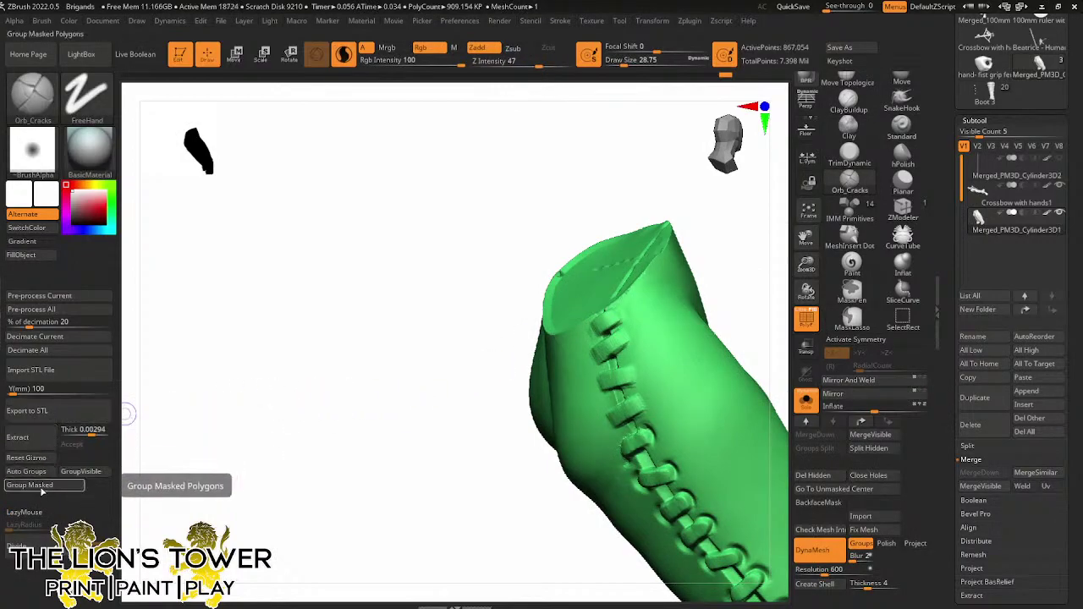
pyautogui.click(24, 511)
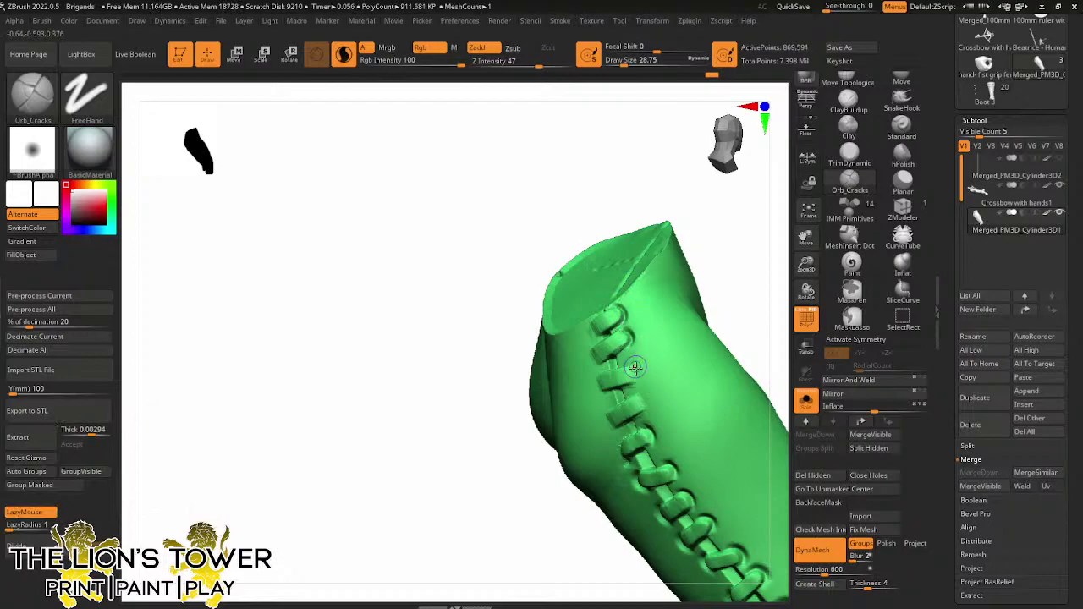
pyautogui.moveTo(636, 393); pyautogui.dragTo(604, 432, button='right')
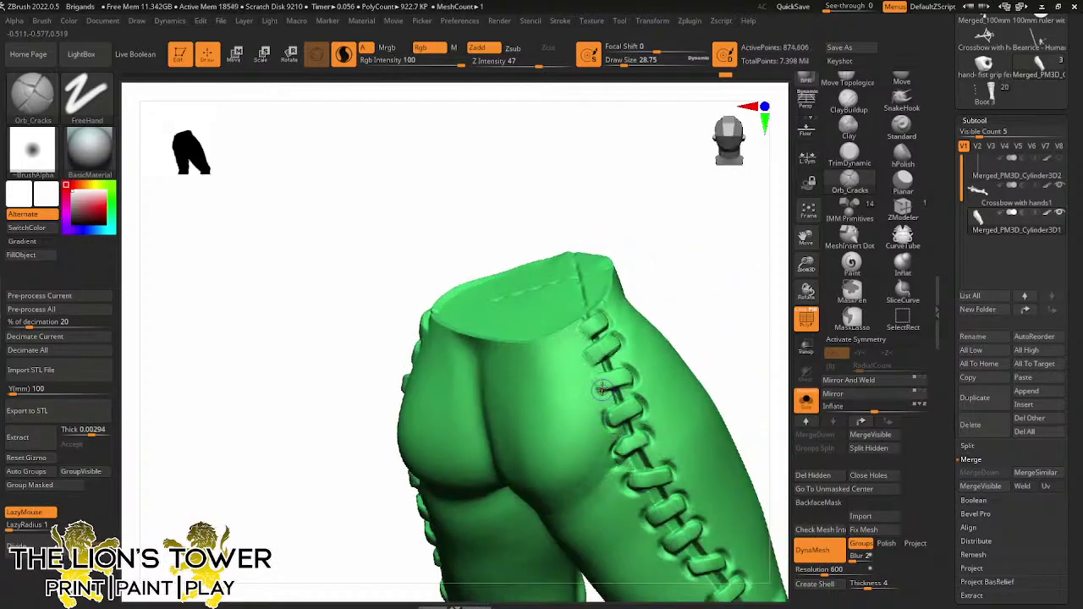
pyautogui.hotkey('ctrl', 'z')
pyautogui.moveTo(611, 454); pyautogui.dragTo(606, 403)
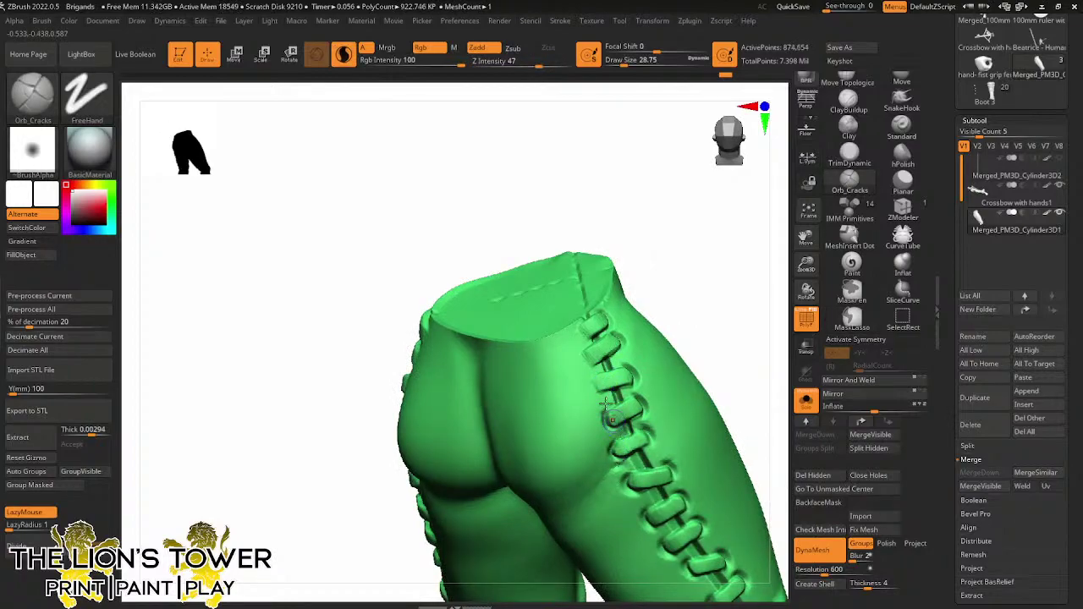
pyautogui.moveTo(585, 362); pyautogui.dragTo(583, 335)
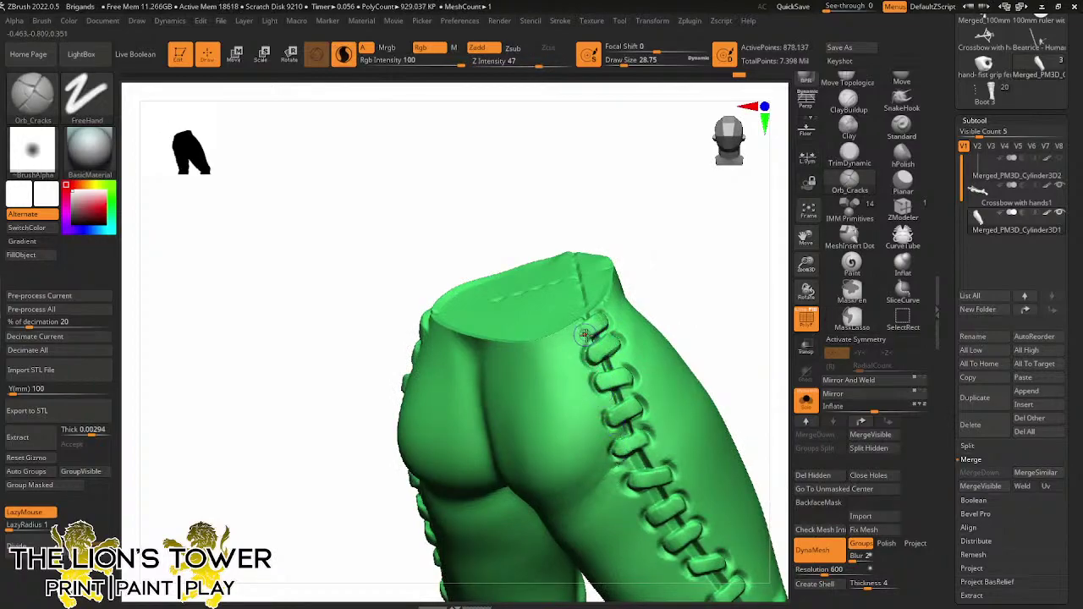
# Carve creases around the left hip stitches with Orb_Cracks, and recut and soften the small fold beside them
pyautogui.moveTo(595, 311); pyautogui.dragTo(667, 251, button='right')
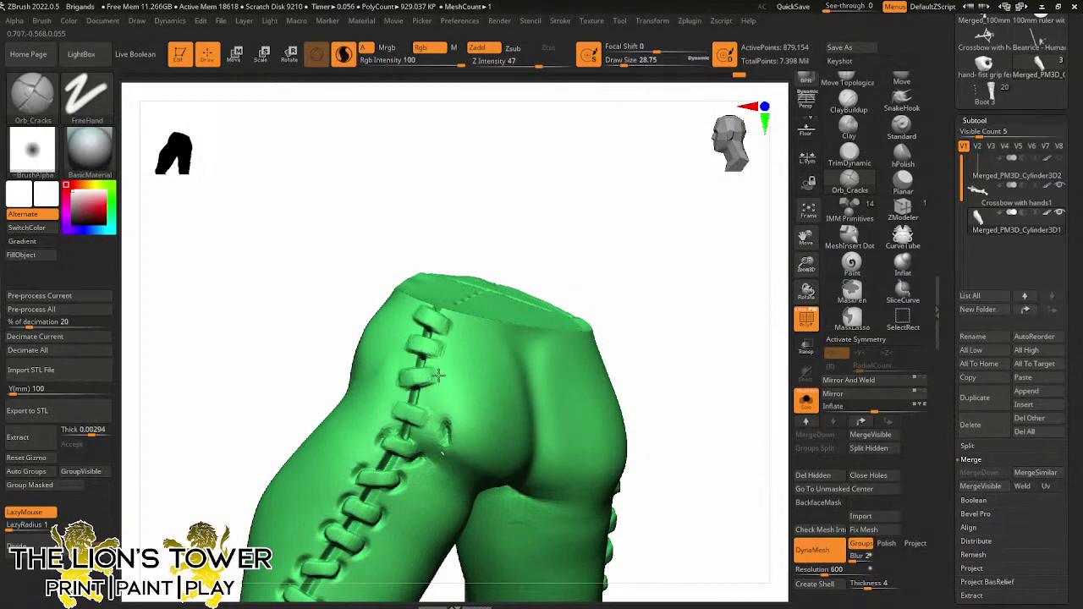
pyautogui.moveTo(422, 348); pyautogui.dragTo(481, 221, button='right')
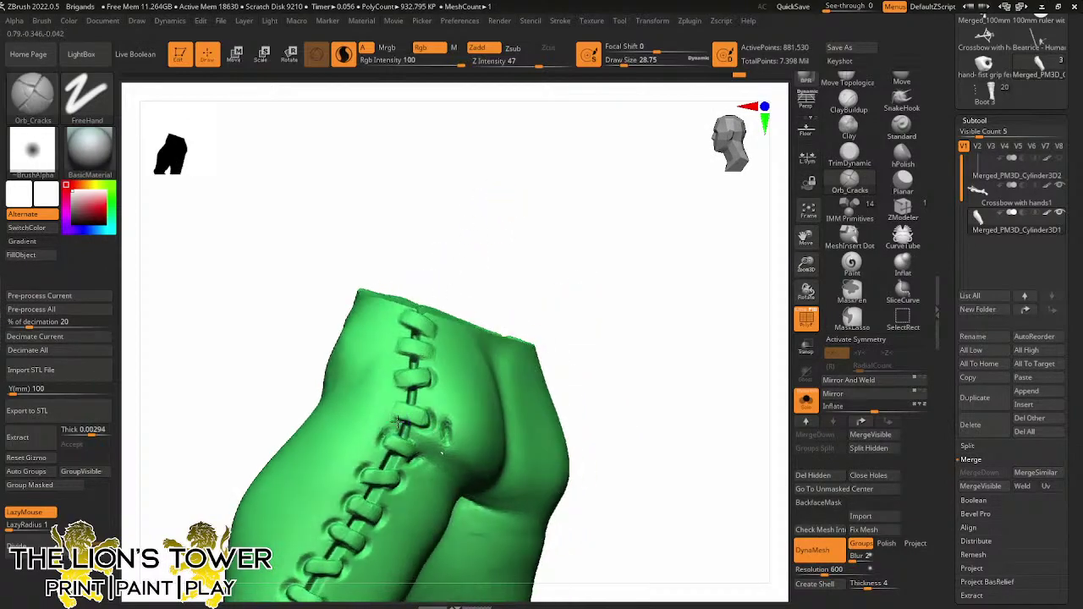
pyautogui.moveTo(398, 420); pyautogui.dragTo(401, 410)
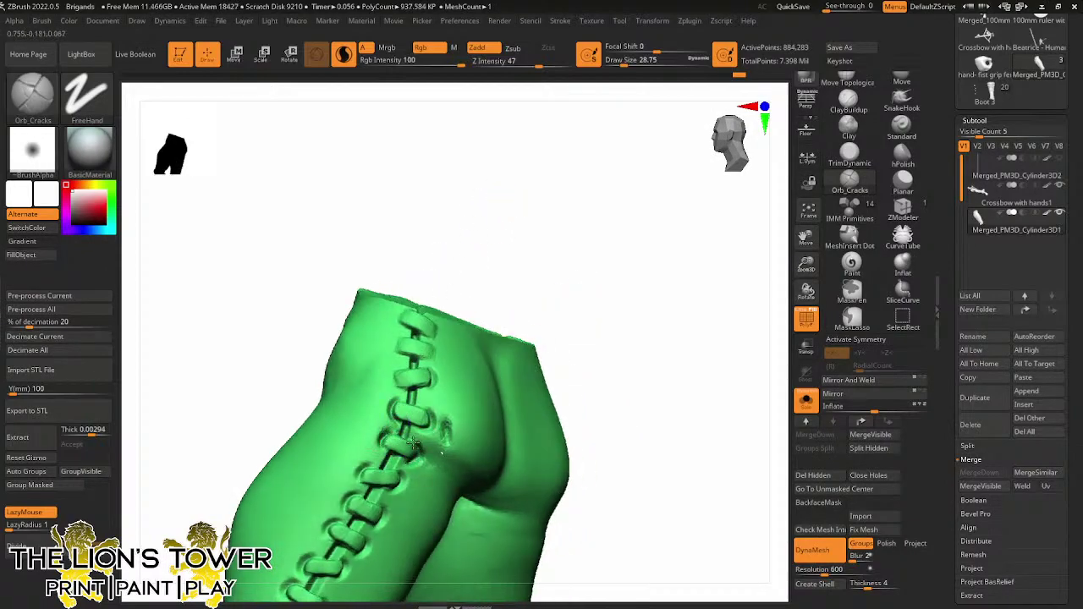
pyautogui.moveTo(445, 360); pyautogui.dragTo(433, 381, button='right')
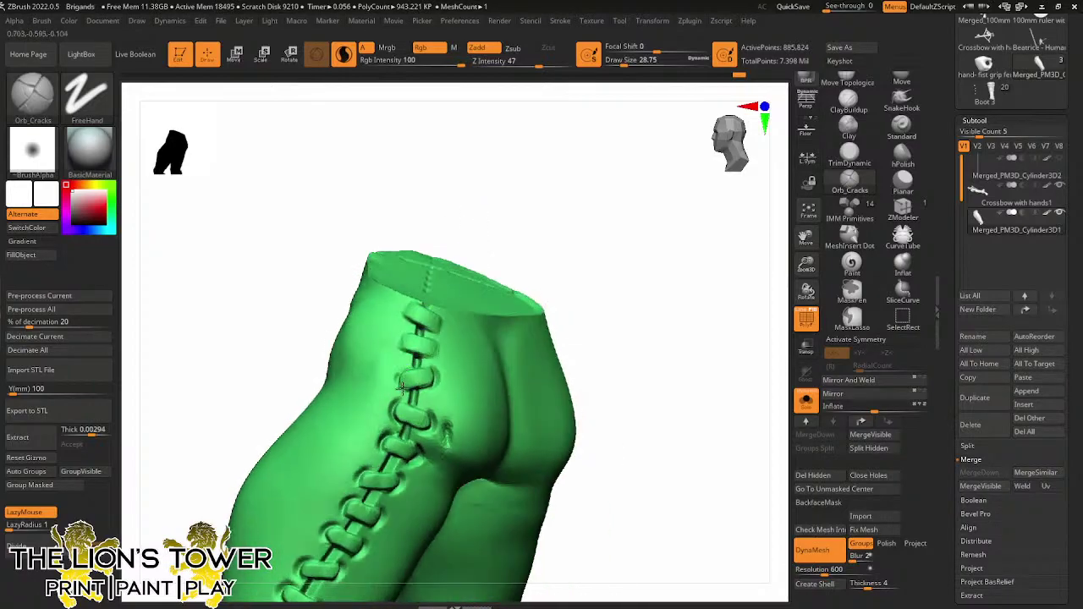
pyautogui.moveTo(416, 360)
pyautogui.mouseDown()
pyautogui.moveTo(401, 348)
pyautogui.moveTo(416, 333)
pyautogui.moveTo(408, 305)
pyautogui.moveTo(416, 328)
pyautogui.mouseUp()
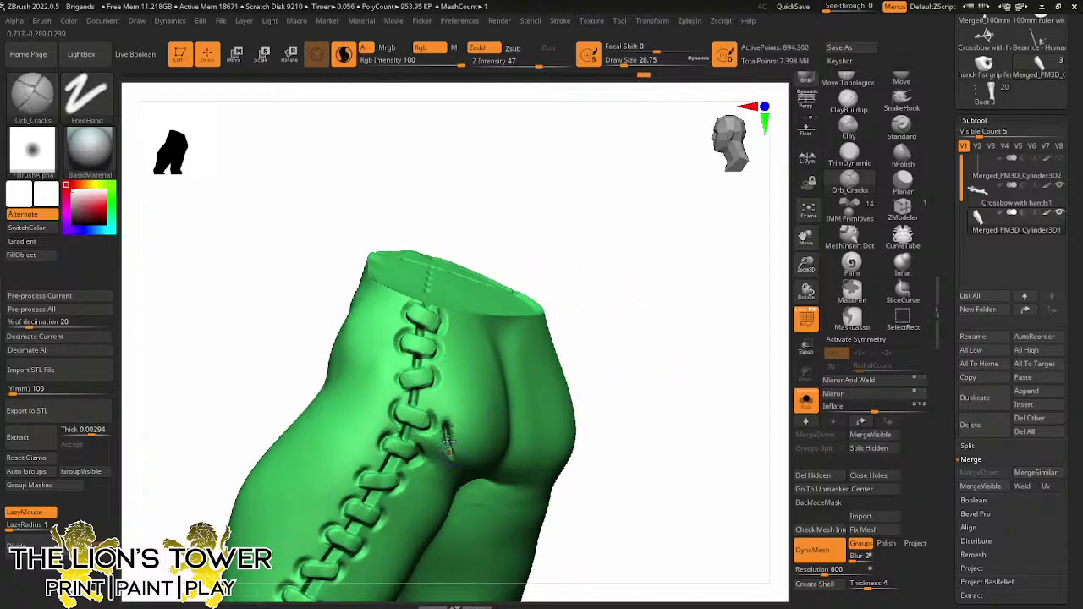
pyautogui.press('shift')
pyautogui.moveTo(480, 393); pyautogui.dragTo(373, 391, button='right')
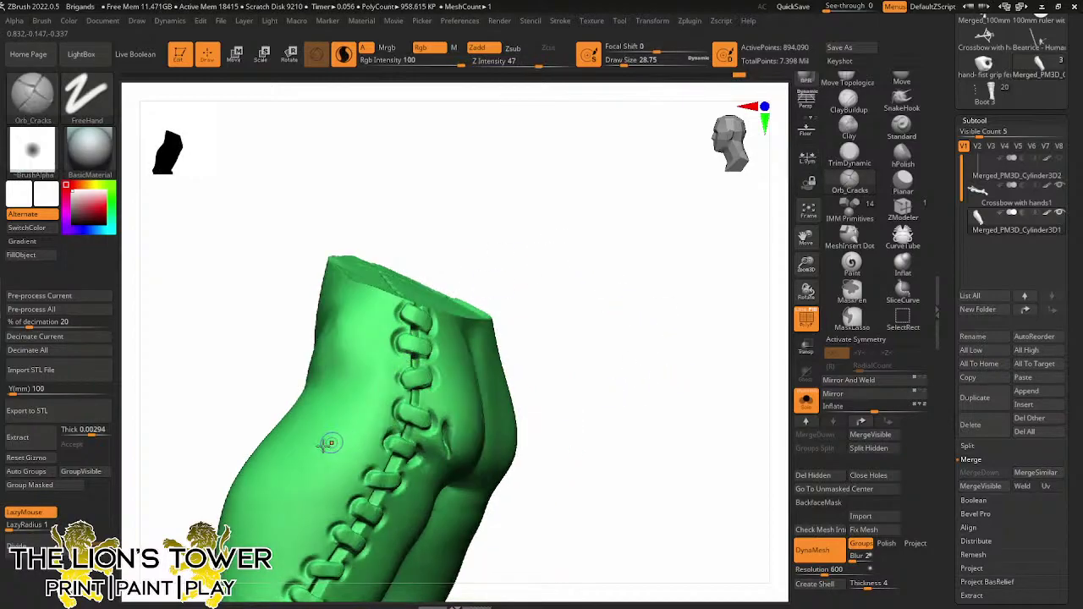
# Cut two small fabric tears into the front and outer side of the figure's left thigh with Orb_Cracks
pyautogui.moveTo(780, 307); pyautogui.dragTo(613, 354, button='right')
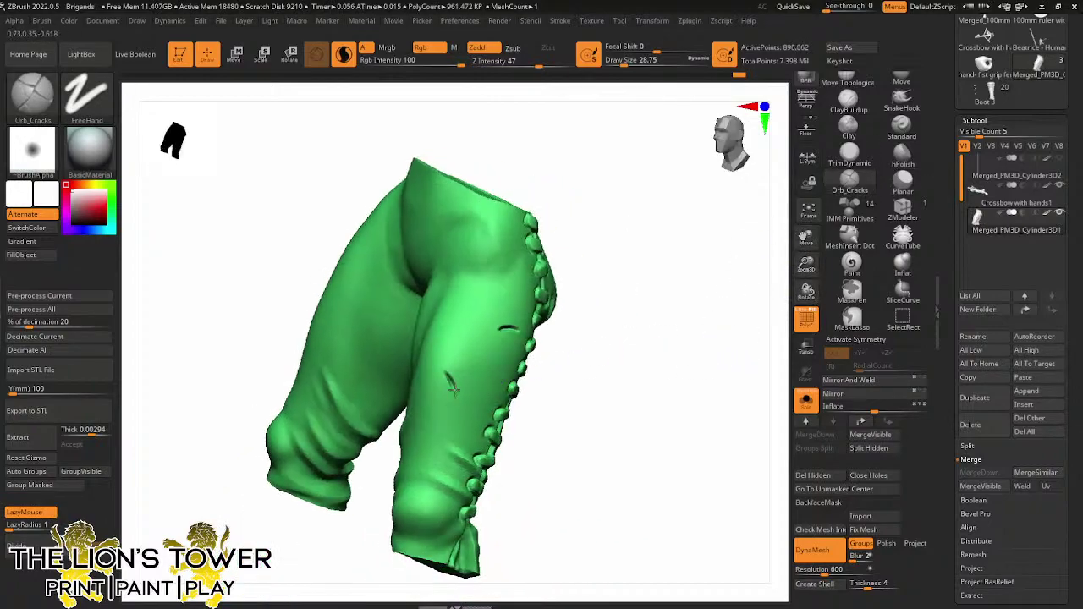
pyautogui.moveTo(452, 384)
pyautogui.mouseDown(button='right')
pyautogui.moveTo(618, 422)
pyautogui.moveTo(582, 414)
pyautogui.mouseUp(button='right')
# Set Orb_Cracks to Draw Size 46.17 and Z Intensity 59, and cut notches into the front hems of both trouser legs
pyautogui.click(618, 71)
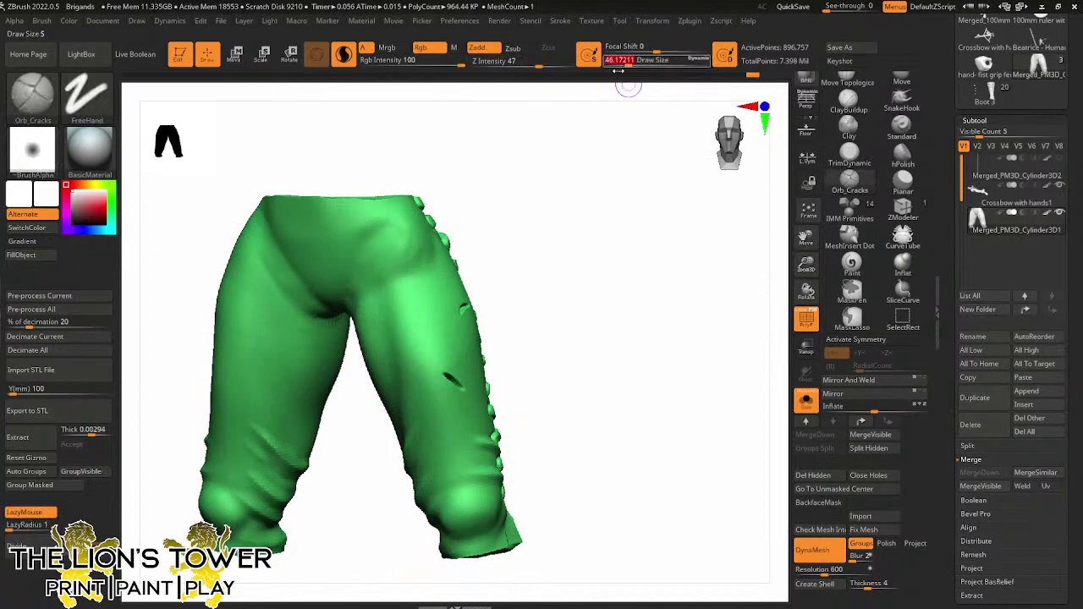
pyautogui.press('shift')
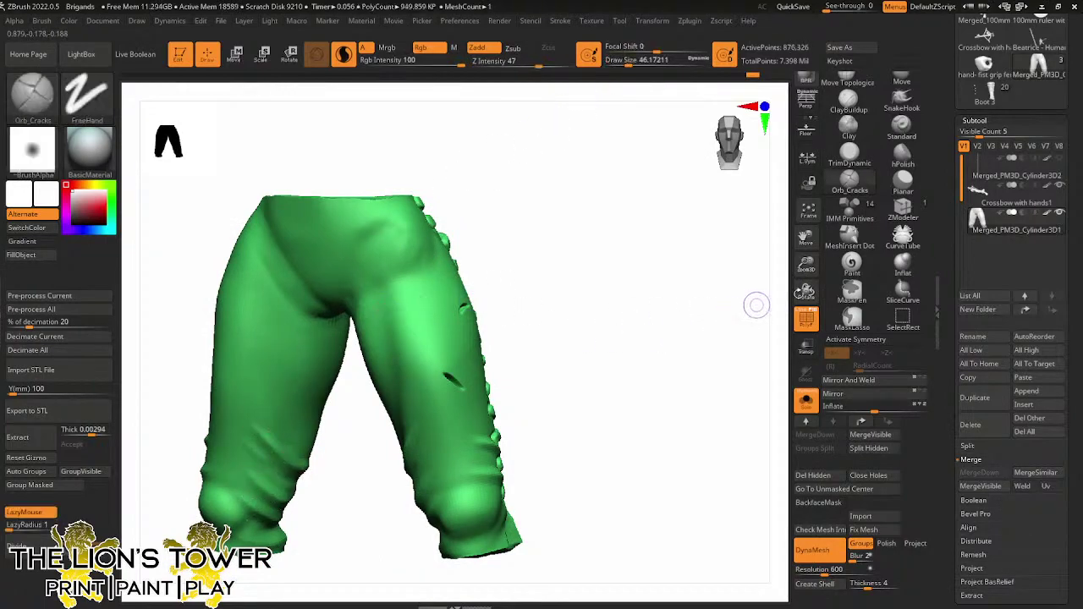
pyautogui.moveTo(805, 264); pyautogui.dragTo(805, 245)
pyautogui.moveTo(805, 238); pyautogui.dragTo(883, 147)
pyautogui.moveTo(622, 406); pyautogui.dragTo(603, 363, button='right')
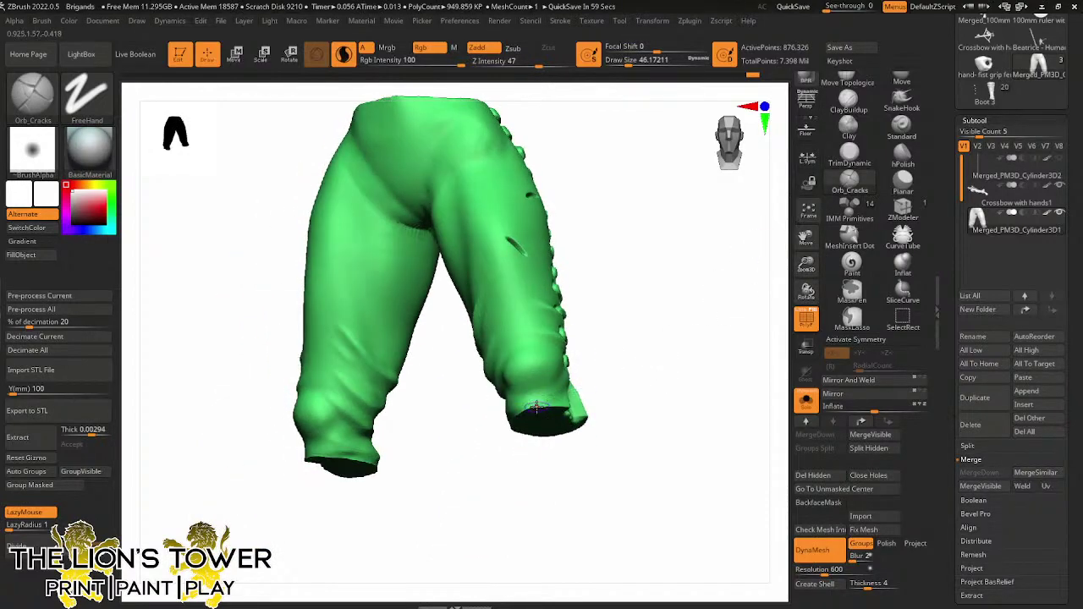
pyautogui.hotkey('ctrl', 'z')
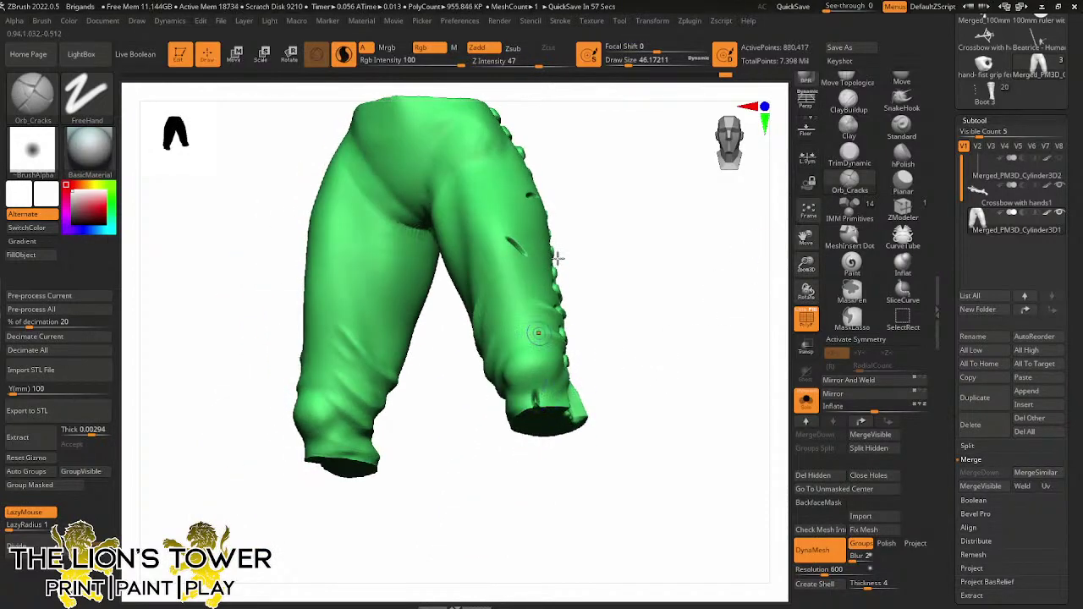
pyautogui.click(547, 64)
pyautogui.moveTo(572, 107); pyautogui.dragTo(618, 222)
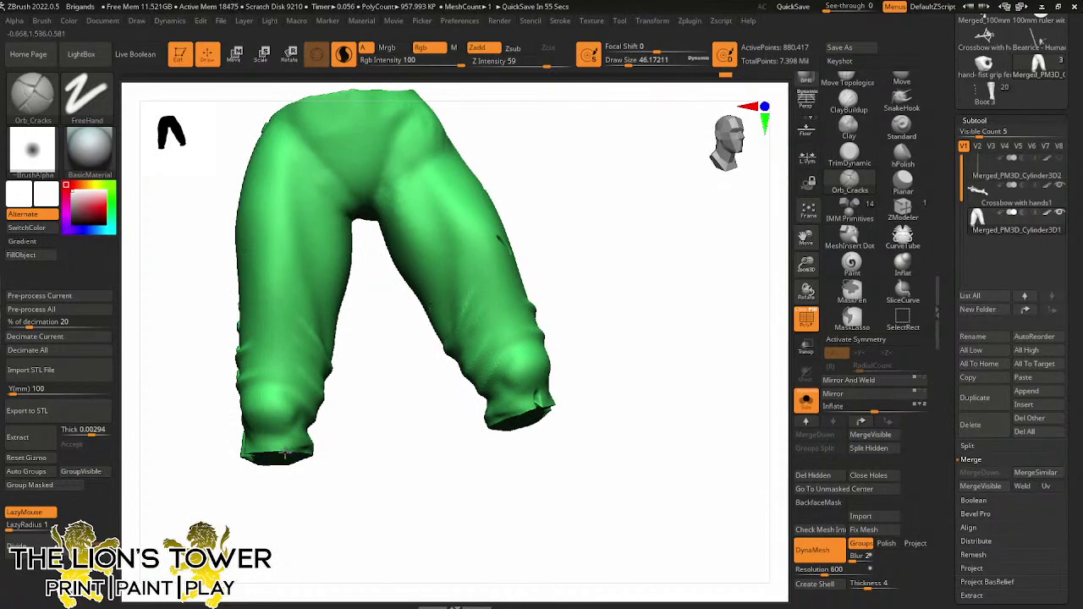
pyautogui.moveTo(302, 495); pyautogui.dragTo(381, 457)
pyautogui.keyDown('shift'); pyautogui.moveTo(505, 327); pyautogui.dragTo(516, 343); pyautogui.keyUp('shift')
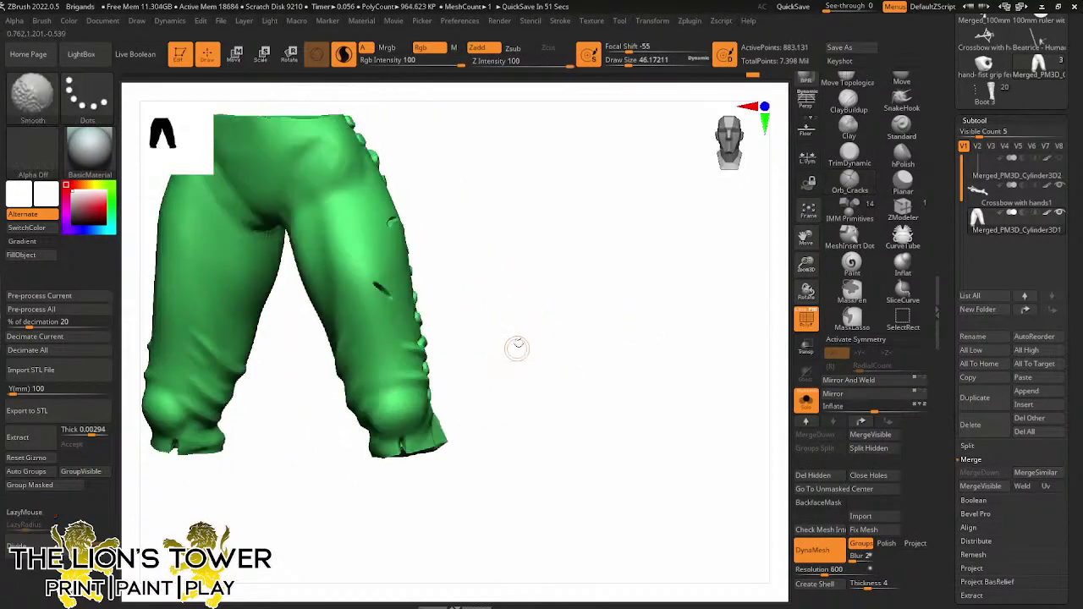
pyautogui.moveTo(804, 266)
pyautogui.mouseDown()
pyautogui.moveTo(799, 239)
pyautogui.moveTo(986, 306)
pyautogui.mouseUp()
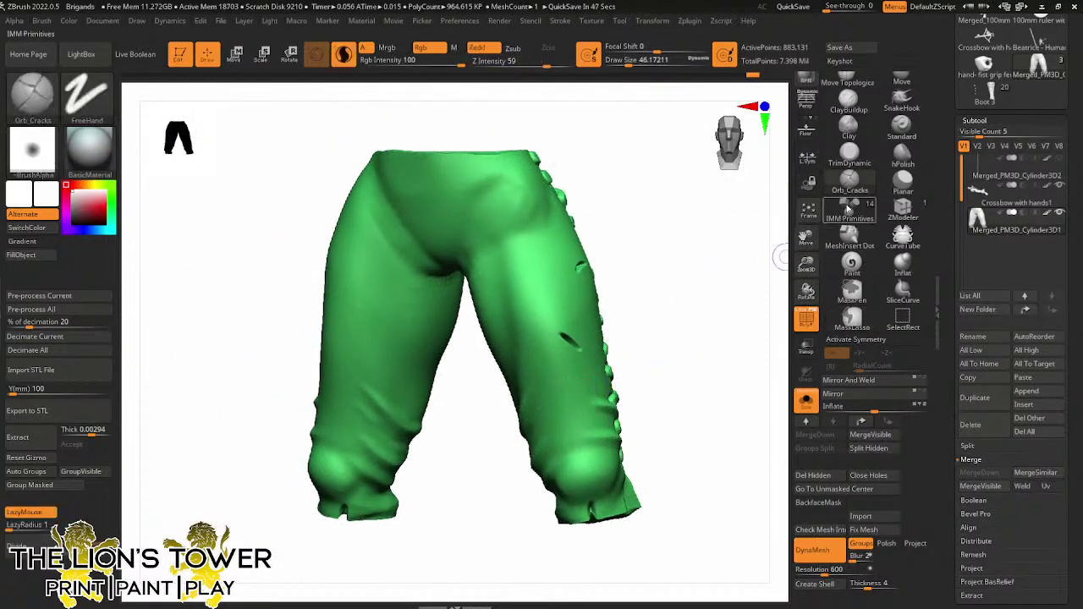
pyautogui.keyDown('ctrl'); pyautogui.click(723, 332); pyautogui.keyUp('ctrl')
pyautogui.keyDown('ctrl'); pyautogui.click(723, 332); pyautogui.keyUp('ctrl')
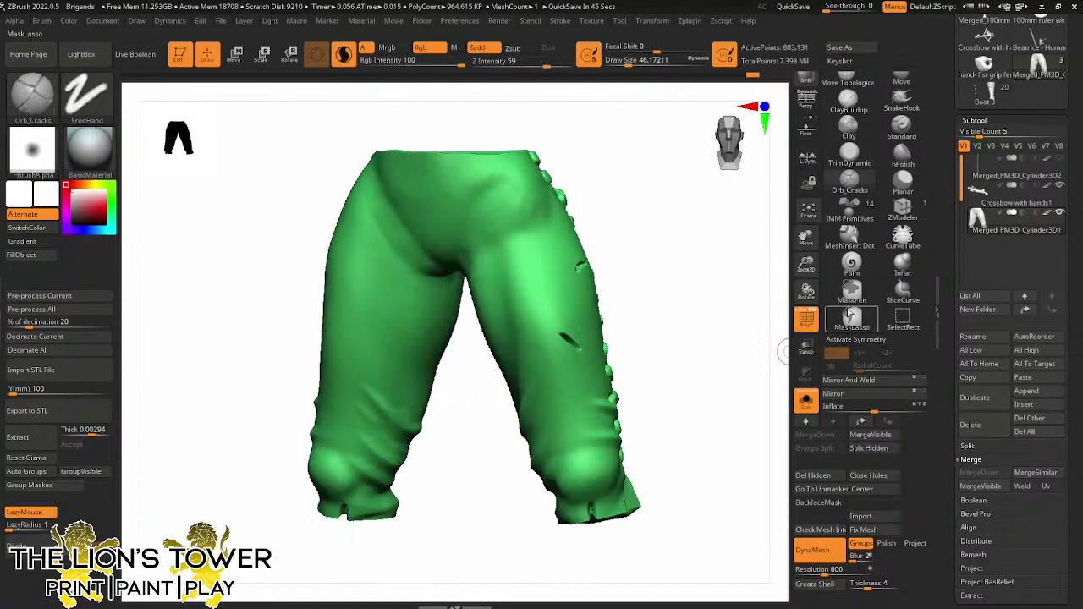
pyautogui.moveTo(551, 378)
pyautogui.keyDown('ctrl'); pyautogui.mouseDown()
pyautogui.moveTo(535, 400)
pyautogui.moveTo(552, 380)
pyautogui.moveTo(561, 393)
pyautogui.mouseUp(); pyautogui.keyUp('ctrl')
pyautogui.moveTo(677, 342); pyautogui.dragTo(660, 317)
pyautogui.hotkey('ctrl', 'z')
pyautogui.hotkey('ctrl', 'z')
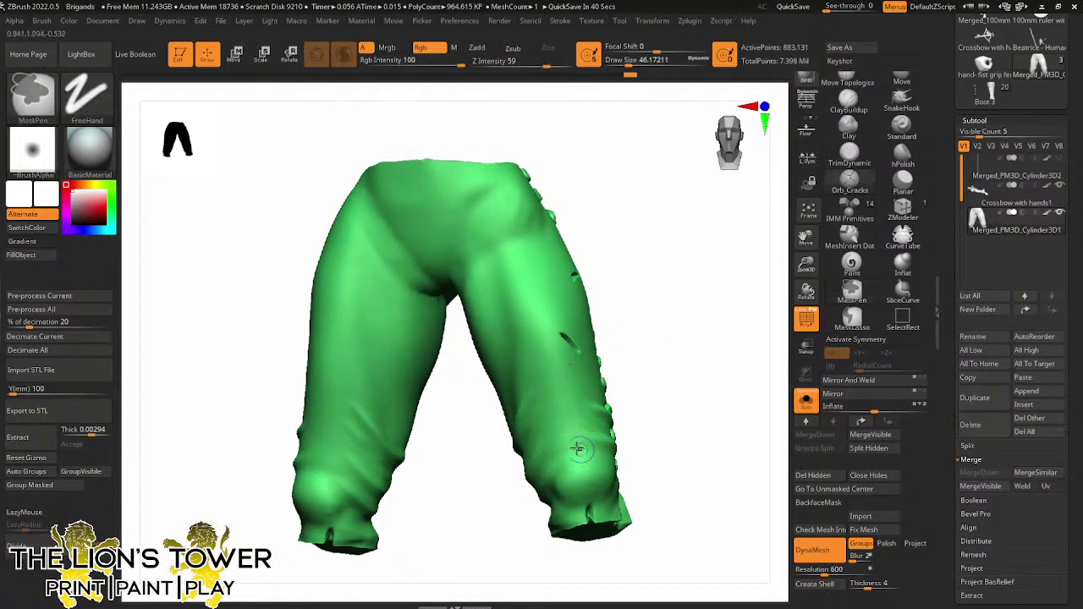
# Mask a four-sided patch shape over the front of the figure's left knee with MaskPen, trimming its edges
pyautogui.moveTo(561, 479)
pyautogui.keyDown('ctrl'); pyautogui.mouseDown()
pyautogui.moveTo(543, 436)
pyautogui.moveTo(579, 407)
pyautogui.moveTo(595, 446)
pyautogui.moveTo(570, 487)
pyautogui.moveTo(561, 450)
pyautogui.moveTo(576, 436)
pyautogui.mouseUp(); pyautogui.keyUp('ctrl')
pyautogui.moveTo(668, 376)
pyautogui.mouseDown()
pyautogui.moveTo(598, 363)
pyautogui.moveTo(609, 433)
pyautogui.mouseUp()
pyautogui.keyDown('ctrl'); pyautogui.keyDown('alt'); pyautogui.moveTo(587, 390); pyautogui.dragTo(622, 444); pyautogui.keyUp('alt'); pyautogui.keyUp('ctrl')
pyautogui.moveTo(529, 512)
pyautogui.mouseDown()
pyautogui.moveTo(601, 484)
pyautogui.moveTo(584, 488)
pyautogui.mouseUp()
pyautogui.moveTo(658, 413); pyautogui.dragTo(734, 385)
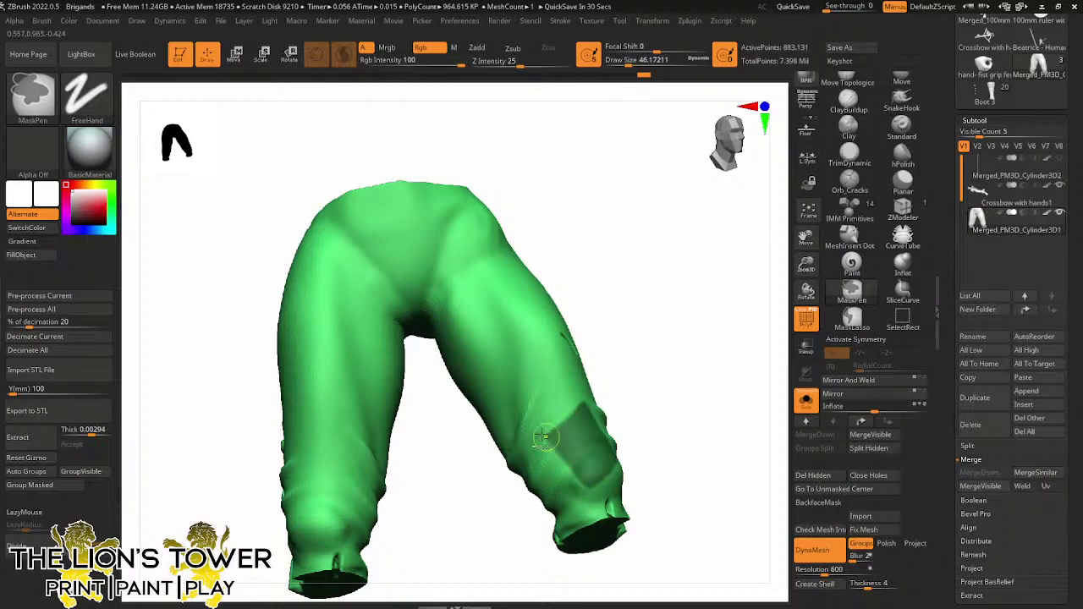
# Invert the mask and raise the knee patch with an Inflate value of 28
pyautogui.keyDown('ctrl'); pyautogui.click(699, 333); pyautogui.keyUp('ctrl')
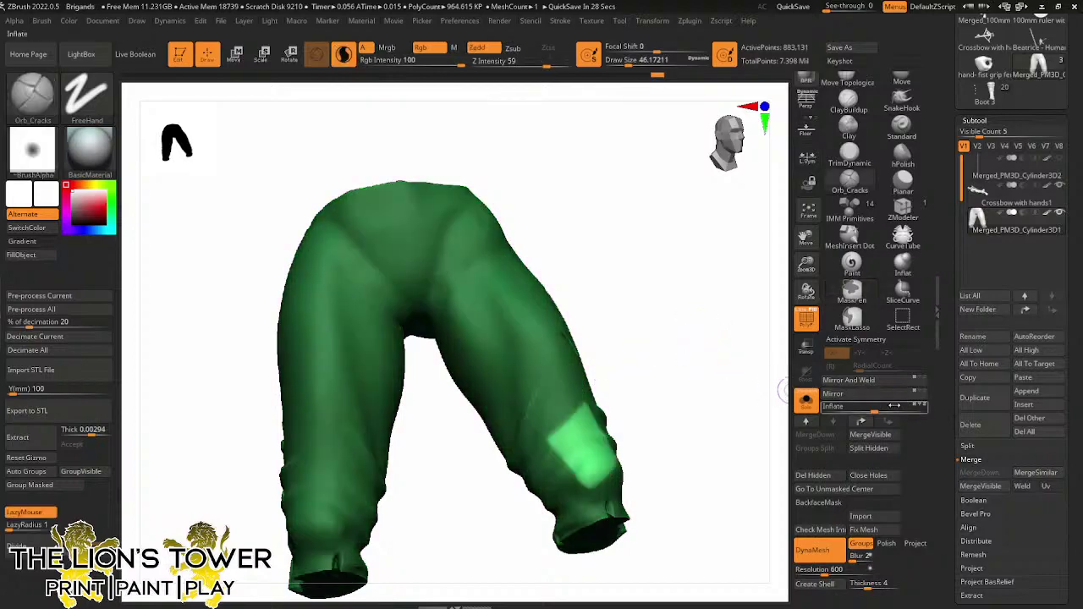
pyautogui.moveTo(879, 407); pyautogui.dragTo(889, 400)
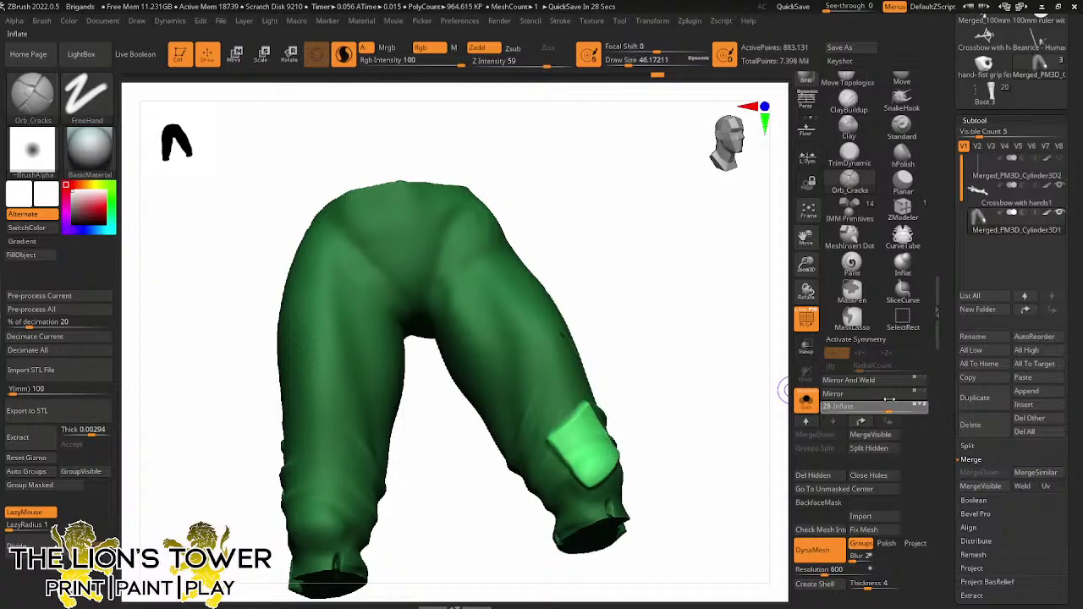
pyautogui.moveTo(738, 369)
pyautogui.mouseDown()
pyautogui.moveTo(706, 366)
pyautogui.moveTo(720, 406)
pyautogui.mouseUp()
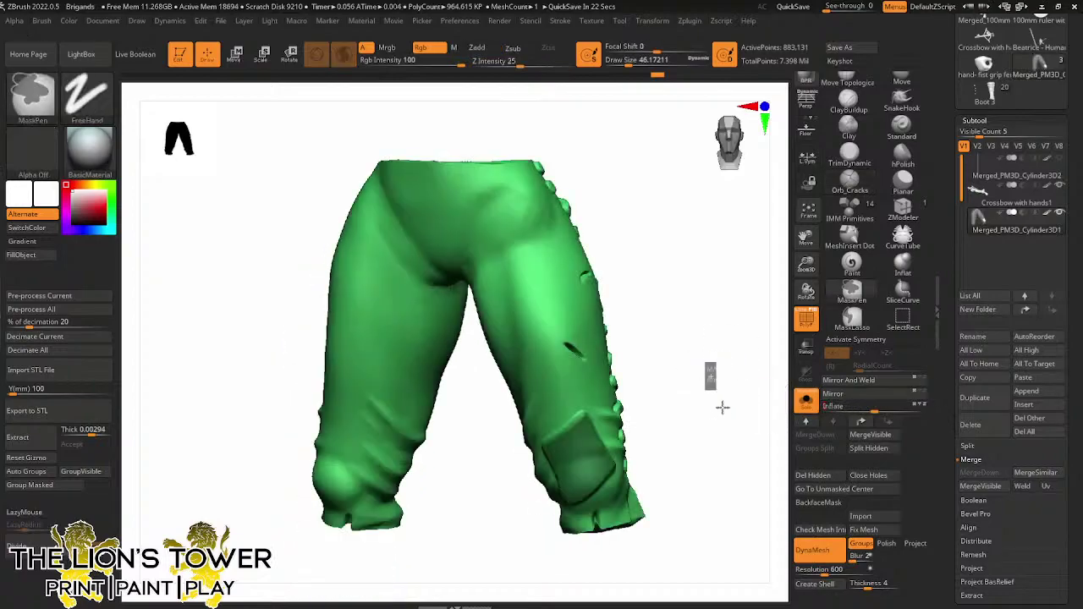
# Clear the mask and build up raised stitches along the upper and side edges of the knee patch with ClayBuildup
pyautogui.press('b')
pyautogui.press('c')
pyautogui.press('b')
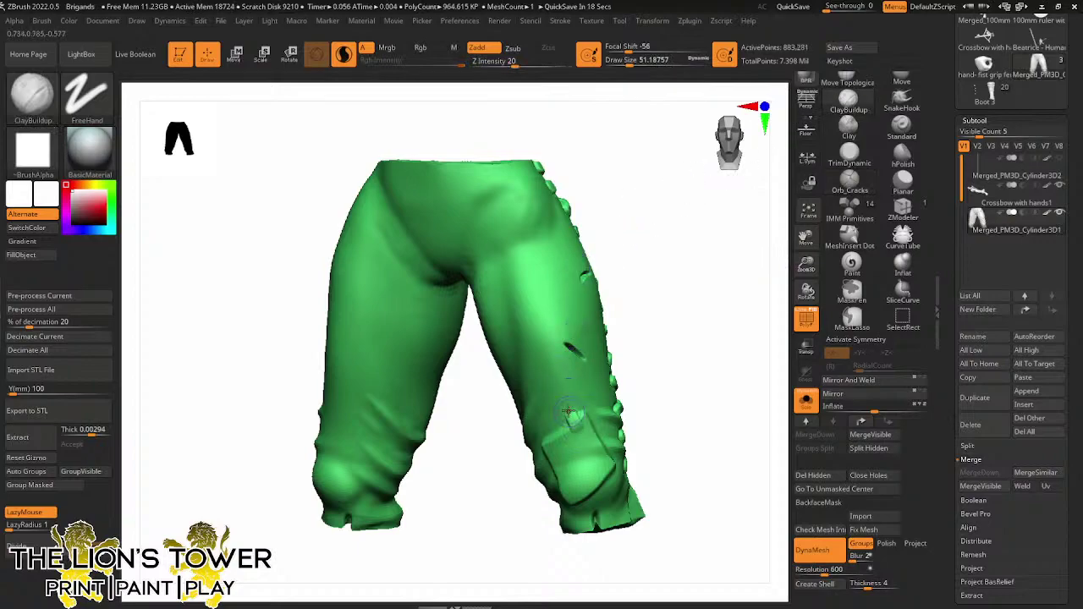
pyautogui.moveTo(622, 396)
pyautogui.mouseDown()
pyautogui.moveTo(603, 411)
pyautogui.moveTo(606, 453)
pyautogui.mouseUp()
pyautogui.click(608, 453)
pyautogui.click(610, 452)
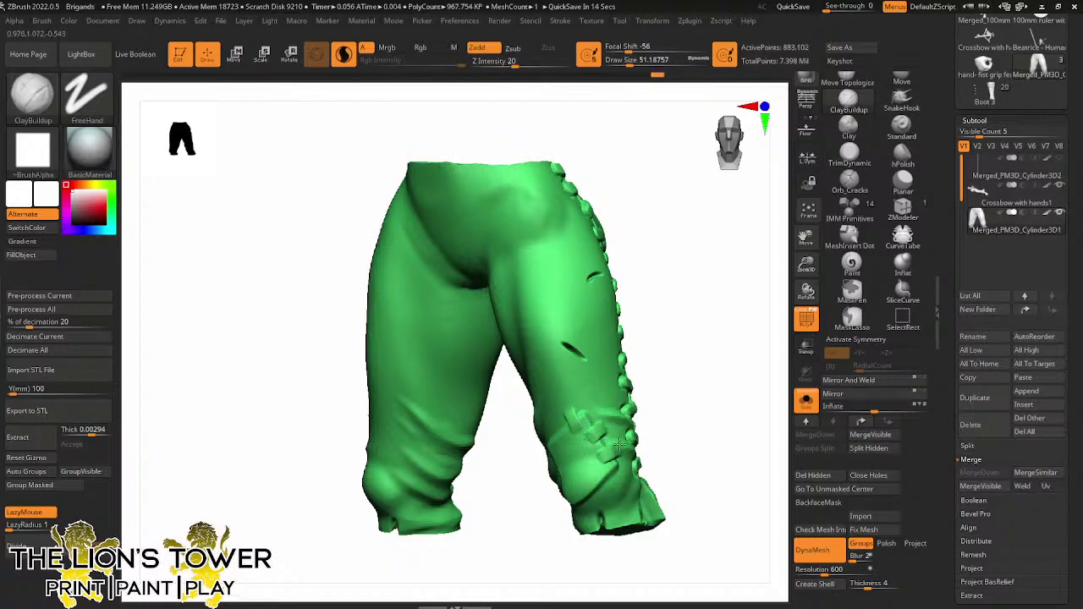
pyautogui.moveTo(613, 381); pyautogui.dragTo(656, 373, button='right')
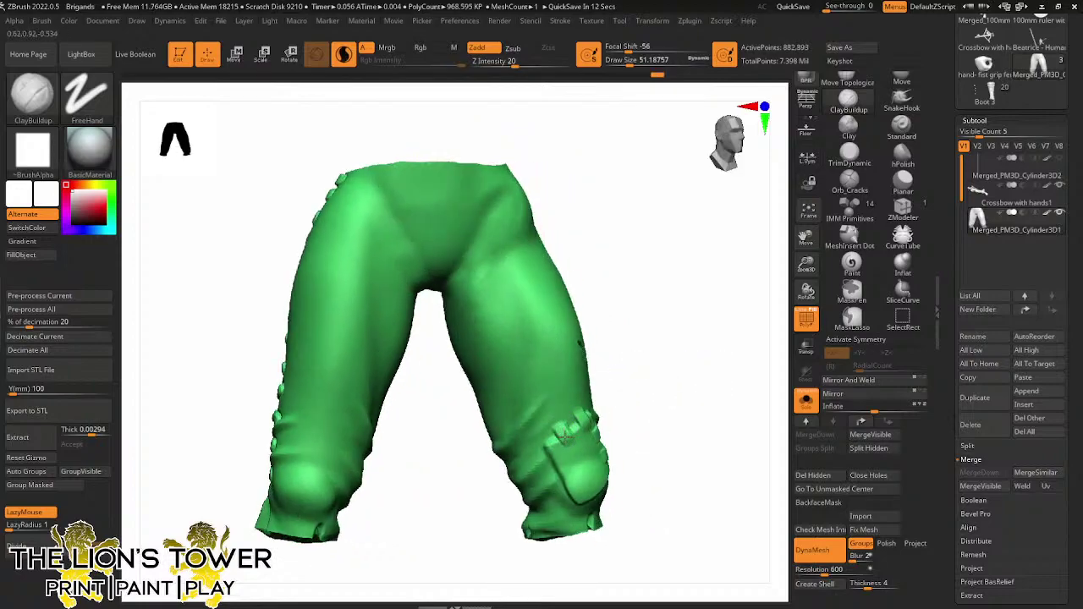
pyautogui.moveTo(564, 446)
pyautogui.mouseDown()
pyautogui.moveTo(542, 456)
pyautogui.moveTo(568, 482)
pyautogui.moveTo(557, 491)
pyautogui.mouseUp()
# Smooth the fabric fold at the groin where the left thigh meets the crotch
pyautogui.press('shift')
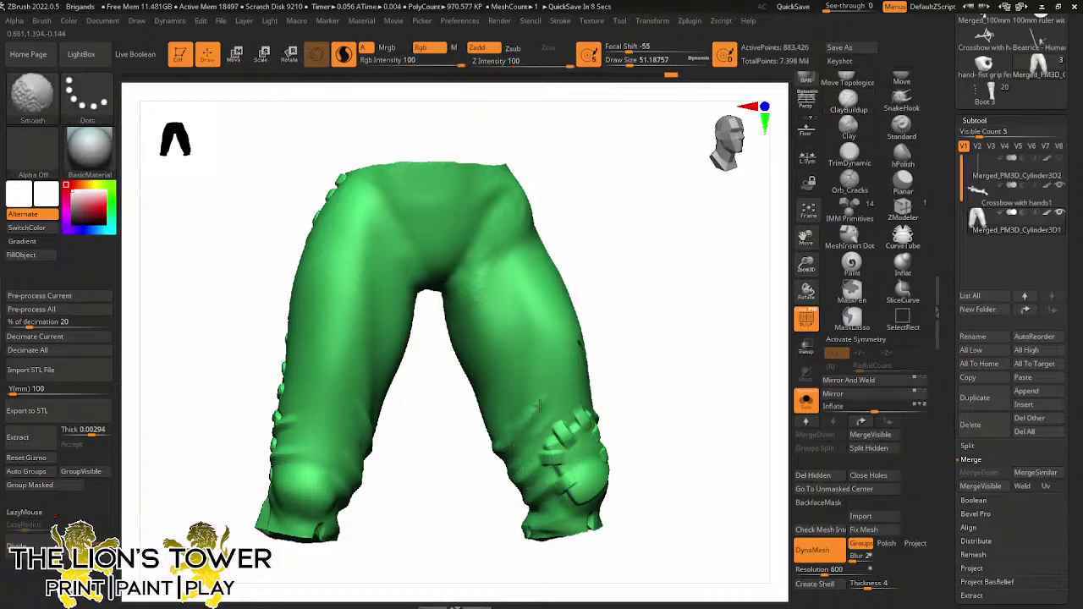
pyautogui.keyDown('shift'); pyautogui.moveTo(640, 352); pyautogui.dragTo(470, 282); pyautogui.keyUp('shift')
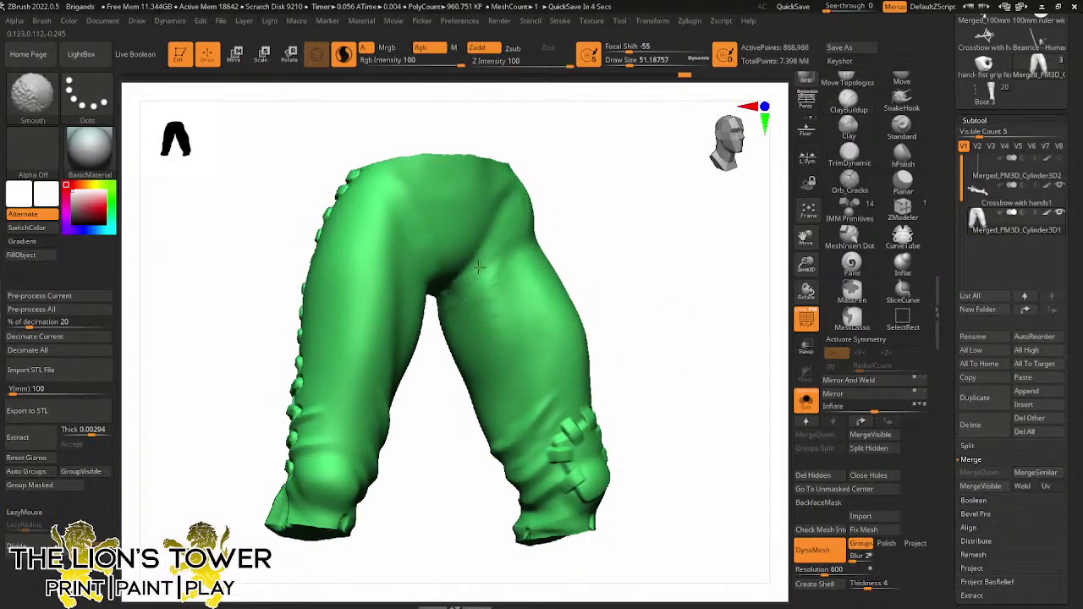
pyautogui.keyDown('shift'); pyautogui.moveTo(584, 357); pyautogui.dragTo(682, 314); pyautogui.keyUp('shift')
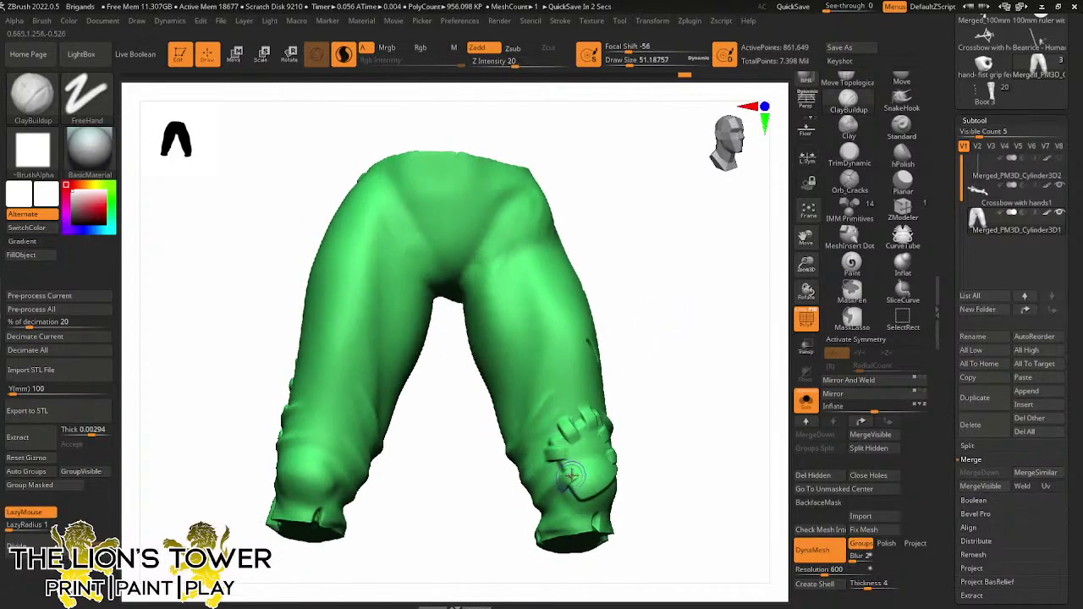
# Abort the auto-save and add the remaining ClayBuildup stitches along the inner and lower edges of the knee patch
pyautogui.press('Escape')
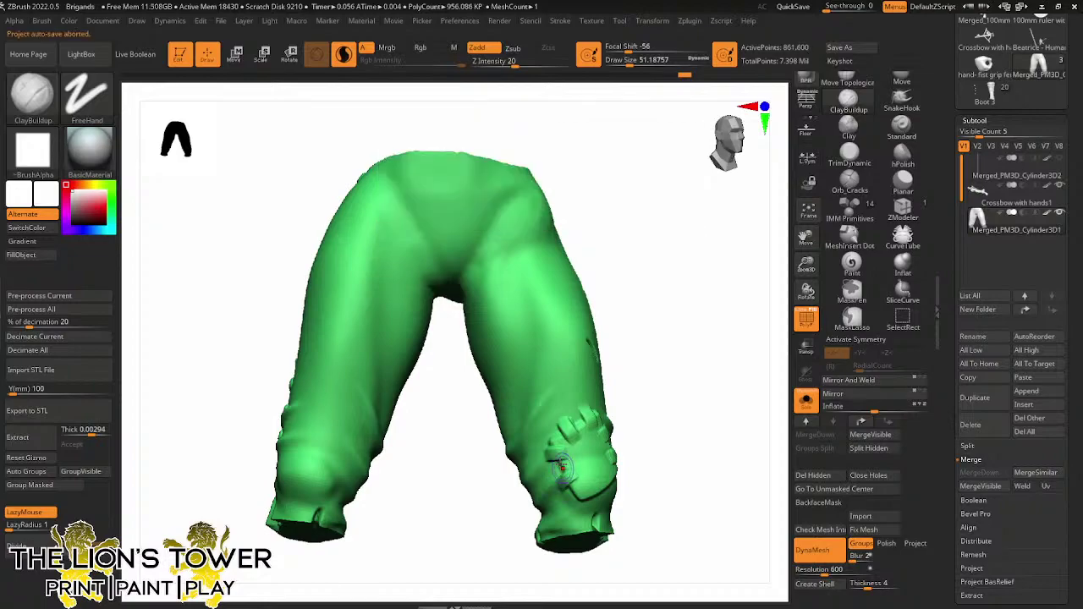
pyautogui.moveTo(598, 437); pyautogui.dragTo(585, 494, button='right')
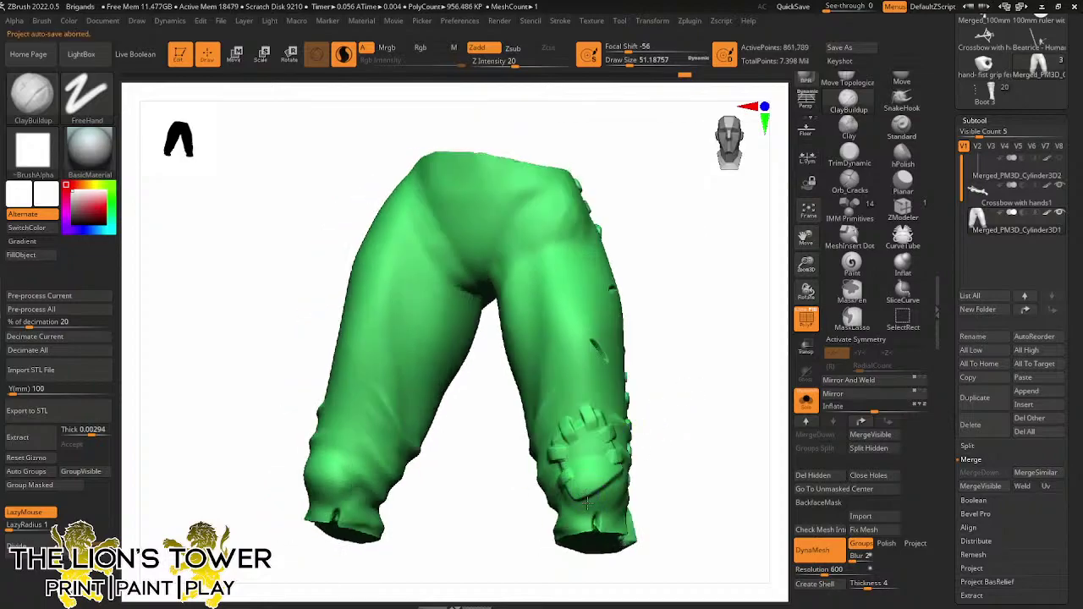
pyautogui.moveTo(587, 503)
pyautogui.mouseDown()
pyautogui.moveTo(579, 484)
pyautogui.moveTo(587, 501)
pyautogui.mouseUp()
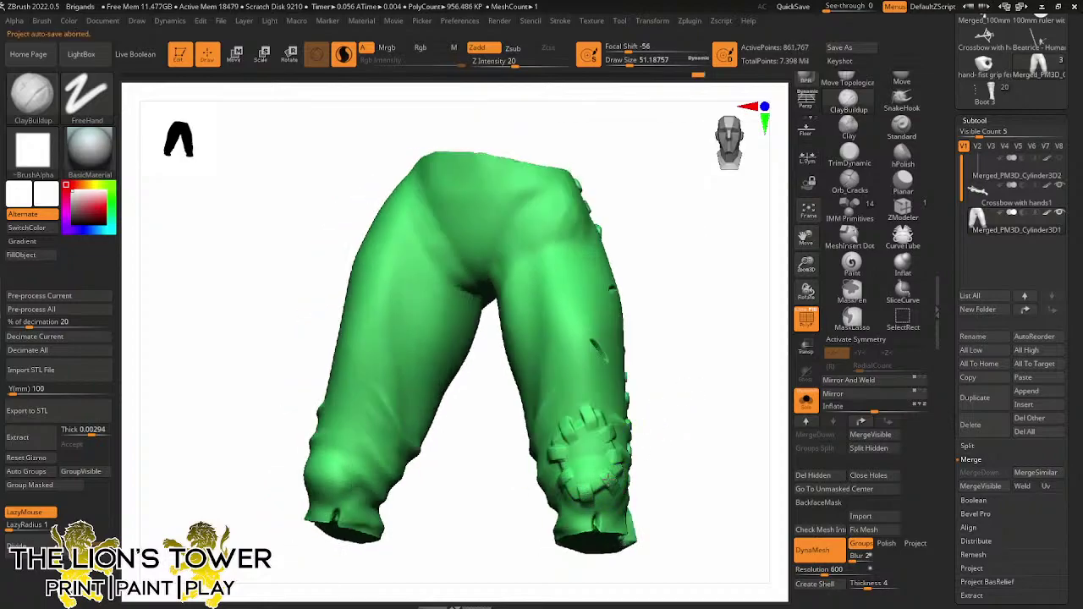
pyautogui.moveTo(698, 415)
pyautogui.mouseDown()
pyautogui.moveTo(618, 459)
pyautogui.moveTo(632, 453)
pyautogui.moveTo(622, 450)
pyautogui.mouseUp()
# Carve creases around the stitches on the outer edge of the knee patch with Orb_Cracks
pyautogui.click(849, 179)
pyautogui.moveTo(669, 423)
pyautogui.mouseDown(button='right')
pyautogui.moveTo(696, 416)
pyautogui.moveTo(640, 446)
pyautogui.mouseUp(button='right')
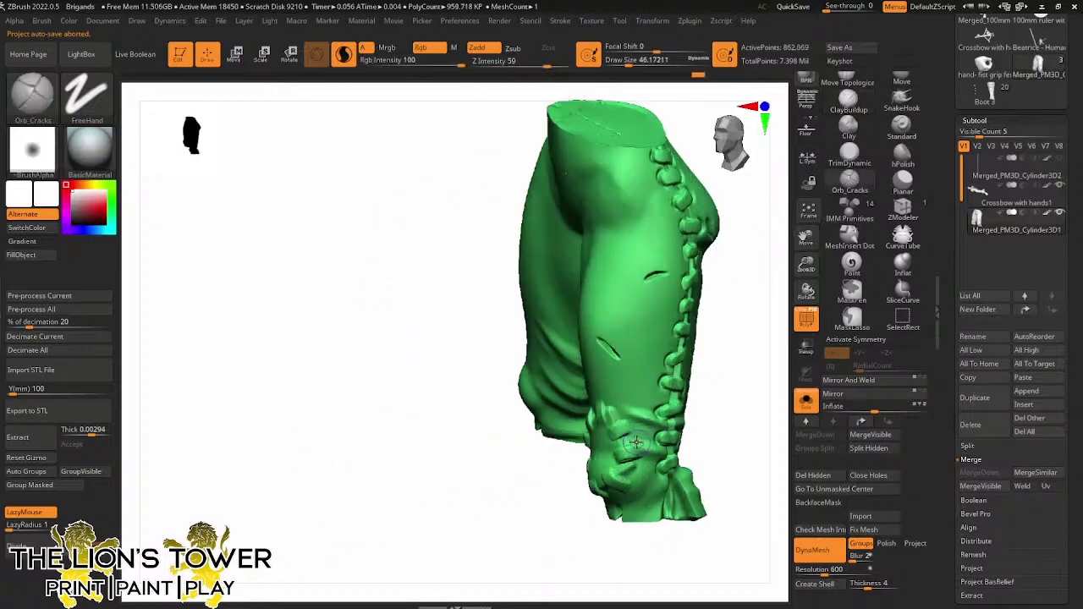
pyautogui.moveTo(632, 445); pyautogui.dragTo(623, 419)
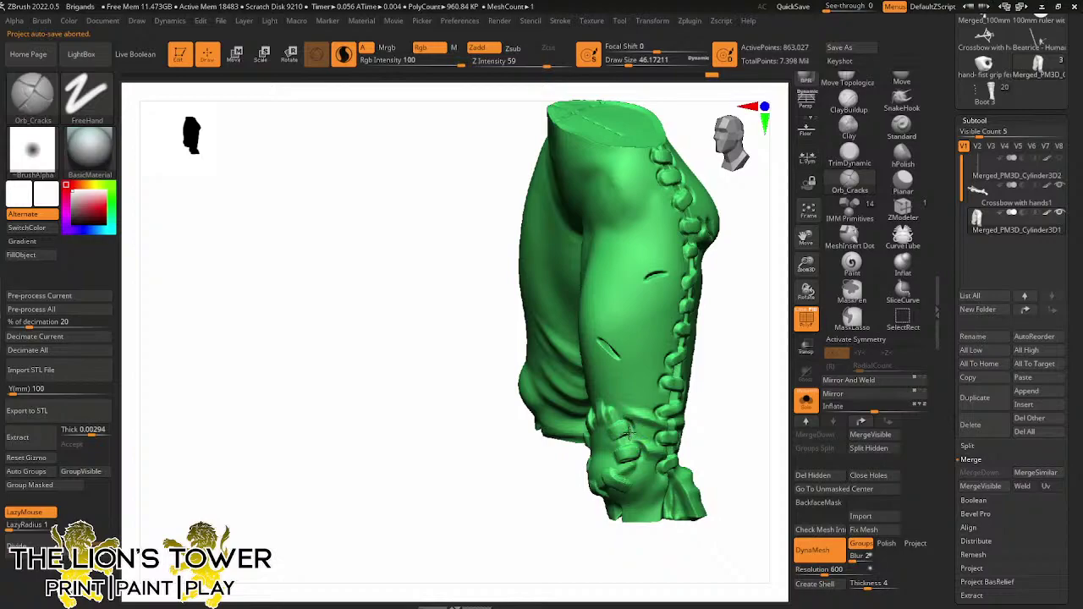
pyautogui.moveTo(630, 433); pyautogui.dragTo(757, 325, button='right')
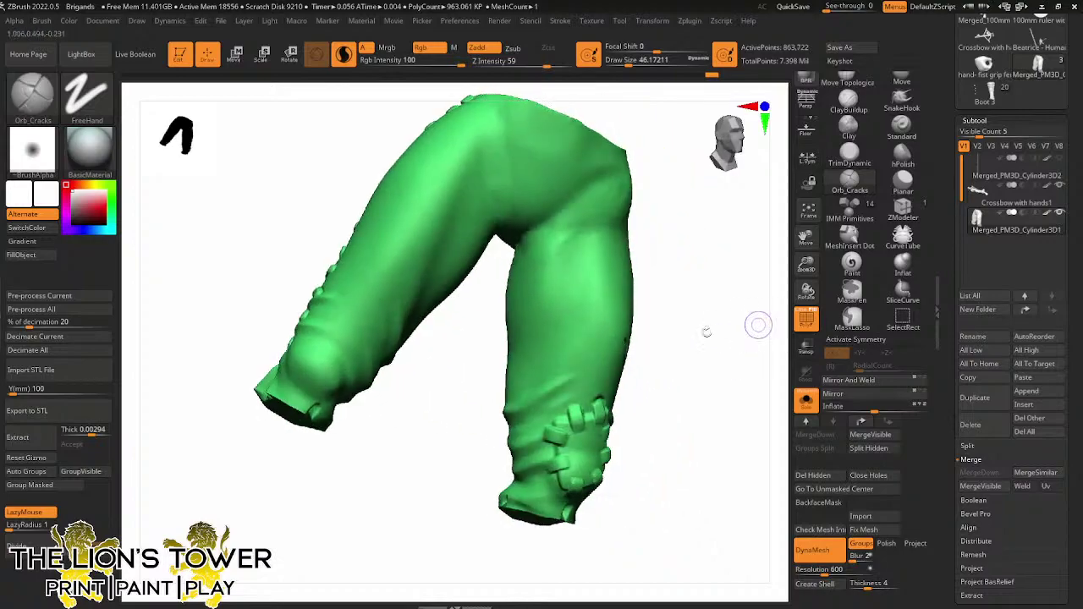
# Carve Orb_Cracks creases around the inner, lower and upper stitches of the knee patch, including inside its border
pyautogui.moveTo(567, 409); pyautogui.dragTo(544, 459)
pyautogui.moveTo(619, 470); pyautogui.dragTo(660, 380)
pyautogui.moveTo(668, 452); pyautogui.dragTo(605, 491)
pyautogui.click(606, 489)
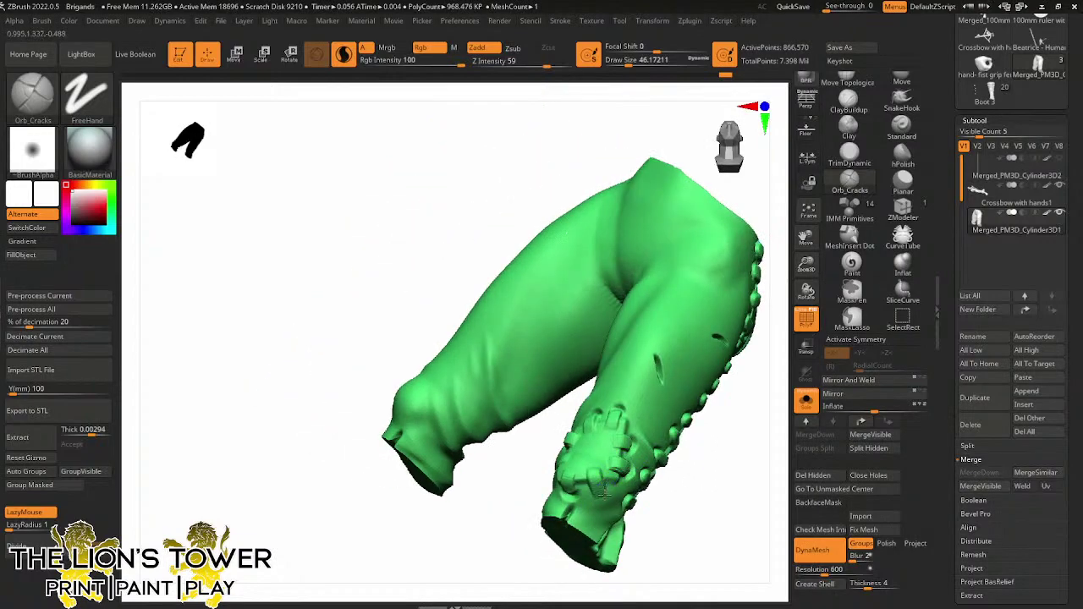
pyautogui.moveTo(708, 466); pyautogui.dragTo(606, 457, button='right')
pyautogui.moveTo(607, 457)
pyautogui.mouseDown()
pyautogui.moveTo(575, 476)
pyautogui.moveTo(567, 455)
pyautogui.mouseUp()
pyautogui.moveTo(567, 455); pyautogui.dragTo(568, 431, button='right')
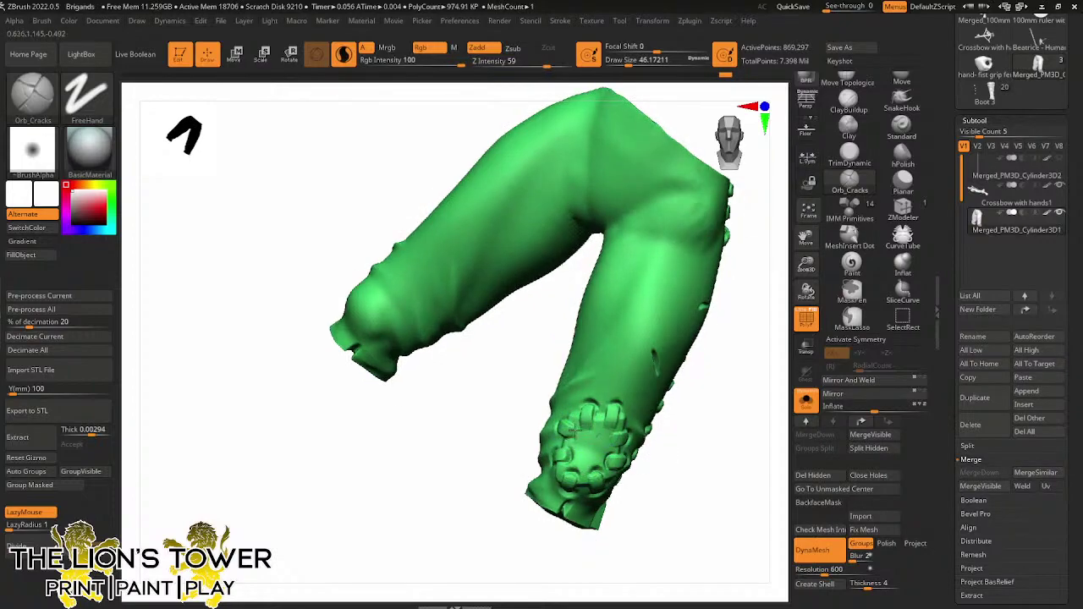
pyautogui.moveTo(573, 431)
pyautogui.mouseDown()
pyautogui.moveTo(584, 416)
pyautogui.moveTo(595, 424)
pyautogui.mouseUp()
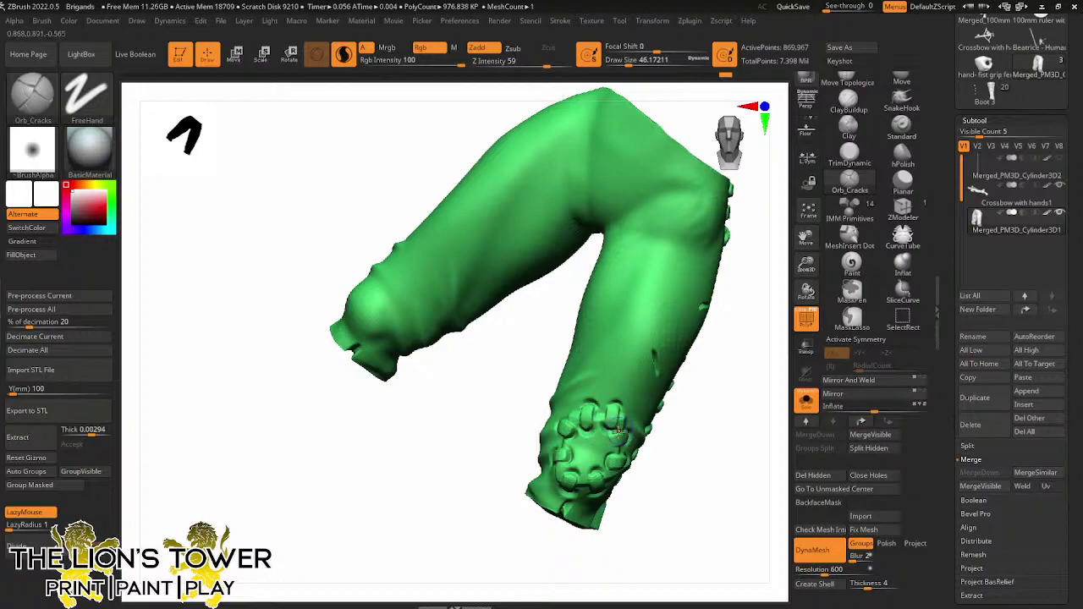
# Try to remesh the trousers with DynaMesh at resolution 600
pyautogui.keyDown('shift'); pyautogui.moveTo(689, 457); pyautogui.dragTo(711, 450); pyautogui.keyUp('shift')
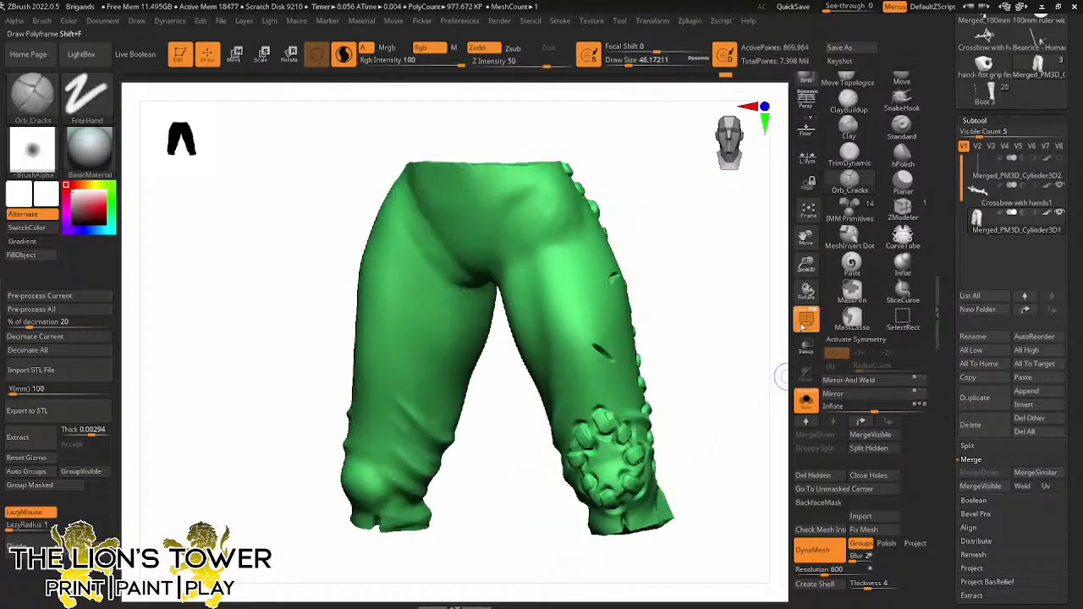
pyautogui.moveTo(806, 264); pyautogui.dragTo(753, 261)
pyautogui.keyDown('ctrl'); pyautogui.click(710, 329); pyautogui.keyUp('ctrl')
pyautogui.moveTo(711, 329)
pyautogui.mouseDown()
pyautogui.moveTo(730, 364)
pyautogui.moveTo(695, 332)
pyautogui.mouseUp()
pyautogui.keyDown('ctrl'); pyautogui.click(717, 352); pyautogui.keyUp('ctrl')
# Cut small tears into the front and back of the figure's right trouser leg with Orb_Cracks, adjusting Draw Size to 48.65
pyautogui.moveTo(618, 300); pyautogui.dragTo(636, 243)
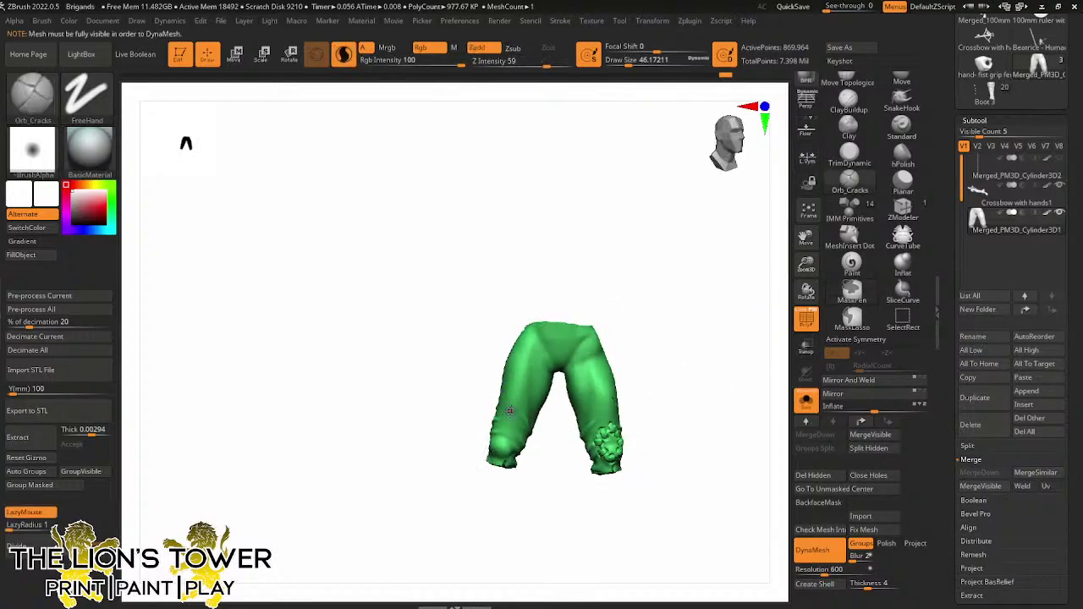
pyautogui.moveTo(510, 423); pyautogui.dragTo(523, 391)
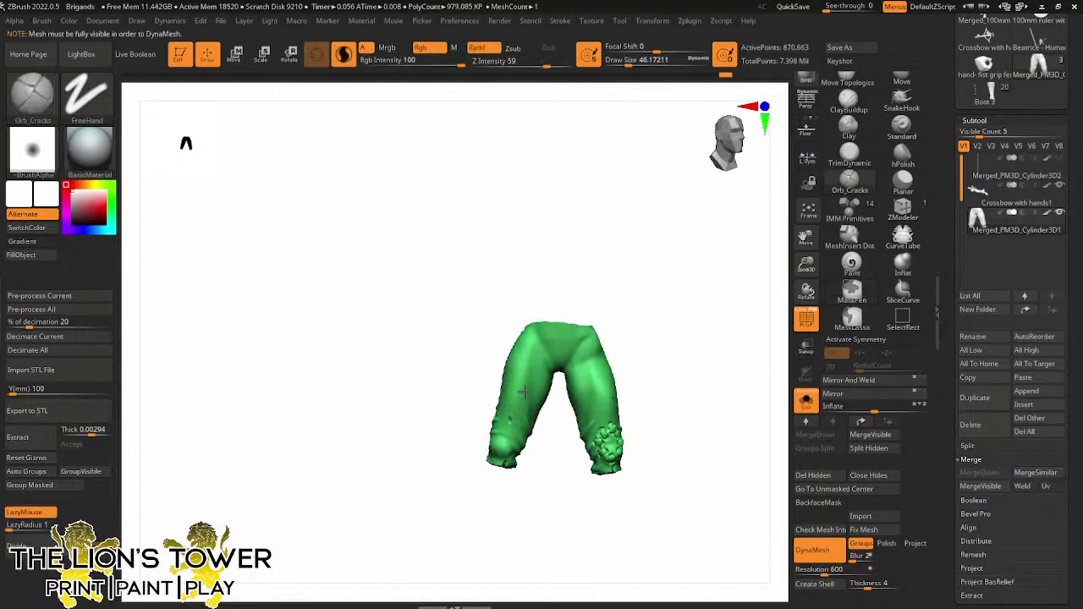
pyautogui.moveTo(629, 64); pyautogui.dragTo(627, 84)
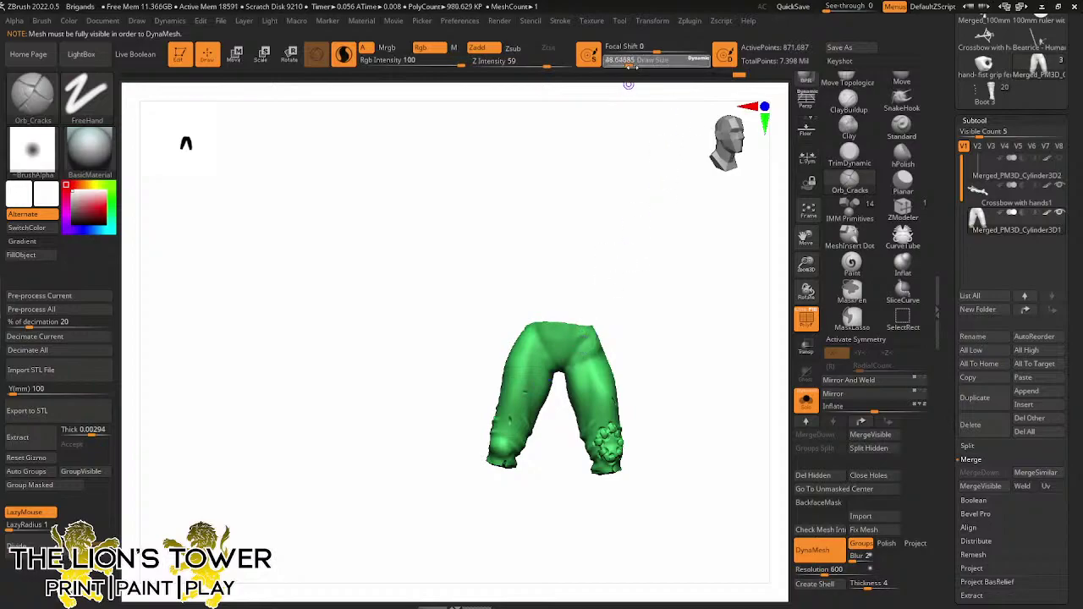
pyautogui.moveTo(603, 271); pyautogui.dragTo(528, 363)
pyautogui.moveTo(616, 325)
pyautogui.mouseDown()
pyautogui.moveTo(637, 290)
pyautogui.moveTo(589, 382)
pyautogui.mouseUp()
pyautogui.moveTo(644, 306)
pyautogui.mouseDown()
pyautogui.moveTo(606, 328)
pyautogui.moveTo(654, 304)
pyautogui.moveTo(685, 384)
pyautogui.mouseUp()
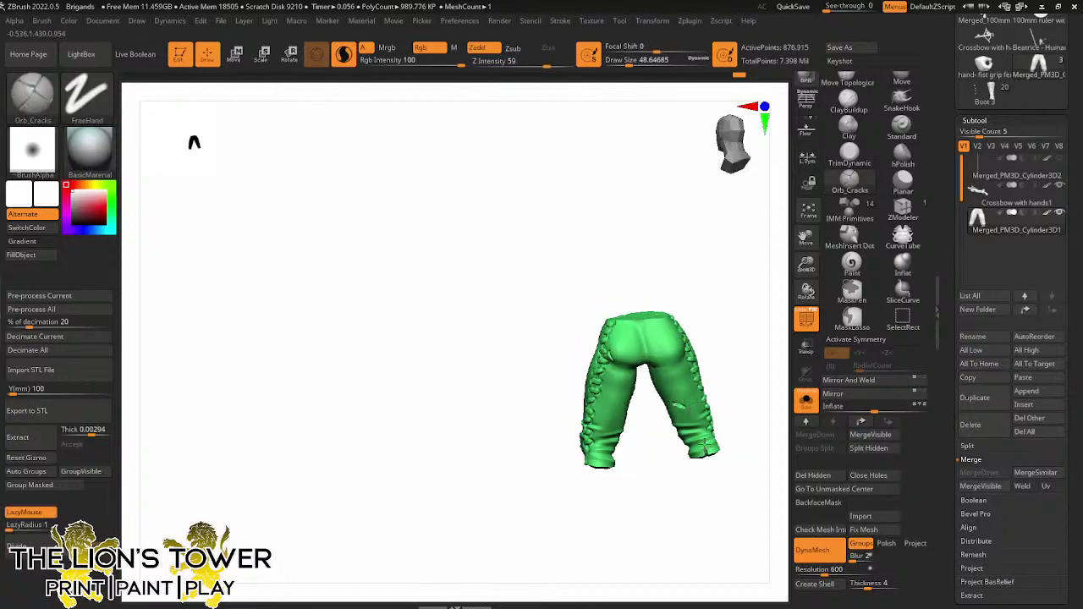
pyautogui.moveTo(748, 397); pyautogui.dragTo(723, 414)
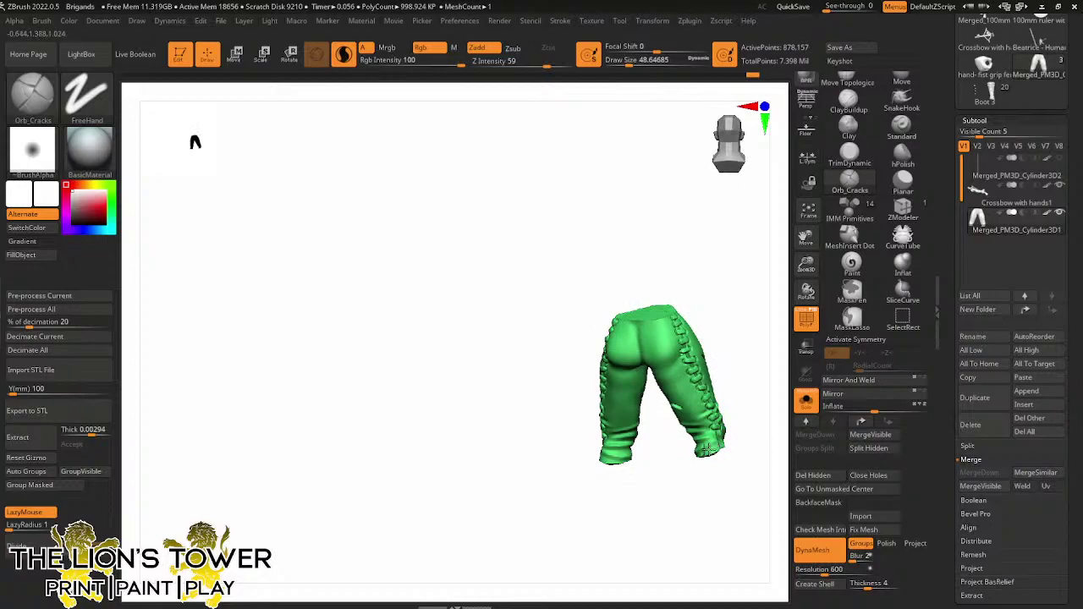
# Turn off LazyMouse and cut small notches into the back hems of both trouser legs with Orb_Cracks
pyautogui.moveTo(805, 266); pyautogui.dragTo(761, 339)
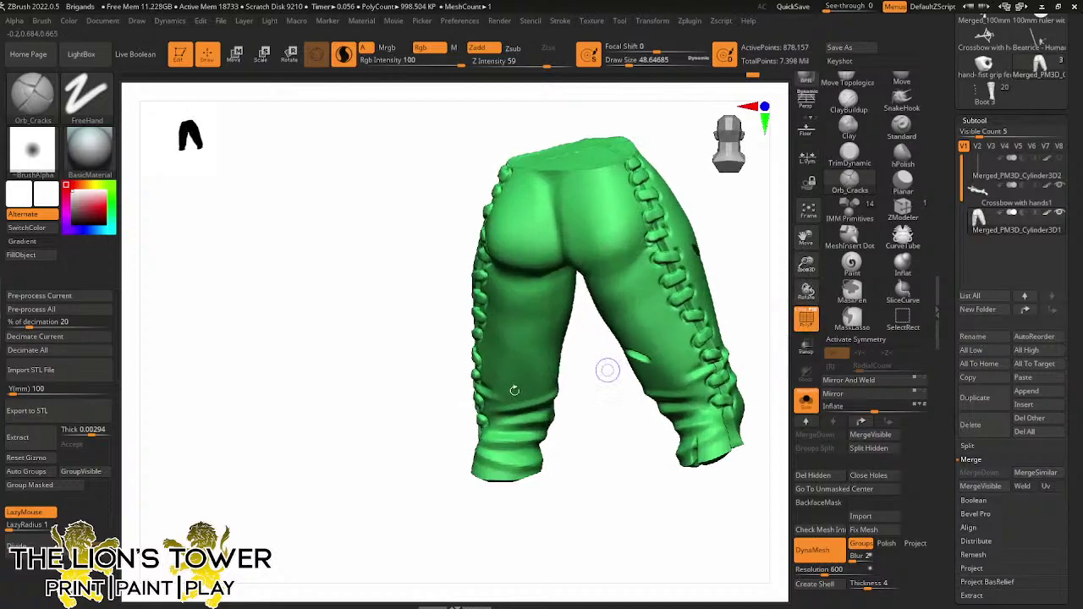
pyautogui.click(32, 512)
pyautogui.moveTo(709, 451); pyautogui.dragTo(692, 483)
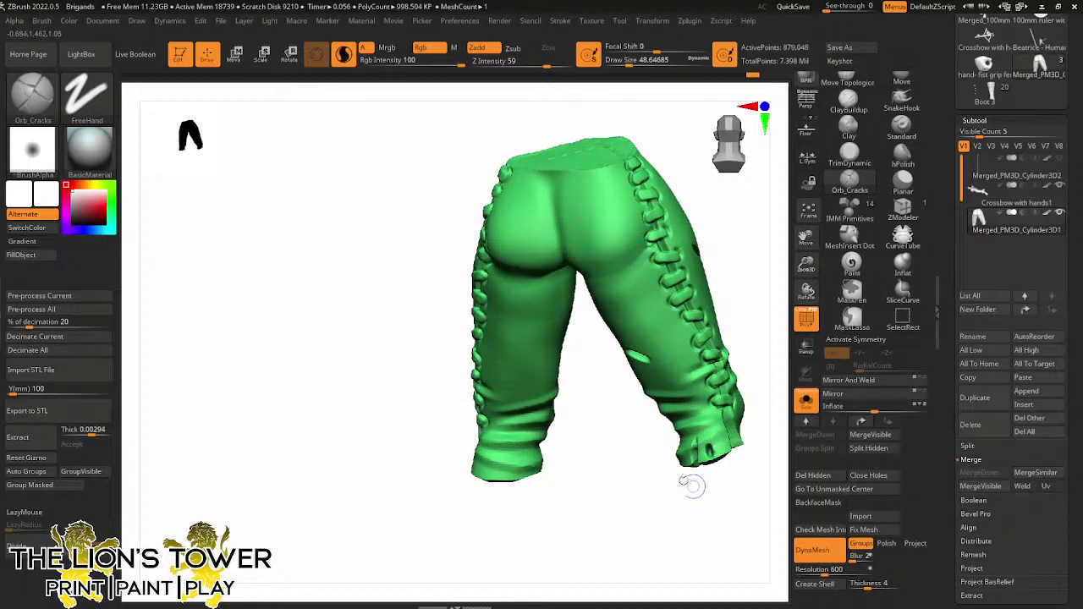
pyautogui.keyDown('shift'); pyautogui.moveTo(505, 470); pyautogui.dragTo(489, 457); pyautogui.keyUp('shift')
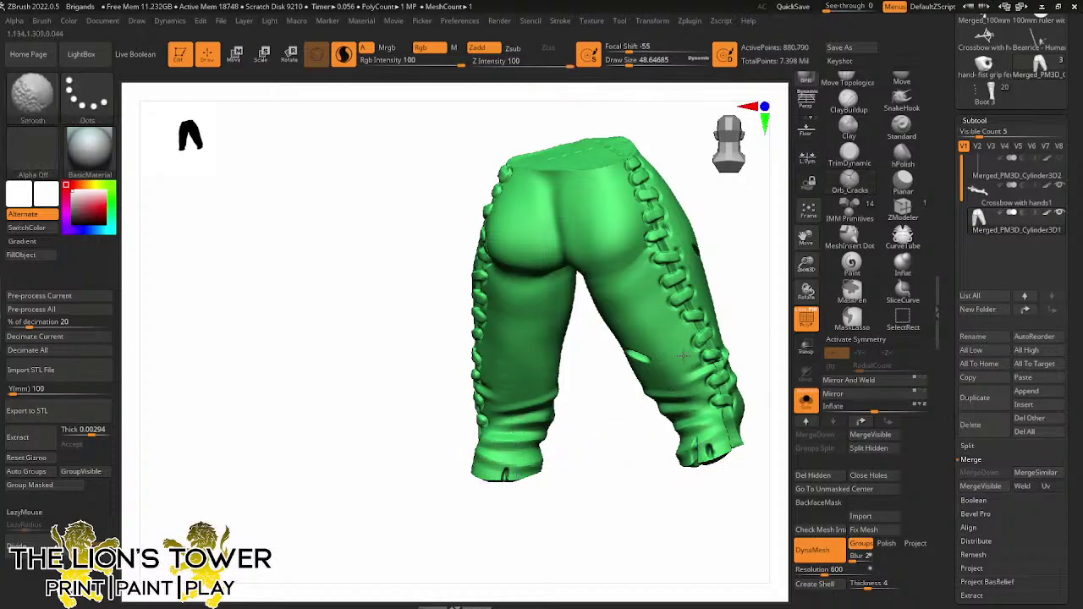
# Cut a small tear into the front of the figure's right trouser knee with Orb_Cracks
pyautogui.moveTo(684, 356)
pyautogui.mouseDown(button='right')
pyautogui.moveTo(742, 258)
pyautogui.moveTo(574, 323)
pyautogui.mouseUp(button='right')
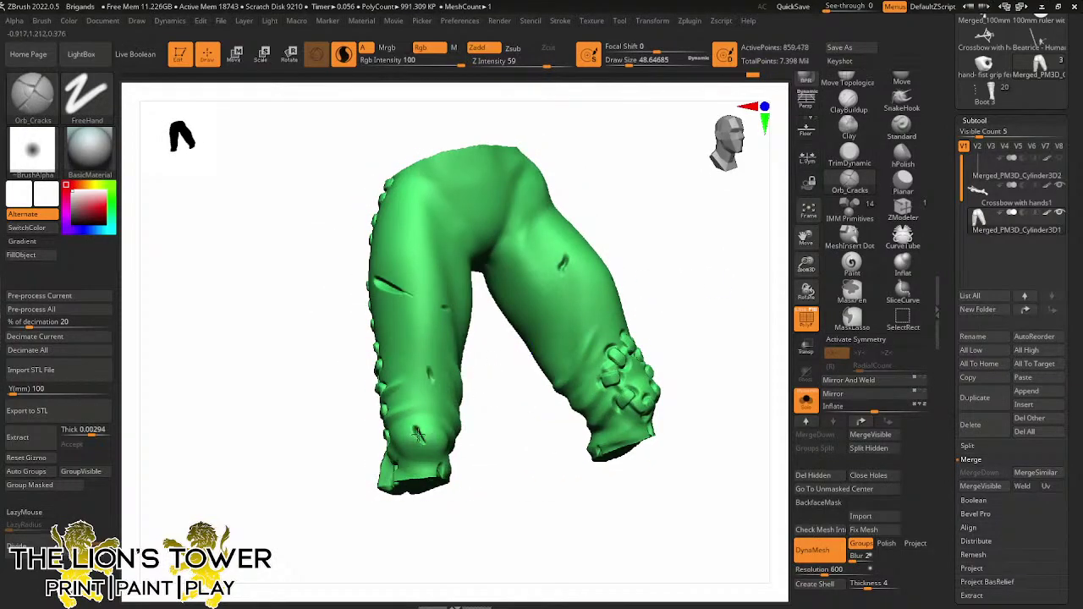
pyautogui.moveTo(414, 428); pyautogui.dragTo(421, 435)
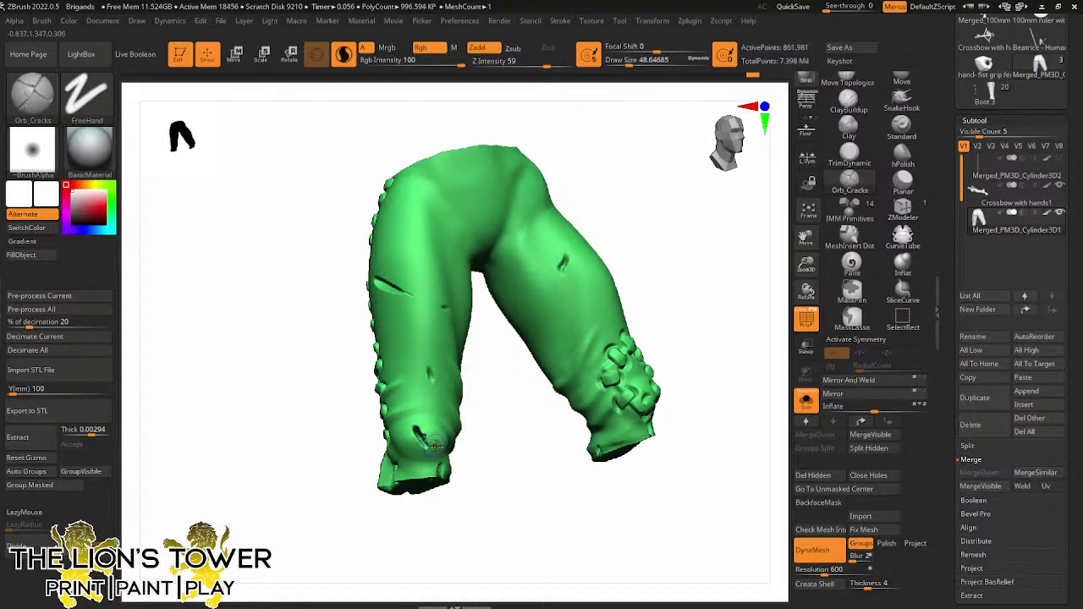
pyautogui.moveTo(693, 381); pyautogui.dragTo(686, 369, button='right')
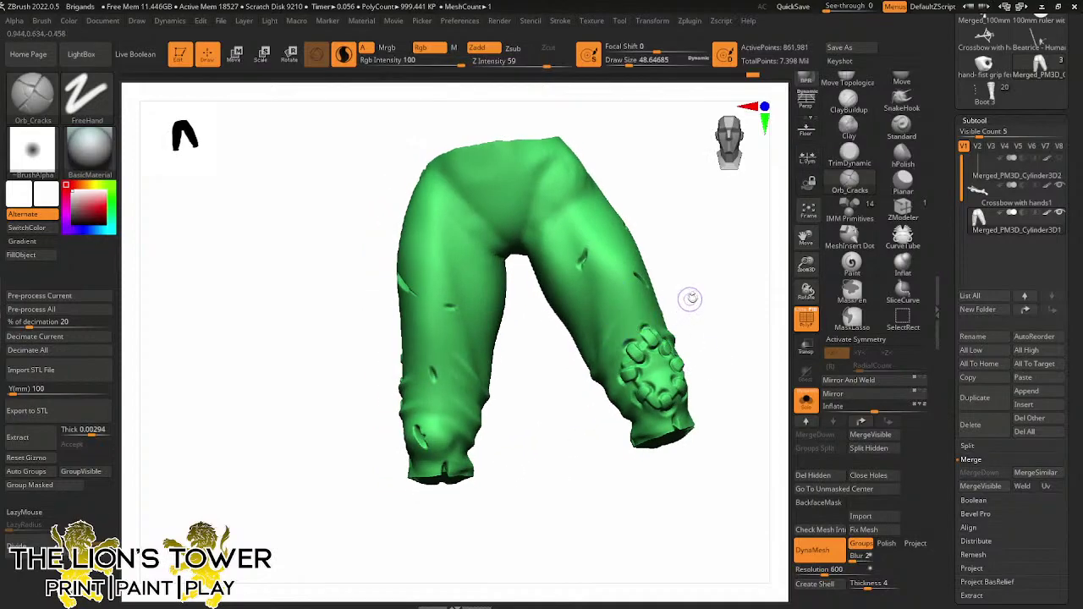
pyautogui.keyDown('shift'); pyautogui.moveTo(690, 299); pyautogui.dragTo(706, 307, button='right'); pyautogui.keyUp('shift')
# Isolate the figure's left boot cuff and carve small tears around it with Orb_Cracks, with Sculptris Pro enabled
pyautogui.moveTo(806, 264); pyautogui.dragTo(718, 336)
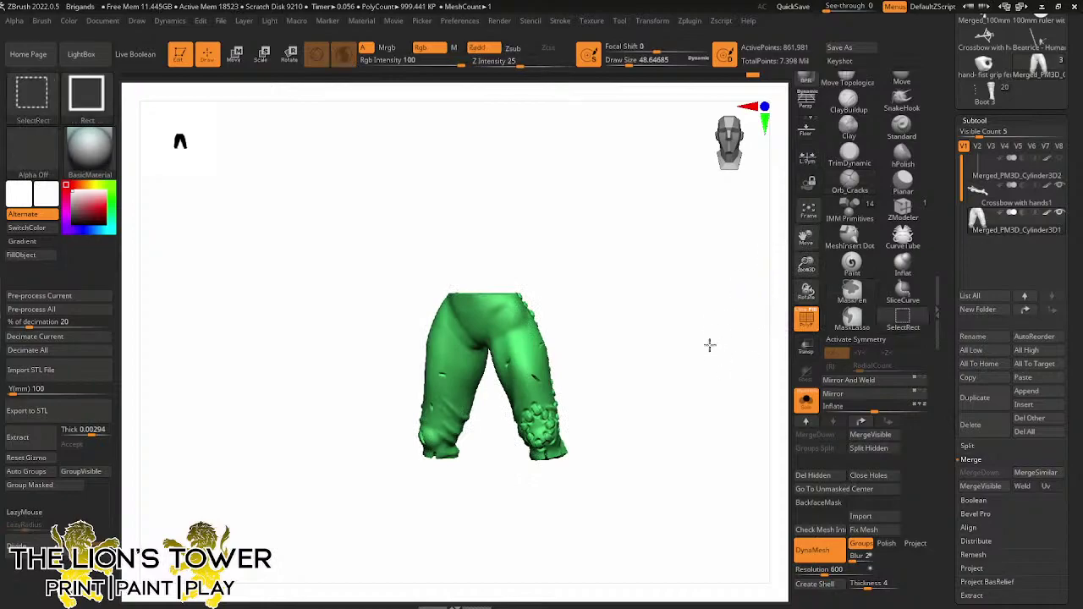
pyautogui.keyDown('ctrl'); pyautogui.keyDown('shift'); pyautogui.click(707, 354); pyautogui.keyUp('shift'); pyautogui.keyUp('ctrl')
pyautogui.moveTo(781, 404)
pyautogui.mouseDown()
pyautogui.moveTo(768, 380)
pyautogui.moveTo(631, 438)
pyautogui.mouseUp()
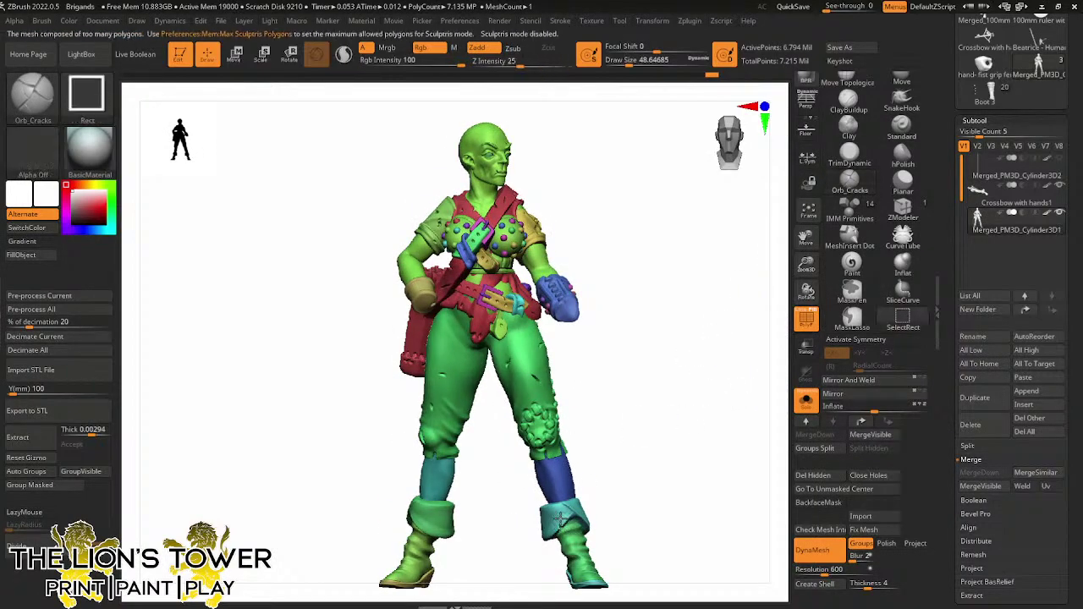
pyautogui.keyDown('ctrl'); pyautogui.keyDown('shift'); pyautogui.click(559, 523); pyautogui.keyUp('shift'); pyautogui.keyUp('ctrl')
pyautogui.click(344, 53)
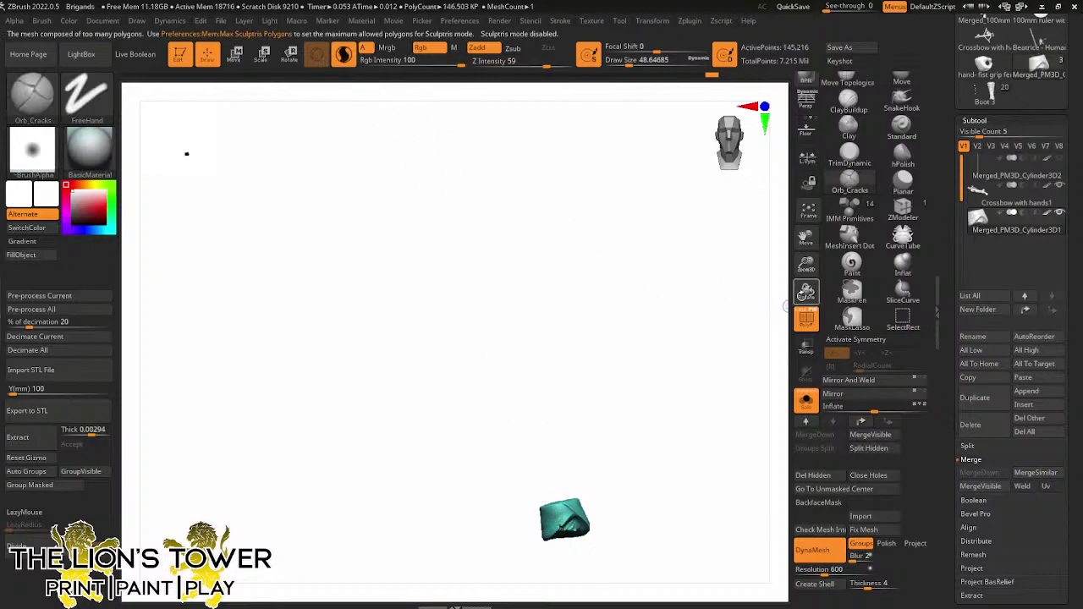
pyautogui.moveTo(806, 237); pyautogui.dragTo(748, 236)
pyautogui.moveTo(682, 307); pyautogui.dragTo(672, 339)
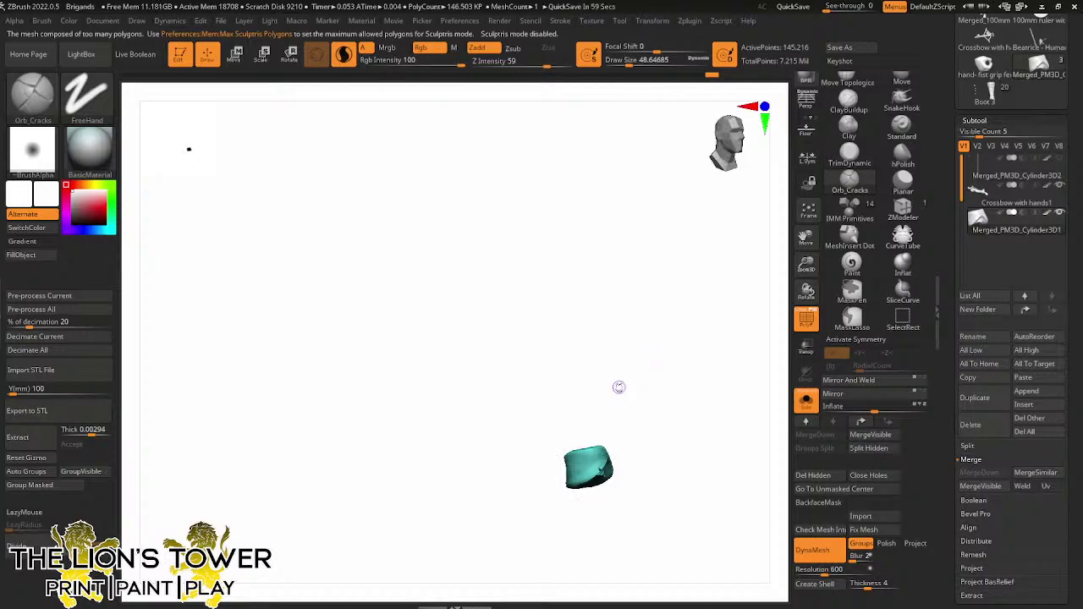
pyautogui.moveTo(619, 387); pyautogui.dragTo(636, 345)
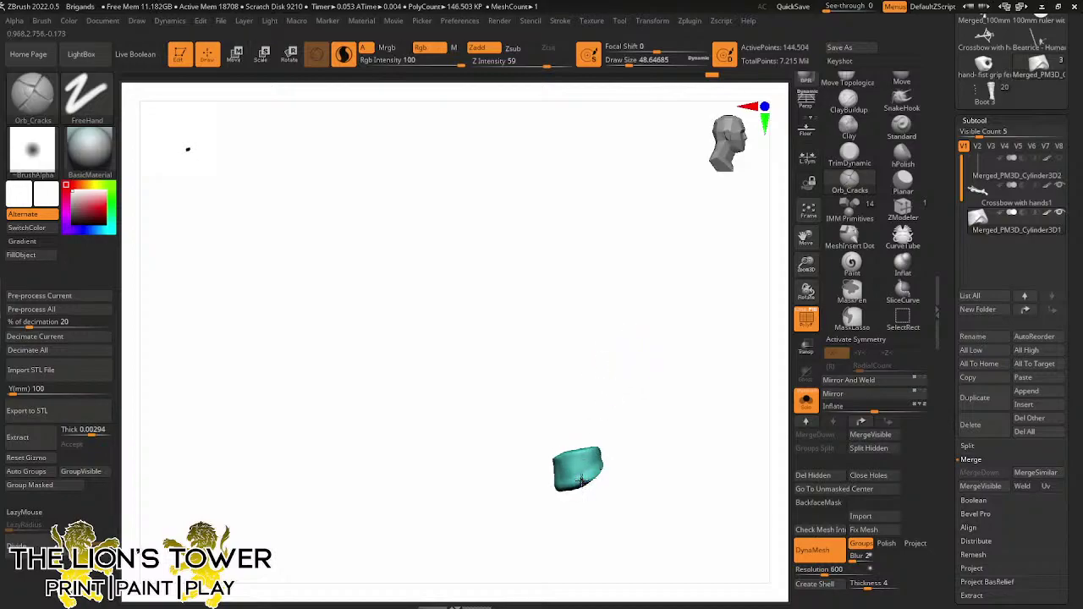
pyautogui.moveTo(581, 480); pyautogui.dragTo(568, 477)
pyautogui.moveTo(607, 399); pyautogui.dragTo(651, 377)
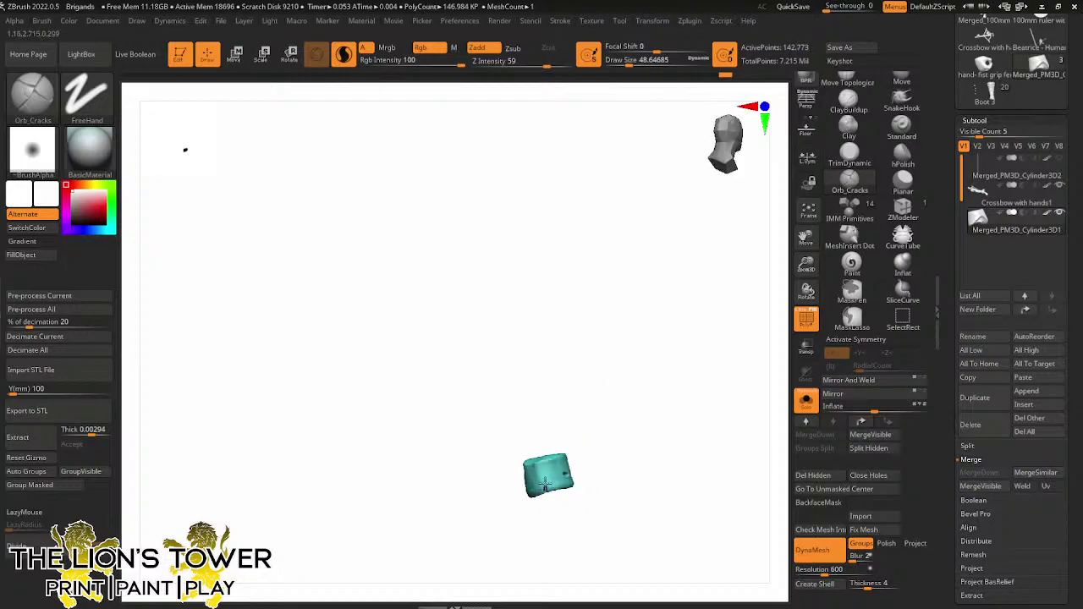
pyautogui.moveTo(544, 482); pyautogui.dragTo(508, 468)
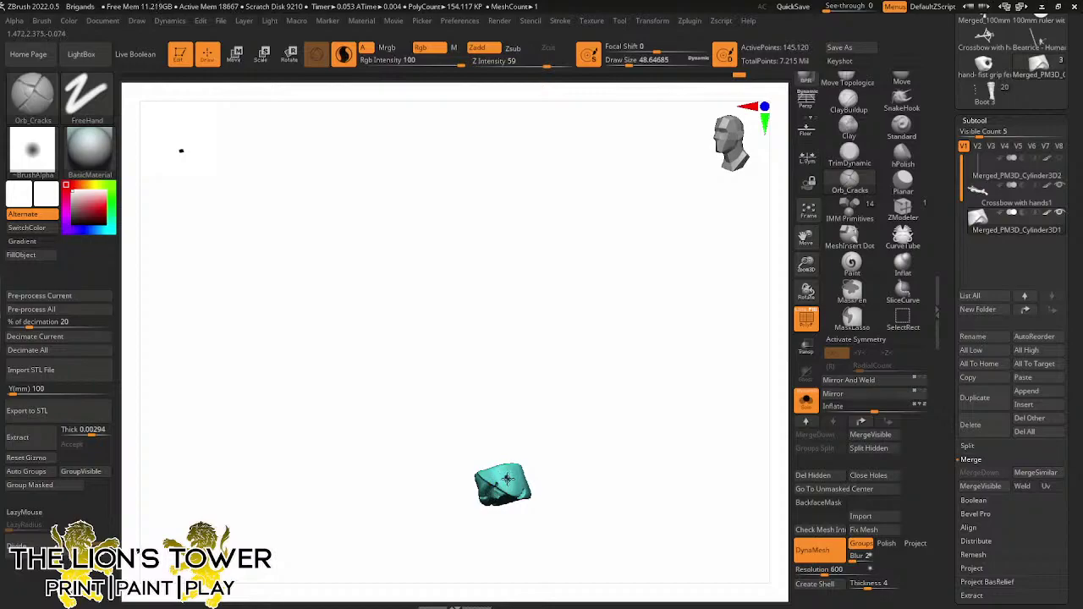
pyautogui.moveTo(509, 489)
pyautogui.mouseDown()
pyautogui.moveTo(508, 461)
pyautogui.moveTo(495, 474)
pyautogui.mouseUp()
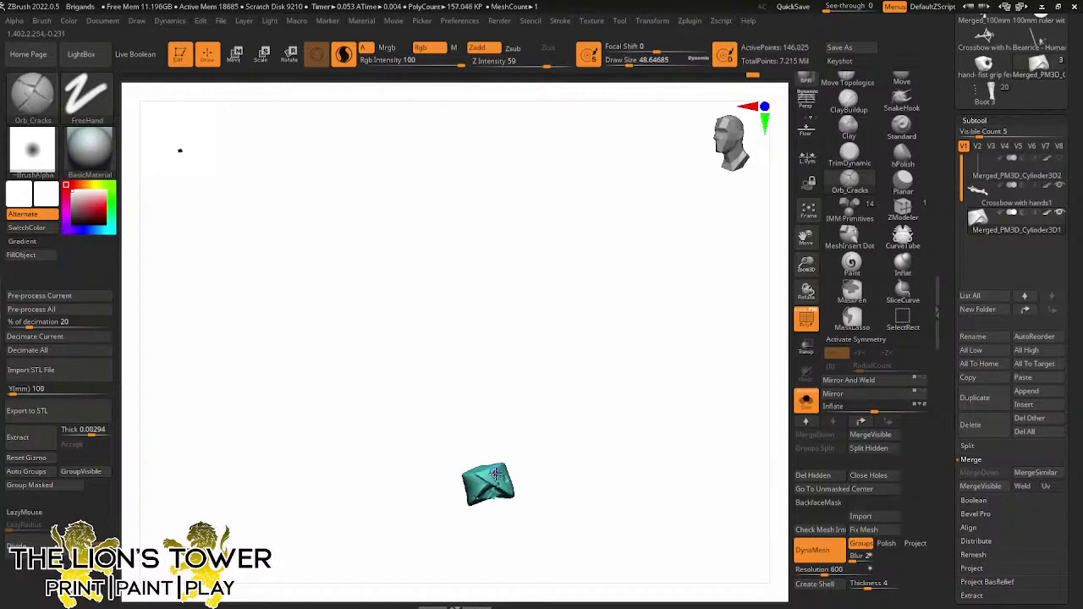
# Isolate the figure's right boot cuff and carve small tears around its sides and lower edge with Orb_Cracks
pyautogui.hotkey('ctrl', 'shift')
pyautogui.keyDown('ctrl'); pyautogui.keyDown('shift'); pyautogui.click(547, 423); pyautogui.keyUp('shift'); pyautogui.keyUp('ctrl')
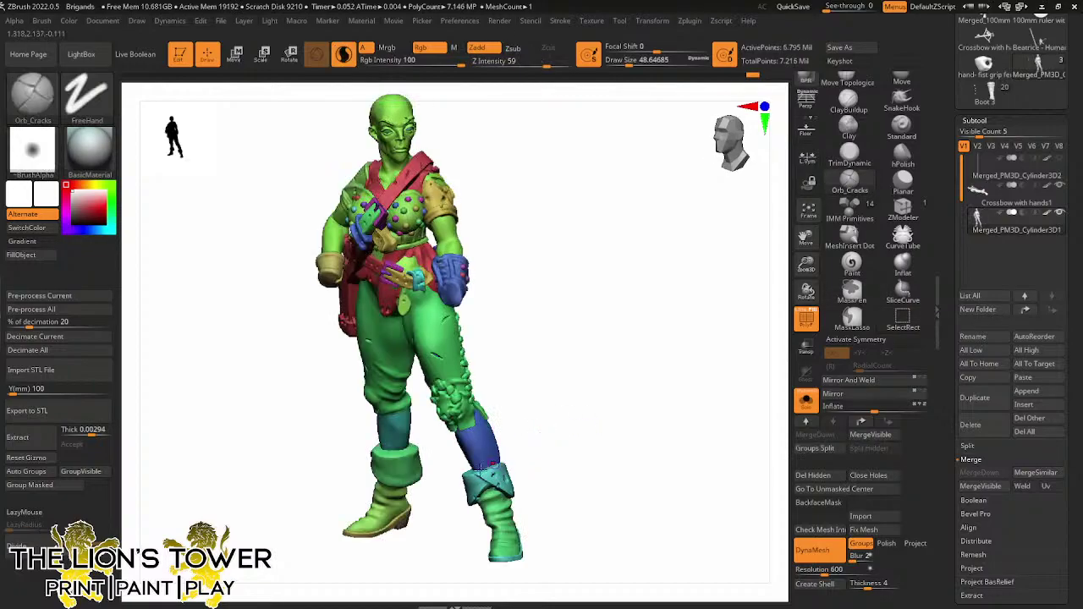
pyautogui.keyDown('ctrl'); pyautogui.keyDown('shift'); pyautogui.click(407, 456); pyautogui.keyUp('shift'); pyautogui.keyUp('ctrl')
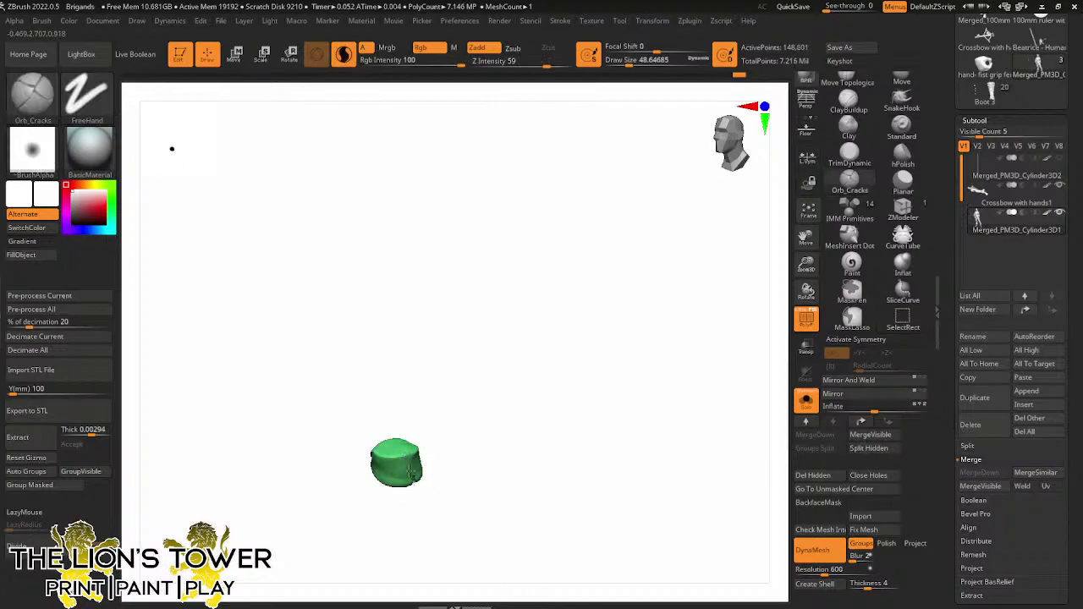
pyautogui.moveTo(410, 472); pyautogui.dragTo(378, 468)
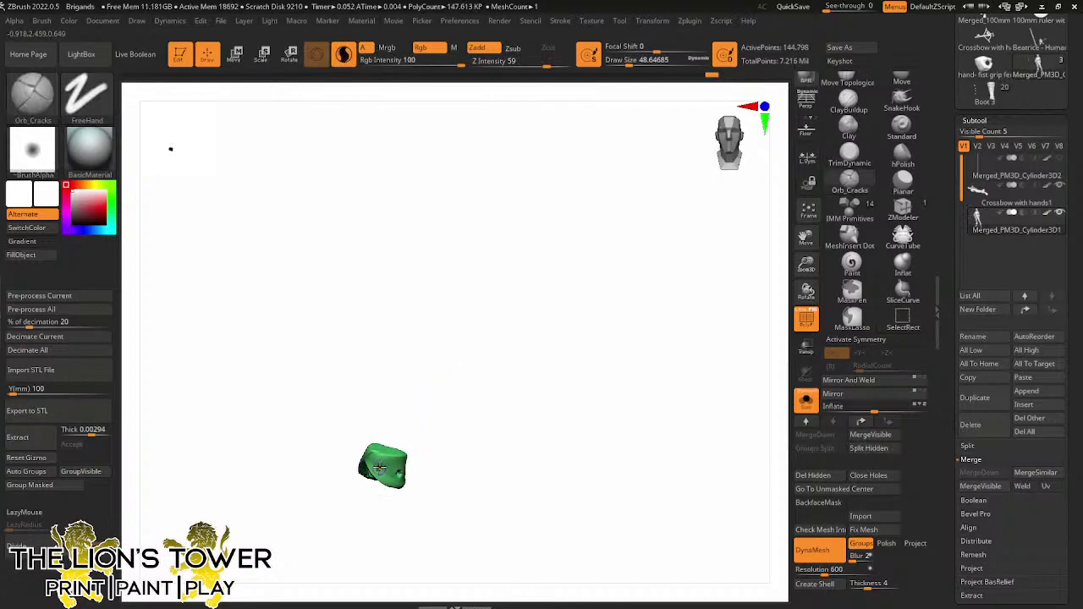
pyautogui.click(380, 467)
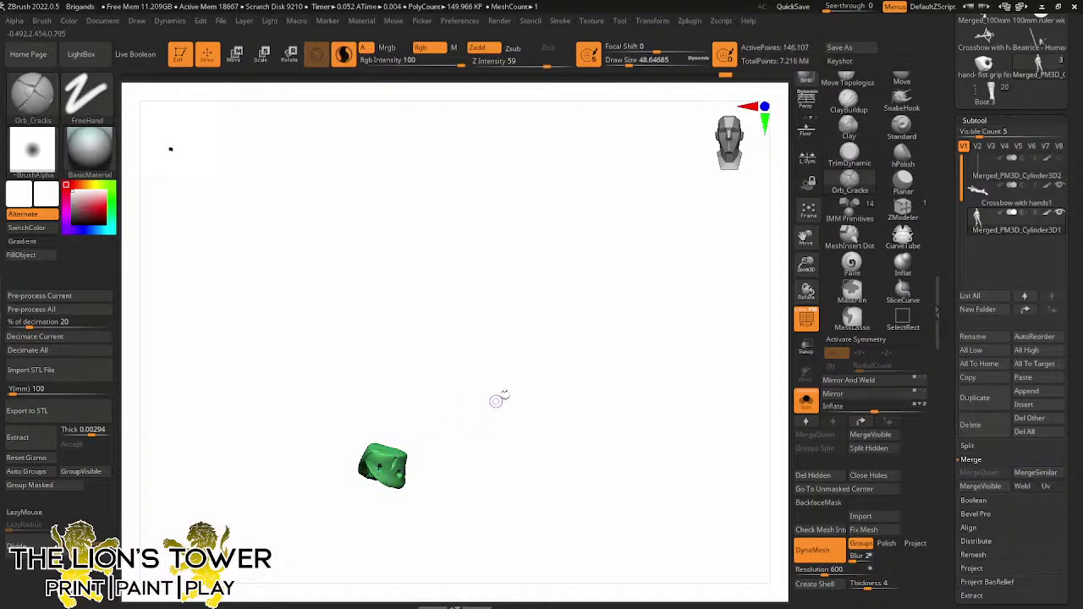
pyautogui.moveTo(499, 399); pyautogui.dragTo(438, 479)
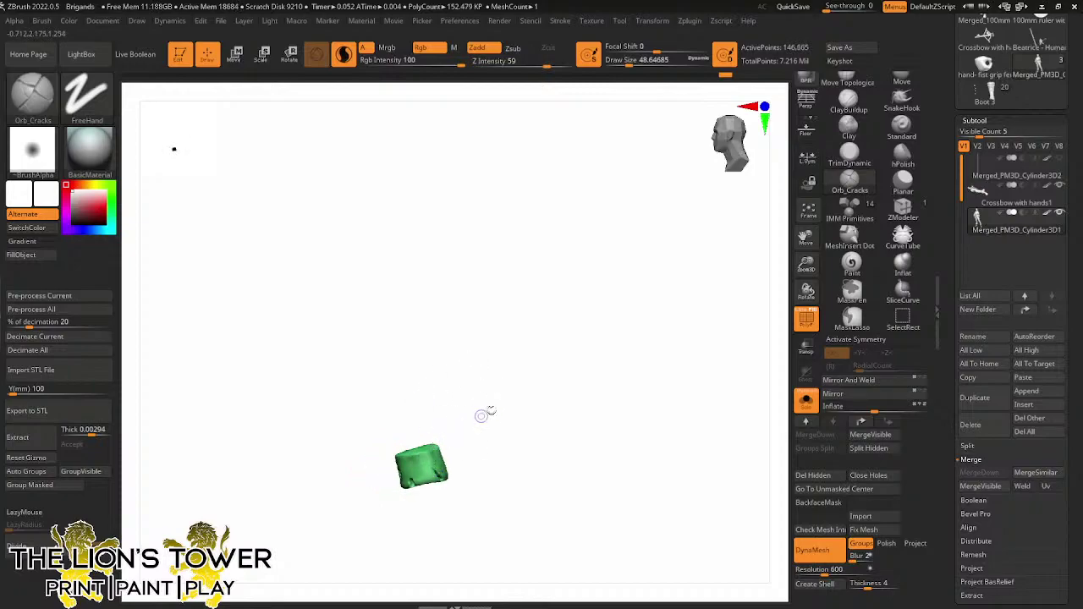
pyautogui.moveTo(481, 415); pyautogui.dragTo(461, 456)
pyautogui.moveTo(494, 421); pyautogui.dragTo(479, 450)
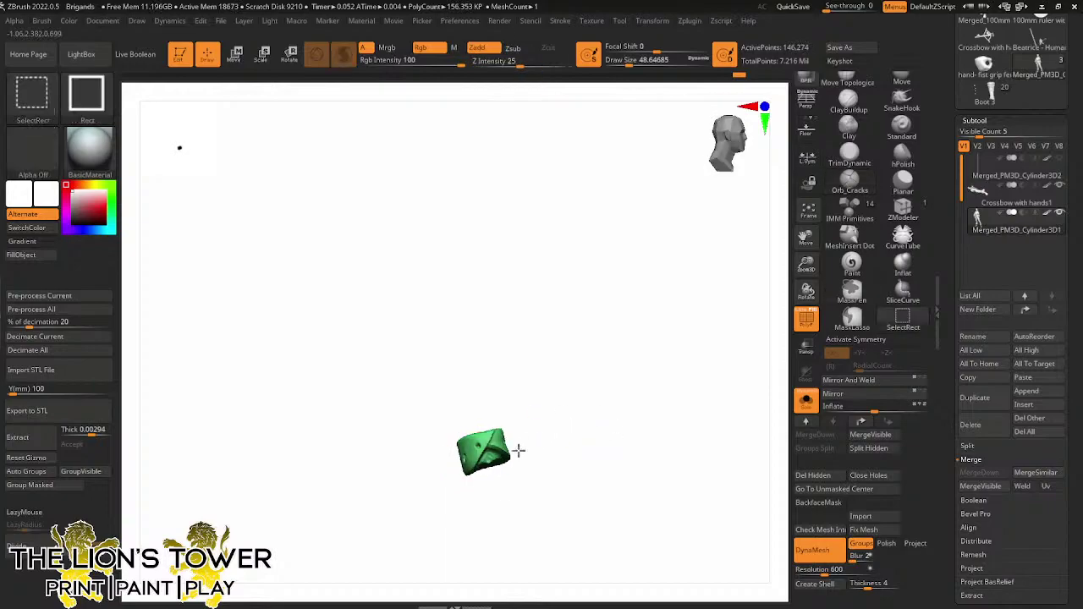
# Isolate the figure's right boot below the cuff and cut small cracks into its leather with Orb_Cracks
pyautogui.keyDown('ctrl'); pyautogui.keyDown('shift'); pyautogui.click(489, 493); pyautogui.keyUp('shift'); pyautogui.keyUp('ctrl')
pyautogui.keyDown('ctrl'); pyautogui.keyDown('shift'); pyautogui.click(489, 494); pyautogui.keyUp('shift'); pyautogui.keyUp('ctrl')
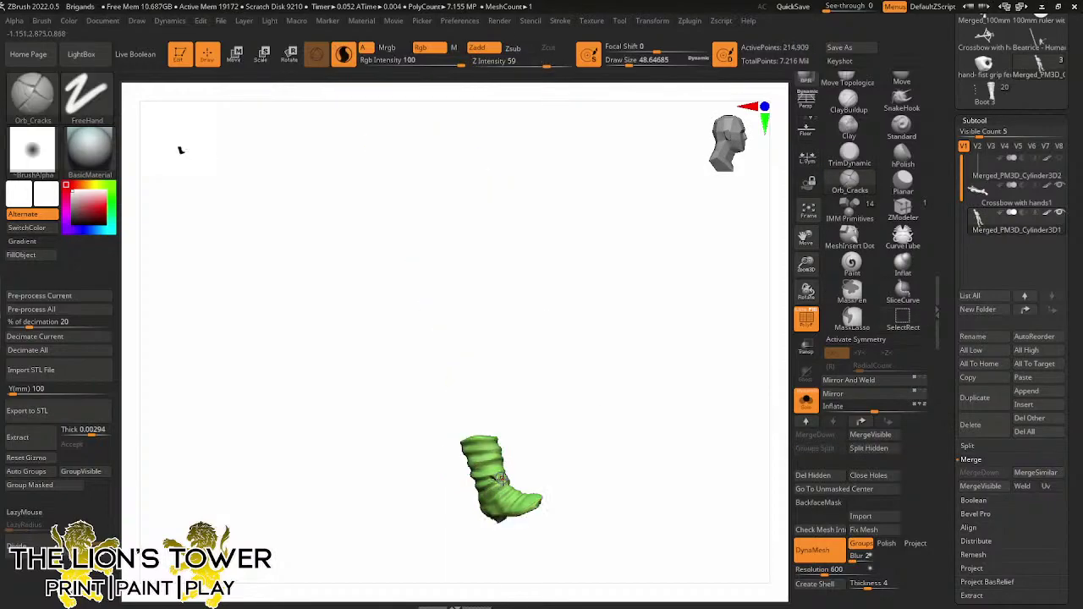
pyautogui.moveTo(554, 431); pyautogui.dragTo(556, 483)
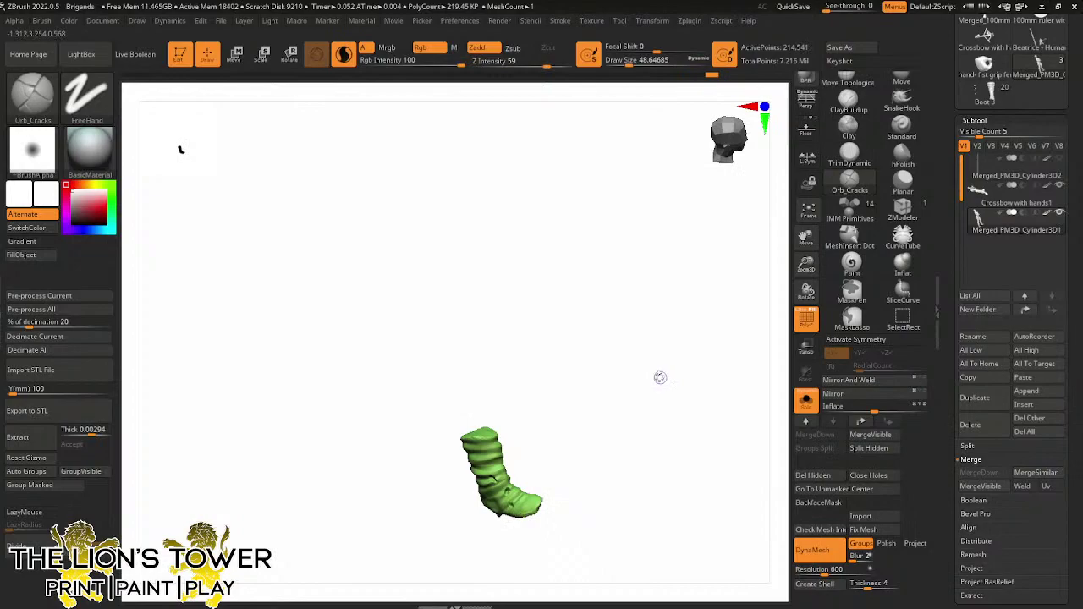
pyautogui.moveTo(659, 376)
pyautogui.mouseDown()
pyautogui.moveTo(558, 403)
pyautogui.moveTo(549, 475)
pyautogui.mouseUp()
# Isolate the figure's left boot below the cuff and cut small cracks into its ankle and instep with Orb_Cracks
pyautogui.hotkey('ctrl', 'shift')
pyautogui.keyDown('ctrl'); pyautogui.keyDown('shift'); pyautogui.click(662, 436); pyautogui.keyUp('shift'); pyautogui.keyUp('ctrl')
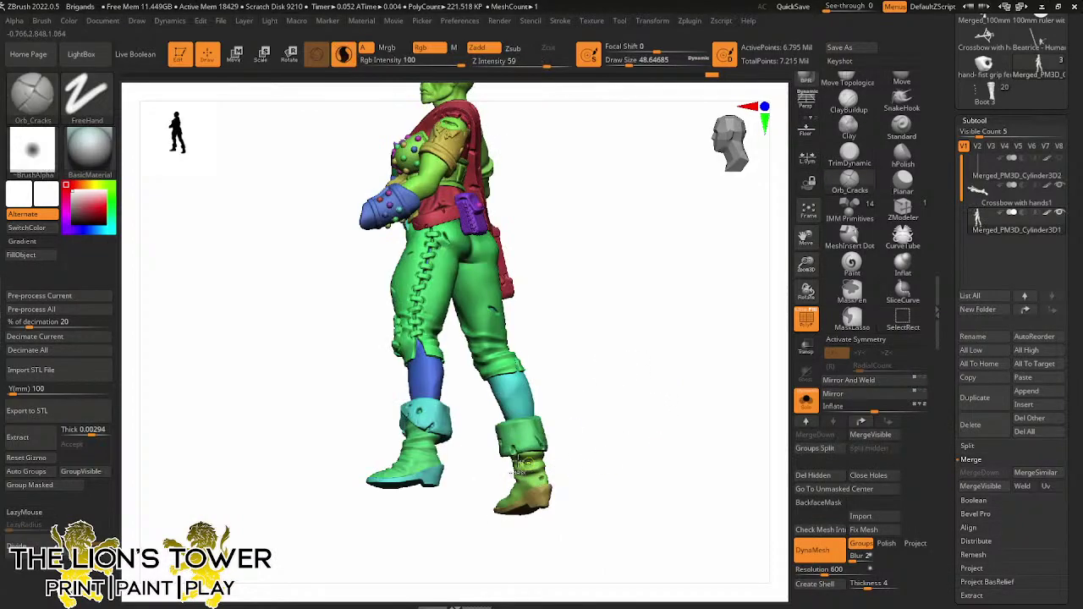
pyautogui.keyDown('ctrl'); pyautogui.keyDown('shift'); pyautogui.click(426, 453); pyautogui.keyUp('shift'); pyautogui.keyUp('ctrl')
pyautogui.moveTo(415, 429); pyautogui.dragTo(503, 454)
pyautogui.moveTo(440, 441); pyautogui.dragTo(408, 473)
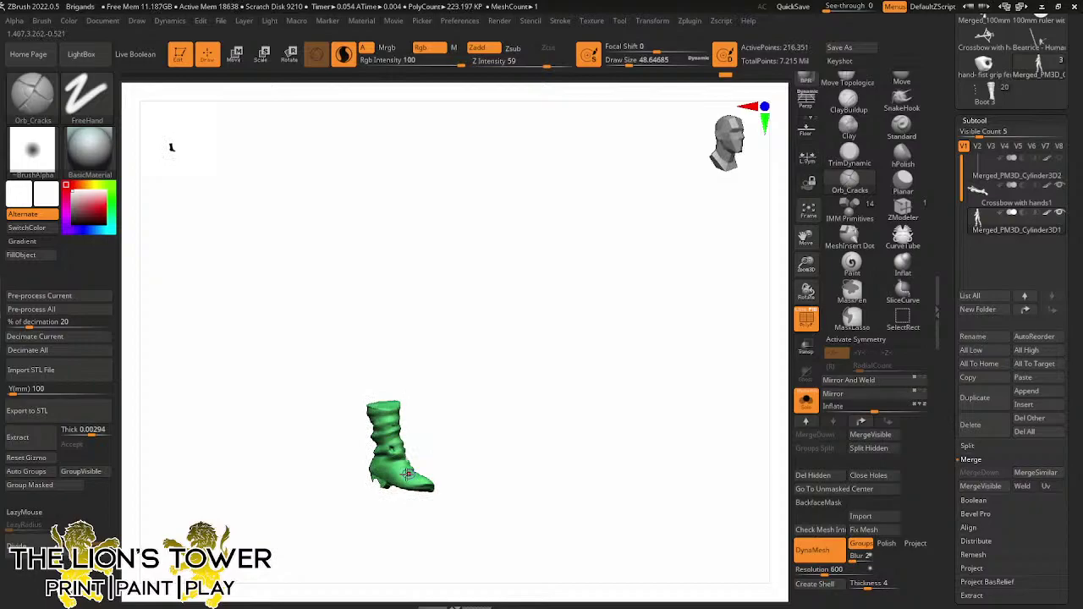
# Show the whole figure again and examine its clothing and boots from the front, sides and back
pyautogui.keyDown('ctrl'); pyautogui.keyDown('shift'); pyautogui.click(632, 422); pyautogui.keyUp('shift'); pyautogui.keyUp('ctrl')
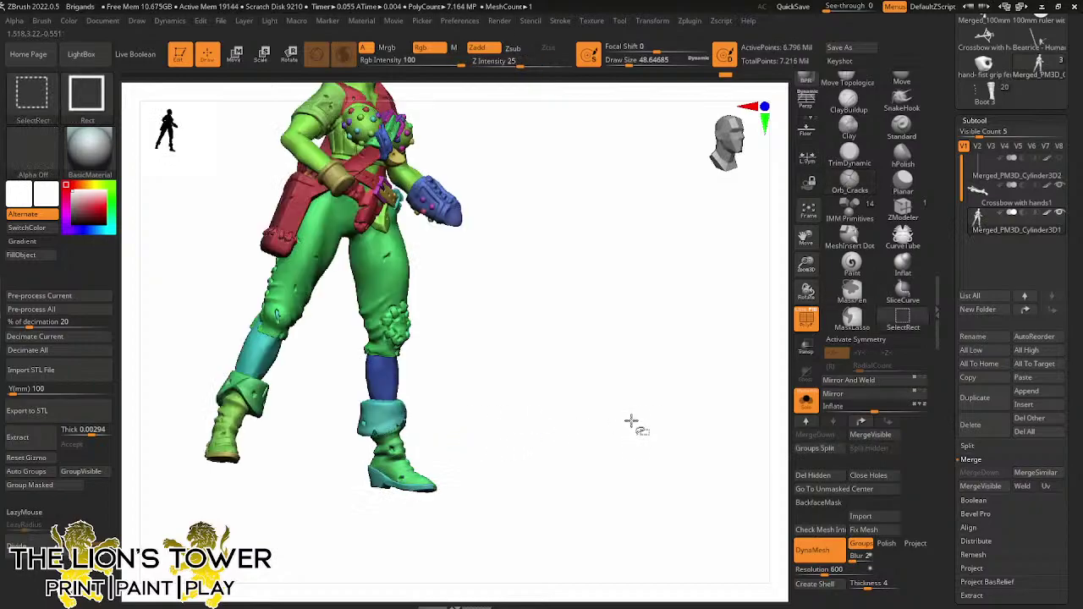
pyautogui.keyDown('ctrl'); pyautogui.click(630, 422); pyautogui.keyUp('ctrl')
pyautogui.moveTo(806, 271); pyautogui.dragTo(806, 254)
pyautogui.moveTo(806, 237); pyautogui.dragTo(828, 276)
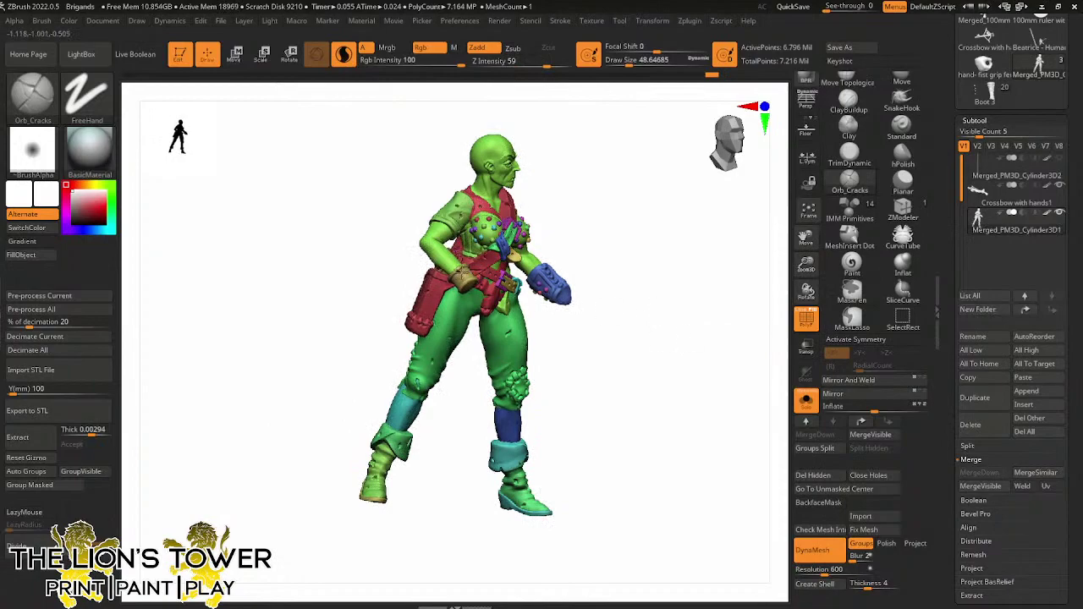
pyautogui.click(463, 273)
pyautogui.moveTo(597, 196); pyautogui.dragTo(517, 211)
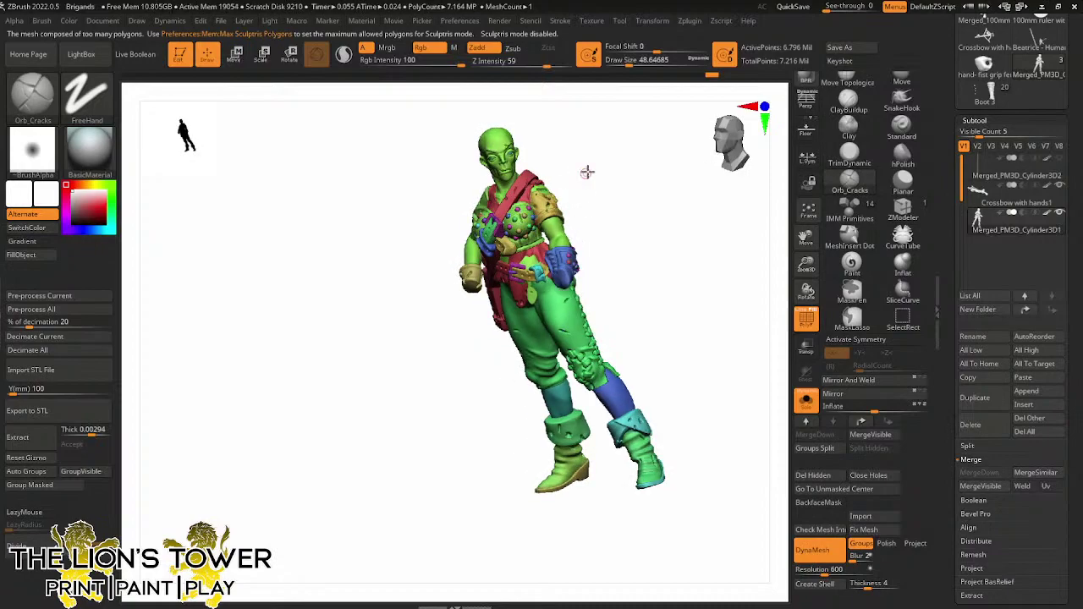
pyautogui.moveTo(584, 169); pyautogui.dragTo(640, 151)
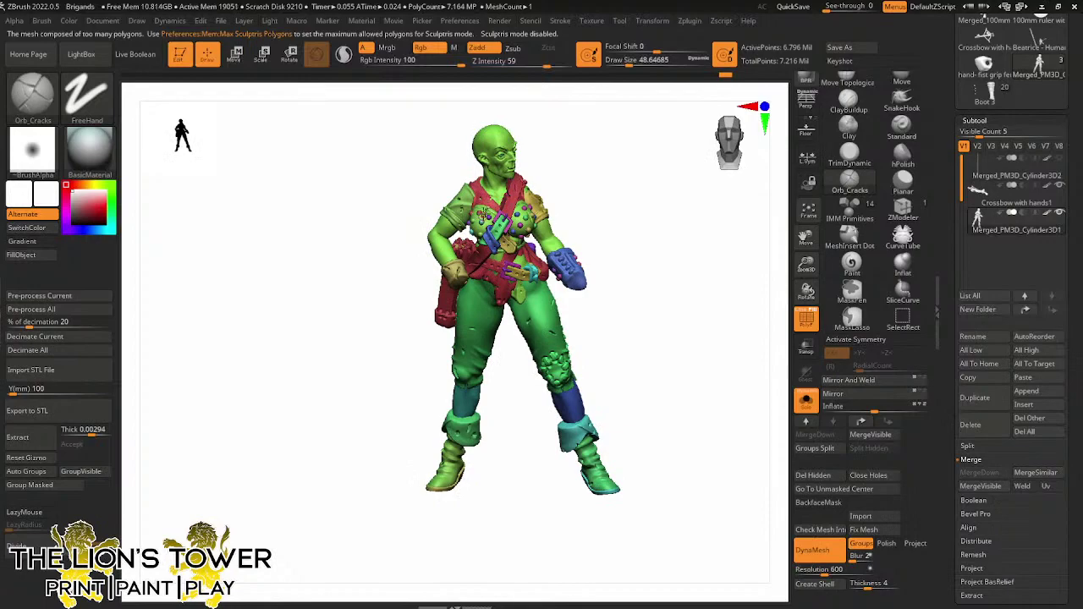
pyautogui.moveTo(579, 166); pyautogui.dragTo(504, 210)
pyautogui.moveTo(606, 165)
pyautogui.mouseDown()
pyautogui.moveTo(598, 208)
pyautogui.moveTo(631, 208)
pyautogui.moveTo(636, 222)
pyautogui.mouseUp()
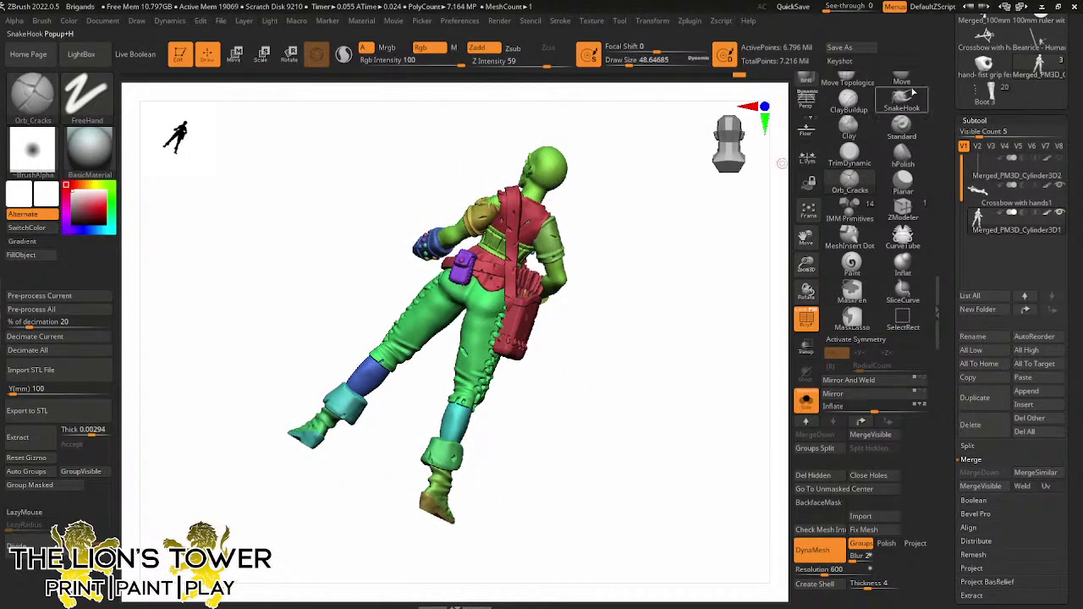
# Reshape the back of the figure's right sleeve near the armpit with Move Topological at draw size about 132, then smooth it
pyautogui.click(849, 93)
pyautogui.moveTo(806, 265); pyautogui.dragTo(806, 292)
pyautogui.moveTo(713, 251)
pyautogui.mouseDown()
pyautogui.moveTo(699, 245)
pyautogui.moveTo(725, 222)
pyautogui.mouseUp()
pyautogui.click(638, 62)
pyautogui.moveTo(682, 178); pyautogui.dragTo(600, 238)
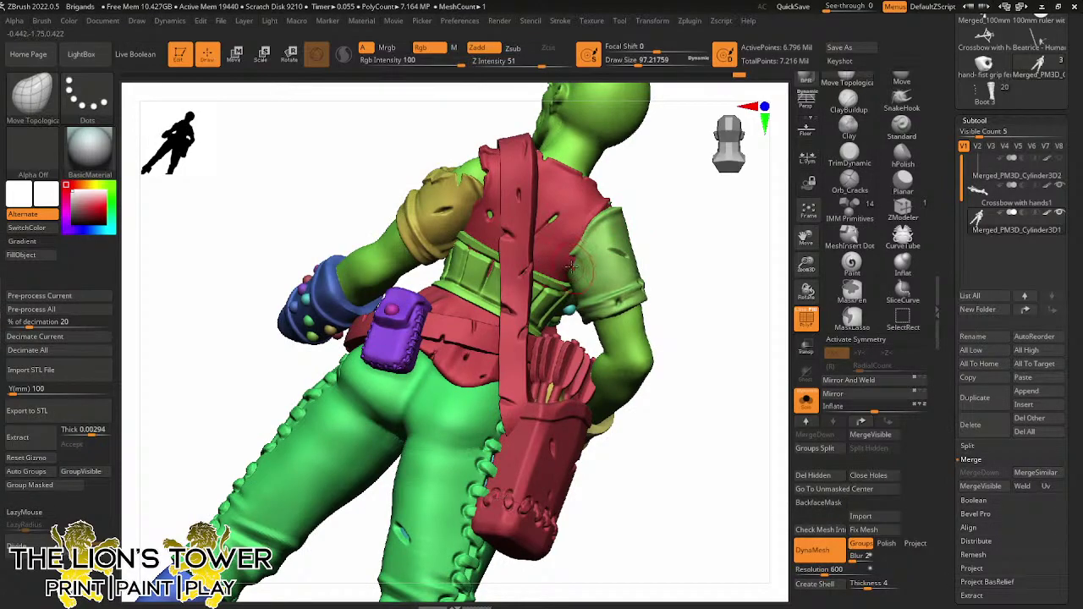
pyautogui.click(643, 62)
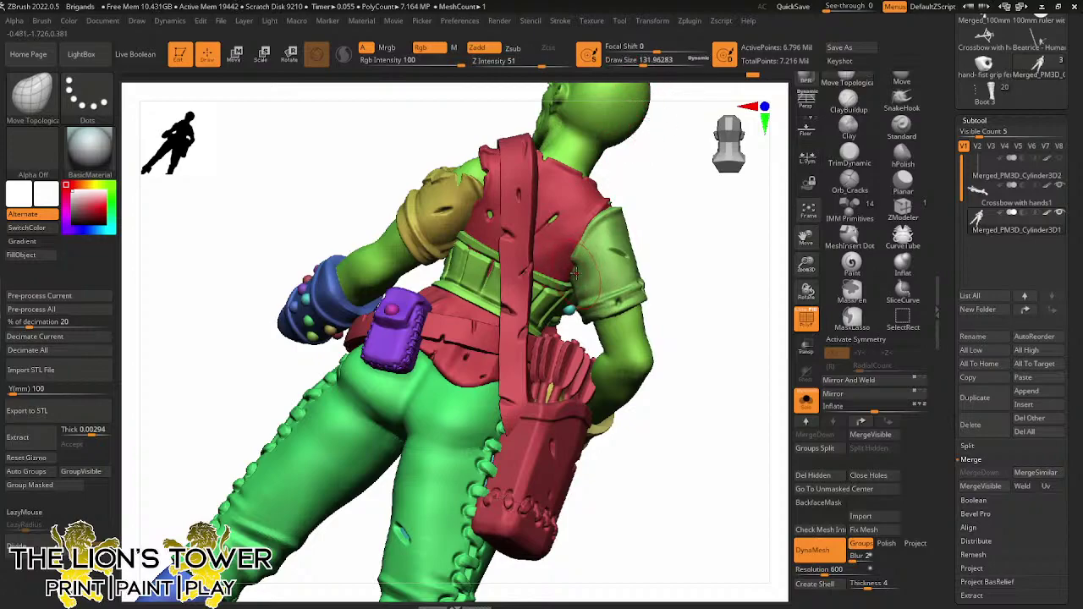
pyautogui.hotkey('ctrl', 'z')
pyautogui.moveTo(656, 203); pyautogui.dragTo(732, 161)
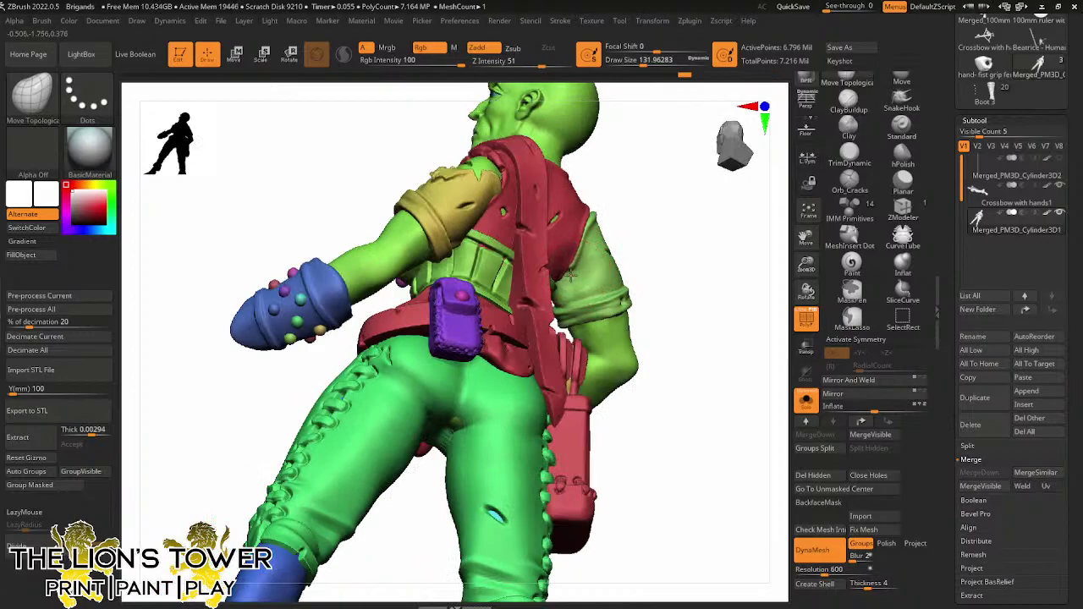
pyautogui.moveTo(635, 218); pyautogui.dragTo(574, 294)
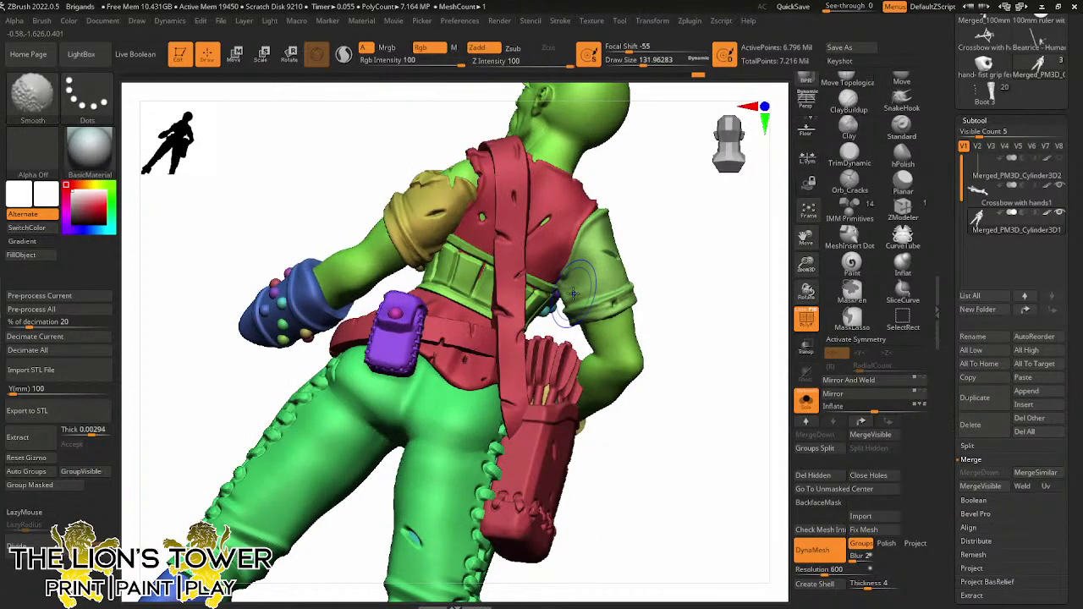
# Refine the outer side and shoulder end of the right sleeve with Move Topological
pyautogui.moveTo(652, 212)
pyautogui.mouseDown()
pyautogui.moveTo(628, 234)
pyautogui.moveTo(613, 220)
pyautogui.moveTo(589, 222)
pyautogui.moveTo(659, 221)
pyautogui.moveTo(643, 280)
pyautogui.mouseUp()
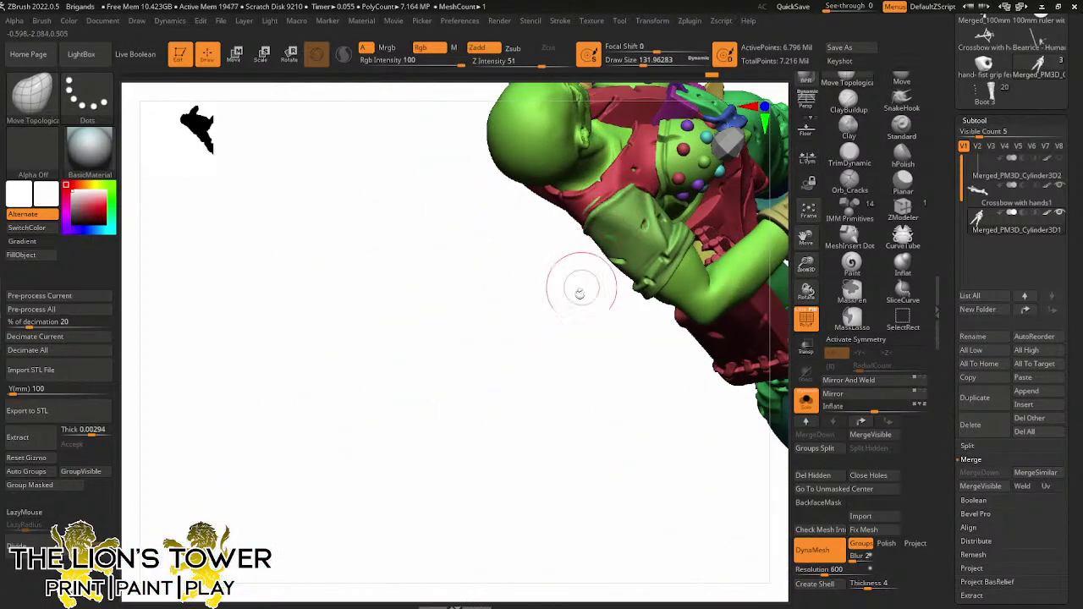
pyautogui.moveTo(572, 285); pyautogui.dragTo(640, 194)
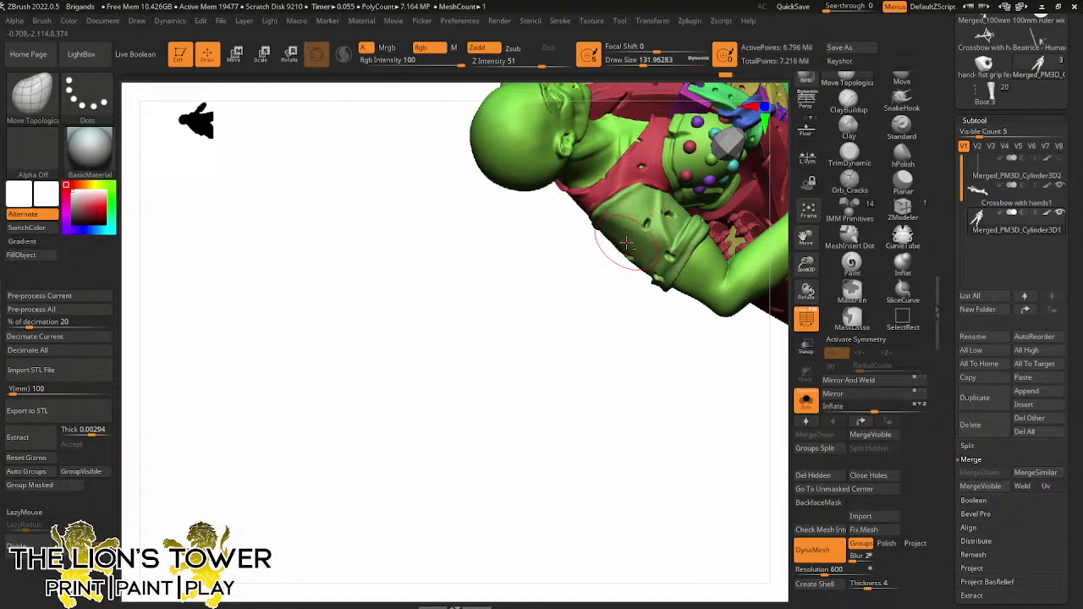
pyautogui.moveTo(606, 286); pyautogui.dragTo(651, 205)
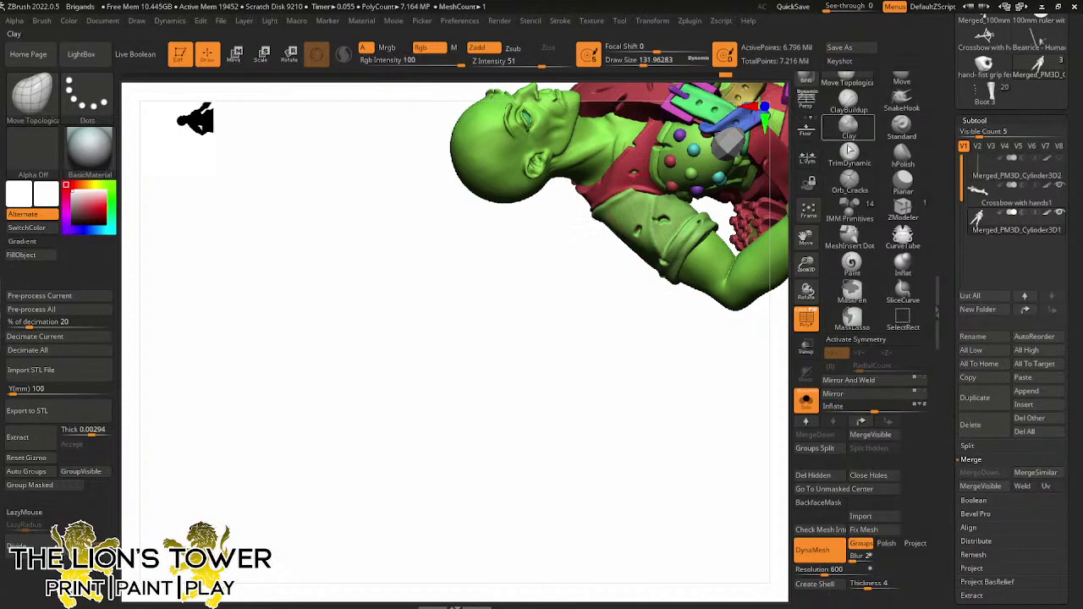
# Flatten the surface near the right sleeve's shoulder with TrimDynamic at draw size about 37, enable LazyMouse, and briefly isolate the sleeve
pyautogui.click(849, 162)
pyautogui.moveTo(647, 61); pyautogui.dragTo(633, 166)
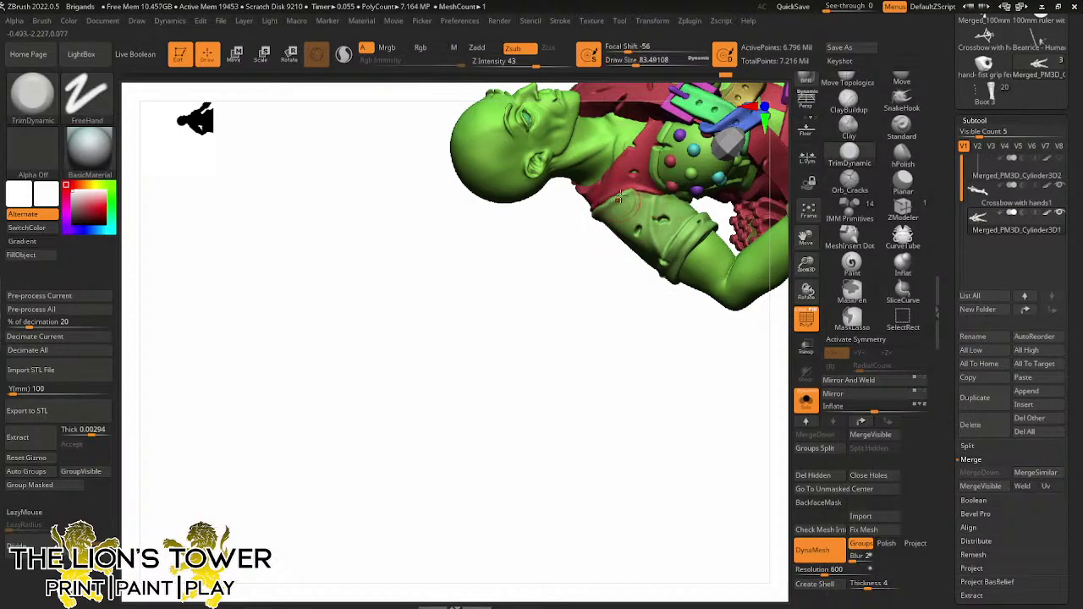
pyautogui.moveTo(645, 63); pyautogui.dragTo(626, 89)
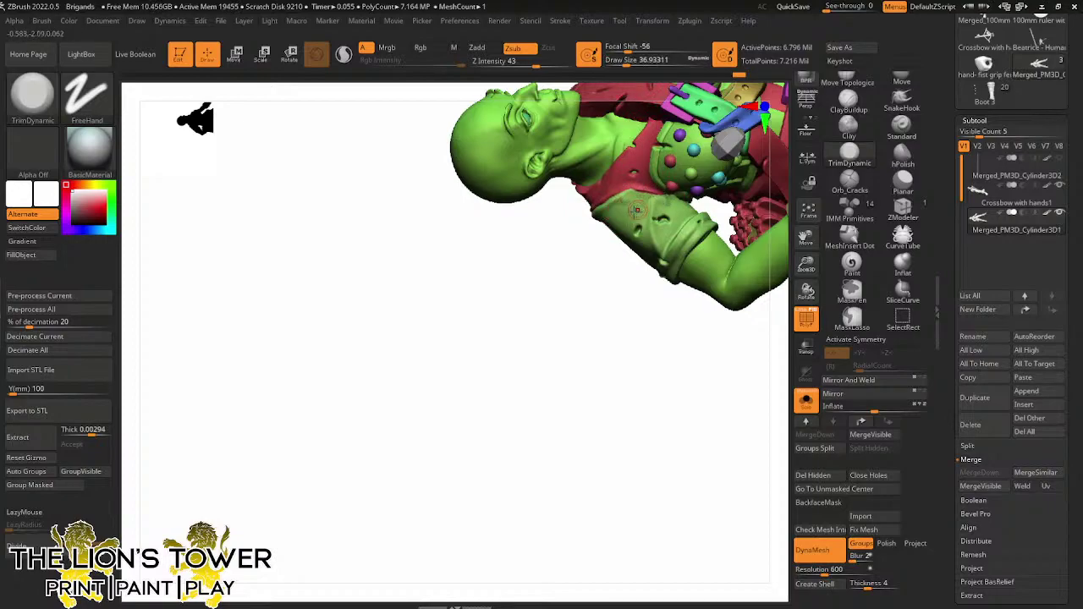
pyautogui.click(34, 512)
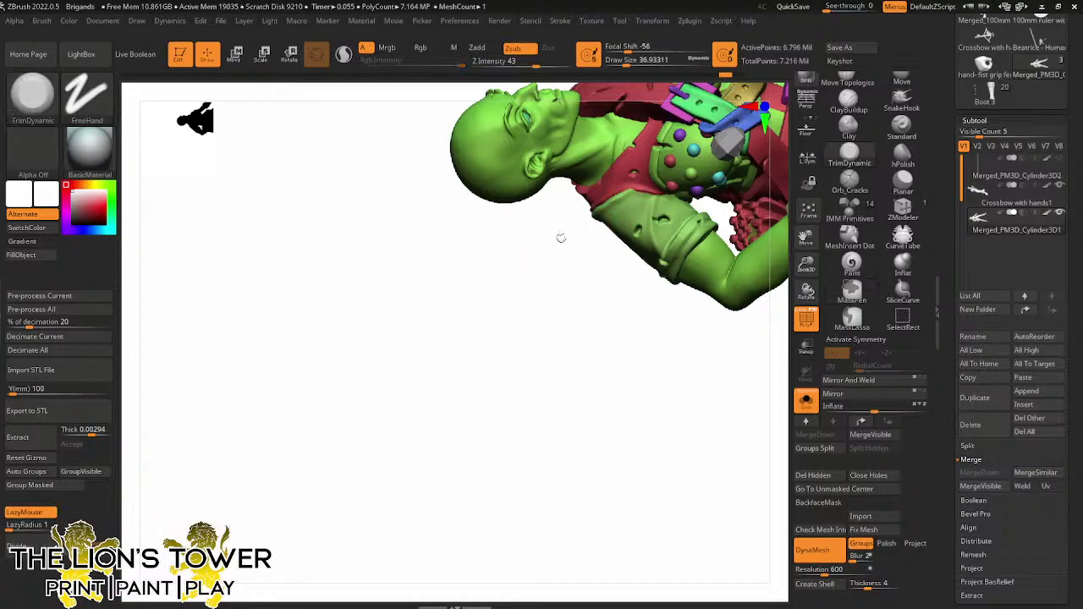
pyautogui.keyDown('ctrl'); pyautogui.keyDown('shift'); pyautogui.click(643, 197); pyautogui.keyUp('shift'); pyautogui.keyUp('ctrl')
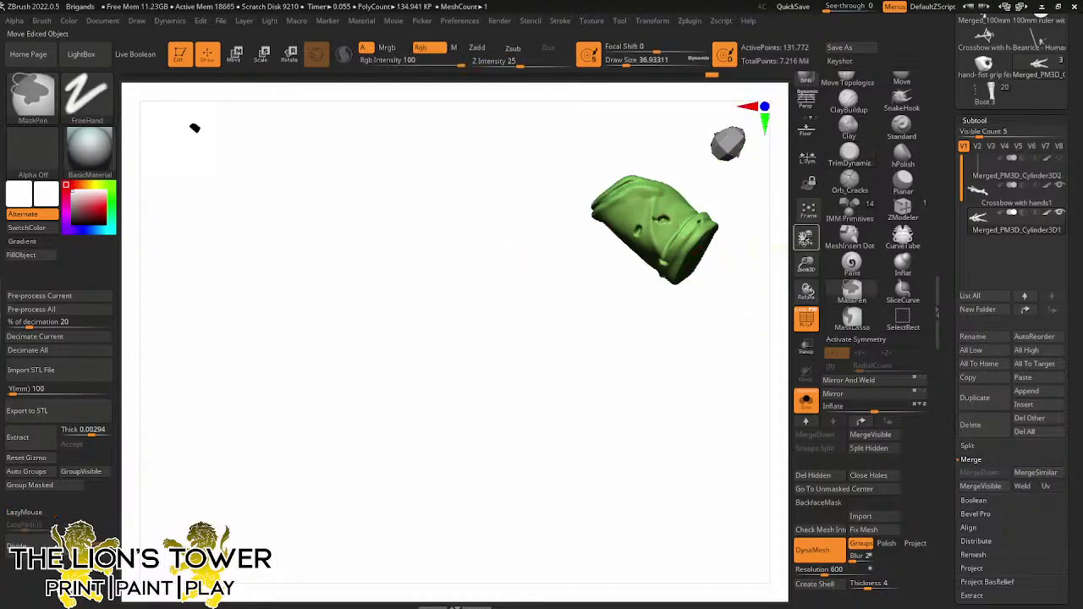
pyautogui.keyDown('ctrl'); pyautogui.keyDown('shift'); pyautogui.click(786, 249); pyautogui.keyUp('shift'); pyautogui.keyUp('ctrl')
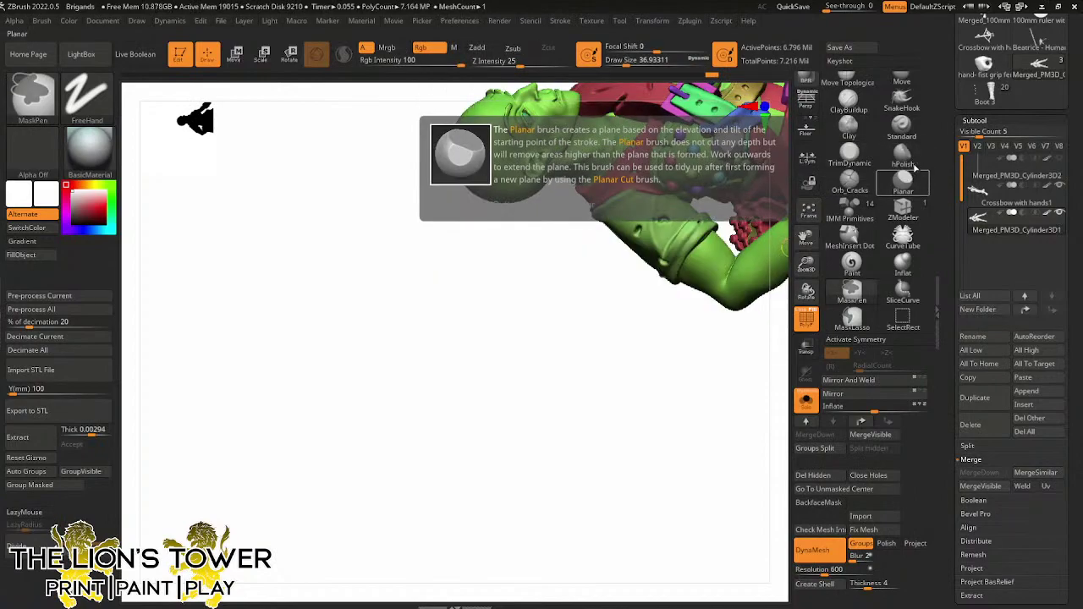
# Isolate the right sleeve and carve fabric folds with Orb_Cracks at Z Intensity 24 and draw size about 77, with LazyMouse on
pyautogui.click(854, 184)
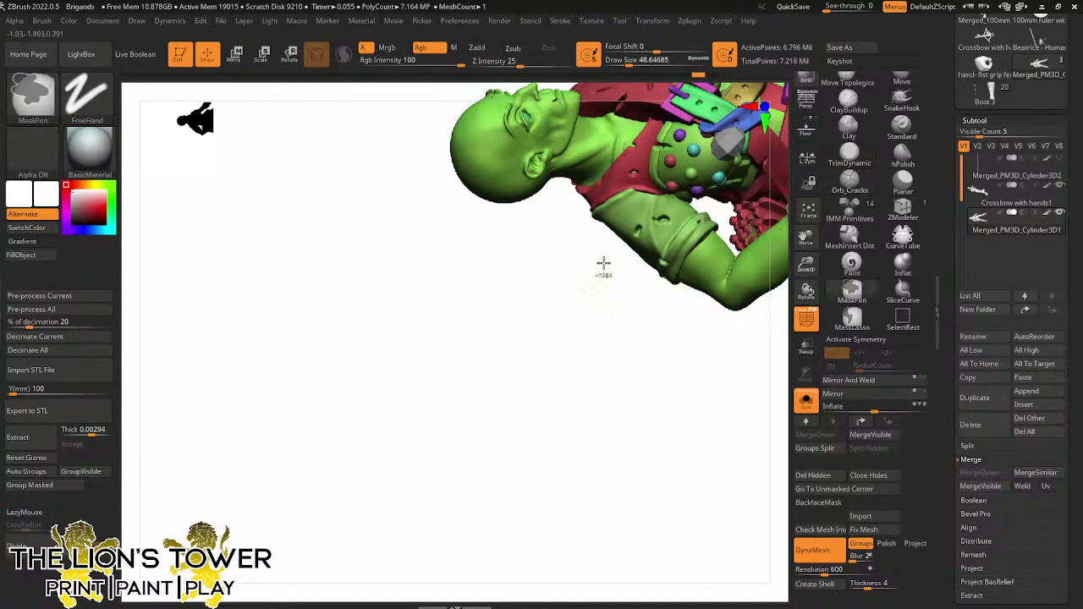
pyautogui.keyDown('ctrl'); pyautogui.keyDown('shift'); pyautogui.click(649, 197); pyautogui.keyUp('shift'); pyautogui.keyUp('ctrl')
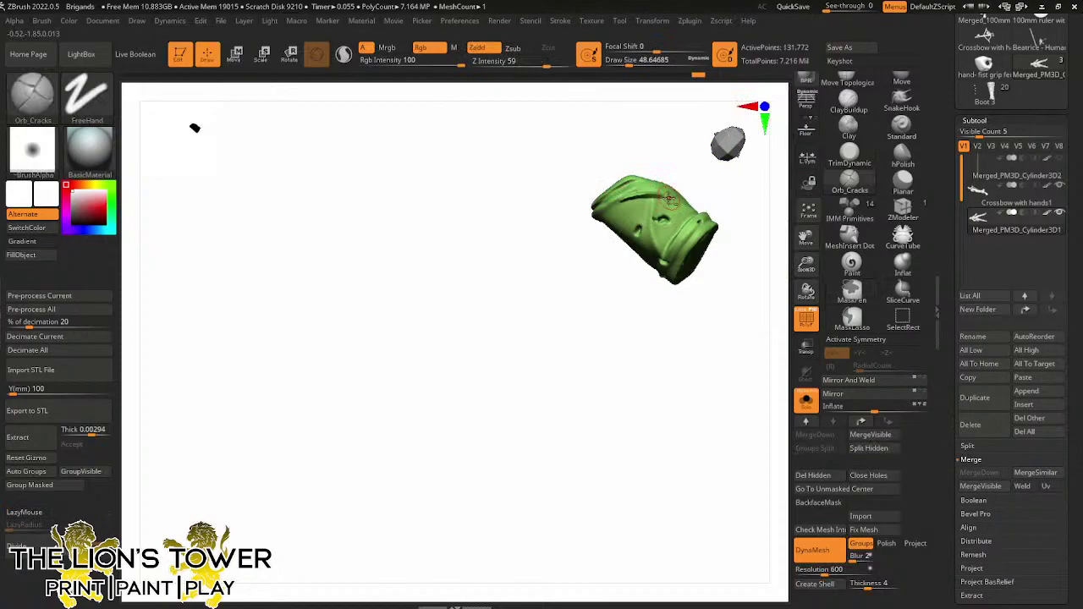
pyautogui.hotkey('ctrl', 'z')
pyautogui.click(519, 61)
pyautogui.click(631, 61)
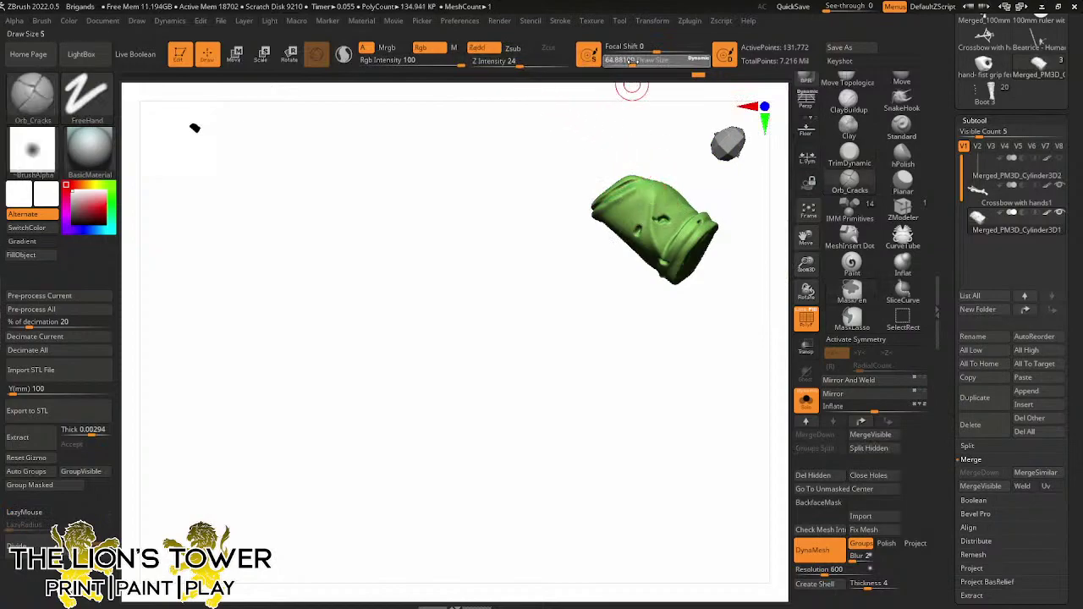
pyautogui.moveTo(633, 61); pyautogui.dragTo(636, 60)
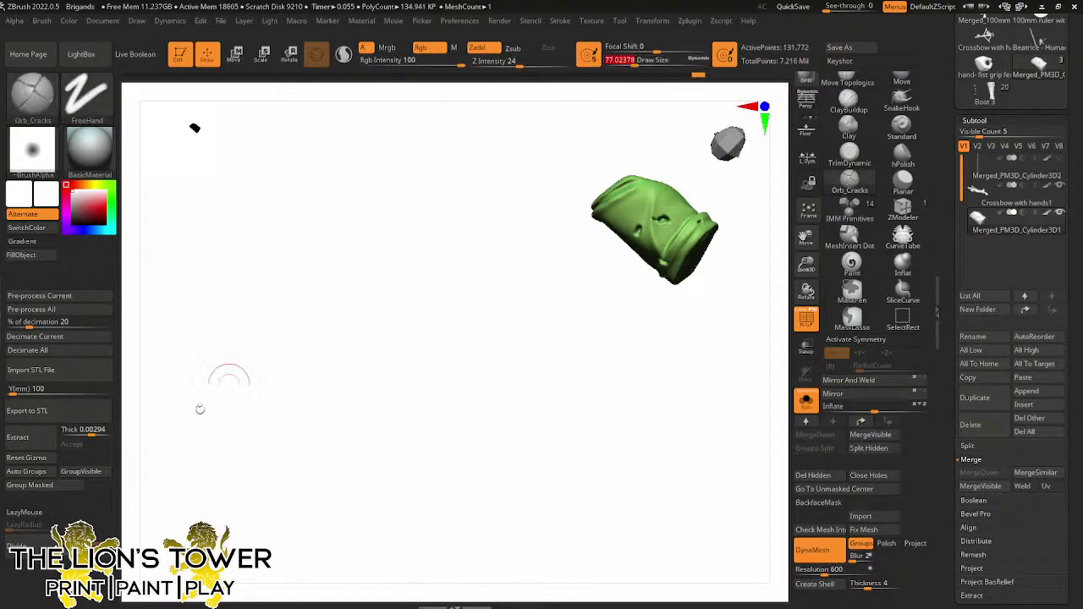
pyautogui.click(24, 512)
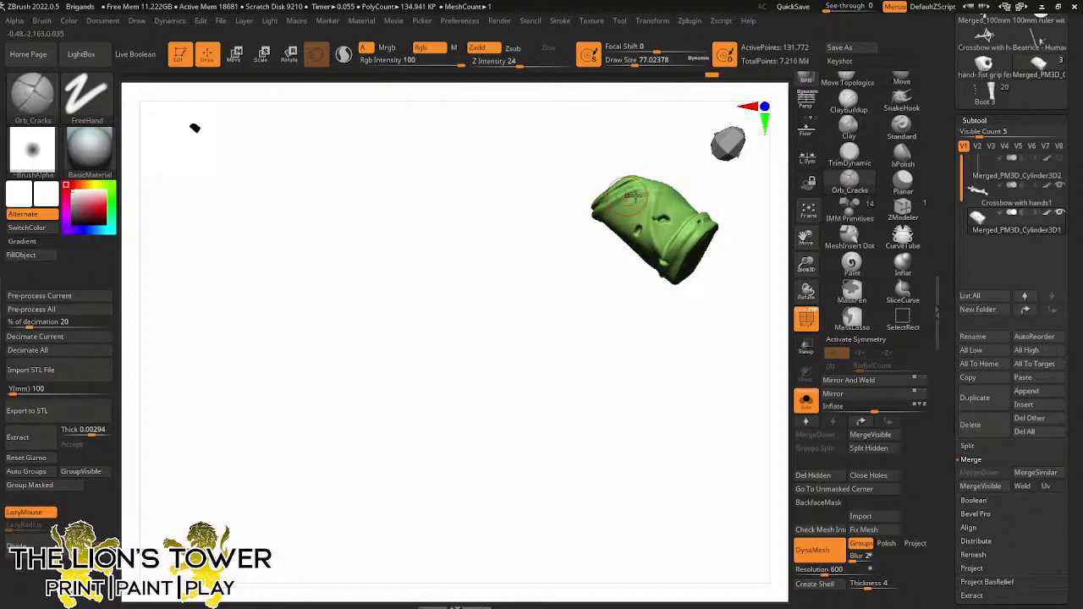
pyautogui.moveTo(699, 187); pyautogui.dragTo(674, 198)
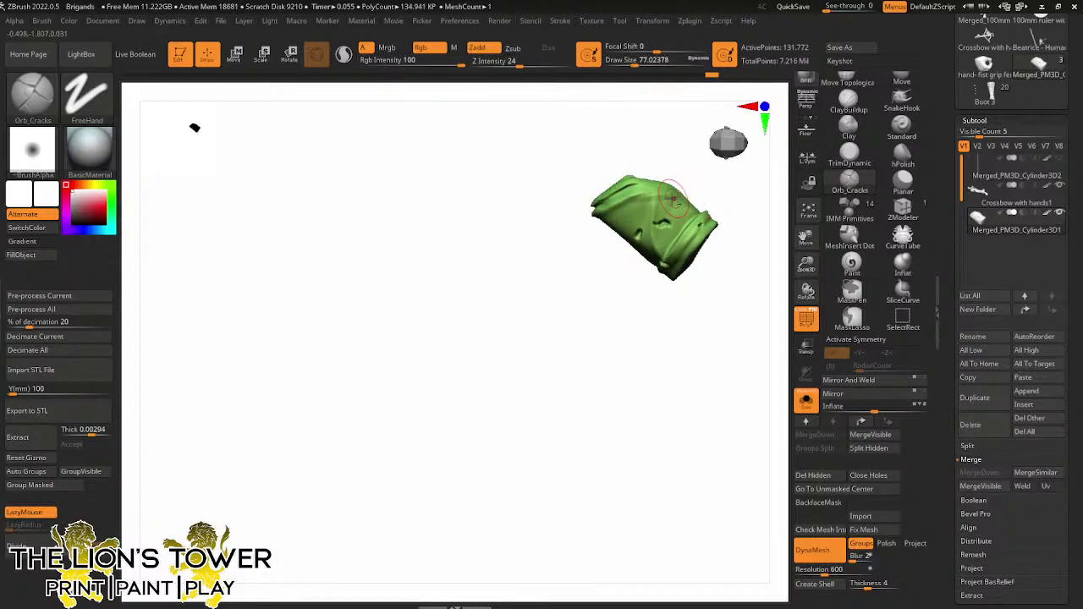
pyautogui.keyDown('ctrl'); pyautogui.keyDown('shift'); pyautogui.click(715, 345); pyautogui.keyUp('shift'); pyautogui.keyUp('ctrl')
pyautogui.keyDown('ctrl'); pyautogui.keyDown('shift'); pyautogui.click(643, 201); pyautogui.keyUp('shift'); pyautogui.keyUp('ctrl')
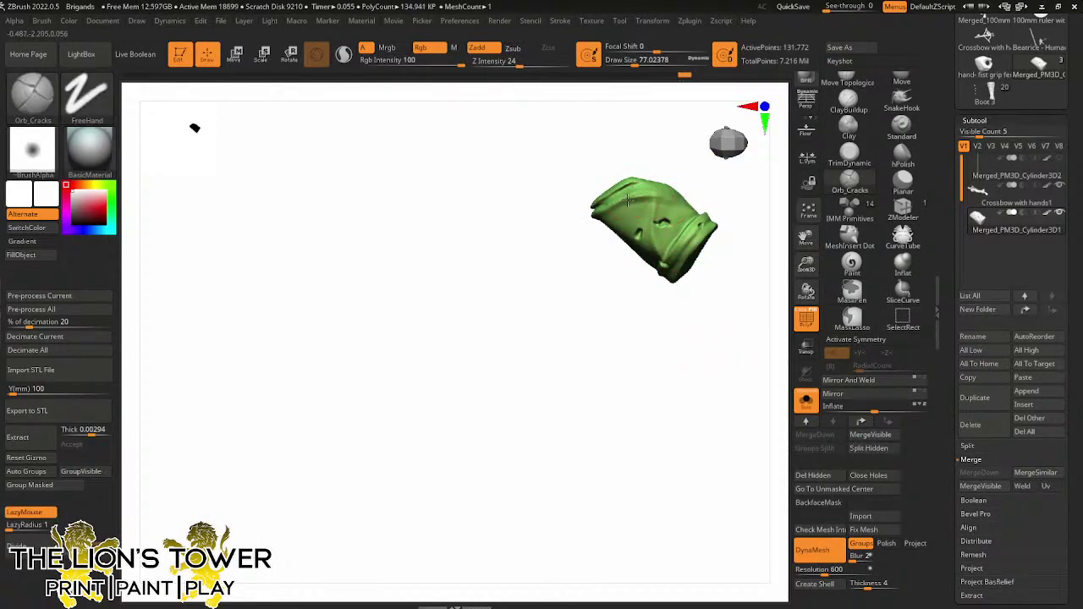
# Show the whole figure and cut fine tears along the vest's right armhole with Orb_Cracks at draw size about 17
pyautogui.keyDown('ctrl'); pyautogui.keyDown('shift'); pyautogui.click(641, 307); pyautogui.keyUp('shift'); pyautogui.keyUp('ctrl')
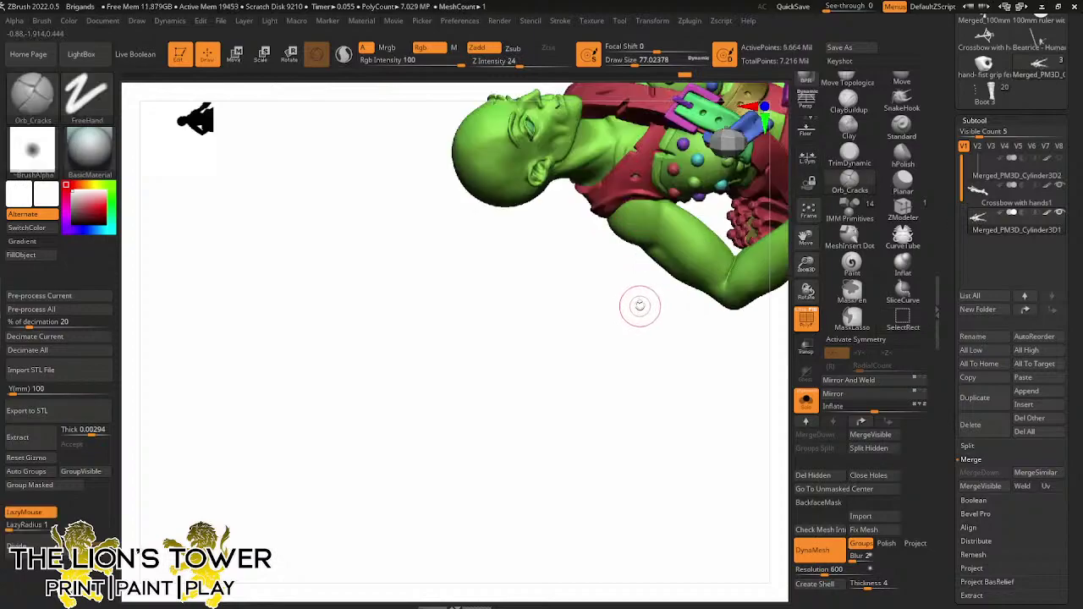
pyautogui.keyDown('ctrl'); pyautogui.keyDown('shift'); pyautogui.click(639, 307); pyautogui.keyUp('shift'); pyautogui.keyUp('ctrl')
pyautogui.moveTo(631, 273); pyautogui.dragTo(635, 202)
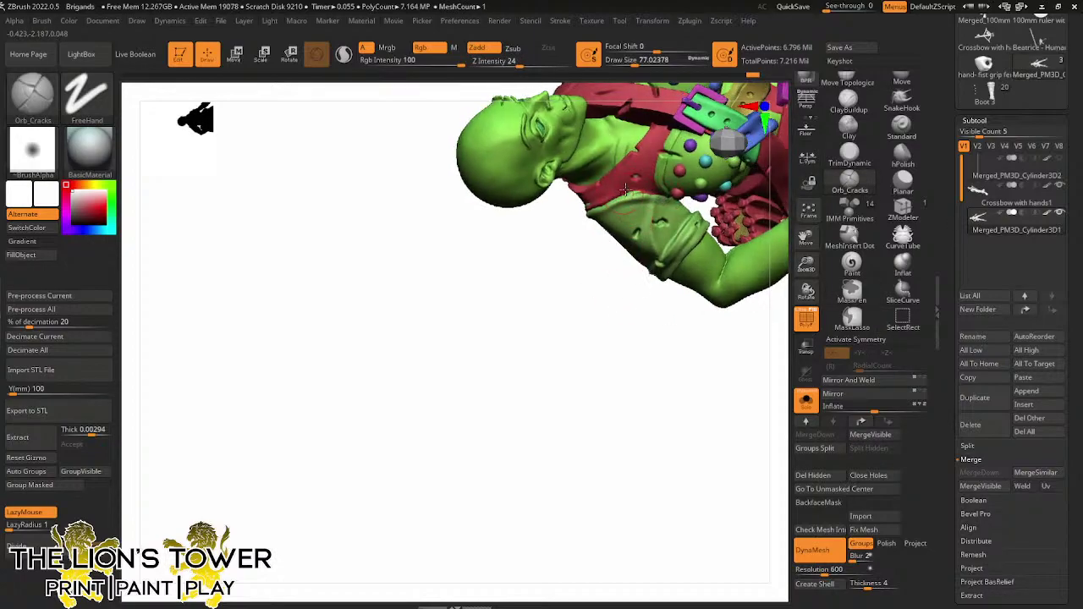
pyautogui.click(619, 62)
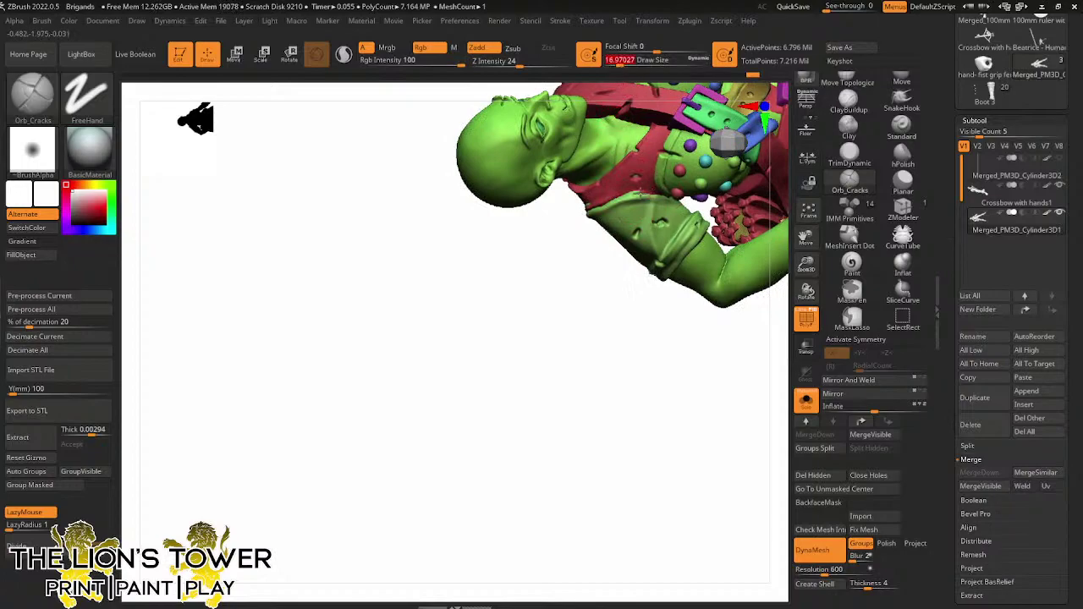
pyautogui.moveTo(567, 266); pyautogui.dragTo(639, 193)
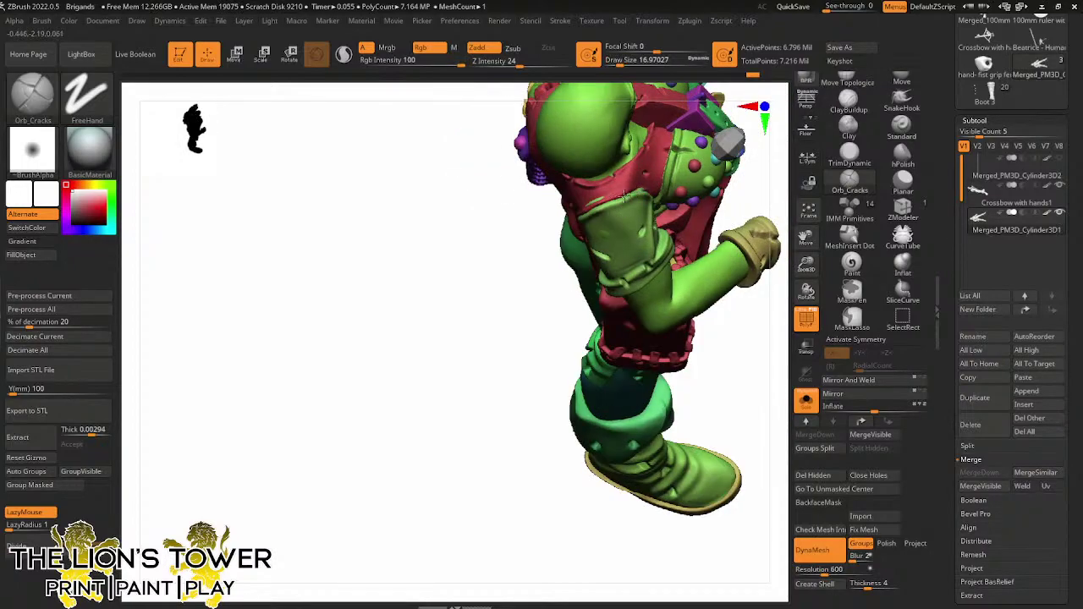
pyautogui.moveTo(525, 258); pyautogui.dragTo(584, 212, button='right')
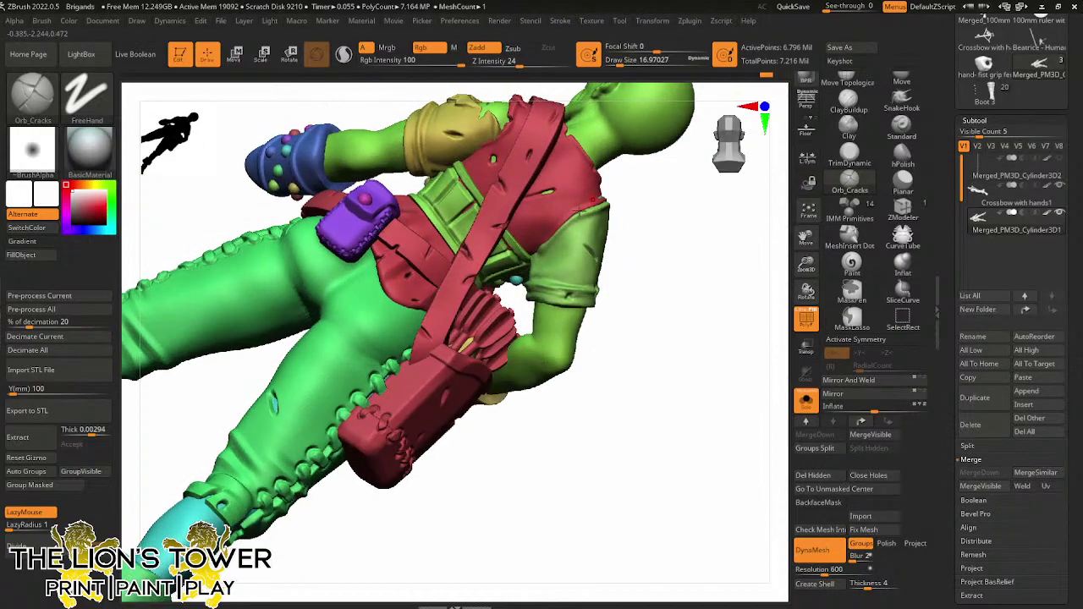
# Adjust the back of the right sleeve with Move at draw size about 158, then touch up the vest with ClayBuildup at about 23
pyautogui.click(901, 81)
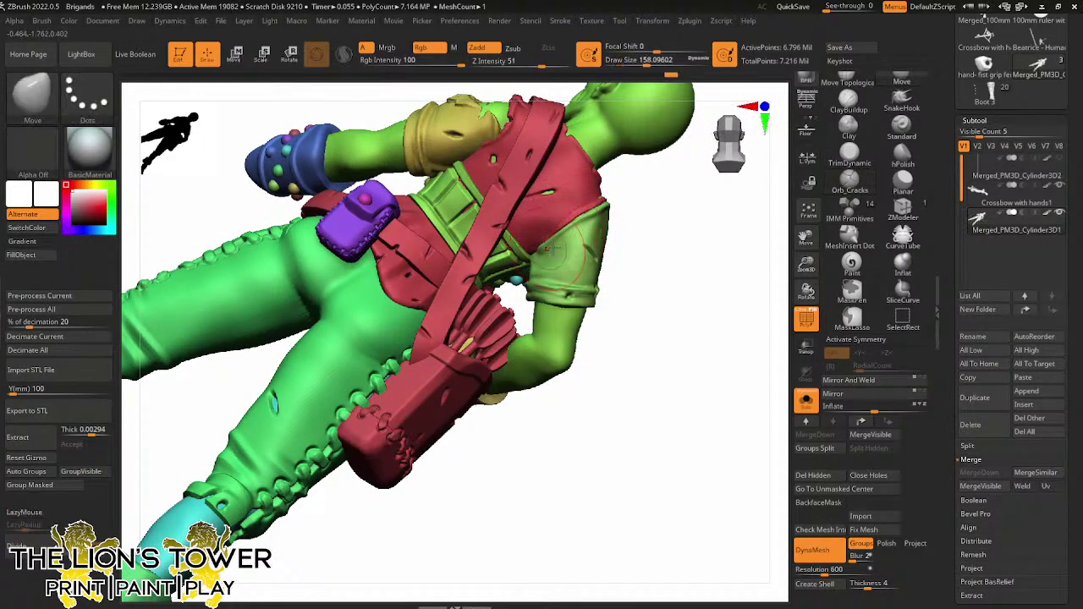
pyautogui.moveTo(630, 211)
pyautogui.mouseDown(button='right')
pyautogui.moveTo(643, 235)
pyautogui.moveTo(648, 213)
pyautogui.mouseUp(button='right')
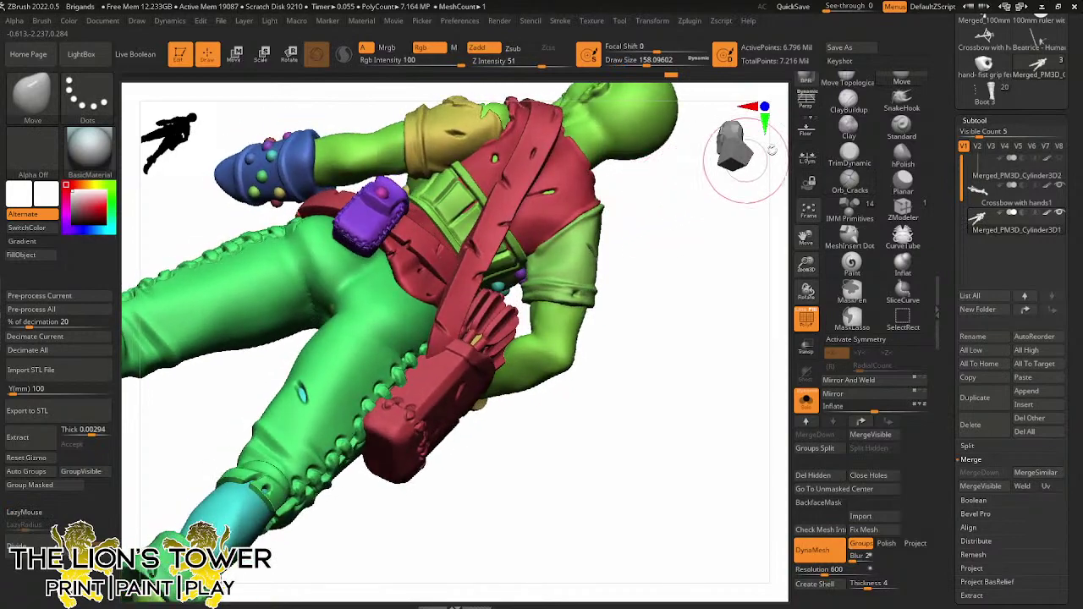
pyautogui.click(849, 105)
pyautogui.click(622, 65)
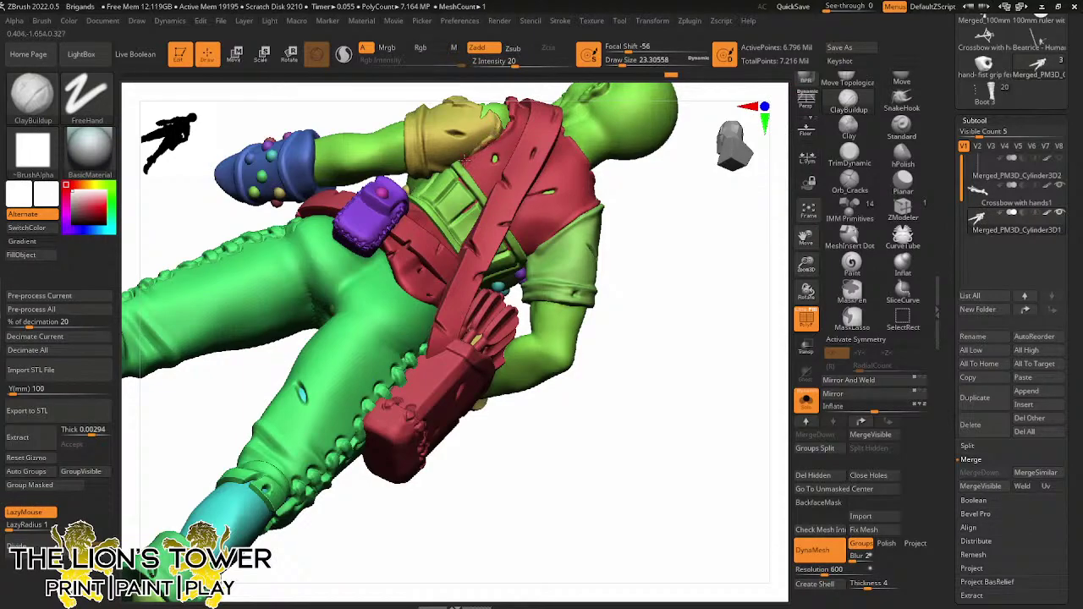
pyautogui.press('shift')
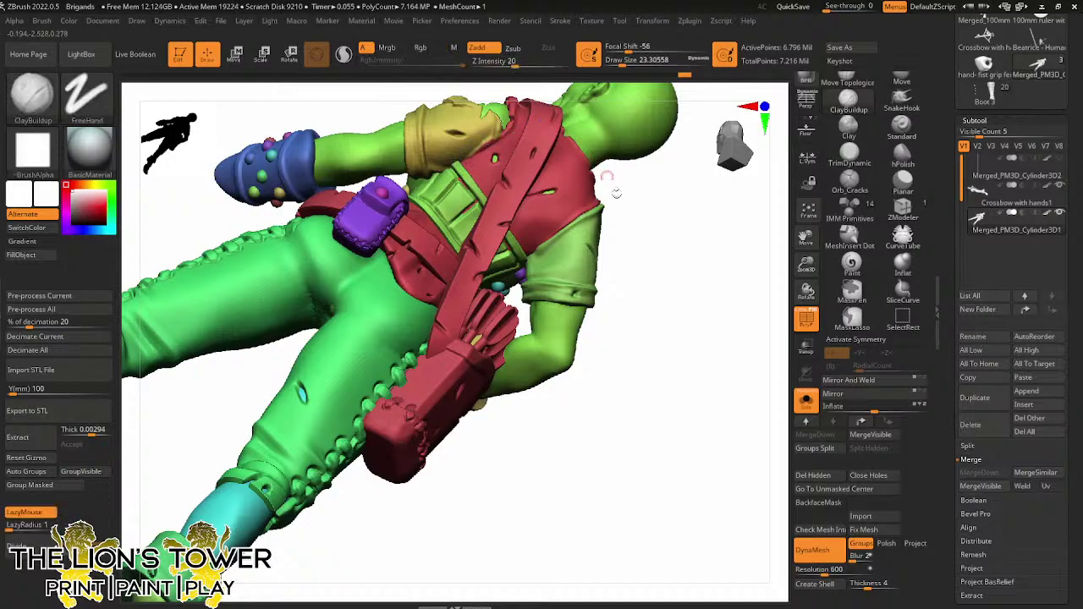
# Check the whole figure, then make the Crossbow with hands1 subtool active and frame it closely
pyautogui.moveTo(677, 269)
pyautogui.mouseDown()
pyautogui.moveTo(714, 390)
pyautogui.moveTo(804, 317)
pyautogui.moveTo(716, 307)
pyautogui.moveTo(719, 365)
pyautogui.moveTo(670, 377)
pyautogui.moveTo(598, 371)
pyautogui.mouseUp()
pyautogui.press('ctrl')
pyautogui.moveTo(805, 266); pyautogui.dragTo(806, 188)
pyautogui.moveTo(748, 259); pyautogui.dragTo(636, 347)
pyautogui.click(1008, 196)
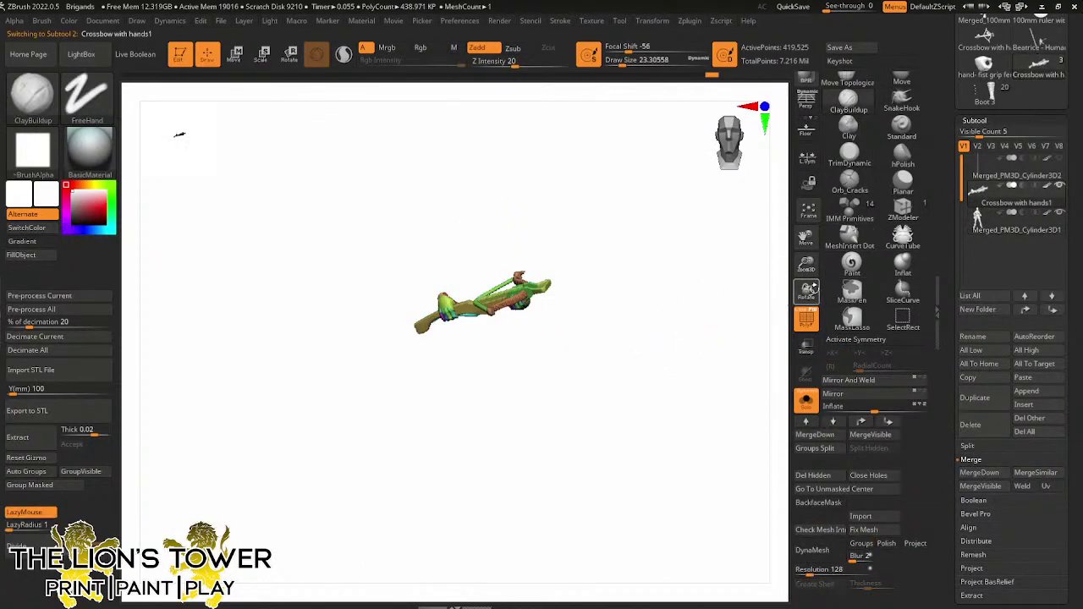
pyautogui.moveTo(808, 264); pyautogui.dragTo(818, 299)
# Hide the crossbow's separate parts until only the hands remain, invert the visibility, and combine the crossbow parts into one polygroup
pyautogui.keyDown('ctrl'); pyautogui.keyDown('shift'); pyautogui.click(608, 341); pyautogui.keyUp('shift'); pyautogui.keyUp('ctrl')
pyautogui.keyDown('ctrl'); pyautogui.keyDown('shift'); pyautogui.click(603, 340); pyautogui.keyUp('shift'); pyautogui.keyUp('ctrl')
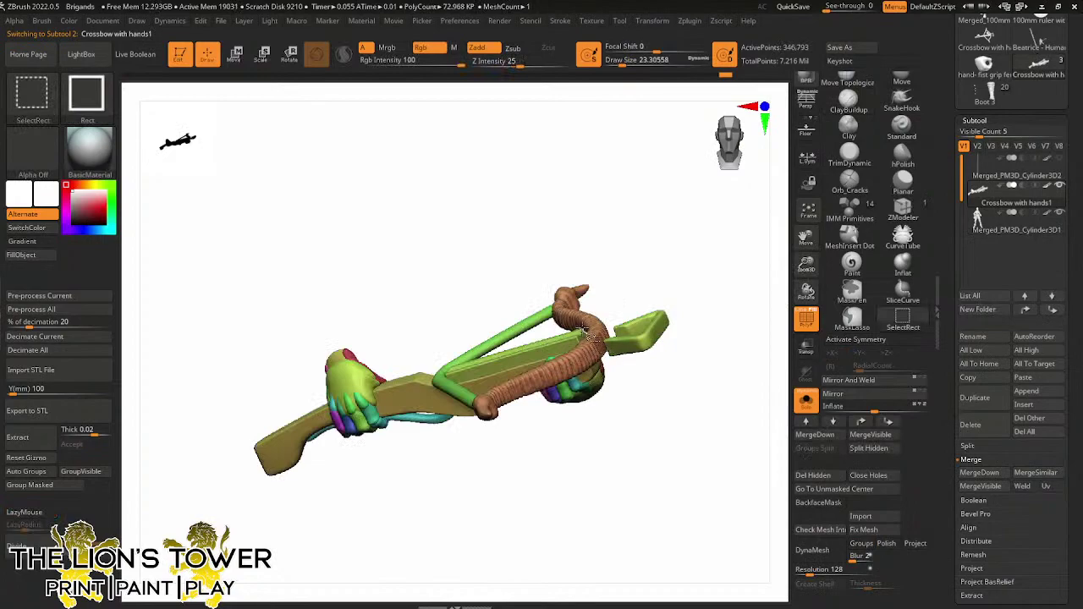
pyautogui.keyDown('ctrl'); pyautogui.keyDown('shift'); pyautogui.click(585, 335); pyautogui.keyUp('shift'); pyautogui.keyUp('ctrl')
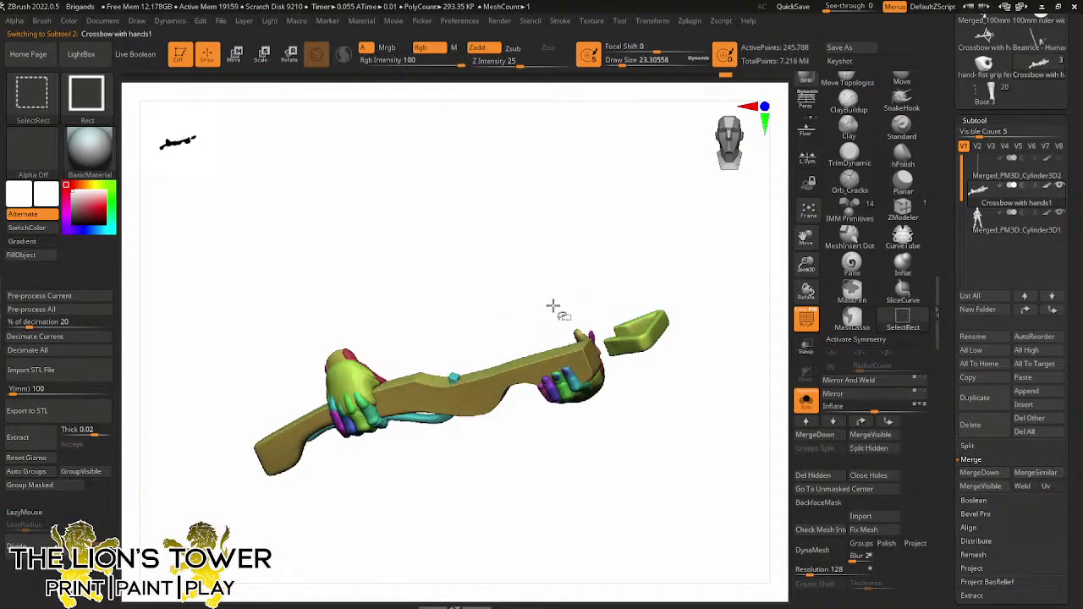
pyautogui.keyDown('ctrl'); pyautogui.keyDown('shift'); pyautogui.click(636, 343); pyautogui.keyUp('shift'); pyautogui.keyUp('ctrl')
pyautogui.keyDown('ctrl'); pyautogui.keyDown('shift'); pyautogui.click(525, 360); pyautogui.keyUp('shift'); pyautogui.keyUp('ctrl')
pyautogui.keyDown('ctrl'); pyautogui.keyDown('shift'); pyautogui.click(459, 375); pyautogui.keyUp('shift'); pyautogui.keyUp('ctrl')
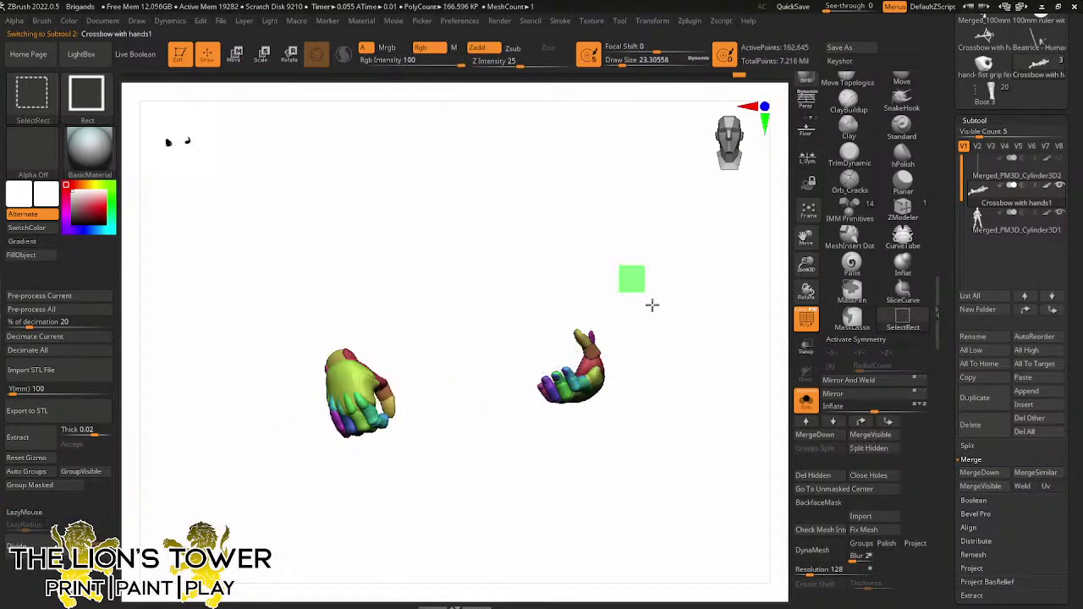
pyautogui.keyDown('ctrl'); pyautogui.keyDown('shift'); pyautogui.moveTo(652, 305); pyautogui.dragTo(645, 314); pyautogui.keyUp('shift'); pyautogui.keyUp('ctrl')
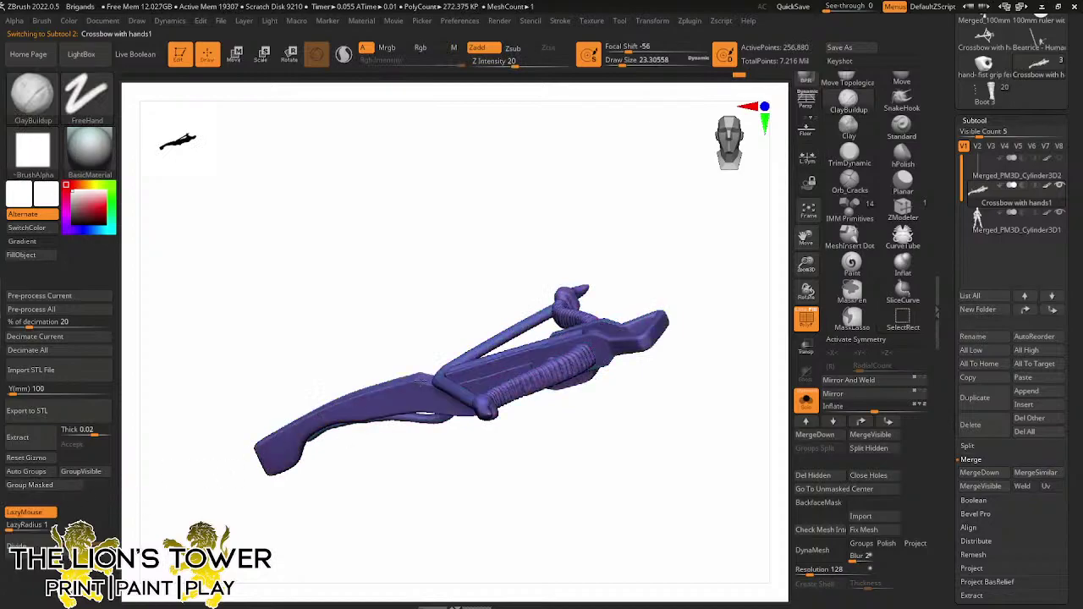
# Show the hands again, check the crossbow from underneath, and isolate its combined polygroup
pyautogui.moveTo(688, 252)
pyautogui.keyDown('ctrl'); pyautogui.keyDown('shift'); pyautogui.mouseDown()
pyautogui.moveTo(717, 310)
pyautogui.moveTo(703, 328)
pyautogui.moveTo(599, 321)
pyautogui.moveTo(601, 358)
pyautogui.moveTo(551, 285)
pyautogui.moveTo(570, 324)
pyautogui.moveTo(592, 334)
pyautogui.moveTo(589, 370)
pyautogui.moveTo(563, 353)
pyautogui.moveTo(614, 302)
pyautogui.moveTo(645, 291)
pyautogui.moveTo(660, 262)
pyautogui.moveTo(640, 271)
pyautogui.moveTo(640, 241)
pyautogui.moveTo(613, 291)
pyautogui.mouseUp(); pyautogui.keyUp('shift'); pyautogui.keyUp('ctrl')
pyautogui.hotkey('ctrl', 'shift')
pyautogui.keyDown('ctrl'); pyautogui.keyDown('shift'); pyautogui.click(561, 305); pyautogui.keyUp('shift'); pyautogui.keyUp('ctrl')
pyautogui.keyDown('ctrl'); pyautogui.click(633, 325); pyautogui.keyUp('ctrl')
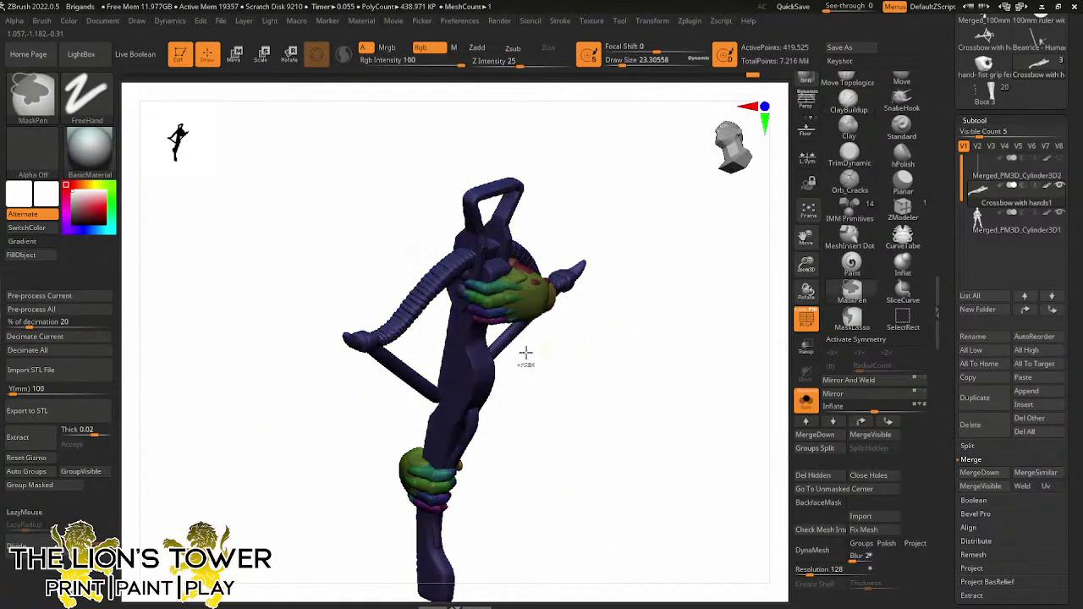
pyautogui.keyDown('ctrl'); pyautogui.click(523, 368); pyautogui.keyUp('ctrl')
pyautogui.keyDown('ctrl'); pyautogui.keyDown('shift'); pyautogui.click(479, 374); pyautogui.keyUp('shift'); pyautogui.keyUp('ctrl')
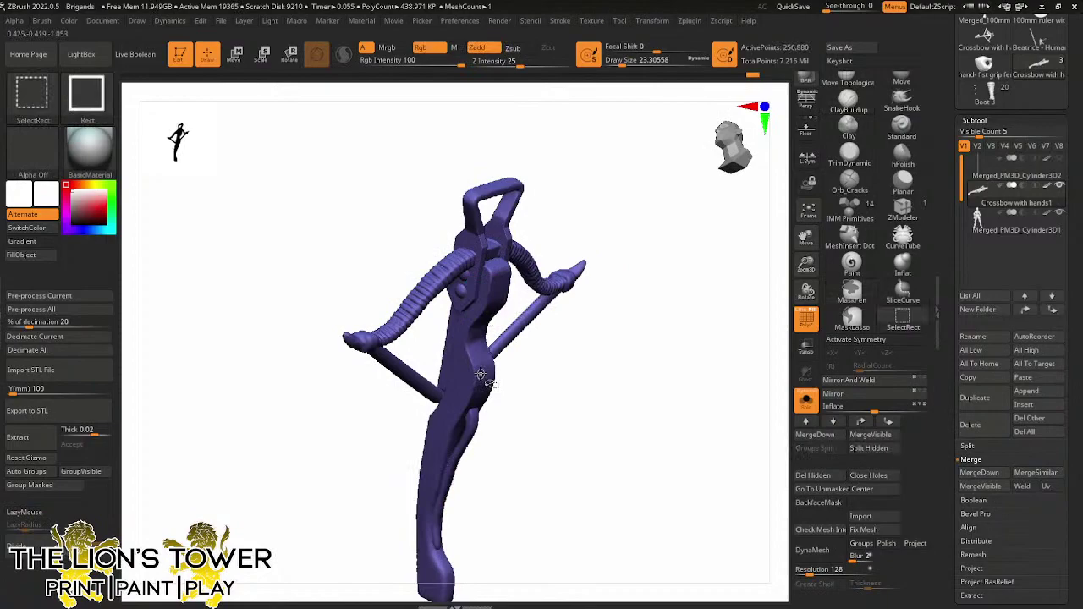
# Isolate the two hands, combine them into one polygroup, and bring the crossbow back into view
pyautogui.keyDown('ctrl'); pyautogui.keyDown('shift'); pyautogui.click(483, 377); pyautogui.keyUp('shift'); pyautogui.keyUp('ctrl')
pyautogui.click(57, 486)
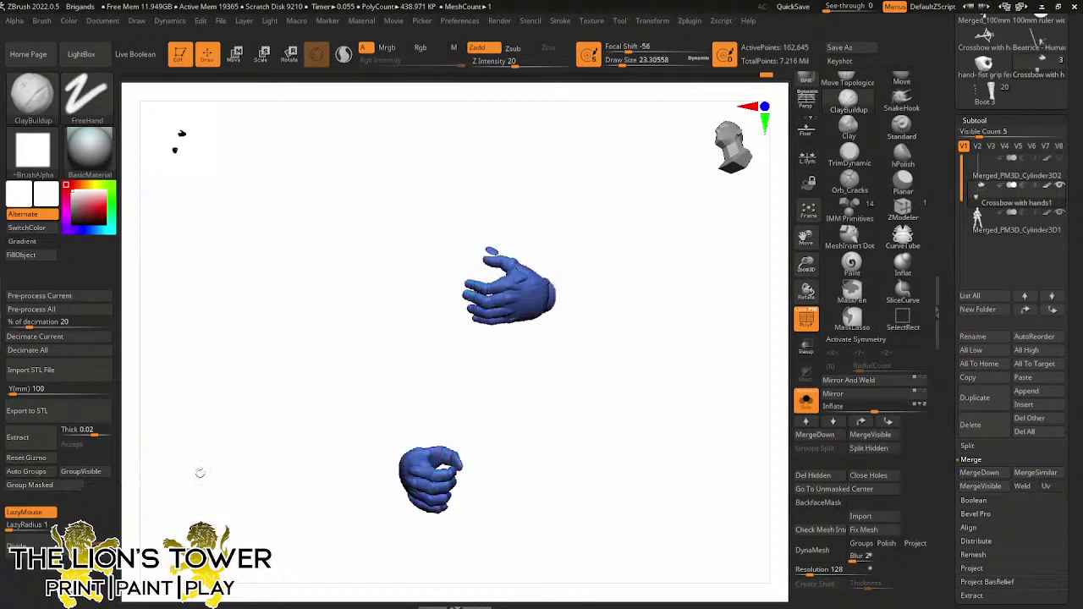
pyautogui.keyDown('ctrl'); pyautogui.keyDown('shift'); pyautogui.click(604, 372); pyautogui.keyUp('shift'); pyautogui.keyUp('ctrl')
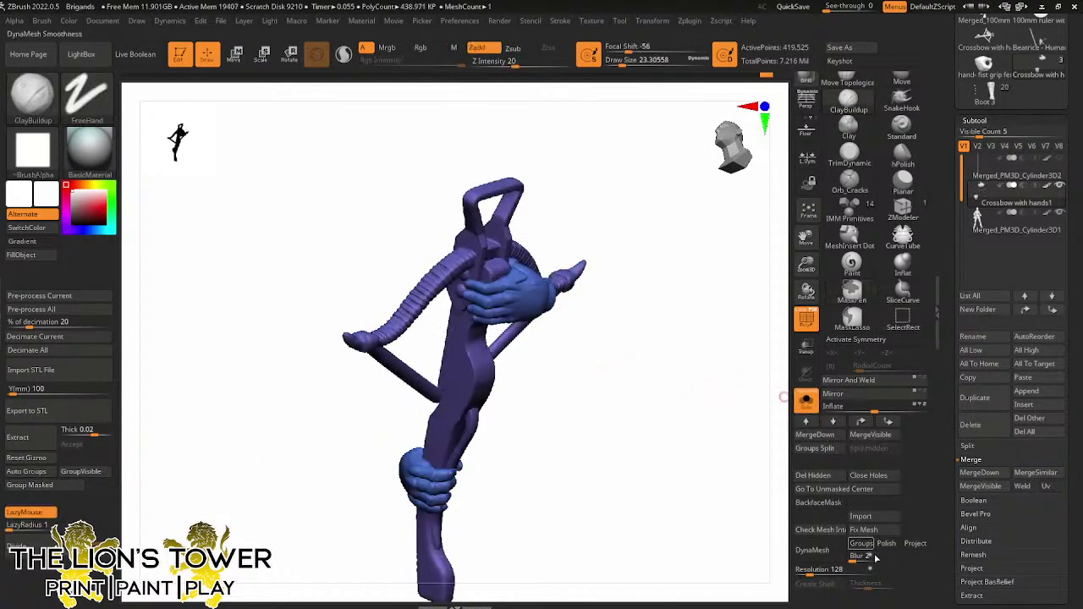
# Undo a trial DynaMesh at resolution 624 and remesh the crossbow and hands at 848 with Groups and Polish enabled
pyautogui.click(885, 543)
pyautogui.click(812, 569)
pyautogui.moveTo(812, 572); pyautogui.dragTo(829, 571)
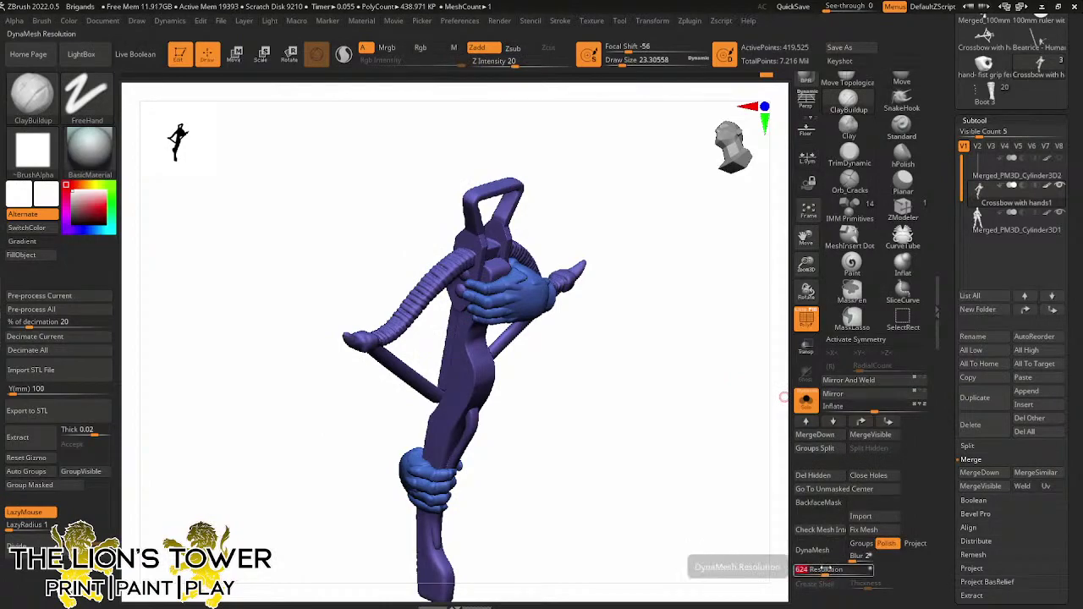
pyautogui.click(827, 552)
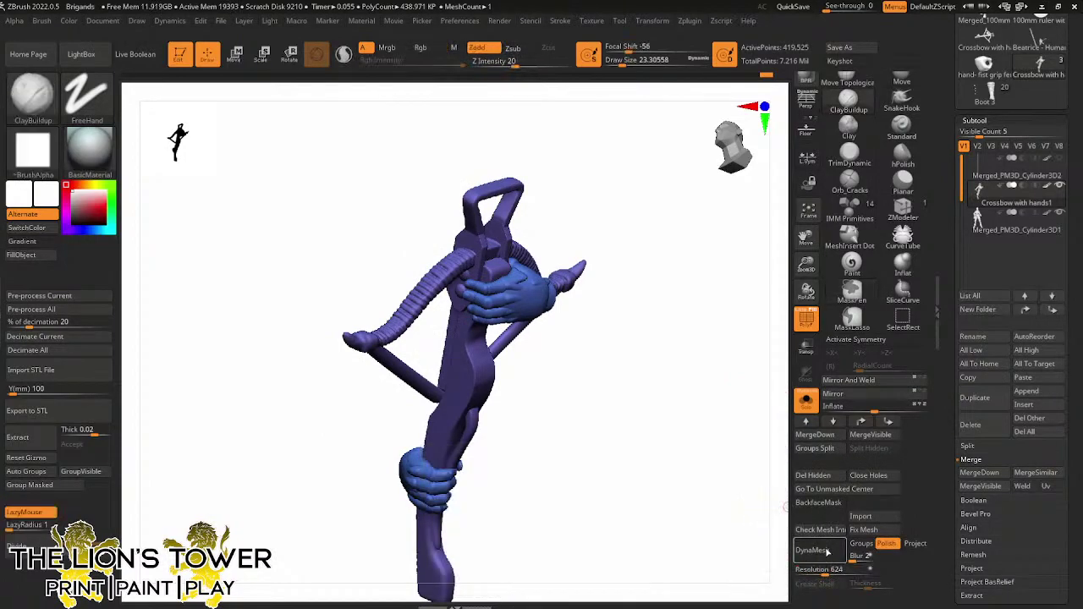
pyautogui.click(812, 550)
pyautogui.moveTo(684, 367); pyautogui.dragTo(691, 333)
pyautogui.hotkey('ctrl', 'z')
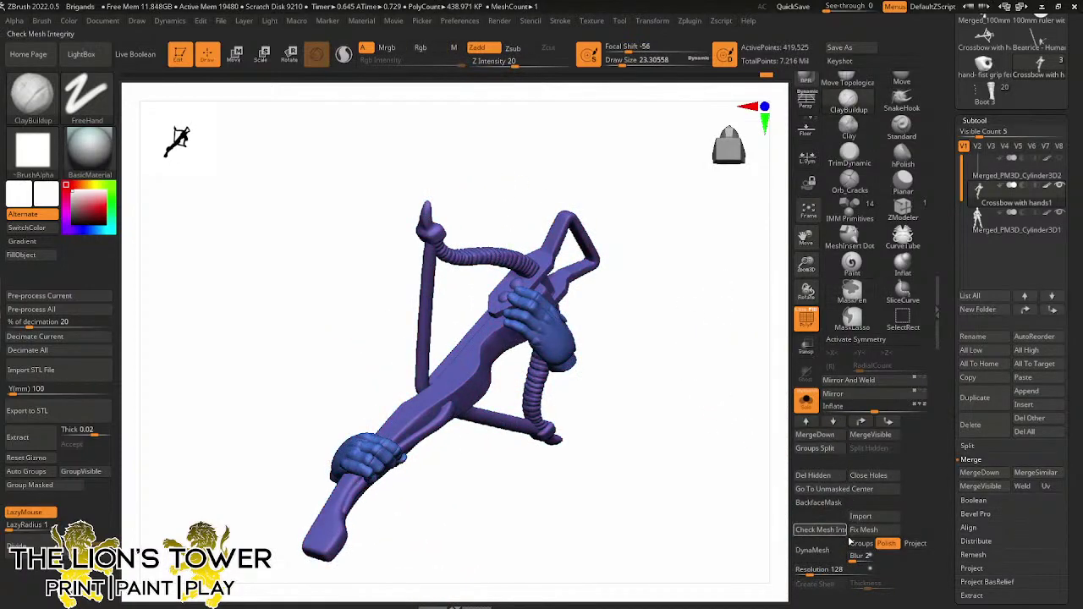
pyautogui.click(860, 543)
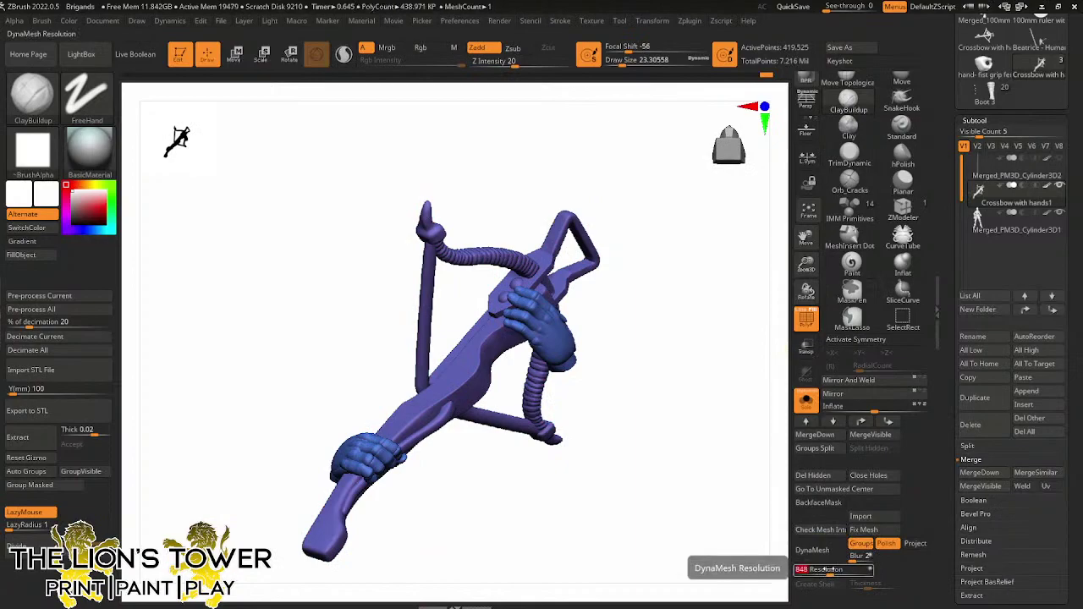
pyautogui.hotkey('shift', 'f')
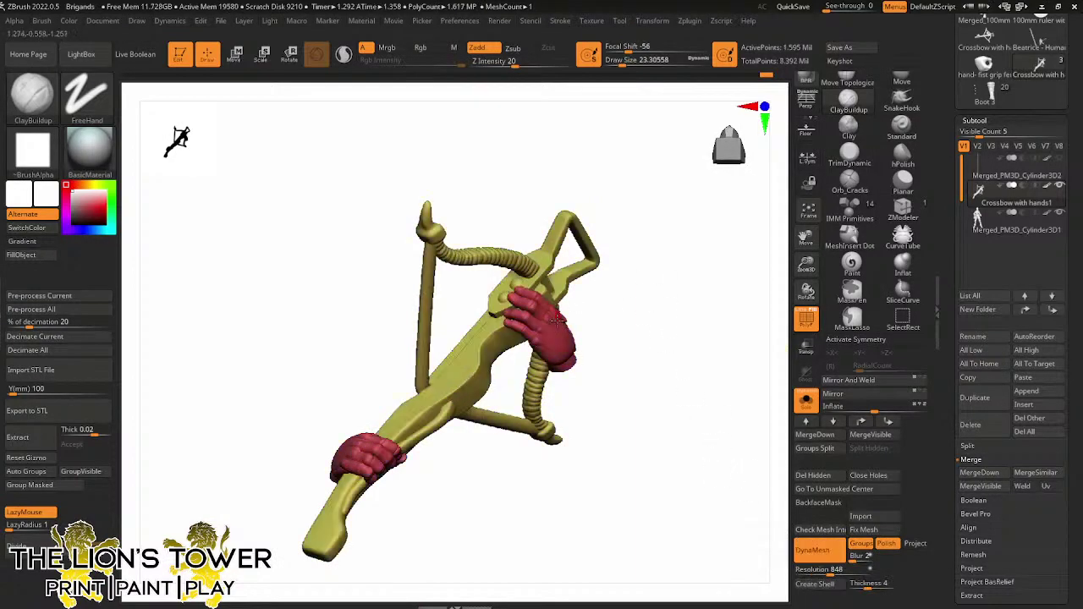
# Isolate the hands and begin smoothing them with Sculptris Pro enabled at a draw size of about 74
pyautogui.keyDown('ctrl'); pyautogui.keyDown('shift'); pyautogui.click(531, 303); pyautogui.keyUp('shift'); pyautogui.keyUp('ctrl')
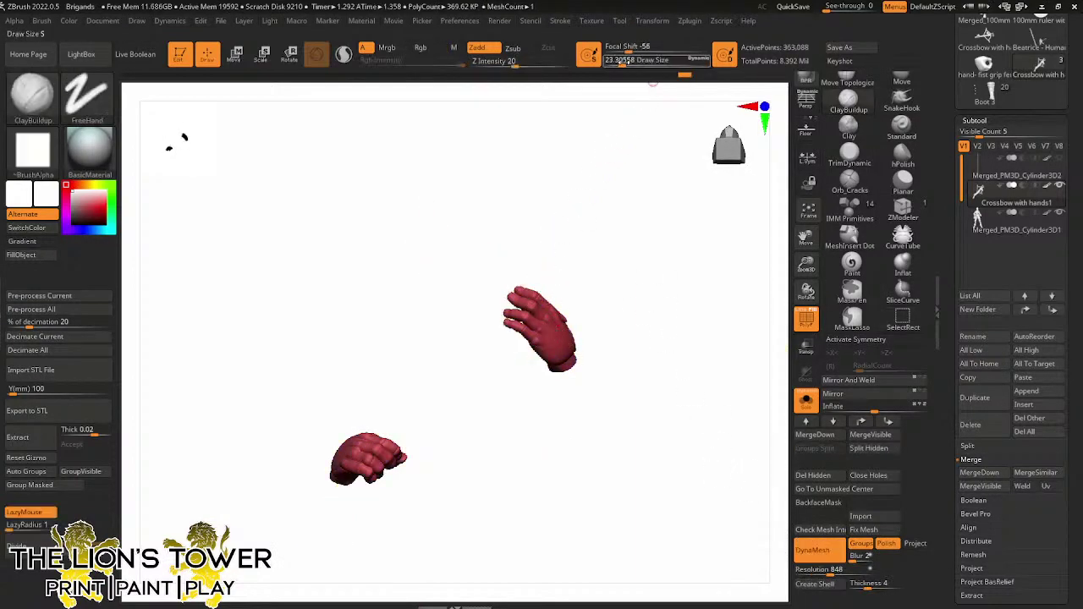
pyautogui.moveTo(622, 62); pyautogui.dragTo(634, 64)
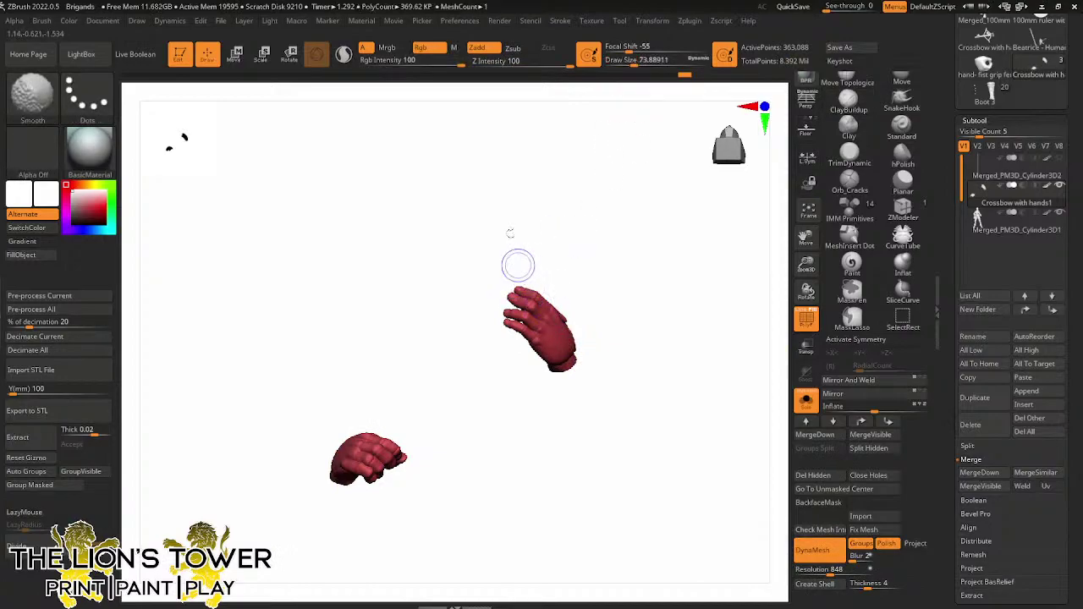
pyautogui.click(343, 54)
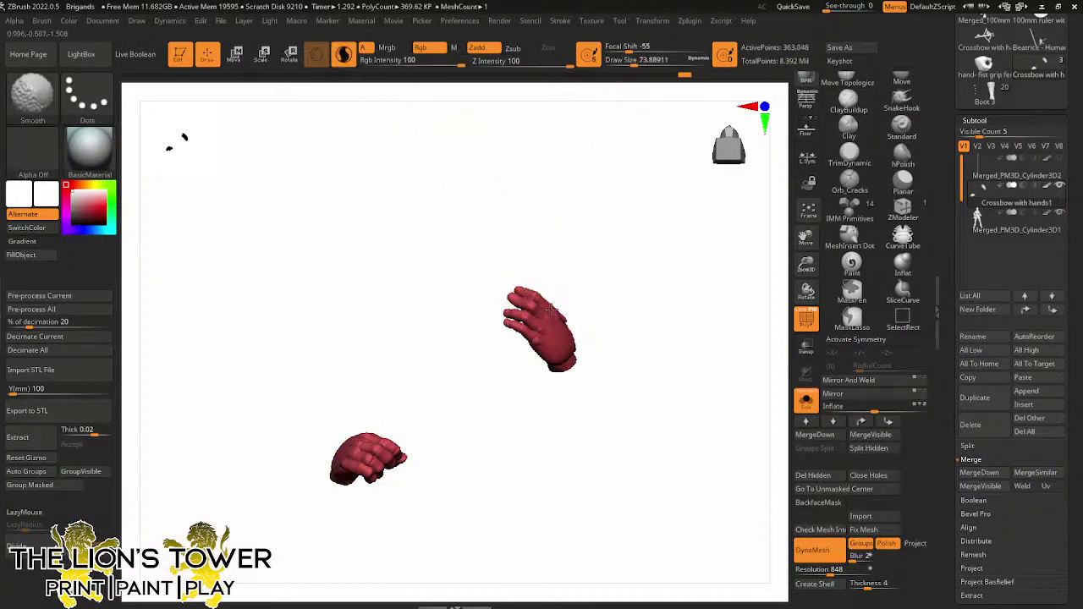
pyautogui.keyDown('alt'); pyautogui.click(375, 462); pyautogui.keyUp('alt')
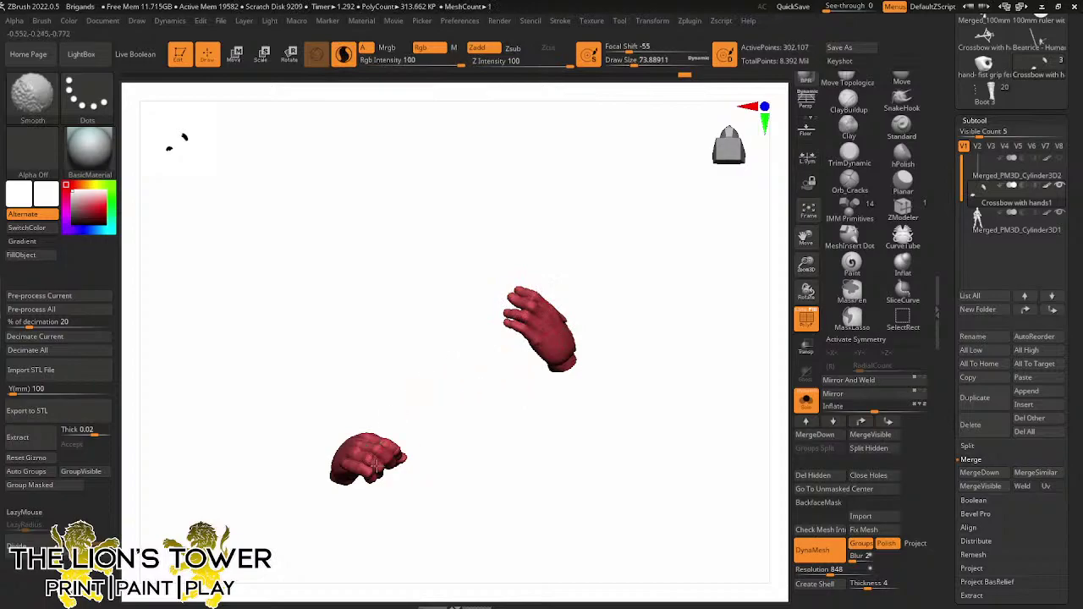
pyautogui.moveTo(359, 431)
pyautogui.mouseDown(button='right')
pyautogui.moveTo(387, 429)
pyautogui.moveTo(355, 436)
pyautogui.moveTo(370, 413)
pyautogui.mouseUp(button='right')
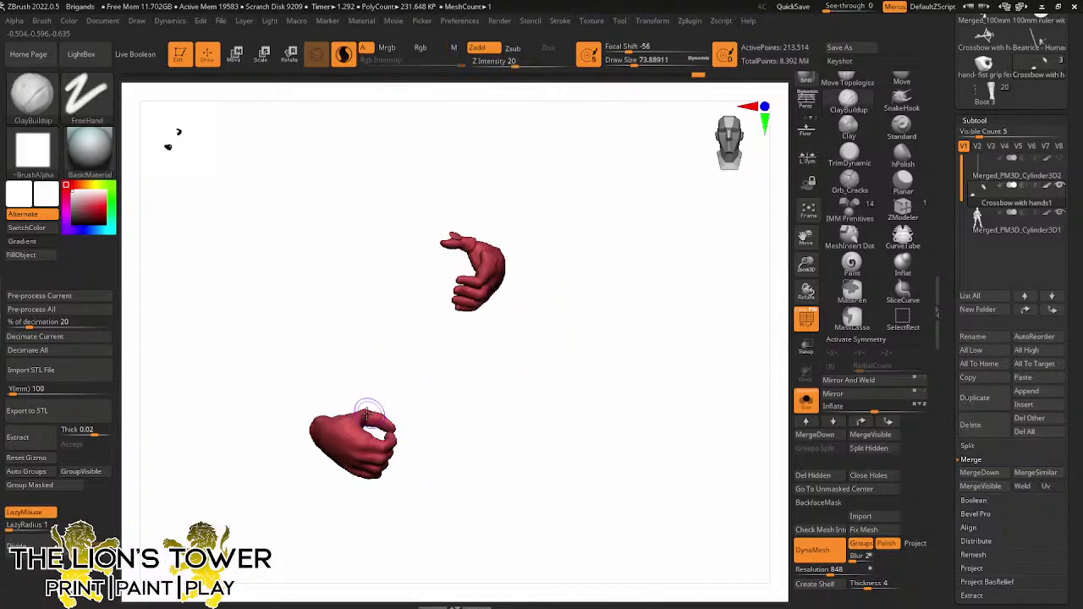
# Smooth the thumb, back, palm and fingers of the hand gripping the rear of the stock
pyautogui.keyDown('shift'); pyautogui.moveTo(369, 414); pyautogui.dragTo(349, 425); pyautogui.keyUp('shift')
pyautogui.moveTo(361, 359); pyautogui.dragTo(364, 402, button='right')
pyautogui.keyDown('shift'); pyautogui.moveTo(365, 401); pyautogui.dragTo(345, 420); pyautogui.keyUp('shift')
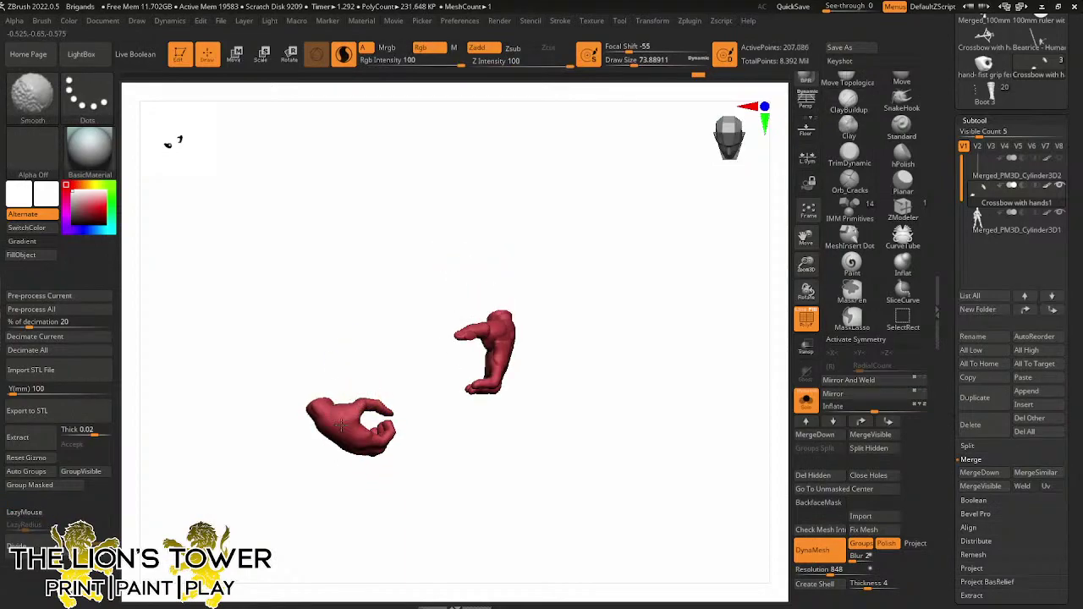
pyautogui.moveTo(346, 392); pyautogui.dragTo(368, 399, button='right')
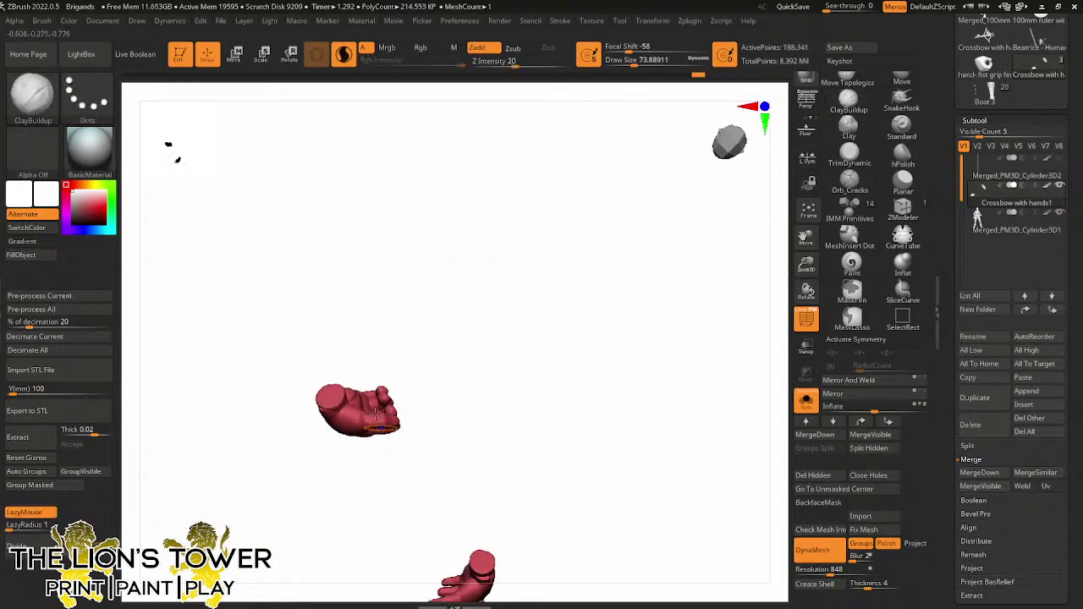
pyautogui.moveTo(367, 346); pyautogui.dragTo(360, 404, button='right')
pyautogui.keyDown('shift'); pyautogui.moveTo(363, 429); pyautogui.dragTo(392, 417); pyautogui.keyUp('shift')
pyautogui.moveTo(415, 398); pyautogui.dragTo(523, 307, button='right')
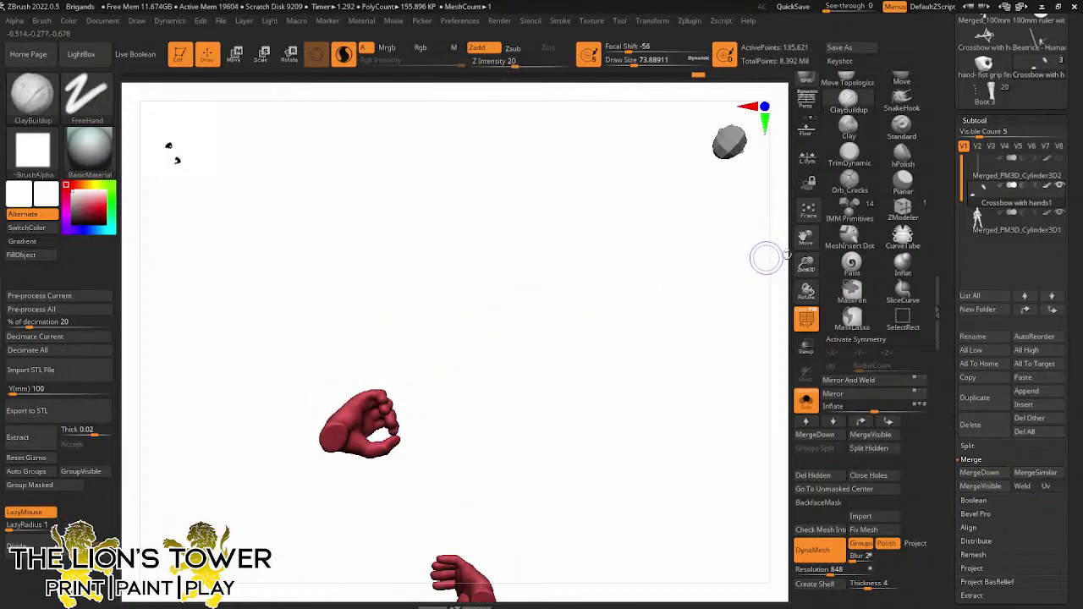
# Smooth the fingers, thumb and palm of the open hand supporting the front of the crossbow
pyautogui.moveTo(806, 238); pyautogui.dragTo(876, 49)
pyautogui.moveTo(691, 311); pyautogui.dragTo(633, 325, button='right')
pyautogui.keyDown('shift'); pyautogui.moveTo(633, 326); pyautogui.dragTo(596, 318); pyautogui.keyUp('shift')
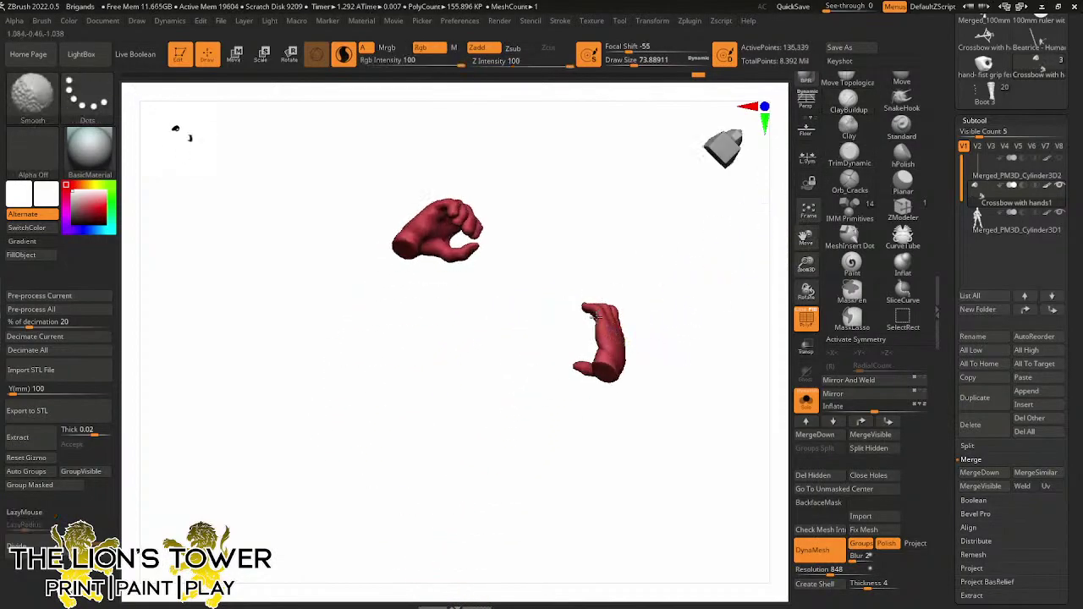
pyautogui.moveTo(596, 318)
pyautogui.mouseDown(button='right')
pyautogui.moveTo(636, 329)
pyautogui.moveTo(648, 283)
pyautogui.mouseUp(button='right')
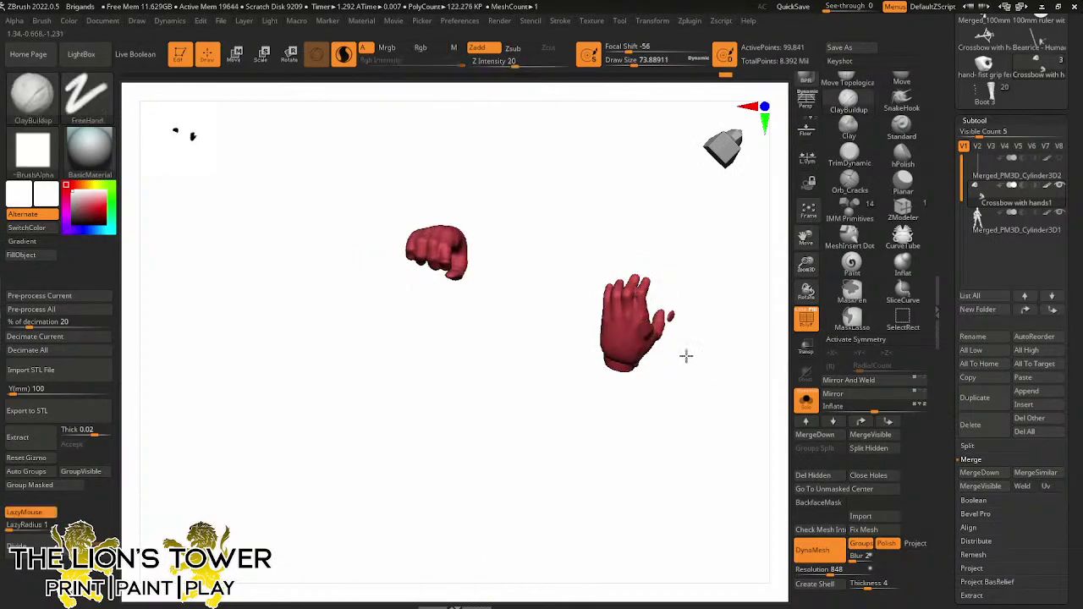
pyautogui.keyDown('shift'); pyautogui.moveTo(686, 355); pyautogui.dragTo(650, 338, button='right'); pyautogui.keyUp('shift')
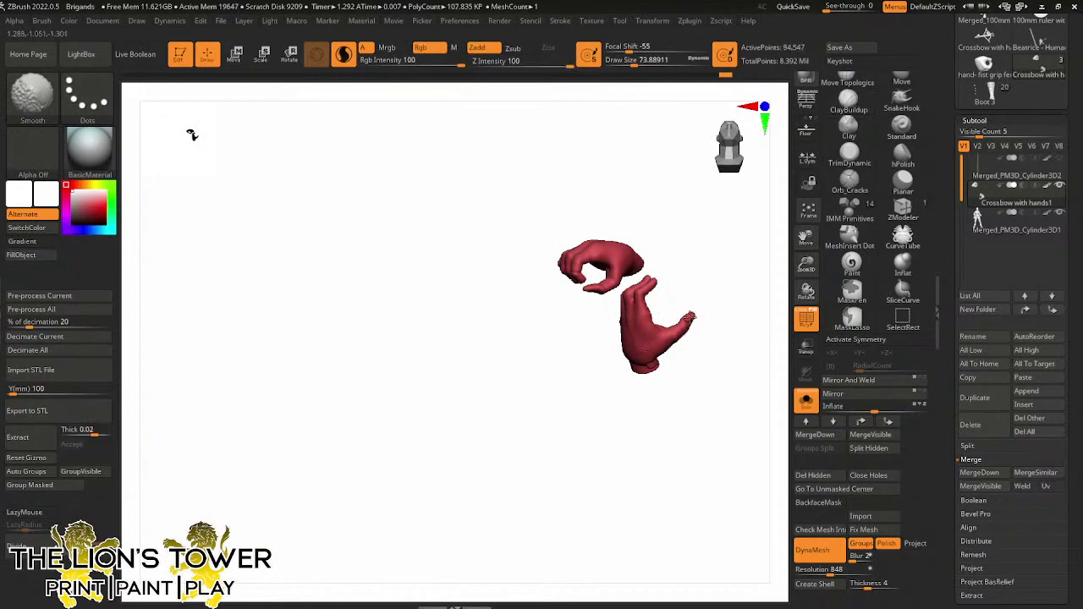
pyautogui.moveTo(703, 299); pyautogui.dragTo(706, 356, button='right')
pyautogui.keyDown('shift'); pyautogui.moveTo(706, 355); pyautogui.dragTo(707, 347); pyautogui.keyUp('shift')
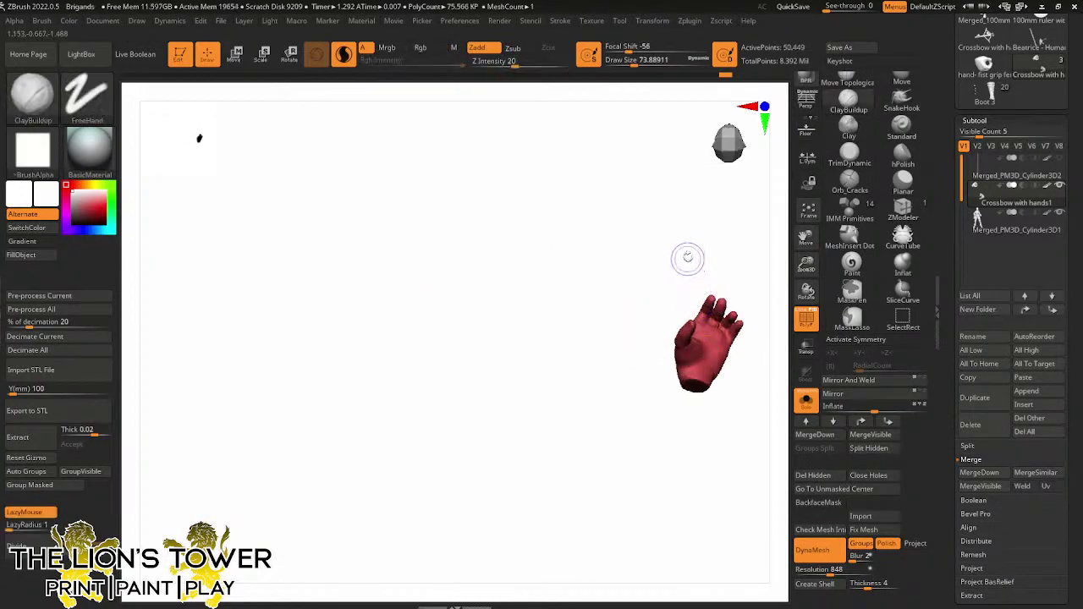
pyautogui.moveTo(689, 258); pyautogui.dragTo(709, 313, button='right')
pyautogui.keyDown('shift'); pyautogui.moveTo(709, 313); pyautogui.dragTo(692, 325); pyautogui.keyUp('shift')
# Fill out the supporting hand's fingers and upper palm using the Inflat brush at a draw size of about 49
pyautogui.click(901, 263)
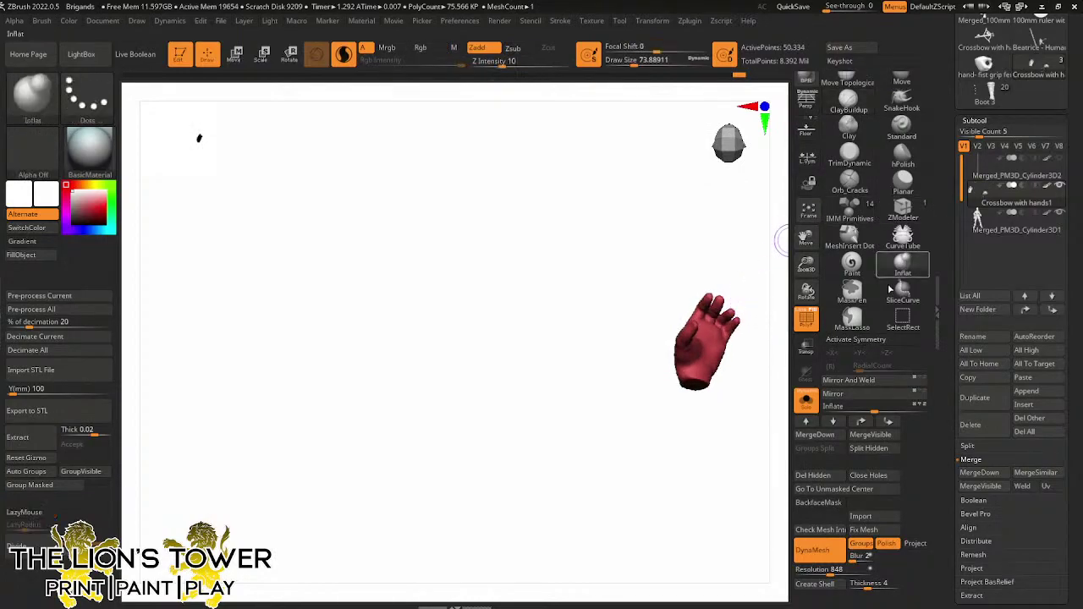
pyautogui.moveTo(806, 268); pyautogui.dragTo(806, 246)
pyautogui.moveTo(805, 238); pyautogui.dragTo(701, 239)
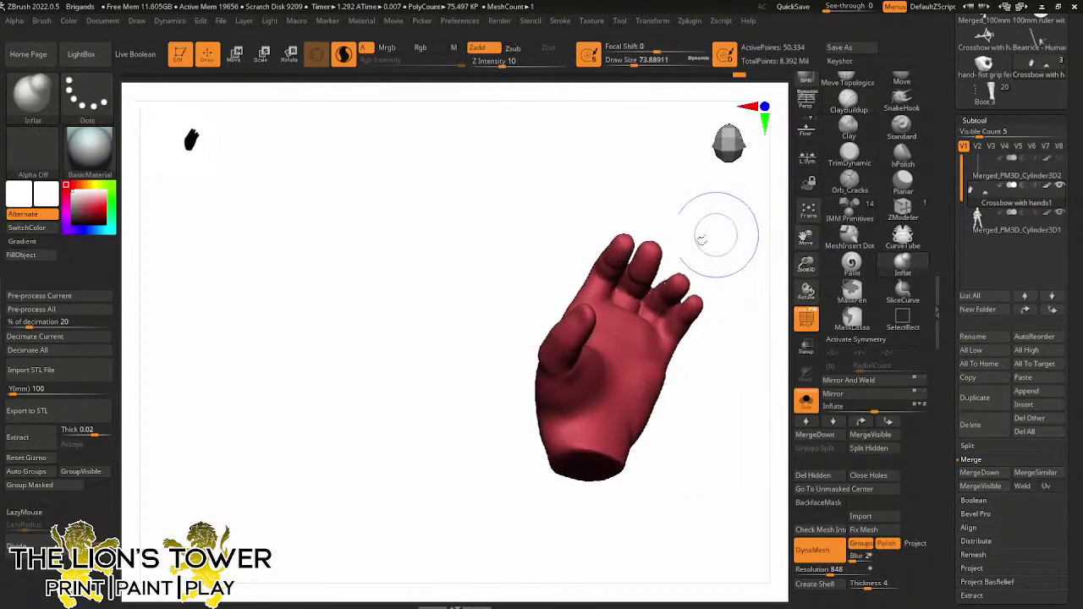
pyautogui.click(629, 62)
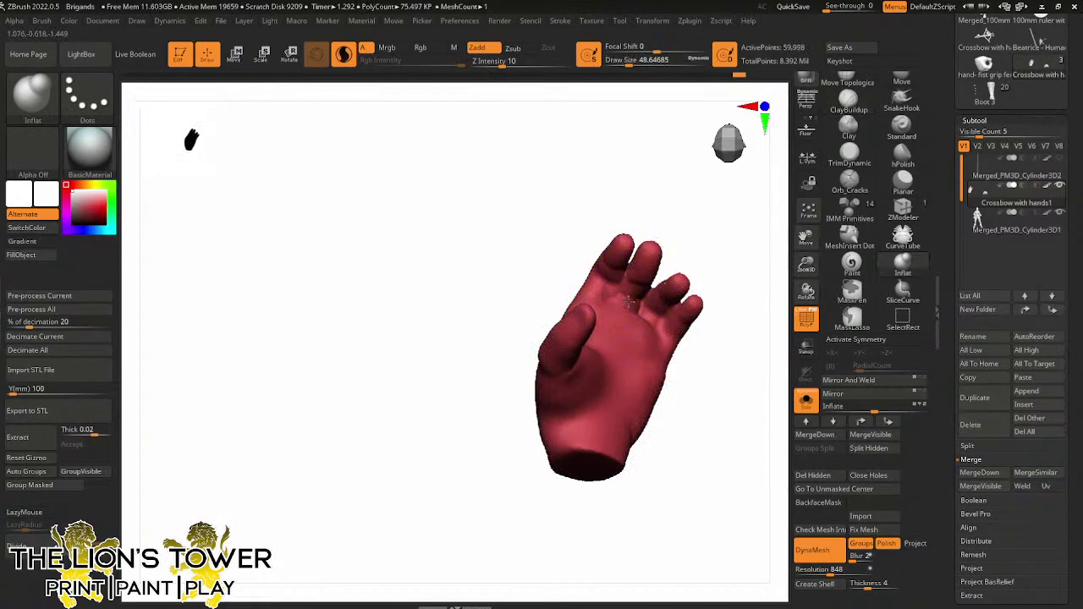
pyautogui.moveTo(655, 322); pyautogui.dragTo(658, 328)
pyautogui.moveTo(706, 276); pyautogui.dragTo(706, 239)
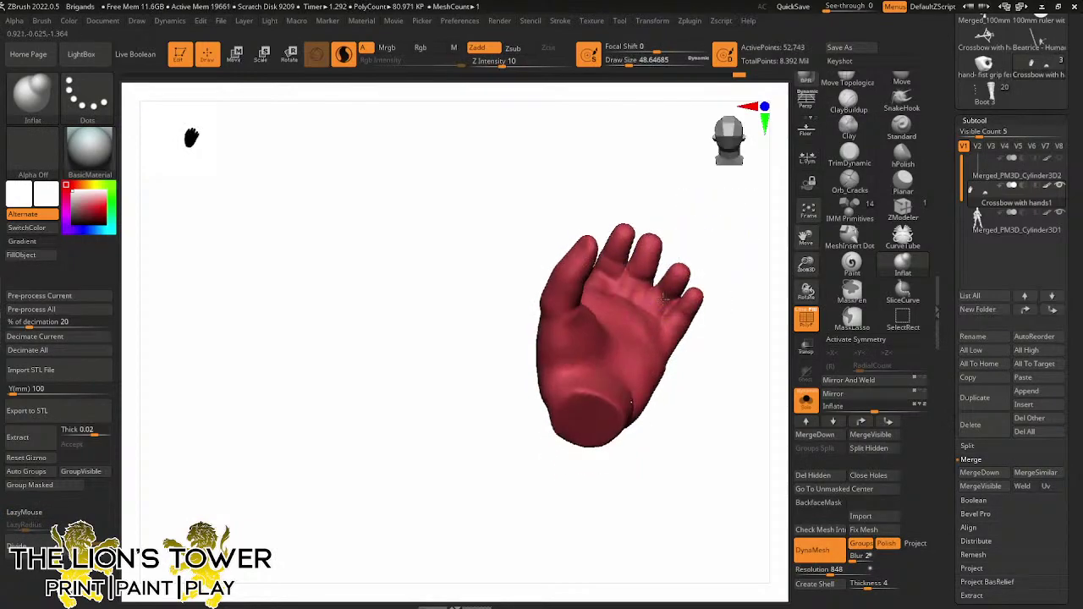
pyautogui.click(616, 247)
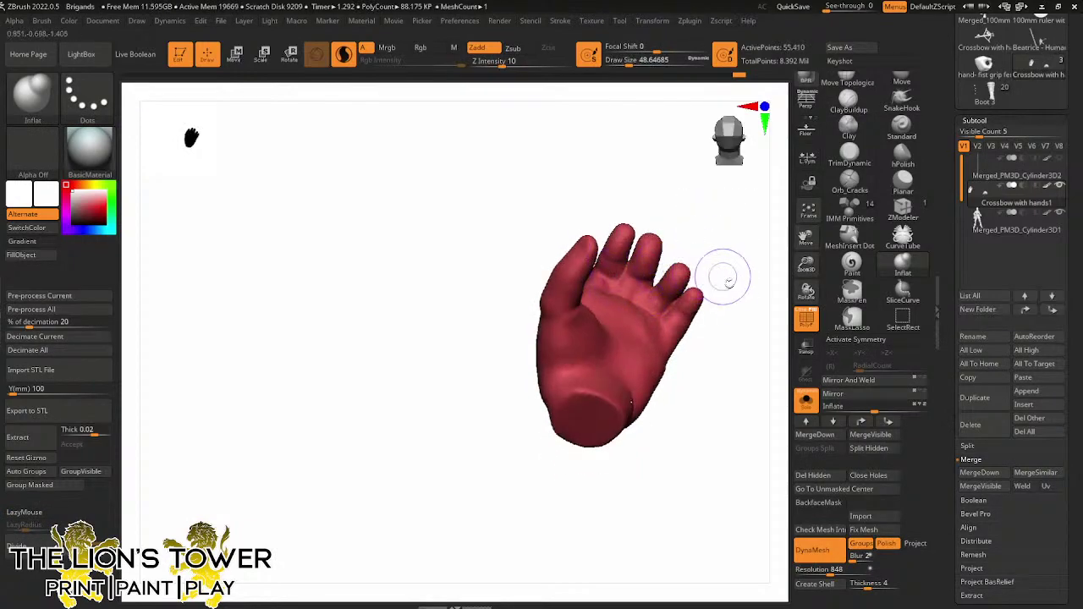
pyautogui.moveTo(671, 338); pyautogui.dragTo(663, 334)
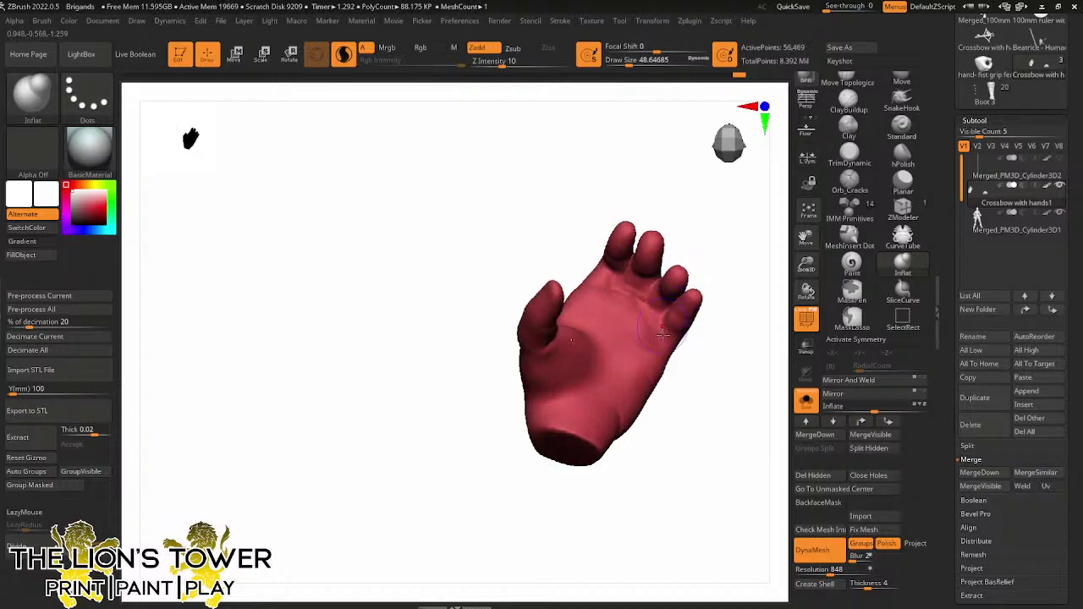
# Show the crossbow again, inflate the supporting hand against it with the crossbow masked, and clear the mask
pyautogui.keyDown('ctrl'); pyautogui.keyDown('shift'); pyautogui.click(744, 271); pyautogui.keyUp('shift'); pyautogui.keyUp('ctrl')
pyautogui.moveTo(817, 264); pyautogui.dragTo(713, 203)
pyautogui.moveTo(745, 272)
pyautogui.mouseDown()
pyautogui.moveTo(728, 154)
pyautogui.moveTo(643, 220)
pyautogui.mouseUp()
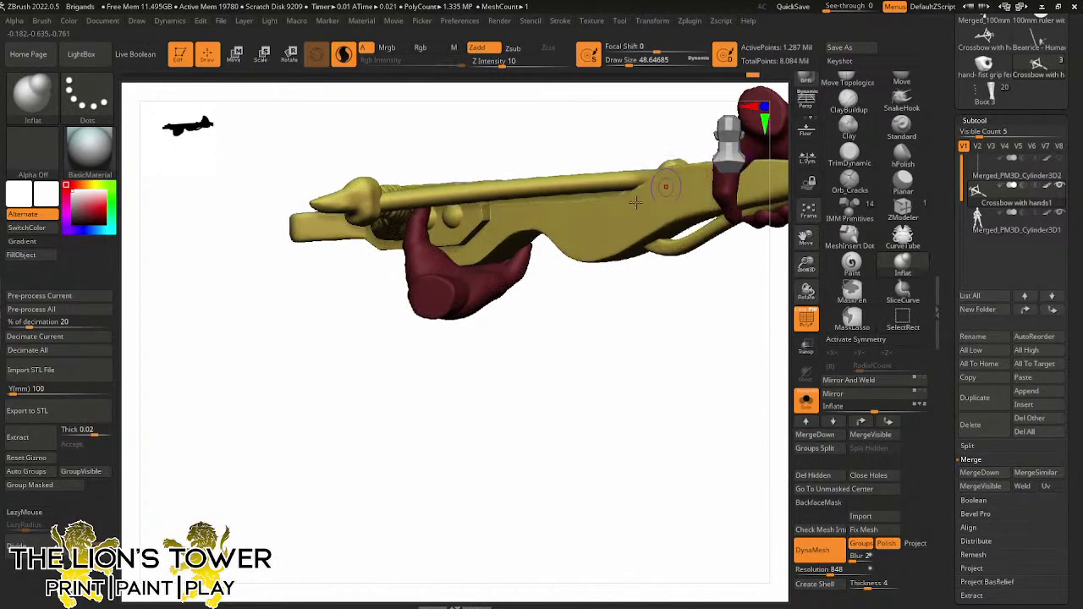
pyautogui.moveTo(524, 257); pyautogui.dragTo(534, 272, button='right')
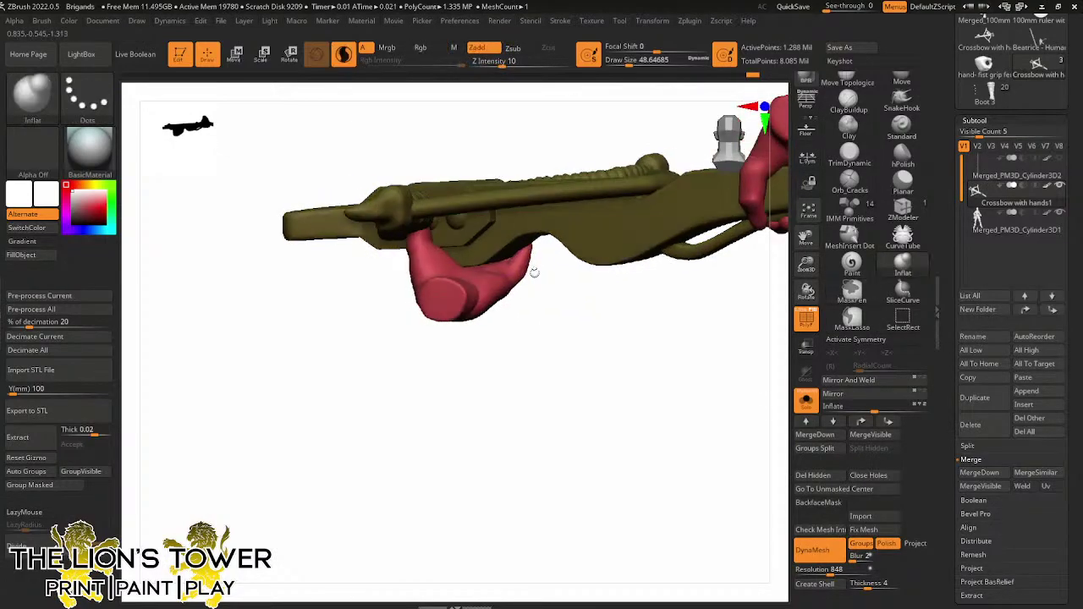
pyautogui.moveTo(604, 310); pyautogui.dragTo(615, 316)
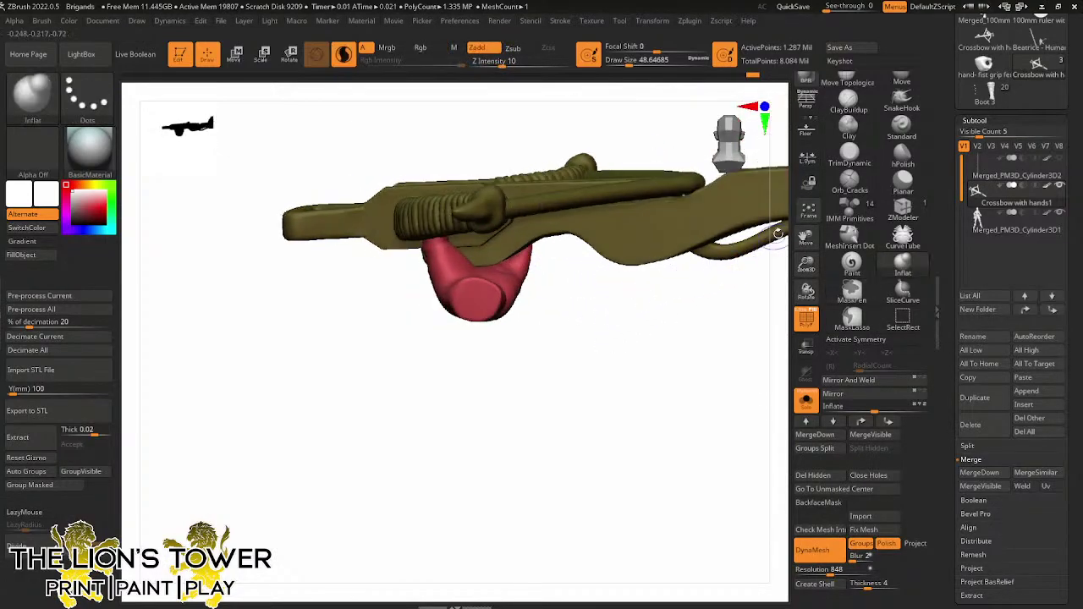
pyautogui.moveTo(807, 237); pyautogui.dragTo(694, 285)
pyautogui.keyDown('ctrl'); pyautogui.click(761, 194); pyautogui.keyUp('ctrl')
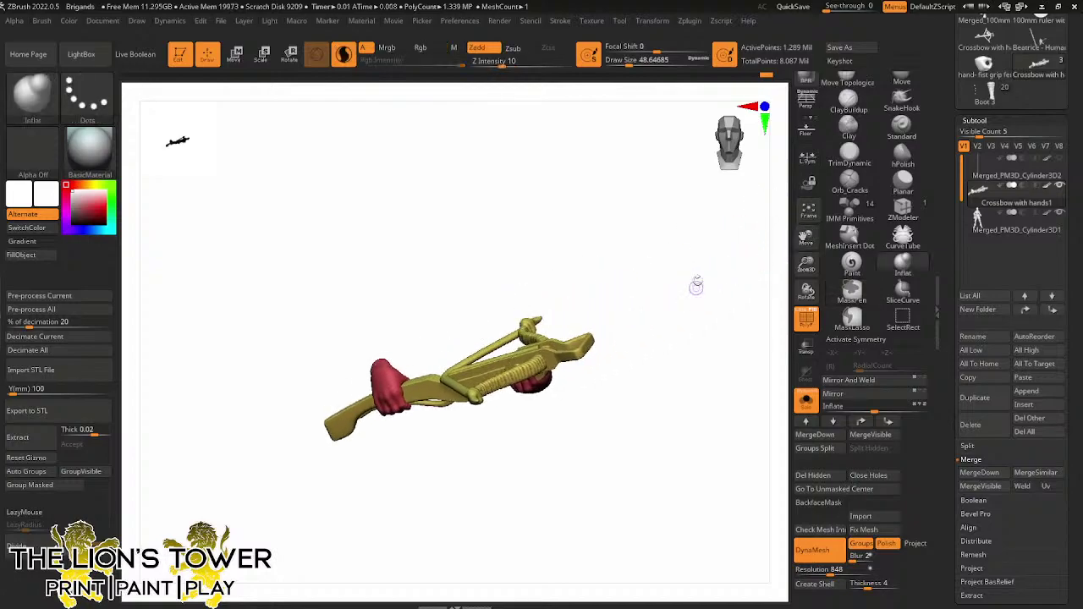
# Isolate the crossbow and cut cracks across its stock using Orb_Cracks with draw size about 41 and Z intensity 32
pyautogui.moveTo(754, 396)
pyautogui.mouseDown()
pyautogui.moveTo(713, 476)
pyautogui.moveTo(710, 443)
pyautogui.moveTo(765, 338)
pyautogui.mouseUp()
pyautogui.click(849, 178)
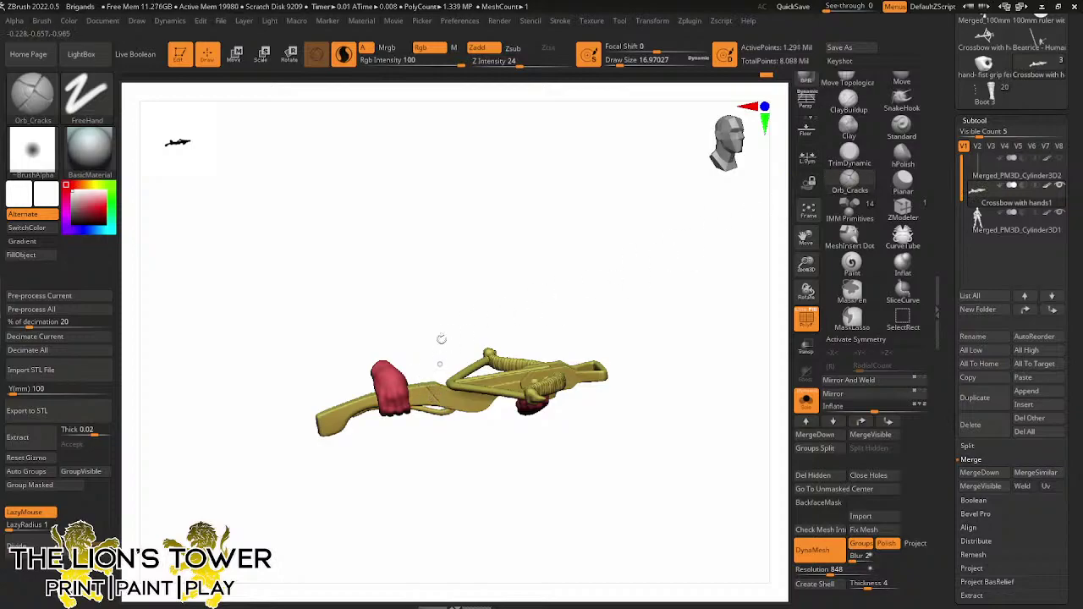
pyautogui.click(627, 63)
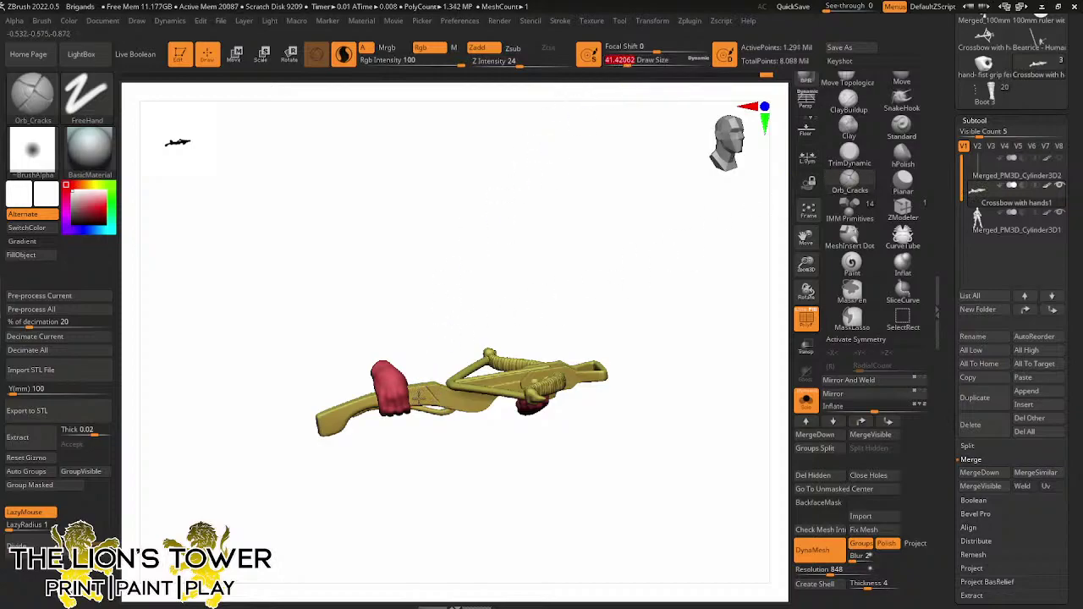
pyautogui.keyDown('ctrl'); pyautogui.keyDown('shift'); pyautogui.click(420, 404); pyautogui.keyUp('shift'); pyautogui.keyUp('ctrl')
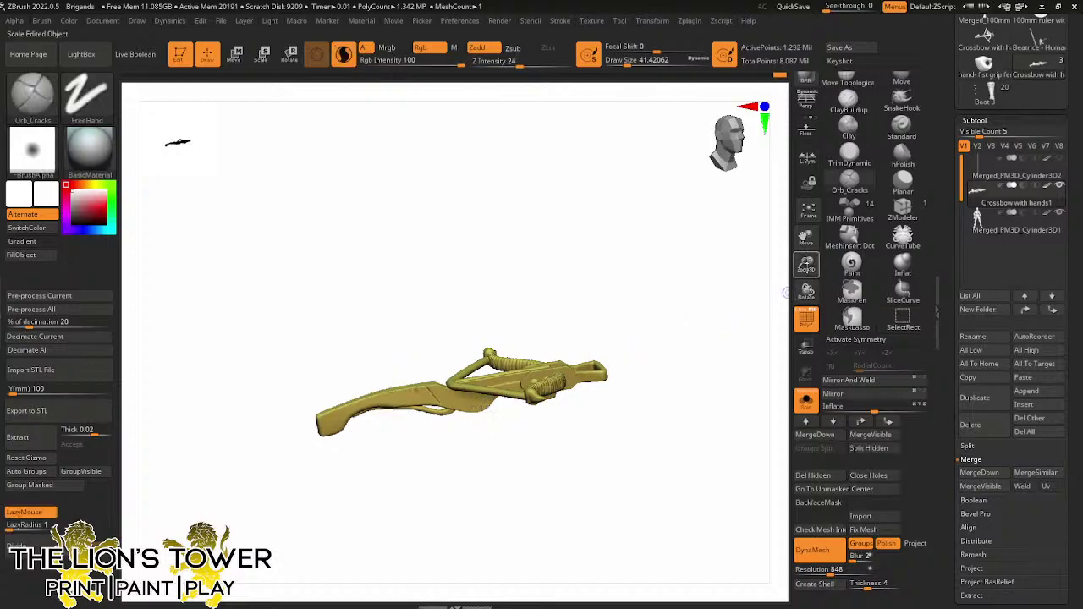
pyautogui.moveTo(806, 264); pyautogui.dragTo(801, 255)
pyautogui.click(526, 63)
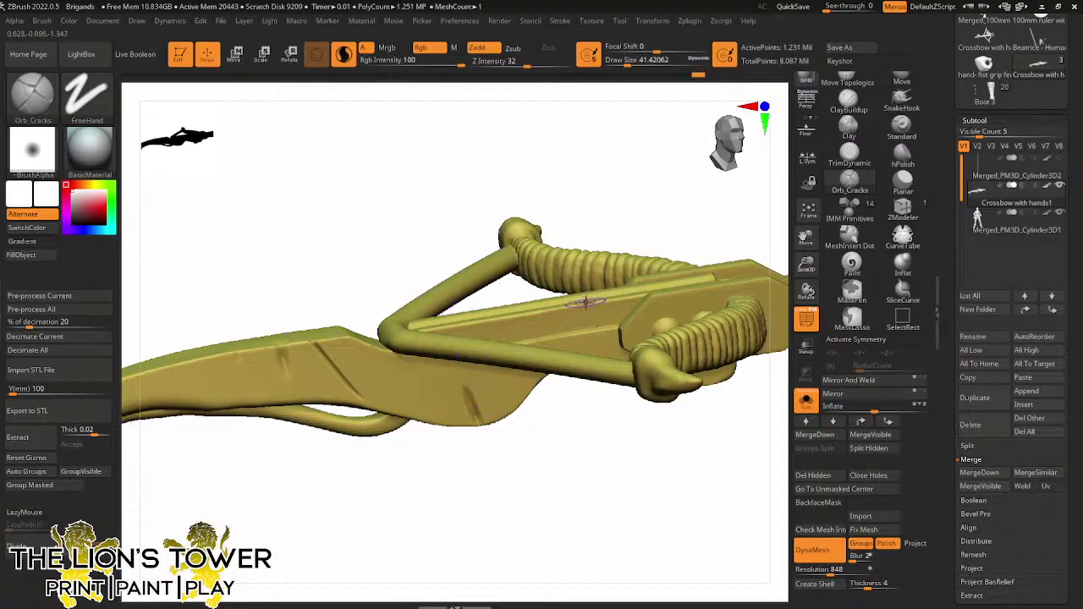
# Carve nicks and cracks into the front of the crossbow, along the bolt rail, side plates and stirrup
pyautogui.moveTo(813, 239); pyautogui.dragTo(690, 263)
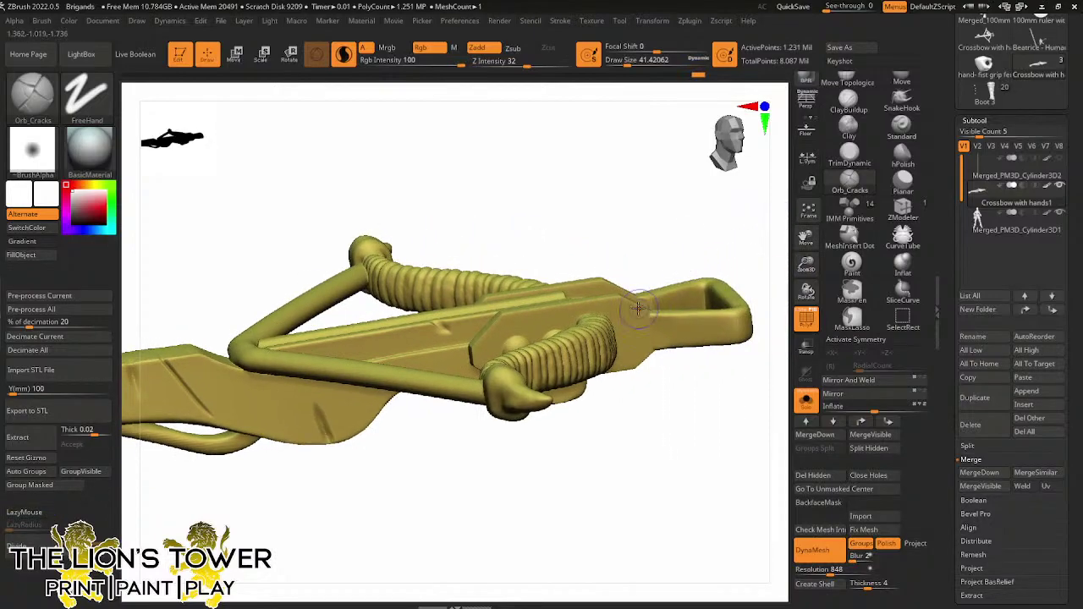
pyautogui.moveTo(639, 309); pyautogui.dragTo(689, 378)
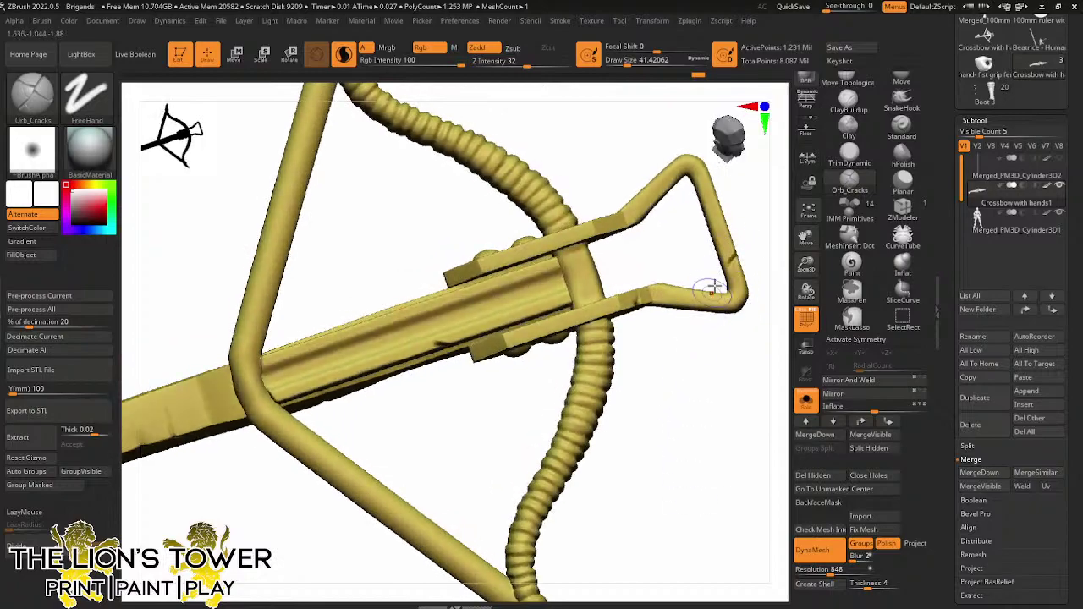
pyautogui.moveTo(713, 287); pyautogui.dragTo(661, 245)
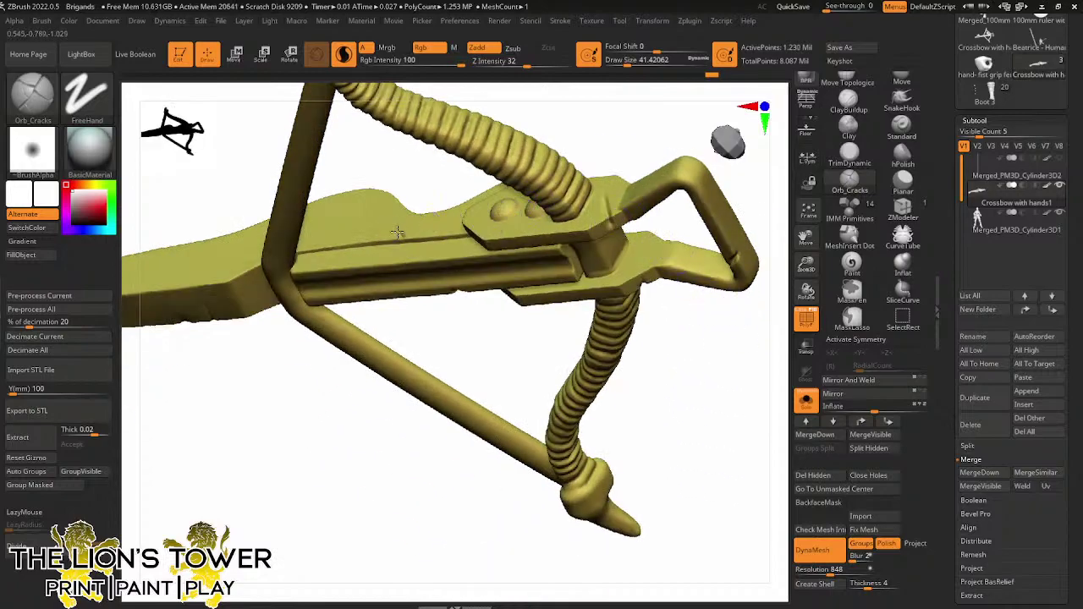
pyautogui.moveTo(420, 186); pyautogui.dragTo(456, 120)
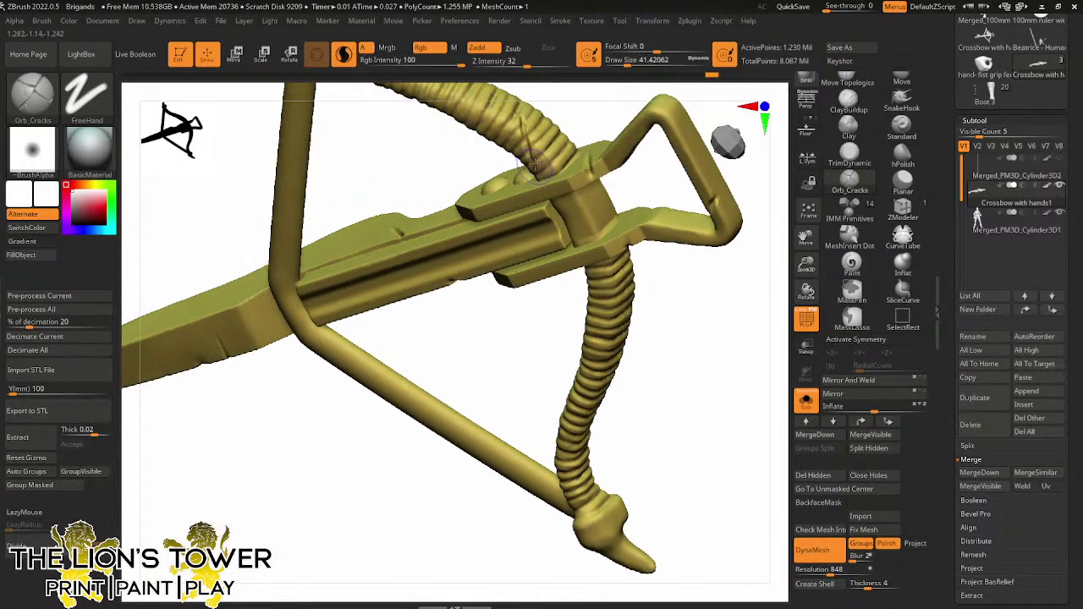
# Carve cracks into the butt end of the crossbow's stock on its side and edges
pyautogui.moveTo(495, 377); pyautogui.dragTo(438, 337)
pyautogui.moveTo(807, 237); pyautogui.dragTo(1079, 222)
pyautogui.moveTo(531, 434); pyautogui.dragTo(186, 342)
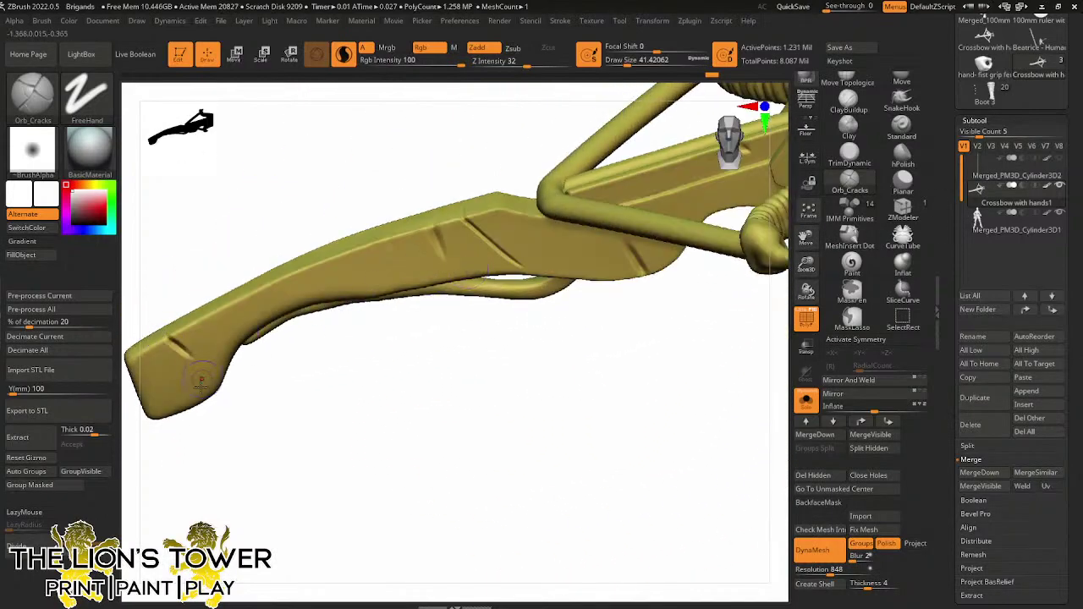
pyautogui.moveTo(196, 416); pyautogui.dragTo(229, 398)
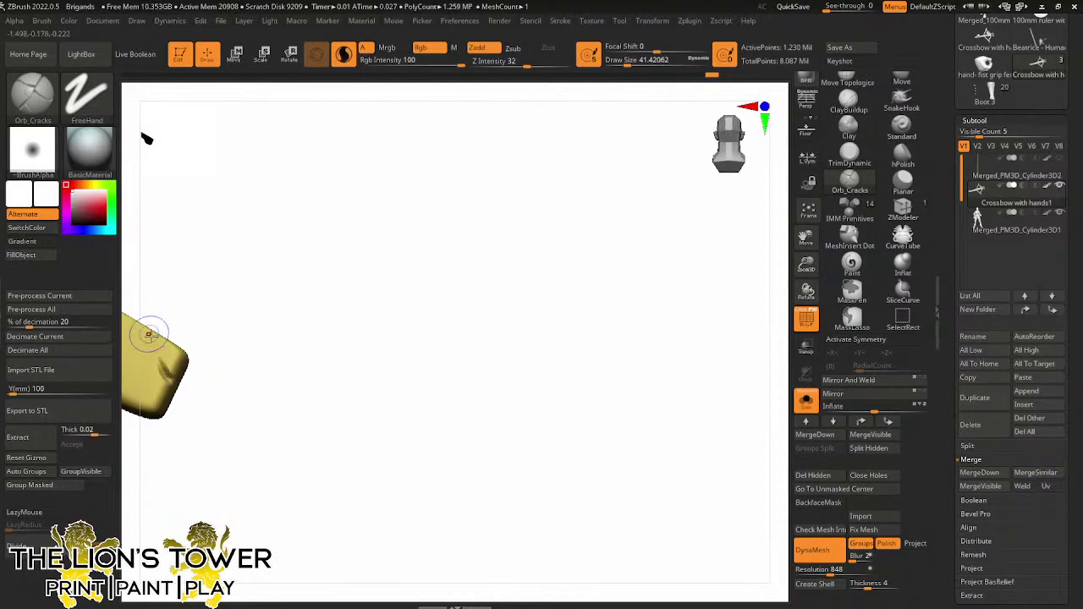
pyautogui.moveTo(148, 334); pyautogui.dragTo(718, 249)
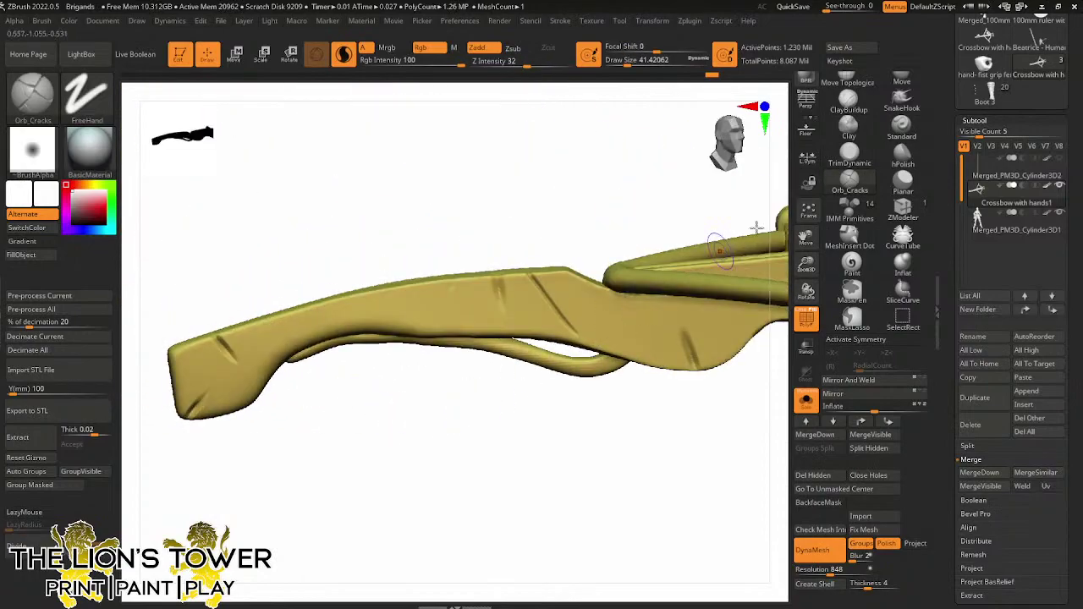
# Rough up the surface of the crossbow's front stirrup and metal fittings using the Clay brush at Z intensity 50
pyautogui.click(849, 125)
pyautogui.moveTo(783, 241)
pyautogui.mouseDown()
pyautogui.moveTo(647, 296)
pyautogui.moveTo(664, 330)
pyautogui.mouseUp()
pyautogui.moveTo(583, 400); pyautogui.dragTo(632, 396)
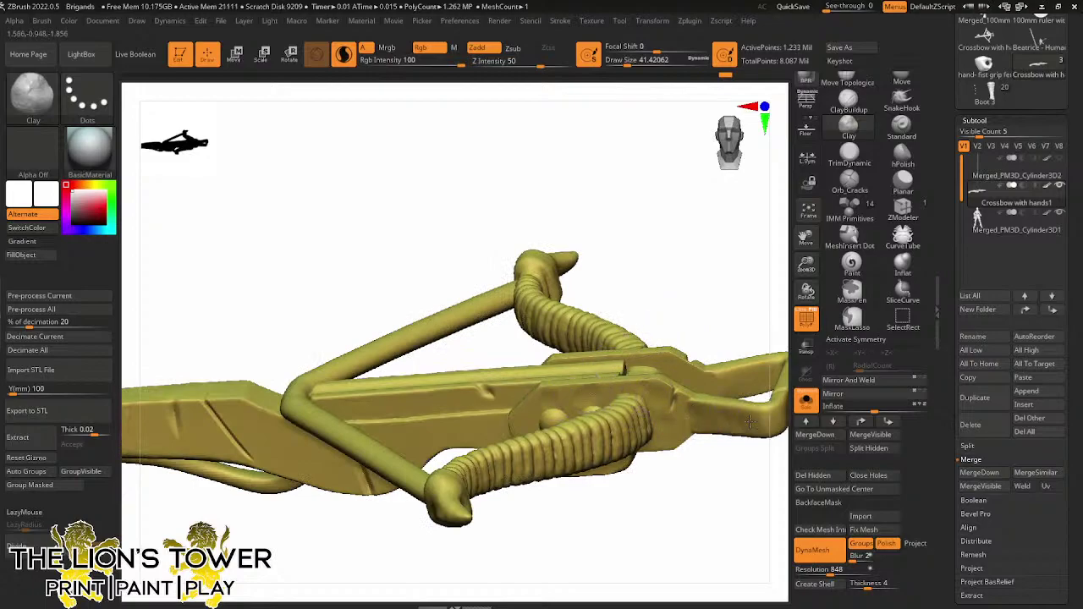
pyautogui.moveTo(783, 246)
pyautogui.mouseDown()
pyautogui.moveTo(715, 256)
pyautogui.moveTo(643, 338)
pyautogui.mouseUp()
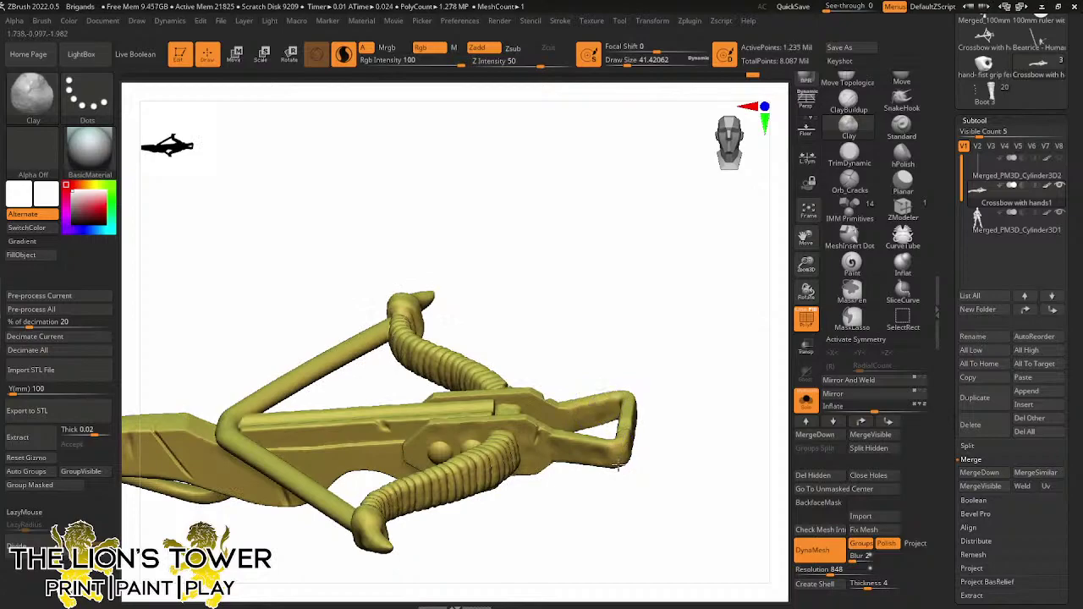
pyautogui.moveTo(719, 431); pyautogui.dragTo(652, 380)
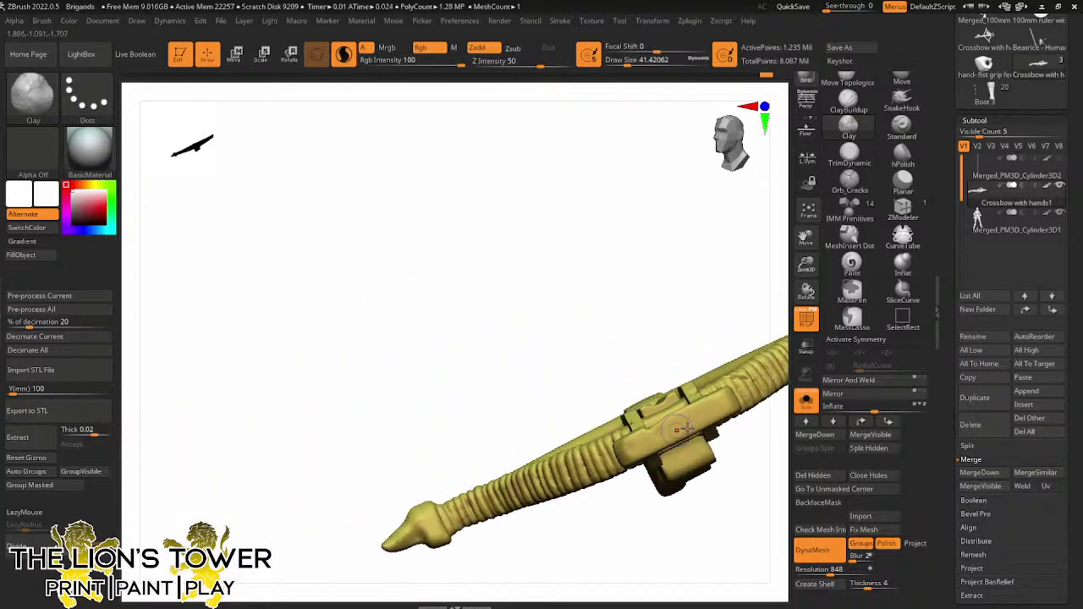
pyautogui.moveTo(735, 300); pyautogui.dragTo(592, 392)
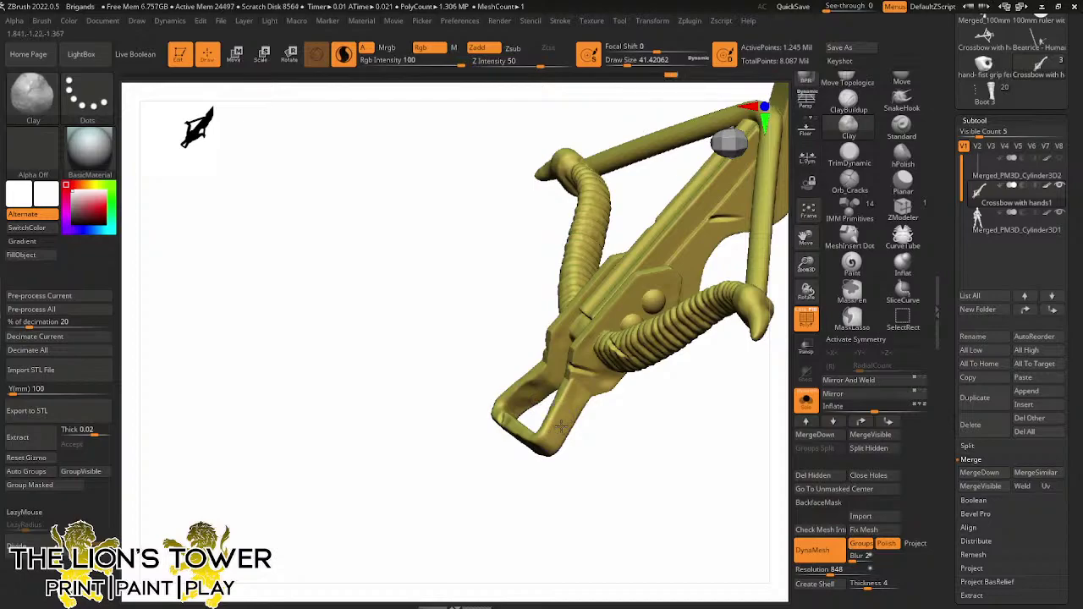
# Unhide the hands and turn off solo display to bring back the rest of the figure
pyautogui.keyDown('ctrl'); pyautogui.keyDown('shift'); pyautogui.click(617, 452); pyautogui.keyUp('shift'); pyautogui.keyUp('ctrl')
pyautogui.moveTo(618, 466)
pyautogui.mouseDown()
pyautogui.moveTo(650, 488)
pyautogui.moveTo(716, 418)
pyautogui.moveTo(655, 324)
pyautogui.mouseUp()
pyautogui.click(807, 403)
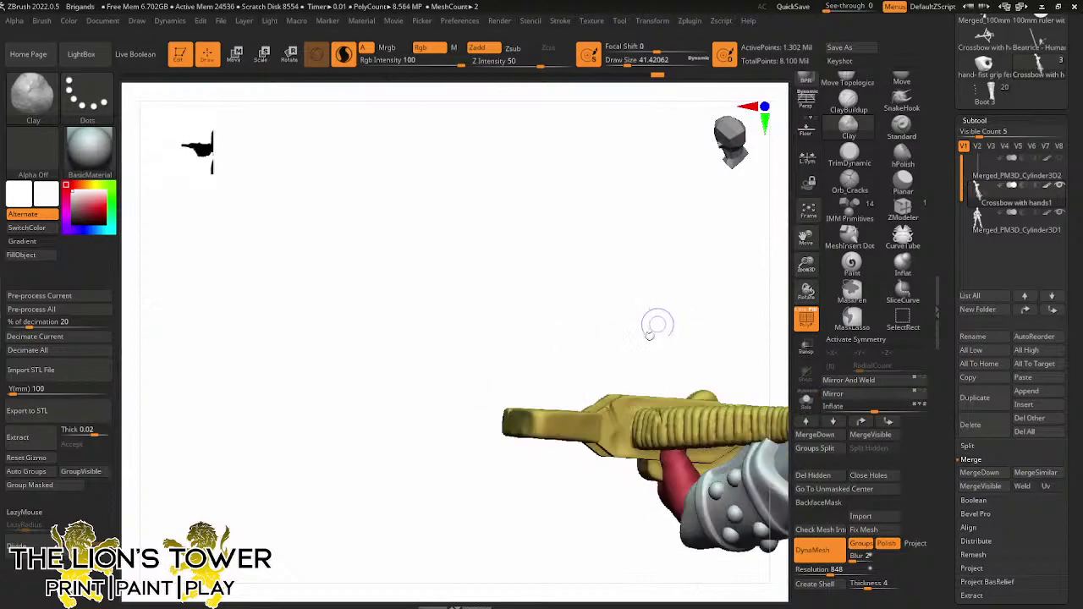
# Merge the crossbow-with-hands subtool down into the brigand's body subtool, accepting the irreversible operation
pyautogui.keyDown('alt'); pyautogui.moveTo(595, 351); pyautogui.dragTo(773, 333); pyautogui.keyUp('alt')
pyautogui.moveTo(806, 264); pyautogui.dragTo(801, 227)
pyautogui.moveTo(805, 237); pyautogui.dragTo(1000, 165)
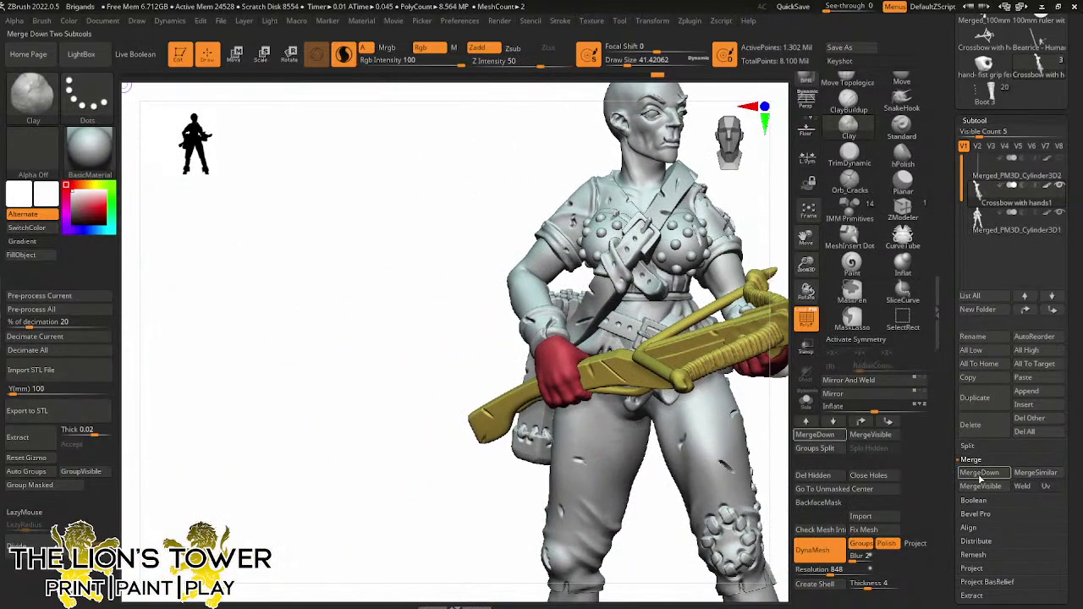
pyautogui.click(979, 472)
pyautogui.click(880, 500)
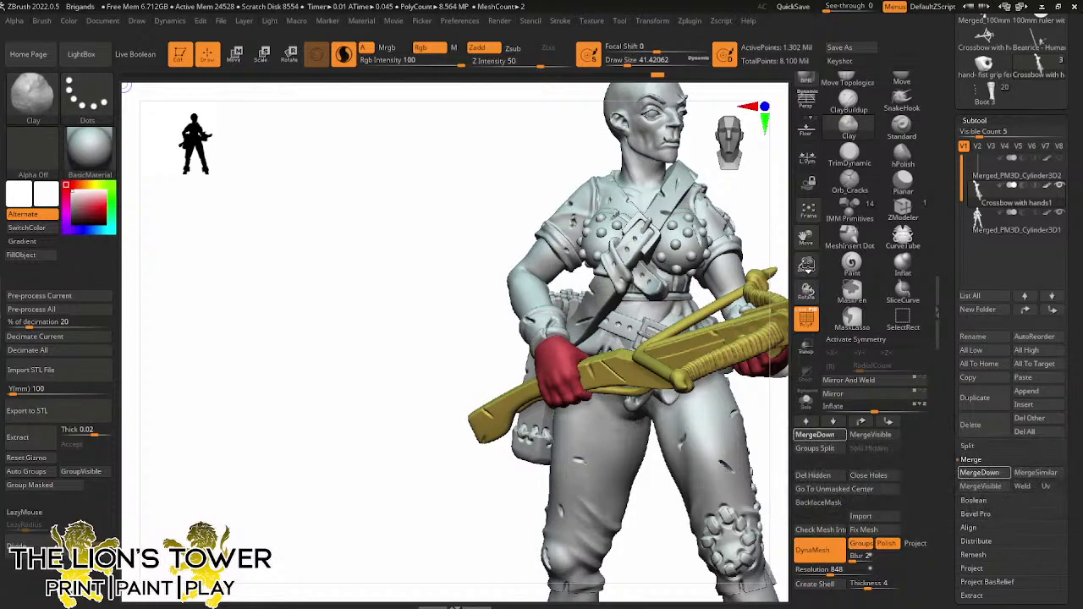
pyautogui.moveTo(806, 264); pyautogui.dragTo(648, 355)
pyautogui.keyDown('ctrl'); pyautogui.moveTo(705, 268); pyautogui.dragTo(747, 338); pyautogui.keyUp('ctrl')
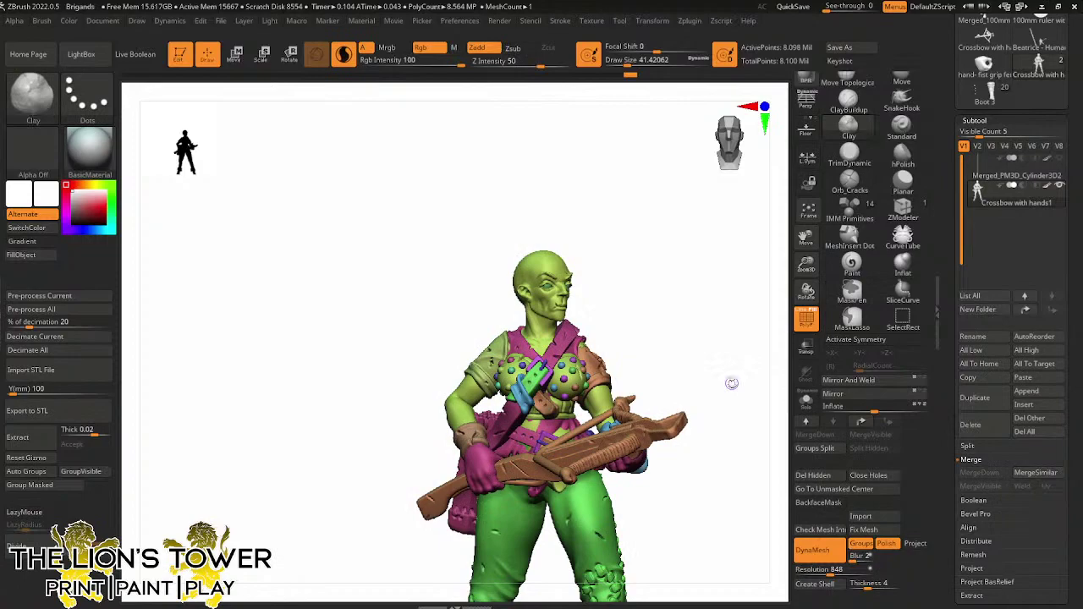
# Save the project as Brigands.zpr, replacing the existing file
pyautogui.hotkey('ctrl', 's')
pyautogui.click(789, 503)
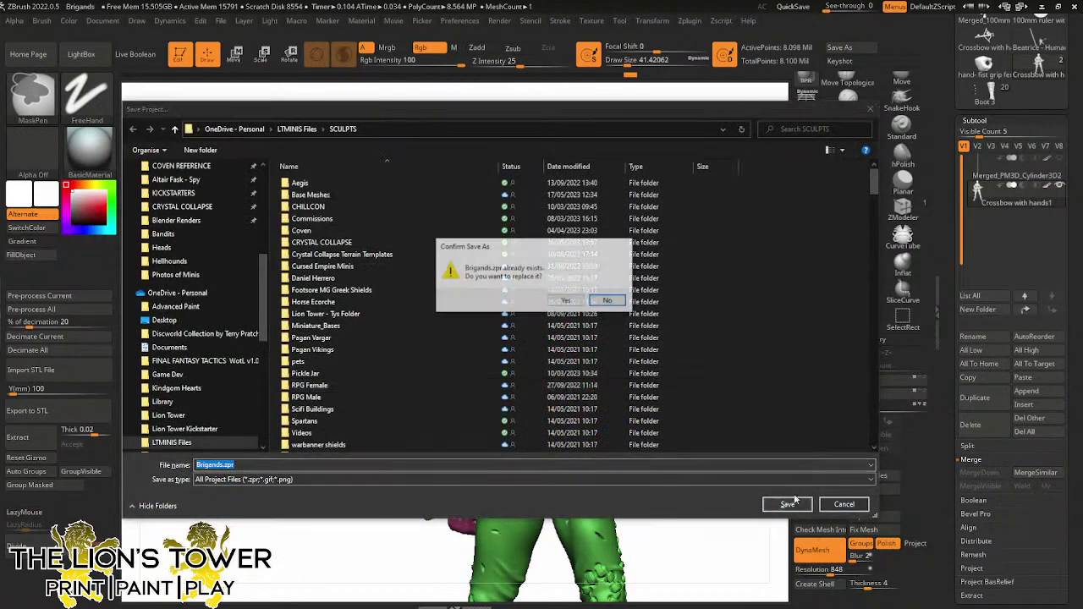
pyautogui.click(572, 301)
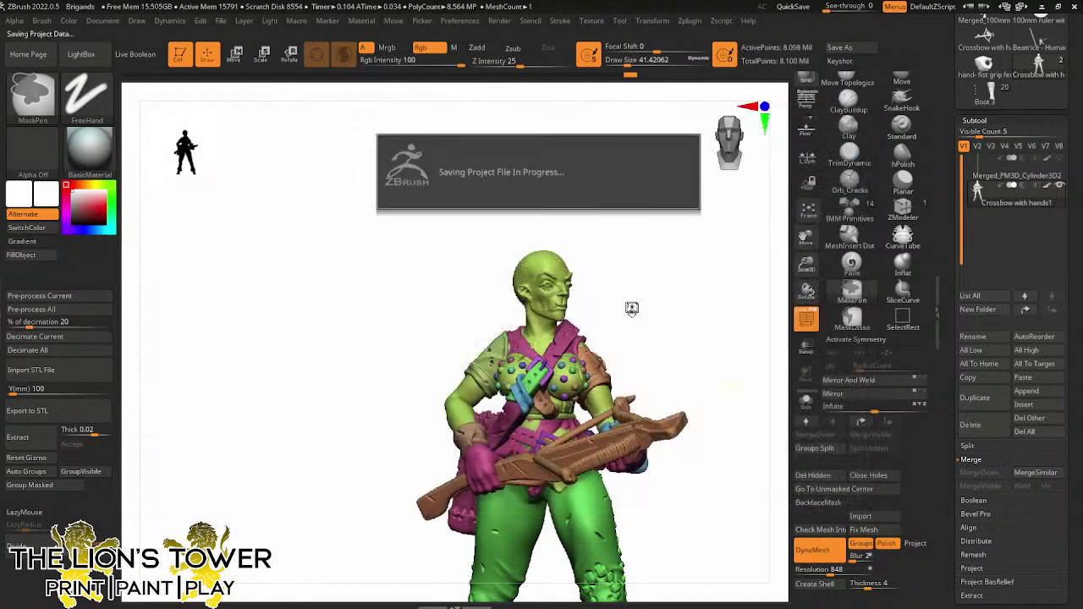
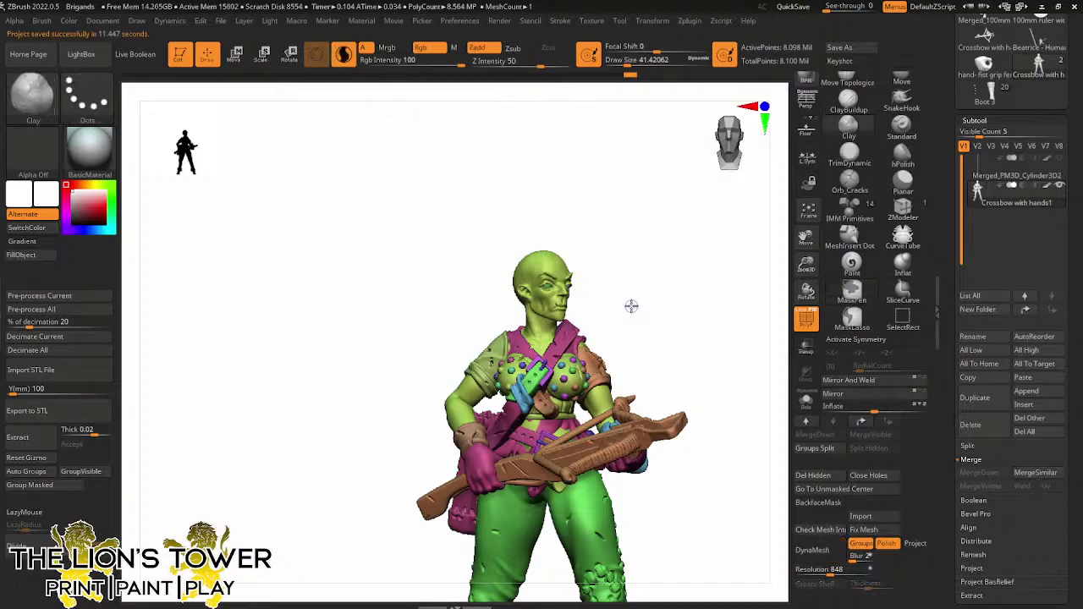
# Append a Sphere3D as a new subtool to the figure and make it the active subtool
pyautogui.moveTo(799, 266); pyautogui.dragTo(808, 296)
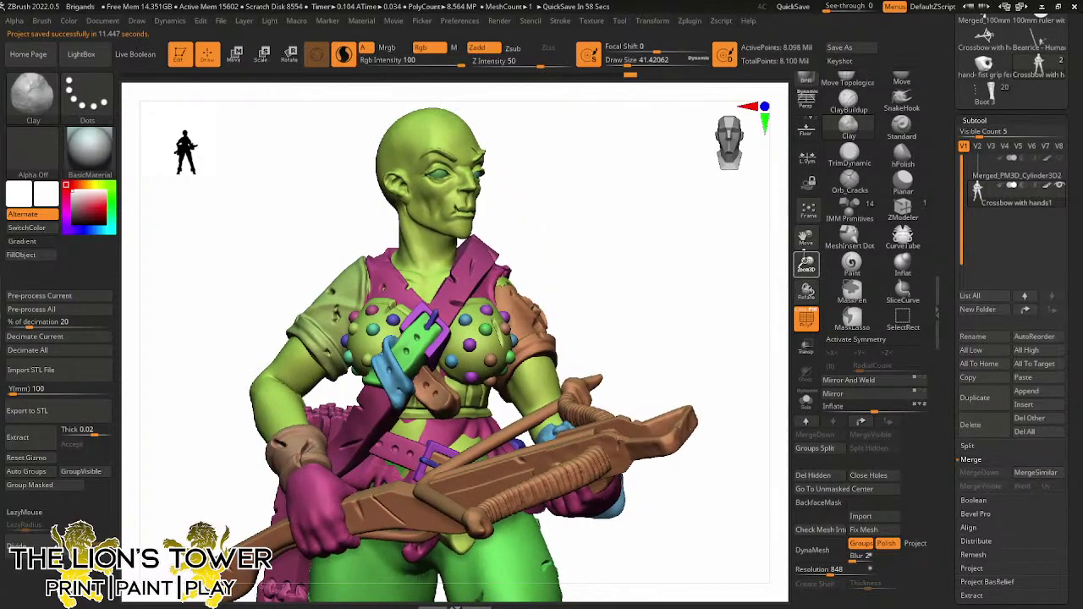
pyautogui.moveTo(806, 238); pyautogui.dragTo(893, 358)
pyautogui.moveTo(700, 306); pyautogui.dragTo(806, 290)
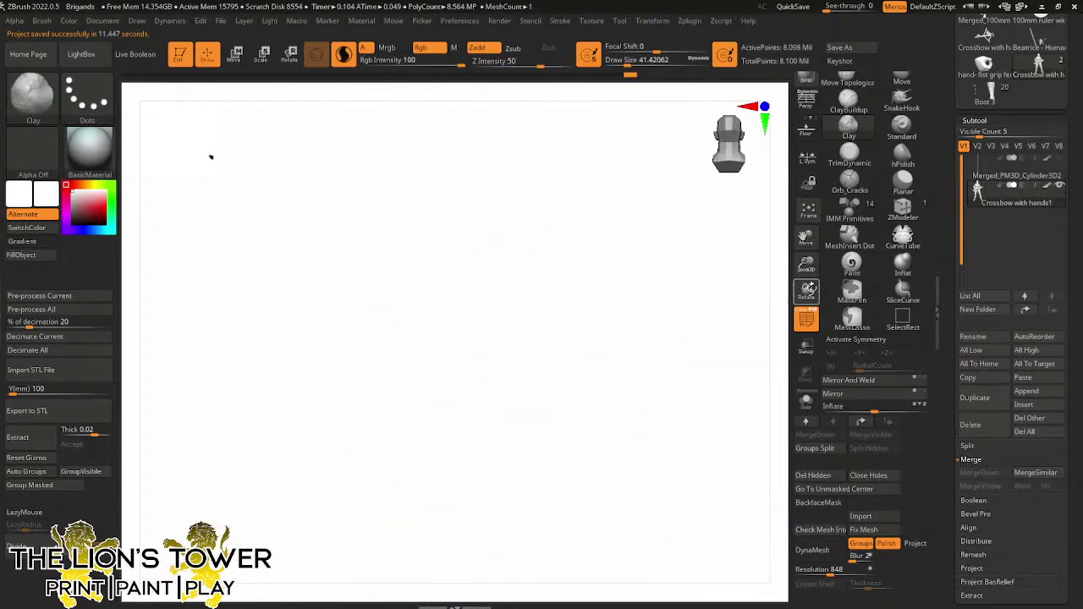
pyautogui.click(808, 210)
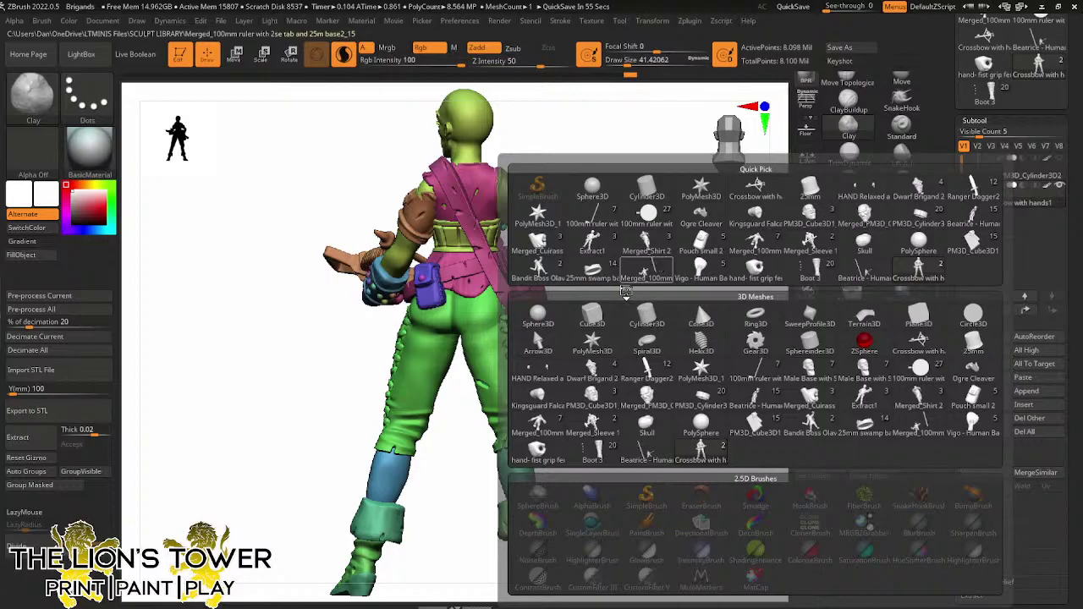
pyautogui.click(592, 189)
pyautogui.click(979, 225)
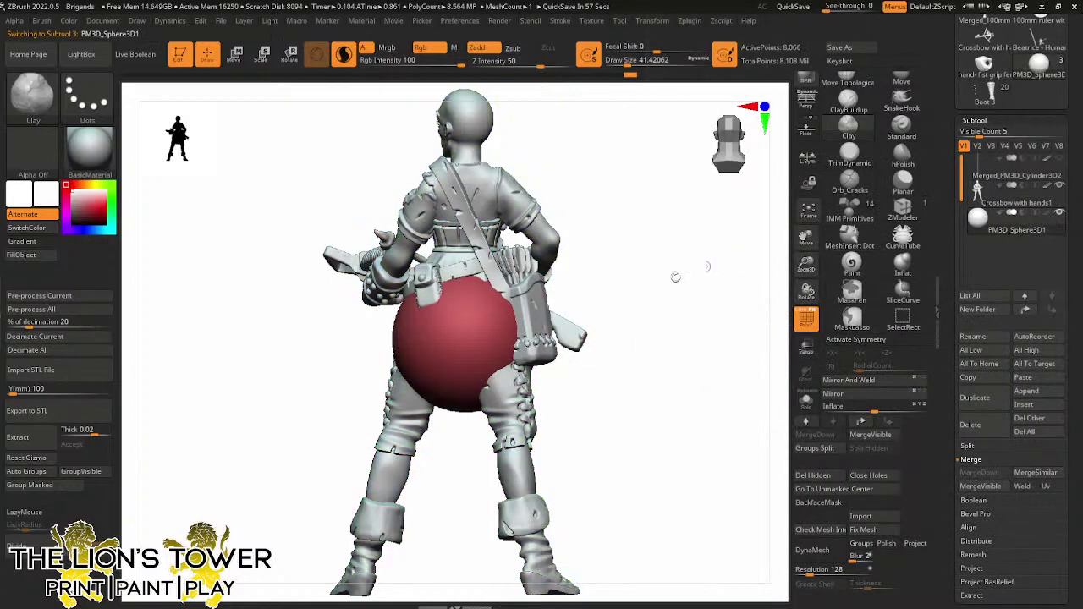
# Move the sphere up onto the figure's head and shrink it to roughly the size of the skull
pyautogui.press('w')
pyautogui.moveTo(464, 222); pyautogui.dragTo(505, 74)
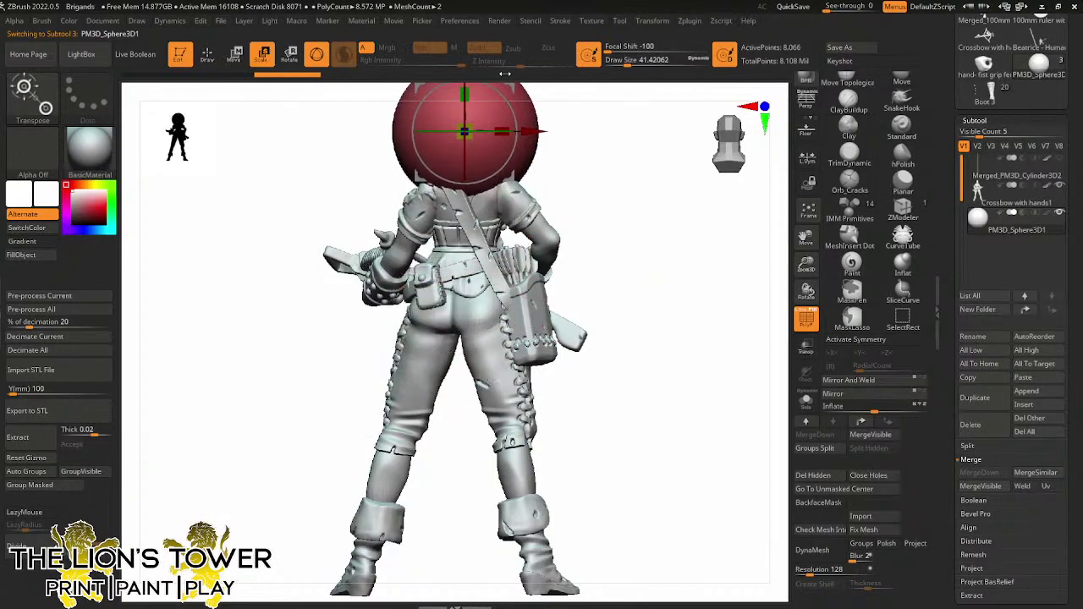
pyautogui.keyDown('alt'); pyautogui.moveTo(735, 131); pyautogui.dragTo(575, 312); pyautogui.keyUp('alt')
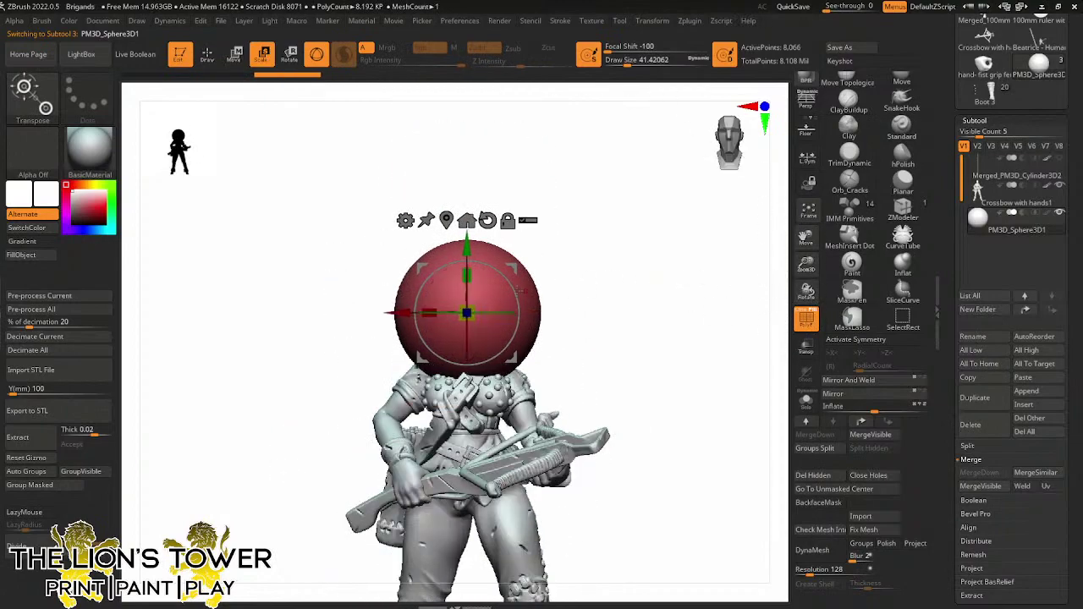
pyautogui.moveTo(479, 312); pyautogui.dragTo(472, 312)
pyautogui.moveTo(466, 362); pyautogui.dragTo(466, 360)
pyautogui.moveTo(575, 286); pyautogui.dragTo(500, 269)
pyautogui.moveTo(512, 269); pyautogui.dragTo(518, 247)
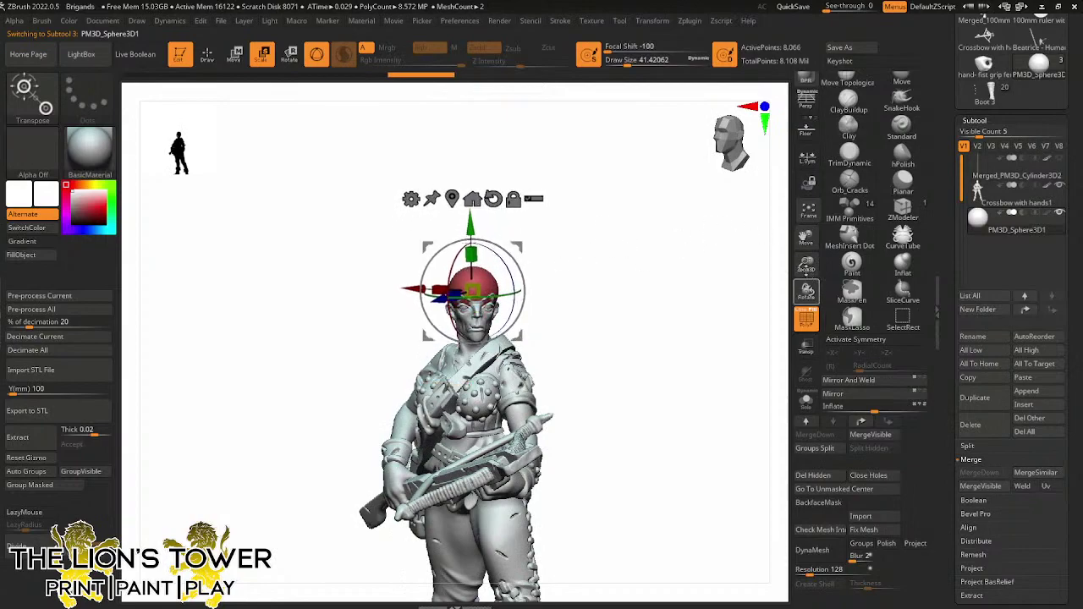
# Adjust the sphere's size and position from front, back and side so it wraps the skull above the face
pyautogui.keyDown('alt'); pyautogui.moveTo(663, 203); pyautogui.dragTo(662, 279); pyautogui.keyUp('alt')
pyautogui.moveTo(517, 247); pyautogui.dragTo(516, 247)
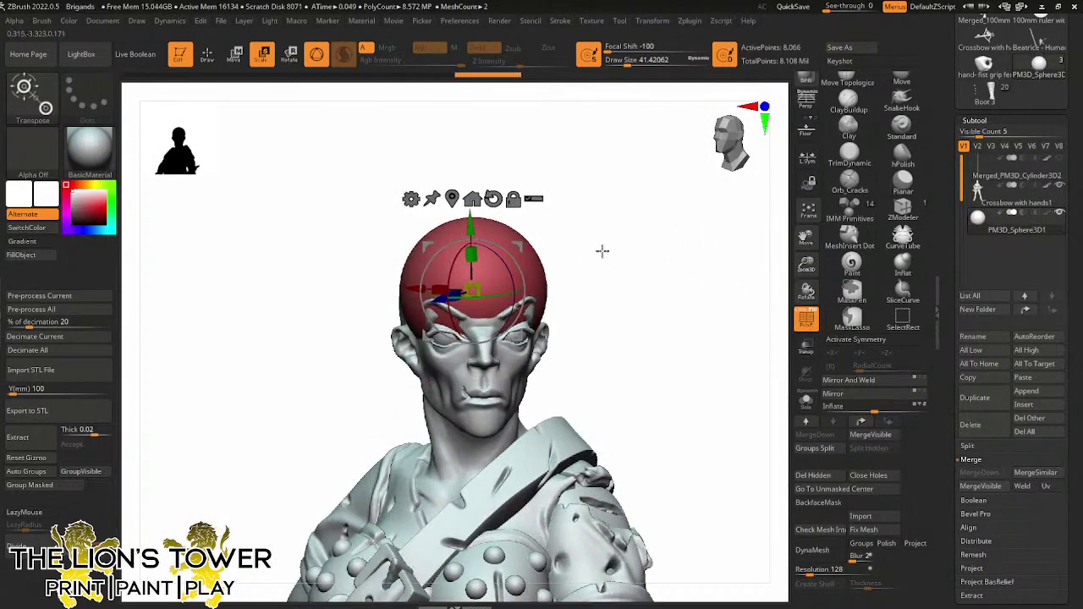
pyautogui.moveTo(601, 250); pyautogui.dragTo(532, 242)
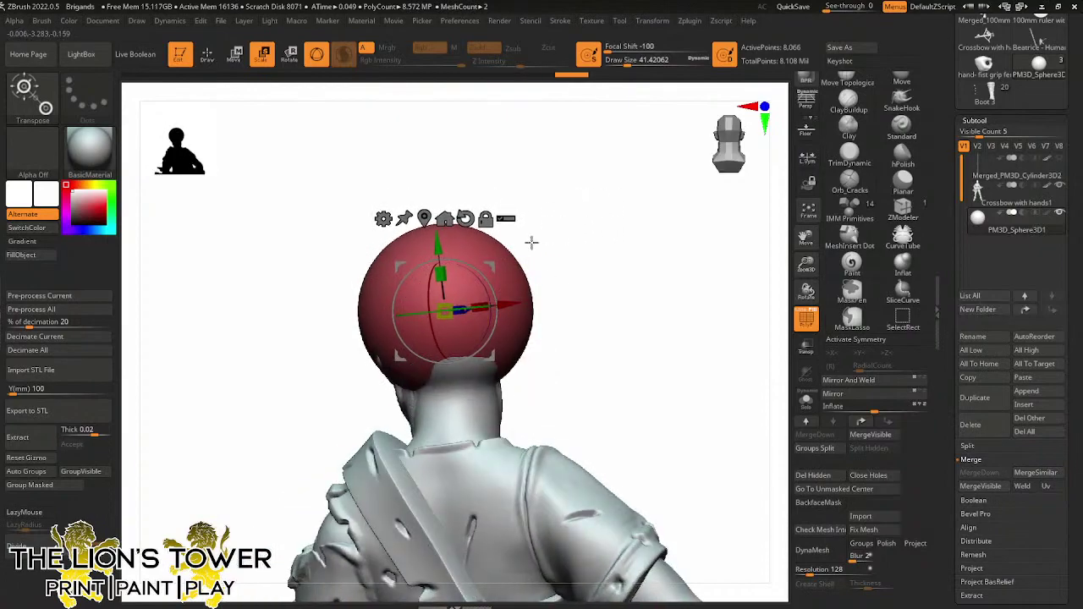
pyautogui.moveTo(596, 226); pyautogui.dragTo(648, 231)
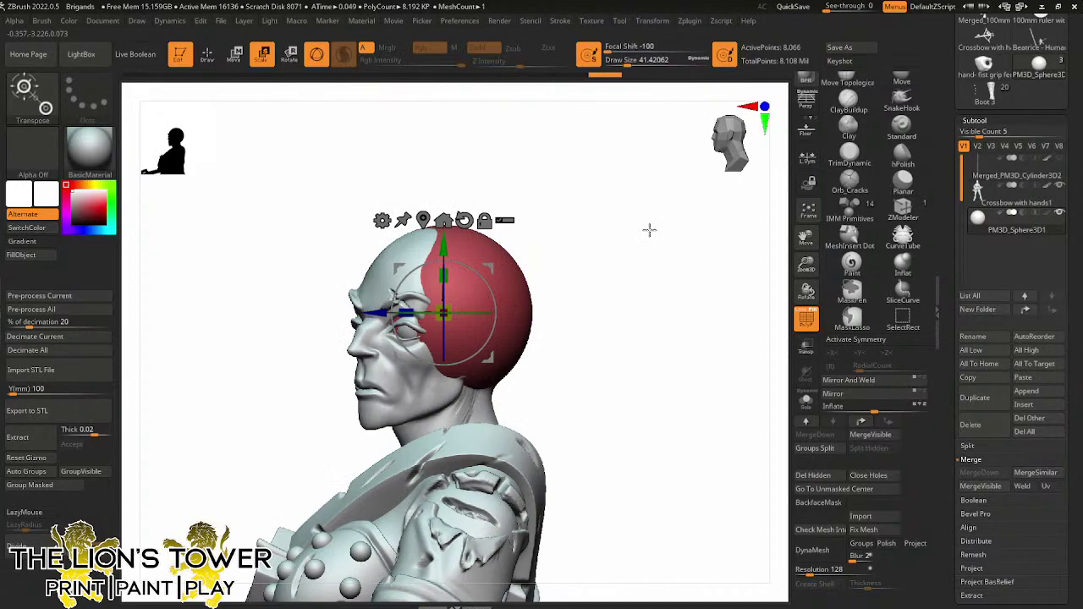
pyautogui.moveTo(452, 244); pyautogui.dragTo(452, 236)
# With the Move brush at a draw size of about 202, pull the side of the sphere down past the jaw
pyautogui.press('q')
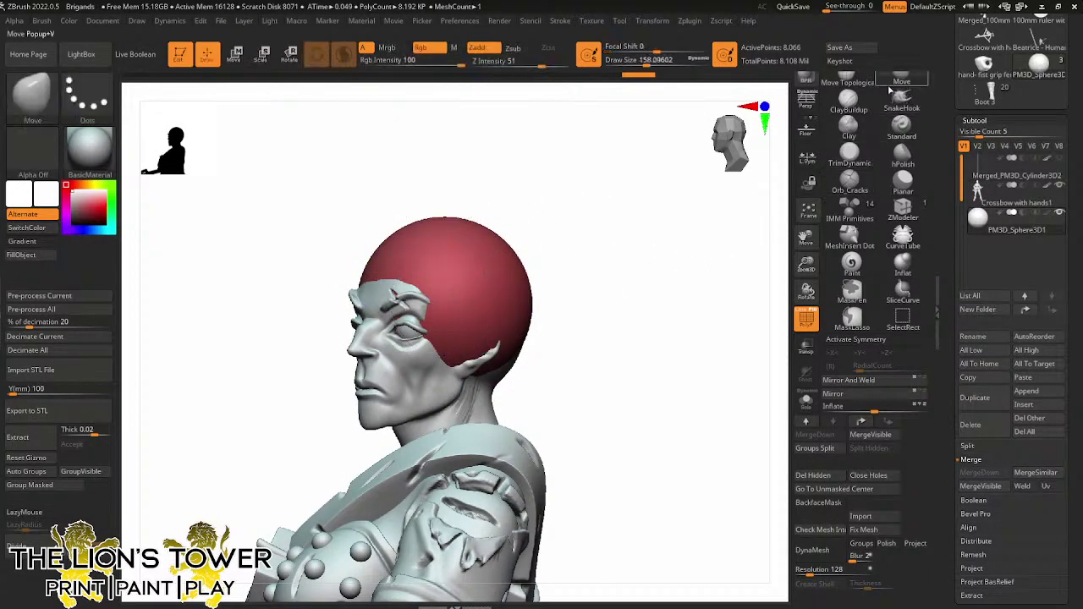
pyautogui.moveTo(645, 302)
pyautogui.mouseDown()
pyautogui.moveTo(676, 312)
pyautogui.moveTo(647, 320)
pyautogui.mouseUp()
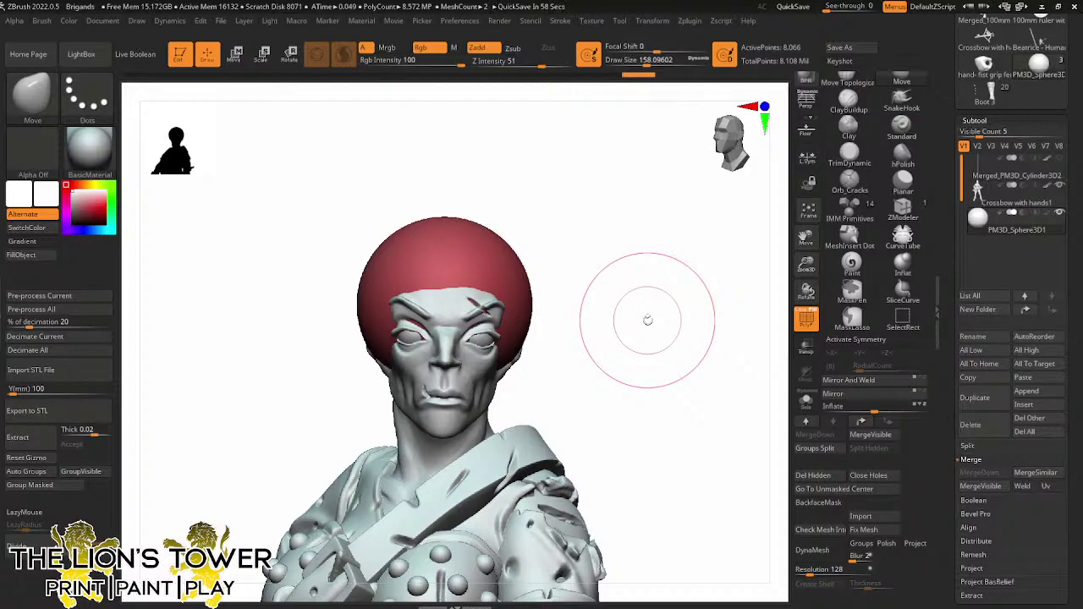
pyautogui.moveTo(623, 61); pyautogui.dragTo(635, 61)
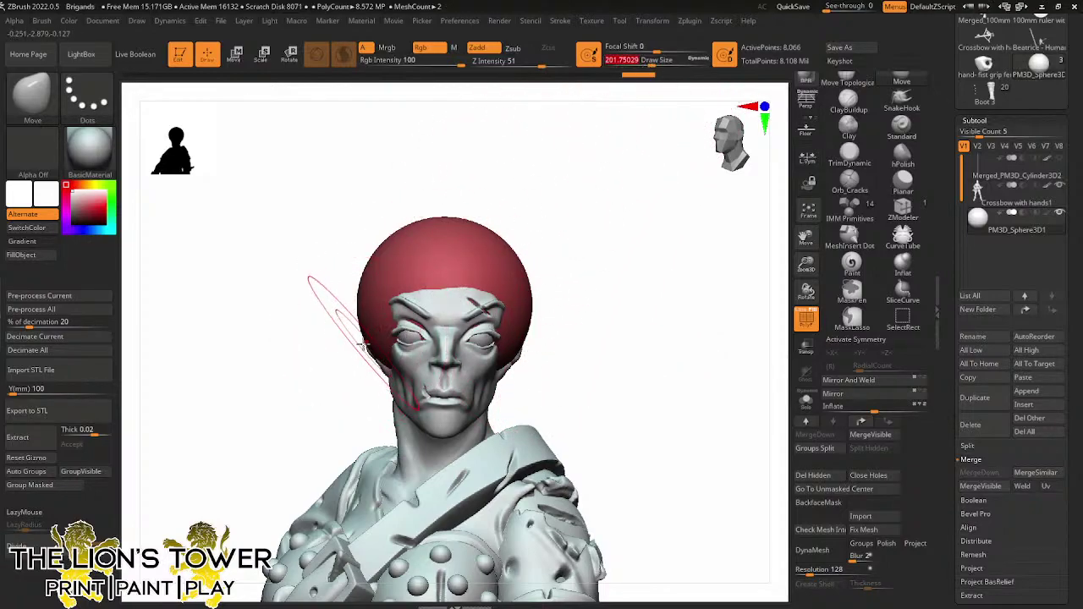
pyautogui.moveTo(362, 342)
pyautogui.mouseDown()
pyautogui.moveTo(336, 404)
pyautogui.moveTo(290, 459)
pyautogui.mouseUp()
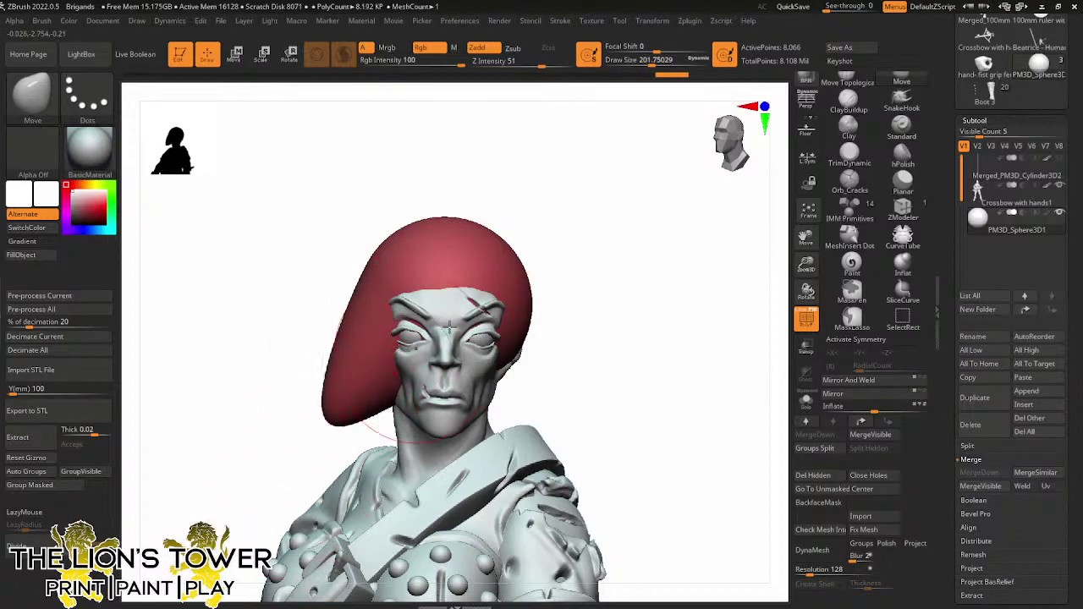
pyautogui.moveTo(558, 262)
pyautogui.mouseDown()
pyautogui.moveTo(634, 228)
pyautogui.moveTo(710, 228)
pyautogui.mouseUp()
pyautogui.moveTo(288, 362); pyautogui.dragTo(255, 439)
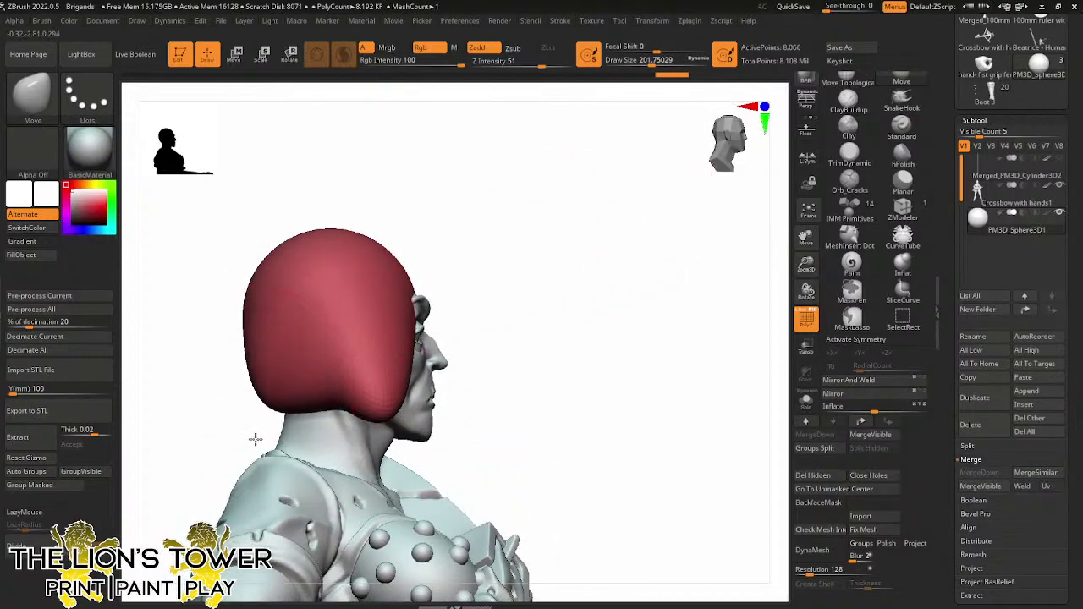
# Pull the back of the sphere down over the nape with the Move brush, reducing its draw size to about 167
pyautogui.moveTo(527, 232)
pyautogui.mouseDown()
pyautogui.moveTo(546, 232)
pyautogui.moveTo(315, 380)
pyautogui.moveTo(316, 413)
pyautogui.moveTo(419, 357)
pyautogui.moveTo(500, 346)
pyautogui.mouseUp()
pyautogui.moveTo(806, 264); pyautogui.dragTo(806, 241)
pyautogui.moveTo(806, 237); pyautogui.dragTo(901, 135)
pyautogui.moveTo(644, 236)
pyautogui.mouseDown()
pyautogui.moveTo(582, 259)
pyautogui.moveTo(483, 261)
pyautogui.moveTo(500, 279)
pyautogui.moveTo(532, 283)
pyautogui.moveTo(501, 286)
pyautogui.moveTo(504, 311)
pyautogui.moveTo(708, 273)
pyautogui.moveTo(636, 260)
pyautogui.moveTo(399, 294)
pyautogui.mouseUp()
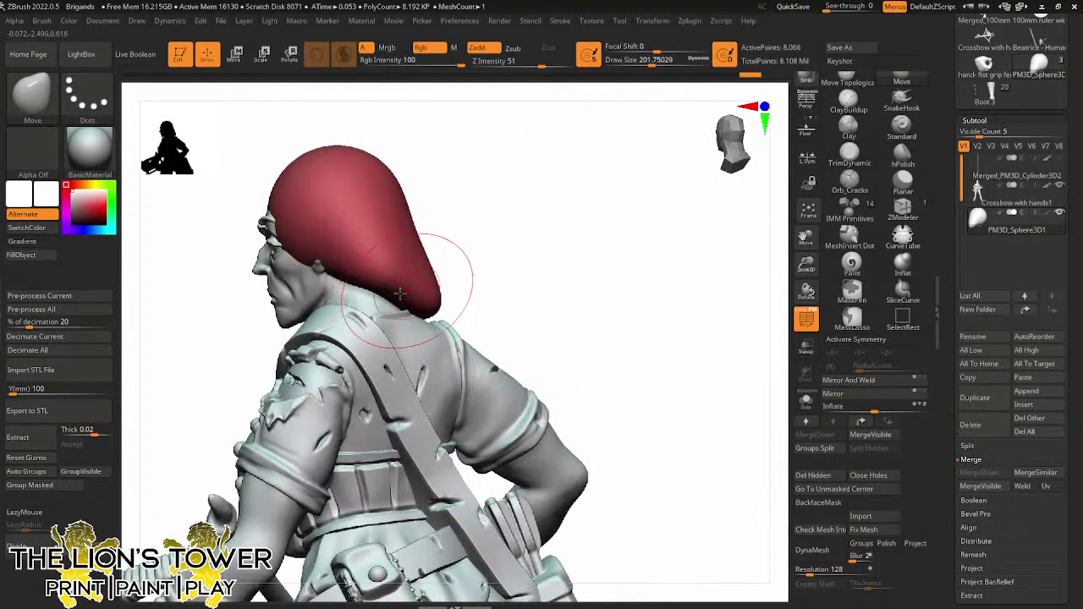
pyautogui.moveTo(525, 270)
pyautogui.mouseDown()
pyautogui.moveTo(559, 290)
pyautogui.moveTo(608, 262)
pyautogui.moveTo(648, 299)
pyautogui.moveTo(638, 319)
pyautogui.moveTo(563, 324)
pyautogui.moveTo(609, 211)
pyautogui.mouseUp()
pyautogui.moveTo(648, 61); pyautogui.dragTo(630, 60)
pyautogui.moveTo(587, 144)
pyautogui.mouseDown()
pyautogui.moveTo(459, 181)
pyautogui.moveTo(587, 84)
pyautogui.moveTo(554, 155)
pyautogui.moveTo(335, 270)
pyautogui.mouseUp()
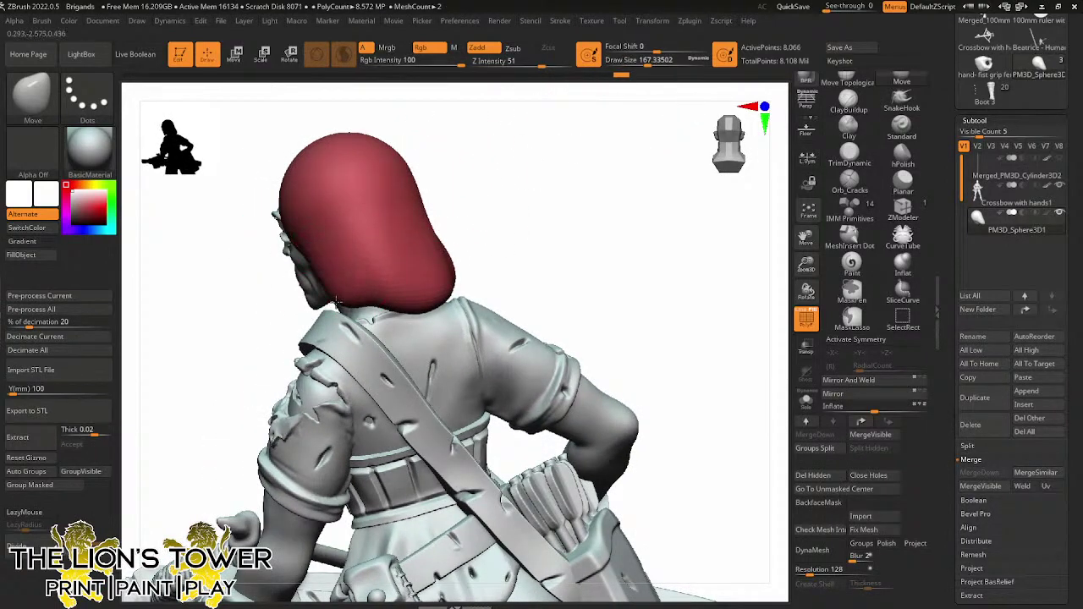
# Shape the sphere's lower edge above the shoulders and draw its flap down along the opposite side of the face
pyautogui.moveTo(474, 194); pyautogui.dragTo(508, 140)
pyautogui.moveTo(365, 334); pyautogui.dragTo(406, 348)
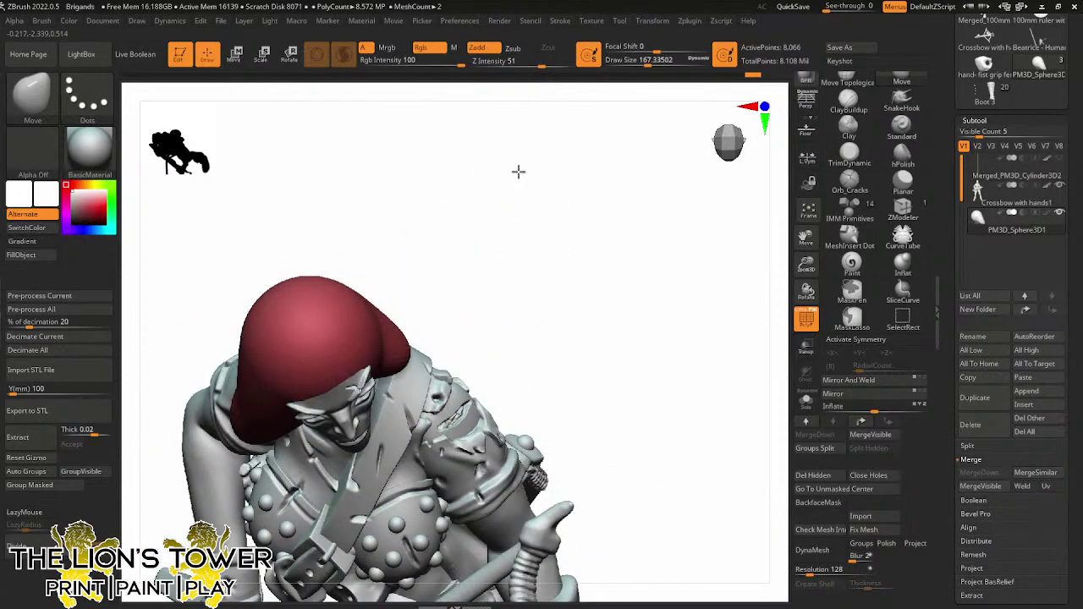
pyautogui.moveTo(517, 169); pyautogui.dragTo(411, 321)
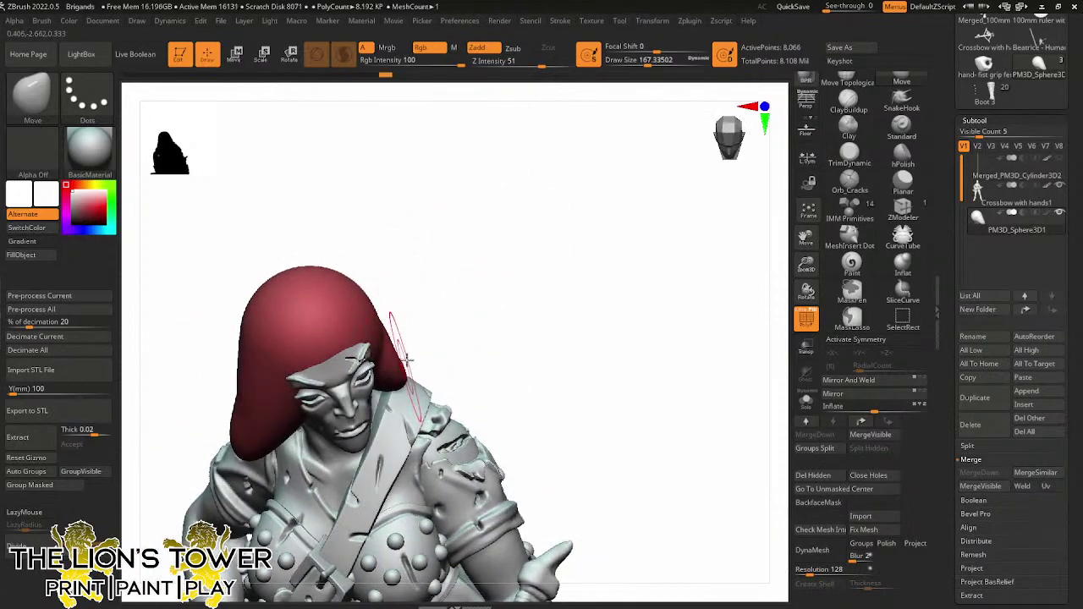
pyautogui.moveTo(394, 363); pyautogui.dragTo(414, 330)
pyautogui.moveTo(379, 397); pyautogui.dragTo(390, 341)
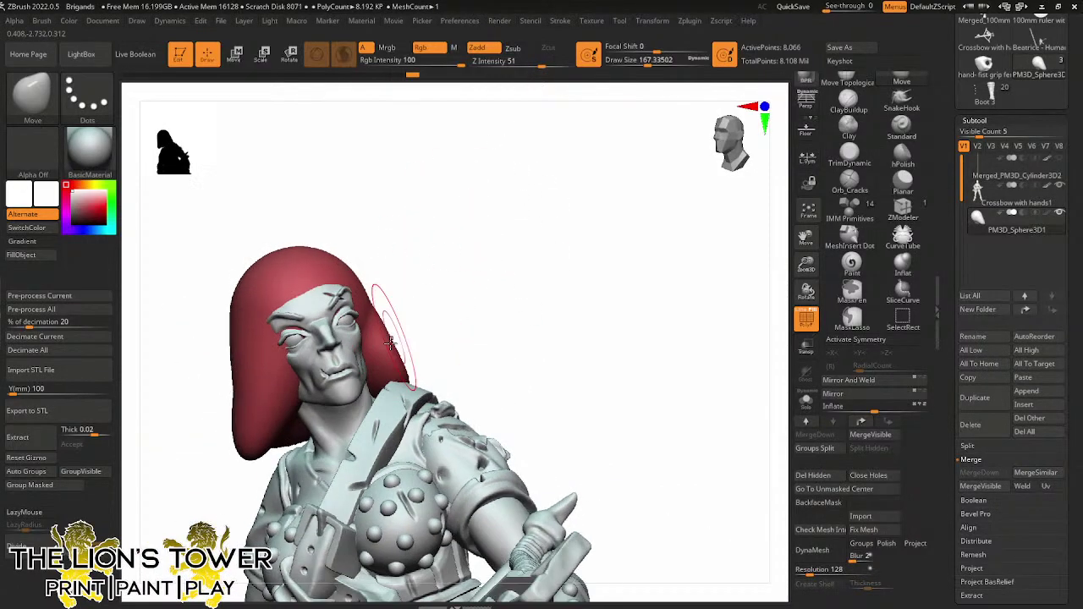
pyautogui.moveTo(415, 285); pyautogui.dragTo(432, 370)
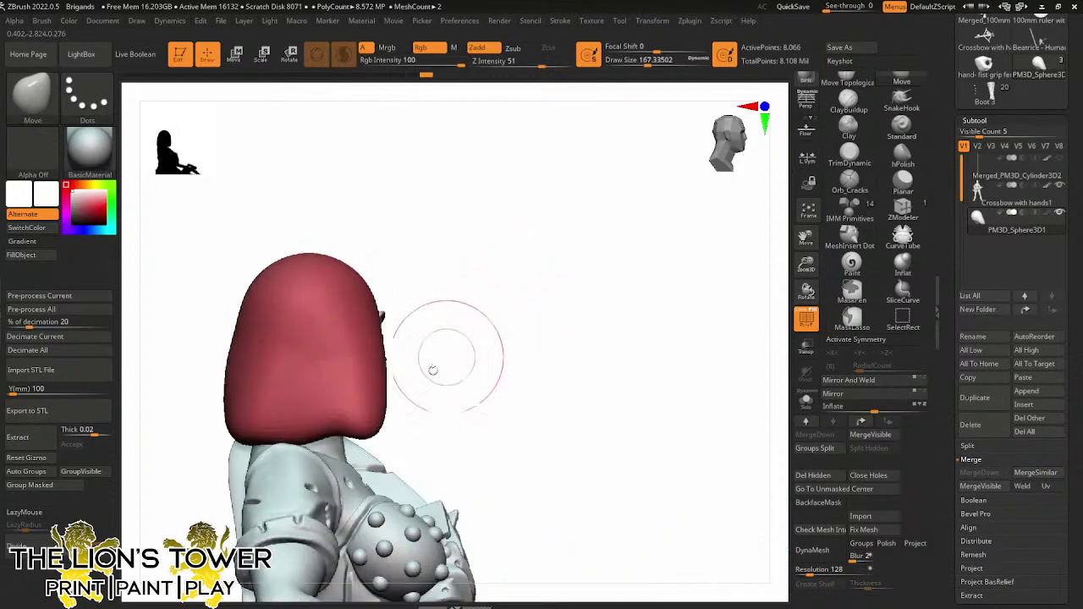
# Pull the front of the sphere down over the forehead to just above the eyes
pyautogui.moveTo(567, 339); pyautogui.dragTo(493, 319)
pyautogui.moveTo(594, 271); pyautogui.dragTo(438, 396)
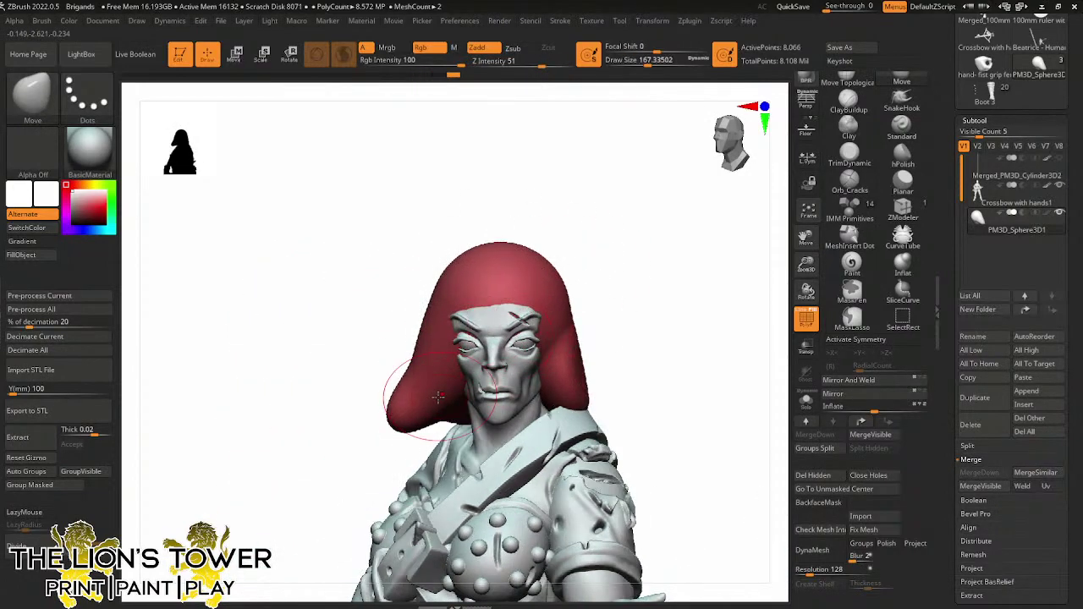
pyautogui.moveTo(599, 242); pyautogui.dragTo(496, 242)
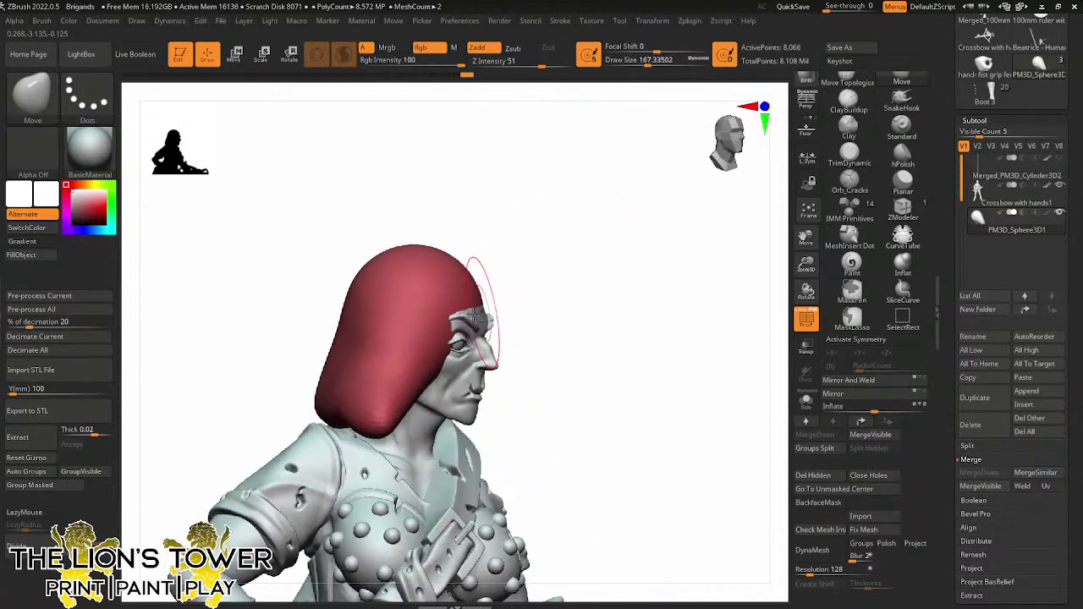
pyautogui.moveTo(481, 300); pyautogui.dragTo(592, 279)
pyautogui.moveTo(508, 309); pyautogui.dragTo(516, 300)
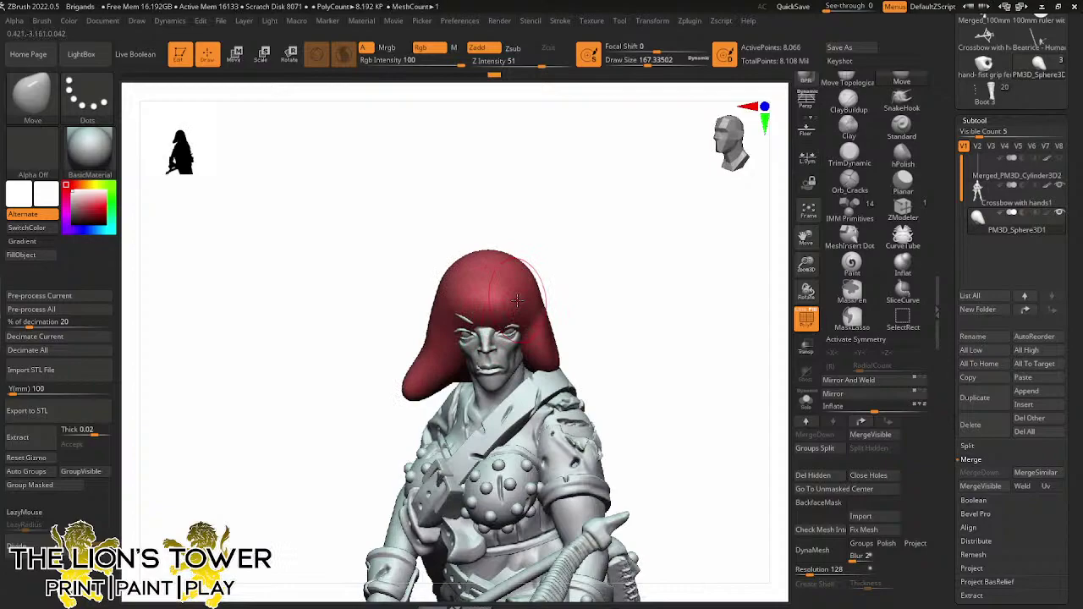
pyautogui.moveTo(806, 263); pyautogui.dragTo(634, 301)
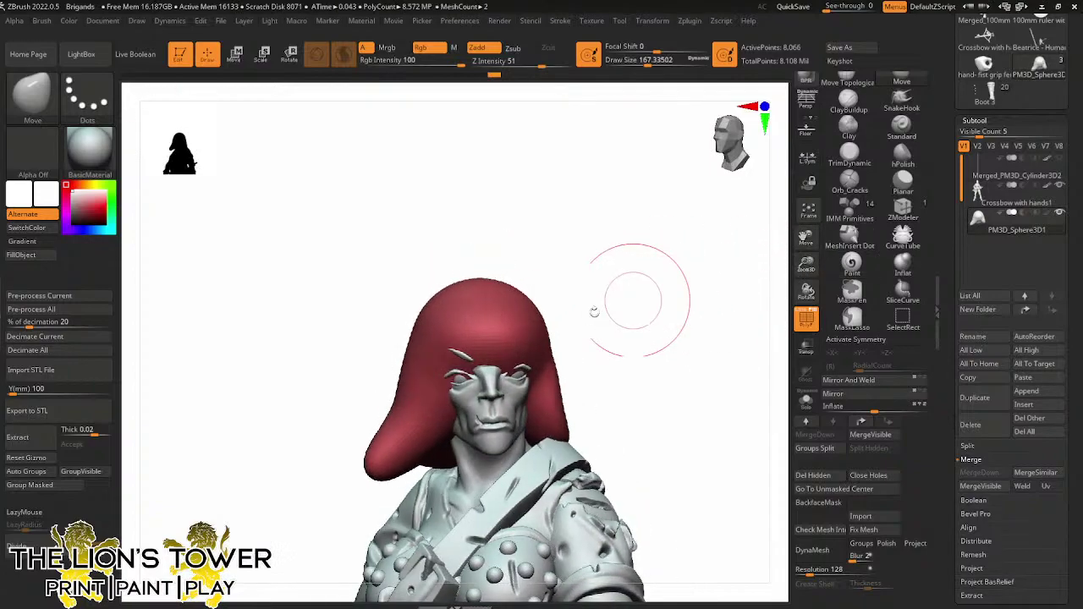
pyautogui.moveTo(457, 352); pyautogui.dragTo(474, 339)
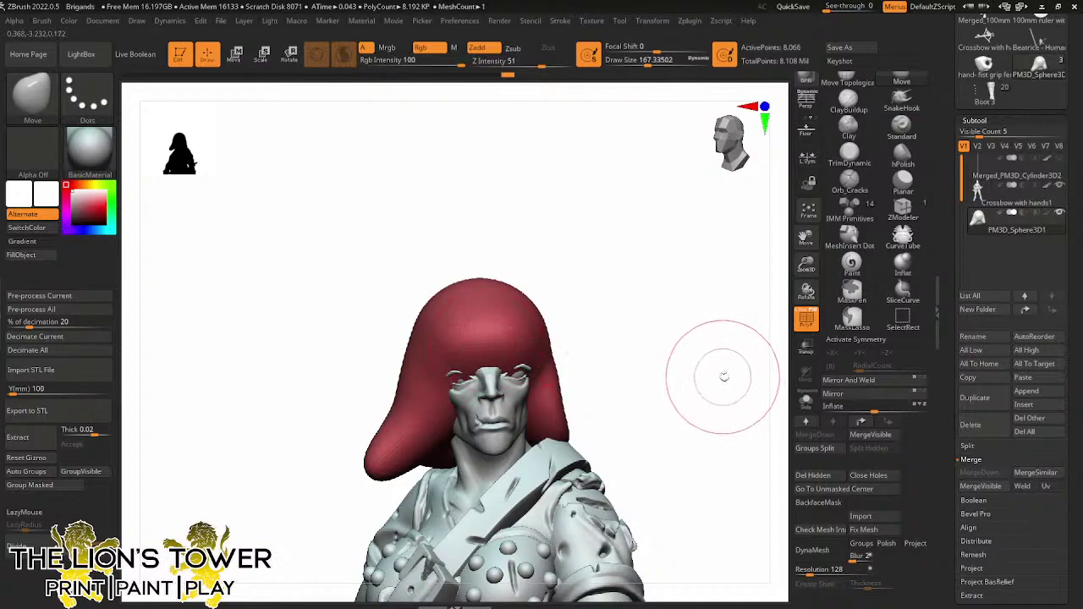
# Make the Crossbow with hands1 subtool active and hide the shaped sphere to see the bare head
pyautogui.moveTo(806, 264); pyautogui.dragTo(853, 154)
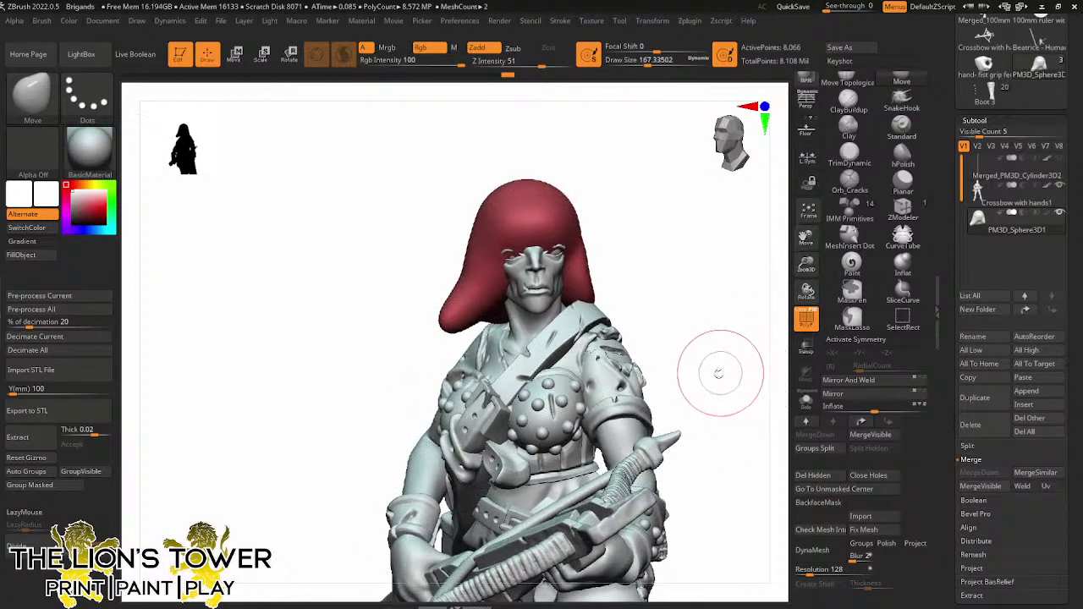
pyautogui.moveTo(718, 373); pyautogui.dragTo(745, 364)
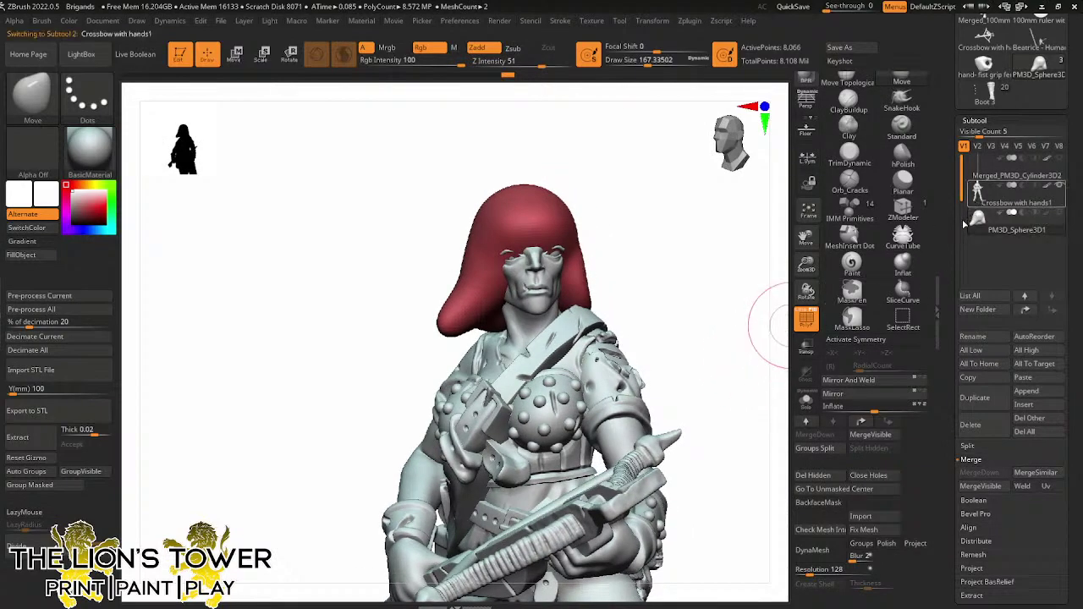
pyautogui.moveTo(715, 365); pyautogui.dragTo(734, 316)
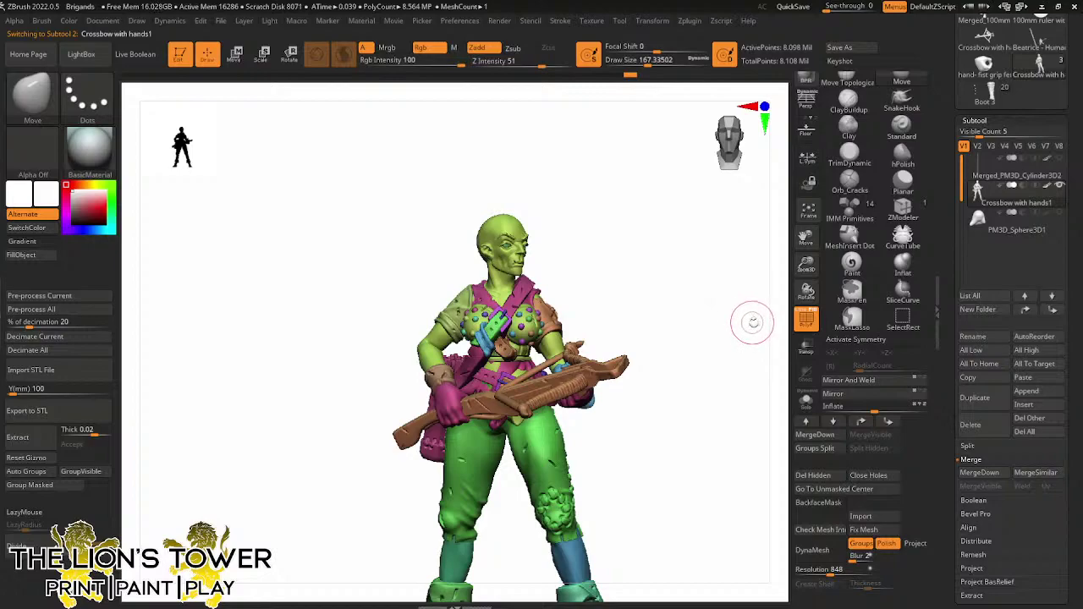
pyautogui.moveTo(752, 319); pyautogui.dragTo(715, 335)
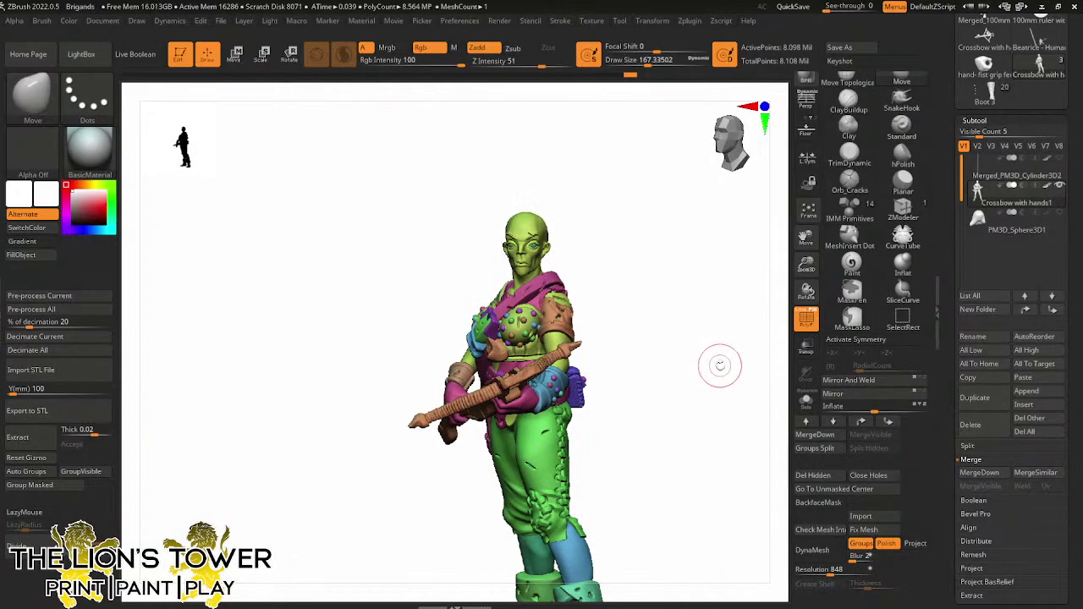
# Isolate the polygroup of the head and skin, and reduce the draw size to about 49 for masking
pyautogui.moveTo(806, 264); pyautogui.dragTo(811, 337)
pyautogui.moveTo(766, 360); pyautogui.dragTo(708, 314)
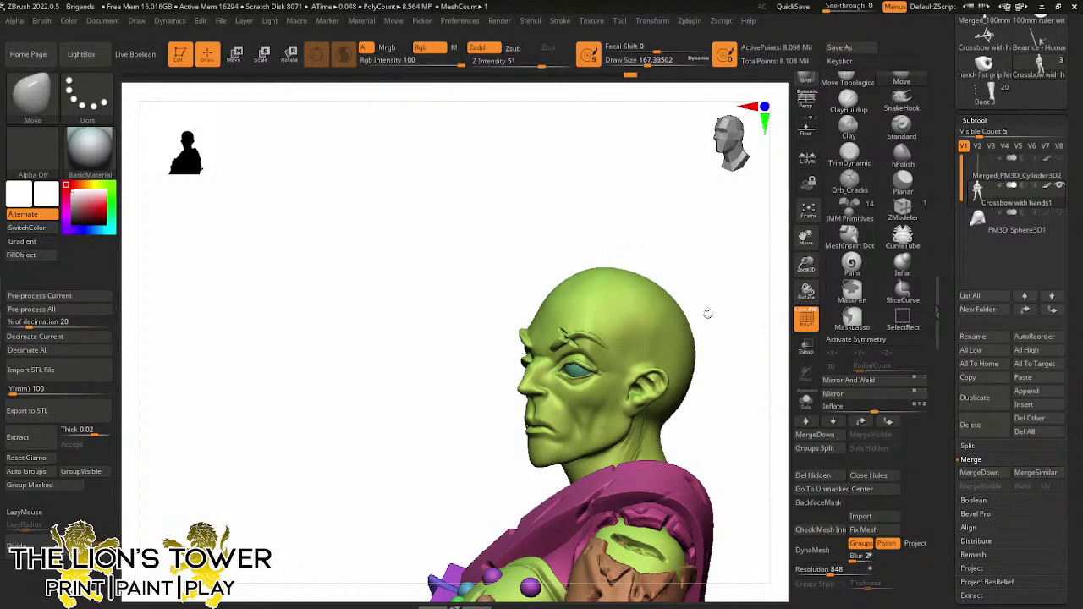
pyautogui.moveTo(759, 276); pyautogui.dragTo(719, 245)
pyautogui.click(808, 125)
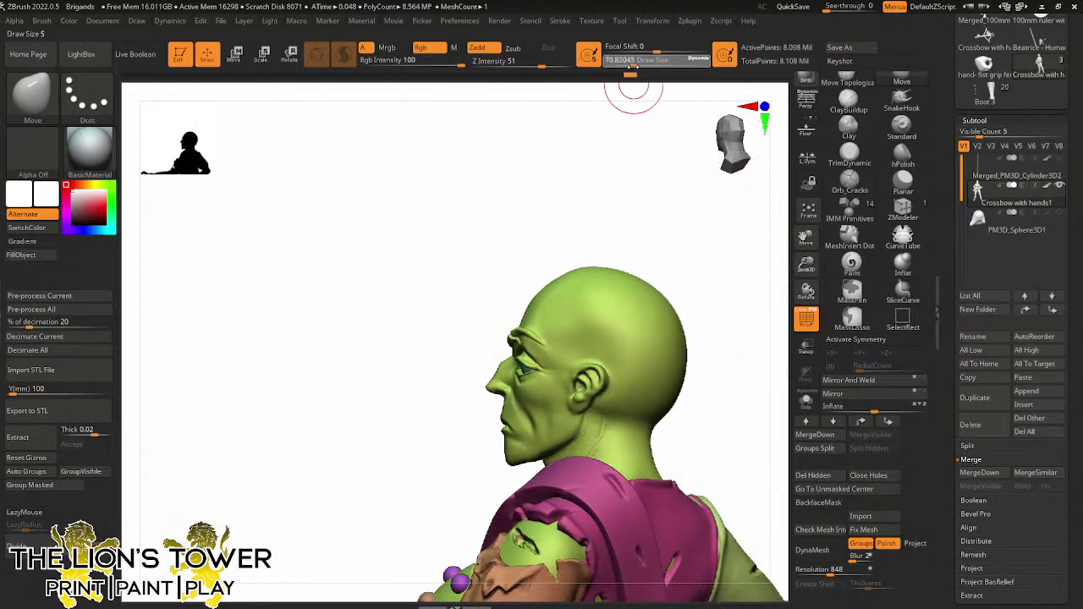
pyautogui.keyDown('ctrl'); pyautogui.keyDown('shift'); pyautogui.click(619, 299); pyautogui.keyUp('shift'); pyautogui.keyUp('ctrl')
pyautogui.press('ctrl')
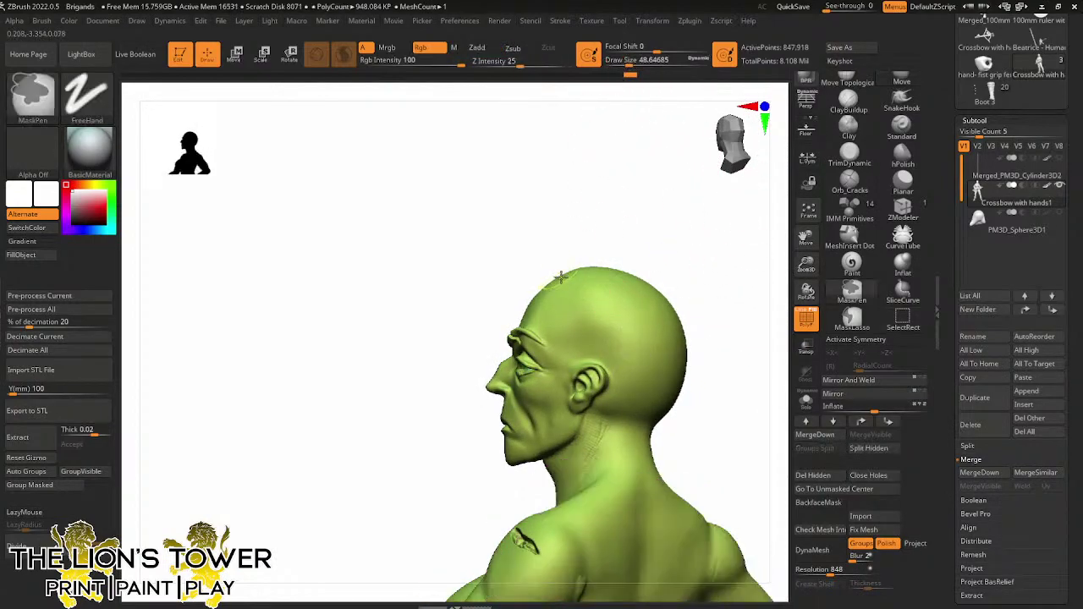
# Paint a mask over the sides and back of the skull, keeping clear of the ears and neck
pyautogui.moveTo(560, 277)
pyautogui.keyDown('ctrl'); pyautogui.mouseDown()
pyautogui.moveTo(658, 436)
pyautogui.moveTo(664, 347)
pyautogui.moveTo(601, 296)
pyautogui.moveTo(636, 298)
pyautogui.moveTo(682, 347)
pyautogui.moveTo(685, 382)
pyautogui.mouseUp(); pyautogui.keyUp('ctrl')
pyautogui.moveTo(725, 322); pyautogui.dragTo(631, 365)
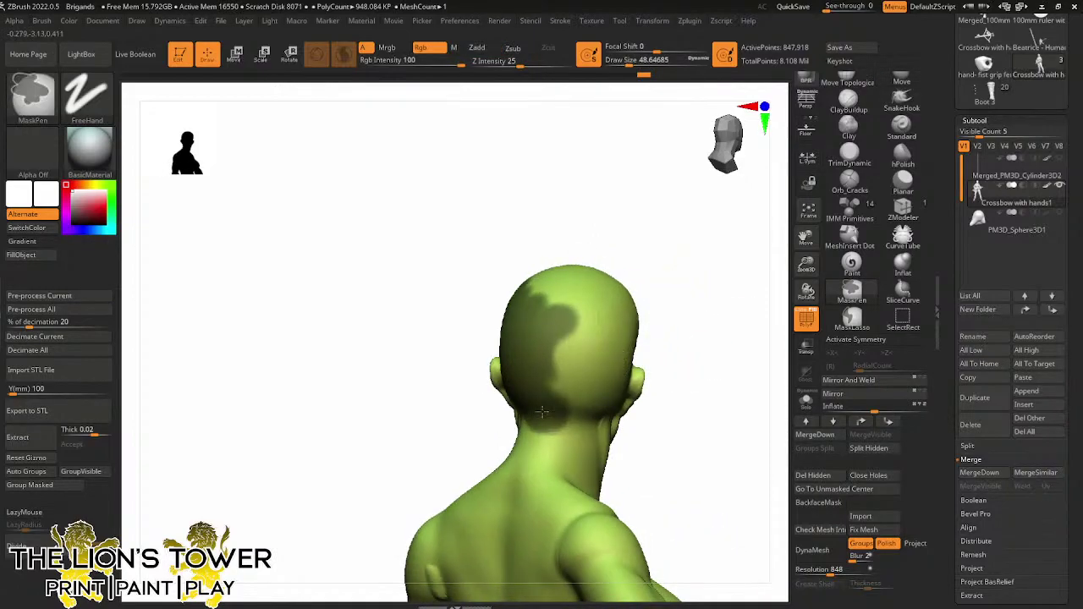
pyautogui.moveTo(541, 412)
pyautogui.keyDown('ctrl'); pyautogui.mouseDown()
pyautogui.moveTo(580, 411)
pyautogui.moveTo(568, 346)
pyautogui.moveTo(603, 374)
pyautogui.mouseUp(); pyautogui.keyUp('ctrl')
pyautogui.moveTo(696, 364)
pyautogui.mouseDown()
pyautogui.moveTo(613, 377)
pyautogui.moveTo(656, 350)
pyautogui.mouseUp()
pyautogui.moveTo(739, 285); pyautogui.dragTo(721, 288)
pyautogui.moveTo(641, 355)
pyautogui.keyDown('ctrl'); pyautogui.mouseDown()
pyautogui.moveTo(645, 365)
pyautogui.moveTo(676, 354)
pyautogui.mouseUp(); pyautogui.keyUp('ctrl')
pyautogui.moveTo(703, 290)
pyautogui.mouseDown()
pyautogui.moveTo(683, 327)
pyautogui.moveTo(727, 280)
pyautogui.mouseUp()
# Extend the mask across the crown and the top of the head so the whole scalp is covered
pyautogui.moveTo(783, 247)
pyautogui.mouseDown()
pyautogui.moveTo(747, 245)
pyautogui.moveTo(643, 293)
pyautogui.moveTo(581, 343)
pyautogui.mouseUp()
pyautogui.moveTo(643, 230); pyautogui.dragTo(689, 227)
pyautogui.keyDown('ctrl'); pyautogui.moveTo(651, 279); pyautogui.dragTo(581, 303); pyautogui.keyUp('ctrl')
pyautogui.moveTo(651, 232); pyautogui.dragTo(702, 237)
pyautogui.moveTo(643, 267)
pyautogui.keyDown('ctrl'); pyautogui.mouseDown()
pyautogui.moveTo(572, 309)
pyautogui.moveTo(512, 311)
pyautogui.moveTo(580, 252)
pyautogui.mouseUp(); pyautogui.keyUp('ctrl')
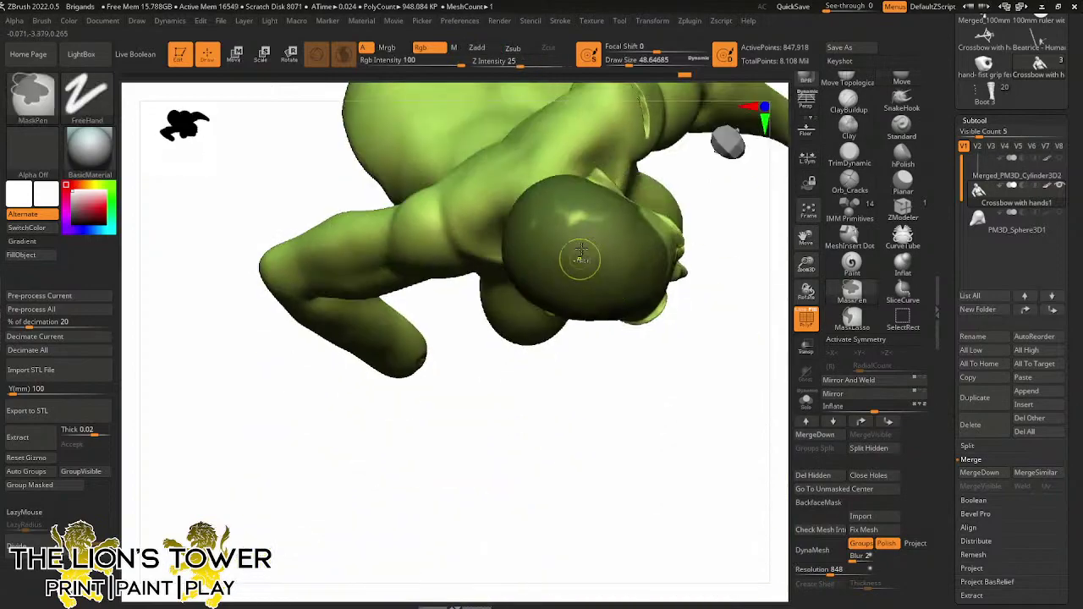
pyautogui.keyDown('shift'); pyautogui.moveTo(694, 395); pyautogui.dragTo(733, 231); pyautogui.keyUp('shift')
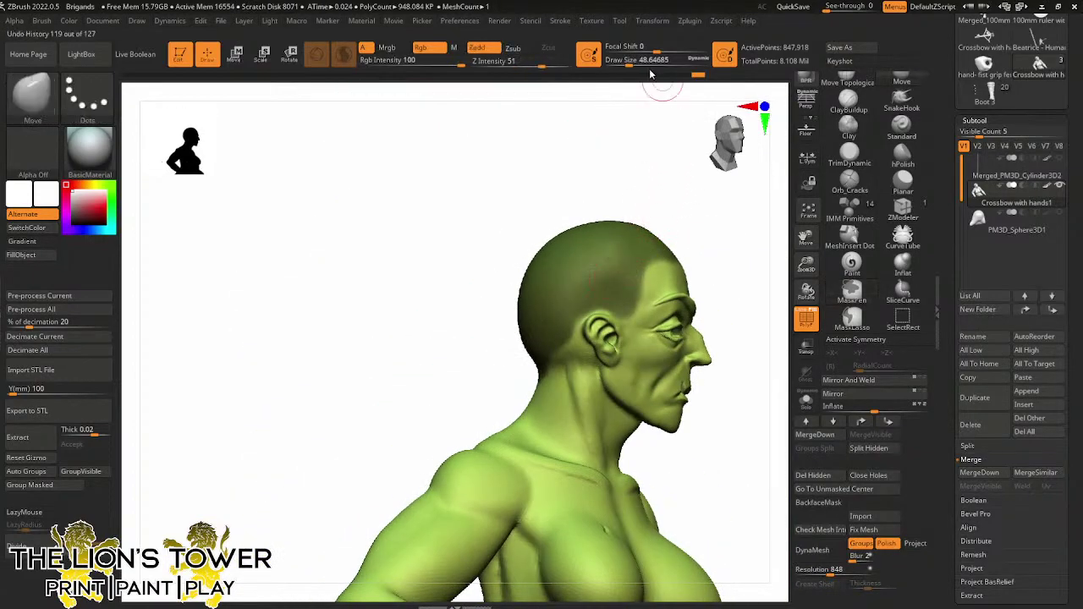
# Refine the mask's edge behind the ears and along the nape with a draw size of about 41
pyautogui.moveTo(675, 139); pyautogui.dragTo(642, 209)
pyautogui.press('ctrl')
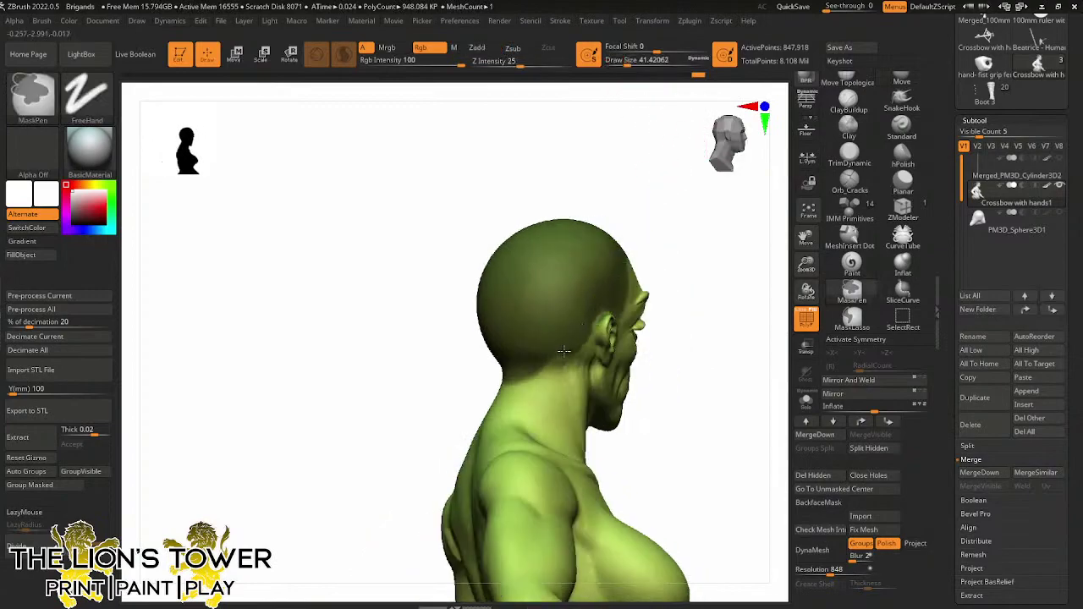
pyautogui.keyDown('ctrl'); pyautogui.moveTo(563, 351); pyautogui.dragTo(533, 355); pyautogui.keyUp('ctrl')
pyautogui.moveTo(665, 254); pyautogui.dragTo(749, 237)
pyautogui.press('ctrl')
pyautogui.moveTo(685, 304); pyautogui.dragTo(610, 325)
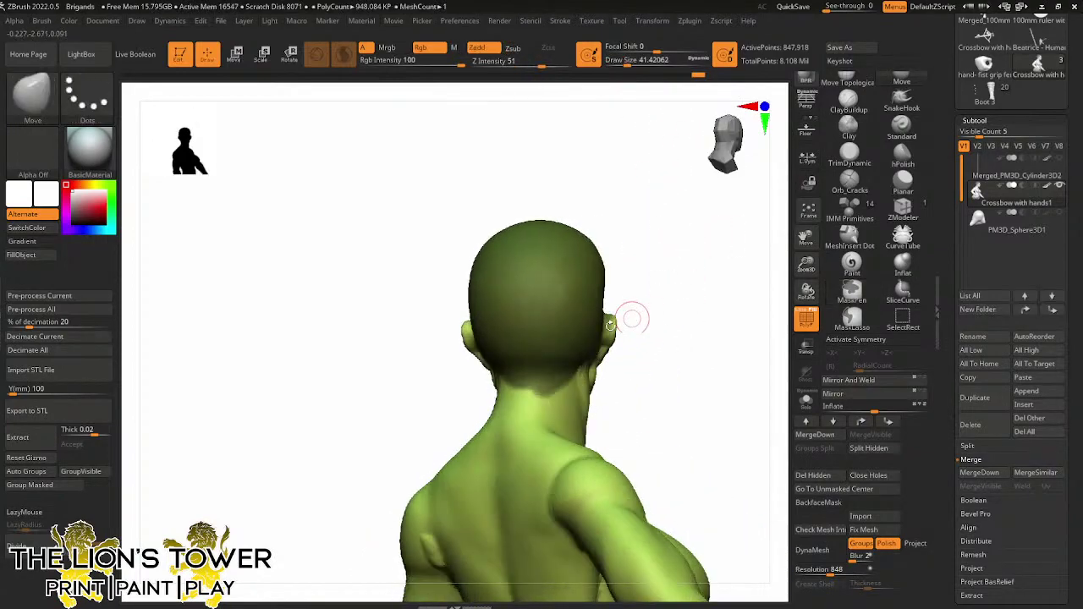
pyautogui.moveTo(678, 295)
pyautogui.keyDown('shift'); pyautogui.mouseDown()
pyautogui.moveTo(711, 292)
pyautogui.moveTo(740, 270)
pyautogui.moveTo(689, 274)
pyautogui.moveTo(669, 293)
pyautogui.mouseUp(); pyautogui.keyUp('shift')
pyautogui.press('ctrl')
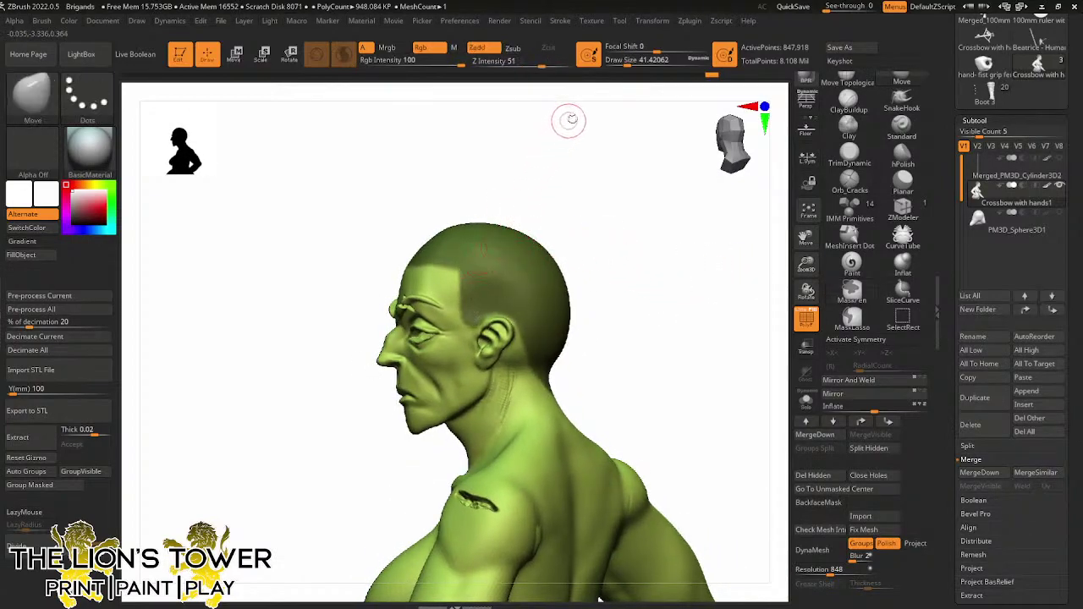
# Clean up the masked hairline at the temples and forehead with a draw size of about 25
pyautogui.click(622, 62)
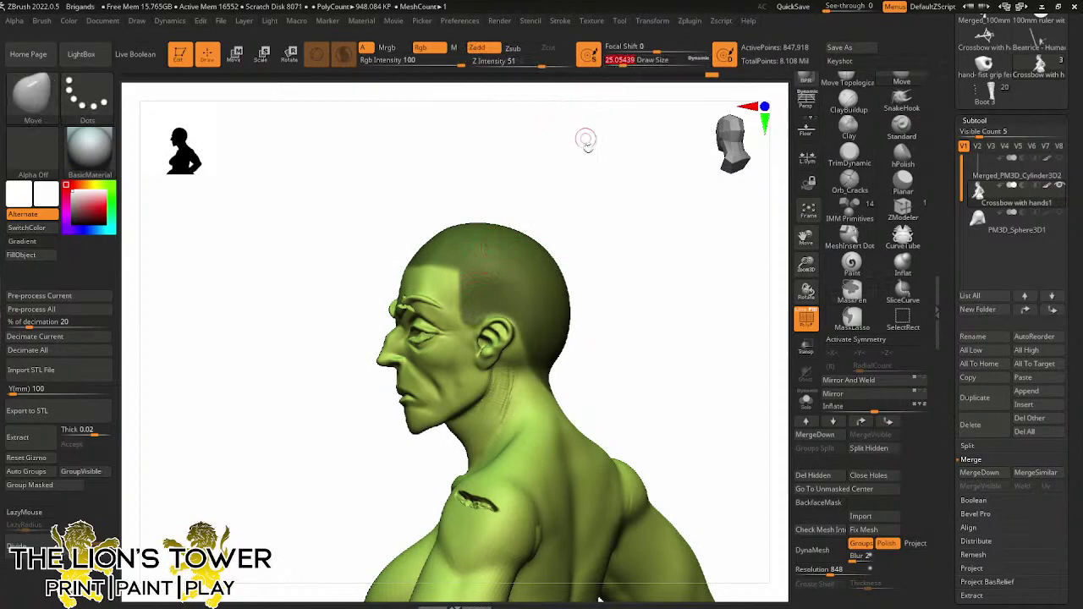
pyautogui.moveTo(762, 234); pyautogui.dragTo(631, 290)
pyautogui.press('ctrl')
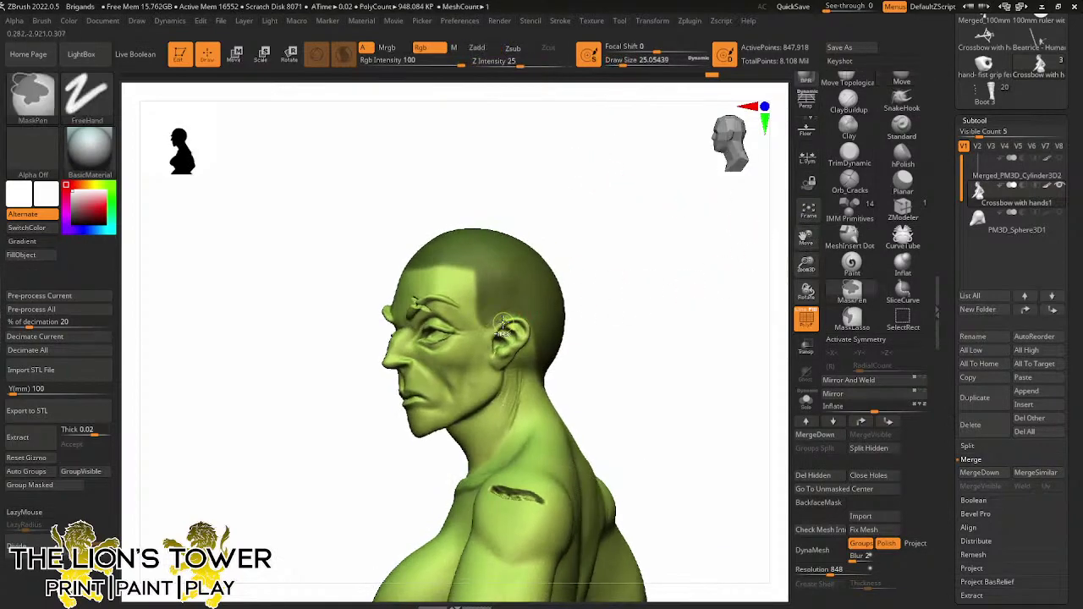
pyautogui.moveTo(595, 251)
pyautogui.mouseDown()
pyautogui.moveTo(631, 263)
pyautogui.moveTo(645, 251)
pyautogui.moveTo(476, 258)
pyautogui.mouseUp()
pyautogui.press('ctrl')
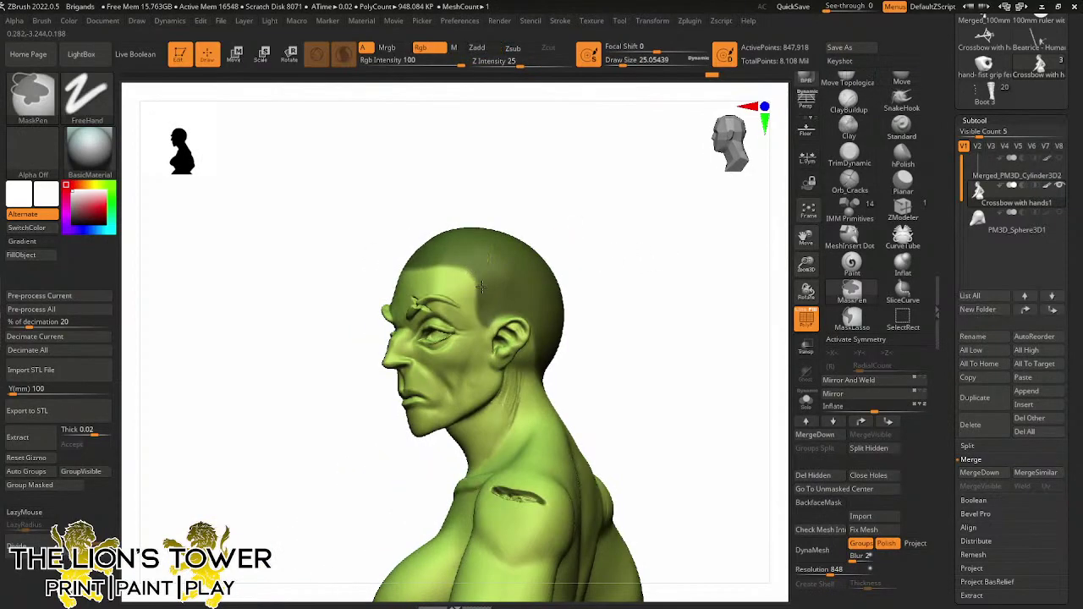
pyautogui.moveTo(542, 188)
pyautogui.mouseDown()
pyautogui.moveTo(537, 212)
pyautogui.moveTo(391, 254)
pyautogui.mouseUp()
pyautogui.press('ctrl')
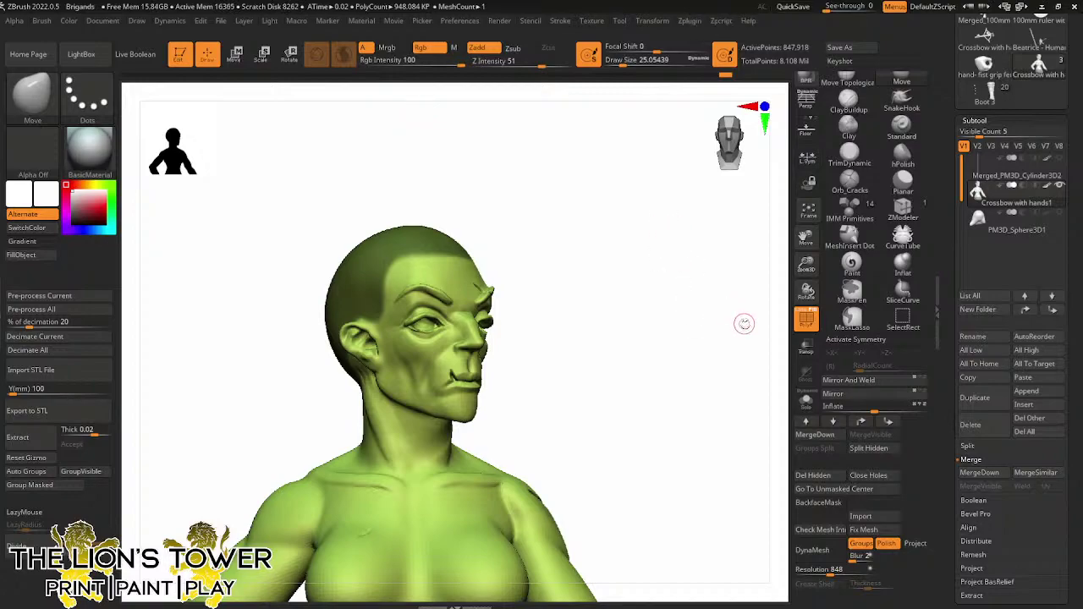
# Erase a narrow diagonal strip from the scalp mask, running back from the front hairline
pyautogui.moveTo(742, 321)
pyautogui.mouseDown()
pyautogui.moveTo(725, 341)
pyautogui.moveTo(709, 330)
pyautogui.moveTo(720, 344)
pyautogui.moveTo(609, 225)
pyautogui.mouseUp()
pyautogui.press('ctrl')
pyautogui.moveTo(453, 169)
pyautogui.mouseDown()
pyautogui.moveTo(495, 166)
pyautogui.moveTo(438, 255)
pyautogui.mouseUp()
pyautogui.press('ctrl')
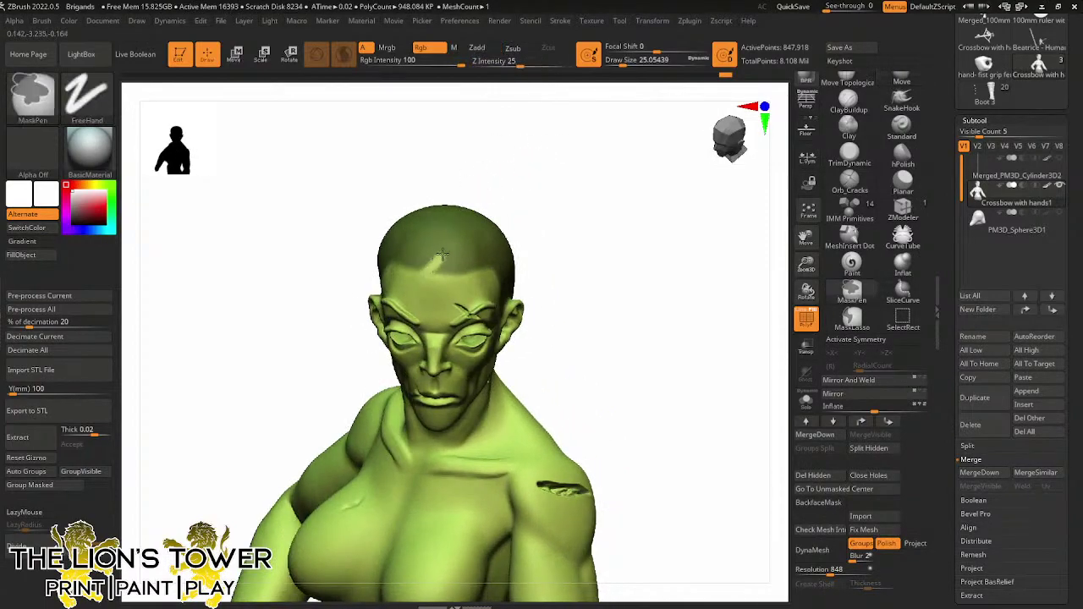
pyautogui.moveTo(435, 258); pyautogui.dragTo(471, 219)
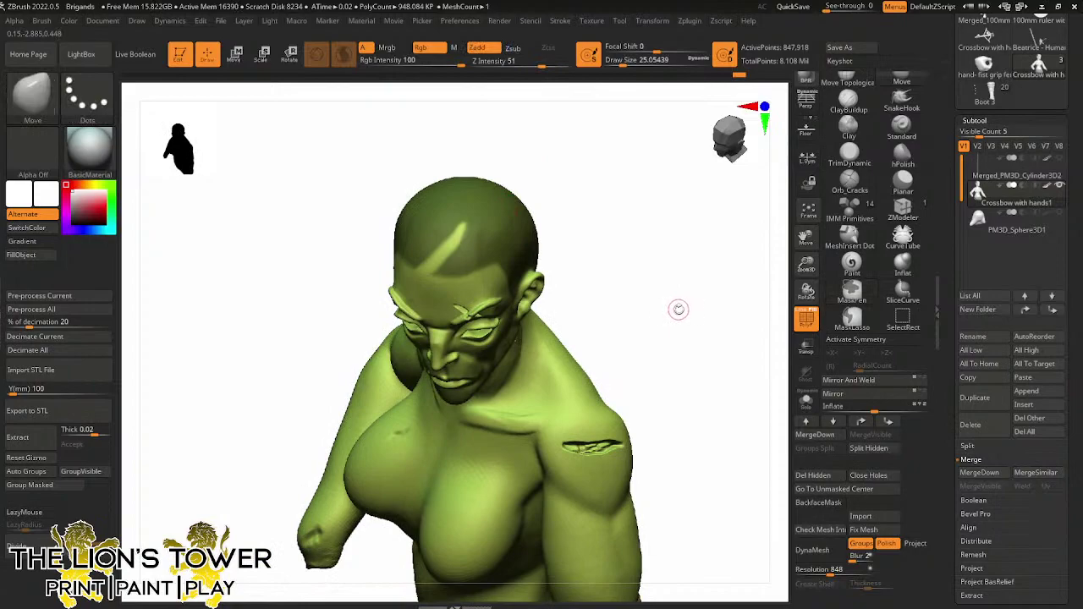
# Invert the mask so the scalp is free to sculpt and the face, neck and body are protected
pyautogui.moveTo(680, 319)
pyautogui.mouseDown()
pyautogui.moveTo(676, 302)
pyautogui.moveTo(663, 324)
pyautogui.moveTo(674, 339)
pyautogui.moveTo(701, 319)
pyautogui.moveTo(696, 310)
pyautogui.moveTo(670, 345)
pyautogui.moveTo(680, 346)
pyautogui.moveTo(643, 399)
pyautogui.moveTo(645, 418)
pyautogui.moveTo(658, 322)
pyautogui.moveTo(708, 237)
pyautogui.mouseUp()
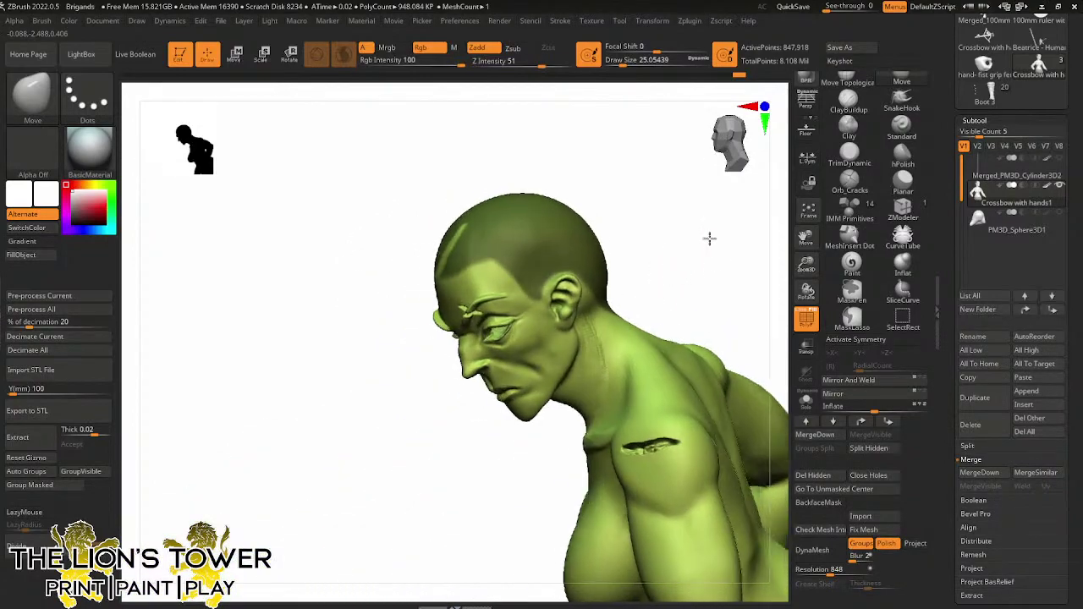
pyautogui.press('ctrl')
pyautogui.moveTo(550, 210)
pyautogui.mouseDown()
pyautogui.moveTo(675, 160)
pyautogui.moveTo(609, 242)
pyautogui.moveTo(620, 273)
pyautogui.moveTo(590, 291)
pyautogui.moveTo(608, 272)
pyautogui.moveTo(659, 259)
pyautogui.moveTo(660, 242)
pyautogui.moveTo(677, 237)
pyautogui.moveTo(644, 220)
pyautogui.moveTo(621, 234)
pyautogui.moveTo(633, 225)
pyautogui.mouseUp()
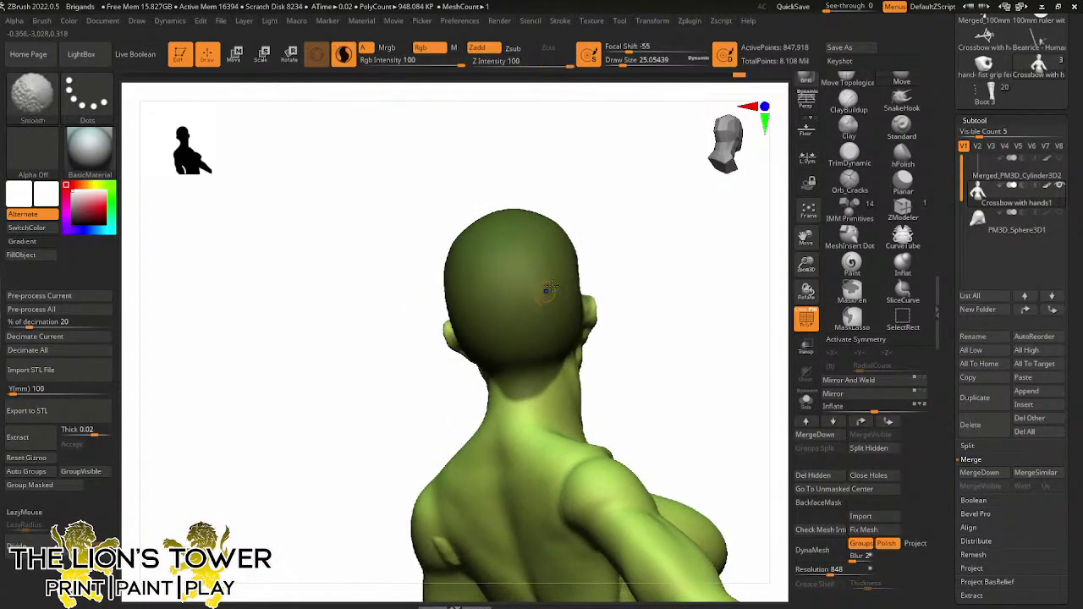
pyautogui.keyDown('ctrl'); pyautogui.click(634, 240); pyautogui.keyUp('ctrl')
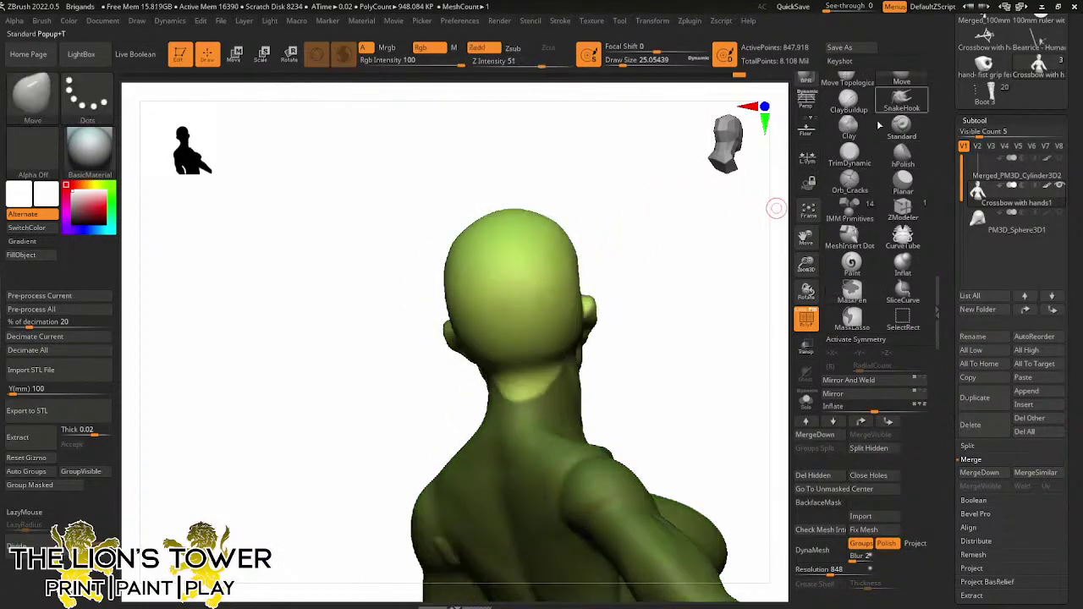
# Set up the Orb_Cracks brush with a Color Spray stroke, a draw size of about 54 and Z intensity 38
pyautogui.click(849, 182)
pyautogui.click(87, 98)
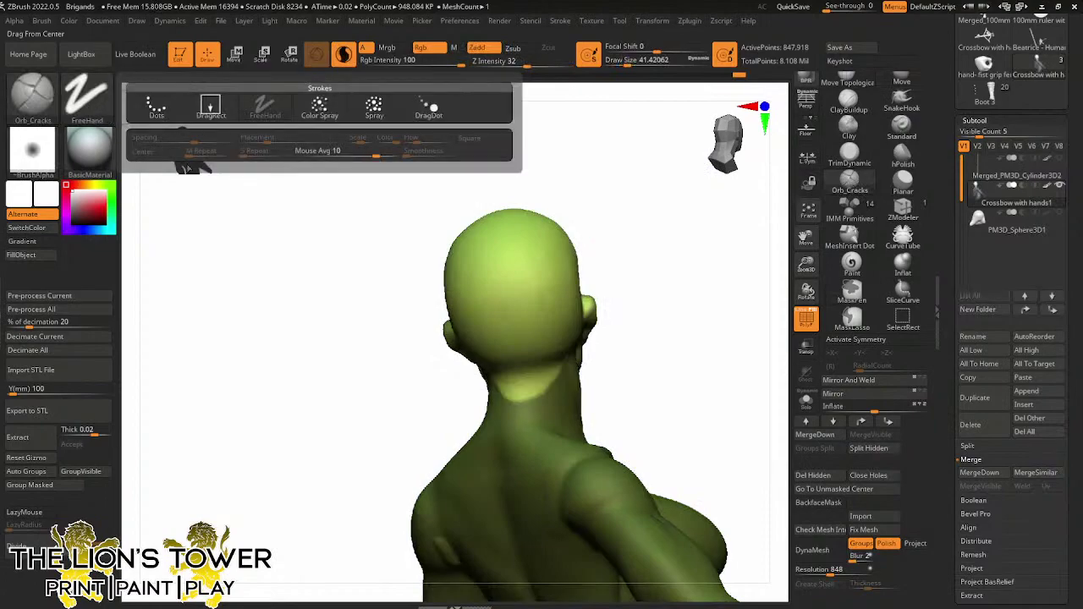
pyautogui.click(317, 107)
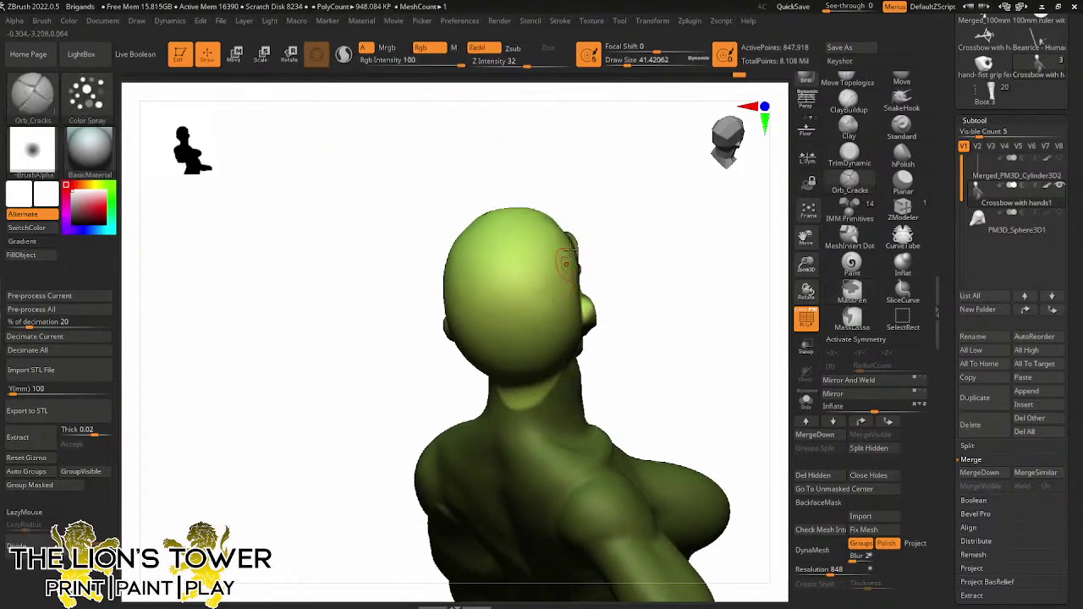
pyautogui.moveTo(627, 62); pyautogui.dragTo(632, 62)
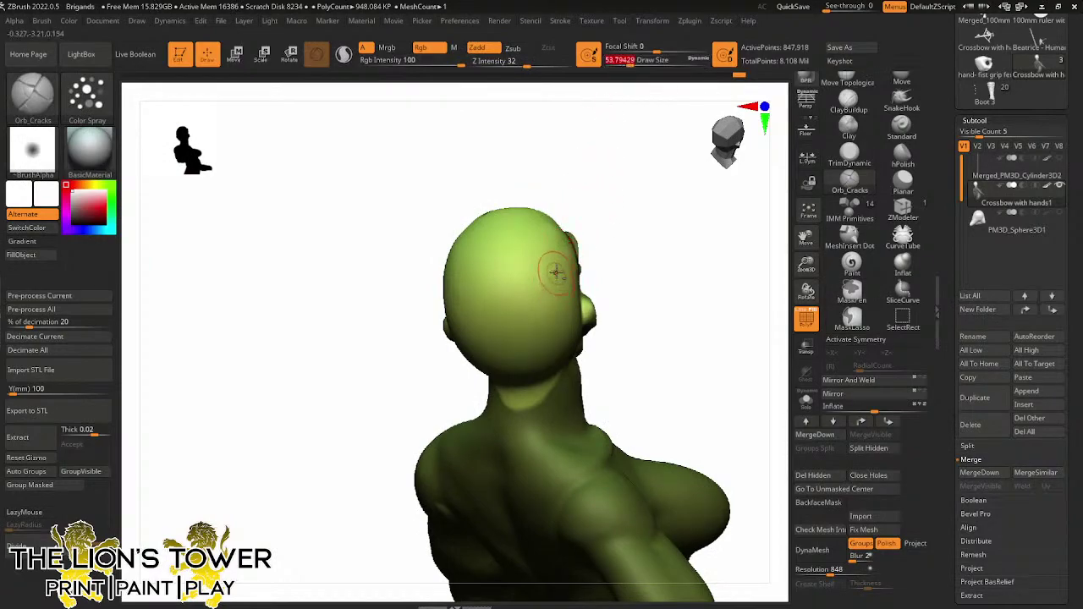
pyautogui.moveTo(525, 64); pyautogui.dragTo(531, 65)
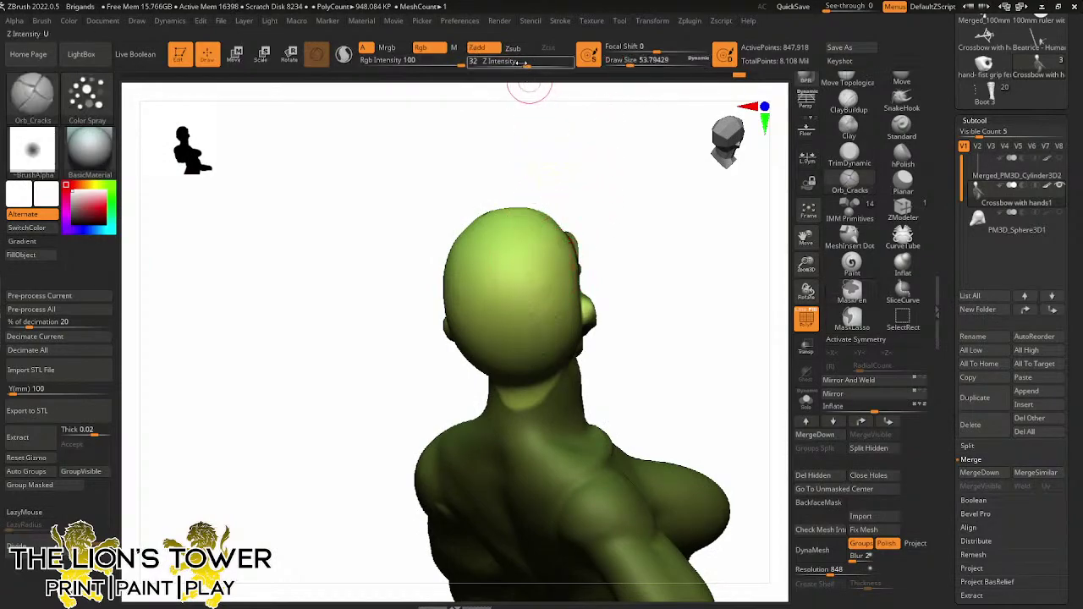
# Spray a bumpy hair texture over the back and the figure's right side of the unmasked scalp
pyautogui.moveTo(520, 260); pyautogui.dragTo(521, 312)
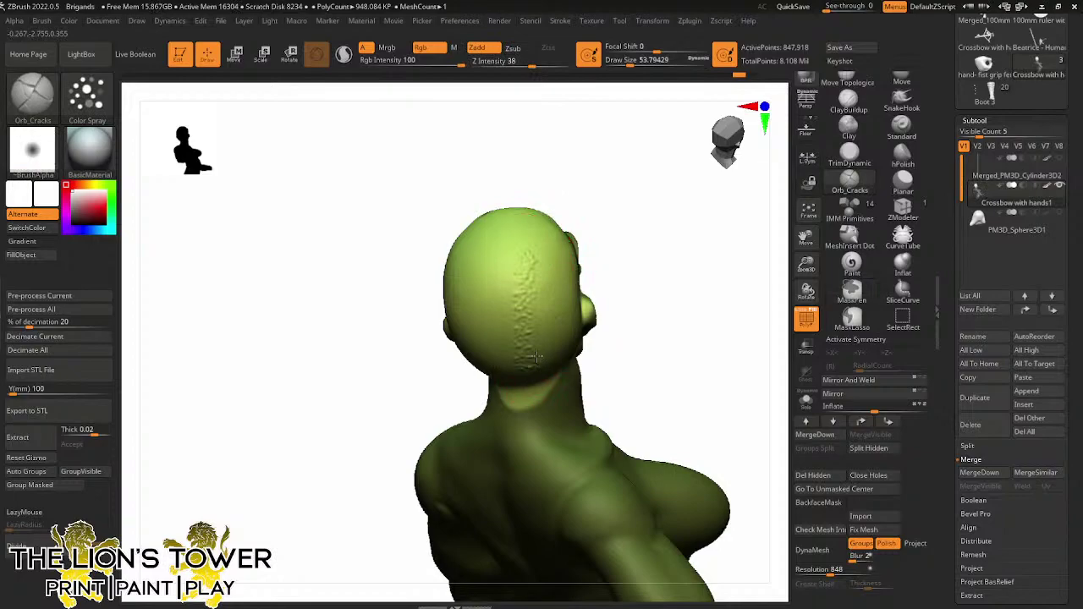
pyautogui.moveTo(629, 193); pyautogui.dragTo(622, 209)
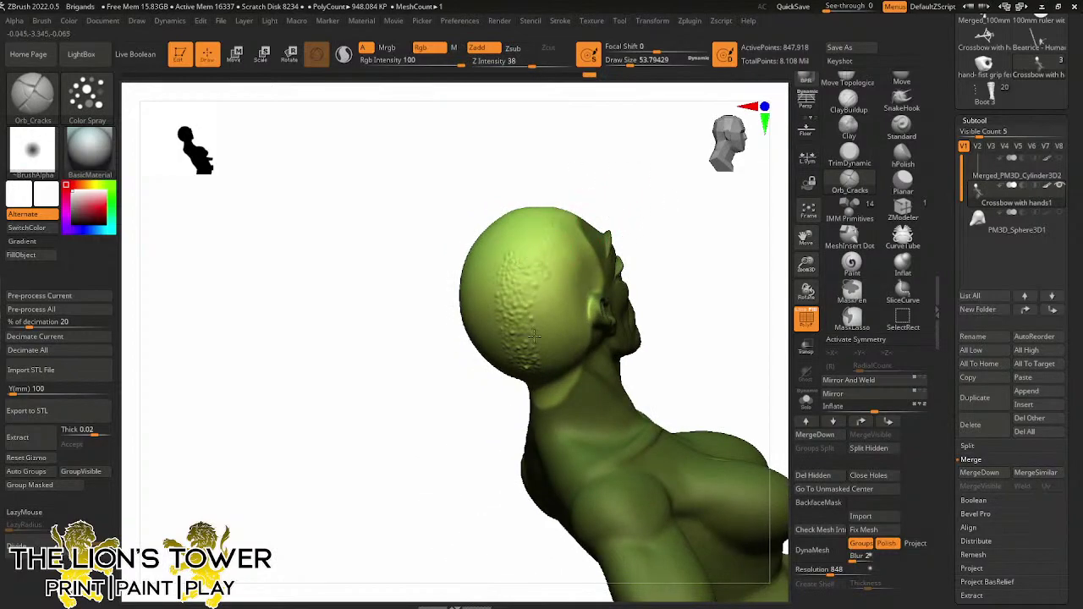
pyautogui.moveTo(620, 261)
pyautogui.mouseDown()
pyautogui.moveTo(636, 222)
pyautogui.moveTo(541, 370)
pyautogui.mouseUp()
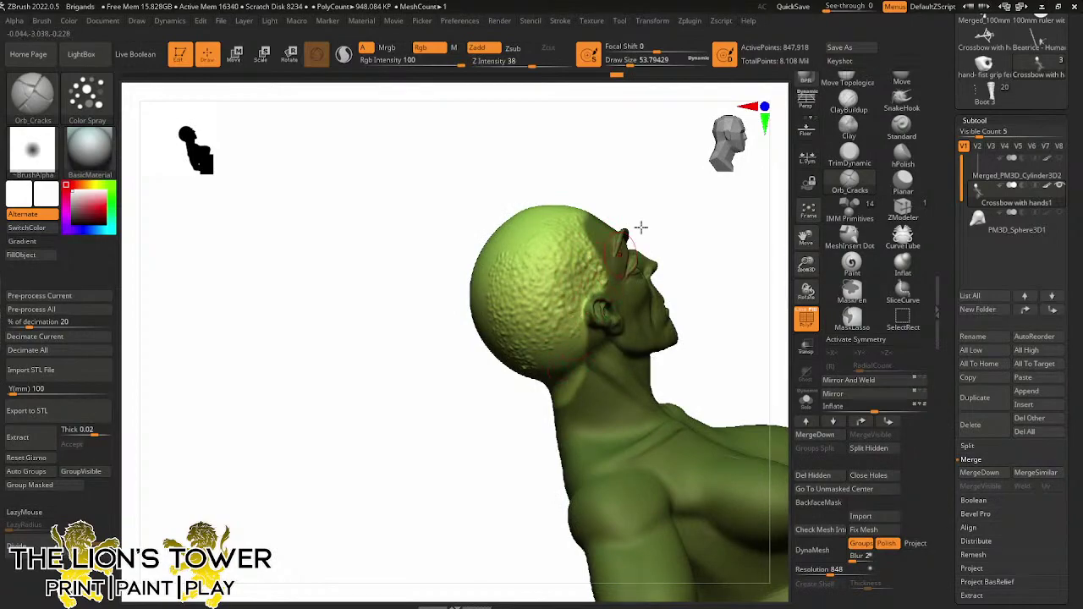
pyautogui.moveTo(641, 230); pyautogui.dragTo(576, 314, button='right')
pyautogui.moveTo(542, 398); pyautogui.dragTo(665, 206, button='right')
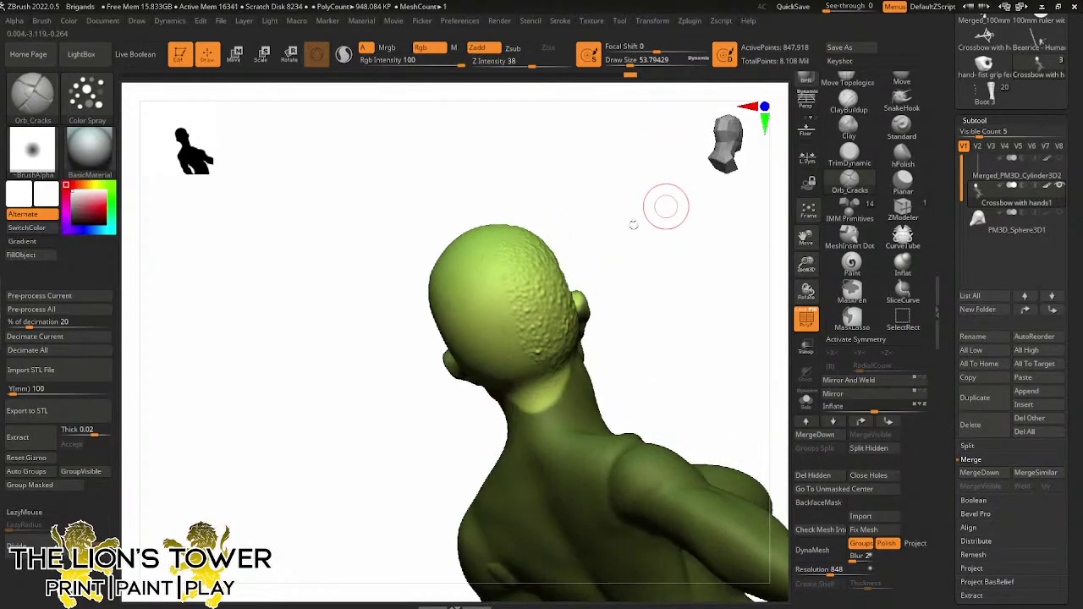
# Extend the bumpy hair texture across the left back of the head, down to the nape and the left ear
pyautogui.moveTo(467, 266); pyautogui.dragTo(514, 366)
pyautogui.moveTo(522, 263); pyautogui.dragTo(561, 141, button='right')
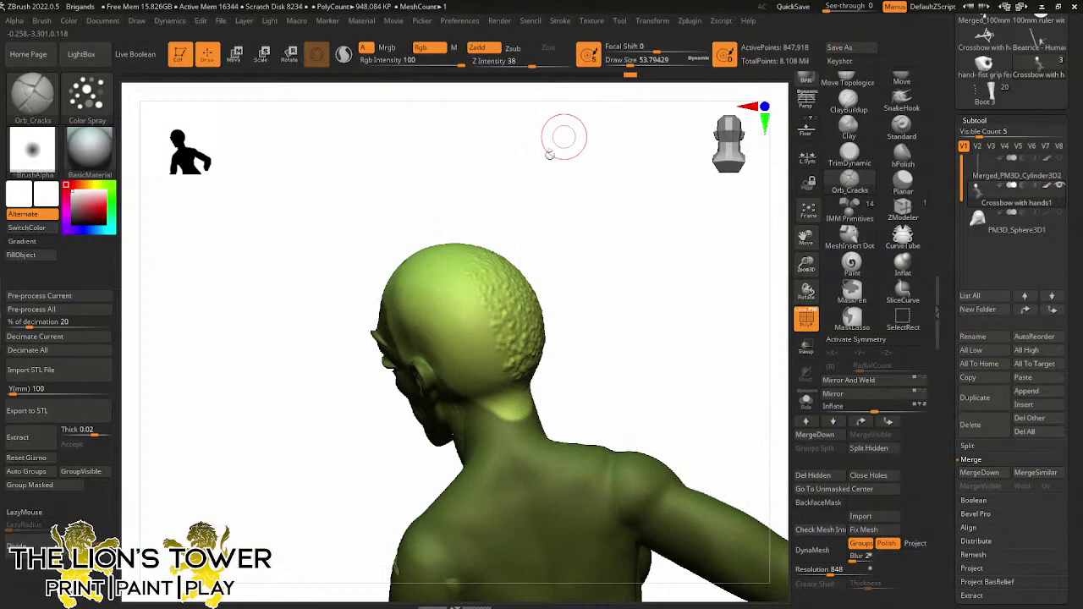
pyautogui.moveTo(460, 278); pyautogui.dragTo(496, 382)
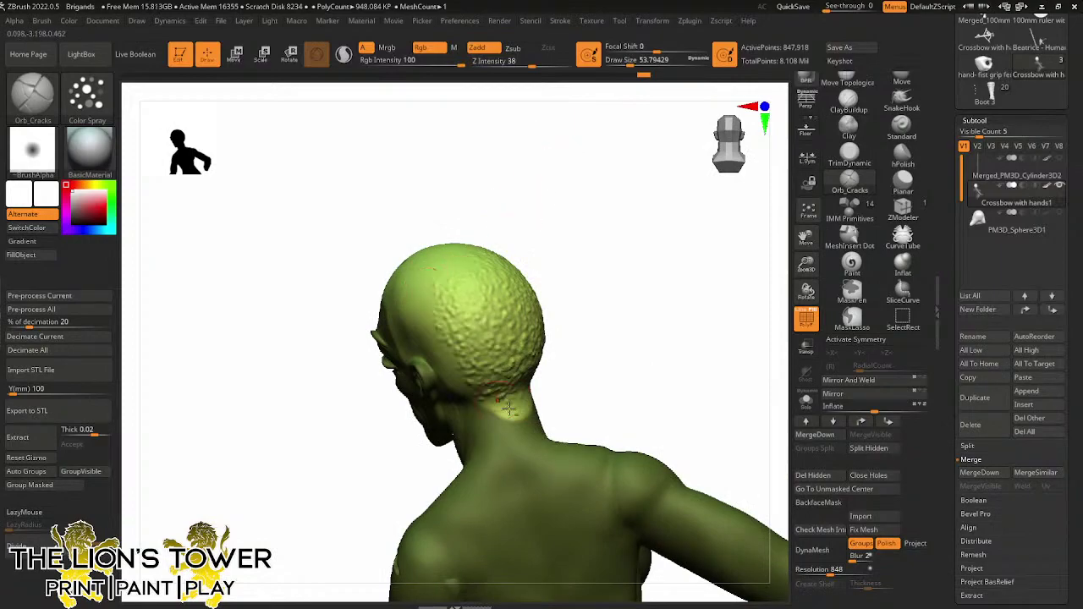
pyautogui.moveTo(474, 363); pyautogui.dragTo(435, 230, button='right')
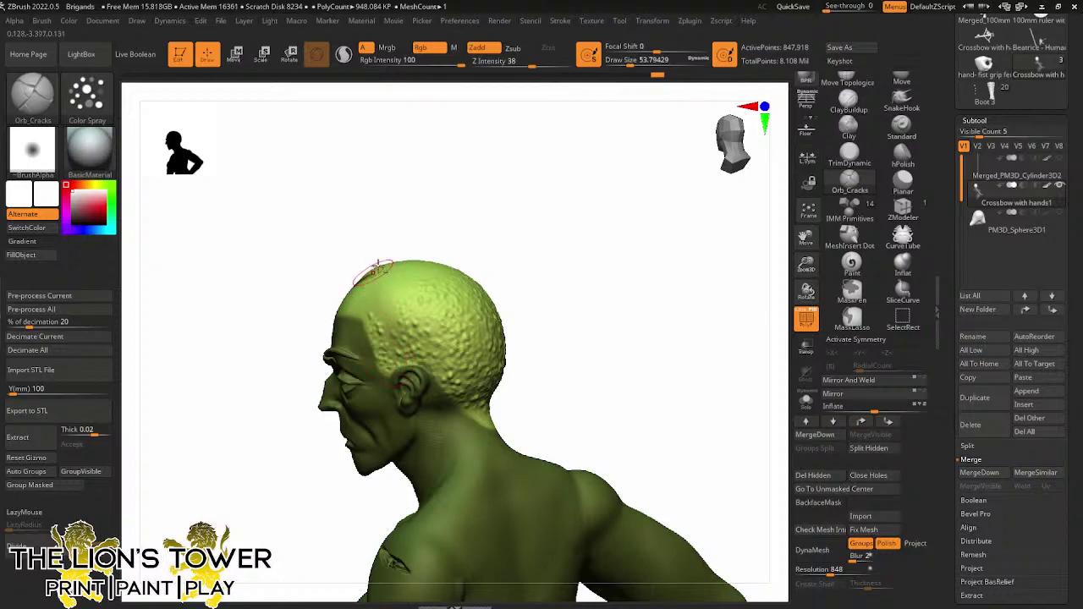
# Fill the front hairline, the area around the shaved strip and the top of the head with the bumpy texture
pyautogui.moveTo(381, 318); pyautogui.dragTo(393, 268, button='right')
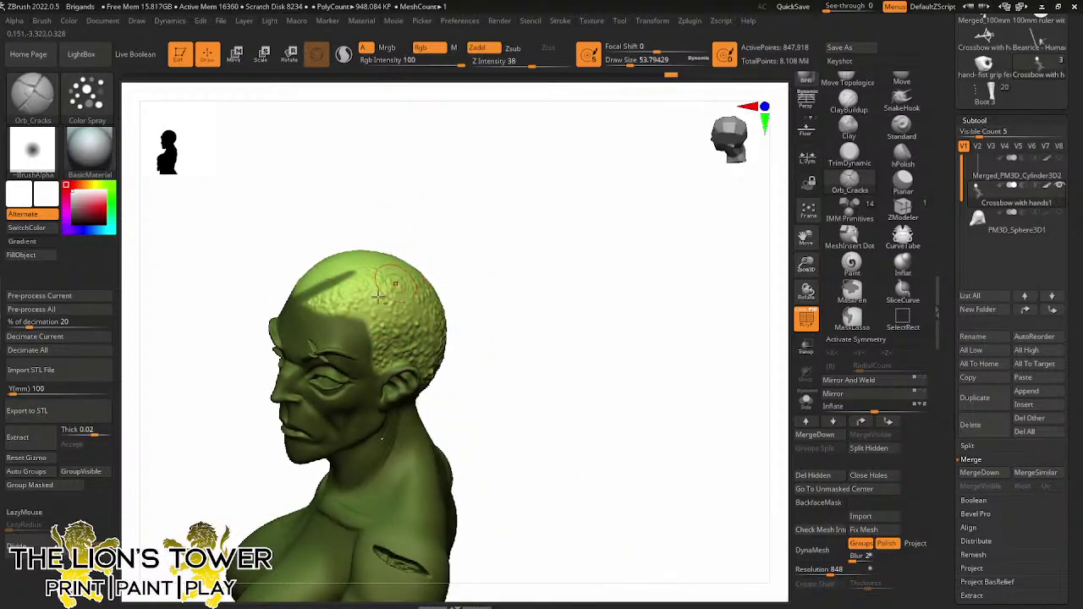
pyautogui.moveTo(442, 261); pyautogui.dragTo(328, 264, button='right')
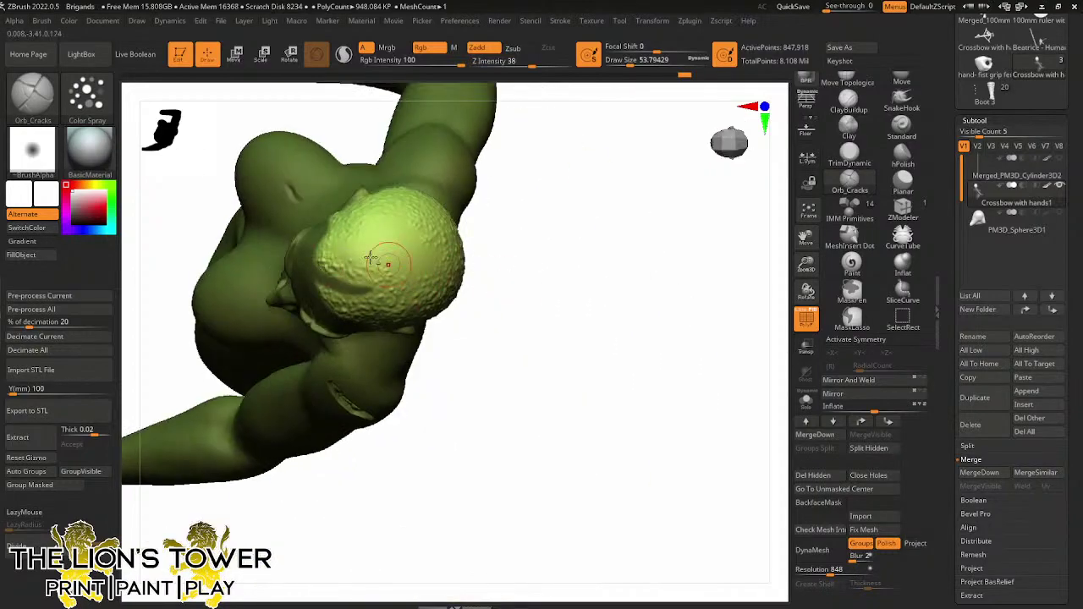
pyautogui.moveTo(527, 217); pyautogui.dragTo(411, 217, button='right')
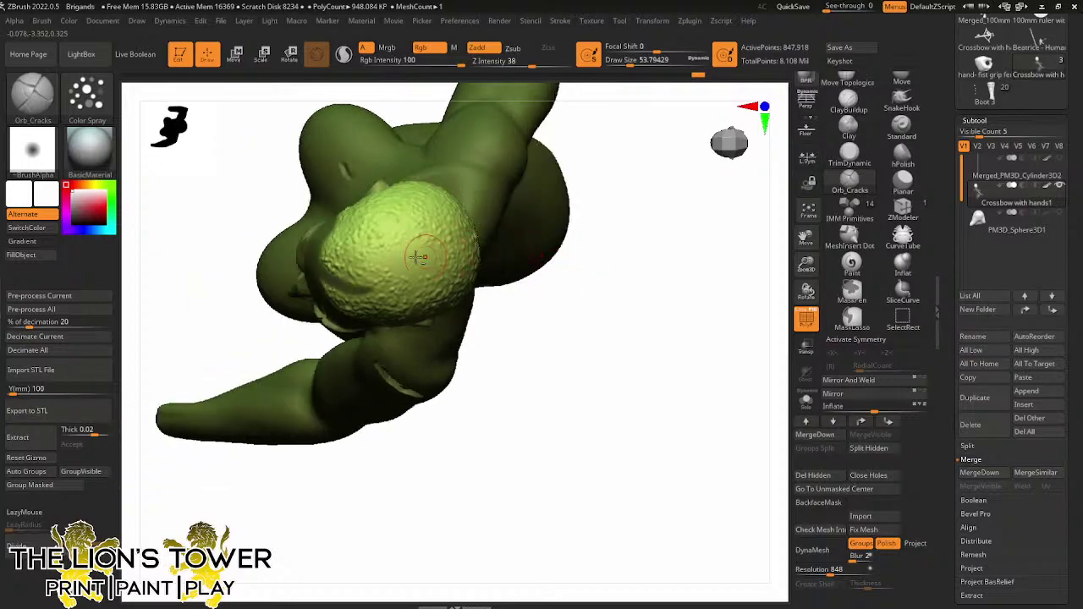
pyautogui.moveTo(399, 247); pyautogui.dragTo(427, 238)
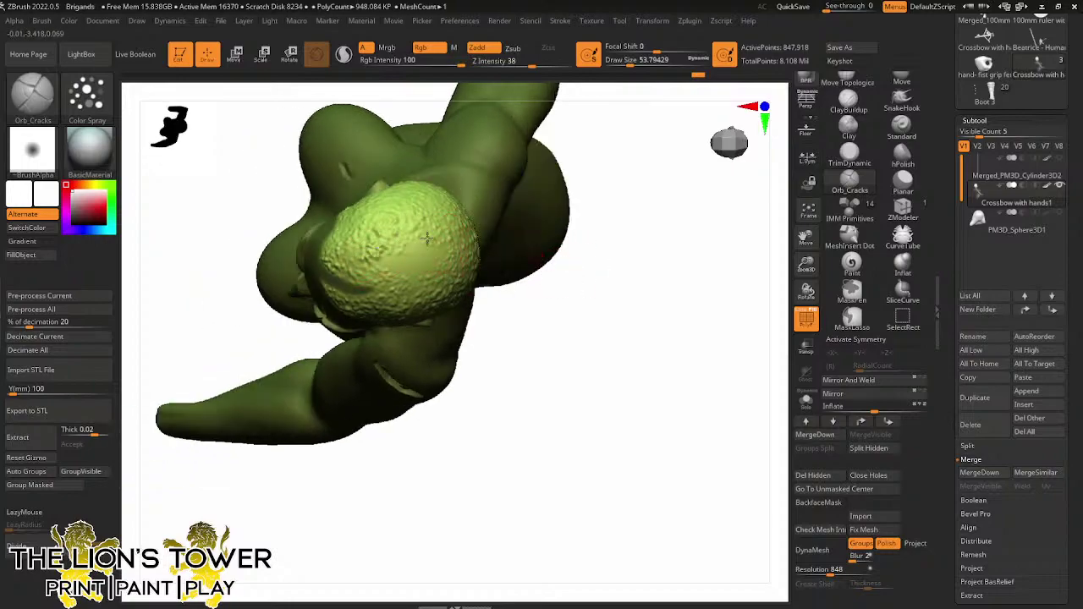
pyautogui.moveTo(364, 266); pyautogui.dragTo(456, 256)
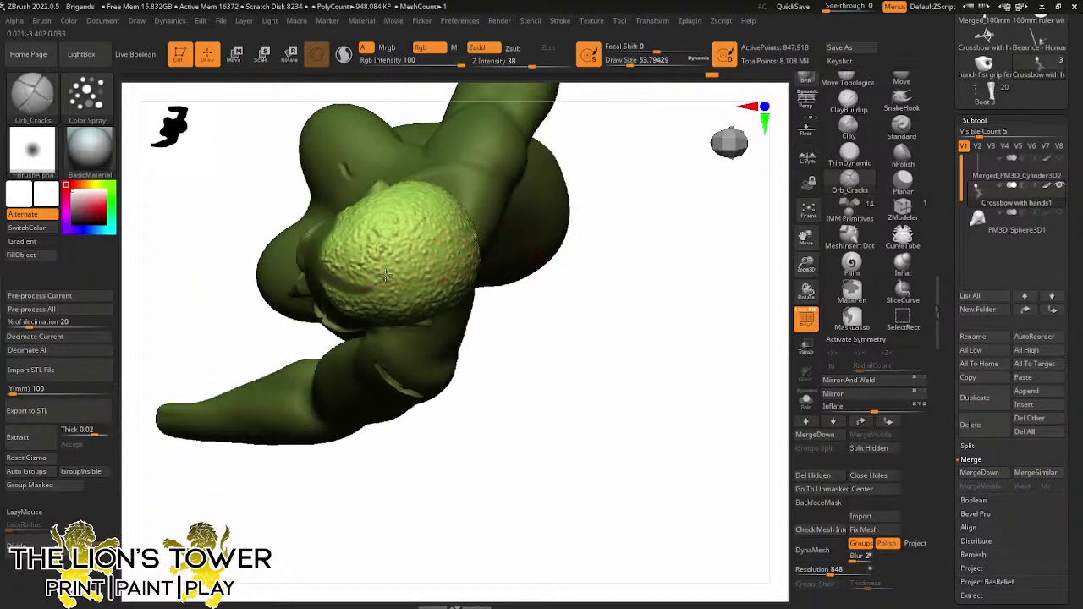
# Texture the remaining smooth patches on the crown, along the temple and behind the ear
pyautogui.moveTo(561, 288); pyautogui.dragTo(383, 273)
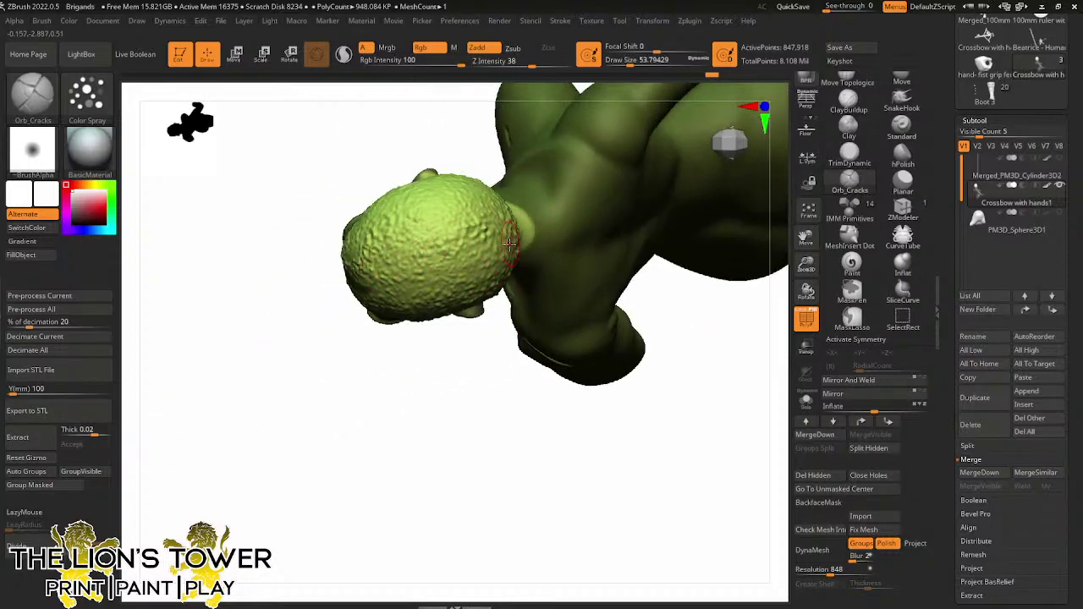
pyautogui.moveTo(357, 407); pyautogui.dragTo(386, 443)
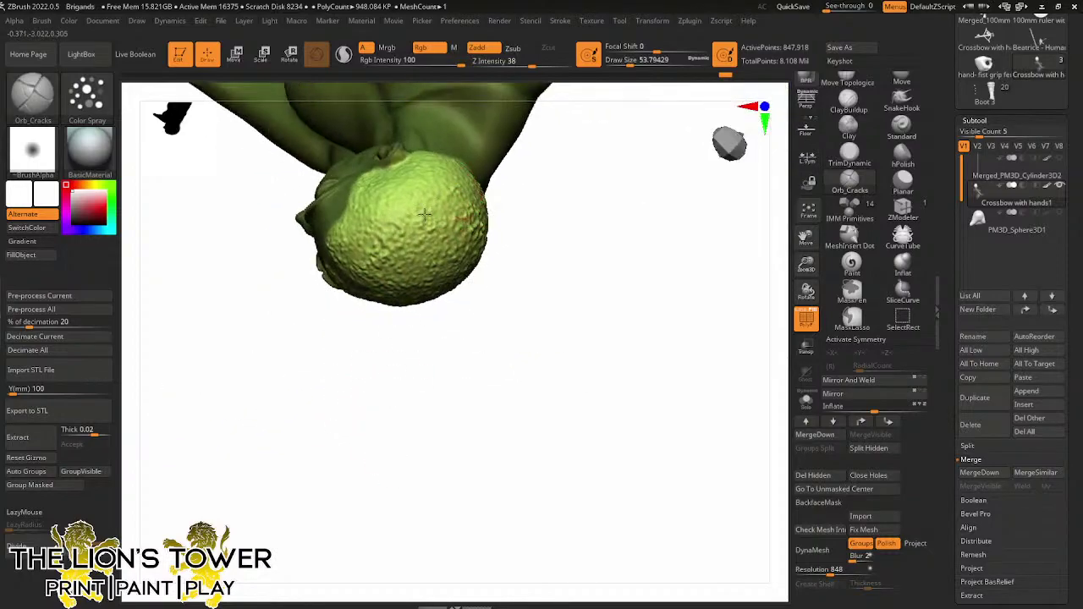
pyautogui.moveTo(489, 279); pyautogui.dragTo(534, 309)
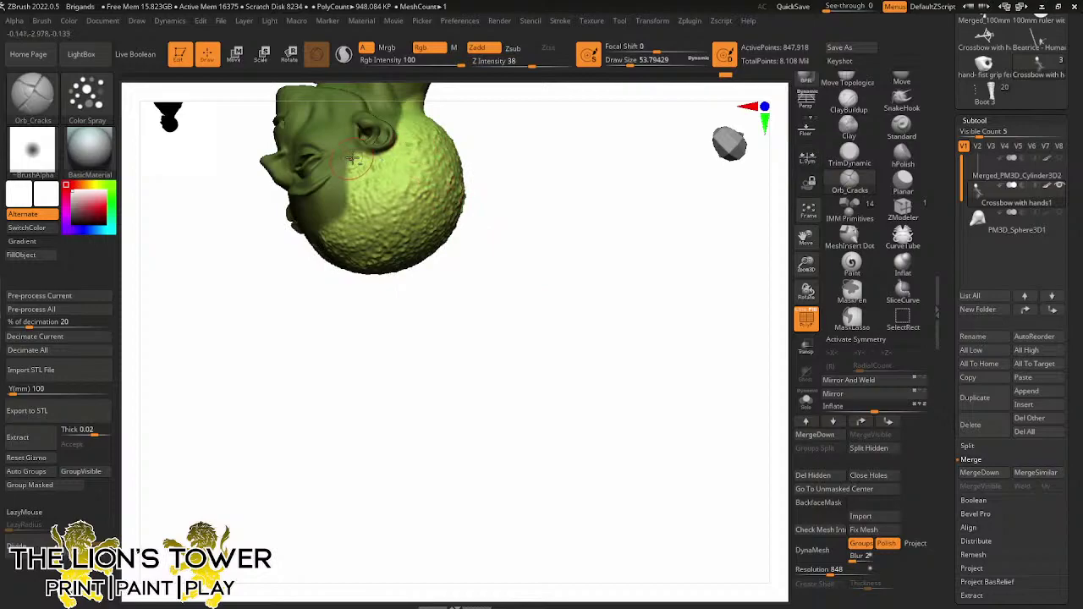
pyautogui.moveTo(427, 114); pyautogui.dragTo(471, 169)
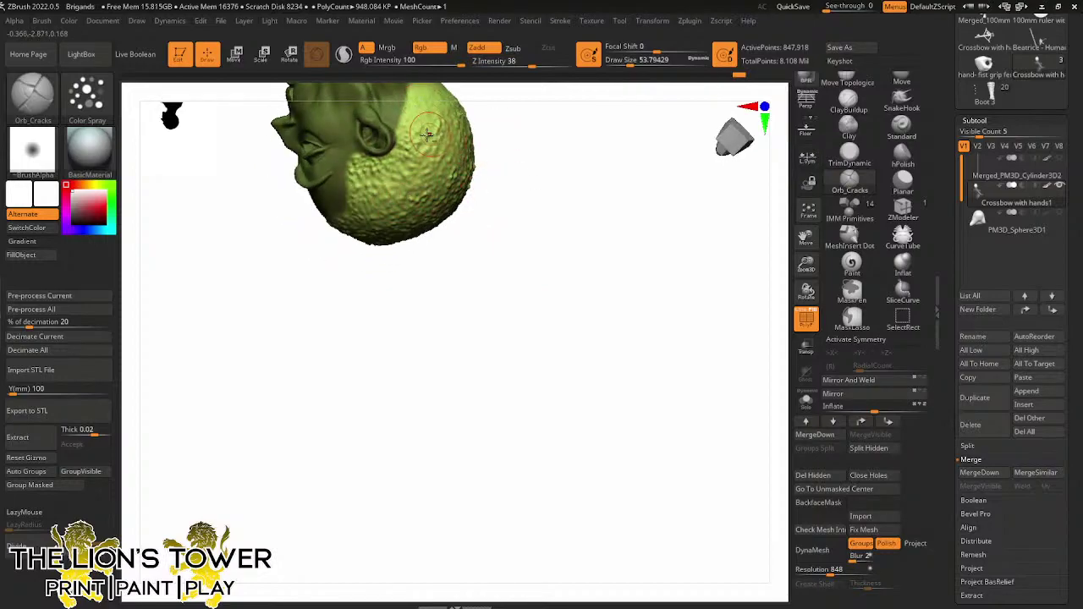
# Turn on Sculptris Pro and smooth the lower back of the scalp where the hair meets the nape
pyautogui.moveTo(776, 234)
pyautogui.mouseDown()
pyautogui.moveTo(552, 269)
pyautogui.moveTo(461, 247)
pyautogui.moveTo(438, 253)
pyautogui.mouseUp()
pyautogui.click(342, 54)
pyautogui.press('shift')
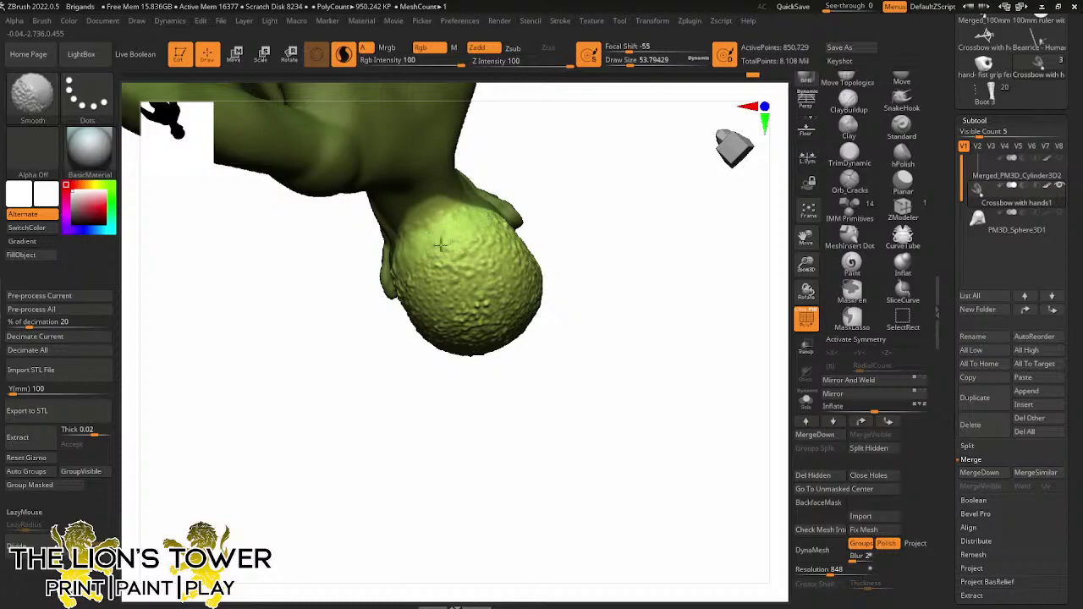
pyautogui.moveTo(617, 169); pyautogui.dragTo(507, 194)
pyautogui.moveTo(411, 259)
pyautogui.mouseDown()
pyautogui.moveTo(423, 224)
pyautogui.moveTo(449, 218)
pyautogui.mouseUp()
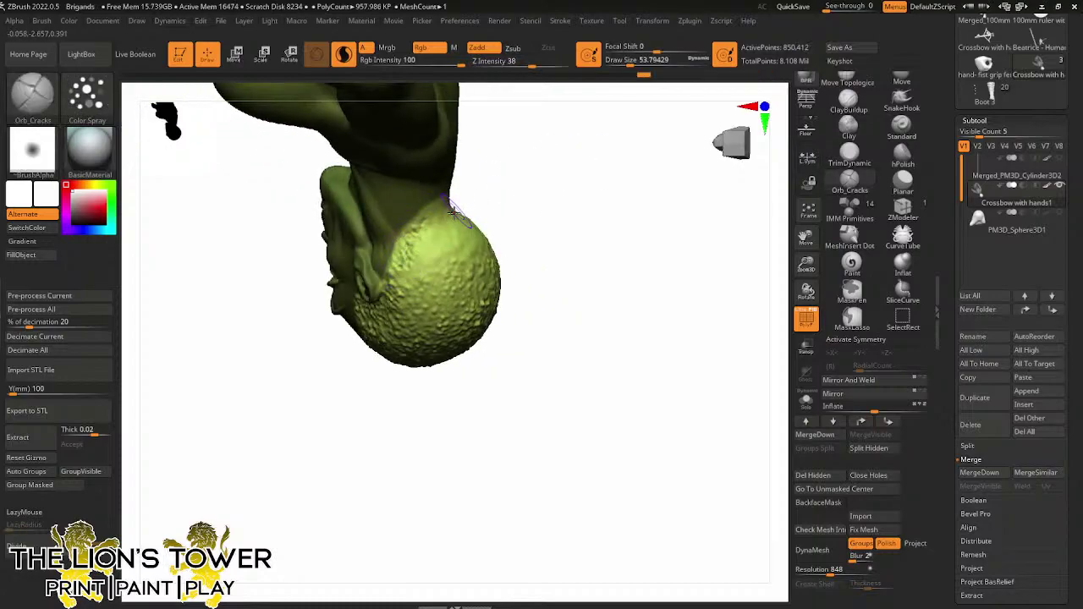
pyautogui.press('shift')
# Spray the Orb_Cracks texture over the nape and behind the ears with Sculptris Pro active
pyautogui.moveTo(409, 255)
pyautogui.mouseDown()
pyautogui.moveTo(441, 207)
pyautogui.moveTo(422, 233)
pyautogui.moveTo(463, 218)
pyautogui.moveTo(534, 222)
pyautogui.mouseUp()
pyautogui.moveTo(429, 264); pyautogui.dragTo(441, 257)
pyautogui.moveTo(529, 214); pyautogui.dragTo(557, 222)
pyautogui.moveTo(442, 264); pyautogui.dragTo(478, 238)
pyautogui.moveTo(575, 203)
pyautogui.mouseDown()
pyautogui.moveTo(464, 242)
pyautogui.moveTo(472, 222)
pyautogui.moveTo(431, 239)
pyautogui.mouseUp()
pyautogui.moveTo(539, 233); pyautogui.dragTo(560, 227)
pyautogui.moveTo(693, 292); pyautogui.dragTo(519, 177)
pyautogui.moveTo(451, 142); pyautogui.dragTo(459, 127)
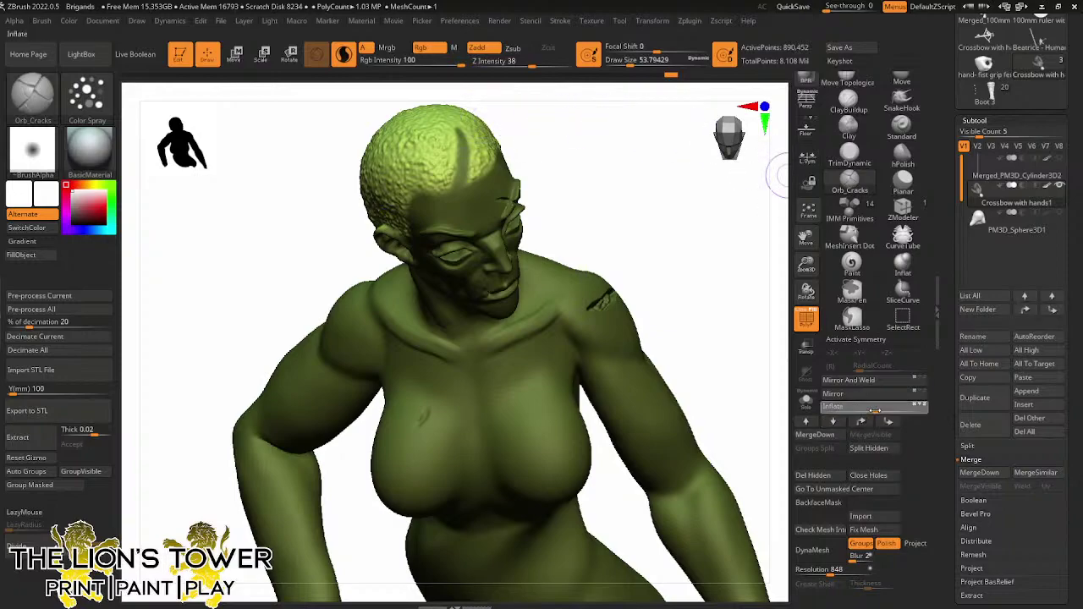
# Inflate the unmasked scalp slightly and deepen the hair texture on its front and left temple
pyautogui.moveTo(875, 410); pyautogui.dragTo(879, 411)
pyautogui.moveTo(740, 279); pyautogui.dragTo(573, 317)
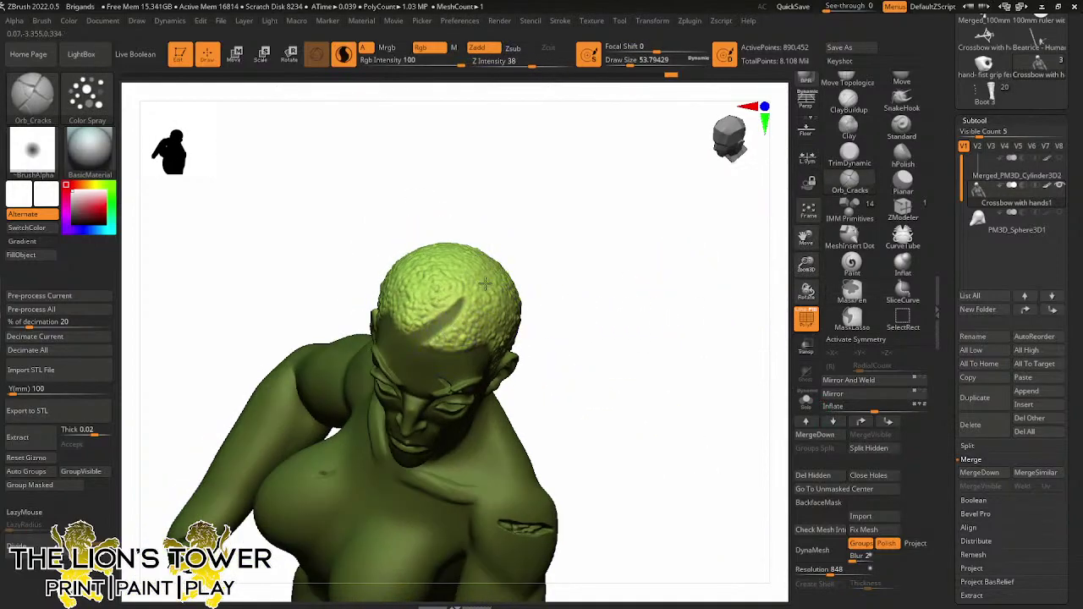
pyautogui.moveTo(527, 271)
pyautogui.mouseDown()
pyautogui.moveTo(466, 318)
pyautogui.moveTo(493, 333)
pyautogui.mouseUp()
pyautogui.moveTo(606, 226)
pyautogui.mouseDown()
pyautogui.moveTo(585, 215)
pyautogui.moveTo(541, 222)
pyautogui.mouseUp()
pyautogui.moveTo(499, 298); pyautogui.dragTo(467, 347)
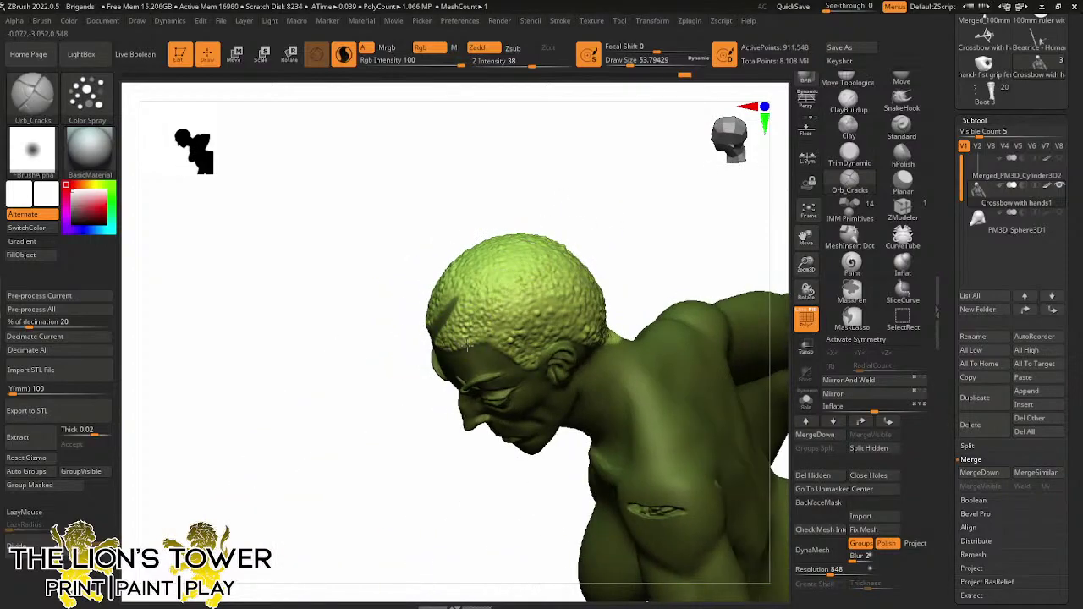
pyautogui.moveTo(648, 269); pyautogui.dragTo(616, 268)
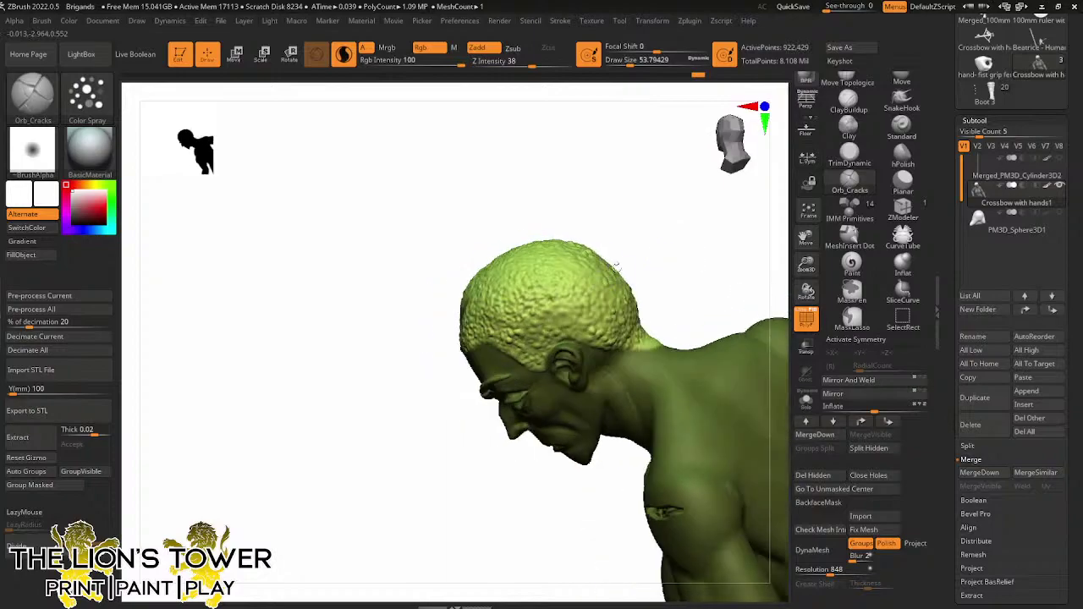
# Build up denser hair texture over the left side and crown of the head, above and behind the ear
pyautogui.moveTo(605, 305)
pyautogui.mouseDown()
pyautogui.moveTo(566, 308)
pyautogui.moveTo(513, 362)
pyautogui.moveTo(580, 314)
pyautogui.moveTo(537, 366)
pyautogui.mouseUp()
pyautogui.moveTo(607, 330); pyautogui.dragTo(558, 335)
pyautogui.moveTo(660, 331)
pyautogui.mouseDown()
pyautogui.moveTo(542, 315)
pyautogui.moveTo(668, 301)
pyautogui.moveTo(559, 287)
pyautogui.moveTo(634, 288)
pyautogui.moveTo(592, 271)
pyautogui.mouseUp()
pyautogui.moveTo(620, 223); pyautogui.dragTo(678, 261)
pyautogui.moveTo(635, 291)
pyautogui.mouseDown()
pyautogui.moveTo(533, 271)
pyautogui.moveTo(494, 284)
pyautogui.mouseUp()
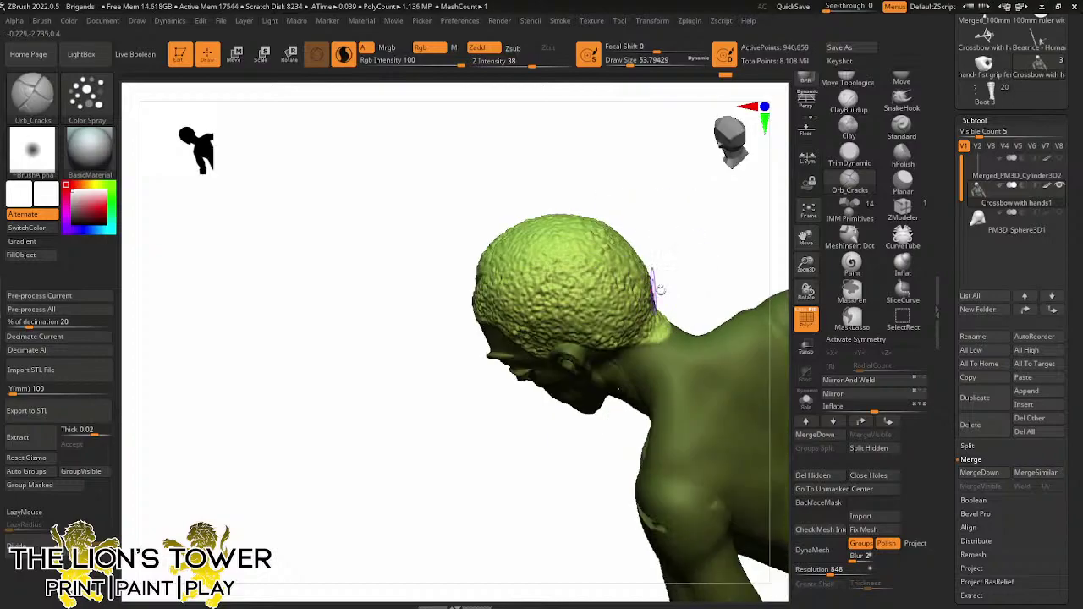
pyautogui.moveTo(688, 253)
pyautogui.mouseDown()
pyautogui.moveTo(667, 255)
pyautogui.moveTo(736, 222)
pyautogui.moveTo(686, 198)
pyautogui.mouseUp()
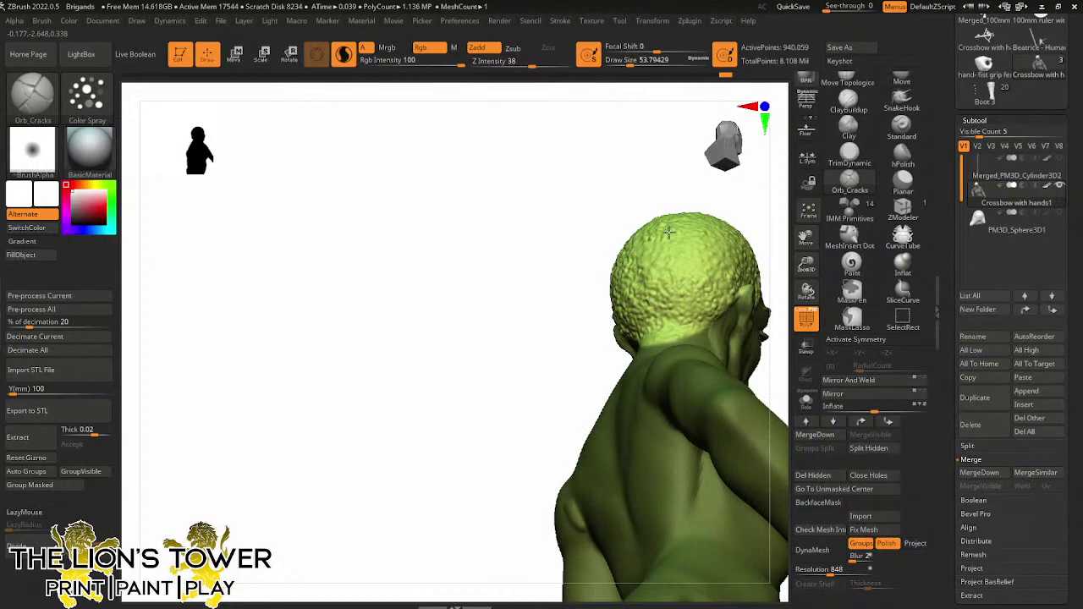
# Deepen the hair texture on the back of the head, from the crown down to the nape
pyautogui.moveTo(653, 318); pyautogui.dragTo(660, 273)
pyautogui.moveTo(724, 190); pyautogui.dragTo(719, 262)
pyautogui.moveTo(679, 211)
pyautogui.mouseDown()
pyautogui.moveTo(651, 227)
pyautogui.moveTo(703, 204)
pyautogui.mouseUp()
pyautogui.moveTo(659, 274); pyautogui.dragTo(657, 301)
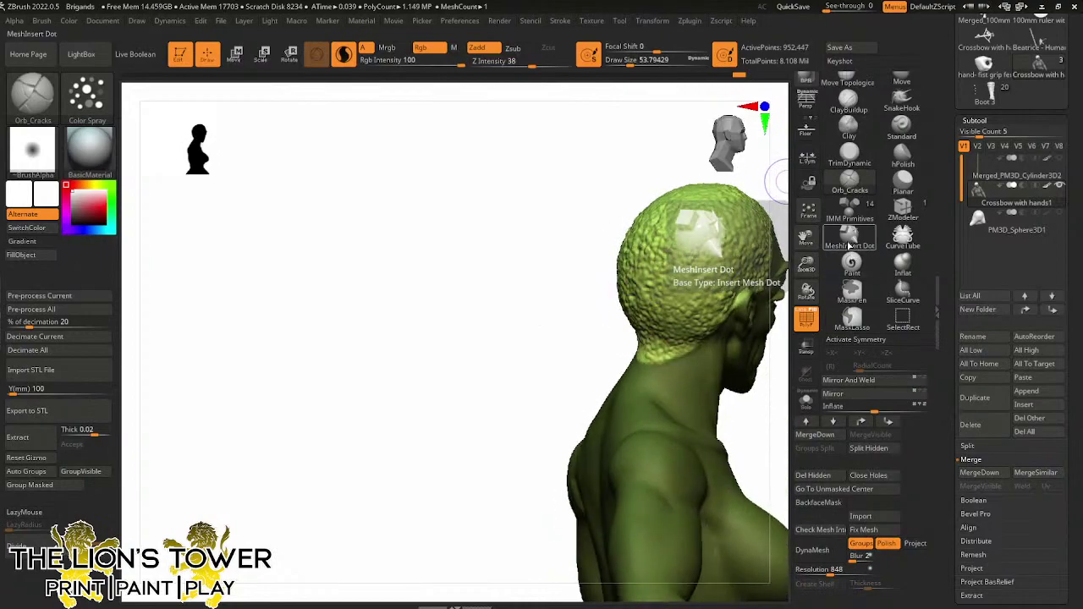
pyautogui.moveTo(805, 238); pyautogui.dragTo(744, 259)
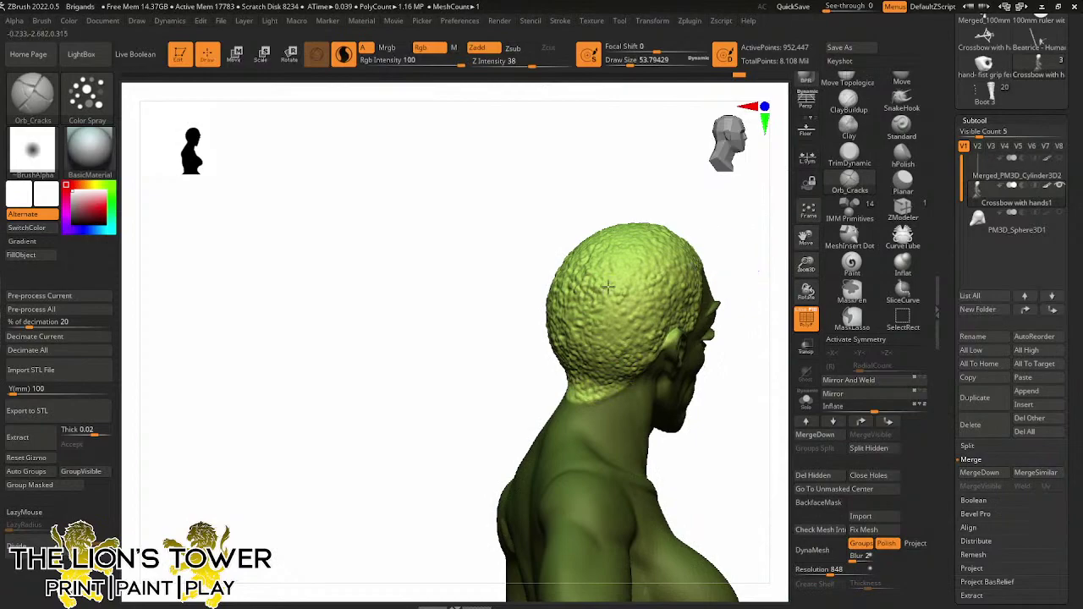
# Strengthen the hair texture on the head's right side, from the temple around the ear to the neck
pyautogui.moveTo(636, 254)
pyautogui.mouseDown()
pyautogui.moveTo(610, 303)
pyautogui.moveTo(630, 326)
pyautogui.mouseUp()
pyautogui.moveTo(675, 279); pyautogui.dragTo(649, 277, button='right')
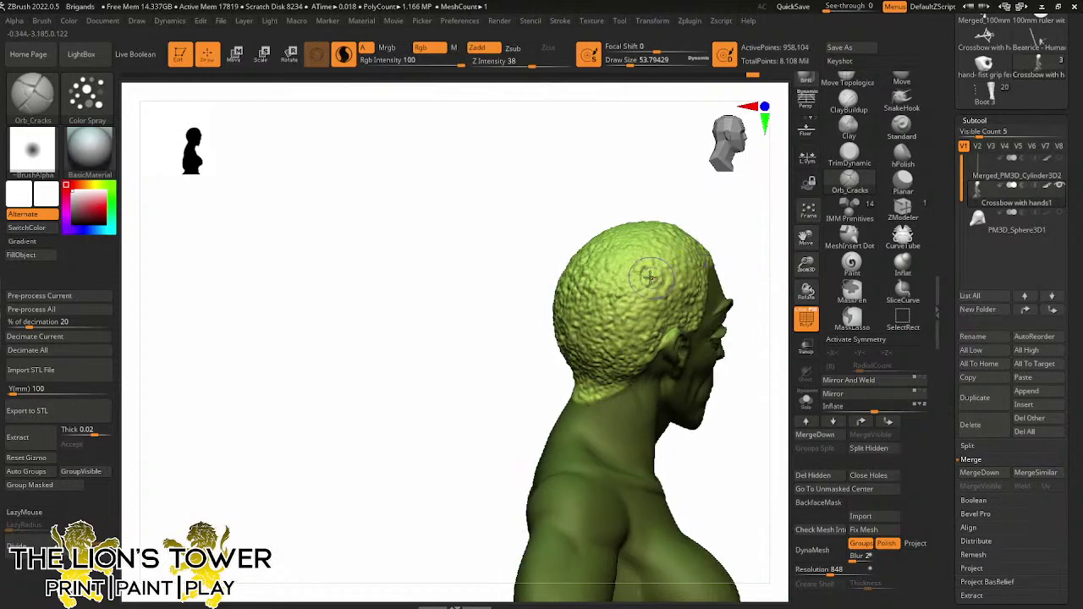
pyautogui.moveTo(605, 386); pyautogui.dragTo(643, 334)
pyautogui.moveTo(726, 272)
pyautogui.mouseDown()
pyautogui.moveTo(708, 274)
pyautogui.moveTo(662, 340)
pyautogui.mouseUp()
pyautogui.moveTo(700, 297); pyautogui.dragTo(663, 325)
pyautogui.moveTo(707, 272)
pyautogui.mouseDown()
pyautogui.moveTo(658, 292)
pyautogui.moveTo(636, 287)
pyautogui.mouseUp()
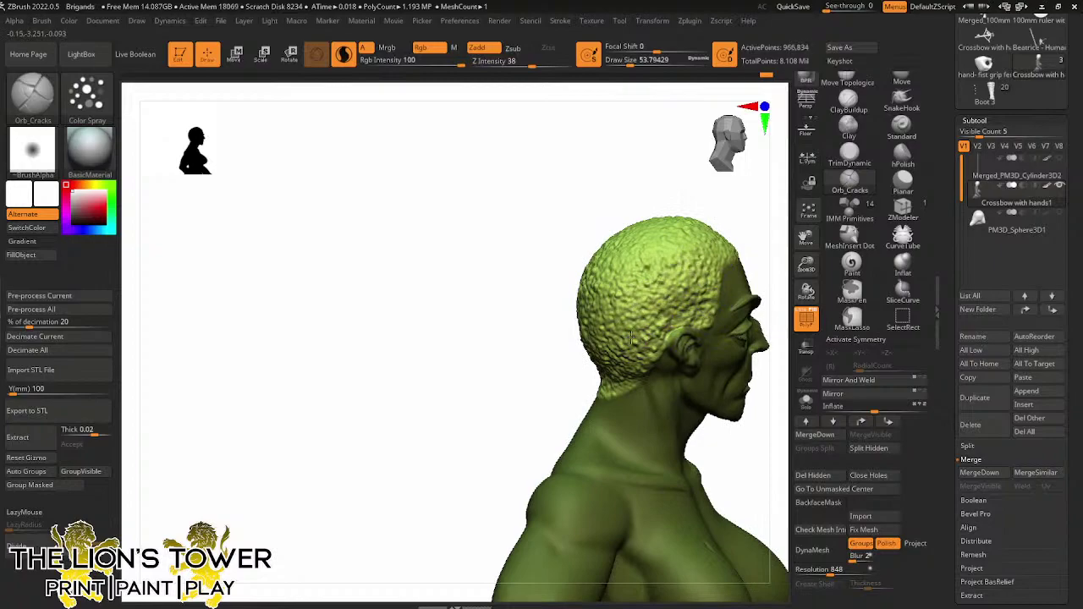
# Finish the hair texture over the crown, upper back and front of the head with the Orb_Cracks brush
pyautogui.moveTo(759, 240); pyautogui.dragTo(771, 296)
pyautogui.moveTo(712, 247); pyautogui.dragTo(646, 283)
pyautogui.moveTo(778, 246)
pyautogui.mouseDown()
pyautogui.moveTo(731, 290)
pyautogui.moveTo(725, 276)
pyautogui.moveTo(681, 314)
pyautogui.moveTo(585, 362)
pyautogui.moveTo(655, 328)
pyautogui.mouseUp()
pyautogui.moveTo(571, 402); pyautogui.dragTo(619, 368)
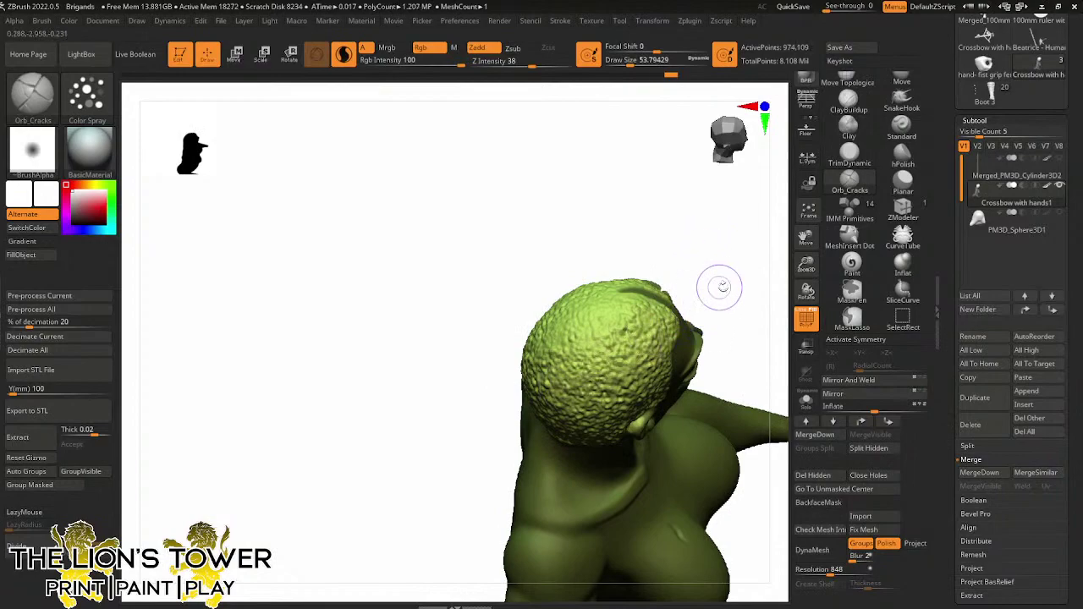
pyautogui.moveTo(719, 288); pyautogui.dragTo(700, 327)
pyautogui.moveTo(617, 330)
pyautogui.mouseDown()
pyautogui.moveTo(551, 380)
pyautogui.moveTo(613, 325)
pyautogui.mouseUp()
pyautogui.moveTo(729, 278); pyautogui.dragTo(687, 338)
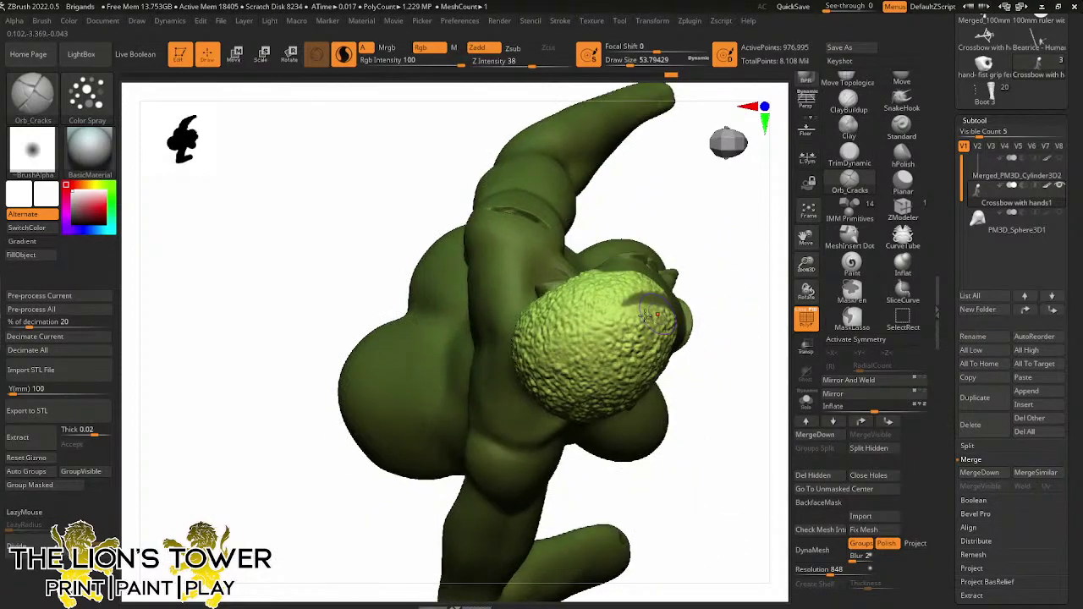
pyautogui.moveTo(607, 327)
pyautogui.mouseDown()
pyautogui.moveTo(541, 364)
pyautogui.moveTo(615, 328)
pyautogui.mouseUp()
pyautogui.moveTo(738, 312); pyautogui.dragTo(702, 320)
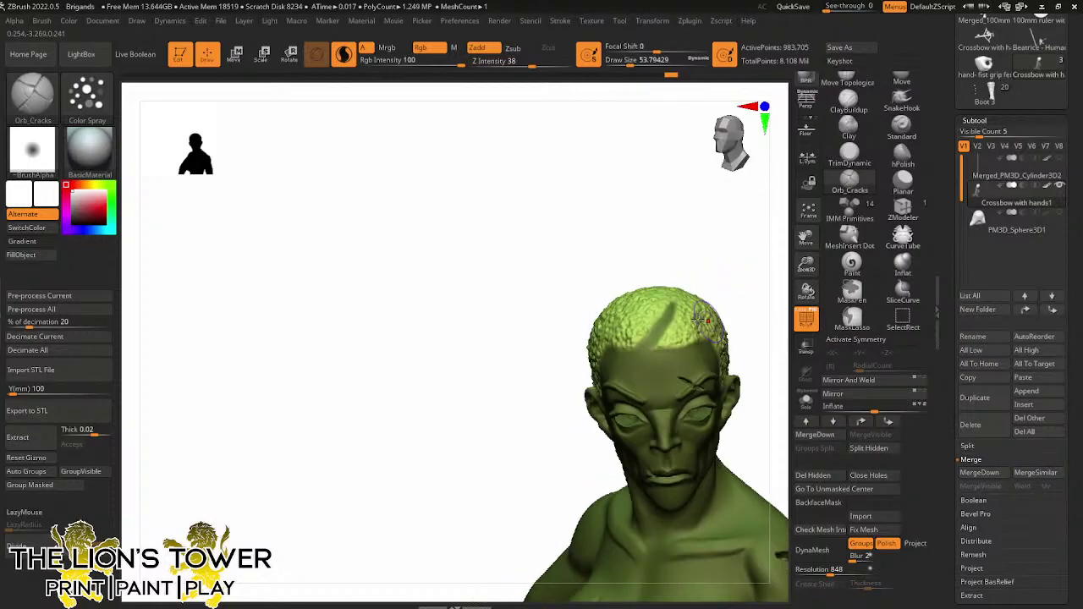
# Clear the mask from the figure and switch the Orb_Cracks brush to the FreeHand stroke
pyautogui.keyDown('ctrl'); pyautogui.click(748, 272); pyautogui.keyUp('ctrl')
pyautogui.keyDown('ctrl'); pyautogui.moveTo(750, 271); pyautogui.dragTo(755, 302); pyautogui.keyUp('ctrl')
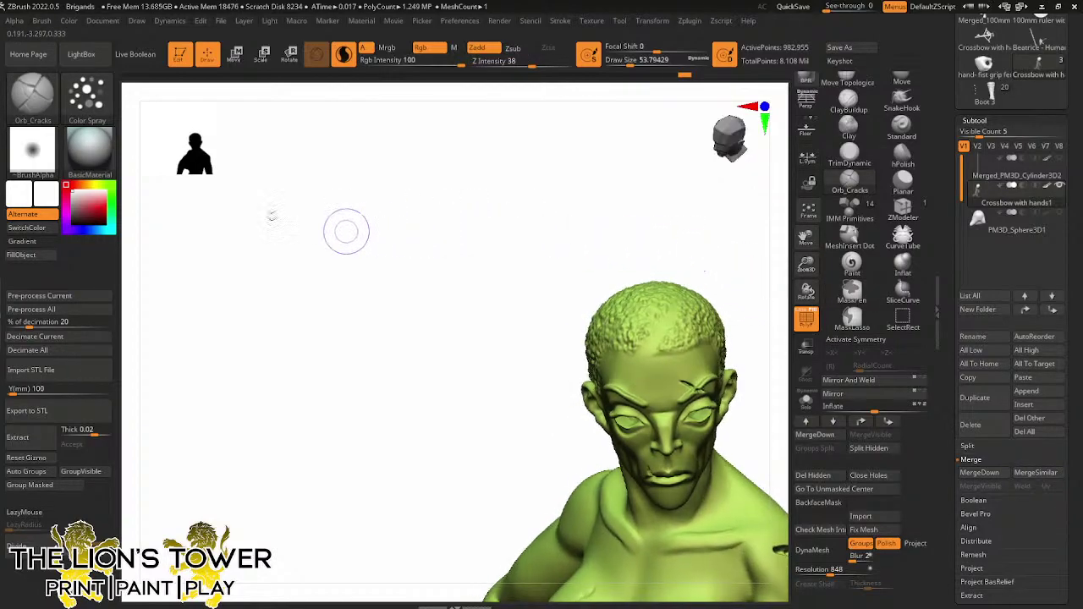
pyautogui.click(86, 94)
pyautogui.click(252, 112)
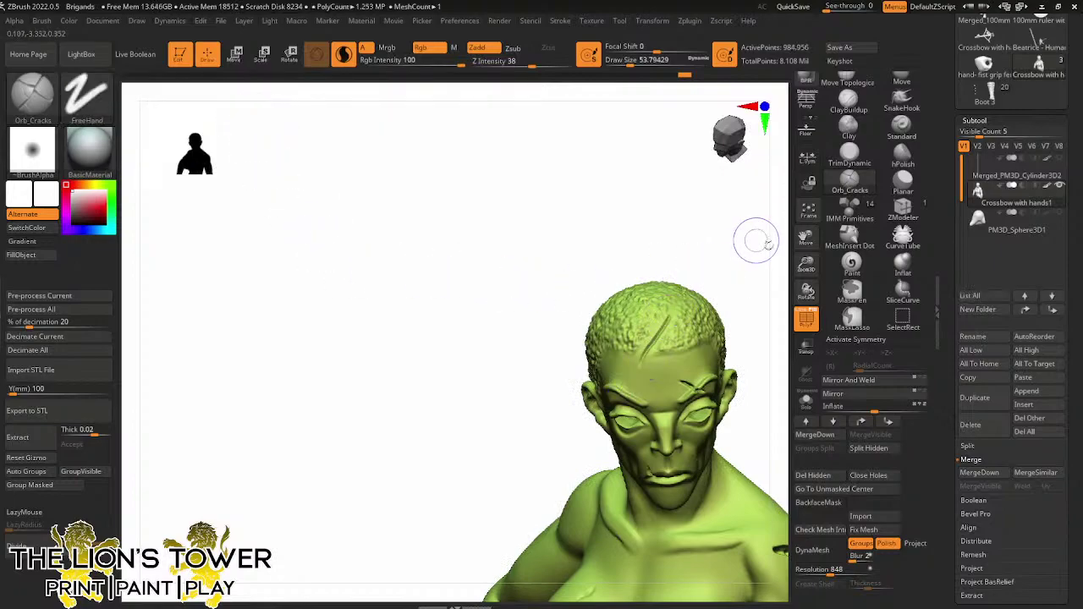
# Reduce the draw size to about 31 and carve a deep scar along the shaved strip down onto the forehead
pyautogui.moveTo(756, 235)
pyautogui.mouseDown()
pyautogui.moveTo(717, 294)
pyautogui.moveTo(738, 302)
pyautogui.moveTo(727, 318)
pyautogui.mouseUp()
pyautogui.click(624, 64)
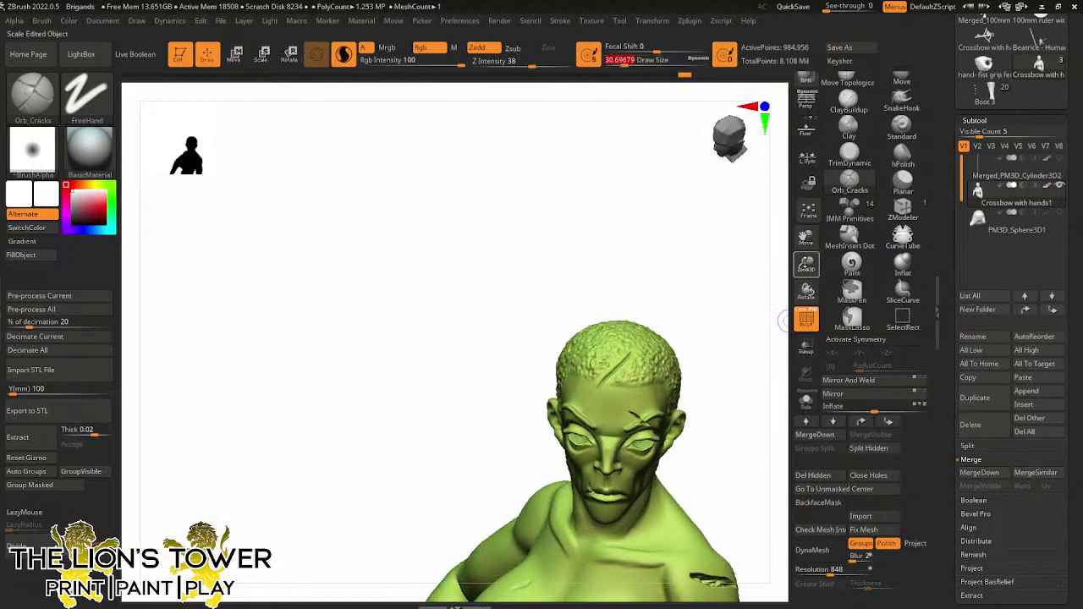
pyautogui.moveTo(806, 264); pyautogui.dragTo(805, 296)
pyautogui.moveTo(552, 436); pyautogui.dragTo(543, 450)
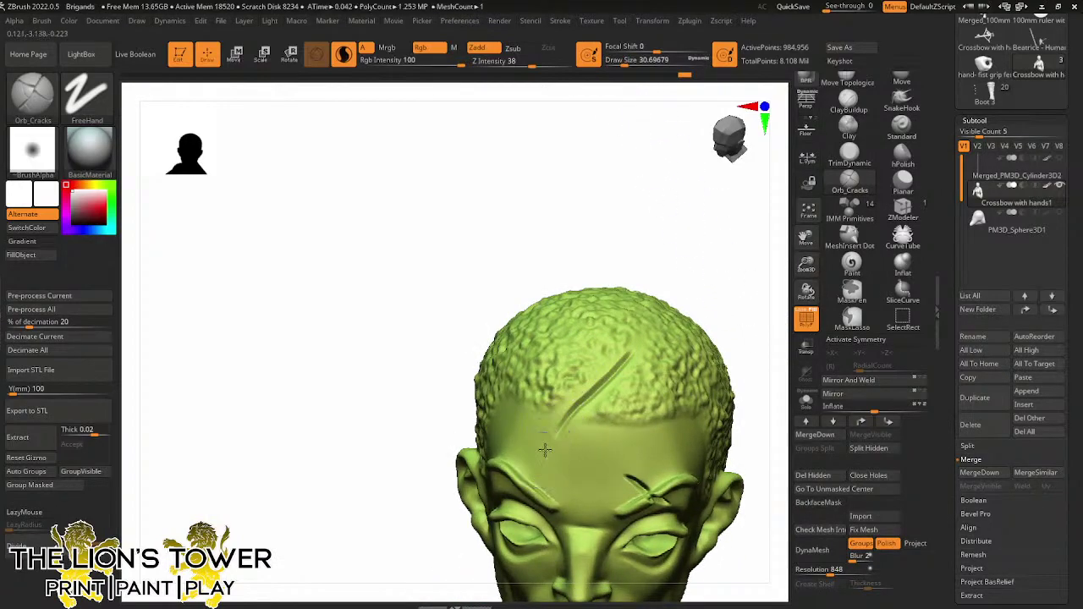
pyautogui.moveTo(729, 288); pyautogui.dragTo(717, 303)
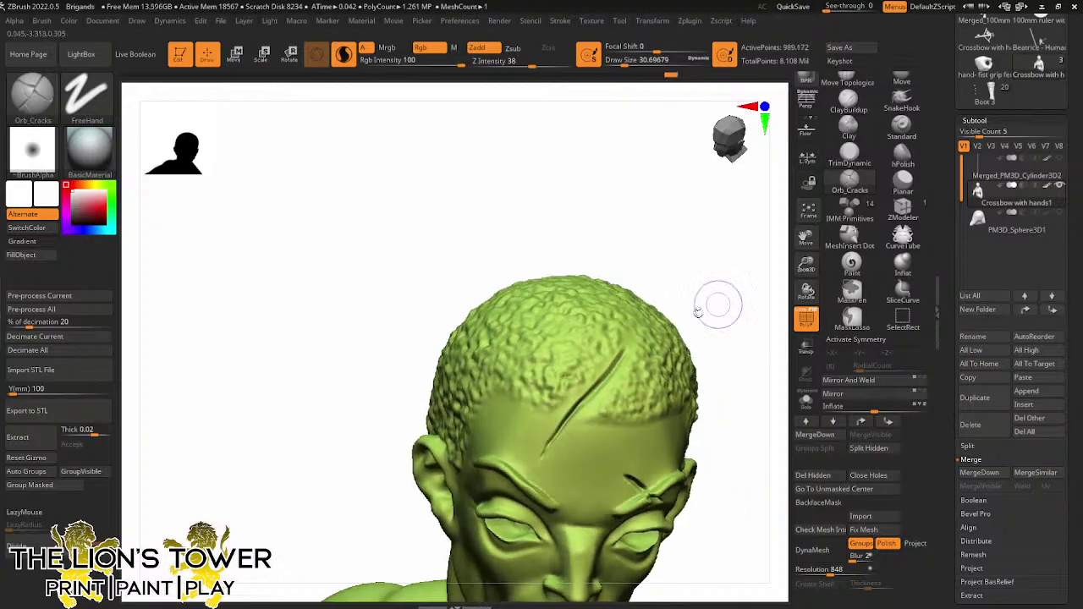
pyautogui.moveTo(620, 347); pyautogui.dragTo(542, 455)
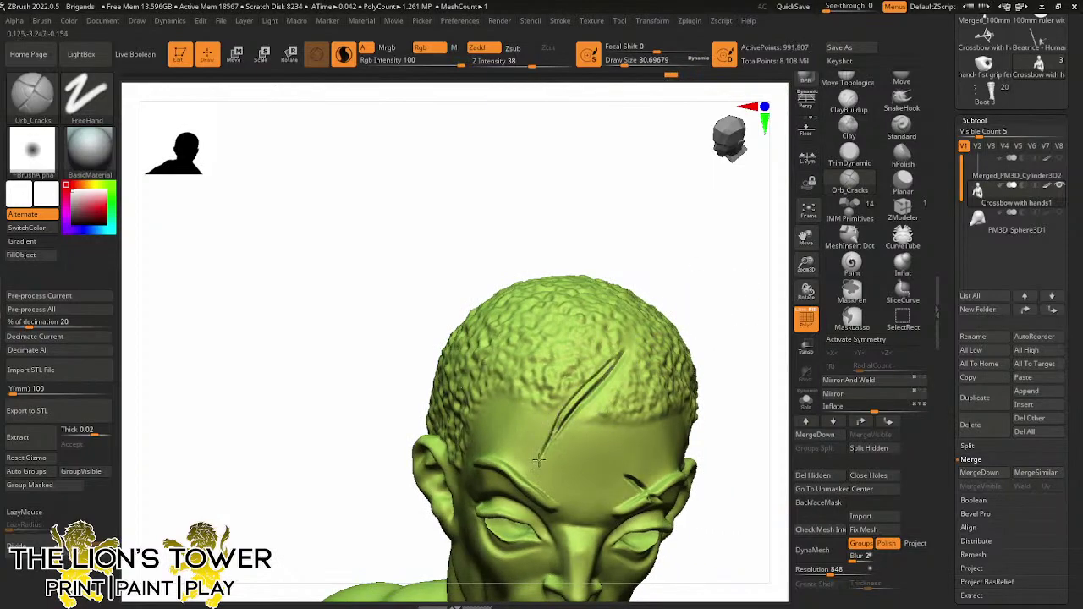
pyautogui.moveTo(628, 349)
pyautogui.mouseDown()
pyautogui.moveTo(616, 365)
pyautogui.moveTo(633, 341)
pyautogui.moveTo(615, 362)
pyautogui.mouseUp()
pyautogui.moveTo(666, 301); pyautogui.dragTo(584, 376)
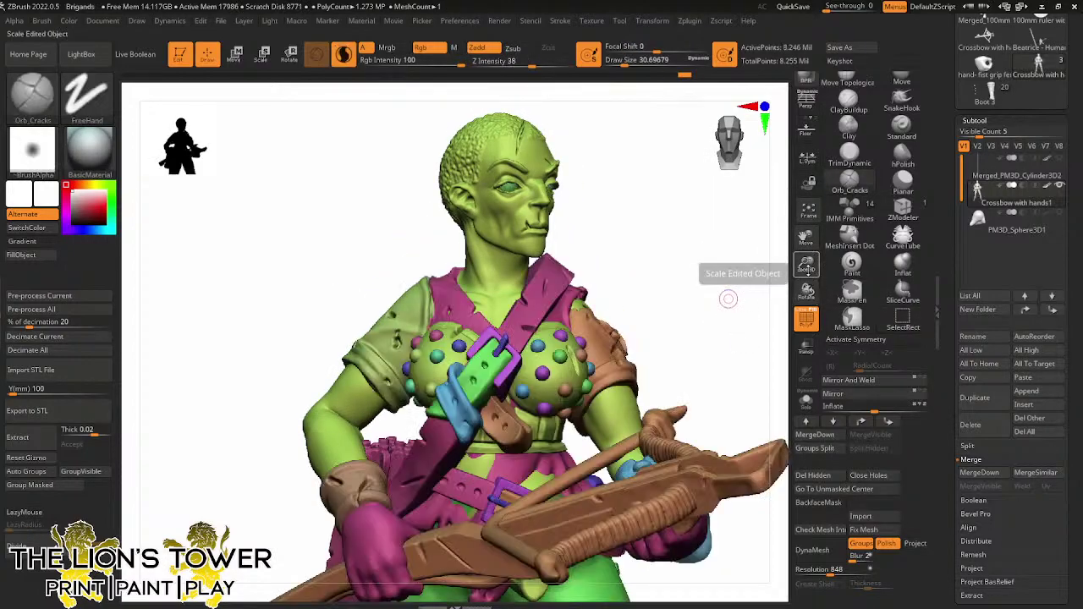
# Save the project as Brigands.zpr in the SCULPTS folder, replacing the existing file
pyautogui.moveTo(757, 275); pyautogui.dragTo(771, 272)
pyautogui.hotkey('ctrl', 's')
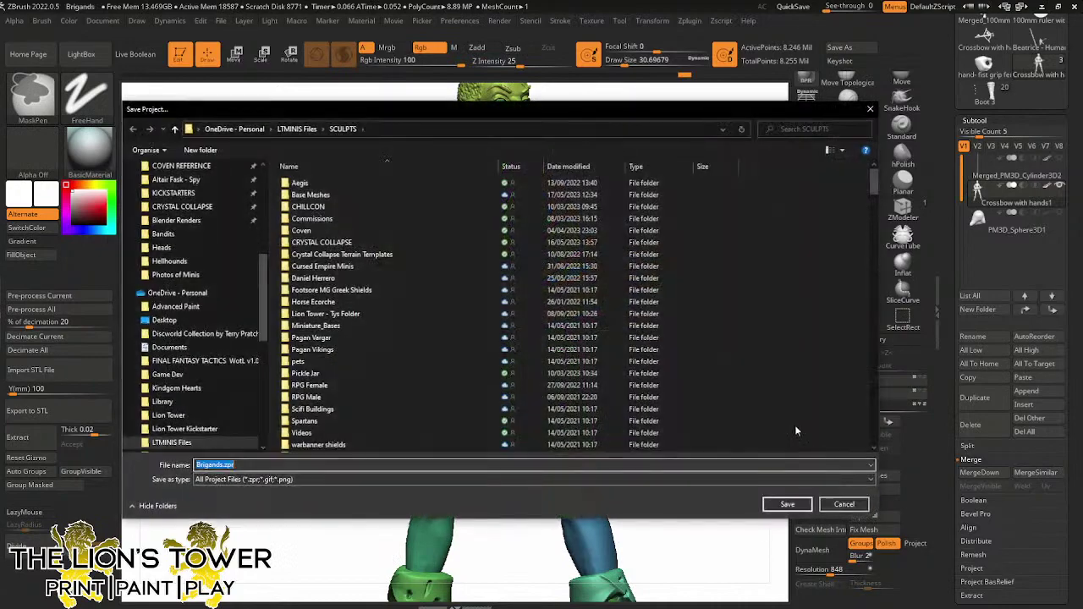
pyautogui.click(786, 504)
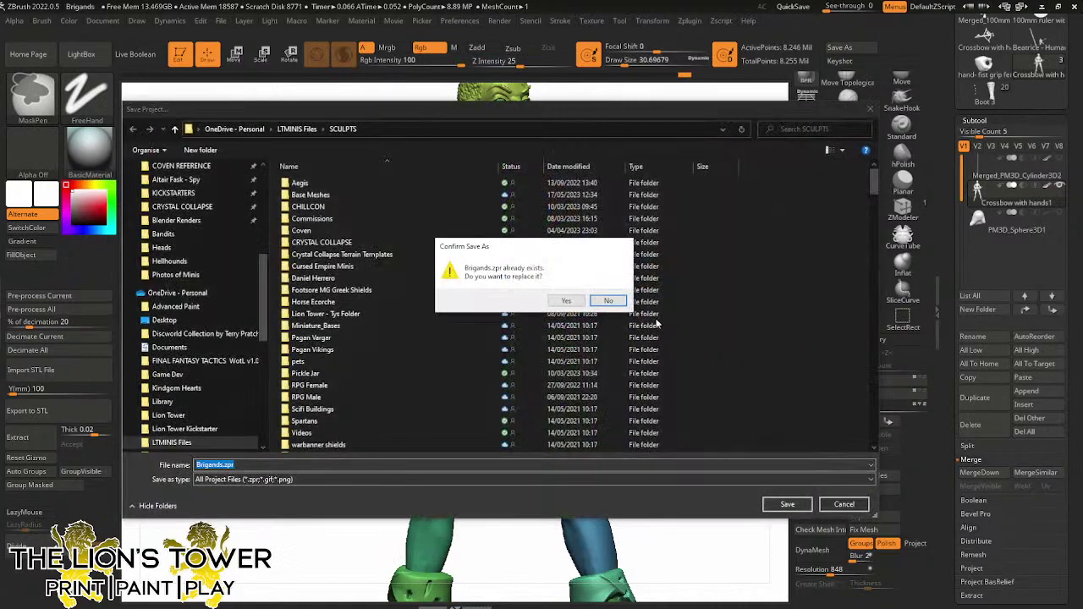
pyautogui.click(568, 301)
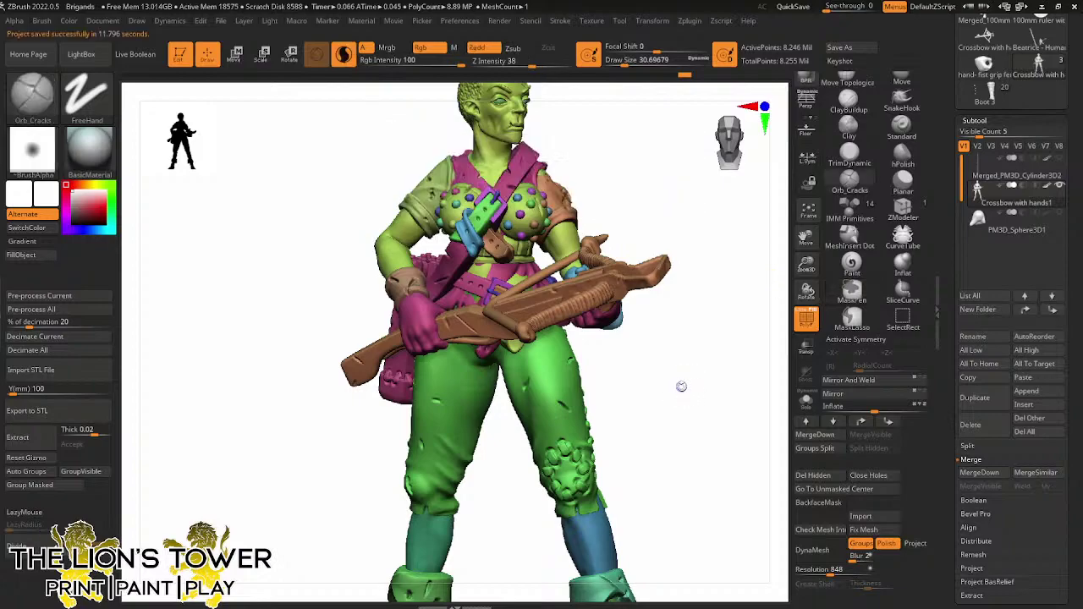
# Isolate the polygroup containing the hands and mask a band around the figure's right wrist and thumb base
pyautogui.moveTo(670, 389); pyautogui.dragTo(690, 395)
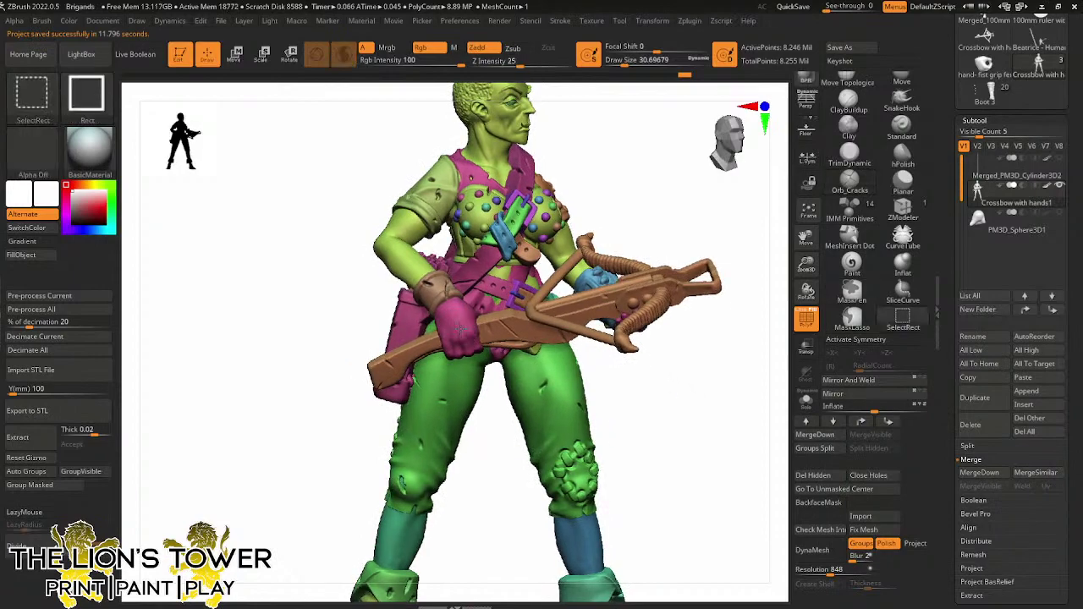
pyautogui.keyDown('ctrl'); pyautogui.keyDown('shift'); pyautogui.click(459, 329); pyautogui.keyUp('shift'); pyautogui.keyUp('ctrl')
pyautogui.moveTo(806, 265)
pyautogui.mouseDown()
pyautogui.moveTo(620, 399)
pyautogui.moveTo(642, 369)
pyautogui.moveTo(583, 346)
pyautogui.moveTo(478, 409)
pyautogui.mouseUp()
pyautogui.moveTo(434, 299)
pyautogui.keyDown('ctrl'); pyautogui.mouseDown()
pyautogui.moveTo(465, 287)
pyautogui.moveTo(411, 312)
pyautogui.moveTo(497, 284)
pyautogui.mouseUp(); pyautogui.keyUp('ctrl')
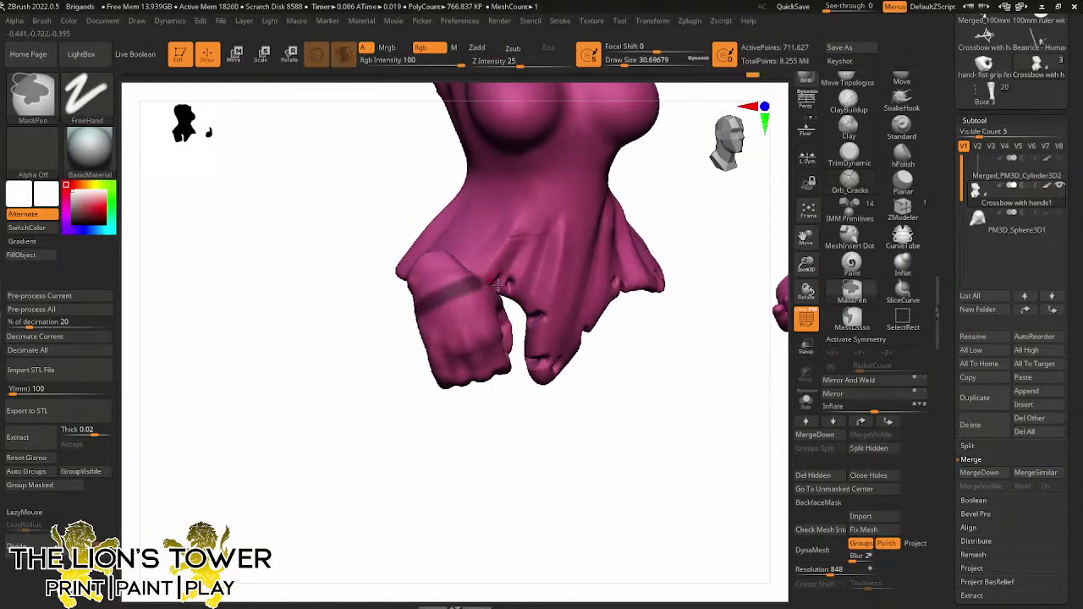
pyautogui.moveTo(592, 399); pyautogui.dragTo(479, 428)
pyautogui.keyDown('ctrl'); pyautogui.moveTo(491, 330); pyautogui.dragTo(493, 304); pyautogui.keyUp('ctrl')
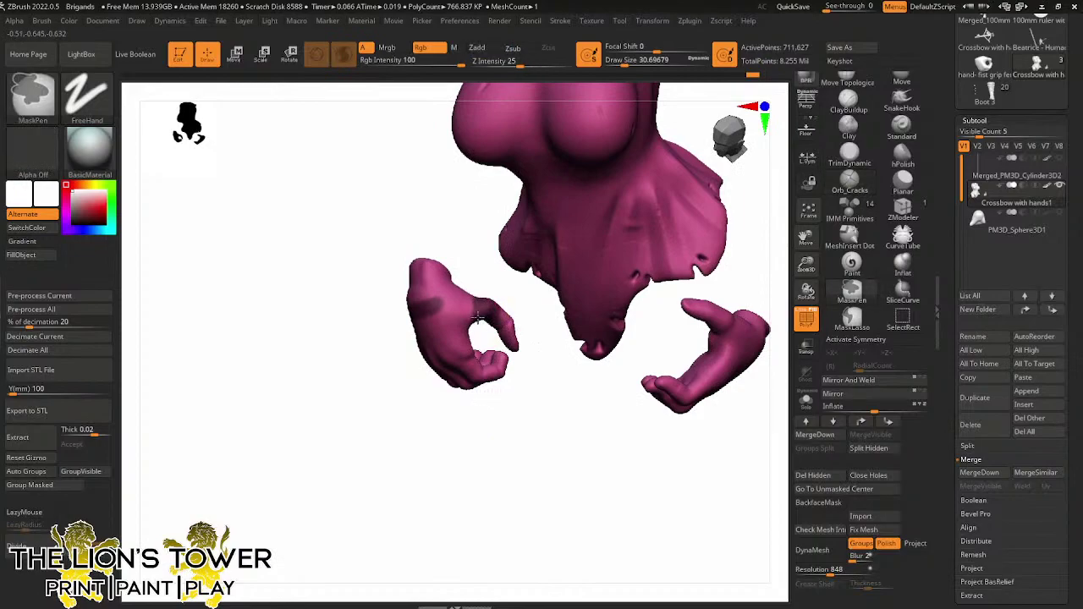
# Extend the mask over the right hand's sides and knuckles, leaving an unmasked opening on the back of the hand
pyautogui.press('ctrl')
pyautogui.moveTo(393, 336)
pyautogui.mouseDown()
pyautogui.moveTo(454, 300)
pyautogui.moveTo(464, 318)
pyautogui.mouseUp()
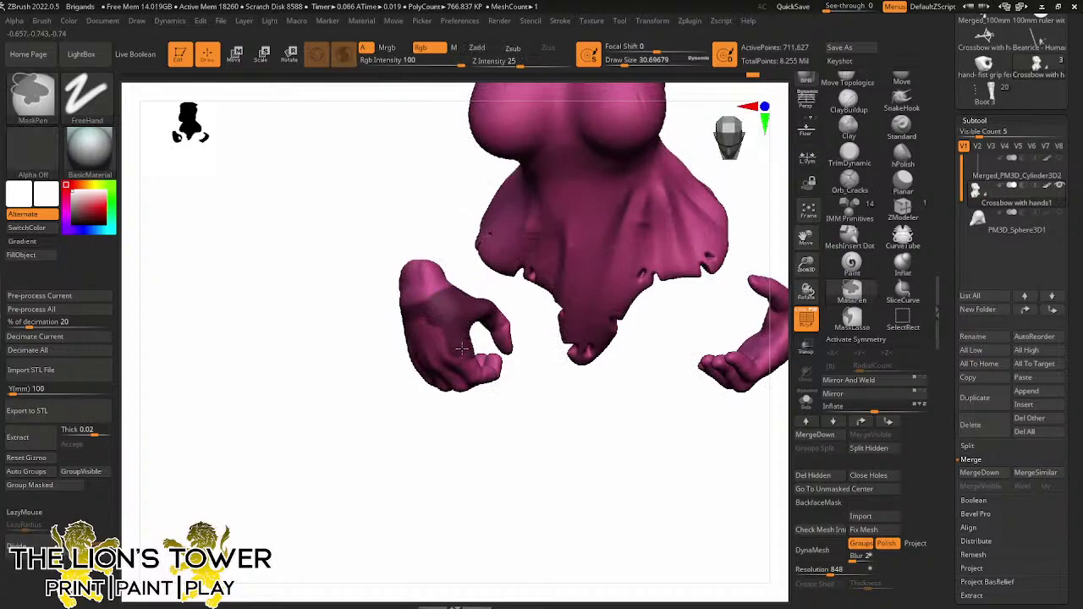
pyautogui.moveTo(462, 423)
pyautogui.mouseDown()
pyautogui.moveTo(478, 350)
pyautogui.moveTo(438, 374)
pyautogui.mouseUp()
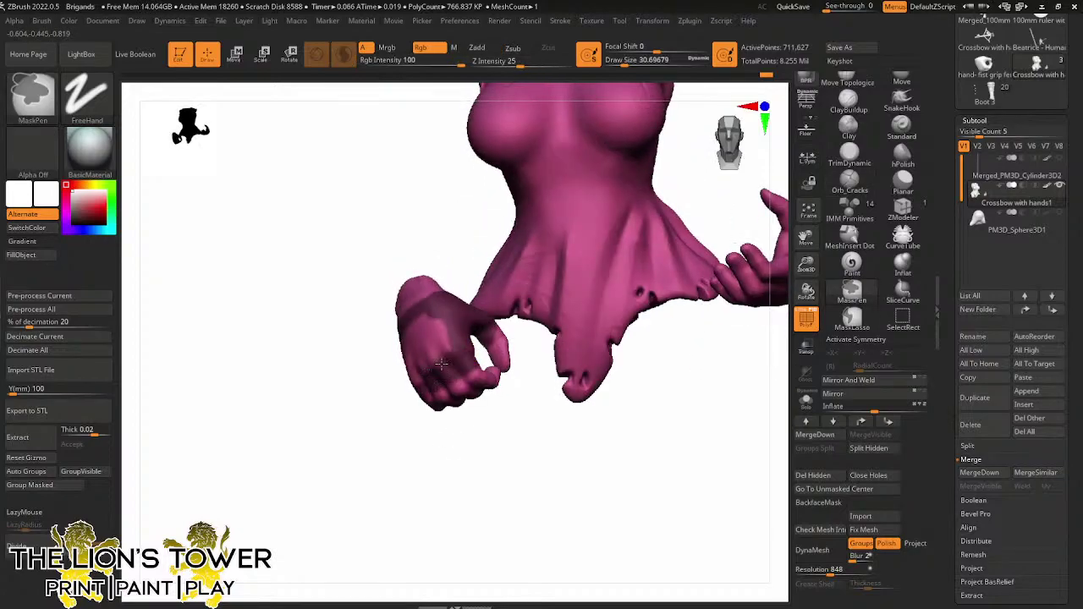
pyautogui.moveTo(417, 378); pyautogui.dragTo(444, 313, button='right')
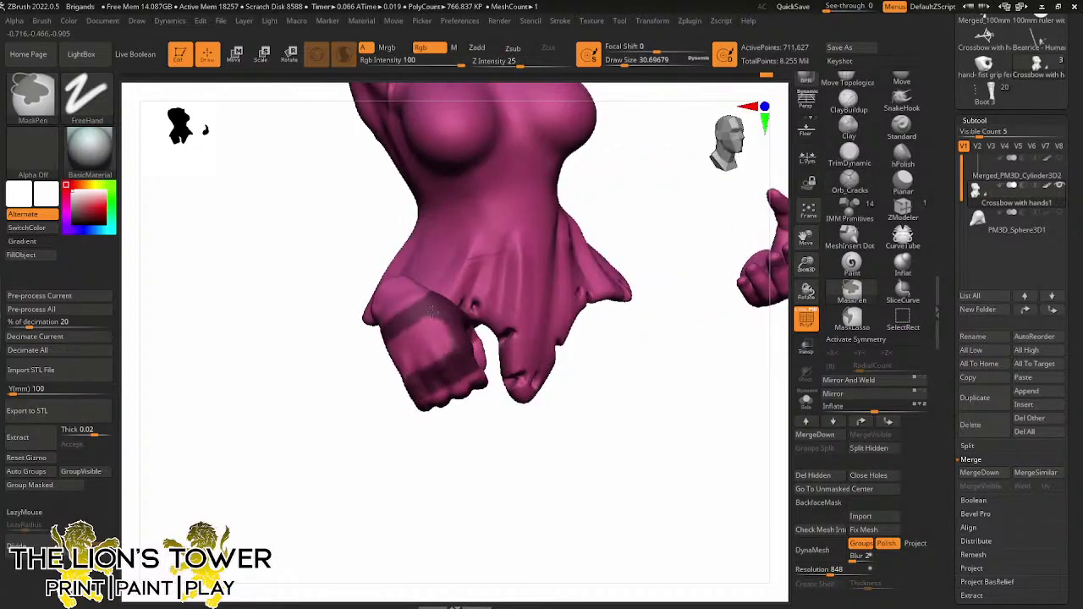
pyautogui.moveTo(381, 392); pyautogui.dragTo(397, 330, button='right')
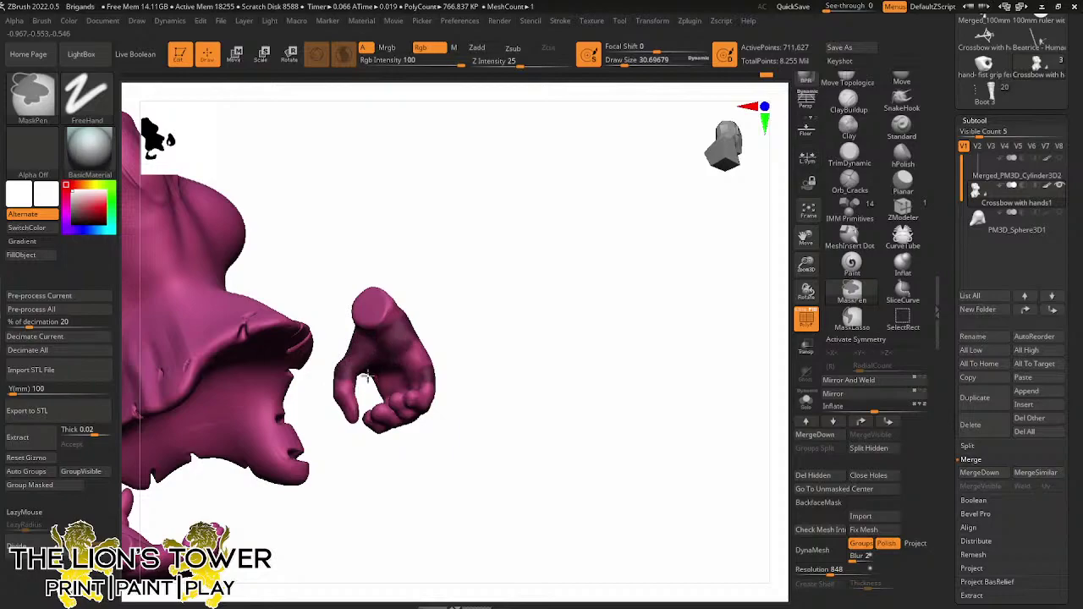
# Mask the right hand's palm side and outer edge, and tidy the mask around the opening on its back
pyautogui.moveTo(399, 362); pyautogui.dragTo(395, 370, button='right')
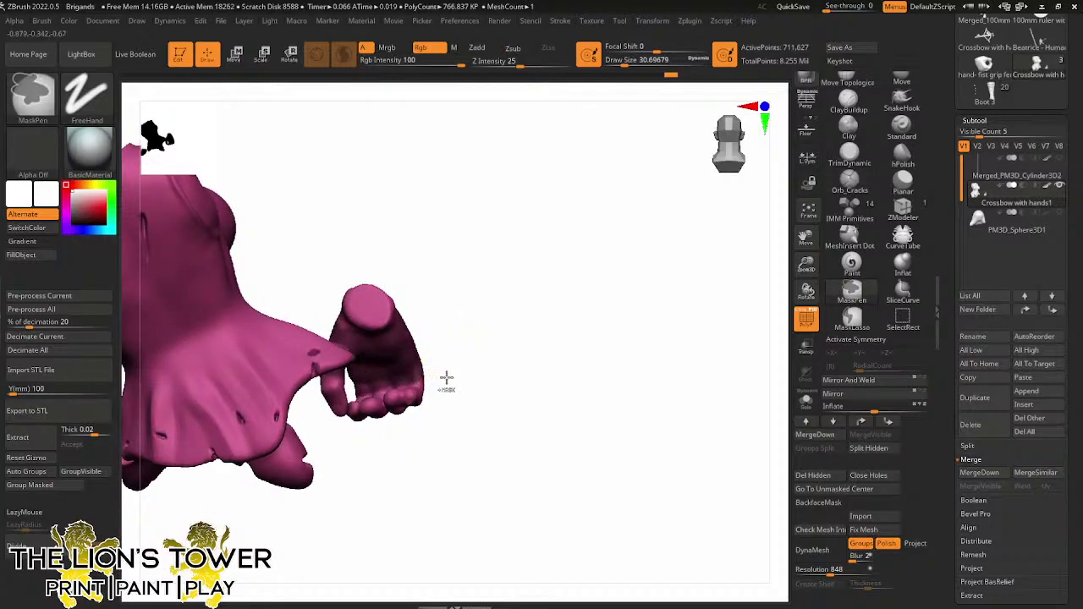
pyautogui.moveTo(445, 377); pyautogui.dragTo(413, 379, button='right')
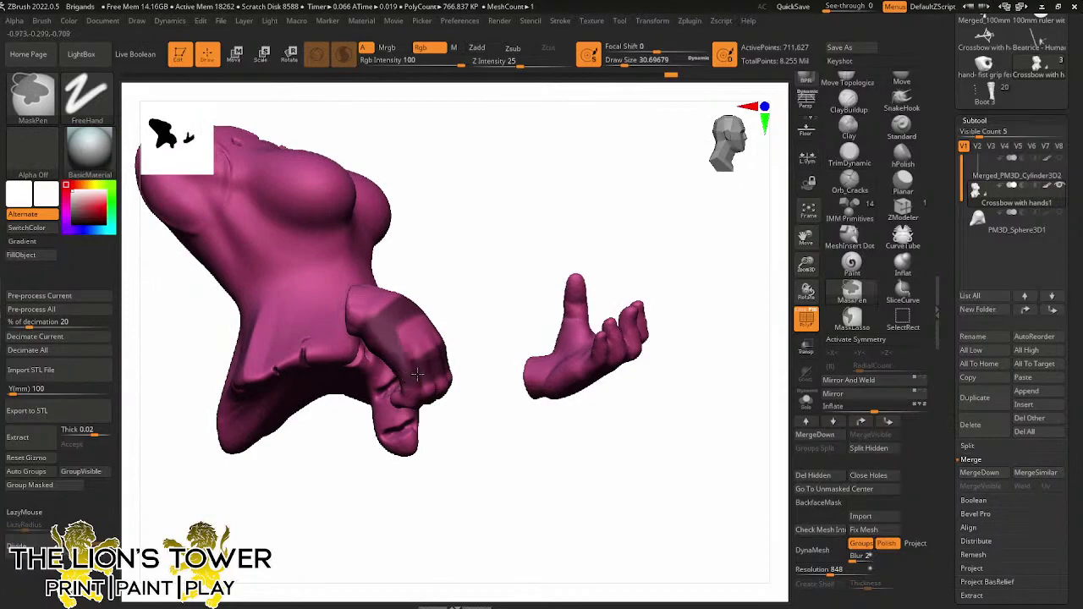
pyautogui.keyDown('ctrl'); pyautogui.moveTo(417, 373); pyautogui.dragTo(397, 352); pyautogui.keyUp('ctrl')
pyautogui.moveTo(488, 282); pyautogui.dragTo(454, 341, button='right')
pyautogui.keyDown('ctrl'); pyautogui.moveTo(455, 346); pyautogui.dragTo(443, 318); pyautogui.keyUp('ctrl')
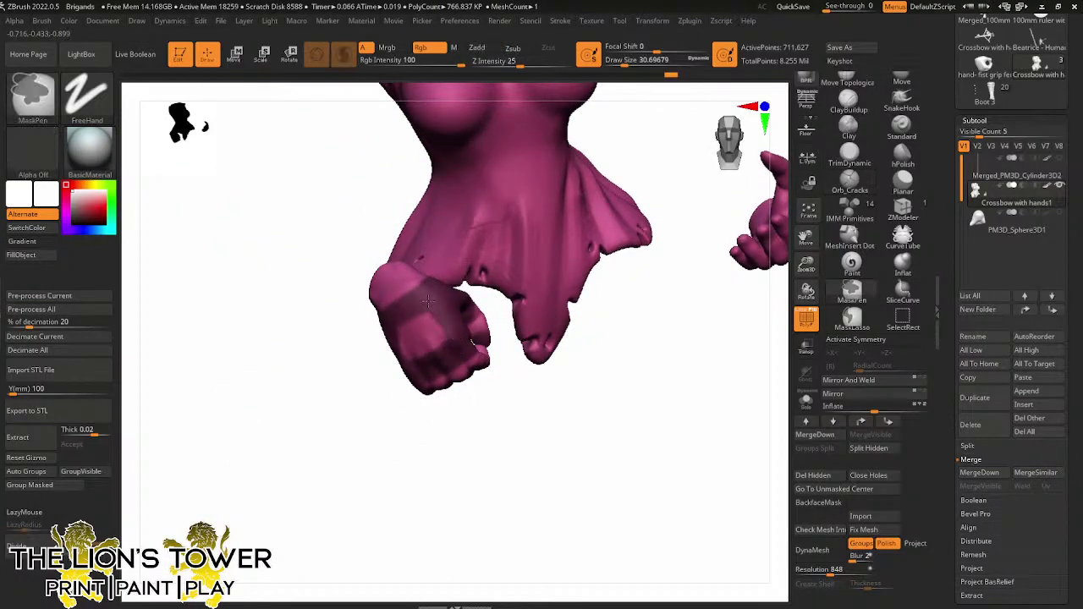
# Extend the glove mask around the base of the right thumb and across the palm, leaving the fingertips unmasked
pyautogui.moveTo(398, 330)
pyautogui.mouseDown(button='right')
pyautogui.moveTo(495, 401)
pyautogui.moveTo(492, 301)
pyautogui.mouseUp(button='right')
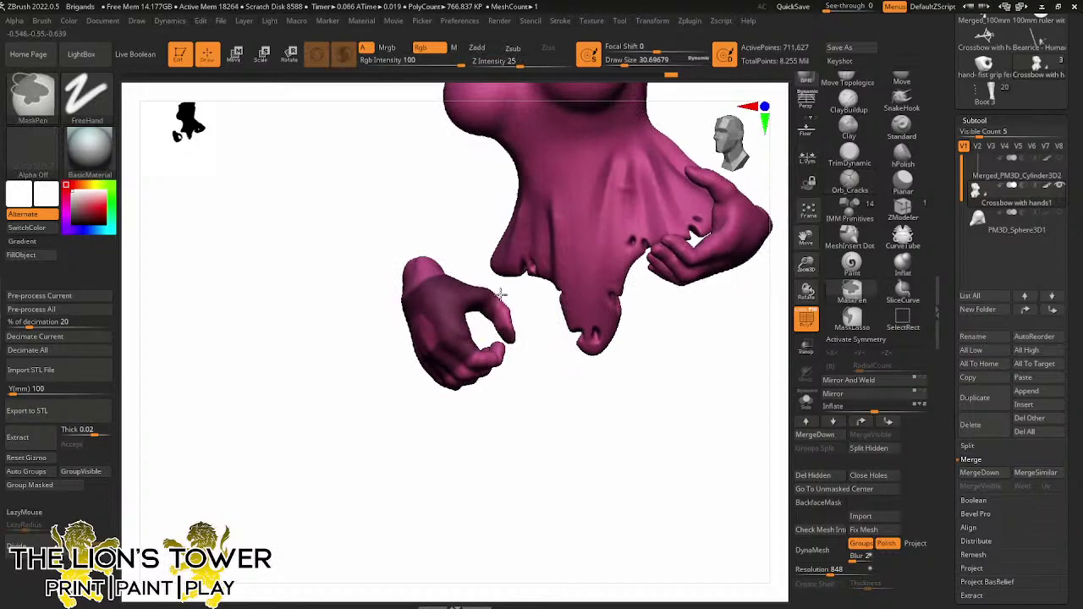
pyautogui.moveTo(532, 342)
pyautogui.mouseDown(button='right')
pyautogui.moveTo(544, 355)
pyautogui.moveTo(506, 331)
pyautogui.mouseUp(button='right')
pyautogui.press('ctrl')
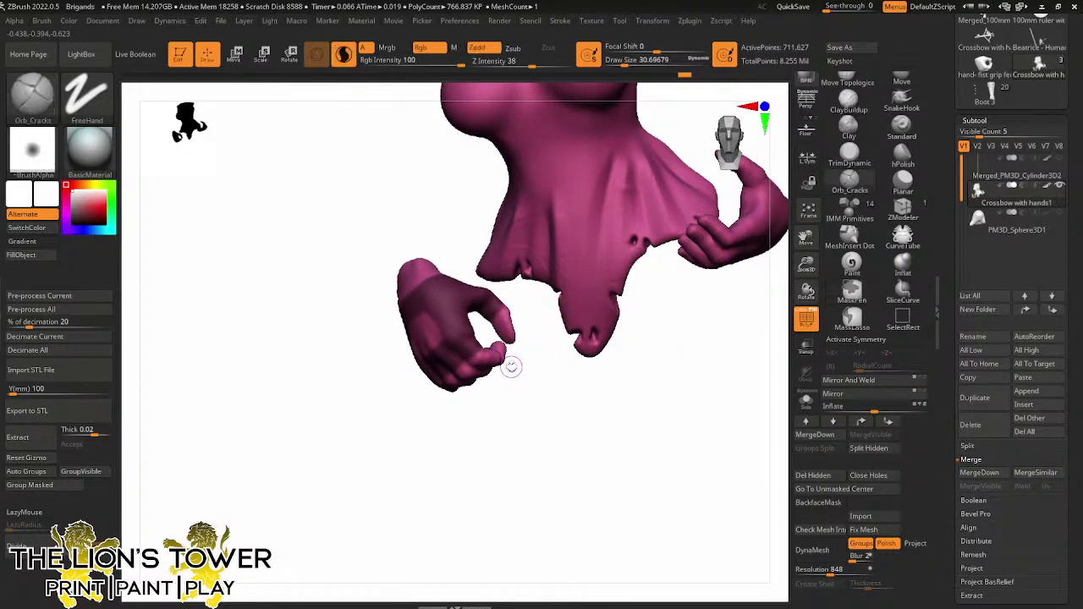
pyautogui.moveTo(657, 410); pyautogui.dragTo(762, 364, button='right')
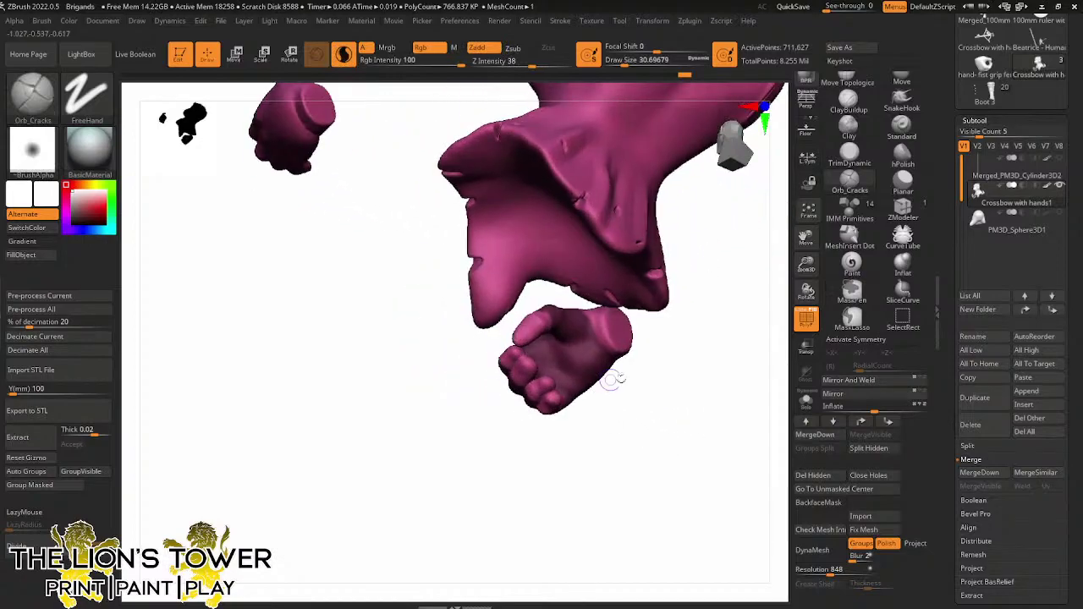
pyautogui.press('ctrl')
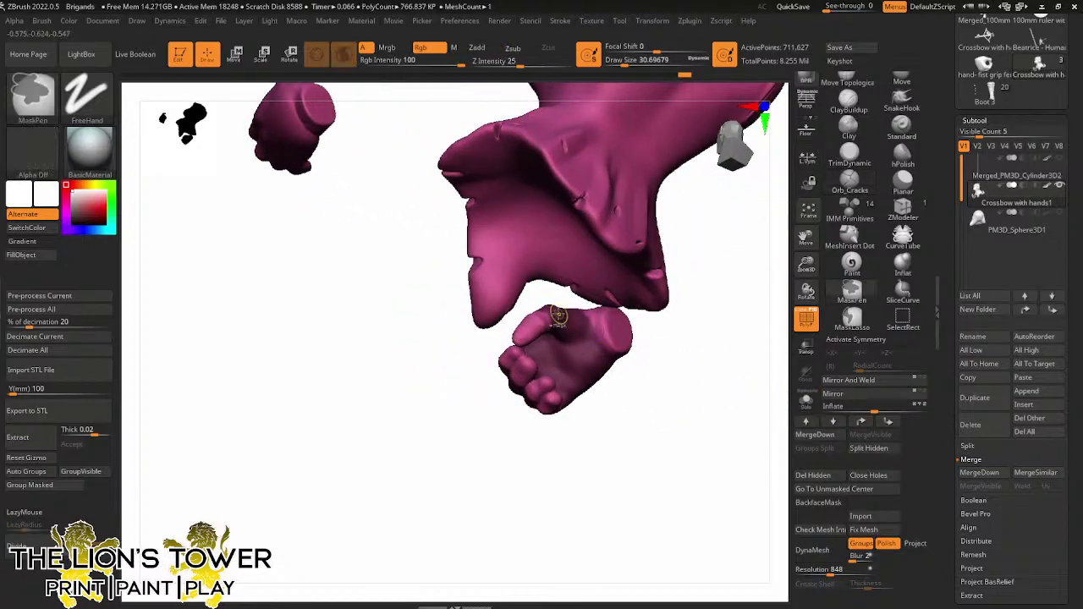
pyautogui.moveTo(547, 311)
pyautogui.mouseDown(button='right')
pyautogui.moveTo(618, 380)
pyautogui.moveTo(621, 330)
pyautogui.moveTo(590, 410)
pyautogui.moveTo(560, 348)
pyautogui.mouseUp(button='right')
pyautogui.press('ctrl')
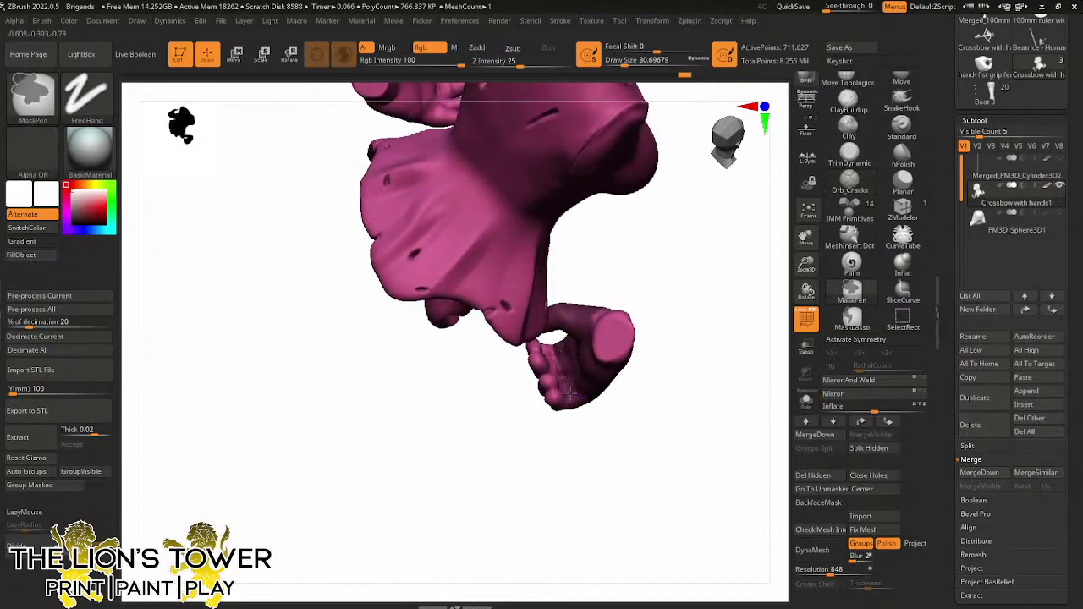
# Fill the remaining gaps in the right hand's glove mask along the wrist, palm and outer edge
pyautogui.moveTo(573, 390)
pyautogui.mouseDown(button='right')
pyautogui.moveTo(633, 397)
pyautogui.moveTo(680, 321)
pyautogui.moveTo(679, 280)
pyautogui.mouseUp(button='right')
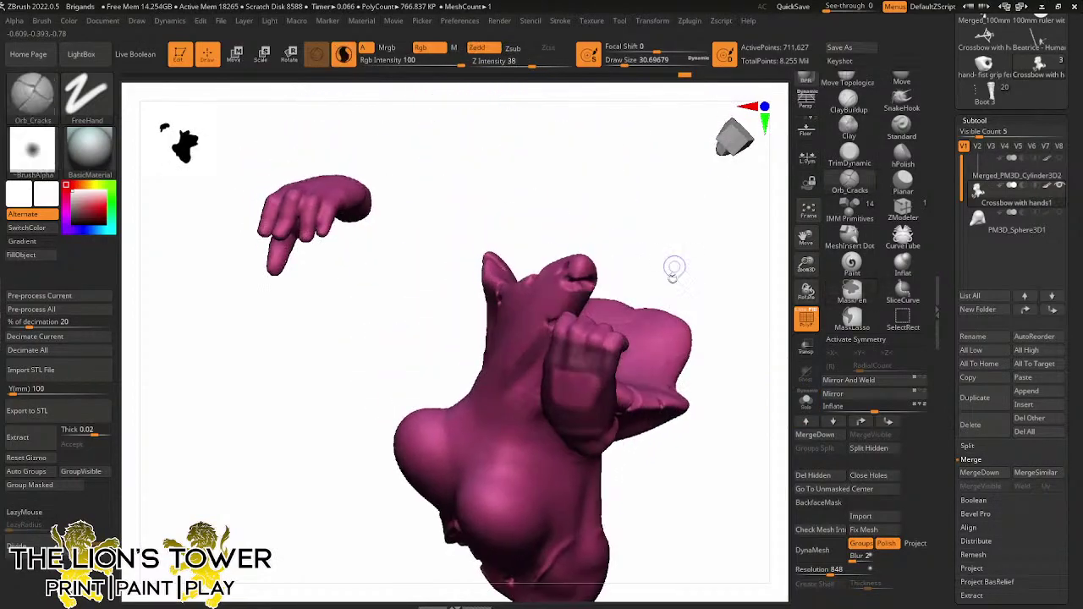
pyautogui.press('ctrl')
pyautogui.moveTo(602, 356); pyautogui.dragTo(626, 411, button='right')
pyautogui.moveTo(600, 447); pyautogui.dragTo(635, 415, button='right')
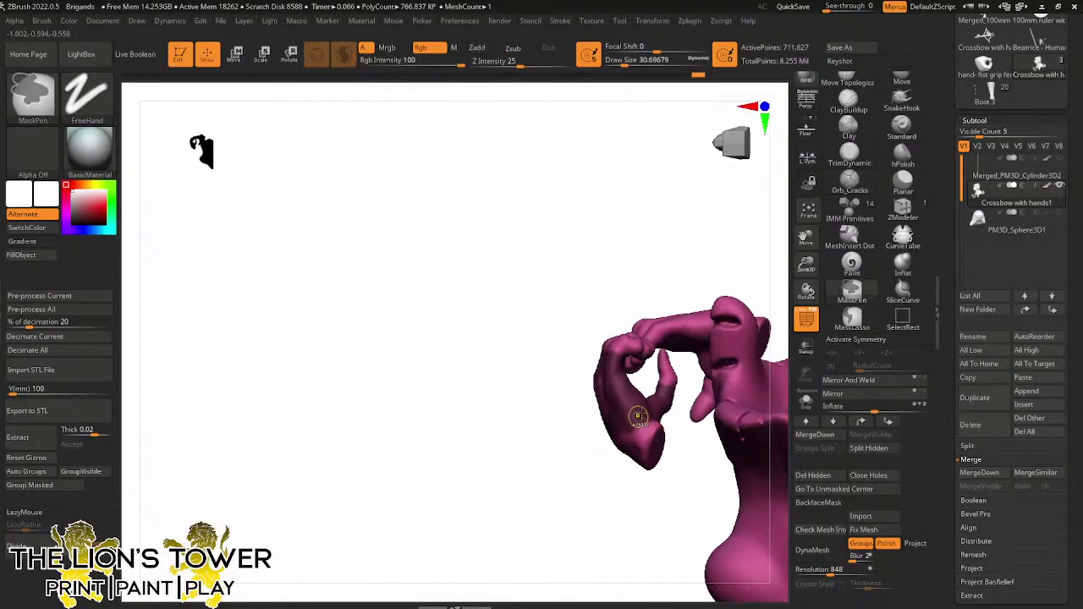
pyautogui.moveTo(590, 496); pyautogui.dragTo(641, 416, button='right')
pyautogui.moveTo(599, 461); pyautogui.dragTo(657, 415, button='right')
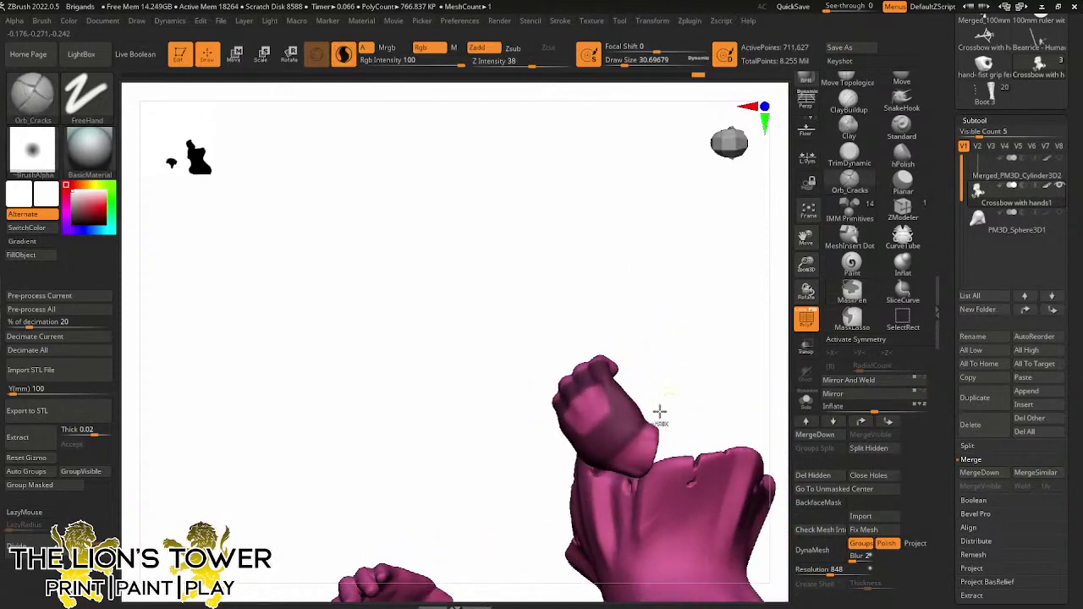
pyautogui.moveTo(603, 480)
pyautogui.mouseDown(button='right')
pyautogui.moveTo(667, 382)
pyautogui.moveTo(684, 444)
pyautogui.moveTo(665, 346)
pyautogui.moveTo(605, 374)
pyautogui.mouseUp(button='right')
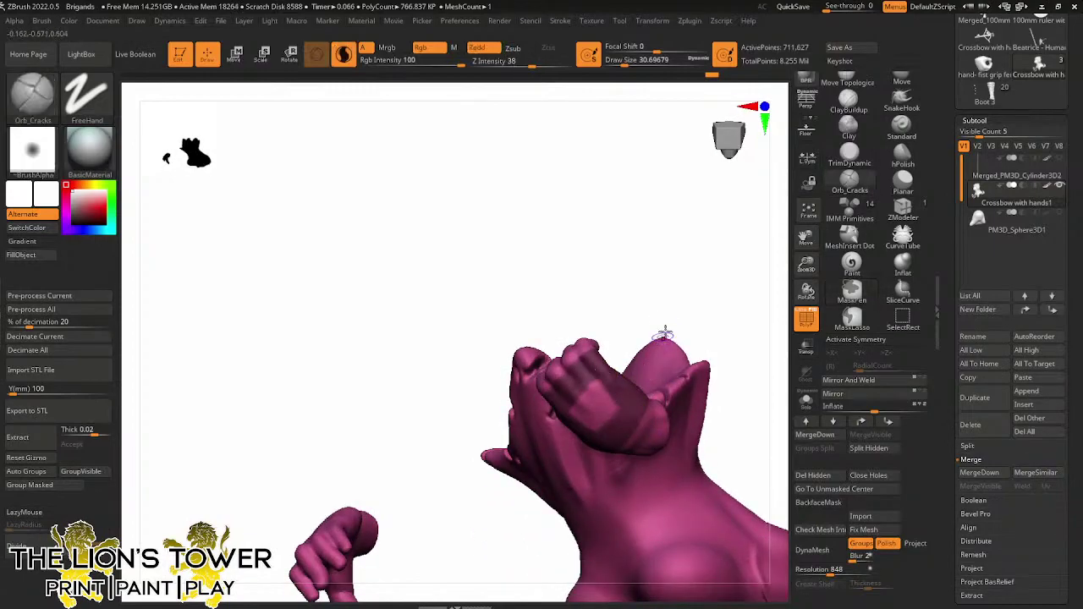
# Invert the mask so that only the glove area on the right hand is editable
pyautogui.moveTo(665, 333)
pyautogui.mouseDown(button='right')
pyautogui.moveTo(679, 290)
pyautogui.moveTo(673, 306)
pyautogui.mouseUp(button='right')
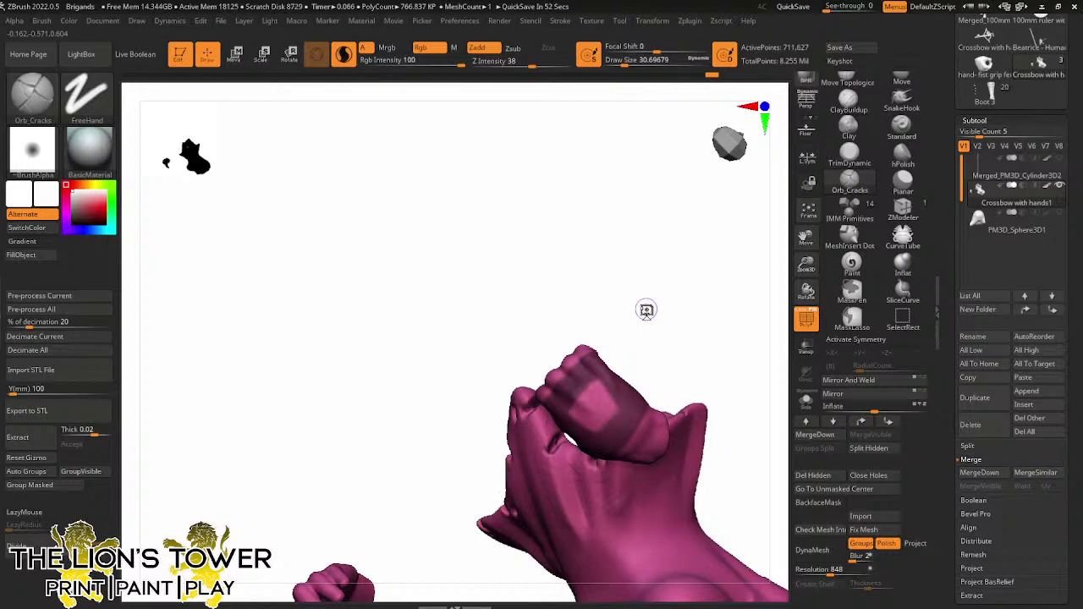
pyautogui.moveTo(700, 326); pyautogui.dragTo(769, 302)
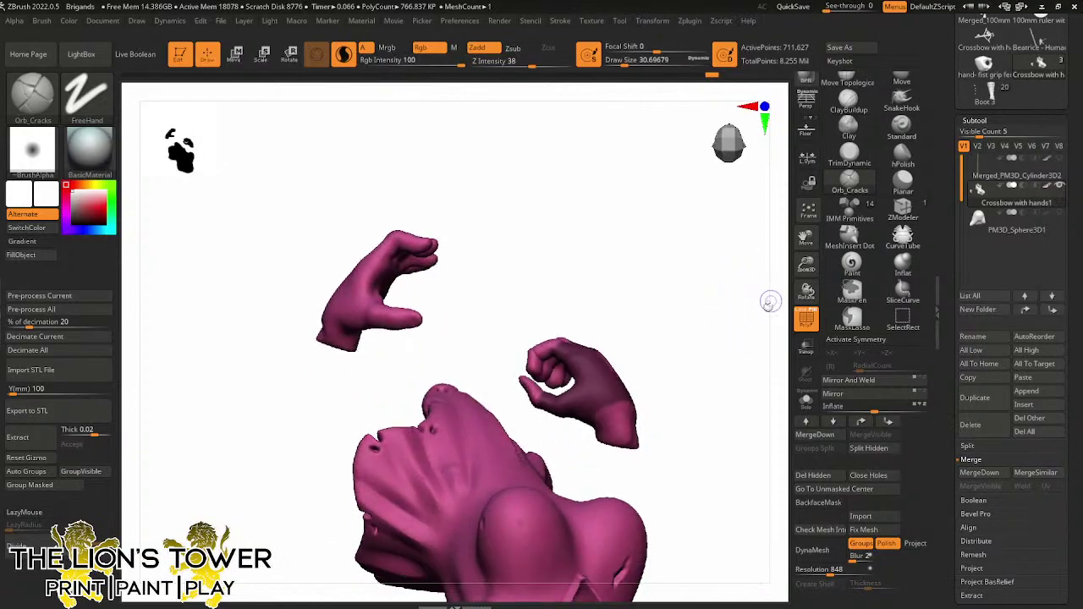
pyautogui.keyDown('ctrl'); pyautogui.click(739, 350); pyautogui.keyUp('ctrl')
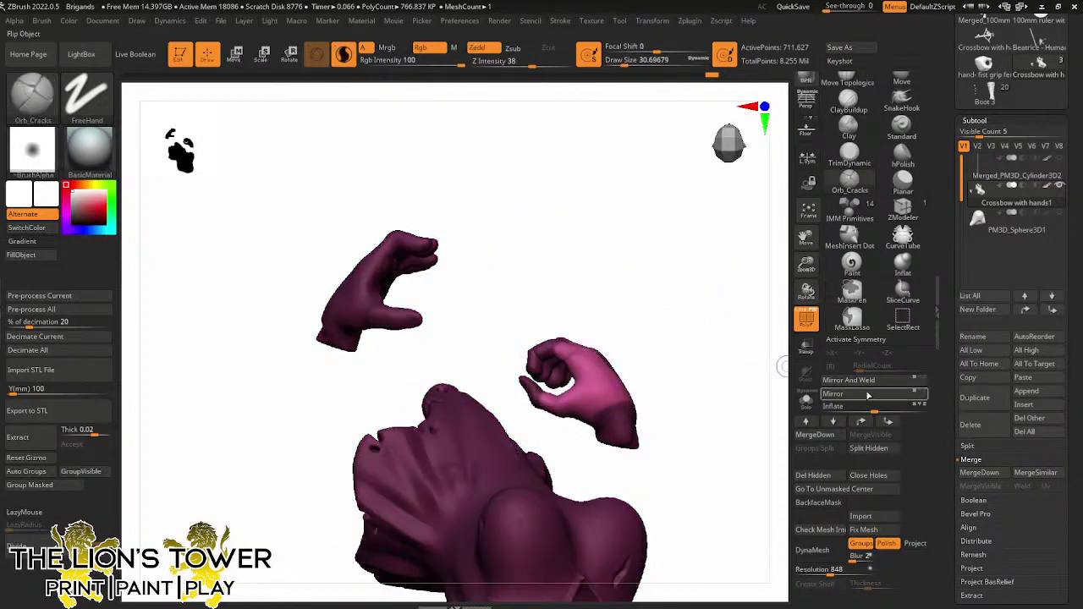
# Inflate the unmasked glove area of the right hand slightly
pyautogui.moveTo(873, 409); pyautogui.dragTo(878, 409)
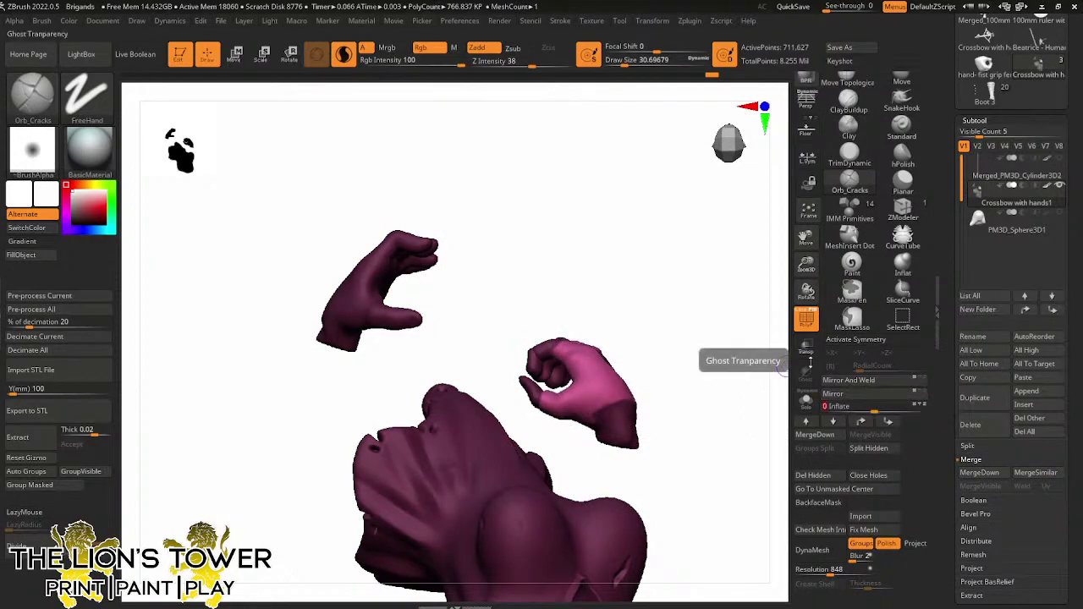
pyautogui.moveTo(757, 347); pyautogui.dragTo(664, 426)
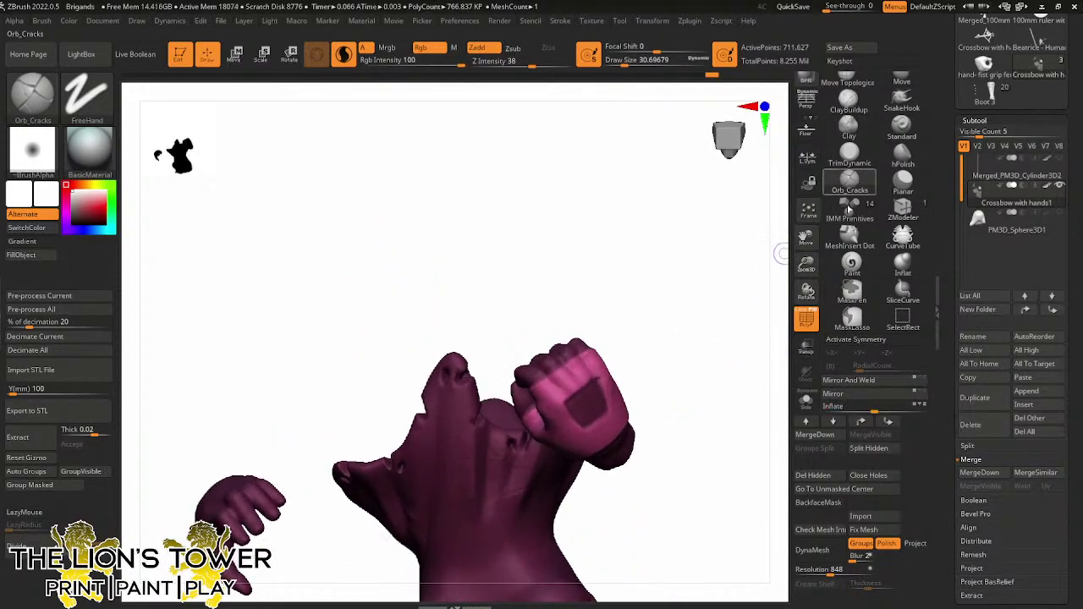
# Carve the glove's edges at the fingers, thumb and palm with Orb_Cracks at draw size about 56, Z intensity 18 and LazyMouse on
pyautogui.moveTo(624, 64); pyautogui.dragTo(627, 65)
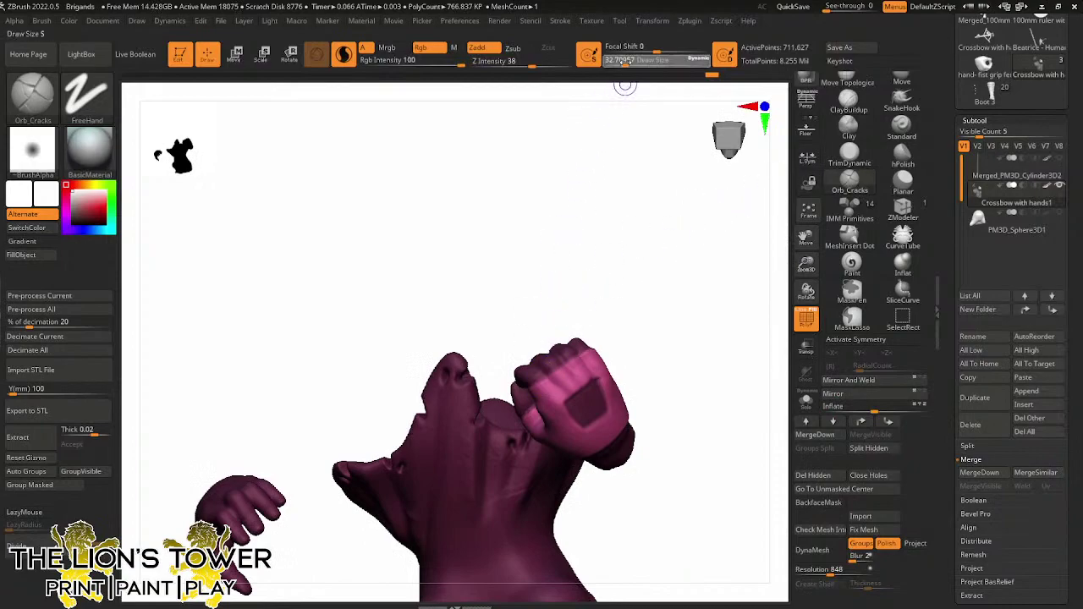
pyautogui.moveTo(702, 254); pyautogui.dragTo(617, 299)
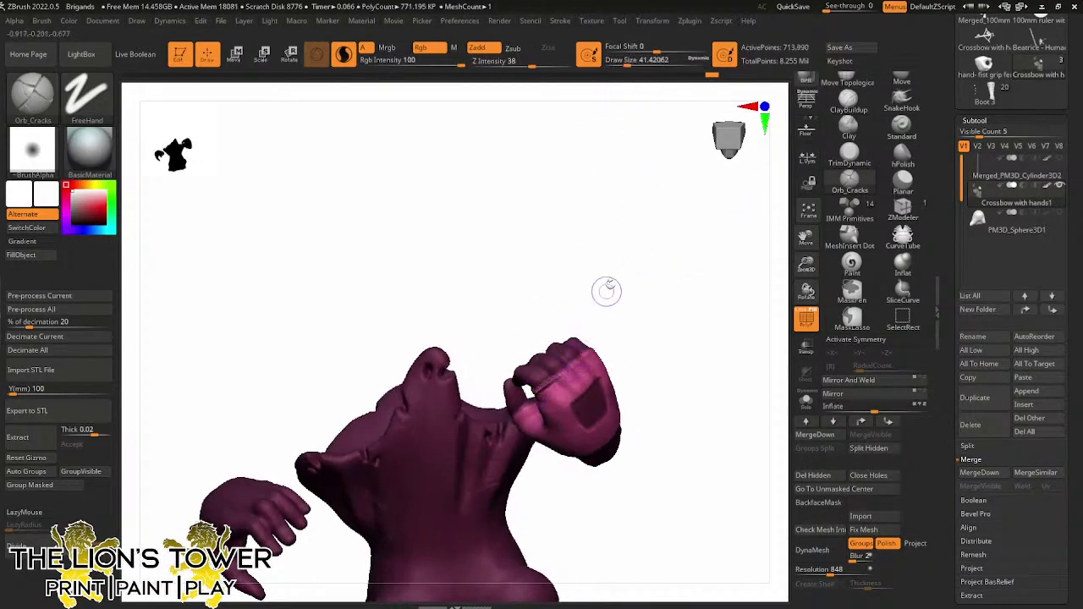
pyautogui.moveTo(628, 63); pyautogui.dragTo(634, 63)
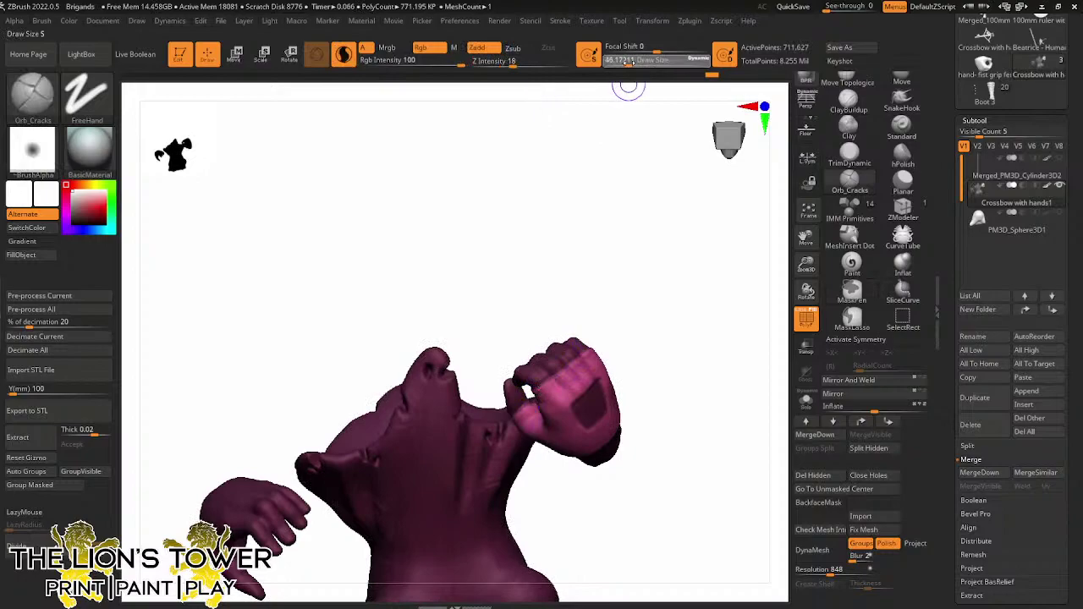
pyautogui.moveTo(646, 203); pyautogui.dragTo(554, 390)
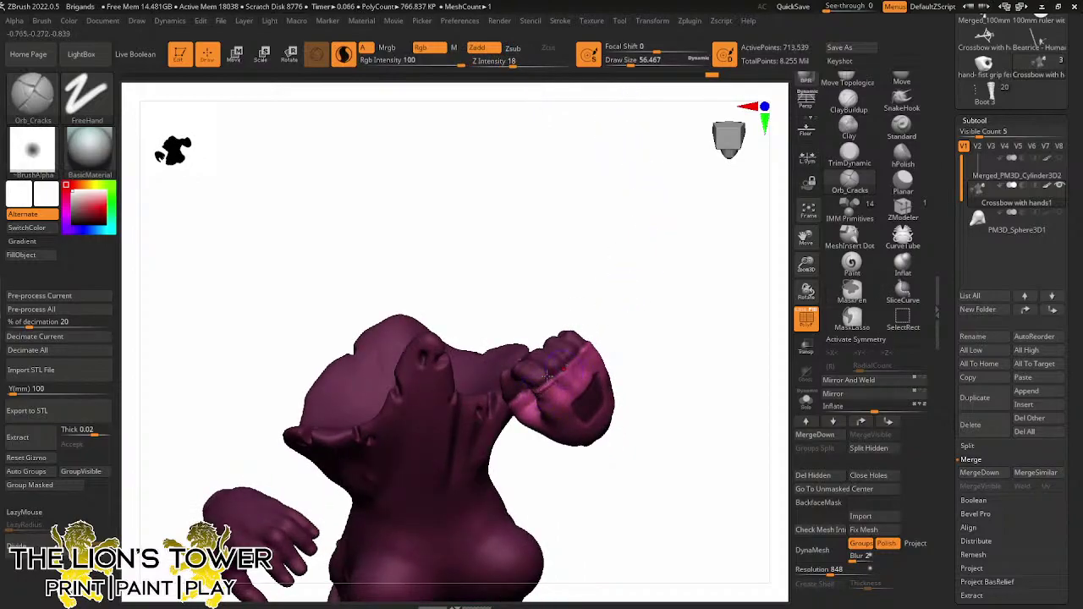
pyautogui.press('l')
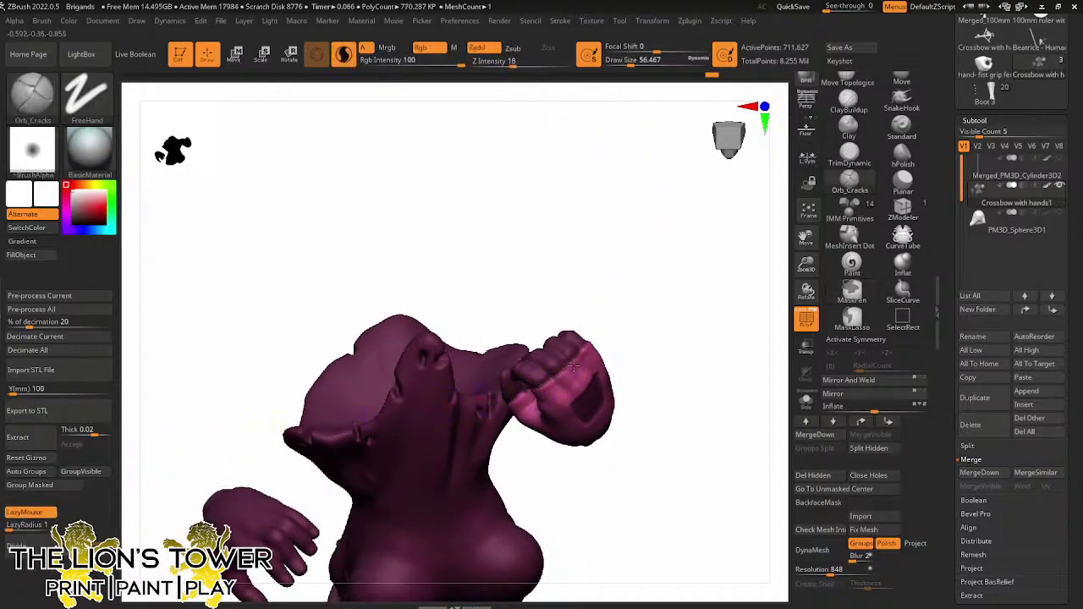
pyautogui.moveTo(636, 299); pyautogui.dragTo(558, 369)
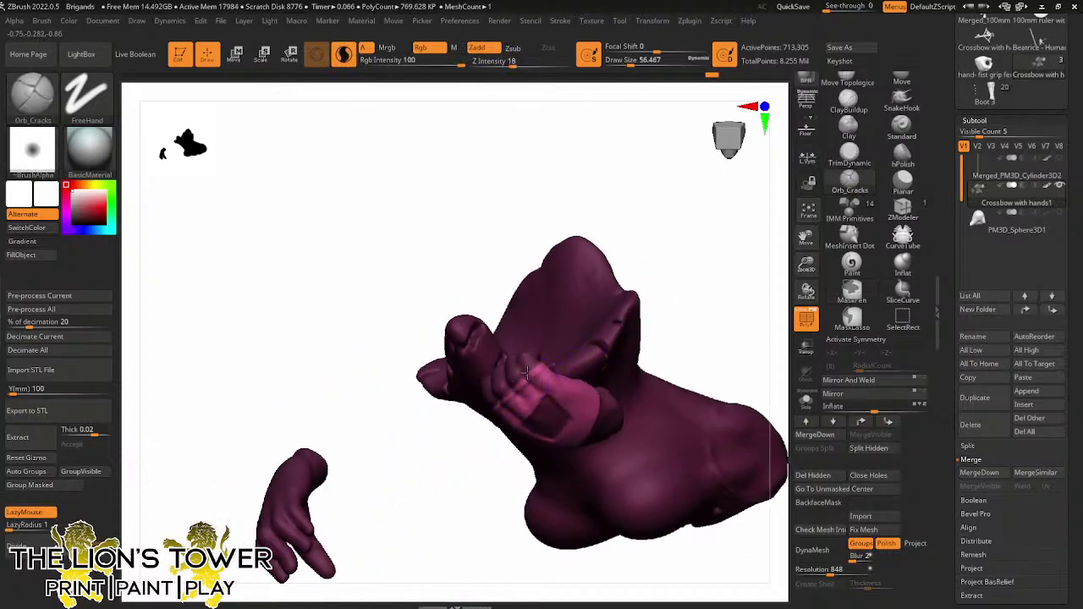
pyautogui.moveTo(696, 257); pyautogui.dragTo(628, 343)
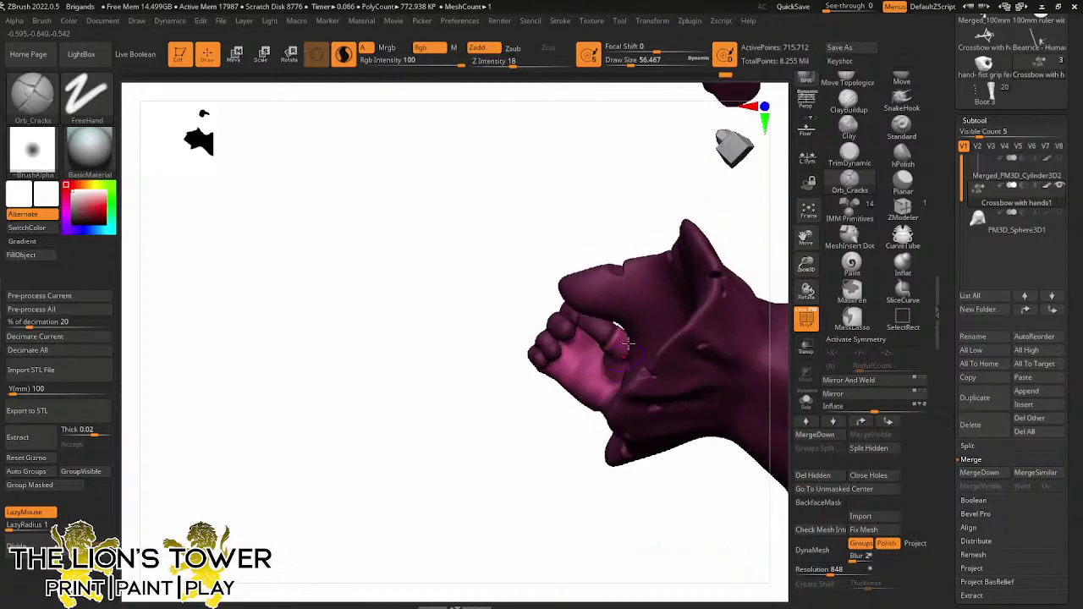
pyautogui.moveTo(694, 254)
pyautogui.mouseDown()
pyautogui.moveTo(652, 379)
pyautogui.moveTo(621, 345)
pyautogui.moveTo(713, 316)
pyautogui.moveTo(726, 252)
pyautogui.moveTo(671, 239)
pyautogui.moveTo(651, 252)
pyautogui.moveTo(687, 249)
pyautogui.moveTo(589, 320)
pyautogui.mouseUp()
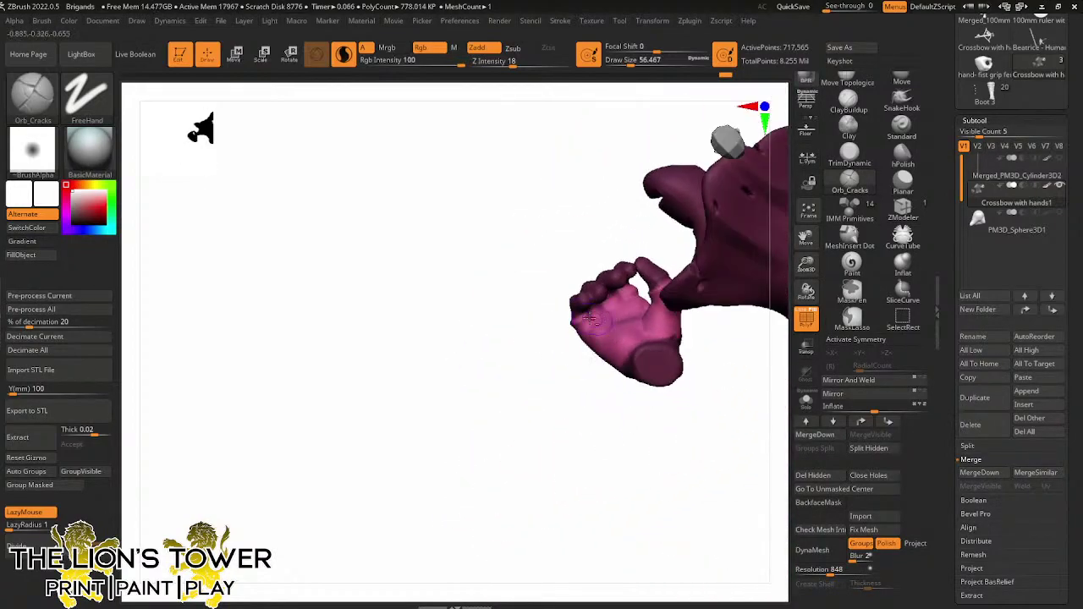
pyautogui.moveTo(578, 379); pyautogui.dragTo(647, 367)
pyautogui.moveTo(606, 412); pyautogui.dragTo(634, 329)
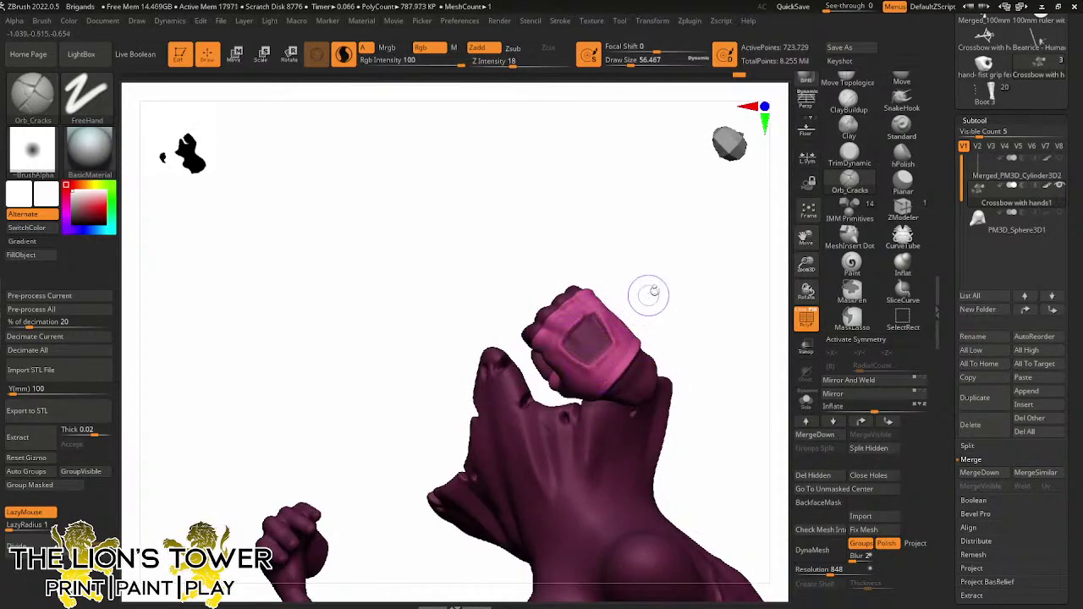
# Continue the carved edge across the back of the right-hand glove and around its wrist opening
pyautogui.moveTo(648, 294); pyautogui.dragTo(586, 315)
pyautogui.moveTo(660, 291)
pyautogui.mouseDown()
pyautogui.moveTo(638, 276)
pyautogui.moveTo(668, 256)
pyautogui.moveTo(643, 269)
pyautogui.mouseUp()
pyautogui.moveTo(586, 358)
pyautogui.mouseDown()
pyautogui.moveTo(657, 253)
pyautogui.moveTo(620, 355)
pyautogui.mouseUp()
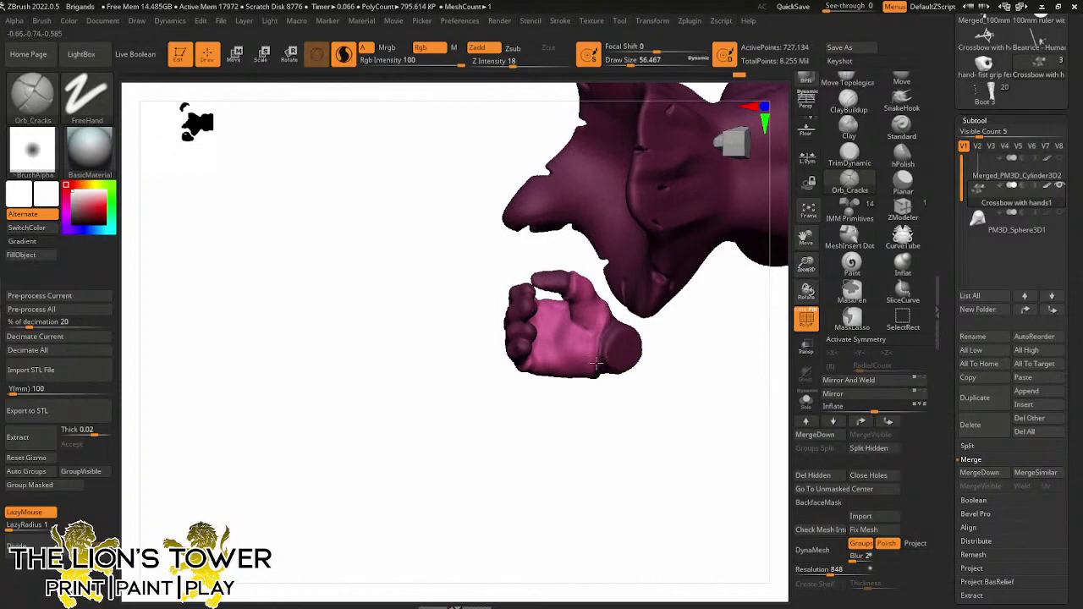
pyautogui.moveTo(699, 365)
pyautogui.mouseDown()
pyautogui.moveTo(722, 474)
pyautogui.moveTo(693, 428)
pyautogui.mouseUp()
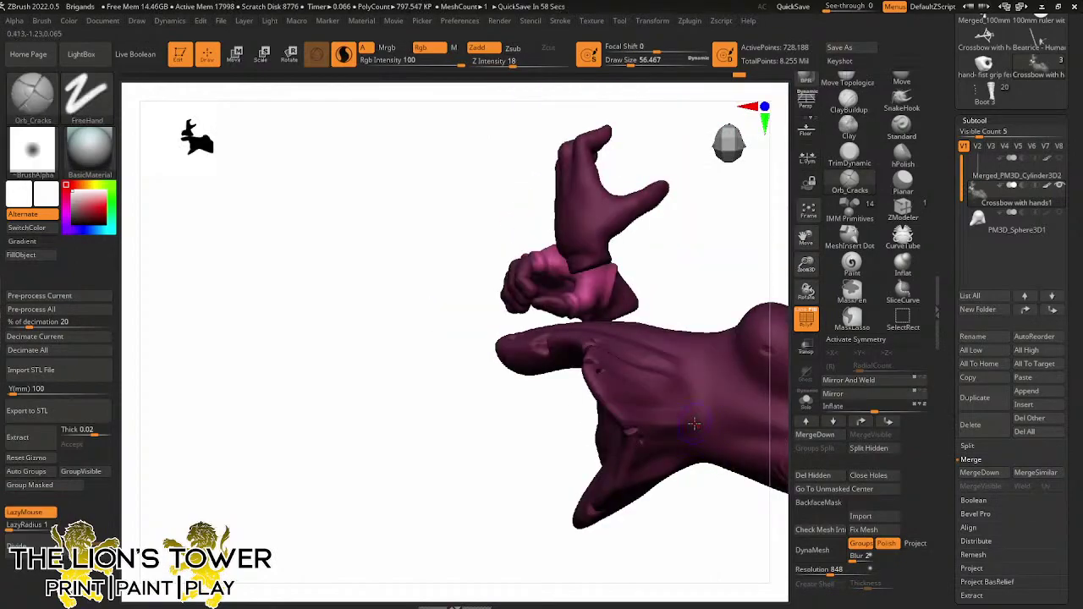
# Clear the glove mask and bring back all hidden parts of the figure
pyautogui.moveTo(805, 264)
pyautogui.mouseDown()
pyautogui.moveTo(754, 232)
pyautogui.moveTo(717, 266)
pyautogui.moveTo(756, 310)
pyautogui.moveTo(753, 325)
pyautogui.mouseUp()
pyautogui.keyDown('ctrl'); pyautogui.keyDown('shift'); pyautogui.click(768, 372); pyautogui.keyUp('shift'); pyautogui.keyUp('ctrl')
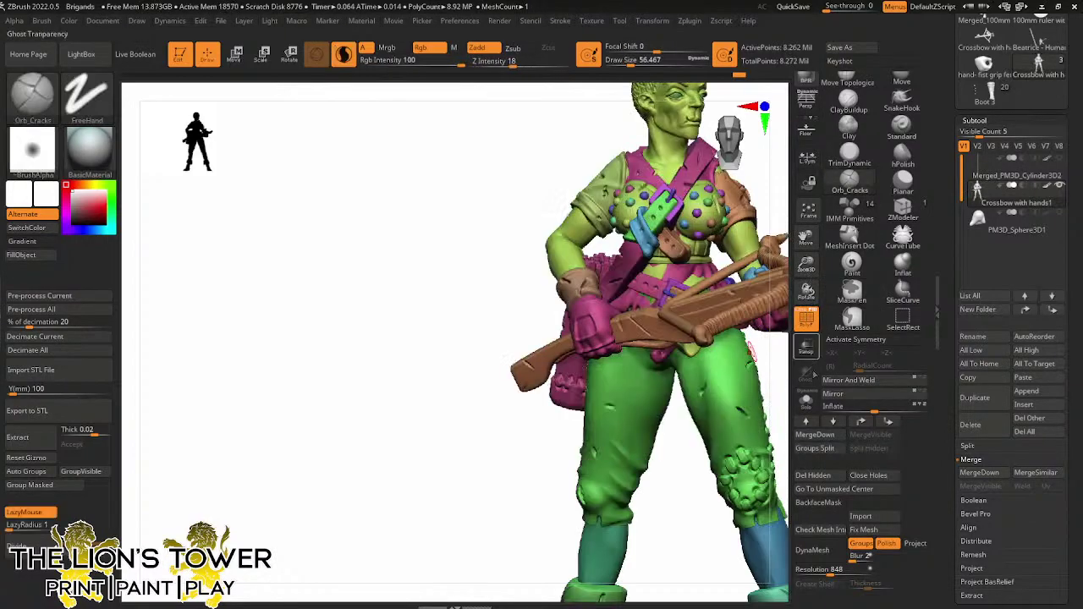
pyautogui.moveTo(805, 266); pyautogui.dragTo(785, 228)
pyautogui.moveTo(780, 222)
pyautogui.keyDown('alt'); pyautogui.mouseDown()
pyautogui.moveTo(742, 261)
pyautogui.moveTo(736, 367)
pyautogui.moveTo(753, 366)
pyautogui.mouseUp(); pyautogui.keyUp('alt')
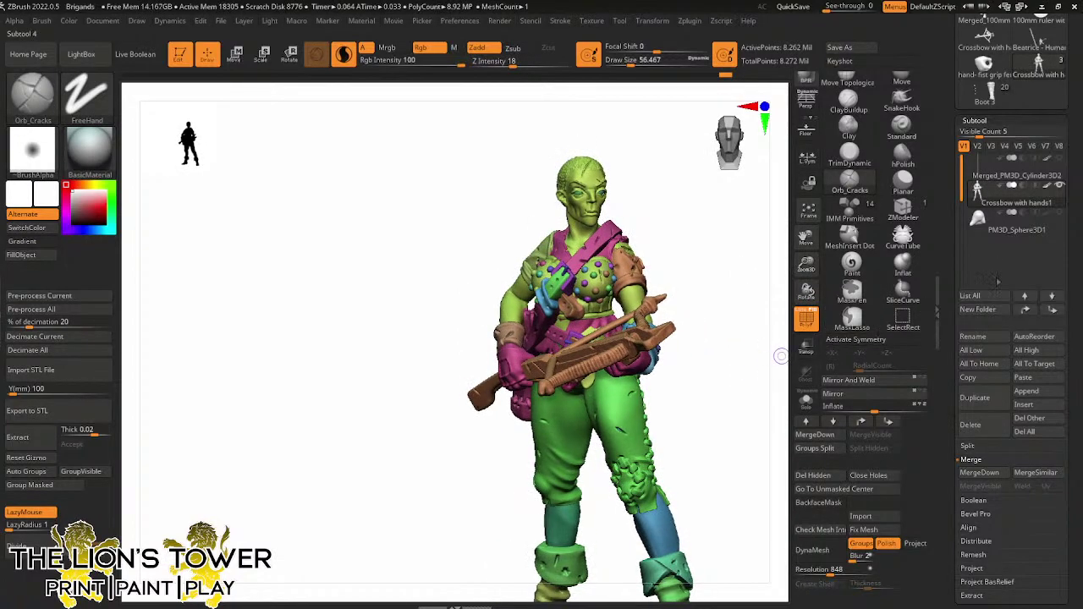
# Delete the unused hair subtool PM3D_Sphere3D1
pyautogui.click(1010, 230)
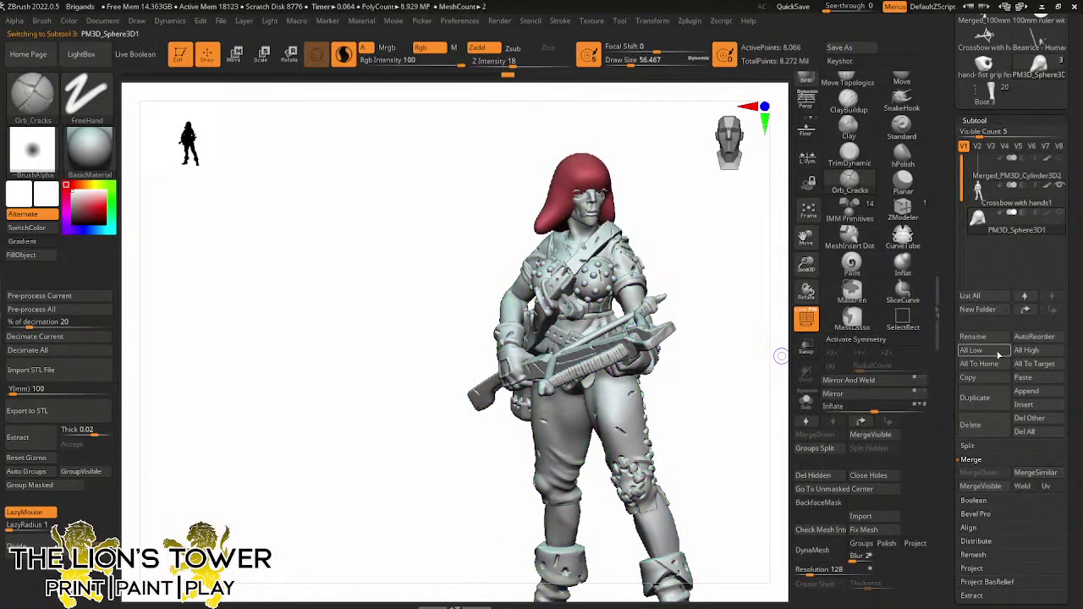
pyautogui.click(970, 425)
pyautogui.click(880, 451)
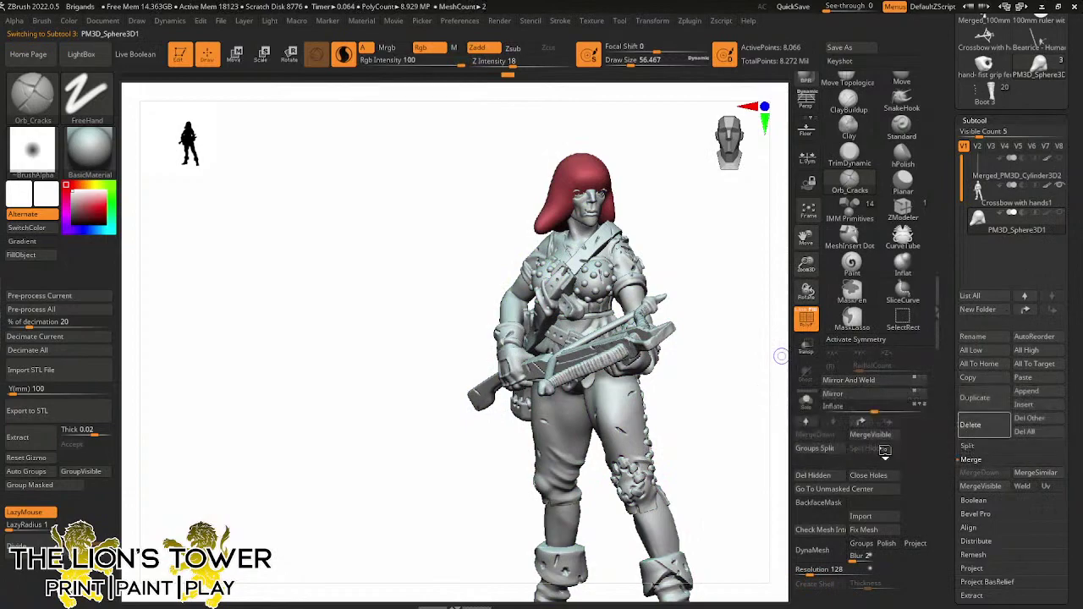
# Rename the figure's subtool as "Grace - Human Bandit"
pyautogui.click(972, 337)
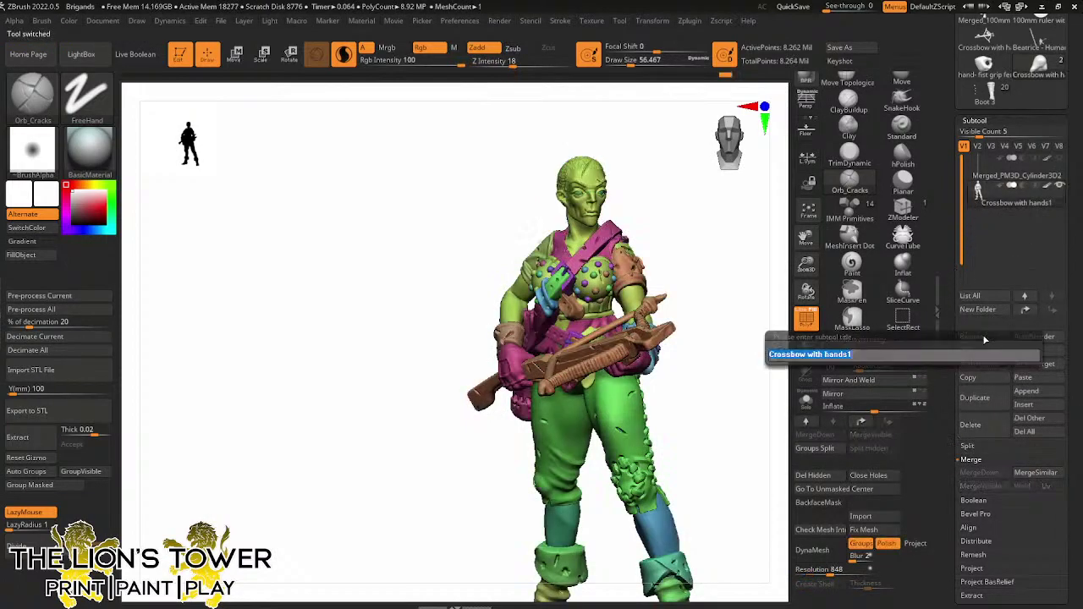
pyautogui.write('Grace -')
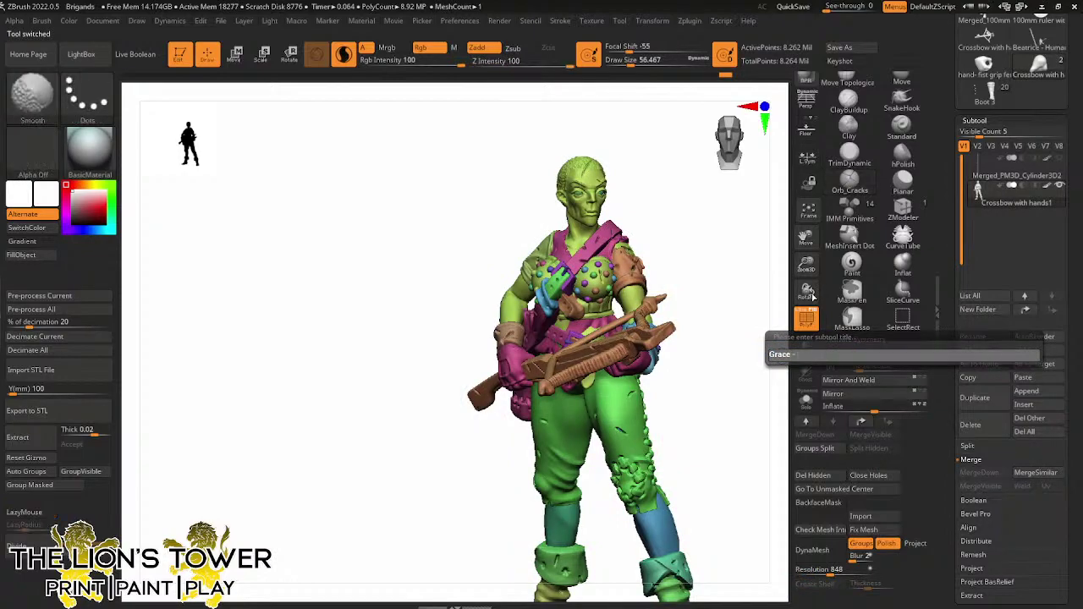
pyautogui.write(' Human Band')
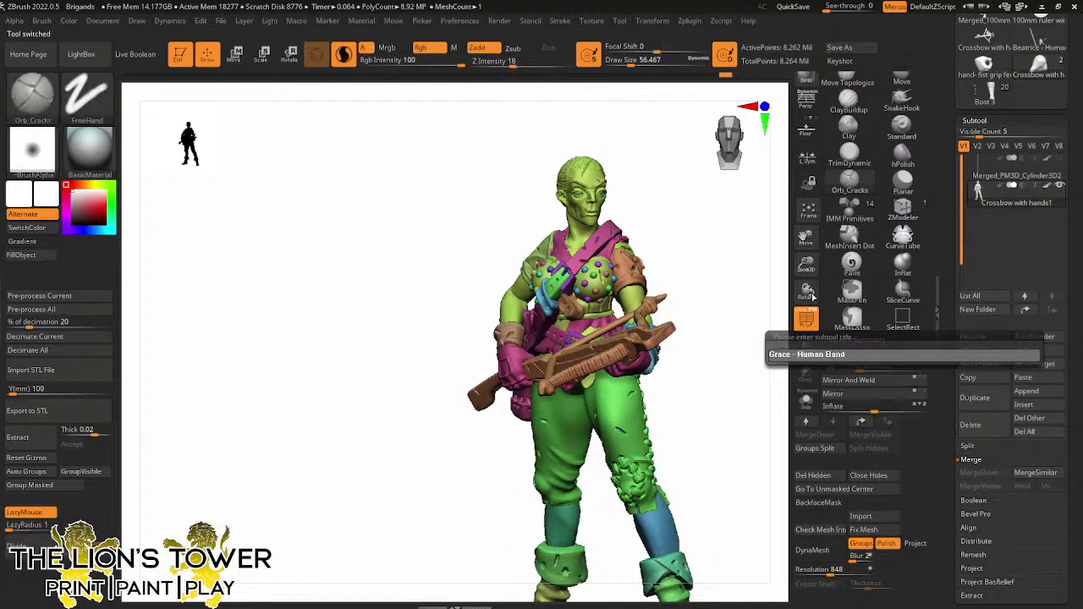
pyautogui.write('it')
pyautogui.press('Return')
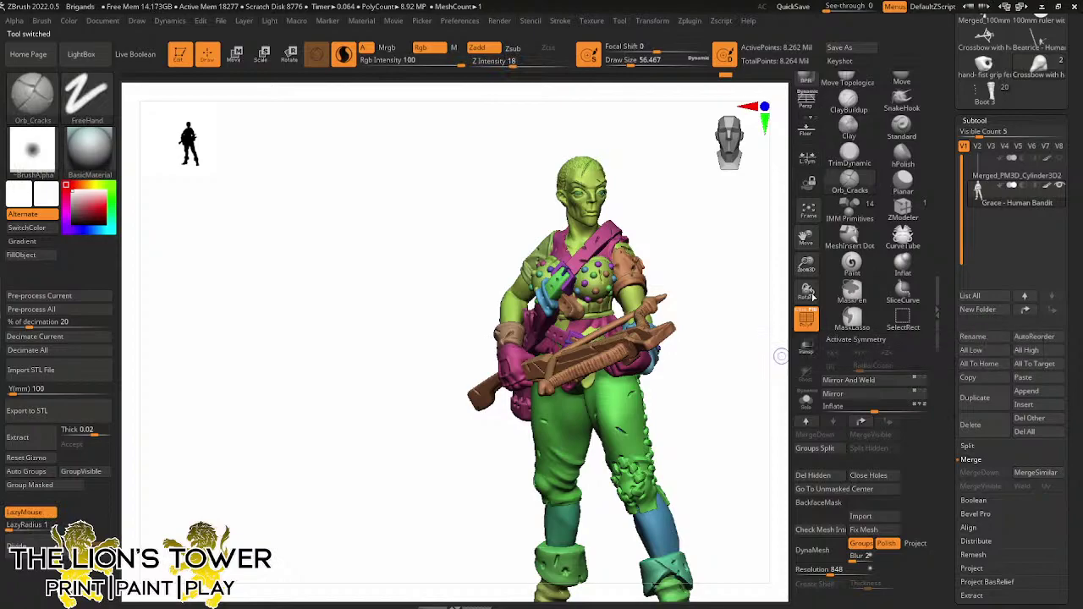
# Adjust the shape of the trousers' thighs and seat with the Move brush at draw size about 234
pyautogui.moveTo(806, 264); pyautogui.dragTo(806, 269)
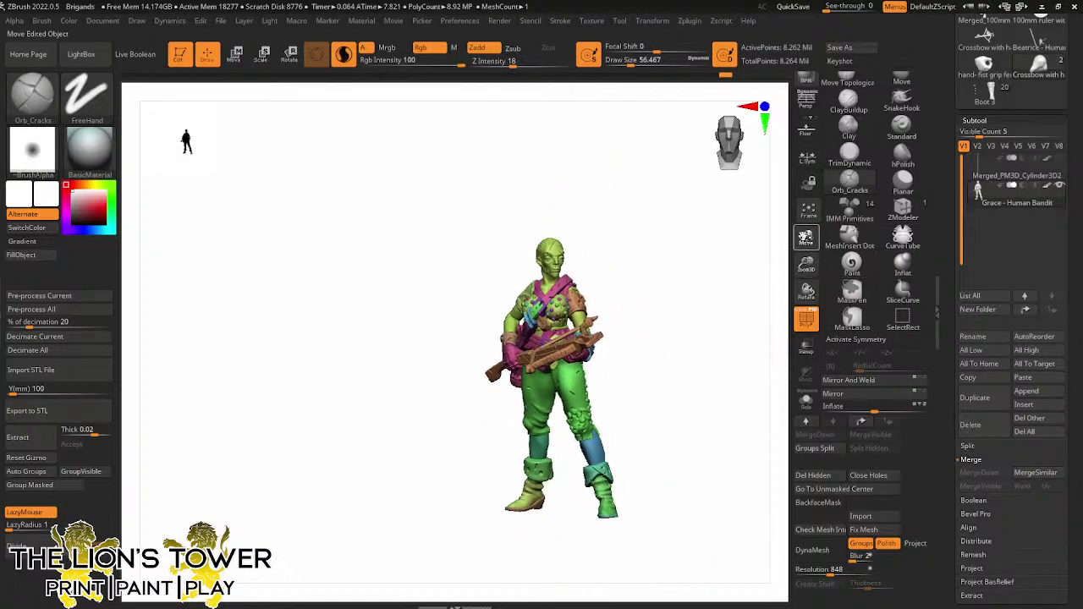
pyautogui.moveTo(701, 336)
pyautogui.mouseDown()
pyautogui.moveTo(641, 350)
pyautogui.moveTo(701, 319)
pyautogui.moveTo(733, 279)
pyautogui.moveTo(680, 324)
pyautogui.moveTo(686, 336)
pyautogui.mouseUp()
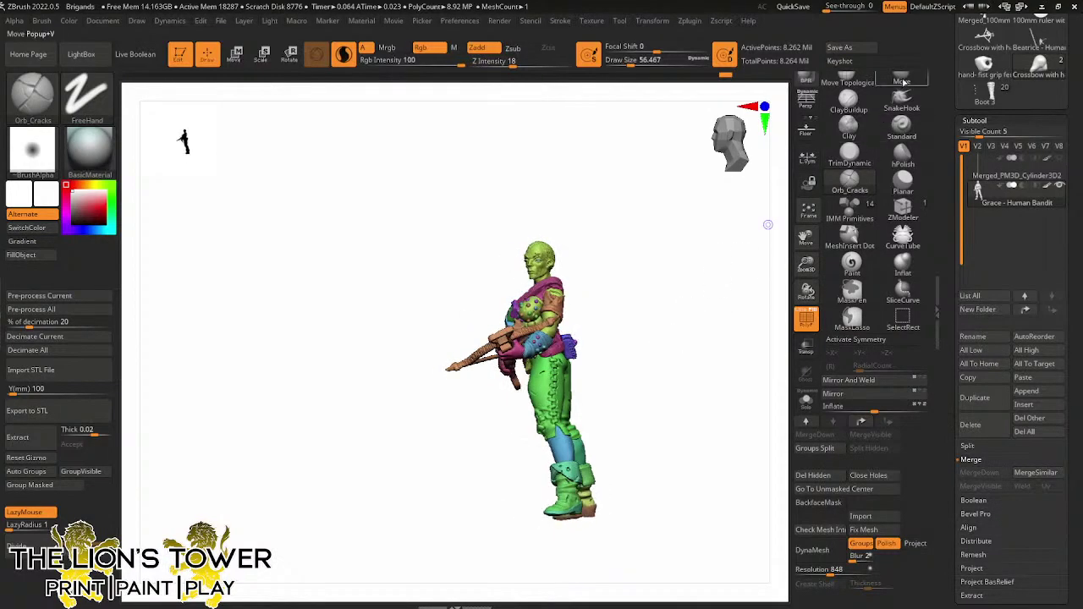
pyautogui.press('b')
pyautogui.press('m')
pyautogui.press('v')
pyautogui.moveTo(628, 62)
pyautogui.mouseDown()
pyautogui.moveTo(698, 88)
pyautogui.moveTo(643, 89)
pyautogui.moveTo(666, 88)
pyautogui.mouseUp()
pyautogui.moveTo(804, 267); pyautogui.dragTo(725, 310)
pyautogui.moveTo(712, 390); pyautogui.dragTo(756, 360)
pyautogui.moveTo(805, 238); pyautogui.dragTo(798, 135)
pyautogui.moveTo(670, 64); pyautogui.dragTo(655, 66)
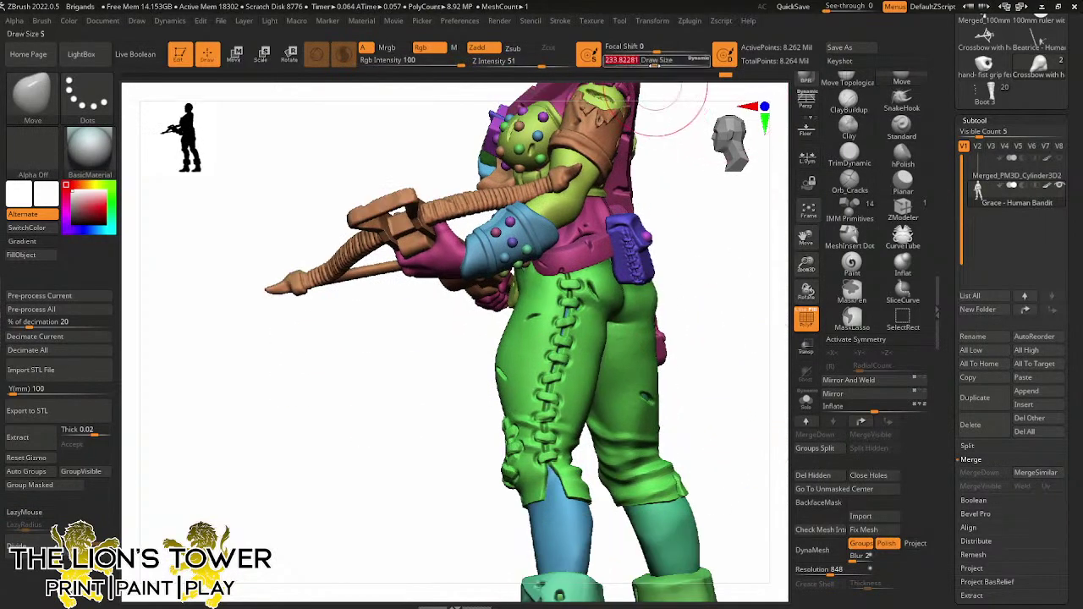
pyautogui.moveTo(703, 227); pyautogui.dragTo(727, 275)
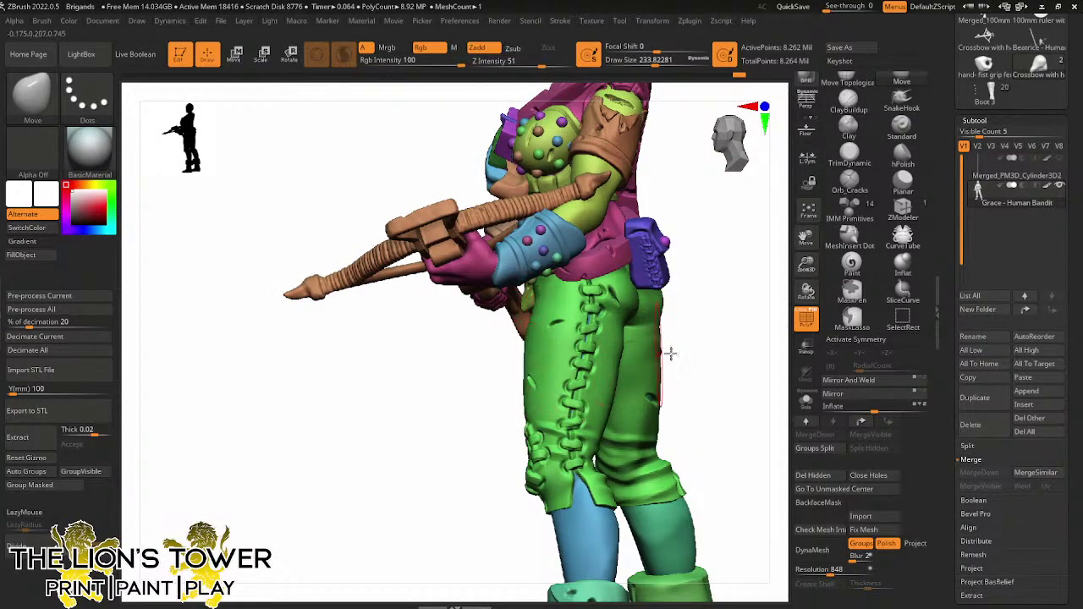
pyautogui.moveTo(670, 353); pyautogui.dragTo(665, 444)
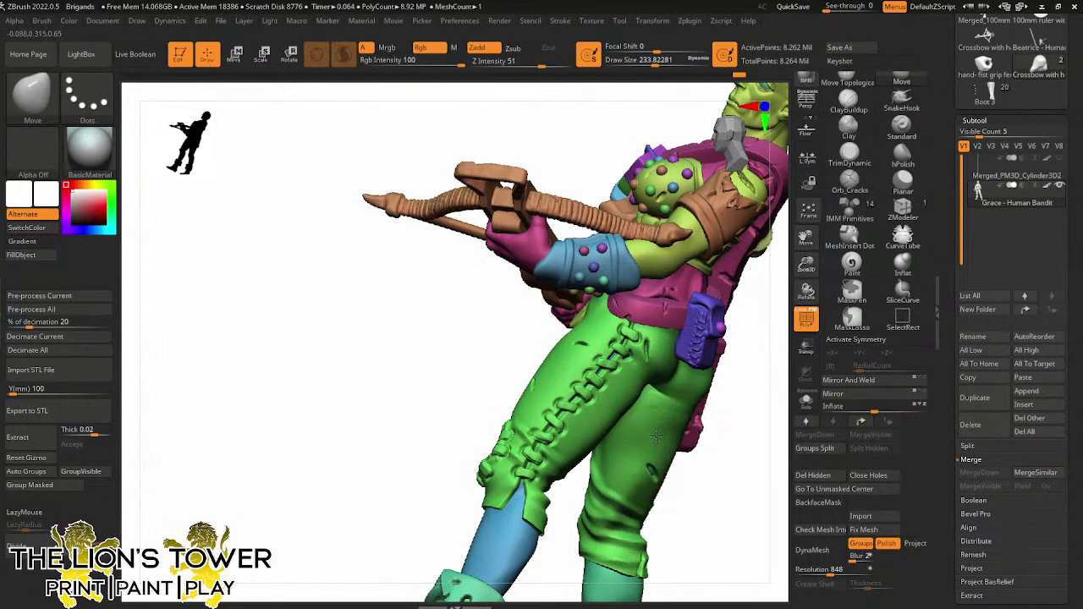
pyautogui.moveTo(668, 507)
pyautogui.mouseDown()
pyautogui.moveTo(720, 495)
pyautogui.moveTo(572, 419)
pyautogui.mouseUp()
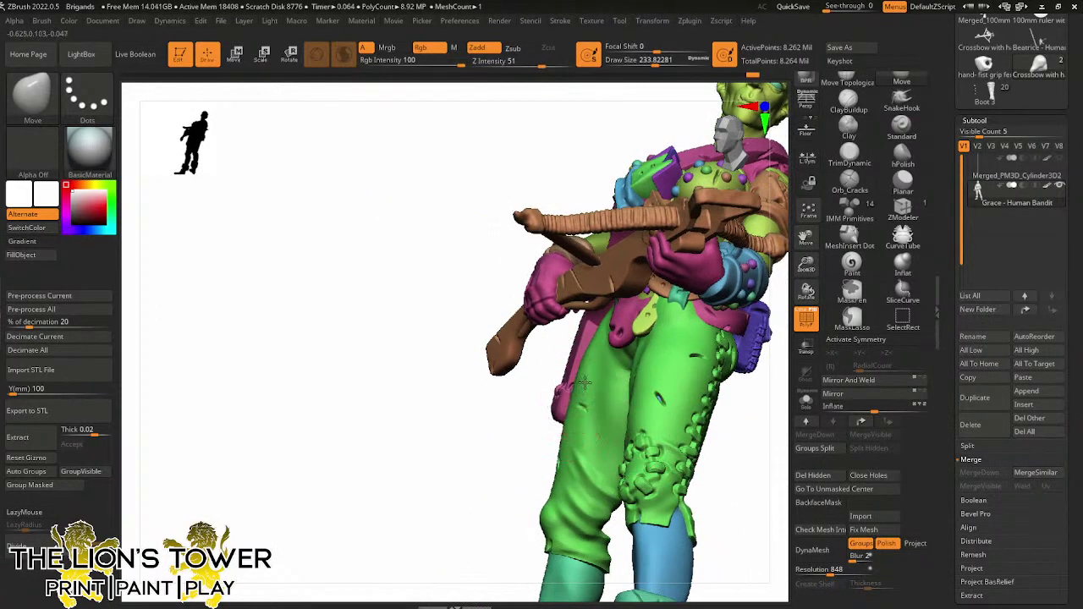
pyautogui.moveTo(499, 490); pyautogui.dragTo(593, 494)
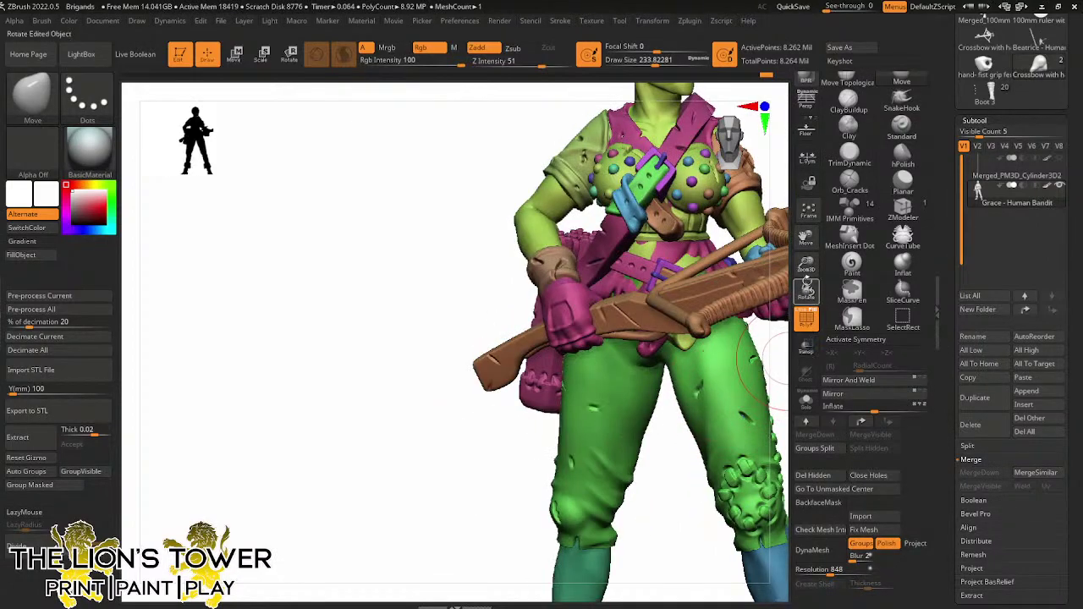
# Mask everything except the skin polygroup of the body, keeping the whole figure visible
pyautogui.moveTo(805, 266); pyautogui.dragTo(641, 266)
pyautogui.keyDown('ctrl'); pyautogui.click(738, 249); pyautogui.keyUp('ctrl')
pyautogui.hotkey('ctrl', 'z')
pyautogui.keyDown('ctrl'); pyautogui.keyDown('shift'); pyautogui.click(641, 259); pyautogui.keyUp('shift'); pyautogui.keyUp('ctrl')
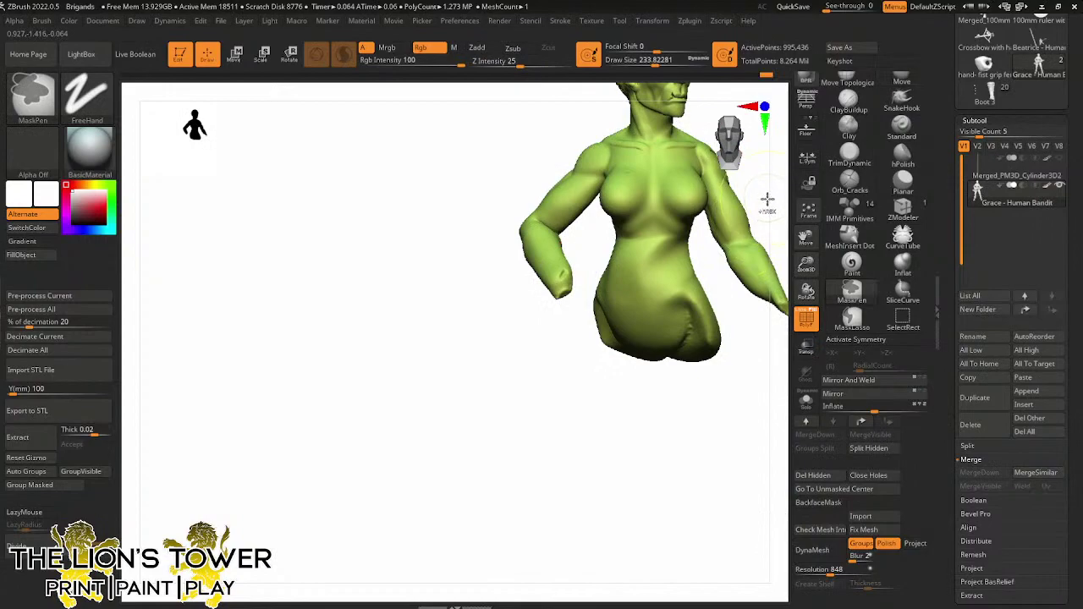
pyautogui.keyDown('ctrl'); pyautogui.click(766, 200); pyautogui.keyUp('ctrl')
pyautogui.keyDown('ctrl'); pyautogui.keyDown('shift'); pyautogui.click(754, 208); pyautogui.keyUp('shift'); pyautogui.keyUp('ctrl')
pyautogui.keyDown('ctrl'); pyautogui.click(761, 199); pyautogui.keyUp('ctrl')
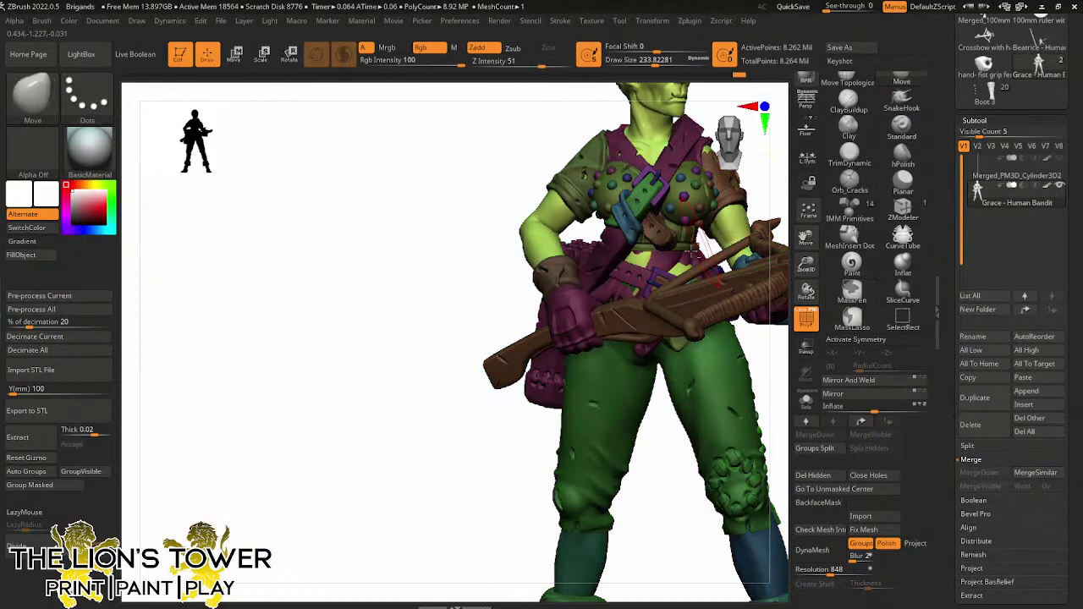
# Adjust the exposed body around the waist with the Move brush and clear the mask
pyautogui.moveTo(735, 204); pyautogui.dragTo(652, 257, button='right')
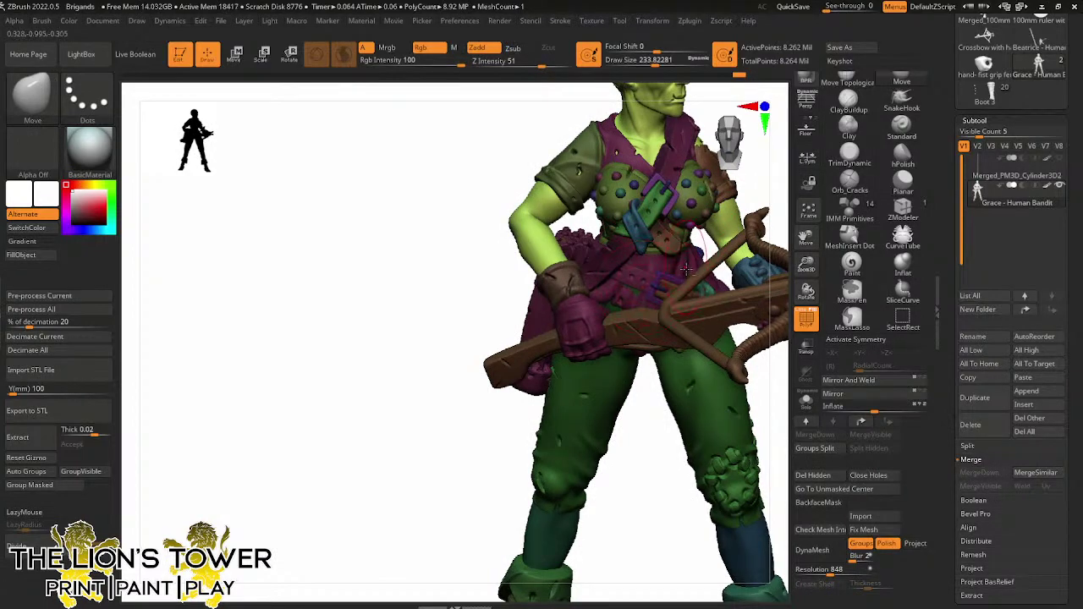
pyautogui.keyDown('ctrl'); pyautogui.click(758, 186); pyautogui.keyUp('ctrl')
pyautogui.keyDown('ctrl'); pyautogui.moveTo(758, 186); pyautogui.dragTo(768, 198); pyautogui.keyUp('ctrl')
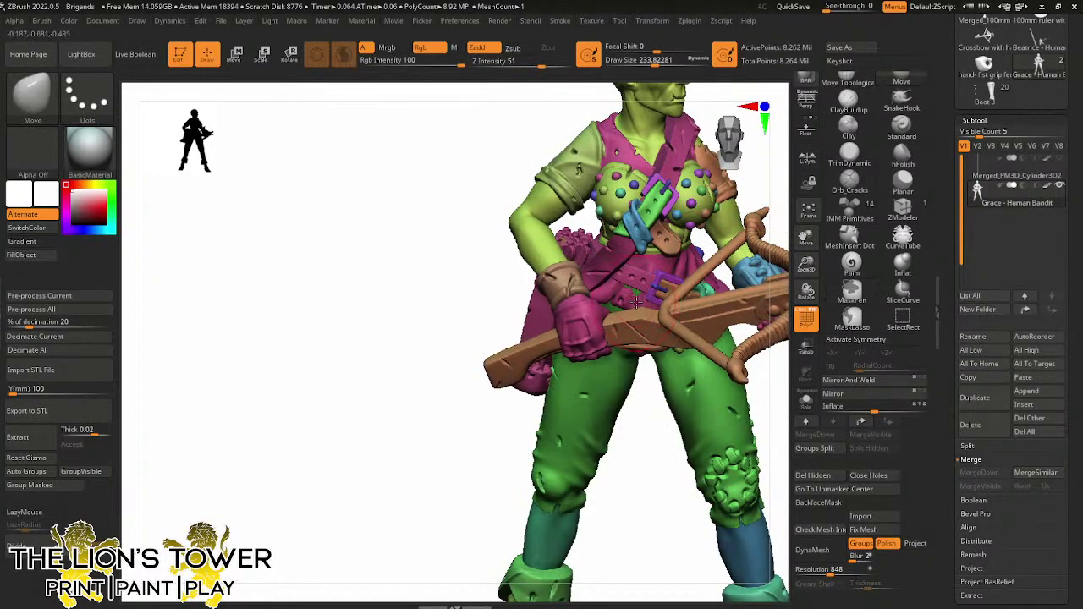
# Isolate and mask the trousers, restore the full figure and clear the mask
pyautogui.keyDown('ctrl'); pyautogui.click(648, 428); pyautogui.keyUp('ctrl')
pyautogui.keyDown('ctrl'); pyautogui.moveTo(648, 428); pyautogui.dragTo(629, 411); pyautogui.keyUp('ctrl')
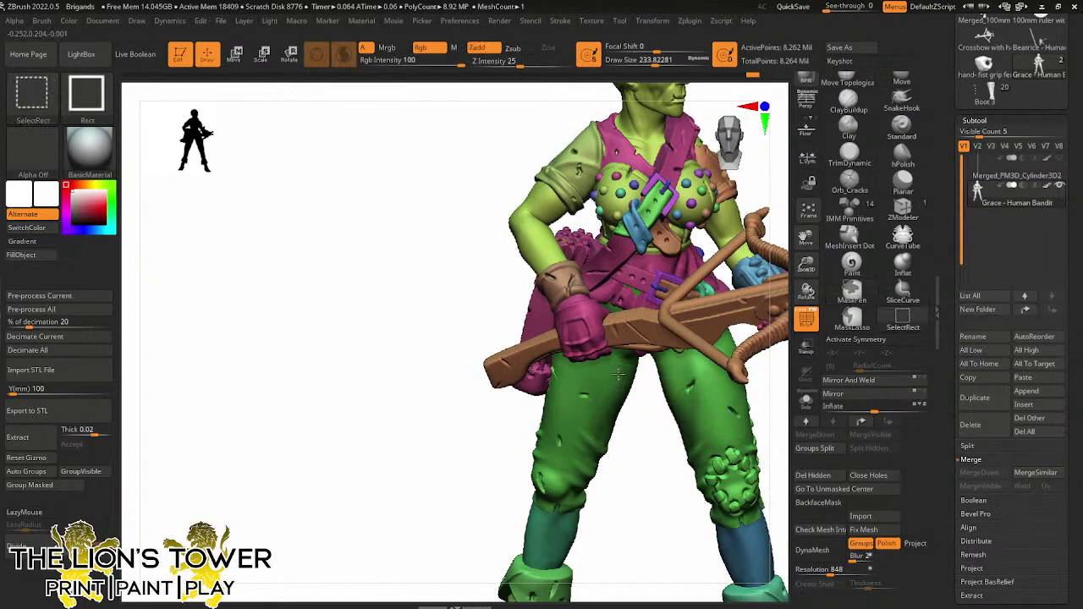
pyautogui.keyDown('ctrl'); pyautogui.keyDown('shift'); pyautogui.click(617, 375); pyautogui.keyUp('shift'); pyautogui.keyUp('ctrl')
pyautogui.keyDown('ctrl'); pyautogui.click(683, 223); pyautogui.keyUp('ctrl')
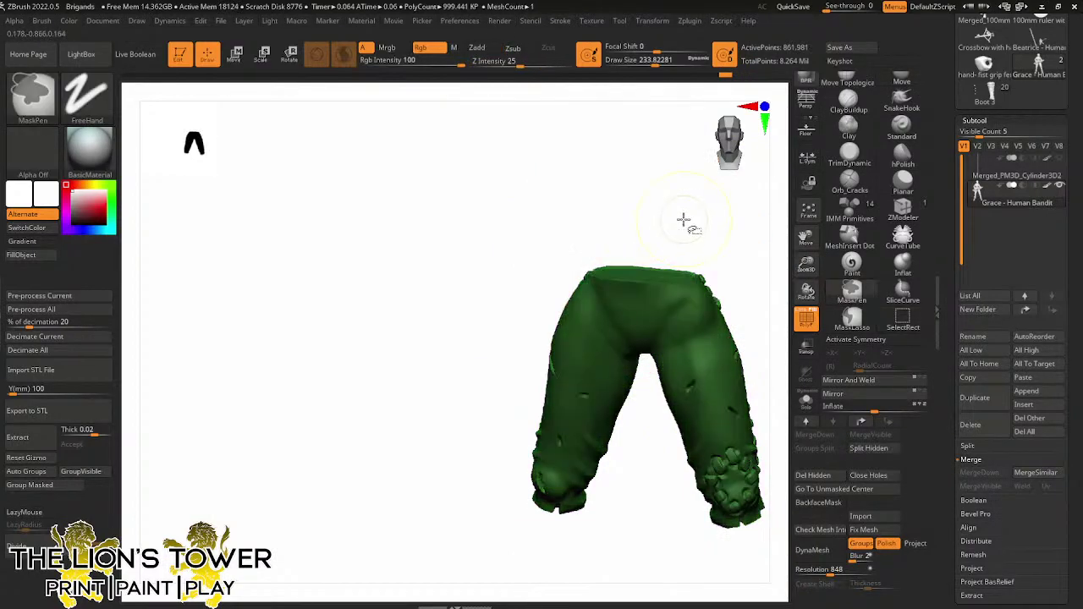
pyautogui.keyDown('ctrl'); pyautogui.keyDown('shift'); pyautogui.click(684, 223); pyautogui.keyUp('shift'); pyautogui.keyUp('ctrl')
pyautogui.keyDown('ctrl'); pyautogui.click(759, 192); pyautogui.keyUp('ctrl')
pyautogui.keyDown('ctrl'); pyautogui.moveTo(759, 191); pyautogui.dragTo(769, 181); pyautogui.keyUp('ctrl')
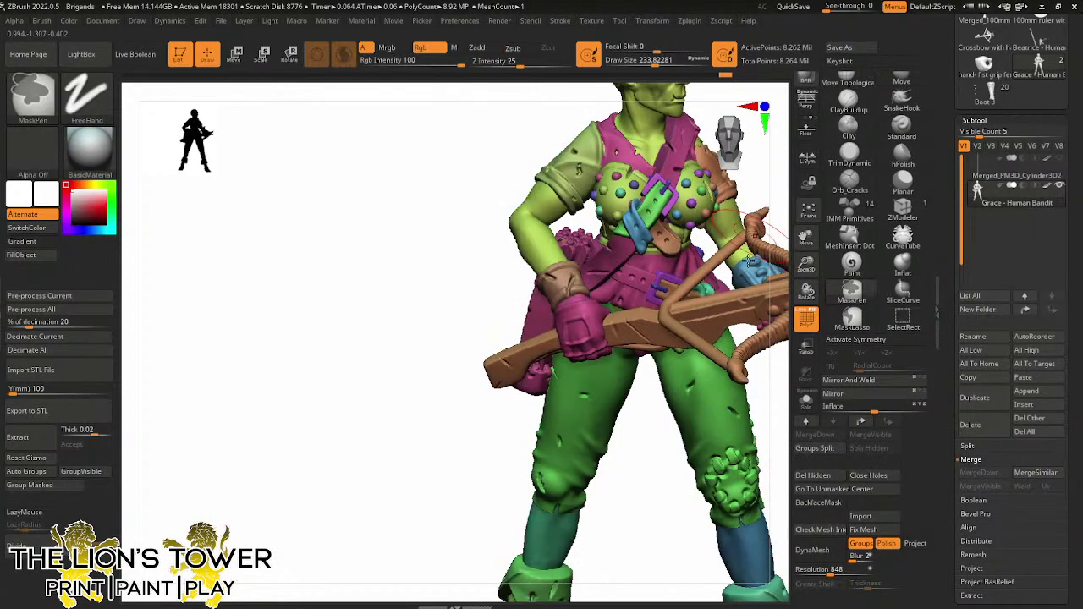
# Adjust the underside of the trousers around the crotch with the Move Topological brush at draw size about 132
pyautogui.moveTo(654, 463)
pyautogui.mouseDown()
pyautogui.moveTo(650, 321)
pyautogui.moveTo(649, 382)
pyautogui.mouseUp()
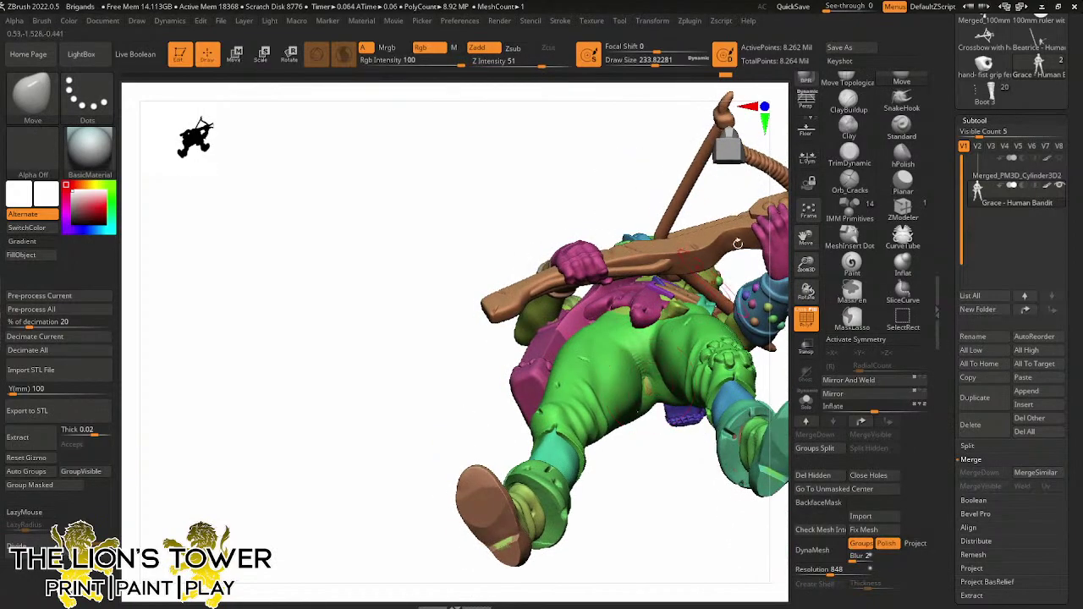
pyautogui.click(848, 85)
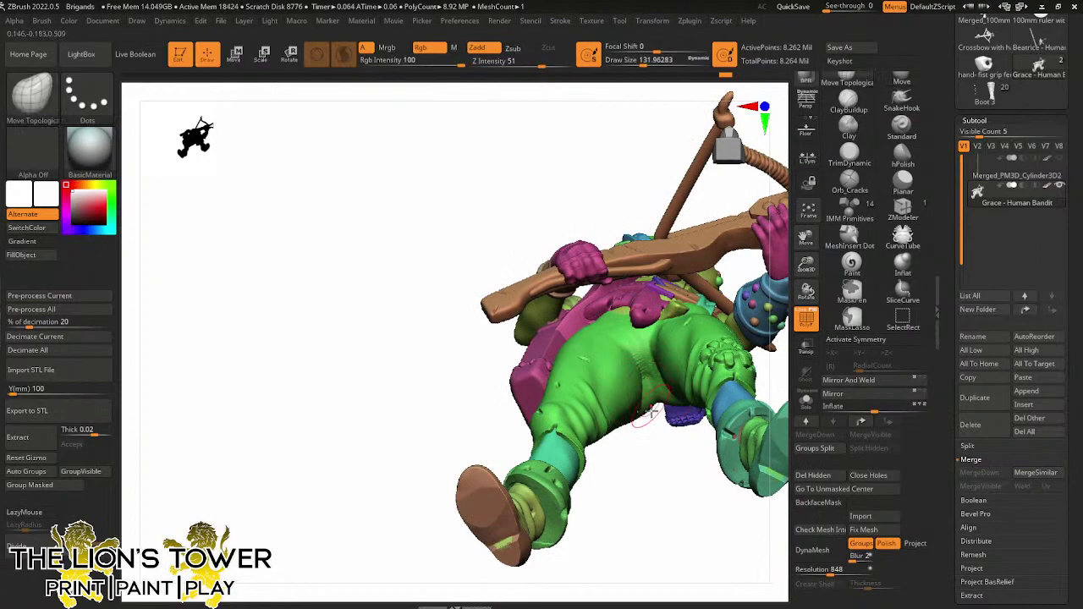
pyautogui.moveTo(648, 443); pyautogui.dragTo(650, 495)
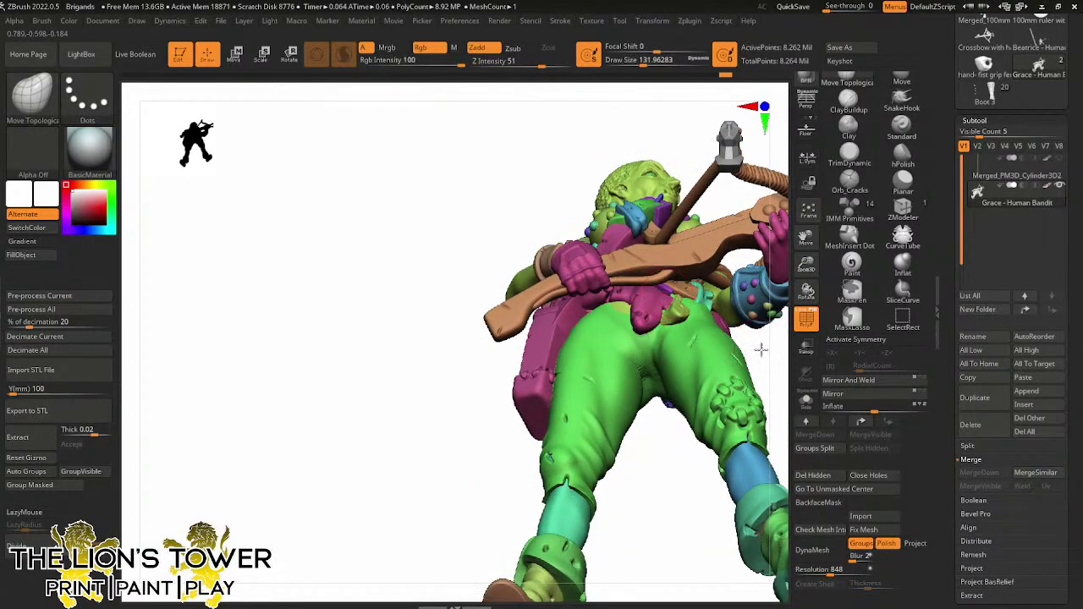
pyautogui.moveTo(762, 351); pyautogui.dragTo(752, 369)
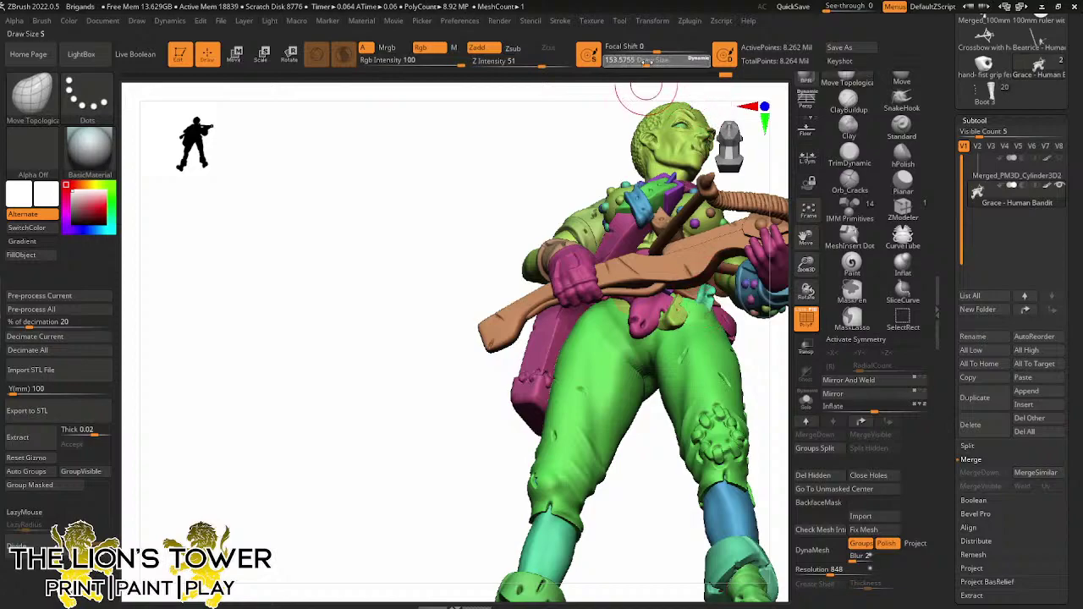
# Reshape the trousers' upper thigh and the tunic hem at her left hip with Move Topological at draw size about 268
pyautogui.moveTo(643, 61); pyautogui.dragTo(658, 61)
pyautogui.moveTo(744, 169); pyautogui.dragTo(713, 315)
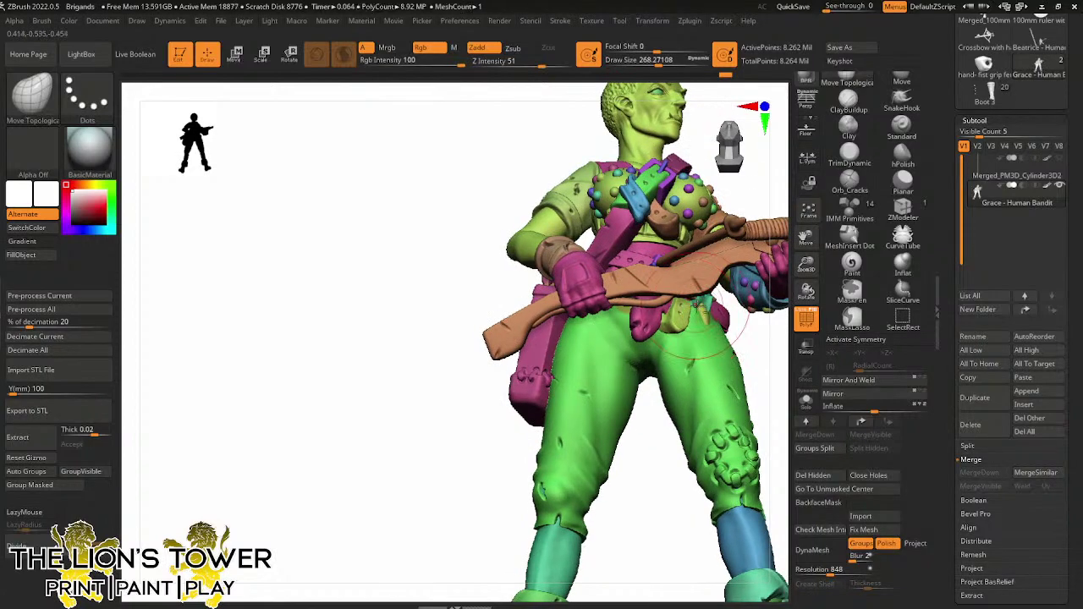
pyautogui.moveTo(692, 313)
pyautogui.mouseDown(button='right')
pyautogui.moveTo(742, 331)
pyautogui.moveTo(727, 334)
pyautogui.moveTo(709, 313)
pyautogui.mouseUp(button='right')
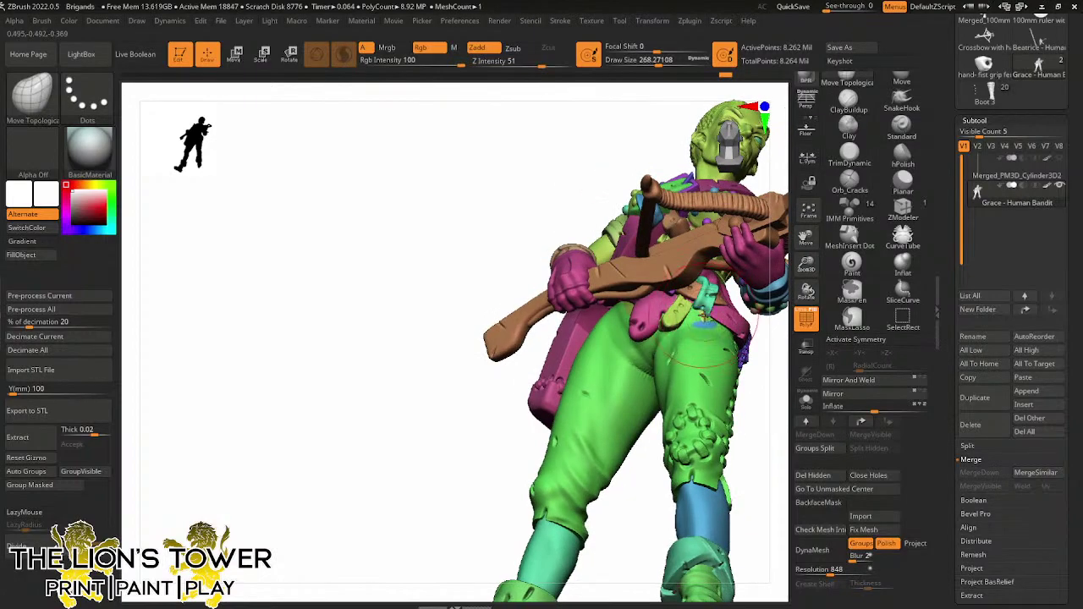
pyautogui.moveTo(767, 334); pyautogui.dragTo(707, 326, button='right')
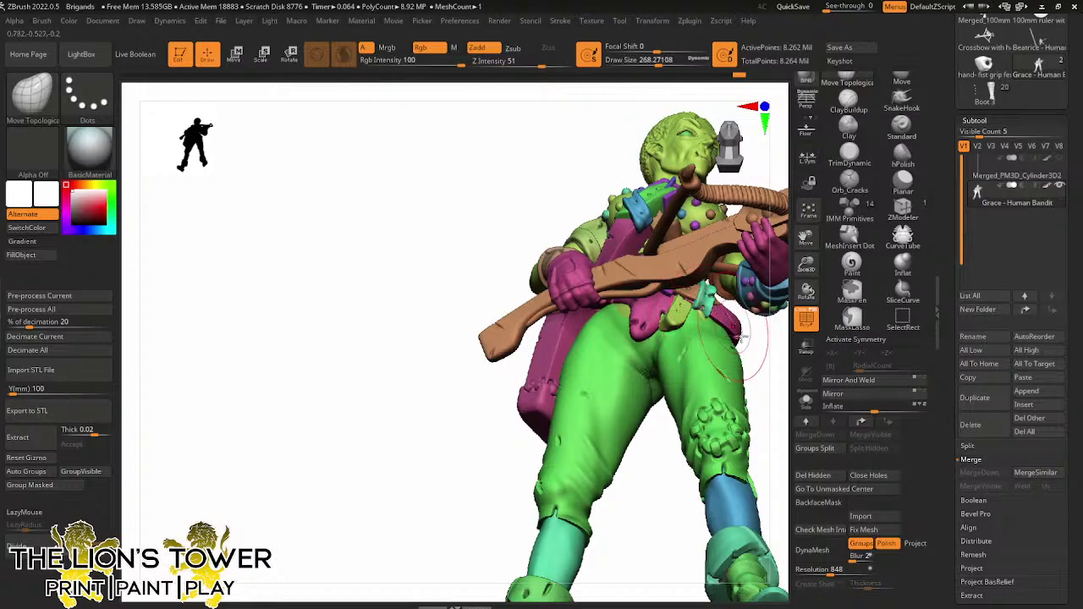
pyautogui.moveTo(741, 336)
pyautogui.mouseDown(button='right')
pyautogui.moveTo(711, 336)
pyautogui.moveTo(727, 326)
pyautogui.moveTo(719, 338)
pyautogui.moveTo(740, 337)
pyautogui.mouseUp(button='right')
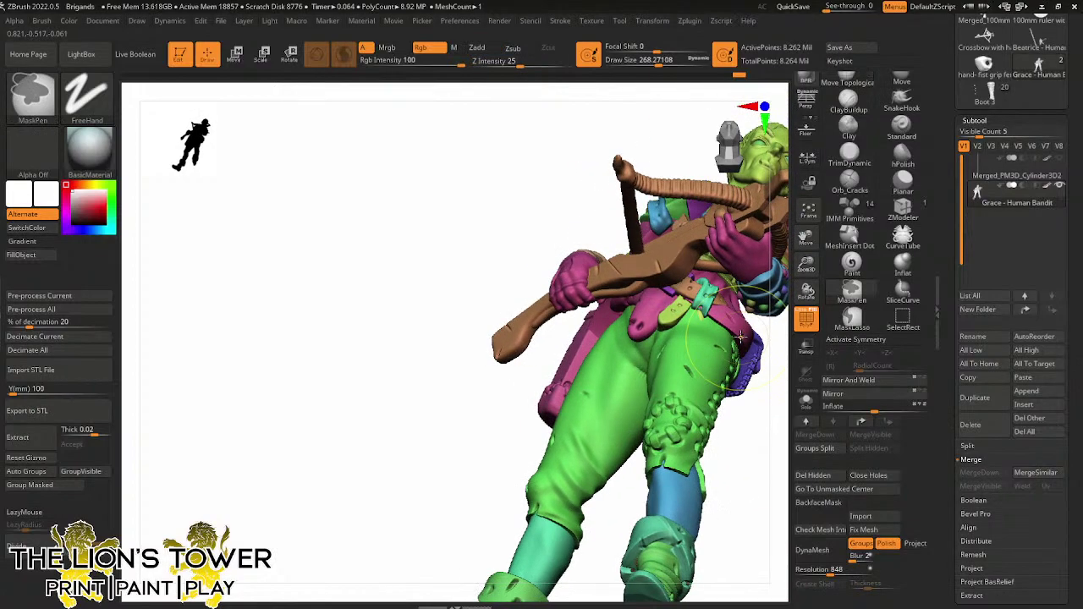
pyautogui.moveTo(761, 394)
pyautogui.mouseDown(button='right')
pyautogui.moveTo(773, 496)
pyautogui.moveTo(735, 322)
pyautogui.mouseUp(button='right')
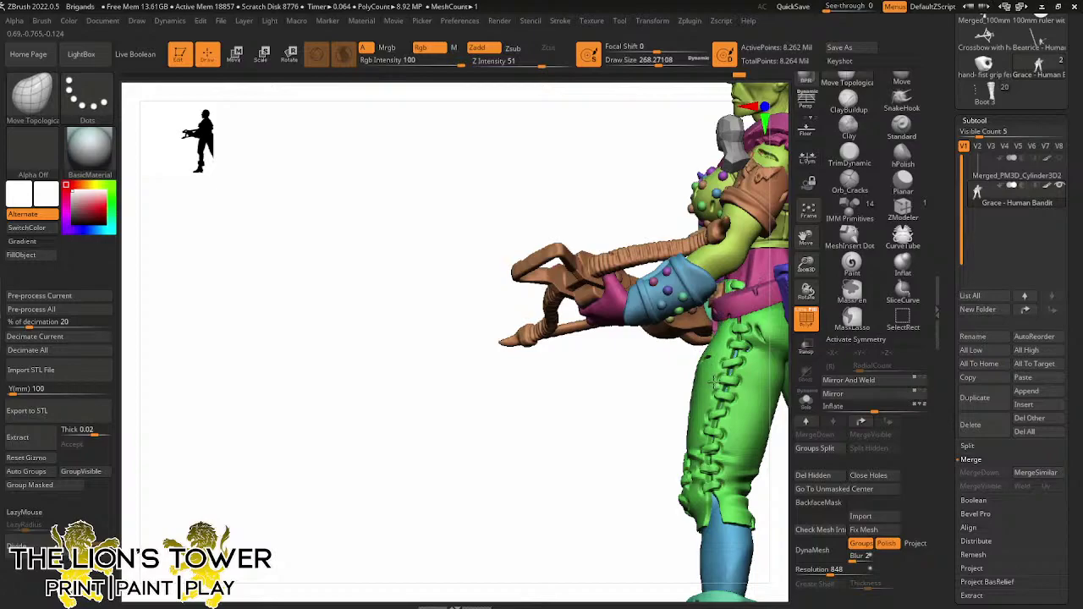
# Shape the tunic flap over her left hip with the Move Topological brush, working from the side and front
pyautogui.moveTo(662, 409); pyautogui.dragTo(745, 330, button='right')
pyautogui.moveTo(805, 238); pyautogui.dragTo(723, 269)
pyautogui.moveTo(723, 269); pyautogui.dragTo(640, 314, button='right')
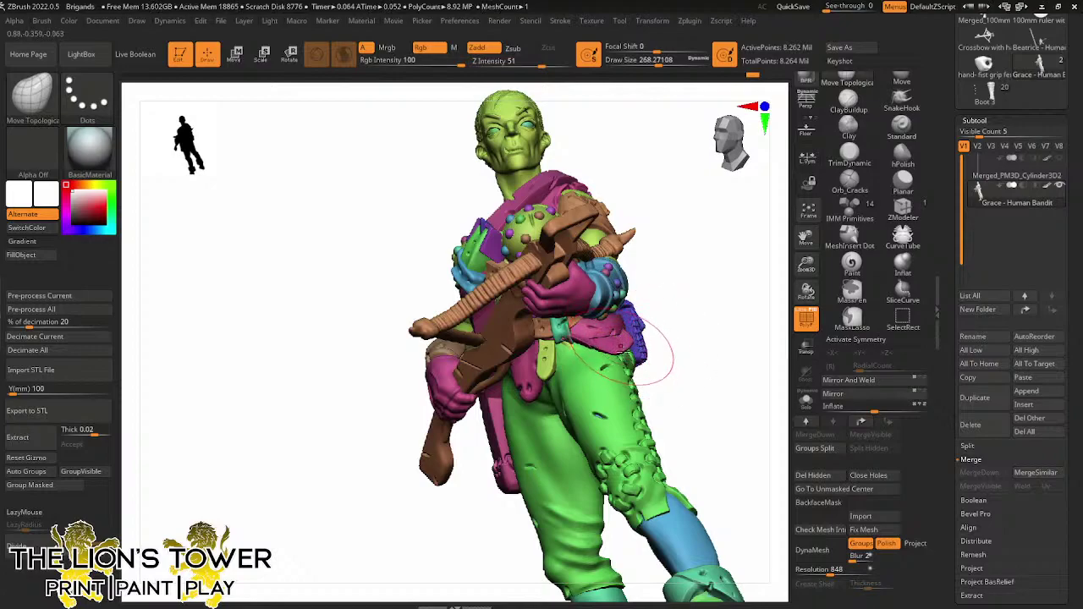
pyautogui.moveTo(697, 304); pyautogui.dragTo(622, 349, button='right')
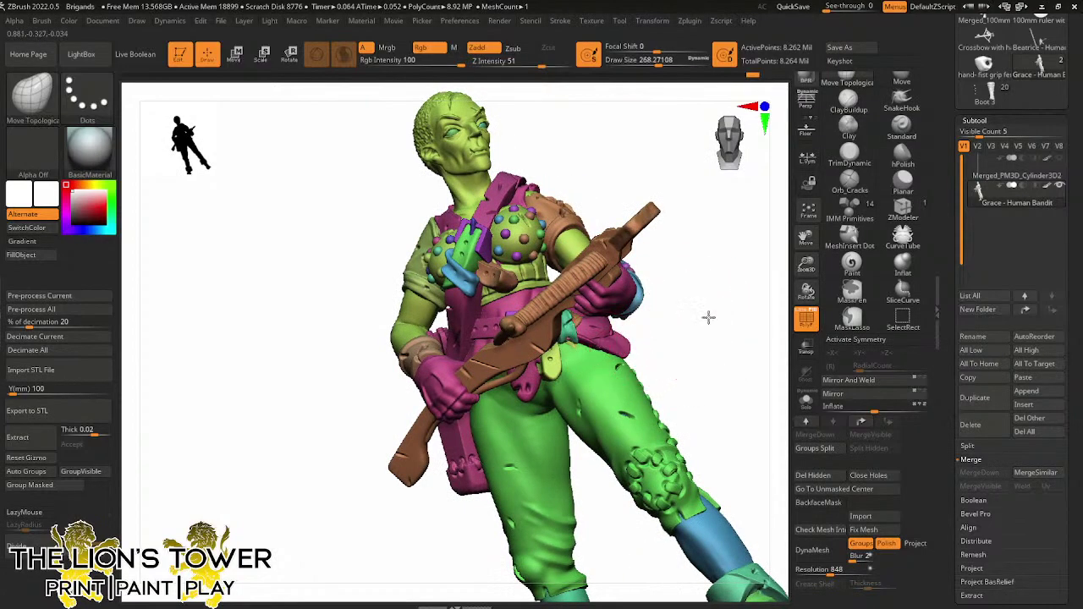
pyautogui.moveTo(708, 317); pyautogui.dragTo(587, 334, button='right')
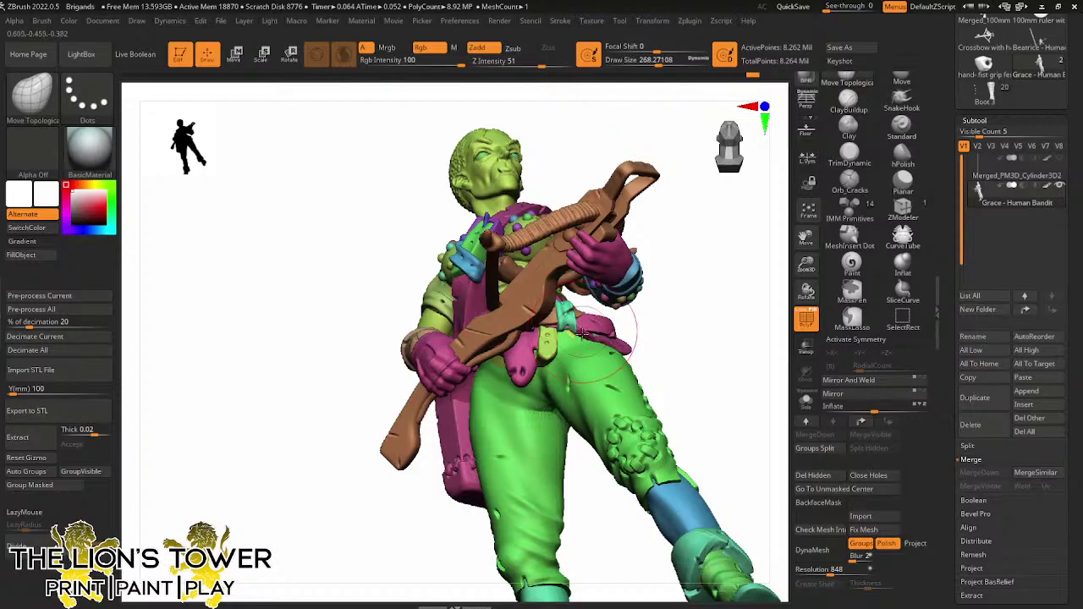
pyautogui.moveTo(662, 313); pyautogui.dragTo(609, 338, button='right')
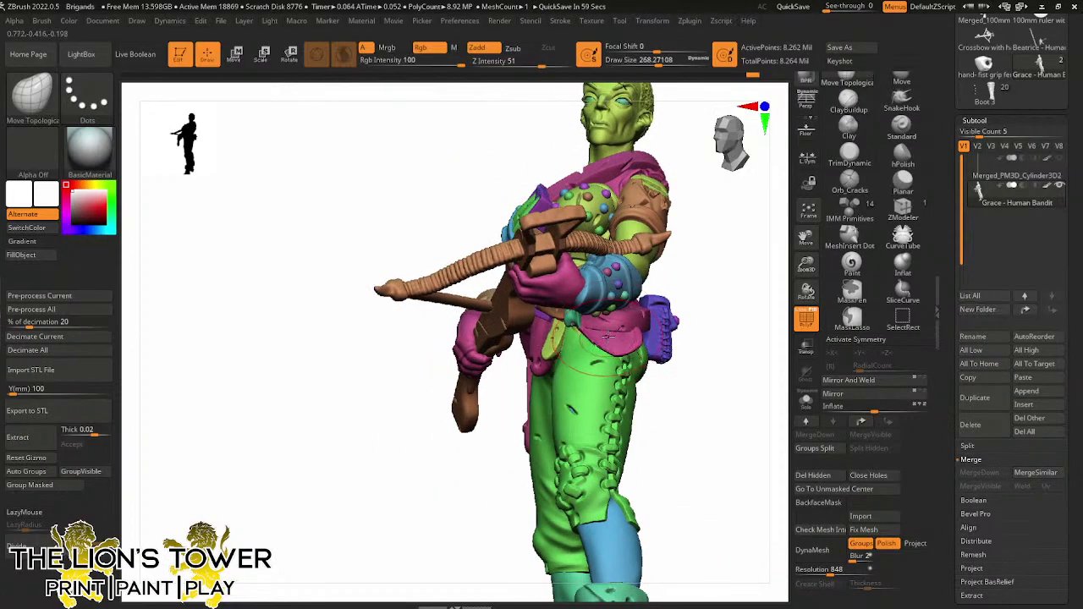
# Adjust the tunic's side and back around the hip pouch with Move Topological at draw sizes of about 177 and 280
pyautogui.moveTo(657, 64); pyautogui.dragTo(649, 64)
pyautogui.moveTo(725, 217)
pyautogui.mouseDown(button='right')
pyautogui.moveTo(727, 254)
pyautogui.moveTo(691, 296)
pyautogui.moveTo(651, 288)
pyautogui.mouseUp(button='right')
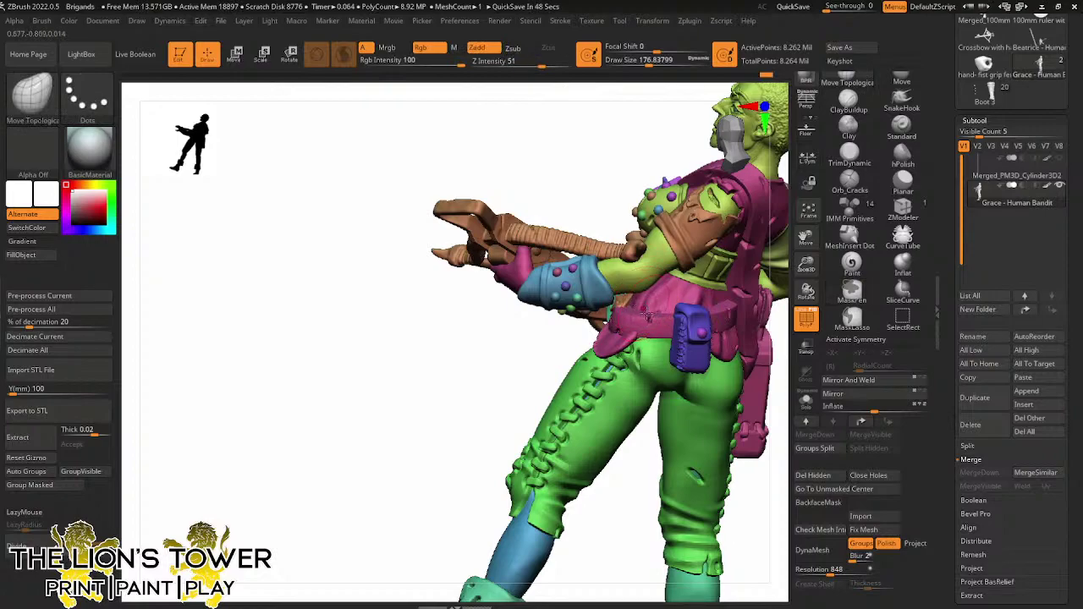
pyautogui.moveTo(757, 466); pyautogui.dragTo(689, 457, button='right')
pyautogui.click(659, 63)
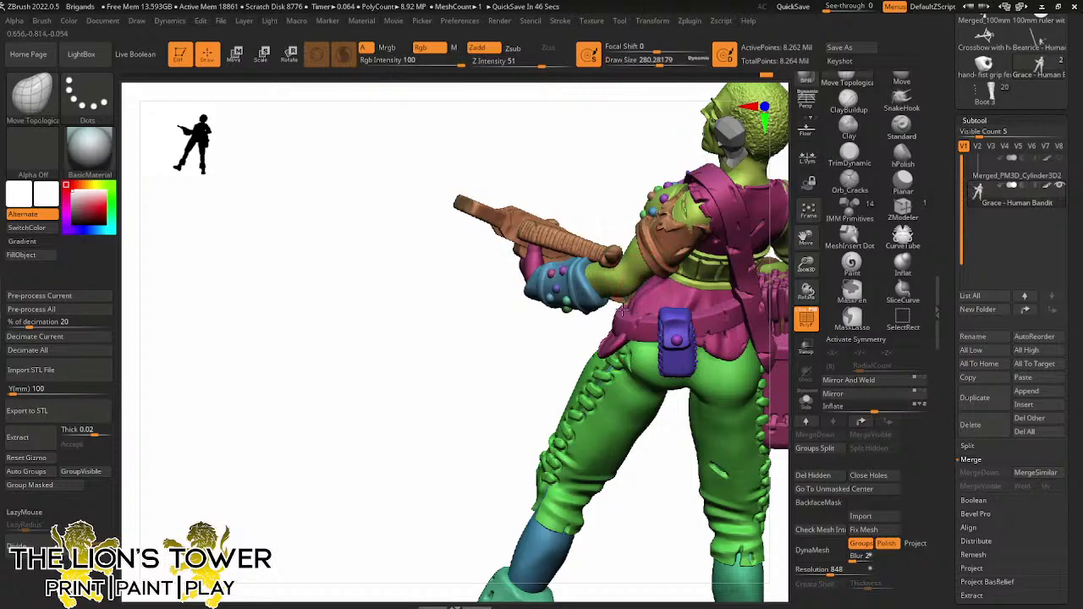
pyautogui.moveTo(663, 483); pyautogui.dragTo(729, 474, button='right')
pyautogui.moveTo(659, 65); pyautogui.dragTo(644, 67)
pyautogui.moveTo(652, 95); pyautogui.dragTo(618, 115, button='right')
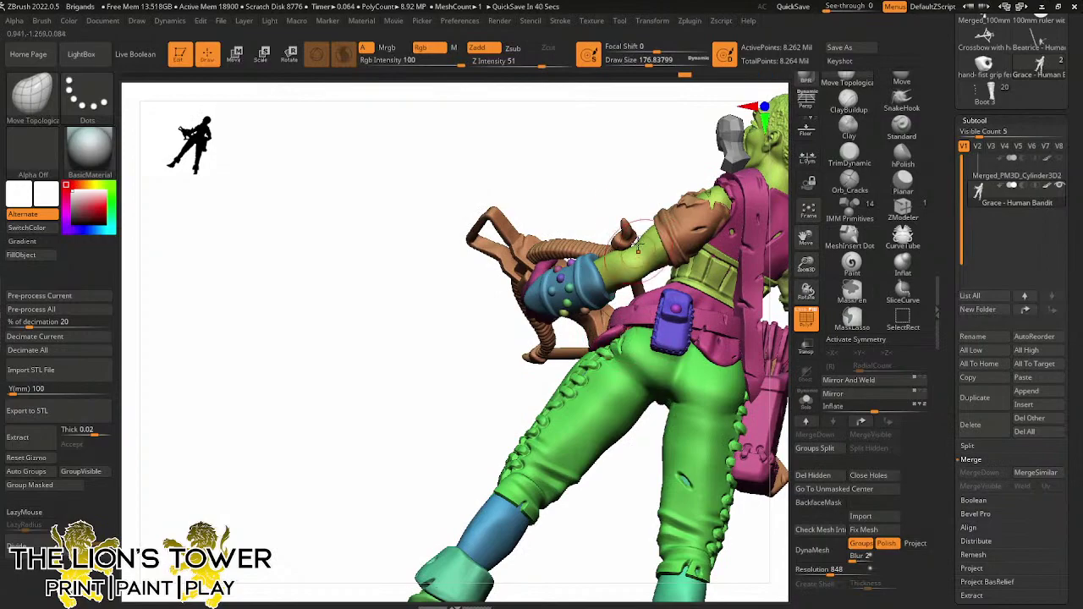
# Refine the tunic's front flap beside the belt buckle with Move Topological at draw size about 177
pyautogui.moveTo(637, 247); pyautogui.dragTo(622, 319, button='right')
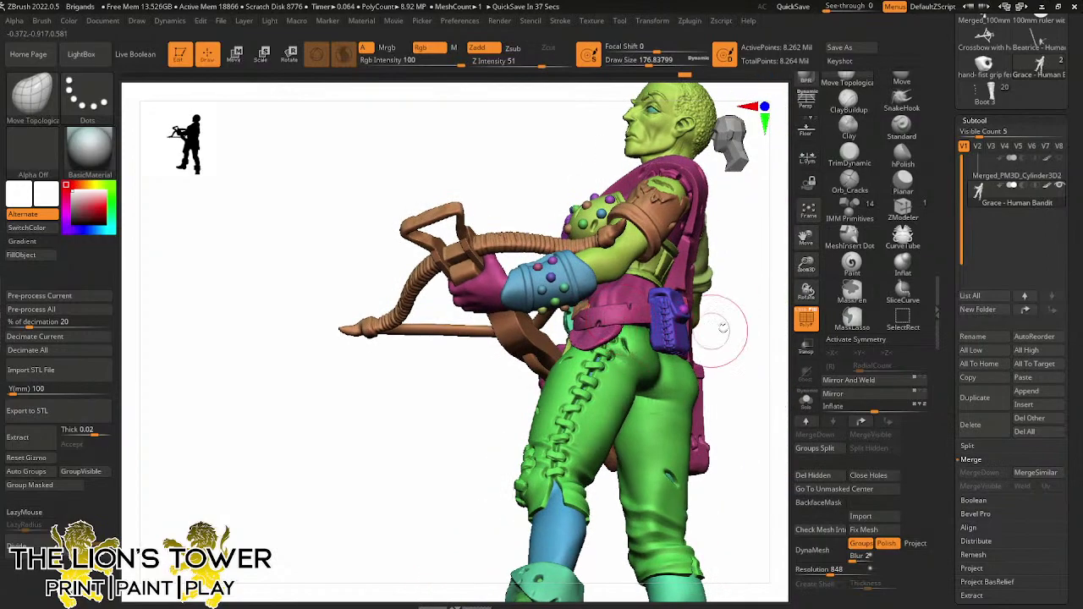
pyautogui.moveTo(737, 324); pyautogui.dragTo(588, 311, button='right')
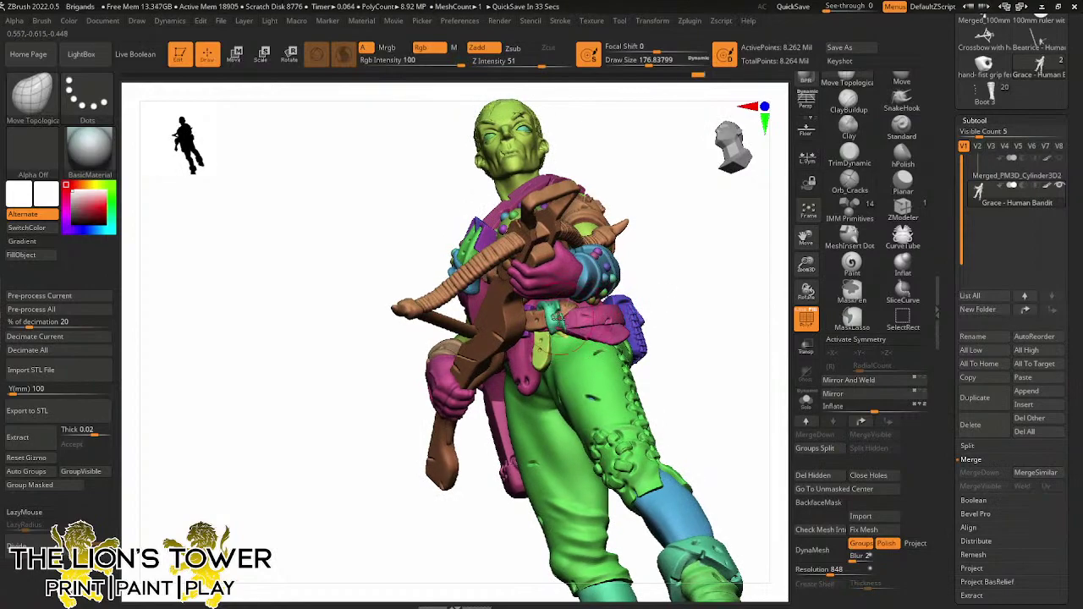
pyautogui.moveTo(563, 330)
pyautogui.mouseDown(button='right')
pyautogui.moveTo(686, 269)
pyautogui.moveTo(694, 230)
pyautogui.moveTo(578, 332)
pyautogui.mouseUp(button='right')
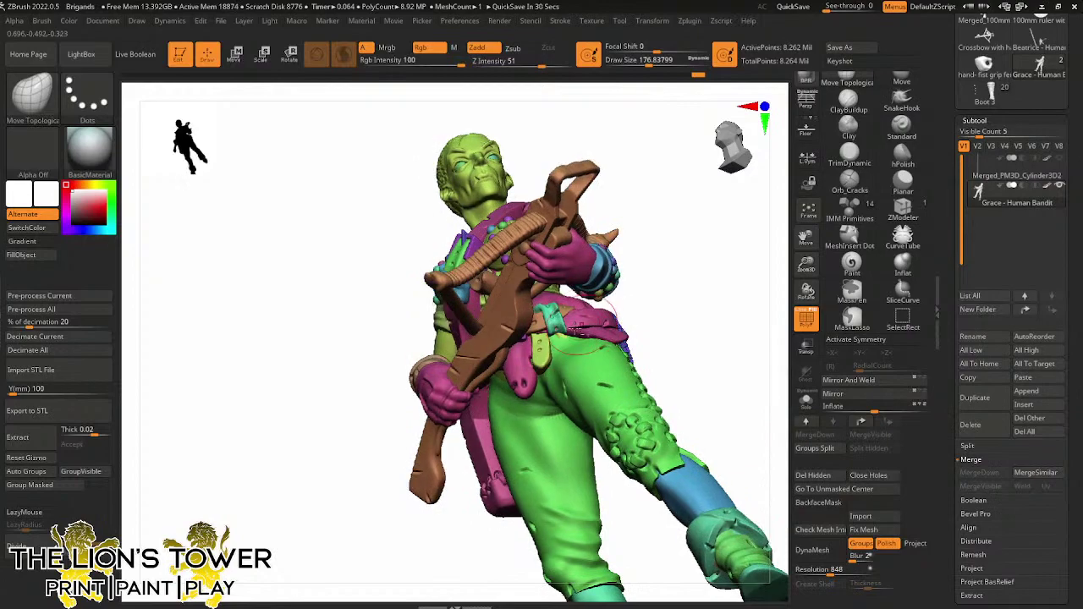
pyautogui.moveTo(652, 254); pyautogui.dragTo(575, 329, button='right')
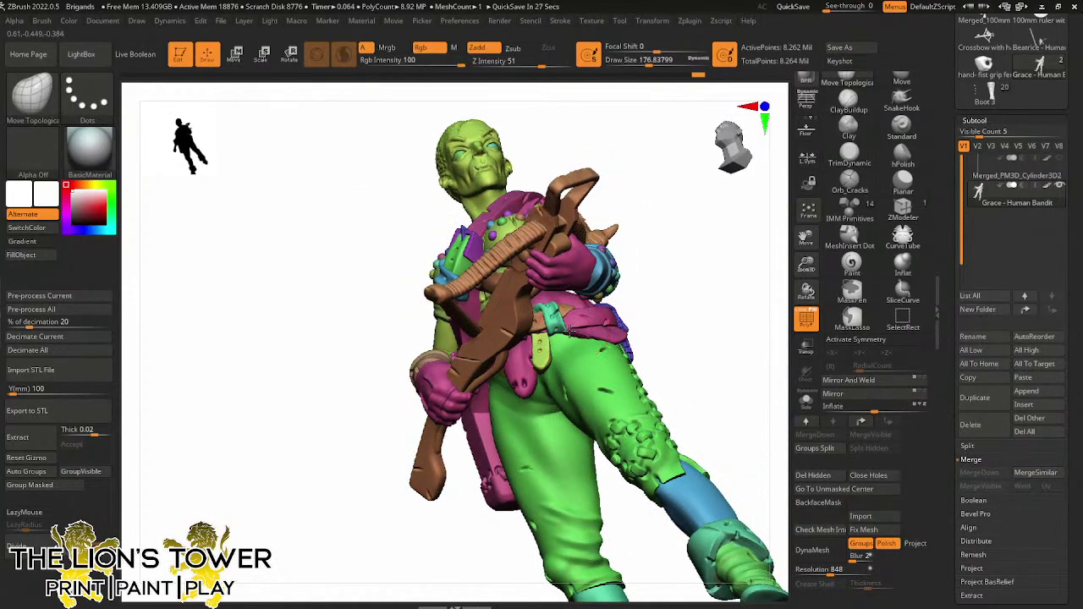
pyautogui.moveTo(676, 262)
pyautogui.mouseDown(button='right')
pyautogui.moveTo(583, 279)
pyautogui.moveTo(592, 291)
pyautogui.moveTo(667, 272)
pyautogui.mouseUp(button='right')
# Isolate the tunic polygroup and carve nicks into its left hem with Orb_Cracks at Z intensity 36, draw size about 35, LazyMouse off
pyautogui.click(850, 181)
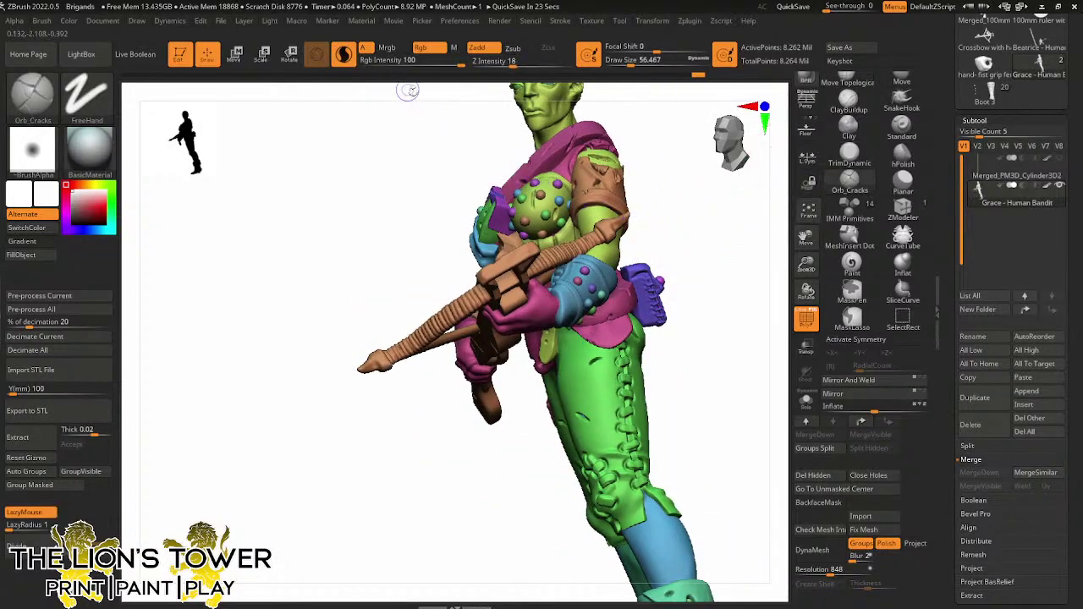
pyautogui.keyDown('ctrl'); pyautogui.keyDown('shift'); pyautogui.click(624, 331); pyautogui.keyUp('shift'); pyautogui.keyUp('ctrl')
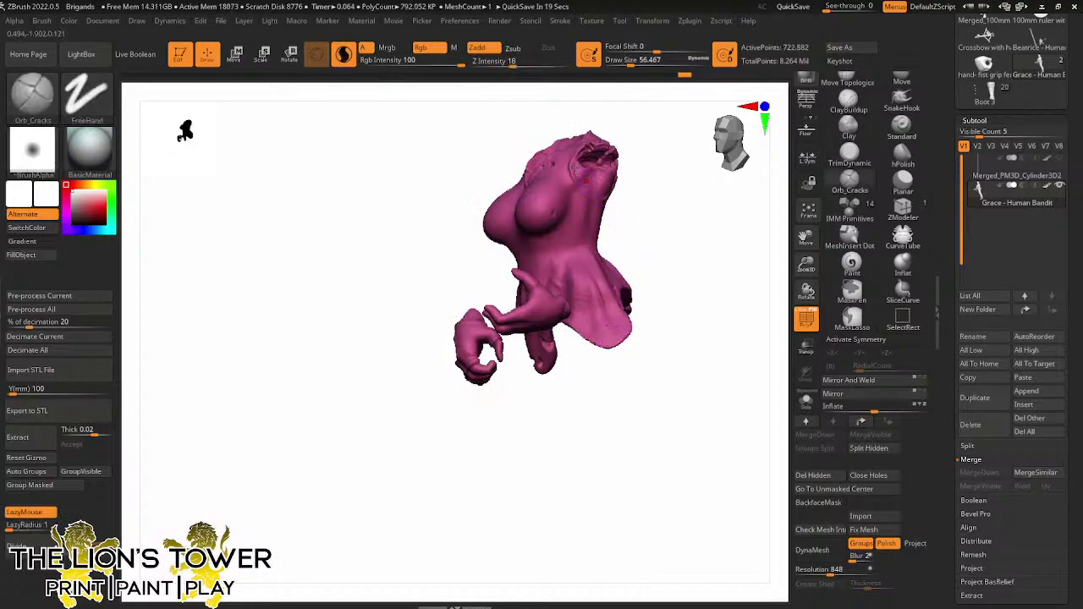
pyautogui.click(530, 64)
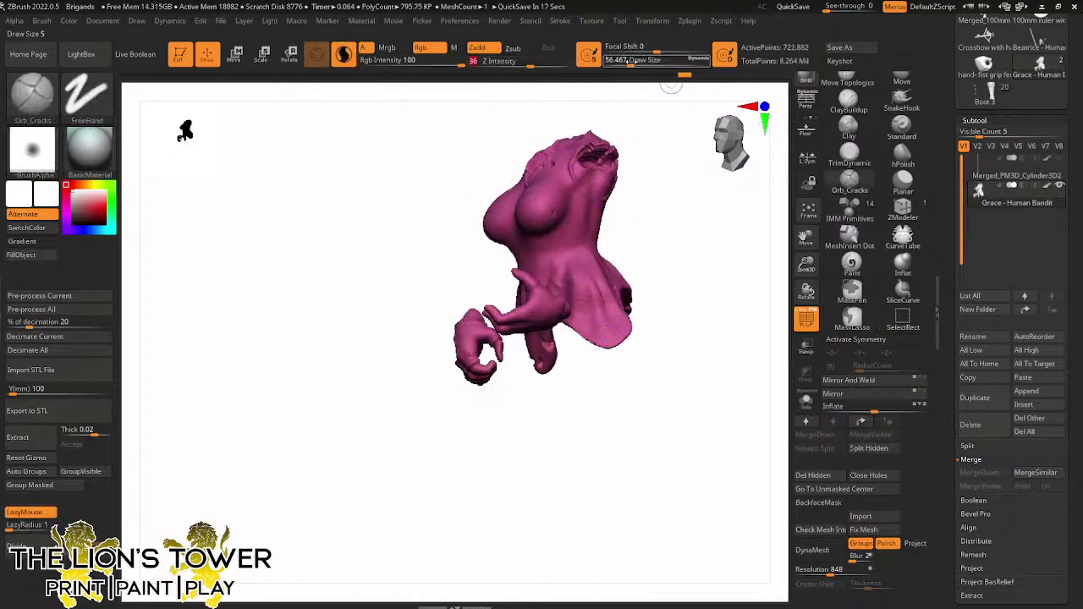
pyautogui.click(625, 64)
pyautogui.press('l')
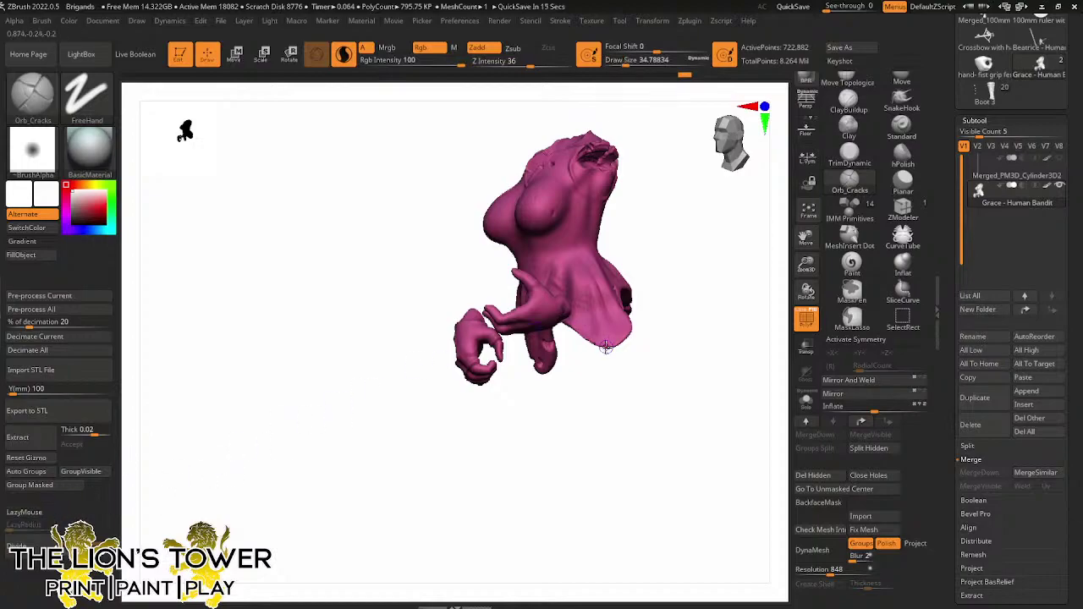
pyautogui.moveTo(609, 342); pyautogui.dragTo(615, 344)
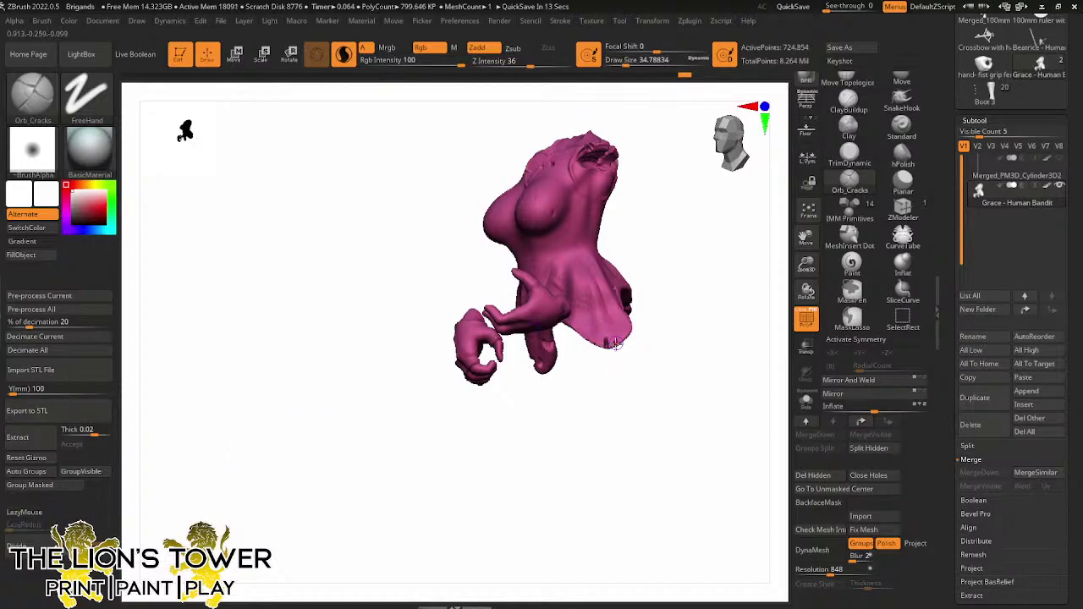
pyautogui.moveTo(679, 355); pyautogui.dragTo(593, 348)
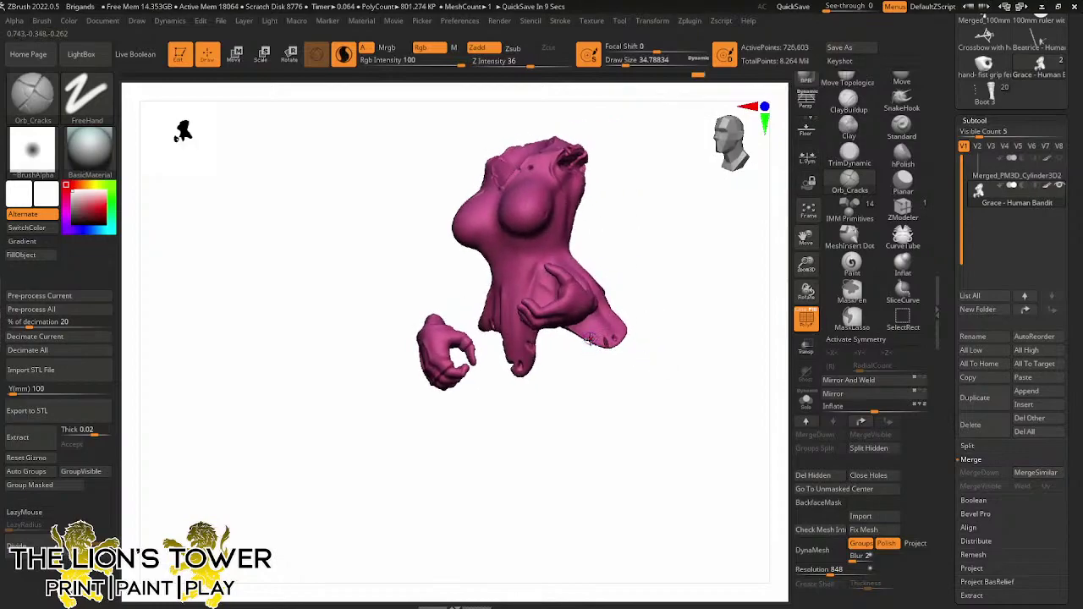
pyautogui.moveTo(648, 292); pyautogui.dragTo(589, 339)
# Check the nicked hem against the whole figure, isolate the tunic again and smooth the cuts along its left flap
pyautogui.hotkey('ctrl', 'shift')
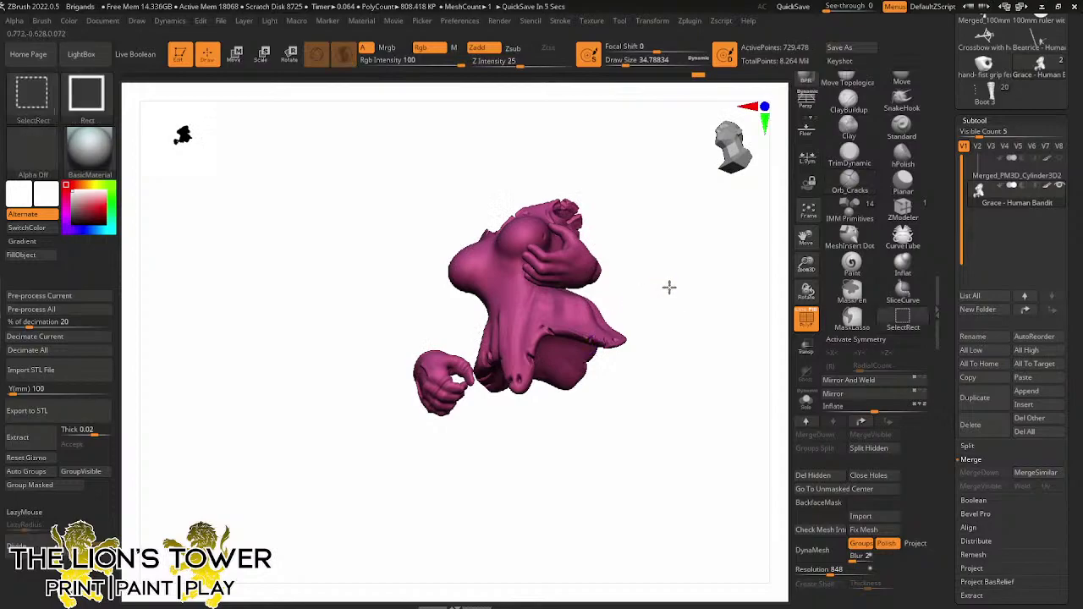
pyautogui.keyDown('ctrl'); pyautogui.keyDown('shift'); pyautogui.click(675, 315); pyautogui.keyUp('shift'); pyautogui.keyUp('ctrl')
pyautogui.moveTo(733, 307)
pyautogui.mouseDown()
pyautogui.moveTo(716, 353)
pyautogui.moveTo(609, 341)
pyautogui.mouseUp()
pyautogui.keyDown('ctrl'); pyautogui.keyDown('shift'); pyautogui.click(605, 338); pyautogui.keyUp('shift'); pyautogui.keyUp('ctrl')
pyautogui.moveTo(669, 358); pyautogui.dragTo(687, 328)
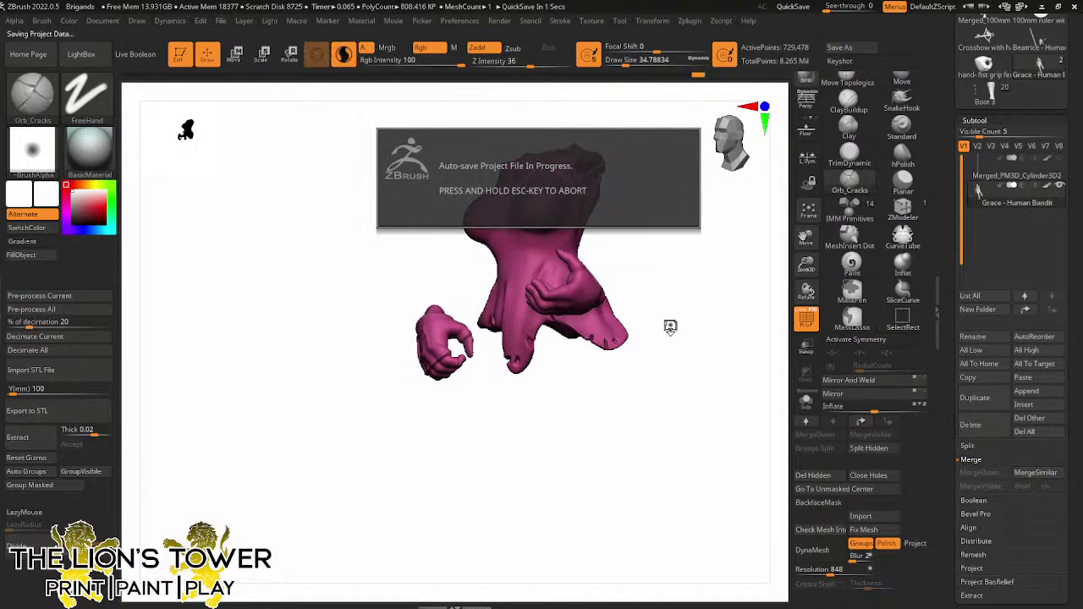
pyautogui.press('Escape')
pyautogui.moveTo(624, 358); pyautogui.dragTo(590, 339)
pyautogui.press('shift')
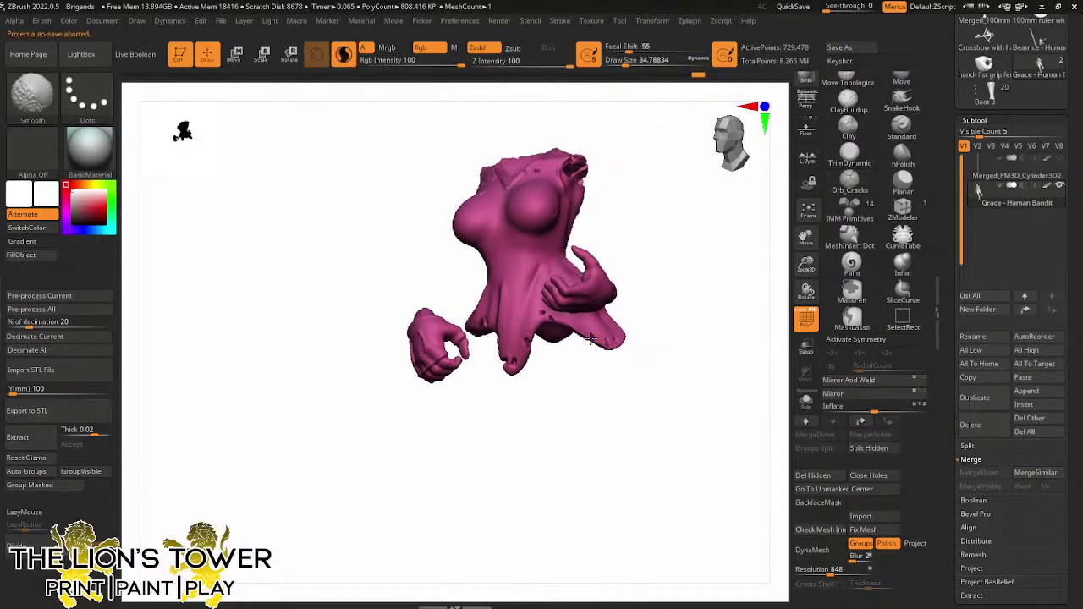
# Restore the visibility of the whole figure around the tunic
pyautogui.hotkey('ctrl', 'shift')
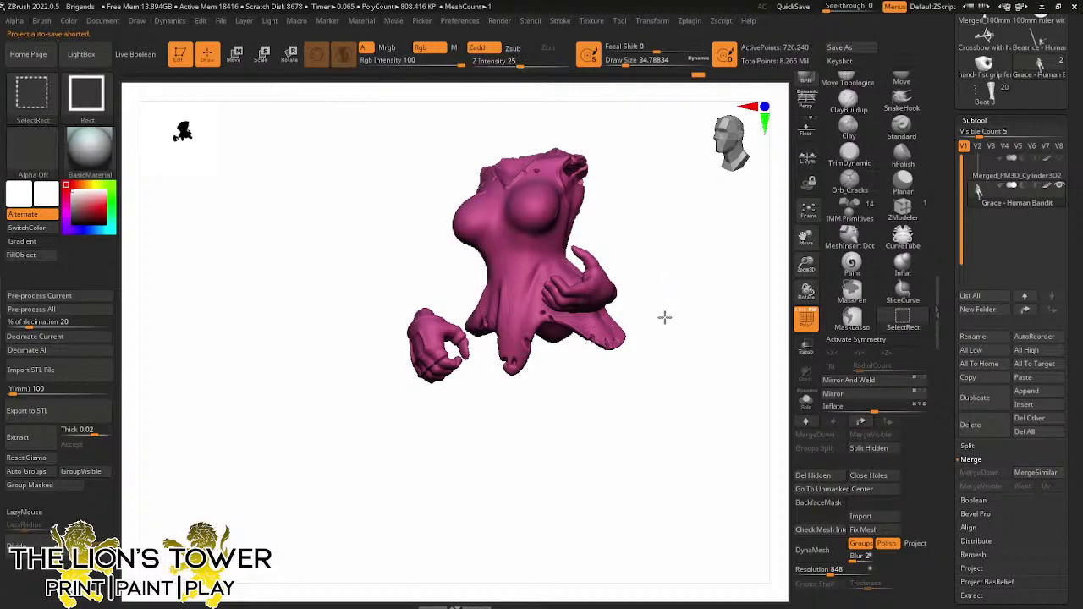
pyautogui.keyDown('ctrl'); pyautogui.keyDown('shift'); pyautogui.click(664, 317); pyautogui.keyUp('shift'); pyautogui.keyUp('ctrl')
pyautogui.moveTo(668, 346); pyautogui.dragTo(654, 366)
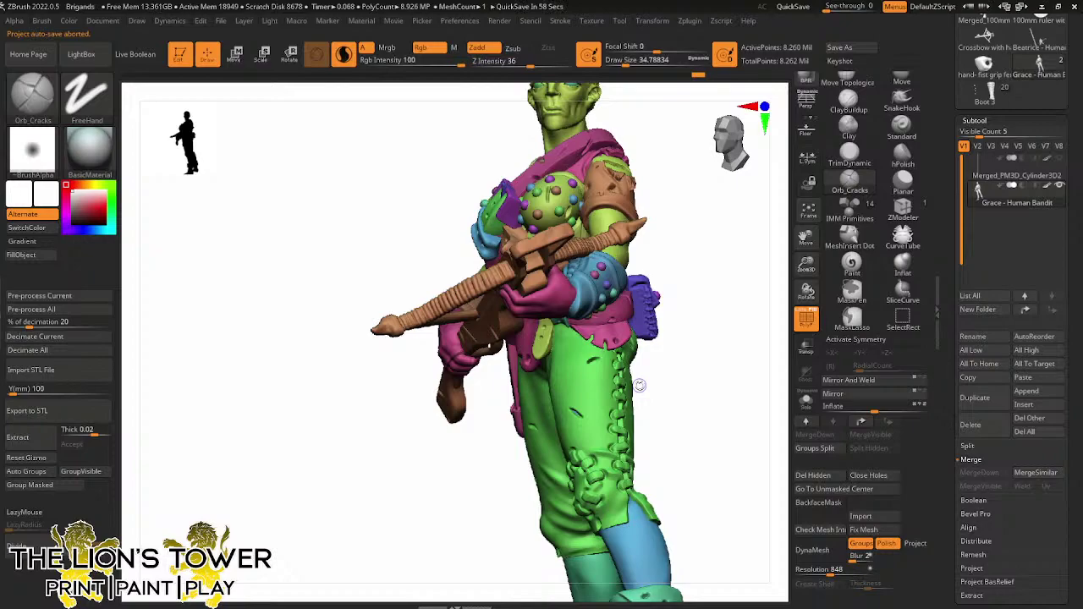
# Save the project as Brigands.zpr in the SCULPTS folder, replacing the existing file
pyautogui.hotkey('ctrl', 's')
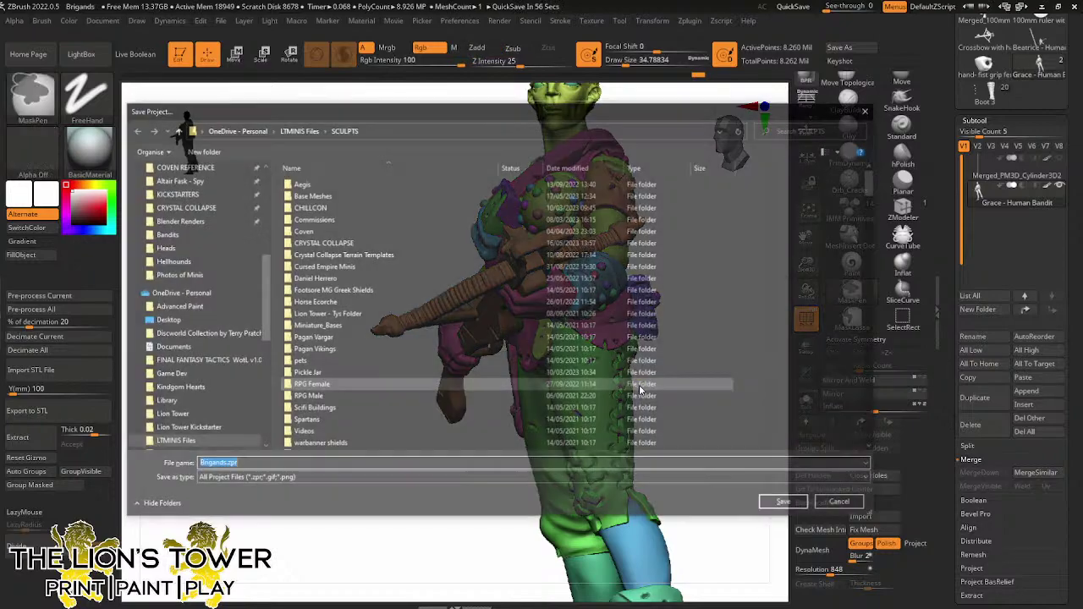
pyautogui.click(787, 504)
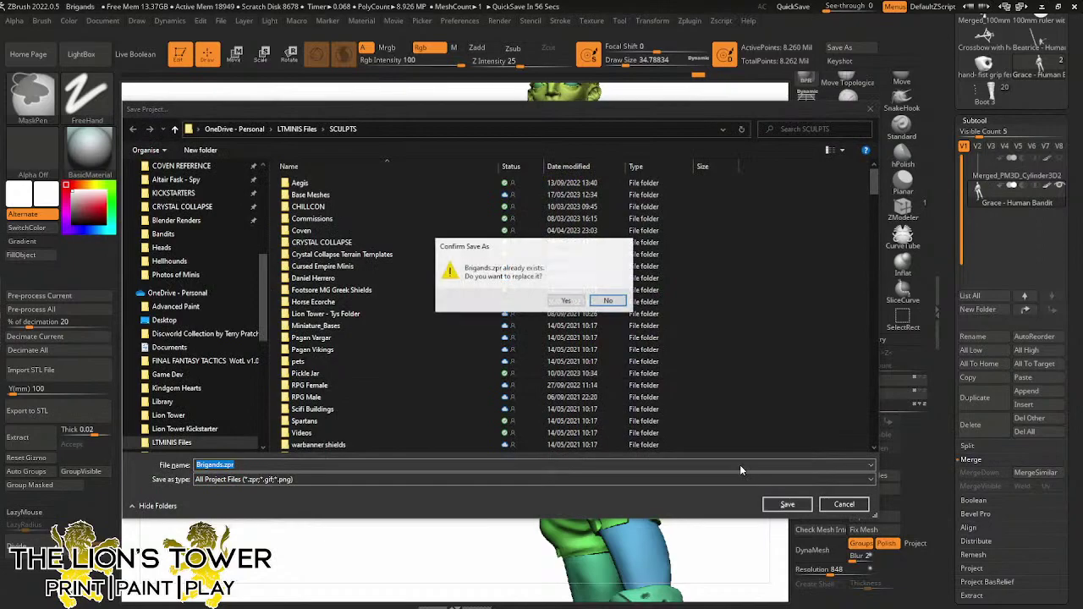
pyautogui.click(565, 303)
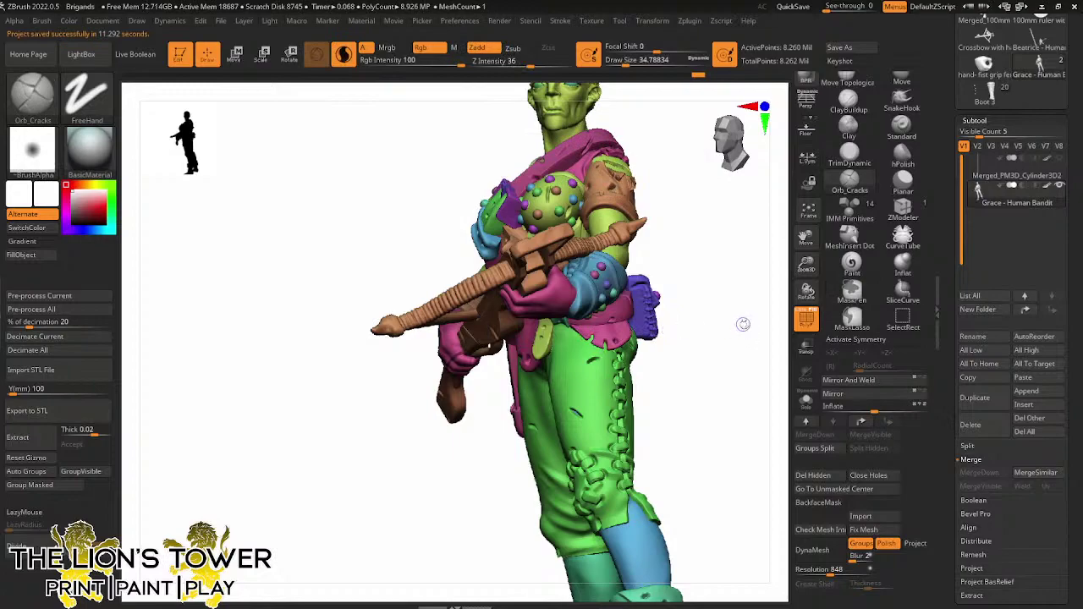
pyautogui.moveTo(729, 330); pyautogui.dragTo(719, 306)
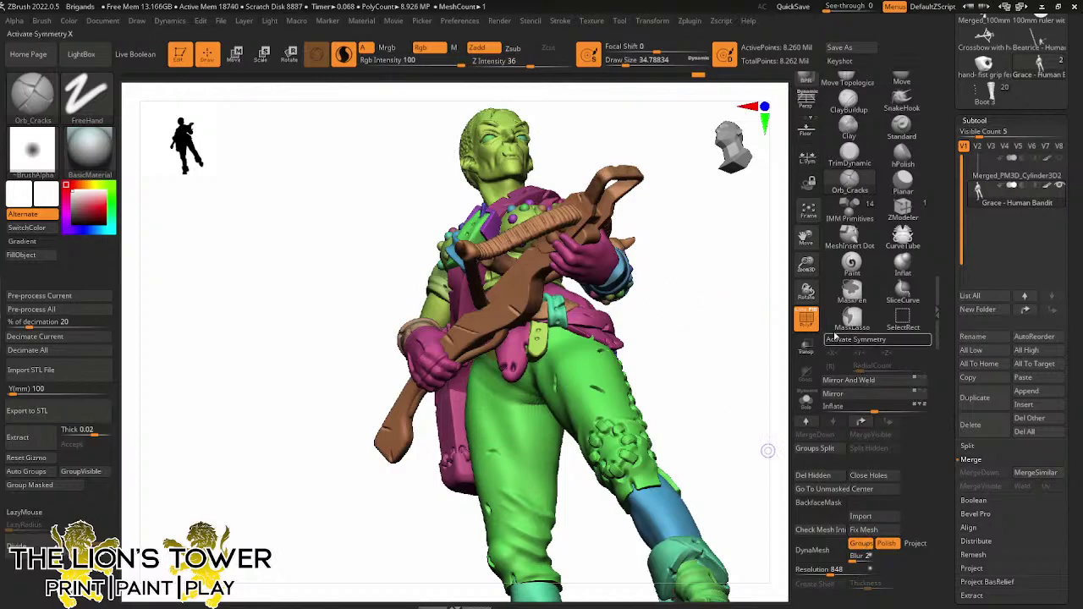
# Reorder the human bandit subtool above the Merged_PM3D_Cylinder3D2 ruler and merge it down into the ruler
pyautogui.moveTo(807, 269); pyautogui.dragTo(806, 245)
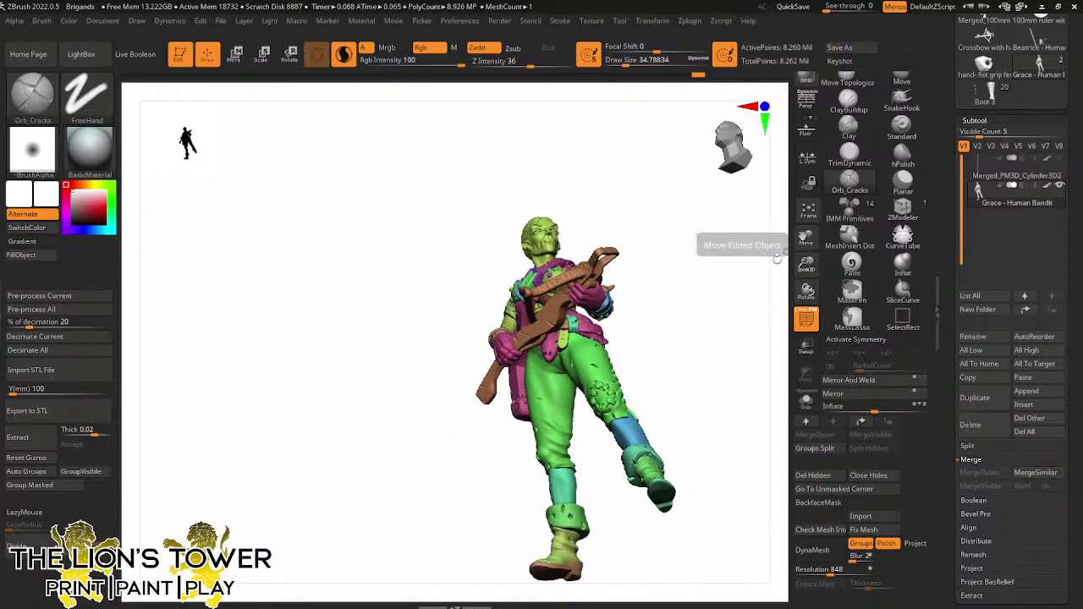
pyautogui.moveTo(735, 308); pyautogui.dragTo(736, 356)
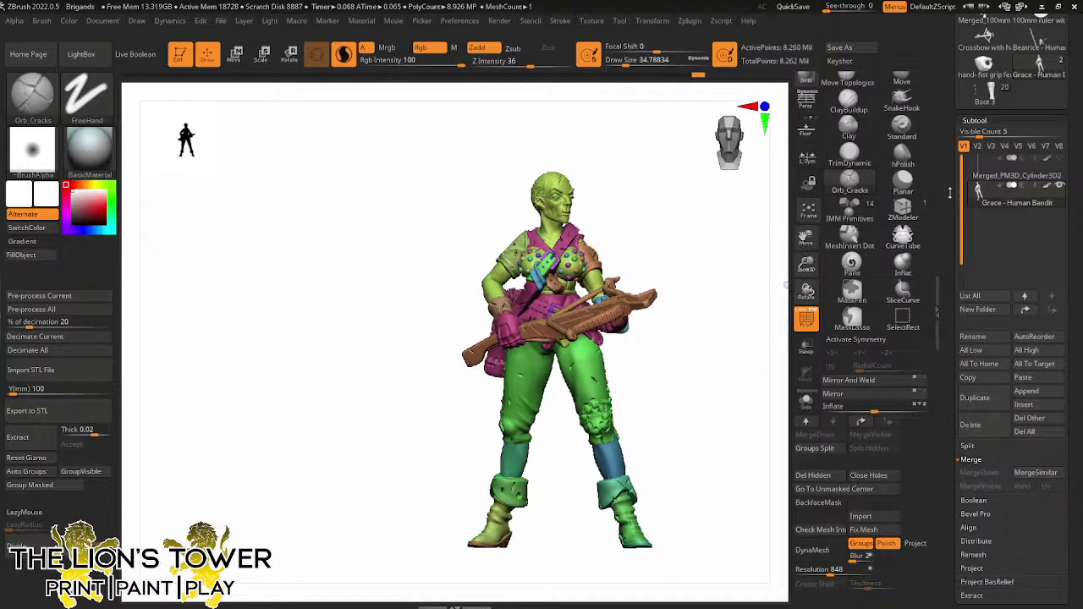
pyautogui.moveTo(987, 201)
pyautogui.click(978, 171)
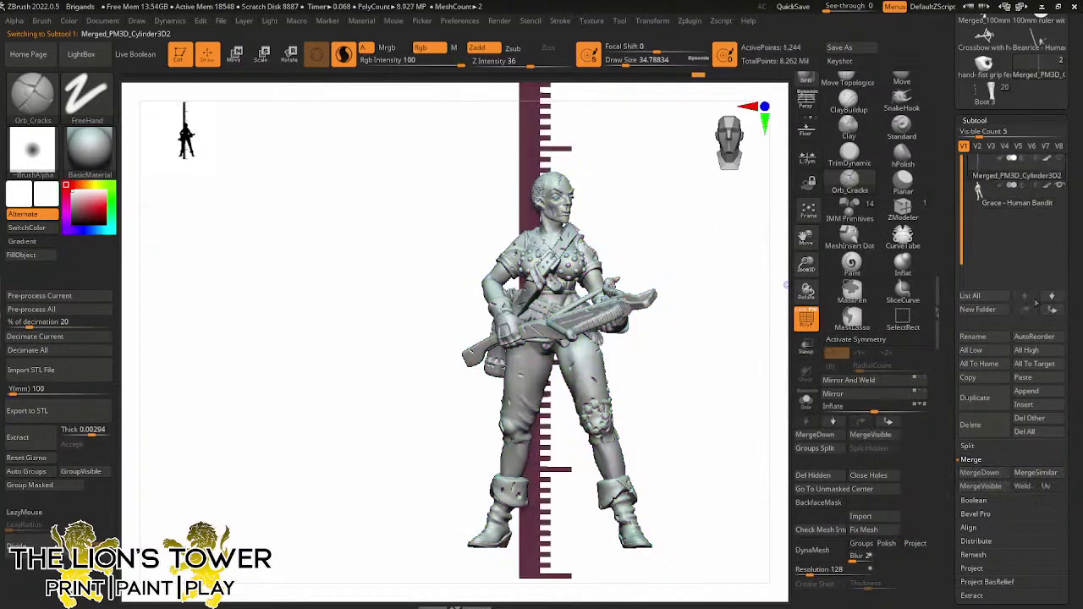
pyautogui.click(979, 170)
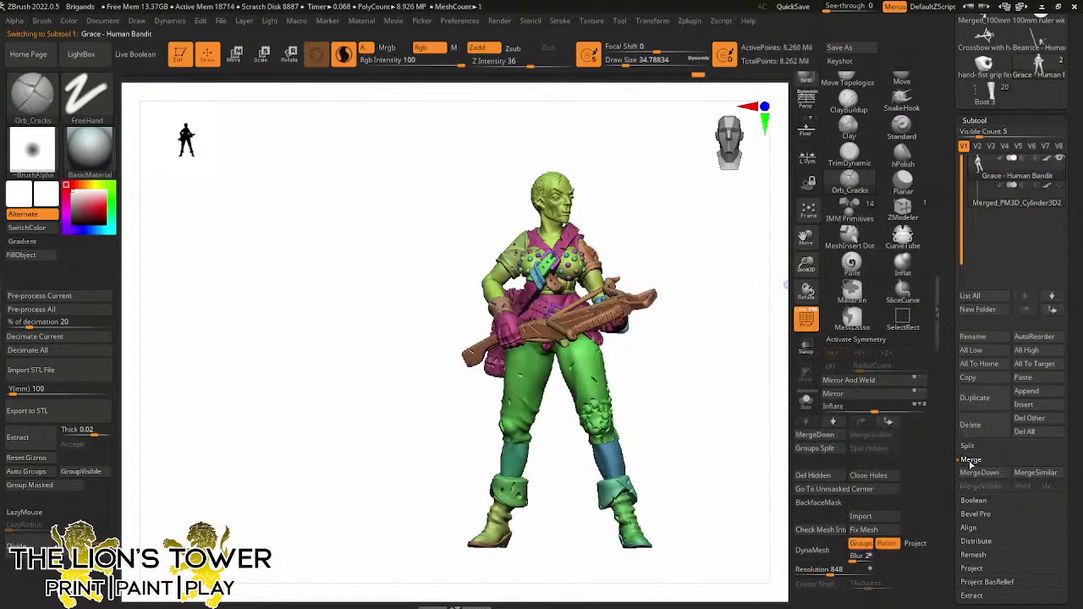
pyautogui.click(973, 474)
pyautogui.click(880, 498)
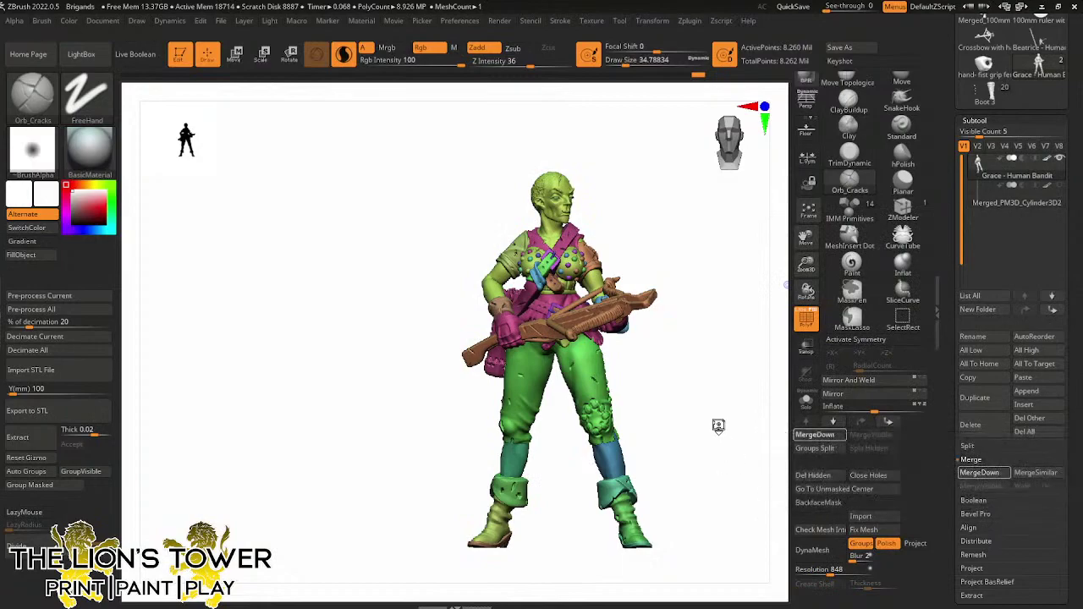
pyautogui.keyDown('ctrl'); pyautogui.click(715, 407); pyautogui.keyUp('ctrl')
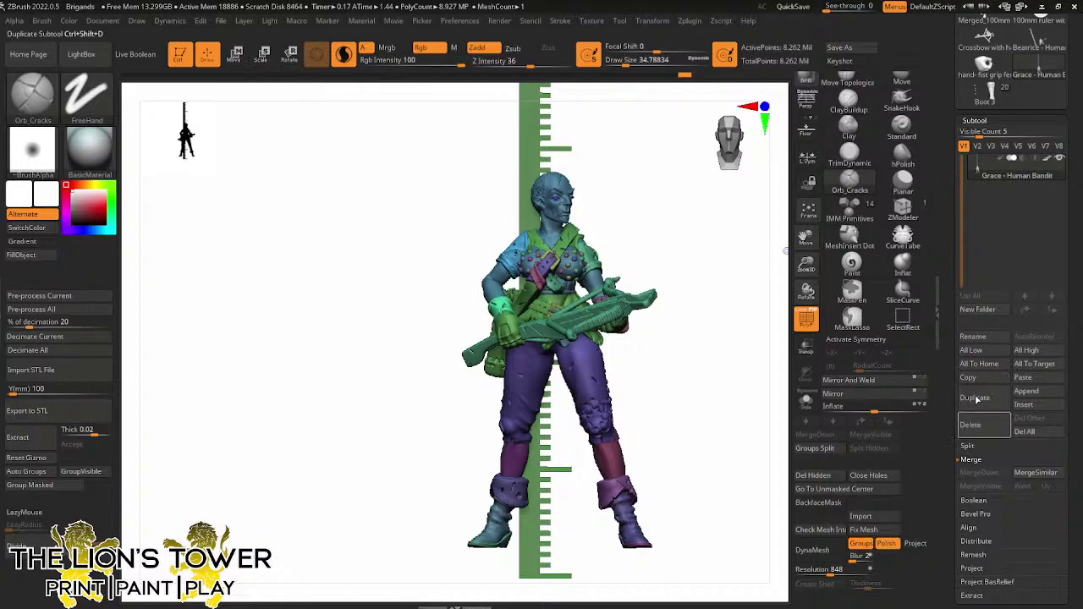
# Switch to the tool holding the full bandit lineup and paste the merged figure and ruler into it as a subtool
pyautogui.moveTo(948, 146); pyautogui.dragTo(945, 177)
pyautogui.click(1044, 174)
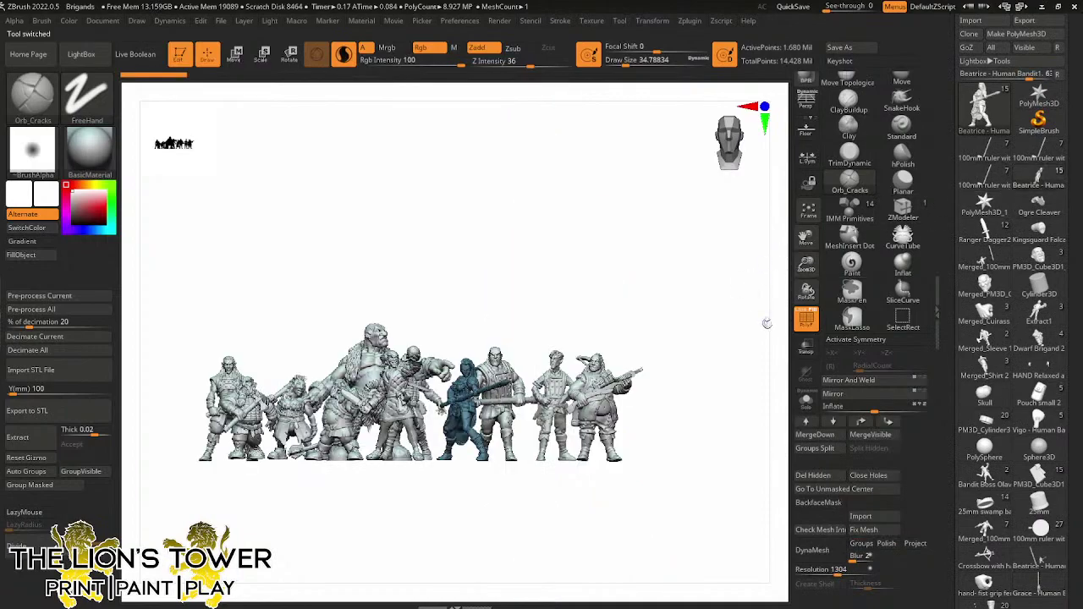
pyautogui.moveTo(806, 261); pyautogui.dragTo(809, 288)
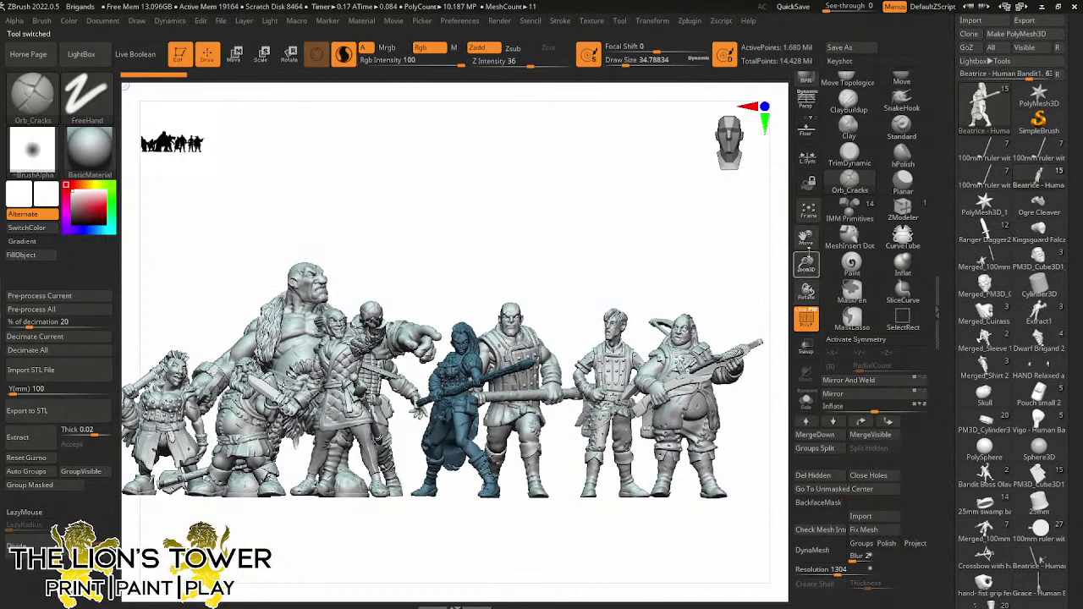
pyautogui.moveTo(806, 238); pyautogui.dragTo(689, 82)
pyautogui.moveTo(956, 561); pyautogui.dragTo(953, 415)
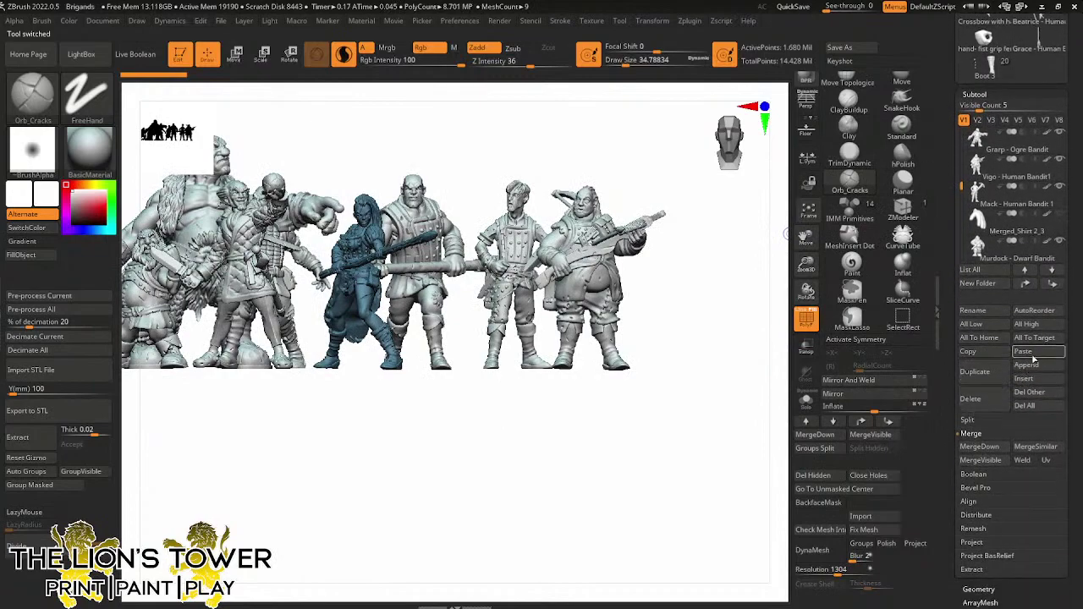
pyautogui.click(1033, 352)
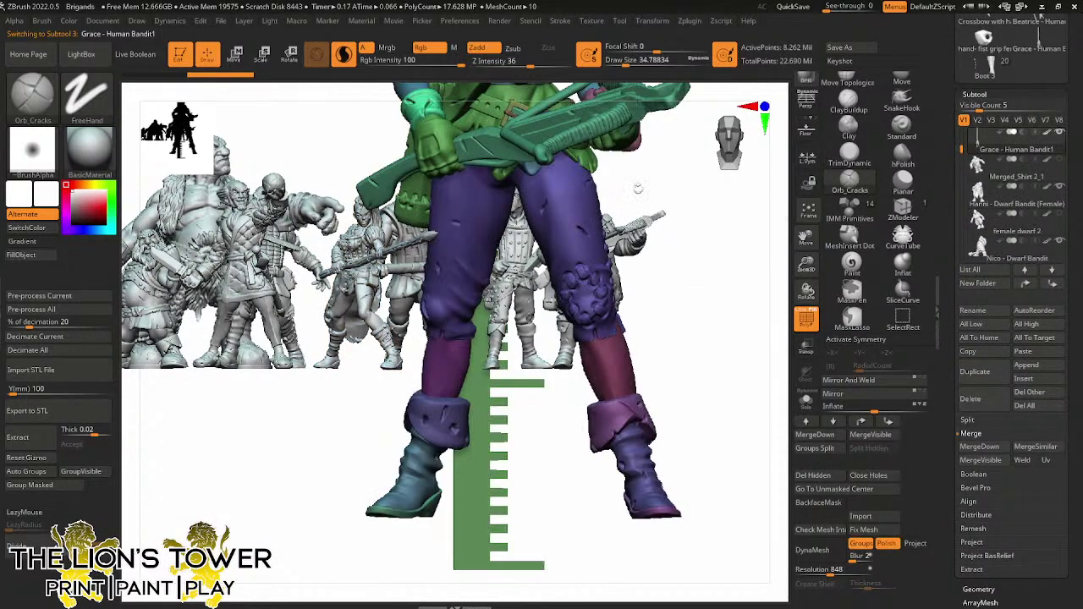
# Move the pasted figure beside the black base so its attached ruler overlaps the lineup's reference ruler at the lower end
pyautogui.moveTo(806, 264); pyautogui.dragTo(942, 268)
pyautogui.click(288, 54)
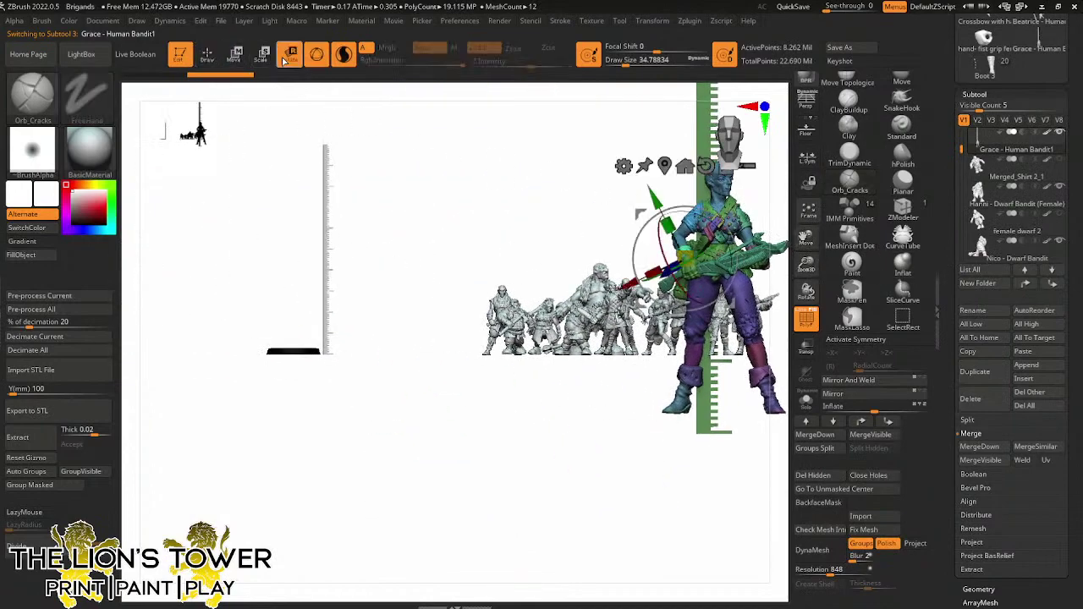
pyautogui.moveTo(677, 253); pyautogui.dragTo(311, 175)
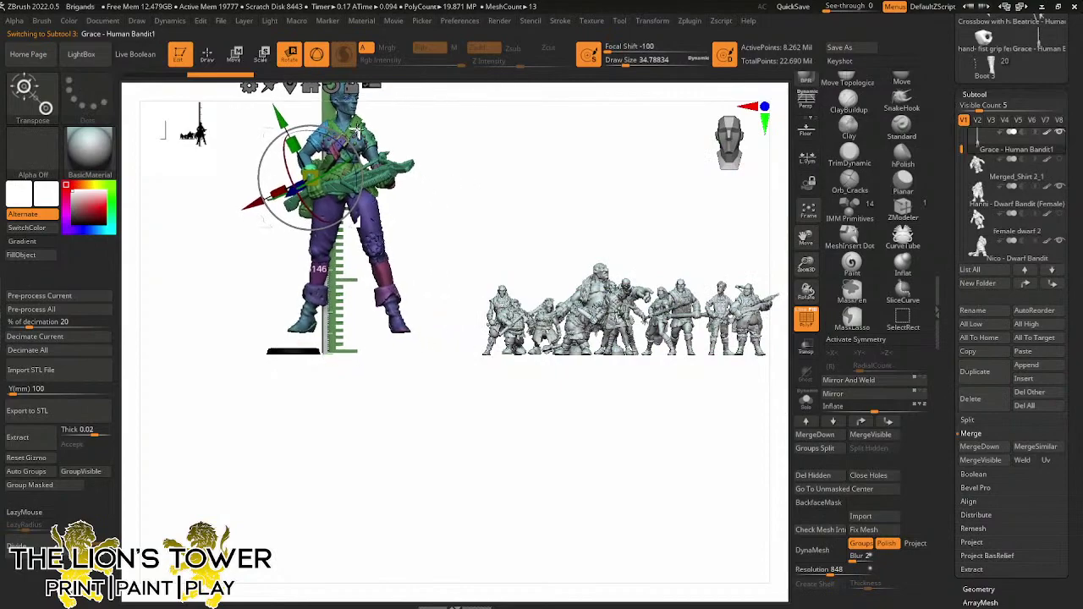
pyautogui.moveTo(357, 131); pyautogui.dragTo(359, 133)
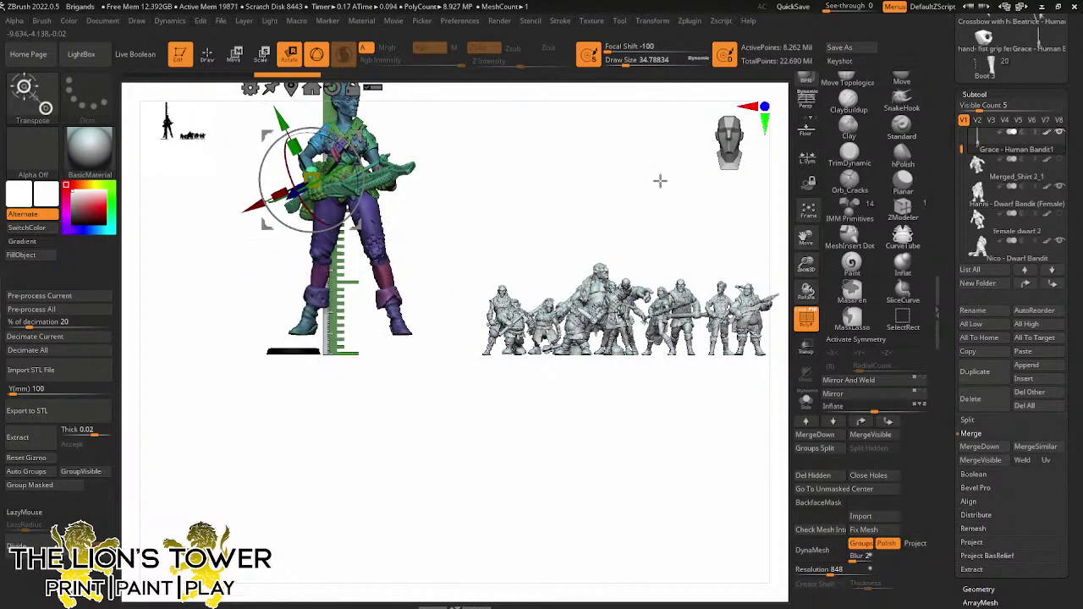
# Unlock and reorient the transform gizmo, placing its pivot at the lower end of the overlapping rulers
pyautogui.moveTo(806, 264); pyautogui.dragTo(805, 295)
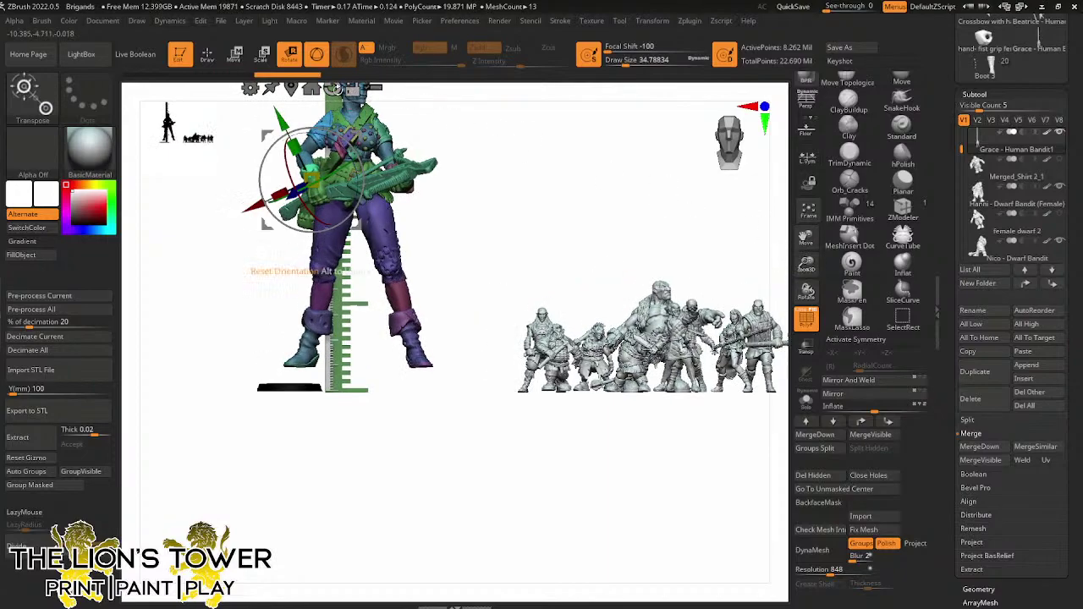
pyautogui.click(332, 89)
pyautogui.keyDown('alt'); pyautogui.moveTo(347, 133); pyautogui.dragTo(369, 345); pyautogui.keyUp('alt')
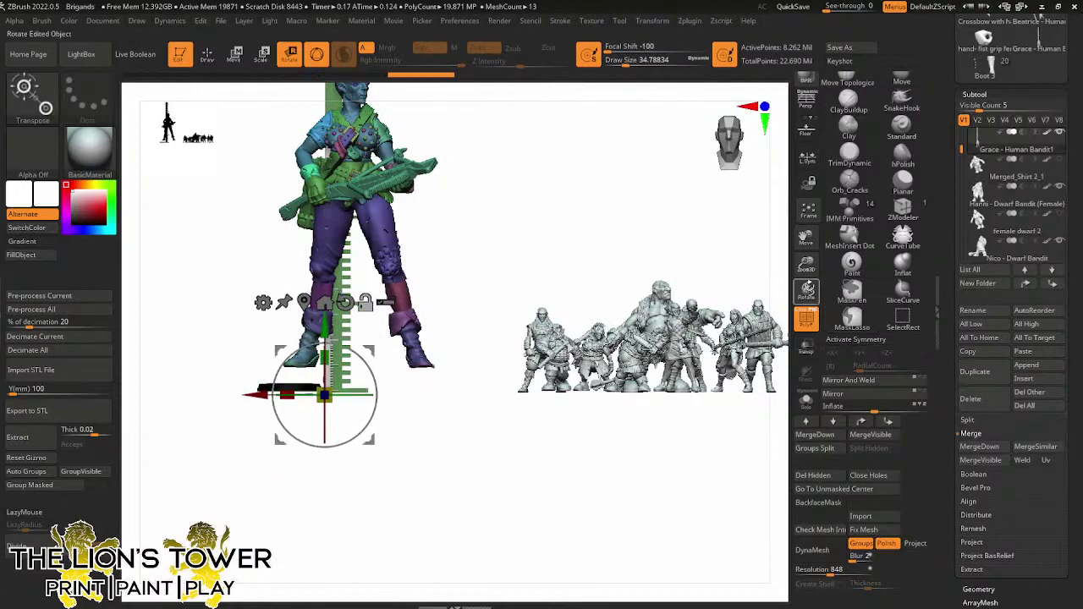
# Compare the pasted figure with the lineup and examine how the two rulers line up at the black base, with Move active
pyautogui.moveTo(805, 267); pyautogui.dragTo(819, 331)
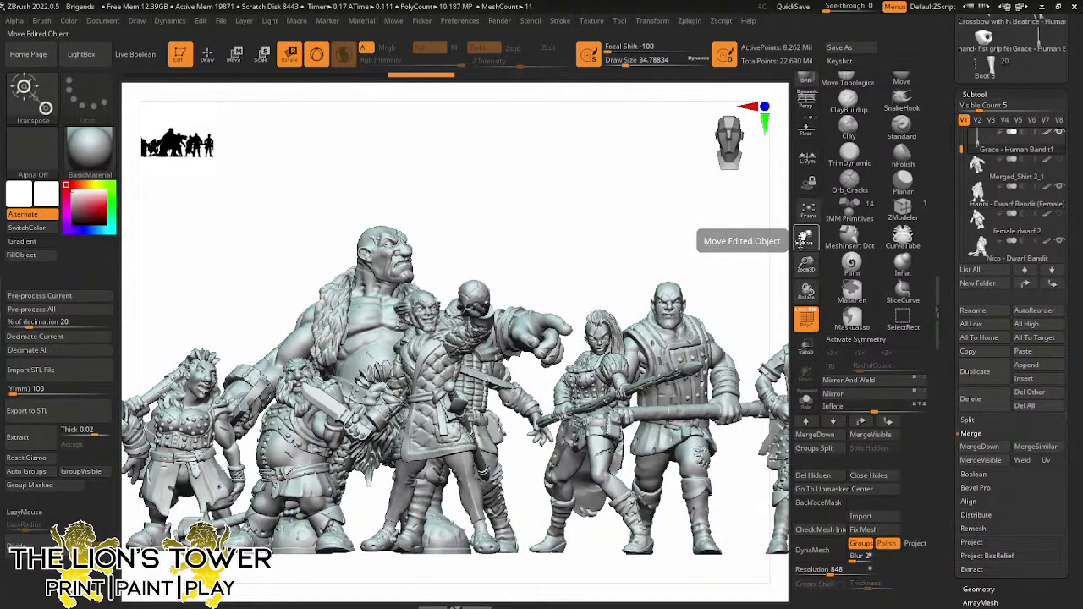
pyautogui.moveTo(806, 238); pyautogui.dragTo(1082, 135)
pyautogui.moveTo(806, 239); pyautogui.dragTo(1082, 235)
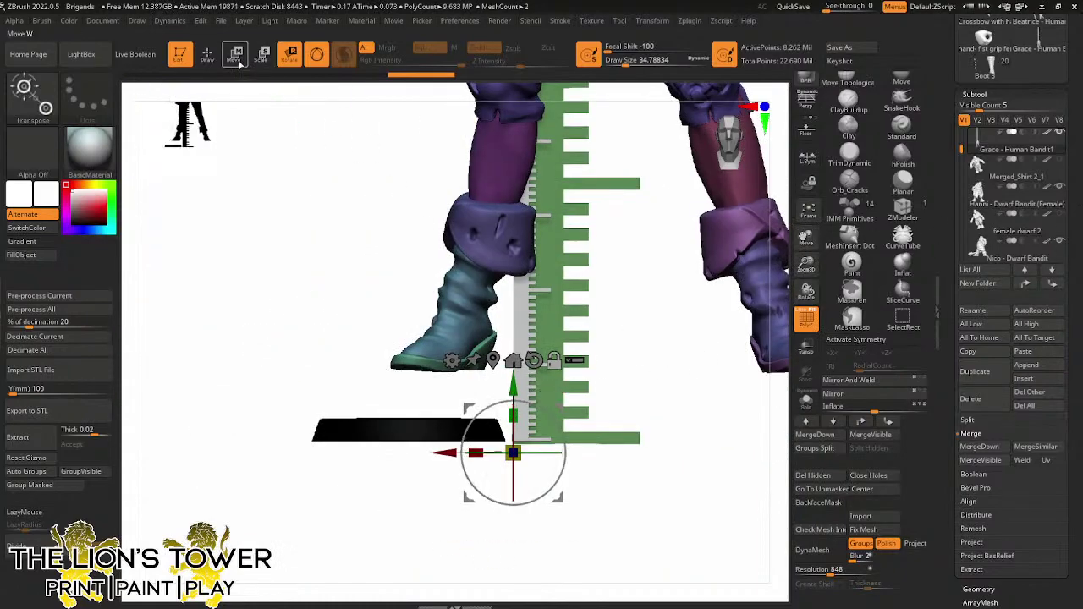
pyautogui.press('q')
pyautogui.press('shift')
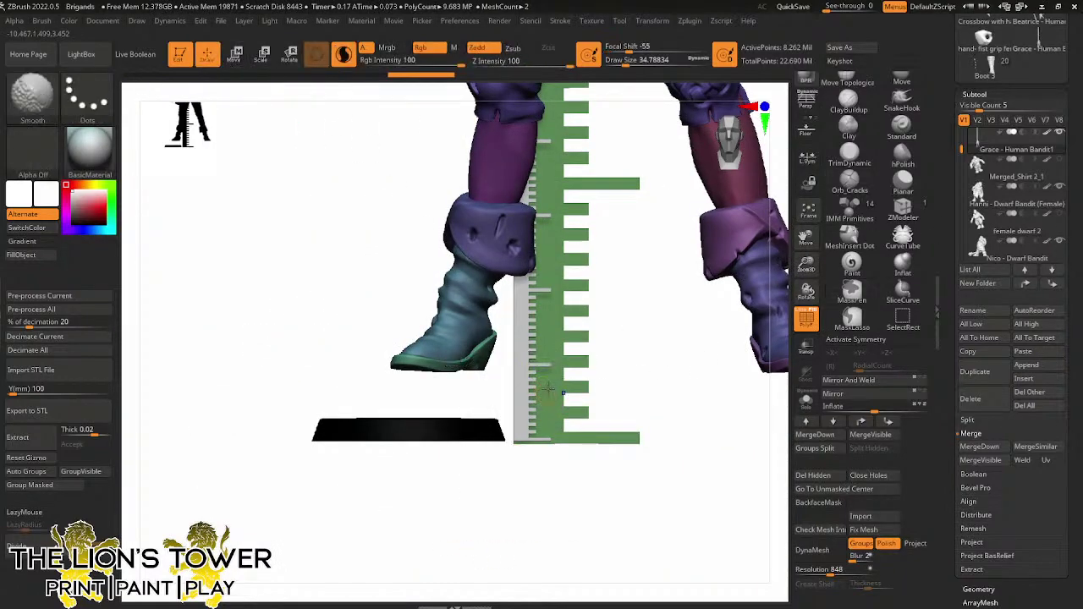
pyautogui.click(236, 53)
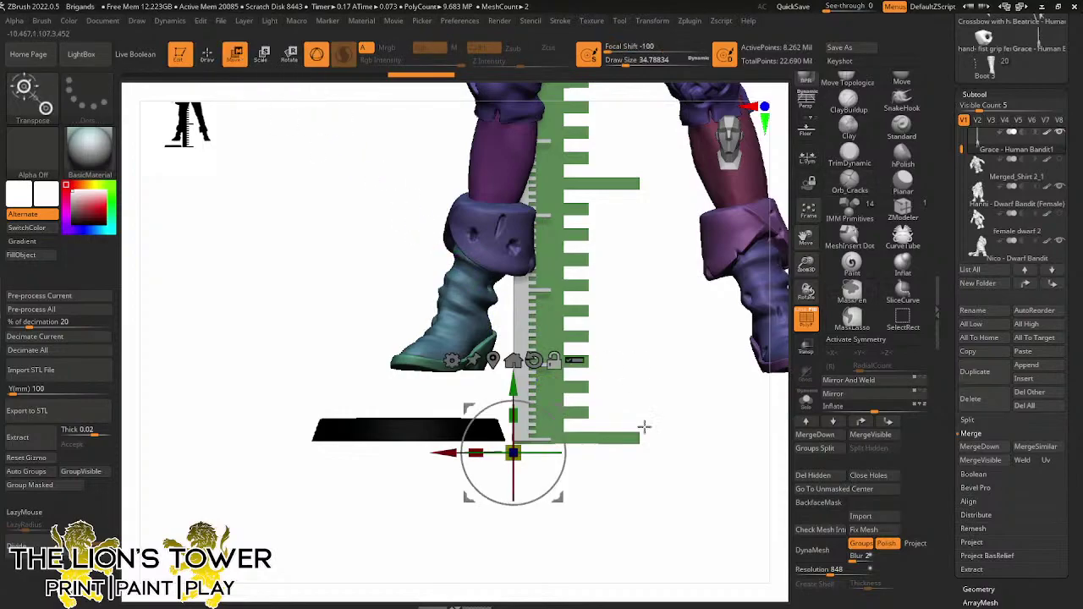
pyautogui.moveTo(805, 264); pyautogui.dragTo(1064, 161)
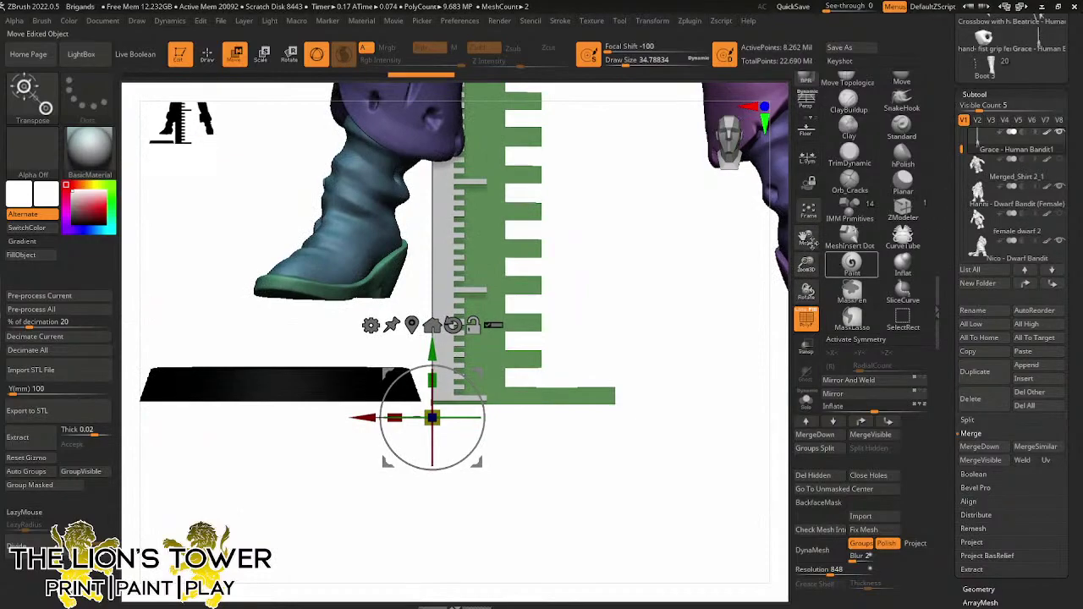
pyautogui.moveTo(815, 245); pyautogui.dragTo(879, 231)
pyautogui.moveTo(804, 275)
pyautogui.mouseDown()
pyautogui.moveTo(806, 246)
pyautogui.moveTo(843, 219)
pyautogui.moveTo(996, 144)
pyautogui.mouseUp()
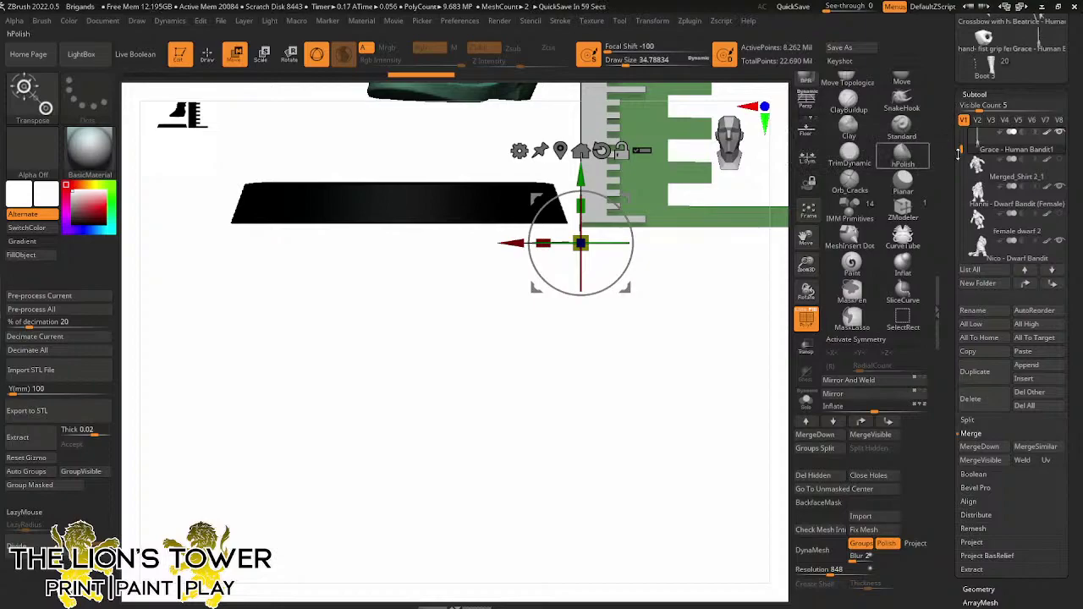
# Scale the Grace figure and its attached green ruler down from the ruler's foot to match the grey ruler, and raise them level with the base
pyautogui.moveTo(807, 263)
pyautogui.mouseDown()
pyautogui.moveTo(882, 231)
pyautogui.moveTo(978, 249)
pyautogui.mouseUp()
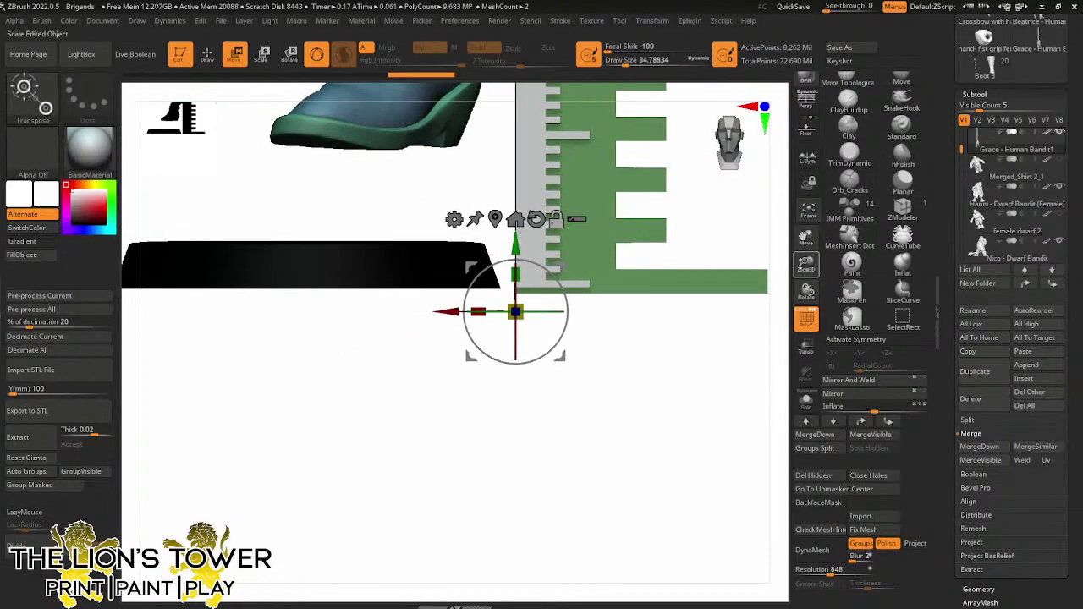
pyautogui.moveTo(806, 263); pyautogui.dragTo(1026, 231)
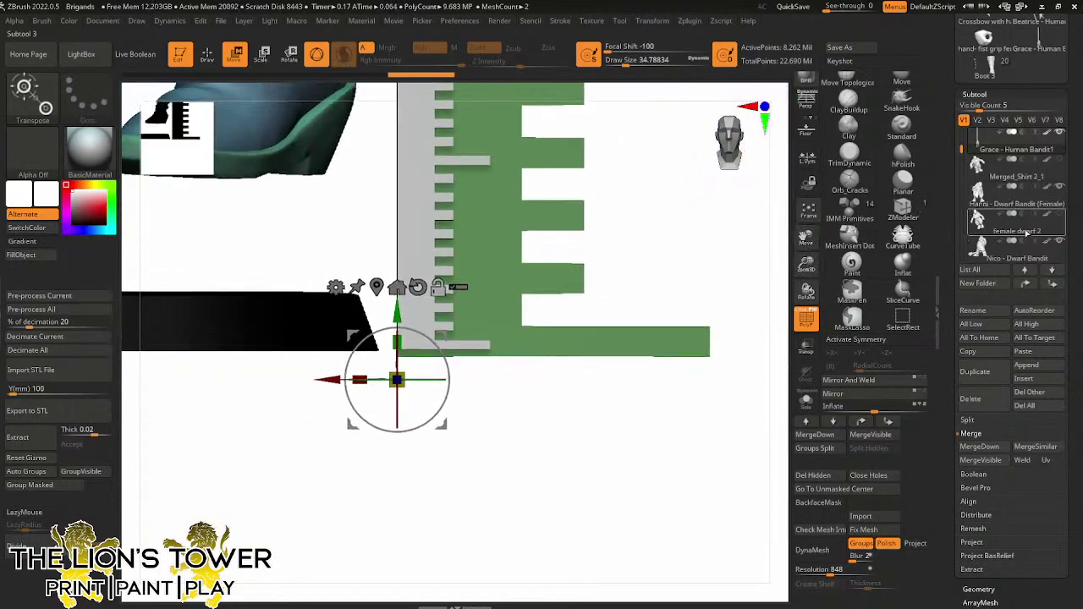
pyautogui.moveTo(983, 239)
pyautogui.moveTo(404, 308); pyautogui.dragTo(400, 293)
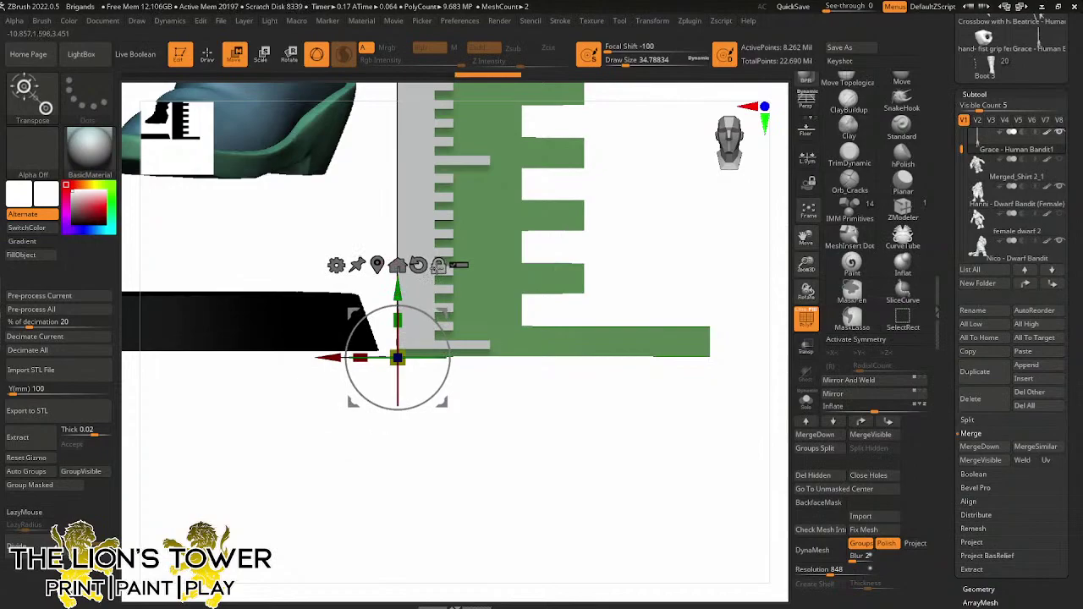
pyautogui.moveTo(398, 357); pyautogui.dragTo(378, 453)
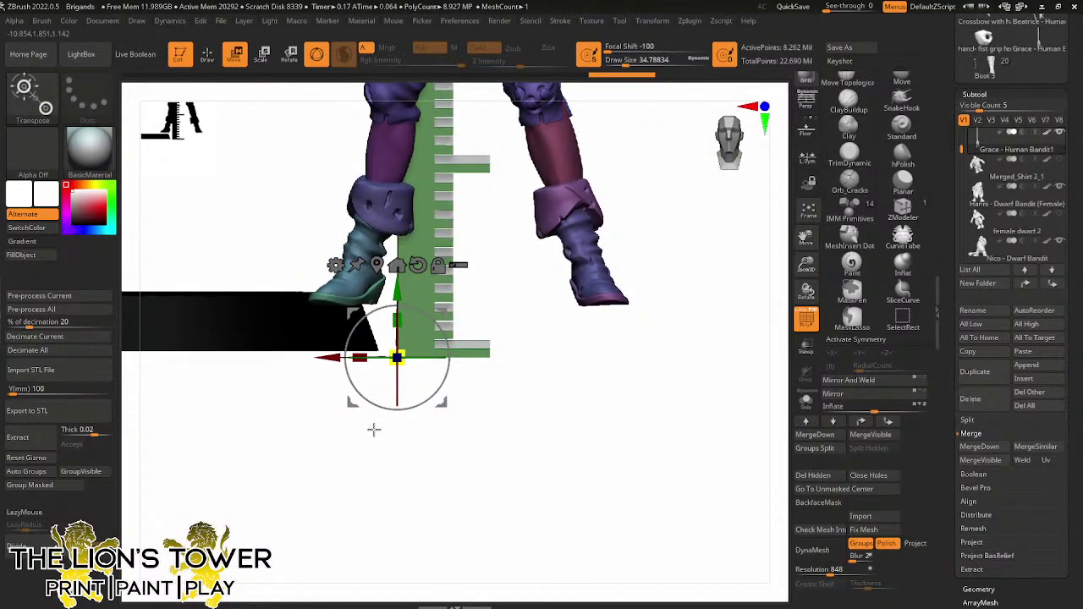
pyautogui.moveTo(399, 286); pyautogui.dragTo(404, 277)
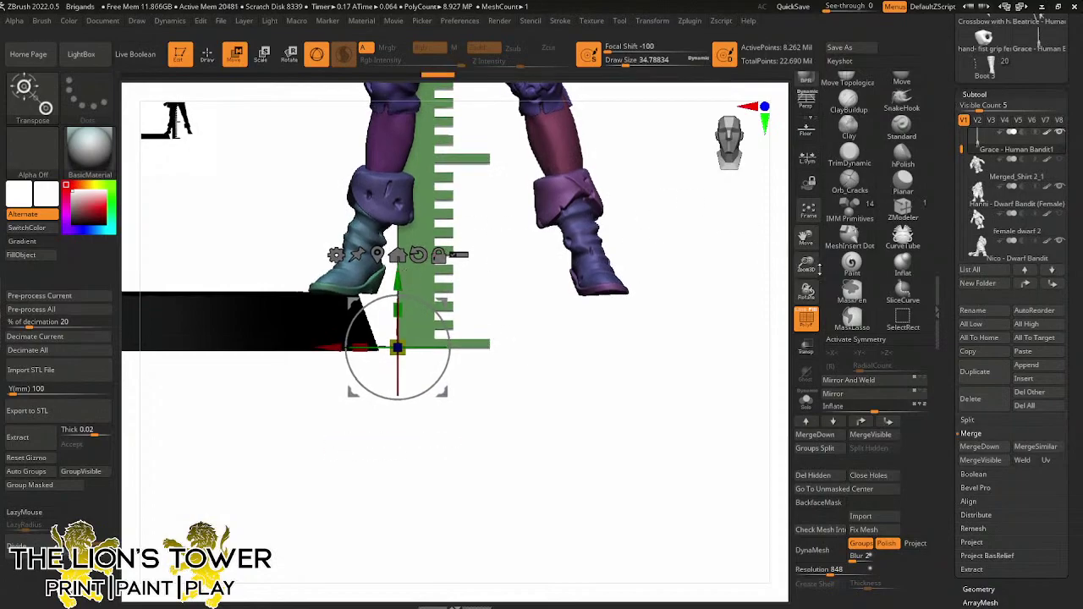
# Isolate the green ruler in the Grace subtool and delete it, keeping only the figure
pyautogui.moveTo(819, 269); pyautogui.dragTo(805, 159)
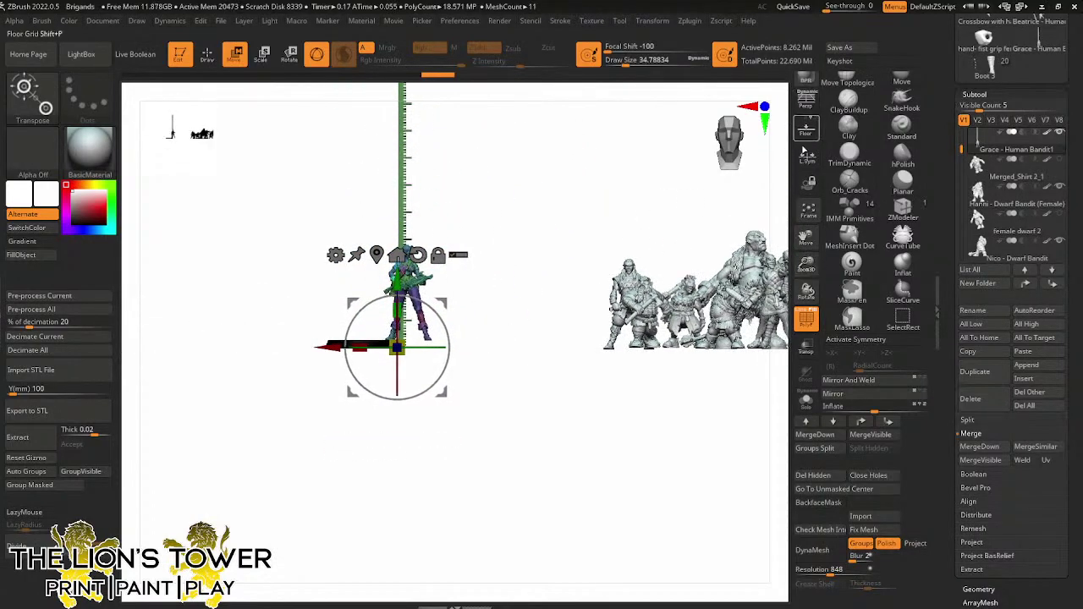
pyautogui.moveTo(806, 238); pyautogui.dragTo(813, 316)
pyautogui.moveTo(747, 317)
pyautogui.mouseDown()
pyautogui.moveTo(699, 314)
pyautogui.moveTo(761, 315)
pyautogui.mouseUp()
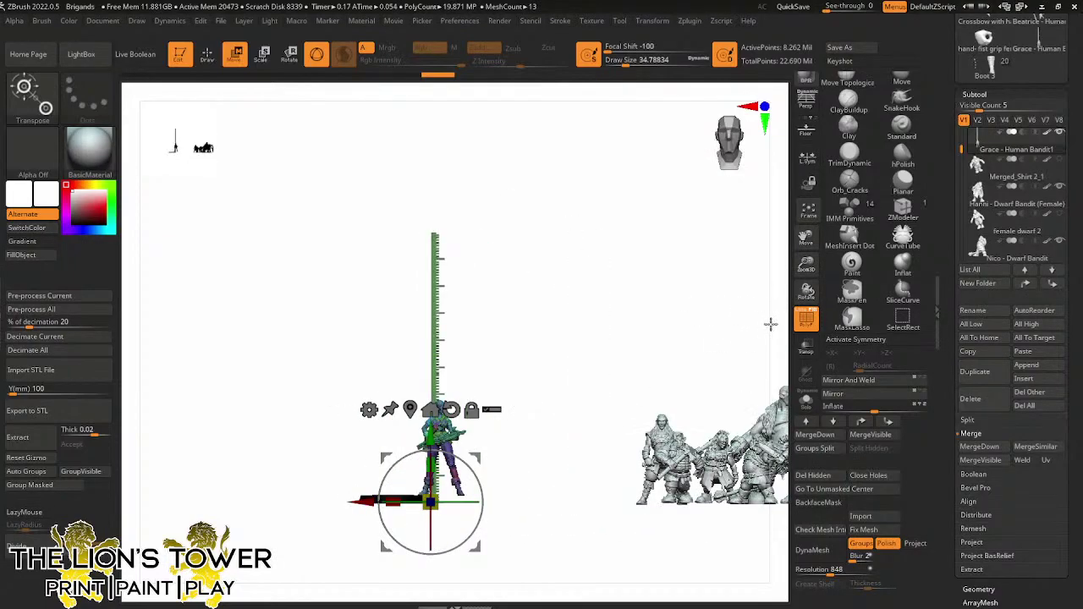
pyautogui.click(204, 56)
pyautogui.keyDown('ctrl'); pyautogui.keyDown('shift'); pyautogui.click(436, 315); pyautogui.keyUp('shift'); pyautogui.keyUp('ctrl')
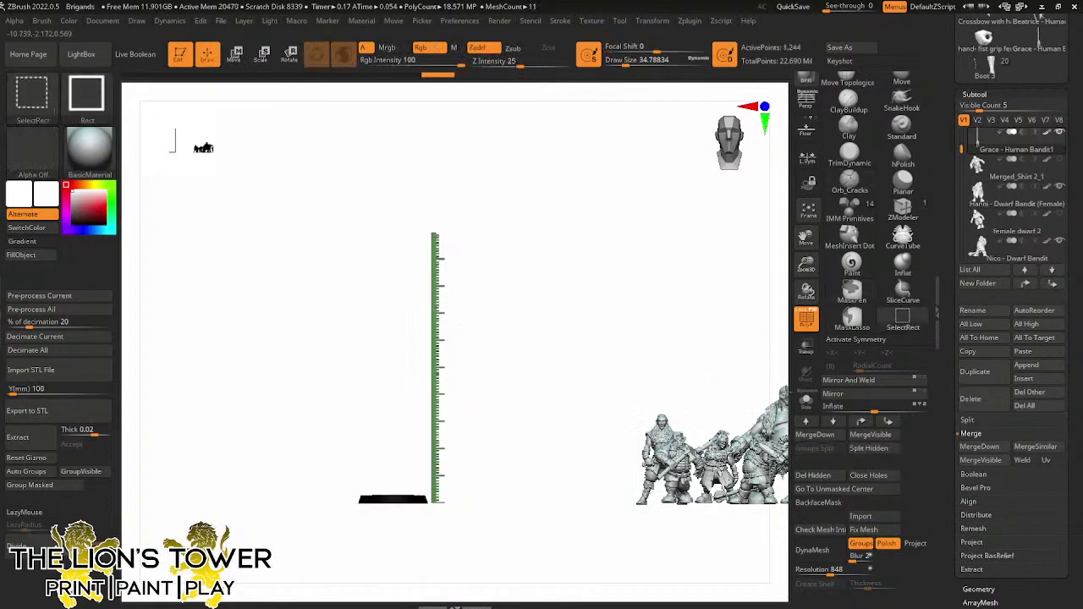
pyautogui.click(888, 446)
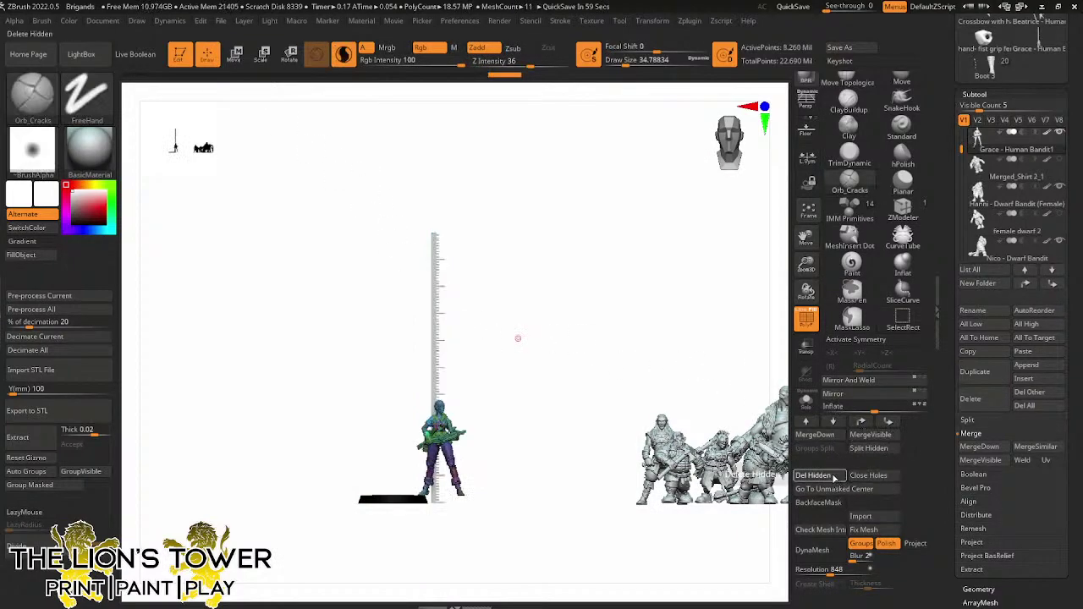
# Set the Grace figure's DynaMesh resolution to 1344, the same as the Lyndon elf's, and DynaMesh it
pyautogui.press('w')
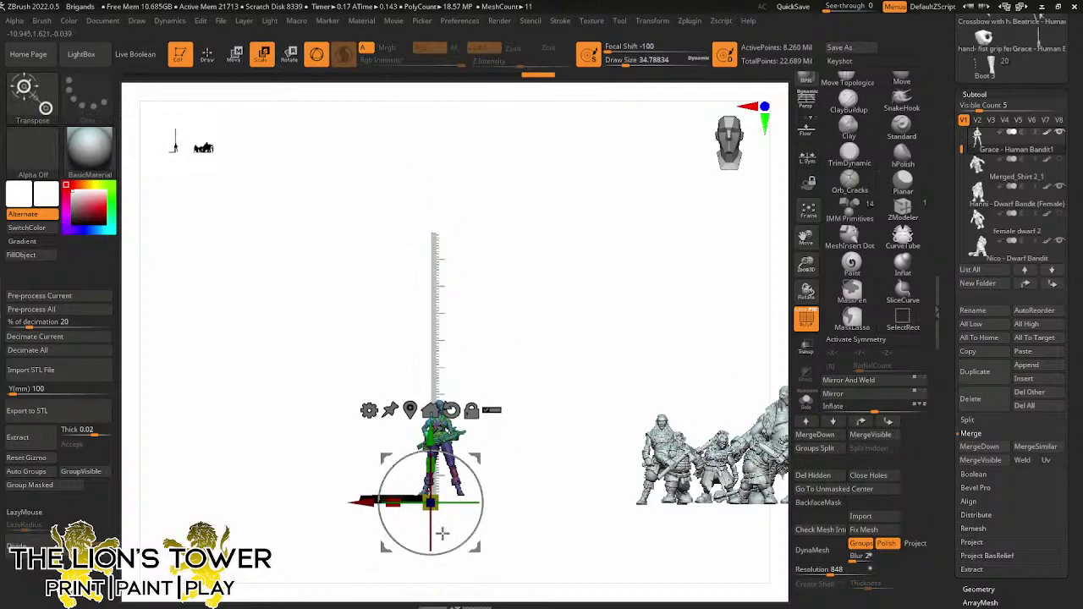
pyautogui.keyDown('alt'); pyautogui.click(652, 461); pyautogui.keyUp('alt')
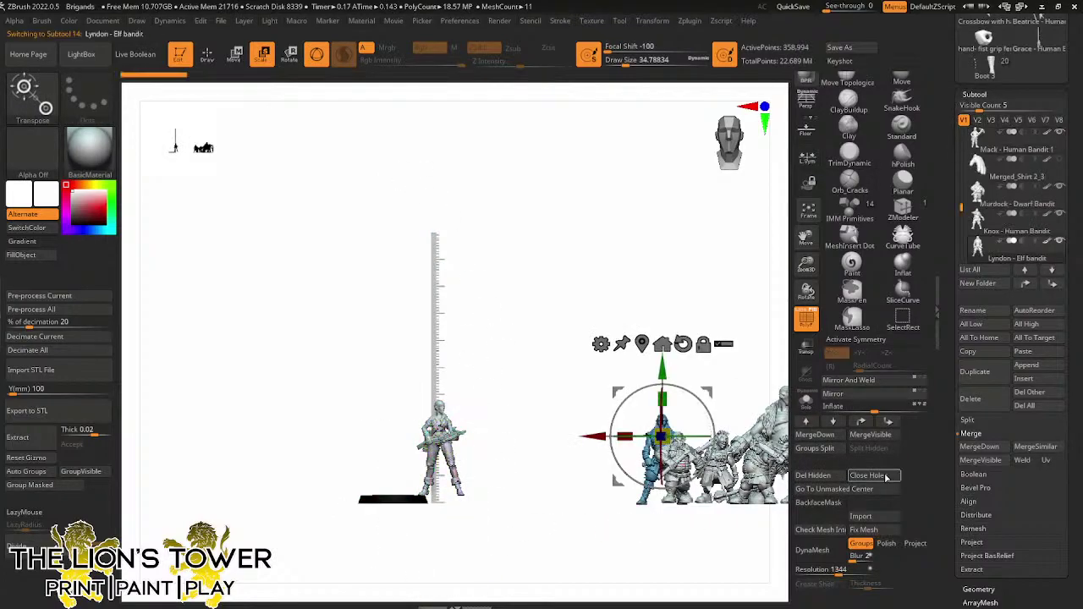
pyautogui.keyDown('alt'); pyautogui.click(438, 448); pyautogui.keyUp('alt')
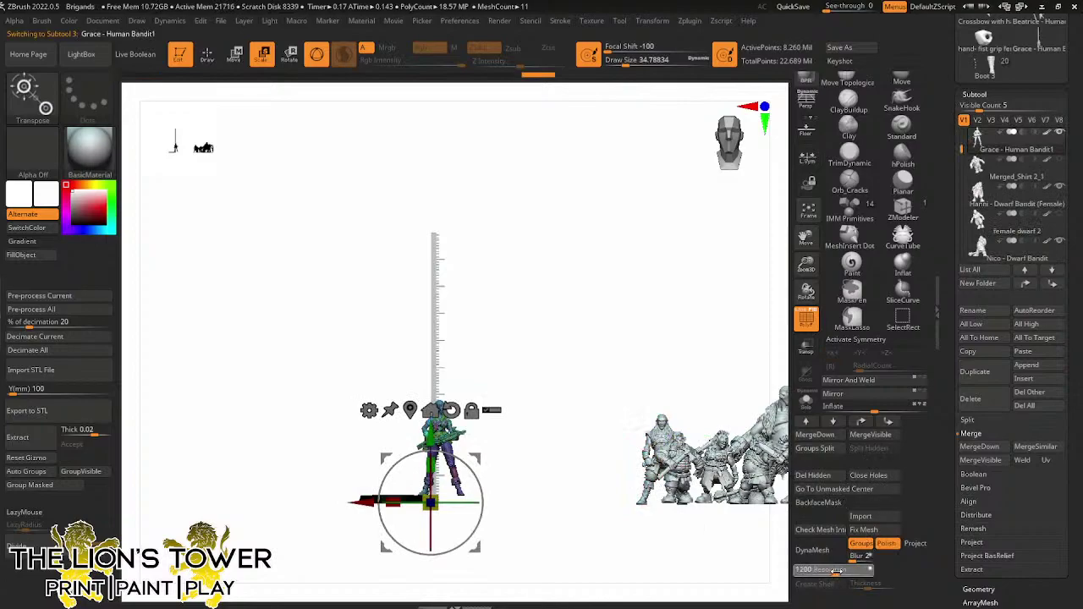
pyautogui.click(838, 570)
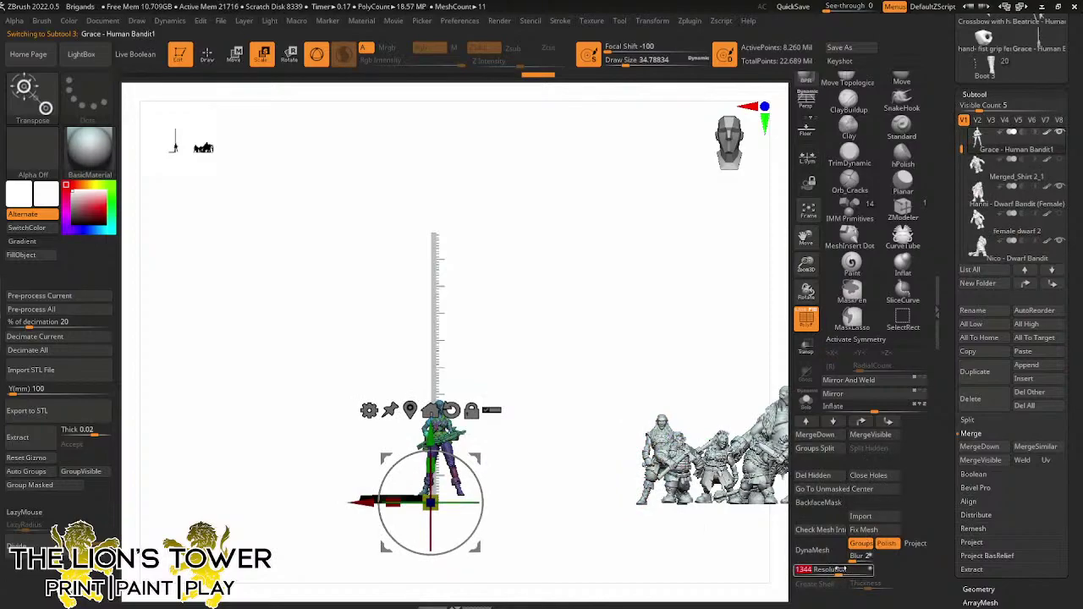
pyautogui.click(818, 551)
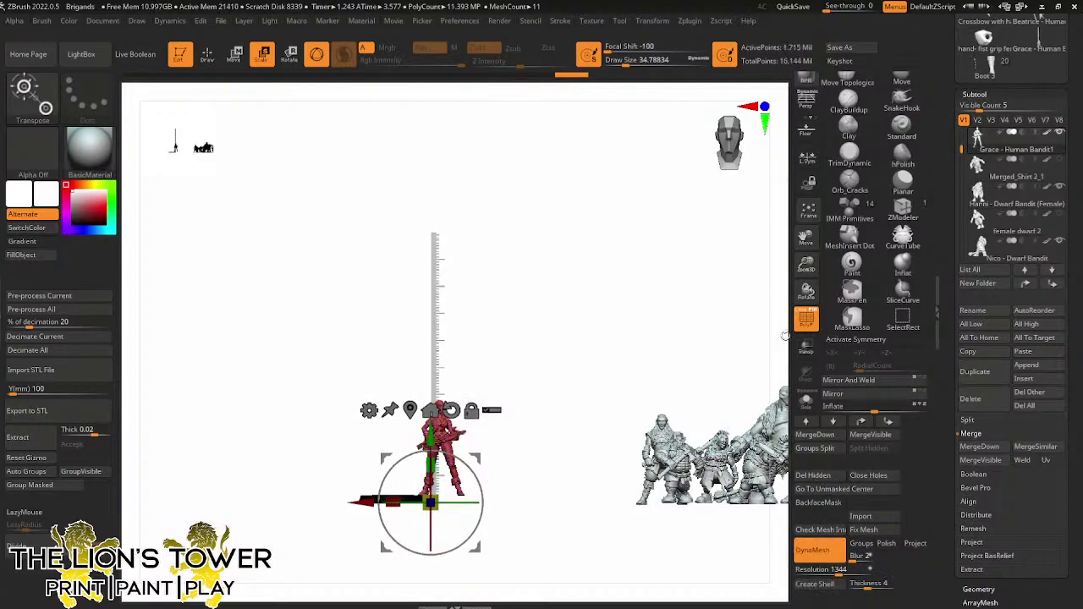
# Move the Grace figure sideways from the ruler and base over to the group of bandits
pyautogui.moveTo(805, 260); pyautogui.dragTo(753, 221)
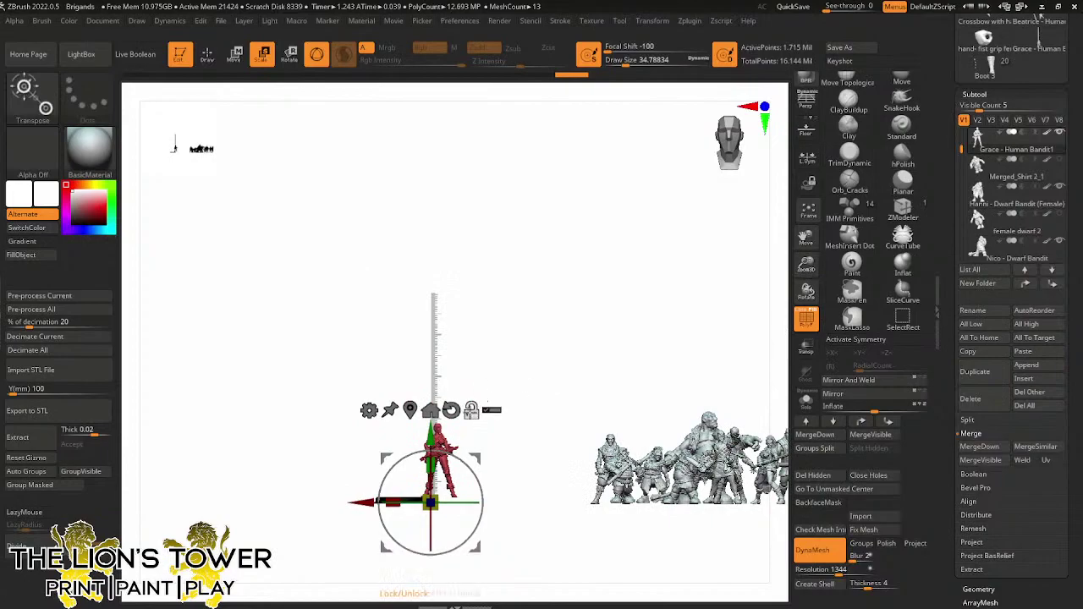
pyautogui.moveTo(806, 263); pyautogui.dragTo(808, 296)
pyautogui.moveTo(806, 238); pyautogui.dragTo(778, 211)
pyautogui.moveTo(806, 262); pyautogui.dragTo(808, 315)
pyautogui.moveTo(808, 246); pyautogui.dragTo(702, 236)
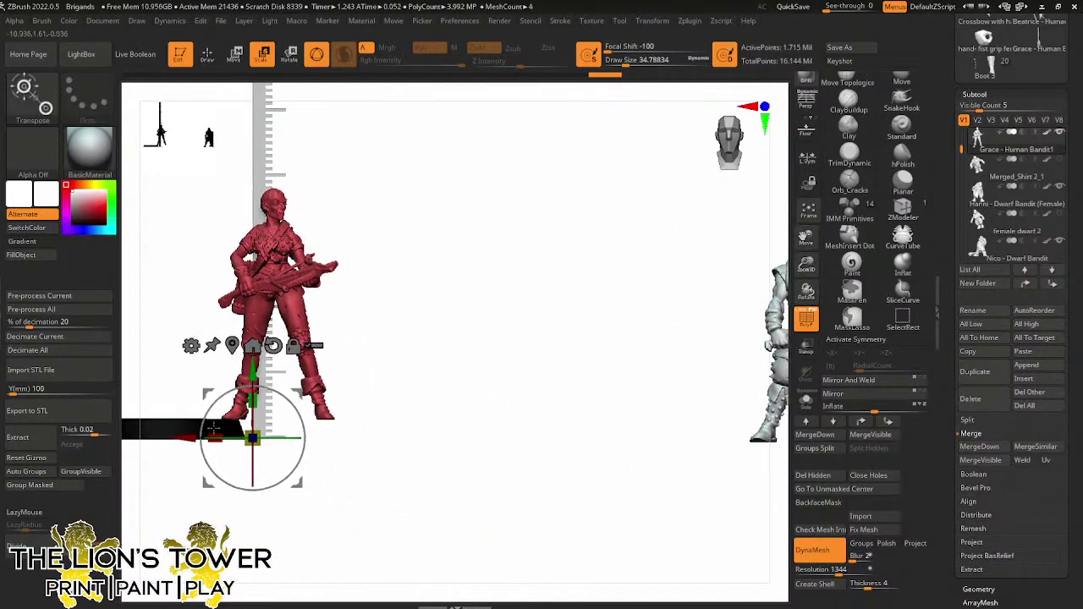
pyautogui.moveTo(190, 450); pyautogui.dragTo(650, 457)
pyautogui.moveTo(808, 240); pyautogui.dragTo(561, 220)
pyautogui.moveTo(386, 362); pyautogui.dragTo(695, 344)
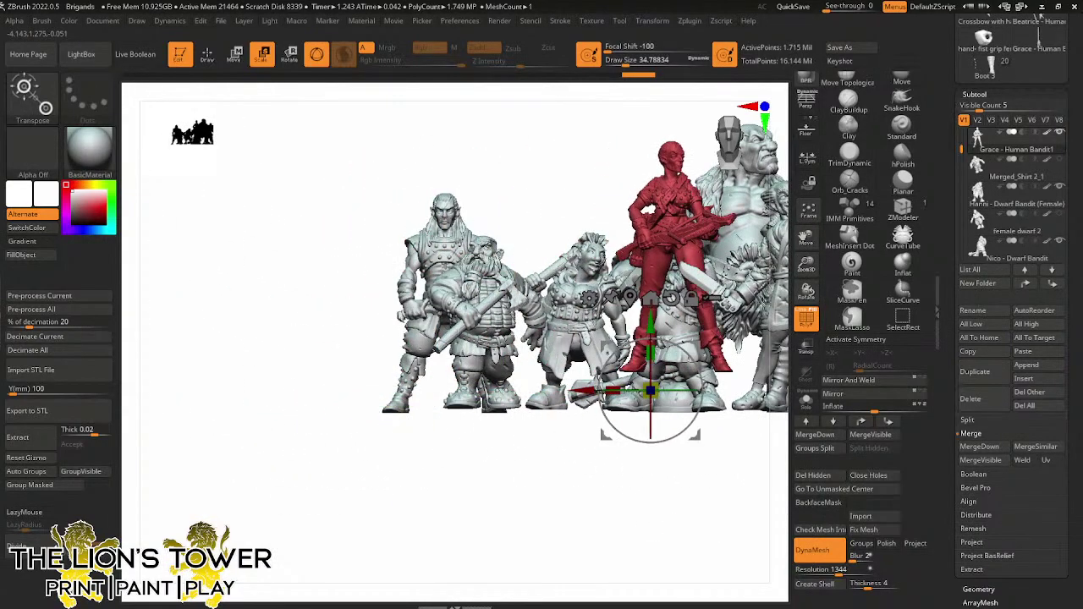
# Move the Grace figure to the far end of the bandit group, placing it beside Vigo from the top view
pyautogui.moveTo(806, 239); pyautogui.dragTo(539, 225)
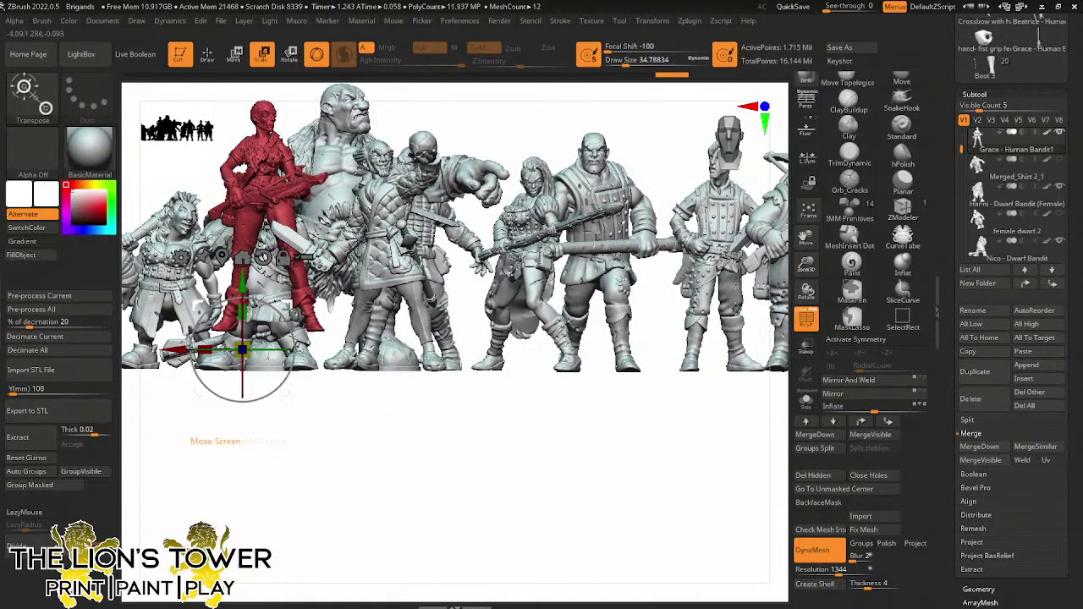
pyautogui.moveTo(289, 305); pyautogui.dragTo(732, 349)
pyautogui.moveTo(806, 239); pyautogui.dragTo(698, 401)
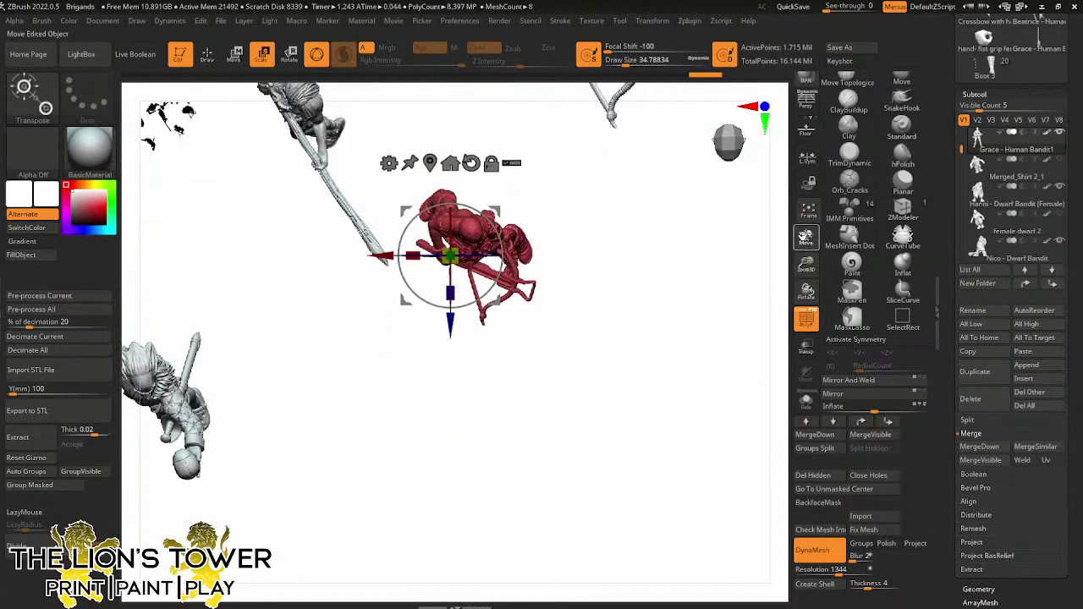
pyautogui.keyDown('alt'); pyautogui.moveTo(672, 93); pyautogui.dragTo(592, 392); pyautogui.keyUp('alt')
pyautogui.moveTo(418, 516); pyautogui.dragTo(461, 372)
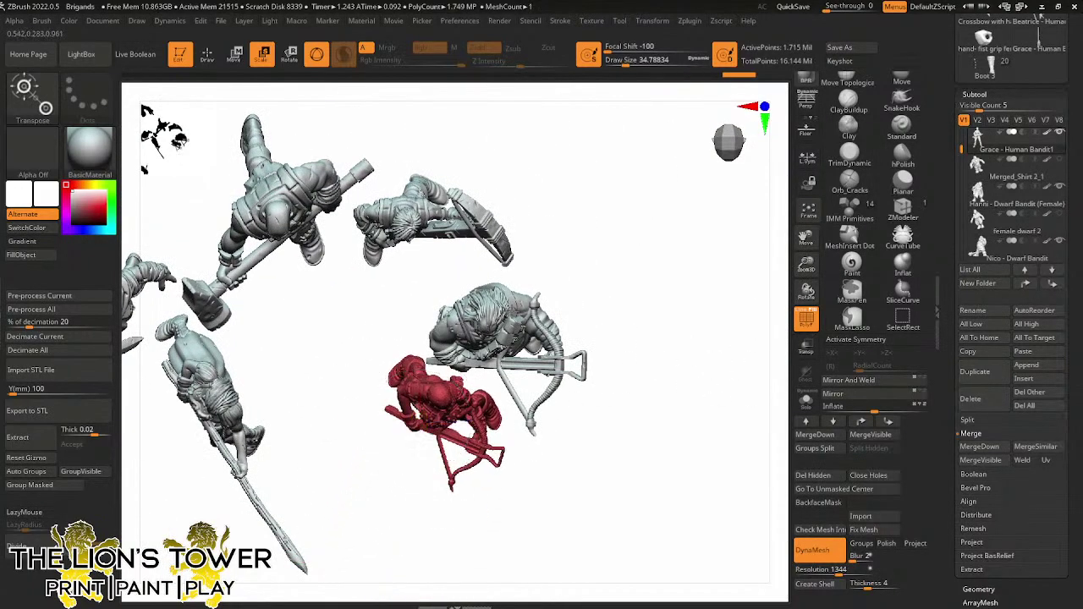
# Rotate the Vigo figure about its vertical axis so the crossbow points out to the side of the group
pyautogui.click(555, 315)
pyautogui.moveTo(554, 314); pyautogui.dragTo(663, 225)
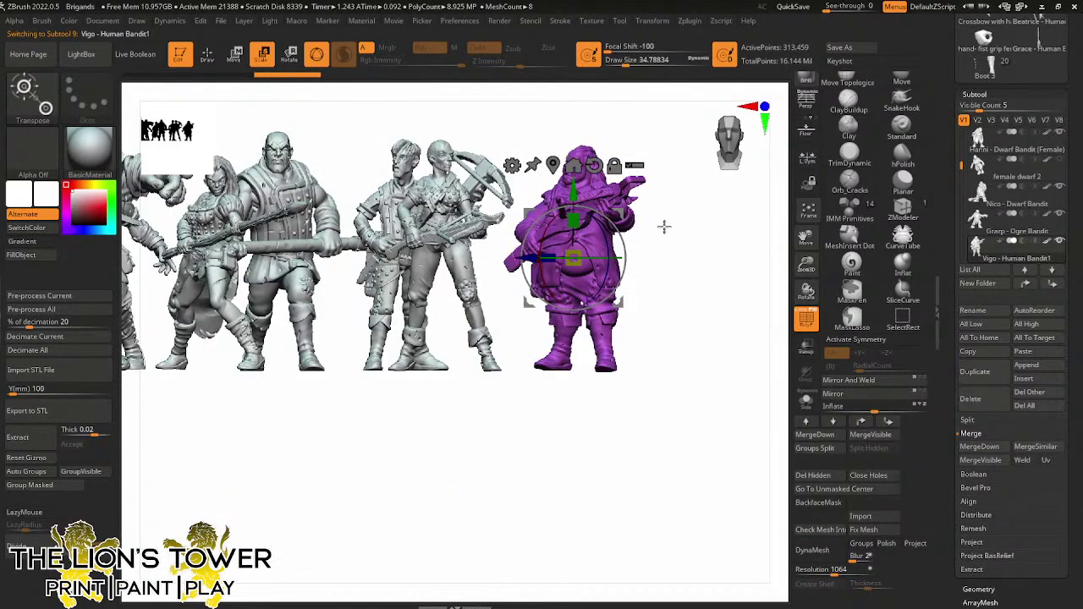
pyautogui.moveTo(615, 256); pyautogui.dragTo(617, 164)
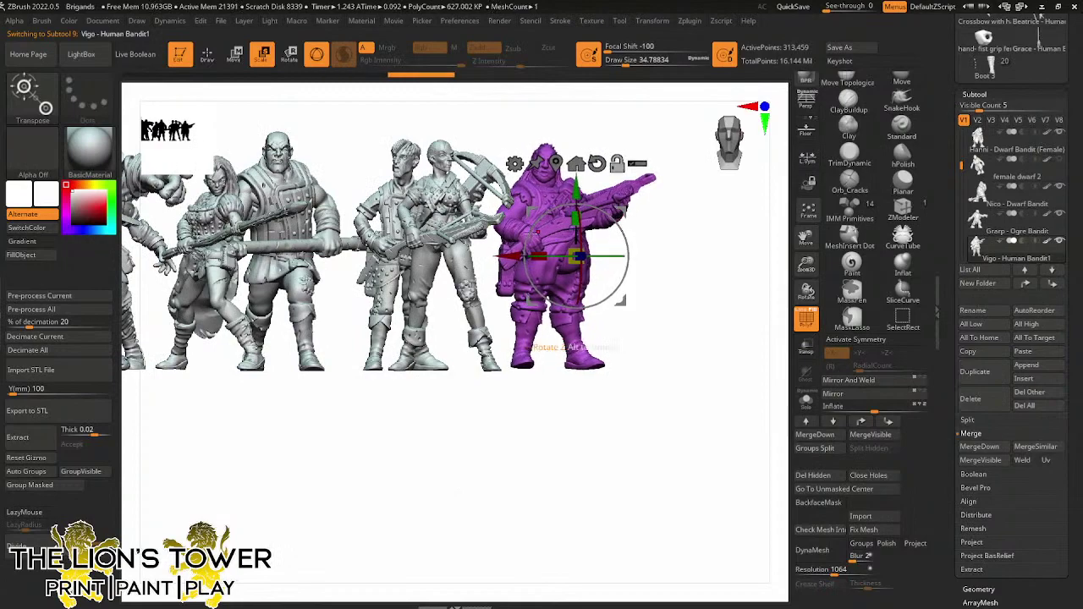
# Centre the gizmo on the Grace figure and shift it sideways into the gap next to Vigo
pyautogui.keyDown('alt'); pyautogui.click(461, 252); pyautogui.keyUp('alt')
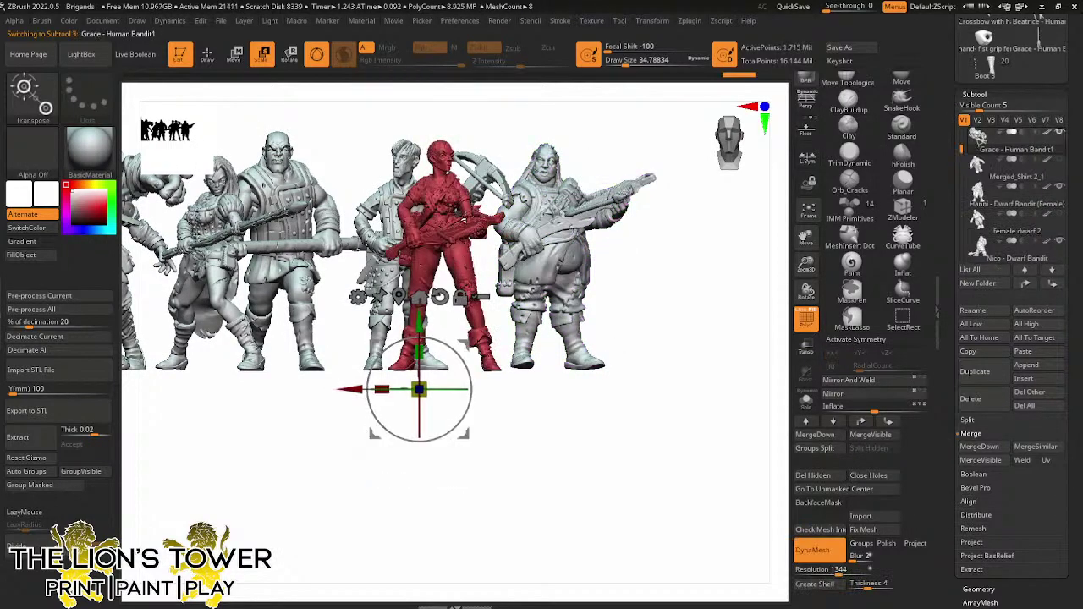
pyautogui.click(399, 297)
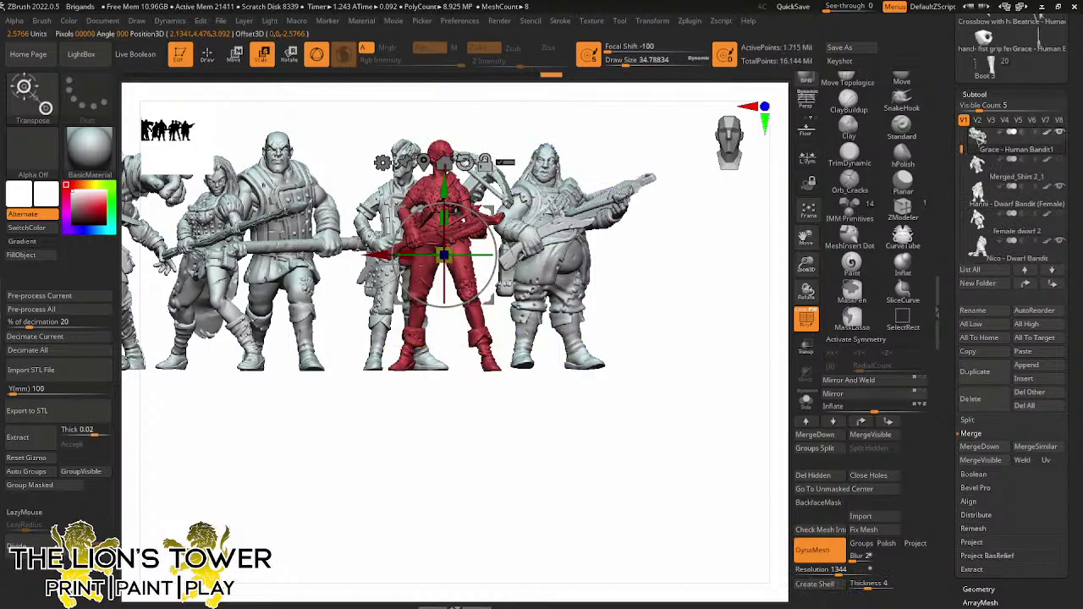
pyautogui.moveTo(378, 255); pyautogui.dragTo(414, 255)
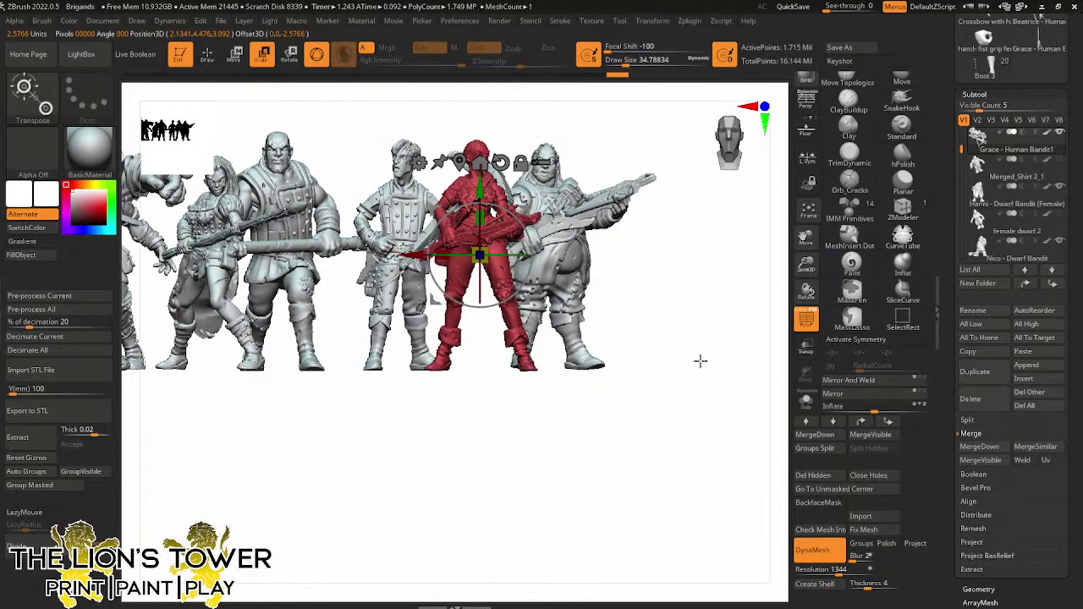
pyautogui.moveTo(742, 351); pyautogui.dragTo(519, 350)
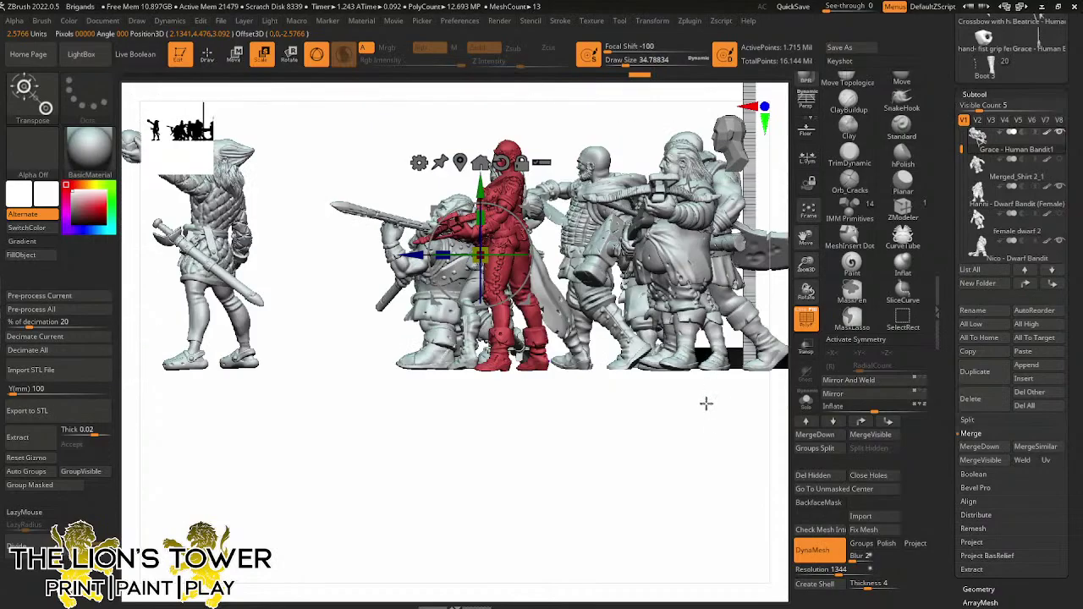
pyautogui.moveTo(707, 403); pyautogui.dragTo(745, 406)
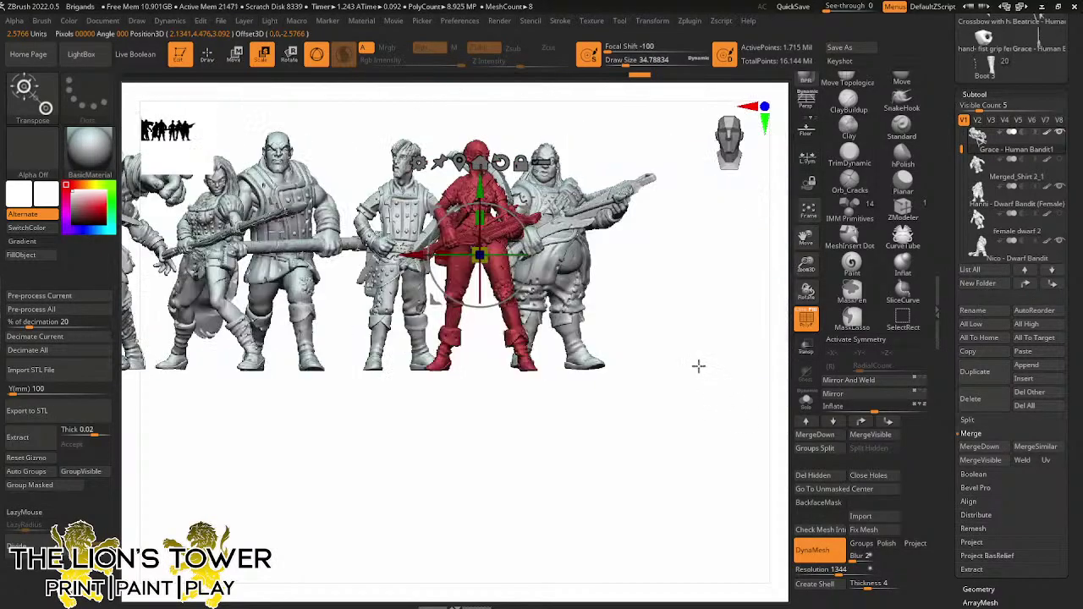
# Lower the Vigo figure slightly to the ground level of the other bandits
pyautogui.keyDown('alt'); pyautogui.click(621, 205); pyautogui.keyUp('alt')
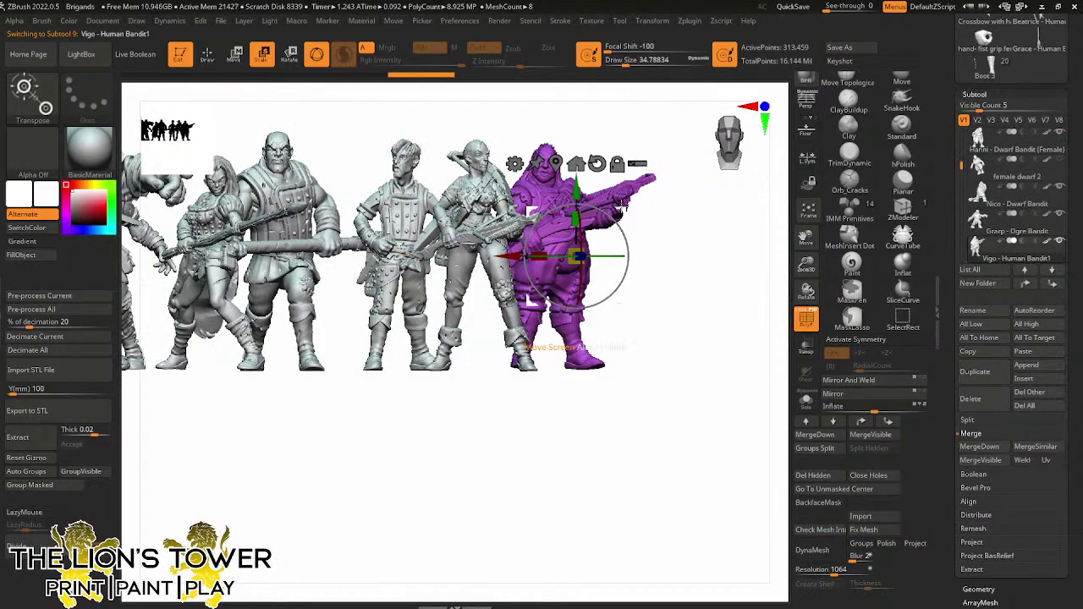
pyautogui.moveTo(575, 190); pyautogui.dragTo(573, 192)
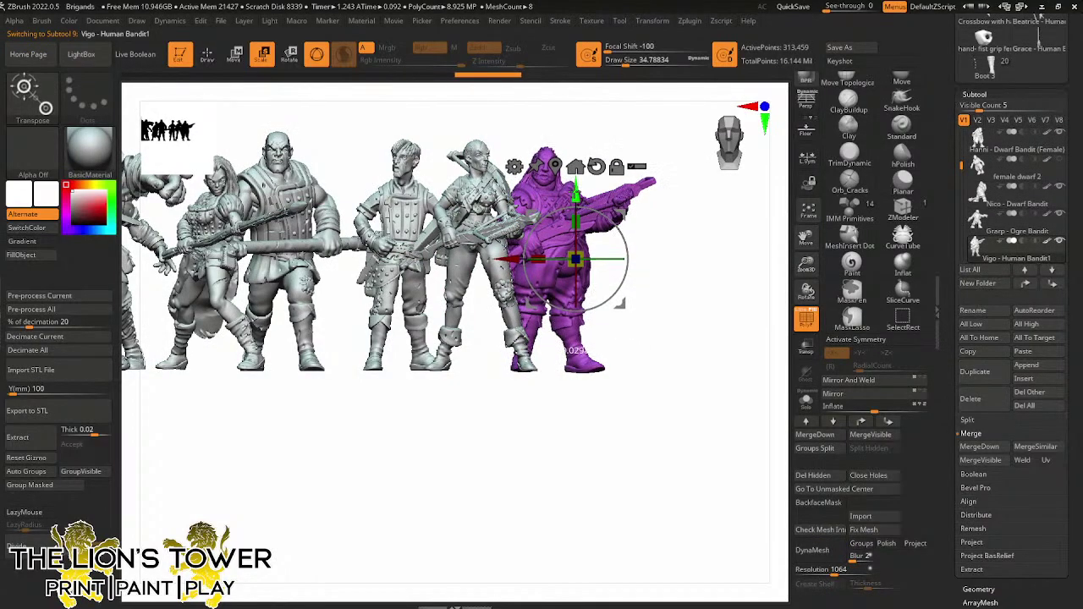
pyautogui.moveTo(668, 301); pyautogui.dragTo(745, 390)
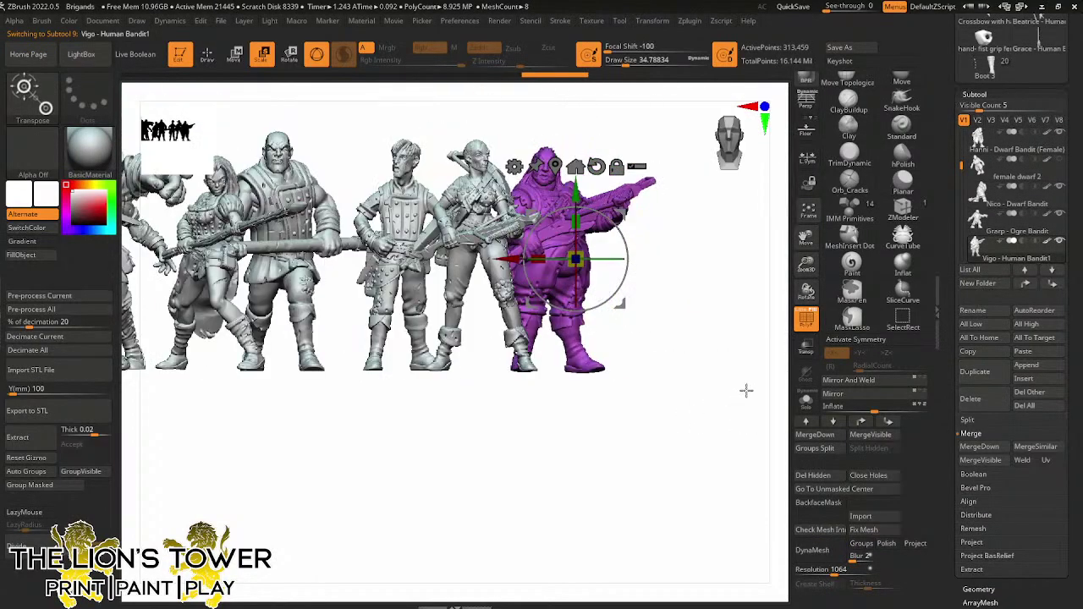
# Rotate the Grace figure slightly about its vertical axis and turn off the polyframe display to check the line-up
pyautogui.keyDown('alt'); pyautogui.click(498, 247); pyautogui.keyUp('alt')
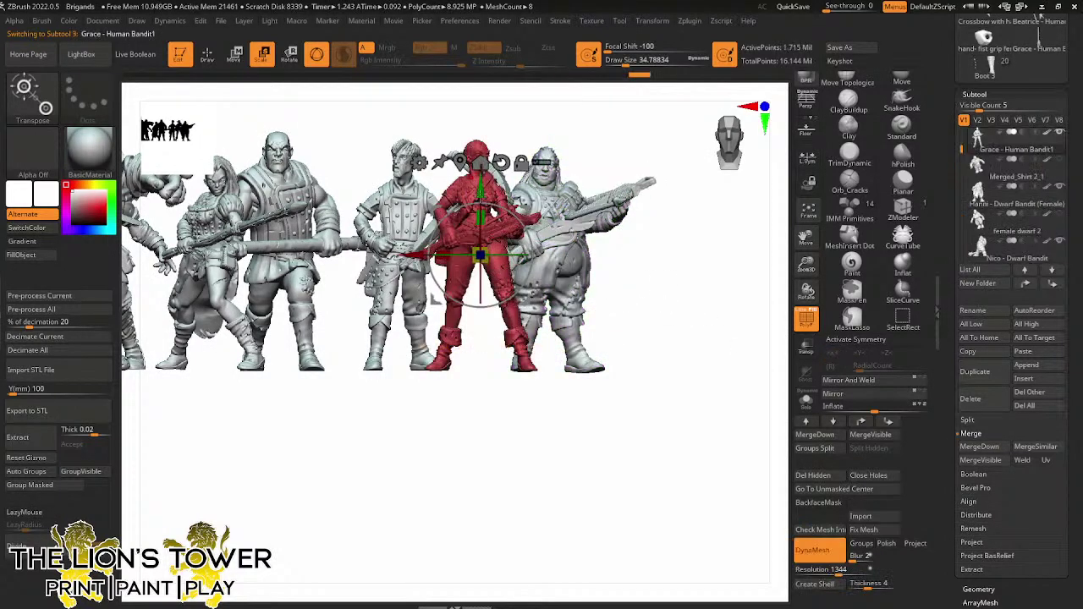
pyautogui.moveTo(504, 257); pyautogui.dragTo(638, 273)
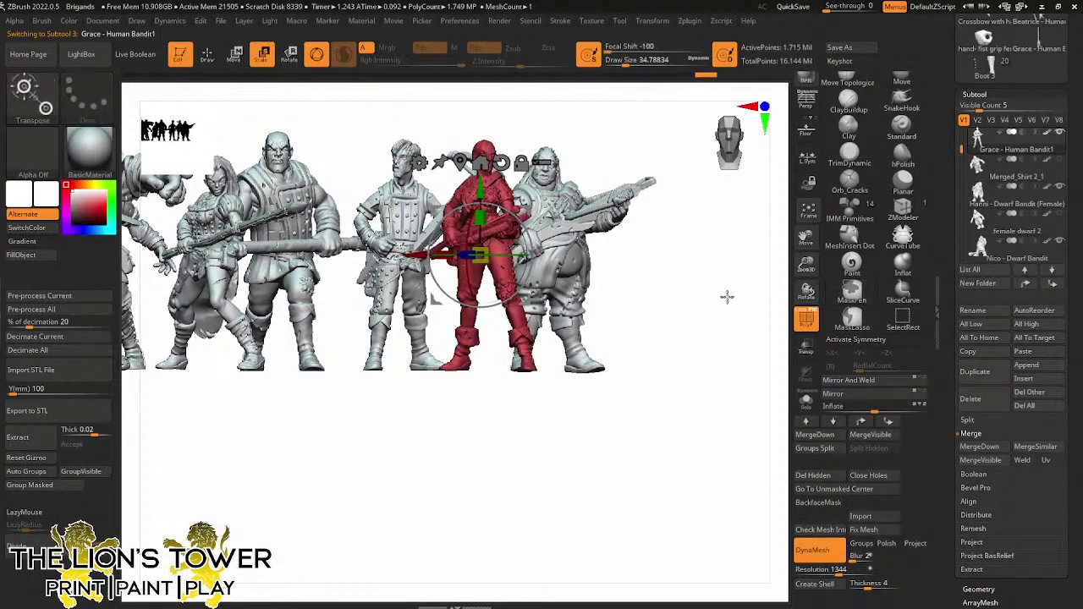
pyautogui.moveTo(804, 242); pyautogui.dragTo(815, 208)
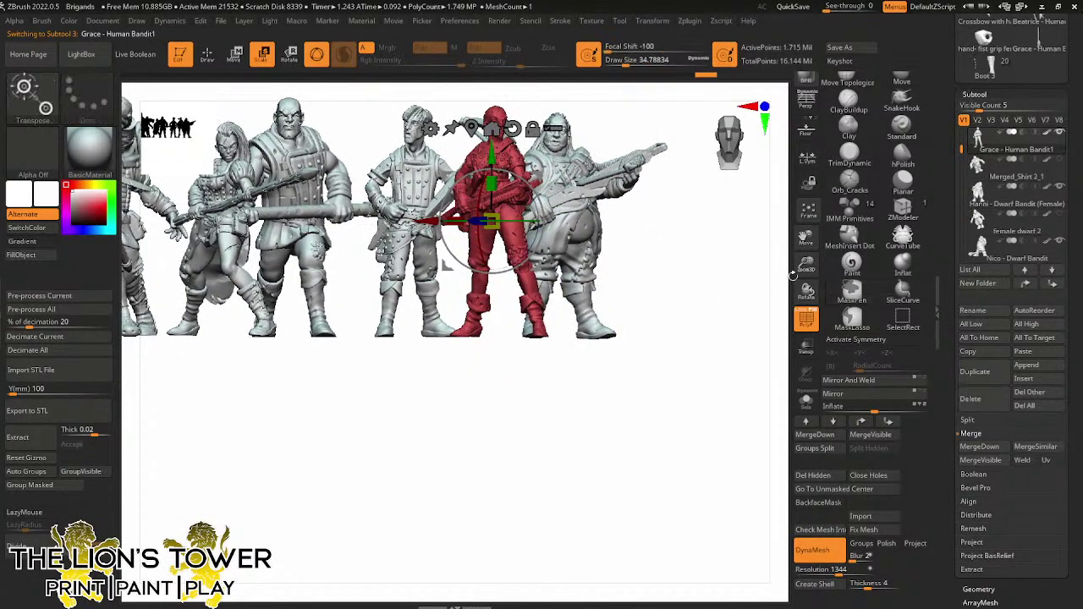
pyautogui.click(806, 323)
pyautogui.moveTo(805, 265); pyautogui.dragTo(807, 296)
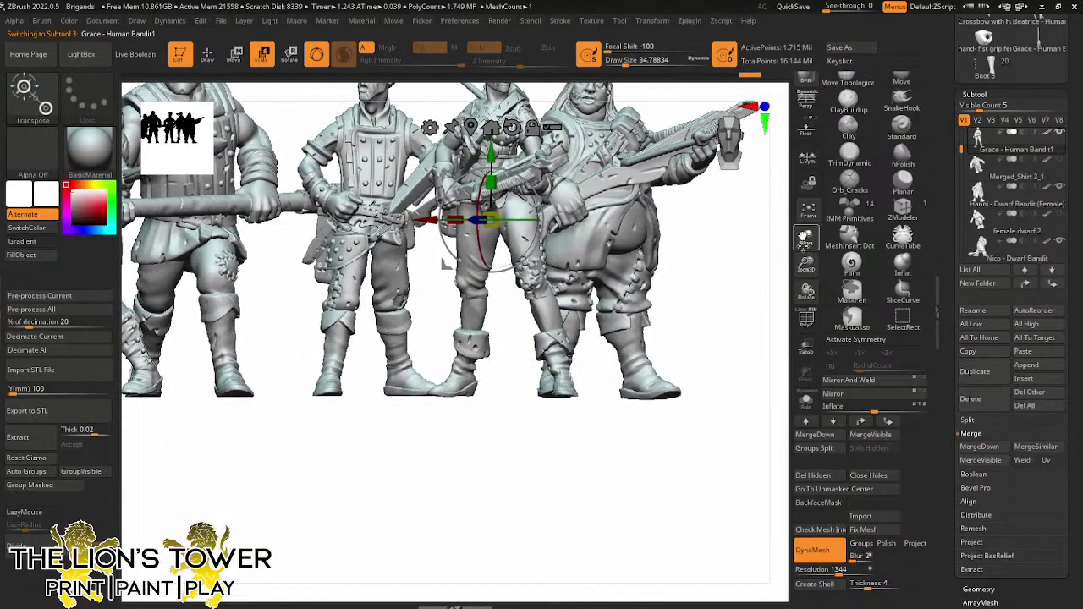
pyautogui.moveTo(805, 239); pyautogui.dragTo(812, 322)
pyautogui.moveTo(726, 364); pyautogui.dragTo(728, 321)
pyautogui.moveTo(805, 265); pyautogui.dragTo(856, 216)
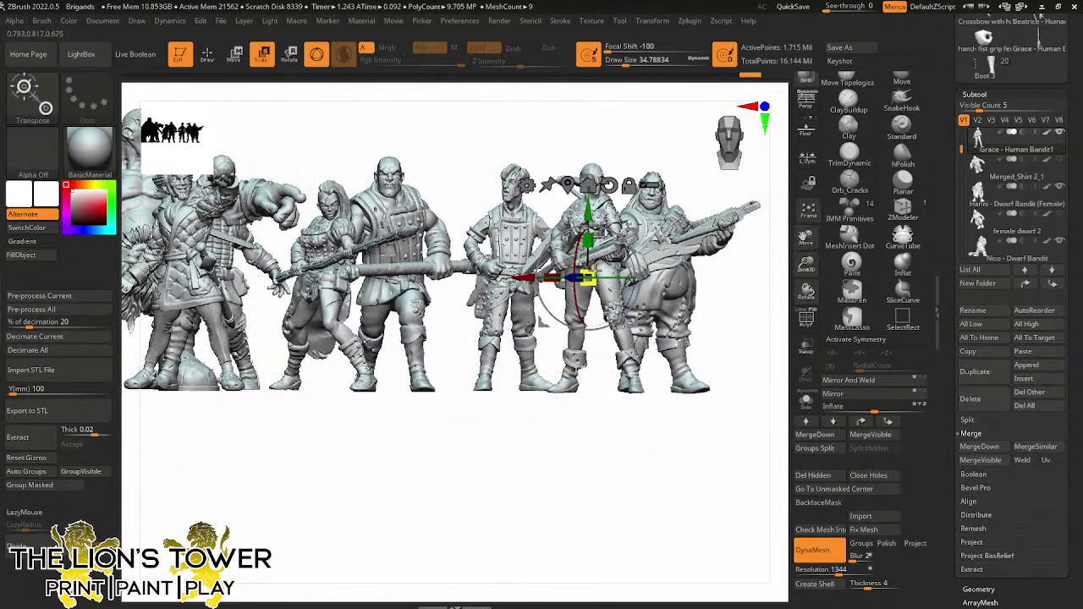
# Nudge the Grace figure slightly upward to the ground level of the other bandits and return to Draw mode
pyautogui.moveTo(589, 276); pyautogui.dragTo(593, 273)
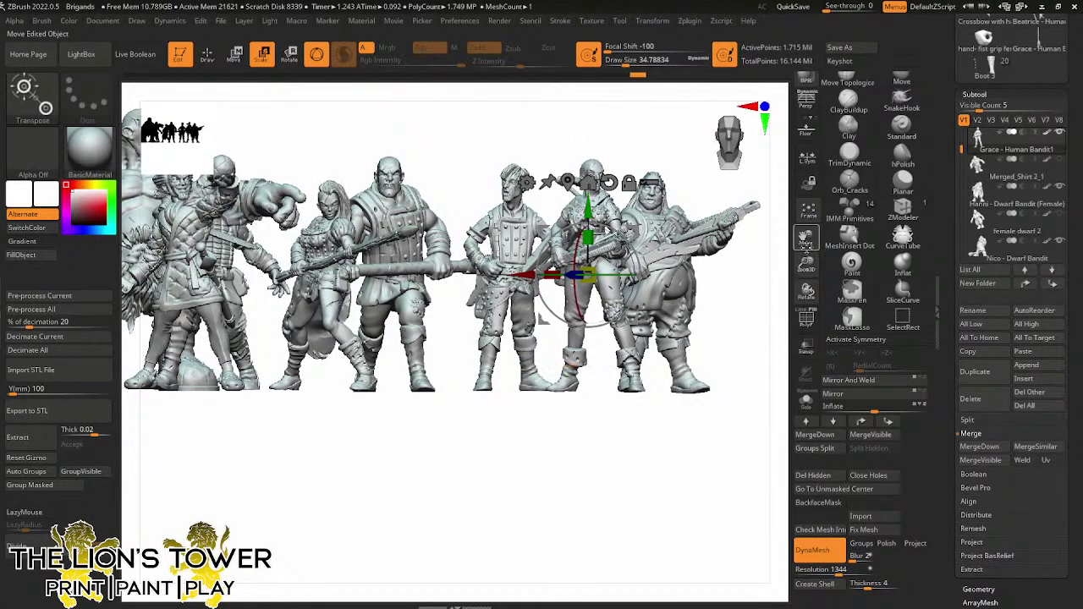
pyautogui.moveTo(805, 264); pyautogui.dragTo(806, 285)
pyautogui.moveTo(805, 237); pyautogui.dragTo(845, 255)
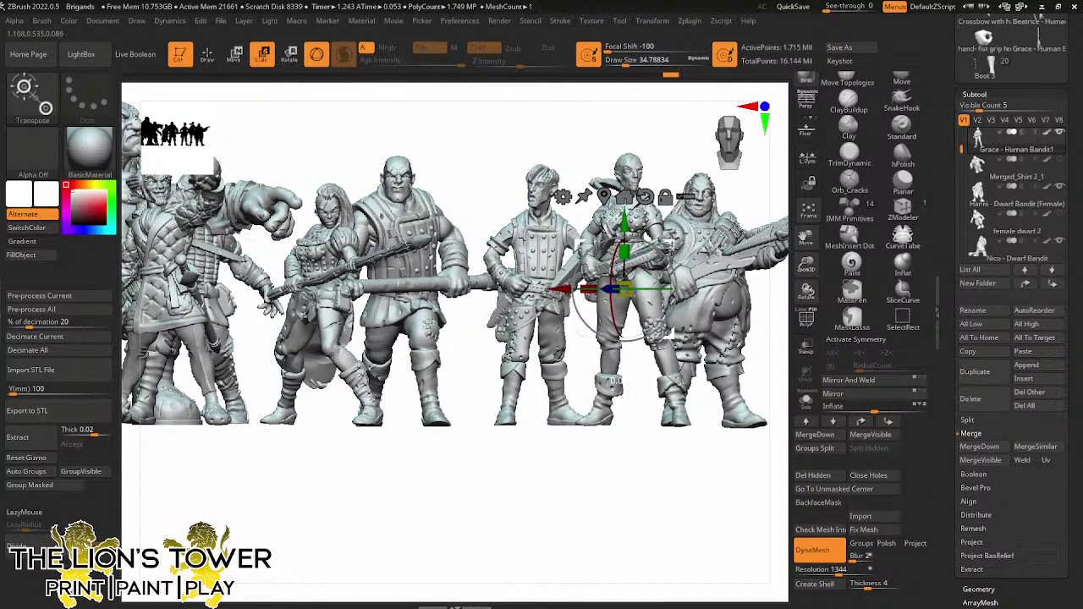
pyautogui.moveTo(805, 264); pyautogui.dragTo(805, 237)
pyautogui.moveTo(752, 311)
pyautogui.mouseDown()
pyautogui.moveTo(565, 330)
pyautogui.moveTo(748, 308)
pyautogui.mouseUp()
pyautogui.moveTo(809, 278); pyautogui.dragTo(809, 332)
pyautogui.press('q')
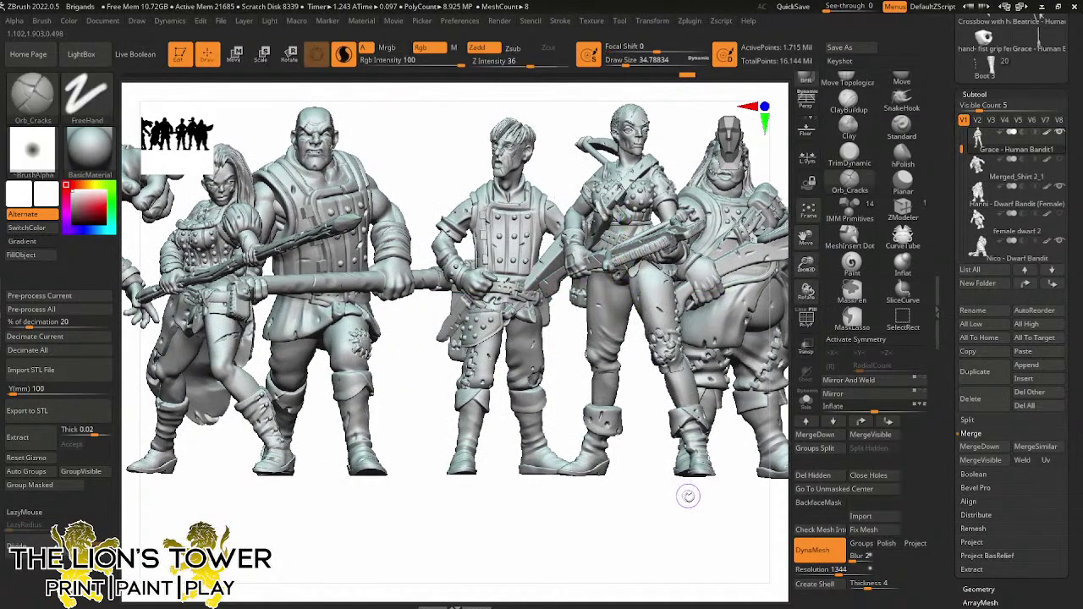
# Examine the placement and relative heights of the bandits in close-up and across the full line-up
pyautogui.moveTo(687, 496)
pyautogui.mouseDown()
pyautogui.moveTo(648, 499)
pyautogui.moveTo(702, 499)
pyautogui.mouseUp()
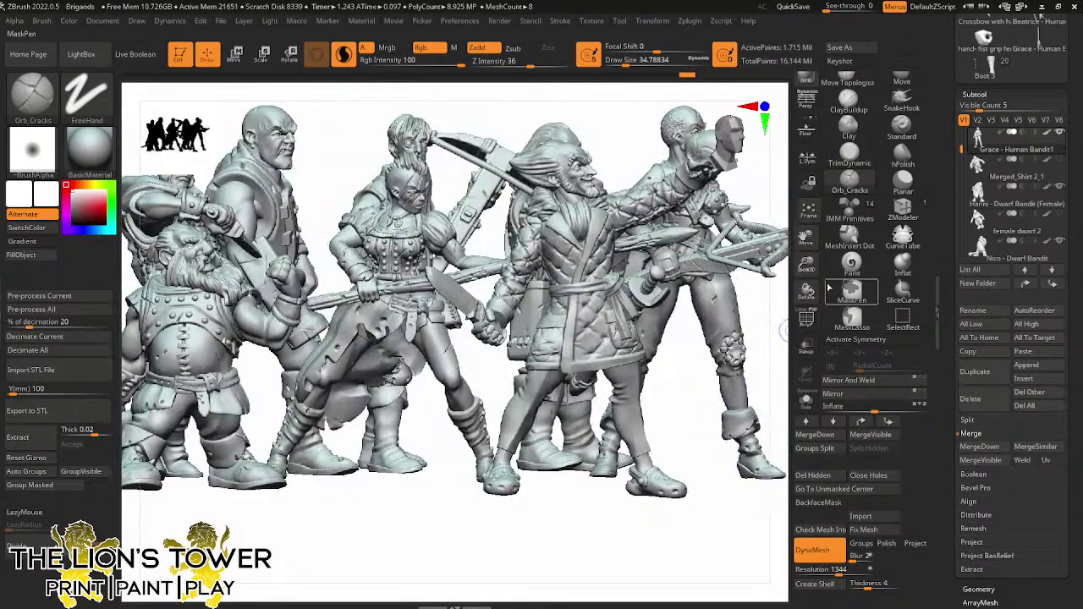
pyautogui.moveTo(808, 269); pyautogui.dragTo(806, 247)
pyautogui.moveTo(774, 311); pyautogui.dragTo(760, 295)
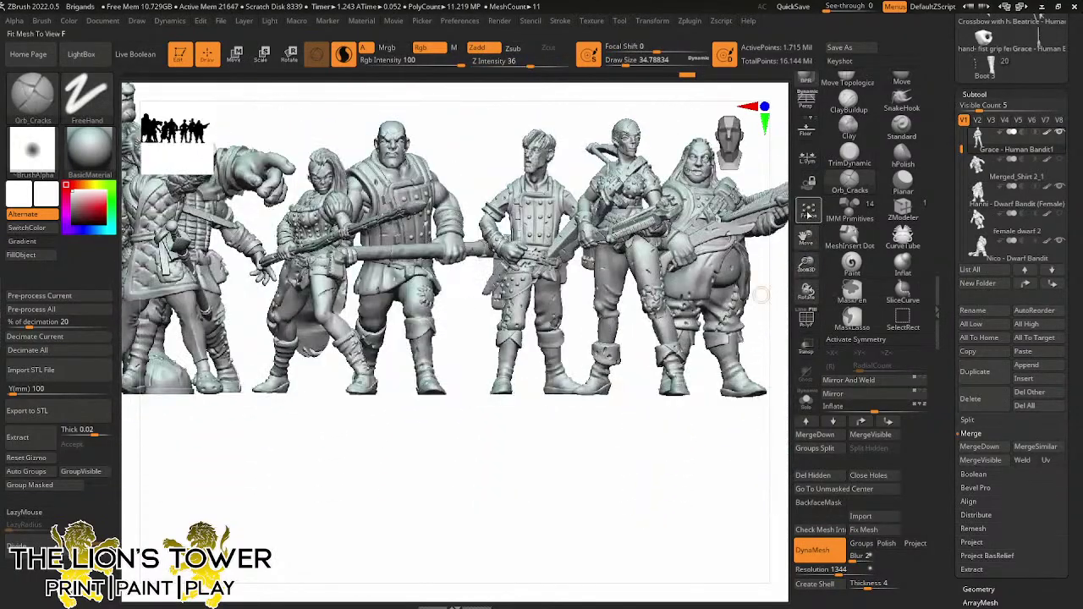
pyautogui.moveTo(806, 264); pyautogui.dragTo(804, 223)
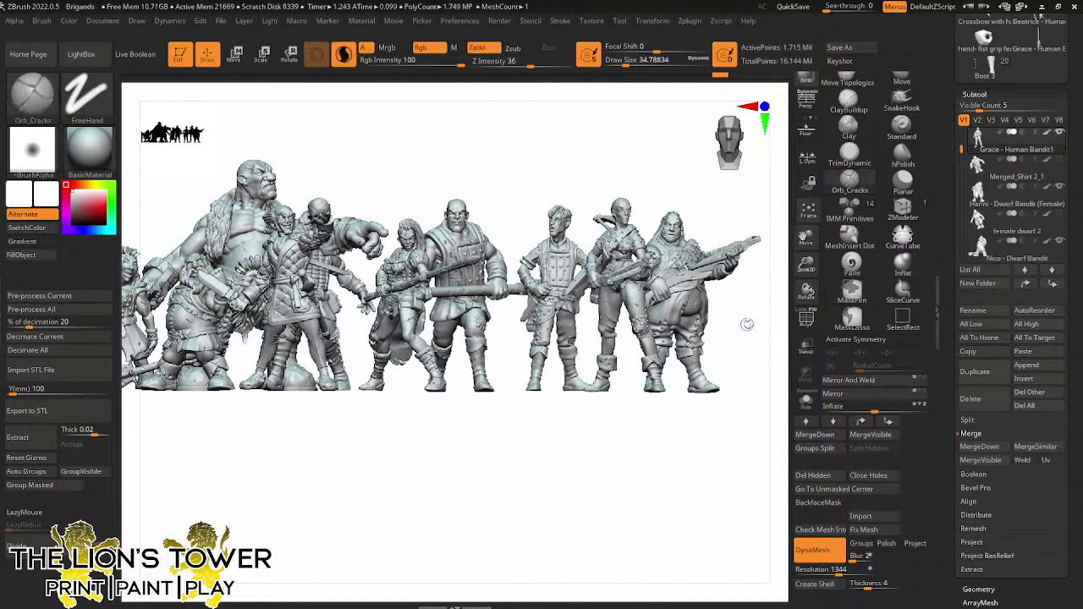
pyautogui.moveTo(747, 324); pyautogui.dragTo(643, 324)
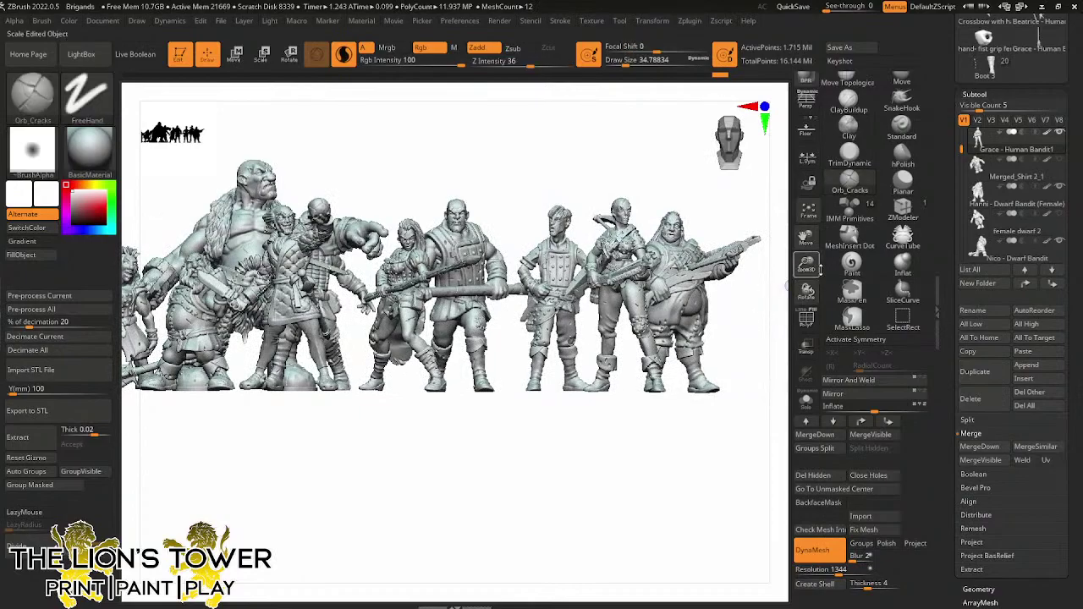
pyautogui.moveTo(806, 266)
pyautogui.mouseDown()
pyautogui.moveTo(778, 280)
pyautogui.moveTo(792, 268)
pyautogui.mouseUp()
pyautogui.keyDown('ctrl'); pyautogui.click(752, 317); pyautogui.keyUp('ctrl')
pyautogui.keyDown('ctrl'); pyautogui.click(752, 317); pyautogui.keyUp('ctrl')
pyautogui.moveTo(805, 241); pyautogui.dragTo(794, 231)
pyautogui.moveTo(770, 278)
pyautogui.mouseDown()
pyautogui.moveTo(752, 352)
pyautogui.moveTo(759, 410)
pyautogui.moveTo(733, 380)
pyautogui.moveTo(737, 314)
pyautogui.moveTo(718, 320)
pyautogui.moveTo(764, 285)
pyautogui.mouseUp()
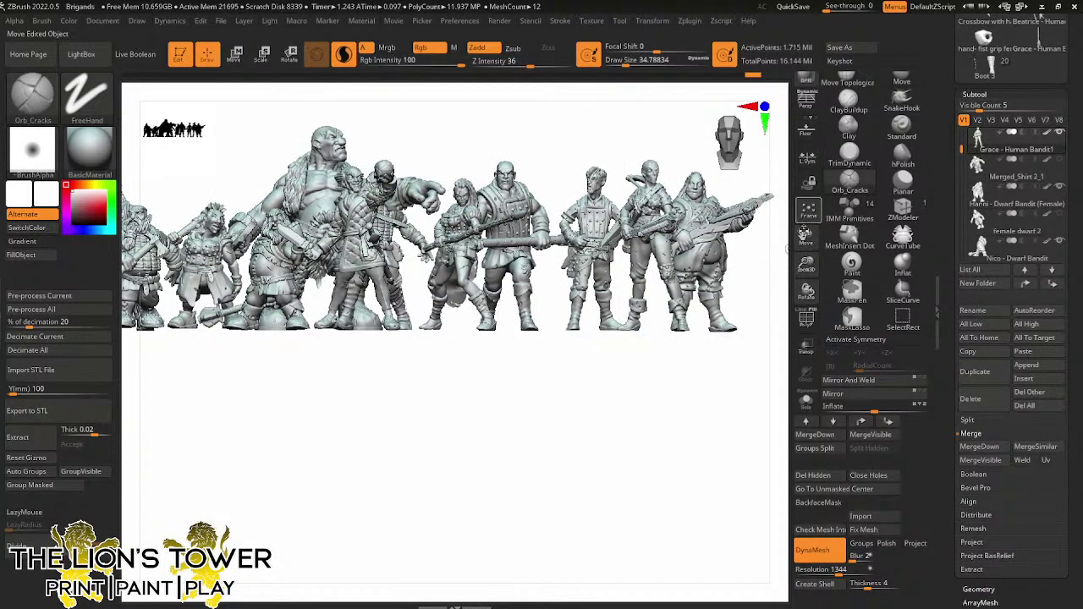
pyautogui.moveTo(804, 234)
pyautogui.mouseDown()
pyautogui.moveTo(862, 216)
pyautogui.moveTo(804, 239)
pyautogui.mouseUp()
pyautogui.moveTo(805, 238); pyautogui.dragTo(751, 263)
# Undo the mask applied to the Grace figure and save the project over the existing Brigands.zpr
pyautogui.keyDown('ctrl'); pyautogui.click(682, 373); pyautogui.keyUp('ctrl')
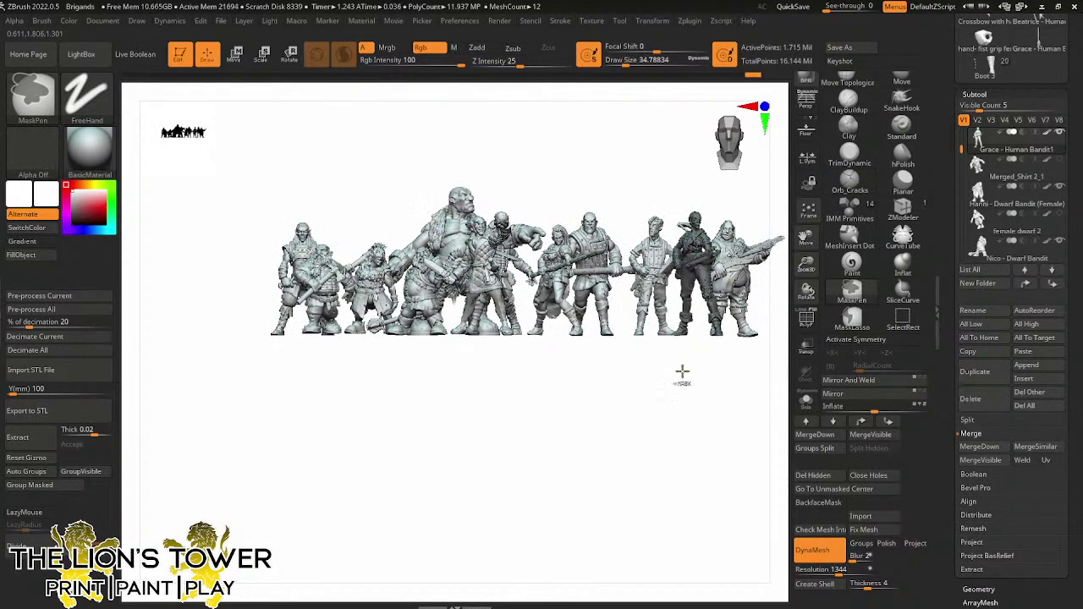
pyautogui.hotkey('ctrl', 'z')
pyautogui.hotkey('ctrl', 's')
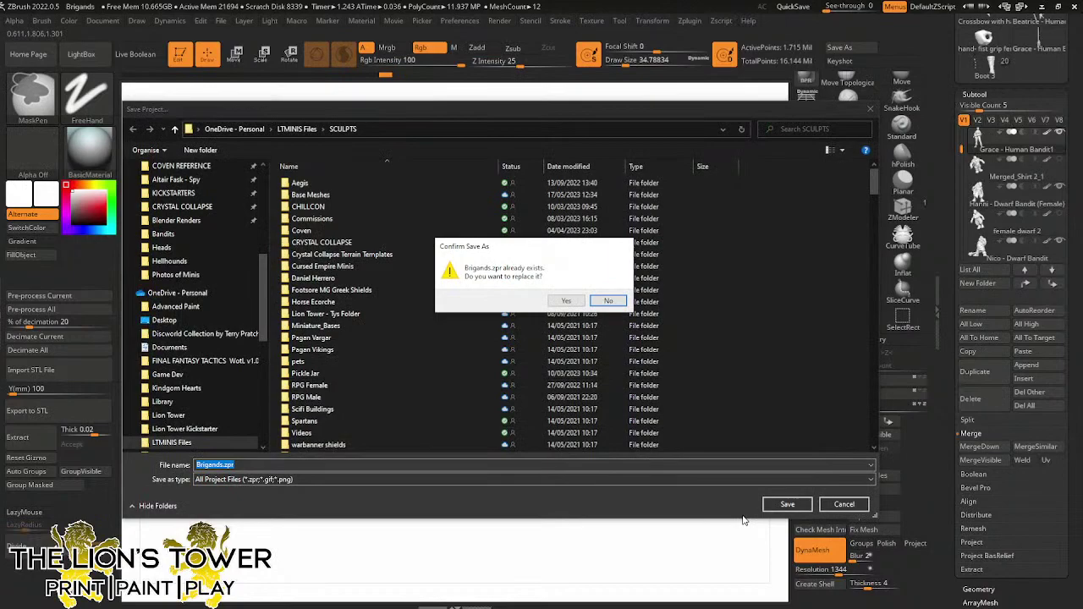
pyautogui.click(567, 301)
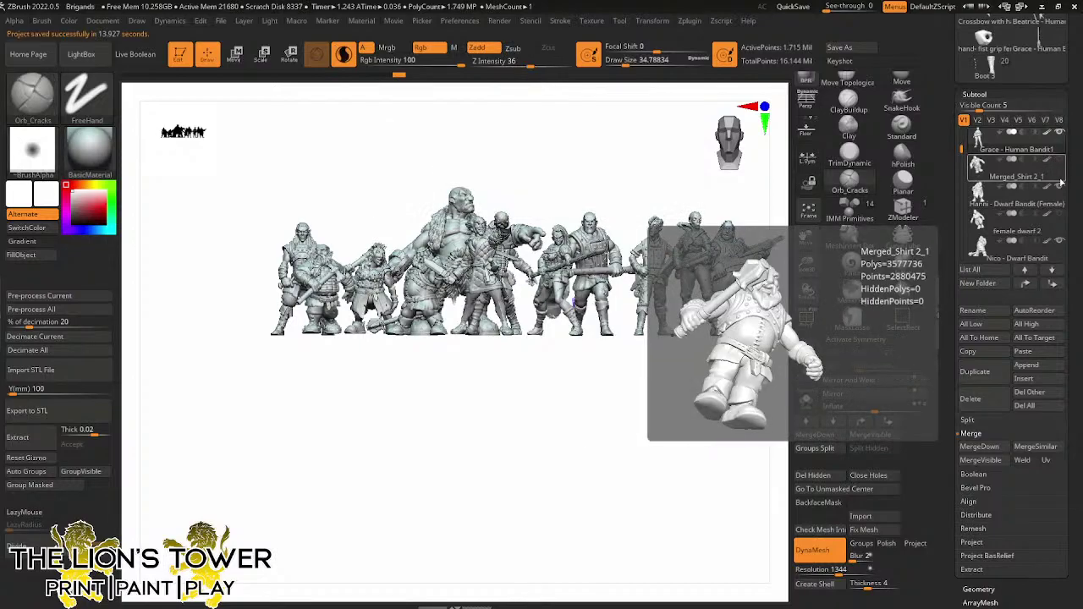
# Rename the Grace subtool as "Grace - Human Bandit (Female)"
pyautogui.moveTo(1030, 242)
pyautogui.click(971, 311)
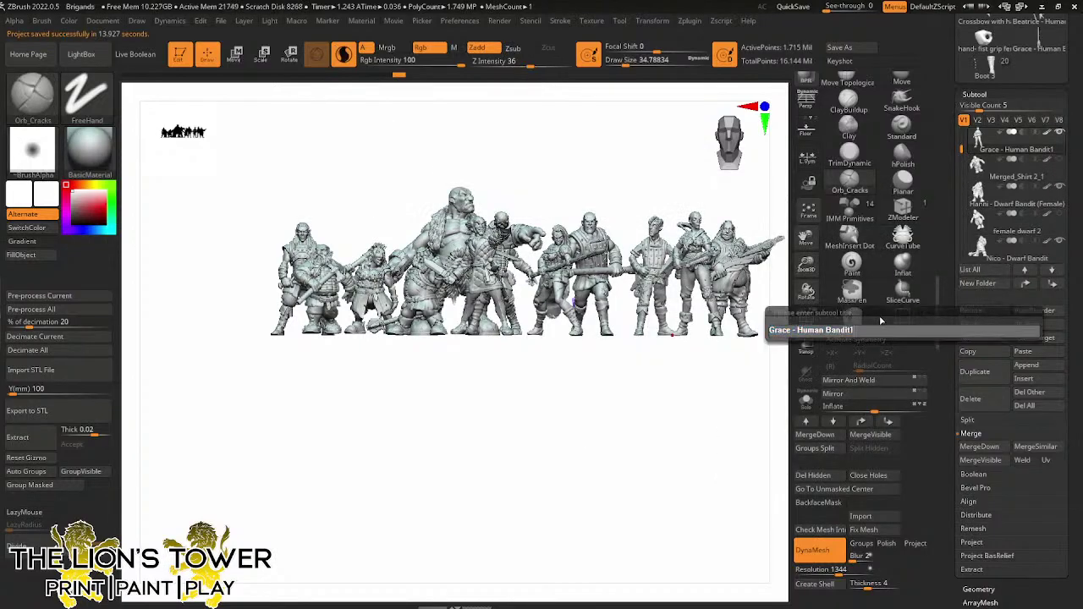
pyautogui.press('shift')
pyautogui.write('(')
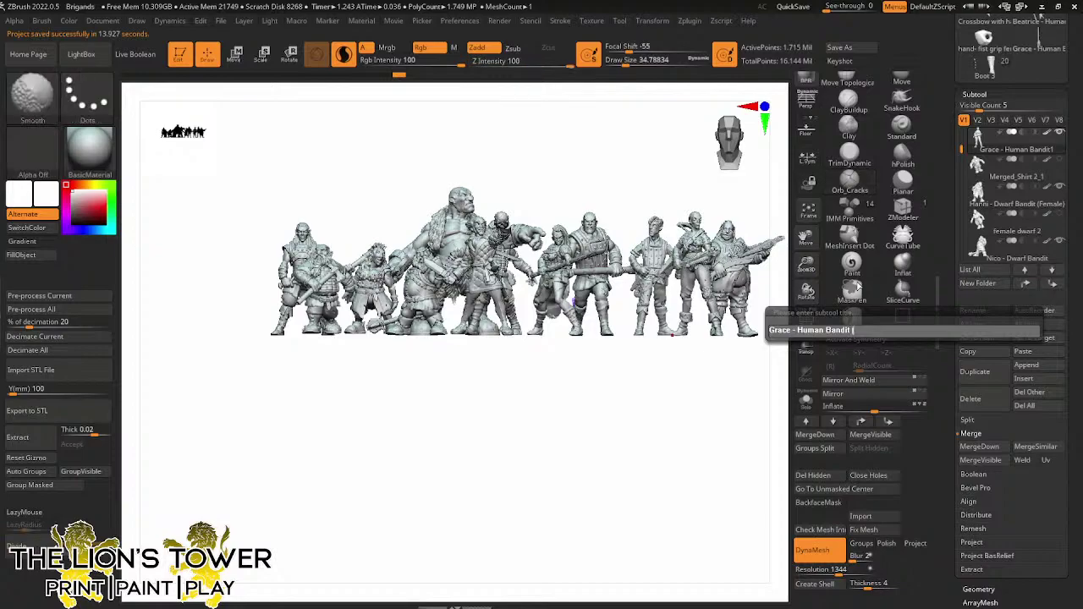
pyautogui.write('Female)')
pyautogui.press('Return')
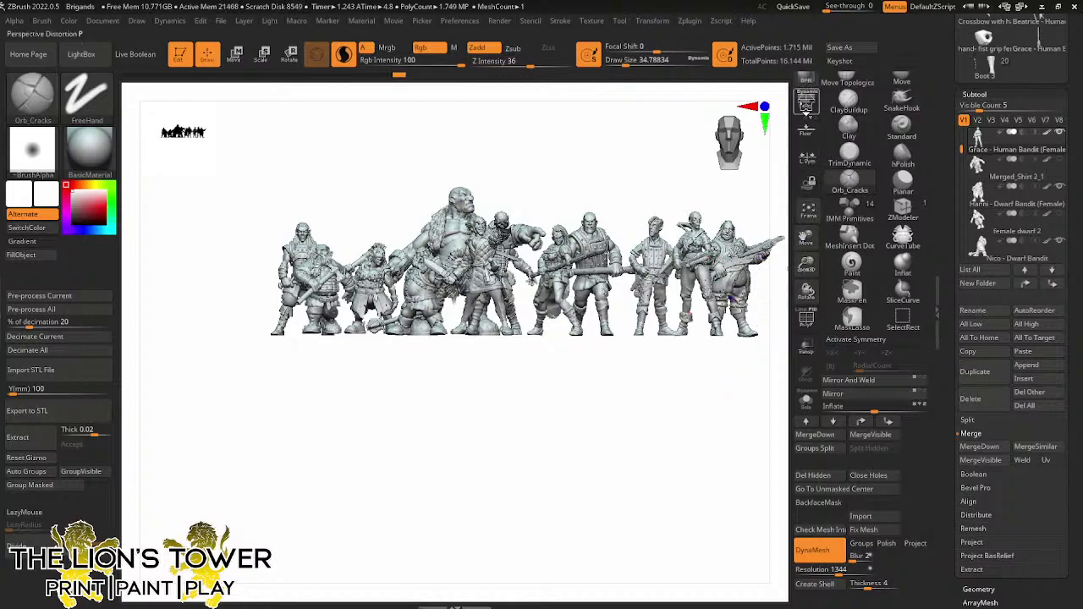
# Turn on perspective and examine the bandit group in close-up, from a distance and from a raised angle
pyautogui.click(806, 98)
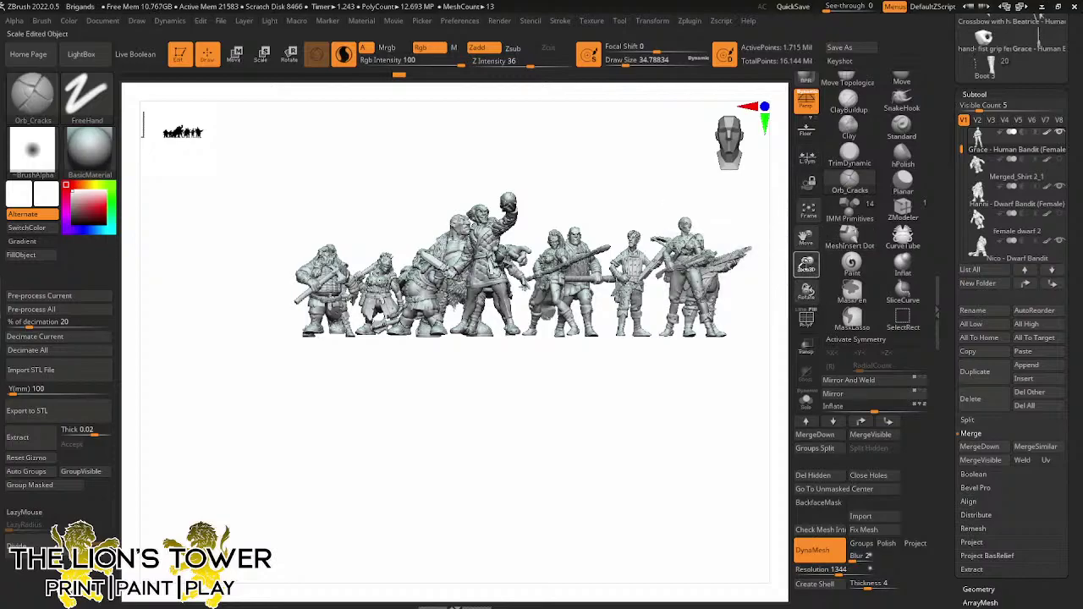
pyautogui.moveTo(806, 265); pyautogui.dragTo(829, 335)
pyautogui.moveTo(805, 239); pyautogui.dragTo(892, 346)
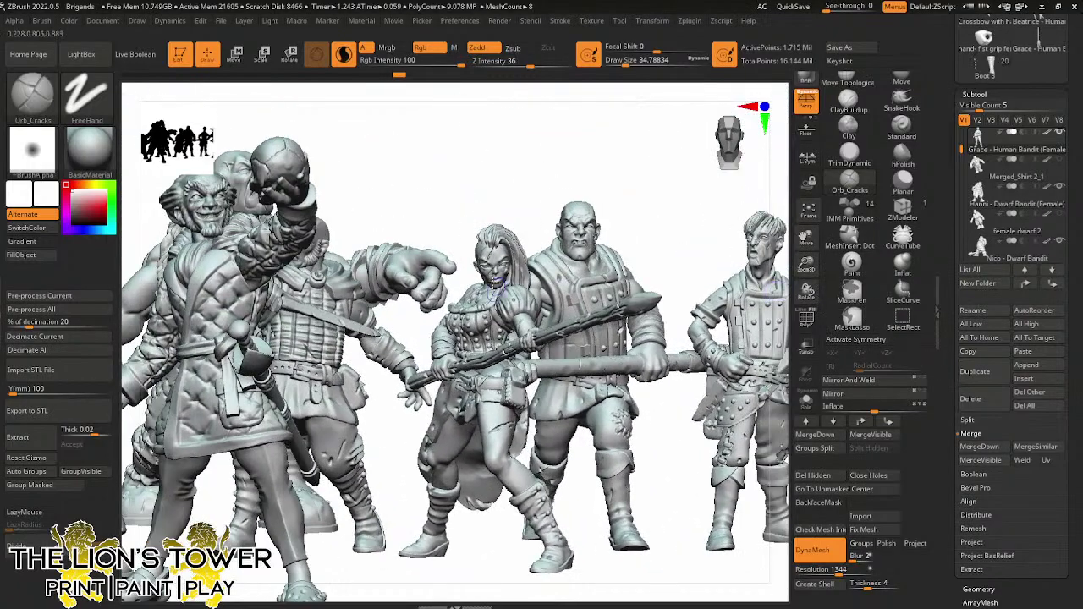
pyautogui.moveTo(668, 212)
pyautogui.mouseDown()
pyautogui.moveTo(689, 229)
pyautogui.moveTo(648, 230)
pyautogui.moveTo(669, 232)
pyautogui.mouseUp()
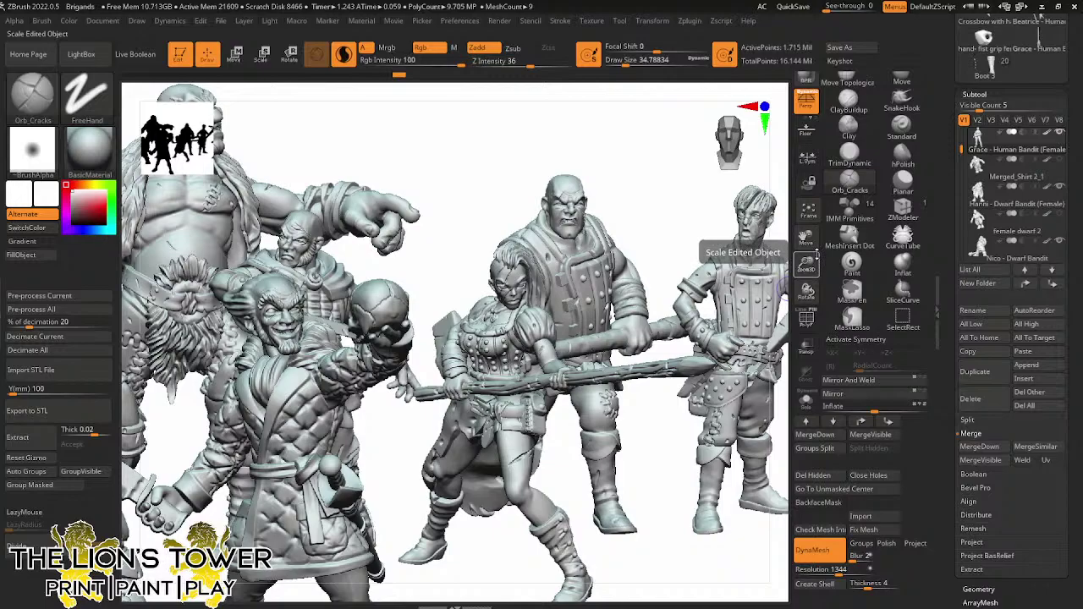
pyautogui.moveTo(805, 264); pyautogui.dragTo(764, 119)
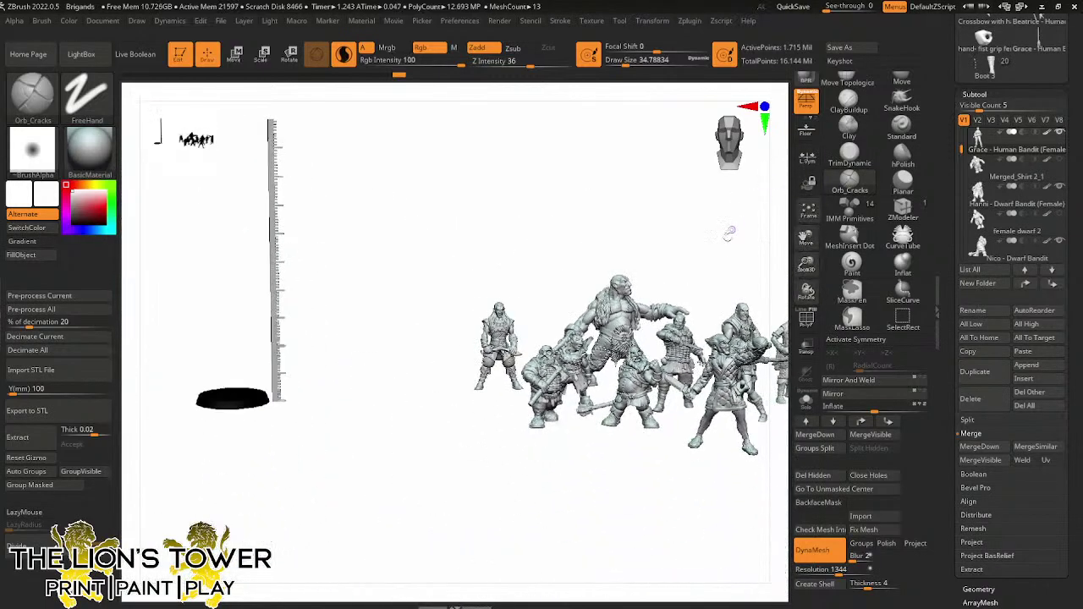
pyautogui.keyDown('shift'); pyautogui.moveTo(729, 233); pyautogui.dragTo(749, 277); pyautogui.keyUp('shift')
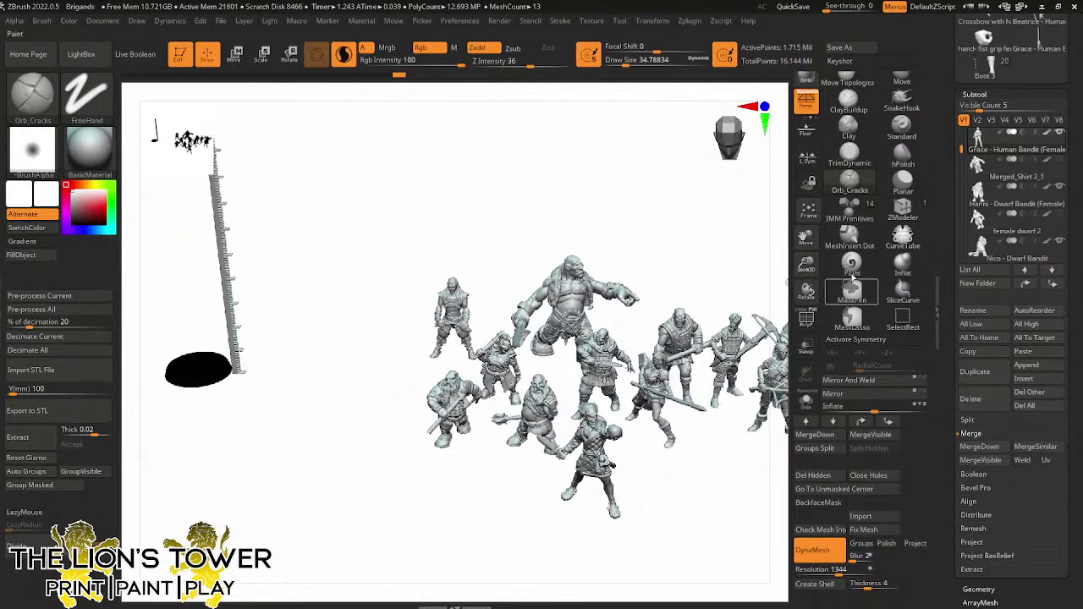
pyautogui.moveTo(801, 233); pyautogui.dragTo(805, 238)
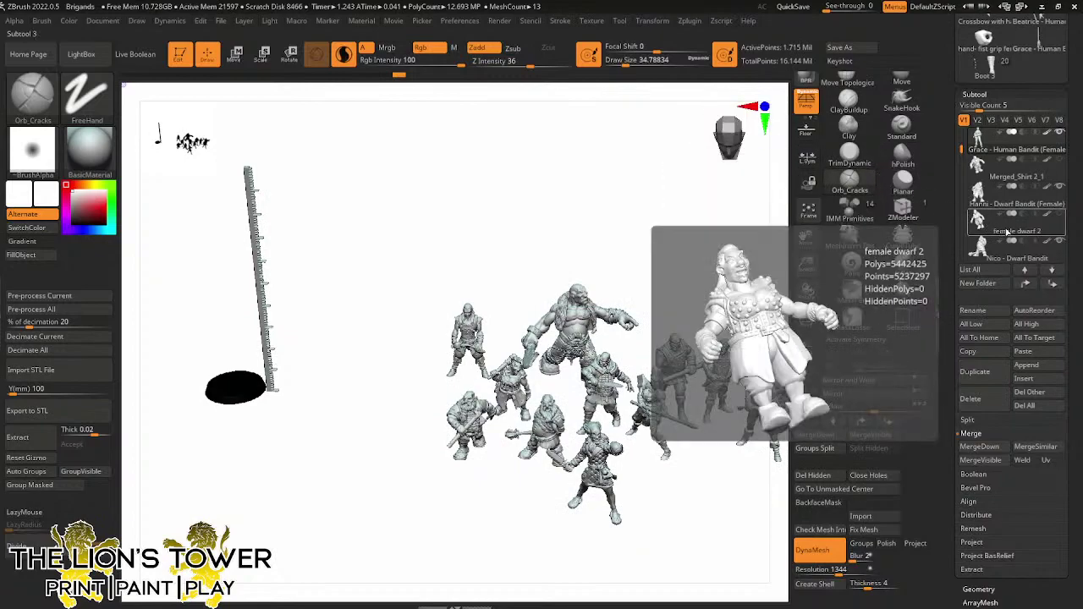
# Preview the dwarf, Beatrice and crossbow models, and view the whole bandit group in perspective from the front
pyautogui.moveTo(985, 188)
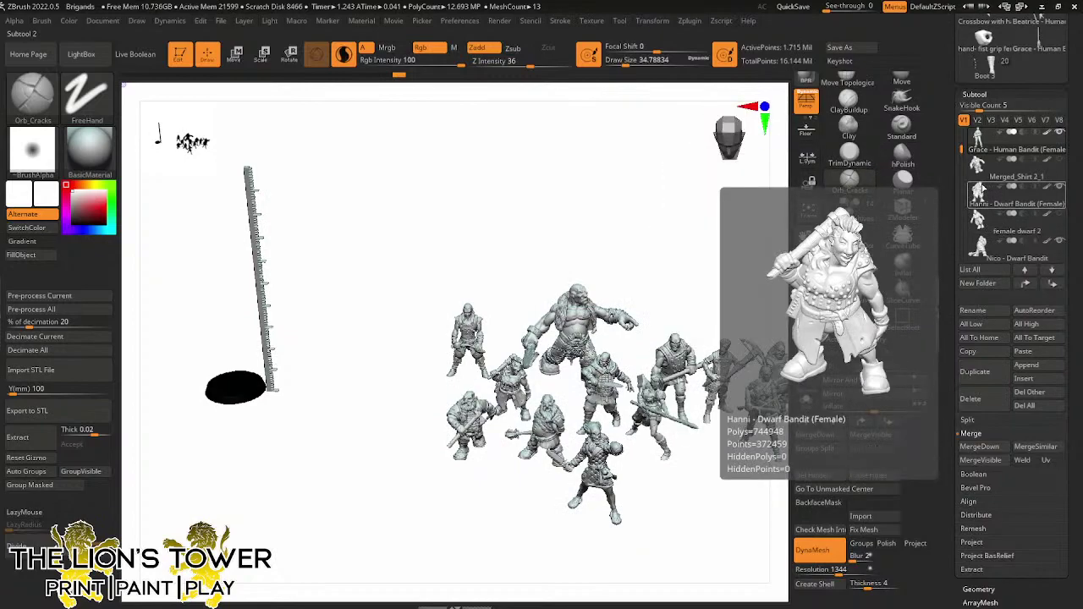
pyautogui.scroll(3, 947, 106)
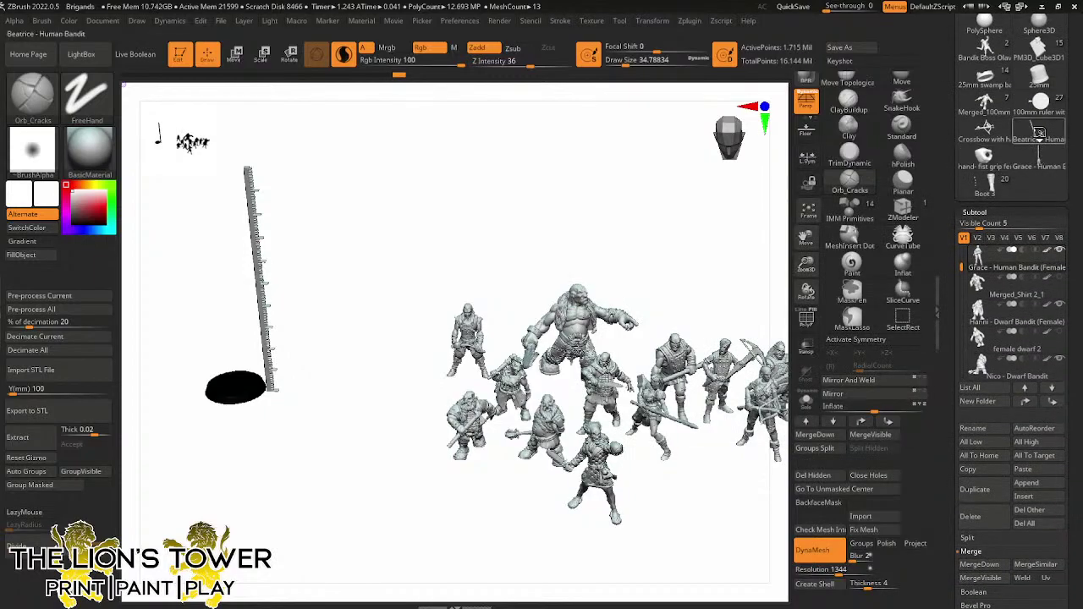
pyautogui.moveTo(1039, 133)
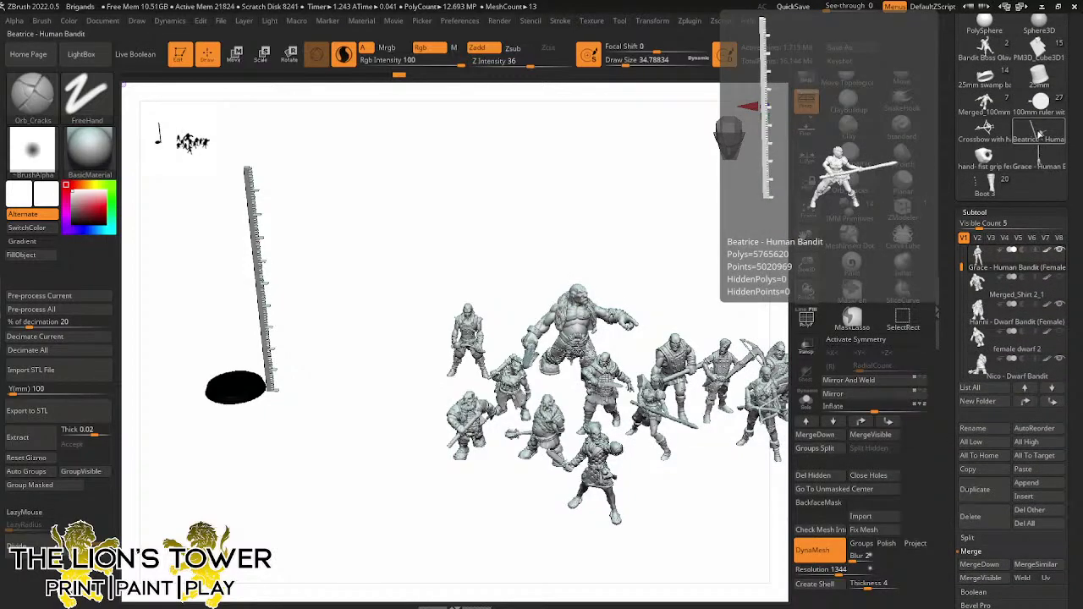
pyautogui.moveTo(1004, 126)
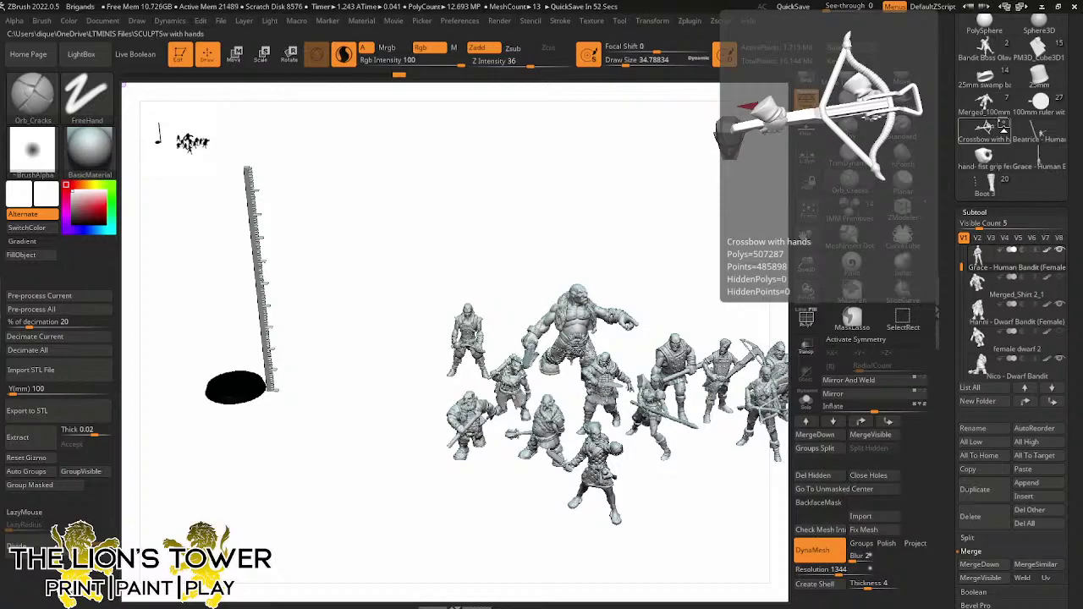
pyautogui.moveTo(805, 264)
pyautogui.mouseDown()
pyautogui.moveTo(805, 288)
pyautogui.moveTo(805, 275)
pyautogui.mouseUp()
pyautogui.moveTo(805, 238); pyautogui.dragTo(743, 326)
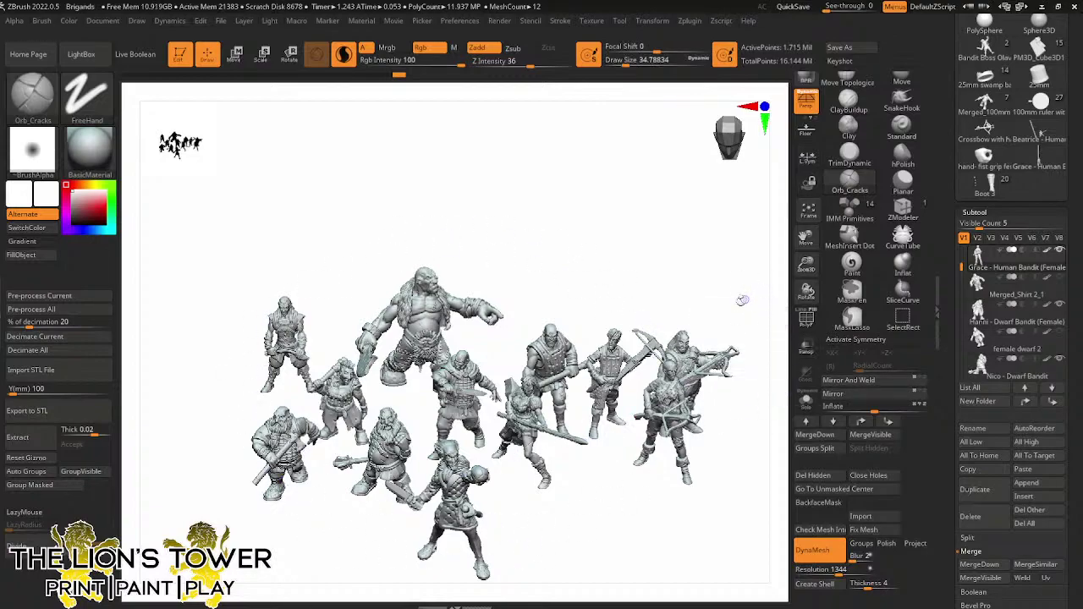
pyautogui.moveTo(723, 302)
pyautogui.mouseDown()
pyautogui.moveTo(720, 287)
pyautogui.moveTo(699, 302)
pyautogui.moveTo(750, 347)
pyautogui.moveTo(723, 290)
pyautogui.mouseUp()
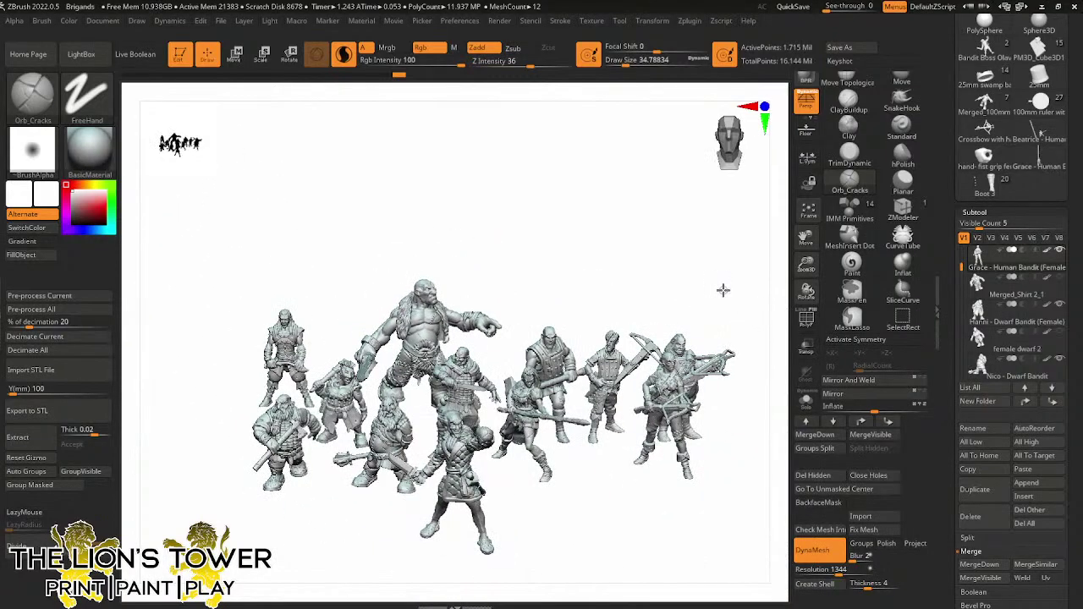
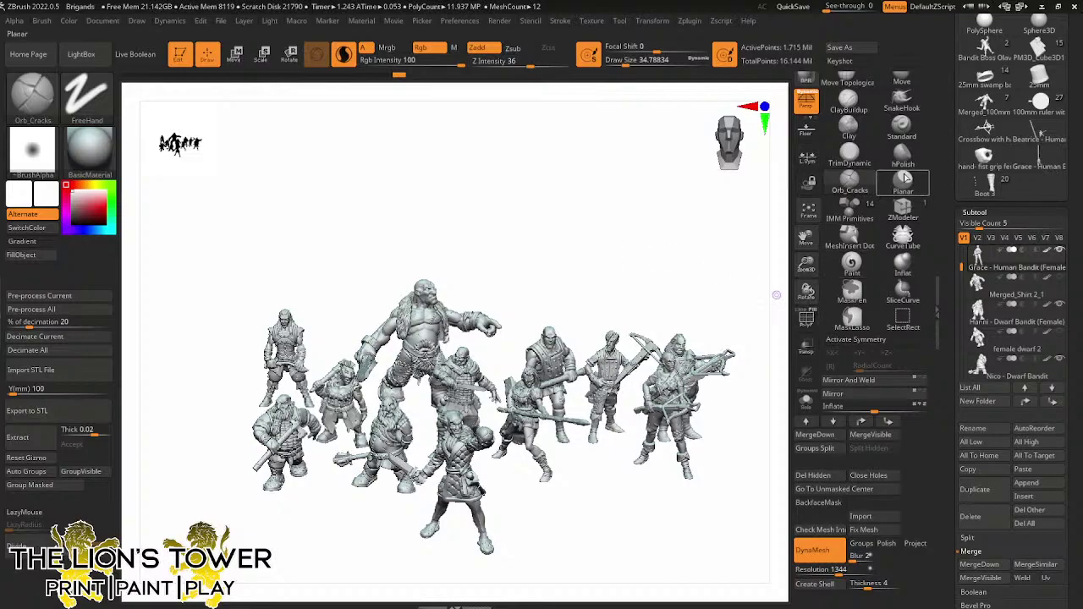
# Browse the loaded tools and switch to the 100mm ruler tool containing the human base figure
pyautogui.scroll(5, 1015, 212)
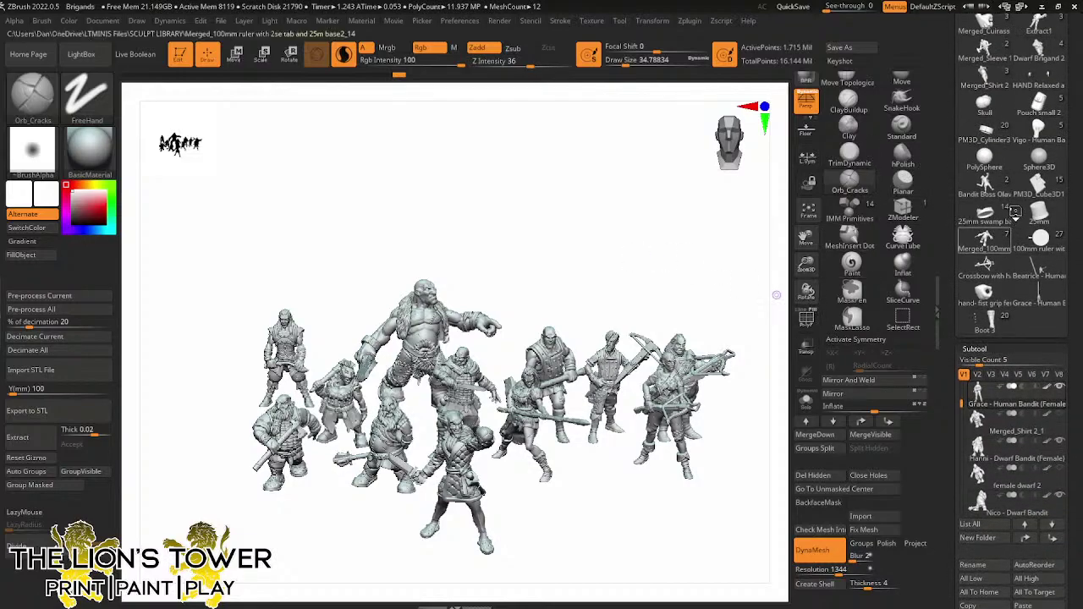
pyautogui.moveTo(990, 84)
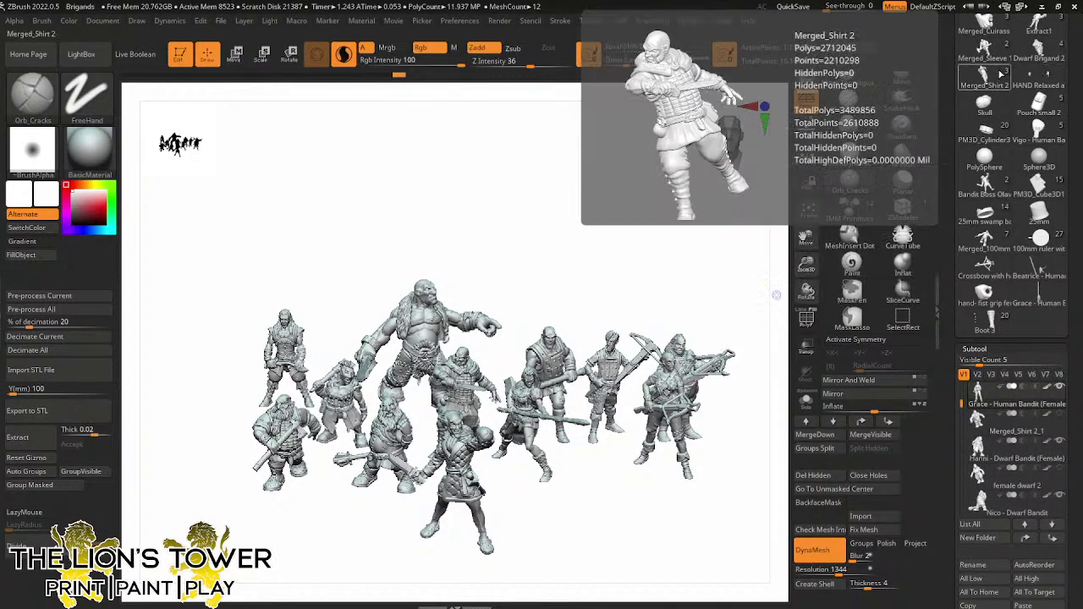
pyautogui.scroll(3, 1015, 110)
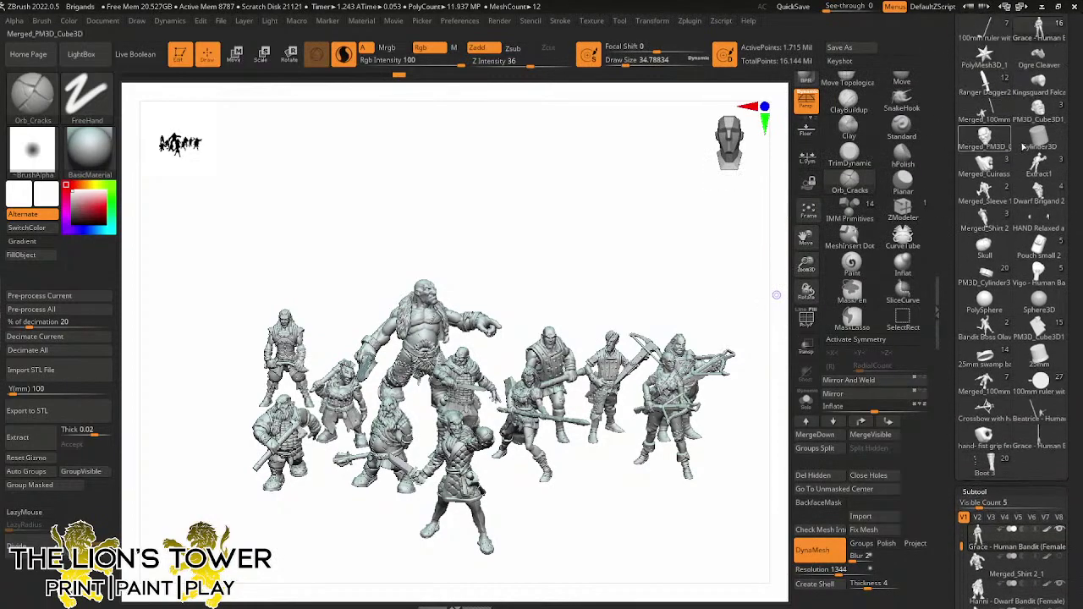
pyautogui.moveTo(1038, 27)
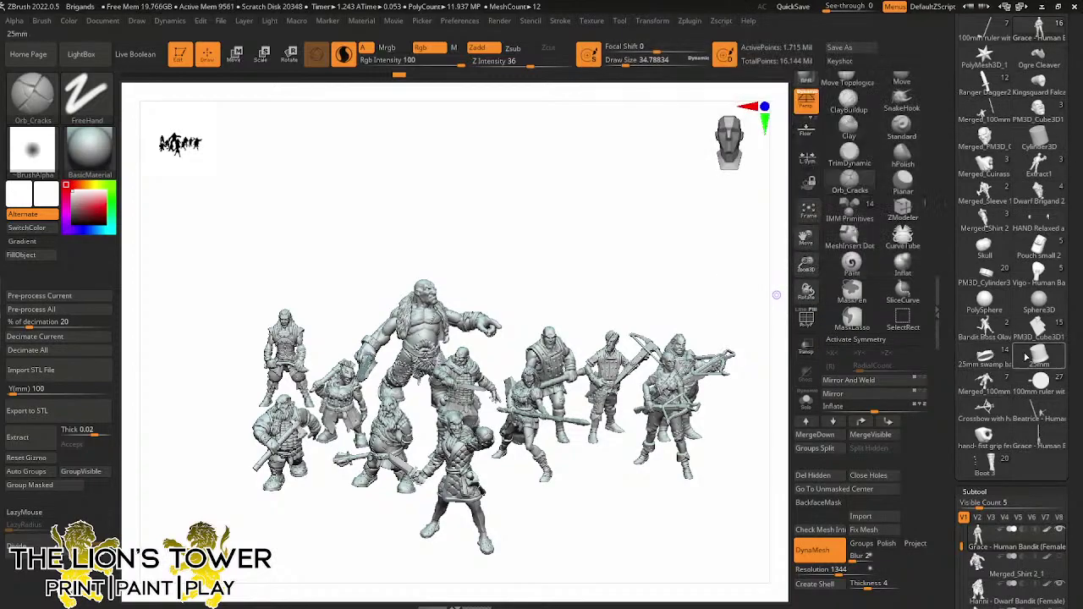
pyautogui.click(990, 464)
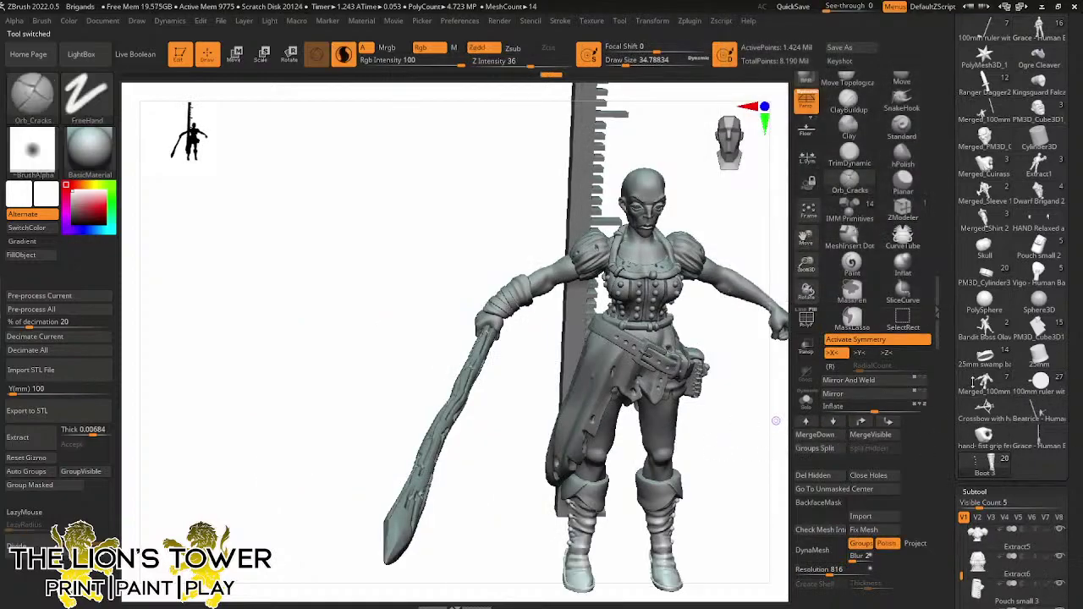
pyautogui.click(1043, 383)
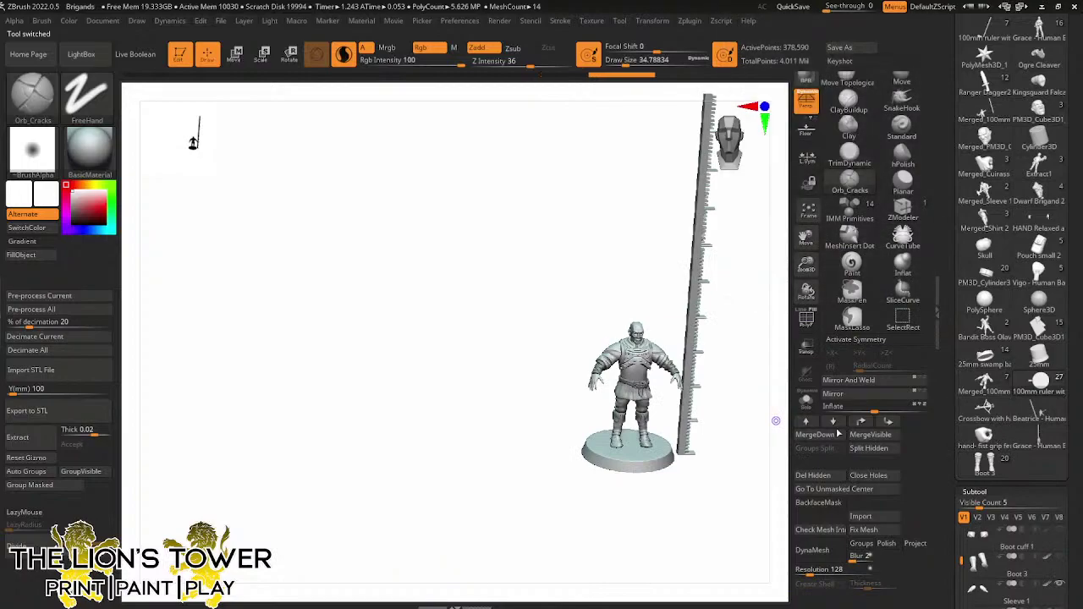
# Show the human base figure straight from the front without perspective and bring its subtool list into view
pyautogui.keyDown('shift'); pyautogui.moveTo(759, 423); pyautogui.dragTo(733, 401); pyautogui.keyUp('shift')
pyautogui.moveTo(805, 267); pyautogui.dragTo(804, 326)
pyautogui.moveTo(806, 238); pyautogui.dragTo(702, 207)
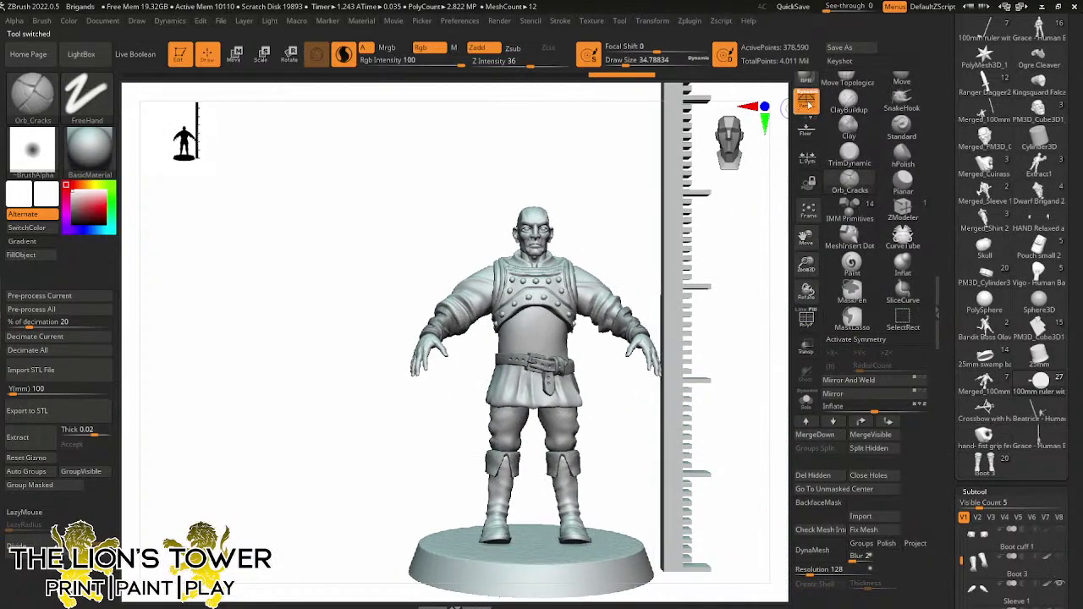
pyautogui.moveTo(948, 468); pyautogui.dragTo(944, 379)
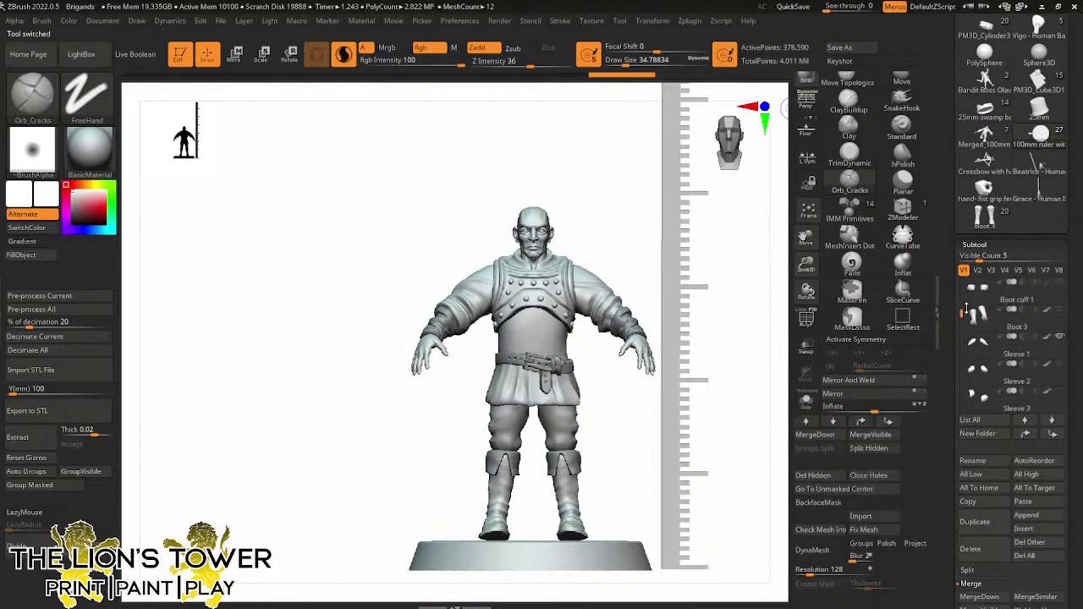
# Look through the human base figure's subtool list and show the whole figure smaller from the front
pyautogui.moveTo(966, 311); pyautogui.dragTo(960, 348)
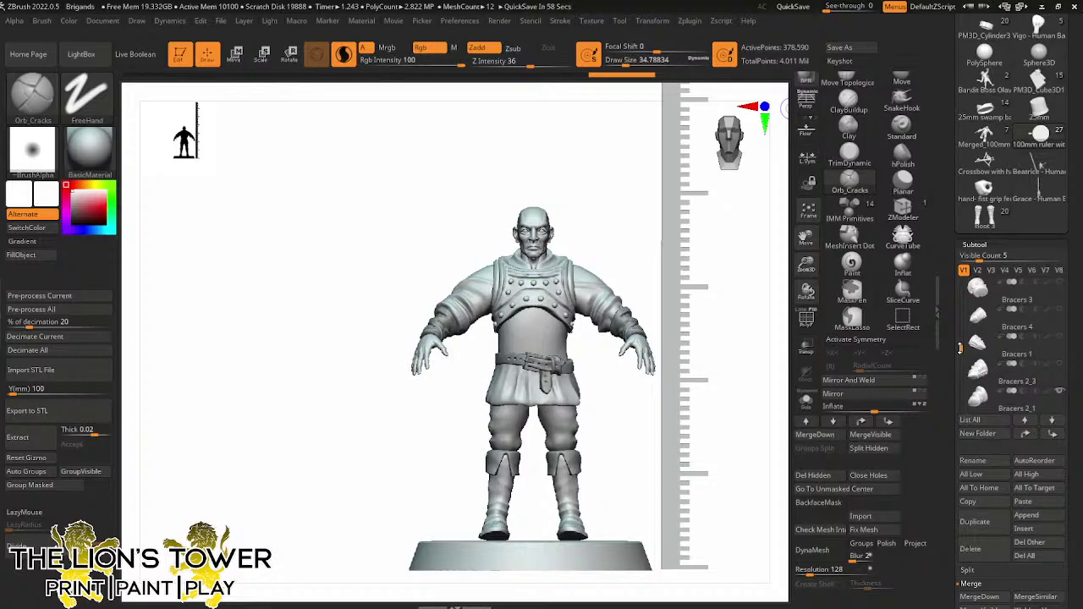
pyautogui.moveTo(973, 358)
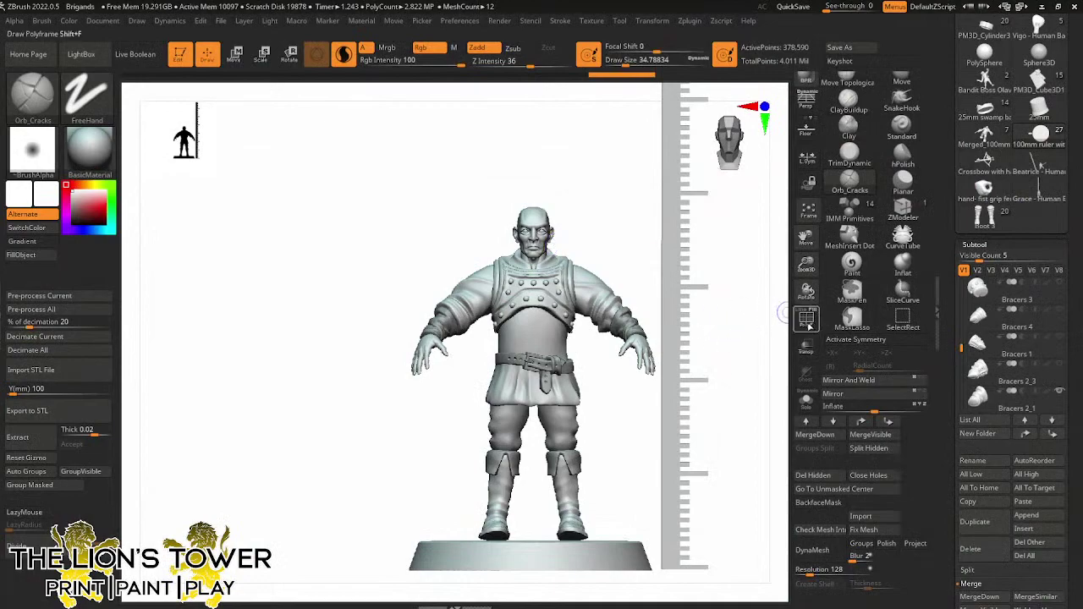
pyautogui.moveTo(807, 266); pyautogui.dragTo(802, 253)
pyautogui.moveTo(718, 375)
pyautogui.keyDown('shift'); pyautogui.mouseDown()
pyautogui.moveTo(688, 409)
pyautogui.moveTo(725, 418)
pyautogui.mouseUp(); pyautogui.keyUp('shift')
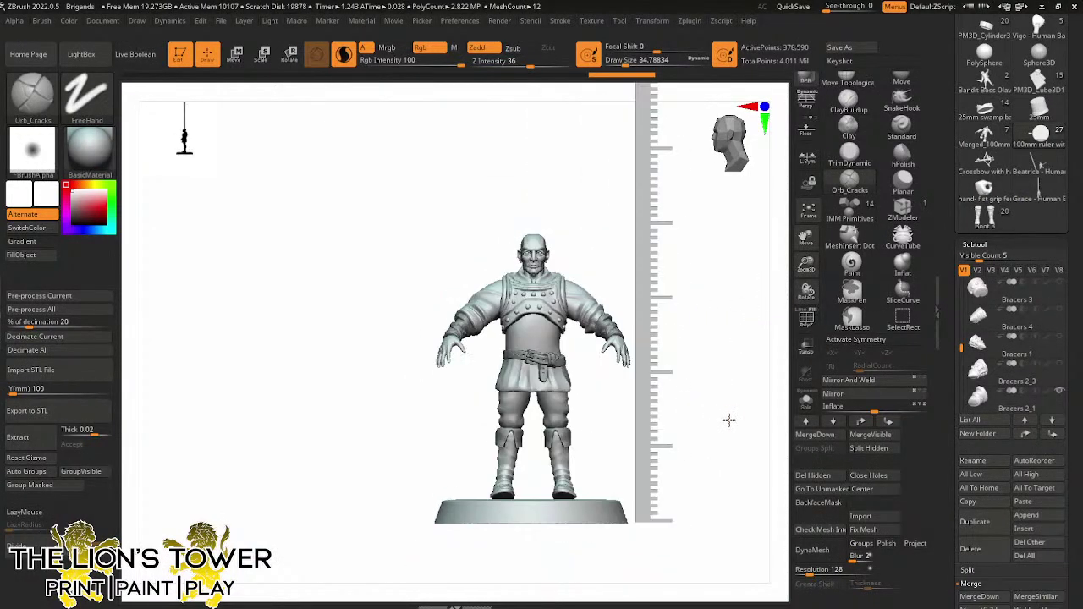
pyautogui.moveTo(1003, 189)
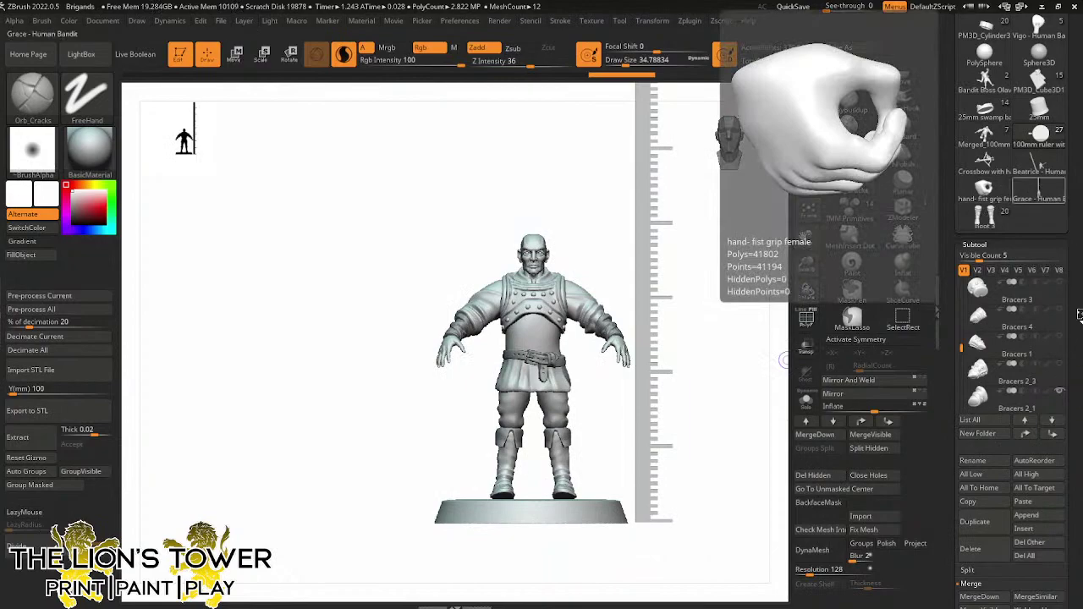
# Save the project over the existing Brigands.zpr file in the SCULPTS folder
pyautogui.moveTo(948, 250); pyautogui.dragTo(940, 378)
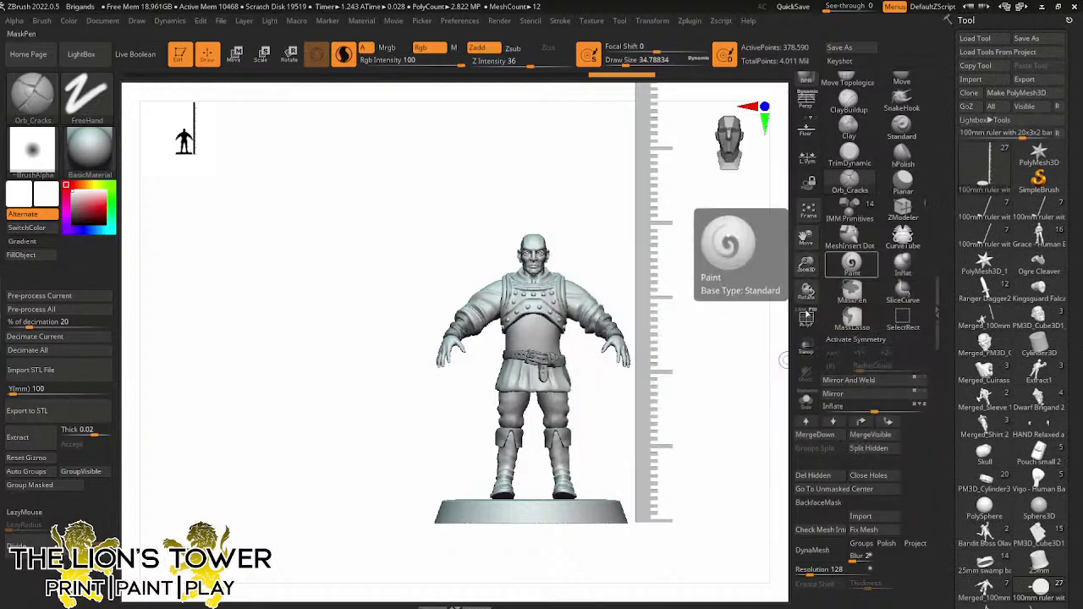
pyautogui.hotkey('ctrl', 's')
pyautogui.click(787, 505)
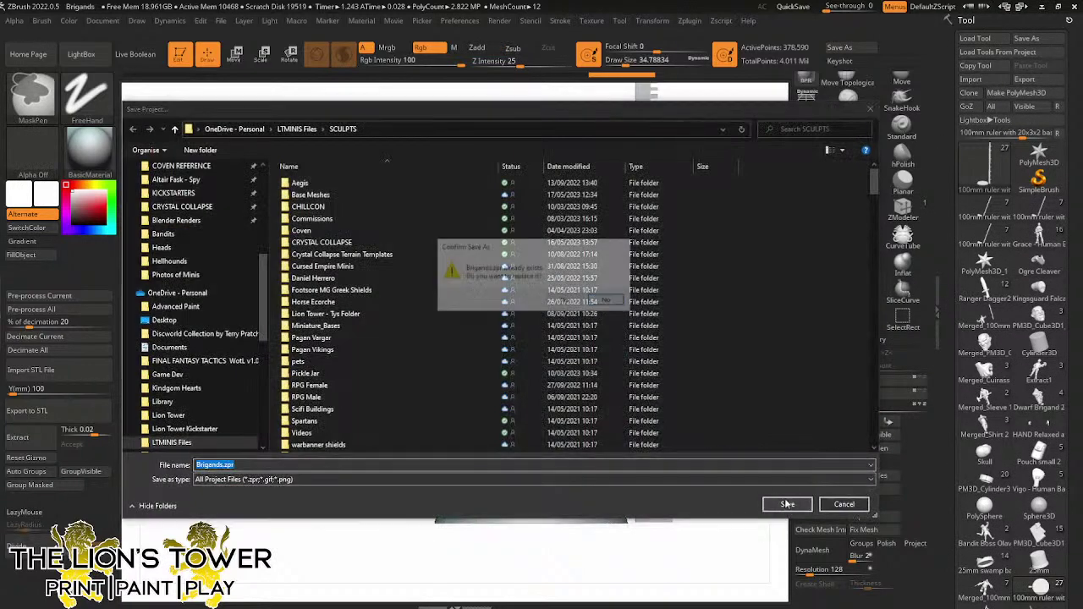
pyautogui.click(560, 299)
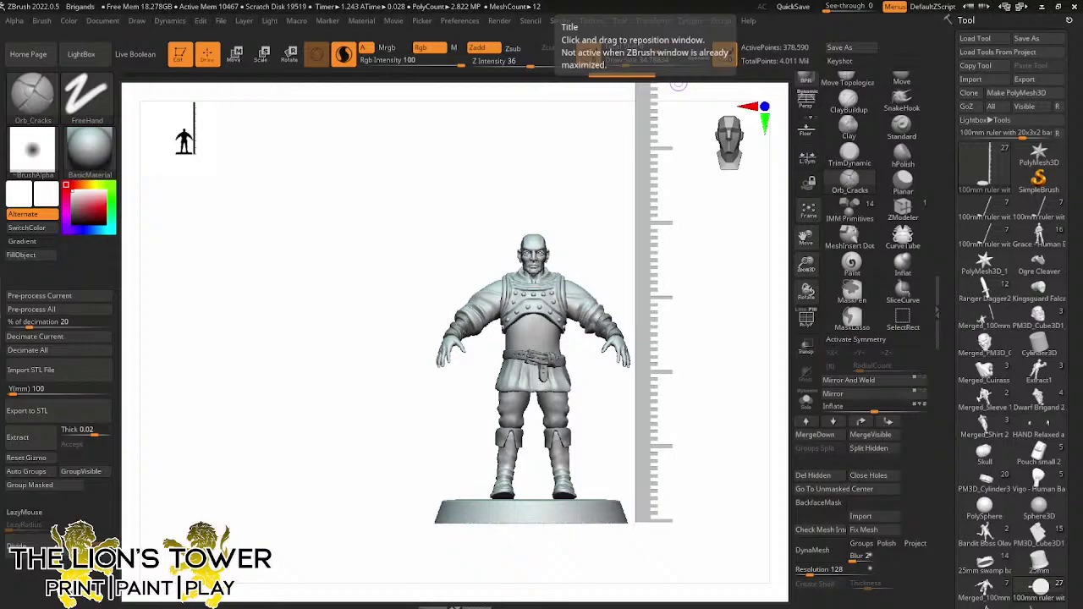
# Open File Explorer and close the duplicate windows so that only one remains
pyautogui.press('super+e')
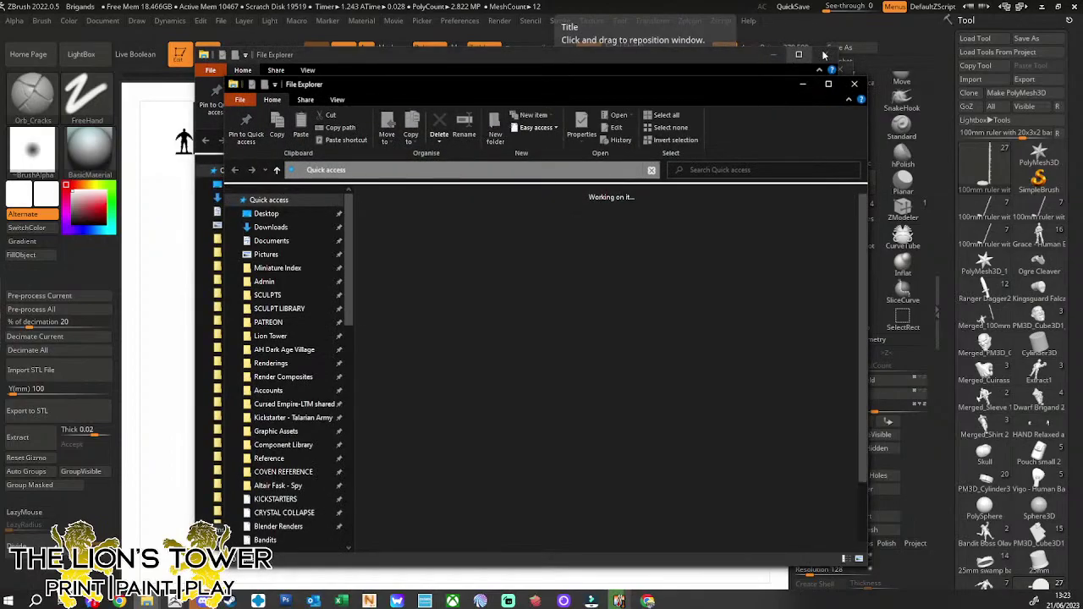
pyautogui.click(855, 86)
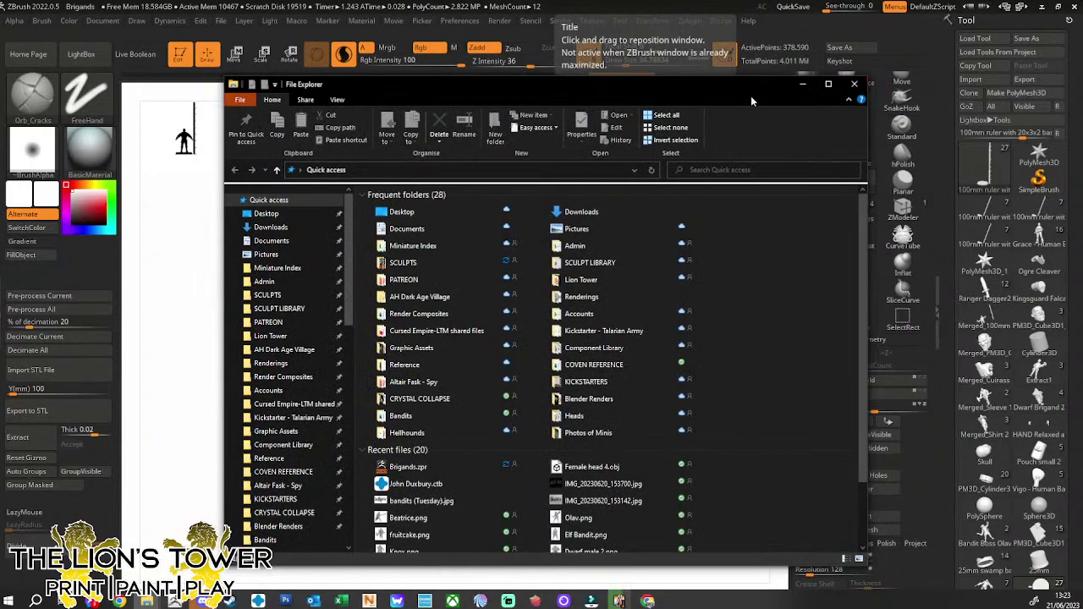
pyautogui.moveTo(697, 79); pyautogui.dragTo(654, 0)
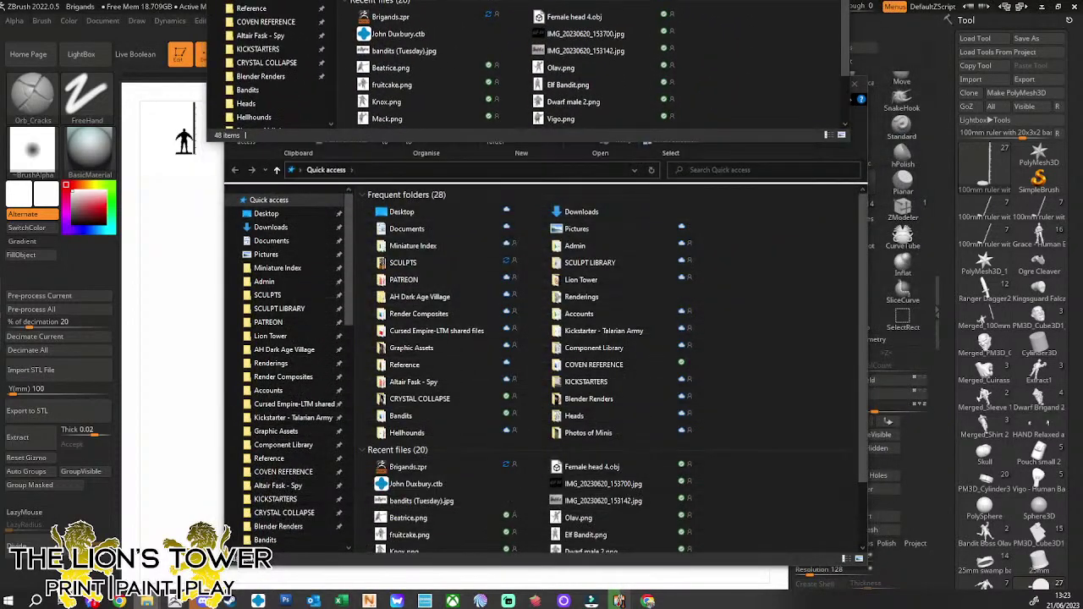
pyautogui.click(855, 84)
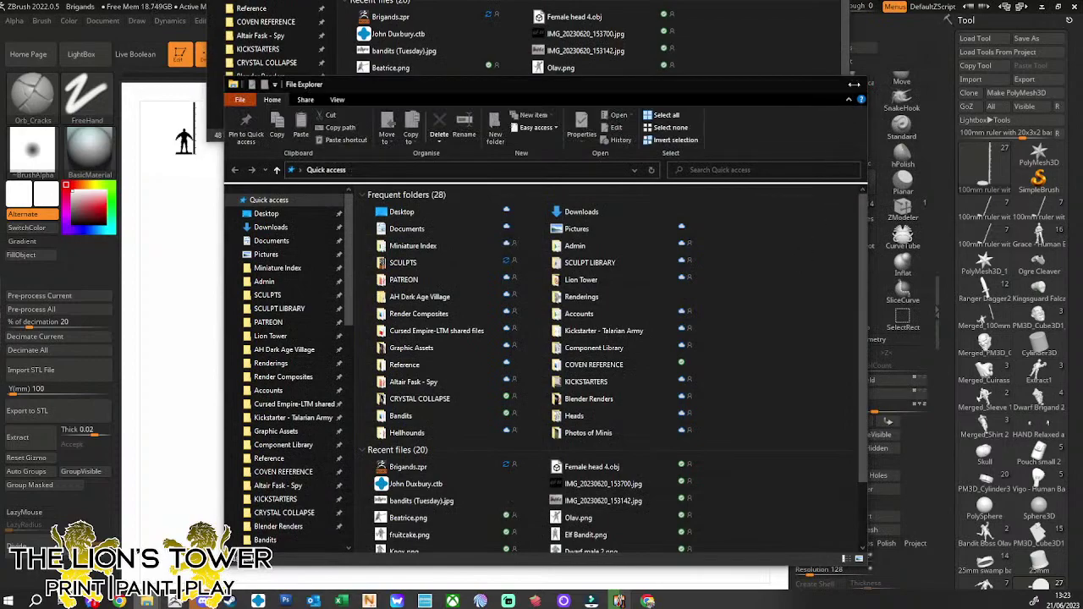
pyautogui.click(857, 85)
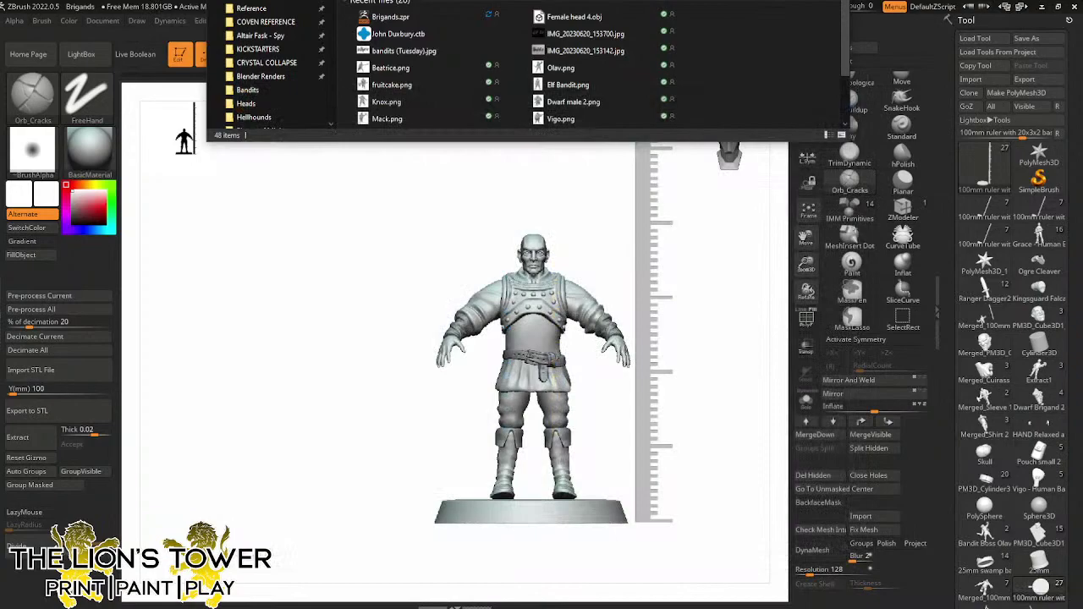
# Open the Render Composites folder, bring its window fully into view, and jump to the files starting with Z
pyautogui.scroll(-1, 269, 64)
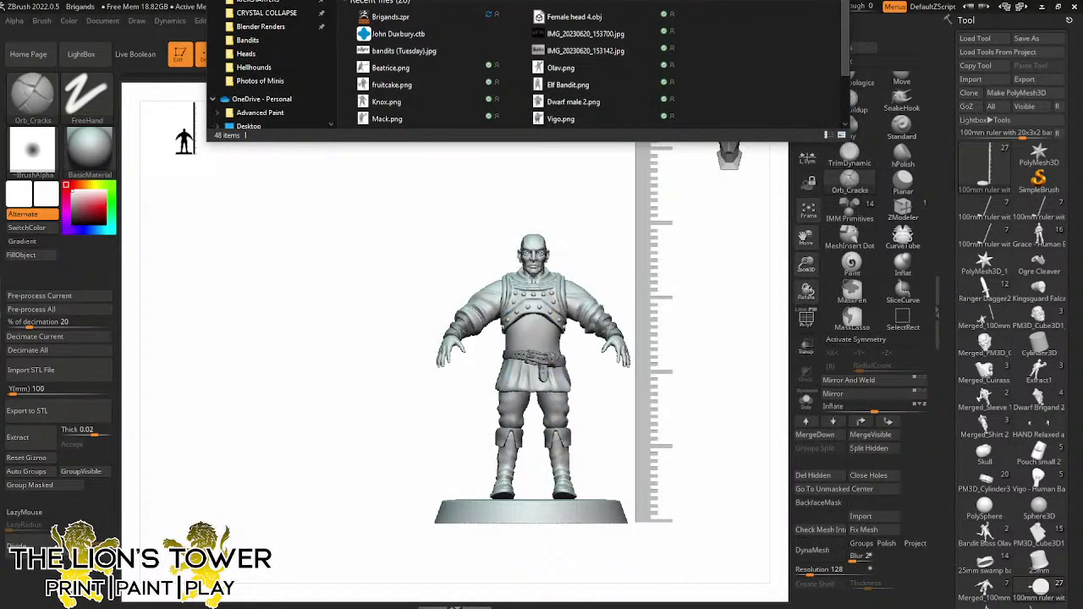
pyautogui.click(260, 80)
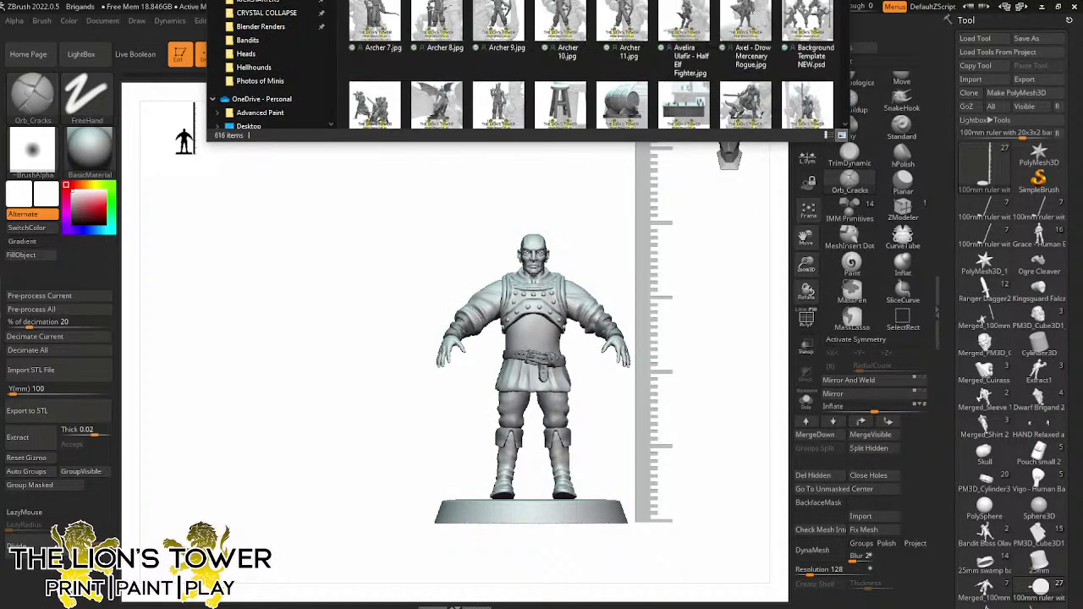
pyautogui.scroll(-2, 271, 67)
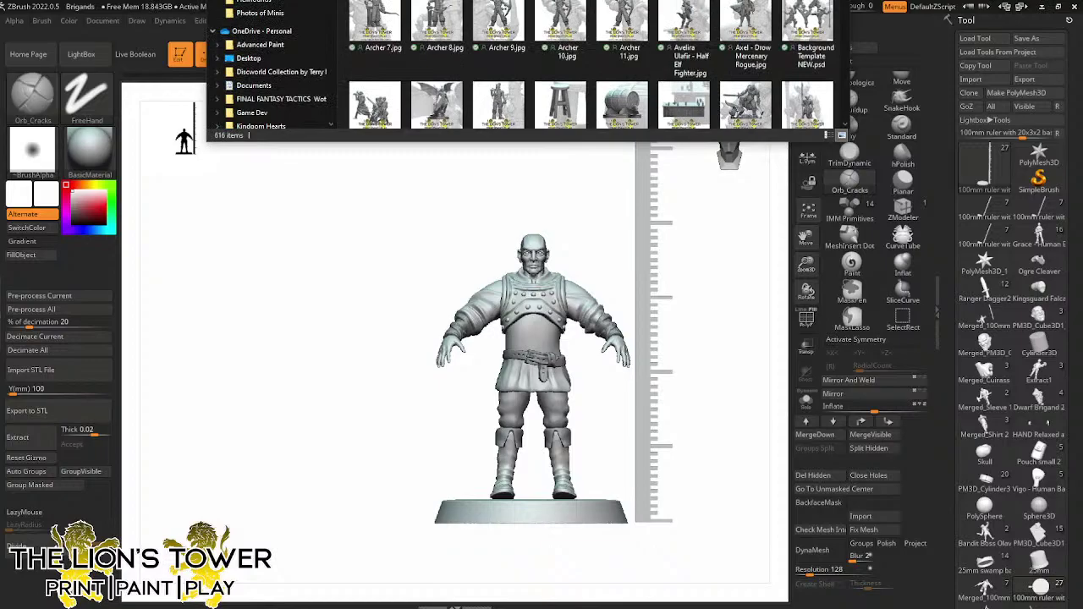
pyautogui.moveTo(478, 0); pyautogui.dragTo(403, 11)
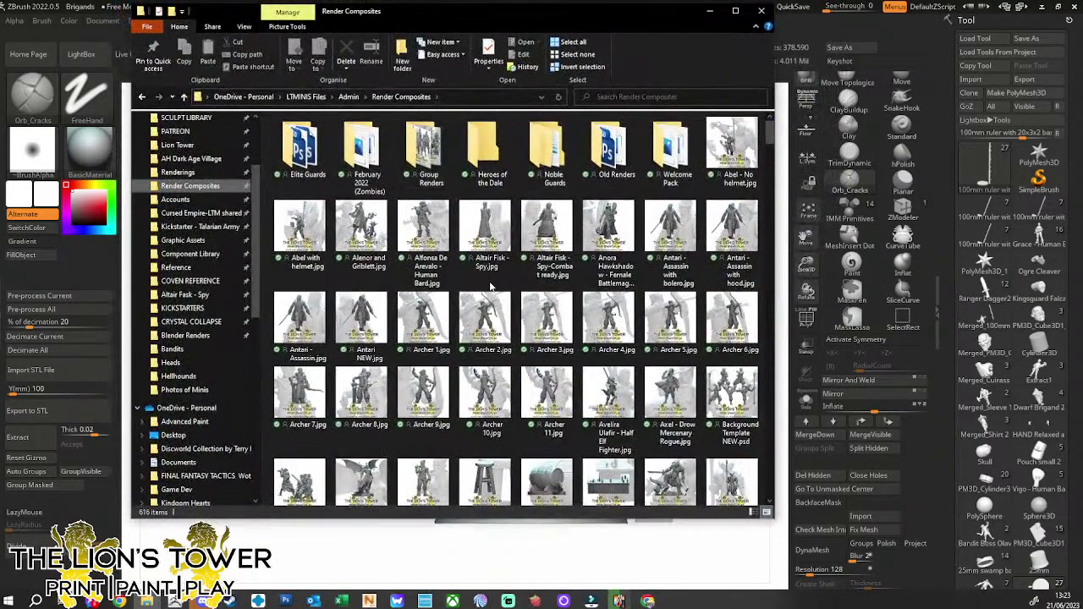
pyautogui.press('z')
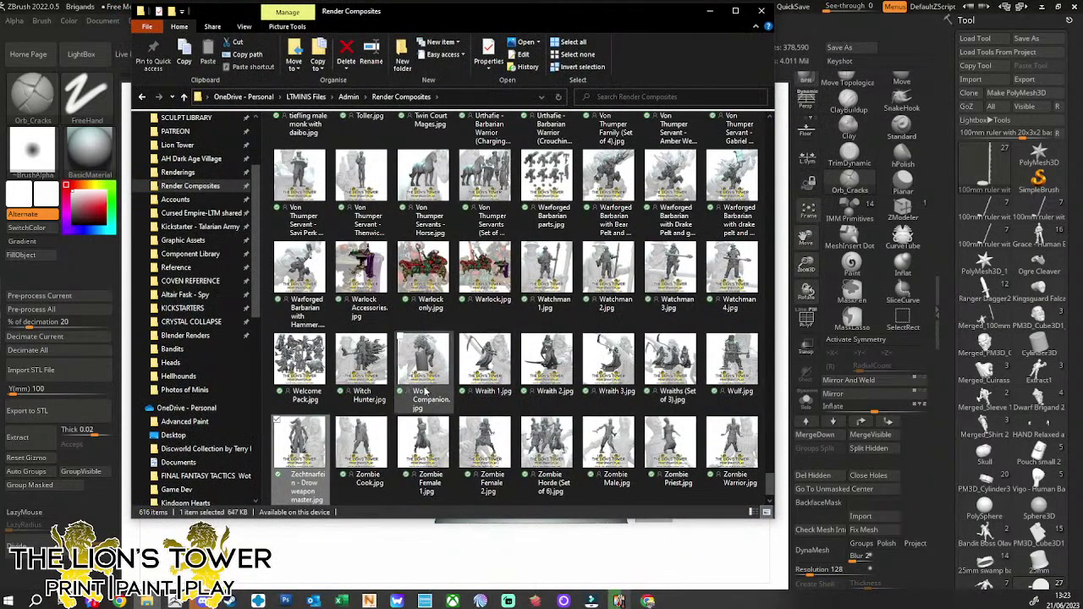
# Open the Zombie Horde (Set of 6) render and examine the preceding zombie images back to the drow weapon master
pyautogui.doubleClick(546, 431)
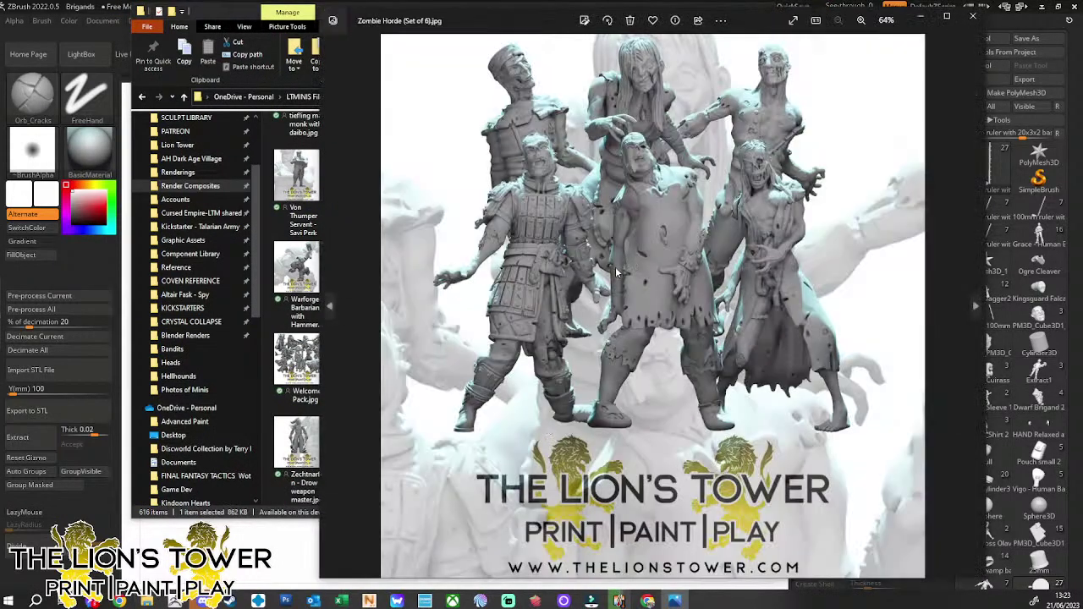
pyautogui.press('Left')
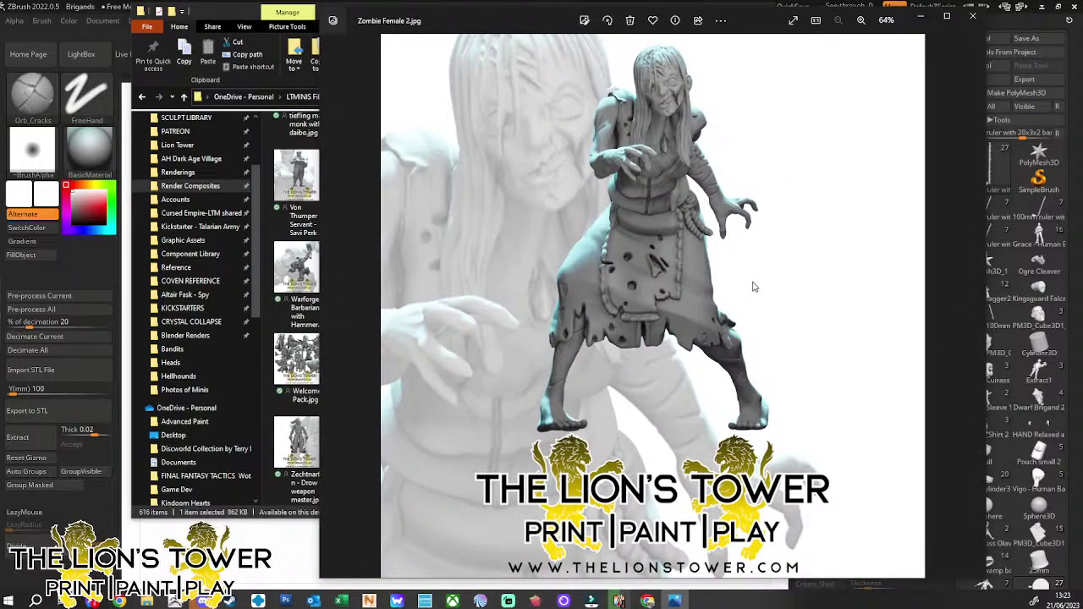
pyautogui.scroll(-1, 753, 274)
pyautogui.scroll(2, 733, 261)
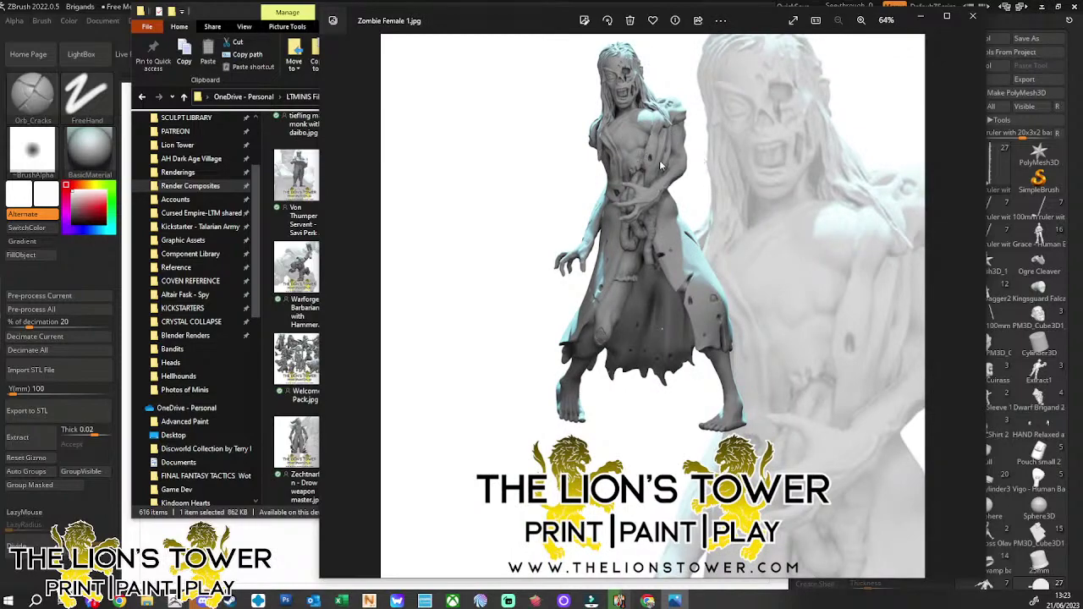
pyautogui.scroll(1, 630, 212)
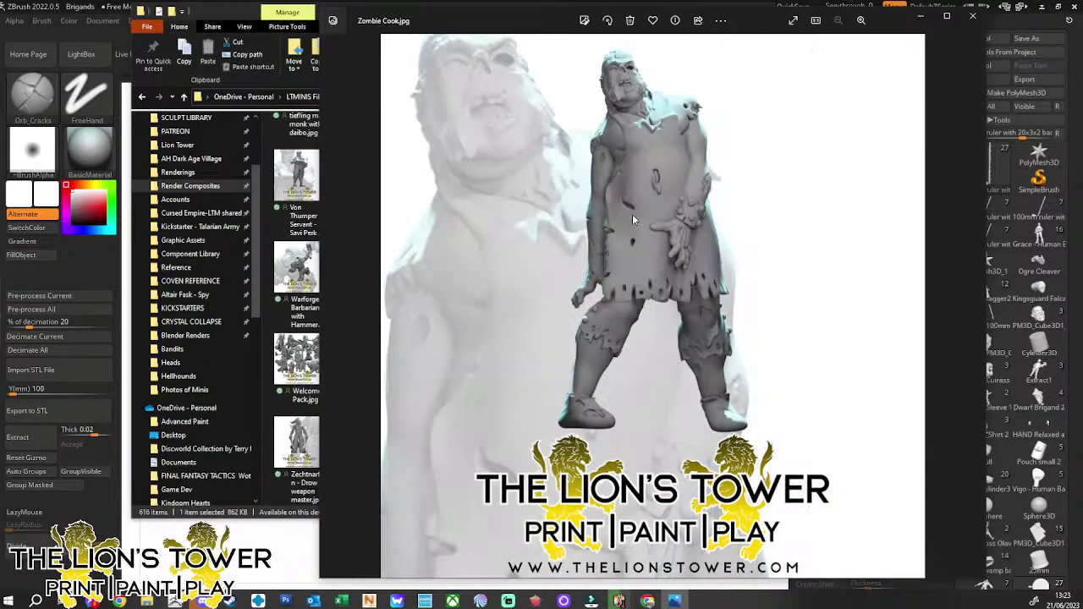
pyautogui.scroll(-1, 643, 169)
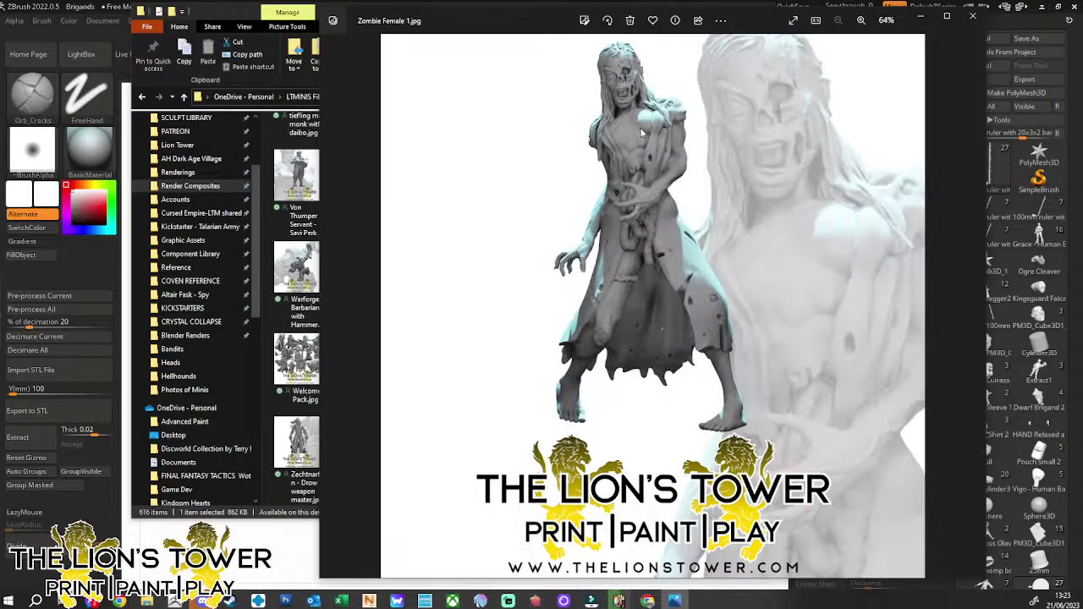
pyautogui.scroll(1, 639, 136)
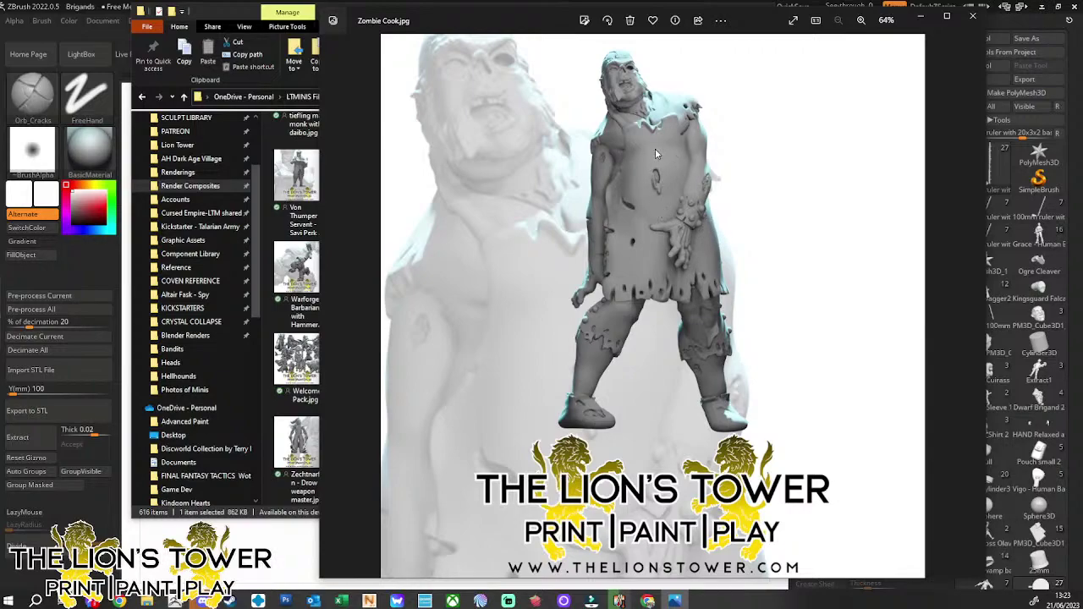
pyautogui.scroll(1, 674, 213)
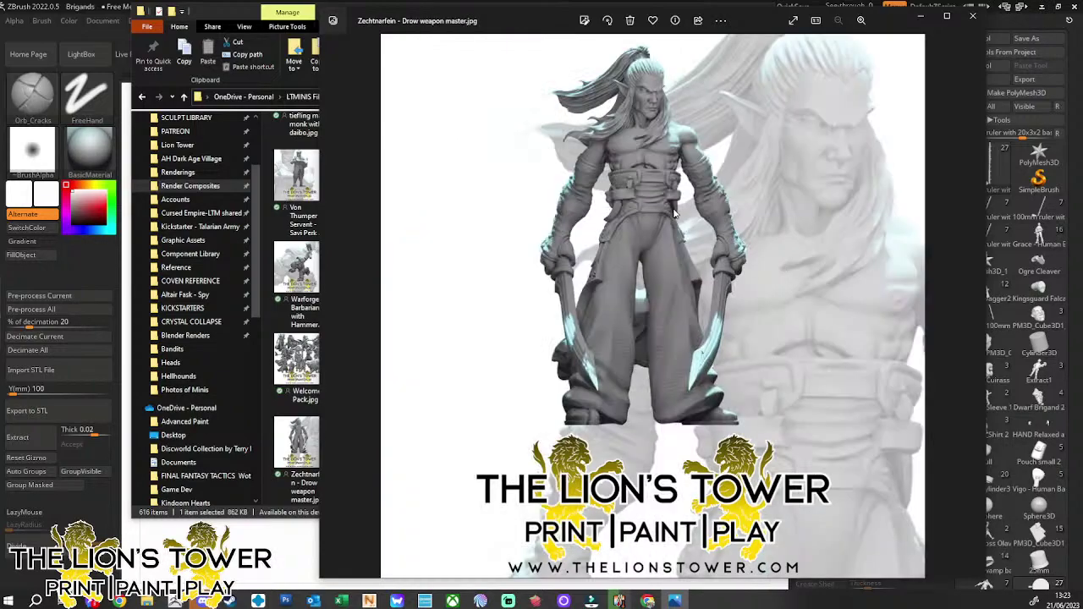
# Examine the Zombie Male, Zombie Priest and Zombie Warrior renders and return to the horde group image
pyautogui.scroll(-4, 675, 213)
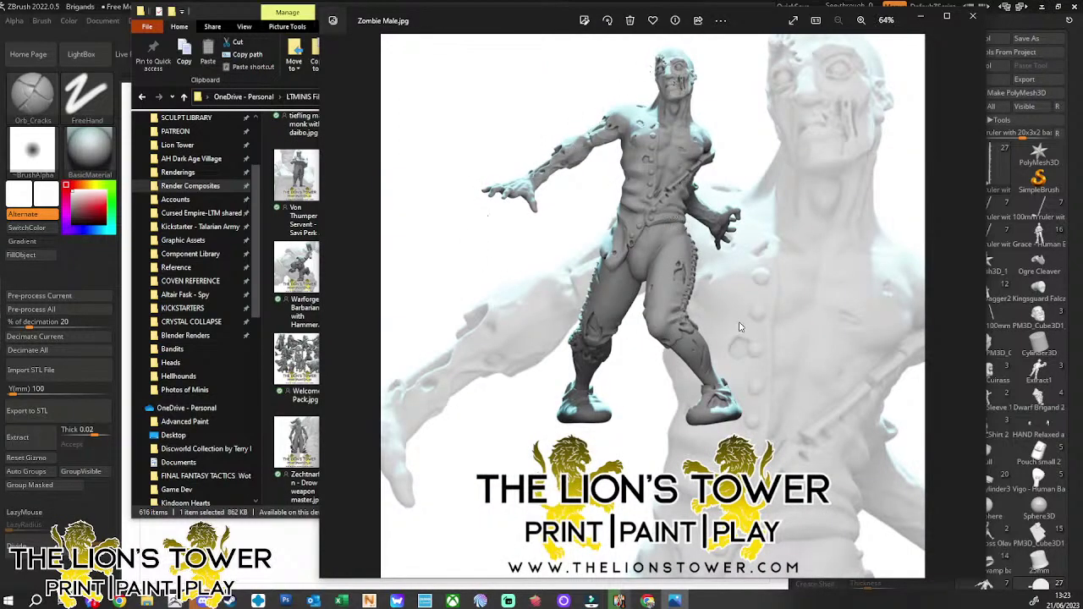
pyautogui.scroll(-1, 655, 167)
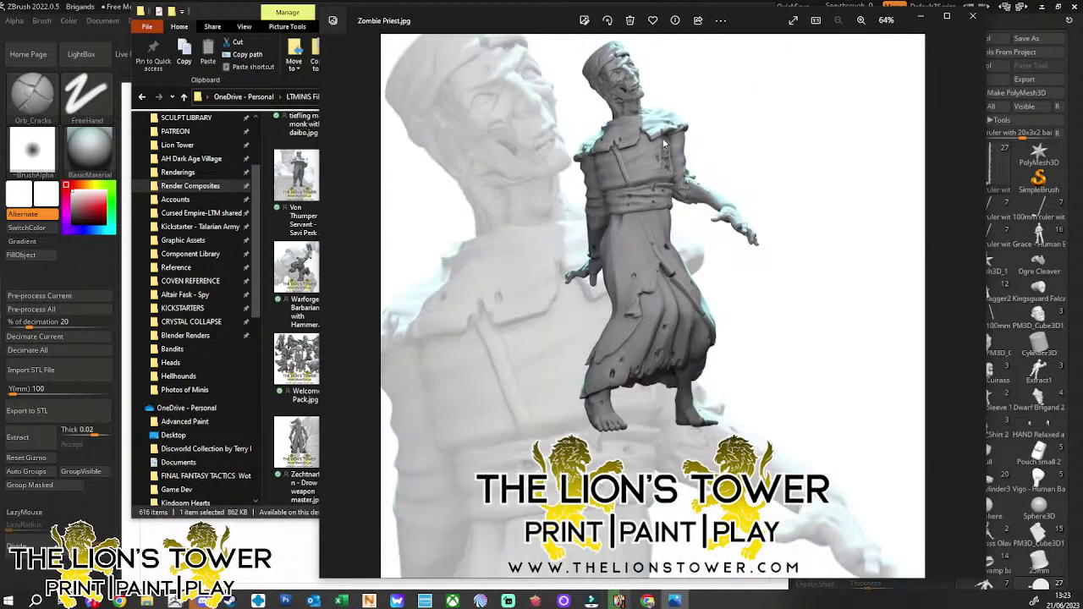
pyautogui.scroll(-1, 663, 143)
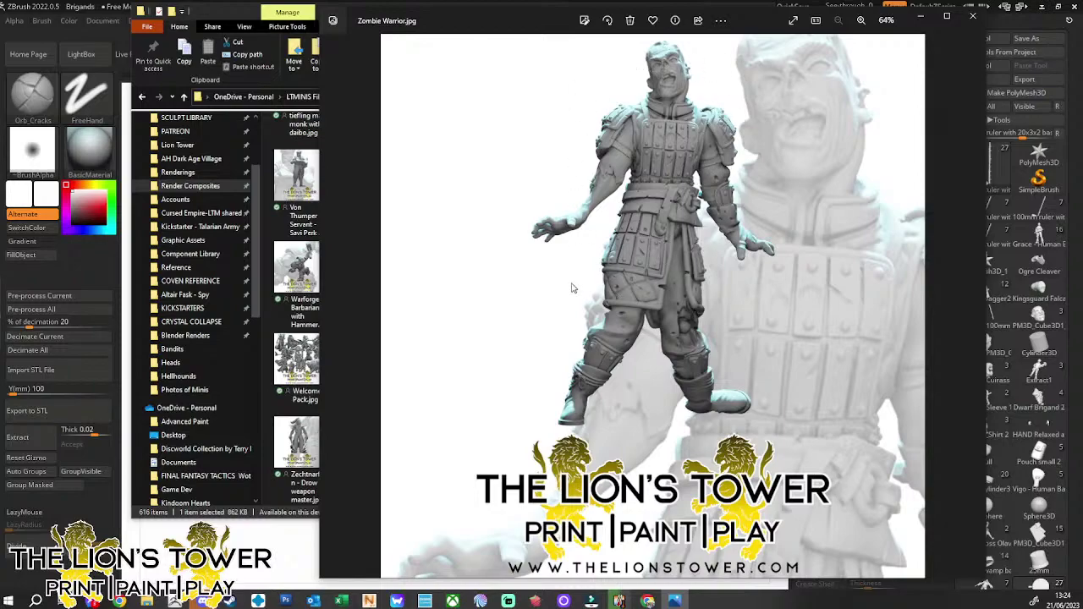
pyautogui.press('Right')
pyautogui.press('Right')
pyautogui.press('Right')
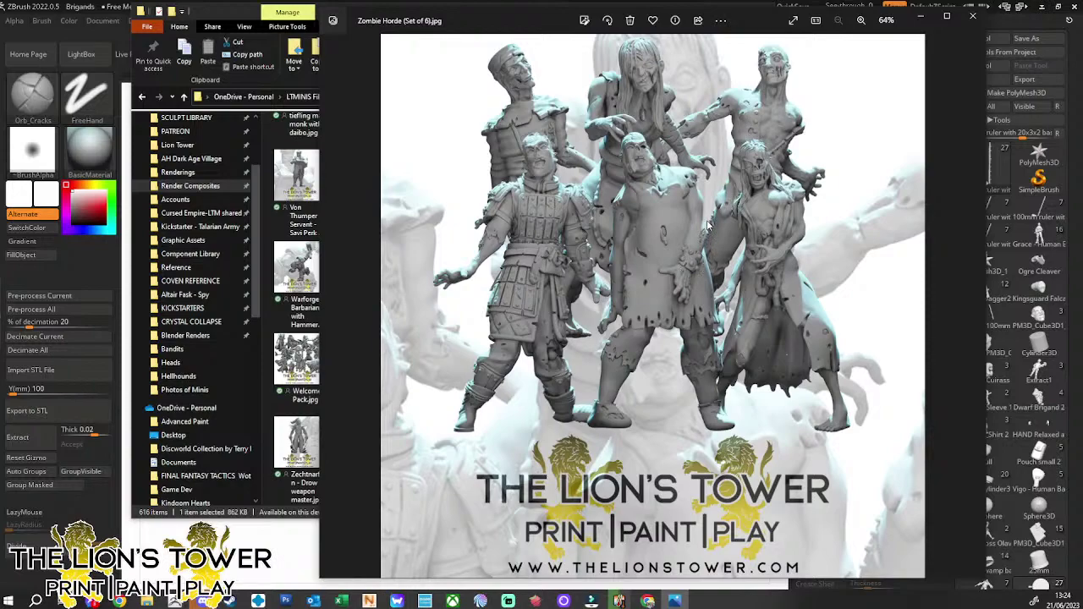
# Close the horde group image and view the Zombie Warrior render on its own once more
pyautogui.click(965, 23)
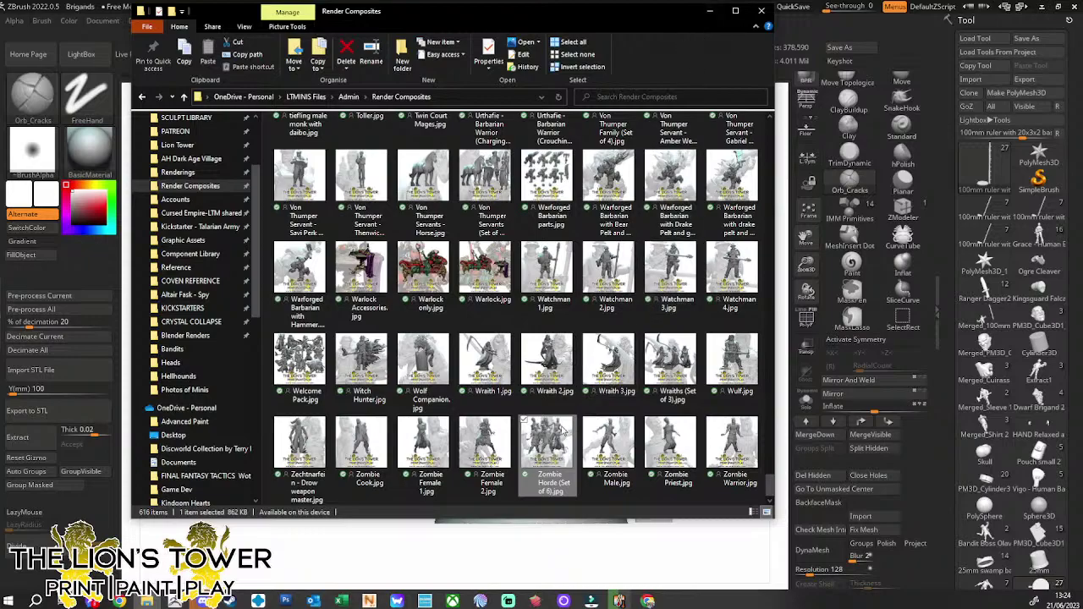
pyautogui.doubleClick(728, 442)
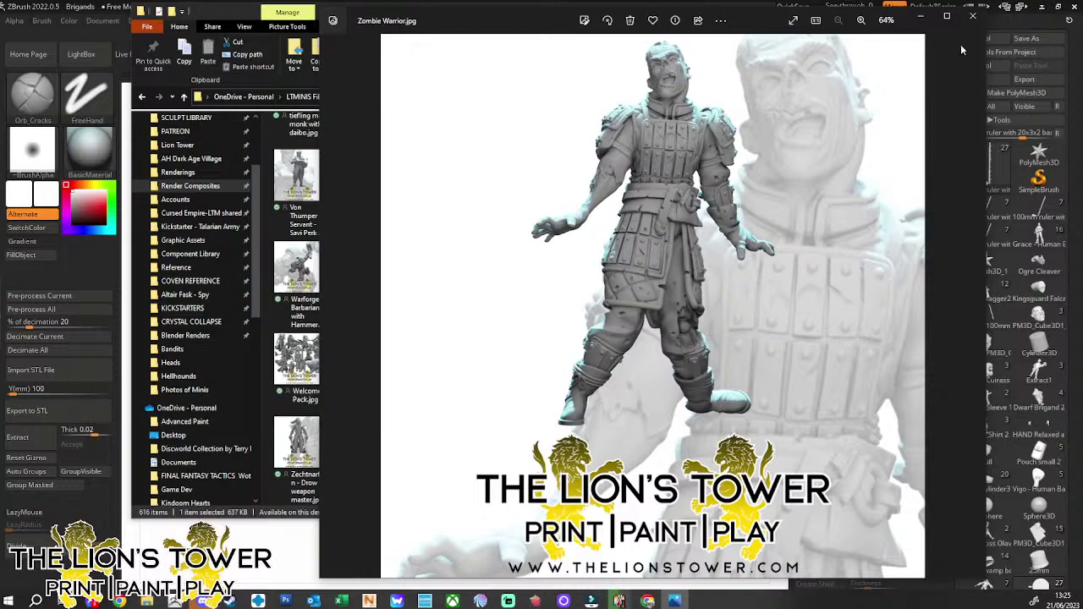
pyautogui.click(973, 15)
# Browse the folder for the mercenary renders and view the Merc Xbow Adriana and Merc Xbow Jerico images
pyautogui.scroll(-10, 539, 329)
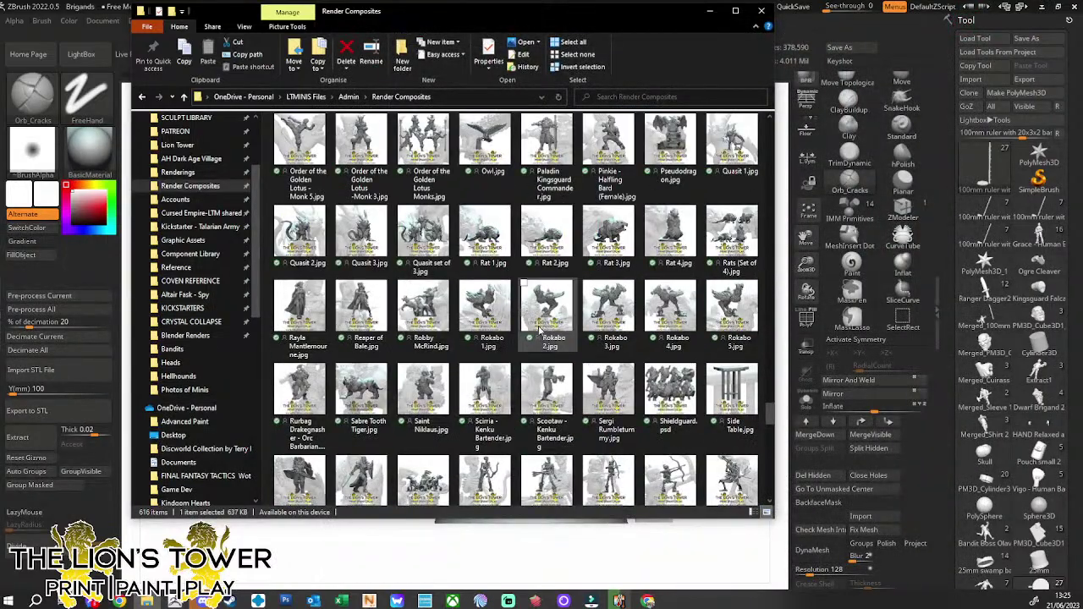
pyautogui.scroll(5, 535, 342)
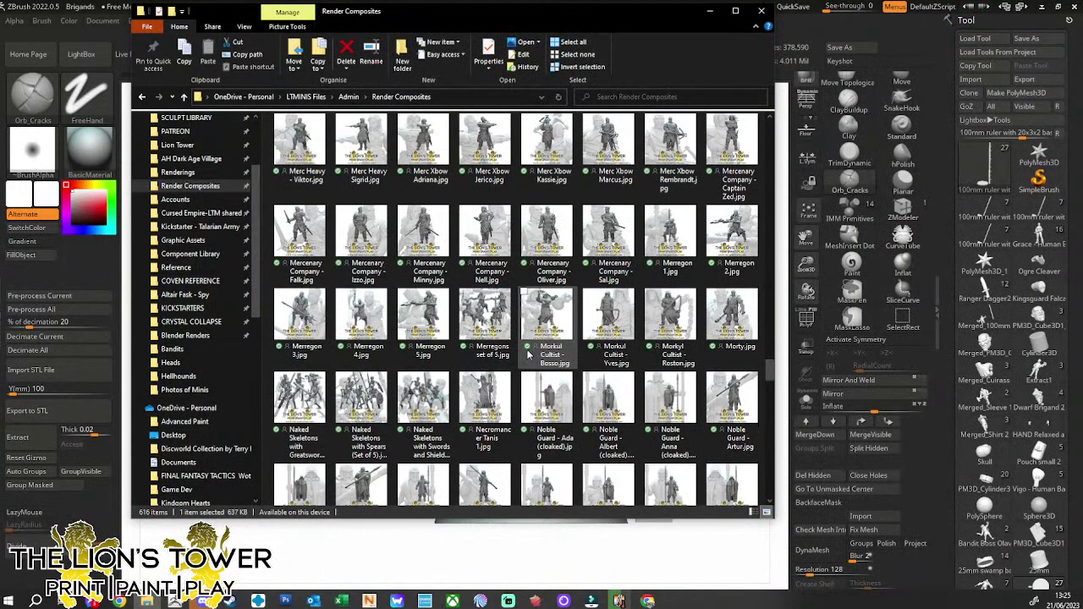
pyautogui.scroll(2, 529, 355)
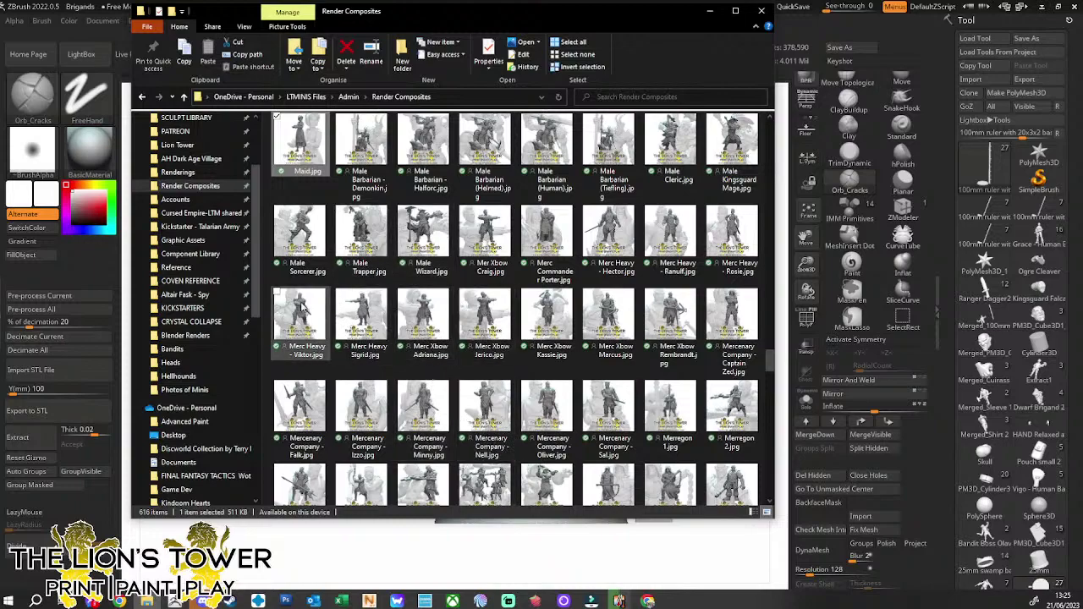
pyautogui.doubleClick(438, 316)
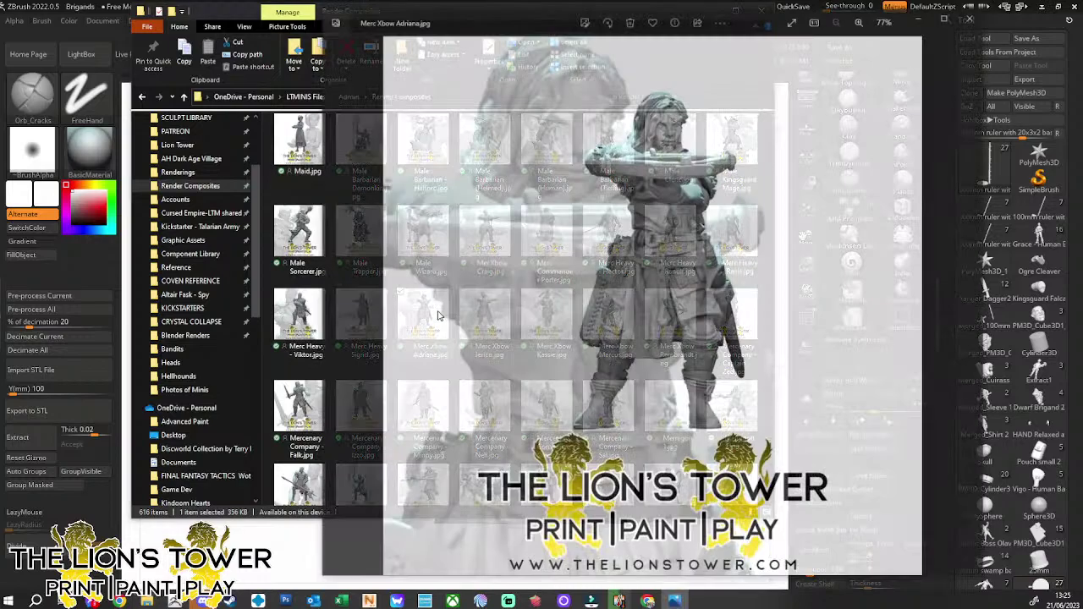
pyautogui.press('Right')
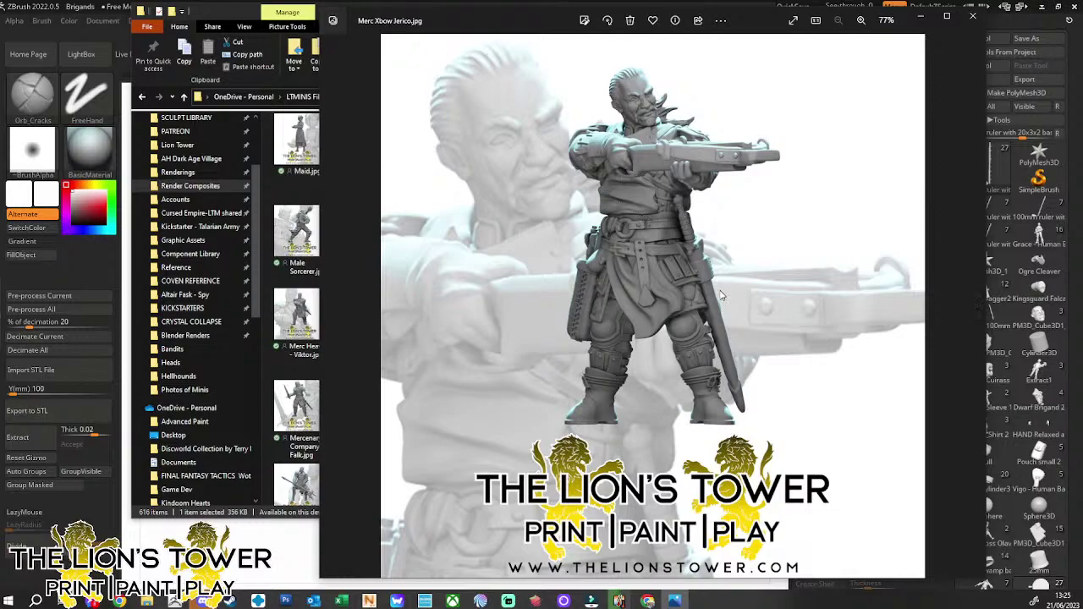
# View the Merc Xbow Kassie, Merc Xbow Marcus and Merc Xbow Rembrandt renders
pyautogui.press('Right')
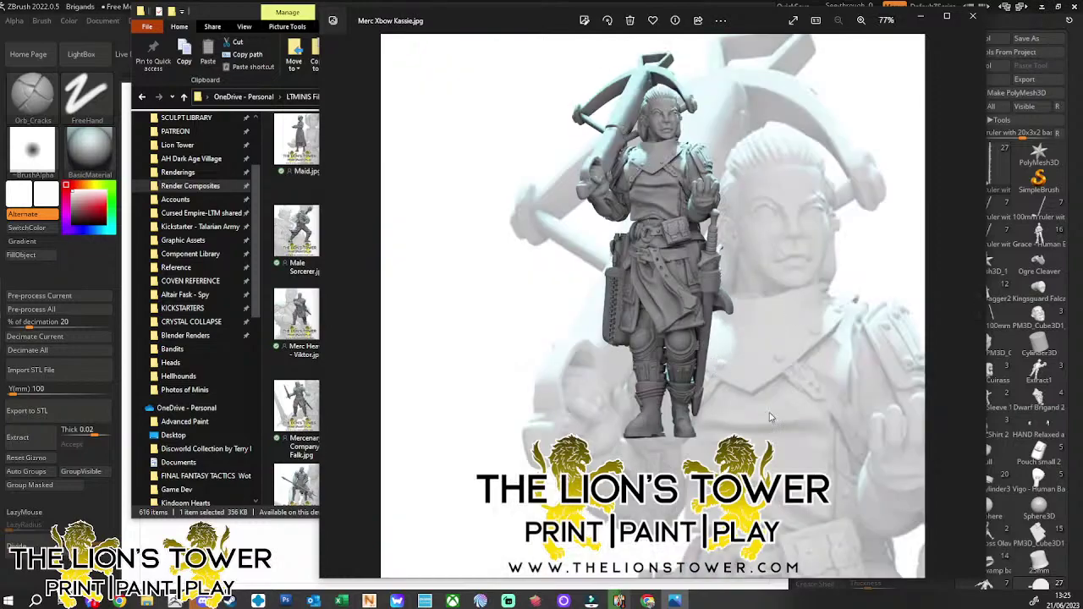
pyautogui.press('Right')
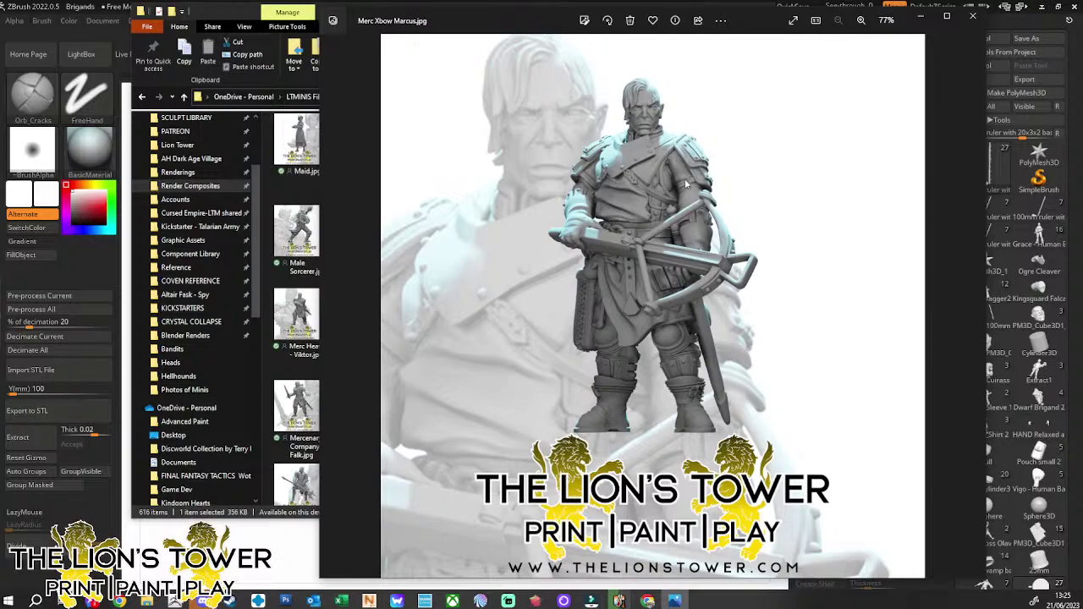
pyautogui.press('Right')
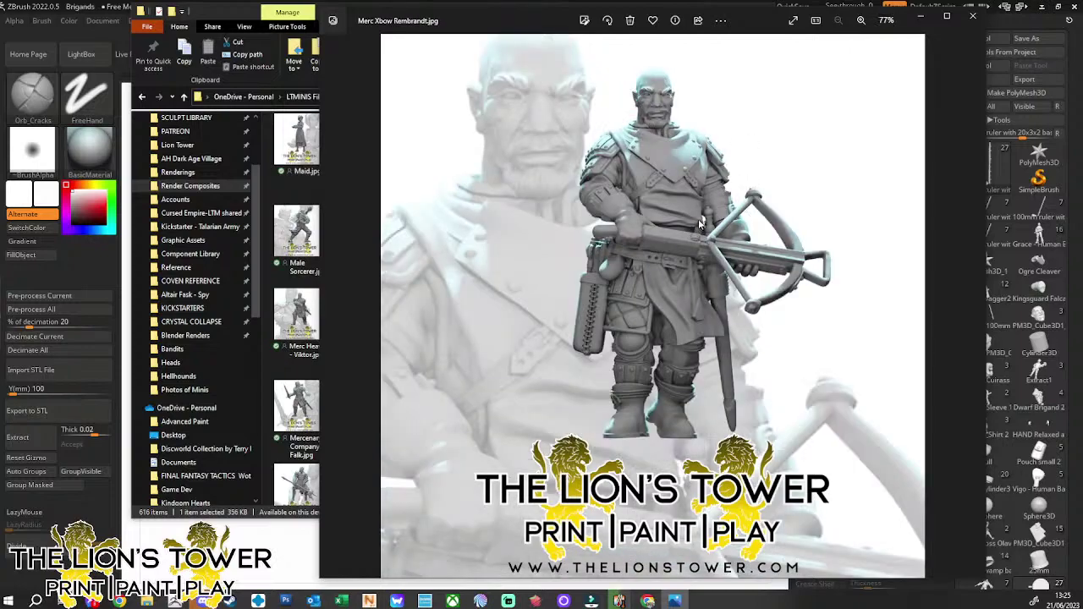
# Examine the armour and poses in the Mercenary Company renders, from Captain Zed and Falk through Oliver and Sal
pyautogui.press('Right')
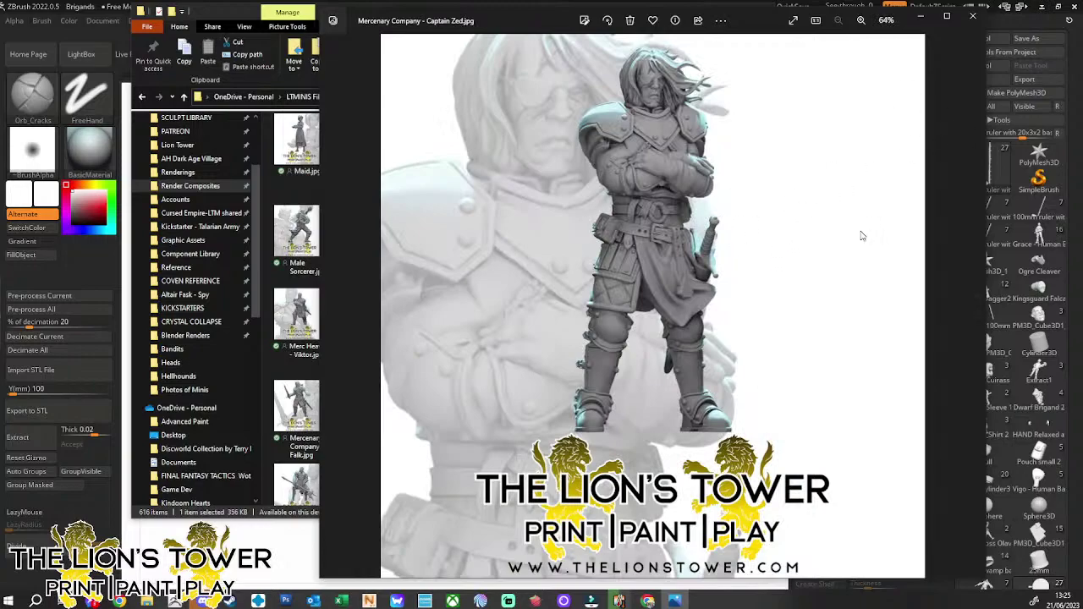
pyautogui.press('Right')
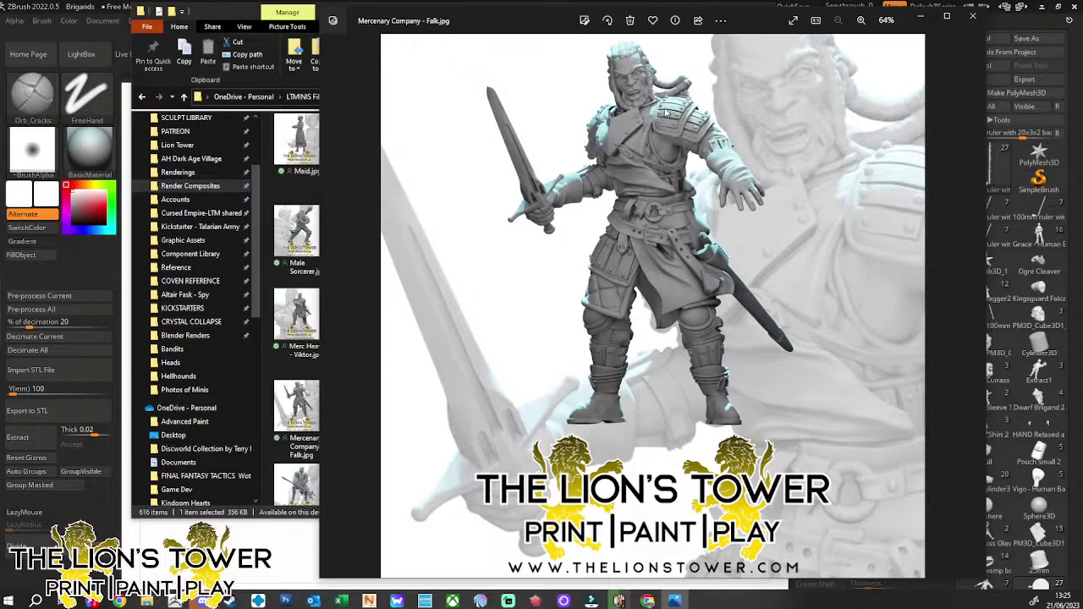
pyautogui.press('Right')
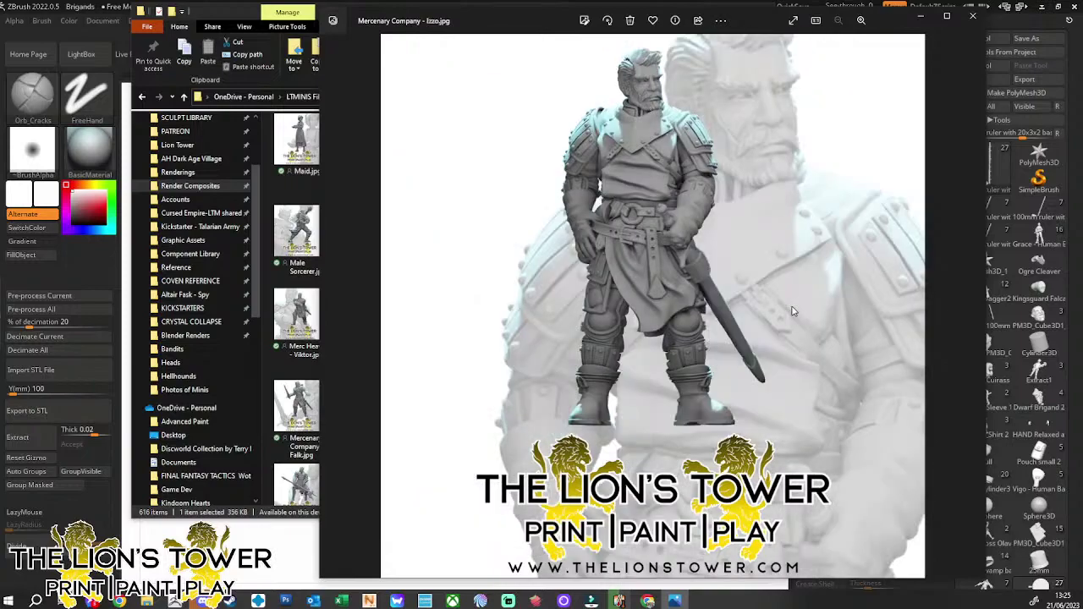
pyautogui.press('Right')
pyautogui.press('Right')
pyautogui.press('Right')
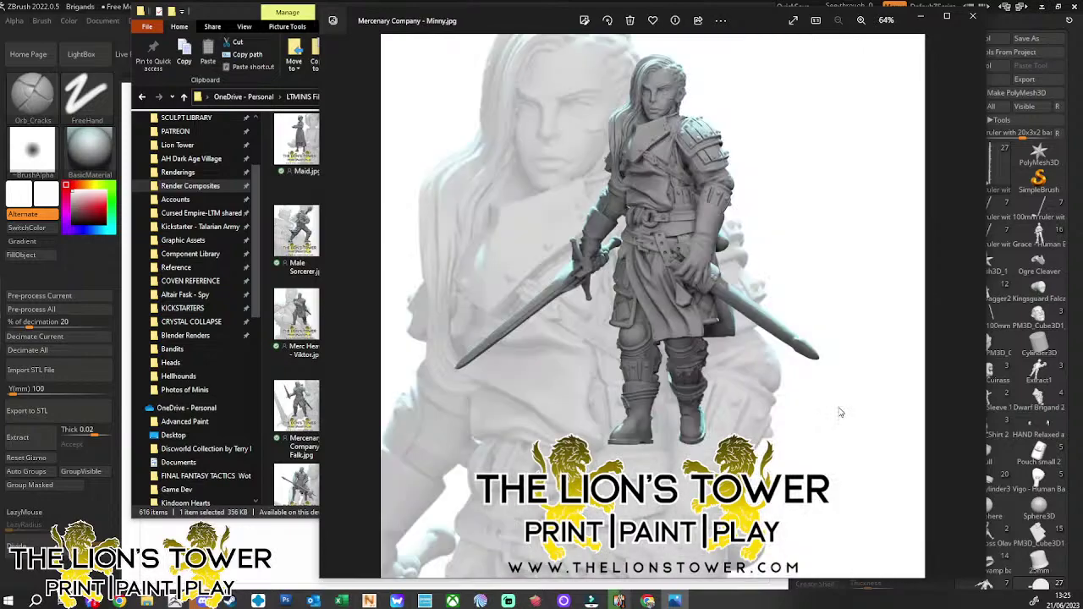
pyautogui.press('Right')
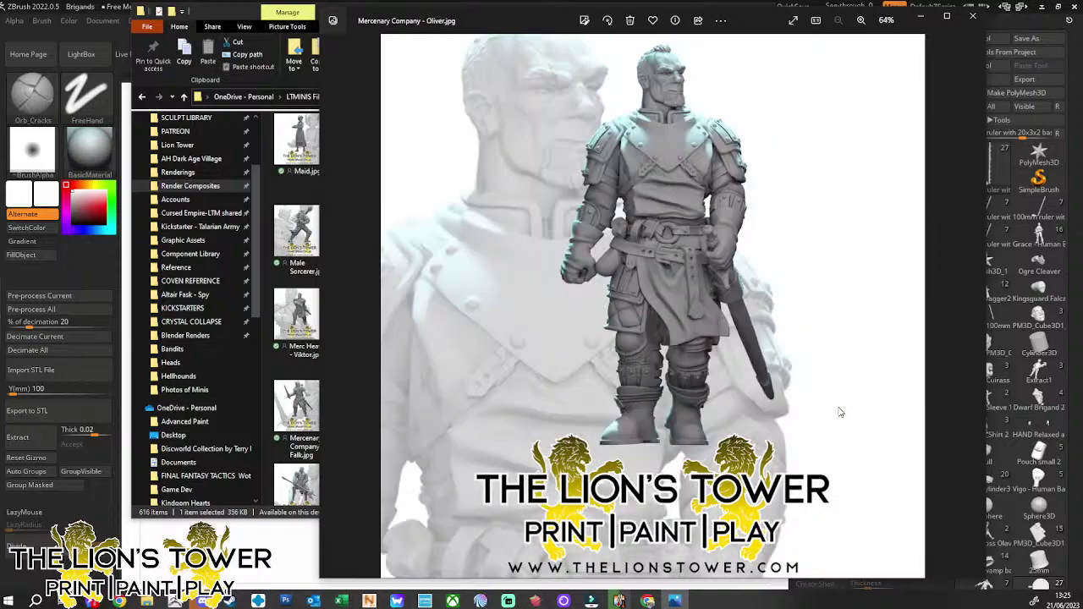
pyautogui.press('Right')
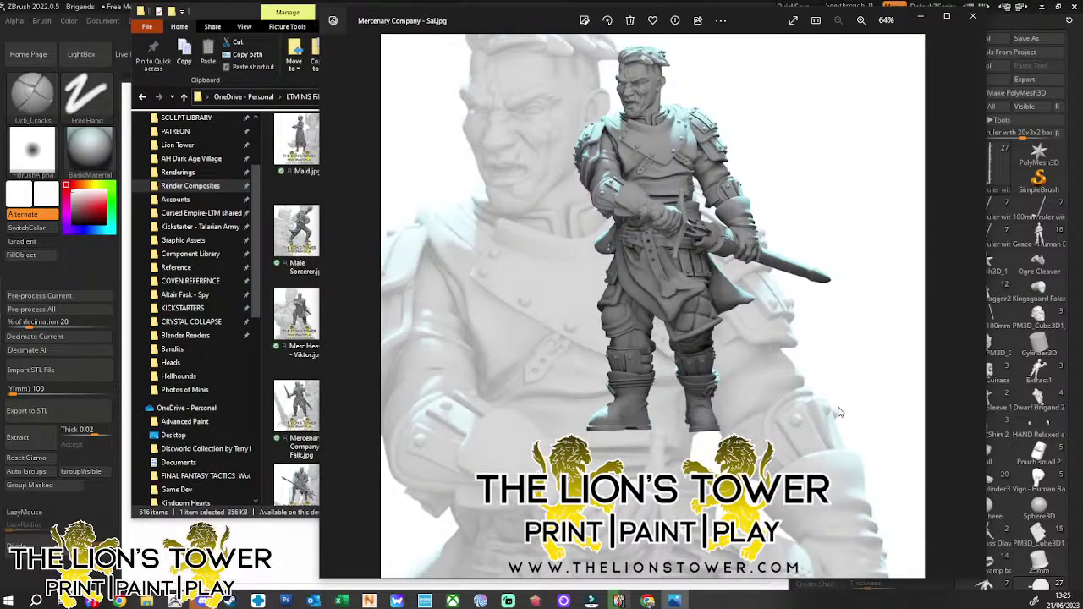
# Finish browsing at the Merregon 1 render, close the image and minimise the Render Composites folder to return to ZBrush
pyautogui.press('Right')
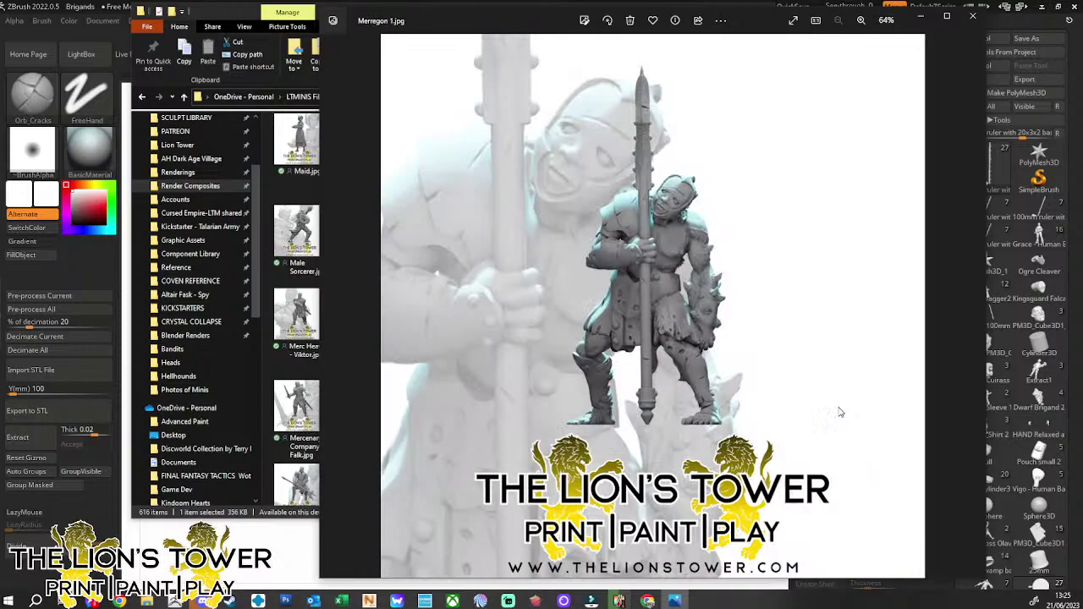
pyautogui.click(971, 18)
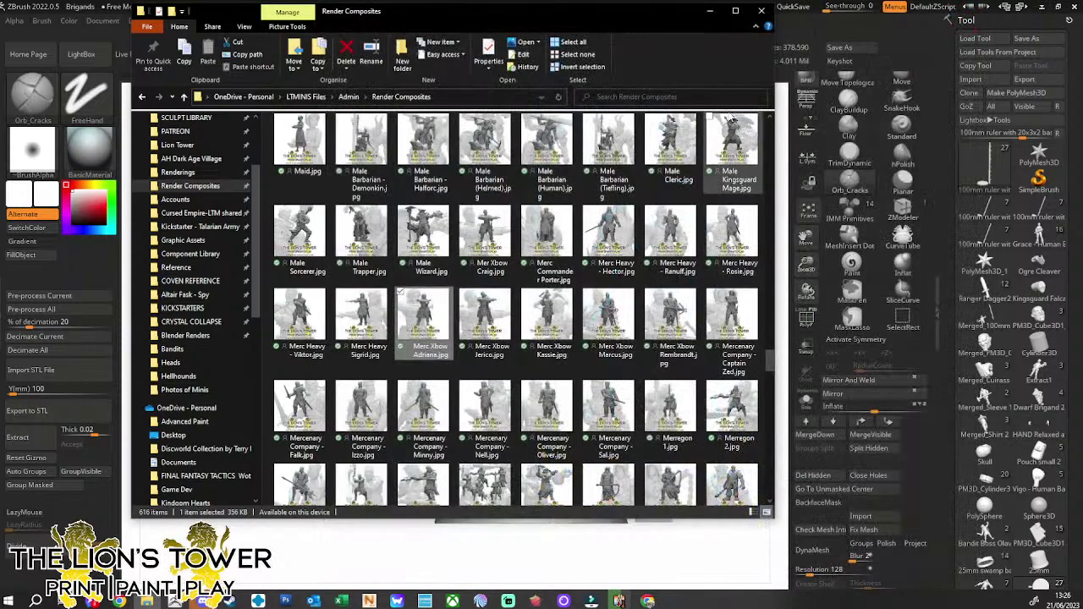
pyautogui.click(710, 11)
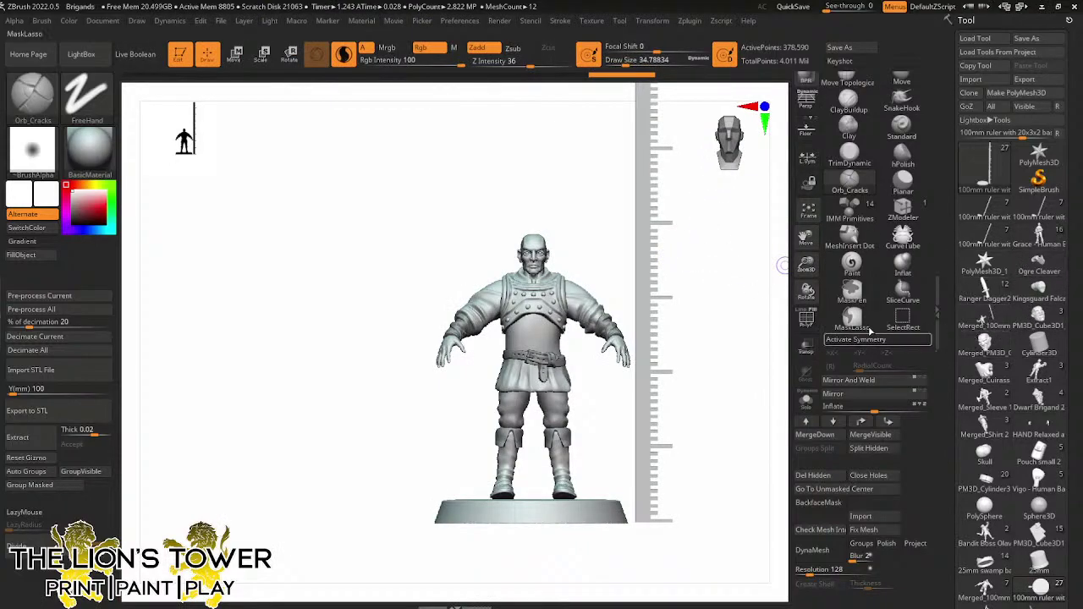
# Look through the loaded tools and preview the merged shirt, cloth and ruler models
pyautogui.scroll(-2, 981, 402)
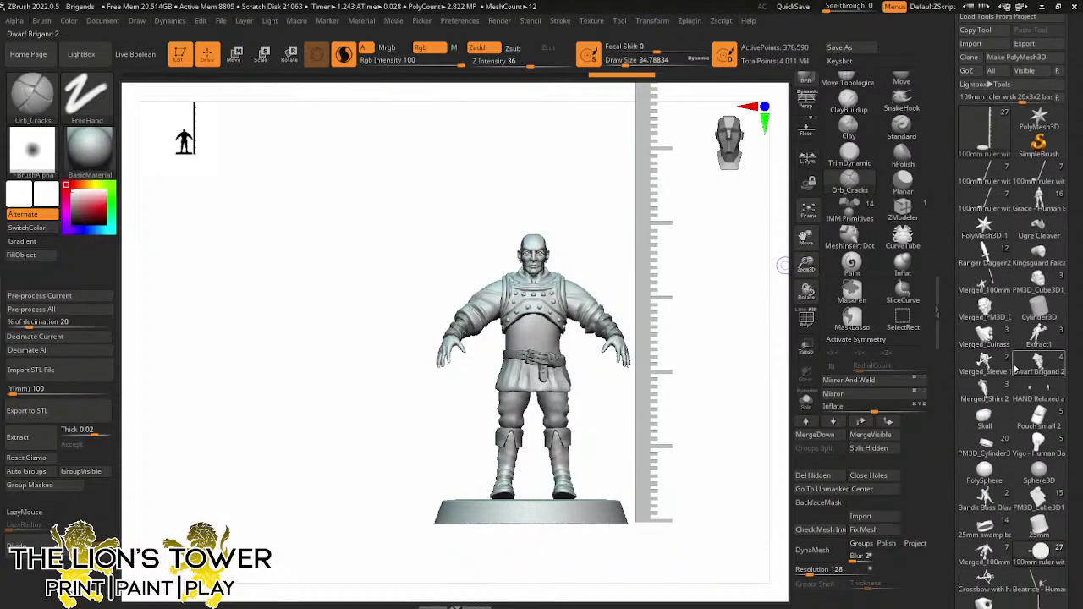
pyautogui.moveTo(996, 398)
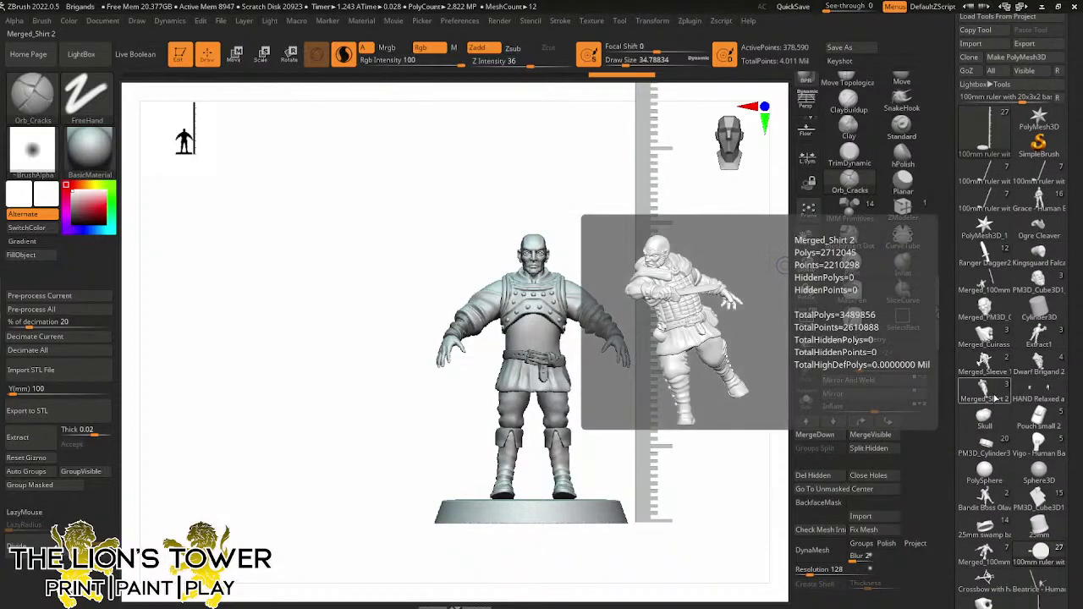
pyautogui.scroll(-8, 989, 385)
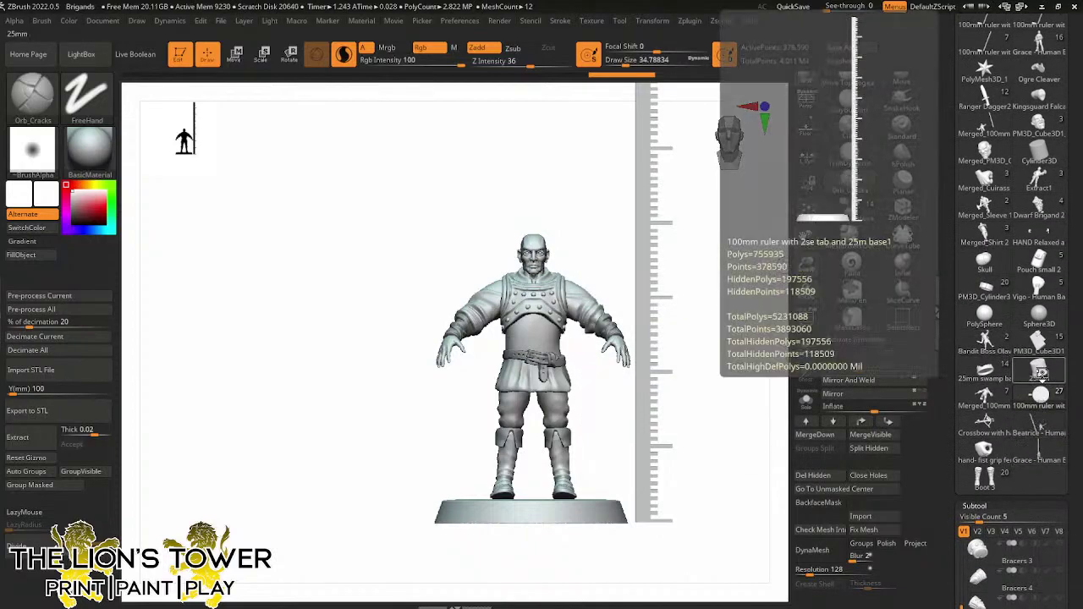
pyautogui.moveTo(1033, 373)
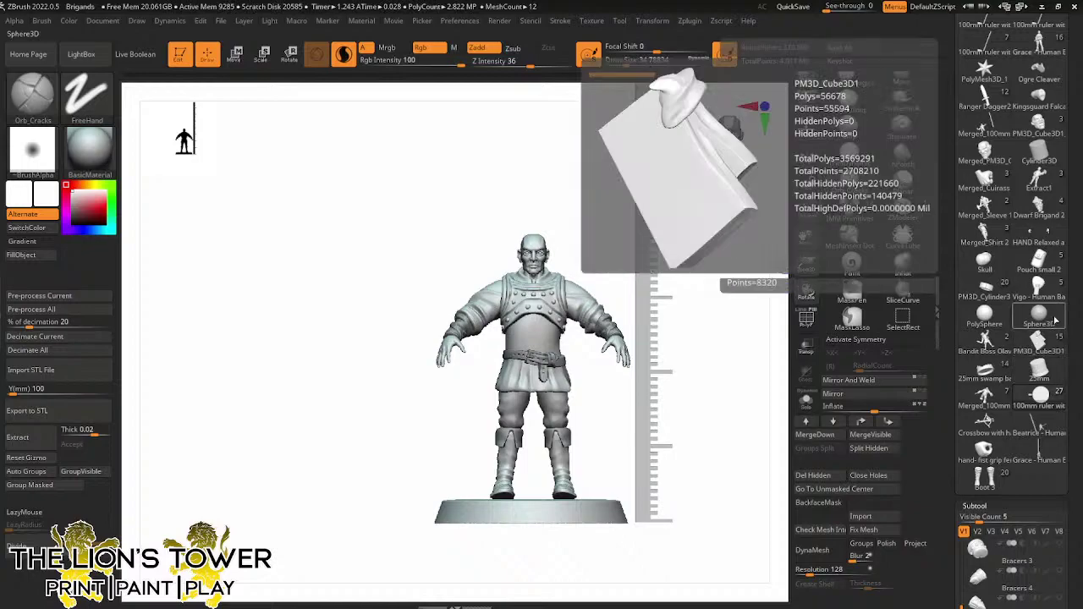
pyautogui.moveTo(1037, 447)
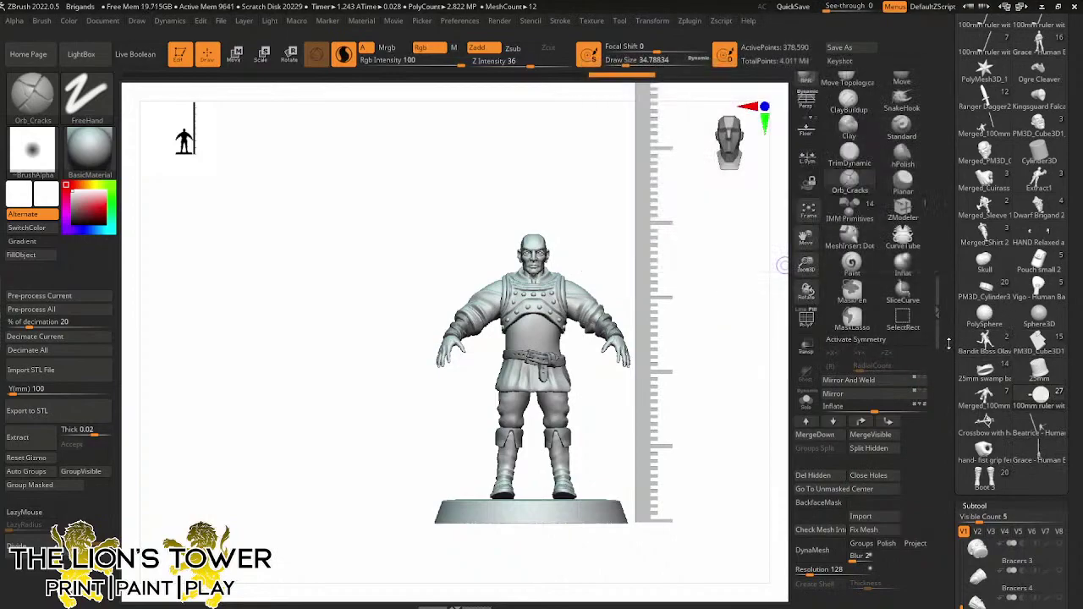
pyautogui.moveTo(949, 344); pyautogui.dragTo(952, 409)
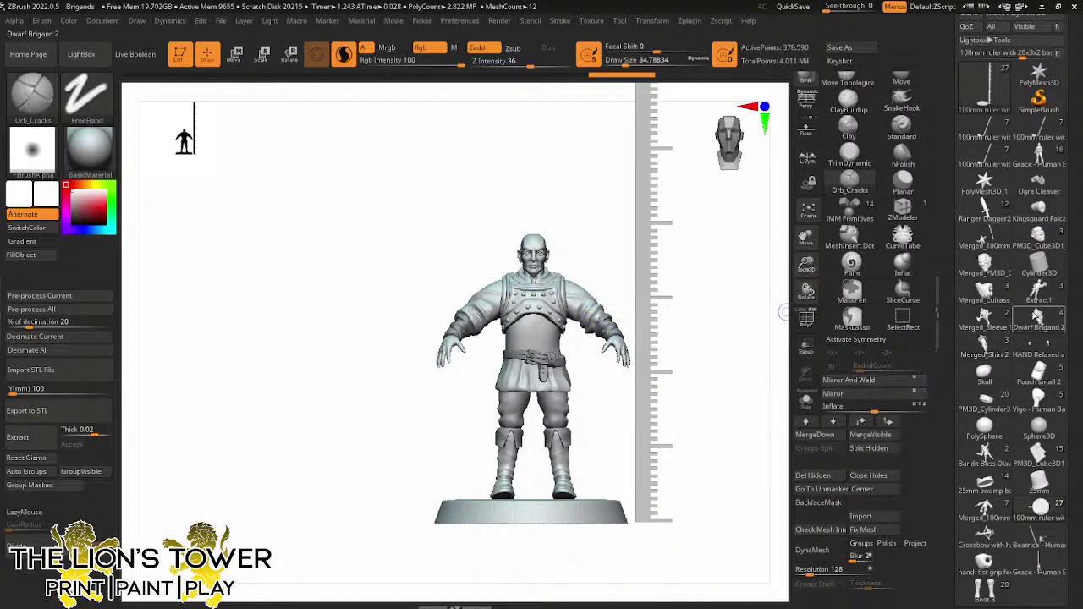
pyautogui.scroll(-5, 949, 450)
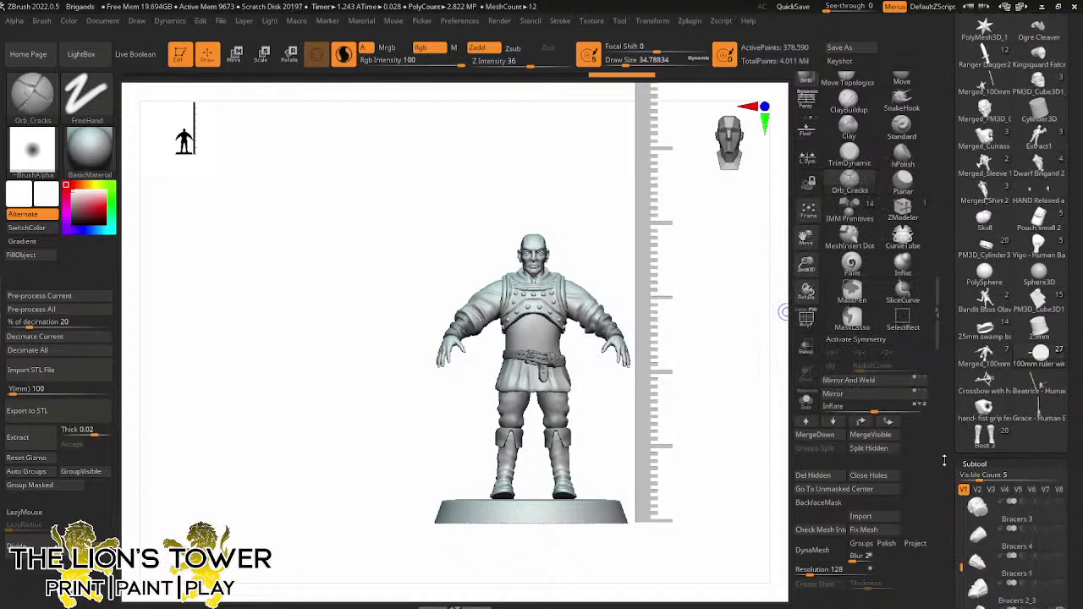
# Switch the base figure's chest armour to the Cuirass 1 subtool, leaving Cuirass 2 and Cuirass 3 hidden
pyautogui.moveTo(962, 403); pyautogui.dragTo(962, 425)
pyautogui.click(1057, 425)
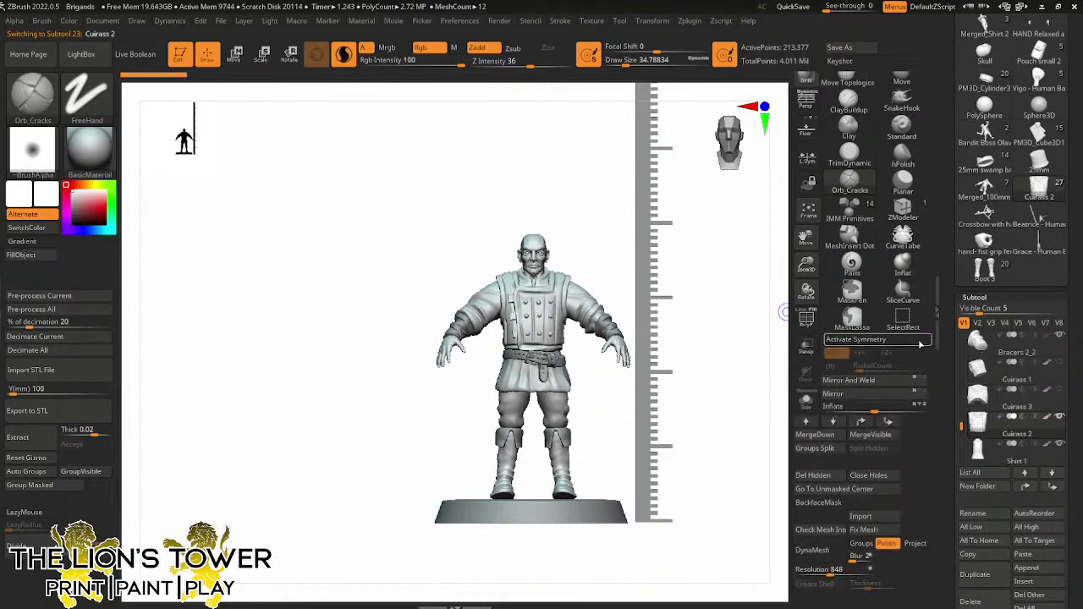
pyautogui.click(1059, 363)
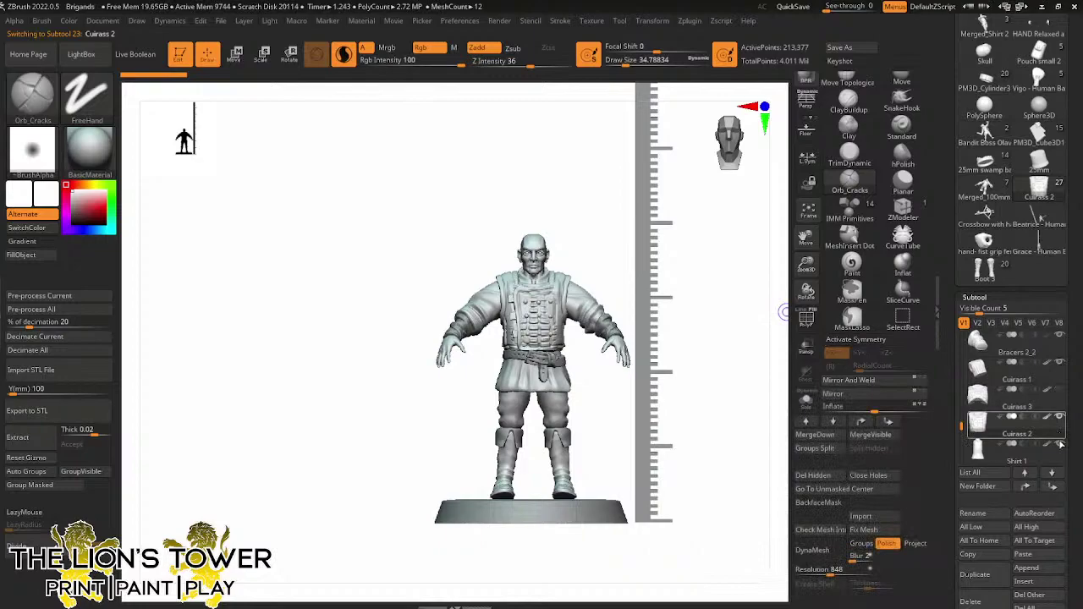
pyautogui.click(1060, 418)
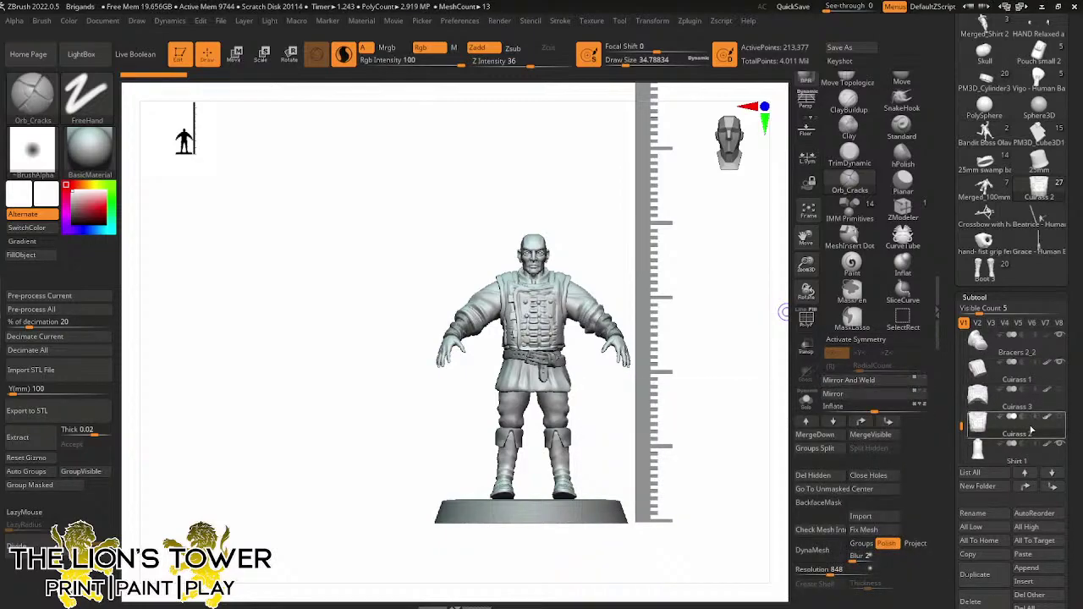
pyautogui.click(1015, 396)
pyautogui.click(1010, 377)
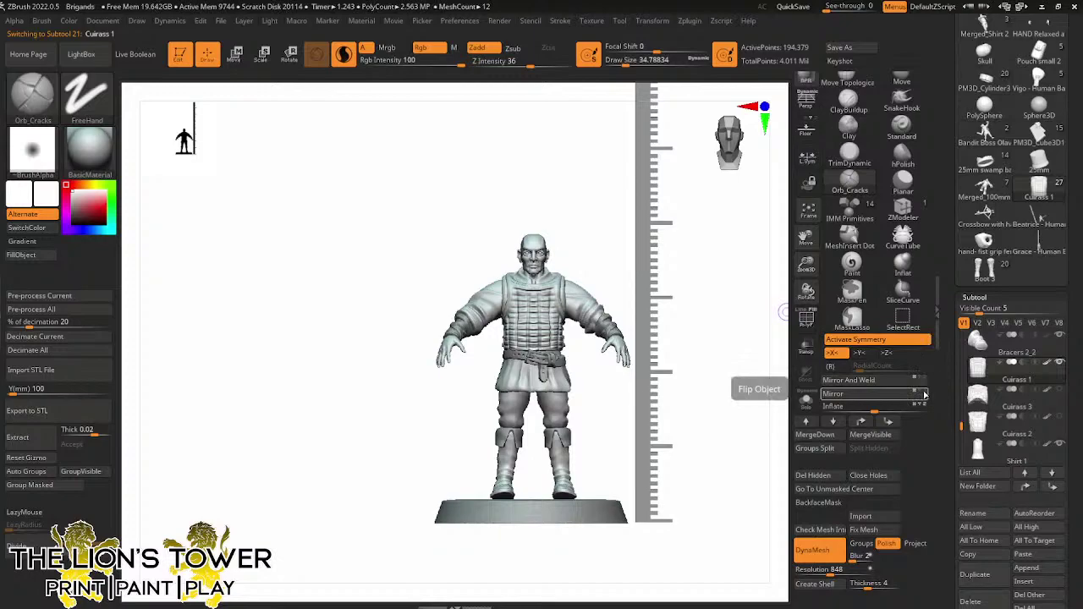
# Merge the visible subtools of the dressed figure into a new tool and open that merged tool
pyautogui.moveTo(956, 388); pyautogui.dragTo(951, 397)
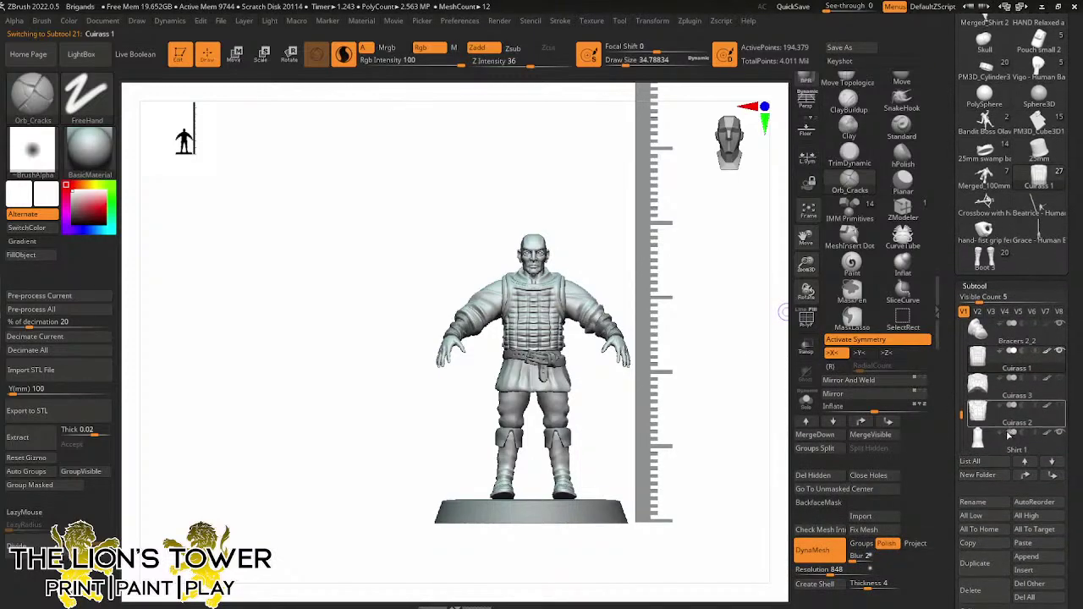
pyautogui.moveTo(947, 459); pyautogui.dragTo(953, 335)
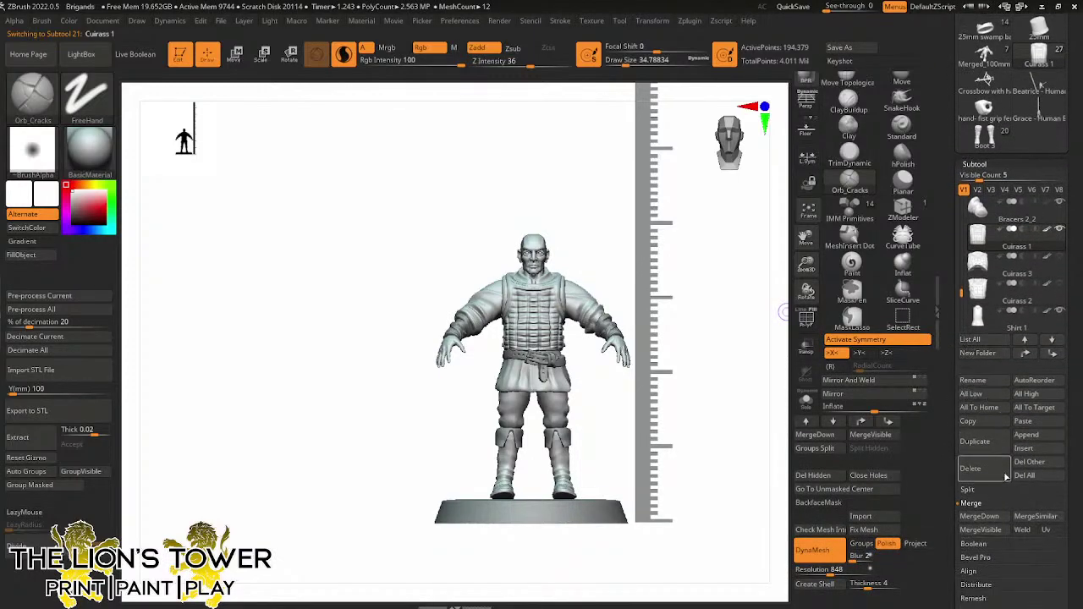
pyautogui.click(986, 530)
pyautogui.moveTo(947, 400); pyautogui.dragTo(948, 556)
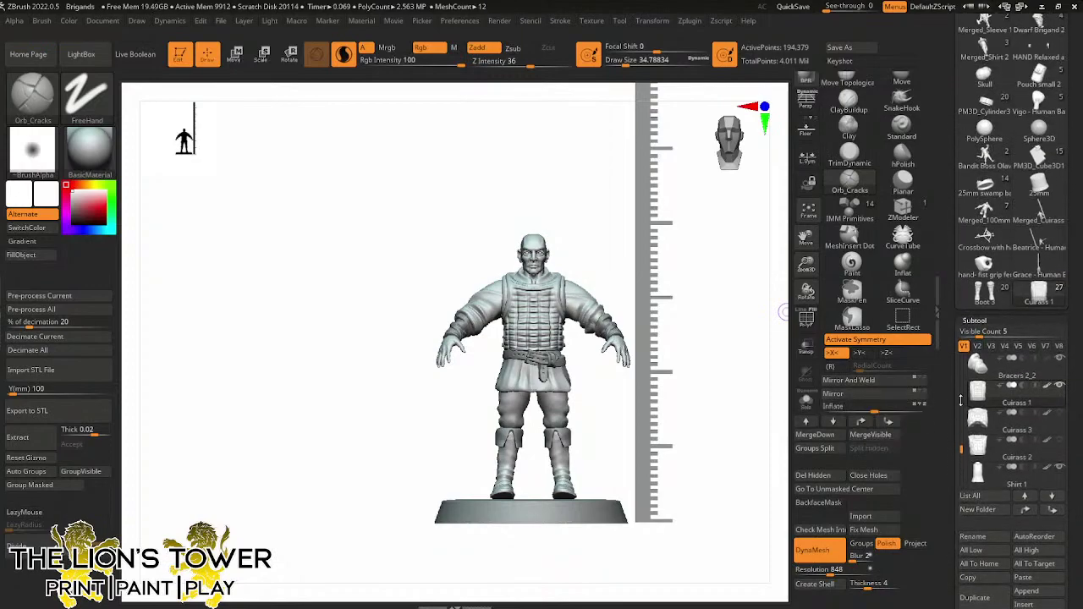
pyautogui.click(1041, 218)
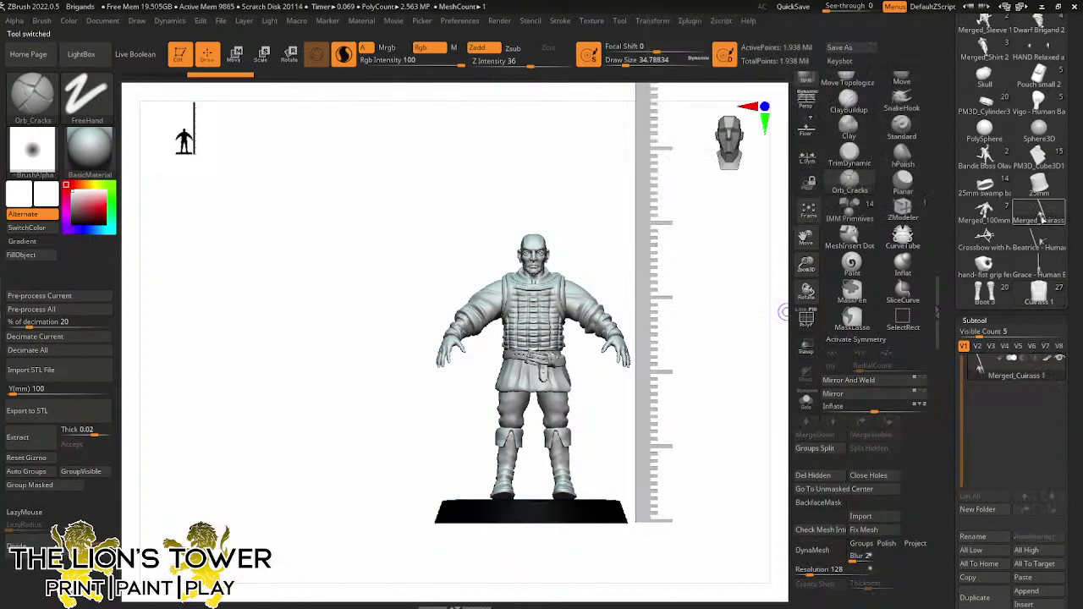
# Hide the head and both eyes of the merged figure and split the hidden parts into their own subtool
pyautogui.keyDown('shift'); pyautogui.moveTo(726, 357); pyautogui.dragTo(718, 449); pyautogui.keyUp('shift')
pyautogui.keyDown('alt'); pyautogui.moveTo(643, 110); pyautogui.dragTo(676, 264); pyautogui.keyUp('alt')
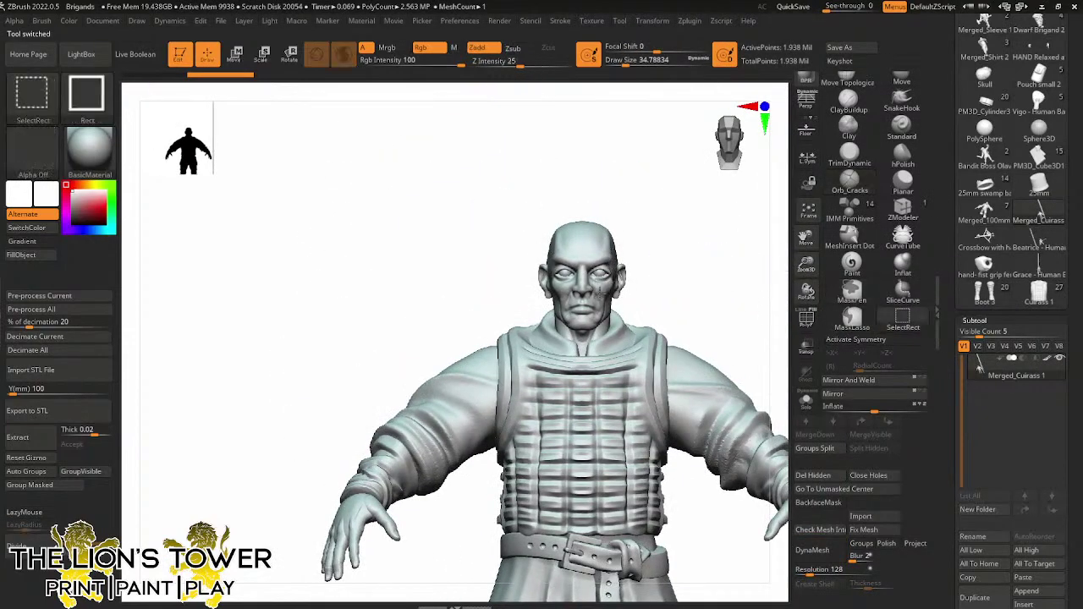
pyautogui.keyDown('ctrl'); pyautogui.keyDown('shift'); pyautogui.click(600, 283); pyautogui.keyUp('shift'); pyautogui.keyUp('ctrl')
pyautogui.keyDown('ctrl'); pyautogui.keyDown('shift'); pyautogui.click(600, 284); pyautogui.keyUp('shift'); pyautogui.keyUp('ctrl')
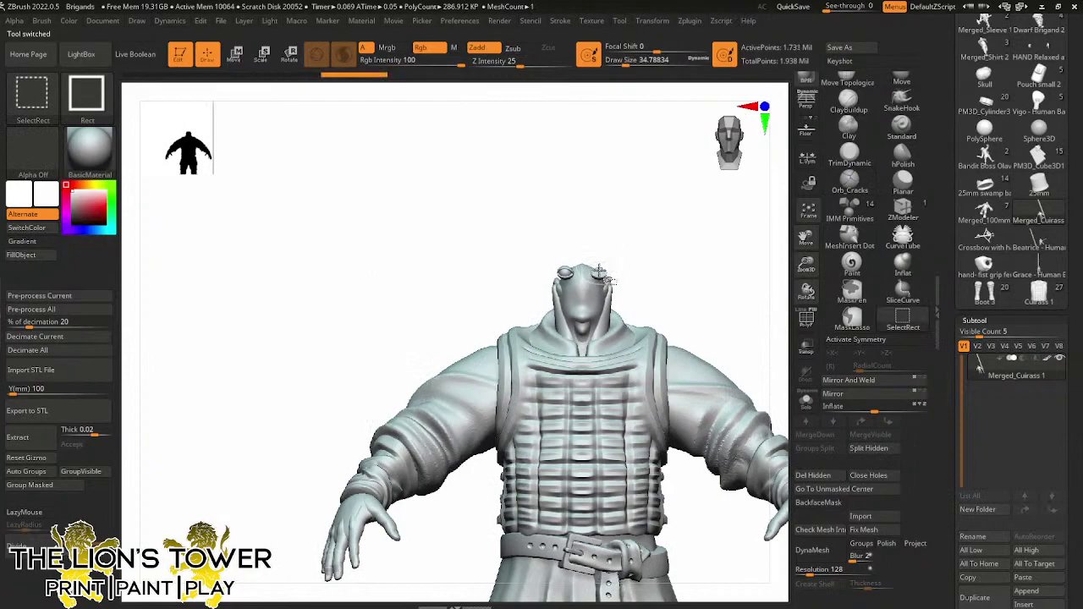
pyautogui.keyDown('ctrl'); pyautogui.keyDown('shift'); pyautogui.click(599, 270); pyautogui.keyUp('shift'); pyautogui.keyUp('ctrl')
pyautogui.keyDown('ctrl'); pyautogui.keyDown('shift'); pyautogui.click(564, 271); pyautogui.keyUp('shift'); pyautogui.keyUp('ctrl')
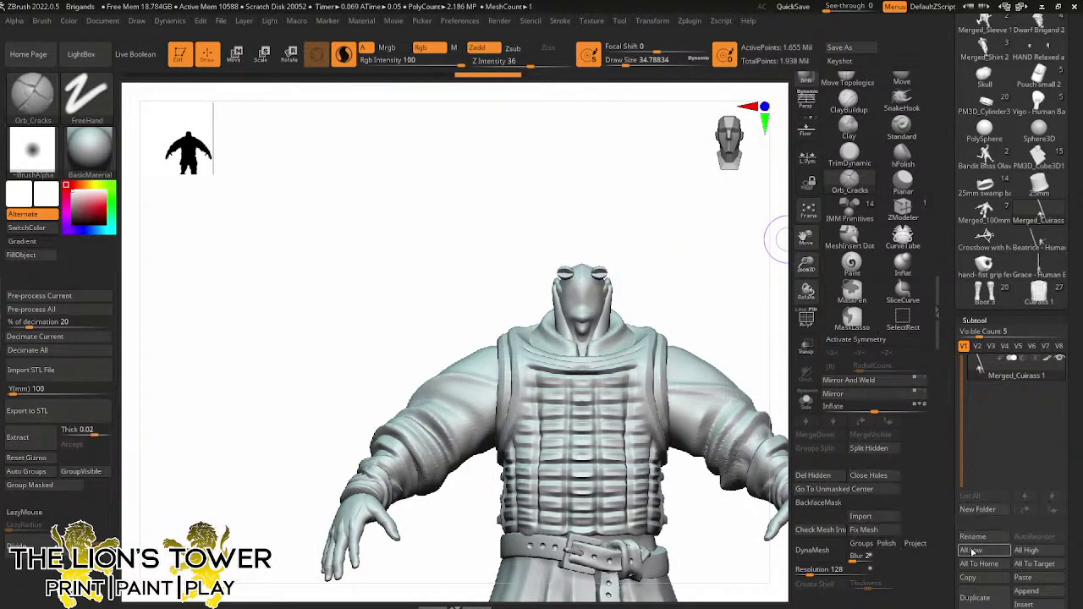
pyautogui.scroll(-3, 972, 550)
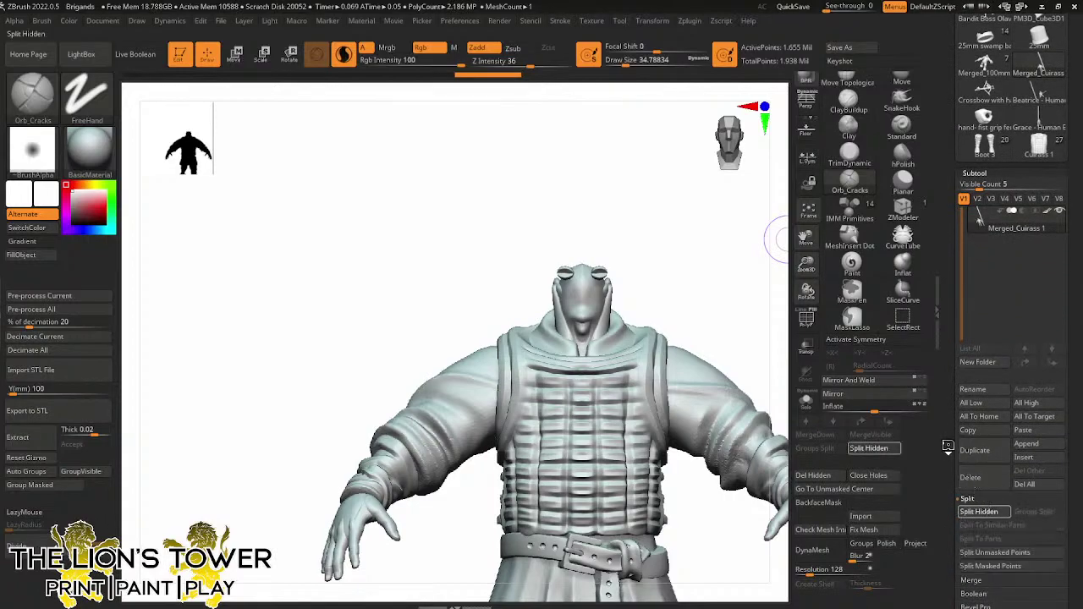
pyautogui.click(978, 512)
# Select the split-off head subtool and isolate it in Solo mode, seen in side profile
pyautogui.click(978, 252)
pyautogui.moveTo(749, 285); pyautogui.dragTo(778, 361)
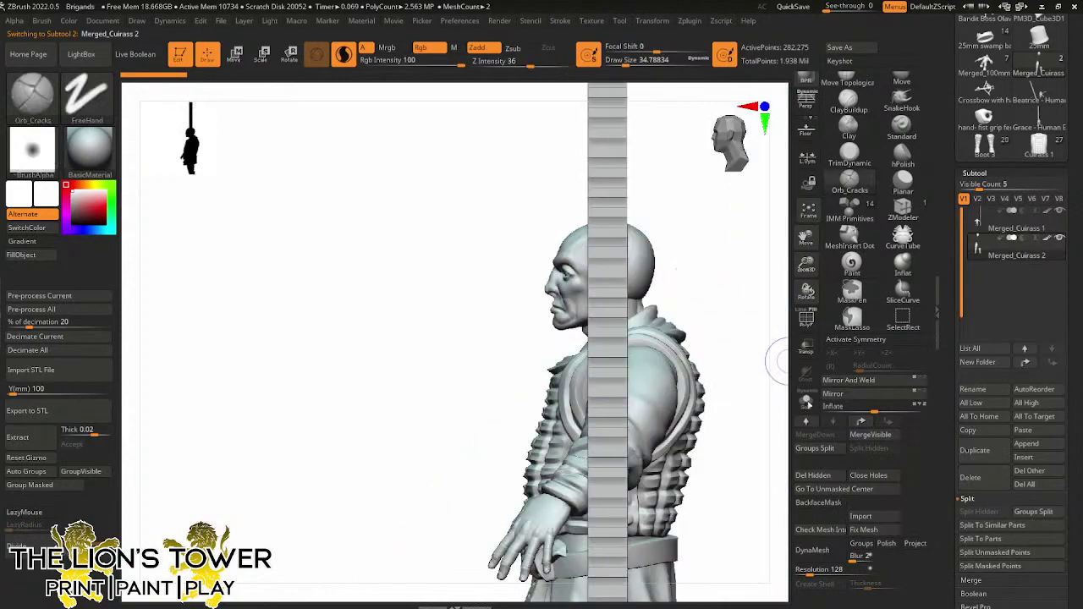
pyautogui.click(805, 400)
pyautogui.moveTo(805, 267); pyautogui.dragTo(805, 298)
pyautogui.moveTo(805, 238); pyautogui.dragTo(856, 239)
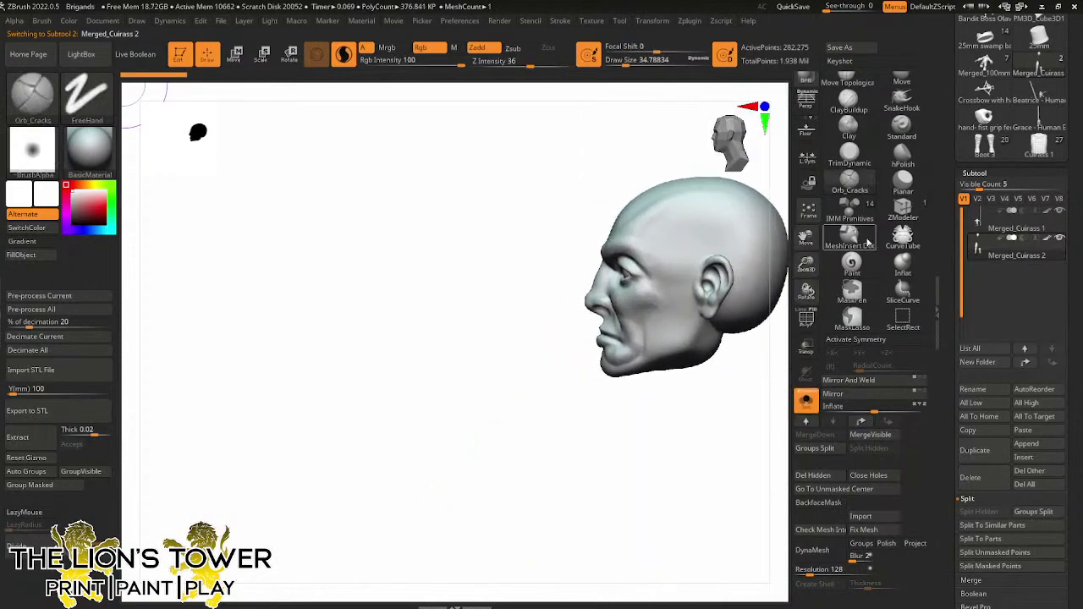
# Mask the jaw and chin area of the isolated head with the MaskLasso brush
pyautogui.click(853, 321)
pyautogui.click(814, 346)
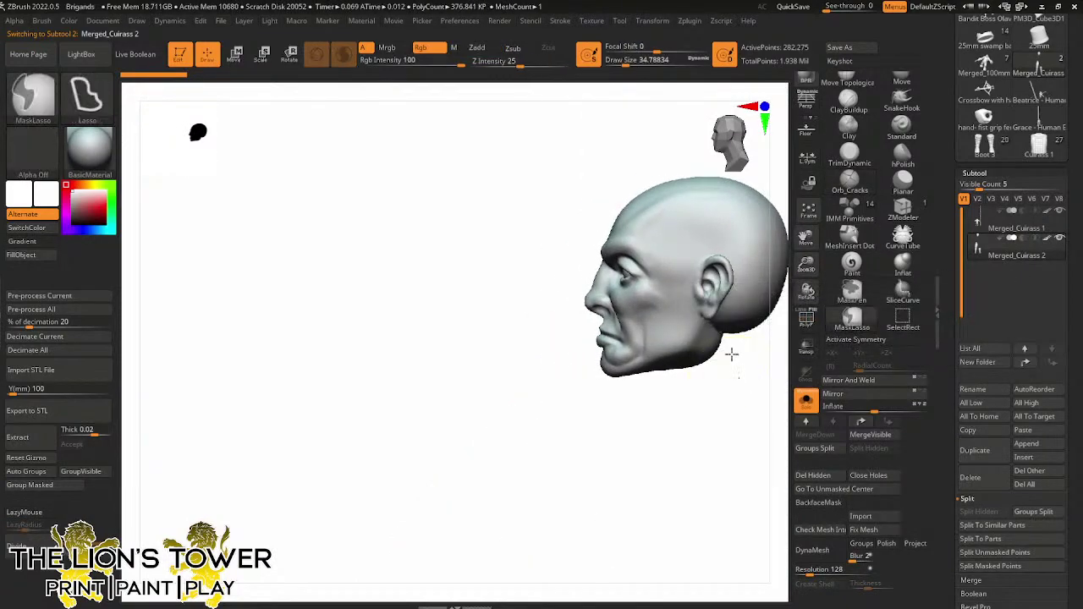
pyautogui.moveTo(699, 316)
pyautogui.mouseDown()
pyautogui.moveTo(623, 340)
pyautogui.moveTo(570, 407)
pyautogui.moveTo(750, 375)
pyautogui.moveTo(779, 396)
pyautogui.moveTo(713, 411)
pyautogui.mouseUp()
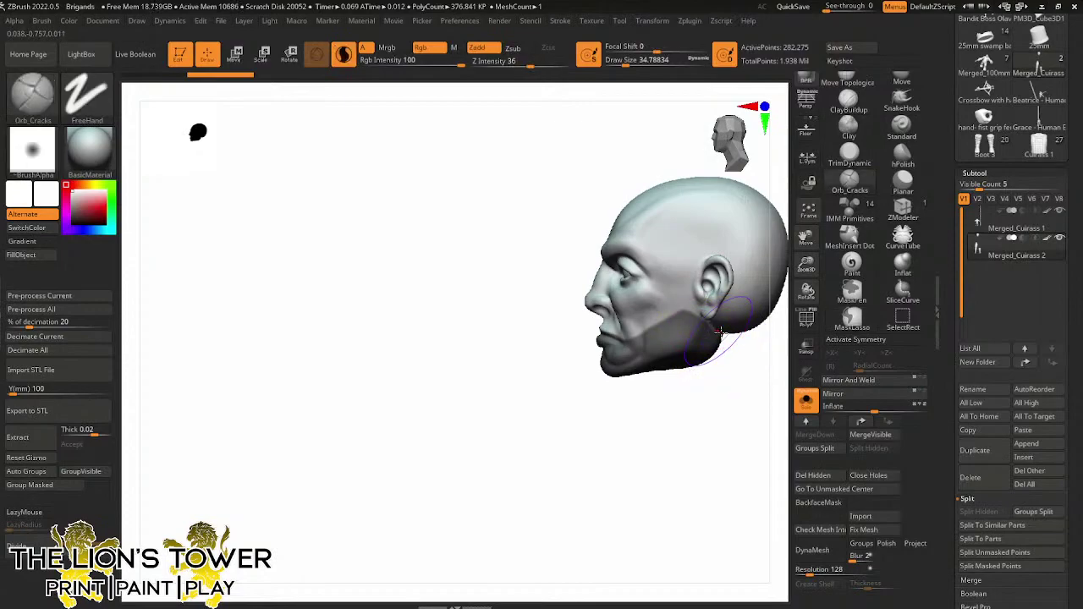
# Extend the jaw mask up towards the ear with MaskLasso and invert it so only the jaw is unmasked
pyautogui.press('ctrl')
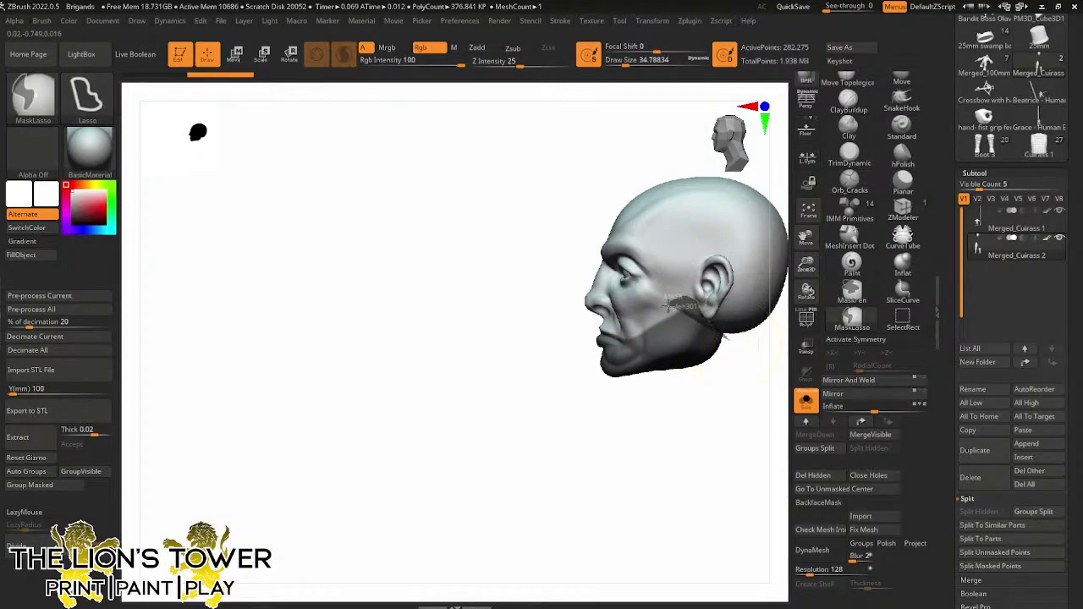
pyautogui.moveTo(667, 307)
pyautogui.keyDown('ctrl'); pyautogui.mouseDown()
pyautogui.moveTo(640, 336)
pyautogui.moveTo(640, 373)
pyautogui.moveTo(716, 406)
pyautogui.mouseUp(); pyautogui.keyUp('ctrl')
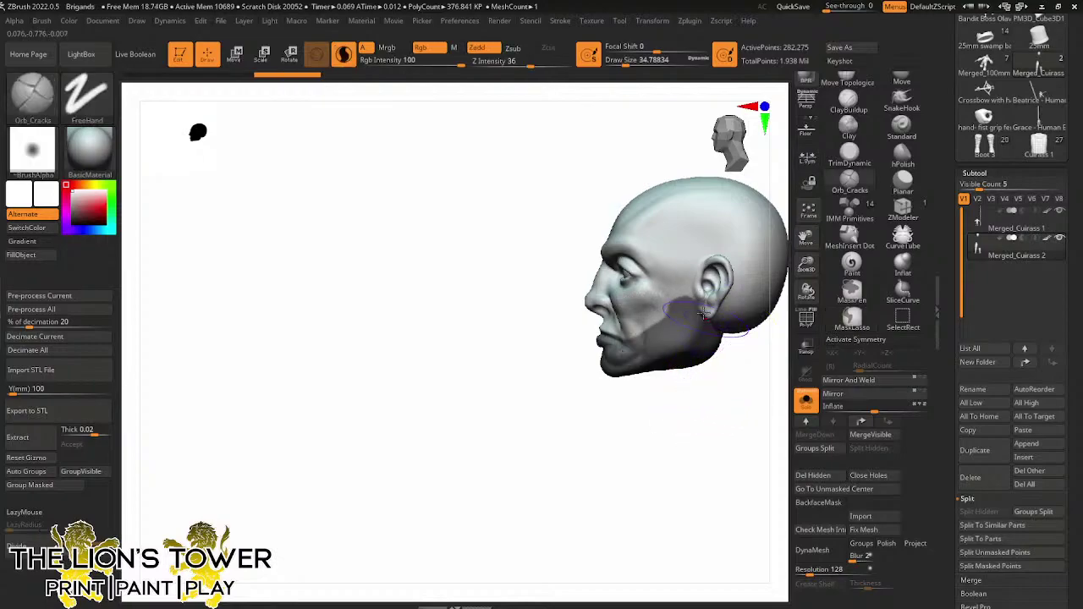
pyautogui.keyDown('ctrl'); pyautogui.click(668, 318); pyautogui.keyUp('ctrl')
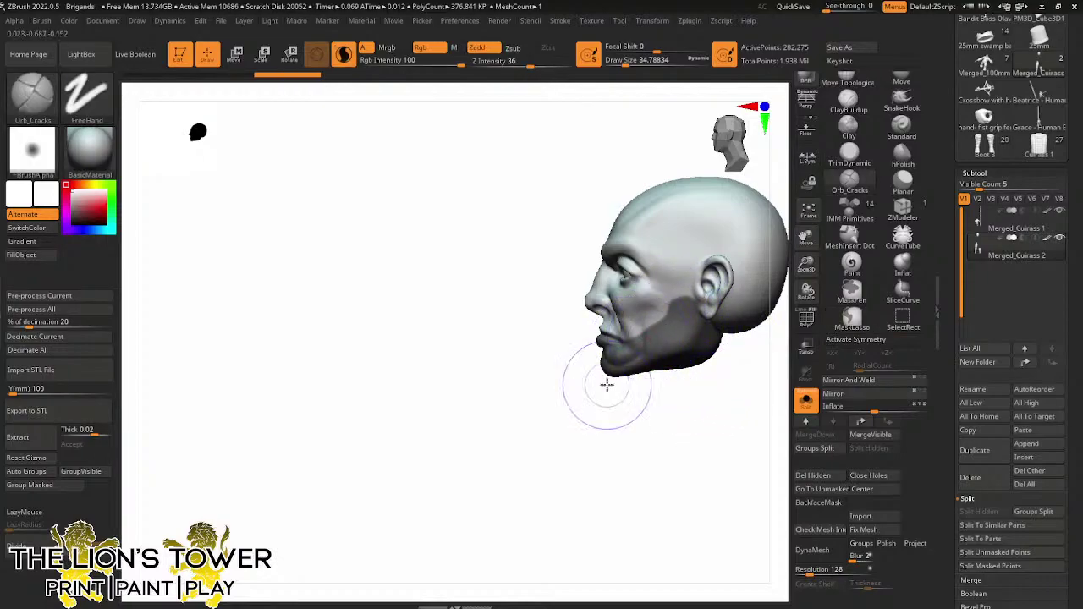
pyautogui.keyDown('ctrl'); pyautogui.click(728, 386); pyautogui.keyUp('ctrl')
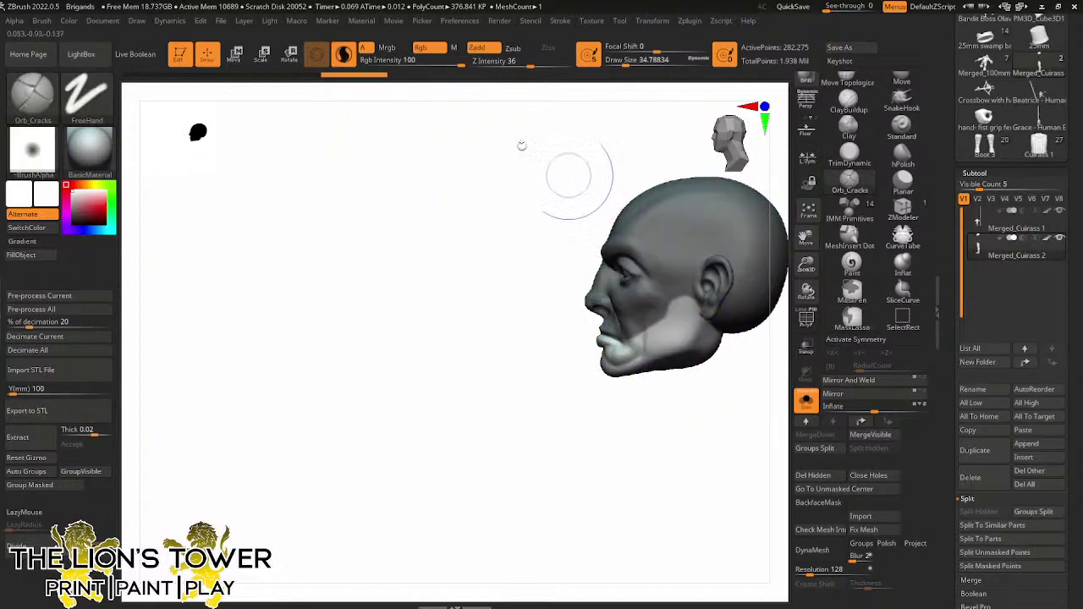
# Centre the transform gizmo on the unmasked jaw, rotate the jaw downwards to open it, and clear the mask
pyautogui.press('r')
pyautogui.keyDown('alt'); pyautogui.moveTo(765, 330); pyautogui.dragTo(702, 390, button='right'); pyautogui.keyUp('alt')
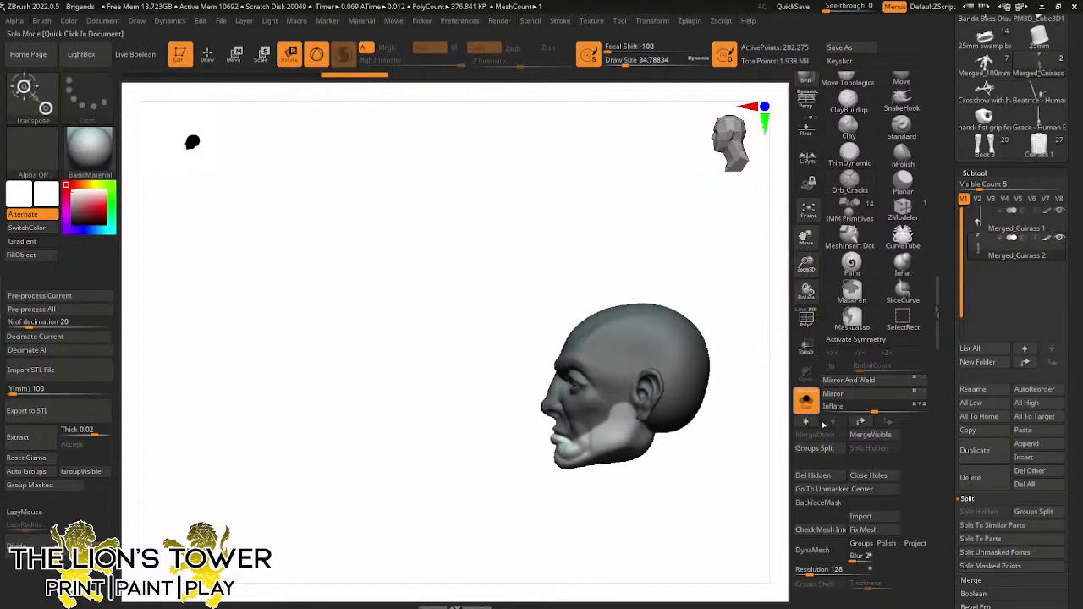
pyautogui.click(841, 489)
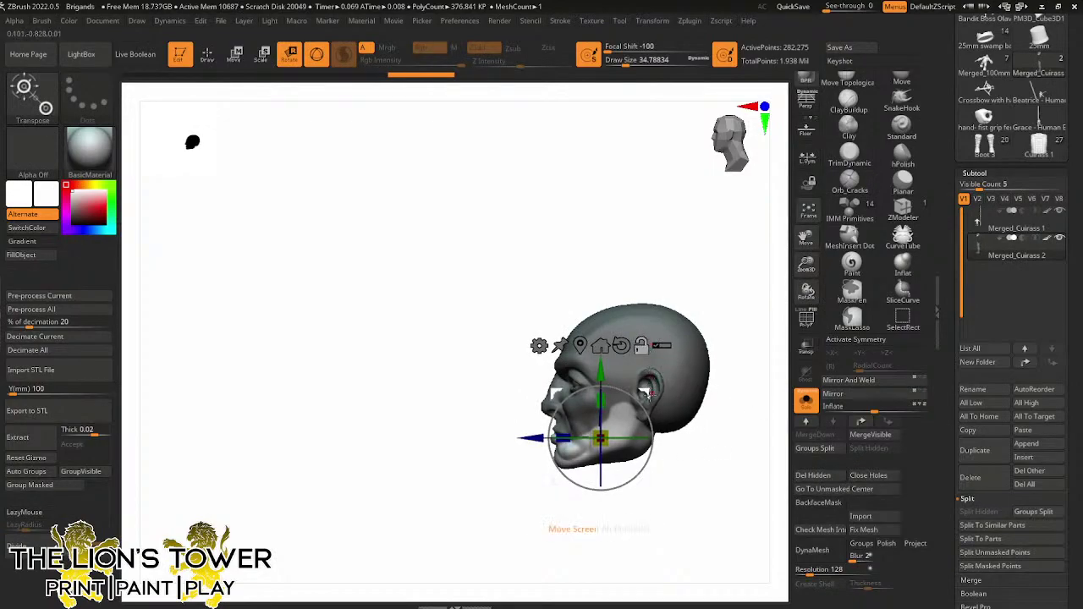
pyautogui.moveTo(650, 393); pyautogui.dragTo(658, 373)
pyautogui.moveTo(695, 449); pyautogui.dragTo(799, 315)
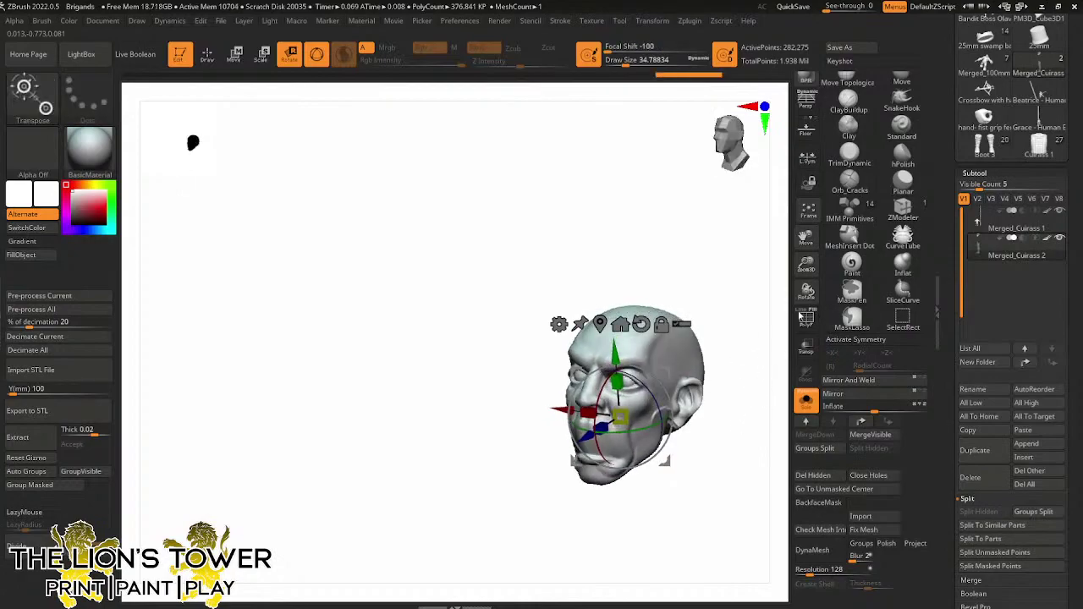
# Turn on X symmetry and reshape the lower cheeks and jaw with the Move brush at a draw size of about 27
pyautogui.moveTo(806, 264); pyautogui.dragTo(806, 301)
pyautogui.moveTo(805, 237); pyautogui.dragTo(794, 171)
pyautogui.click(848, 100)
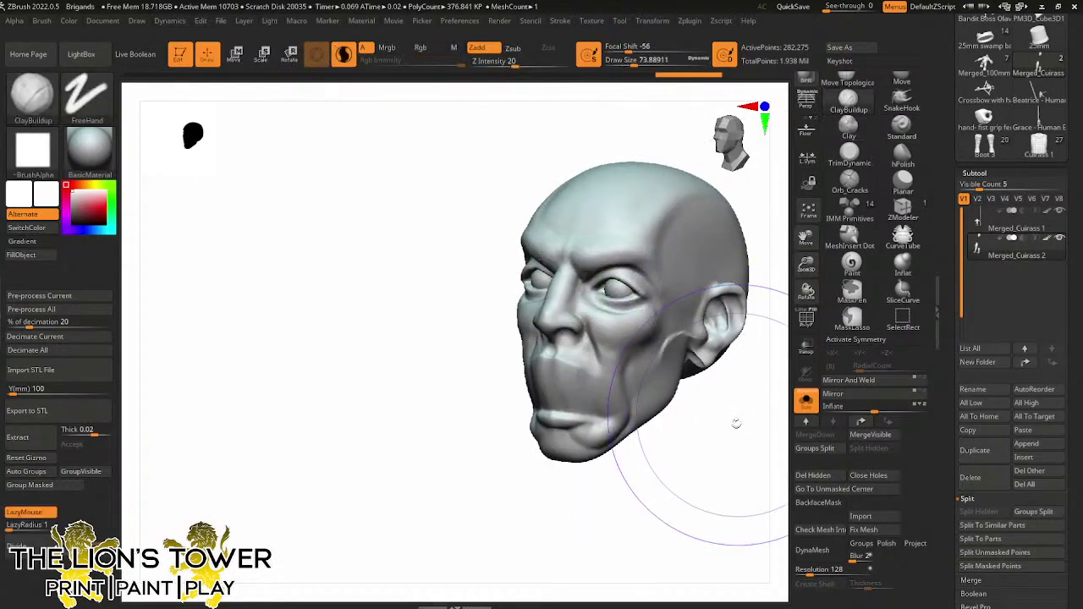
pyautogui.keyDown('shift'); pyautogui.moveTo(736, 423); pyautogui.dragTo(725, 205); pyautogui.keyUp('shift')
pyautogui.click(901, 79)
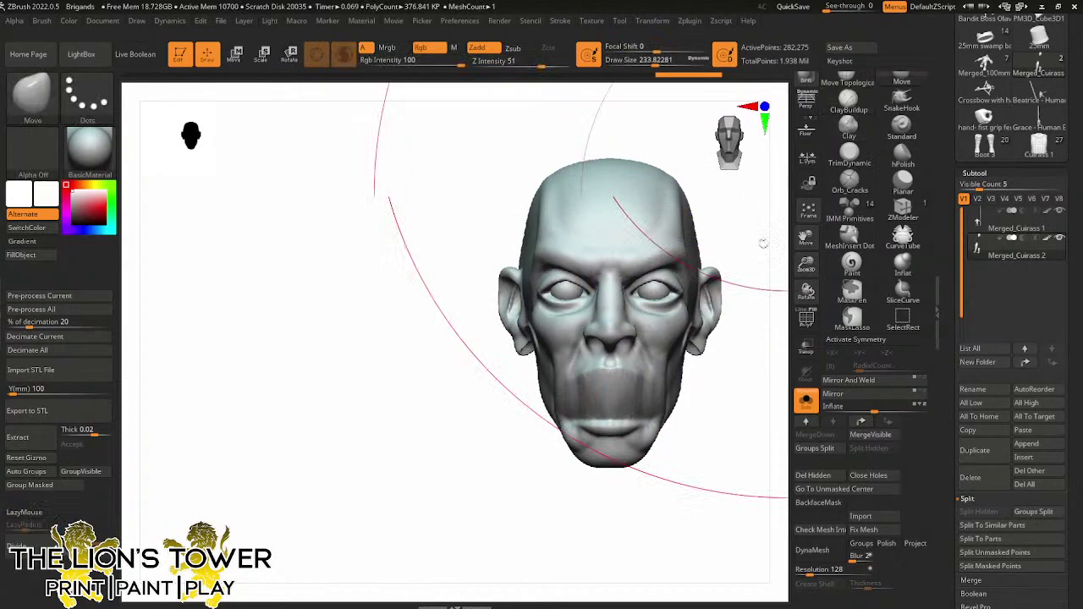
pyautogui.moveTo(763, 243); pyautogui.dragTo(760, 230)
pyautogui.click(635, 62)
pyautogui.press('x')
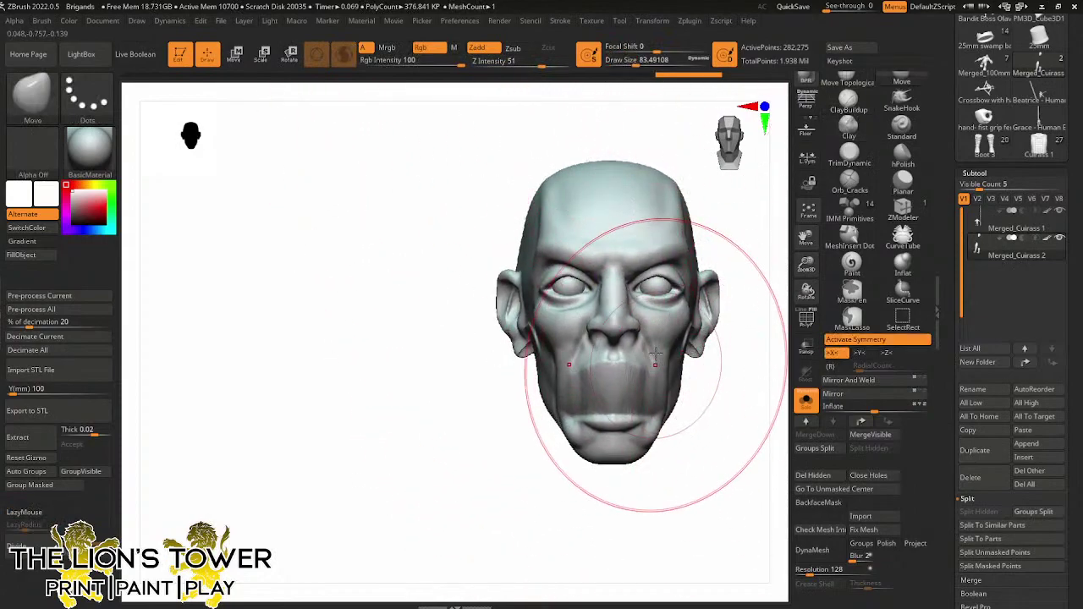
pyautogui.click(624, 62)
pyautogui.moveTo(732, 372); pyautogui.dragTo(721, 388)
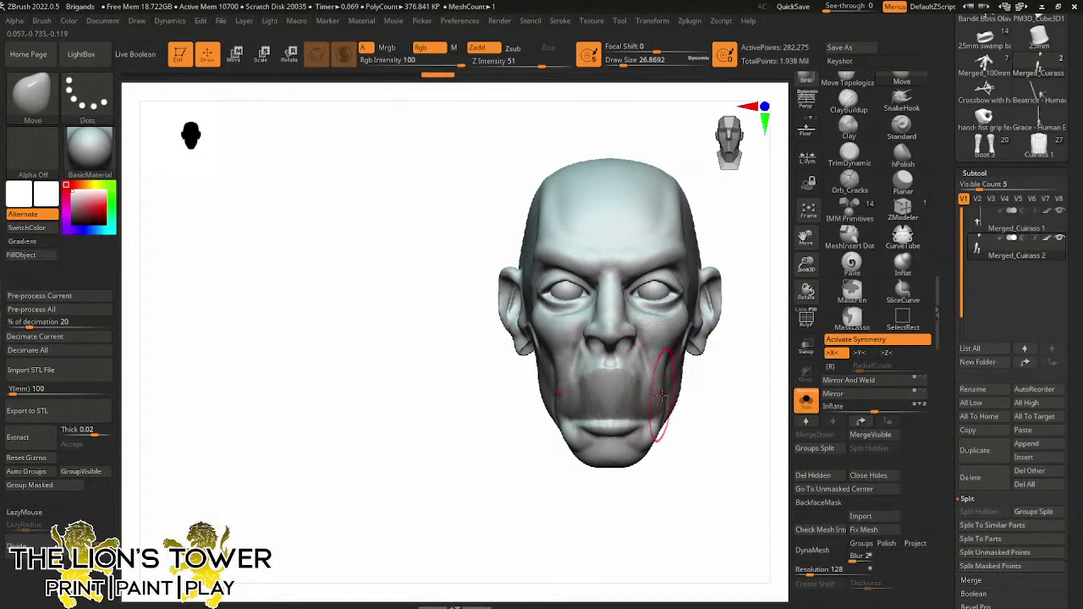
pyautogui.moveTo(694, 437)
pyautogui.mouseDown()
pyautogui.moveTo(659, 439)
pyautogui.moveTo(674, 462)
pyautogui.moveTo(658, 456)
pyautogui.mouseUp()
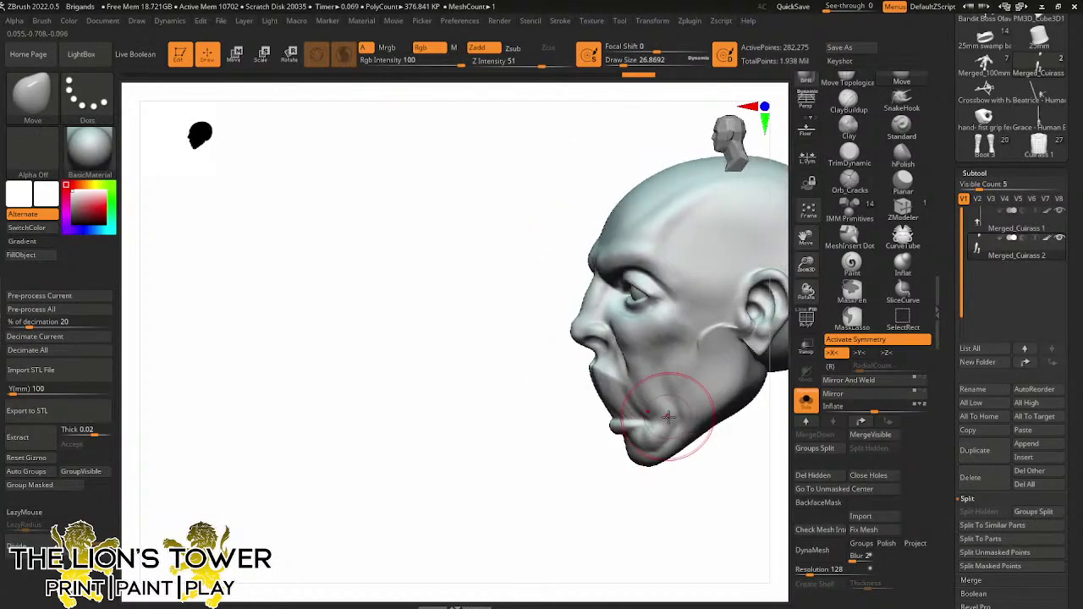
pyautogui.moveTo(668, 416)
pyautogui.mouseDown()
pyautogui.moveTo(636, 417)
pyautogui.moveTo(691, 416)
pyautogui.moveTo(631, 419)
pyautogui.moveTo(657, 443)
pyautogui.mouseUp()
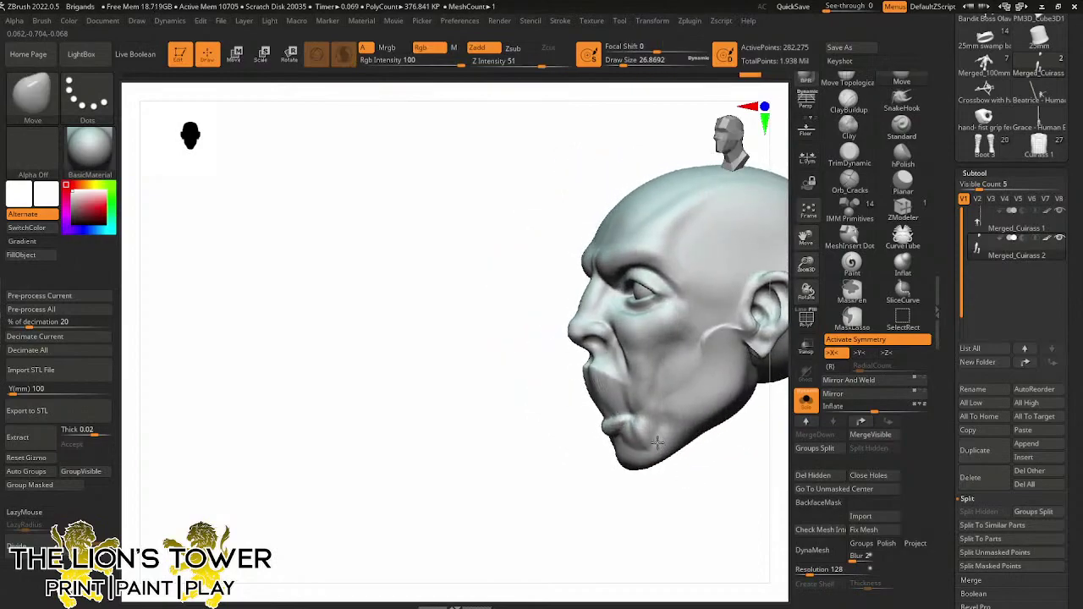
pyautogui.keyDown('shift'); pyautogui.moveTo(657, 443); pyautogui.dragTo(658, 425, button='right'); pyautogui.keyUp('shift')
# Carve a hollow open mouth between the lips with the ClayBuildup brush at a draw size of about 10.5
pyautogui.click(848, 102)
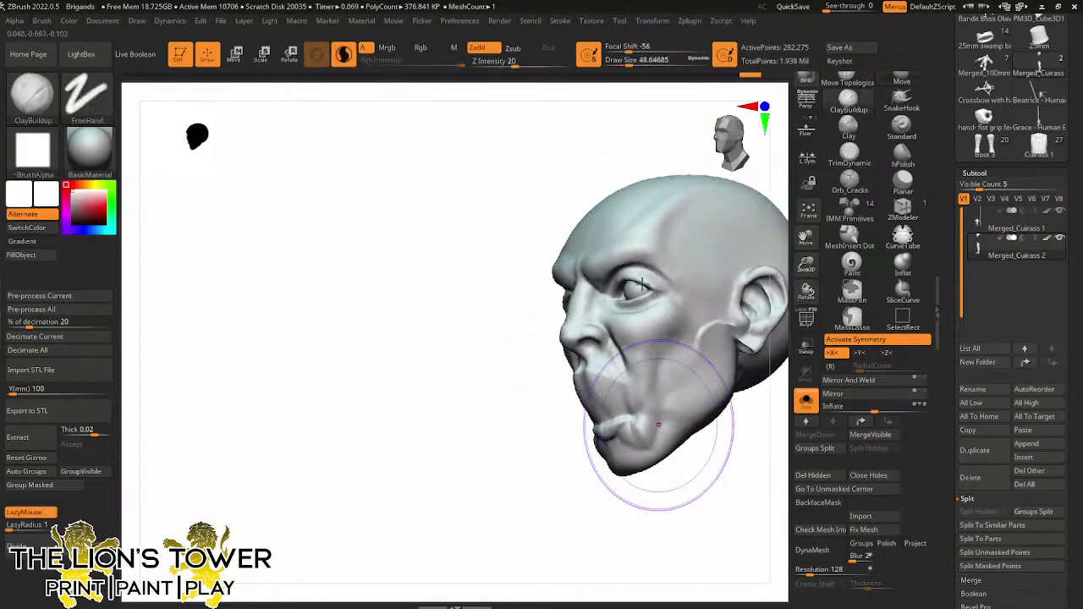
pyautogui.moveTo(630, 61); pyautogui.dragTo(610, 64)
pyautogui.moveTo(614, 372)
pyautogui.mouseDown(button='right')
pyautogui.moveTo(711, 481)
pyautogui.moveTo(684, 457)
pyautogui.mouseUp(button='right')
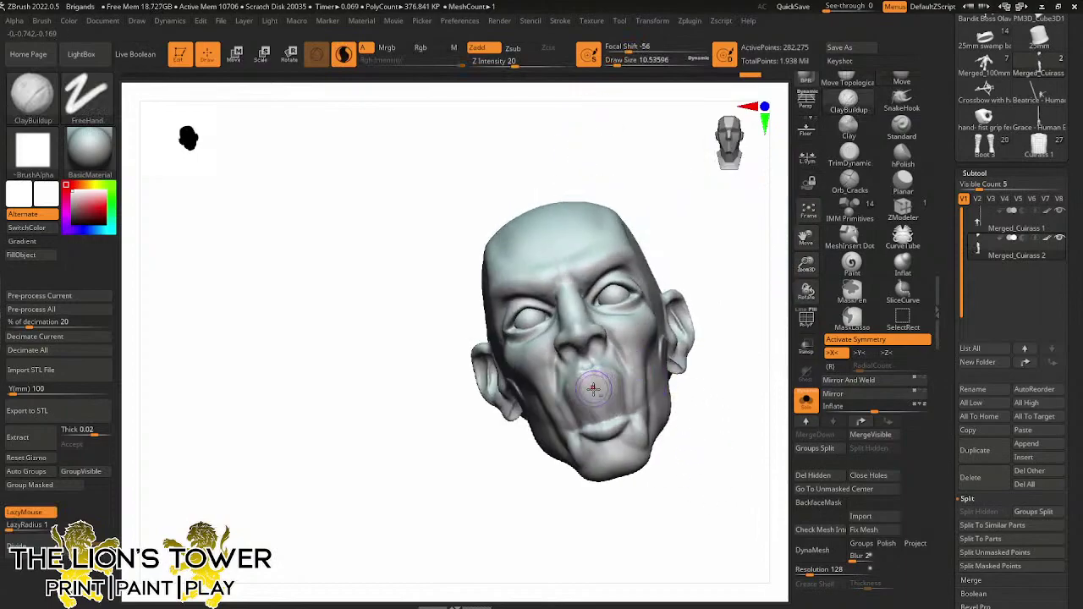
pyautogui.moveTo(582, 386); pyautogui.dragTo(594, 368)
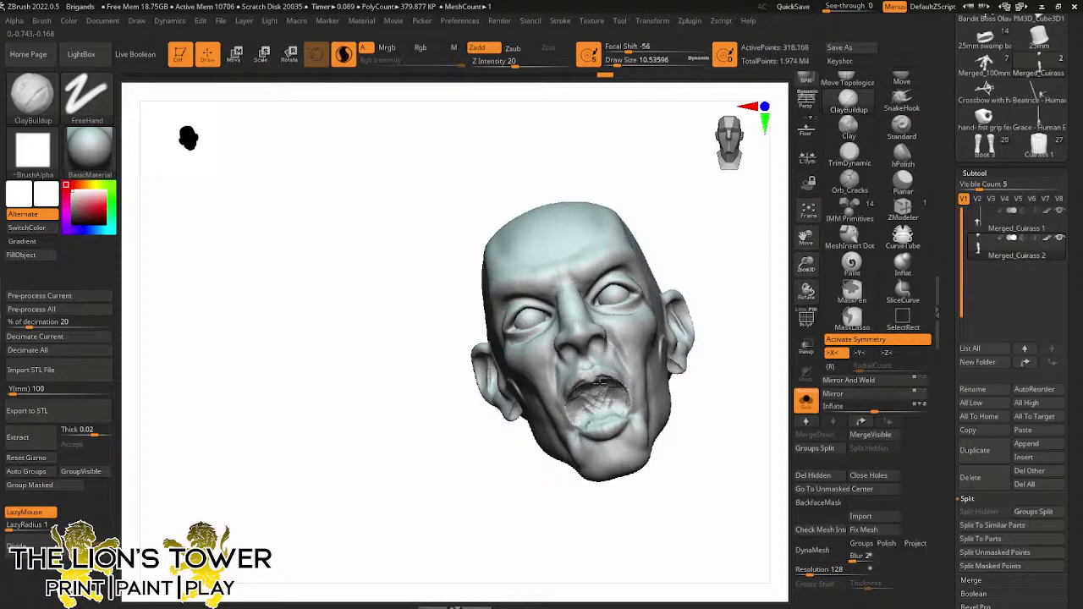
pyautogui.moveTo(615, 391)
pyautogui.mouseDown(button='right')
pyautogui.moveTo(699, 437)
pyautogui.moveTo(618, 405)
pyautogui.mouseUp(button='right')
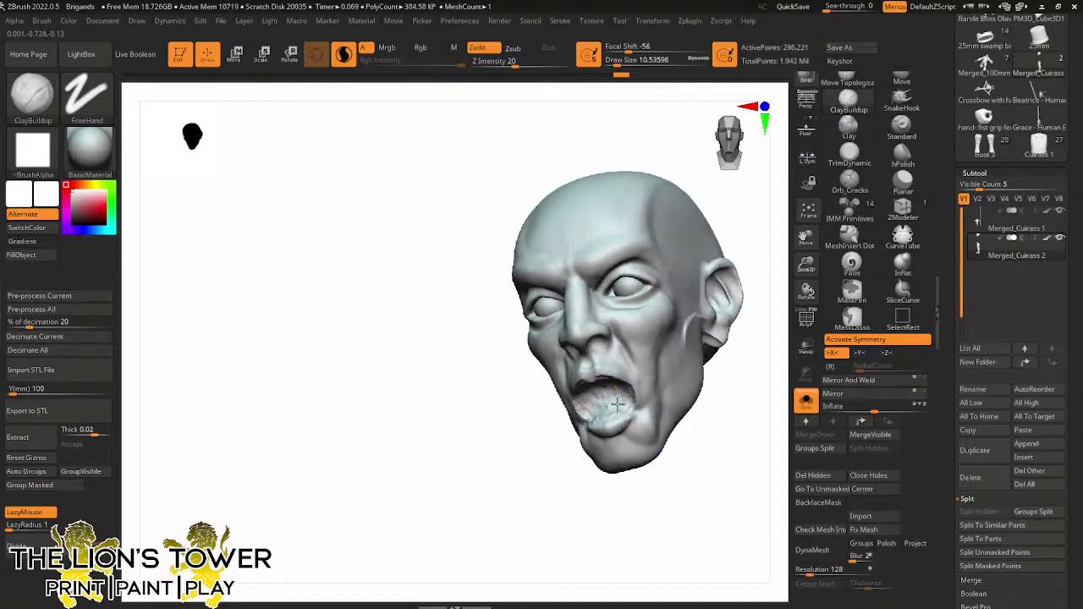
pyautogui.moveTo(685, 466); pyautogui.dragTo(621, 391, button='right')
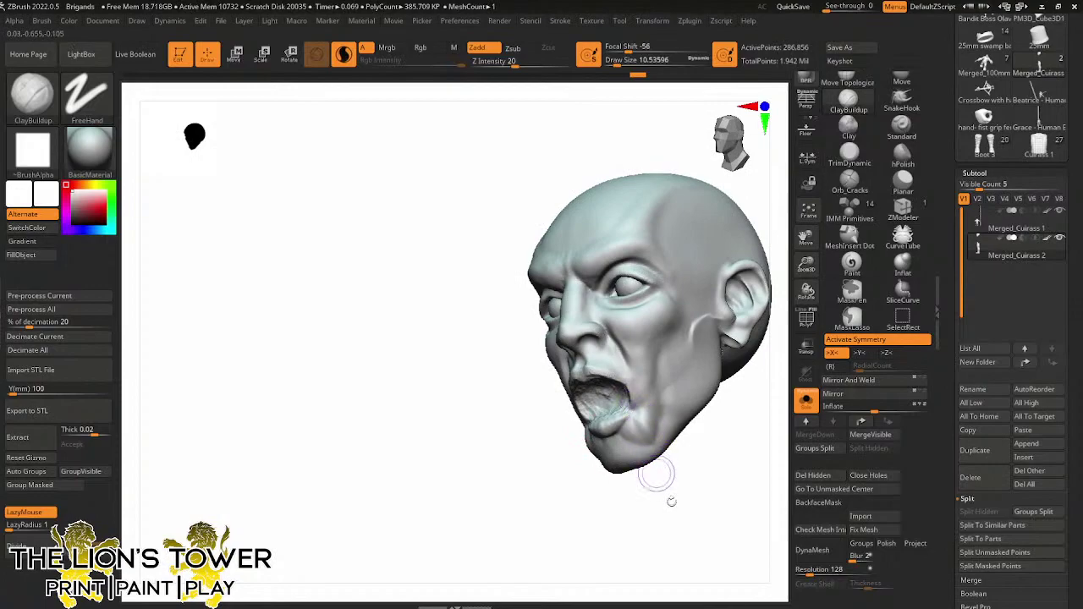
pyautogui.moveTo(652, 474); pyautogui.dragTo(609, 403, button='right')
pyautogui.moveTo(613, 411); pyautogui.dragTo(624, 404)
pyautogui.moveTo(665, 440); pyautogui.dragTo(647, 425, button='right')
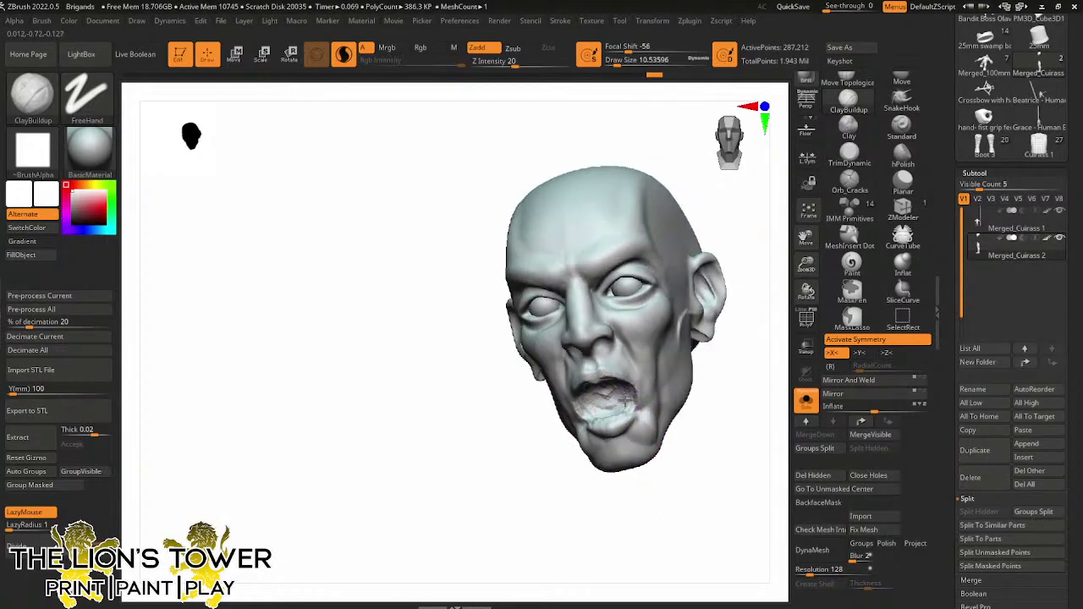
pyautogui.moveTo(610, 399); pyautogui.dragTo(626, 410)
# Smooth the inside of the mouth, the lips and the jaw area below the ear
pyautogui.moveTo(677, 459)
pyautogui.mouseDown(button='right')
pyautogui.moveTo(626, 377)
pyautogui.moveTo(613, 401)
pyautogui.mouseUp(button='right')
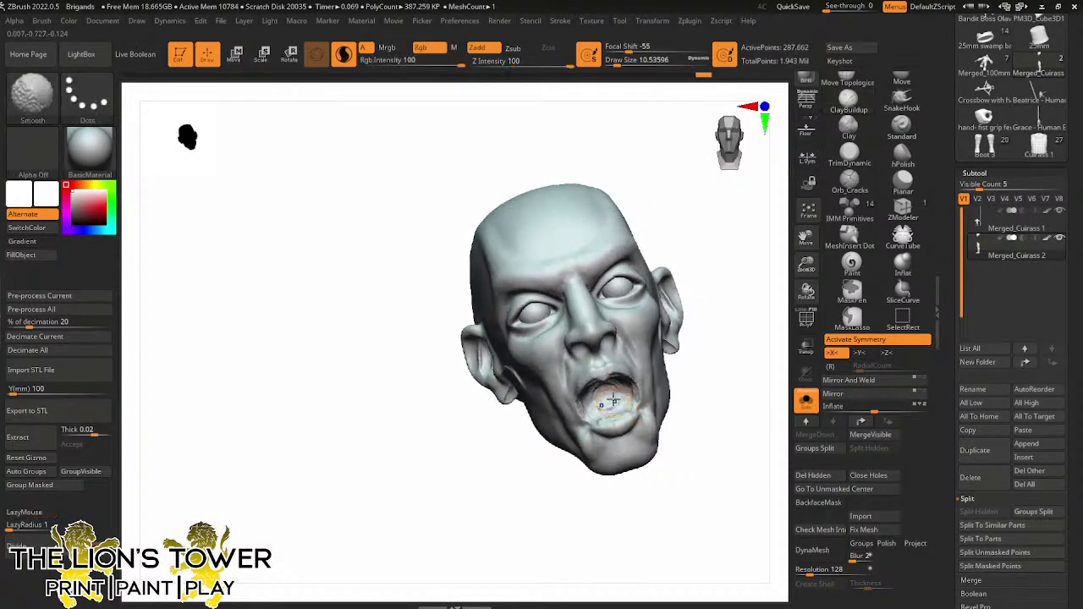
pyautogui.keyDown('shift'); pyautogui.moveTo(601, 388); pyautogui.dragTo(618, 370); pyautogui.keyUp('shift')
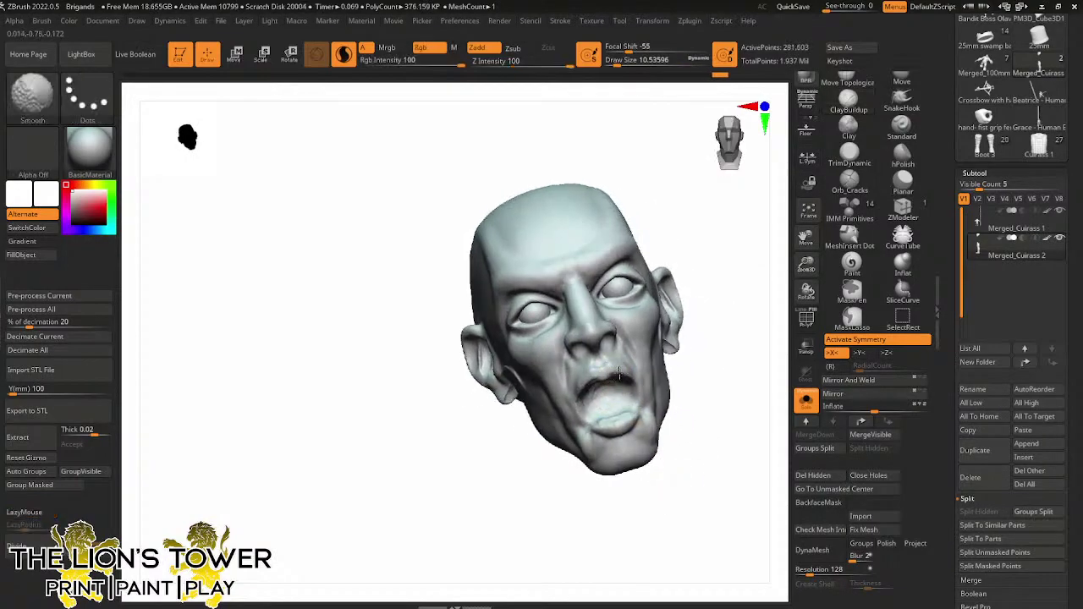
pyautogui.moveTo(676, 406); pyautogui.dragTo(711, 413, button='right')
pyautogui.keyDown('shift'); pyautogui.moveTo(614, 410); pyautogui.dragTo(624, 406); pyautogui.keyUp('shift')
pyautogui.moveTo(676, 404); pyautogui.dragTo(687, 398, button='right')
pyautogui.press('shift')
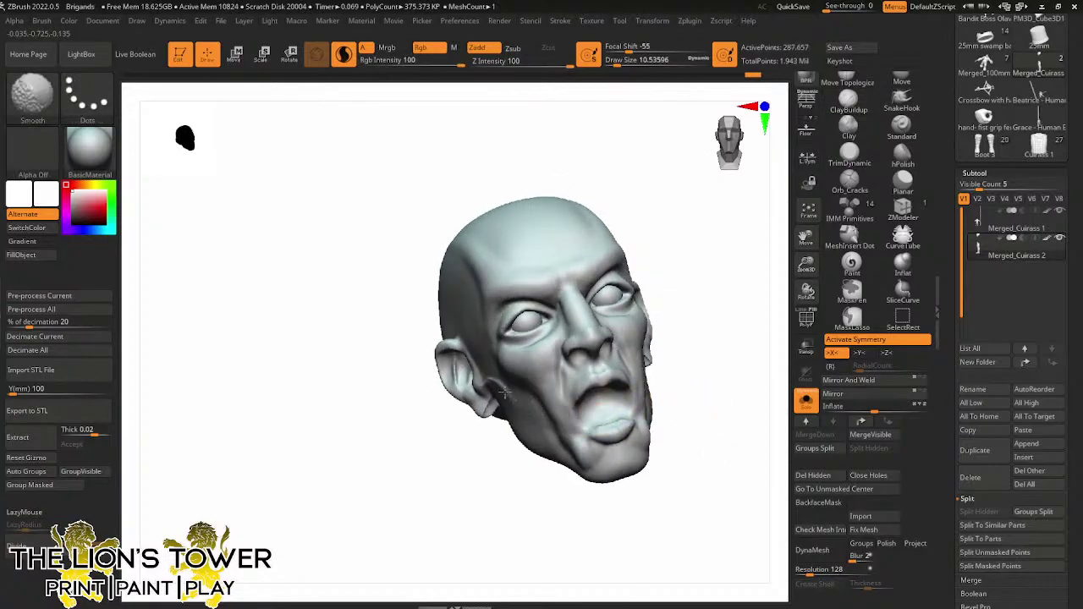
pyautogui.moveTo(490, 383)
pyautogui.mouseDown(button='right')
pyautogui.moveTo(532, 483)
pyautogui.moveTo(482, 410)
pyautogui.mouseUp(button='right')
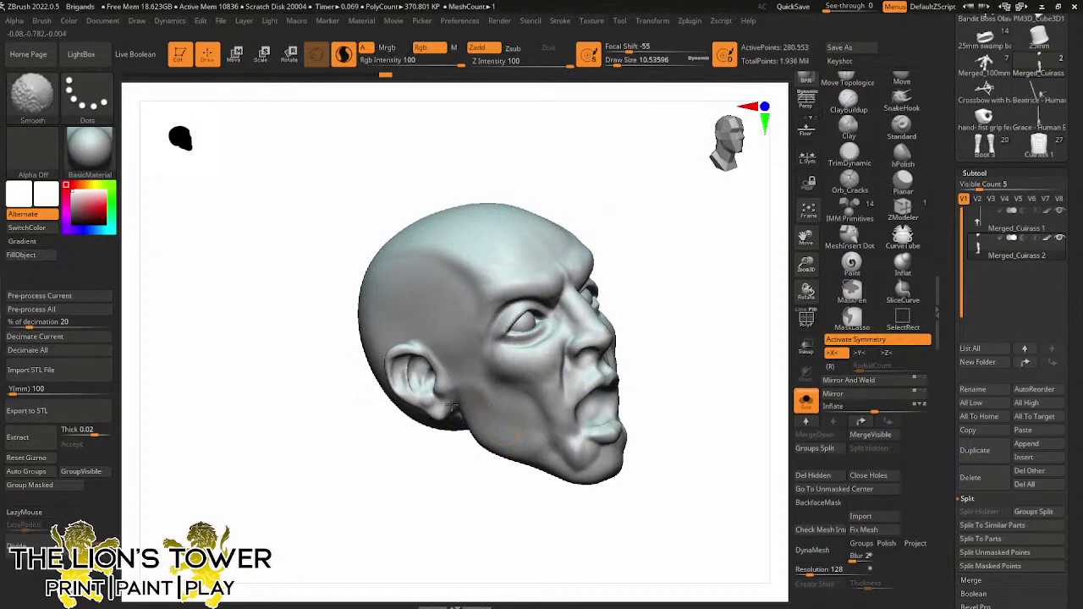
pyautogui.moveTo(638, 411)
pyautogui.mouseDown(button='right')
pyautogui.moveTo(701, 399)
pyautogui.moveTo(549, 438)
pyautogui.moveTo(597, 431)
pyautogui.moveTo(628, 443)
pyautogui.mouseUp(button='right')
pyautogui.press('shift')
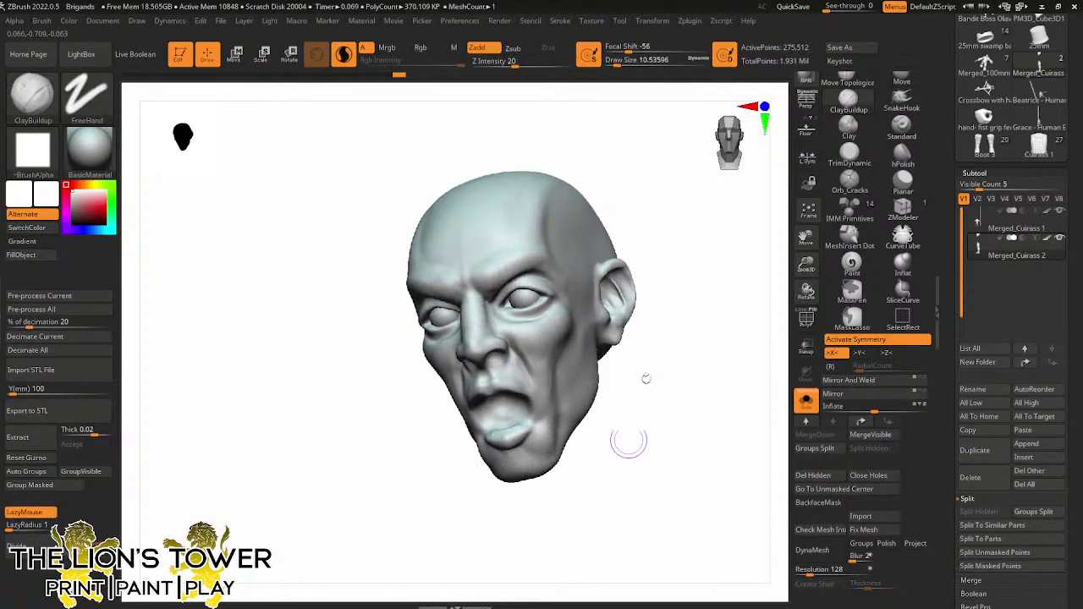
# Build up and smooth the skin beside the mouth corners with ClayBuildup, raising the draw size to about 12.9
pyautogui.moveTo(558, 406)
pyautogui.mouseDown()
pyautogui.moveTo(499, 433)
pyautogui.moveTo(533, 412)
pyautogui.moveTo(523, 435)
pyautogui.moveTo(550, 428)
pyautogui.mouseUp()
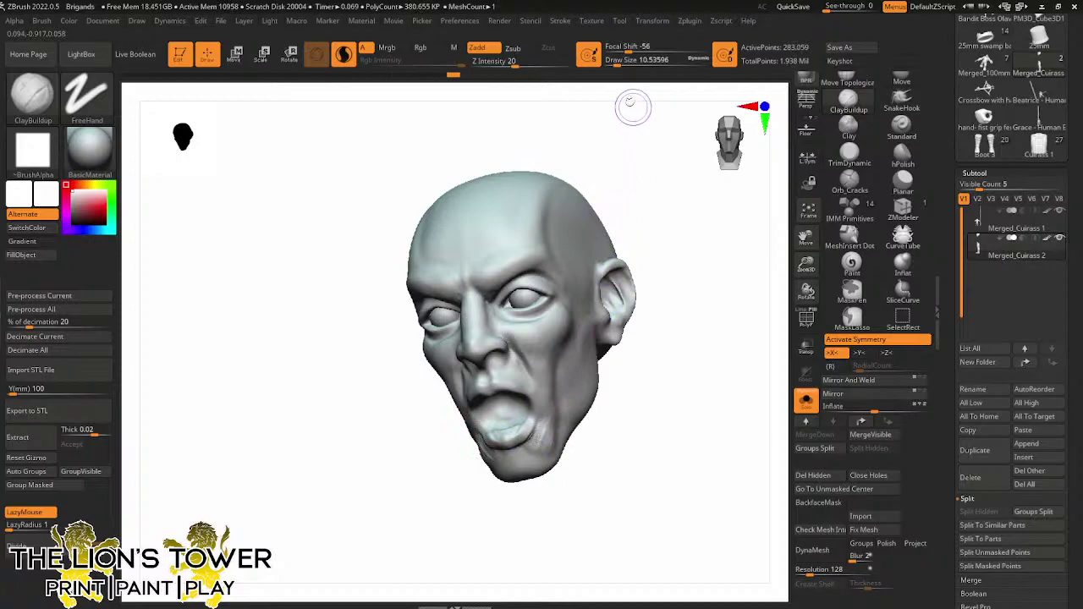
pyautogui.moveTo(617, 64); pyautogui.dragTo(619, 64)
pyautogui.moveTo(648, 301); pyautogui.dragTo(591, 331, button='right')
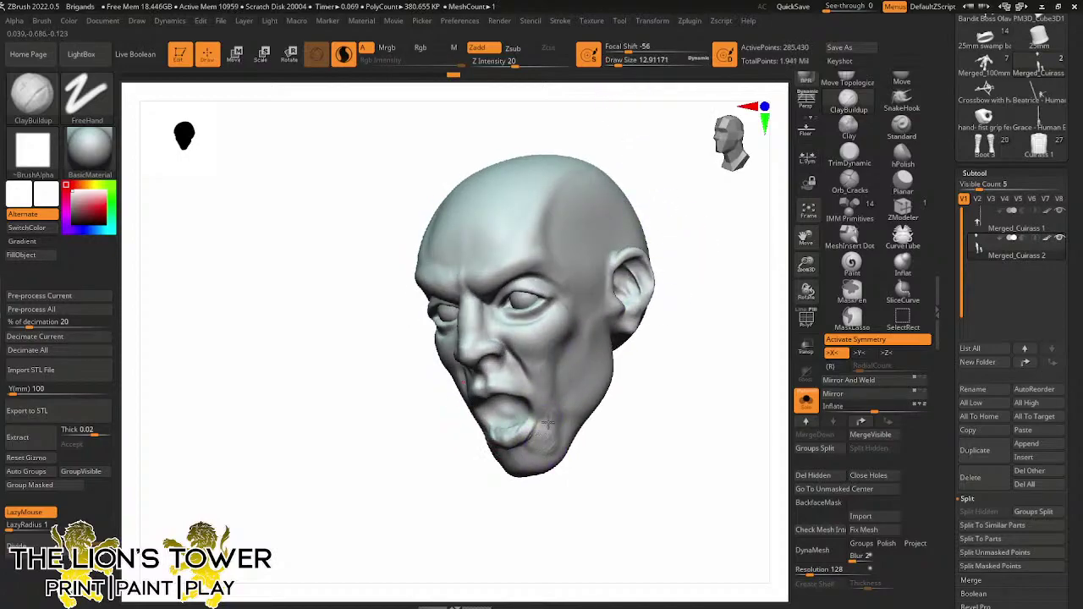
pyautogui.moveTo(558, 423); pyautogui.dragTo(546, 441)
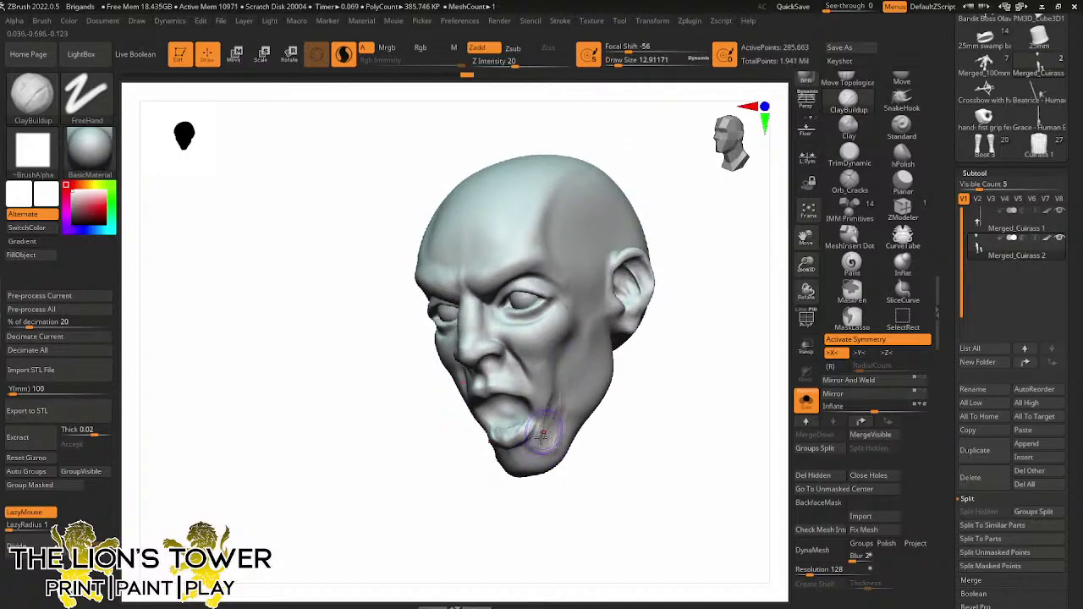
pyautogui.keyDown('shift'); pyautogui.moveTo(627, 403); pyautogui.dragTo(665, 402); pyautogui.keyUp('shift')
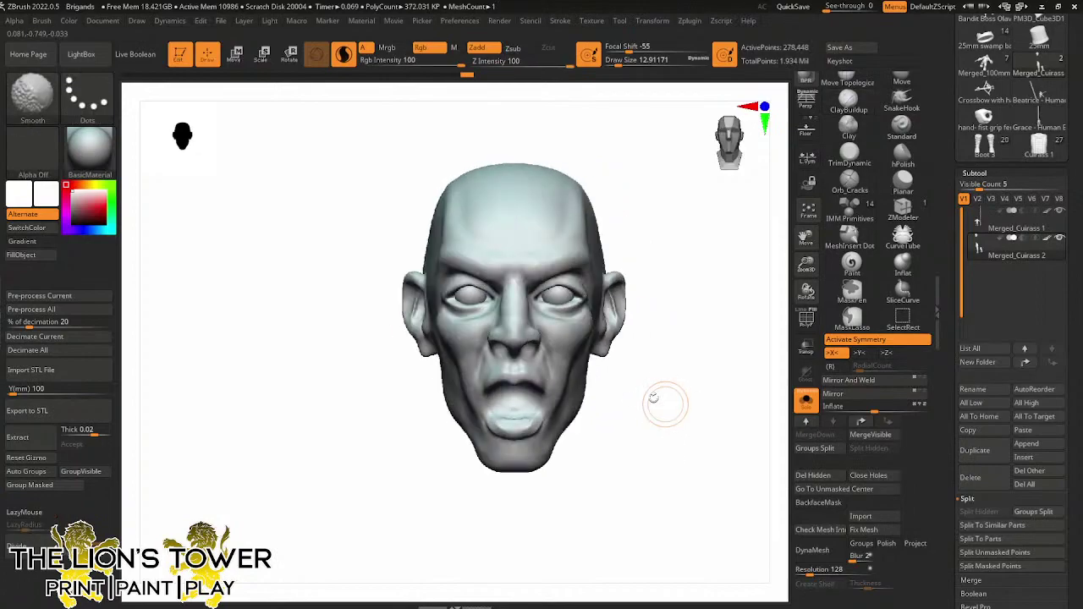
# Sculpt the hollows and folds of both cheeks with ClayBuildup and smooth them
pyautogui.moveTo(575, 411)
pyautogui.mouseDown()
pyautogui.moveTo(581, 423)
pyautogui.moveTo(576, 373)
pyautogui.mouseUp()
pyautogui.moveTo(581, 412)
pyautogui.mouseDown()
pyautogui.moveTo(573, 359)
pyautogui.moveTo(621, 380)
pyautogui.moveTo(601, 381)
pyautogui.moveTo(611, 340)
pyautogui.moveTo(558, 365)
pyautogui.mouseUp()
pyautogui.keyDown('shift'); pyautogui.moveTo(592, 436); pyautogui.dragTo(604, 421); pyautogui.keyUp('shift')
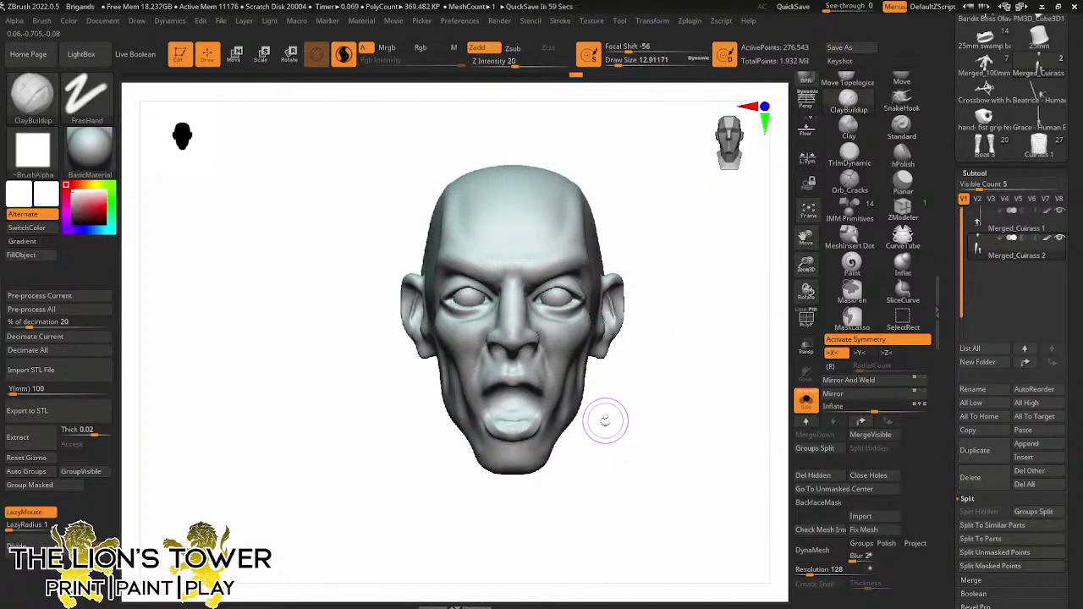
# Mask both eyeballs of the head and set the Move brush's draw size to about 15.6
pyautogui.click(903, 80)
pyautogui.keyDown('ctrl'); pyautogui.click(632, 234); pyautogui.keyUp('ctrl')
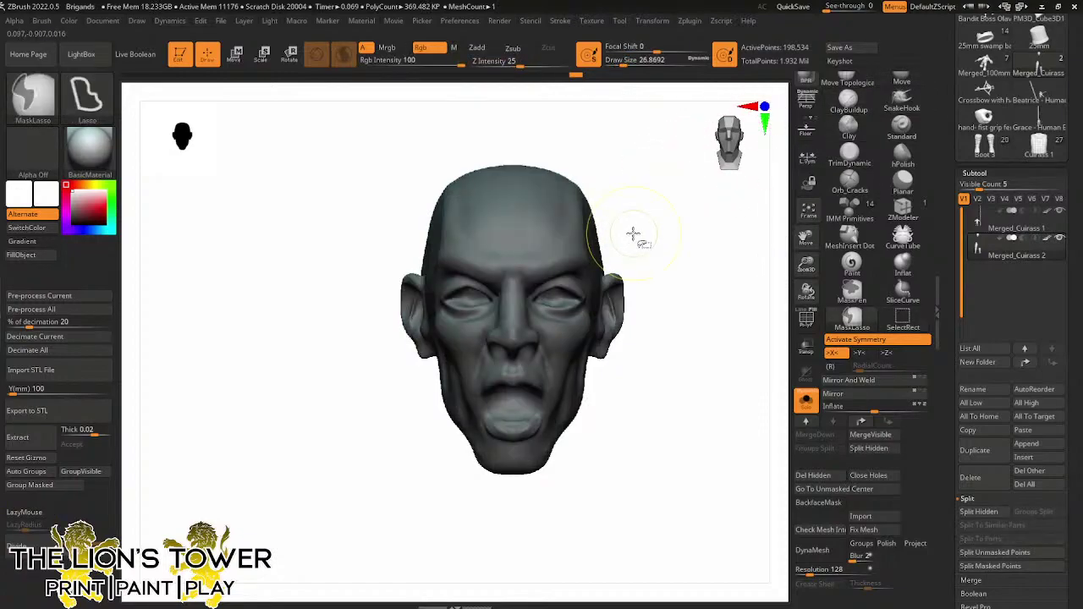
pyautogui.keyDown('ctrl'); pyautogui.click(640, 145); pyautogui.keyUp('ctrl')
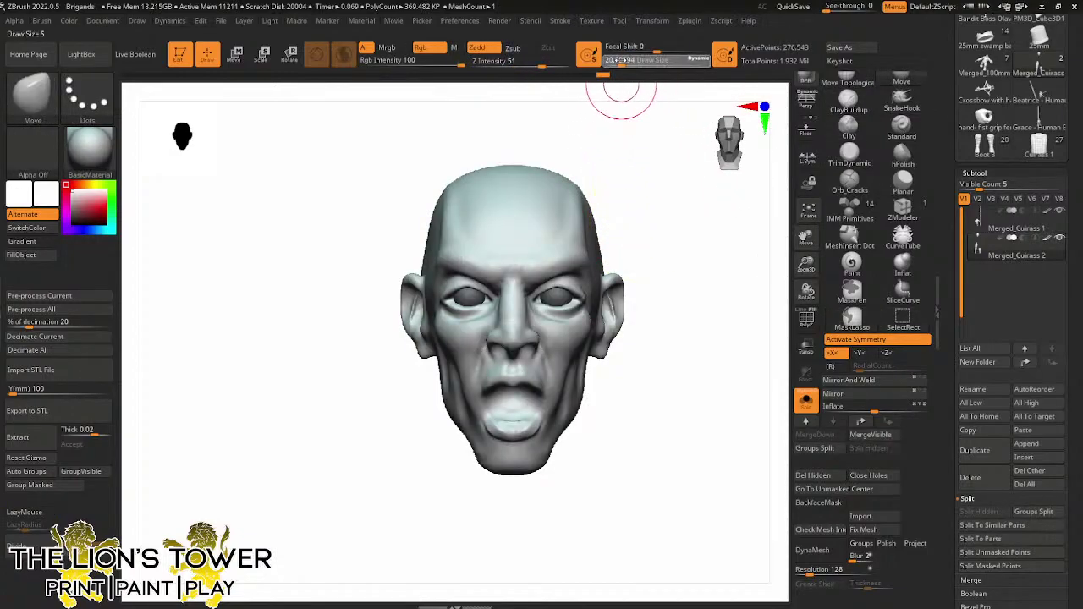
pyautogui.moveTo(621, 60); pyautogui.dragTo(619, 60)
pyautogui.moveTo(638, 176); pyautogui.dragTo(664, 227)
pyautogui.moveTo(805, 237); pyautogui.dragTo(816, 317)
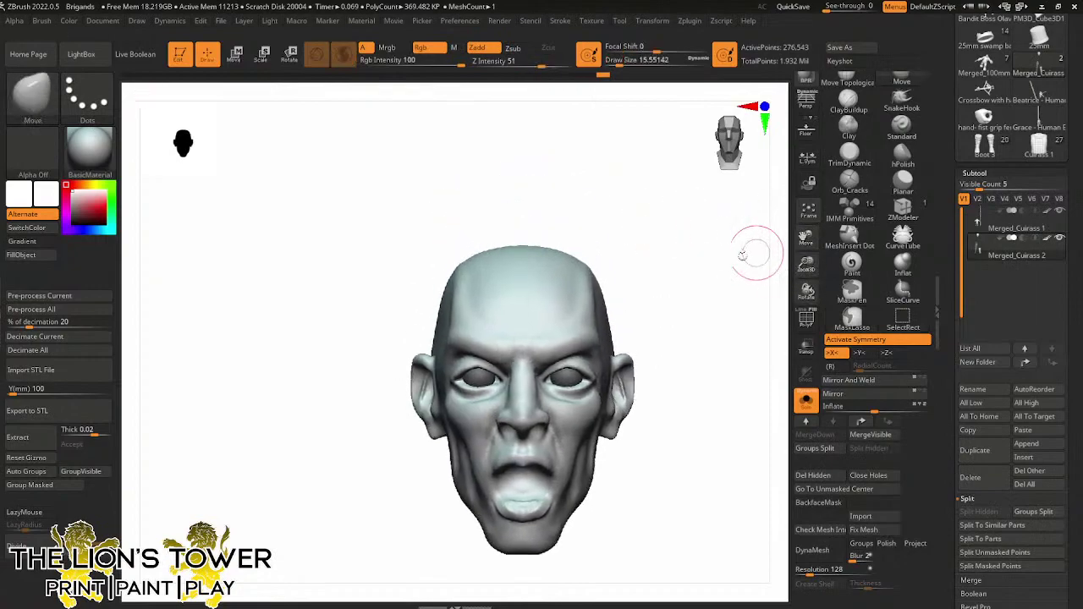
# Build up the brow and forehead with ClayBuildup at a draw size of about 15.6, and smooth the strokes
pyautogui.moveTo(741, 255)
pyautogui.mouseDown()
pyautogui.moveTo(705, 256)
pyautogui.moveTo(730, 242)
pyautogui.mouseUp()
pyautogui.click(848, 103)
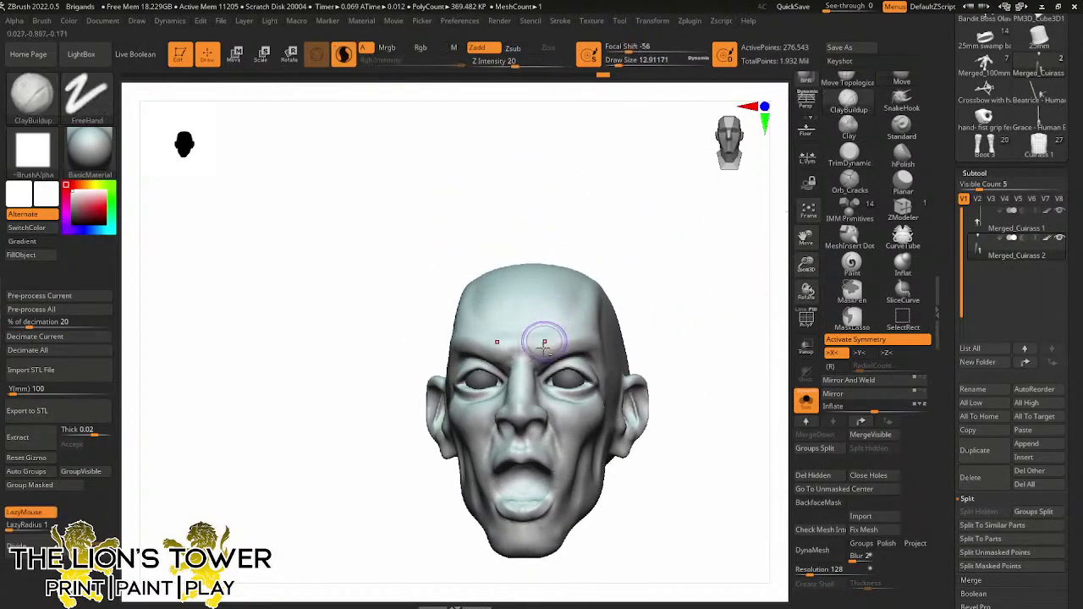
pyautogui.moveTo(603, 60); pyautogui.dragTo(619, 60)
pyautogui.moveTo(543, 345)
pyautogui.mouseDown()
pyautogui.moveTo(541, 368)
pyautogui.moveTo(523, 340)
pyautogui.mouseUp()
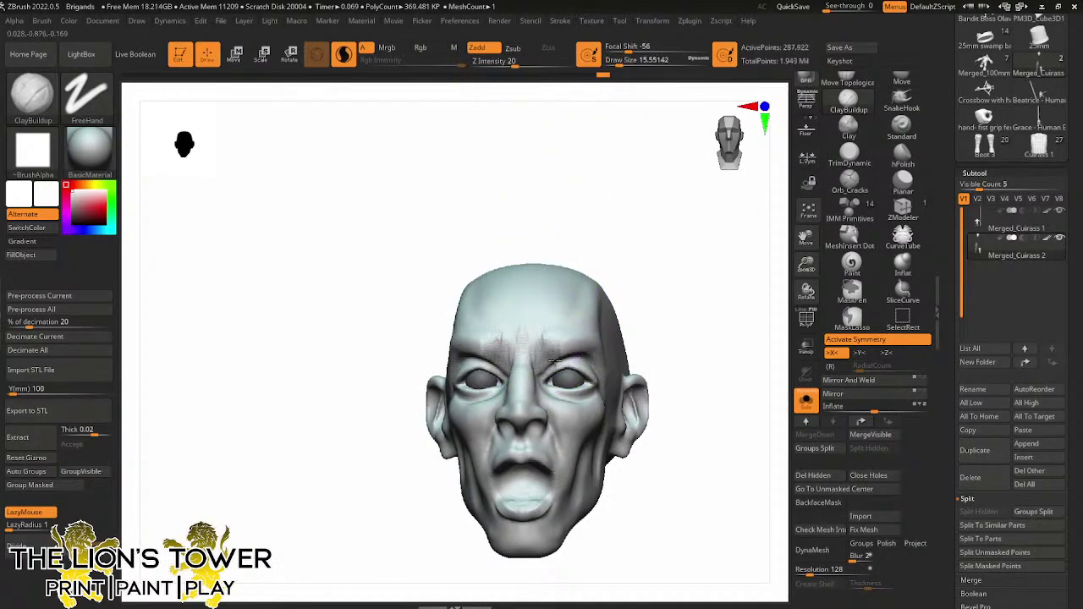
pyautogui.moveTo(575, 336); pyautogui.dragTo(594, 335, button='right')
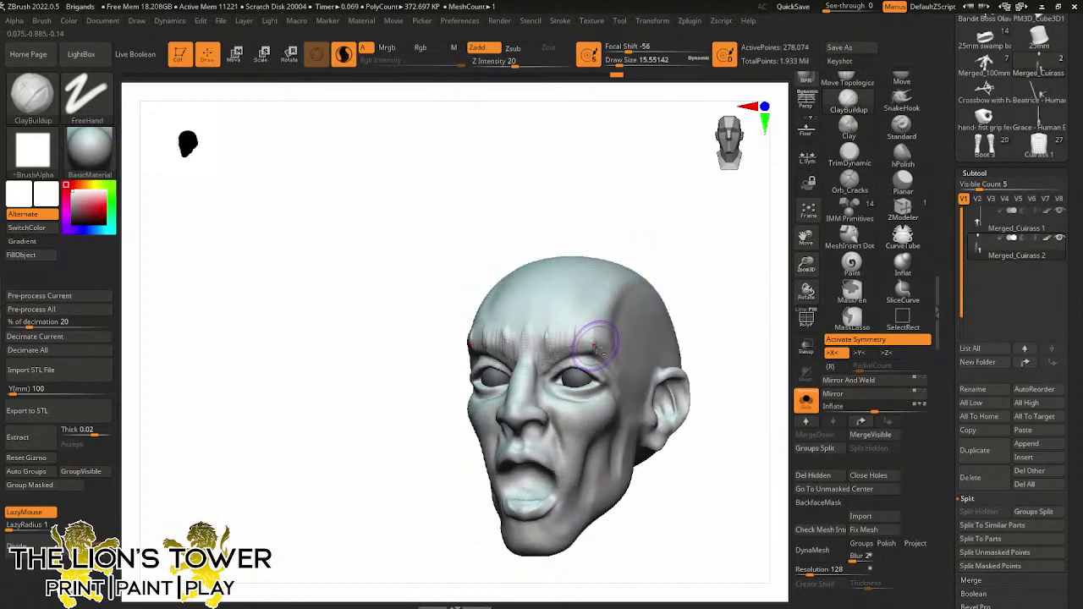
pyautogui.moveTo(585, 353); pyautogui.dragTo(574, 313)
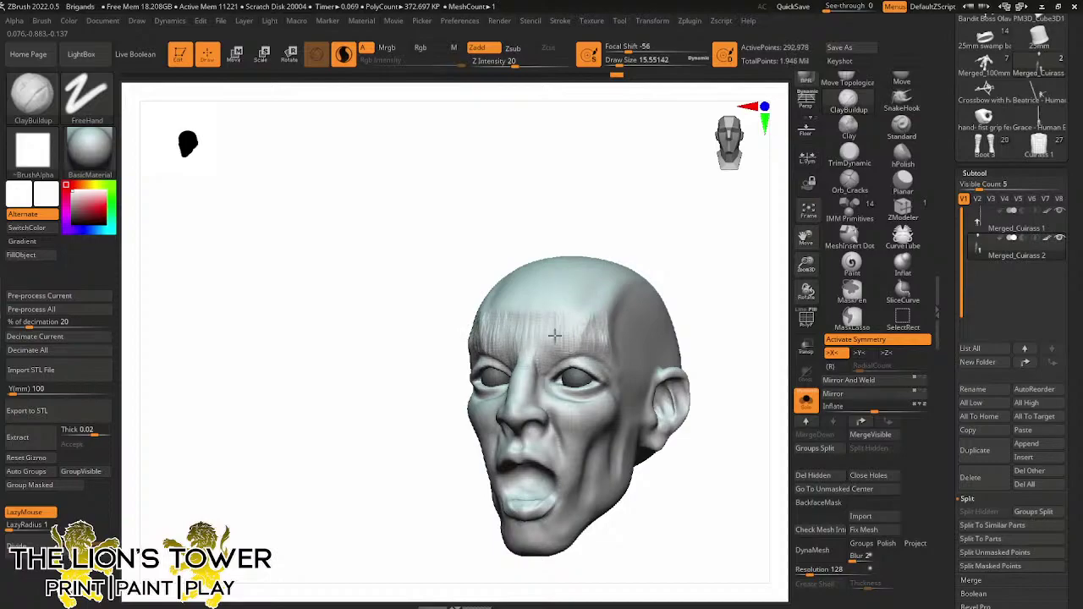
pyautogui.moveTo(589, 310)
pyautogui.mouseDown()
pyautogui.moveTo(598, 350)
pyautogui.moveTo(614, 306)
pyautogui.mouseUp()
pyautogui.moveTo(614, 306); pyautogui.dragTo(627, 276, button='right')
pyautogui.moveTo(591, 301)
pyautogui.keyDown('shift'); pyautogui.mouseDown()
pyautogui.moveTo(605, 336)
pyautogui.moveTo(551, 332)
pyautogui.mouseUp(); pyautogui.keyUp('shift')
pyautogui.moveTo(516, 296); pyautogui.dragTo(559, 262, button='right')
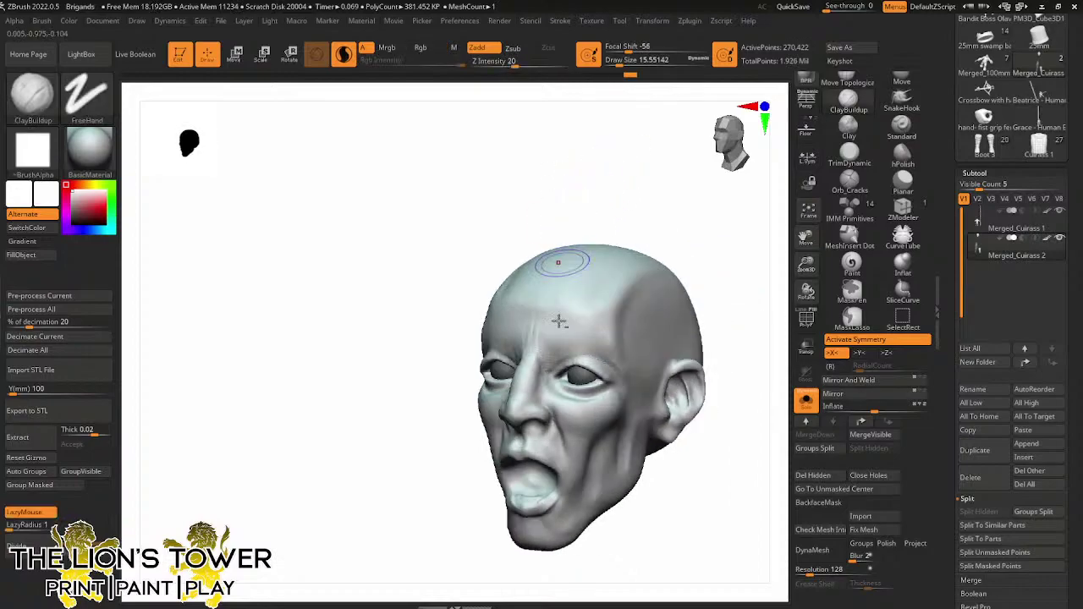
# Polish the brow and upper eyelids with hPolish at a draw size of about 8.4, and smooth the eyelid area
pyautogui.click(902, 152)
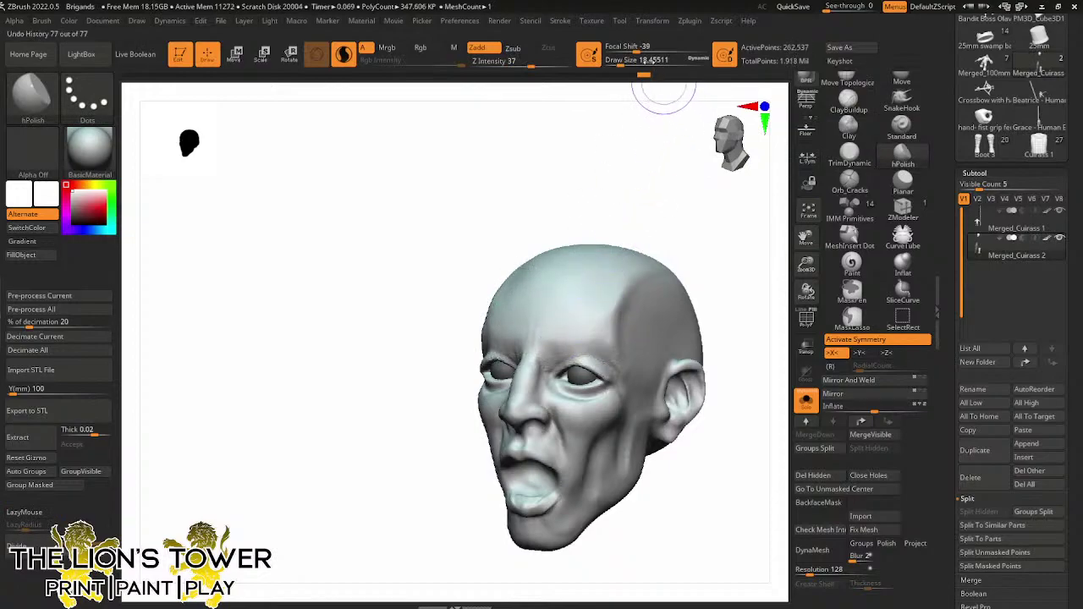
pyautogui.moveTo(624, 62); pyautogui.dragTo(616, 62)
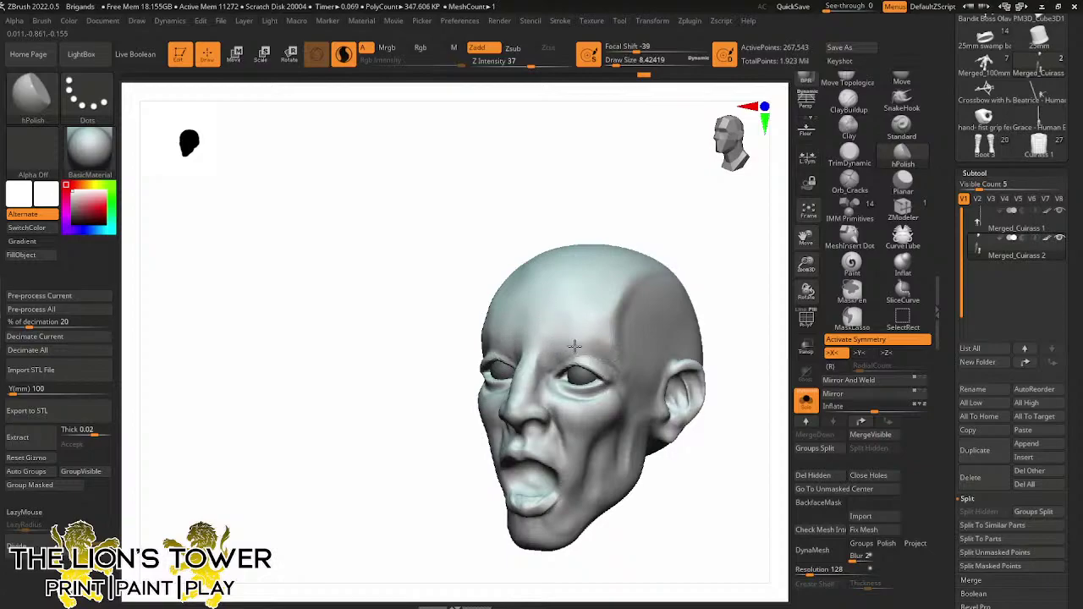
pyautogui.keyDown('ctrl'); pyautogui.moveTo(658, 239); pyautogui.dragTo(694, 266); pyautogui.keyUp('ctrl')
pyautogui.moveTo(693, 264); pyautogui.dragTo(718, 272)
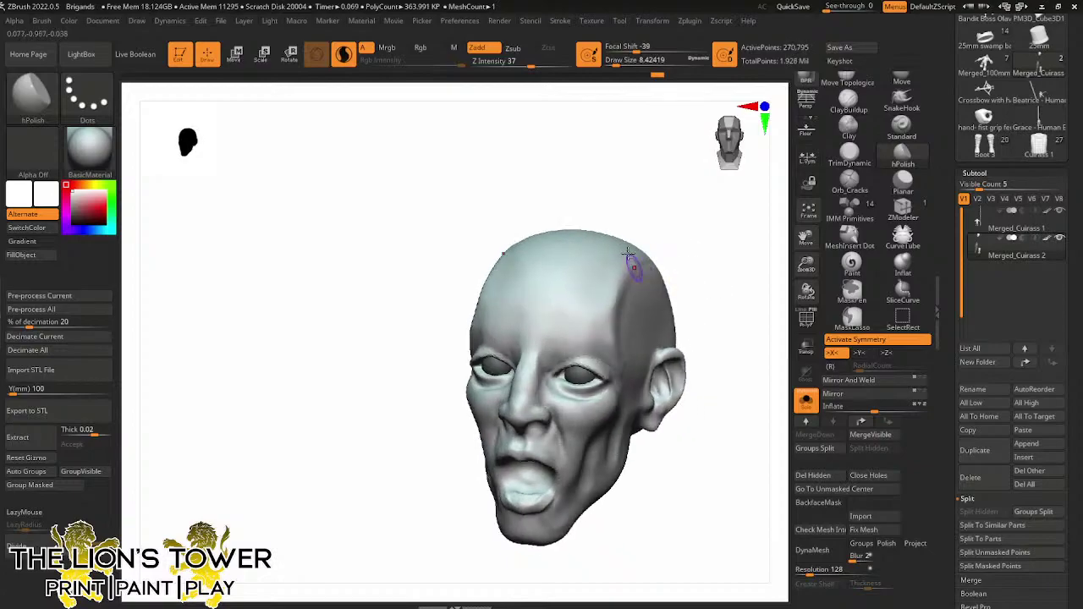
pyautogui.moveTo(806, 269); pyautogui.dragTo(786, 276)
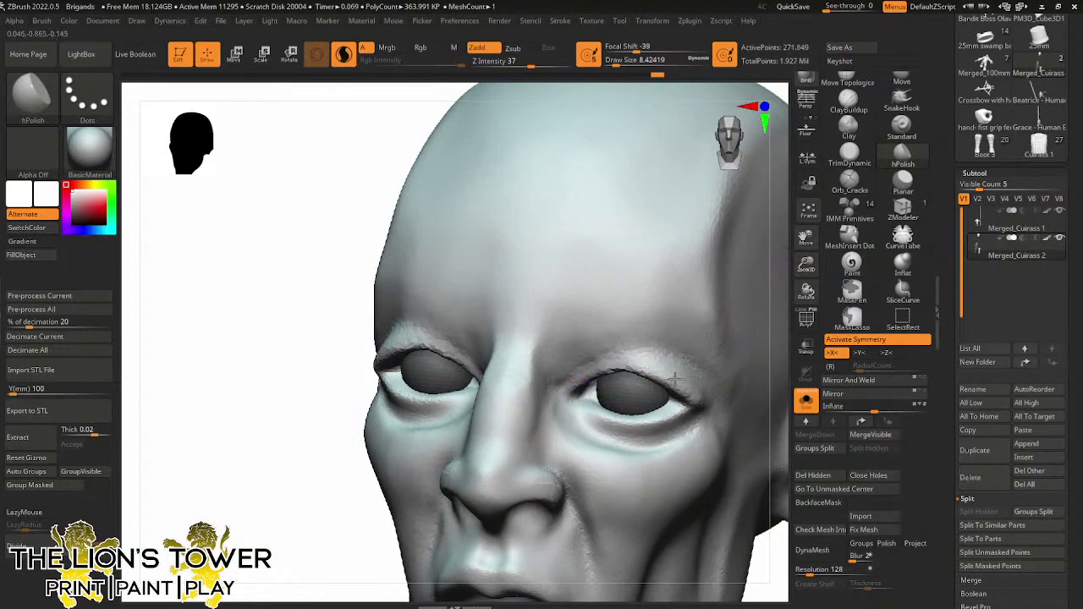
pyautogui.moveTo(805, 239); pyautogui.dragTo(736, 230)
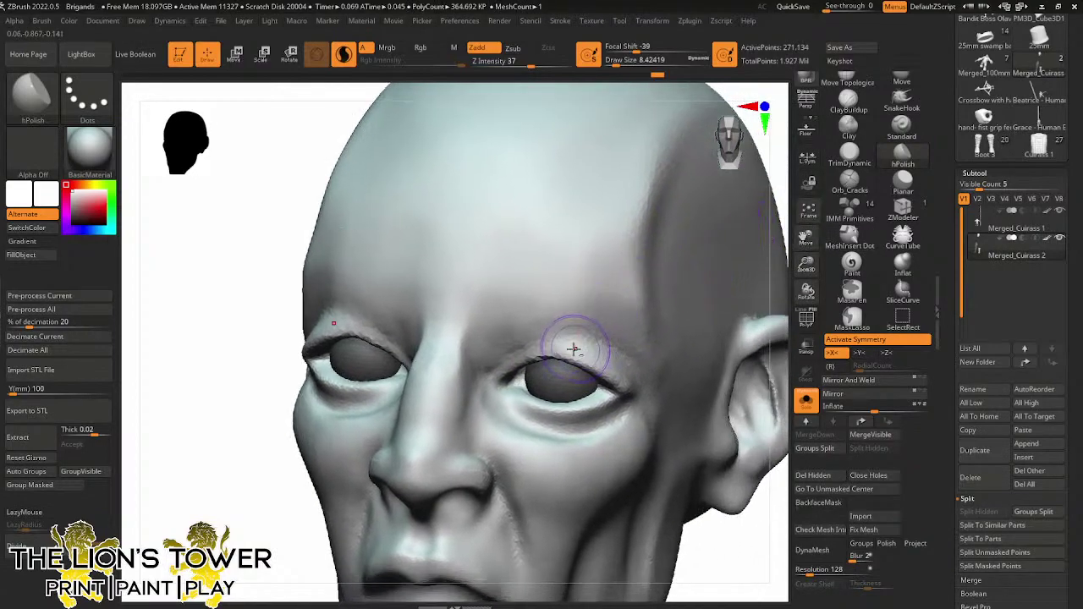
pyautogui.press('shift')
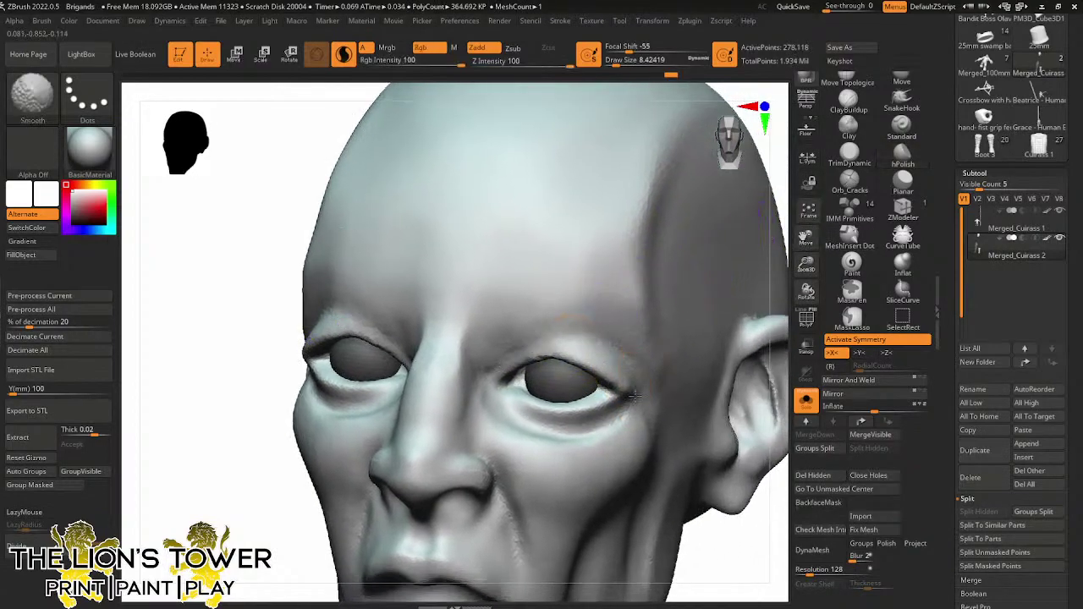
# Reshape the brows and upper eyelids with the Move brush at a draw size of about 20
pyautogui.click(849, 182)
pyautogui.moveTo(744, 525)
pyautogui.mouseDown()
pyautogui.moveTo(773, 529)
pyautogui.moveTo(735, 295)
pyautogui.mouseUp()
pyautogui.click(901, 78)
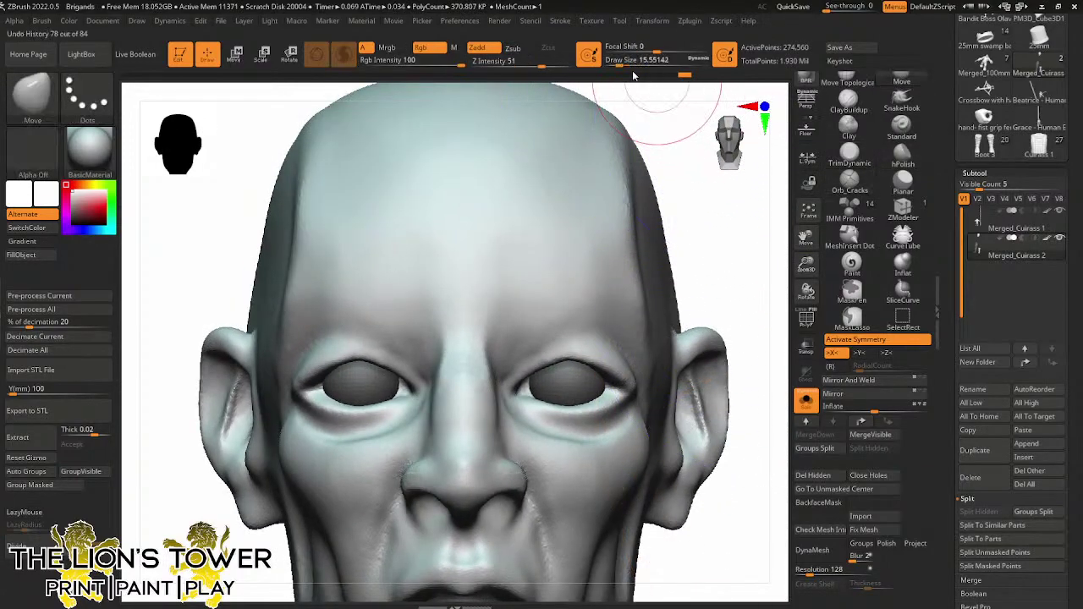
pyautogui.moveTo(631, 62); pyautogui.dragTo(615, 85)
pyautogui.moveTo(558, 348)
pyautogui.mouseDown()
pyautogui.moveTo(557, 332)
pyautogui.moveTo(596, 346)
pyautogui.mouseUp()
pyautogui.moveTo(698, 264)
pyautogui.mouseDown()
pyautogui.moveTo(725, 249)
pyautogui.moveTo(689, 245)
pyautogui.moveTo(619, 421)
pyautogui.moveTo(626, 429)
pyautogui.mouseUp()
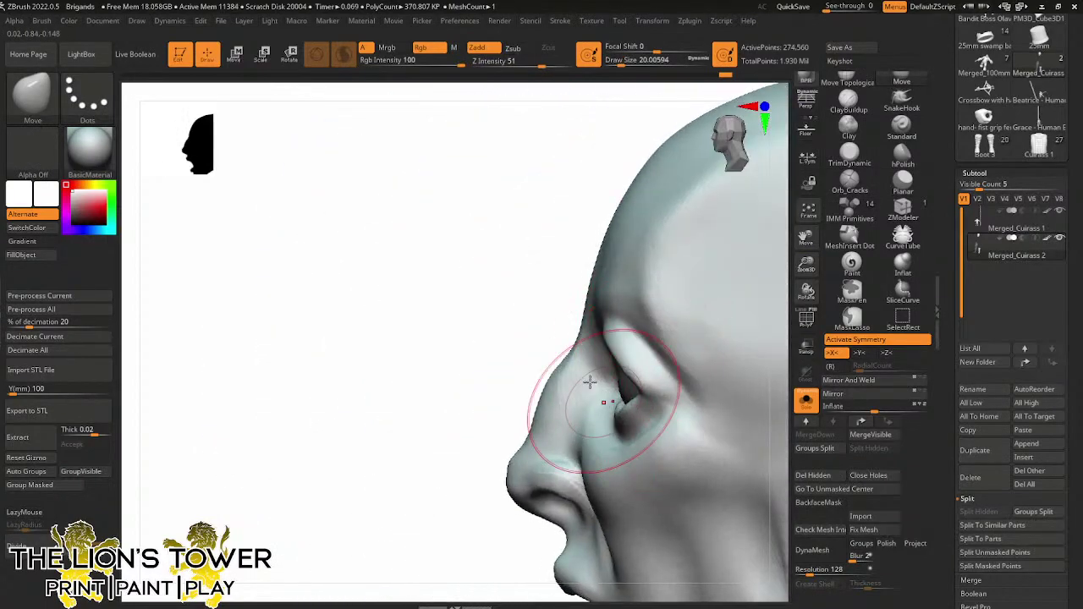
# Try creases under the eyes with Orb_Cracks at a draw size of about 18.5, lowering Z Intensity to 23 and enabling LazyMouse
pyautogui.click(848, 180)
pyautogui.moveTo(807, 263)
pyautogui.mouseDown()
pyautogui.moveTo(809, 252)
pyautogui.moveTo(698, 165)
pyautogui.mouseUp()
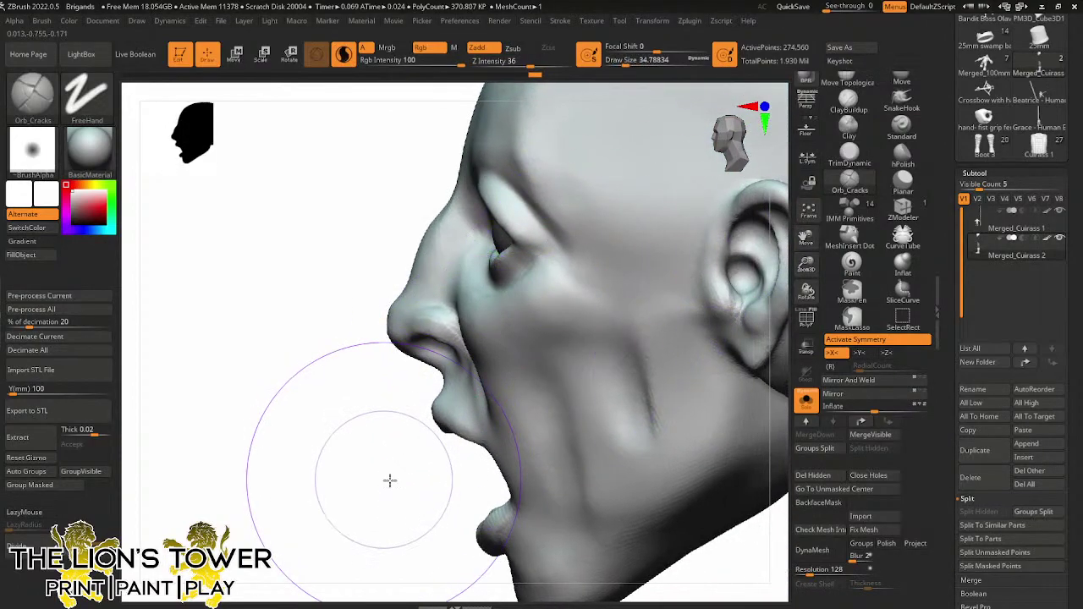
pyautogui.moveTo(389, 481); pyautogui.dragTo(446, 352)
pyautogui.moveTo(625, 62); pyautogui.dragTo(621, 62)
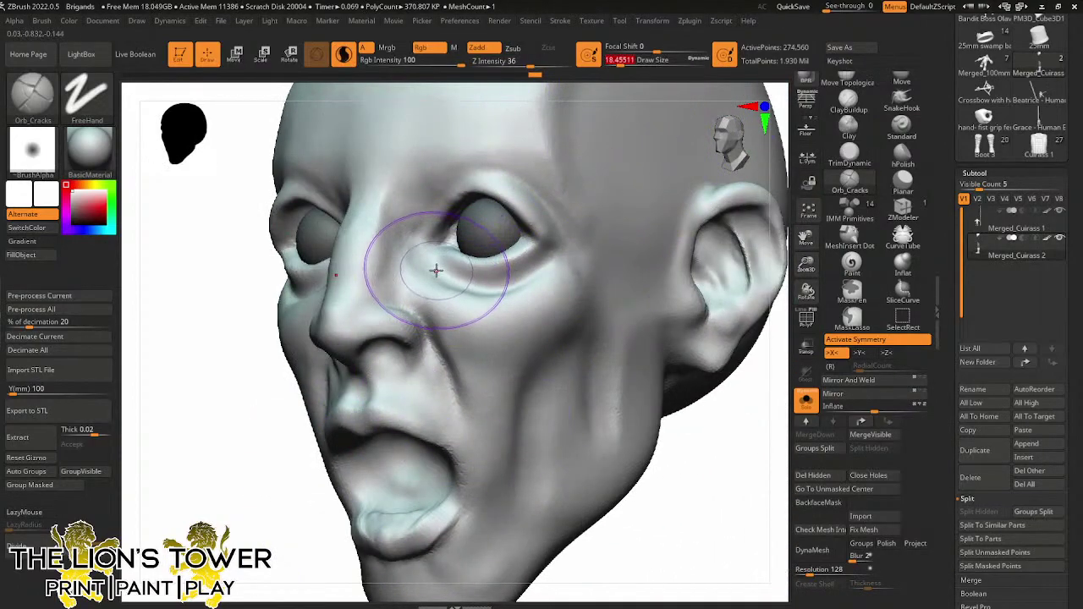
pyautogui.moveTo(435, 270); pyautogui.dragTo(512, 319)
pyautogui.hotkey('ctrl', 'z')
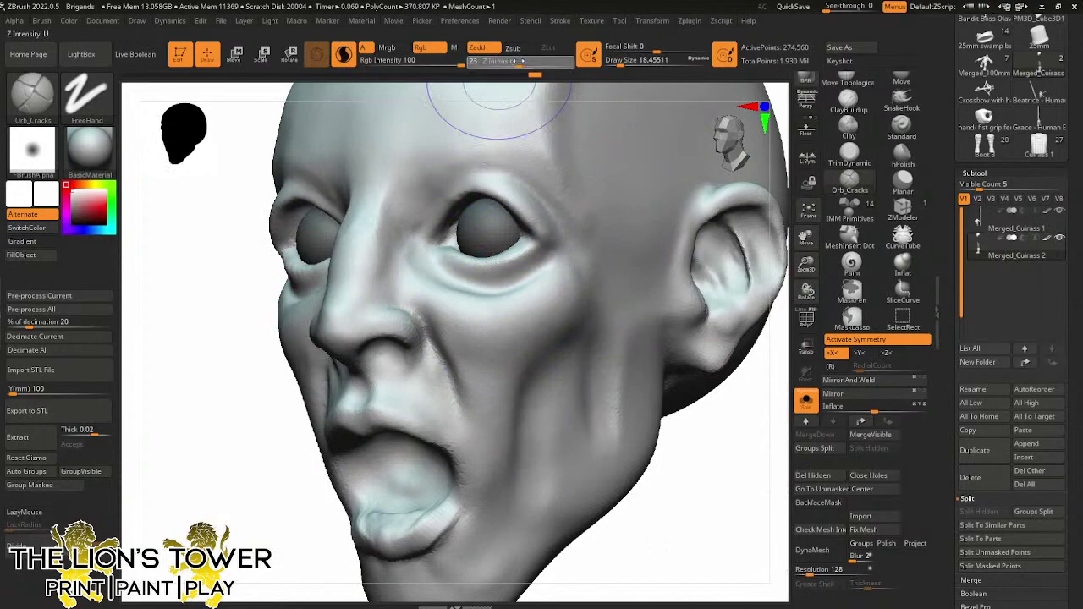
pyautogui.press('l')
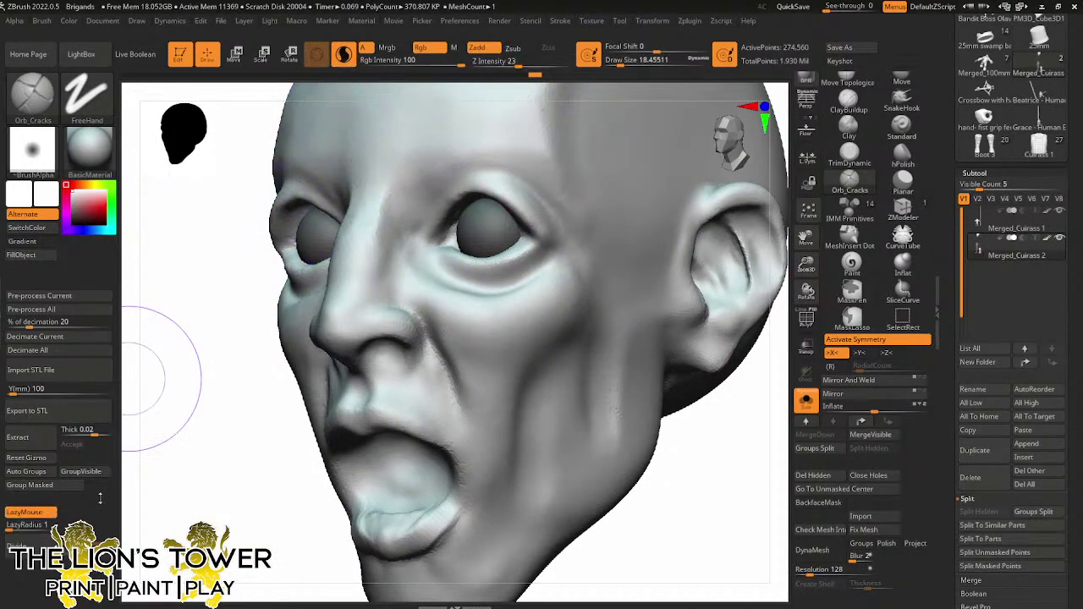
pyautogui.moveTo(435, 270); pyautogui.dragTo(513, 329)
pyautogui.hotkey('ctrl', 'z')
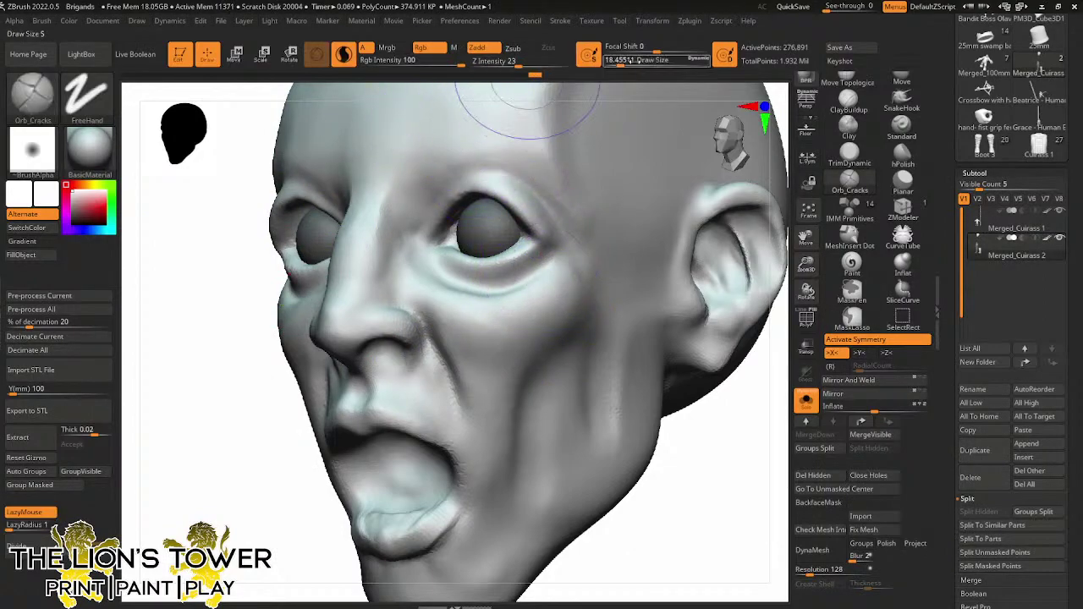
# Carve the eye-bag and upper cheek creases below the eyes with Orb_Cracks at a draw size of about 15.6
pyautogui.click(618, 64)
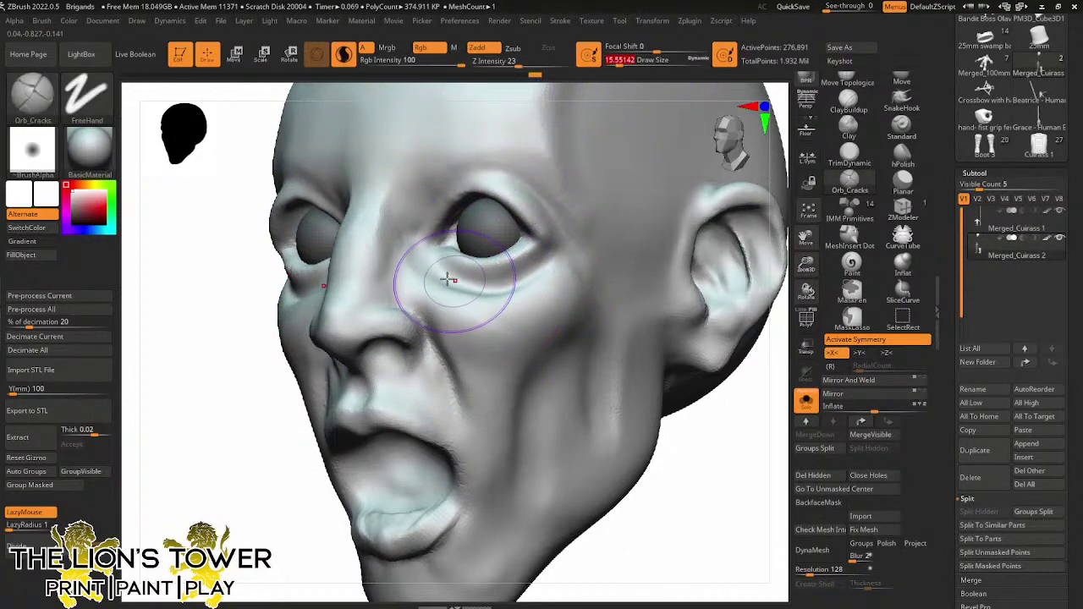
pyautogui.moveTo(471, 304); pyautogui.dragTo(537, 351)
pyautogui.moveTo(434, 278)
pyautogui.mouseDown()
pyautogui.moveTo(557, 347)
pyautogui.moveTo(561, 242)
pyautogui.moveTo(532, 285)
pyautogui.moveTo(563, 254)
pyautogui.moveTo(530, 345)
pyautogui.moveTo(560, 298)
pyautogui.mouseUp()
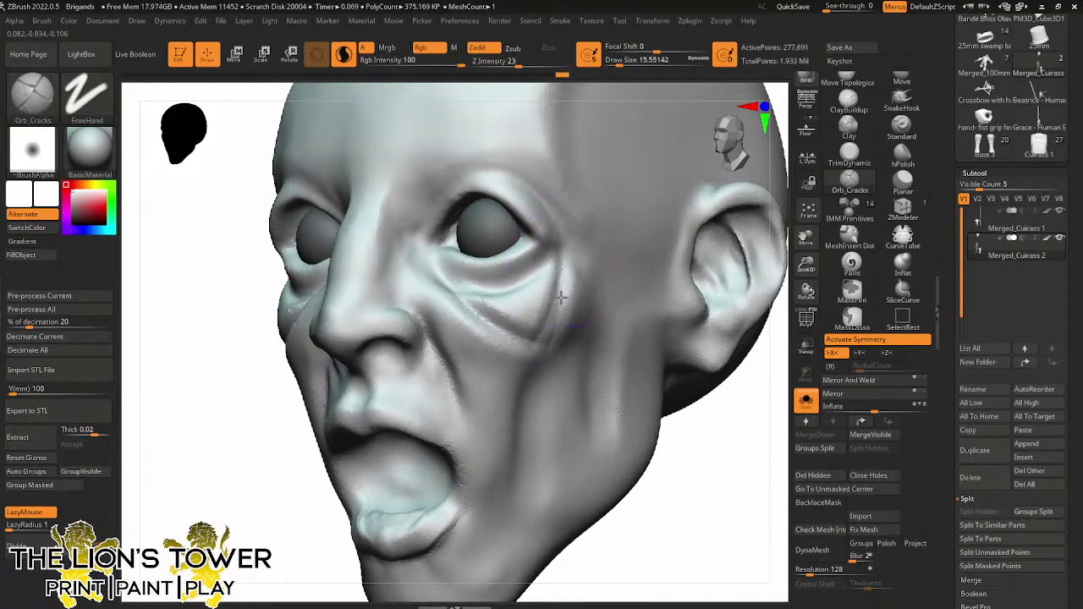
pyautogui.moveTo(496, 308); pyautogui.dragTo(441, 268)
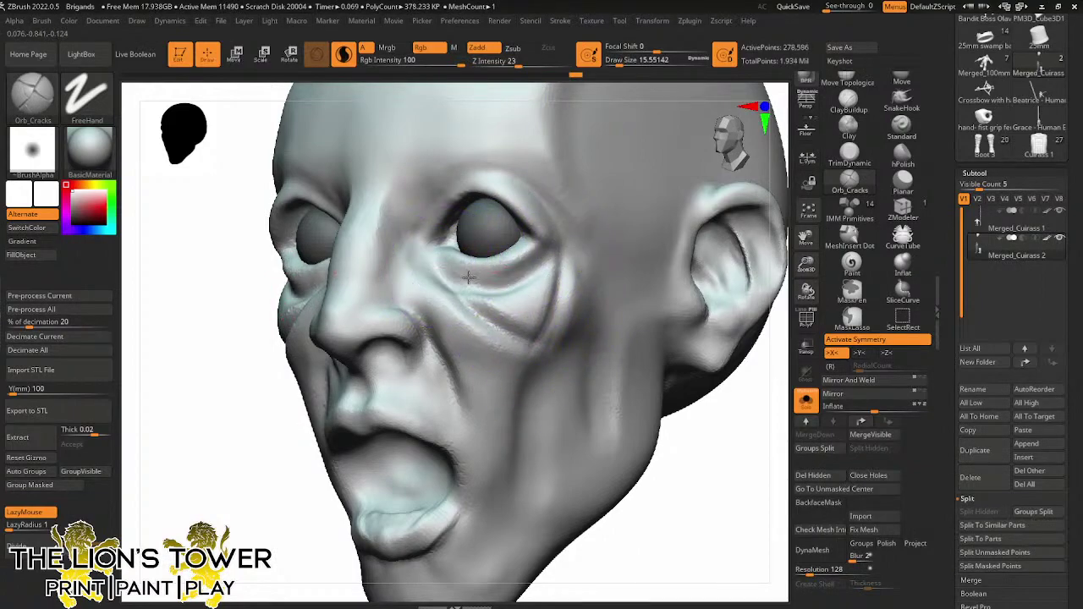
# Carve the folds of the lower and upper eyelids out to the outer eye corners with Orb_Cracks
pyautogui.moveTo(511, 268); pyautogui.dragTo(553, 244)
pyautogui.moveTo(553, 246)
pyautogui.mouseDown()
pyautogui.moveTo(499, 272)
pyautogui.moveTo(448, 258)
pyautogui.mouseUp()
pyautogui.moveTo(435, 223)
pyautogui.mouseDown()
pyautogui.moveTo(473, 188)
pyautogui.moveTo(532, 226)
pyautogui.mouseUp()
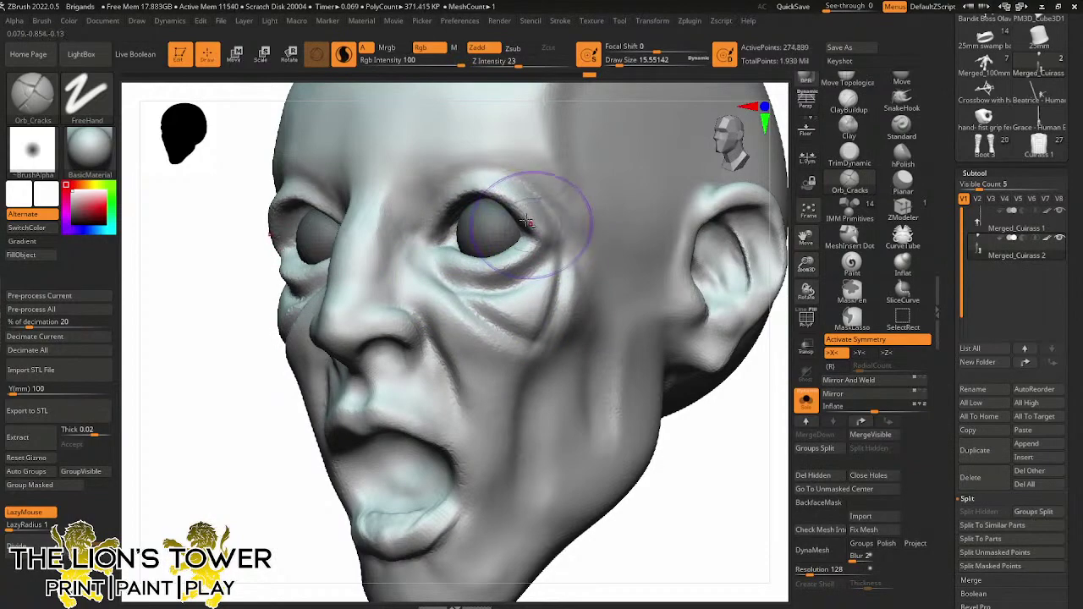
pyautogui.moveTo(478, 203); pyautogui.dragTo(541, 229)
# Adjust the skin around the outer eye corners and eye bags with the Move brush at a draw size of about 14.2
pyautogui.moveTo(665, 423)
pyautogui.mouseDown()
pyautogui.moveTo(805, 239)
pyautogui.moveTo(742, 296)
pyautogui.moveTo(691, 190)
pyautogui.mouseUp()
pyautogui.click(901, 78)
pyautogui.click(618, 63)
pyautogui.moveTo(604, 241); pyautogui.dragTo(637, 205)
pyautogui.moveTo(529, 298); pyautogui.dragTo(585, 221)
pyautogui.moveTo(545, 266)
pyautogui.mouseDown()
pyautogui.moveTo(585, 229)
pyautogui.moveTo(505, 302)
pyautogui.mouseUp()
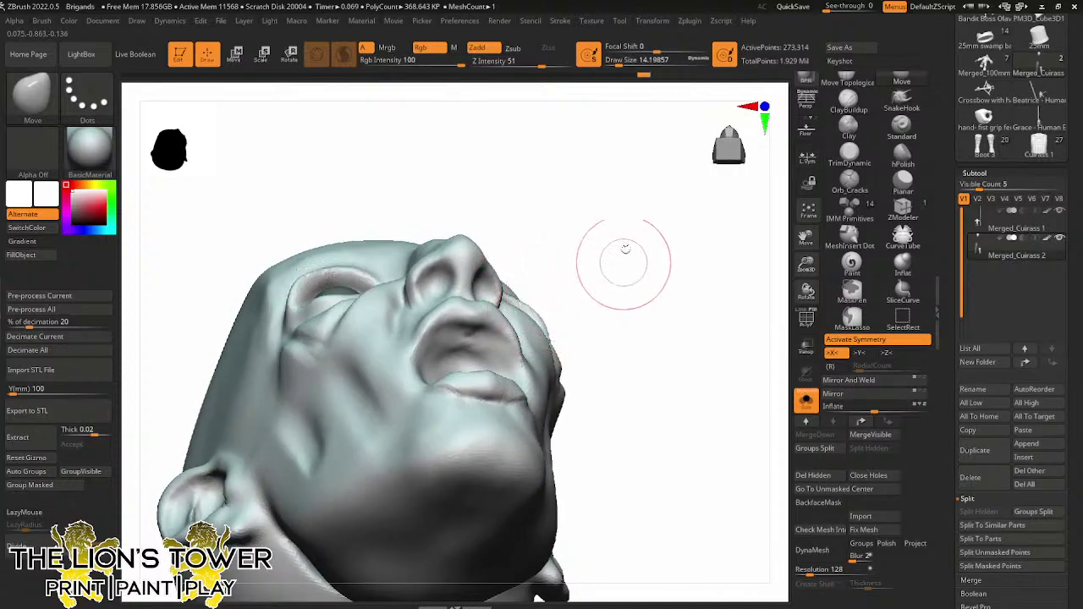
# Push the upper eyelids and brow ridges into shape around the eyeballs with the Move brush, checking from below and the side
pyautogui.moveTo(617, 248); pyautogui.dragTo(534, 322)
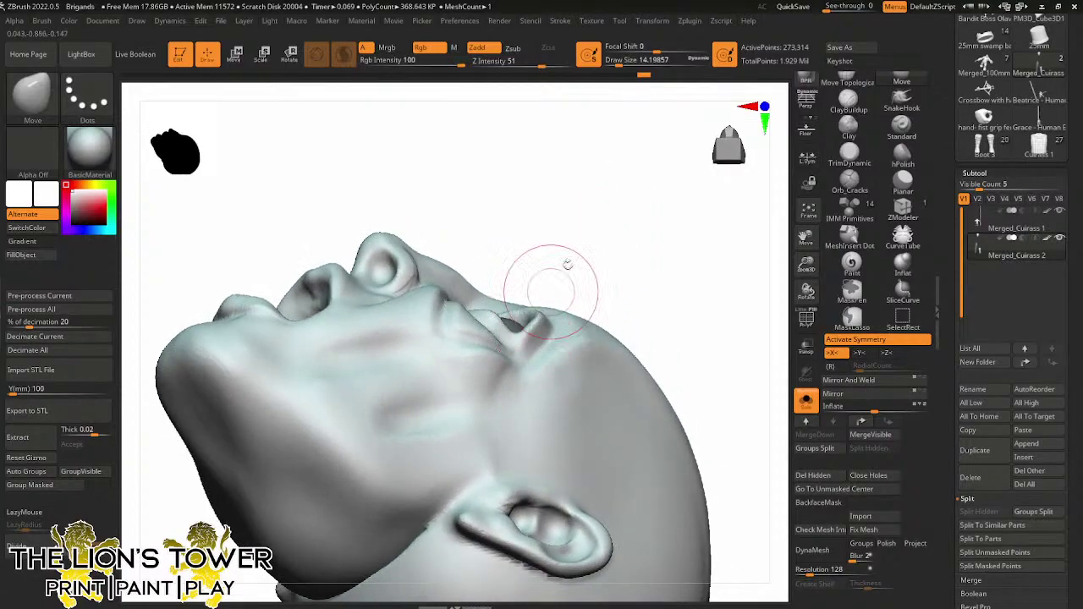
pyautogui.moveTo(568, 264); pyautogui.dragTo(609, 329)
pyautogui.moveTo(536, 266); pyautogui.dragTo(525, 284, button='right')
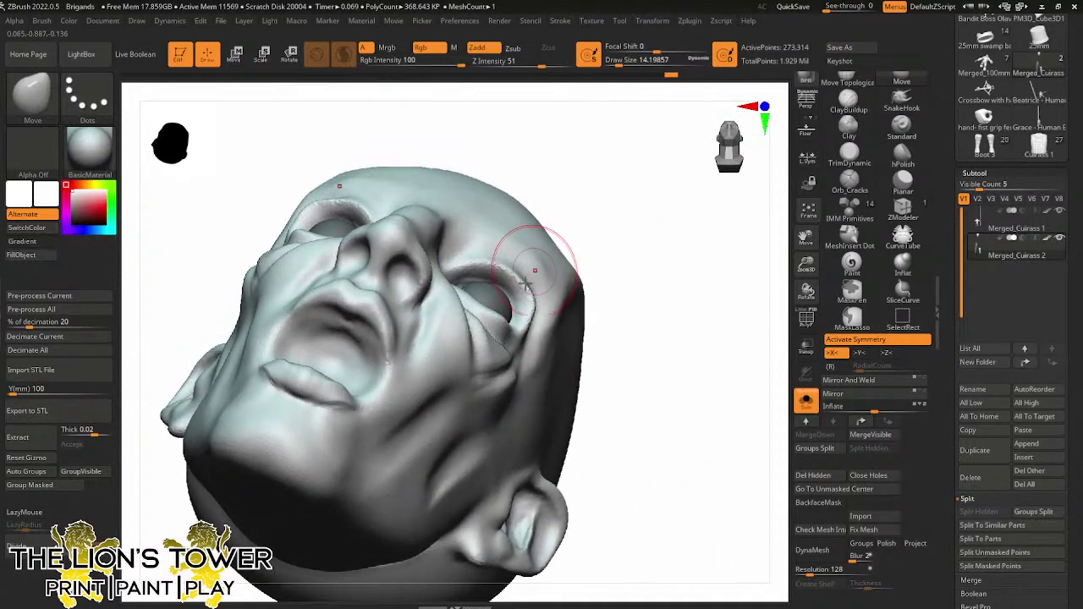
pyautogui.moveTo(535, 271); pyautogui.dragTo(524, 309)
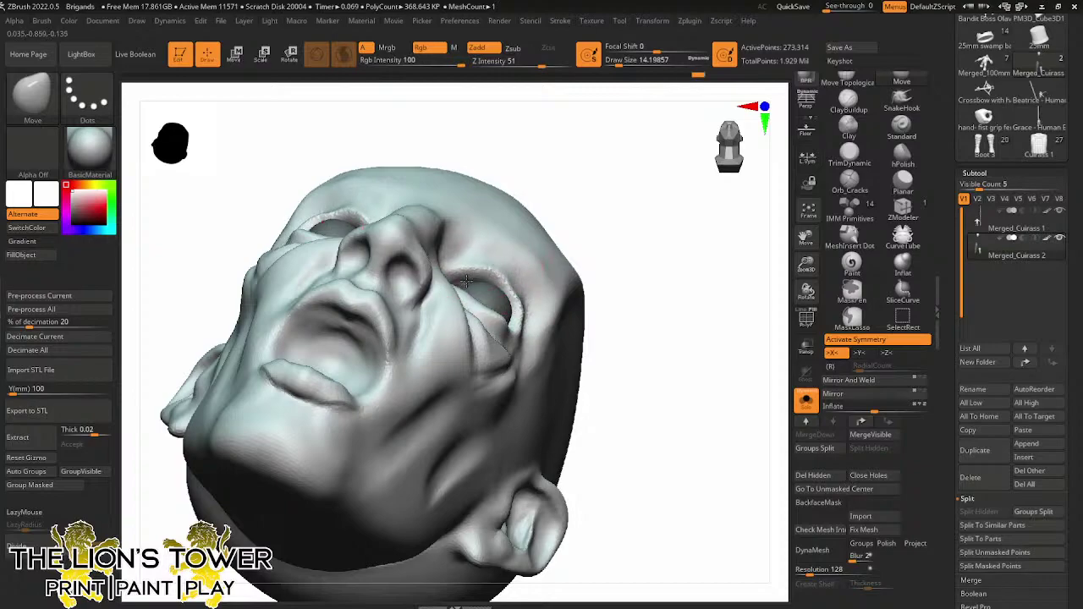
pyautogui.moveTo(466, 281)
pyautogui.mouseDown()
pyautogui.moveTo(542, 164)
pyautogui.moveTo(556, 193)
pyautogui.moveTo(389, 302)
pyautogui.mouseUp()
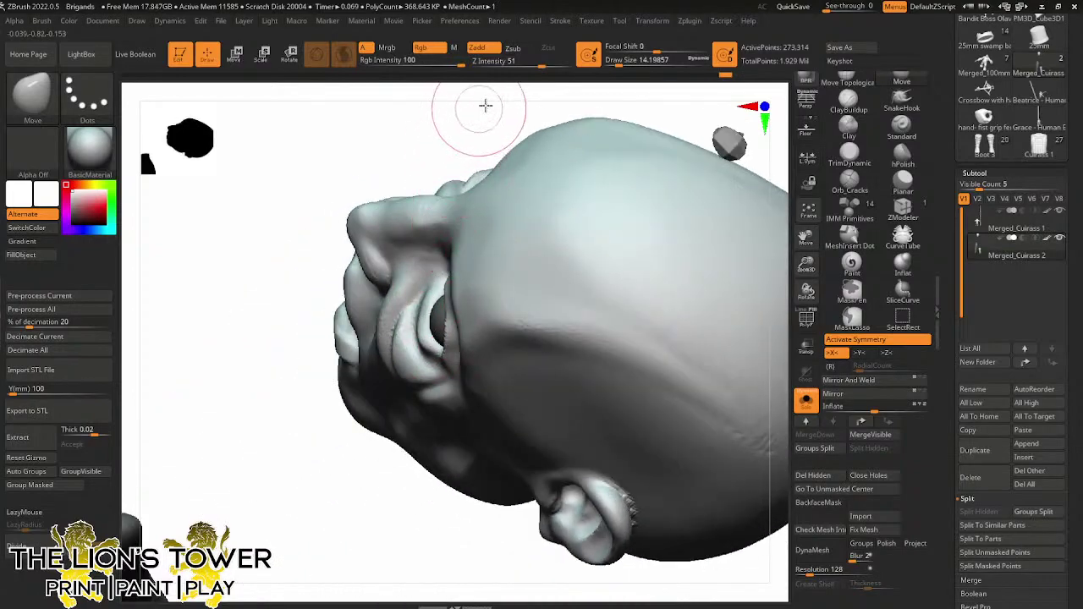
pyautogui.moveTo(485, 105); pyautogui.dragTo(599, 174)
pyautogui.moveTo(718, 271)
pyautogui.mouseDown()
pyautogui.moveTo(715, 290)
pyautogui.moveTo(667, 297)
pyautogui.moveTo(491, 445)
pyautogui.moveTo(528, 422)
pyautogui.mouseUp()
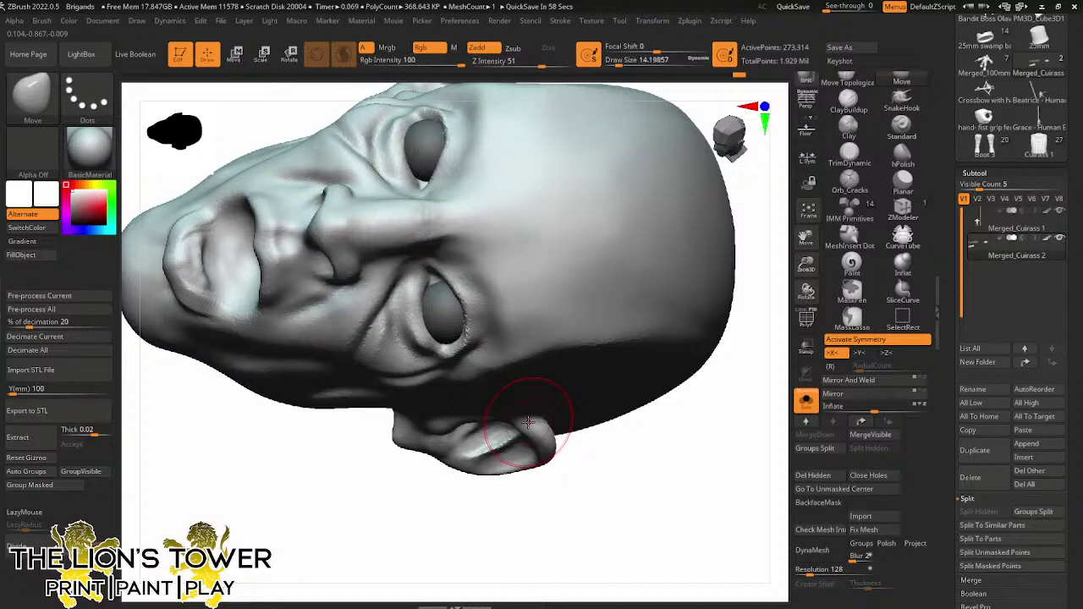
# Carve the upper eyelid creases with Orb_Cracks, reducing the draw size to about 6.6
pyautogui.click(849, 181)
pyautogui.keyDown('shift'); pyautogui.moveTo(651, 431); pyautogui.dragTo(647, 380); pyautogui.keyUp('shift')
pyautogui.moveTo(618, 64); pyautogui.dragTo(617, 62)
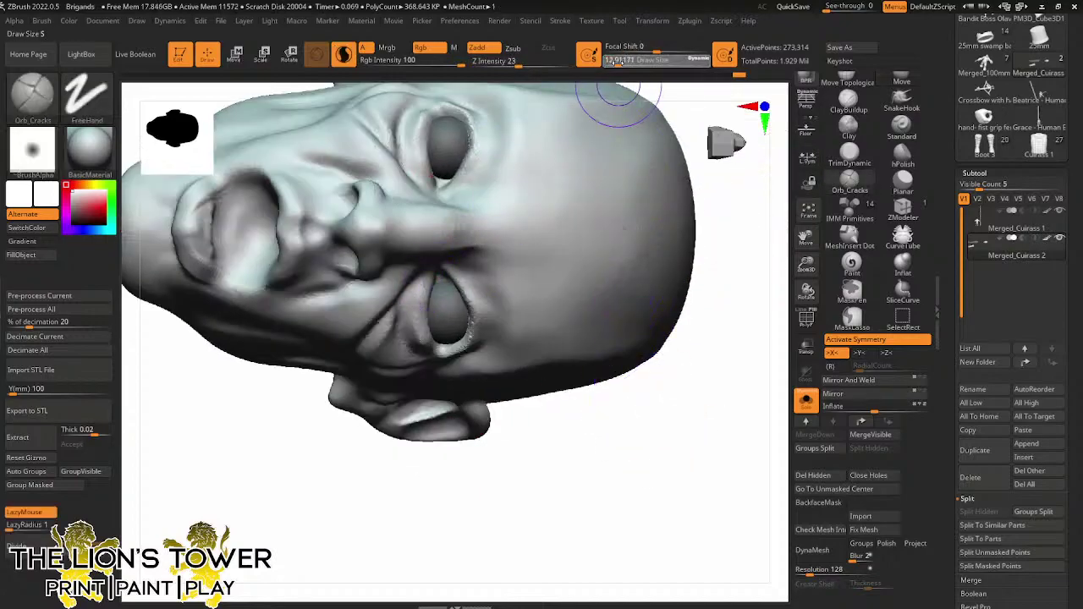
pyautogui.moveTo(617, 454); pyautogui.dragTo(583, 339)
pyautogui.moveTo(618, 62); pyautogui.dragTo(614, 62)
pyautogui.moveTo(425, 277)
pyautogui.mouseDown()
pyautogui.moveTo(428, 334)
pyautogui.moveTo(422, 326)
pyautogui.moveTo(441, 359)
pyautogui.moveTo(450, 270)
pyautogui.moveTo(457, 356)
pyautogui.moveTo(462, 290)
pyautogui.moveTo(489, 321)
pyautogui.mouseUp()
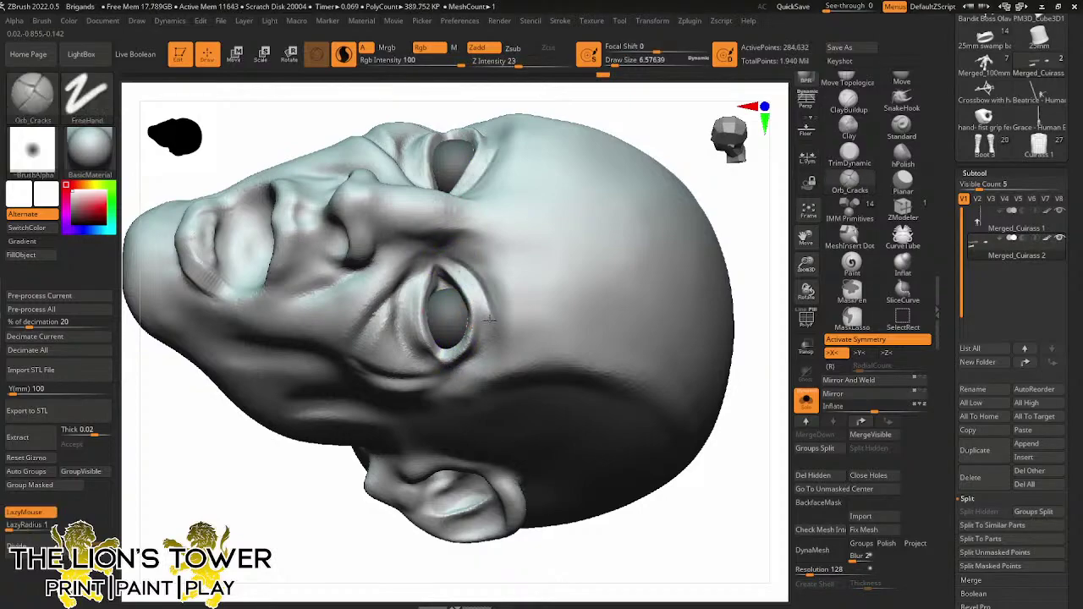
# Smooth and recut the folds around the eyes, and smooth the skin around the mouth
pyautogui.keyDown('shift'); pyautogui.moveTo(451, 255); pyautogui.dragTo(480, 353); pyautogui.keyUp('shift')
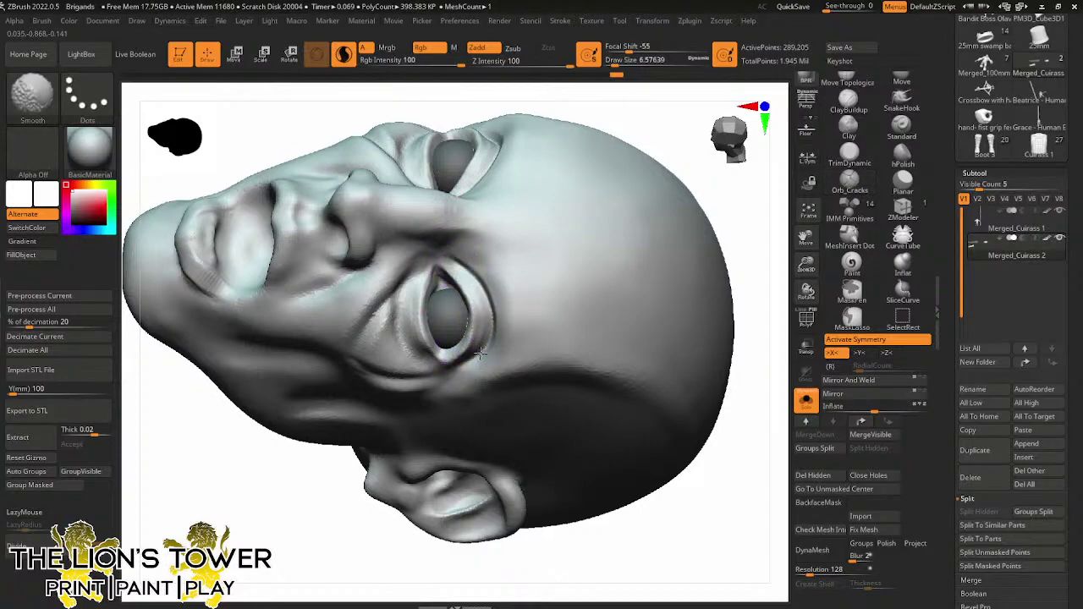
pyautogui.keyDown('shift'); pyautogui.moveTo(406, 285); pyautogui.dragTo(421, 344); pyautogui.keyUp('shift')
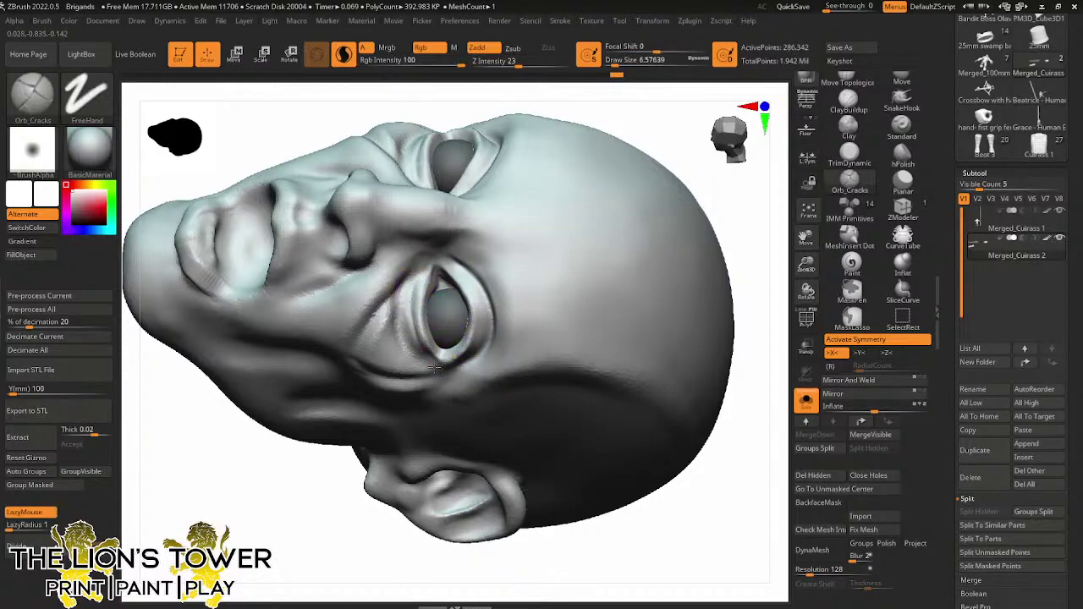
pyautogui.moveTo(413, 274)
pyautogui.mouseDown()
pyautogui.moveTo(427, 369)
pyautogui.moveTo(381, 309)
pyautogui.mouseUp()
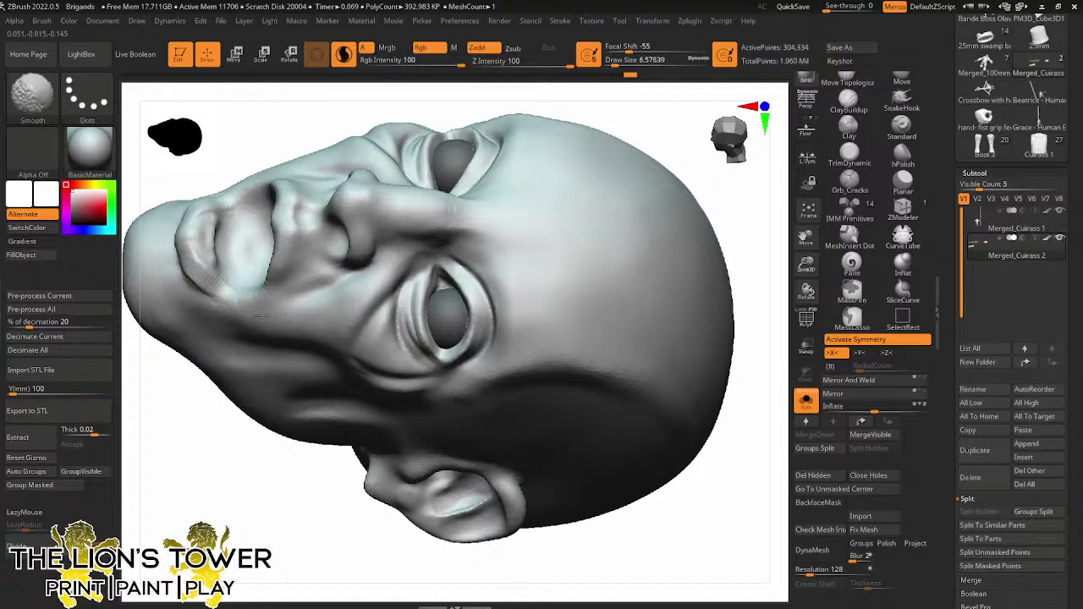
pyautogui.keyDown('shift'); pyautogui.moveTo(244, 138); pyautogui.dragTo(273, 337); pyautogui.keyUp('shift')
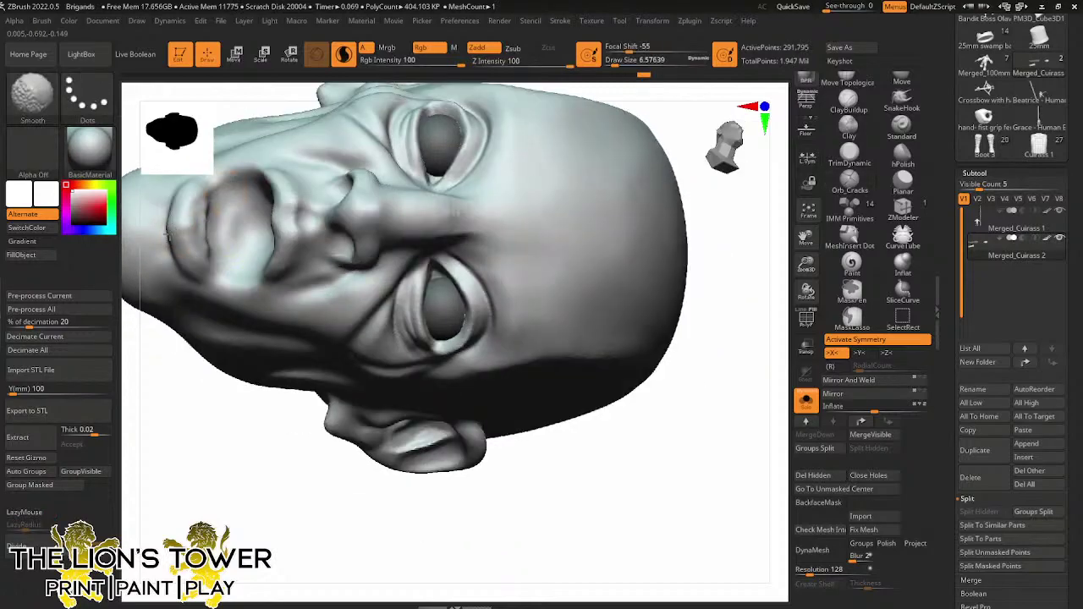
pyautogui.moveTo(638, 391); pyautogui.dragTo(771, 320)
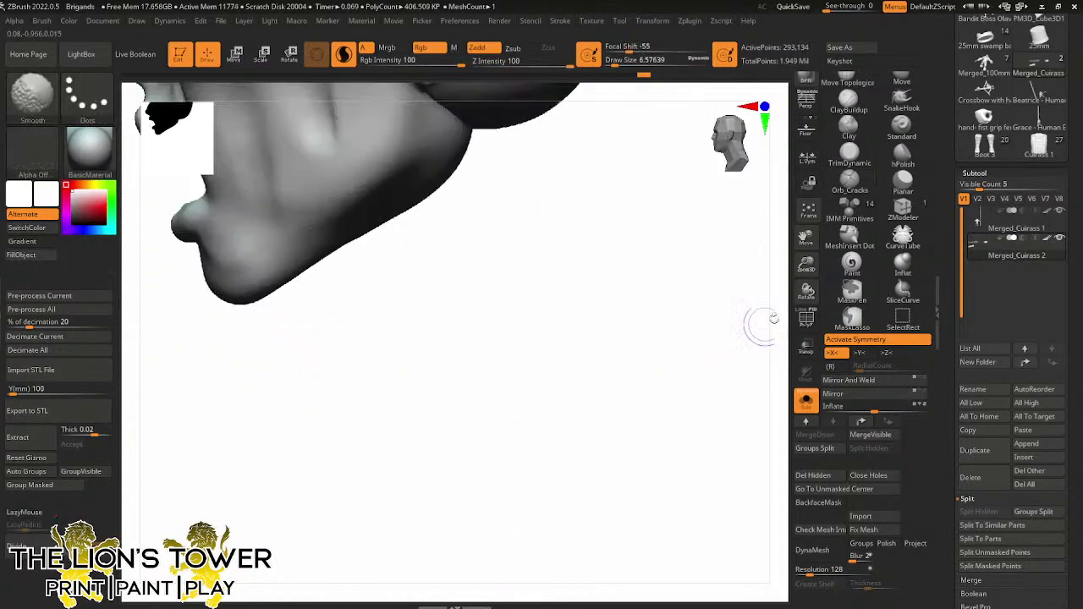
# Build up hairy eyebrows along both brow ridges with ClayBuildup, reducing the draw size to about 6.6
pyautogui.moveTo(804, 264); pyautogui.dragTo(684, 352)
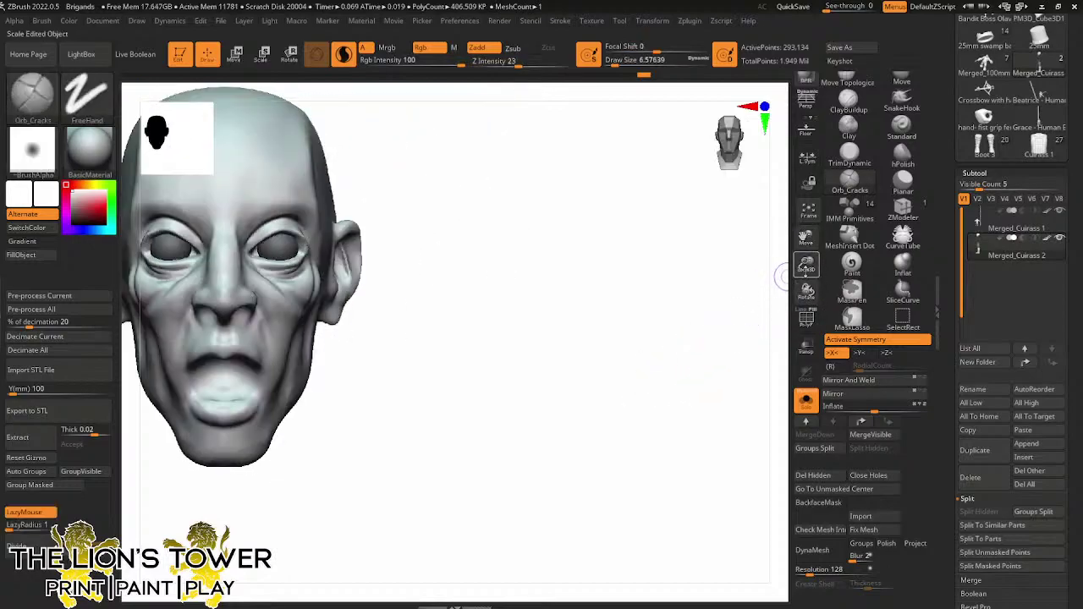
pyautogui.moveTo(805, 238); pyautogui.dragTo(851, 266)
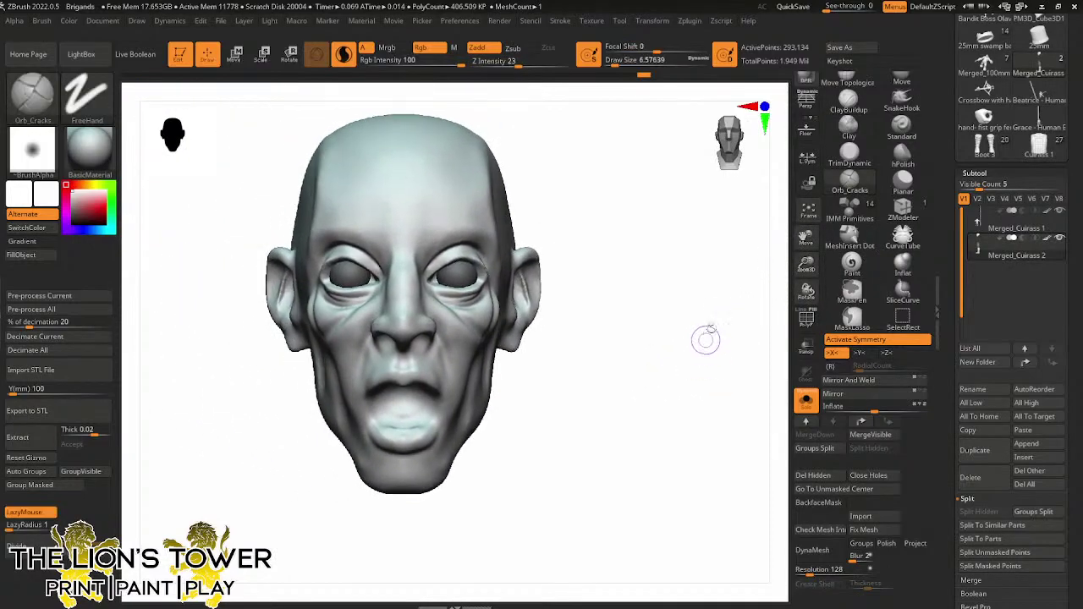
pyautogui.click(901, 80)
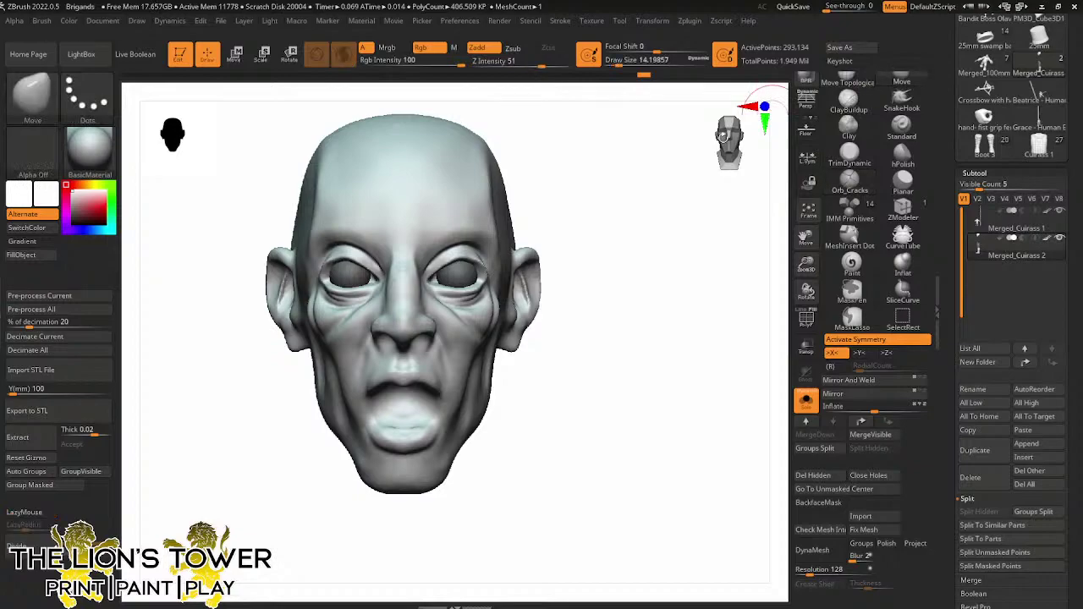
pyautogui.moveTo(805, 239); pyautogui.dragTo(845, 296)
pyautogui.click(848, 101)
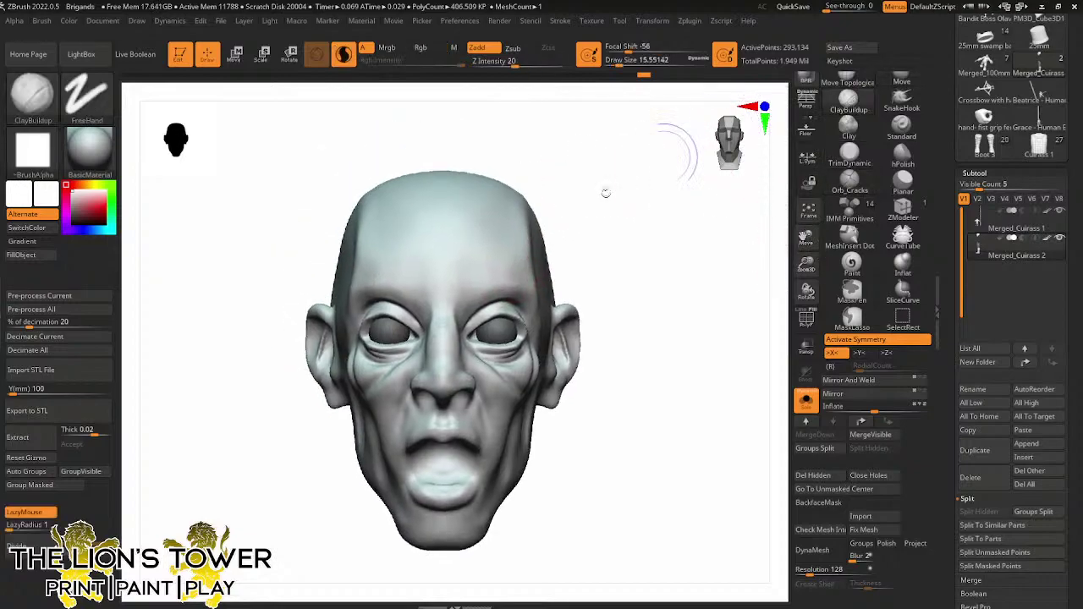
pyautogui.click(475, 294)
pyautogui.click(617, 62)
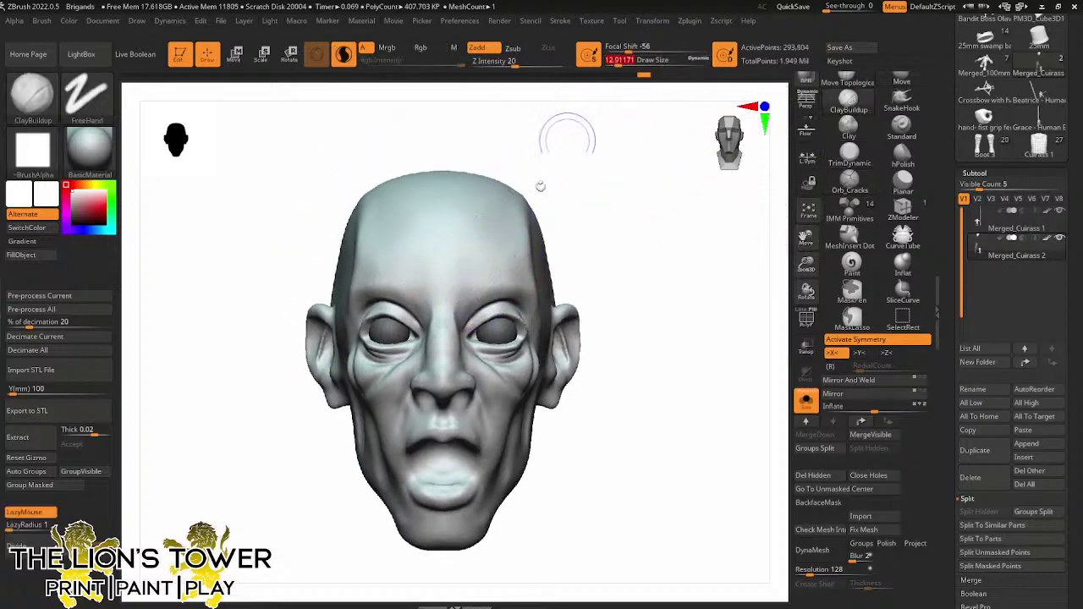
pyautogui.moveTo(473, 297); pyautogui.dragTo(475, 300)
pyautogui.moveTo(618, 62); pyautogui.dragTo(614, 62)
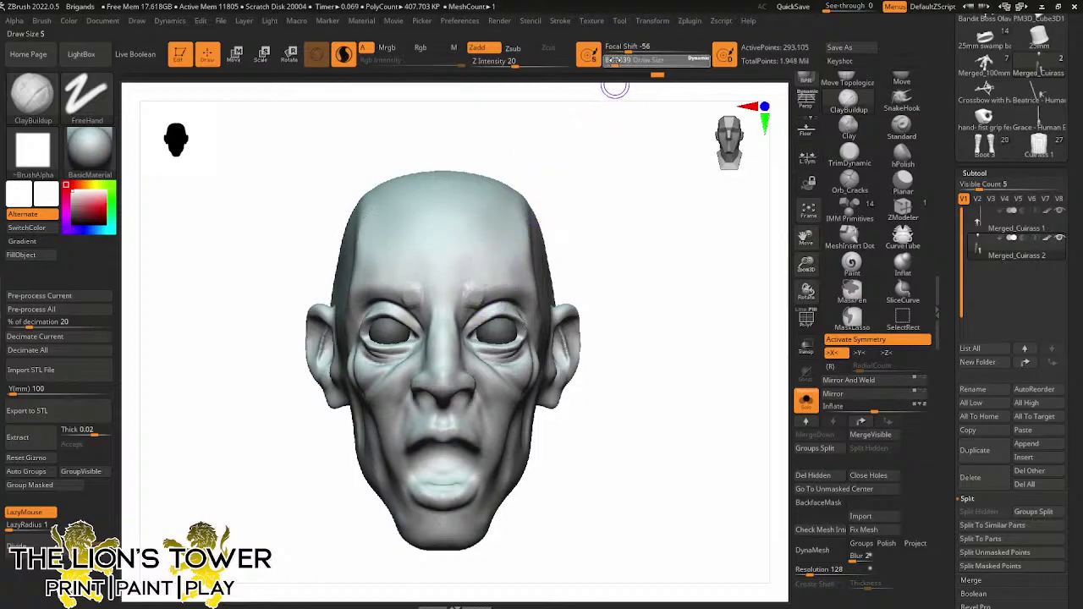
pyautogui.moveTo(622, 121); pyautogui.dragTo(607, 143)
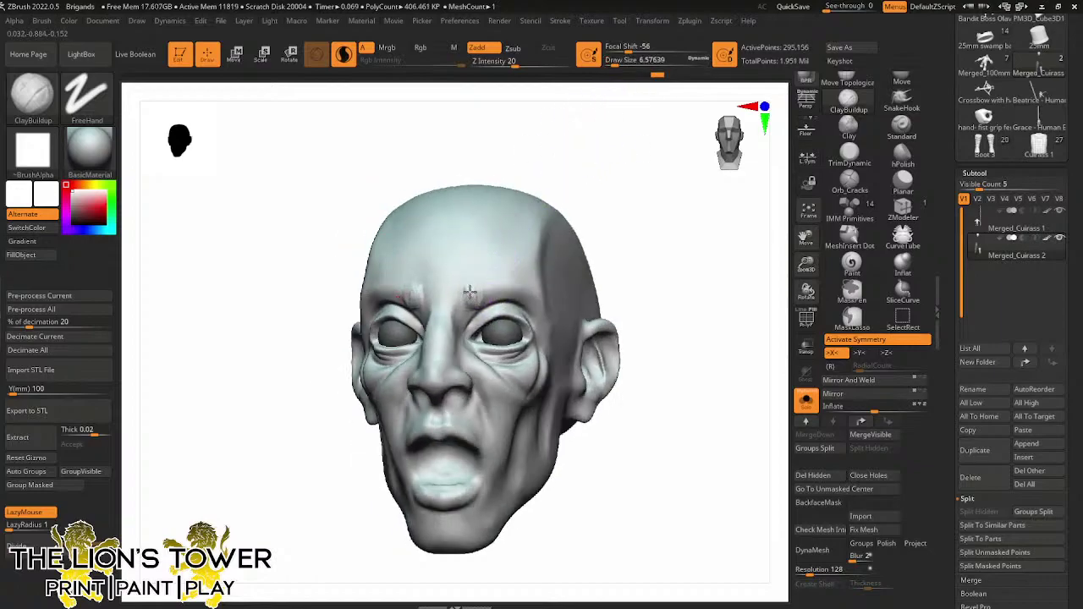
pyautogui.moveTo(607, 220); pyautogui.dragTo(504, 273)
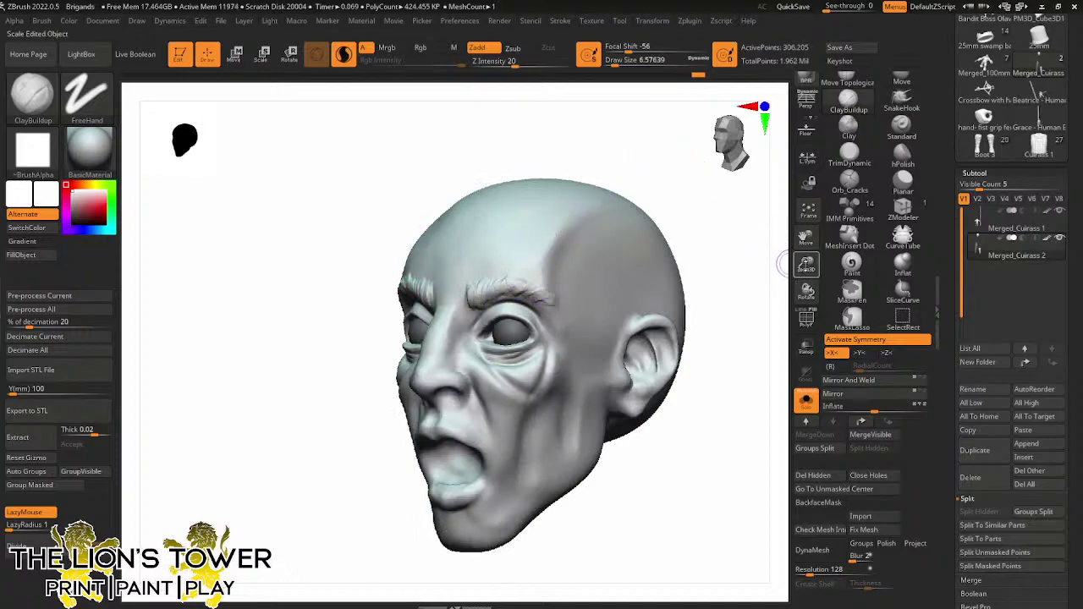
# Sculpt beard strands along the jaw and chin with ClayBuildup at a draw size of about 8.4
pyautogui.moveTo(798, 262); pyautogui.dragTo(536, 351)
pyautogui.click(616, 63)
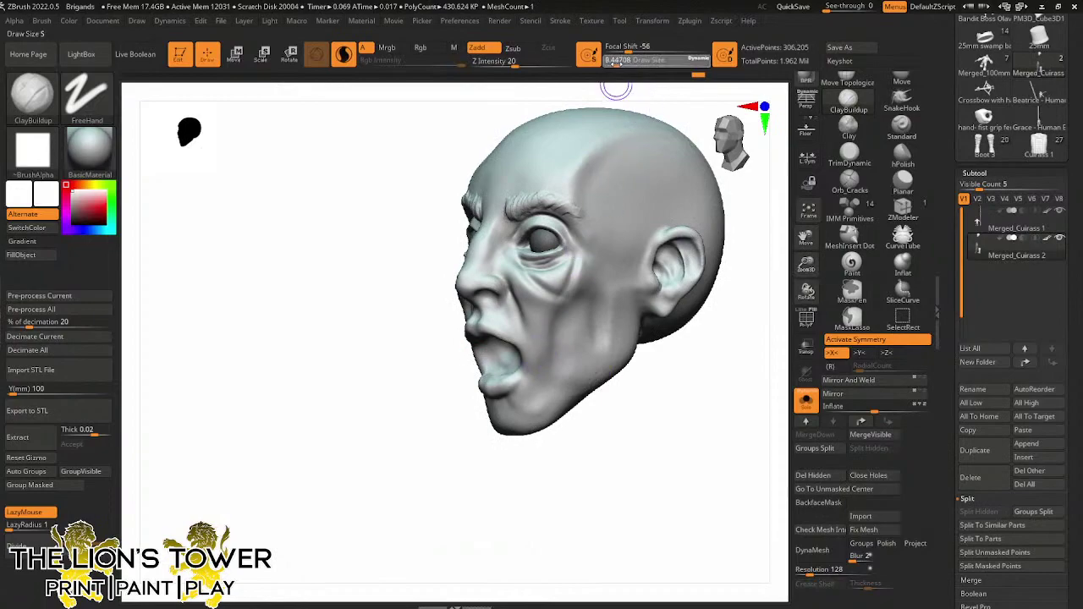
pyautogui.moveTo(616, 63); pyautogui.dragTo(614, 63)
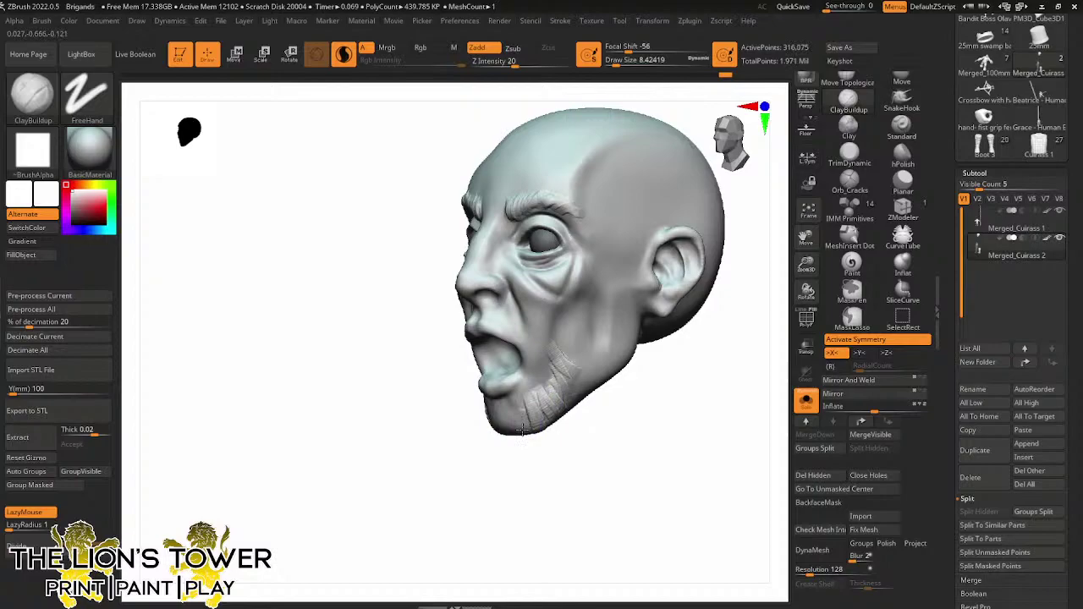
pyautogui.moveTo(498, 414)
pyautogui.mouseDown()
pyautogui.moveTo(529, 447)
pyautogui.moveTo(556, 420)
pyautogui.moveTo(561, 367)
pyautogui.moveTo(576, 385)
pyautogui.mouseUp()
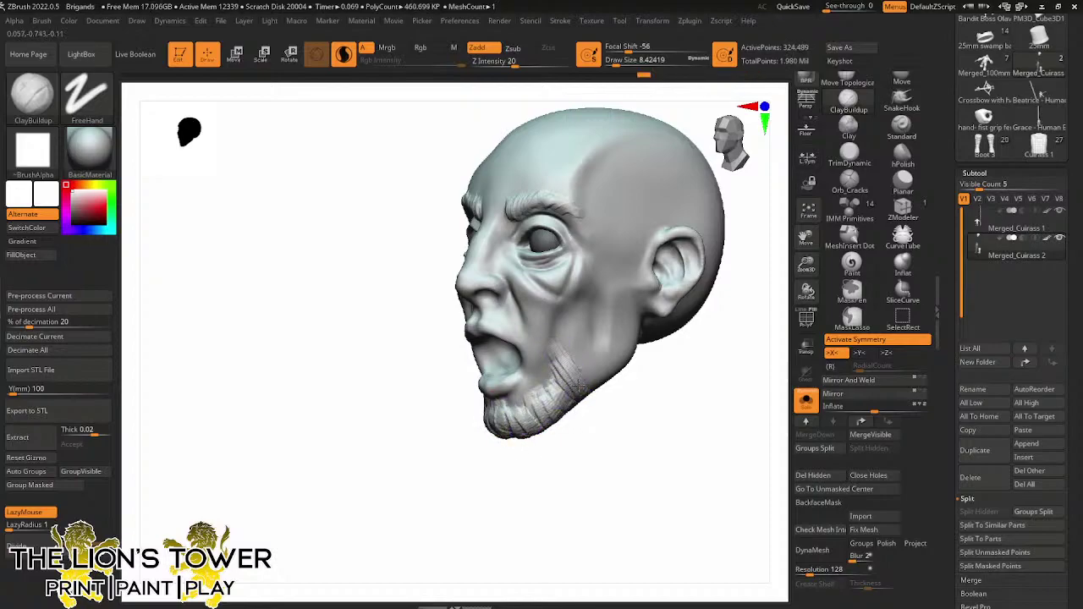
# Sculpt a moustache above the upper lip, run it down into the beard, and thicken the hair on the chin
pyautogui.moveTo(492, 313); pyautogui.dragTo(514, 315)
pyautogui.moveTo(549, 348); pyautogui.dragTo(568, 386)
pyautogui.moveTo(596, 429)
pyautogui.mouseDown()
pyautogui.moveTo(628, 462)
pyautogui.moveTo(638, 414)
pyautogui.moveTo(611, 381)
pyautogui.mouseUp()
pyautogui.moveTo(507, 311)
pyautogui.mouseDown()
pyautogui.moveTo(516, 321)
pyautogui.moveTo(492, 310)
pyautogui.moveTo(518, 313)
pyautogui.moveTo(526, 334)
pyautogui.mouseUp()
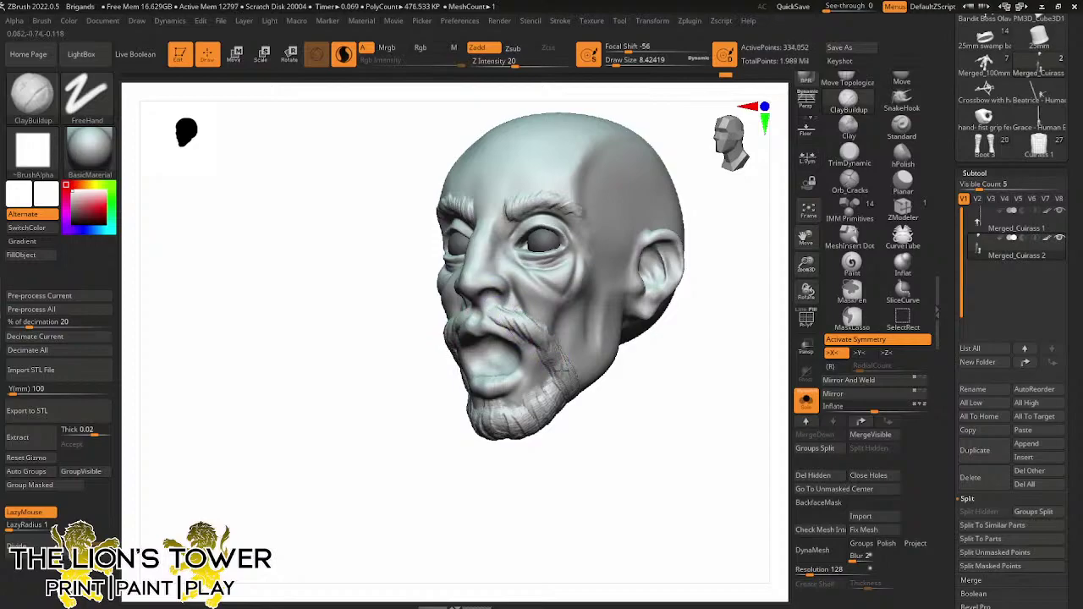
pyautogui.moveTo(532, 427); pyautogui.dragTo(515, 399)
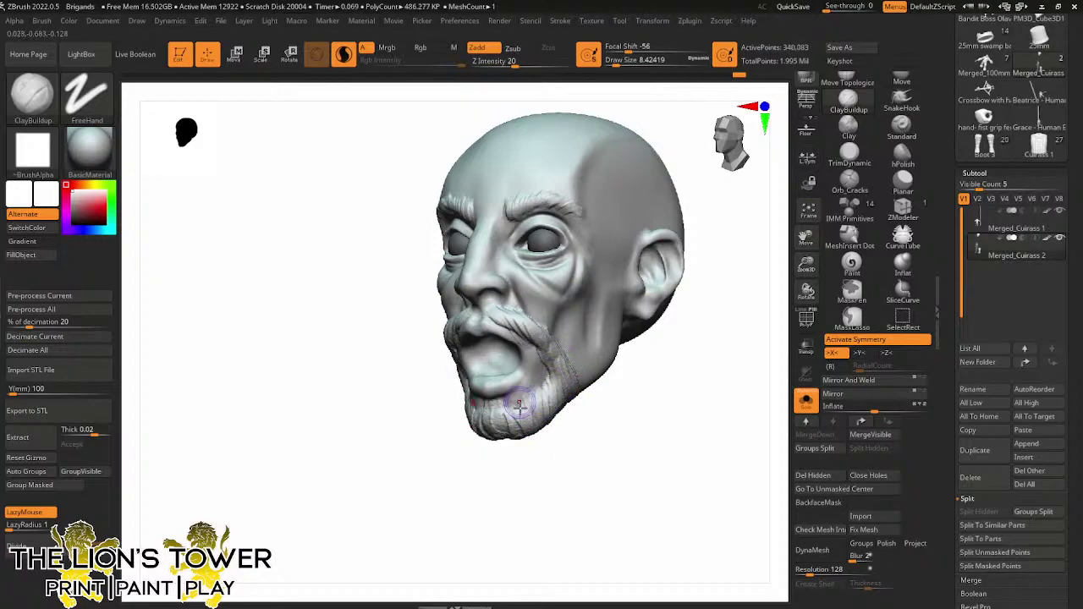
pyautogui.moveTo(595, 423); pyautogui.dragTo(660, 422)
pyautogui.moveTo(506, 436); pyautogui.dragTo(509, 424)
pyautogui.moveTo(638, 417); pyautogui.dragTo(550, 414)
# Extend the beard strands over the cheeks and up into sideburns in front of the ears
pyautogui.moveTo(580, 350)
pyautogui.mouseDown()
pyautogui.moveTo(587, 376)
pyautogui.moveTo(584, 362)
pyautogui.mouseUp()
pyautogui.moveTo(584, 336)
pyautogui.mouseDown()
pyautogui.moveTo(616, 372)
pyautogui.moveTo(623, 350)
pyautogui.moveTo(629, 365)
pyautogui.mouseUp()
pyautogui.moveTo(619, 326)
pyautogui.mouseDown()
pyautogui.moveTo(641, 356)
pyautogui.moveTo(615, 326)
pyautogui.moveTo(649, 248)
pyautogui.mouseUp()
pyautogui.moveTo(716, 396)
pyautogui.keyDown('shift'); pyautogui.mouseDown()
pyautogui.moveTo(696, 358)
pyautogui.moveTo(628, 303)
pyautogui.mouseUp(); pyautogui.keyUp('shift')
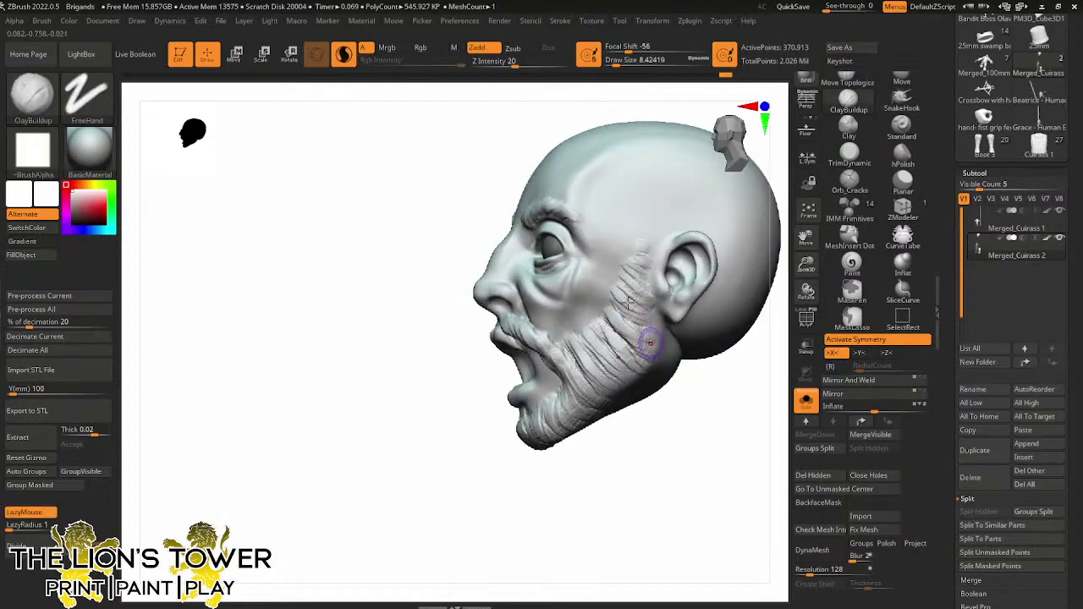
pyautogui.moveTo(634, 258); pyautogui.dragTo(640, 237)
pyautogui.moveTo(695, 383)
pyautogui.keyDown('shift'); pyautogui.mouseDown()
pyautogui.moveTo(747, 411)
pyautogui.moveTo(742, 272)
pyautogui.moveTo(676, 286)
pyautogui.moveTo(701, 308)
pyautogui.moveTo(736, 290)
pyautogui.moveTo(684, 297)
pyautogui.mouseUp(); pyautogui.keyUp('shift')
# Pull the nose tip forward with the Move brush at a draw size of about 21.6, checking the face from the front
pyautogui.click(900, 80)
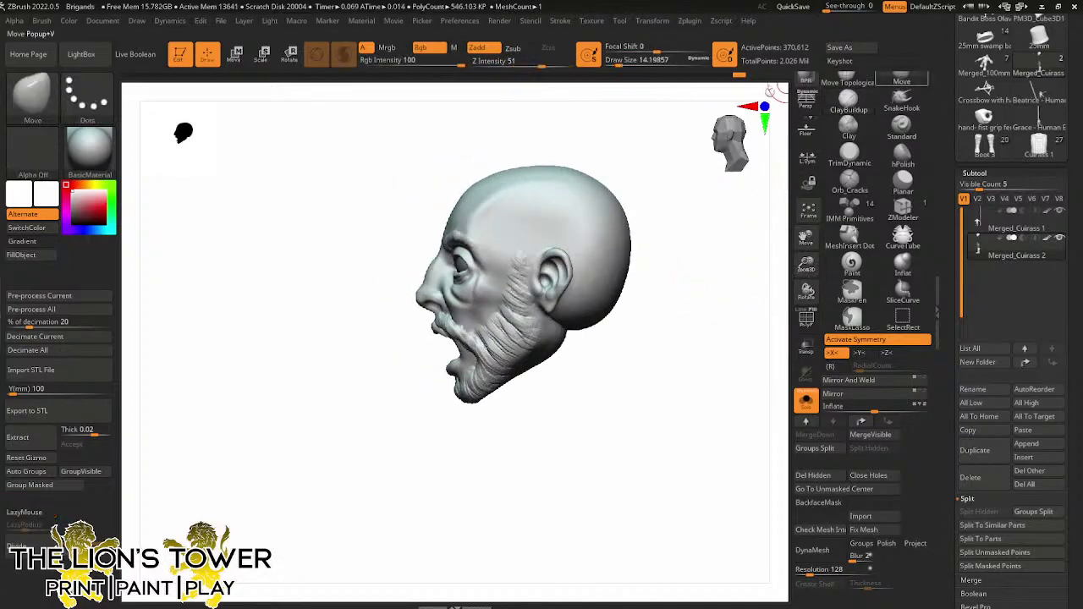
pyautogui.moveTo(620, 68); pyautogui.dragTo(624, 68)
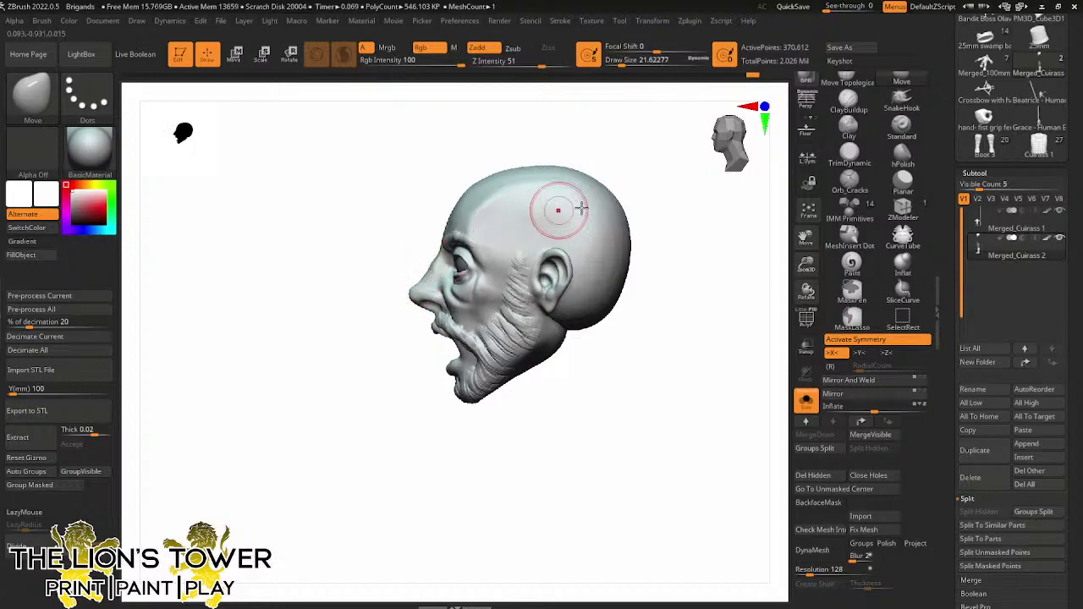
pyautogui.moveTo(536, 411); pyautogui.dragTo(617, 397)
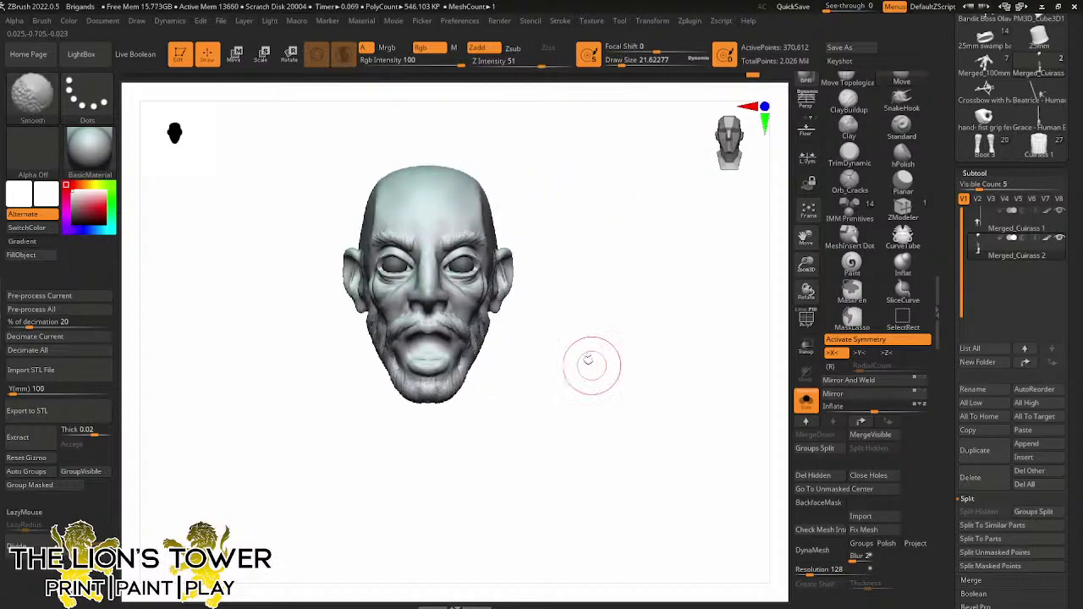
pyautogui.moveTo(607, 357); pyautogui.dragTo(731, 391)
pyautogui.moveTo(752, 297)
pyautogui.keyDown('alt'); pyautogui.mouseDown()
pyautogui.moveTo(702, 313)
pyautogui.moveTo(745, 282)
pyautogui.mouseUp(); pyautogui.keyUp('alt')
pyautogui.moveTo(660, 350); pyautogui.dragTo(684, 366)
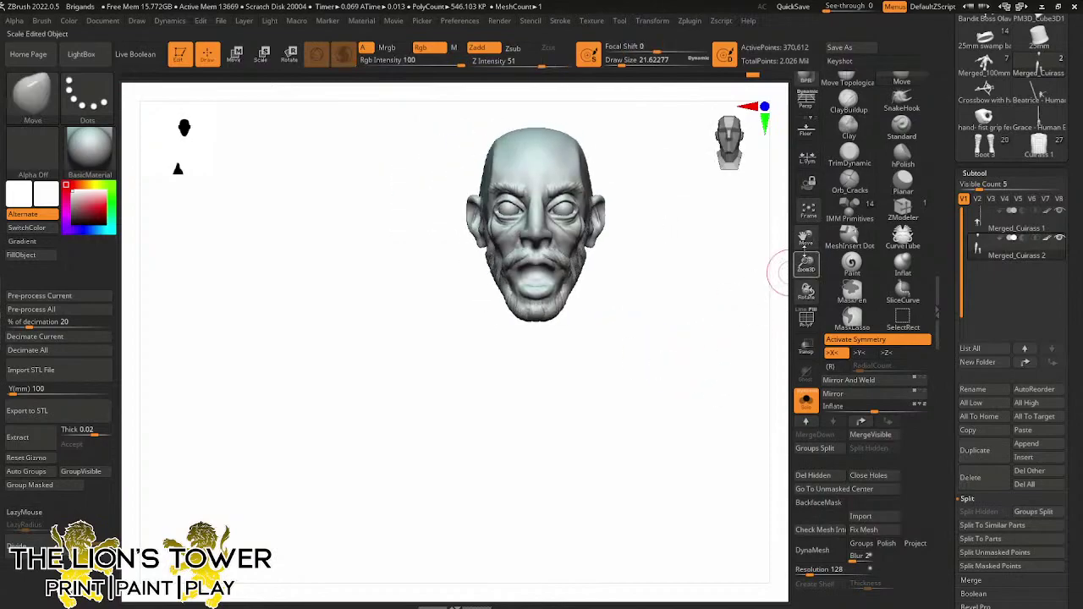
pyautogui.moveTo(806, 262); pyautogui.dragTo(806, 228)
# Build up forms beneath the upper lip and inside the mouth with ClayBuildup, smoothing around the mouth corner
pyautogui.click(848, 101)
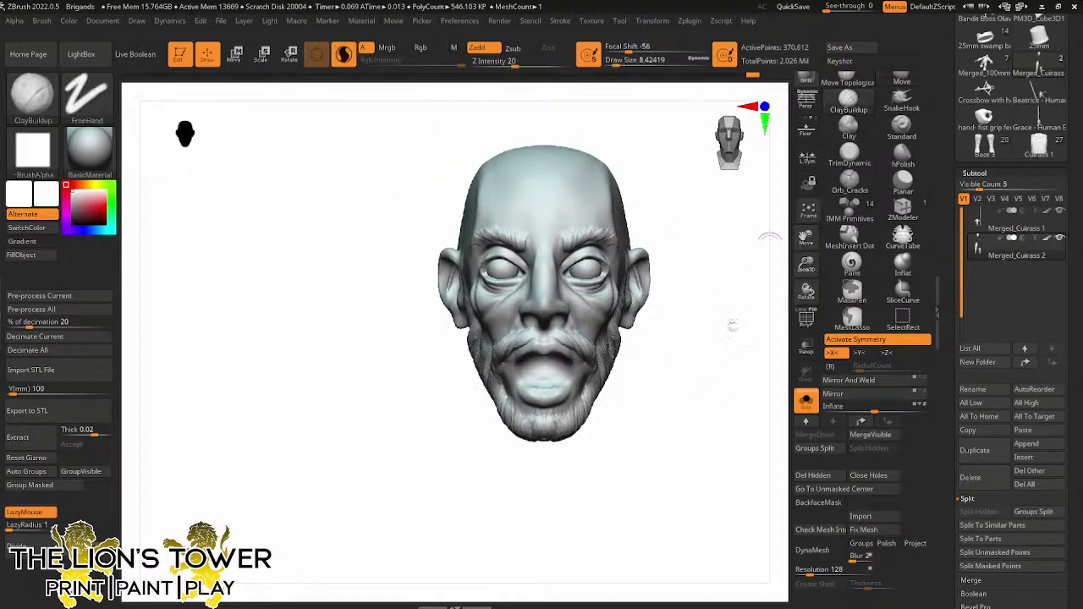
pyautogui.moveTo(733, 323); pyautogui.dragTo(729, 254)
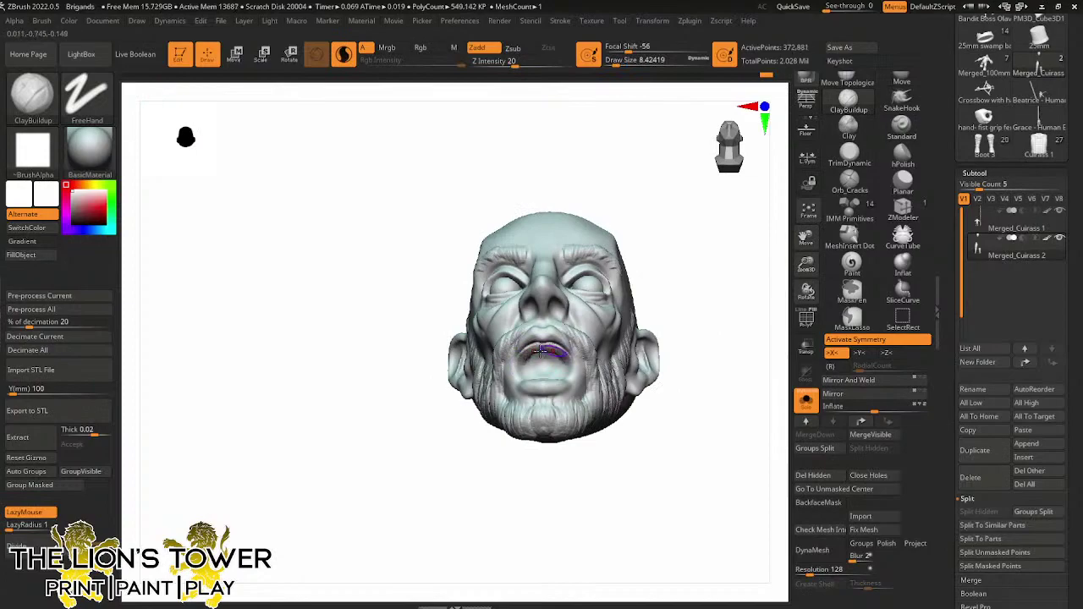
pyautogui.moveTo(646, 327); pyautogui.dragTo(681, 320)
pyautogui.keyDown('shift'); pyautogui.moveTo(592, 350); pyautogui.dragTo(582, 357); pyautogui.keyUp('shift')
pyautogui.moveTo(696, 328)
pyautogui.mouseDown()
pyautogui.moveTo(658, 341)
pyautogui.moveTo(660, 362)
pyautogui.moveTo(536, 377)
pyautogui.moveTo(558, 372)
pyautogui.mouseUp()
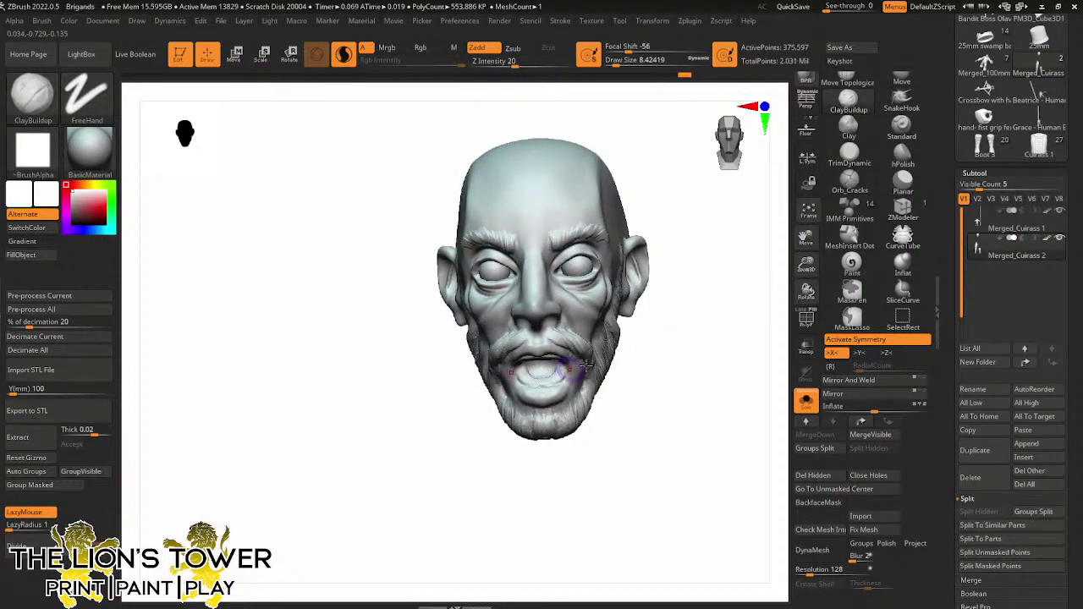
pyautogui.moveTo(626, 405); pyautogui.dragTo(619, 460)
# Turn off symmetry, sculpt uneven teeth inside the open mouth, and undo the last strokes
pyautogui.press('x')
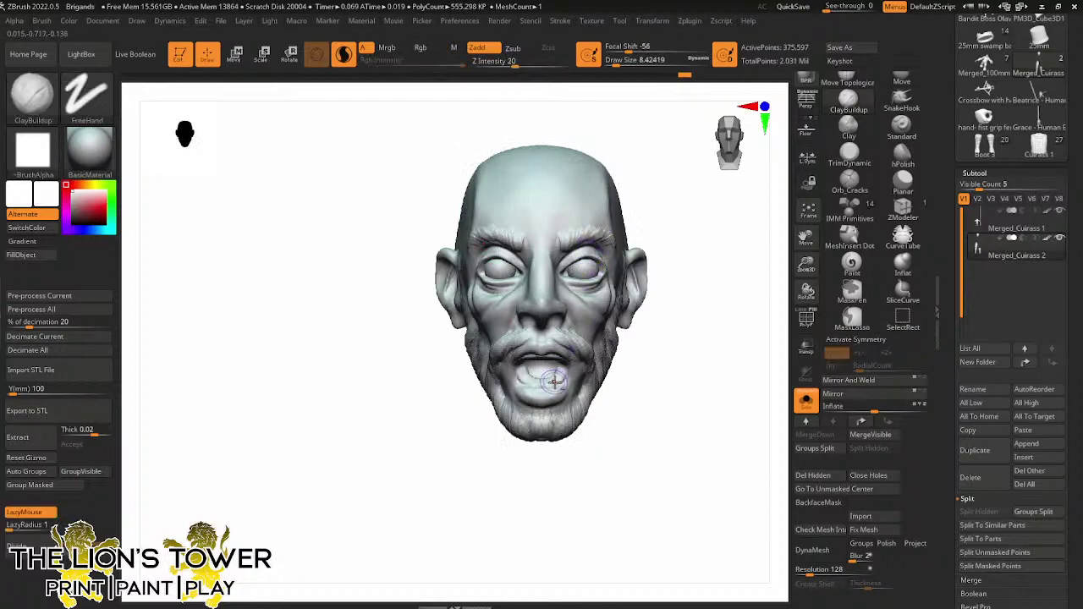
pyautogui.moveTo(551, 377); pyautogui.dragTo(566, 339)
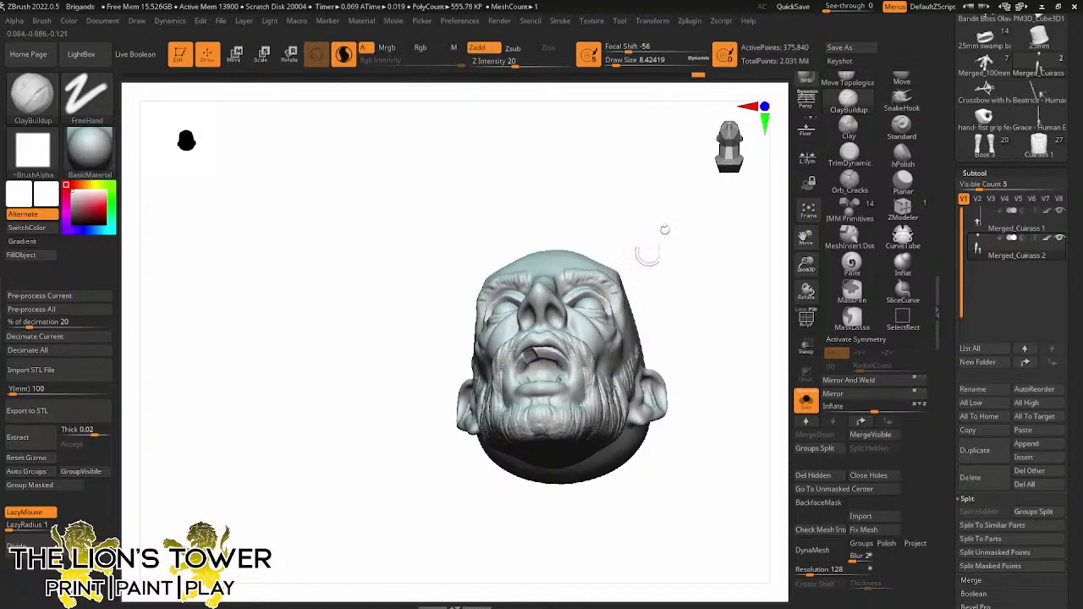
pyautogui.moveTo(664, 228); pyautogui.dragTo(643, 279)
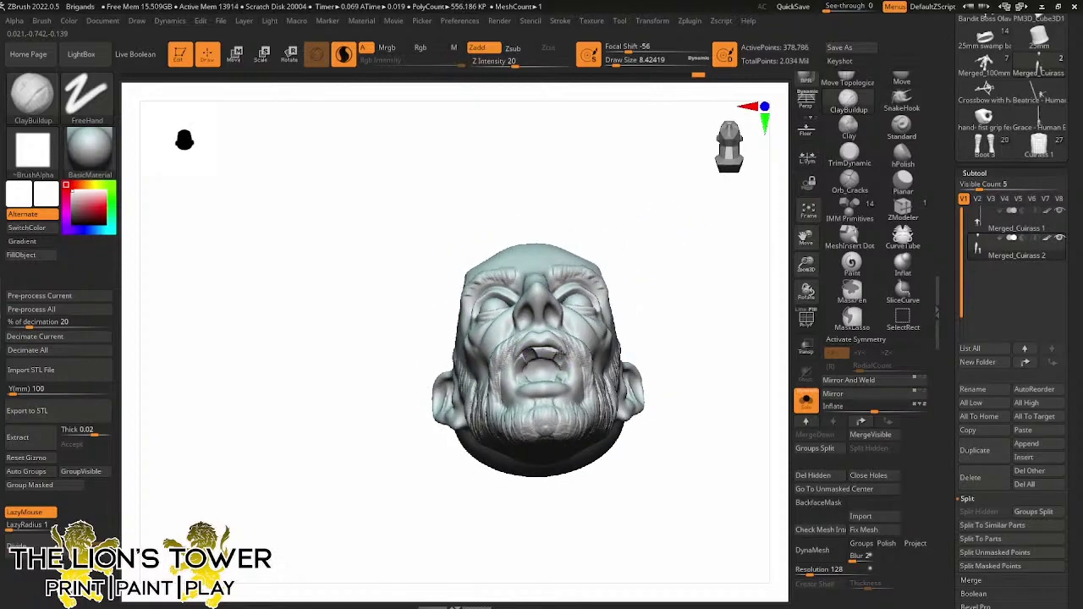
pyautogui.moveTo(620, 290); pyautogui.dragTo(669, 332)
pyautogui.hotkey('ctrl', 'z')
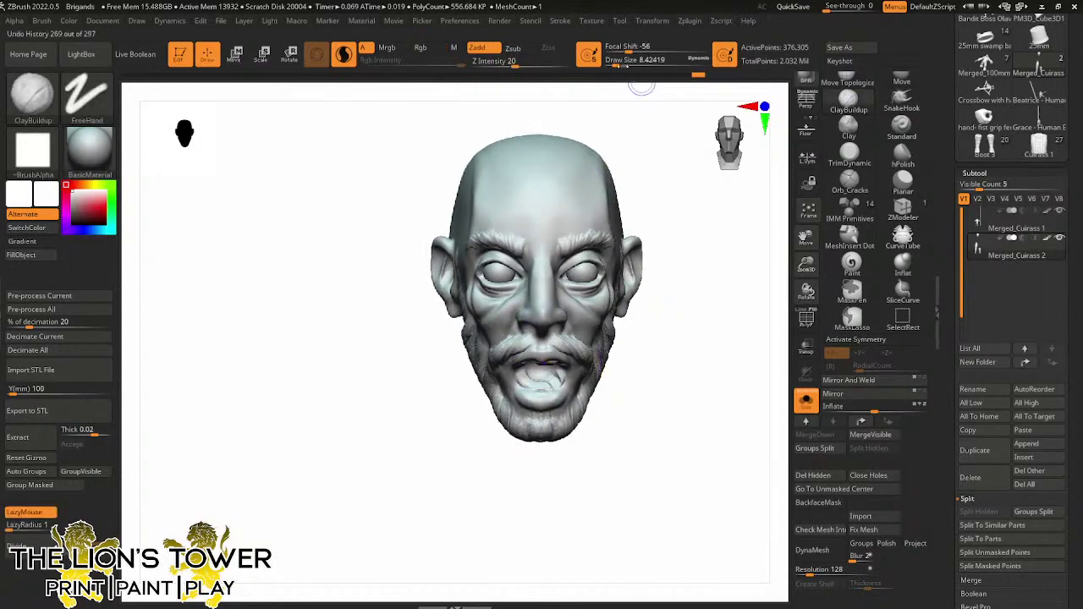
# Refine the teeth inside the mouth with ClayBuildup at a draw size of about 3.1, then enlarge the brush again
pyautogui.click(612, 64)
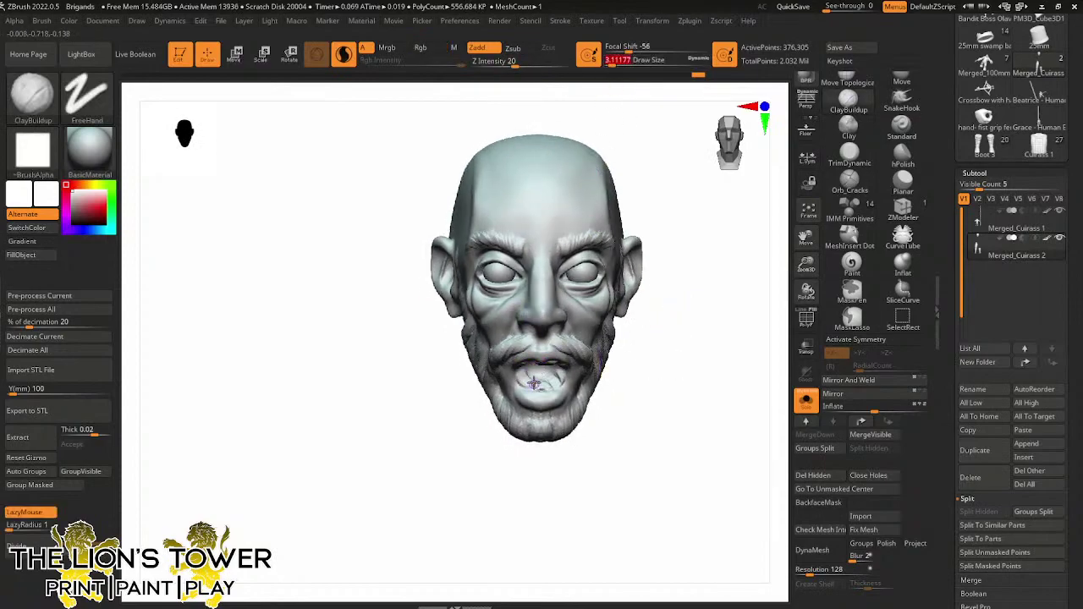
pyautogui.moveTo(531, 385); pyautogui.dragTo(542, 388)
pyautogui.moveTo(606, 398)
pyautogui.mouseDown()
pyautogui.moveTo(633, 401)
pyautogui.moveTo(621, 374)
pyautogui.mouseUp()
pyautogui.press(']')
pyautogui.press(']')
pyautogui.press(']')
pyautogui.press(']')
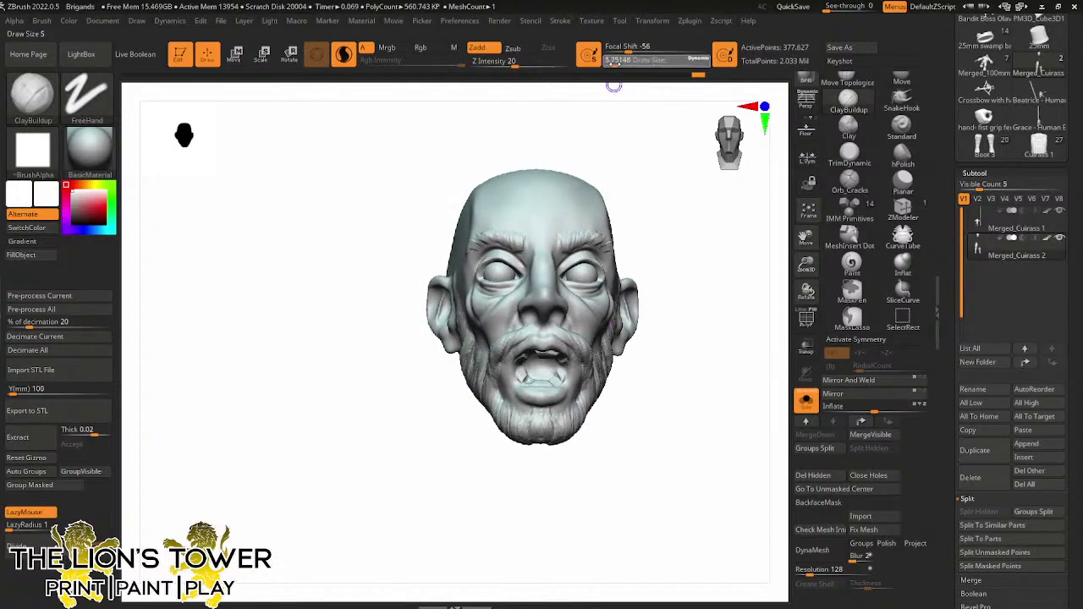
# Insert a sphere inside the mouth with MeshInsert Dot and pull it out into a tongue with SnakeHook
pyautogui.moveTo(744, 325)
pyautogui.mouseDown()
pyautogui.moveTo(727, 394)
pyautogui.moveTo(759, 312)
pyautogui.mouseUp()
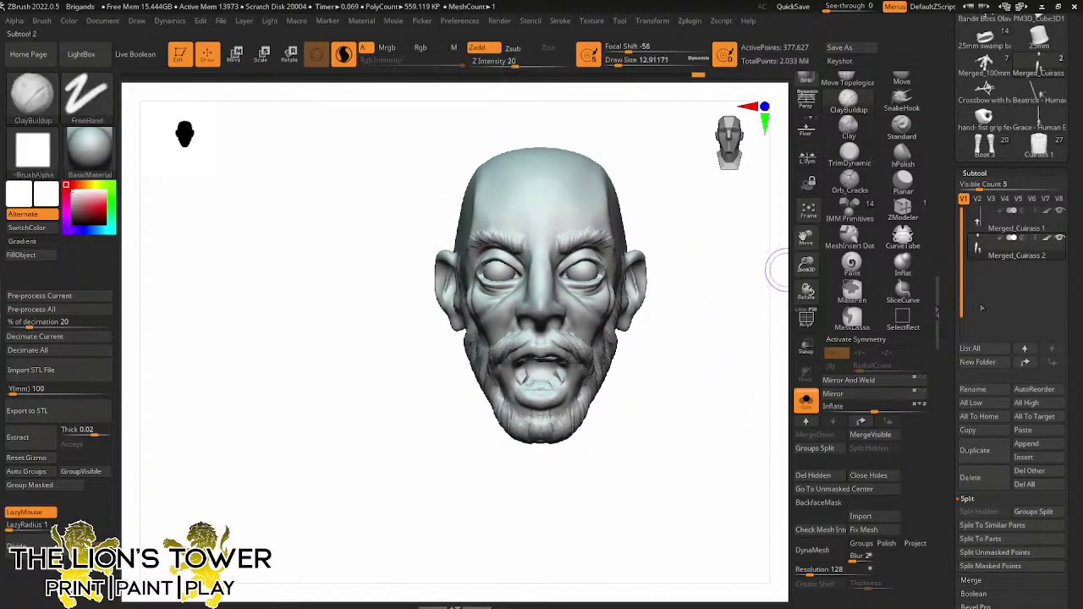
pyautogui.click(851, 236)
pyautogui.moveTo(543, 369); pyautogui.dragTo(556, 374)
pyautogui.click(901, 98)
pyautogui.moveTo(667, 384); pyautogui.dragTo(744, 380)
pyautogui.moveTo(623, 62); pyautogui.dragTo(618, 61)
pyautogui.moveTo(652, 372)
pyautogui.mouseDown()
pyautogui.moveTo(617, 370)
pyautogui.moveTo(646, 365)
pyautogui.moveTo(620, 396)
pyautogui.moveTo(665, 374)
pyautogui.moveTo(657, 358)
pyautogui.moveTo(537, 383)
pyautogui.moveTo(600, 409)
pyautogui.moveTo(572, 397)
pyautogui.mouseUp()
# Smooth and shorten the tongue, shaping it over the lower lip with the Move brush at a draw size of about 17
pyautogui.click(901, 81)
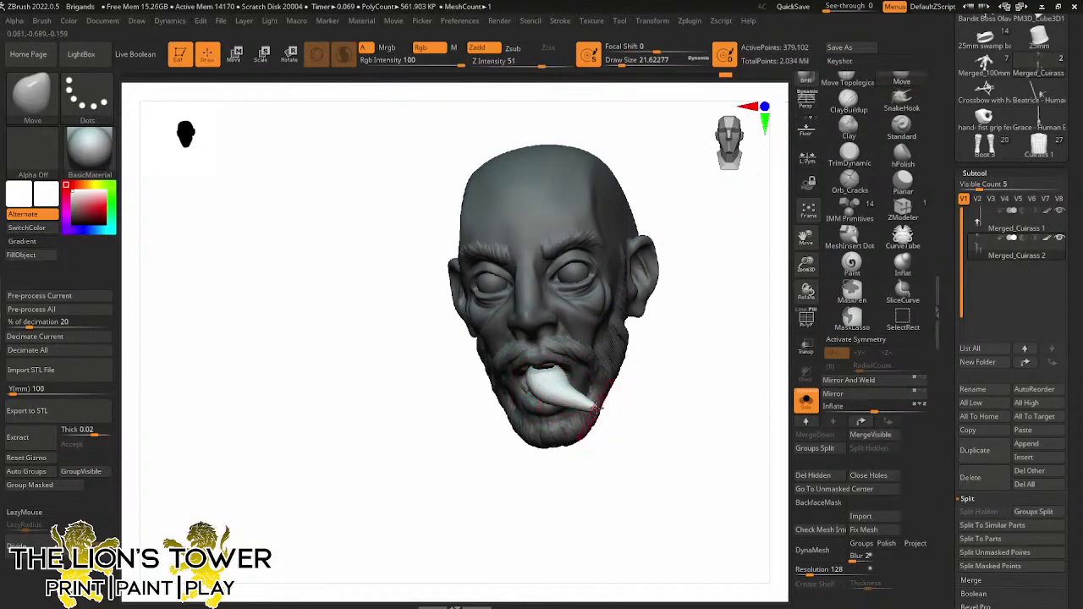
pyautogui.press('shift')
pyautogui.keyDown('shift'); pyautogui.moveTo(584, 401); pyautogui.dragTo(572, 397); pyautogui.keyUp('shift')
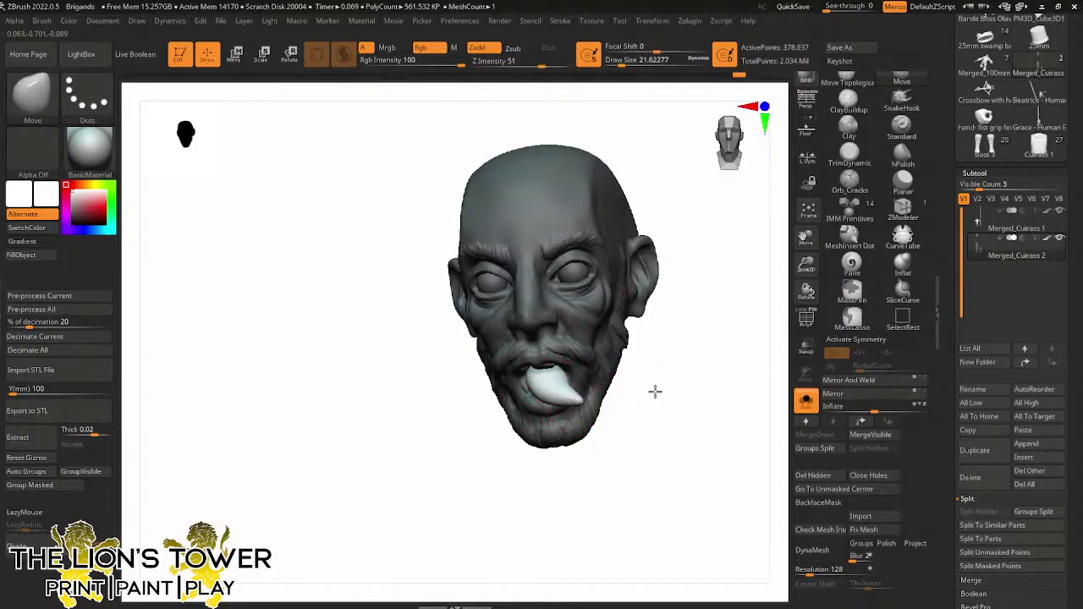
pyautogui.moveTo(655, 392); pyautogui.dragTo(634, 410)
pyautogui.click(619, 63)
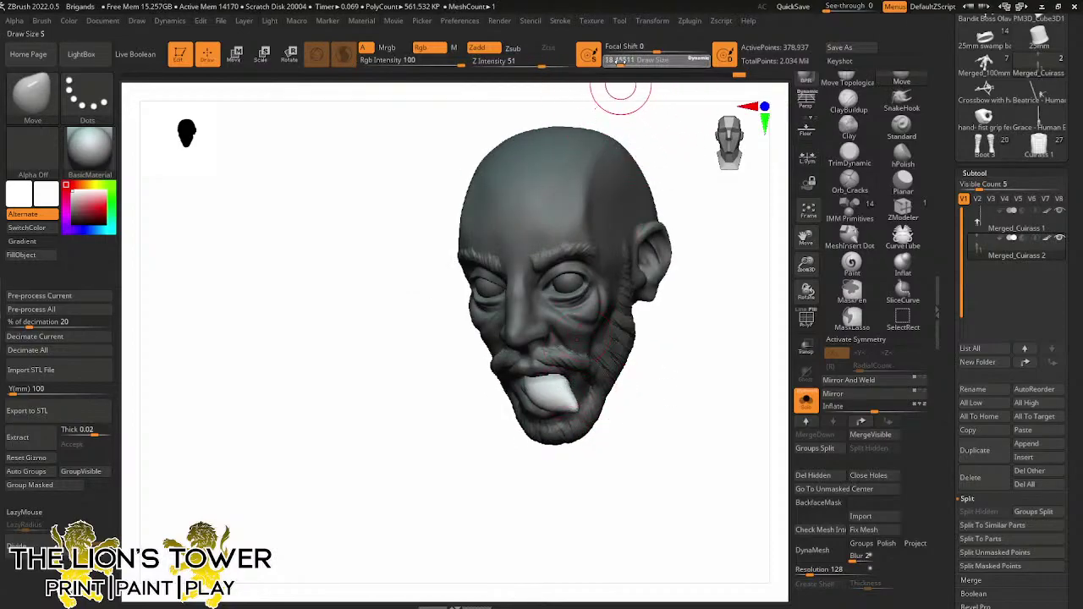
pyautogui.moveTo(720, 227)
pyautogui.mouseDown()
pyautogui.moveTo(730, 263)
pyautogui.moveTo(711, 296)
pyautogui.mouseUp()
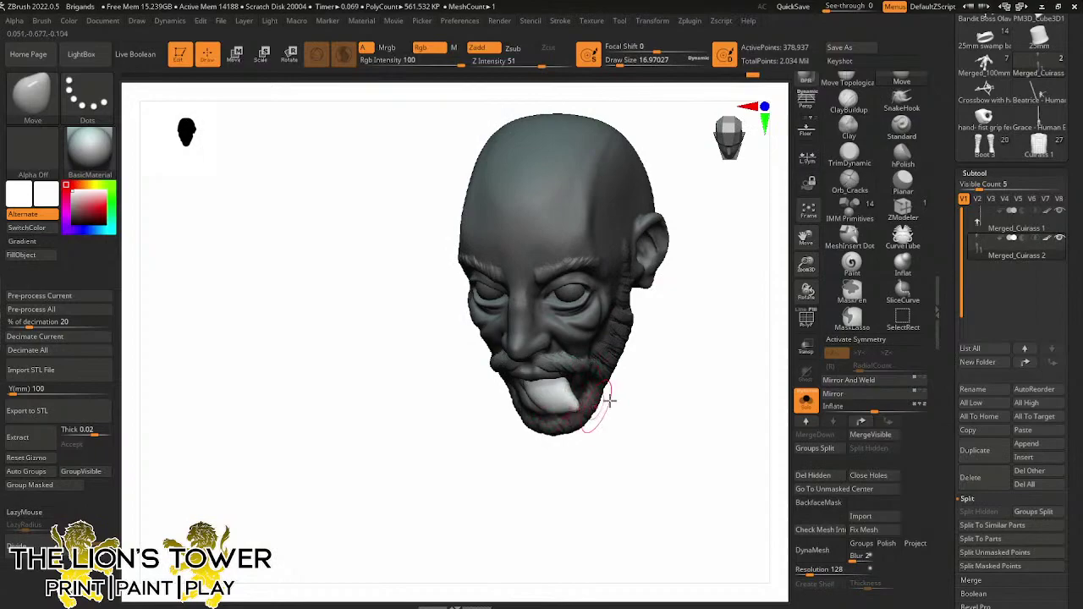
pyautogui.moveTo(609, 399)
pyautogui.mouseDown()
pyautogui.moveTo(696, 256)
pyautogui.moveTo(686, 363)
pyautogui.moveTo(715, 433)
pyautogui.moveTo(753, 426)
pyautogui.moveTo(719, 427)
pyautogui.mouseUp()
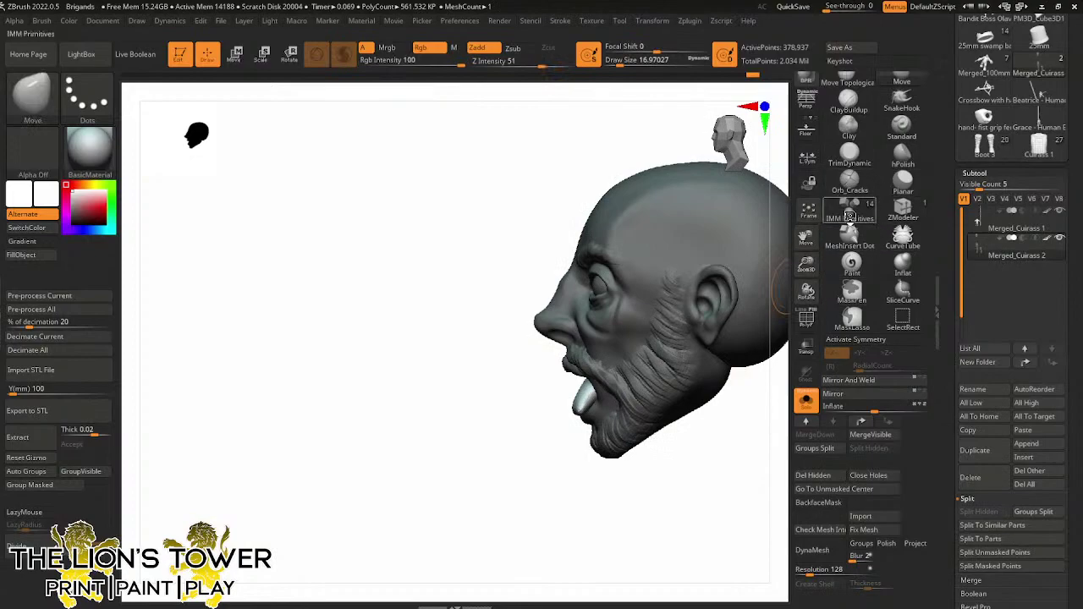
# Insert a sphere in the open mouth beside the tongue with MeshInsert Dot and get the SnakeHook brush ready
pyautogui.click(850, 237)
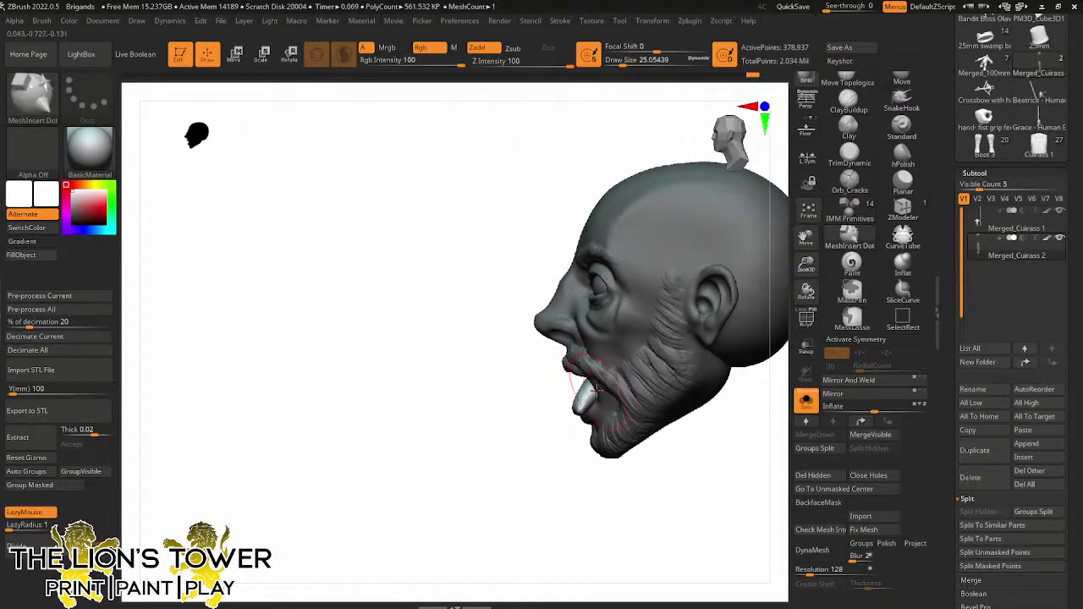
pyautogui.moveTo(596, 391); pyautogui.dragTo(594, 394)
pyautogui.keyDown('shift'); pyautogui.moveTo(658, 488); pyautogui.dragTo(691, 490); pyautogui.keyUp('shift')
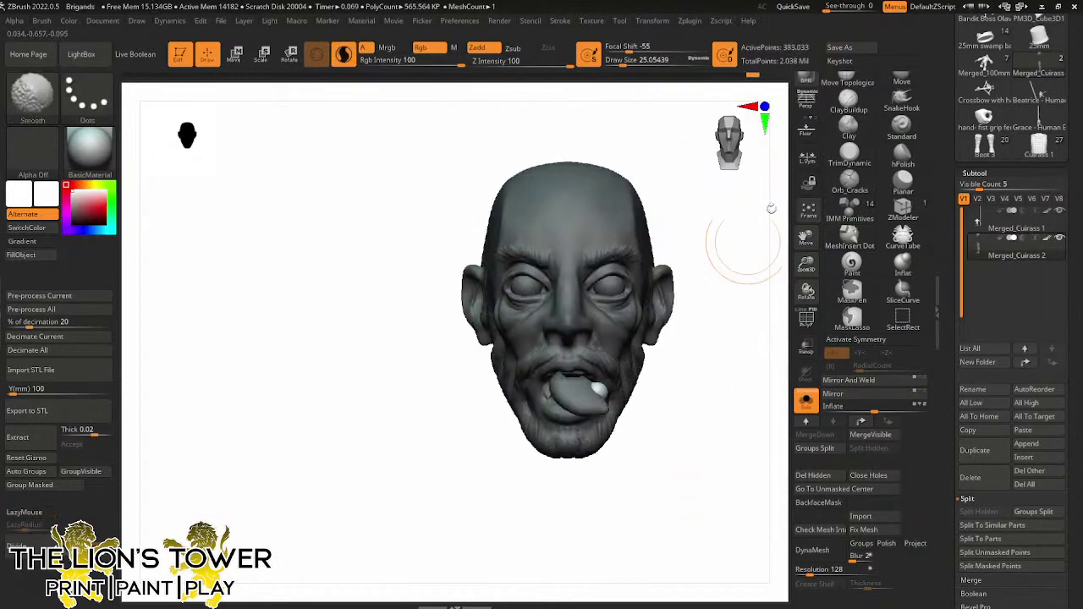
pyautogui.click(900, 82)
pyautogui.moveTo(711, 413); pyautogui.dragTo(677, 409)
pyautogui.click(901, 99)
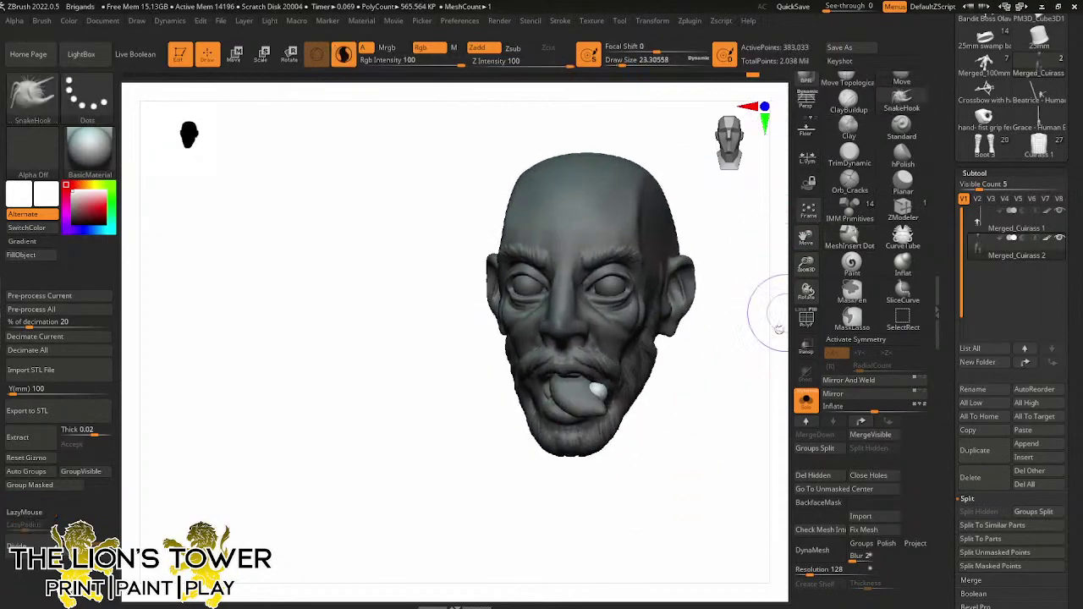
# Pull the new sphere back along the cheek into a long strand of spit using SnakeHook at a draw size of about 14.2
pyautogui.moveTo(774, 314); pyautogui.dragTo(677, 335)
pyautogui.click(615, 61)
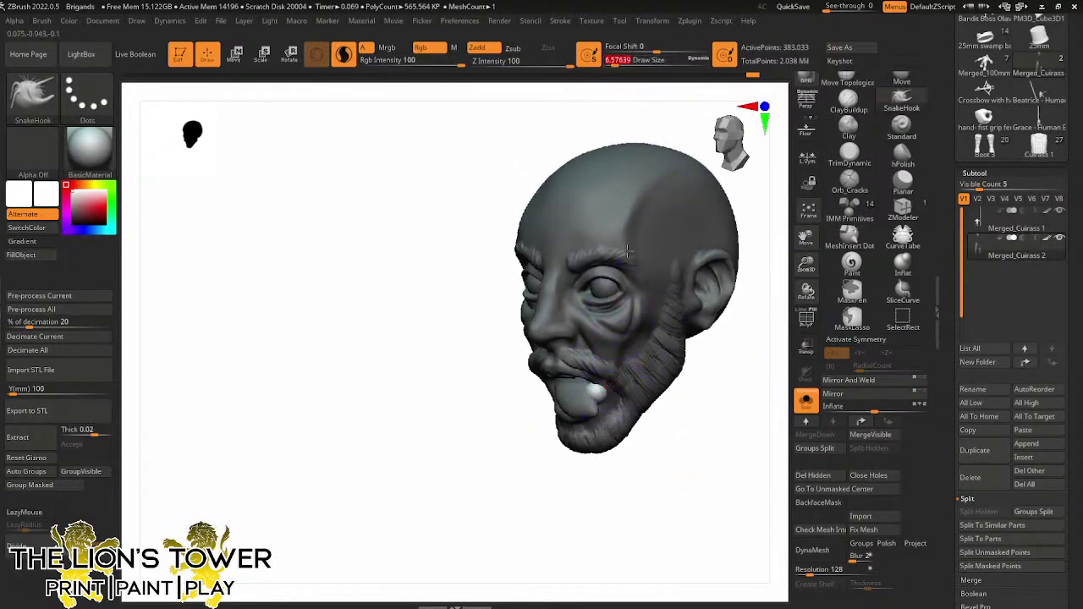
pyautogui.hotkey('ctrl', 'z')
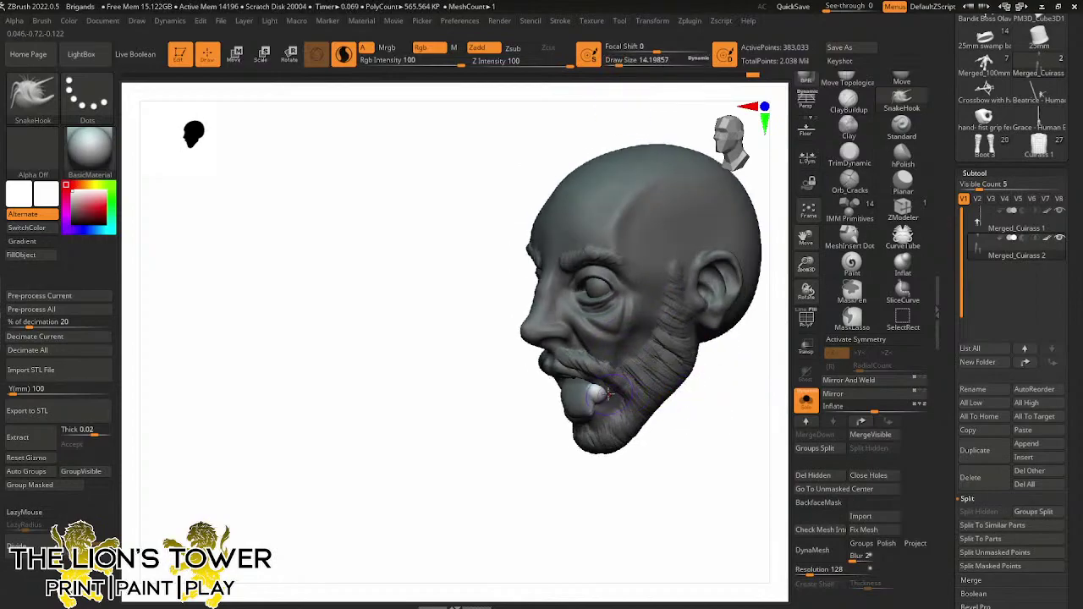
pyautogui.hotkey('ctrl', 'z')
pyautogui.hotkey('ctrl', 'z')
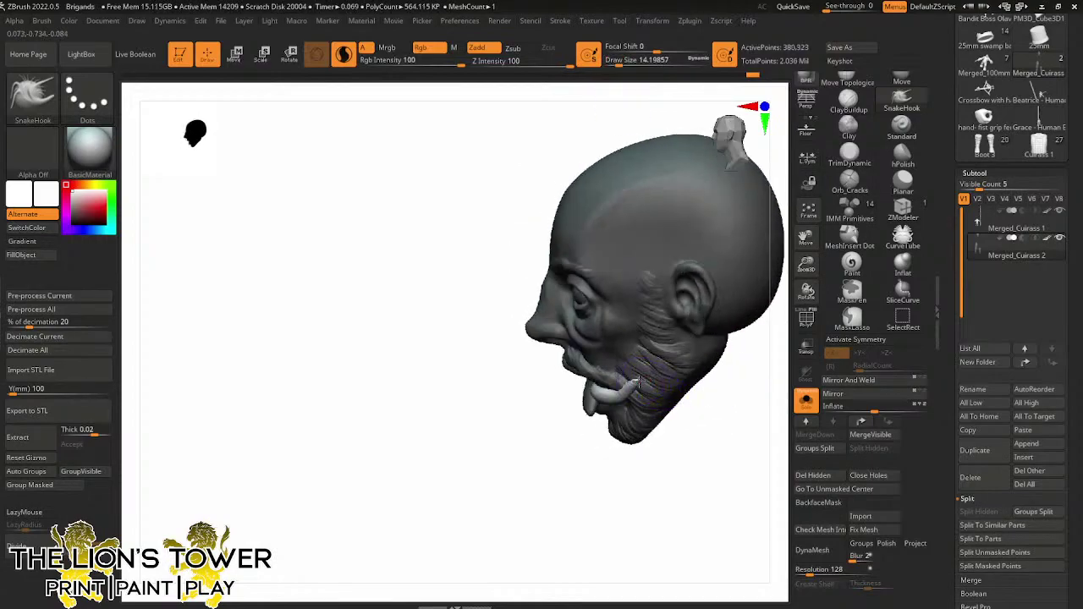
pyautogui.hotkey('ctrl', 'z')
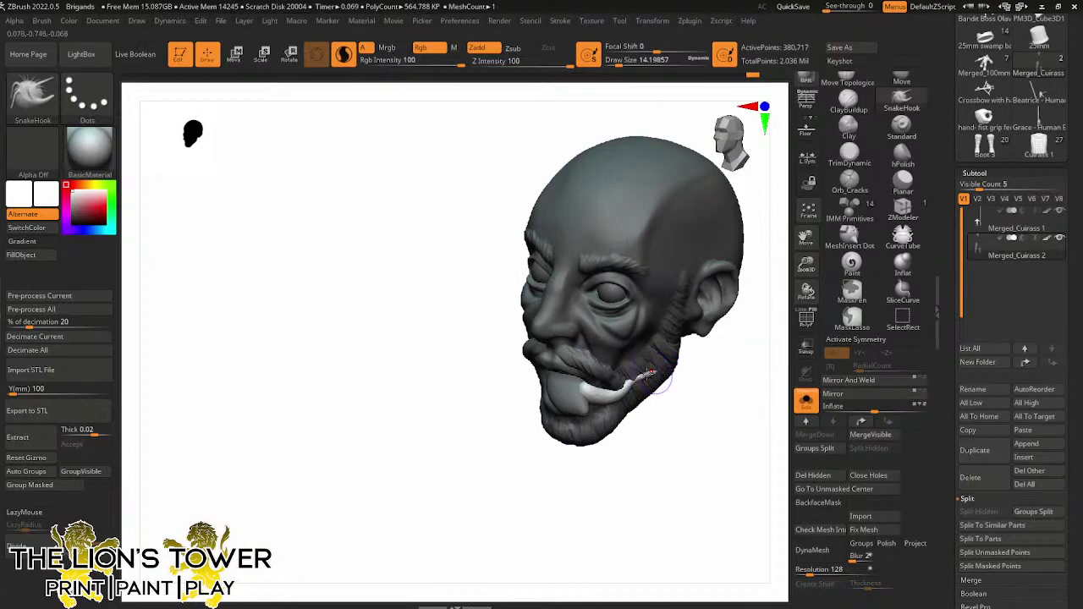
pyautogui.hotkey('ctrl', 'z')
pyautogui.hotkey('ctrl', 'z')
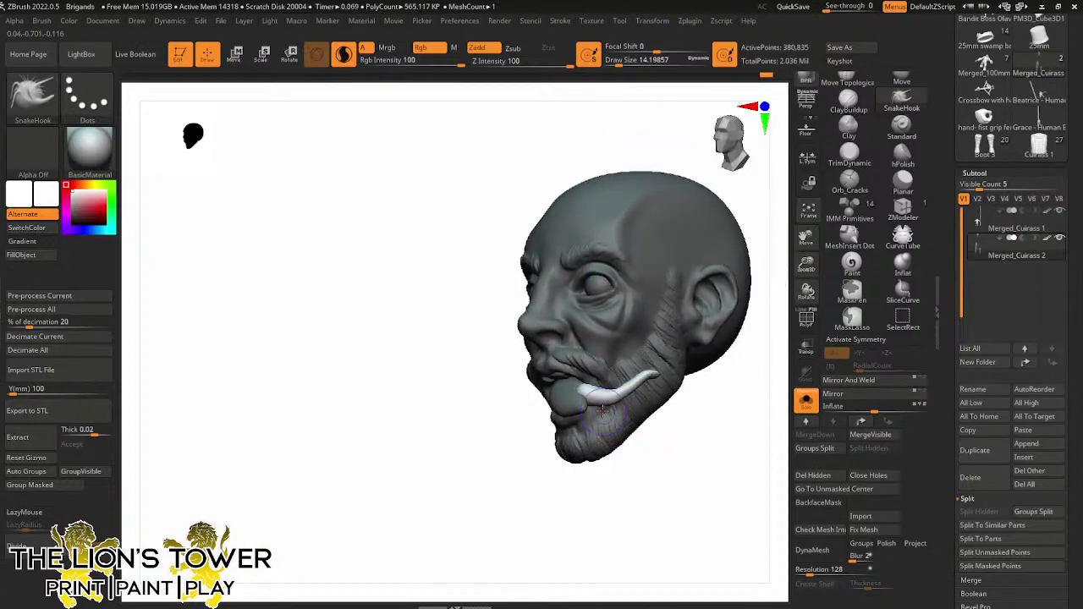
# Pull a second, lower branch out of the spit strand with SnakeHook and shape both branches alongside the cheek
pyautogui.hotkey('ctrl', 'z')
pyautogui.hotkey('ctrl', 'z')
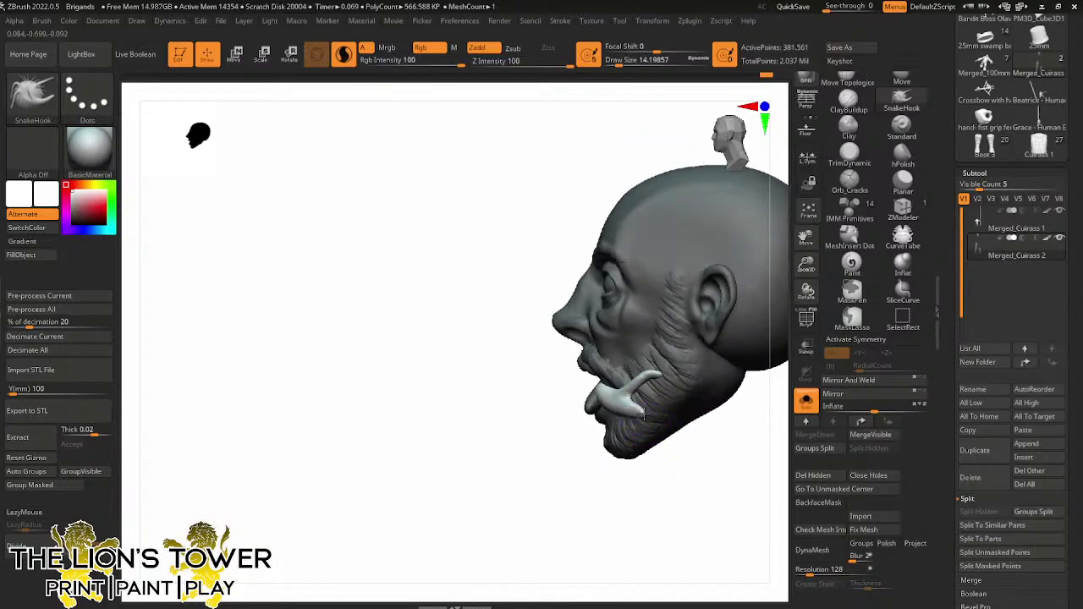
pyautogui.hotkey('ctrl', 'z')
pyautogui.hotkey('ctrl', 'z')
pyautogui.hotkey('ctrl', 'z')
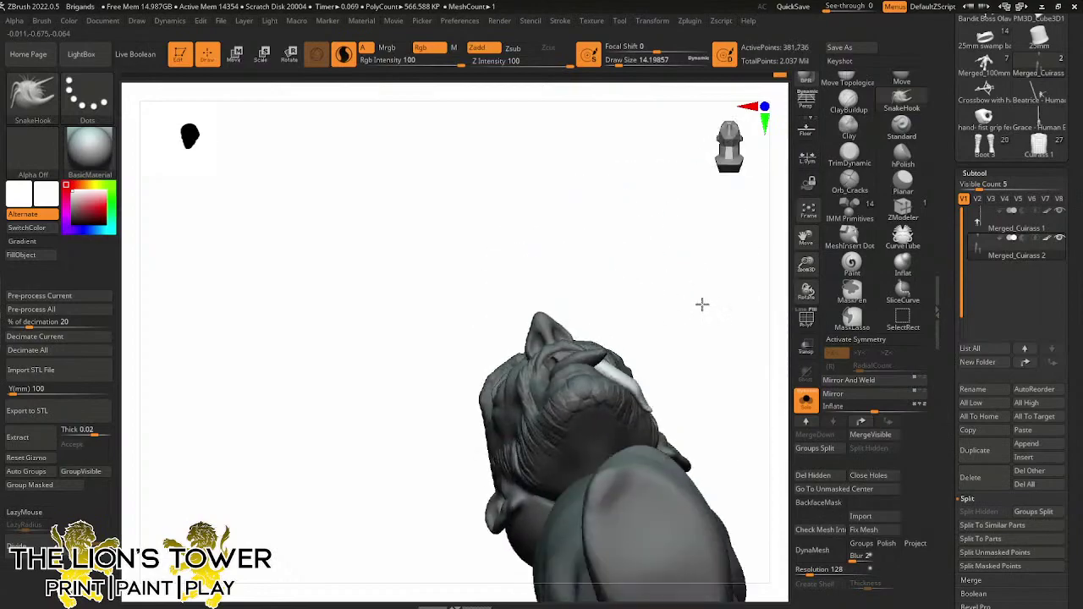
pyautogui.moveTo(671, 369); pyautogui.dragTo(720, 274, button='right')
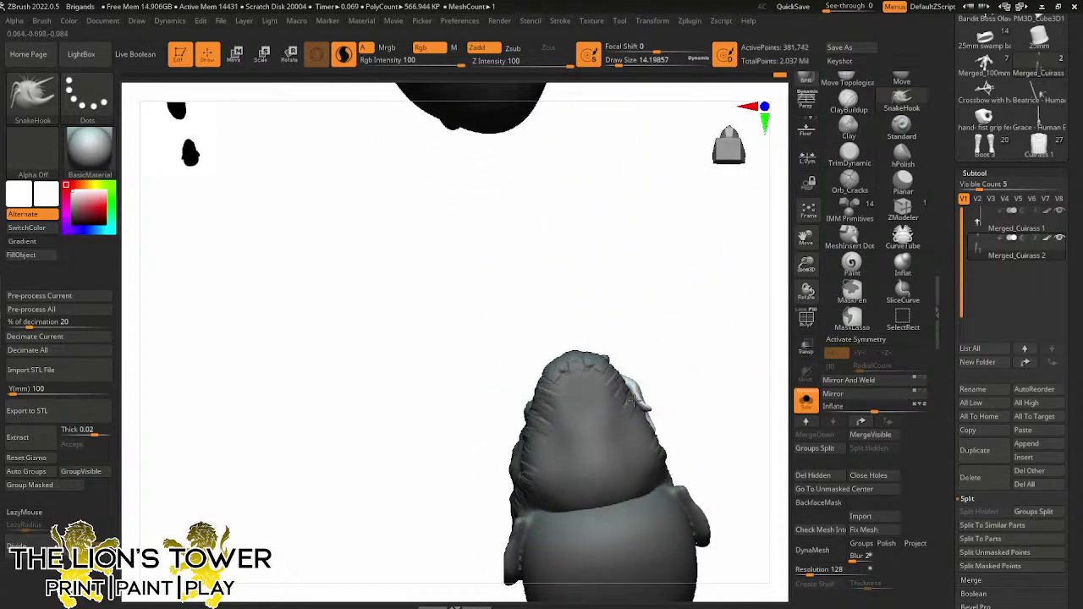
pyautogui.hotkey('ctrl', 'z')
pyautogui.hotkey('ctrl', 'z')
pyautogui.hotkey('ctrl', 'z')
pyautogui.hotkey('ctrl', 'z')
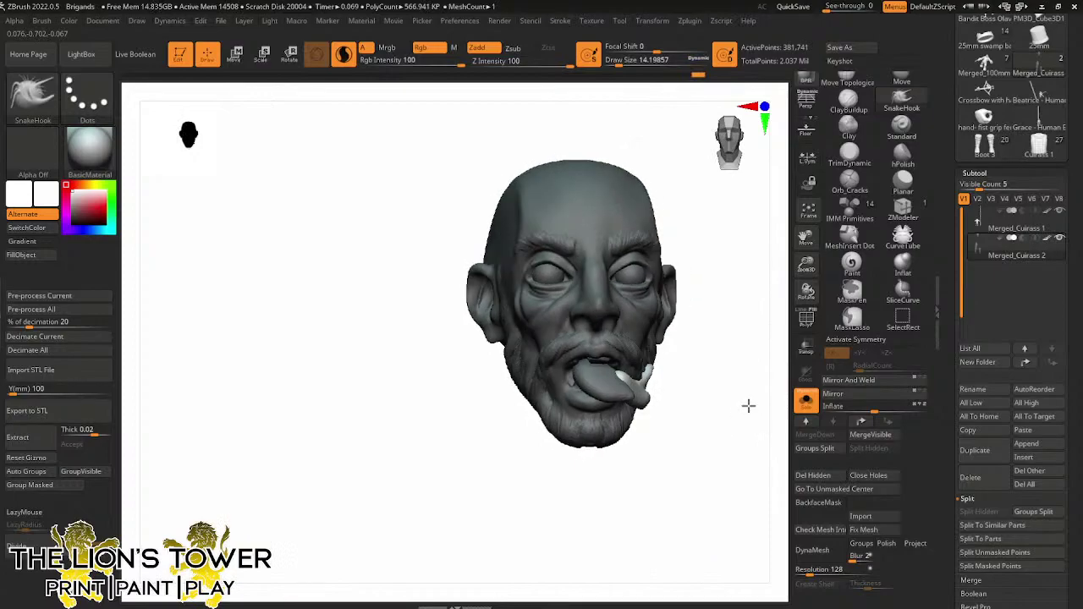
# Stretch the inner end of the spit strand up to the upper lip and teeth with SnakeHook
pyautogui.moveTo(740, 417)
pyautogui.mouseDown()
pyautogui.moveTo(702, 415)
pyautogui.moveTo(730, 415)
pyautogui.moveTo(730, 394)
pyautogui.moveTo(728, 418)
pyautogui.mouseUp()
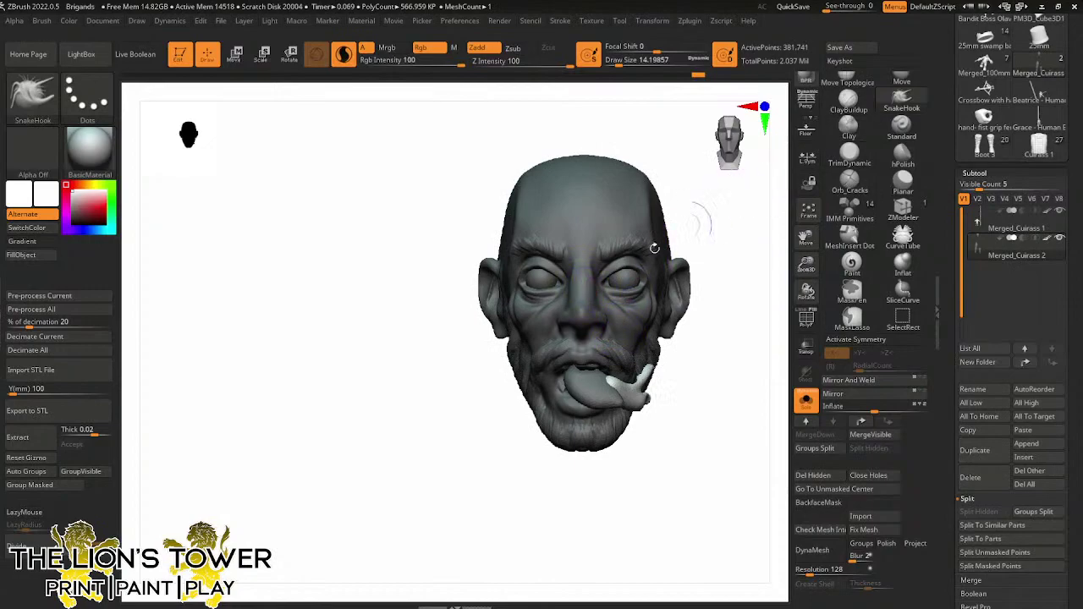
pyautogui.moveTo(668, 331); pyautogui.dragTo(598, 360)
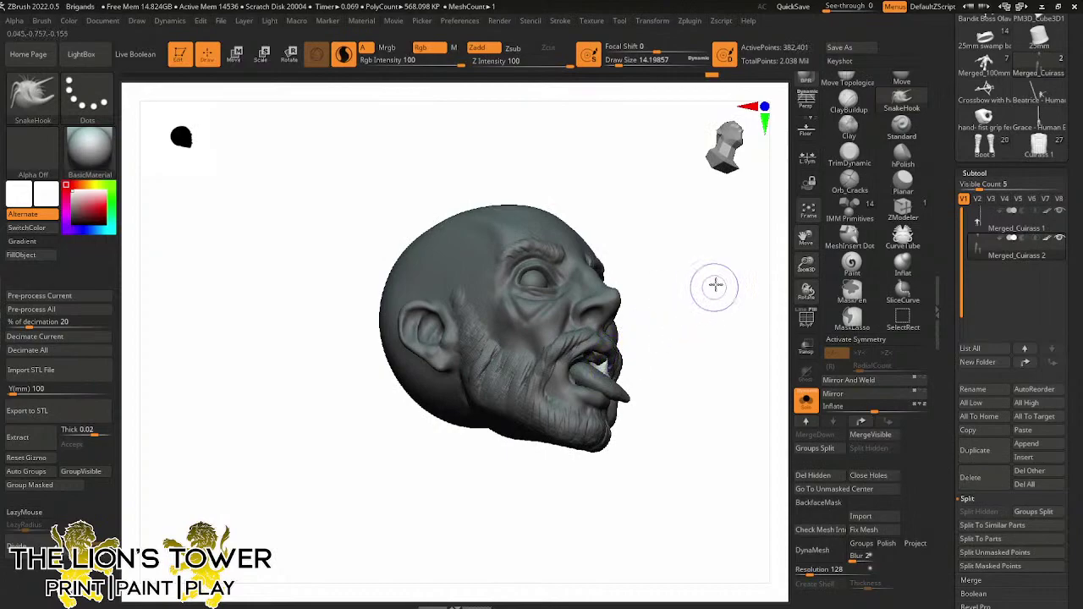
pyautogui.moveTo(715, 285); pyautogui.dragTo(622, 365)
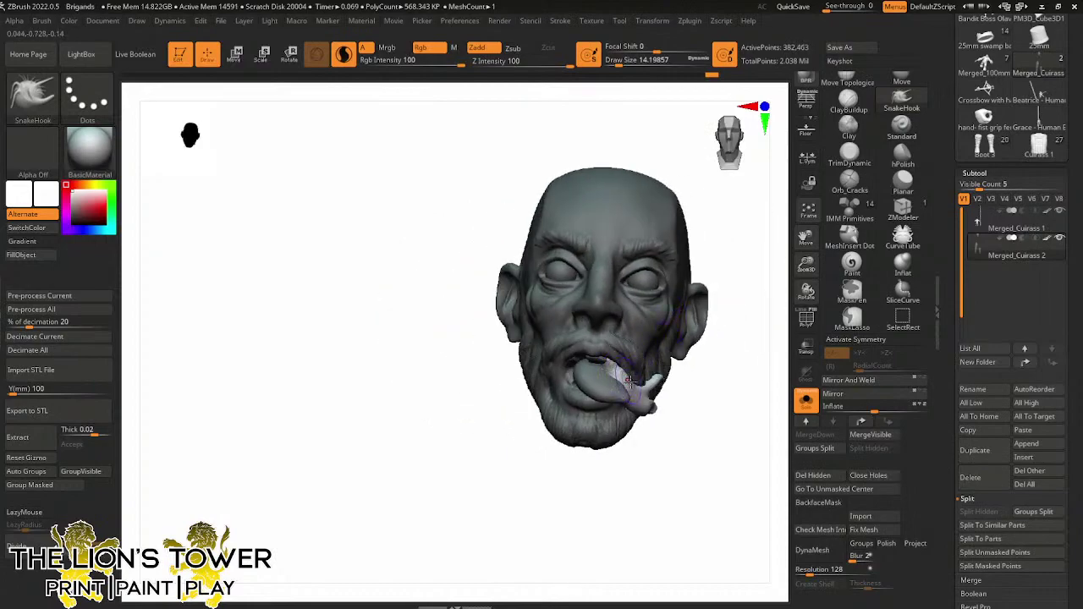
pyautogui.moveTo(737, 269); pyautogui.dragTo(640, 404)
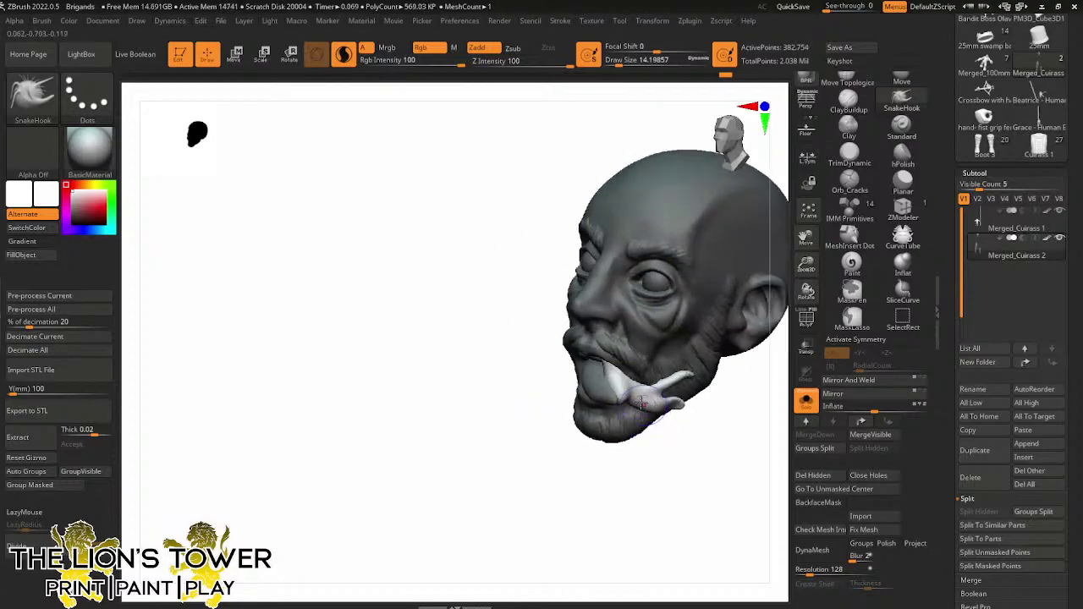
# Swell the tips of the spit strands into rounded droplets with the Inflat brush at a draw size of about 14.2
pyautogui.click(903, 269)
pyautogui.moveTo(736, 415); pyautogui.dragTo(671, 59)
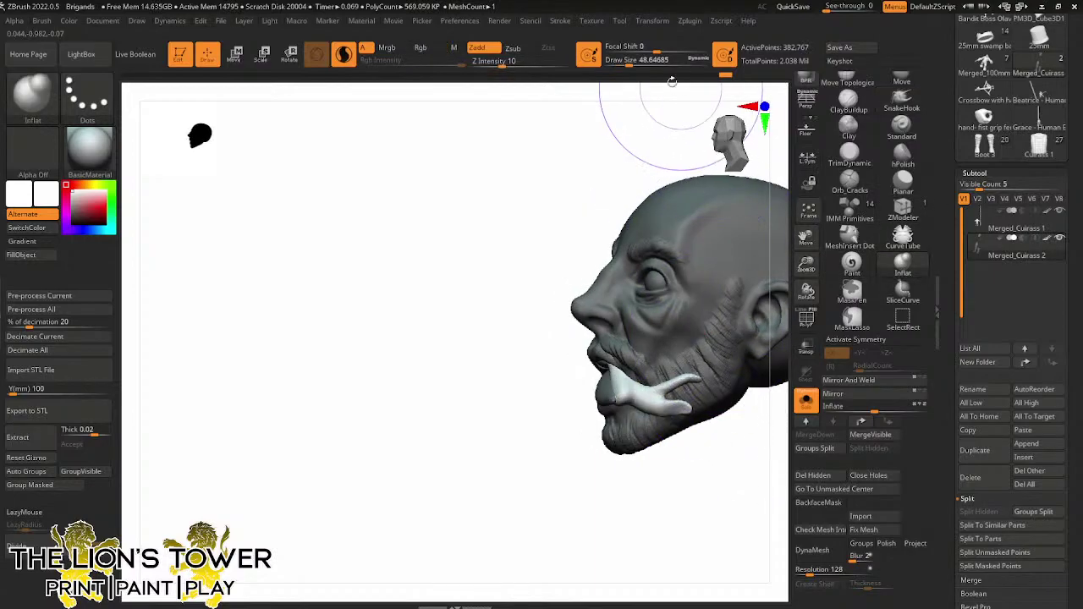
pyautogui.moveTo(698, 376); pyautogui.dragTo(698, 377)
pyautogui.click(618, 60)
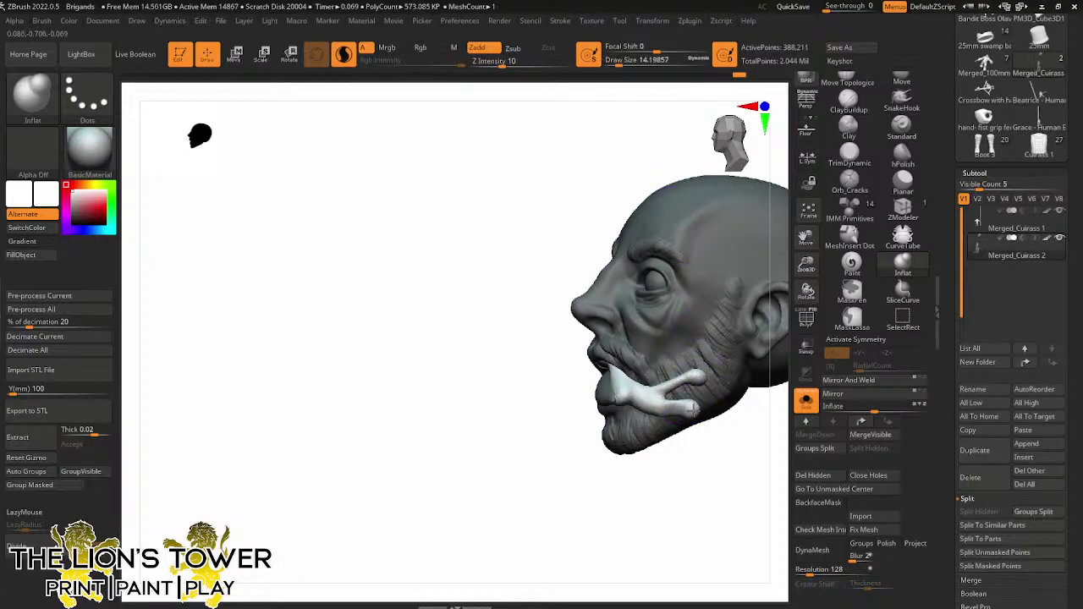
pyautogui.moveTo(707, 462)
pyautogui.mouseDown()
pyautogui.moveTo(752, 454)
pyautogui.moveTo(725, 445)
pyautogui.mouseUp()
# Carve flowing grooves along the spit strands with the Orb_Cracks brush at a draw size of about 6.6
pyautogui.click(848, 181)
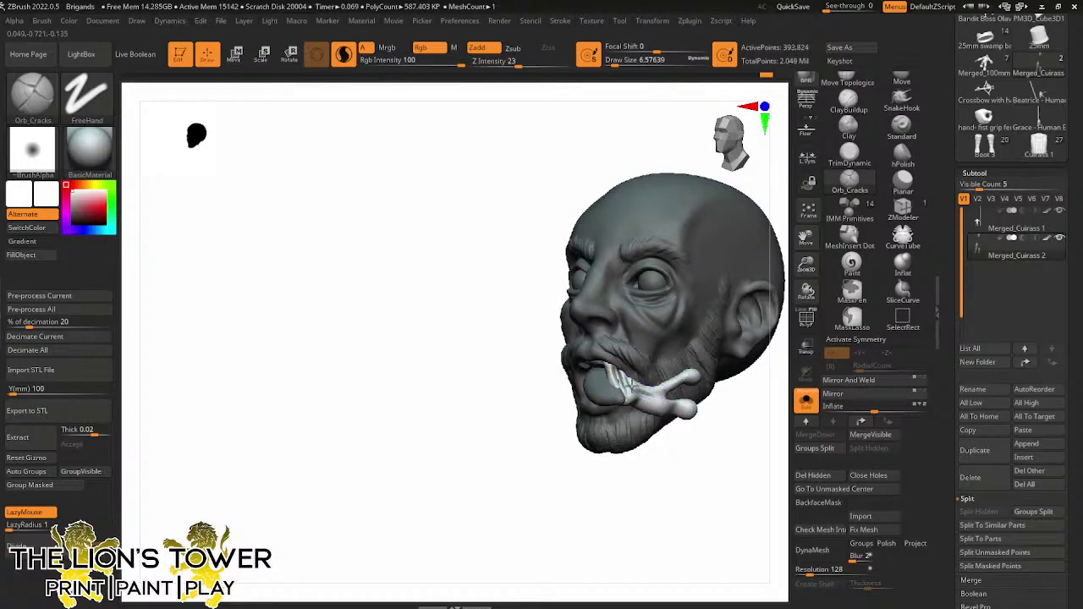
pyautogui.moveTo(676, 457)
pyautogui.mouseDown()
pyautogui.moveTo(660, 483)
pyautogui.moveTo(626, 385)
pyautogui.moveTo(686, 479)
pyautogui.moveTo(609, 370)
pyautogui.mouseUp()
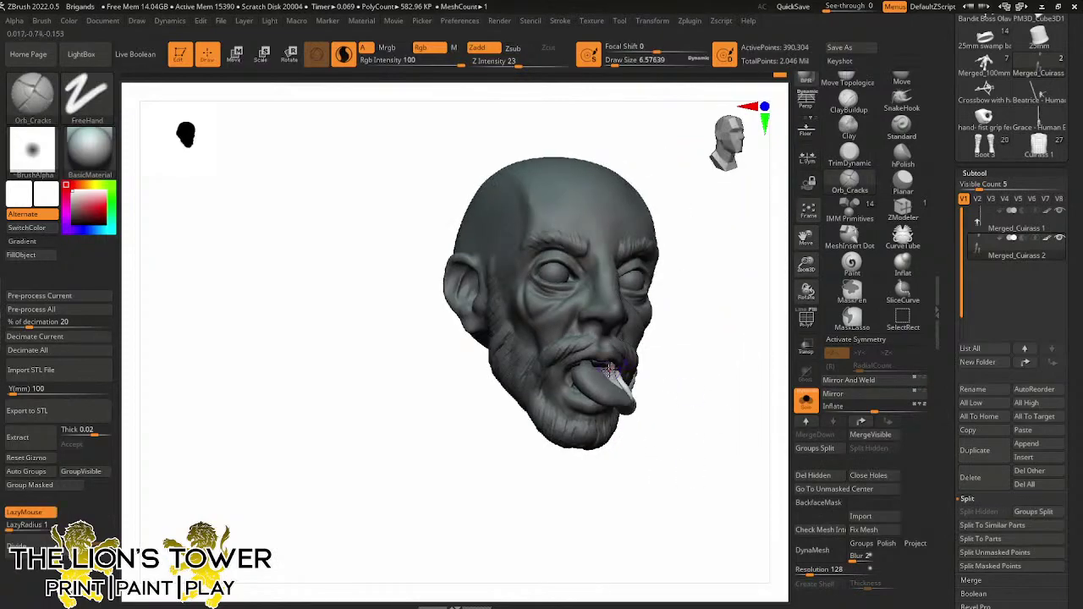
pyautogui.moveTo(670, 343)
pyautogui.mouseDown()
pyautogui.moveTo(702, 450)
pyautogui.moveTo(745, 447)
pyautogui.moveTo(681, 445)
pyautogui.moveTo(628, 389)
pyautogui.moveTo(641, 389)
pyautogui.mouseUp()
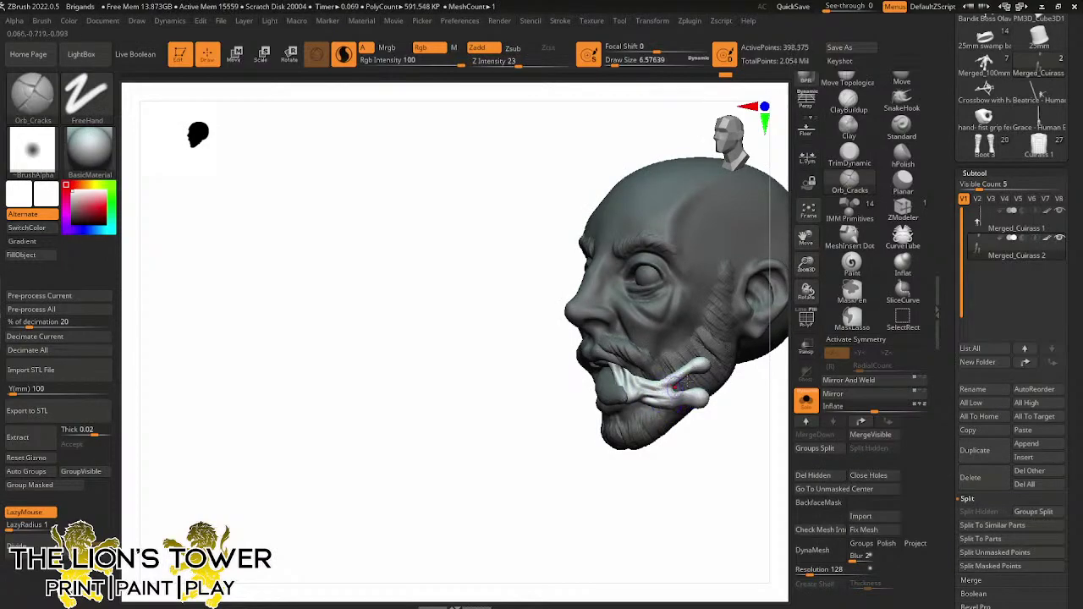
pyautogui.moveTo(806, 264); pyautogui.dragTo(718, 394)
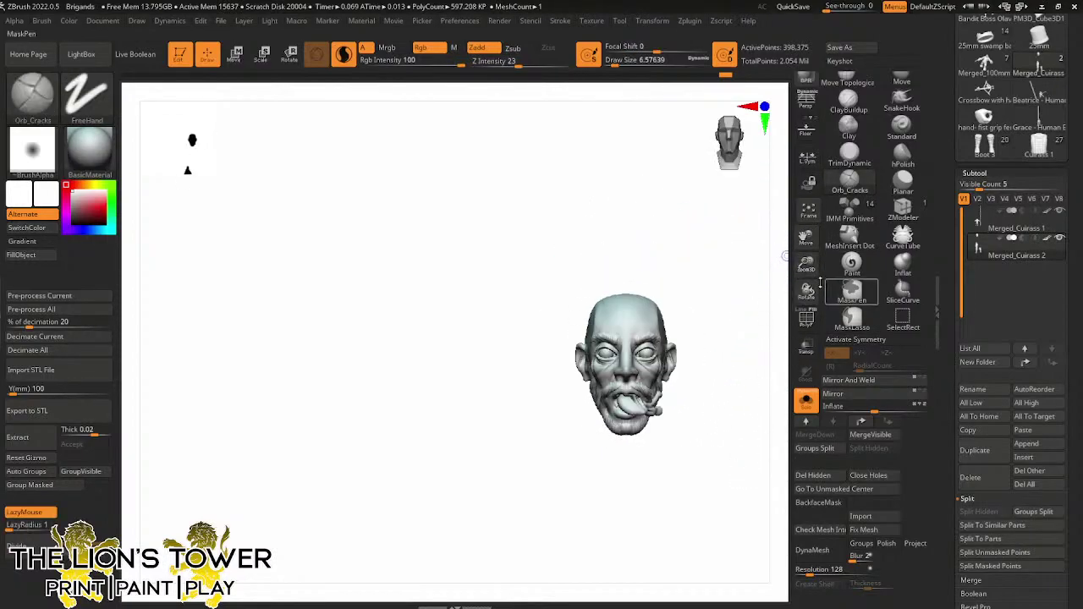
pyautogui.moveTo(820, 284); pyautogui.dragTo(743, 360)
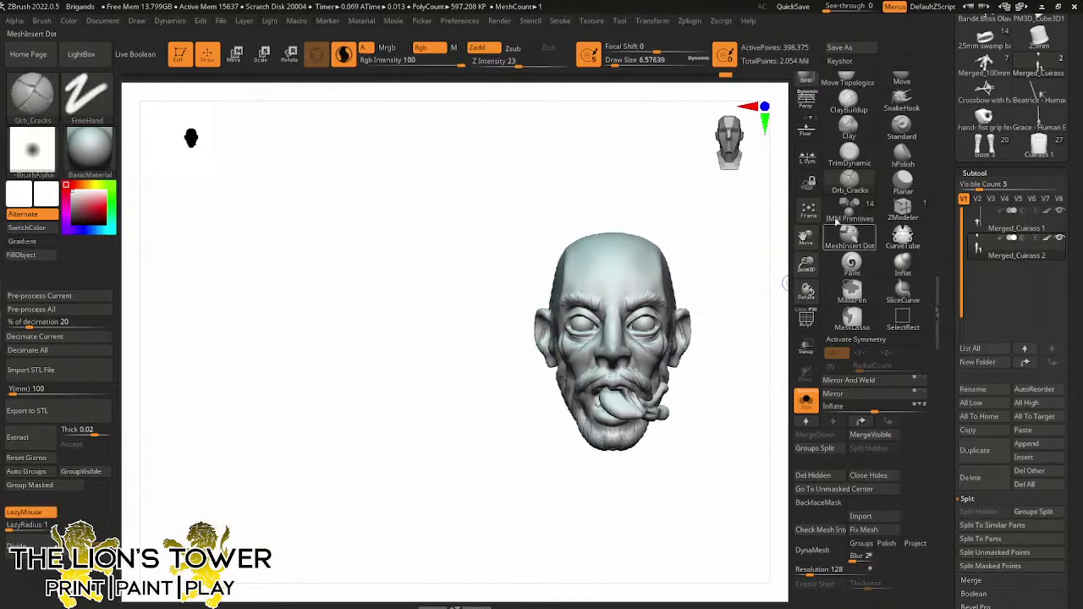
# Reshape the eyebrows asymmetrically, raising the character's right one, with Move Topological at a draw size of about 26.9
pyautogui.click(847, 84)
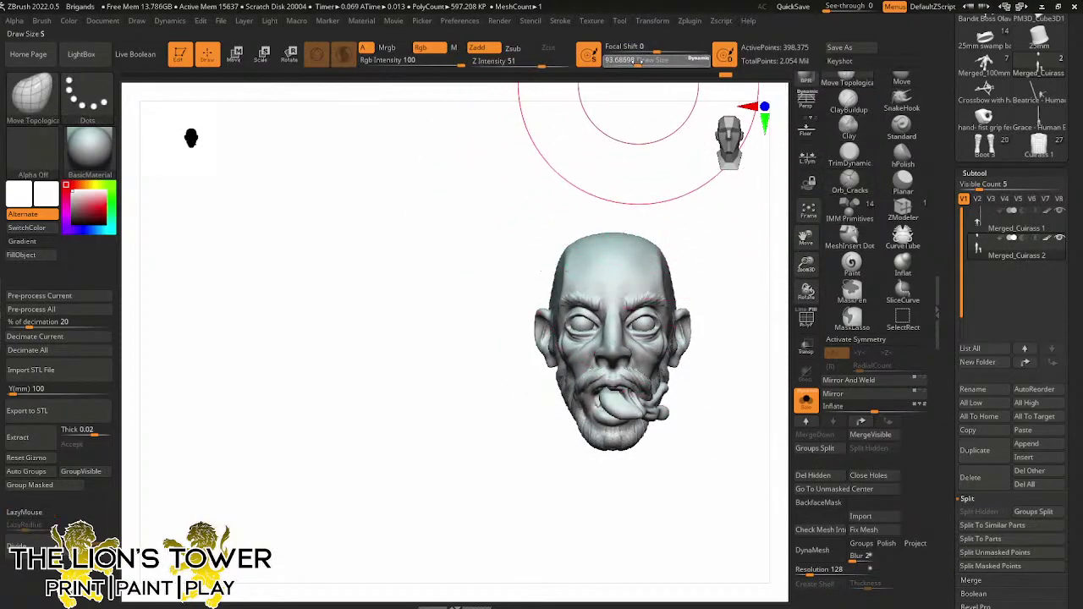
pyautogui.moveTo(636, 61); pyautogui.dragTo(622, 61)
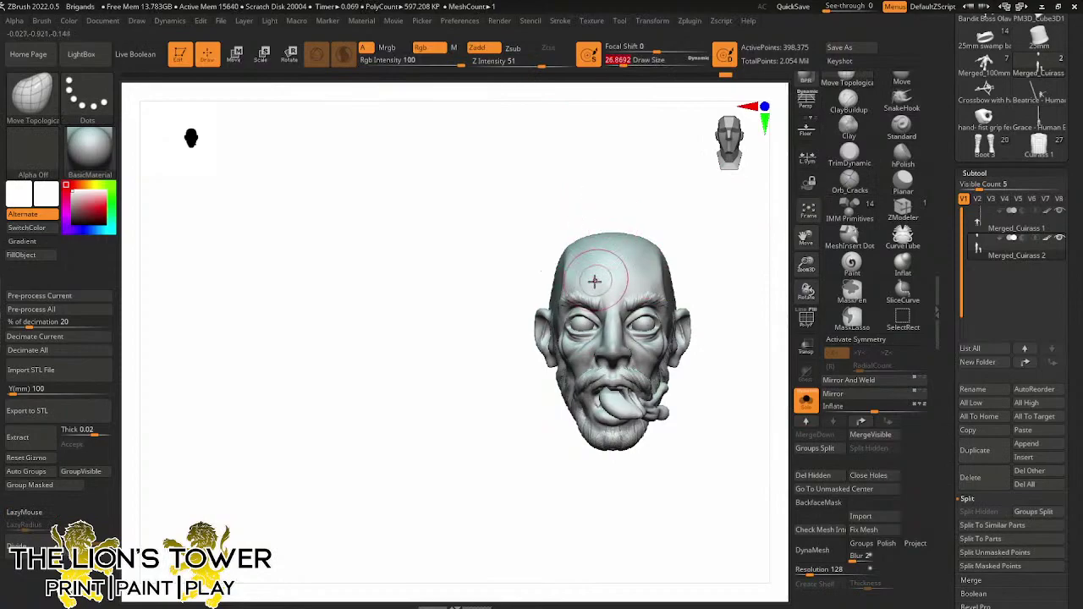
pyautogui.moveTo(571, 297); pyautogui.dragTo(567, 295)
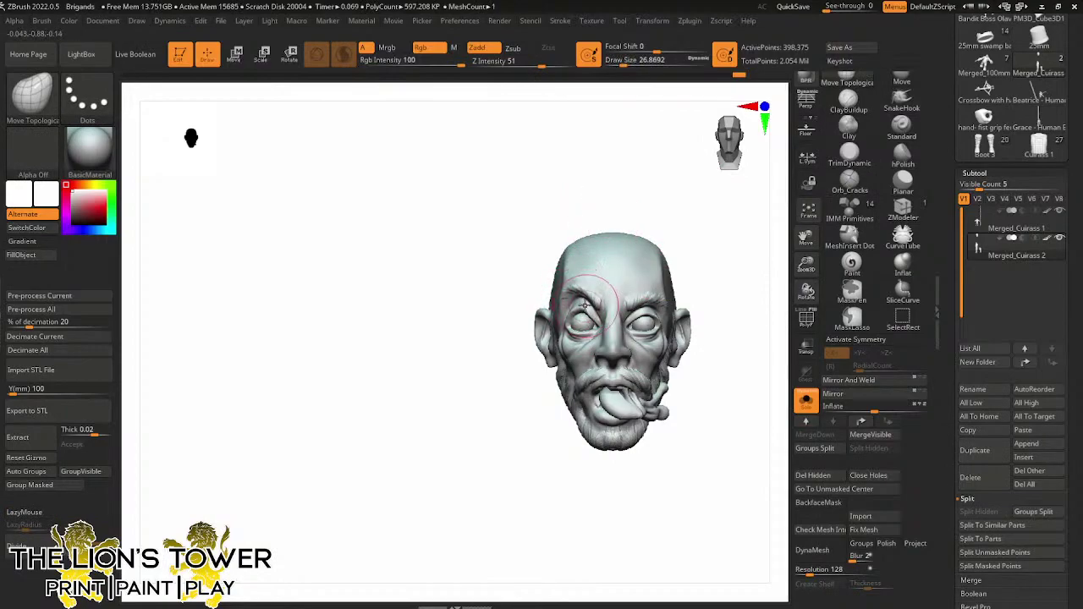
pyautogui.moveTo(700, 235); pyautogui.dragTo(677, 280)
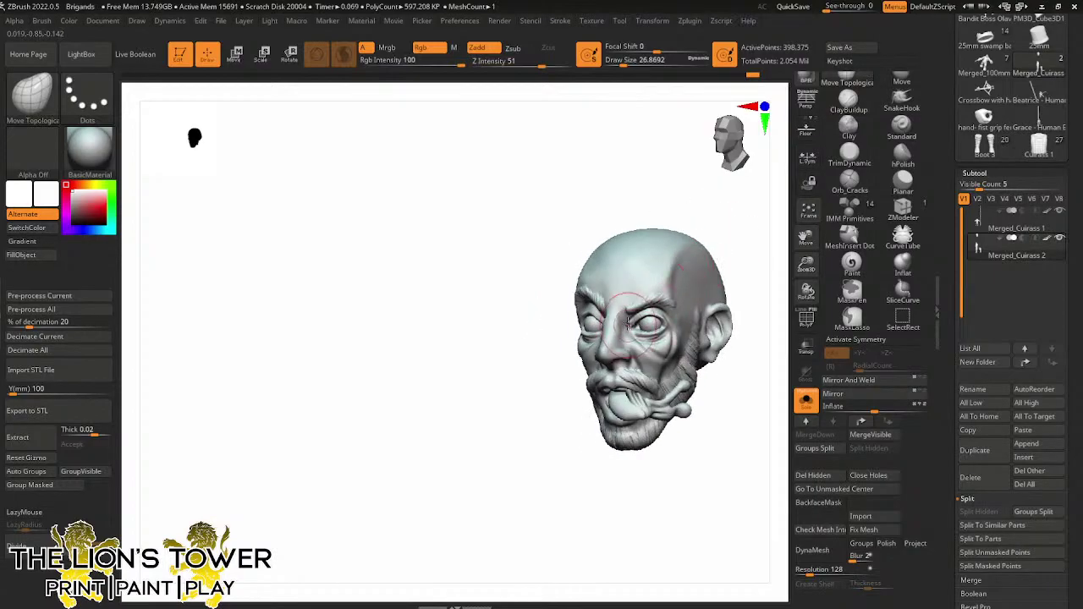
pyautogui.moveTo(704, 245)
pyautogui.mouseDown()
pyautogui.moveTo(749, 209)
pyautogui.moveTo(720, 259)
pyautogui.moveTo(708, 257)
pyautogui.mouseUp()
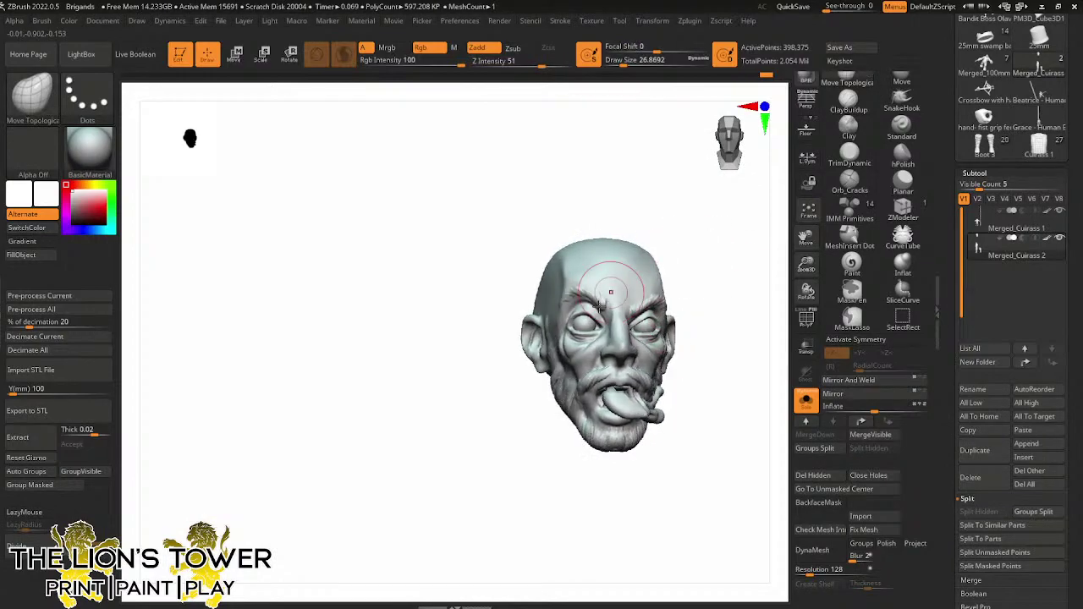
# Isolate the character's right eyeball and mask the rest of the head around it
pyautogui.keyDown('ctrl'); pyautogui.keyDown('shift'); pyautogui.click(584, 324); pyautogui.keyUp('shift'); pyautogui.keyUp('ctrl')
pyautogui.keyDown('ctrl'); pyautogui.click(673, 240); pyautogui.keyUp('ctrl')
pyautogui.keyDown('ctrl'); pyautogui.keyDown('shift'); pyautogui.click(682, 230); pyautogui.keyUp('shift'); pyautogui.keyUp('ctrl')
pyautogui.keyDown('ctrl'); pyautogui.click(684, 225); pyautogui.keyUp('ctrl')
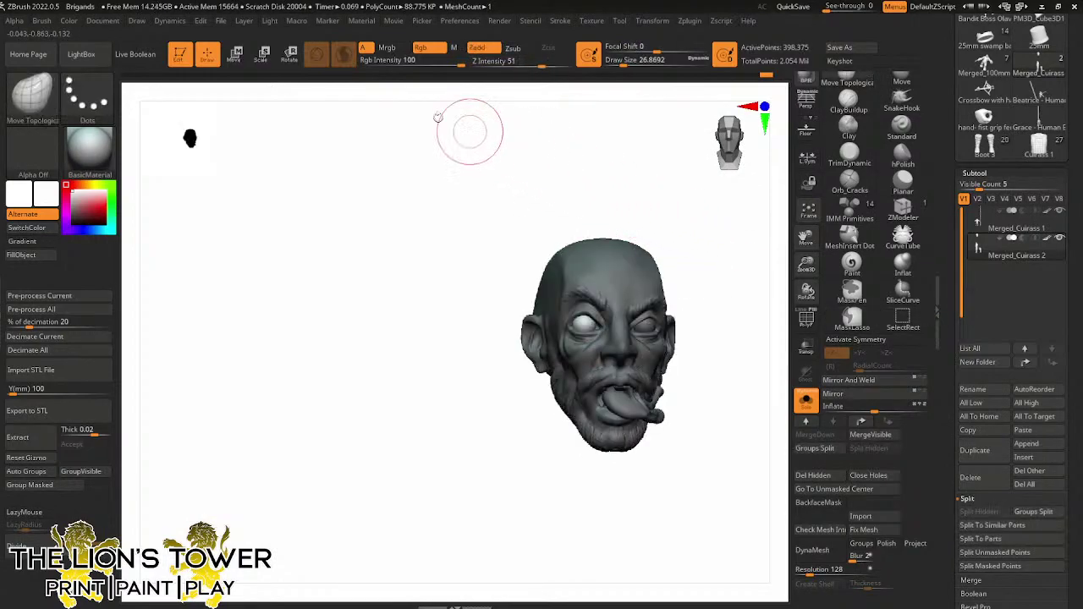
# Mask the legs as well, centre the gizmo on the unmasked eyeball and scale it up to about 1.1 times
pyautogui.click(262, 54)
pyautogui.keyDown('shift'); pyautogui.moveTo(451, 104); pyautogui.dragTo(427, 106); pyautogui.keyUp('shift')
pyautogui.click(614, 322)
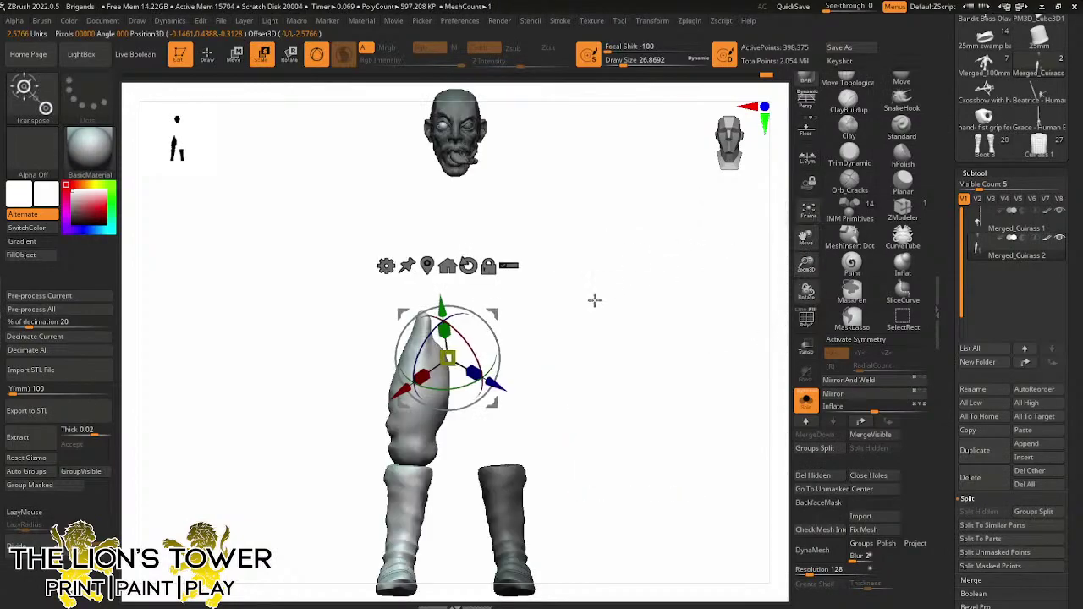
pyautogui.moveTo(639, 267)
pyautogui.keyDown('ctrl'); pyautogui.mouseDown()
pyautogui.moveTo(583, 510)
pyautogui.moveTo(290, 553)
pyautogui.moveTo(372, 210)
pyautogui.mouseUp(); pyautogui.keyUp('ctrl')
pyautogui.moveTo(808, 246); pyautogui.dragTo(804, 237)
pyautogui.click(529, 388)
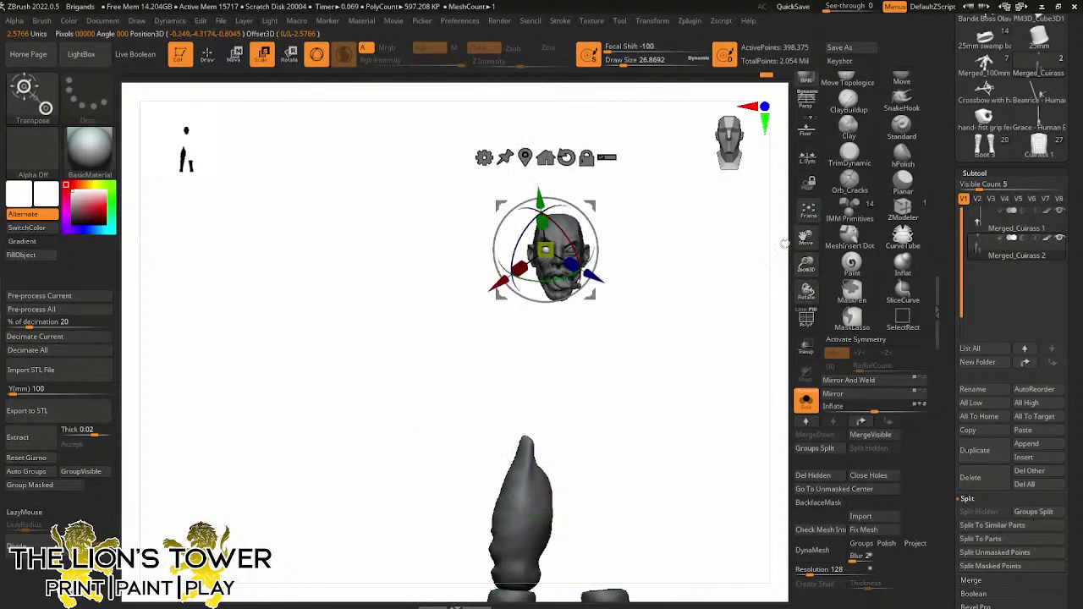
pyautogui.moveTo(805, 261); pyautogui.dragTo(843, 372)
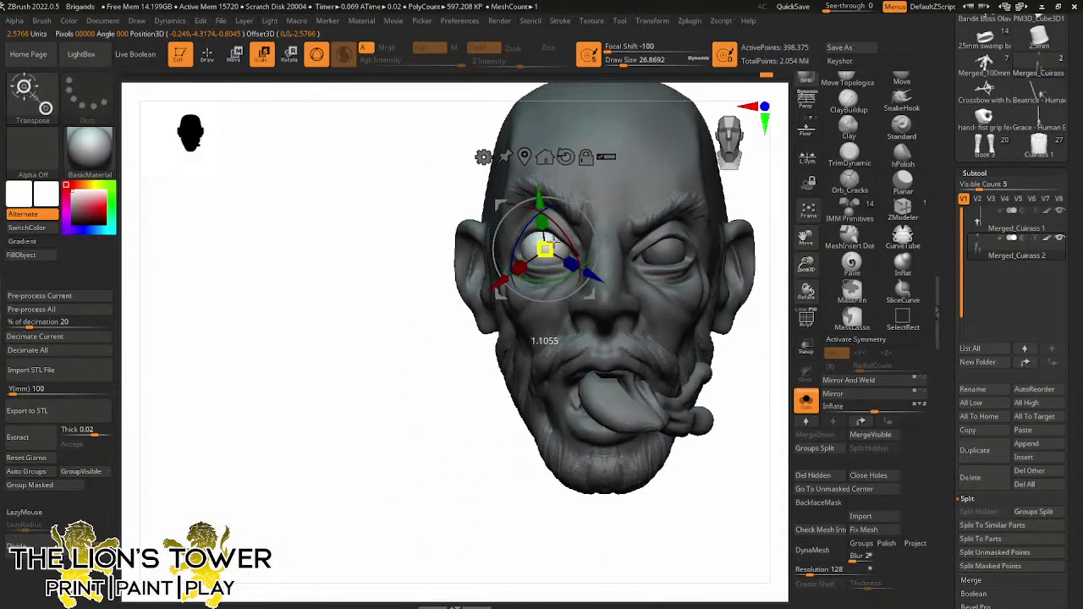
pyautogui.moveTo(767, 369); pyautogui.dragTo(845, 364)
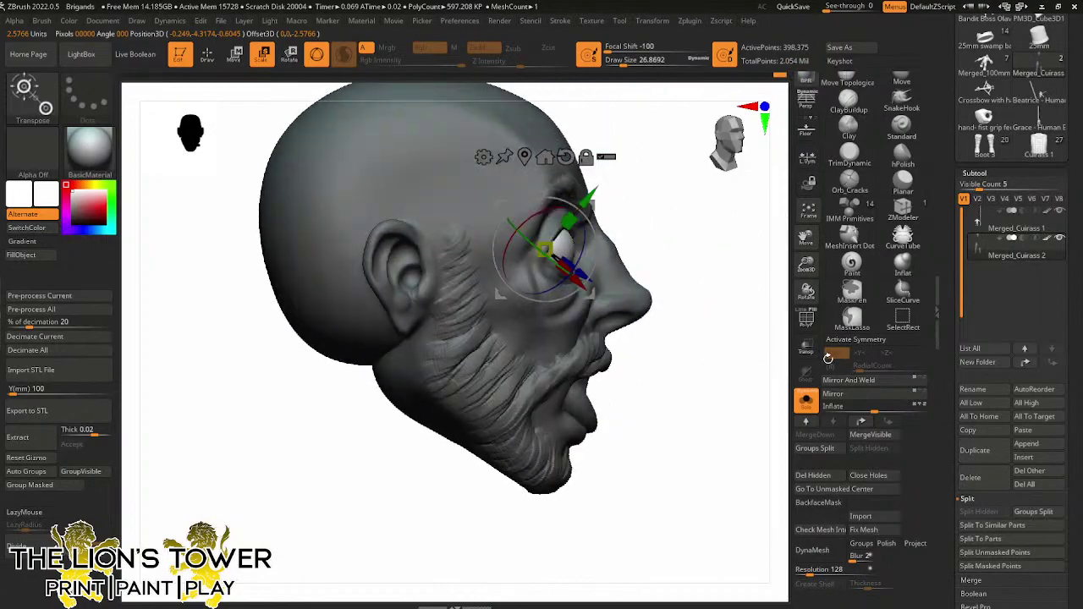
# Mask the eyeballs, tongue and spit, then fit the eyelids around the enlarged eye with Move at a draw size of about 25
pyautogui.moveTo(704, 238); pyautogui.dragTo(649, 198)
pyautogui.keyDown('ctrl'); pyautogui.click(610, 220); pyautogui.keyUp('ctrl')
pyautogui.press('q')
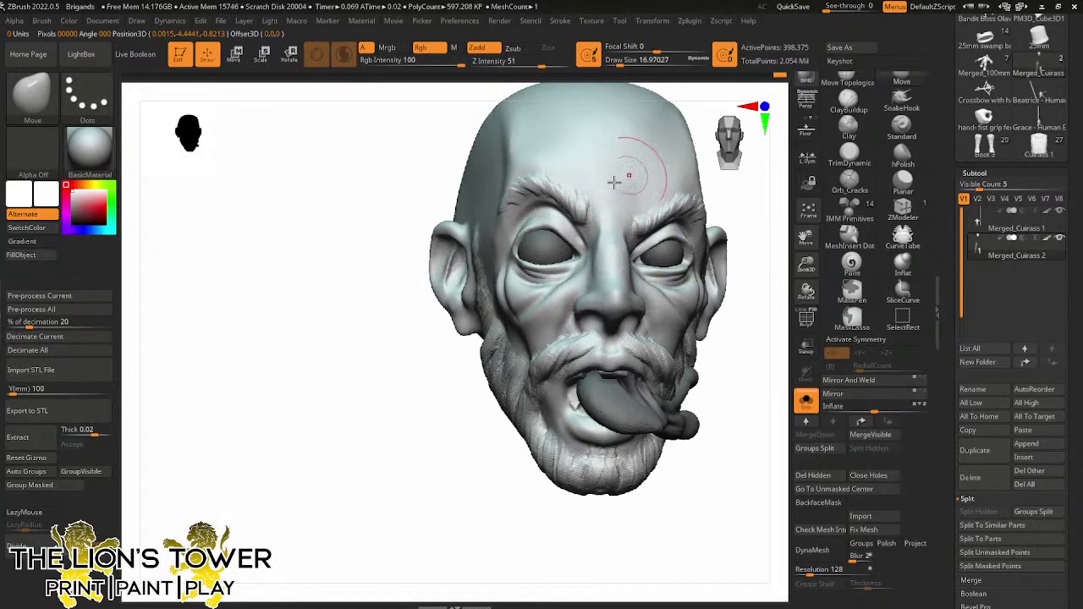
pyautogui.moveTo(619, 62); pyautogui.dragTo(631, 63)
pyautogui.moveTo(548, 235); pyautogui.dragTo(548, 214)
pyautogui.moveTo(752, 239); pyautogui.dragTo(743, 250)
pyautogui.moveTo(547, 224)
pyautogui.mouseDown()
pyautogui.moveTo(542, 250)
pyautogui.moveTo(544, 227)
pyautogui.mouseUp()
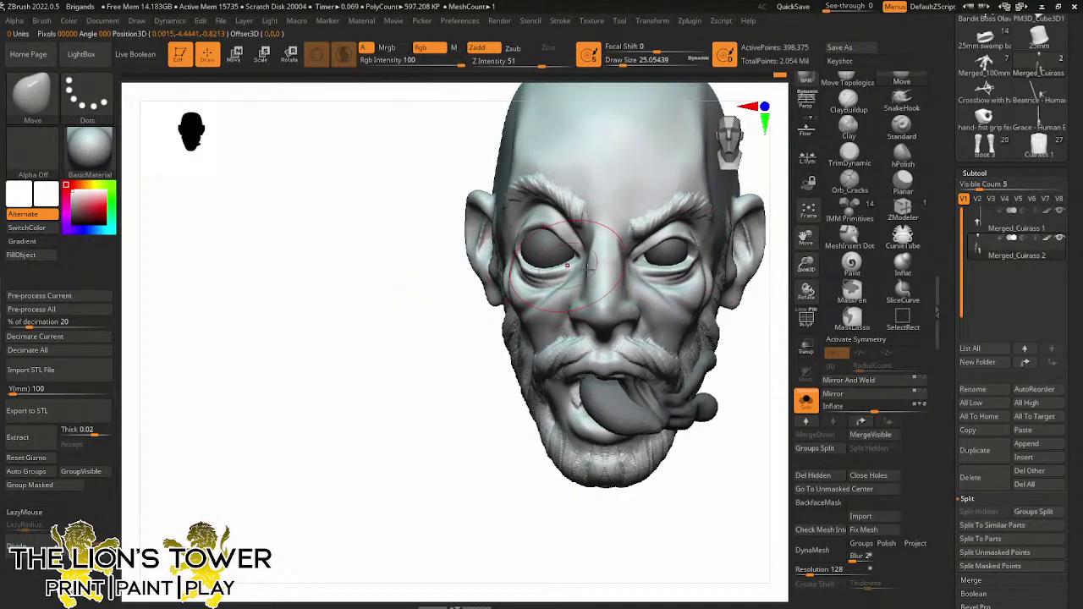
# Undo the last eyelid stroke, clear the mask, and split the resculpted head from the leg pieces into its own subtool
pyautogui.hotkey('ctrl', 'z')
pyautogui.keyDown('shift'); pyautogui.moveTo(748, 366); pyautogui.dragTo(765, 355); pyautogui.keyUp('shift')
pyautogui.moveTo(805, 265); pyautogui.dragTo(806, 221)
pyautogui.keyDown('ctrl'); pyautogui.click(711, 296); pyautogui.keyUp('ctrl')
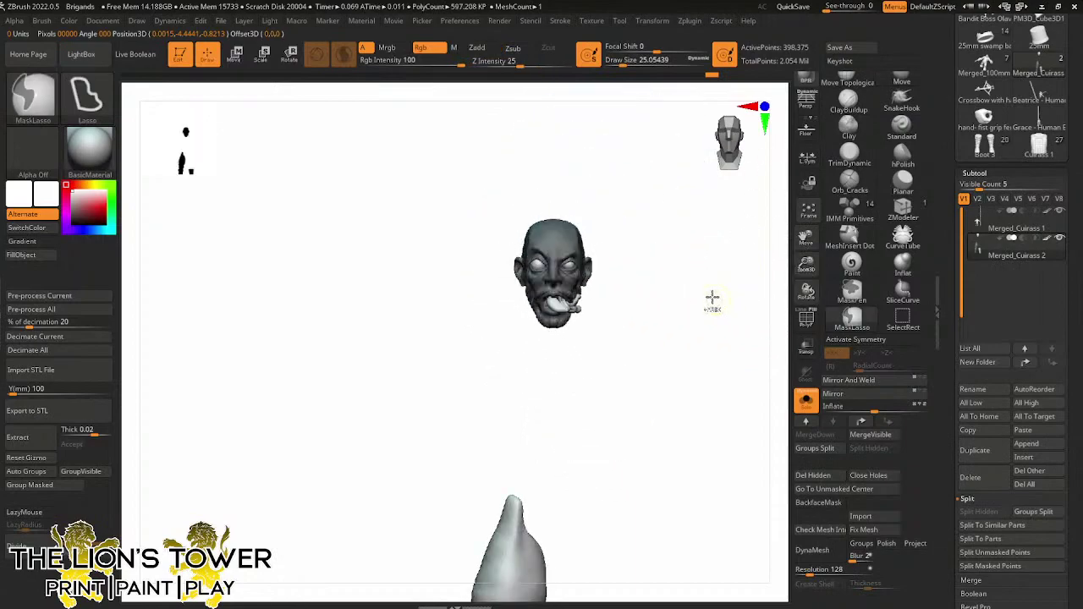
pyautogui.keyDown('ctrl'); pyautogui.moveTo(710, 297); pyautogui.dragTo(737, 325); pyautogui.keyUp('ctrl')
pyautogui.moveTo(806, 240); pyautogui.dragTo(754, 152)
pyautogui.moveTo(805, 269); pyautogui.dragTo(727, 191)
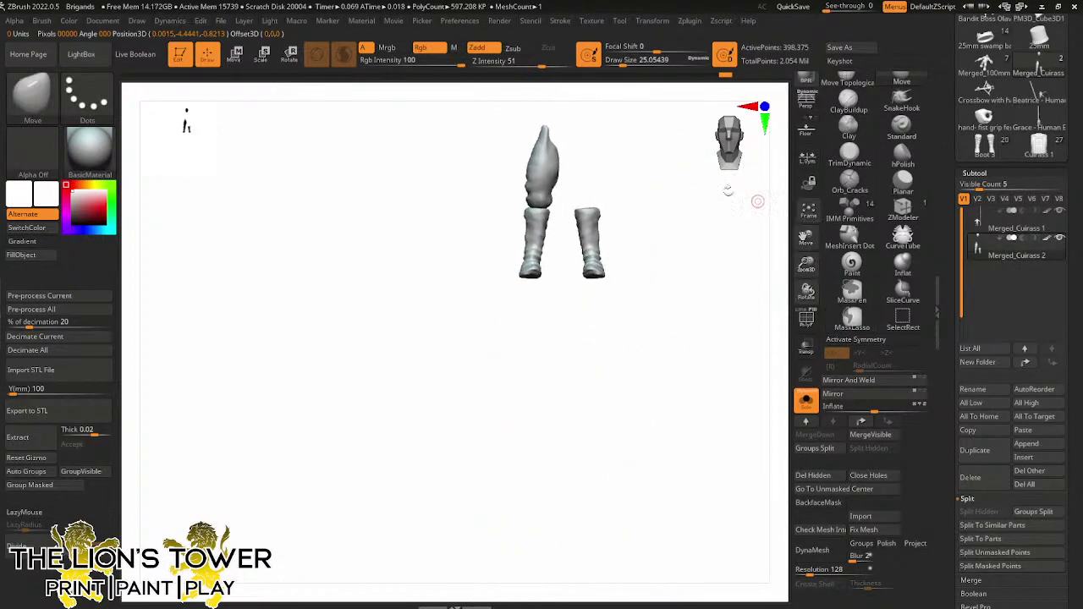
pyautogui.keyDown('ctrl'); pyautogui.keyDown('alt'); pyautogui.keyDown('shift'); pyautogui.moveTo(493, 116); pyautogui.dragTo(646, 346); pyautogui.keyUp('shift'); pyautogui.keyUp('alt'); pyautogui.keyUp('ctrl')
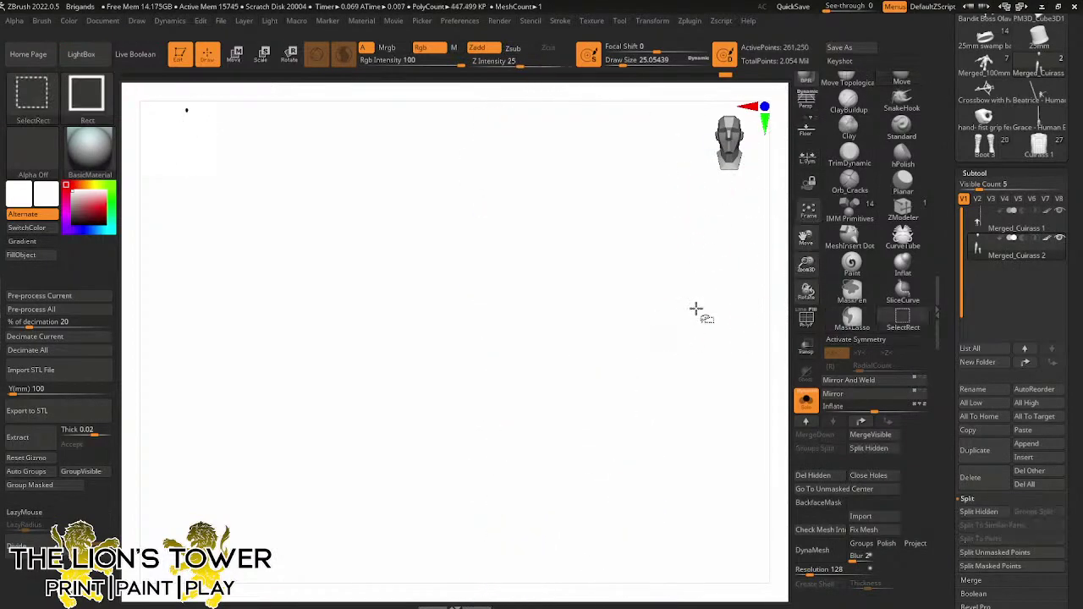
pyautogui.click(977, 511)
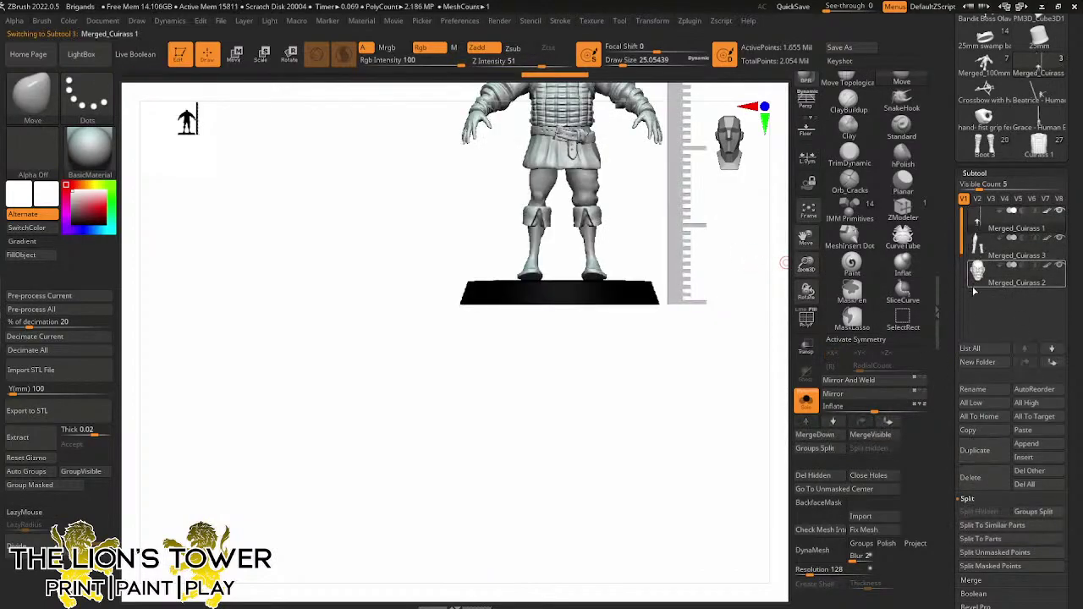
# Merge the leg pieces down into the body subtool and save the project over Brigands.zpr
pyautogui.moveTo(976, 586); pyautogui.dragTo(976, 517)
pyautogui.click(974, 512)
pyautogui.click(991, 453)
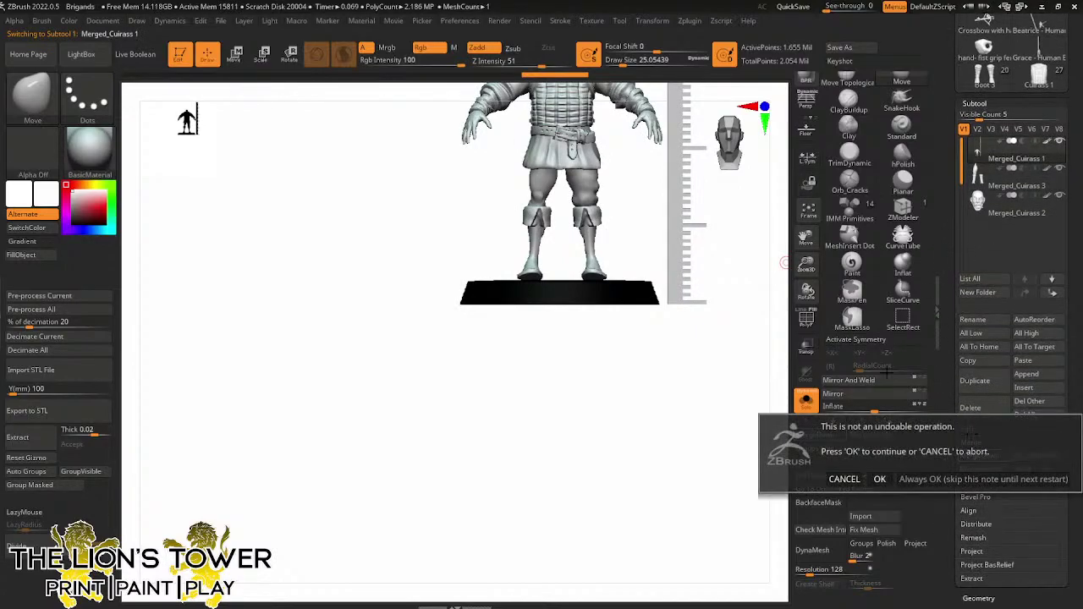
pyautogui.click(880, 479)
pyautogui.hotkey('ctrl', 'shift', 's')
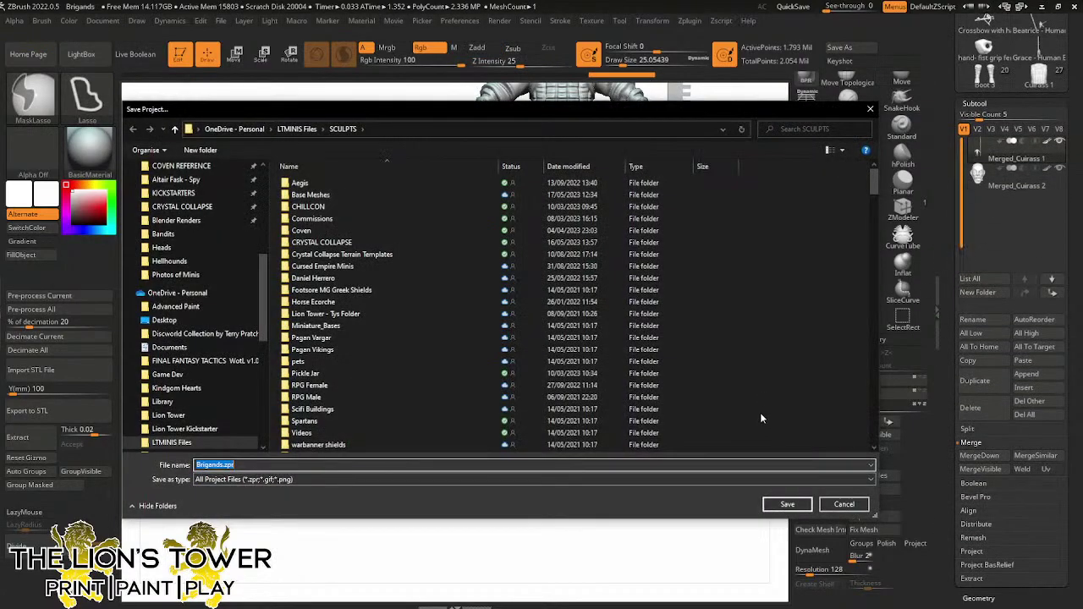
pyautogui.click(786, 504)
pyautogui.click(566, 303)
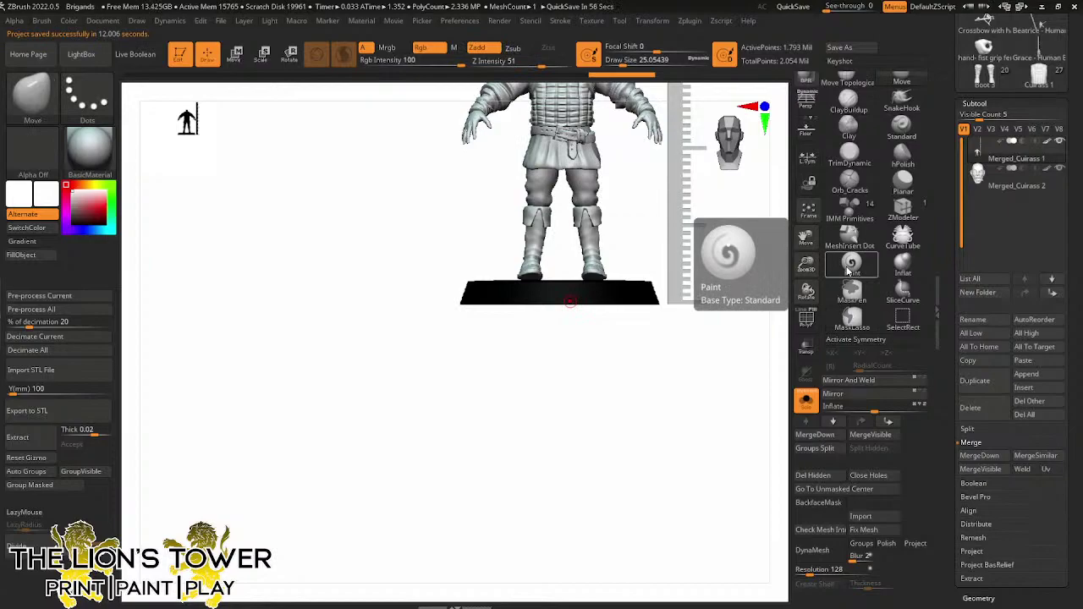
# Hide the old pair of eyeballs left over on the body's original head
pyautogui.moveTo(769, 336)
pyautogui.mouseDown()
pyautogui.moveTo(727, 413)
pyautogui.moveTo(753, 350)
pyautogui.moveTo(725, 372)
pyautogui.moveTo(764, 380)
pyautogui.moveTo(706, 391)
pyautogui.moveTo(735, 355)
pyautogui.mouseUp()
pyautogui.moveTo(806, 239); pyautogui.dragTo(801, 324)
pyautogui.moveTo(805, 264); pyautogui.dragTo(802, 339)
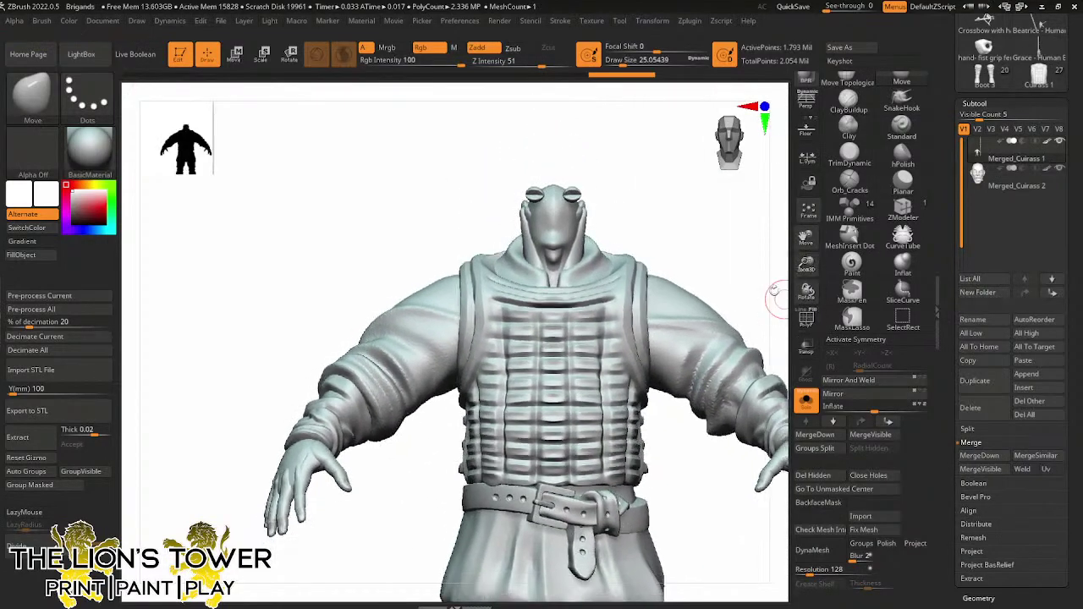
pyautogui.moveTo(689, 243); pyautogui.dragTo(715, 242)
pyautogui.keyDown('ctrl'); pyautogui.keyDown('shift'); pyautogui.click(531, 195); pyautogui.keyUp('shift'); pyautogui.keyUp('ctrl')
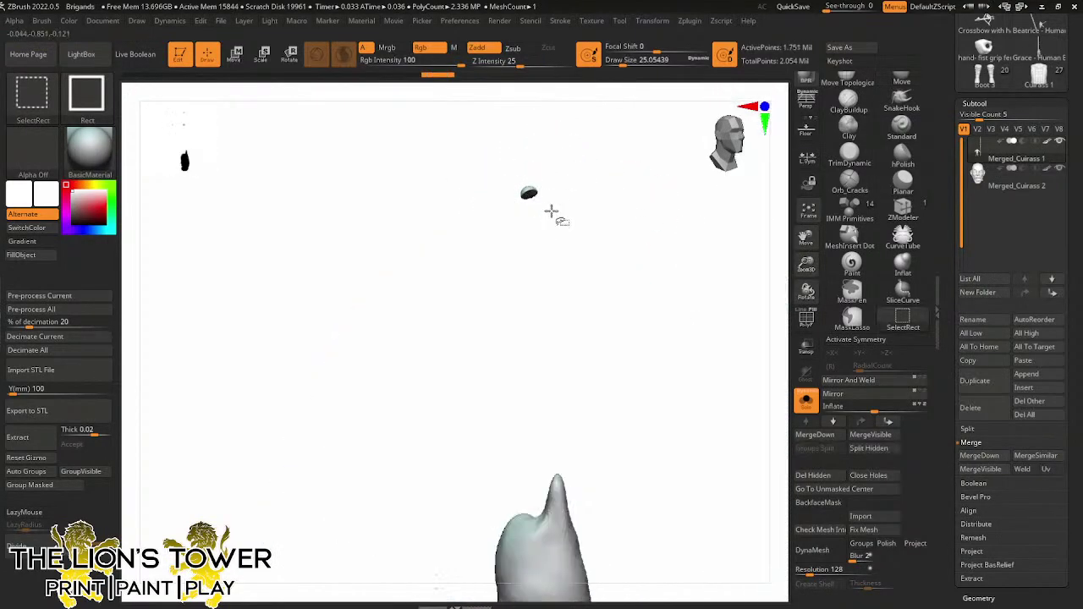
pyautogui.keyDown('ctrl'); pyautogui.keyDown('shift'); pyautogui.moveTo(551, 212); pyautogui.dragTo(556, 196); pyautogui.keyUp('shift'); pyautogui.keyUp('ctrl')
pyautogui.keyDown('ctrl'); pyautogui.keyDown('shift'); pyautogui.click(529, 194); pyautogui.keyUp('shift'); pyautogui.keyUp('ctrl')
pyautogui.keyDown('ctrl'); pyautogui.keyDown('shift'); pyautogui.click(560, 174); pyautogui.keyUp('shift'); pyautogui.keyUp('ctrl')
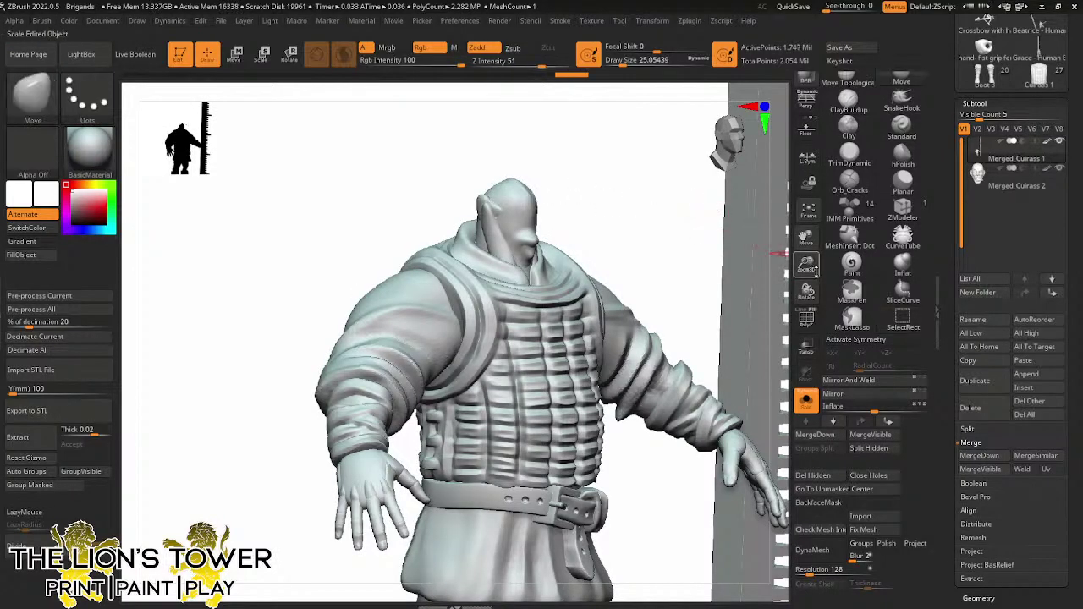
# Isolate only the two leftover eyeballs, bring back the rest of the figure in their place and delete them
pyautogui.moveTo(805, 264); pyautogui.dragTo(804, 200)
pyautogui.keyDown('ctrl'); pyautogui.keyDown('shift'); pyautogui.moveTo(736, 291); pyautogui.dragTo(749, 330); pyautogui.keyUp('shift'); pyautogui.keyUp('ctrl')
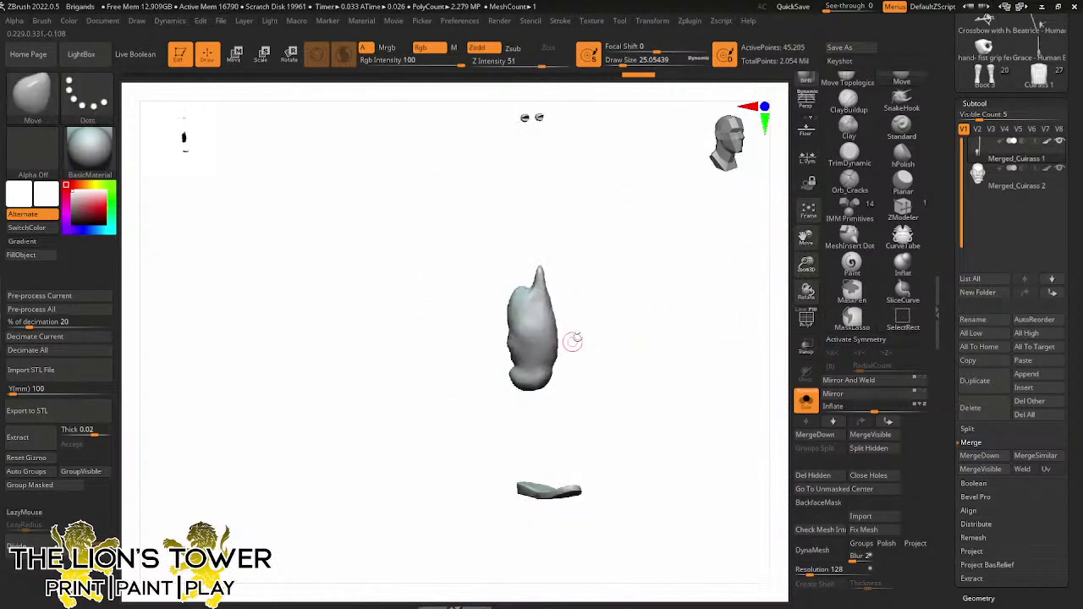
pyautogui.keyDown('ctrl'); pyautogui.keyDown('shift'); pyautogui.moveTo(458, 230); pyautogui.dragTo(684, 558); pyautogui.keyUp('shift'); pyautogui.keyUp('ctrl')
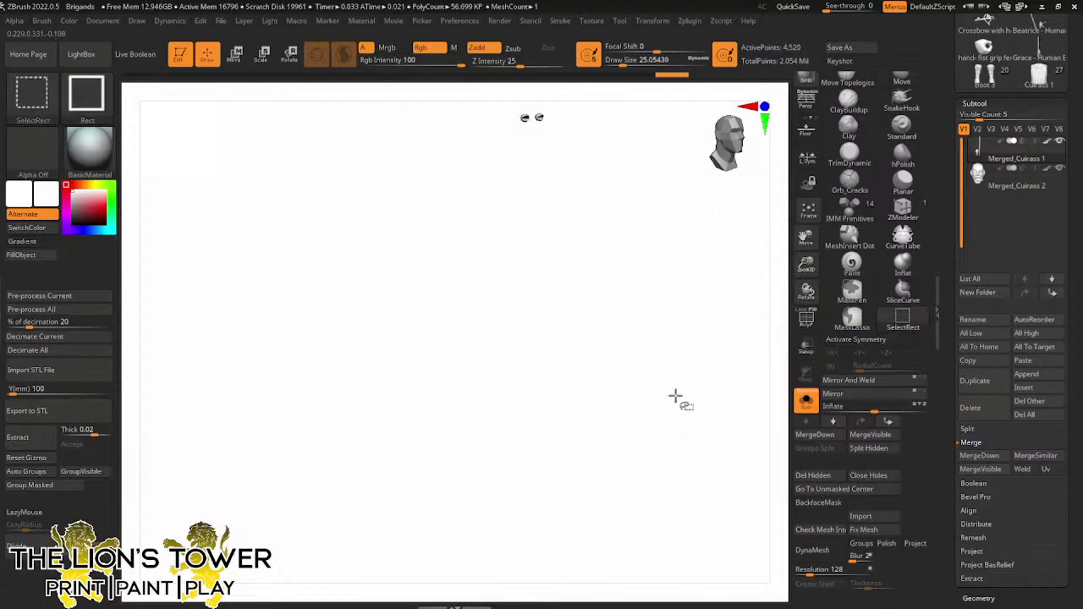
pyautogui.keyDown('ctrl'); pyautogui.keyDown('shift'); pyautogui.click(700, 447); pyautogui.keyUp('shift'); pyautogui.keyUp('ctrl')
pyautogui.keyDown('shift'); pyautogui.moveTo(780, 411); pyautogui.dragTo(716, 430); pyautogui.keyUp('shift')
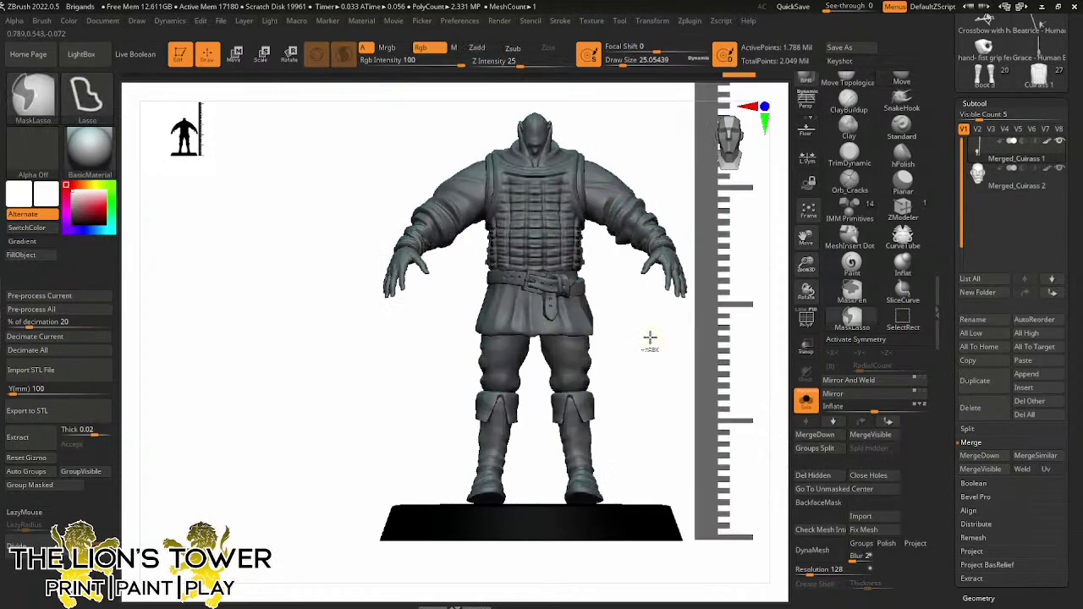
# Clear the mask from the body figure and save the project again as Brigands.zpr
pyautogui.moveTo(641, 321)
pyautogui.keyDown('shift'); pyautogui.mouseDown()
pyautogui.moveTo(653, 351)
pyautogui.moveTo(725, 336)
pyautogui.moveTo(742, 375)
pyautogui.moveTo(656, 375)
pyautogui.mouseUp(); pyautogui.keyUp('shift')
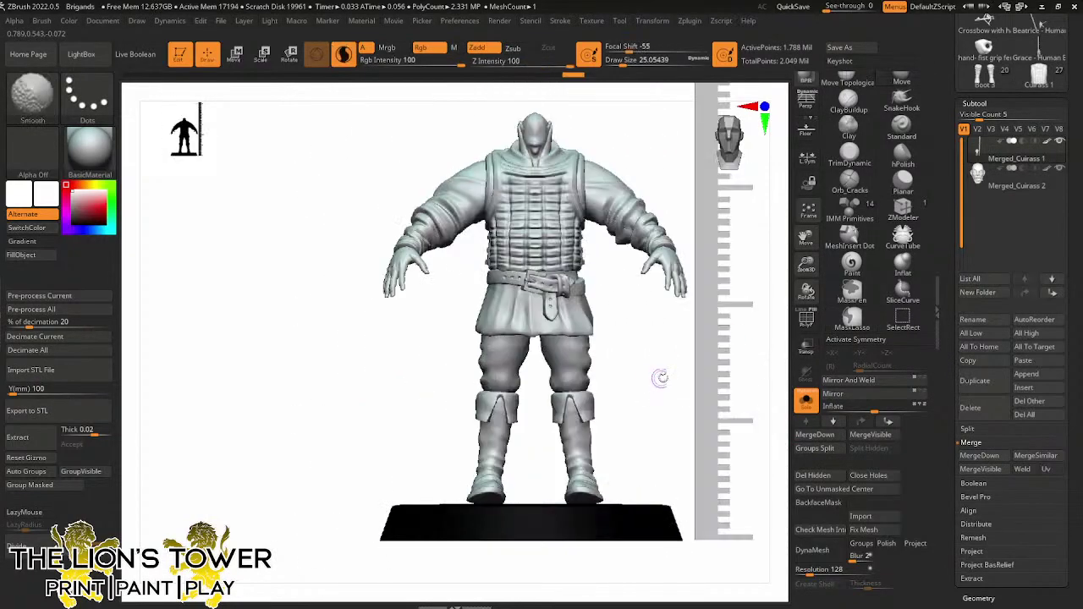
pyautogui.keyDown('ctrl'); pyautogui.click(760, 286); pyautogui.keyUp('ctrl')
pyautogui.keyDown('ctrl'); pyautogui.click(754, 276); pyautogui.keyUp('ctrl')
pyautogui.keyDown('alt'); pyautogui.moveTo(780, 286); pyautogui.dragTo(770, 254); pyautogui.keyUp('alt')
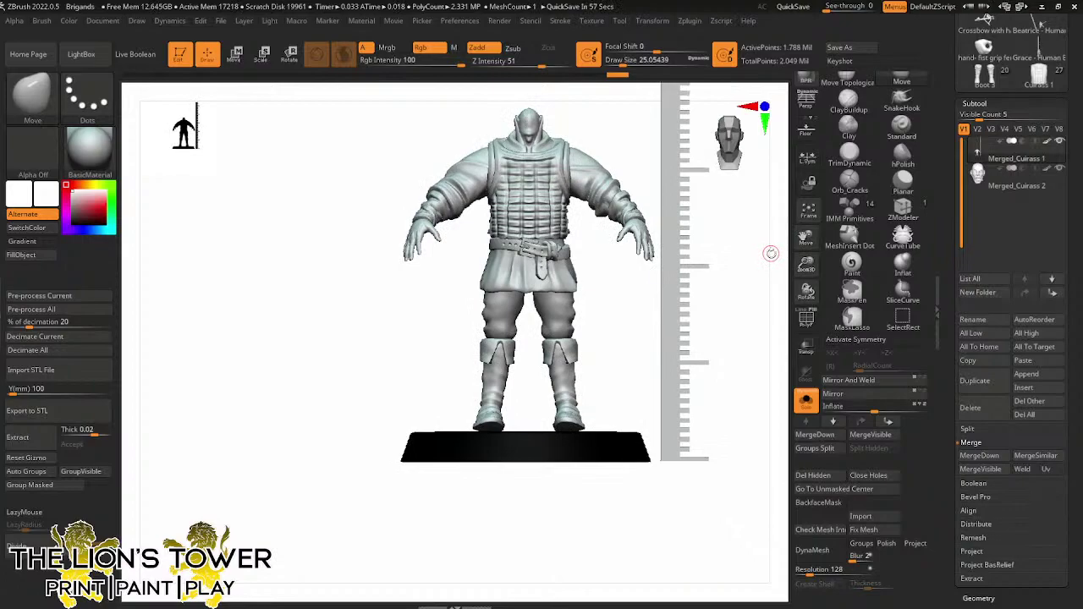
pyautogui.keyDown('alt'); pyautogui.moveTo(770, 253); pyautogui.dragTo(718, 299); pyautogui.keyUp('alt')
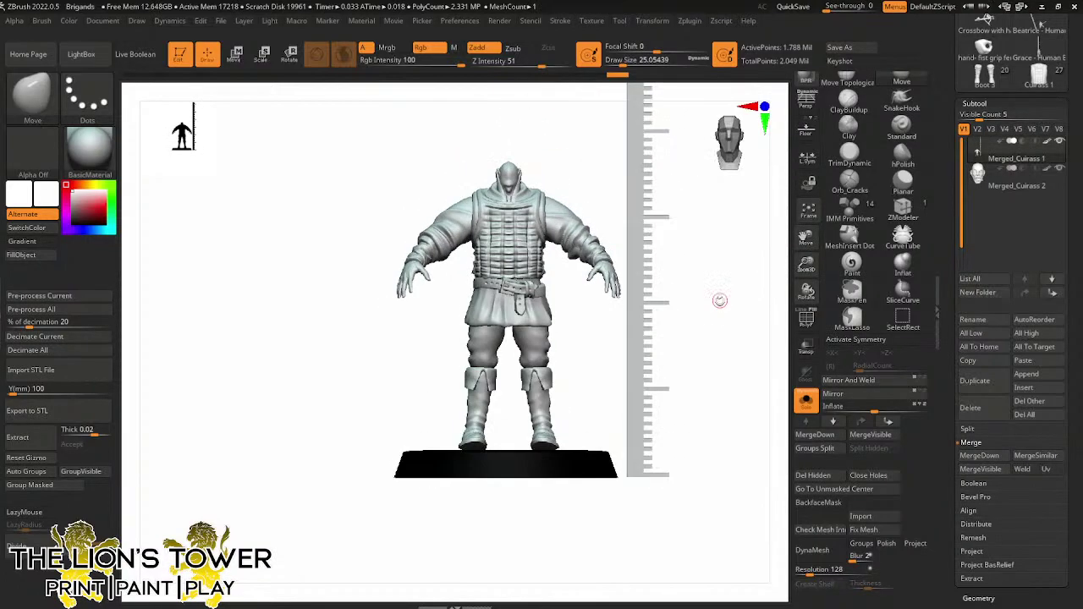
pyautogui.keyDown('ctrl'); pyautogui.click(723, 318); pyautogui.keyUp('ctrl')
pyautogui.hotkey('ctrl', 's')
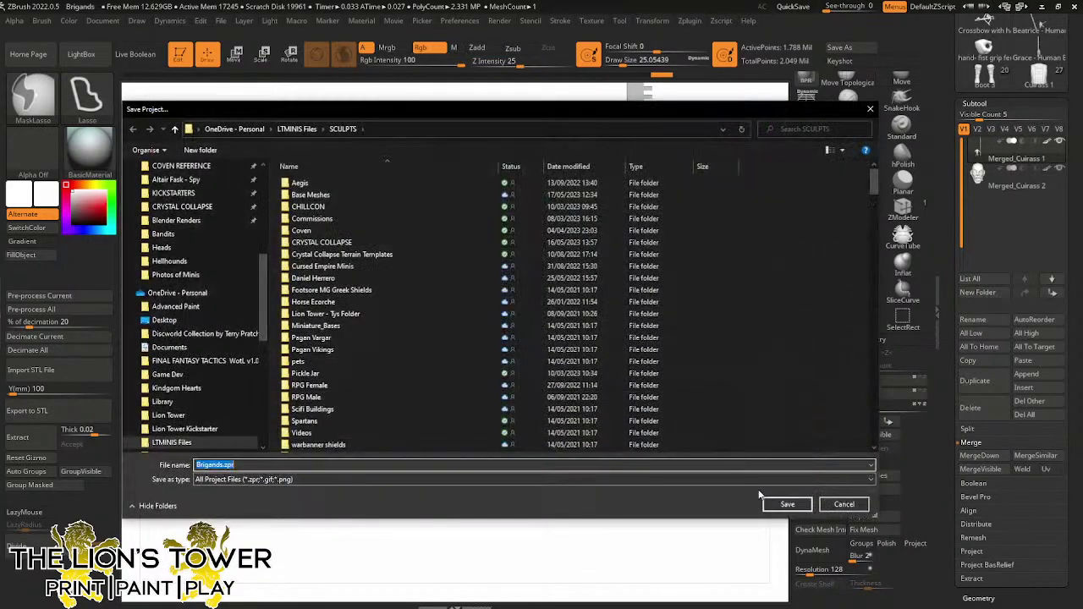
pyautogui.click(783, 504)
pyautogui.click(571, 302)
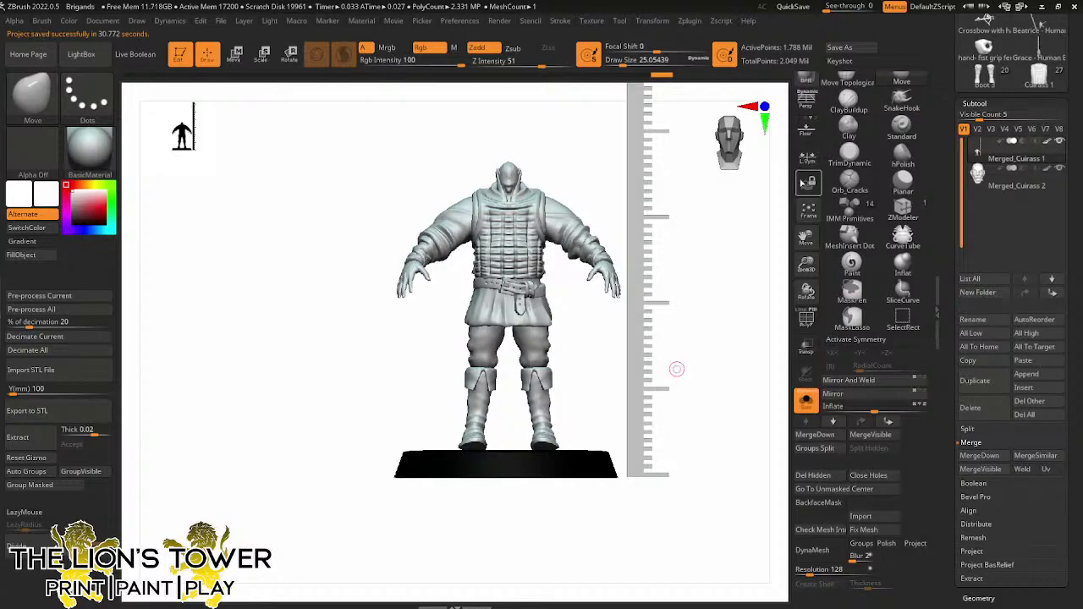
# Hide the sleeves, hood, cuirass and tunic so only the bare torso shows above the belt
pyautogui.moveTo(805, 263)
pyautogui.mouseDown()
pyautogui.moveTo(804, 273)
pyautogui.moveTo(804, 251)
pyautogui.mouseUp()
pyautogui.moveTo(803, 238); pyautogui.dragTo(817, 280)
pyautogui.moveTo(945, 148); pyautogui.dragTo(935, 238)
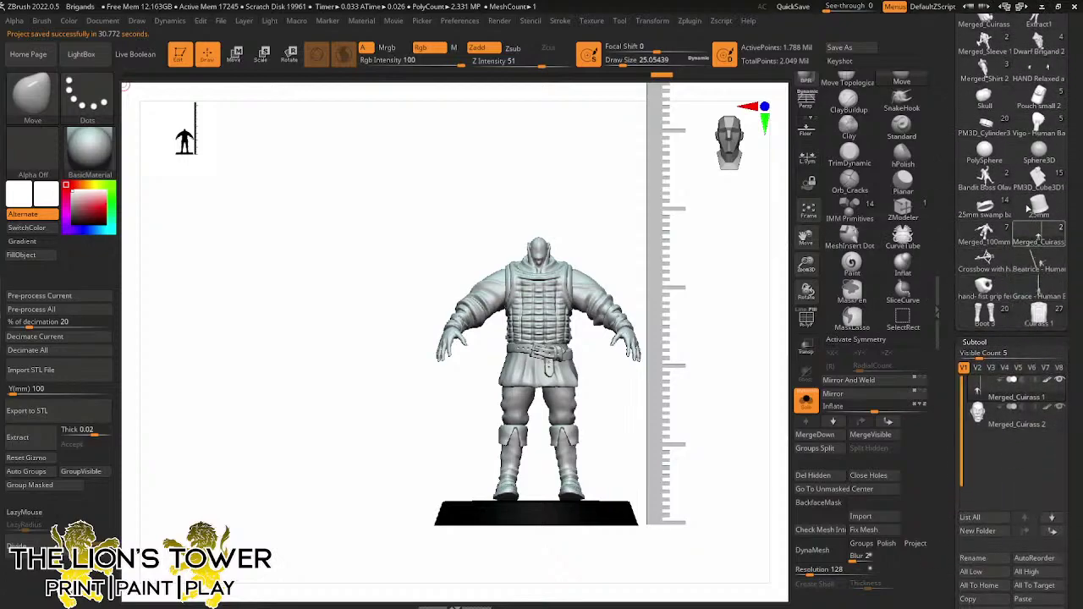
pyautogui.moveTo(806, 245)
pyautogui.mouseDown()
pyautogui.moveTo(809, 236)
pyautogui.moveTo(813, 246)
pyautogui.mouseUp()
pyautogui.moveTo(711, 274); pyautogui.dragTo(734, 293)
pyautogui.moveTo(806, 263); pyautogui.dragTo(806, 272)
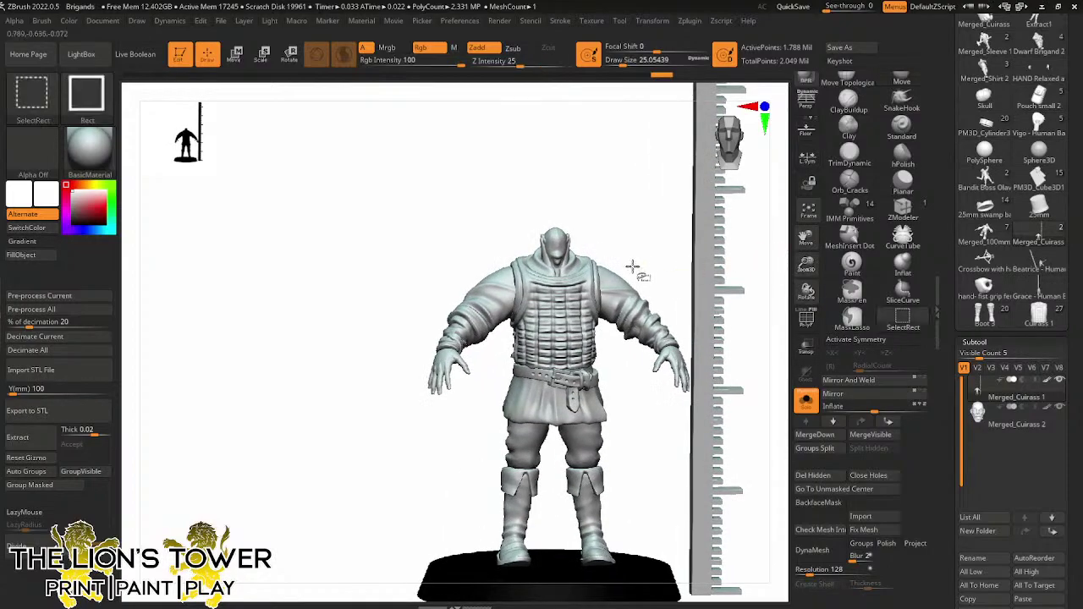
pyautogui.keyDown('ctrl'); pyautogui.keyDown('shift'); pyautogui.click(623, 292); pyautogui.keyUp('shift'); pyautogui.keyUp('ctrl')
pyautogui.keyDown('ctrl'); pyautogui.keyDown('shift'); pyautogui.click(623, 292); pyautogui.keyUp('shift'); pyautogui.keyUp('ctrl')
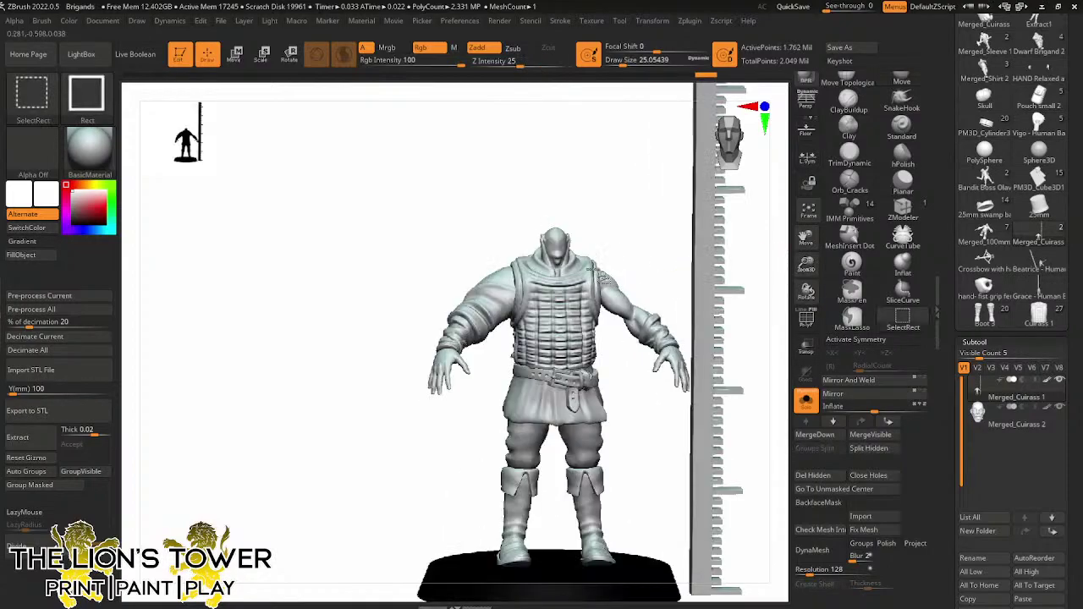
pyautogui.keyDown('ctrl'); pyautogui.keyDown('shift'); pyautogui.click(652, 244); pyautogui.keyUp('shift'); pyautogui.keyUp('ctrl')
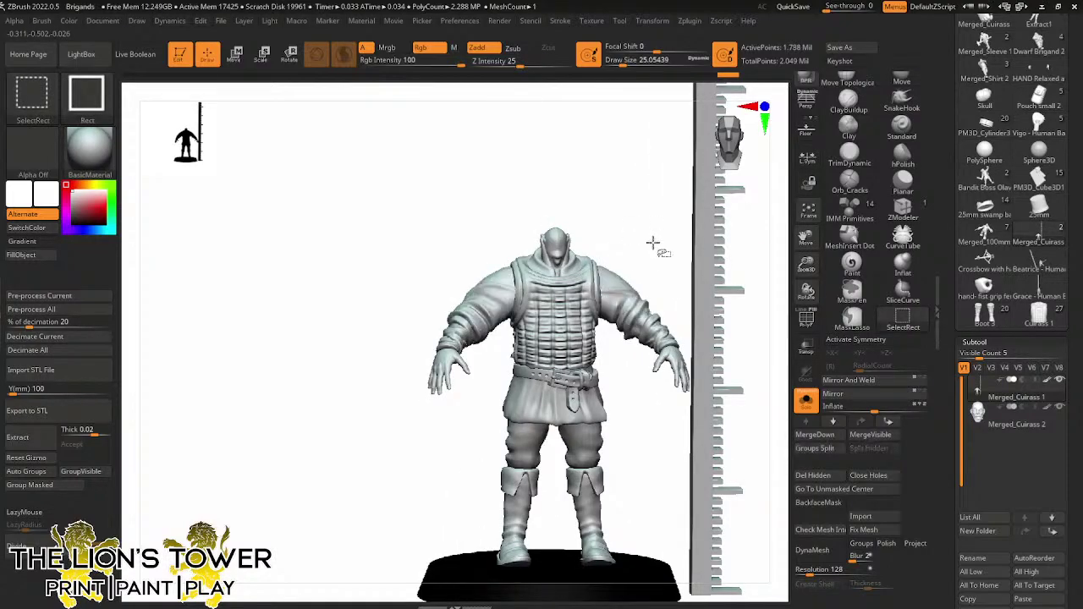
pyautogui.keyDown('ctrl'); pyautogui.keyDown('shift'); pyautogui.click(627, 298); pyautogui.keyUp('shift'); pyautogui.keyUp('ctrl')
pyautogui.keyDown('ctrl'); pyautogui.keyDown('shift'); pyautogui.click(626, 296); pyautogui.keyUp('shift'); pyautogui.keyUp('ctrl')
pyautogui.keyDown('ctrl'); pyautogui.keyDown('alt'); pyautogui.keyDown('shift'); pyautogui.click(538, 291); pyautogui.keyUp('shift'); pyautogui.keyUp('alt'); pyautogui.keyUp('ctrl')
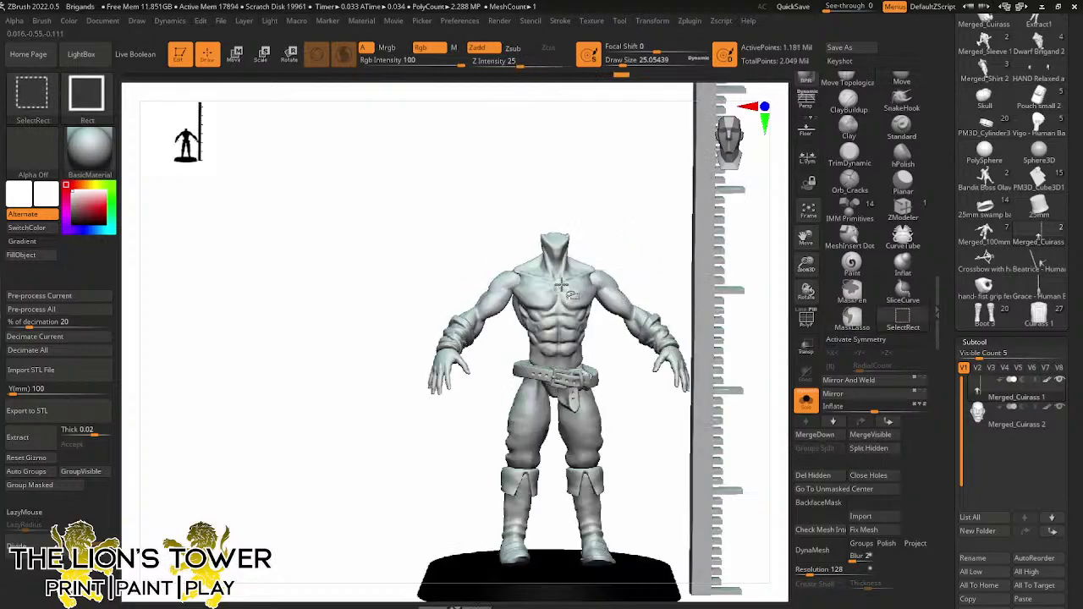
# Hide the belt, the pouch hanging from it and the trousers on the figure's legs
pyautogui.keyDown('ctrl'); pyautogui.keyDown('alt'); pyautogui.keyDown('shift'); pyautogui.click(592, 391); pyautogui.keyUp('shift'); pyautogui.keyUp('alt'); pyautogui.keyUp('ctrl')
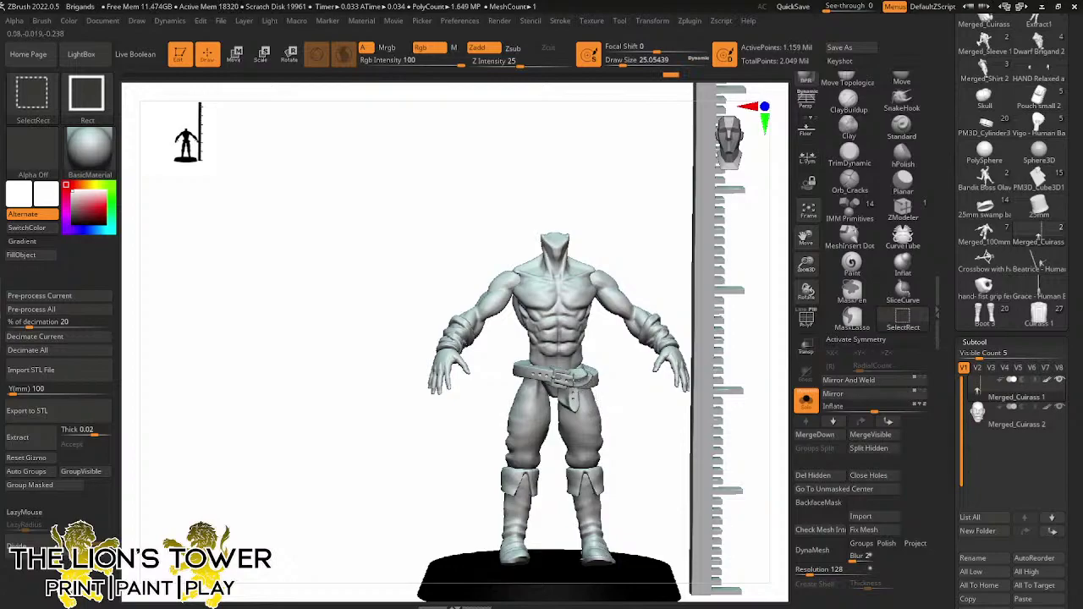
pyautogui.keyDown('ctrl'); pyautogui.keyDown('alt'); pyautogui.keyDown('shift'); pyautogui.click(572, 394); pyautogui.keyUp('shift'); pyautogui.keyUp('alt'); pyautogui.keyUp('ctrl')
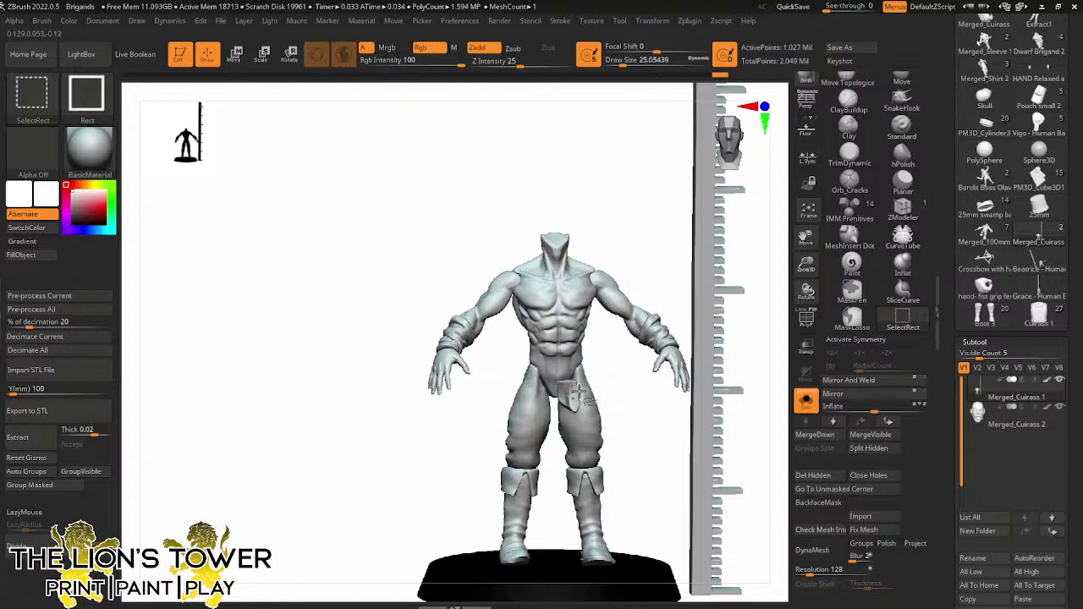
pyautogui.keyDown('ctrl'); pyautogui.keyDown('alt'); pyautogui.keyDown('shift'); pyautogui.click(586, 429); pyautogui.keyUp('shift'); pyautogui.keyUp('alt'); pyautogui.keyUp('ctrl')
pyautogui.keyDown('ctrl'); pyautogui.keyDown('alt'); pyautogui.keyDown('shift'); pyautogui.click(531, 420); pyautogui.keyUp('shift'); pyautogui.keyUp('alt'); pyautogui.keyUp('ctrl')
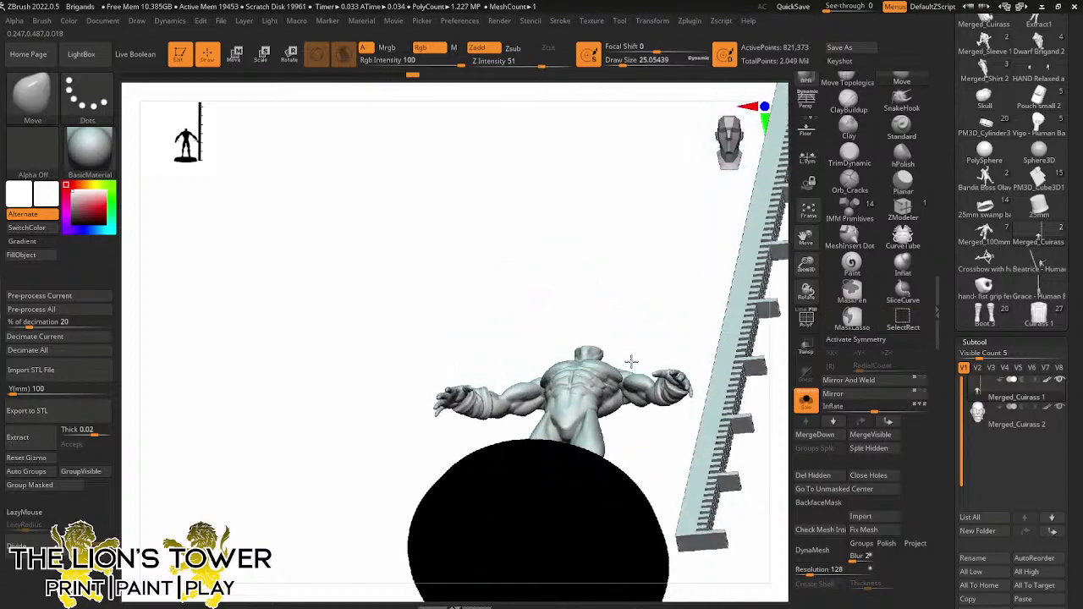
# Hide the boots and wrist wraps, then split all the hidden clothing off the bare body into a separate subtool
pyautogui.keyDown('ctrl'); pyautogui.keyDown('alt'); pyautogui.keyDown('shift'); pyautogui.click(597, 479); pyautogui.keyUp('shift'); pyautogui.keyUp('alt'); pyautogui.keyUp('ctrl')
pyautogui.moveTo(617, 483); pyautogui.dragTo(636, 463)
pyautogui.keyDown('ctrl'); pyautogui.keyDown('alt'); pyautogui.keyDown('shift'); pyautogui.click(645, 336); pyautogui.keyUp('shift'); pyautogui.keyUp('alt'); pyautogui.keyUp('ctrl')
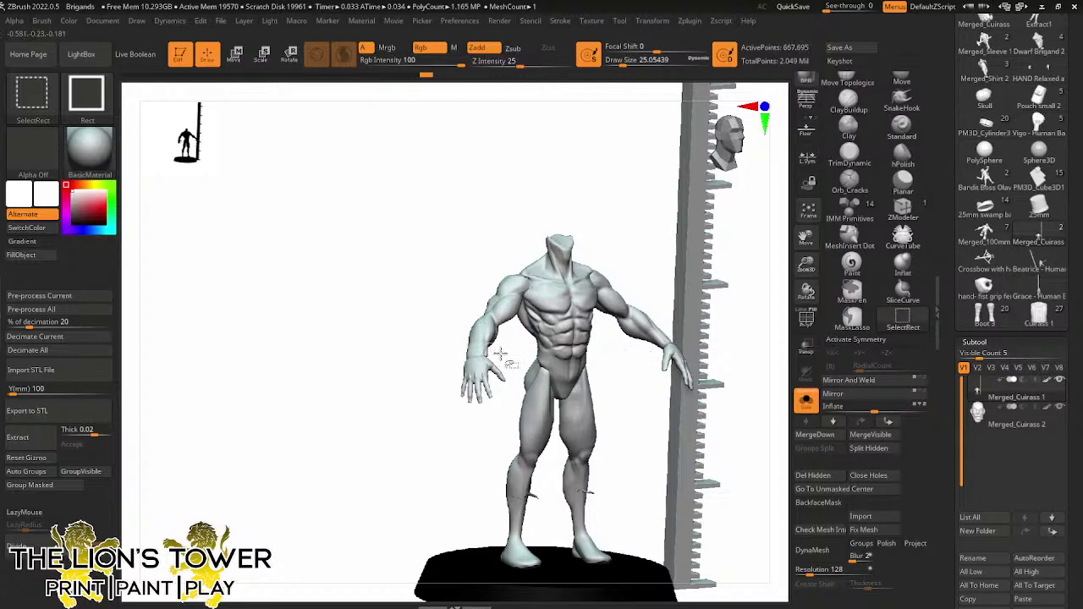
pyautogui.moveTo(610, 416); pyautogui.dragTo(651, 413)
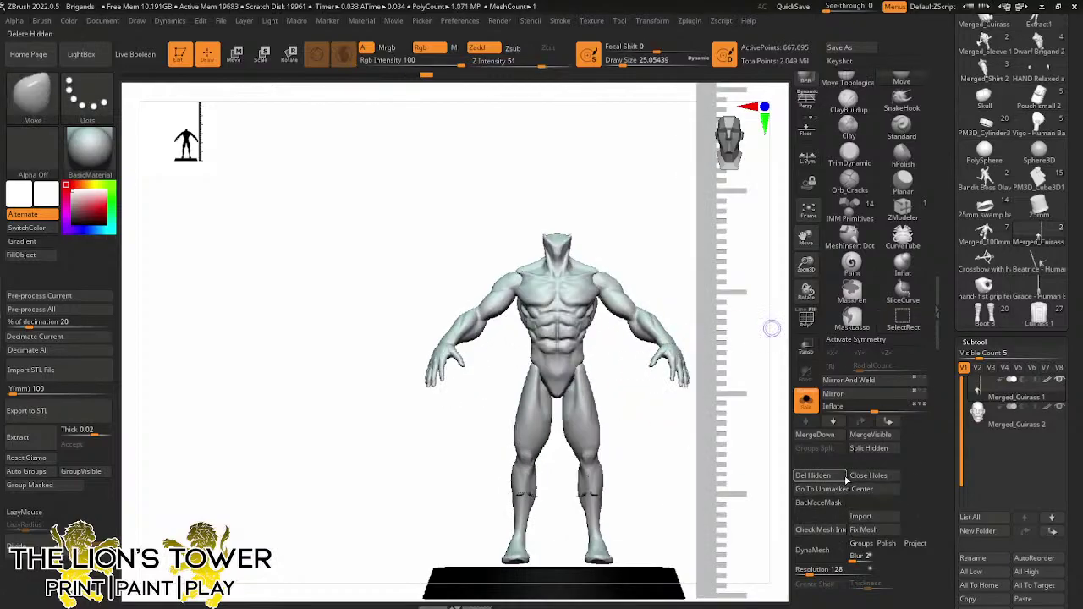
pyautogui.click(879, 453)
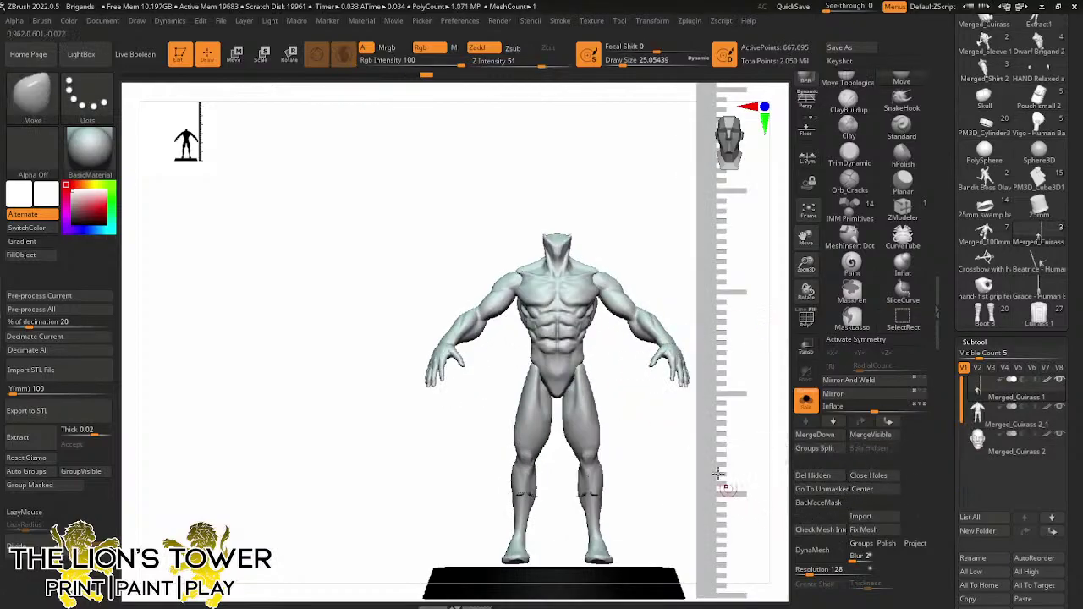
# Hide the leftover boot rings around both shins of the bare body and delete them
pyautogui.moveTo(658, 455)
pyautogui.mouseDown()
pyautogui.moveTo(637, 398)
pyautogui.moveTo(664, 415)
pyautogui.mouseUp()
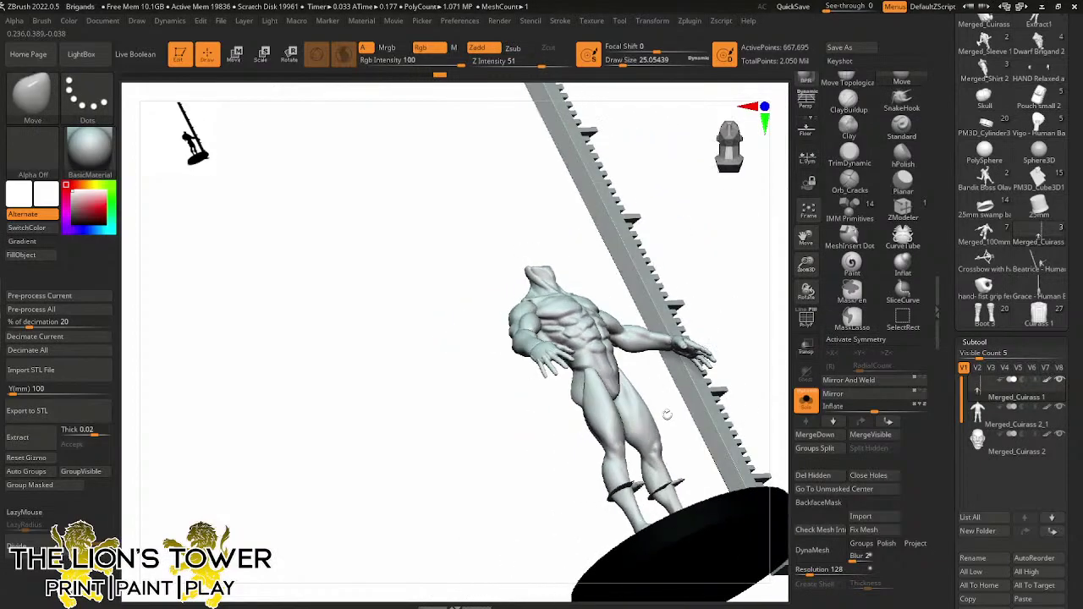
pyautogui.keyDown('ctrl'); pyautogui.keyDown('shift'); pyautogui.click(665, 485); pyautogui.keyUp('shift'); pyautogui.keyUp('ctrl')
pyautogui.keyDown('ctrl'); pyautogui.keyDown('shift'); pyautogui.click(696, 442); pyautogui.keyUp('shift'); pyautogui.keyUp('ctrl')
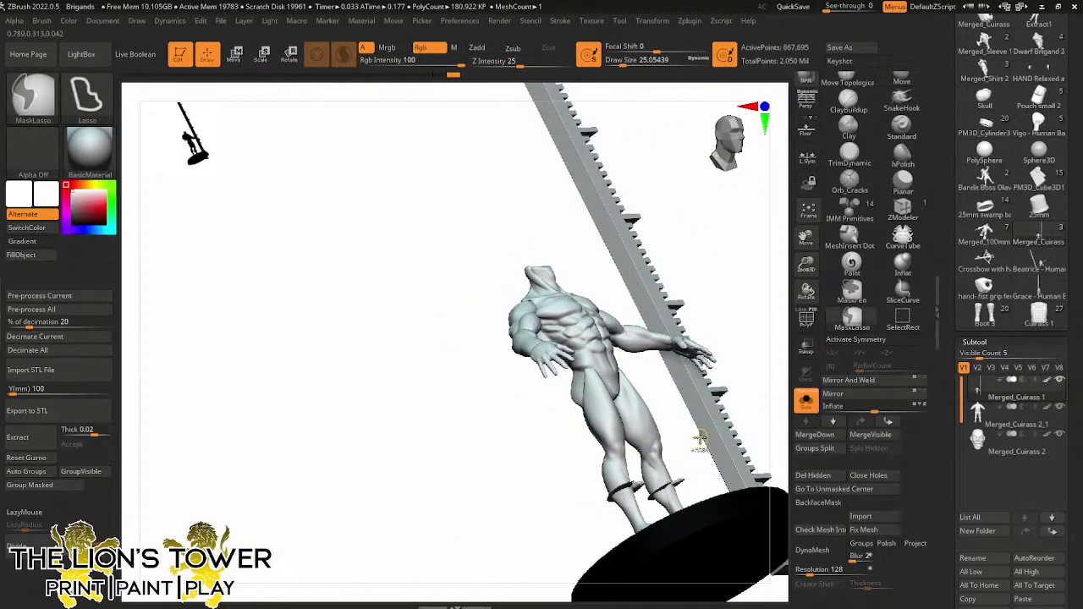
pyautogui.keyDown('ctrl'); pyautogui.keyDown('shift'); pyautogui.click(640, 487); pyautogui.keyUp('shift'); pyautogui.keyUp('ctrl')
pyautogui.keyDown('ctrl'); pyautogui.keyDown('shift'); pyautogui.click(717, 435); pyautogui.keyUp('shift'); pyautogui.keyUp('ctrl')
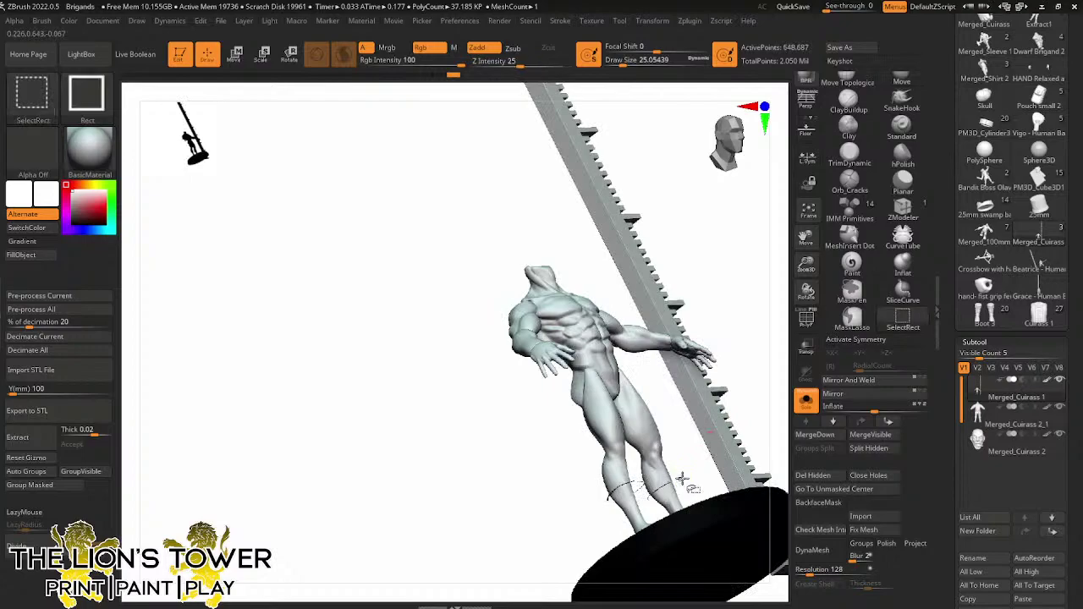
pyautogui.moveTo(682, 478); pyautogui.dragTo(686, 476)
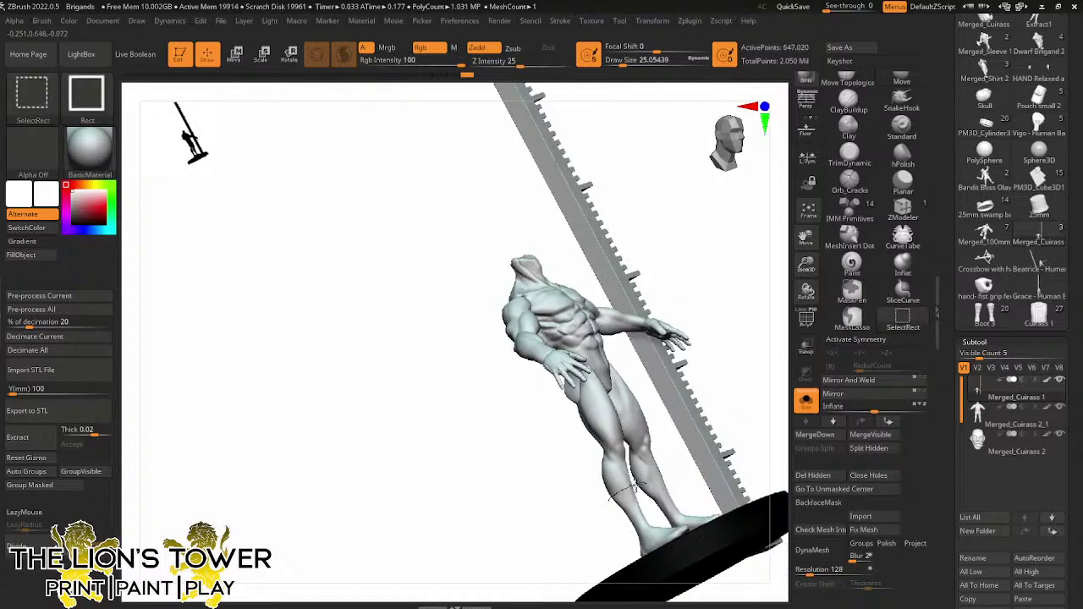
pyautogui.click(830, 476)
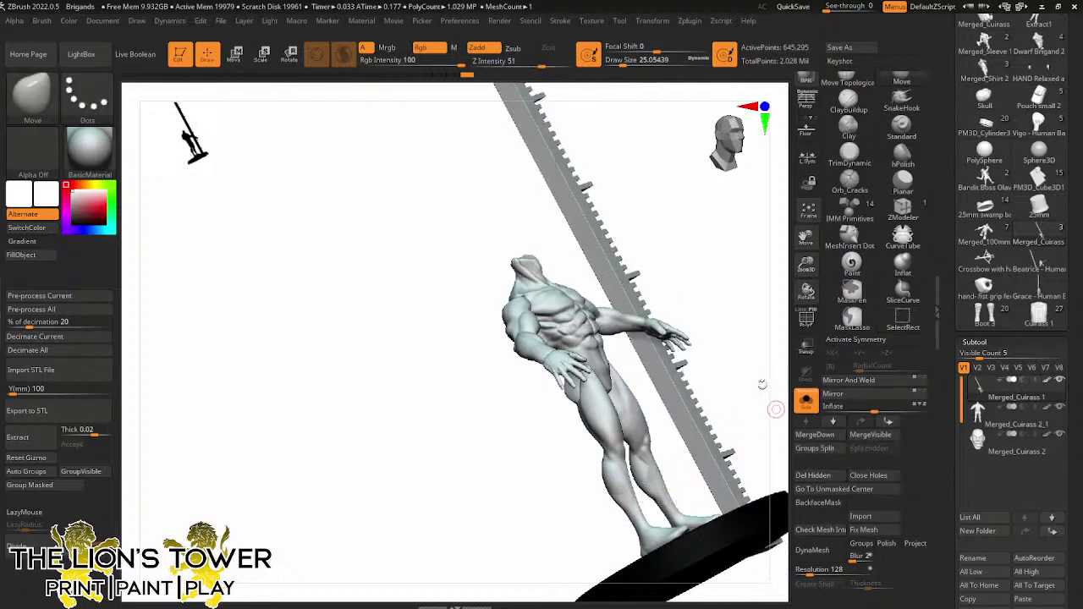
pyautogui.moveTo(761, 382)
pyautogui.keyDown('shift'); pyautogui.mouseDown()
pyautogui.moveTo(727, 408)
pyautogui.moveTo(742, 411)
pyautogui.moveTo(630, 433)
pyautogui.moveTo(698, 420)
pyautogui.moveTo(768, 377)
pyautogui.mouseUp(); pyautogui.keyUp('shift')
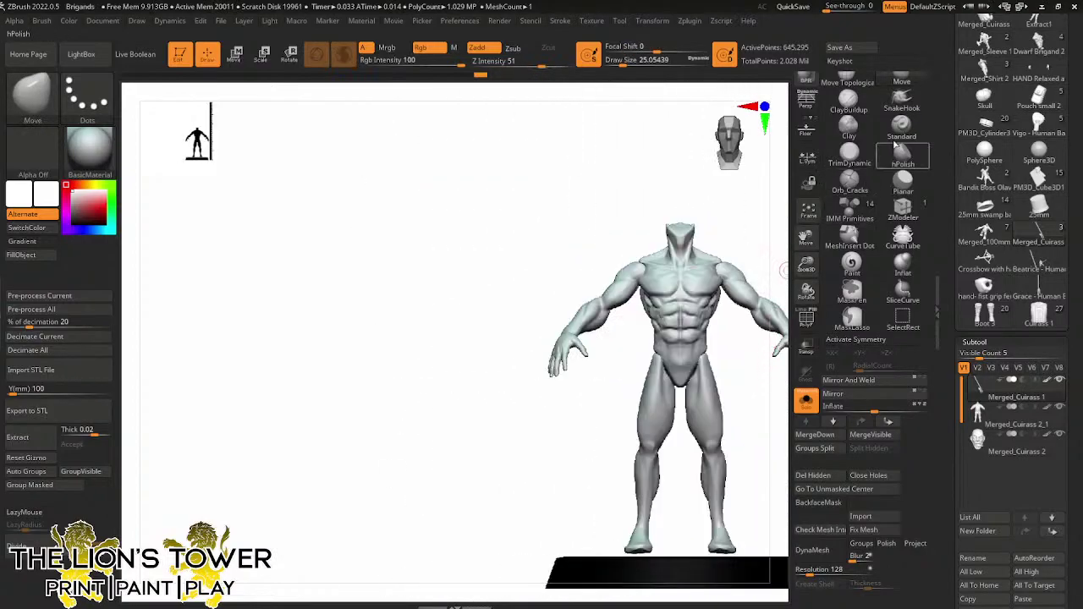
# Switch to the Move brush at a draw size of about 116 and activate X symmetry on the figure
pyautogui.press('ctrl')
pyautogui.moveTo(934, 163); pyautogui.dragTo(935, 249)
pyautogui.click(900, 157)
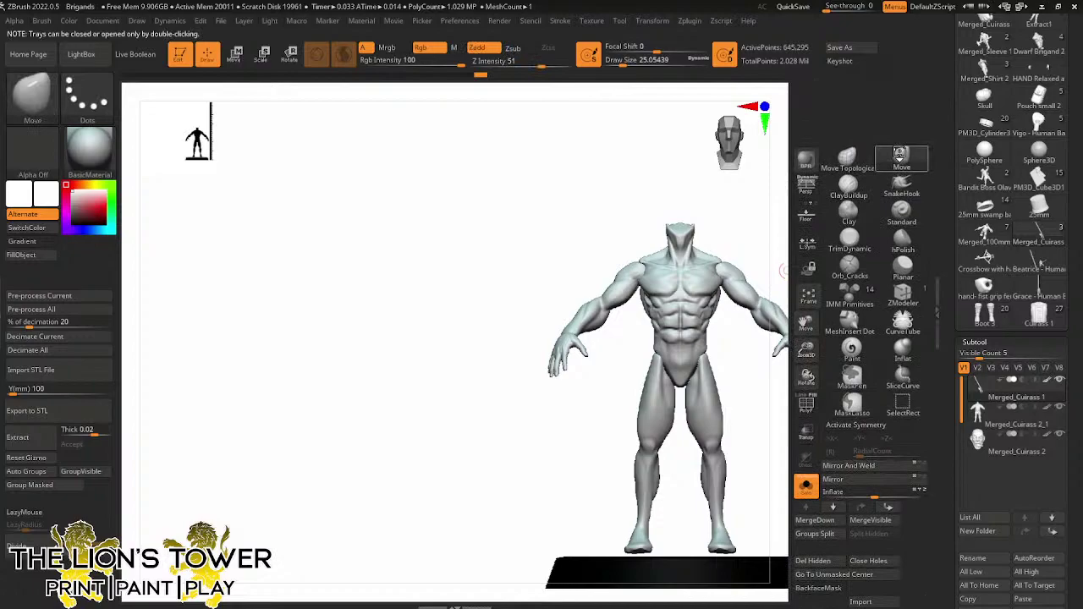
pyautogui.moveTo(622, 64); pyautogui.dragTo(640, 63)
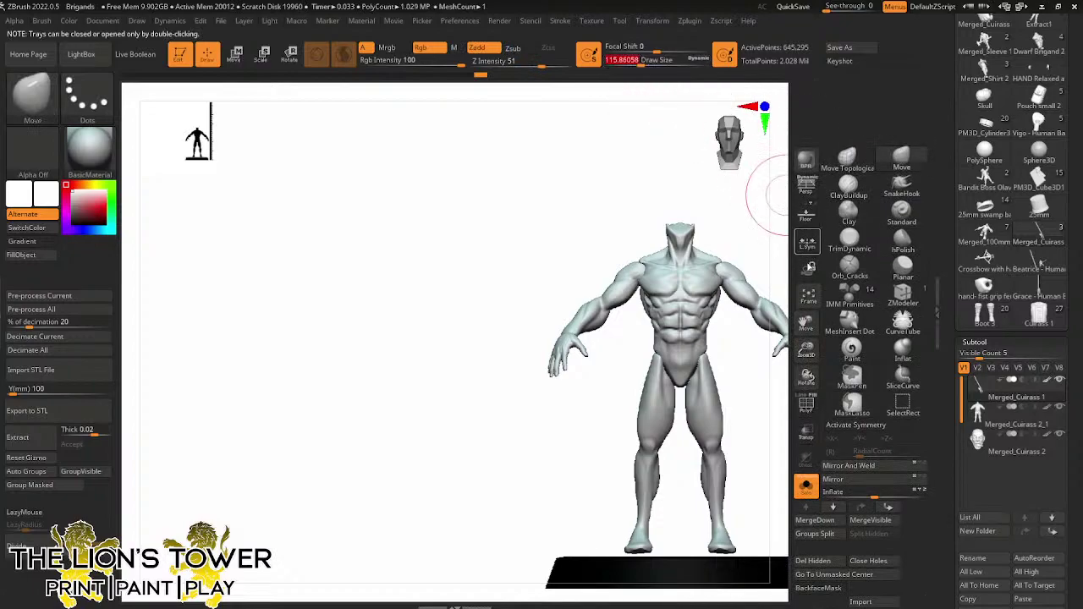
pyautogui.moveTo(814, 328); pyautogui.dragTo(753, 300)
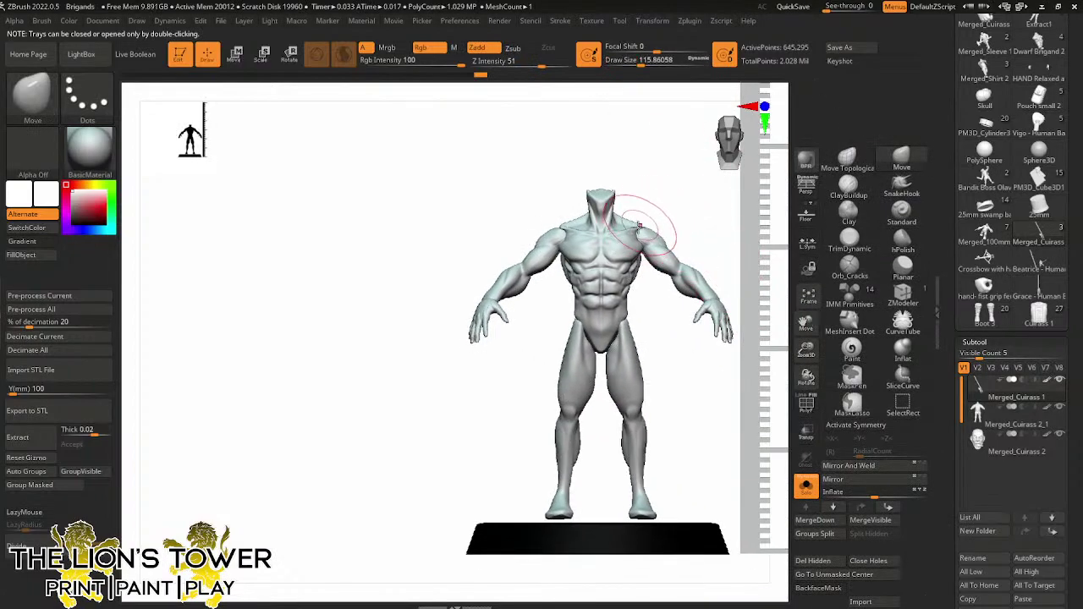
pyautogui.press('x')
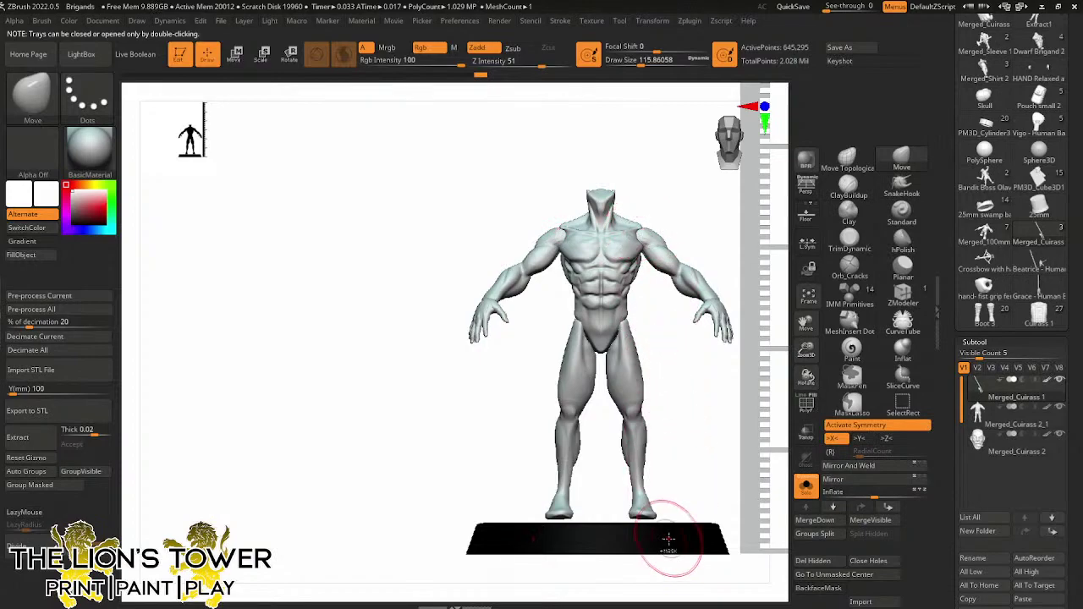
# Hide the black base under the feet and split it off the bare body into a separate subtool
pyautogui.keyDown('ctrl'); pyautogui.keyDown('shift'); pyautogui.click(672, 538); pyautogui.keyUp('shift'); pyautogui.keyUp('ctrl')
pyautogui.keyDown('ctrl'); pyautogui.keyDown('shift'); pyautogui.click(673, 538); pyautogui.keyUp('shift'); pyautogui.keyUp('ctrl')
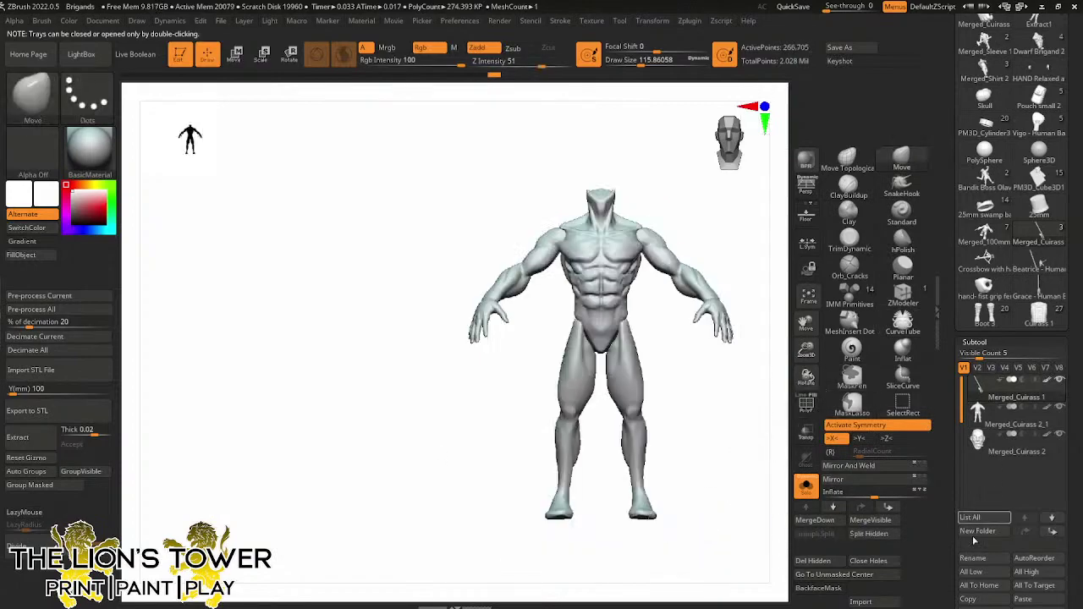
pyautogui.scroll(-1, 948, 516)
pyautogui.scroll(-1, 949, 516)
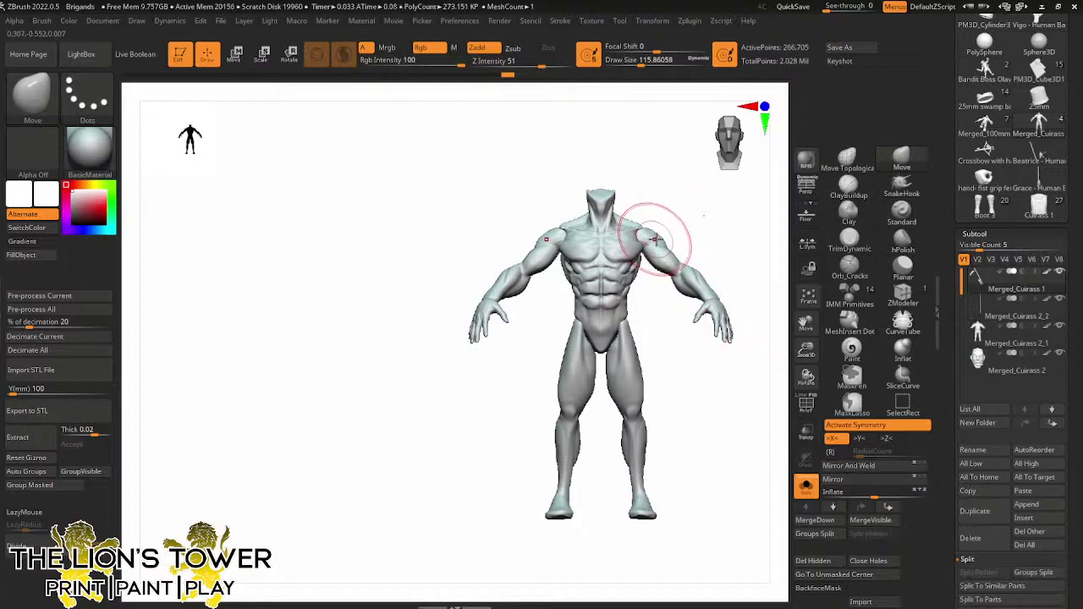
# Adjust the shoulders and arms of the bare body with the Move brush at a draw size of about 71
pyautogui.moveTo(719, 222); pyautogui.dragTo(665, 257)
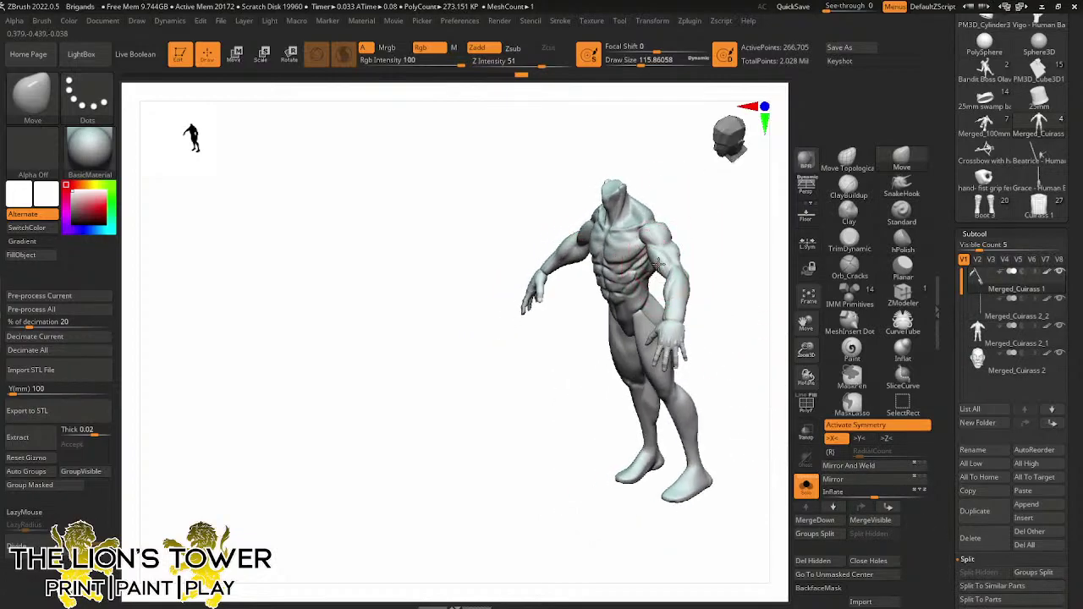
pyautogui.moveTo(644, 62); pyautogui.dragTo(634, 61)
pyautogui.moveTo(676, 152)
pyautogui.mouseDown()
pyautogui.moveTo(678, 266)
pyautogui.moveTo(689, 252)
pyautogui.moveTo(698, 296)
pyautogui.moveTo(675, 294)
pyautogui.mouseUp()
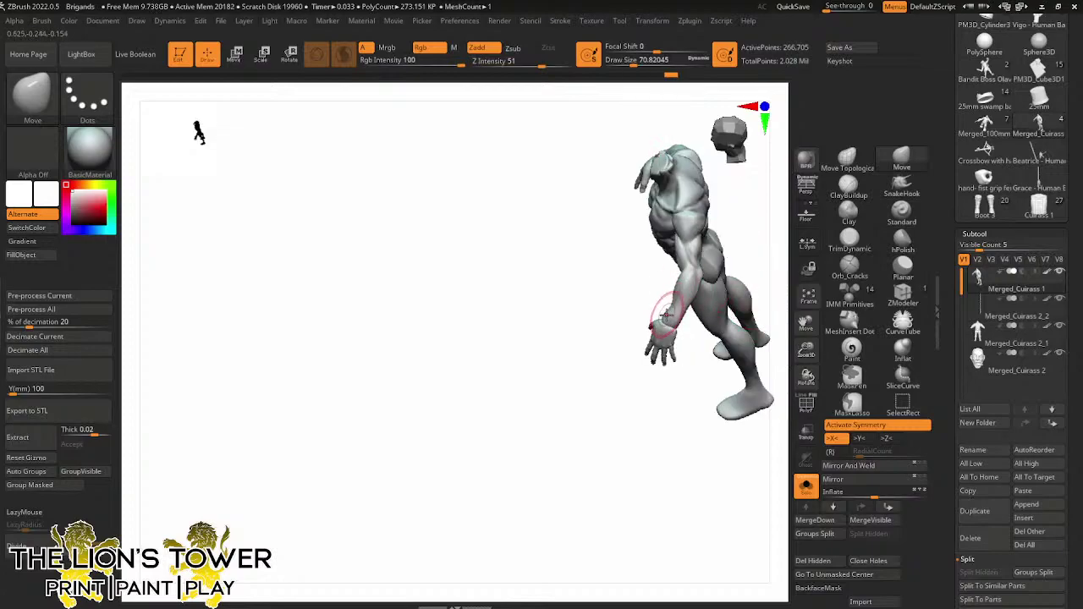
pyautogui.moveTo(666, 314)
pyautogui.mouseDown(button='right')
pyautogui.moveTo(769, 225)
pyautogui.moveTo(739, 242)
pyautogui.mouseUp(button='right')
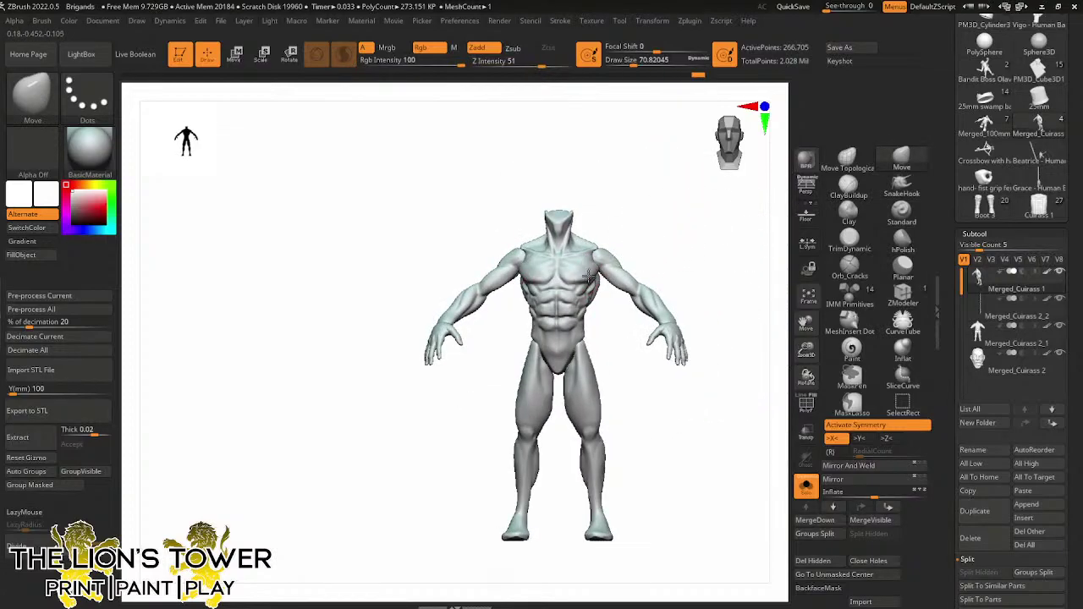
# Reshape the shoulders and chest in side and front views with the Move brush at a draw size of about 120
pyautogui.moveTo(633, 217)
pyautogui.mouseDown(button='right')
pyautogui.moveTo(581, 276)
pyautogui.moveTo(609, 254)
pyautogui.mouseUp(button='right')
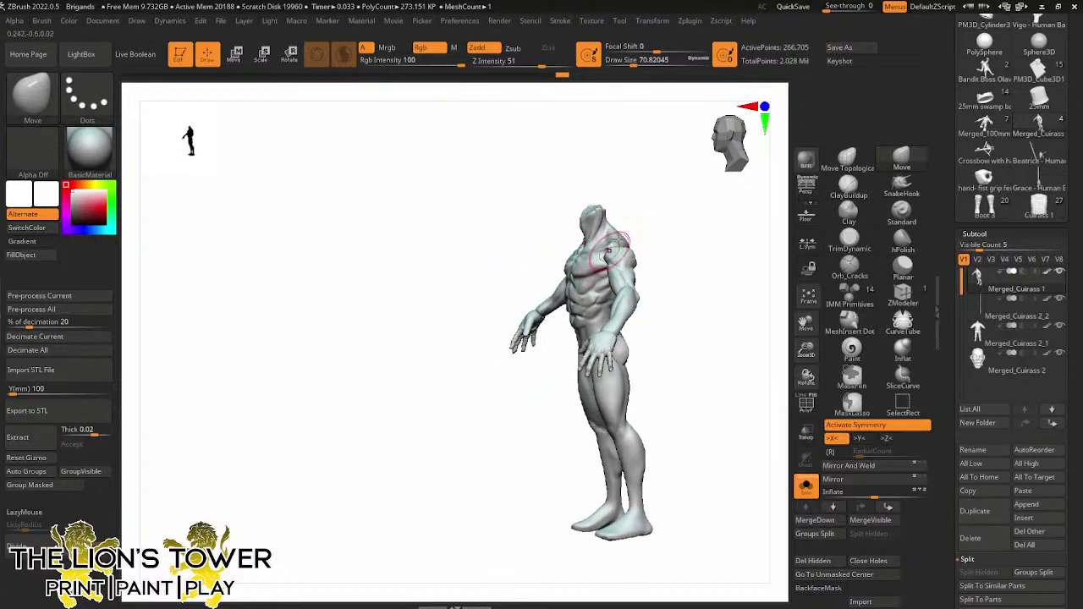
pyautogui.moveTo(633, 64); pyautogui.dragTo(641, 63)
pyautogui.moveTo(676, 158); pyautogui.dragTo(624, 196, button='right')
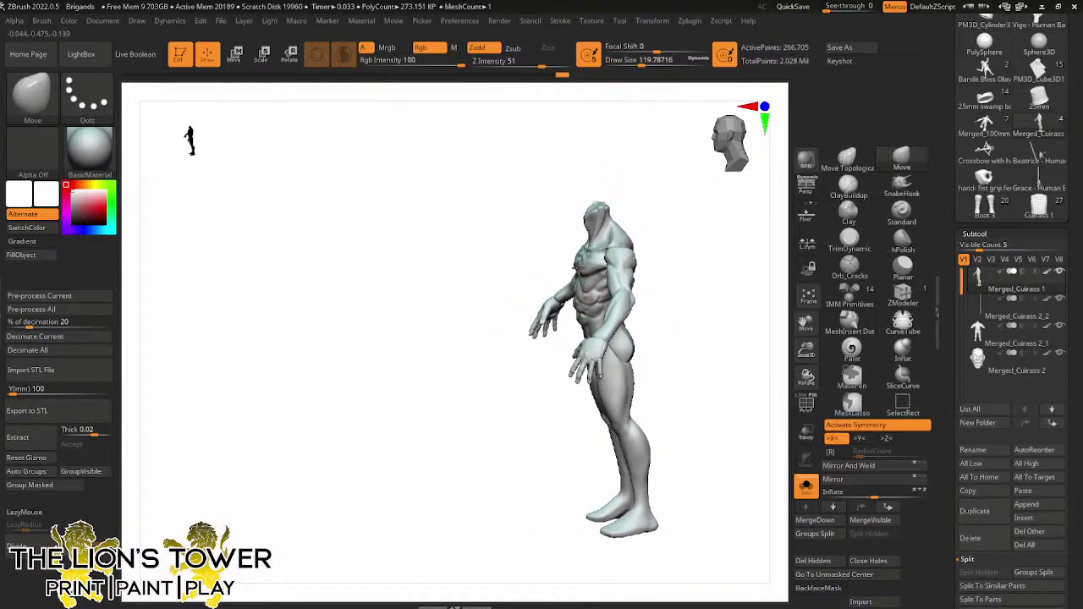
pyautogui.moveTo(573, 275); pyautogui.dragTo(630, 245, button='right')
pyautogui.moveTo(580, 308)
pyautogui.mouseDown(button='right')
pyautogui.moveTo(676, 278)
pyautogui.moveTo(722, 244)
pyautogui.moveTo(618, 324)
pyautogui.moveTo(597, 310)
pyautogui.moveTo(614, 333)
pyautogui.moveTo(592, 313)
pyautogui.moveTo(613, 298)
pyautogui.mouseUp(button='right')
pyautogui.press('ctrl')
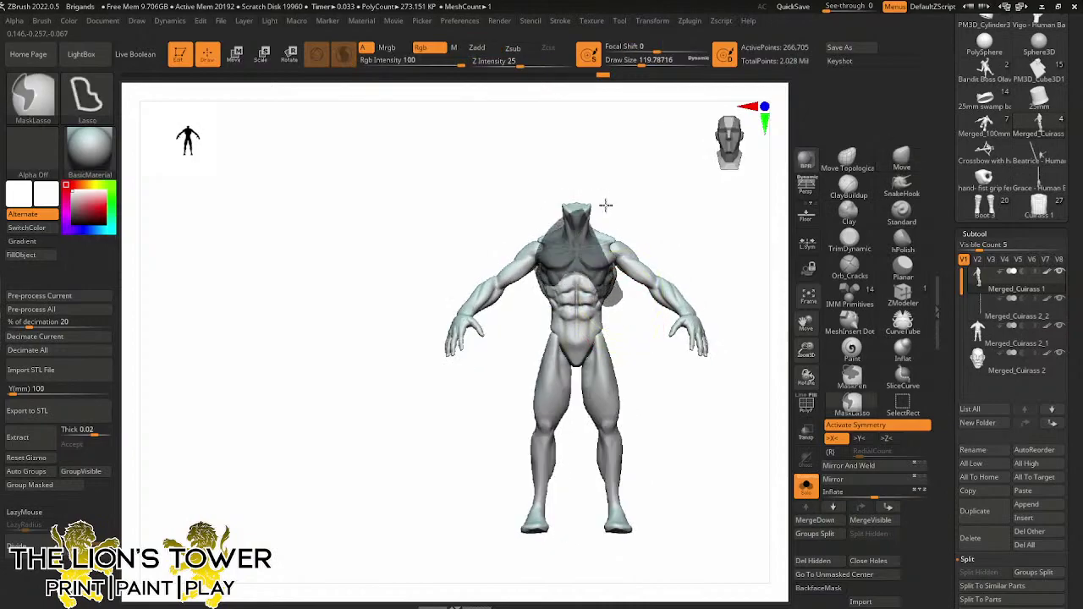
pyautogui.keyDown('ctrl'); pyautogui.moveTo(606, 205); pyautogui.dragTo(637, 309); pyautogui.keyUp('ctrl')
pyautogui.moveTo(653, 282)
pyautogui.mouseDown(button='right')
pyautogui.moveTo(684, 244)
pyautogui.moveTo(623, 338)
pyautogui.moveTo(592, 301)
pyautogui.mouseUp(button='right')
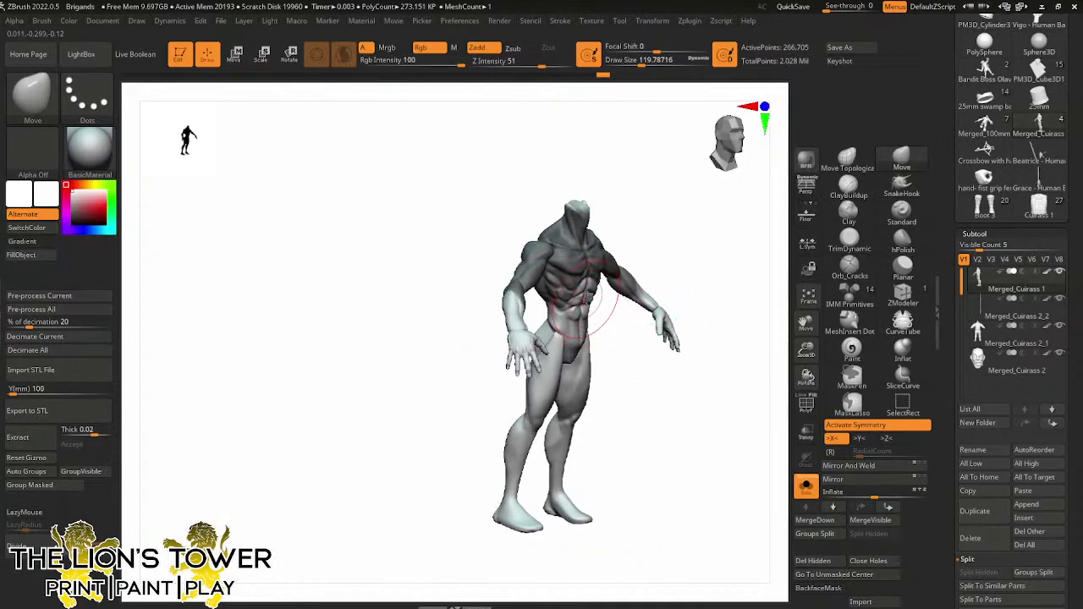
pyautogui.moveTo(666, 235)
pyautogui.mouseDown(button='right')
pyautogui.moveTo(626, 254)
pyautogui.moveTo(666, 262)
pyautogui.mouseUp(button='right')
pyautogui.keyDown('ctrl'); pyautogui.click(669, 215); pyautogui.keyUp('ctrl')
pyautogui.keyDown('ctrl'); pyautogui.moveTo(671, 216); pyautogui.dragTo(711, 250); pyautogui.keyUp('ctrl')
# Reshape the upper back and the rear of the shoulders, reducing the Move brush's draw size to about 90
pyautogui.moveTo(656, 218); pyautogui.dragTo(699, 224, button='right')
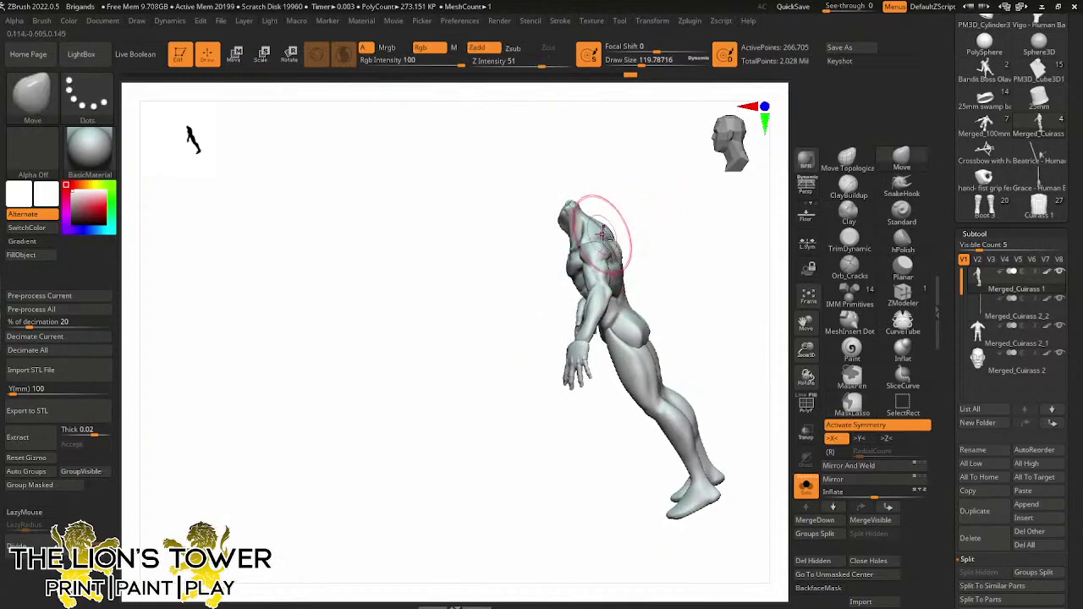
pyautogui.moveTo(602, 233); pyautogui.dragTo(708, 194, button='right')
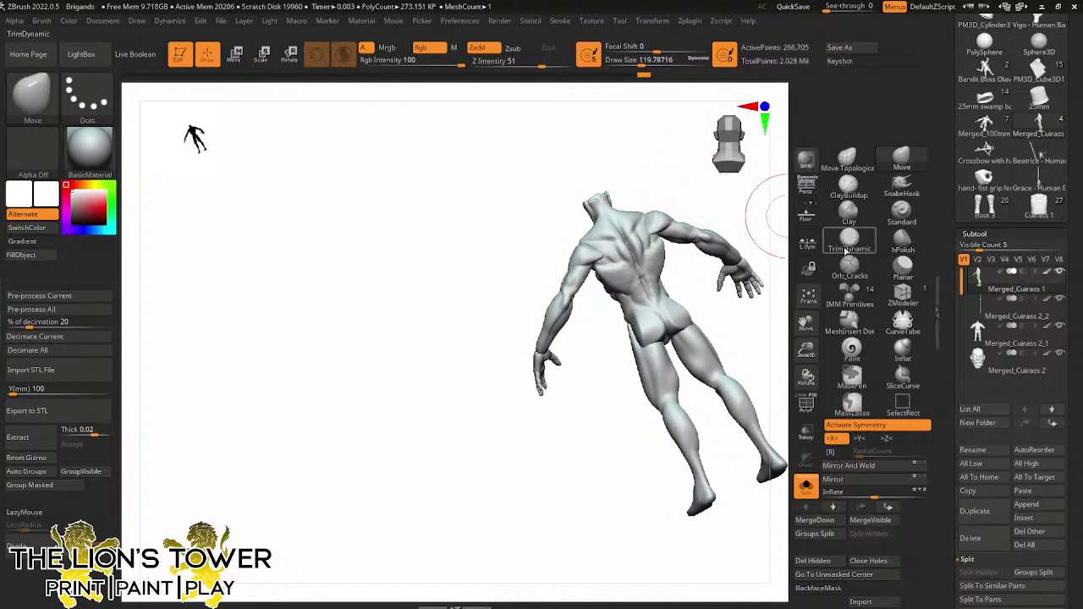
pyautogui.moveTo(805, 323); pyautogui.dragTo(772, 367)
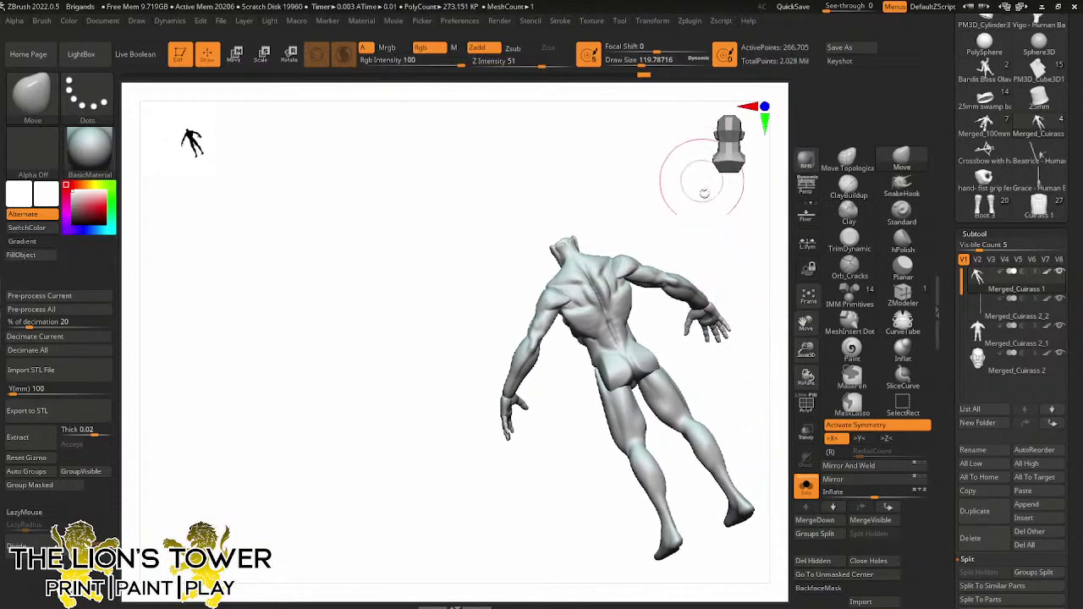
pyautogui.moveTo(703, 194); pyautogui.dragTo(709, 230)
pyautogui.moveTo(657, 64); pyautogui.dragTo(646, 63)
pyautogui.moveTo(648, 135); pyautogui.dragTo(648, 191)
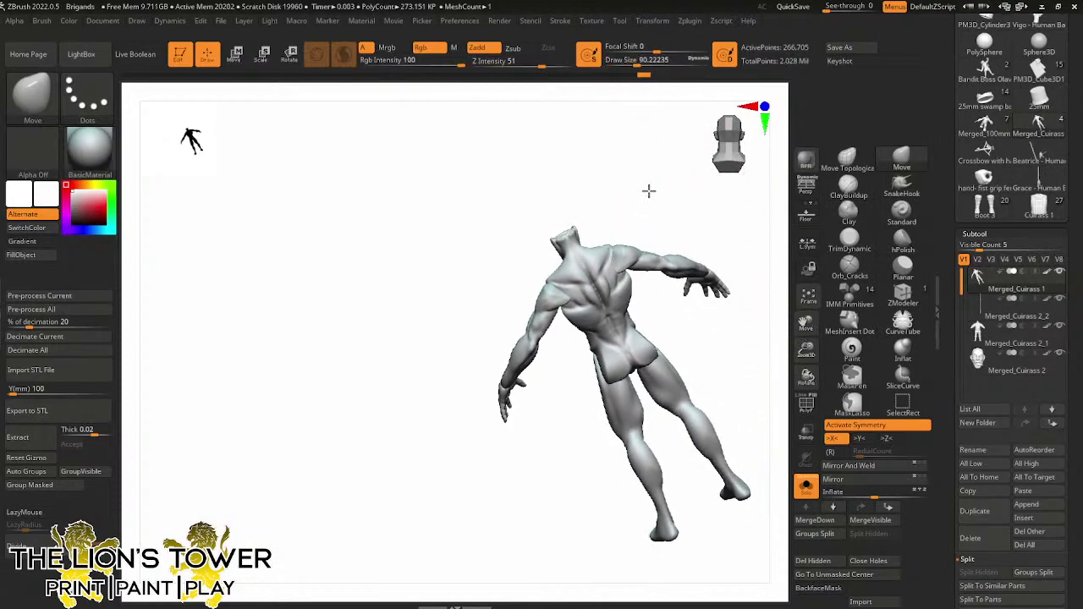
pyautogui.moveTo(649, 191)
pyautogui.mouseDown(button='right')
pyautogui.moveTo(607, 252)
pyautogui.moveTo(686, 223)
pyautogui.moveTo(694, 246)
pyautogui.moveTo(669, 321)
pyautogui.moveTo(673, 243)
pyautogui.moveTo(679, 273)
pyautogui.moveTo(650, 258)
pyautogui.moveTo(626, 272)
pyautogui.mouseUp(button='right')
# Mask both arms and hands, and reshape the unmasked neck and upper back muscles with the Move brush
pyautogui.keyDown('ctrl'); pyautogui.keyDown('shift'); pyautogui.click(605, 258); pyautogui.keyUp('shift'); pyautogui.keyUp('ctrl')
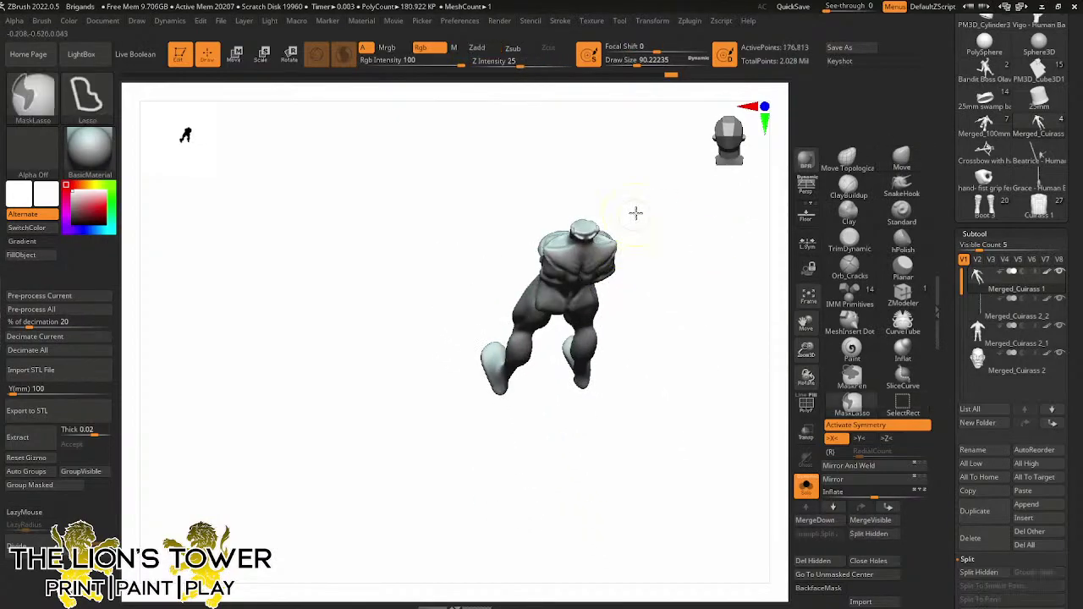
pyautogui.keyDown('ctrl'); pyautogui.click(636, 213); pyautogui.keyUp('ctrl')
pyautogui.keyDown('ctrl'); pyautogui.keyDown('shift'); pyautogui.click(637, 215); pyautogui.keyUp('shift'); pyautogui.keyUp('ctrl')
pyautogui.keyDown('ctrl'); pyautogui.click(638, 211); pyautogui.keyUp('ctrl')
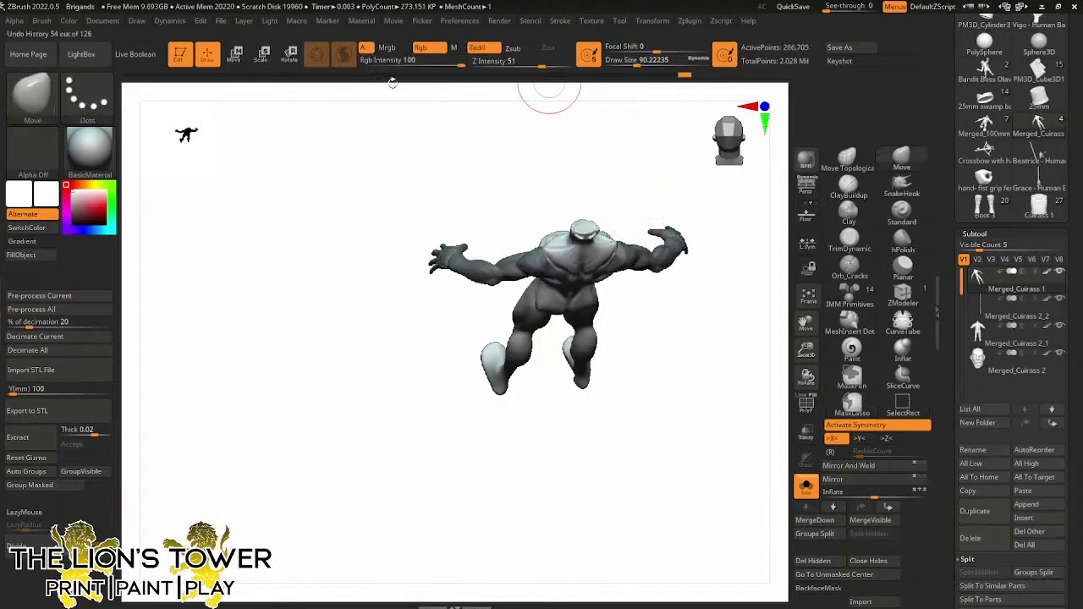
pyautogui.moveTo(648, 169)
pyautogui.mouseDown(button='right')
pyautogui.moveTo(654, 222)
pyautogui.moveTo(647, 203)
pyautogui.moveTo(622, 255)
pyautogui.mouseUp(button='right')
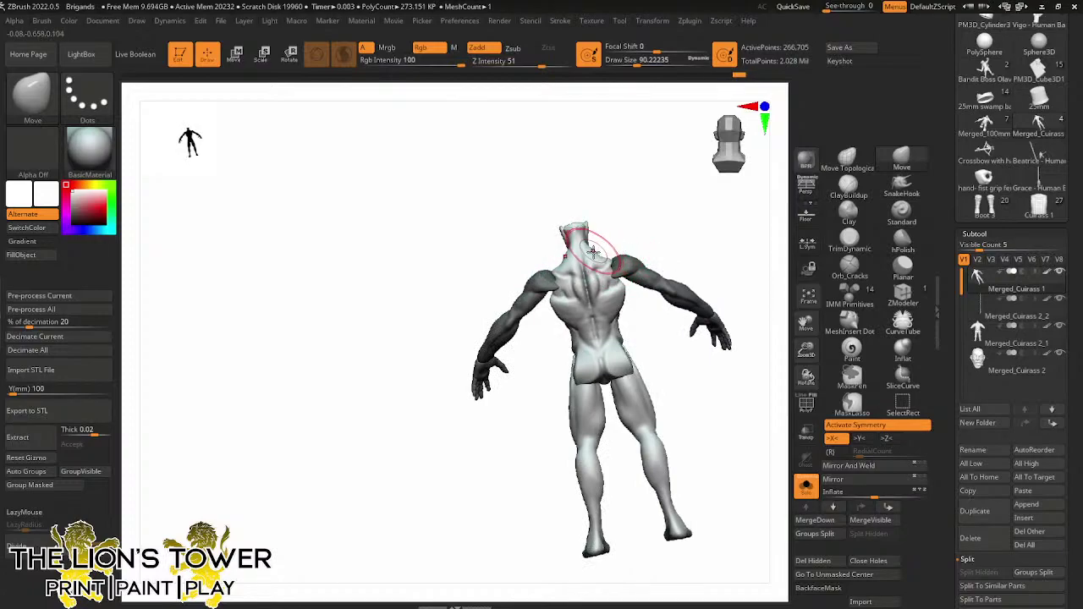
pyautogui.moveTo(594, 251)
pyautogui.mouseDown(button='right')
pyautogui.moveTo(689, 211)
pyautogui.moveTo(566, 242)
pyautogui.moveTo(614, 222)
pyautogui.moveTo(643, 226)
pyautogui.mouseUp(button='right')
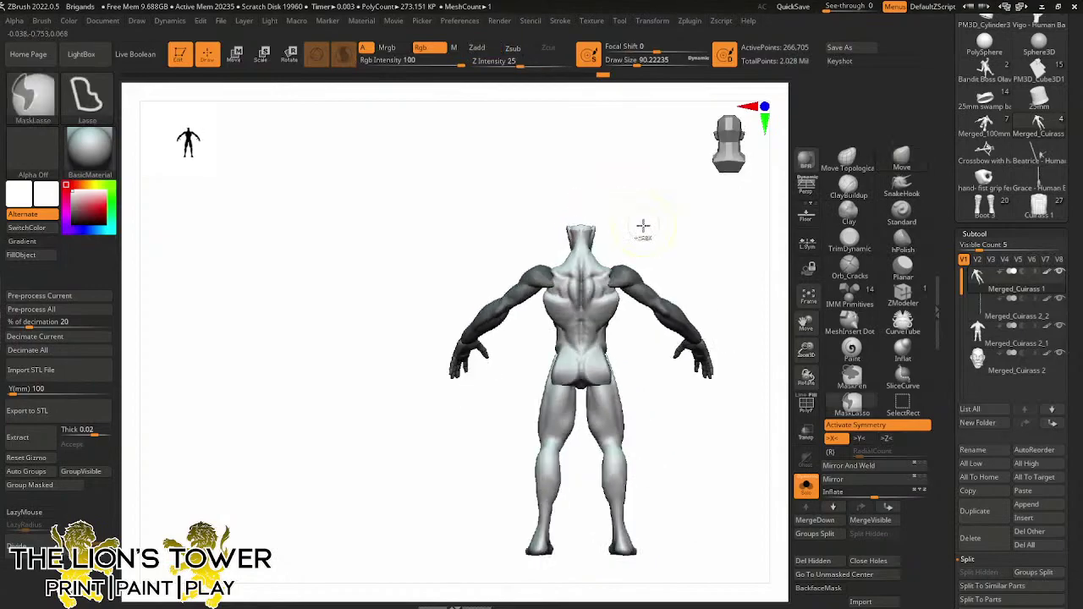
# Replace the mask so that it covers the whole body and hands but leaves the arms from shoulder to wrist free
pyautogui.keyDown('ctrl'); pyautogui.click(643, 225); pyautogui.keyUp('ctrl')
pyautogui.keyDown('ctrl'); pyautogui.moveTo(643, 226); pyautogui.dragTo(655, 249); pyautogui.keyUp('ctrl')
pyautogui.keyDown('ctrl'); pyautogui.keyDown('shift'); pyautogui.click(621, 276); pyautogui.keyUp('shift'); pyautogui.keyUp('ctrl')
pyautogui.keyDown('ctrl'); pyautogui.keyDown('shift'); pyautogui.click(621, 276); pyautogui.keyUp('shift'); pyautogui.keyUp('ctrl')
pyautogui.keyDown('ctrl'); pyautogui.keyDown('shift'); pyautogui.click(529, 280); pyautogui.keyUp('shift'); pyautogui.keyUp('ctrl')
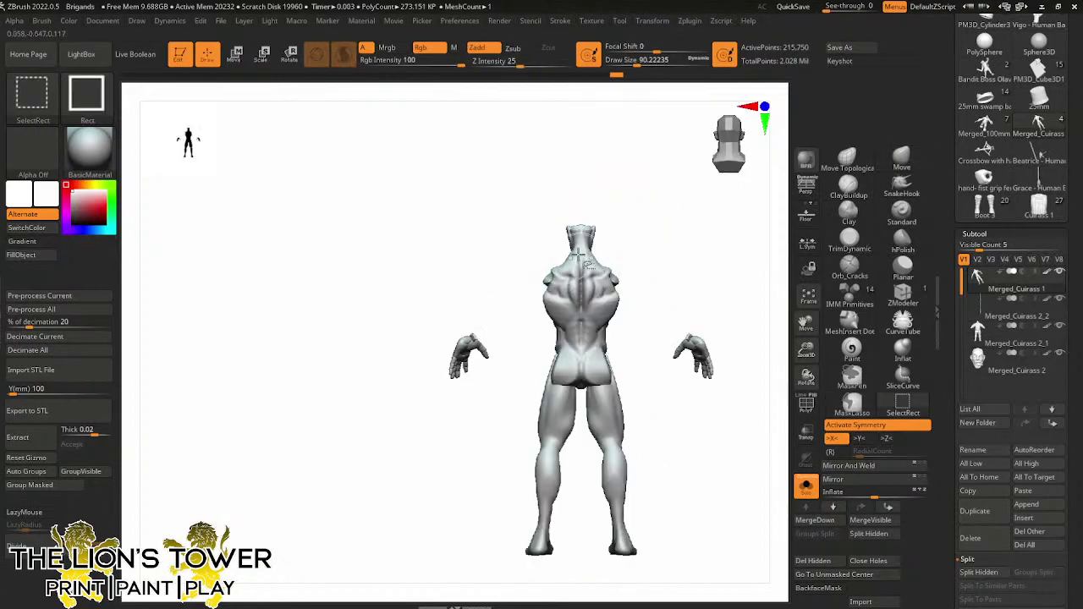
pyautogui.keyDown('ctrl'); pyautogui.keyDown('shift'); pyautogui.click(653, 242); pyautogui.keyUp('shift'); pyautogui.keyUp('ctrl')
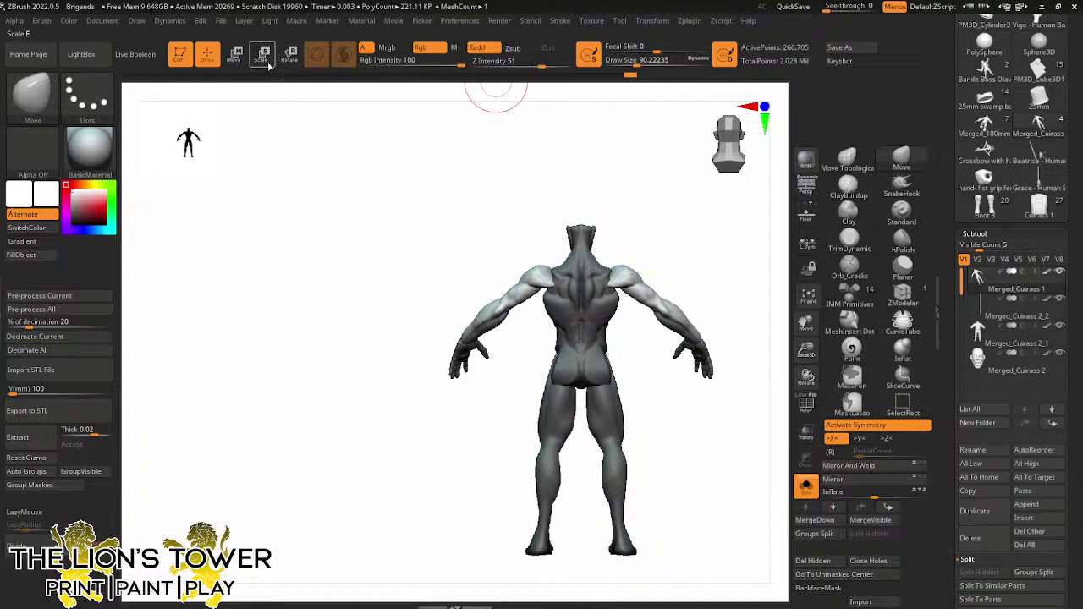
# Pull the unmasked shoulders down and inward with the Move brush at a draw size of about 154
pyautogui.click(644, 62)
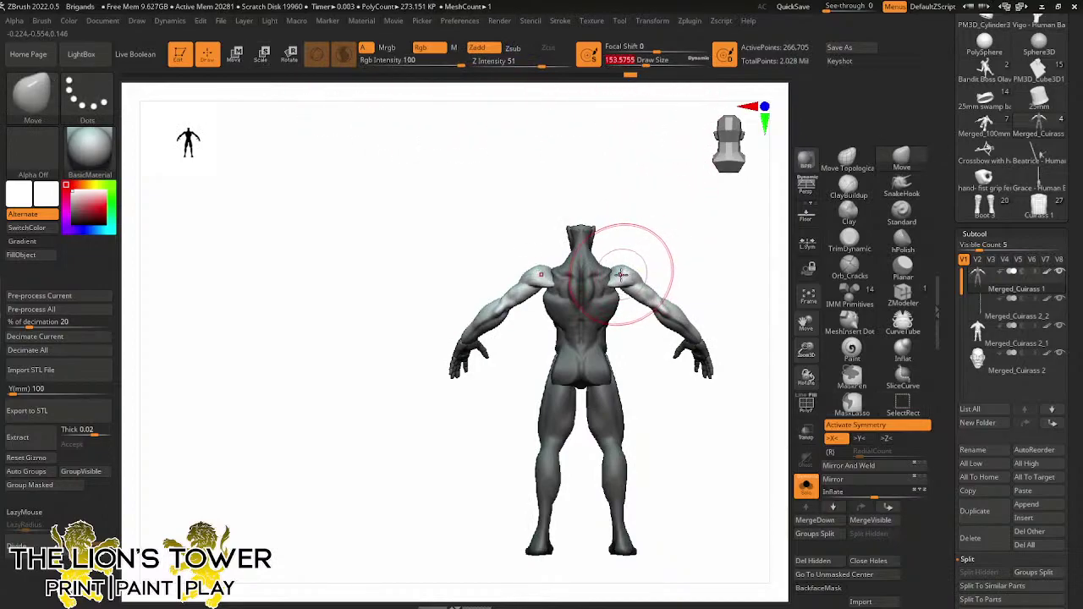
pyautogui.moveTo(621, 274); pyautogui.dragTo(619, 281)
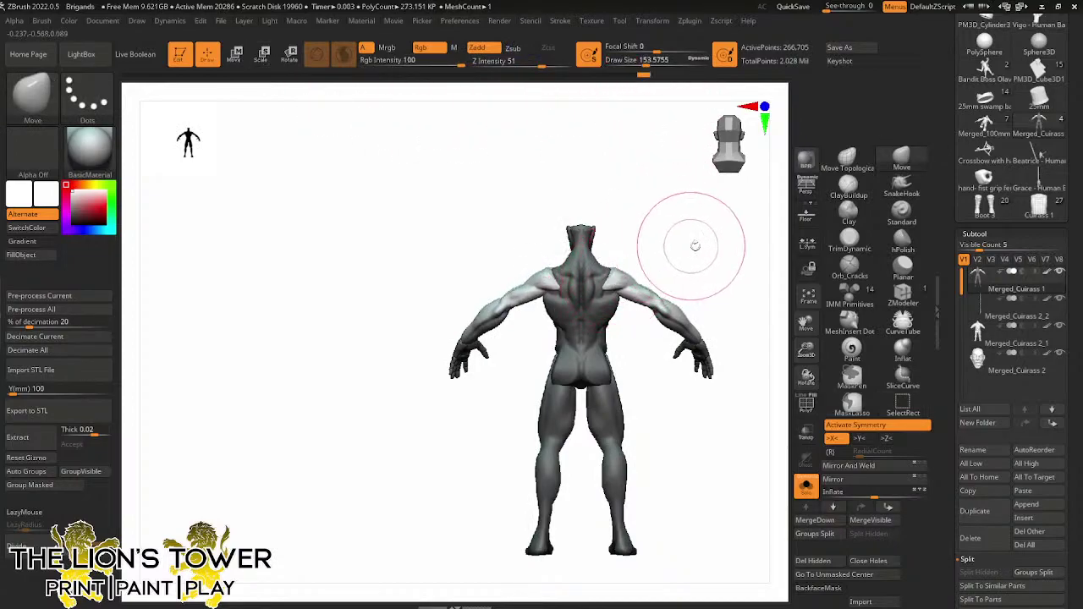
pyautogui.moveTo(695, 245)
pyautogui.mouseDown()
pyautogui.moveTo(674, 249)
pyautogui.moveTo(705, 249)
pyautogui.mouseUp()
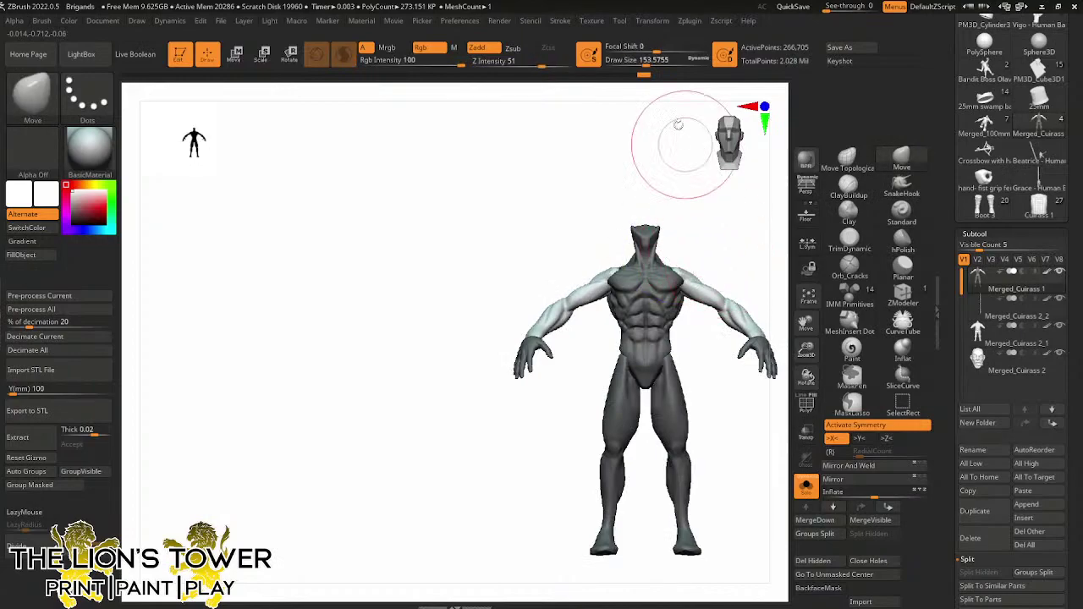
# Invert the mask to protect the arms and narrow the chest with the Move brush at draw size 112
pyautogui.hotkey('ctrl', 'i')
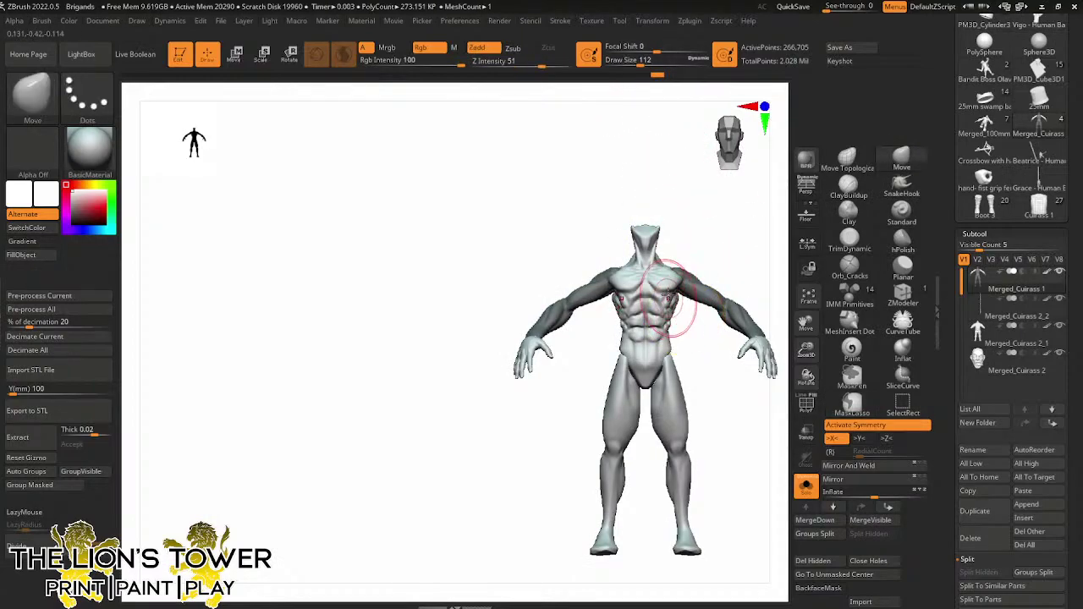
pyautogui.moveTo(671, 286); pyautogui.dragTo(681, 284)
pyautogui.moveTo(682, 284)
pyautogui.mouseDown(button='right')
pyautogui.moveTo(657, 302)
pyautogui.moveTo(699, 244)
pyautogui.mouseUp(button='right')
pyautogui.moveTo(698, 245); pyautogui.dragTo(681, 247)
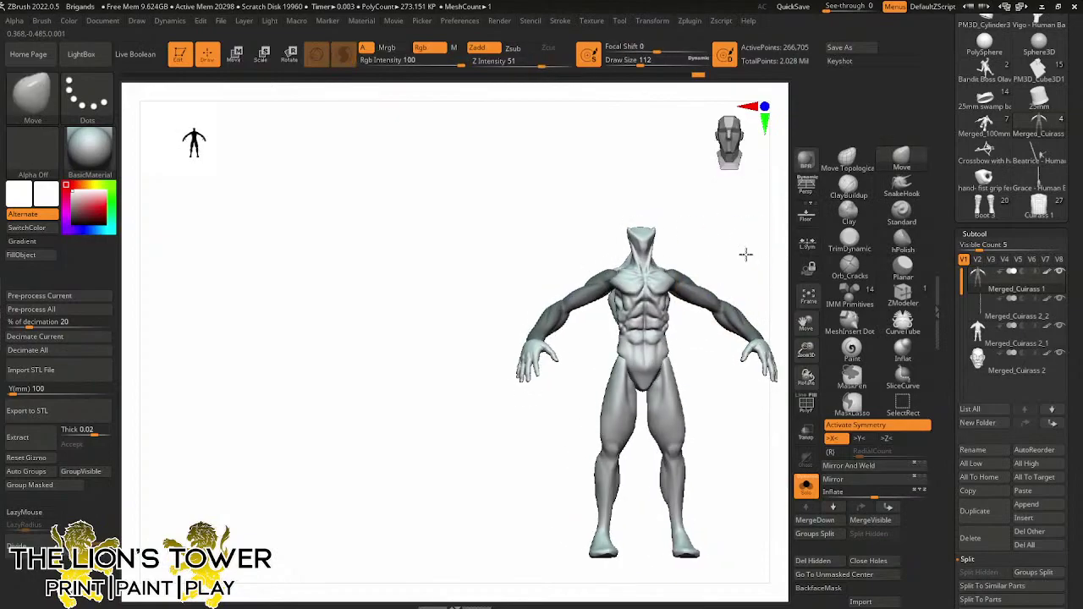
# Refine the torso's back and sides from several angles with the Move brush at a draw size of about 149
pyautogui.moveTo(745, 253)
pyautogui.mouseDown()
pyautogui.moveTo(773, 265)
pyautogui.moveTo(757, 288)
pyautogui.moveTo(723, 282)
pyautogui.moveTo(721, 229)
pyautogui.mouseUp()
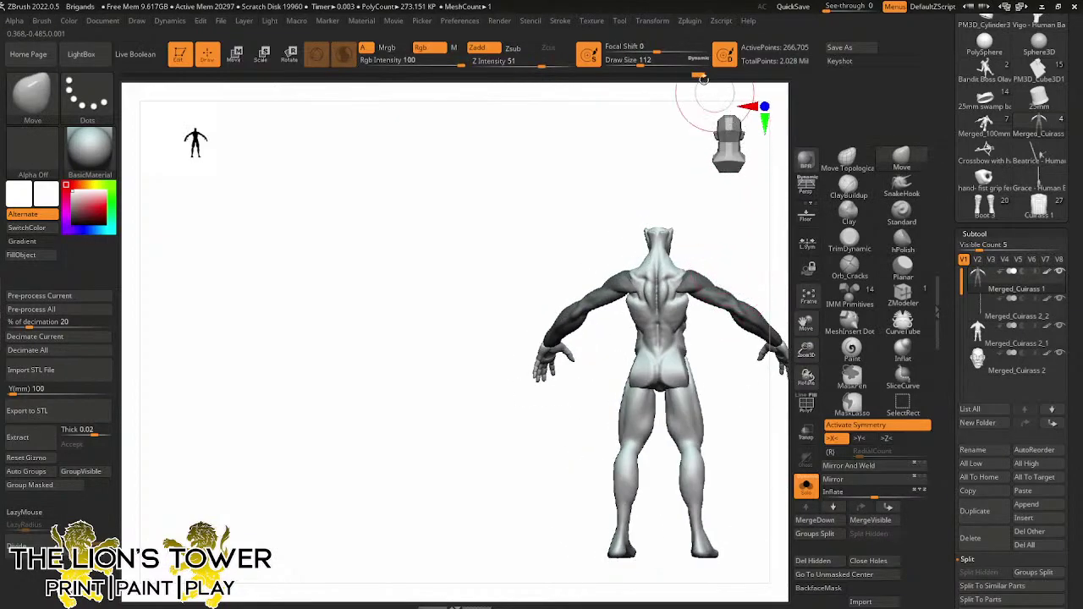
pyautogui.click(645, 63)
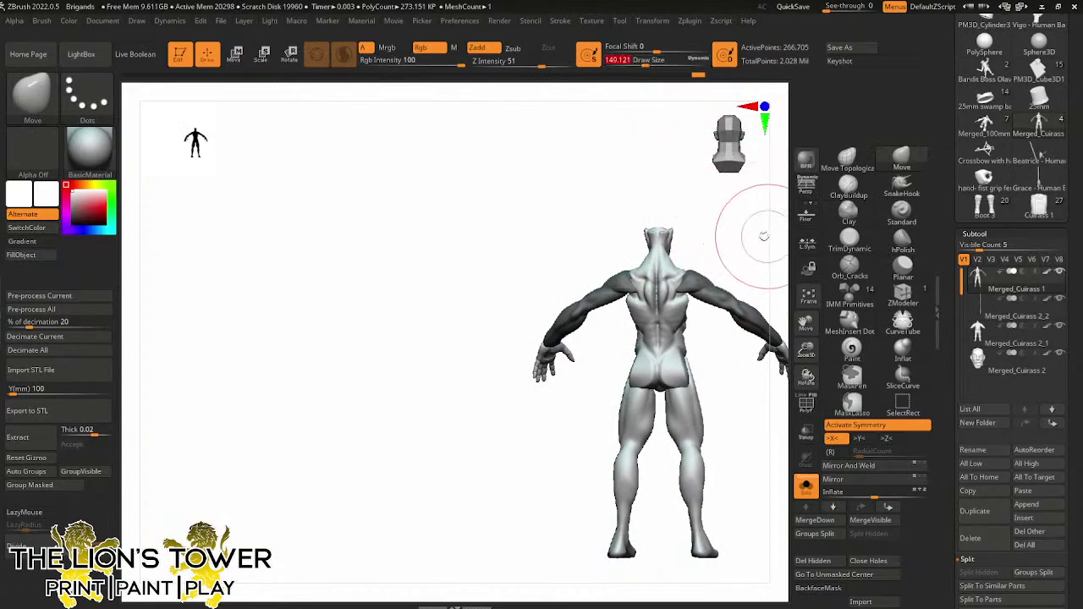
pyautogui.moveTo(679, 343); pyautogui.dragTo(730, 295, button='right')
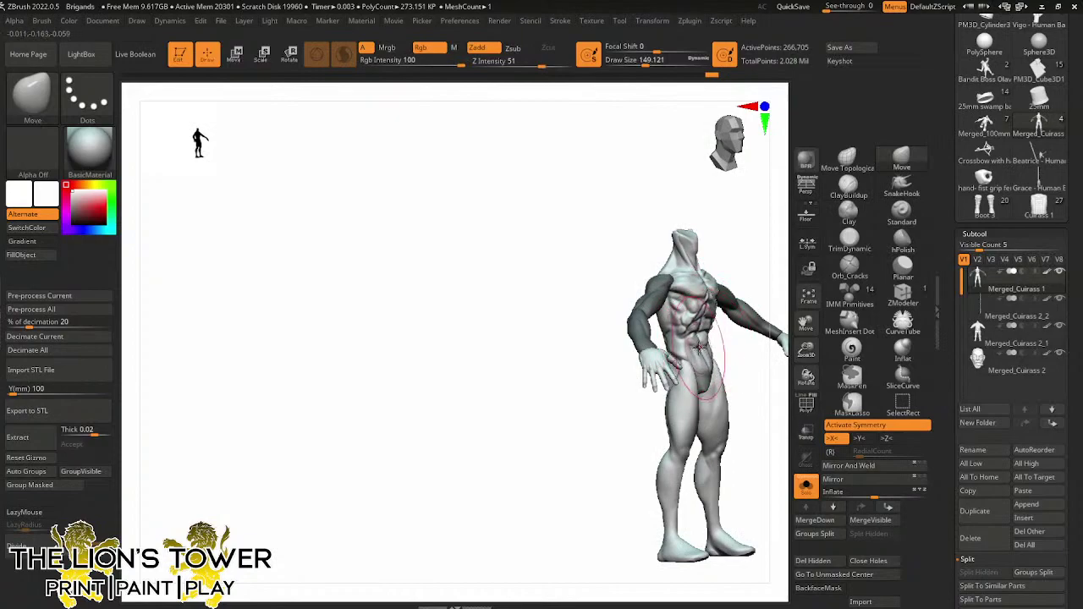
pyautogui.moveTo(761, 368); pyautogui.dragTo(773, 300)
pyautogui.keyDown('ctrl'); pyautogui.click(759, 292); pyautogui.keyUp('ctrl')
pyautogui.moveTo(806, 345); pyautogui.dragTo(810, 306)
pyautogui.moveTo(766, 356); pyautogui.dragTo(716, 363)
pyautogui.moveTo(643, 63); pyautogui.dragTo(634, 64)
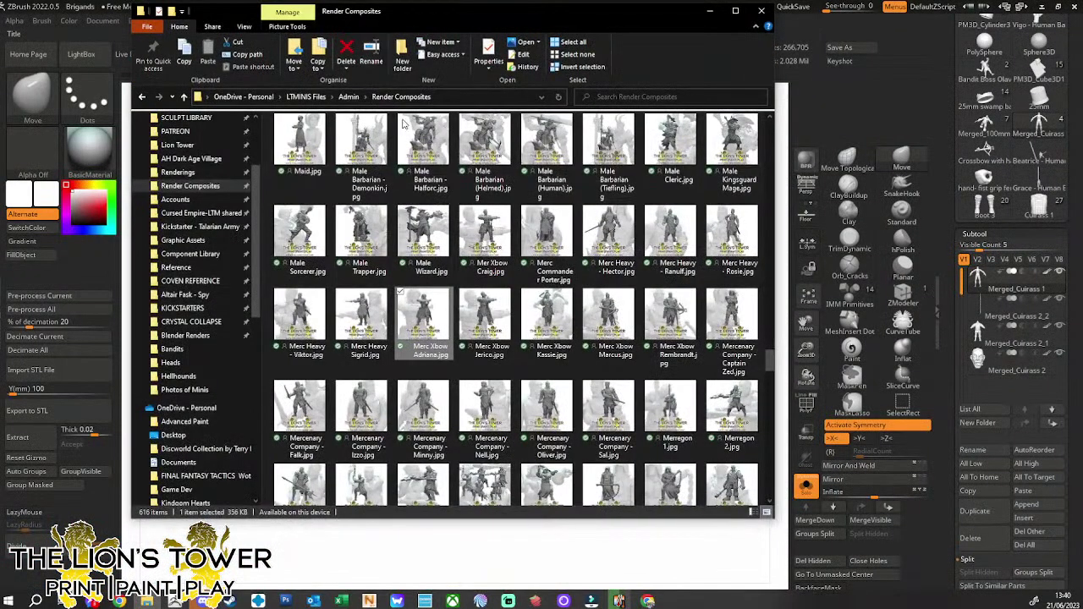
# Switch to File Explorer and open the Cursed Empire-LTM shared files folder
pyautogui.scroll(2, 258, 178)
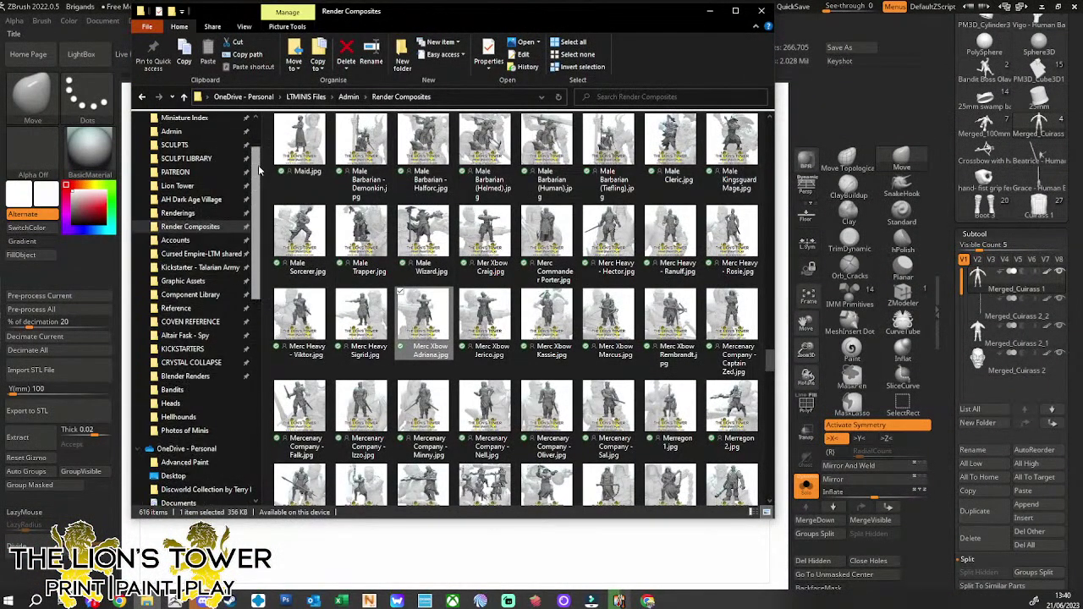
pyautogui.scroll(2, 206, 350)
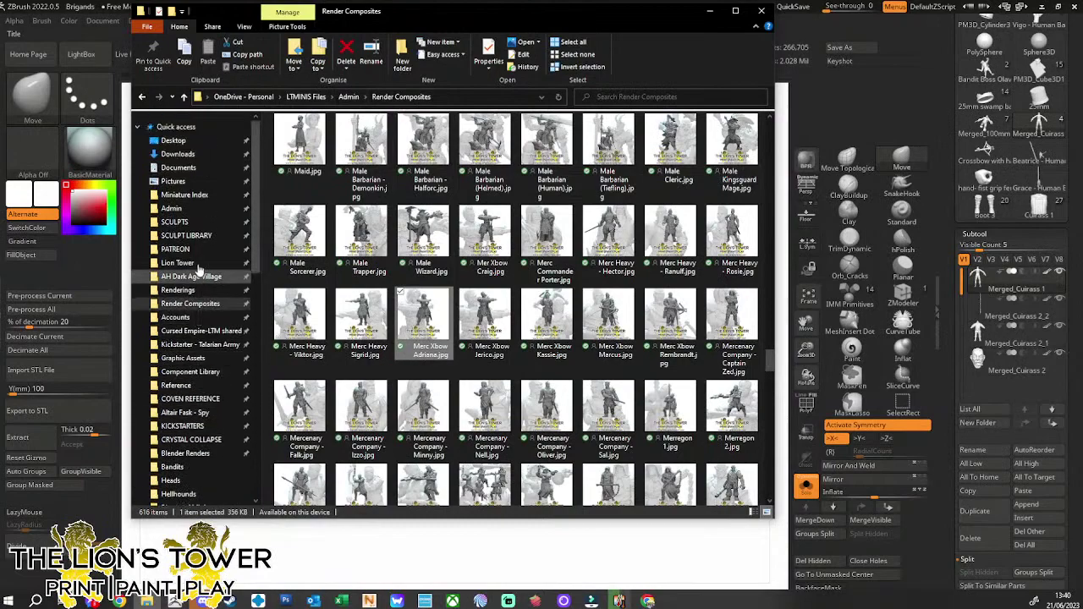
pyautogui.click(189, 331)
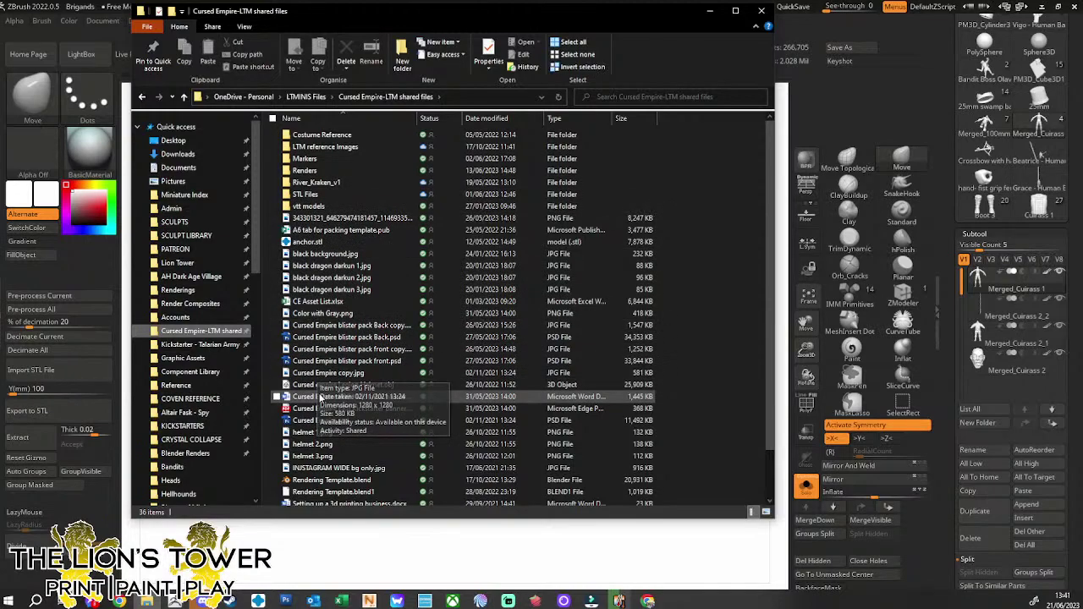
# Browse the LTM reference Images folder and open its Darkuns subfolder
pyautogui.scroll(-2, 324, 397)
pyautogui.scroll(2, 324, 398)
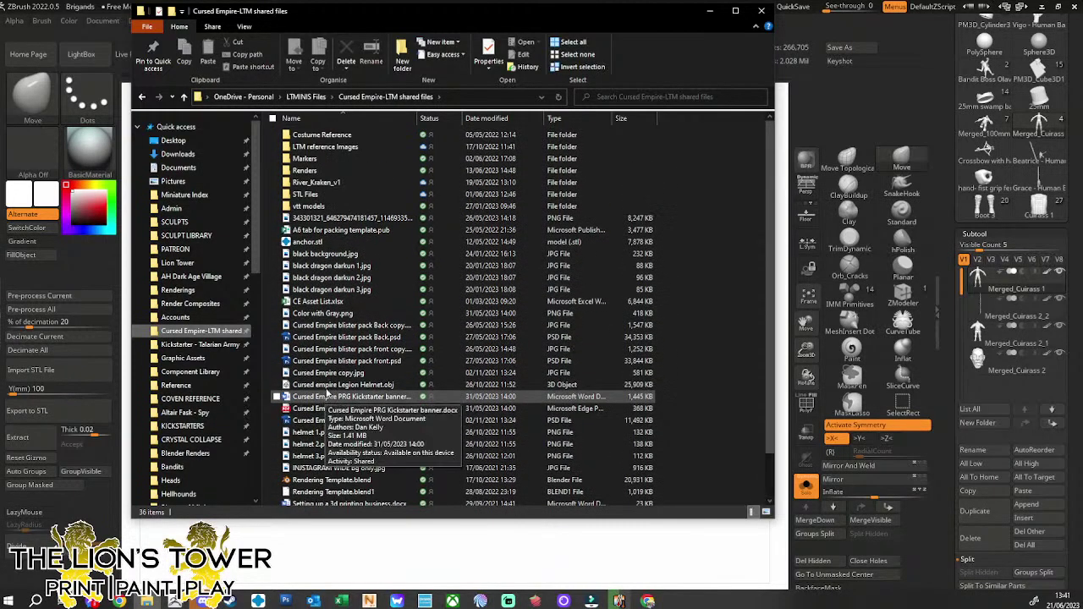
pyautogui.doubleClick(329, 146)
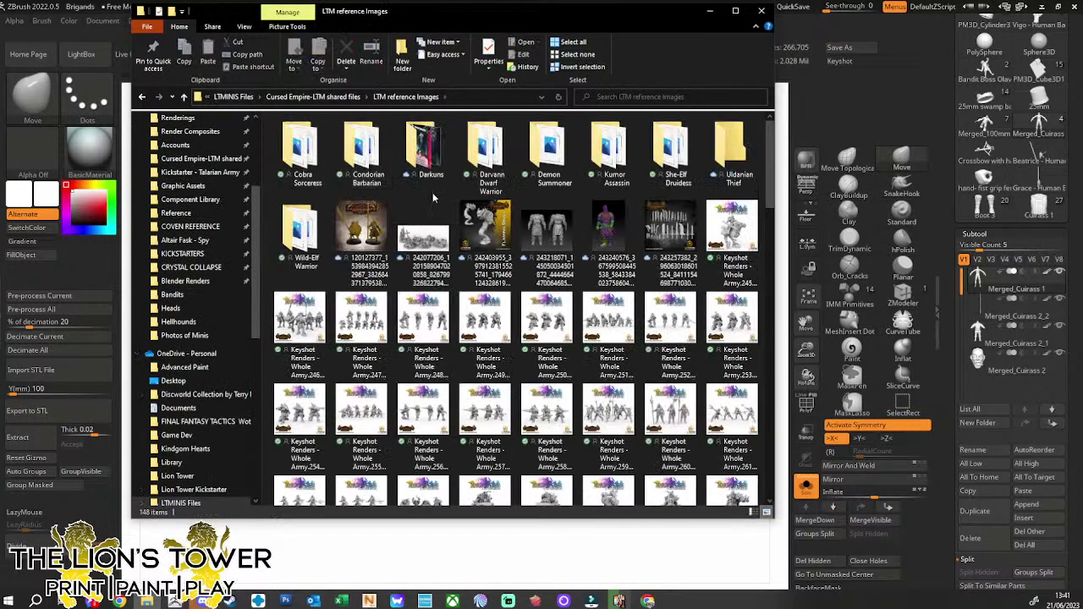
pyautogui.scroll(-15, 439, 194)
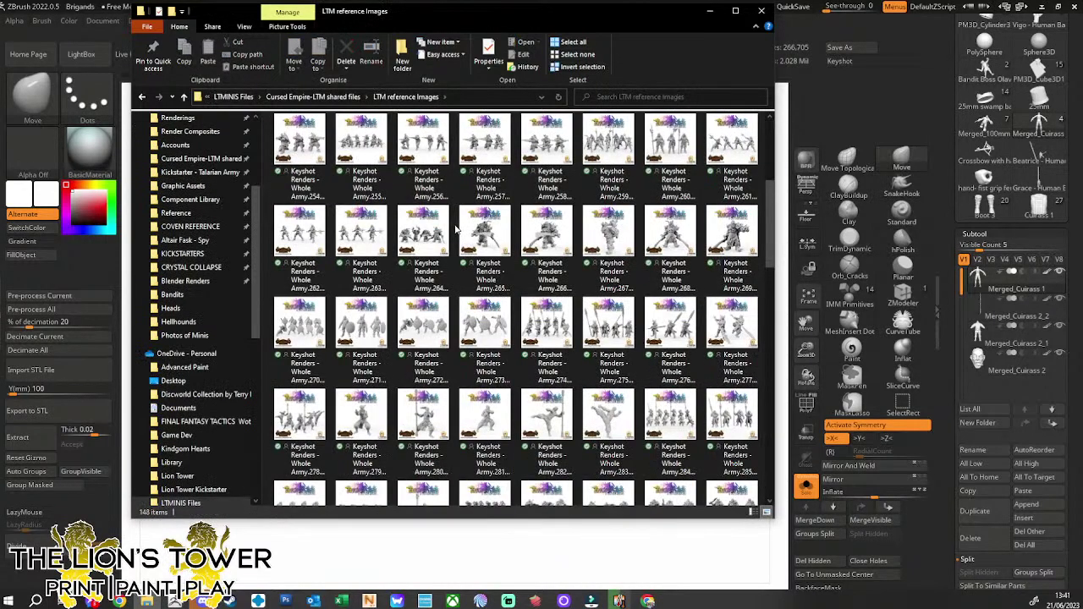
pyautogui.scroll(5, 455, 229)
pyautogui.scroll(10, 455, 228)
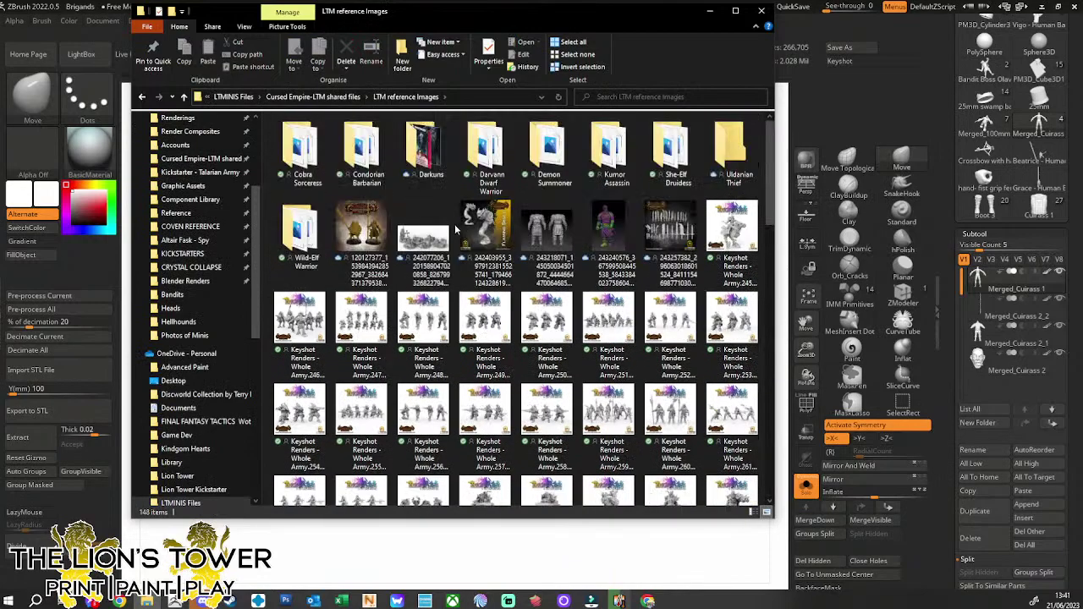
pyautogui.doubleClick(422, 150)
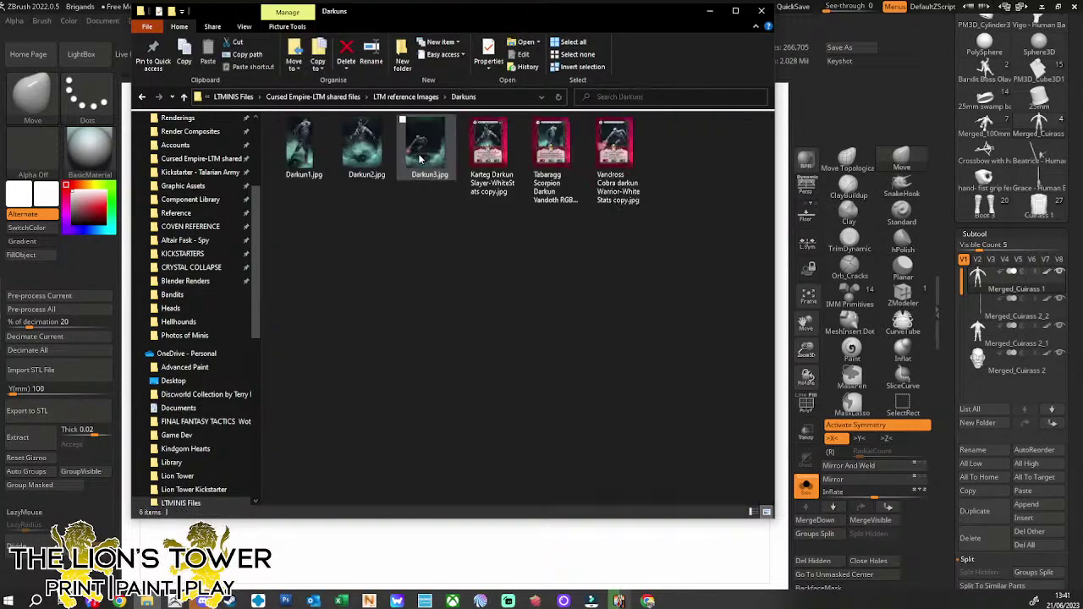
# Examine the Darkun2, Karteg Darkun Slayer, Darkun3 and Darkun1 reference artworks one after another
pyautogui.doubleClick(363, 144)
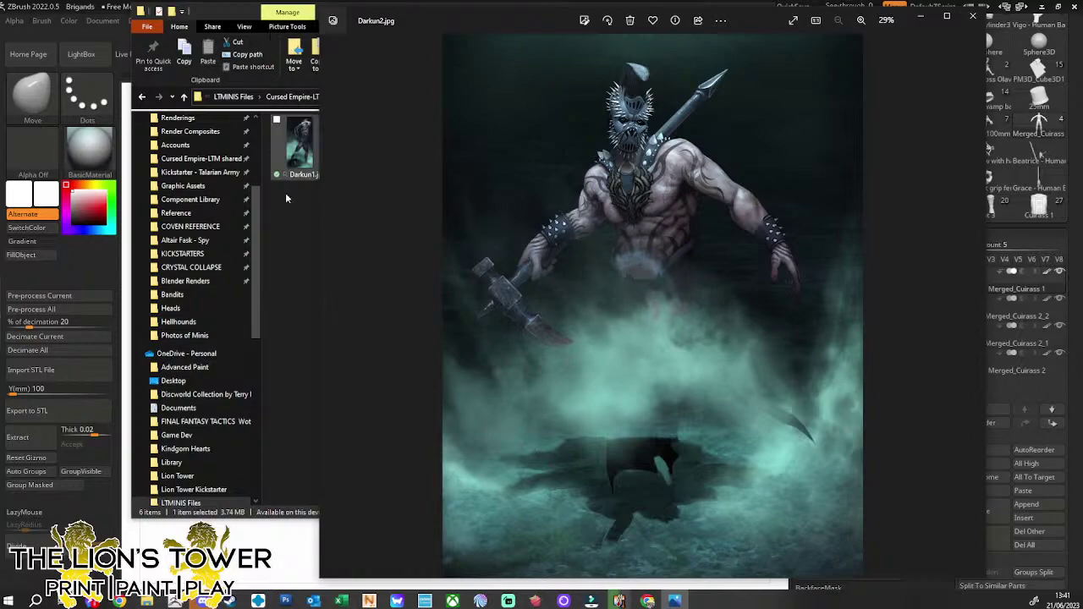
pyautogui.click(287, 257)
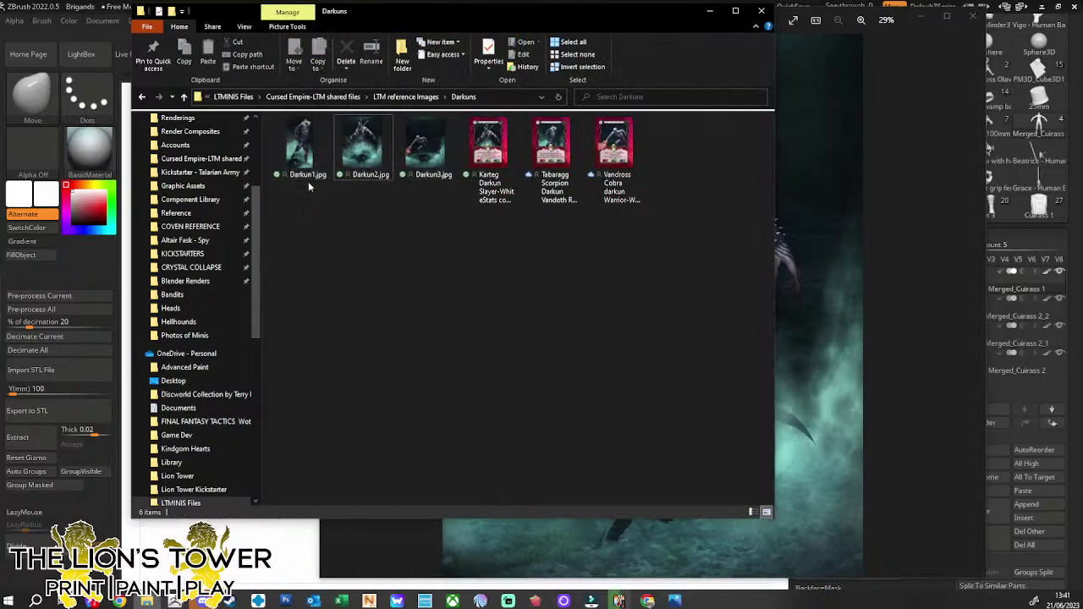
pyautogui.doubleClick(489, 152)
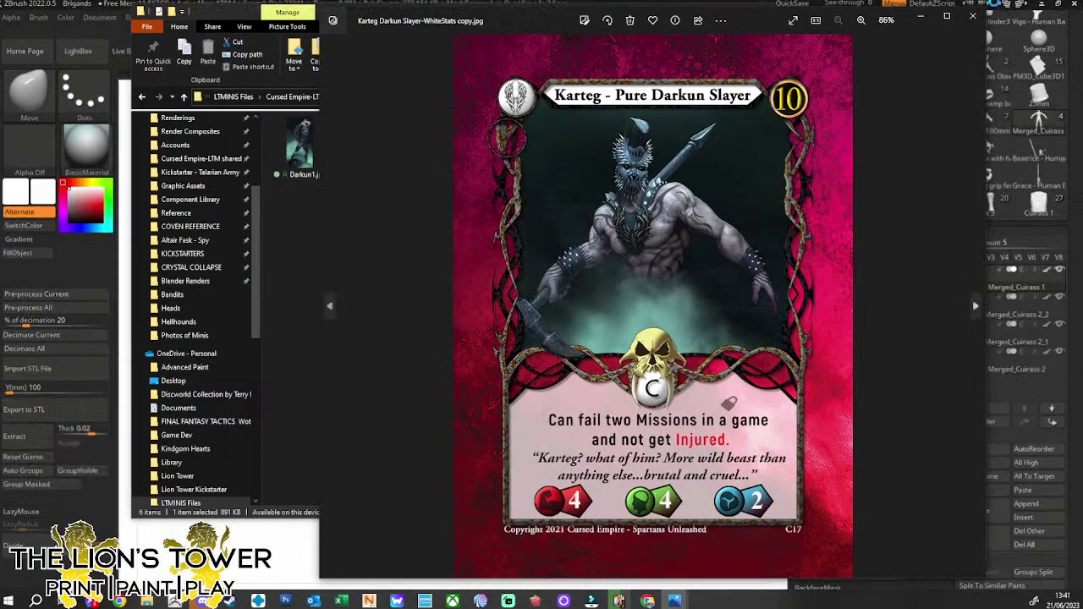
pyautogui.click(973, 17)
pyautogui.doubleClick(425, 153)
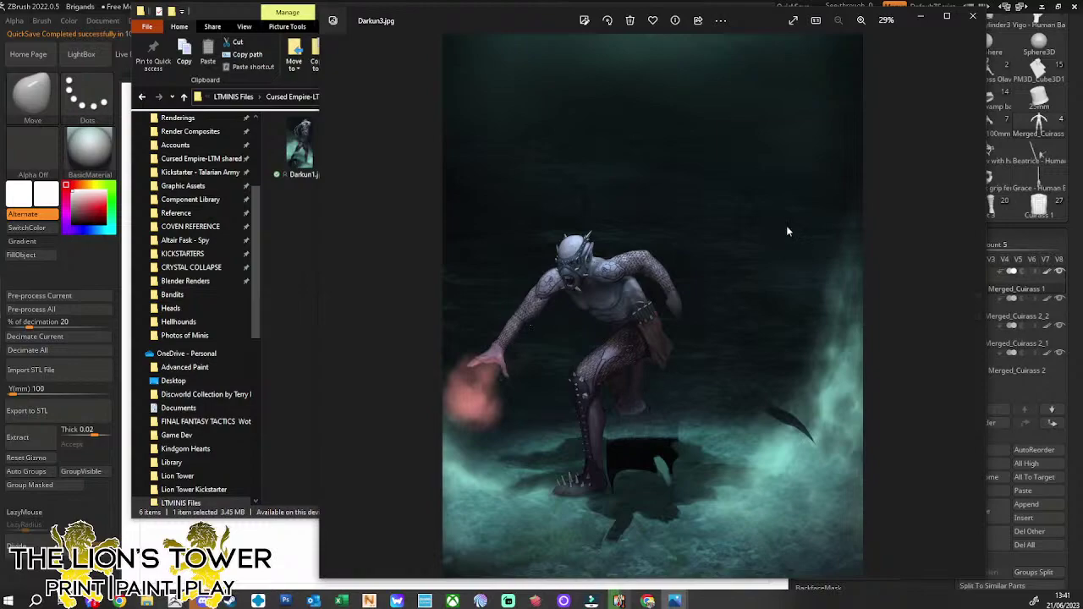
pyautogui.click(973, 16)
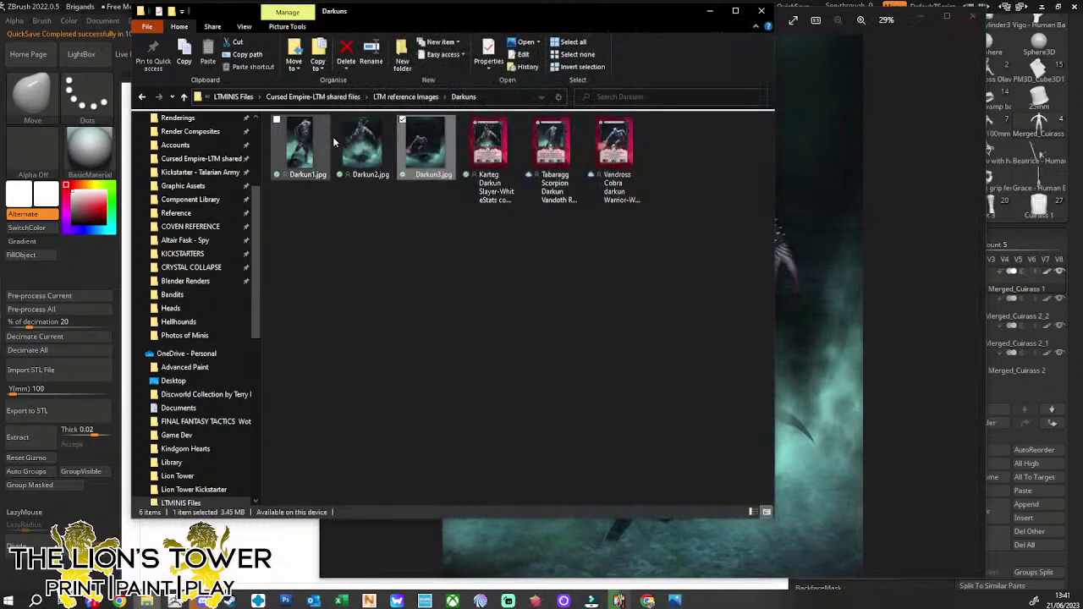
pyautogui.click(302, 151)
pyautogui.press('Return')
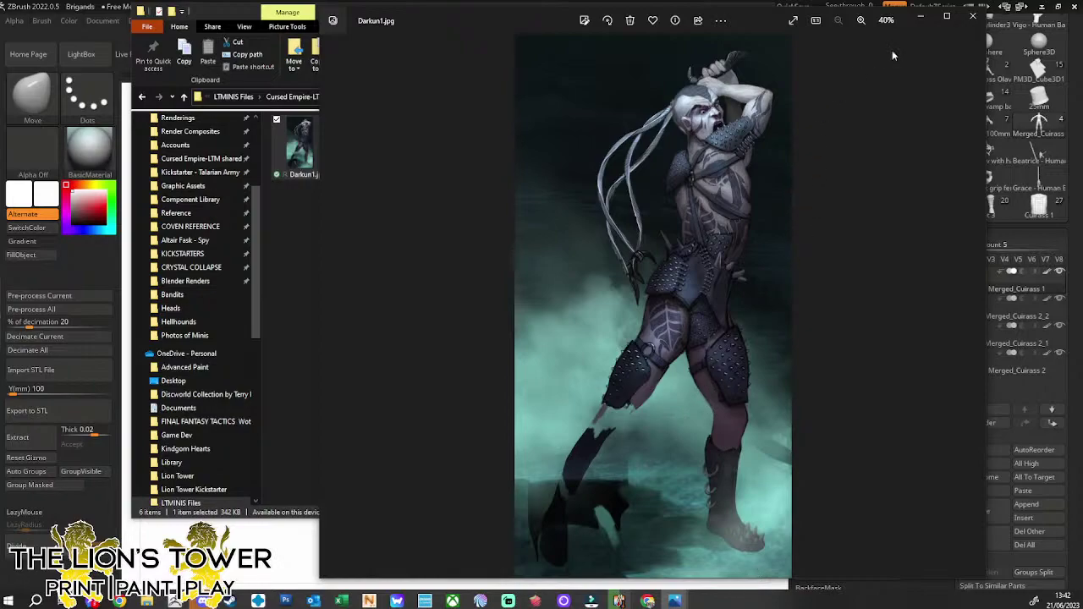
pyautogui.click(973, 15)
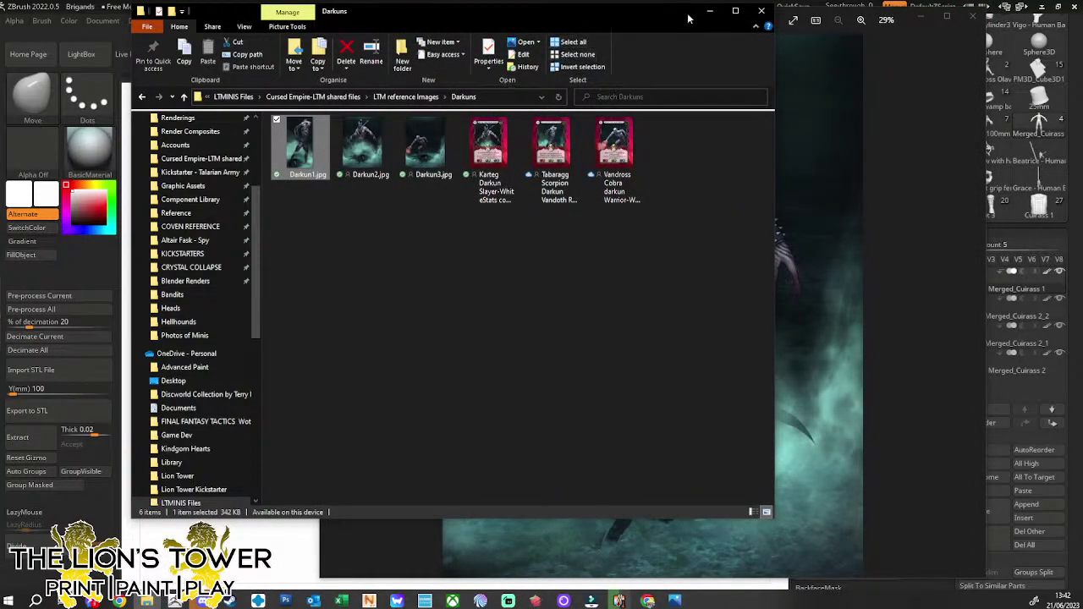
# Return to the LTM reference Images folder and view Tarn2.jpg from the Wild-Elf Warrior subfolder
pyautogui.moveTo(690, 17); pyautogui.dragTo(790, 59)
pyautogui.click(244, 140)
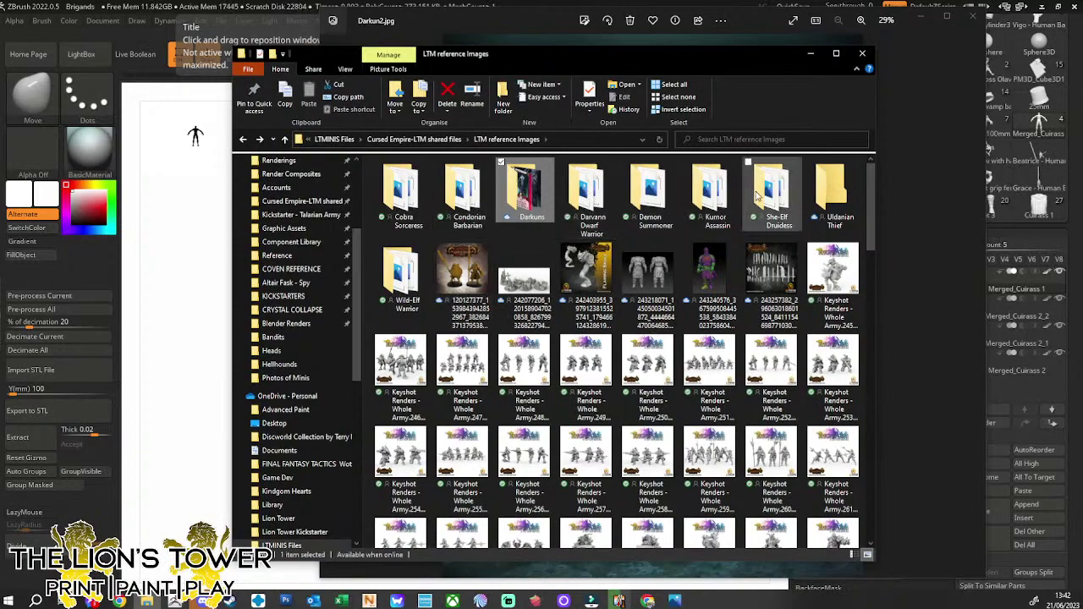
pyautogui.doubleClick(412, 286)
pyautogui.click(474, 188)
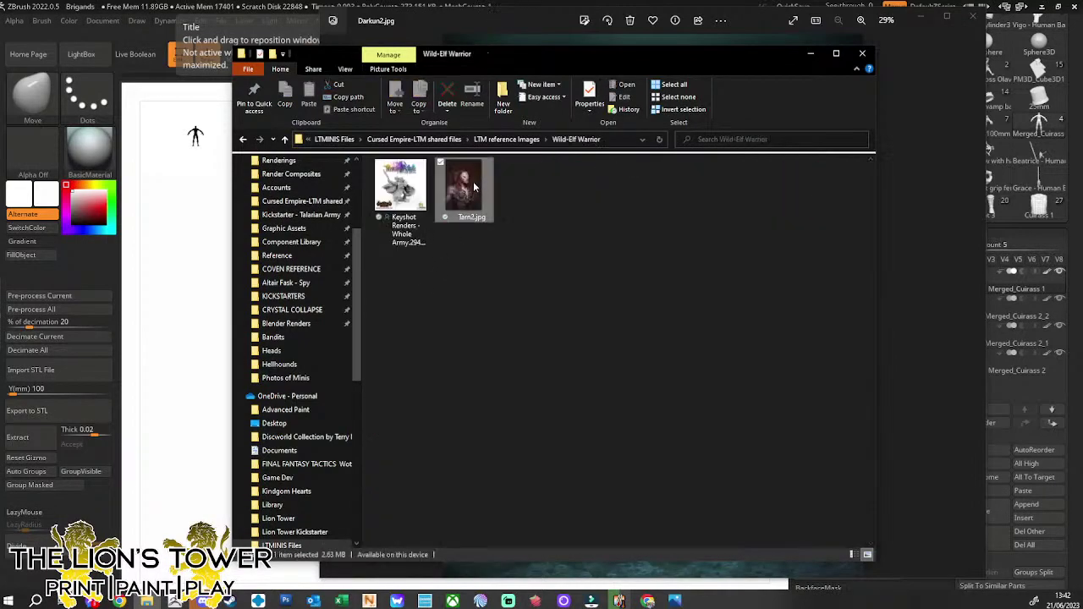
pyautogui.doubleClick(474, 188)
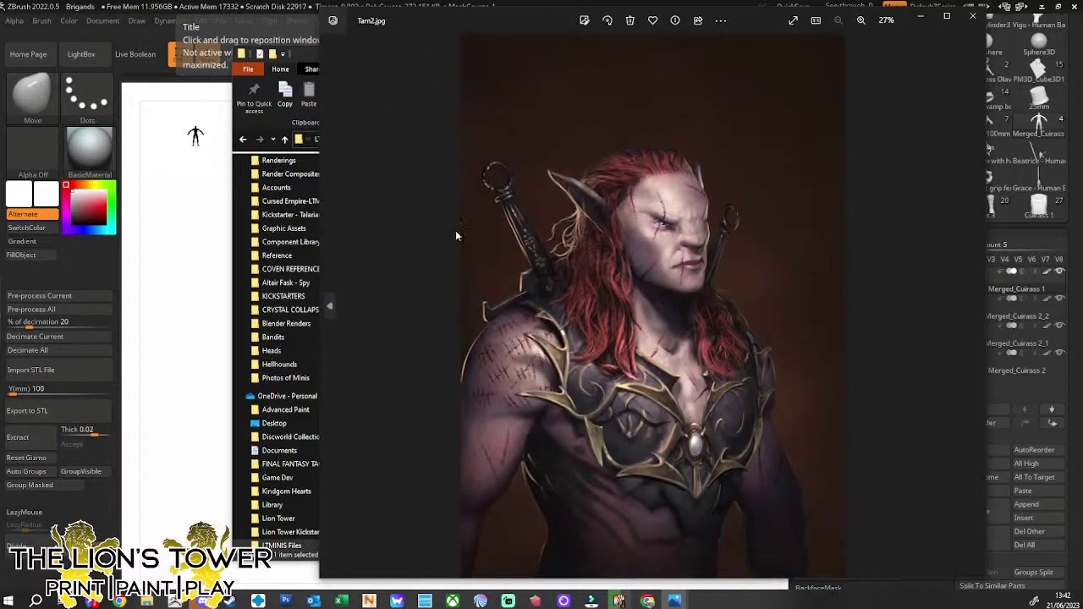
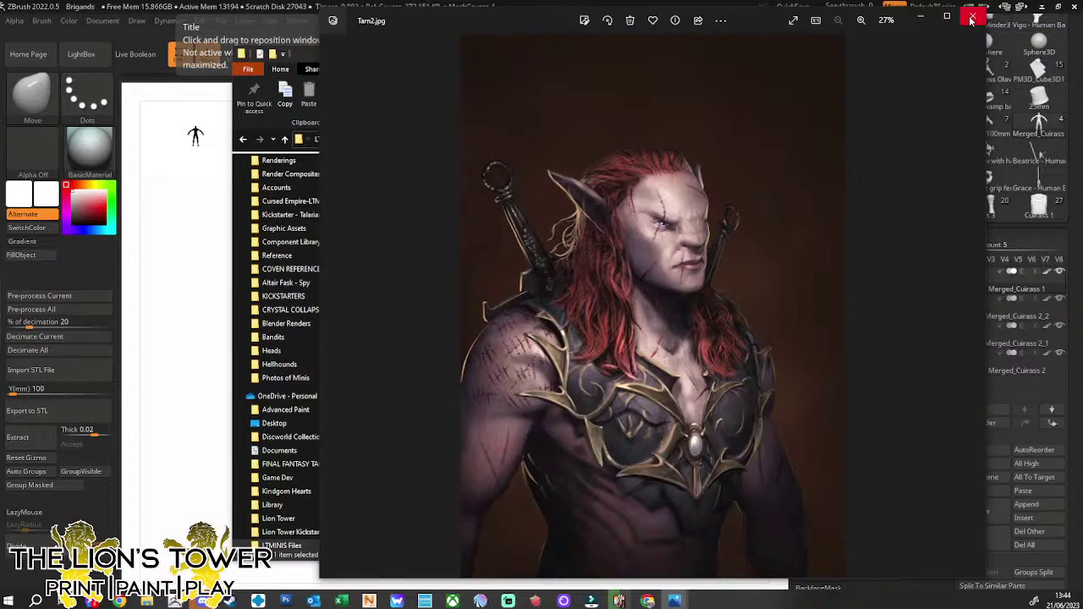
pyautogui.click(972, 18)
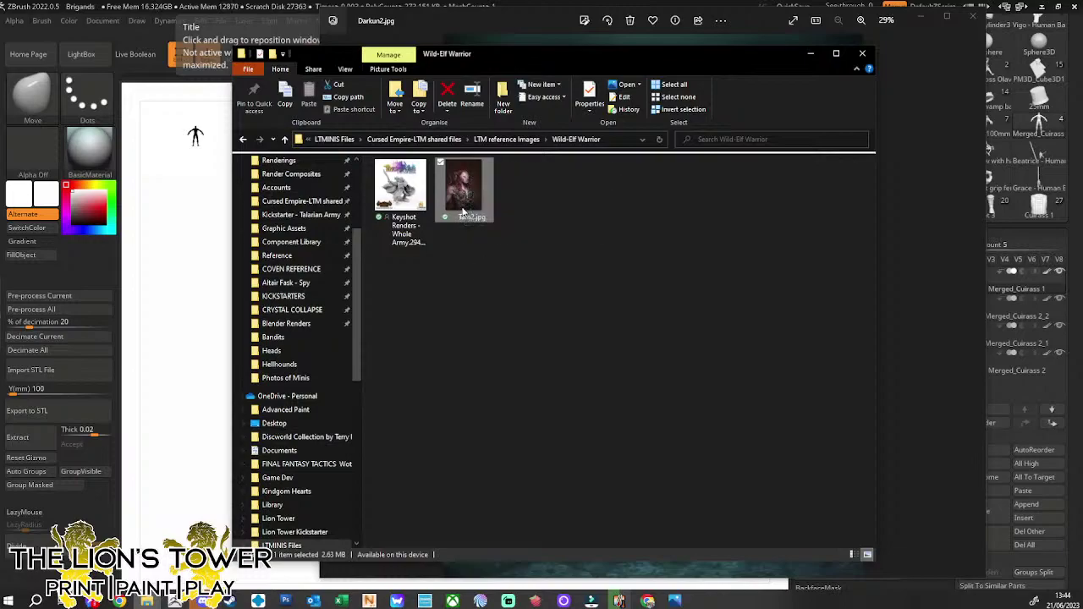
# Check the file properties of Tarn2.jpg, and close the folder and the remaining Darkun2 image to return to ZBrush
pyautogui.rightClick(466, 175)
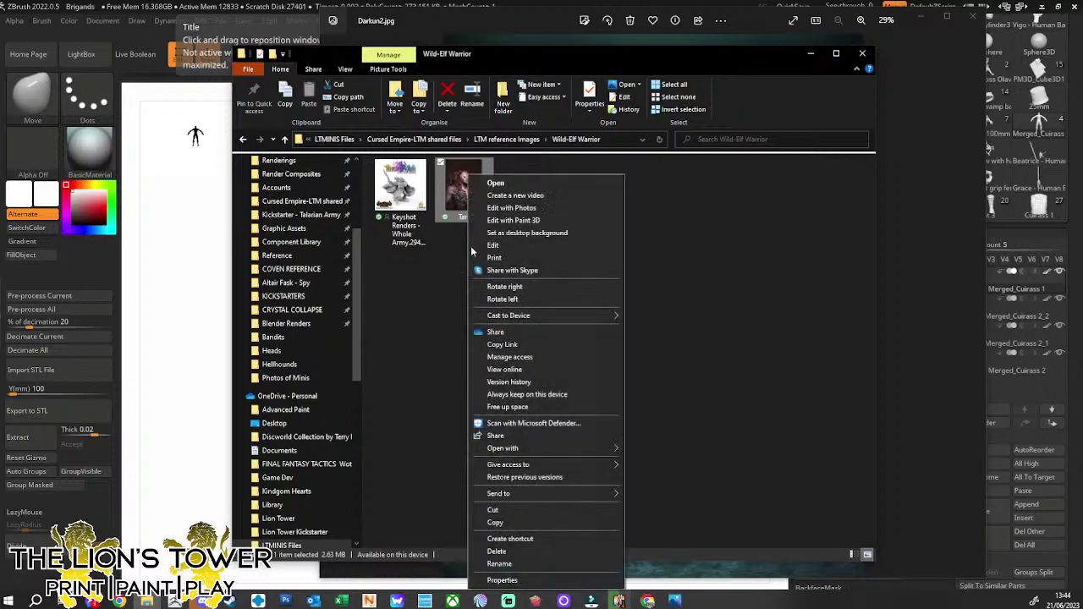
pyautogui.click(530, 581)
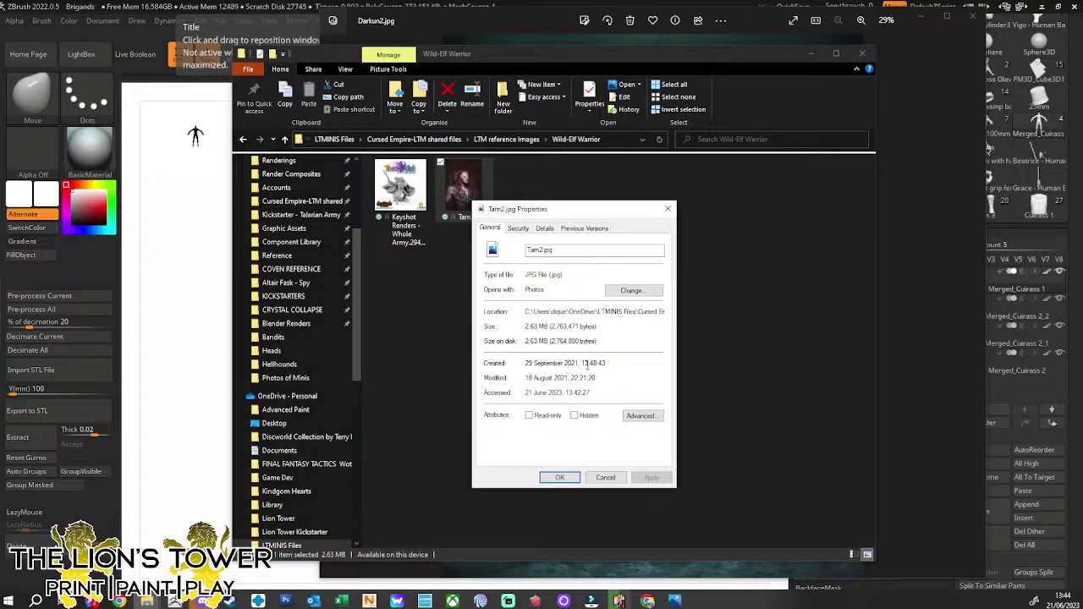
pyautogui.click(619, 478)
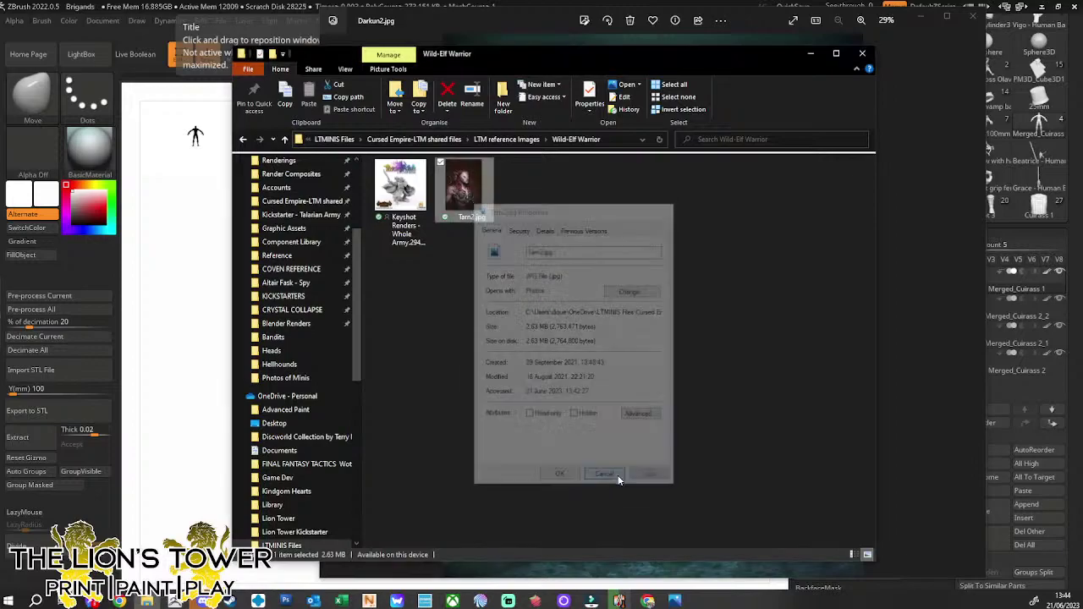
pyautogui.click(862, 55)
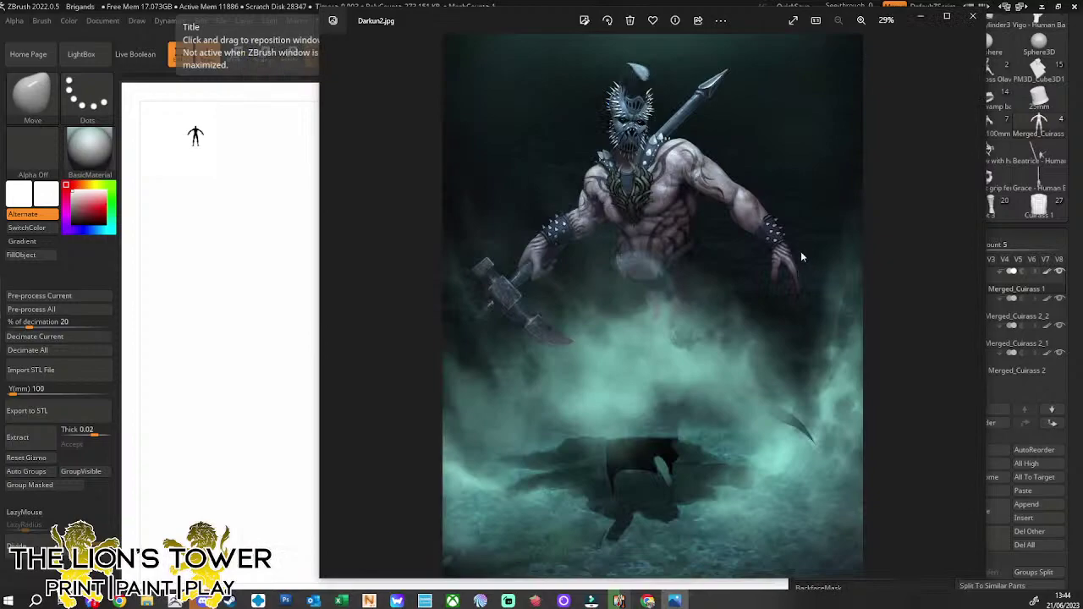
pyautogui.click(972, 16)
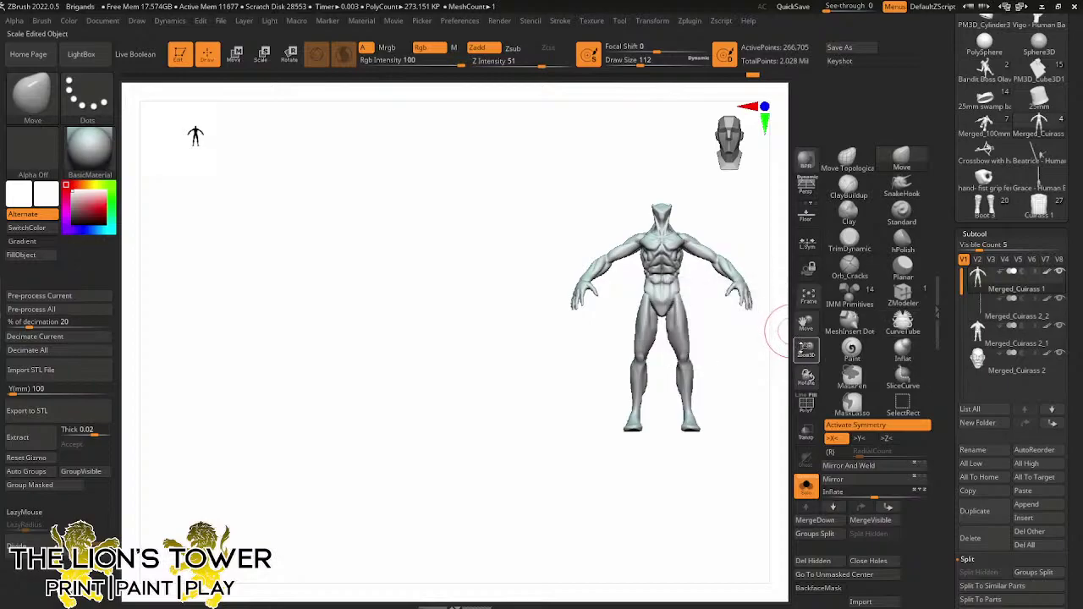
pyautogui.moveTo(805, 349); pyautogui.dragTo(718, 391)
pyautogui.moveTo(777, 340); pyautogui.dragTo(780, 373)
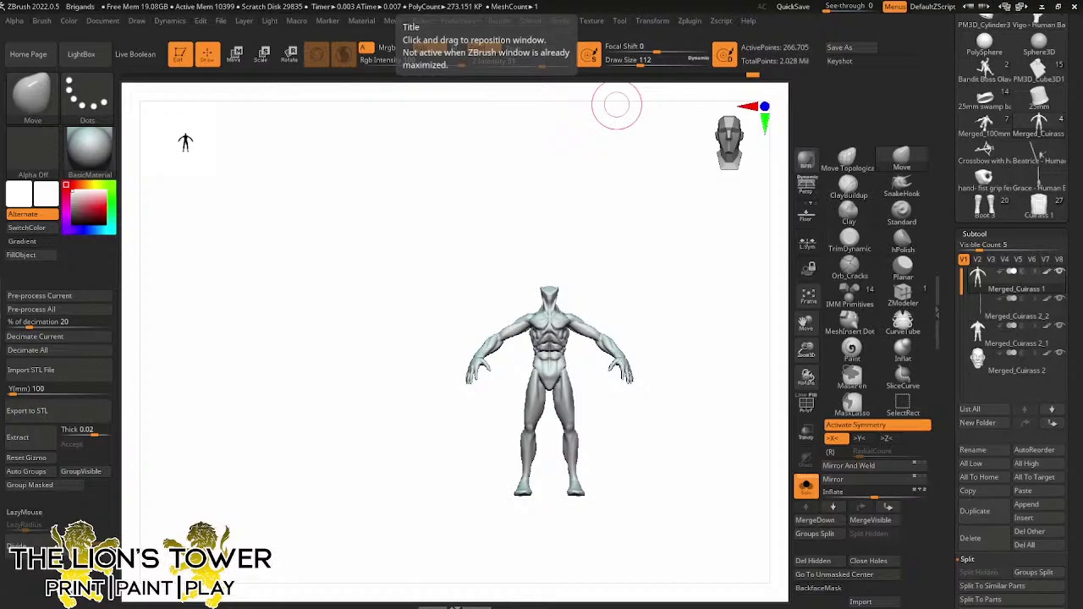
# In the browser, compare the CORPUS Scrap turnaround sketches side by side with the finished sculpt render, and close both windows
pyautogui.moveTo(617, 105)
pyautogui.mouseDown()
pyautogui.moveTo(468, 199)
pyautogui.moveTo(456, 77)
pyautogui.mouseUp()
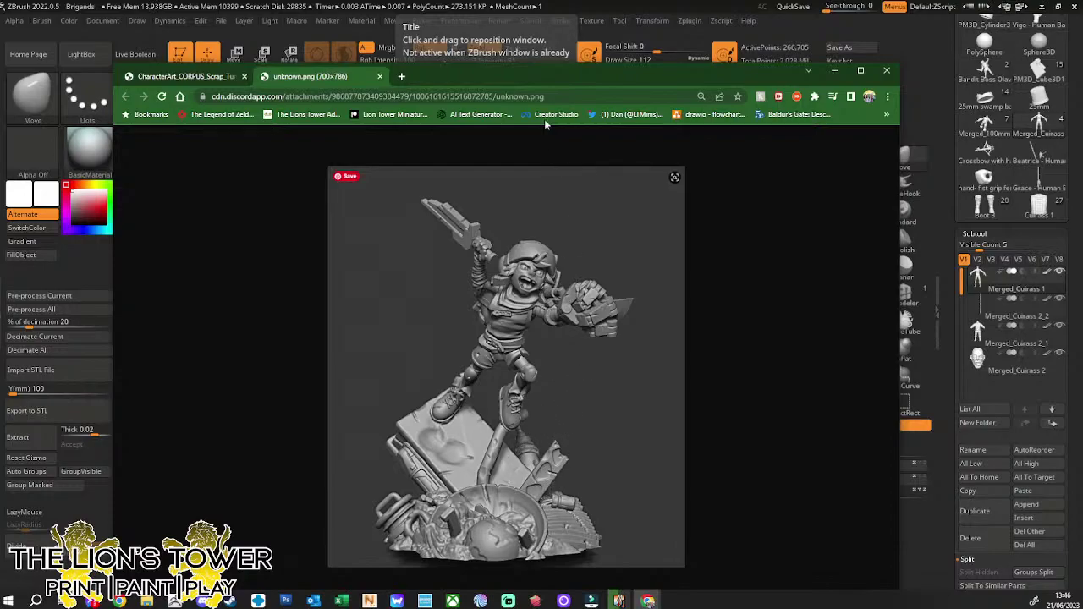
pyautogui.moveTo(346, 81)
pyautogui.mouseDown()
pyautogui.moveTo(643, 77)
pyautogui.moveTo(449, 78)
pyautogui.moveTo(559, 27)
pyautogui.moveTo(677, 35)
pyautogui.mouseUp()
pyautogui.moveTo(302, 80); pyautogui.dragTo(198, 85)
pyautogui.moveTo(821, 29); pyautogui.dragTo(1047, 56)
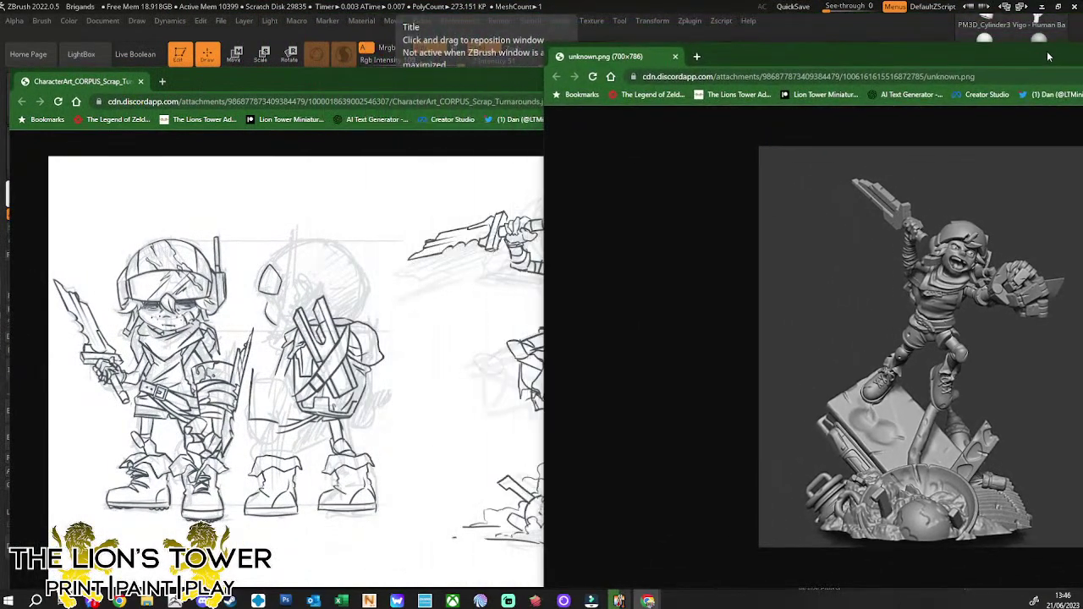
pyautogui.moveTo(474, 85); pyautogui.dragTo(420, 67)
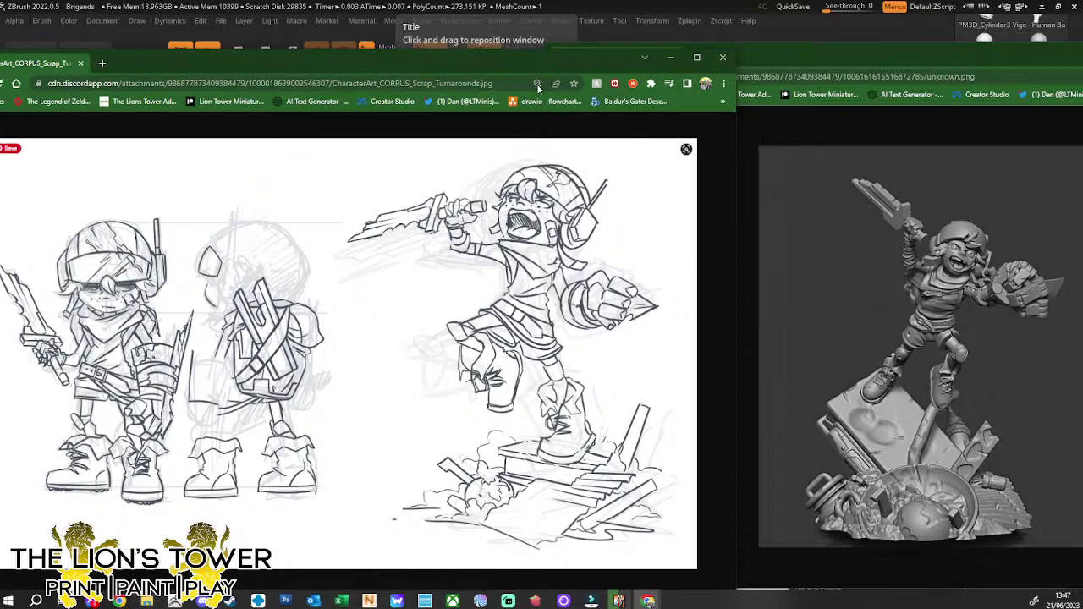
pyautogui.click(722, 57)
pyautogui.moveTo(763, 55); pyautogui.dragTo(418, 58)
pyautogui.click(971, 55)
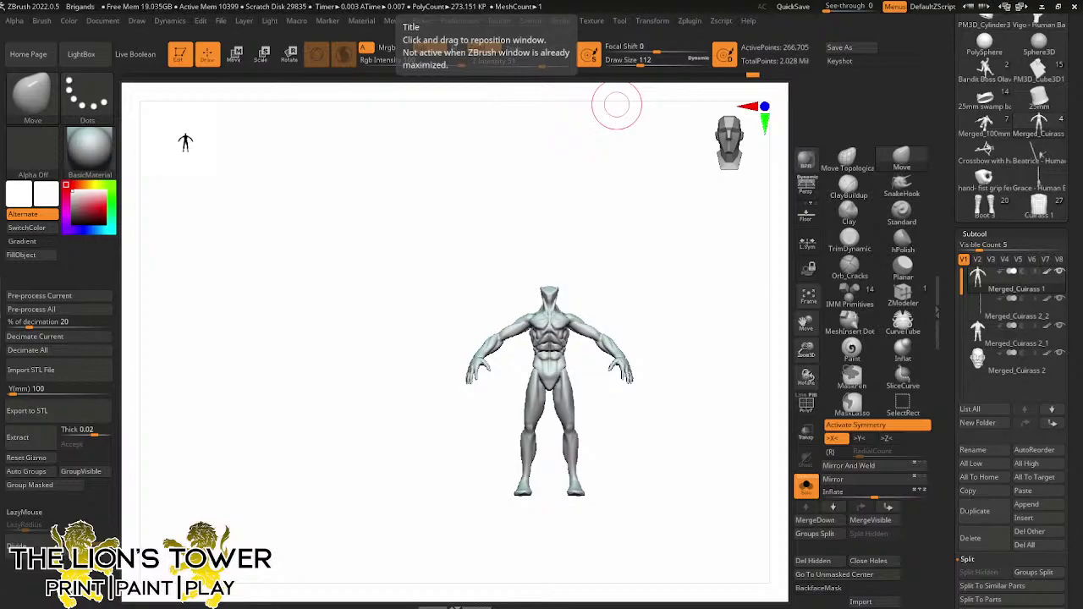
# Compare the EPOCH MasterCommander turnaround sketch with its sculpt render in separate browser windows, and close both
pyautogui.moveTo(333, 0)
pyautogui.mouseDown()
pyautogui.moveTo(335, 56)
pyautogui.moveTo(380, 64)
pyautogui.mouseUp()
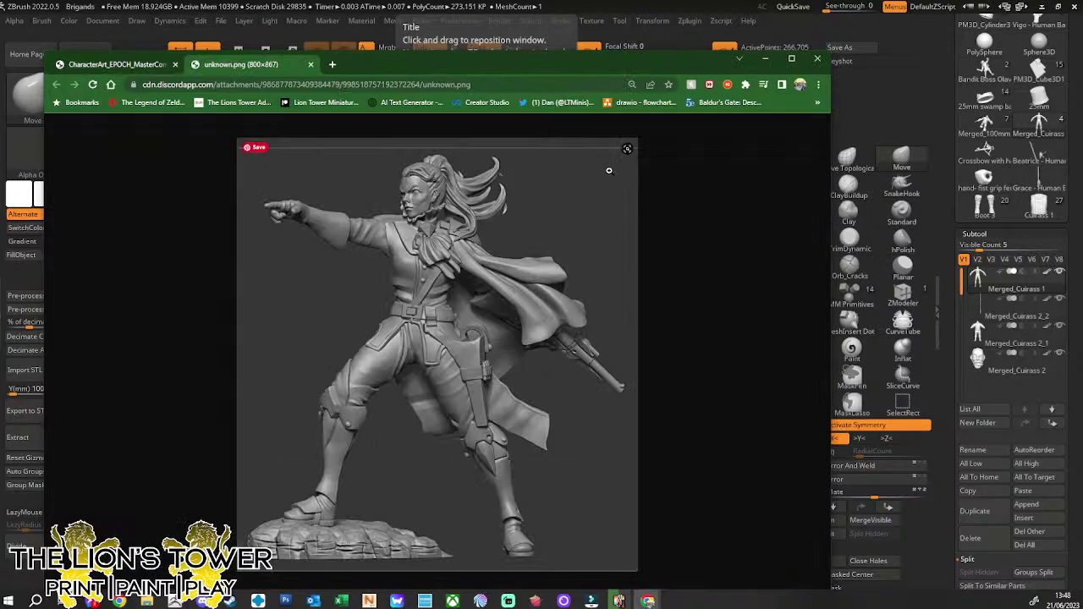
pyautogui.moveTo(249, 64)
pyautogui.mouseDown()
pyautogui.moveTo(507, 42)
pyautogui.moveTo(845, 60)
pyautogui.moveTo(627, 19)
pyautogui.mouseUp()
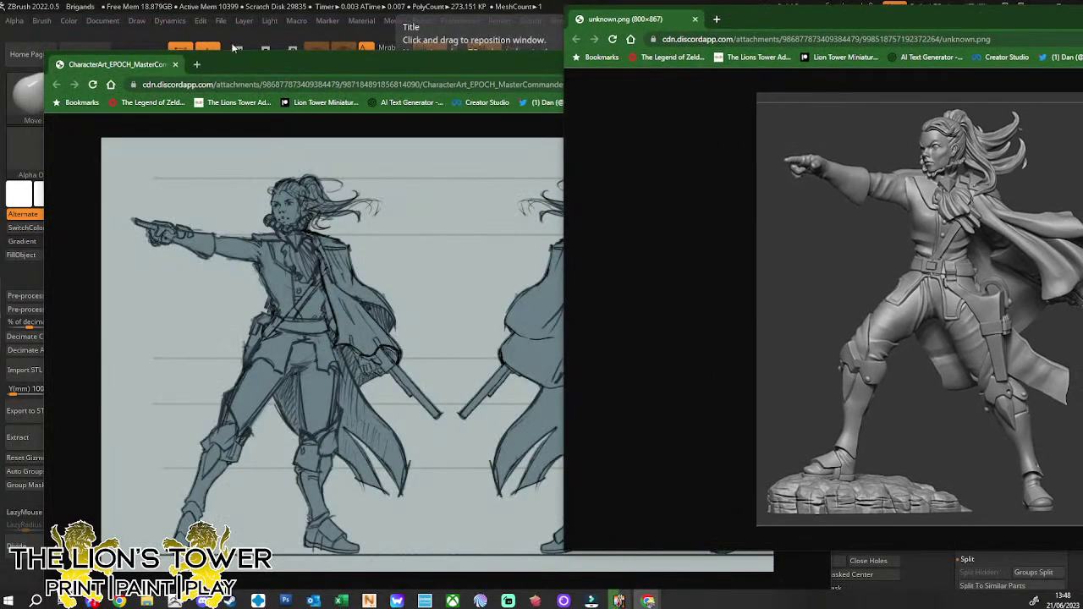
pyautogui.moveTo(379, 71); pyautogui.dragTo(332, 37)
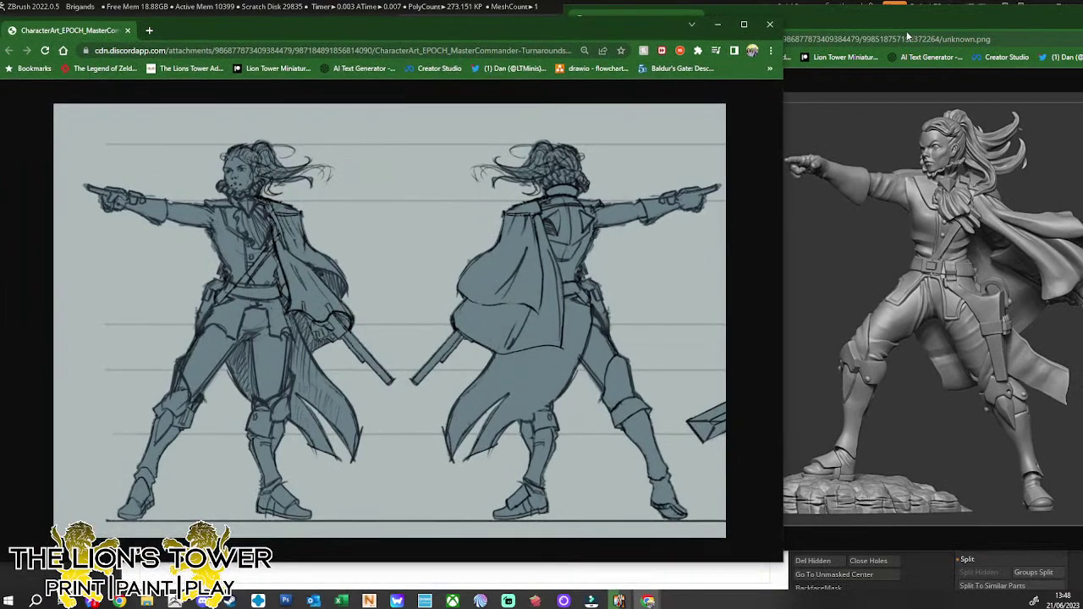
pyautogui.moveTo(906, 31); pyautogui.dragTo(742, 42)
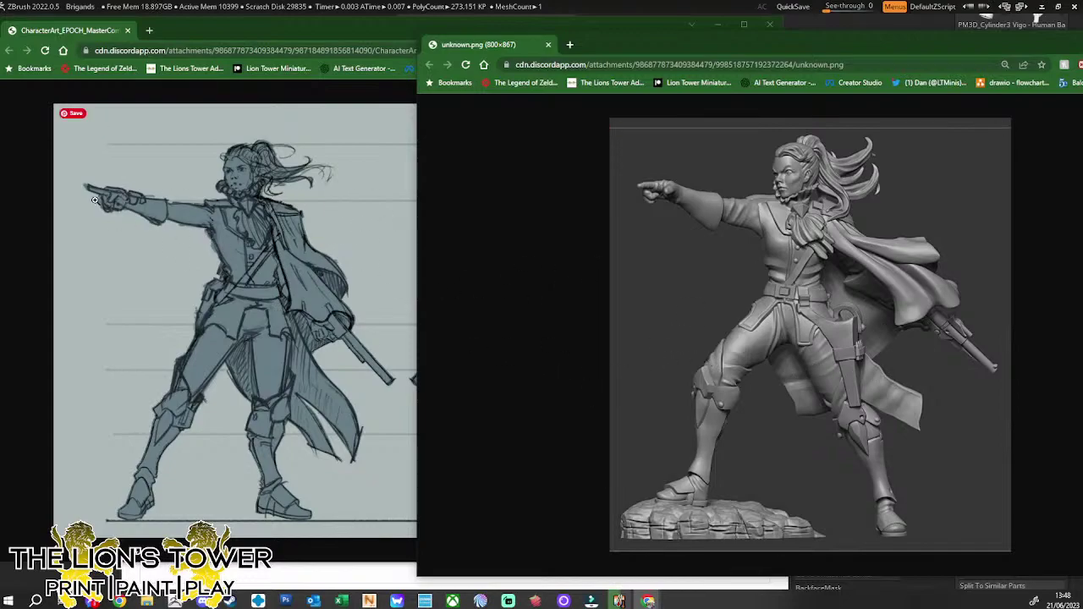
pyautogui.click(396, 26)
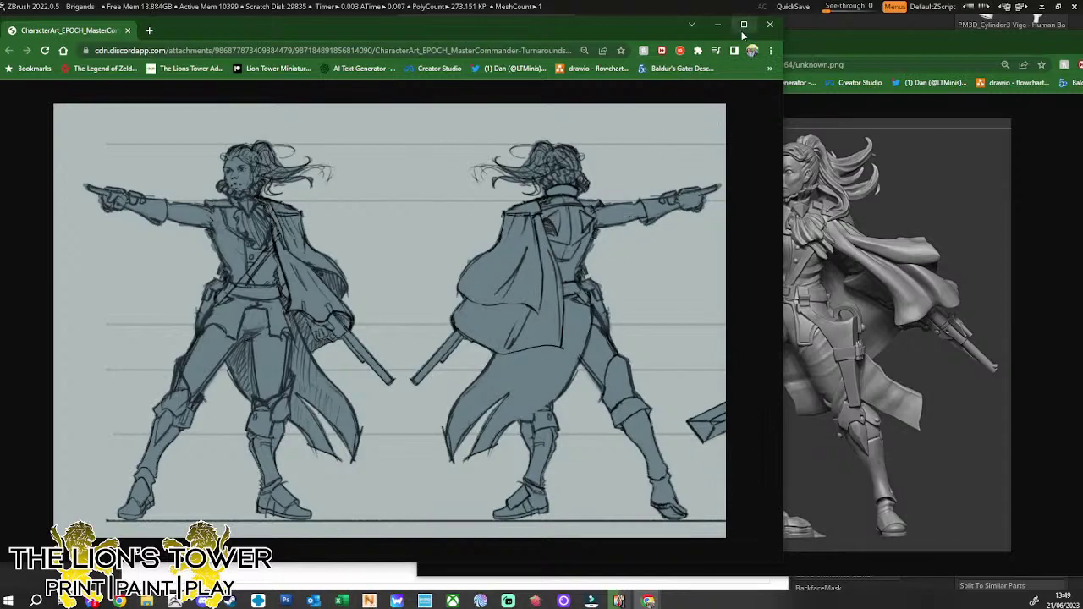
pyautogui.click(770, 24)
pyautogui.moveTo(819, 37); pyautogui.dragTo(646, 40)
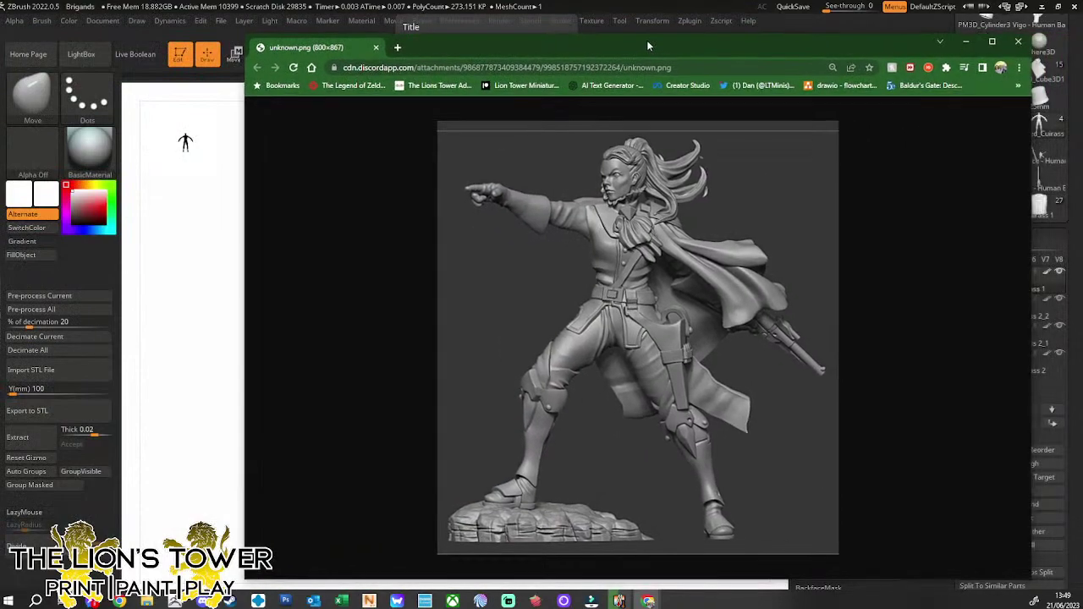
pyautogui.click(1011, 46)
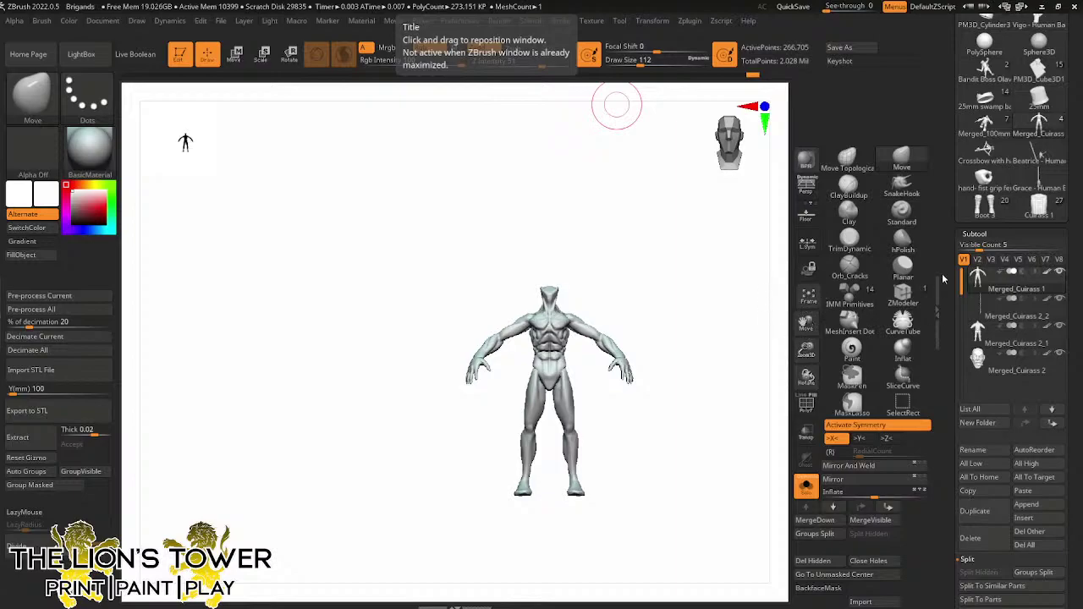
pyautogui.moveTo(703, 430); pyautogui.dragTo(678, 361)
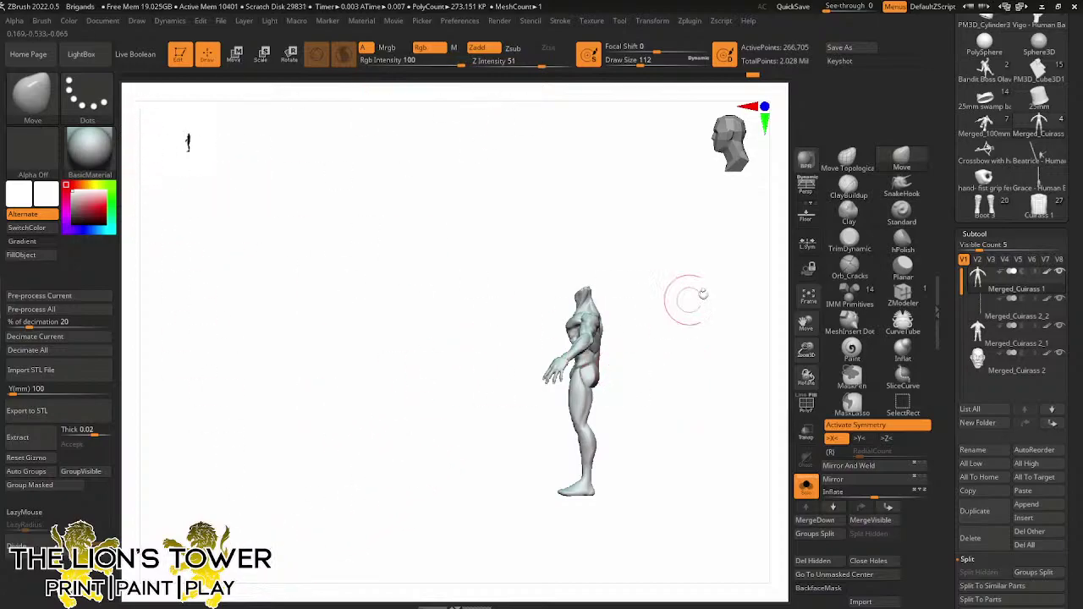
pyautogui.moveTo(712, 380)
pyautogui.keyDown('shift'); pyautogui.mouseDown()
pyautogui.moveTo(732, 394)
pyautogui.moveTo(720, 427)
pyautogui.mouseUp(); pyautogui.keyUp('shift')
pyautogui.keyDown('ctrl'); pyautogui.click(710, 389); pyautogui.keyUp('ctrl')
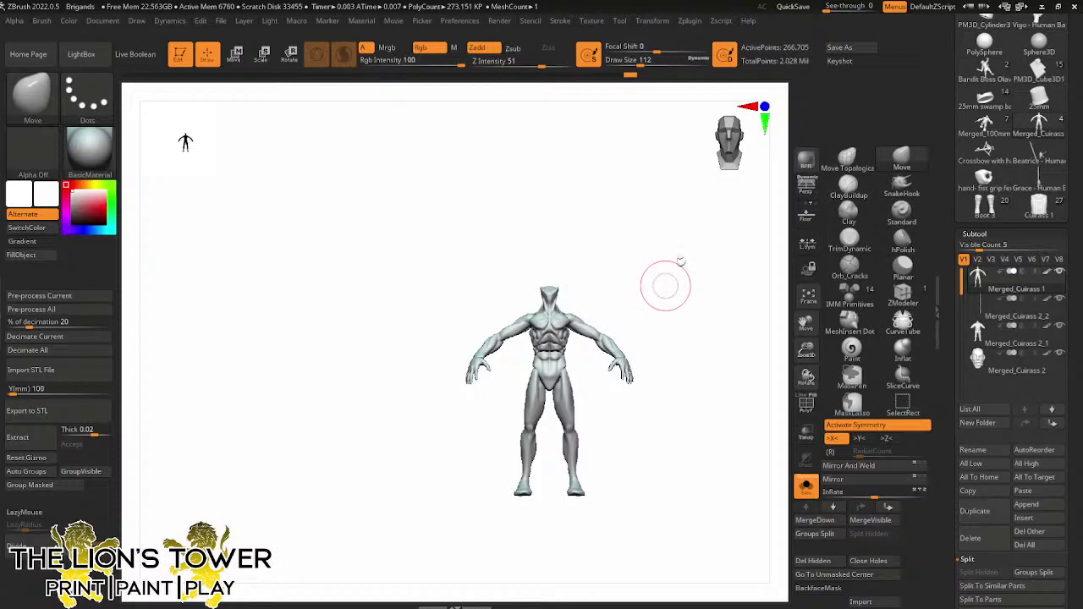
pyautogui.moveTo(803, 323); pyautogui.dragTo(770, 328)
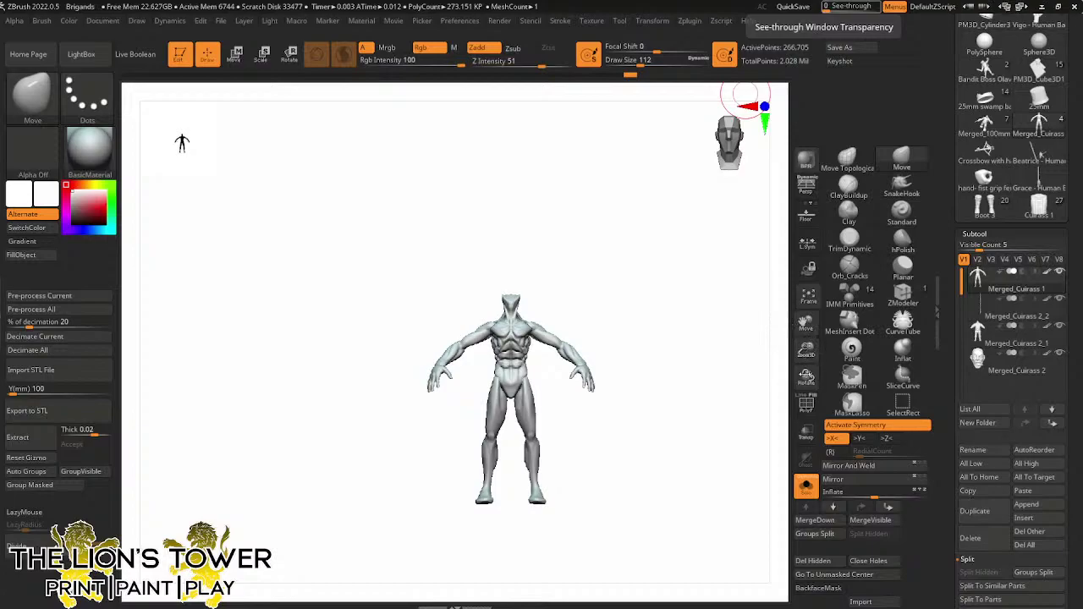
# Show all subtools again and mask everything on the clothing subtool Merged_Cuirass 2_1 except the cuirass and the skirt
pyautogui.click(805, 486)
pyautogui.moveTo(713, 423); pyautogui.dragTo(804, 386)
pyautogui.keyDown('alt'); pyautogui.click(481, 296); pyautogui.keyUp('alt')
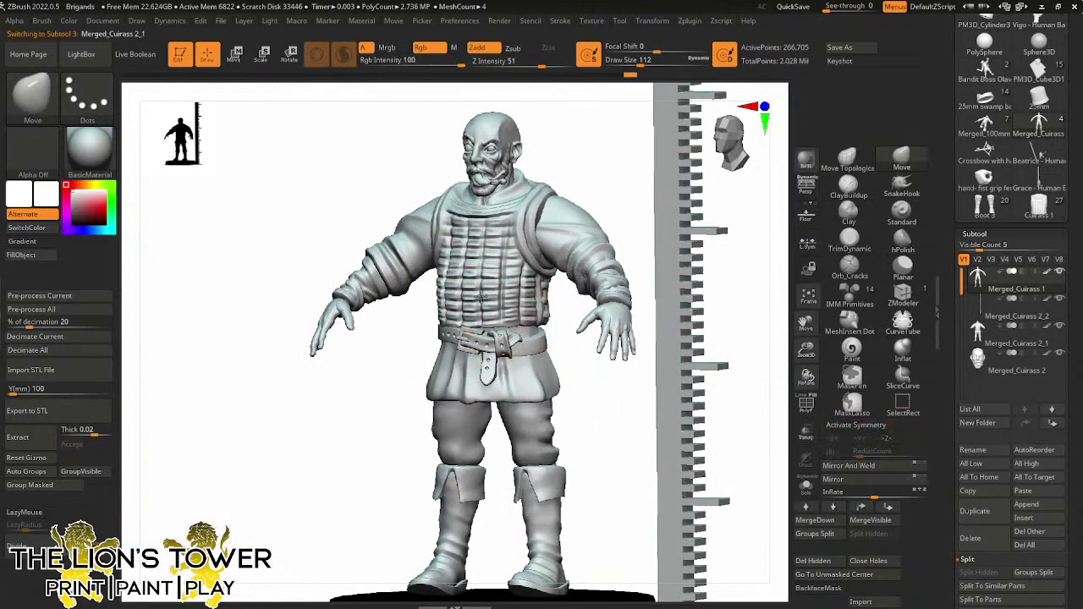
pyautogui.keyDown('ctrl'); pyautogui.keyDown('shift'); pyautogui.click(508, 277); pyautogui.keyUp('shift'); pyautogui.keyUp('ctrl')
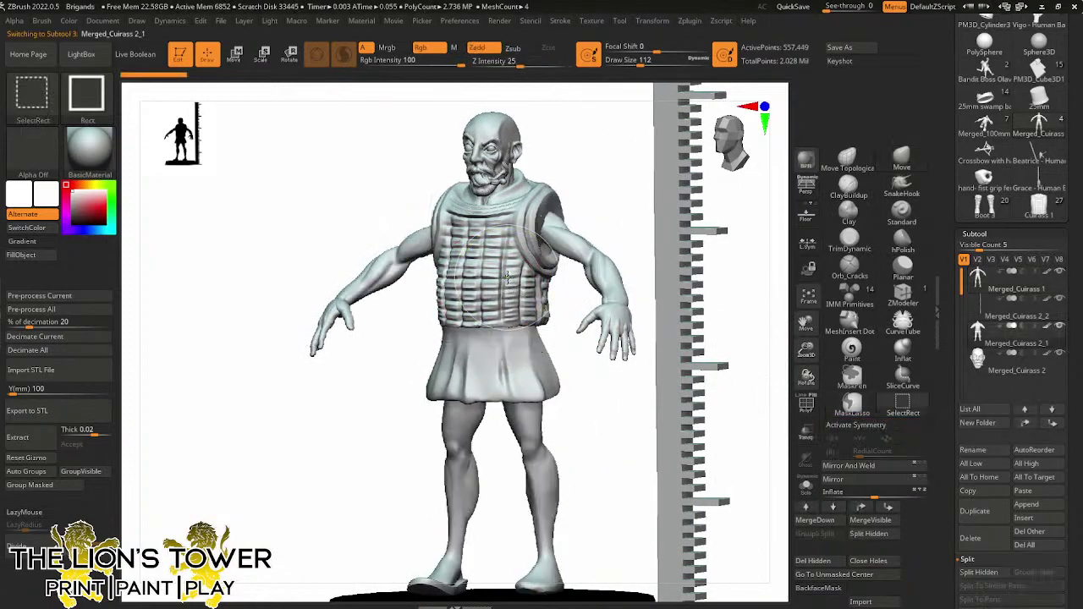
pyautogui.keyDown('ctrl'); pyautogui.keyDown('shift'); pyautogui.click(508, 276); pyautogui.keyUp('shift'); pyautogui.keyUp('ctrl')
pyautogui.keyDown('ctrl'); pyautogui.keyDown('shift'); pyautogui.click(581, 189); pyautogui.keyUp('shift'); pyautogui.keyUp('ctrl')
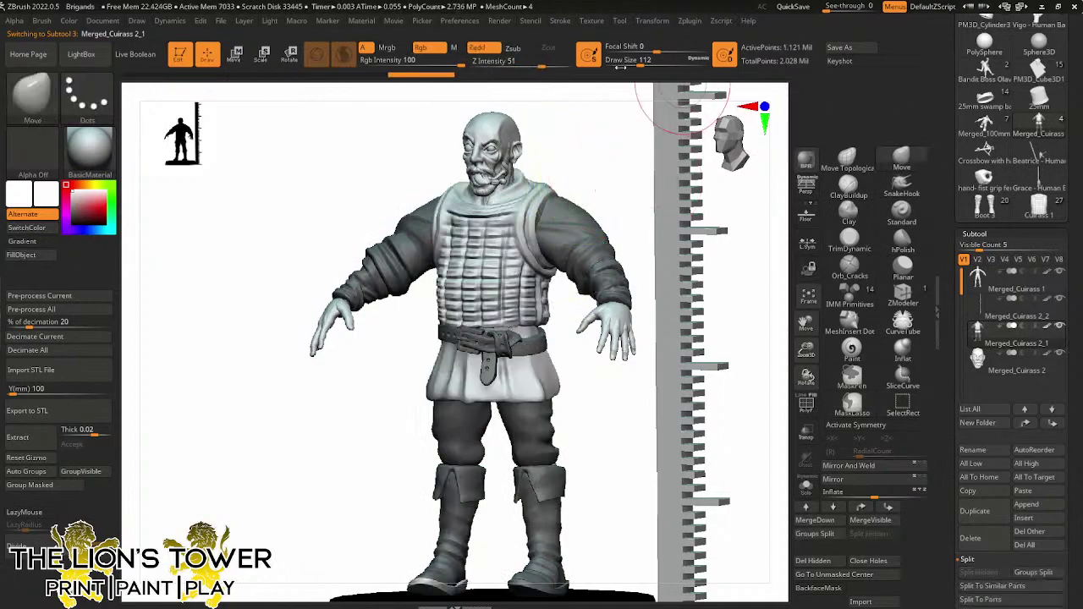
# Pull the cuirass's sides and shoulders inward using the Move brush at a draw size of about 239 with X symmetry on
pyautogui.moveTo(620, 68); pyautogui.dragTo(643, 66)
pyautogui.keyDown('shift'); pyautogui.moveTo(623, 102); pyautogui.dragTo(595, 179); pyautogui.keyUp('shift')
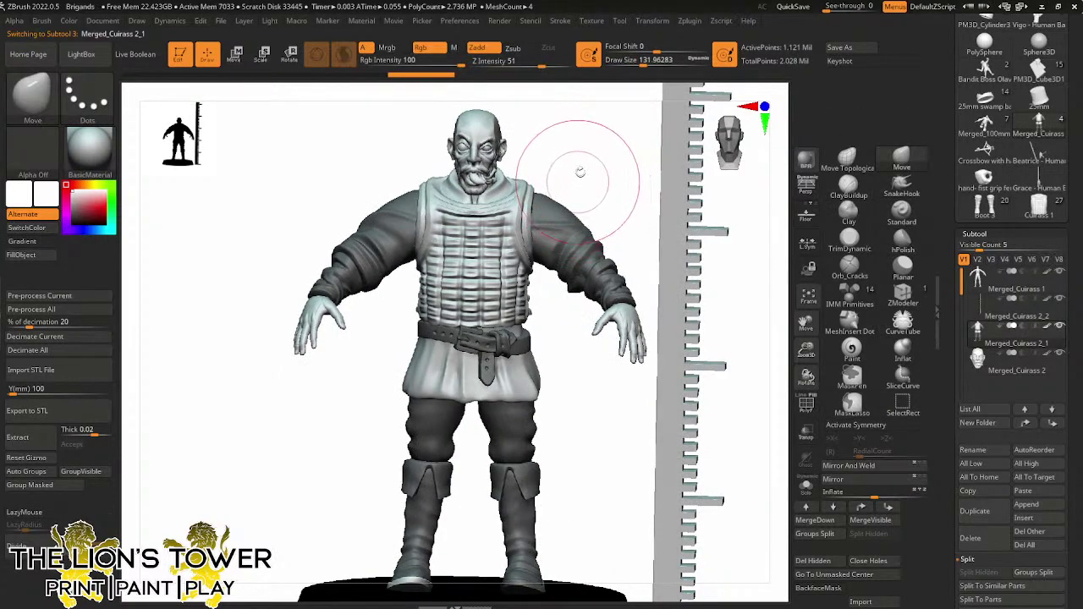
pyautogui.moveTo(641, 64); pyautogui.dragTo(654, 66)
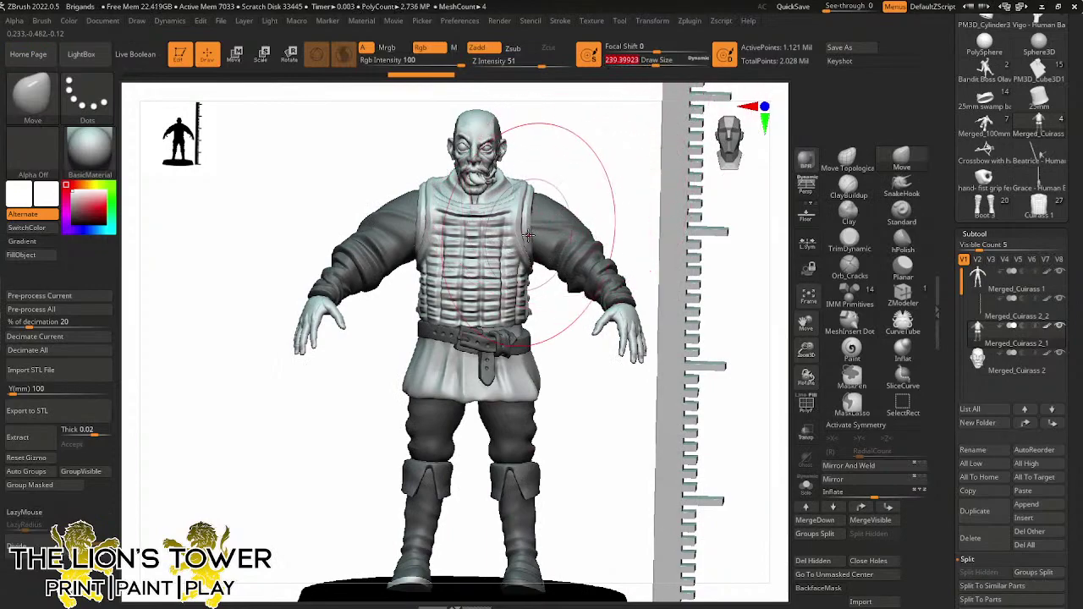
pyautogui.press('x')
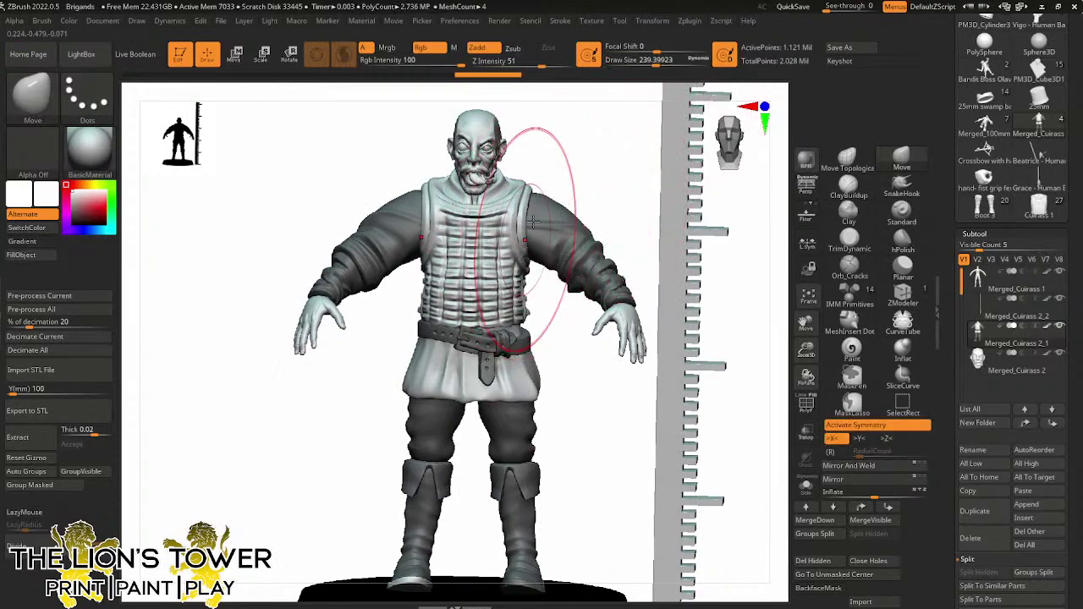
pyautogui.moveTo(533, 222)
pyautogui.mouseDown()
pyautogui.moveTo(522, 181)
pyautogui.moveTo(499, 190)
pyautogui.mouseUp()
pyautogui.moveTo(581, 169); pyautogui.dragTo(561, 200)
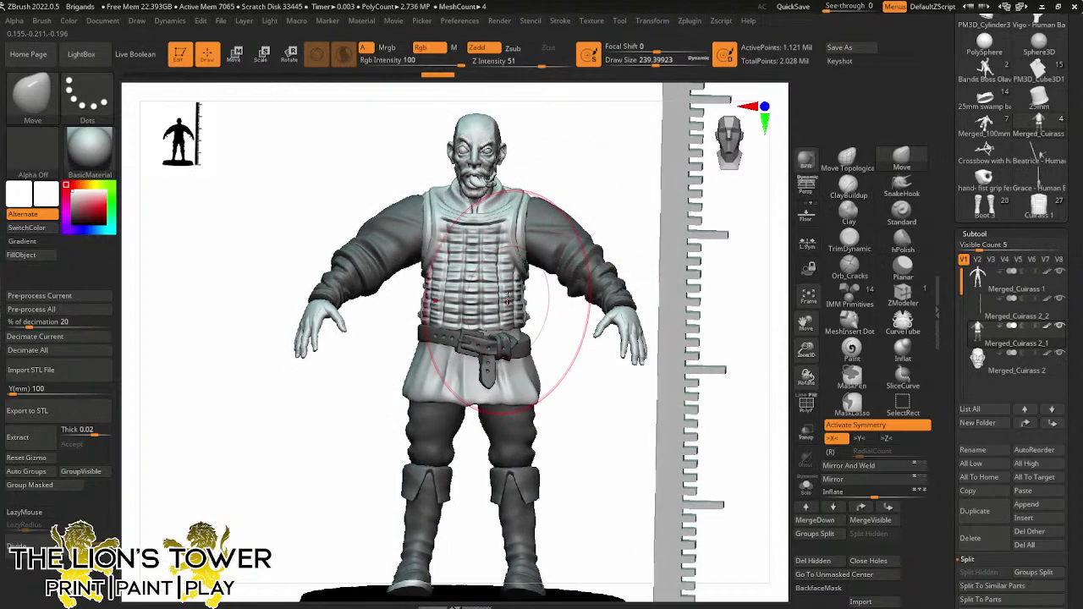
# Reduce the Move brush's draw size to about 167 and check the padded cuirass from the side and back
pyautogui.moveTo(654, 64); pyautogui.dragTo(647, 64)
pyautogui.moveTo(640, 159)
pyautogui.mouseDown()
pyautogui.moveTo(634, 183)
pyautogui.moveTo(710, 203)
pyautogui.mouseUp()
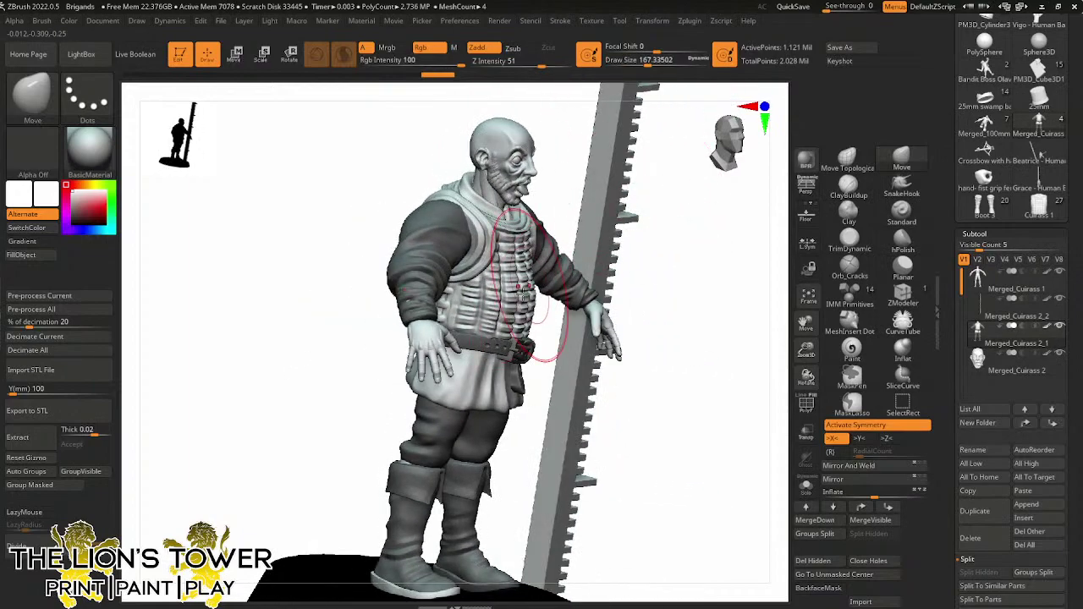
pyautogui.moveTo(524, 292)
pyautogui.mouseDown(button='right')
pyautogui.moveTo(634, 248)
pyautogui.moveTo(544, 307)
pyautogui.moveTo(608, 280)
pyautogui.mouseUp(button='right')
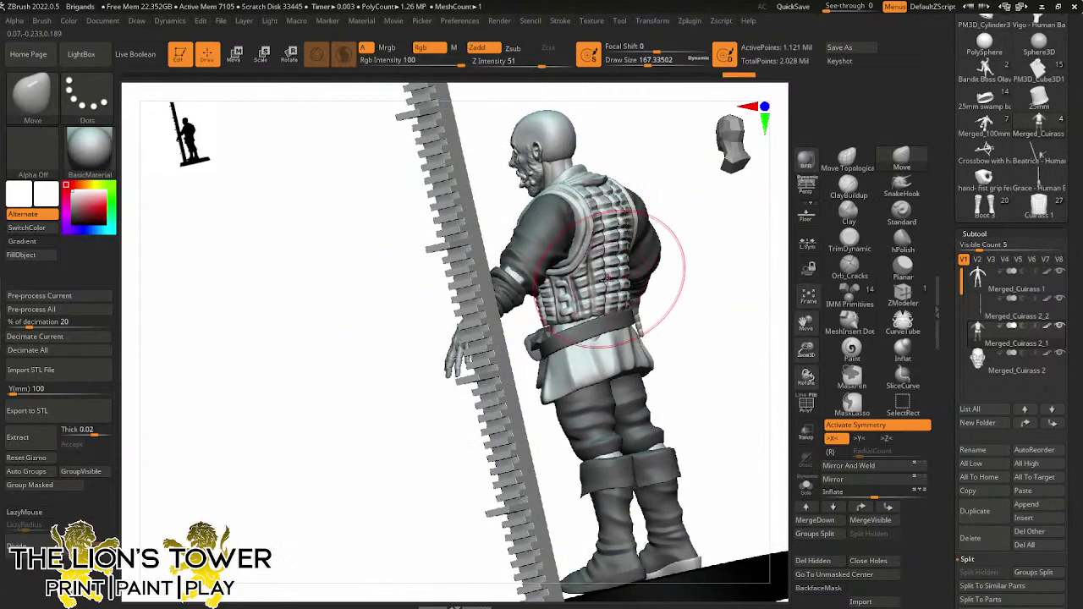
pyautogui.moveTo(583, 140)
pyautogui.mouseDown(button='right')
pyautogui.moveTo(602, 178)
pyautogui.moveTo(652, 179)
pyautogui.mouseUp(button='right')
pyautogui.keyDown('ctrl'); pyautogui.keyDown('shift'); pyautogui.click(582, 212); pyautogui.keyUp('shift'); pyautogui.keyUp('ctrl')
pyautogui.keyDown('ctrl'); pyautogui.click(582, 159); pyautogui.keyUp('ctrl')
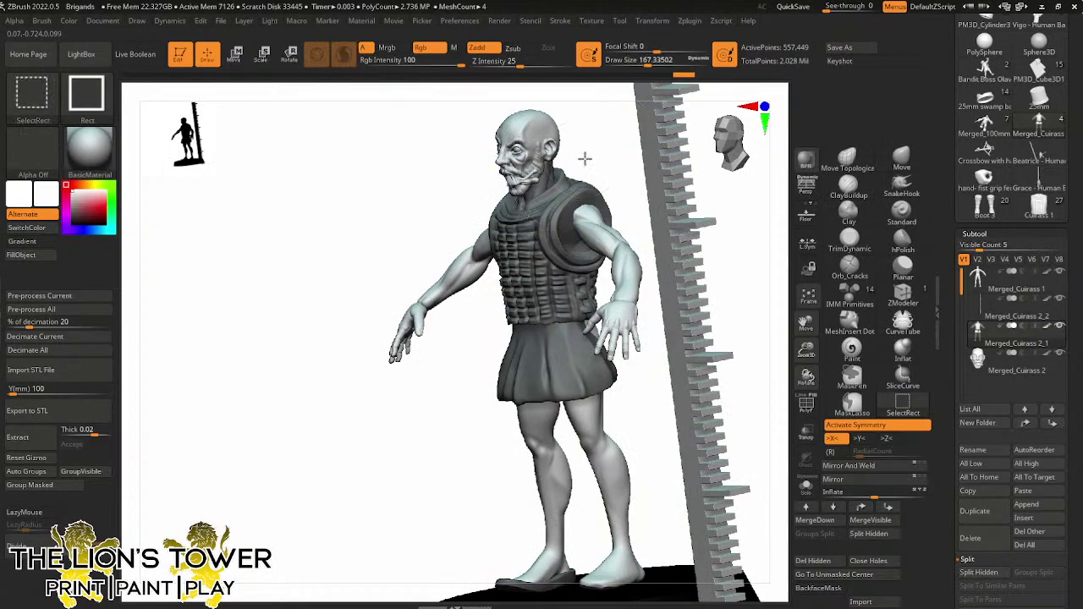
pyautogui.keyDown('ctrl'); pyautogui.keyDown('shift'); pyautogui.click(584, 158); pyautogui.keyUp('shift'); pyautogui.keyUp('ctrl')
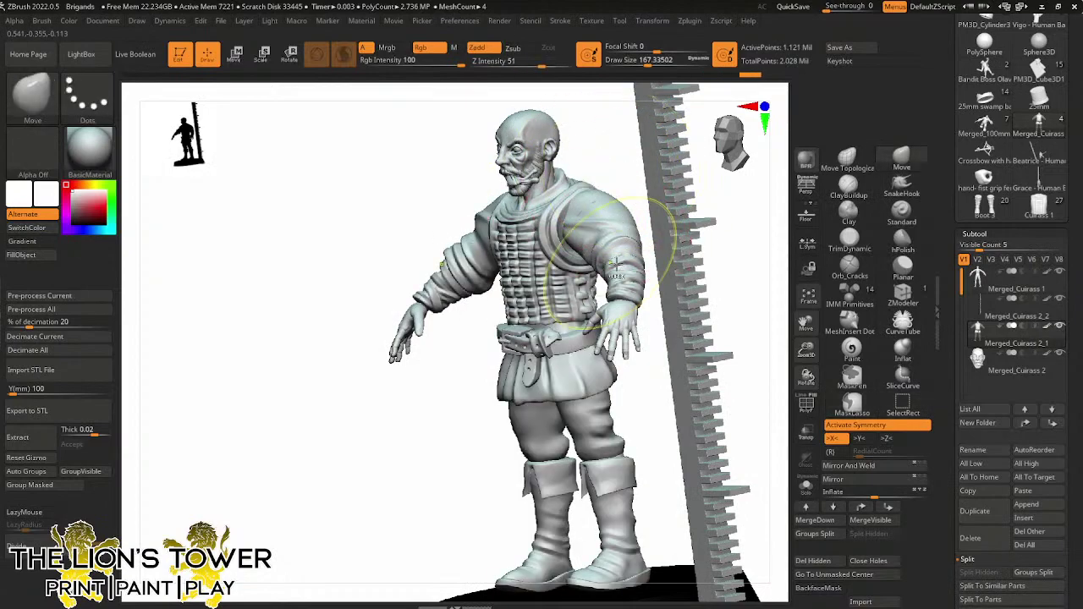
pyautogui.hotkey('ctrl', 'z')
pyautogui.hotkey('ctrl', 'z')
pyautogui.hotkey('ctrl', 'z')
pyautogui.hotkey('ctrl', 'z')
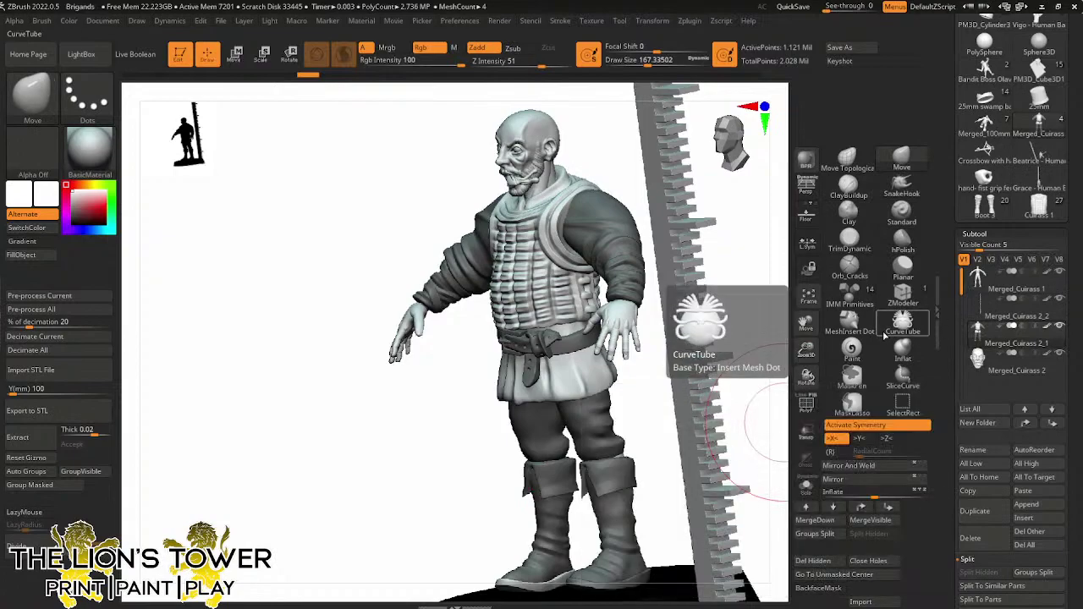
# Check the masked sleeves, belt, trousers and boots in isolation, and show the complete outfit subtool in solo mode
pyautogui.moveTo(748, 254); pyautogui.dragTo(785, 246)
pyautogui.keyDown('ctrl'); pyautogui.keyDown('shift'); pyautogui.click(552, 181); pyautogui.keyUp('shift'); pyautogui.keyUp('ctrl')
pyautogui.keyDown('ctrl'); pyautogui.keyDown('shift'); pyautogui.click(551, 182); pyautogui.keyUp('shift'); pyautogui.keyUp('ctrl')
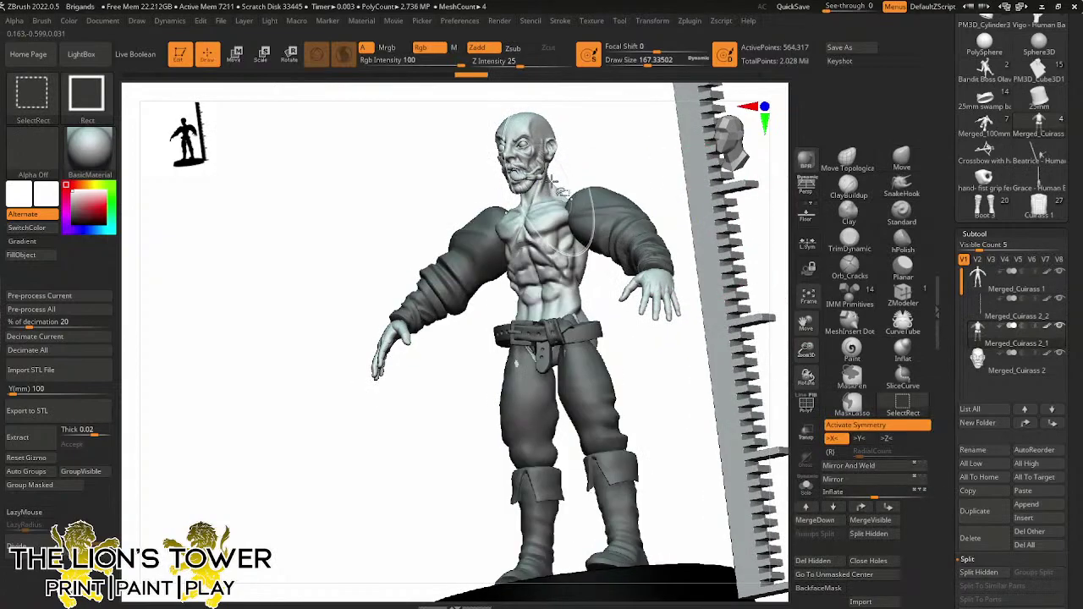
pyautogui.click(805, 485)
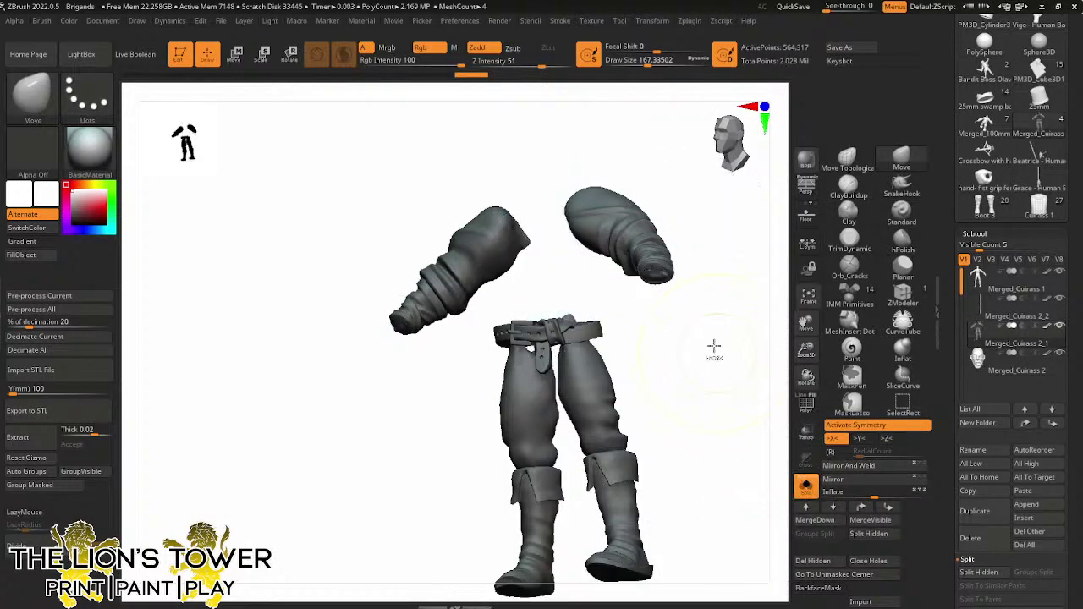
pyautogui.keyDown('ctrl'); pyautogui.keyDown('shift'); pyautogui.click(713, 335); pyautogui.keyUp('shift'); pyautogui.keyUp('ctrl')
pyautogui.moveTo(722, 341); pyautogui.dragTo(761, 330)
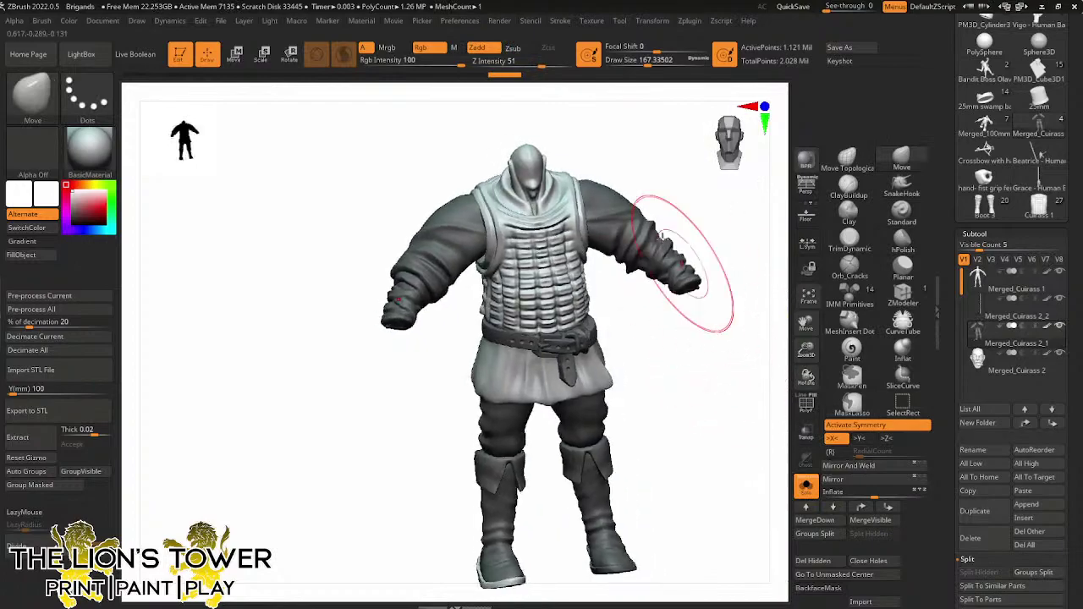
# Isolate the unmasked outfit parts, remove the masking, and restore full visibility of the outfit
pyautogui.keyDown('ctrl'); pyautogui.keyDown('shift'); pyautogui.click(530, 173); pyautogui.keyUp('shift'); pyautogui.keyUp('ctrl')
pyautogui.keyDown('ctrl'); pyautogui.keyDown('shift'); pyautogui.click(530, 172); pyautogui.keyUp('shift'); pyautogui.keyUp('ctrl')
pyautogui.keyDown('ctrl'); pyautogui.click(599, 151); pyautogui.keyUp('ctrl')
pyautogui.keyDown('ctrl'); pyautogui.keyDown('shift'); pyautogui.click(601, 136); pyautogui.keyUp('shift'); pyautogui.keyUp('ctrl')
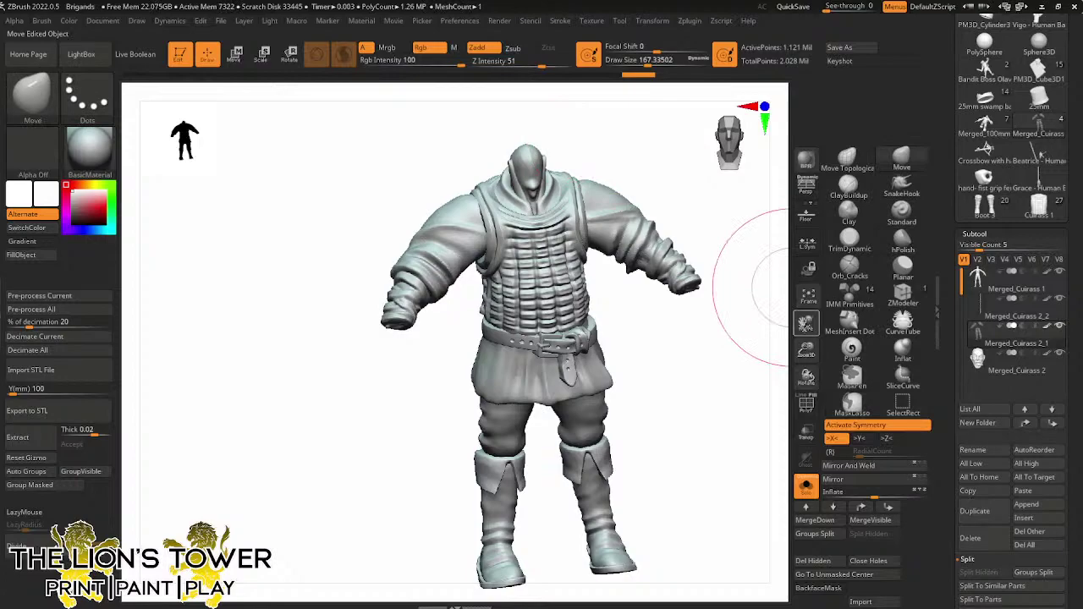
# Nudge the cuirass's armhole edge near the shoulder with the Move Topological brush at draw size about 87
pyautogui.moveTo(716, 378)
pyautogui.mouseDown()
pyautogui.moveTo(702, 387)
pyautogui.moveTo(705, 373)
pyautogui.mouseUp()
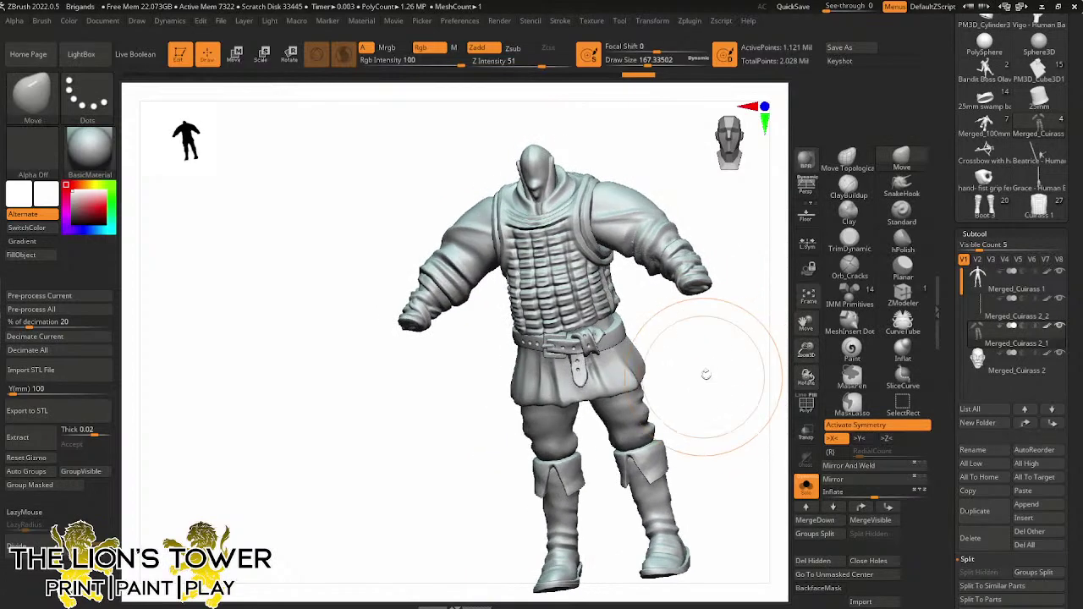
pyautogui.moveTo(806, 324); pyautogui.dragTo(701, 398)
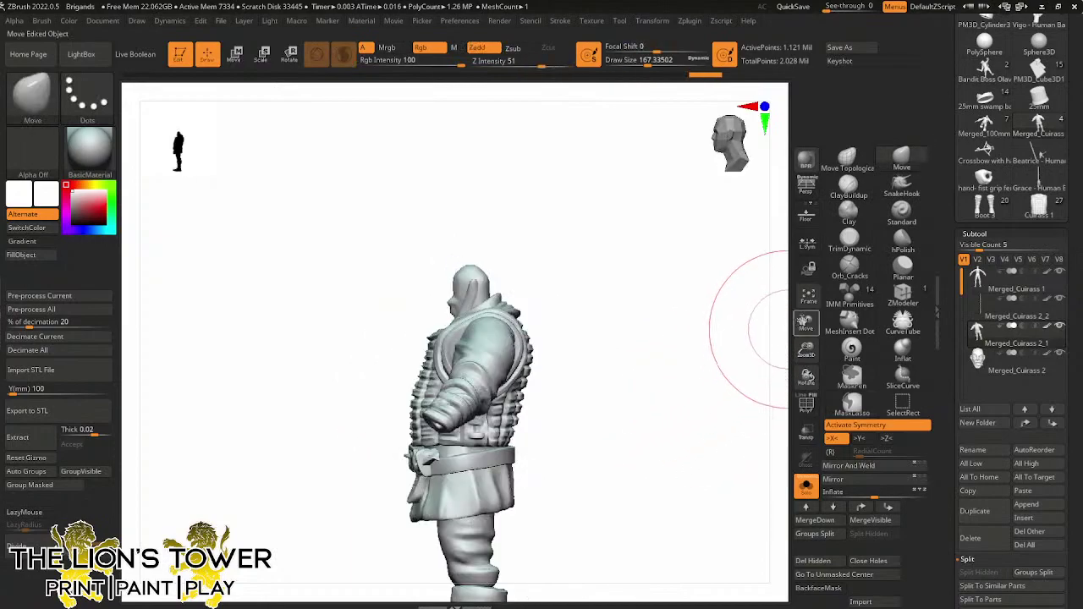
pyautogui.moveTo(802, 322); pyautogui.dragTo(937, 298)
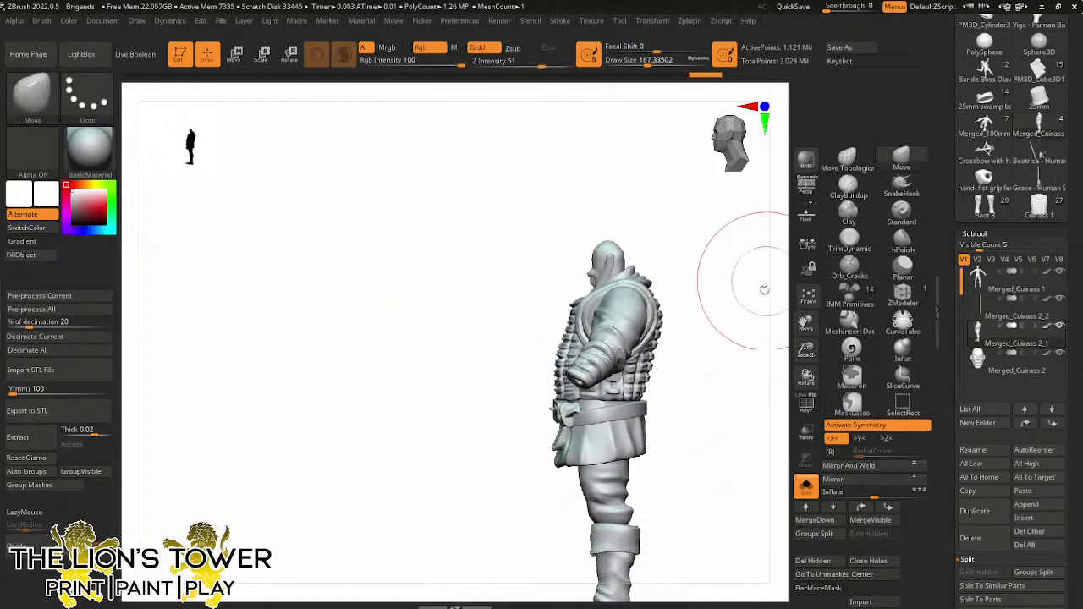
pyautogui.moveTo(750, 353)
pyautogui.mouseDown()
pyautogui.moveTo(776, 368)
pyautogui.moveTo(710, 252)
pyautogui.moveTo(732, 241)
pyautogui.mouseUp()
pyautogui.click(846, 159)
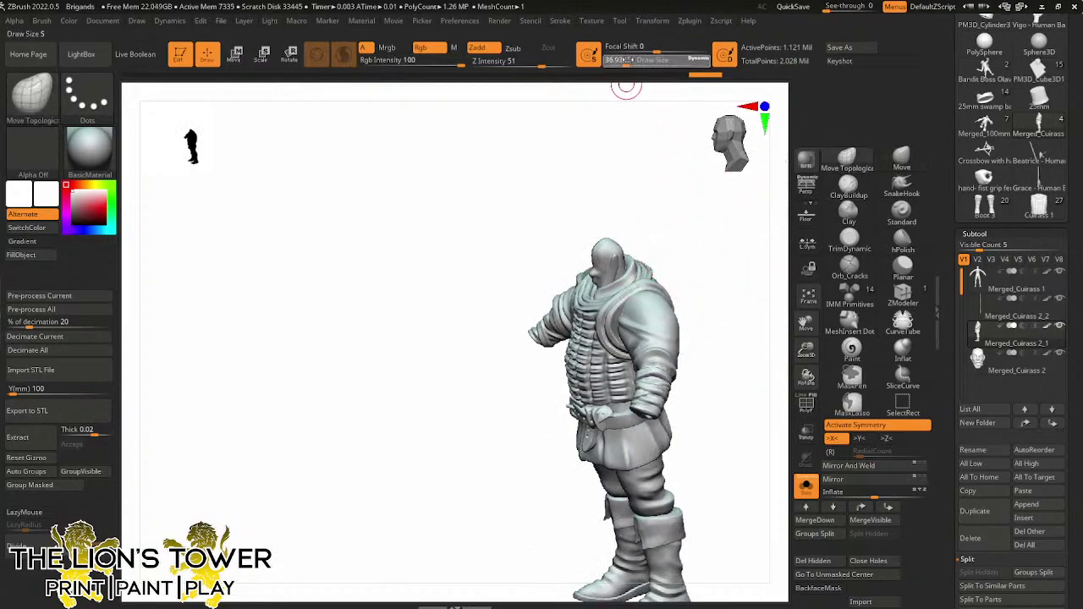
pyautogui.moveTo(627, 60); pyautogui.dragTo(636, 60)
pyautogui.moveTo(674, 200); pyautogui.dragTo(715, 224)
pyautogui.moveTo(639, 284); pyautogui.dragTo(644, 292)
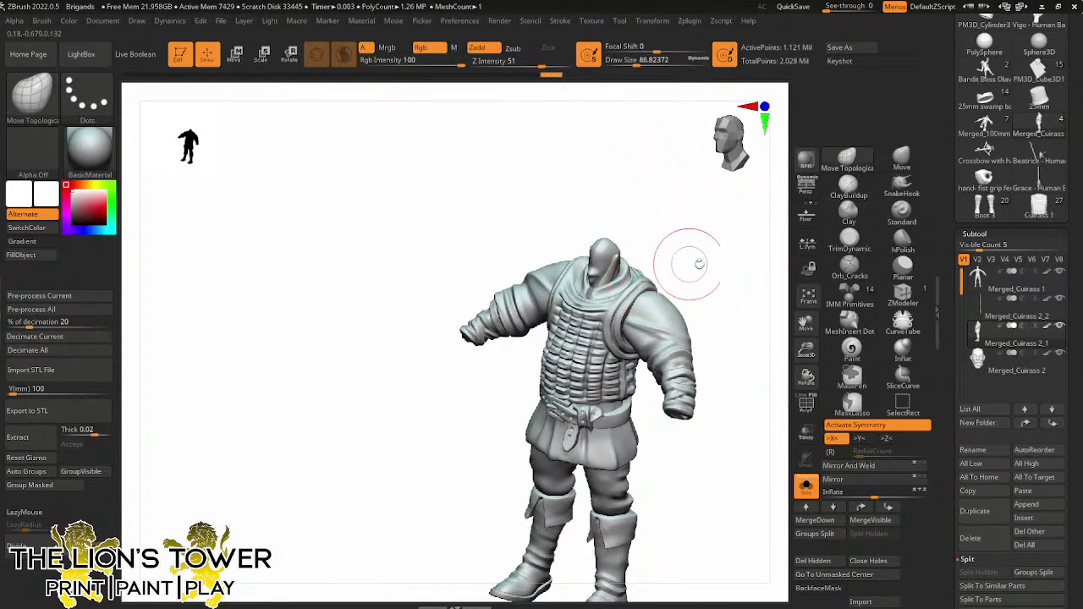
pyautogui.moveTo(698, 264); pyautogui.dragTo(665, 273)
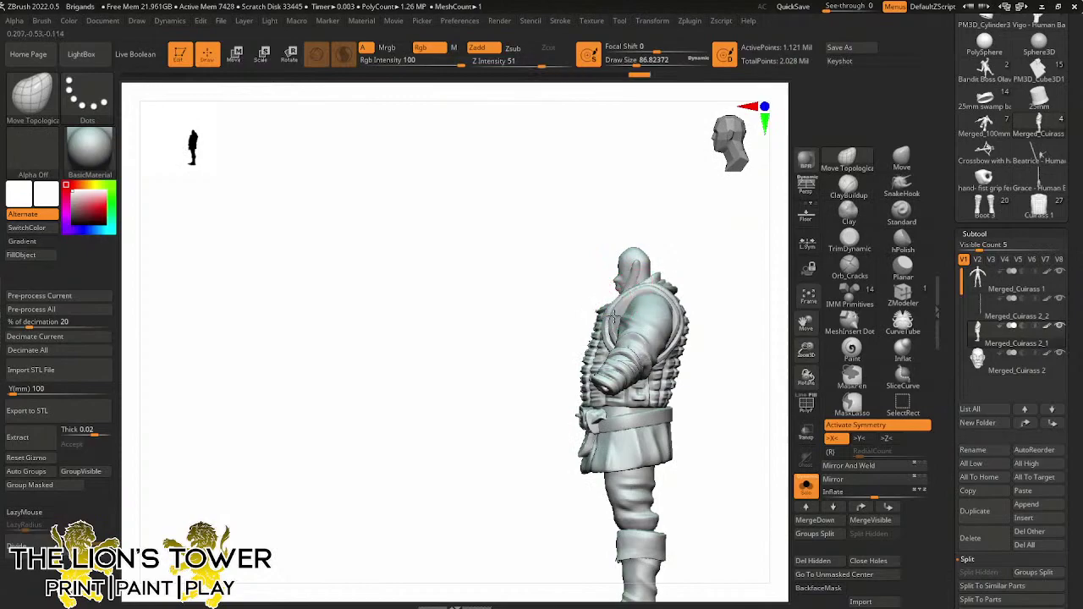
pyautogui.moveTo(674, 314)
pyautogui.mouseDown()
pyautogui.moveTo(676, 293)
pyautogui.moveTo(739, 307)
pyautogui.moveTo(699, 313)
pyautogui.moveTo(737, 293)
pyautogui.moveTo(766, 253)
pyautogui.mouseUp()
# Bring the whole figure back out of solo and adjust the padded torso with the Move brush at draw size about 228
pyautogui.keyDown('shift'); pyautogui.moveTo(755, 305); pyautogui.dragTo(773, 287); pyautogui.keyUp('shift')
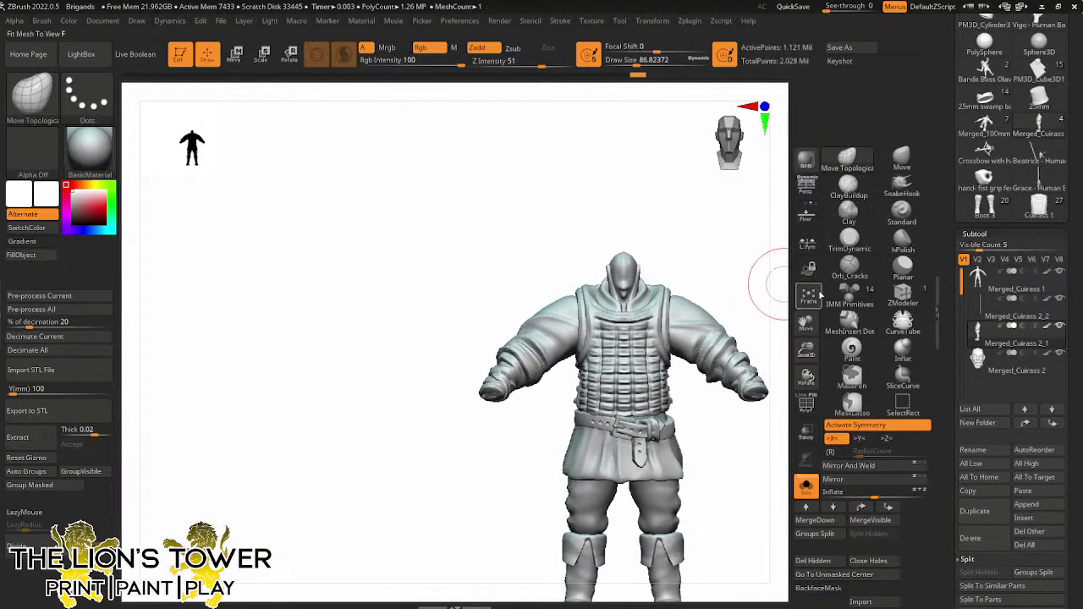
pyautogui.moveTo(806, 350); pyautogui.dragTo(810, 372)
pyautogui.moveTo(805, 324); pyautogui.dragTo(753, 248)
pyautogui.moveTo(806, 348)
pyautogui.mouseDown()
pyautogui.moveTo(805, 328)
pyautogui.moveTo(806, 365)
pyautogui.mouseUp()
pyautogui.moveTo(766, 324)
pyautogui.mouseDown()
pyautogui.moveTo(757, 350)
pyautogui.moveTo(768, 309)
pyautogui.moveTo(739, 329)
pyautogui.moveTo(720, 316)
pyautogui.moveTo(670, 350)
pyautogui.moveTo(689, 338)
pyautogui.moveTo(778, 338)
pyautogui.mouseUp()
pyautogui.keyDown('alt'); pyautogui.moveTo(769, 387); pyautogui.dragTo(729, 252); pyautogui.keyUp('alt')
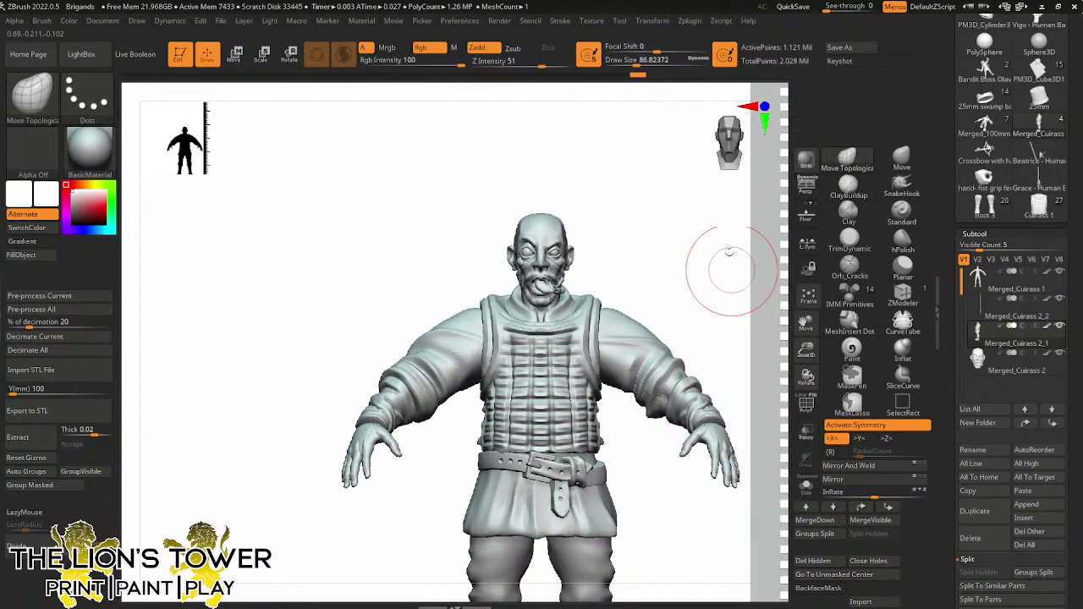
pyautogui.click(900, 158)
pyautogui.click(654, 63)
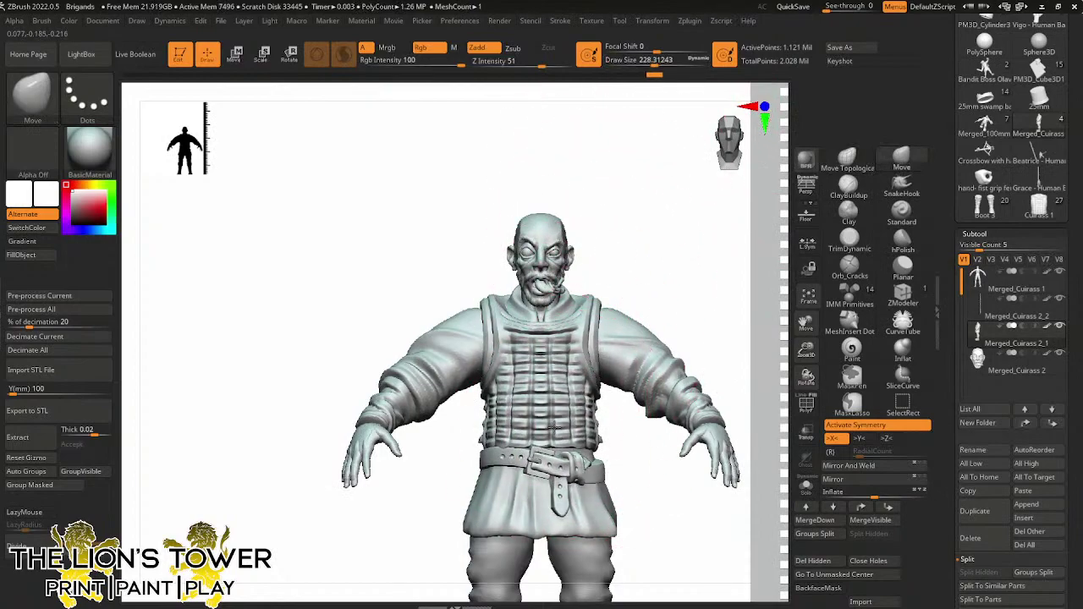
pyautogui.moveTo(647, 313); pyautogui.dragTo(719, 320)
pyautogui.moveTo(598, 332); pyautogui.dragTo(580, 338)
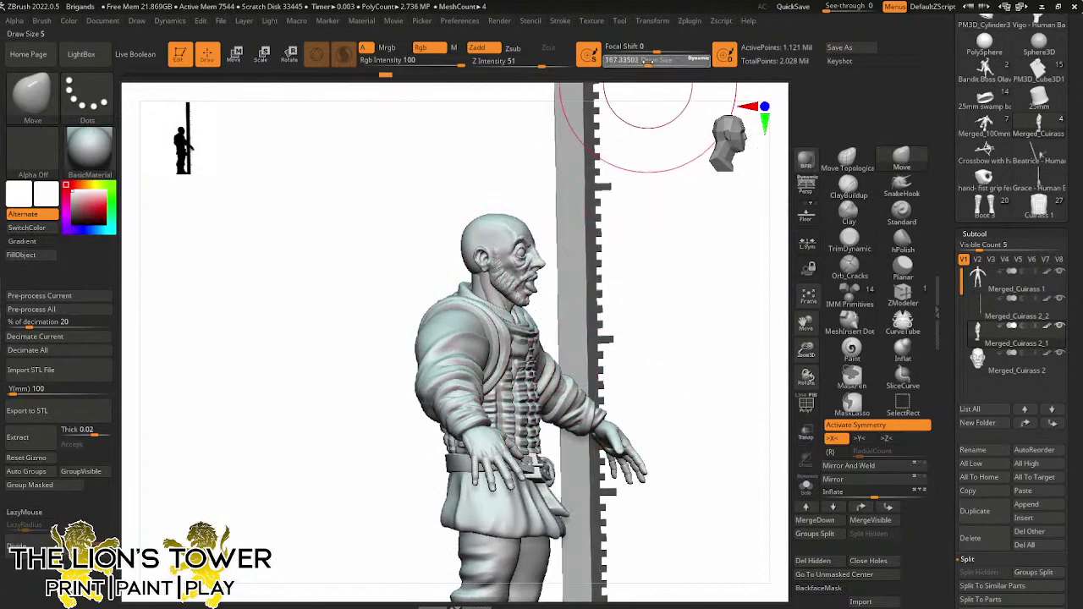
# Refine the cuirass's shoulder and upper back with the Move brush at draw size about 163
pyautogui.moveTo(719, 101); pyautogui.dragTo(538, 362)
pyautogui.moveTo(636, 261); pyautogui.dragTo(575, 237)
pyautogui.moveTo(566, 281); pyautogui.dragTo(635, 251, button='right')
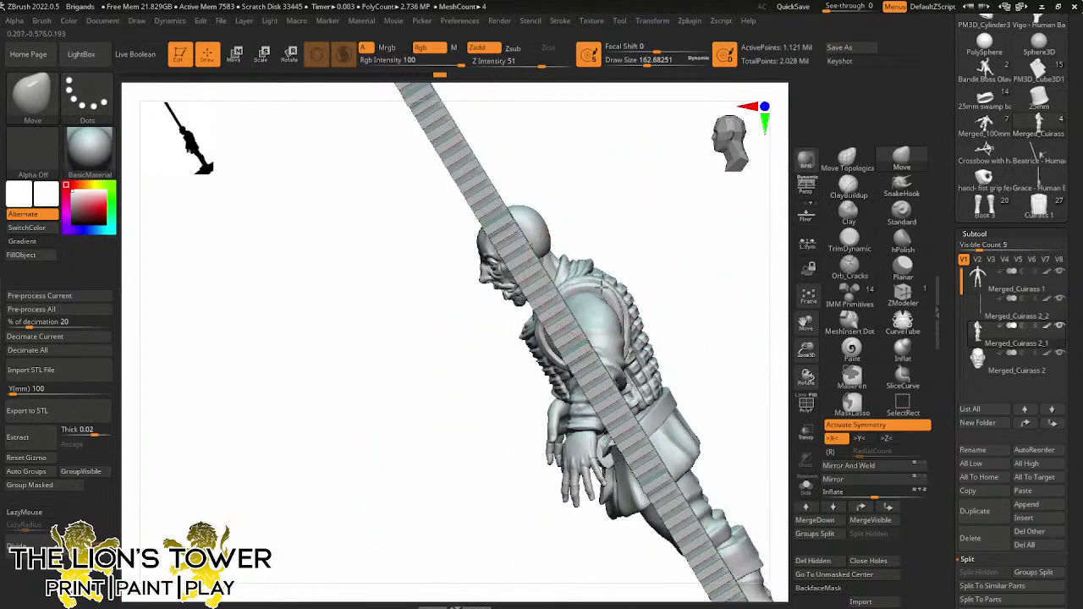
pyautogui.moveTo(606, 299); pyautogui.dragTo(643, 306, button='right')
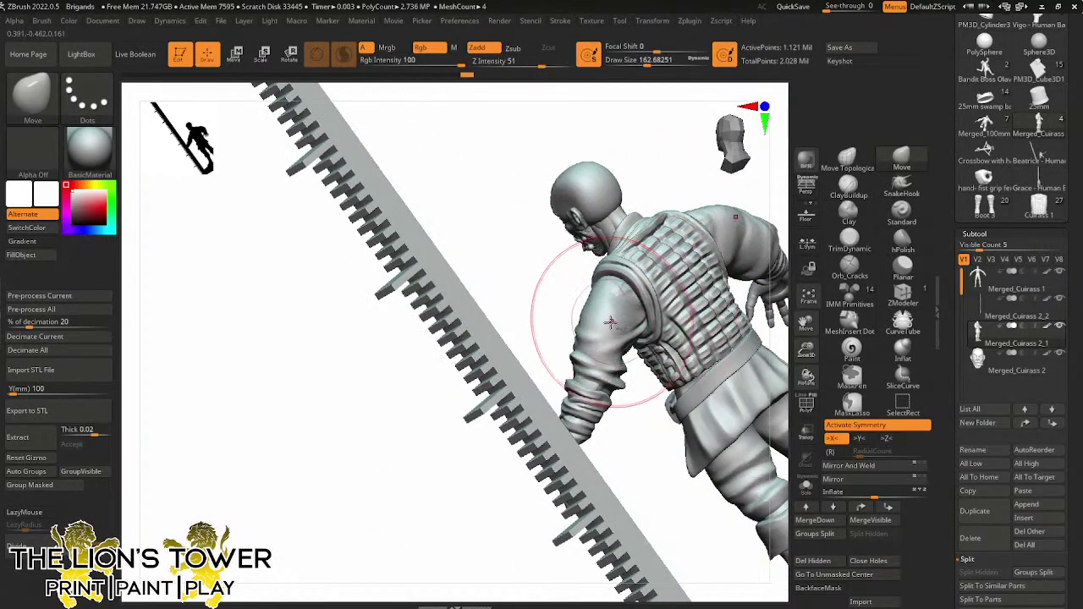
pyautogui.moveTo(632, 440); pyautogui.dragTo(615, 113, button='right')
# Adjust the sleeves around the shoulders and upper arms with the Move brush at draw size about 136
pyautogui.moveTo(647, 64); pyautogui.dragTo(641, 63)
pyautogui.moveTo(684, 263)
pyautogui.mouseDown(button='right')
pyautogui.moveTo(702, 280)
pyautogui.moveTo(598, 350)
pyautogui.mouseUp(button='right')
pyautogui.moveTo(656, 282)
pyautogui.mouseDown(button='right')
pyautogui.moveTo(618, 369)
pyautogui.moveTo(592, 301)
pyautogui.moveTo(636, 297)
pyautogui.mouseUp(button='right')
pyautogui.moveTo(640, 63); pyautogui.dragTo(649, 123)
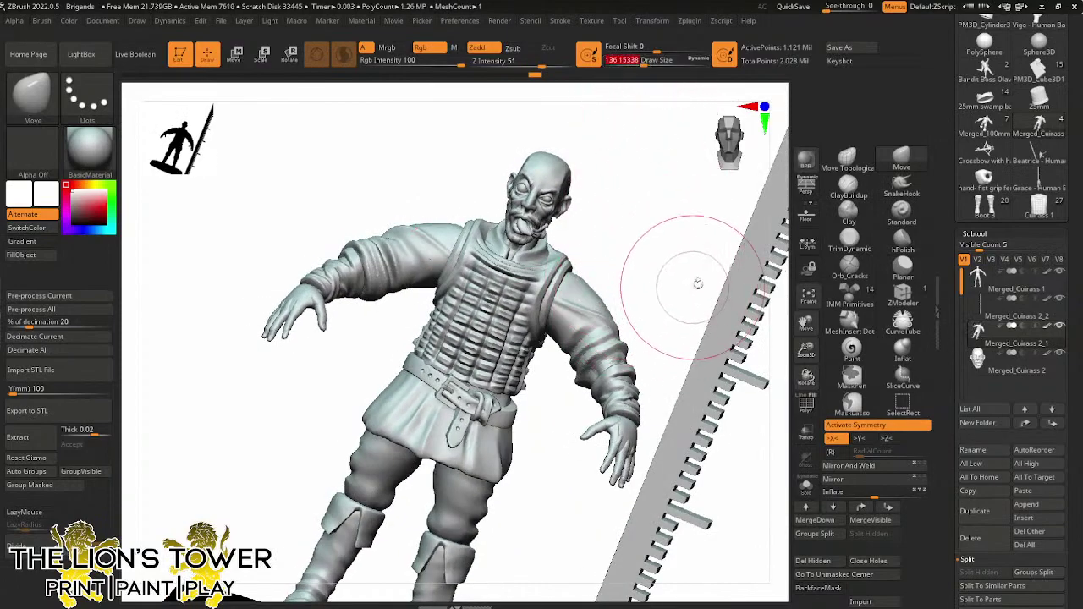
pyautogui.keyDown('shift'); pyautogui.moveTo(702, 311); pyautogui.dragTo(681, 301, button='right'); pyautogui.keyUp('shift')
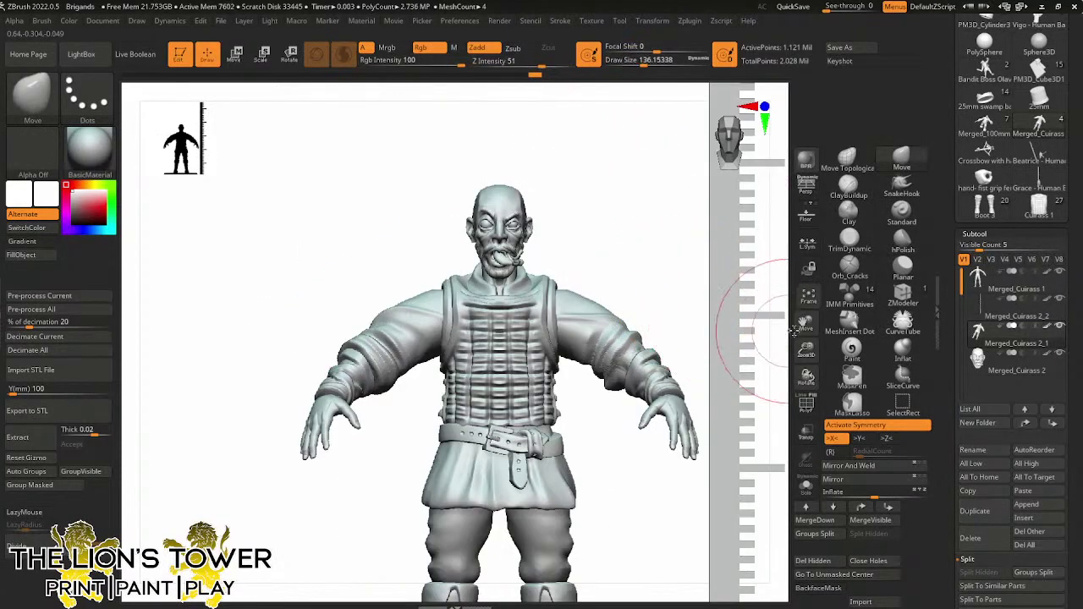
pyautogui.moveTo(805, 323); pyautogui.dragTo(830, 314)
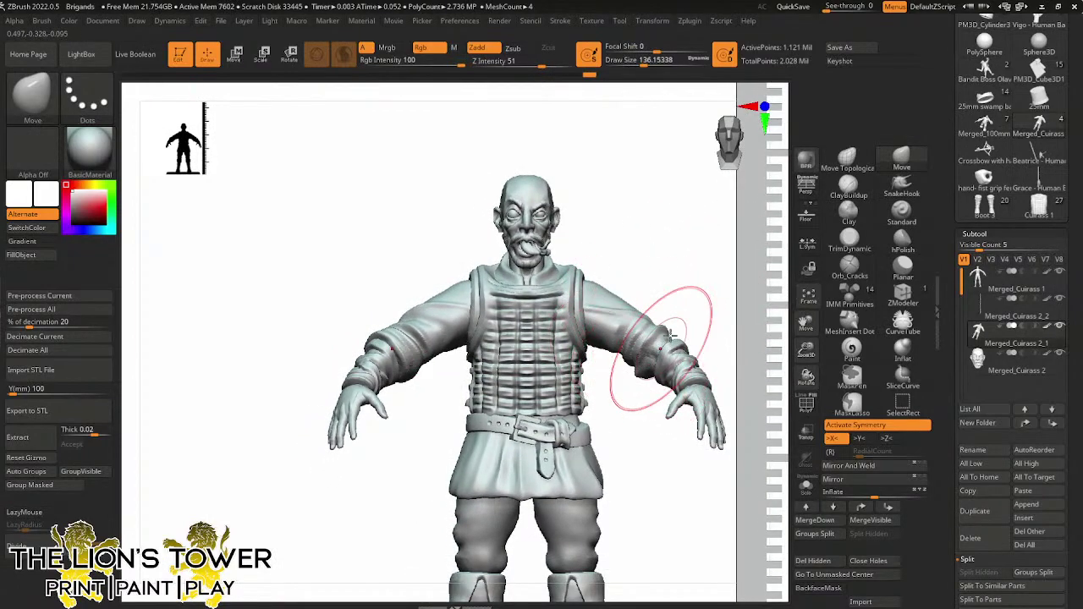
# Refine the upper sleeves from above with the Move brush at draw size about 108
pyautogui.moveTo(668, 332); pyautogui.dragTo(702, 301, button='right')
pyautogui.moveTo(644, 371)
pyautogui.mouseDown(button='right')
pyautogui.moveTo(604, 262)
pyautogui.moveTo(688, 133)
pyautogui.mouseUp(button='right')
pyautogui.moveTo(643, 61); pyautogui.dragTo(640, 62)
pyautogui.moveTo(636, 181); pyautogui.dragTo(611, 324, button='right')
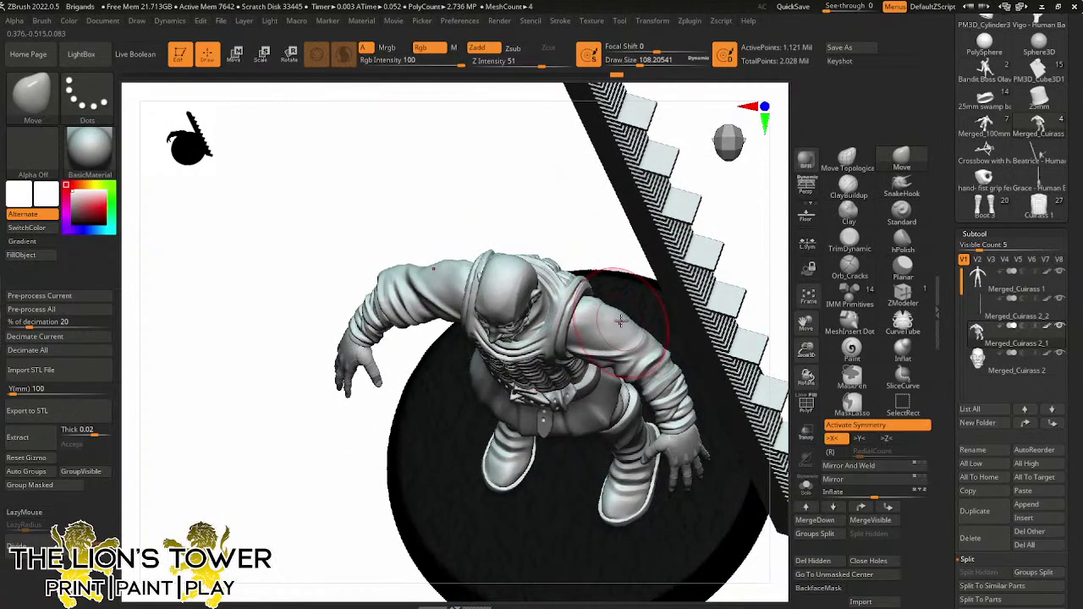
pyautogui.keyDown('shift'); pyautogui.moveTo(744, 235); pyautogui.dragTo(657, 271, button='right'); pyautogui.keyUp('shift')
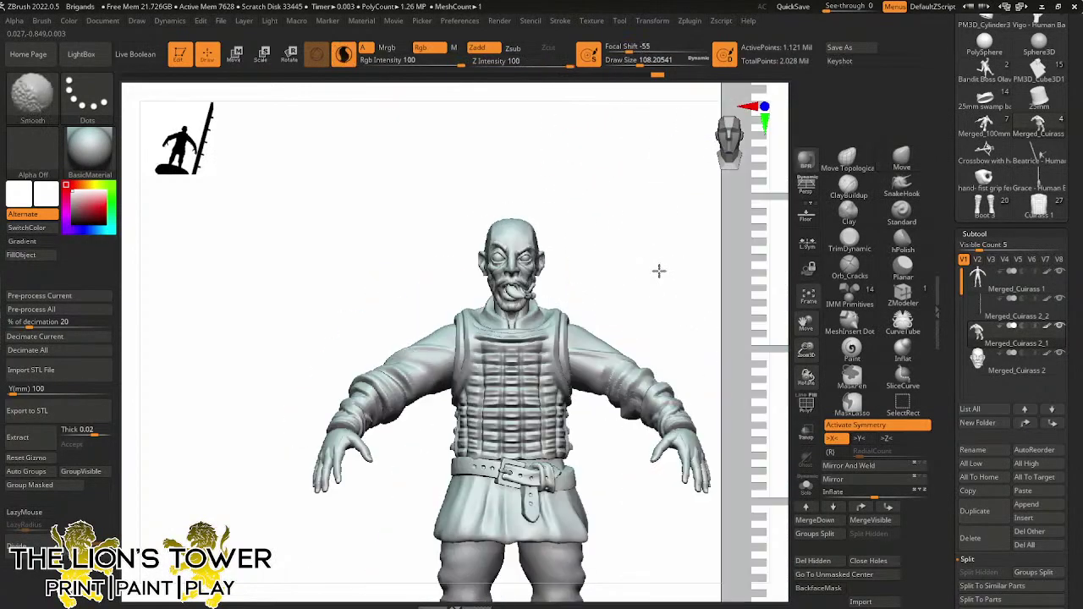
# Shape the sleeve folds around the elbows with the Move brush, keeping both arms symmetrical
pyautogui.moveTo(624, 378); pyautogui.dragTo(582, 375)
pyautogui.moveTo(582, 374); pyautogui.dragTo(620, 381, button='right')
pyautogui.moveTo(661, 337); pyautogui.dragTo(611, 374, button='right')
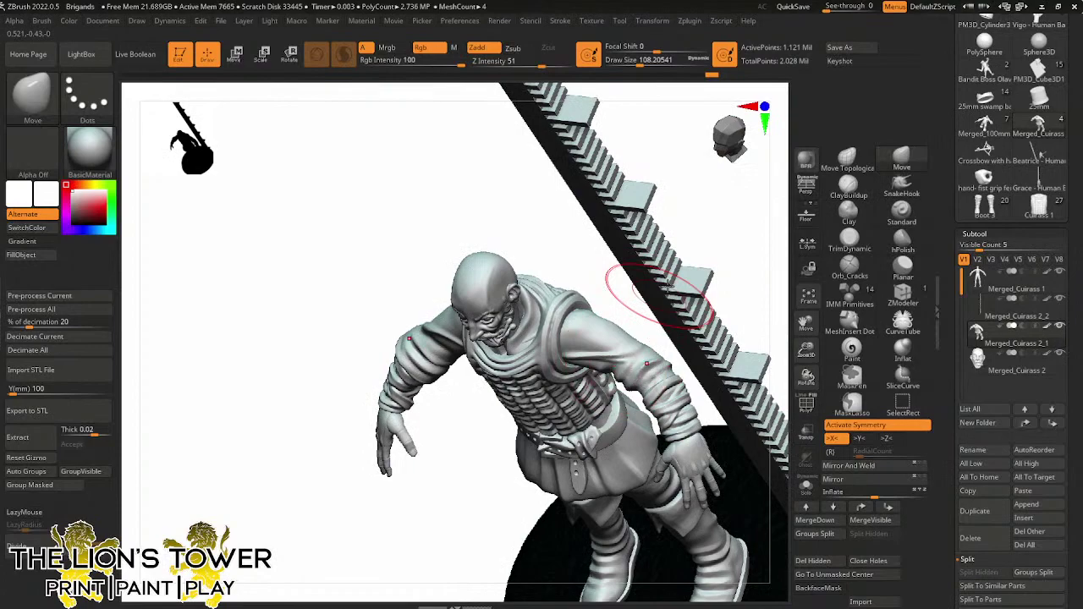
pyautogui.keyDown('shift'); pyautogui.moveTo(755, 322); pyautogui.dragTo(781, 161, button='right'); pyautogui.keyUp('shift')
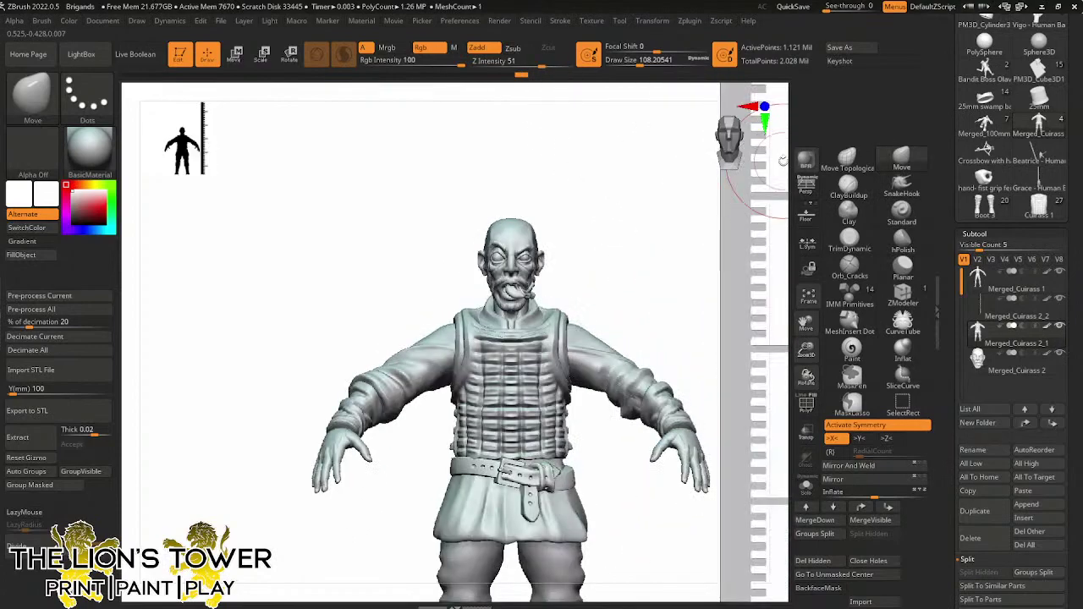
# Examine the whole figure from the front, back and below, with the Merged_Cuirass 1 body subtool selected
pyautogui.moveTo(806, 349); pyautogui.dragTo(669, 263)
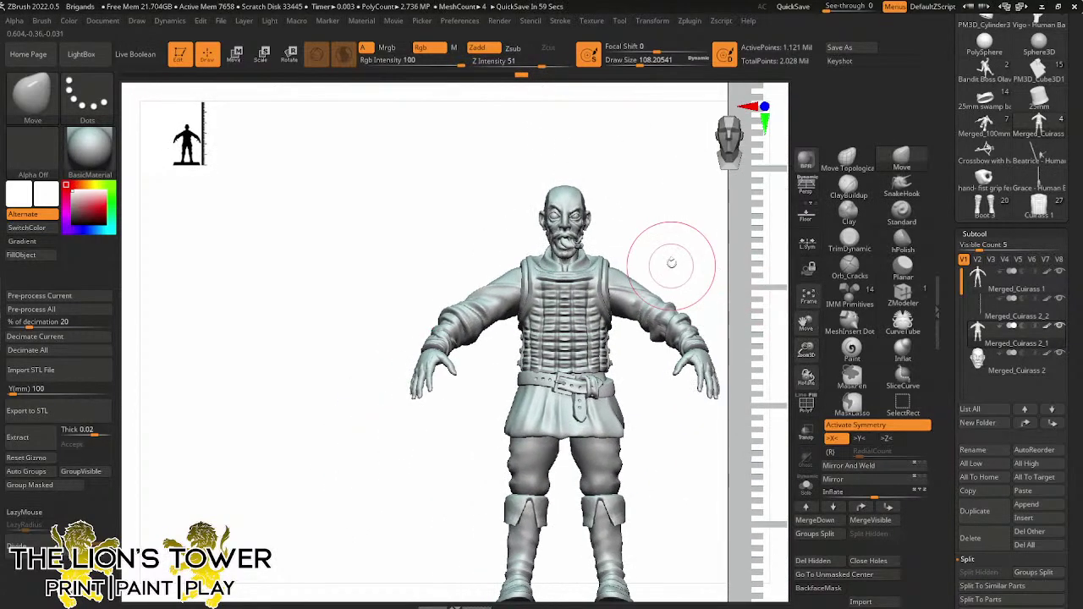
pyautogui.moveTo(669, 263); pyautogui.dragTo(761, 245, button='right')
pyautogui.moveTo(804, 321); pyautogui.dragTo(793, 174)
pyautogui.moveTo(765, 317); pyautogui.dragTo(704, 203, button='right')
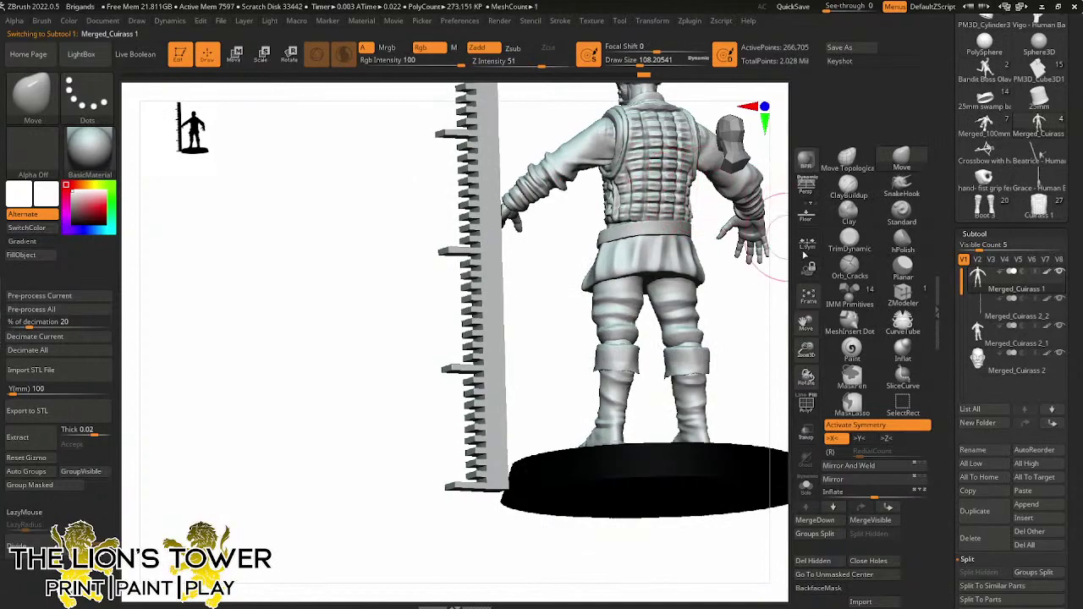
pyautogui.moveTo(785, 241); pyautogui.dragTo(600, 302, button='right')
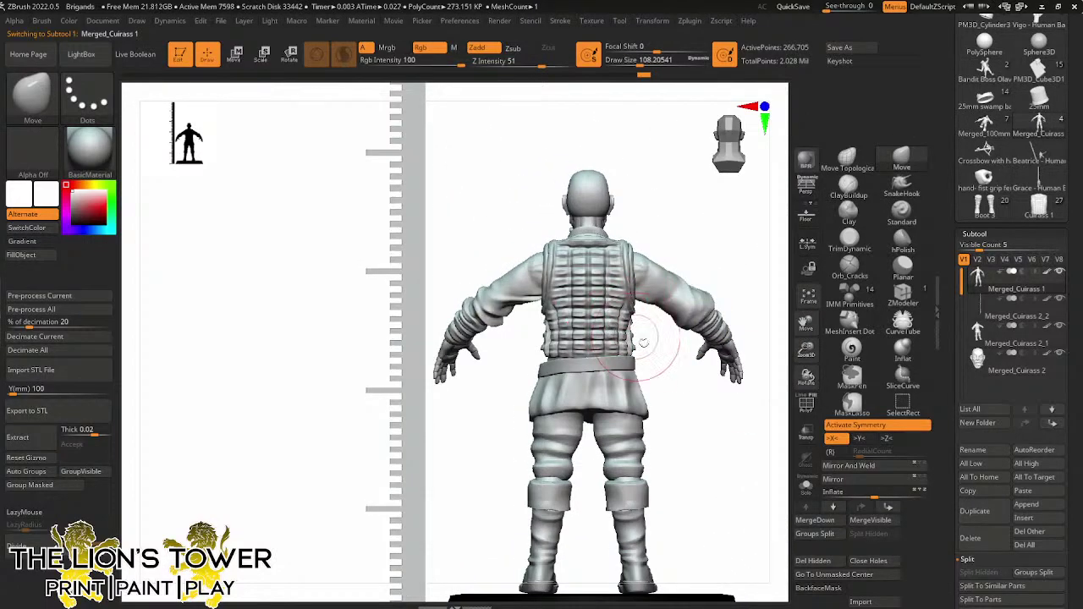
pyautogui.moveTo(643, 341); pyautogui.dragTo(622, 306, button='right')
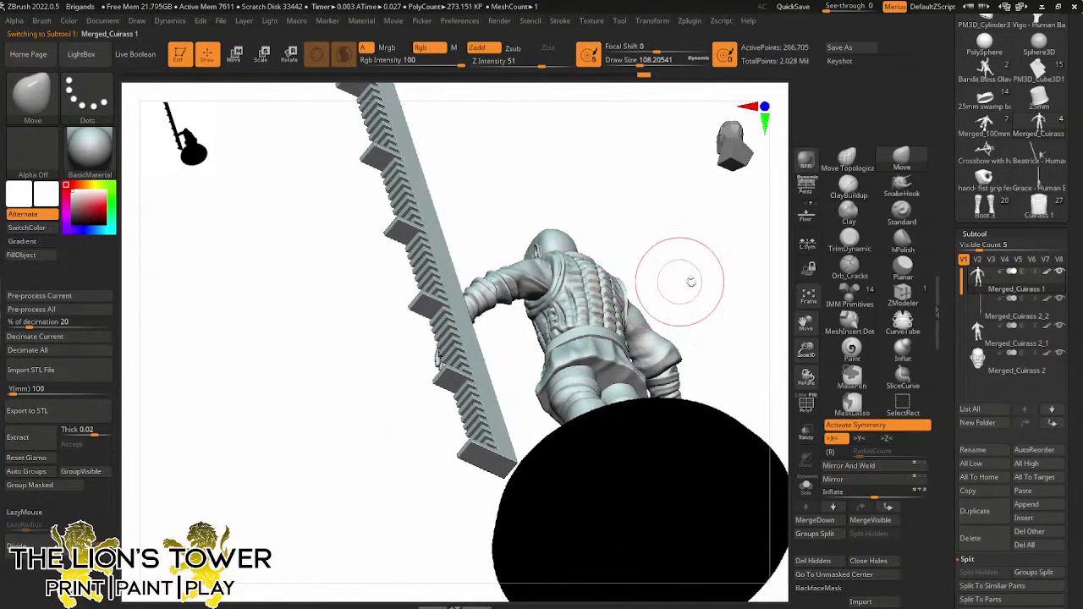
# Inspect the bare body in solo mode, show all subtools again, and reselect the Merged_Cuirass 2_1 outfit
pyautogui.click(805, 484)
pyautogui.press('ctrl')
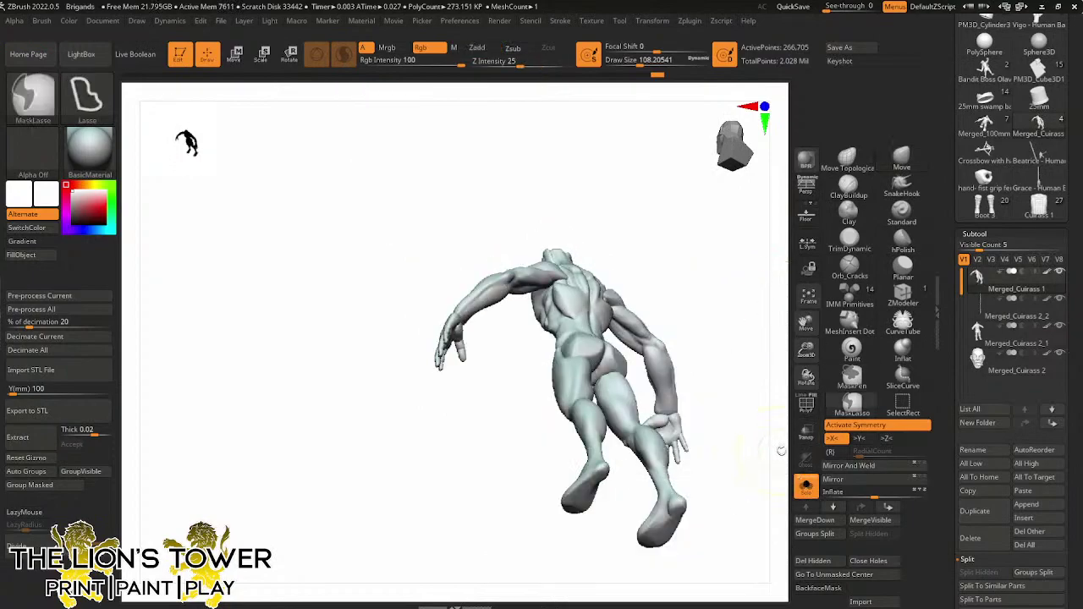
pyautogui.moveTo(778, 448); pyautogui.dragTo(713, 362, button='right')
pyautogui.click(805, 484)
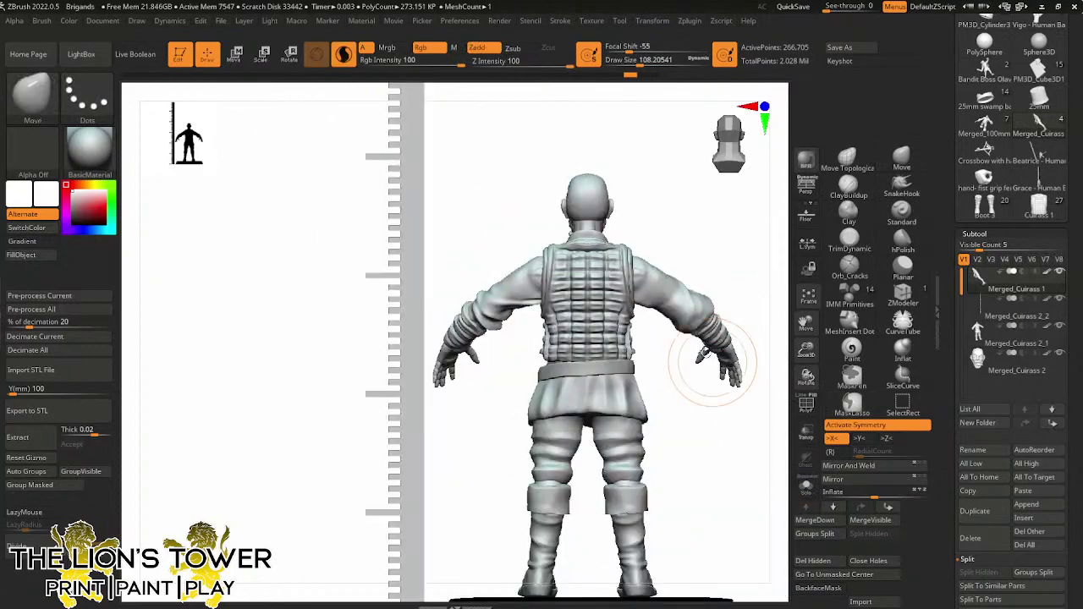
pyautogui.keyDown('alt'); pyautogui.click(609, 334); pyautogui.keyUp('alt')
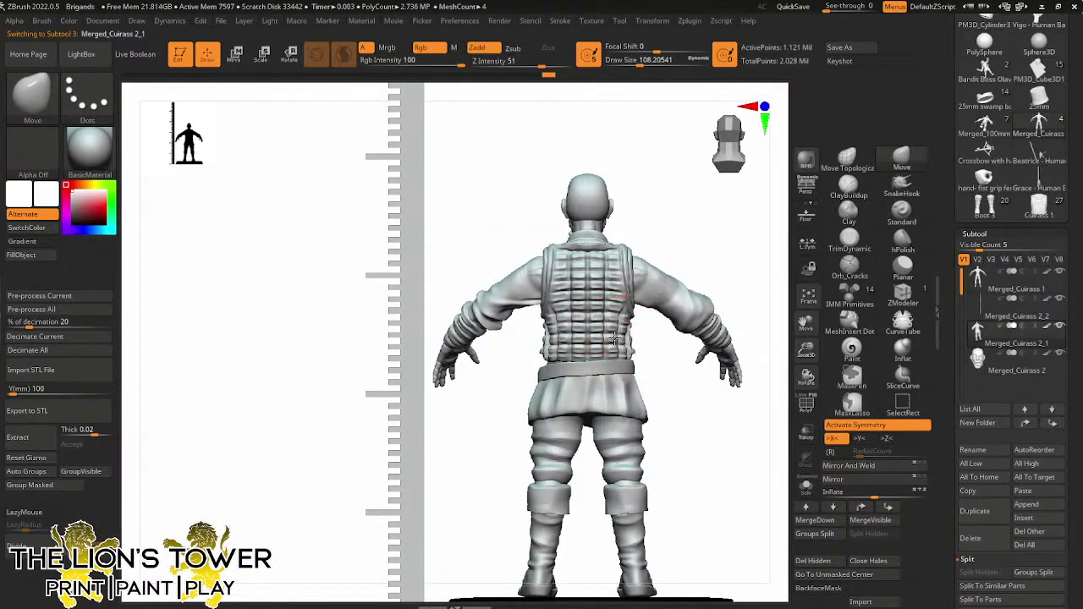
# Refine the back and shoulders of the padded cuirass with the Move brush at draw size about 97
pyautogui.moveTo(607, 334)
pyautogui.mouseDown(button='right')
pyautogui.moveTo(674, 399)
pyautogui.moveTo(609, 320)
pyautogui.mouseUp(button='right')
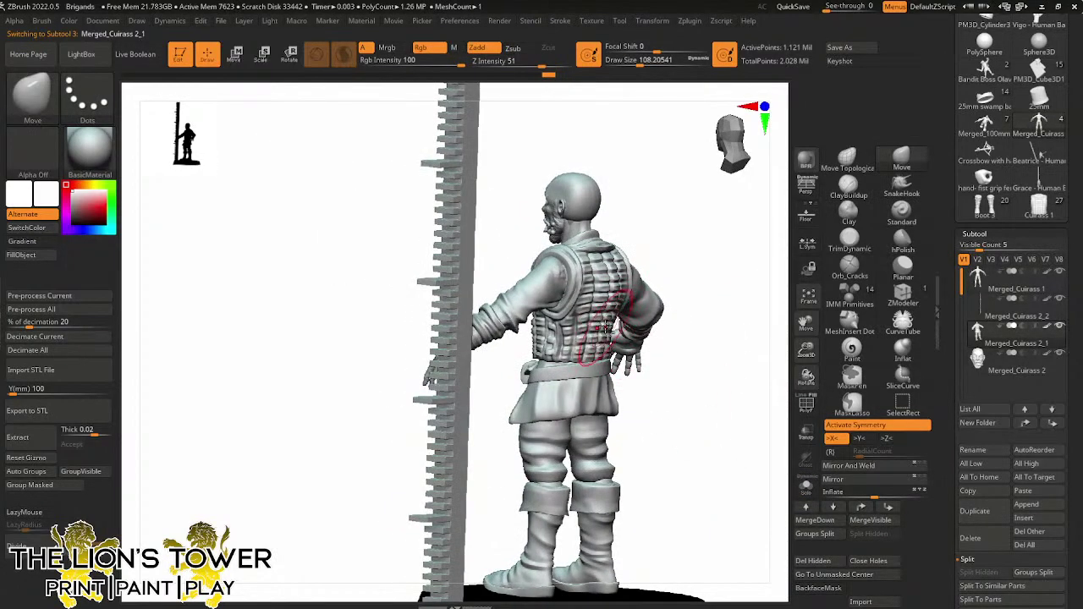
pyautogui.moveTo(673, 228); pyautogui.dragTo(683, 194, button='right')
pyautogui.click(644, 64)
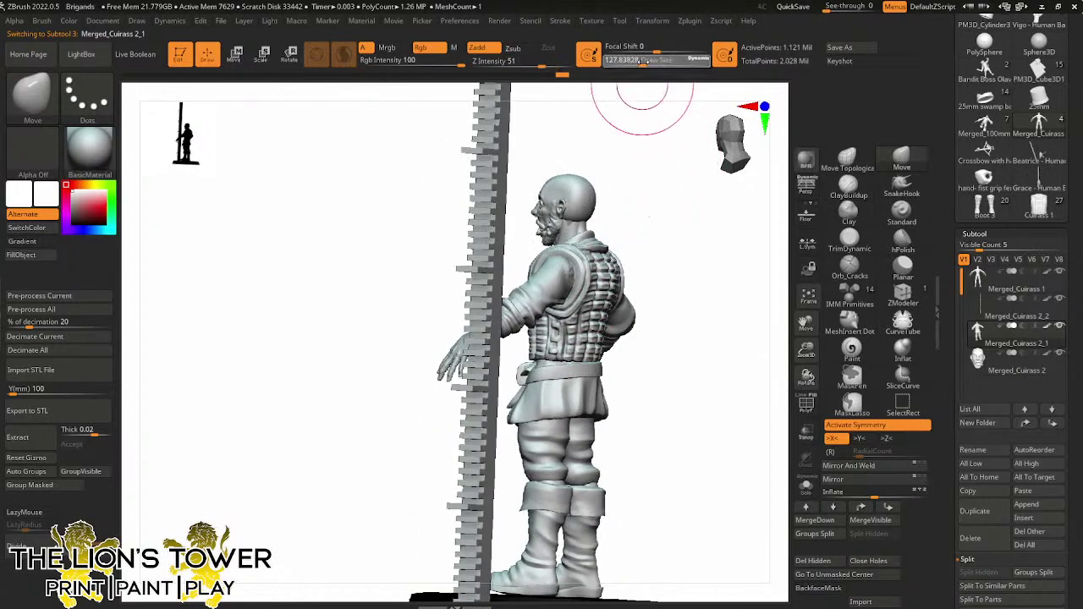
pyautogui.moveTo(716, 266)
pyautogui.mouseDown(button='right')
pyautogui.moveTo(693, 283)
pyautogui.moveTo(711, 246)
pyautogui.moveTo(693, 247)
pyautogui.mouseUp(button='right')
pyautogui.click(636, 63)
pyautogui.moveTo(689, 170)
pyautogui.mouseDown(button='right')
pyautogui.moveTo(643, 153)
pyautogui.moveTo(704, 201)
pyautogui.moveTo(621, 282)
pyautogui.mouseUp(button='right')
pyautogui.click(638, 65)
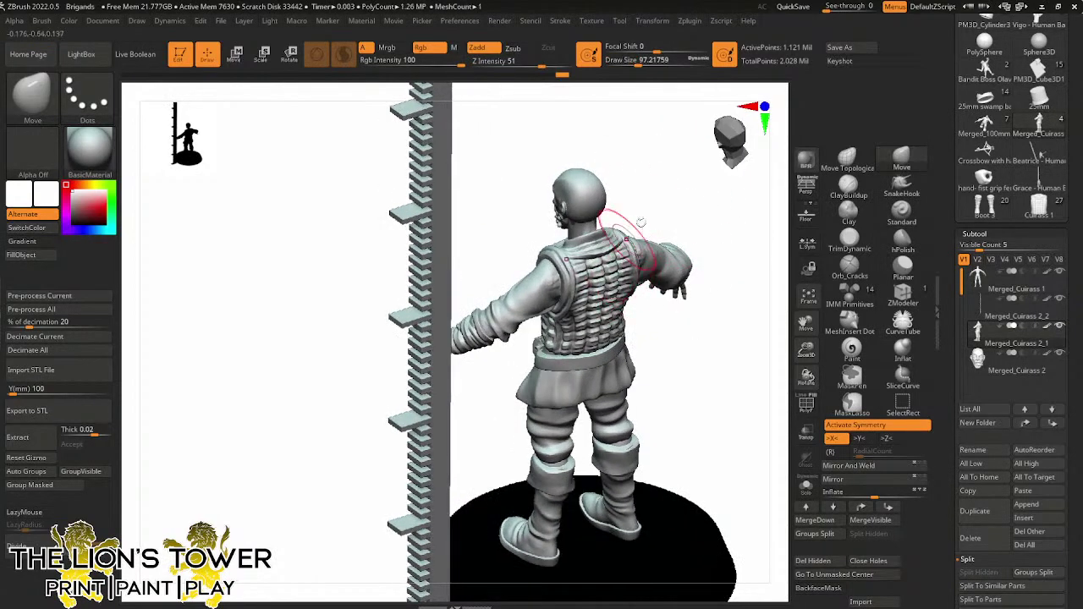
pyautogui.moveTo(640, 222); pyautogui.dragTo(620, 258, button='right')
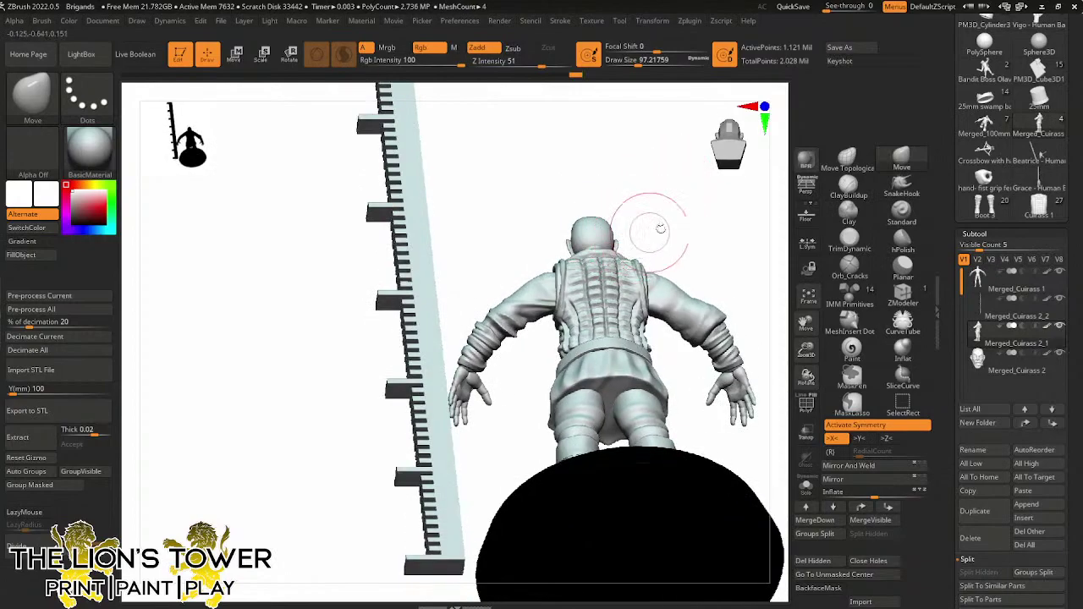
pyautogui.moveTo(660, 228); pyautogui.dragTo(689, 330, button='right')
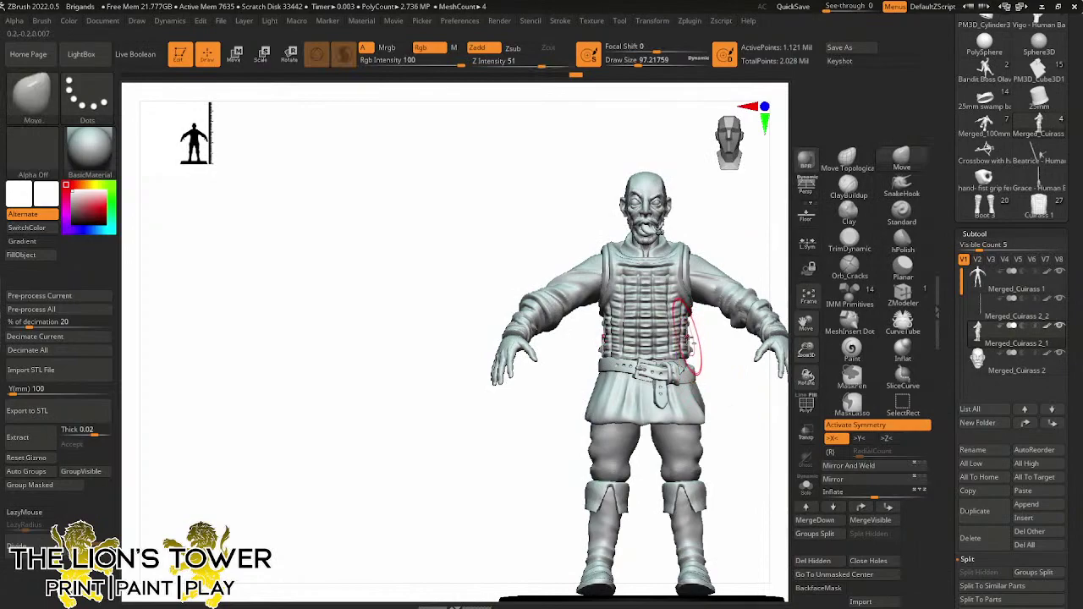
# Adjust the sides of the cuirass near the belt with the Move brush at draw size about 136
pyautogui.moveTo(638, 64); pyautogui.dragTo(644, 63)
pyautogui.moveTo(675, 316)
pyautogui.mouseDown(button='right')
pyautogui.moveTo(682, 360)
pyautogui.moveTo(696, 363)
pyautogui.moveTo(736, 459)
pyautogui.moveTo(725, 399)
pyautogui.moveTo(766, 371)
pyautogui.moveTo(761, 321)
pyautogui.moveTo(745, 411)
pyautogui.moveTo(740, 381)
pyautogui.mouseUp(button='right')
pyautogui.press('shift')
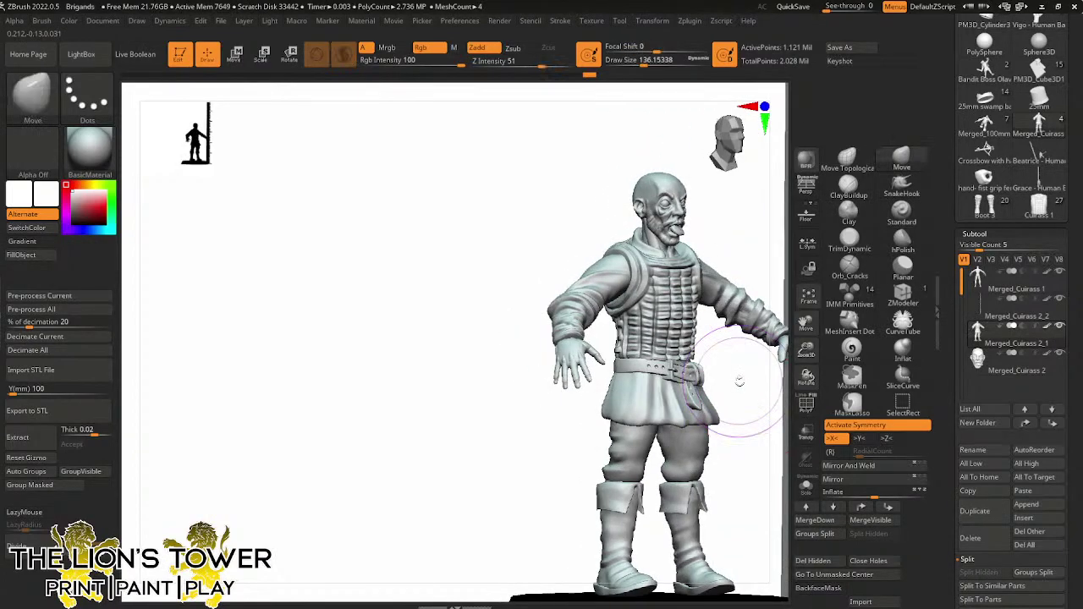
pyautogui.moveTo(749, 338)
pyautogui.mouseDown(button='right')
pyautogui.moveTo(750, 285)
pyautogui.moveTo(770, 346)
pyautogui.moveTo(746, 295)
pyautogui.mouseUp(button='right')
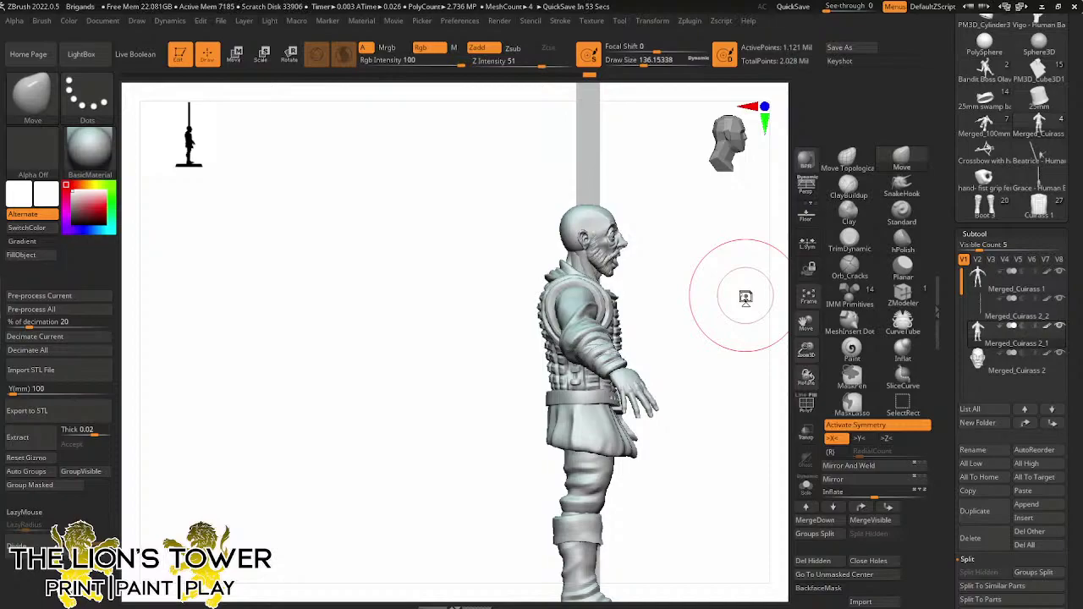
# Refine the sleeves and the outfit's silhouette from front and side with the Move brush at draw sizes about 83 to 116
pyautogui.moveTo(802, 323); pyautogui.dragTo(691, 331)
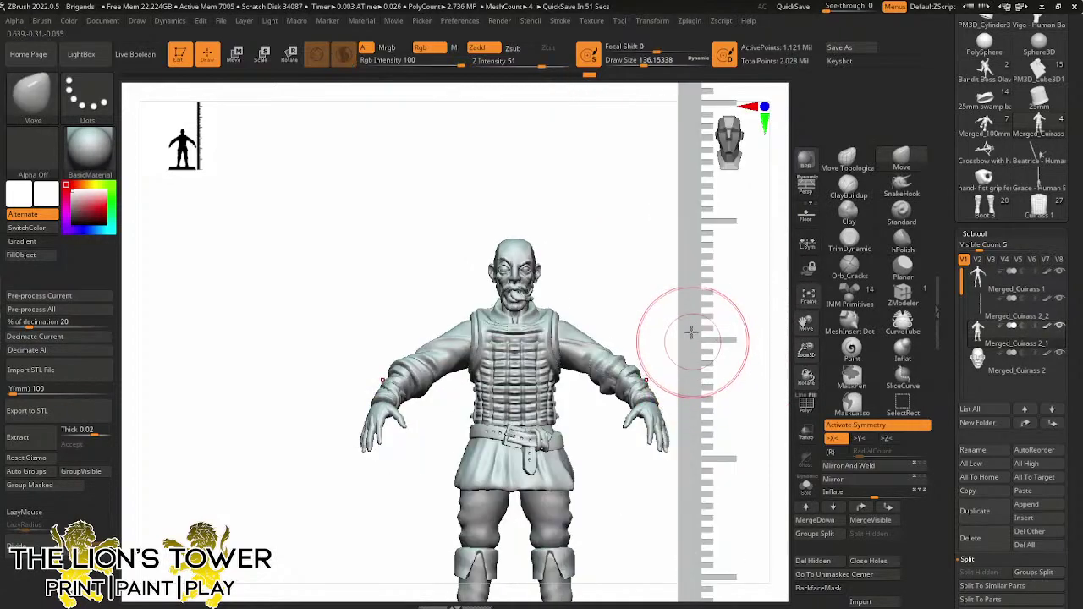
pyautogui.moveTo(651, 65); pyautogui.dragTo(636, 65)
pyautogui.keyDown('shift'); pyautogui.moveTo(633, 294); pyautogui.dragTo(677, 314); pyautogui.keyUp('shift')
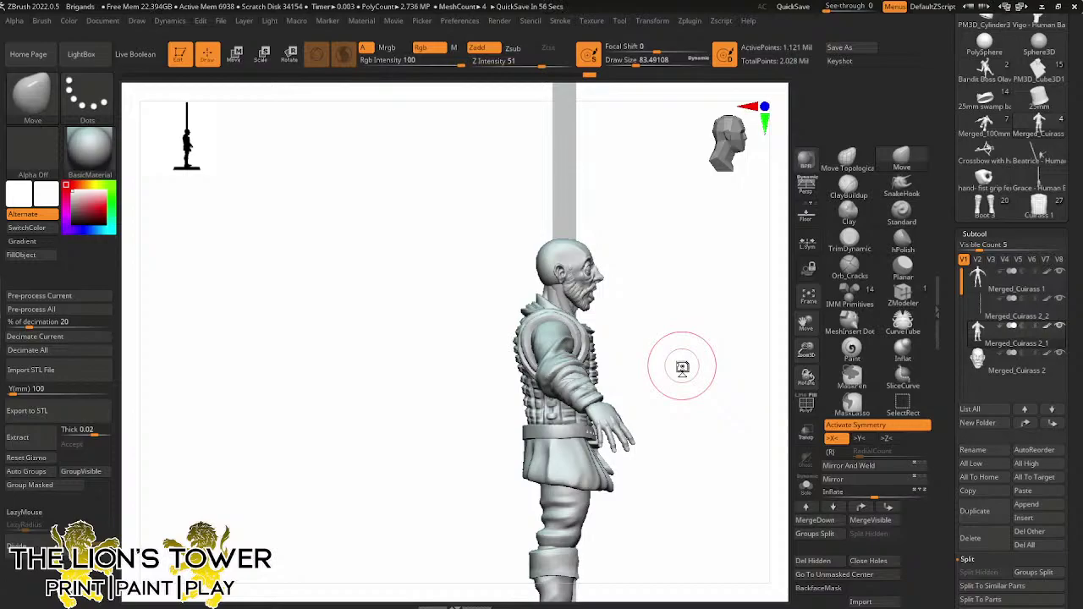
pyautogui.click(640, 61)
pyautogui.moveTo(747, 312); pyautogui.dragTo(703, 324)
pyautogui.moveTo(806, 350); pyautogui.dragTo(803, 246)
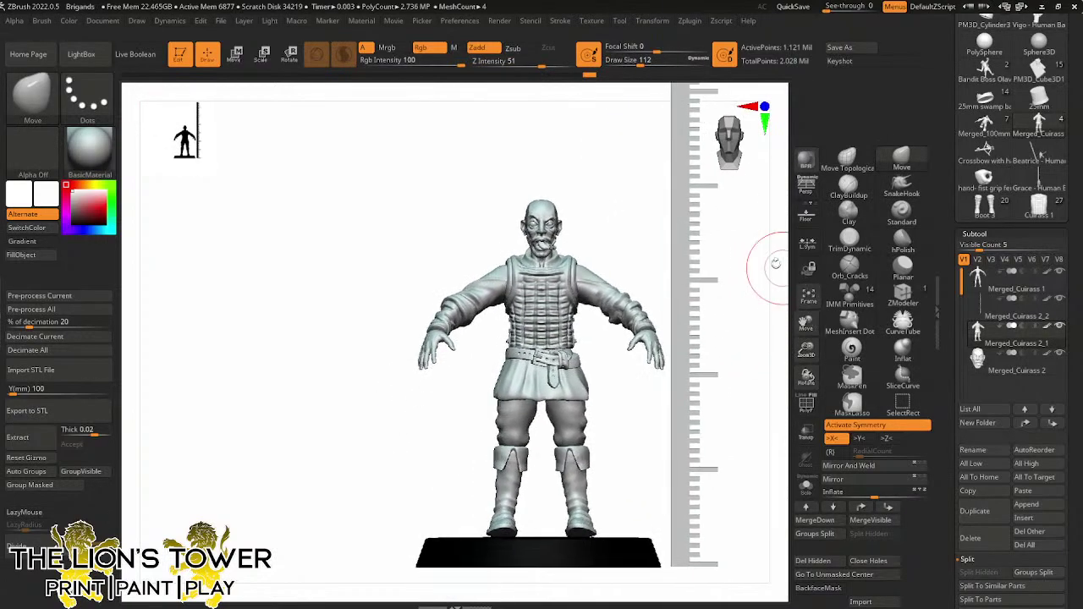
pyautogui.moveTo(741, 315); pyautogui.dragTo(772, 330)
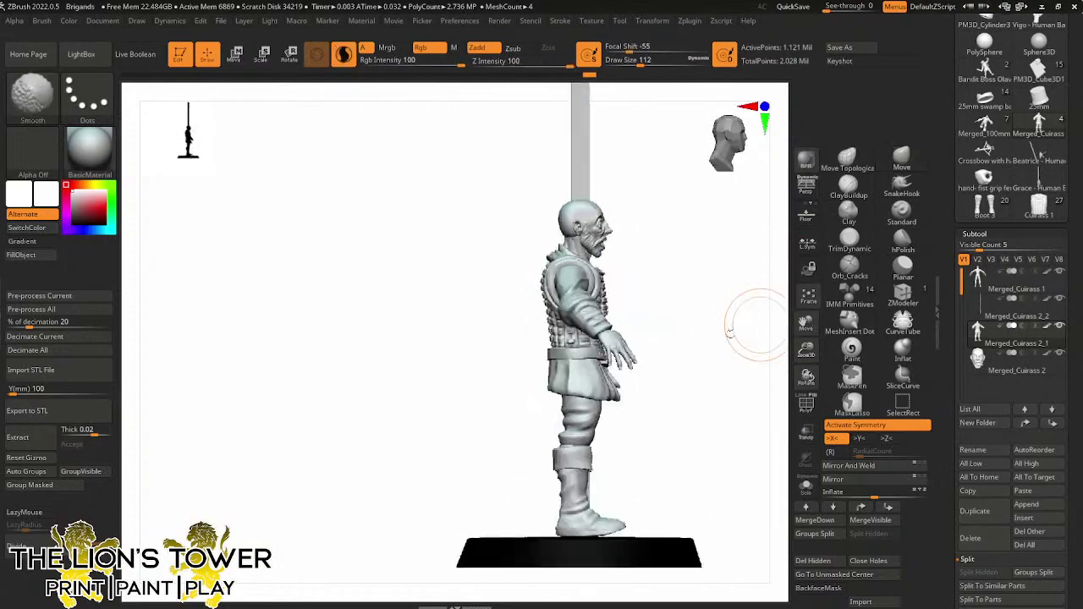
pyautogui.click(640, 60)
pyautogui.moveTo(718, 391); pyautogui.dragTo(734, 333)
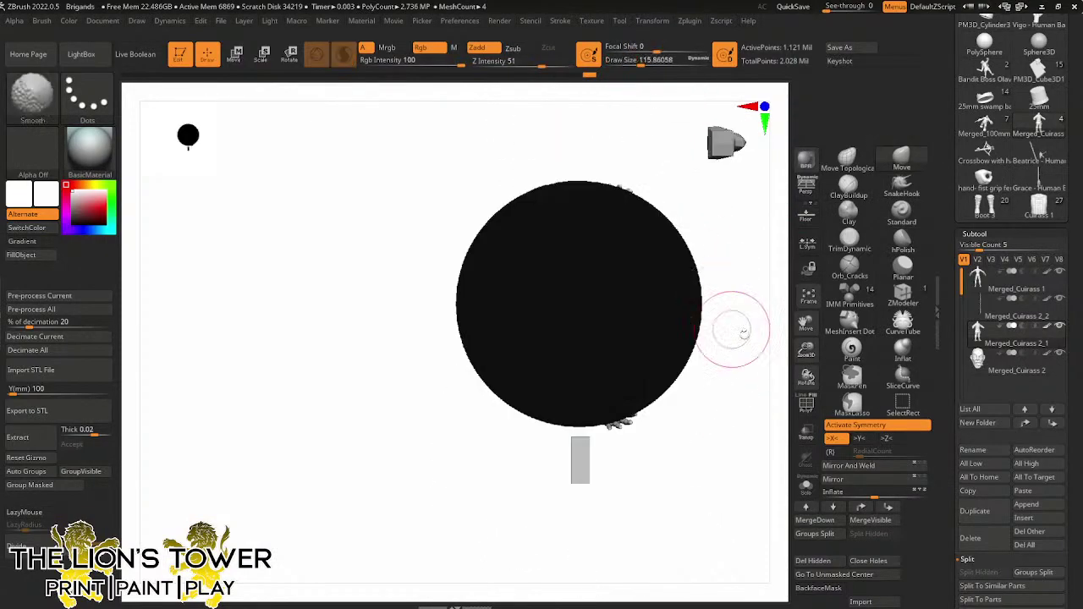
# Solo the outfit, adjust its front from below at draw size about 101, and isolate the cuirass with its skirt
pyautogui.click(805, 485)
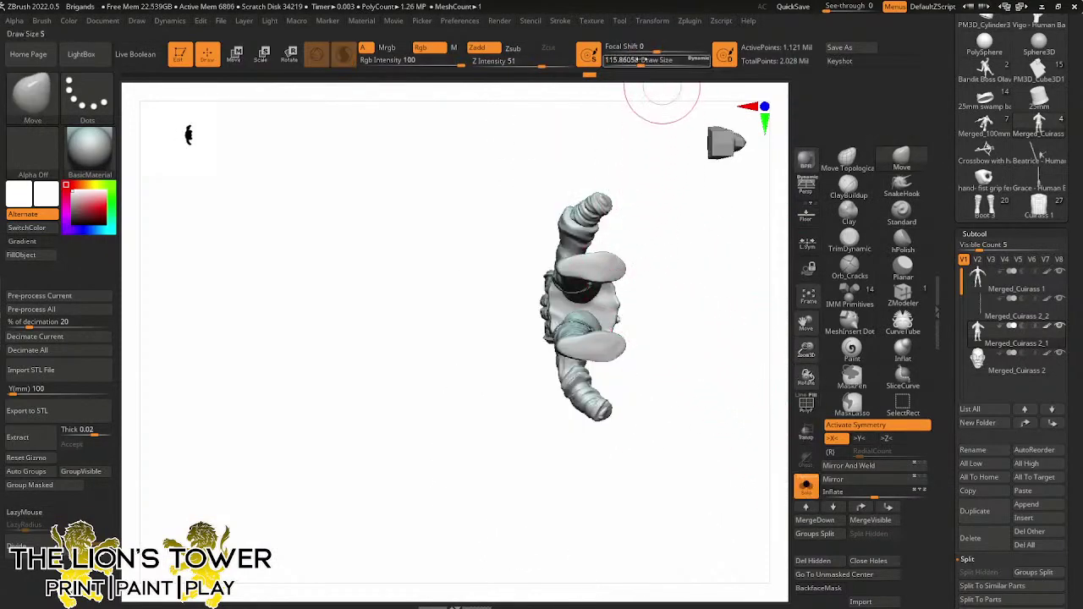
pyautogui.click(637, 61)
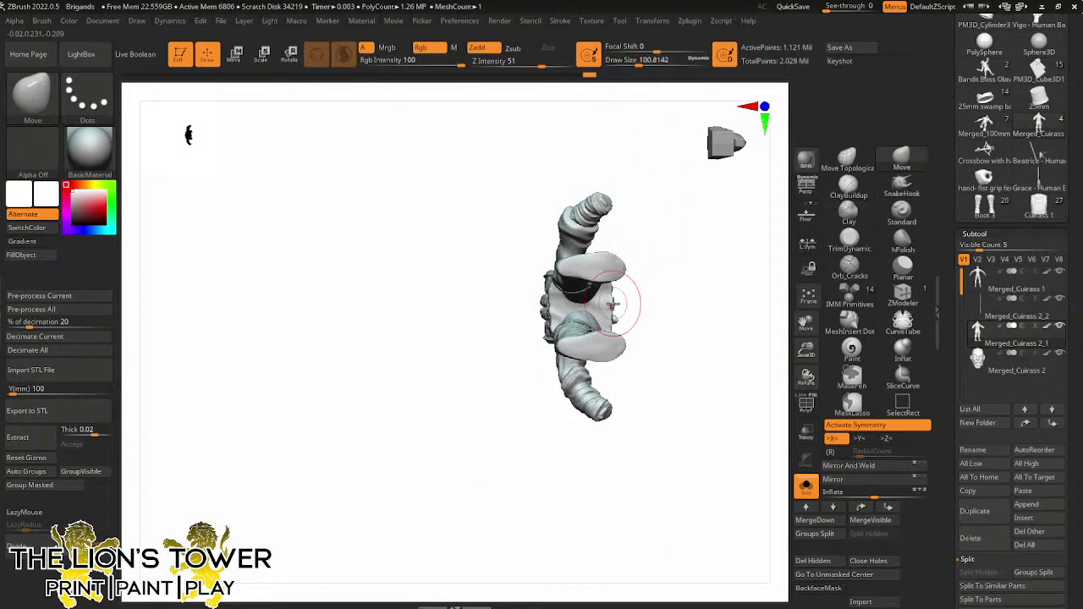
pyautogui.moveTo(607, 300); pyautogui.dragTo(634, 296)
pyautogui.keyDown('ctrl'); pyautogui.keyDown('shift'); pyautogui.click(630, 292); pyautogui.keyUp('shift'); pyautogui.keyUp('ctrl')
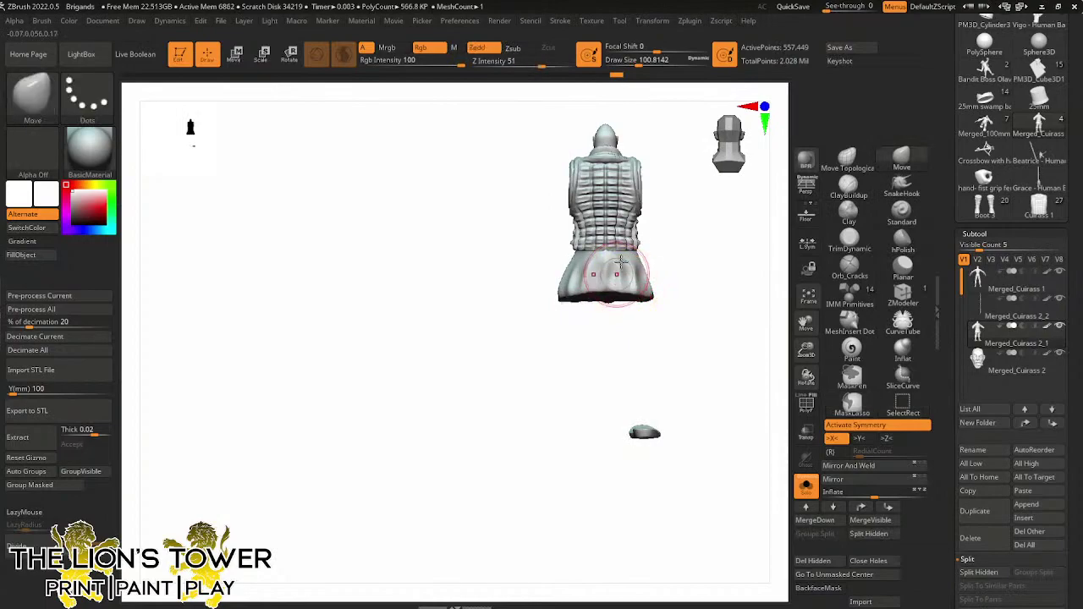
# Reshape the back of the isolated skirt with the Move brush at draw size about 136, then show the full outfit again
pyautogui.moveTo(647, 59); pyautogui.dragTo(643, 87)
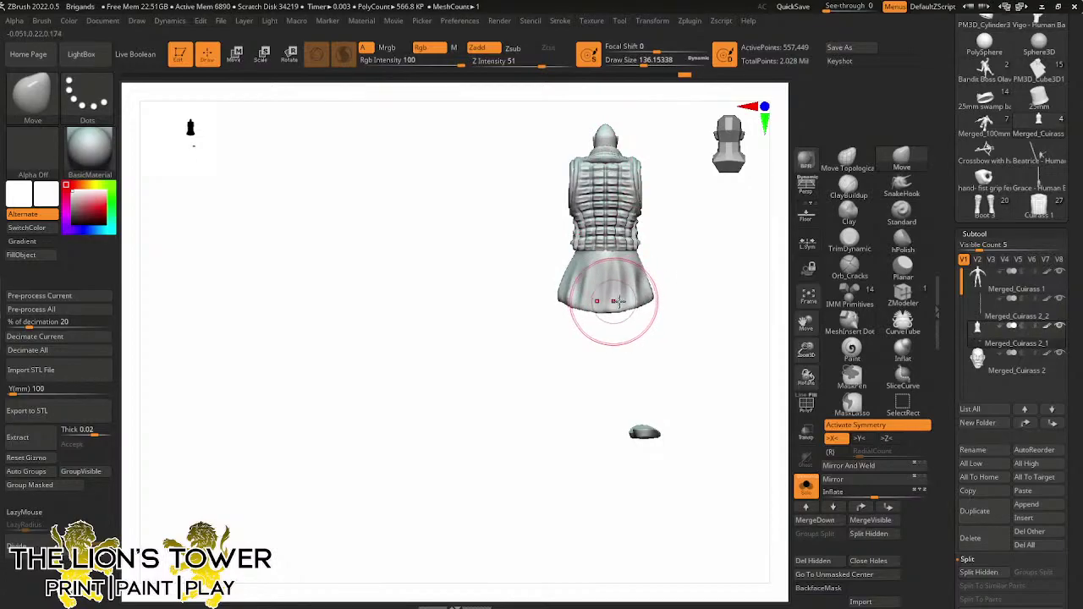
pyautogui.moveTo(618, 301)
pyautogui.mouseDown()
pyautogui.moveTo(706, 312)
pyautogui.moveTo(712, 328)
pyautogui.moveTo(752, 319)
pyautogui.moveTo(725, 322)
pyautogui.moveTo(701, 290)
pyautogui.moveTo(751, 292)
pyautogui.moveTo(713, 300)
pyautogui.mouseUp()
pyautogui.keyDown('ctrl'); pyautogui.keyDown('shift'); pyautogui.click(725, 309); pyautogui.keyUp('shift'); pyautogui.keyUp('ctrl')
pyautogui.press('ctrl')
pyautogui.moveTo(805, 347)
pyautogui.mouseDown()
pyautogui.moveTo(790, 358)
pyautogui.moveTo(782, 325)
pyautogui.moveTo(736, 314)
pyautogui.moveTo(739, 331)
pyautogui.moveTo(747, 326)
pyautogui.moveTo(741, 362)
pyautogui.moveTo(689, 358)
pyautogui.moveTo(764, 355)
pyautogui.moveTo(736, 346)
pyautogui.moveTo(761, 362)
pyautogui.moveTo(760, 346)
pyautogui.moveTo(799, 346)
pyautogui.moveTo(679, 364)
pyautogui.moveTo(805, 349)
pyautogui.mouseUp()
pyautogui.keyDown('ctrl'); pyautogui.click(693, 312); pyautogui.keyUp('ctrl')
pyautogui.keyDown('ctrl'); pyautogui.click(696, 314); pyautogui.keyUp('ctrl')
pyautogui.moveTo(725, 377)
pyautogui.keyDown('shift'); pyautogui.mouseDown()
pyautogui.moveTo(749, 356)
pyautogui.moveTo(764, 367)
pyautogui.moveTo(763, 333)
pyautogui.mouseUp(); pyautogui.keyUp('shift')
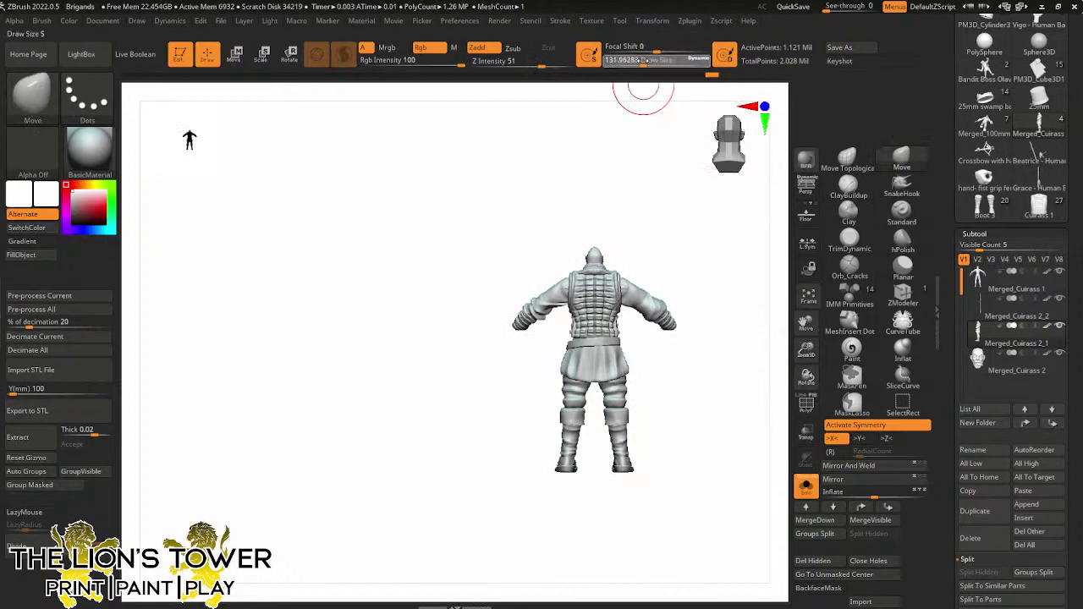
# Adjust the skirt and upper trousers from front and below with the Move Topological brush at draw size about 120
pyautogui.click(848, 160)
pyautogui.moveTo(739, 358)
pyautogui.mouseDown()
pyautogui.moveTo(690, 389)
pyautogui.moveTo(661, 366)
pyautogui.mouseUp()
pyautogui.click(640, 62)
pyautogui.moveTo(672, 163)
pyautogui.mouseDown()
pyautogui.moveTo(722, 300)
pyautogui.moveTo(770, 299)
pyautogui.mouseUp()
pyautogui.moveTo(698, 420)
pyautogui.mouseDown()
pyautogui.moveTo(651, 359)
pyautogui.moveTo(749, 363)
pyautogui.moveTo(736, 343)
pyautogui.moveTo(633, 363)
pyautogui.mouseUp()
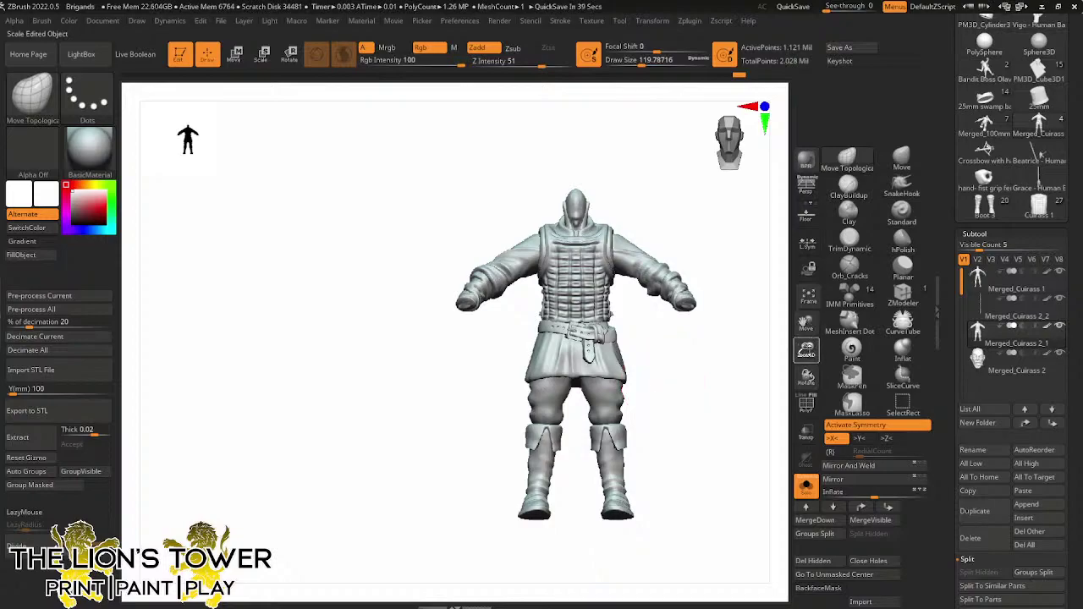
pyautogui.moveTo(662, 383)
pyautogui.mouseDown()
pyautogui.moveTo(770, 326)
pyautogui.moveTo(711, 369)
pyautogui.moveTo(718, 398)
pyautogui.moveTo(685, 372)
pyautogui.mouseUp()
pyautogui.moveTo(715, 439)
pyautogui.mouseDown()
pyautogui.moveTo(636, 388)
pyautogui.moveTo(648, 408)
pyautogui.moveTo(645, 356)
pyautogui.moveTo(665, 418)
pyautogui.moveTo(664, 359)
pyautogui.moveTo(689, 360)
pyautogui.moveTo(684, 442)
pyautogui.moveTo(669, 439)
pyautogui.moveTo(684, 384)
pyautogui.mouseUp()
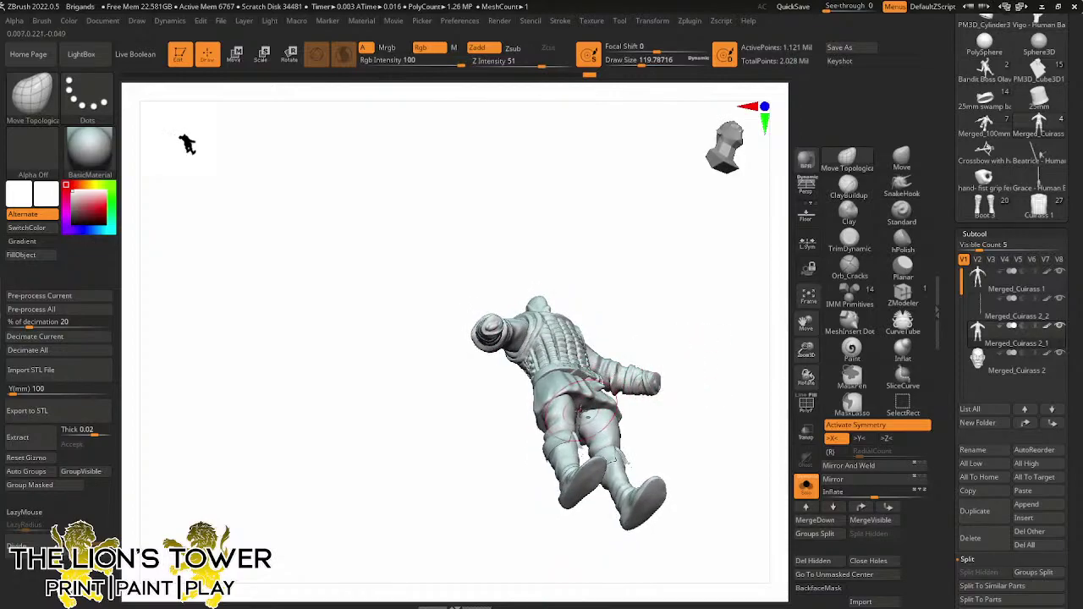
pyautogui.moveTo(583, 412)
pyautogui.mouseDown()
pyautogui.moveTo(636, 462)
pyautogui.moveTo(674, 435)
pyautogui.mouseUp()
# Refine the back of the skirt with the Move Topological brush at draw sizes about 74 and 94
pyautogui.moveTo(643, 61); pyautogui.dragTo(634, 61)
pyautogui.moveTo(675, 364)
pyautogui.mouseDown()
pyautogui.moveTo(677, 387)
pyautogui.moveTo(737, 406)
pyautogui.mouseUp()
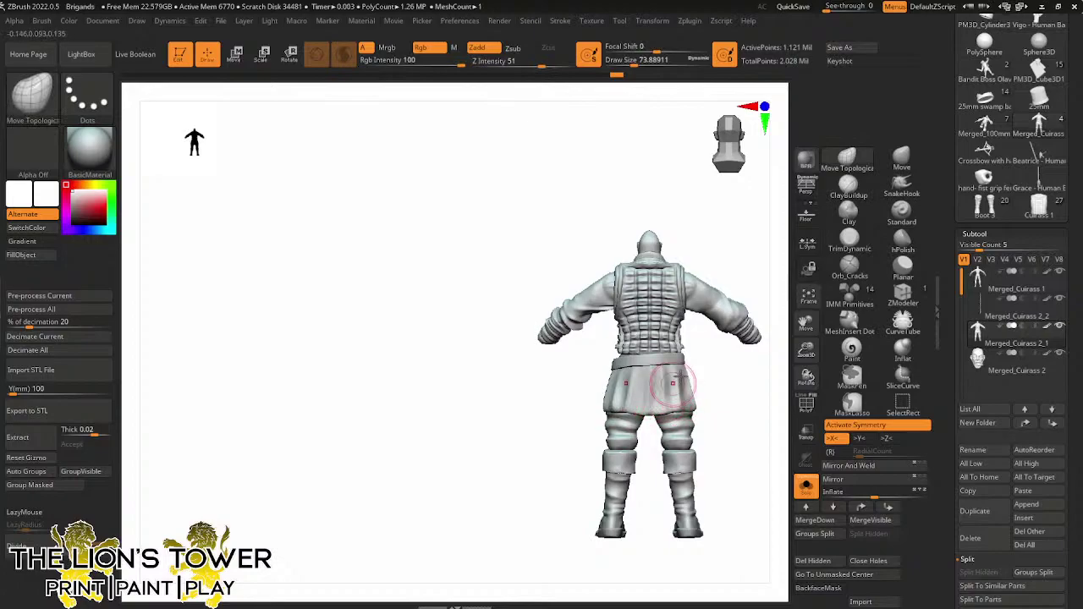
pyautogui.moveTo(637, 61); pyautogui.dragTo(639, 63)
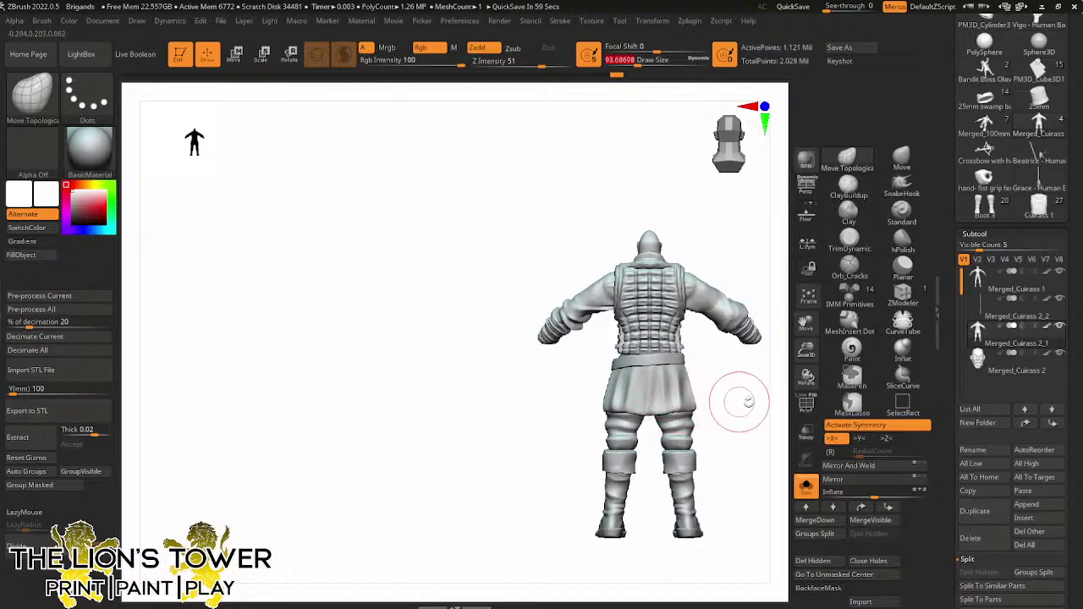
pyautogui.moveTo(804, 349); pyautogui.dragTo(796, 336)
pyautogui.moveTo(765, 395); pyautogui.dragTo(760, 394)
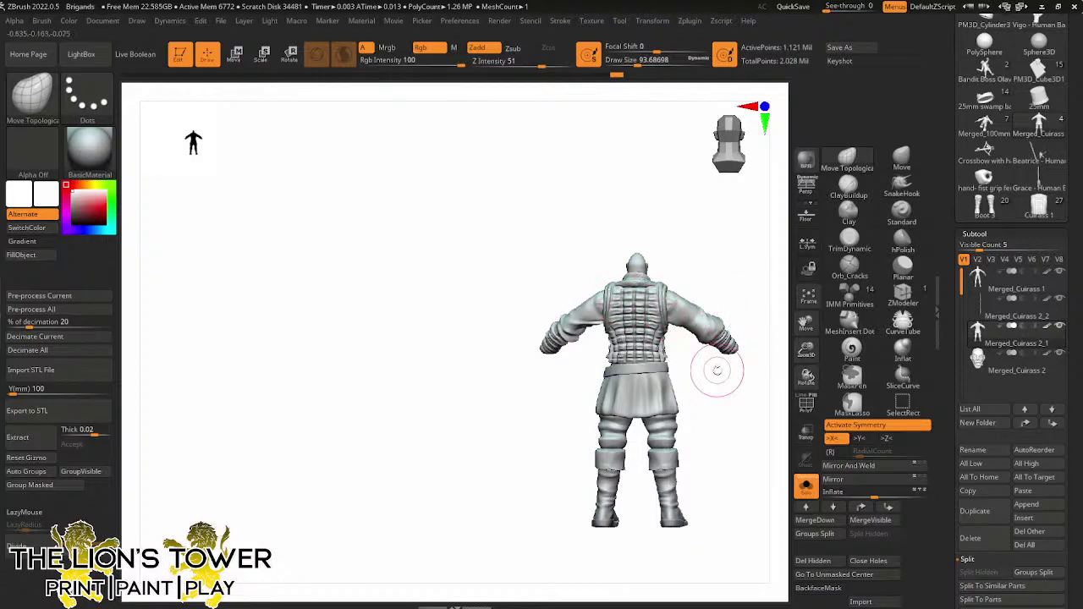
# Adjust the upper sleeves beside the rear armholes with Move Topological at draw size about 44, and frame the outfit
pyautogui.moveTo(805, 324); pyautogui.dragTo(760, 374)
pyautogui.moveTo(750, 330); pyautogui.dragTo(806, 369)
pyautogui.moveTo(692, 258); pyautogui.dragTo(700, 213)
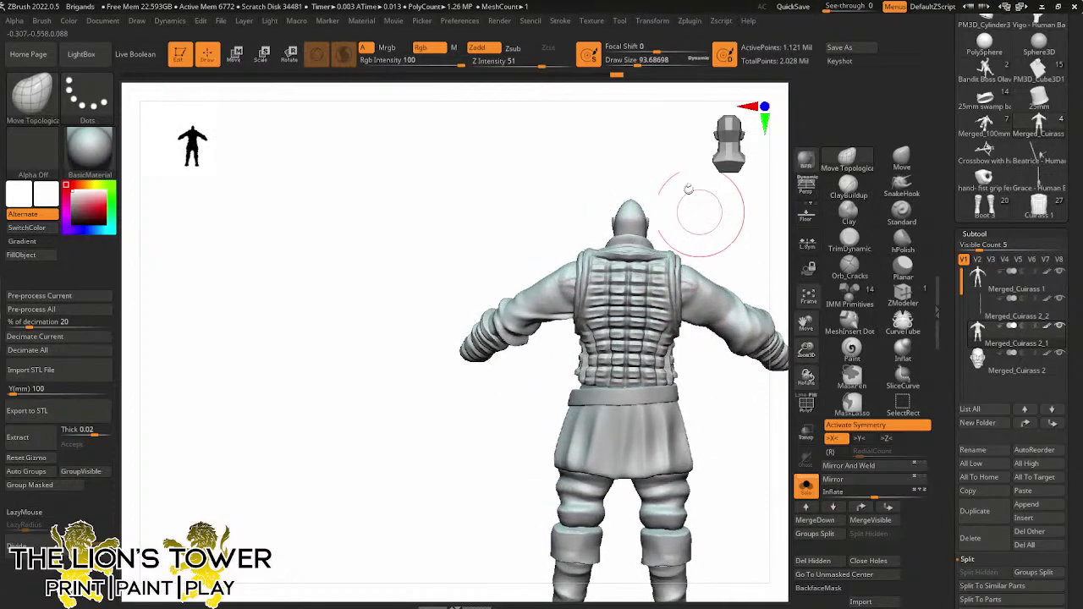
pyautogui.click(626, 63)
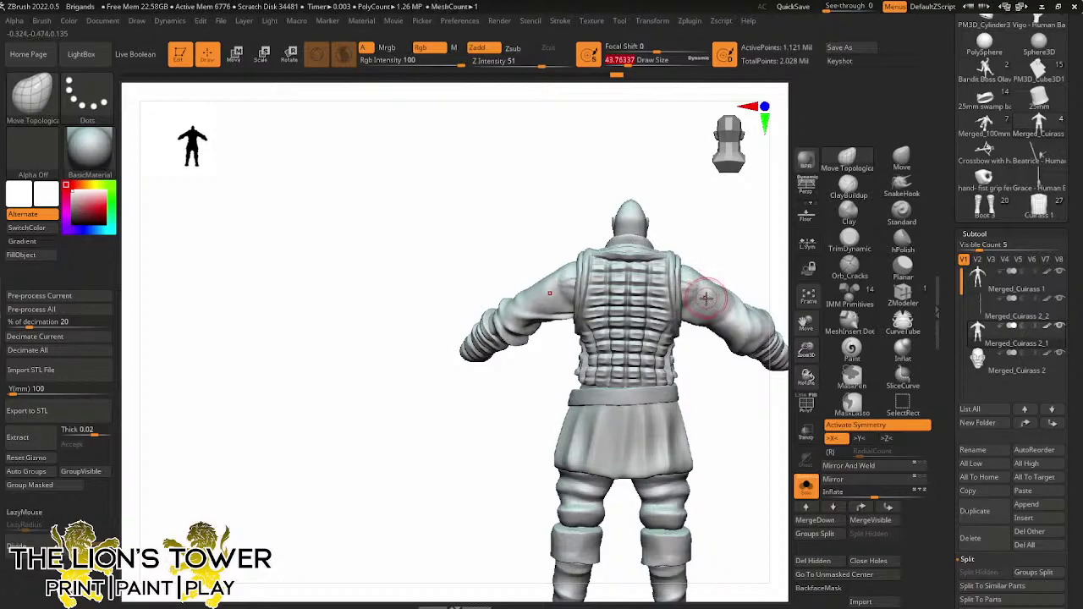
pyautogui.click(806, 295)
pyautogui.click(807, 295)
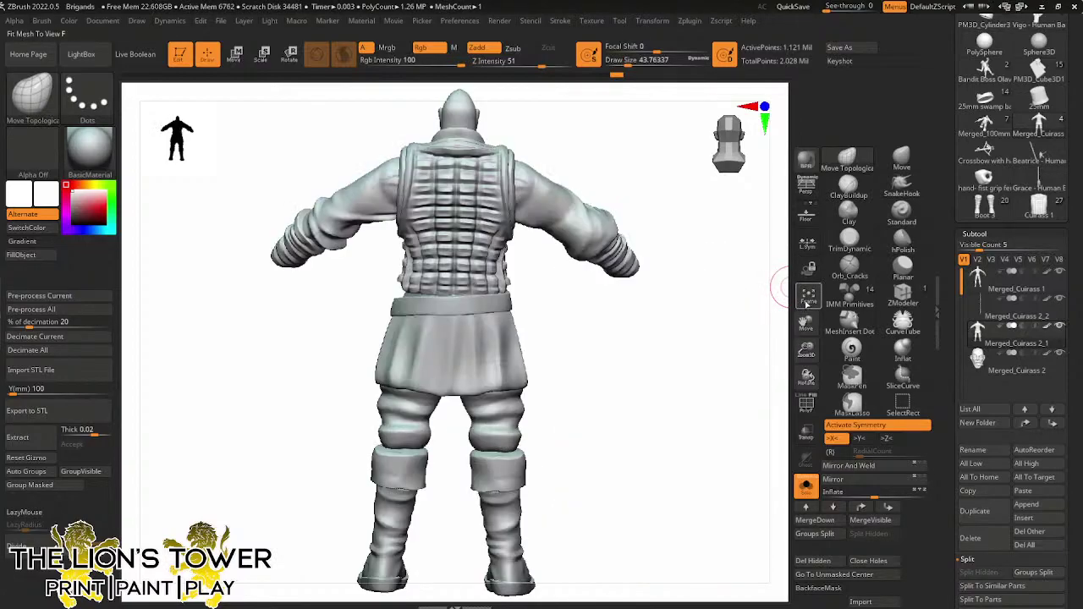
# Isolate the two upper sleeve pieces and smooth their shoulder ends symmetrically
pyautogui.keyDown('ctrl'); pyautogui.keyDown('shift'); pyautogui.click(535, 196); pyautogui.keyUp('shift'); pyautogui.keyUp('ctrl')
pyautogui.keyDown('ctrl'); pyautogui.keyDown('shift'); pyautogui.click(534, 196); pyautogui.keyUp('shift'); pyautogui.keyUp('ctrl')
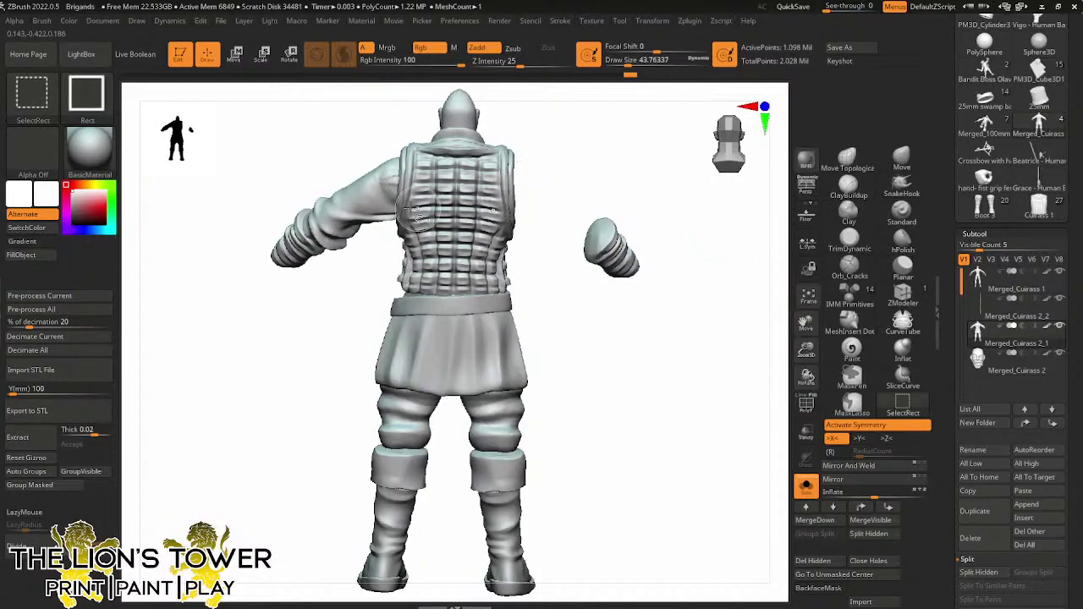
pyautogui.keyDown('ctrl'); pyautogui.keyDown('shift'); pyautogui.click(389, 204); pyautogui.keyUp('shift'); pyautogui.keyUp('ctrl')
pyautogui.keyDown('ctrl'); pyautogui.keyDown('shift'); pyautogui.moveTo(581, 174); pyautogui.dragTo(602, 190); pyautogui.keyUp('shift'); pyautogui.keyUp('ctrl')
pyautogui.moveTo(529, 169)
pyautogui.keyDown('shift'); pyautogui.mouseDown()
pyautogui.moveTo(515, 193)
pyautogui.moveTo(514, 173)
pyautogui.moveTo(510, 183)
pyautogui.moveTo(555, 192)
pyautogui.mouseUp(); pyautogui.keyUp('shift')
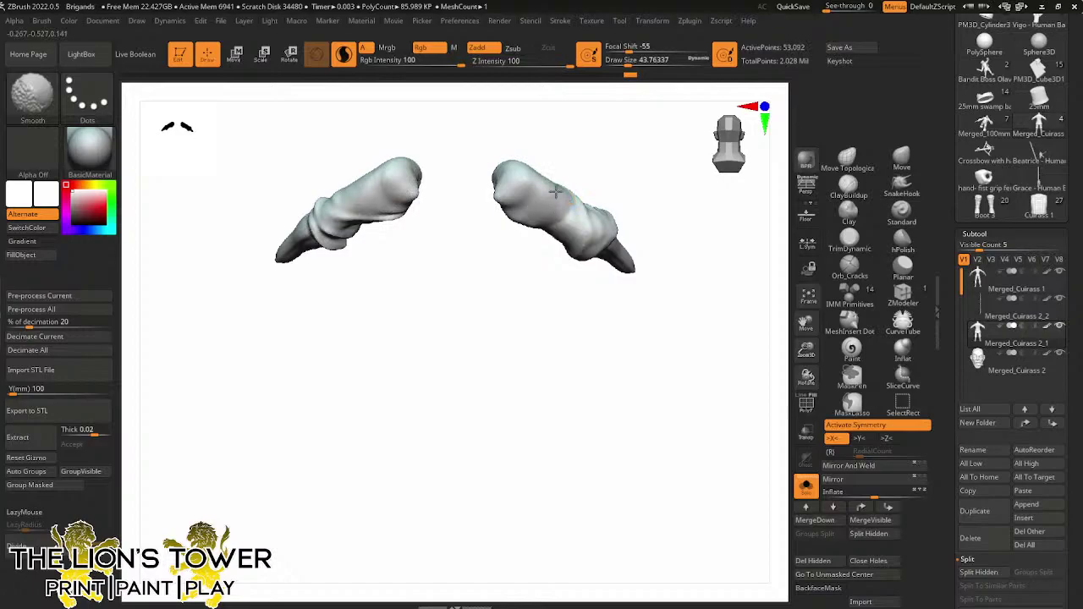
pyautogui.moveTo(643, 216); pyautogui.dragTo(575, 218)
pyautogui.moveTo(580, 157)
pyautogui.mouseDown()
pyautogui.moveTo(600, 159)
pyautogui.moveTo(592, 143)
pyautogui.mouseUp()
pyautogui.keyDown('shift'); pyautogui.moveTo(568, 140); pyautogui.dragTo(572, 173); pyautogui.keyUp('shift')
# Restore the hidden outfit parts, check the cuirass in isolation, and hide the head piece inside the collar
pyautogui.moveTo(668, 277); pyautogui.dragTo(745, 288)
pyautogui.moveTo(805, 349); pyautogui.dragTo(802, 441)
pyautogui.keyDown('ctrl'); pyautogui.keyDown('shift'); pyautogui.click(718, 319); pyautogui.keyUp('shift'); pyautogui.keyUp('ctrl')
pyautogui.moveTo(722, 351); pyautogui.dragTo(742, 291)
pyautogui.moveTo(742, 291)
pyautogui.mouseDown(button='right')
pyautogui.moveTo(691, 307)
pyautogui.moveTo(634, 203)
pyautogui.mouseUp(button='right')
pyautogui.keyDown('ctrl'); pyautogui.keyDown('shift'); pyautogui.click(629, 195); pyautogui.keyUp('shift'); pyautogui.keyUp('ctrl')
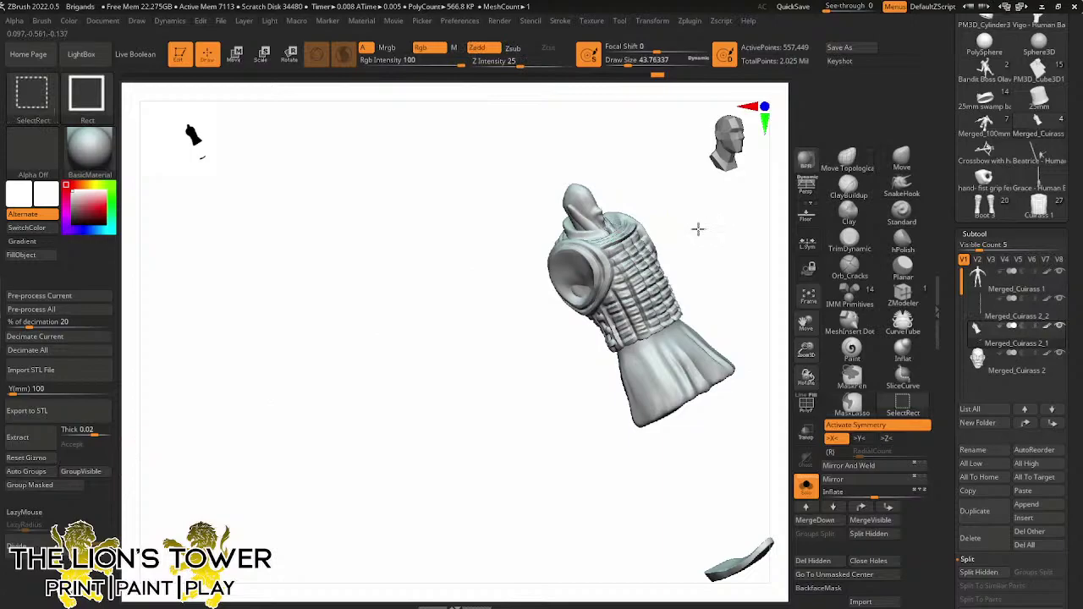
pyautogui.keyDown('ctrl'); pyautogui.keyDown('shift'); pyautogui.click(697, 230); pyautogui.keyUp('shift'); pyautogui.keyUp('ctrl')
pyautogui.keyDown('ctrl'); pyautogui.keyDown('shift'); pyautogui.click(592, 215); pyautogui.keyUp('shift'); pyautogui.keyUp('ctrl')
pyautogui.keyDown('ctrl'); pyautogui.keyDown('shift'); pyautogui.click(595, 217); pyautogui.keyUp('shift'); pyautogui.keyUp('ctrl')
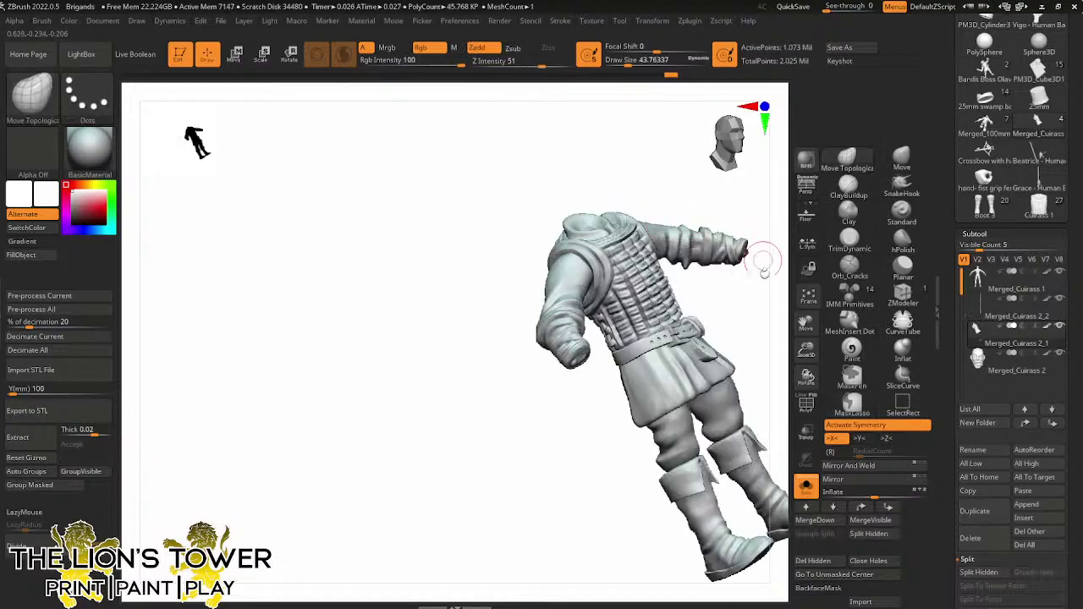
# Examine the headless outfit from the front, below, side and back for remaining shape problems
pyautogui.keyDown('shift'); pyautogui.moveTo(763, 262); pyautogui.dragTo(778, 314, button='right'); pyautogui.keyUp('shift')
pyautogui.moveTo(805, 350); pyautogui.dragTo(783, 358)
pyautogui.moveTo(807, 323); pyautogui.dragTo(766, 337)
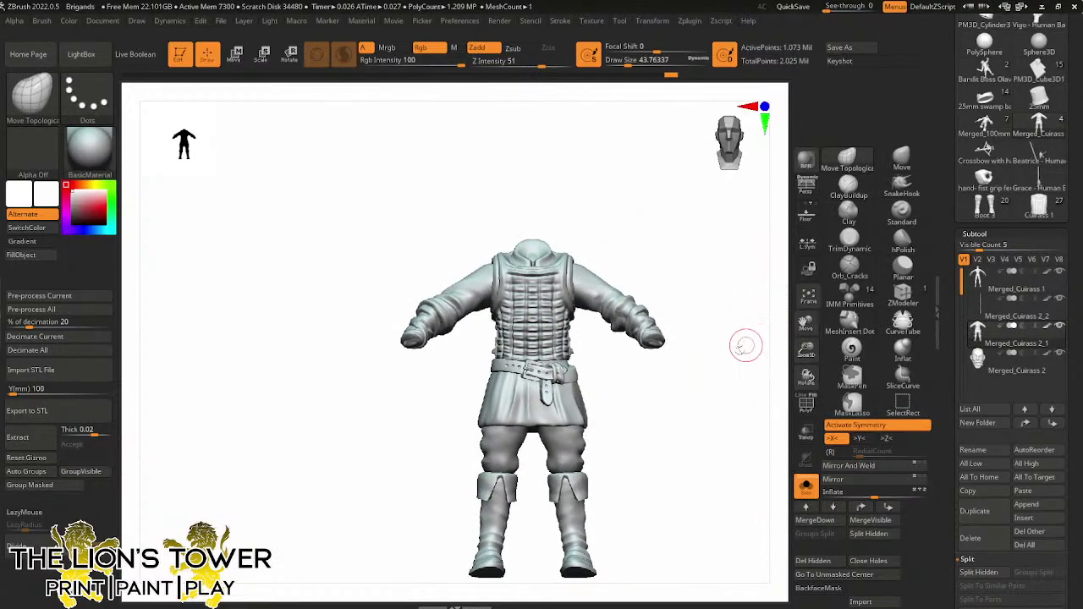
pyautogui.moveTo(701, 350); pyautogui.dragTo(711, 285, button='right')
pyautogui.moveTo(803, 345); pyautogui.dragTo(795, 367)
pyautogui.moveTo(806, 323); pyautogui.dragTo(793, 295)
pyautogui.moveTo(806, 349); pyautogui.dragTo(806, 338)
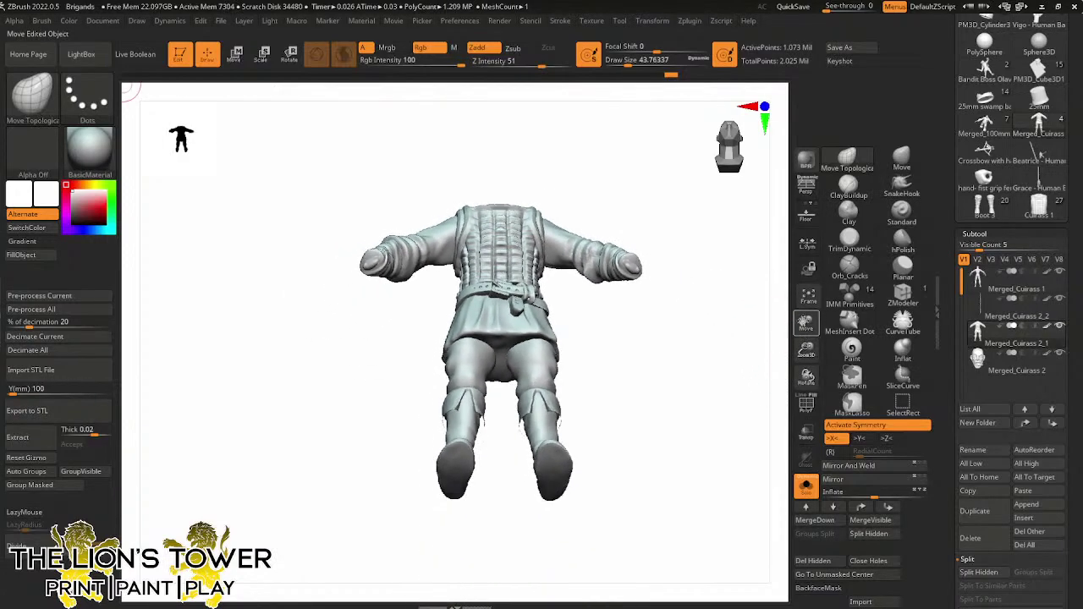
pyautogui.moveTo(736, 338)
pyautogui.mouseDown()
pyautogui.moveTo(717, 334)
pyautogui.moveTo(756, 357)
pyautogui.moveTo(779, 353)
pyautogui.moveTo(787, 336)
pyautogui.mouseUp()
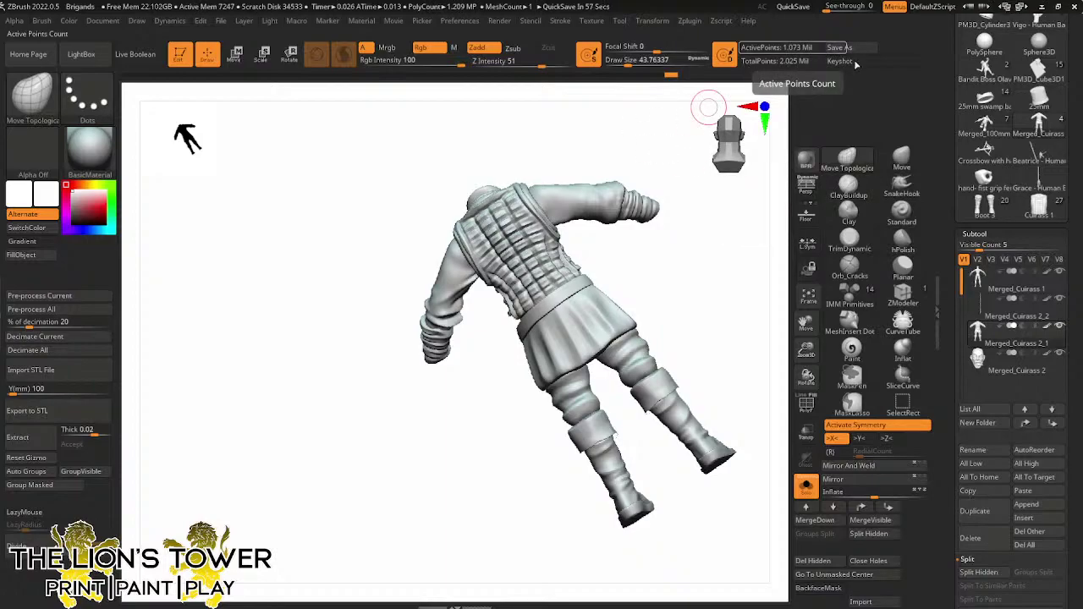
pyautogui.moveTo(701, 358); pyautogui.dragTo(769, 309)
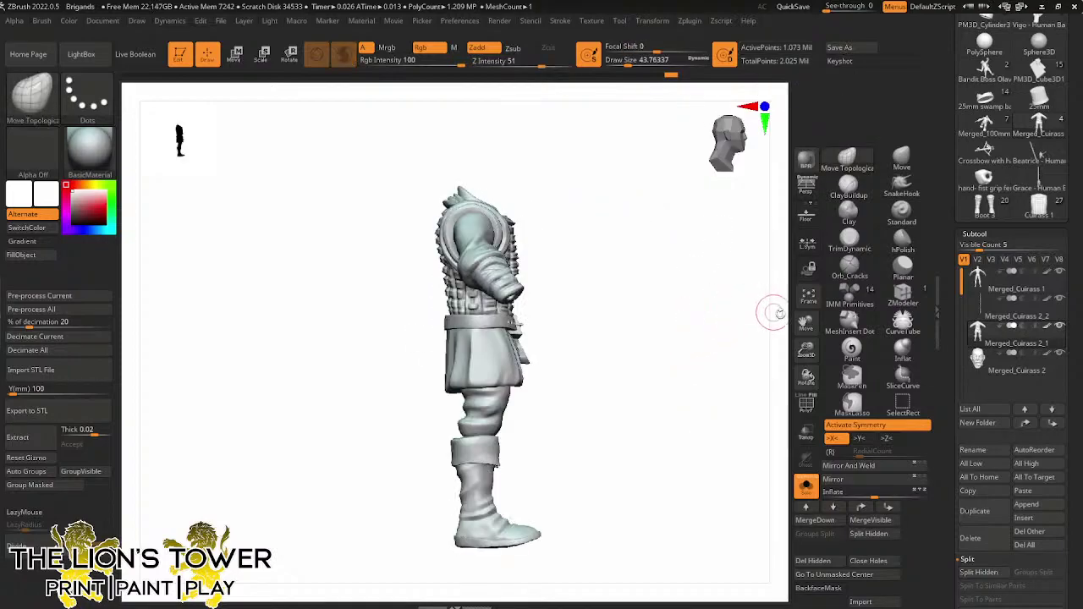
pyautogui.moveTo(805, 355); pyautogui.dragTo(805, 323)
pyautogui.moveTo(773, 352); pyautogui.dragTo(737, 394)
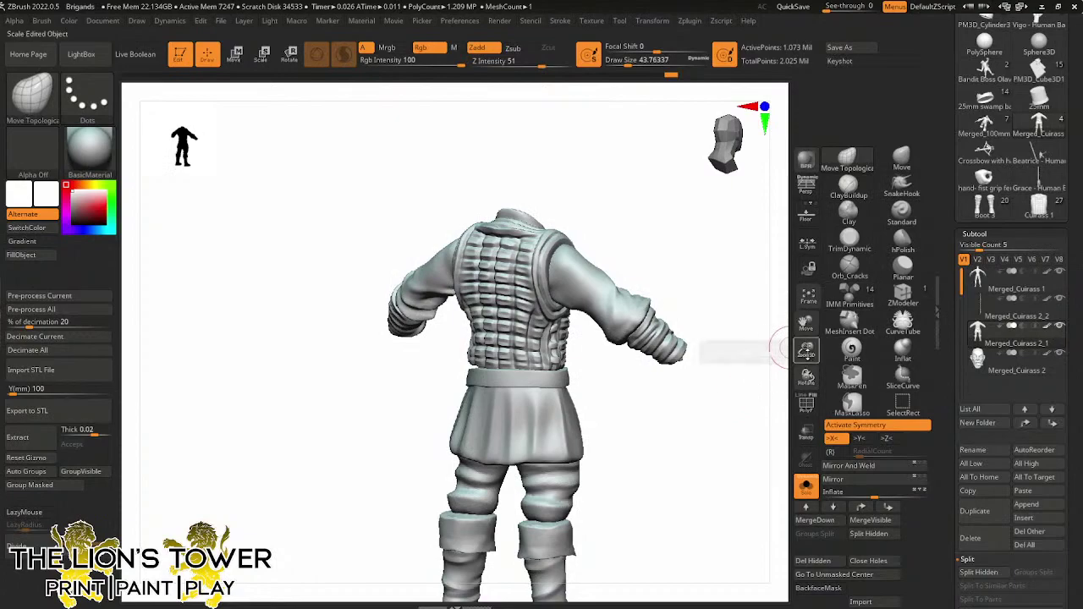
pyautogui.moveTo(806, 349); pyautogui.dragTo(806, 351)
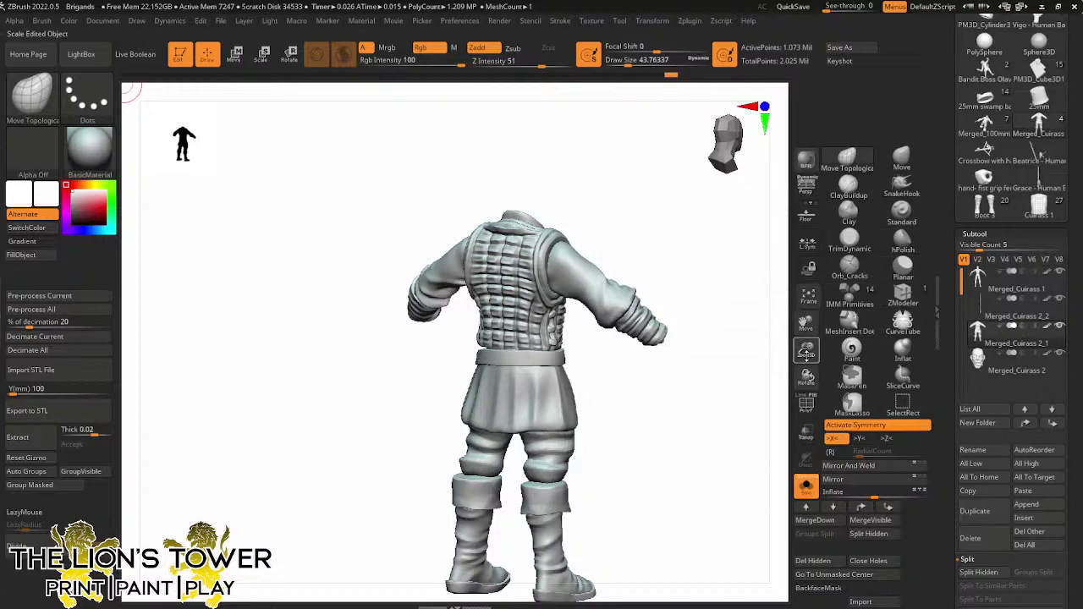
# Check the headless outfit's overall proportions in back, side and front views
pyautogui.moveTo(806, 351); pyautogui.dragTo(802, 321)
pyautogui.moveTo(728, 415); pyautogui.dragTo(764, 471)
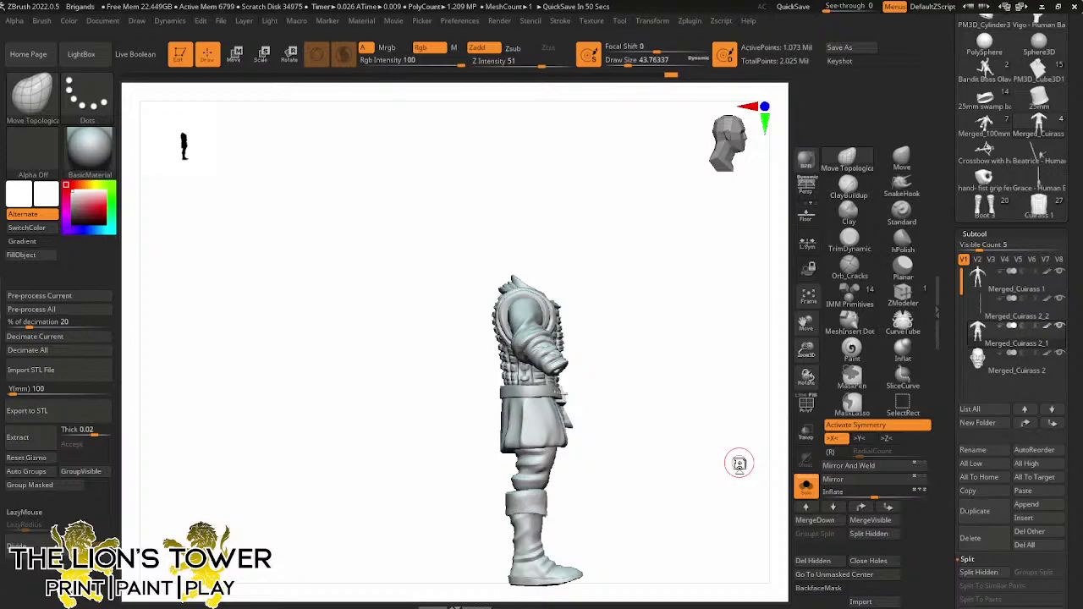
pyautogui.moveTo(740, 462); pyautogui.dragTo(708, 381)
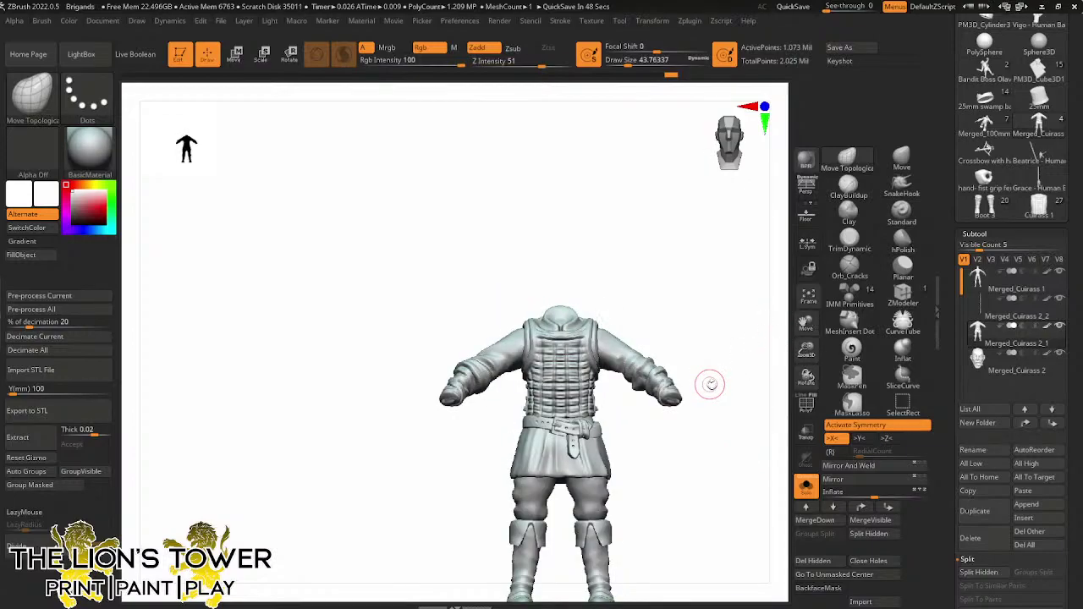
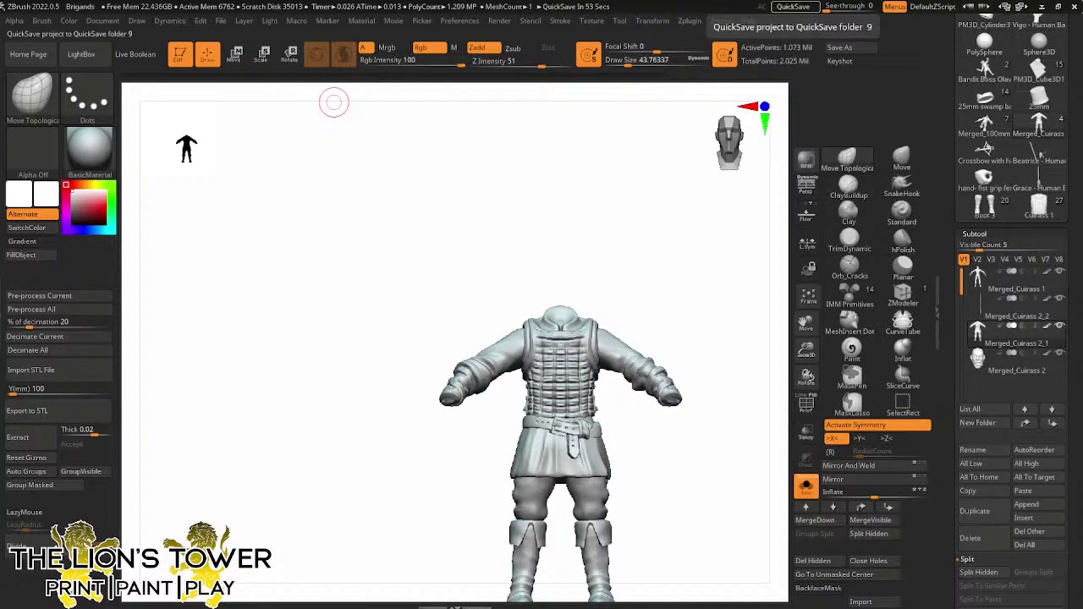
# Switch to the Chrome window, maximize it, and look through The Lion's Tower store home page
pyautogui.moveTo(231, 0); pyautogui.dragTo(342, 107)
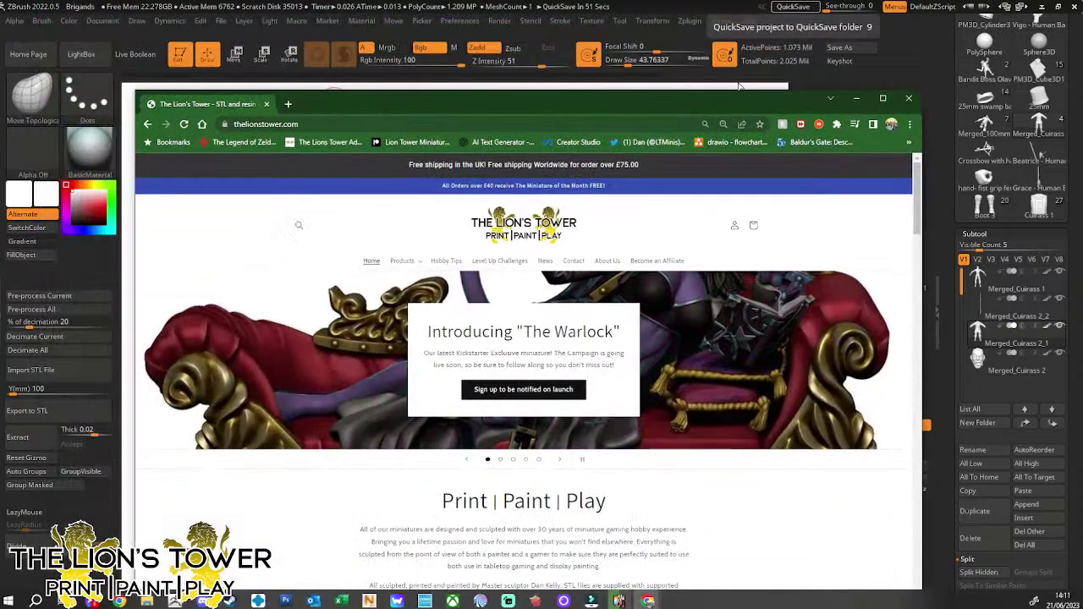
pyautogui.click(882, 98)
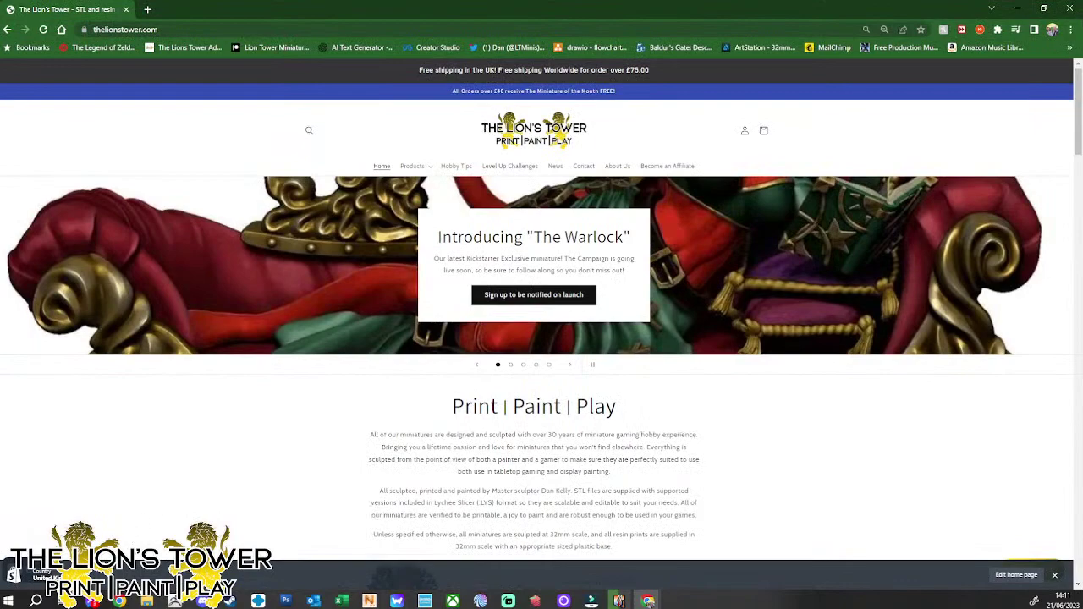
pyautogui.scroll(-8, 499, 434)
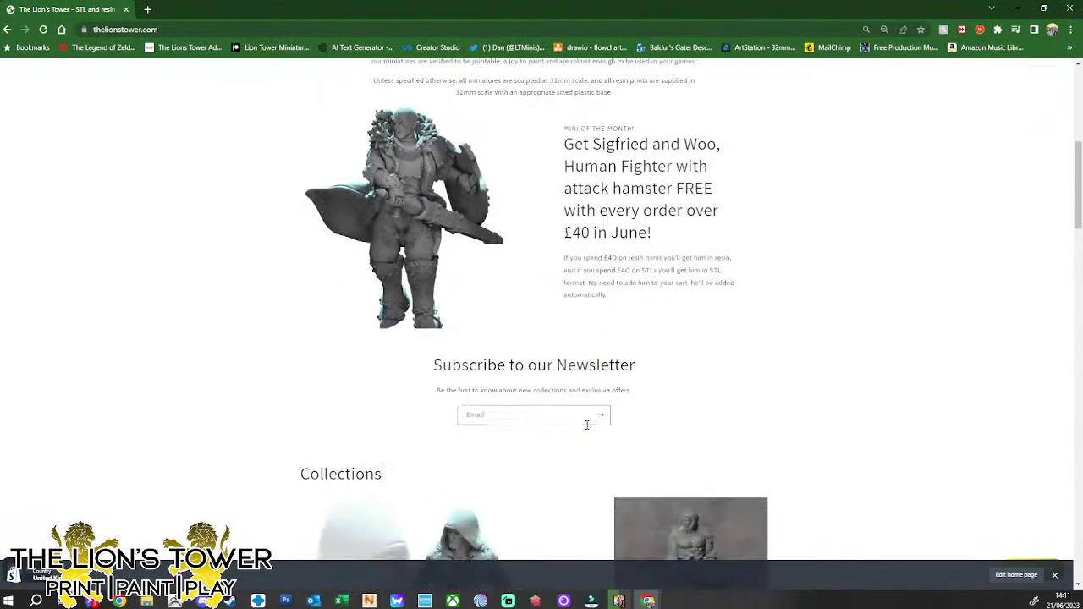
pyautogui.scroll(2, 592, 428)
pyautogui.scroll(-11, 666, 293)
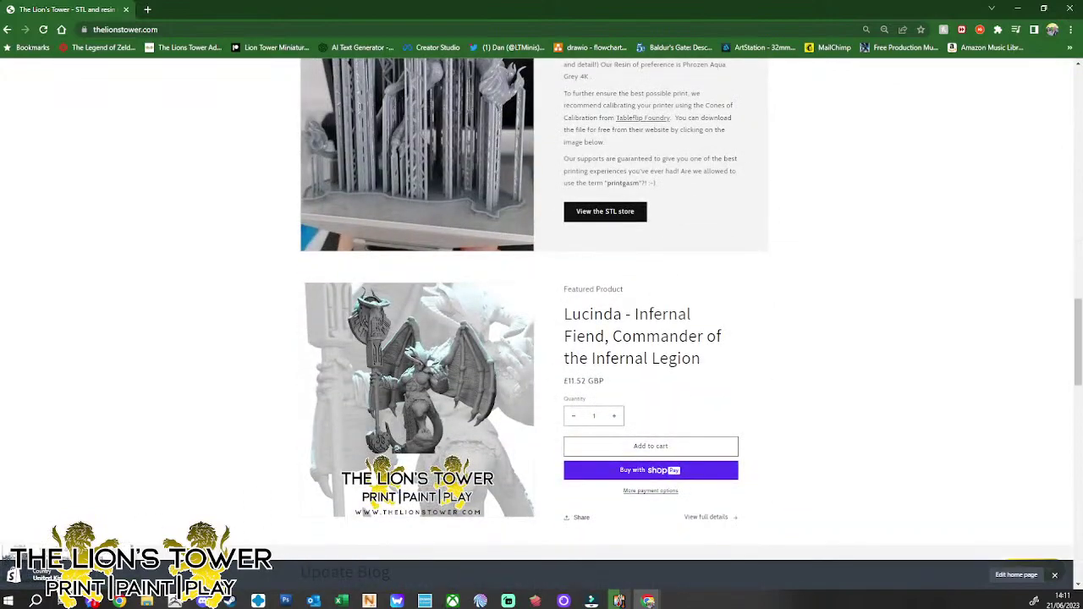
# Change the store's country setting to United States
pyautogui.click(38, 573)
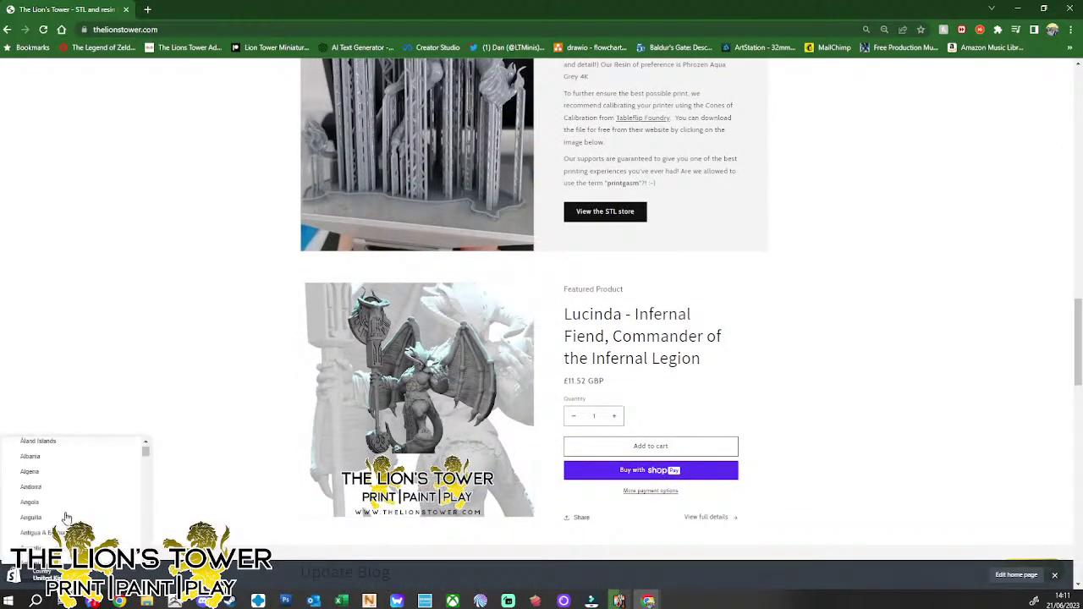
pyautogui.scroll(-5, 67, 512)
pyautogui.scroll(-2, 74, 510)
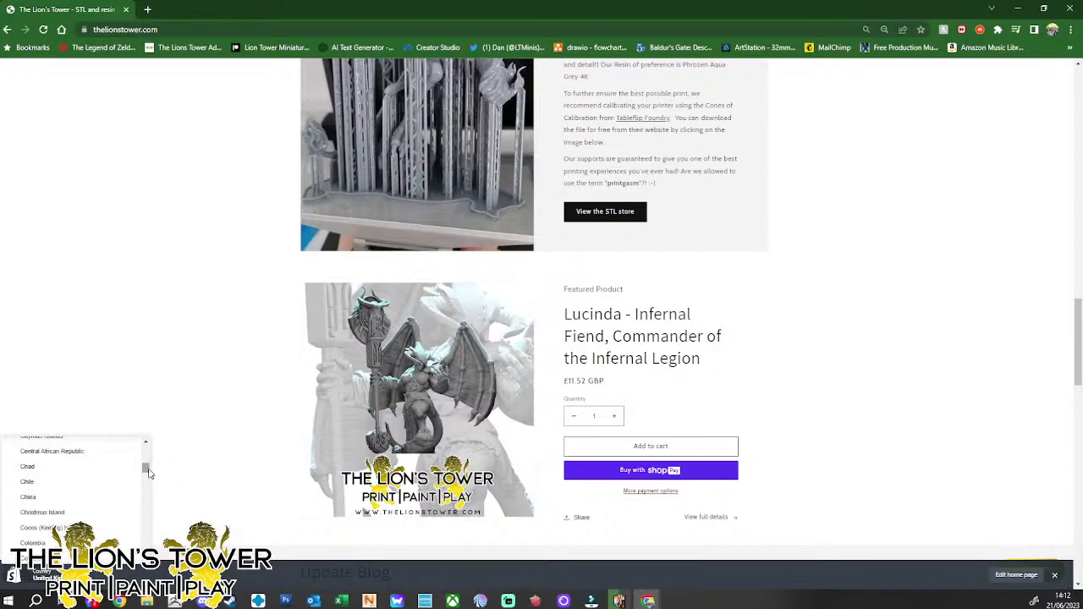
pyautogui.moveTo(149, 474); pyautogui.dragTo(139, 545)
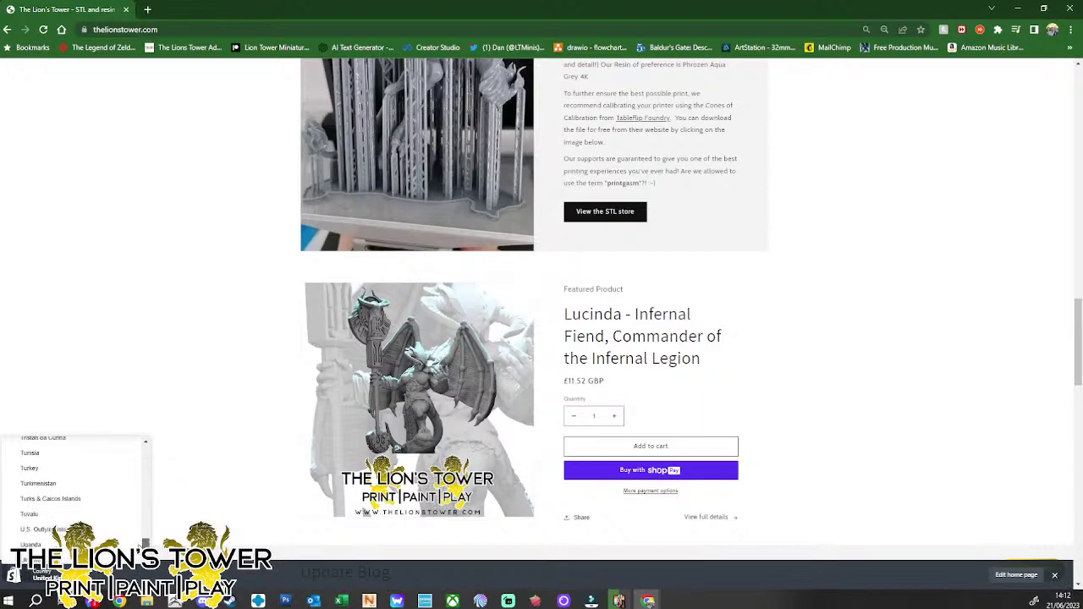
pyautogui.scroll(-3, 140, 544)
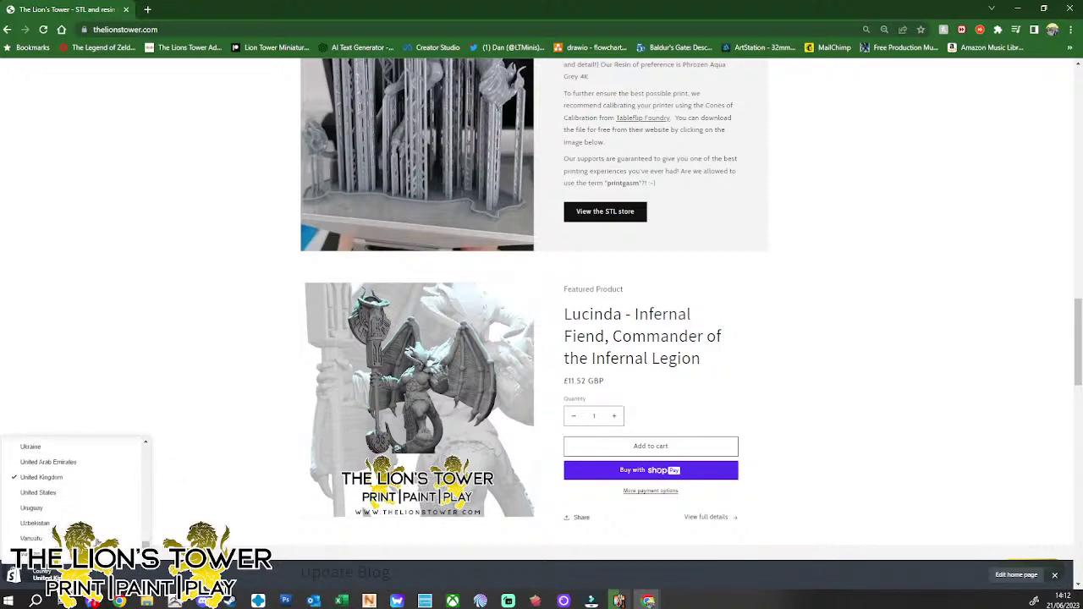
pyautogui.scroll(1, 144, 546)
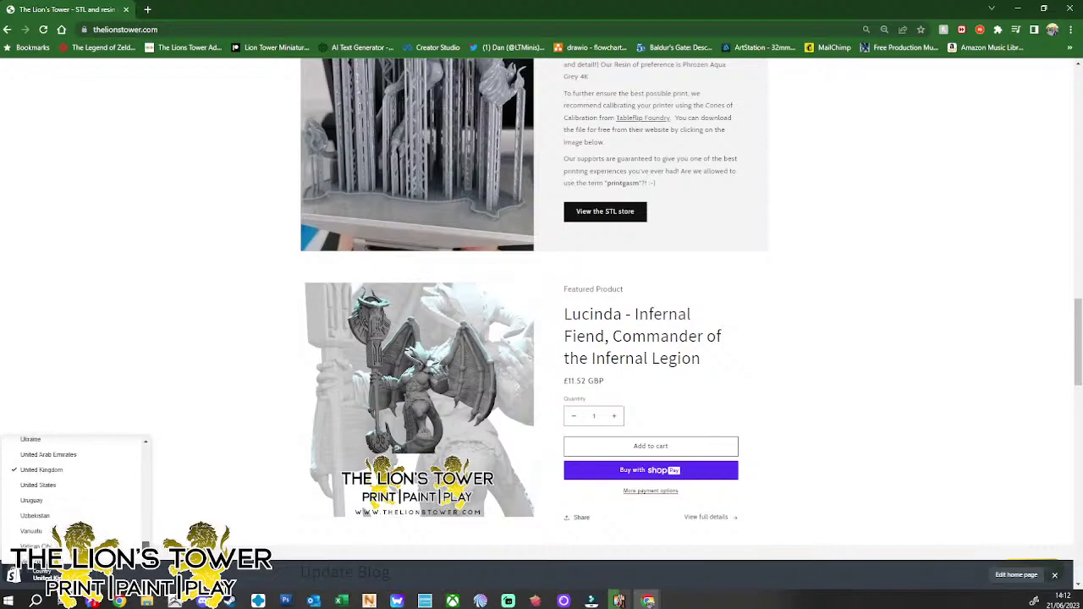
pyautogui.click(41, 489)
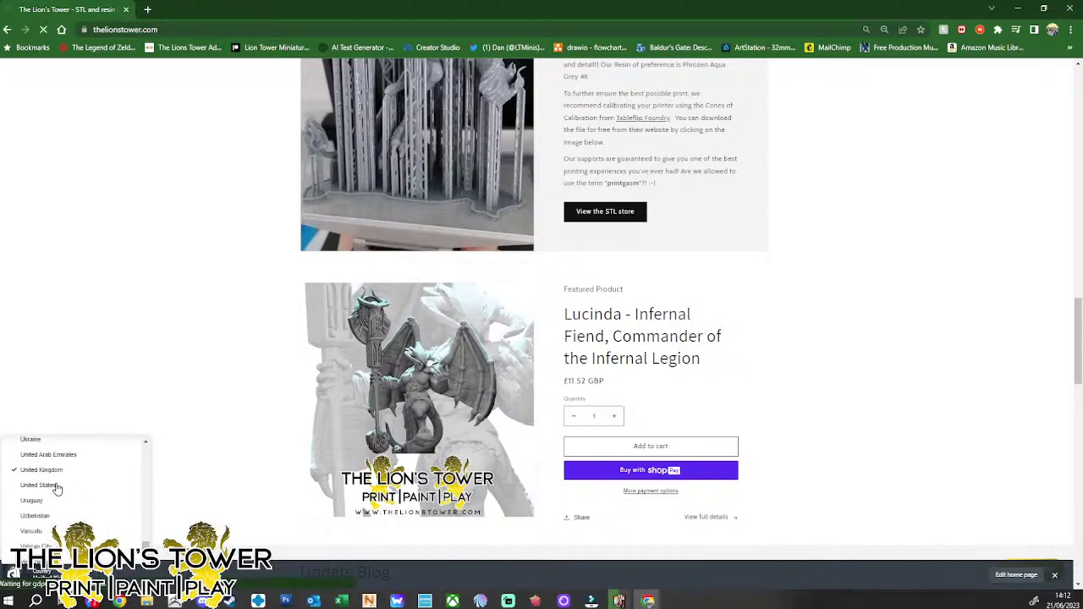
# Find the Resin Miniatures collection on the store's home page and open it
pyautogui.scroll(-3, 626, 477)
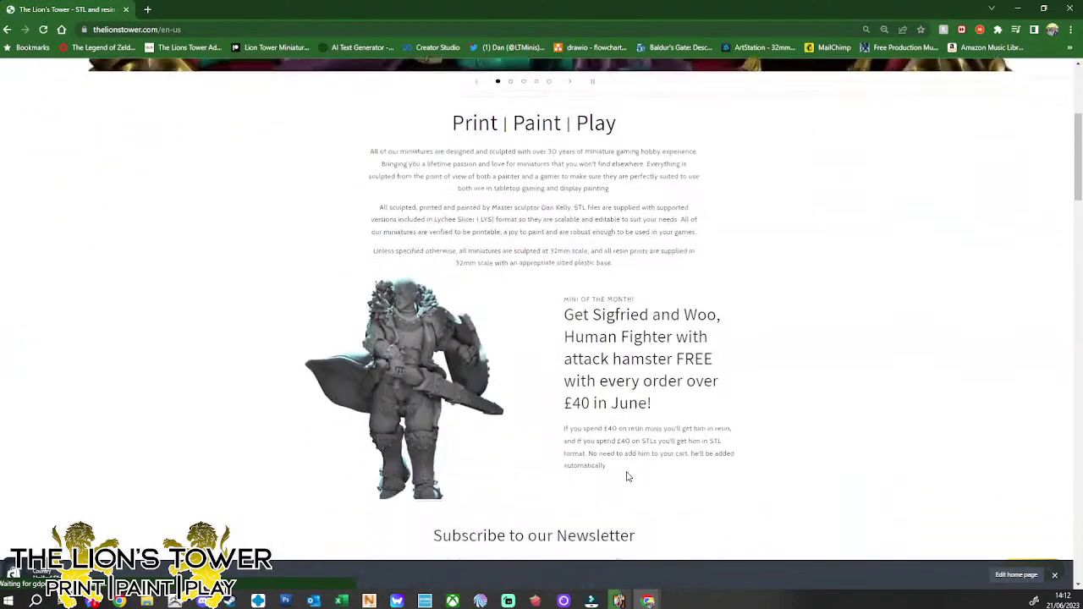
pyautogui.scroll(-10, 627, 476)
pyautogui.scroll(4, 534, 375)
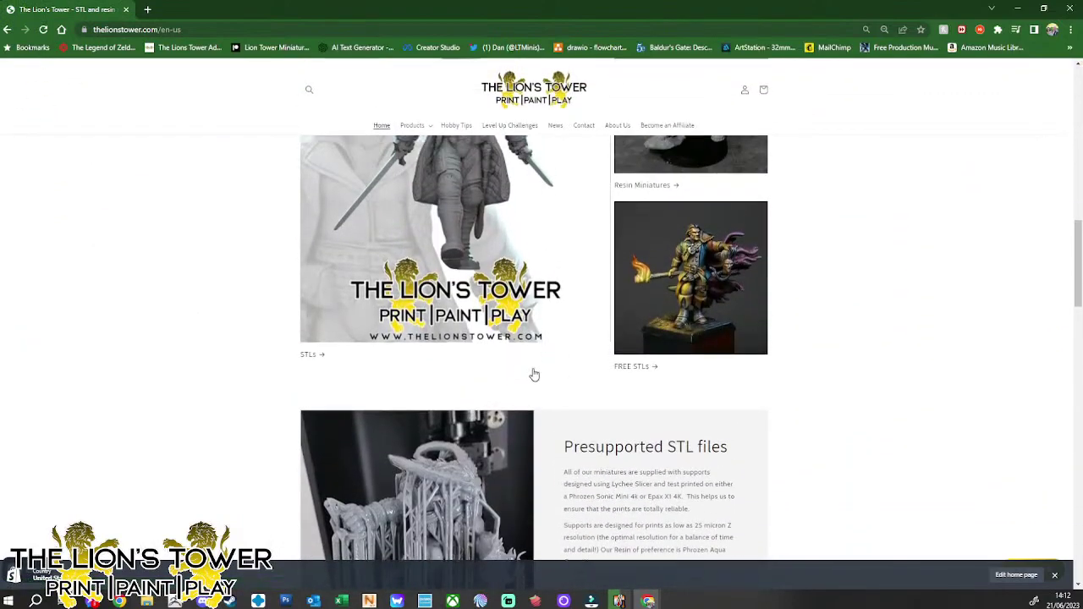
pyautogui.click(641, 207)
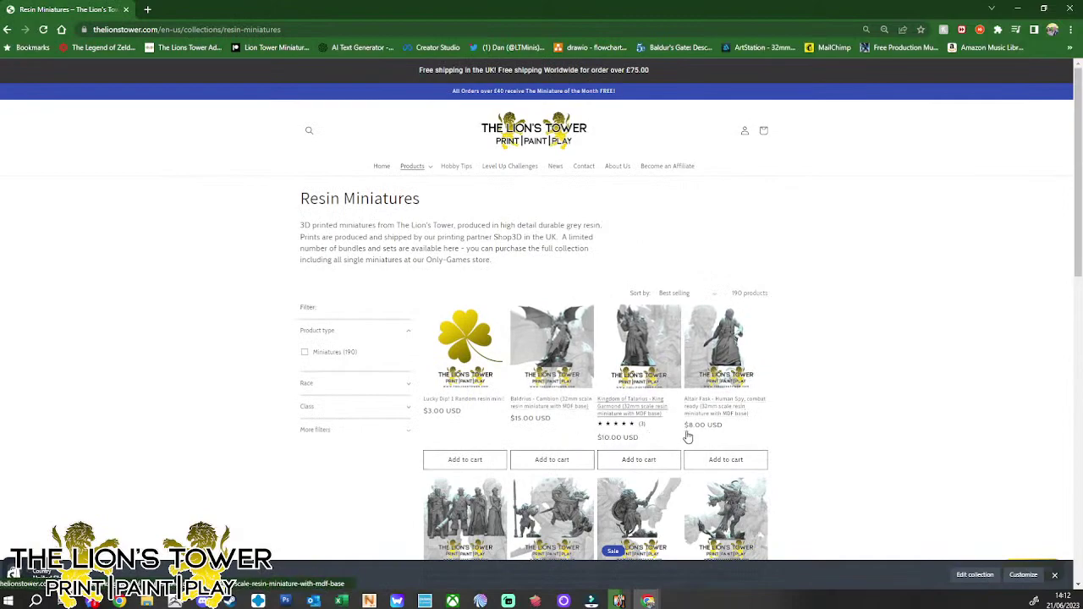
# Examine the Resin Miniatures product listing, its prices in US dollars and the page footer
pyautogui.scroll(-1, 769, 437)
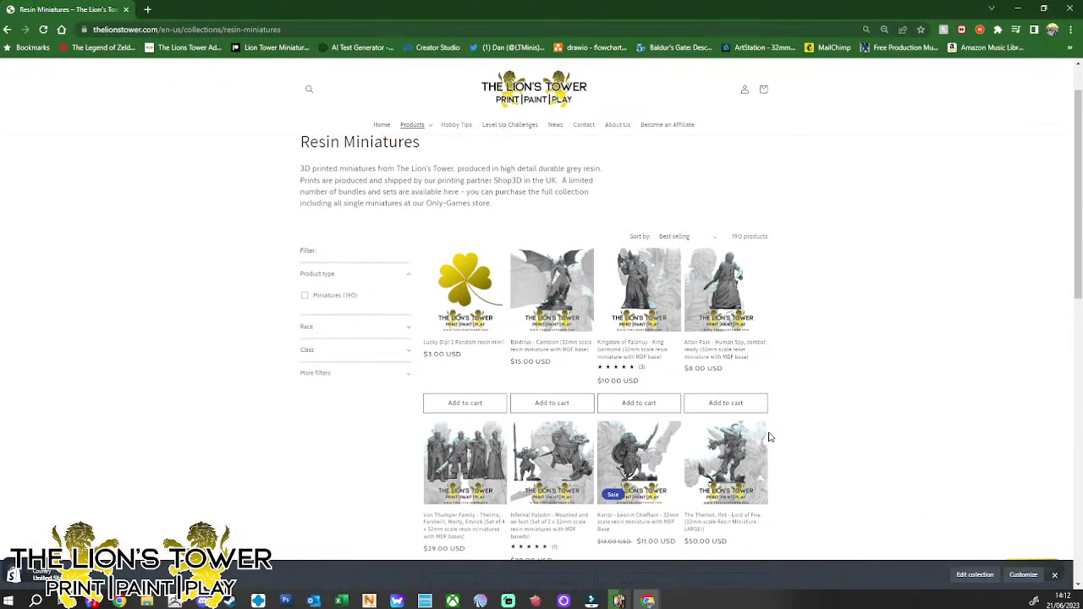
pyautogui.scroll(-3, 768, 437)
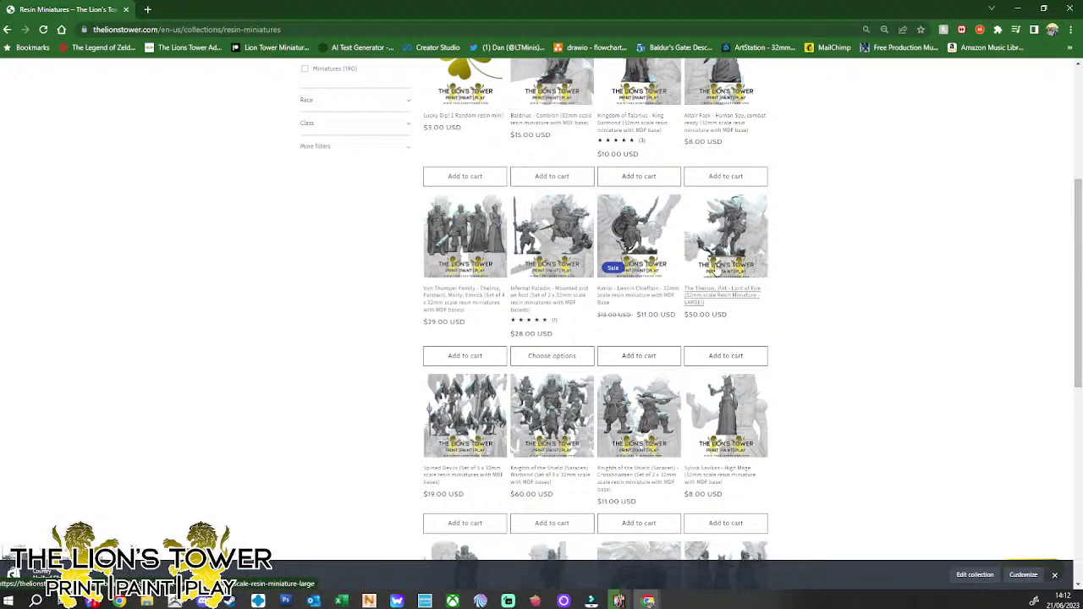
pyautogui.scroll(-5, 723, 268)
pyautogui.scroll(2, 723, 268)
pyautogui.scroll(-2, 725, 266)
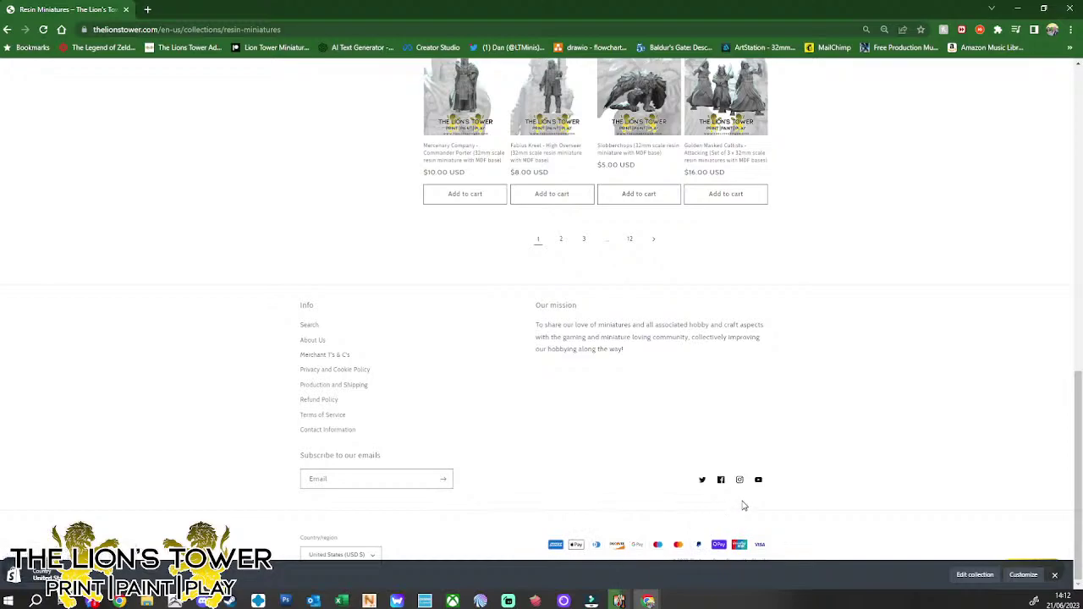
pyautogui.scroll(5, 788, 458)
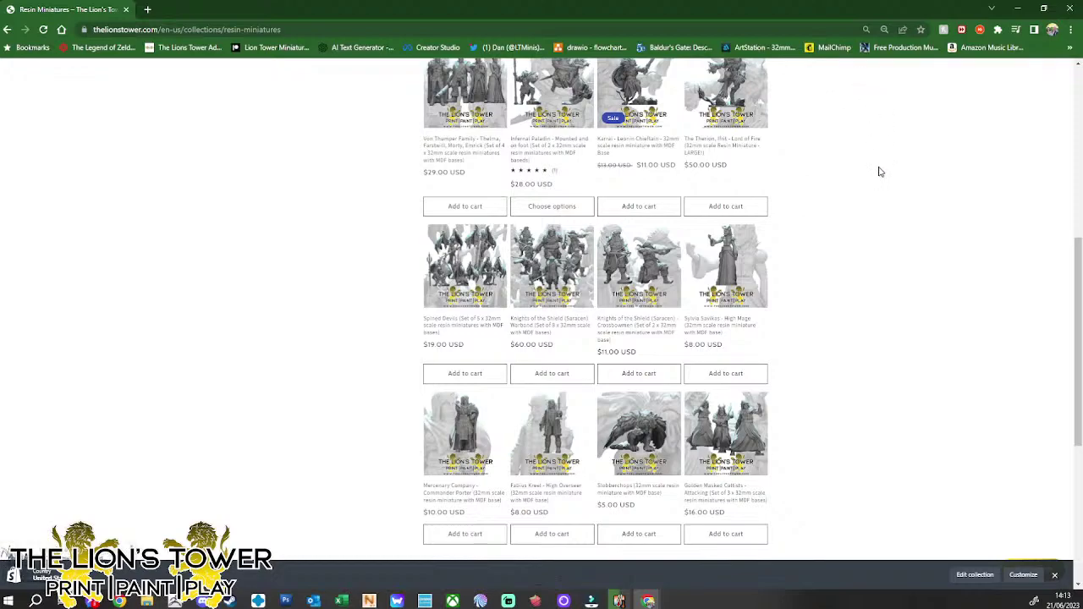
pyautogui.scroll(3, 833, 302)
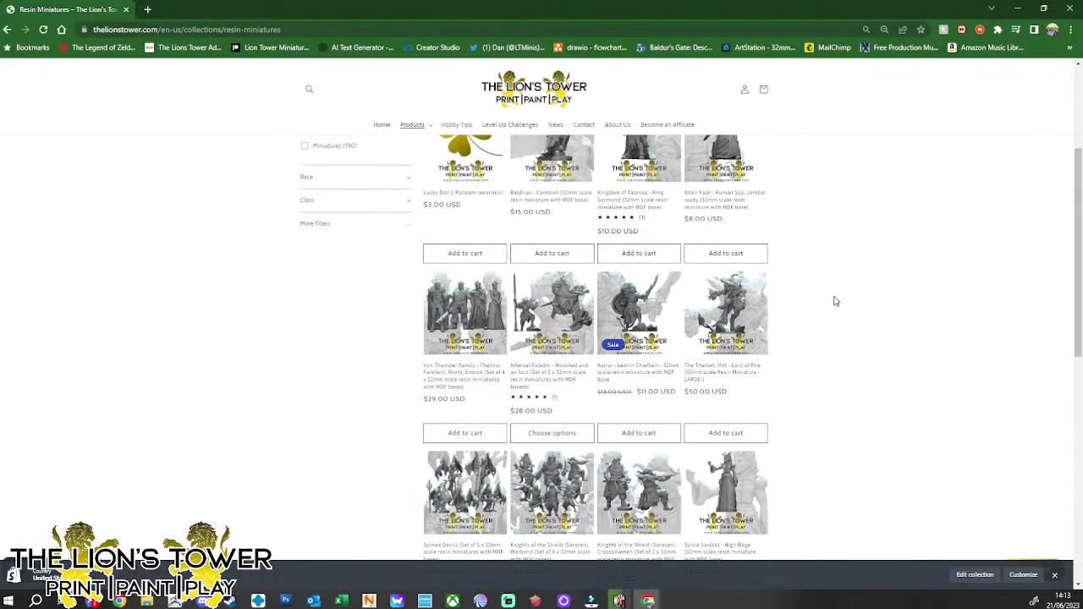
pyautogui.scroll(2, 833, 301)
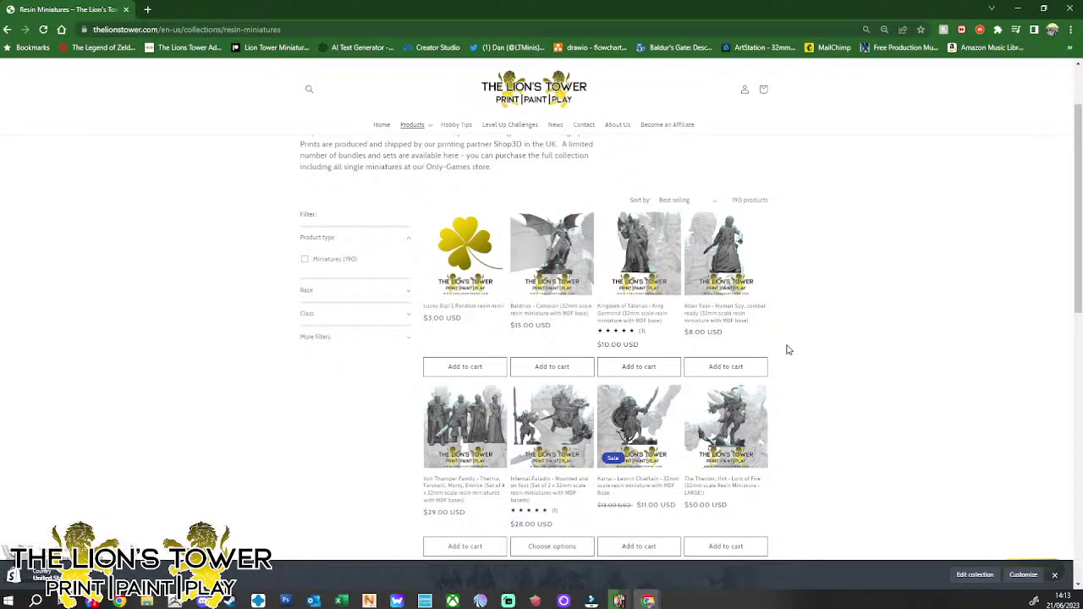
pyautogui.scroll(2, 806, 312)
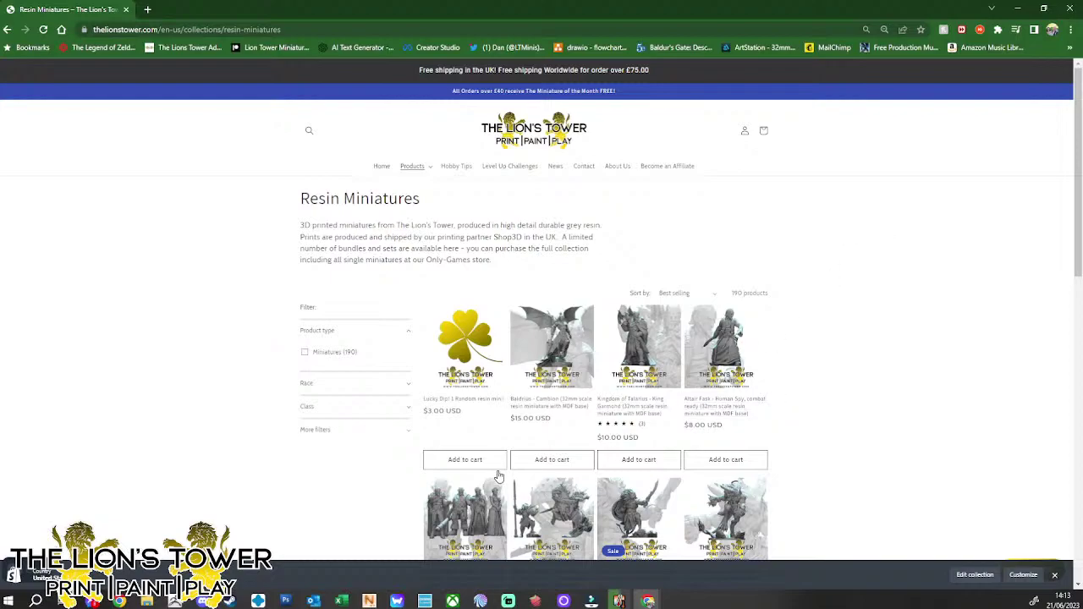
pyautogui.scroll(-5, 779, 422)
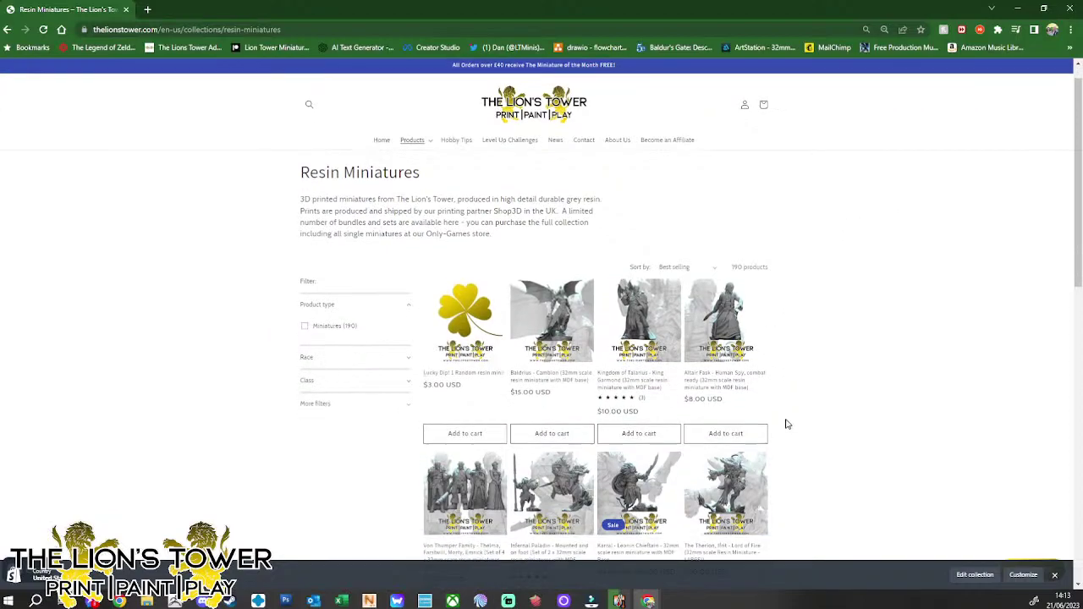
pyautogui.scroll(3, 785, 423)
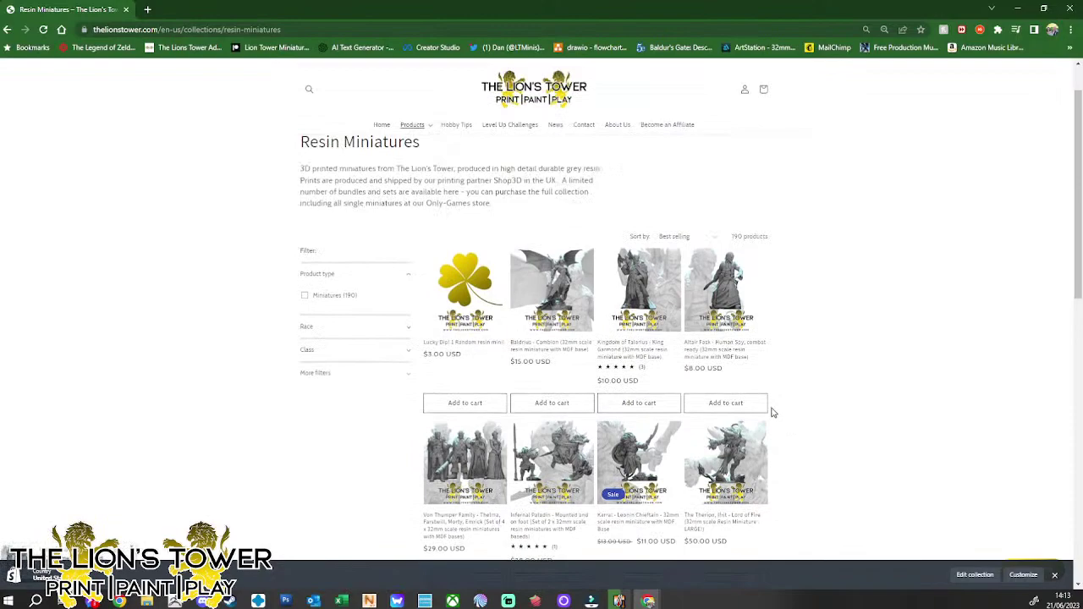
pyautogui.scroll(2, 772, 412)
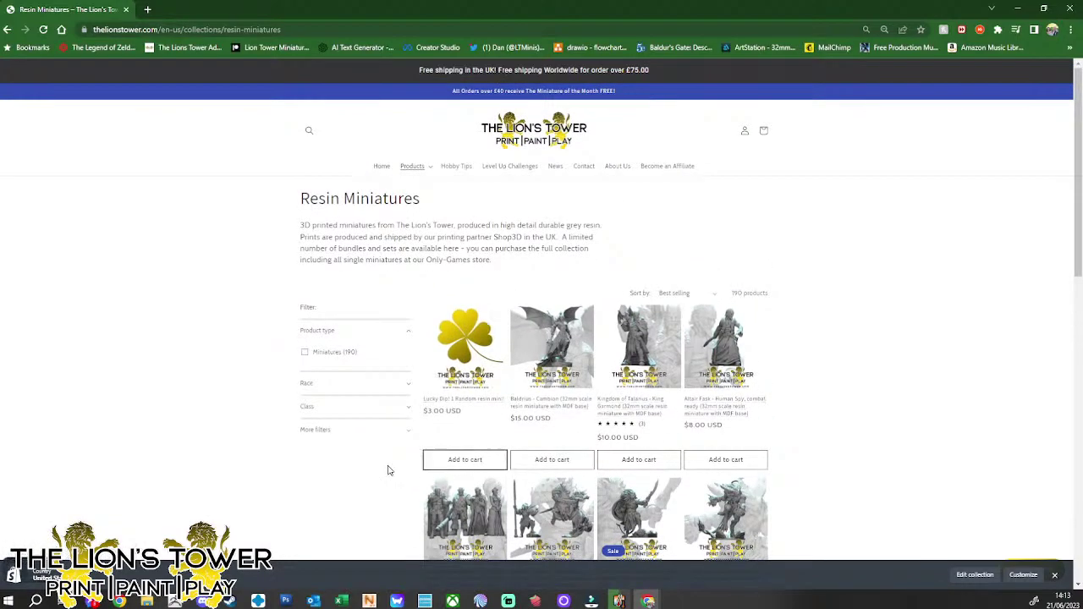
pyautogui.scroll(-3, 363, 495)
pyautogui.scroll(-6, 372, 489)
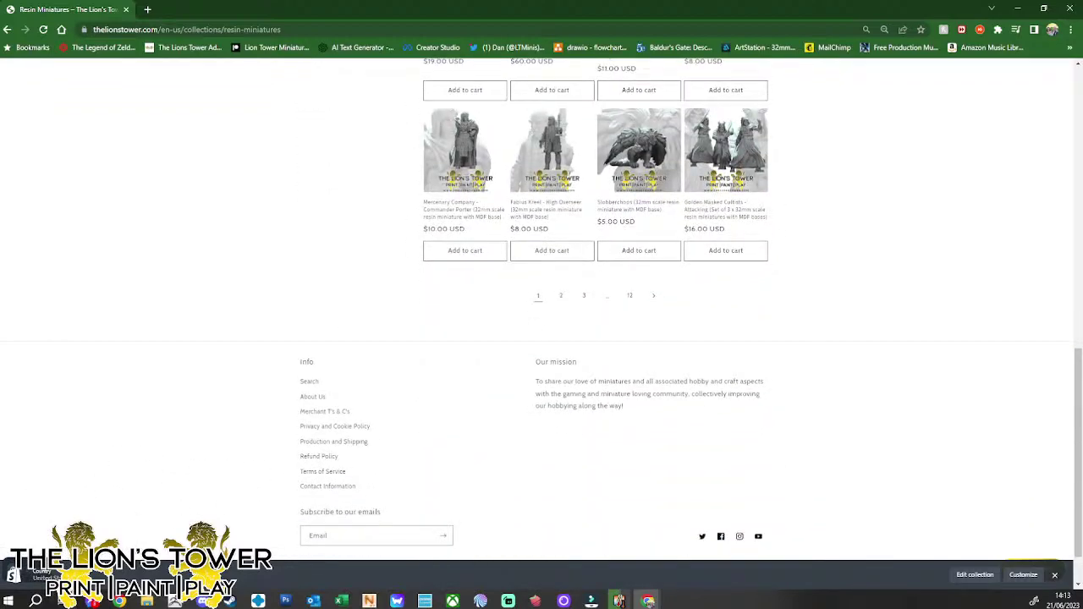
# Set the store's country back to United Kingdom
pyautogui.click(47, 575)
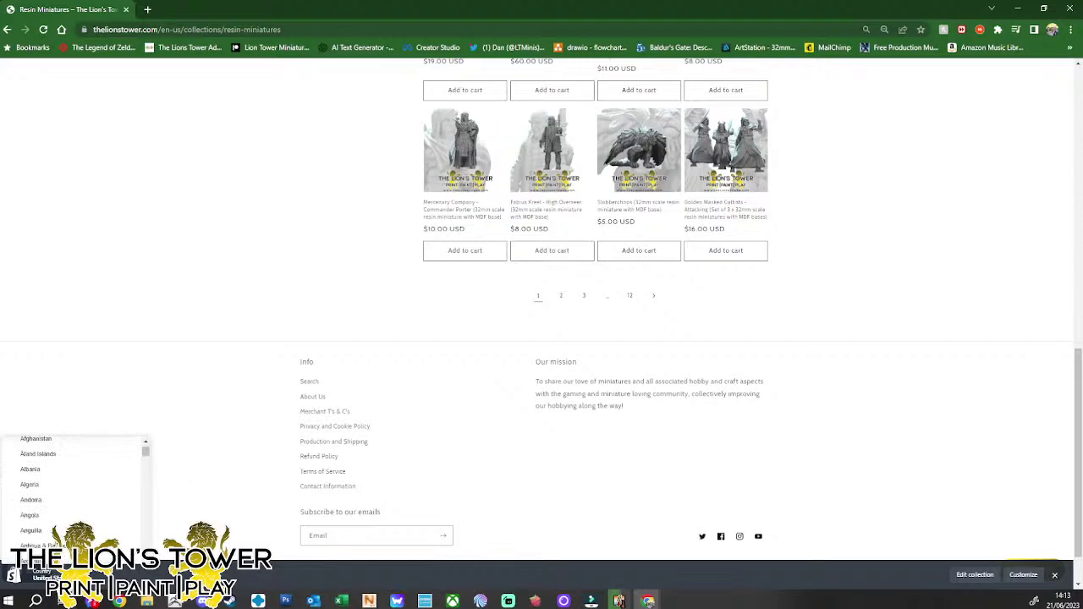
pyautogui.scroll(-5, 134, 482)
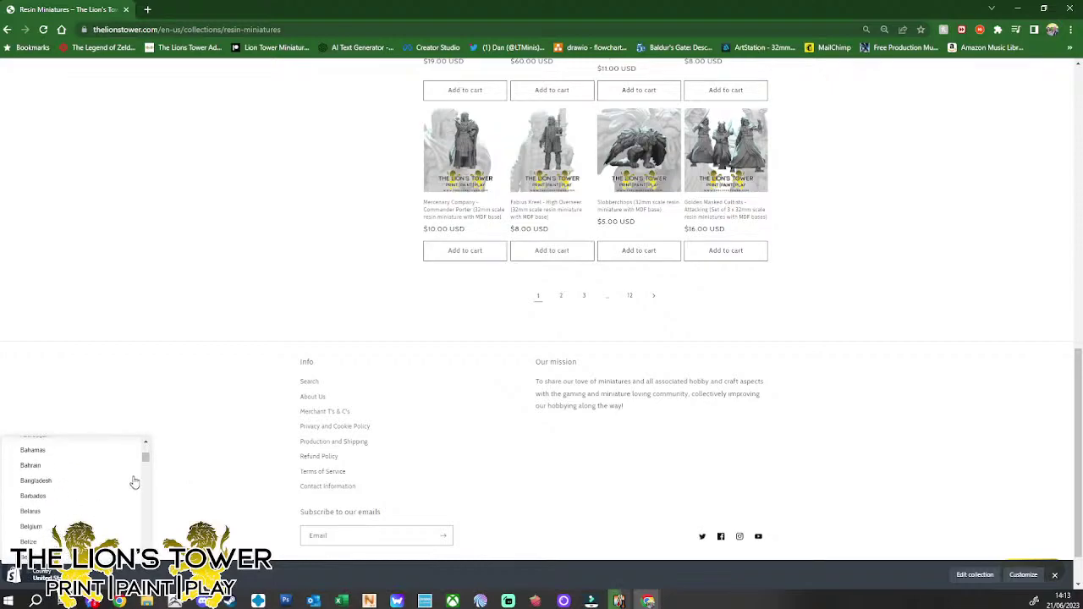
pyautogui.moveTo(145, 458); pyautogui.dragTo(137, 541)
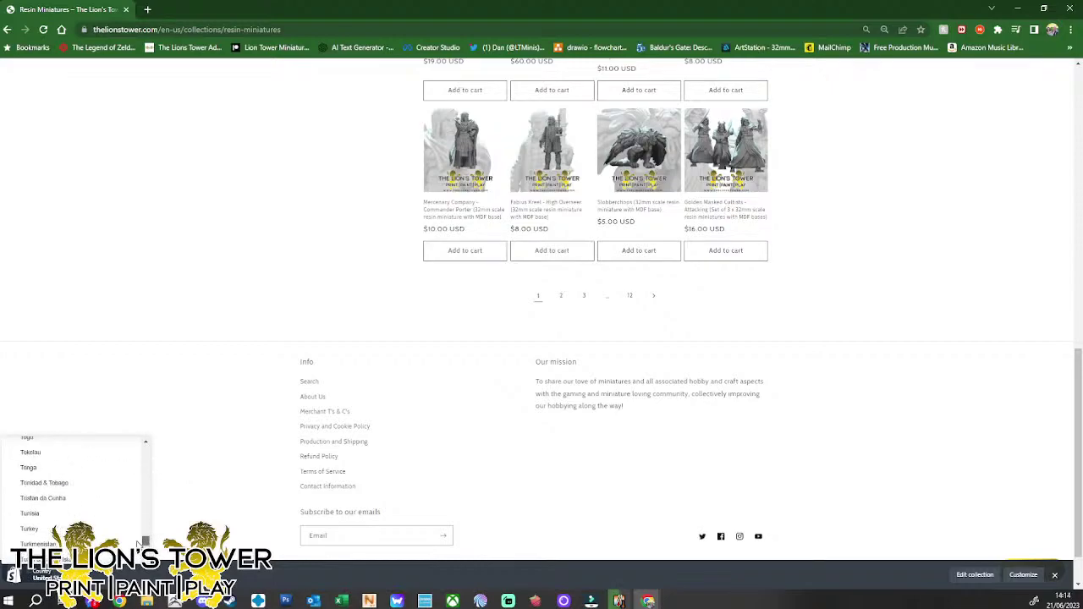
pyautogui.scroll(-3, 115, 536)
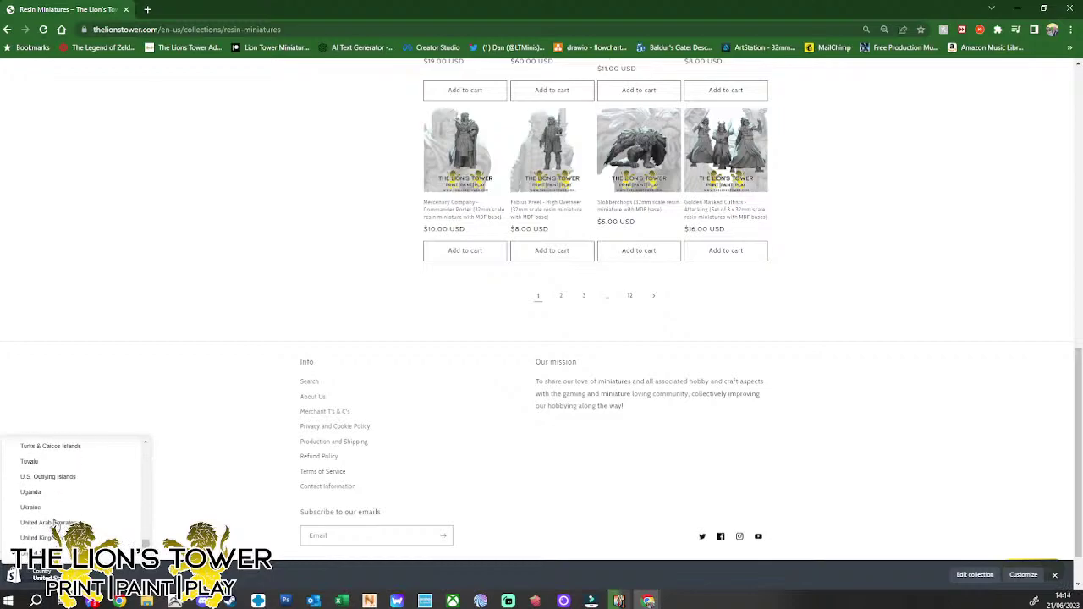
pyautogui.click(48, 539)
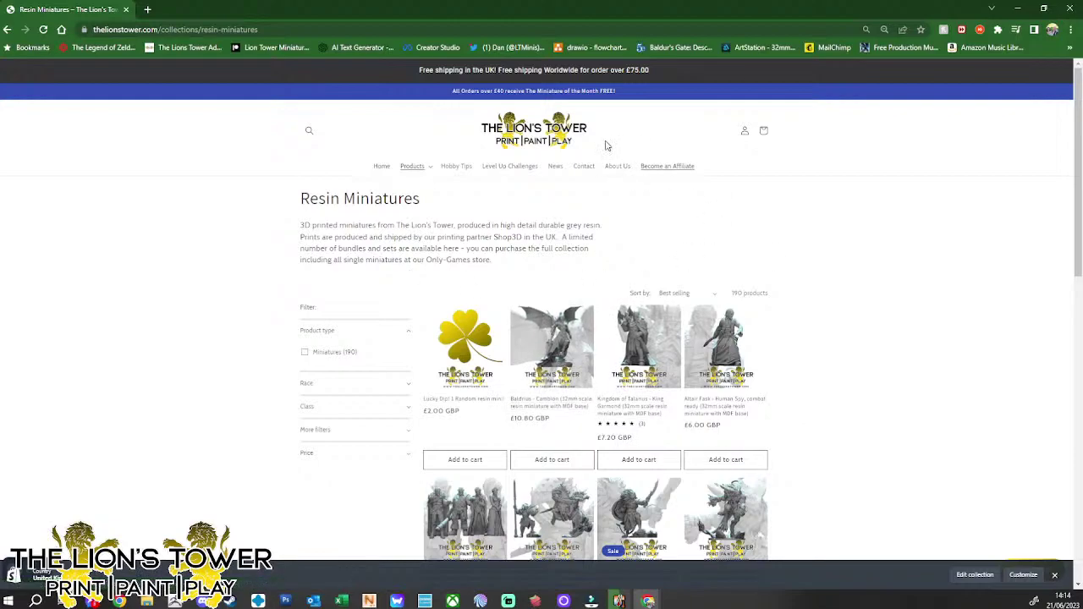
# Close the browser to return to ZBrush, center the full outfit in front view and toggle Solo mode
pyautogui.click(1071, 7)
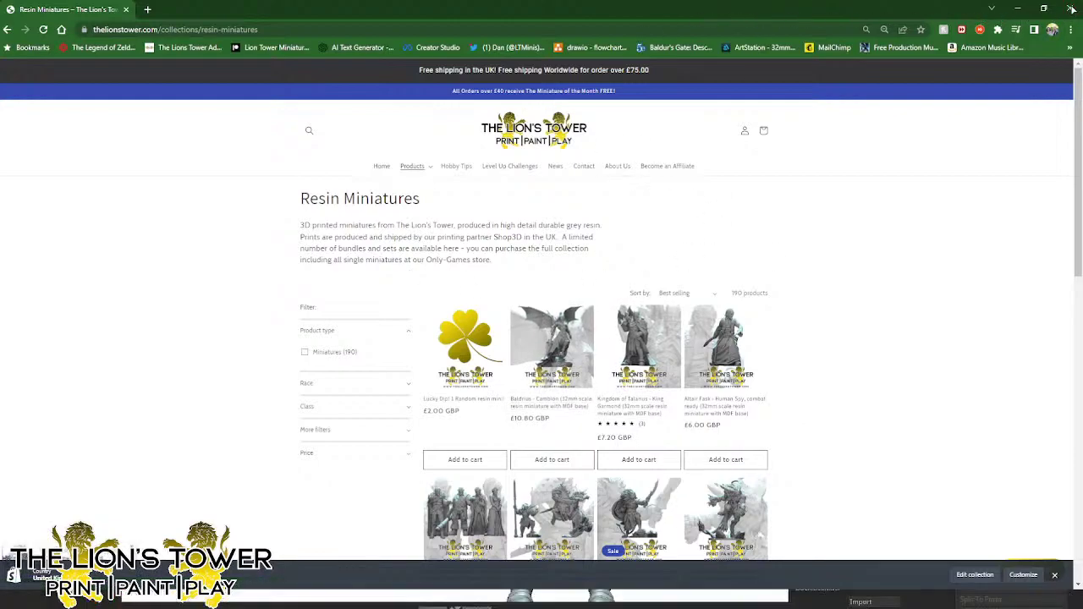
pyautogui.moveTo(804, 329); pyautogui.dragTo(785, 269)
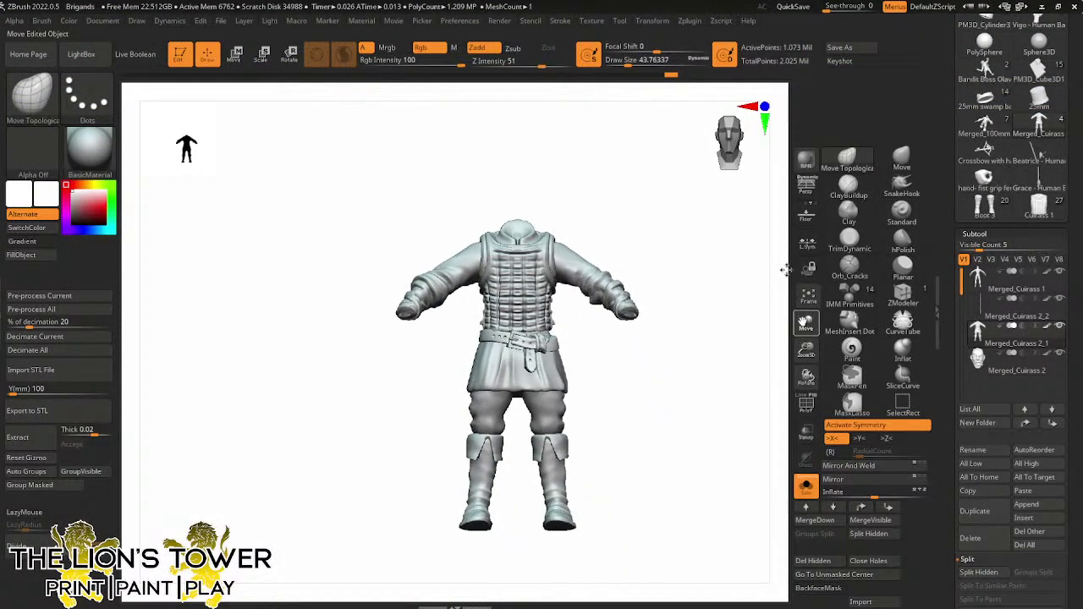
pyautogui.moveTo(713, 357); pyautogui.dragTo(672, 381)
pyautogui.click(805, 484)
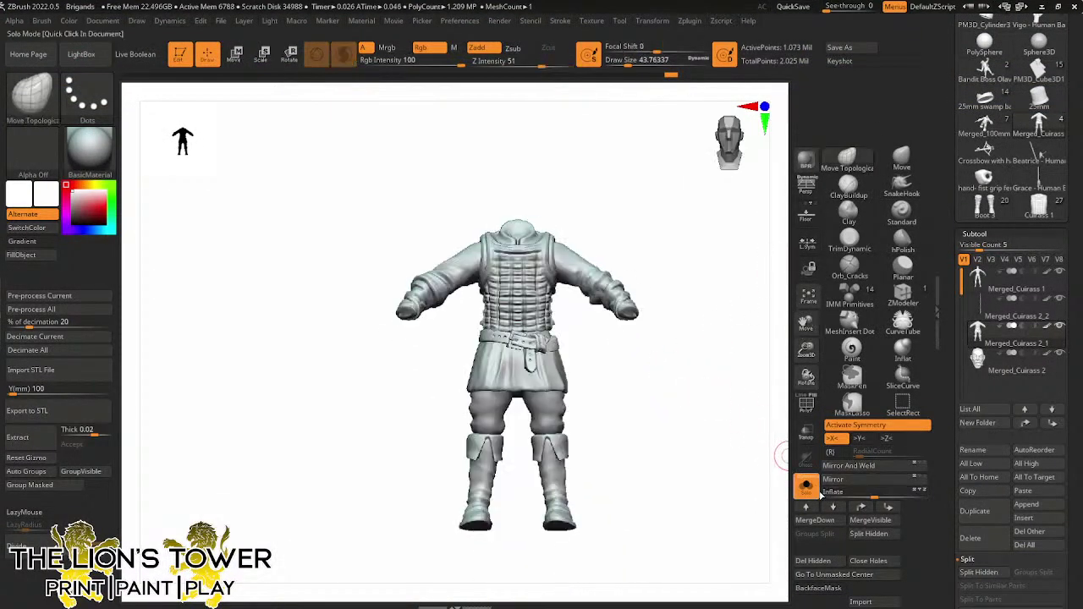
# Turn off Solo mode so the head, hands, base and height ruler show together with the outfit
pyautogui.moveTo(725, 450); pyautogui.dragTo(863, 273)
pyautogui.keyDown('ctrl'); pyautogui.click(662, 333); pyautogui.keyUp('ctrl')
pyautogui.keyDown('ctrl'); pyautogui.click(679, 356); pyautogui.keyUp('ctrl')
pyautogui.moveTo(678, 355)
pyautogui.mouseDown()
pyautogui.moveTo(708, 288)
pyautogui.moveTo(651, 233)
pyautogui.mouseUp()
pyautogui.hotkey('ctrl', 'shift')
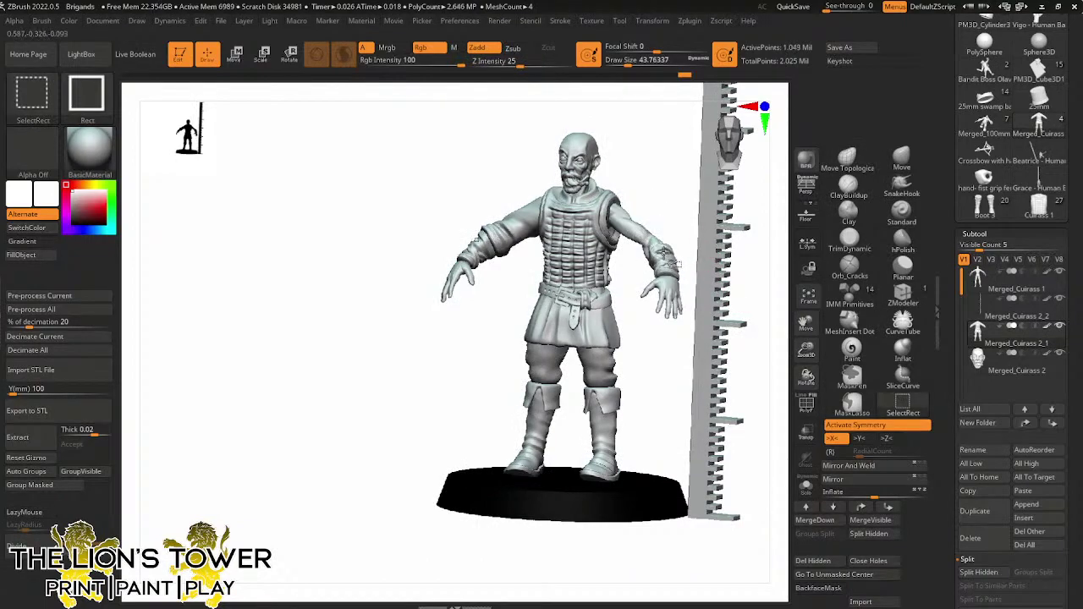
# Toggle the visibility of the outfit's left sleeve and cuirass to inspect the body underneath
pyautogui.keyDown('ctrl'); pyautogui.keyDown('shift'); pyautogui.click(668, 269); pyautogui.keyUp('shift'); pyautogui.keyUp('ctrl')
pyautogui.keyDown('ctrl'); pyautogui.keyDown('shift'); pyautogui.click(682, 215); pyautogui.keyUp('shift'); pyautogui.keyUp('ctrl')
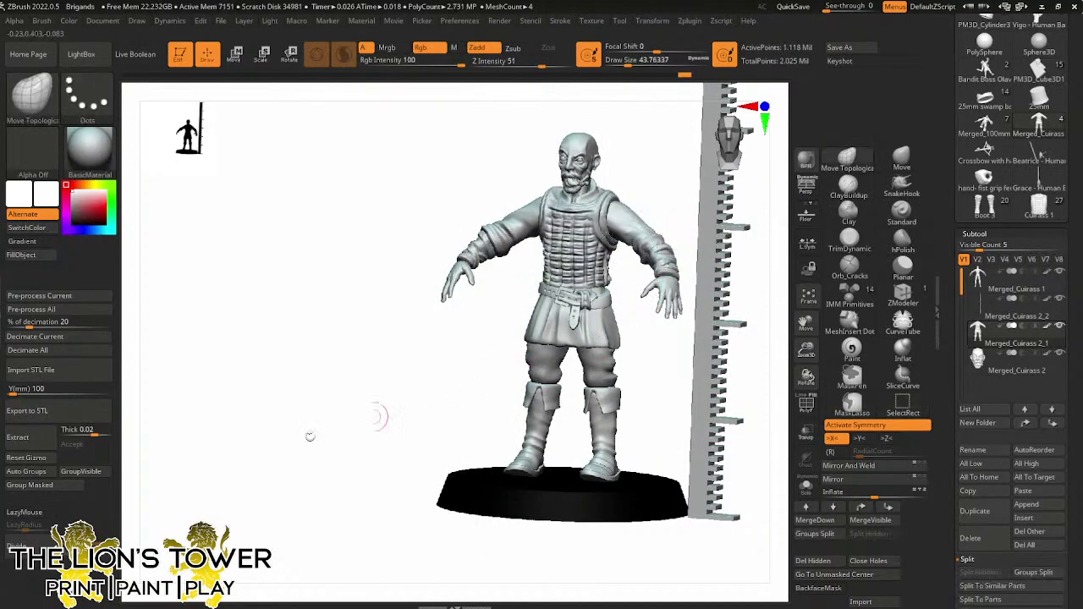
pyautogui.keyDown('ctrl'); pyautogui.keyDown('shift'); pyautogui.click(663, 263); pyautogui.keyUp('shift'); pyautogui.keyUp('ctrl')
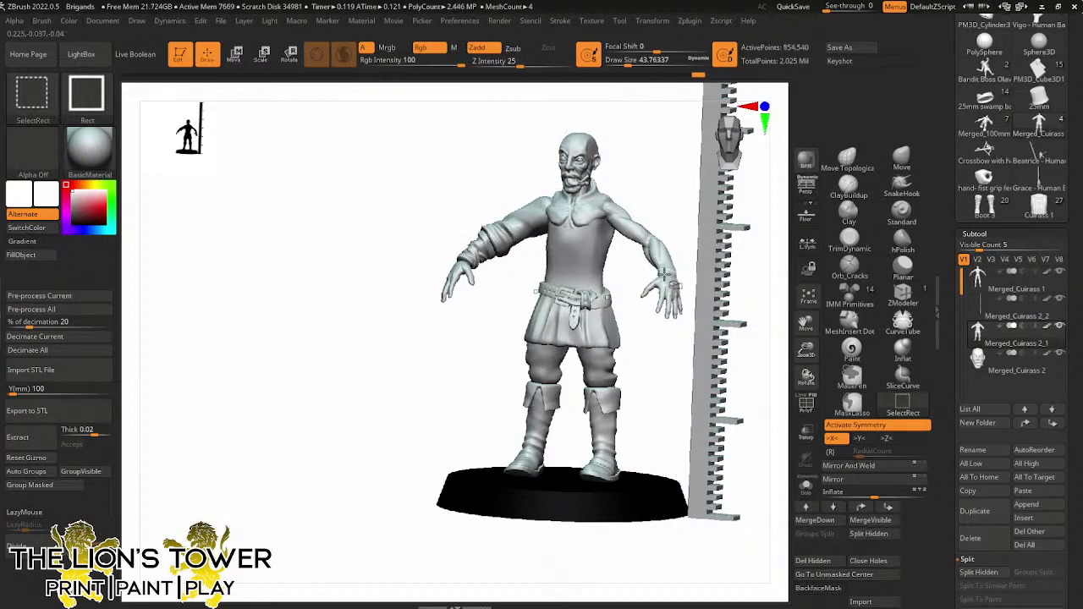
pyautogui.keyDown('ctrl'); pyautogui.keyDown('shift'); pyautogui.click(666, 255); pyautogui.keyUp('shift'); pyautogui.keyUp('ctrl')
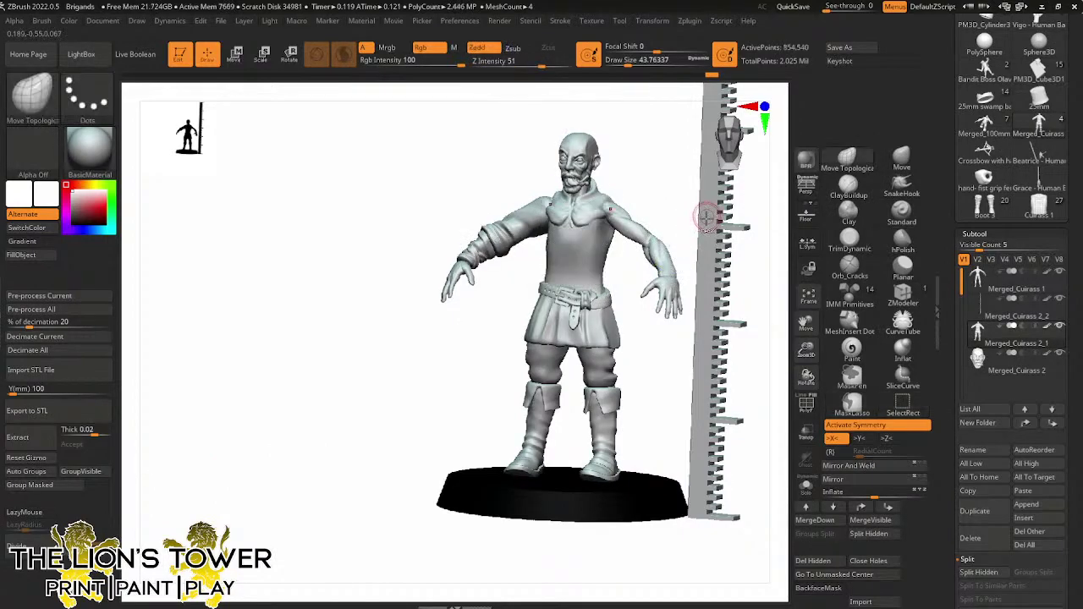
# Move the Merged_Cuirass 2_1 outfit subtool up to directly below the body subtool
pyautogui.click(977, 334)
pyautogui.click(1023, 408)
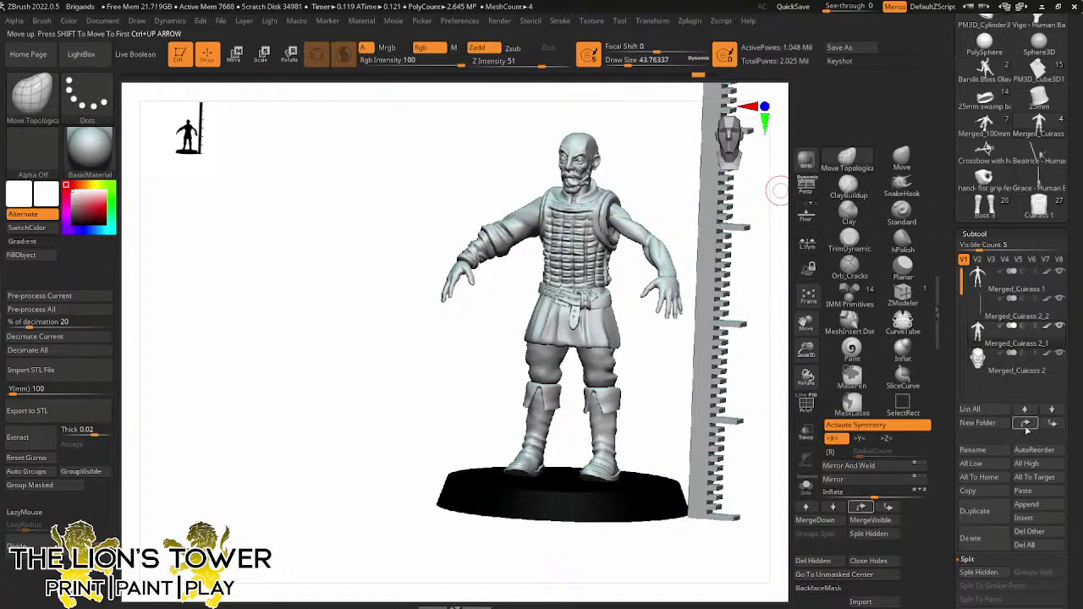
pyautogui.click(1024, 409)
pyautogui.click(1052, 409)
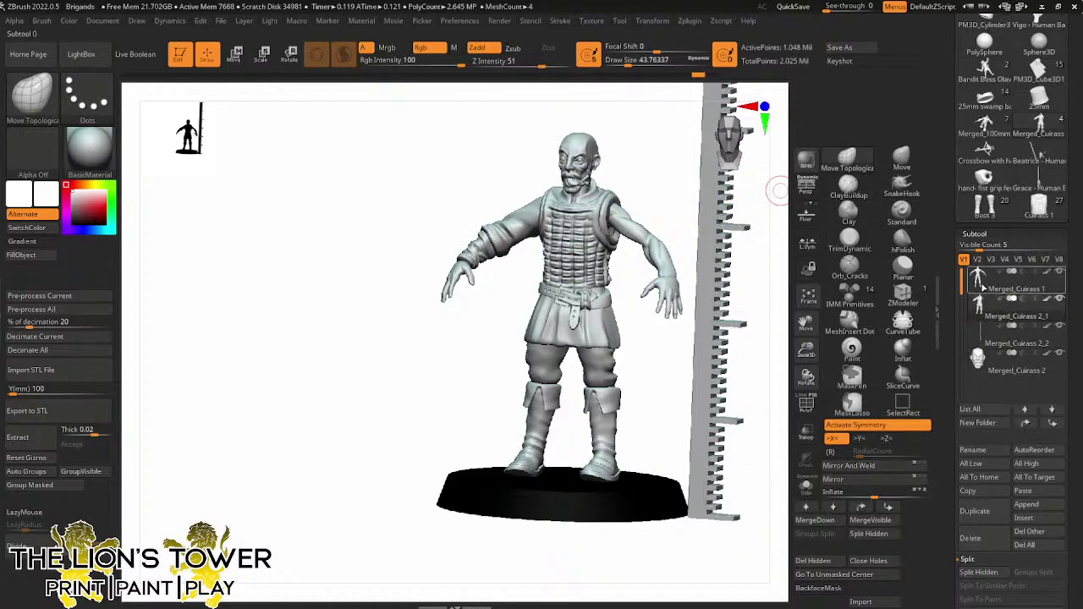
# Mask the whole Merged_Cuirass 1 body, then select the Merged_Cuirass 2_1 outfit and unhide all its parts
pyautogui.click(981, 287)
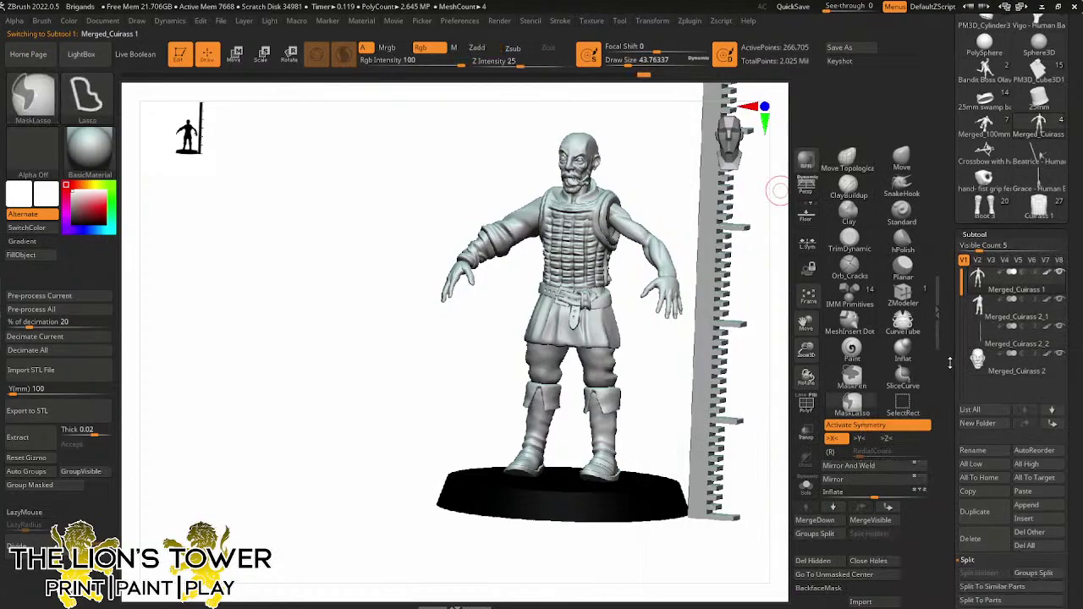
pyautogui.moveTo(953, 358); pyautogui.dragTo(965, 392)
pyautogui.keyDown('ctrl'); pyautogui.click(754, 395); pyautogui.keyUp('ctrl')
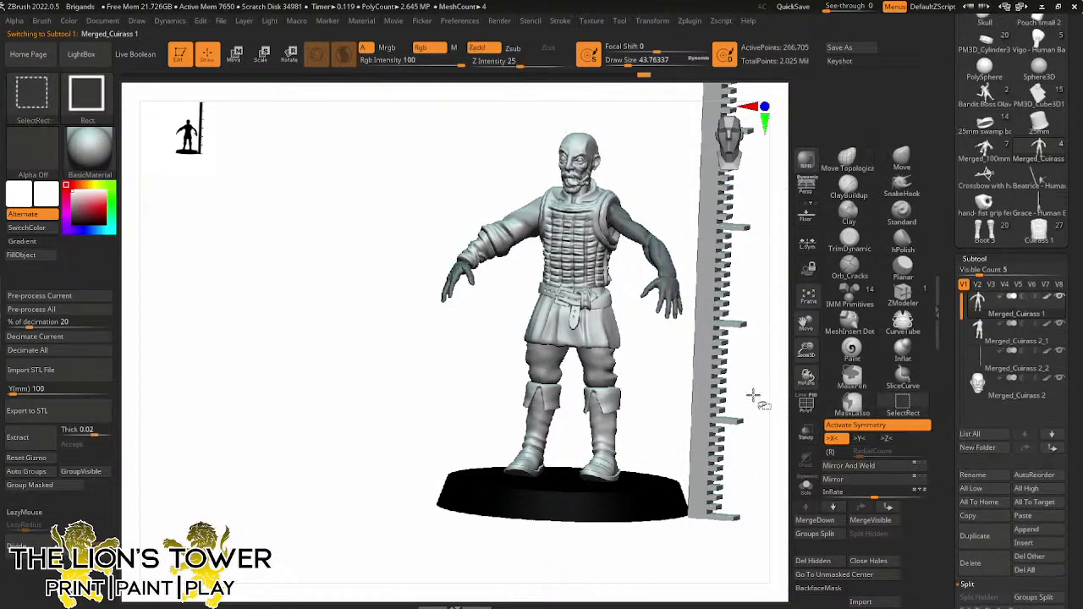
pyautogui.click(1015, 333)
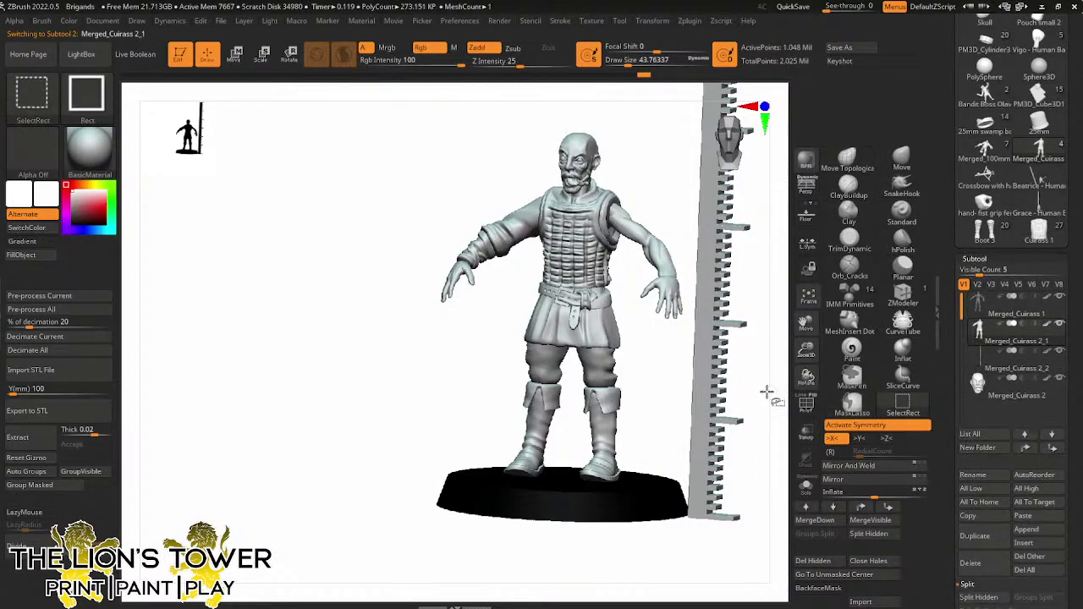
pyautogui.keyDown('ctrl'); pyautogui.keyDown('shift'); pyautogui.click(751, 392); pyautogui.keyUp('shift'); pyautogui.keyUp('ctrl')
pyautogui.keyDown('ctrl'); pyautogui.click(751, 393); pyautogui.keyUp('ctrl')
pyautogui.press('ctrl')
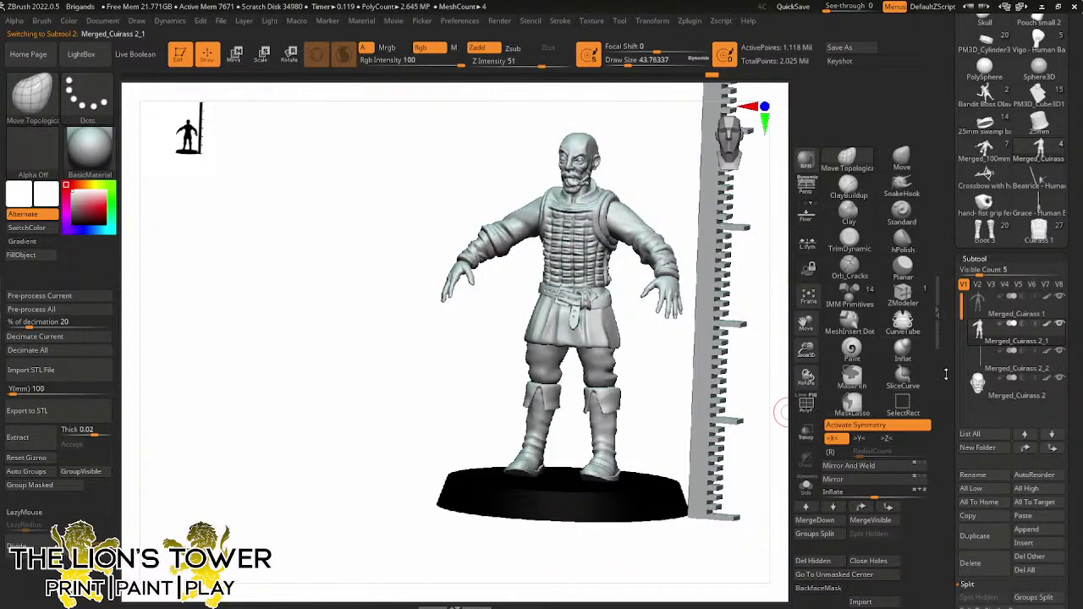
# Merge all visible subtools into a new combined tool
pyautogui.scroll(-1, 981, 522)
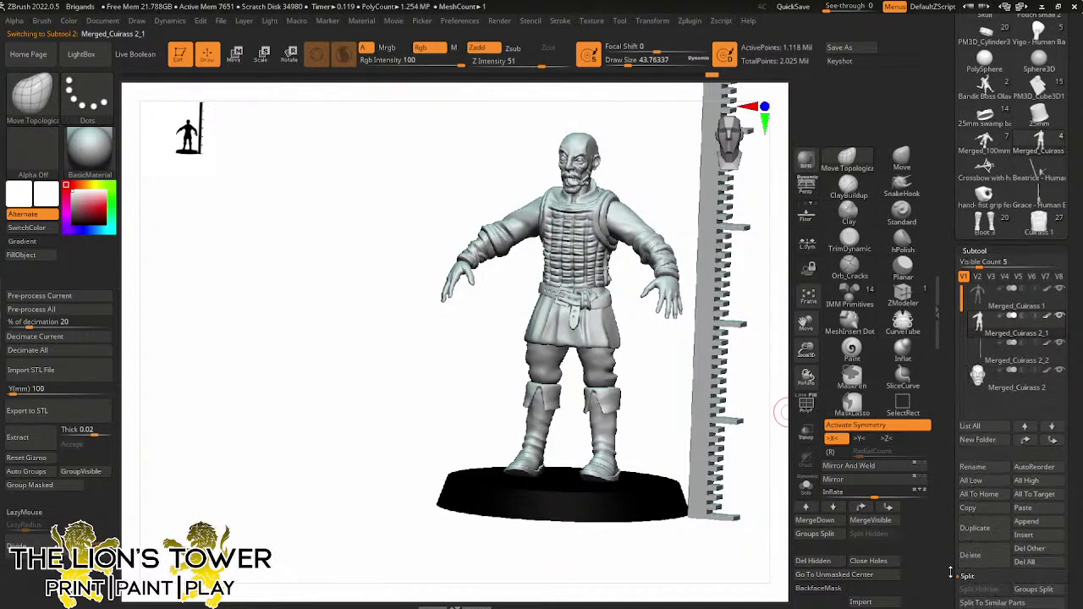
pyautogui.scroll(-2, 984, 563)
pyautogui.scroll(-1, 986, 599)
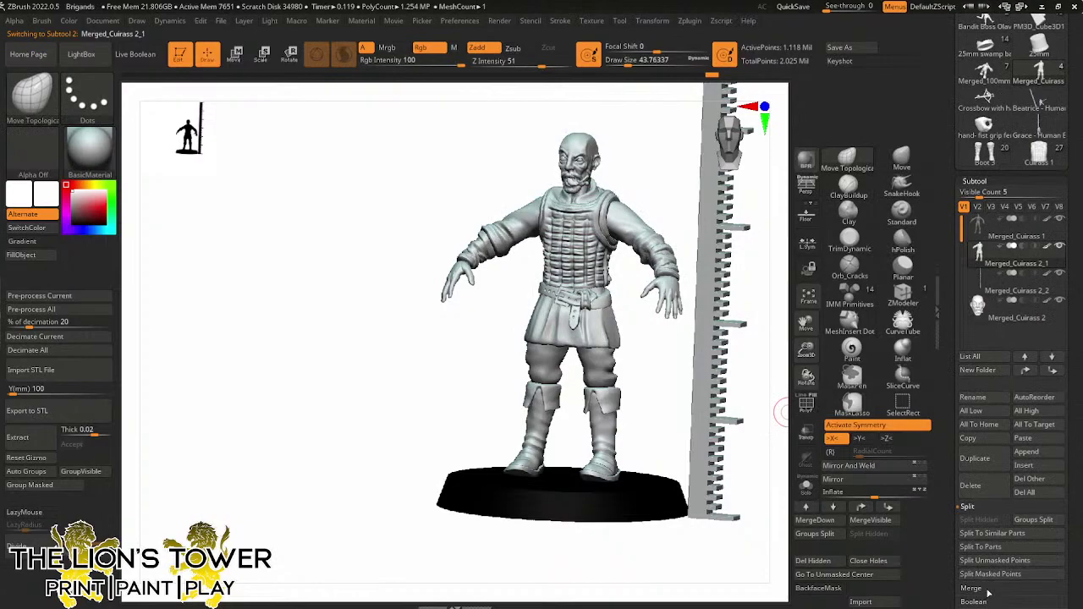
pyautogui.click(968, 587)
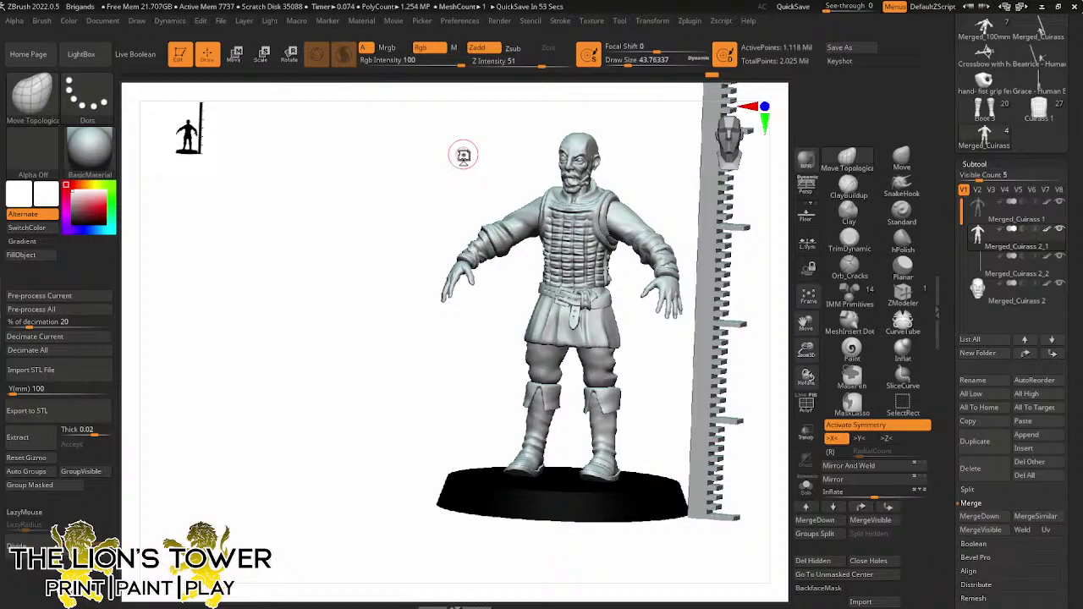
# Switch to the newly merged tool that holds the figure, base and ruler in a single subtool
pyautogui.moveTo(807, 324); pyautogui.dragTo(762, 372)
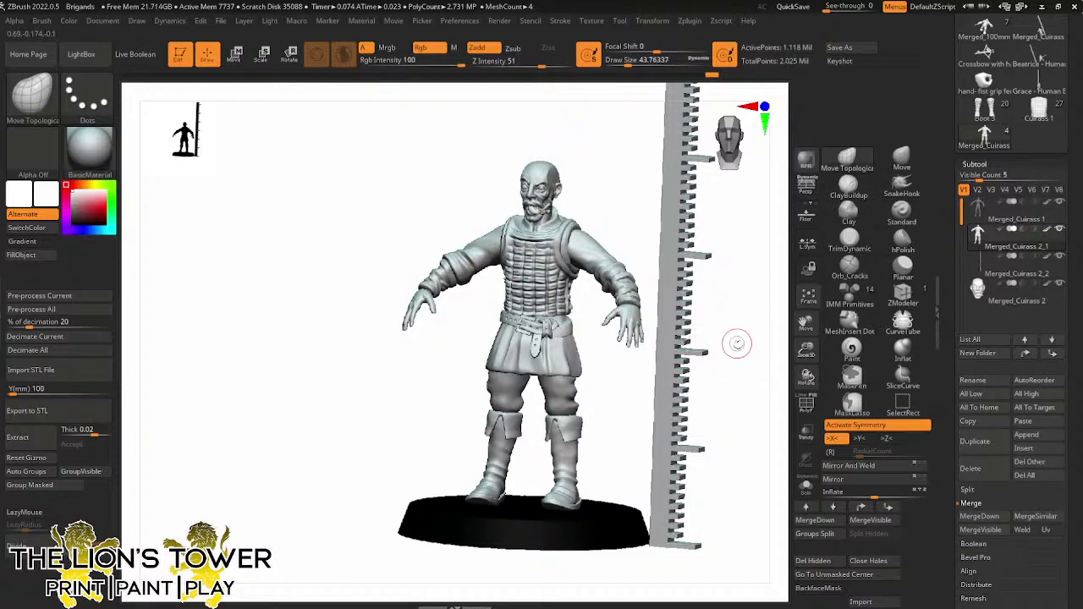
pyautogui.keyDown('shift'); pyautogui.moveTo(729, 375); pyautogui.dragTo(805, 325); pyautogui.keyUp('shift')
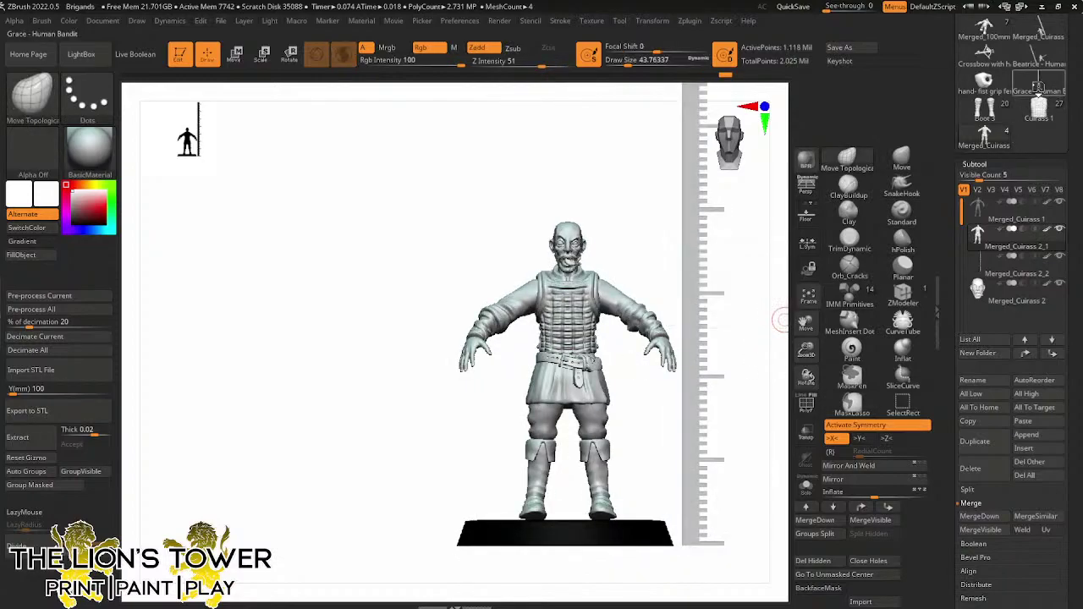
pyautogui.moveTo(947, 139); pyautogui.dragTo(947, 286)
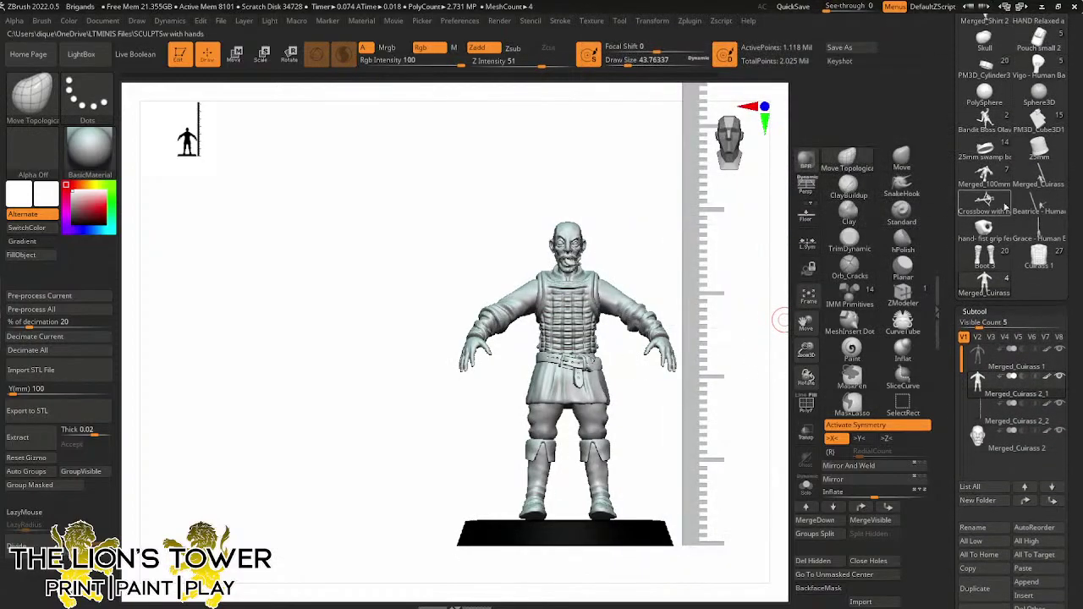
pyautogui.click(1044, 181)
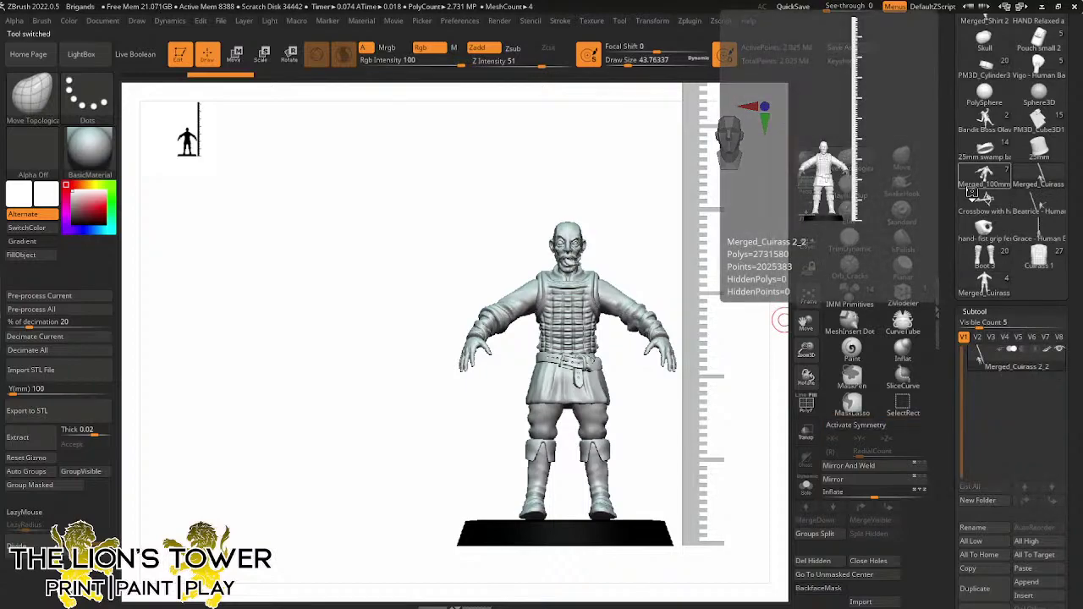
# Hide the ruler and base of the merged figure and split the hidden parts into their own subtool
pyautogui.keyDown('ctrl'); pyautogui.keyDown('shift'); pyautogui.click(693, 345); pyautogui.keyUp('shift'); pyautogui.keyUp('ctrl')
pyautogui.keyDown('ctrl'); pyautogui.keyDown('shift'); pyautogui.click(686, 413); pyautogui.keyUp('shift'); pyautogui.keyUp('ctrl')
pyautogui.keyDown('ctrl'); pyautogui.keyDown('shift'); pyautogui.click(656, 530); pyautogui.keyUp('shift'); pyautogui.keyUp('ctrl')
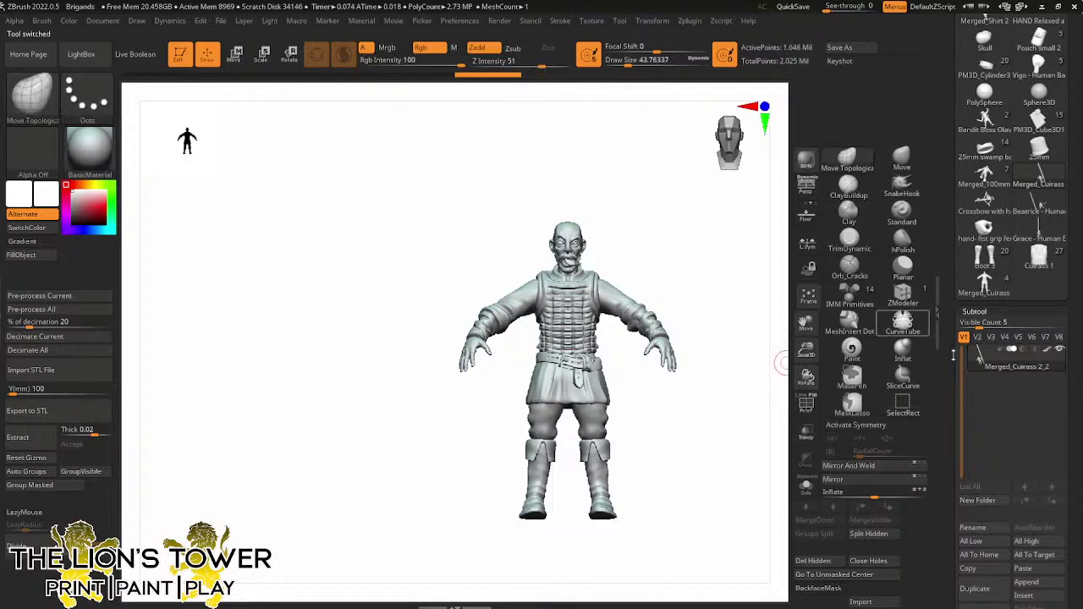
pyautogui.scroll(-3, 995, 502)
pyautogui.click(985, 526)
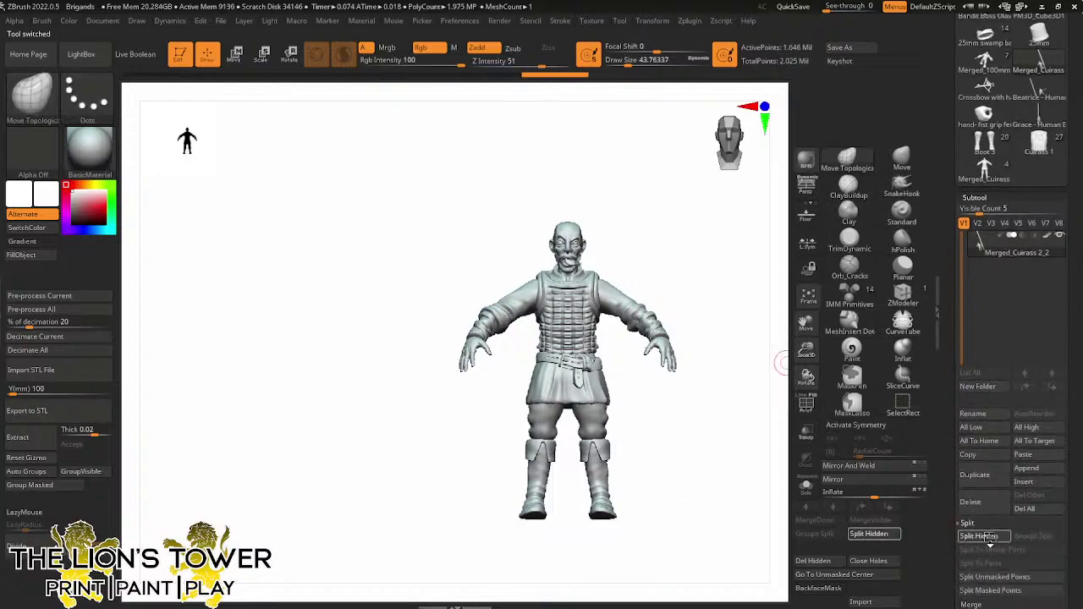
pyautogui.click(986, 536)
# Mask the whole figure except its right leg by hiding the leg parts, masking the rest and unhiding everything
pyautogui.moveTo(806, 350); pyautogui.dragTo(805, 366)
pyautogui.moveTo(680, 381)
pyautogui.keyDown('alt'); pyautogui.mouseDown()
pyautogui.moveTo(682, 345)
pyautogui.moveTo(674, 369)
pyautogui.moveTo(660, 358)
pyautogui.mouseUp(); pyautogui.keyUp('alt')
pyautogui.keyDown('ctrl'); pyautogui.keyDown('shift'); pyautogui.click(587, 484); pyautogui.keyUp('shift'); pyautogui.keyUp('ctrl')
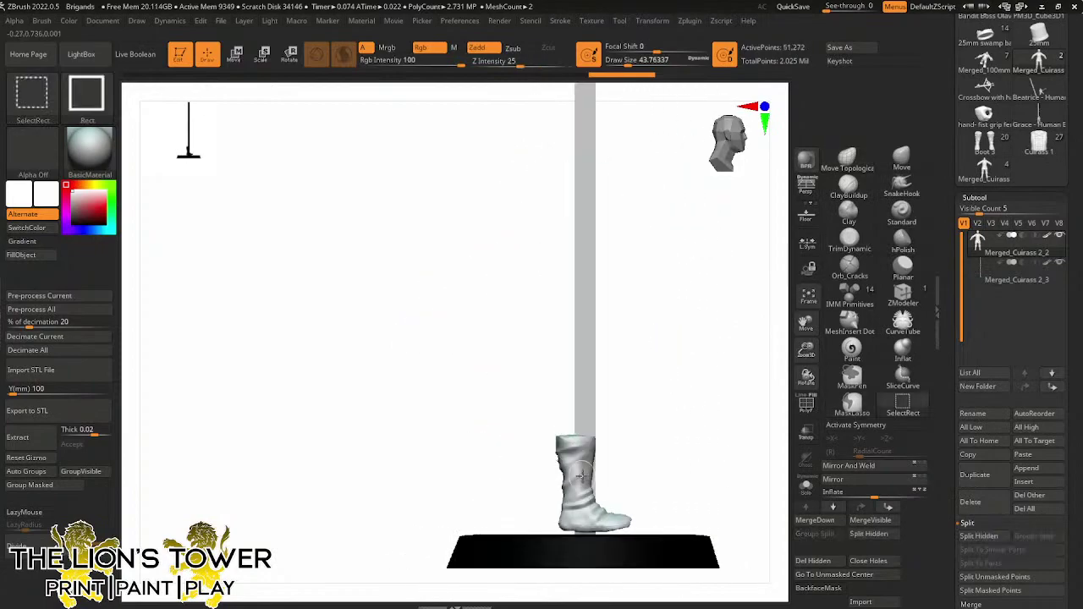
pyautogui.keyDown('ctrl'); pyautogui.keyDown('shift'); pyautogui.click(582, 461); pyautogui.keyUp('shift'); pyautogui.keyUp('ctrl')
pyautogui.moveTo(634, 427); pyautogui.dragTo(592, 428)
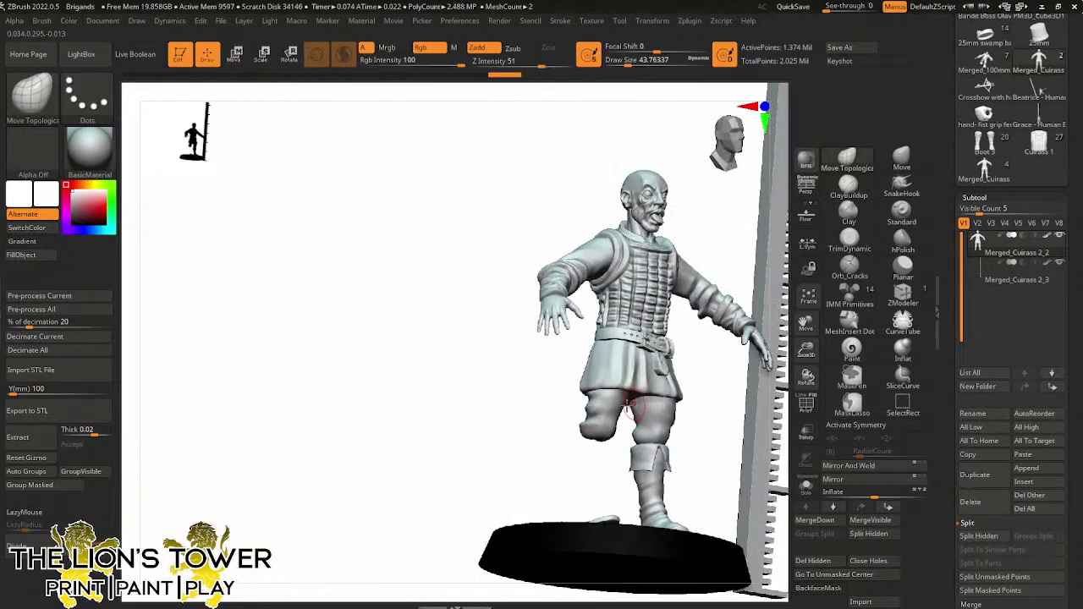
pyautogui.keyDown('ctrl'); pyautogui.keyDown('shift'); pyautogui.click(604, 421); pyautogui.keyUp('shift'); pyautogui.keyUp('ctrl')
pyautogui.moveTo(699, 419); pyautogui.dragTo(692, 410)
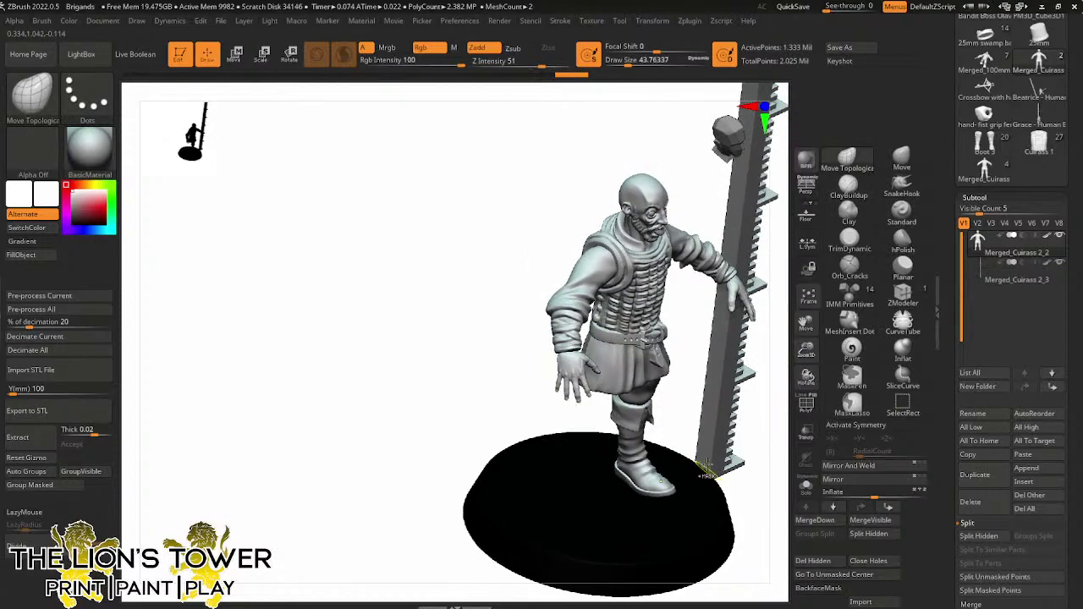
pyautogui.keyDown('ctrl'); pyautogui.click(682, 398); pyautogui.keyUp('ctrl')
pyautogui.keyDown('ctrl'); pyautogui.keyDown('shift'); pyautogui.click(681, 391); pyautogui.keyUp('shift'); pyautogui.keyUp('ctrl')
# Try to set the rotation gizmo upright at the hip of the unmasked right leg in side view
pyautogui.press('r')
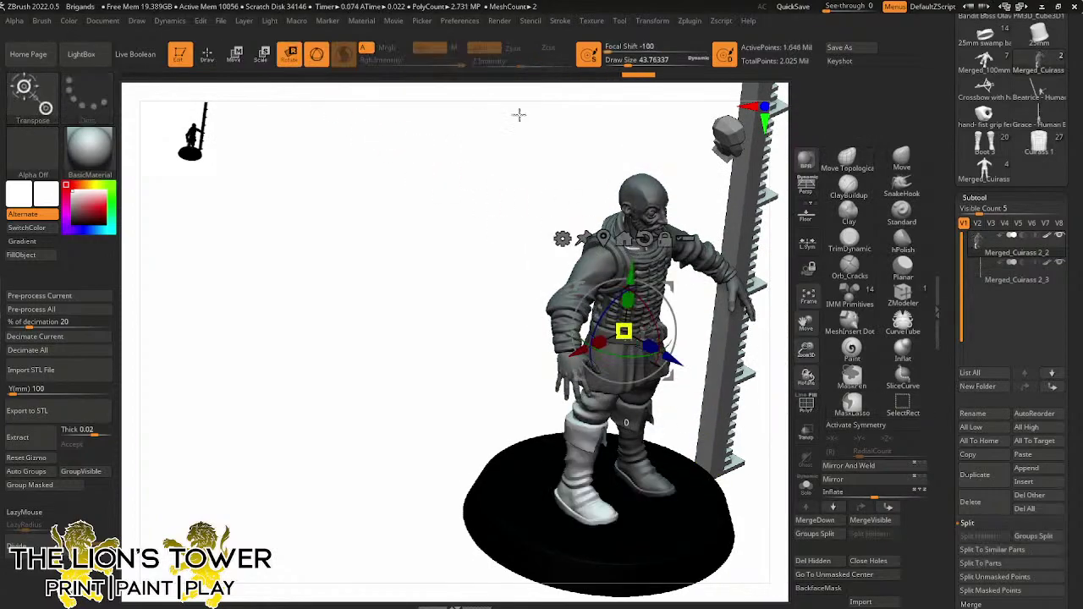
pyautogui.click(752, 369)
pyautogui.hotkey('ctrl', 'z')
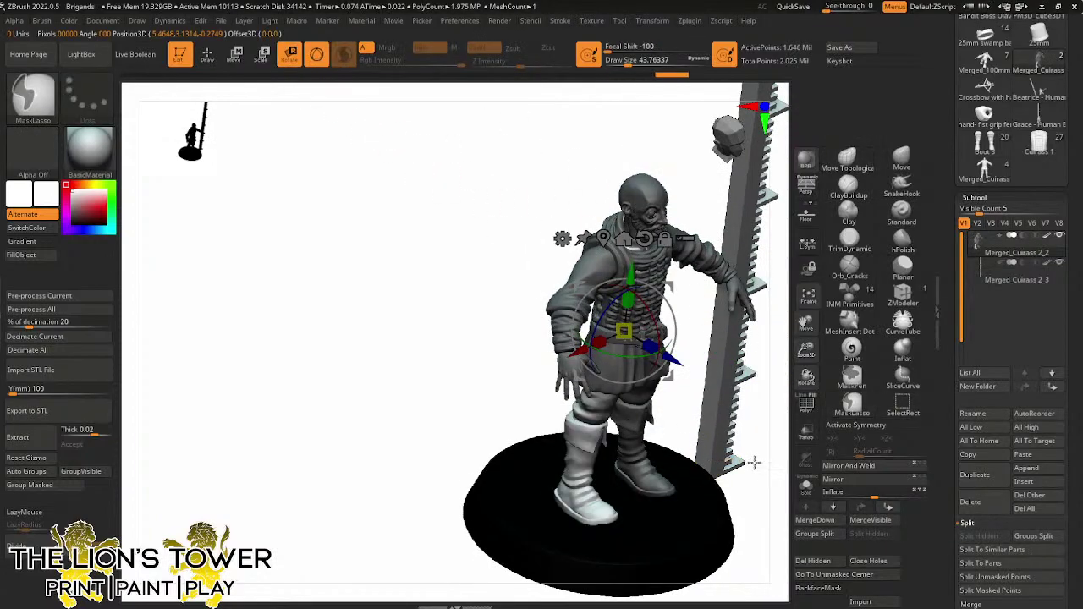
pyautogui.moveTo(755, 463); pyautogui.dragTo(733, 375)
pyautogui.keyDown('alt'); pyautogui.moveTo(667, 287); pyautogui.dragTo(676, 320); pyautogui.keyUp('alt')
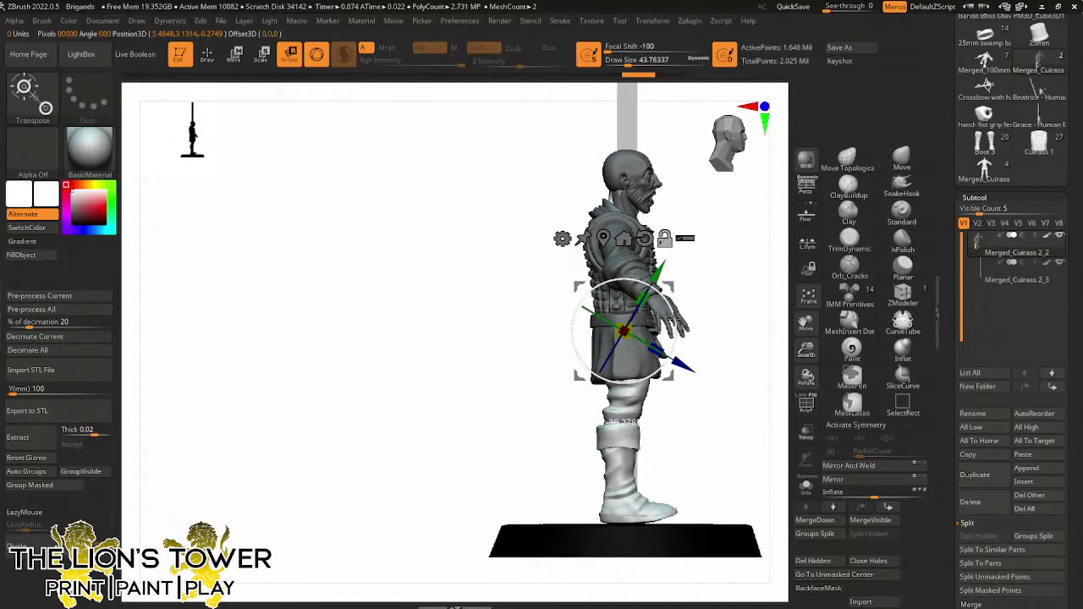
pyautogui.keyDown('alt'); pyautogui.moveTo(665, 278); pyautogui.dragTo(669, 284); pyautogui.keyUp('alt')
pyautogui.moveTo(734, 311)
pyautogui.mouseDown()
pyautogui.moveTo(668, 286)
pyautogui.moveTo(642, 320)
pyautogui.mouseUp()
pyautogui.moveTo(696, 203)
pyautogui.keyDown('ctrl'); pyautogui.mouseDown()
pyautogui.moveTo(563, 310)
pyautogui.moveTo(696, 199)
pyautogui.mouseUp(); pyautogui.keyUp('ctrl')
pyautogui.moveTo(738, 270); pyautogui.dragTo(737, 345)
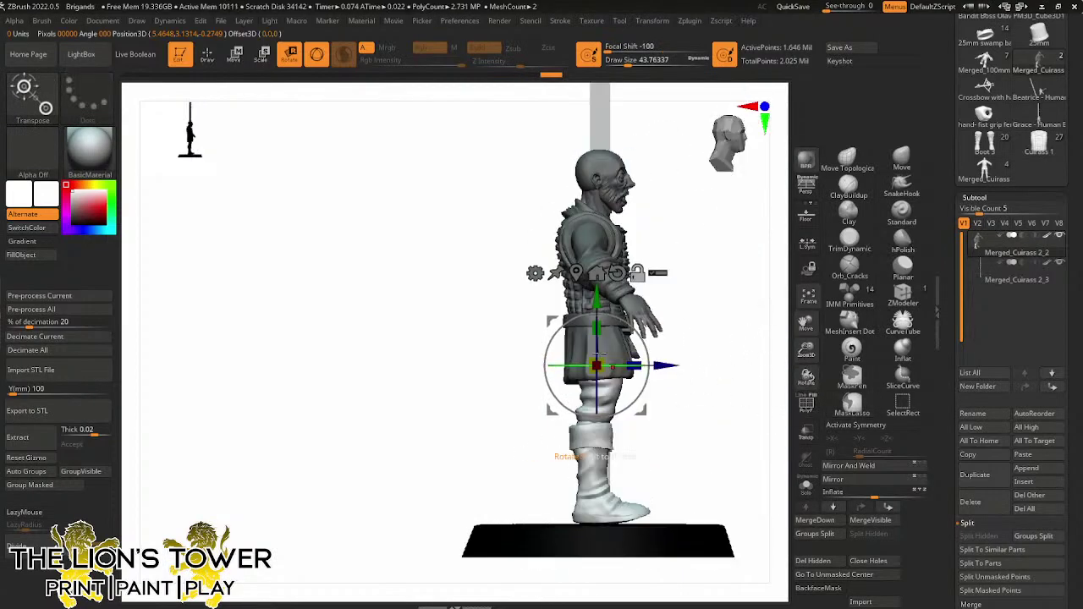
# Clear the mask on the figure and return to Draw mode
pyautogui.press('ctrl')
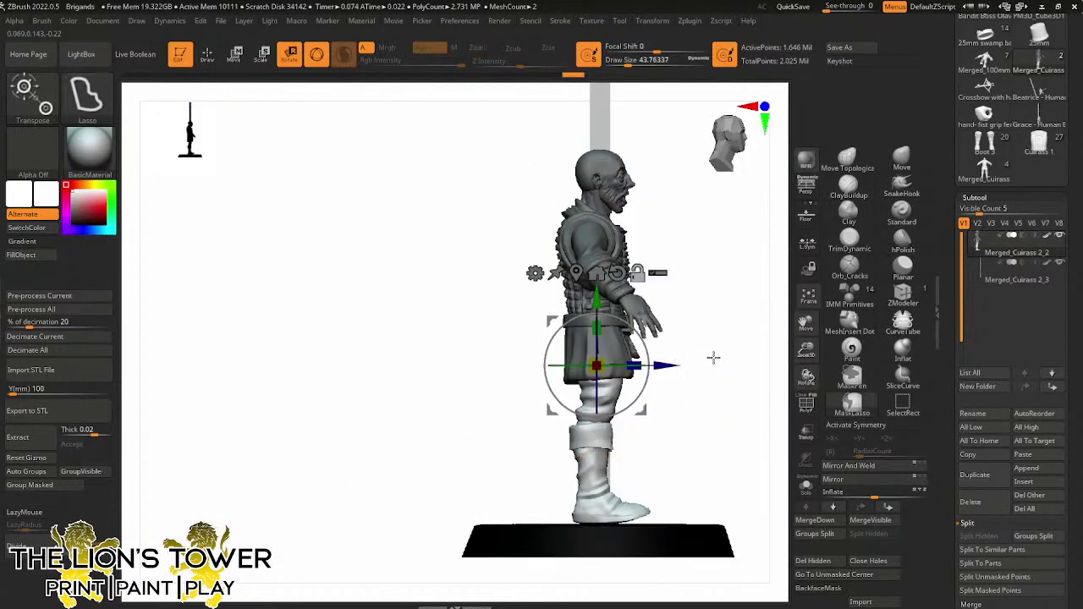
pyautogui.keyDown('ctrl'); pyautogui.click(740, 380); pyautogui.keyUp('ctrl')
pyautogui.keyDown('ctrl'); pyautogui.moveTo(740, 380); pyautogui.dragTo(718, 364); pyautogui.keyUp('ctrl')
pyautogui.press('q')
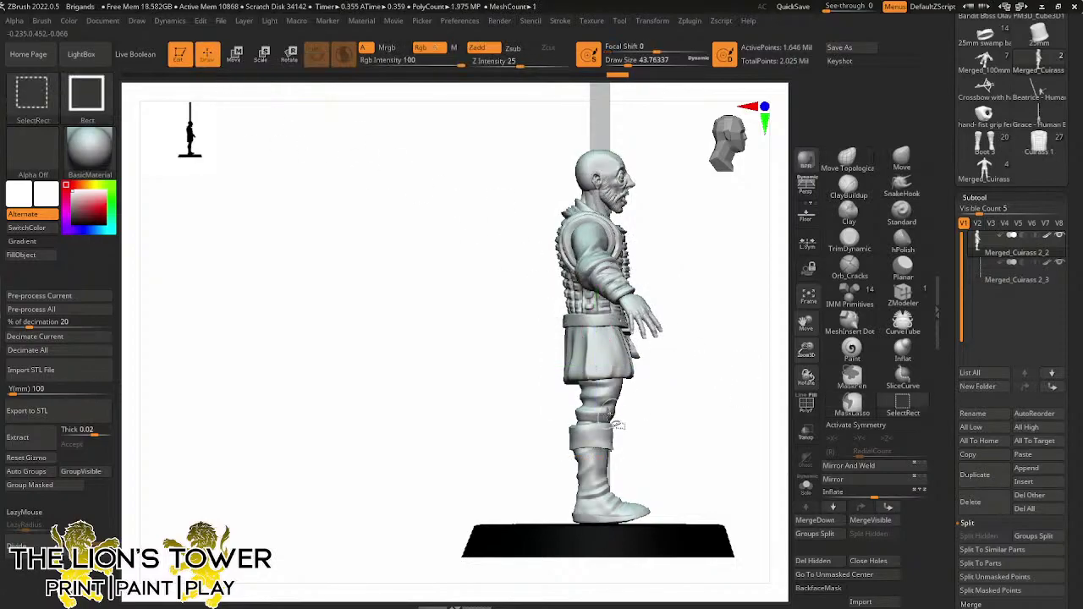
# Isolate the figure's right leg and boot by hiding their parts and inverting visibility, then show the whole figure again
pyautogui.keyDown('ctrl'); pyautogui.keyDown('shift'); pyautogui.click(594, 402); pyautogui.keyUp('shift'); pyautogui.keyUp('ctrl')
pyautogui.keyDown('ctrl'); pyautogui.keyDown('shift'); pyautogui.click(604, 403); pyautogui.keyUp('shift'); pyautogui.keyUp('ctrl')
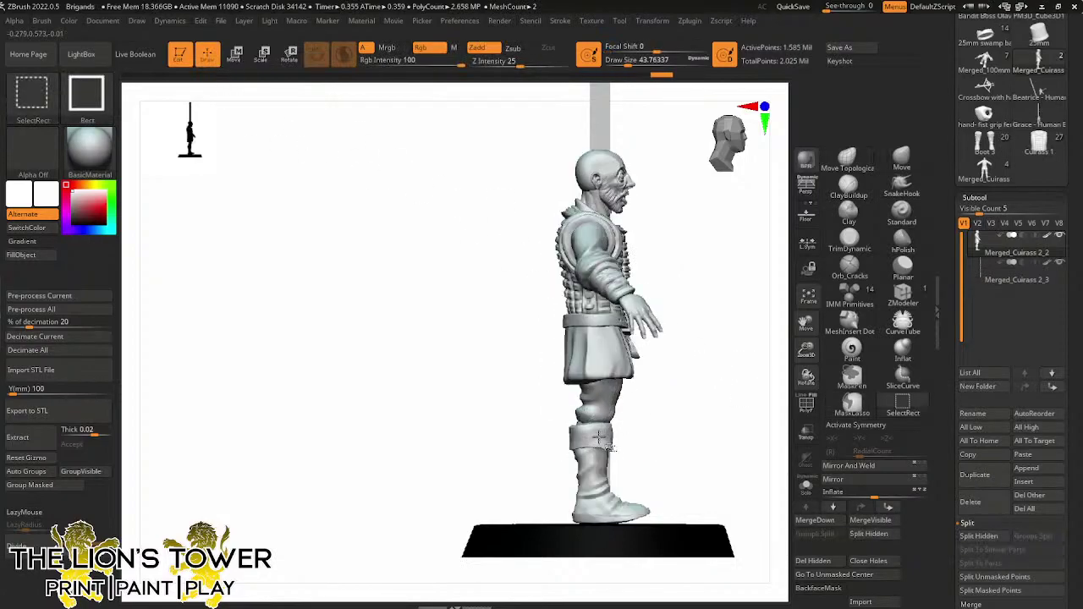
pyautogui.keyDown('ctrl'); pyautogui.keyDown('shift'); pyautogui.click(598, 437); pyautogui.keyUp('shift'); pyautogui.keyUp('ctrl')
pyautogui.moveTo(644, 416); pyautogui.dragTo(744, 408)
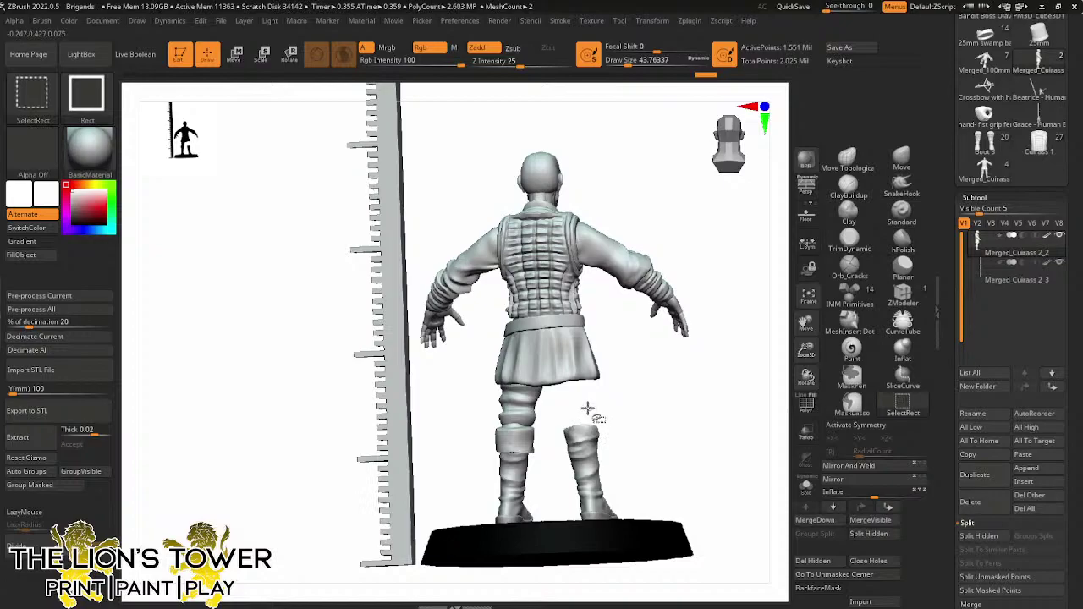
pyautogui.keyDown('ctrl'); pyautogui.keyDown('shift'); pyautogui.click(596, 437); pyautogui.keyUp('shift'); pyautogui.keyUp('ctrl')
pyautogui.moveTo(612, 450); pyautogui.dragTo(625, 496)
pyautogui.keyDown('ctrl'); pyautogui.keyDown('shift'); pyautogui.click(599, 492); pyautogui.keyUp('shift'); pyautogui.keyUp('ctrl')
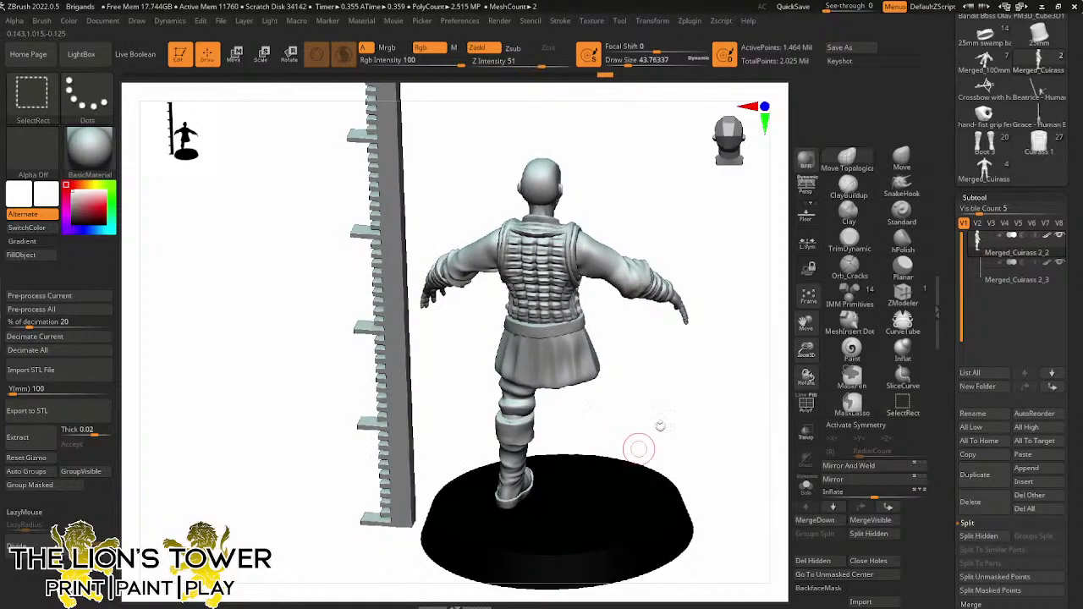
pyautogui.keyDown('ctrl'); pyautogui.keyDown('shift'); pyautogui.moveTo(676, 385); pyautogui.dragTo(692, 433); pyautogui.keyUp('shift'); pyautogui.keyUp('ctrl')
pyautogui.moveTo(692, 433); pyautogui.dragTo(675, 395)
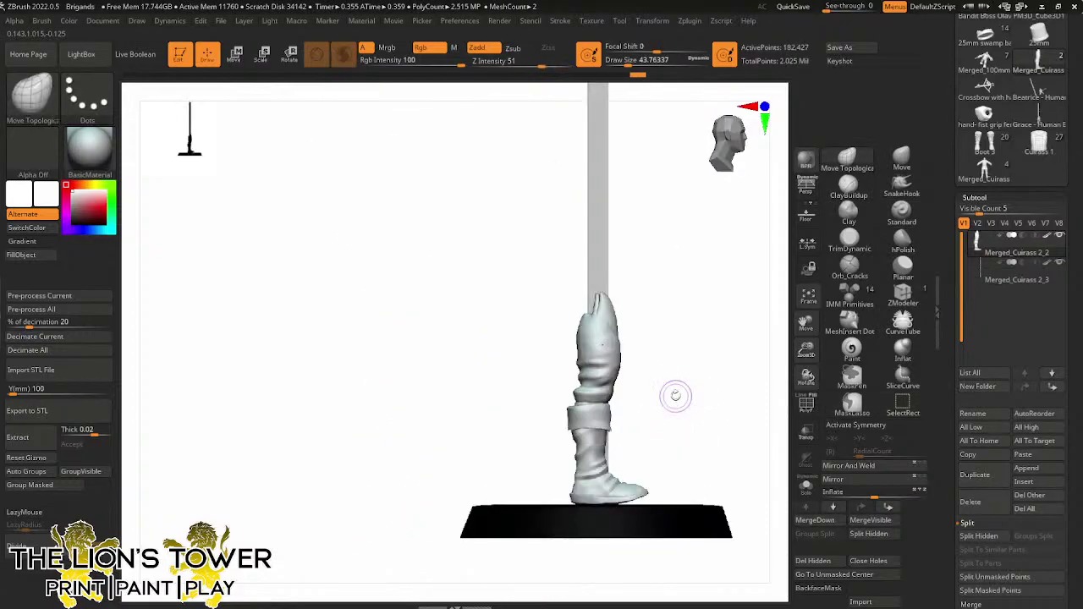
pyautogui.keyDown('ctrl'); pyautogui.keyDown('shift'); pyautogui.click(717, 362); pyautogui.keyUp('shift'); pyautogui.keyUp('ctrl')
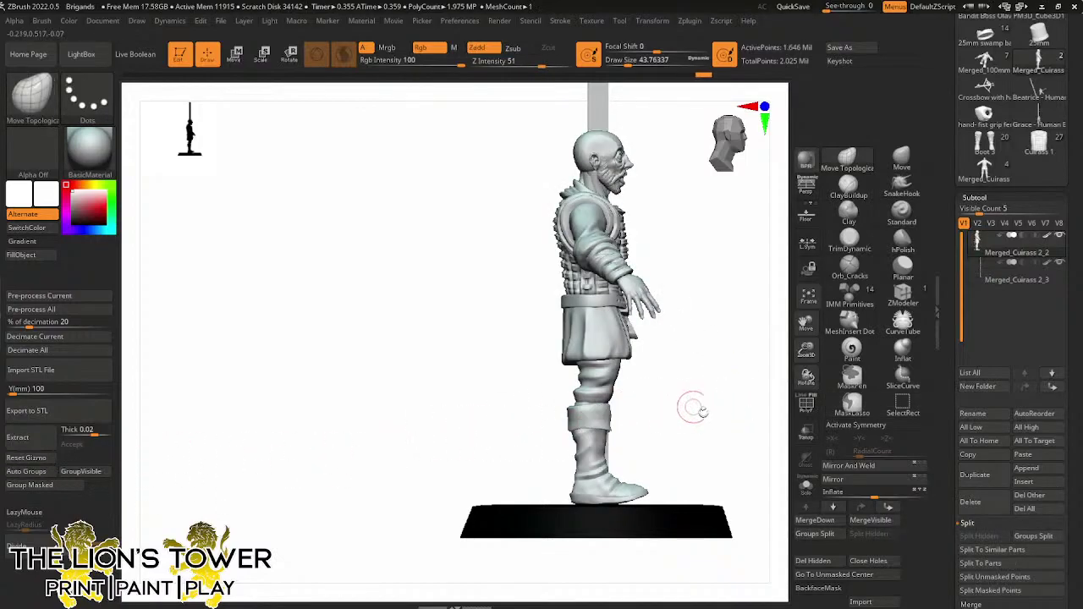
# Hide and restore the cloth pieces of the figure's trouser legs in side and back view to check how they are grouped
pyautogui.hotkey('ctrl', 'shift')
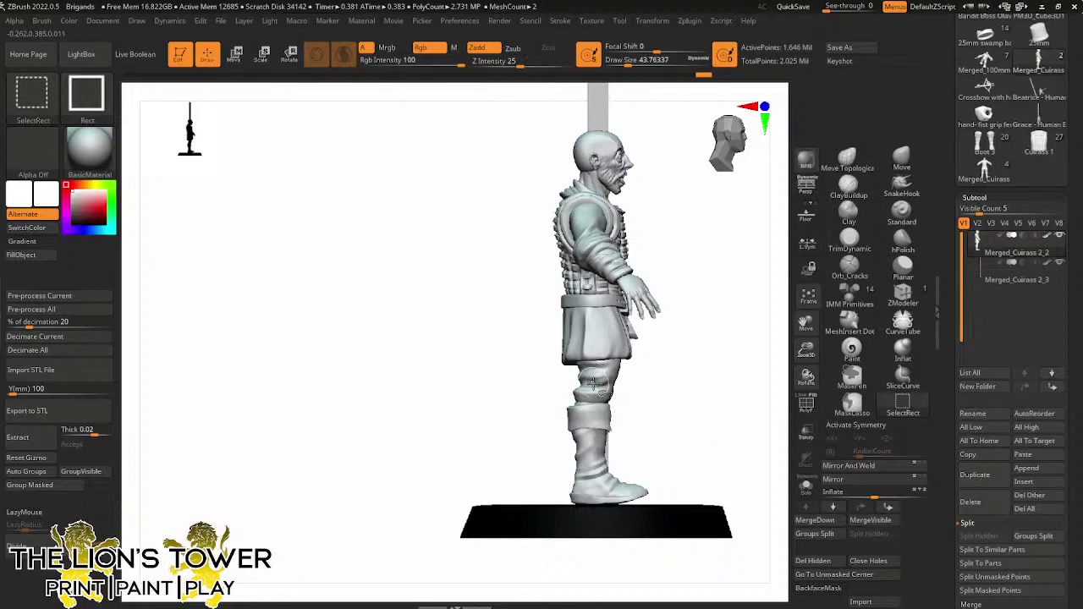
pyautogui.keyDown('ctrl'); pyautogui.keyDown('shift'); pyautogui.click(594, 383); pyautogui.keyUp('shift'); pyautogui.keyUp('ctrl')
pyautogui.keyDown('ctrl'); pyautogui.keyDown('shift'); pyautogui.click(597, 412); pyautogui.keyUp('shift'); pyautogui.keyUp('ctrl')
pyautogui.keyDown('ctrl'); pyautogui.keyDown('shift'); pyautogui.click(604, 413); pyautogui.keyUp('shift'); pyautogui.keyUp('ctrl')
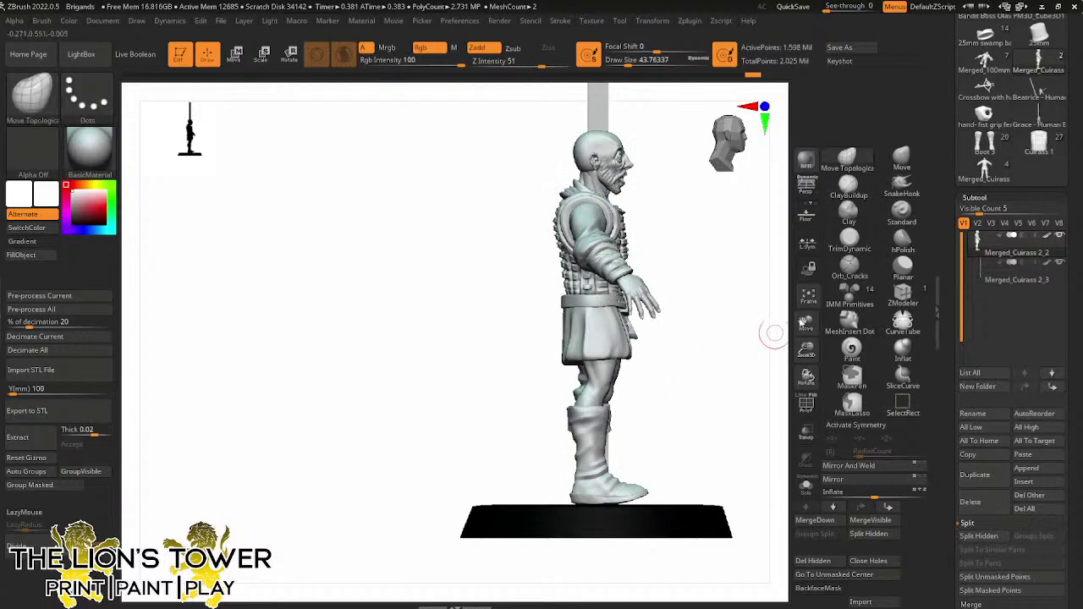
pyautogui.moveTo(807, 350)
pyautogui.mouseDown()
pyautogui.moveTo(810, 368)
pyautogui.moveTo(745, 411)
pyautogui.moveTo(776, 411)
pyautogui.moveTo(696, 355)
pyautogui.moveTo(658, 359)
pyautogui.mouseUp()
pyautogui.keyDown('ctrl'); pyautogui.keyDown('shift'); pyautogui.click(583, 364); pyautogui.keyUp('shift'); pyautogui.keyUp('ctrl')
pyautogui.keyDown('ctrl'); pyautogui.keyDown('shift'); pyautogui.click(584, 385); pyautogui.keyUp('shift'); pyautogui.keyUp('ctrl')
pyautogui.keyDown('ctrl'); pyautogui.keyDown('shift'); pyautogui.click(686, 333); pyautogui.keyUp('shift'); pyautogui.keyUp('ctrl')
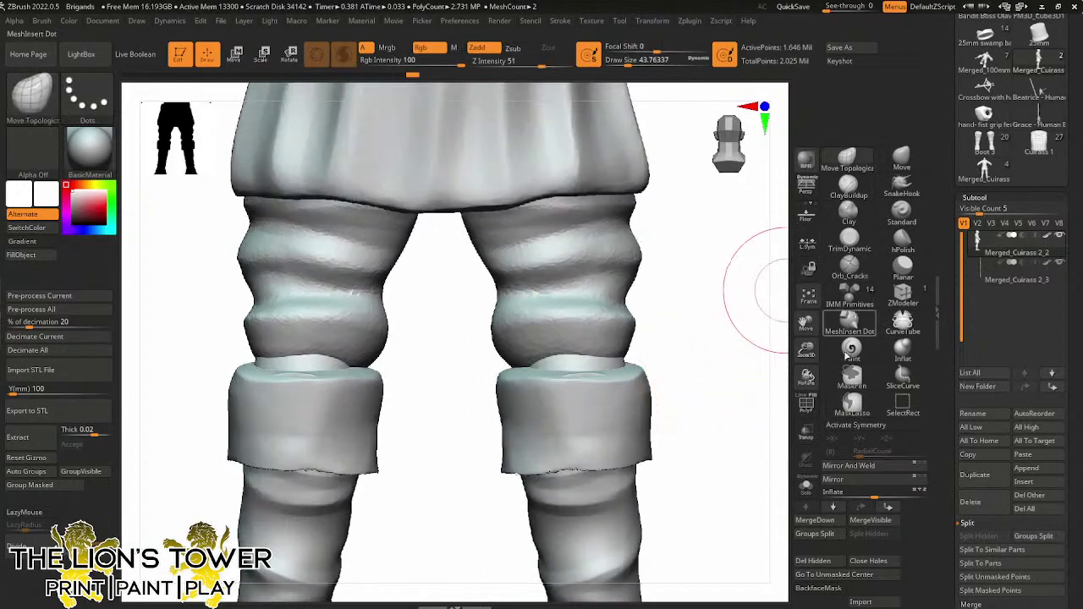
# Display the polygroup colours, isolate the figure's right trouser leg, give it its own polygroup and show the whole figure again
pyautogui.click(806, 404)
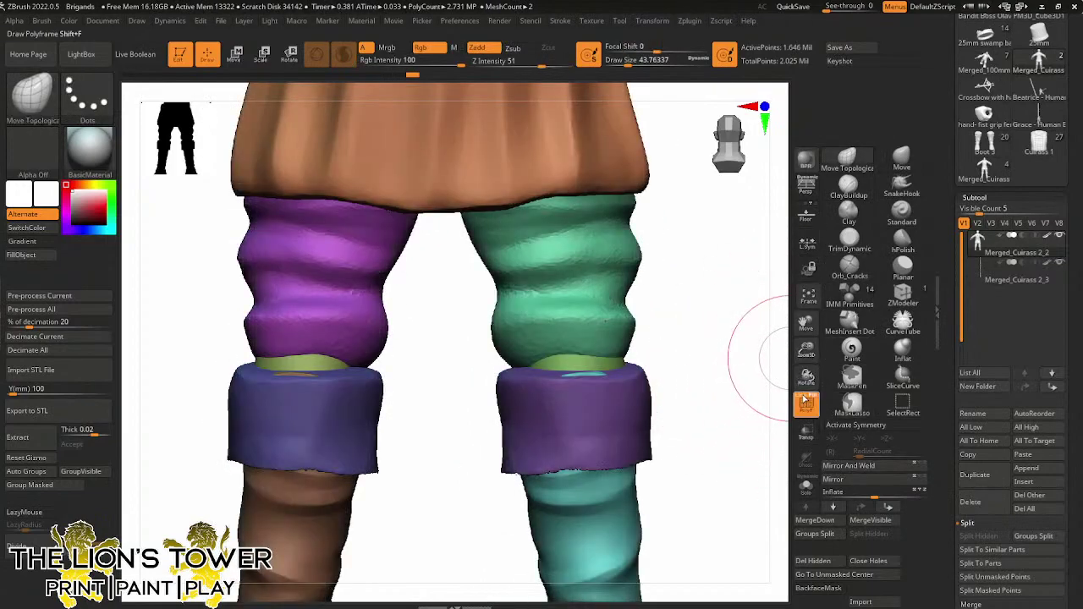
pyautogui.moveTo(766, 398); pyautogui.dragTo(677, 397)
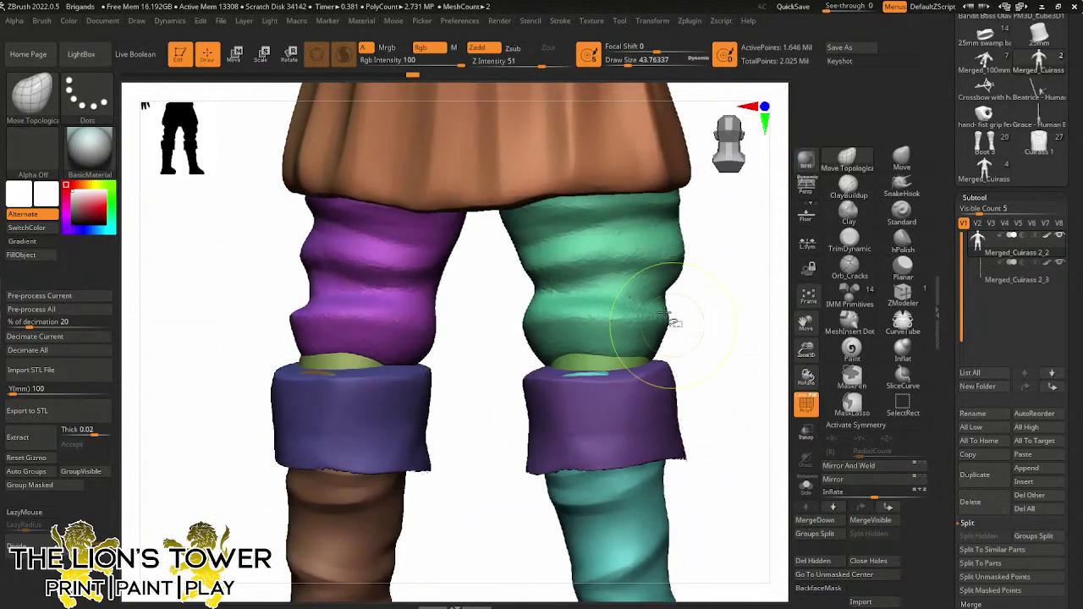
pyautogui.keyDown('ctrl'); pyautogui.keyDown('shift'); pyautogui.click(674, 315); pyautogui.keyUp('shift'); pyautogui.keyUp('ctrl')
pyautogui.keyDown('ctrl'); pyautogui.keyDown('shift'); pyautogui.click(679, 308); pyautogui.keyUp('shift'); pyautogui.keyUp('ctrl')
pyautogui.moveTo(704, 317)
pyautogui.mouseDown()
pyautogui.moveTo(725, 319)
pyautogui.moveTo(702, 285)
pyautogui.mouseUp()
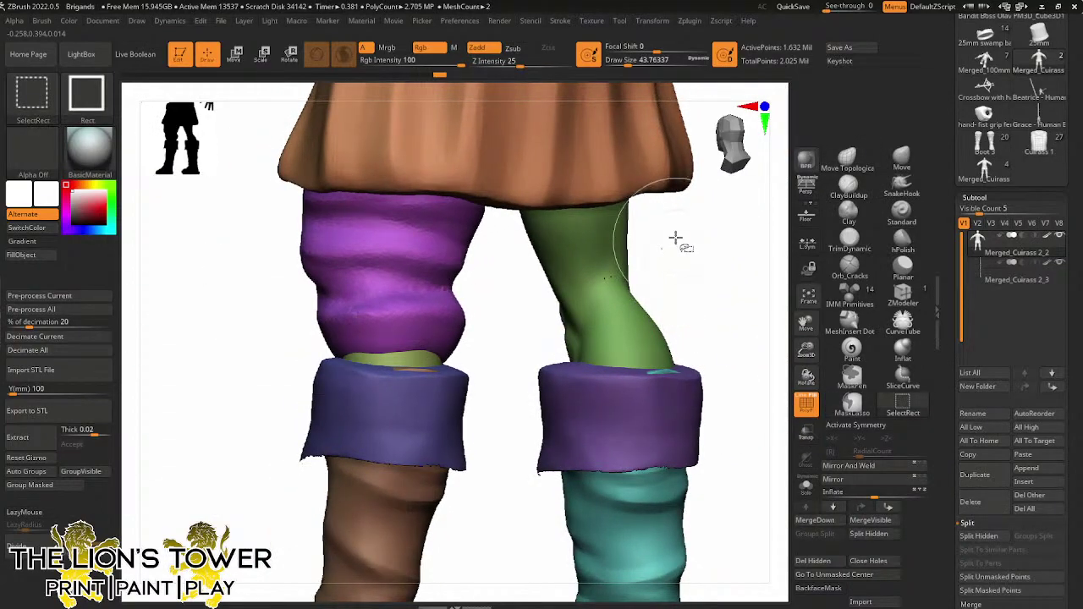
pyautogui.moveTo(664, 279)
pyautogui.mouseDown()
pyautogui.moveTo(703, 294)
pyautogui.moveTo(722, 280)
pyautogui.moveTo(674, 290)
pyautogui.moveTo(694, 293)
pyautogui.moveTo(684, 311)
pyautogui.moveTo(725, 278)
pyautogui.moveTo(689, 290)
pyautogui.moveTo(709, 216)
pyautogui.moveTo(706, 302)
pyautogui.moveTo(721, 277)
pyautogui.mouseUp()
pyautogui.keyDown('ctrl'); pyautogui.keyDown('shift'); pyautogui.moveTo(723, 276); pyautogui.dragTo(732, 311); pyautogui.keyUp('shift'); pyautogui.keyUp('ctrl')
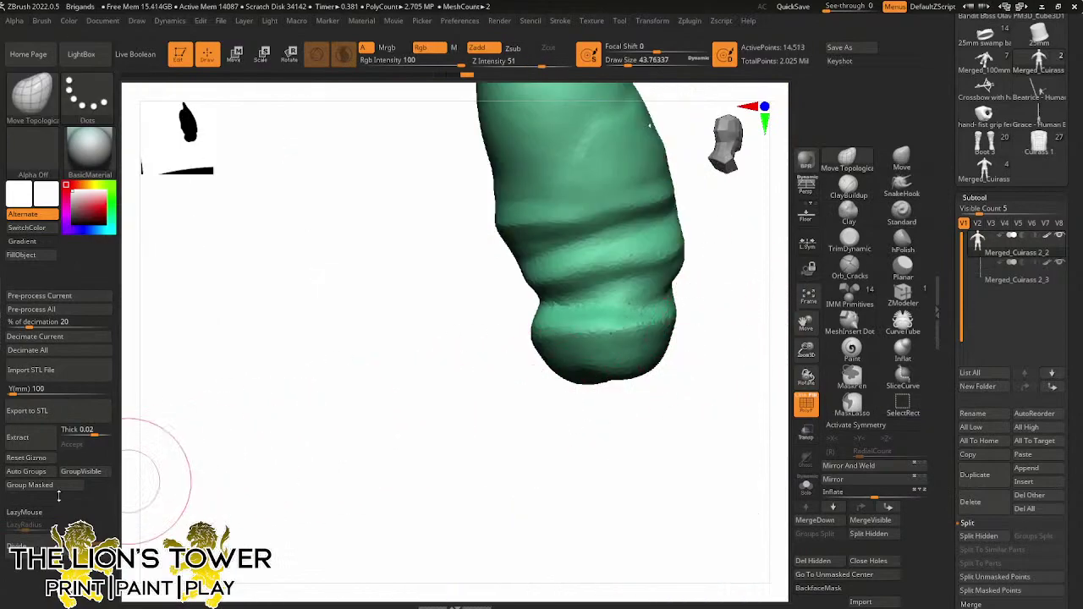
pyautogui.click(61, 486)
pyautogui.hotkey('ctrl', 'shift')
pyautogui.keyDown('ctrl'); pyautogui.keyDown('shift'); pyautogui.click(722, 349); pyautogui.keyUp('shift'); pyautogui.keyUp('ctrl')
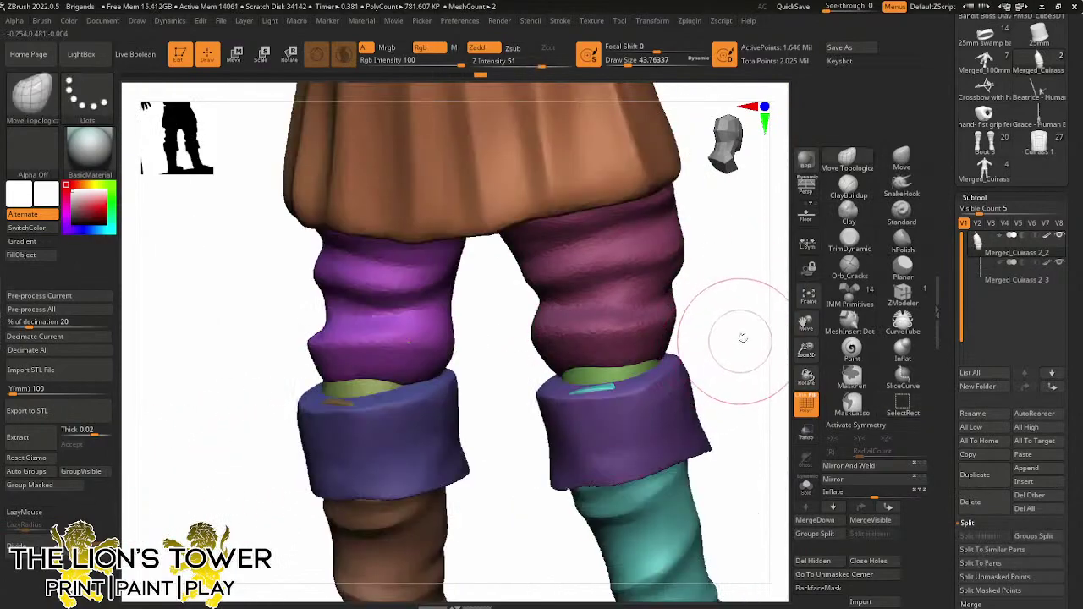
# Isolate the figure's left trouser leg, assign it a new polygroup and bring the hidden parts back
pyautogui.keyDown('ctrl'); pyautogui.keyDown('shift'); pyautogui.click(406, 347); pyautogui.keyUp('shift'); pyautogui.keyUp('ctrl')
pyautogui.keyDown('ctrl'); pyautogui.keyDown('shift'); pyautogui.click(410, 351); pyautogui.keyUp('shift'); pyautogui.keyUp('ctrl')
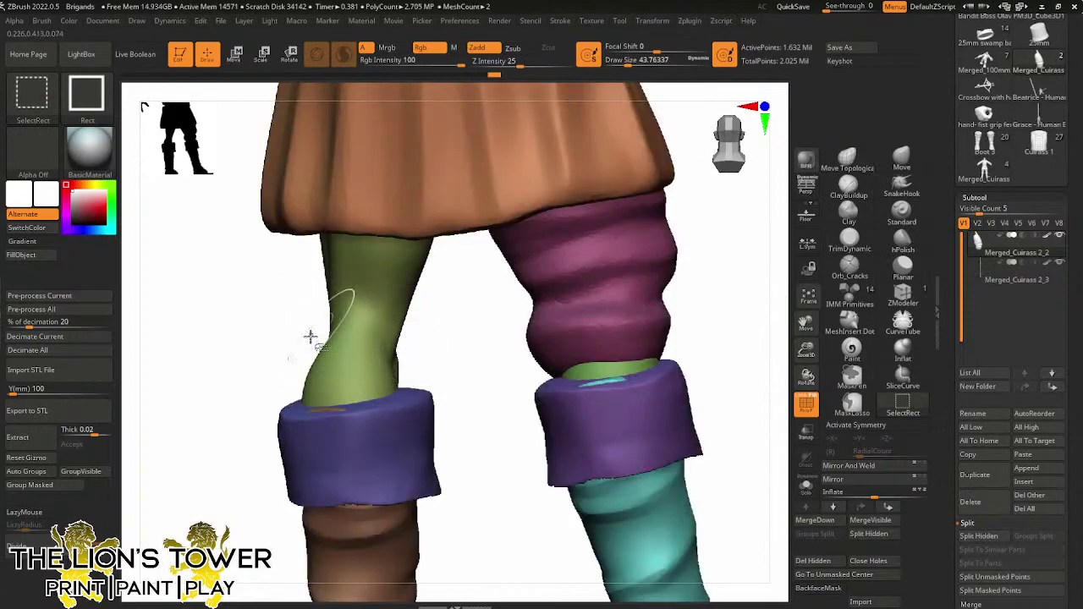
pyautogui.moveTo(302, 334); pyautogui.dragTo(389, 330)
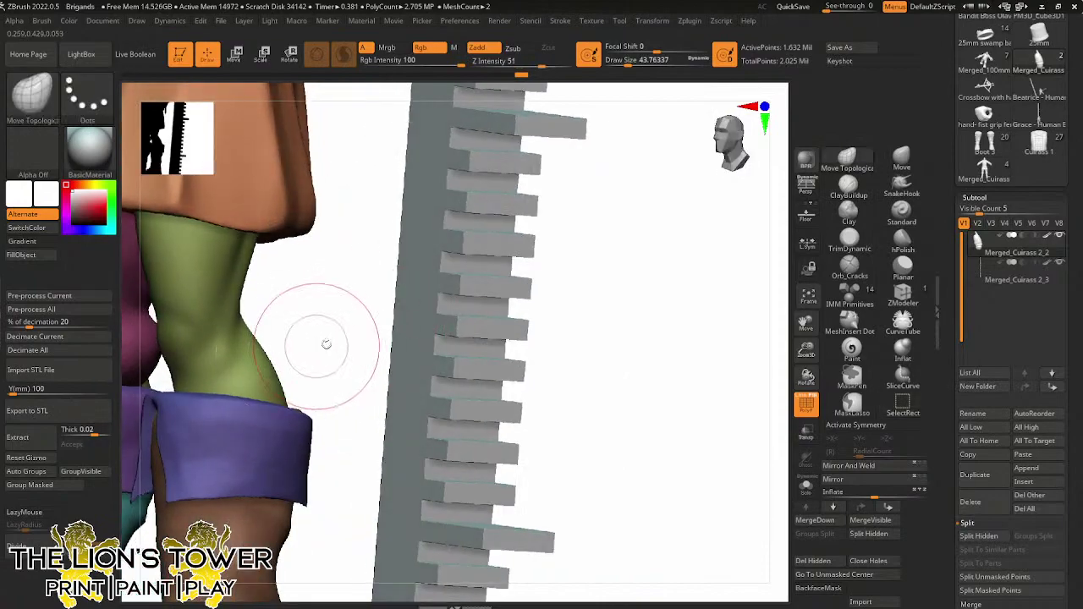
pyautogui.moveTo(326, 343)
pyautogui.mouseDown()
pyautogui.moveTo(390, 343)
pyautogui.moveTo(360, 271)
pyautogui.moveTo(341, 346)
pyautogui.mouseUp()
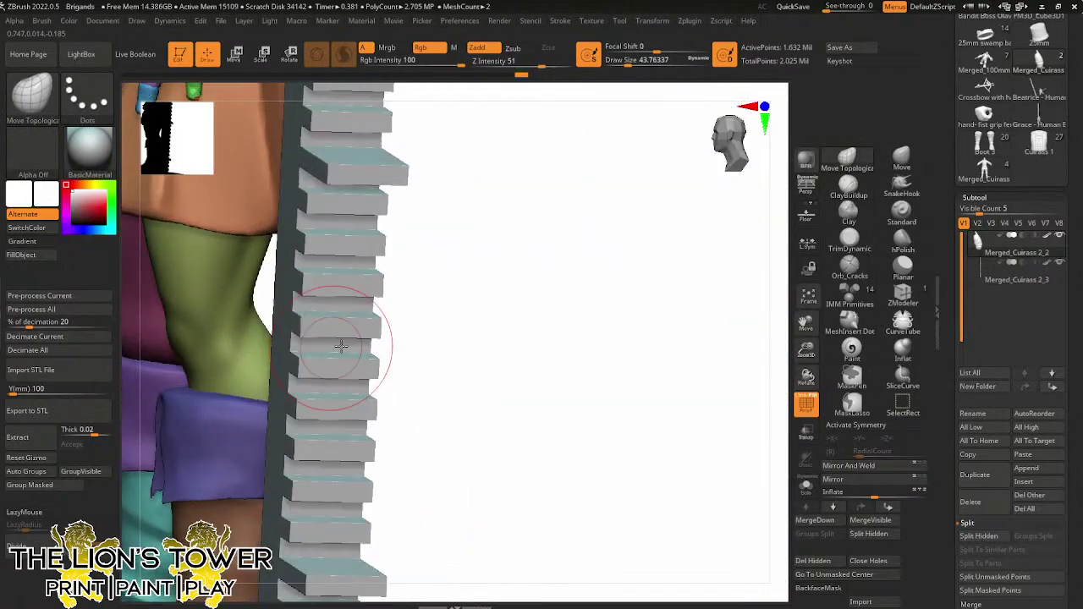
pyautogui.keyDown('ctrl'); pyautogui.keyDown('shift'); pyautogui.moveTo(475, 300); pyautogui.dragTo(633, 357); pyautogui.keyUp('shift'); pyautogui.keyUp('ctrl')
pyautogui.click(54, 489)
pyautogui.keyDown('ctrl'); pyautogui.keyDown('shift'); pyautogui.click(655, 384); pyautogui.keyUp('shift'); pyautogui.keyUp('ctrl')
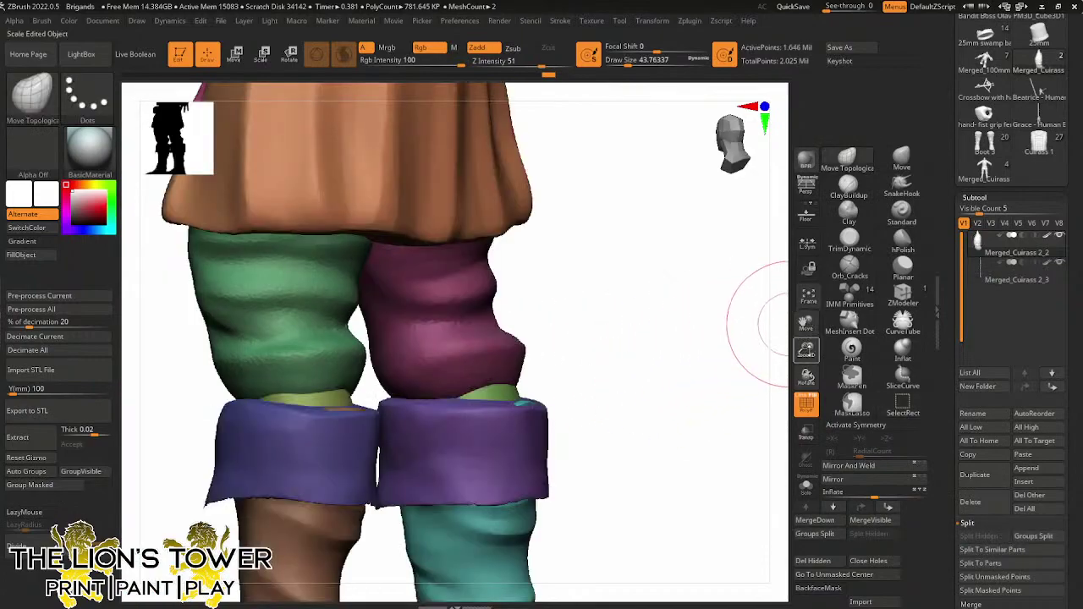
# Examine the polygroup colours of the whole figure from the back and the front
pyautogui.press('f')
pyautogui.keyDown('ctrl'); pyautogui.keyDown('shift'); pyautogui.click(724, 339); pyautogui.keyUp('shift'); pyautogui.keyUp('ctrl')
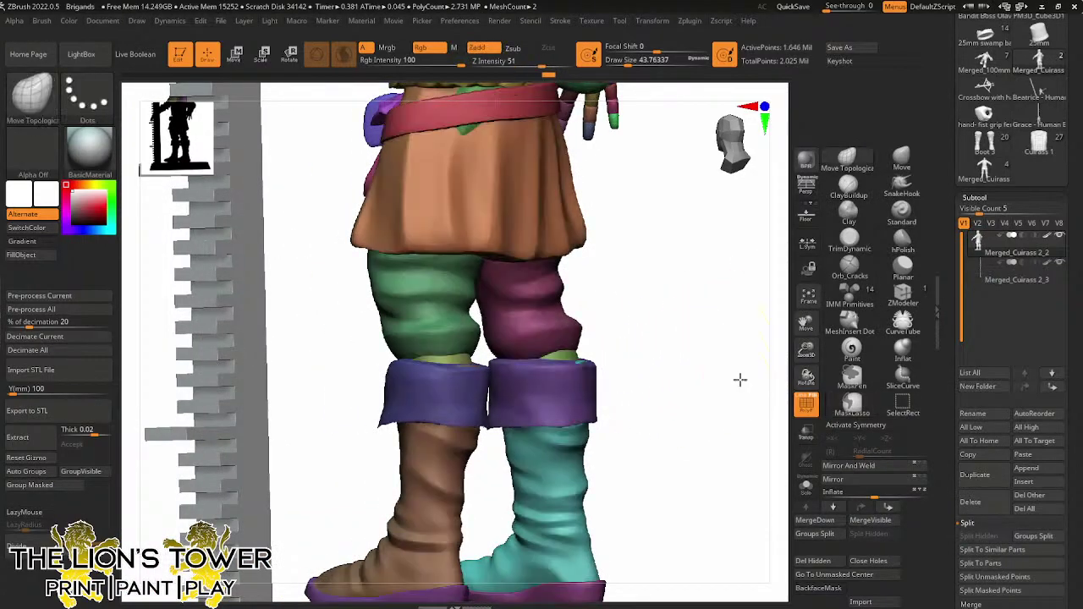
pyautogui.moveTo(739, 380); pyautogui.dragTo(765, 282)
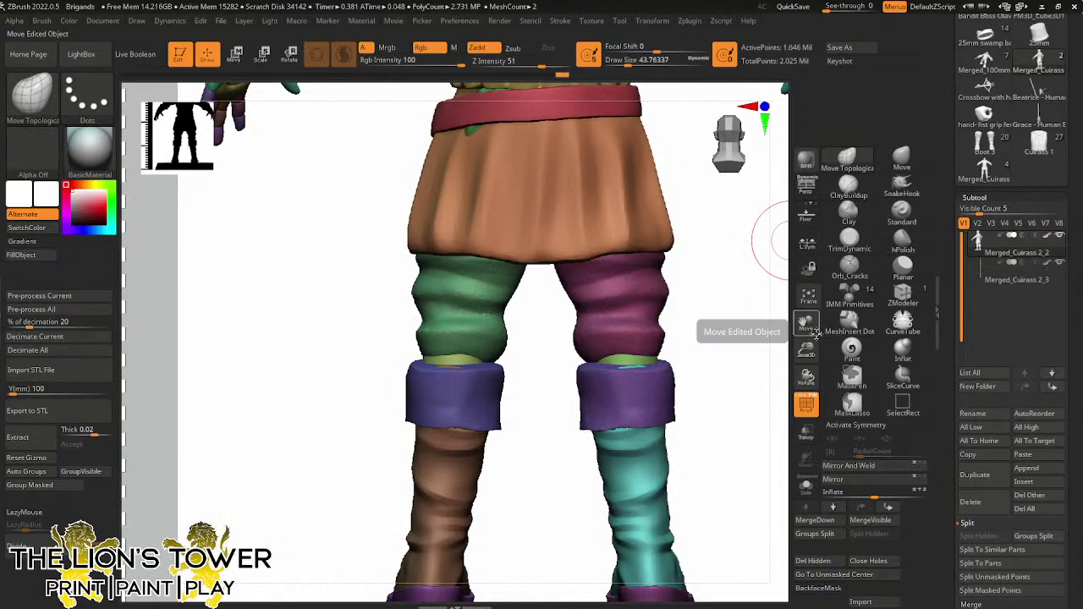
pyautogui.press('f')
pyautogui.moveTo(765, 391); pyautogui.dragTo(653, 404)
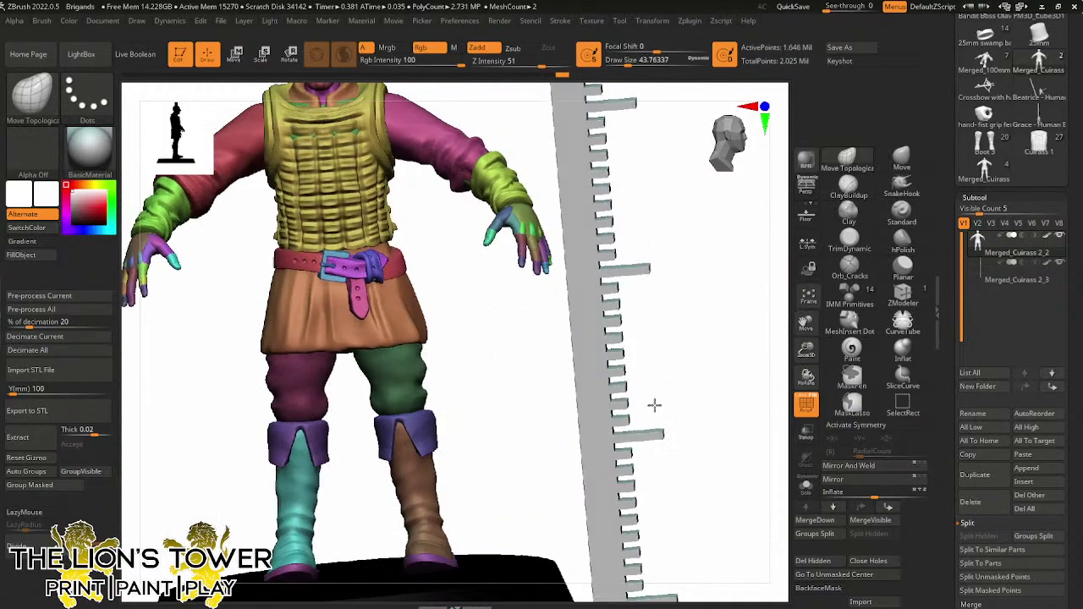
pyautogui.moveTo(802, 323); pyautogui.dragTo(763, 373)
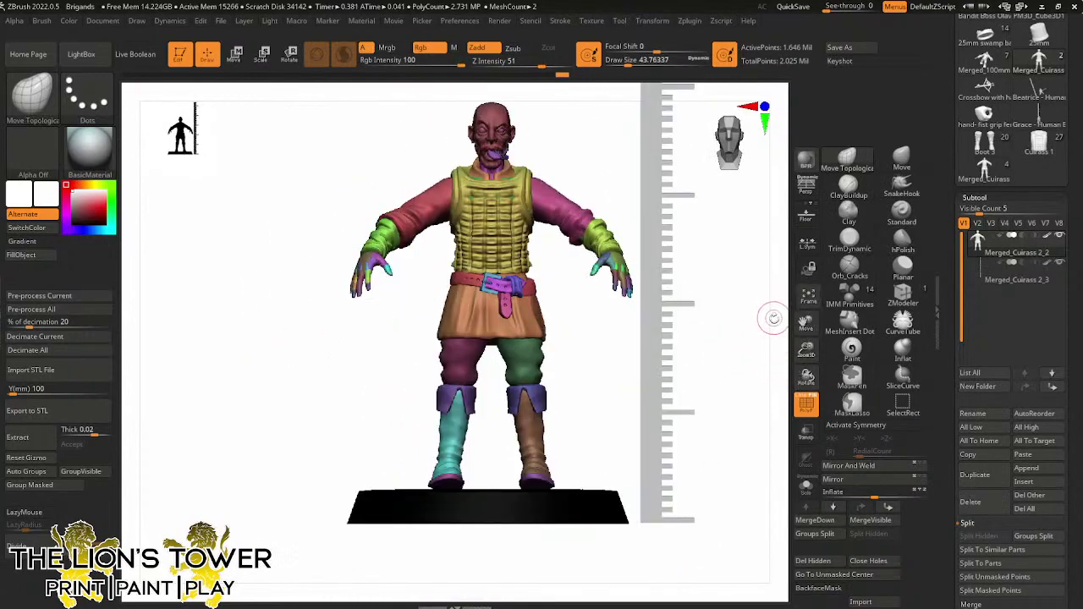
pyautogui.moveTo(806, 323); pyautogui.dragTo(817, 370)
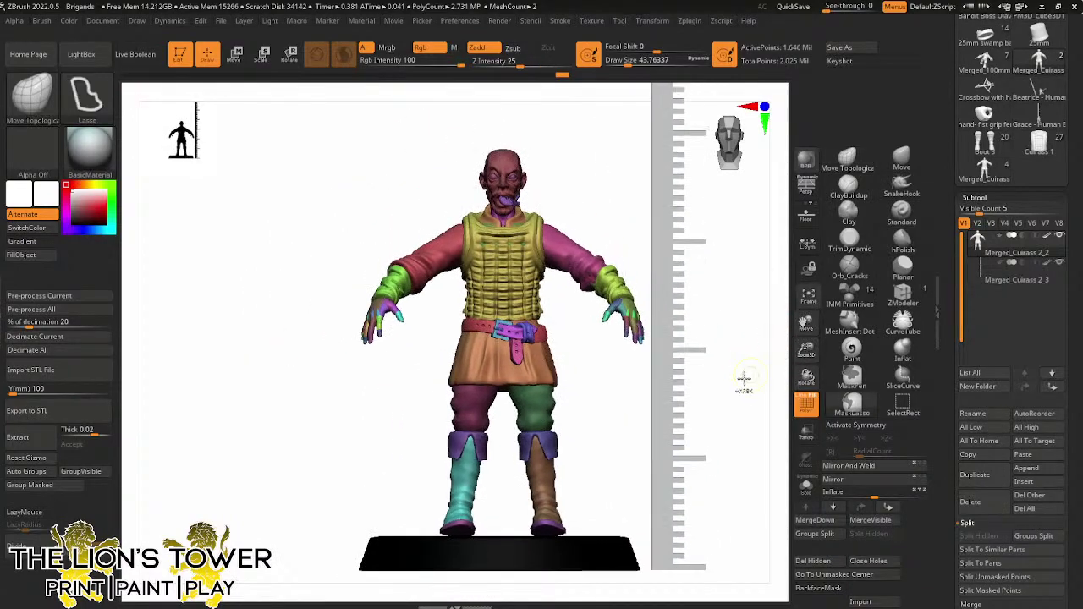
pyautogui.moveTo(736, 404); pyautogui.dragTo(678, 352)
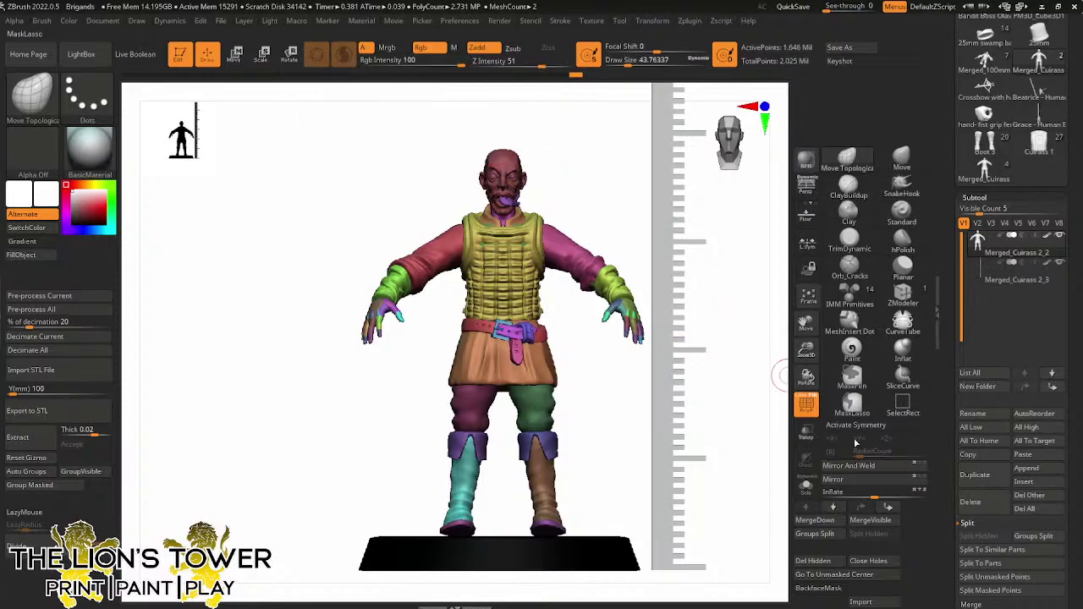
# DynaMesh the figure at resolution 504 with the Groups option enabled
pyautogui.scroll(-3, 906, 545)
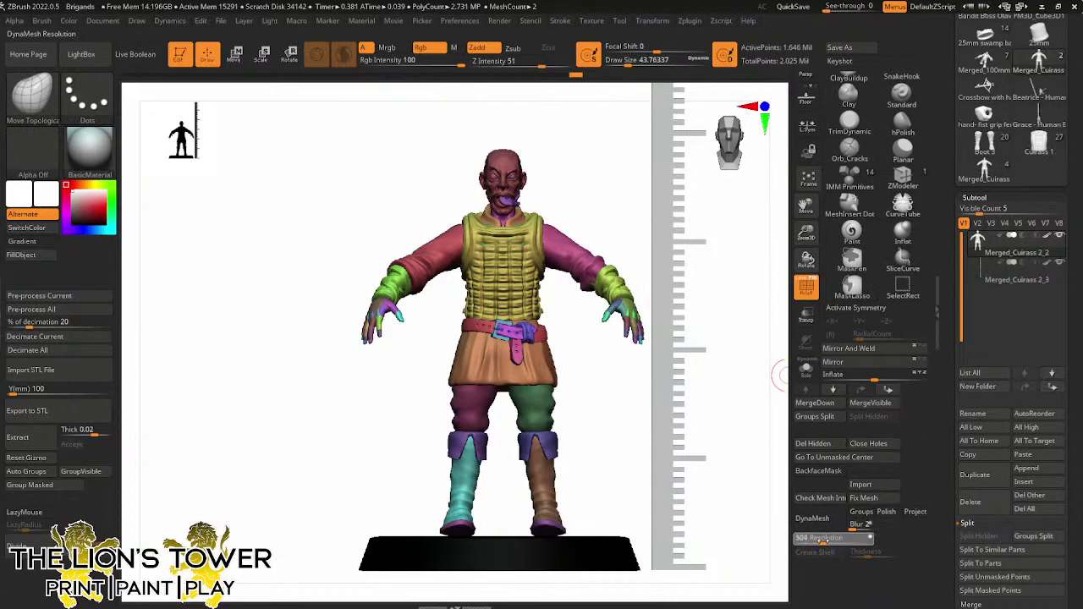
pyautogui.click(867, 517)
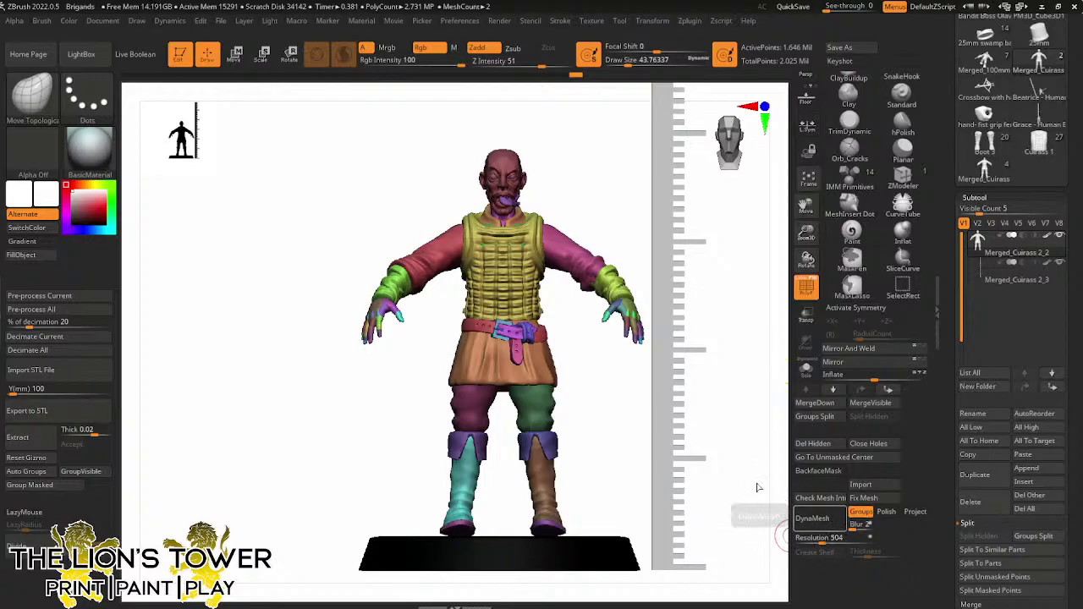
pyautogui.keyDown('ctrl'); pyautogui.click(715, 276); pyautogui.keyUp('ctrl')
pyautogui.keyDown('ctrl'); pyautogui.click(715, 275); pyautogui.keyUp('ctrl')
# Mask everything except the right trouser leg and boot by hiding those parts, masking the rest, unhiding all and snapping to side view
pyautogui.moveTo(715, 275); pyautogui.dragTo(733, 319)
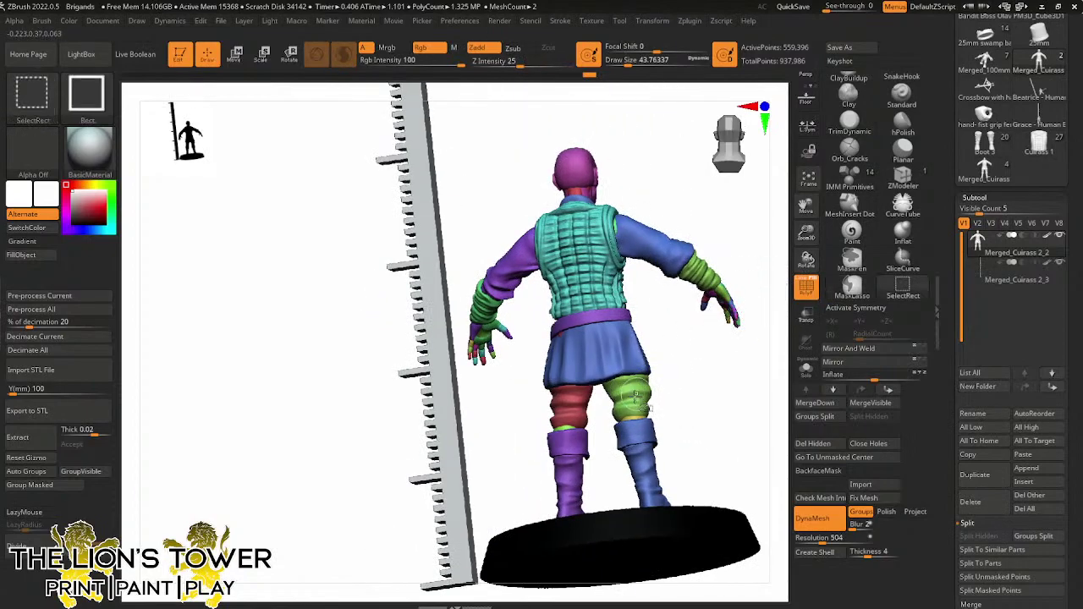
pyautogui.keyDown('ctrl'); pyautogui.keyDown('shift'); pyautogui.click(635, 396); pyautogui.keyUp('shift'); pyautogui.keyUp('ctrl')
pyautogui.keyDown('ctrl'); pyautogui.keyDown('shift'); pyautogui.click(639, 404); pyautogui.keyUp('shift'); pyautogui.keyUp('ctrl')
pyautogui.keyDown('ctrl'); pyautogui.keyDown('shift'); pyautogui.click(638, 432); pyautogui.keyUp('shift'); pyautogui.keyUp('ctrl')
pyautogui.keyDown('ctrl'); pyautogui.keyDown('shift'); pyautogui.click(640, 427); pyautogui.keyUp('shift'); pyautogui.keyUp('ctrl')
pyautogui.moveTo(696, 416); pyautogui.dragTo(712, 470)
pyautogui.keyDown('ctrl'); pyautogui.keyDown('shift'); pyautogui.click(674, 459); pyautogui.keyUp('shift'); pyautogui.keyUp('ctrl')
pyautogui.keyDown('ctrl'); pyautogui.click(735, 386); pyautogui.keyUp('ctrl')
pyautogui.keyDown('ctrl'); pyautogui.keyDown('shift'); pyautogui.click(737, 384); pyautogui.keyUp('shift'); pyautogui.keyUp('ctrl')
pyautogui.keyDown('shift'); pyautogui.moveTo(738, 382); pyautogui.dragTo(607, 253); pyautogui.keyUp('shift')
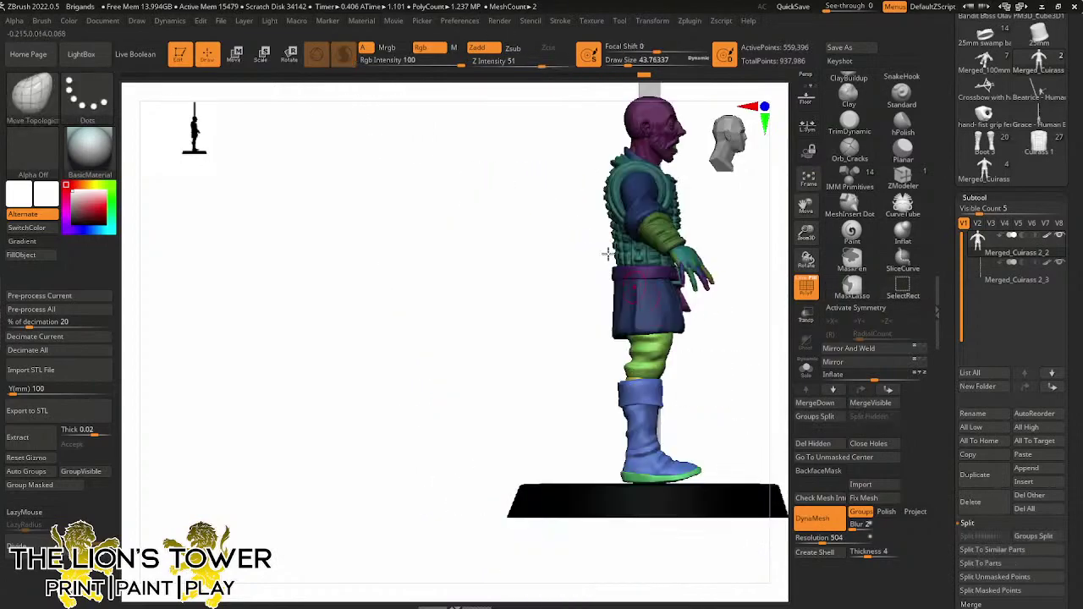
# Invert the mask and rotate the body and left leg forward about the hip, keeping the right leg planted on the base
pyautogui.press('r')
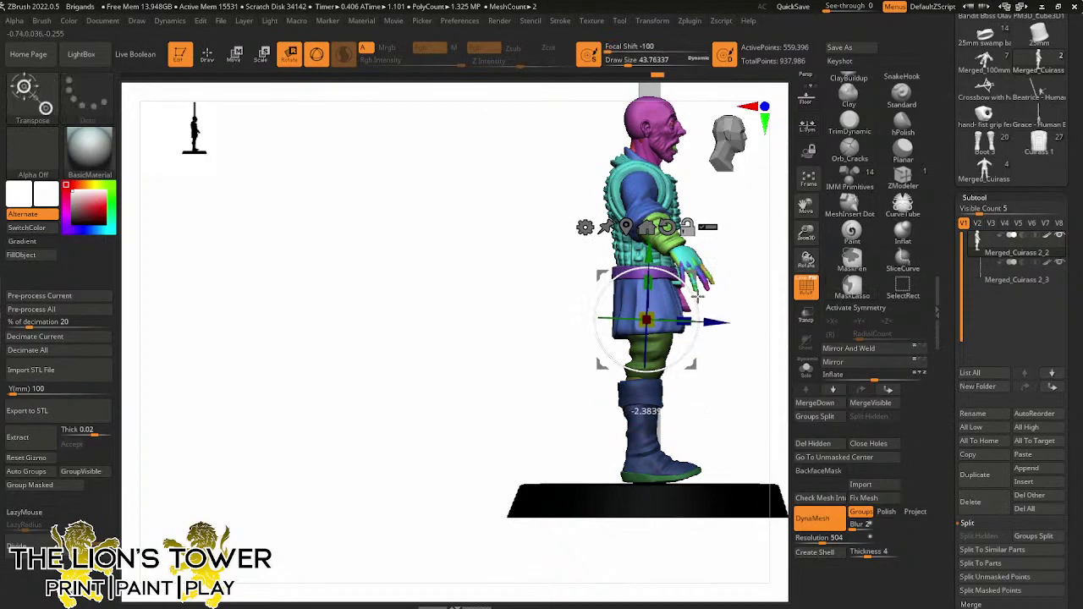
pyautogui.moveTo(692, 296); pyautogui.dragTo(695, 337)
pyautogui.moveTo(808, 230)
pyautogui.mouseDown()
pyautogui.moveTo(814, 237)
pyautogui.moveTo(806, 220)
pyautogui.mouseUp()
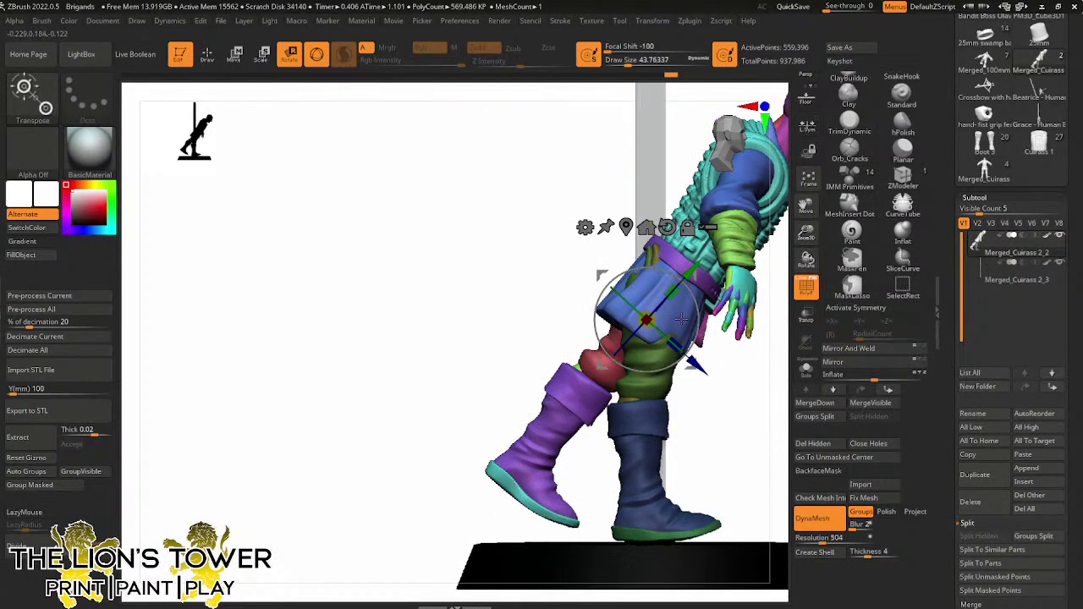
pyautogui.moveTo(666, 337); pyautogui.dragTo(707, 347)
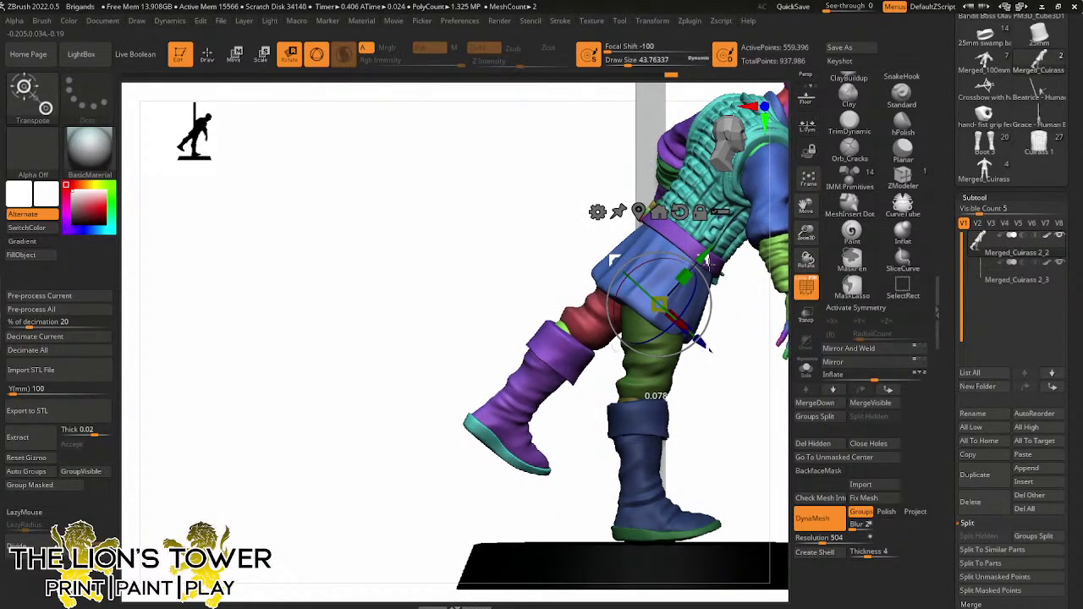
pyautogui.moveTo(709, 263); pyautogui.dragTo(711, 264)
# Invert the mask to free the right leg, tilt that leg at the hip and clear the mask
pyautogui.keyDown('ctrl'); pyautogui.click(735, 356); pyautogui.keyUp('ctrl')
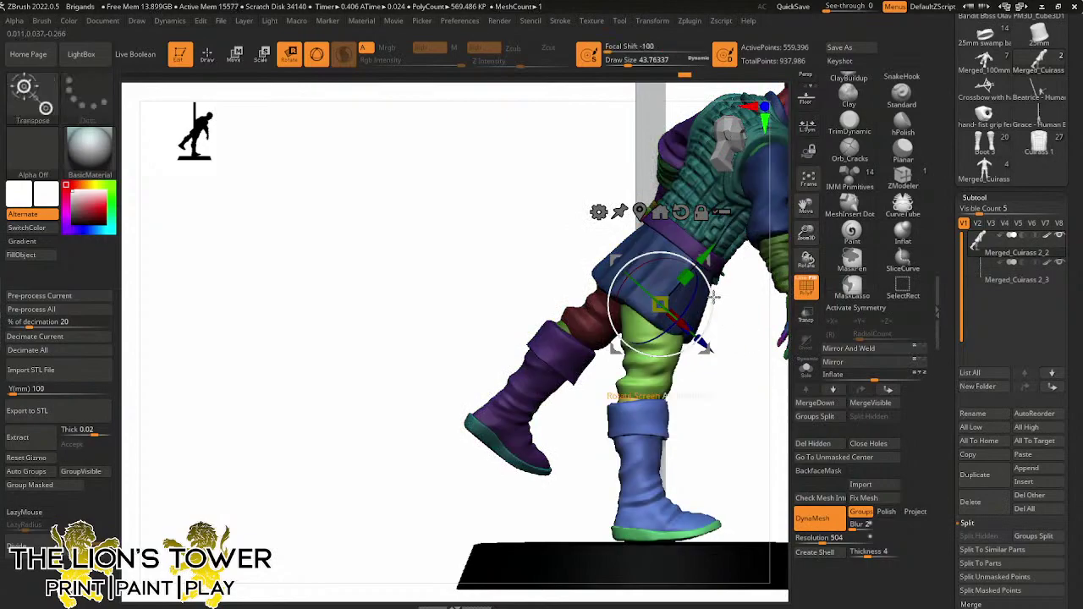
pyautogui.keyDown('ctrl'); pyautogui.moveTo(735, 325); pyautogui.dragTo(747, 336); pyautogui.keyUp('ctrl')
pyautogui.moveTo(711, 288); pyautogui.dragTo(722, 312)
pyautogui.moveTo(705, 263); pyautogui.dragTo(722, 276)
# Mask the figure's head, arms and torso with the lasso mask and return to Draw mode
pyautogui.moveTo(804, 235); pyautogui.dragTo(799, 284)
pyautogui.moveTo(807, 205)
pyautogui.mouseDown()
pyautogui.moveTo(770, 229)
pyautogui.moveTo(722, 372)
pyautogui.moveTo(715, 300)
pyautogui.mouseUp()
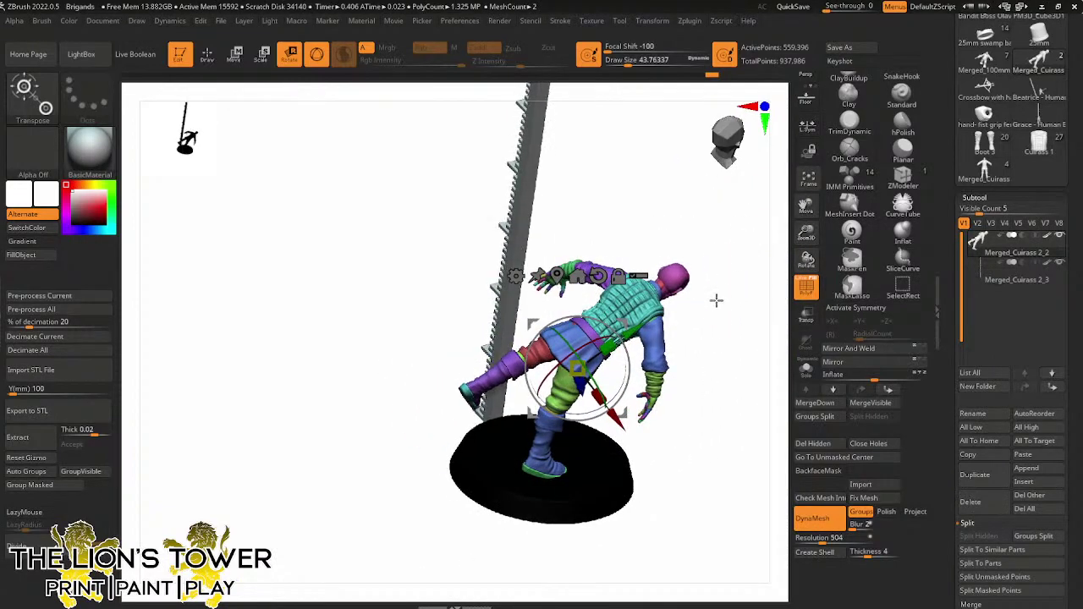
pyautogui.keyDown('ctrl'); pyautogui.moveTo(721, 258); pyautogui.dragTo(642, 225); pyautogui.keyUp('ctrl')
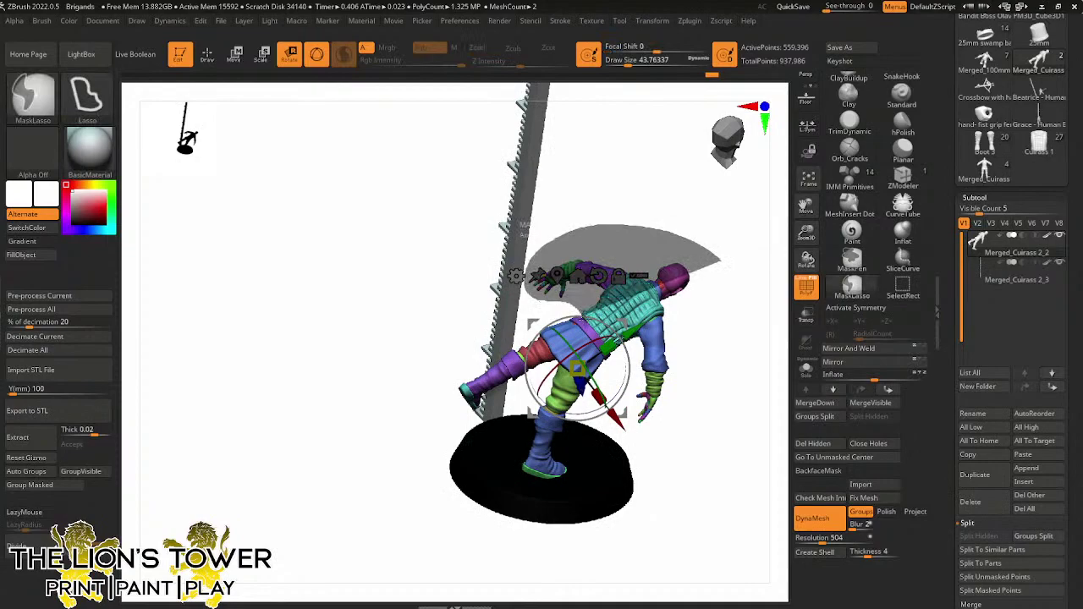
pyautogui.keyDown('ctrl'); pyautogui.moveTo(695, 429); pyautogui.dragTo(695, 429); pyautogui.keyUp('ctrl')
pyautogui.moveTo(805, 237); pyautogui.dragTo(804, 188)
pyautogui.click(206, 54)
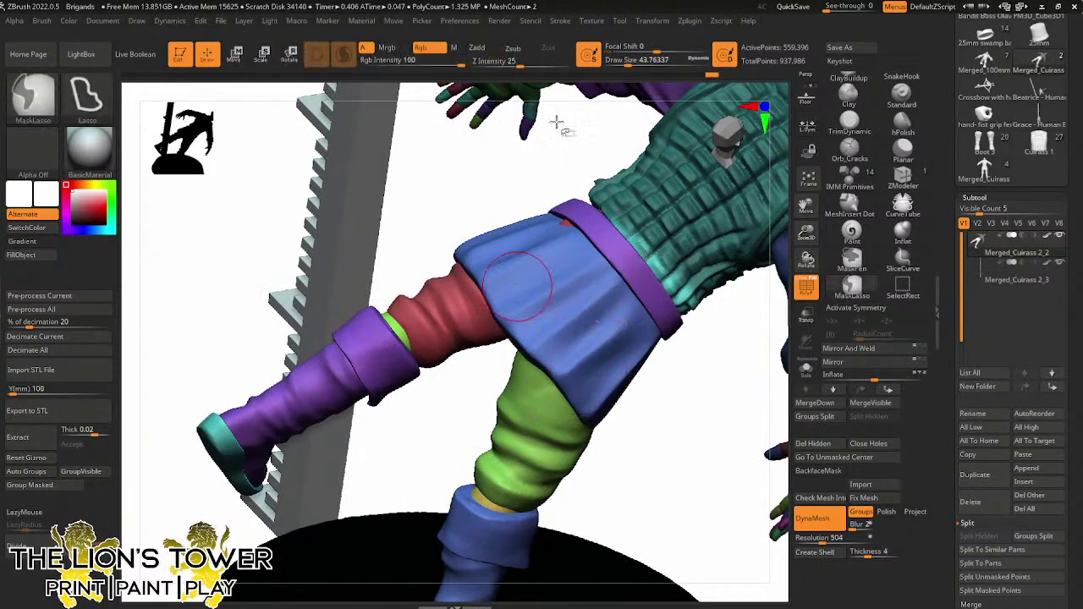
# Complete the cuirass mask by part visibility and invert it so the belt, skirt and legs are masked
pyautogui.keyDown('ctrl'); pyautogui.keyDown('shift'); pyautogui.click(664, 245); pyautogui.keyUp('shift'); pyautogui.keyUp('ctrl')
pyautogui.moveTo(726, 336)
pyautogui.keyDown('ctrl'); pyautogui.mouseDown()
pyautogui.moveTo(719, 288)
pyautogui.moveTo(736, 383)
pyautogui.moveTo(651, 372)
pyautogui.moveTo(635, 411)
pyautogui.mouseUp(); pyautogui.keyUp('ctrl')
pyautogui.keyDown('ctrl'); pyautogui.keyDown('shift'); pyautogui.click(743, 380); pyautogui.keyUp('shift'); pyautogui.keyUp('ctrl')
pyautogui.moveTo(574, 360)
pyautogui.mouseDown()
pyautogui.moveTo(661, 373)
pyautogui.moveTo(718, 358)
pyautogui.moveTo(749, 309)
pyautogui.mouseUp()
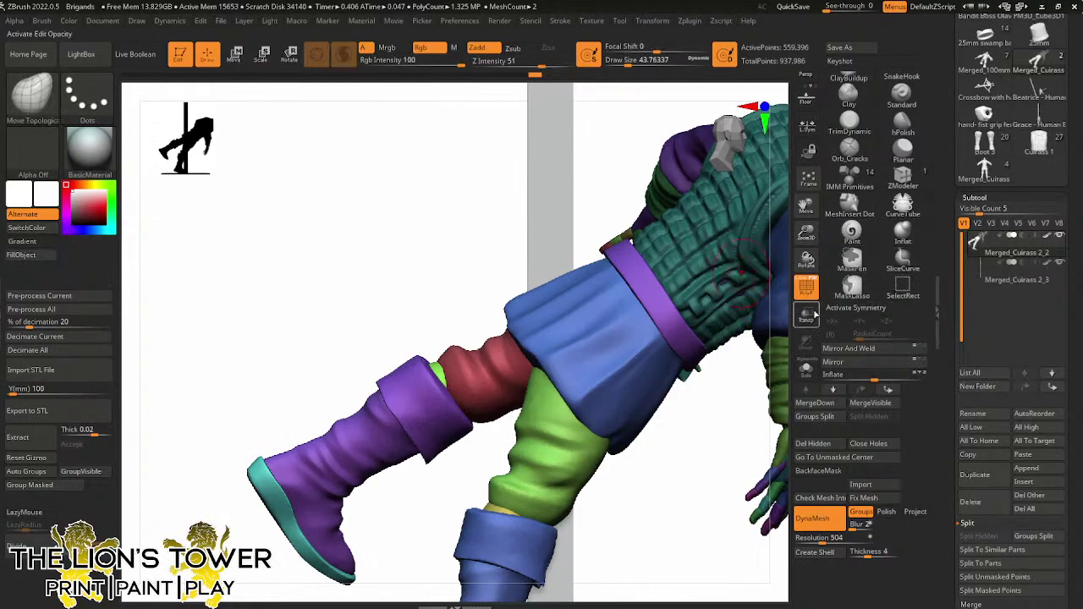
pyautogui.moveTo(807, 258)
pyautogui.mouseDown()
pyautogui.moveTo(764, 331)
pyautogui.moveTo(724, 345)
pyautogui.mouseUp()
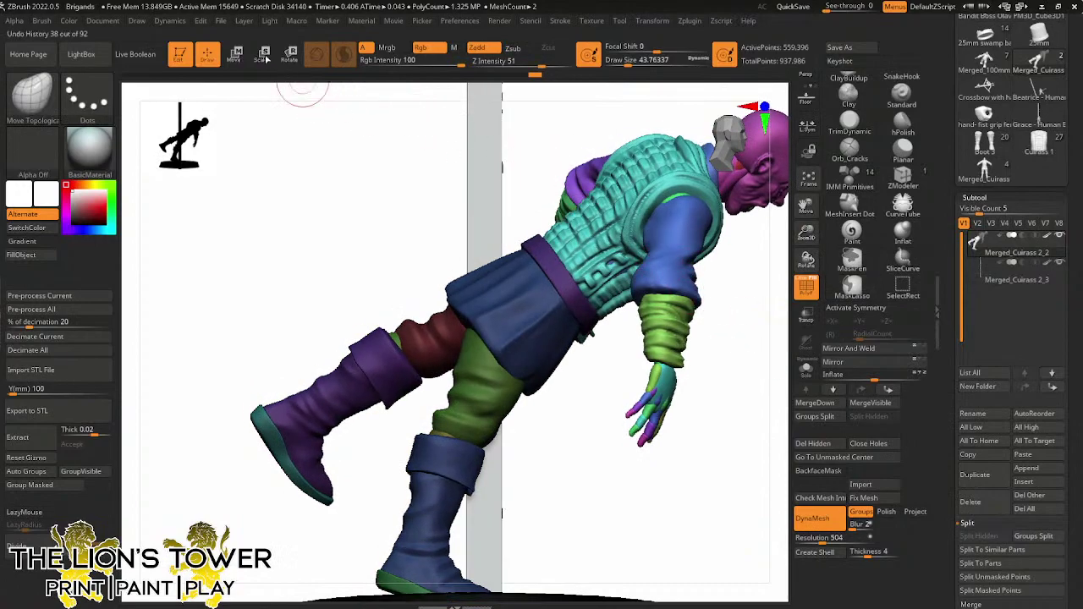
# Rotate the unmasked head, arms and torso about the waist with the Rotate gizmo to reduce the forward lean
pyautogui.press('e')
pyautogui.press('q')
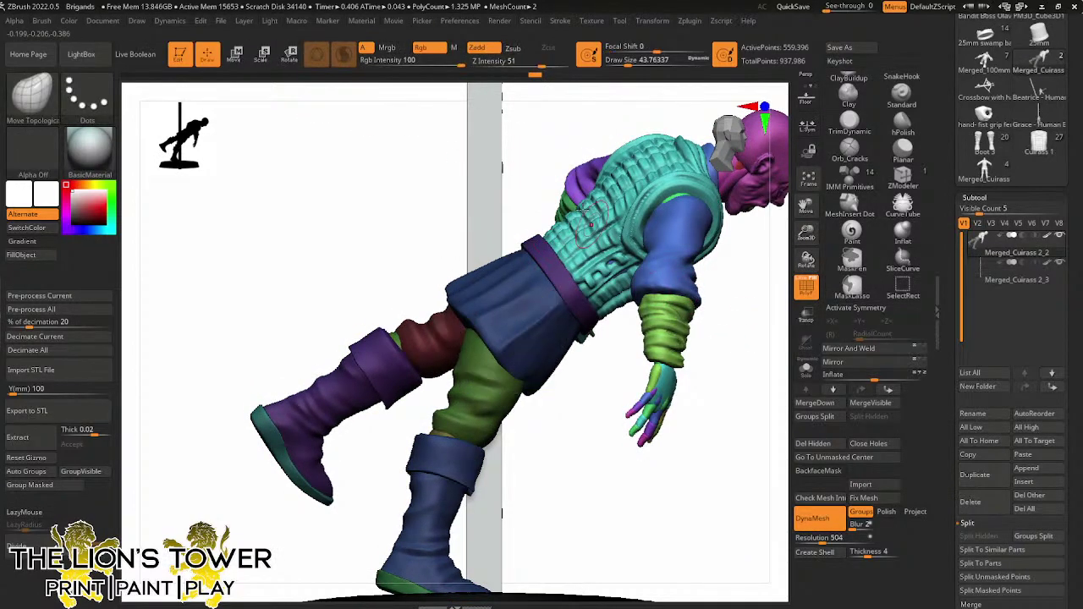
pyautogui.click(288, 55)
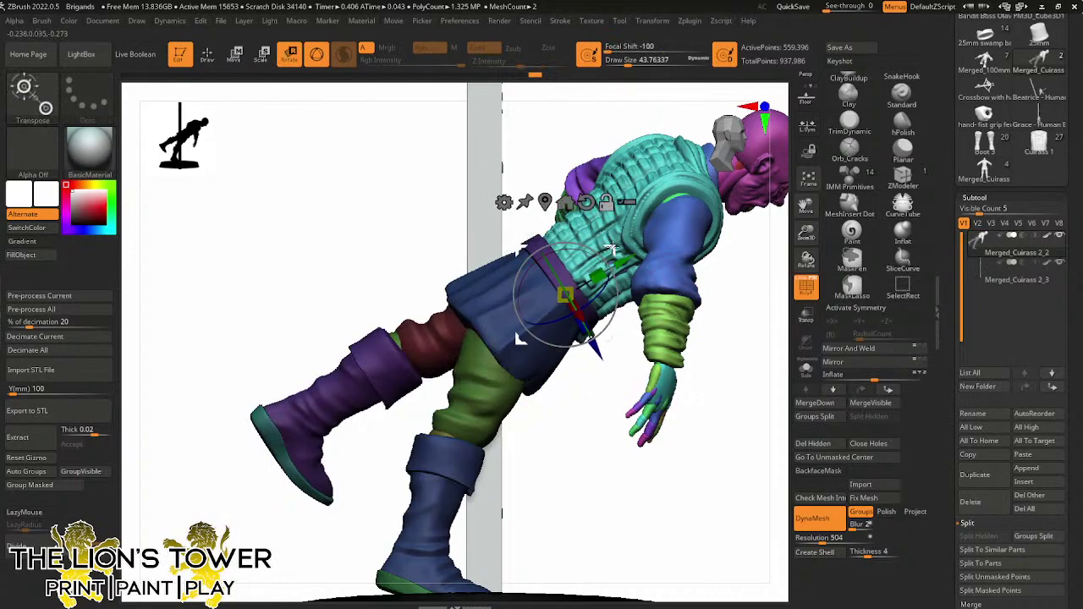
pyautogui.moveTo(700, 337); pyautogui.dragTo(626, 321)
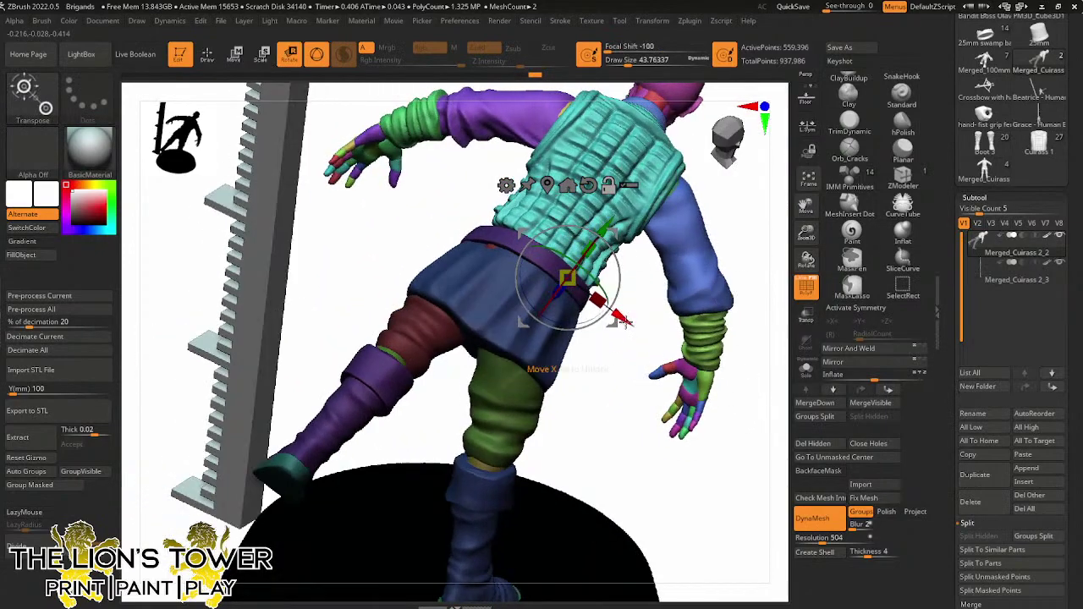
pyautogui.moveTo(597, 287); pyautogui.dragTo(650, 152)
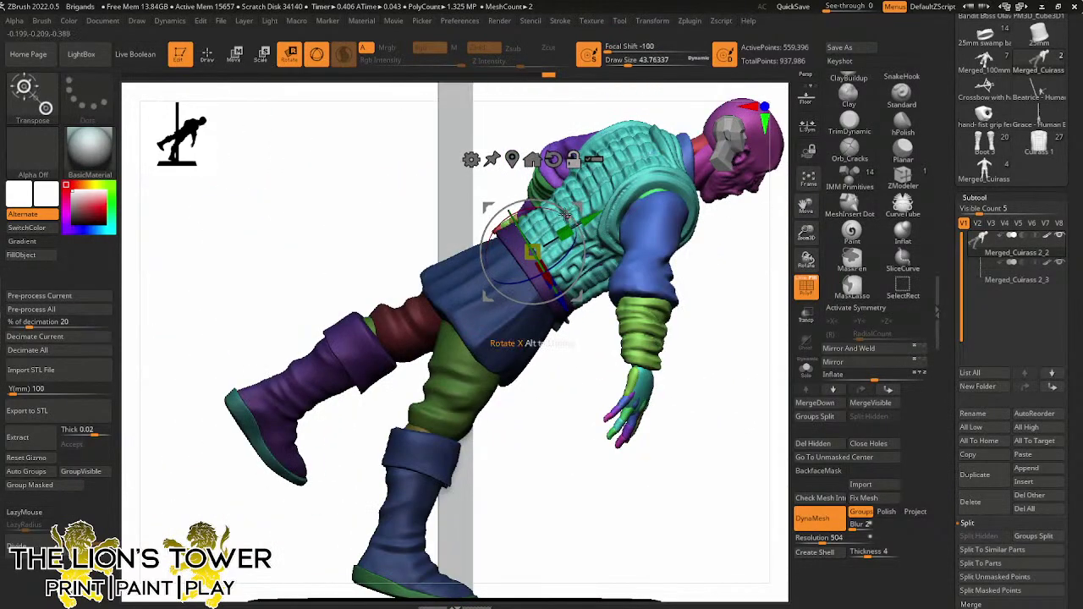
pyautogui.moveTo(558, 209); pyautogui.dragTo(548, 203)
# Adjust the upper body's twist and tilt at the waist from several sides and clear the mask
pyautogui.moveTo(680, 275); pyautogui.dragTo(580, 290)
pyautogui.moveTo(643, 247); pyautogui.dragTo(483, 279)
pyautogui.moveTo(572, 207); pyautogui.dragTo(697, 209)
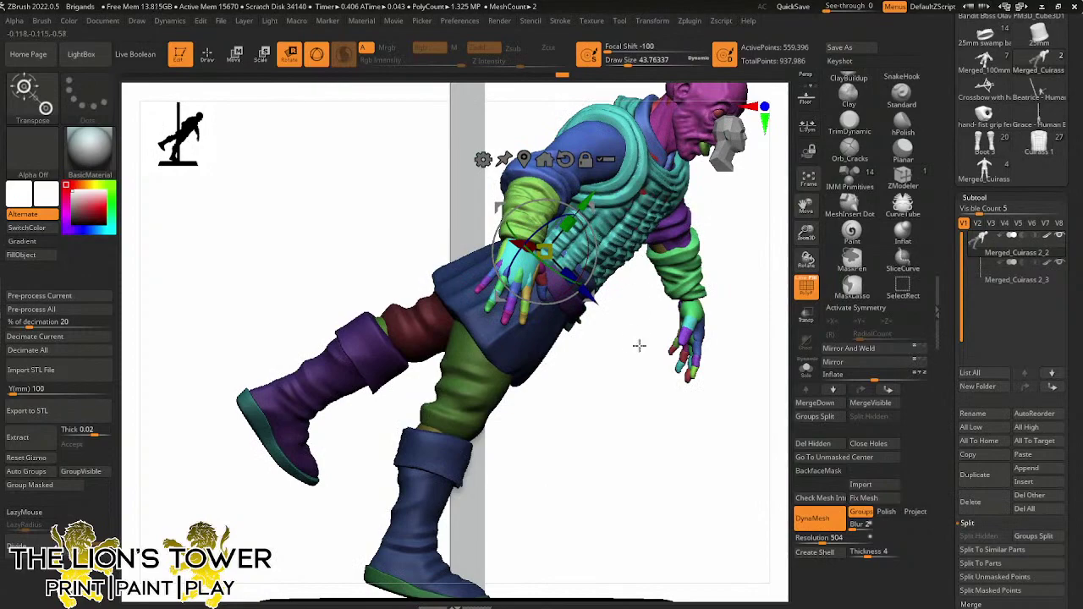
pyautogui.moveTo(625, 372); pyautogui.dragTo(630, 366)
pyautogui.moveTo(589, 225); pyautogui.dragTo(592, 213)
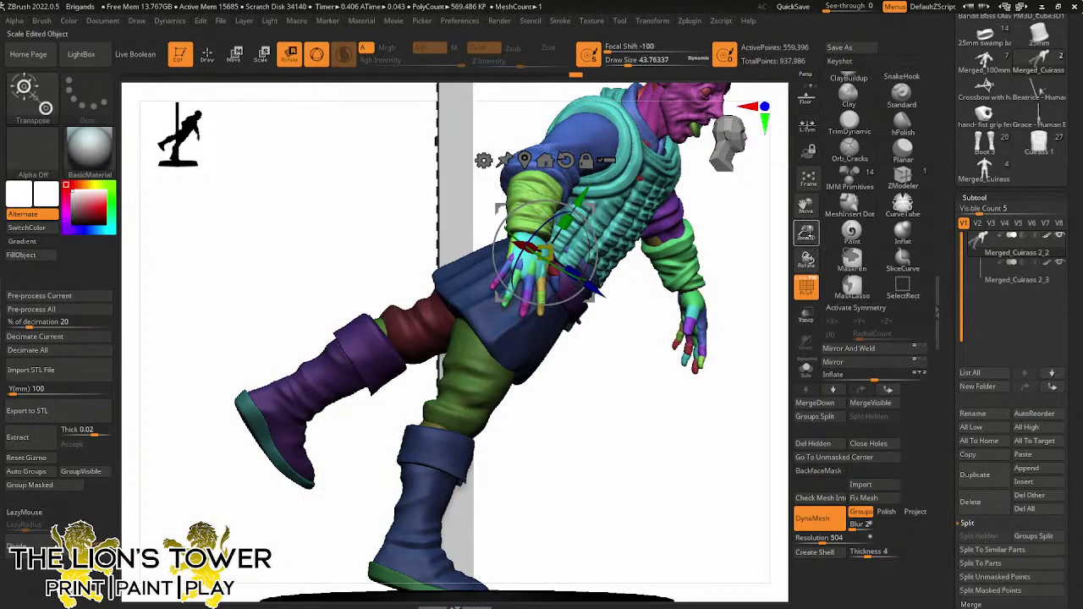
pyautogui.moveTo(806, 233)
pyautogui.mouseDown()
pyautogui.moveTo(786, 225)
pyautogui.moveTo(597, 394)
pyautogui.moveTo(580, 392)
pyautogui.moveTo(568, 353)
pyautogui.mouseUp()
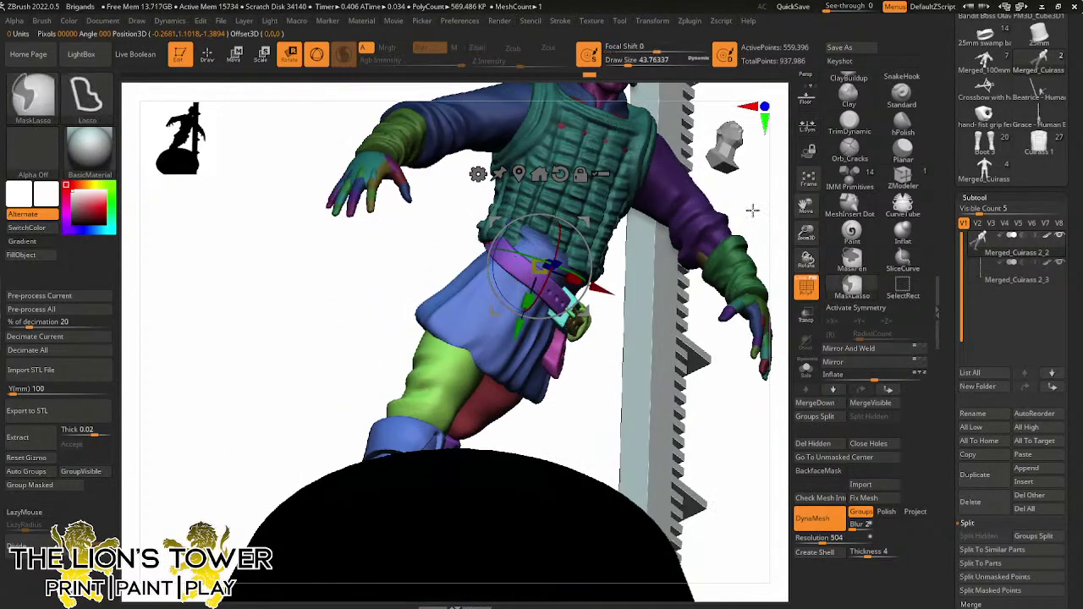
pyautogui.keyDown('ctrl'); pyautogui.click(752, 210); pyautogui.keyUp('ctrl')
pyautogui.keyDown('ctrl'); pyautogui.moveTo(751, 203); pyautogui.dragTo(759, 207); pyautogui.keyUp('ctrl')
pyautogui.press('ctrl')
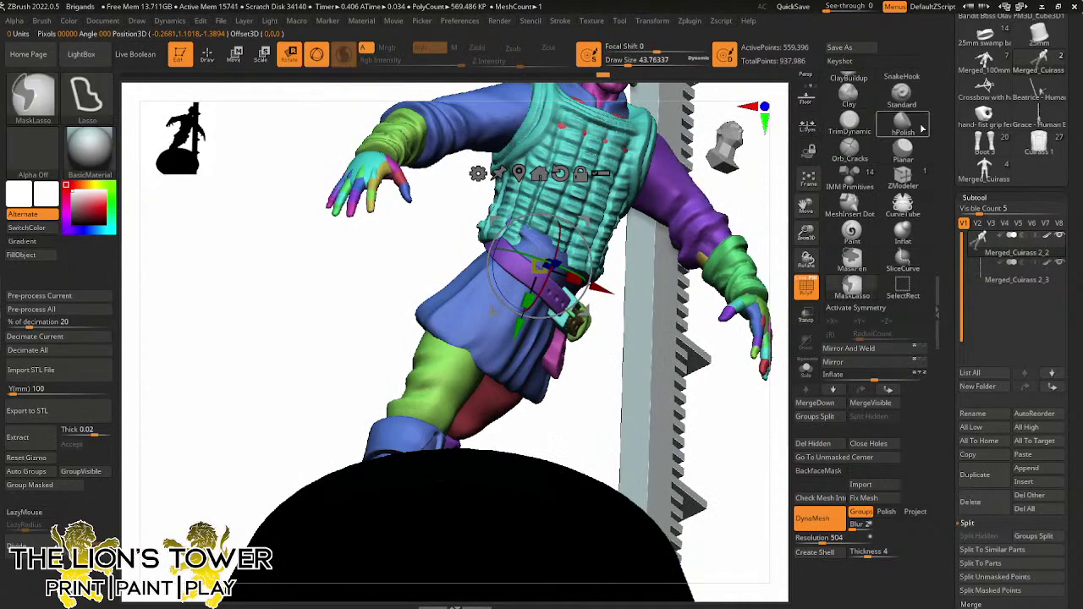
# Isolate the cuirass by part visibility and masking, adjust its lower edge at the waist with the Move brush at size about 132, and clear the mask
pyautogui.moveTo(933, 160); pyautogui.dragTo(933, 257)
pyautogui.click(902, 140)
pyautogui.moveTo(635, 61); pyautogui.dragTo(639, 61)
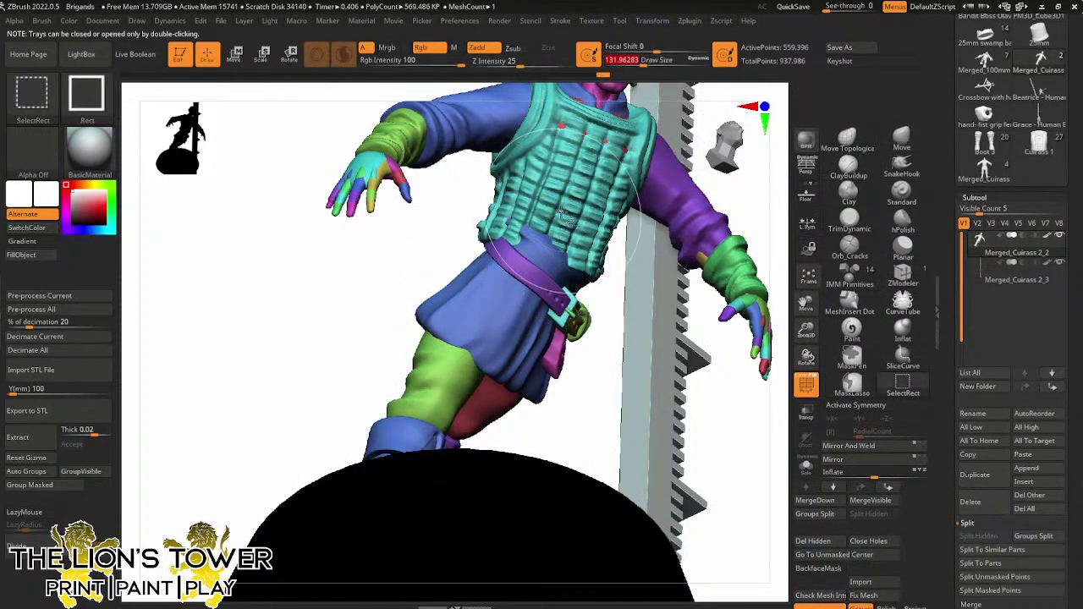
pyautogui.keyDown('ctrl'); pyautogui.keyDown('shift'); pyautogui.click(559, 246); pyautogui.keyUp('shift'); pyautogui.keyUp('ctrl')
pyautogui.moveTo(540, 239); pyautogui.dragTo(573, 290, button='right')
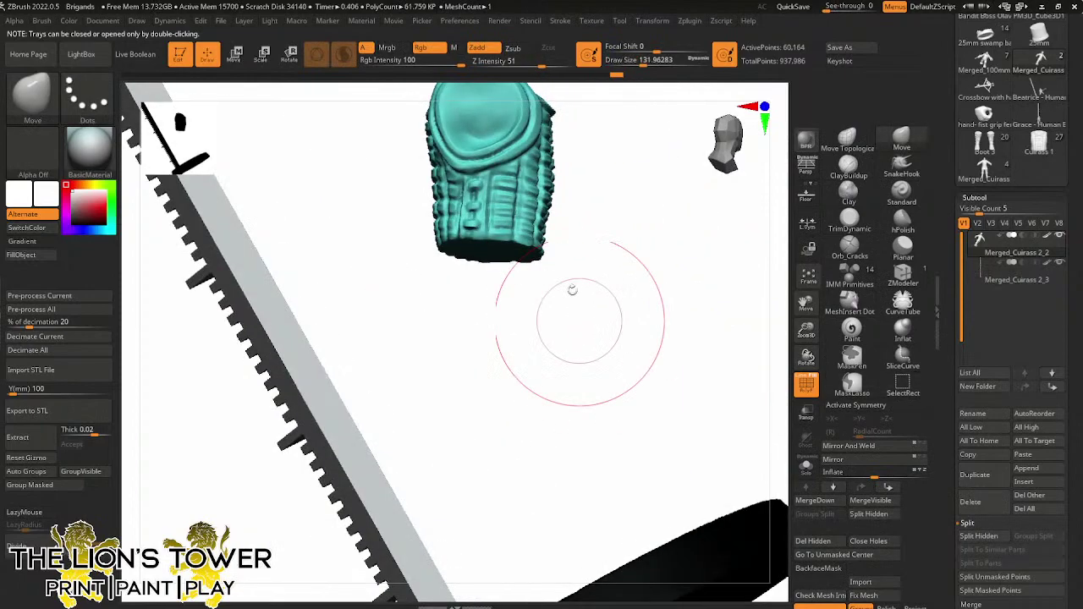
pyautogui.keyDown('ctrl'); pyautogui.keyDown('shift'); pyautogui.click(645, 257); pyautogui.keyUp('shift'); pyautogui.keyUp('ctrl')
pyautogui.moveTo(688, 291); pyautogui.dragTo(638, 312, button='right')
pyautogui.keyDown('ctrl'); pyautogui.click(665, 362); pyautogui.keyUp('ctrl')
pyautogui.keyDown('ctrl'); pyautogui.moveTo(665, 363); pyautogui.dragTo(710, 348); pyautogui.keyUp('ctrl')
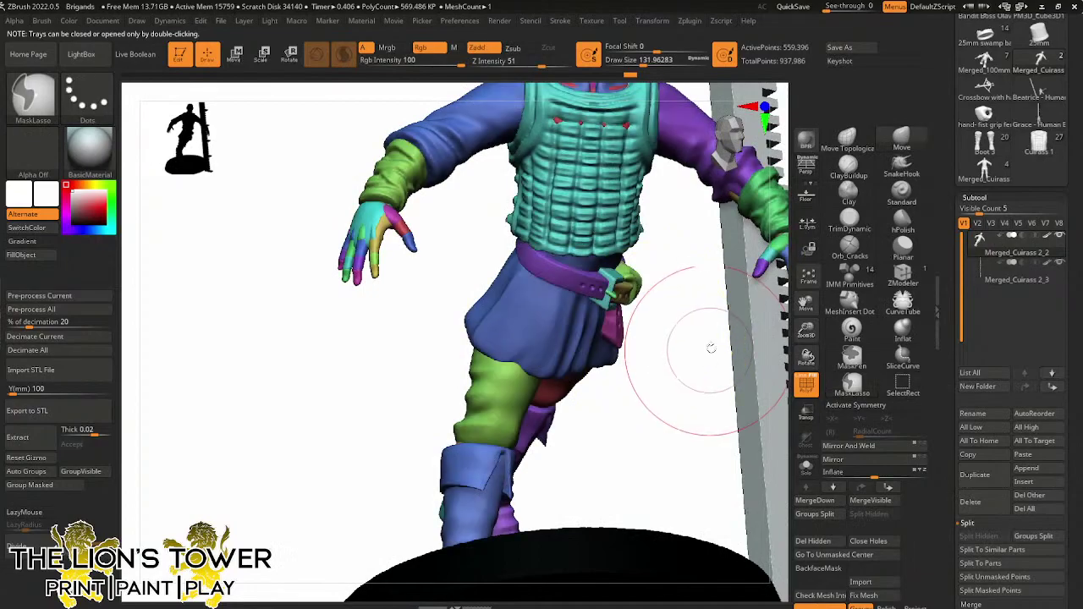
# Isolate and mask the cuirass again, undoing the extra masking changes back to the isolated cuirass
pyautogui.moveTo(668, 362)
pyautogui.mouseDown(button='right')
pyautogui.moveTo(705, 365)
pyautogui.moveTo(730, 346)
pyautogui.moveTo(576, 242)
pyautogui.mouseUp(button='right')
pyautogui.keyDown('ctrl'); pyautogui.keyDown('shift'); pyautogui.click(584, 253); pyautogui.keyUp('shift'); pyautogui.keyUp('ctrl')
pyautogui.keyDown('ctrl'); pyautogui.keyDown('shift'); pyautogui.click(616, 266); pyautogui.keyUp('shift'); pyautogui.keyUp('ctrl')
pyautogui.press('ctrl')
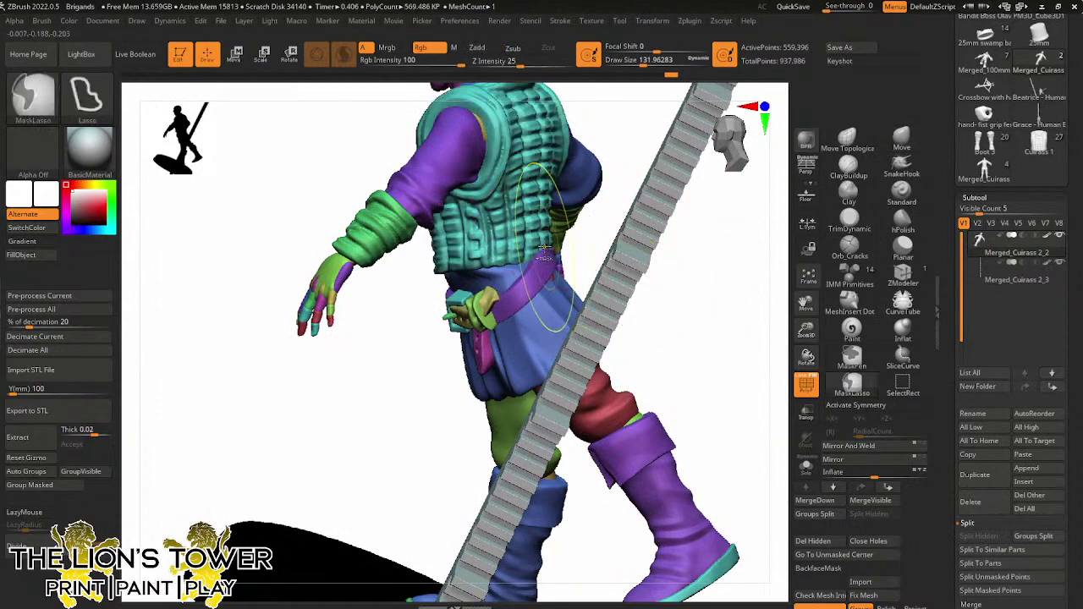
pyautogui.keyDown('ctrl'); pyautogui.click(577, 241); pyautogui.keyUp('ctrl')
pyautogui.keyDown('ctrl'); pyautogui.click(582, 234); pyautogui.keyUp('ctrl')
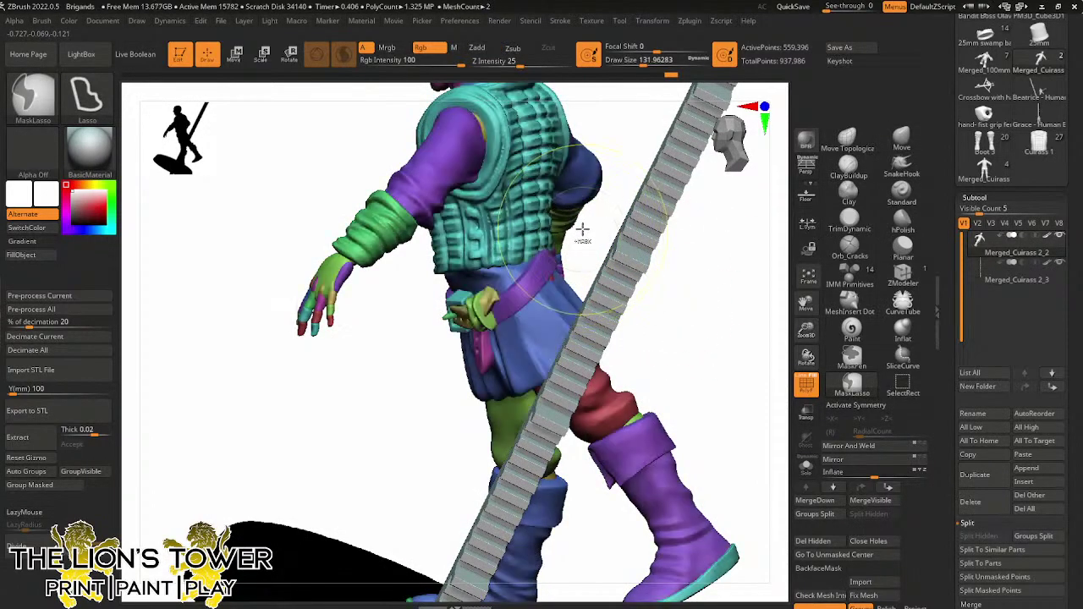
pyautogui.hotkey('ctrl', 'z')
pyautogui.hotkey('ctrl', 'z')
pyautogui.hotkey('ctrl', 'z')
pyautogui.hotkey('ctrl', 'z')
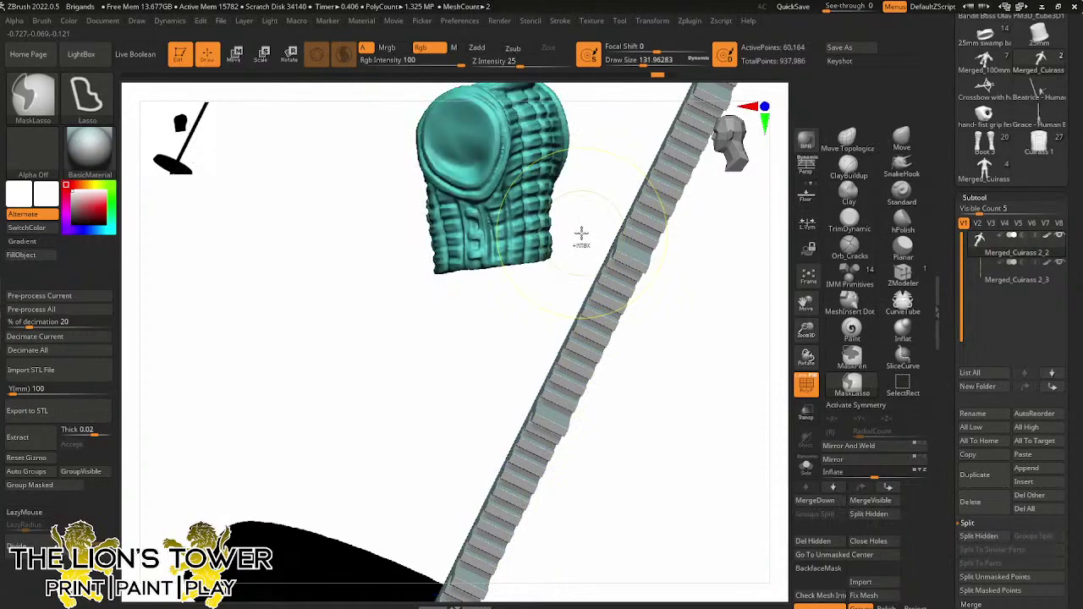
# Show all parts with everything except the cuirass masked and adjust the cuirass's lower edge over the belt with the Move brush
pyautogui.keyDown('ctrl'); pyautogui.click(581, 235); pyautogui.keyUp('ctrl')
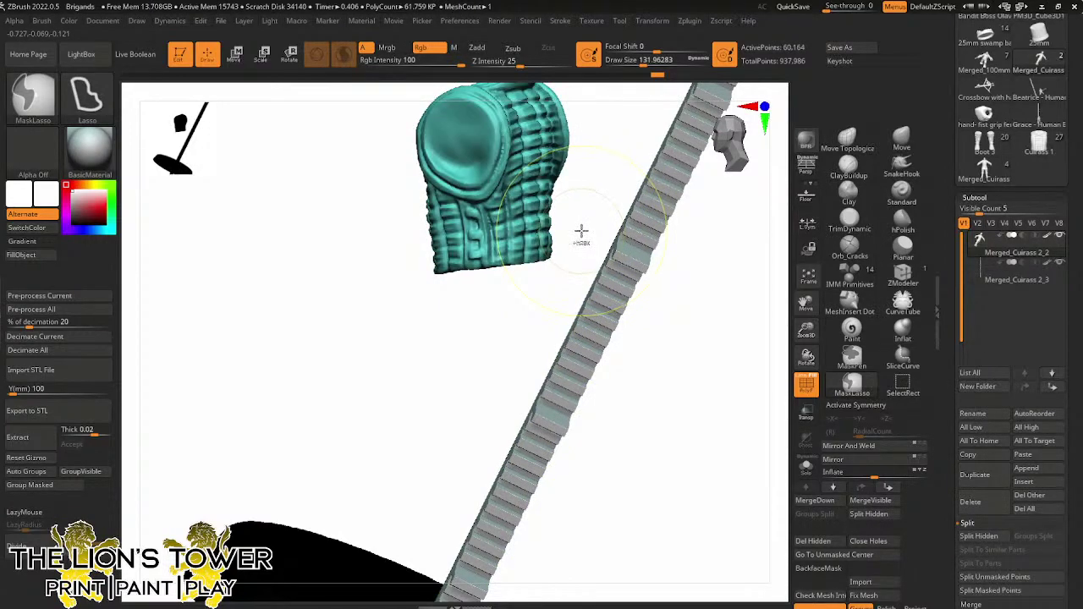
pyautogui.keyDown('ctrl'); pyautogui.click(581, 235); pyautogui.keyUp('ctrl')
pyautogui.keyDown('ctrl'); pyautogui.keyDown('shift'); pyautogui.click(581, 235); pyautogui.keyUp('shift'); pyautogui.keyUp('ctrl')
pyautogui.keyDown('ctrl'); pyautogui.click(581, 234); pyautogui.keyUp('ctrl')
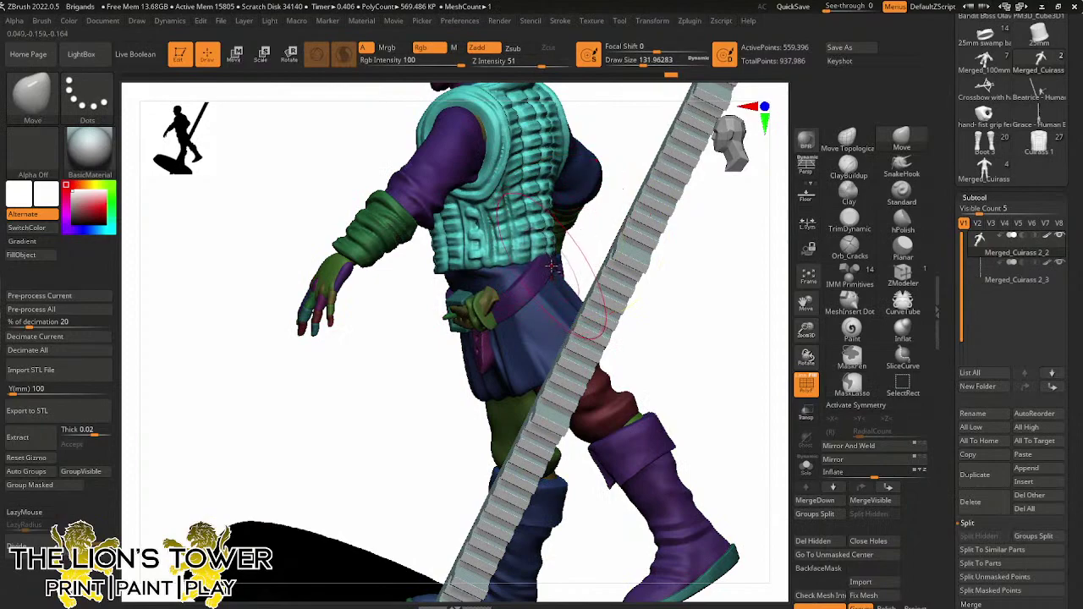
pyautogui.moveTo(550, 262)
pyautogui.mouseDown(button='right')
pyautogui.moveTo(598, 229)
pyautogui.moveTo(551, 250)
pyautogui.mouseUp(button='right')
pyautogui.moveTo(603, 225); pyautogui.dragTo(762, 220, button='right')
pyautogui.moveTo(754, 260); pyautogui.dragTo(771, 253, button='right')
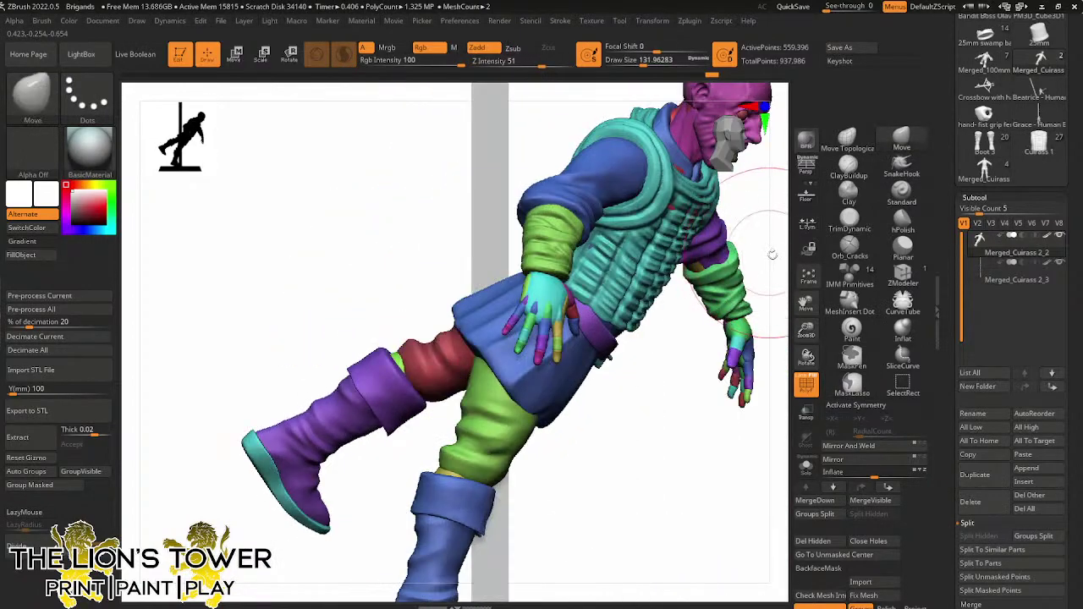
# Hide the head and facial parts, mask the remaining body, and show all parts so only the head is unmasked
pyautogui.click(807, 275)
pyautogui.moveTo(806, 330); pyautogui.dragTo(833, 383)
pyautogui.keyDown('ctrl'); pyautogui.keyDown('shift'); pyautogui.click(631, 326); pyautogui.keyUp('shift'); pyautogui.keyUp('ctrl')
pyautogui.keyDown('ctrl'); pyautogui.keyDown('shift'); pyautogui.click(638, 328); pyautogui.keyUp('shift'); pyautogui.keyUp('ctrl')
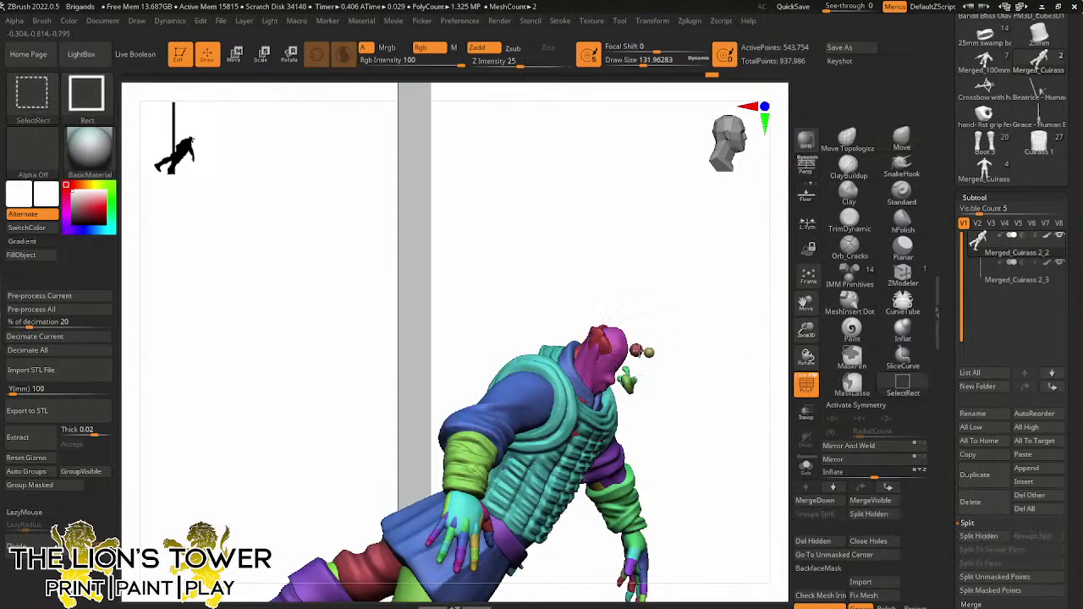
pyautogui.keyDown('ctrl'); pyautogui.click(650, 370); pyautogui.keyUp('ctrl')
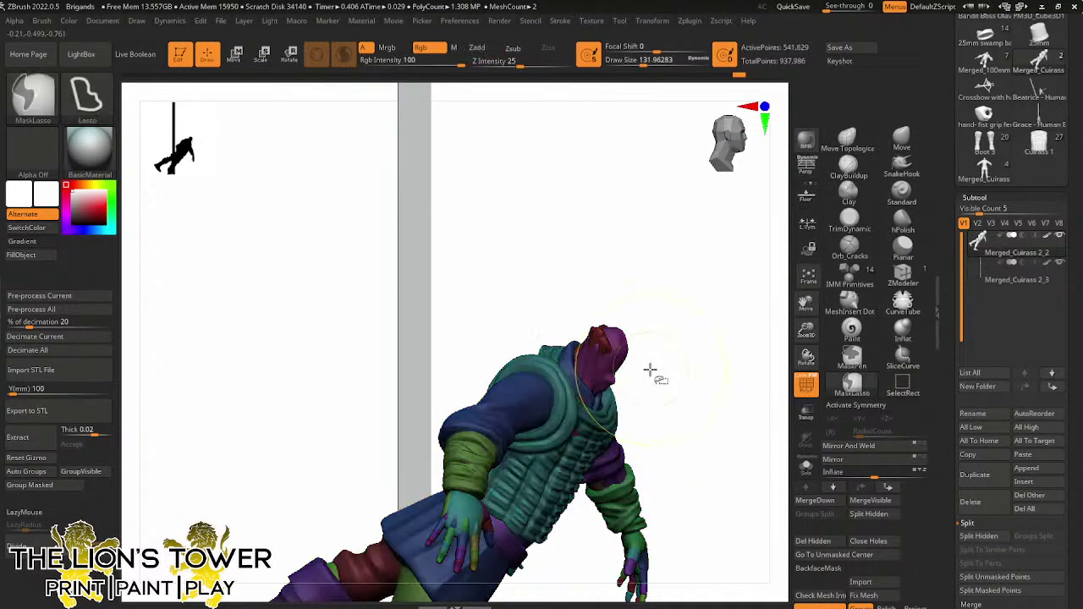
pyautogui.keyDown('ctrl'); pyautogui.keyDown('shift'); pyautogui.click(660, 364); pyautogui.keyUp('shift'); pyautogui.keyUp('ctrl')
# Centre the Rotate gizmo on the unmasked head, tilt and turn the head on the neck, and clear the mask
pyautogui.click(289, 54)
pyautogui.click(623, 342)
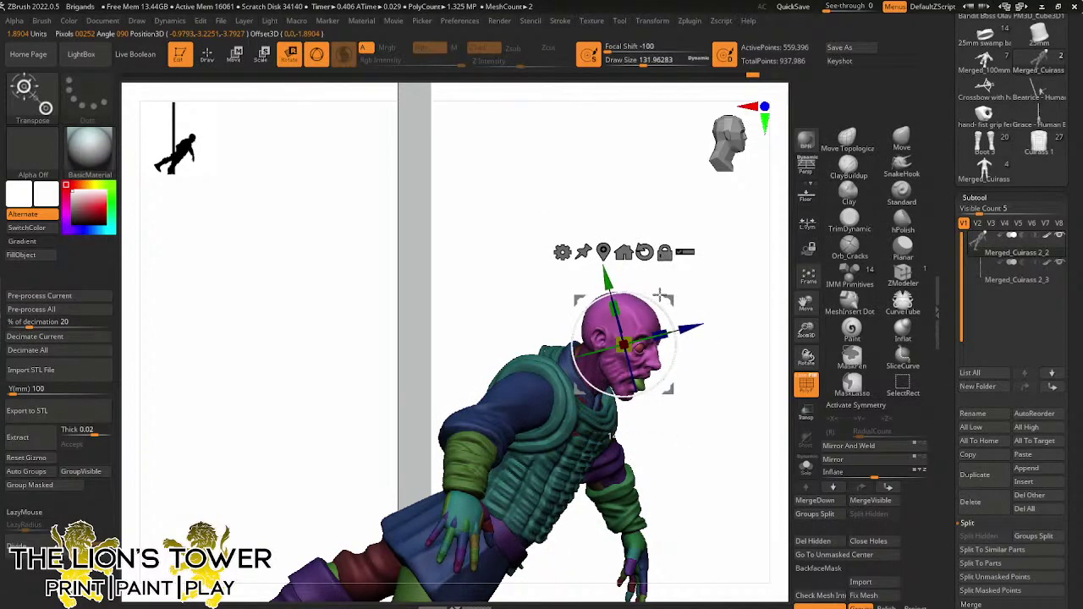
pyautogui.moveTo(672, 283); pyautogui.dragTo(722, 326)
pyautogui.moveTo(805, 303); pyautogui.dragTo(742, 311)
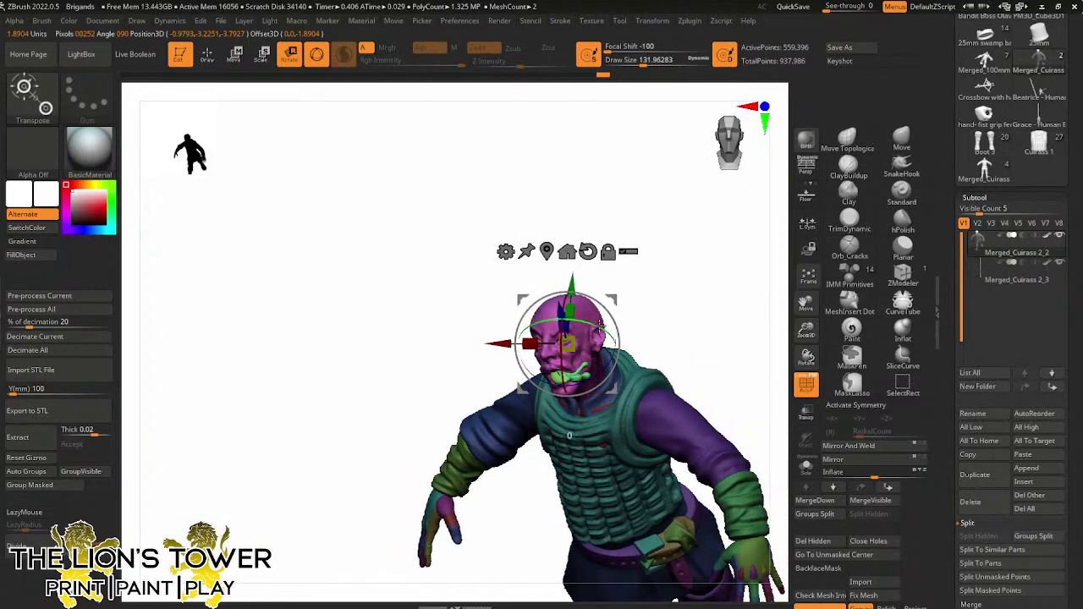
pyautogui.moveTo(594, 326); pyautogui.dragTo(582, 314)
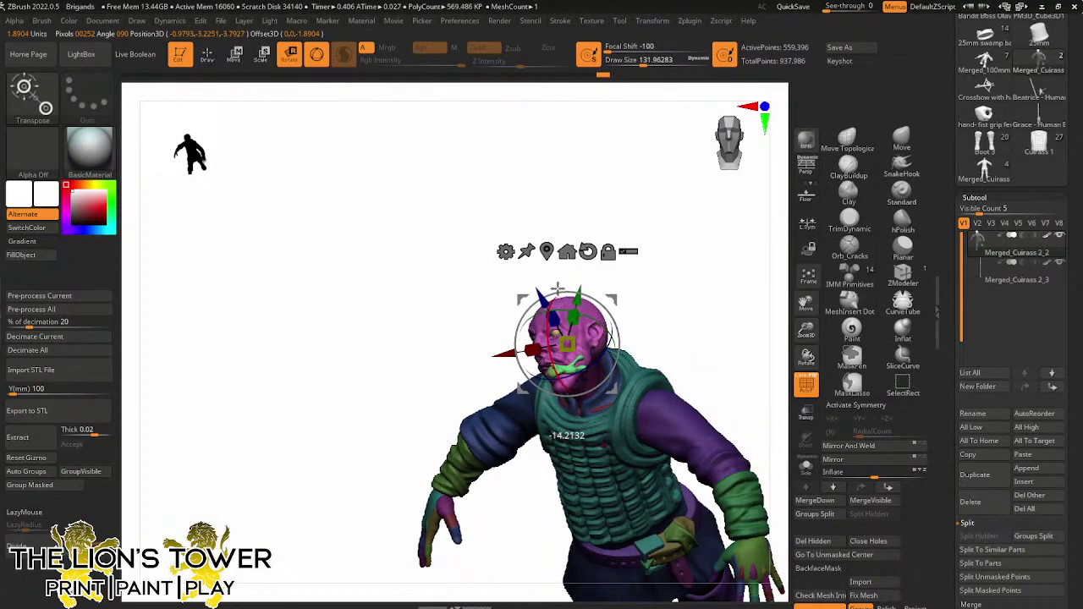
pyautogui.moveTo(620, 263); pyautogui.dragTo(615, 293)
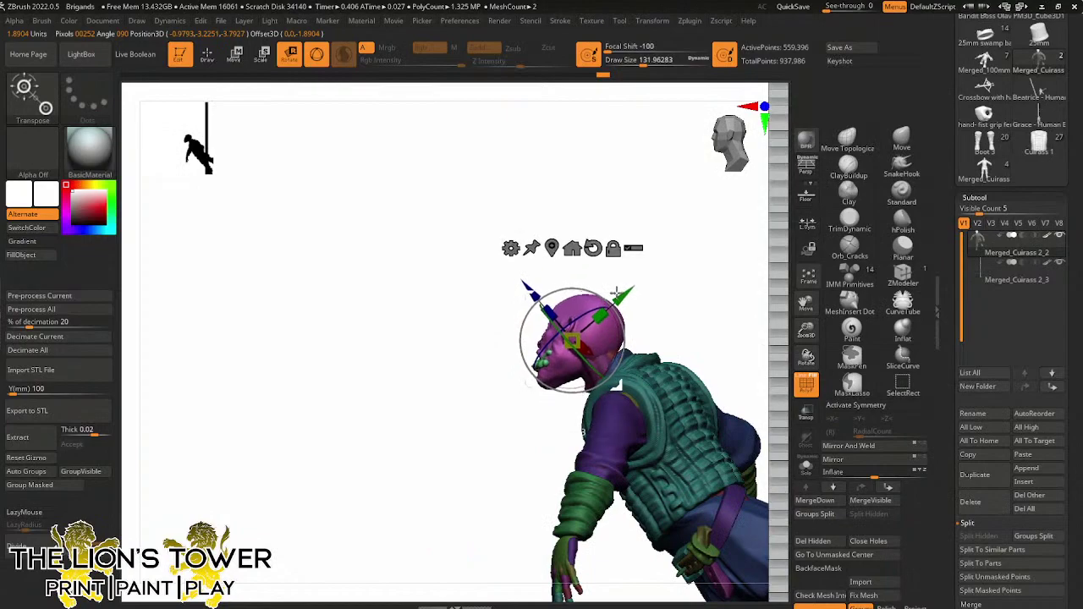
pyautogui.moveTo(682, 299)
pyautogui.mouseDown()
pyautogui.moveTo(706, 297)
pyautogui.moveTo(660, 305)
pyautogui.mouseUp()
# Reshape the chin and neck area around the repositioned head using the Move Topological brush at draw size about 108
pyautogui.click(847, 139)
pyautogui.click(640, 63)
pyautogui.moveTo(689, 234); pyautogui.dragTo(651, 244)
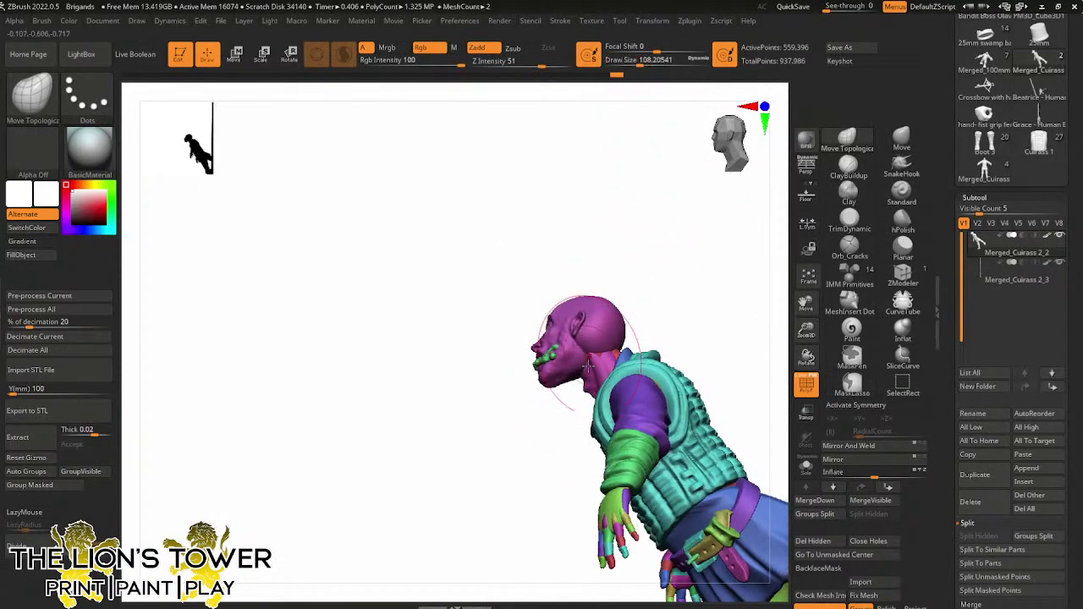
pyautogui.moveTo(550, 387); pyautogui.dragTo(543, 357)
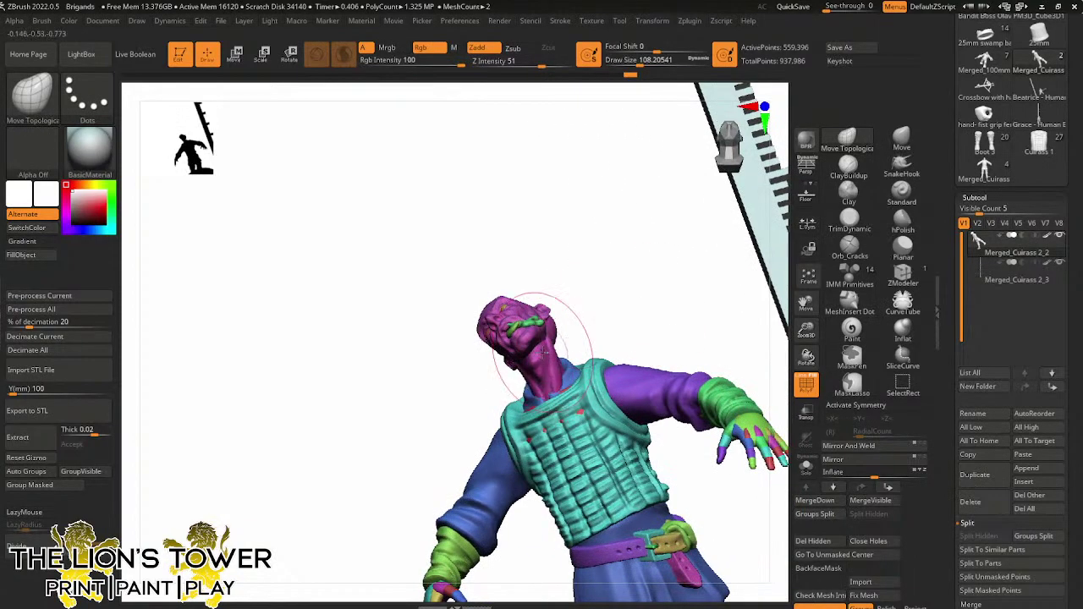
pyautogui.moveTo(571, 319); pyautogui.dragTo(541, 369)
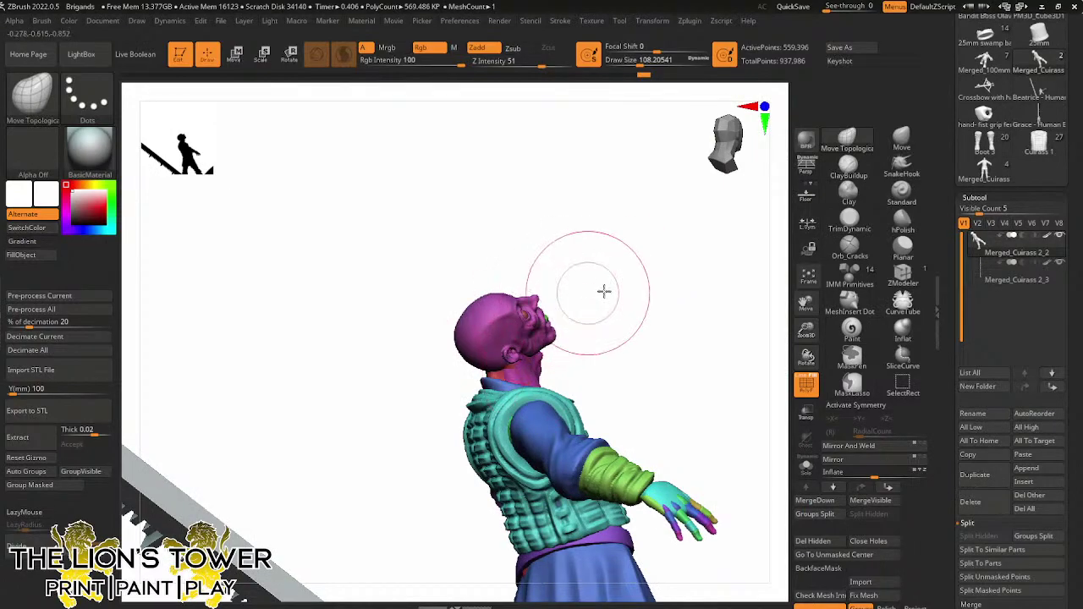
pyautogui.moveTo(604, 292); pyautogui.dragTo(518, 290)
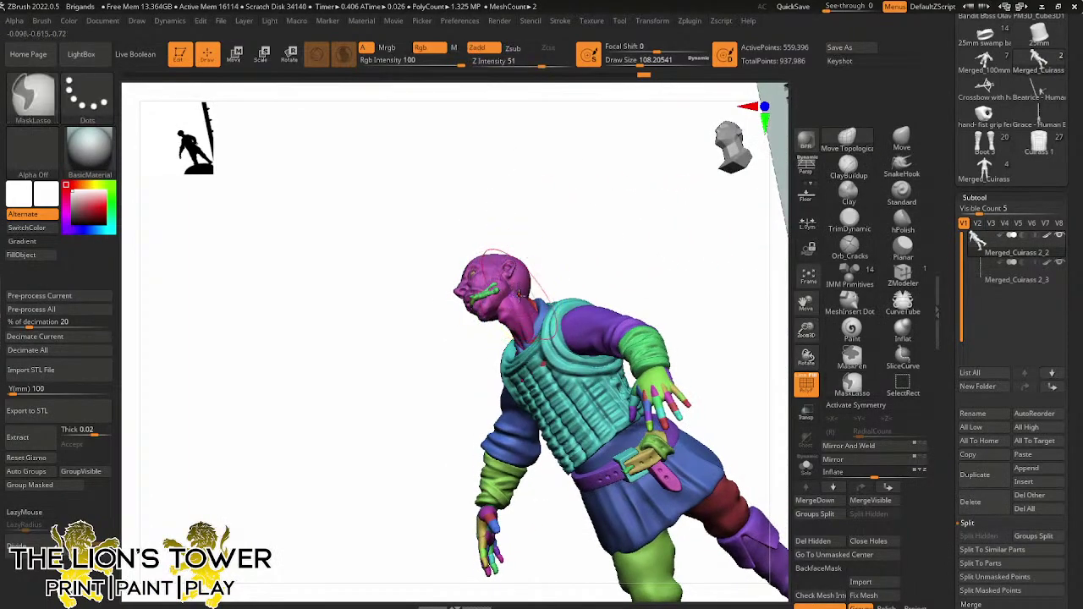
# Reduce the Move Topological brush's draw size to about 59 for finer work around the neck and collar
pyautogui.moveTo(554, 244); pyautogui.dragTo(587, 200)
pyautogui.moveTo(635, 244); pyautogui.dragTo(778, 243)
pyautogui.moveTo(806, 331); pyautogui.dragTo(800, 146)
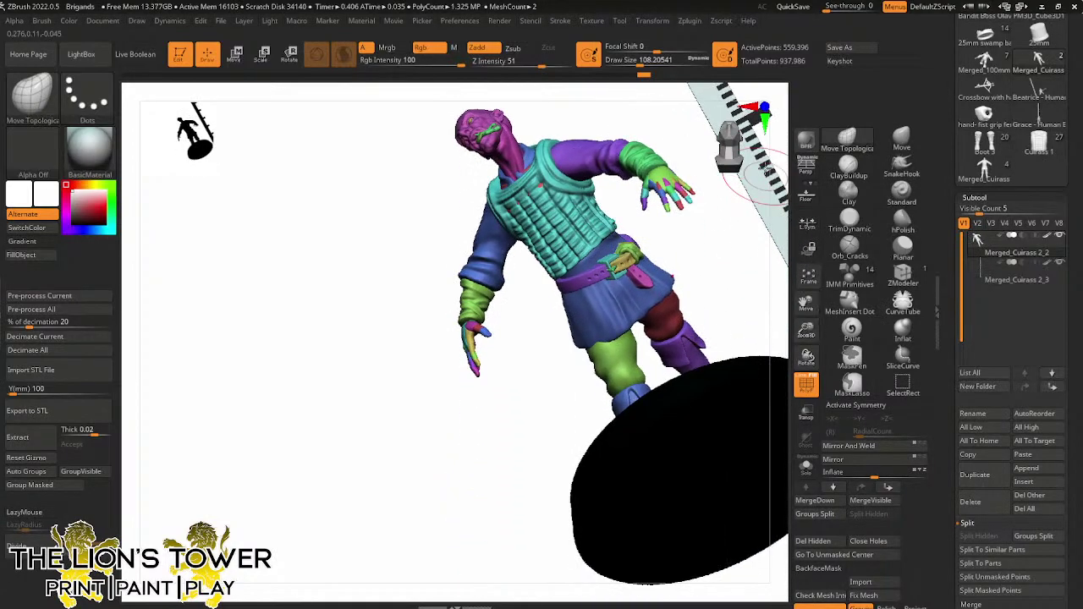
pyautogui.moveTo(640, 66); pyautogui.dragTo(626, 87)
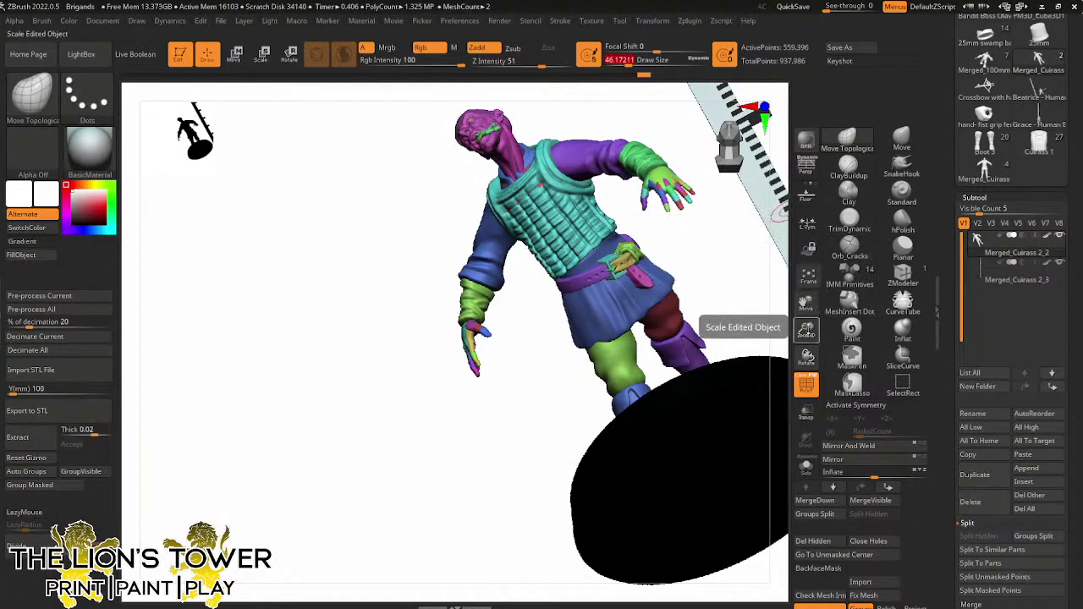
pyautogui.moveTo(806, 331); pyautogui.dragTo(804, 345)
pyautogui.moveTo(805, 304); pyautogui.dragTo(794, 353)
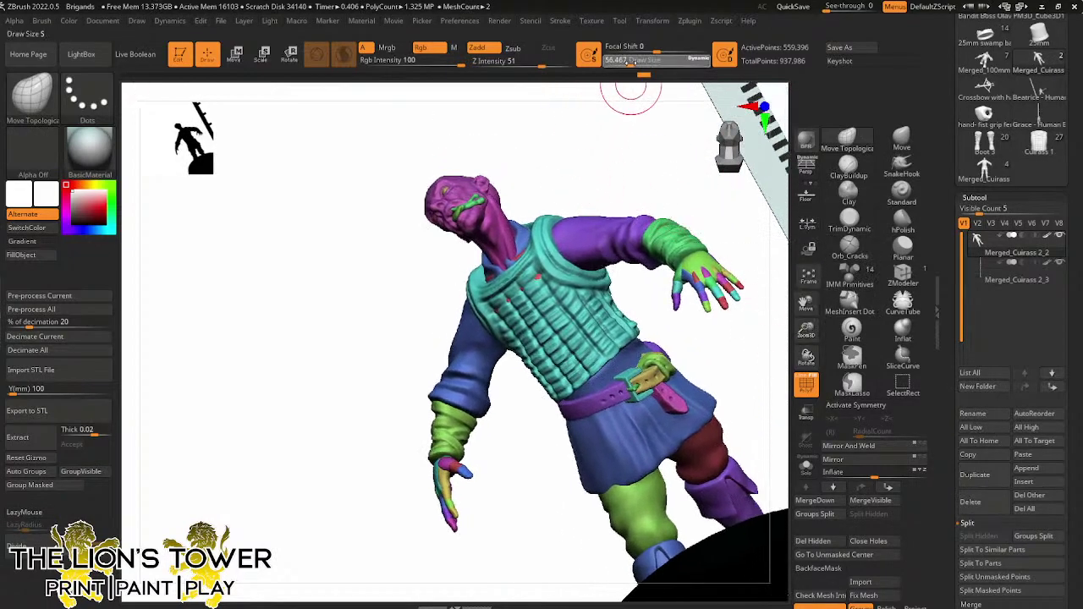
pyautogui.moveTo(617, 138); pyautogui.dragTo(618, 154)
pyautogui.moveTo(618, 154); pyautogui.dragTo(625, 159)
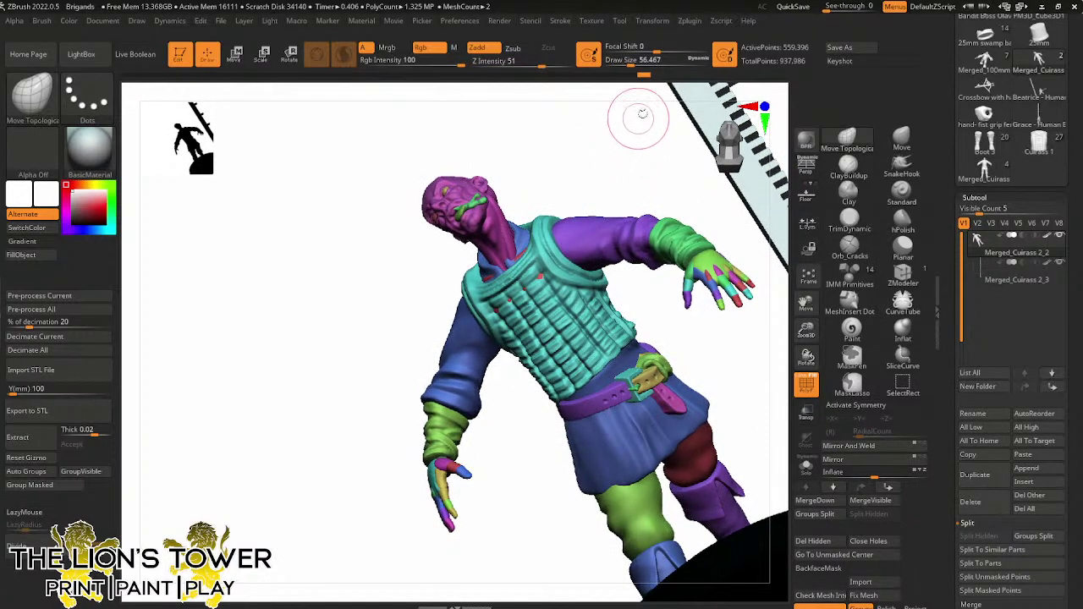
pyautogui.click(647, 60)
pyautogui.moveTo(631, 65); pyautogui.dragTo(632, 66)
pyautogui.moveTo(595, 126); pyautogui.dragTo(569, 158)
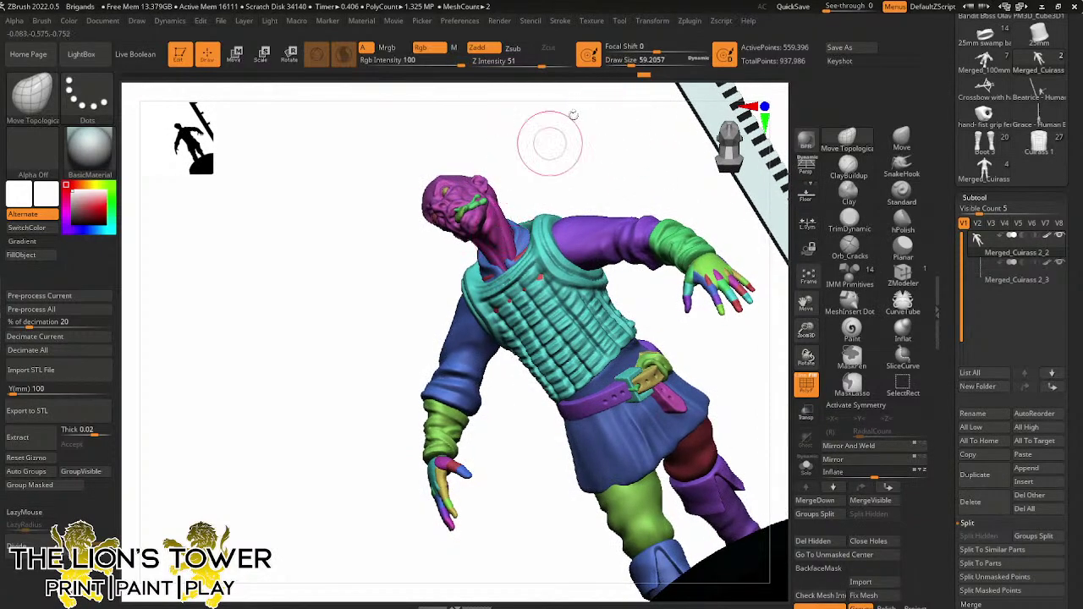
# Refine the neck between the chin and collar using Move Topological at draw sizes of about 37 and 62
pyautogui.click(625, 64)
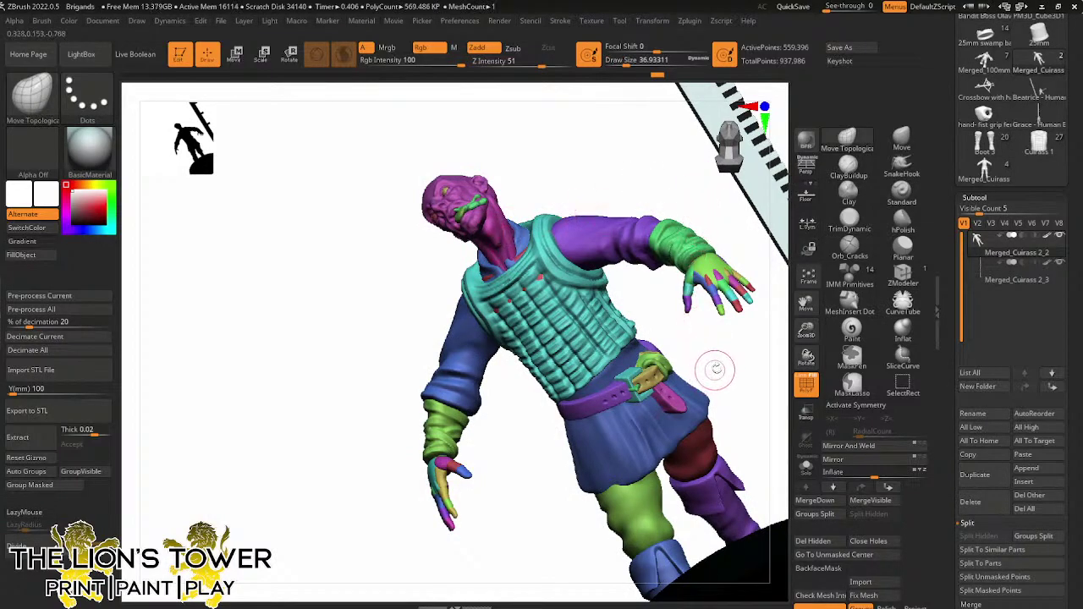
pyautogui.moveTo(810, 322); pyautogui.dragTo(804, 265)
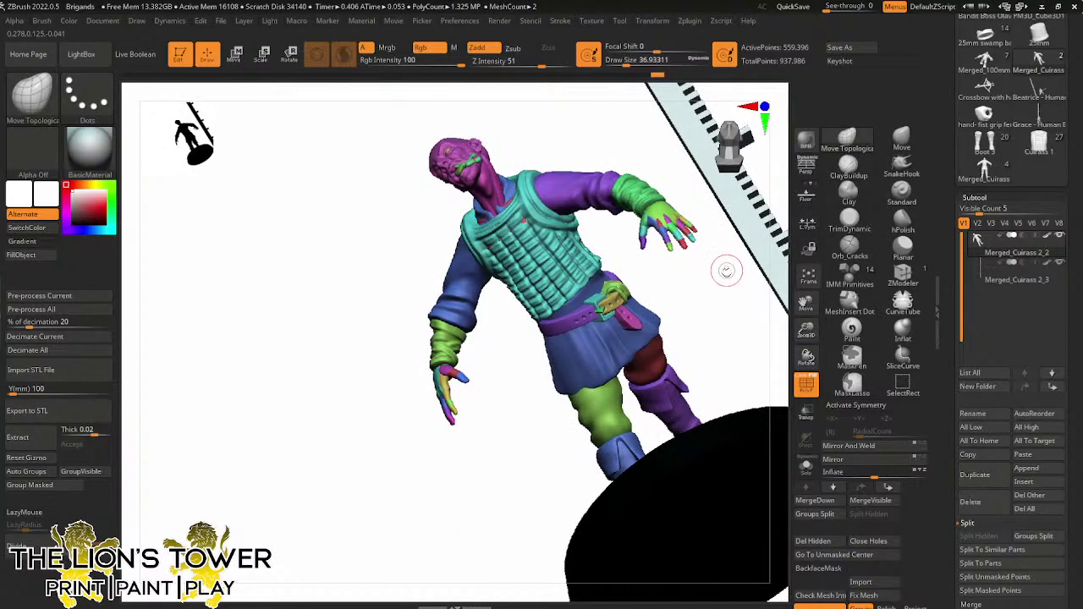
pyautogui.moveTo(726, 270)
pyautogui.mouseDown()
pyautogui.moveTo(706, 302)
pyautogui.moveTo(719, 258)
pyautogui.moveTo(680, 212)
pyautogui.moveTo(546, 145)
pyautogui.moveTo(499, 176)
pyautogui.mouseUp()
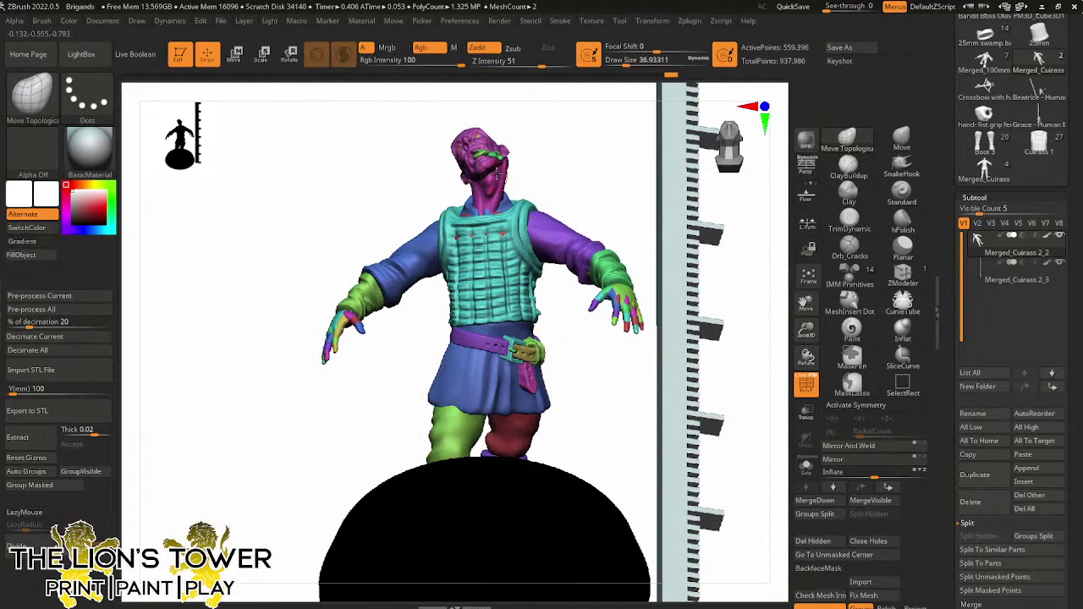
pyautogui.moveTo(625, 92); pyautogui.dragTo(586, 141)
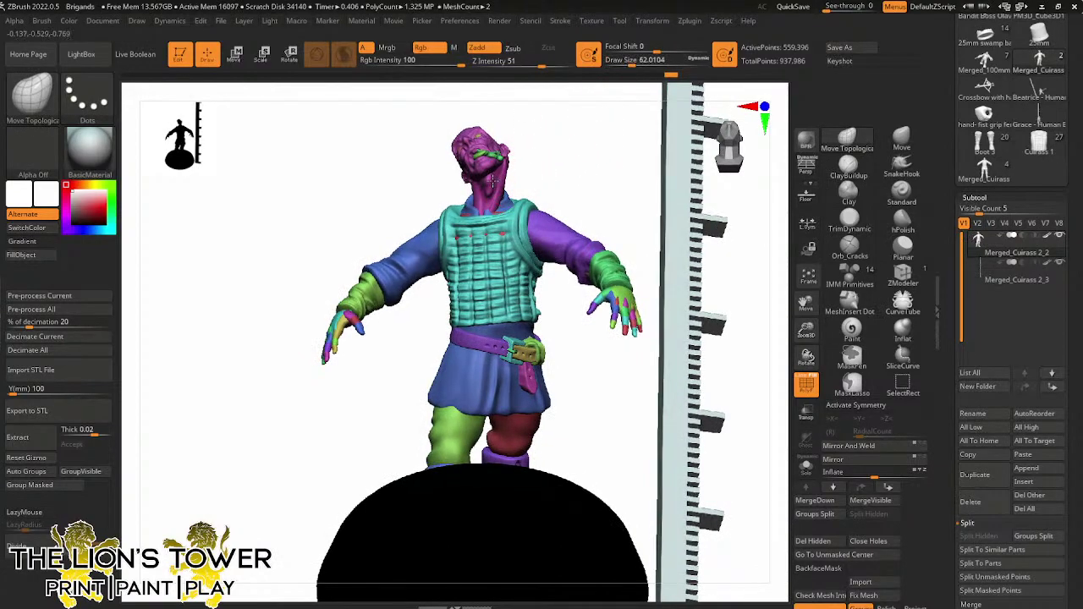
pyautogui.moveTo(495, 201)
pyautogui.mouseDown()
pyautogui.moveTo(527, 177)
pyautogui.moveTo(504, 203)
pyautogui.moveTo(533, 186)
pyautogui.moveTo(493, 210)
pyautogui.mouseUp()
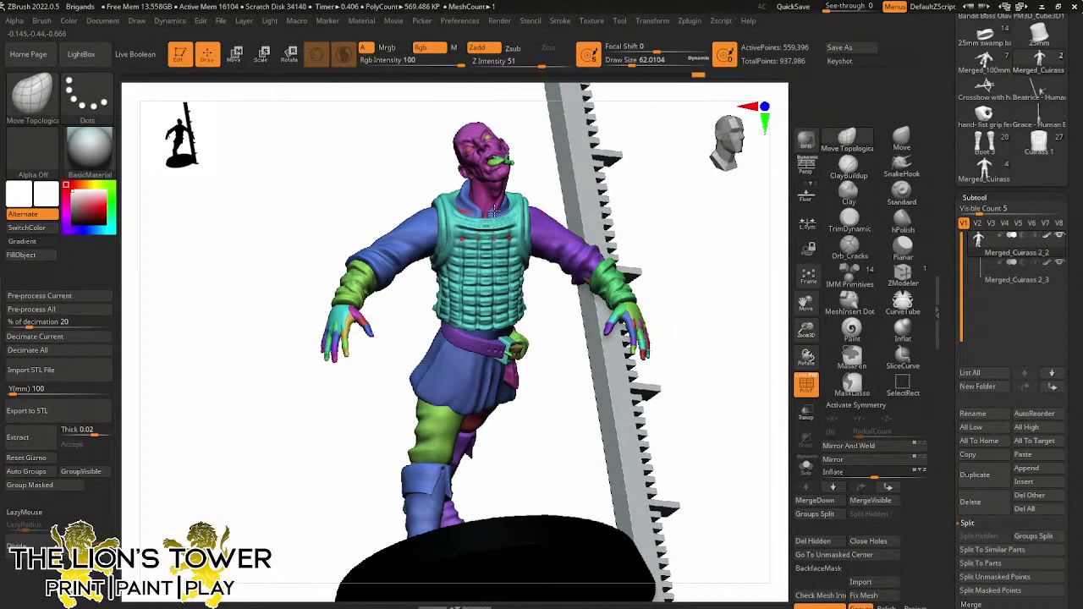
pyautogui.moveTo(544, 157)
pyautogui.mouseDown()
pyautogui.moveTo(585, 150)
pyautogui.moveTo(480, 196)
pyautogui.moveTo(583, 138)
pyautogui.moveTo(570, 133)
pyautogui.moveTo(525, 186)
pyautogui.moveTo(550, 175)
pyautogui.moveTo(618, 235)
pyautogui.moveTo(648, 223)
pyautogui.moveTo(630, 230)
pyautogui.moveTo(677, 251)
pyautogui.moveTo(648, 232)
pyautogui.moveTo(609, 228)
pyautogui.moveTo(776, 273)
pyautogui.mouseUp()
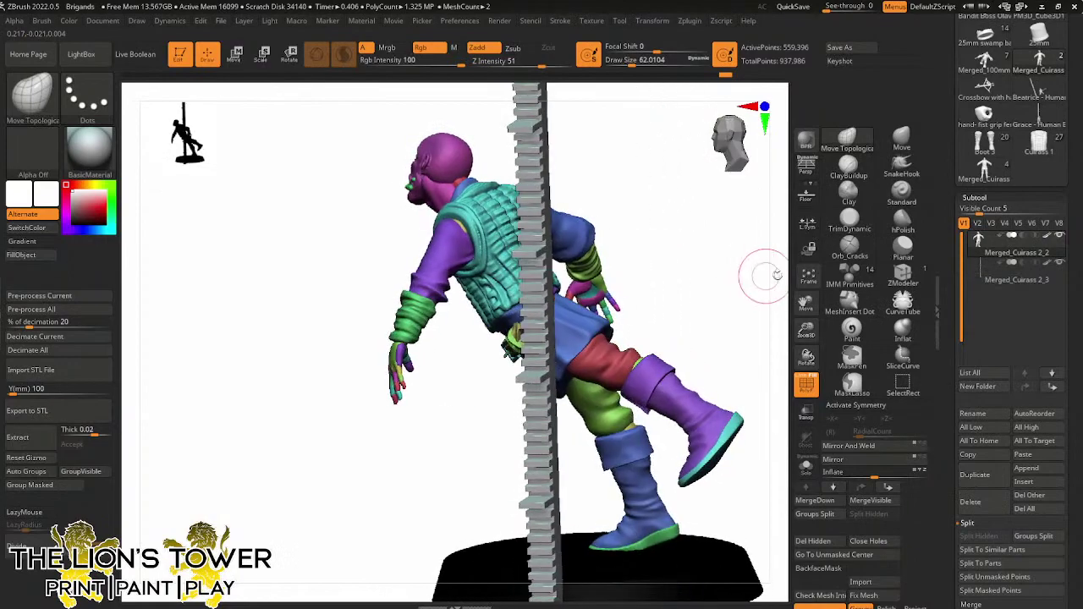
# Hide the thigh, boot and sole of the raised left leg, mask the remaining body, and show all parts
pyautogui.moveTo(639, 326)
pyautogui.mouseDown()
pyautogui.moveTo(683, 293)
pyautogui.moveTo(643, 333)
pyautogui.mouseUp()
pyautogui.keyDown('ctrl'); pyautogui.keyDown('shift'); pyautogui.click(643, 333); pyautogui.keyUp('shift'); pyautogui.keyUp('ctrl')
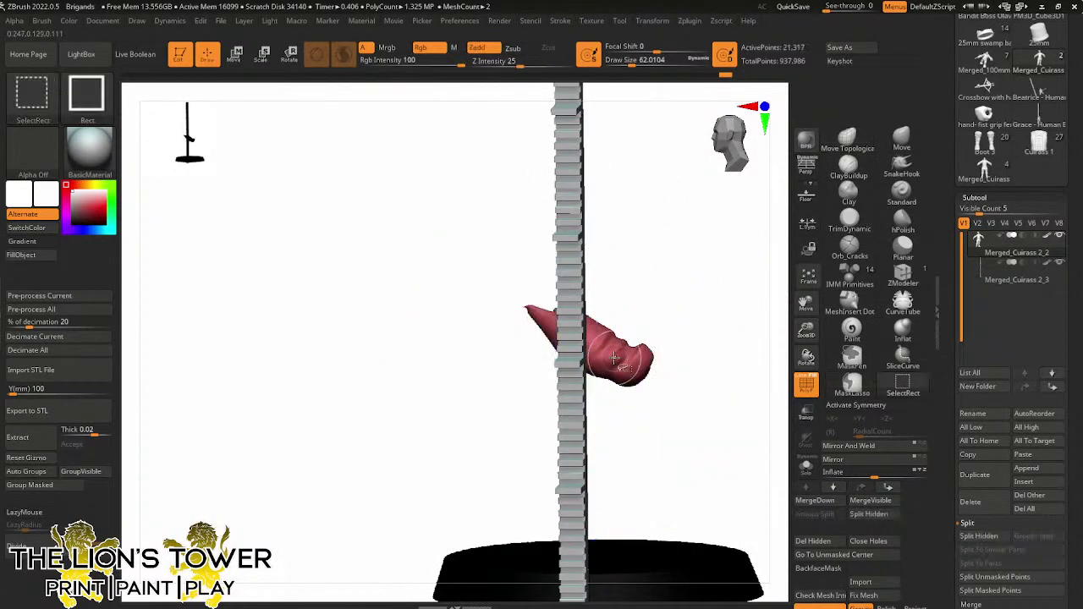
pyautogui.keyDown('ctrl'); pyautogui.keyDown('shift'); pyautogui.click(633, 366); pyautogui.keyUp('shift'); pyautogui.keyUp('ctrl')
pyautogui.keyDown('ctrl'); pyautogui.keyDown('shift'); pyautogui.click(687, 394); pyautogui.keyUp('shift'); pyautogui.keyUp('ctrl')
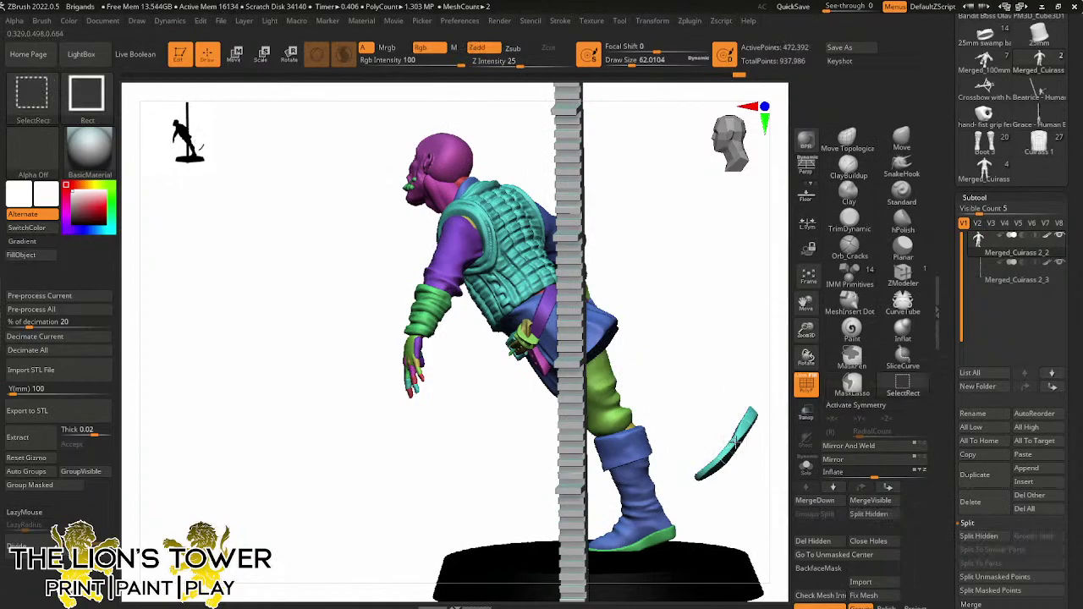
pyautogui.keyDown('ctrl'); pyautogui.keyDown('shift'); pyautogui.click(727, 432); pyautogui.keyUp('shift'); pyautogui.keyUp('ctrl')
pyautogui.keyDown('ctrl'); pyautogui.click(747, 330); pyautogui.keyUp('ctrl')
pyautogui.keyDown('ctrl'); pyautogui.keyDown('shift'); pyautogui.click(735, 326); pyautogui.keyUp('shift'); pyautogui.keyUp('ctrl')
pyautogui.press('w')
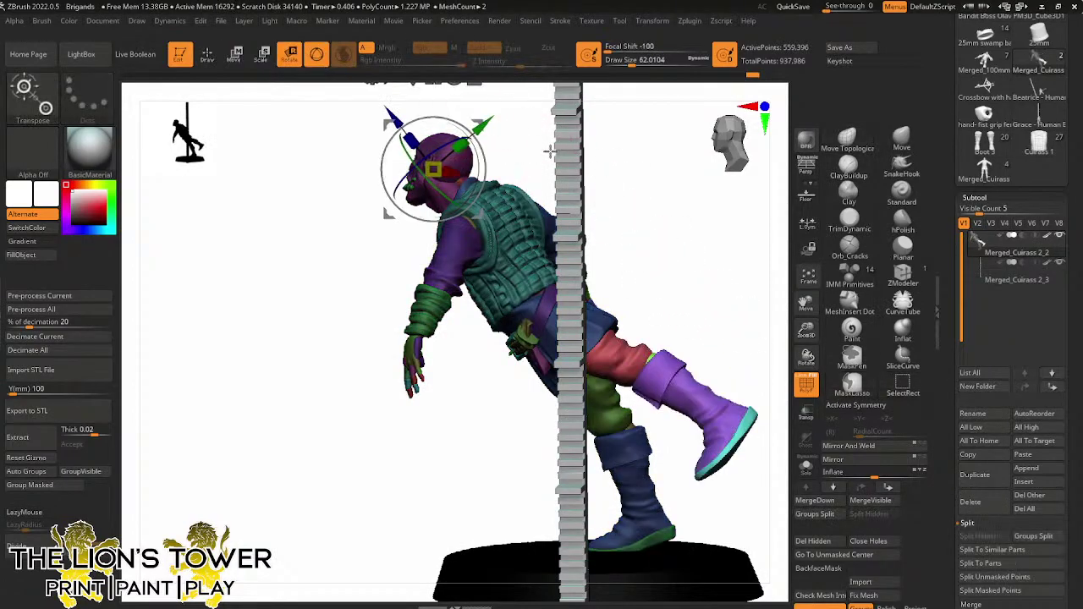
# Centre the gizmo on the unmasked left leg, place its pivot at the hip, and rotate the leg forward
pyautogui.moveTo(806, 332); pyautogui.dragTo(825, 348)
pyautogui.keyDown('shift'); pyautogui.moveTo(711, 264); pyautogui.dragTo(691, 261); pyautogui.keyUp('shift')
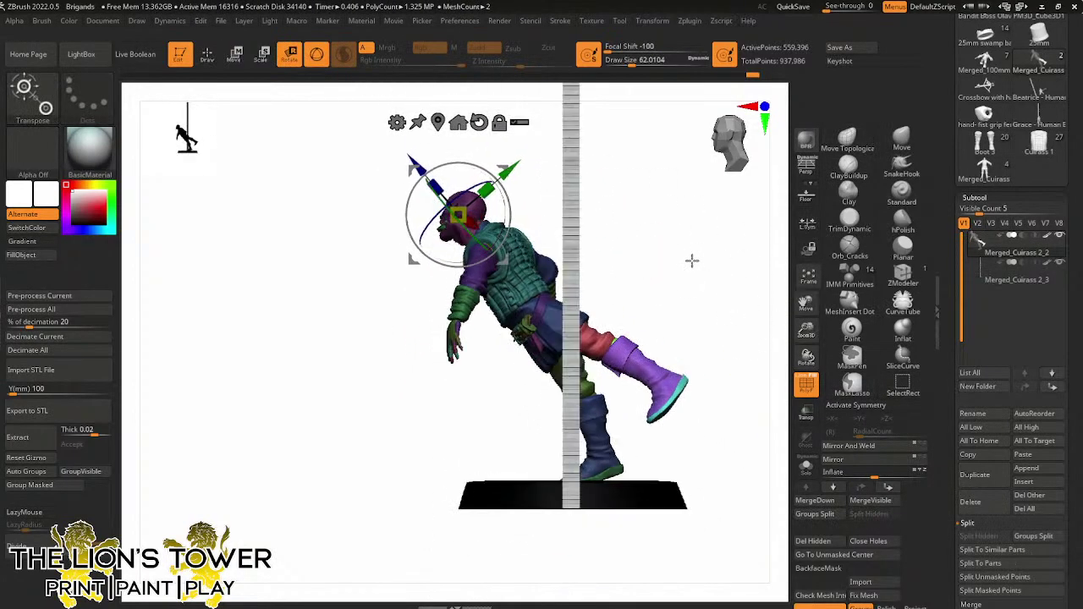
pyautogui.click(500, 123)
pyautogui.click(480, 123)
pyautogui.moveTo(504, 169); pyautogui.dragTo(580, 333)
pyautogui.click(586, 223)
pyautogui.hotkey('ctrl', 'z')
pyautogui.hotkey('ctrl', 'z')
pyautogui.hotkey('ctrl', 'z')
pyautogui.hotkey('ctrl', 'z')
pyautogui.hotkey('ctrl', 'z')
pyautogui.hotkey('ctrl', 'z')
pyautogui.hotkey('ctrl', 'z')
pyautogui.hotkey('ctrl', 'z')
pyautogui.hotkey('ctrl', 'z')
pyautogui.hotkey('ctrl', 'z')
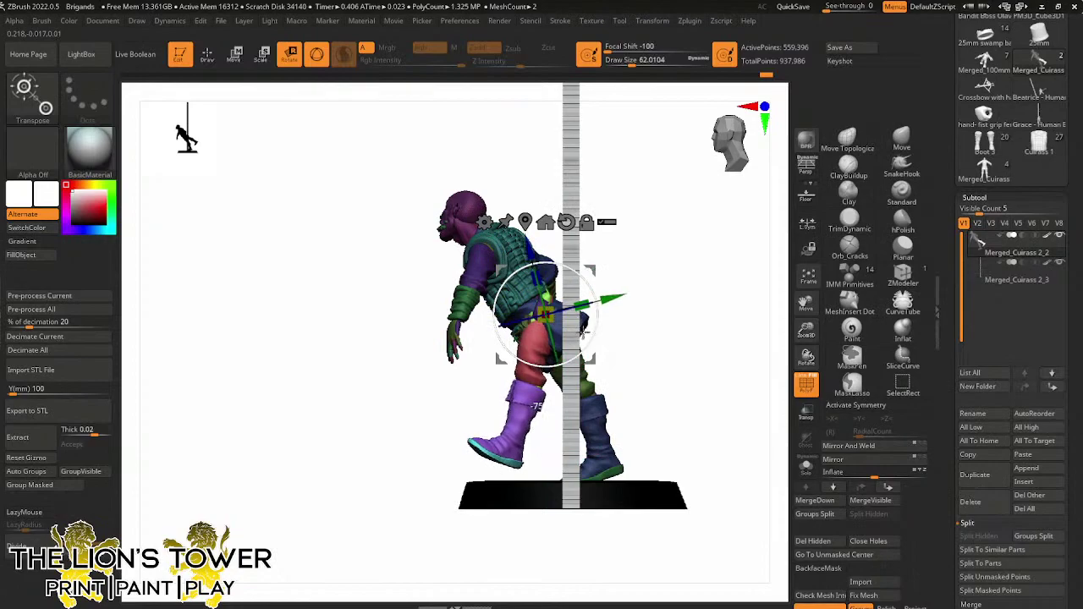
pyautogui.hotkey('ctrl', 'z')
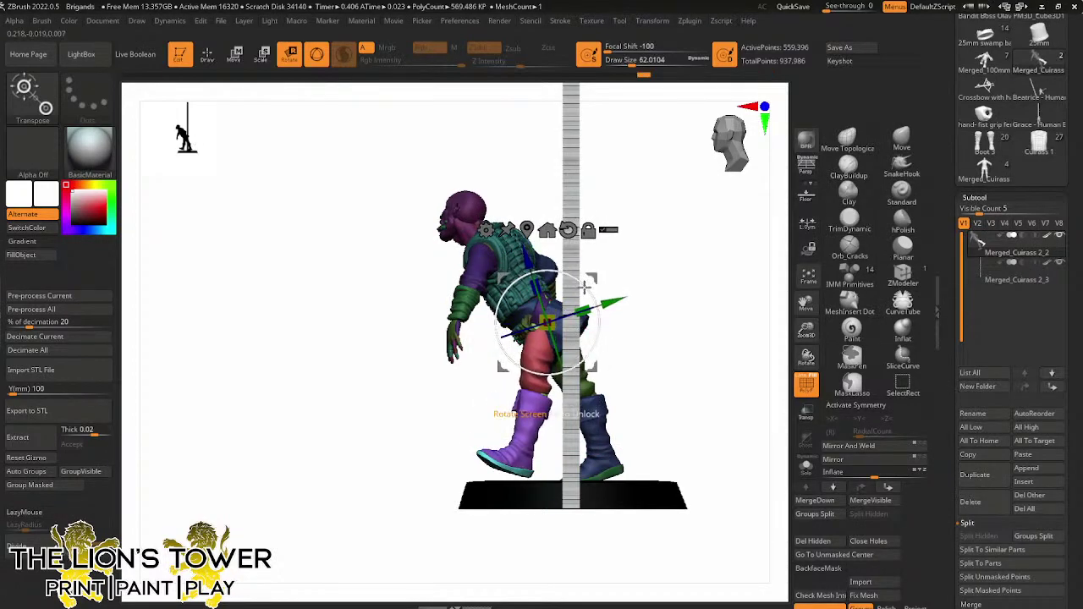
# Raise the left thigh forward, bend the lower leg backward at the knee, and clear the mask
pyautogui.hotkey('ctrl', 'shift', 'z')
pyautogui.hotkey('ctrl', 'shift', 'z')
pyautogui.press('ctrl')
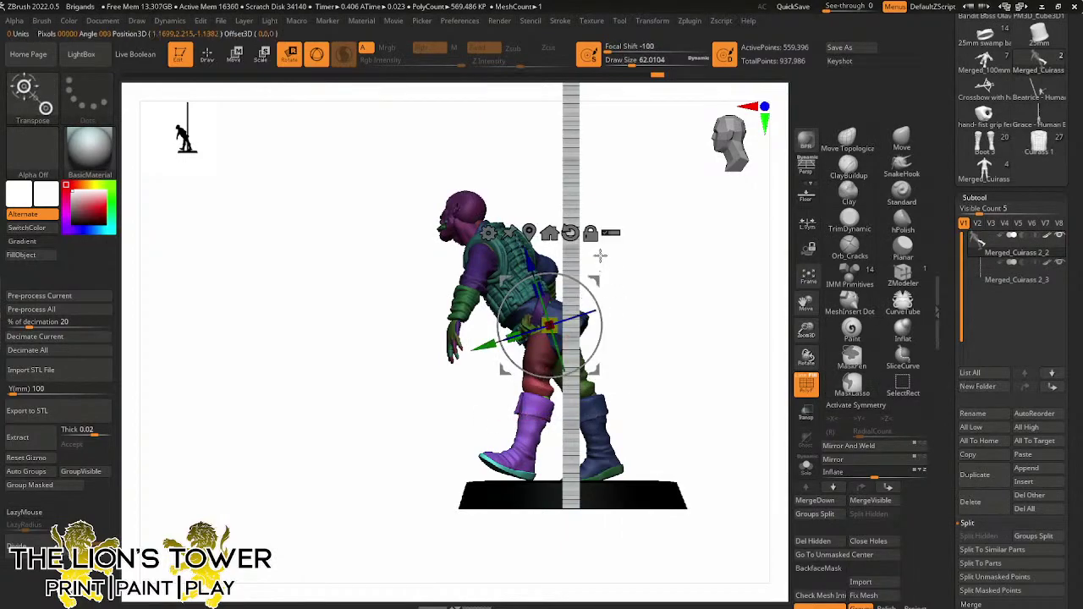
pyautogui.moveTo(594, 261); pyautogui.dragTo(389, 268)
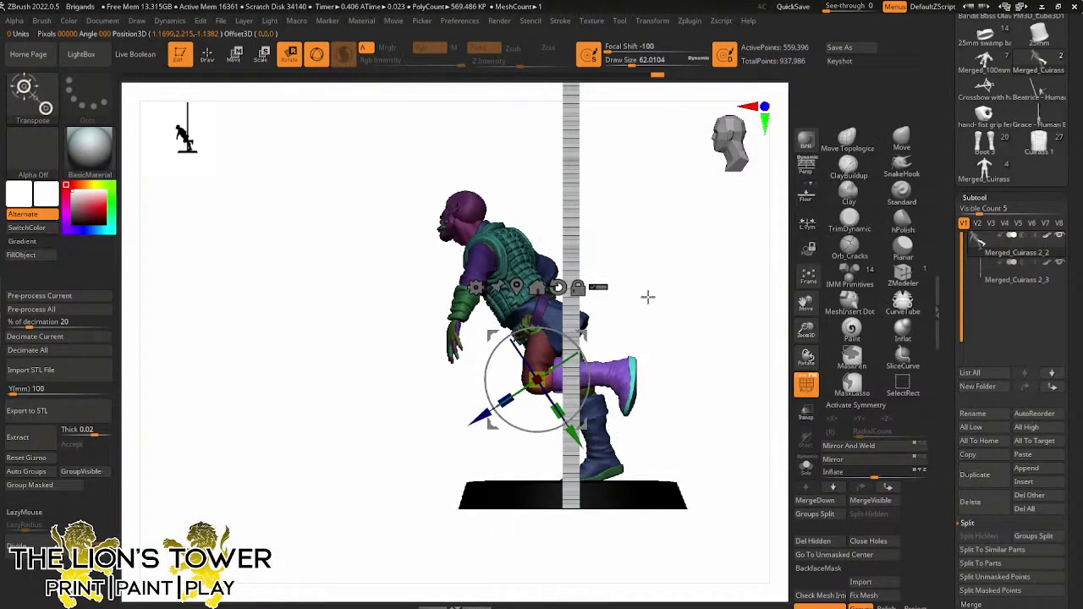
pyautogui.moveTo(648, 296); pyautogui.dragTo(748, 318)
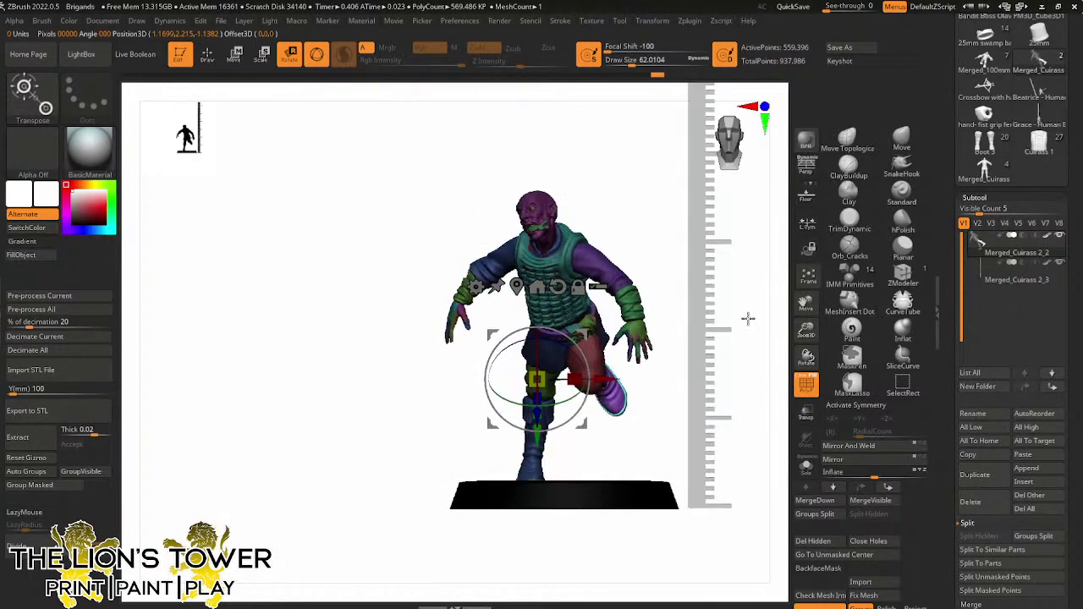
pyautogui.moveTo(657, 372)
pyautogui.mouseDown()
pyautogui.moveTo(665, 384)
pyautogui.moveTo(653, 389)
pyautogui.mouseUp()
pyautogui.keyDown('ctrl'); pyautogui.click(654, 384); pyautogui.keyUp('ctrl')
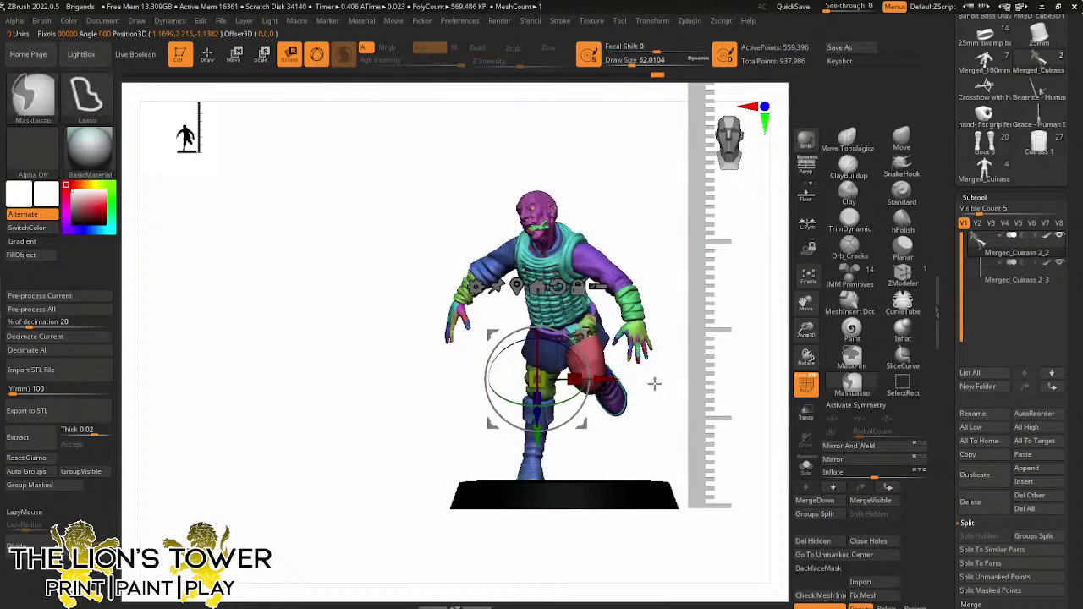
pyautogui.press('q')
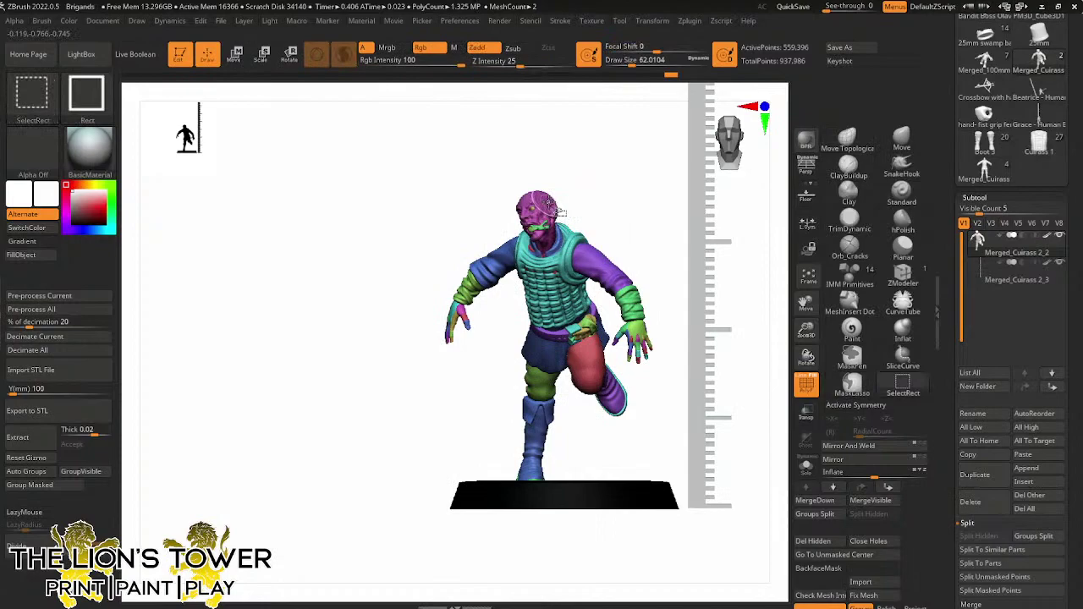
# Hide the head and facial parts, mask the visible body, and show all parts with only the head unmasked
pyautogui.moveTo(614, 228)
pyautogui.mouseDown()
pyautogui.moveTo(645, 223)
pyautogui.moveTo(617, 212)
pyautogui.mouseUp()
pyautogui.keyDown('ctrl'); pyautogui.keyDown('shift'); pyautogui.click(538, 213); pyautogui.keyUp('shift'); pyautogui.keyUp('ctrl')
pyautogui.keyDown('ctrl'); pyautogui.keyDown('shift'); pyautogui.click(541, 215); pyautogui.keyUp('shift'); pyautogui.keyUp('ctrl')
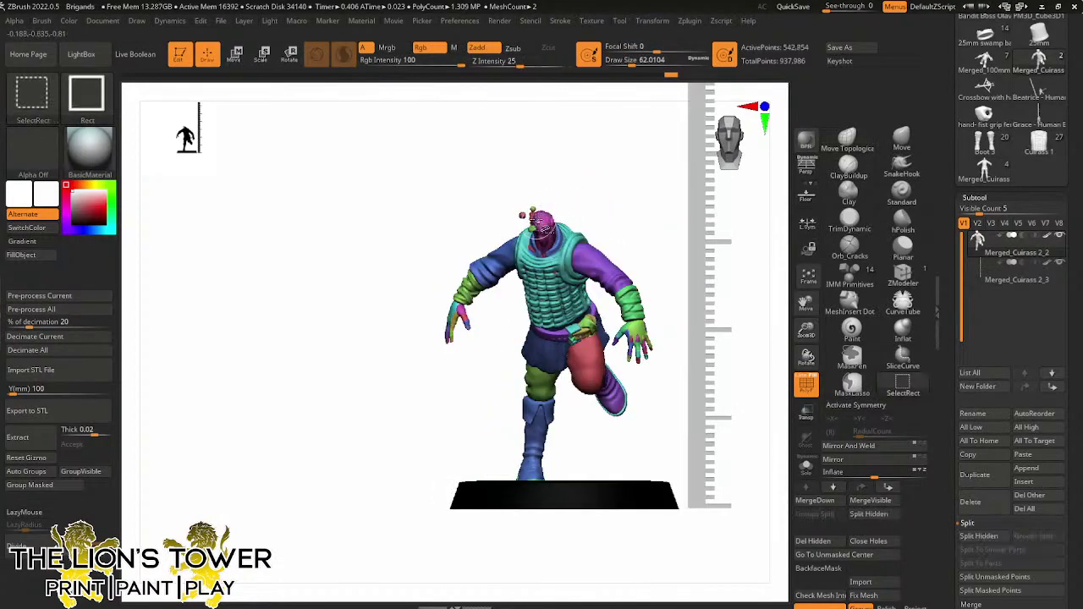
pyautogui.keyDown('ctrl'); pyautogui.keyDown('shift'); pyautogui.click(563, 182); pyautogui.keyUp('shift'); pyautogui.keyUp('ctrl')
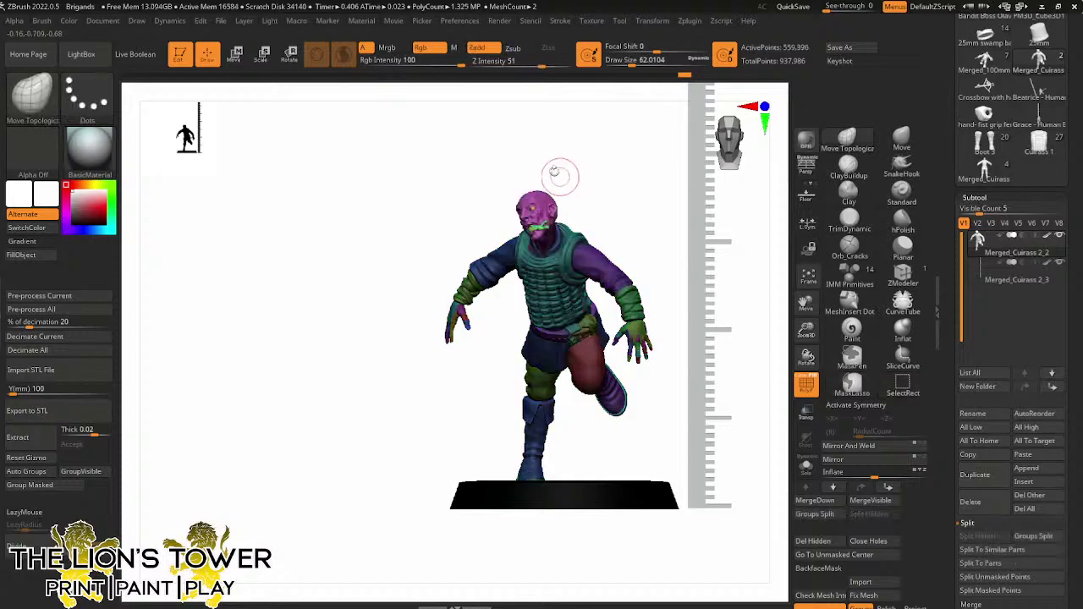
# Turn the unmasked head to face the running direction with the Rotate gizmo and clear the mask
pyautogui.click(280, 56)
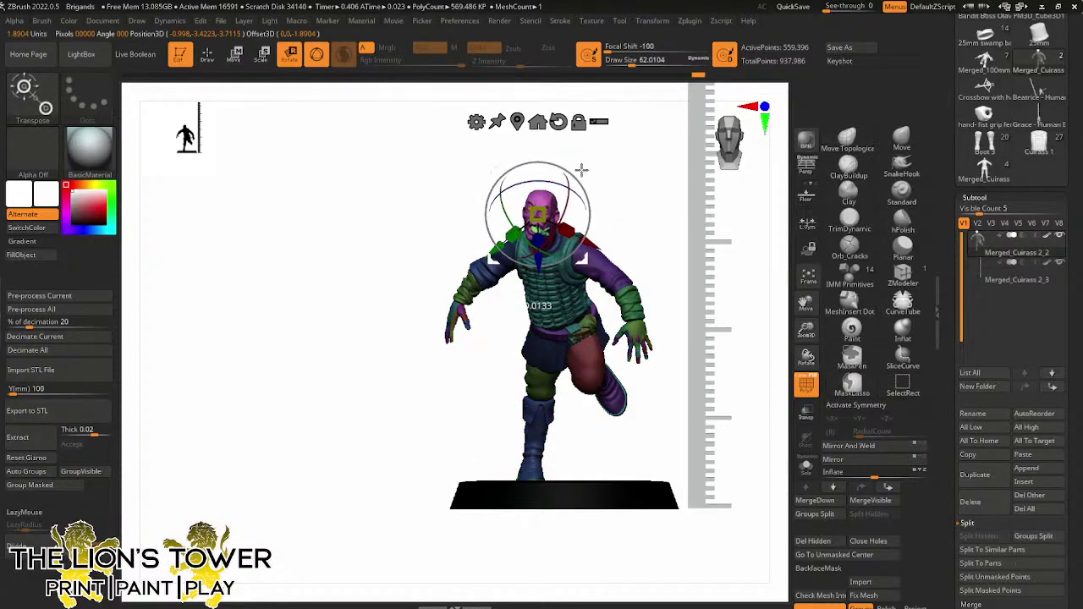
pyautogui.moveTo(609, 181)
pyautogui.mouseDown()
pyautogui.moveTo(635, 191)
pyautogui.moveTo(626, 169)
pyautogui.moveTo(653, 143)
pyautogui.moveTo(586, 169)
pyautogui.moveTo(718, 234)
pyautogui.moveTo(684, 229)
pyautogui.moveTo(639, 251)
pyautogui.moveTo(645, 203)
pyautogui.moveTo(686, 282)
pyautogui.moveTo(668, 278)
pyautogui.moveTo(677, 275)
pyautogui.mouseUp()
pyautogui.press('q')
pyautogui.moveTo(604, 235)
pyautogui.mouseDown()
pyautogui.moveTo(630, 263)
pyautogui.moveTo(626, 279)
pyautogui.mouseUp()
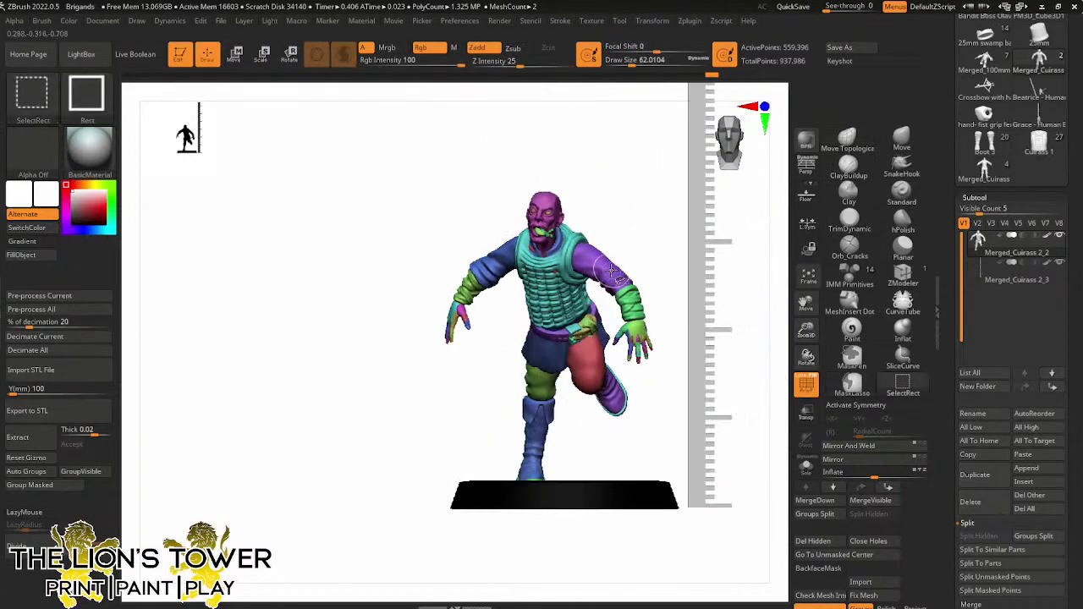
# Mask the left hand with the sleeve and bracer hidden, then show all parts and extend the mask over the whole arm
pyautogui.moveTo(641, 230)
pyautogui.mouseDown()
pyautogui.moveTo(666, 275)
pyautogui.moveTo(622, 259)
pyautogui.mouseUp()
pyautogui.keyDown('ctrl'); pyautogui.keyDown('shift'); pyautogui.click(616, 275); pyautogui.keyUp('shift'); pyautogui.keyUp('ctrl')
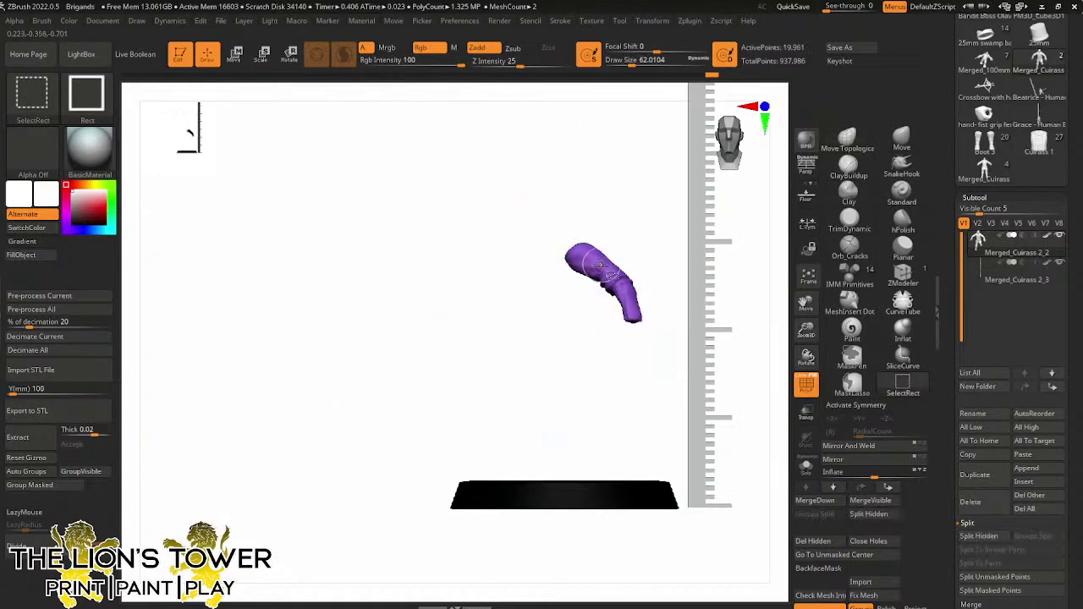
pyautogui.keyDown('ctrl'); pyautogui.keyDown('shift'); pyautogui.click(618, 284); pyautogui.keyUp('shift'); pyautogui.keyUp('ctrl')
pyautogui.press('ctrl')
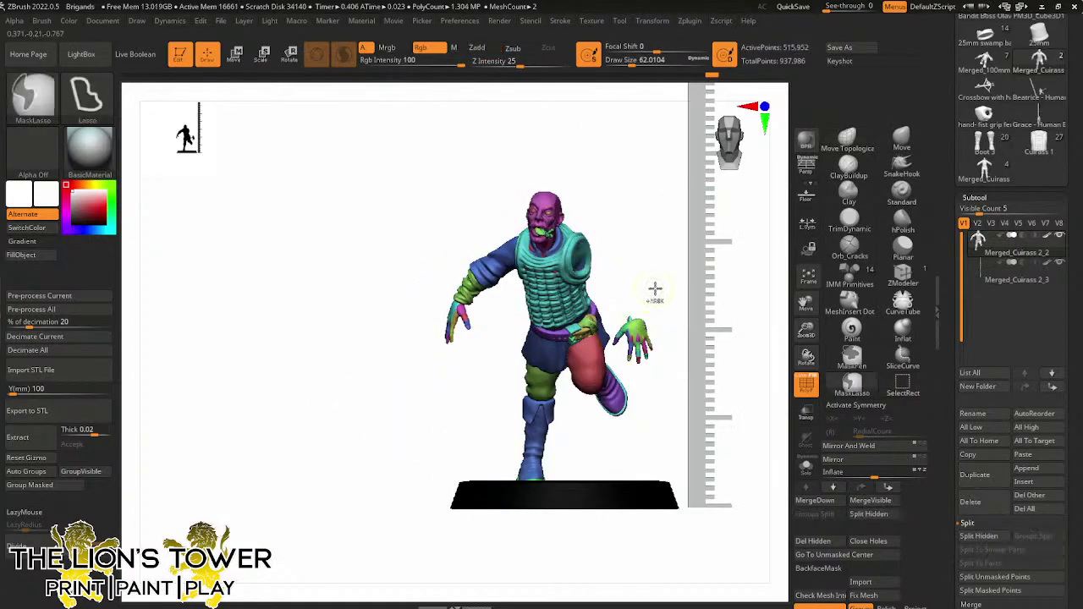
pyautogui.keyDown('ctrl'); pyautogui.moveTo(631, 291); pyautogui.dragTo(634, 289); pyautogui.keyUp('ctrl')
pyautogui.keyDown('shift'); pyautogui.moveTo(643, 283); pyautogui.dragTo(655, 273); pyautogui.keyUp('shift')
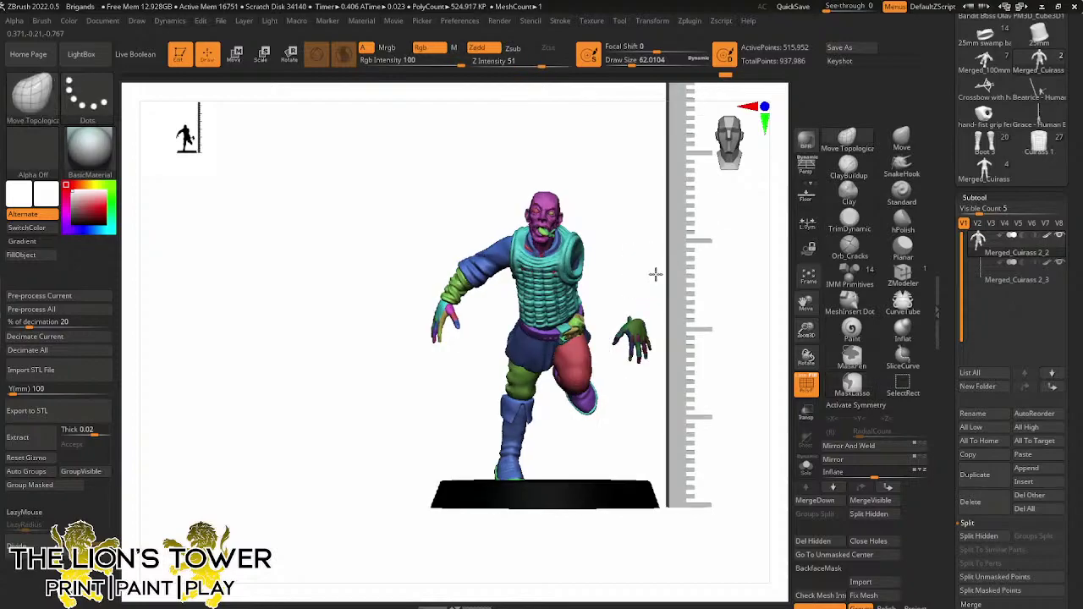
pyautogui.moveTo(614, 401)
pyautogui.keyDown('ctrl'); pyautogui.keyDown('alt'); pyautogui.mouseDown()
pyautogui.moveTo(614, 488)
pyautogui.moveTo(622, 474)
pyautogui.mouseUp(); pyautogui.keyUp('alt'); pyautogui.keyUp('ctrl')
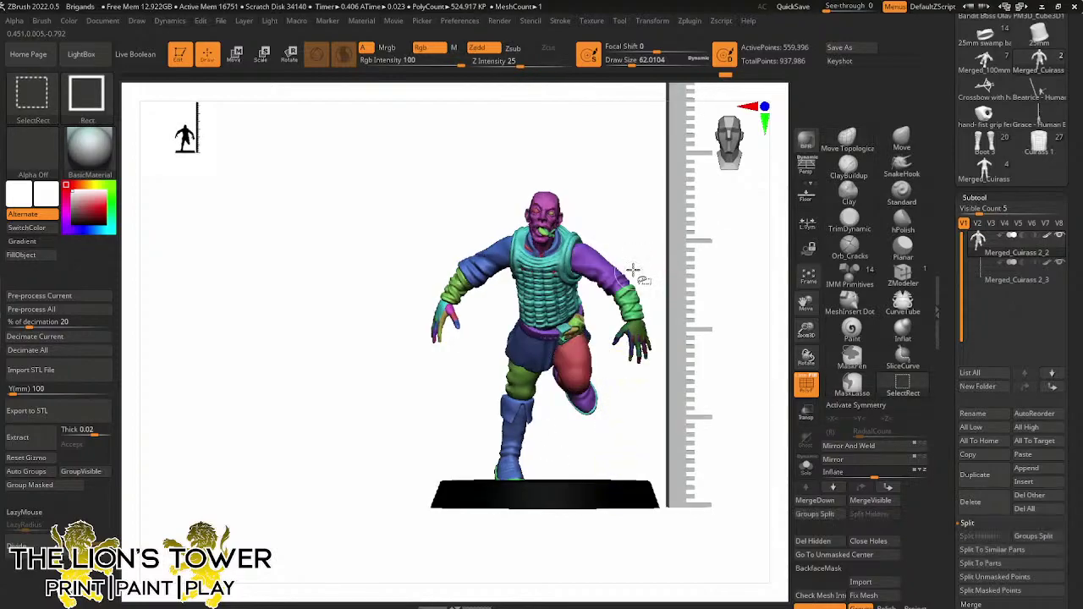
pyautogui.keyDown('ctrl'); pyautogui.keyDown('shift'); pyautogui.click(636, 256); pyautogui.keyUp('shift'); pyautogui.keyUp('ctrl')
pyautogui.keyDown('ctrl'); pyautogui.keyDown('shift'); pyautogui.click(642, 237); pyautogui.keyUp('shift'); pyautogui.keyUp('ctrl')
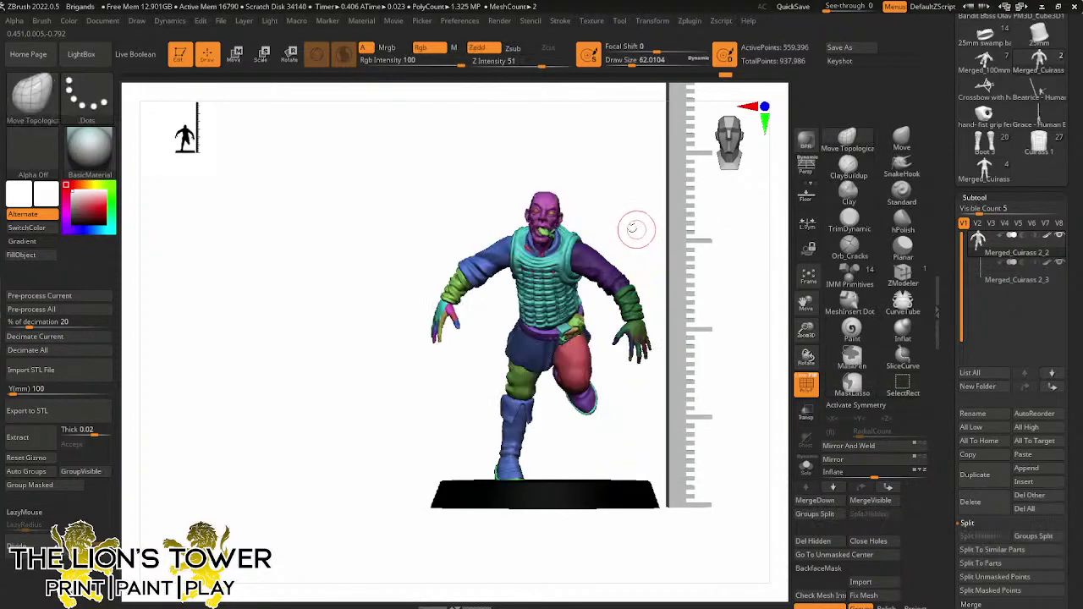
# Invert the mask, swing the left arm forward from the shoulder with the gizmo, and clear the mask
pyautogui.press('e')
pyautogui.moveTo(631, 215); pyautogui.dragTo(608, 209)
pyautogui.click(604, 167)
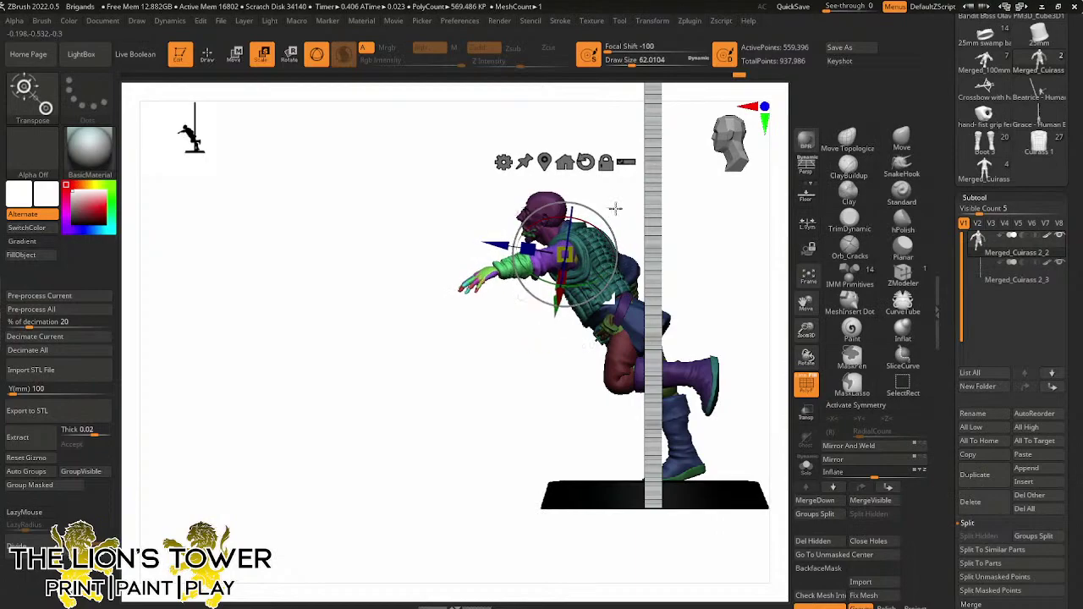
pyautogui.moveTo(614, 210); pyautogui.dragTo(698, 191)
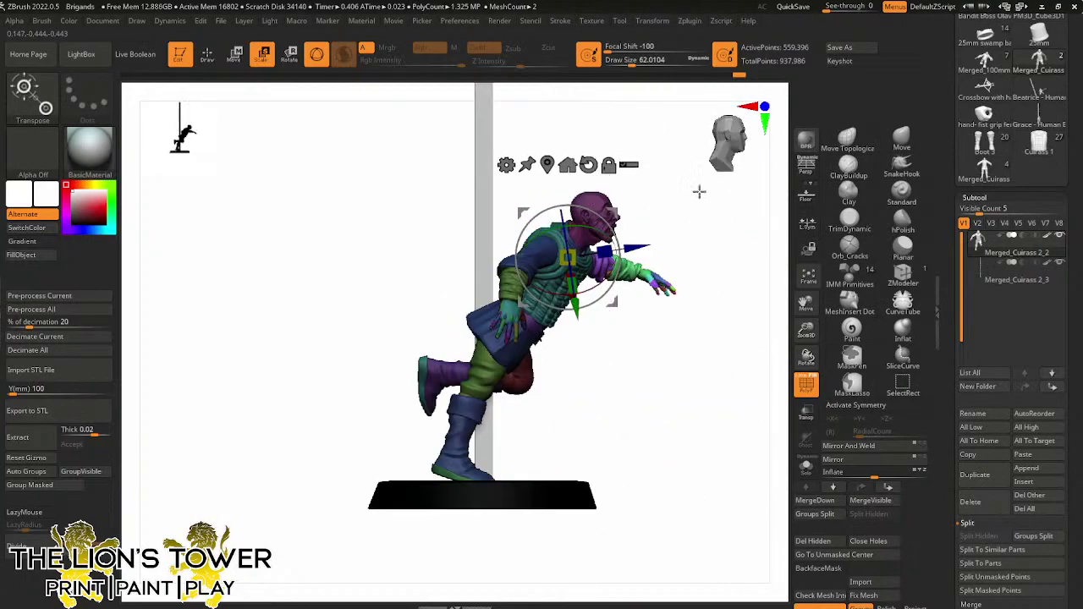
pyautogui.moveTo(805, 330); pyautogui.dragTo(809, 347)
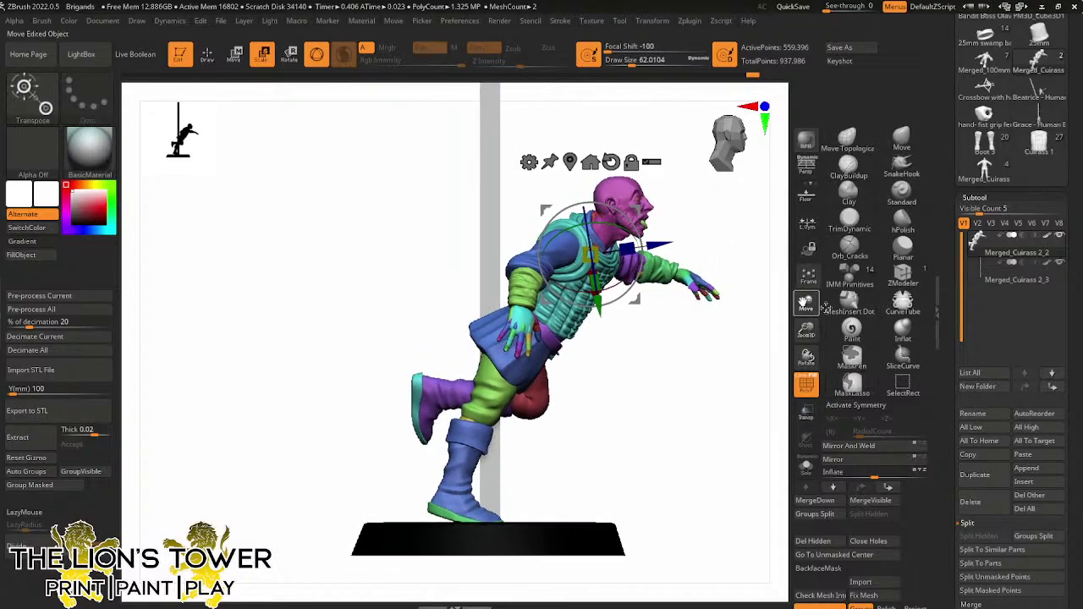
pyautogui.moveTo(805, 308); pyautogui.dragTo(828, 306)
pyautogui.moveTo(728, 386); pyautogui.dragTo(762, 298)
pyautogui.press('q')
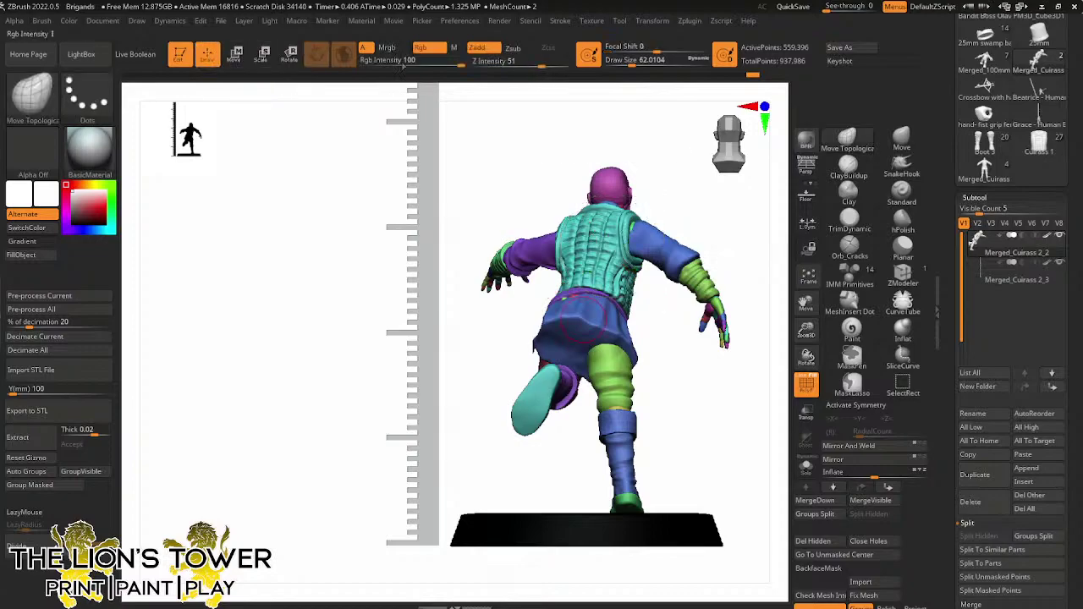
# Isolate and mask the right arm, show all parts again, and invert the mask so only that arm stays free
pyautogui.keyDown('ctrl'); pyautogui.keyDown('shift'); pyautogui.click(668, 252); pyautogui.keyUp('shift'); pyautogui.keyUp('ctrl')
pyautogui.keyDown('ctrl'); pyautogui.keyDown('shift'); pyautogui.click(665, 251); pyautogui.keyUp('shift'); pyautogui.keyUp('ctrl')
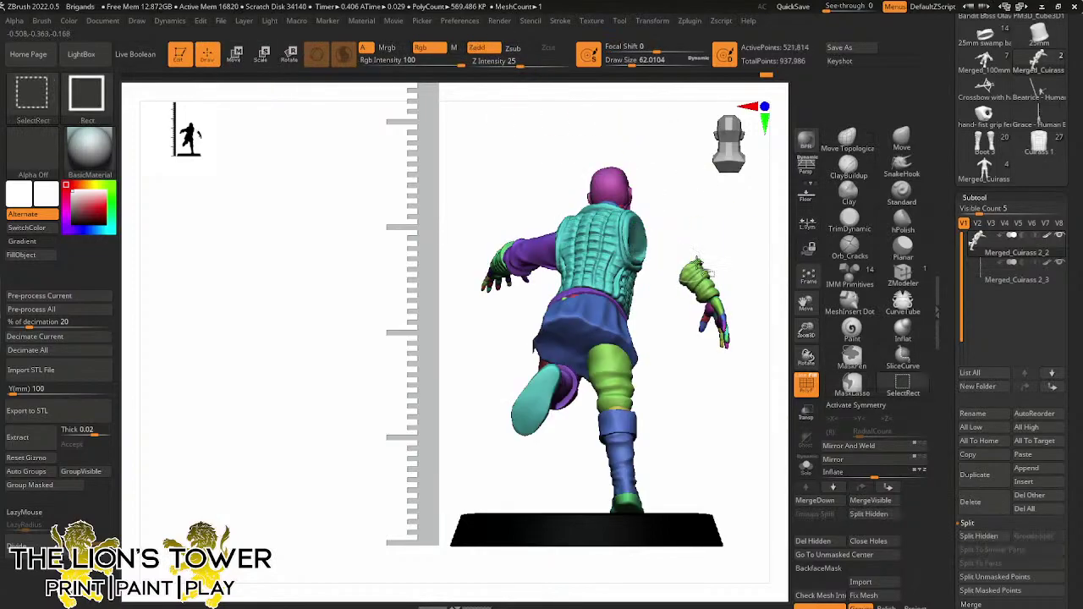
pyautogui.keyDown('ctrl'); pyautogui.keyDown('shift'); pyautogui.click(699, 278); pyautogui.keyUp('shift'); pyautogui.keyUp('ctrl')
pyautogui.moveTo(730, 275)
pyautogui.keyDown('ctrl'); pyautogui.mouseDown()
pyautogui.moveTo(723, 398)
pyautogui.moveTo(748, 299)
pyautogui.mouseUp(); pyautogui.keyUp('ctrl')
pyautogui.moveTo(739, 262)
pyautogui.keyDown('ctrl'); pyautogui.keyDown('shift'); pyautogui.mouseDown()
pyautogui.moveTo(752, 296)
pyautogui.moveTo(638, 363)
pyautogui.moveTo(744, 336)
pyautogui.mouseUp(); pyautogui.keyUp('shift'); pyautogui.keyUp('ctrl')
pyautogui.keyDown('ctrl'); pyautogui.keyDown('shift'); pyautogui.click(741, 325); pyautogui.keyUp('shift'); pyautogui.keyUp('ctrl')
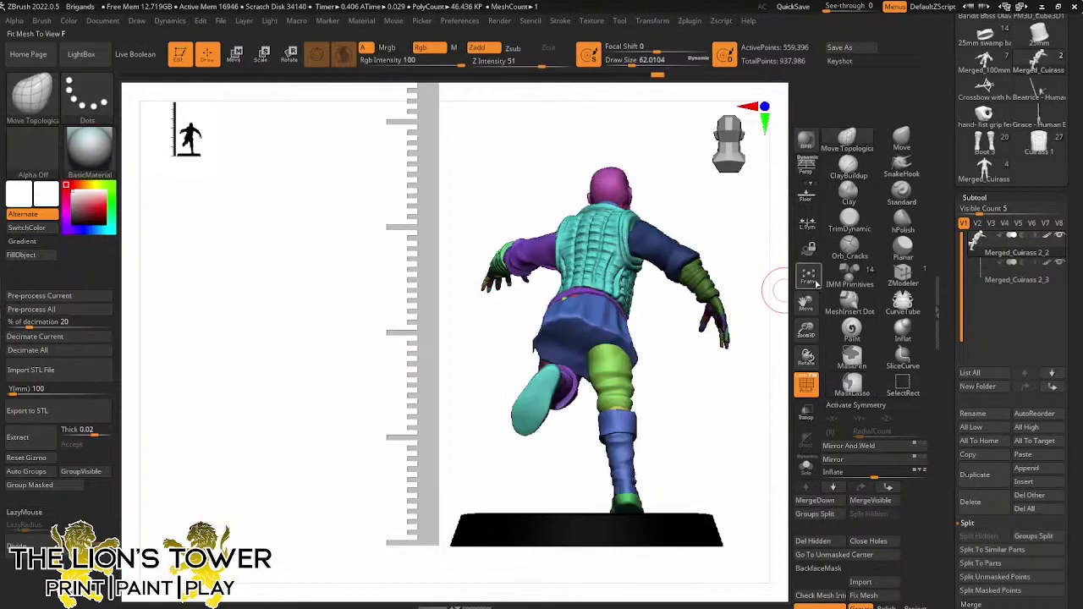
pyautogui.moveTo(803, 302); pyautogui.dragTo(735, 344)
pyautogui.keyDown('ctrl'); pyautogui.click(735, 344); pyautogui.keyUp('ctrl')
# Swing the unmasked right arm backward from the shoulder with the Rotate gizmo and clear the mask
pyautogui.press('r')
pyautogui.moveTo(699, 253)
pyautogui.mouseDown()
pyautogui.moveTo(717, 344)
pyautogui.moveTo(685, 248)
pyautogui.mouseUp()
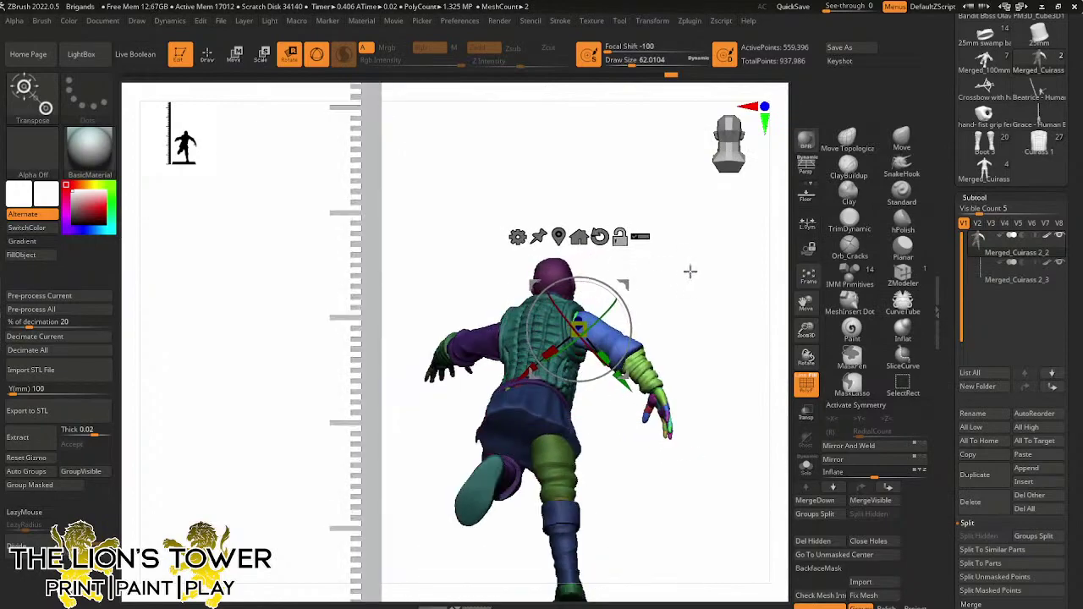
pyautogui.moveTo(689, 270); pyautogui.dragTo(682, 373)
pyautogui.moveTo(624, 282); pyautogui.dragTo(583, 376)
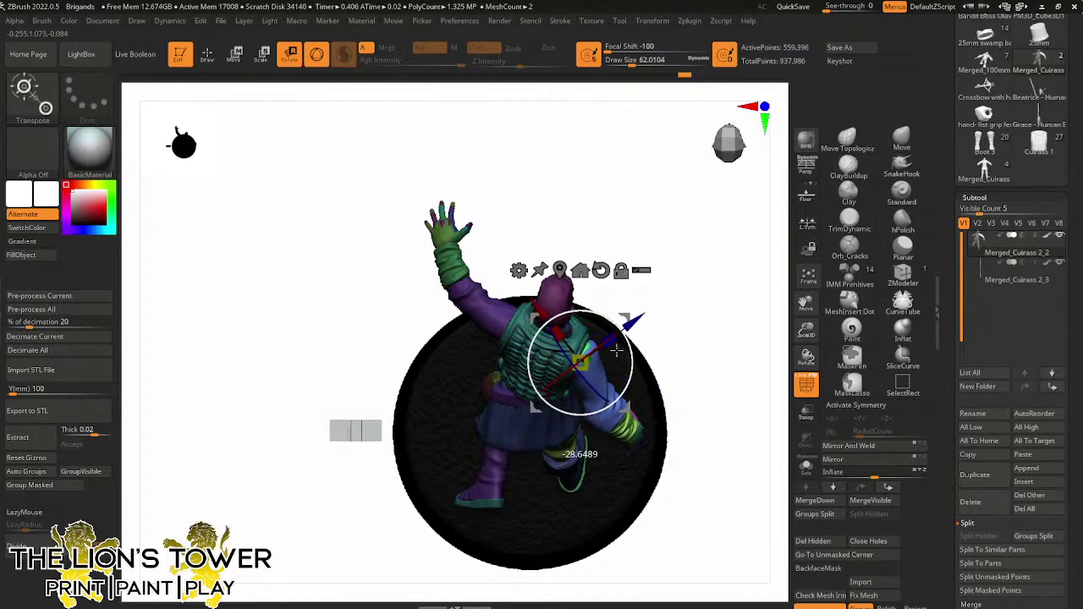
pyautogui.moveTo(619, 313); pyautogui.dragTo(629, 362)
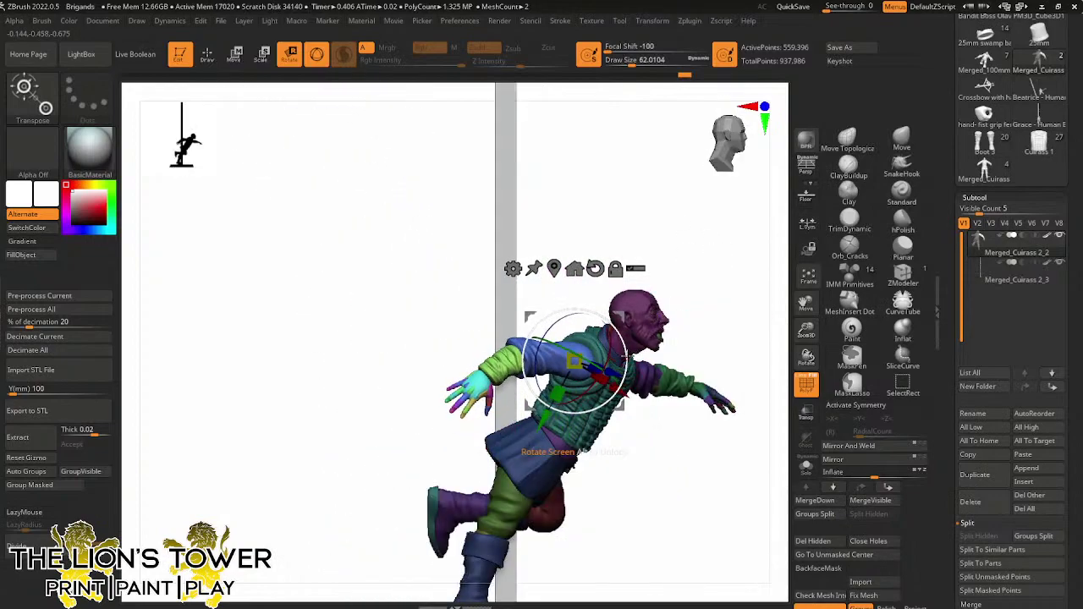
pyautogui.moveTo(725, 290); pyautogui.dragTo(655, 303)
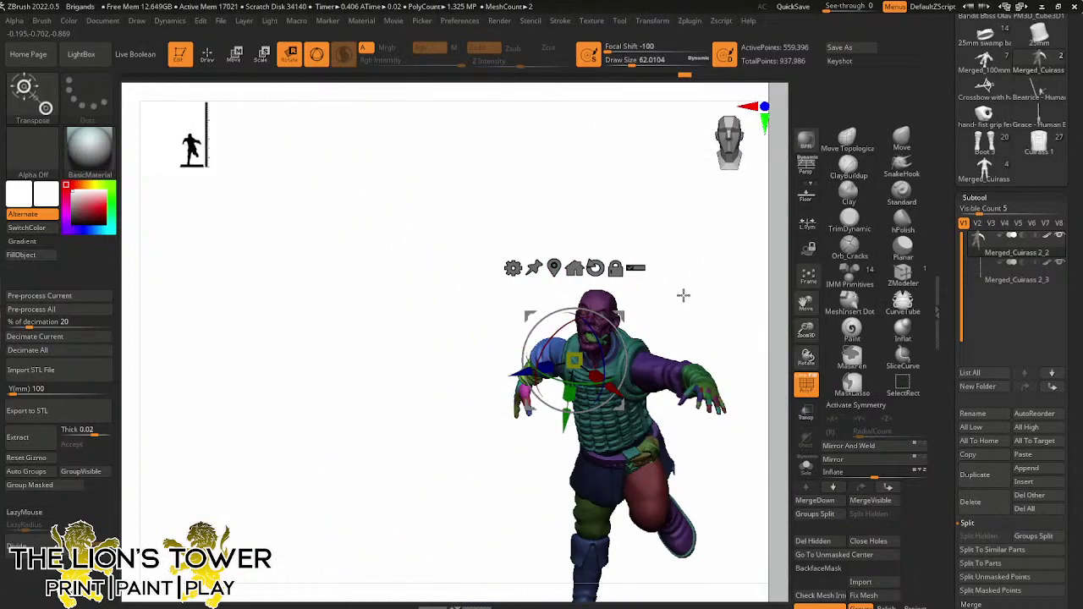
pyautogui.moveTo(806, 331); pyautogui.dragTo(795, 306)
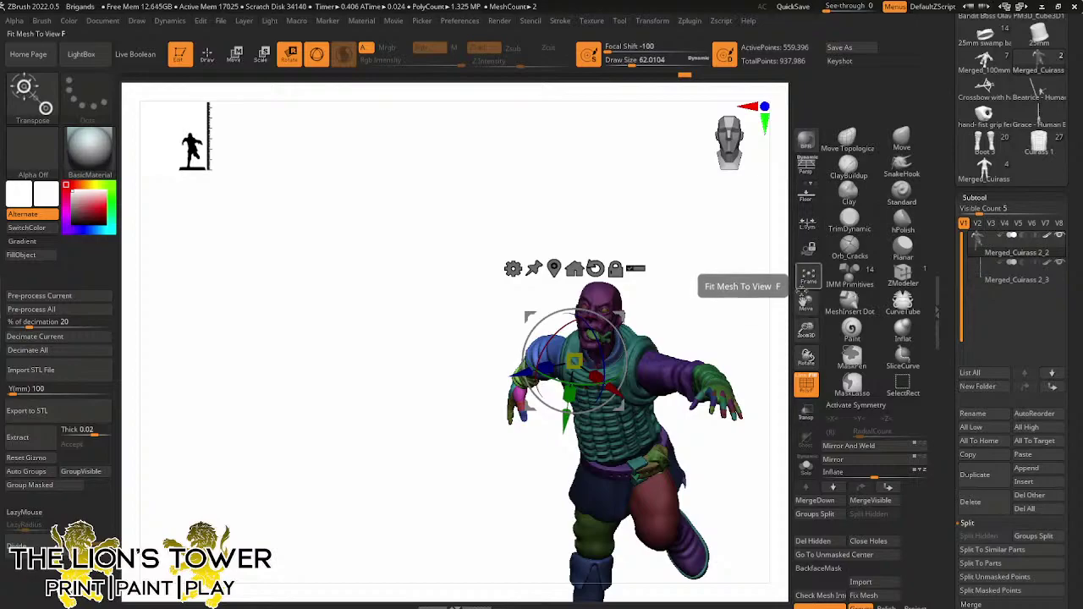
pyautogui.moveTo(806, 301); pyautogui.dragTo(787, 265)
pyautogui.moveTo(727, 304)
pyautogui.keyDown('ctrl'); pyautogui.mouseDown()
pyautogui.moveTo(743, 344)
pyautogui.moveTo(713, 280)
pyautogui.mouseUp(); pyautogui.keyUp('ctrl')
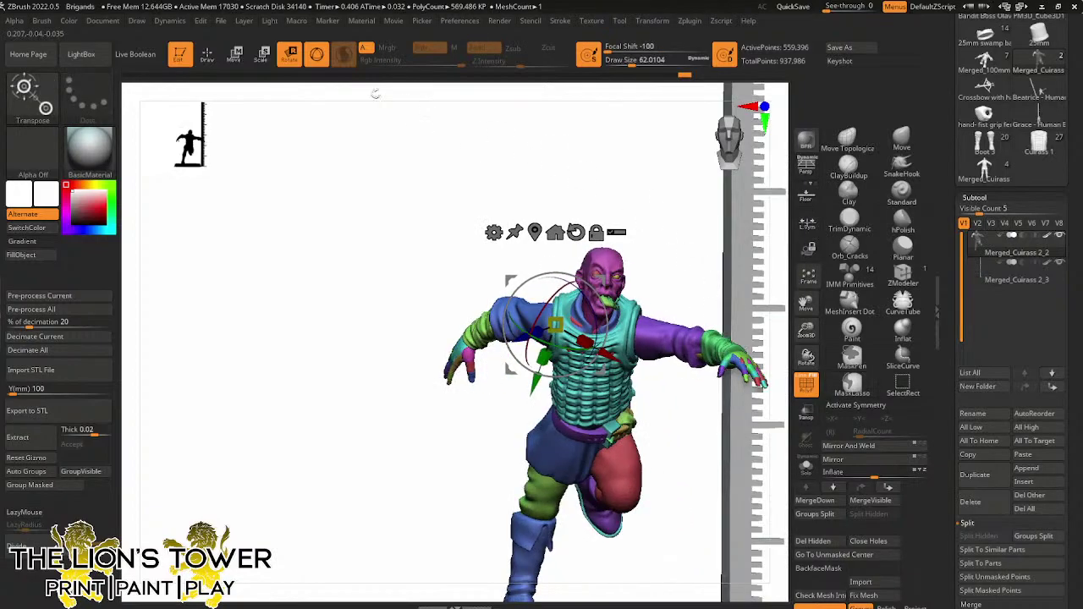
pyautogui.click(208, 54)
pyautogui.moveTo(805, 303); pyautogui.dragTo(725, 304)
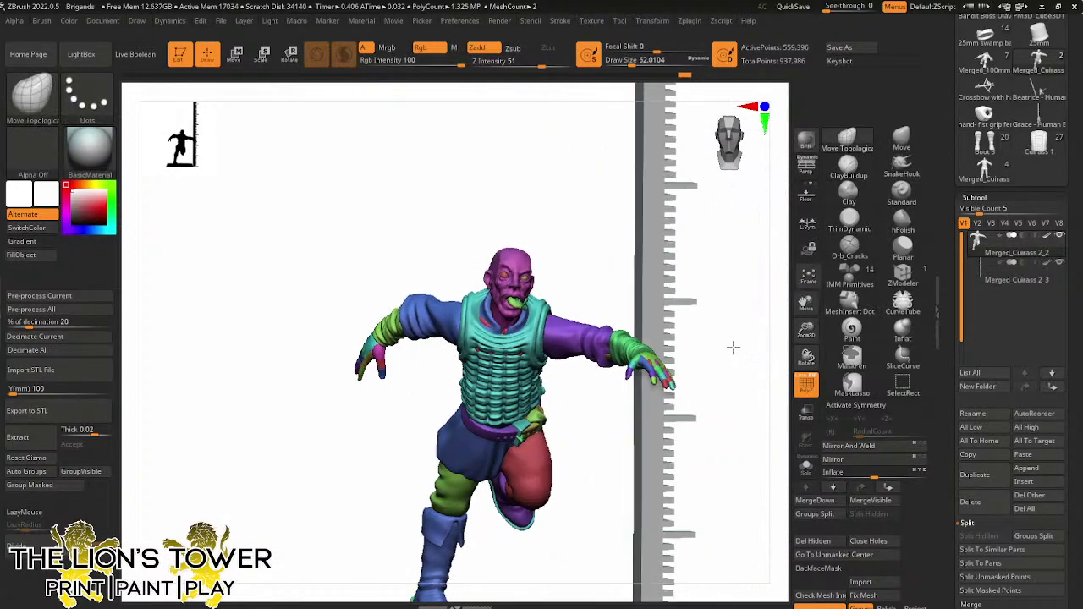
pyautogui.moveTo(733, 346); pyautogui.dragTo(748, 351)
pyautogui.keyDown('ctrl'); pyautogui.keyDown('shift'); pyautogui.click(652, 365); pyautogui.keyUp('shift'); pyautogui.keyUp('ctrl')
pyautogui.keyDown('ctrl'); pyautogui.keyDown('shift'); pyautogui.click(656, 373); pyautogui.keyUp('shift'); pyautogui.keyUp('ctrl')
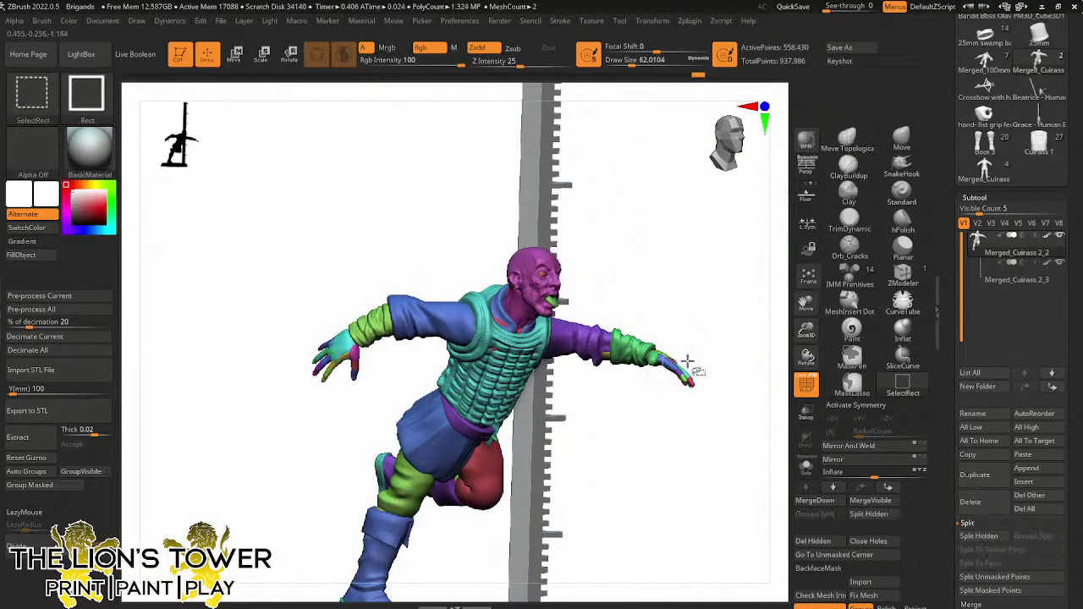
pyautogui.press('ctrl')
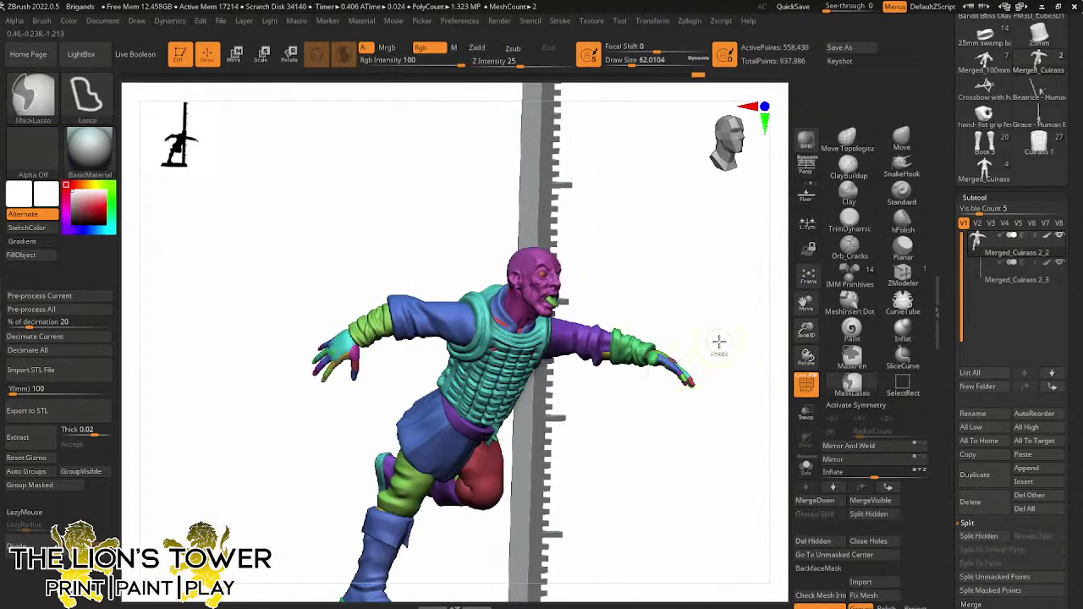
pyautogui.keyDown('ctrl'); pyautogui.moveTo(722, 388); pyautogui.dragTo(732, 345); pyautogui.keyUp('ctrl')
pyautogui.moveTo(732, 345)
pyautogui.mouseDown()
pyautogui.moveTo(716, 384)
pyautogui.moveTo(687, 385)
pyautogui.mouseUp()
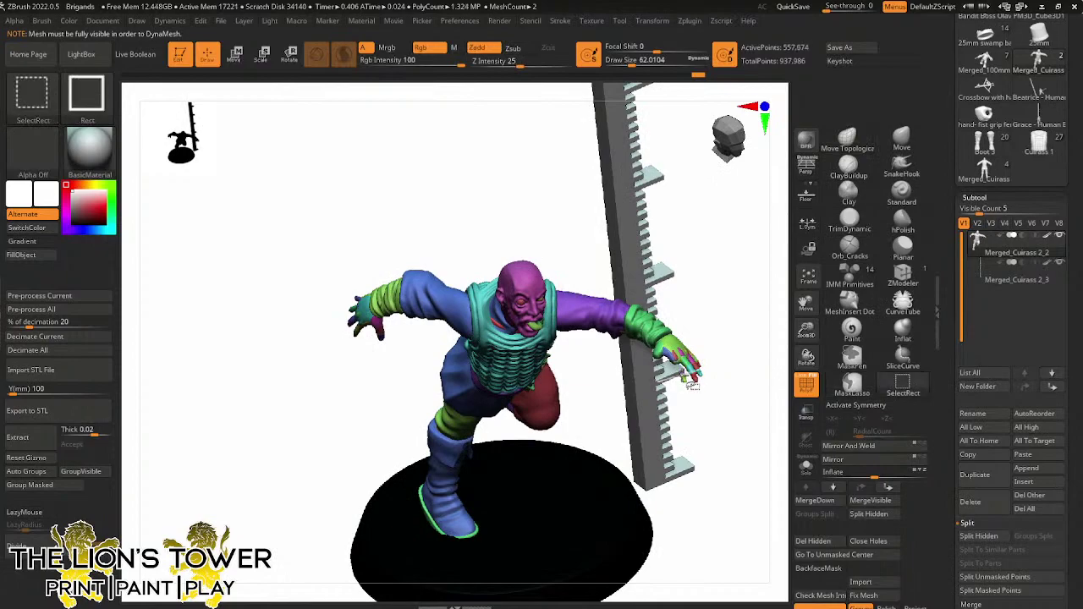
pyautogui.press('ctrl')
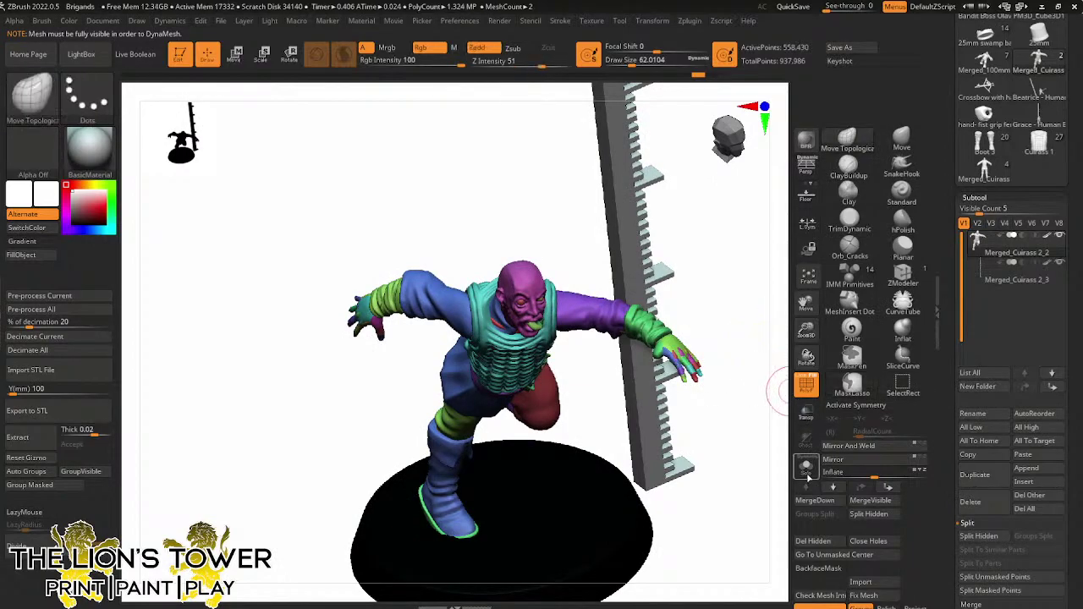
# Isolate the figure's subtool with Solo and restore its hidden finger parts
pyautogui.click(806, 465)
pyautogui.keyDown('alt'); pyautogui.moveTo(753, 396); pyautogui.dragTo(753, 301); pyautogui.keyUp('alt')
pyautogui.keyDown('ctrl'); pyautogui.click(756, 307); pyautogui.keyUp('ctrl')
pyautogui.keyDown('ctrl'); pyautogui.keyDown('shift'); pyautogui.click(753, 301); pyautogui.keyUp('shift'); pyautogui.keyUp('ctrl')
pyautogui.keyDown('ctrl'); pyautogui.click(747, 293); pyautogui.keyUp('ctrl')
# Hide the left index finger's segments, mask the rest of the body, and show all parts with only that finger unmasked
pyautogui.keyDown('ctrl'); pyautogui.keyDown('shift'); pyautogui.click(654, 358); pyautogui.keyUp('shift'); pyautogui.keyUp('ctrl')
pyautogui.keyDown('ctrl'); pyautogui.keyDown('shift'); pyautogui.click(657, 362); pyautogui.keyUp('shift'); pyautogui.keyUp('ctrl')
pyautogui.keyDown('ctrl'); pyautogui.keyDown('shift'); pyautogui.click(662, 372); pyautogui.keyUp('shift'); pyautogui.keyUp('ctrl')
pyautogui.keyDown('ctrl'); pyautogui.keyDown('shift'); pyautogui.click(668, 391); pyautogui.keyUp('shift'); pyautogui.keyUp('ctrl')
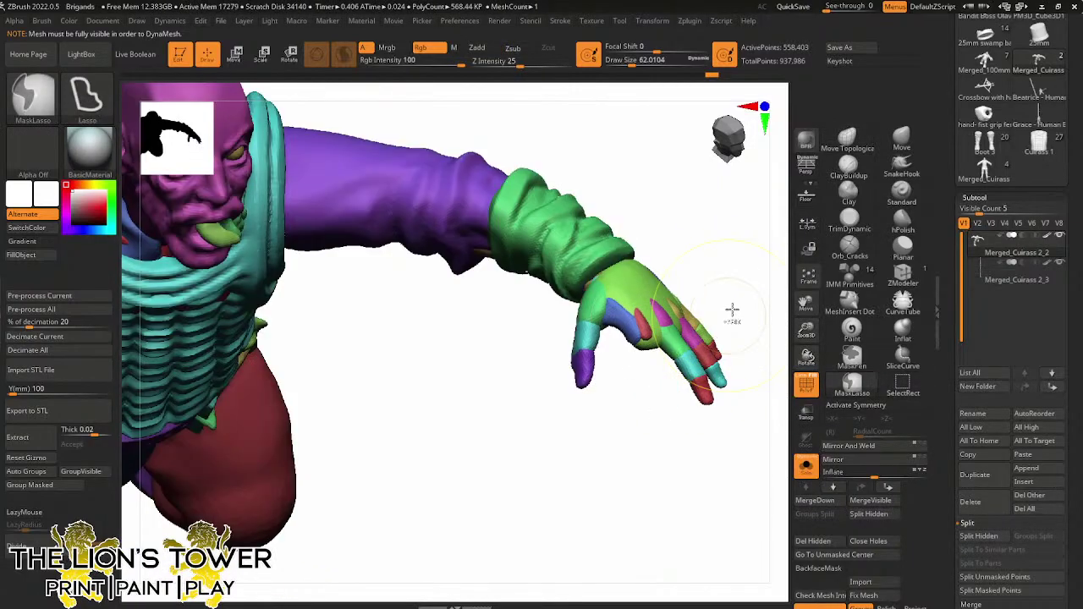
pyautogui.keyDown('ctrl'); pyautogui.click(733, 299); pyautogui.keyUp('ctrl')
pyautogui.keyDown('ctrl'); pyautogui.keyDown('shift'); pyautogui.click(735, 297); pyautogui.keyUp('shift'); pyautogui.keyUp('ctrl')
pyautogui.keyDown('ctrl'); pyautogui.click(743, 290); pyautogui.keyUp('ctrl')
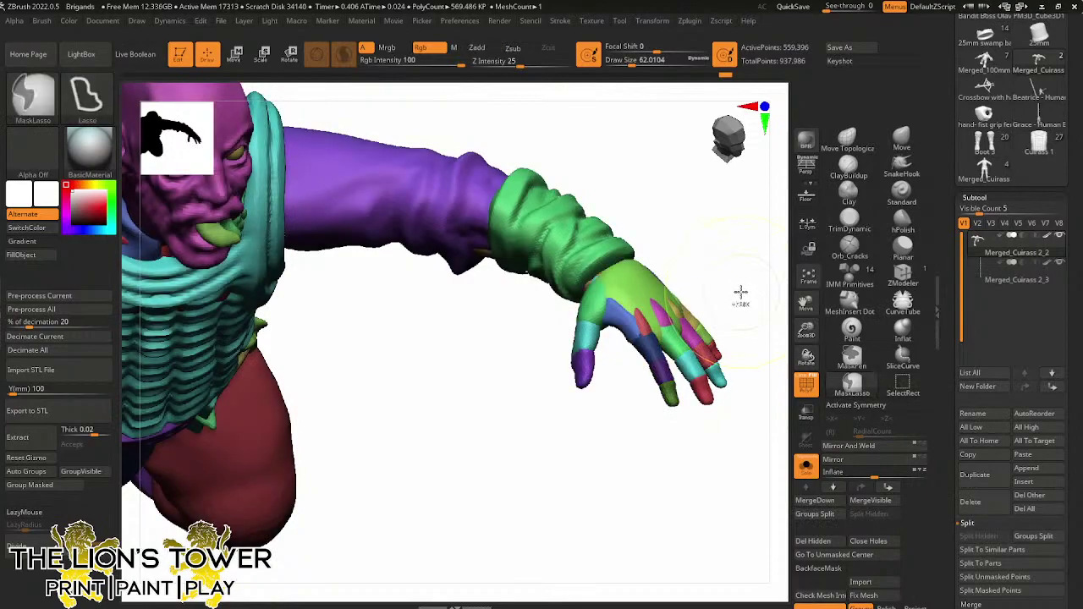
pyautogui.keyDown('ctrl'); pyautogui.click(743, 291); pyautogui.keyUp('ctrl')
pyautogui.moveTo(742, 301); pyautogui.dragTo(758, 283)
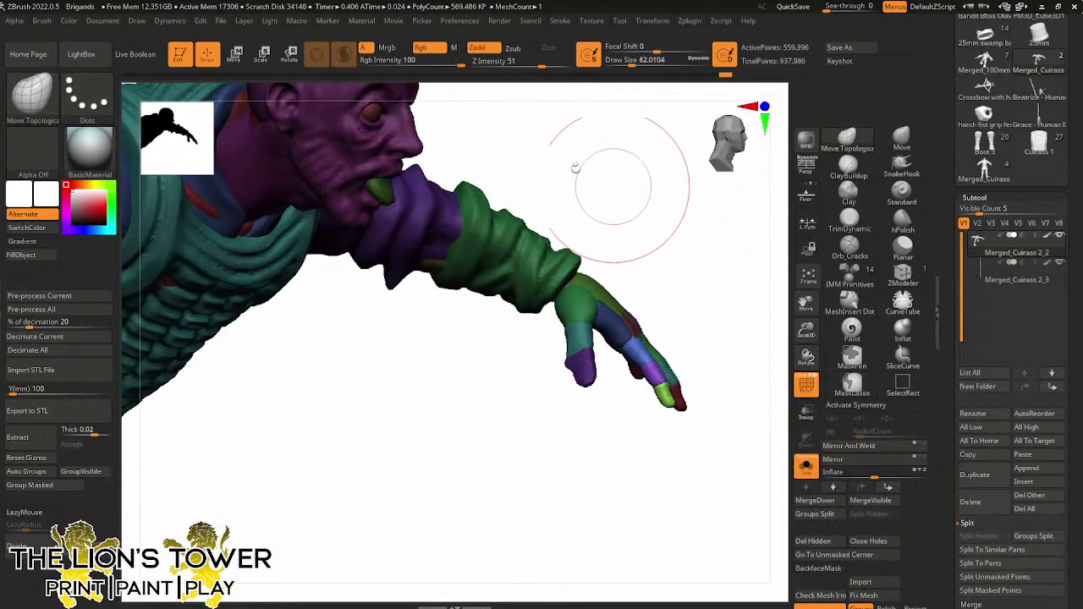
# Unlock the transform gizmo and place it on the left index finger
pyautogui.click(289, 54)
pyautogui.keyDown('alt'); pyautogui.moveTo(667, 246); pyautogui.dragTo(719, 287); pyautogui.keyUp('alt')
pyautogui.moveTo(805, 332); pyautogui.dragTo(805, 284)
pyautogui.click(234, 54)
pyautogui.moveTo(805, 303); pyautogui.dragTo(939, 383)
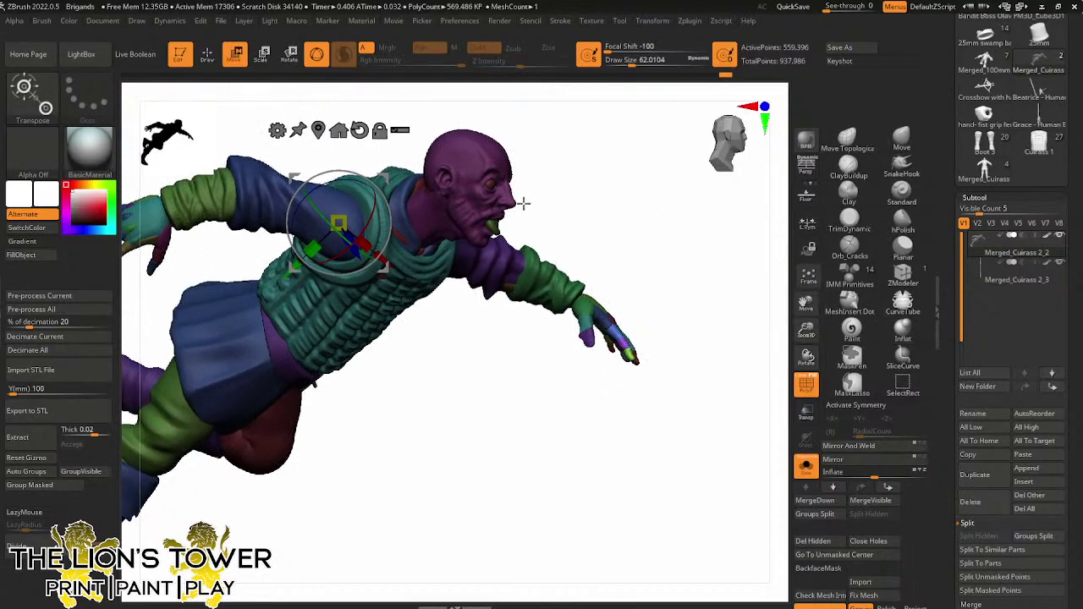
pyautogui.click(379, 131)
pyautogui.click(564, 297)
pyautogui.moveTo(623, 257); pyautogui.dragTo(719, 290)
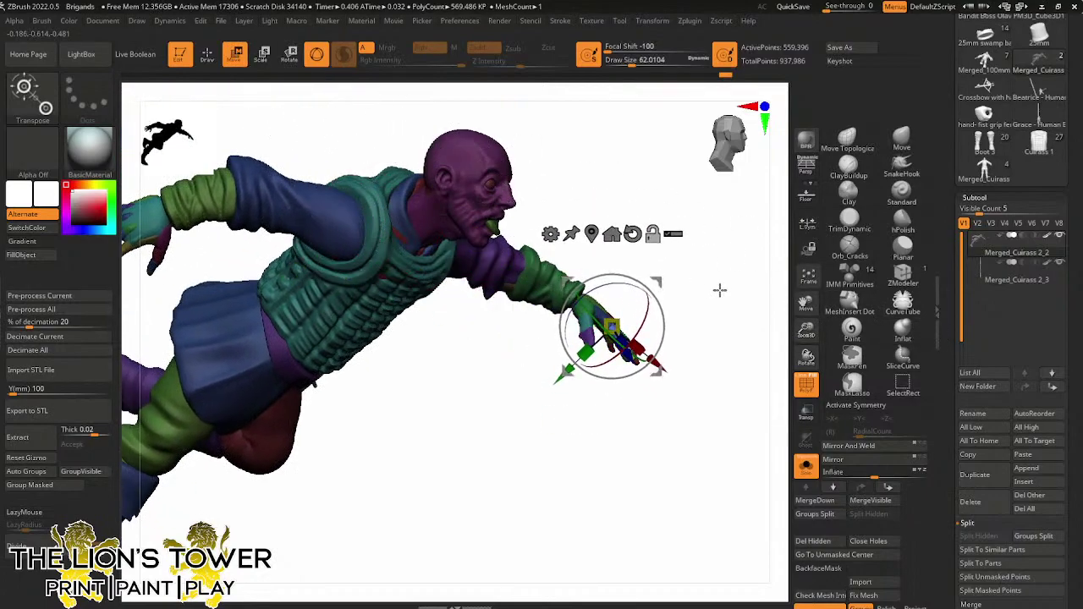
# Rotate the left index finger upward from its knuckle and clear the mask
pyautogui.moveTo(808, 342); pyautogui.dragTo(851, 334)
pyautogui.moveTo(806, 303); pyautogui.dragTo(804, 311)
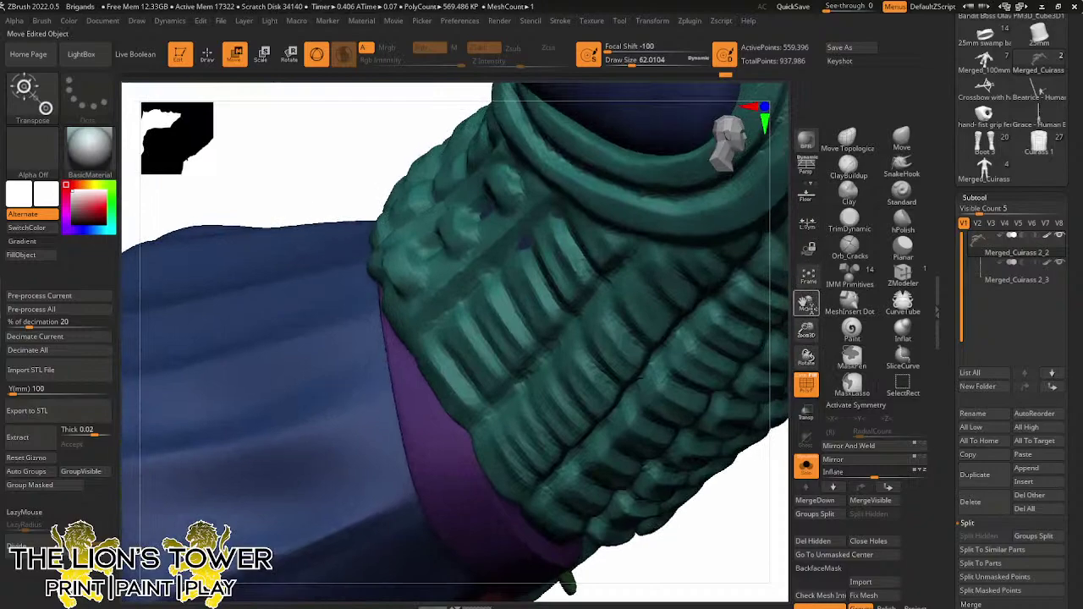
pyautogui.click(809, 286)
pyautogui.click(810, 287)
pyautogui.click(810, 287)
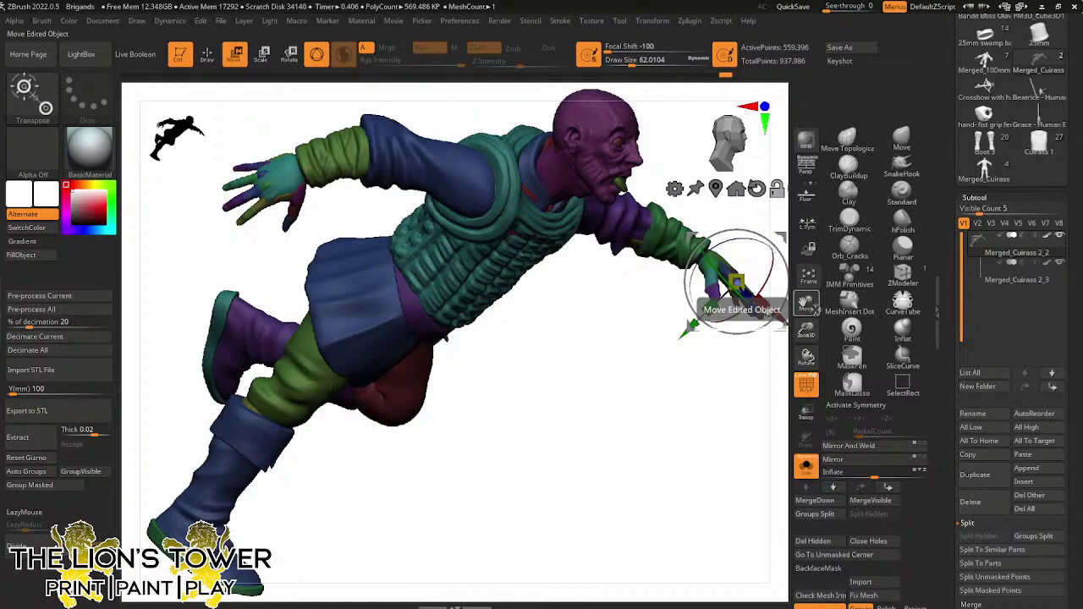
pyautogui.moveTo(808, 302); pyautogui.dragTo(782, 325)
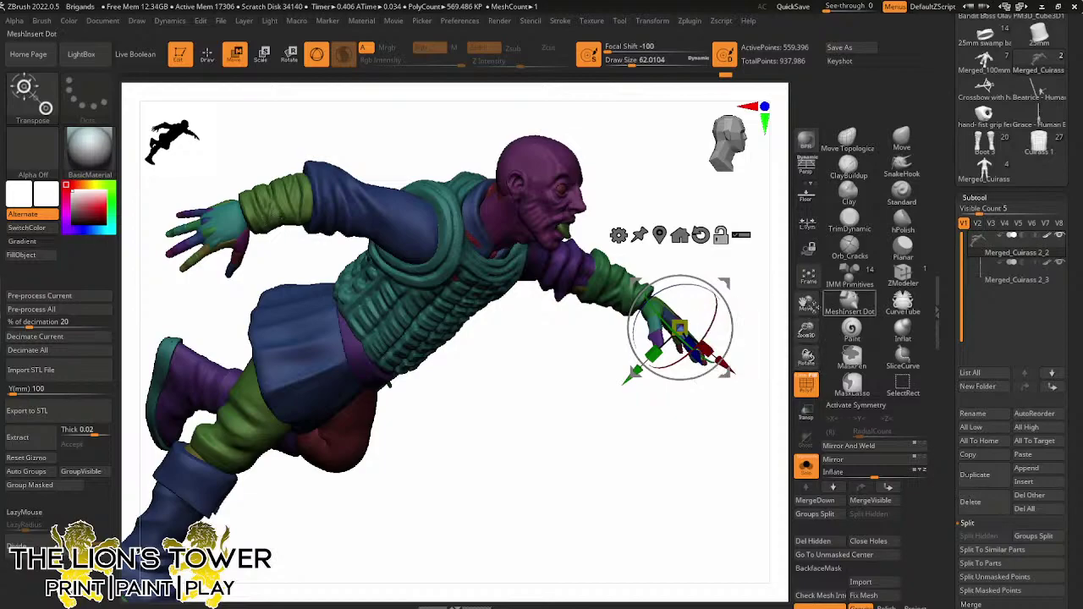
pyautogui.moveTo(811, 305); pyautogui.dragTo(537, 263)
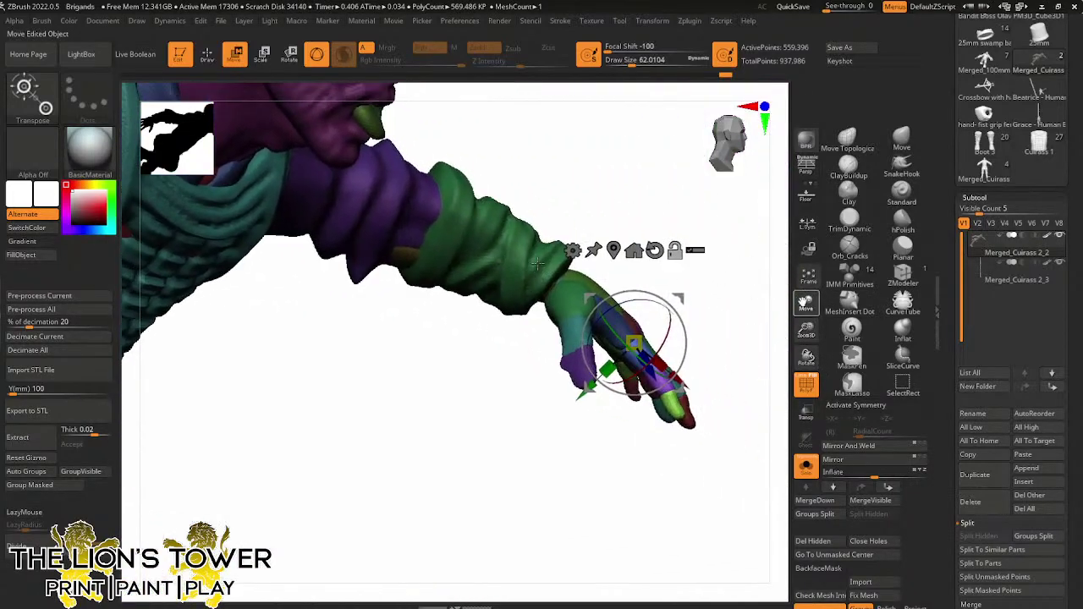
pyautogui.moveTo(674, 317); pyautogui.dragTo(674, 296)
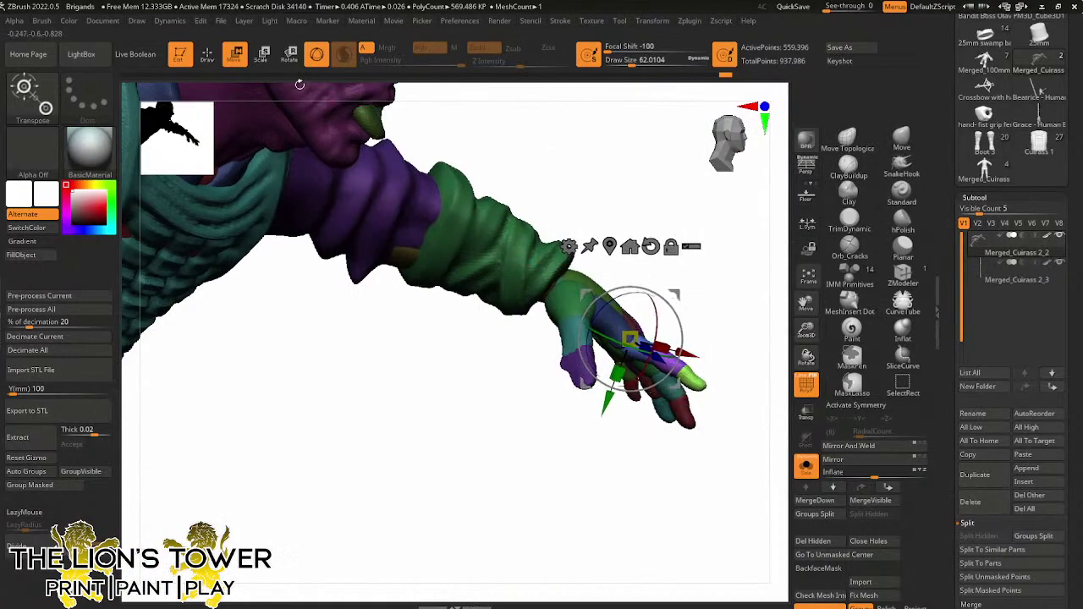
pyautogui.press('q')
pyautogui.keyDown('ctrl'); pyautogui.moveTo(708, 325); pyautogui.dragTo(716, 337); pyautogui.keyUp('ctrl')
# Mask everything except the left index fingertip and bend the tip downward with the Rotate gizmo
pyautogui.keyDown('ctrl'); pyautogui.keyDown('shift'); pyautogui.click(668, 363); pyautogui.keyUp('shift'); pyautogui.keyUp('ctrl')
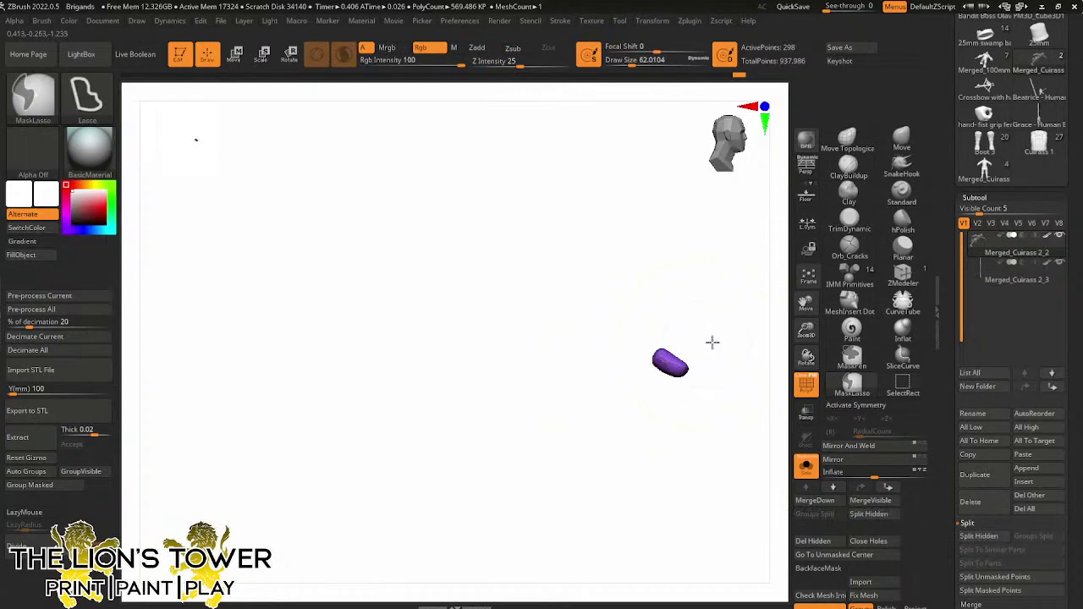
pyautogui.keyDown('ctrl'); pyautogui.keyDown('shift'); pyautogui.click(711, 351); pyautogui.keyUp('shift'); pyautogui.keyUp('ctrl')
pyautogui.keyDown('ctrl'); pyautogui.keyDown('shift'); pyautogui.click(711, 365); pyautogui.keyUp('shift'); pyautogui.keyUp('ctrl')
pyautogui.keyDown('ctrl'); pyautogui.keyDown('shift'); pyautogui.click(718, 362); pyautogui.keyUp('shift'); pyautogui.keyUp('ctrl')
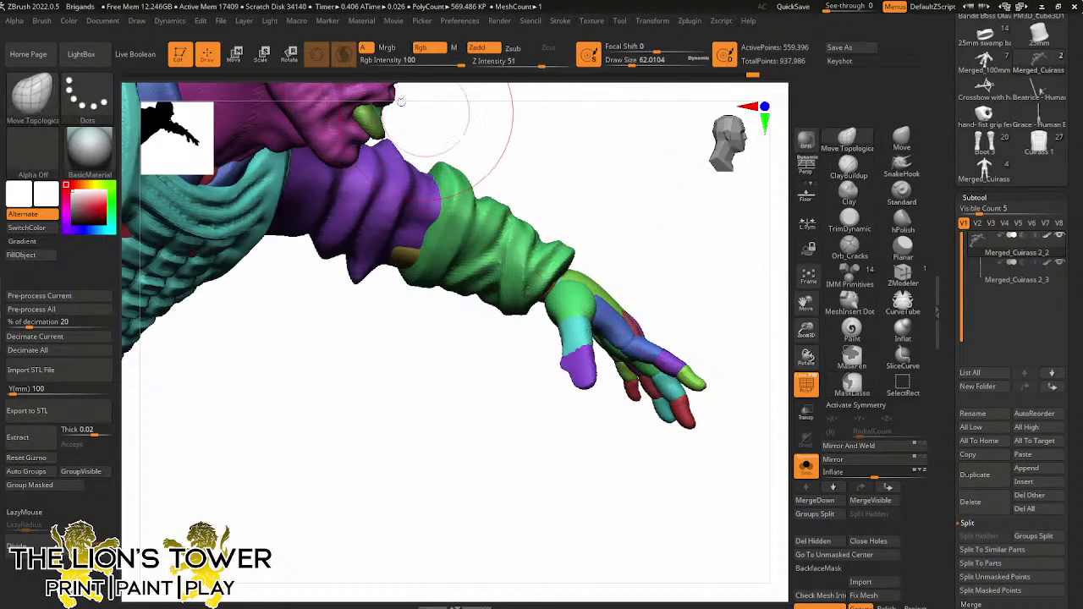
pyautogui.keyDown('ctrl'); pyautogui.click(654, 271); pyautogui.keyUp('ctrl')
pyautogui.press('r')
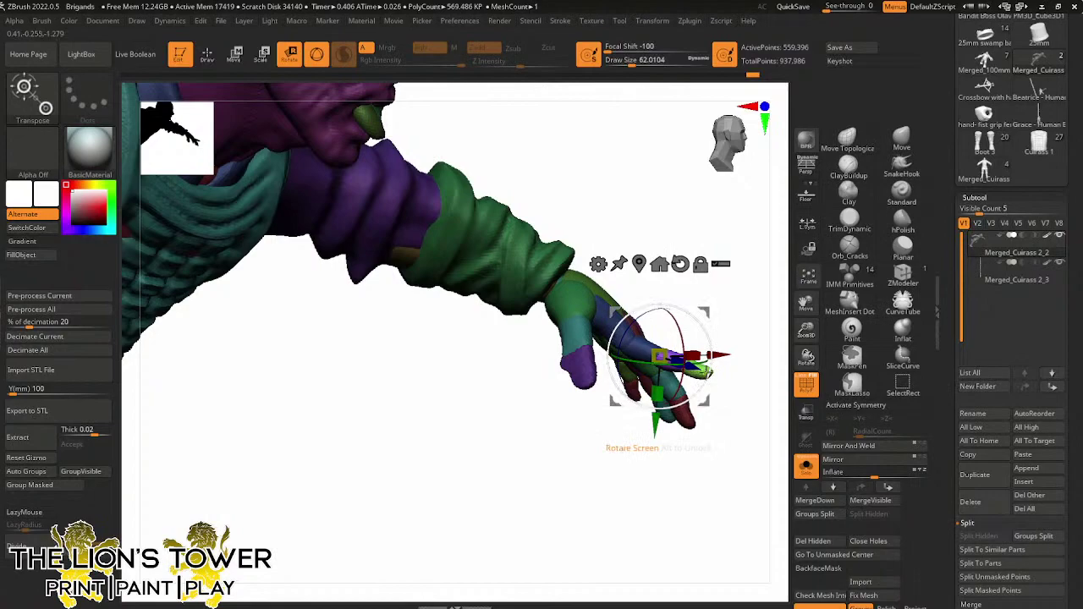
pyautogui.keyDown('alt'); pyautogui.click(689, 425); pyautogui.keyUp('alt')
pyautogui.keyDown('alt'); pyautogui.click(701, 363); pyautogui.keyUp('alt')
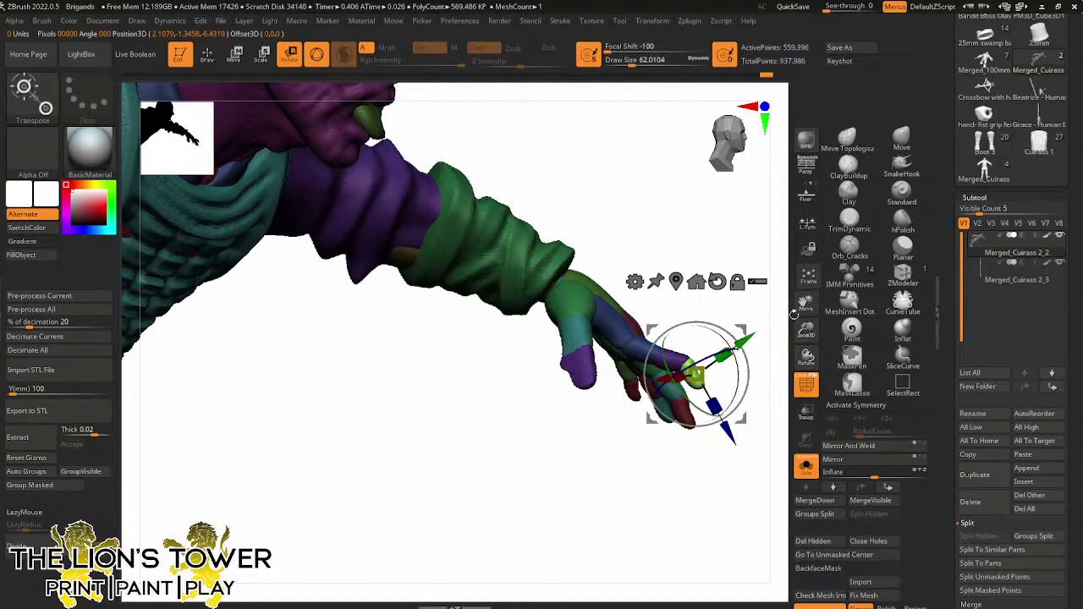
# Undo the last finger change, bend the left middle finger's middle segment downward, and rotate its tip to follow
pyautogui.moveTo(804, 328)
pyautogui.mouseDown()
pyautogui.moveTo(756, 301)
pyautogui.moveTo(673, 360)
pyautogui.moveTo(749, 288)
pyautogui.moveTo(702, 359)
pyautogui.moveTo(749, 320)
pyautogui.mouseUp()
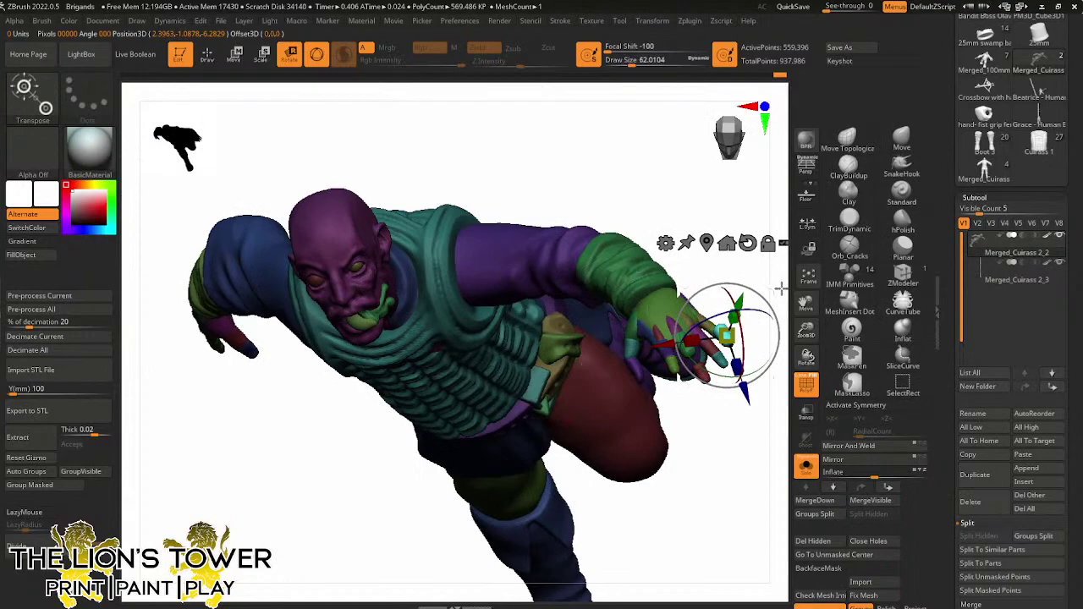
pyautogui.hotkey('ctrl', 'z')
pyautogui.moveTo(774, 398); pyautogui.dragTo(804, 377)
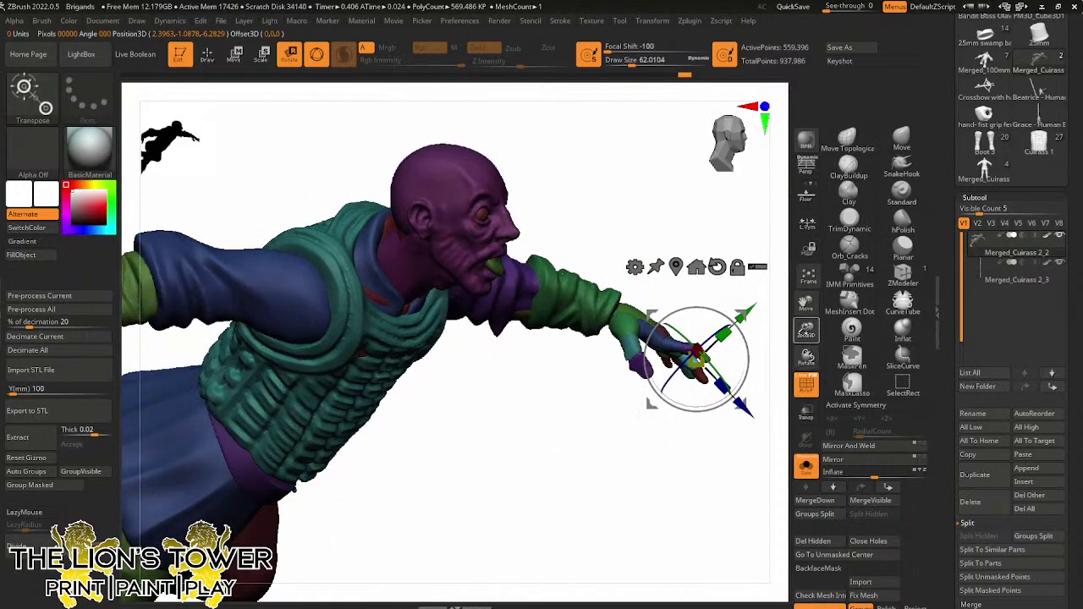
pyautogui.moveTo(805, 330); pyautogui.dragTo(780, 302)
pyautogui.moveTo(729, 279); pyautogui.dragTo(700, 326)
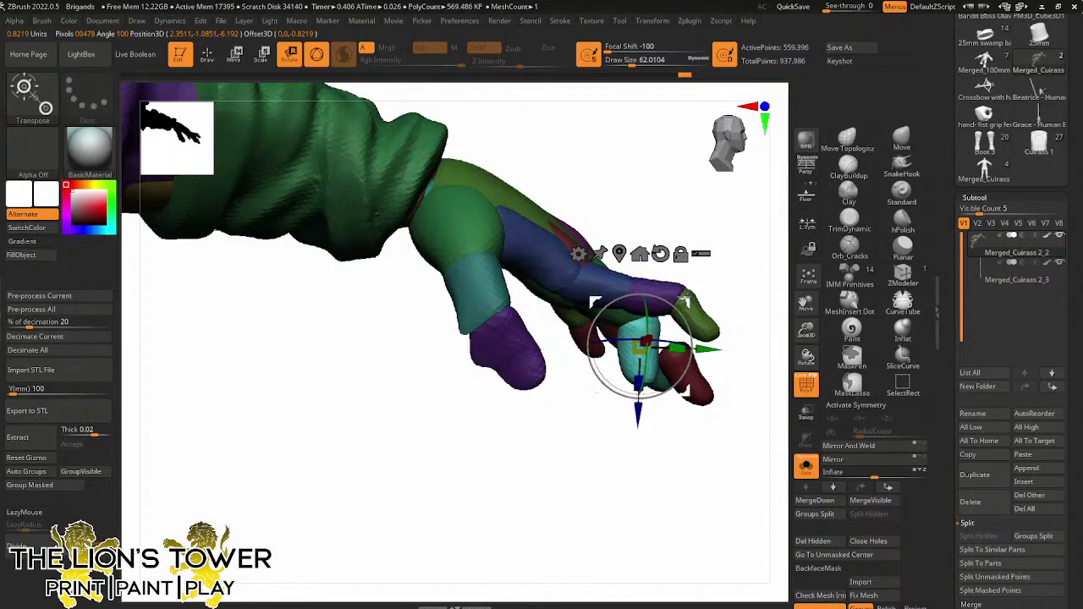
pyautogui.keyDown('ctrl'); pyautogui.click(702, 397); pyautogui.keyUp('ctrl')
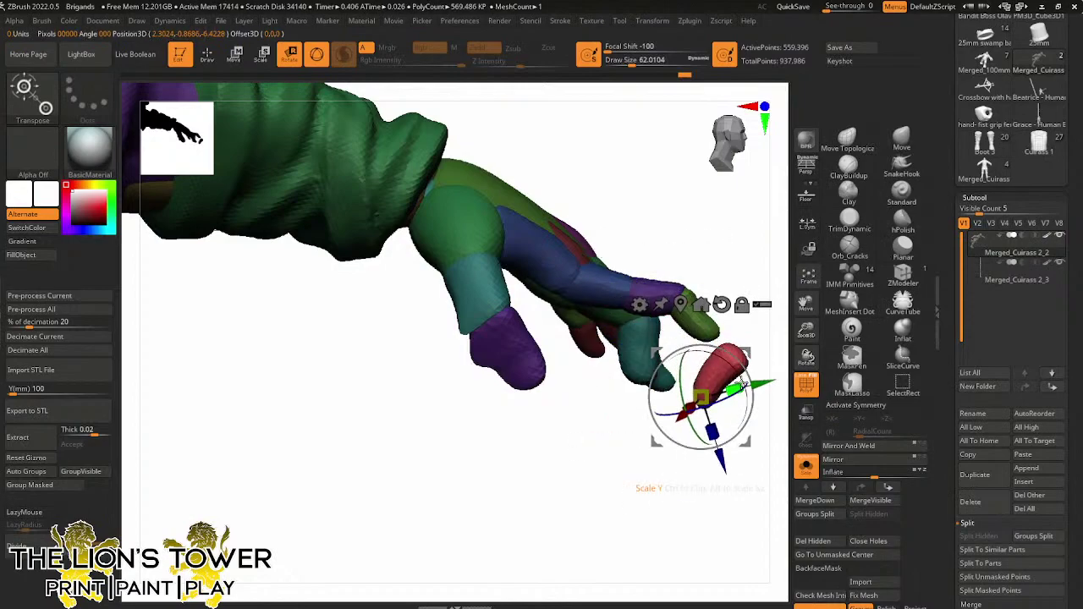
pyautogui.moveTo(687, 380); pyautogui.dragTo(650, 380)
# Curl the left ring finger by bending its middle segment downward and bringing its fingertip back in line
pyautogui.moveTo(752, 381); pyautogui.dragTo(715, 347)
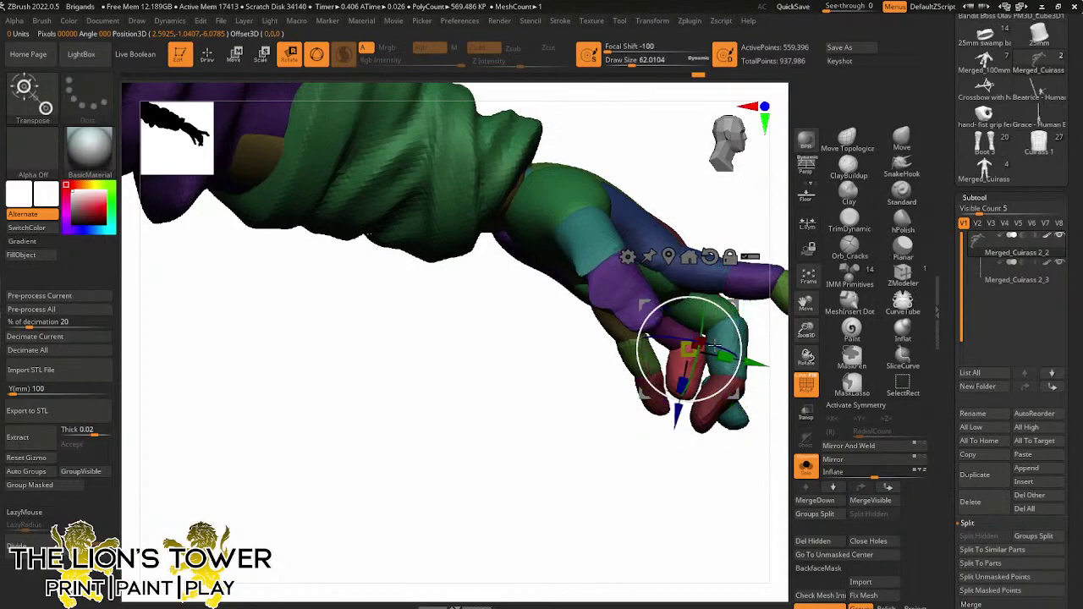
pyautogui.keyDown('ctrl'); pyautogui.click(740, 422); pyautogui.keyUp('ctrl')
pyautogui.moveTo(756, 368); pyautogui.dragTo(782, 414)
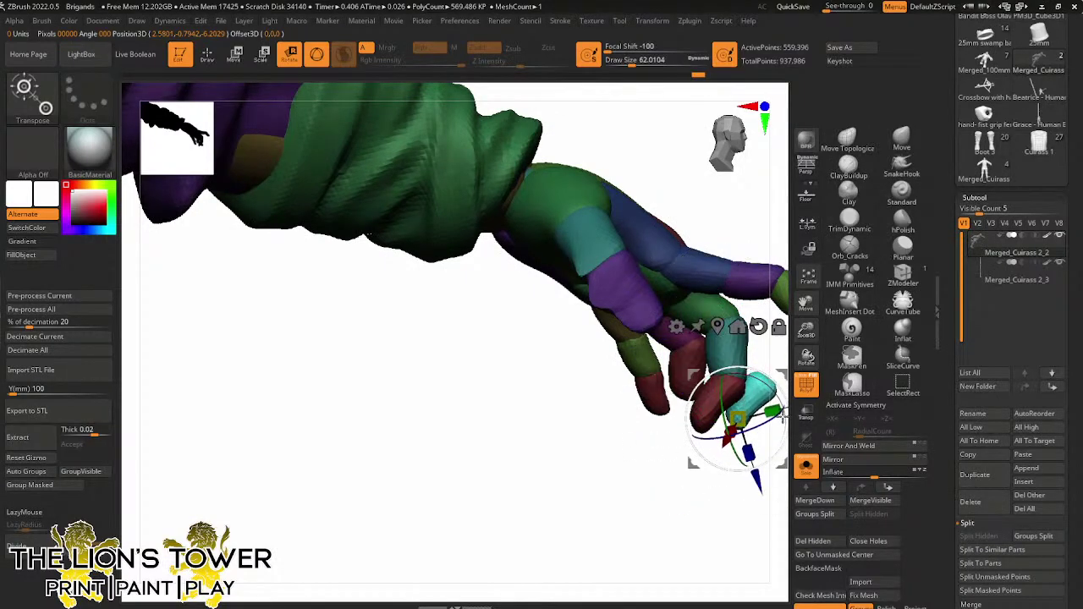
pyautogui.moveTo(781, 372); pyautogui.dragTo(703, 377)
pyautogui.moveTo(744, 459); pyautogui.dragTo(630, 440)
# Curl the left little finger by rotating its middle segment downward and bending its fingertip to follow
pyautogui.moveTo(812, 296); pyautogui.dragTo(681, 355)
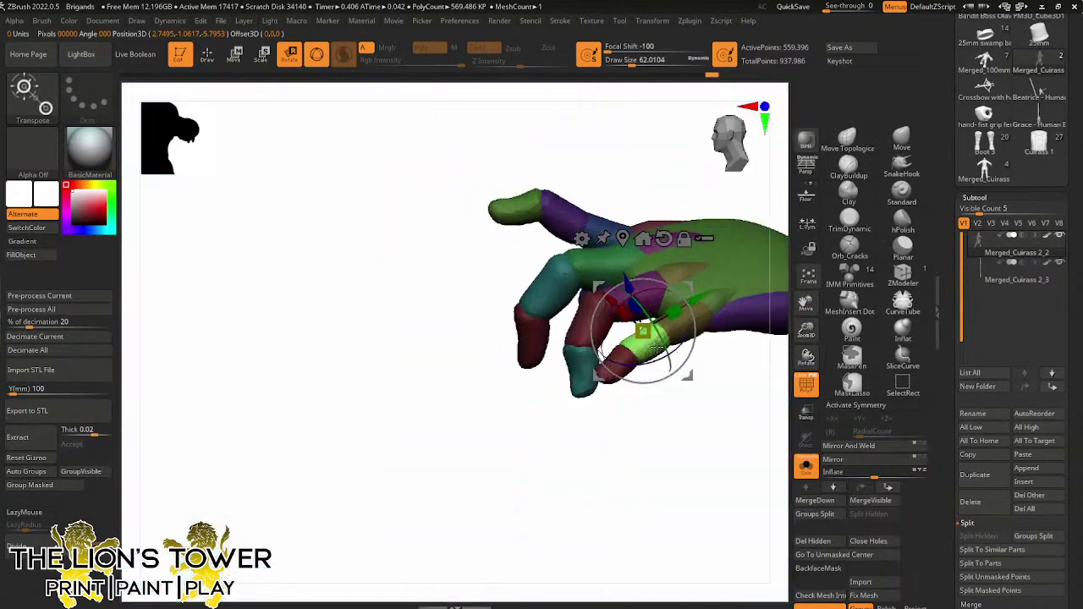
pyautogui.moveTo(656, 347); pyautogui.dragTo(688, 327)
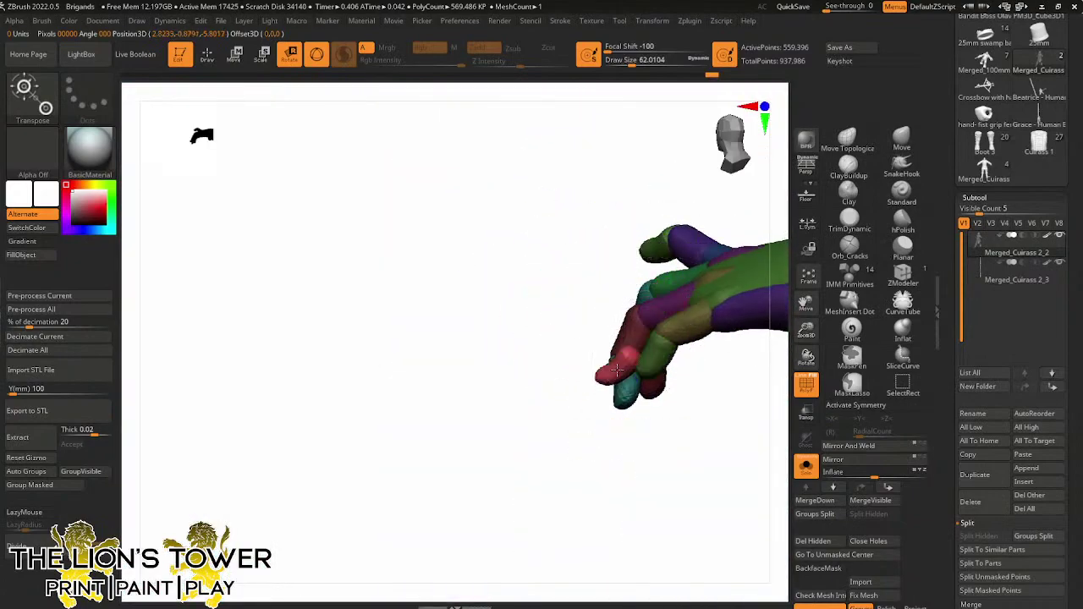
pyautogui.moveTo(660, 339); pyautogui.dragTo(682, 344)
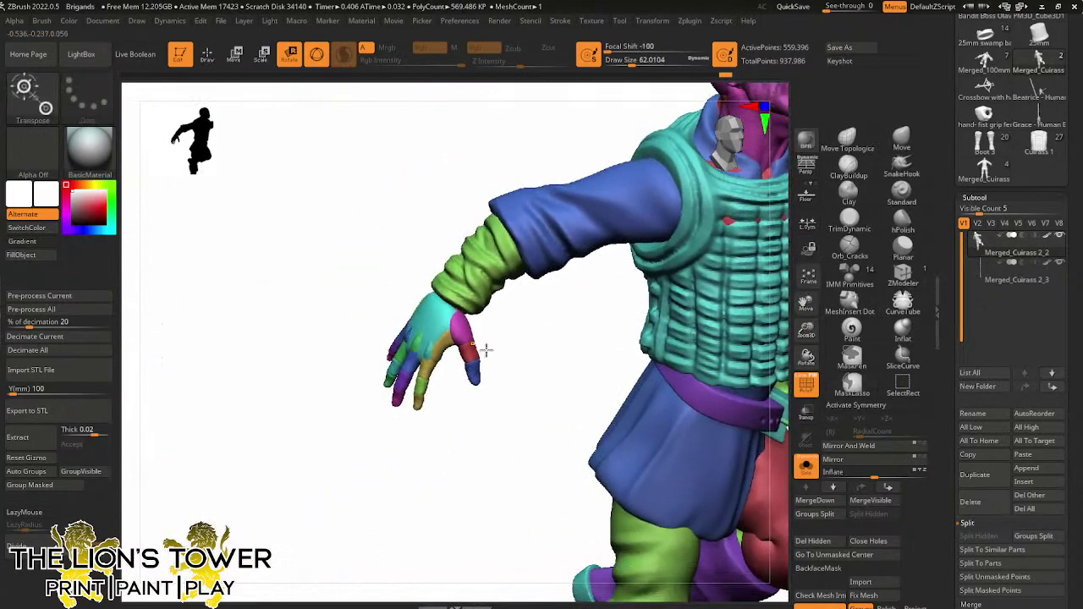
# Mask everything except the right thumb's outer segments and rotate them toward the palm with the gizmo
pyautogui.moveTo(485, 351); pyautogui.dragTo(609, 280)
pyautogui.moveTo(805, 303); pyautogui.dragTo(791, 363)
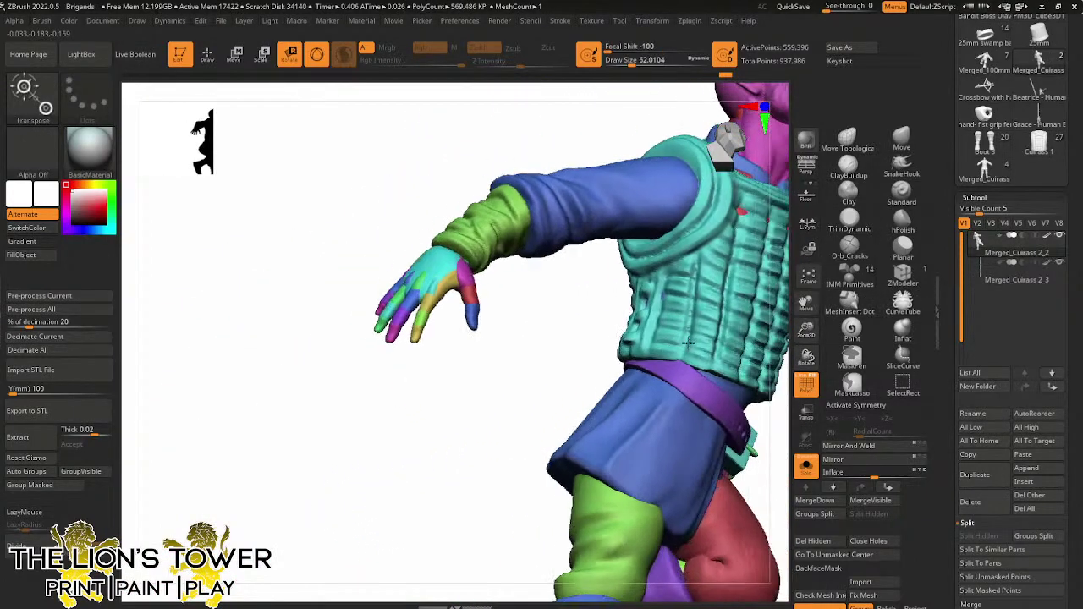
pyautogui.press('q')
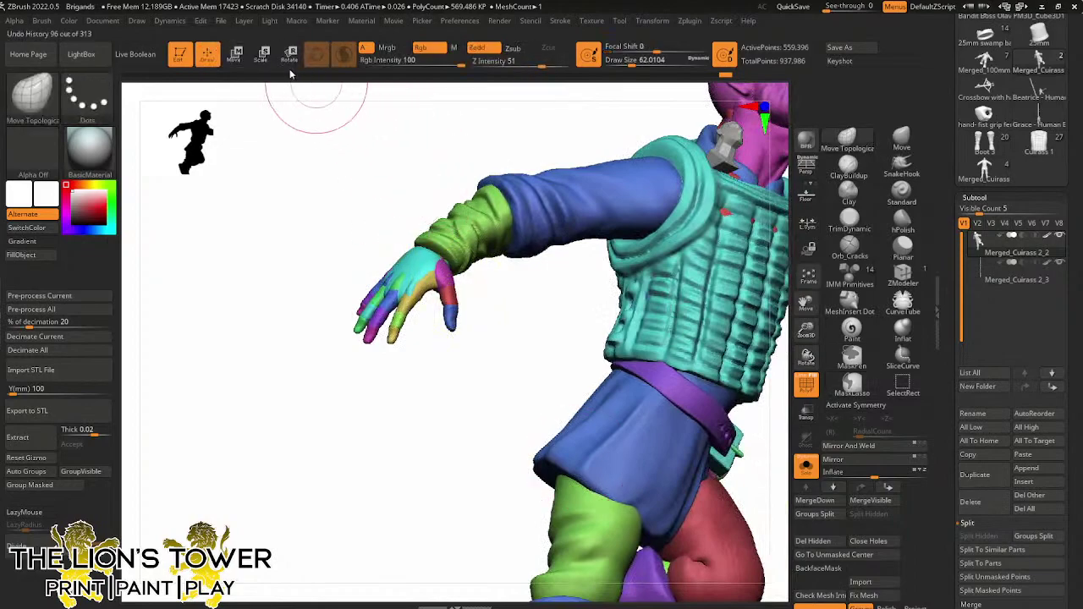
pyautogui.click(262, 54)
pyautogui.keyDown('ctrl'); pyautogui.click(448, 301); pyautogui.keyUp('ctrl')
pyautogui.moveTo(486, 310); pyautogui.dragTo(572, 291)
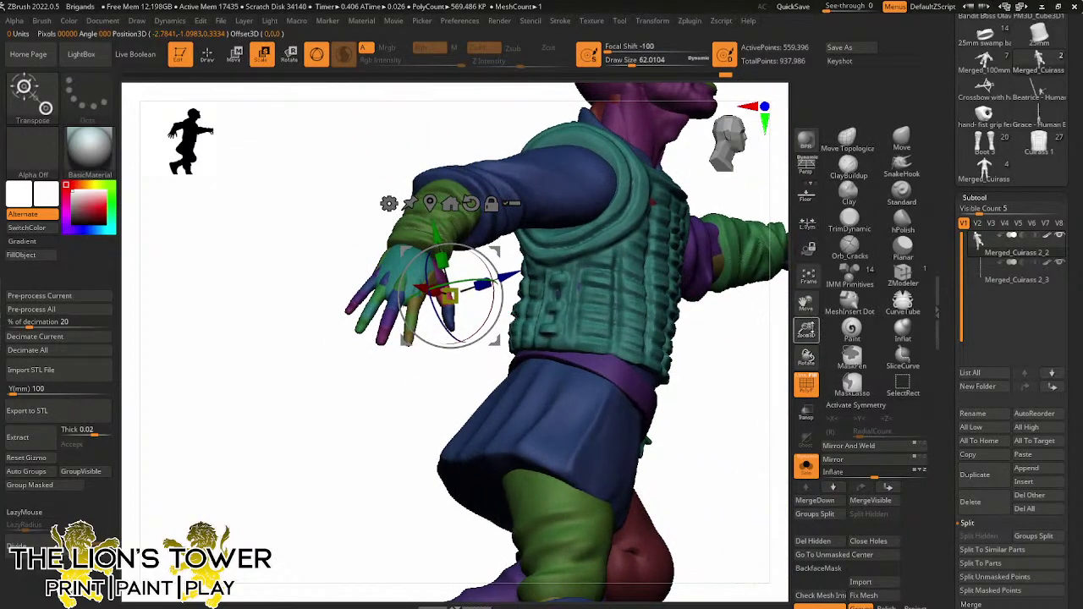
pyautogui.moveTo(806, 329); pyautogui.dragTo(718, 339)
pyautogui.moveTo(550, 365); pyautogui.dragTo(504, 371)
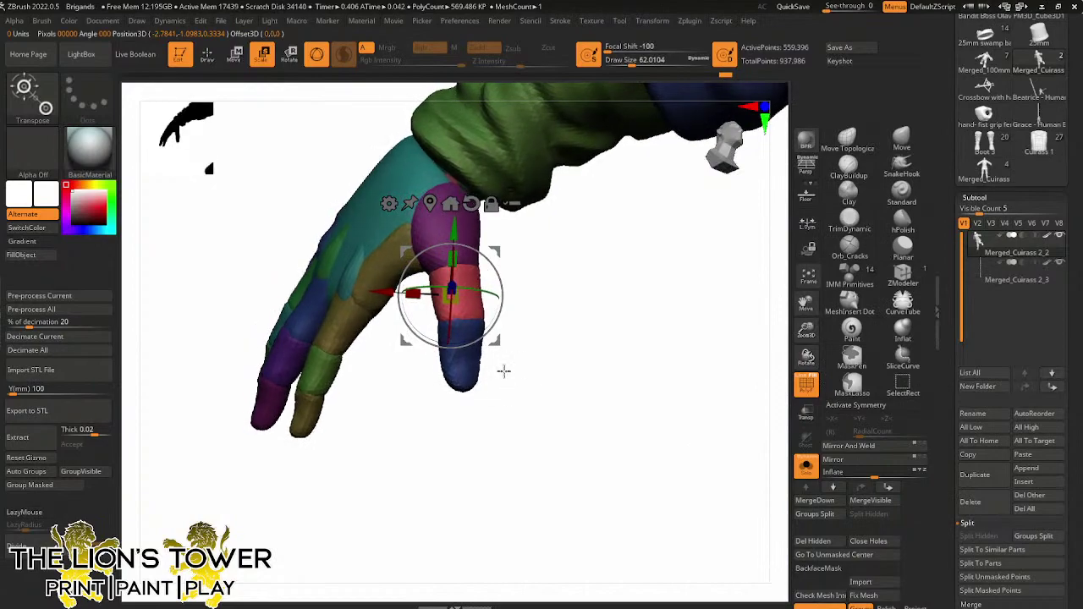
pyautogui.moveTo(488, 256)
pyautogui.mouseDown()
pyautogui.moveTo(556, 245)
pyautogui.moveTo(495, 271)
pyautogui.mouseUp()
pyautogui.moveTo(429, 414); pyautogui.dragTo(386, 380)
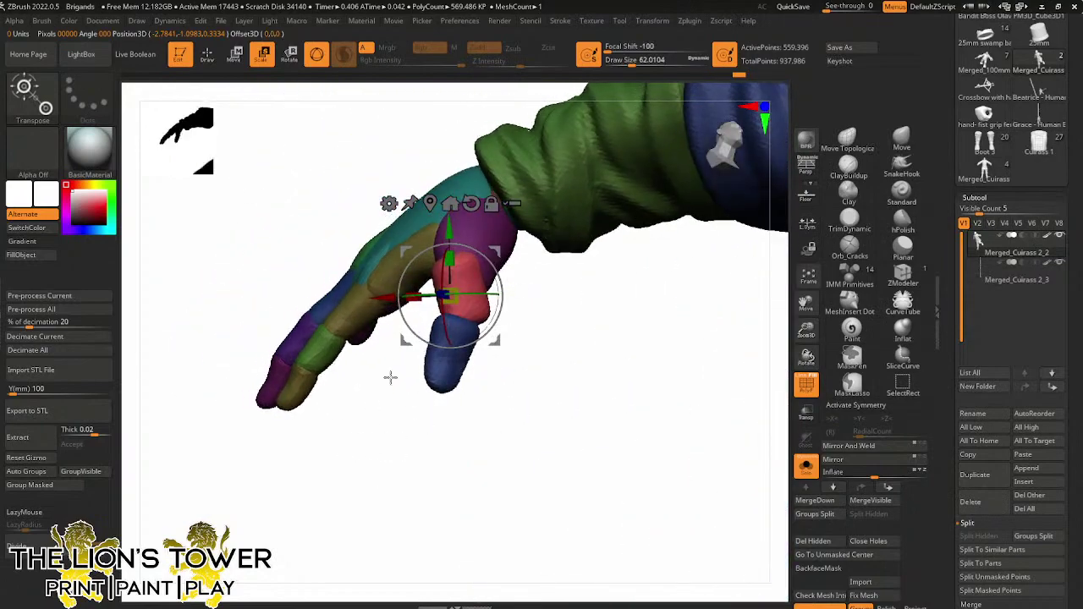
# Refine the right thumb's bend and isolate its tip with a mask to bring it in line with the middle segment
pyautogui.moveTo(518, 278); pyautogui.dragTo(500, 266)
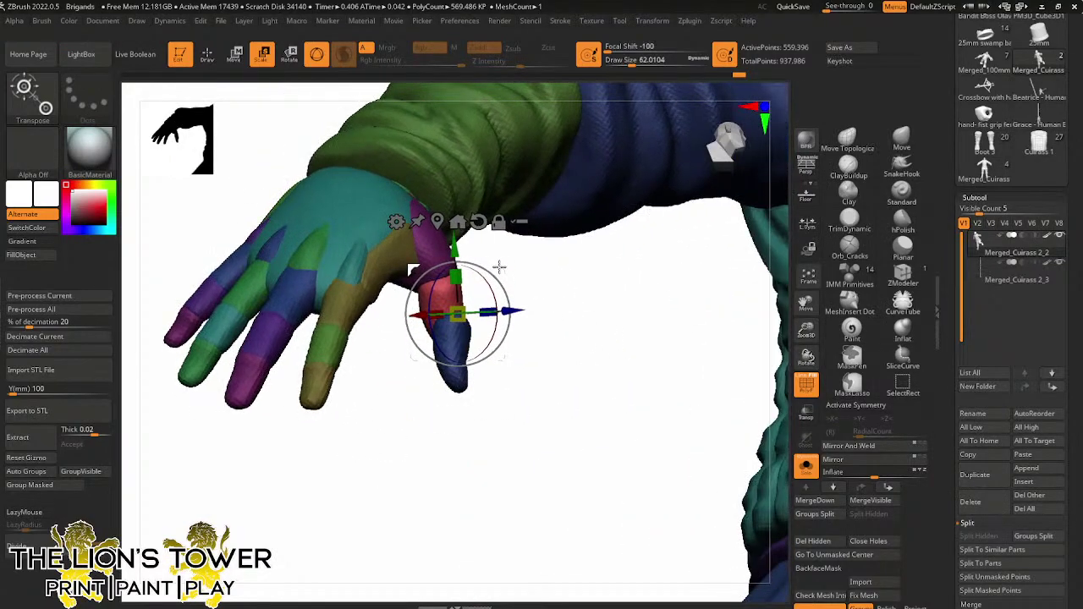
pyautogui.moveTo(542, 339); pyautogui.dragTo(530, 281)
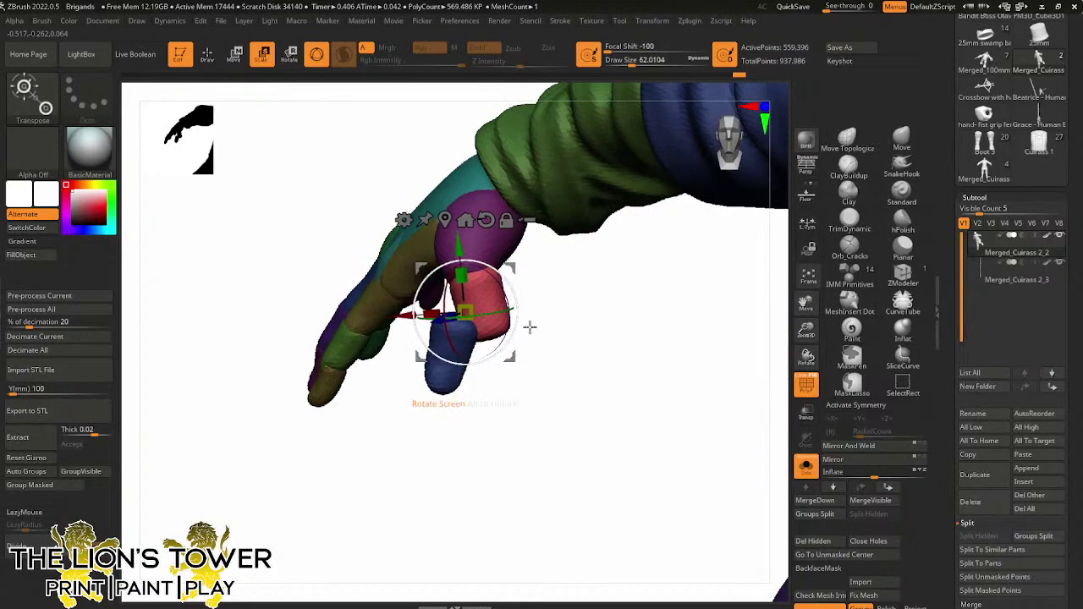
pyautogui.moveTo(530, 326); pyautogui.dragTo(938, 254)
pyautogui.keyDown('ctrl'); pyautogui.click(448, 366); pyautogui.keyUp('ctrl')
# Switch to the Grace - Human Bandit tool, frame it, and turn off Solo to show the whole bandit group
pyautogui.scroll(10, 948, 179)
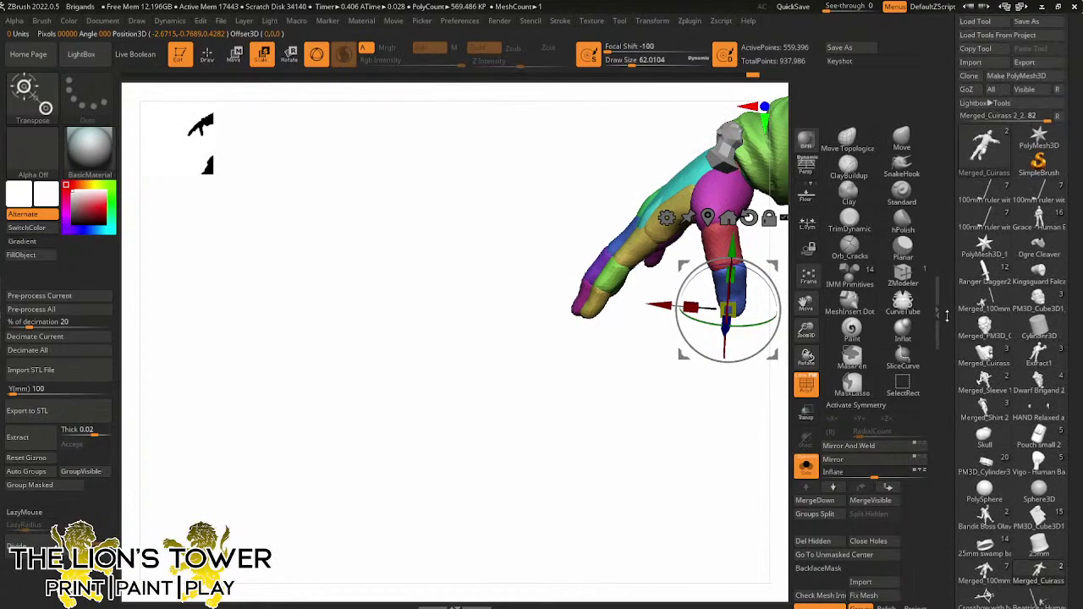
pyautogui.click(1039, 227)
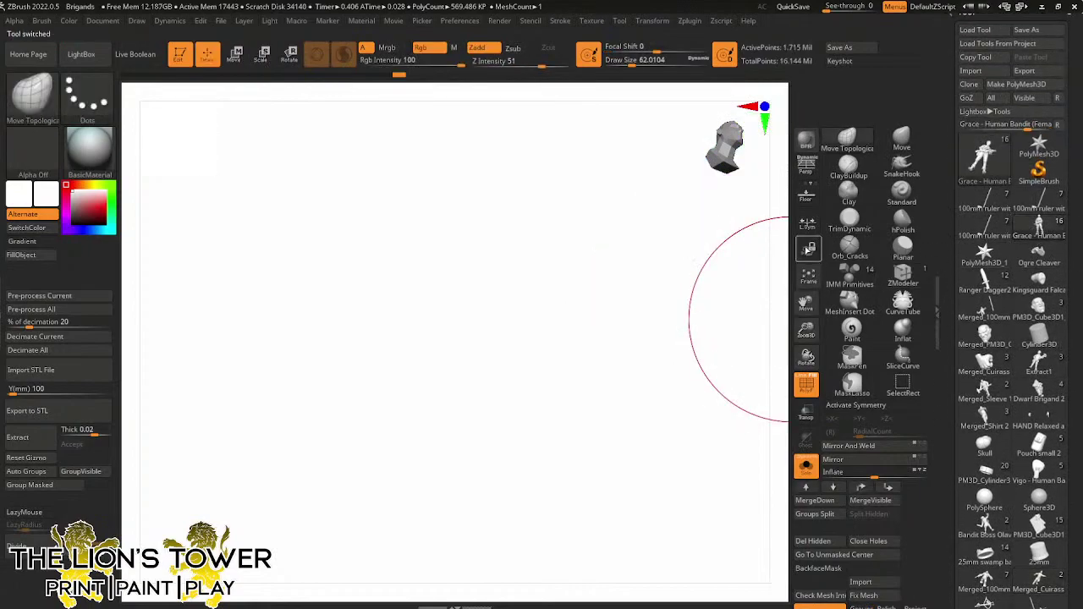
pyautogui.click(807, 280)
pyautogui.click(806, 465)
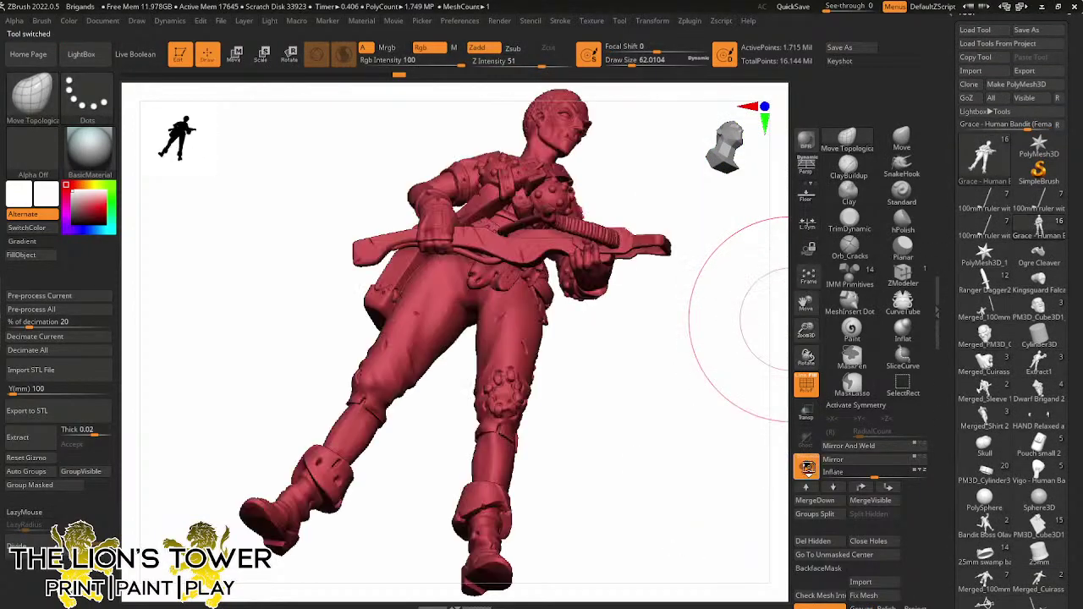
pyautogui.moveTo(679, 375); pyautogui.dragTo(724, 377)
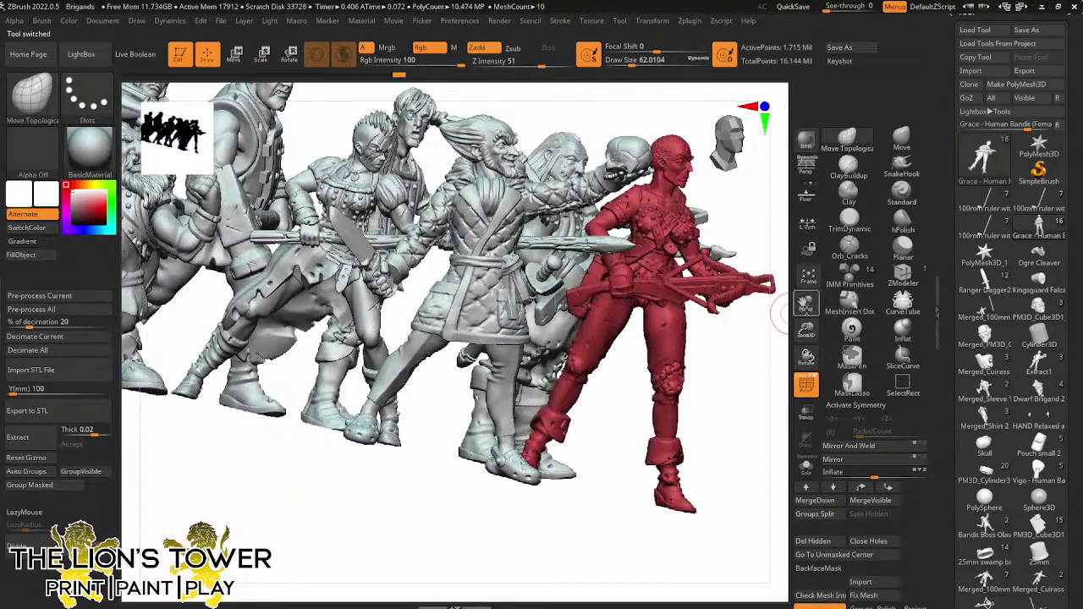
# Examine the posed bandit miniatures from several angles and inspect the ogre's pointing hand up close
pyautogui.moveTo(805, 304); pyautogui.dragTo(1049, 334)
pyautogui.moveTo(604, 167); pyautogui.dragTo(559, 175)
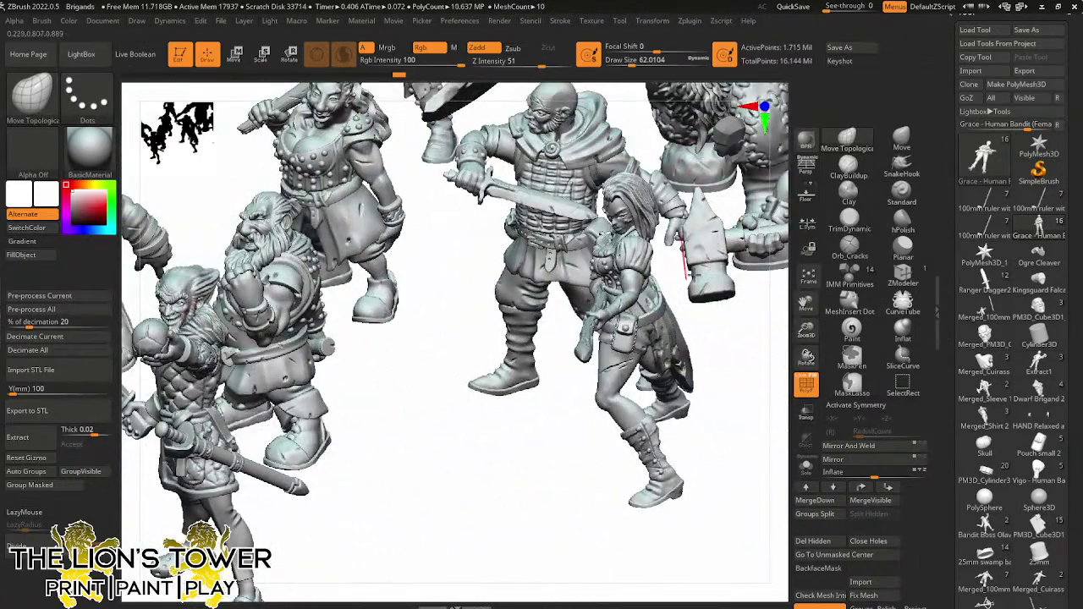
pyautogui.moveTo(744, 361)
pyautogui.mouseDown()
pyautogui.moveTo(761, 363)
pyautogui.moveTo(756, 372)
pyautogui.moveTo(761, 355)
pyautogui.mouseUp()
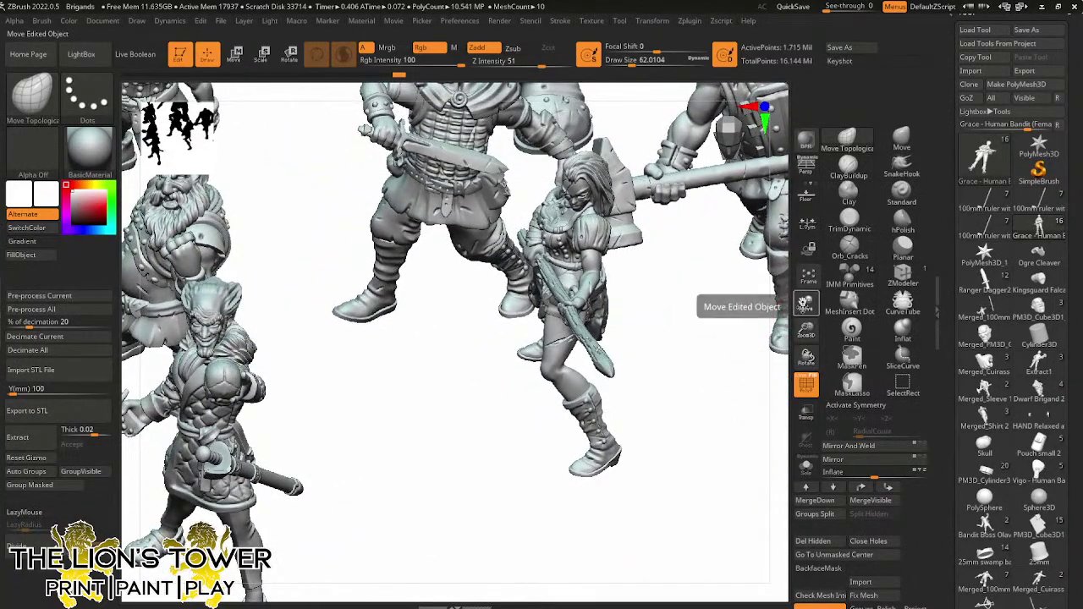
pyautogui.moveTo(804, 303); pyautogui.dragTo(651, 319)
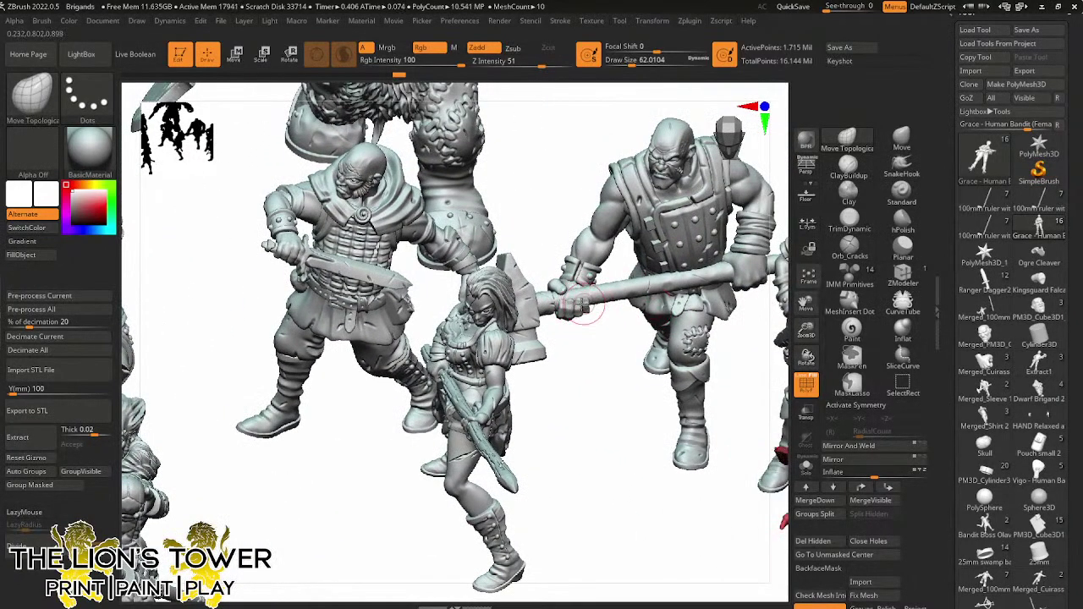
pyautogui.moveTo(587, 307); pyautogui.dragTo(629, 356, button='right')
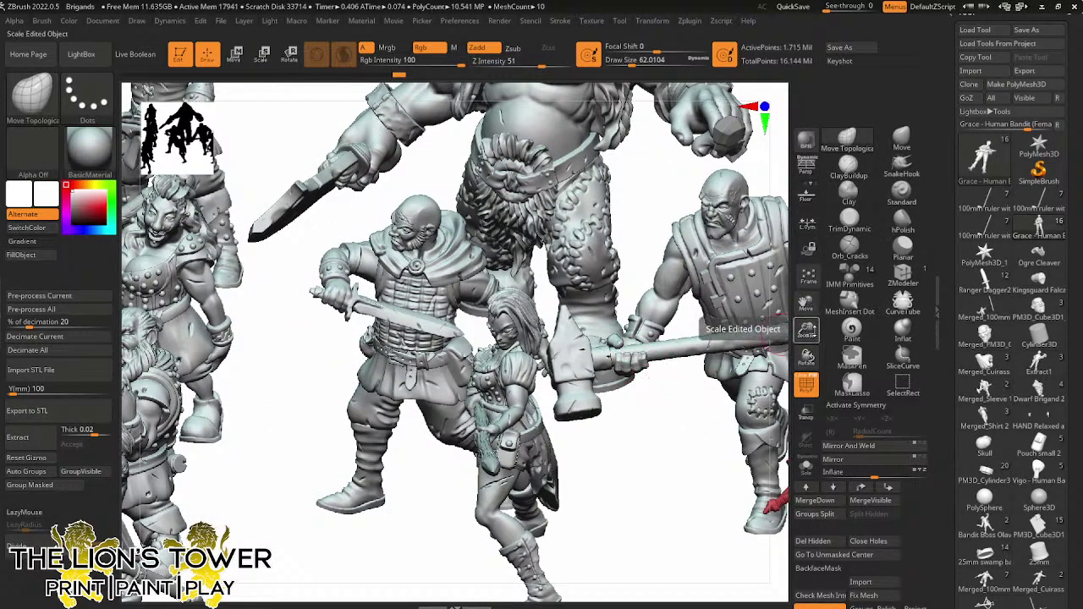
pyautogui.moveTo(807, 331); pyautogui.dragTo(808, 355)
pyautogui.moveTo(805, 306); pyautogui.dragTo(761, 554)
pyautogui.moveTo(738, 301); pyautogui.dragTo(681, 334, button='right')
pyautogui.moveTo(805, 305); pyautogui.dragTo(775, 226)
pyautogui.moveTo(804, 312); pyautogui.dragTo(677, 329)
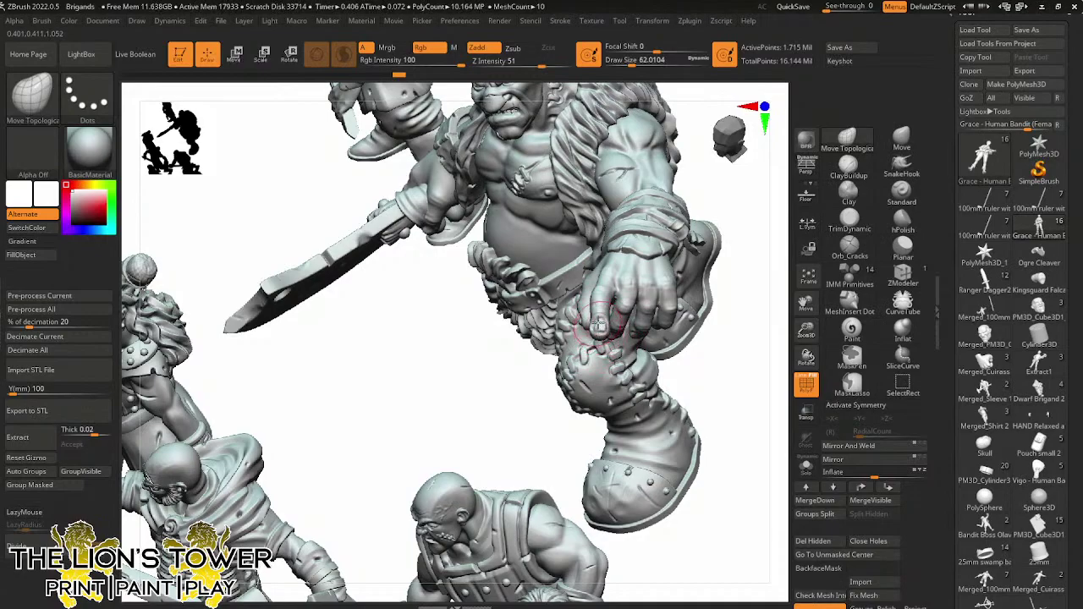
pyautogui.moveTo(756, 372); pyautogui.dragTo(805, 356)
pyautogui.moveTo(805, 301); pyautogui.dragTo(682, 519)
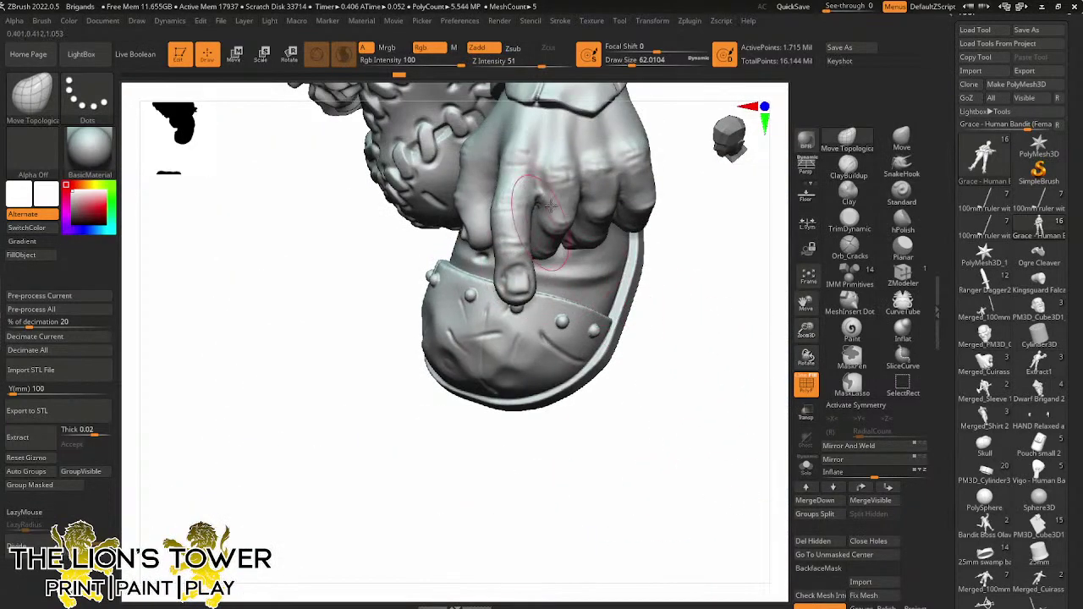
# Select the Grarp - Ogre Bandit subtool and carve creases around the pointing finger's nail with the Orb_Cracks brush
pyautogui.moveTo(652, 60); pyautogui.dragTo(626, 59)
pyautogui.keyDown('alt'); pyautogui.click(523, 245); pyautogui.keyUp('alt')
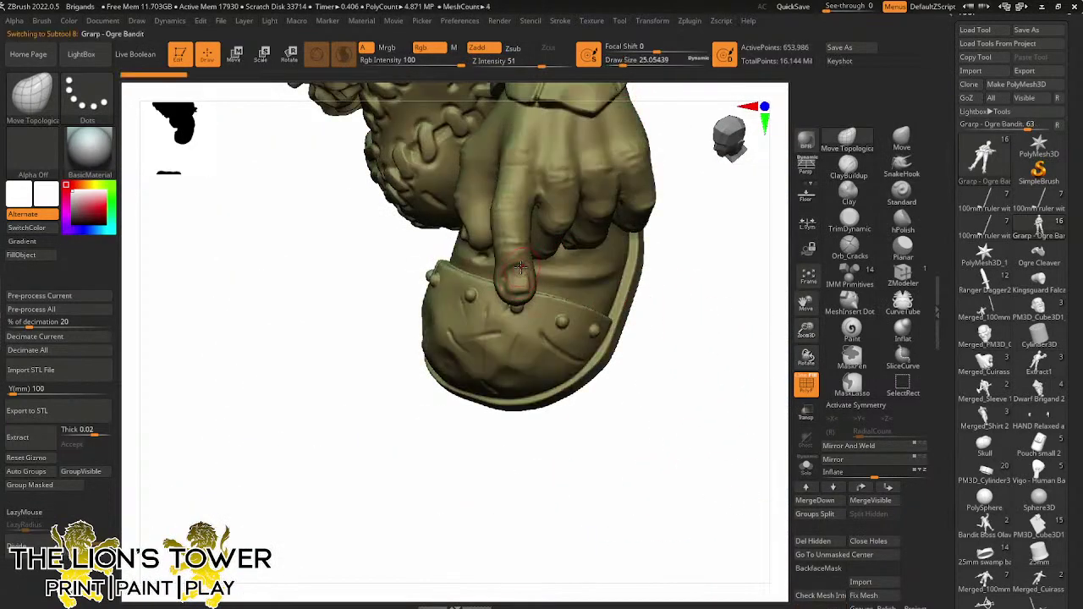
pyautogui.click(850, 248)
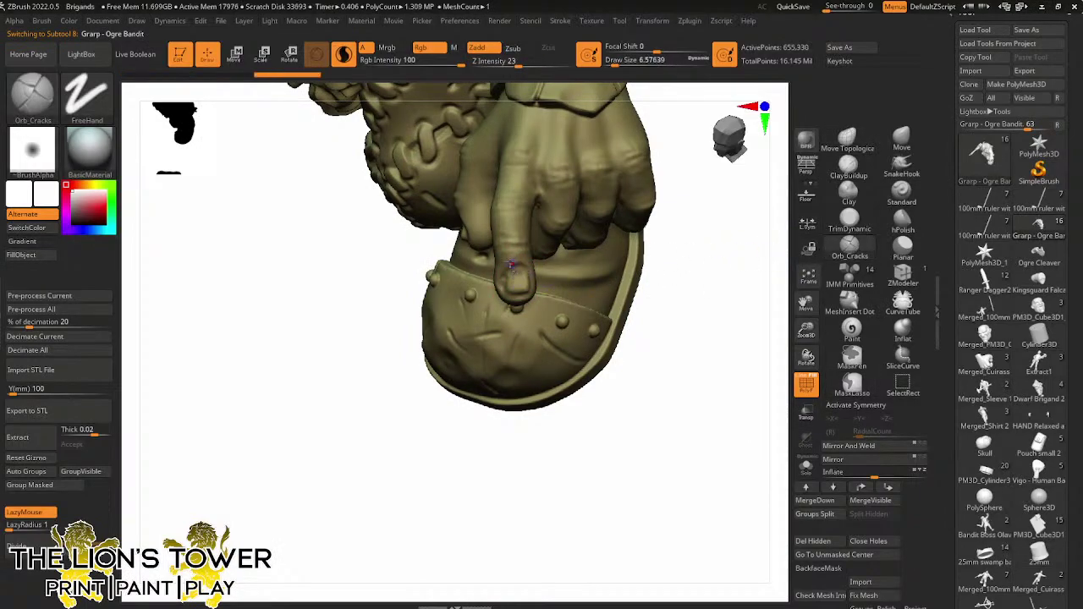
pyautogui.moveTo(515, 273); pyautogui.dragTo(519, 288)
pyautogui.keyDown('ctrl'); pyautogui.click(629, 403); pyautogui.keyUp('ctrl')
pyautogui.keyDown('ctrl'); pyautogui.click(629, 403); pyautogui.keyUp('ctrl')
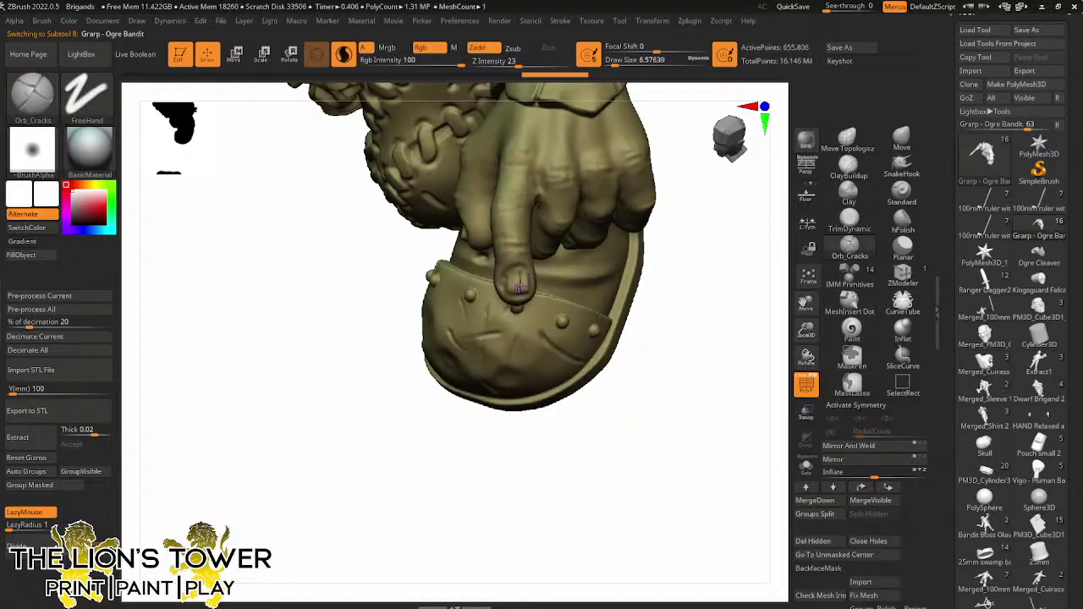
pyautogui.moveTo(595, 442); pyautogui.dragTo(511, 289)
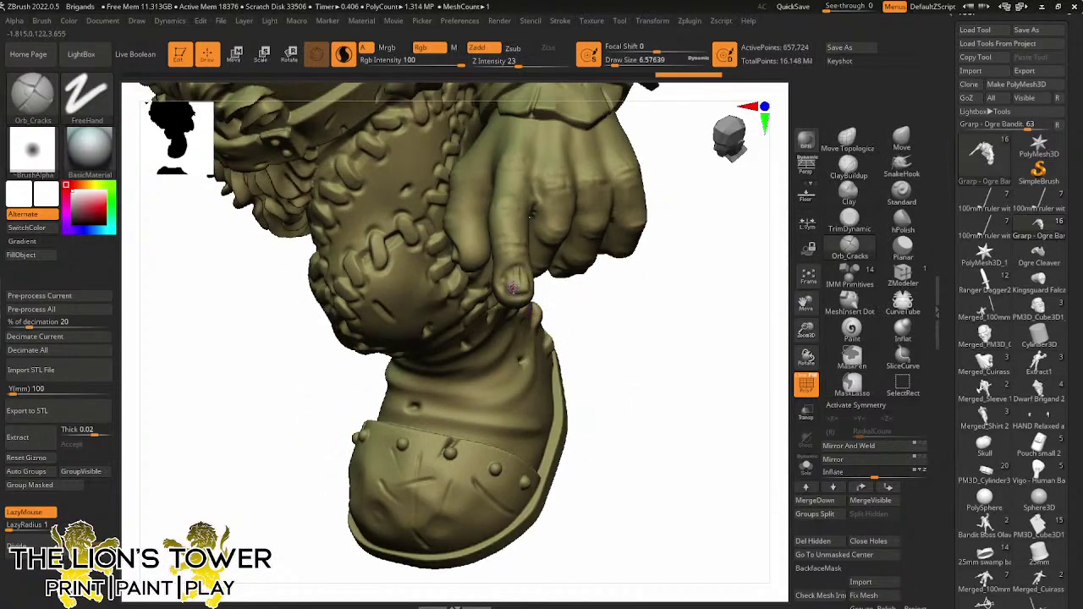
pyautogui.moveTo(600, 355); pyautogui.dragTo(711, 355)
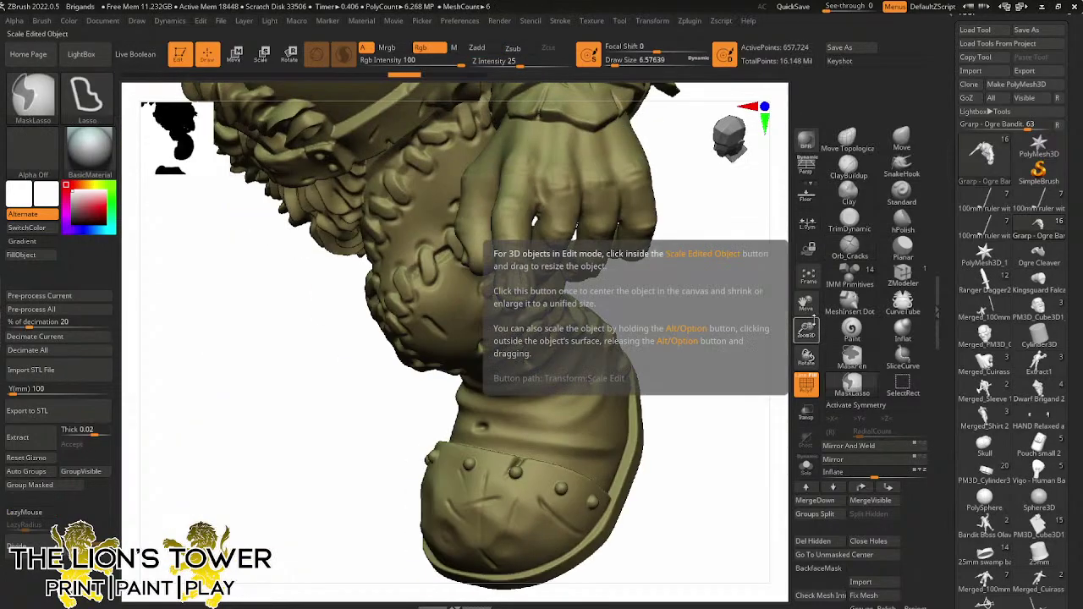
# Review the full bandit lineup, switch back to the two-subtool Merged_Cuirass tool, and center the running brigand
pyautogui.moveTo(741, 348)
pyautogui.keyDown('alt'); pyautogui.mouseDown()
pyautogui.moveTo(747, 110)
pyautogui.moveTo(735, 305)
pyautogui.mouseUp(); pyautogui.keyUp('alt')
pyautogui.keyDown('ctrl'); pyautogui.click(735, 304); pyautogui.keyUp('ctrl')
pyautogui.keyDown('ctrl'); pyautogui.click(736, 304); pyautogui.keyUp('ctrl')
pyautogui.moveTo(805, 330); pyautogui.dragTo(802, 290)
pyautogui.moveTo(738, 309); pyautogui.dragTo(803, 297)
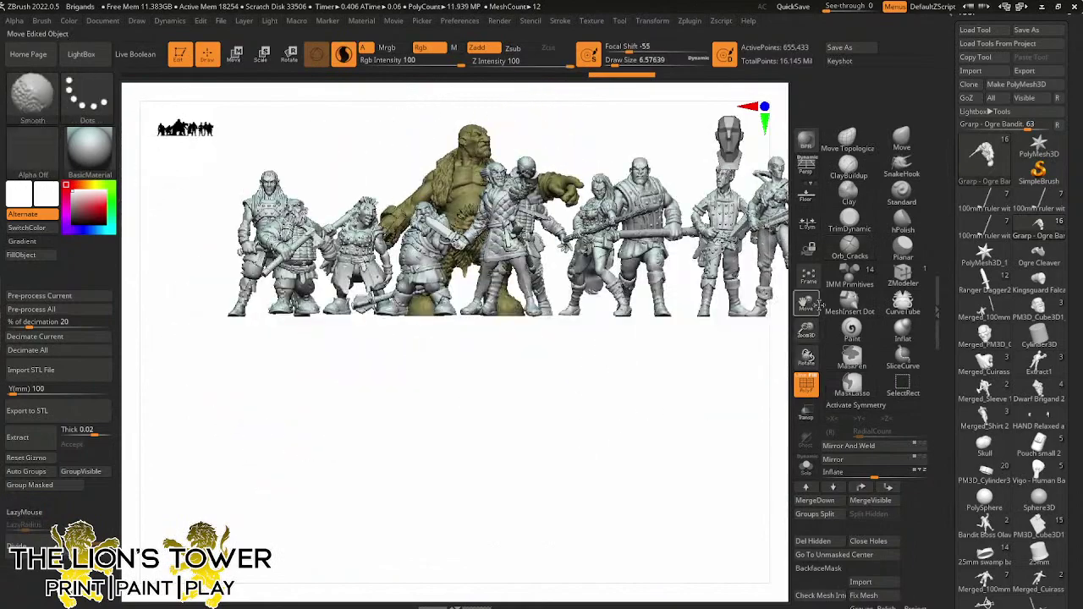
pyautogui.moveTo(945, 341); pyautogui.dragTo(955, 259)
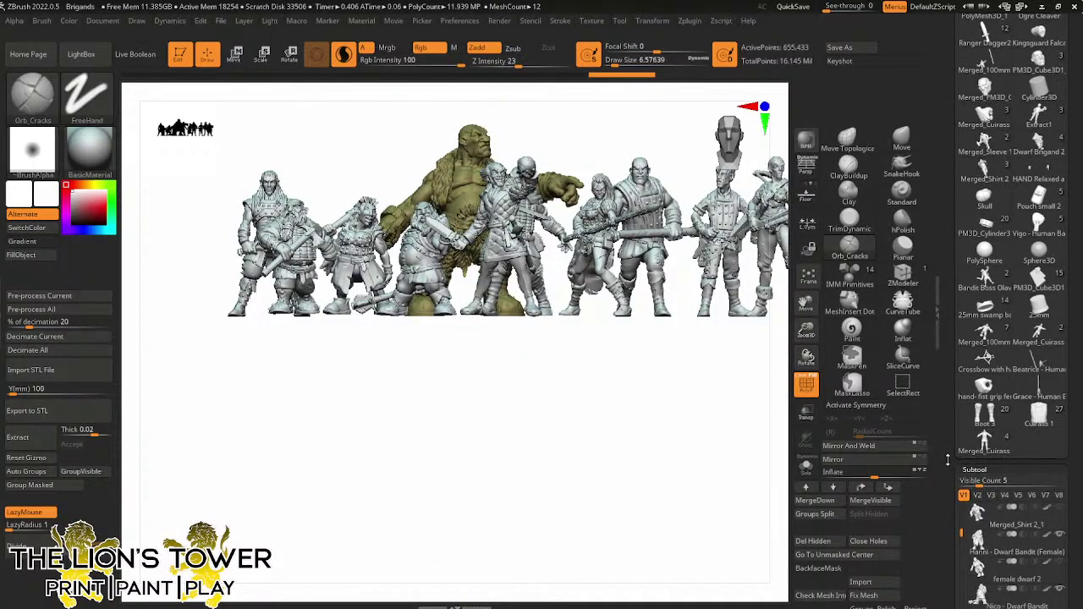
pyautogui.scroll(-3, 956, 259)
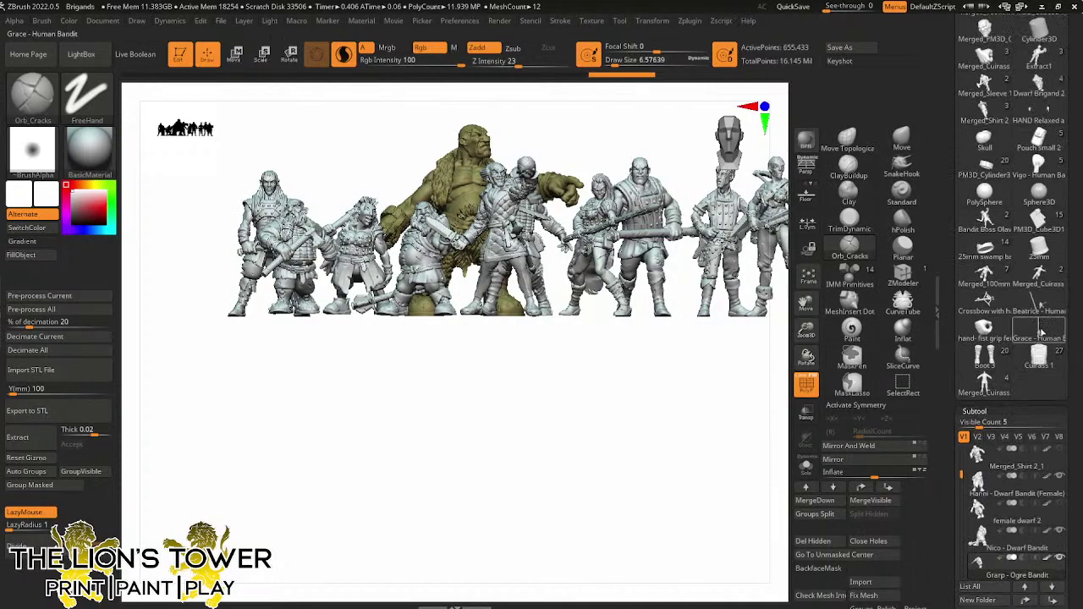
pyautogui.click(1039, 285)
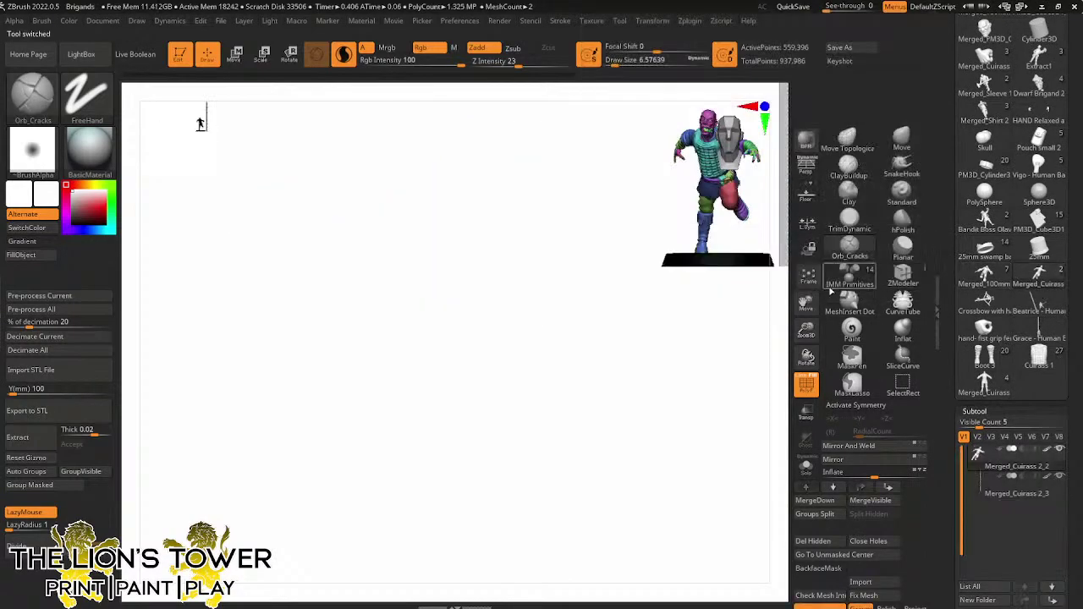
pyautogui.moveTo(808, 300)
pyautogui.mouseDown()
pyautogui.moveTo(723, 358)
pyautogui.moveTo(795, 384)
pyautogui.mouseUp()
pyautogui.keyDown('ctrl'); pyautogui.click(725, 354); pyautogui.keyUp('ctrl')
pyautogui.moveTo(807, 332)
pyautogui.mouseDown()
pyautogui.moveTo(819, 363)
pyautogui.moveTo(711, 394)
pyautogui.moveTo(671, 351)
pyautogui.mouseUp()
pyautogui.keyDown('ctrl'); pyautogui.keyDown('shift'); pyautogui.click(641, 350); pyautogui.keyUp('shift'); pyautogui.keyUp('ctrl')
pyautogui.keyDown('ctrl'); pyautogui.click(742, 342); pyautogui.keyUp('ctrl')
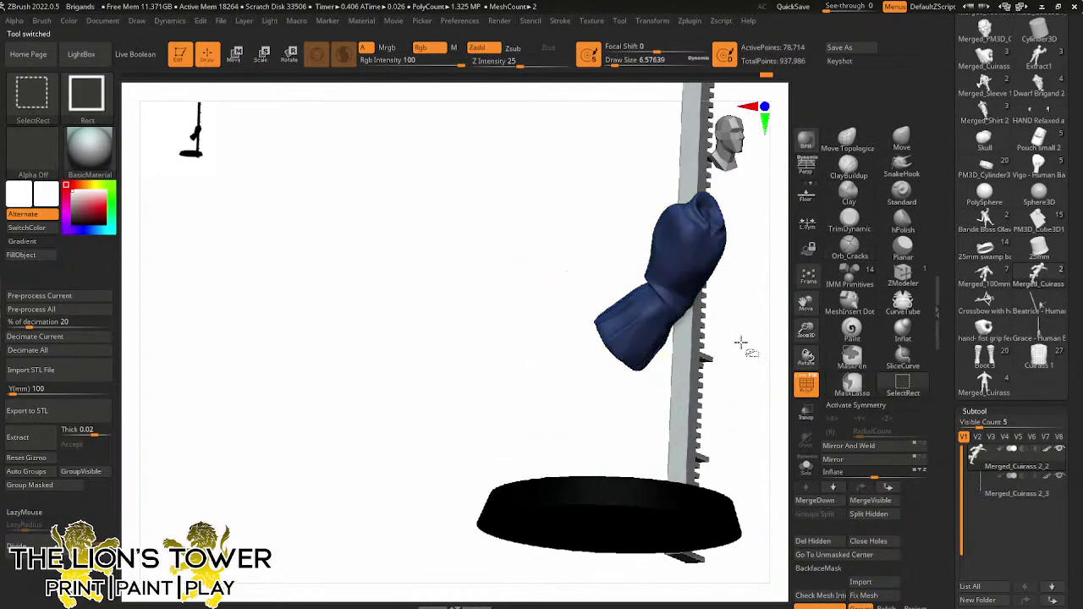
pyautogui.keyDown('ctrl'); pyautogui.keyDown('shift'); pyautogui.click(742, 343); pyautogui.keyUp('shift'); pyautogui.keyUp('ctrl')
pyautogui.moveTo(764, 362)
pyautogui.mouseDown()
pyautogui.moveTo(738, 344)
pyautogui.moveTo(752, 370)
pyautogui.mouseUp()
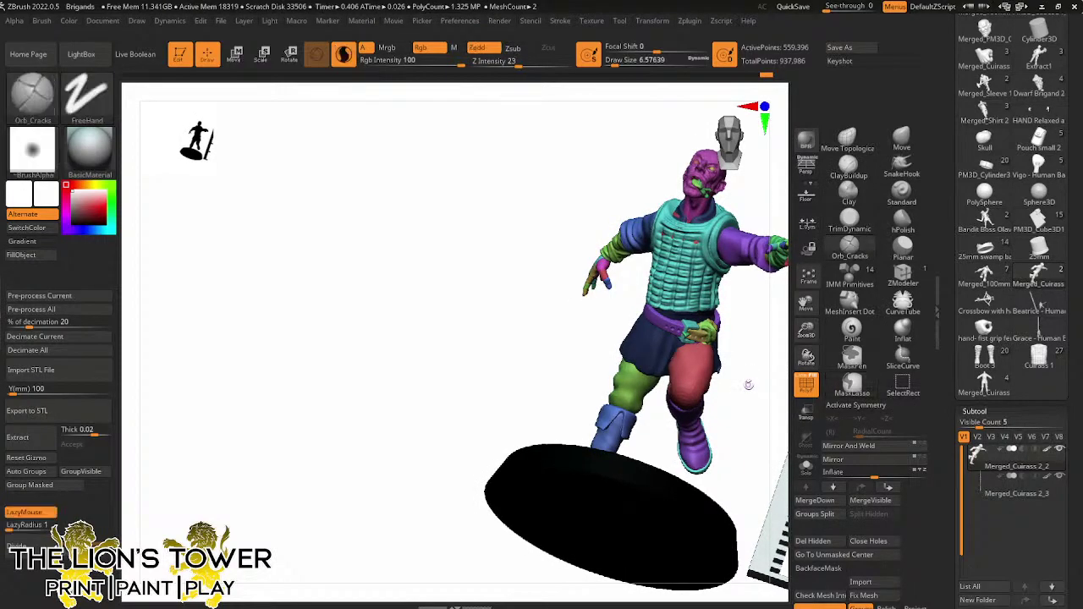
# Isolate the shirt polygroup and start carving the front opening of its skirt with ClayBuildup at draw size about 49, using Solo
pyautogui.keyDown('ctrl'); pyautogui.keyDown('shift'); pyautogui.click(664, 359); pyautogui.keyUp('shift'); pyautogui.keyUp('ctrl')
pyautogui.click(847, 169)
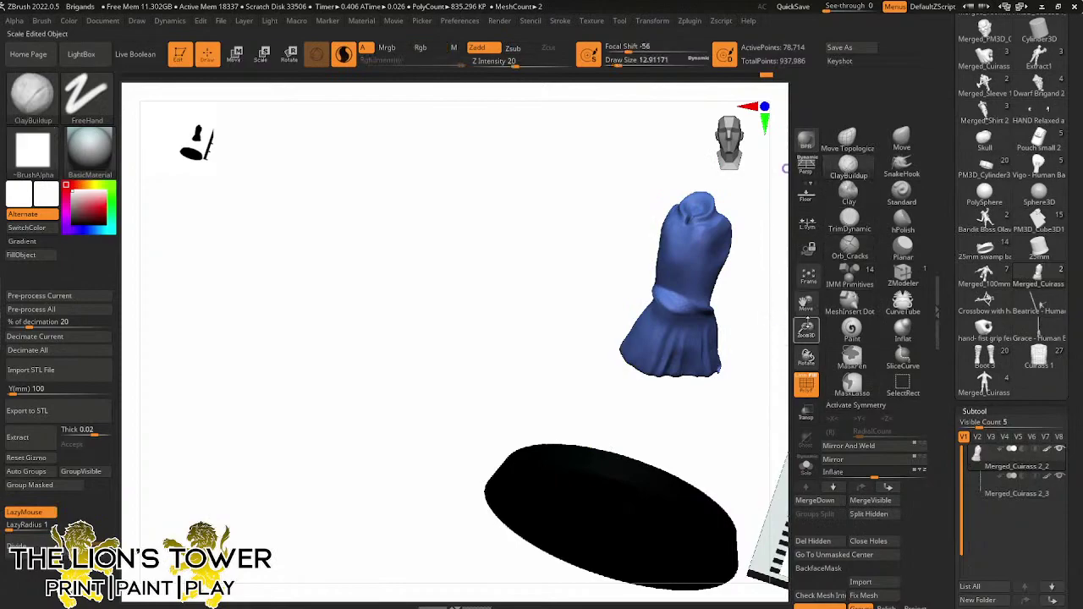
pyautogui.moveTo(806, 330)
pyautogui.mouseDown()
pyautogui.moveTo(803, 302)
pyautogui.moveTo(770, 302)
pyautogui.mouseUp()
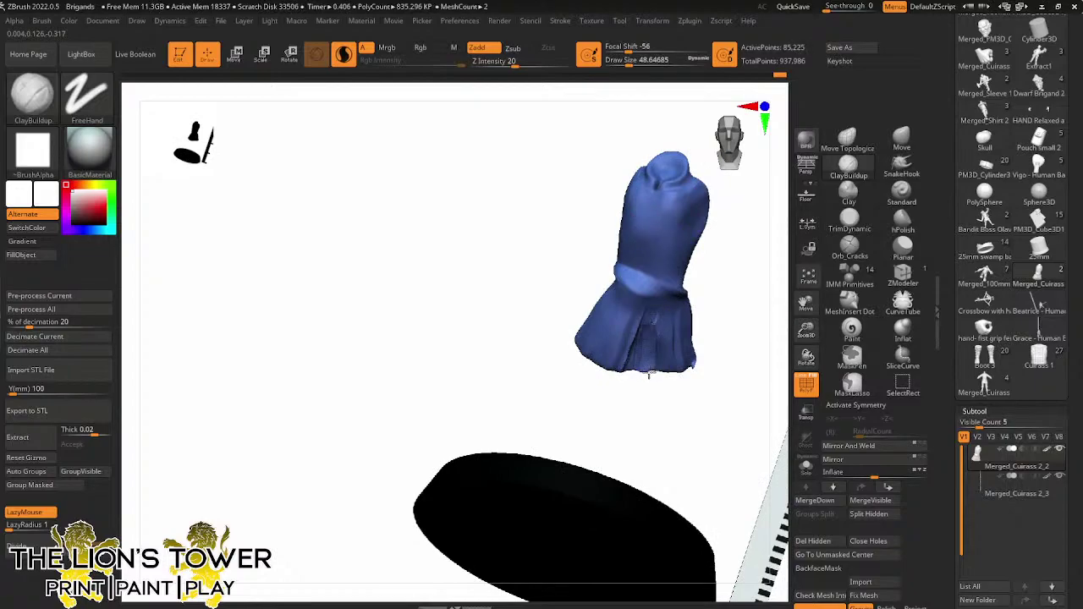
pyautogui.moveTo(643, 332); pyautogui.dragTo(744, 322)
pyautogui.click(807, 472)
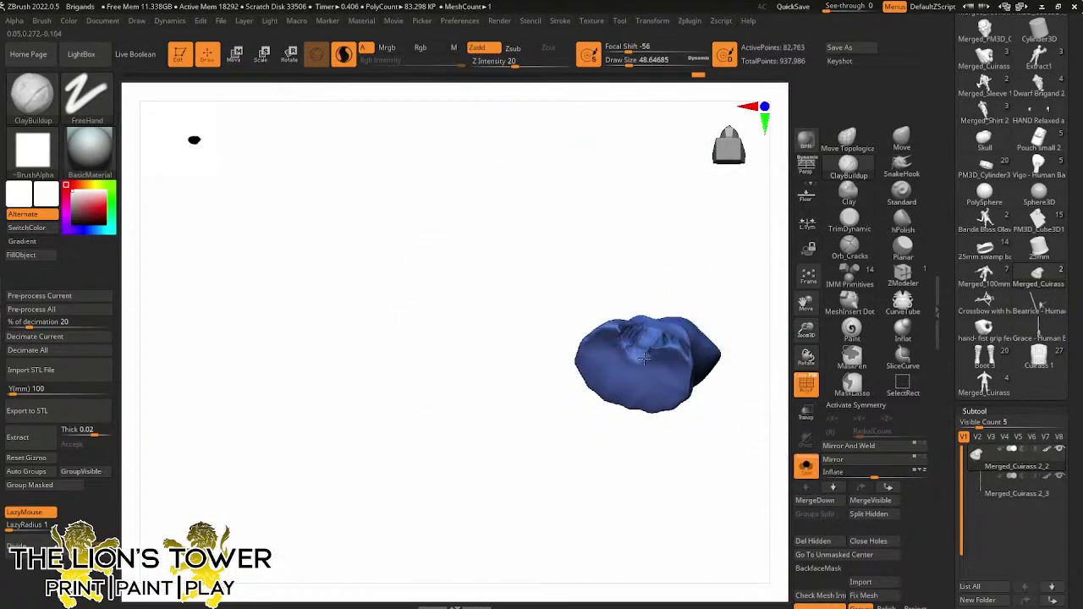
pyautogui.moveTo(658, 346); pyautogui.dragTo(655, 350)
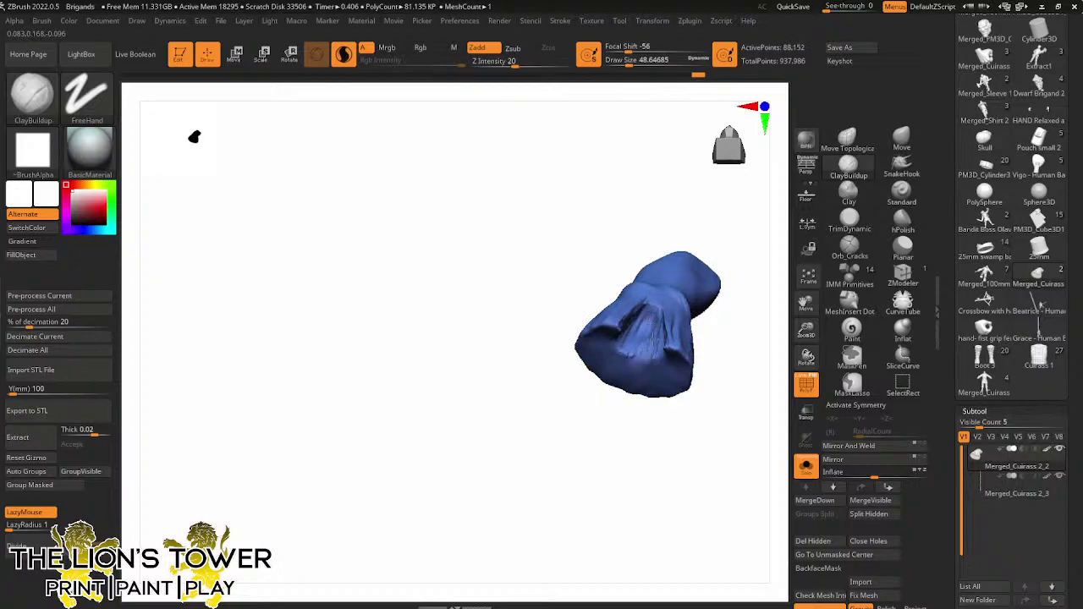
# Smooth and build up the skirt's inner surface and the two front flaps around the opening
pyautogui.press('shift')
pyautogui.moveTo(630, 318); pyautogui.dragTo(610, 337)
pyautogui.moveTo(719, 338); pyautogui.dragTo(744, 382)
pyautogui.moveTo(667, 313); pyautogui.dragTo(679, 377)
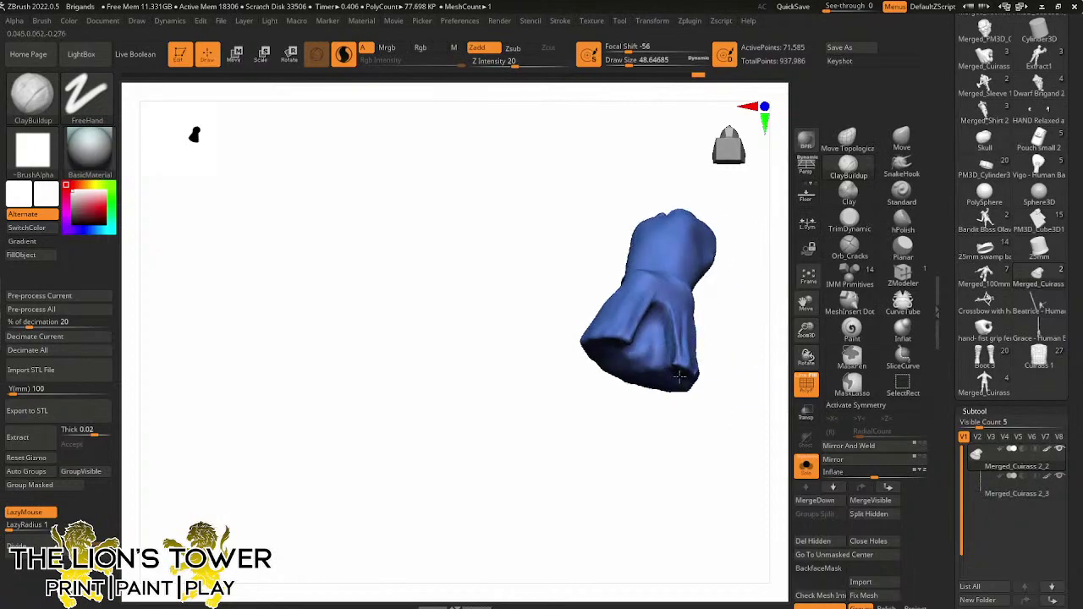
pyautogui.moveTo(667, 327); pyautogui.dragTo(685, 381)
pyautogui.moveTo(719, 347); pyautogui.dragTo(752, 328)
pyautogui.moveTo(660, 293)
pyautogui.mouseDown()
pyautogui.moveTo(672, 316)
pyautogui.moveTo(661, 313)
pyautogui.mouseUp()
pyautogui.moveTo(736, 337); pyautogui.dragTo(740, 335)
pyautogui.moveTo(682, 305); pyautogui.dragTo(669, 420)
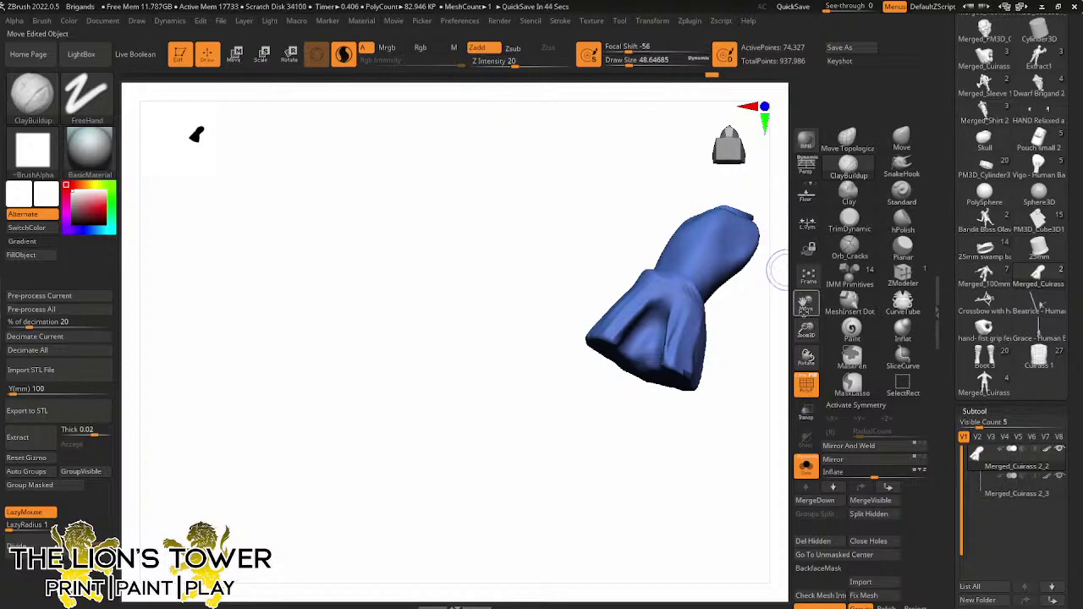
# Refine the top and edges of the skirt's opening with ClayBuildup at draw size about 20 and smooth the strokes
pyautogui.moveTo(757, 317); pyautogui.dragTo(715, 364)
pyautogui.moveTo(630, 63); pyautogui.dragTo(621, 63)
pyautogui.moveTo(618, 302); pyautogui.dragTo(609, 310)
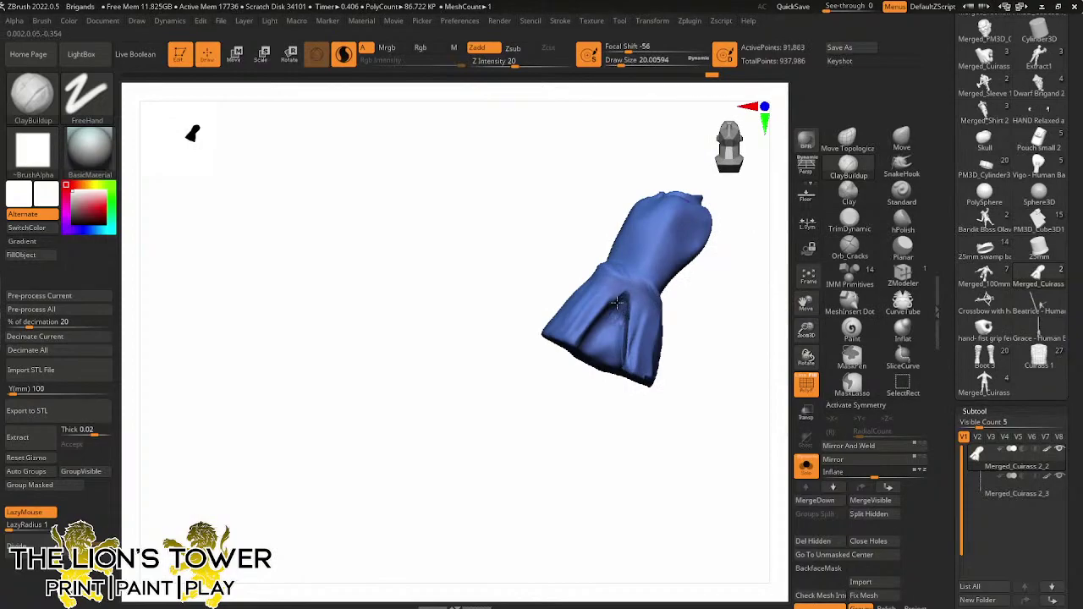
pyautogui.moveTo(621, 318)
pyautogui.keyDown('shift'); pyautogui.mouseDown()
pyautogui.moveTo(608, 319)
pyautogui.moveTo(622, 345)
pyautogui.mouseUp(); pyautogui.keyUp('shift')
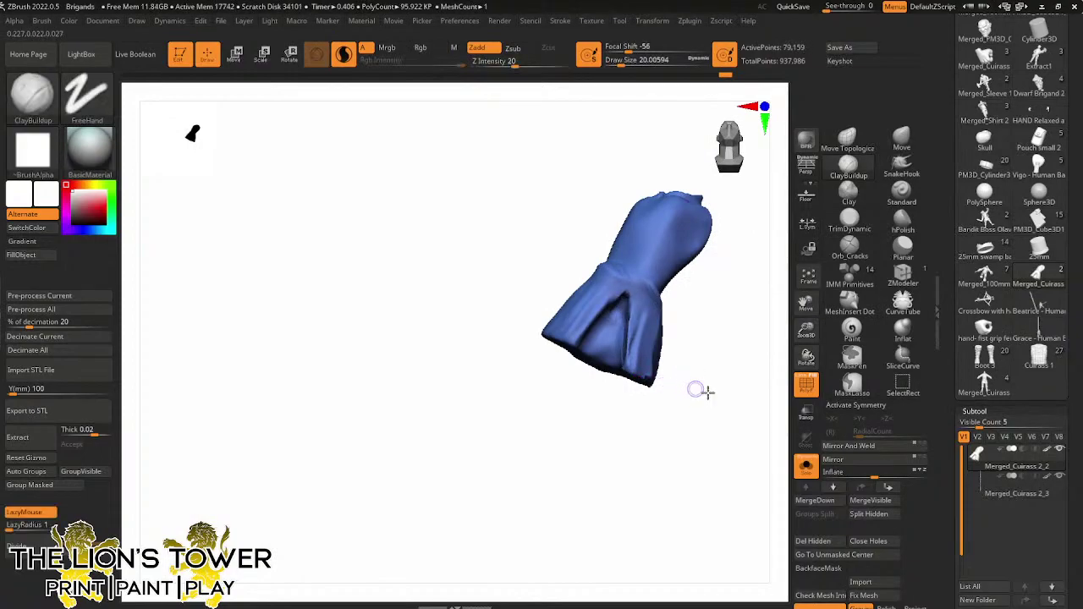
pyautogui.moveTo(706, 392)
pyautogui.mouseDown()
pyautogui.moveTo(720, 369)
pyautogui.moveTo(696, 355)
pyautogui.moveTo(642, 368)
pyautogui.moveTo(624, 330)
pyautogui.mouseUp()
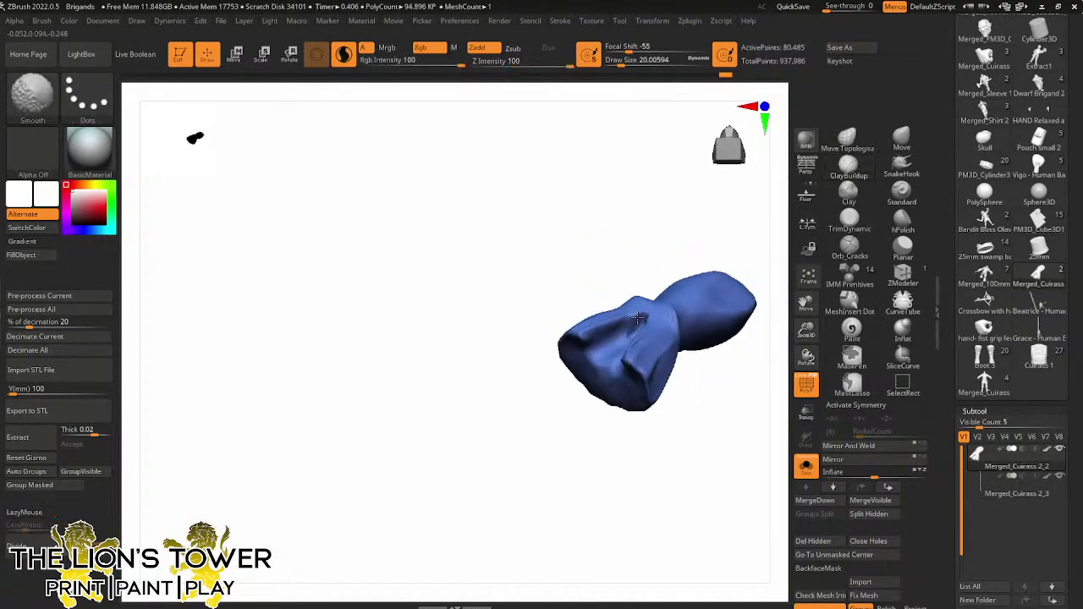
pyautogui.moveTo(638, 308); pyautogui.dragTo(628, 314, button='right')
pyautogui.moveTo(673, 266)
pyautogui.mouseDown()
pyautogui.moveTo(671, 284)
pyautogui.moveTo(630, 331)
pyautogui.mouseUp()
pyautogui.moveTo(711, 404)
pyautogui.mouseDown()
pyautogui.moveTo(723, 409)
pyautogui.moveTo(735, 371)
pyautogui.moveTo(703, 385)
pyautogui.moveTo(761, 322)
pyautogui.moveTo(722, 355)
pyautogui.moveTo(741, 376)
pyautogui.moveTo(722, 380)
pyautogui.moveTo(705, 406)
pyautogui.moveTo(772, 277)
pyautogui.mouseUp()
pyautogui.press('shift')
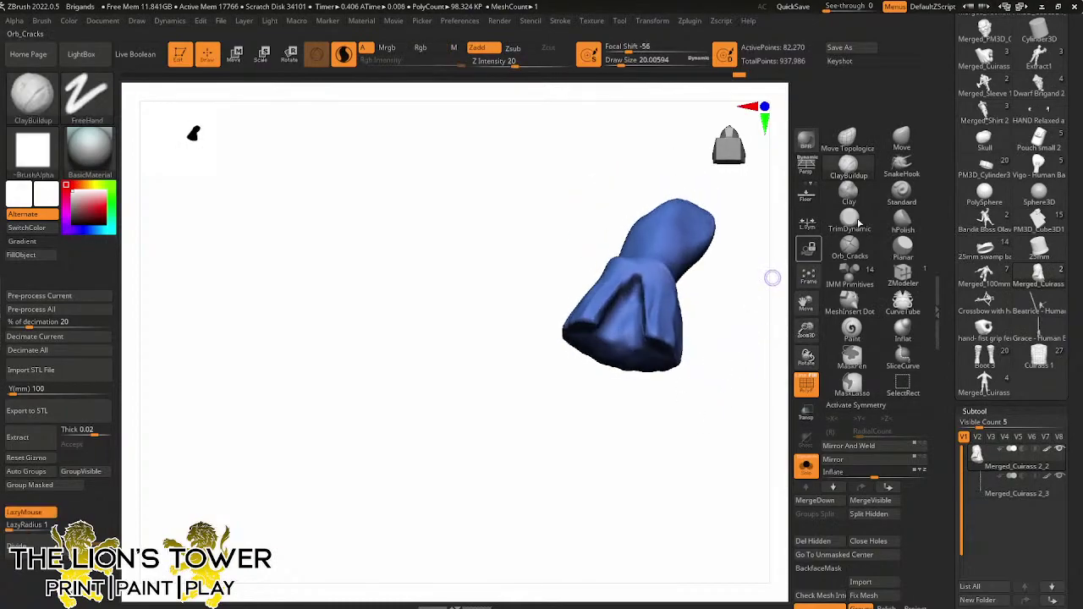
# Flatten the skirt flaps beside the opening with the hPolish brush at draw size about 39
pyautogui.click(901, 220)
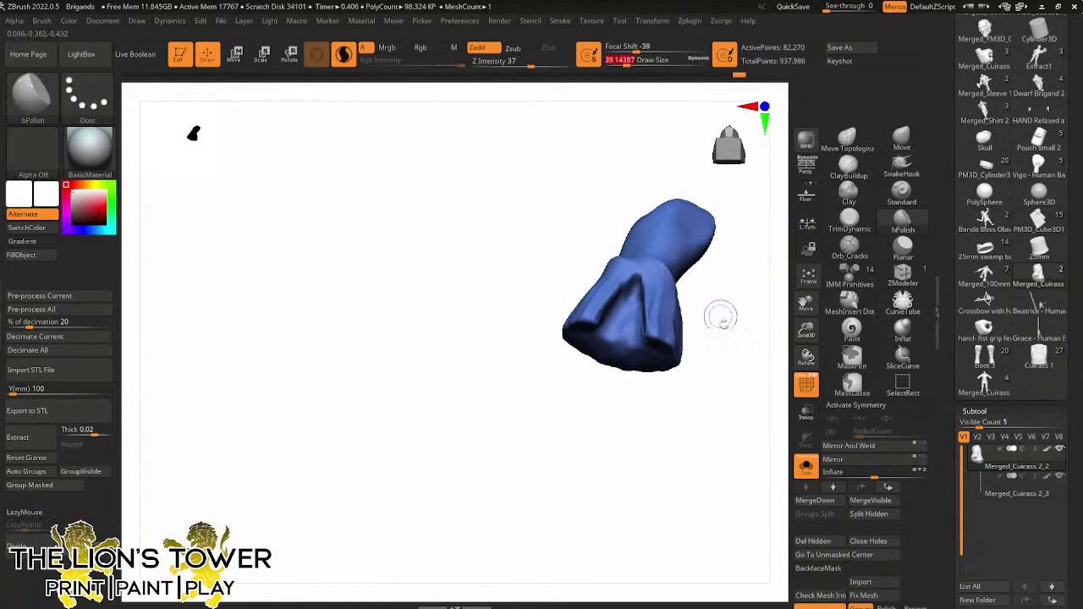
pyautogui.moveTo(721, 317); pyautogui.dragTo(618, 296)
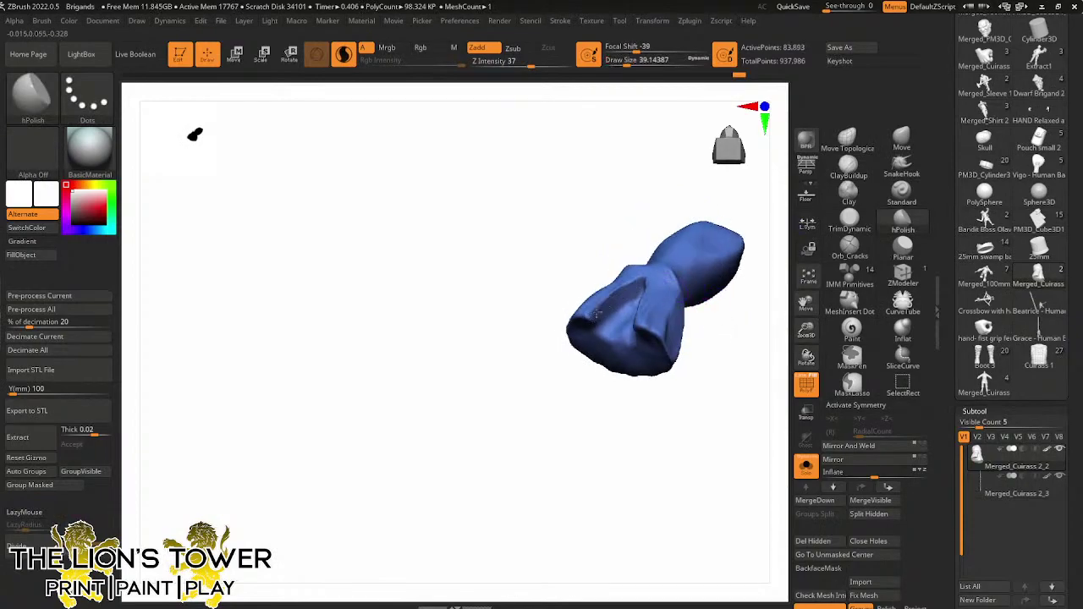
pyautogui.moveTo(652, 206); pyautogui.dragTo(650, 297)
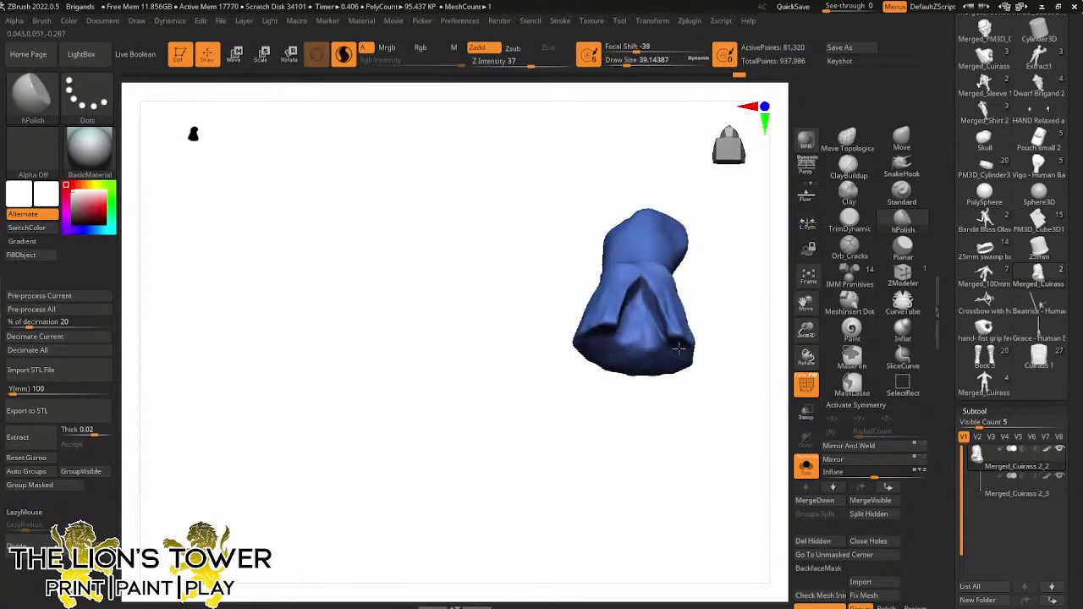
# Turn off Solo, isolate the belt with its buckle and strap, and mask every other part of the full figure
pyautogui.click(805, 466)
pyautogui.moveTo(752, 324)
pyautogui.mouseDown()
pyautogui.moveTo(752, 375)
pyautogui.moveTo(720, 323)
pyautogui.moveTo(695, 341)
pyautogui.moveTo(736, 310)
pyautogui.moveTo(744, 322)
pyautogui.moveTo(729, 330)
pyautogui.moveTo(737, 344)
pyautogui.moveTo(717, 373)
pyautogui.moveTo(736, 338)
pyautogui.moveTo(640, 339)
pyautogui.moveTo(676, 338)
pyautogui.moveTo(737, 290)
pyautogui.mouseUp()
pyautogui.keyDown('ctrl'); pyautogui.click(740, 343); pyautogui.keyUp('ctrl')
pyautogui.keyDown('ctrl'); pyautogui.keyDown('shift'); pyautogui.click(737, 341); pyautogui.keyUp('shift'); pyautogui.keyUp('ctrl')
pyautogui.click(646, 62)
pyautogui.keyDown('ctrl'); pyautogui.click(737, 290); pyautogui.keyUp('ctrl')
pyautogui.keyDown('ctrl'); pyautogui.keyDown('shift'); pyautogui.click(629, 293); pyautogui.keyUp('shift'); pyautogui.keyUp('ctrl')
pyautogui.keyDown('ctrl'); pyautogui.keyDown('shift'); pyautogui.click(648, 295); pyautogui.keyUp('shift'); pyautogui.keyUp('ctrl')
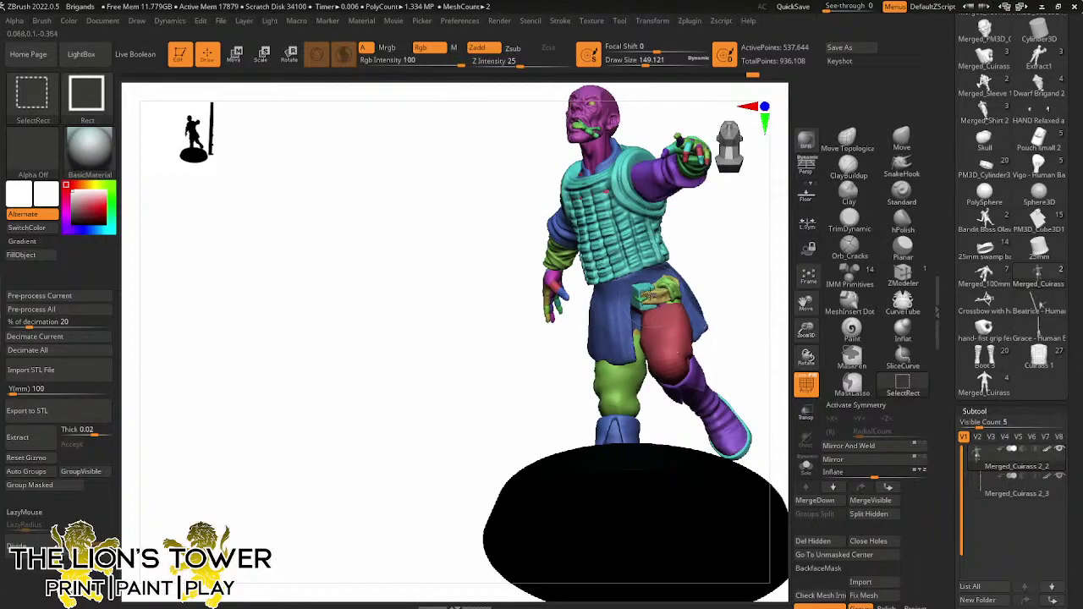
pyautogui.keyDown('ctrl'); pyautogui.keyDown('shift'); pyautogui.click(647, 299); pyautogui.keyUp('shift'); pyautogui.keyUp('ctrl')
pyautogui.keyDown('ctrl'); pyautogui.keyDown('shift'); pyautogui.moveTo(706, 295); pyautogui.dragTo(725, 293); pyautogui.keyUp('shift'); pyautogui.keyUp('ctrl')
pyautogui.keyDown('ctrl'); pyautogui.keyDown('shift'); pyautogui.click(682, 338); pyautogui.keyUp('shift'); pyautogui.keyUp('ctrl')
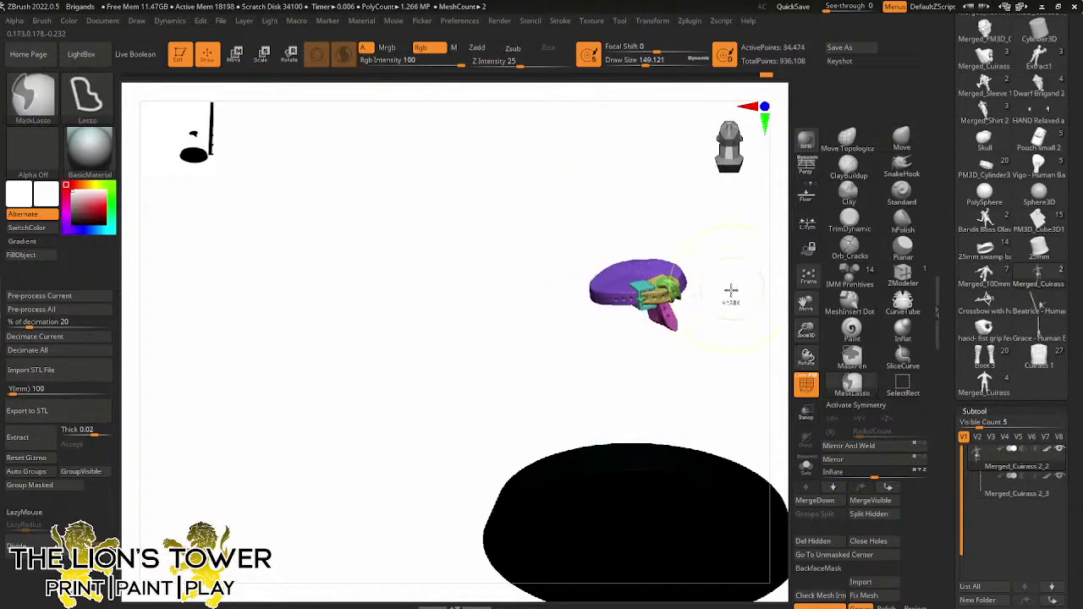
pyautogui.keyDown('ctrl'); pyautogui.keyDown('shift'); pyautogui.click(729, 302); pyautogui.keyUp('shift'); pyautogui.keyUp('ctrl')
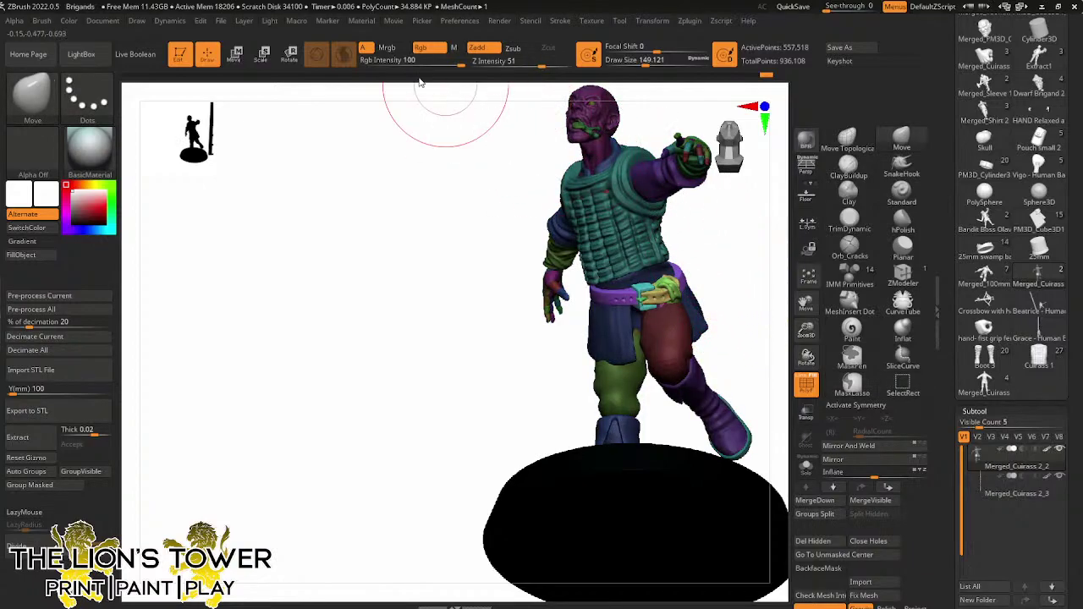
# Adjust the unmasked belt's placement around the waist with the transform gizmo
pyautogui.click(262, 54)
pyautogui.click(540, 207)
pyautogui.moveTo(720, 249); pyautogui.dragTo(685, 262)
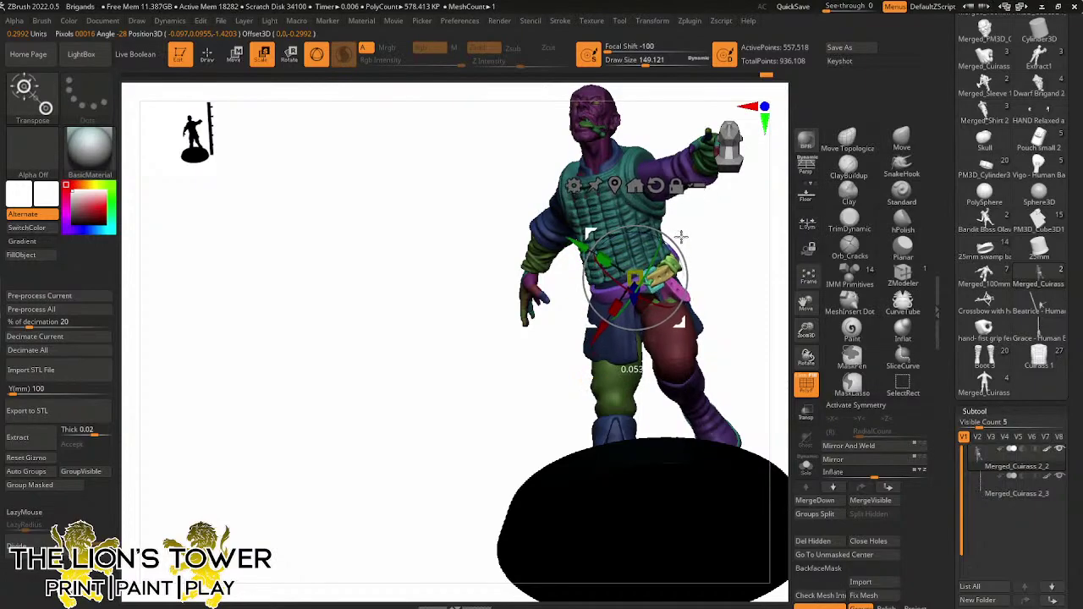
pyautogui.moveTo(744, 247); pyautogui.dragTo(708, 259)
pyautogui.moveTo(683, 242)
pyautogui.mouseDown()
pyautogui.moveTo(679, 255)
pyautogui.moveTo(756, 268)
pyautogui.moveTo(737, 244)
pyautogui.mouseUp()
# Fit the belt against the waist at the side and back with the Move brush
pyautogui.click(901, 139)
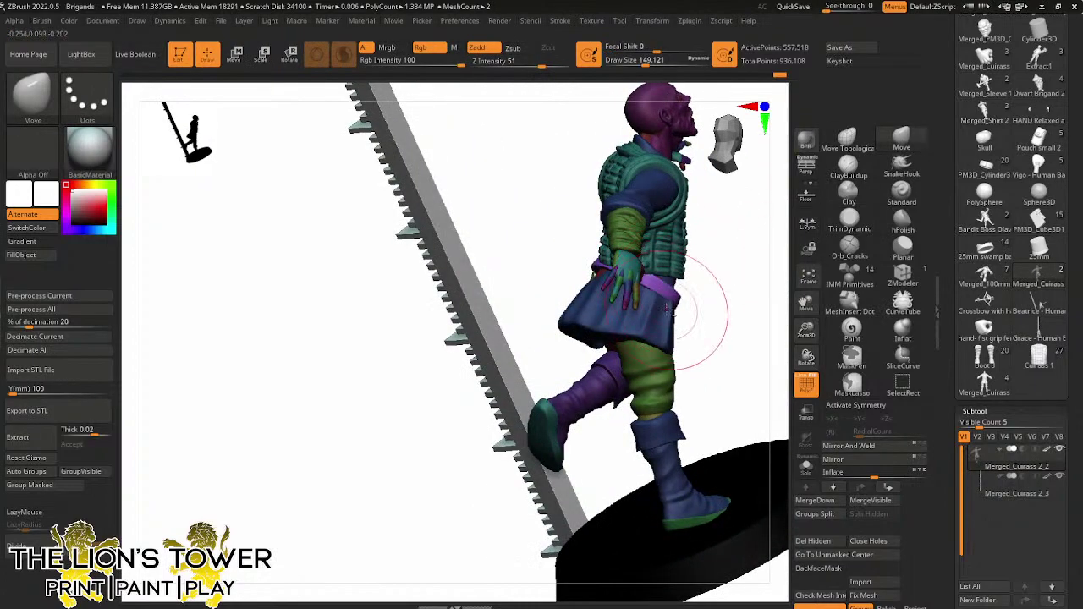
pyautogui.moveTo(730, 316); pyautogui.dragTo(659, 271, button='right')
pyautogui.moveTo(713, 292)
pyautogui.mouseDown(button='right')
pyautogui.moveTo(584, 303)
pyautogui.moveTo(752, 274)
pyautogui.moveTo(705, 312)
pyautogui.moveTo(703, 263)
pyautogui.moveTo(633, 269)
pyautogui.mouseUp(button='right')
# Mask the isolated shirt and belt and bring back the whole figure with its other parts unmasked
pyautogui.press('ctrl')
pyautogui.press('ctrl')
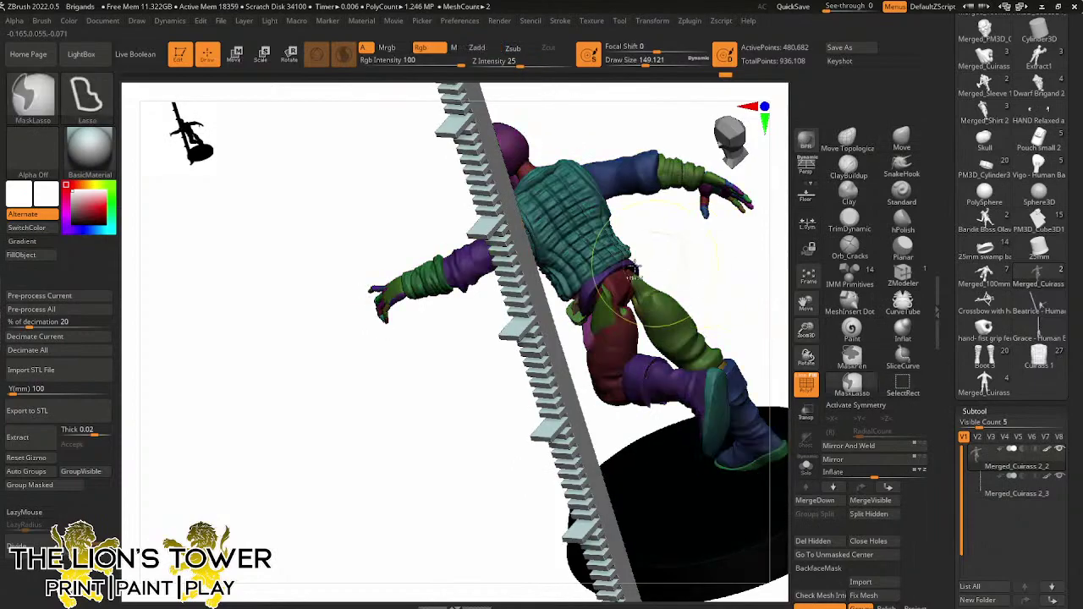
pyautogui.keyDown('ctrl'); pyautogui.keyDown('shift'); pyautogui.click(694, 261); pyautogui.keyUp('shift'); pyautogui.keyUp('ctrl')
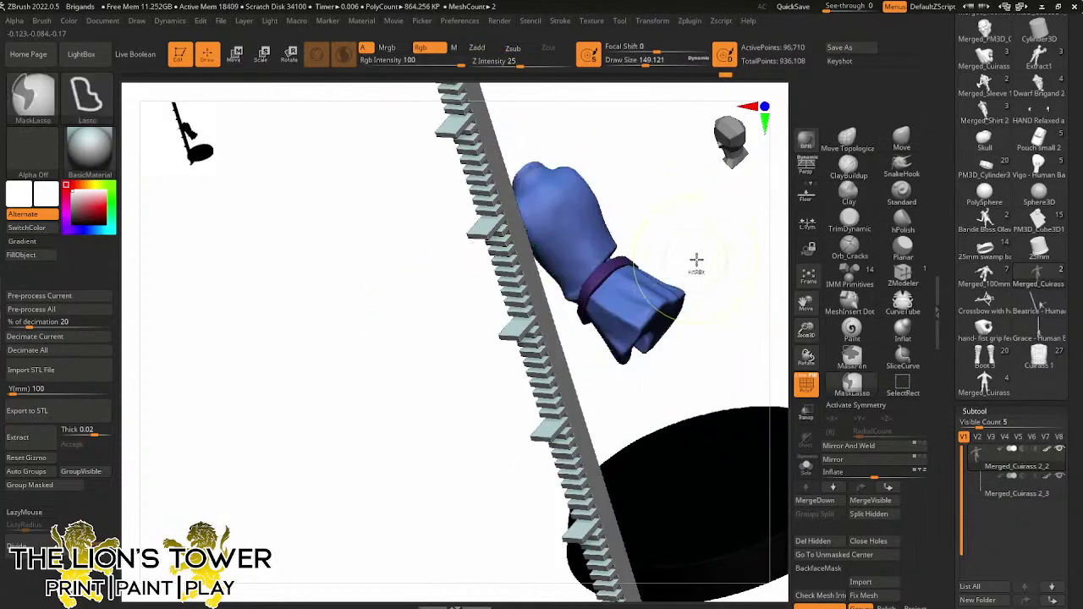
pyautogui.keyDown('ctrl'); pyautogui.click(702, 263); pyautogui.keyUp('ctrl')
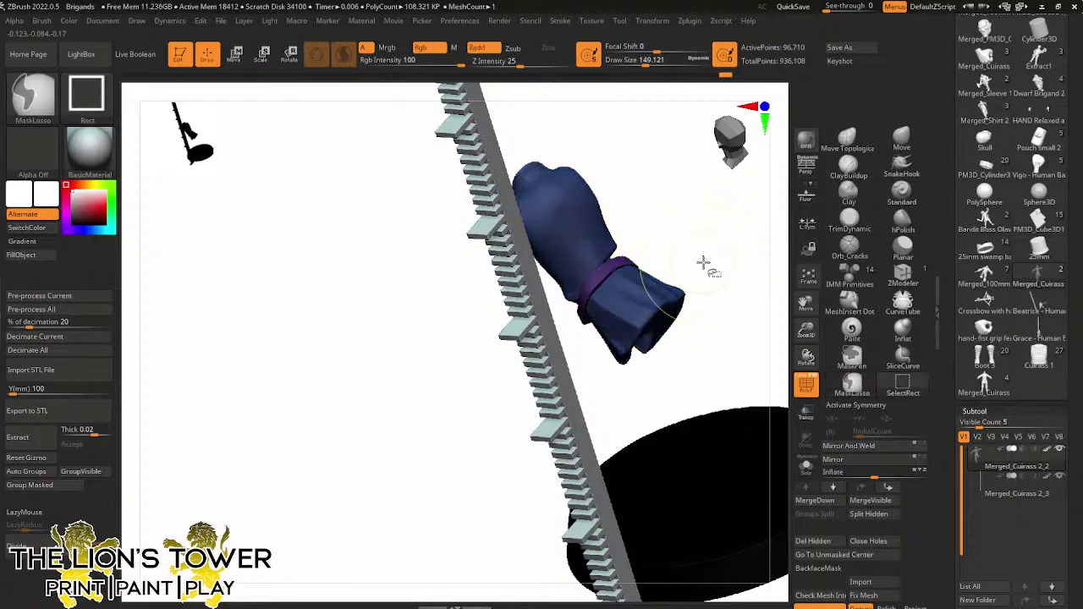
pyautogui.keyDown('ctrl'); pyautogui.keyDown('shift'); pyautogui.click(703, 262); pyautogui.keyUp('shift'); pyautogui.keyUp('ctrl')
pyautogui.hotkey('ctrl', 'z')
pyautogui.hotkey('ctrl', 'z')
pyautogui.keyDown('ctrl'); pyautogui.keyDown('shift'); pyautogui.click(703, 261); pyautogui.keyUp('shift'); pyautogui.keyUp('ctrl')
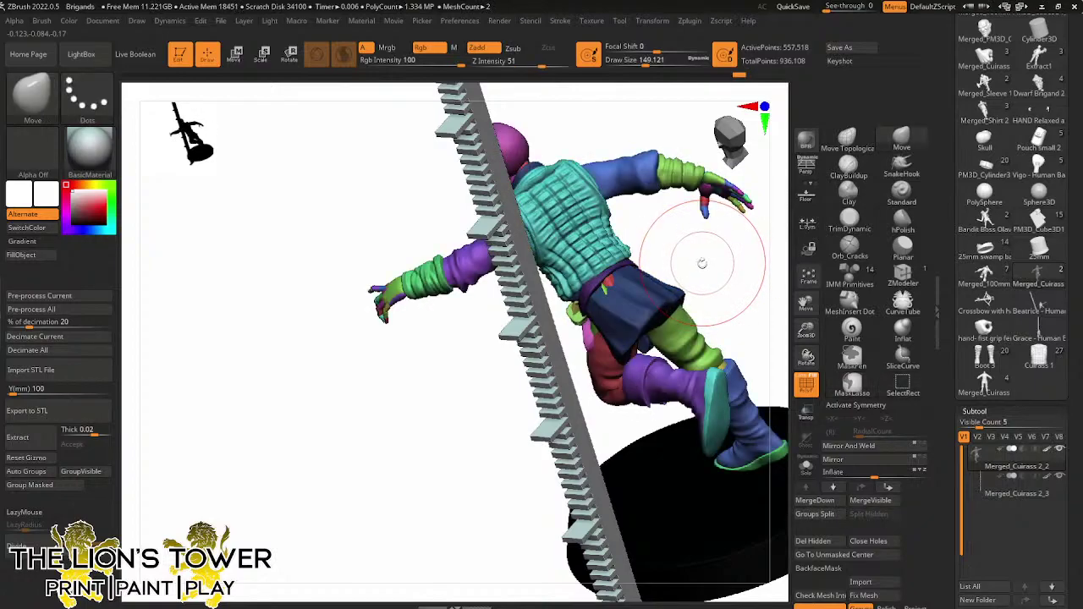
# Rework the thigh poking through the back of the skirt with ClayBuildup at draw size about 77
pyautogui.click(634, 61)
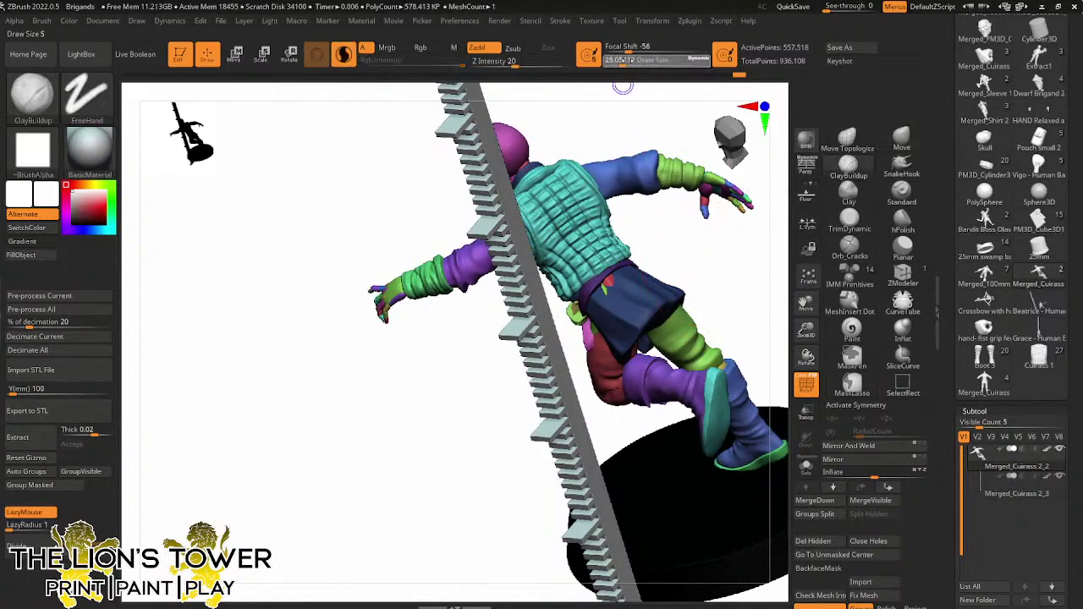
pyautogui.hotkey('ctrl', 'z')
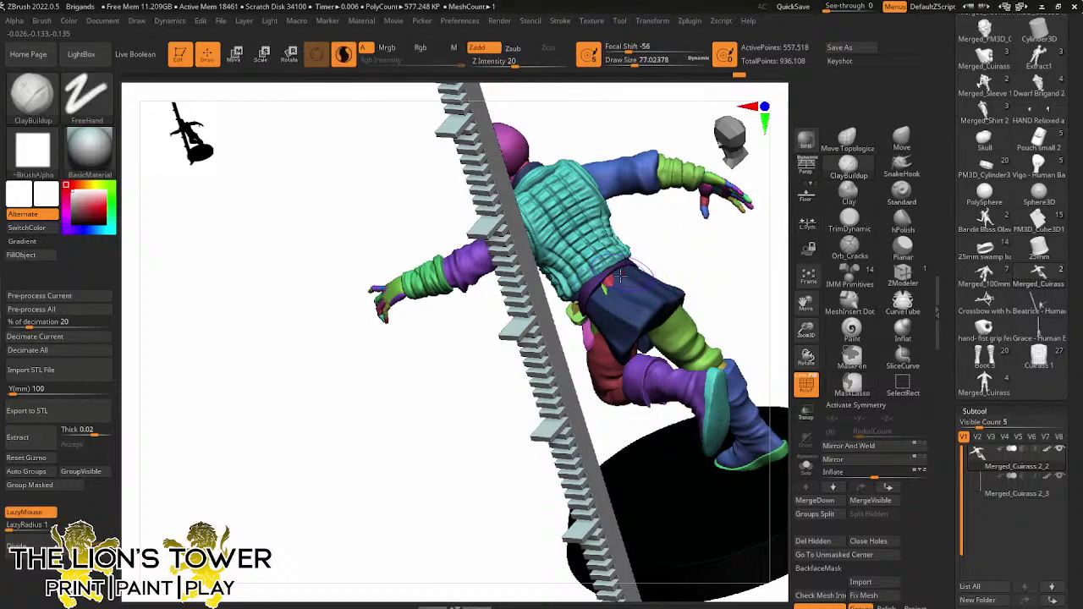
pyautogui.moveTo(681, 266)
pyautogui.mouseDown()
pyautogui.moveTo(733, 285)
pyautogui.moveTo(742, 318)
pyautogui.mouseUp()
# Isolate the shirt polygroup and mask the rest of the figure so only the shirt stays editable
pyautogui.keyDown('ctrl'); pyautogui.keyDown('shift'); pyautogui.click(634, 343); pyautogui.keyUp('shift'); pyautogui.keyUp('ctrl')
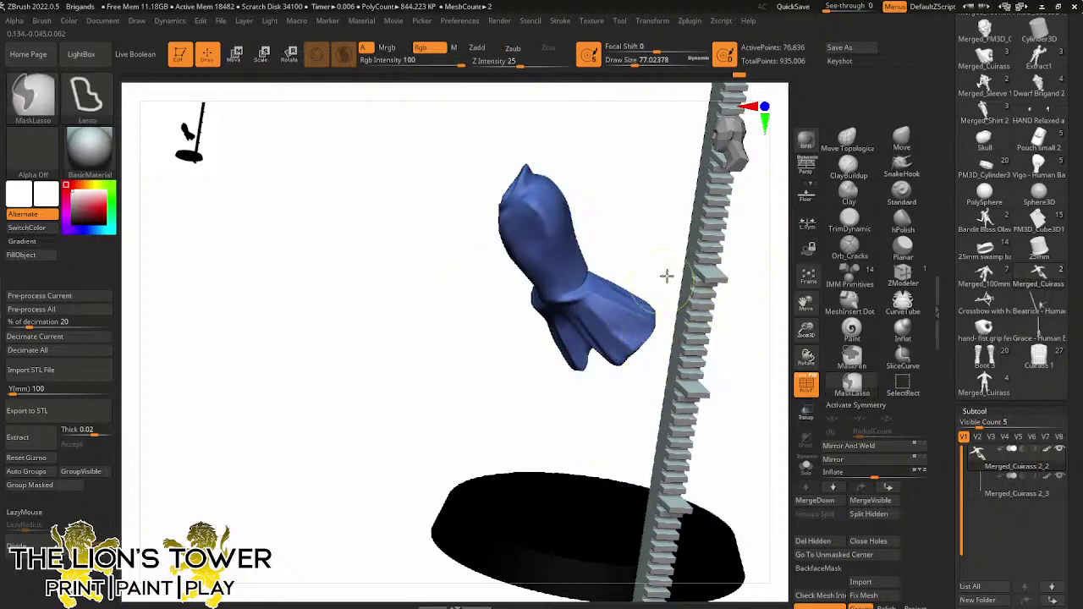
pyautogui.keyDown('ctrl'); pyautogui.click(667, 273); pyautogui.keyUp('ctrl')
pyautogui.keyDown('ctrl'); pyautogui.keyDown('shift'); pyautogui.click(666, 264); pyautogui.keyUp('shift'); pyautogui.keyUp('ctrl')
pyautogui.moveTo(666, 261); pyautogui.dragTo(701, 237)
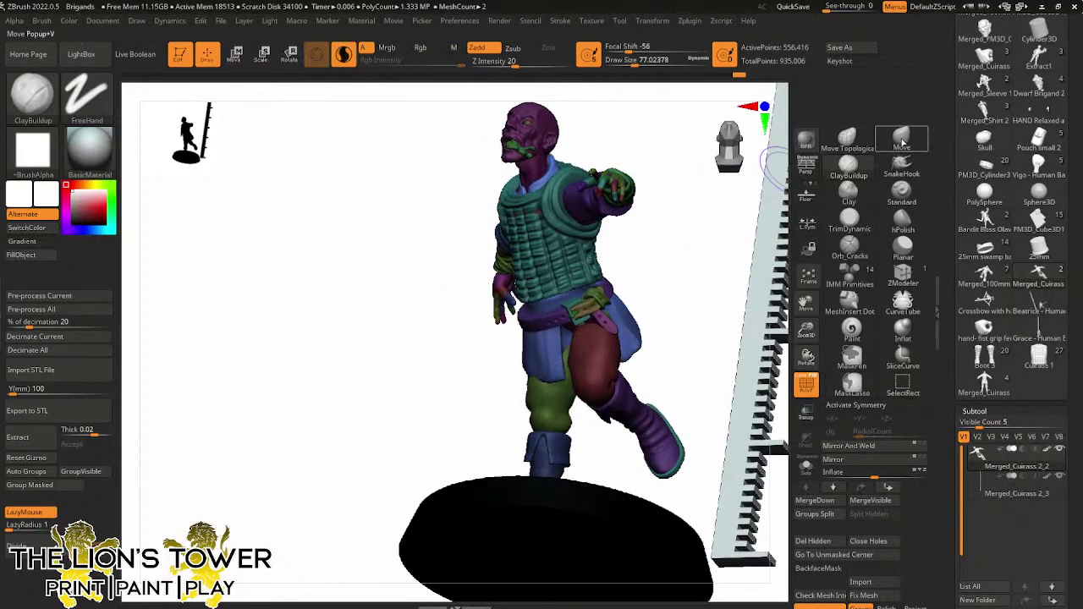
# Pull the skirt cloth around the hips and running legs with the Move brush, reducing its draw size to about 120
pyautogui.click(900, 140)
pyautogui.moveTo(686, 312); pyautogui.dragTo(713, 282)
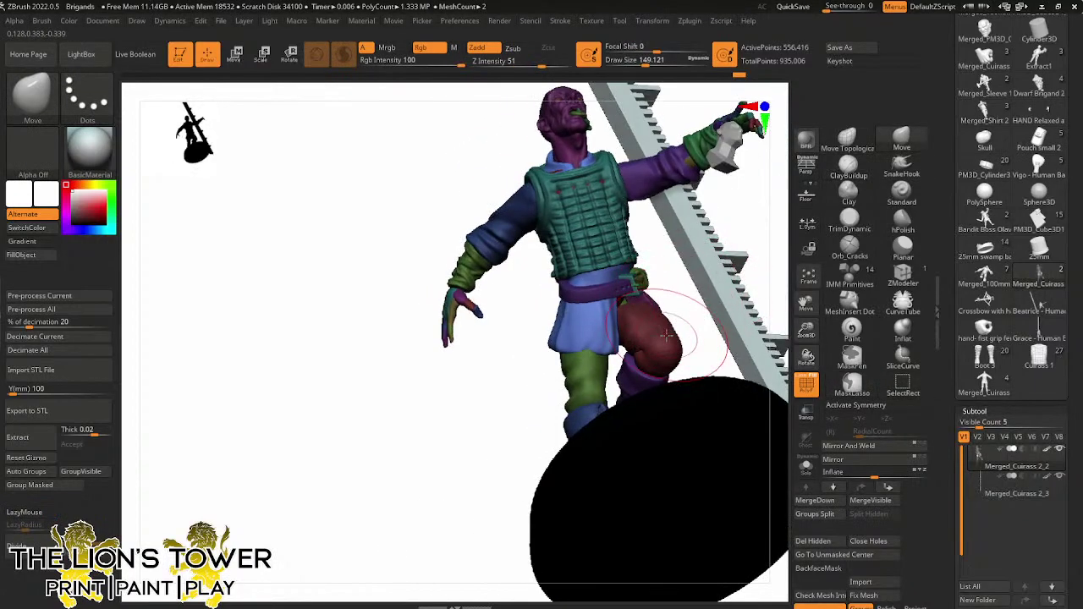
pyautogui.moveTo(669, 325)
pyautogui.mouseDown(button='right')
pyautogui.moveTo(730, 274)
pyautogui.moveTo(744, 338)
pyautogui.moveTo(687, 335)
pyautogui.mouseUp(button='right')
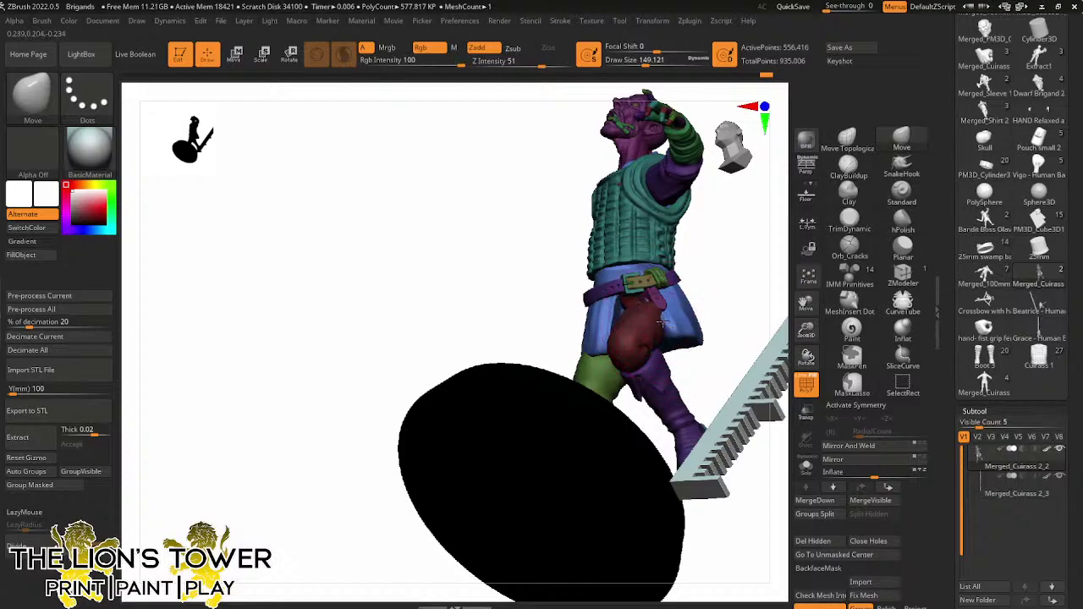
pyautogui.moveTo(682, 326)
pyautogui.mouseDown(button='right')
pyautogui.moveTo(749, 290)
pyautogui.moveTo(727, 322)
pyautogui.moveTo(662, 325)
pyautogui.mouseUp(button='right')
pyautogui.moveTo(759, 373); pyautogui.dragTo(715, 326, button='right')
pyautogui.moveTo(806, 306); pyautogui.dragTo(680, 279)
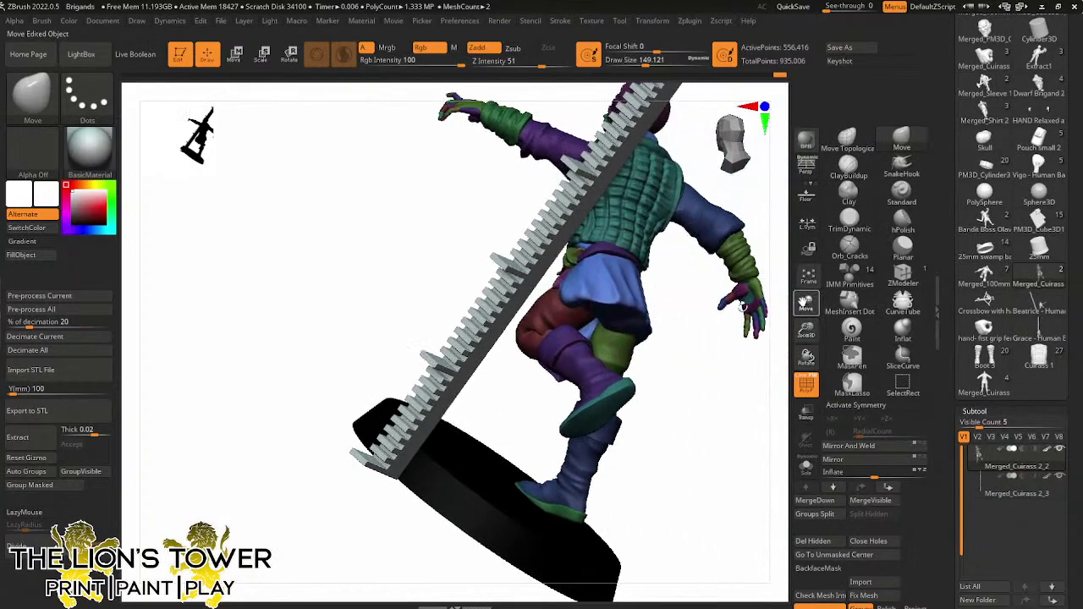
pyautogui.moveTo(680, 279); pyautogui.dragTo(607, 246, button='right')
pyautogui.moveTo(666, 337); pyautogui.dragTo(648, 329)
pyautogui.moveTo(723, 416)
pyautogui.mouseDown()
pyautogui.moveTo(752, 454)
pyautogui.moveTo(673, 284)
pyautogui.moveTo(634, 288)
pyautogui.moveTo(658, 279)
pyautogui.moveTo(654, 243)
pyautogui.mouseUp()
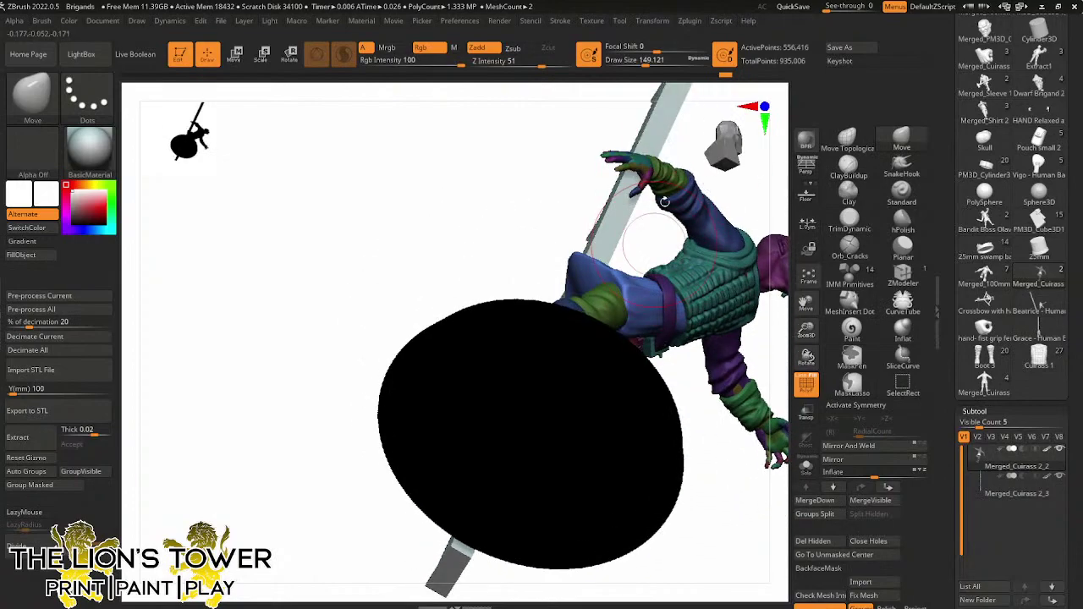
pyautogui.moveTo(645, 62); pyautogui.dragTo(641, 62)
pyautogui.moveTo(656, 241)
pyautogui.mouseDown()
pyautogui.moveTo(625, 324)
pyautogui.moveTo(698, 377)
pyautogui.mouseUp()
# Save the project as Brigands.zpr in the SCULPTS folder, replacing the existing file
pyautogui.press('ctrl')
pyautogui.hotkey('ctrl', 's')
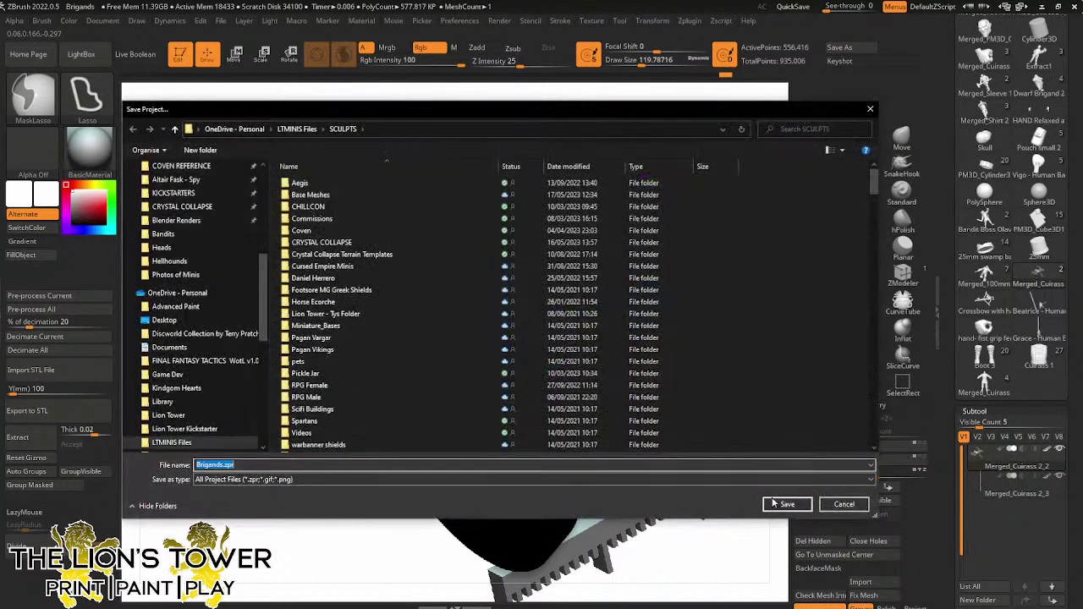
pyautogui.click(774, 501)
pyautogui.click(572, 304)
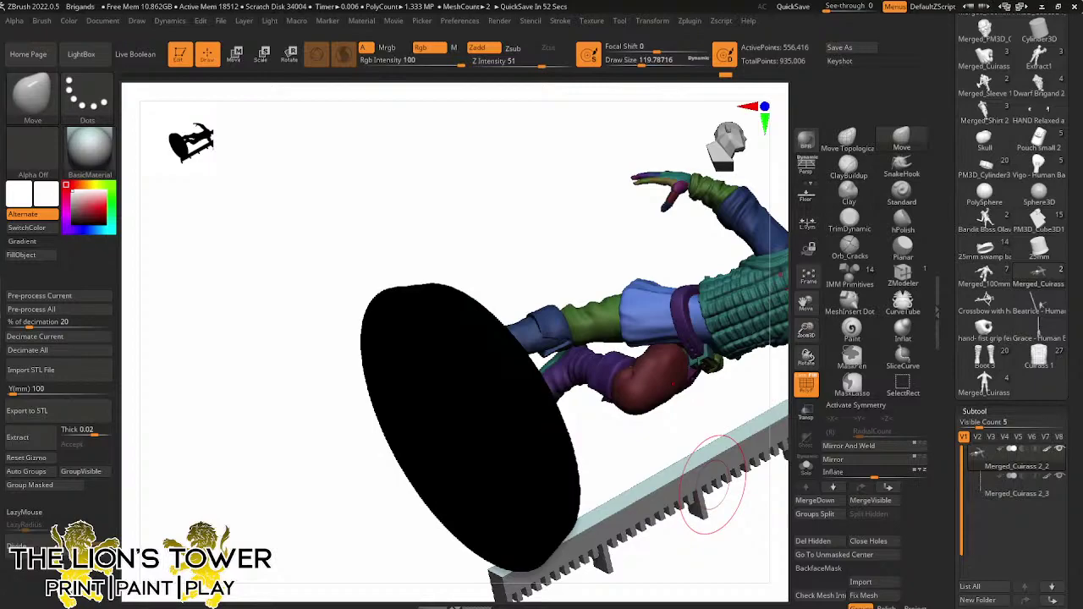
pyautogui.moveTo(986, 54)
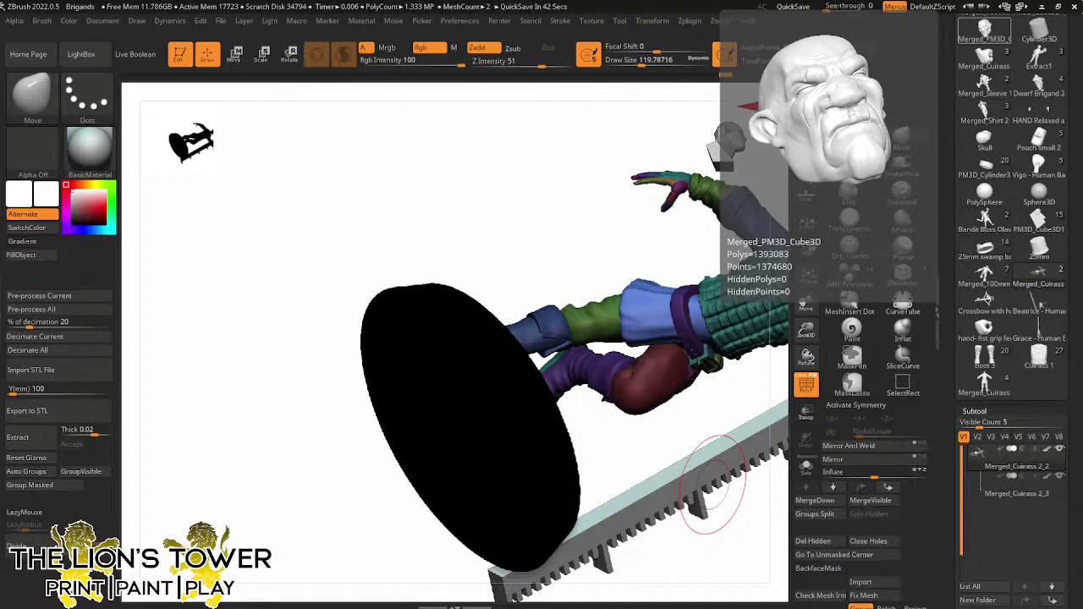
pyautogui.moveTo(975, 359)
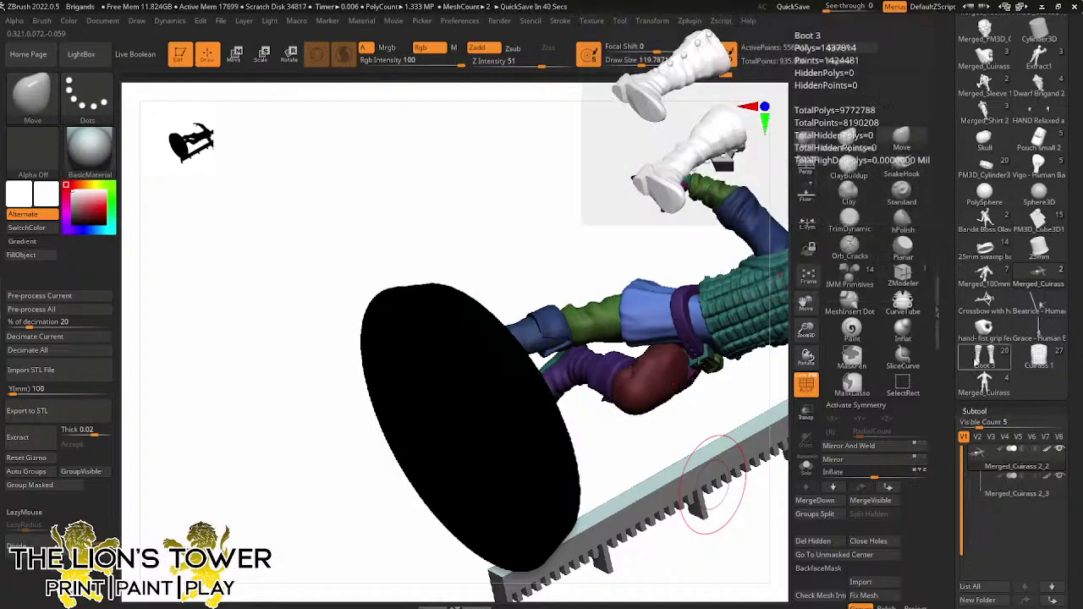
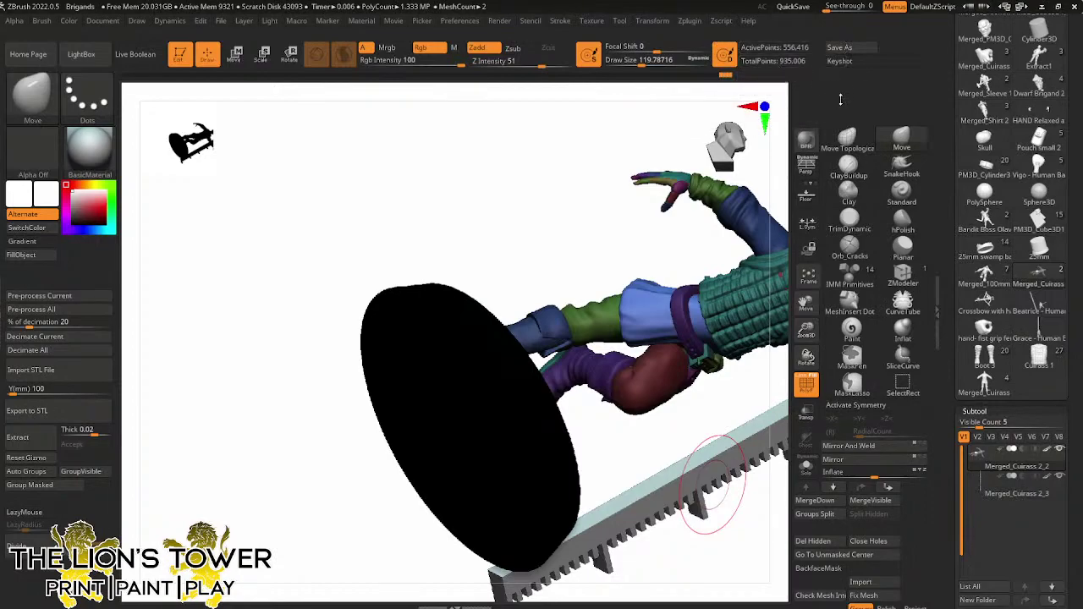
# Save the project again over the existing Brigands.zpr file
pyautogui.click(918, 60)
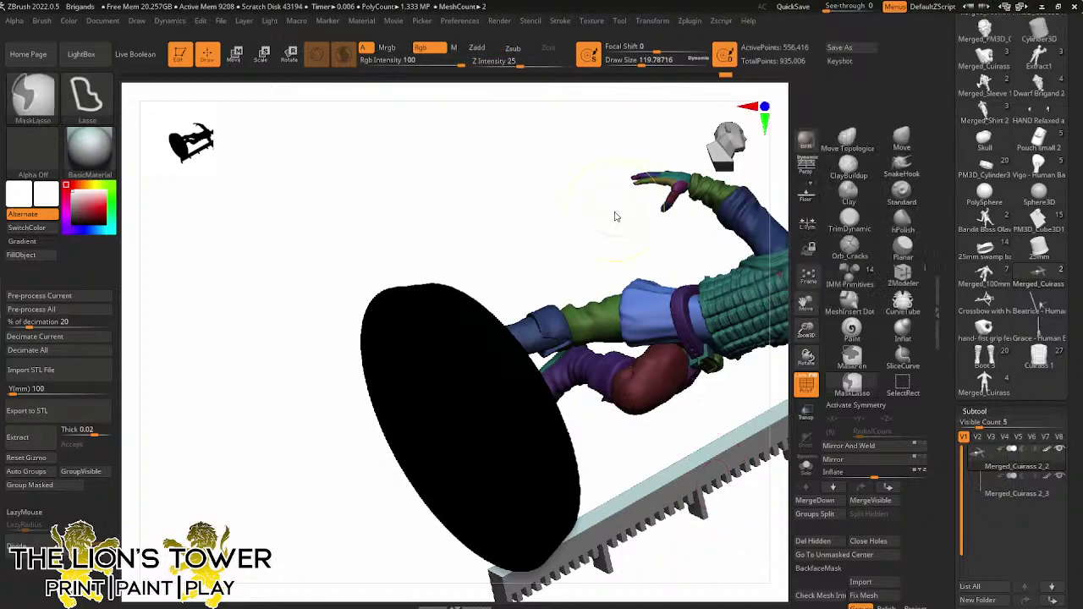
pyautogui.hotkey('ctrl', 's')
pyautogui.click(780, 504)
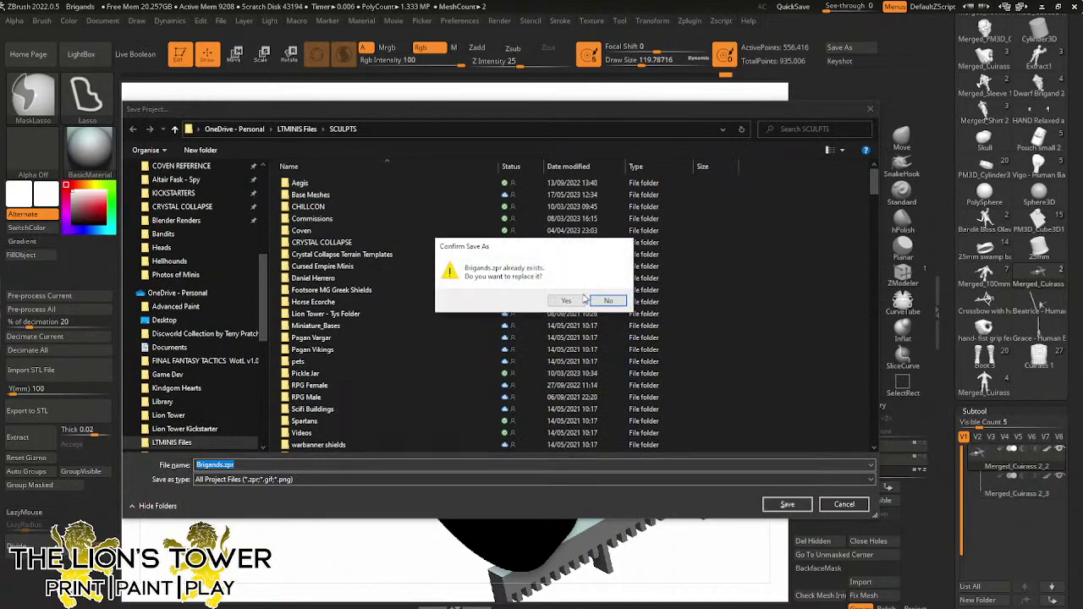
pyautogui.click(572, 298)
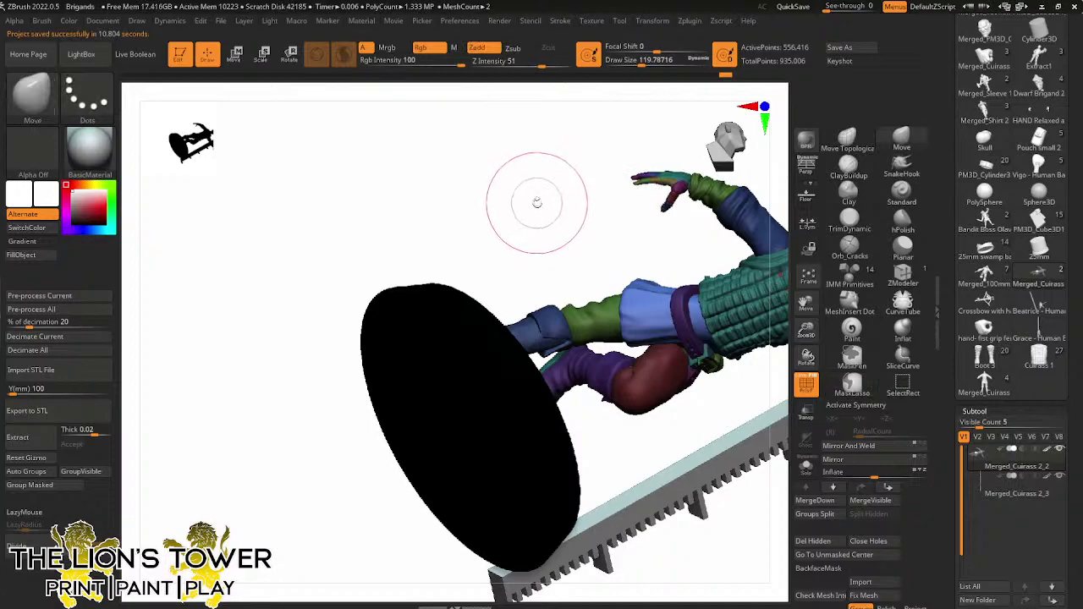
# Centre the transform gizmo on the unmasked area and reset its orientation to the world axes
pyautogui.moveTo(534, 203); pyautogui.dragTo(556, 242)
pyautogui.moveTo(667, 203); pyautogui.dragTo(612, 160)
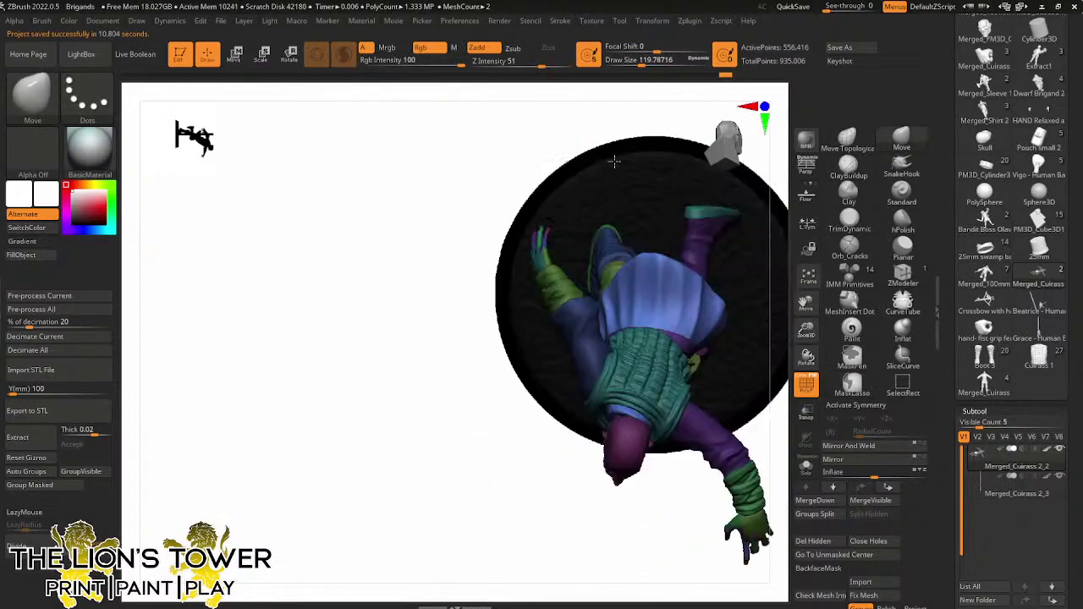
pyautogui.moveTo(443, 254); pyautogui.dragTo(432, 332)
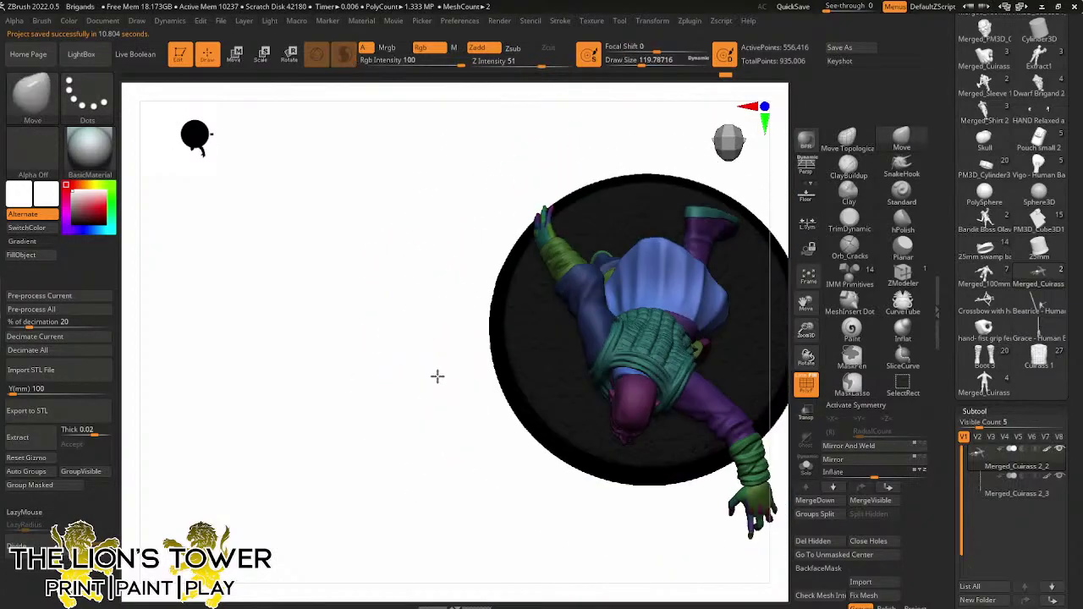
pyautogui.moveTo(437, 374); pyautogui.dragTo(551, 364)
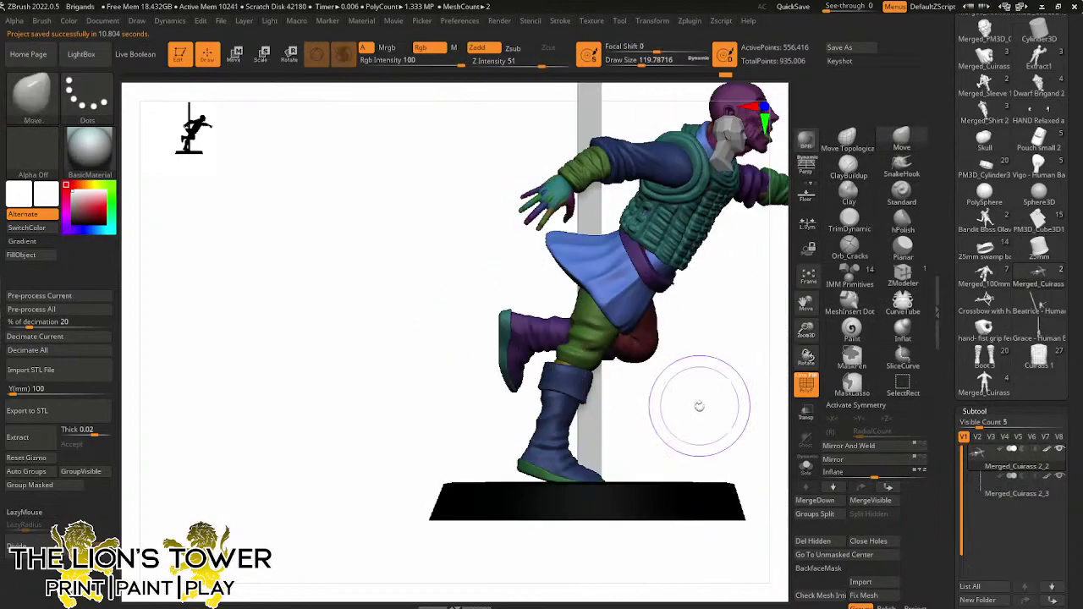
pyautogui.moveTo(699, 406); pyautogui.dragTo(700, 406)
pyautogui.click(264, 55)
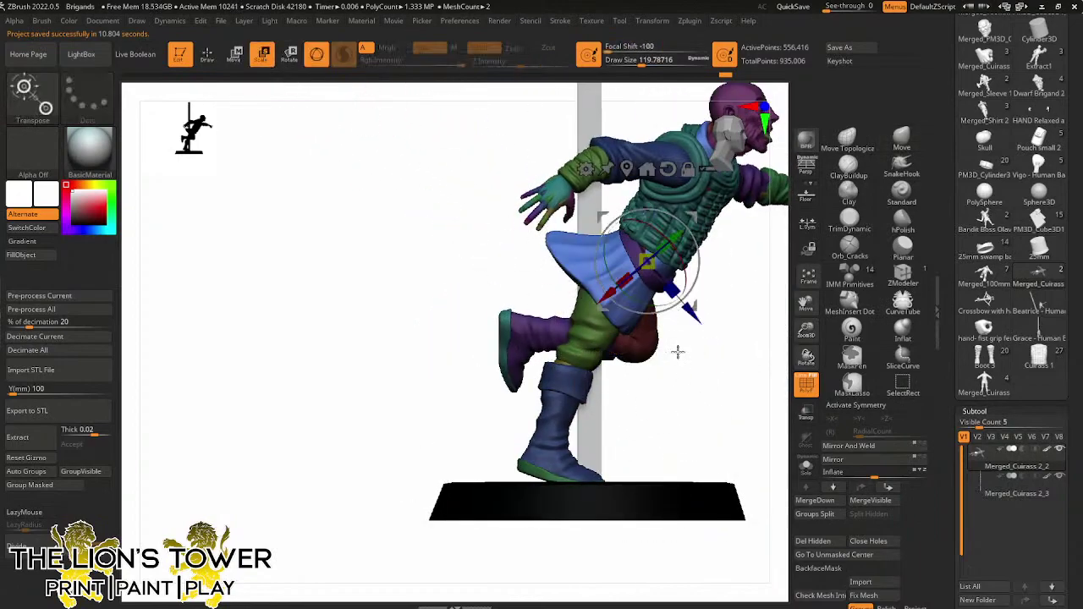
pyautogui.click(626, 170)
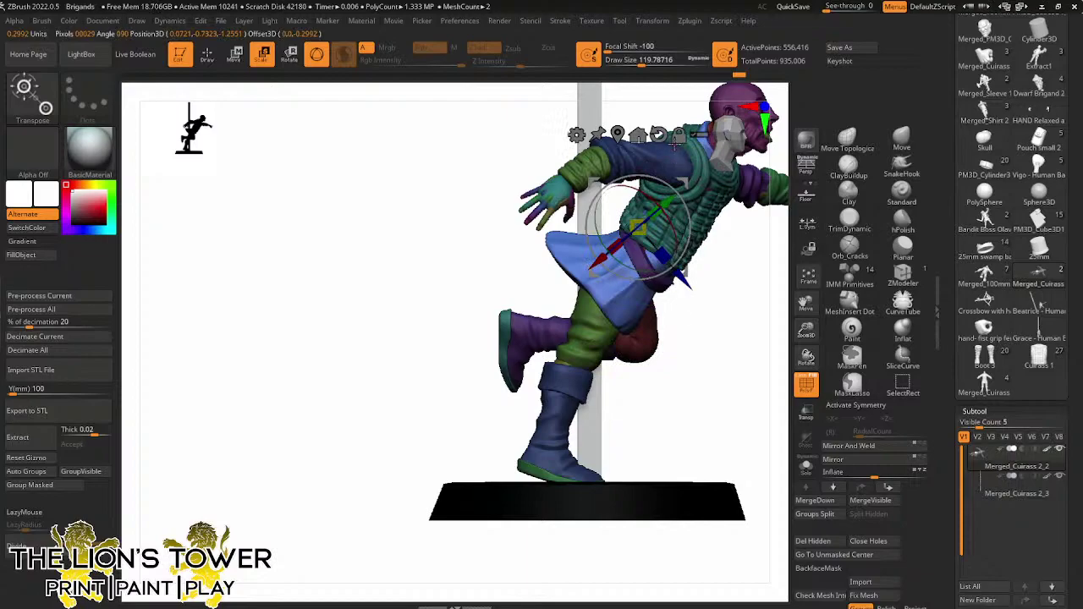
pyautogui.click(659, 133)
# Clear the mask and raise the figure slightly along the gizmo's Y axis
pyautogui.keyDown('ctrl'); pyautogui.click(770, 343); pyautogui.keyUp('ctrl')
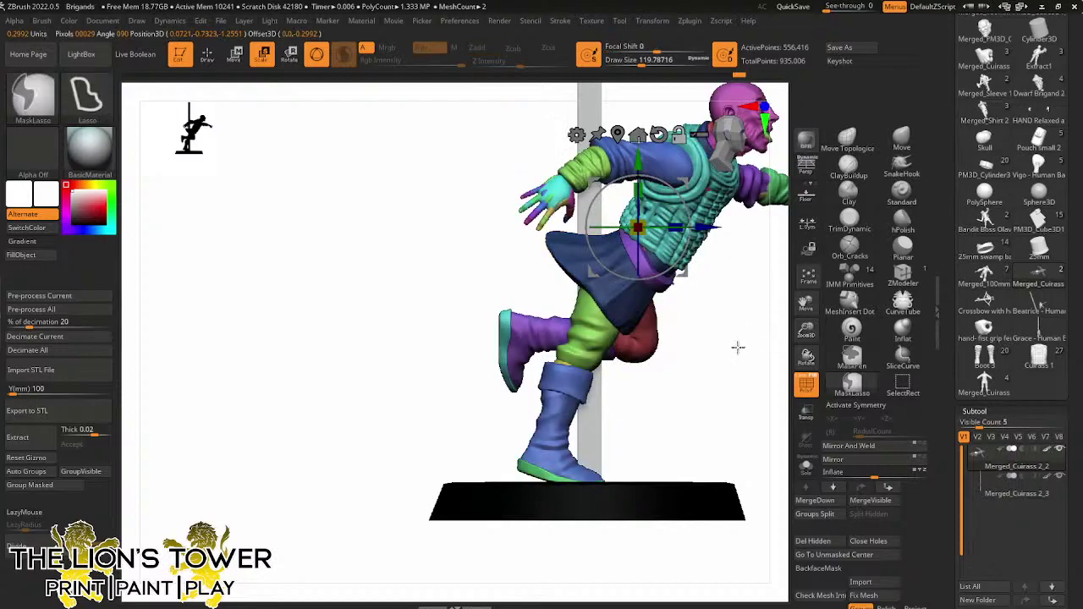
pyautogui.keyDown('ctrl'); pyautogui.moveTo(737, 347); pyautogui.dragTo(739, 287); pyautogui.keyUp('ctrl')
pyautogui.moveTo(631, 168); pyautogui.dragTo(638, 151)
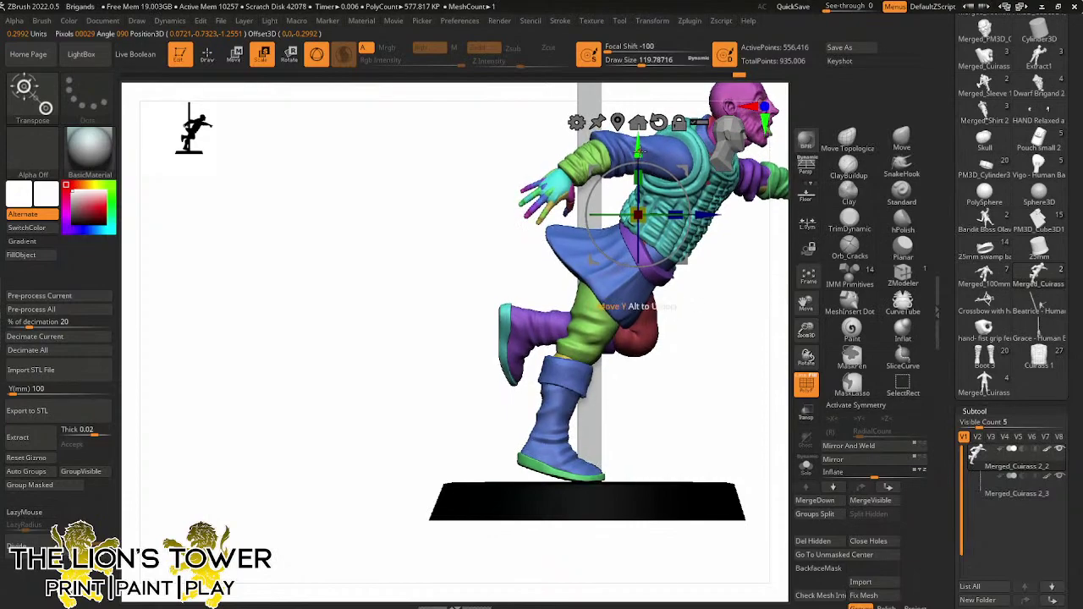
pyautogui.keyDown('ctrl'); pyautogui.moveTo(713, 310); pyautogui.dragTo(741, 380); pyautogui.keyUp('ctrl')
pyautogui.moveTo(740, 380); pyautogui.dragTo(773, 409)
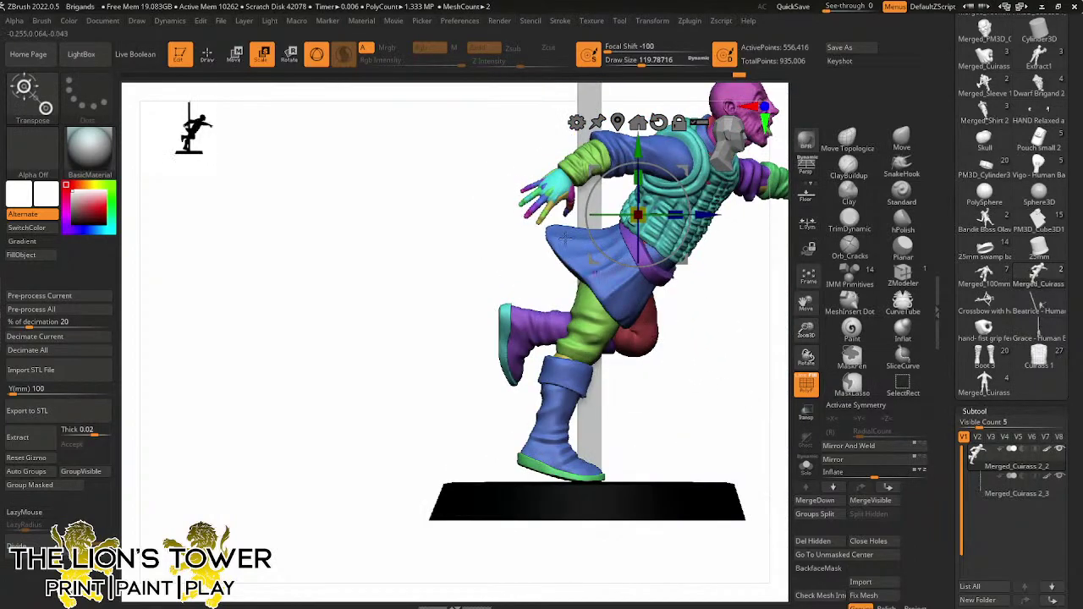
# Hide the supporting leg's trouser, boot and sole polygroups and mask the rest so only that leg stays editable
pyautogui.click(206, 54)
pyautogui.hotkey('ctrl', 'shift')
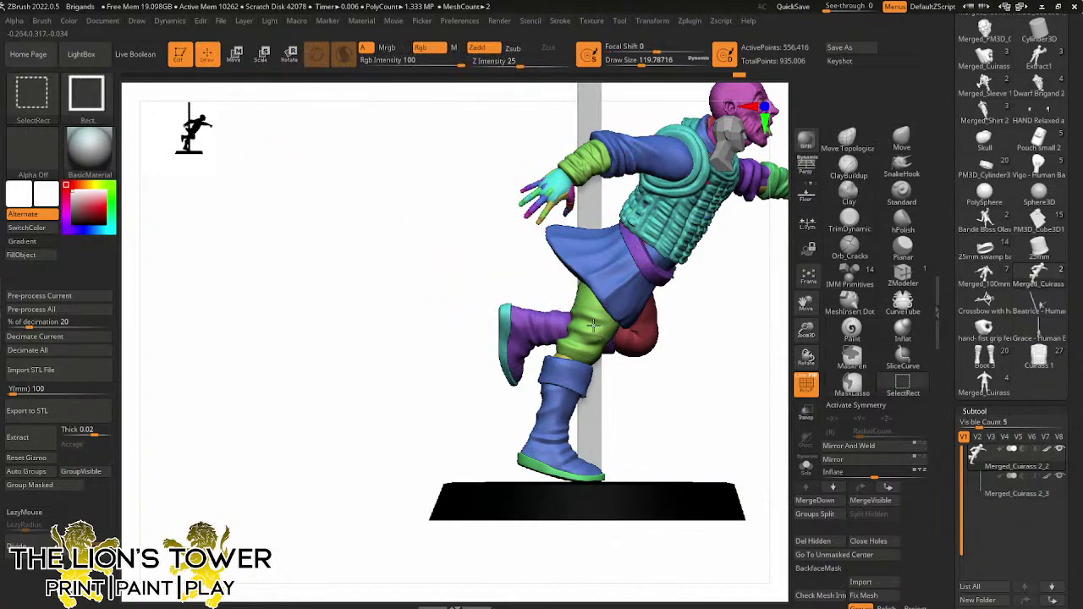
pyautogui.keyDown('ctrl'); pyautogui.keyDown('shift'); pyautogui.click(593, 326); pyautogui.keyUp('shift'); pyautogui.keyUp('ctrl')
pyautogui.keyDown('ctrl'); pyautogui.keyDown('shift'); pyautogui.click(593, 330); pyautogui.keyUp('shift'); pyautogui.keyUp('ctrl')
pyautogui.keyDown('ctrl'); pyautogui.keyDown('shift'); pyautogui.click(581, 355); pyautogui.keyUp('shift'); pyautogui.keyUp('ctrl')
pyautogui.keyDown('ctrl'); pyautogui.keyDown('shift'); pyautogui.click(565, 391); pyautogui.keyUp('shift'); pyautogui.keyUp('ctrl')
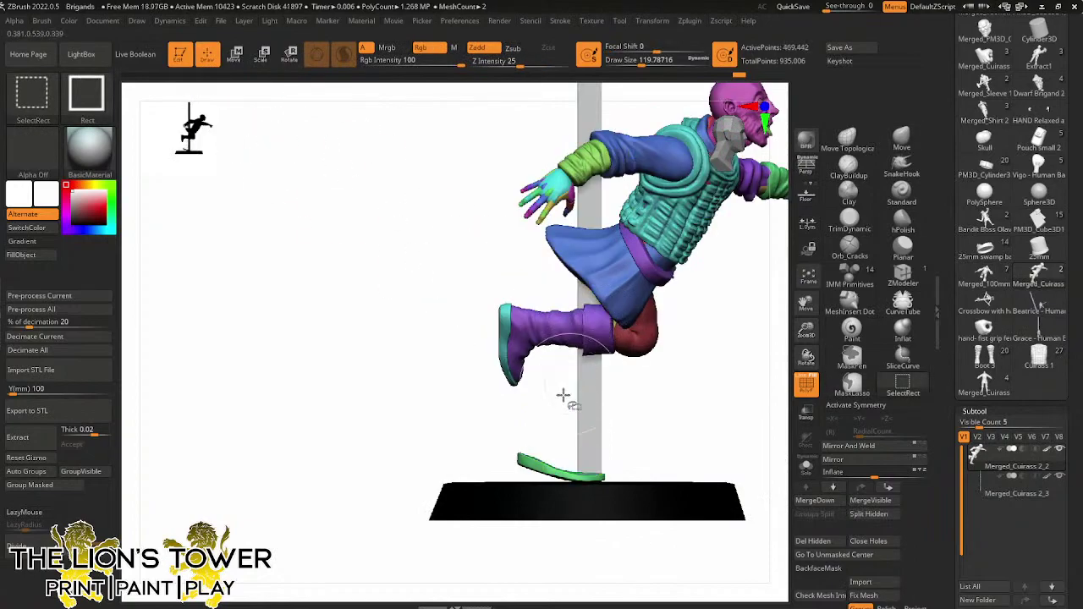
pyautogui.keyDown('ctrl'); pyautogui.keyDown('shift'); pyautogui.click(554, 470); pyautogui.keyUp('shift'); pyautogui.keyUp('ctrl')
pyautogui.keyDown('ctrl'); pyautogui.keyDown('shift'); pyautogui.click(715, 450); pyautogui.keyUp('shift'); pyautogui.keyUp('ctrl')
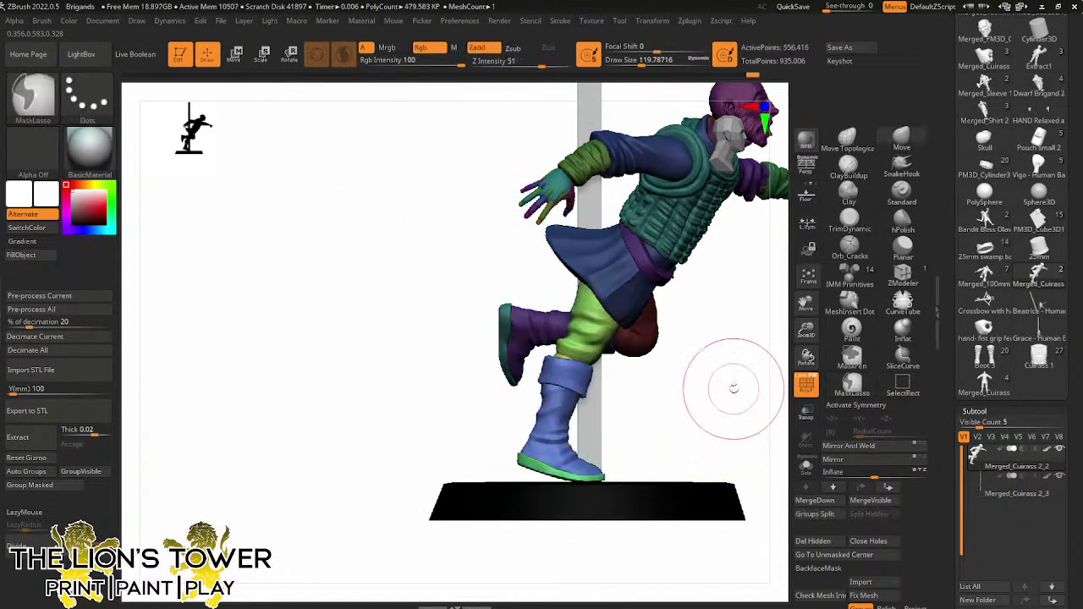
pyautogui.moveTo(732, 387); pyautogui.dragTo(702, 321)
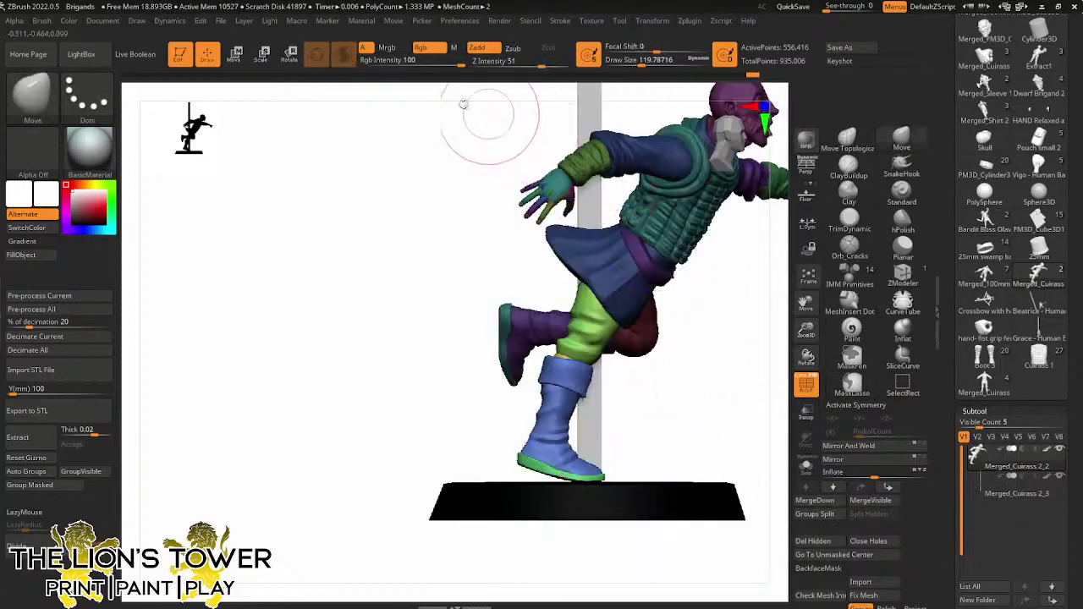
# Shift the supporting leg forward and slightly upward beneath the hips, then fine-tune its sideways position from the front
pyautogui.click(289, 54)
pyautogui.moveTo(592, 258); pyautogui.dragTo(613, 252)
pyautogui.moveTo(707, 168); pyautogui.dragTo(706, 164)
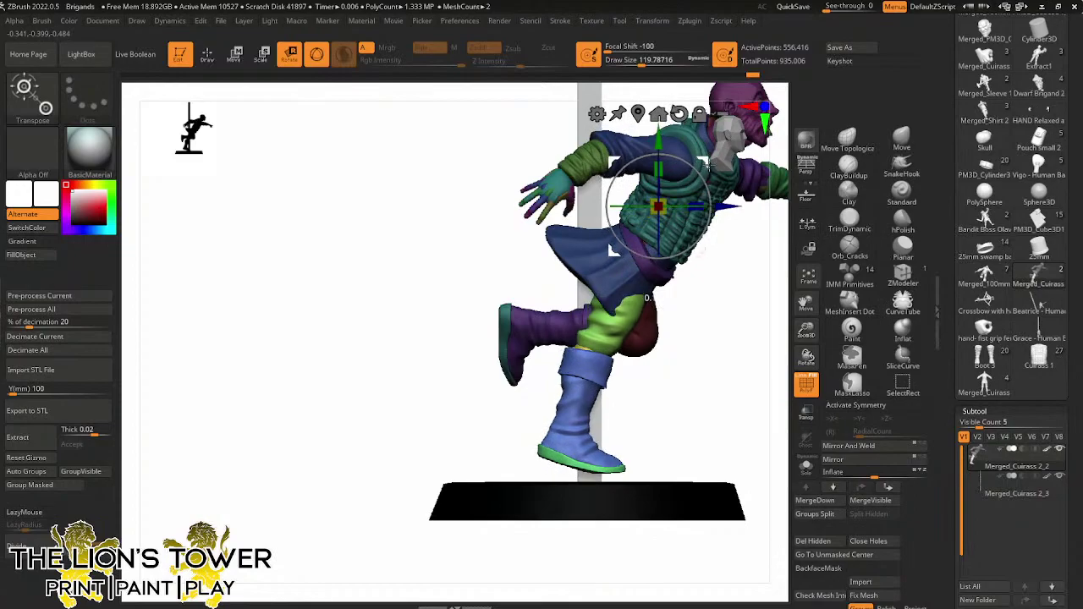
pyautogui.moveTo(733, 317); pyautogui.dragTo(695, 245)
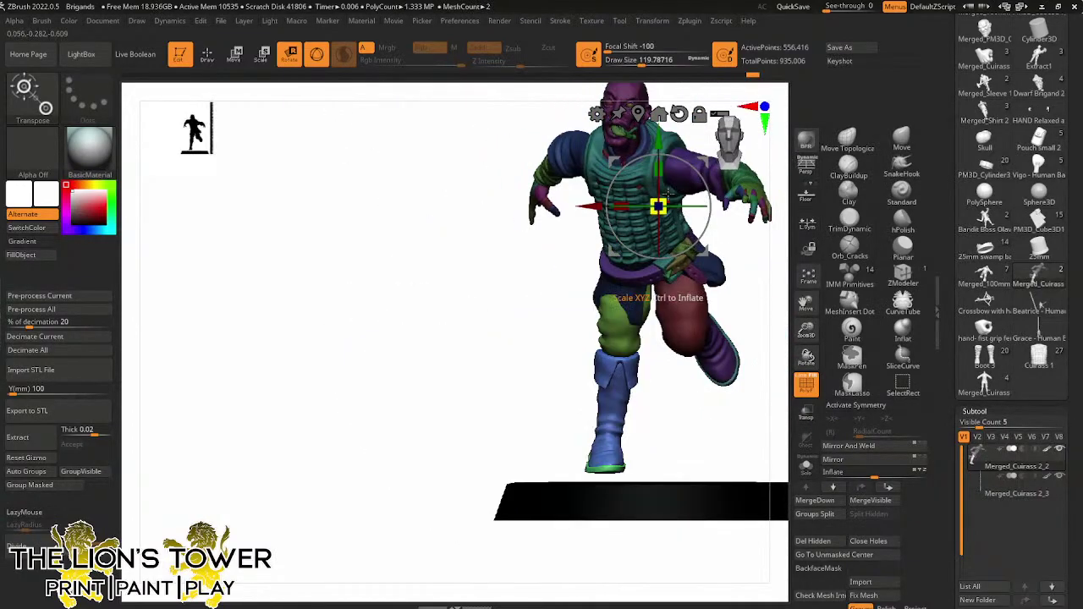
pyautogui.moveTo(699, 164); pyautogui.dragTo(702, 163)
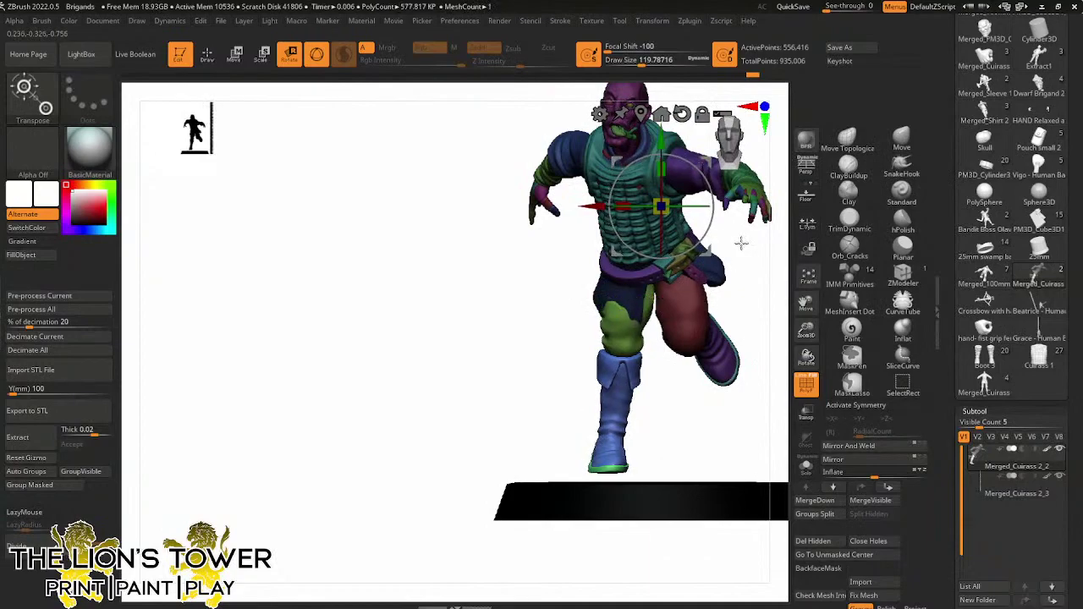
# Invert the mask so the repositioned supporting leg is protected instead of the rest of the figure
pyautogui.moveTo(762, 290); pyautogui.dragTo(761, 314)
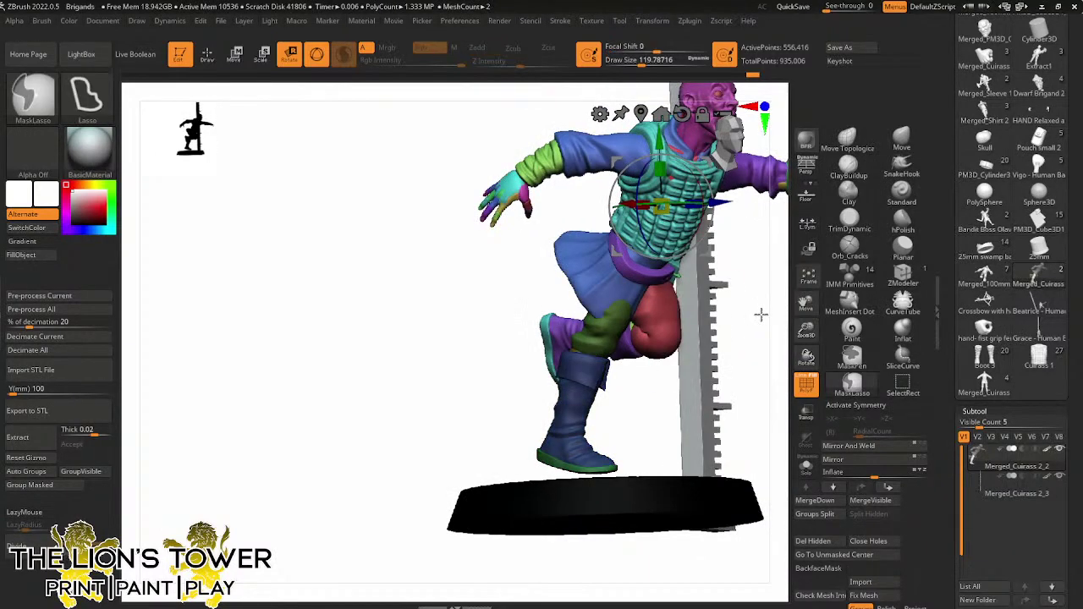
pyautogui.press('q')
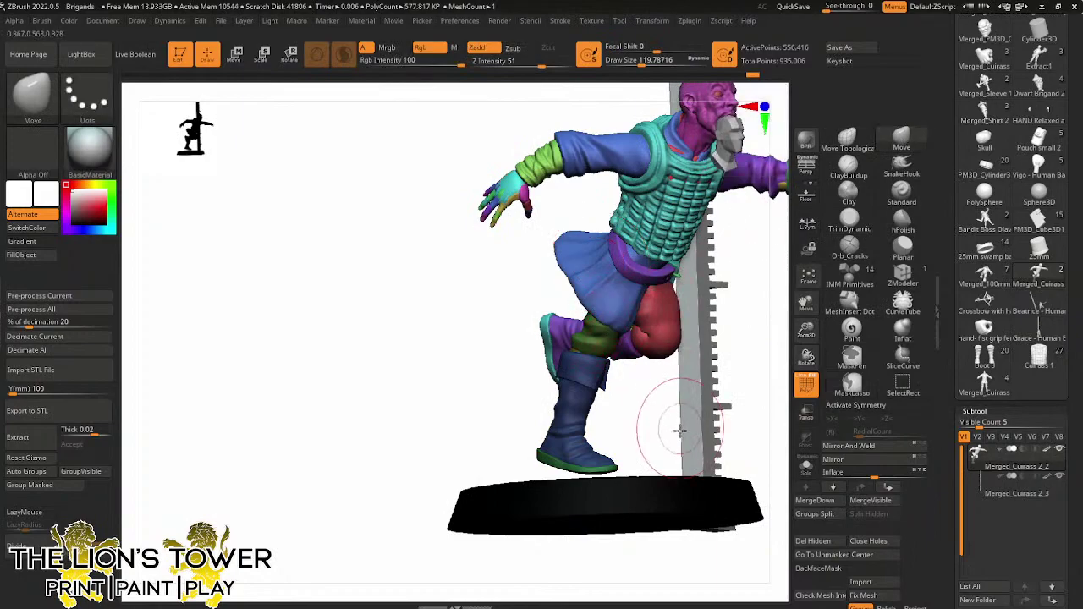
pyautogui.moveTo(680, 431); pyautogui.dragTo(677, 320, button='right')
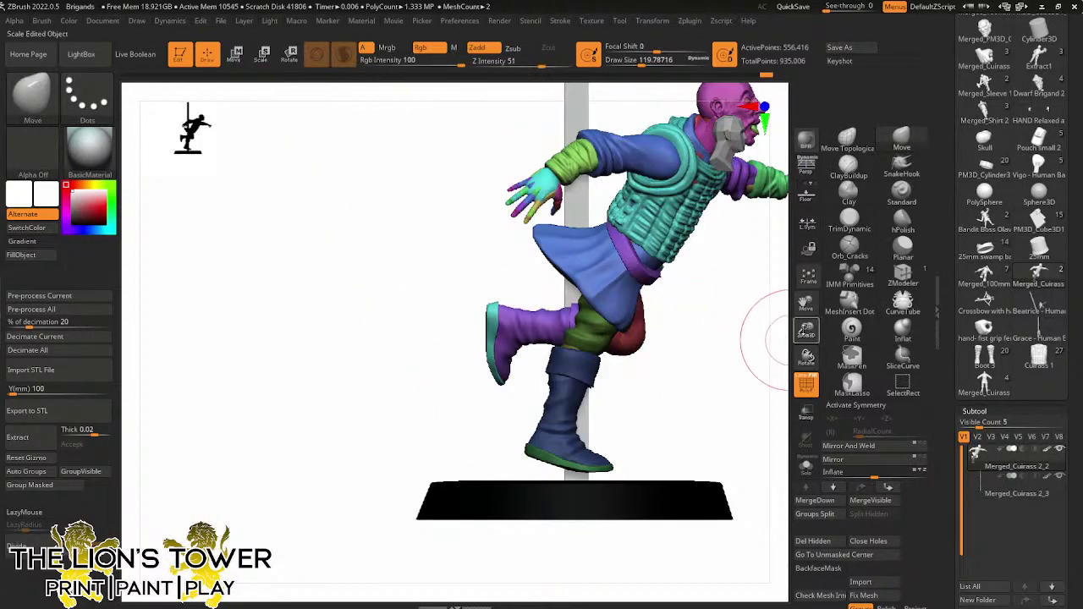
pyautogui.moveTo(805, 305); pyautogui.dragTo(798, 344)
pyautogui.moveTo(736, 389)
pyautogui.mouseDown(button='right')
pyautogui.moveTo(782, 381)
pyautogui.moveTo(719, 383)
pyautogui.moveTo(717, 327)
pyautogui.mouseUp(button='right')
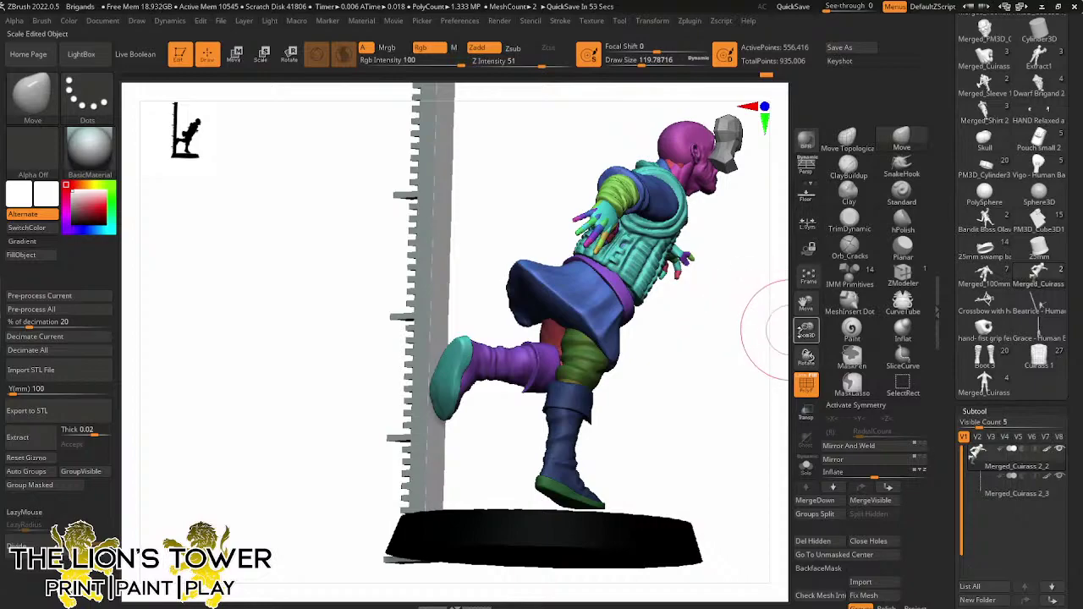
pyautogui.moveTo(766, 322)
pyautogui.mouseDown(button='right')
pyautogui.moveTo(711, 395)
pyautogui.moveTo(720, 415)
pyautogui.moveTo(706, 401)
pyautogui.moveTo(744, 387)
pyautogui.moveTo(734, 396)
pyautogui.moveTo(744, 375)
pyautogui.moveTo(711, 413)
pyautogui.moveTo(716, 370)
pyautogui.moveTo(618, 360)
pyautogui.moveTo(665, 322)
pyautogui.moveTo(617, 346)
pyautogui.moveTo(674, 273)
pyautogui.moveTo(750, 386)
pyautogui.moveTo(744, 375)
pyautogui.mouseUp(button='right')
# Isolate the shirt polygroup, add it to the mask, and invert so only the shirt and supporting leg stay editable
pyautogui.keyDown('ctrl'); pyautogui.keyDown('shift'); pyautogui.click(617, 345); pyautogui.keyUp('shift'); pyautogui.keyUp('ctrl')
pyautogui.keyDown('ctrl'); pyautogui.keyDown('shift'); pyautogui.click(674, 273); pyautogui.keyUp('shift'); pyautogui.keyUp('ctrl')
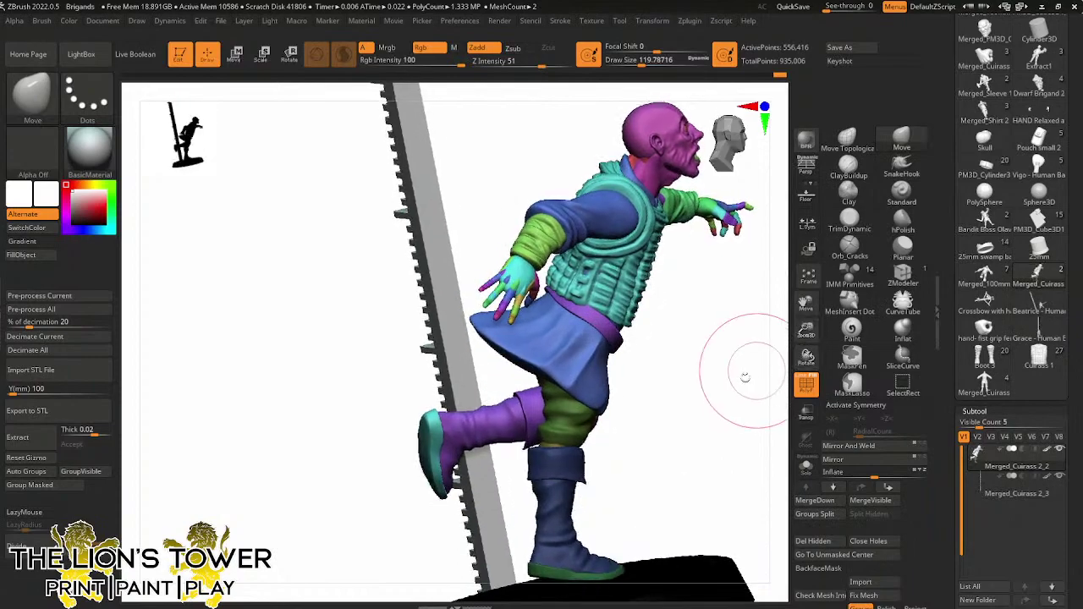
pyautogui.keyDown('ctrl'); pyautogui.keyDown('shift'); pyautogui.click(611, 310); pyautogui.keyUp('shift'); pyautogui.keyUp('ctrl')
pyautogui.moveTo(606, 303)
pyautogui.mouseDown(button='right')
pyautogui.moveTo(633, 331)
pyautogui.moveTo(609, 301)
pyautogui.moveTo(662, 295)
pyautogui.moveTo(733, 341)
pyautogui.moveTo(737, 386)
pyautogui.moveTo(753, 400)
pyautogui.moveTo(730, 426)
pyautogui.moveTo(725, 398)
pyautogui.moveTo(659, 366)
pyautogui.mouseUp(button='right')
pyautogui.keyDown('ctrl'); pyautogui.keyDown('shift'); pyautogui.click(662, 295); pyautogui.keyUp('shift'); pyautogui.keyUp('ctrl')
pyautogui.keyDown('ctrl'); pyautogui.keyDown('shift'); pyautogui.click(597, 275); pyautogui.keyUp('shift'); pyautogui.keyUp('ctrl')
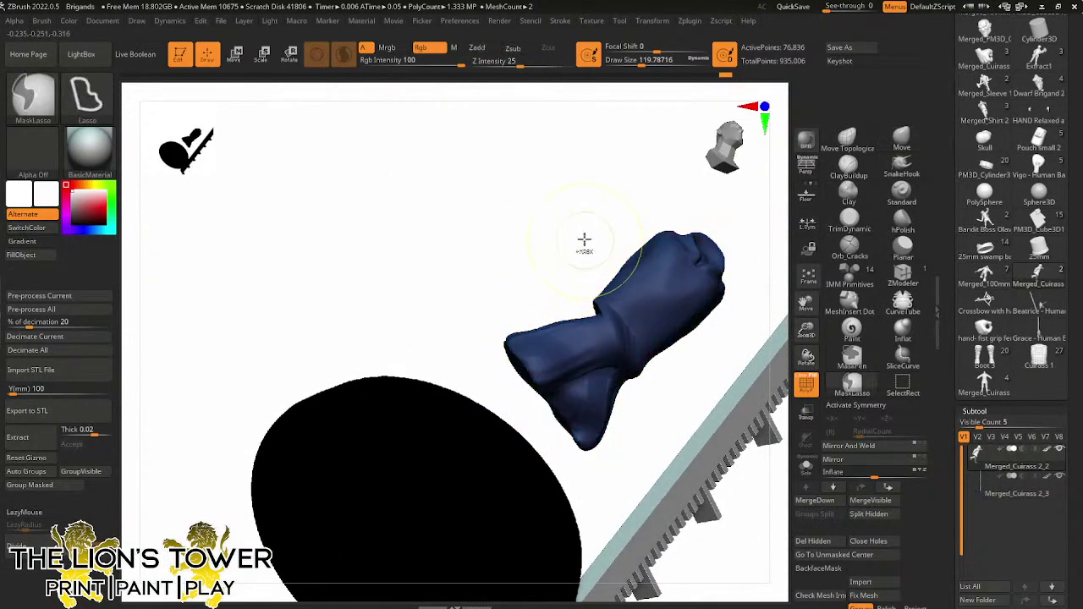
pyautogui.keyDown('ctrl'); pyautogui.keyDown('shift'); pyautogui.click(586, 234); pyautogui.keyUp('shift'); pyautogui.keyUp('ctrl')
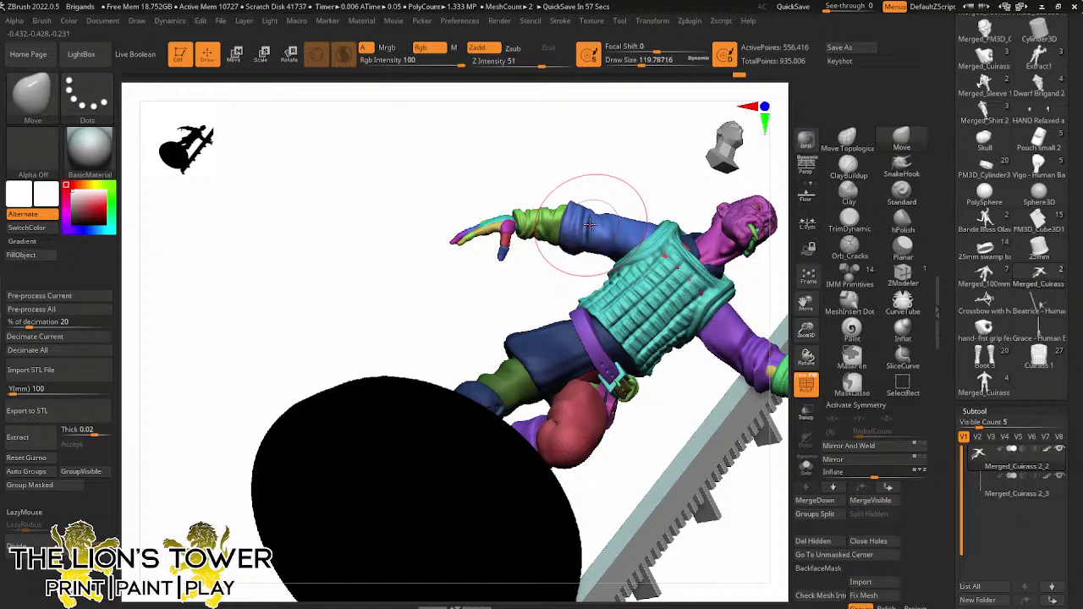
pyautogui.moveTo(590, 224); pyautogui.dragTo(687, 247, button='right')
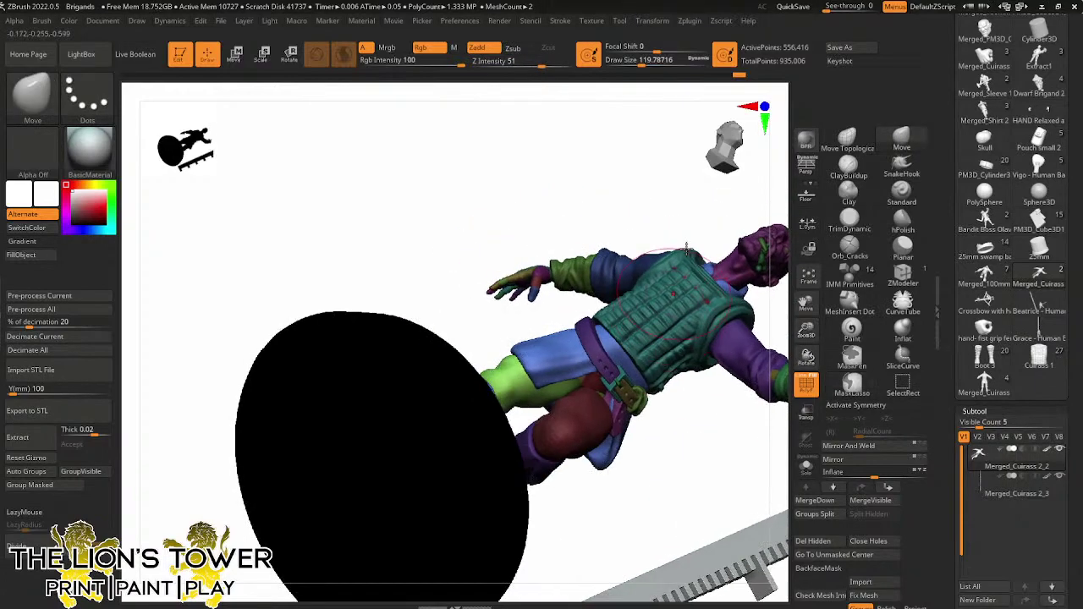
# Reduce the Move brush's draw size to about 97 and adjust the skirt cloth around the supporting thigh
pyautogui.moveTo(644, 63); pyautogui.dragTo(638, 63)
pyautogui.moveTo(653, 200)
pyautogui.mouseDown(button='right')
pyautogui.moveTo(605, 262)
pyautogui.moveTo(571, 339)
pyautogui.mouseUp(button='right')
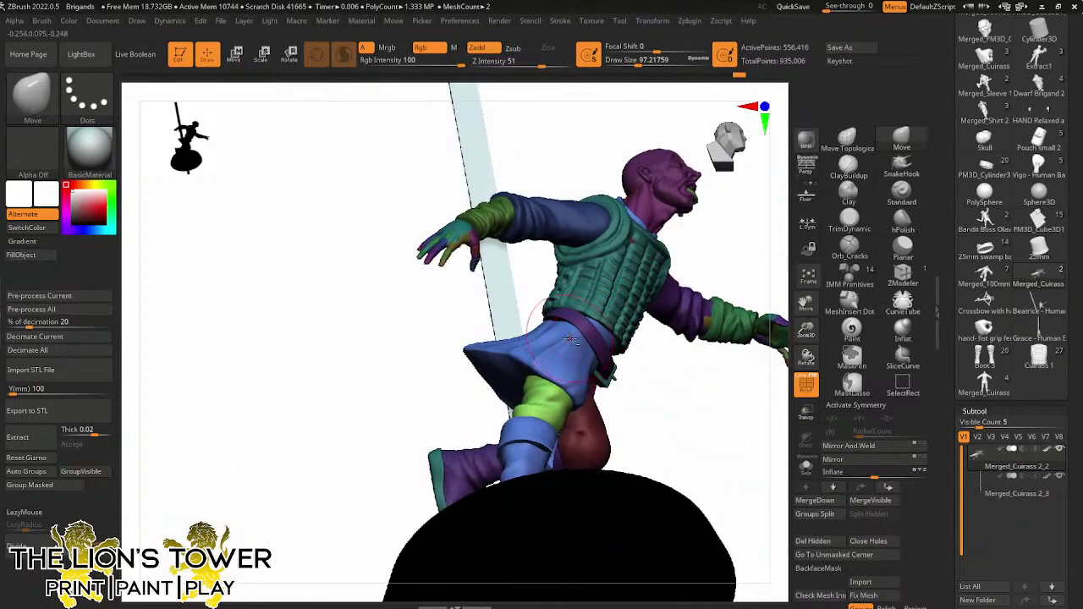
pyautogui.moveTo(638, 385)
pyautogui.mouseDown(button='right')
pyautogui.moveTo(691, 425)
pyautogui.moveTo(715, 339)
pyautogui.moveTo(691, 313)
pyautogui.mouseUp(button='right')
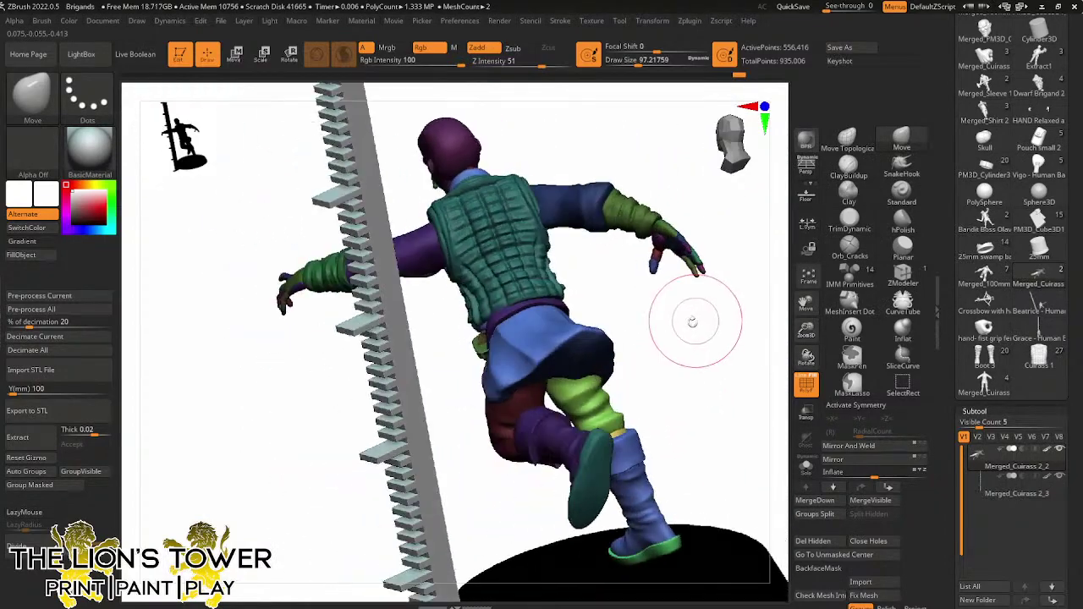
# Isolate the red crotch polygroup under the belt and mask the rest of the figure so only it stays editable
pyautogui.press('ctrl')
pyautogui.moveTo(701, 381); pyautogui.dragTo(677, 222, button='right')
pyautogui.keyDown('ctrl'); pyautogui.keyDown('shift'); pyautogui.click(532, 246); pyautogui.keyUp('shift'); pyautogui.keyUp('ctrl')
pyautogui.keyDown('ctrl'); pyautogui.click(628, 314); pyautogui.keyUp('ctrl')
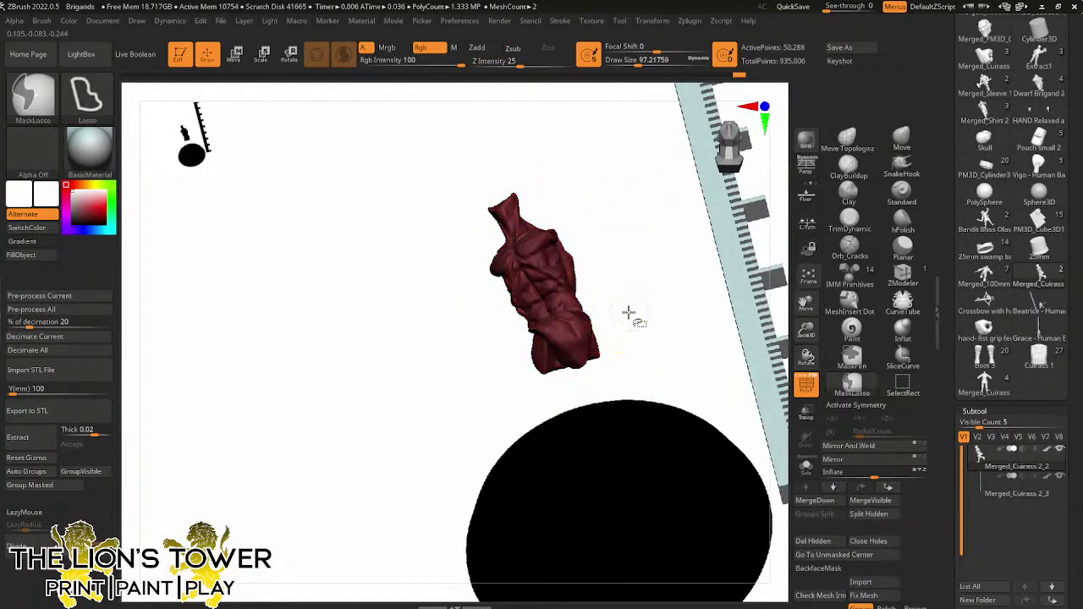
pyautogui.keyDown('ctrl'); pyautogui.keyDown('shift'); pyautogui.click(631, 316); pyautogui.keyUp('shift'); pyautogui.keyUp('ctrl')
pyautogui.moveTo(631, 317)
pyautogui.mouseDown(button='right')
pyautogui.moveTo(645, 310)
pyautogui.moveTo(588, 343)
pyautogui.moveTo(585, 362)
pyautogui.moveTo(648, 295)
pyautogui.moveTo(592, 369)
pyautogui.mouseUp(button='right')
pyautogui.moveTo(636, 321); pyautogui.dragTo(600, 347, button='right')
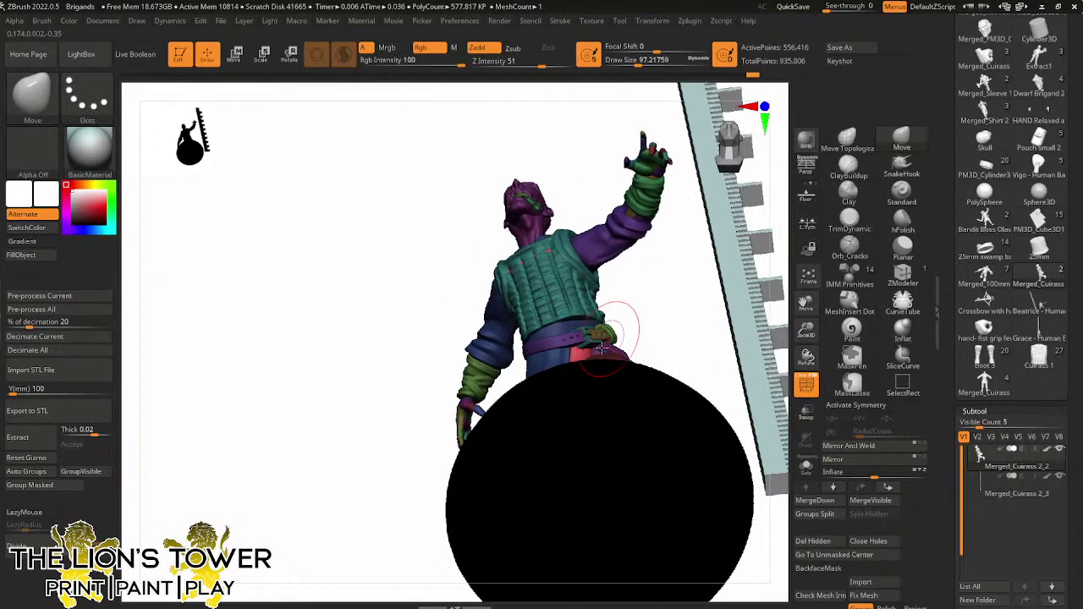
# Rework the crotch area beneath the belt with the Move brush at draw size about 77, then clear the mask
pyautogui.moveTo(651, 307)
pyautogui.mouseDown(button='right')
pyautogui.moveTo(635, 336)
pyautogui.moveTo(647, 321)
pyautogui.moveTo(587, 362)
pyautogui.moveTo(635, 324)
pyautogui.moveTo(647, 275)
pyautogui.moveTo(679, 282)
pyautogui.moveTo(623, 314)
pyautogui.mouseUp(button='right')
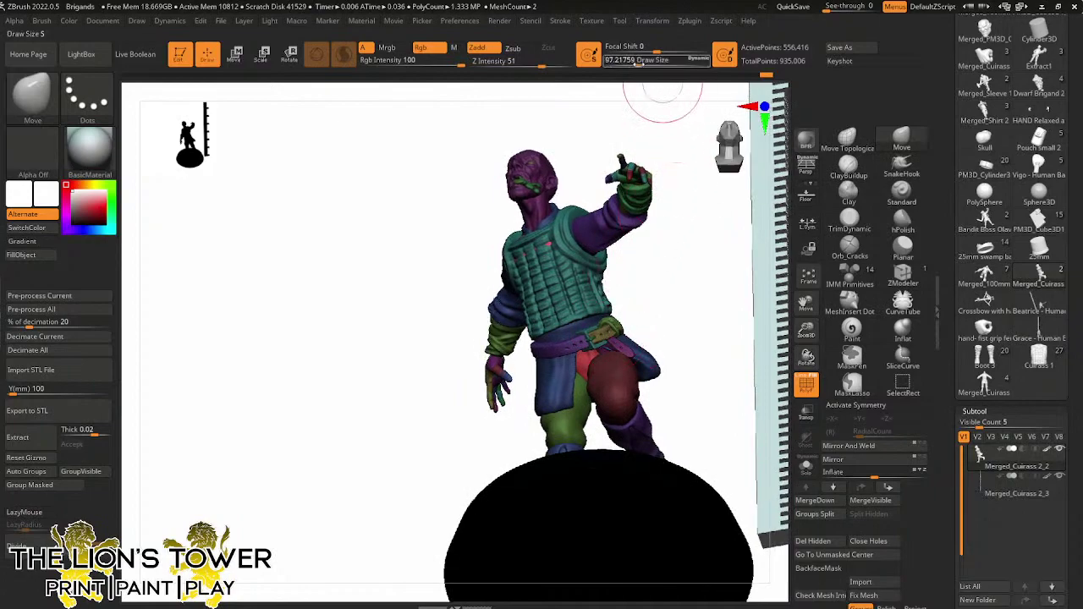
pyautogui.click(634, 64)
pyautogui.press('shift')
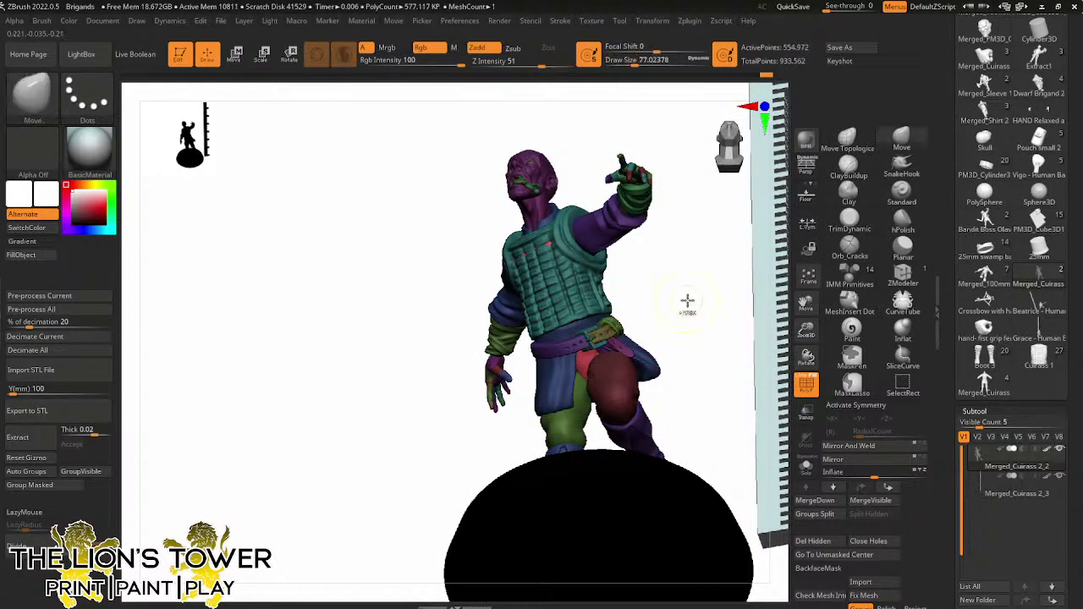
pyautogui.moveTo(701, 333)
pyautogui.mouseDown(button='right')
pyautogui.moveTo(737, 314)
pyautogui.moveTo(657, 355)
pyautogui.moveTo(701, 242)
pyautogui.mouseUp(button='right')
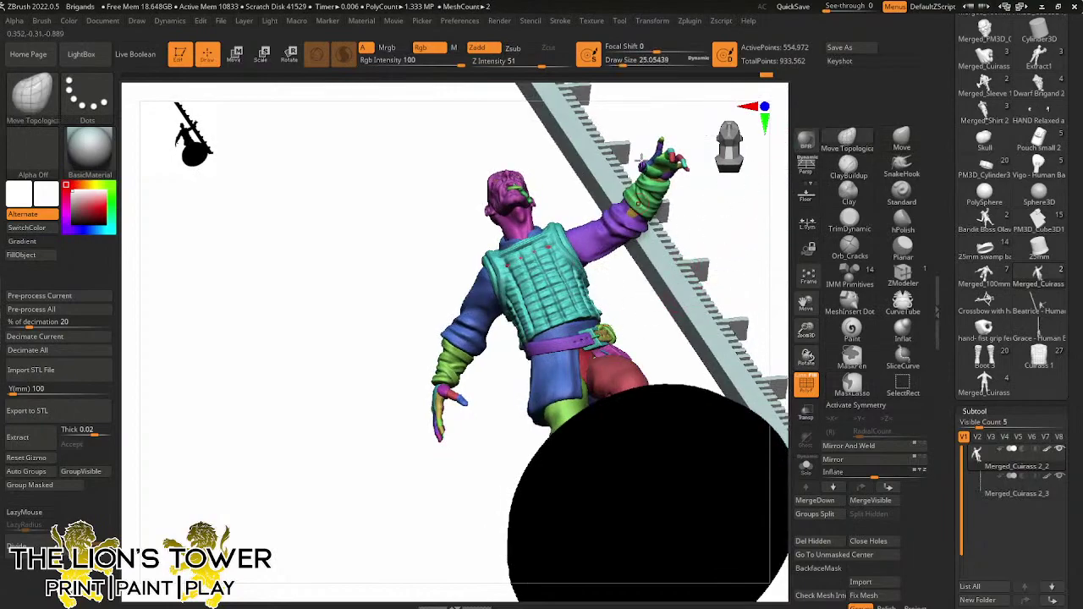
# Isolate the shirt polygroup and carve a crease upward from the skirt's front opening with Orb_Cracks at draw size about 44
pyautogui.moveTo(720, 212); pyautogui.dragTo(597, 351, button='right')
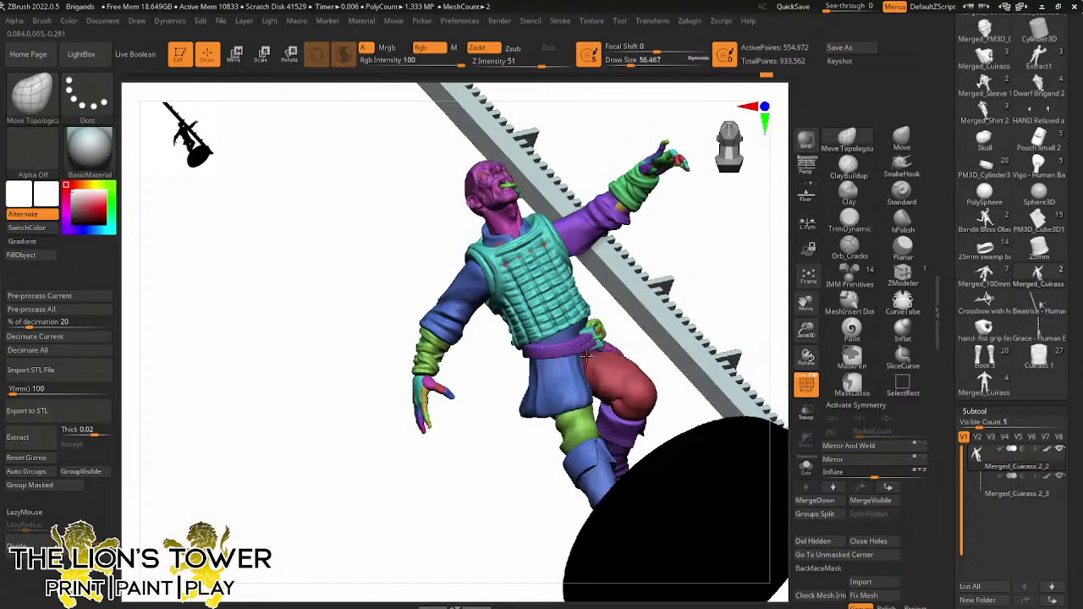
pyautogui.moveTo(684, 263)
pyautogui.mouseDown(button='right')
pyautogui.moveTo(641, 329)
pyautogui.moveTo(659, 314)
pyautogui.moveTo(685, 326)
pyautogui.moveTo(677, 269)
pyautogui.mouseUp(button='right')
pyautogui.keyDown('ctrl'); pyautogui.keyDown('shift'); pyautogui.click(545, 372); pyautogui.keyUp('shift'); pyautogui.keyUp('ctrl')
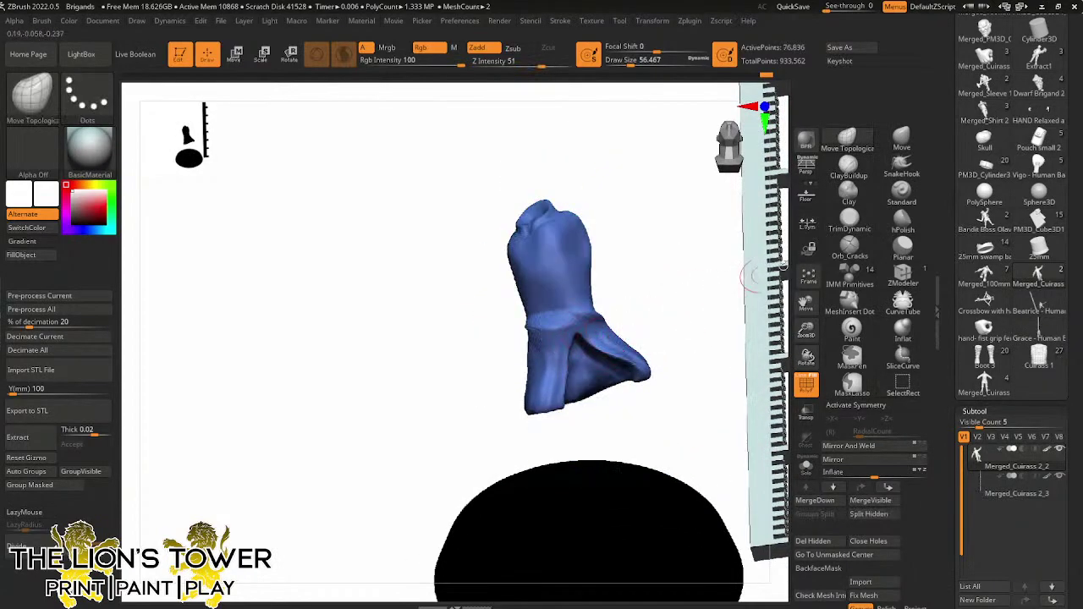
pyautogui.click(850, 248)
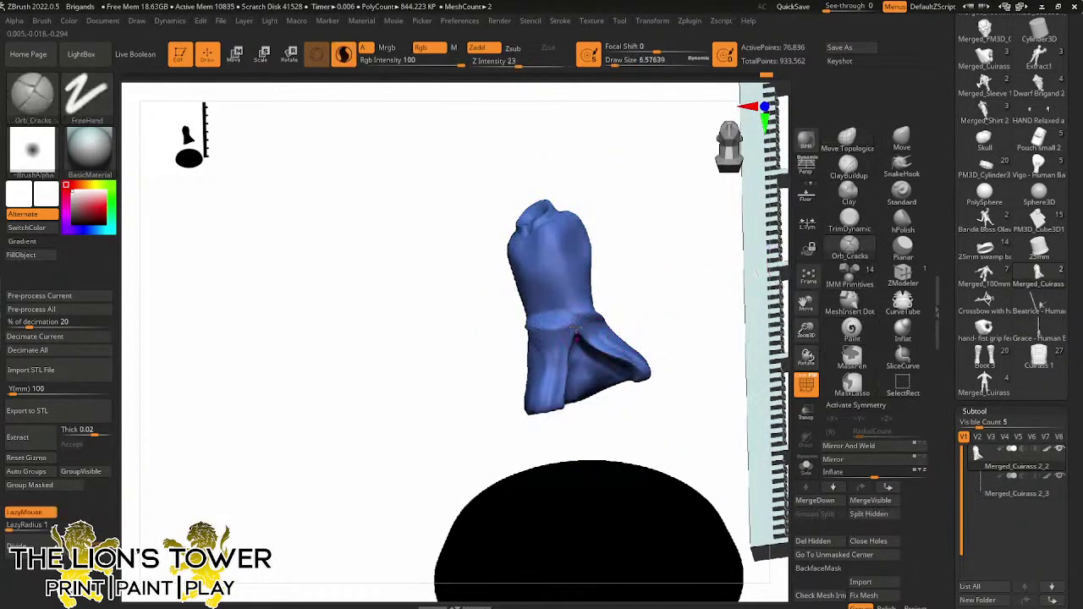
pyautogui.moveTo(615, 64); pyautogui.dragTo(628, 66)
pyautogui.moveTo(598, 269); pyautogui.dragTo(580, 271, button='right')
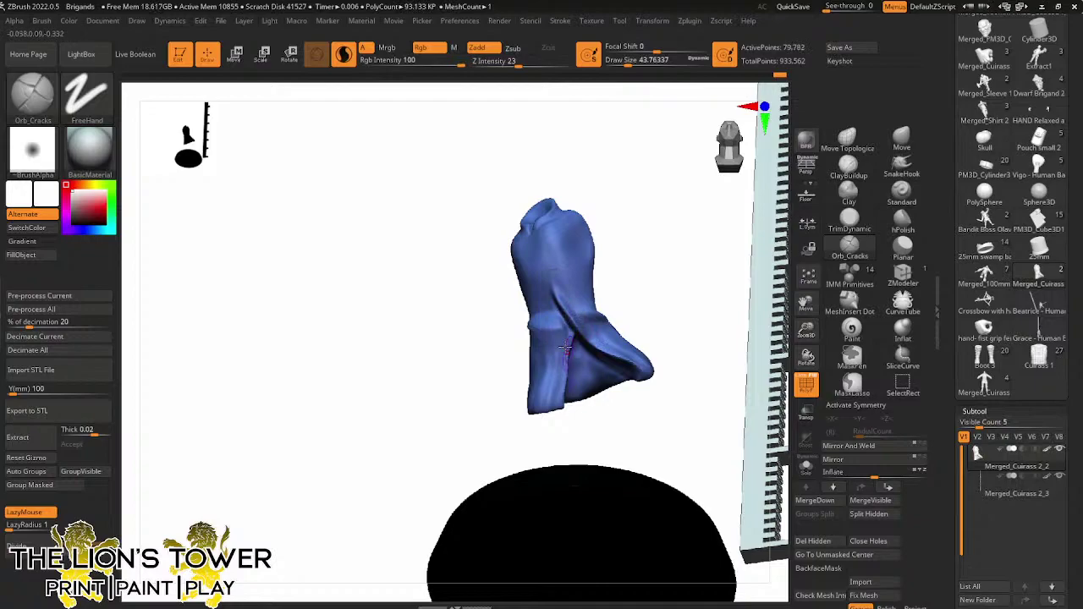
# Smooth the cloth around the crease and along the side of the shirt at waist height
pyautogui.press('shift')
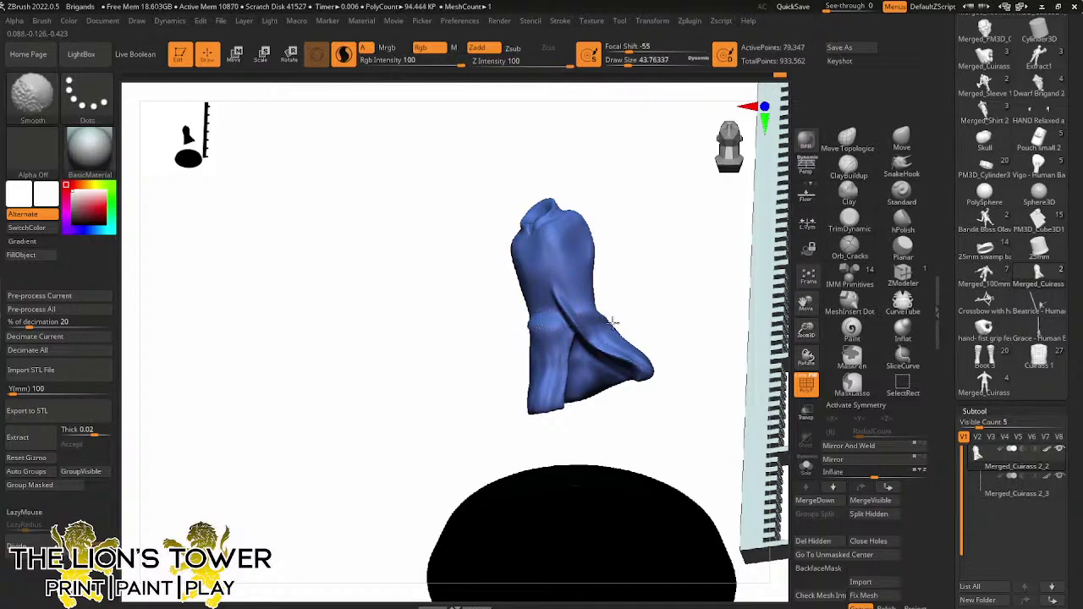
pyautogui.moveTo(611, 323)
pyautogui.mouseDown(button='right')
pyautogui.moveTo(645, 326)
pyautogui.moveTo(606, 316)
pyautogui.mouseUp(button='right')
pyautogui.keyDown('shift'); pyautogui.moveTo(606, 316); pyautogui.dragTo(633, 304); pyautogui.keyUp('shift')
pyautogui.moveTo(705, 270); pyautogui.dragTo(677, 294, button='right')
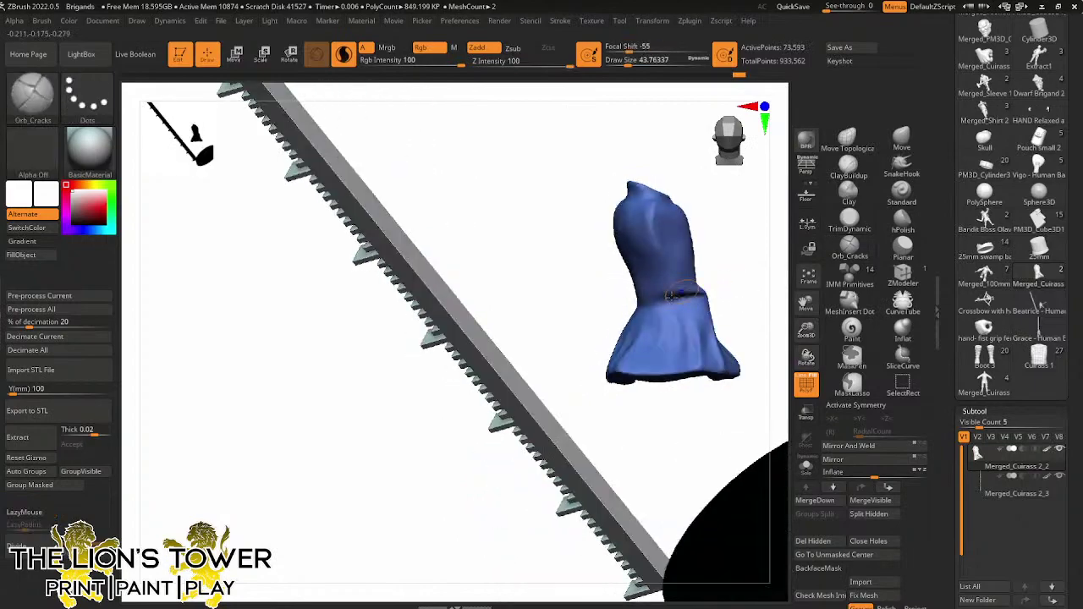
# Compare the shirt with the whole figure, isolate it again, and fill the skirt's front opening using ClayBuildup at draw size about 77
pyautogui.keyDown('ctrl'); pyautogui.keyDown('shift'); pyautogui.click(742, 291); pyautogui.keyUp('shift'); pyautogui.keyUp('ctrl')
pyautogui.moveTo(766, 318)
pyautogui.mouseDown(button='right')
pyautogui.moveTo(755, 326)
pyautogui.moveTo(761, 301)
pyautogui.moveTo(758, 311)
pyautogui.mouseUp(button='right')
pyautogui.moveTo(691, 418); pyautogui.dragTo(716, 382, button='right')
pyautogui.keyDown('ctrl'); pyautogui.keyDown('shift'); pyautogui.click(733, 355); pyautogui.keyUp('shift'); pyautogui.keyUp('ctrl')
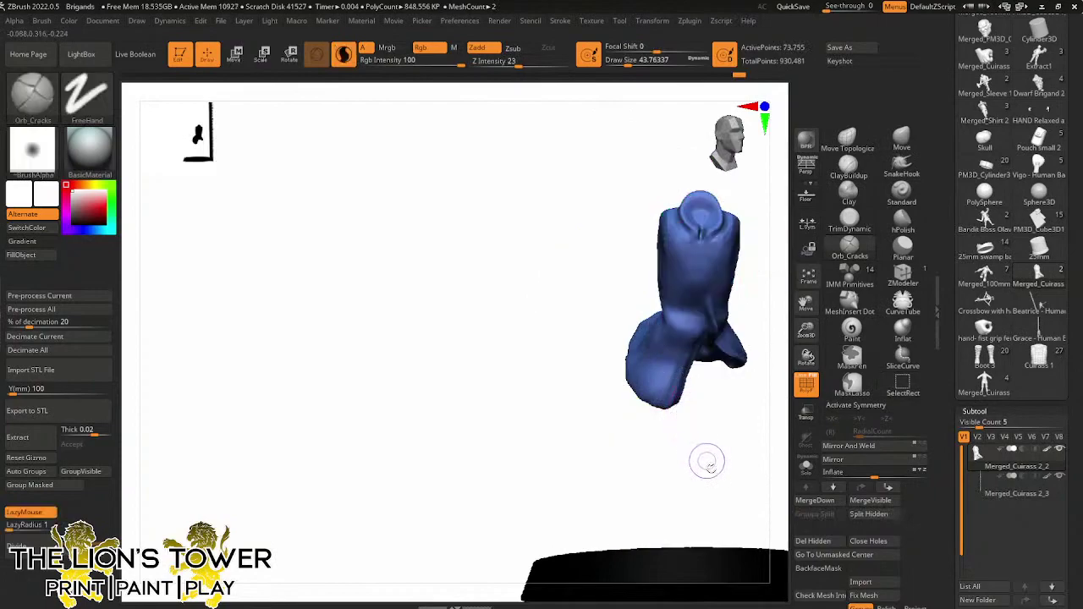
pyautogui.moveTo(705, 460); pyautogui.dragTo(706, 407, button='right')
pyautogui.click(848, 167)
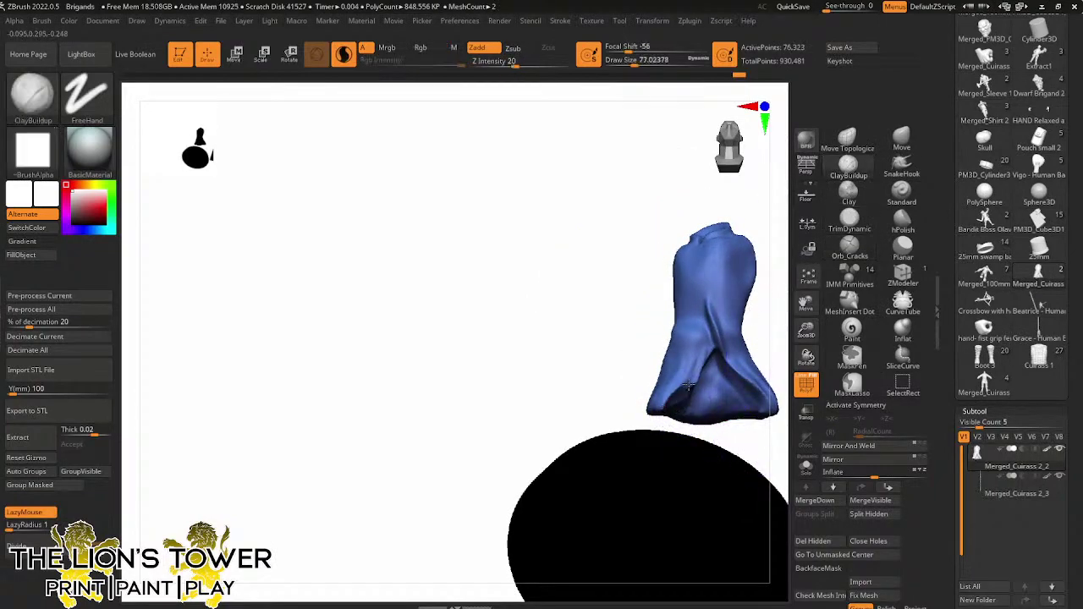
pyautogui.moveTo(699, 383); pyautogui.dragTo(676, 390, button='right')
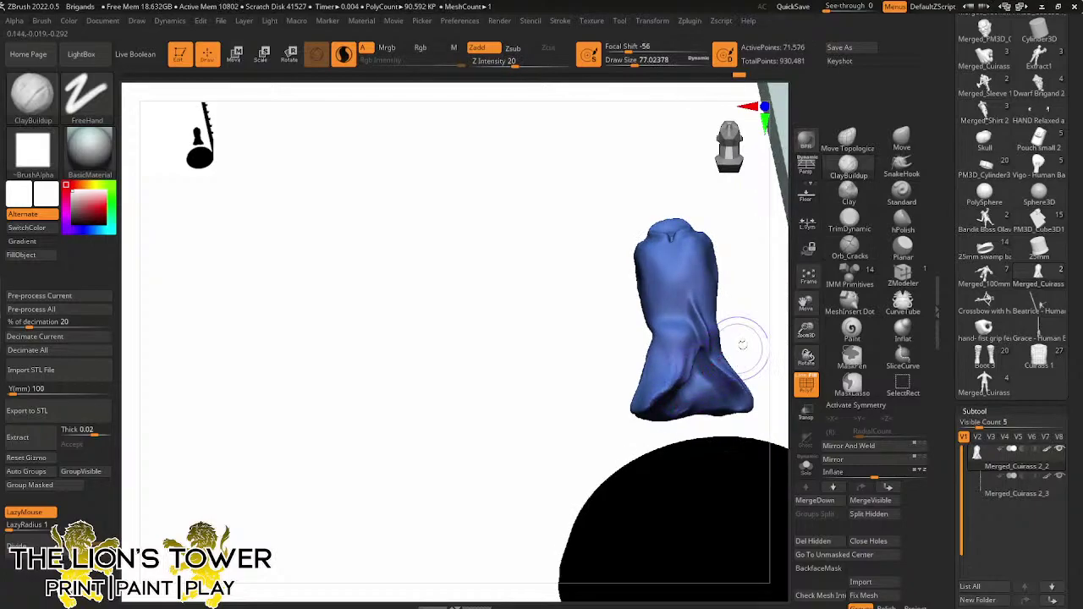
pyautogui.moveTo(756, 314); pyautogui.dragTo(726, 337, button='right')
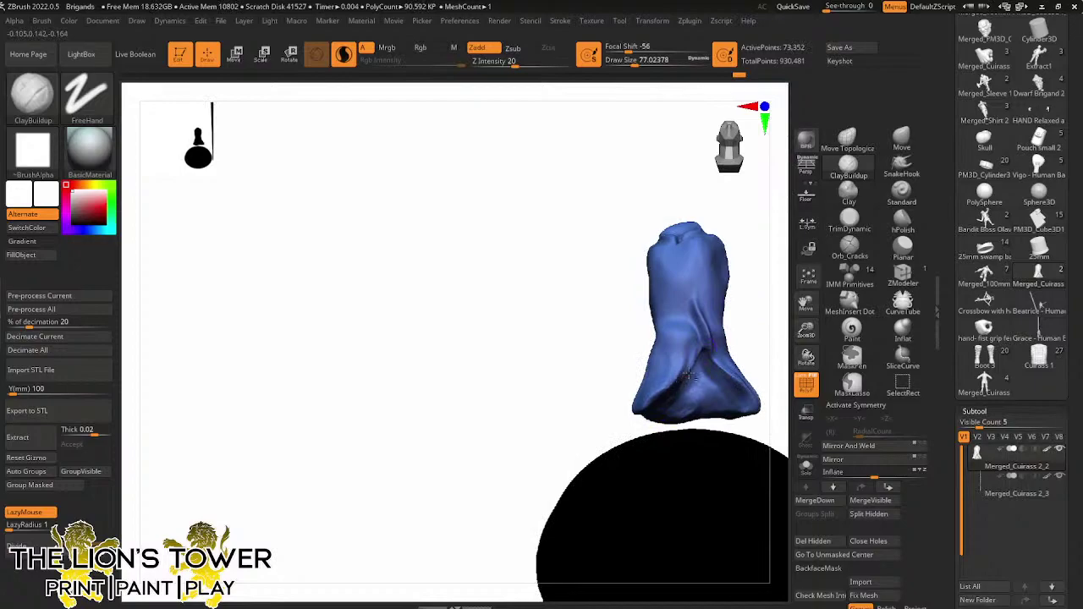
# Build up cloth folds around the skirt's front opening and hem with ClayBuildup at draw size about 44
pyautogui.moveTo(631, 61); pyautogui.dragTo(623, 64)
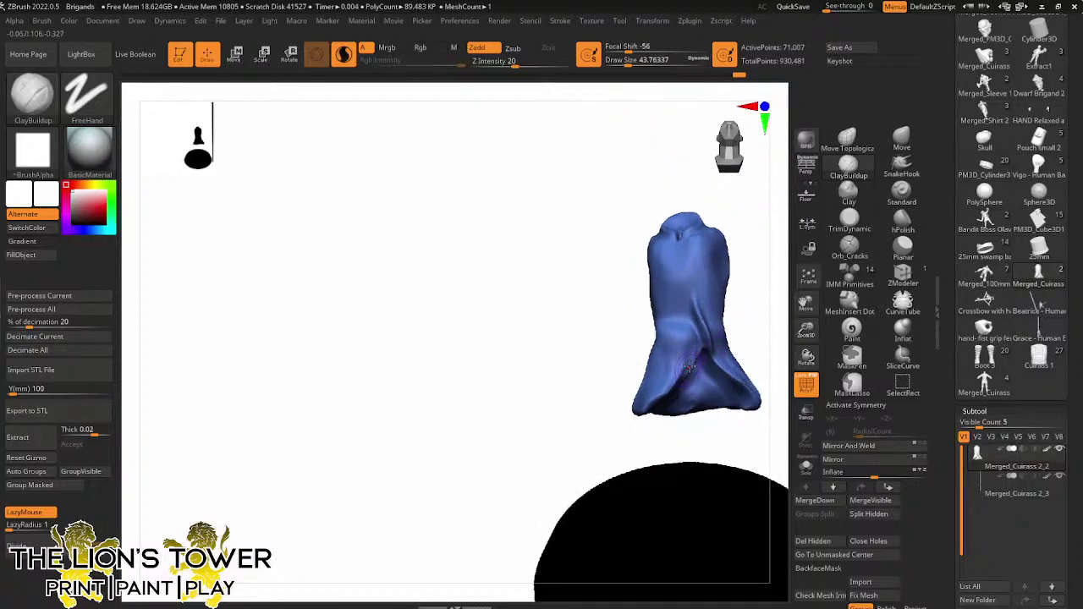
pyautogui.moveTo(700, 355)
pyautogui.mouseDown()
pyautogui.moveTo(668, 377)
pyautogui.moveTo(694, 366)
pyautogui.mouseUp()
pyautogui.moveTo(738, 306)
pyautogui.mouseDown()
pyautogui.moveTo(764, 291)
pyautogui.moveTo(762, 317)
pyautogui.mouseUp()
pyautogui.moveTo(703, 369)
pyautogui.mouseDown()
pyautogui.moveTo(682, 379)
pyautogui.moveTo(674, 369)
pyautogui.moveTo(669, 413)
pyautogui.mouseUp()
pyautogui.moveTo(773, 325)
pyautogui.mouseDown()
pyautogui.moveTo(785, 295)
pyautogui.moveTo(761, 298)
pyautogui.mouseUp()
pyautogui.moveTo(671, 386)
pyautogui.mouseDown()
pyautogui.moveTo(643, 410)
pyautogui.moveTo(655, 396)
pyautogui.moveTo(641, 399)
pyautogui.mouseUp()
pyautogui.moveTo(759, 295)
pyautogui.mouseDown()
pyautogui.moveTo(745, 313)
pyautogui.moveTo(761, 279)
pyautogui.mouseUp()
pyautogui.moveTo(634, 444)
pyautogui.mouseDown()
pyautogui.moveTo(694, 339)
pyautogui.moveTo(734, 355)
pyautogui.moveTo(644, 405)
pyautogui.mouseUp()
# Refine the folds on the skirt's front flap with ClayBuildup at draw size about 31
pyautogui.click(624, 63)
pyautogui.moveTo(677, 372)
pyautogui.mouseDown()
pyautogui.moveTo(653, 408)
pyautogui.moveTo(673, 391)
pyautogui.mouseUp()
pyautogui.moveTo(736, 372)
pyautogui.mouseDown()
pyautogui.moveTo(695, 362)
pyautogui.moveTo(671, 403)
pyautogui.moveTo(684, 385)
pyautogui.mouseUp()
# Flatten the built-up folds on the skirt's front flap with hPolish at draw size about 25
pyautogui.click(902, 221)
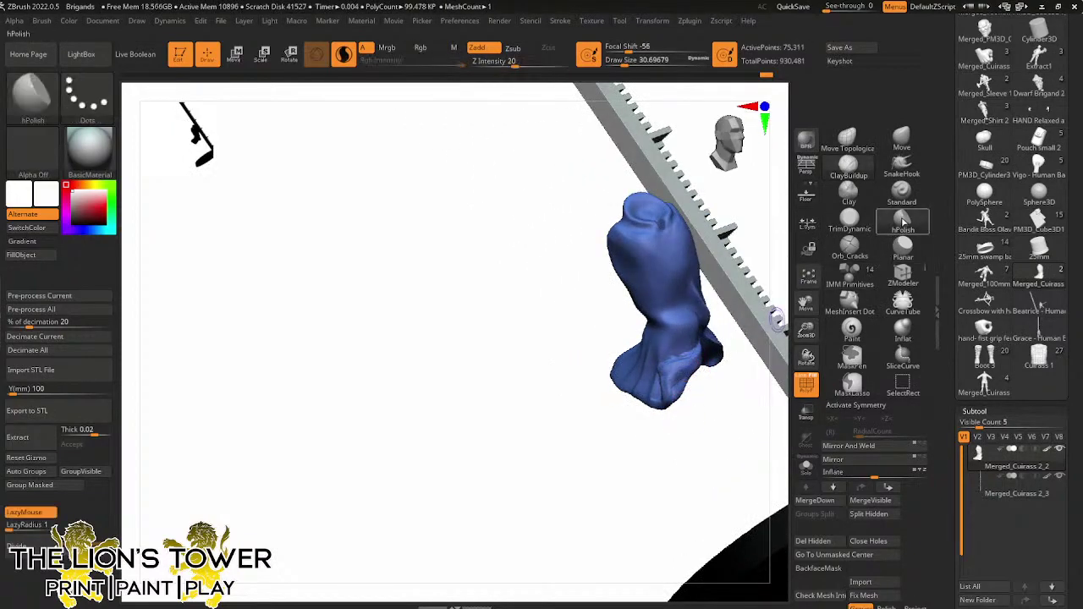
pyautogui.click(623, 62)
pyautogui.moveTo(597, 372)
pyautogui.mouseDown()
pyautogui.moveTo(652, 411)
pyautogui.moveTo(712, 359)
pyautogui.mouseUp()
pyautogui.moveTo(710, 407); pyautogui.dragTo(677, 401)
pyautogui.moveTo(684, 347); pyautogui.dragTo(682, 399)
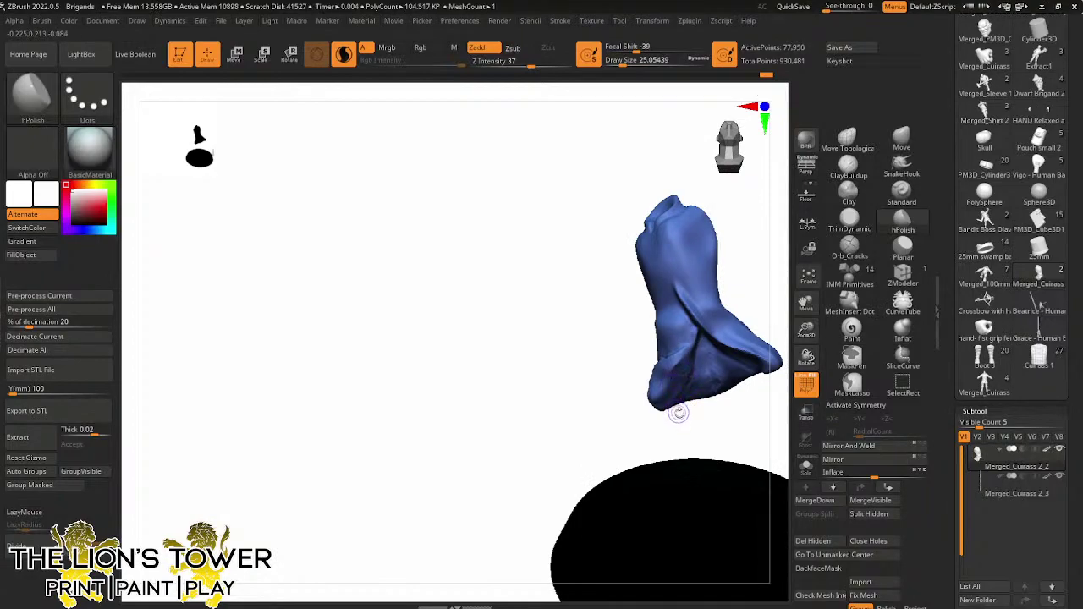
pyautogui.moveTo(679, 411); pyautogui.dragTo(678, 374, button='right')
pyautogui.moveTo(678, 374)
pyautogui.mouseDown()
pyautogui.moveTo(681, 386)
pyautogui.moveTo(680, 350)
pyautogui.moveTo(663, 397)
pyautogui.moveTo(620, 415)
pyautogui.moveTo(645, 355)
pyautogui.moveTo(676, 381)
pyautogui.moveTo(670, 391)
pyautogui.moveTo(690, 364)
pyautogui.moveTo(674, 378)
pyautogui.mouseUp()
# Sharpen the fold edges near the skirt's front corner with hPolish and soften the surface between them with Smooth
pyautogui.hotkey('ctrl', 'z')
pyautogui.hotkey('ctrl', 'z')
pyautogui.hotkey('ctrl', 'z')
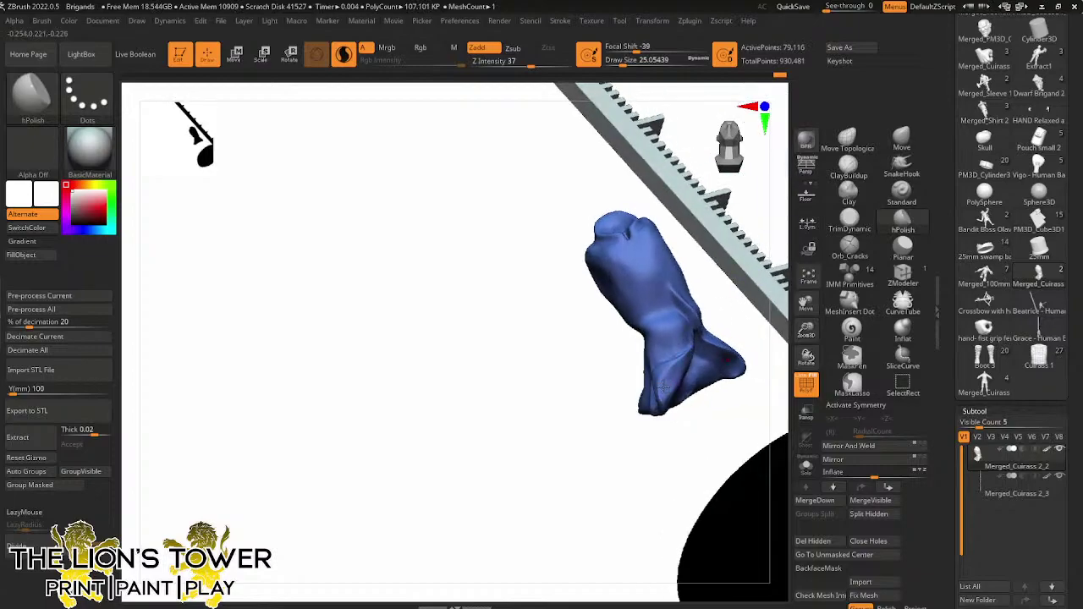
pyautogui.hotkey('ctrl', 'z')
pyautogui.hotkey('ctrl', 'z')
pyautogui.hotkey('ctrl', 'z')
pyautogui.hotkey('ctrl', 'z')
pyautogui.moveTo(669, 371)
pyautogui.mouseDown()
pyautogui.moveTo(661, 390)
pyautogui.moveTo(676, 360)
pyautogui.moveTo(668, 394)
pyautogui.mouseUp()
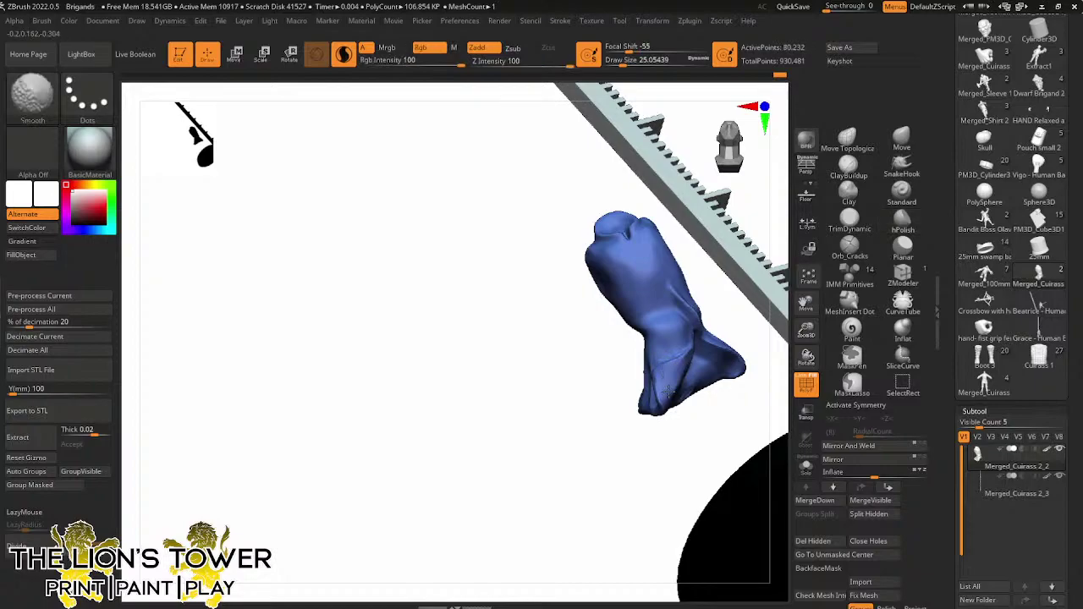
pyautogui.hotkey('ctrl', 'z')
pyautogui.hotkey('ctrl', 'z')
pyautogui.hotkey('ctrl', 'z')
pyautogui.hotkey('ctrl', 'z')
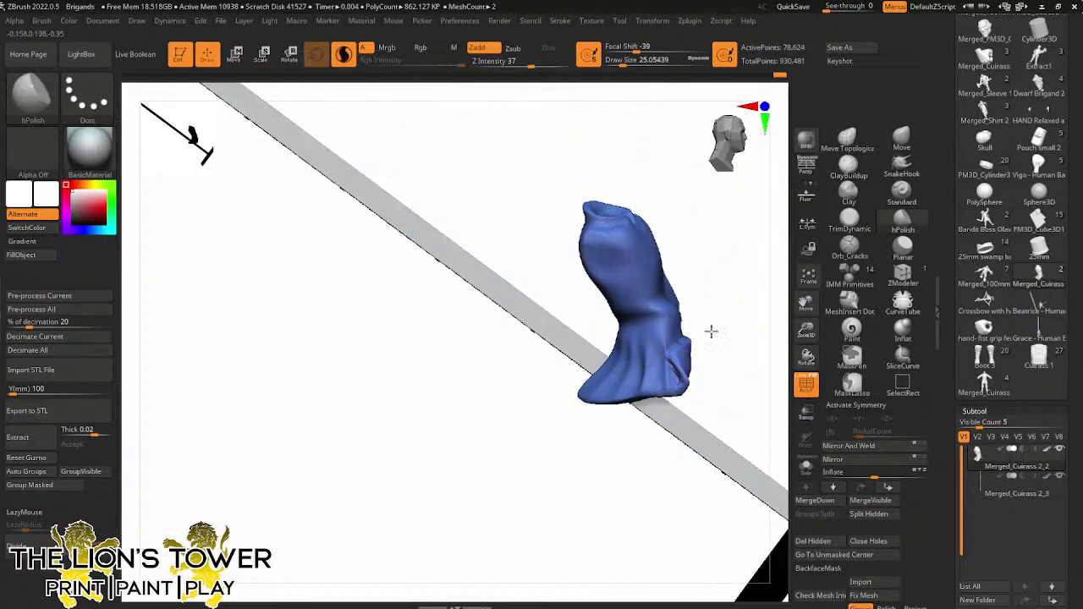
pyautogui.hotkey('ctrl', 'z')
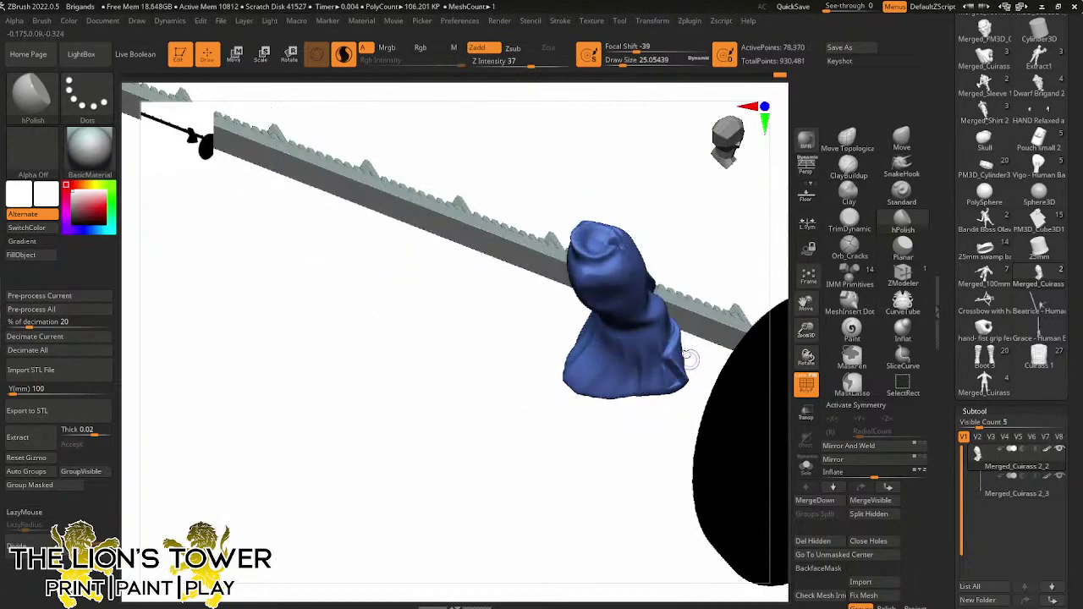
# Polish and smooth the folds beside the skirt's front flap and show the whole figure again
pyautogui.moveTo(670, 326); pyautogui.dragTo(668, 355)
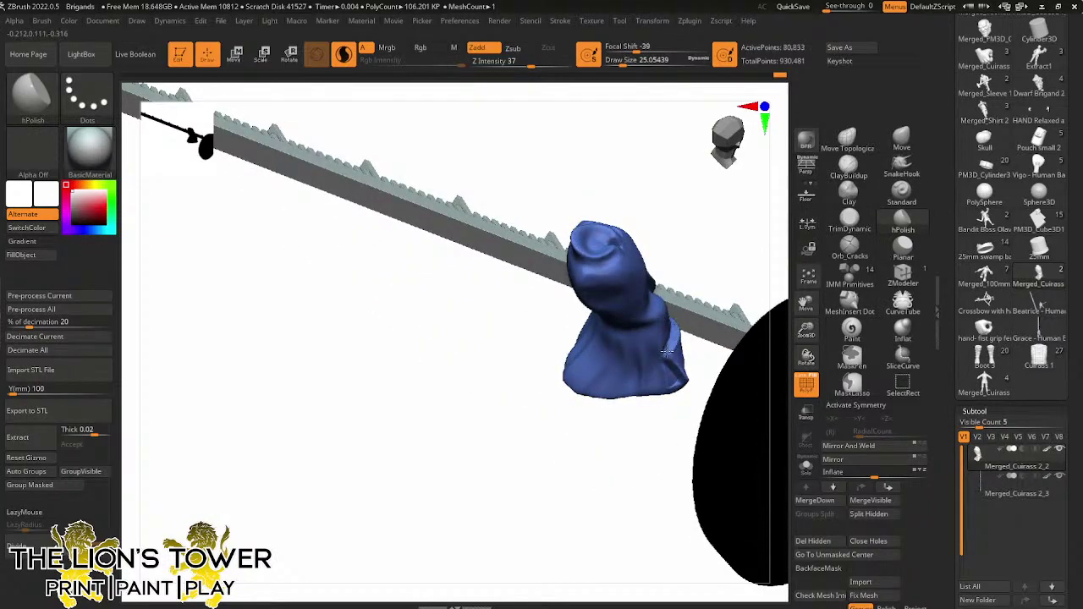
pyautogui.moveTo(720, 246); pyautogui.dragTo(665, 322)
pyautogui.moveTo(601, 363)
pyautogui.keyDown('shift'); pyautogui.mouseDown()
pyautogui.moveTo(604, 352)
pyautogui.moveTo(604, 380)
pyautogui.moveTo(665, 368)
pyautogui.moveTo(649, 348)
pyautogui.mouseUp(); pyautogui.keyUp('shift')
pyautogui.hotkey('ctrl', 'z')
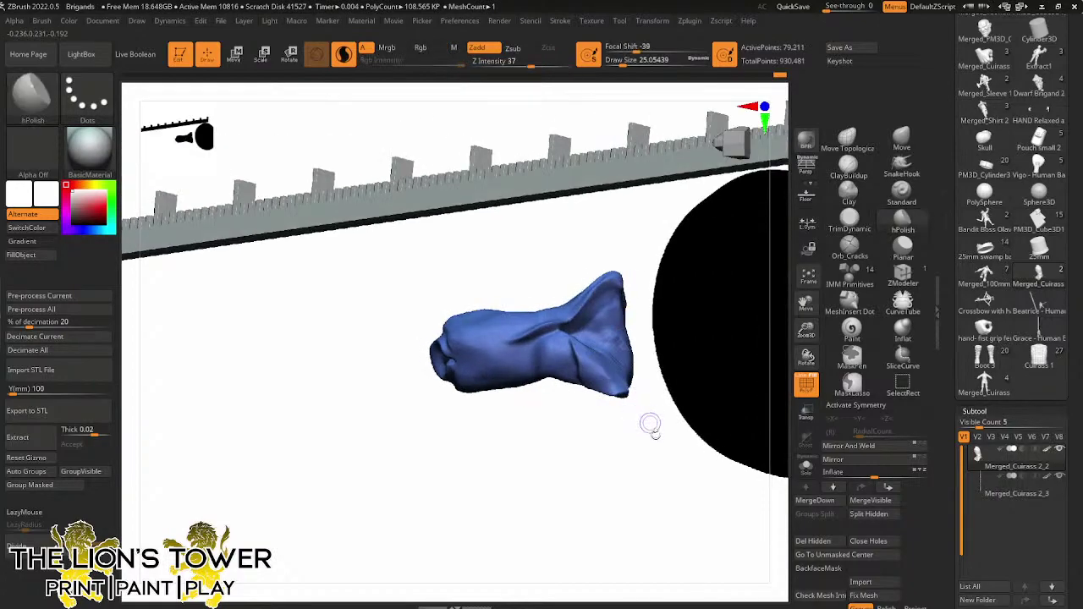
pyautogui.hotkey('ctrl', 'z')
pyautogui.click(850, 250)
pyautogui.hotkey('ctrl', 'z')
pyautogui.hotkey('ctrl', 'z')
pyautogui.hotkey('ctrl', 'z')
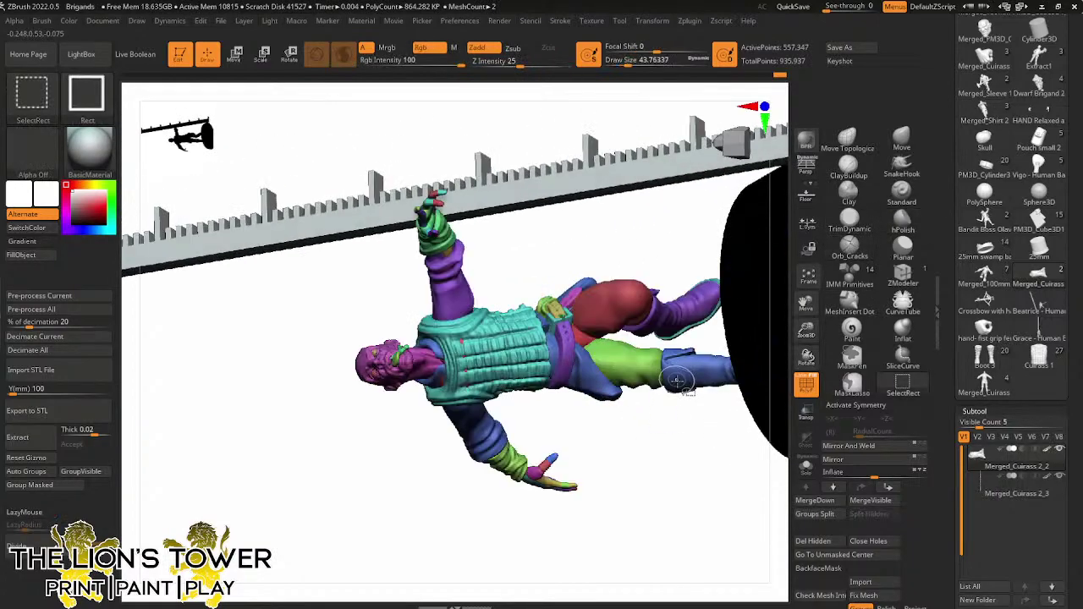
# Examine the figure's running pose and the reworked skirt from the front, both sides and below
pyautogui.hotkey('ctrl', 'z')
pyautogui.hotkey('ctrl', 'z')
pyautogui.hotkey('ctrl', 'z')
pyautogui.hotkey('ctrl', 'z')
pyautogui.hotkey('ctrl', 'z')
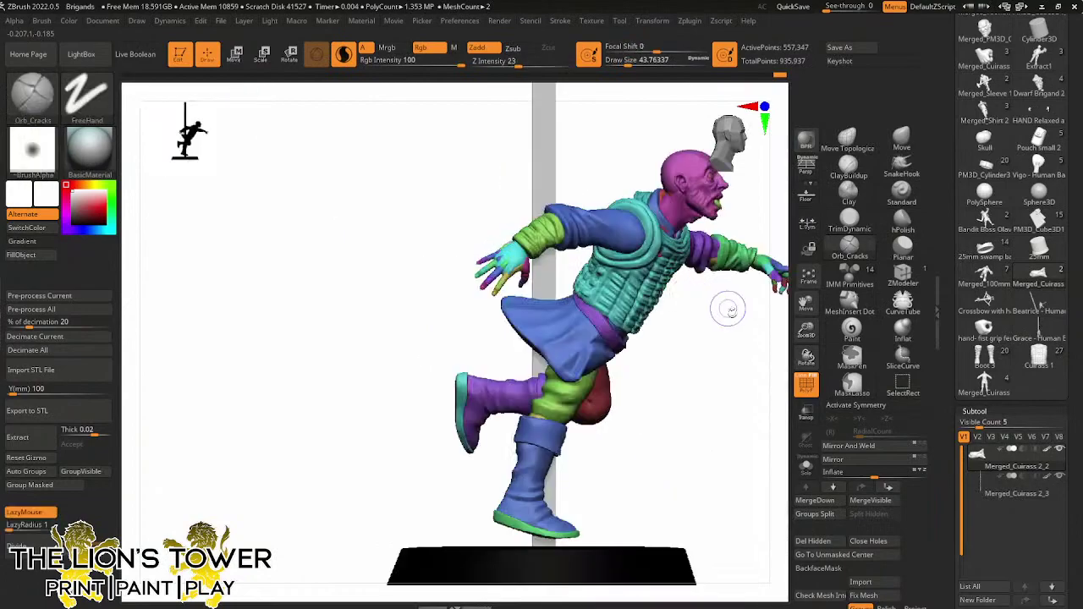
pyautogui.hotkey('ctrl', 'z')
pyautogui.hotkey('ctrl', 'z')
pyautogui.hotkey('ctrl', 'z')
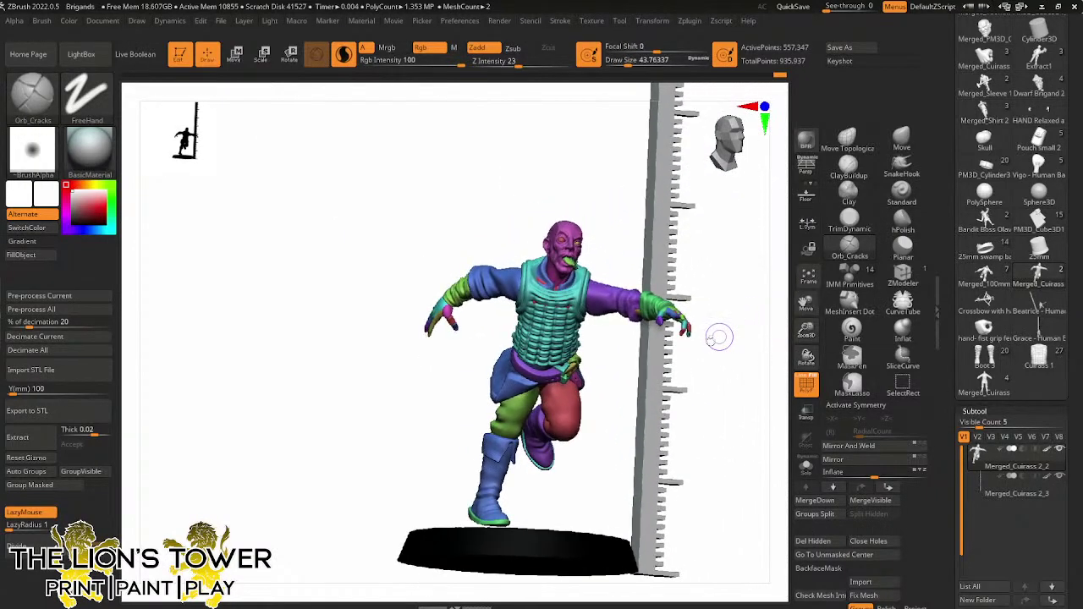
pyautogui.hotkey('ctrl', 'z')
pyautogui.hotkey('ctrl', 'z')
pyautogui.hotkey('ctrl', 'z')
pyautogui.hotkey('ctrl', 'z')
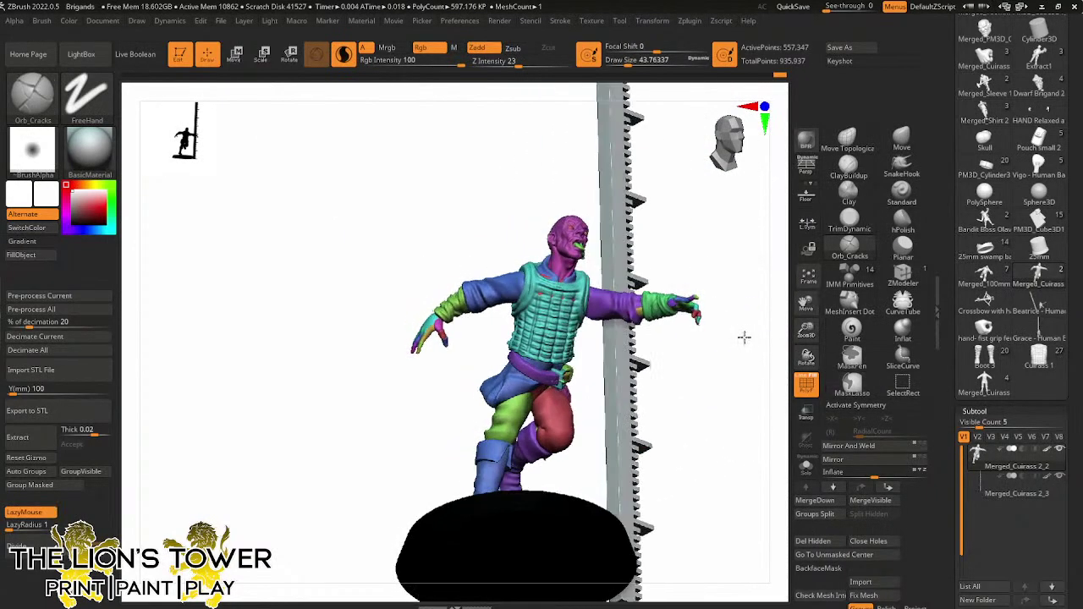
pyautogui.hotkey('ctrl', 'z')
pyautogui.hotkey('ctrl', 'z')
pyautogui.hotkey('ctrl', 'z')
pyautogui.hotkey('ctrl', 'z')
pyautogui.hotkey('ctrl', 'z')
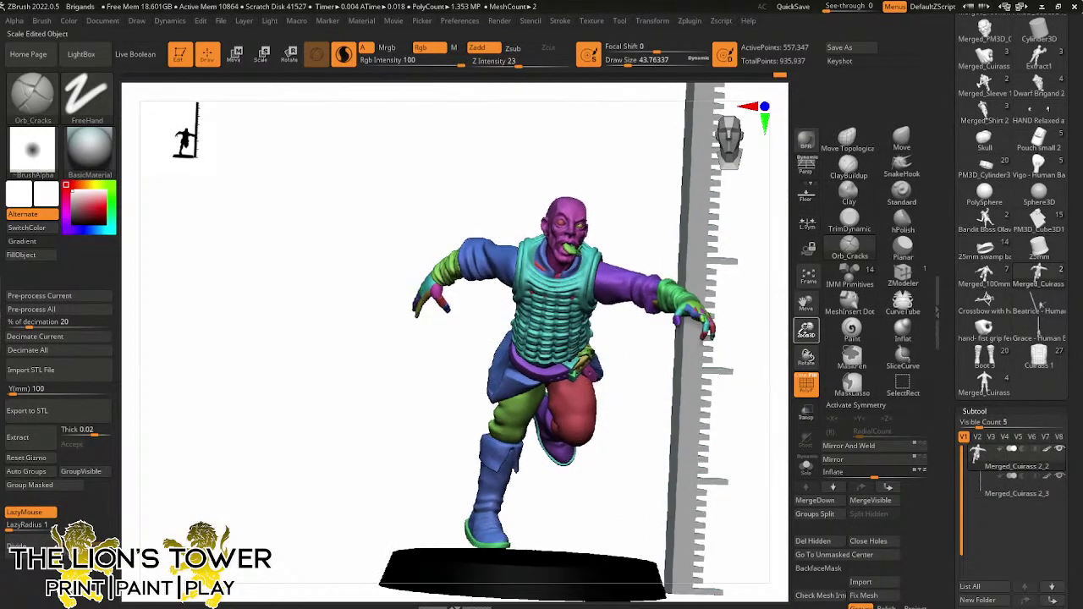
pyautogui.hotkey('ctrl', 'z')
pyautogui.hotkey('ctrl', 'z')
pyautogui.hotkey('ctrl', 'z')
pyautogui.hotkey('ctrl', 'z')
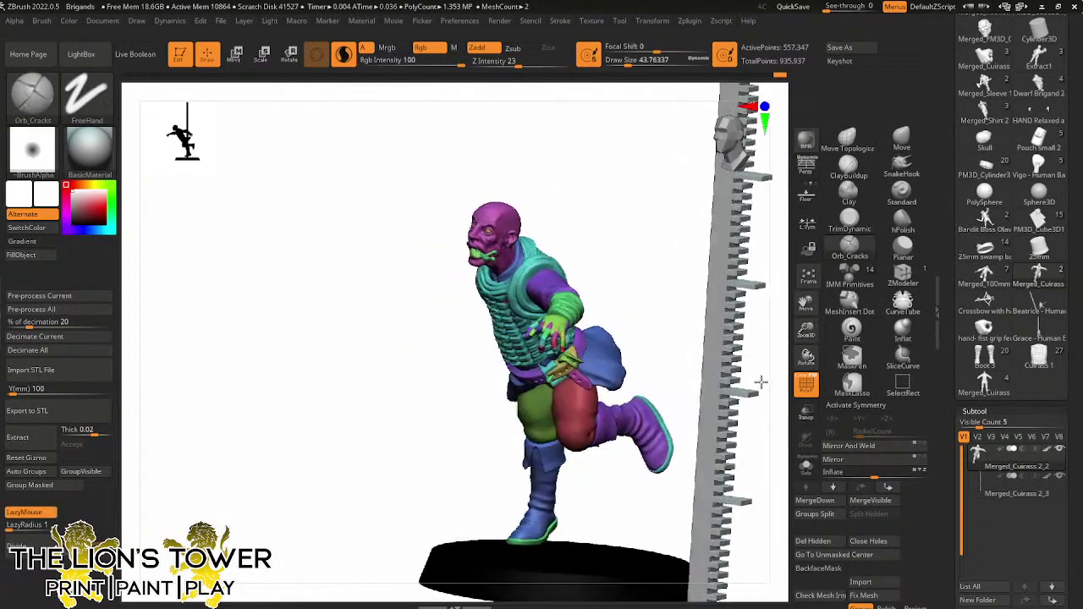
pyautogui.hotkey('ctrl', 'z')
pyautogui.hotkey('ctrl', 'z')
pyautogui.hotkey('ctrl', 'z')
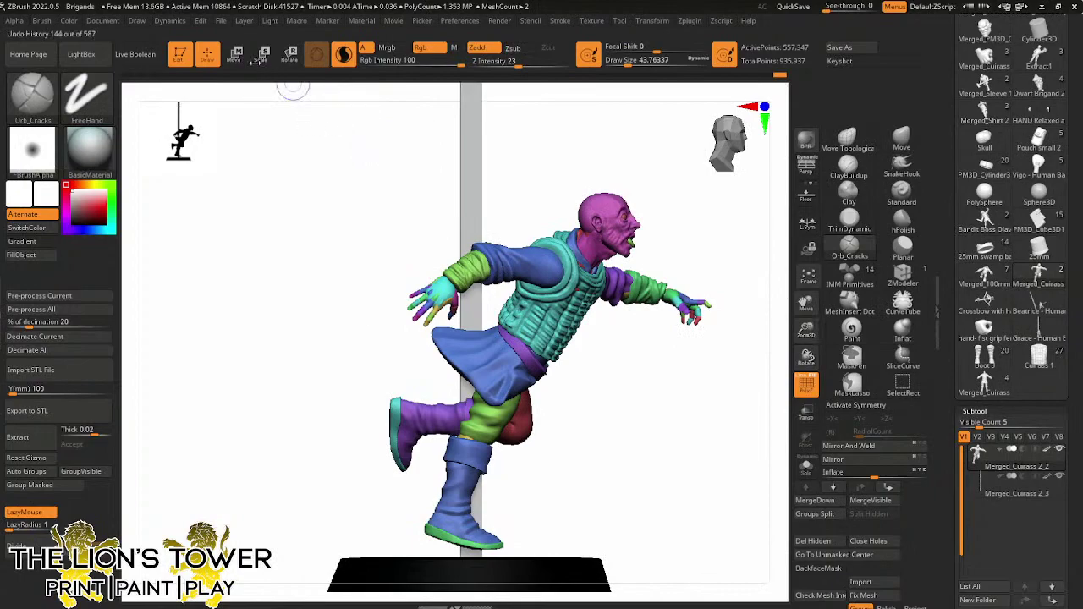